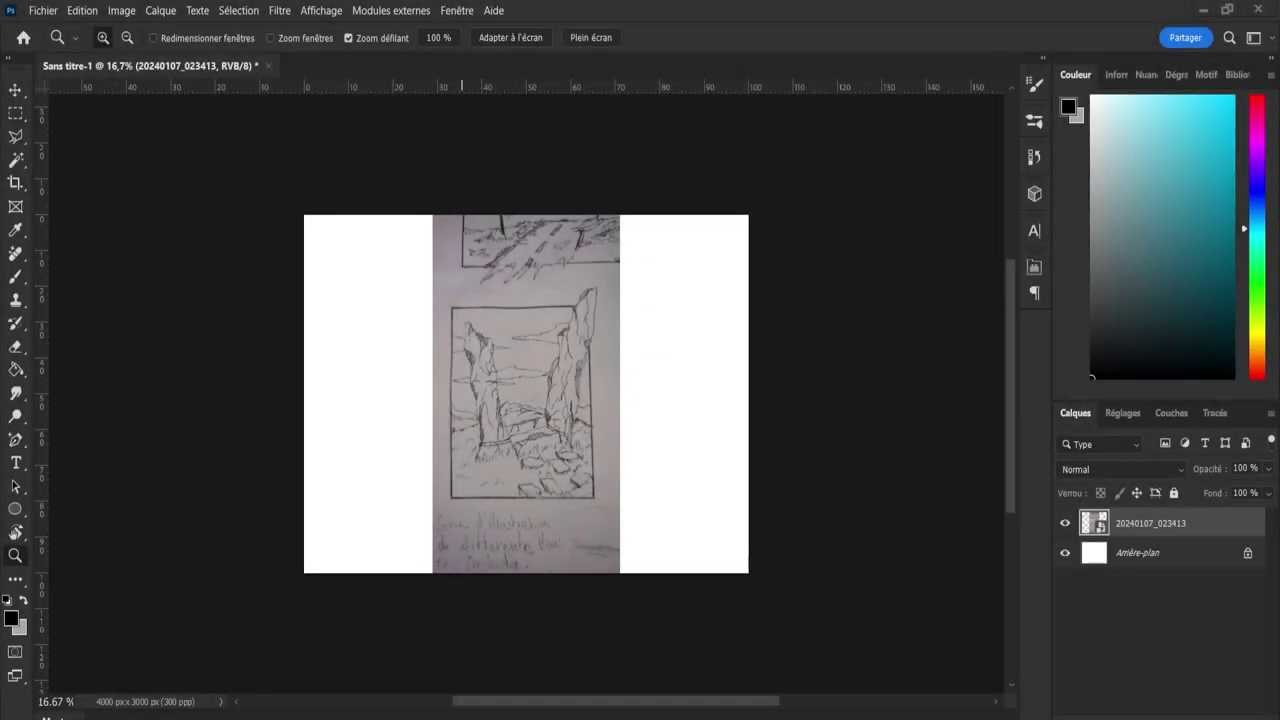
Unlock the background as a regular layer and give it a mid-grey colour overlay.
scroll(480, 350, "up", 1)
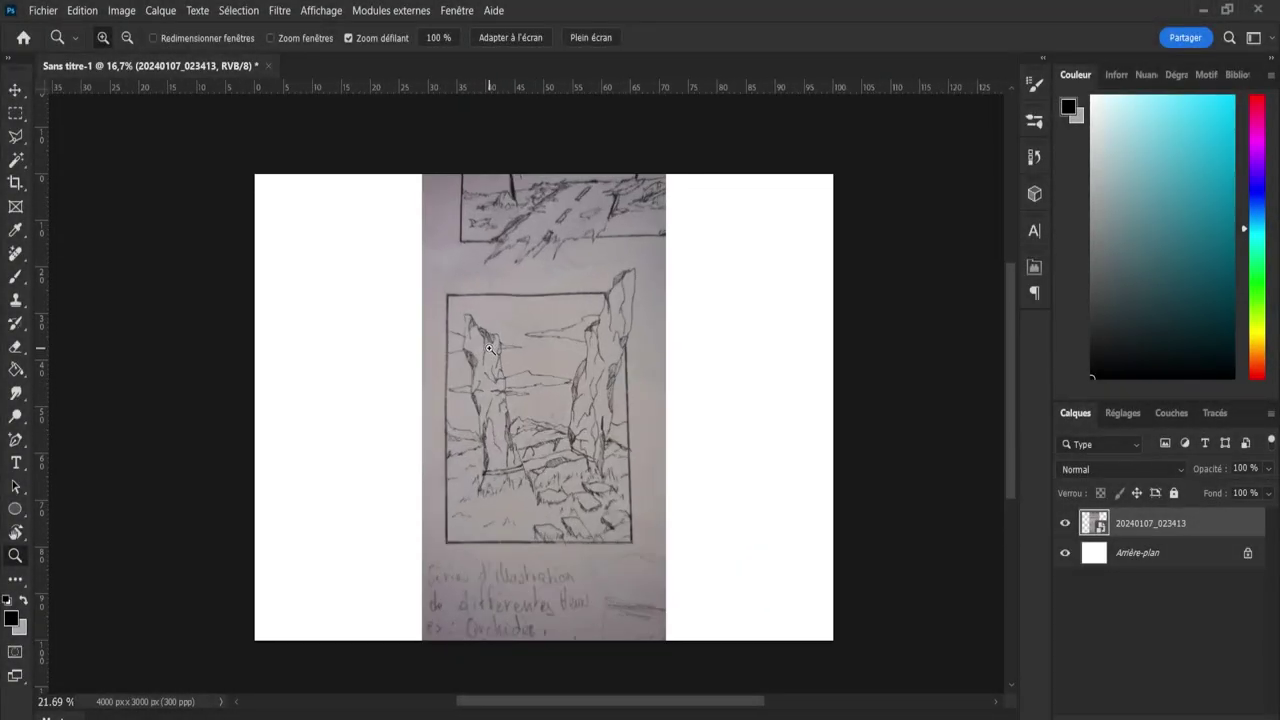
left_click(1247, 553)
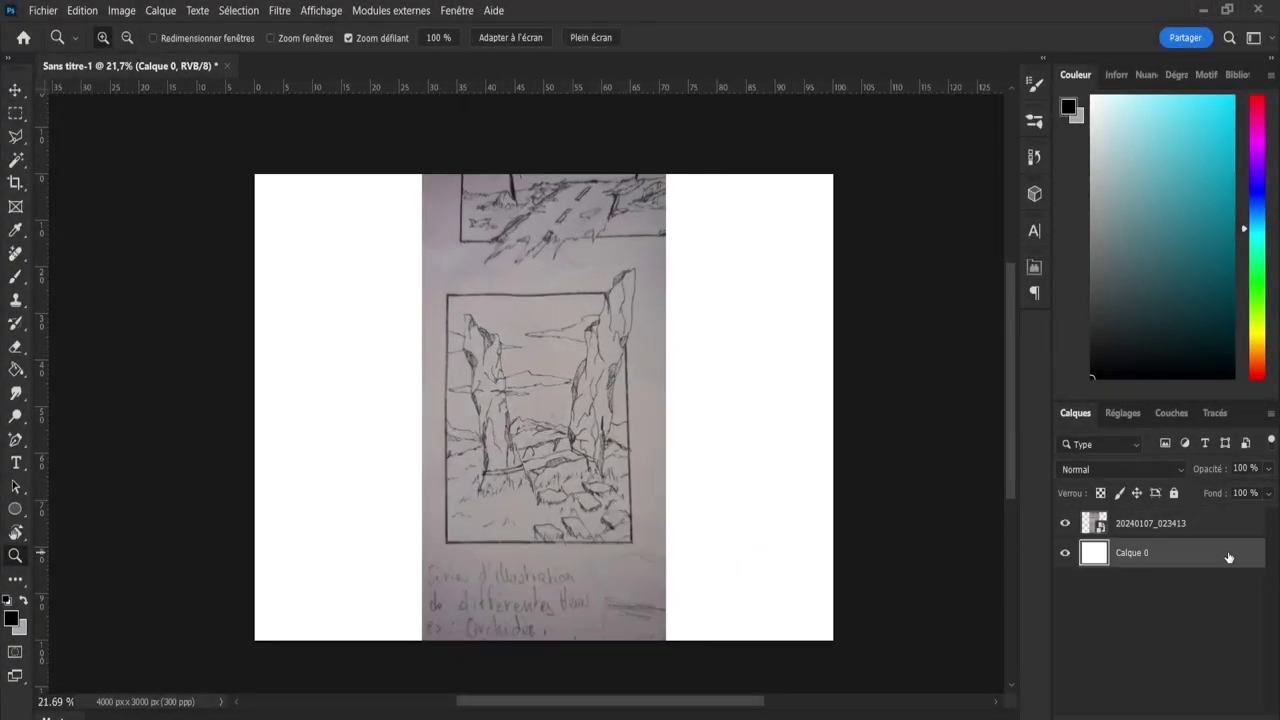
key("h")
left_click(621, 311)
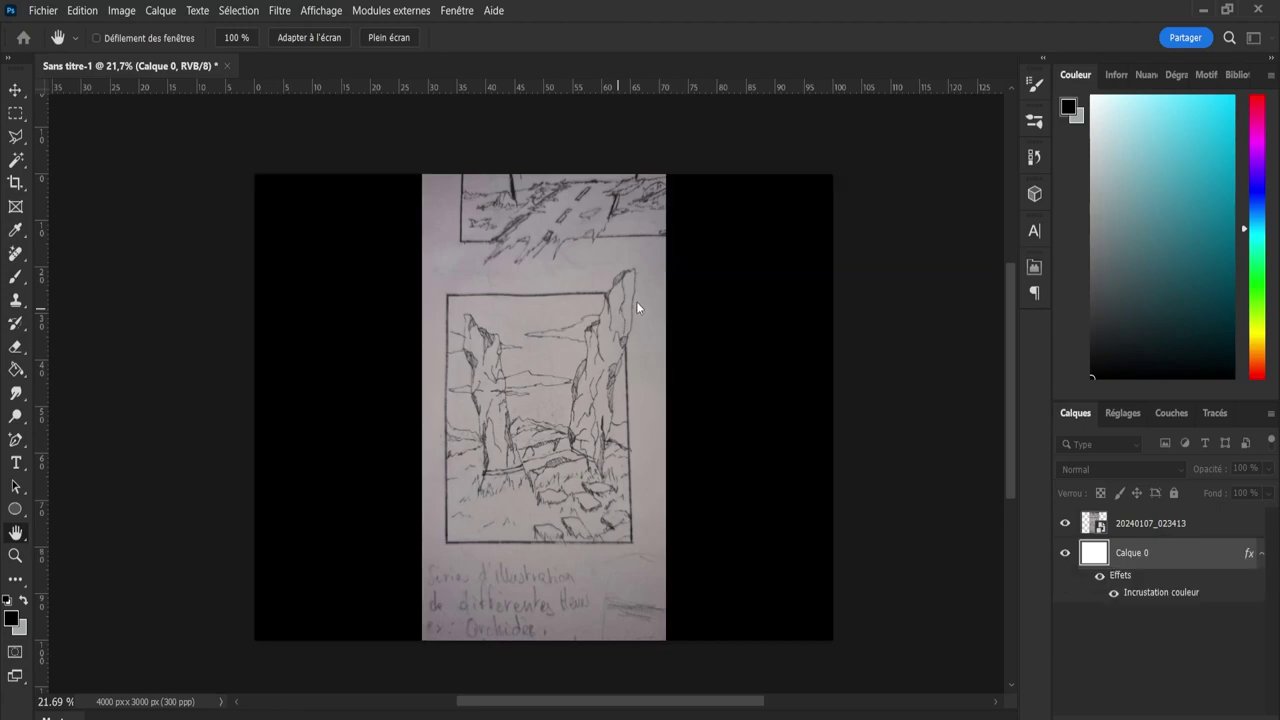
key("i")
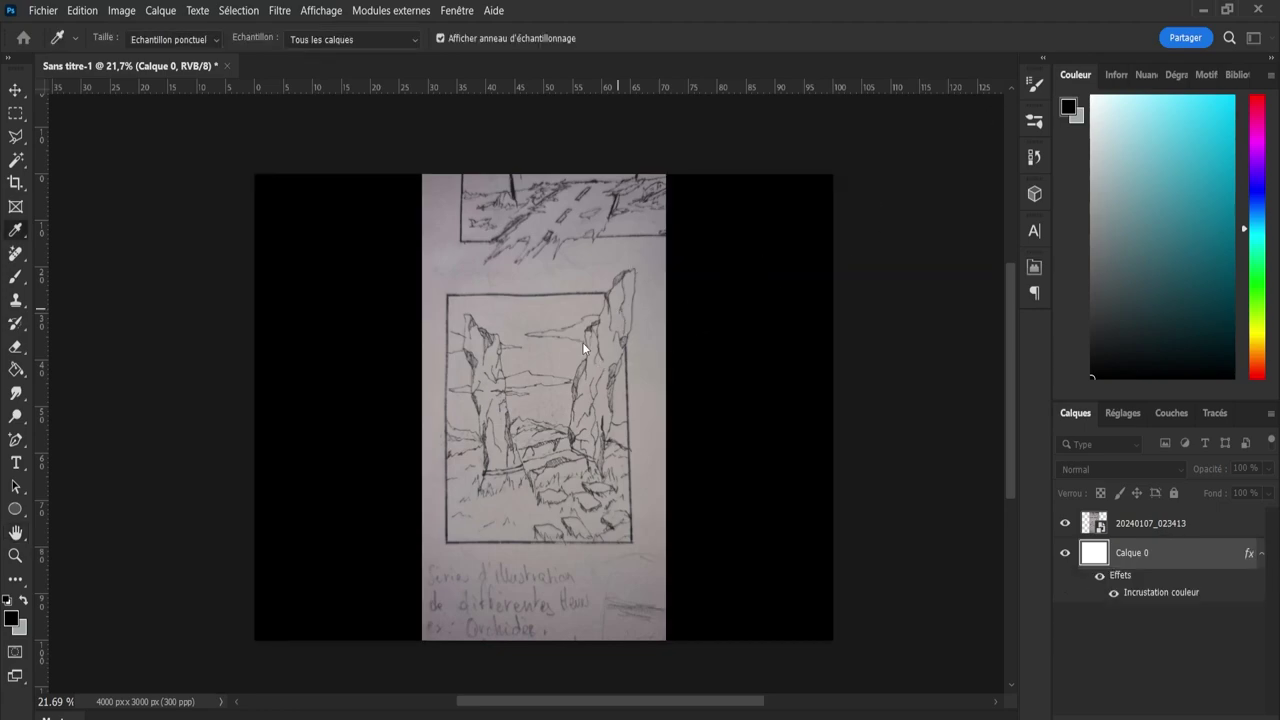
key("h")
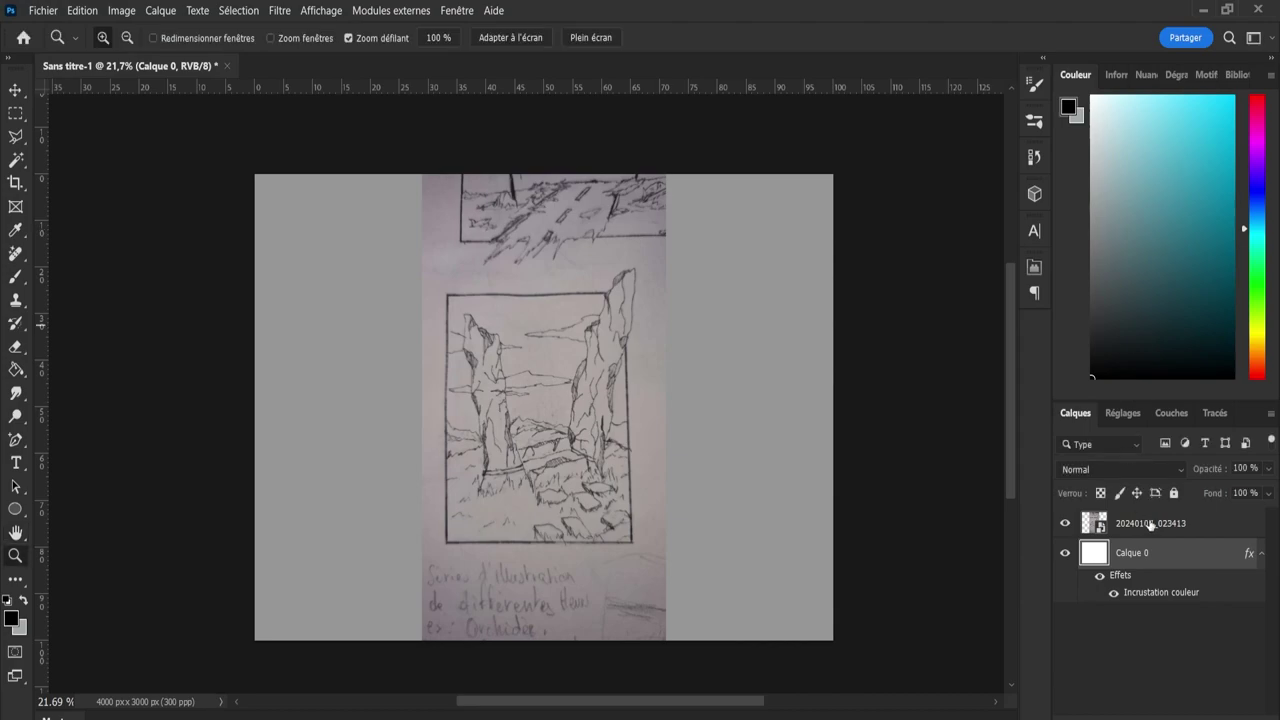
Enlarge the imported sketch layer proportionally to 33.48% so that the framed drawing fills the canvas height.
left_click(1150, 524)
key("ctrl+t")
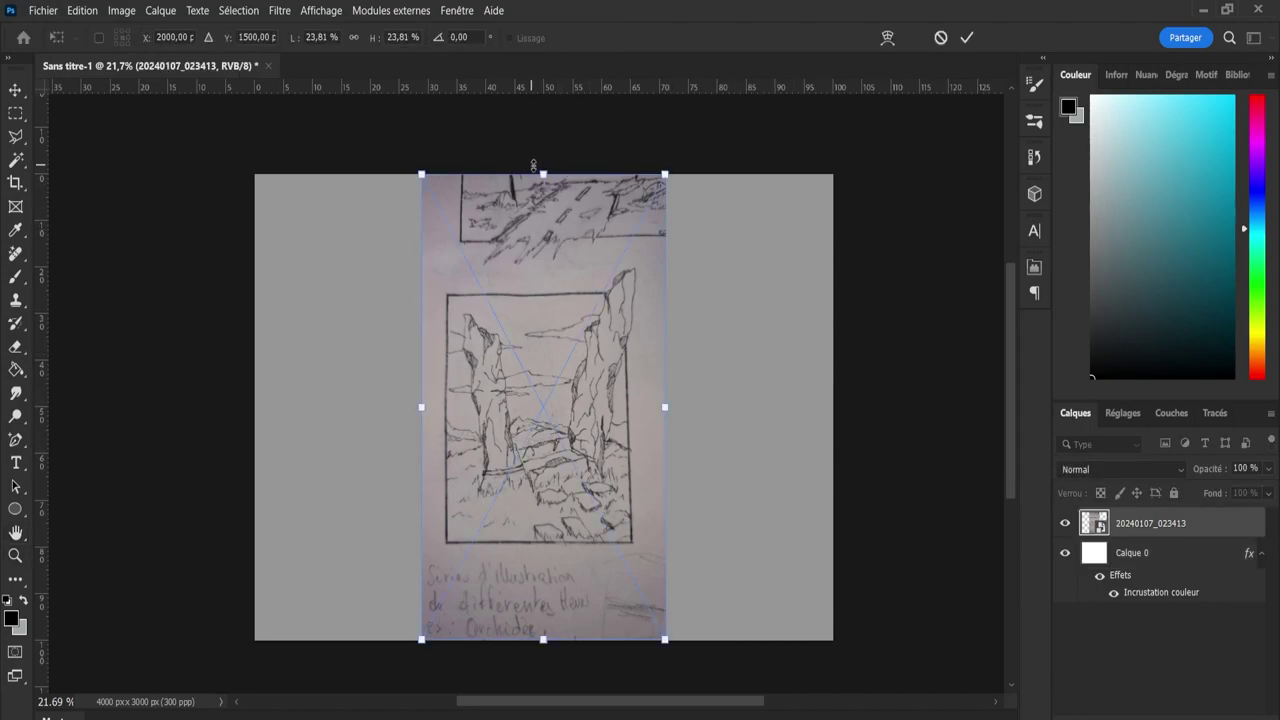
left_click_drag(540, 172, 543, 125)
left_click_drag(549, 643, 566, 460)
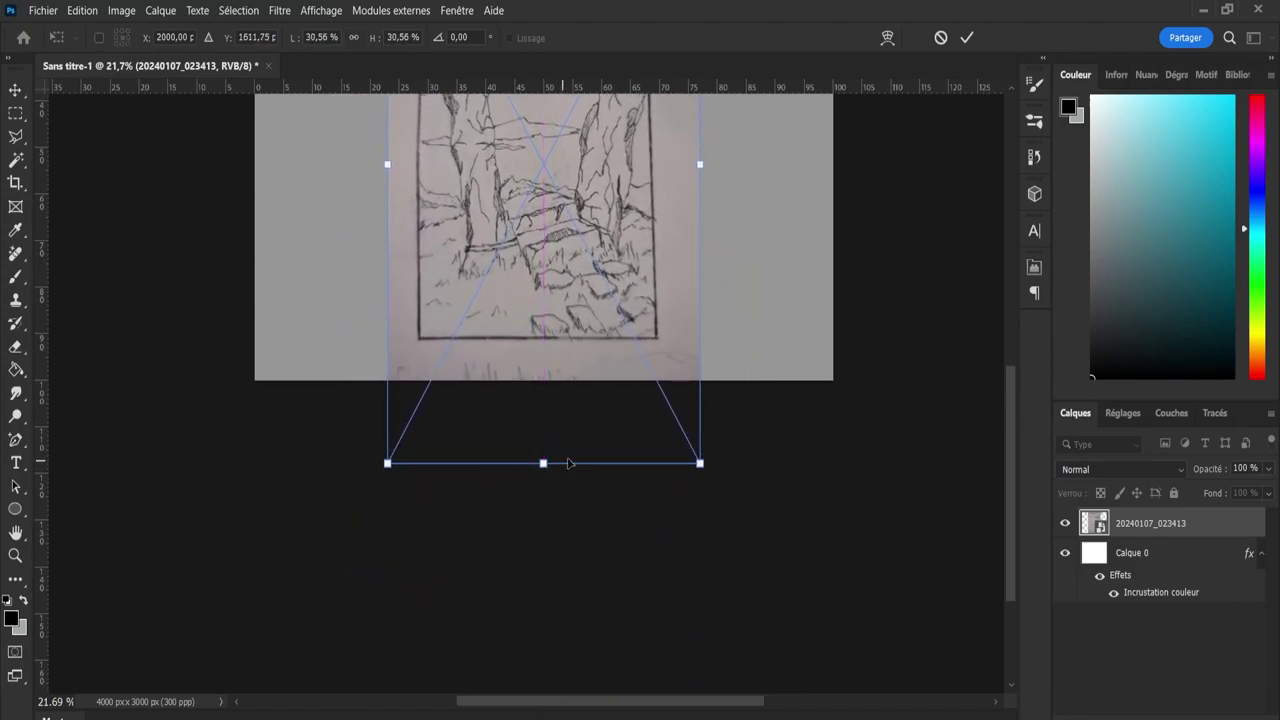
left_click_drag(1010, 468, 997, 351)
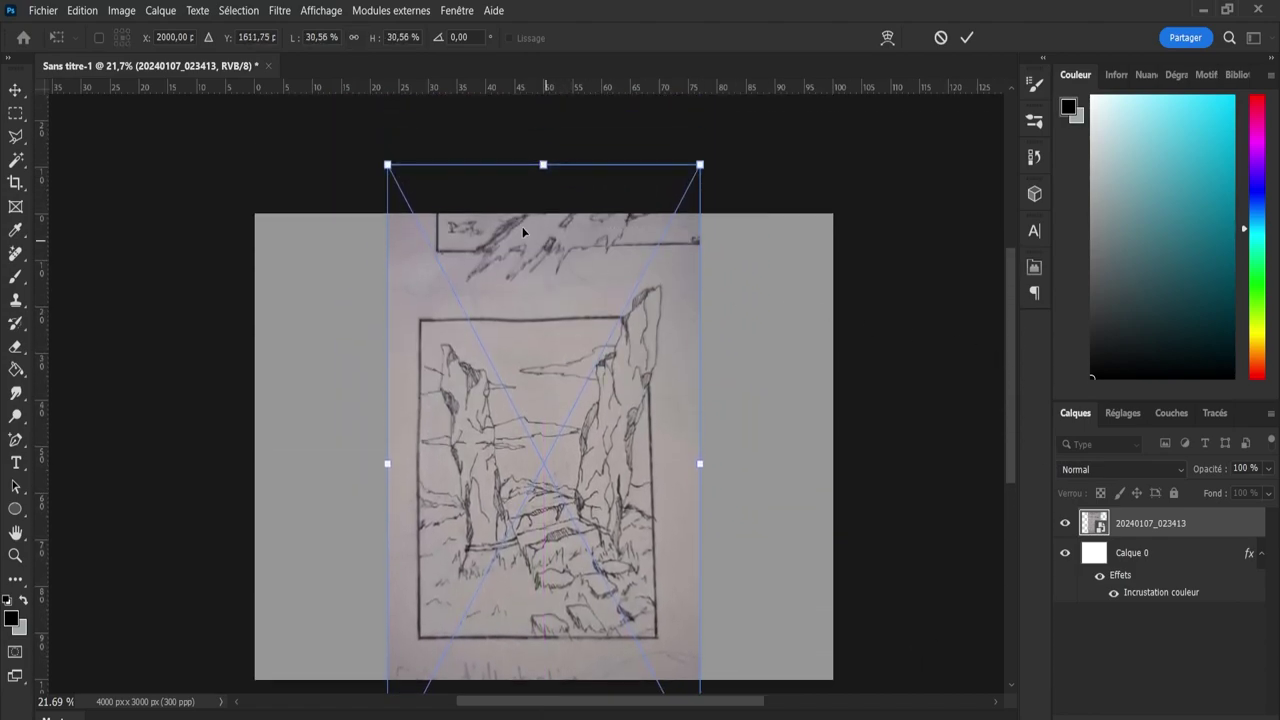
left_click_drag(543, 164, 520, 106)
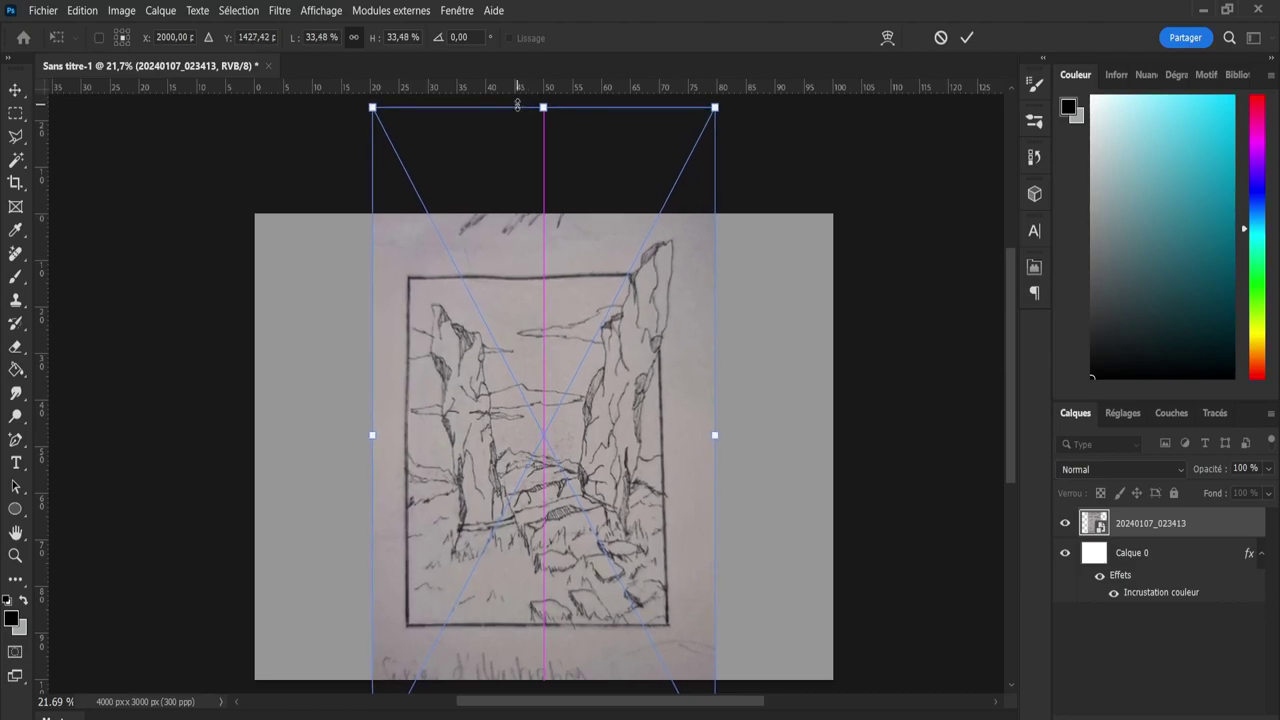
left_click(966, 38)
scroll(560, 507, "down", 1)
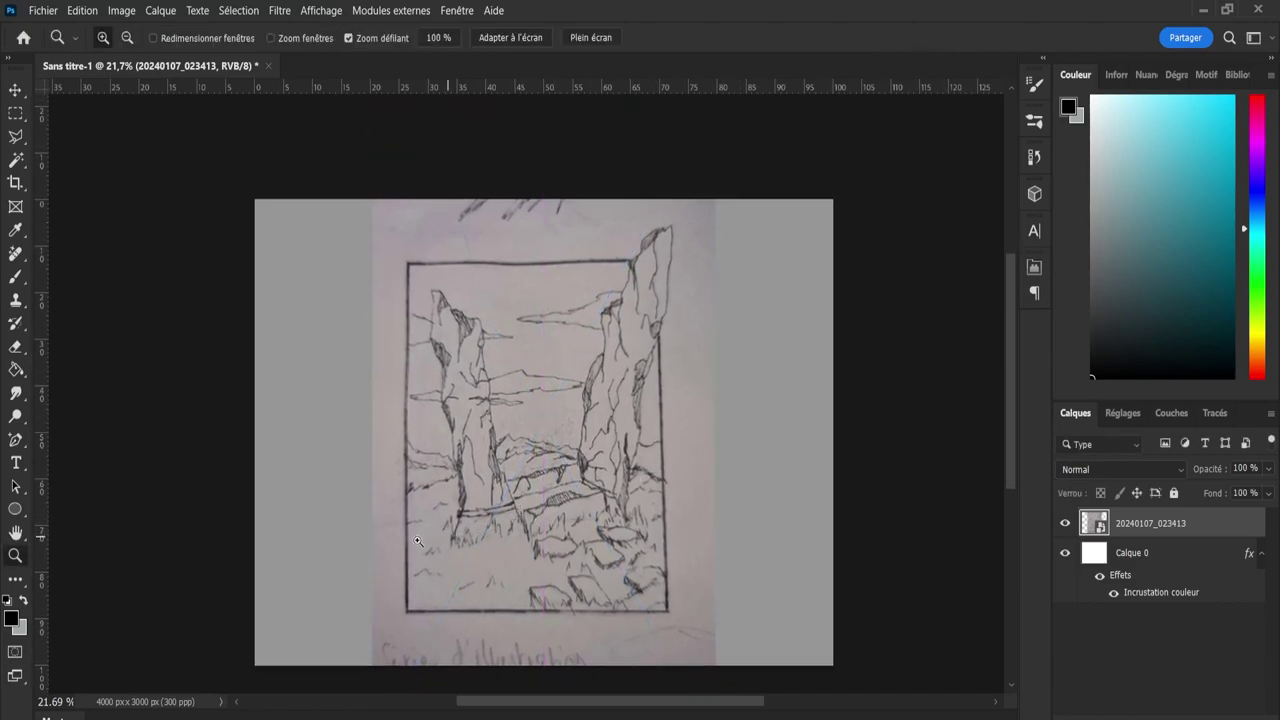
left_click_drag(412, 543, 428, 542)
key("ctrl+t")
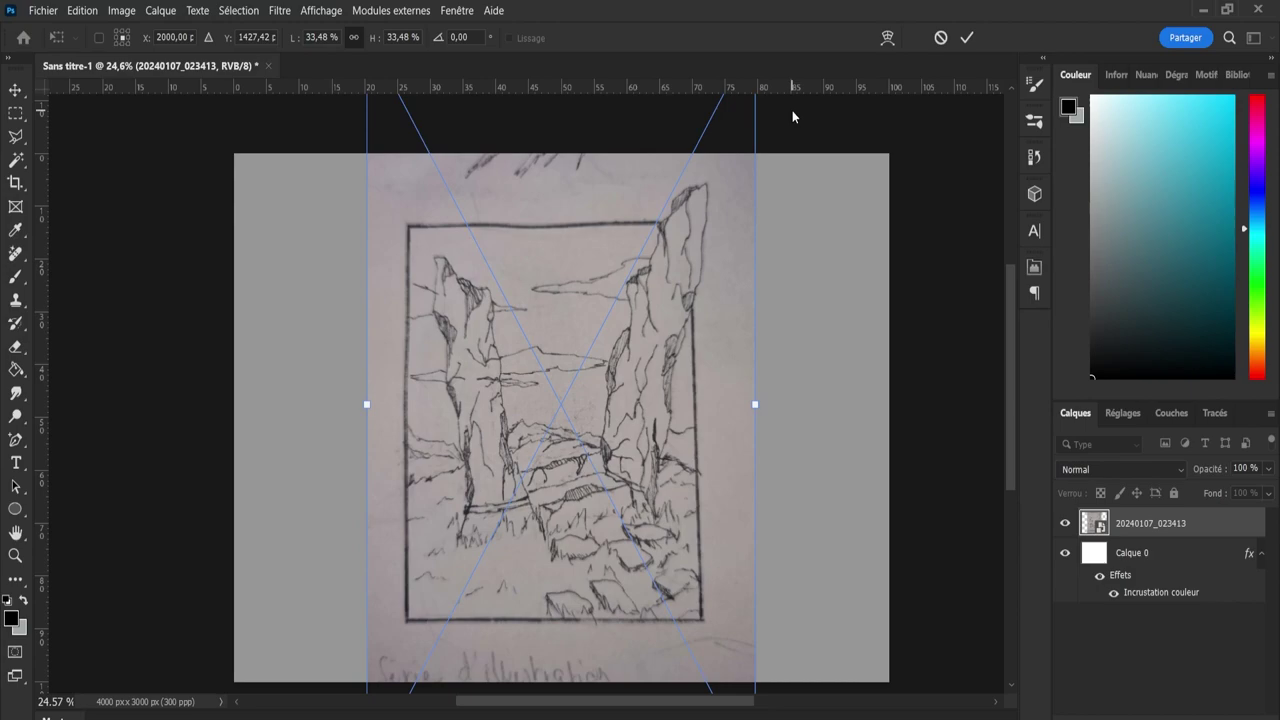
left_click_drag(792, 117, 790, 116)
left_click(962, 36)
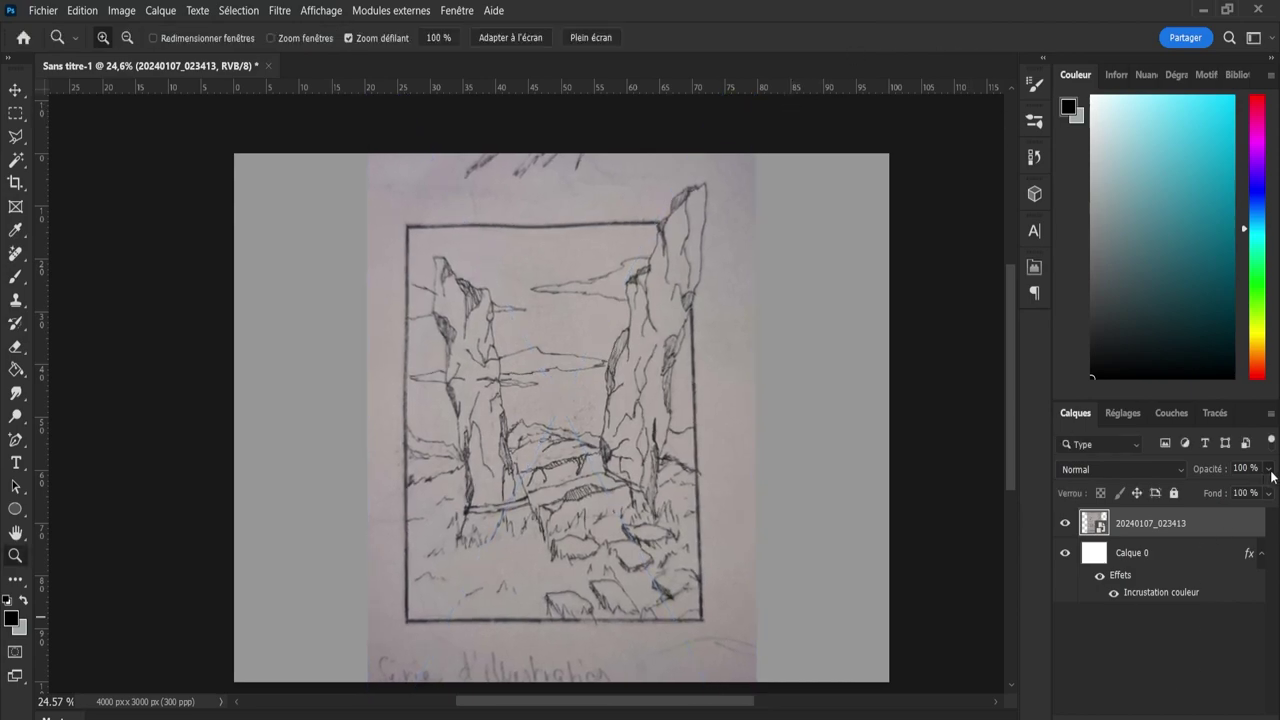
Lower the sketch layer's opacity to 47% and change its blend mode.
key("6")
key("2")
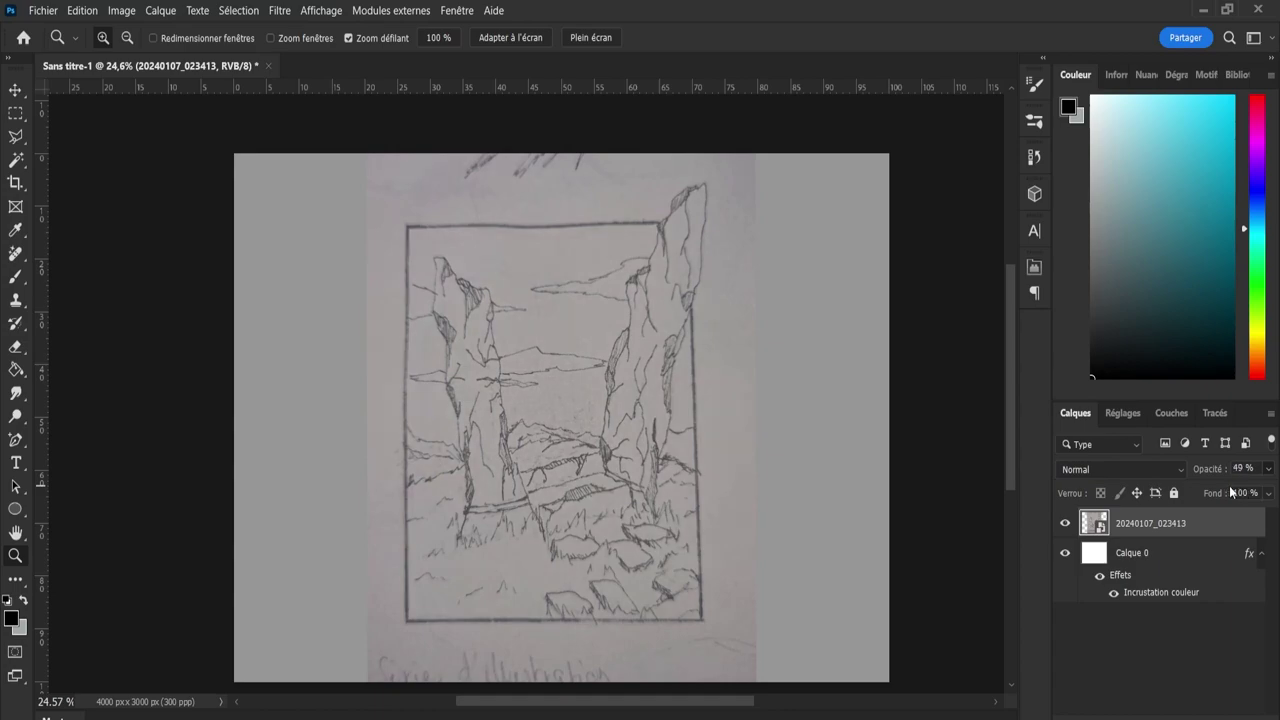
left_click_drag(1229, 485, 1226, 486)
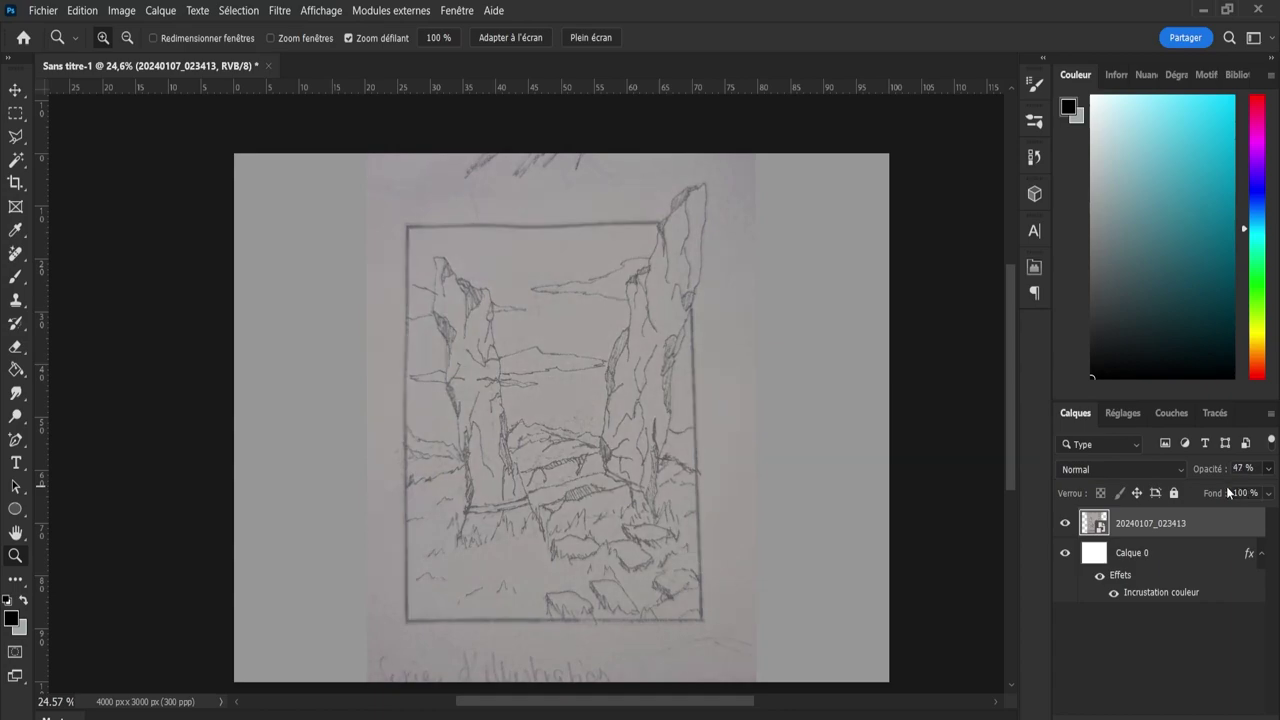
left_click(1081, 471)
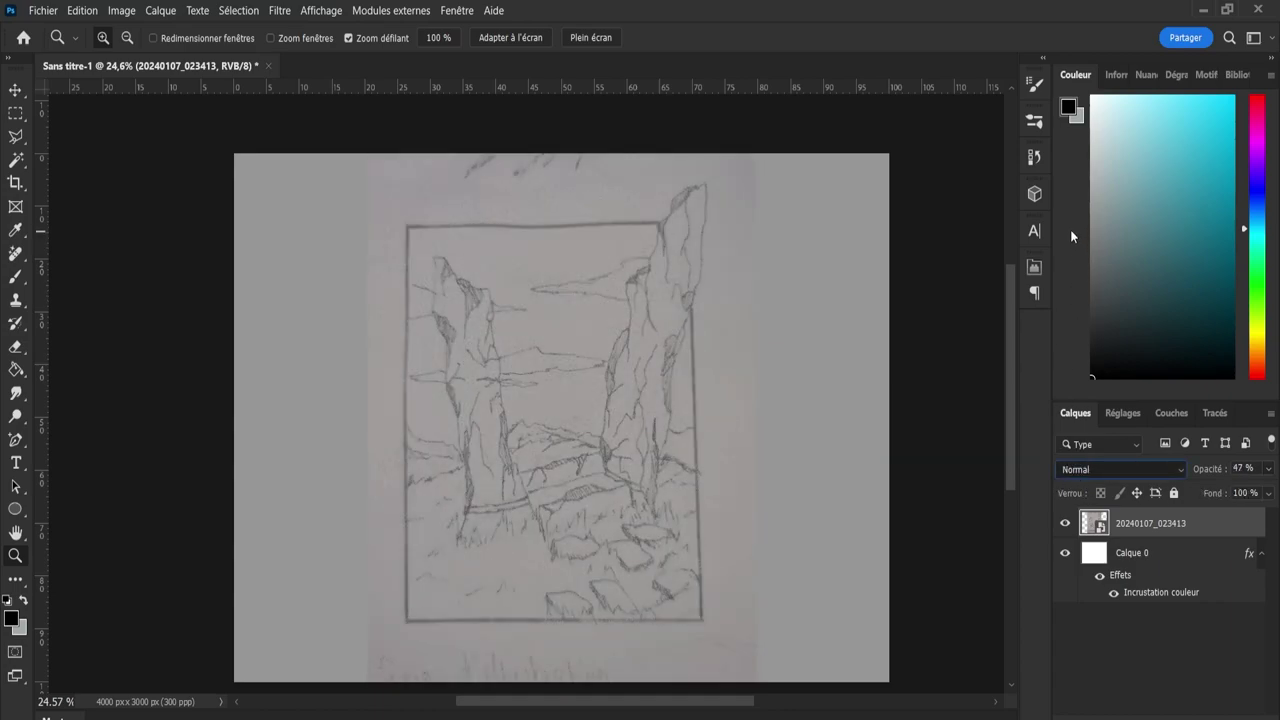
left_click(1071, 232)
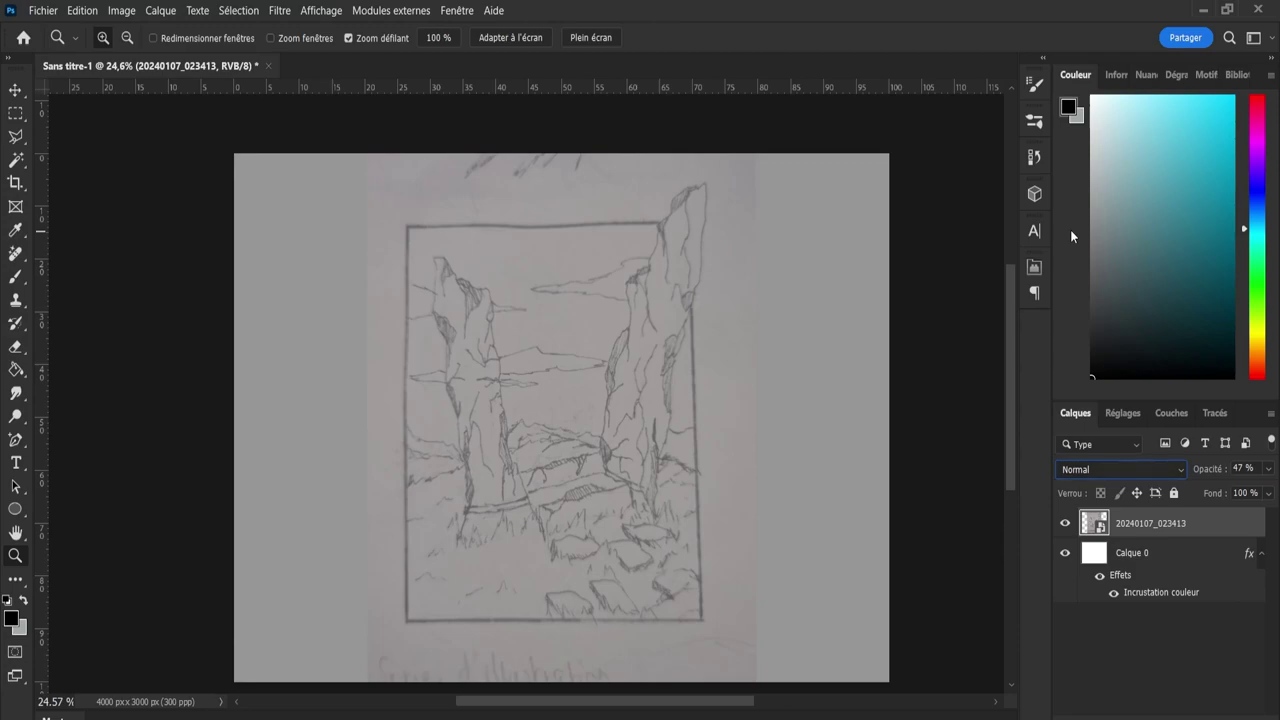
Add a new empty layer above the sketch.
left_click(1222, 717)
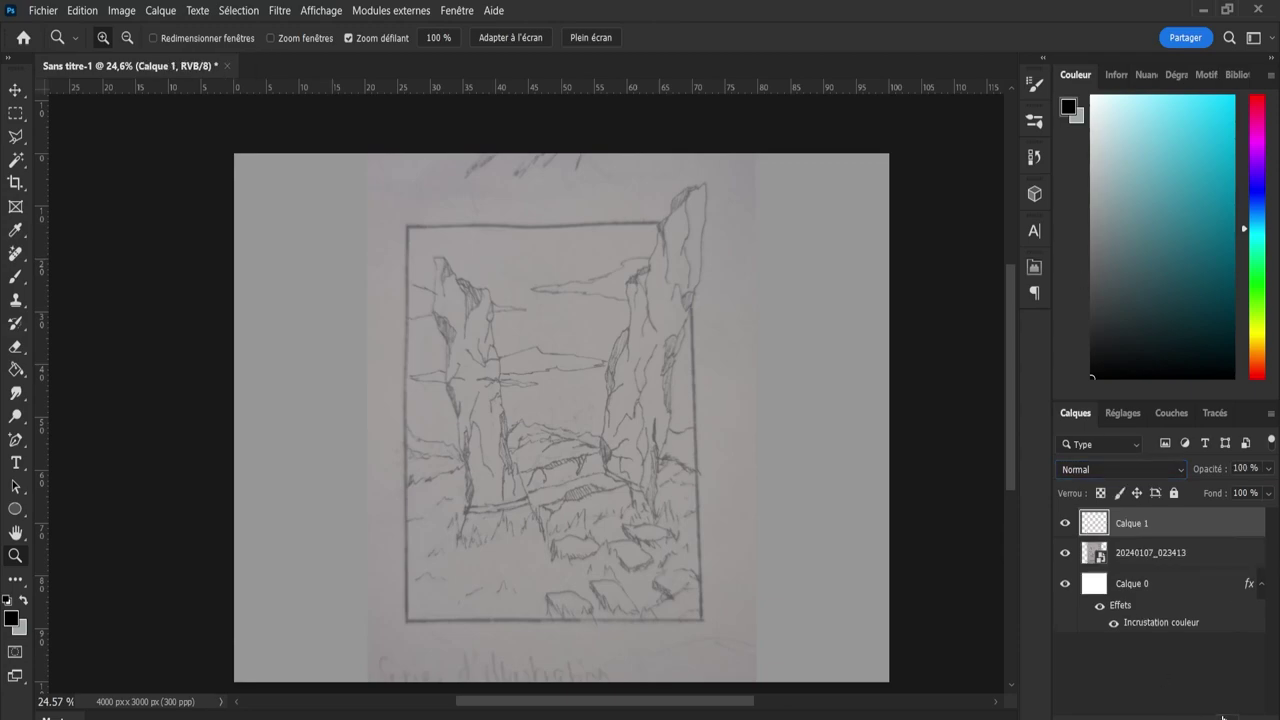
key("i")
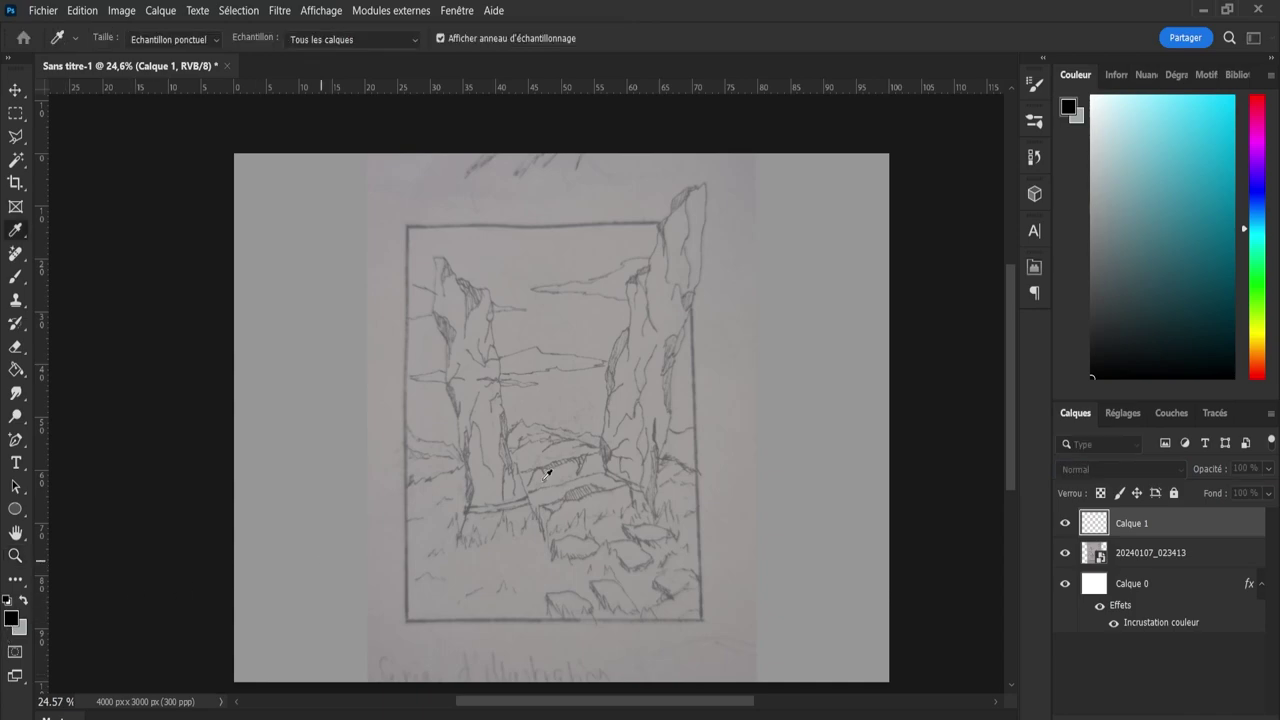
key("z")
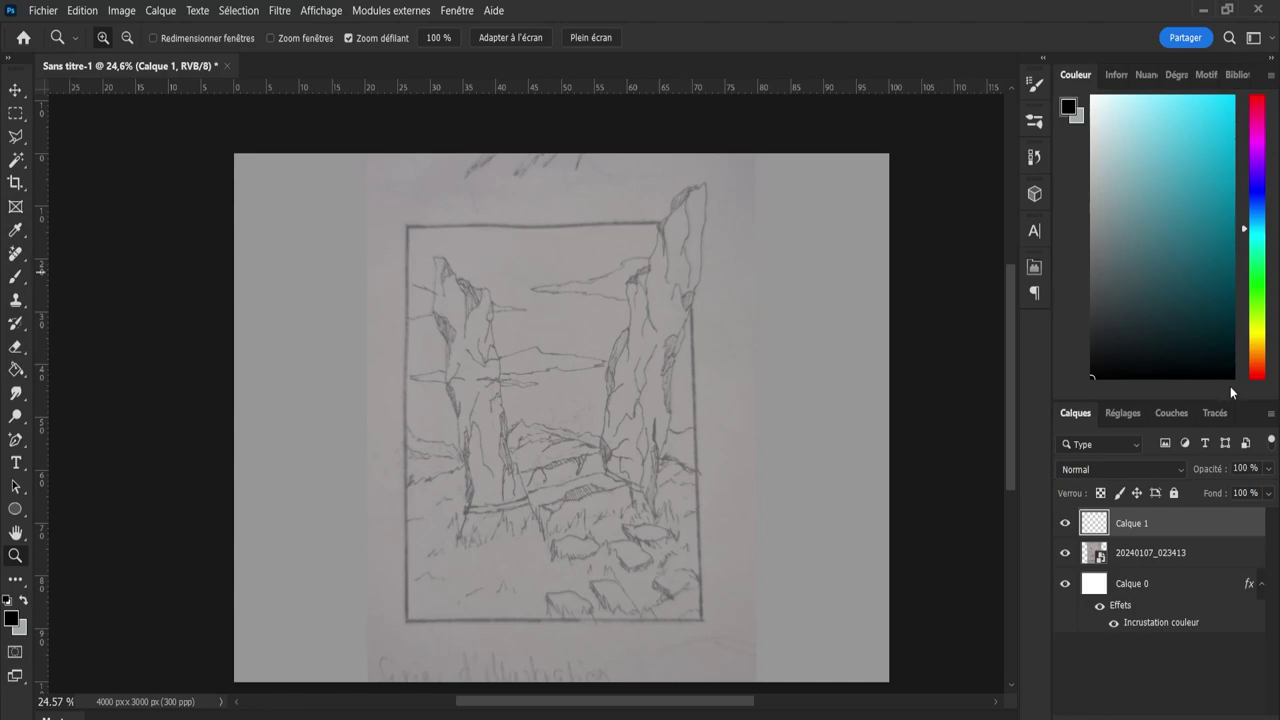
Pick a muted reddish brown as the foreground colour.
left_click(1257, 375)
mouse_move(1257, 375)
left_mouse_down()
mouse_move(1258, 390)
mouse_move(1261, 367)
left_mouse_up()
left_click_drag(1163, 262, 1165, 247)
left_click(1260, 371)
Try thin freehand brush strokes across the middle of the sketch and undo each one.
key("b")
mouse_move(524, 350)
left_mouse_down()
mouse_move(560, 385)
mouse_move(584, 440)
left_mouse_up()
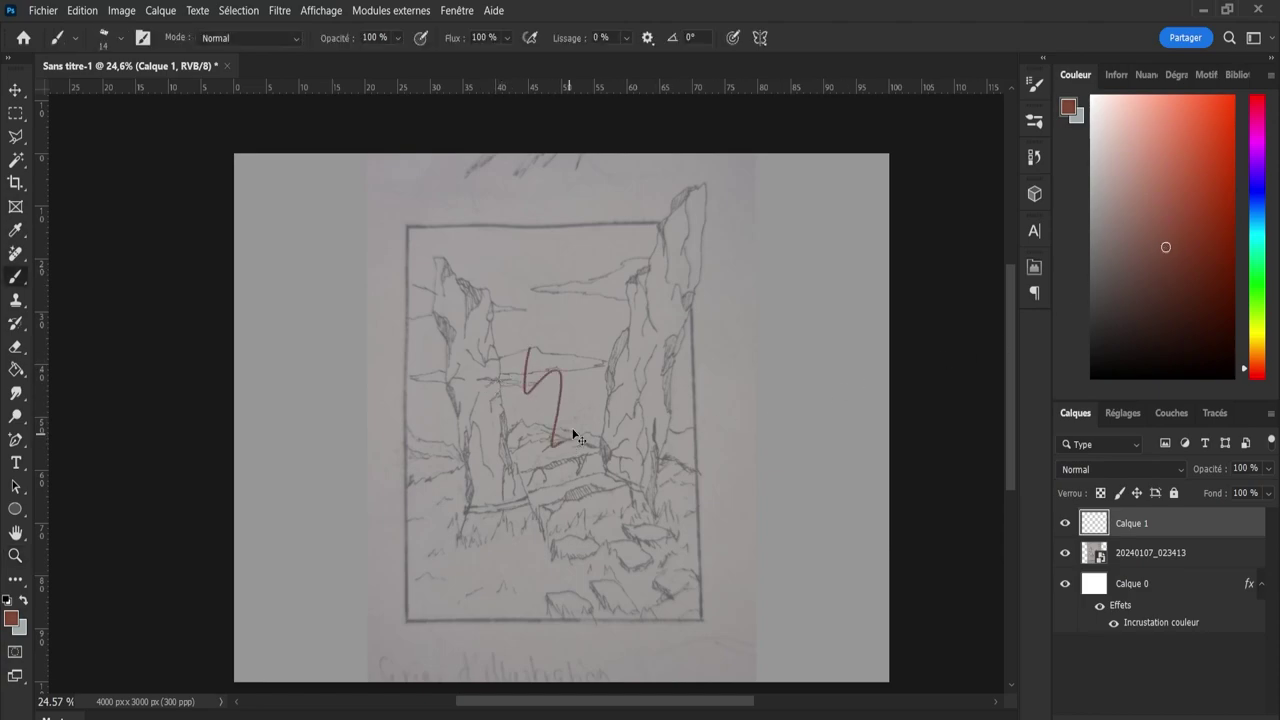
key("ctrl+z")
mouse_move(556, 399)
left_mouse_down()
mouse_move(696, 436)
mouse_move(583, 449)
mouse_move(549, 419)
mouse_move(598, 440)
left_mouse_up()
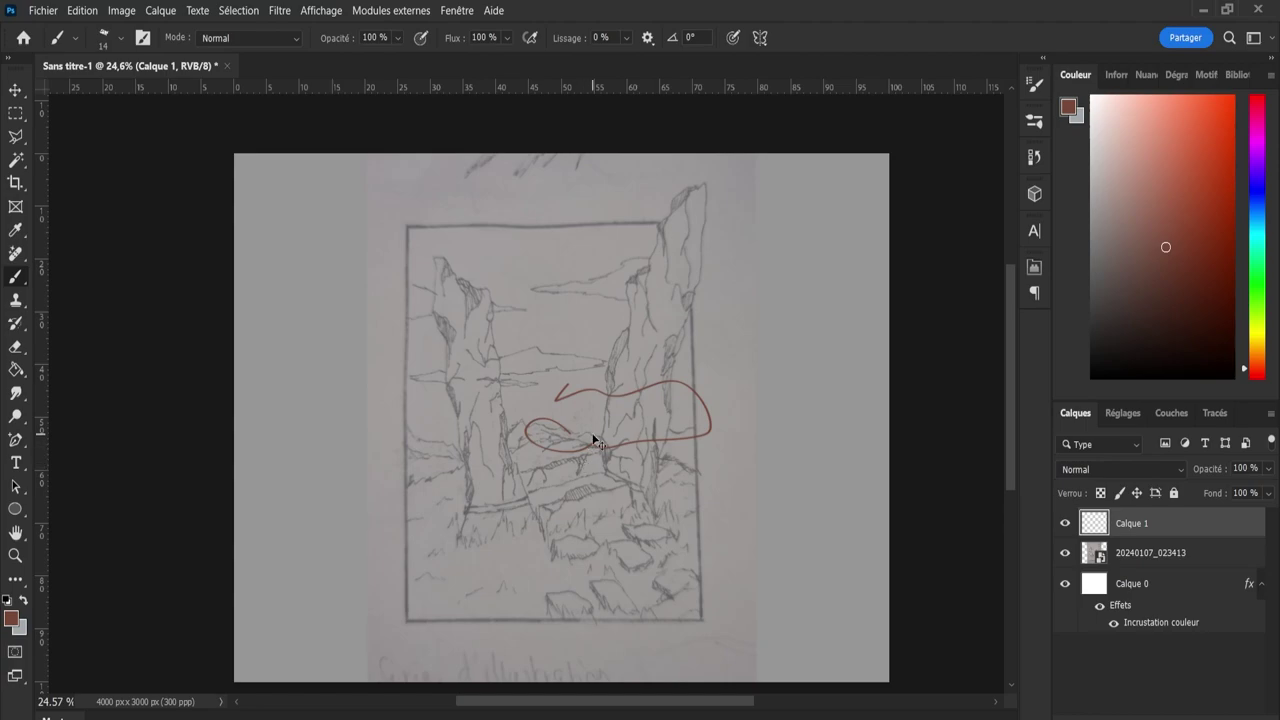
key("ctrl+z")
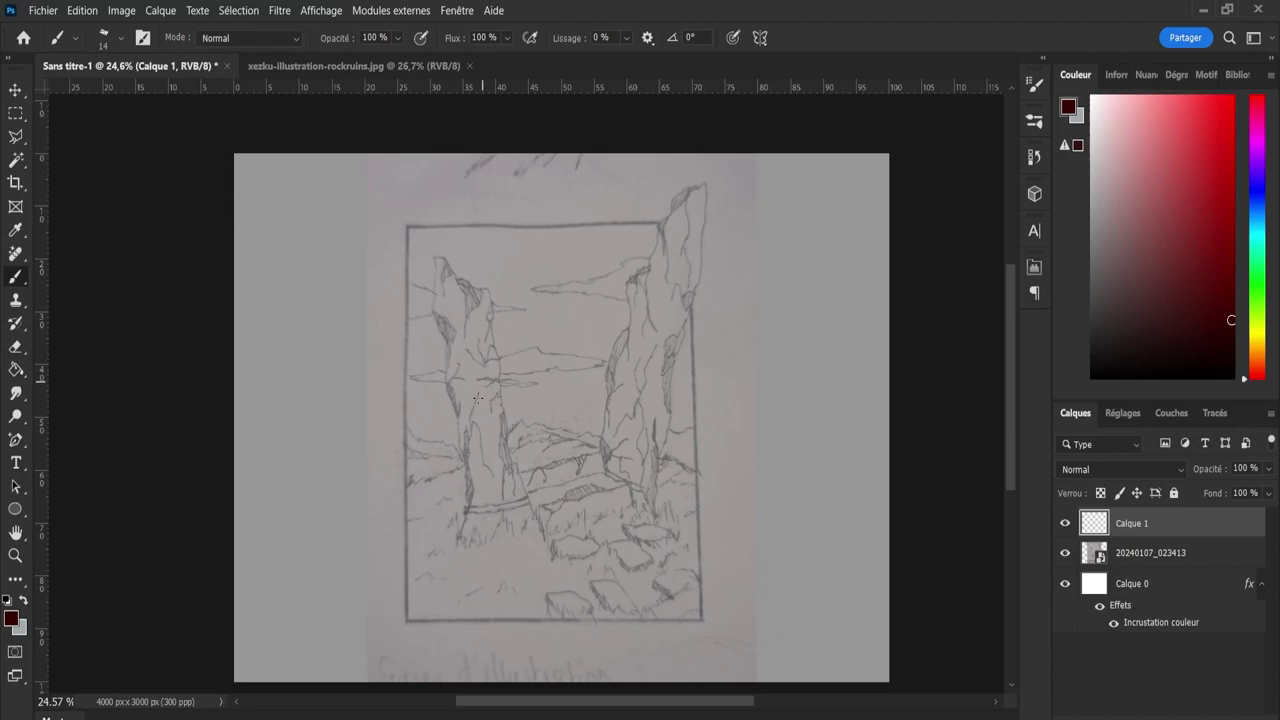
left_click_drag(468, 420, 570, 468)
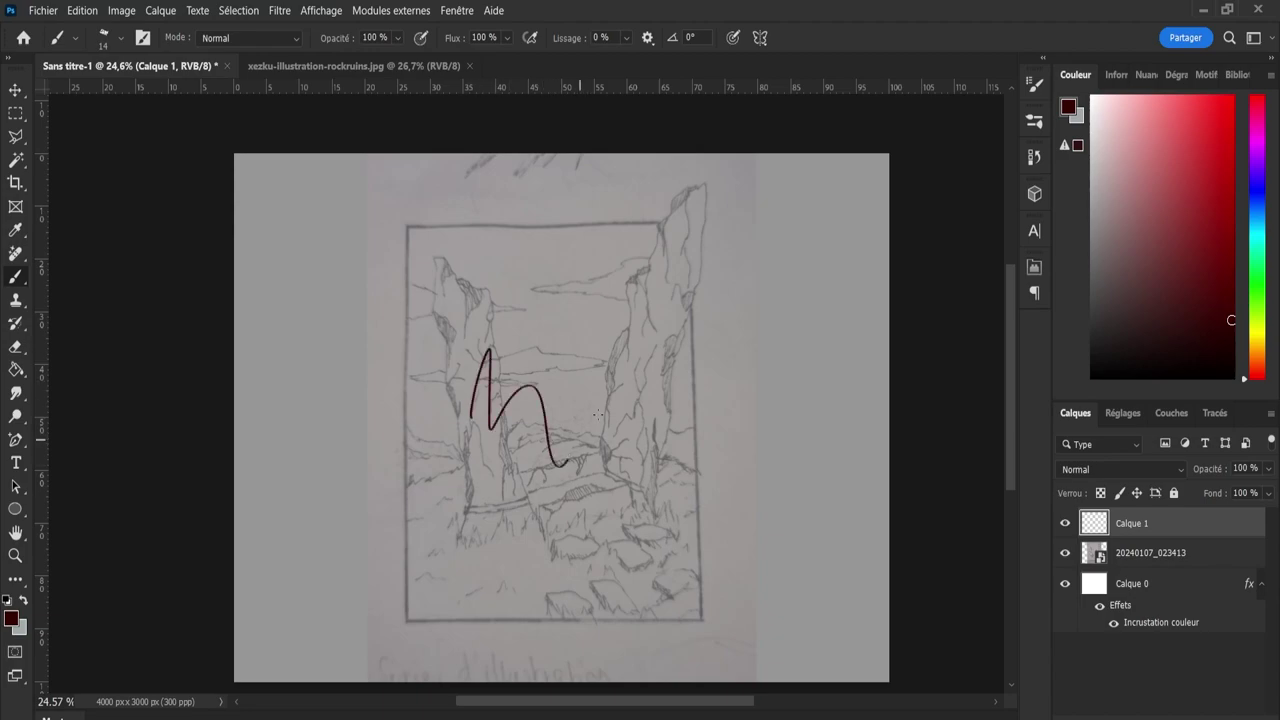
key("ctrl+z")
Choose the rough-edged 25 px brush tip and enable Shape Dynamics, undoing the test strokes.
left_click(1035, 84)
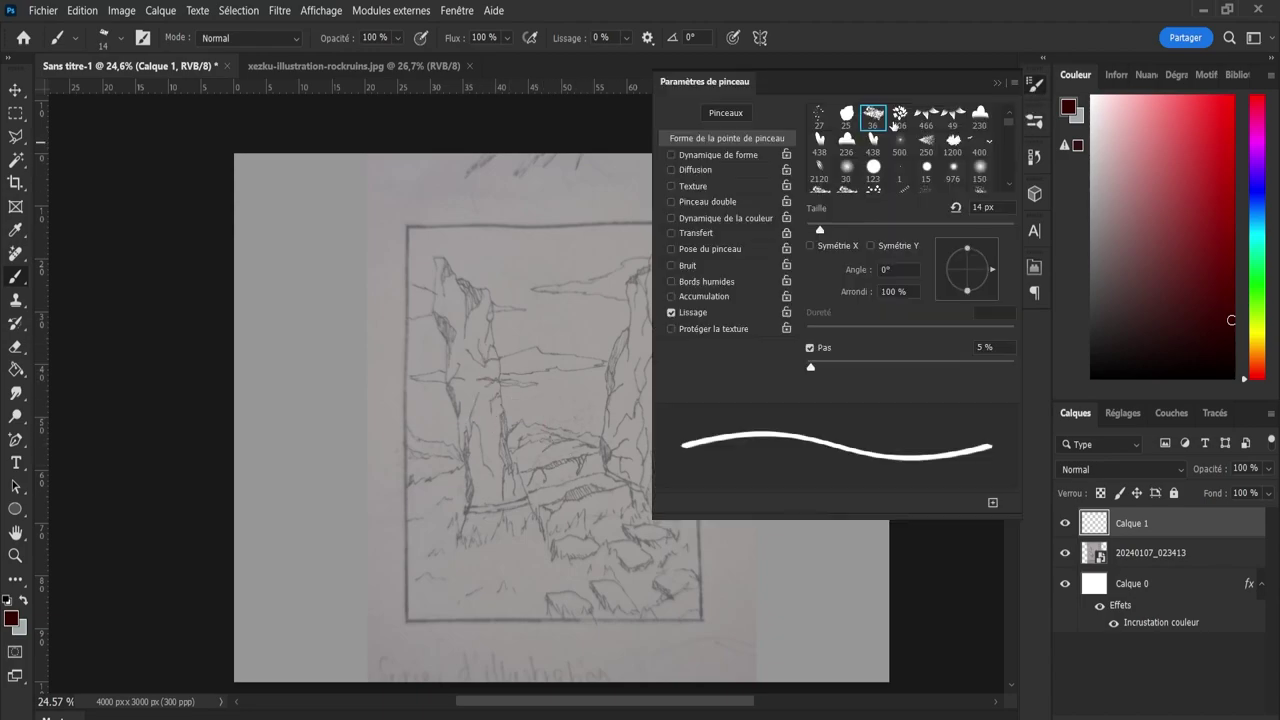
left_click(846, 115)
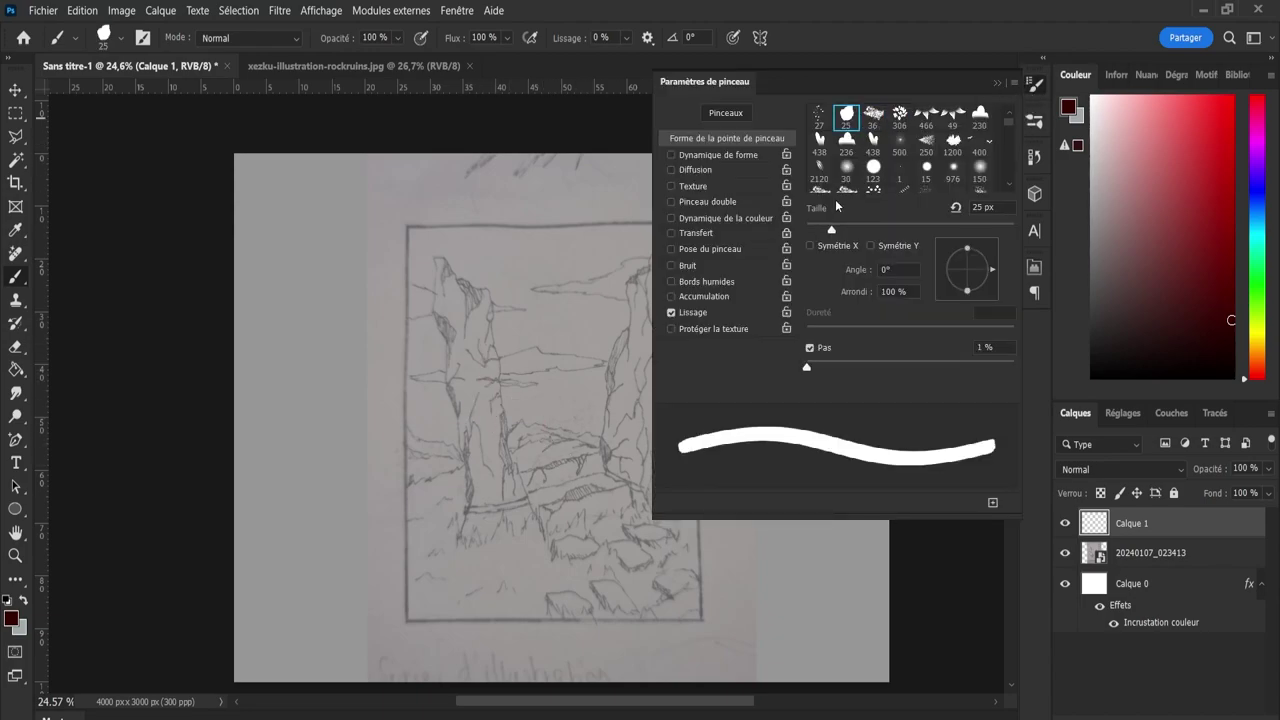
mouse_move(410, 355)
left_mouse_down()
mouse_move(440, 373)
mouse_move(485, 441)
left_mouse_up()
left_click(671, 155)
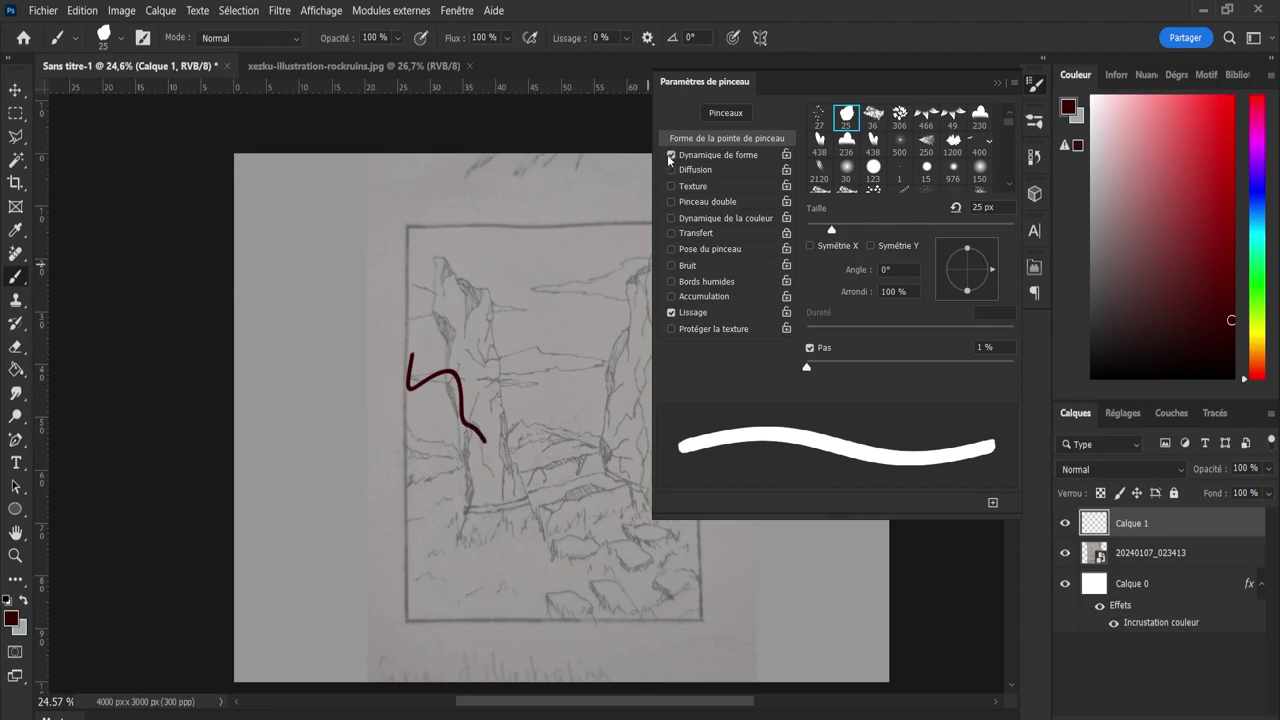
mouse_move(486, 280)
left_mouse_down()
mouse_move(490, 322)
mouse_move(546, 418)
mouse_move(582, 422)
left_mouse_up()
key("ctrl+z")
key("ctrl+z")
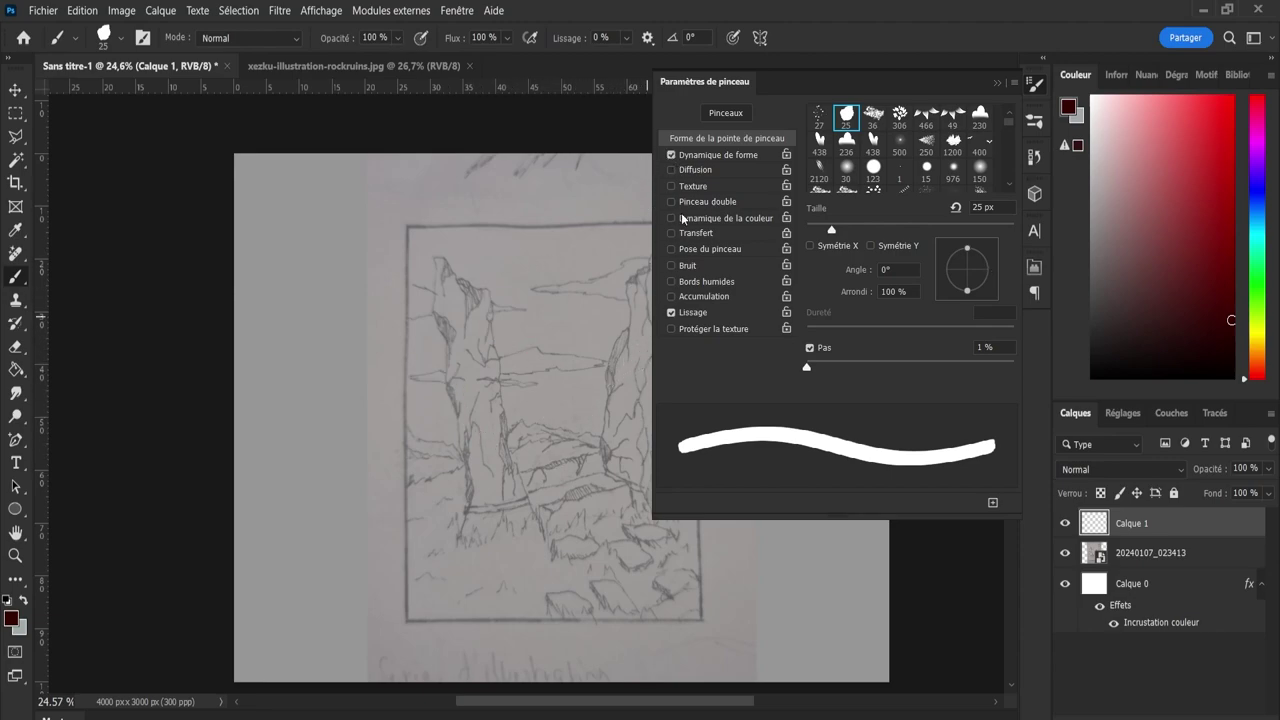
Enable Texture for the brush and set its angle jitter to 7%, leaving Scattering off.
left_click(671, 186)
left_click(688, 170)
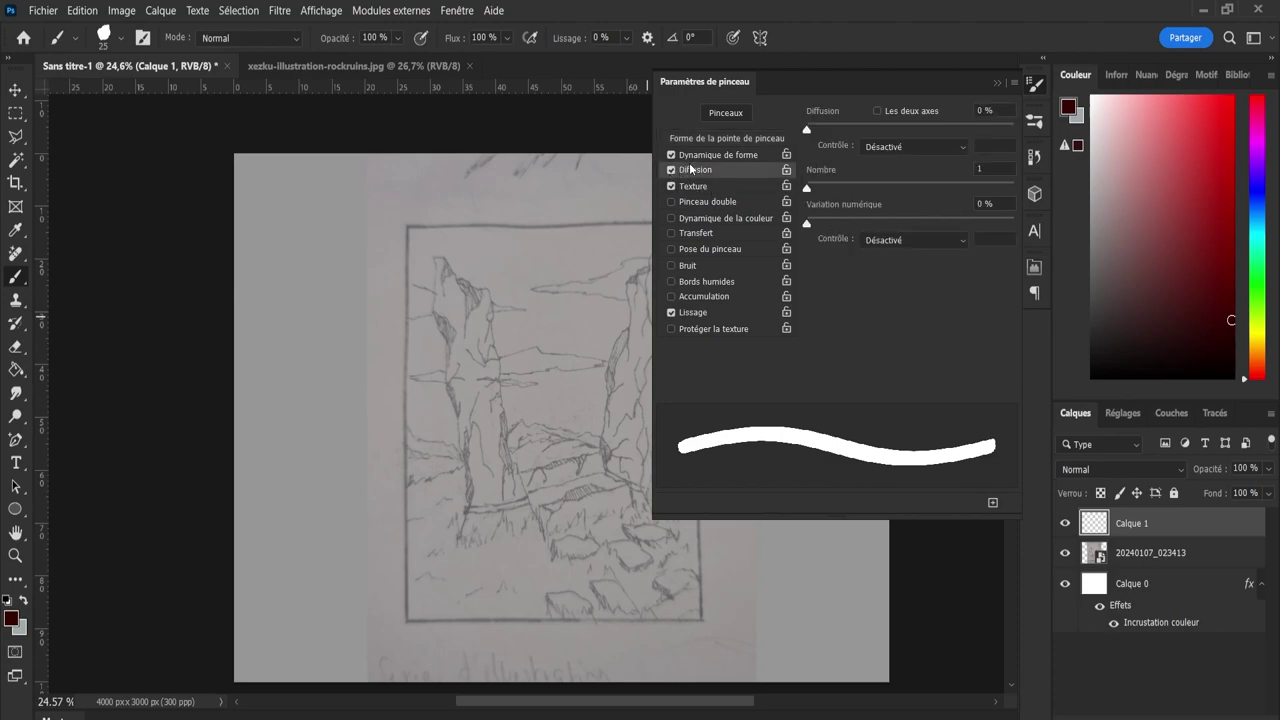
left_click(725, 156)
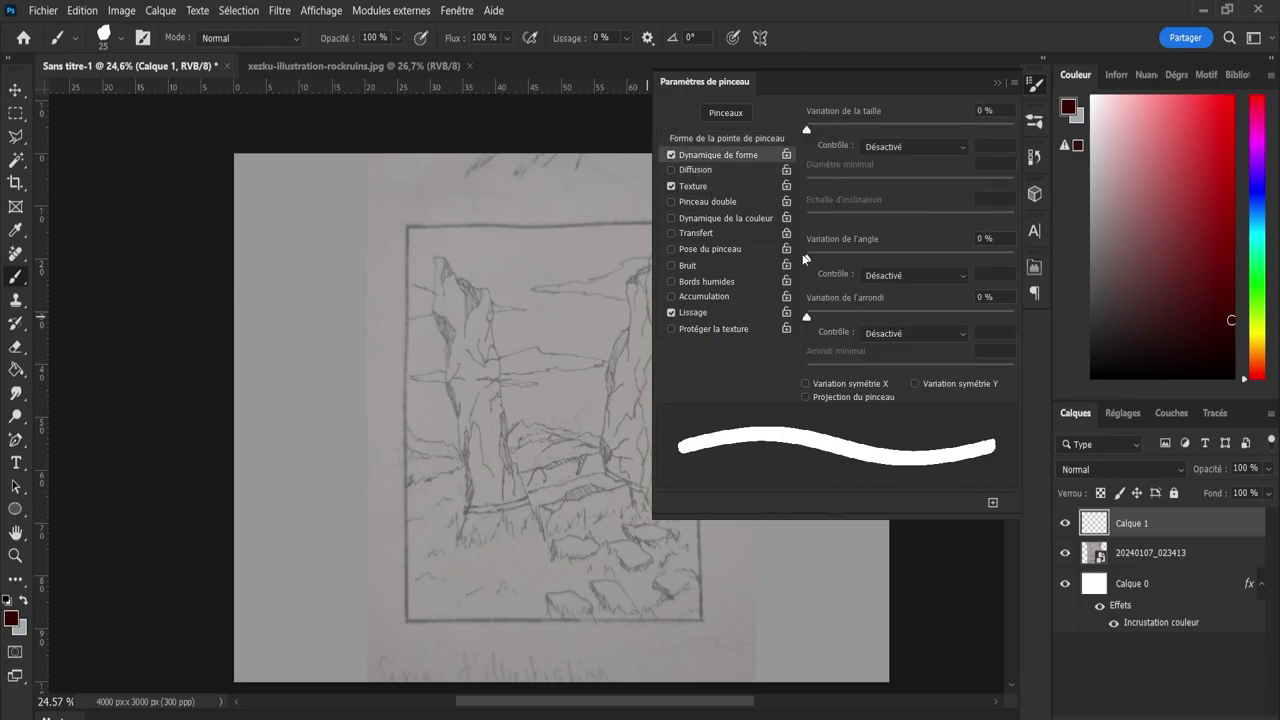
left_click_drag(807, 259, 821, 262)
Enlarge the brush to 408 px and test it on the canvas, undoing each stroke.
mouse_move(450, 357)
left_mouse_down()
mouse_move(498, 408)
mouse_move(527, 477)
left_mouse_up()
key("ctrl+z")
mouse_move(410, 300)
left_mouse_down()
mouse_move(432, 400)
mouse_move(462, 417)
mouse_move(464, 470)
left_mouse_up()
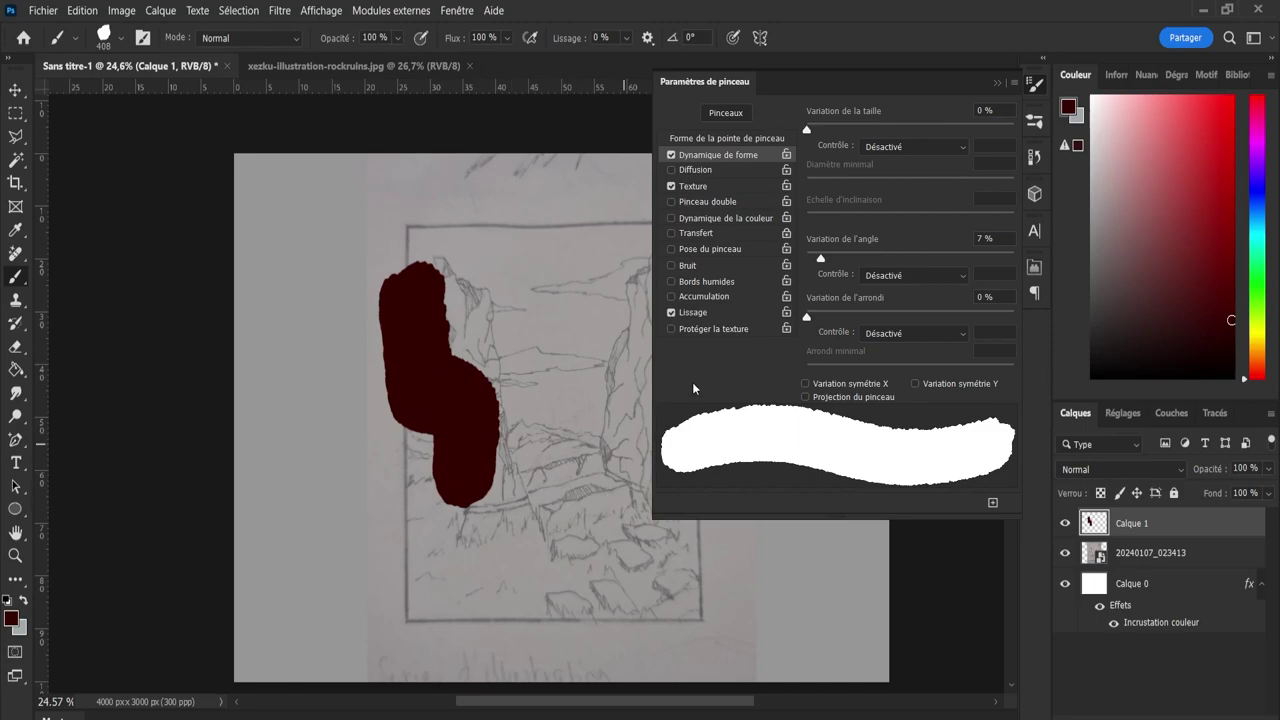
key("ctrl+z")
left_click_drag(488, 384, 565, 470)
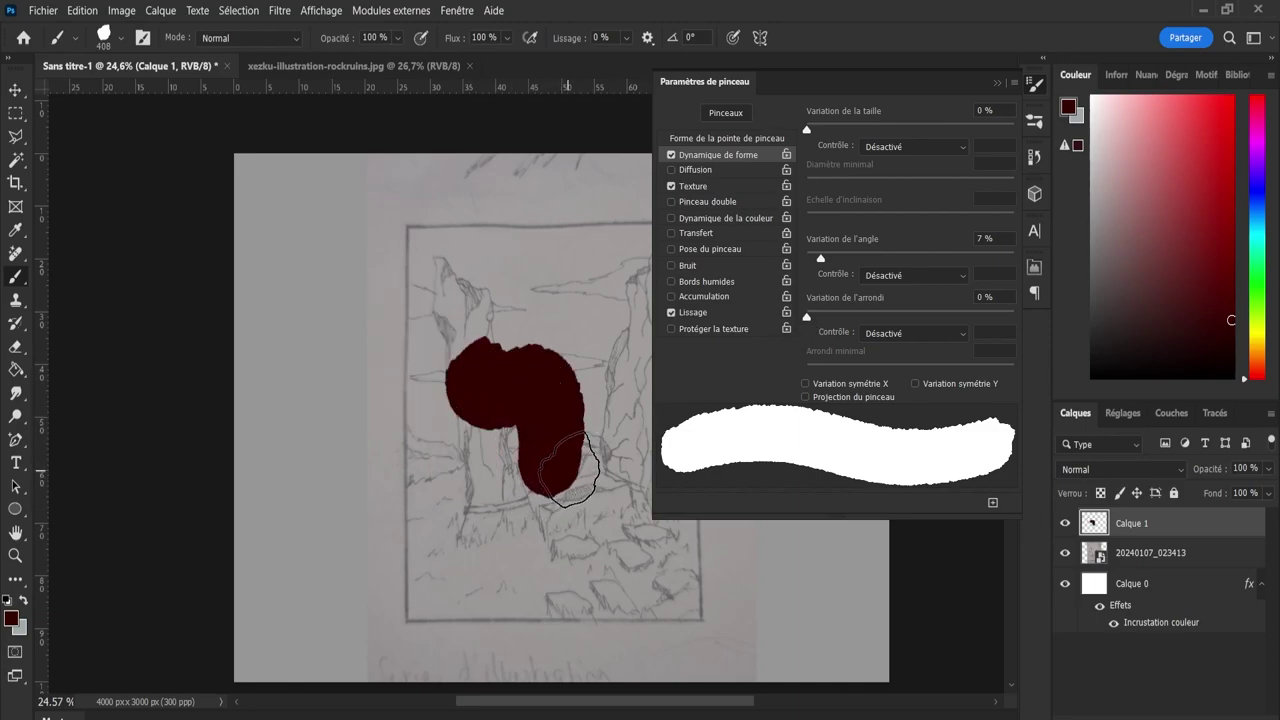
key("ctrl+z")
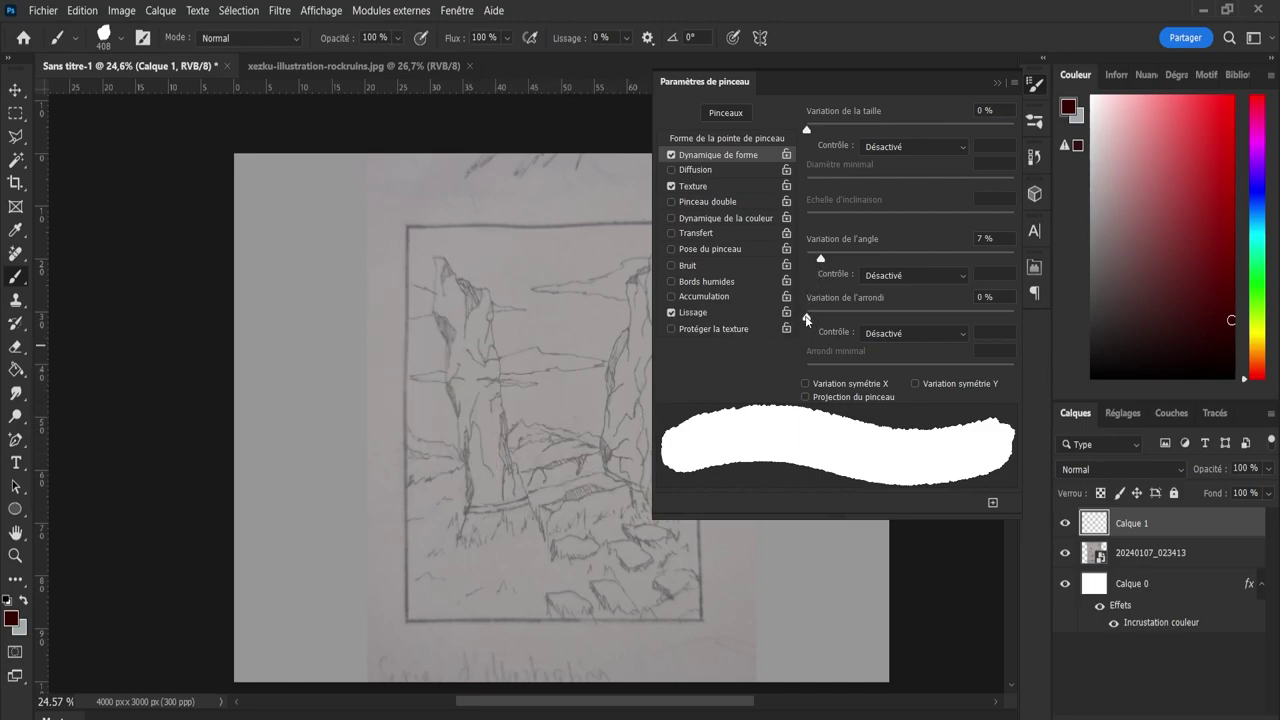
Try a roundness jitter of 100% with test strokes, undo the strokes and reset the jitter to 0%.
left_click_drag(807, 316, 1017, 327)
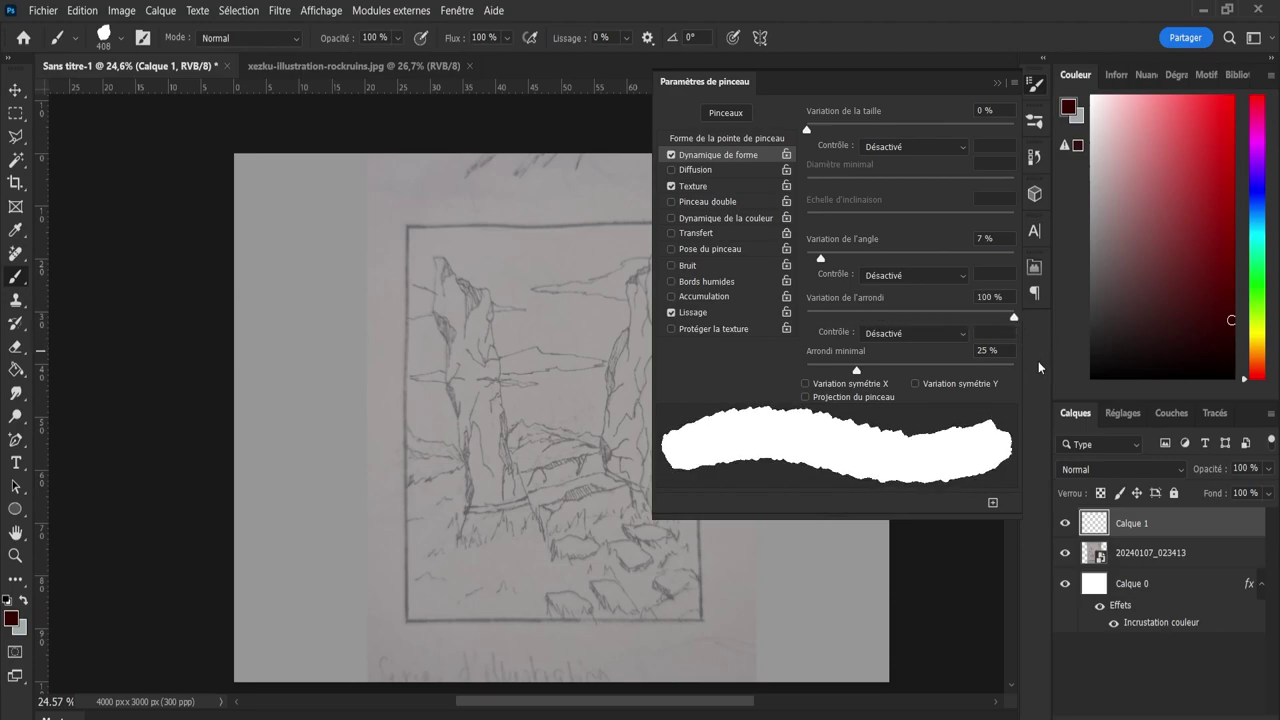
left_click_drag(371, 343, 460, 355)
key("ctrl+z")
mouse_move(520, 410)
left_mouse_down()
mouse_move(538, 365)
mouse_move(545, 435)
left_mouse_up()
key("ctrl+z")
left_click(812, 316)
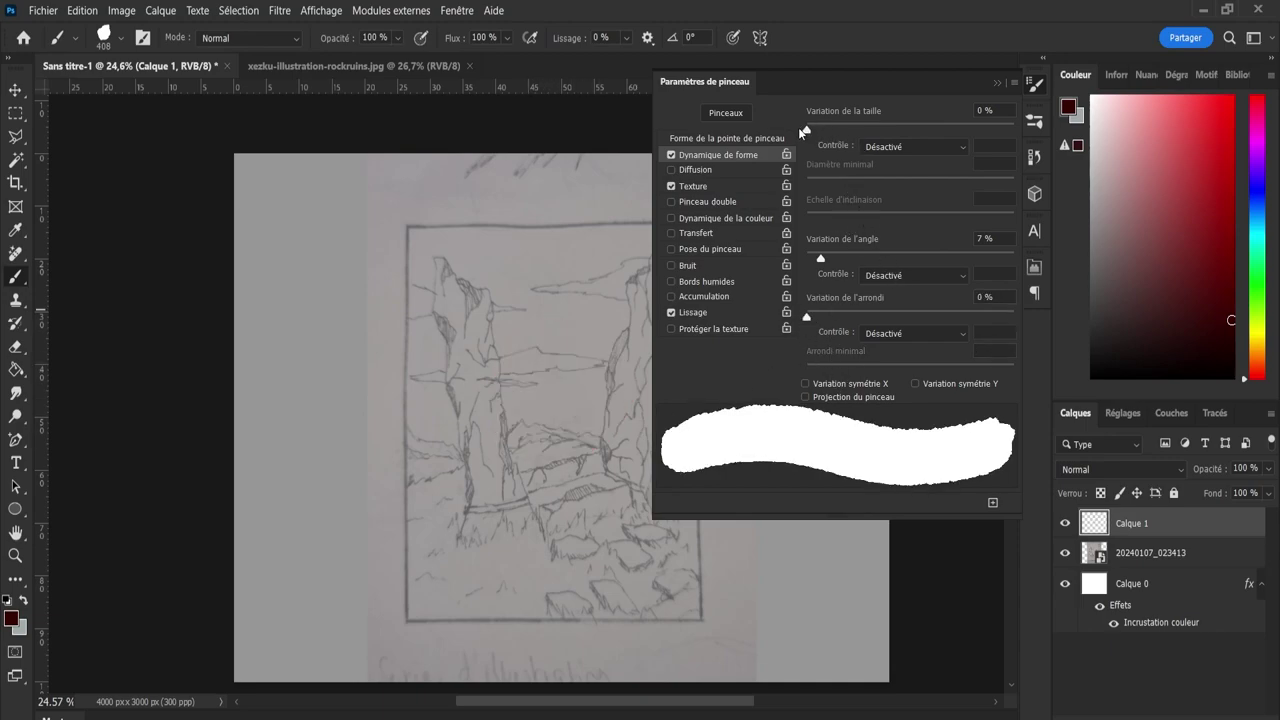
Keep the brush's size jitter at 0% and set its angle jitter to 5%.
mouse_move(807, 130)
left_mouse_down()
mouse_move(834, 131)
mouse_move(806, 131)
left_mouse_up()
left_click_drag(819, 259, 816, 258)
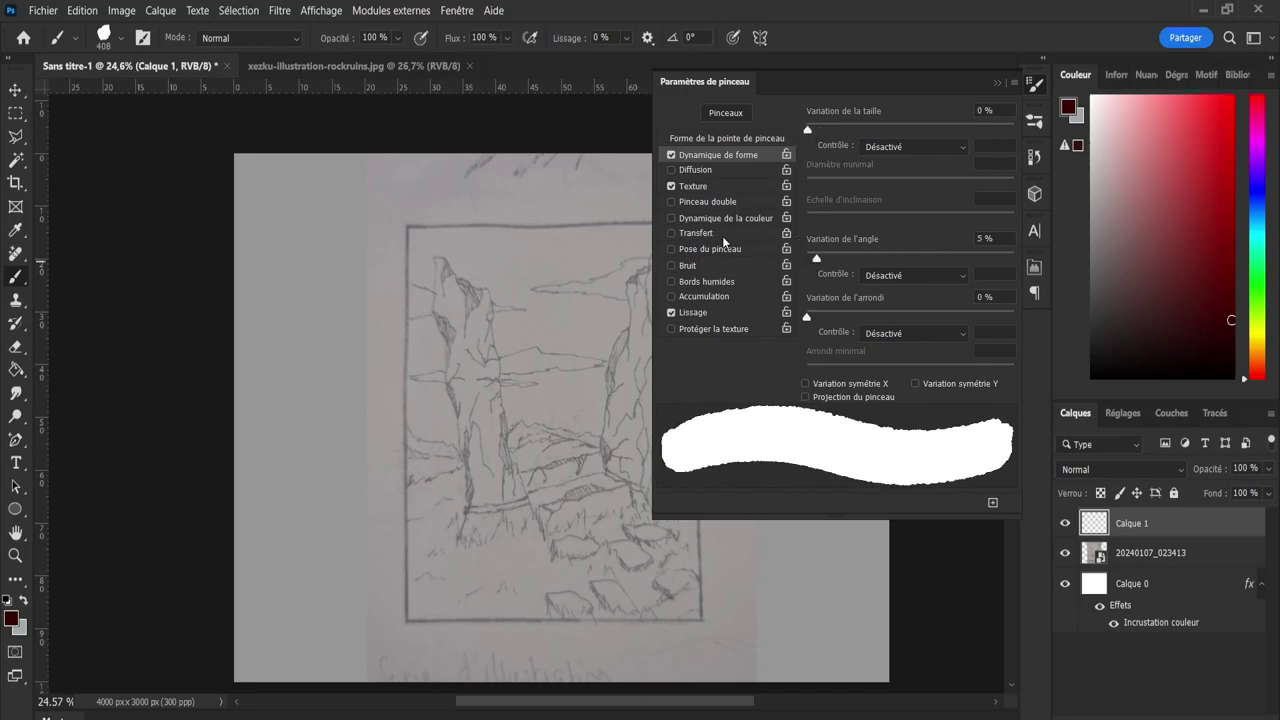
Set the brush texture's brightness to 34, its contrast to -21 and its depth to 5%.
left_click(716, 186)
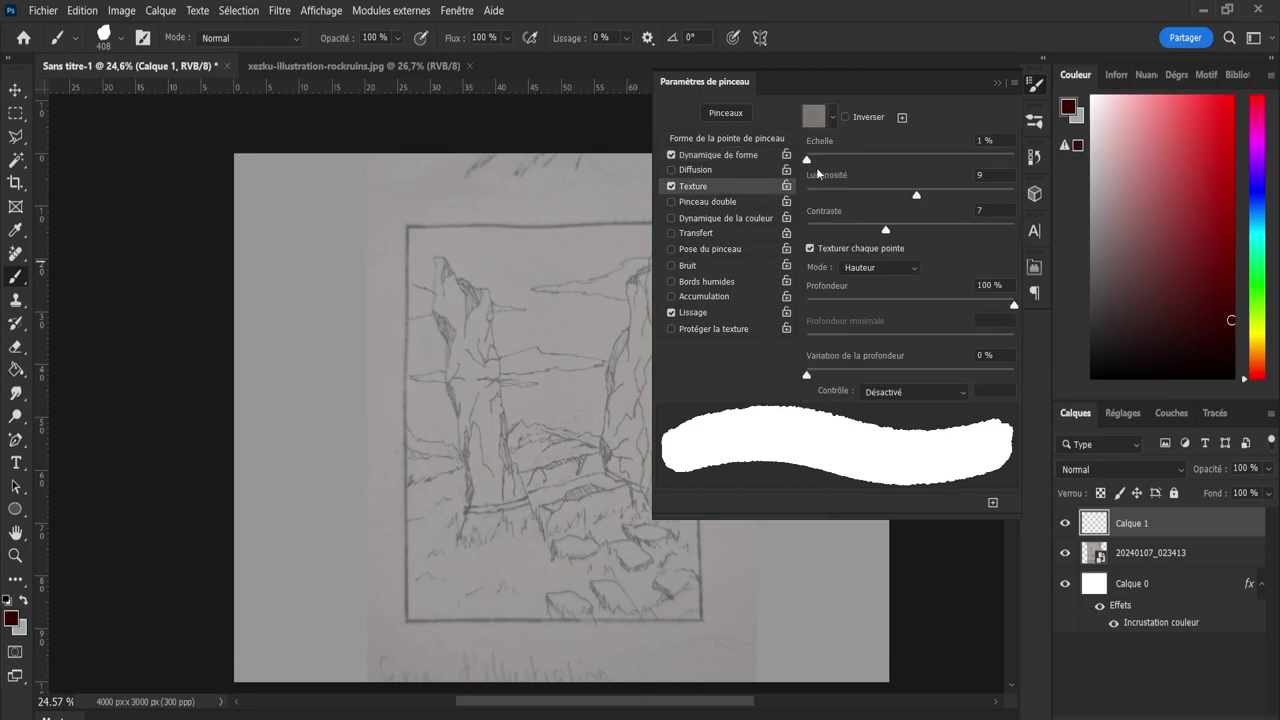
mouse_move(916, 195)
left_mouse_down()
mouse_move(945, 195)
mouse_move(934, 195)
left_mouse_up()
left_click_drag(871, 228, 846, 229)
left_click_drag(877, 304, 818, 308)
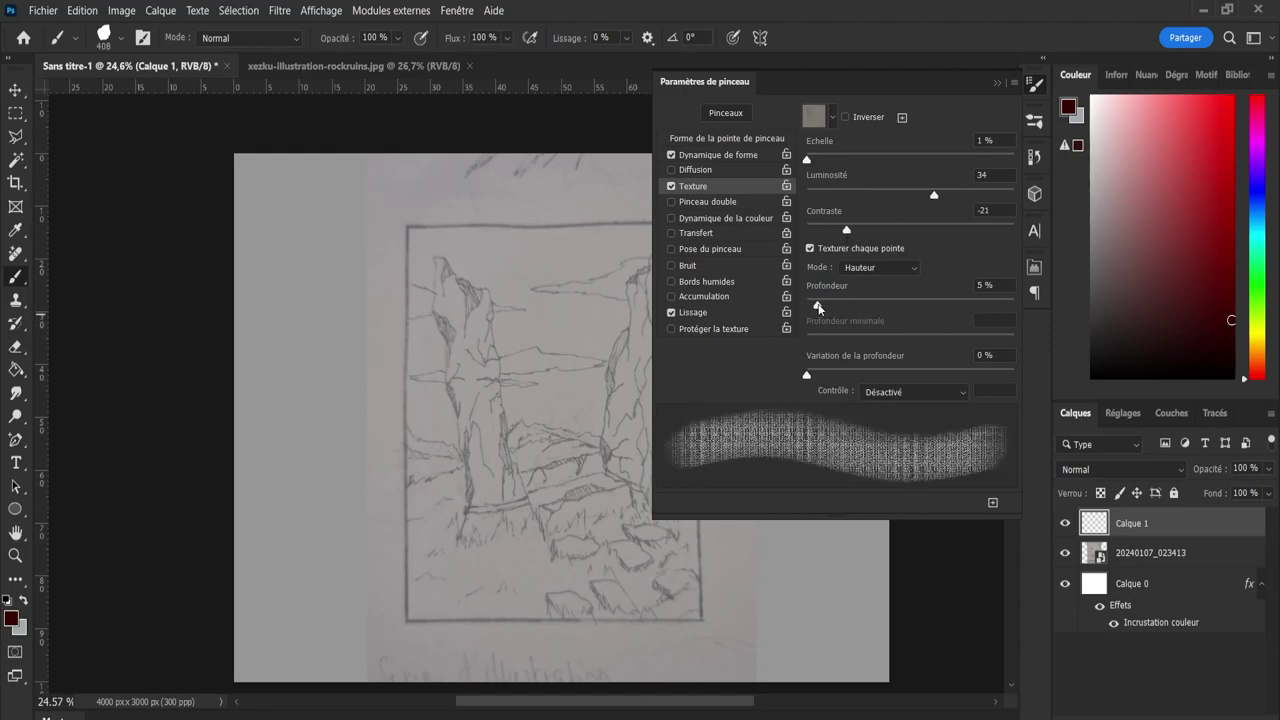
Set the brush texture's scale to 157%, its brightness to -2 and its contrast to 63, keeping the depth at 5%.
left_click(939, 160)
mouse_move(933, 196)
left_mouse_down()
mouse_move(958, 197)
mouse_move(925, 195)
left_mouse_up()
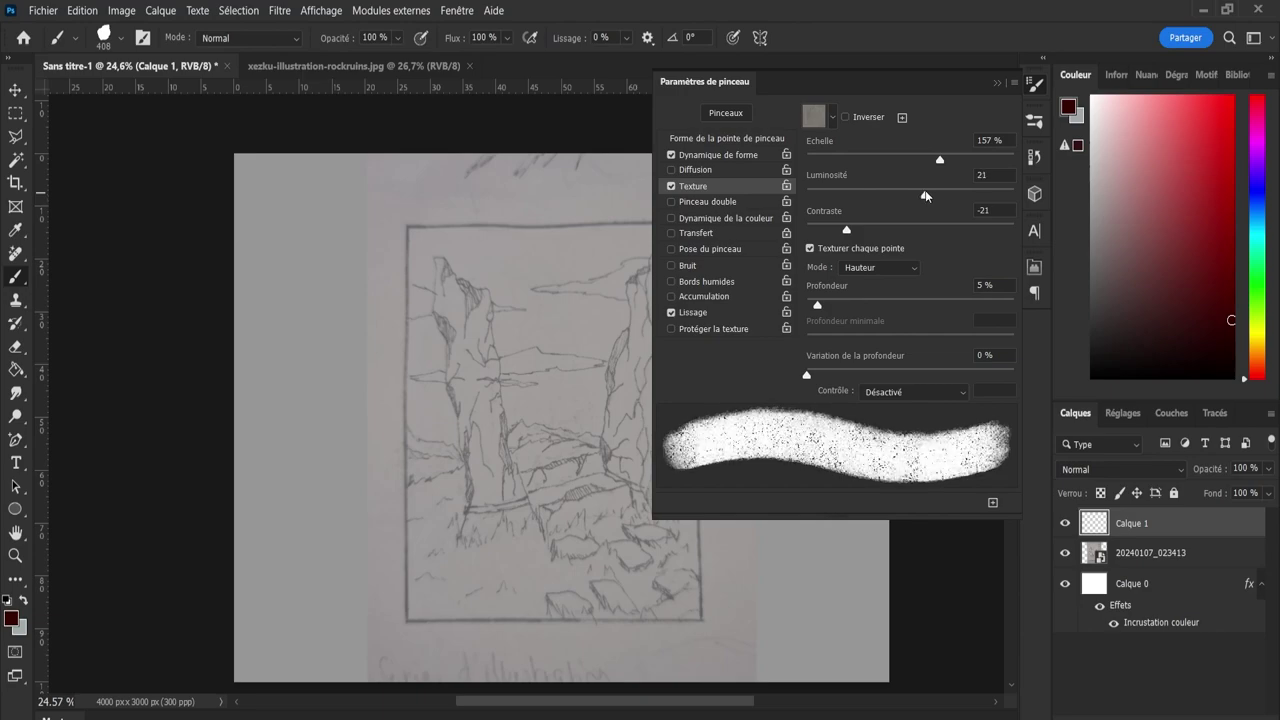
left_click_drag(846, 230, 805, 234)
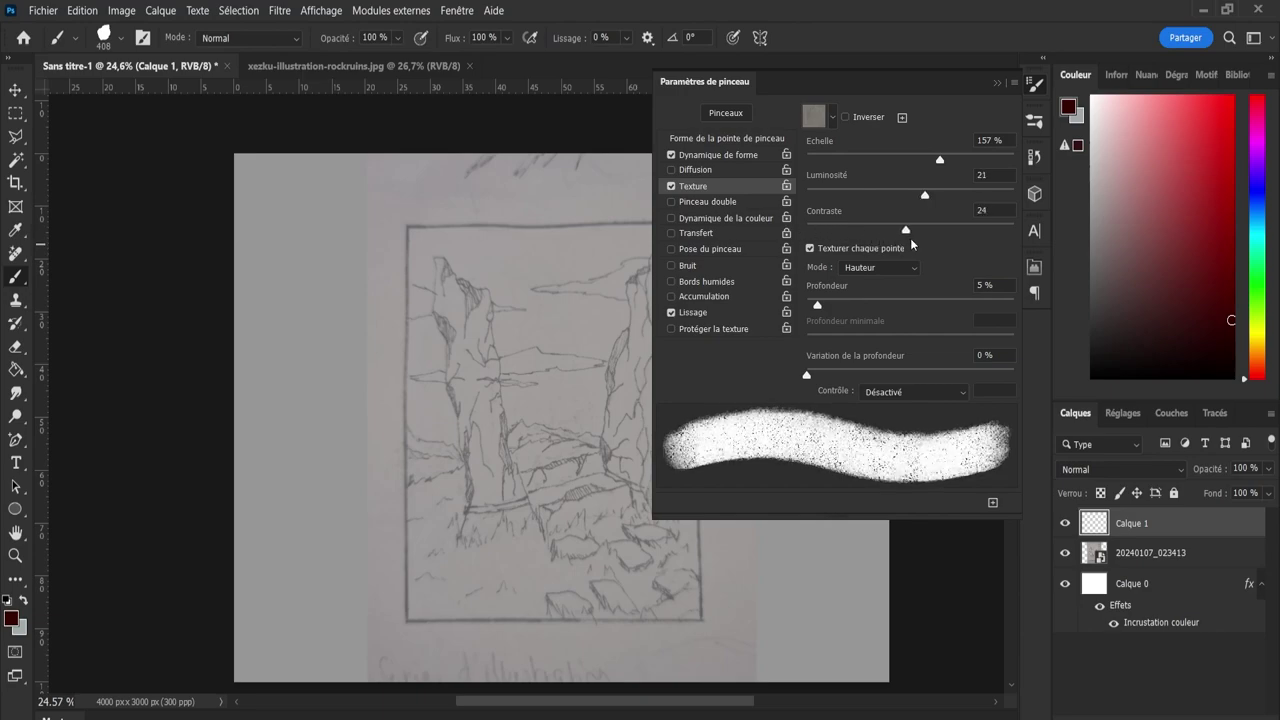
left_click_drag(910, 238, 963, 235)
left_click_drag(925, 195, 911, 202)
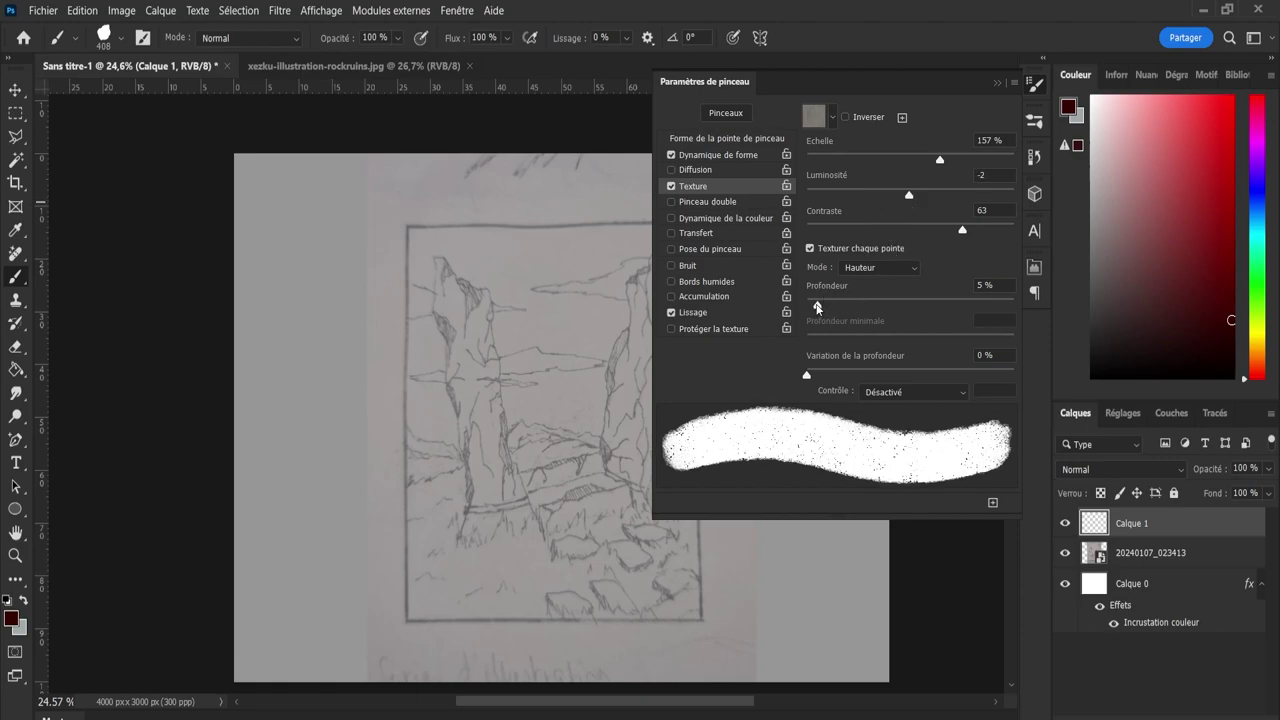
left_click_drag(817, 307, 816, 307)
Test the textured brush with dark red strokes over the sketch and undo them.
left_click_drag(423, 312, 530, 470)
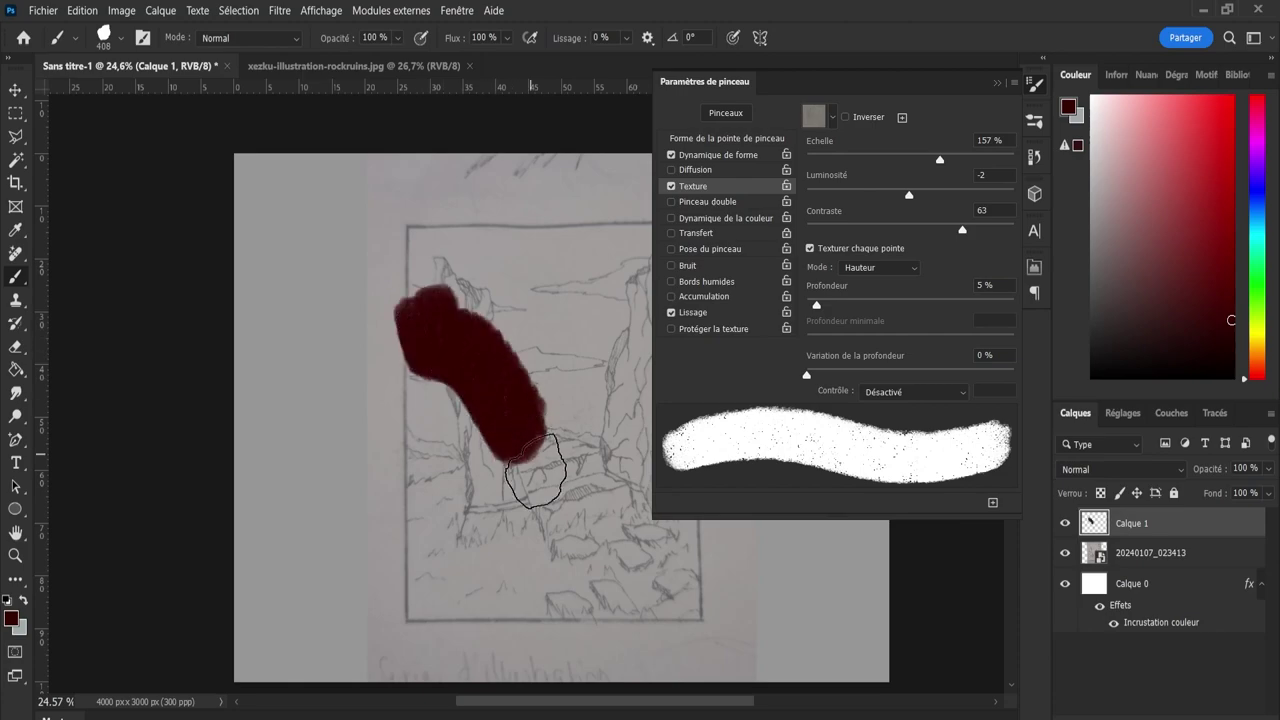
key("ctrl+z")
left_click_drag(560, 418, 474, 384)
mouse_move(476, 300)
left_mouse_down()
mouse_move(499, 326)
mouse_move(513, 401)
left_mouse_up()
key("ctrl+z")
left_click_drag(518, 318, 518, 406)
key("ctrl+z")
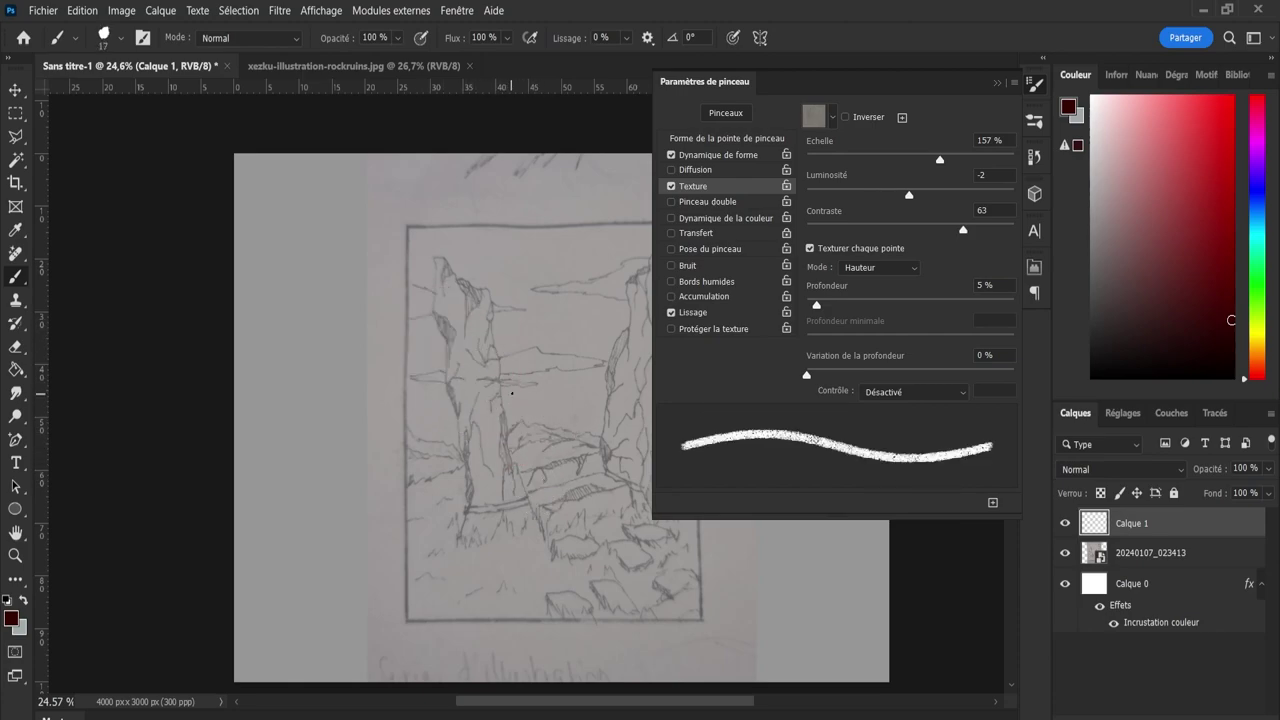
Reduce the brush size to 19 px and test it with short vertical strokes, undoing each one.
right_click(514, 395, "alt")
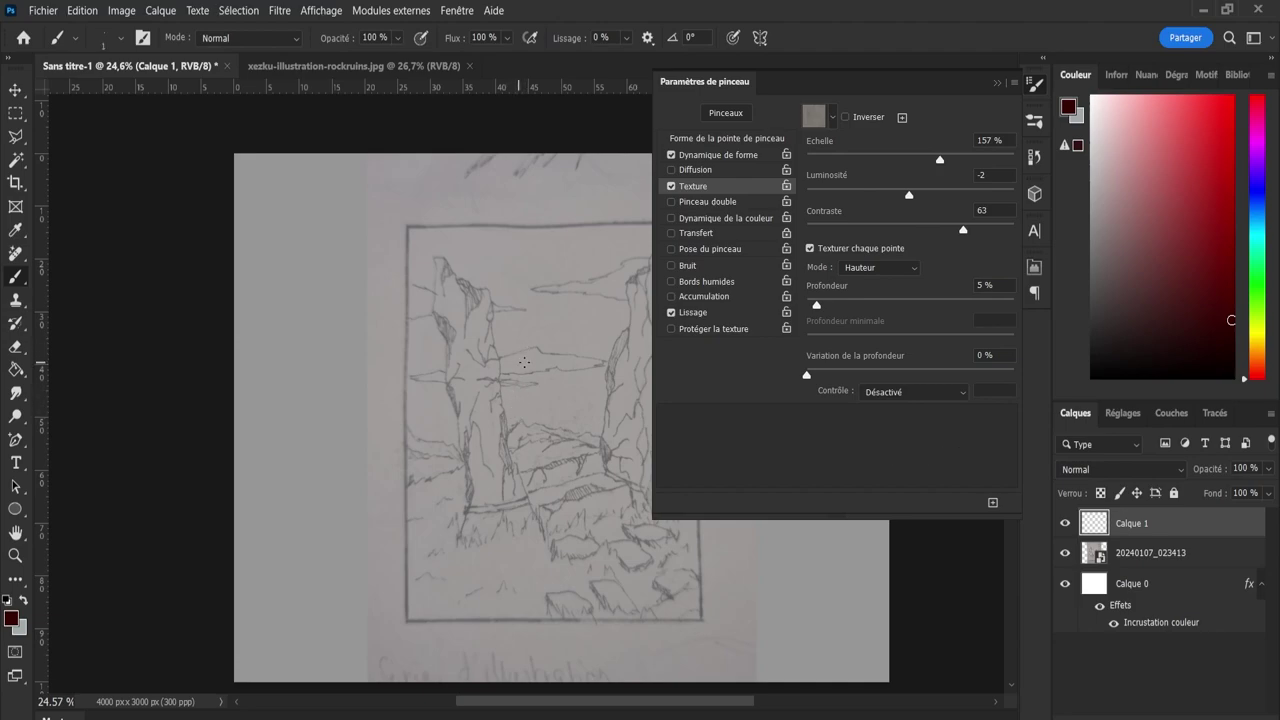
key("bracketright")
key("bracketright")
key("bracketright")
key("bracketright")
key("bracketright")
key("bracketright")
key("bracketright")
key("bracketright")
left_click_drag(514, 346, 514, 410)
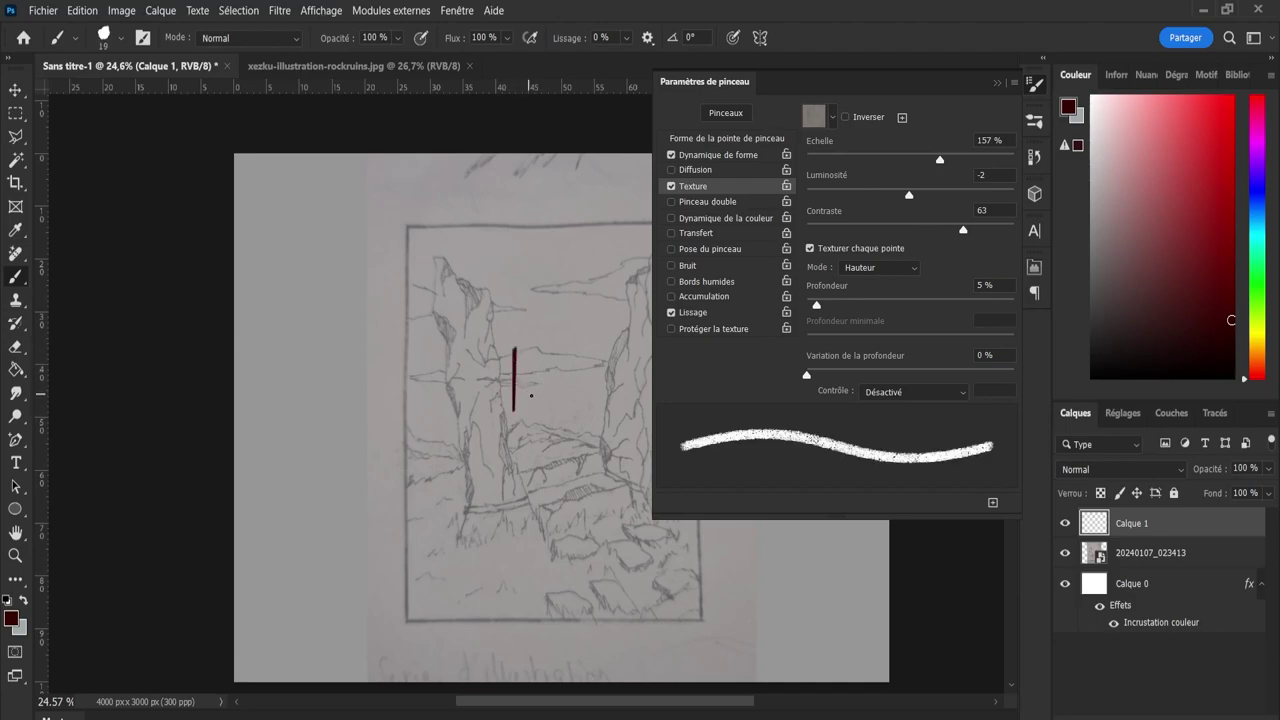
key("ctrl+z")
left_click_drag(530, 315, 531, 424)
key("ctrl+z")
Close the brush settings, let pen pressure control the brush size and try thin strokes between the pillars, undoing each one.
left_click(718, 155)
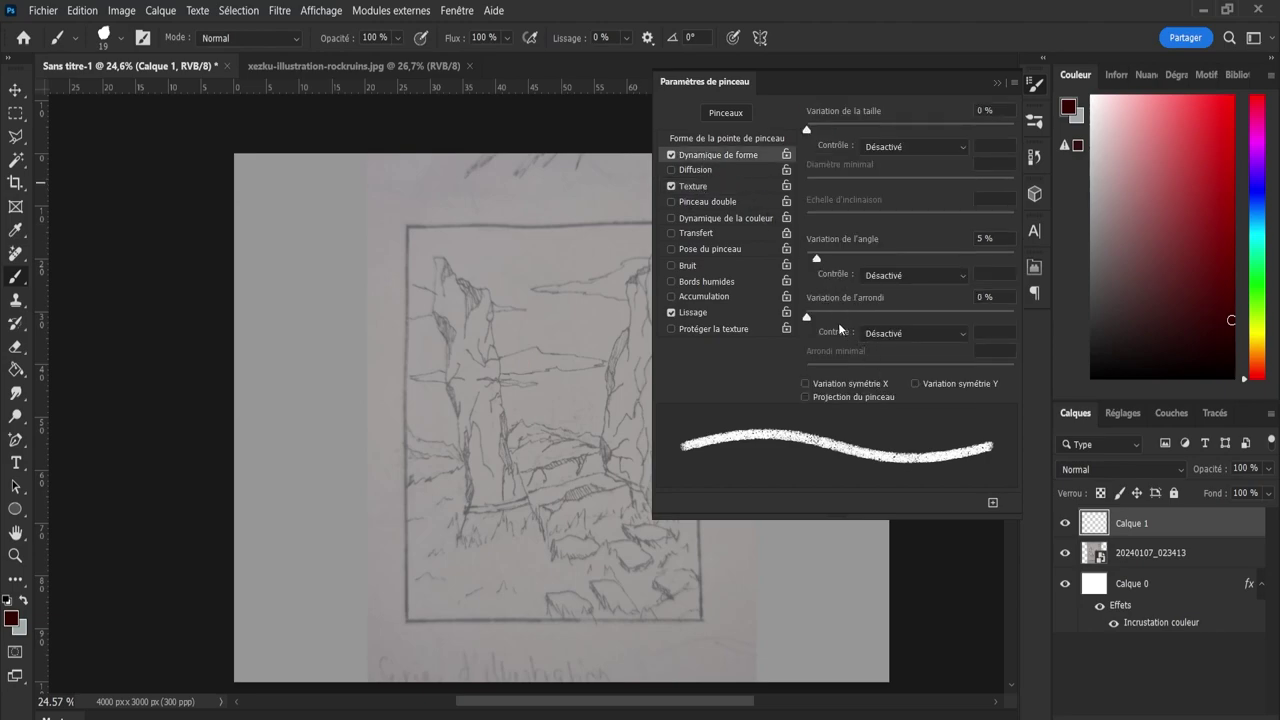
left_click(1035, 91)
mouse_move(557, 308)
left_mouse_down()
mouse_move(598, 363)
mouse_move(604, 444)
left_mouse_up()
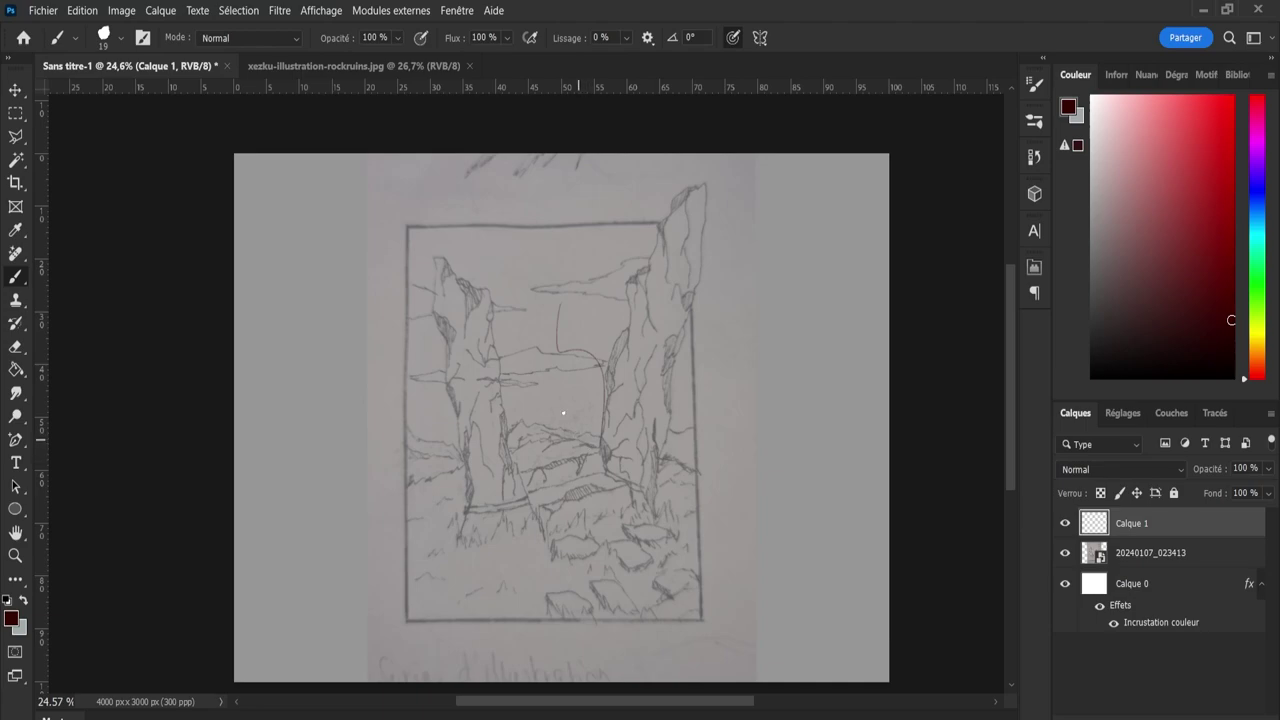
key("ctrl+z")
mouse_move(552, 290)
left_mouse_down()
mouse_move(579, 331)
mouse_move(570, 412)
left_mouse_up()
key("ctrl+z")
mouse_move(561, 328)
left_mouse_down()
mouse_move(597, 386)
mouse_move(591, 403)
left_mouse_up()
key("ctrl+z")
Sketch trial rock pillars freehand between the two existing ones, then clear them from the layer.
left_click_drag(598, 320, 596, 460)
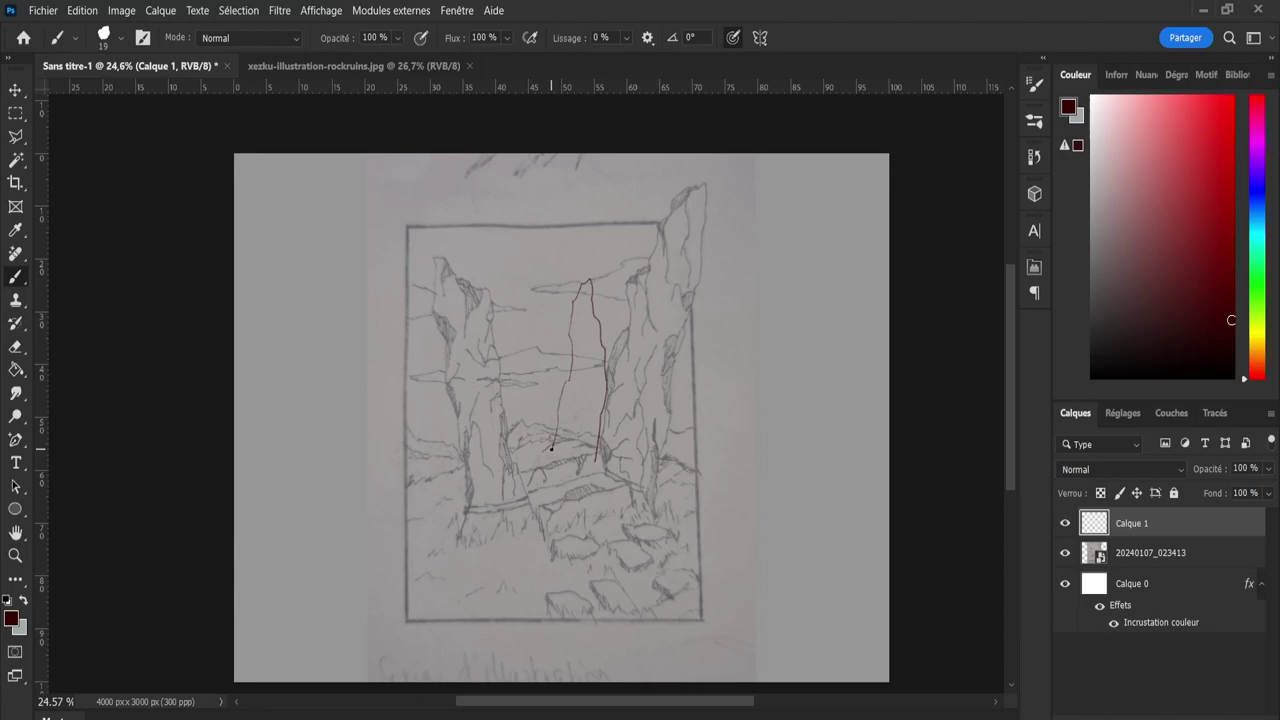
left_click_drag(513, 316, 506, 341)
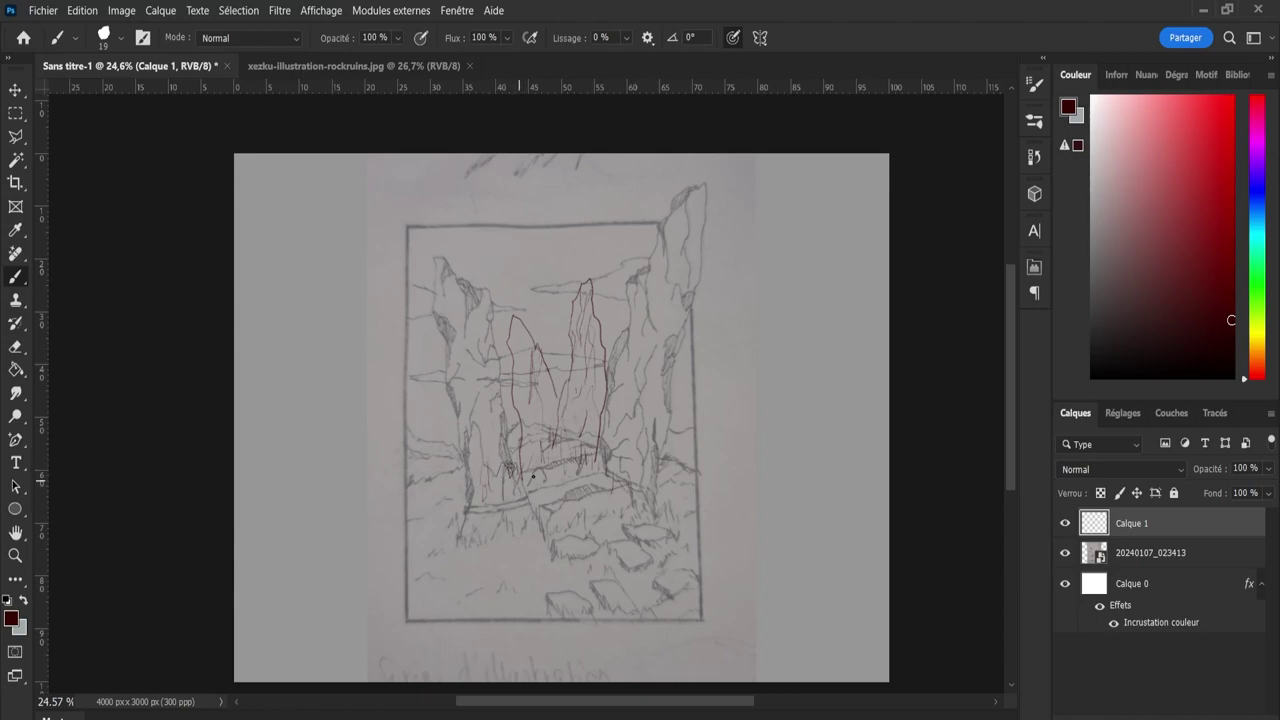
left_click_drag(602, 459, 607, 470)
key("Delete")
key("ctrl+shift+alt+n")
key("ctrl+shift+alt+n")
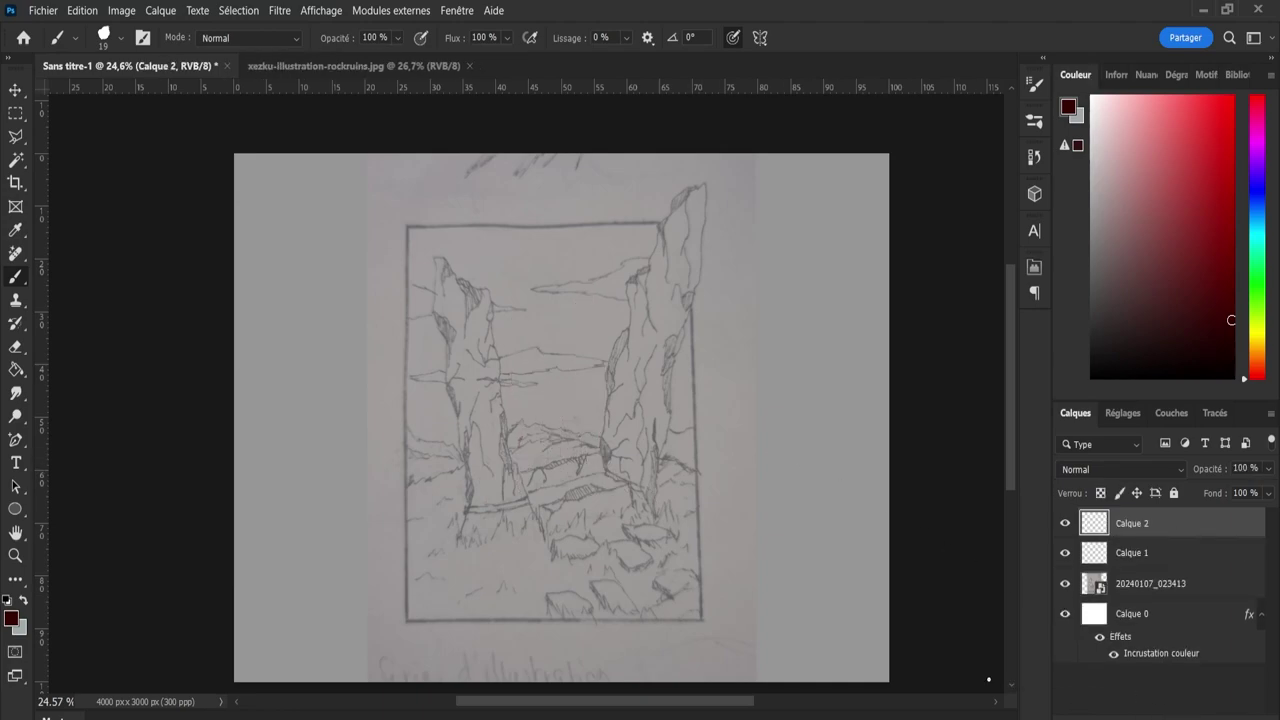
key("ctrl+z")
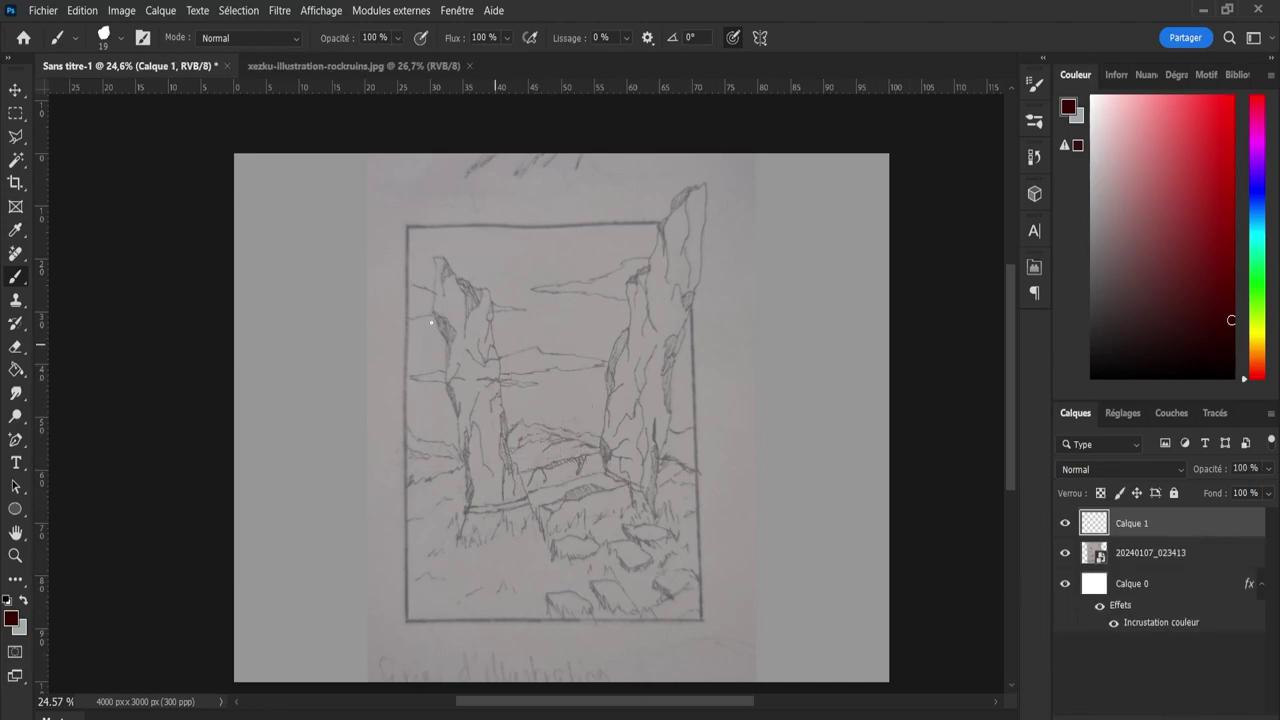
Draw a rectangle shape of about 1812 × 2261 px over the sketch's hand-drawn frame.
left_click(24, 511)
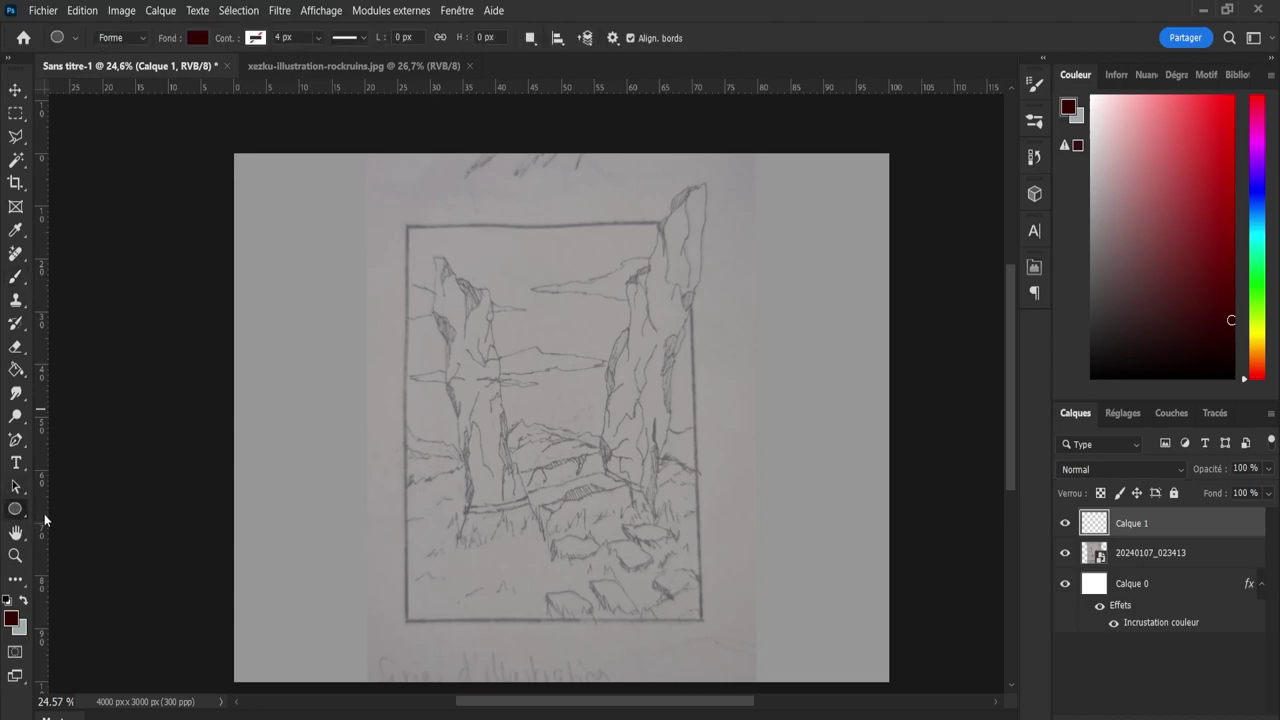
key("shift+u")
left_click_drag(410, 226, 701, 621)
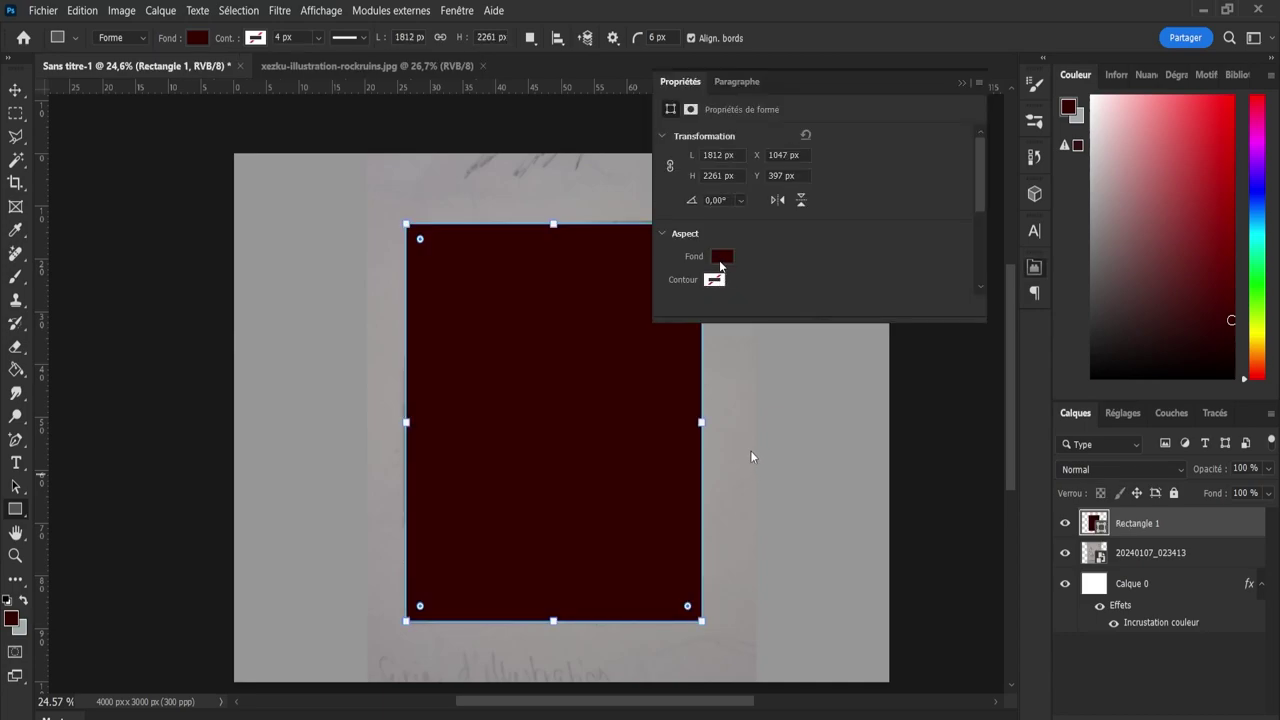
Give the rectangle a dark red outline with no fill and add a new layer above it.
left_click(722, 281)
left_click(705, 287)
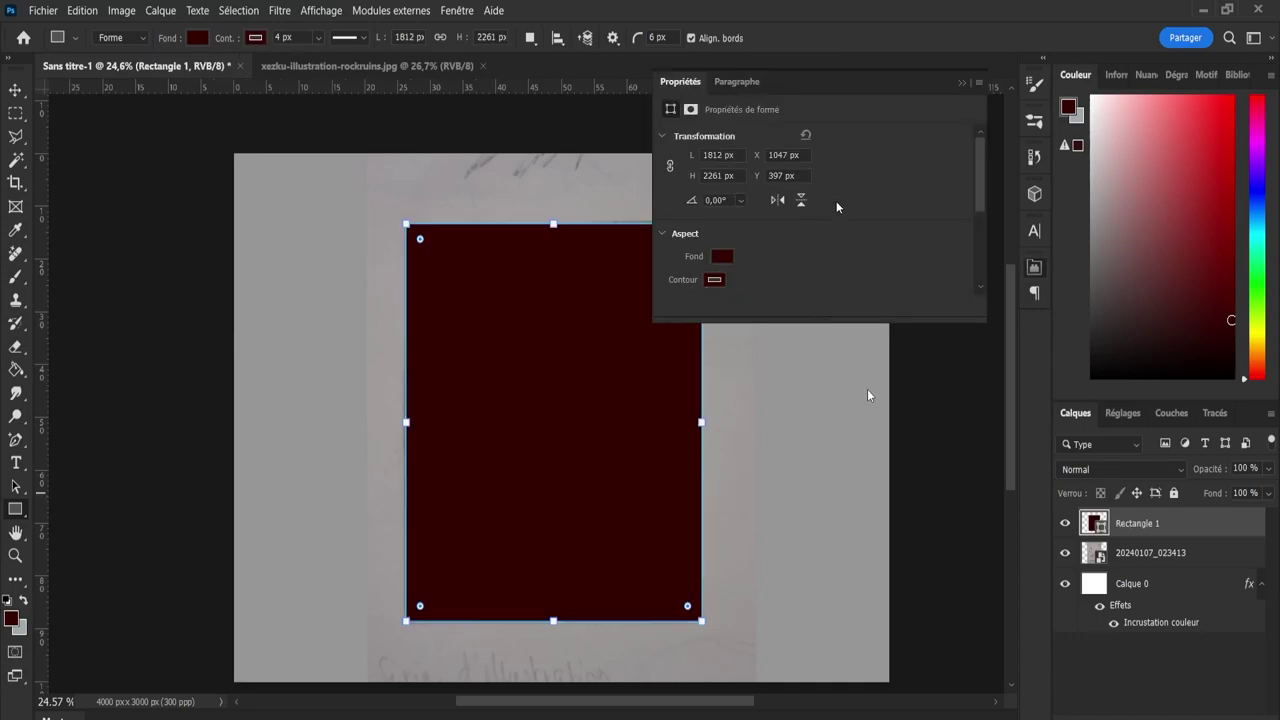
left_click(681, 250)
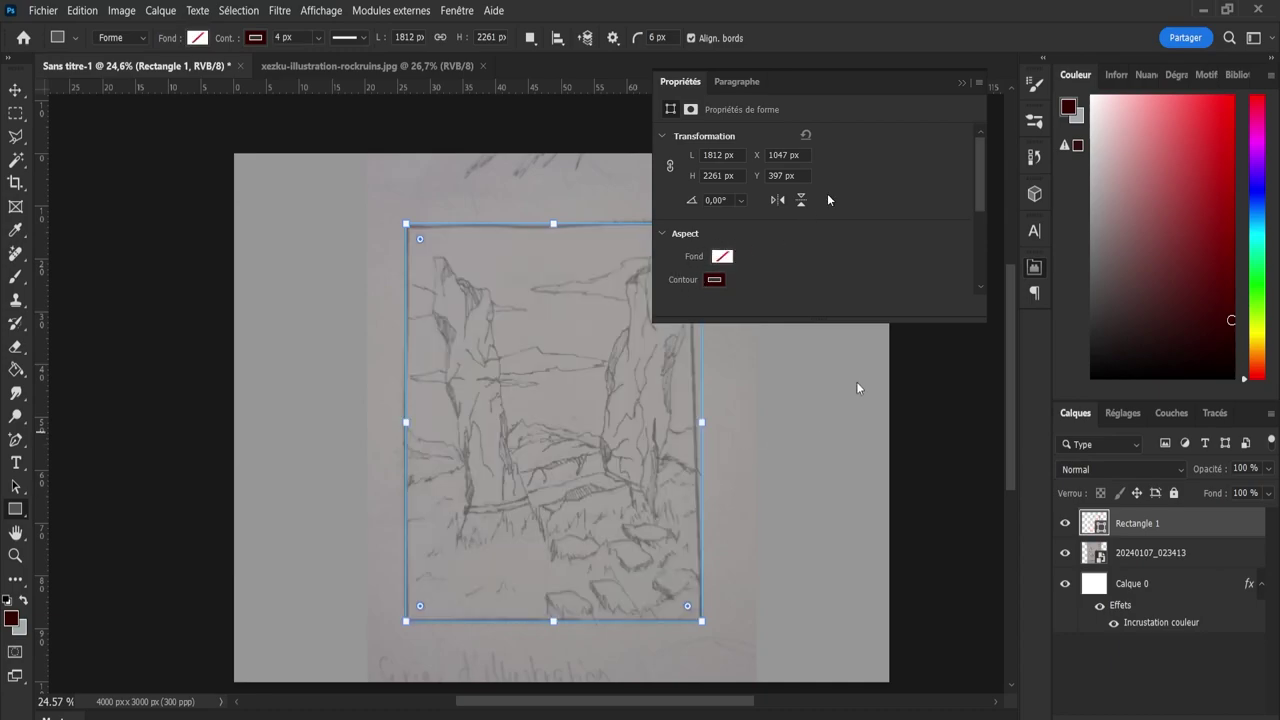
scroll(981, 199, "down", 3)
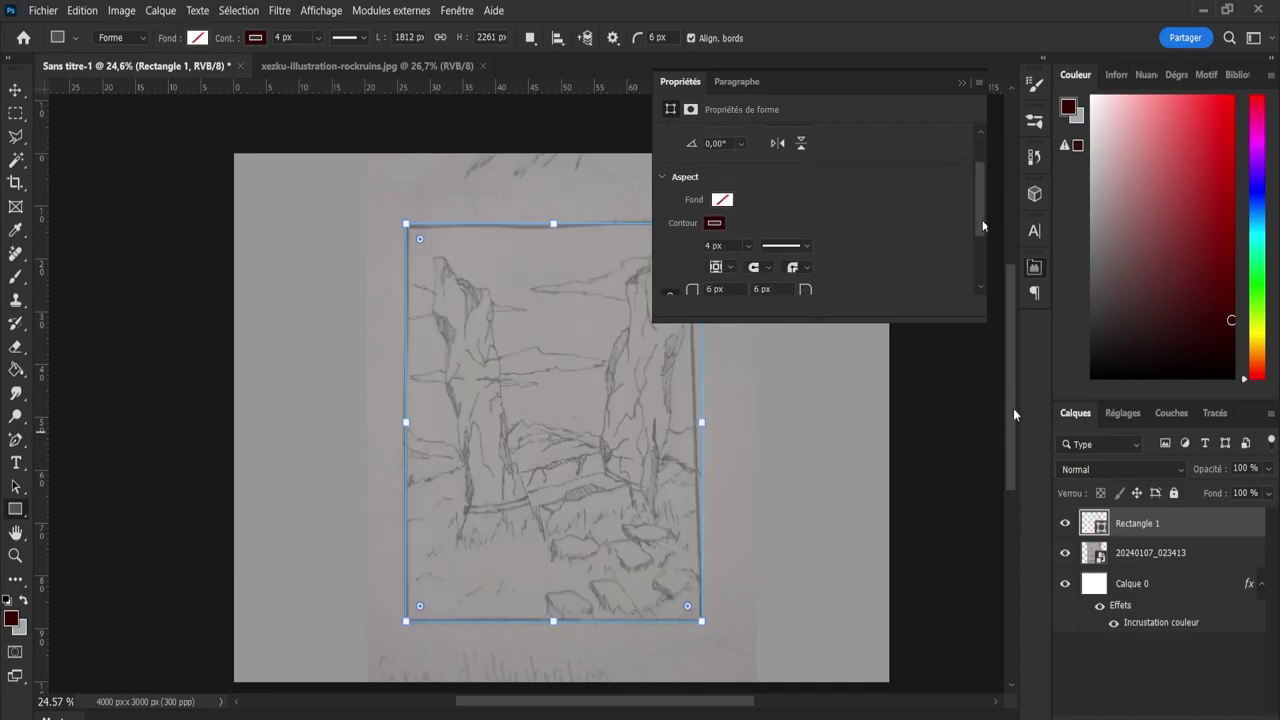
left_click(978, 74)
key("v")
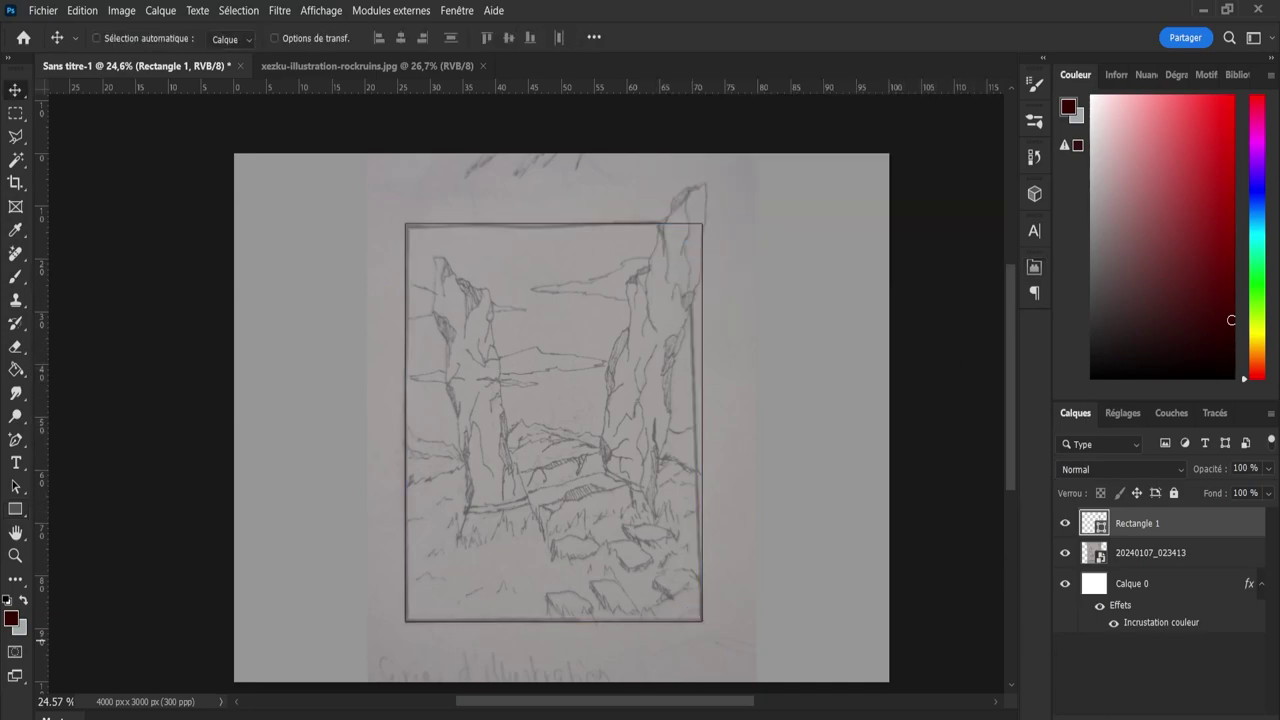
left_click(1228, 717)
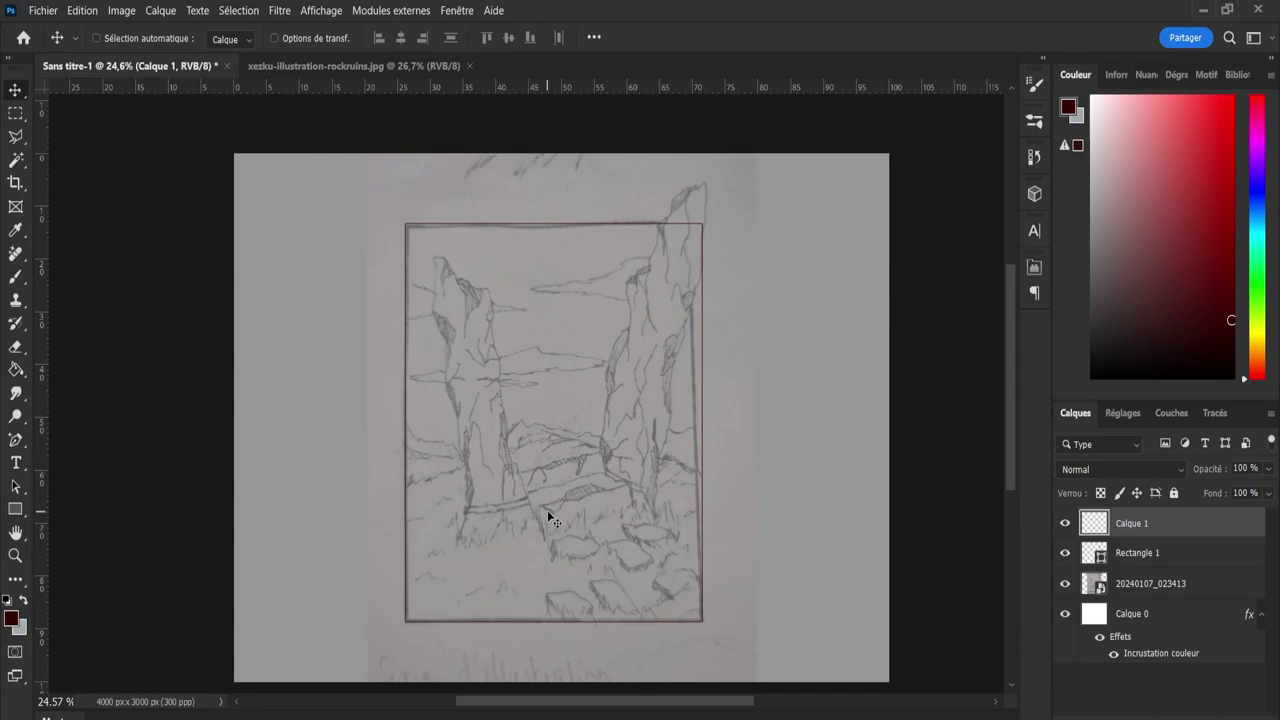
Enlarge the brush to 44 px, undo the trial stroke along the right pillar and set the smoothing to 41%.
key("b")
key("z")
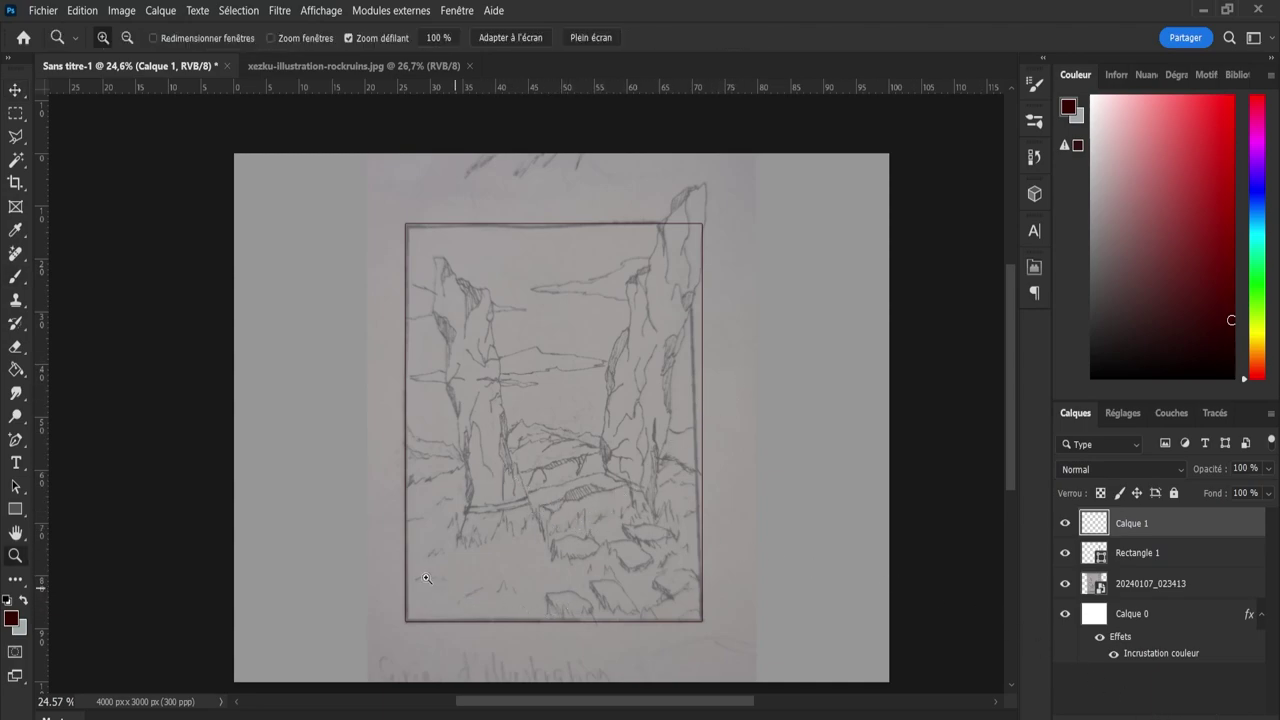
left_click(414, 574)
left_click_drag(460, 578, 440, 577)
mouse_move(690, 591)
left_mouse_down()
mouse_move(733, 607)
mouse_move(698, 600)
left_mouse_up()
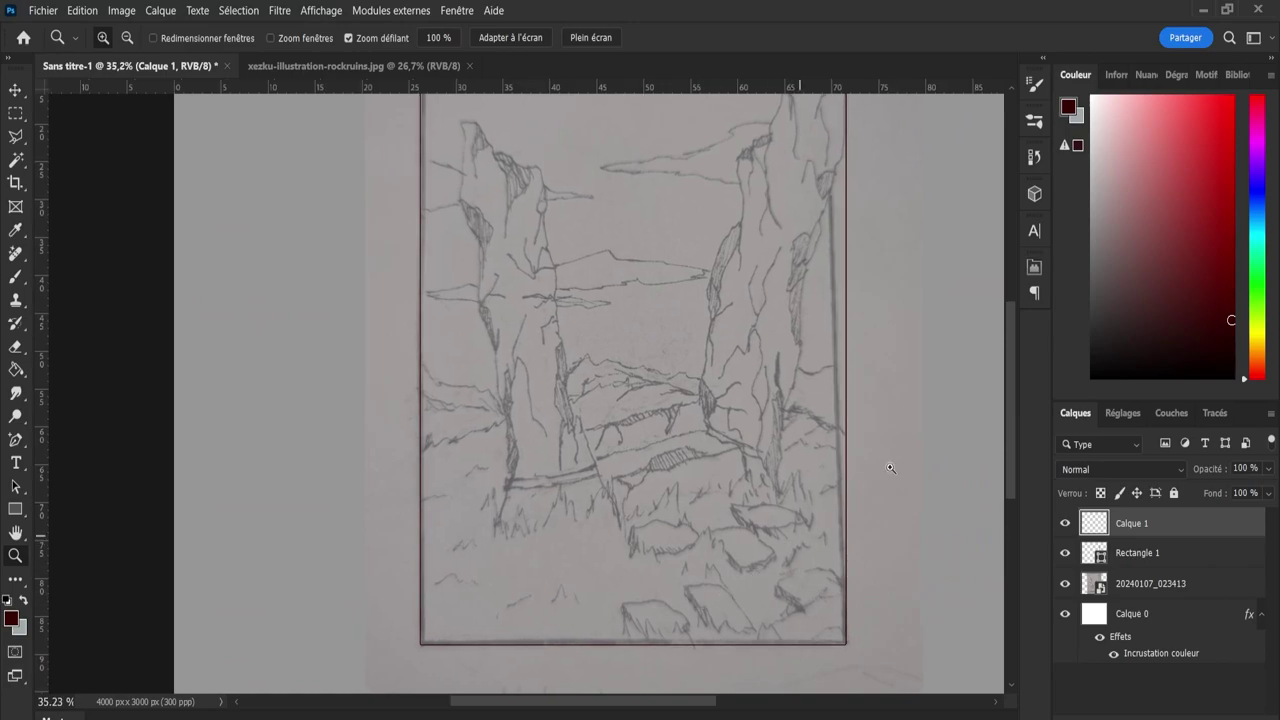
scroll(998, 389, "up", 3)
scroll(998, 389, "down", 2)
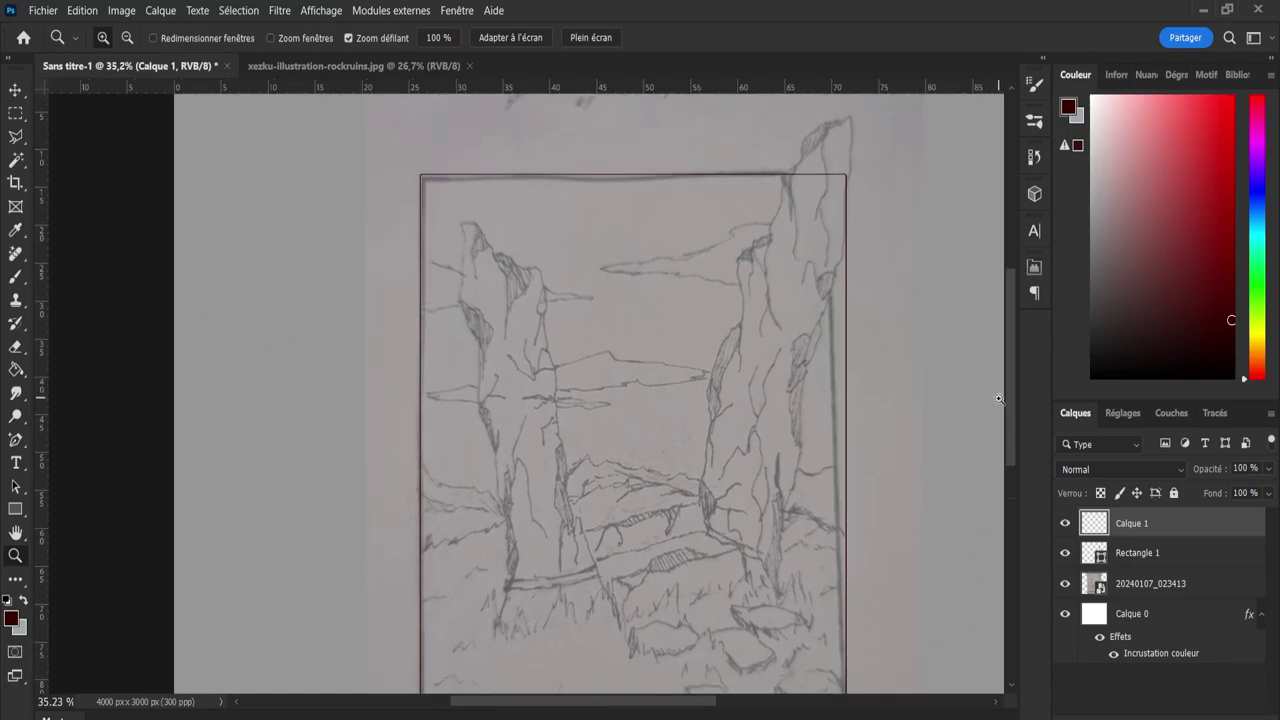
left_click_drag(774, 428, 778, 428)
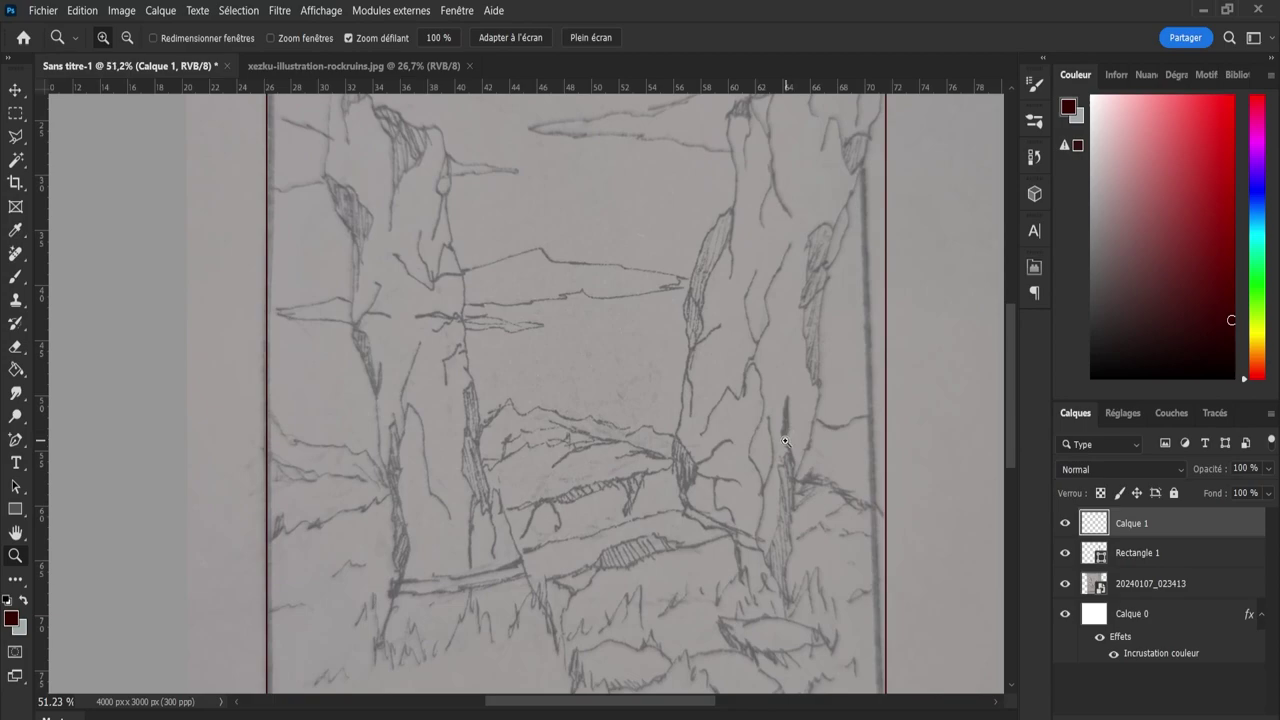
key("b")
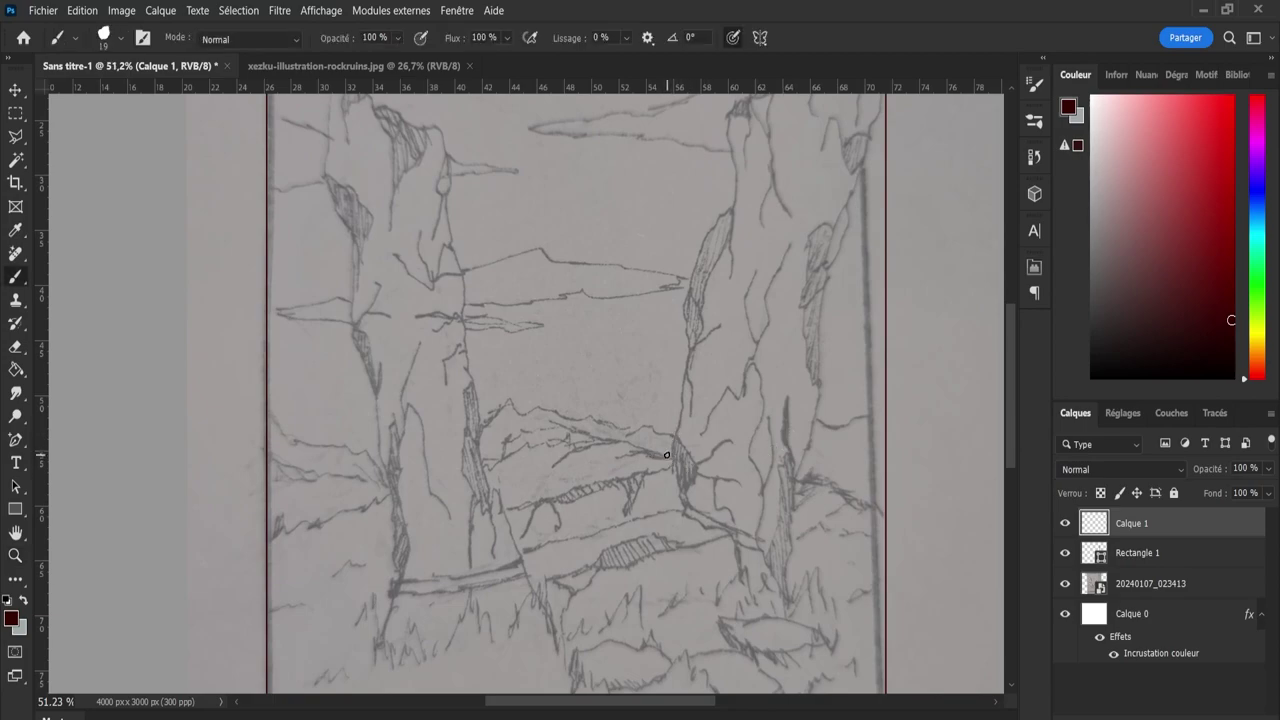
key("bracketright")
key("bracketright")
key("bracketright")
key("bracketright")
key("bracketright")
left_click_drag(668, 460, 683, 379)
key("ctrl+z")
Trace the left contour of the right rock pillar in dark red, from the hills up past the frame's top edge.
key("ctrl+z")
key("ctrl+z")
left_click(660, 61)
left_click_drag(670, 466, 680, 414)
key("ctrl+z")
mouse_move(681, 413)
left_mouse_down()
mouse_move(683, 300)
mouse_move(734, 200)
left_mouse_up()
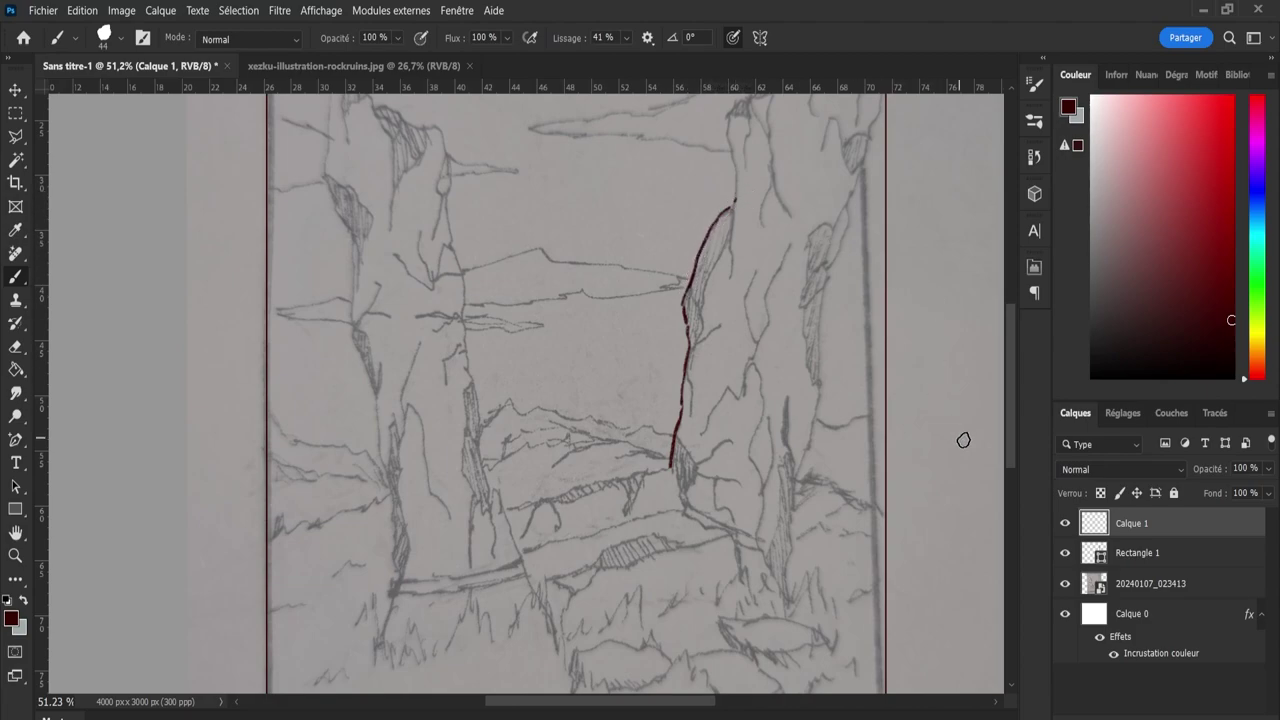
scroll(1010, 412, "up", 3)
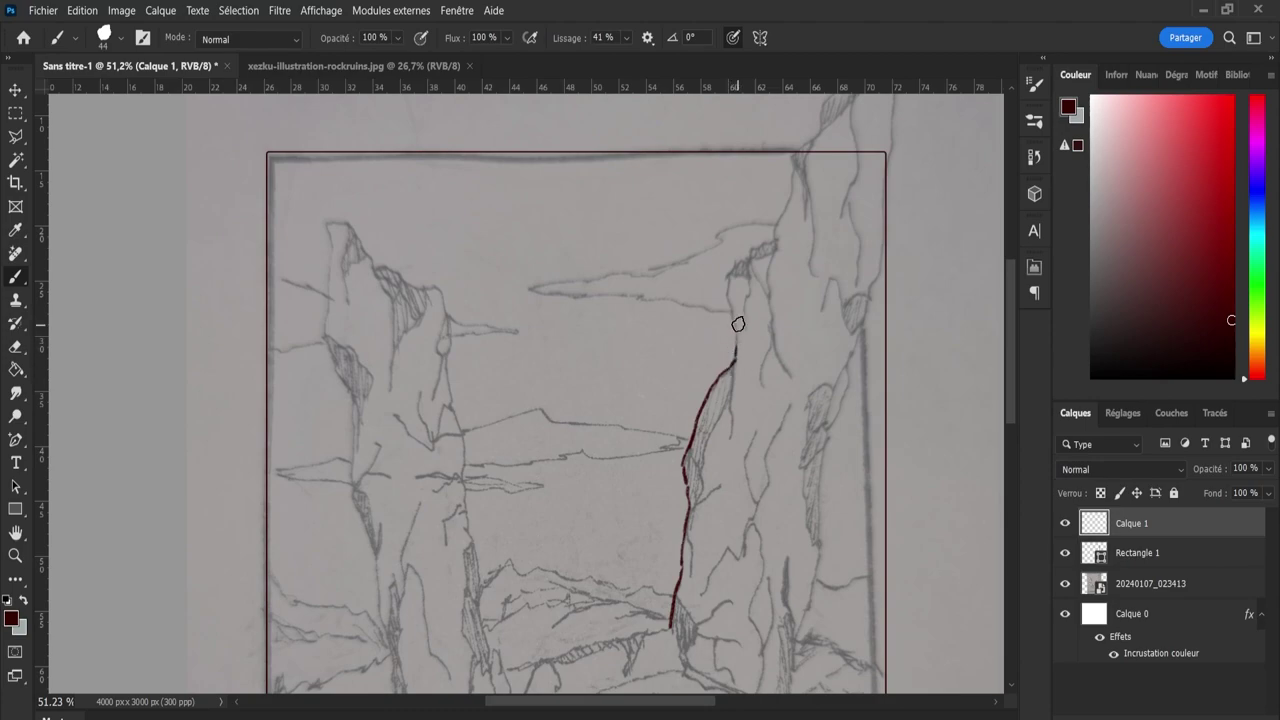
mouse_move(735, 352)
left_mouse_down()
mouse_move(730, 269)
mouse_move(763, 267)
mouse_move(751, 245)
mouse_move(782, 243)
mouse_move(776, 222)
mouse_move(799, 206)
mouse_move(775, 223)
mouse_move(800, 194)
mouse_move(770, 240)
mouse_move(805, 152)
mouse_move(797, 175)
mouse_move(816, 131)
left_mouse_up()
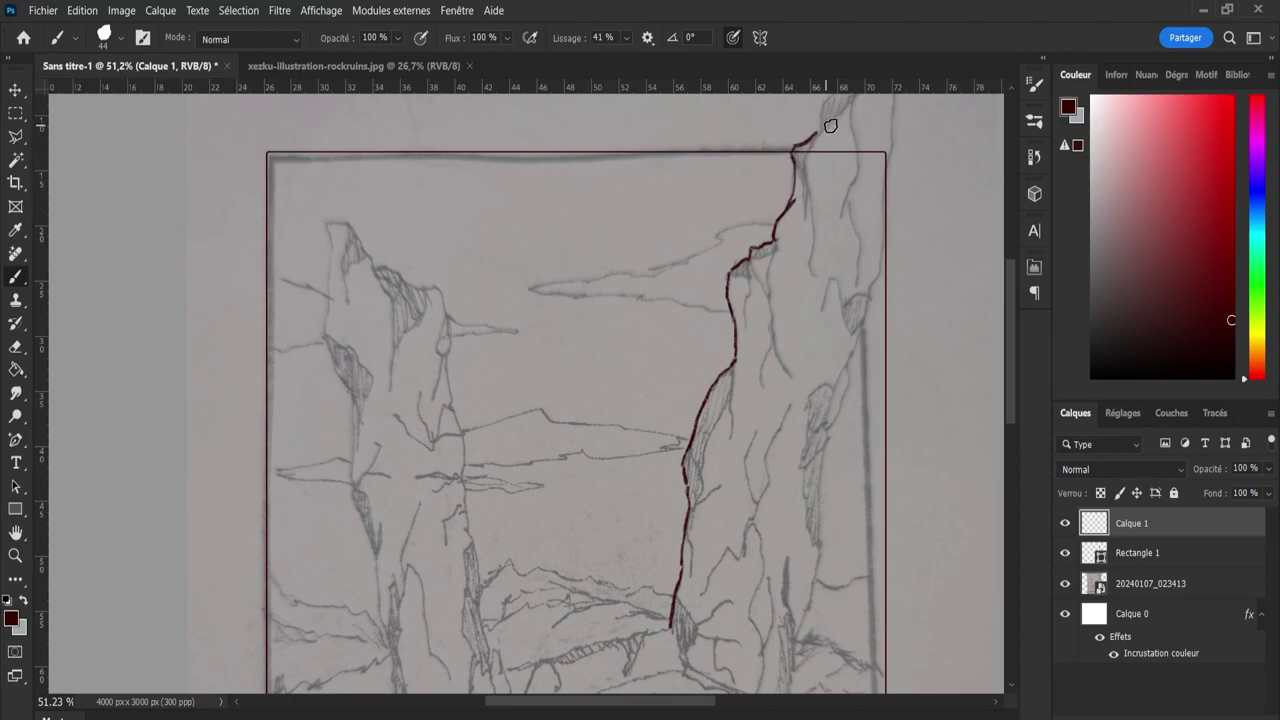
Trace the right pillar's peak above the frame and its right contour down to the grass at its base.
left_click_drag(1006, 314, 1006, 250)
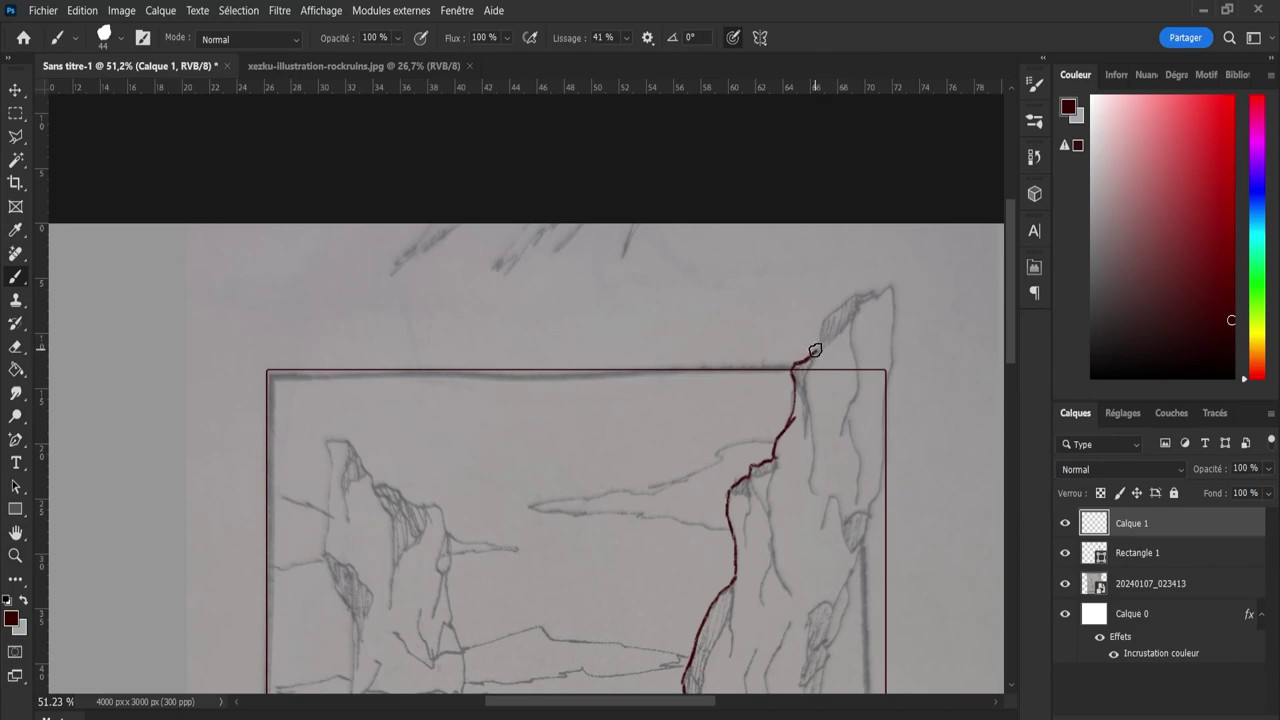
mouse_move(821, 331)
left_mouse_down()
mouse_move(857, 296)
mouse_move(892, 287)
mouse_move(866, 516)
mouse_move(882, 475)
left_mouse_up()
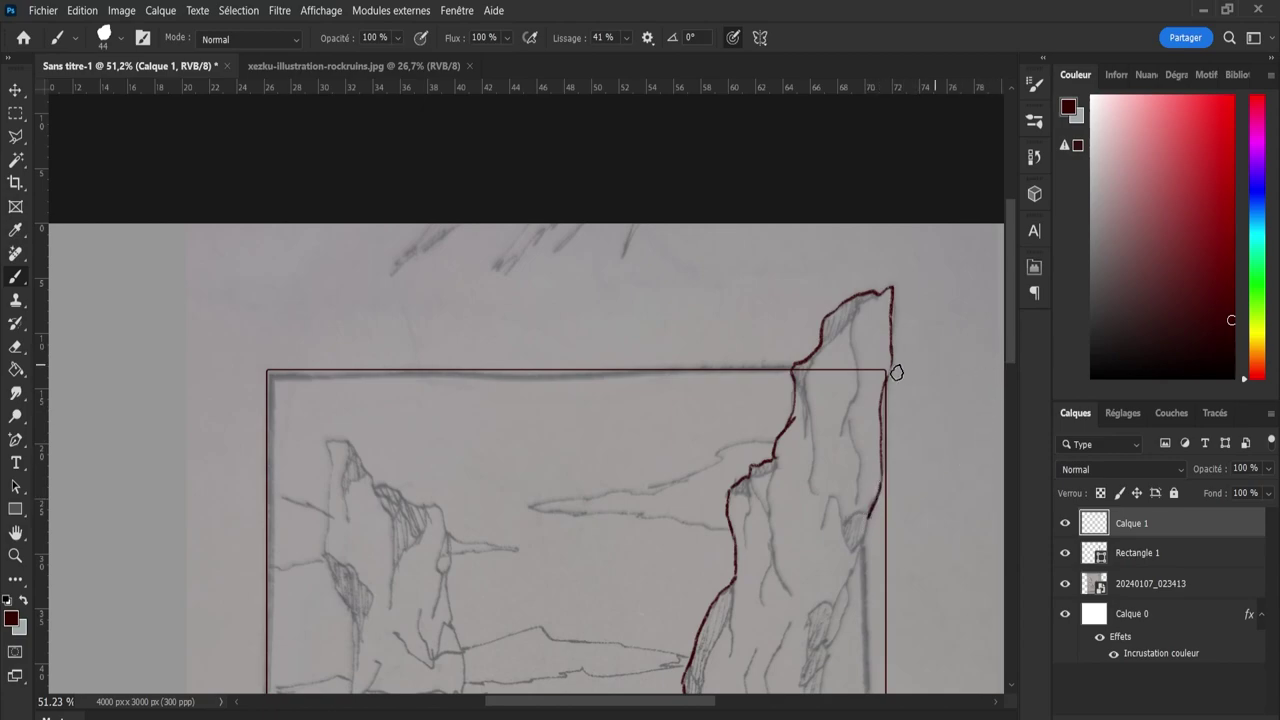
scroll(1014, 363, "down", 5)
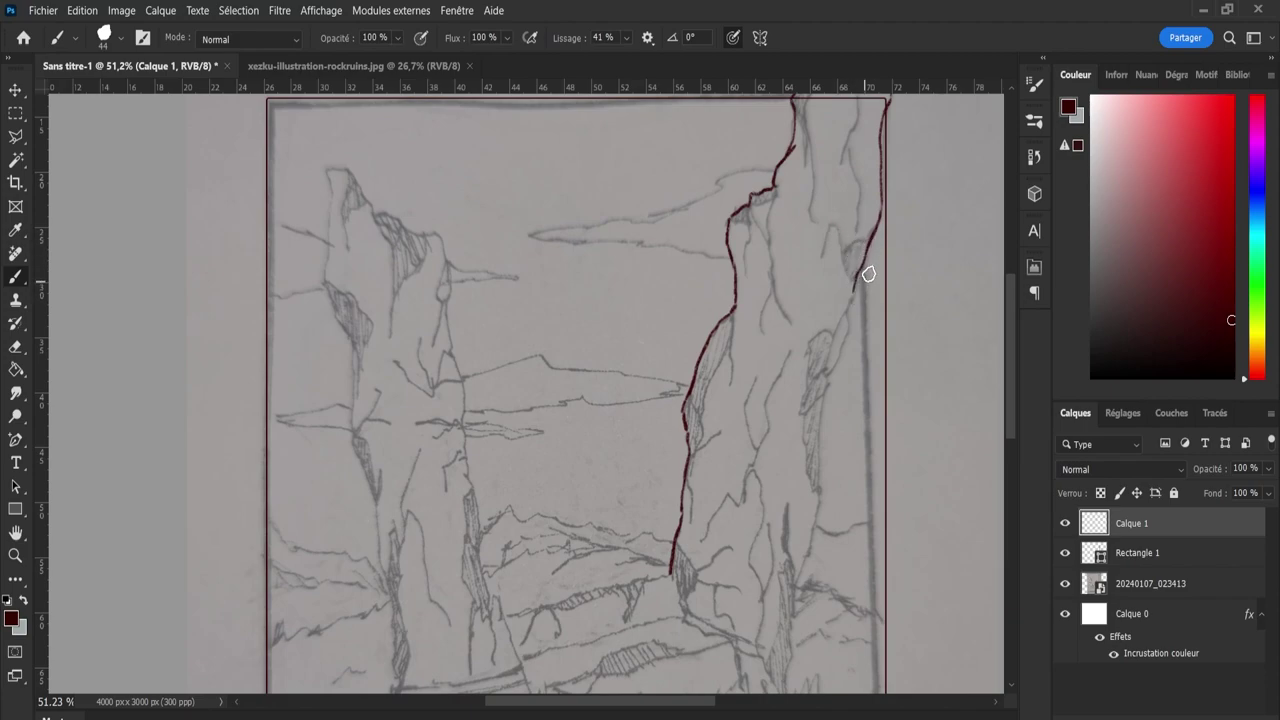
left_click_drag(871, 242, 862, 268)
mouse_move(853, 291)
left_mouse_down()
mouse_move(824, 380)
mouse_move(821, 496)
mouse_move(792, 601)
left_mouse_up()
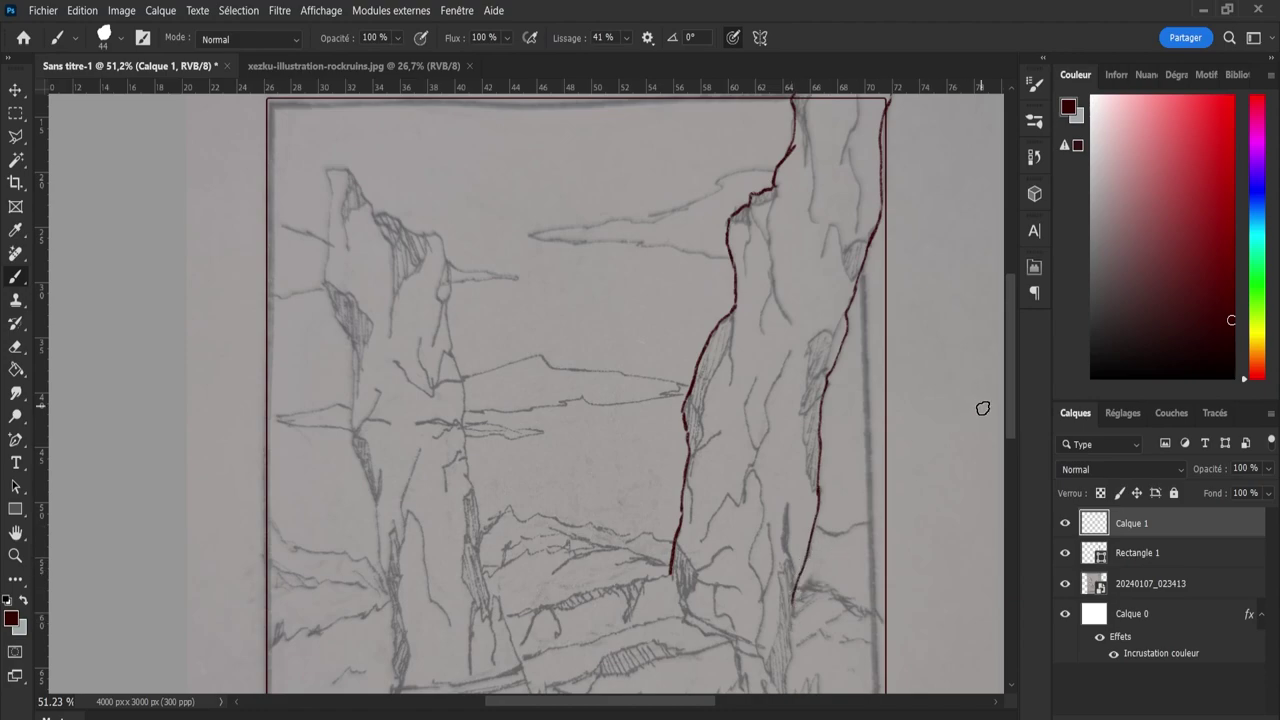
left_click_drag(1012, 425, 1010, 478)
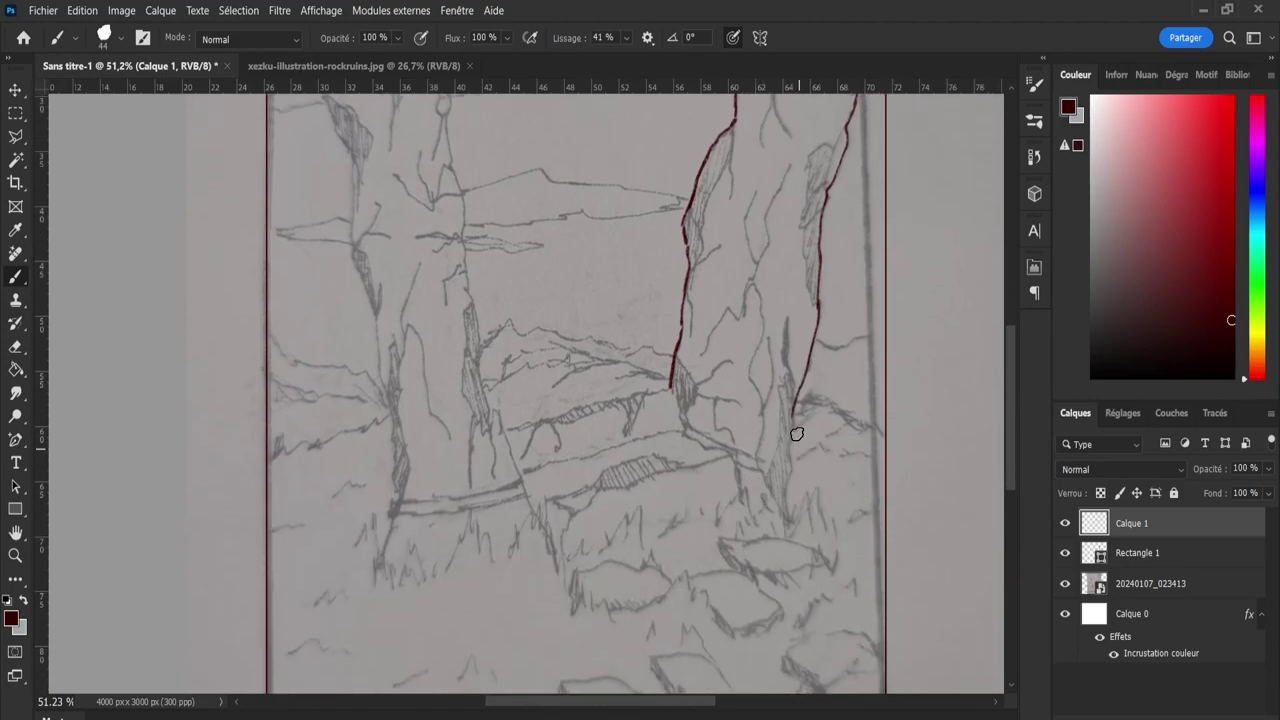
left_click_drag(792, 416, 791, 537)
Trace the arched top edge of the rock between the pillars and the lower right contour of the left pillar.
left_click_drag(652, 371, 551, 345)
left_click_drag(510, 358, 500, 376)
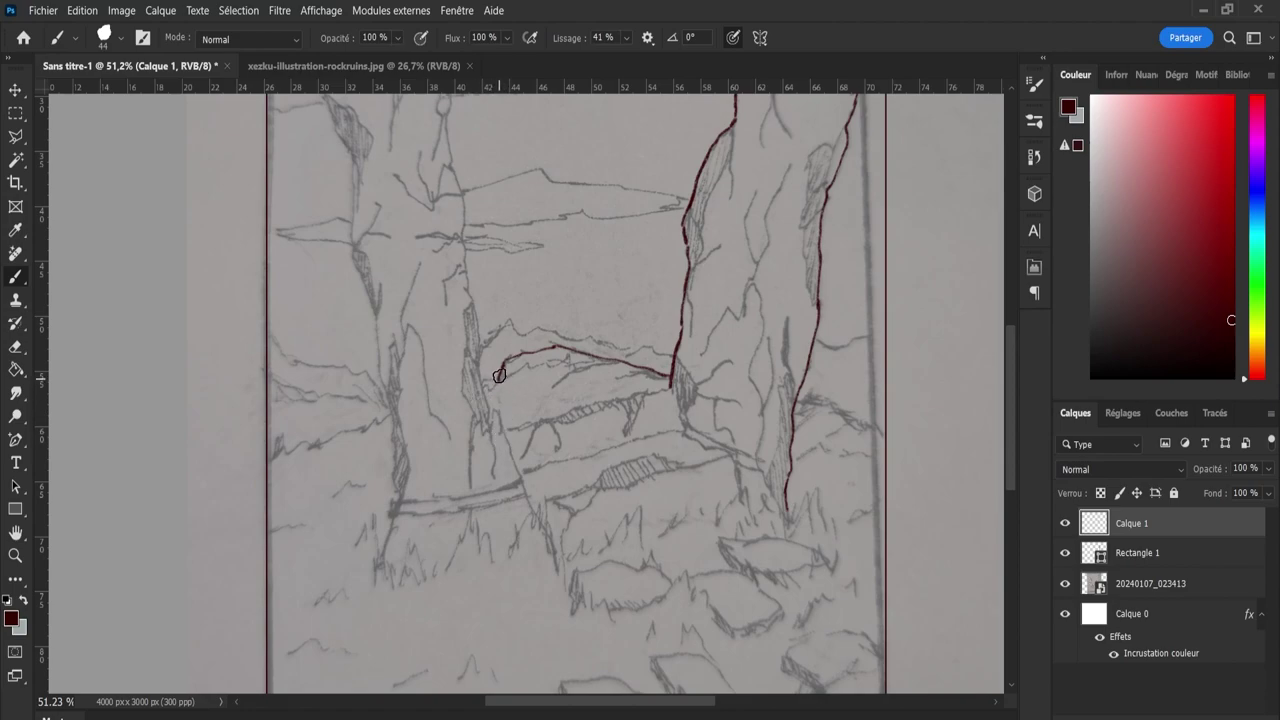
left_click_drag(498, 366, 482, 383)
left_click_drag(532, 515, 493, 414)
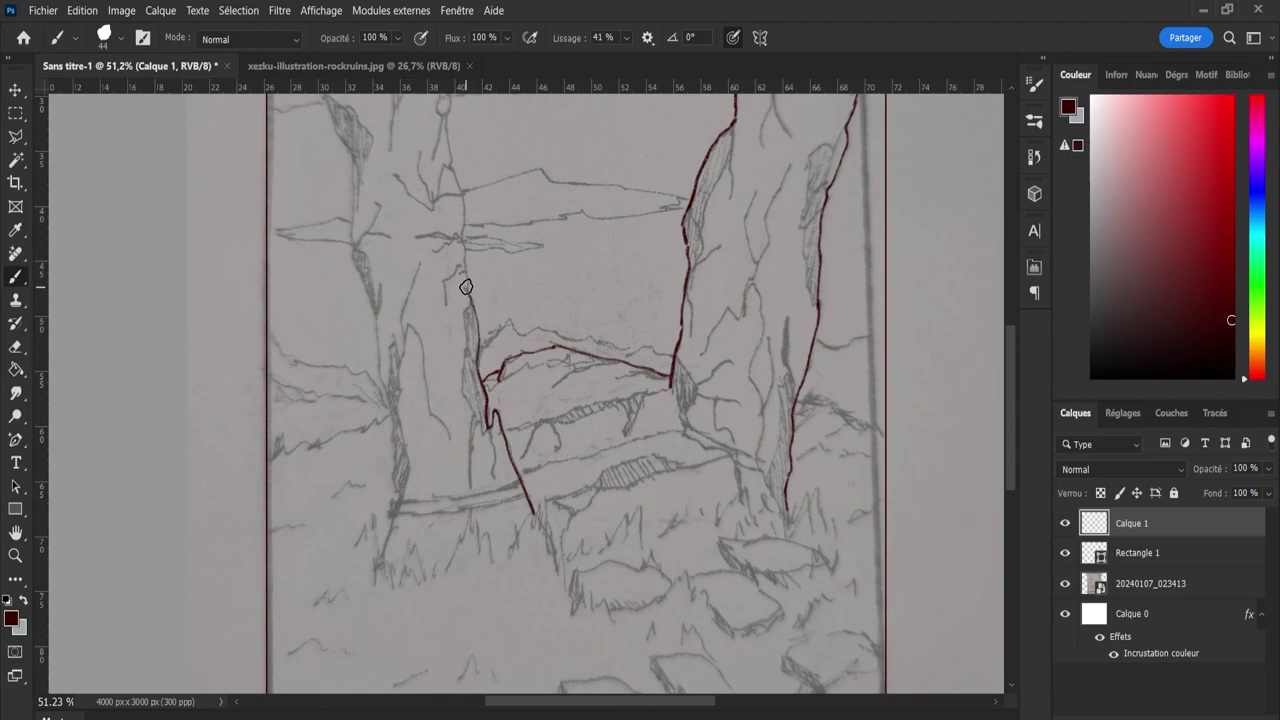
left_click_drag(462, 256, 459, 188)
Continue the left pillar's right contour up over its jagged shoulder to the peak, with the smoothing set to 24%.
left_click_drag(1012, 370, 1009, 310)
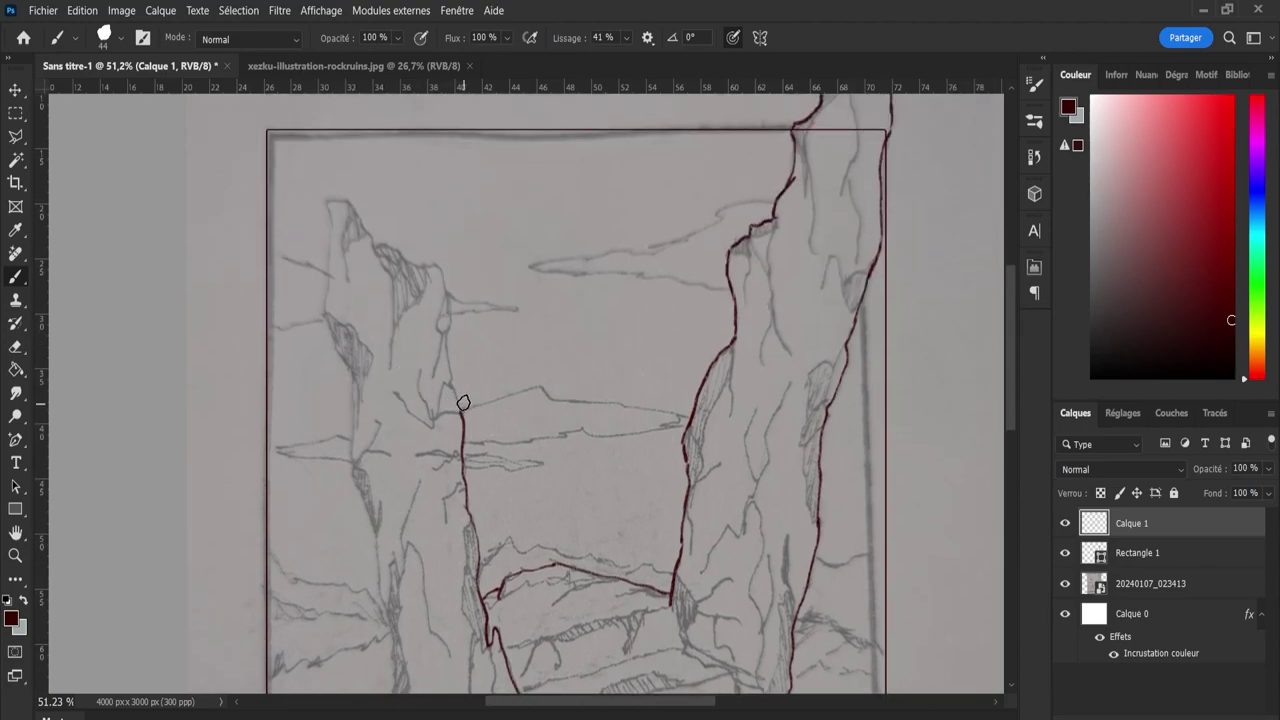
left_click_drag(459, 408, 449, 376)
mouse_move(451, 371)
left_mouse_down()
mouse_move(439, 265)
mouse_move(370, 246)
mouse_move(387, 251)
mouse_move(336, 203)
left_mouse_up()
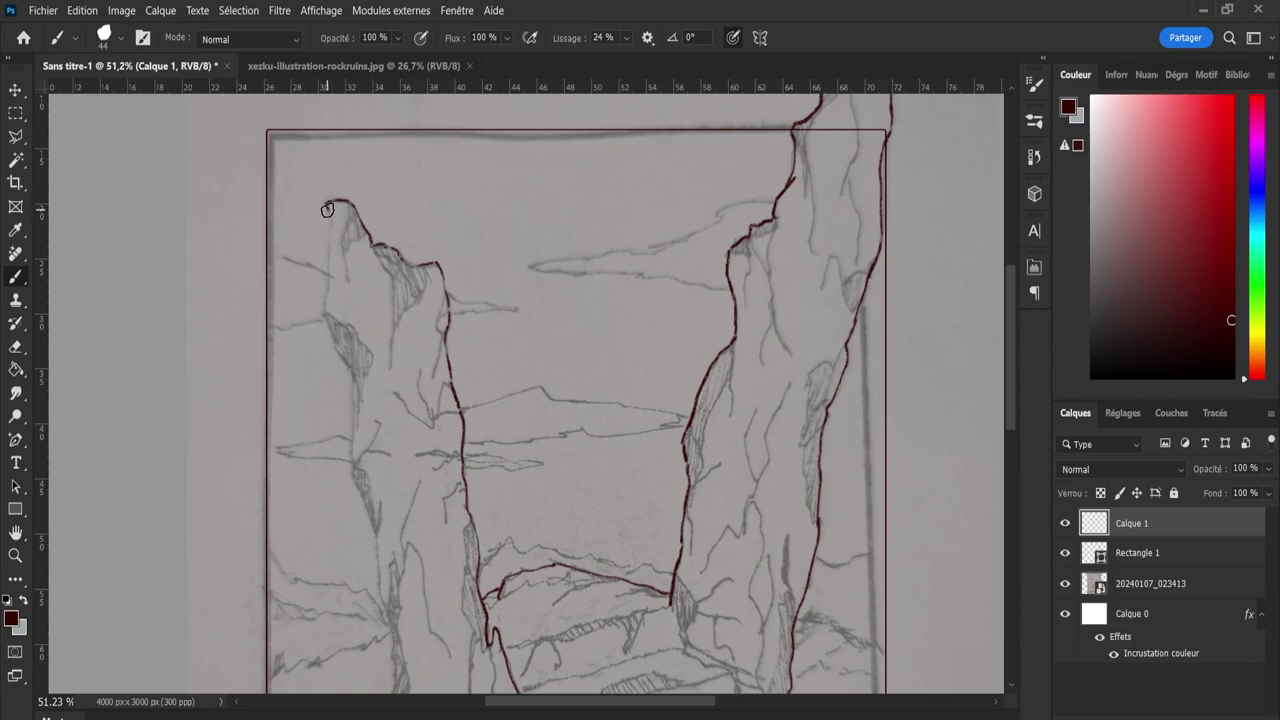
Trace the left pillar's left contour from the peak down to the grass at its base.
left_click_drag(327, 210, 325, 318)
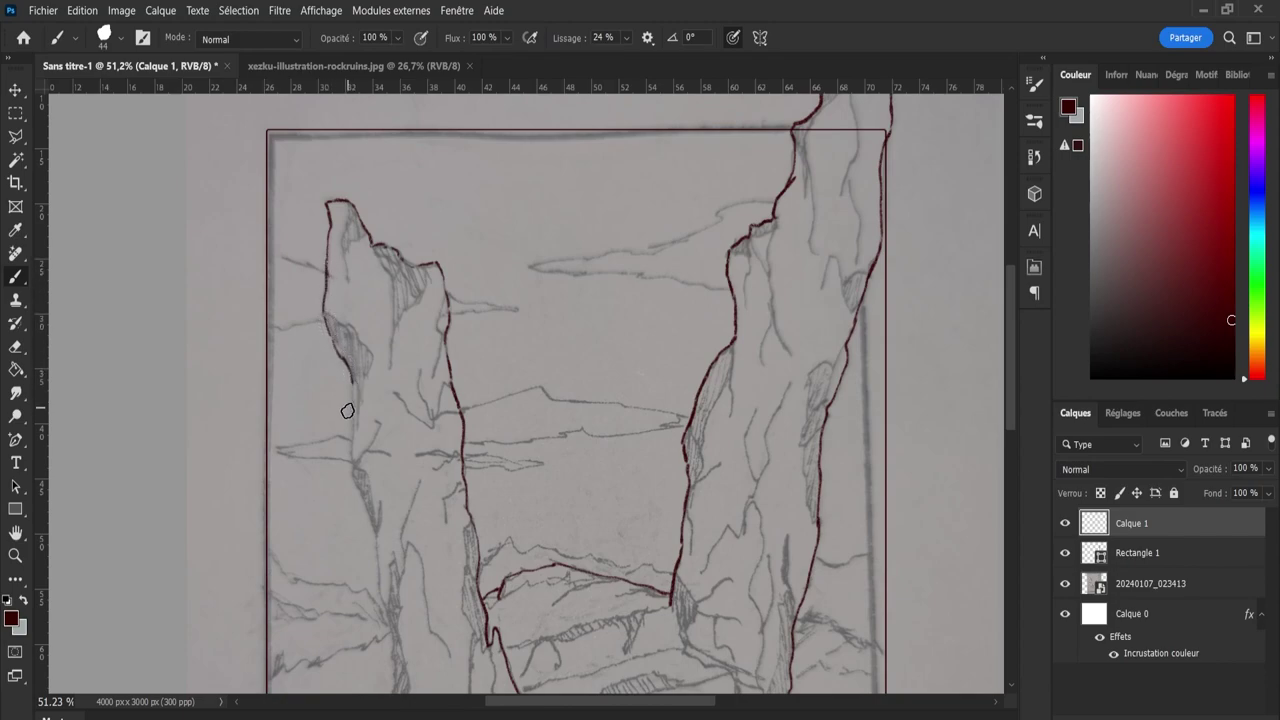
left_click_drag(349, 452, 353, 382)
left_click_drag(1011, 343, 983, 407)
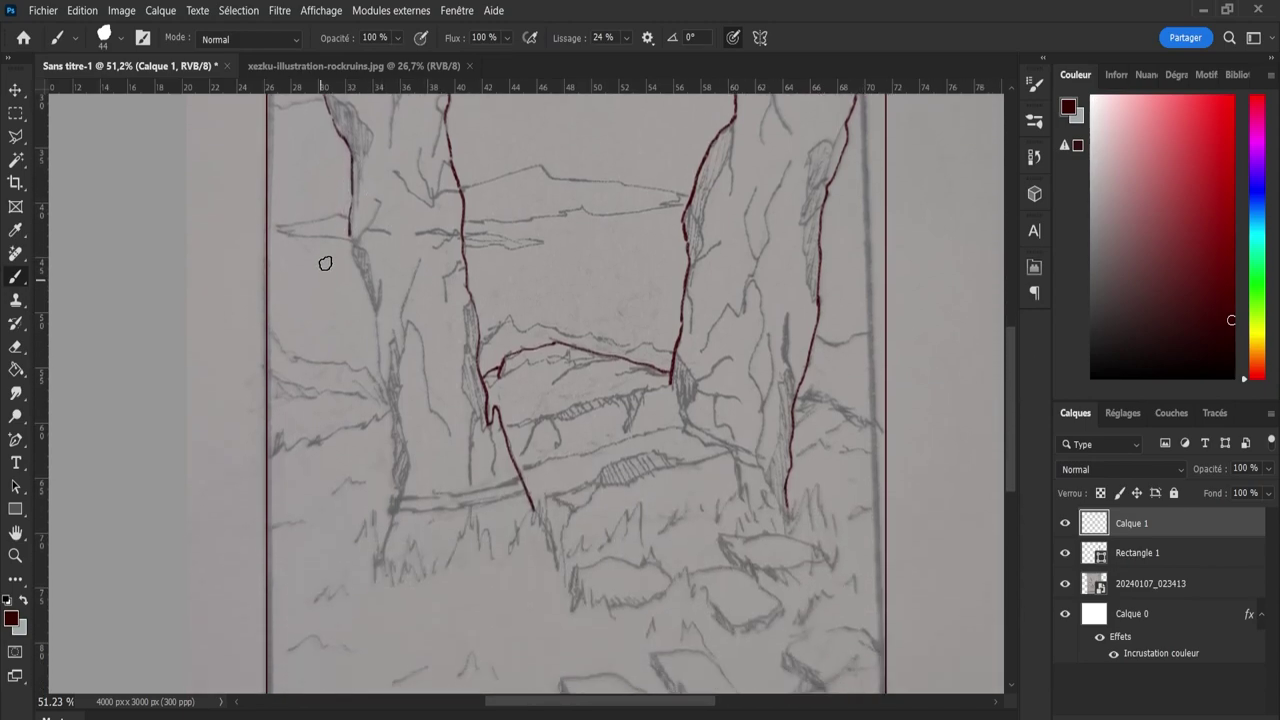
left_click_drag(350, 237, 376, 334)
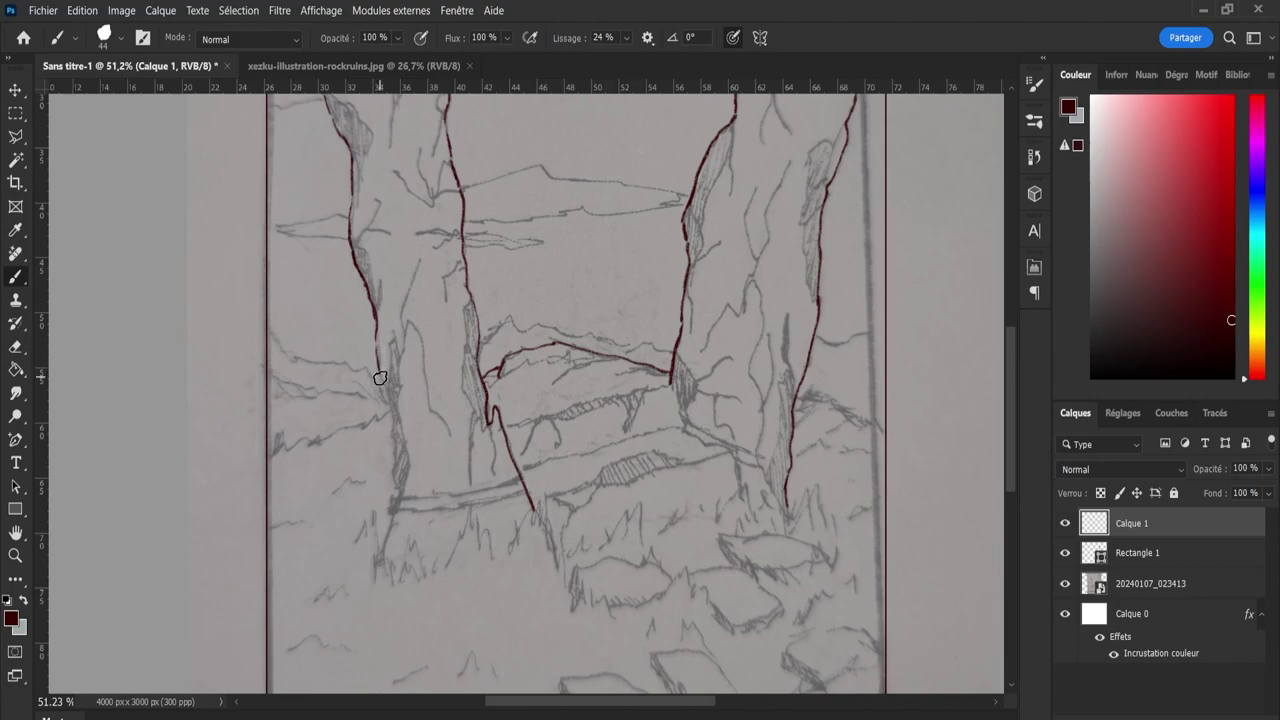
mouse_move(380, 378)
left_mouse_down()
mouse_move(400, 499)
mouse_move(376, 577)
left_mouse_up()
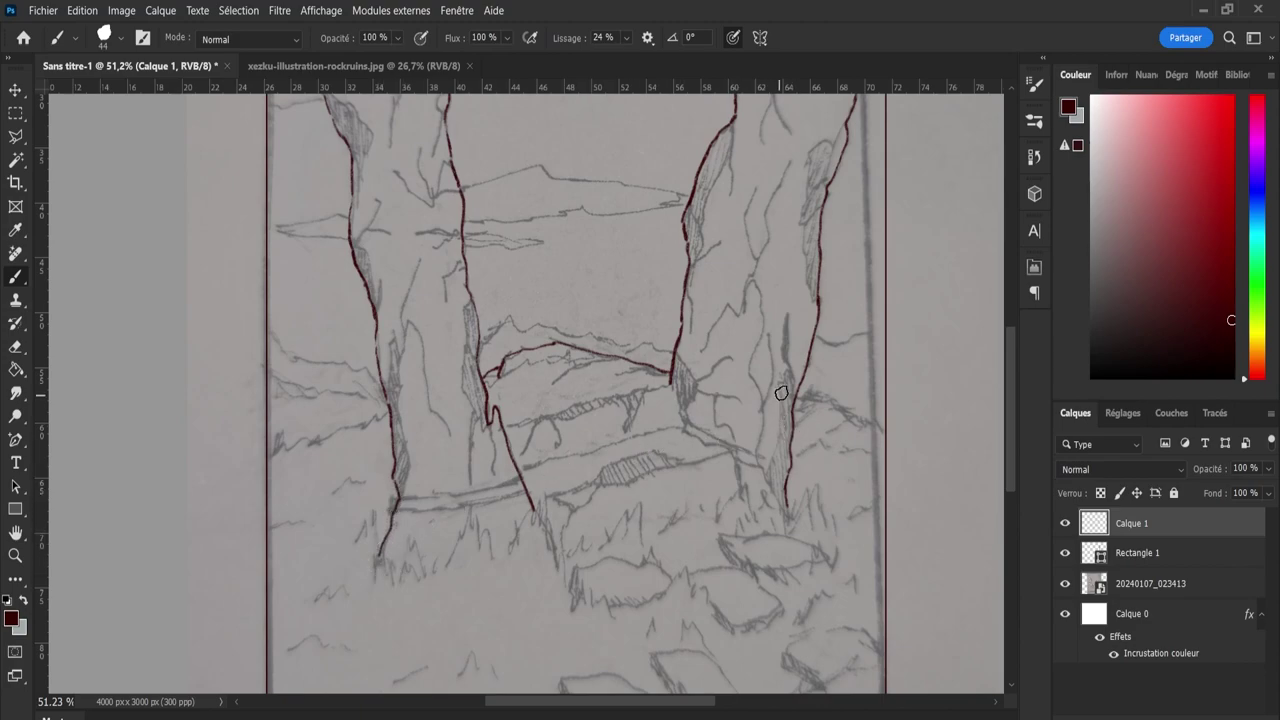
Trace the lower edge of the rock between the pillars, the cracks beneath it and the top edge of the slab below.
key("z")
mouse_move(786, 394)
left_mouse_down()
mouse_move(729, 448)
mouse_move(716, 428)
left_mouse_up()
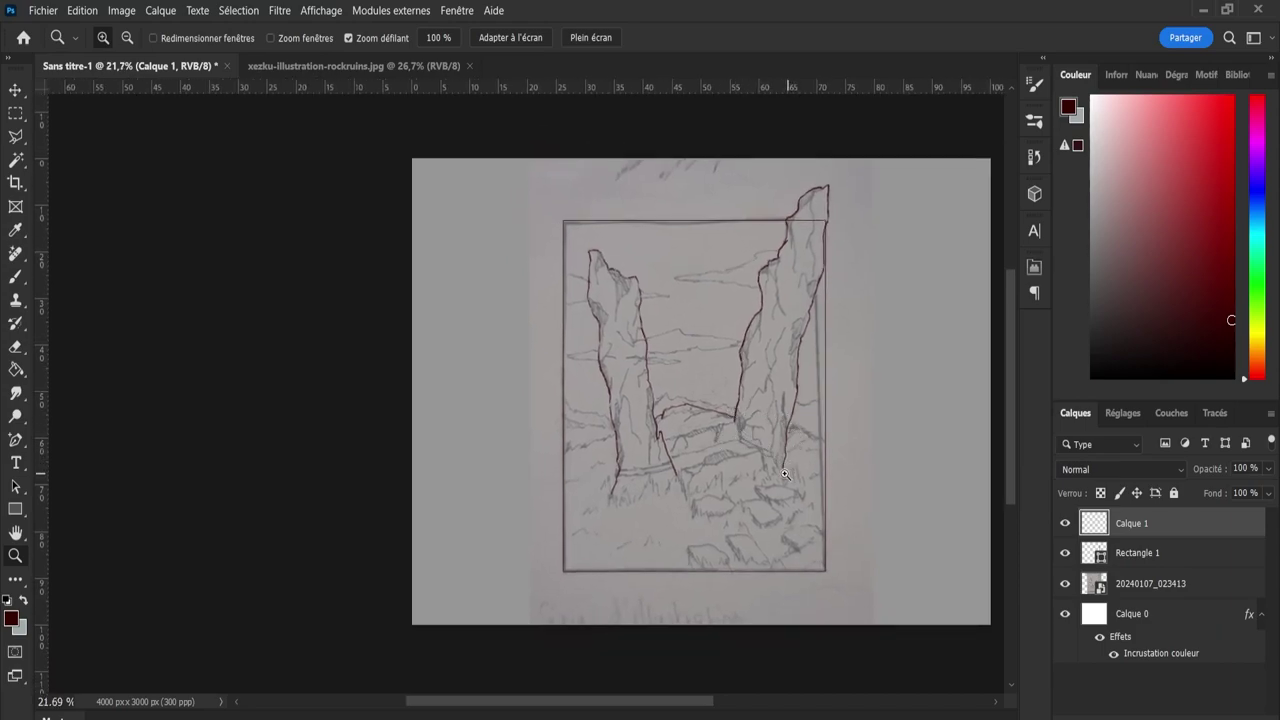
mouse_move(785, 420)
left_mouse_down()
mouse_move(716, 450)
mouse_move(661, 452)
left_mouse_up()
key("b")
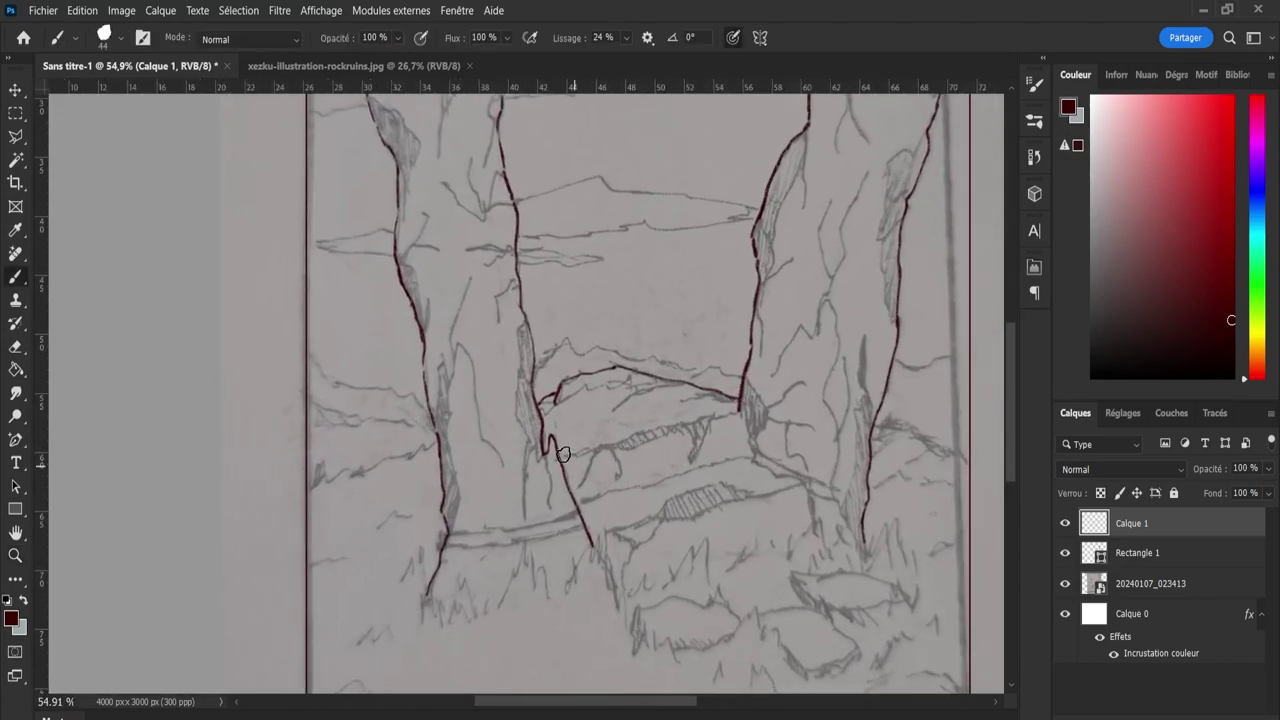
left_click_drag(563, 459, 745, 409)
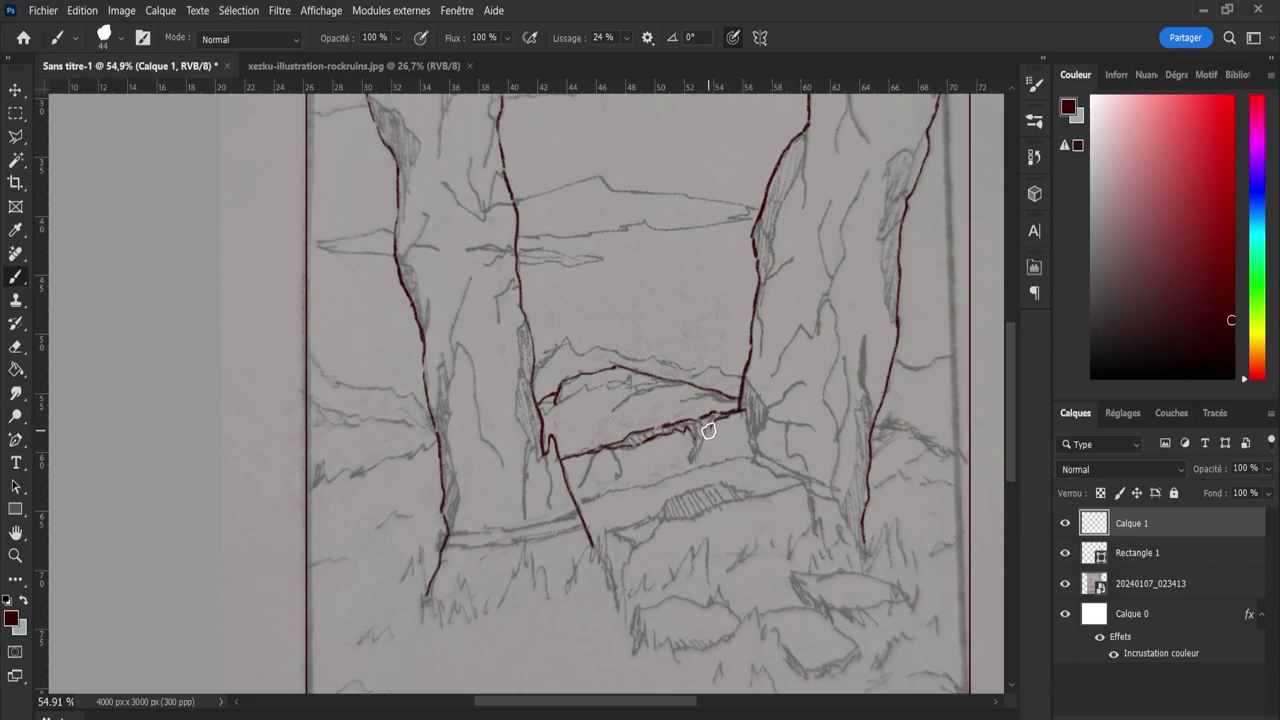
mouse_move(702, 441)
left_mouse_down()
mouse_move(694, 441)
mouse_move(692, 470)
mouse_move(692, 433)
left_mouse_up()
mouse_move(610, 447)
left_mouse_down()
mouse_move(622, 484)
mouse_move(586, 474)
left_mouse_up()
mouse_move(587, 508)
left_mouse_down()
mouse_move(719, 460)
mouse_move(778, 464)
left_mouse_up()
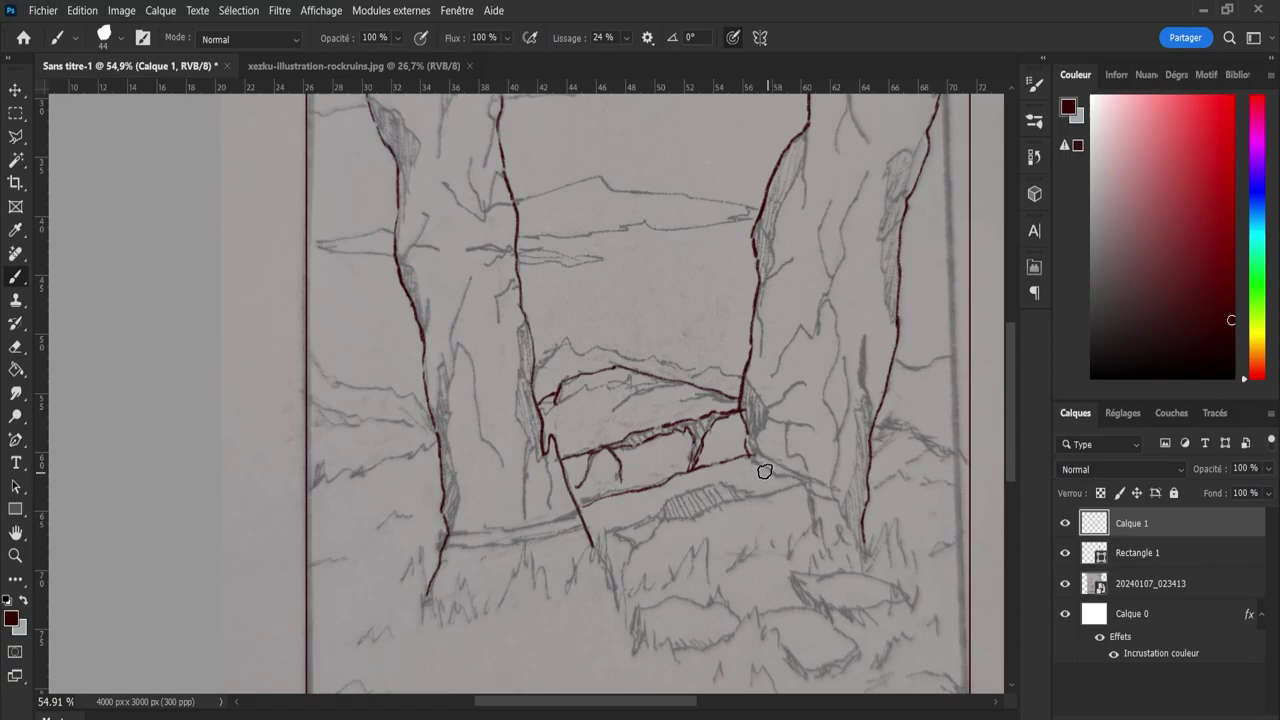
Trace the slab's right end, its lower edge around the hatched hollow and the short breaks at both ends.
mouse_move(777, 476)
left_mouse_down()
mouse_move(811, 511)
mouse_move(820, 494)
mouse_move(806, 490)
mouse_move(815, 531)
left_mouse_up()
mouse_move(804, 484)
left_mouse_down()
mouse_move(711, 483)
mouse_move(606, 538)
left_mouse_up()
left_click_drag(610, 533, 631, 542)
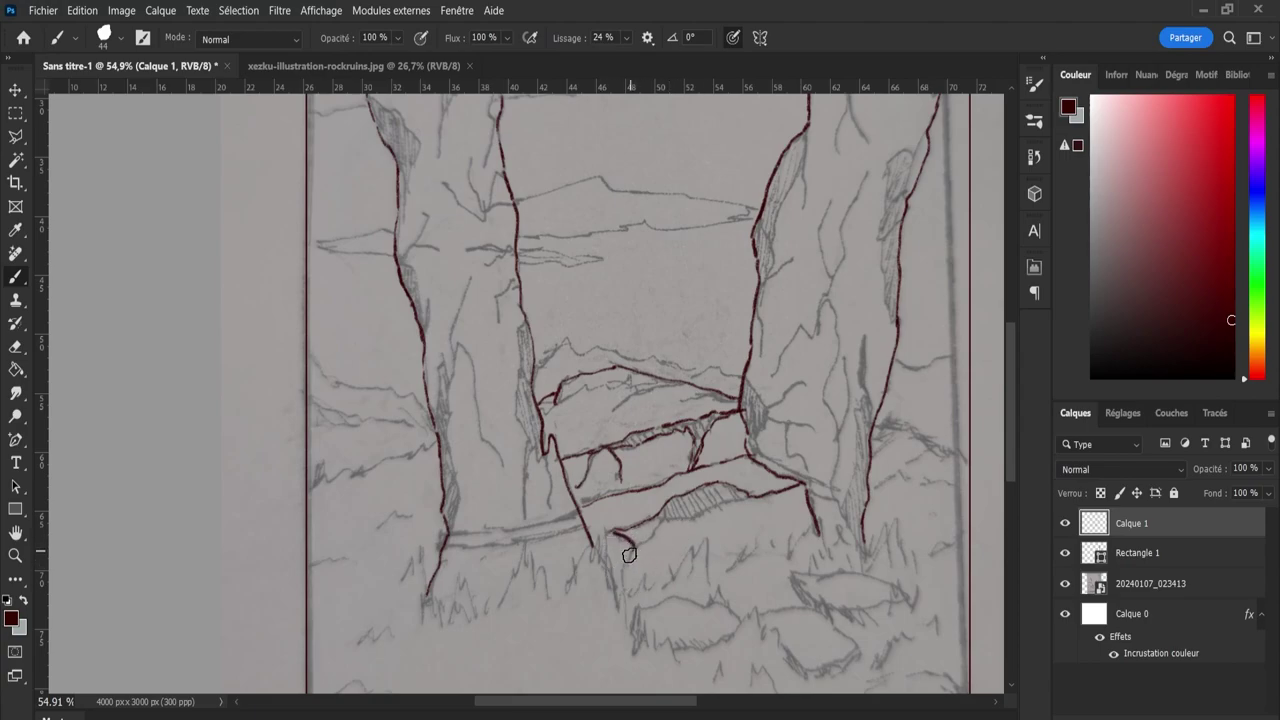
left_click_drag(621, 584, 634, 544)
left_click_drag(807, 527, 803, 490)
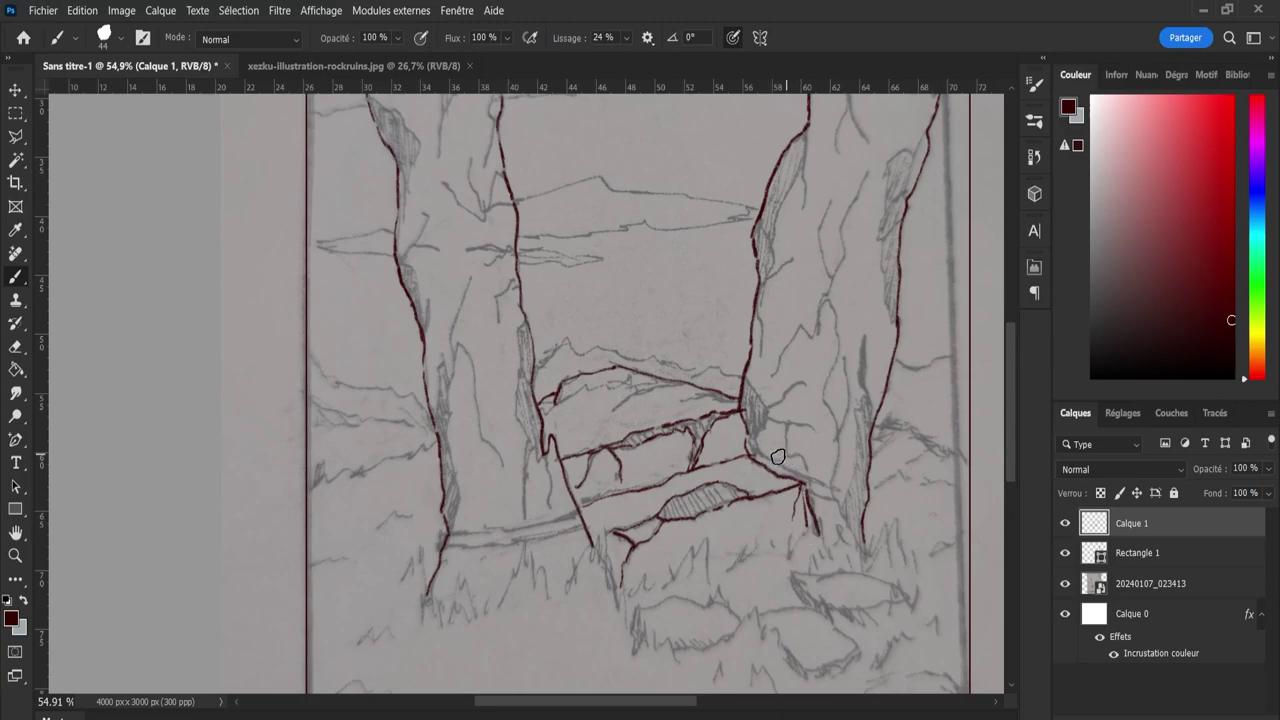
Trace the outline of the leftmost flat stone in the upper group, just below the rock slab.
key("z")
left_click_drag(748, 488, 699, 489)
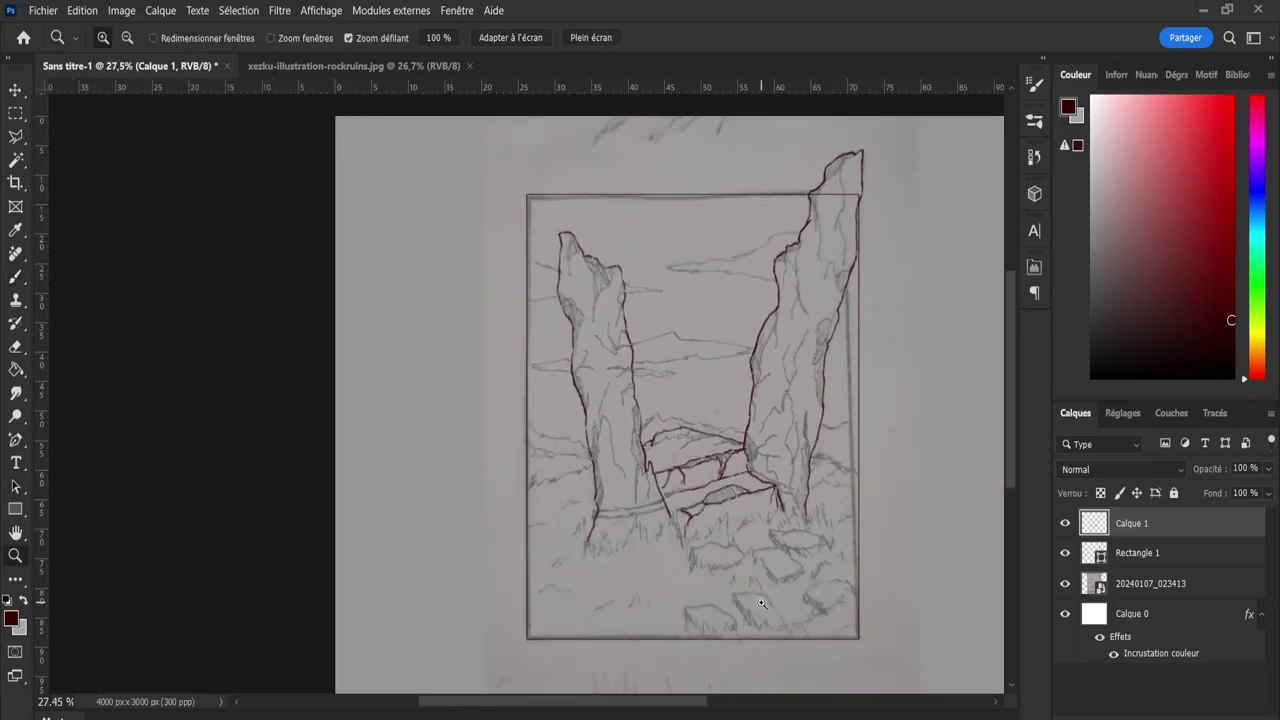
left_click_drag(688, 568, 708, 587)
left_click_drag(718, 445, 699, 462)
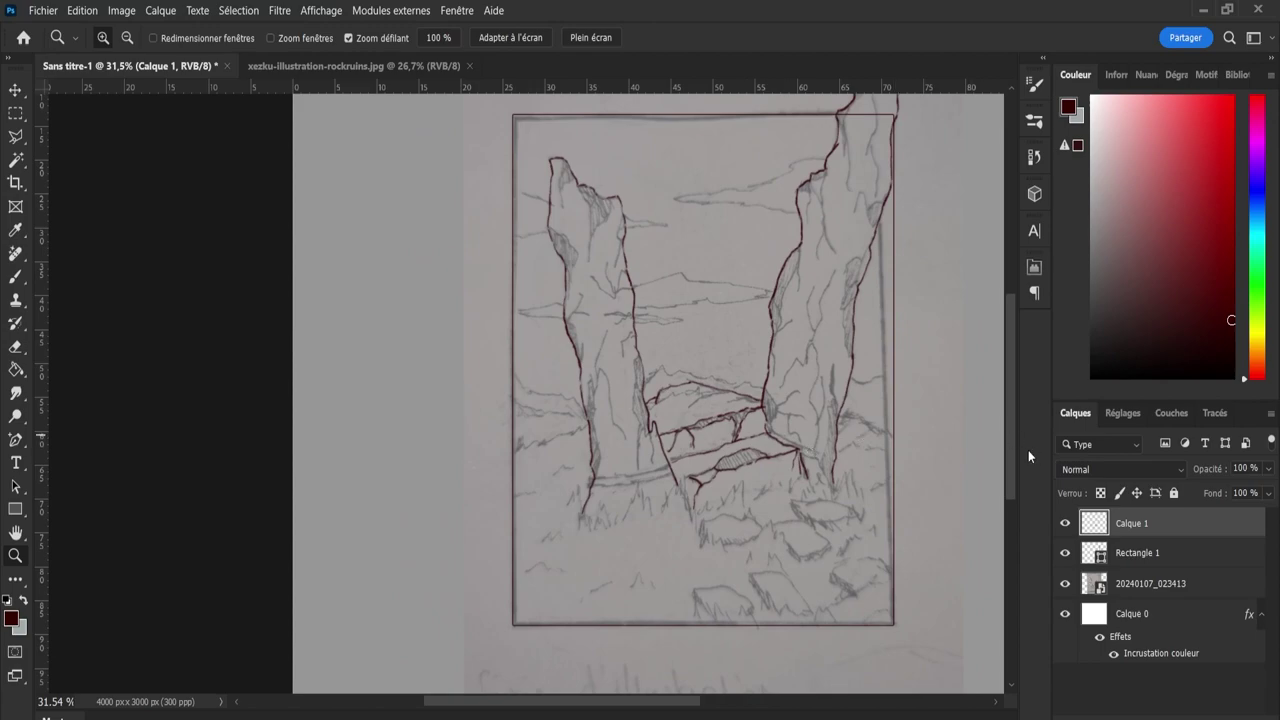
scroll(1007, 441, "up", 1)
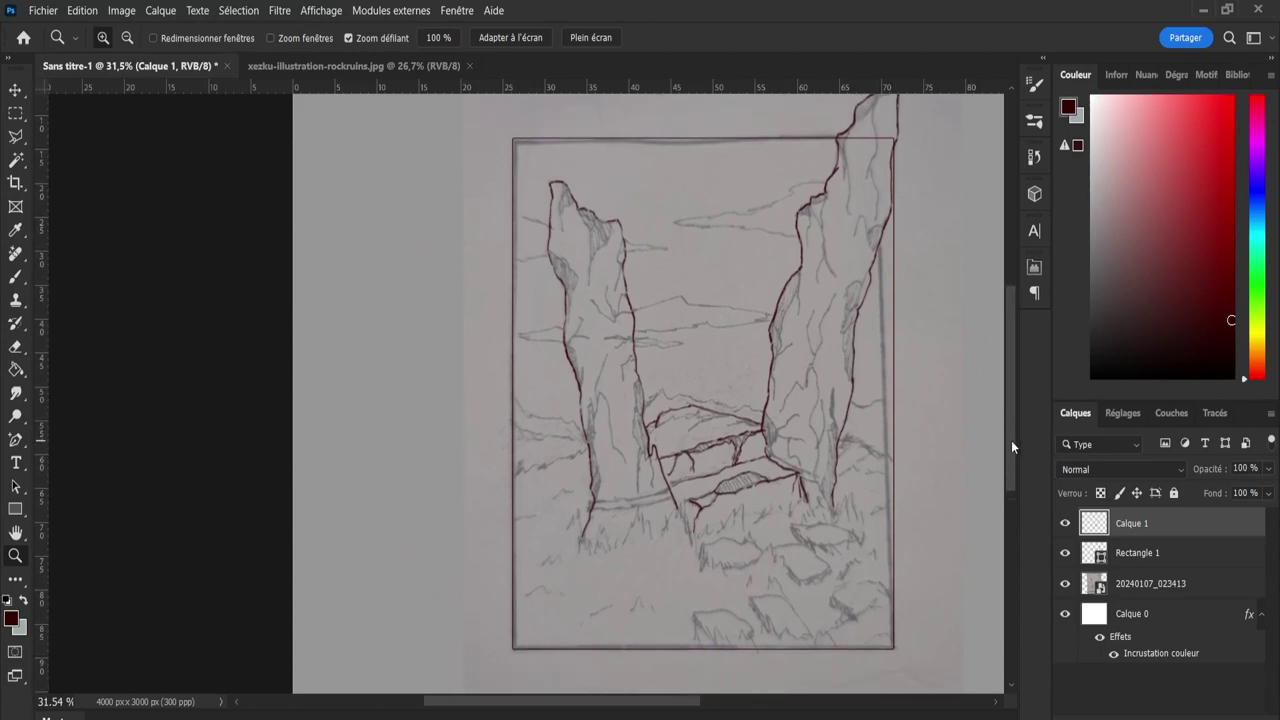
scroll(1010, 449, "down", 2)
scroll(1017, 465, "down", 1)
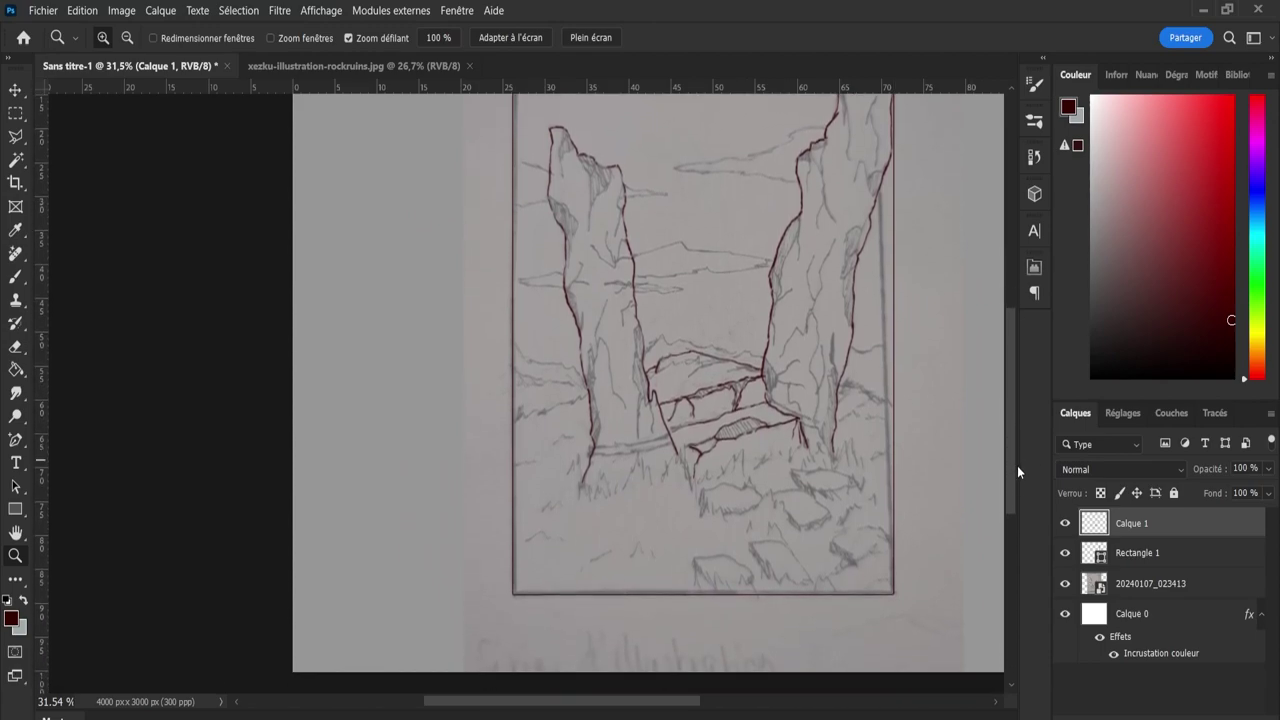
left_click_drag(1017, 466, 1017, 461)
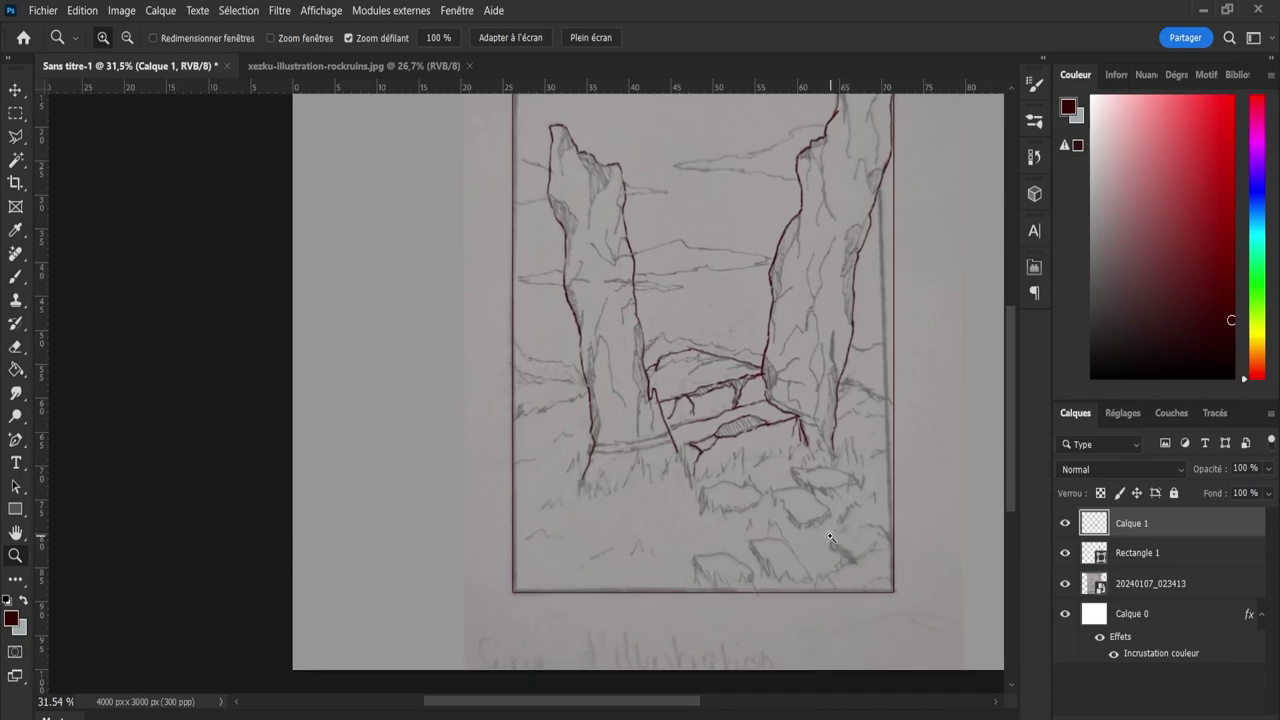
left_click_drag(791, 518, 878, 518)
key("b")
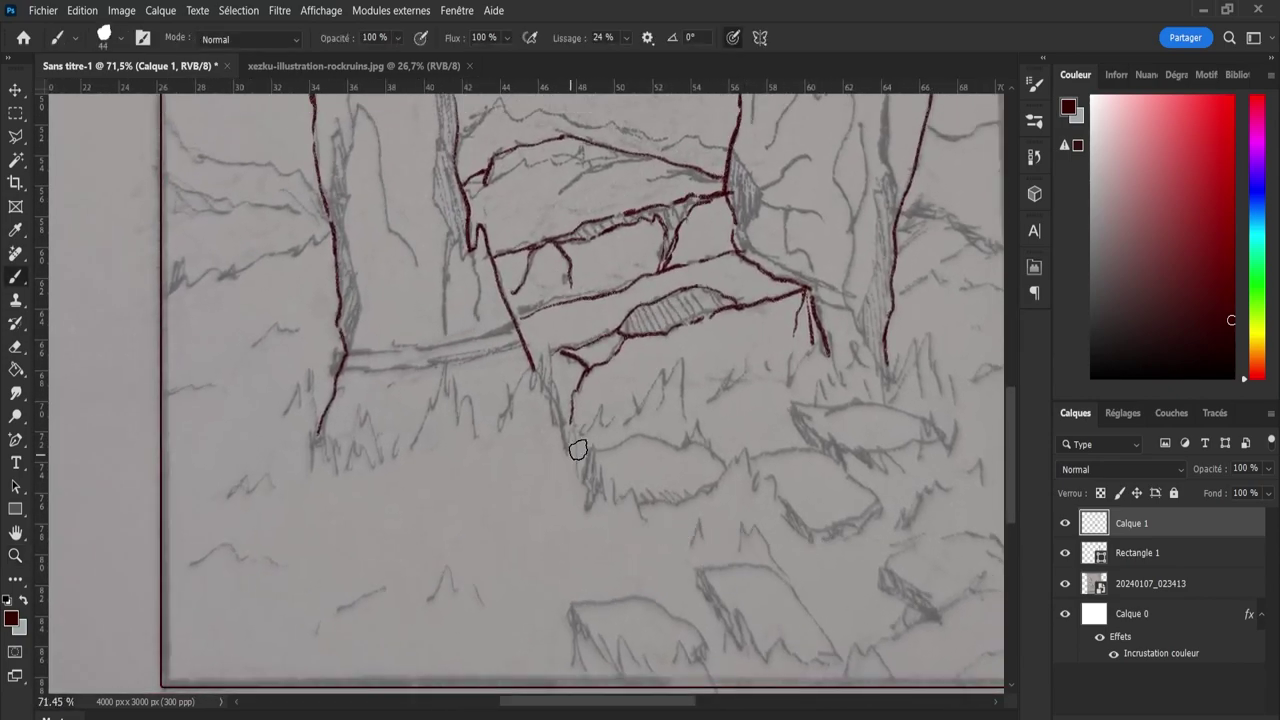
mouse_move(585, 475)
left_mouse_down()
mouse_move(595, 450)
mouse_move(647, 437)
mouse_move(727, 466)
left_mouse_up()
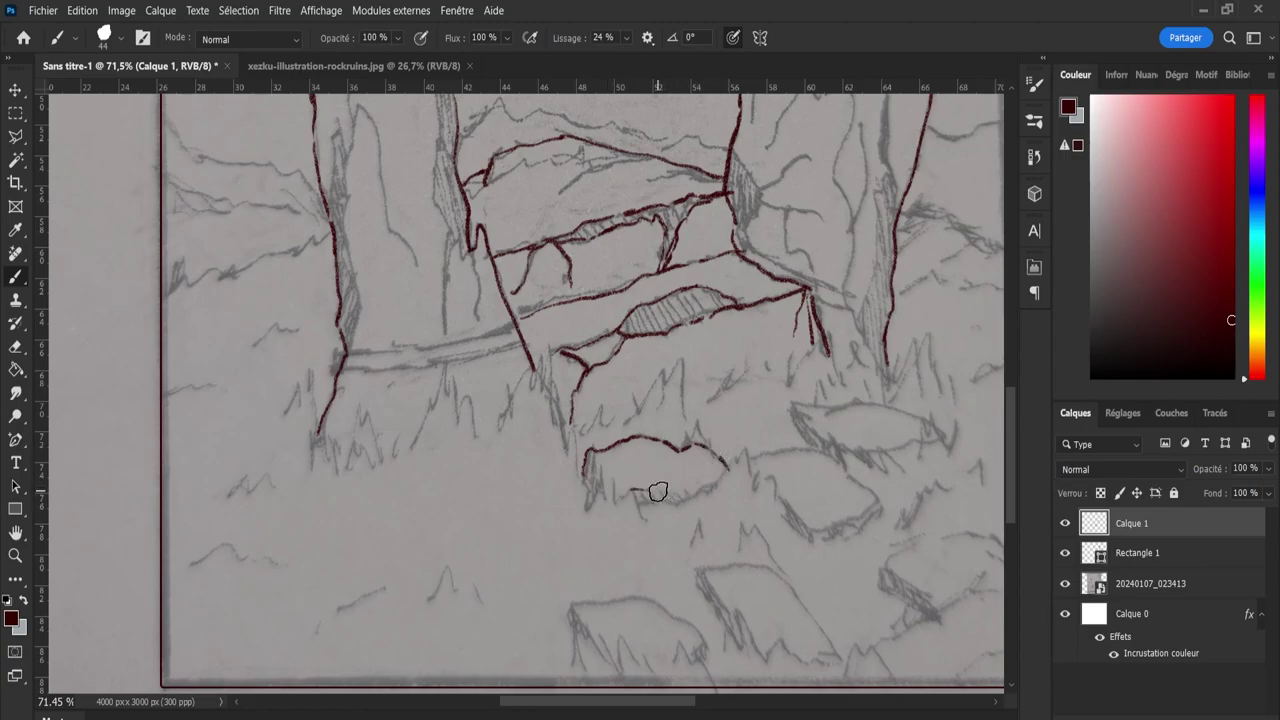
left_click_drag(651, 490, 722, 468)
Trace the outlines of the two other flat stones in the upper group, beneath the right pillar.
mouse_move(752, 460)
left_mouse_down()
mouse_move(824, 455)
mouse_move(846, 474)
mouse_move(837, 458)
mouse_move(882, 520)
left_mouse_up()
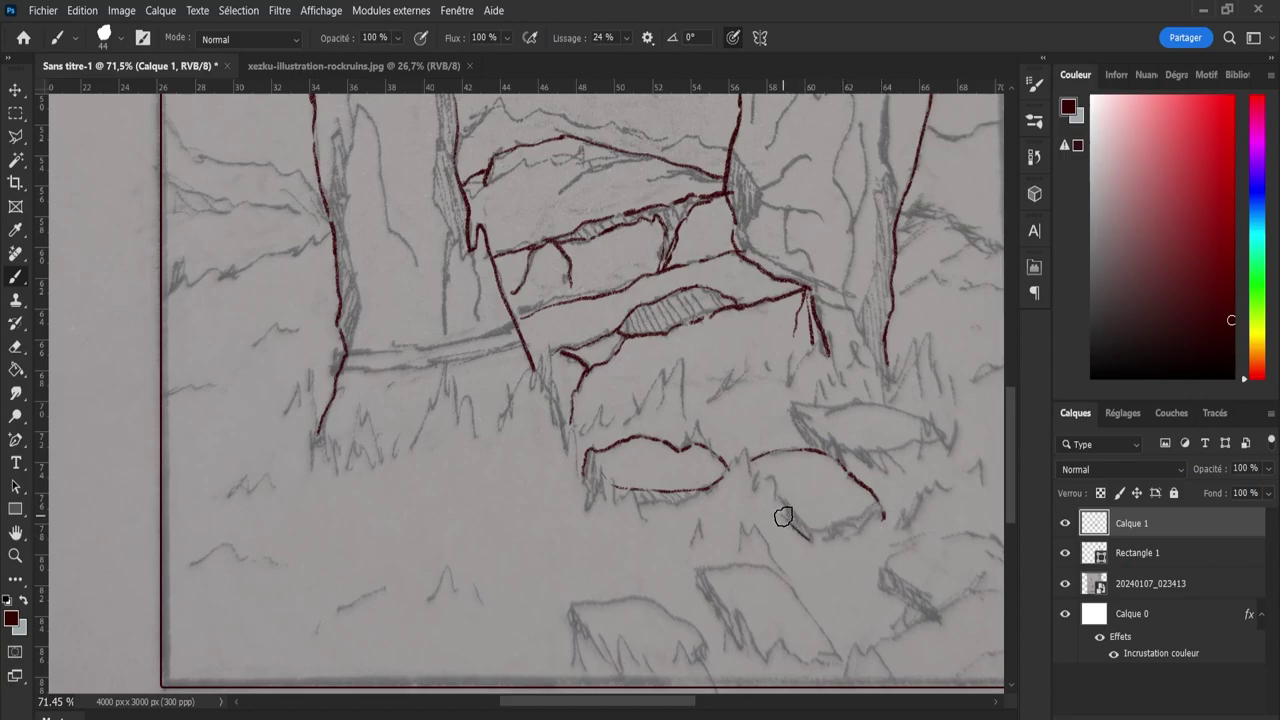
mouse_move(771, 501)
left_mouse_down()
mouse_move(817, 529)
mouse_move(882, 514)
left_mouse_up()
mouse_move(814, 540)
left_mouse_down()
mouse_move(866, 517)
mouse_move(890, 523)
left_mouse_up()
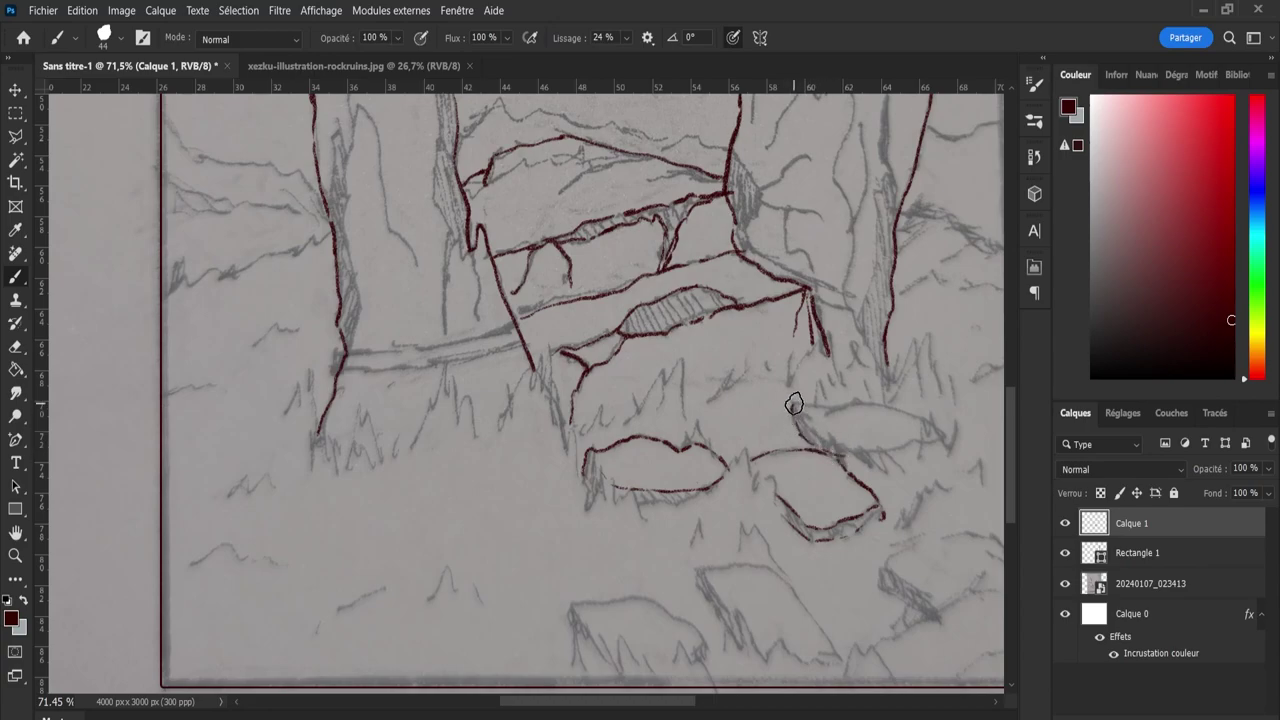
mouse_move(806, 410)
left_mouse_down()
mouse_move(897, 408)
mouse_move(948, 445)
mouse_move(844, 451)
mouse_move(796, 416)
mouse_move(857, 470)
mouse_move(848, 455)
mouse_move(916, 446)
left_mouse_up()
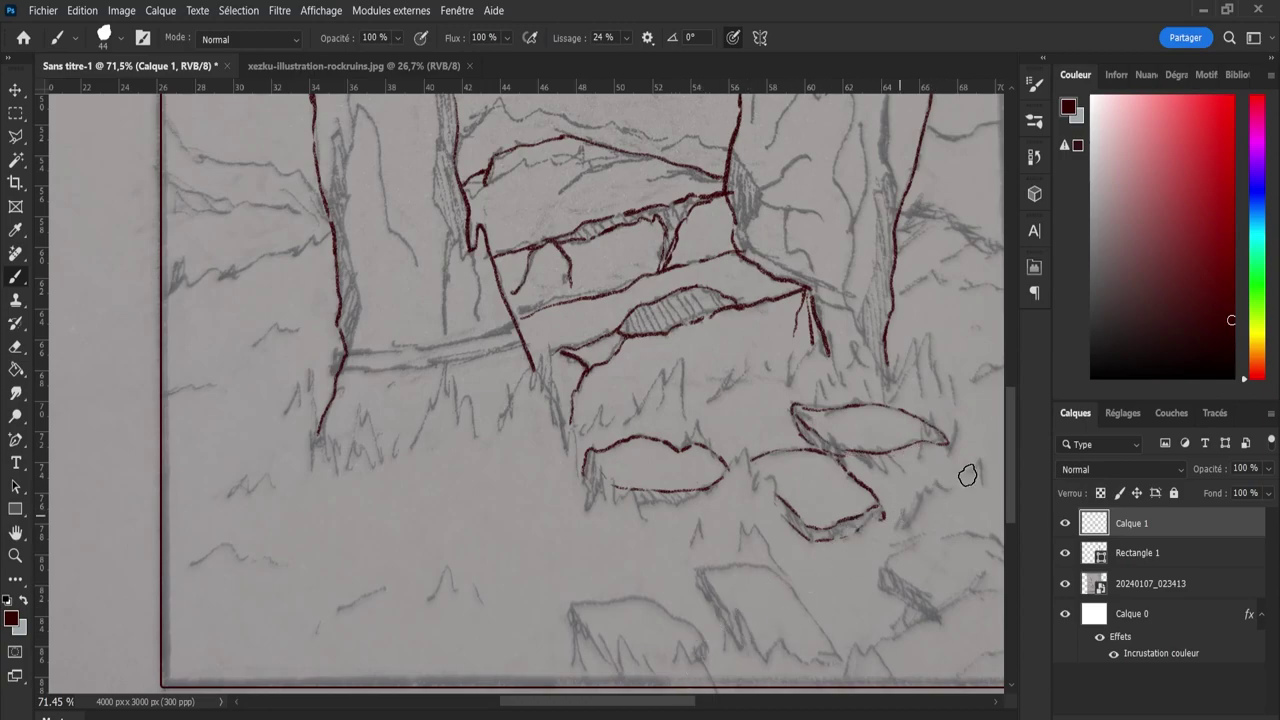
Trace the top outlines and shaded left sides of the two stones along the frame's bottom edge.
left_click_drag(1014, 475, 1014, 492)
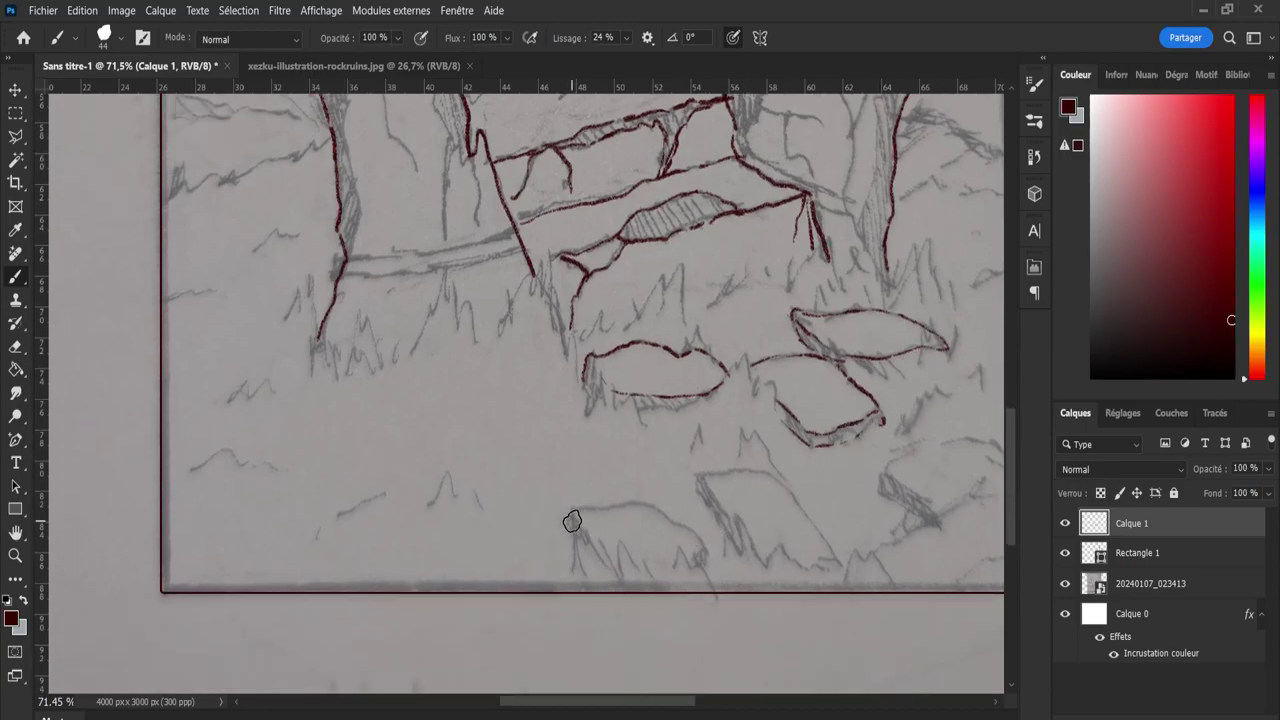
mouse_move(572, 525)
left_mouse_down()
mouse_move(645, 503)
mouse_move(702, 541)
mouse_move(707, 565)
mouse_move(701, 549)
mouse_move(646, 568)
left_mouse_up()
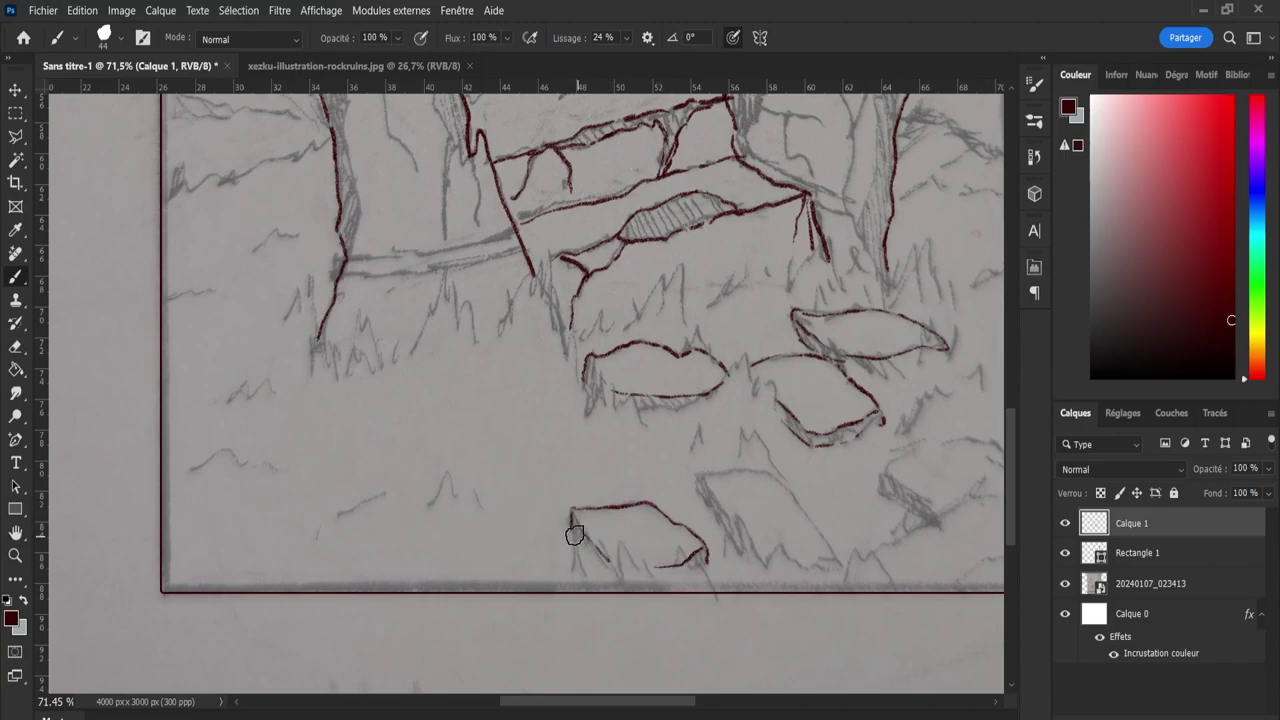
left_click_drag(571, 522, 594, 557)
left_click_drag(706, 560, 673, 578)
mouse_move(702, 474)
left_mouse_down()
mouse_move(772, 477)
mouse_move(833, 557)
left_mouse_up()
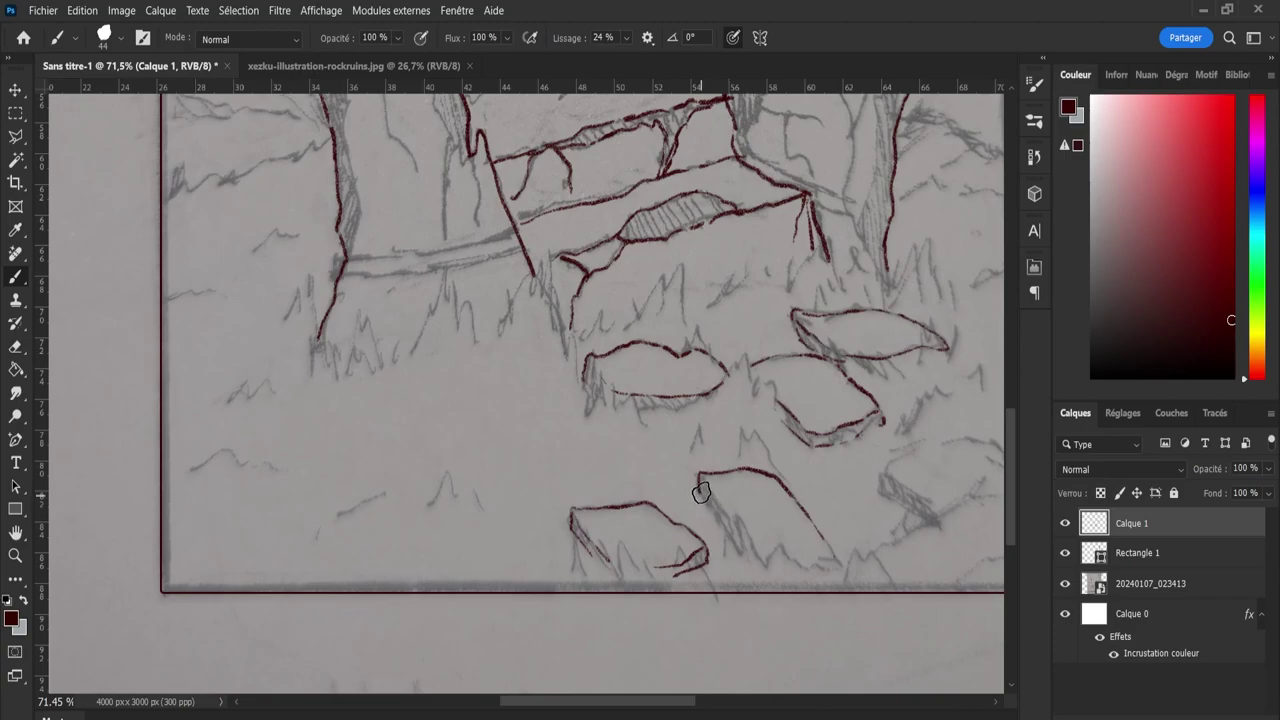
left_click_drag(702, 477, 745, 550)
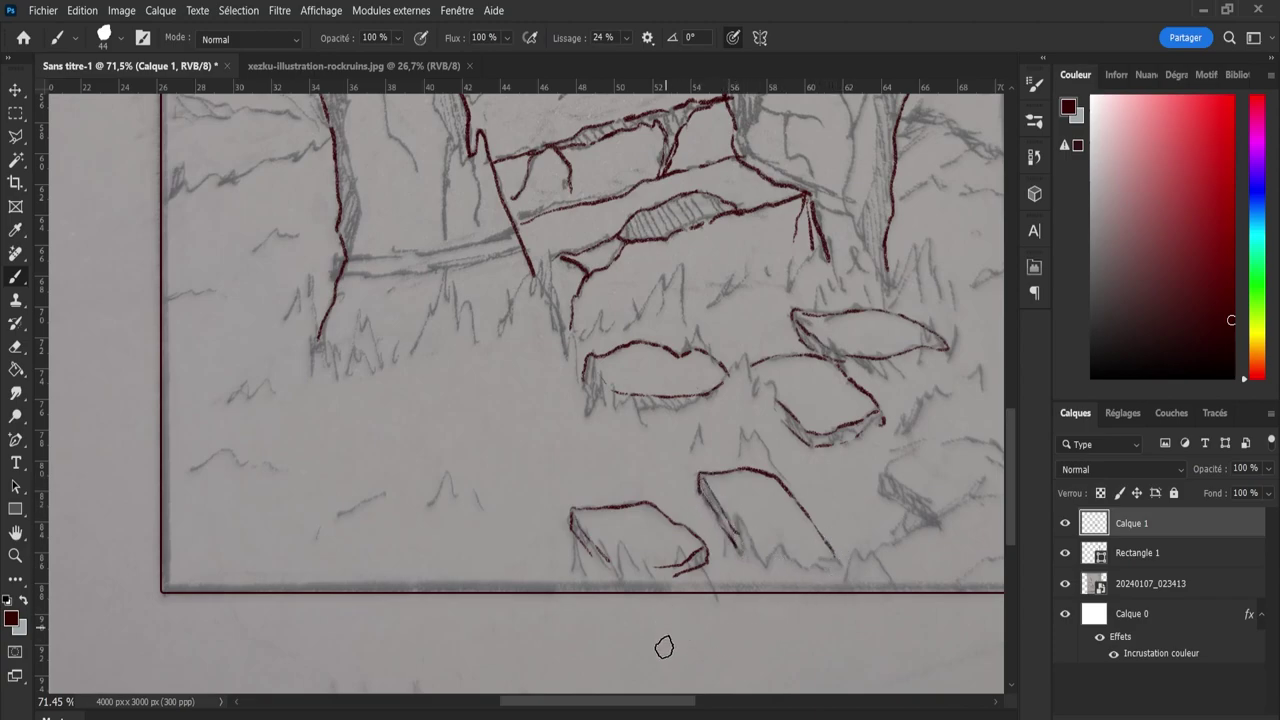
Trace the top and left side of the stone cut off by the frame's right edge.
scroll(668, 701, "right", 5)
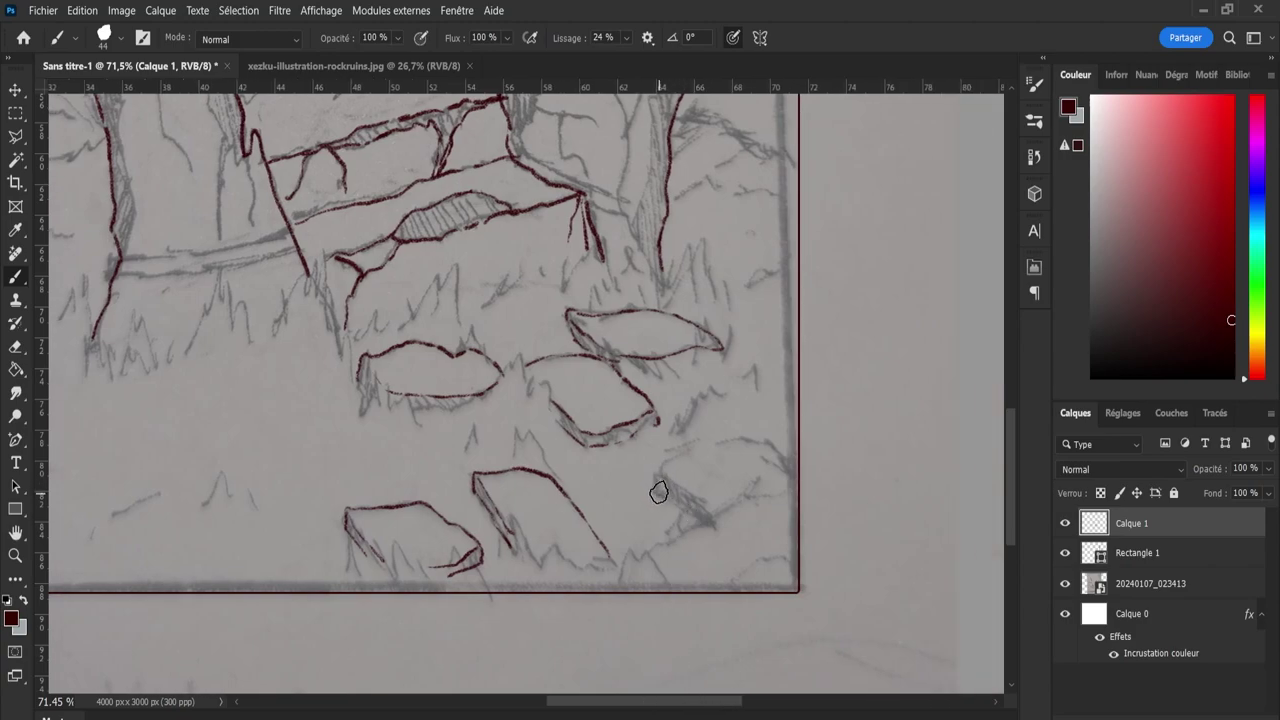
mouse_move(657, 466)
left_mouse_down()
mouse_move(723, 441)
mouse_move(782, 462)
left_mouse_up()
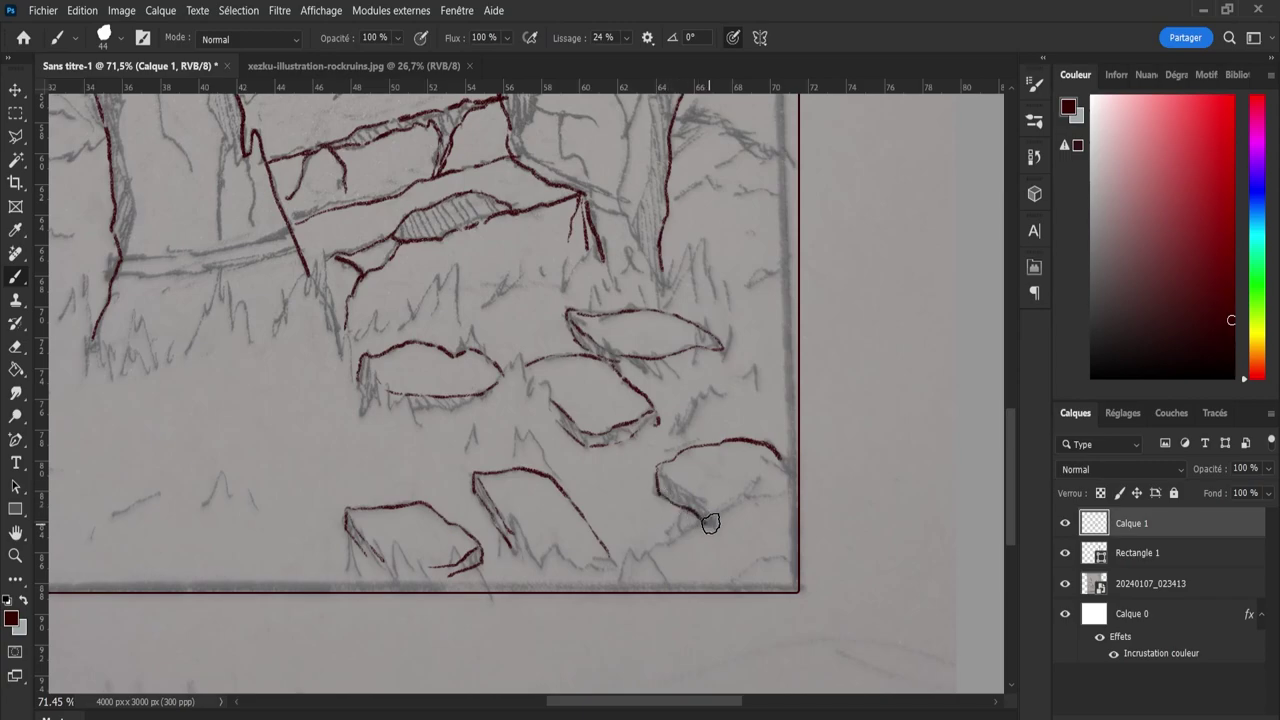
left_click_drag(660, 474, 715, 525)
Draw thin crack lines across the top surface of the stone cut off by the frame's right edge.
key("z")
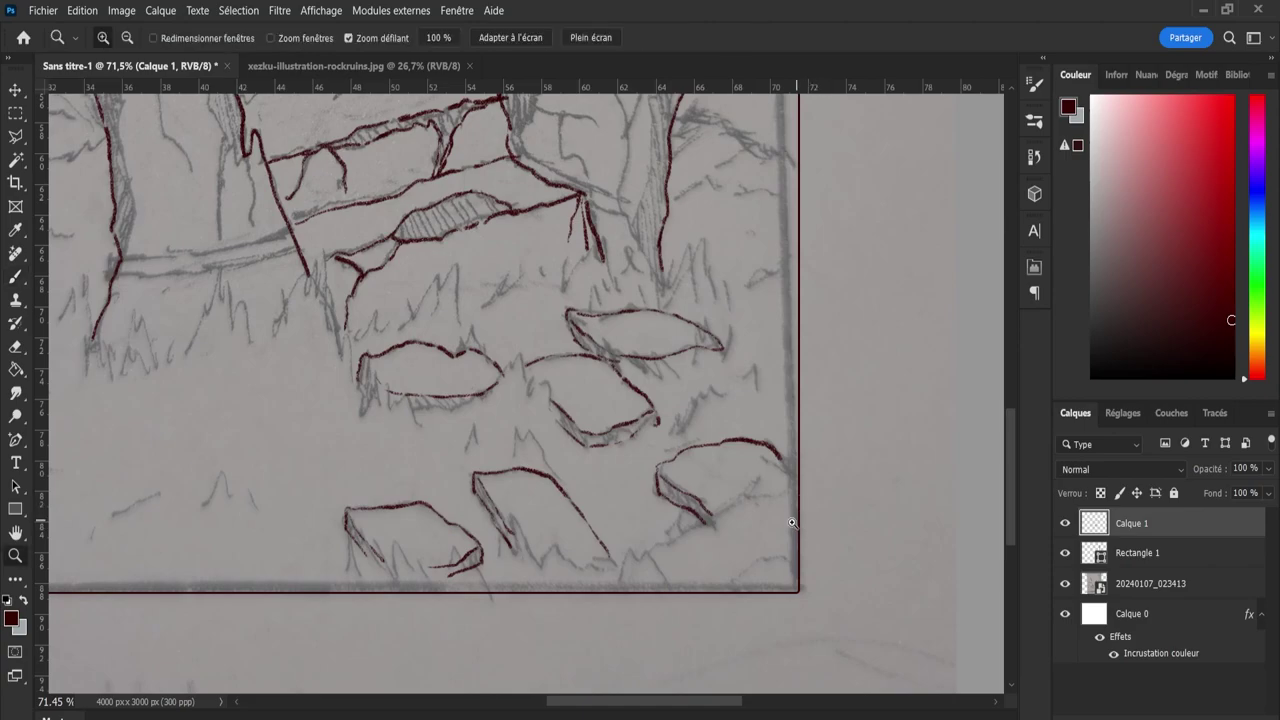
left_click_drag(803, 514, 723, 512)
left_click_drag(549, 390, 586, 409)
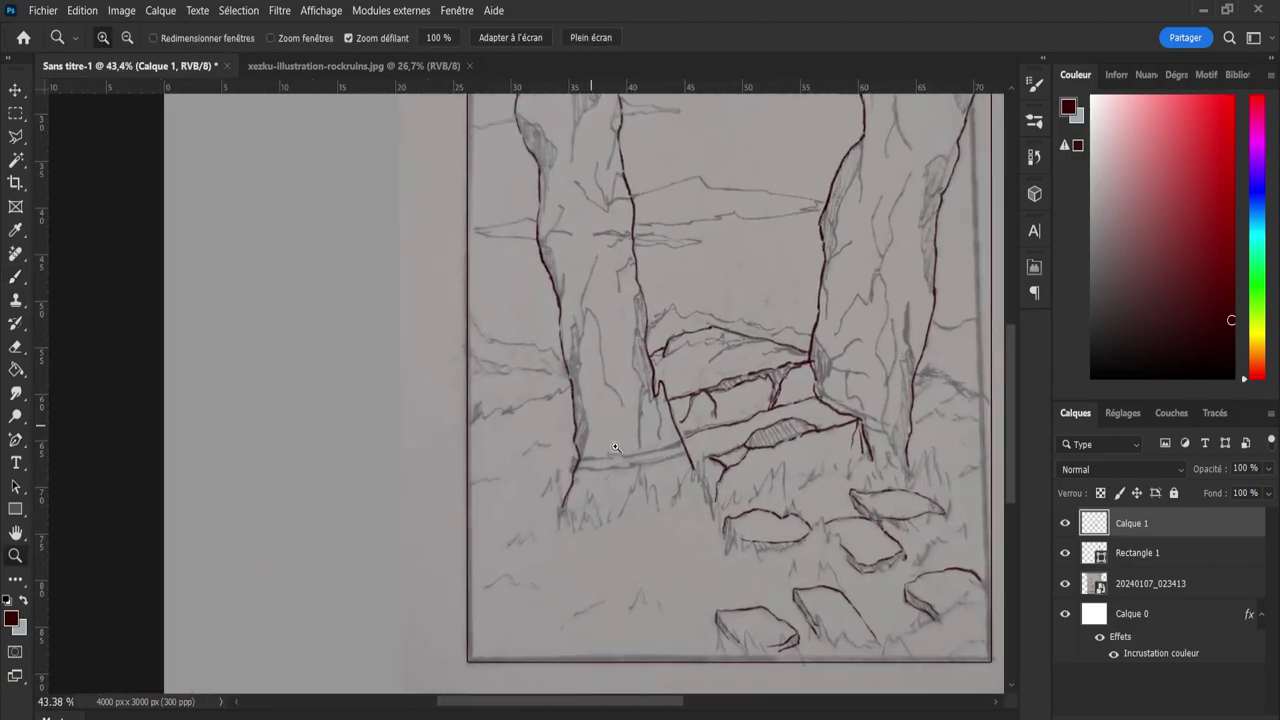
left_click_drag(651, 475, 631, 472)
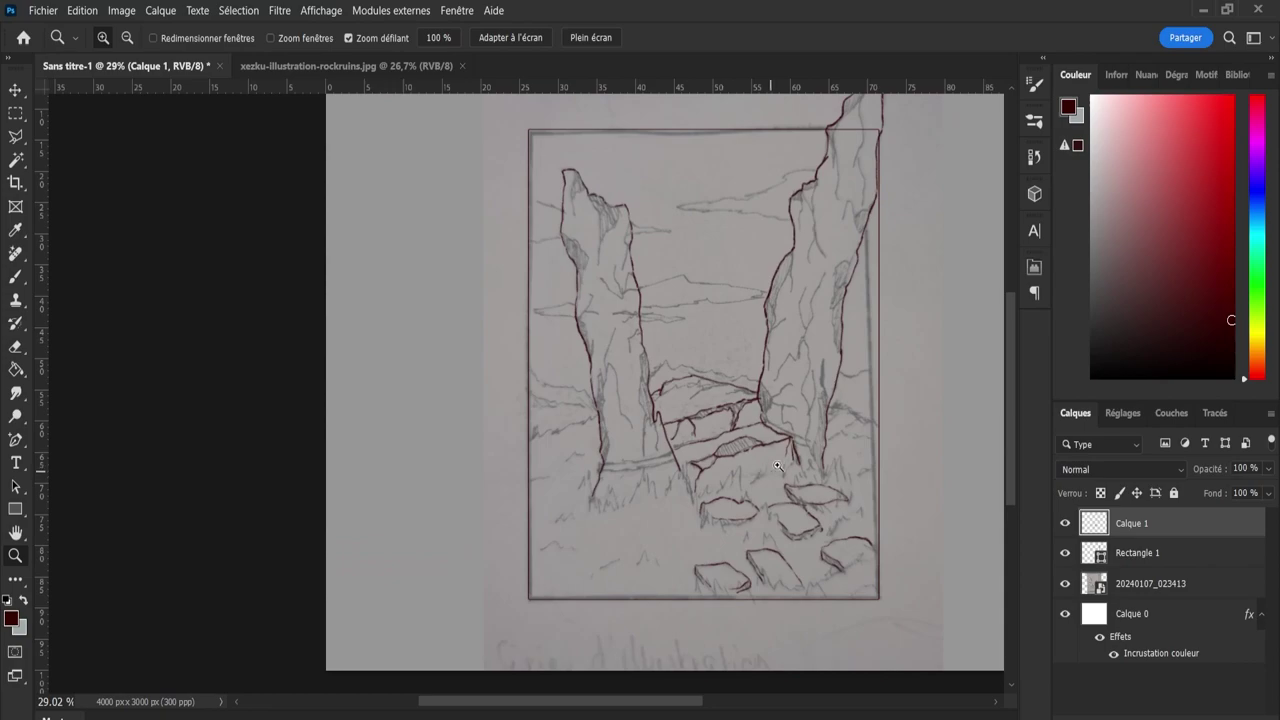
left_click_drag(780, 512, 830, 512)
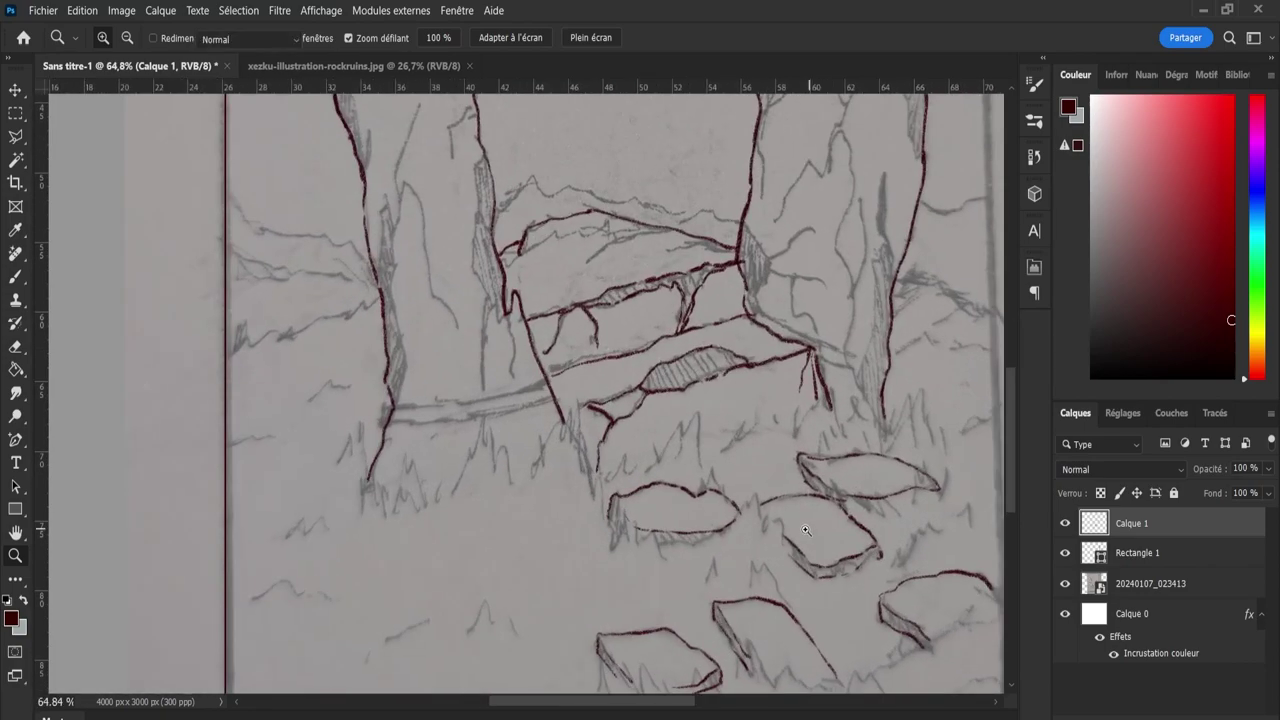
key("b")
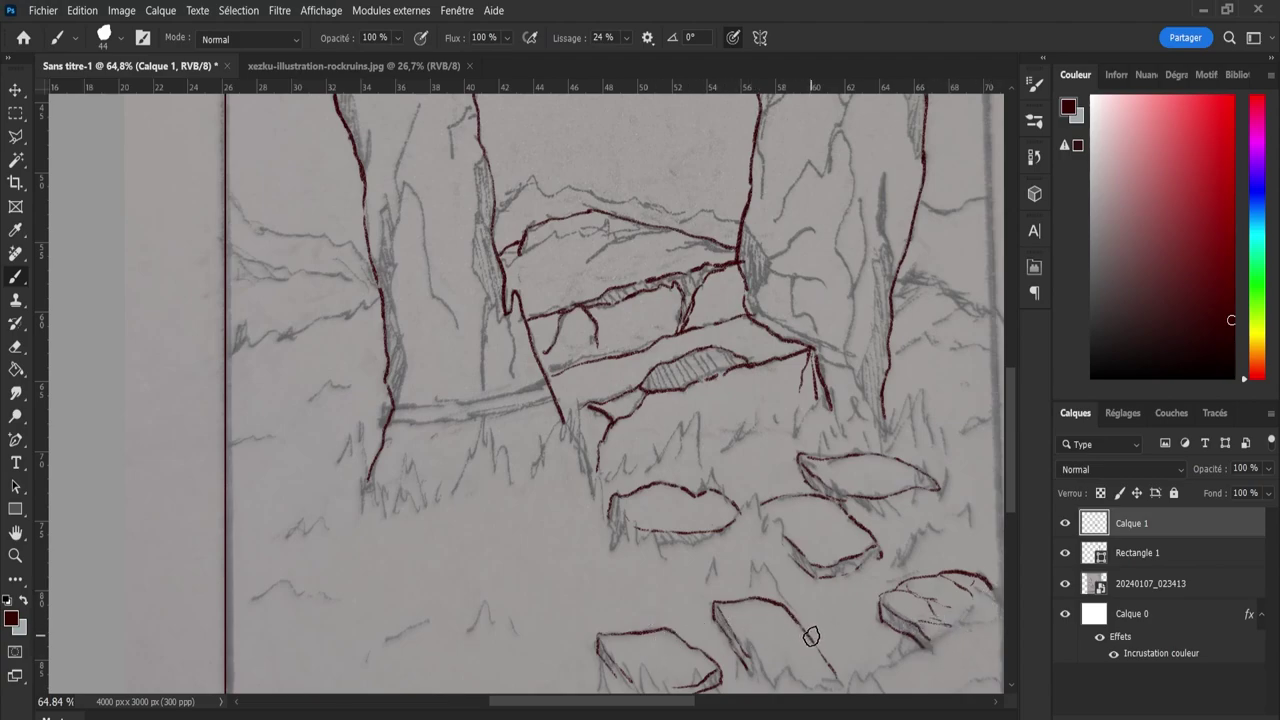
Reduce the brush size to 25 and undo the trial stroke on the middle bottom stone's right edge.
key("e")
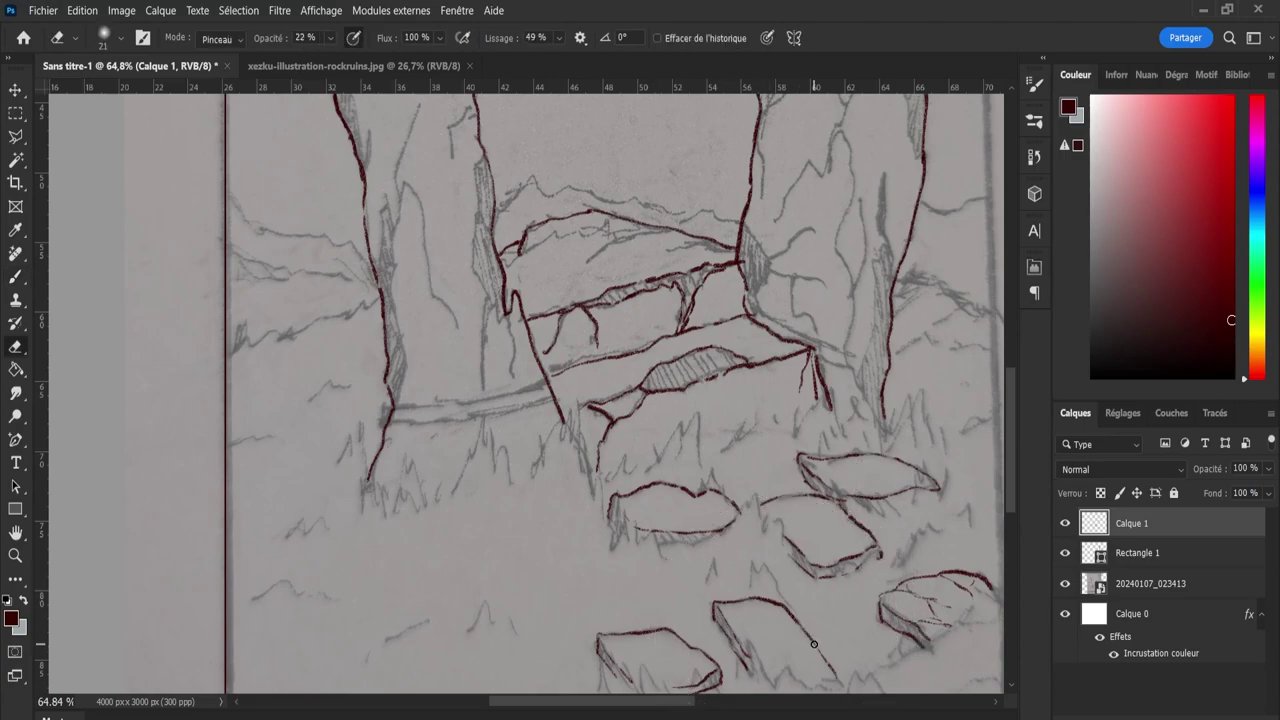
key("b")
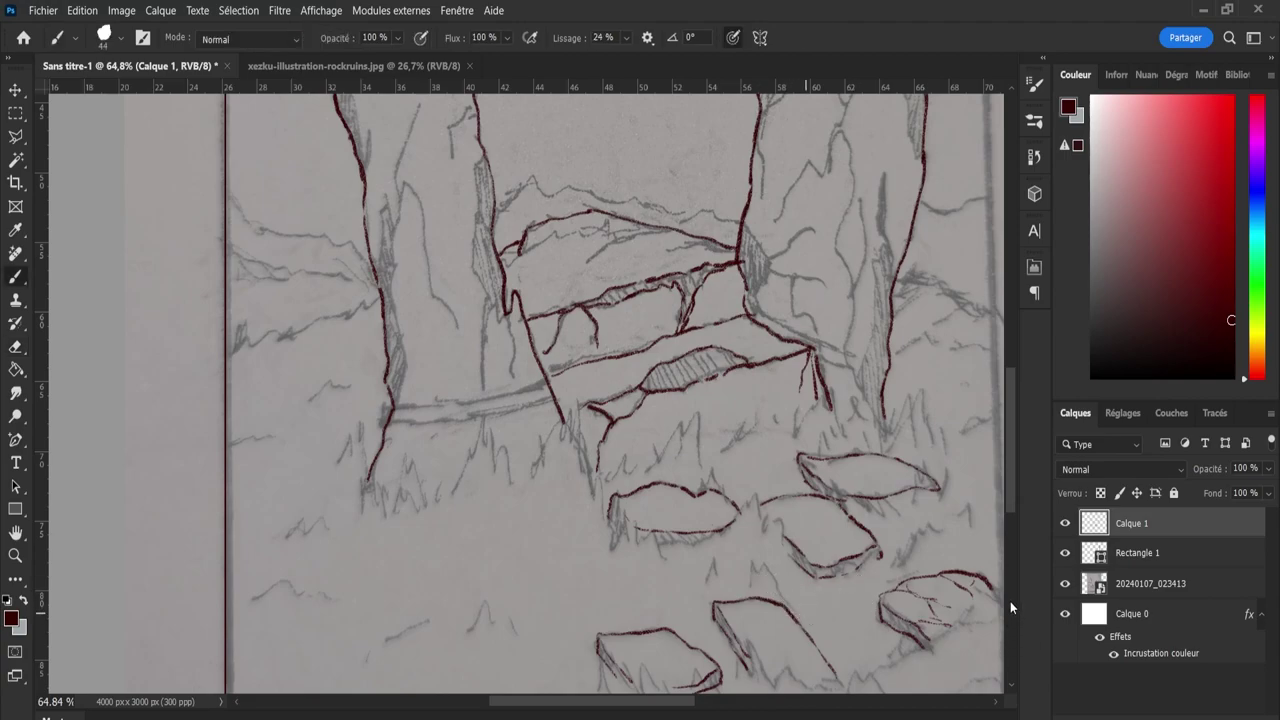
left_click(927, 682)
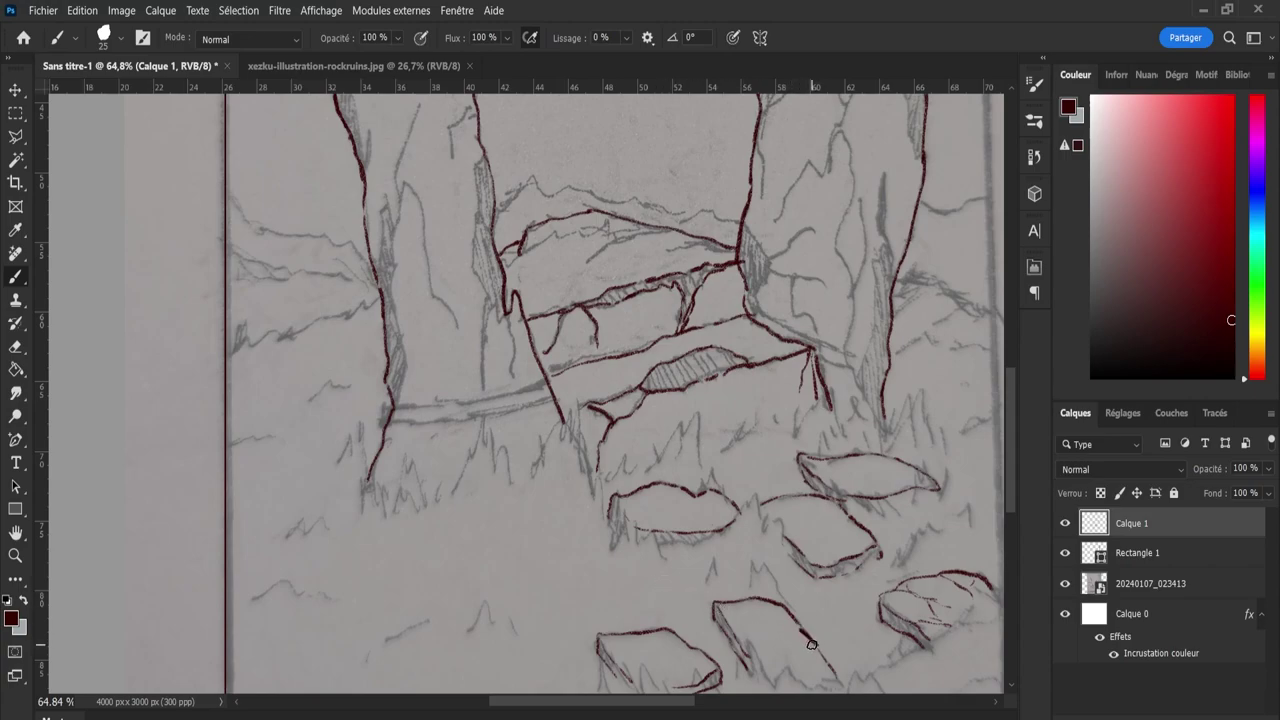
key("e")
key("ctrl+z")
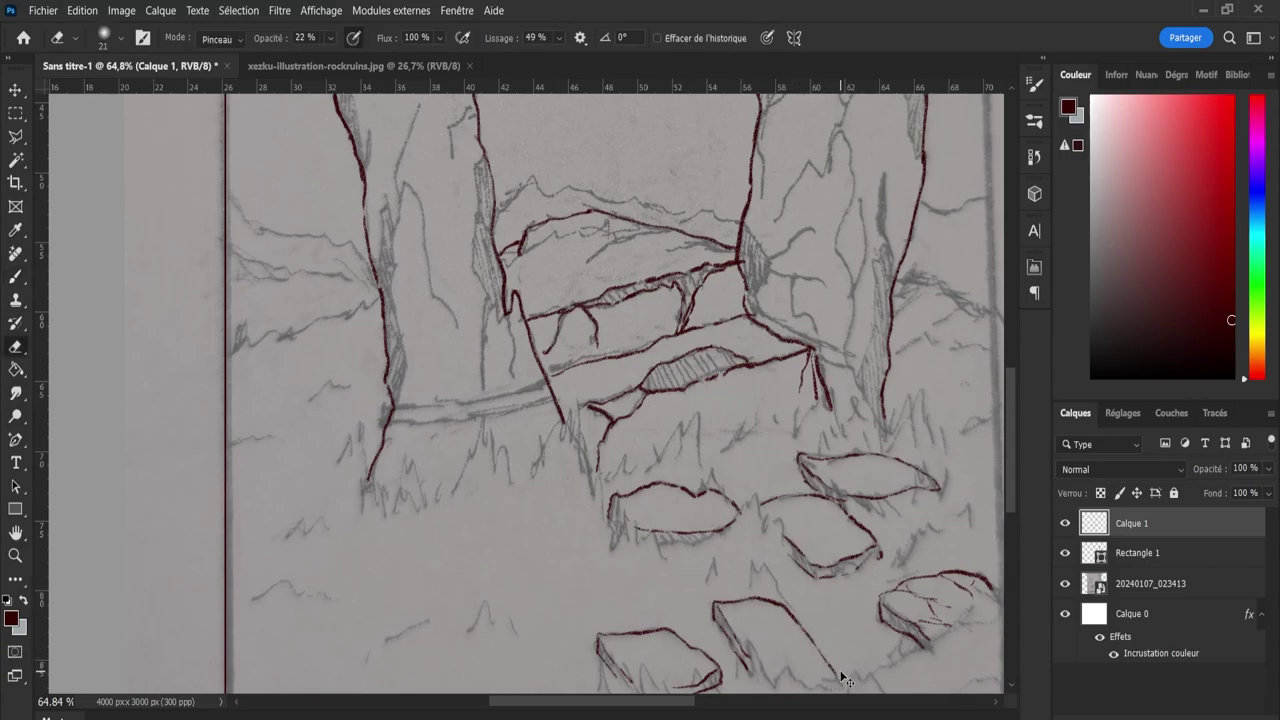
key("b")
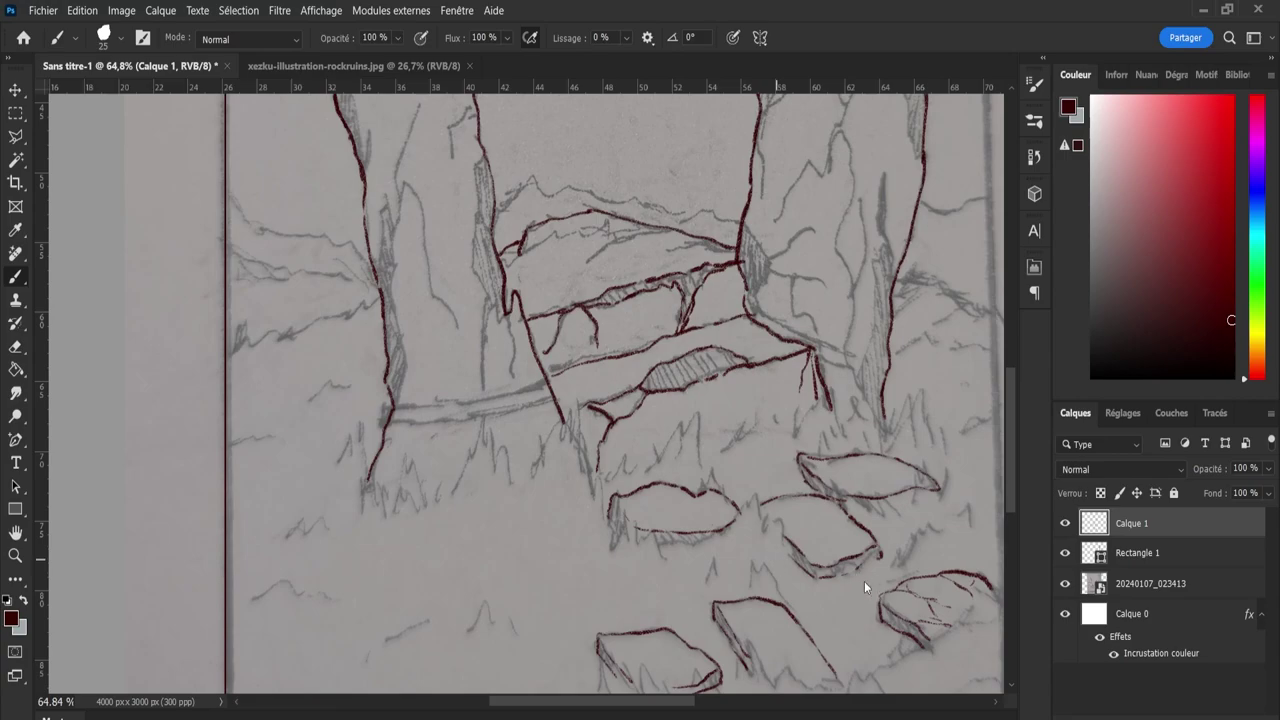
double_click(832, 572)
left_click_drag(505, 584, 586, 602)
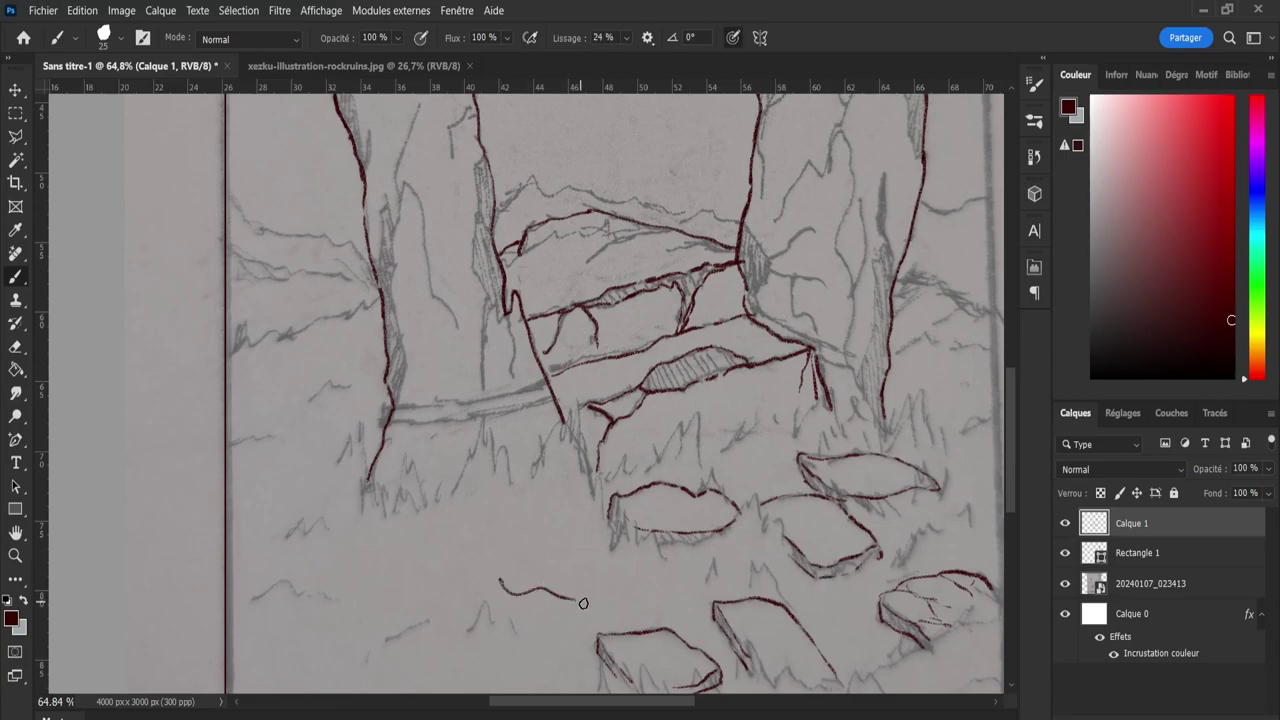
key("ctrl+z")
Draw thin crack lines along the right side of the middle stone near the frame's bottom edge.
key("e")
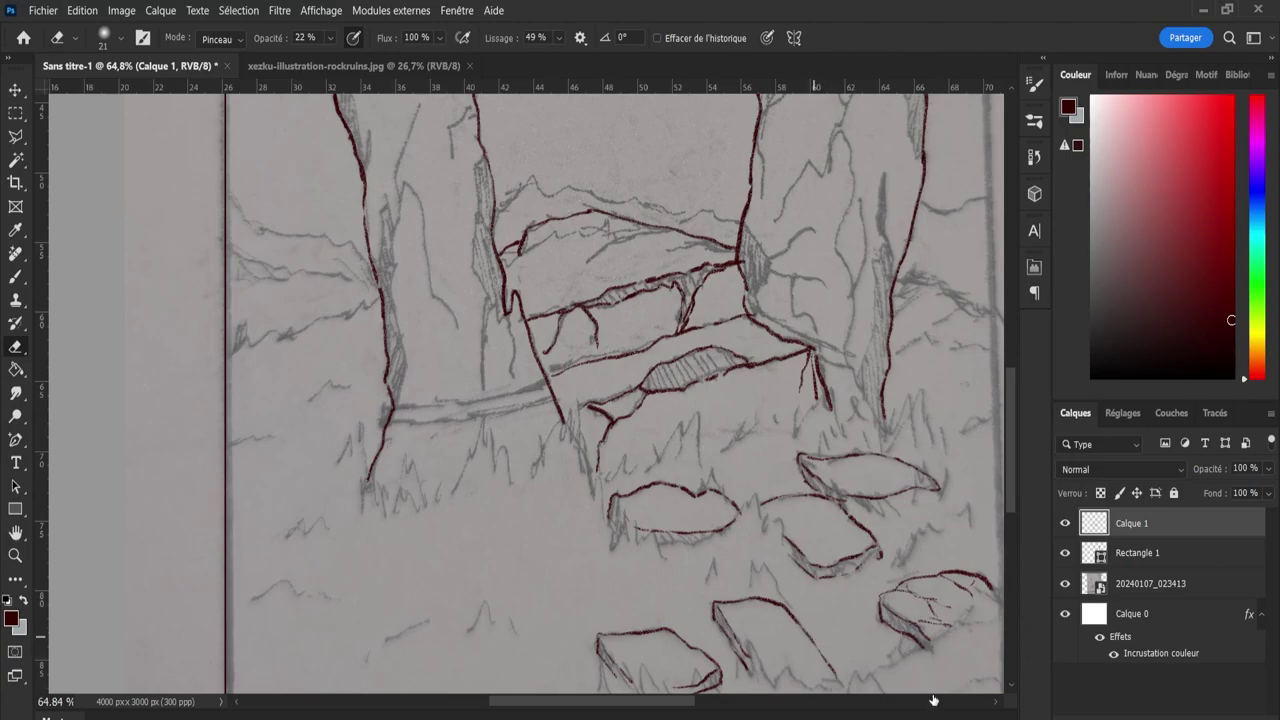
key("b")
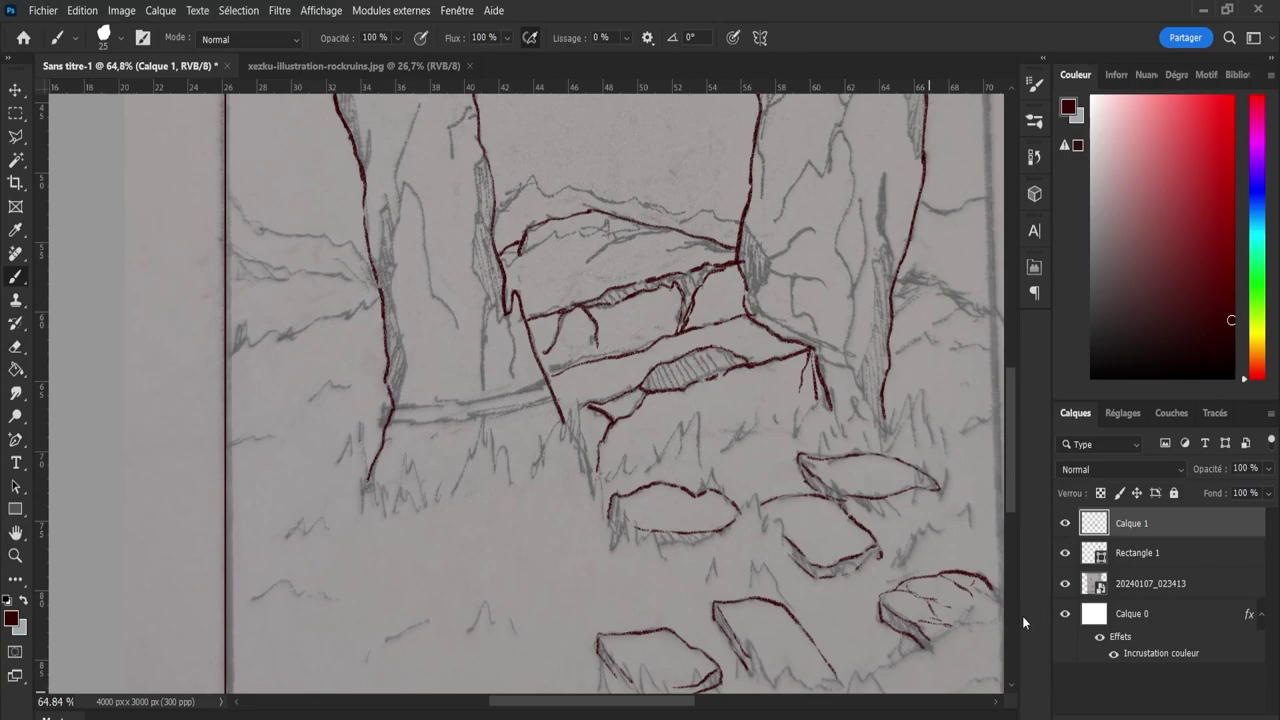
key("space")
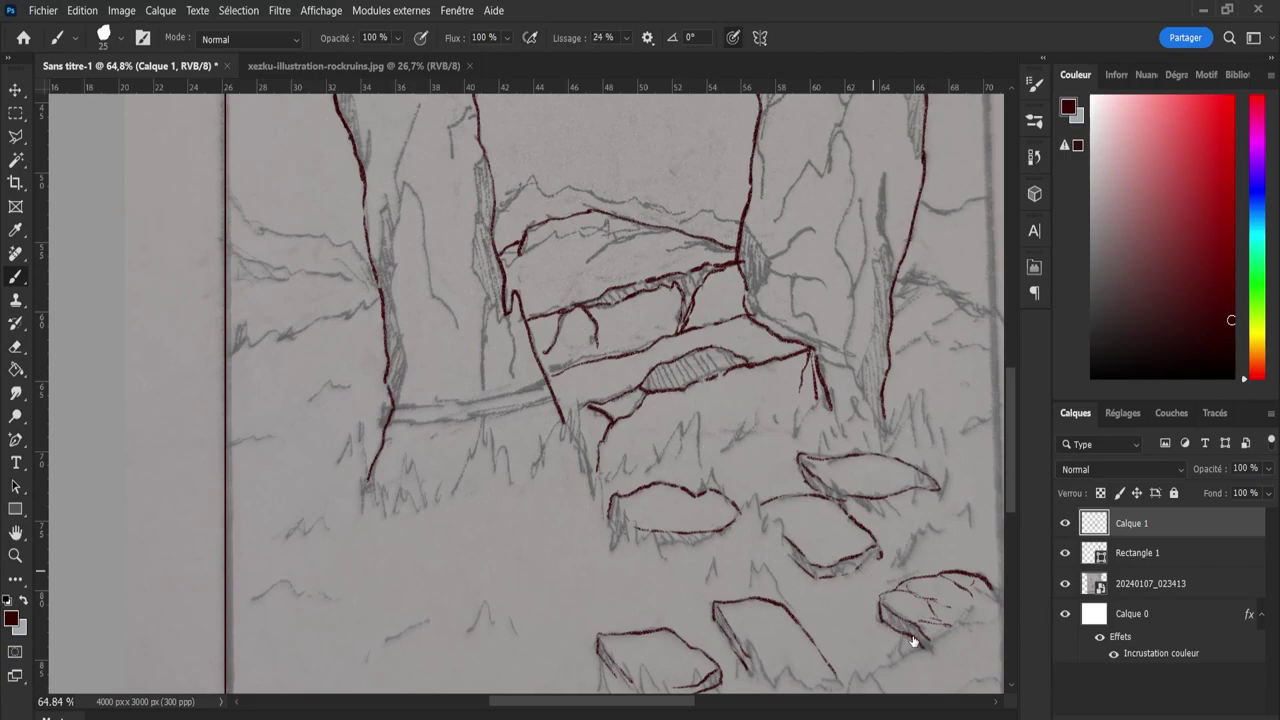
key("z")
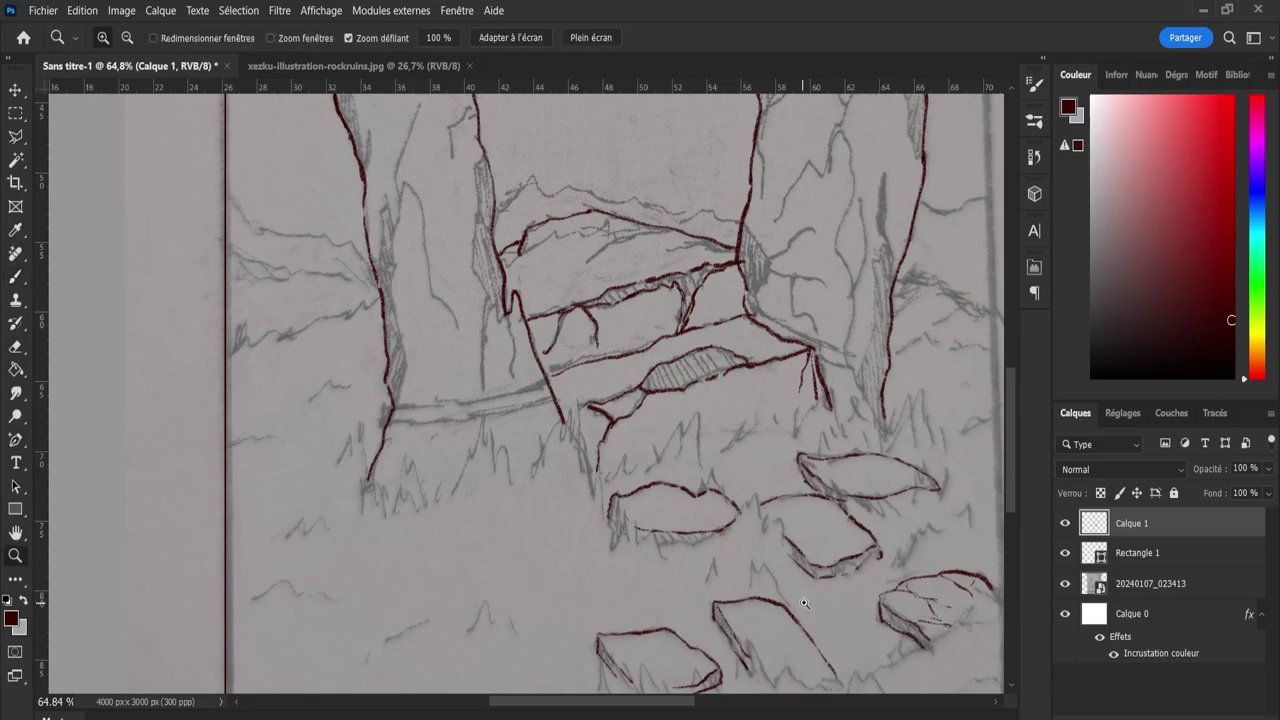
left_click(784, 584)
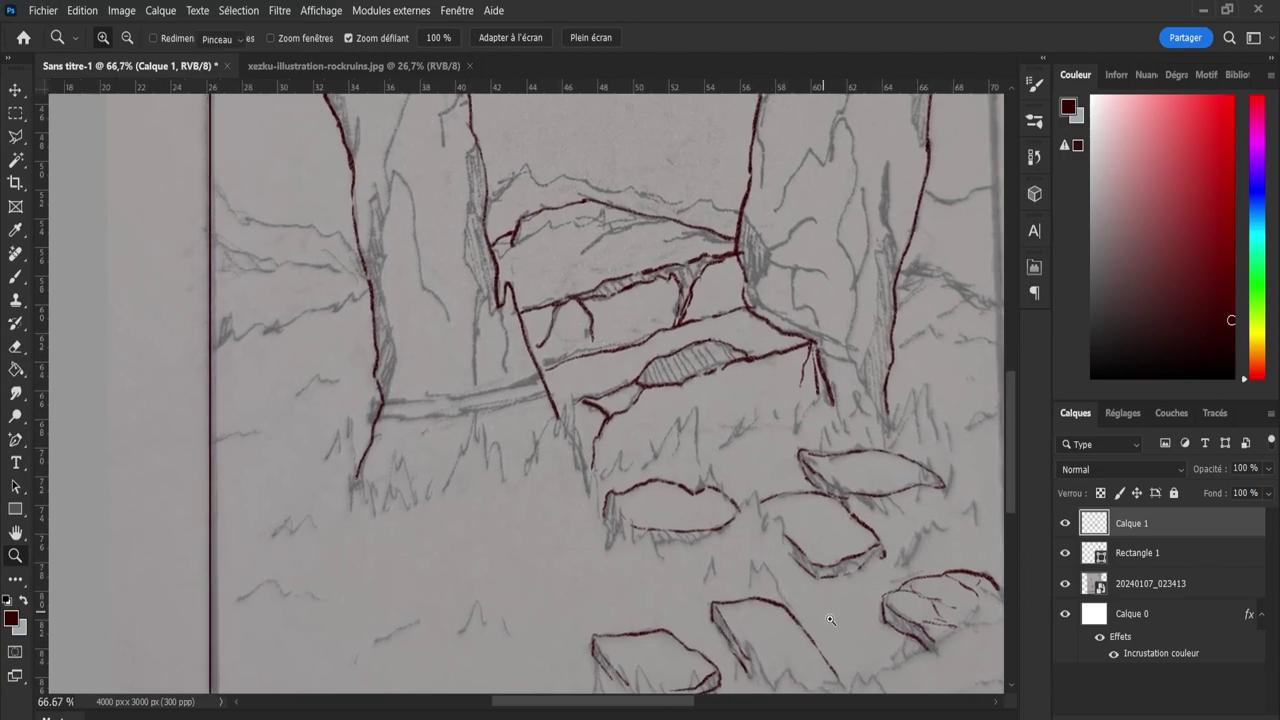
key("e")
scroll(797, 543, "down", 2)
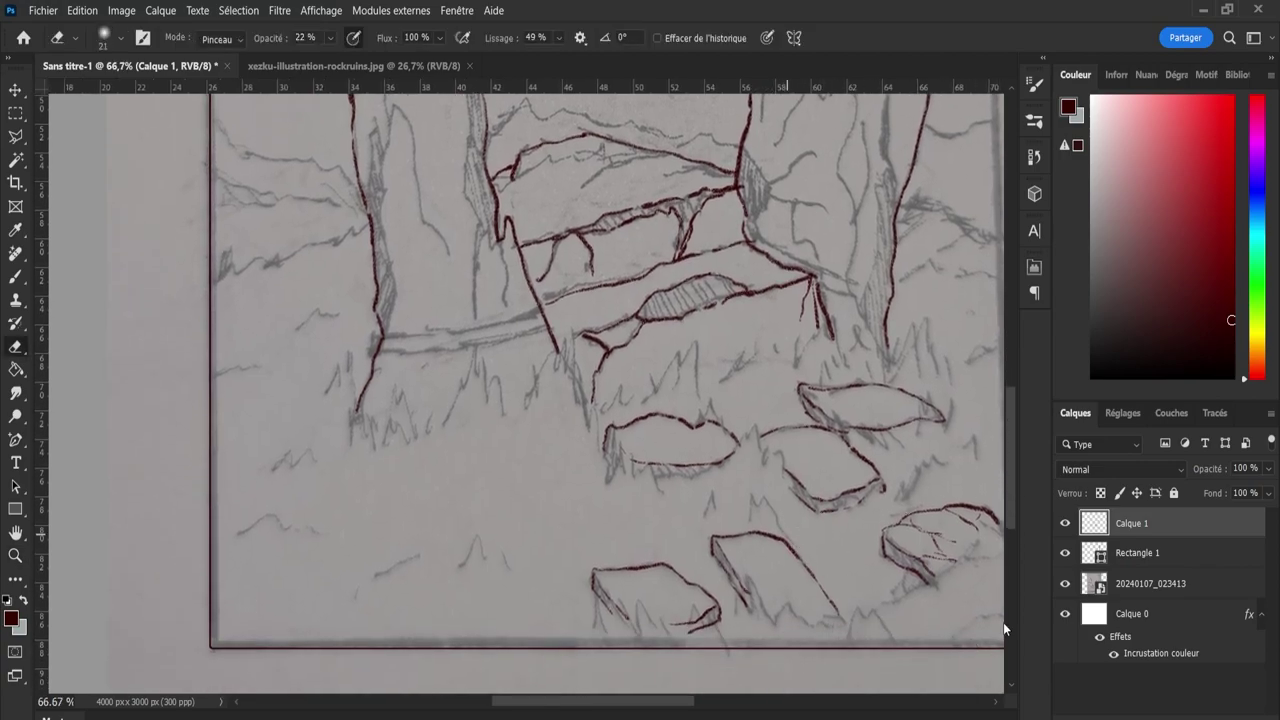
left_click(977, 707)
key("b")
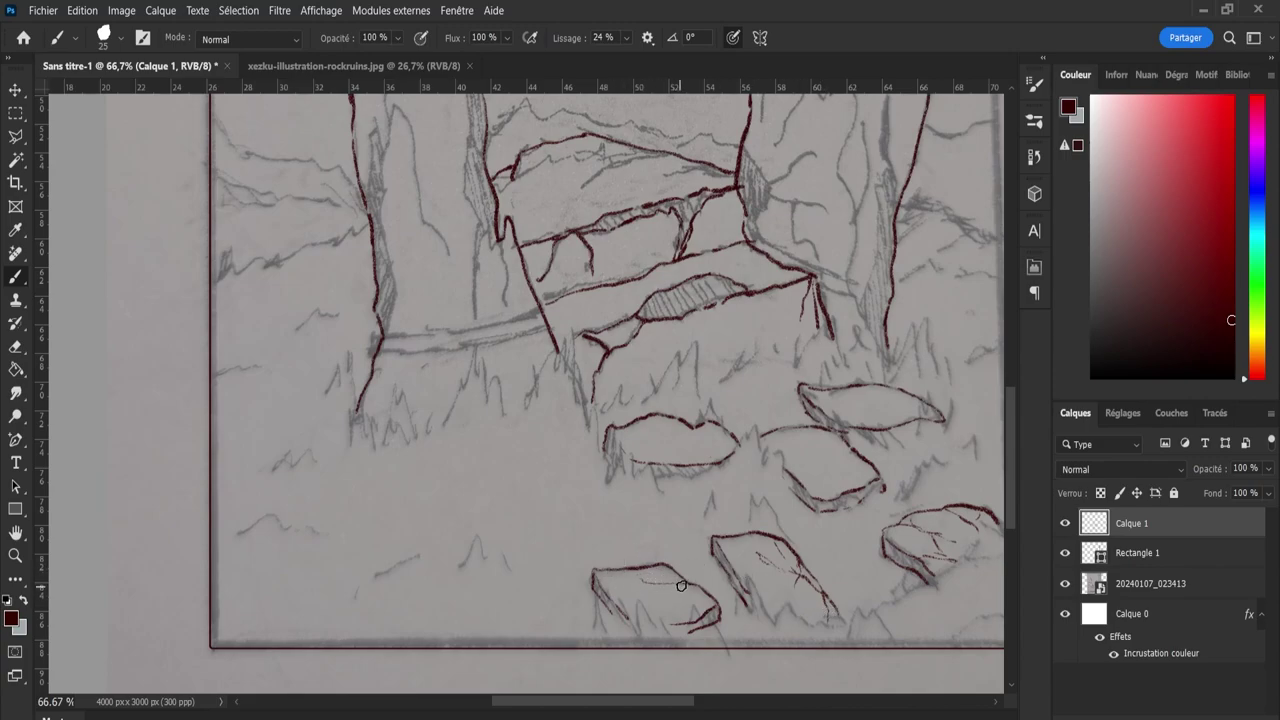
Draw thin crack lines on the bottom-left stone and on the three flat stones of the upper group.
left_click_drag(671, 584, 627, 592)
key("ctrl+z")
left_click_drag(647, 441, 668, 449)
left_click_drag(671, 701, 708, 701)
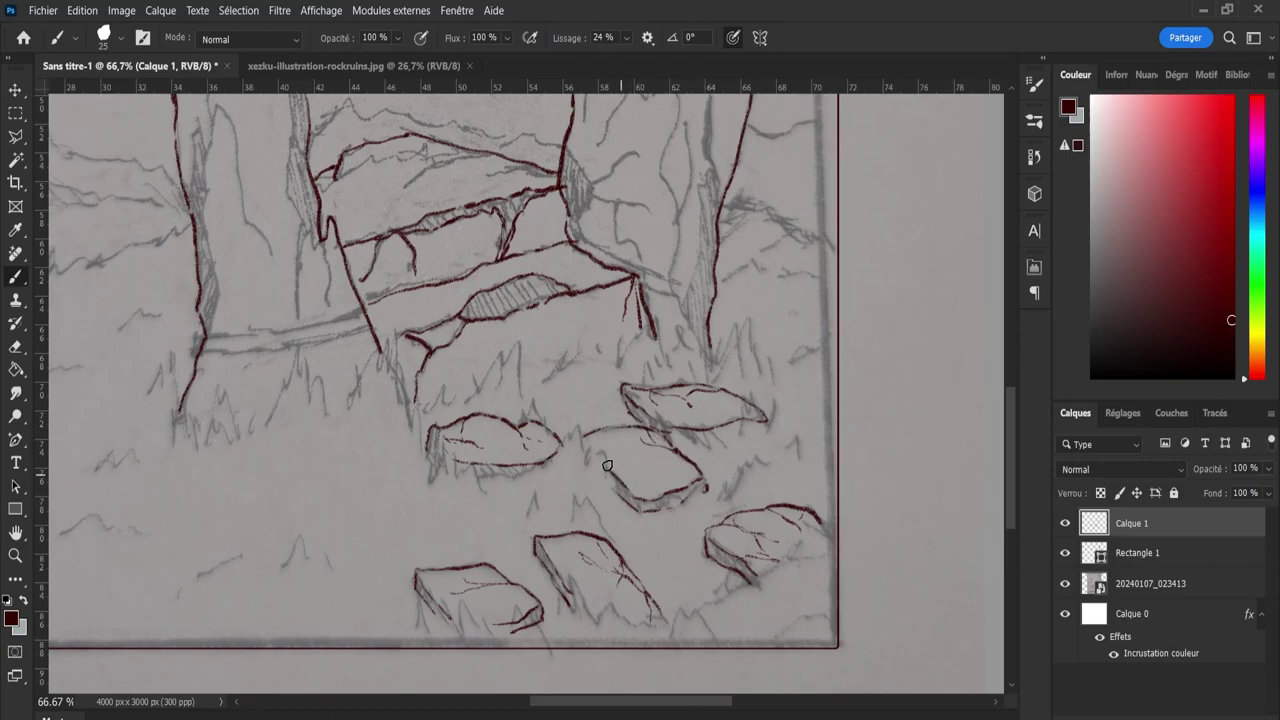
left_click_drag(603, 442, 636, 500)
Add small crack lines on and just below the rock slabs lying between the two pillars.
key("z")
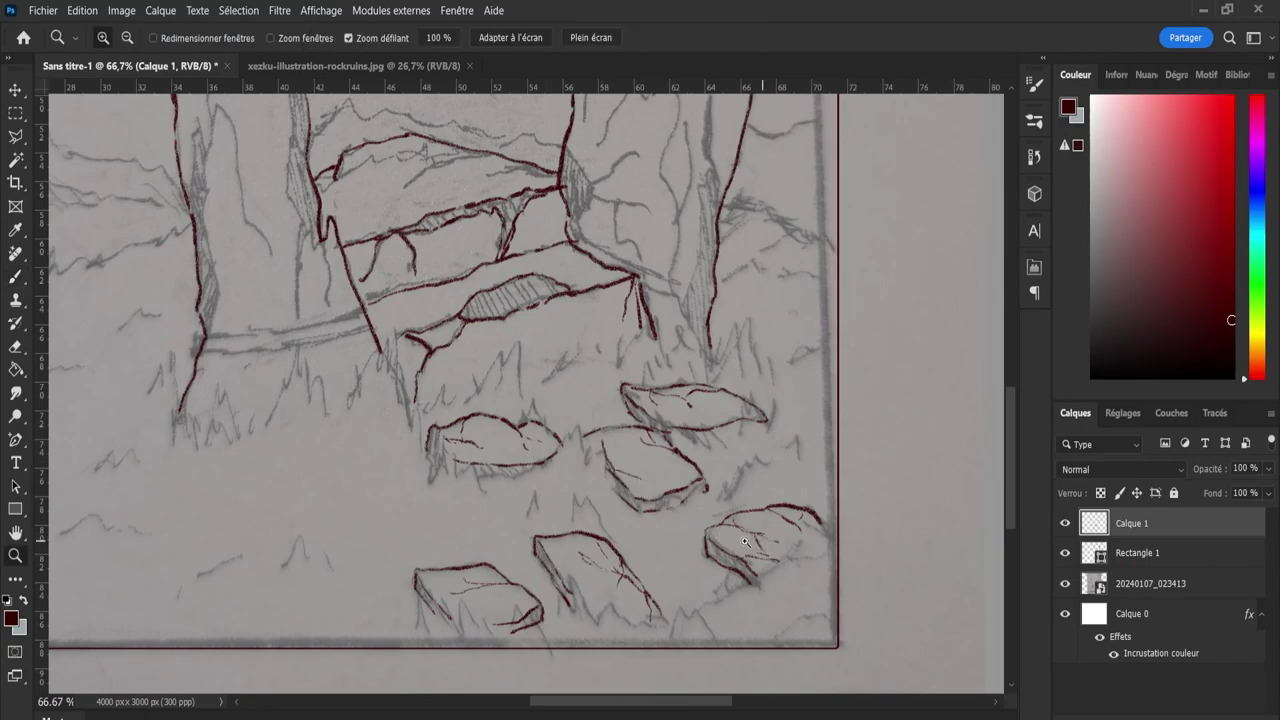
left_click_drag(761, 539, 662, 522)
left_click_drag(630, 400, 659, 410)
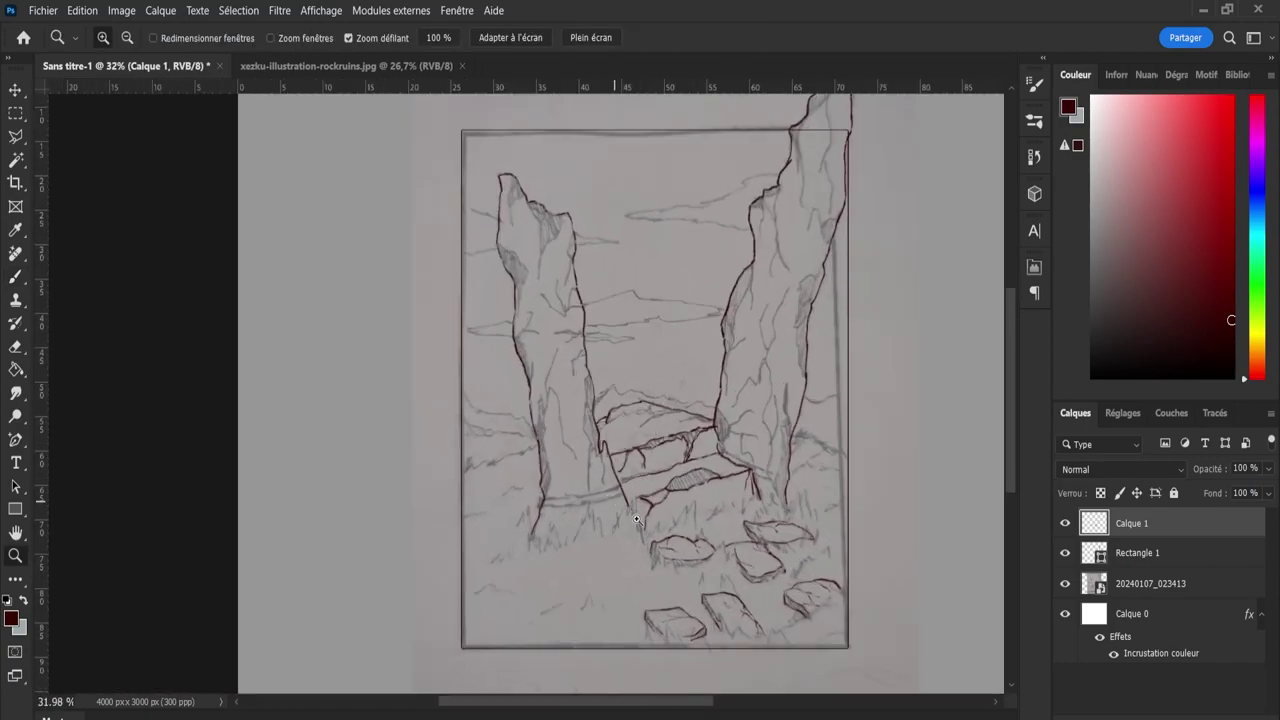
left_click_drag(648, 540, 700, 545)
key("v")
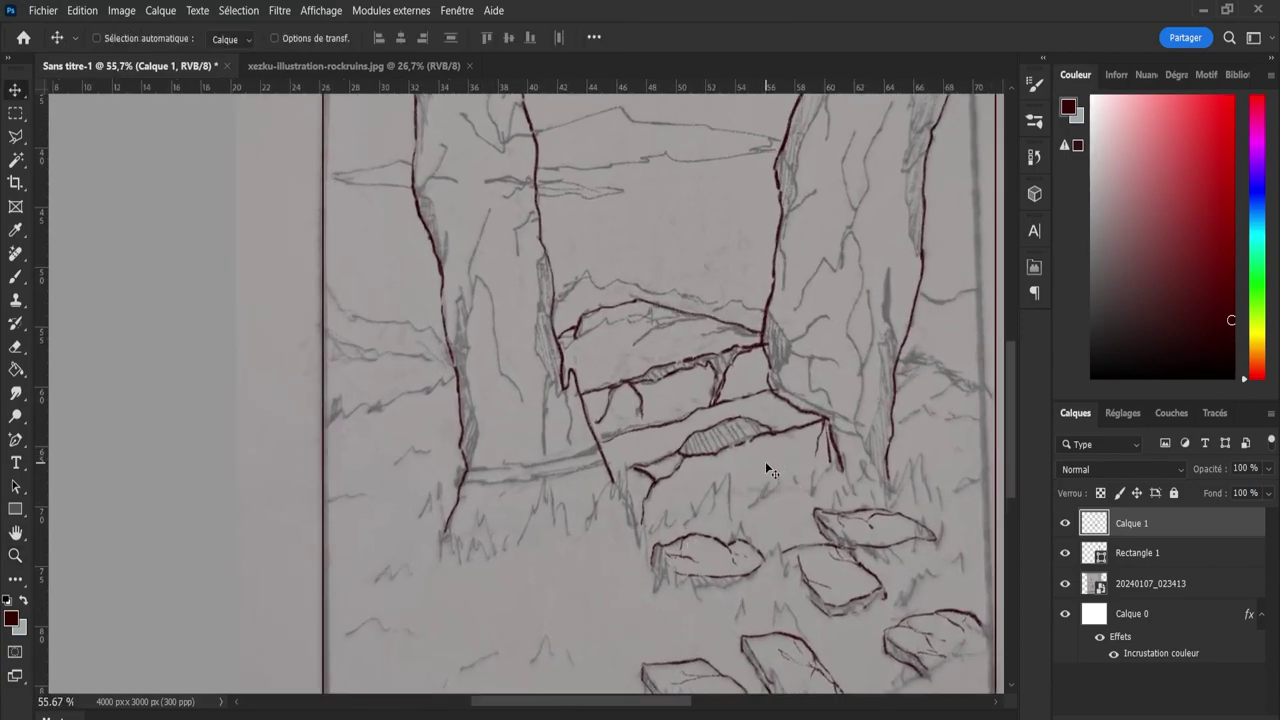
key("b")
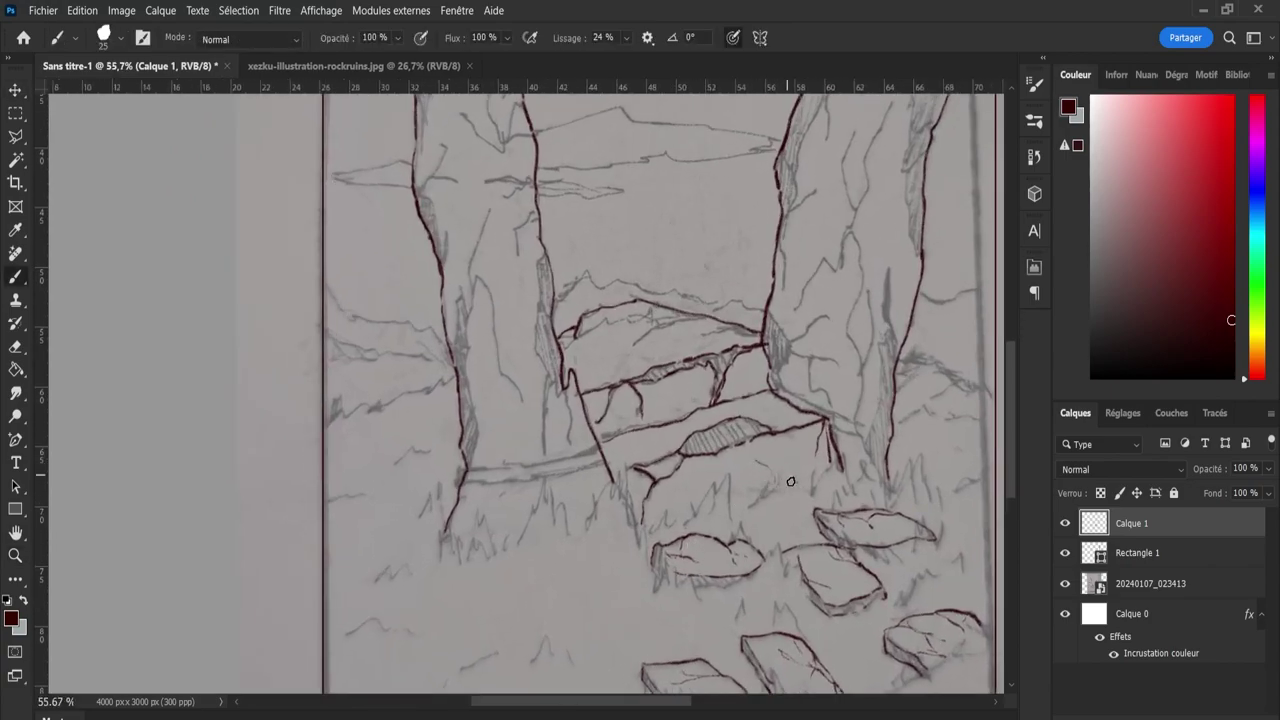
key("ctrl+space")
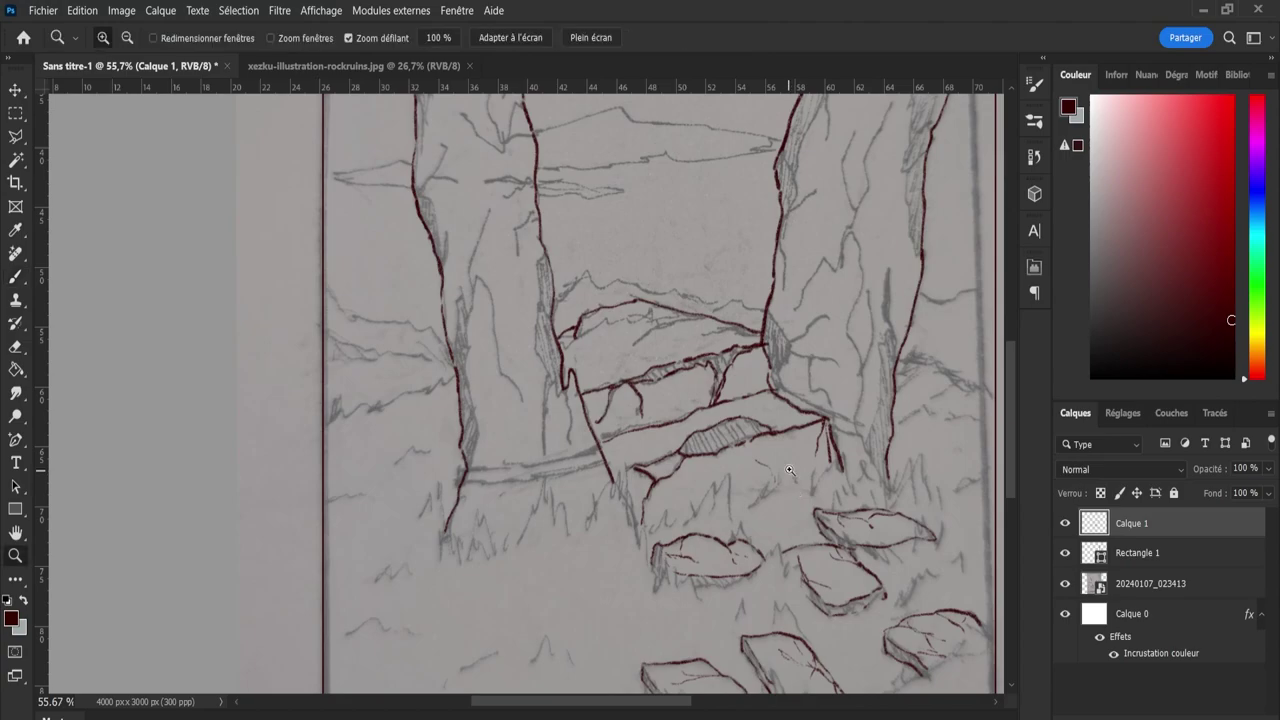
mouse_move(788, 494)
left_mouse_down()
mouse_move(764, 466)
mouse_move(785, 432)
left_mouse_up()
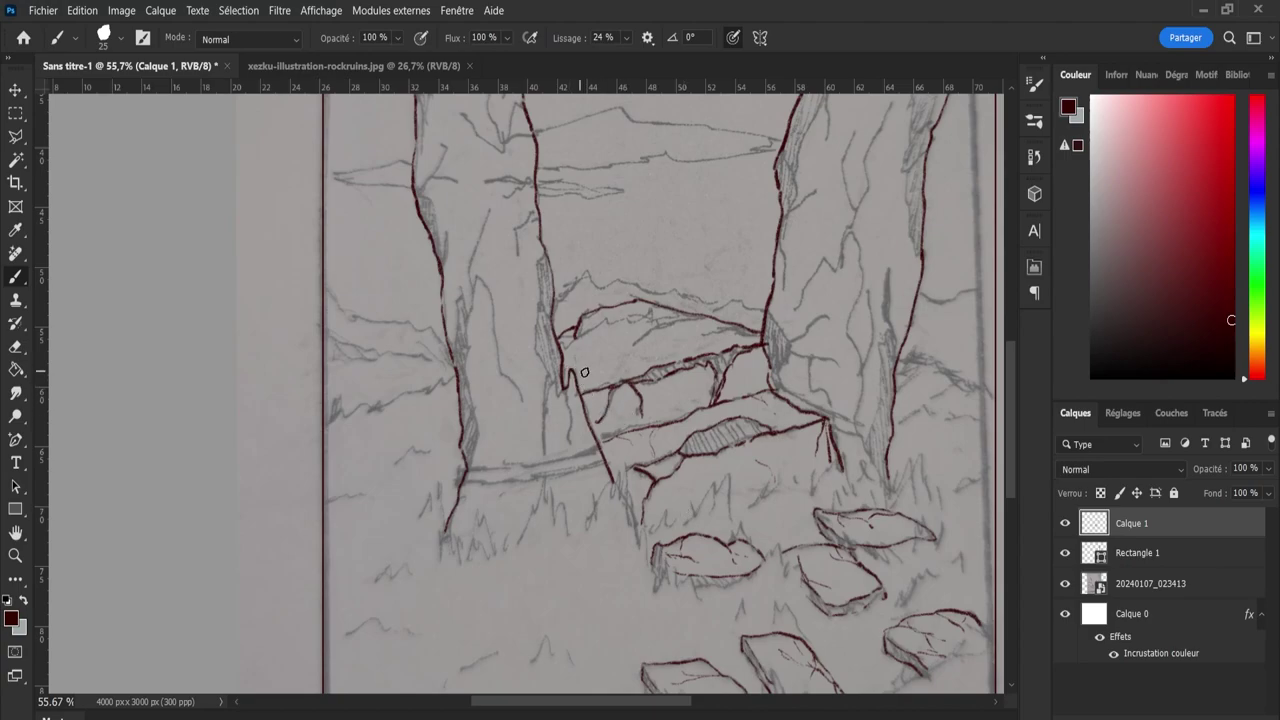
Trace the long vertical crack lines and the shaded patch's edge at the top of the right pillar.
key("z")
mouse_move(607, 403)
left_mouse_down()
mouse_move(546, 401)
mouse_move(555, 374)
left_mouse_up()
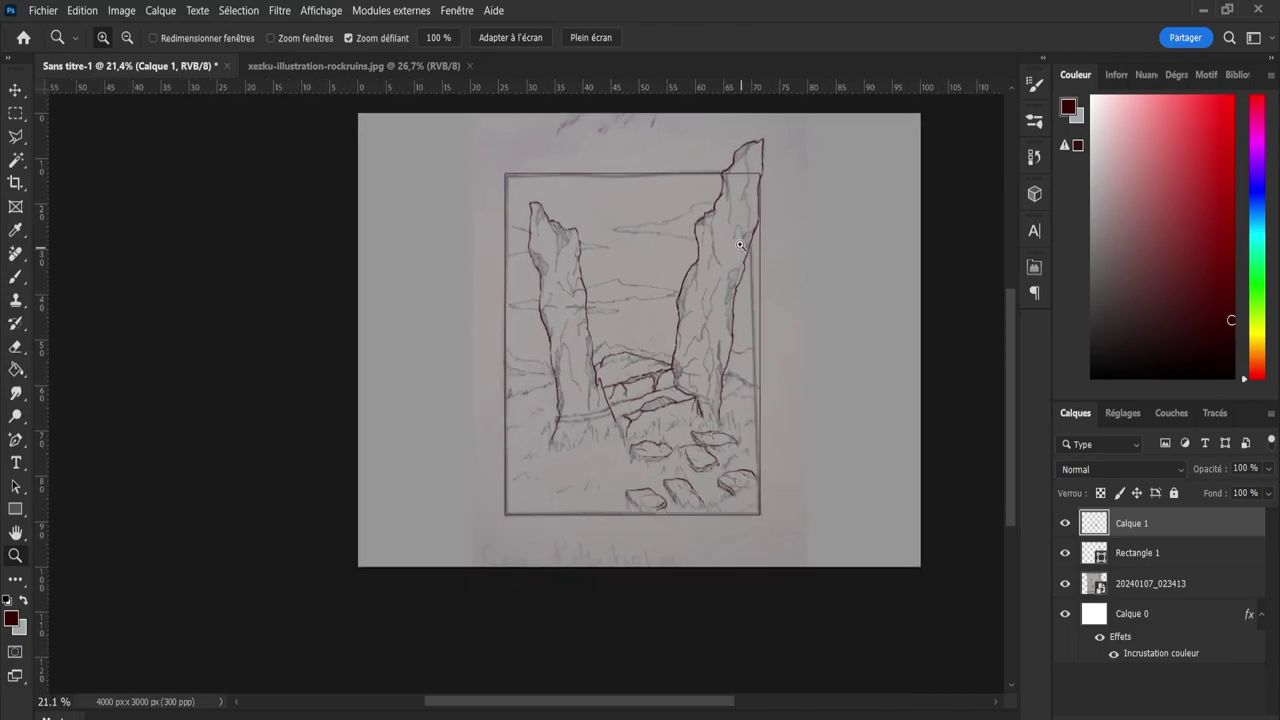
mouse_move(750, 195)
left_mouse_down()
mouse_move(758, 113)
mouse_move(743, 142)
left_mouse_up()
key("b")
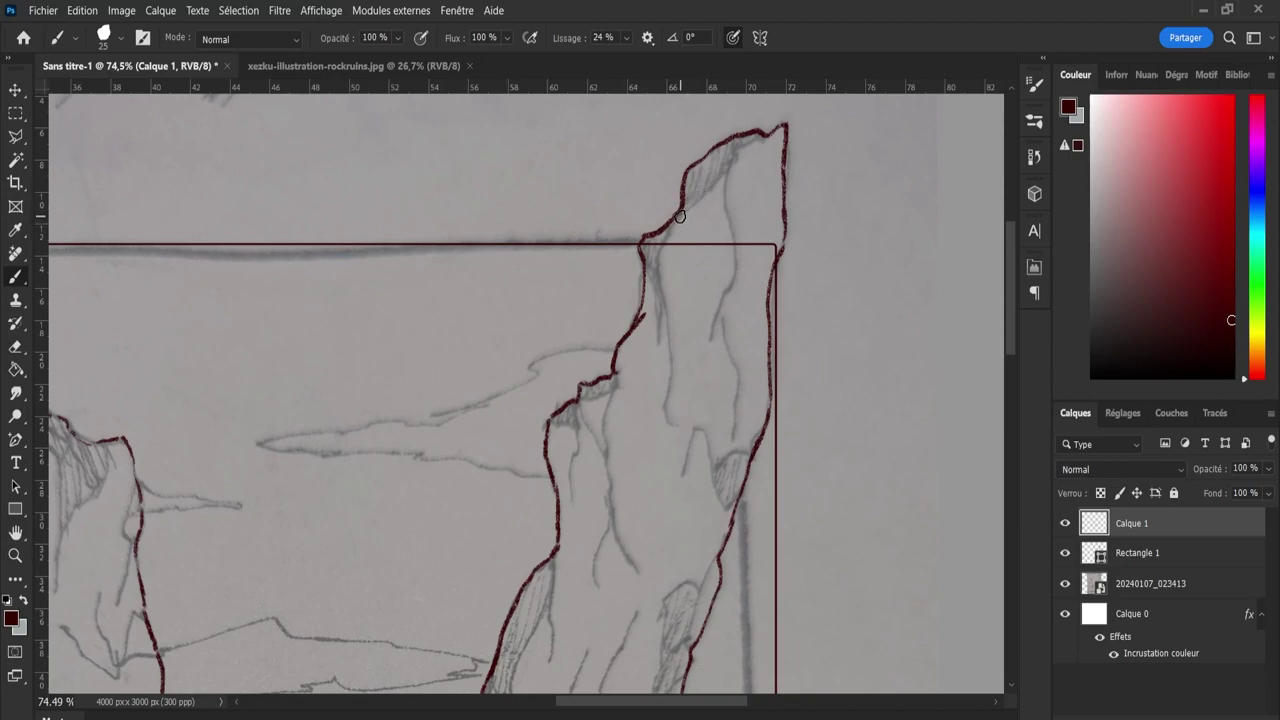
mouse_move(680, 214)
left_mouse_down()
mouse_move(747, 138)
mouse_move(772, 139)
mouse_move(743, 219)
mouse_move(743, 138)
mouse_move(721, 210)
mouse_move(736, 246)
mouse_move(716, 313)
mouse_move(719, 302)
mouse_move(741, 418)
left_mouse_up()
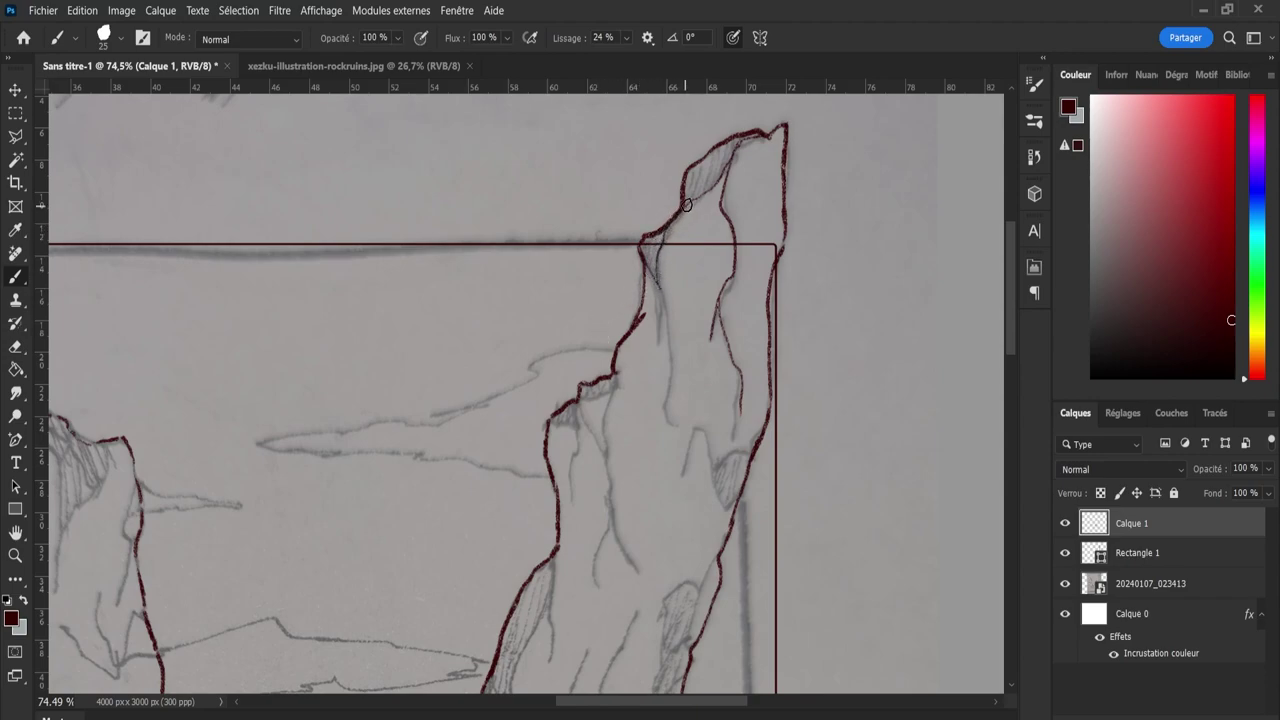
left_click_drag(660, 284, 666, 412)
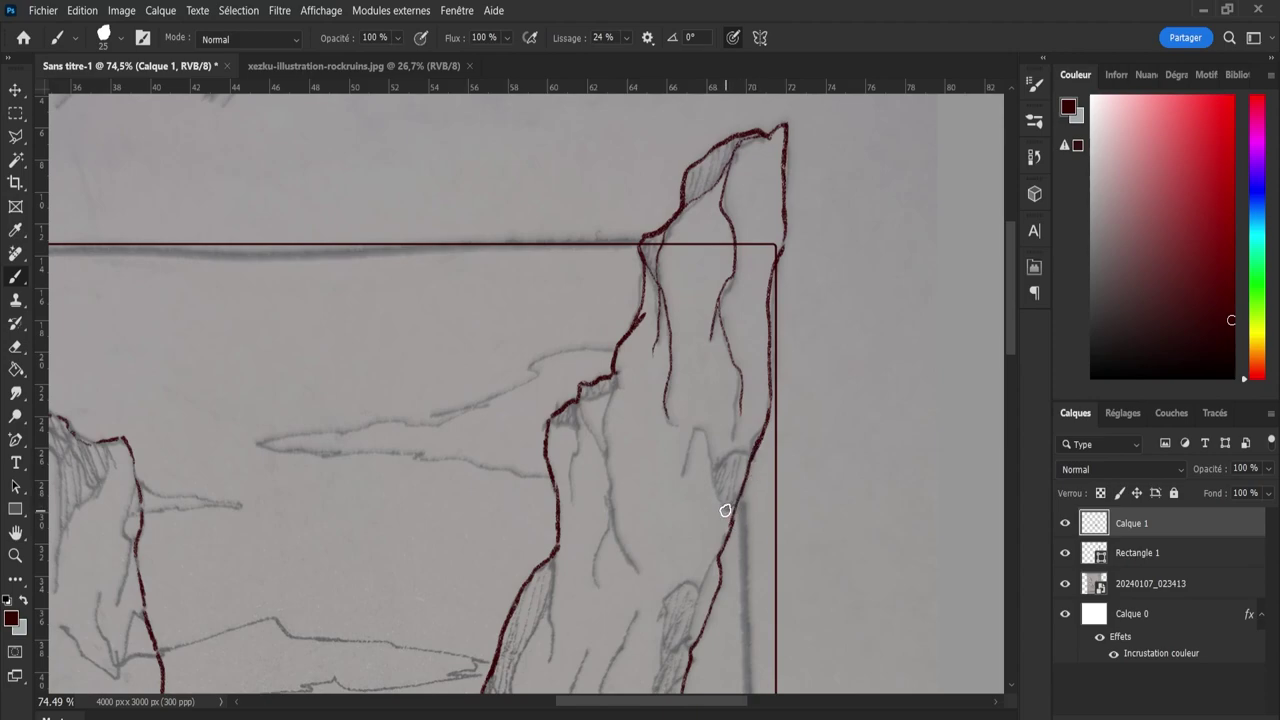
Trace the shaded patch on the right pillar's upper right edge, the pointed crack beside it and the cracks beneath the left ledge.
mouse_move(740, 452)
left_mouse_down()
mouse_move(754, 450)
mouse_move(705, 446)
mouse_move(699, 429)
mouse_move(683, 476)
left_mouse_up()
left_click_drag(1011, 324, 1014, 360)
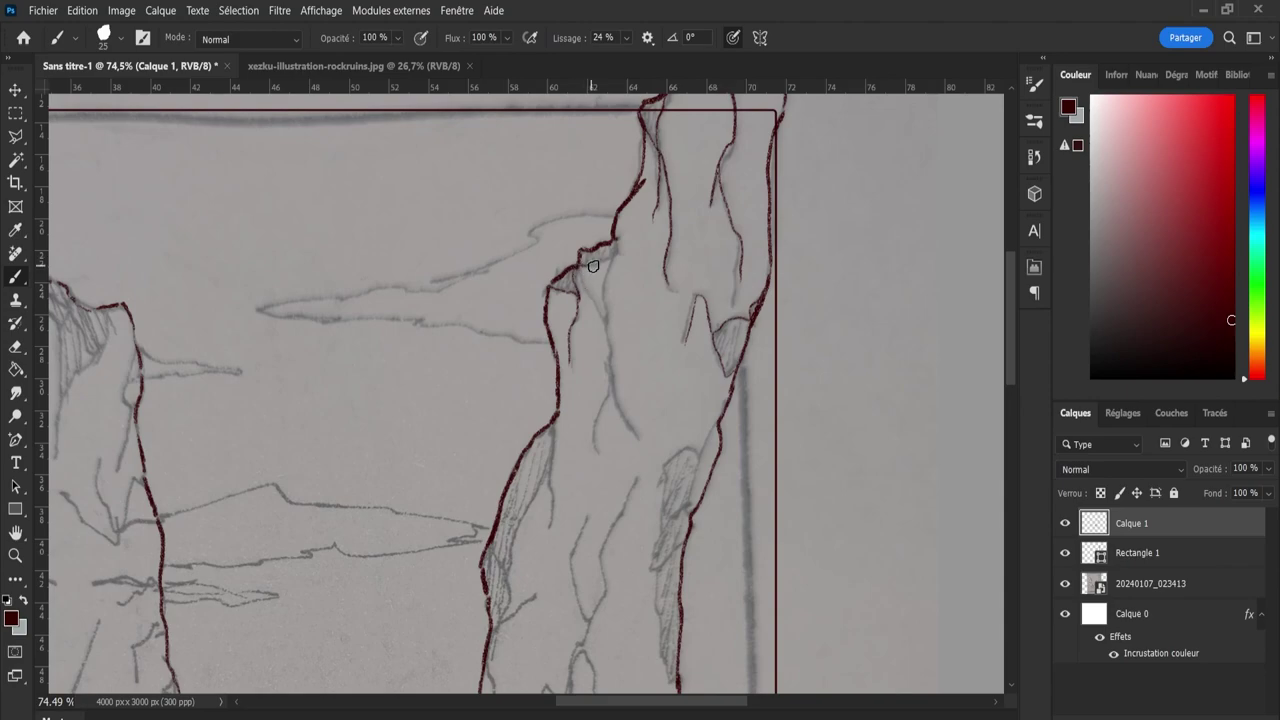
left_click_drag(593, 266, 620, 250)
Trace the shaded areas and branching cracks along the left edge of the right pillar at mid-height.
mouse_move(1010, 361)
left_mouse_down()
mouse_move(1005, 426)
mouse_move(1008, 408)
left_mouse_up()
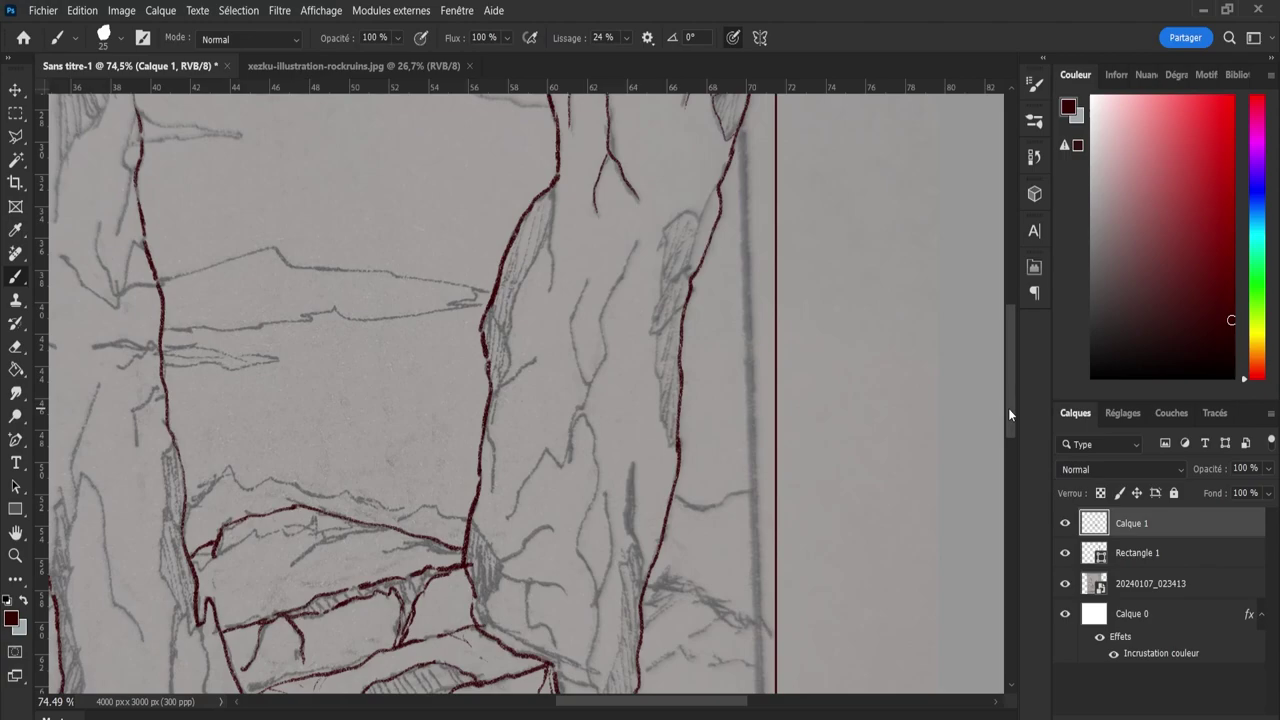
left_click_drag(491, 393, 535, 362)
left_click_drag(487, 433, 494, 488)
mouse_move(508, 387)
left_mouse_down()
mouse_move(498, 390)
mouse_move(508, 334)
mouse_move(492, 312)
mouse_move(510, 323)
mouse_move(556, 181)
left_mouse_up()
mouse_move(550, 254)
left_mouse_down()
mouse_move(548, 240)
mouse_move(550, 290)
left_mouse_up()
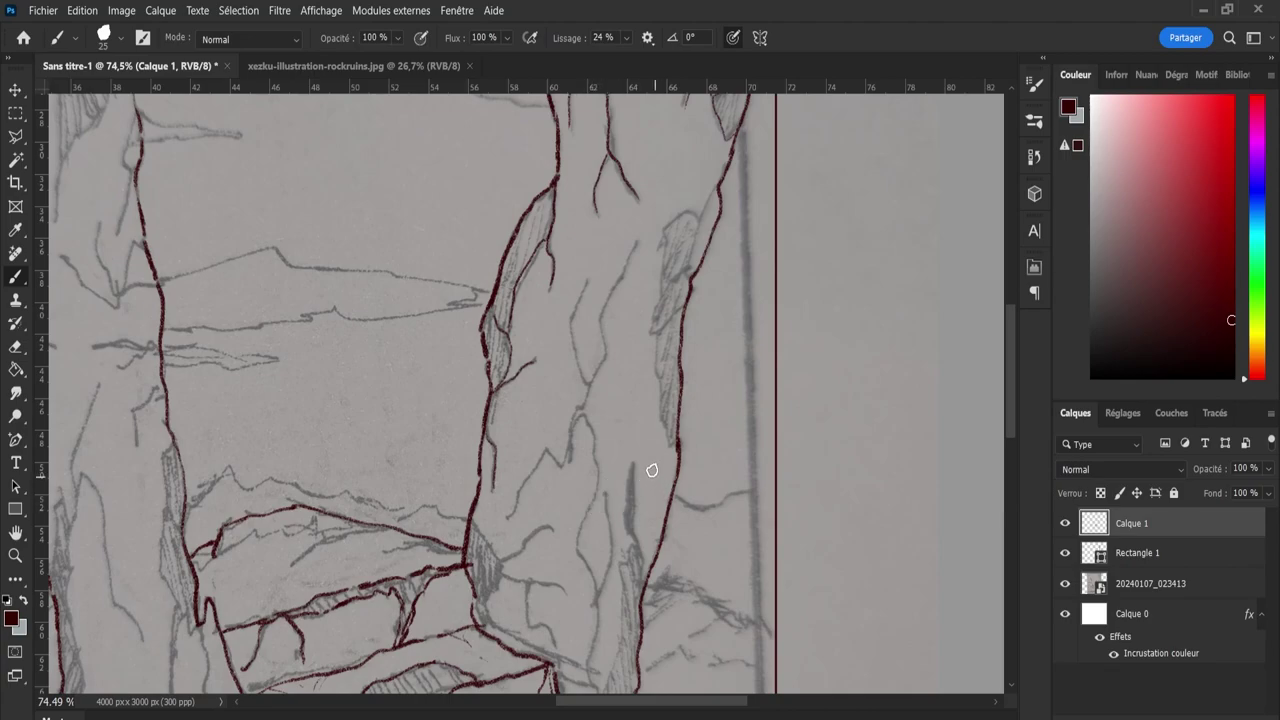
Trace the shaded patches along the right pillar's outer right edge, from mid-height down to its base.
left_click_drag(716, 189, 688, 280)
mouse_move(694, 214)
left_mouse_down()
mouse_move(666, 237)
mouse_move(662, 271)
mouse_move(691, 266)
mouse_move(663, 297)
mouse_move(662, 285)
mouse_move(650, 333)
mouse_move(688, 306)
mouse_move(661, 384)
mouse_move(663, 437)
mouse_move(683, 465)
left_mouse_up()
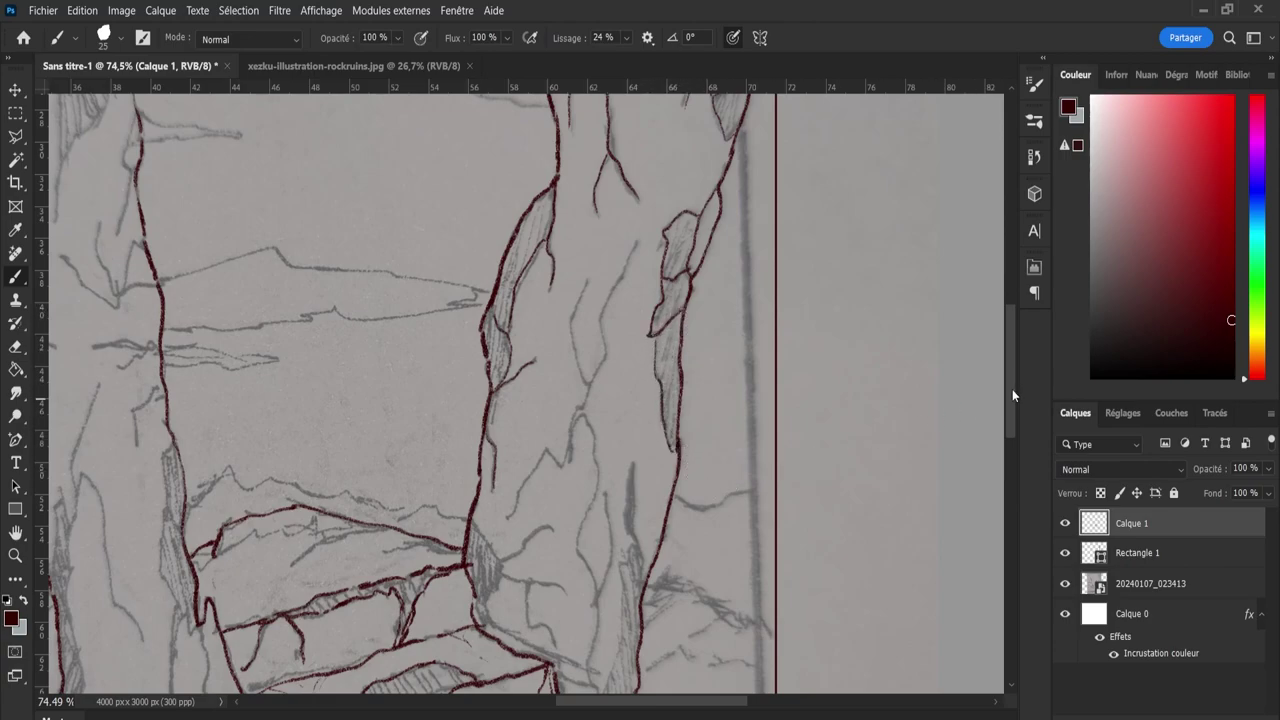
left_click_drag(1012, 391, 1014, 439)
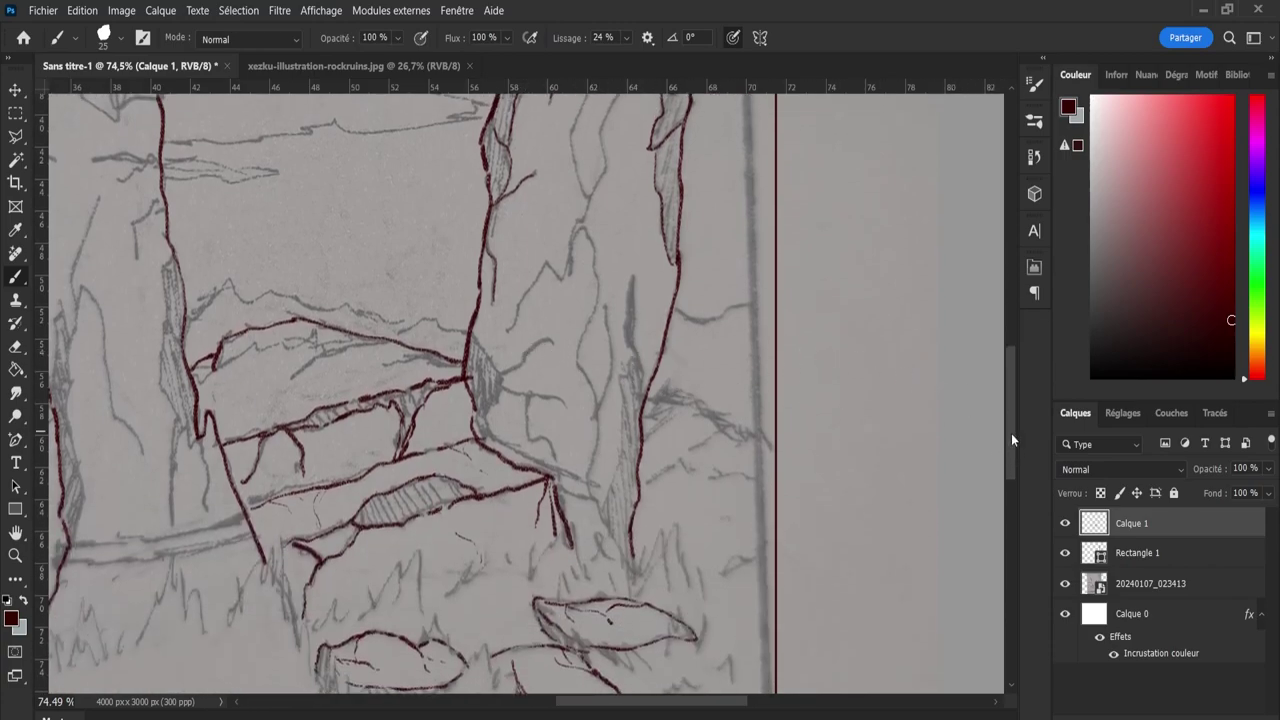
mouse_move(1011, 433)
left_mouse_down()
mouse_move(1014, 403)
mouse_move(1012, 424)
left_mouse_up()
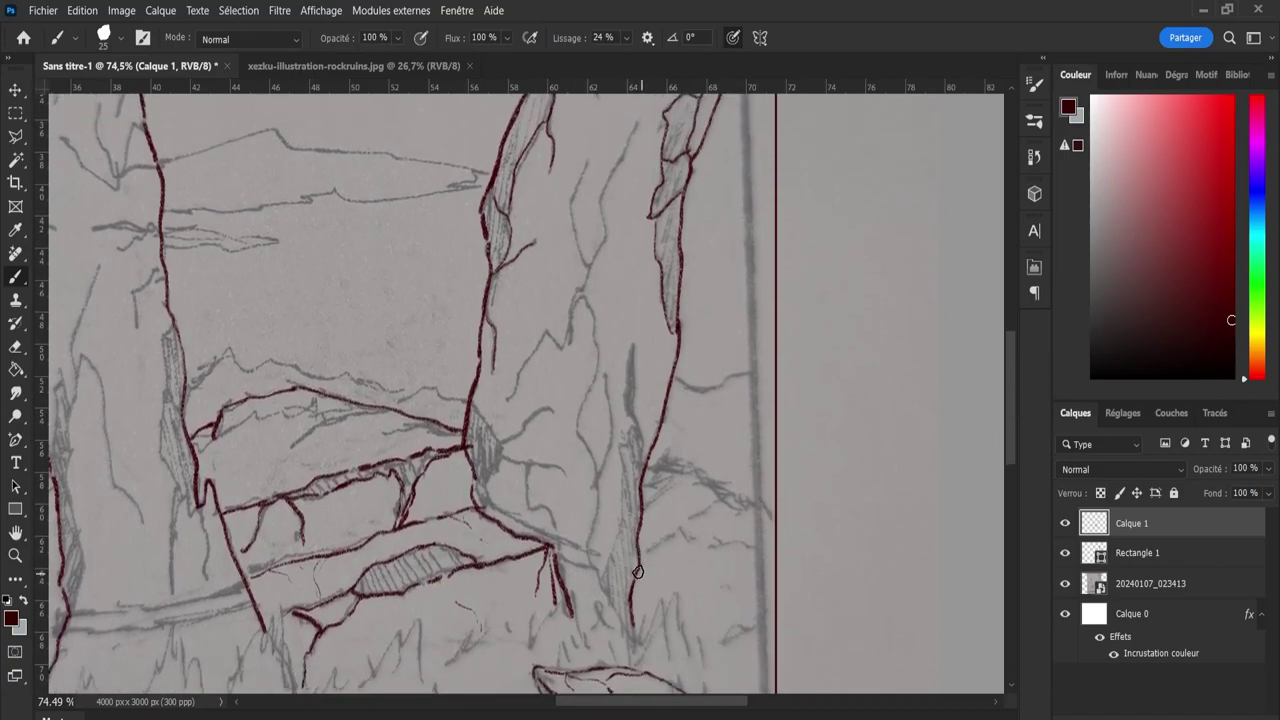
mouse_move(637, 572)
left_mouse_down()
mouse_move(612, 582)
mouse_move(617, 474)
mouse_move(635, 428)
mouse_move(643, 472)
mouse_move(627, 380)
mouse_move(637, 455)
left_mouse_up()
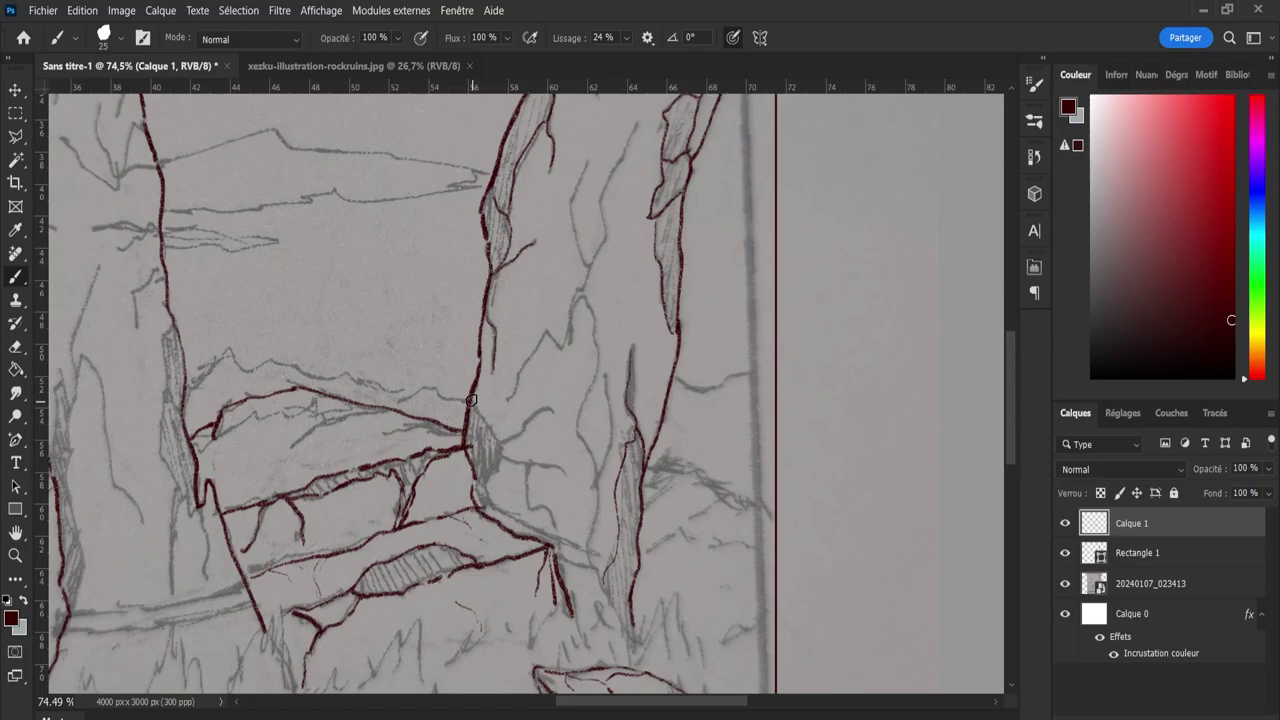
Trace the branching cracks beside the lower left shaded patch and the long vertical cracks up the middle of the right pillar.
mouse_move(494, 437)
left_mouse_down()
mouse_move(505, 444)
mouse_move(555, 410)
left_mouse_up()
left_click_drag(502, 456, 561, 470)
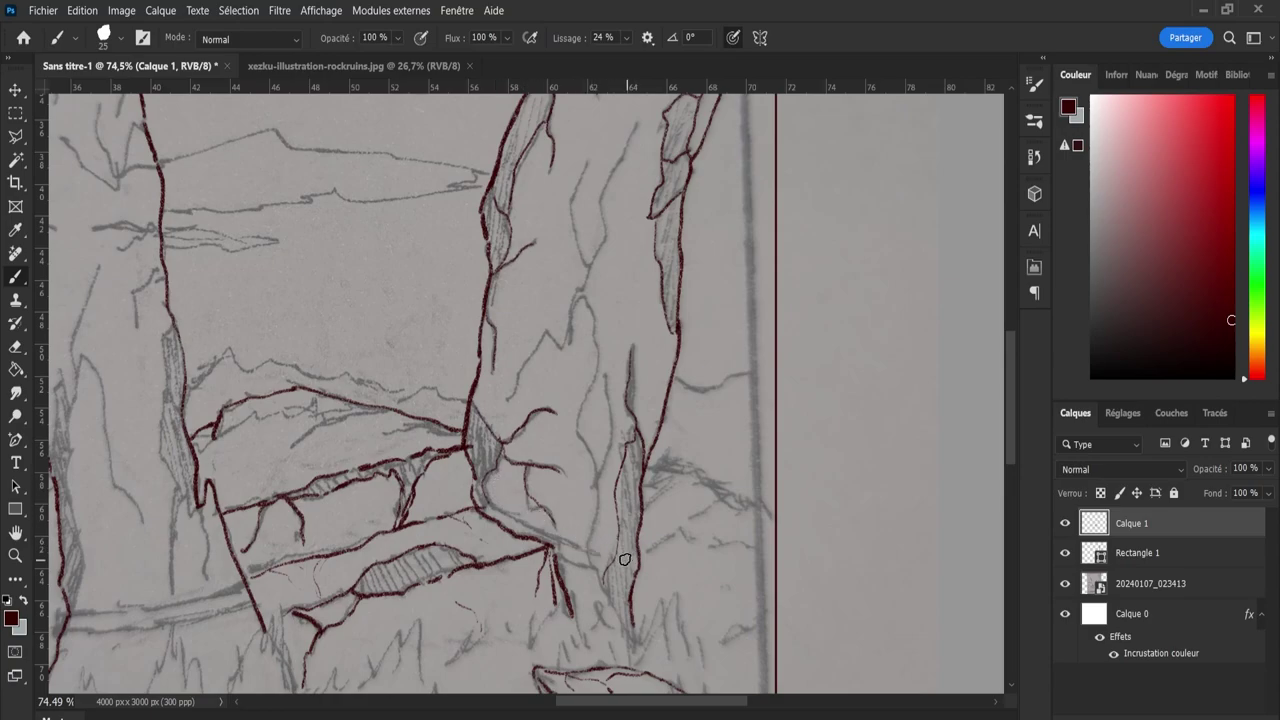
mouse_move(589, 567)
left_mouse_down()
mouse_move(583, 398)
mouse_move(595, 347)
left_mouse_up()
mouse_move(563, 348)
left_mouse_down()
mouse_move(540, 345)
mouse_move(505, 402)
left_mouse_up()
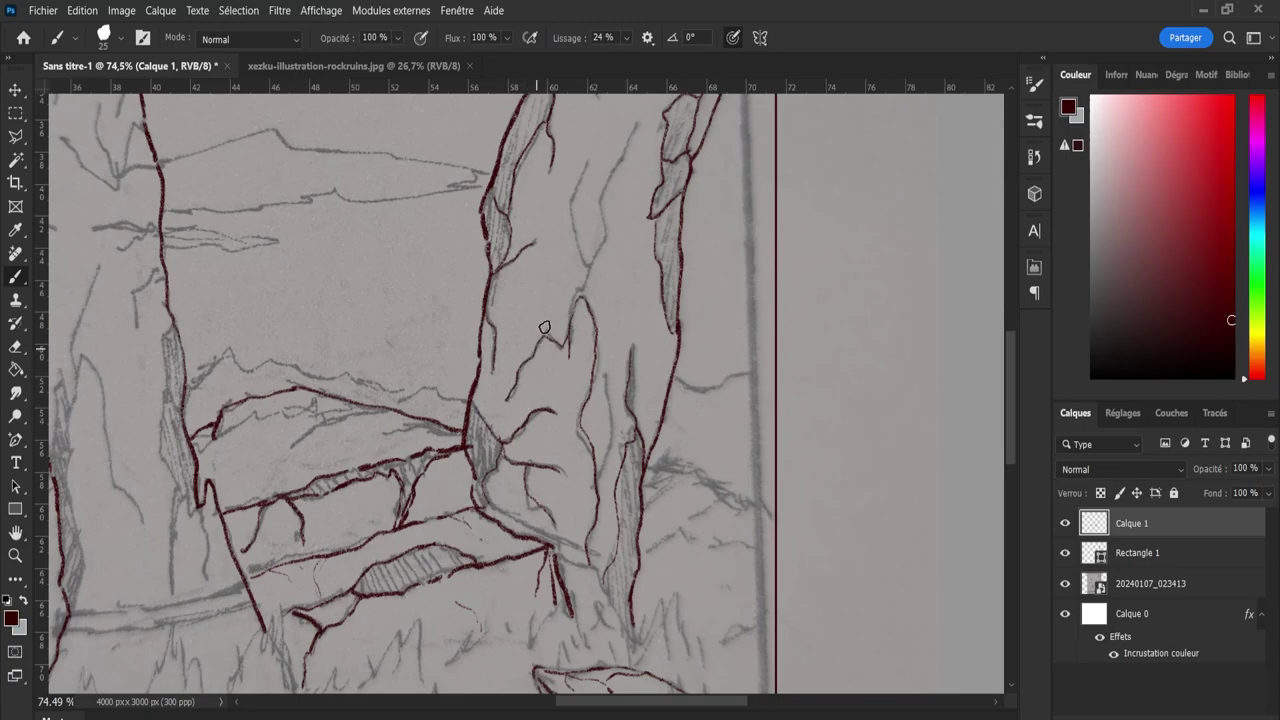
mouse_move(545, 327)
left_mouse_down()
mouse_move(576, 290)
mouse_move(572, 209)
mouse_move(586, 167)
left_mouse_up()
mouse_move(592, 277)
left_mouse_down()
mouse_move(612, 170)
mouse_move(638, 122)
left_mouse_up()
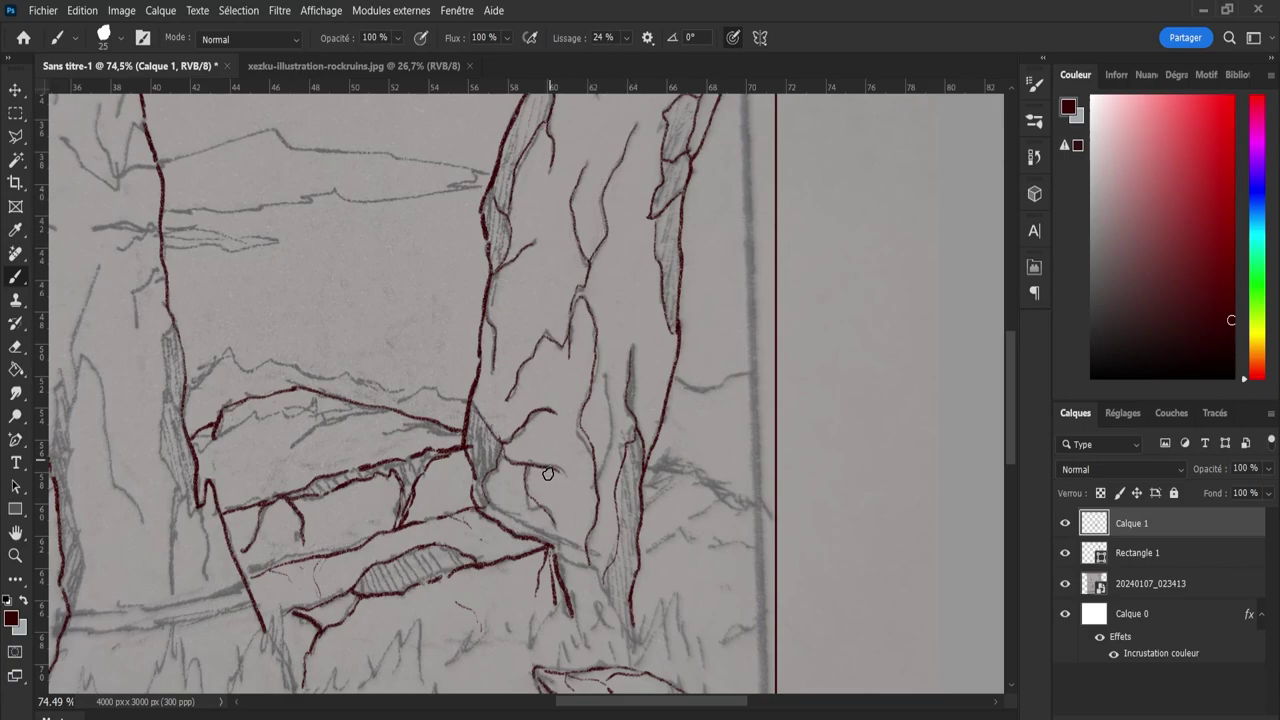
left_click_drag(596, 481, 608, 376)
left_click_drag(1010, 406, 1015, 440)
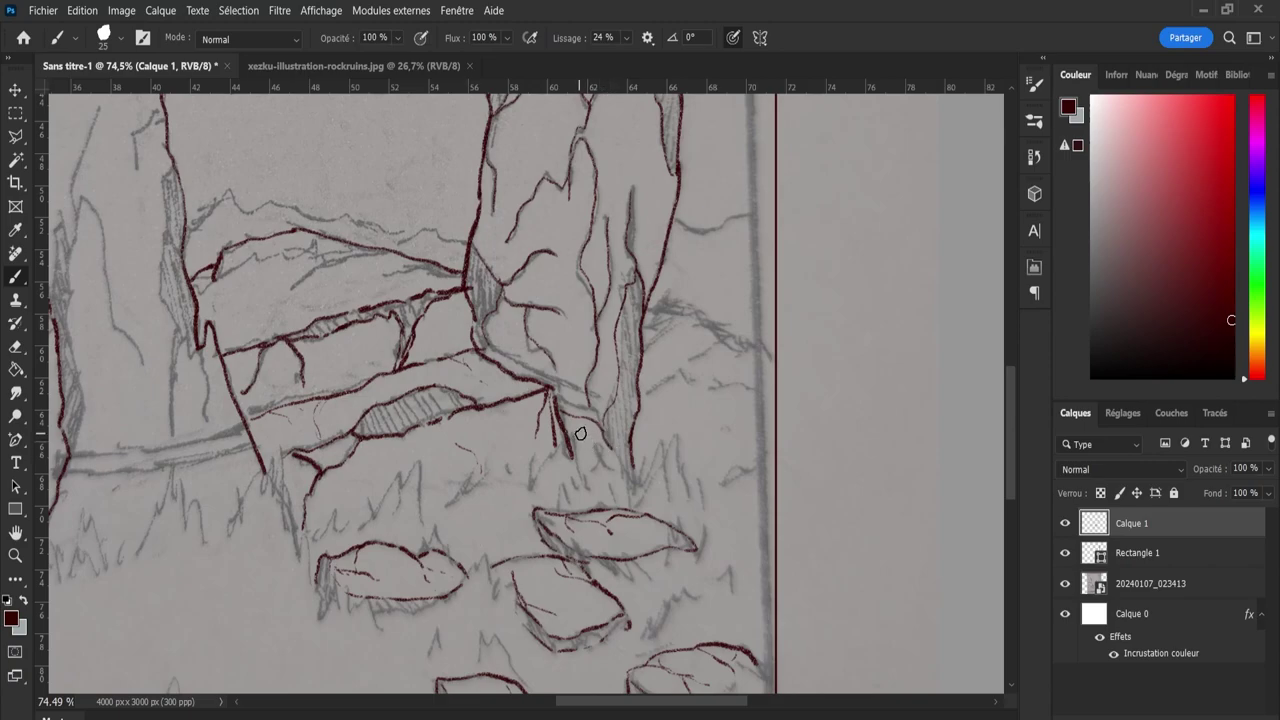
left_click_drag(576, 420, 614, 455)
key("ctrl+z")
key("ctrl+z")
mouse_move(558, 405)
left_mouse_down()
mouse_move(606, 423)
mouse_move(633, 457)
left_mouse_up()
key("ctrl+z")
left_click_drag(558, 406, 632, 469)
key("ctrl+z")
Trace the broken edge running from the foot of the leaning slab down into the grass.
key("z")
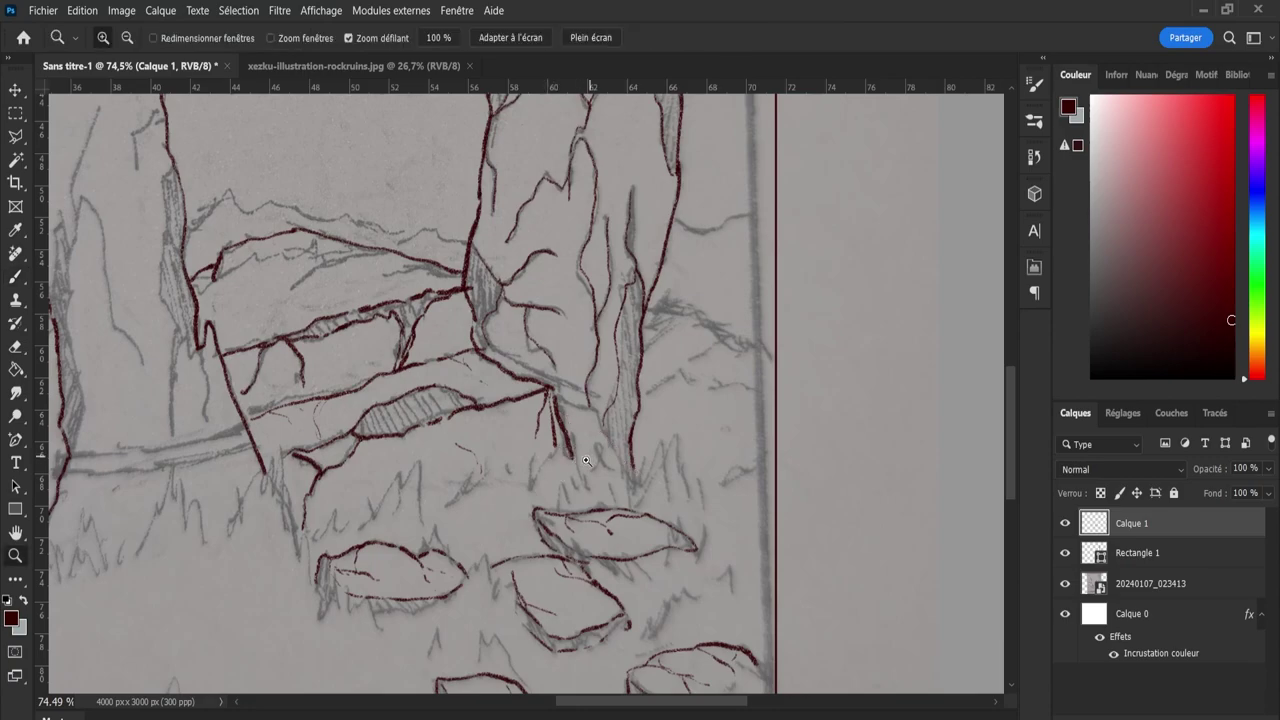
mouse_move(590, 460)
left_mouse_down()
mouse_move(378, 486)
mouse_move(448, 452)
left_mouse_up()
key("b")
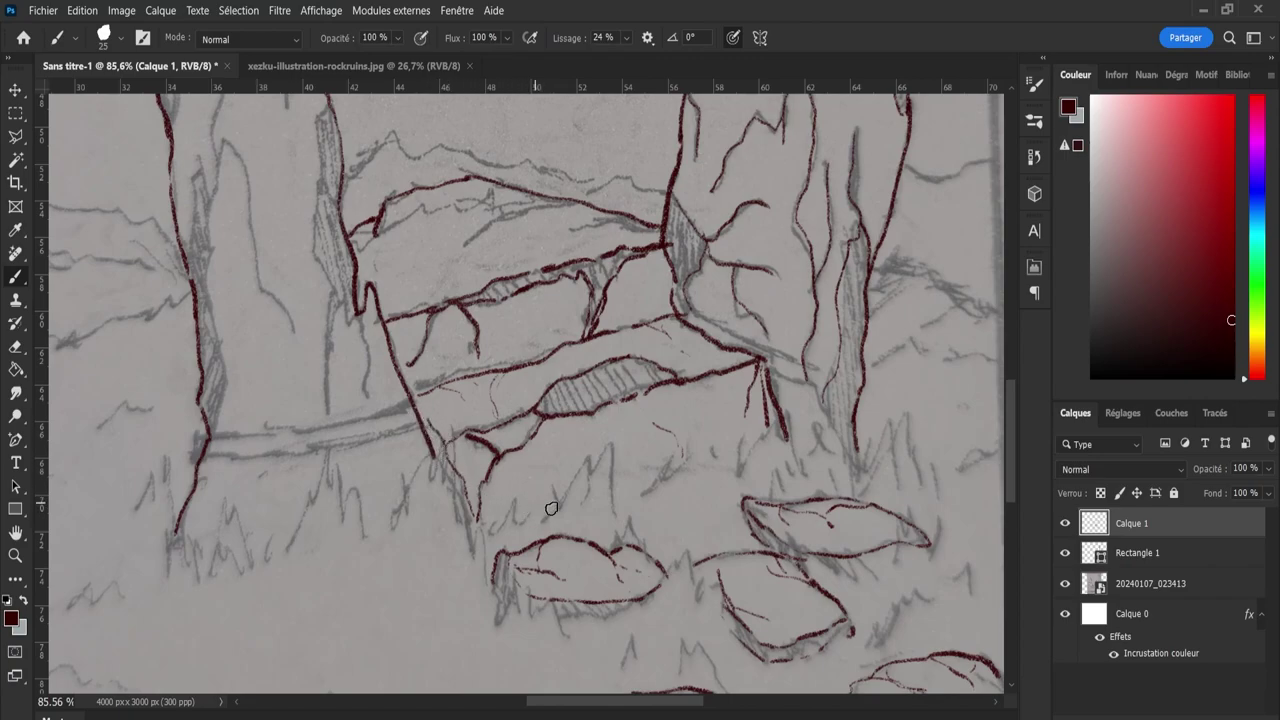
Hide the sketch layer 20240107_023413 to review the inked lines of the whole drawing, and show it again.
key("z")
left_click_drag(572, 508, 523, 505)
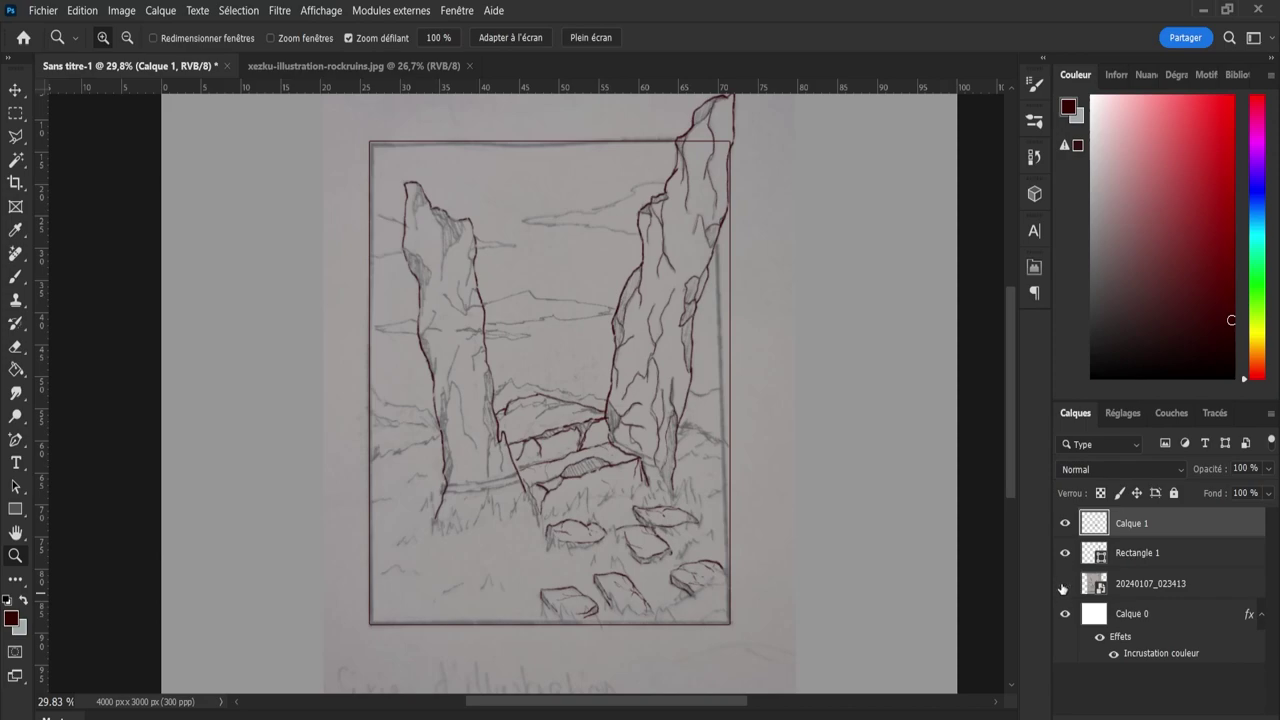
left_click(1064, 585)
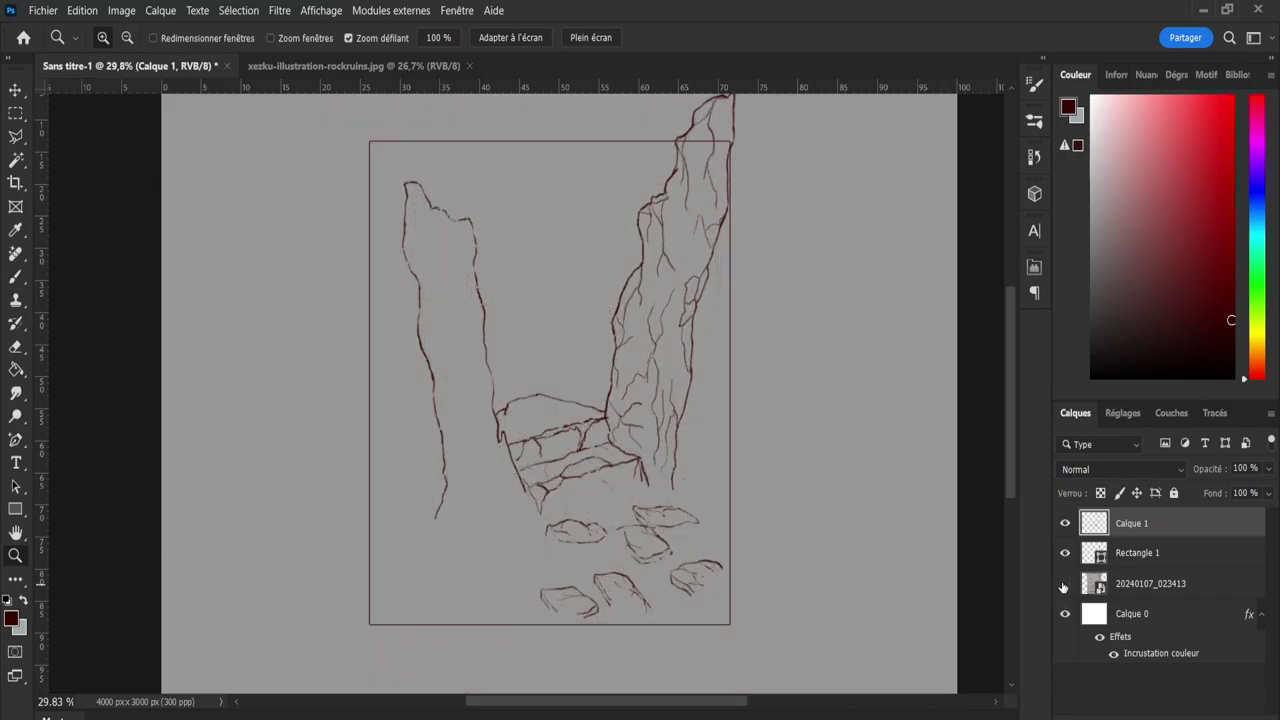
left_click(1064, 585)
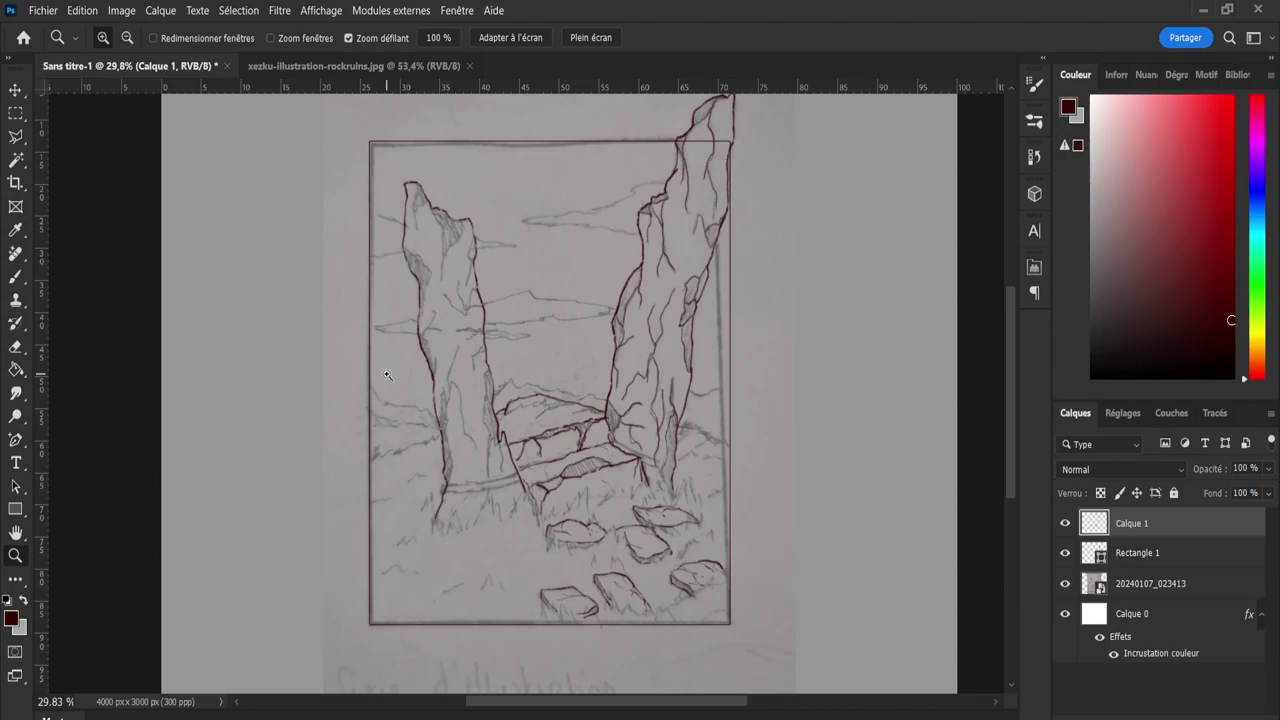
Trace the shaded patches on both edges of the left pillar's lower half and the long cracks between them.
left_click_drag(454, 498, 488, 447)
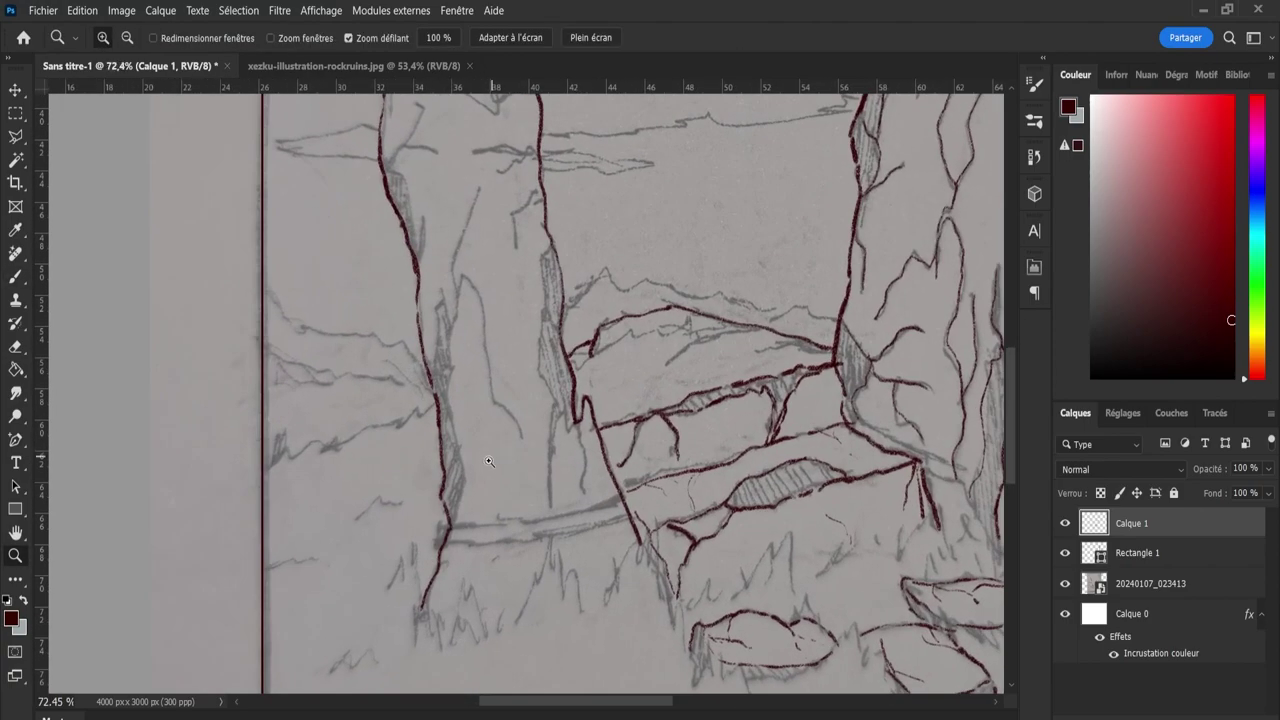
key("b")
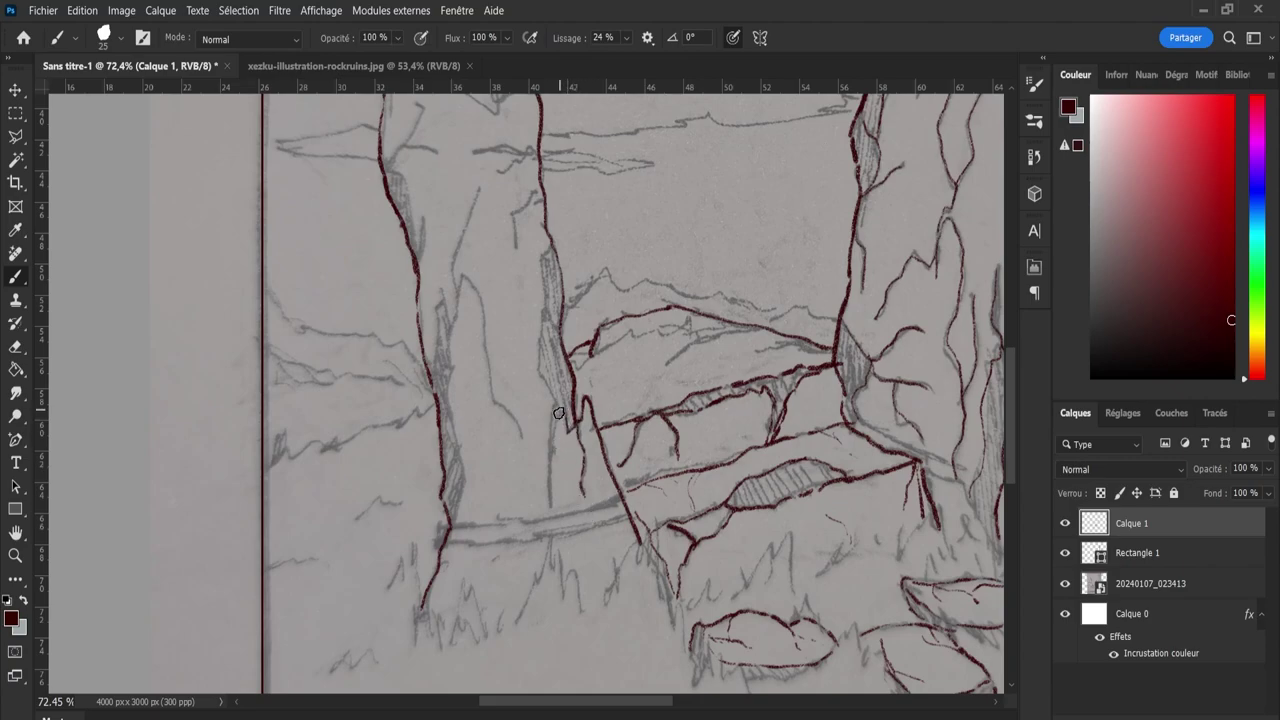
left_click_drag(552, 439, 550, 500)
left_click_drag(552, 430, 561, 398)
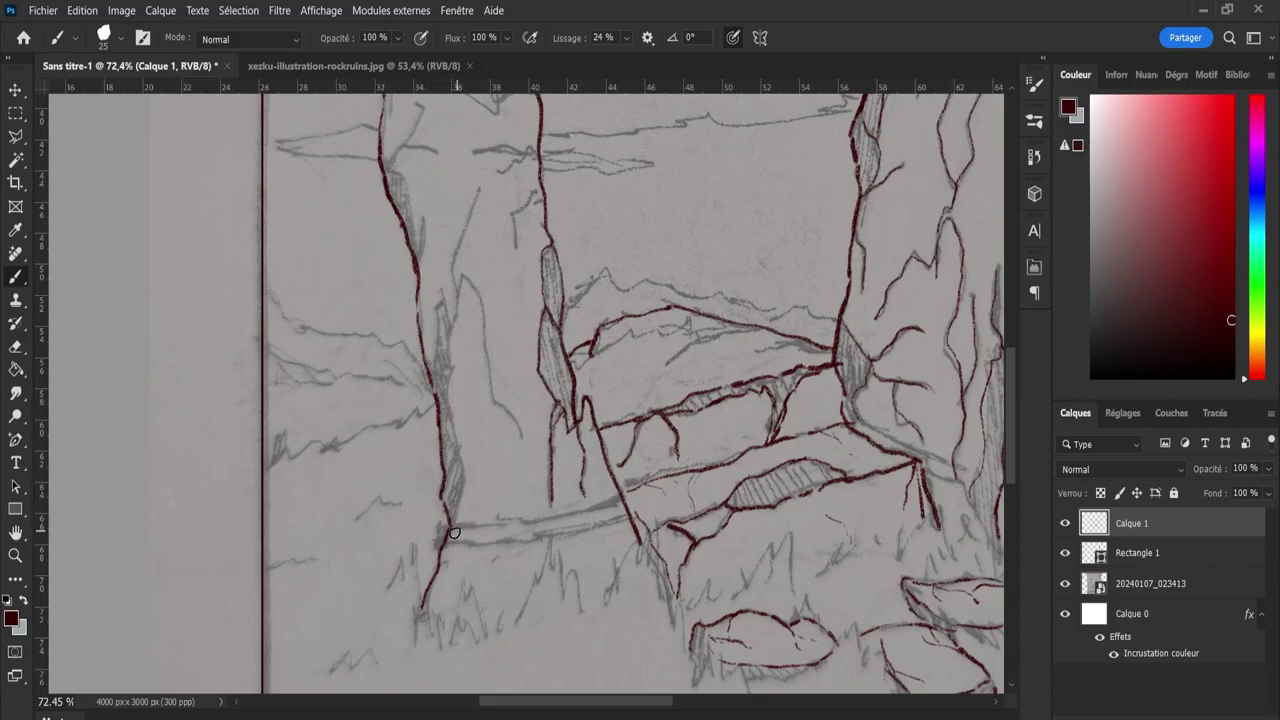
mouse_move(454, 533)
left_mouse_down()
mouse_move(453, 329)
mouse_move(439, 288)
mouse_move(433, 394)
left_mouse_up()
mouse_move(452, 326)
left_mouse_down()
mouse_move(462, 284)
mouse_move(491, 400)
mouse_move(520, 435)
left_mouse_up()
mouse_move(455, 312)
left_mouse_down()
mouse_move(452, 268)
mouse_move(476, 188)
left_mouse_up()
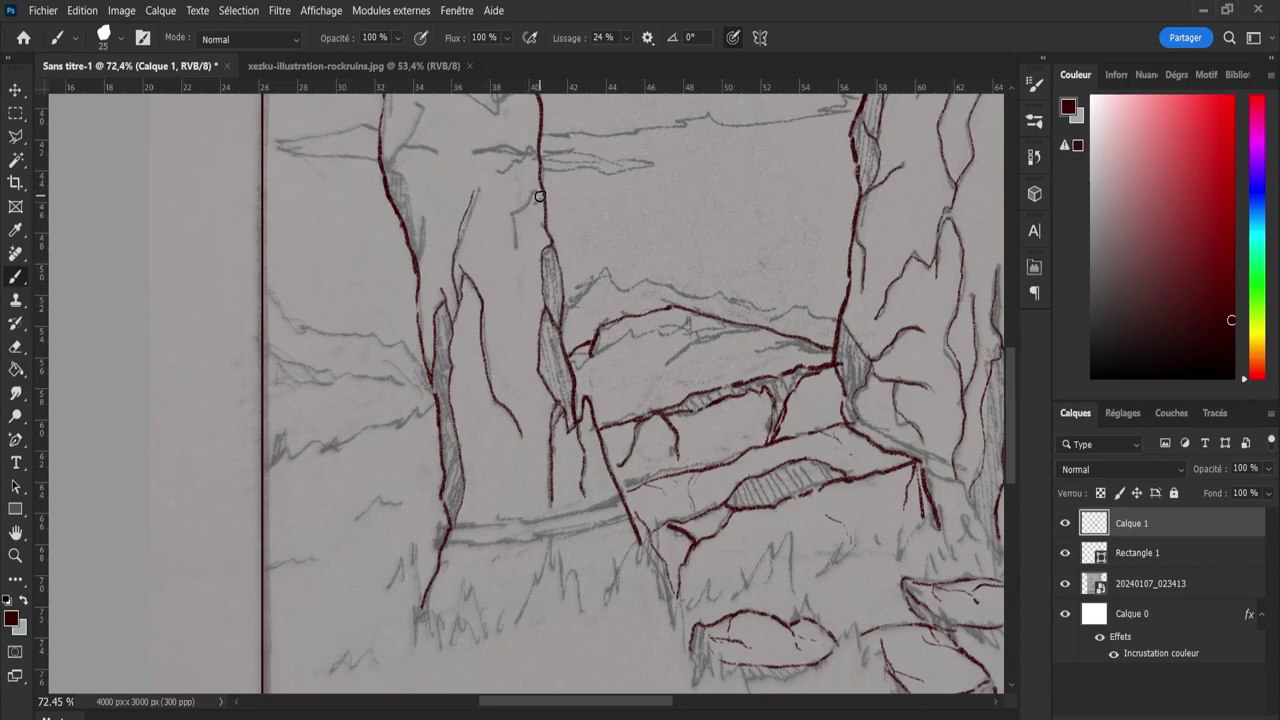
Trace the hooked crack, the narrow shaded patch and the short forked cracks on both edges of the left pillar at mid-height.
mouse_move(541, 182)
left_mouse_down()
mouse_move(514, 208)
mouse_move(515, 262)
left_mouse_up()
scroll(737, 371, "up", 2)
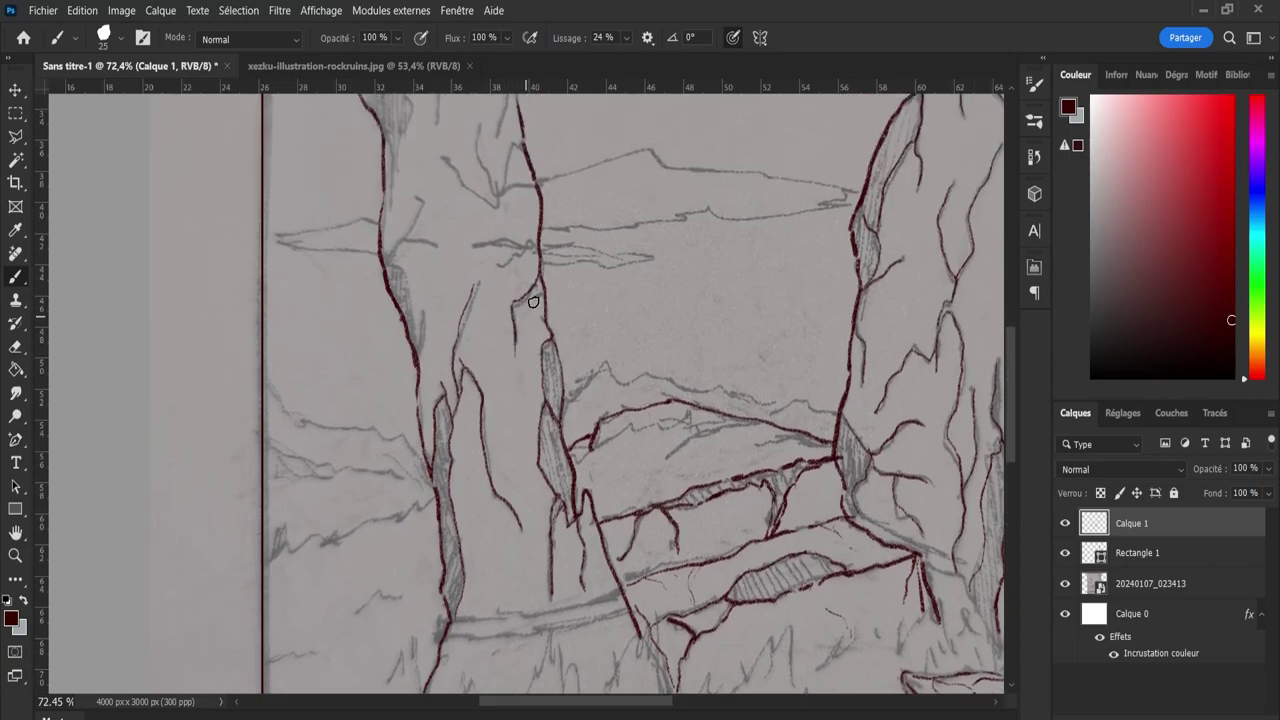
left_click_drag(542, 285, 513, 306)
left_click_drag(414, 335, 390, 268)
left_click_drag(409, 234, 425, 193)
left_click_drag(397, 242, 442, 252)
mouse_move(534, 249)
left_mouse_down()
mouse_move(490, 264)
mouse_move(537, 249)
mouse_move(472, 244)
left_mouse_up()
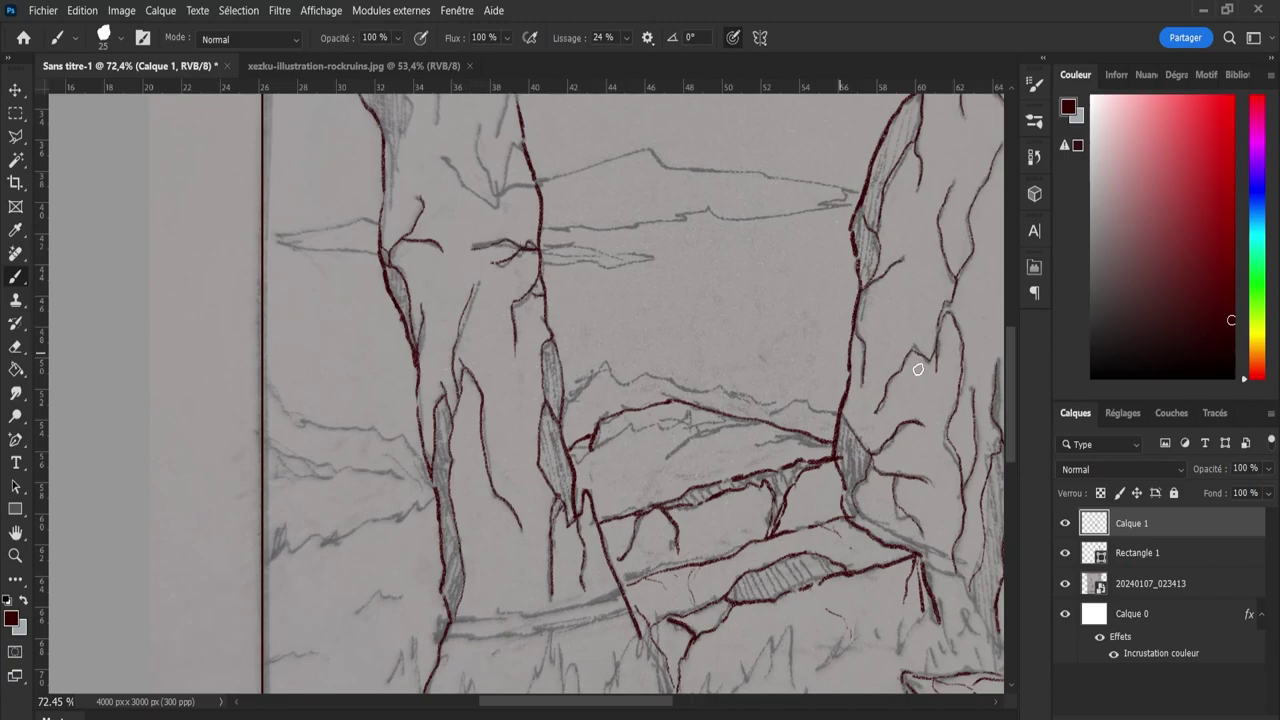
Trace the pointed, branching cracks near the left pillar's right edge just above mid-height.
left_click_drag(1012, 375, 1010, 341)
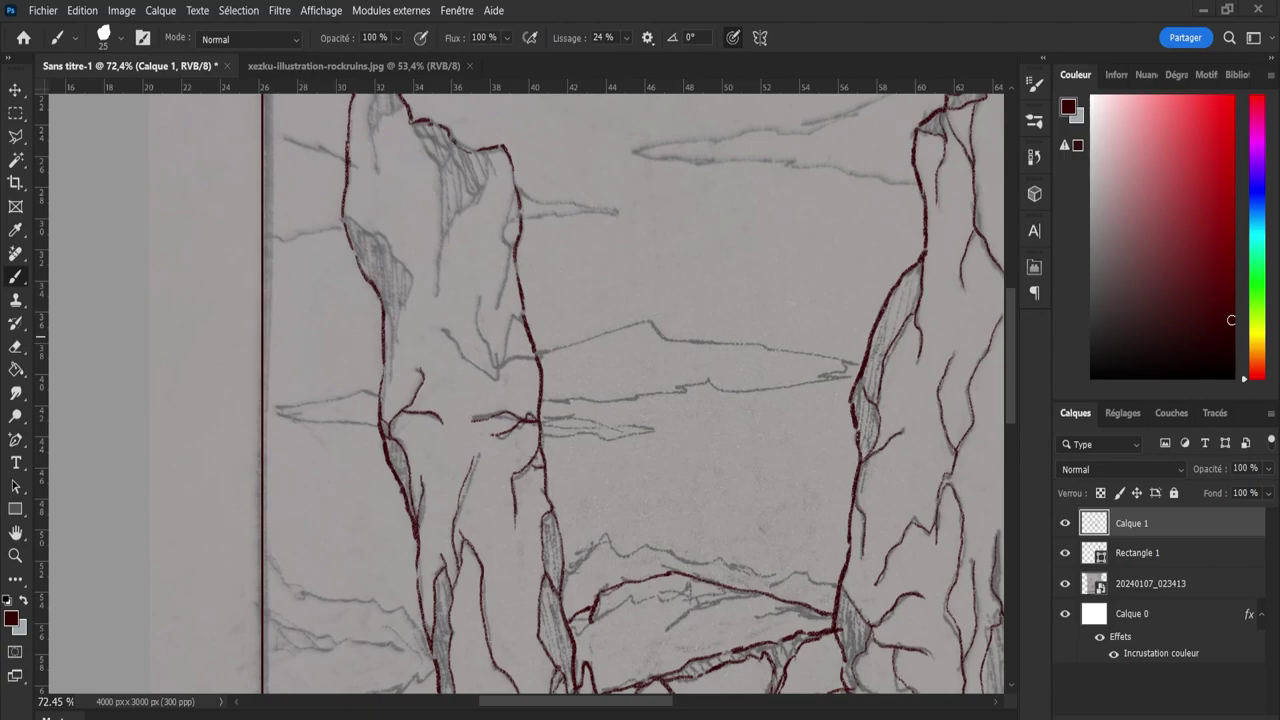
left_click_drag(638, 286, 658, 337)
key("ctrl+z")
mouse_move(532, 358)
left_mouse_down()
mouse_move(497, 368)
mouse_move(479, 293)
left_mouse_up()
left_click_drag(503, 360, 520, 321)
left_click_drag(492, 377, 459, 352)
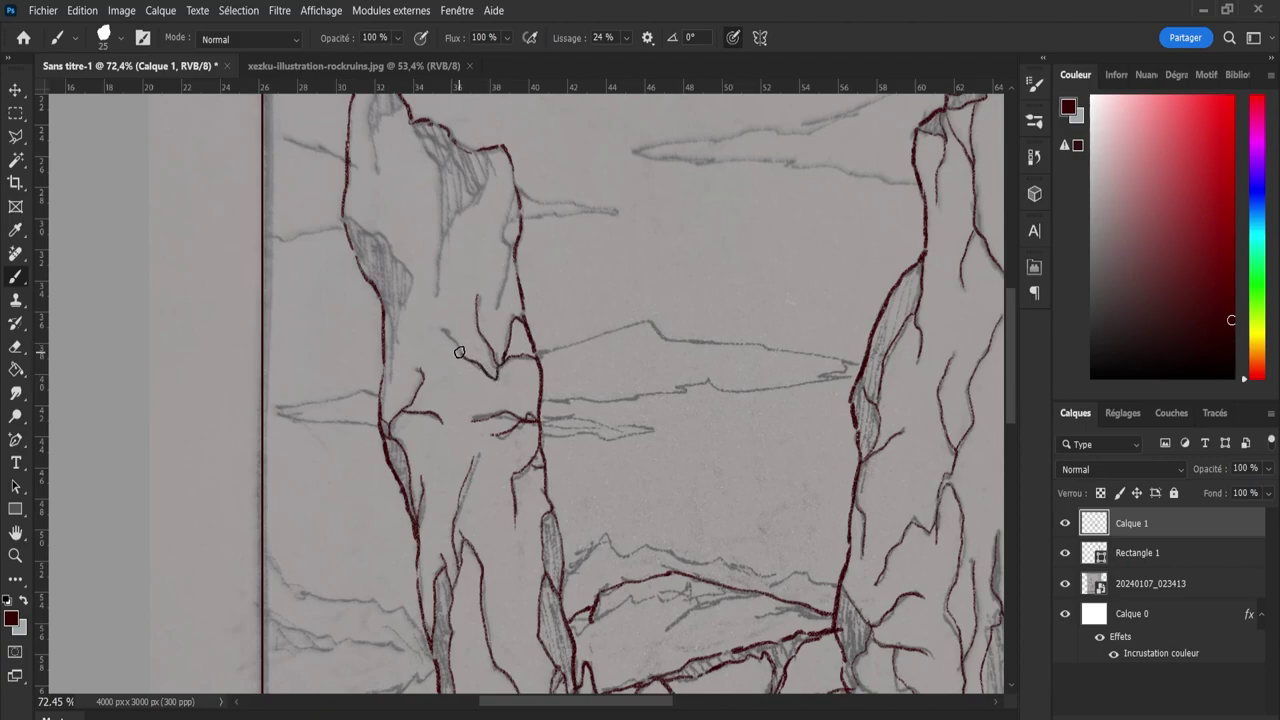
Trace the narrow crack on the left pillar's upper right edge and the shaded patch on its upper left edge.
left_click_drag(516, 247, 502, 293)
left_click_drag(514, 246, 515, 189)
mouse_move(344, 217)
left_mouse_down()
mouse_move(385, 239)
mouse_move(412, 282)
mouse_move(396, 325)
left_mouse_up()
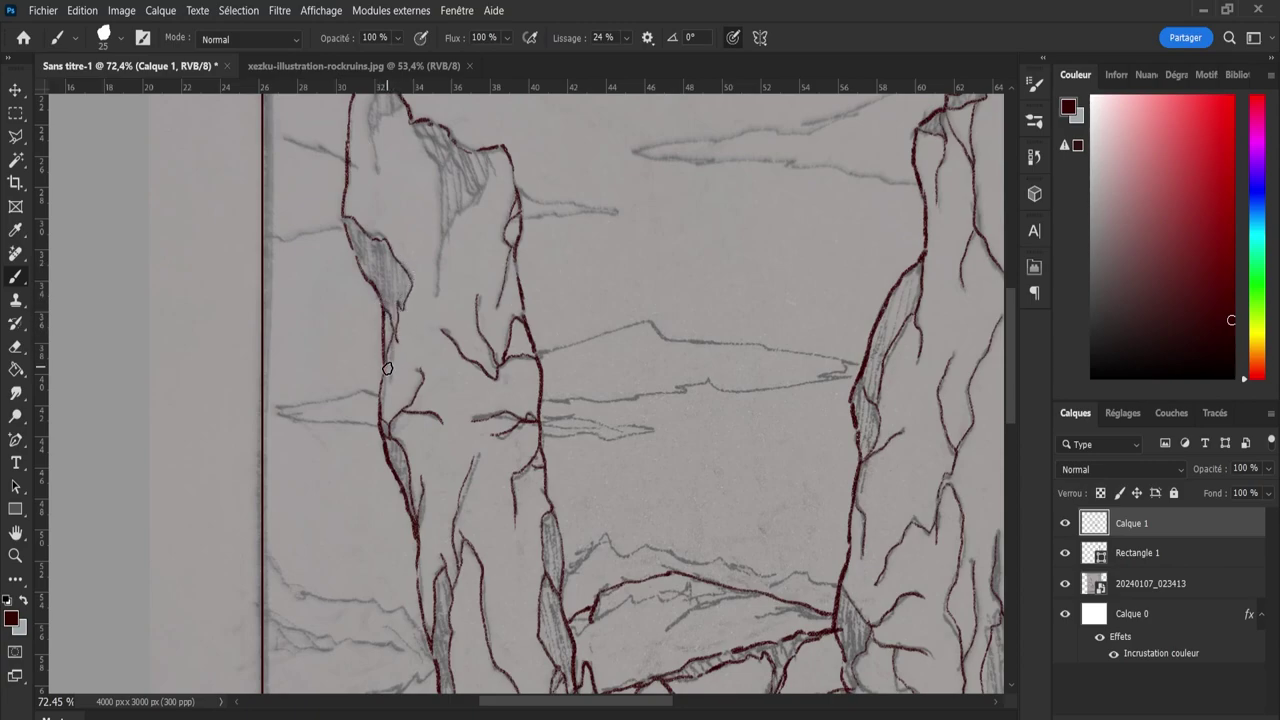
Trace the edges of the two shaded areas at the top of the left pillar and the crack running down from them.
left_click_drag(1012, 383, 1008, 353)
mouse_move(377, 193)
left_mouse_down()
mouse_move(368, 253)
mouse_move(380, 309)
left_mouse_up()
mouse_move(373, 263)
left_mouse_down()
mouse_move(404, 236)
mouse_move(443, 315)
mouse_move(414, 256)
mouse_move(442, 303)
mouse_move(434, 430)
left_mouse_up()
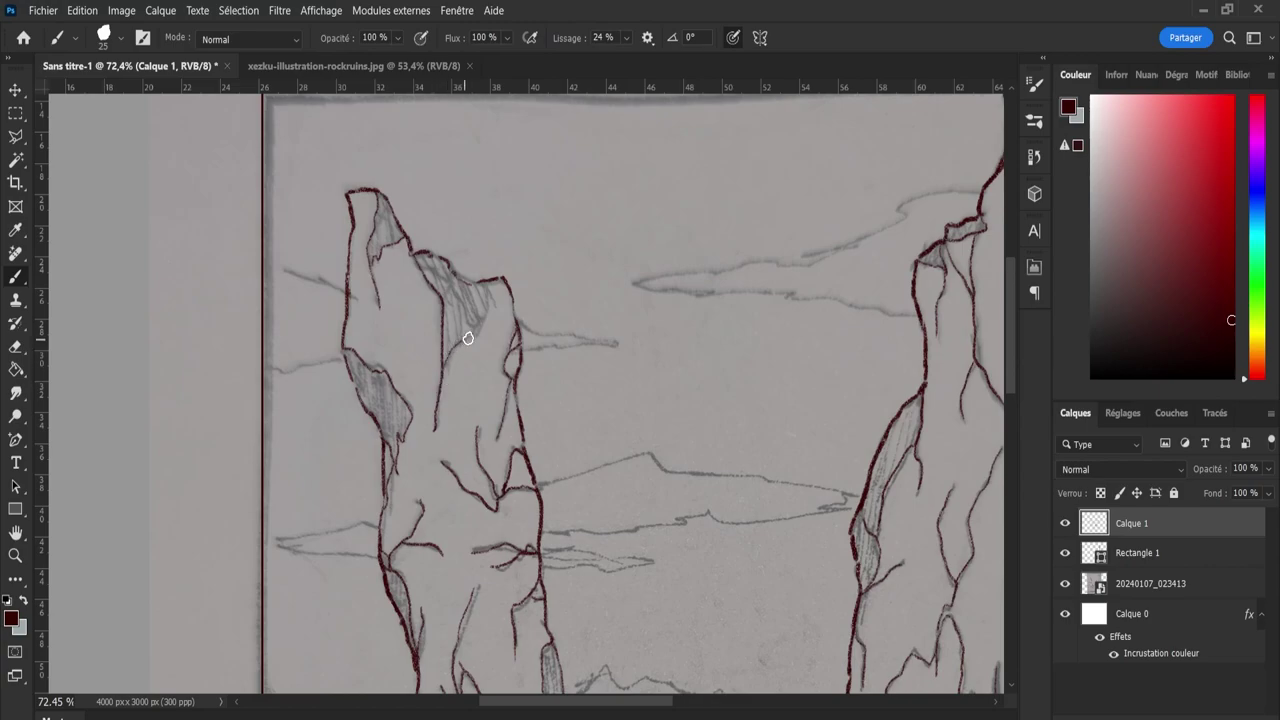
left_click_drag(485, 309, 484, 284)
Add short diagonal crack lines at the lower left base of the left pillar.
left_click_drag(1015, 328, 1012, 451)
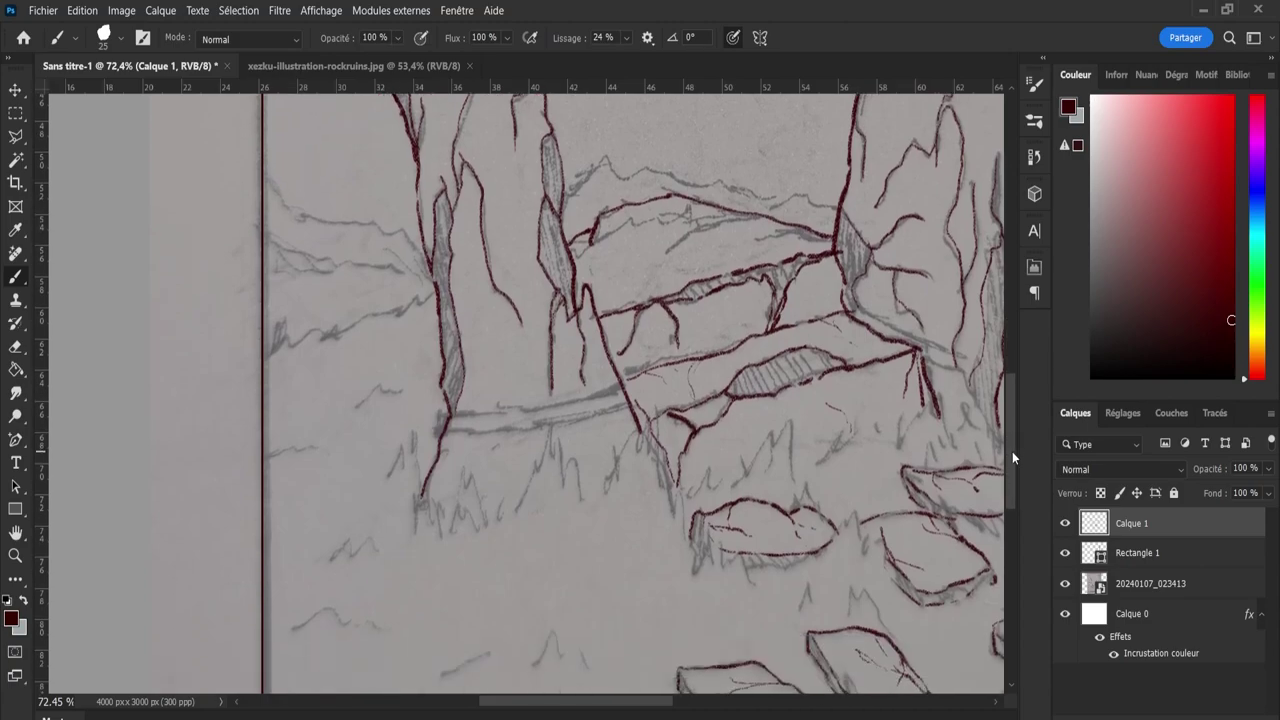
left_click_drag(447, 433, 487, 406)
left_click_drag(444, 452, 480, 436)
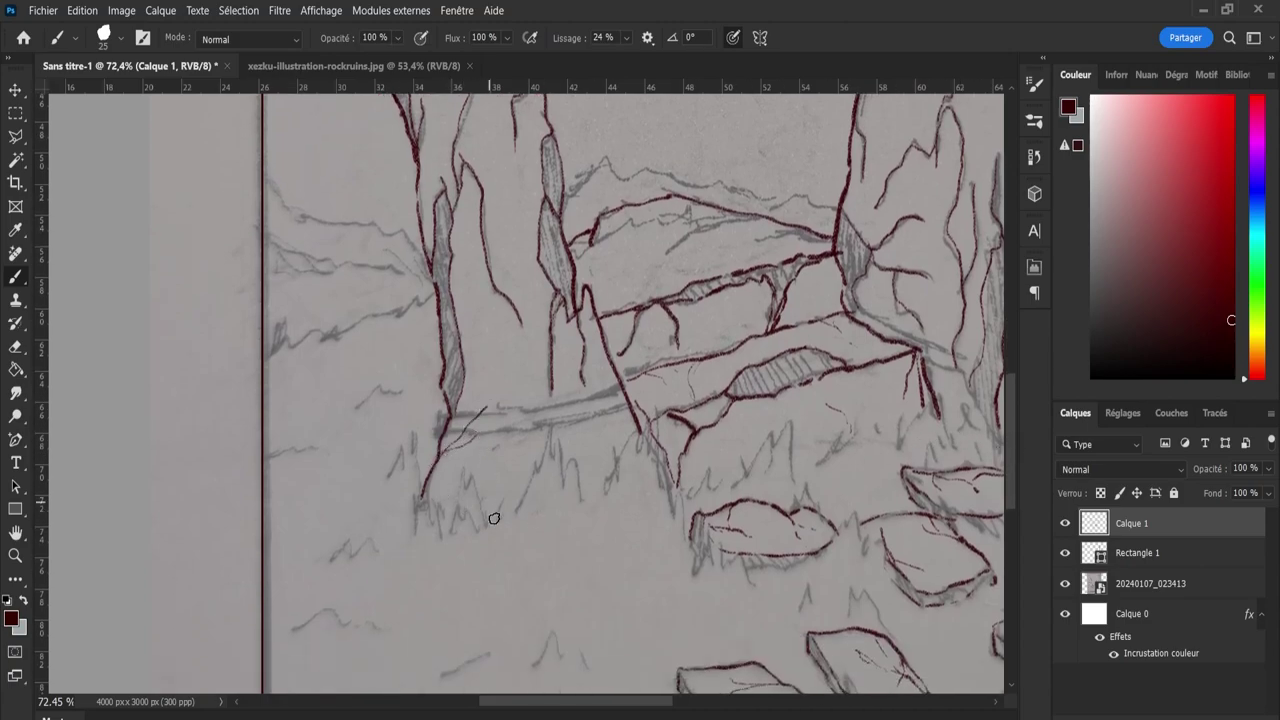
Toggle the sketch layer 20240107_023413 off and back on to check the inked cracks on both pillars.
key("z")
left_click_drag(507, 547, 450, 551)
left_click_drag(593, 580, 932, 564)
left_click(1064, 584)
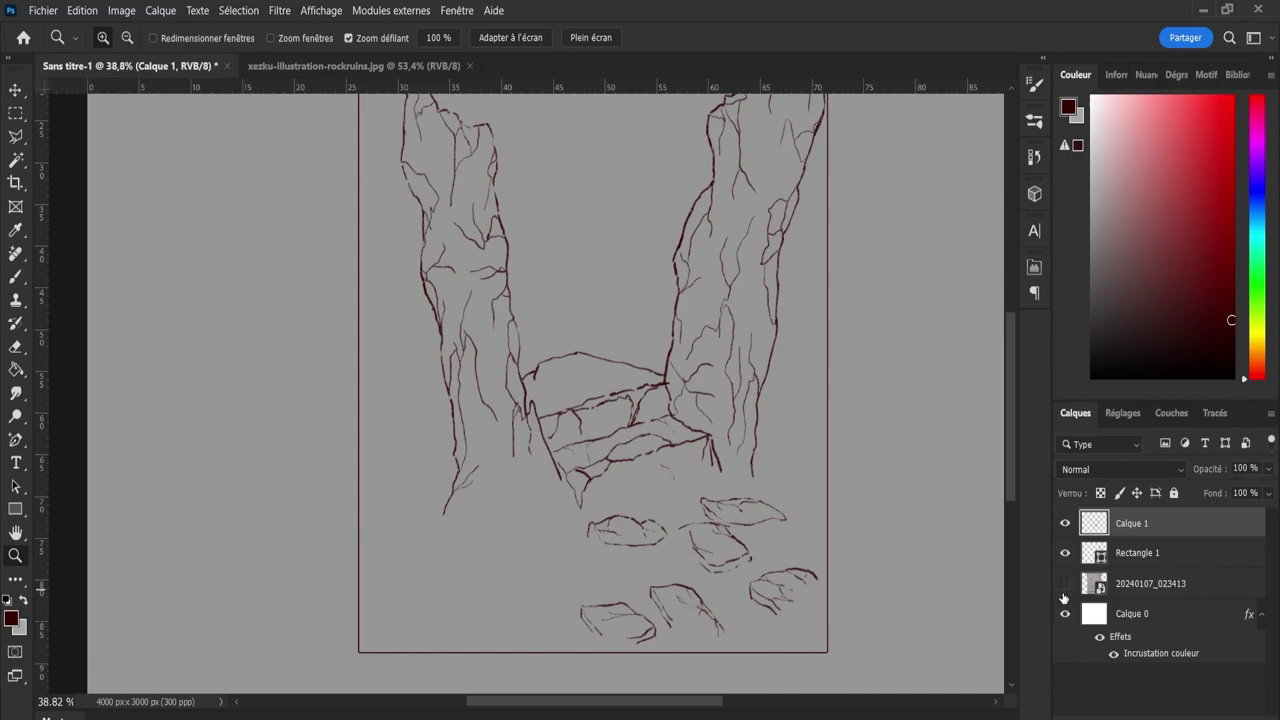
left_click(1064, 585)
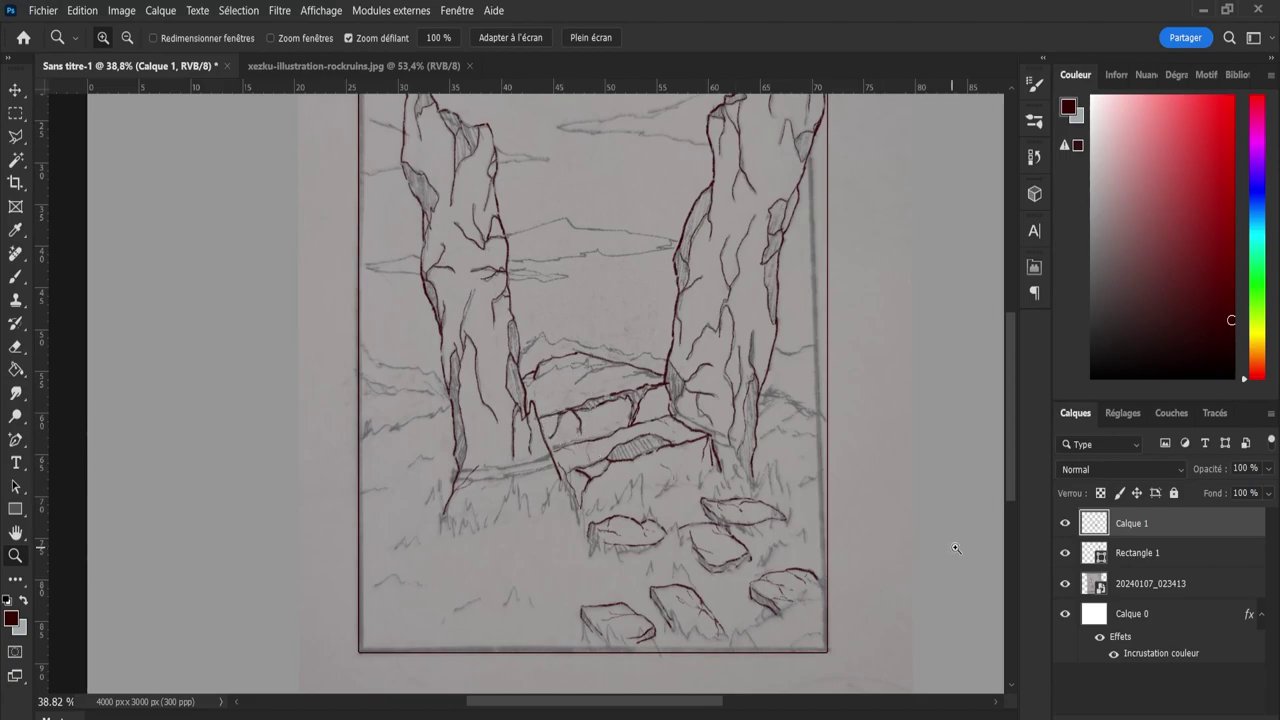
Create a new layer and ink the small ground lines and grass marks in the lower left foreground.
key("ctrl+shift+alt+n")
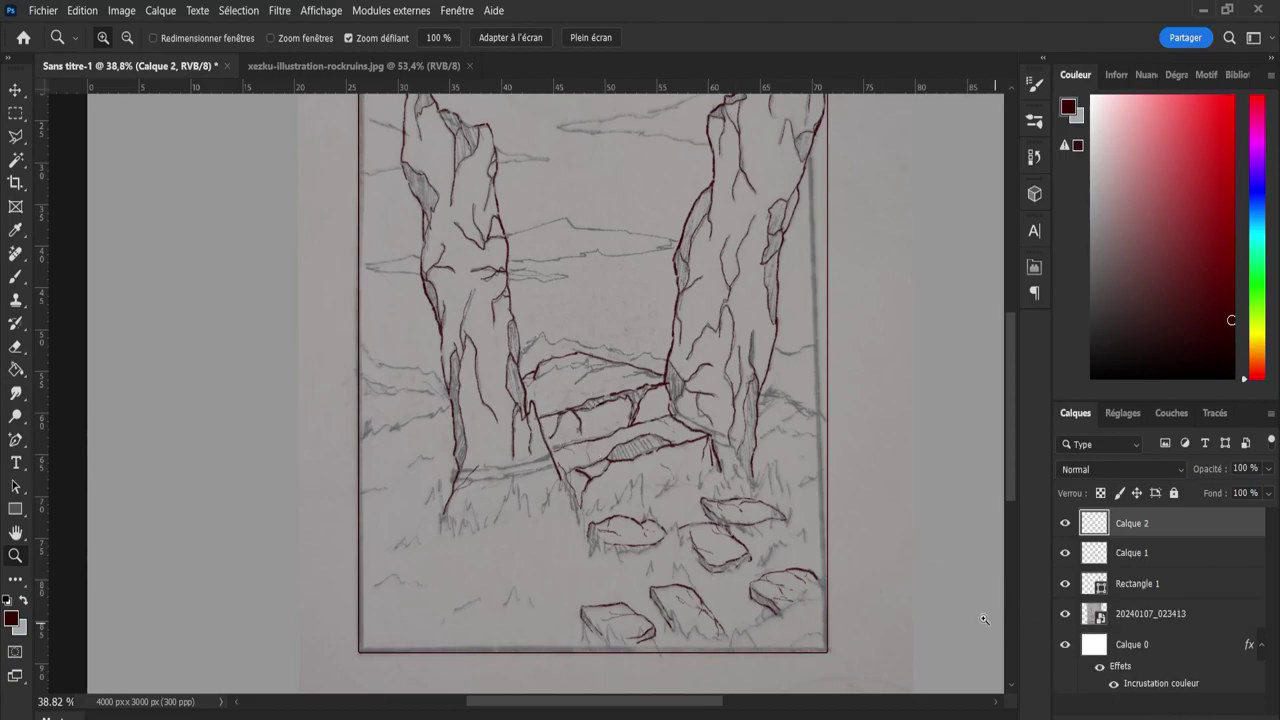
key("b")
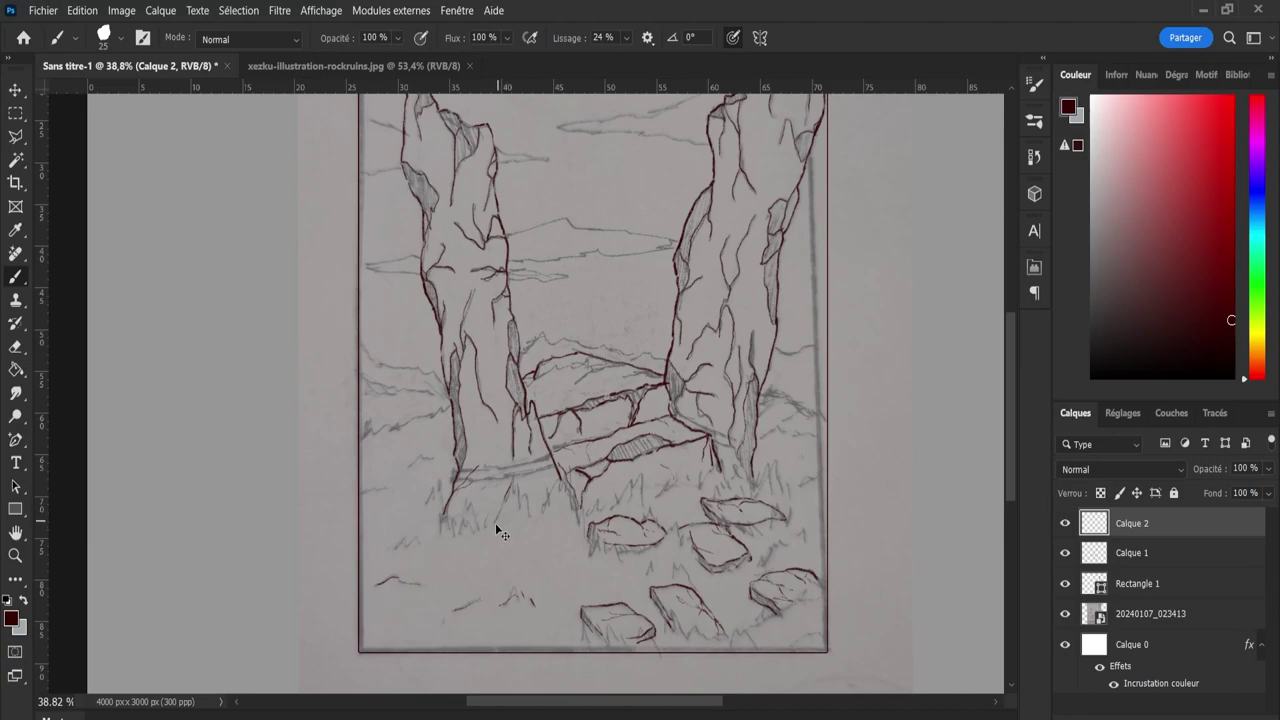
key("ctrl+space")
left_click_drag(477, 532, 506, 529)
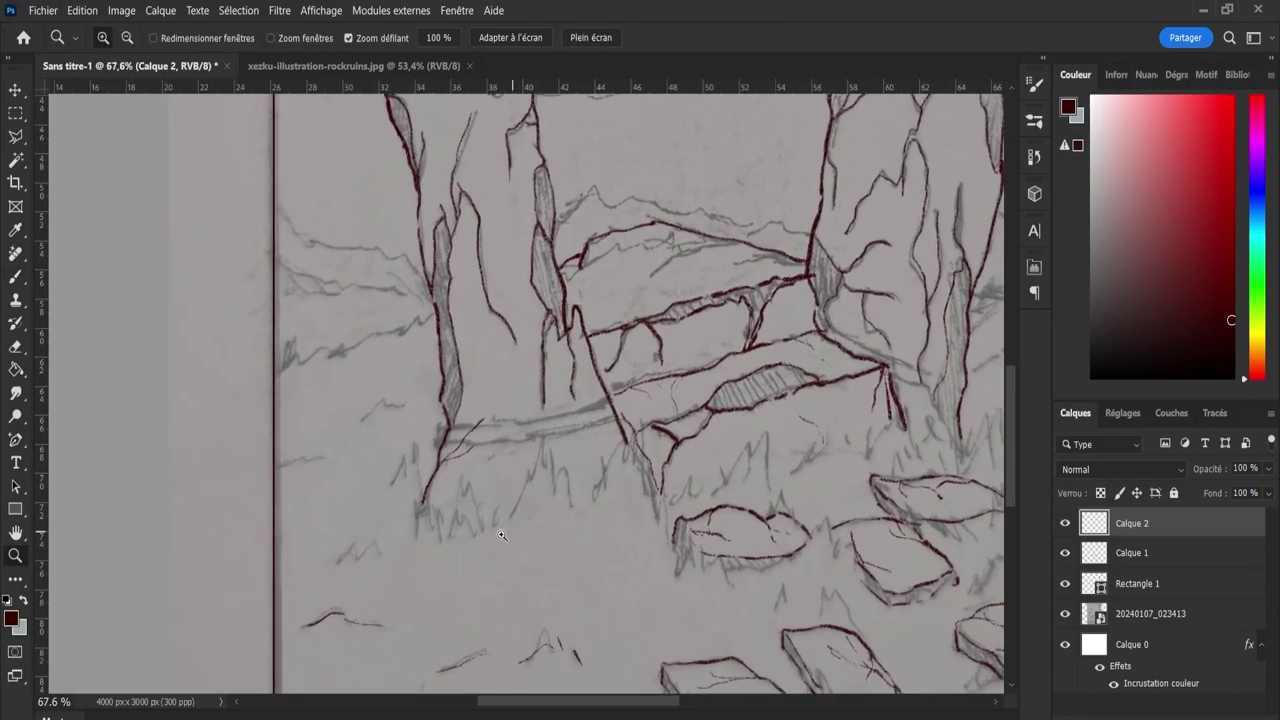
left_click_drag(342, 559, 357, 543)
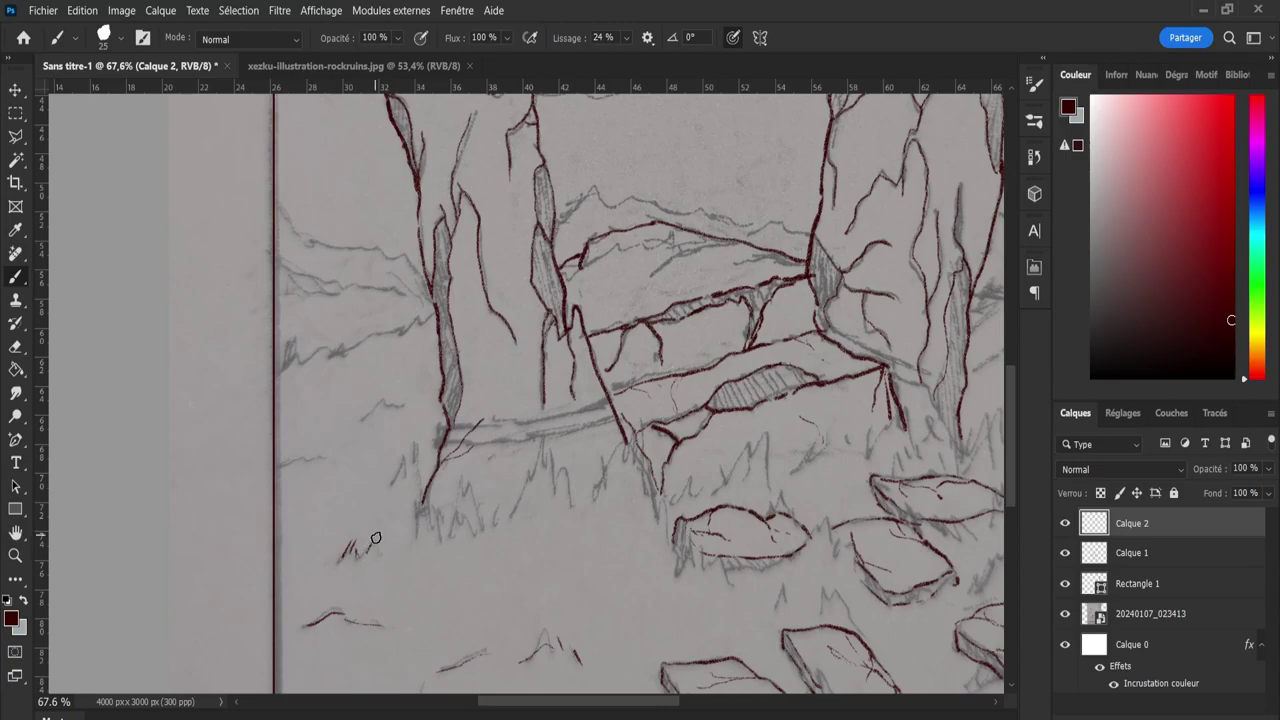
left_click_drag(373, 552, 380, 537)
Ink the grass tufts along the ground between the two pillars and check them with the sketch layer temporarily hidden.
left_click_drag(540, 428, 539, 462)
left_click_drag(551, 455, 550, 505)
left_click_drag(567, 464, 570, 526)
key("ctrl+z")
key("ctrl+z")
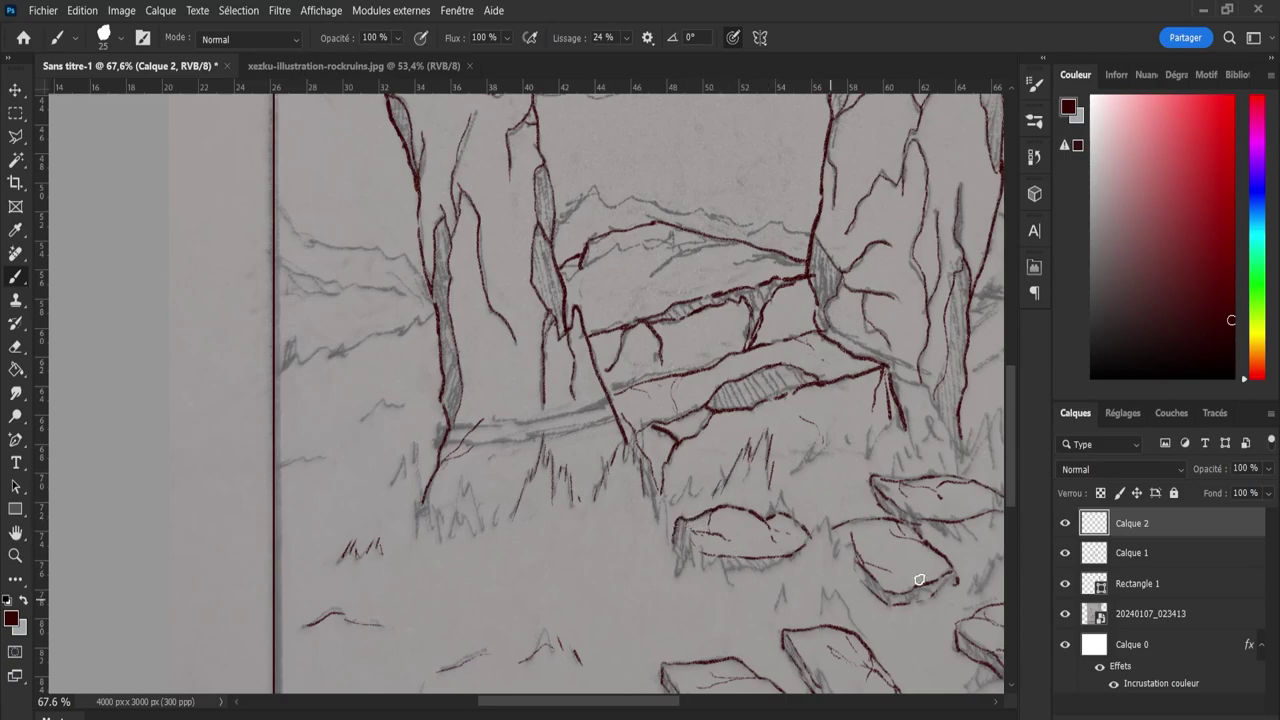
left_click(1065, 614)
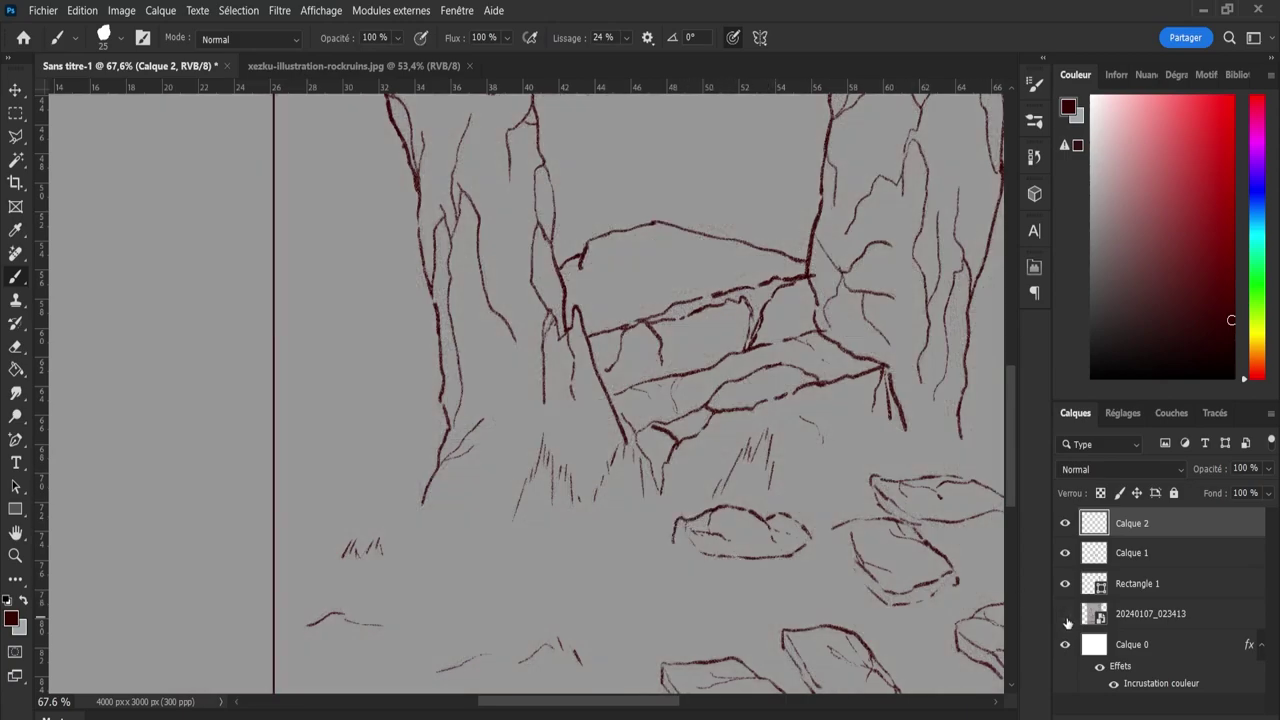
left_click(1065, 616)
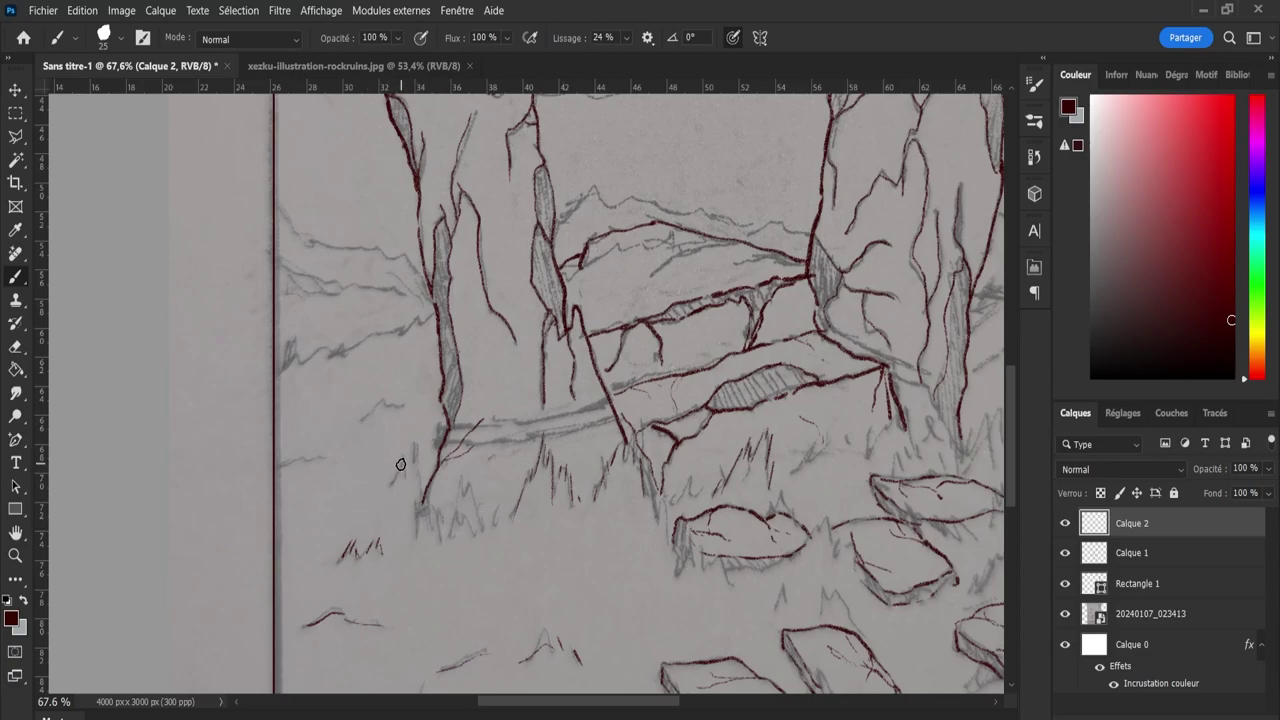
Ink the grass blades around the left pillar's base and the small tuft below the slabs near the right pillar.
mouse_move(398, 474)
left_mouse_down()
mouse_move(405, 457)
mouse_move(418, 464)
left_mouse_up()
mouse_move(460, 509)
left_mouse_down()
mouse_move(463, 486)
mouse_move(479, 507)
mouse_move(461, 477)
mouse_move(481, 519)
left_mouse_up()
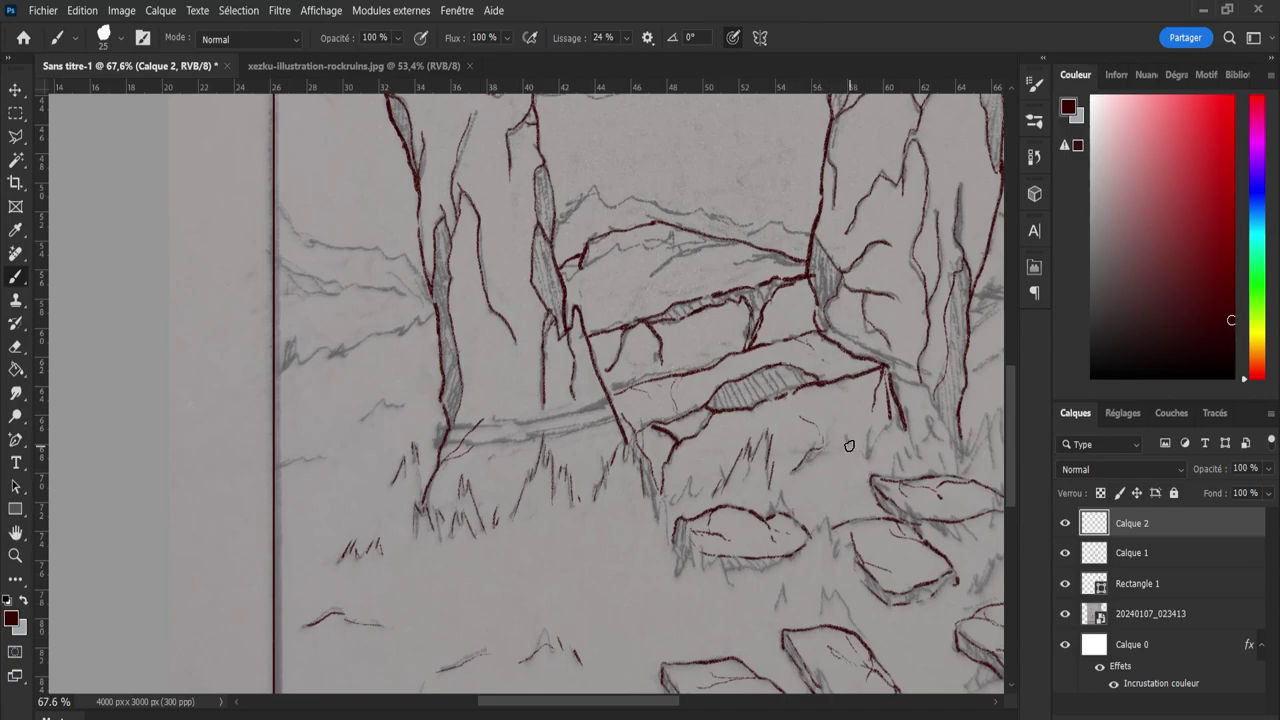
left_click_drag(843, 430, 839, 445)
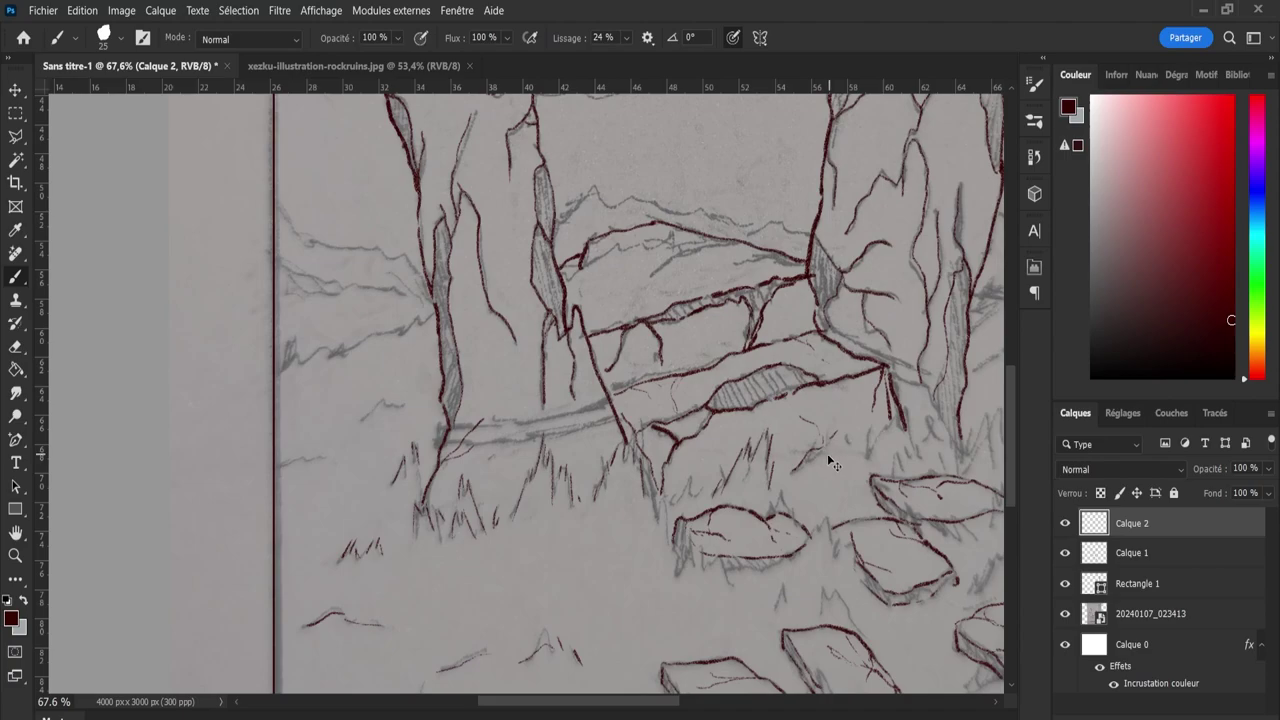
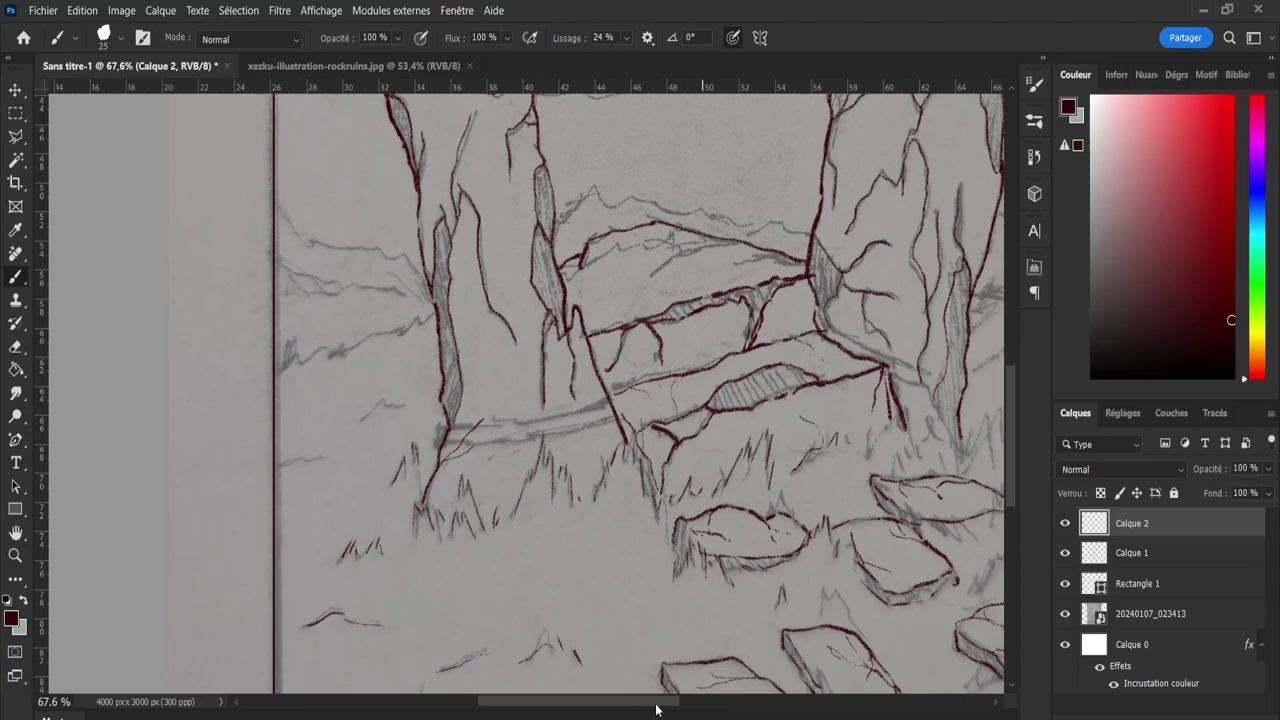
Ink the small grass mark at the right edge and the short ground lines left of the left pillar.
left_click_drag(656, 710, 696, 708)
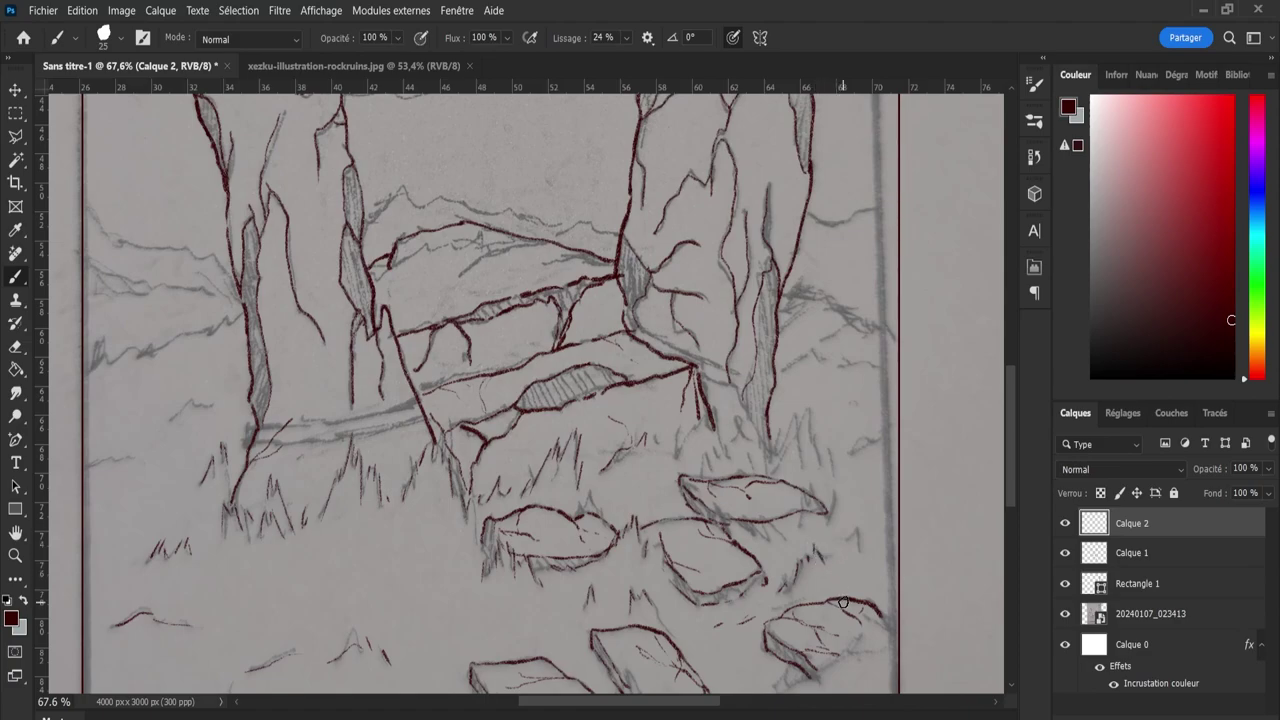
left_click_drag(853, 546, 860, 521)
left_click_drag(173, 419, 220, 409)
left_click_drag(127, 458, 142, 458)
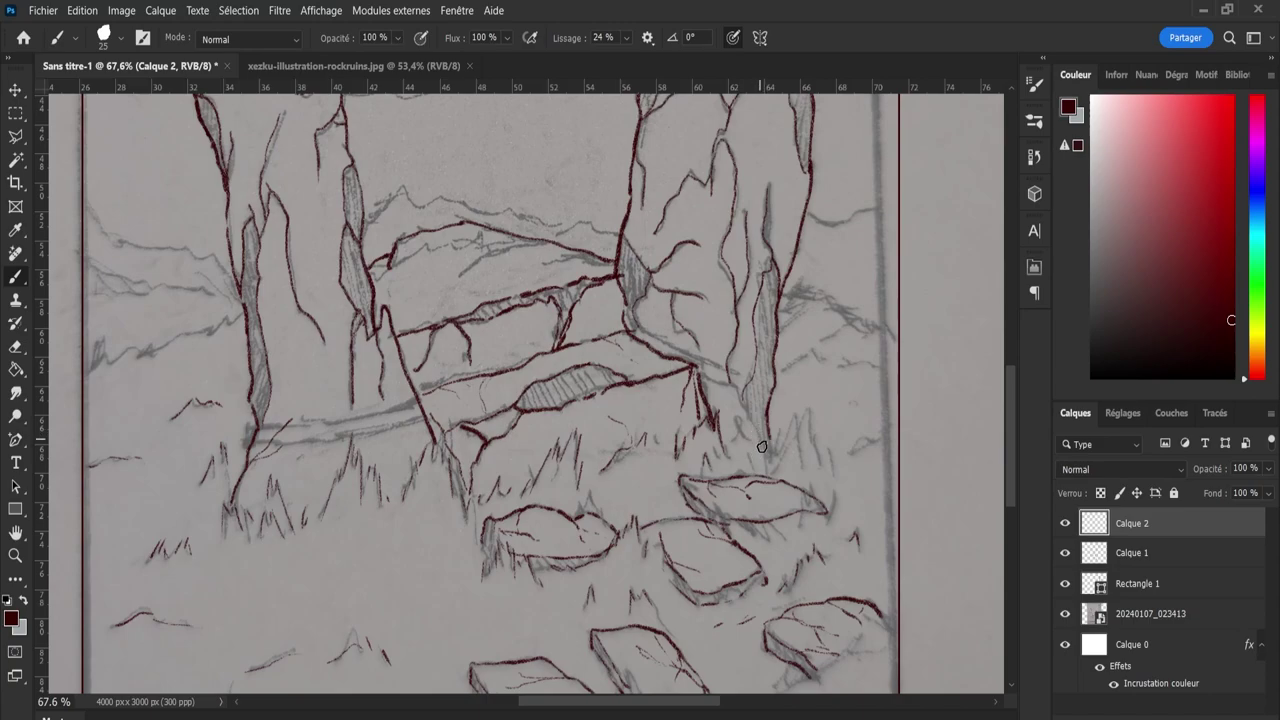
Ink the grass blades around the right pillar's base and the short ground lines to its right.
mouse_move(760, 435)
left_mouse_down()
mouse_move(774, 459)
mouse_move(787, 414)
left_mouse_up()
key("ctrl+z")
mouse_move(776, 459)
left_mouse_down()
mouse_move(782, 431)
mouse_move(779, 461)
left_mouse_up()
left_click_drag(798, 412, 799, 464)
left_click_drag(809, 428, 816, 463)
left_click_drag(848, 454, 865, 447)
left_click_drag(829, 392, 872, 383)
key("z")
scroll(762, 464, "down", 4)
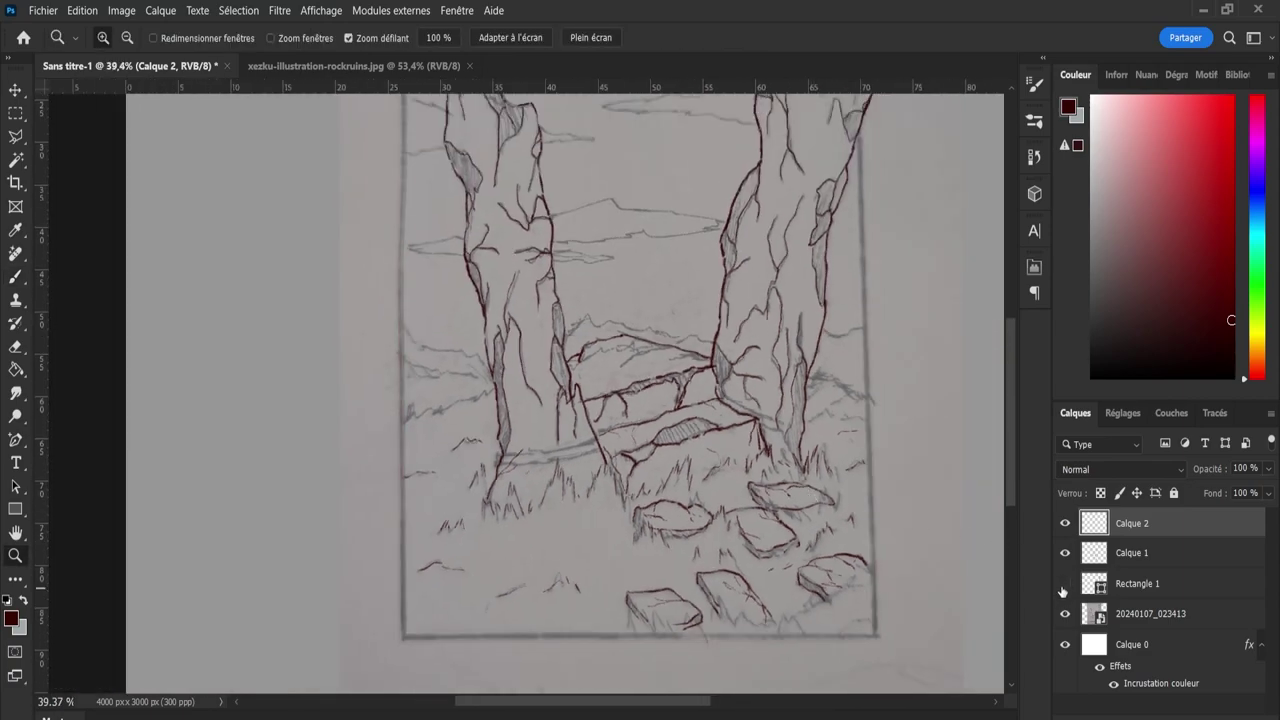
Hide the sketch layer 20240107_023413 and fill the gap at the right pillar's base with extra grass blades.
left_click(1065, 614)
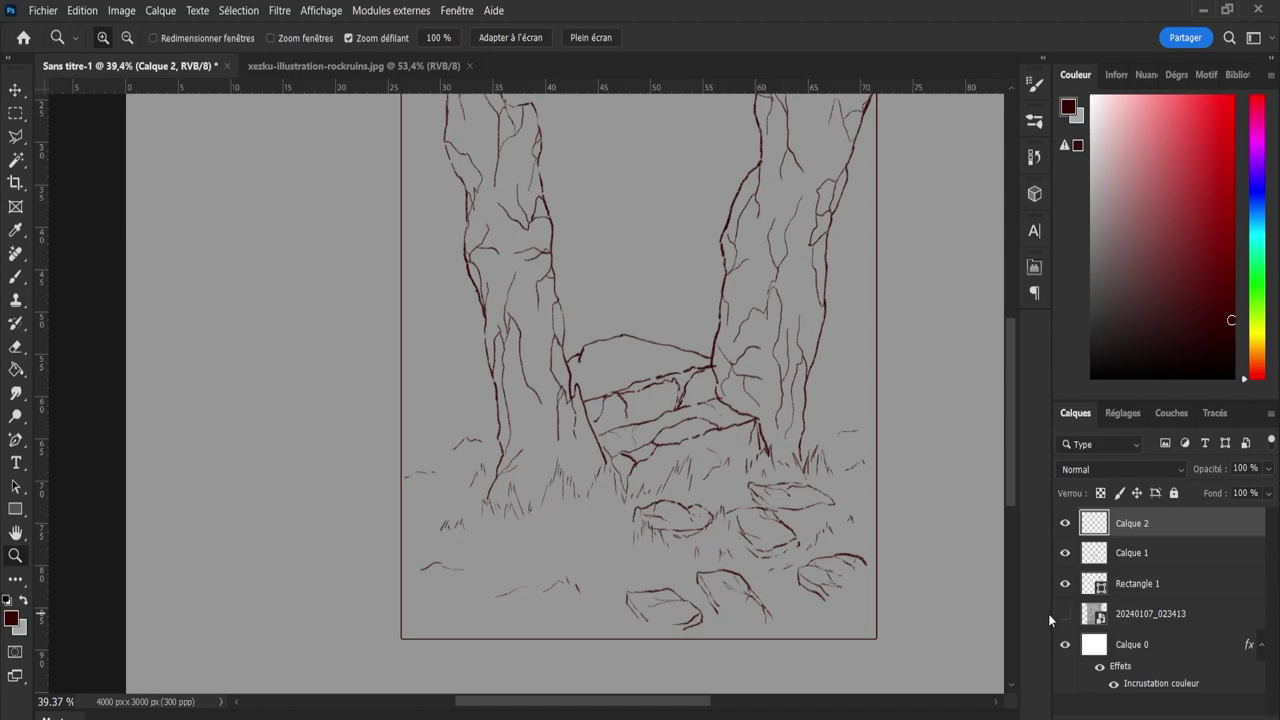
scroll(860, 500, "up", 4)
key("e")
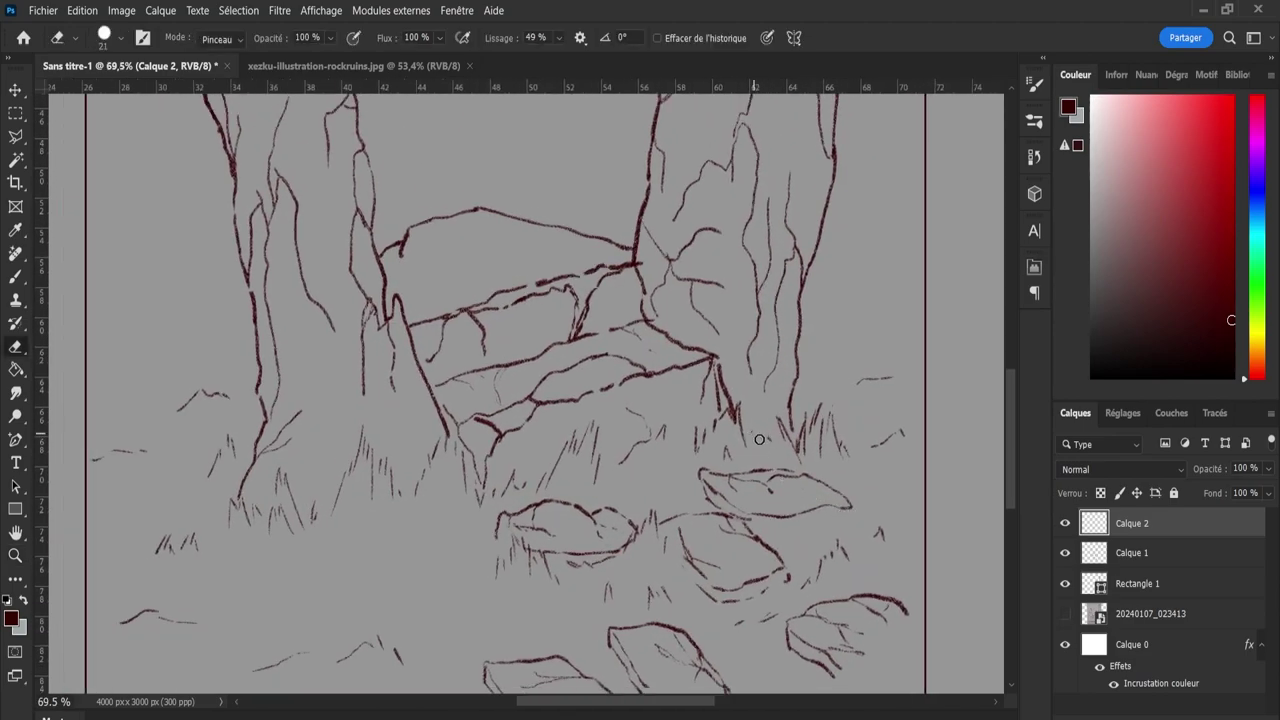
key("b")
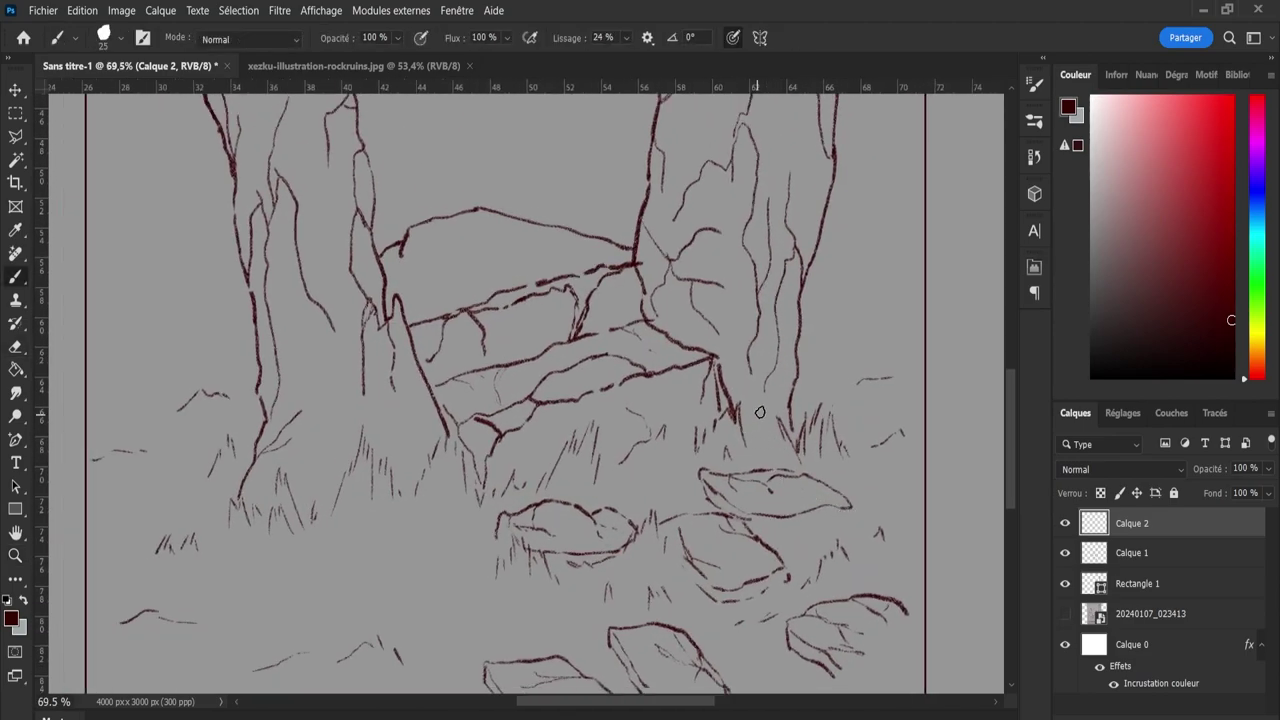
mouse_move(749, 393)
left_mouse_down()
mouse_move(786, 453)
mouse_move(738, 388)
mouse_move(761, 463)
left_mouse_up()
left_click_drag(750, 420, 745, 402)
Ink a small grass tuft in the left foreground and show the sketch layer 20240107_023413 again.
key("z")
left_click_drag(883, 468, 854, 473)
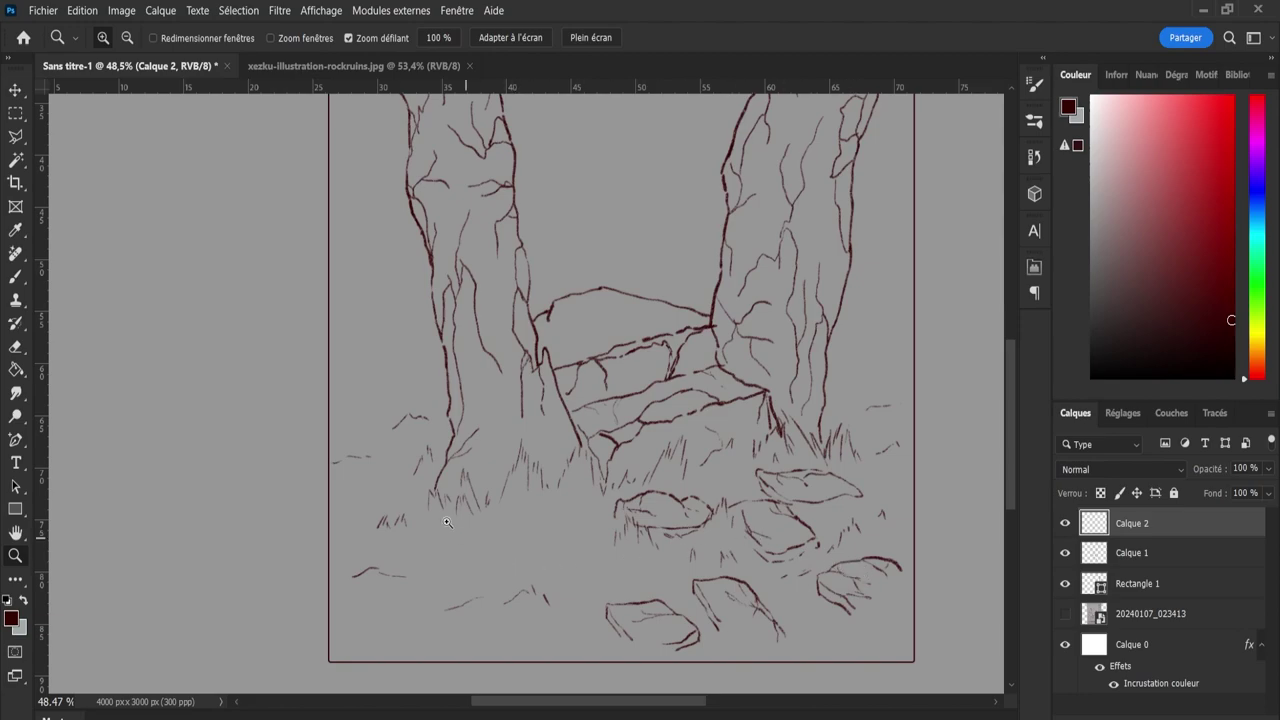
key("b")
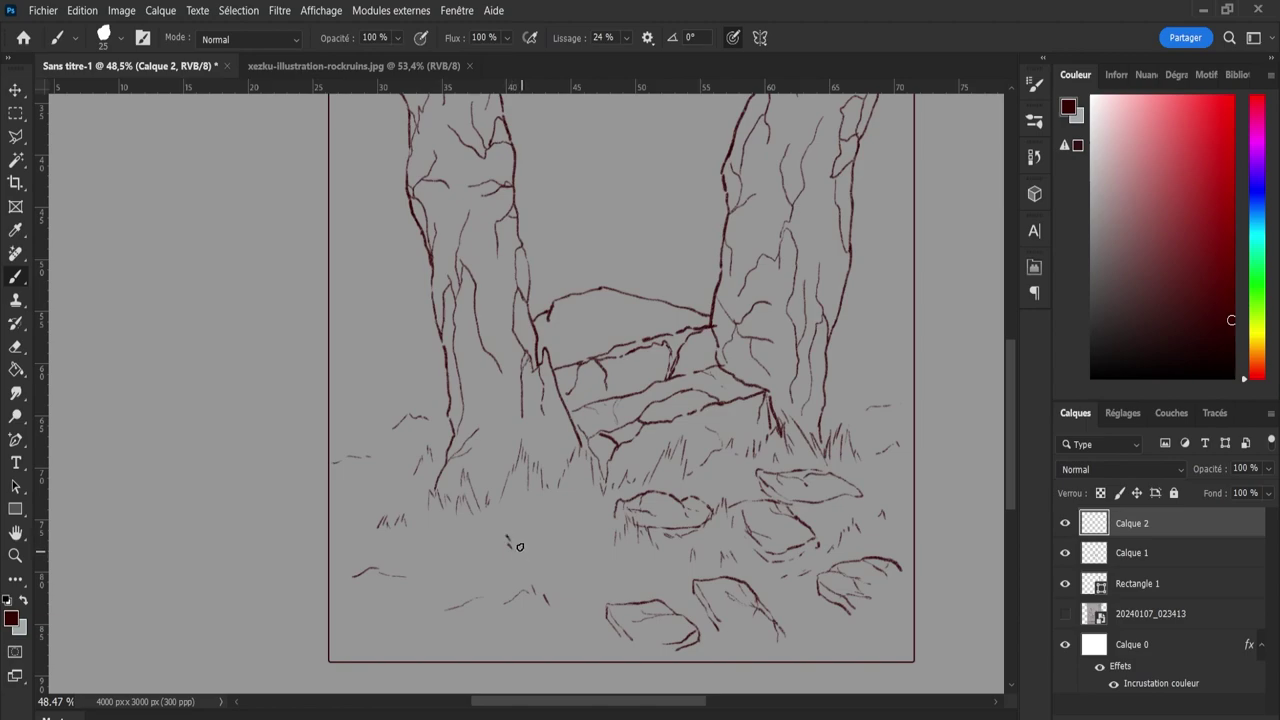
left_click_drag(516, 539, 523, 548)
left_click(1066, 584)
left_click(1066, 584)
left_click(1065, 614)
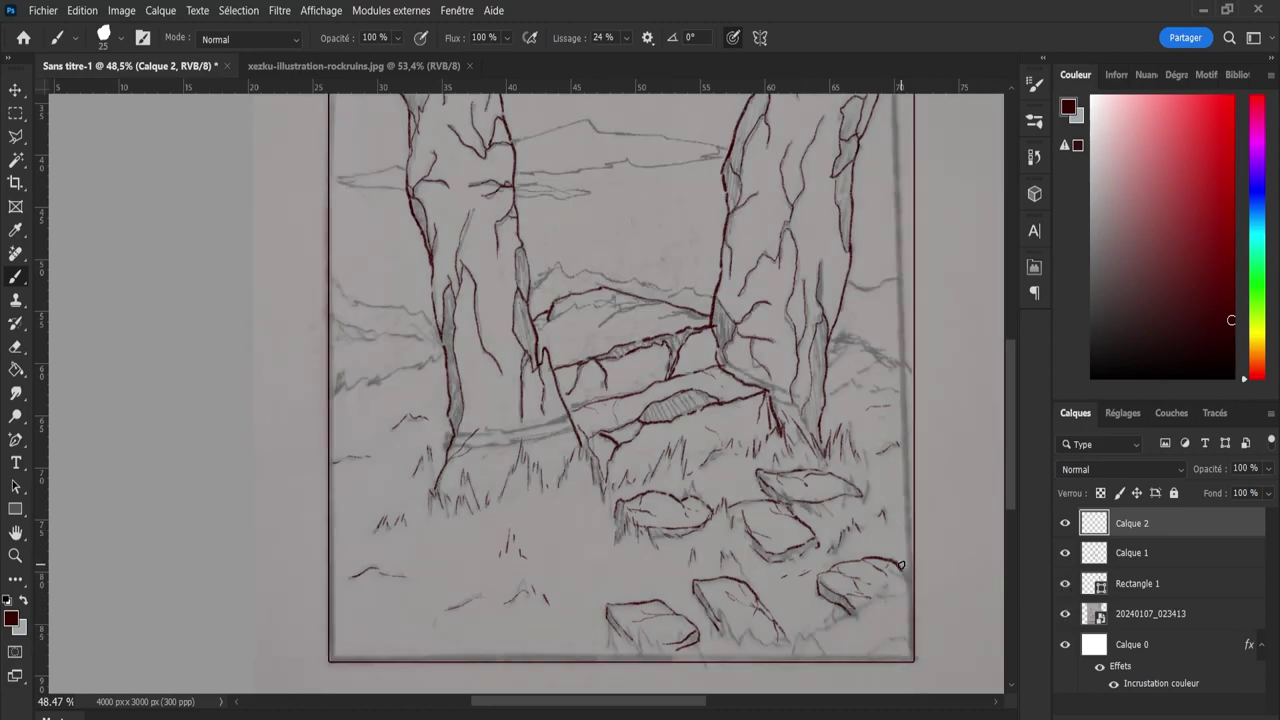
Ink the grass blades along the undersides of the two lowest slabs in the foreground.
left_click_drag(1012, 453, 1009, 492)
key("z")
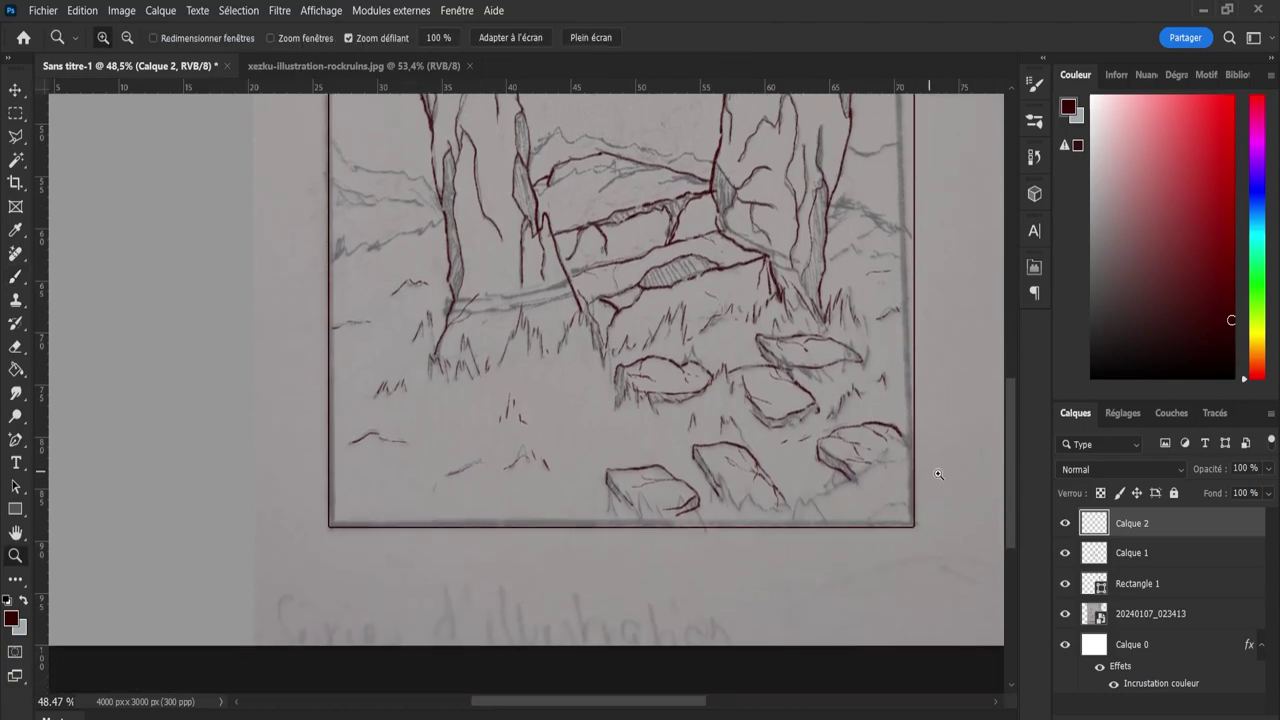
left_click_drag(933, 474, 942, 476)
key("b")
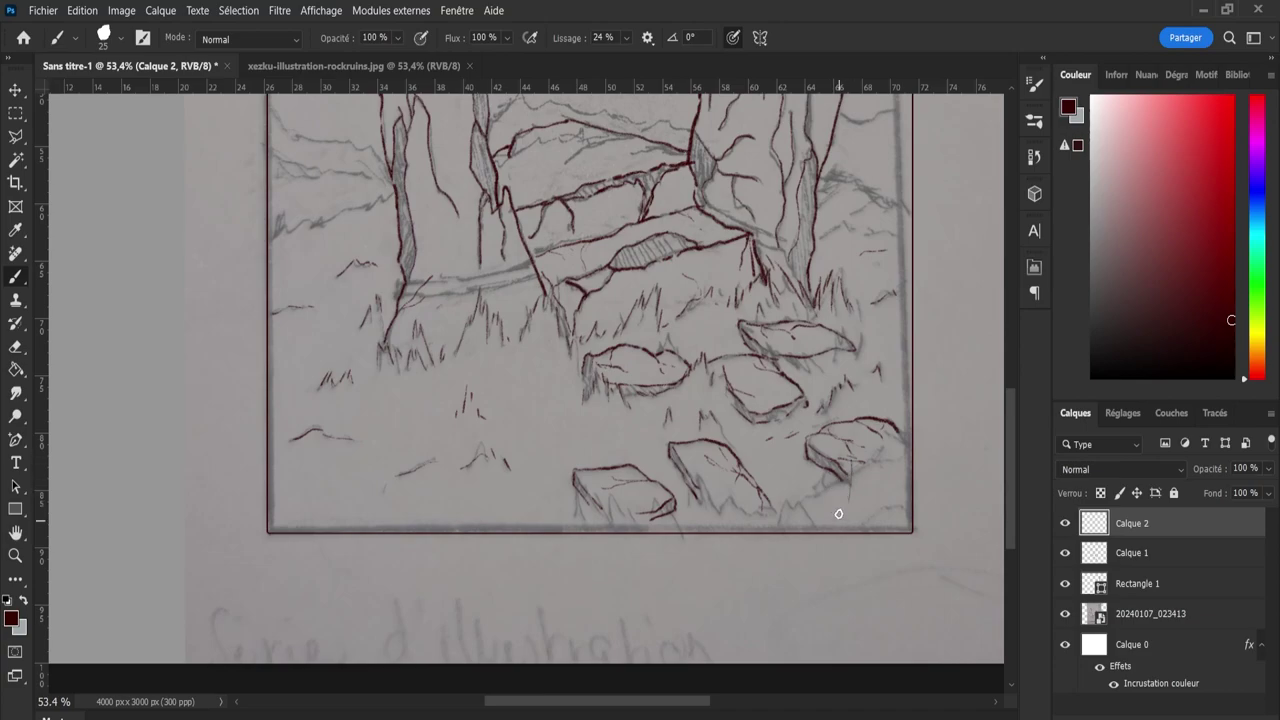
left_click_drag(849, 458, 845, 512)
key("ctrl+z")
left_click_drag(741, 512, 758, 514)
left_click_drag(664, 513, 675, 529)
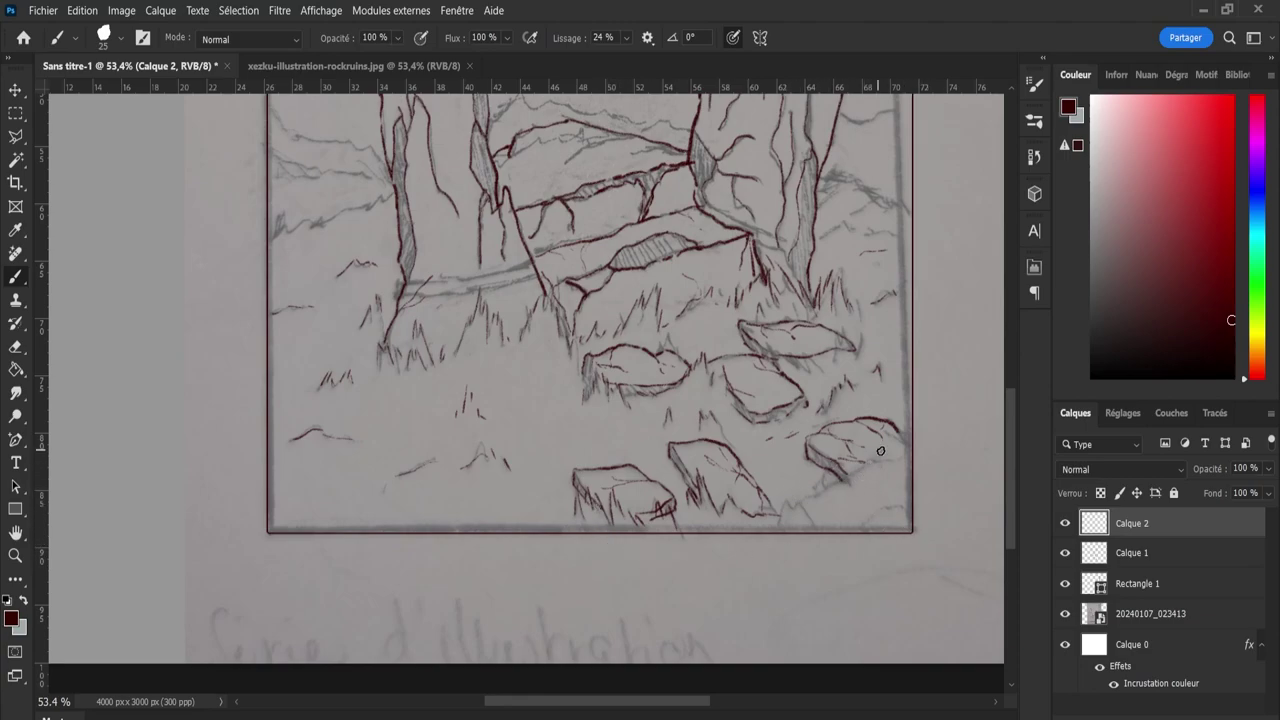
Ink the grass beneath and beside the rightmost foreground slab, then hide the sketch layer to check the linework.
left_click_drag(901, 416, 886, 467)
key("ctrl+z")
left_click_drag(907, 416, 892, 481)
mouse_move(891, 456)
left_mouse_down()
mouse_move(881, 490)
mouse_move(853, 483)
mouse_move(848, 496)
mouse_move(852, 461)
mouse_move(864, 509)
mouse_move(869, 461)
mouse_move(877, 490)
left_mouse_up()
left_click(1065, 614)
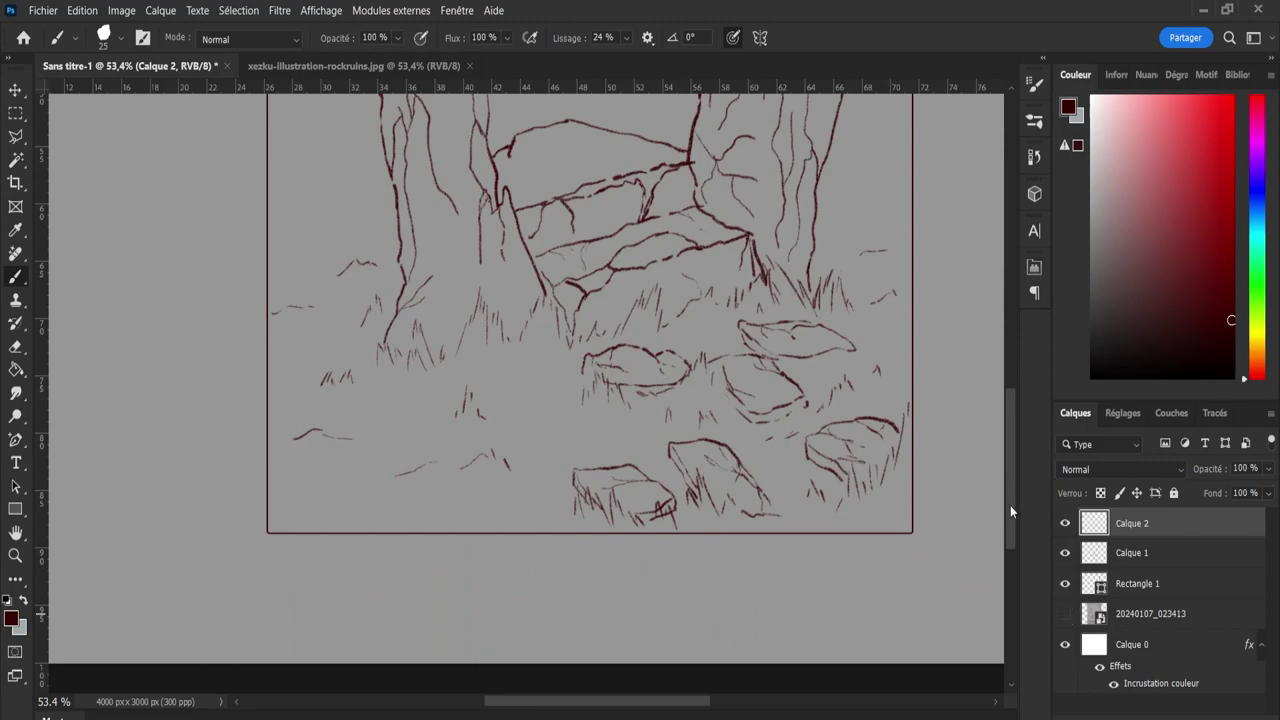
left_click_drag(1010, 505, 1018, 476)
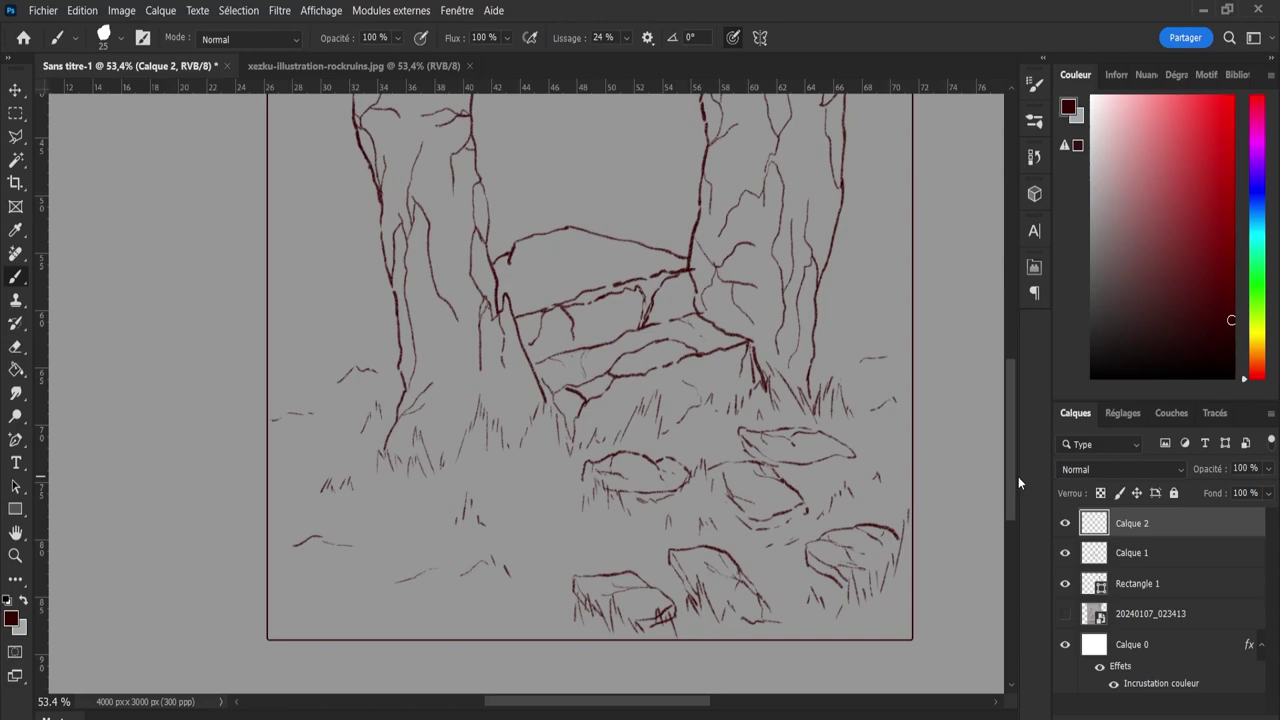
left_click_drag(1018, 477, 1018, 476)
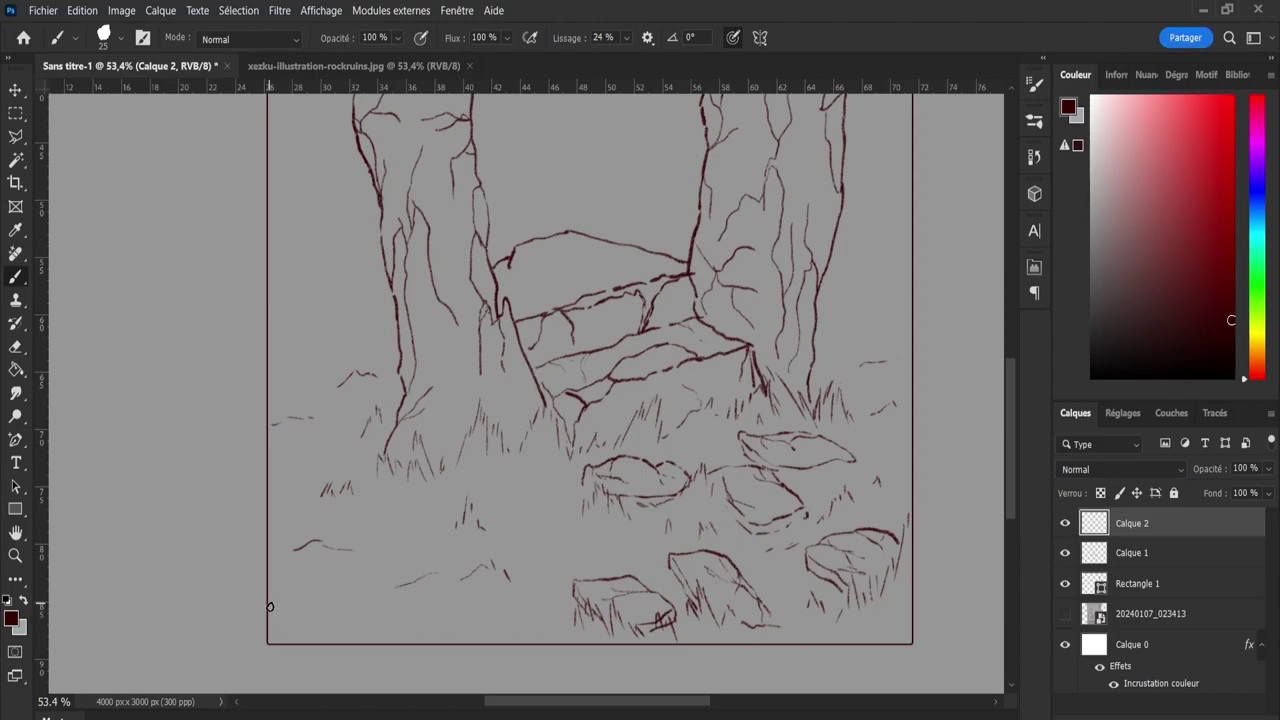
Ink grass blades in the frame's lower left corner and a short ground line along the bottom edge.
left_click_drag(270, 606, 277, 617)
left_click_drag(271, 592, 273, 603)
left_click_drag(346, 627, 384, 624)
left_click_drag(358, 627, 384, 620)
left_click(1065, 613)
scroll(1000, 463, "up", 3)
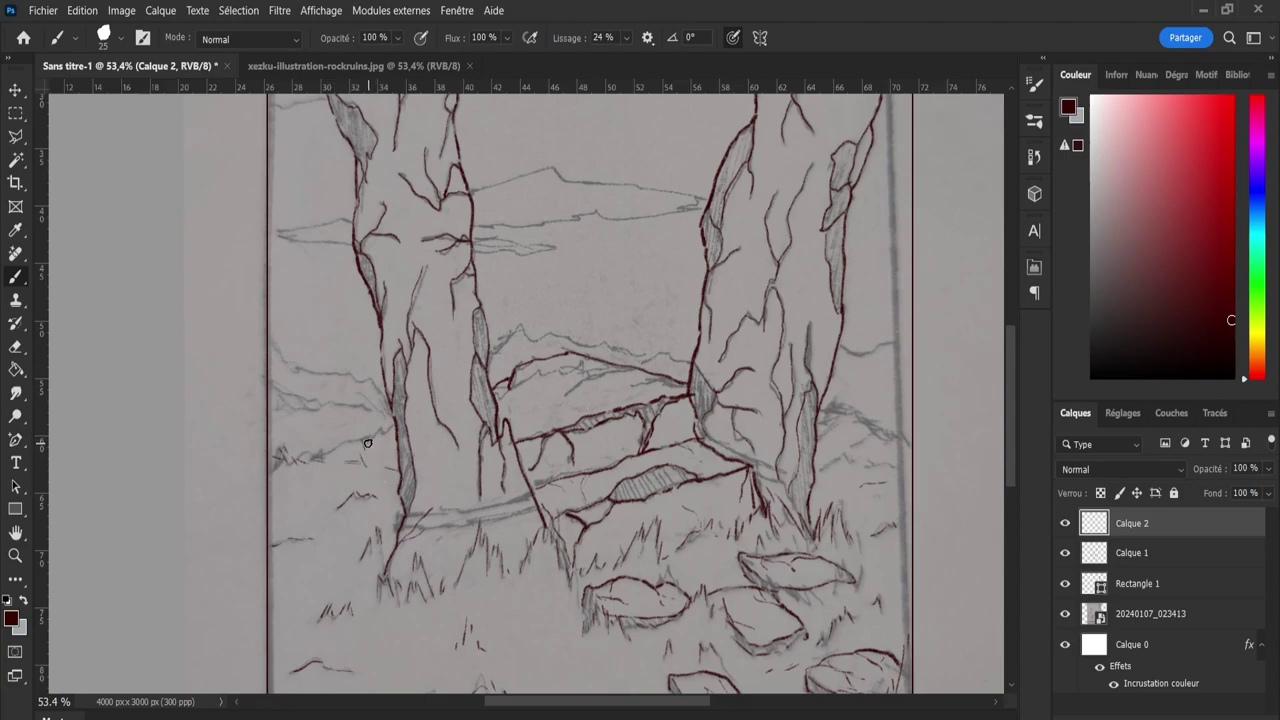
left_click_drag(383, 472, 387, 476)
left_click_drag(328, 438, 336, 467)
left_click(1064, 616)
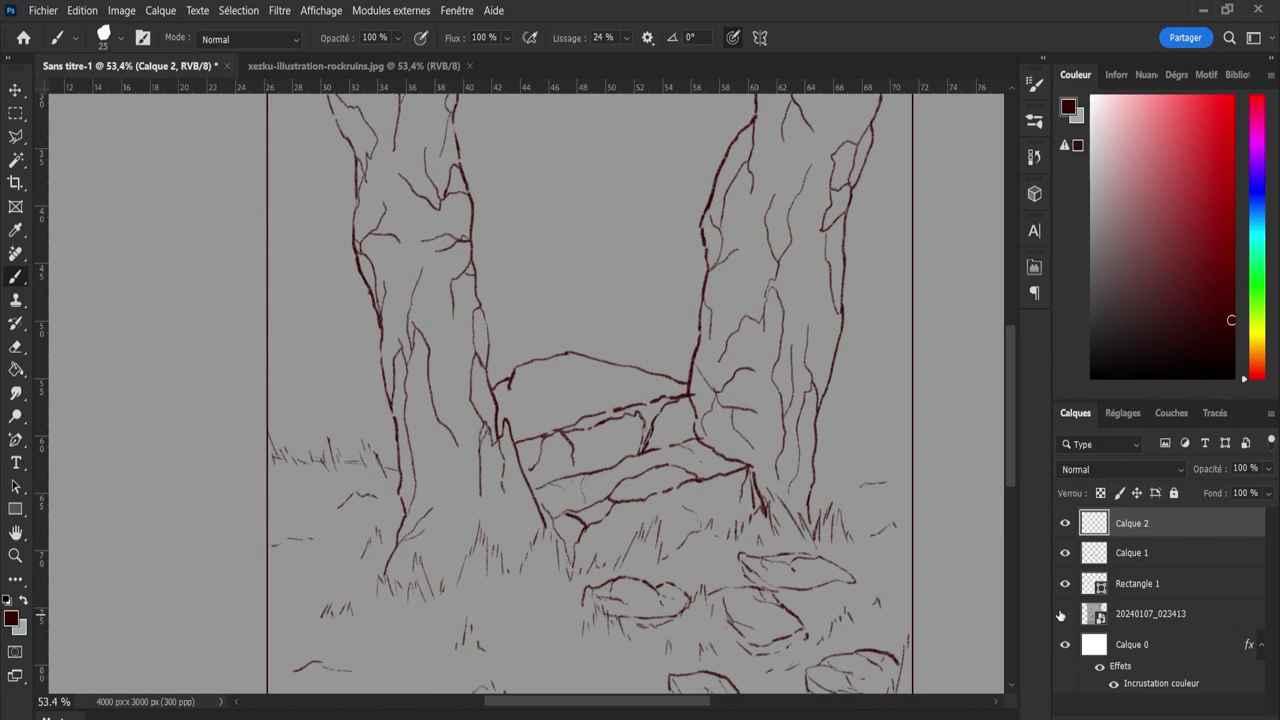
key("e")
mouse_move(272, 460)
left_mouse_down()
mouse_move(346, 451)
mouse_move(390, 469)
left_mouse_up()
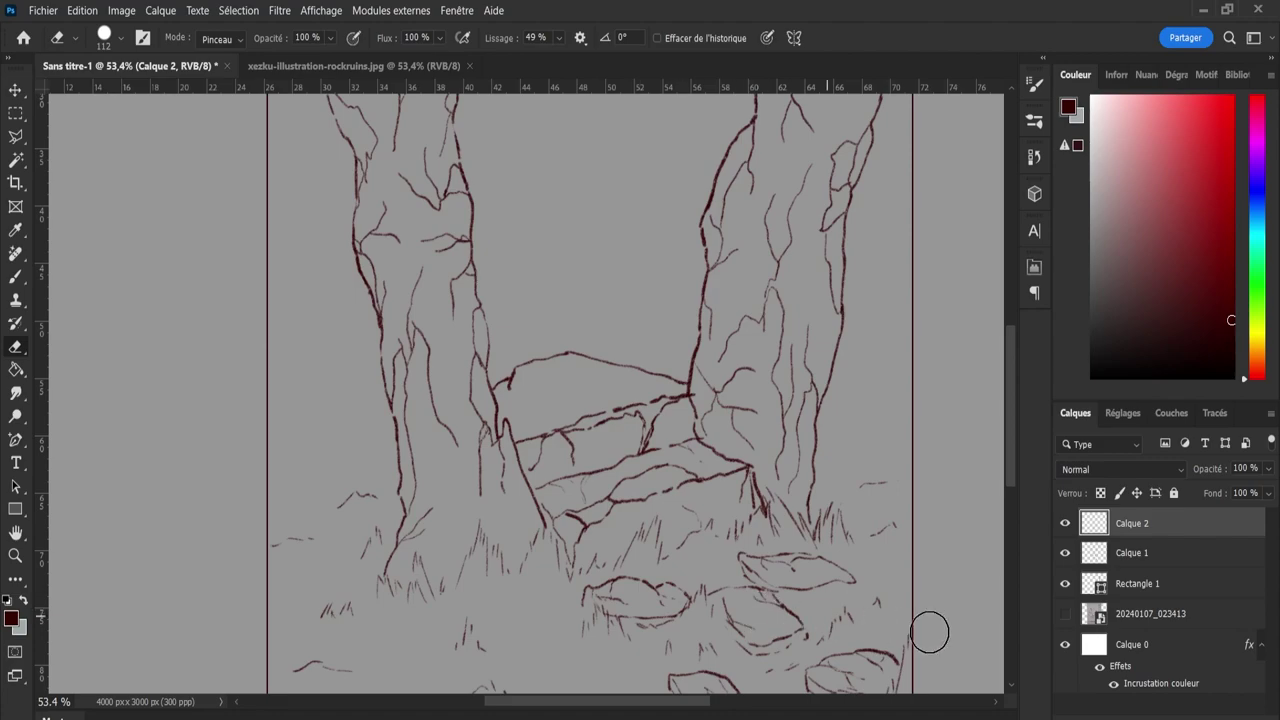
Ink the grassy hill line between the frame's left edge and the left pillar, hiding the sketch layer to finish it.
left_click(1064, 614)
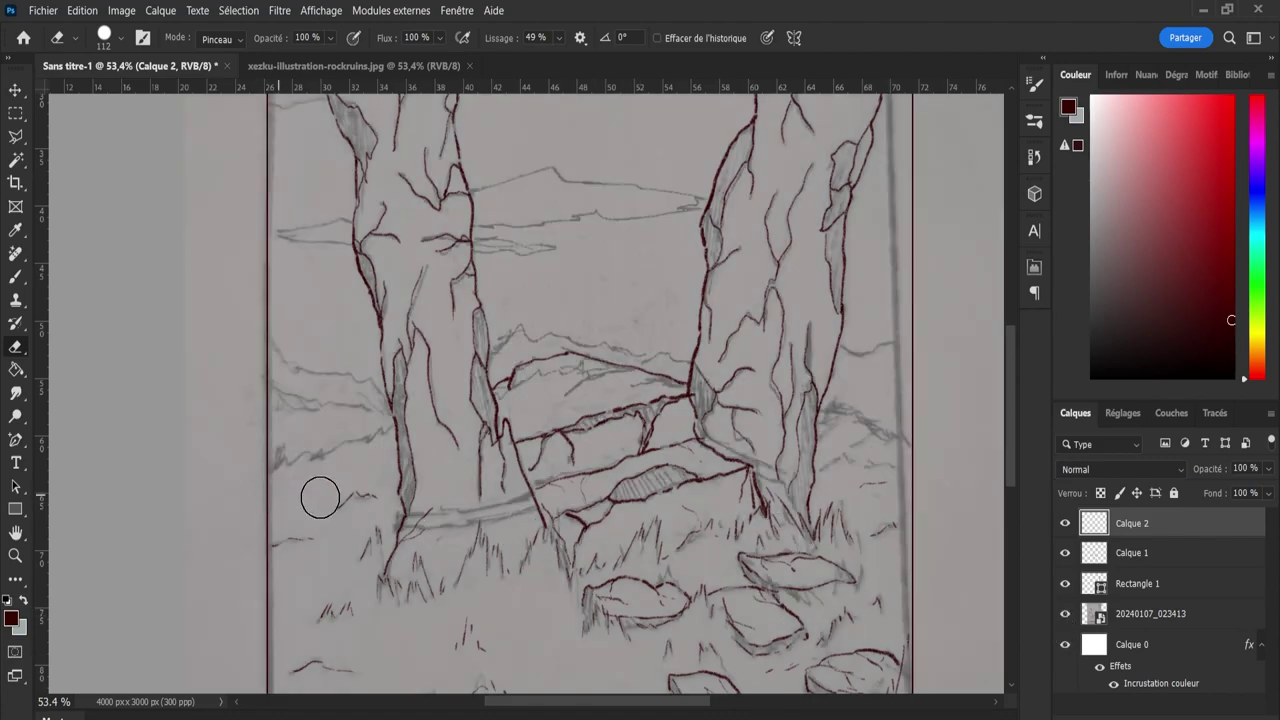
key("b")
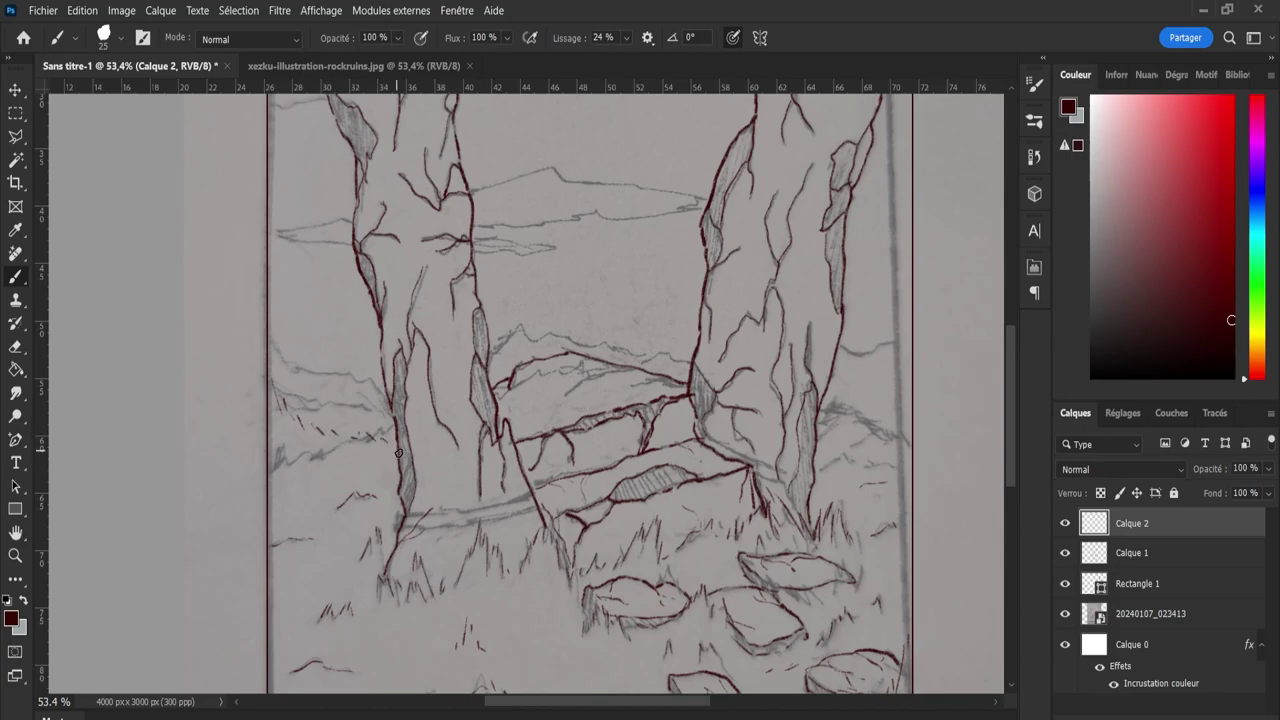
left_click(1065, 614)
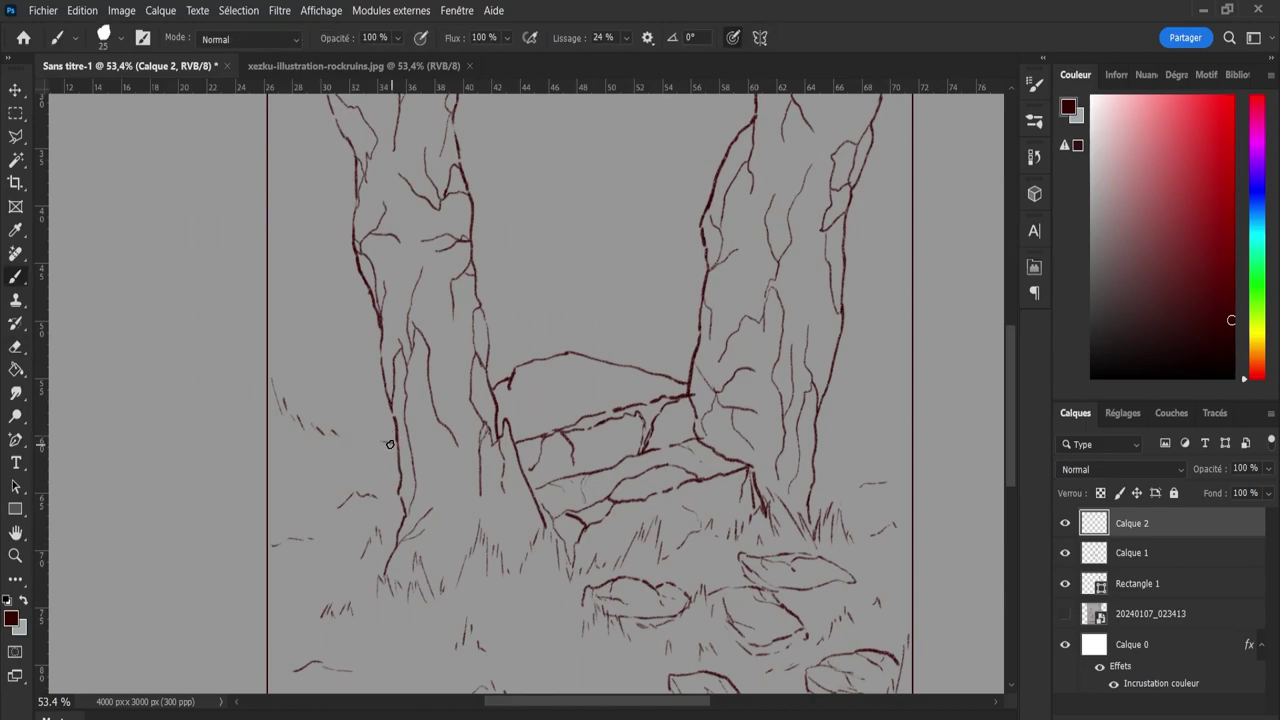
left_click_drag(391, 443, 360, 442)
Ink the grassy hill line right of the right pillar and add blades at the left edge, checking with the sketch hidden.
left_click(1065, 613)
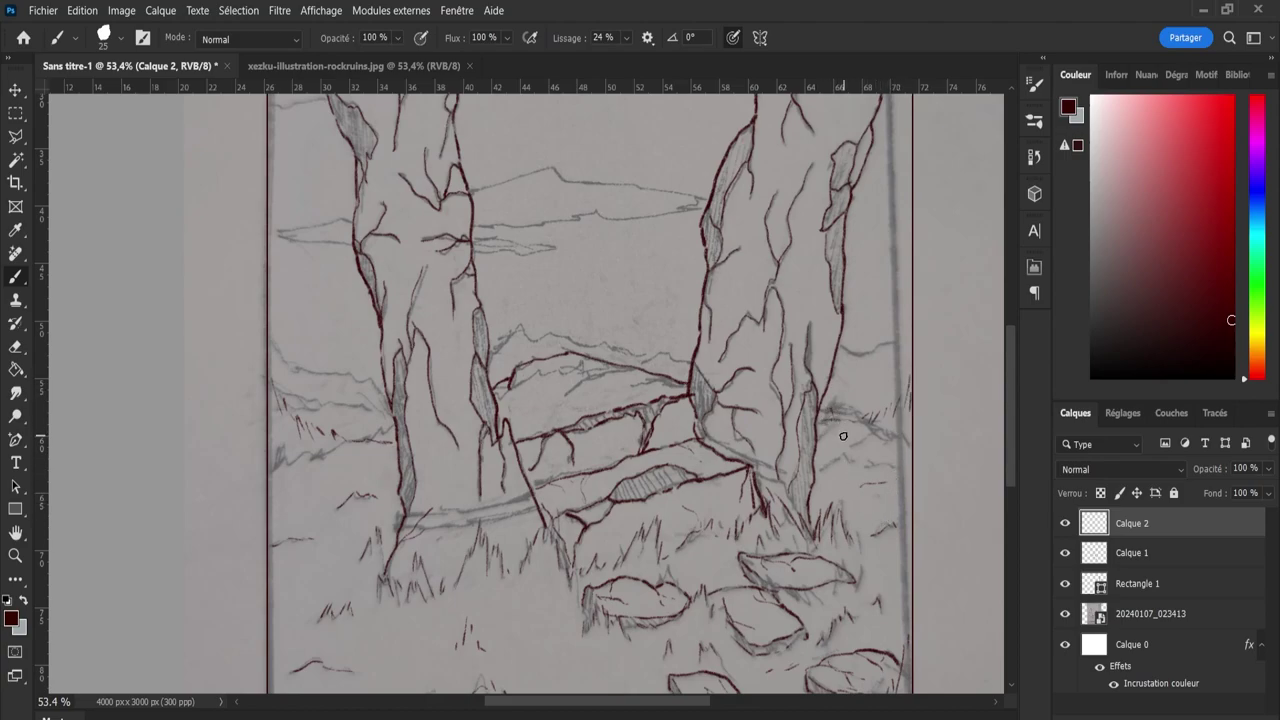
key("e")
key("b")
left_click(1065, 612)
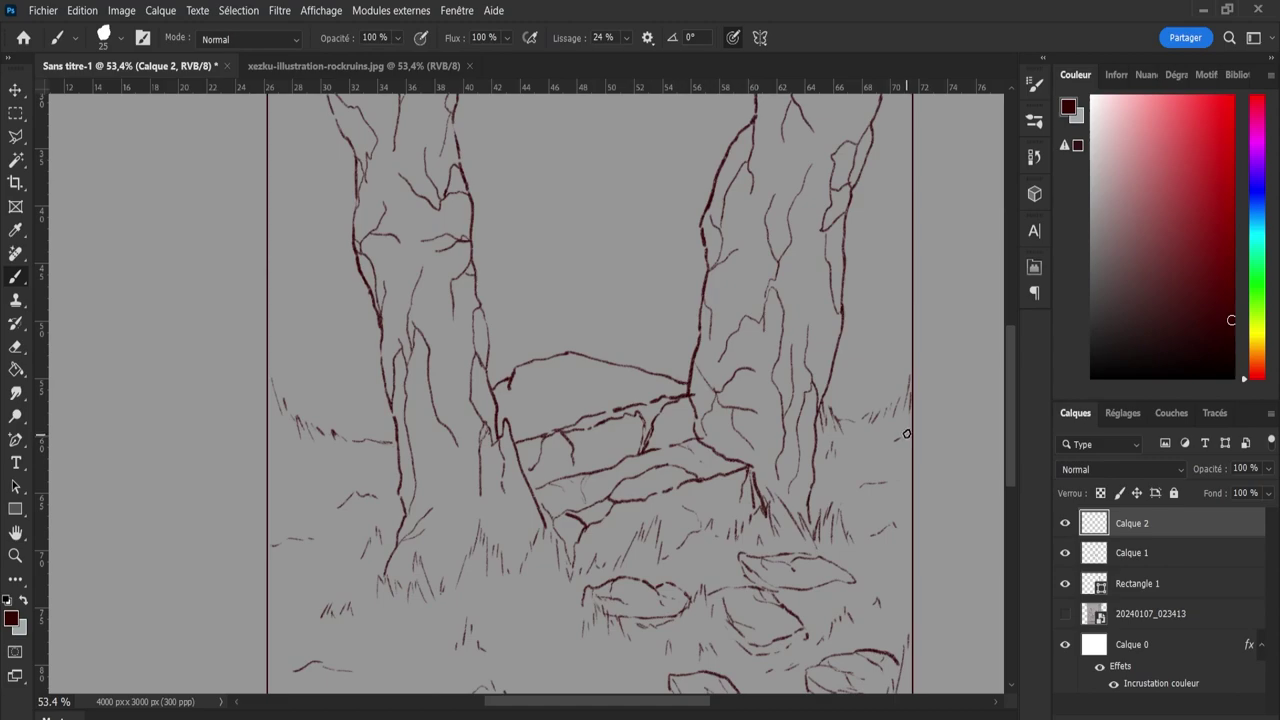
key("e")
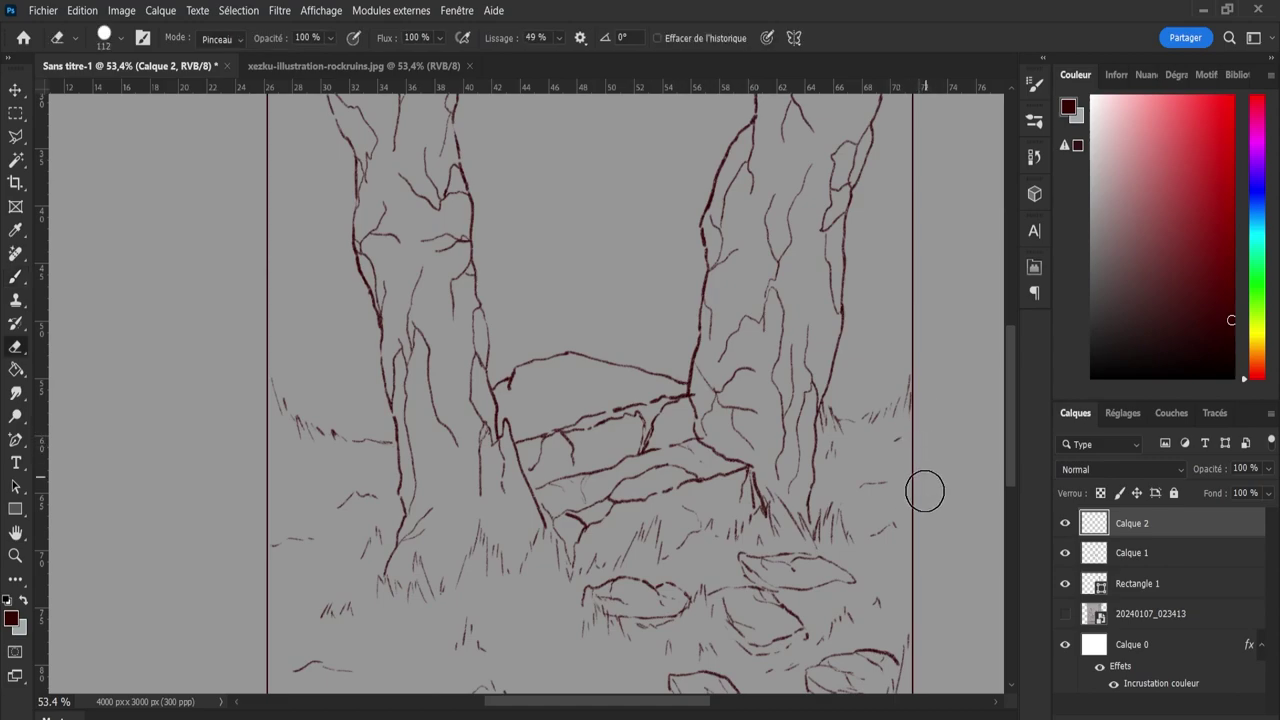
key("b")
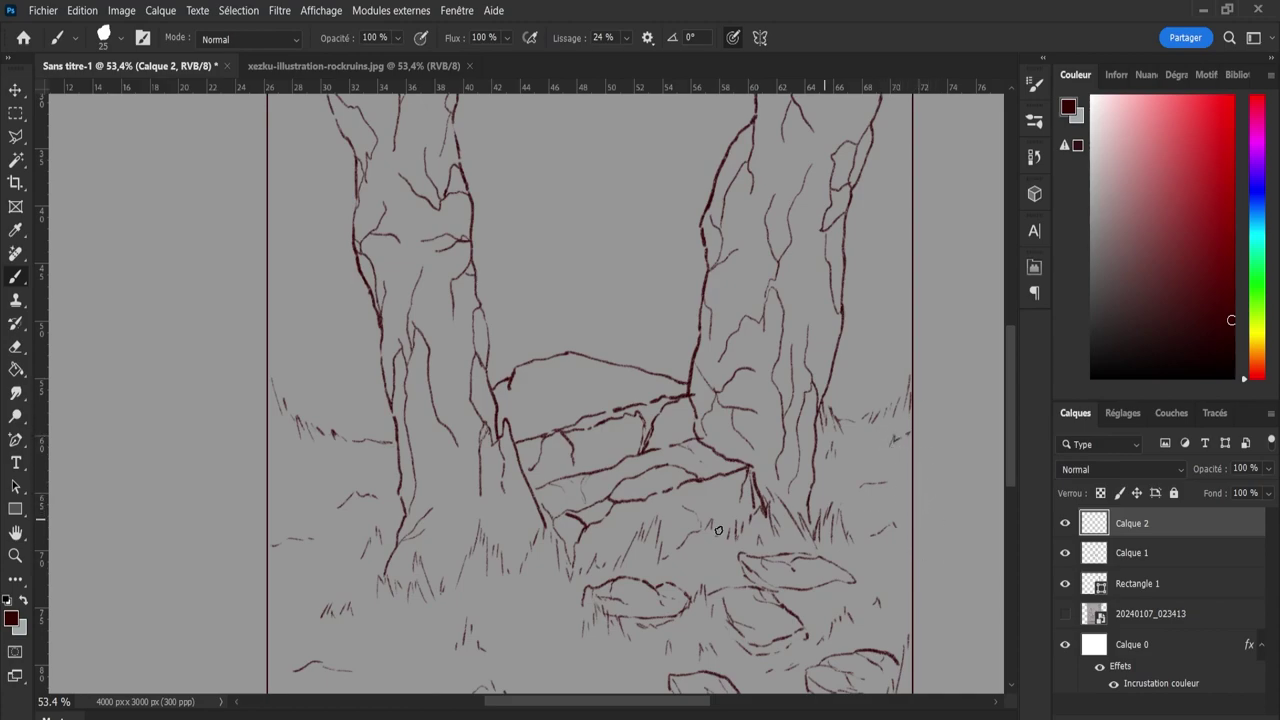
left_click_drag(277, 434, 284, 449)
scroll(1024, 436, "down", 5)
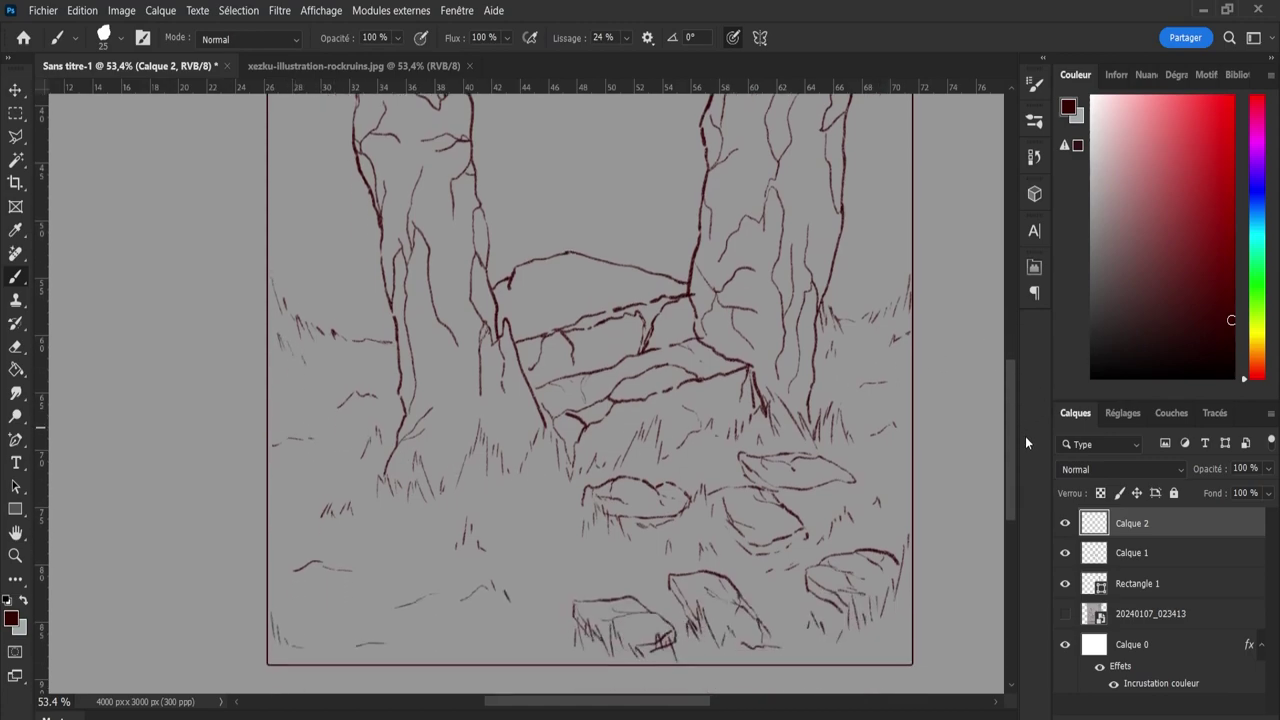
left_click_drag(1023, 433, 1027, 414)
key("z")
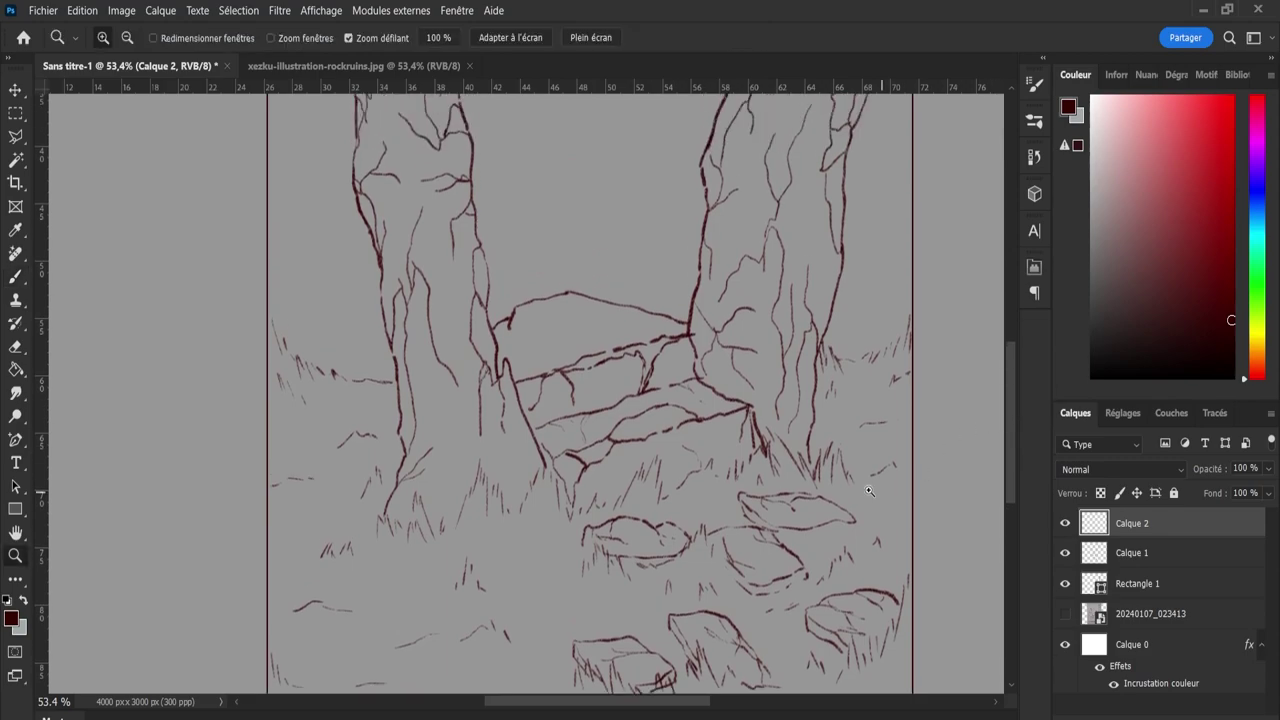
left_click_drag(882, 498, 842, 493)
left_click_drag(962, 483, 975, 486)
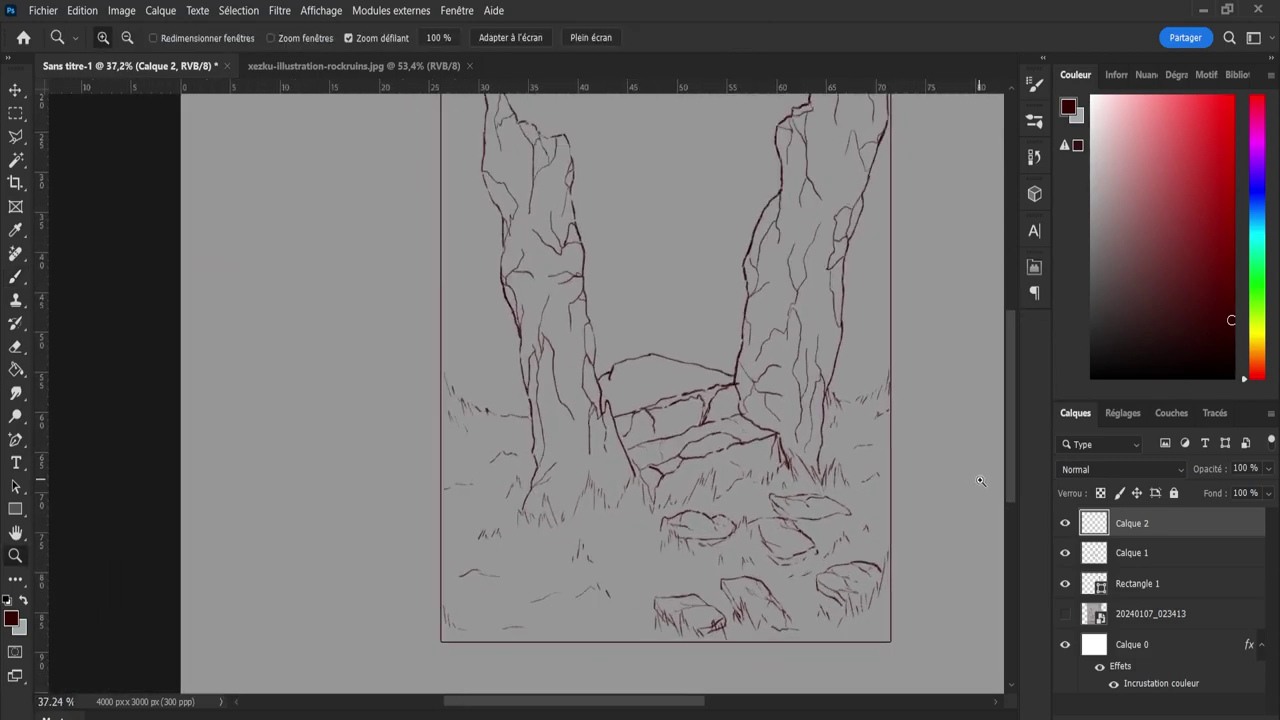
Show the sketch layer and ink the inner contours and cracks of the large rock between the pillars on Calque 1.
left_click(1065, 613)
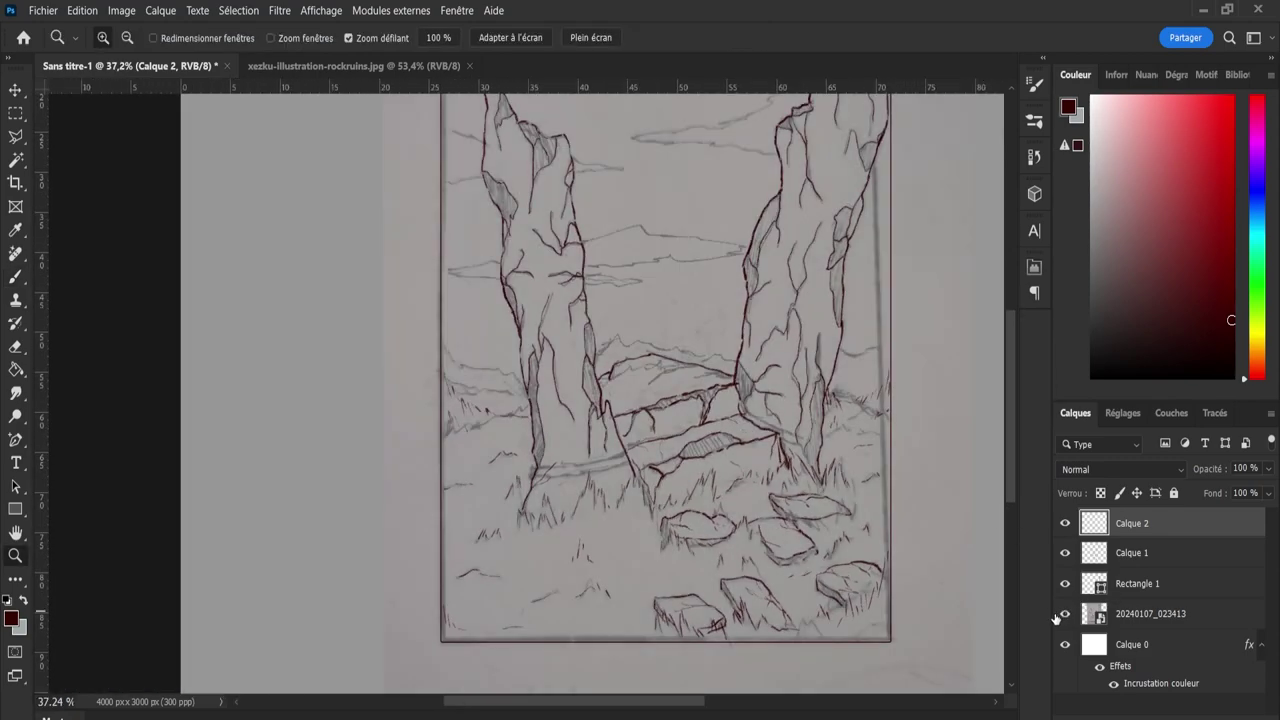
key("b")
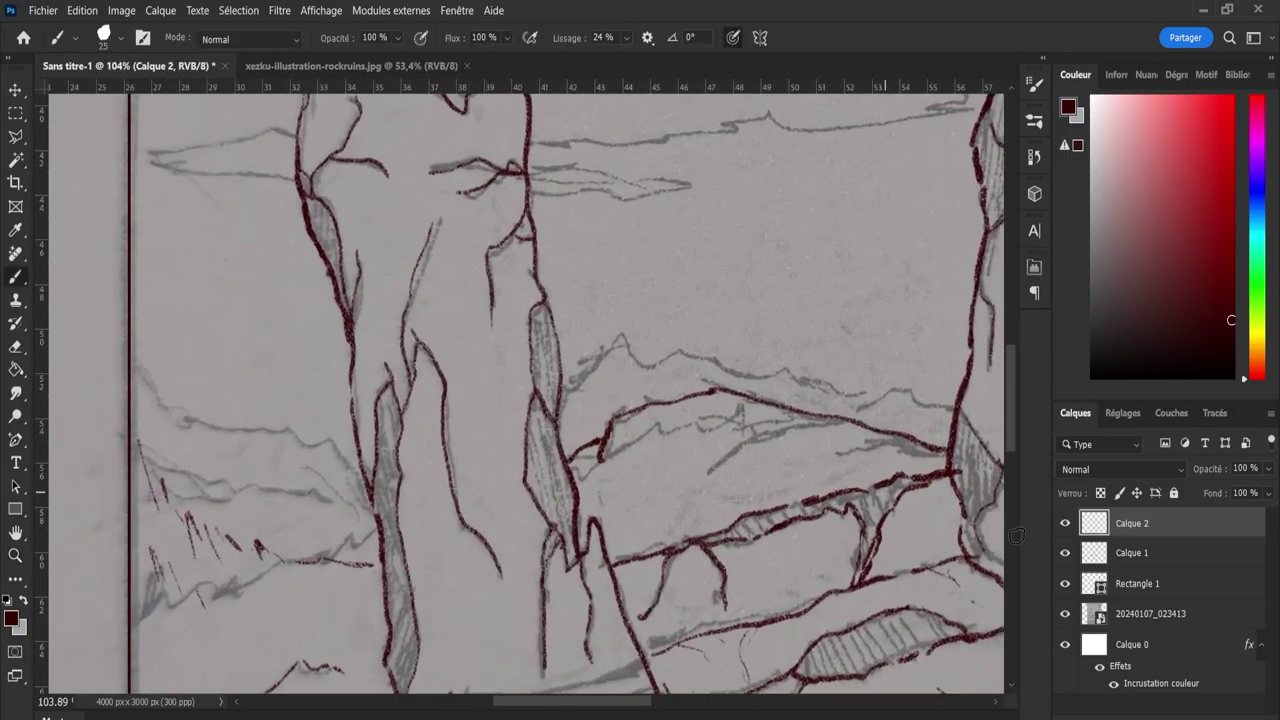
left_click(1105, 558)
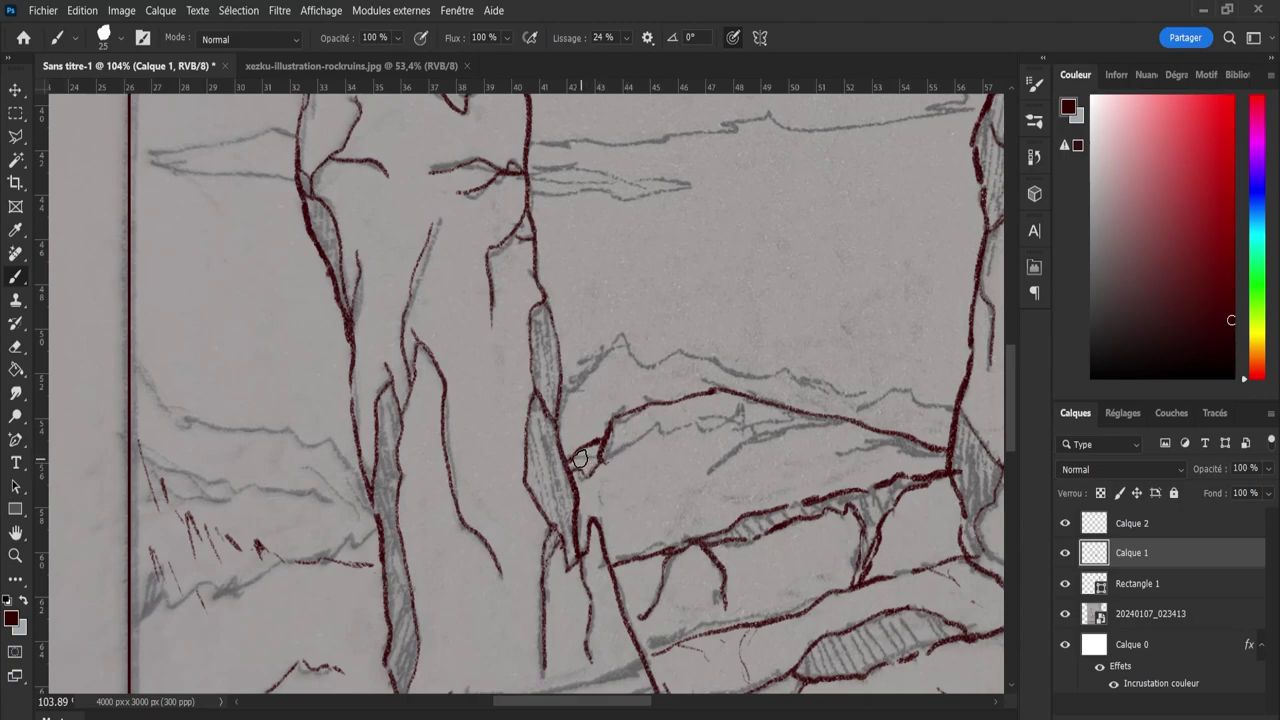
left_click_drag(634, 447, 738, 418)
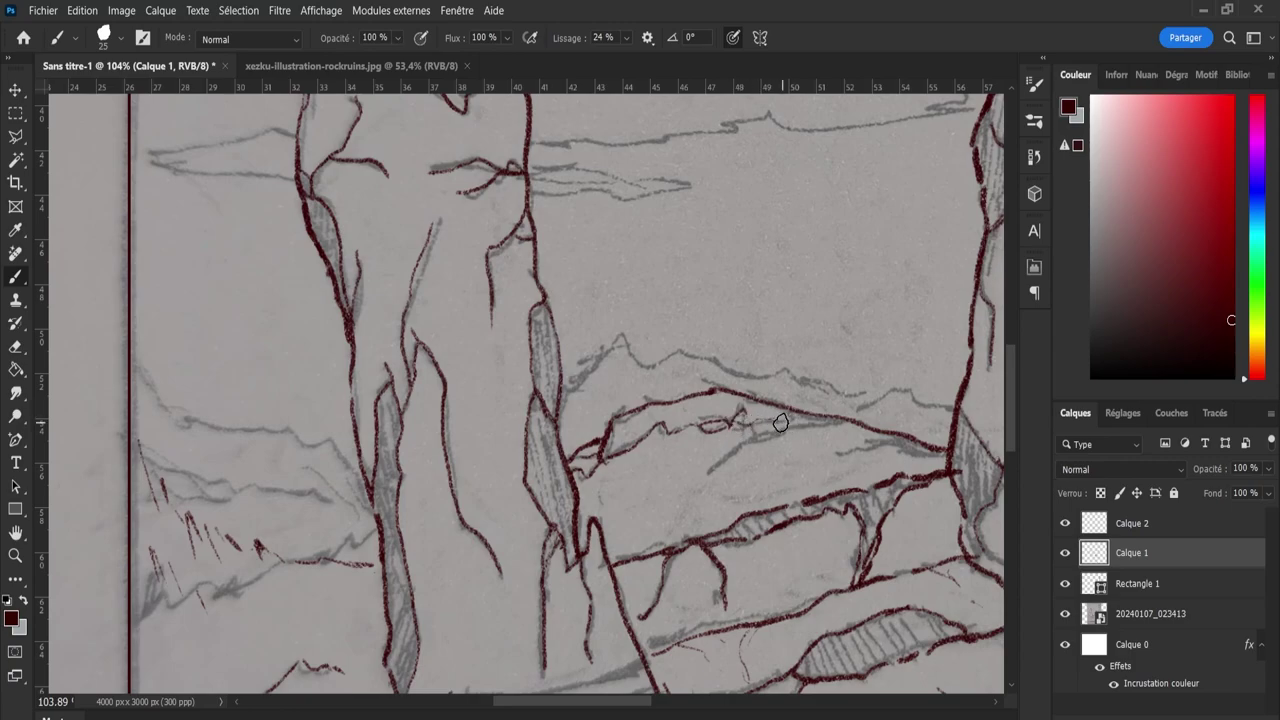
left_click_drag(748, 429, 783, 429)
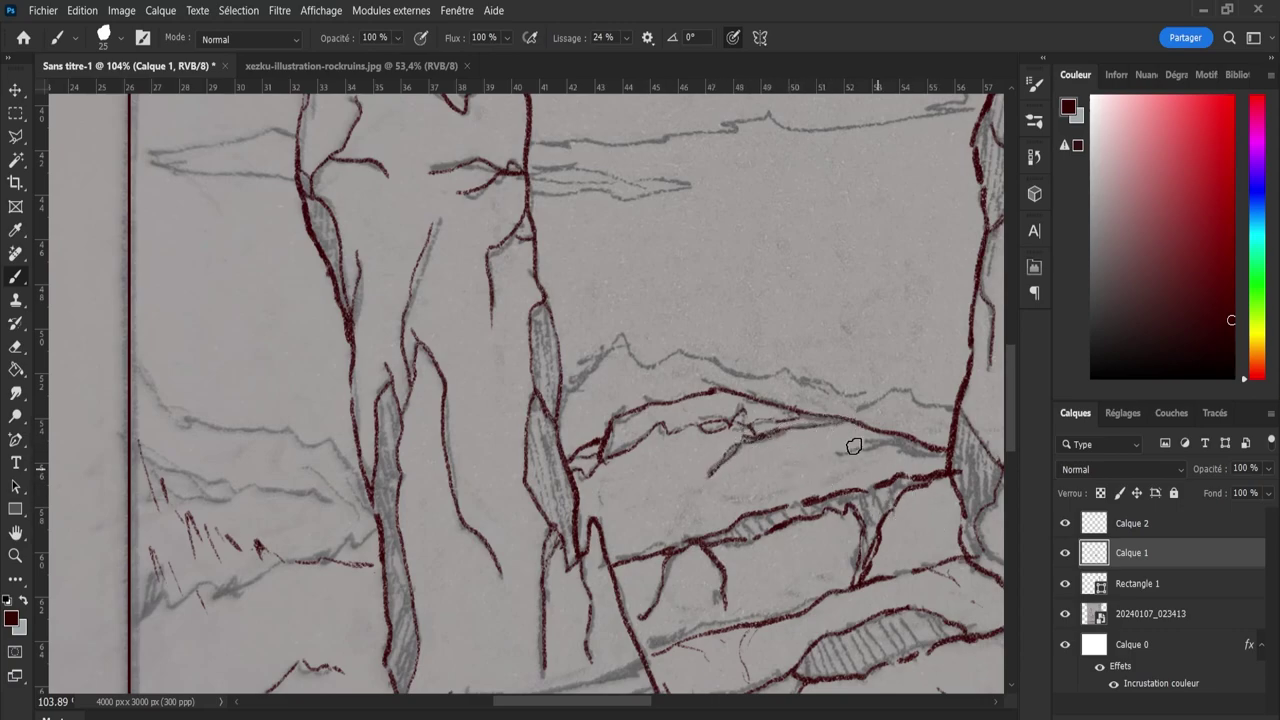
mouse_move(837, 454)
left_mouse_down()
mouse_move(891, 445)
mouse_move(942, 458)
left_mouse_up()
left_click_drag(907, 443, 861, 436)
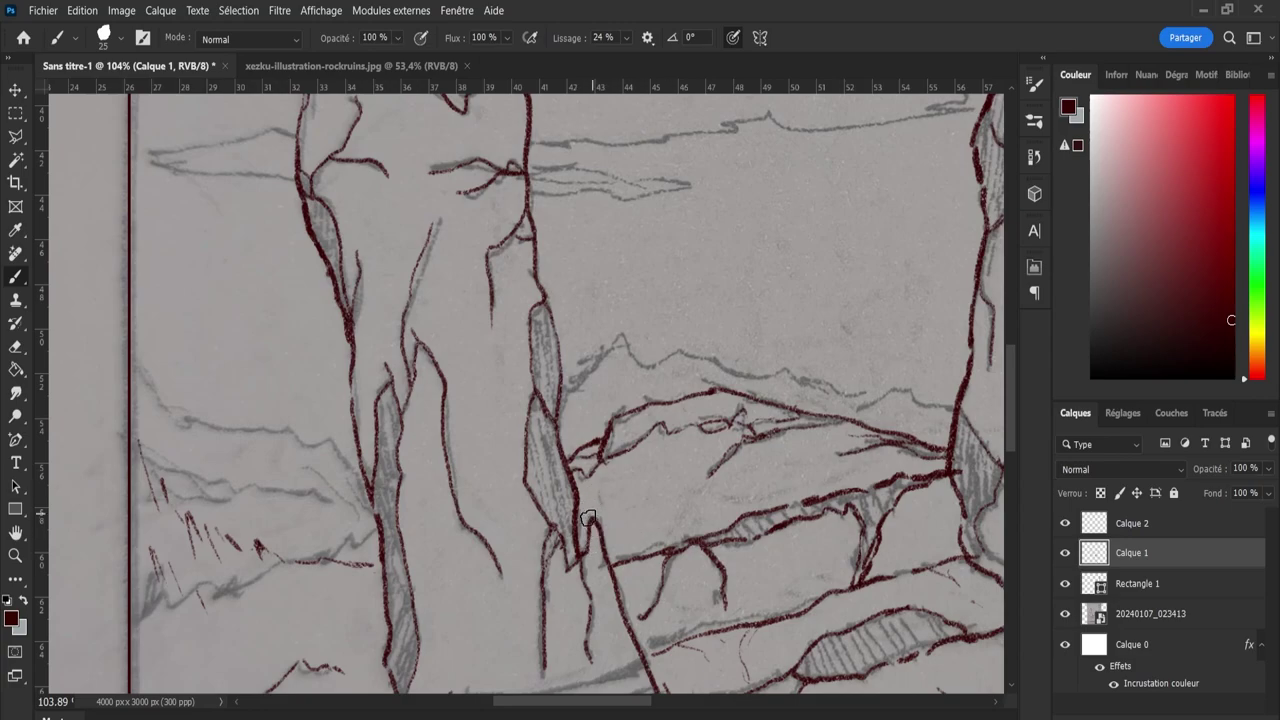
mouse_move(588, 501)
left_mouse_down()
mouse_move(664, 502)
mouse_move(607, 500)
mouse_move(677, 474)
mouse_move(636, 491)
mouse_move(598, 470)
mouse_move(609, 489)
mouse_move(576, 504)
mouse_move(665, 498)
mouse_move(648, 492)
mouse_move(709, 474)
mouse_move(670, 509)
mouse_move(662, 501)
mouse_move(603, 536)
mouse_move(572, 546)
left_mouse_up()
key("z")
left_click_drag(1011, 442, 1012, 486)
left_click_drag(687, 447, 724, 455)
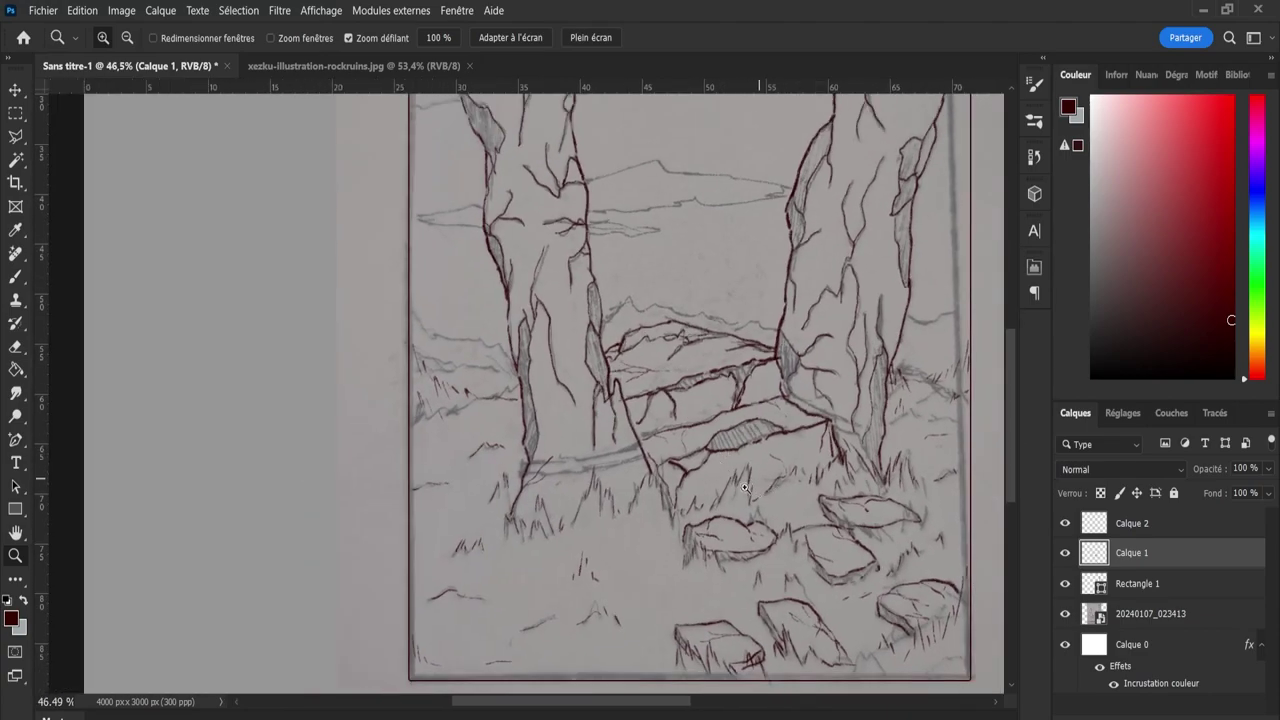
Add a new layer above Calque 2, checking the line art with the sketch layer hidden.
left_click_drag(749, 488, 719, 480)
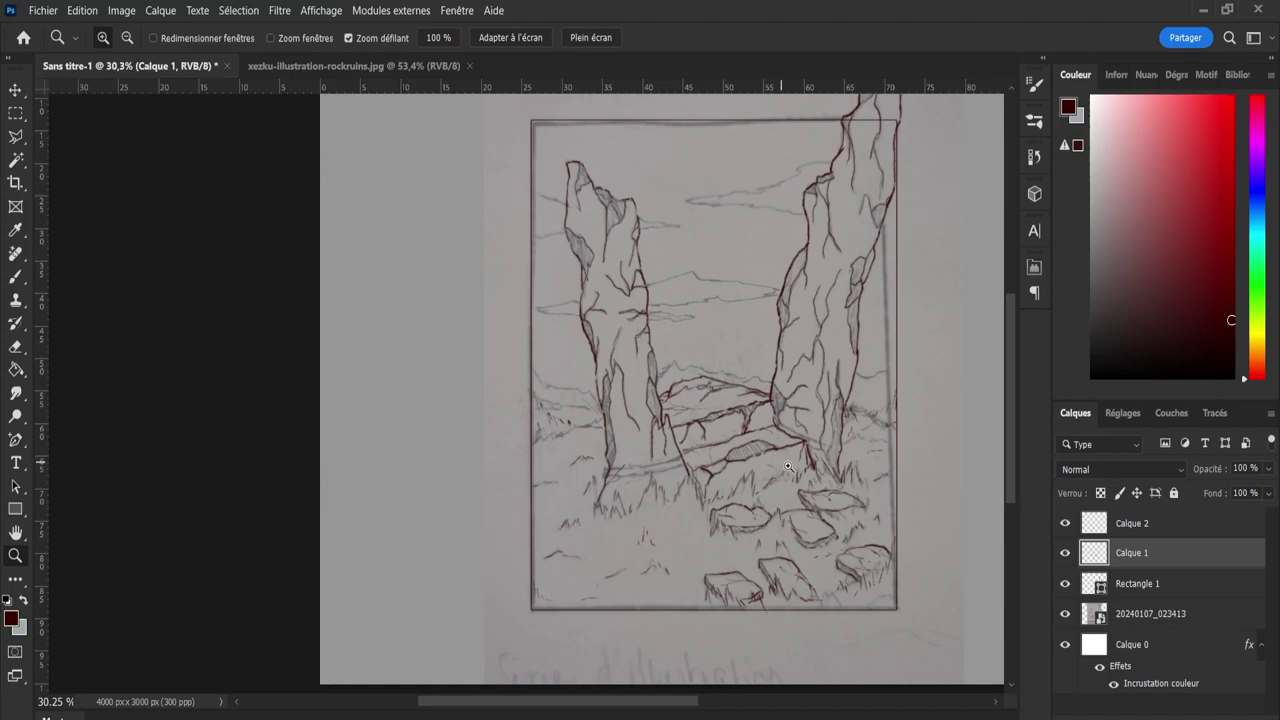
left_click(1065, 615)
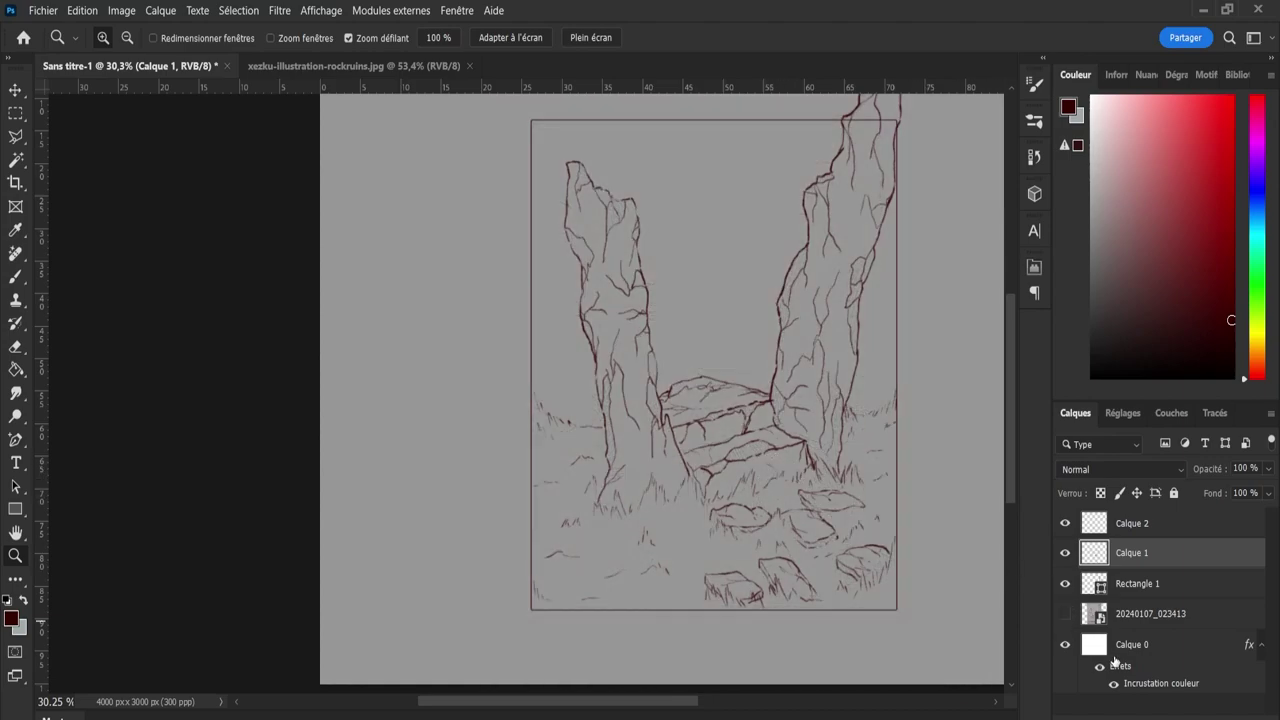
left_click(1104, 532)
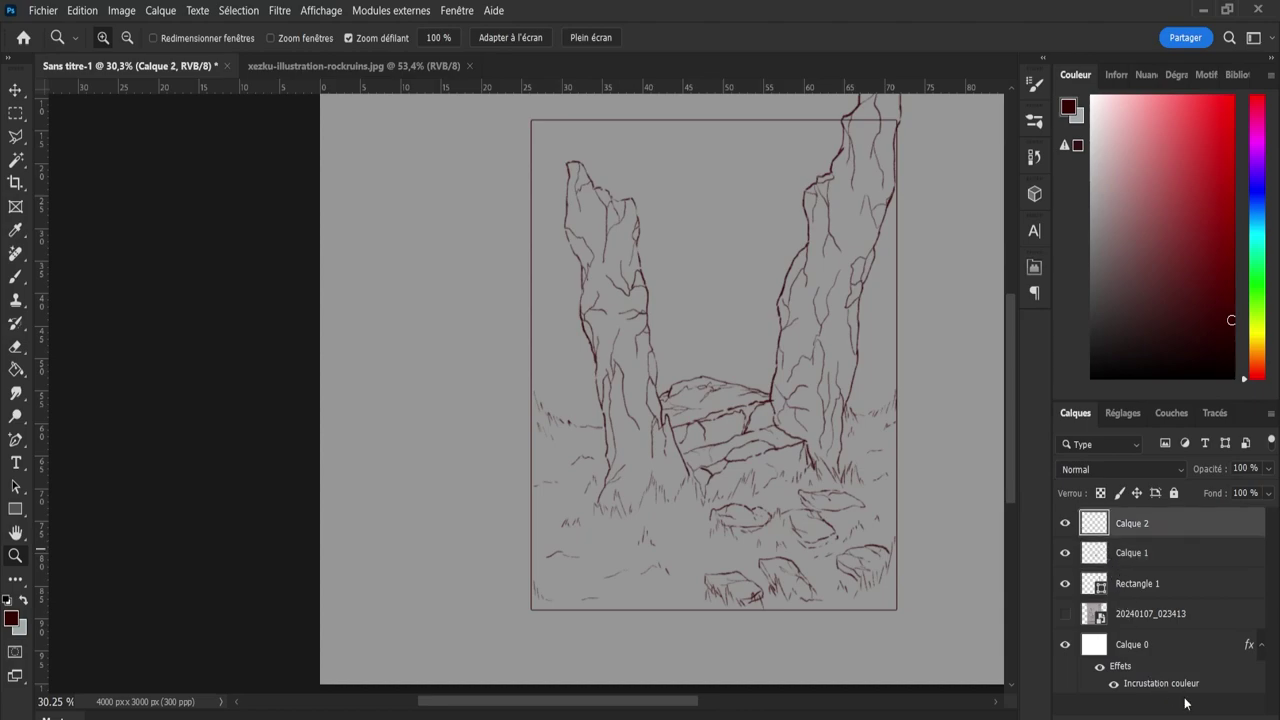
key("ctrl+shift+alt+n")
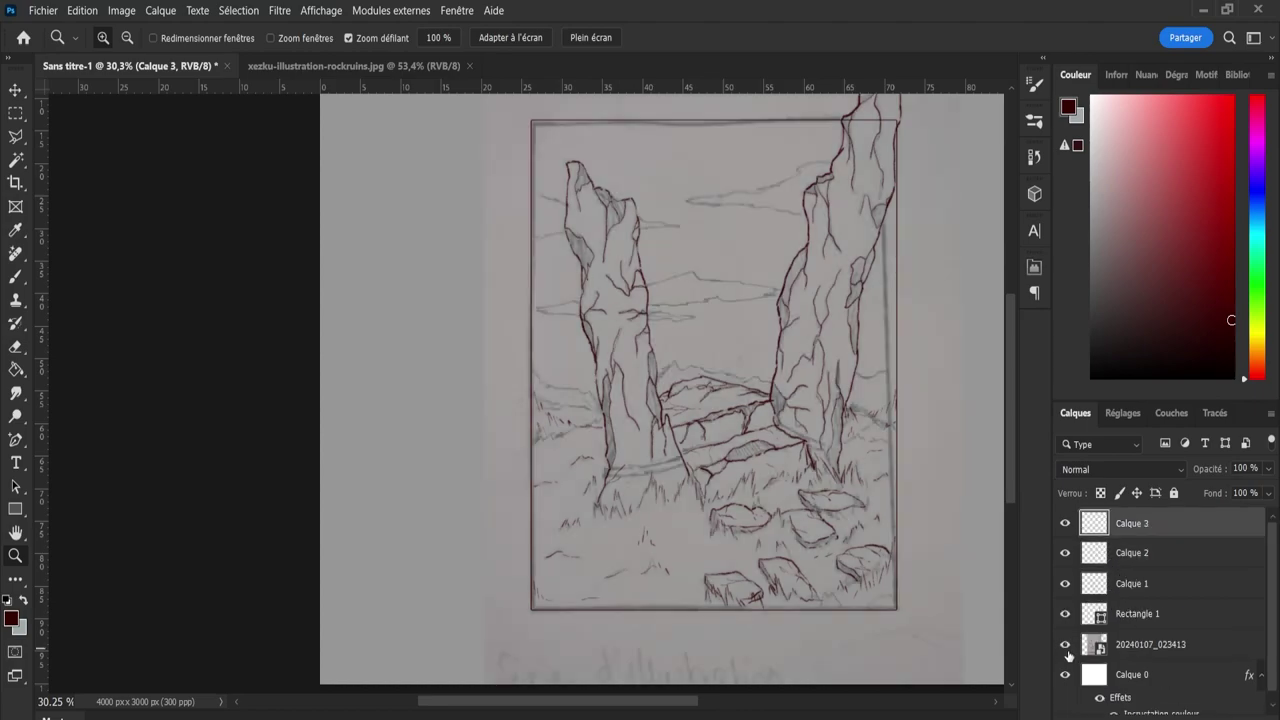
left_click(1065, 644)
Ink the middle cloud bands behind the left pillar on Calque 3, undoing a stray stroke on the small cloud.
key("b")
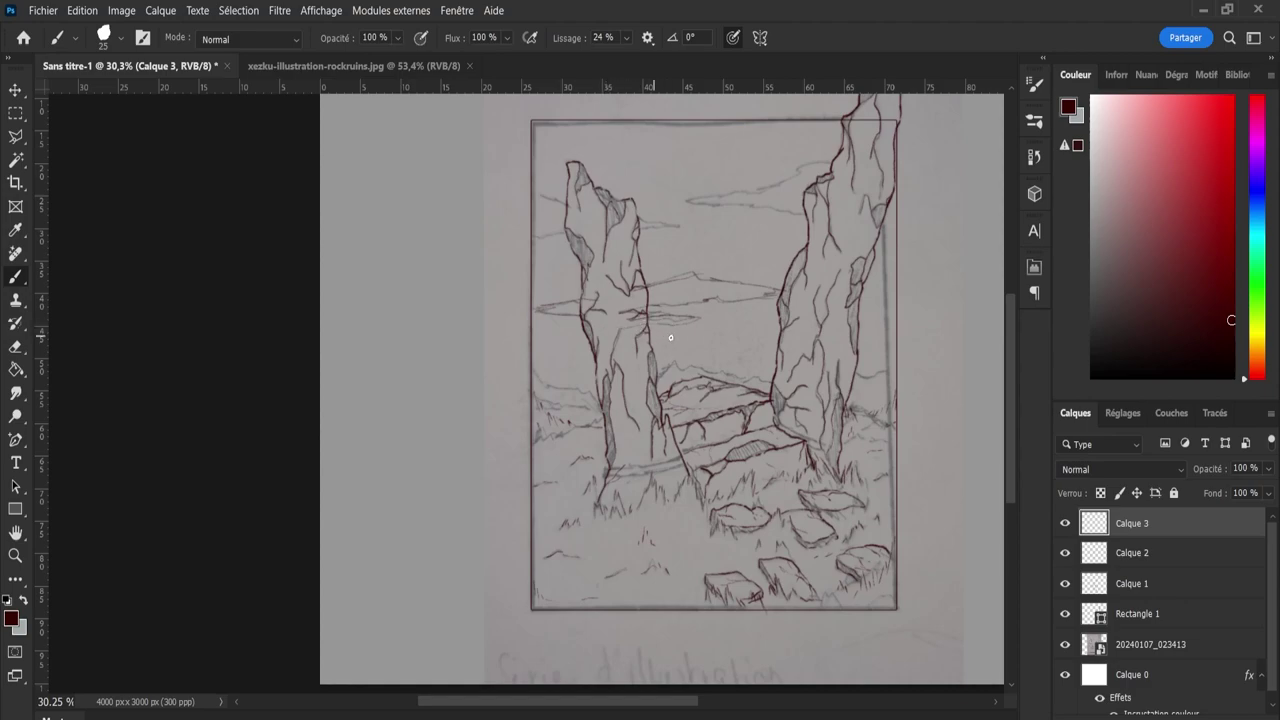
mouse_move(638, 316)
left_mouse_down()
mouse_move(699, 320)
mouse_move(668, 320)
left_mouse_up()
key("ctrl+z")
Erase and redraw the tip of the small cloud beside the left pillar, checking the line art with the sketch hidden.
key("z")
left_click_drag(666, 286, 749, 346)
key("e")
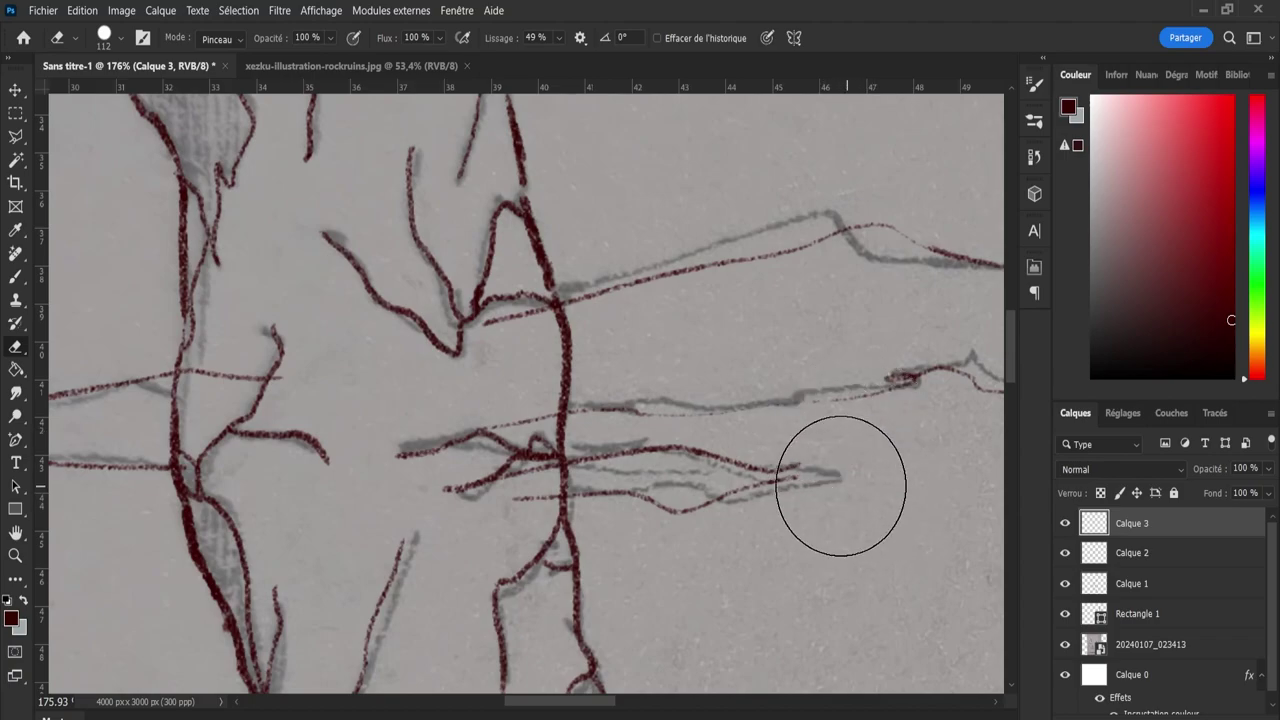
mouse_move(841, 486)
left_mouse_down()
mouse_move(757, 483)
mouse_move(770, 480)
mouse_move(747, 465)
mouse_move(825, 469)
left_mouse_up()
key("b")
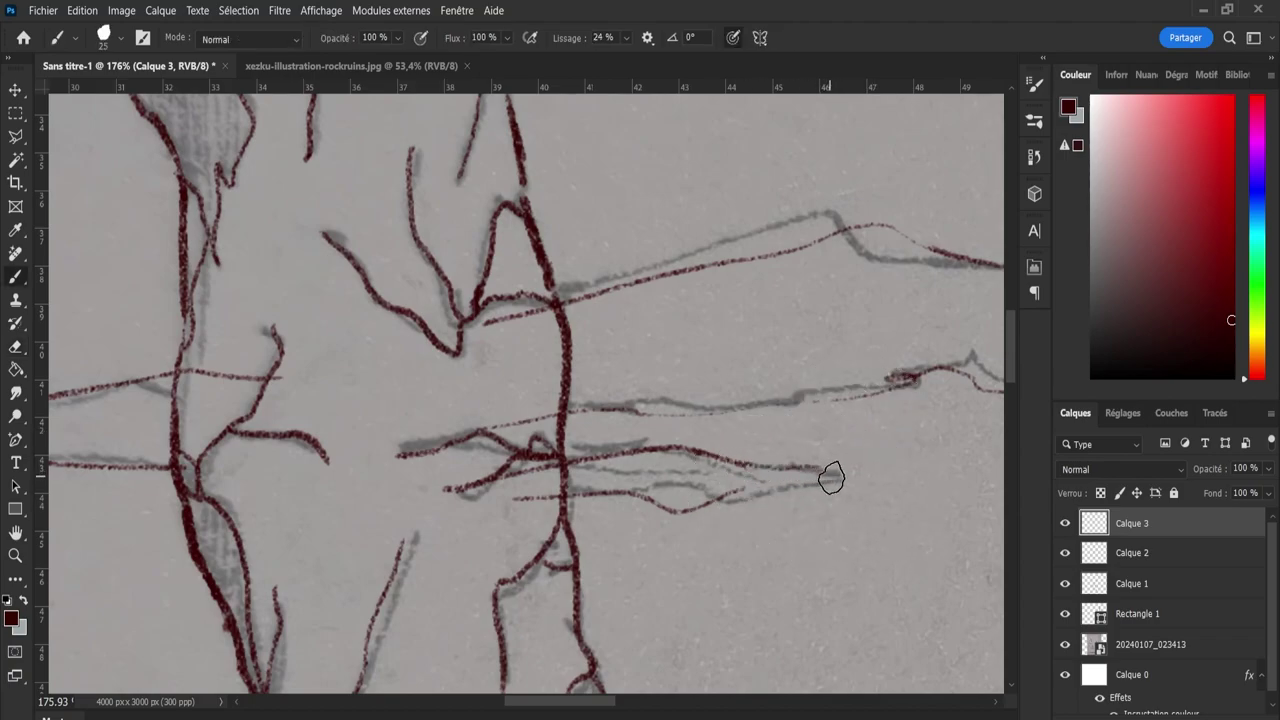
mouse_move(740, 492)
left_mouse_down()
mouse_move(833, 478)
mouse_move(713, 521)
mouse_move(740, 524)
mouse_move(682, 520)
mouse_move(716, 524)
mouse_move(752, 694)
left_mouse_up()
key("z")
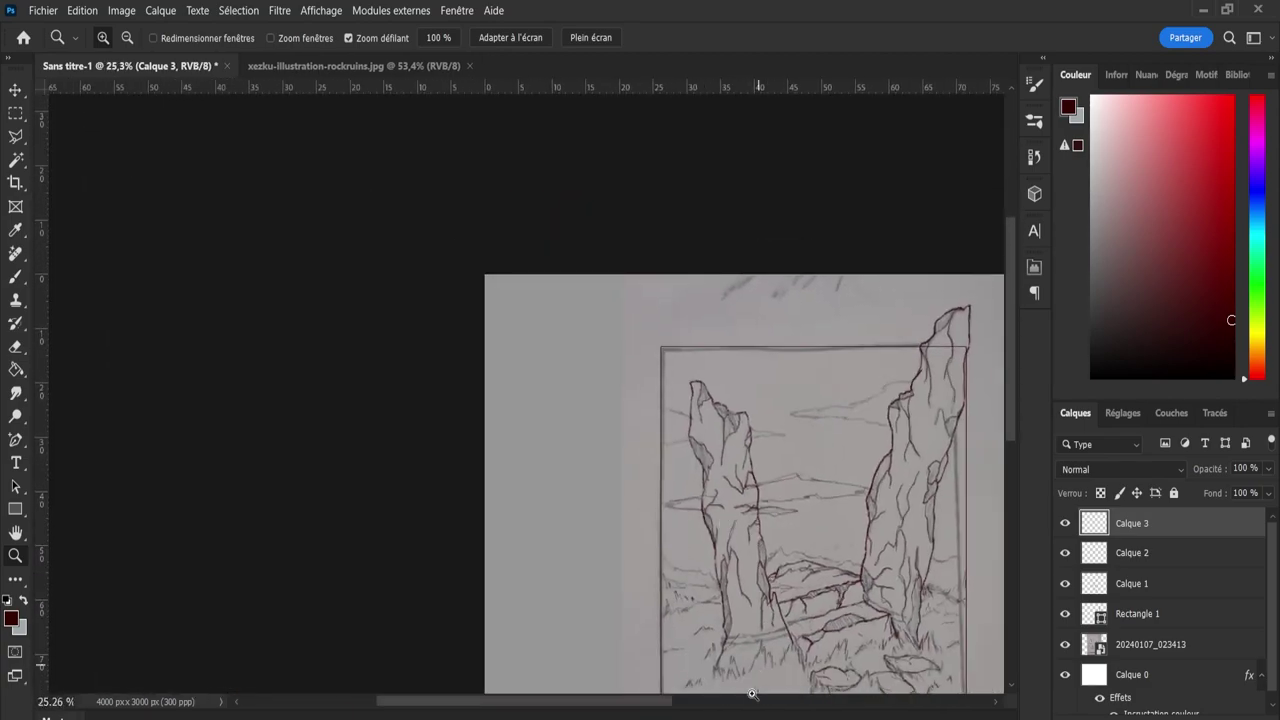
scroll(643, 710, "right", 3)
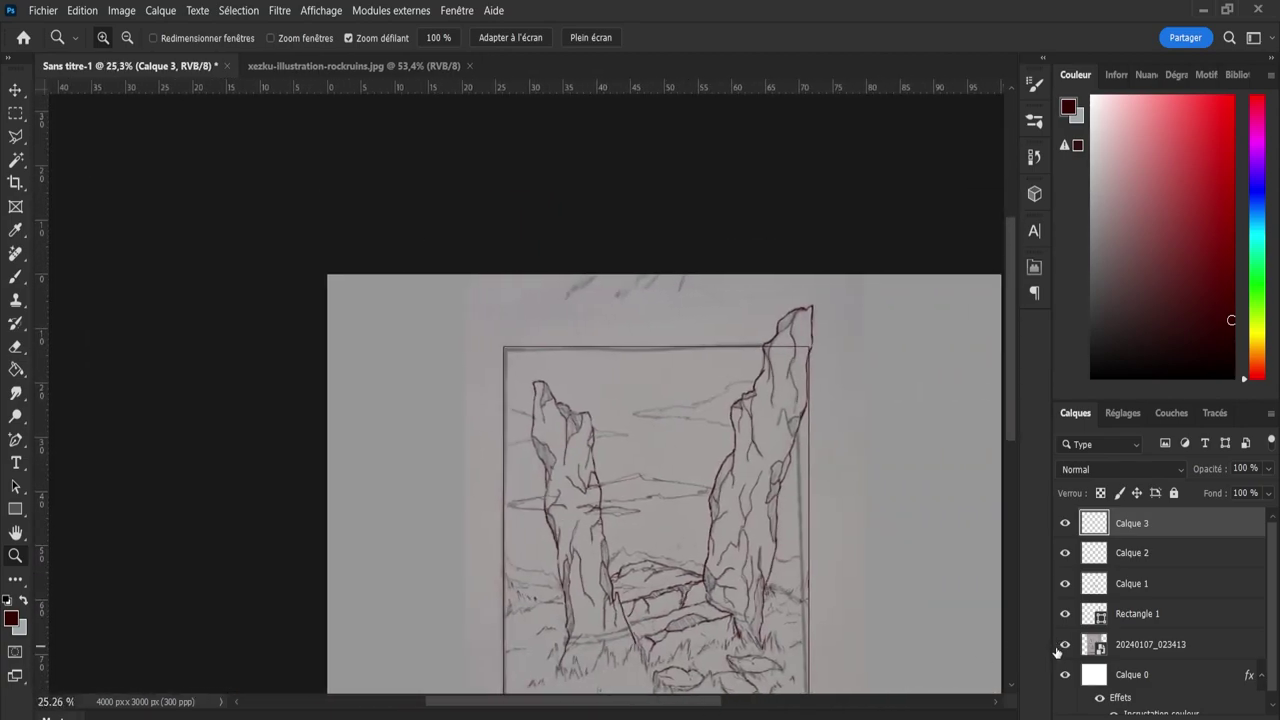
left_click(1064, 646)
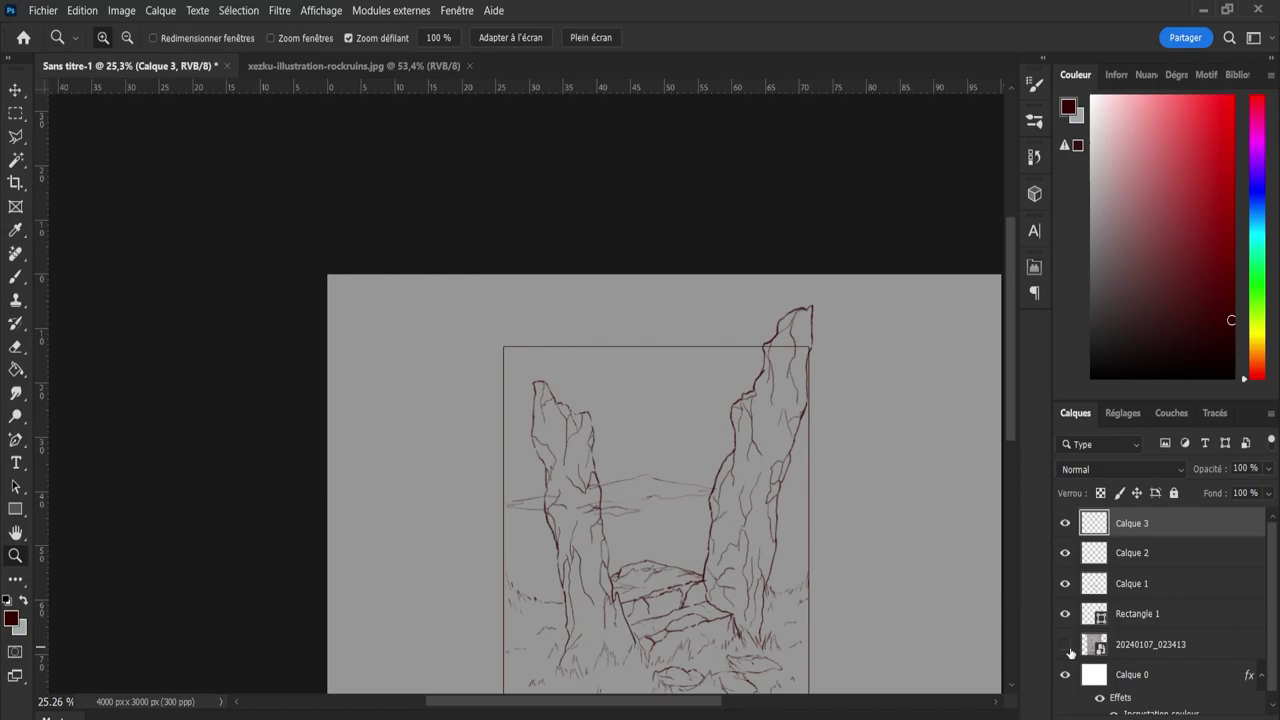
left_click(1065, 645)
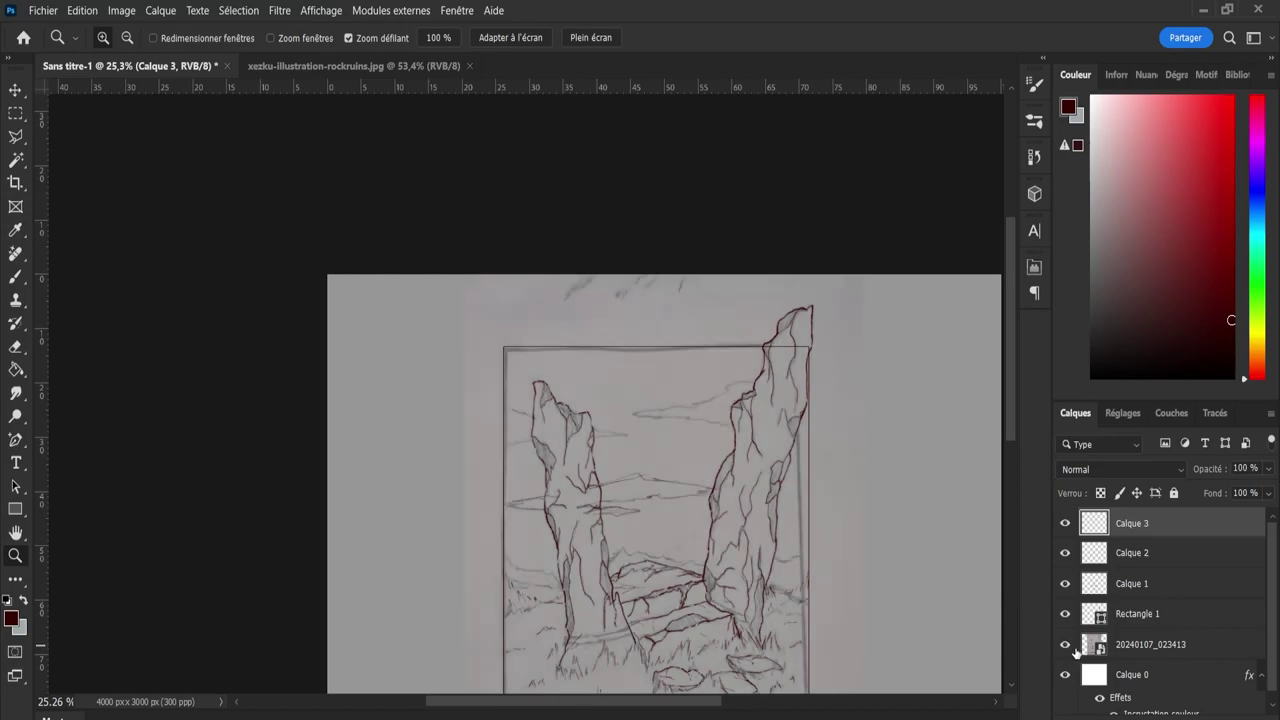
Ink the upper clouds crossing the left pillar and beside the right pillar on Calque 3.
left_click_drag(725, 463, 766, 473)
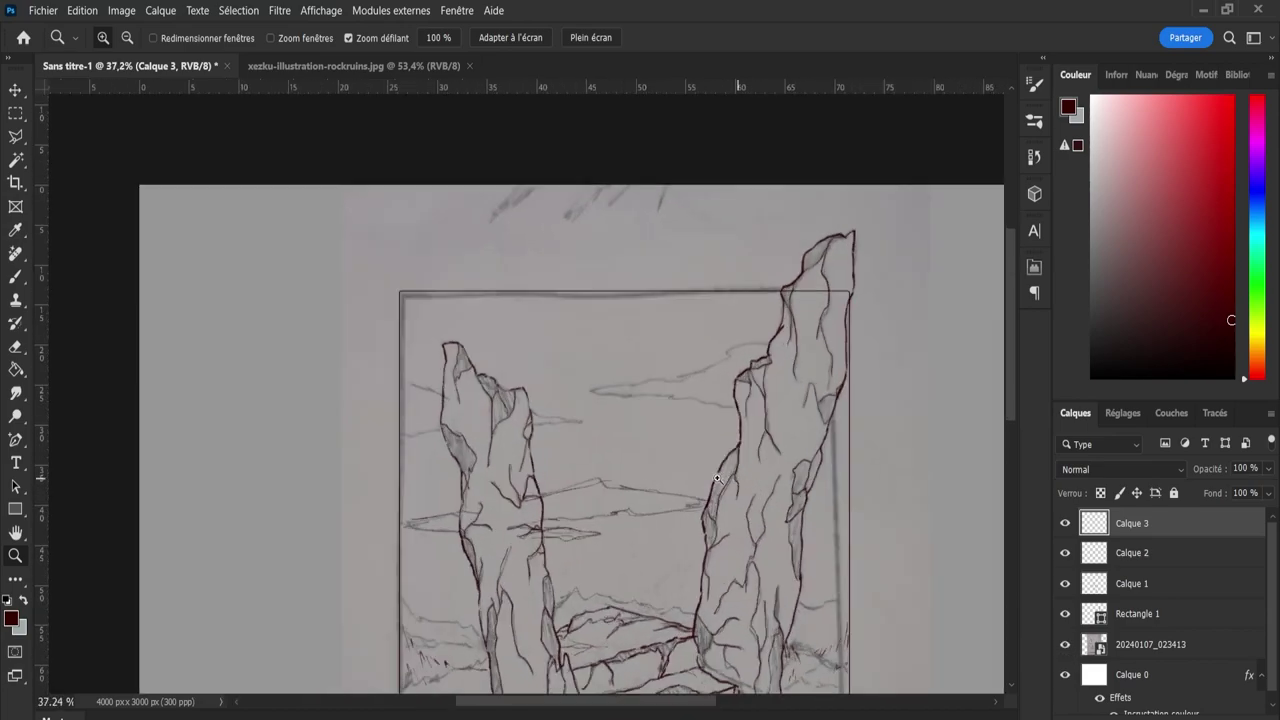
key("b")
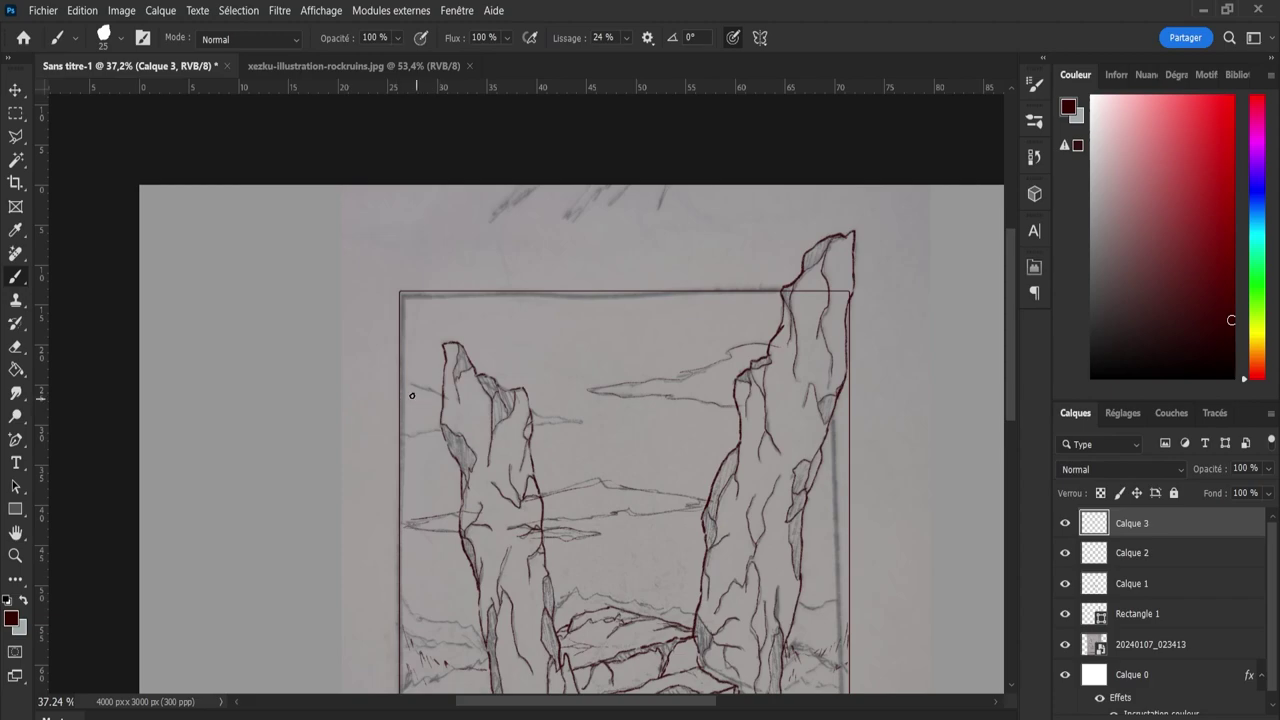
left_click_drag(404, 386, 579, 423)
left_click_drag(1016, 362, 1017, 425)
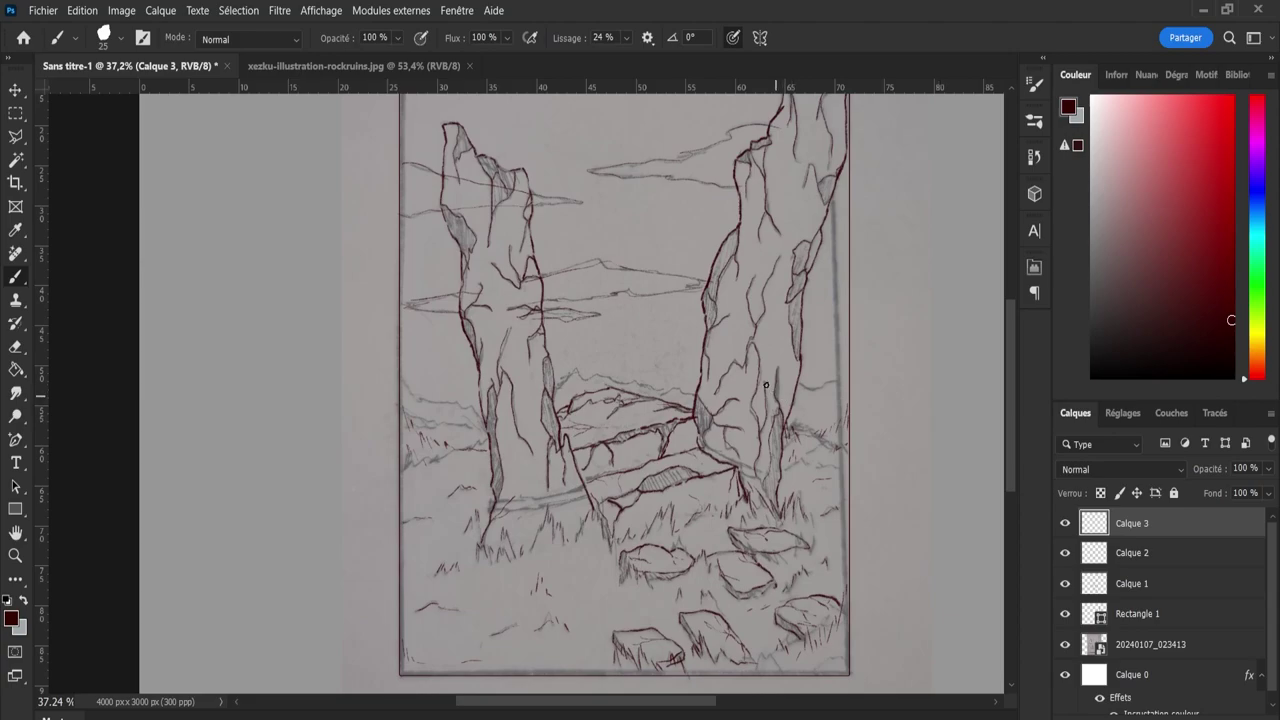
Examine the whole inked composition against the sketch by toggling the sketch layer, leaving it hidden.
key("z")
left_click_drag(794, 385, 761, 399)
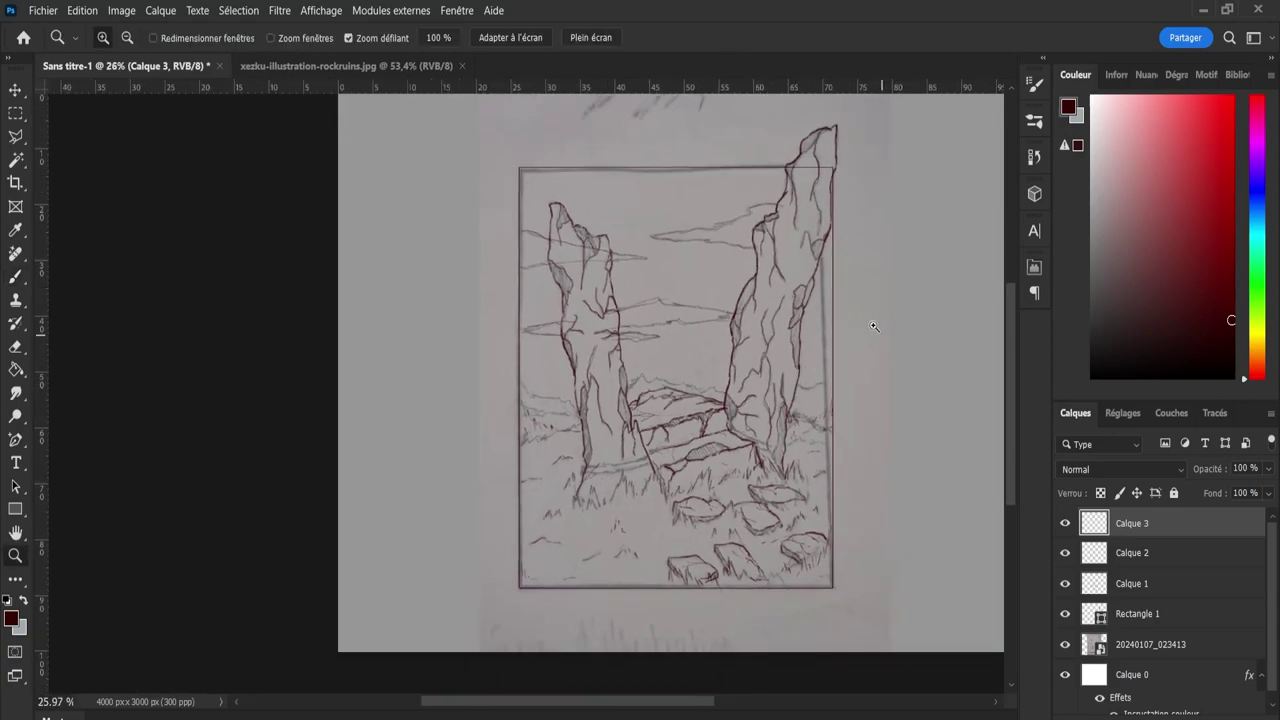
left_click_drag(905, 325, 894, 351)
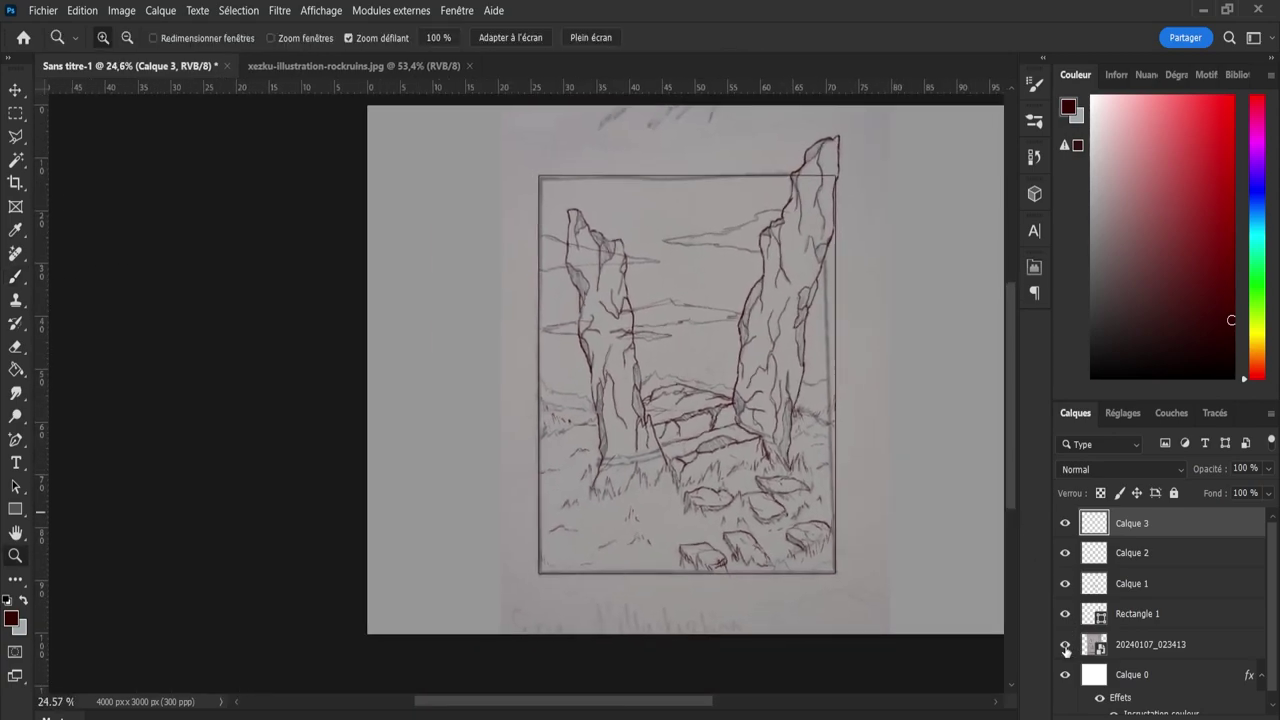
left_click(1065, 645)
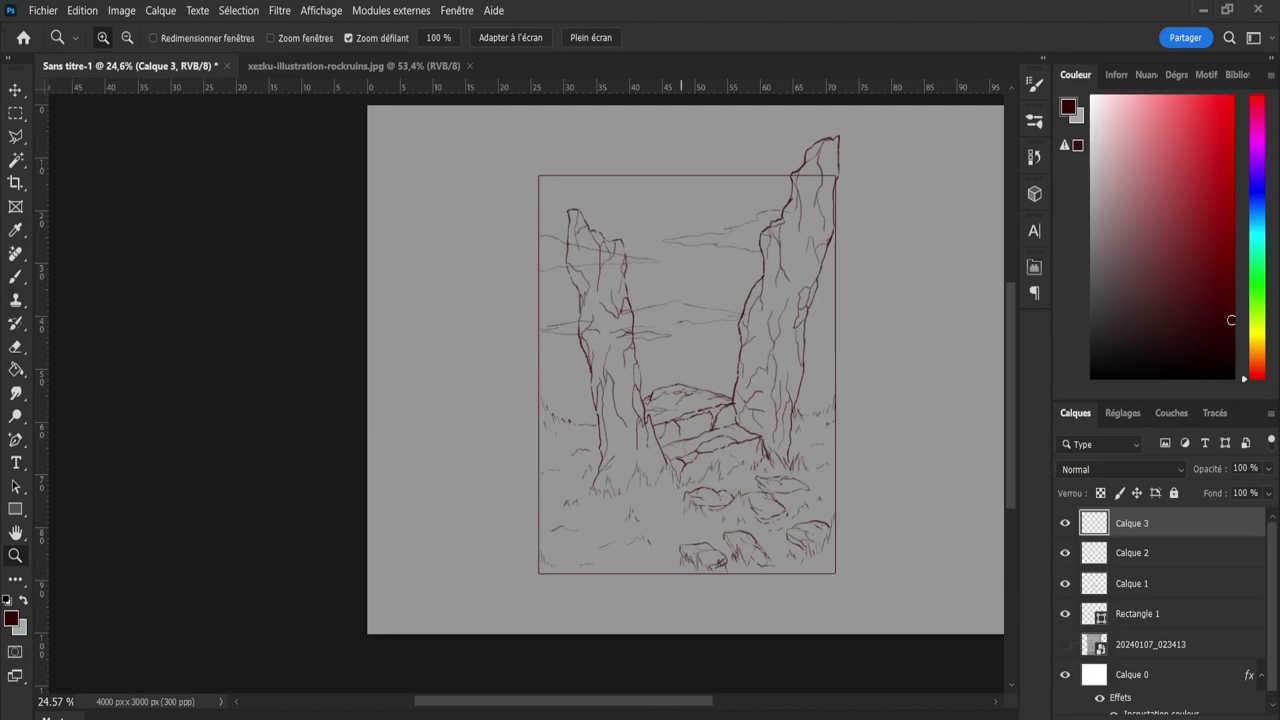
left_click_drag(640, 707, 658, 706)
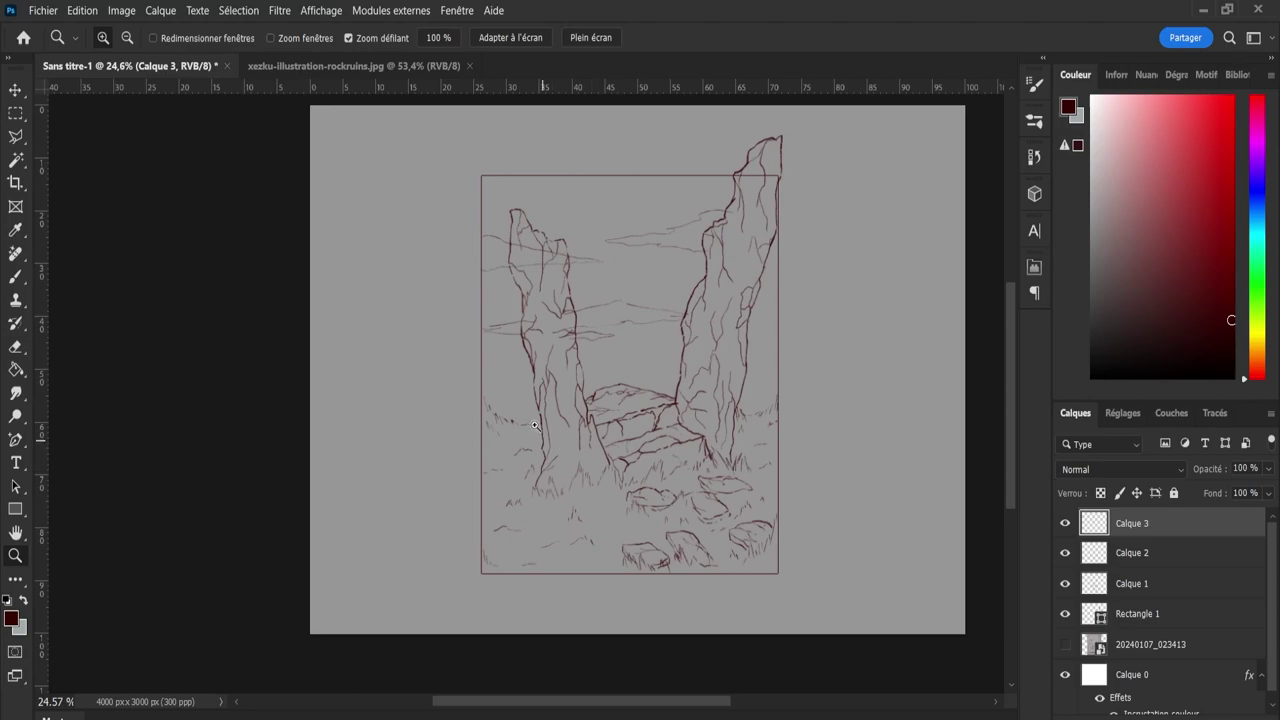
left_click_drag(538, 420, 555, 421)
scroll(555, 422, "down", 1)
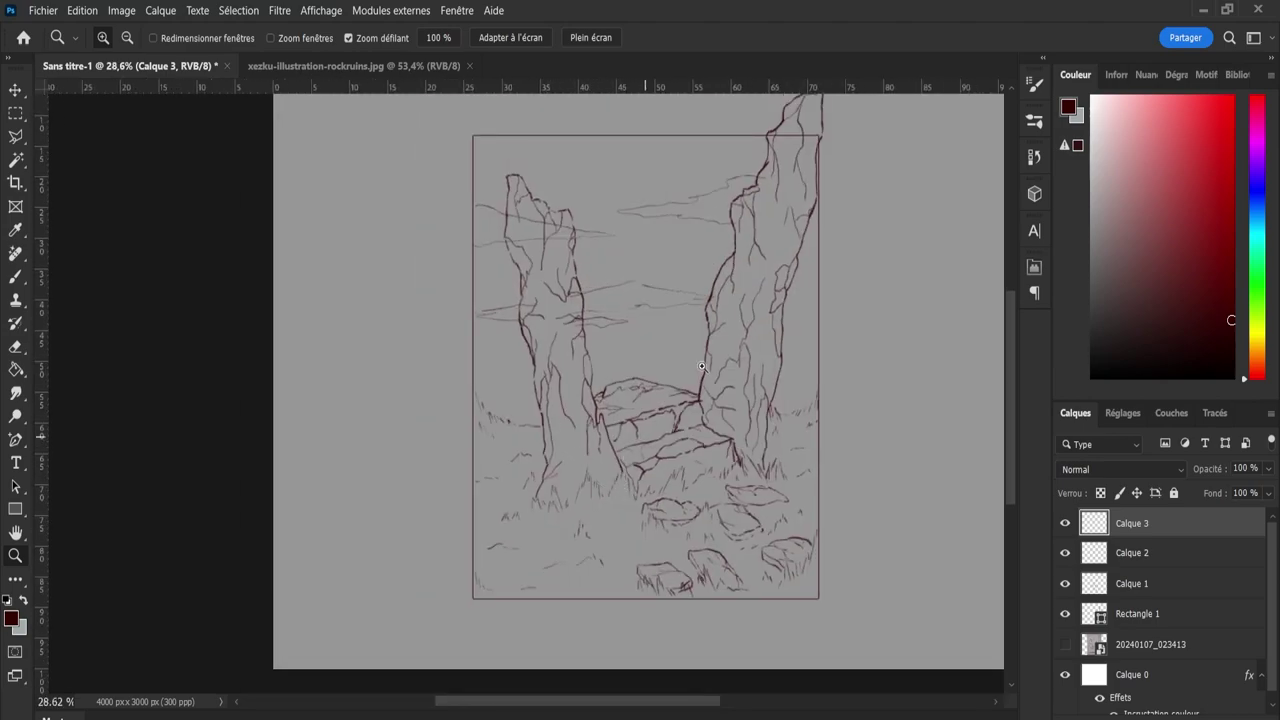
key("b")
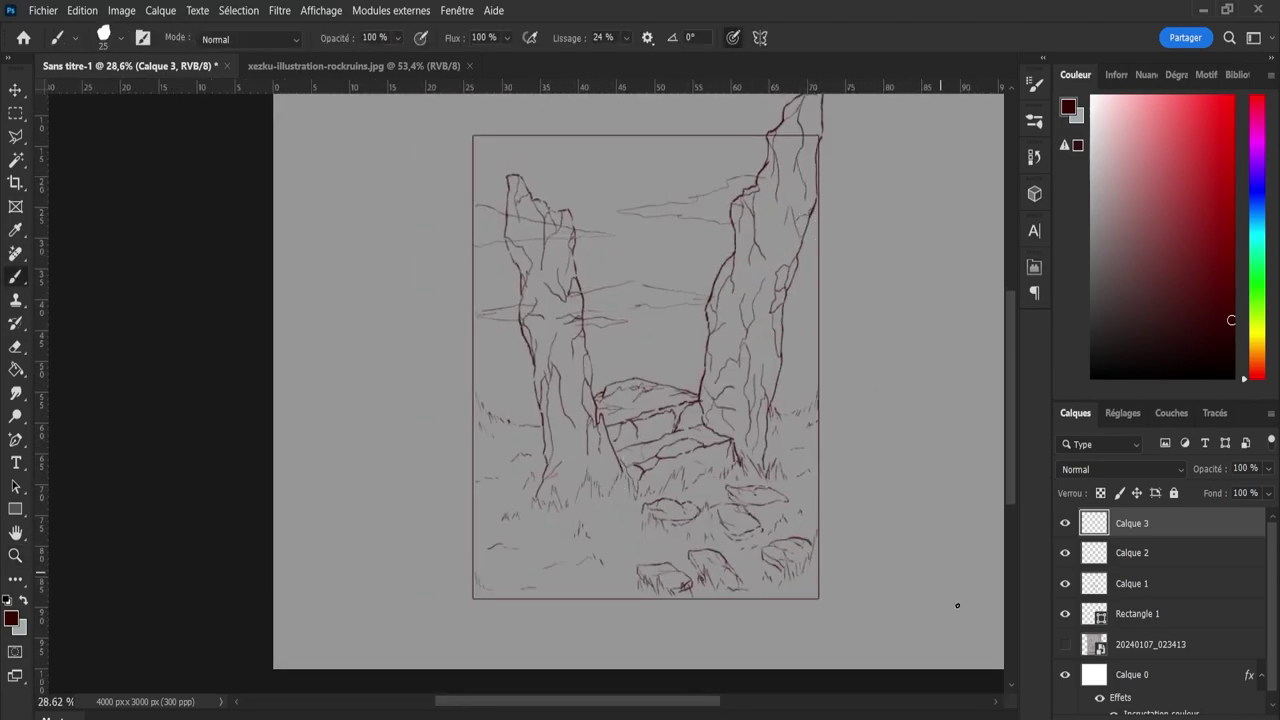
left_click(1065, 645)
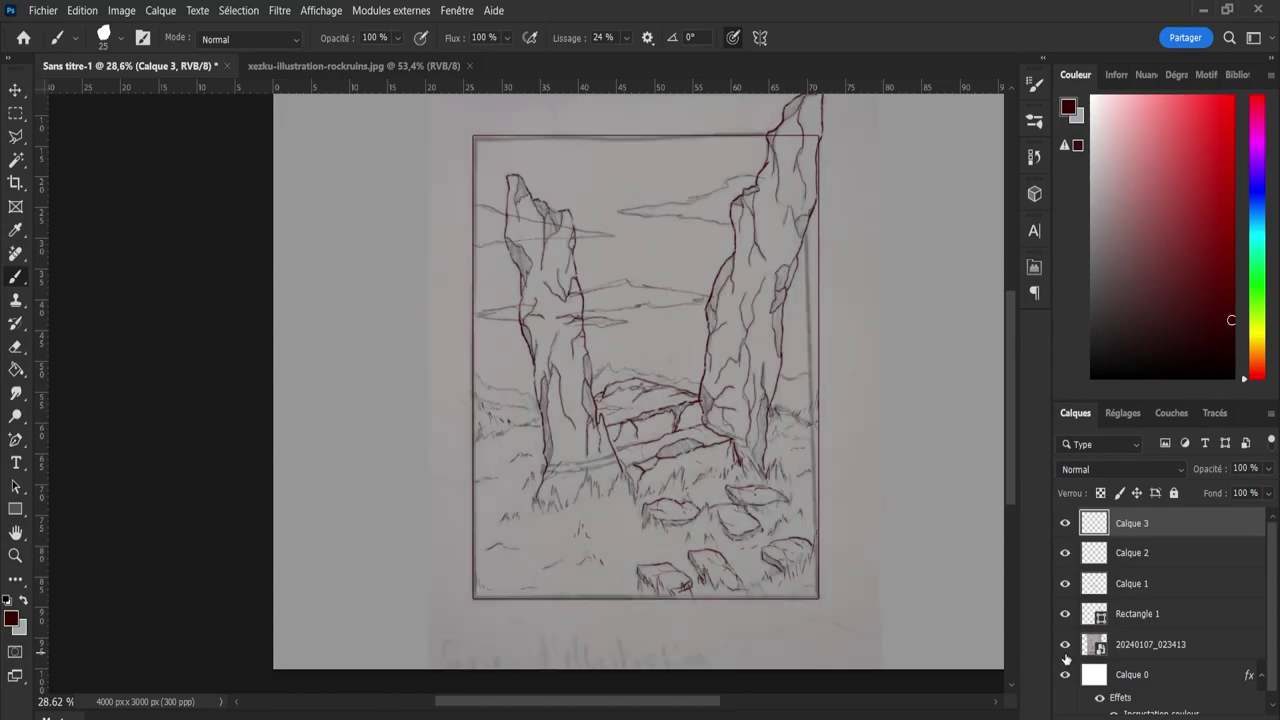
left_click(1065, 645)
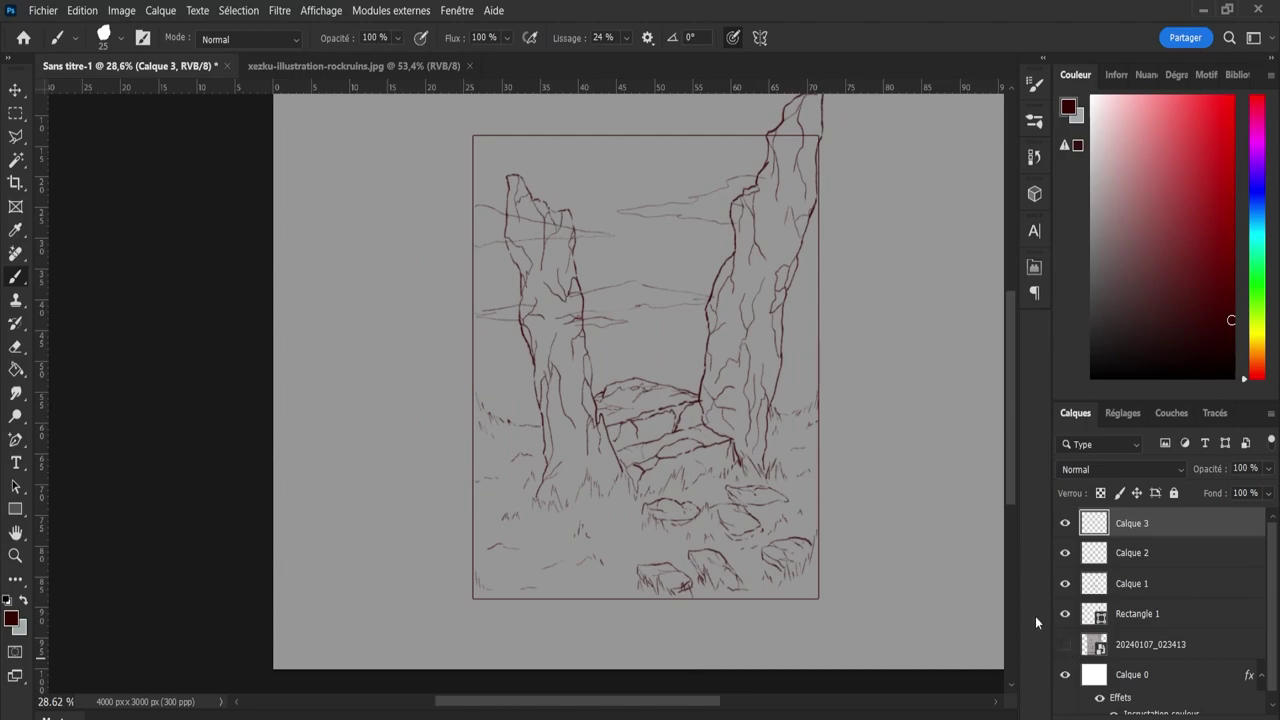
Narrow the Rectangle 1 frame from both sides to 94% of its width.
left_click_drag(1137, 614, 1118, 645)
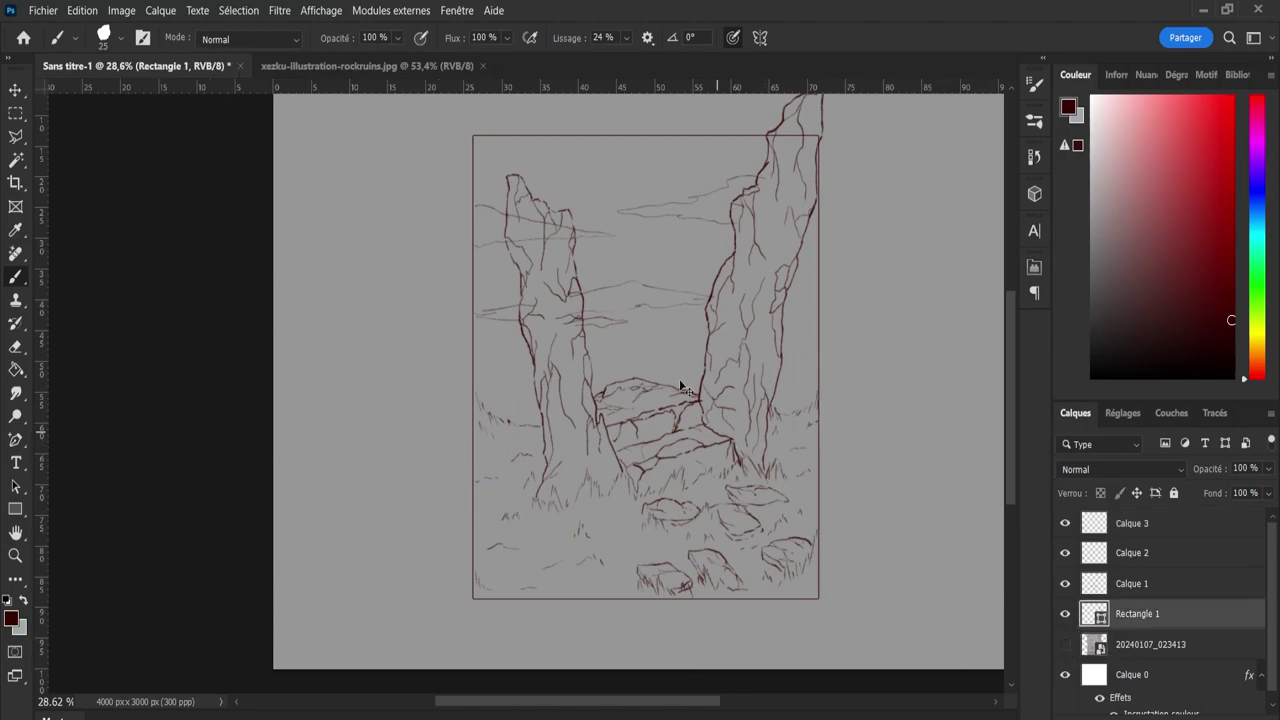
key("ctrl+t")
left_click_drag(818, 367, 812, 370)
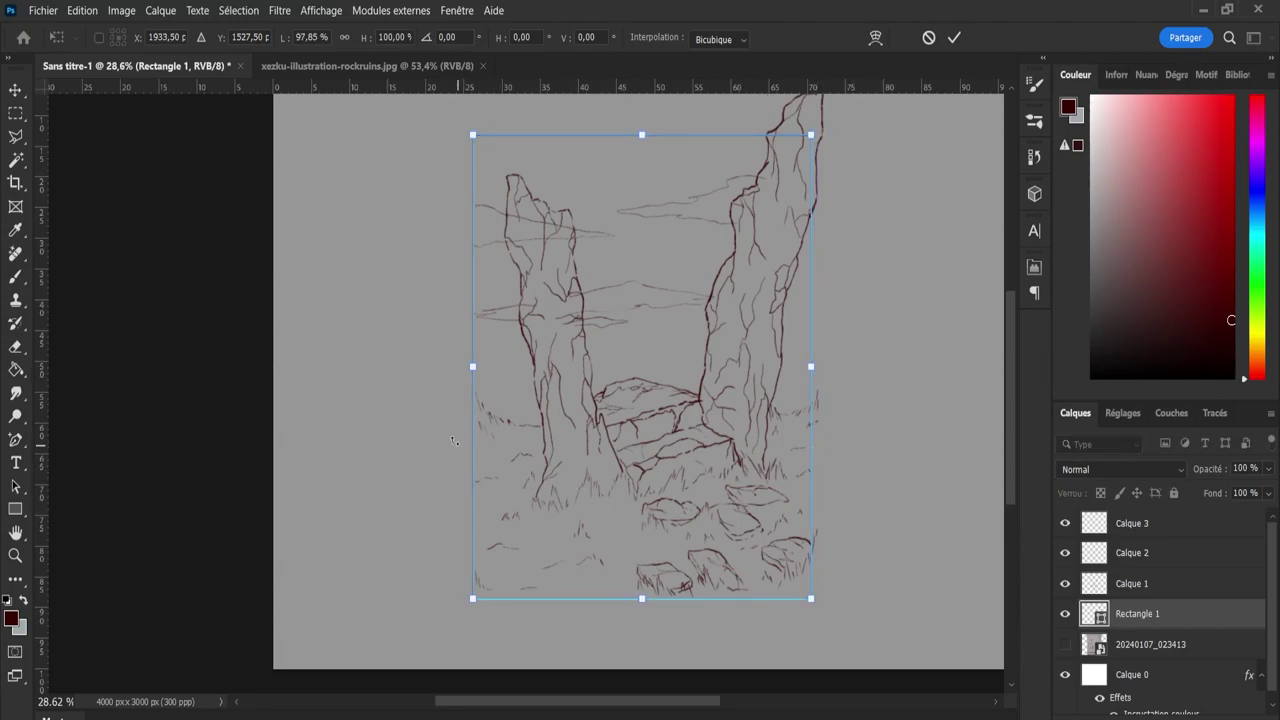
left_click_drag(473, 366, 484, 361)
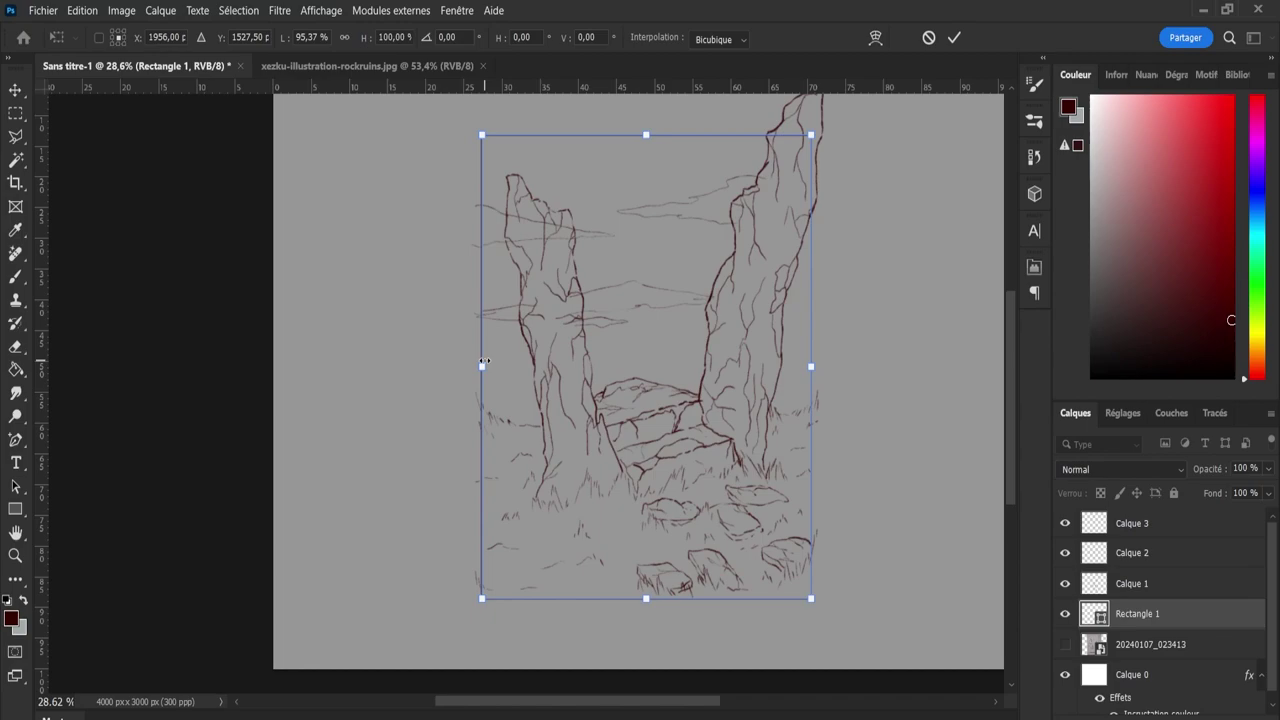
left_click_drag(484, 361, 489, 361)
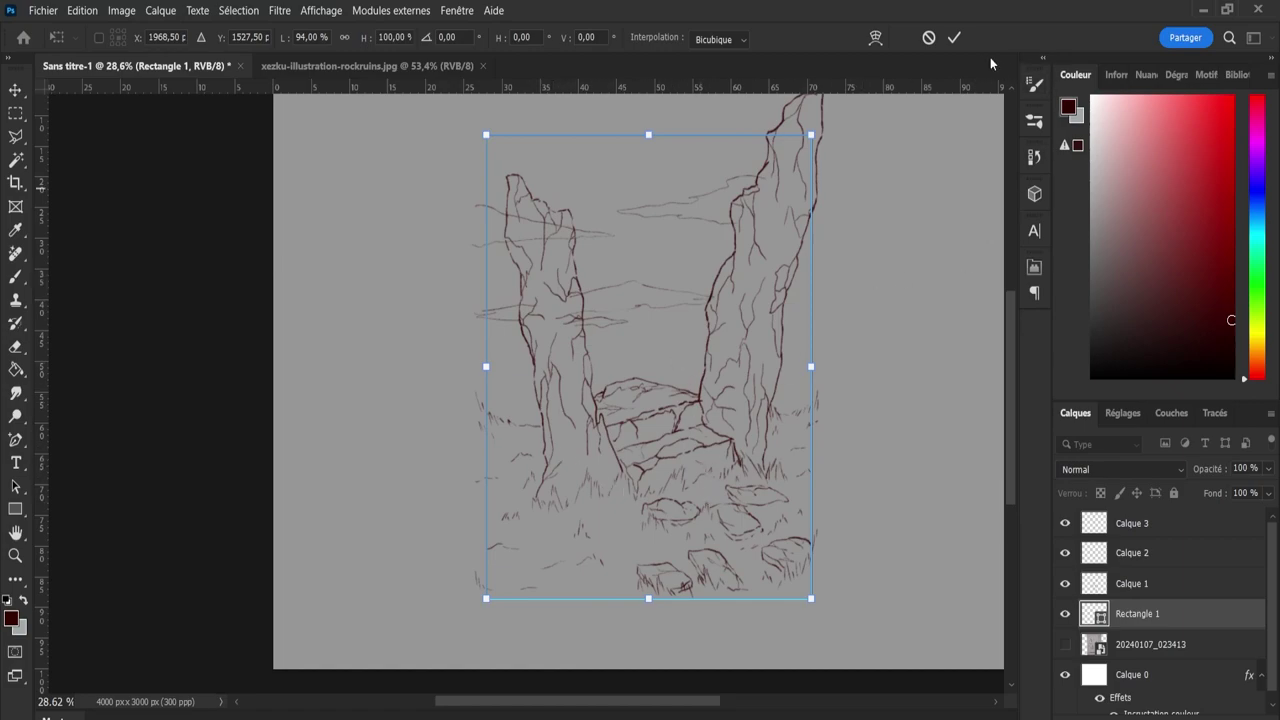
left_click(954, 37)
Toggle the visibility of Calque 3 and Calque 2 to identify the grass layer, leaving Calque 2 active.
key("b")
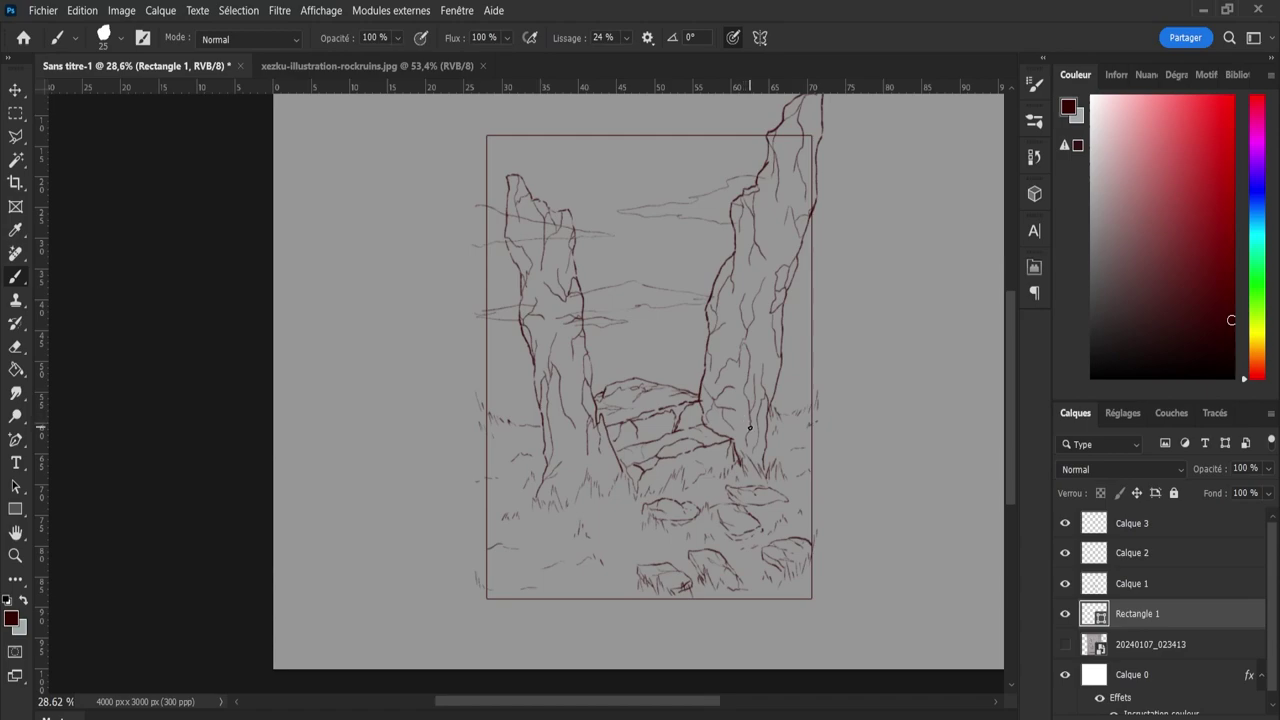
left_click(1107, 527)
left_click(1065, 528)
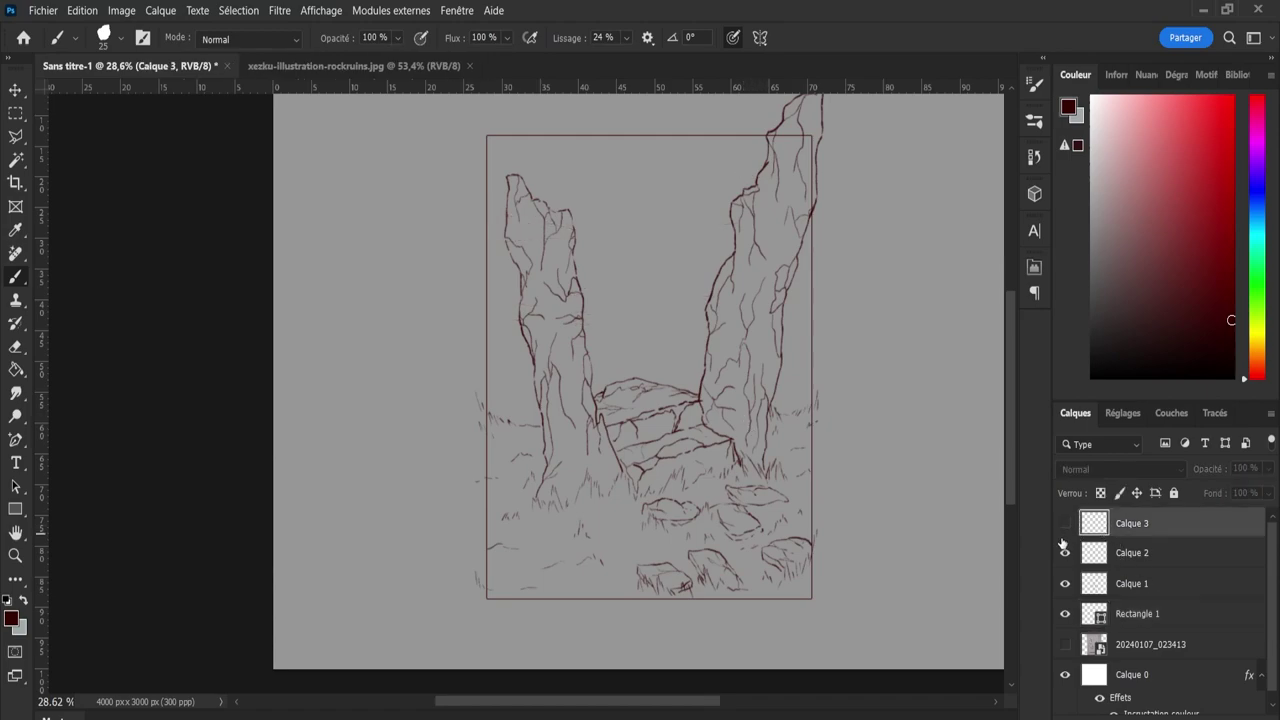
left_click(1065, 528)
left_click(1108, 564)
left_click(1063, 561)
left_click(1064, 563)
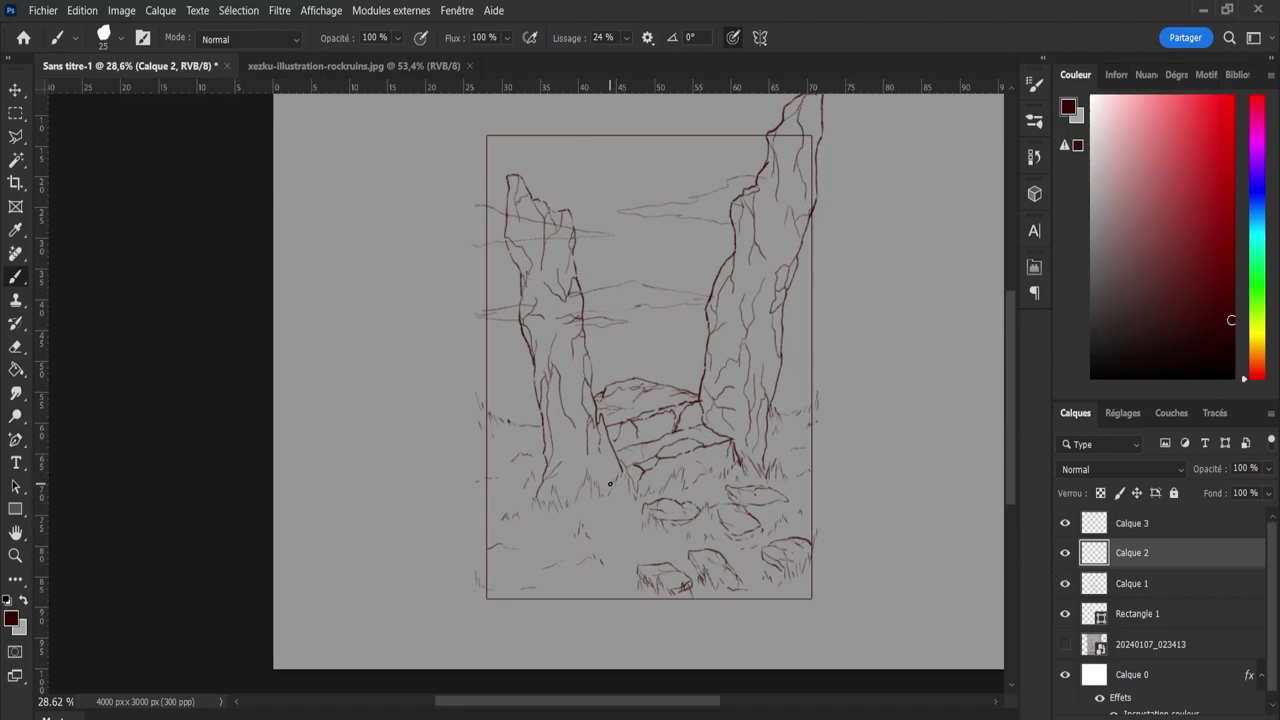
Select the grassy hill line left of the left pillar with the polygonal lasso and nudge it right, inside the frame.
key("l")
left_click(505, 393)
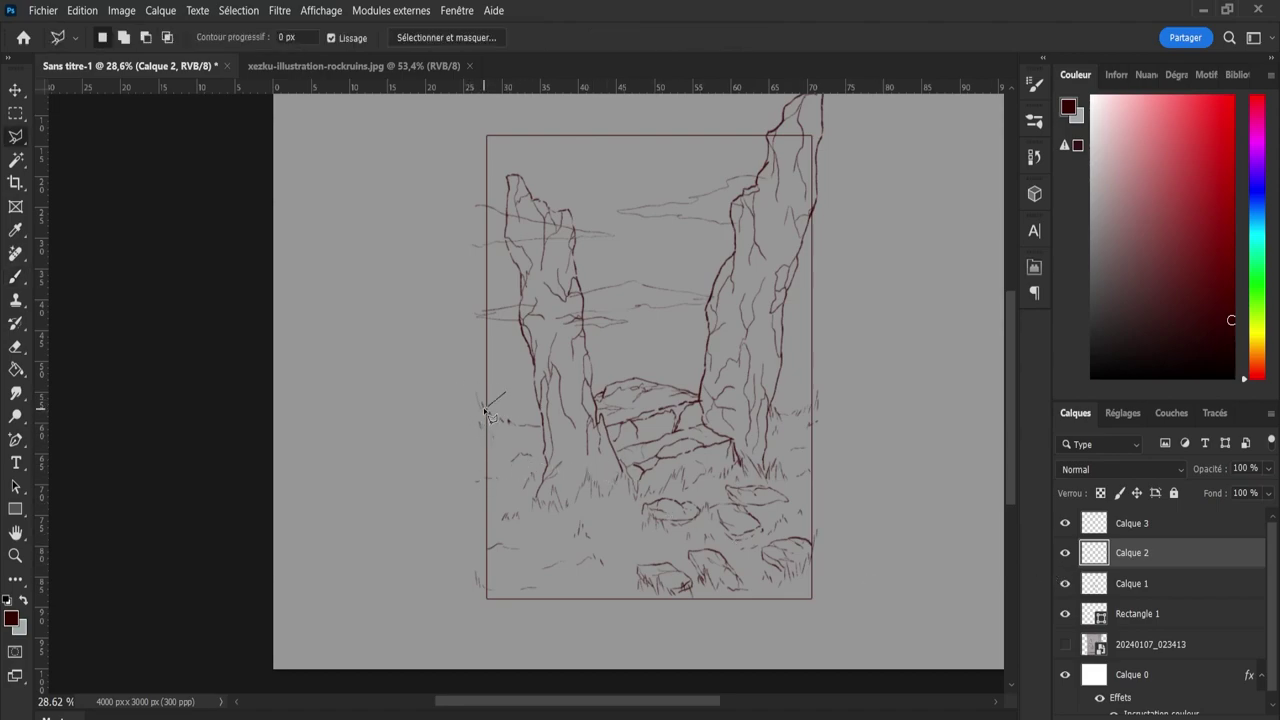
left_click(450, 372)
left_click(442, 415)
left_click(452, 450)
left_click(487, 455)
left_click(535, 440)
left_click(505, 394)
key("ctrl+t")
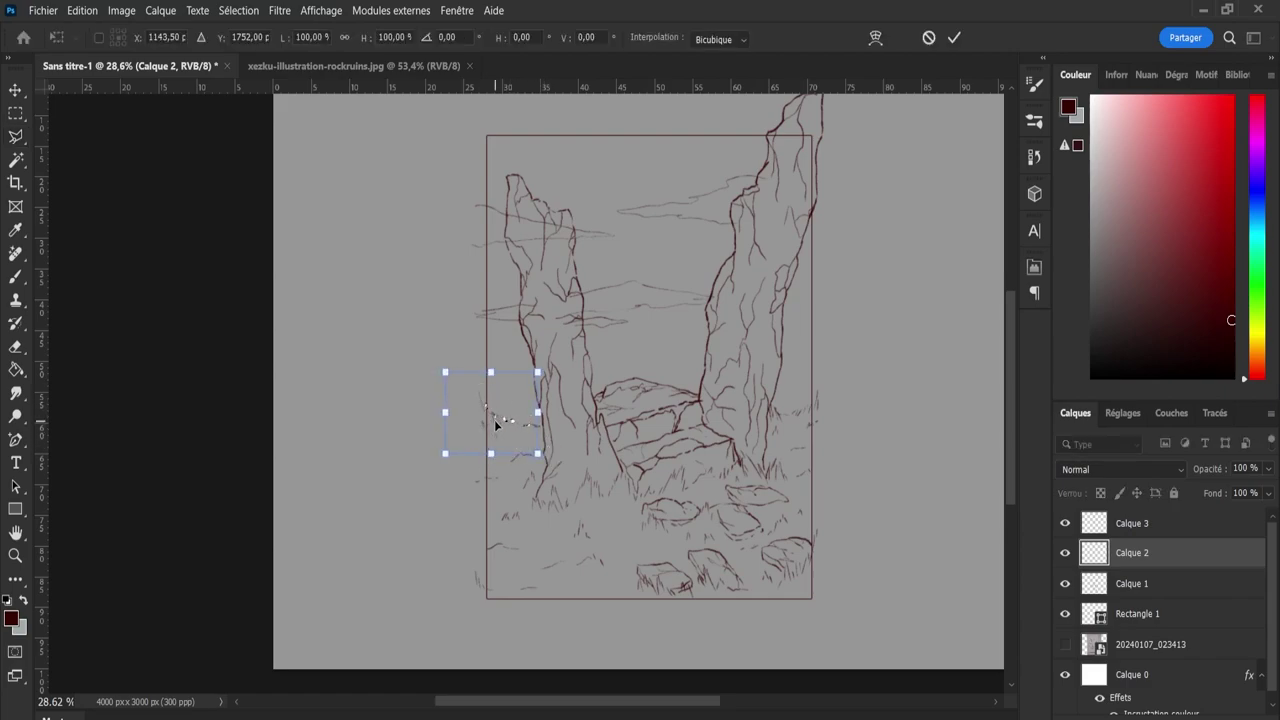
key("Right")
key("Right")
key("Right")
key("Right")
key("Right")
key("Right")
key("Right")
key("Right")
key("Right")
key("Right")
key("Right")
key("Right")
key("Right")
key("Right")
key("Return")
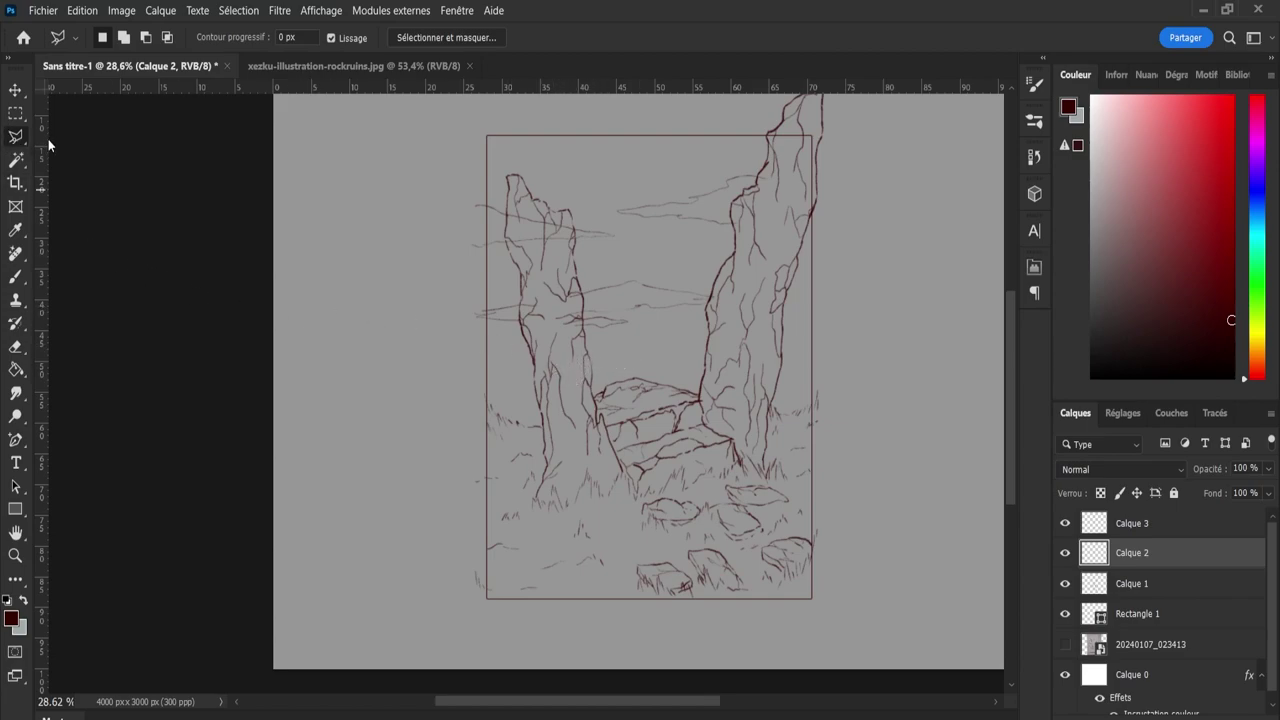
Lasso the grass and ground lines in the frame's lower left area, shift them right inside the frame, and deselect.
key("shift+l")
mouse_move(452, 603)
left_mouse_down()
mouse_move(466, 477)
mouse_move(493, 469)
mouse_move(508, 486)
mouse_move(489, 536)
mouse_move(501, 537)
mouse_move(498, 510)
mouse_move(516, 511)
mouse_move(531, 544)
mouse_move(452, 604)
left_mouse_up()
key("ctrl+t")
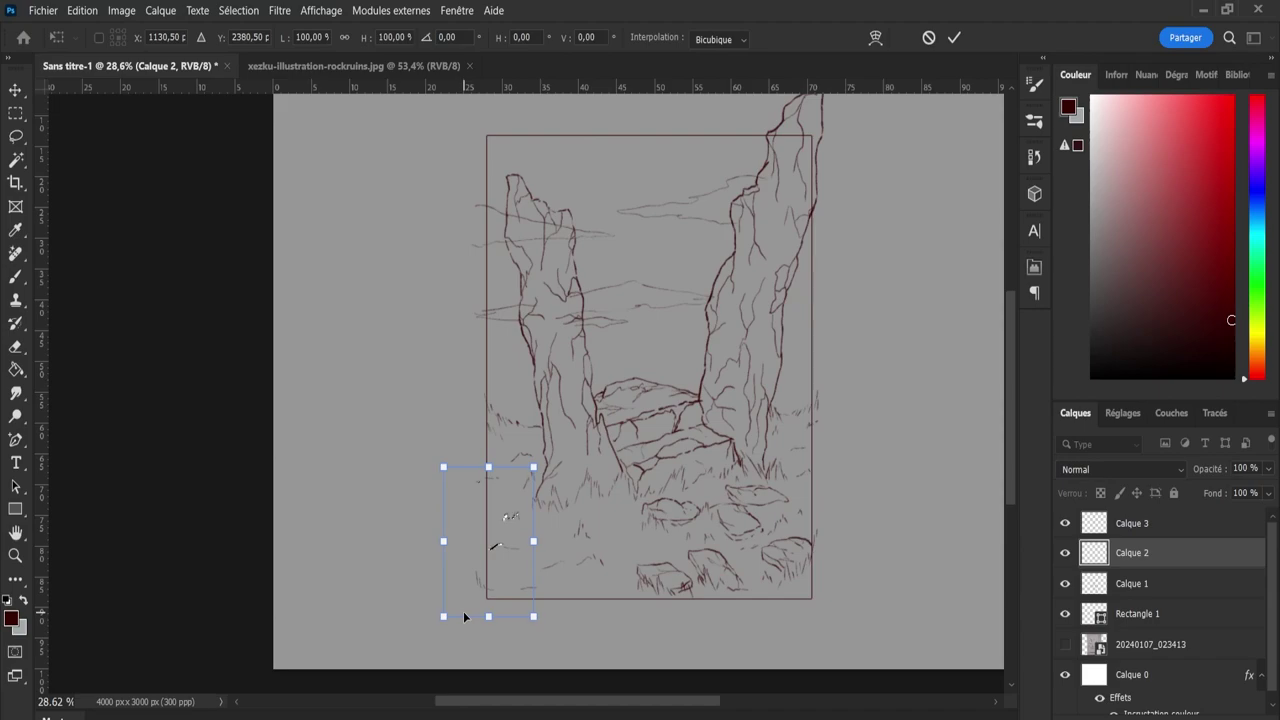
key("shift+Right")
key("shift+Right")
key("shift+Right")
key("shift+Right")
key("shift+Right")
key("shift+Right")
key("Left")
key("Left")
key("Left")
key("Left")
key("Return")
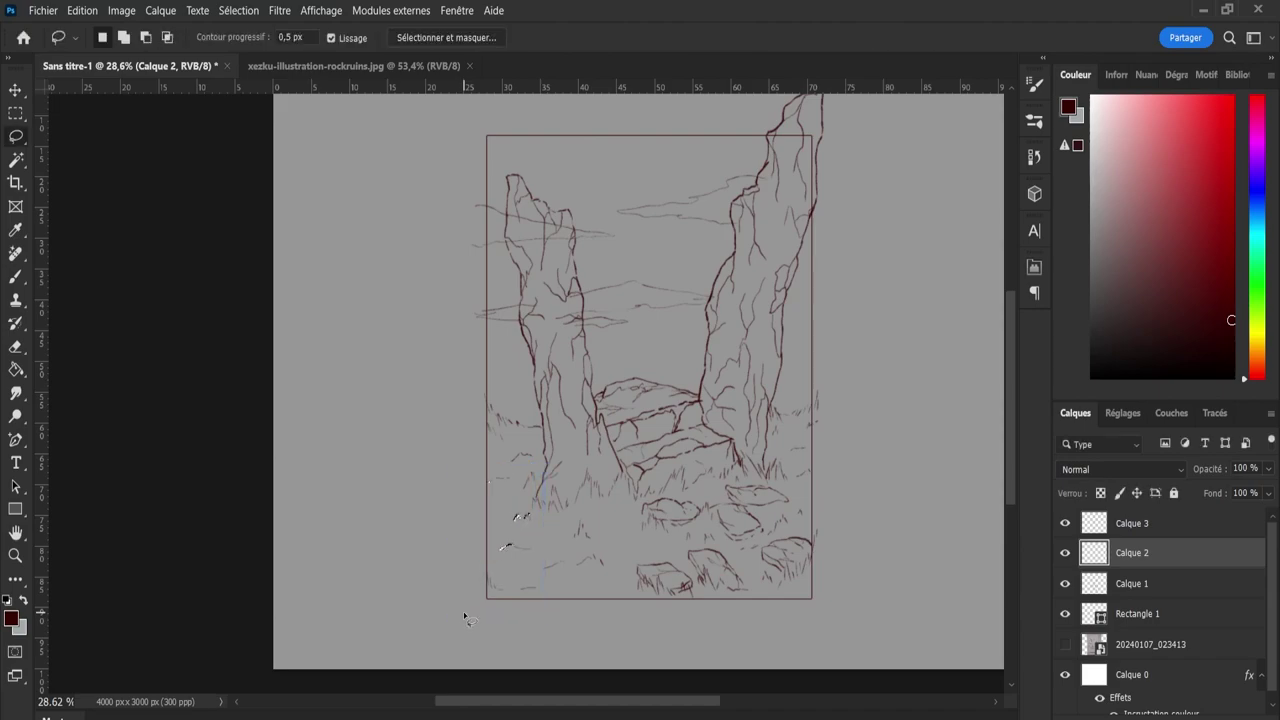
key("ctrl+d")
Lasso the small grass tuft below the left pillar's base and shift it left, close to the frame's left edge.
mouse_move(512, 530)
left_mouse_down()
mouse_move(520, 508)
mouse_move(523, 531)
mouse_move(505, 514)
left_mouse_up()
key("ctrl+t")
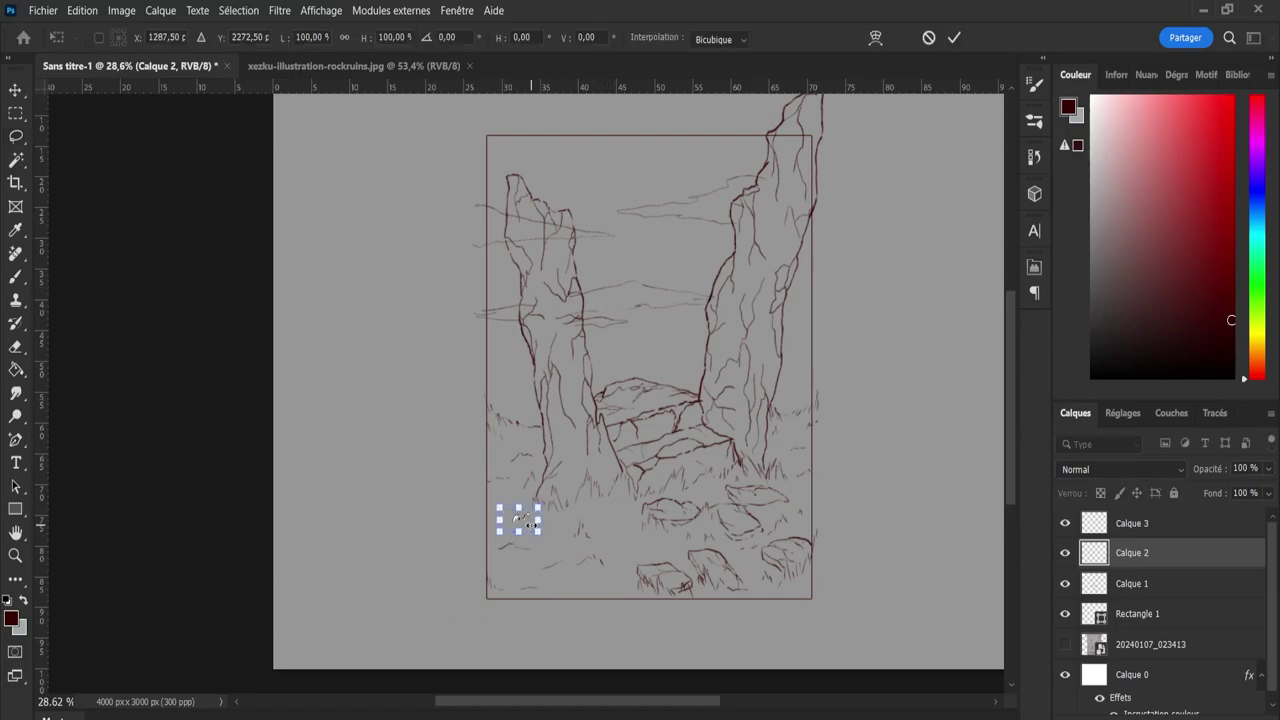
key("shift+Left")
key("shift+Left")
key("shift+Left")
key("shift+Left")
key("shift+Left")
key("shift+Left")
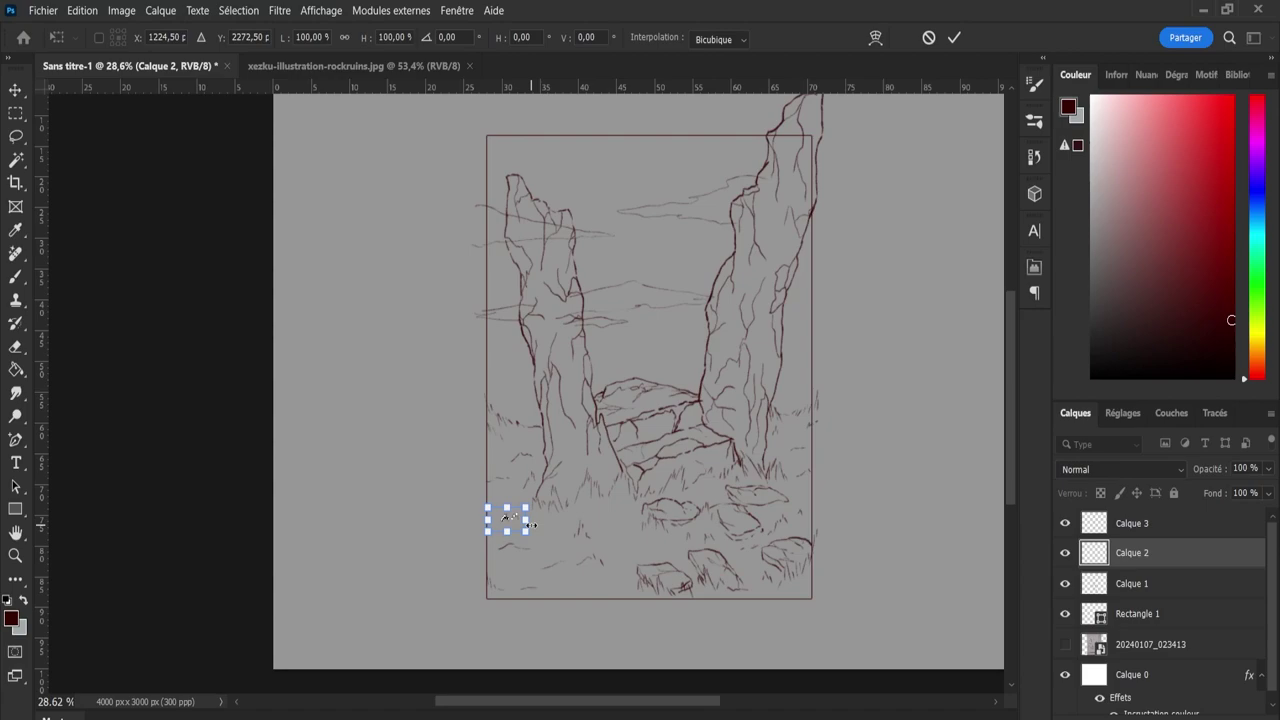
key("Return")
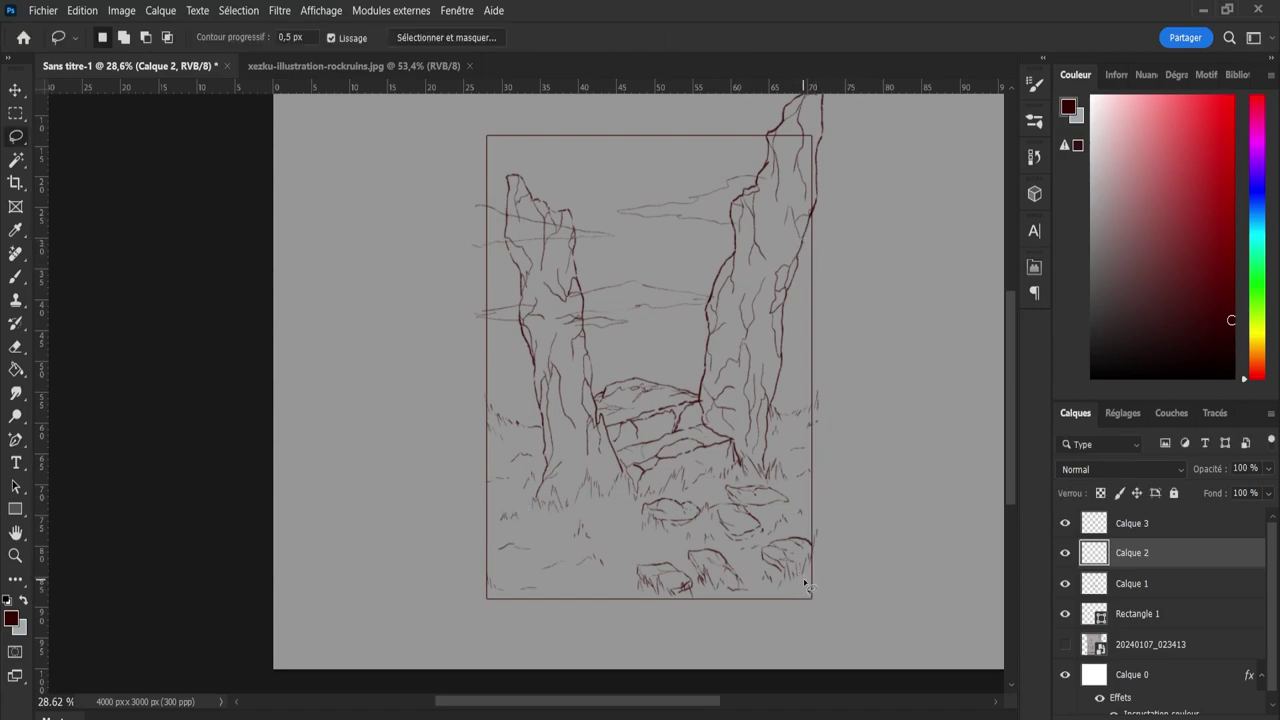
Lasso the grass right of the right pillar and the blades beside the lowest right rock, moving each inside the frame's right edge.
mouse_move(795, 430)
left_mouse_down()
mouse_move(845, 386)
mouse_move(795, 432)
left_mouse_up()
key("ctrl+t")
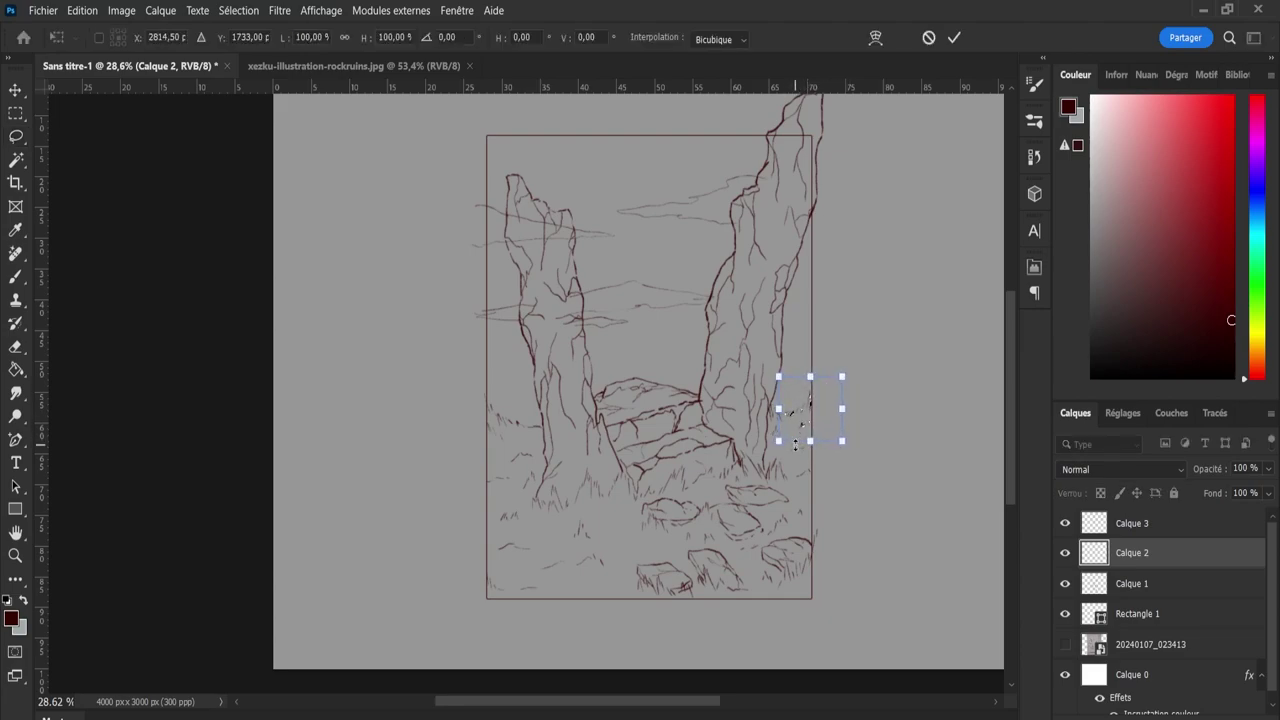
key("Return")
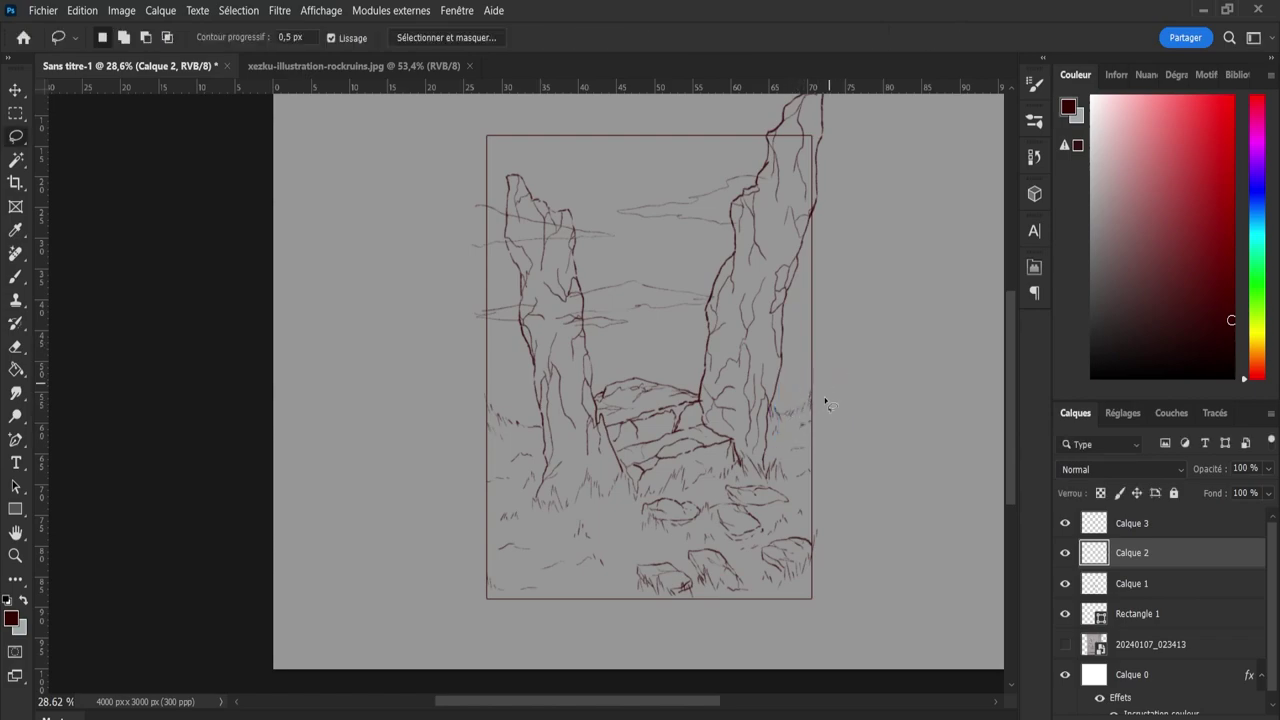
mouse_move(803, 582)
left_mouse_down()
mouse_move(806, 555)
mouse_move(819, 560)
left_mouse_up()
key("ctrl+t")
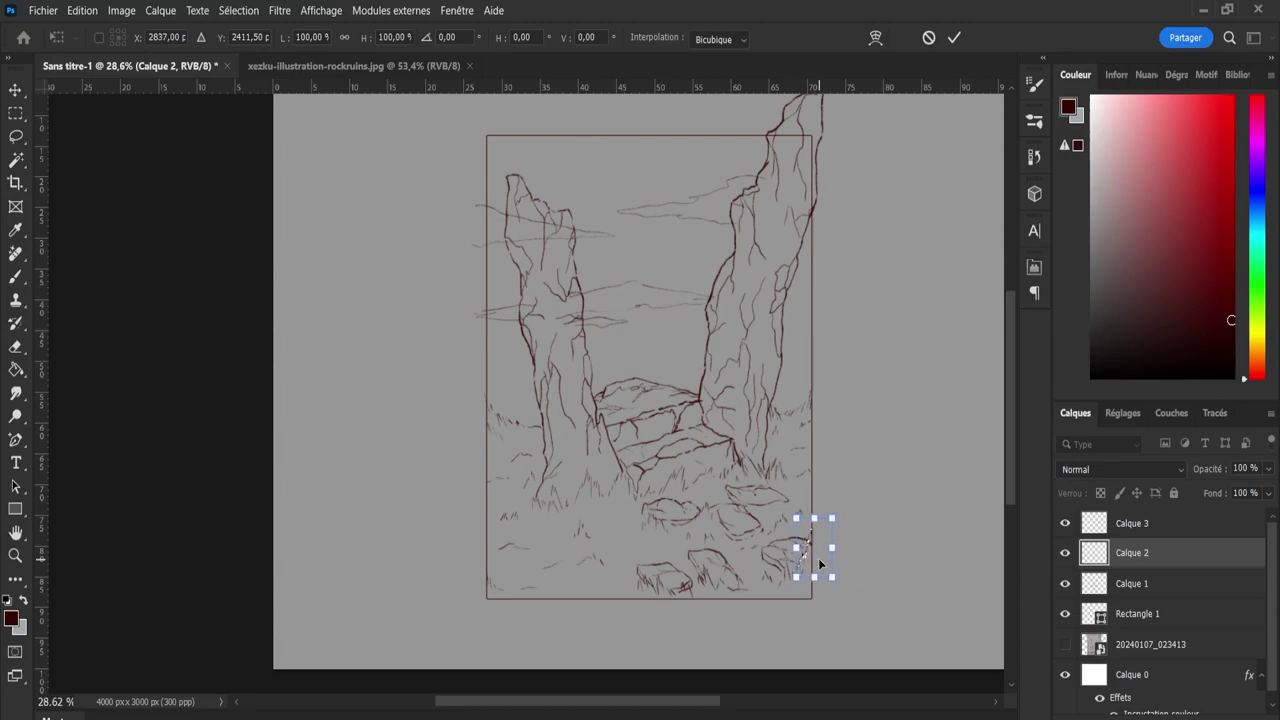
key("Return")
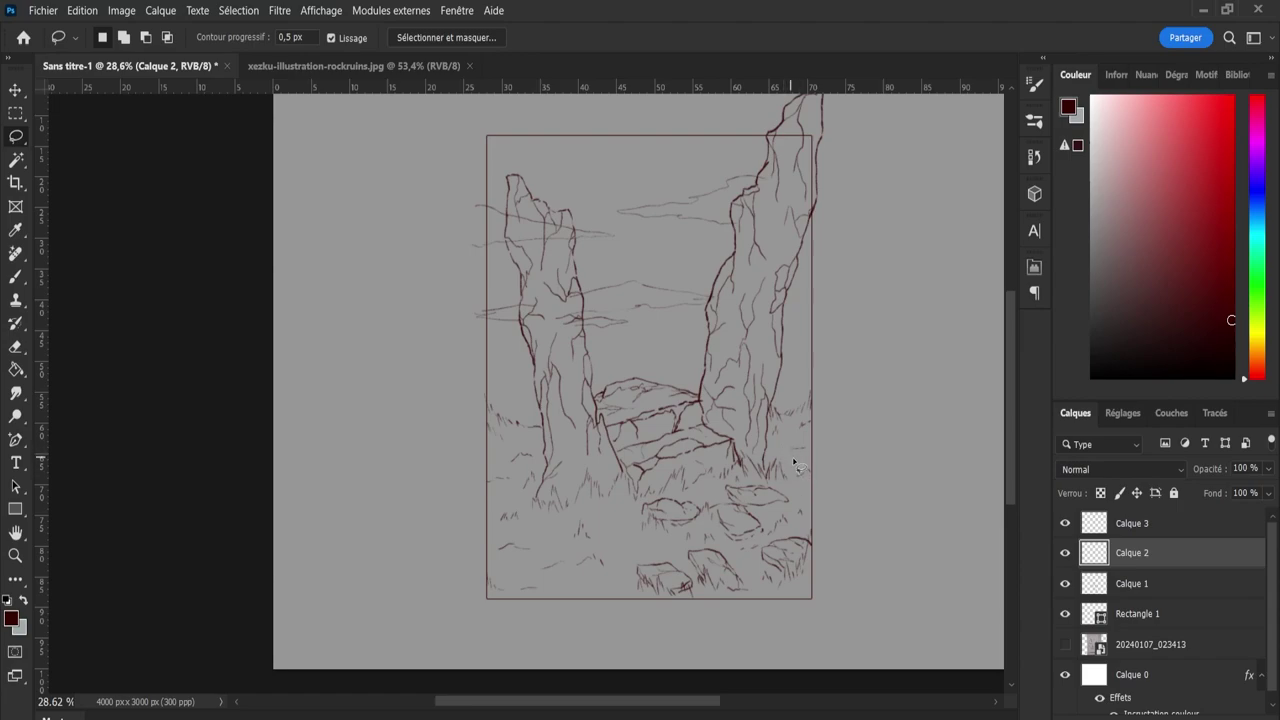
Create a new layer above Calque 3 and get the brush ready for drawing on it.
left_click(1094, 523)
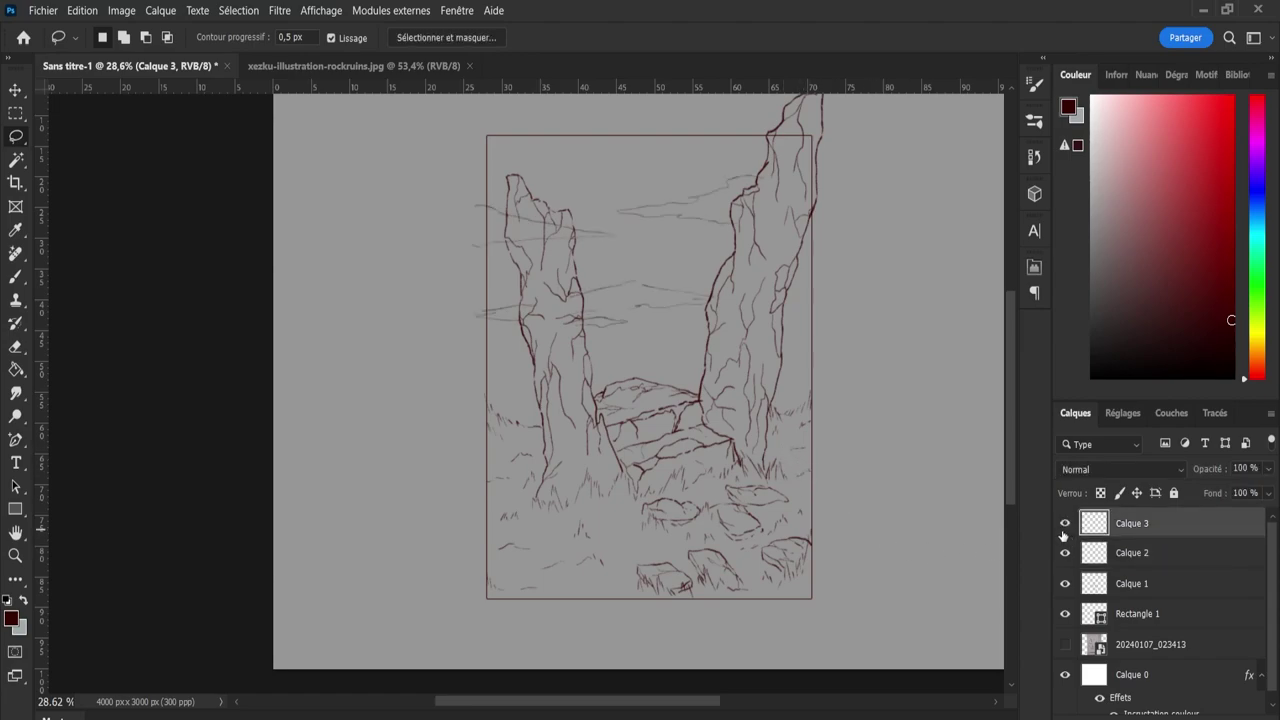
key("ctrl+shift+alt+n")
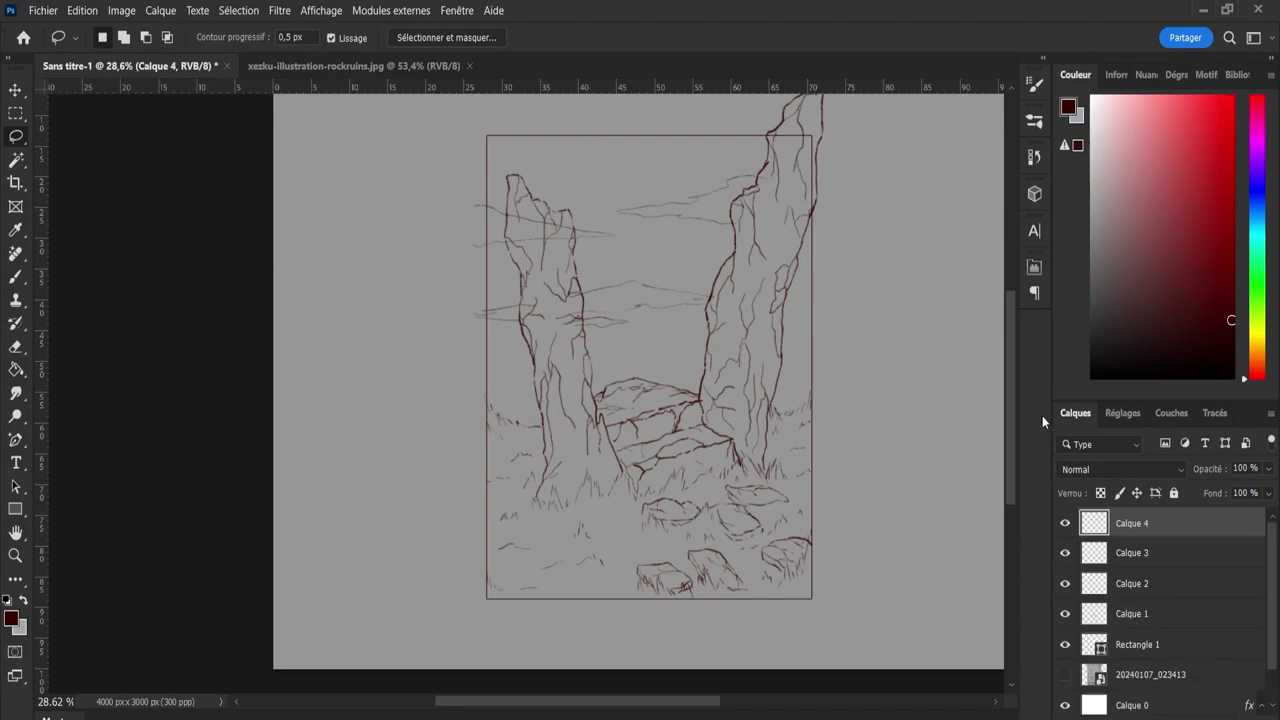
key("b")
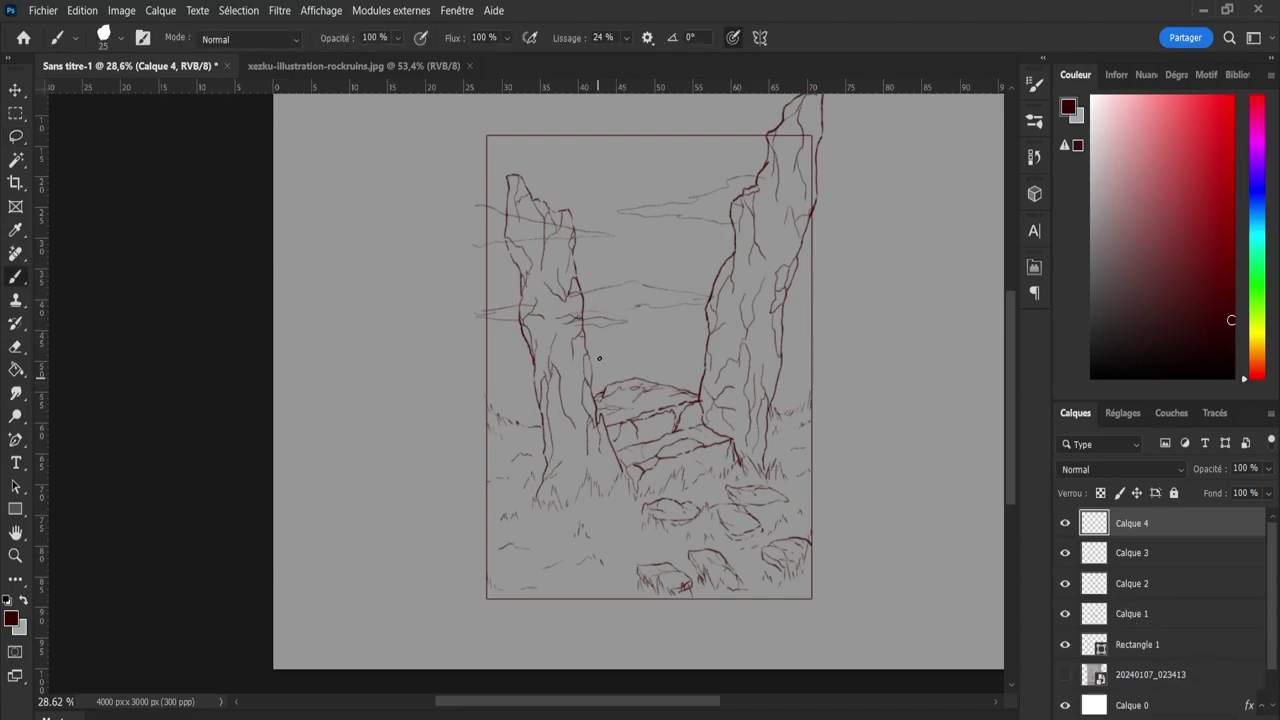
left_click_drag(610, 368, 670, 339)
key("ctrl+z")
key("ctrl+shift+z")
key("ctrl+z")
key("ctrl+z")
mouse_move(606, 382)
left_mouse_down()
mouse_move(688, 376)
mouse_move(680, 388)
left_mouse_up()
key("ctrl+z")
mouse_move(637, 336)
left_mouse_down()
mouse_move(667, 429)
mouse_move(629, 391)
mouse_move(607, 391)
mouse_move(610, 352)
mouse_move(682, 387)
left_mouse_up()
key("ctrl+z")
key("ctrl+z")
key("ctrl+shift+z")
key("ctrl+z")
key("ctrl+shift+z")
key("ctrl+z")
key("ctrl+shift+z")
key("ctrl+z")
key("ctrl+shift+z")
key("ctrl+z")
mouse_move(683, 372)
left_mouse_down()
mouse_move(621, 384)
mouse_move(686, 386)
mouse_move(619, 397)
mouse_move(698, 382)
left_mouse_up()
key("ctrl+z")
key("ctrl+z")
key("ctrl+z")
Select Calque 3 and nudge all the clouds right so their left ends sit inside the frame.
key("v")
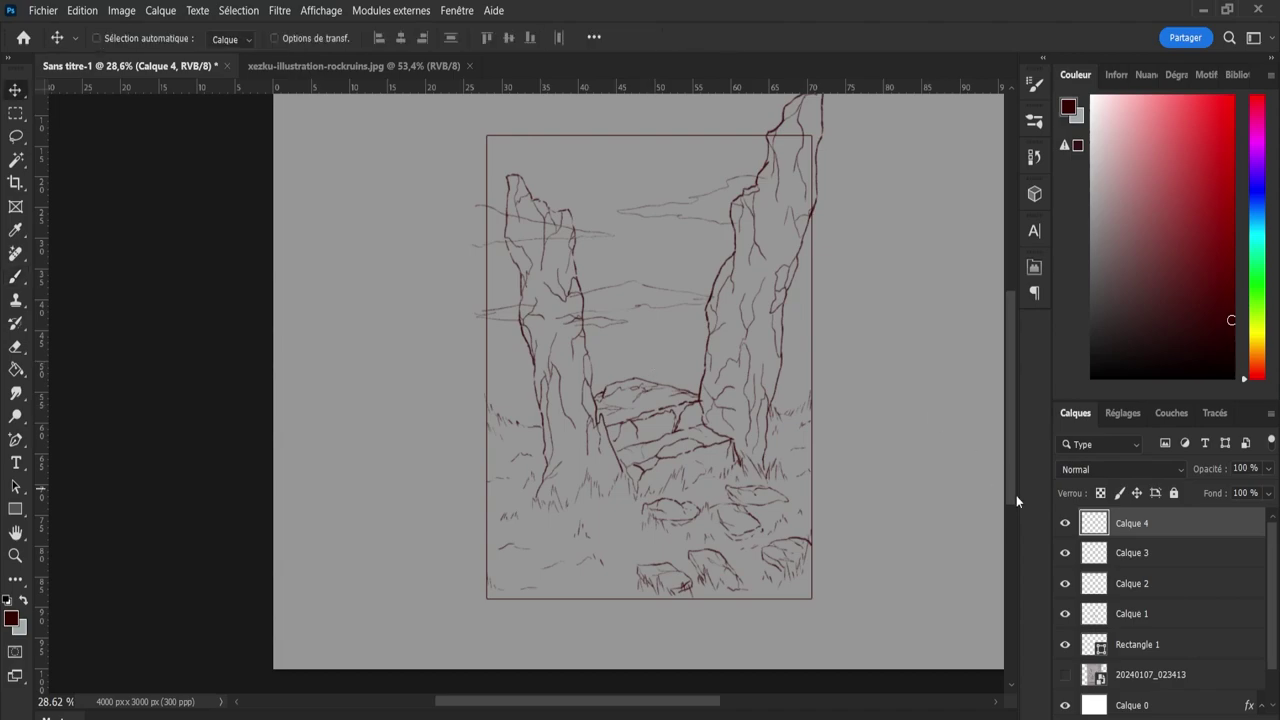
left_click(1107, 560)
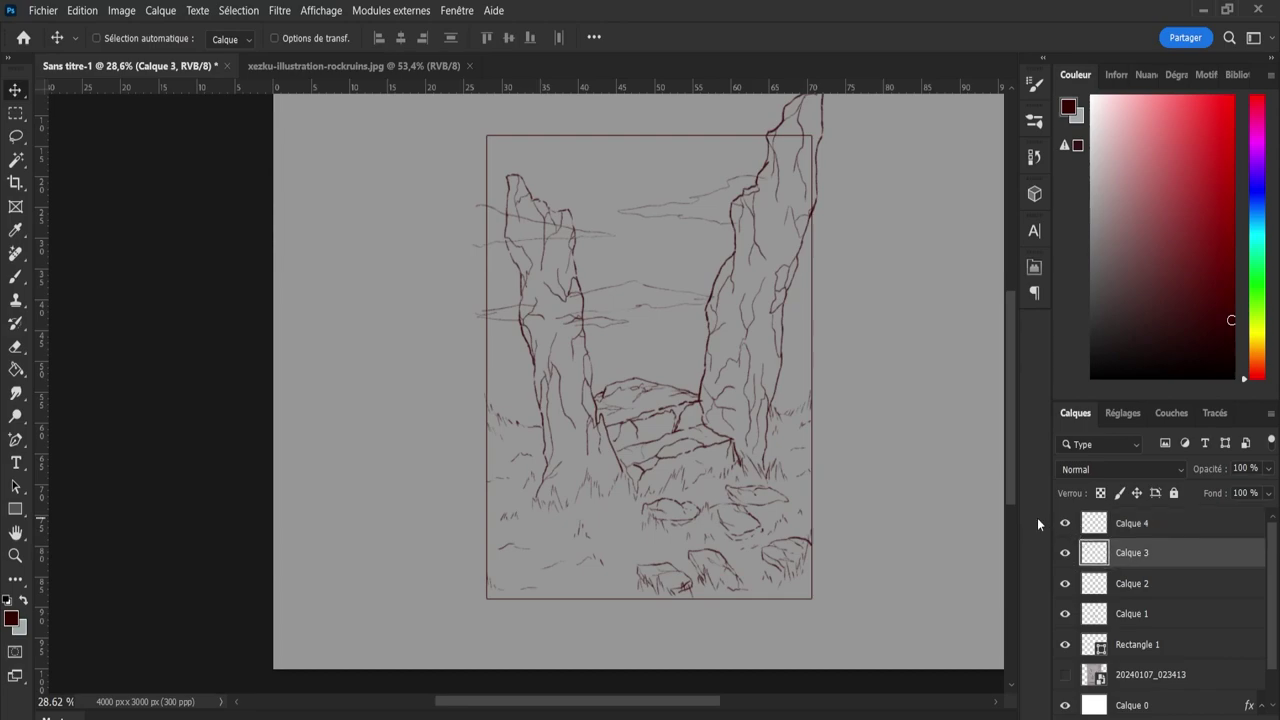
key("shift+Right")
key("shift+Right")
key("shift+Right")
key("shift+Right")
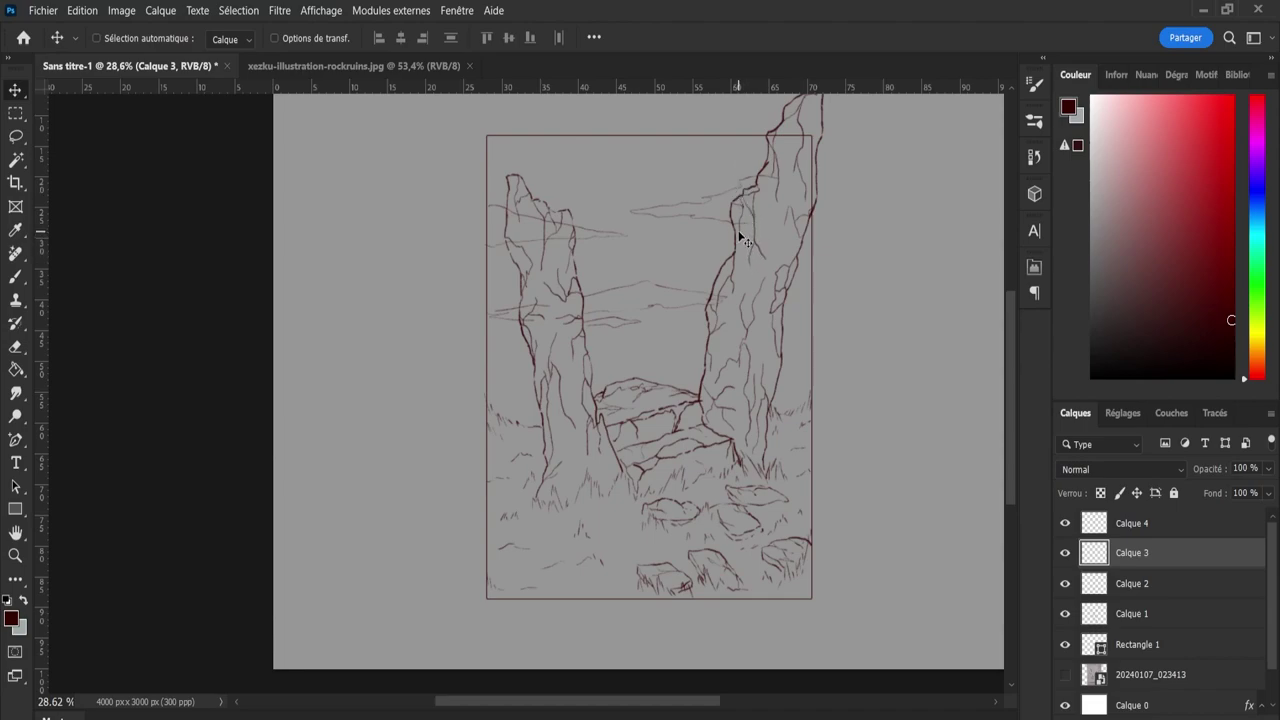
Lasso the upper cloud beside the right pillar, move it higher in the sky, and deselect.
key("l")
mouse_move(563, 212)
left_mouse_down()
mouse_move(609, 211)
mouse_move(640, 238)
mouse_move(609, 209)
mouse_move(803, 191)
mouse_move(735, 245)
mouse_move(660, 232)
mouse_move(660, 205)
mouse_move(725, 190)
mouse_move(733, 165)
left_mouse_up()
key("ctrl+t")
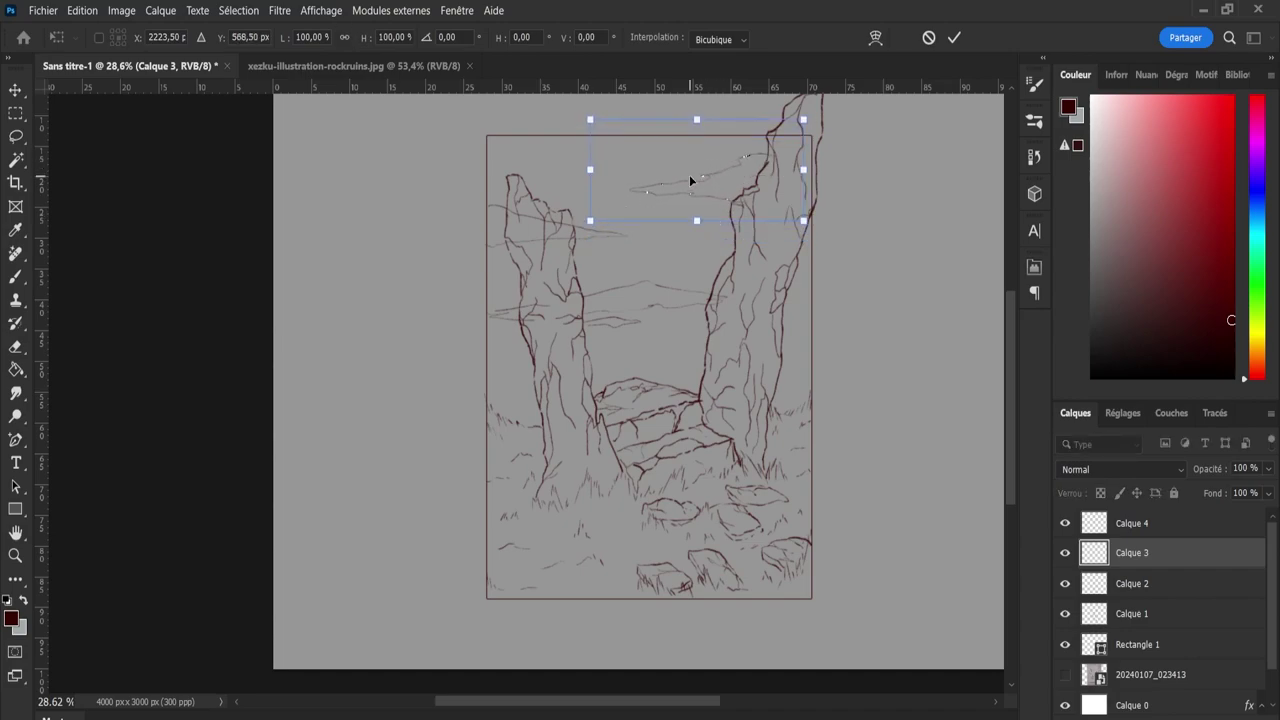
key("Down")
key("Down")
key("Down")
key("Down")
key("Down")
key("Down")
key("Down")
key("Return")
key("ctrl+d")
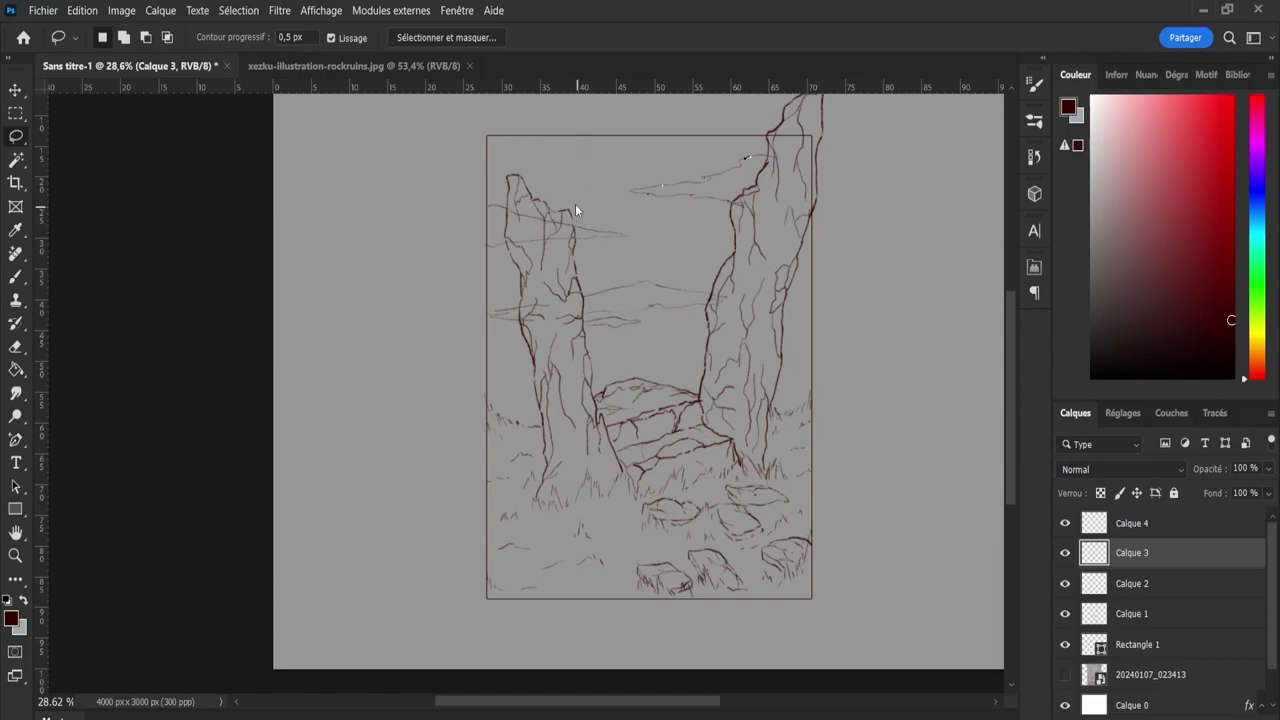
Lasso the cloud crossing the top of the left pillar and delete it.
mouse_move(560, 195)
left_mouse_down()
mouse_move(637, 240)
mouse_move(574, 263)
mouse_move(464, 254)
mouse_move(475, 189)
mouse_move(589, 232)
mouse_move(556, 233)
left_mouse_up()
key("ctrl+t")
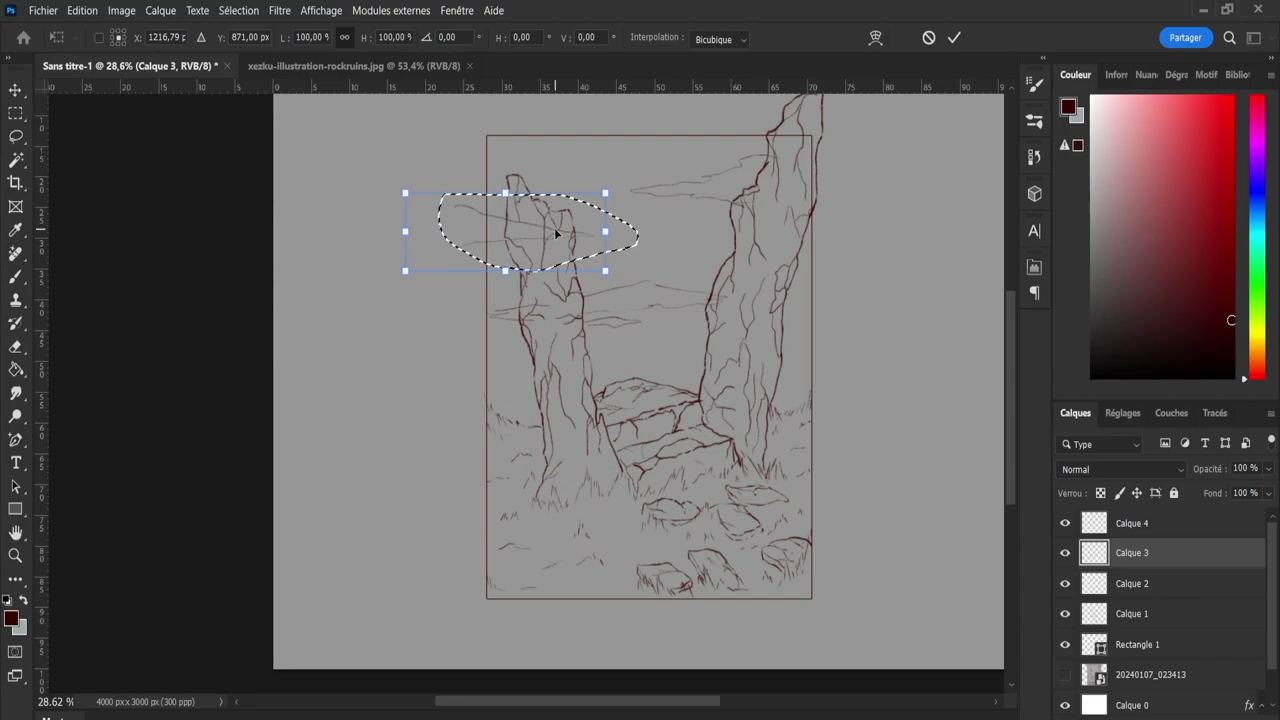
left_click(954, 37)
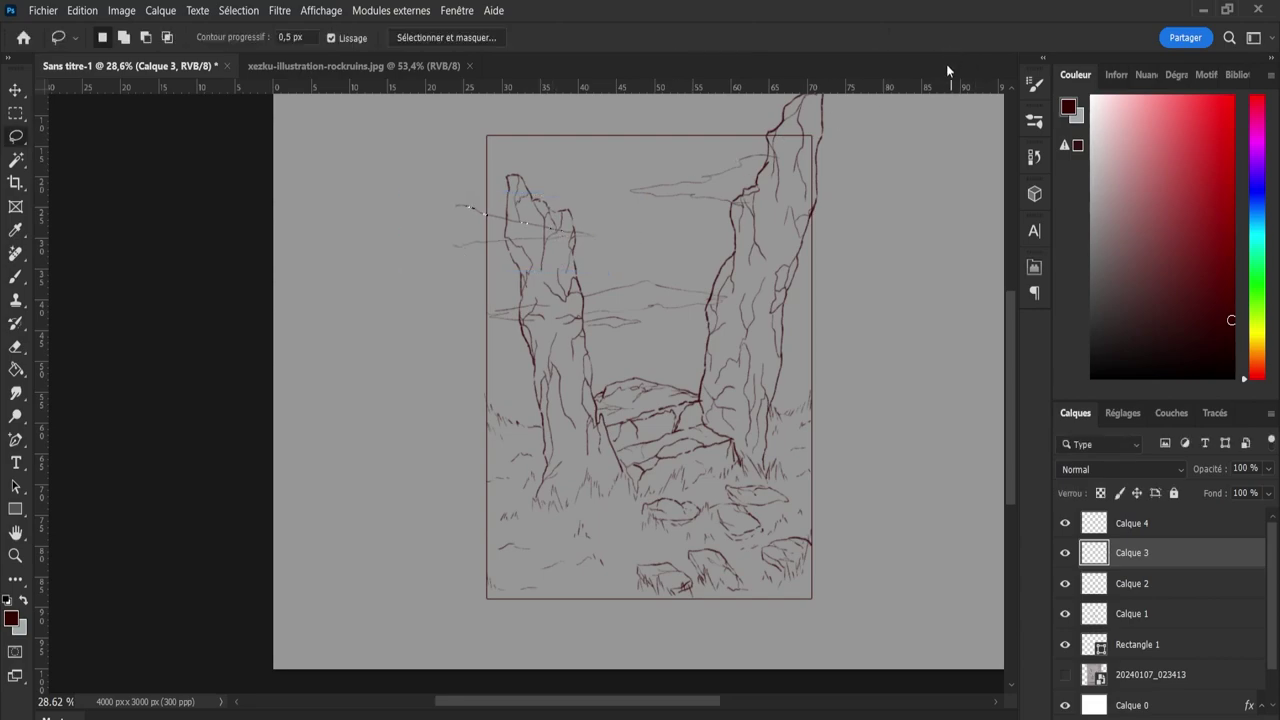
key("Delete")
Lasso the middle clouds behind both pillars, rotate them 2.73°, move them slightly up, and deselect.
mouse_move(642, 252)
left_mouse_down()
mouse_move(757, 282)
mouse_move(712, 336)
mouse_move(633, 347)
mouse_move(547, 351)
mouse_move(464, 320)
mouse_move(543, 313)
left_mouse_up()
key("ctrl+t")
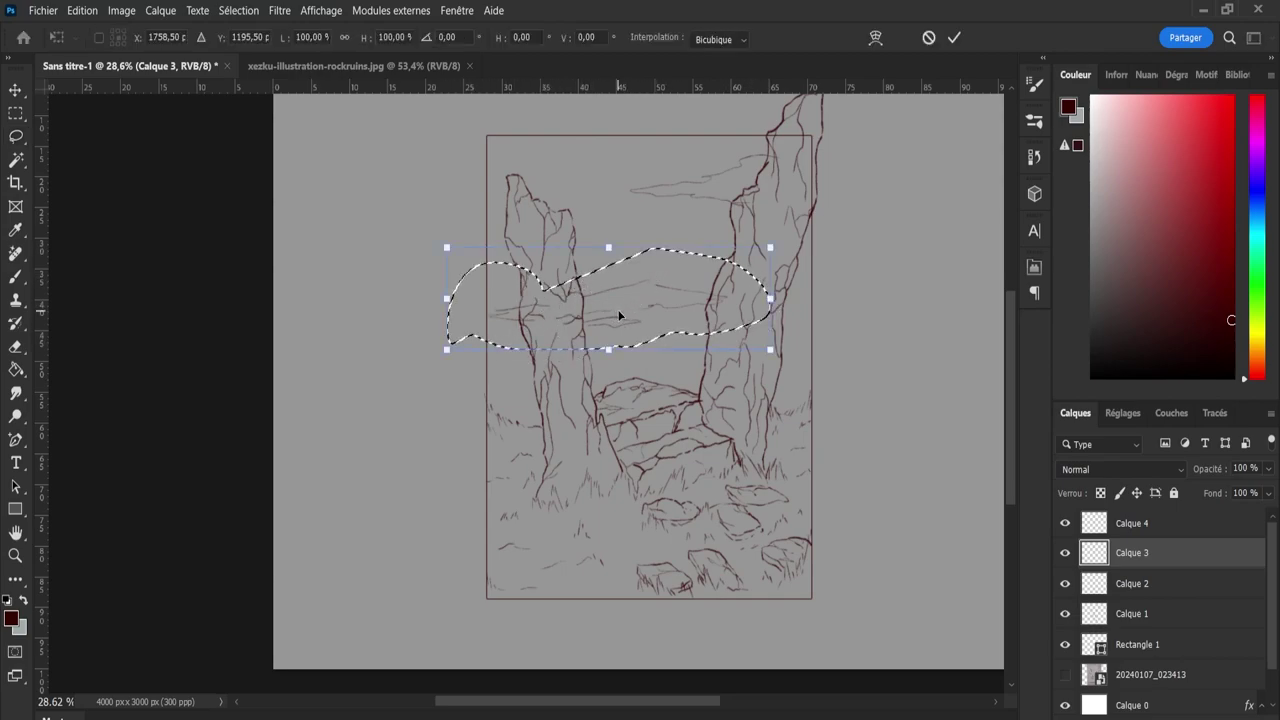
left_click_drag(789, 230, 792, 238)
left_click_drag(672, 271, 672, 280)
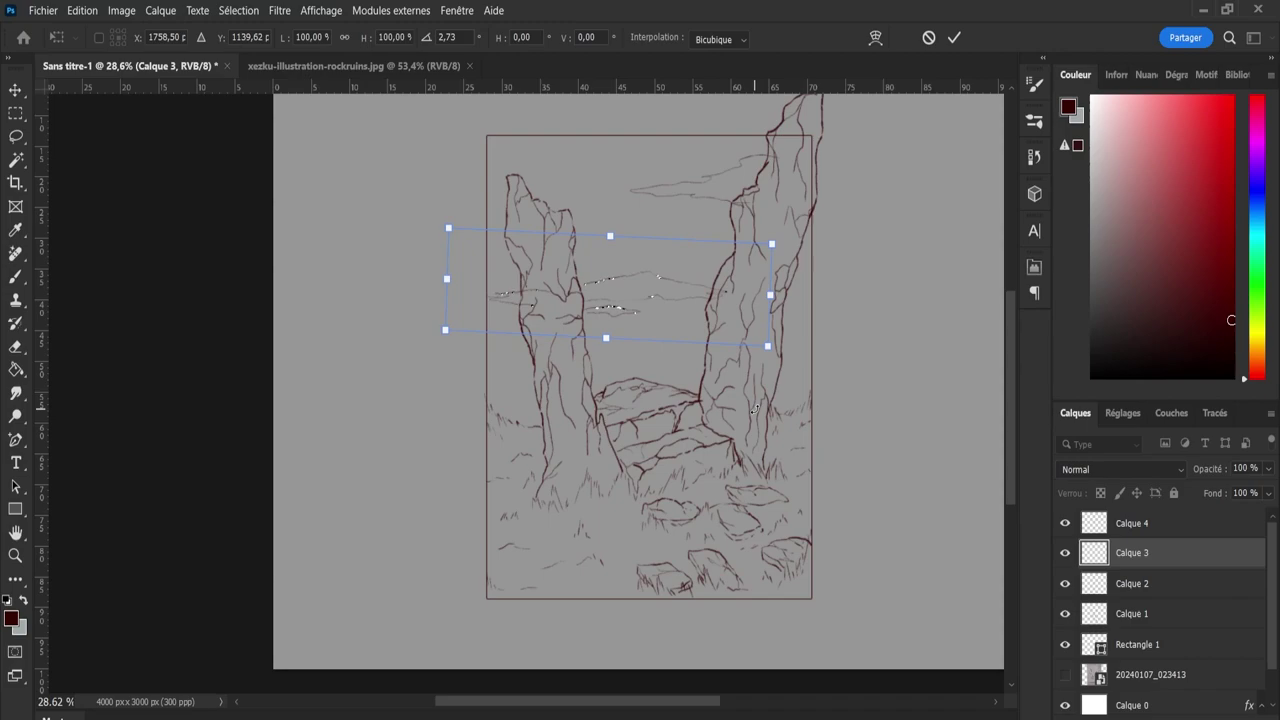
key("Return")
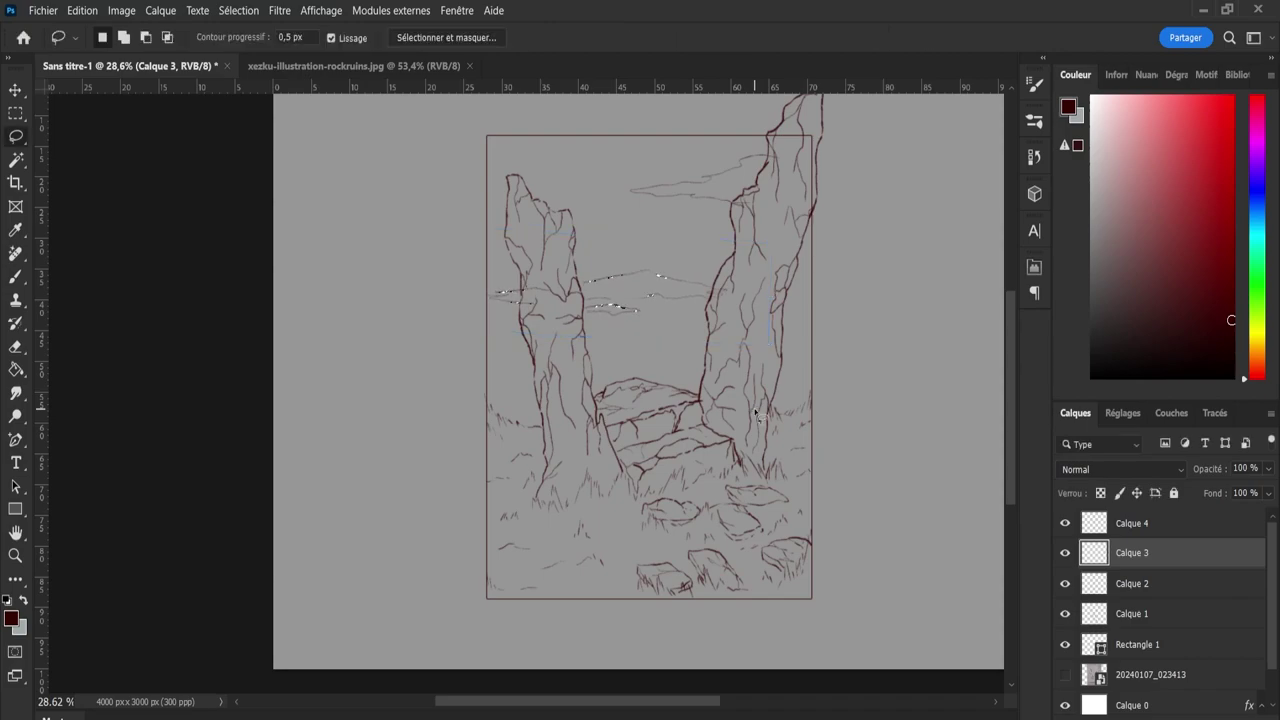
left_click(691, 196)
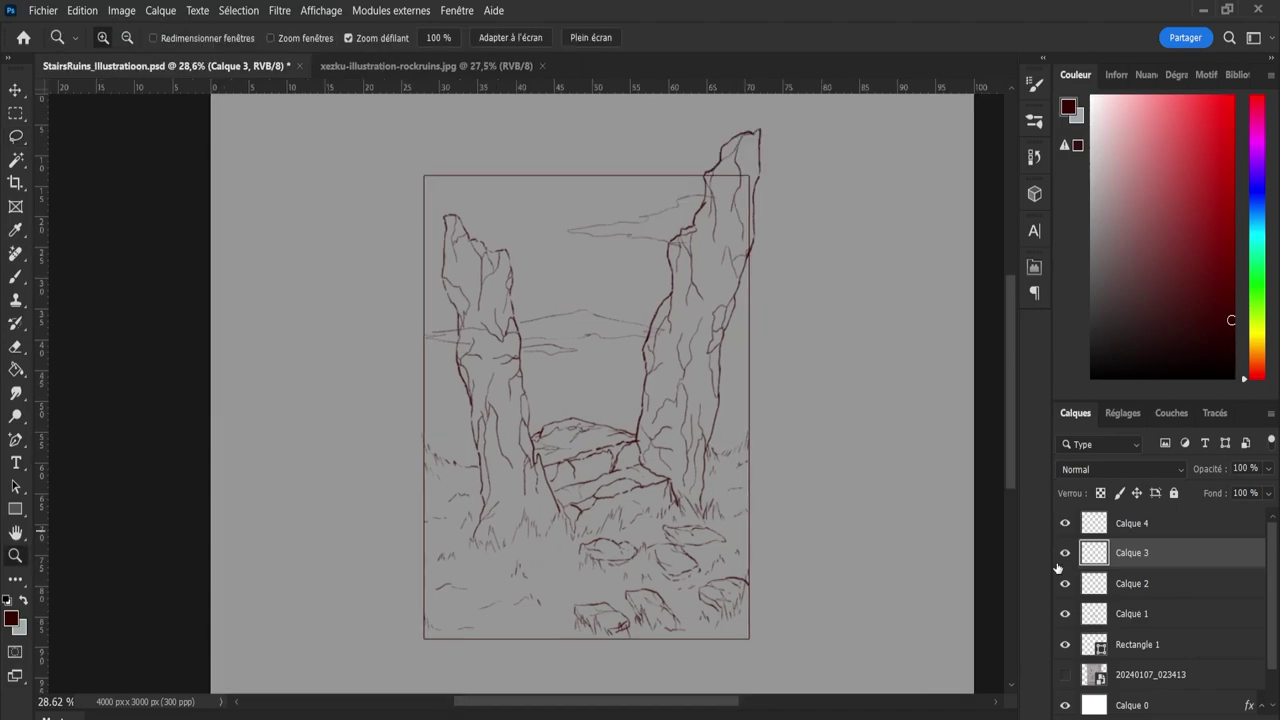
Toggle Calque 3's visibility to check its content and rename the layer Clouds.
left_click(1065, 552)
left_click(1065, 552)
double_click(1140, 552)
type("Clouds")
key("Return")
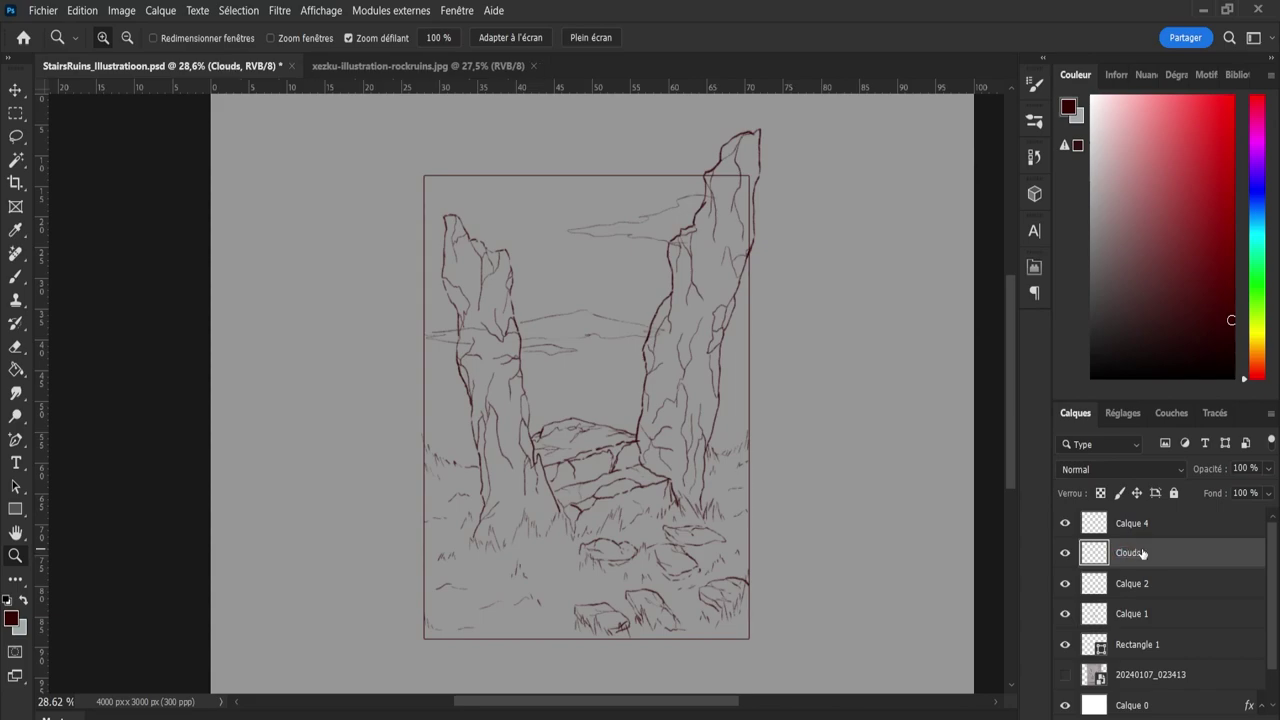
Clean up the cloud lines at the frame's left edge, erasing excess and redrawing their ends with the brush.
left_click(495, 347)
key("e")
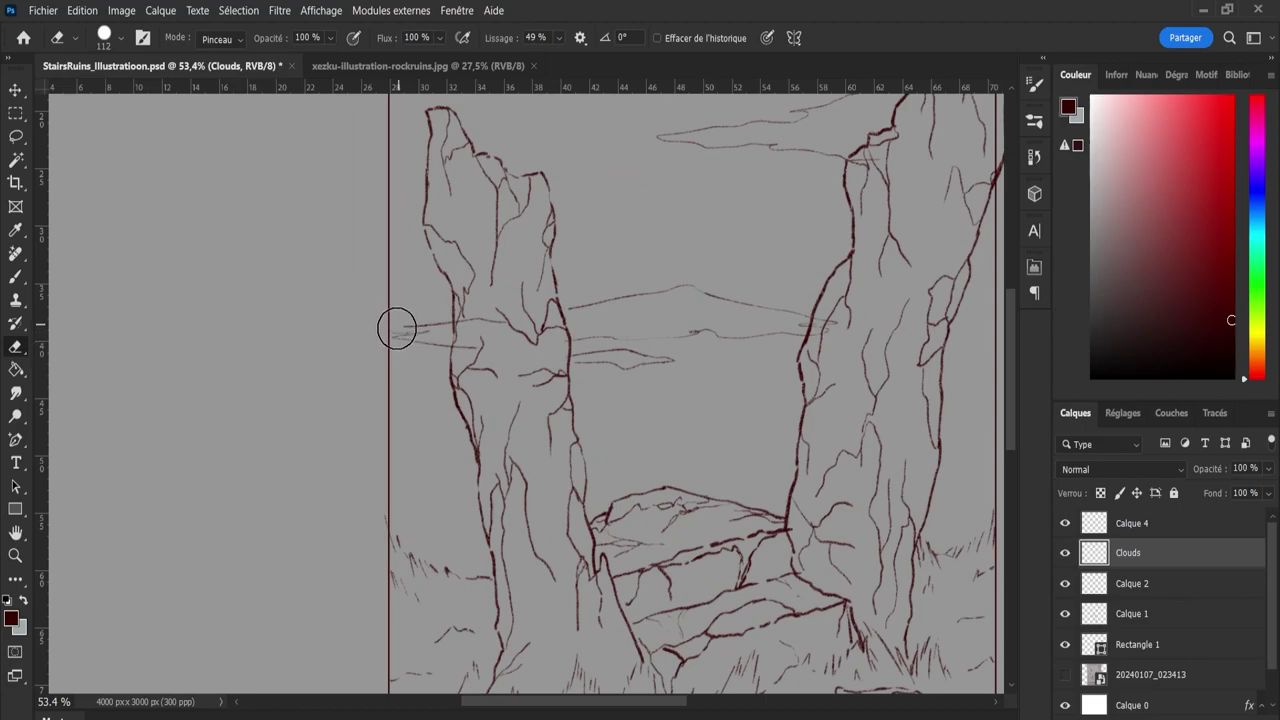
left_click_drag(490, 370, 454, 364)
left_click_drag(389, 333, 407, 331)
key("b")
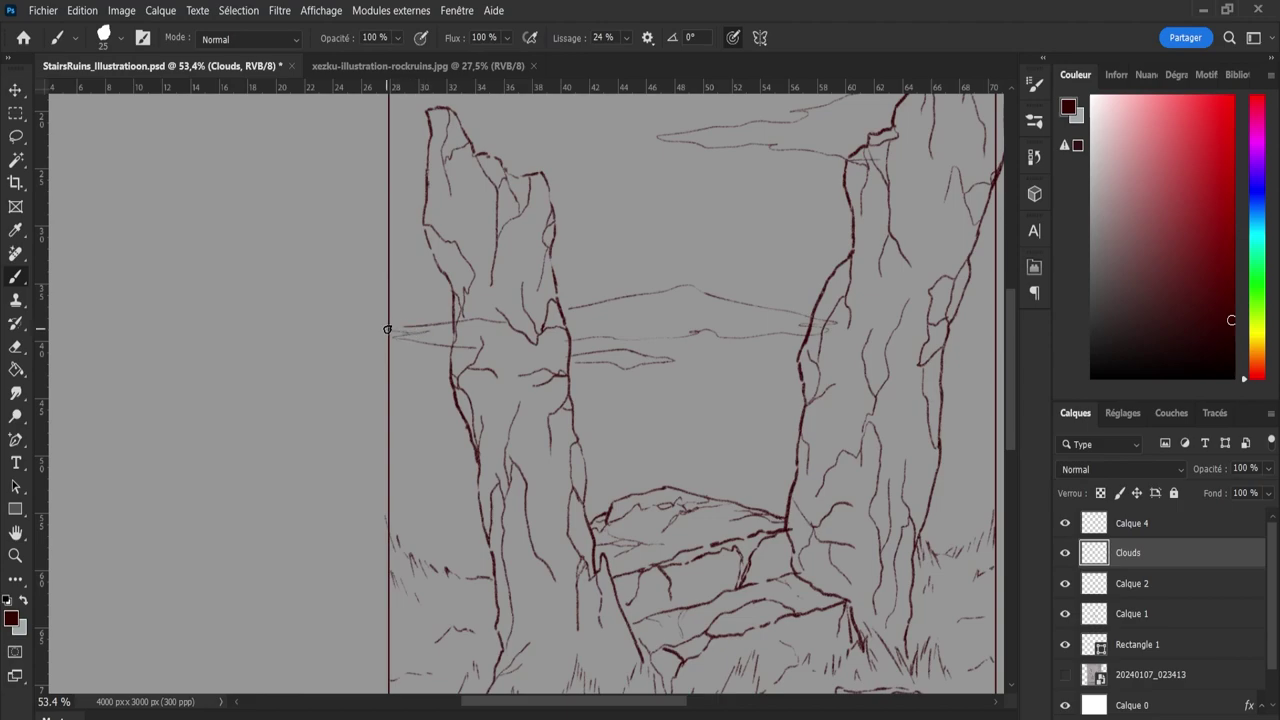
key("e")
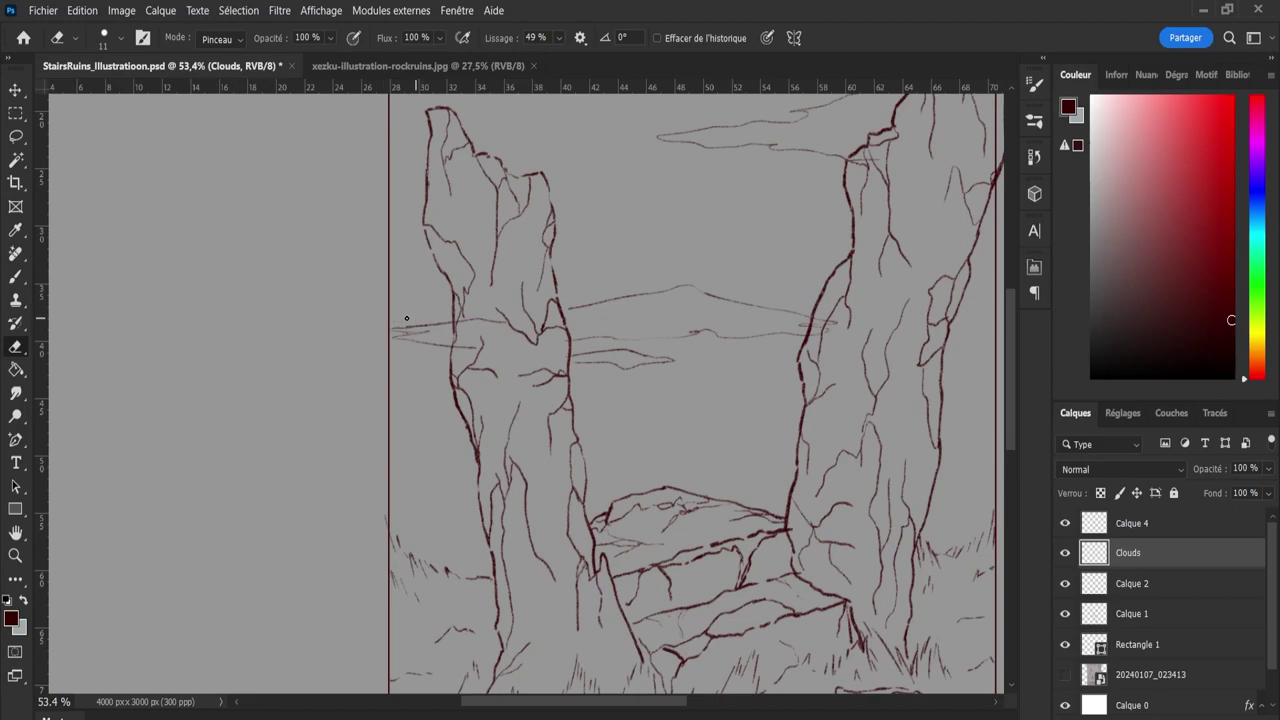
Erase the cloud lines inside the left pillar and extend the remaining ends to meet the pillar's outline on both sides.
right_click(497, 353, "alt")
mouse_move(519, 302)
left_mouse_down()
mouse_move(473, 356)
mouse_move(477, 311)
mouse_move(471, 348)
mouse_move(485, 365)
mouse_move(495, 314)
mouse_move(483, 314)
mouse_move(474, 373)
mouse_move(520, 335)
left_mouse_up()
key("z")
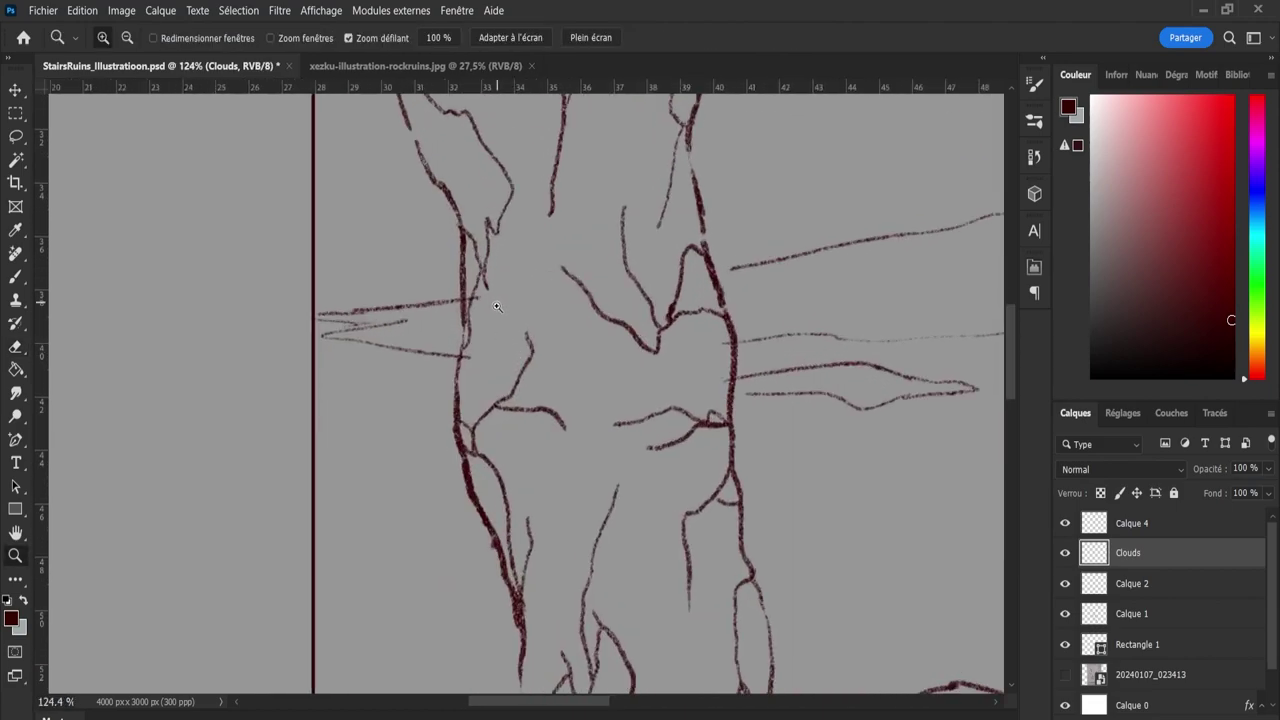
key("e")
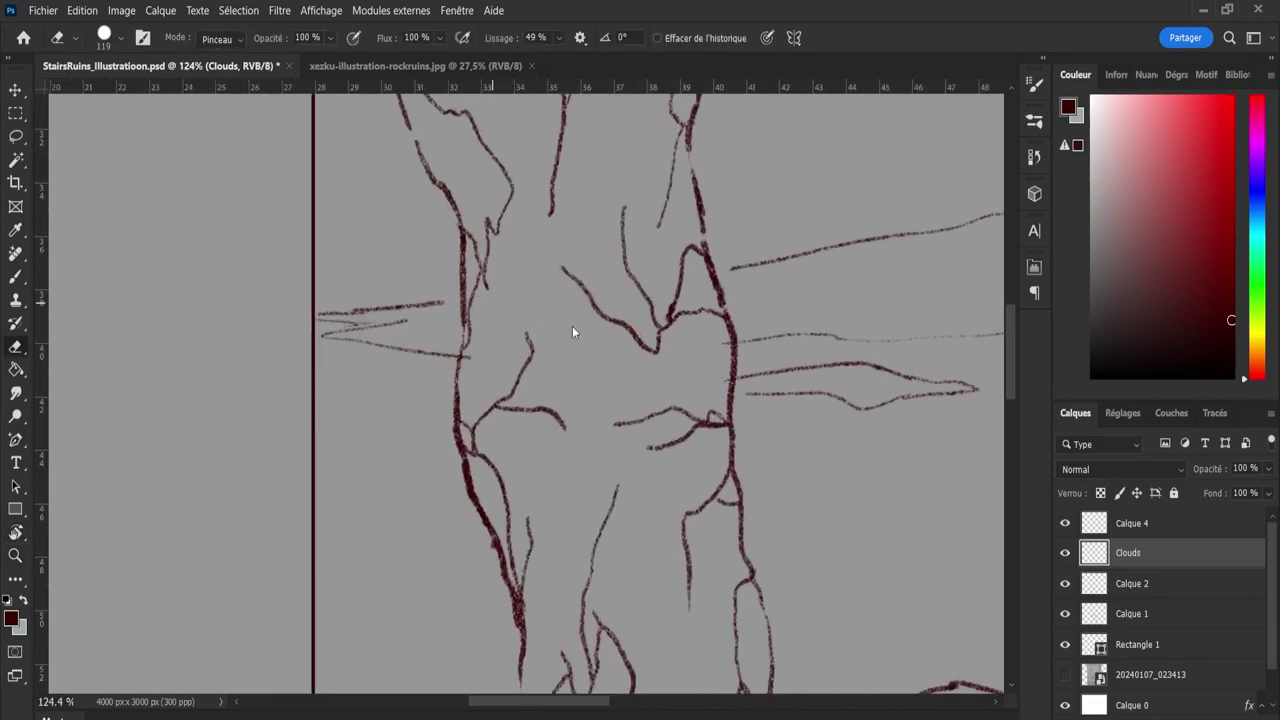
left_click_drag(646, 326, 567, 303)
left_click_drag(482, 284, 487, 319)
key("b")
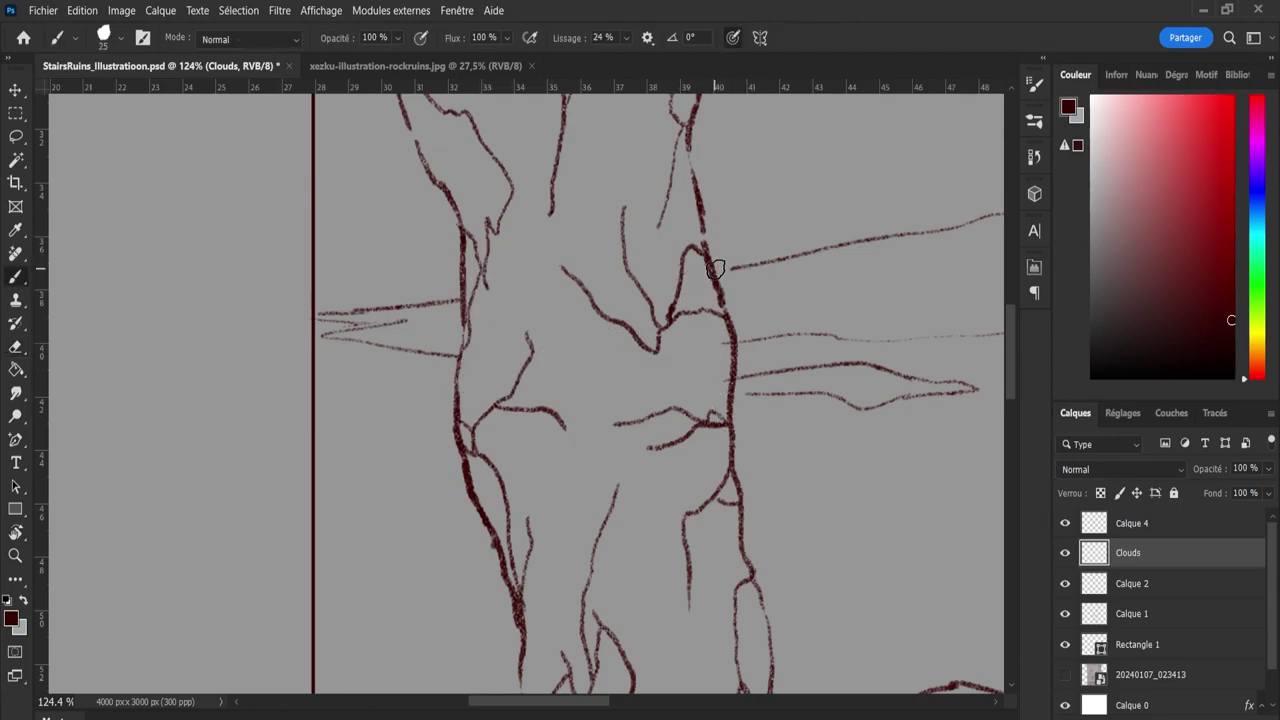
key("e")
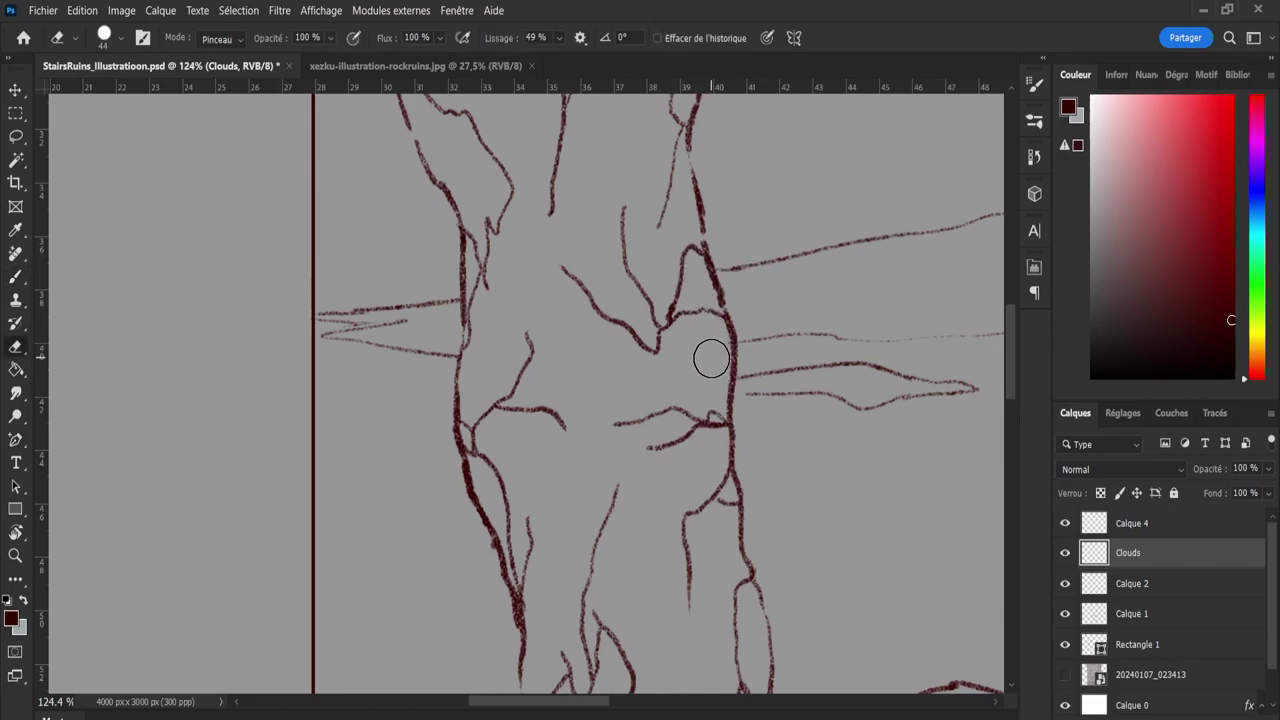
key("b")
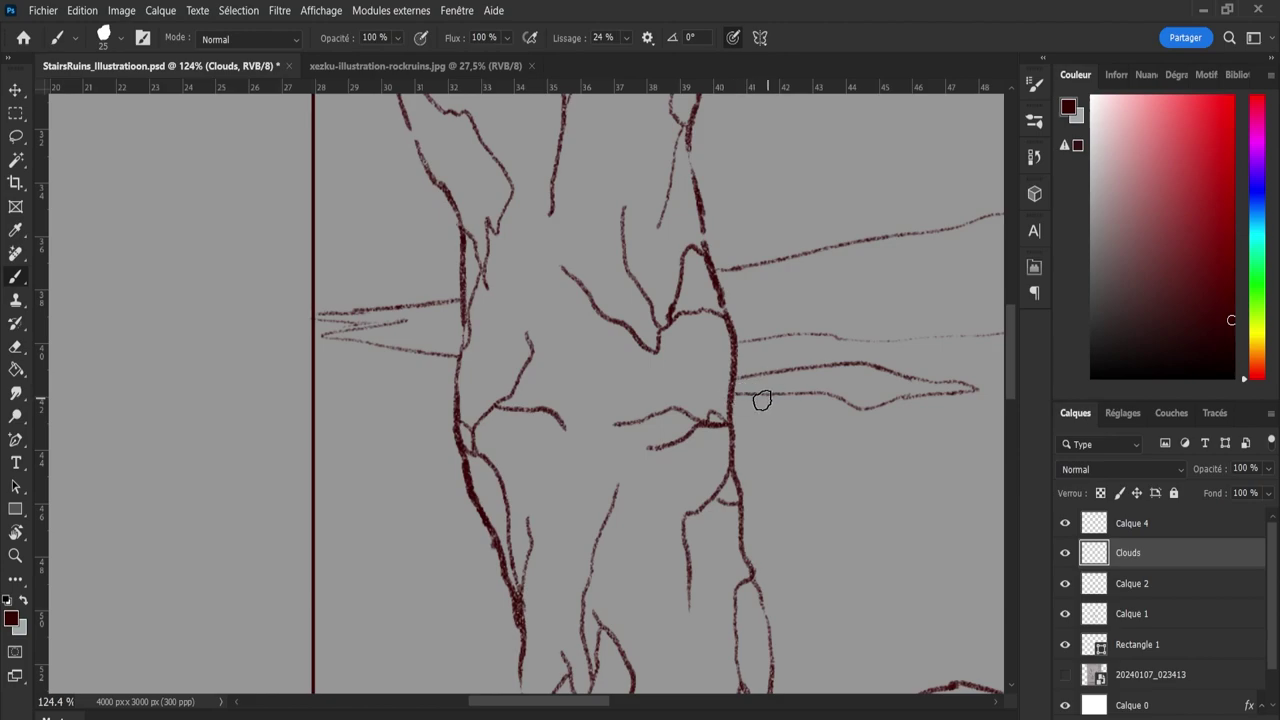
Erase the cloud lines that overlap the right pillar so they stop at its left outline.
key("z")
left_click_drag(645, 454, 862, 449)
key("e")
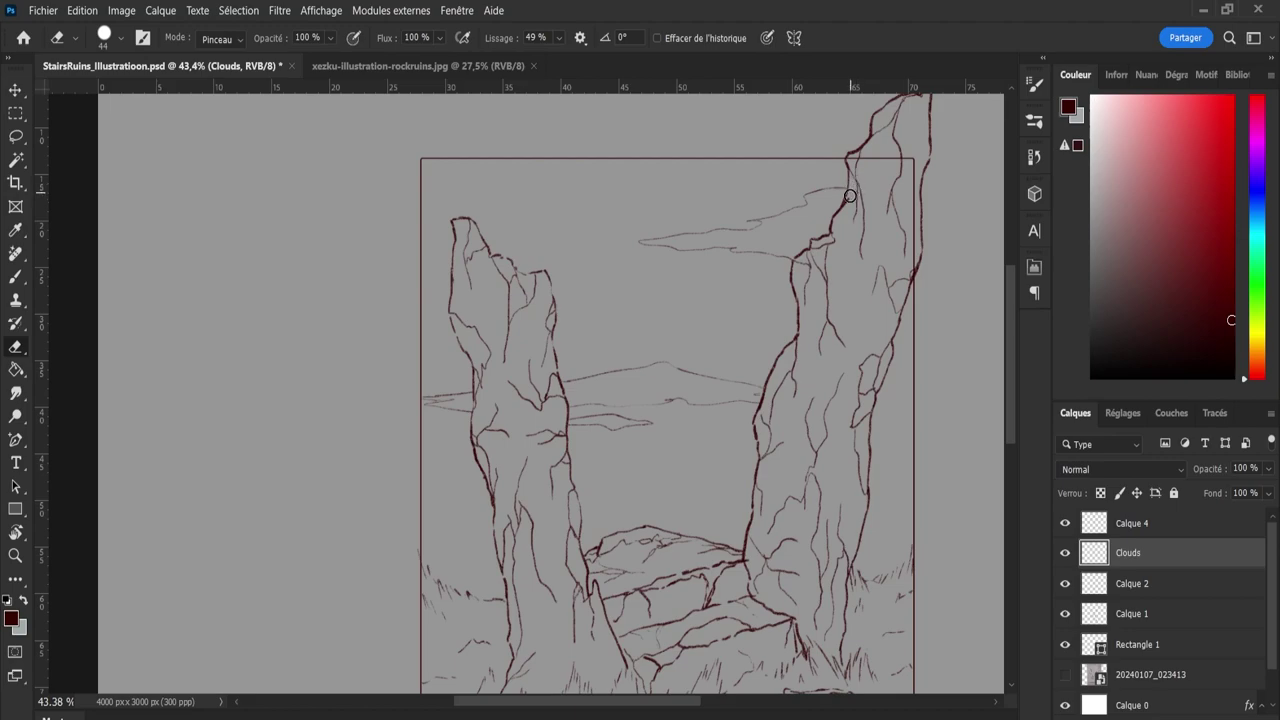
key("z")
left_click_drag(838, 443, 773, 440)
Toggle the visibility of Calque 1 to check its content, leaving it visible and selected.
left_click_drag(1007, 358, 1005, 402)
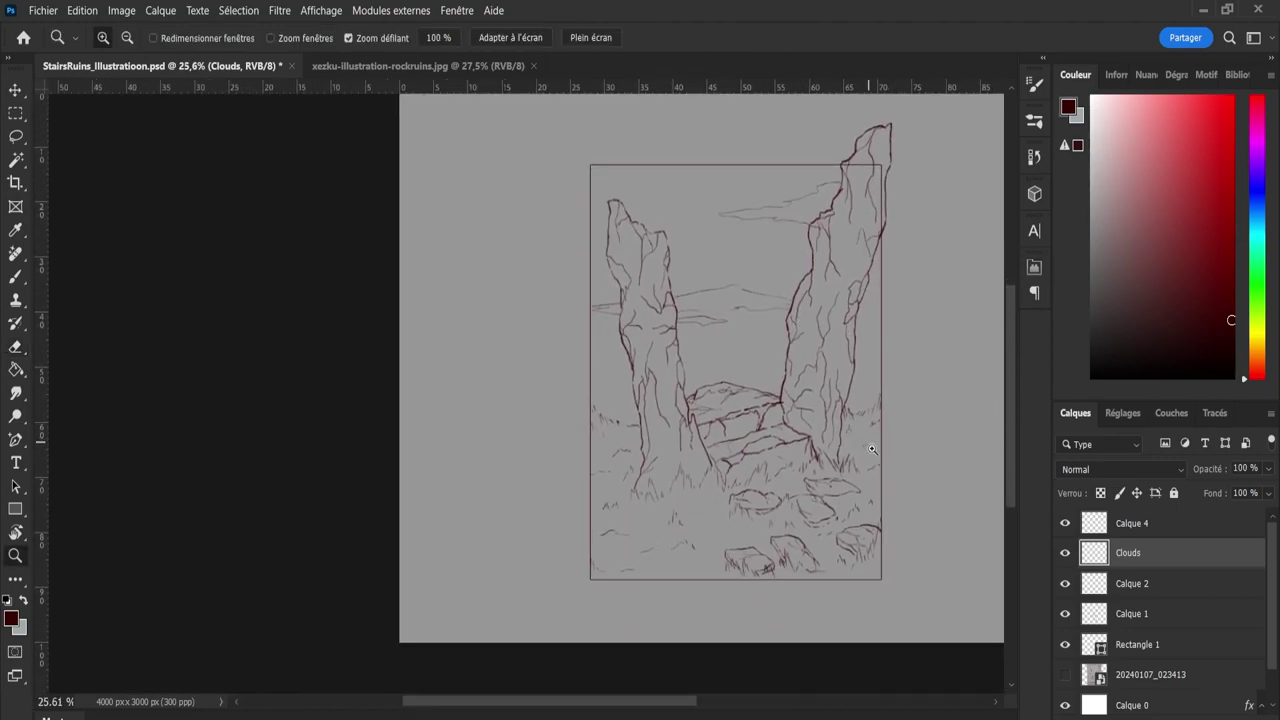
scroll(872, 449, "up", 2)
scroll(903, 496, "up", 1)
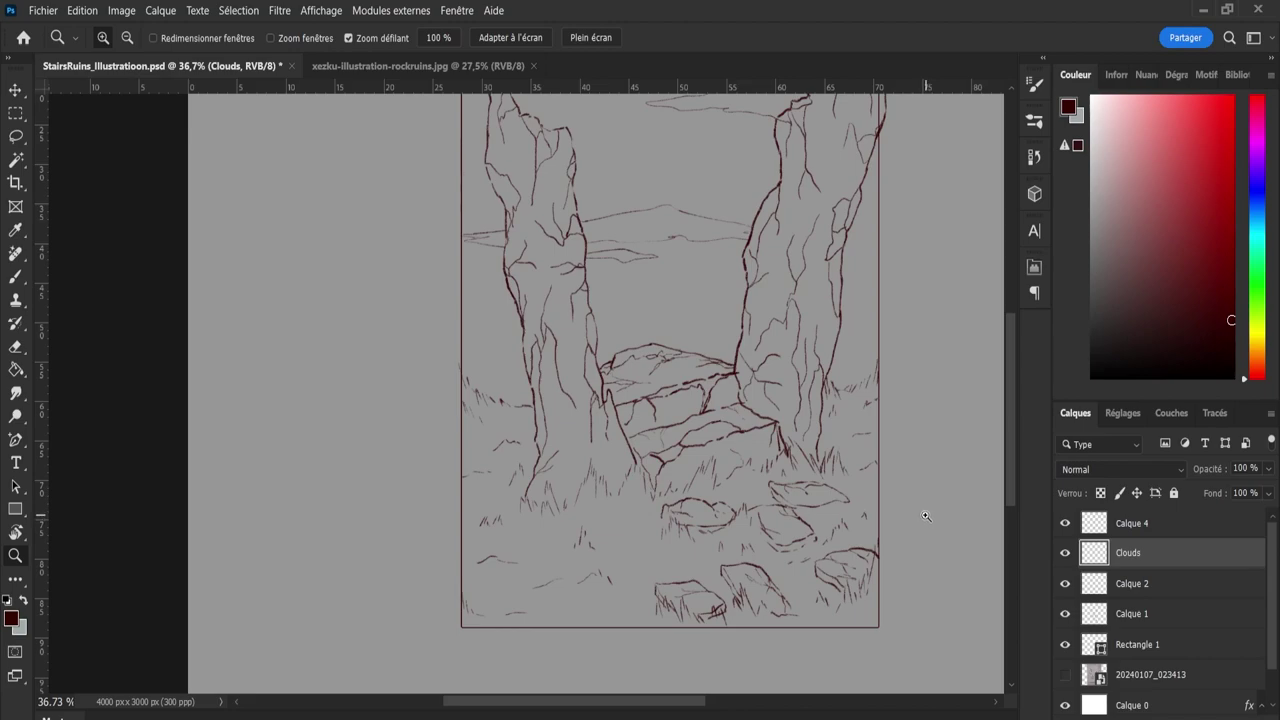
left_click(1102, 598)
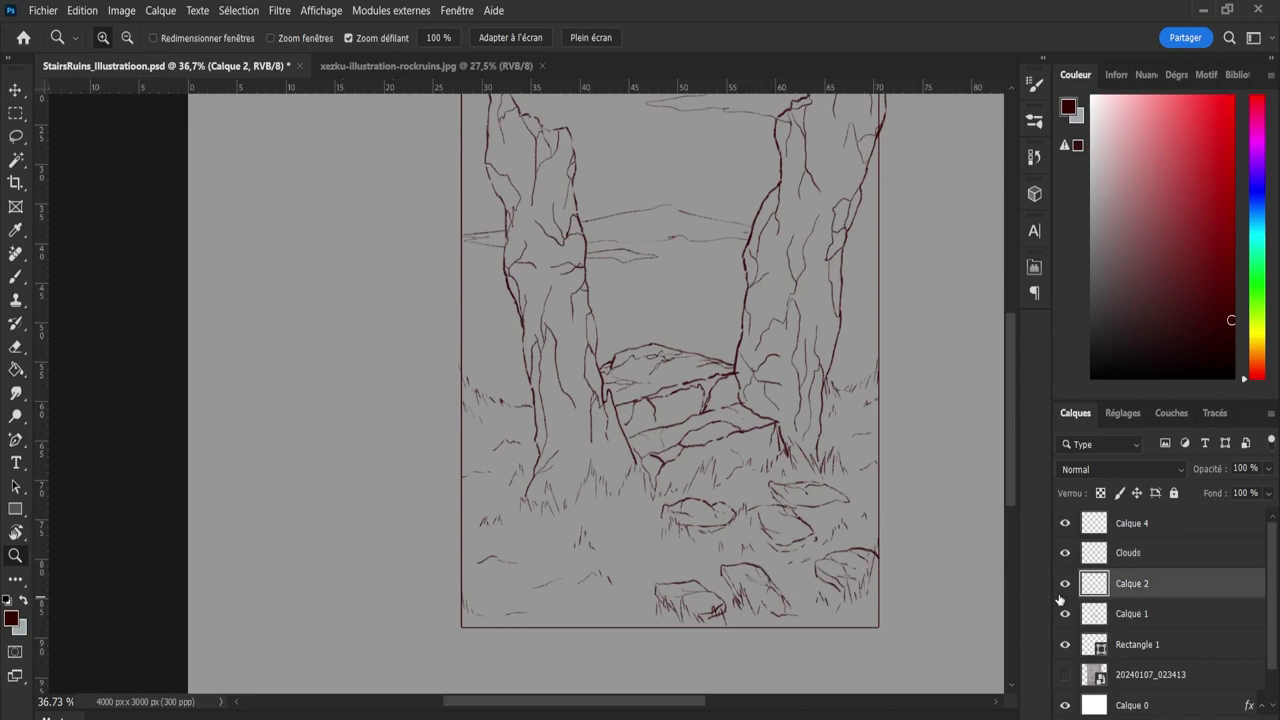
left_click(1065, 605)
left_click(1065, 605)
left_click(1076, 618)
left_click(1066, 616)
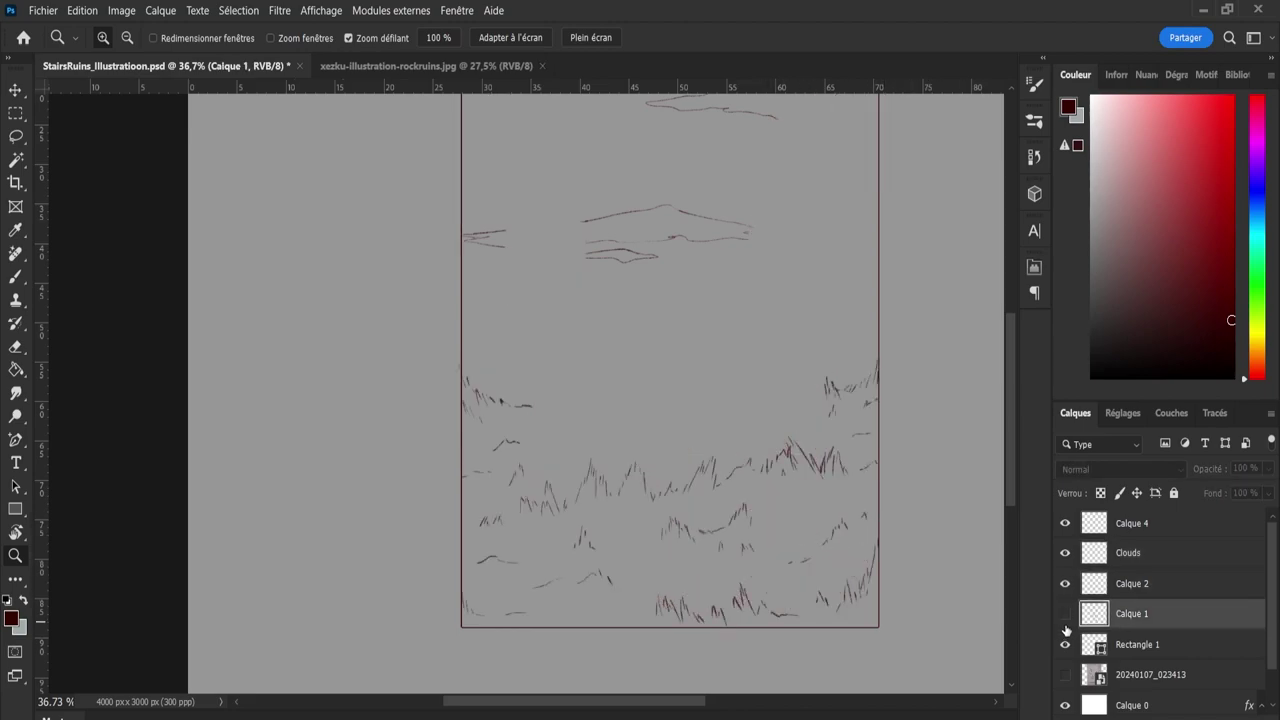
left_click(1066, 616)
On Calque 1, erase the scribbled lines at the lower-right corner of the bottom-left stepping stone and redraw them with the brush.
scroll(682, 537, "up", 4)
key("b")
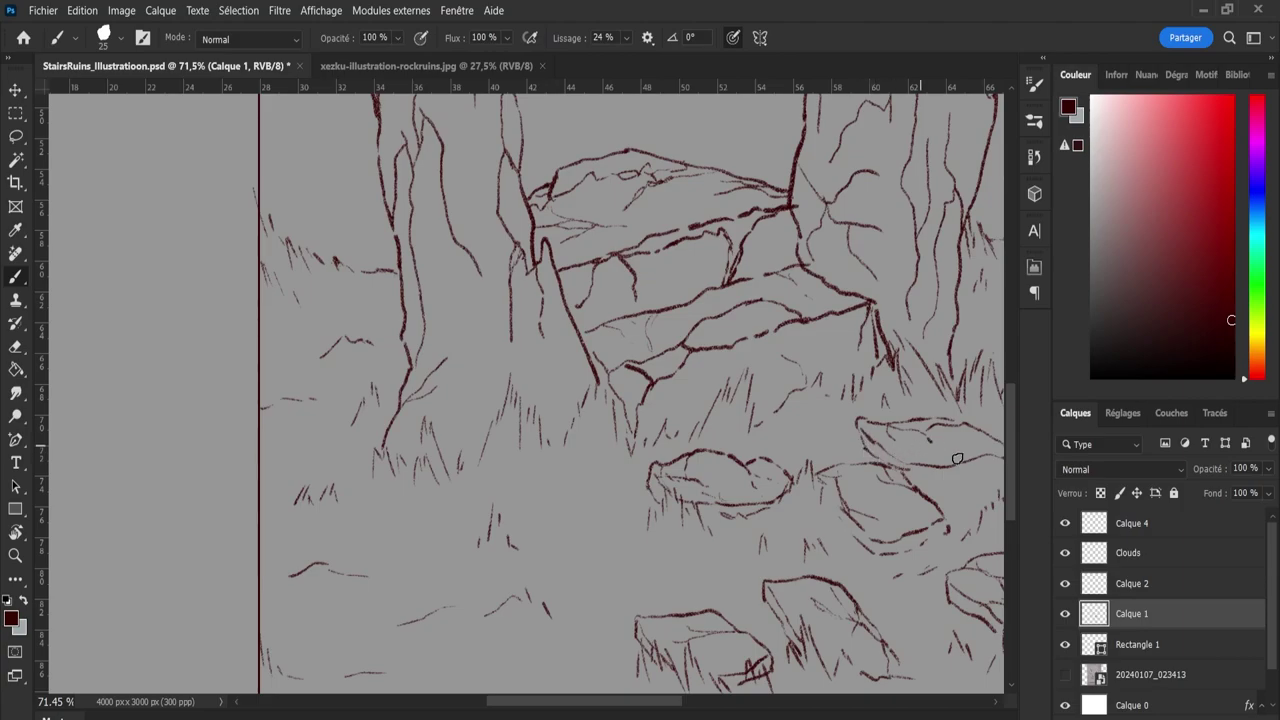
left_click_drag(1004, 483, 1012, 523)
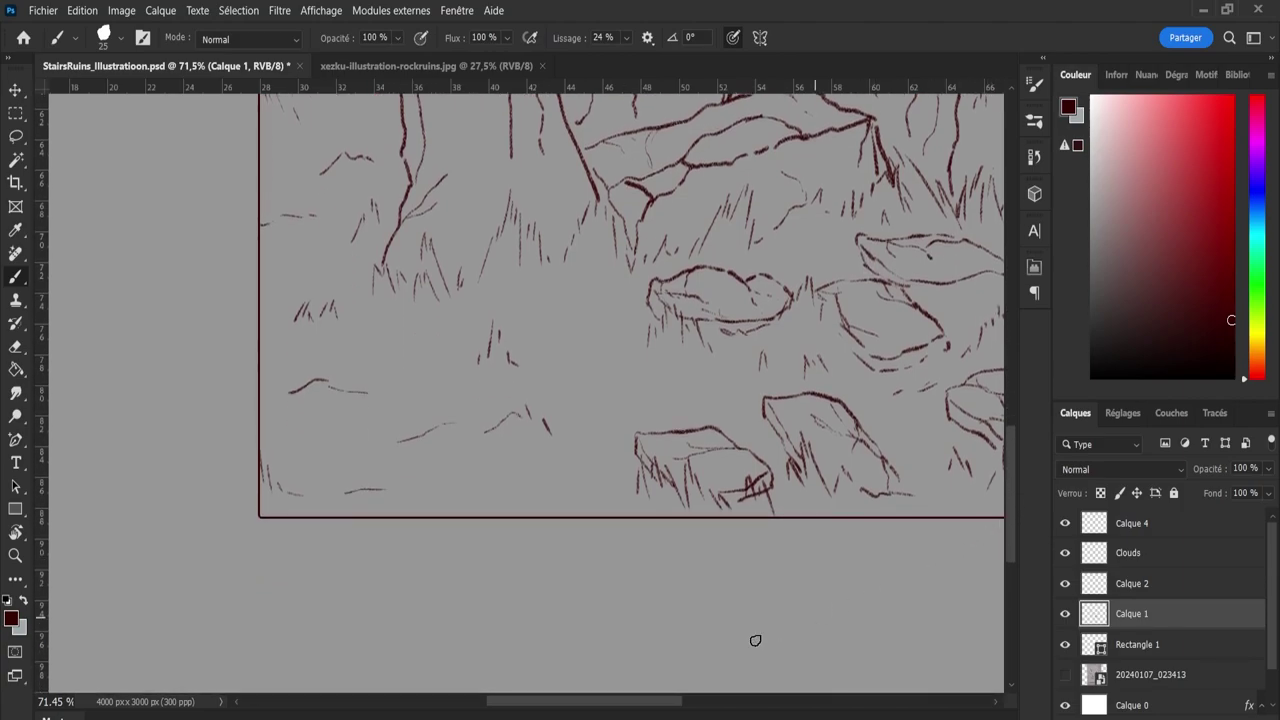
left_click_drag(646, 703, 686, 706)
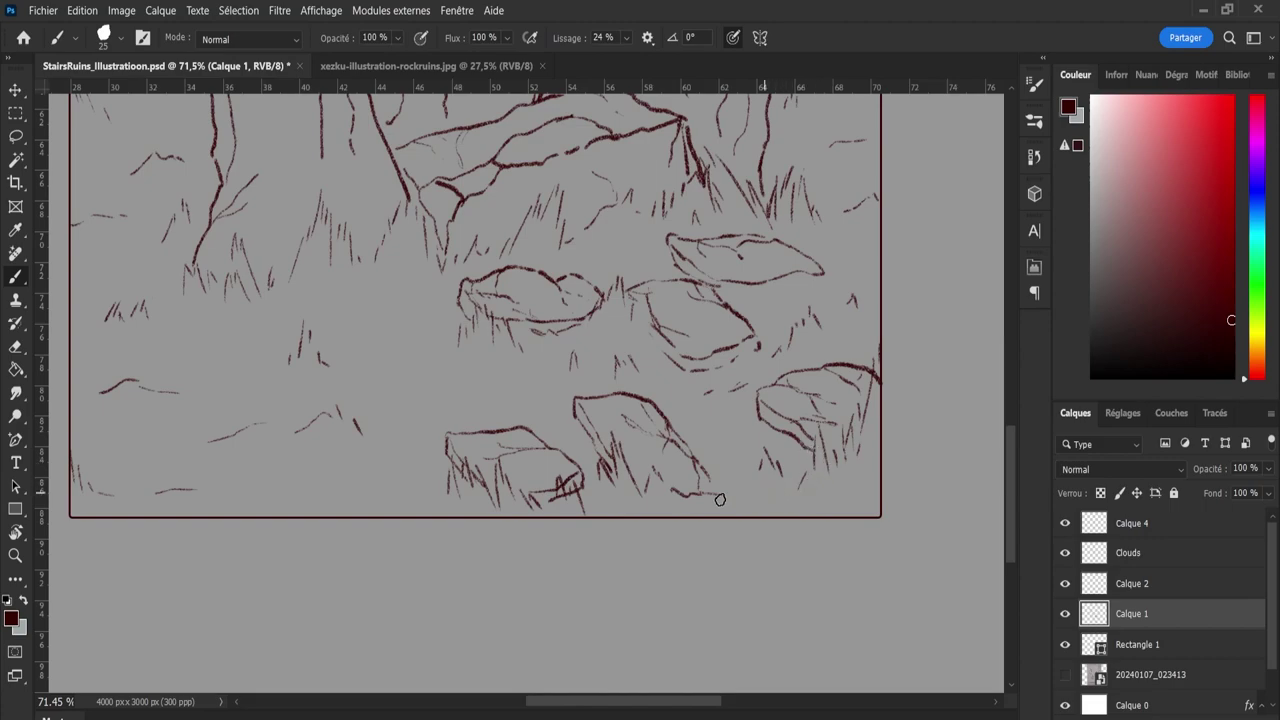
key("e")
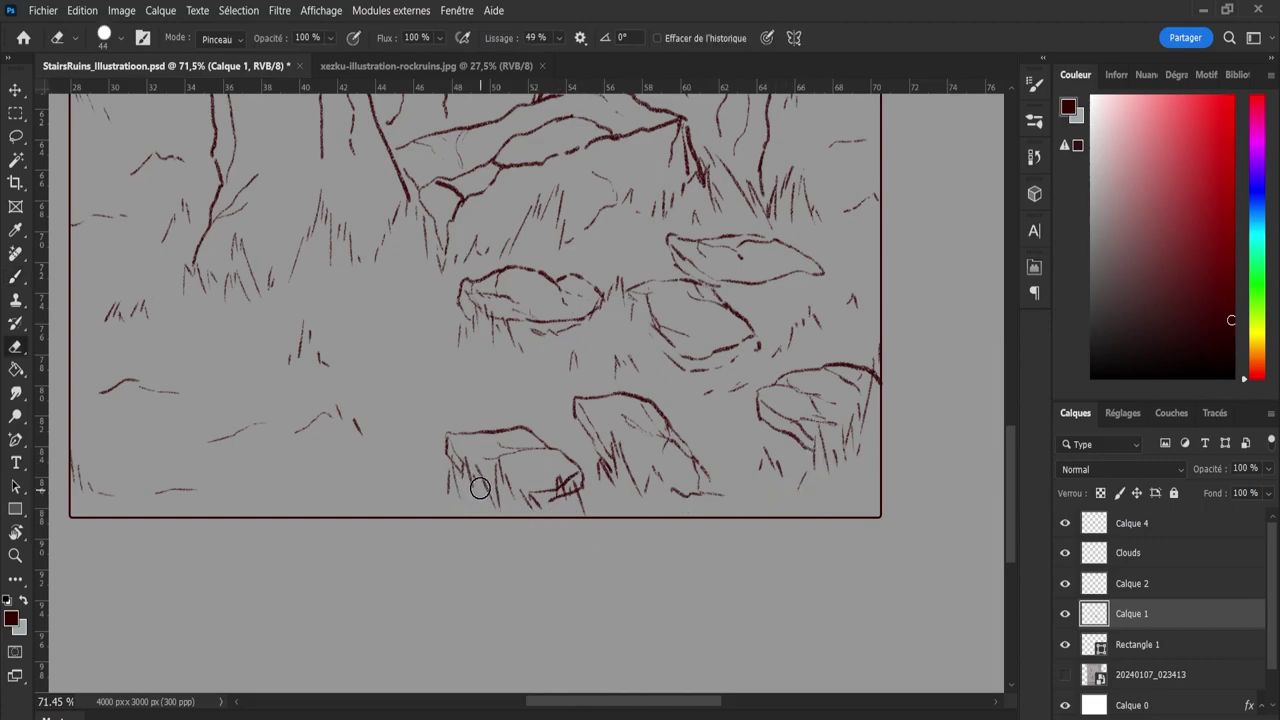
key("b")
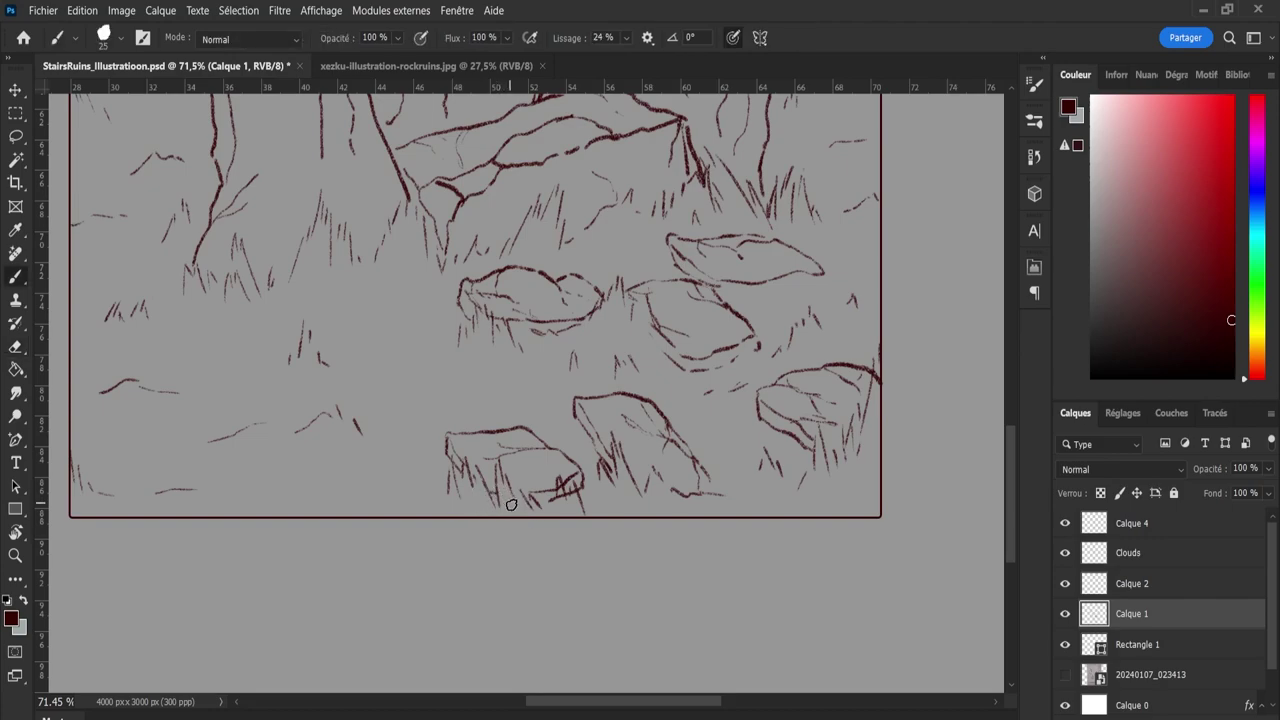
key("e")
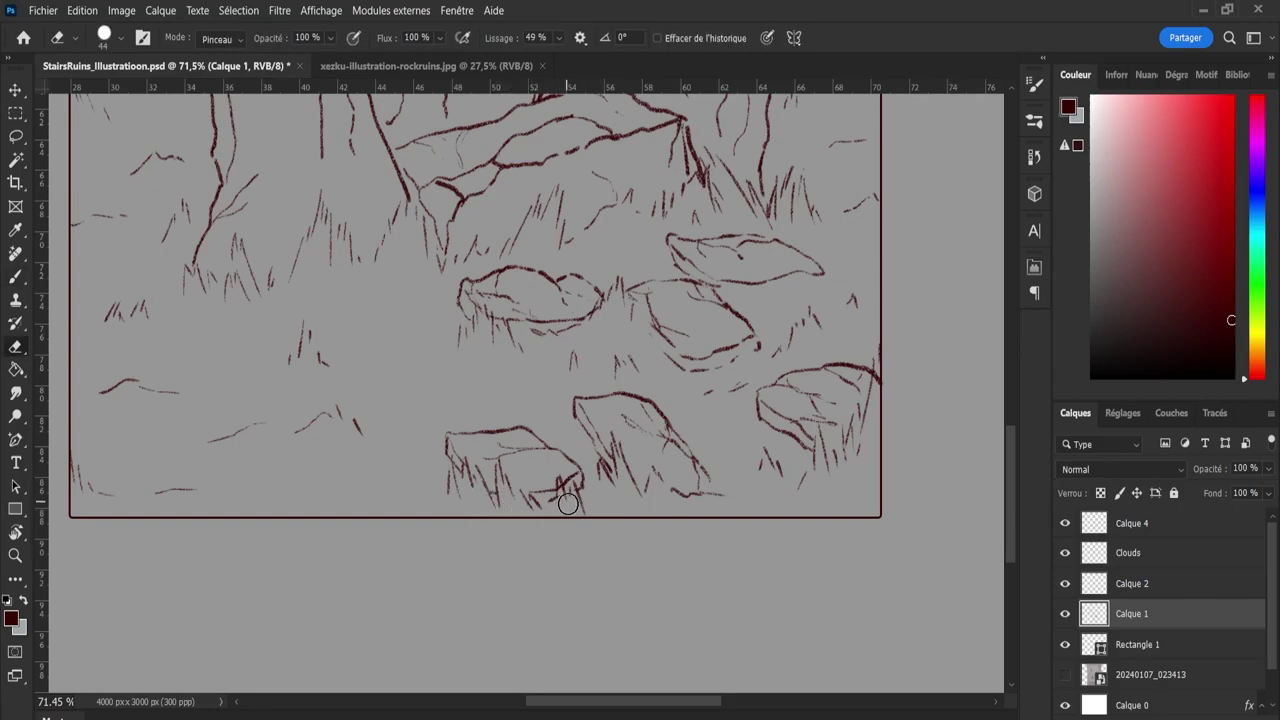
key("b")
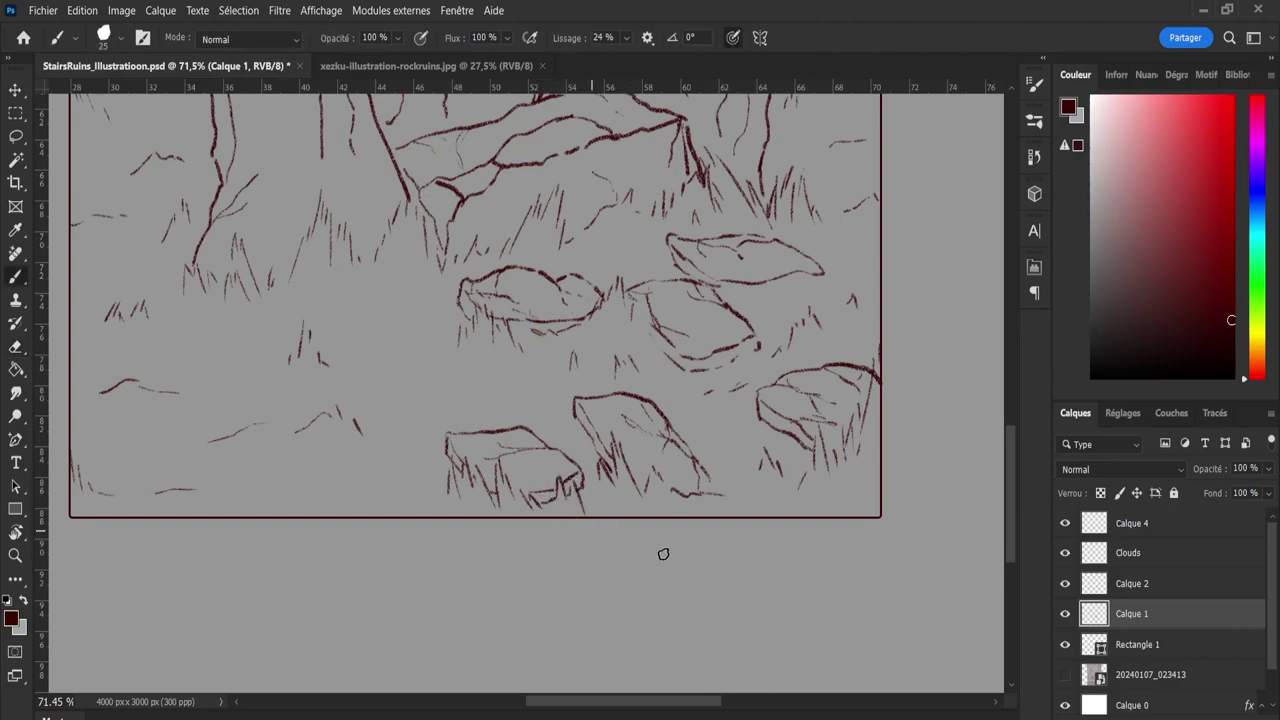
On Calque 2, draw grass blades at the middle stepping stone's right corner and erase the stray dashes below it.
key("z")
left_click_drag(674, 500, 642, 497)
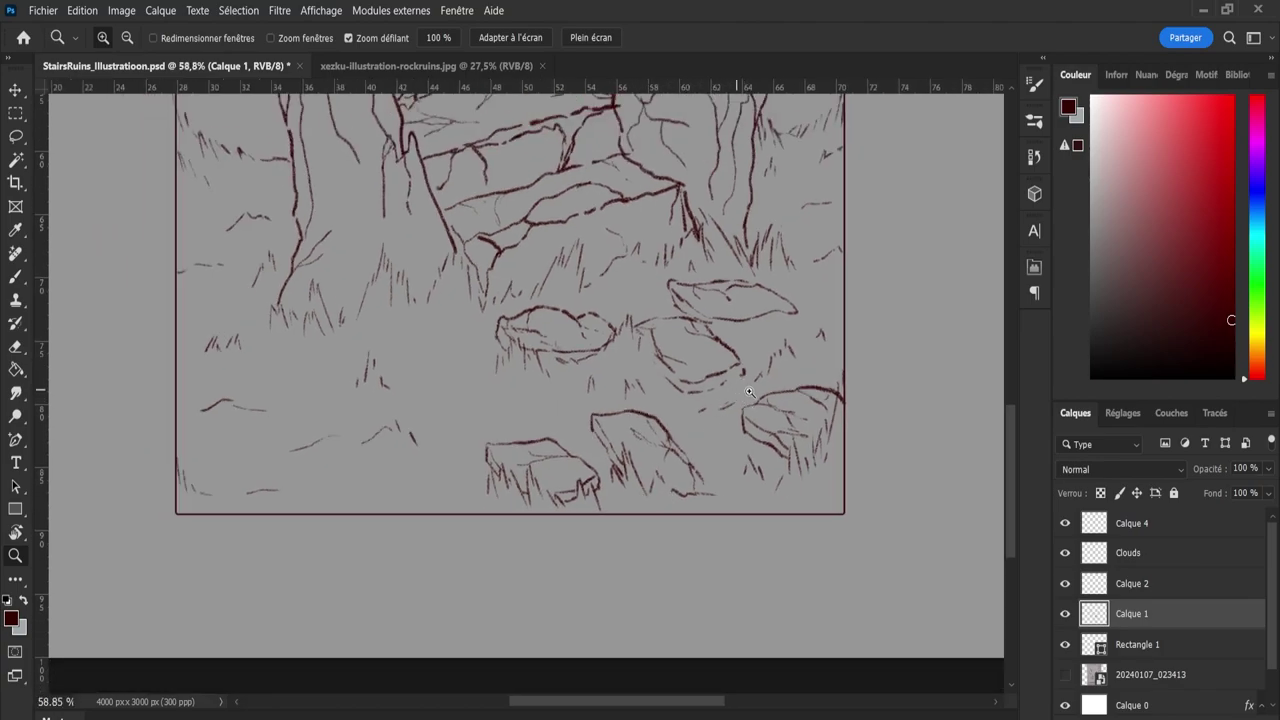
left_click_drag(750, 392, 763, 388)
key("b")
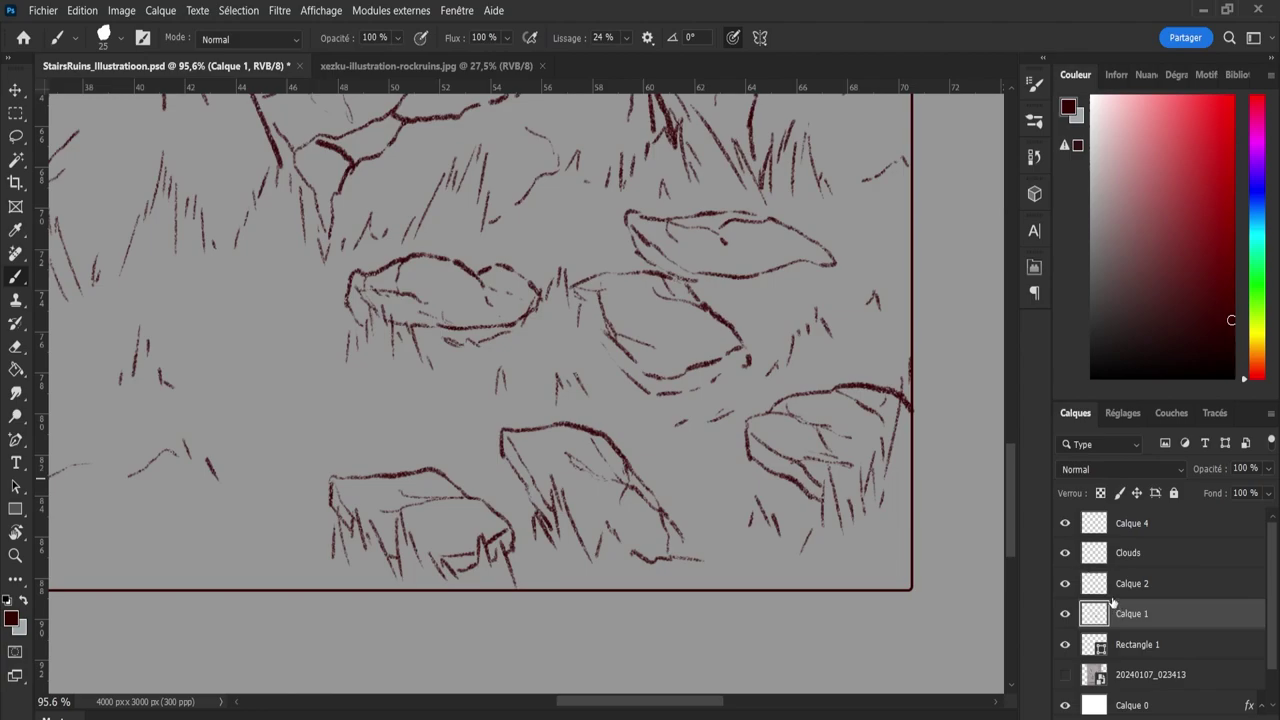
left_click(1120, 585)
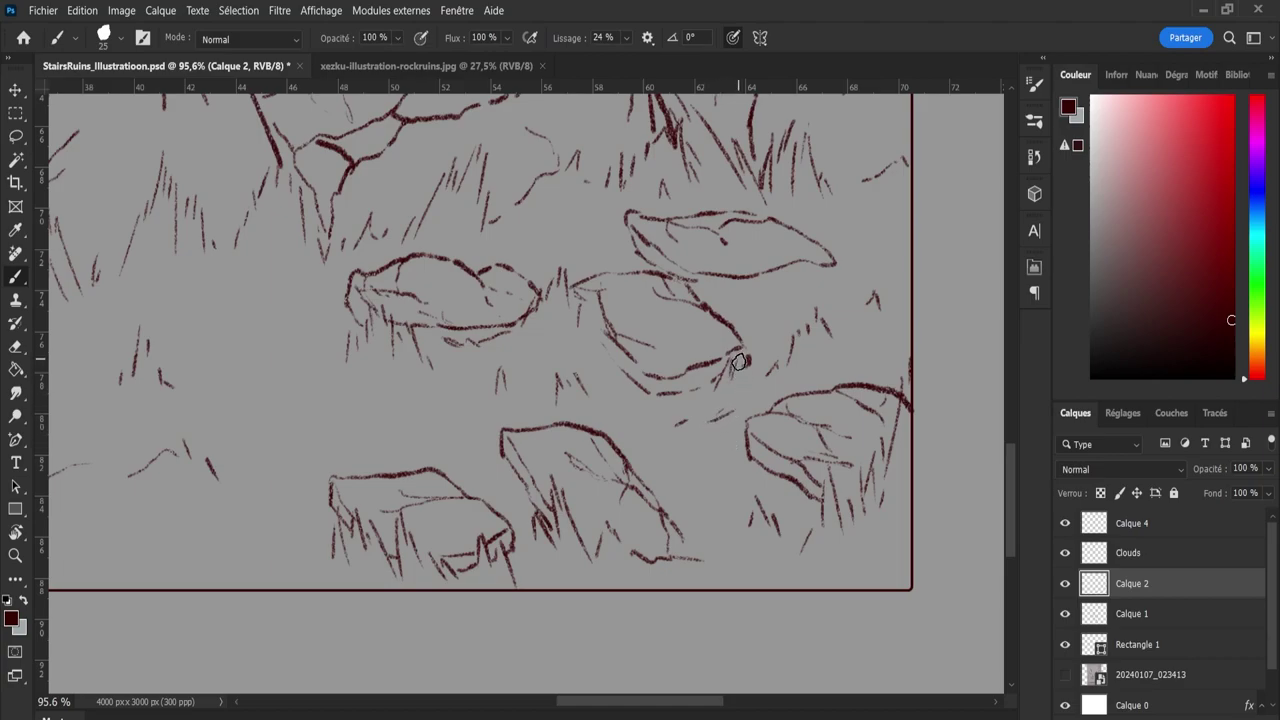
key("e")
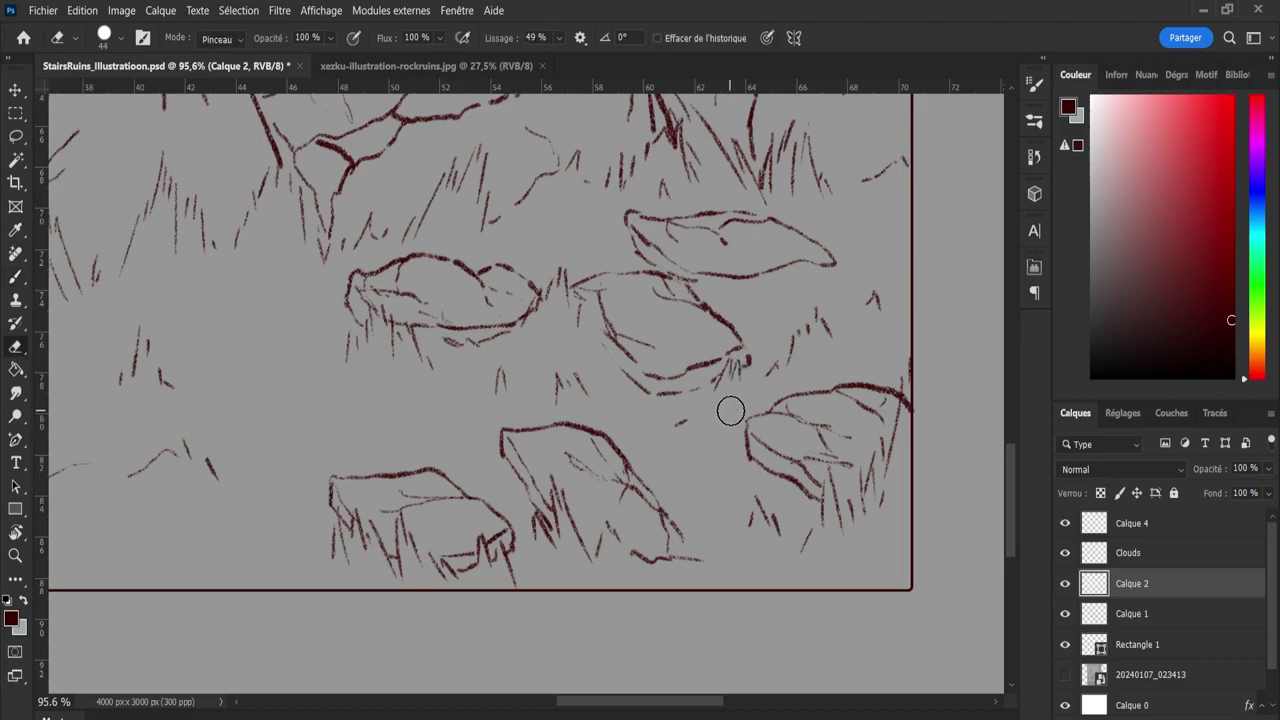
left_click_drag(730, 410, 669, 423)
key("b")
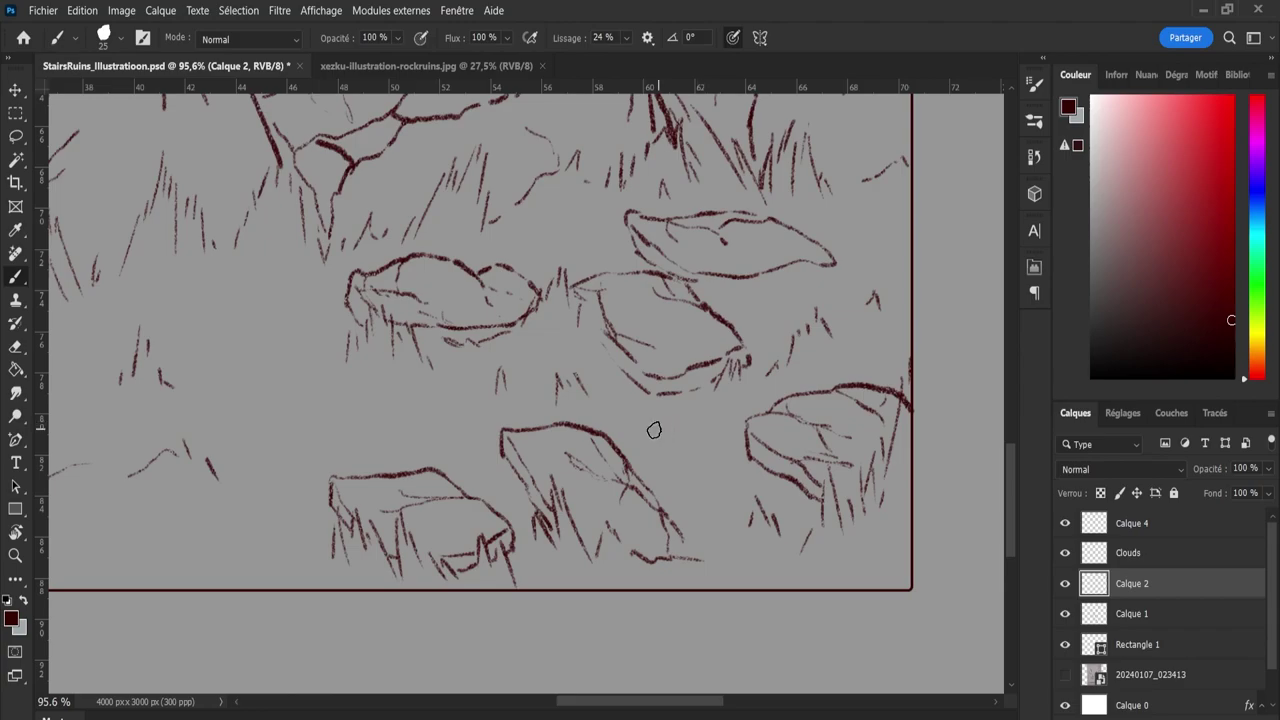
Erase the stray ground line in the frame's lower-left area and reposition the two small grass tufts there using Lasso and Free Transform.
key("z")
left_click_drag(723, 490, 661, 512)
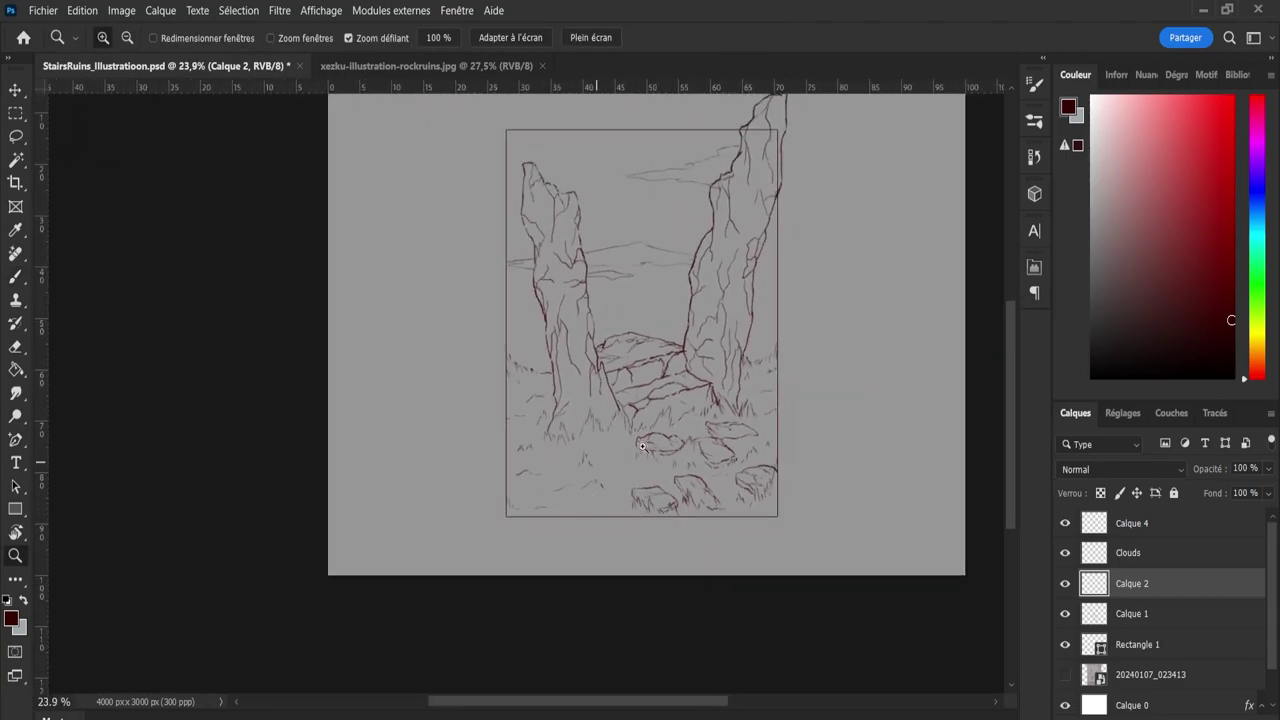
left_click_drag(609, 468, 642, 475)
key("b")
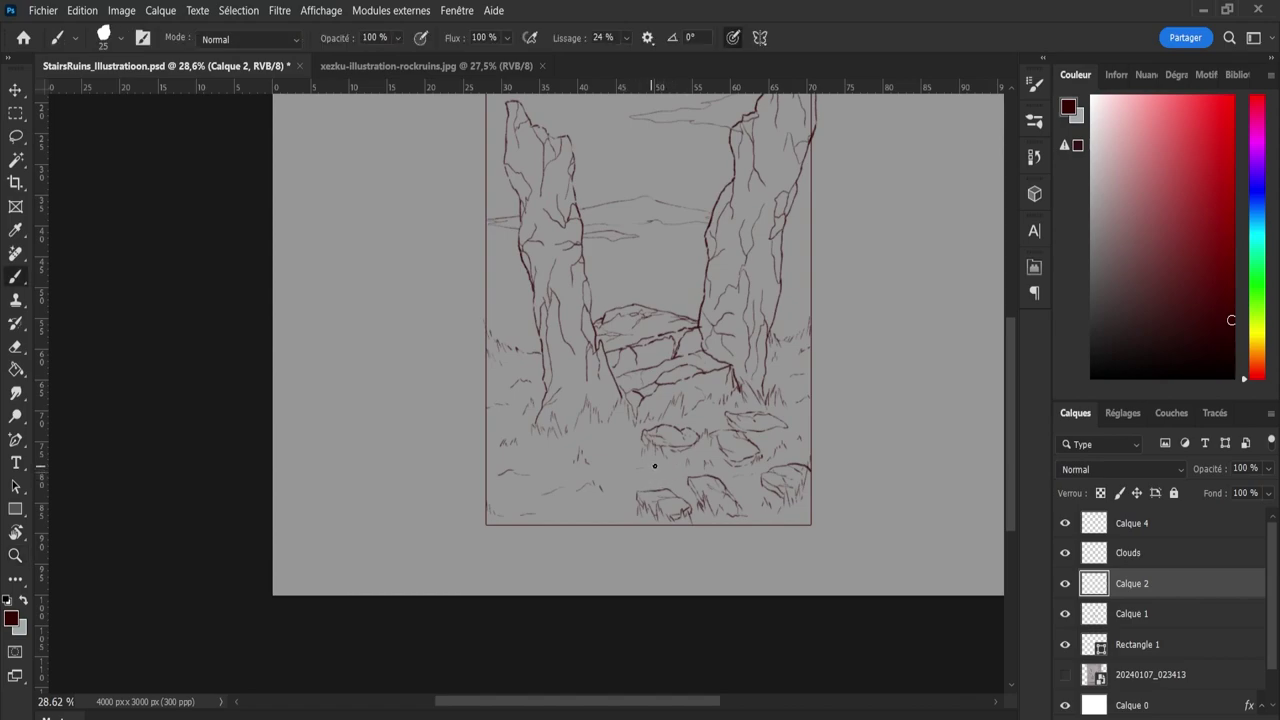
key("e")
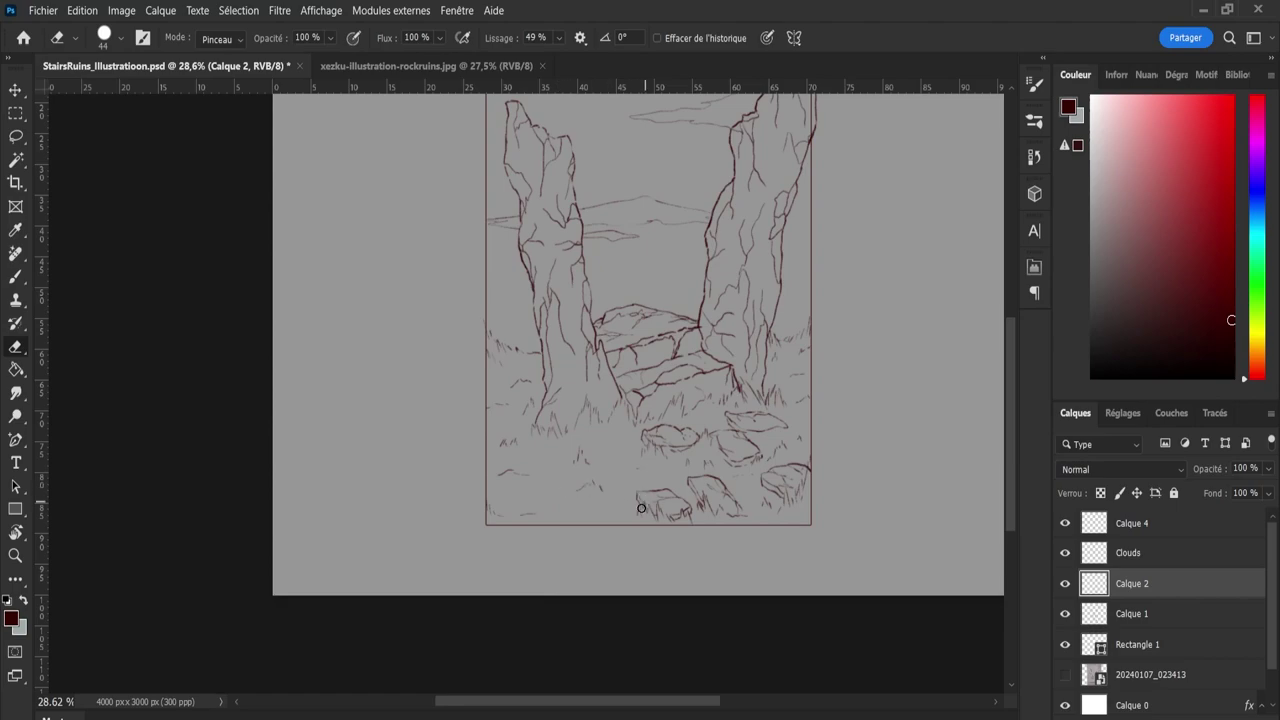
key("l")
mouse_move(565, 473)
left_mouse_down()
mouse_move(580, 441)
mouse_move(607, 473)
mouse_move(565, 462)
left_mouse_up()
key("ctrl+t")
left_click(955, 38)
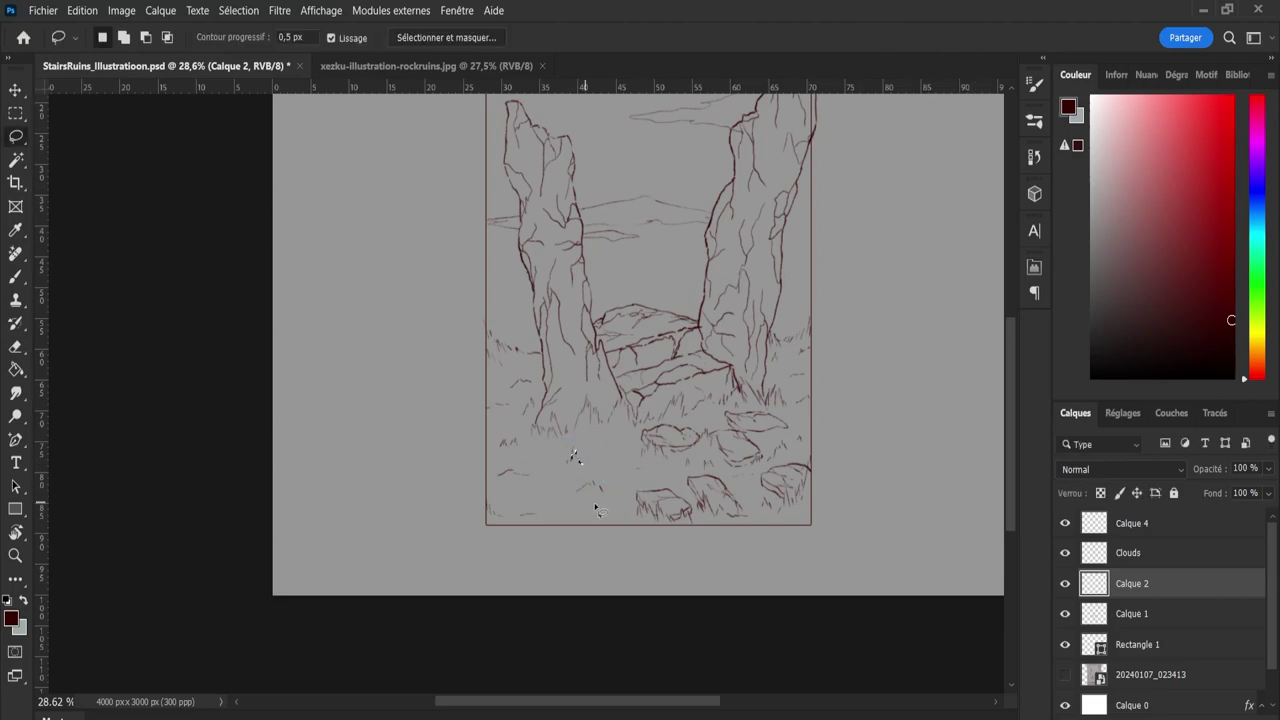
mouse_move(594, 503)
left_mouse_down()
mouse_move(568, 488)
mouse_move(618, 490)
mouse_move(603, 507)
mouse_move(601, 495)
left_mouse_up()
key("ctrl+t")
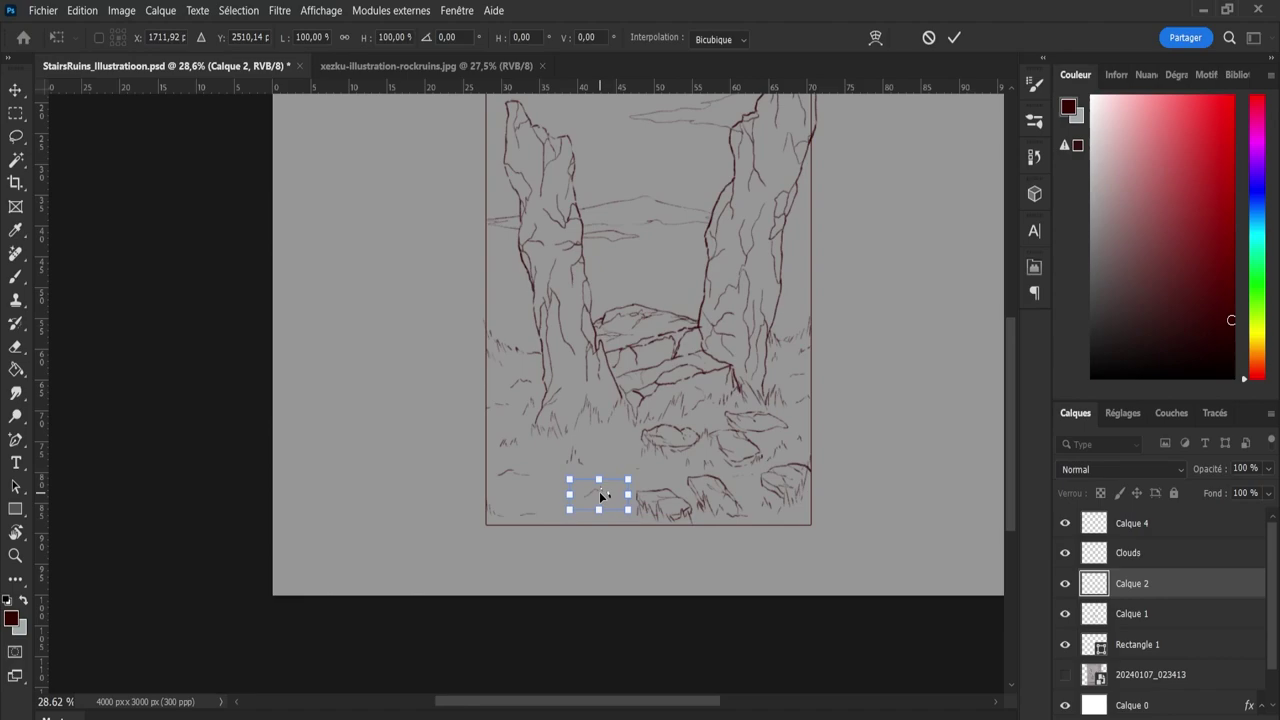
key("Return")
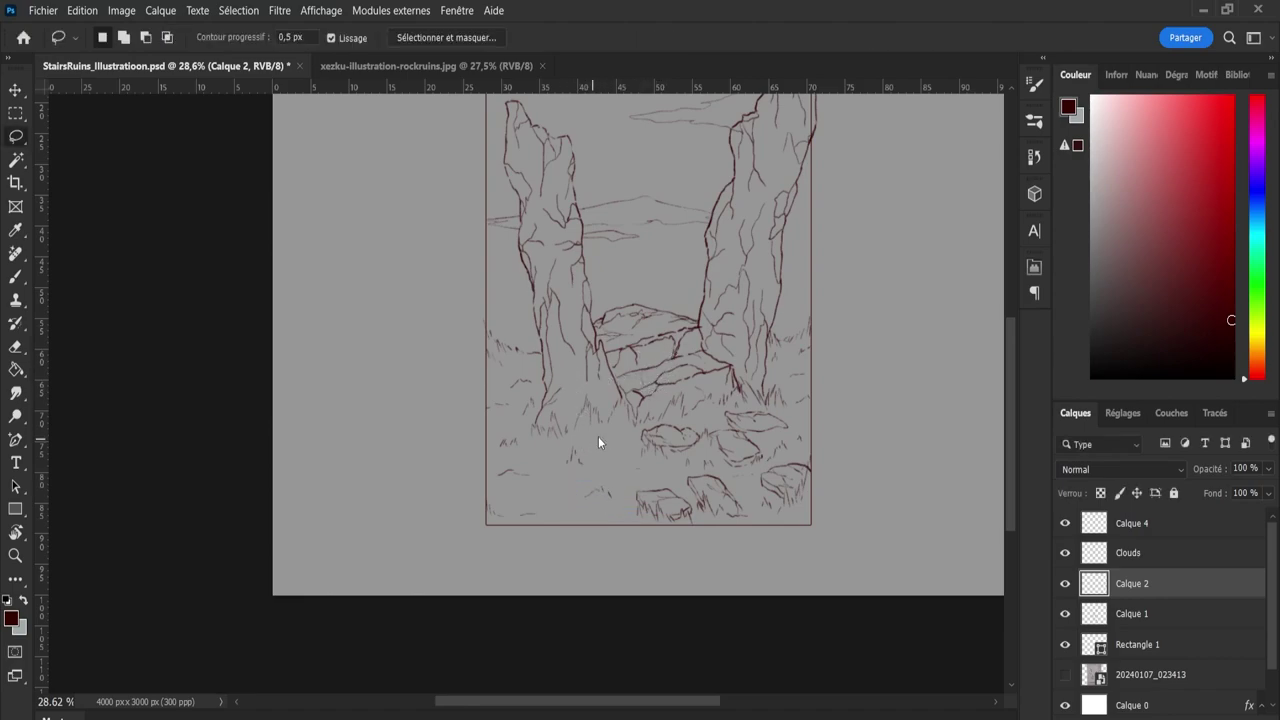
Touch up the sparse ground lines between the grass tufts and stepping stones, and save the document.
key("b")
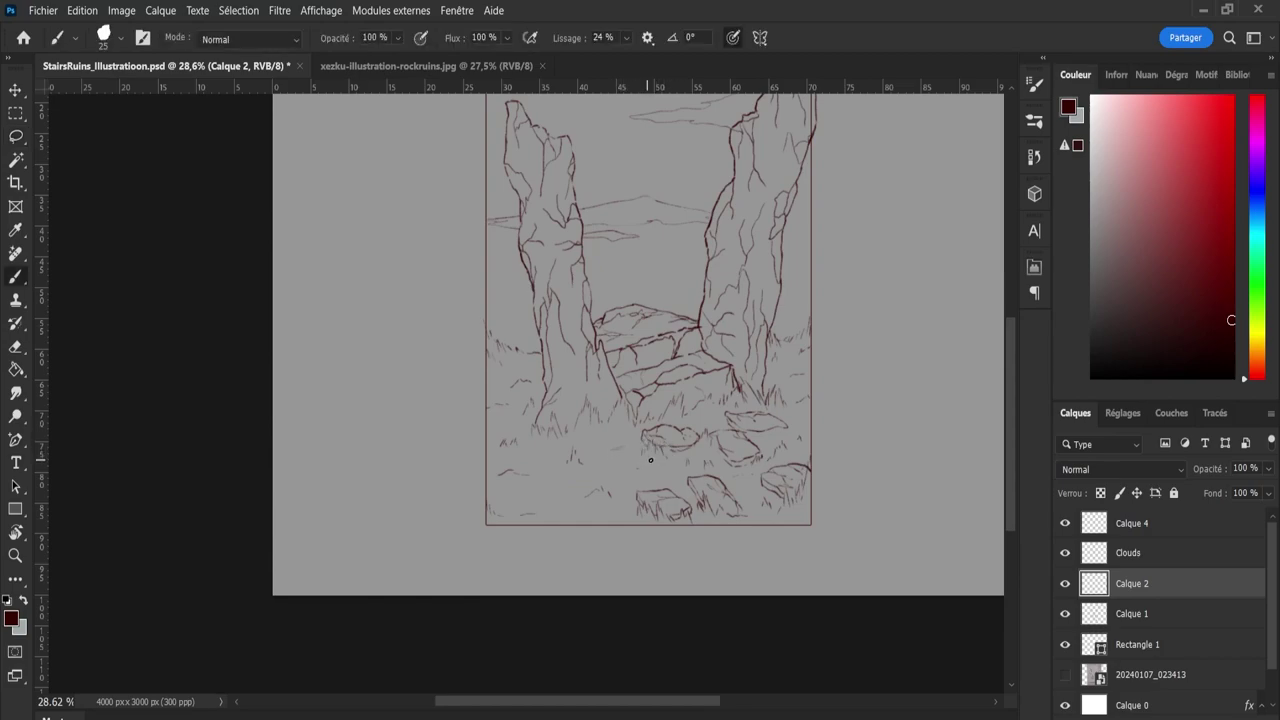
key("e")
key("b")
key("z")
left_click_drag(772, 490, 728, 490)
key("ctrl+s")
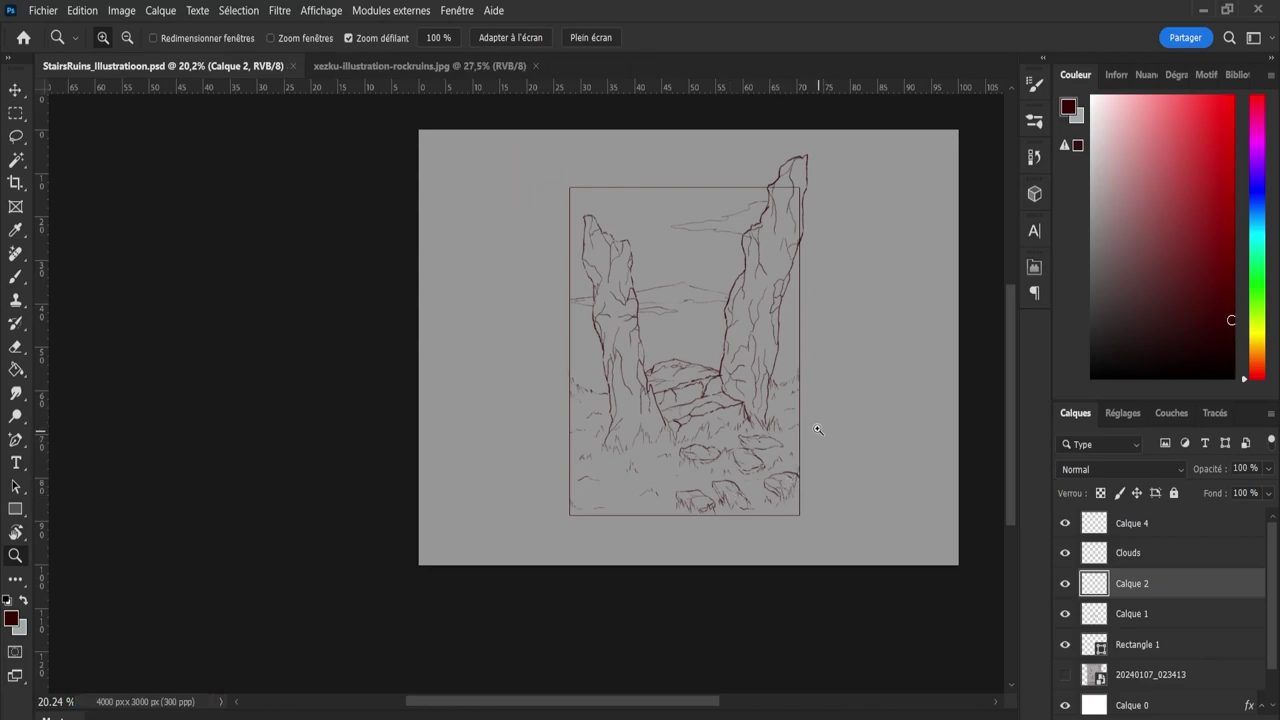
Rename the layer Calque 2 as Grass and the layer Calque 1 as Rocks_Ruins.
scroll(836, 366, "up", 1)
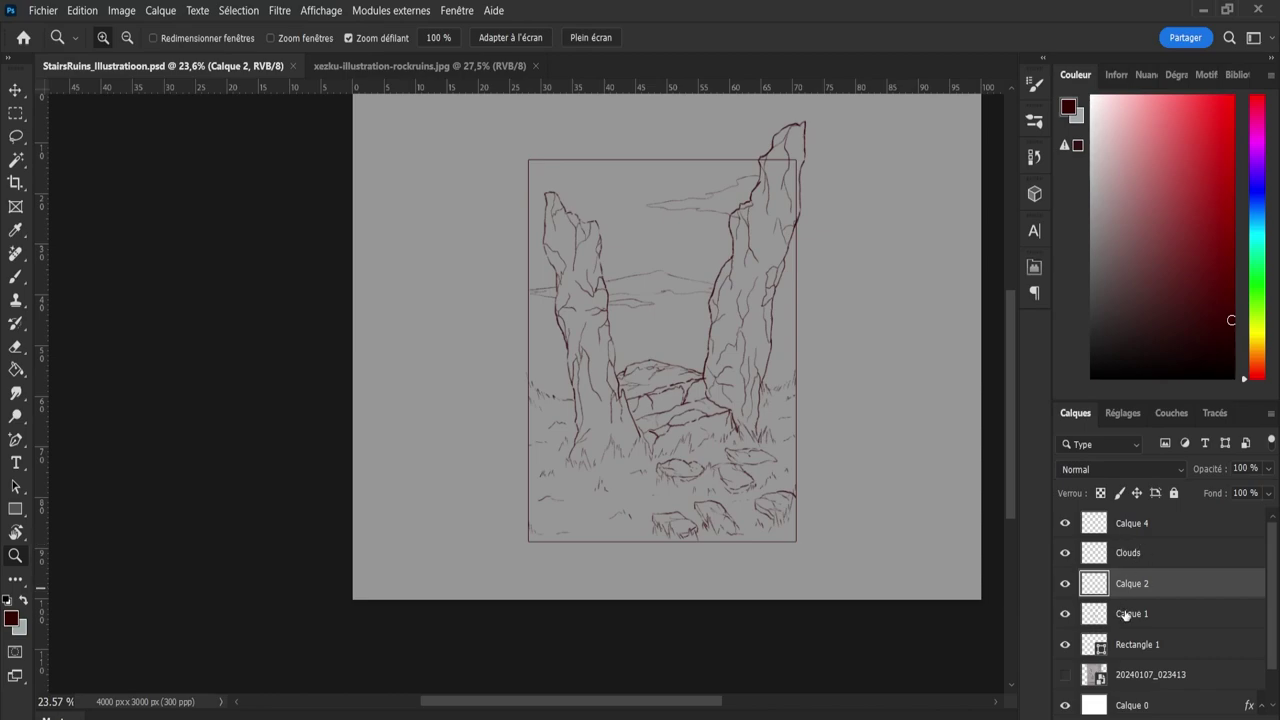
double_click(1130, 583)
type("Grass")
double_click(1130, 614)
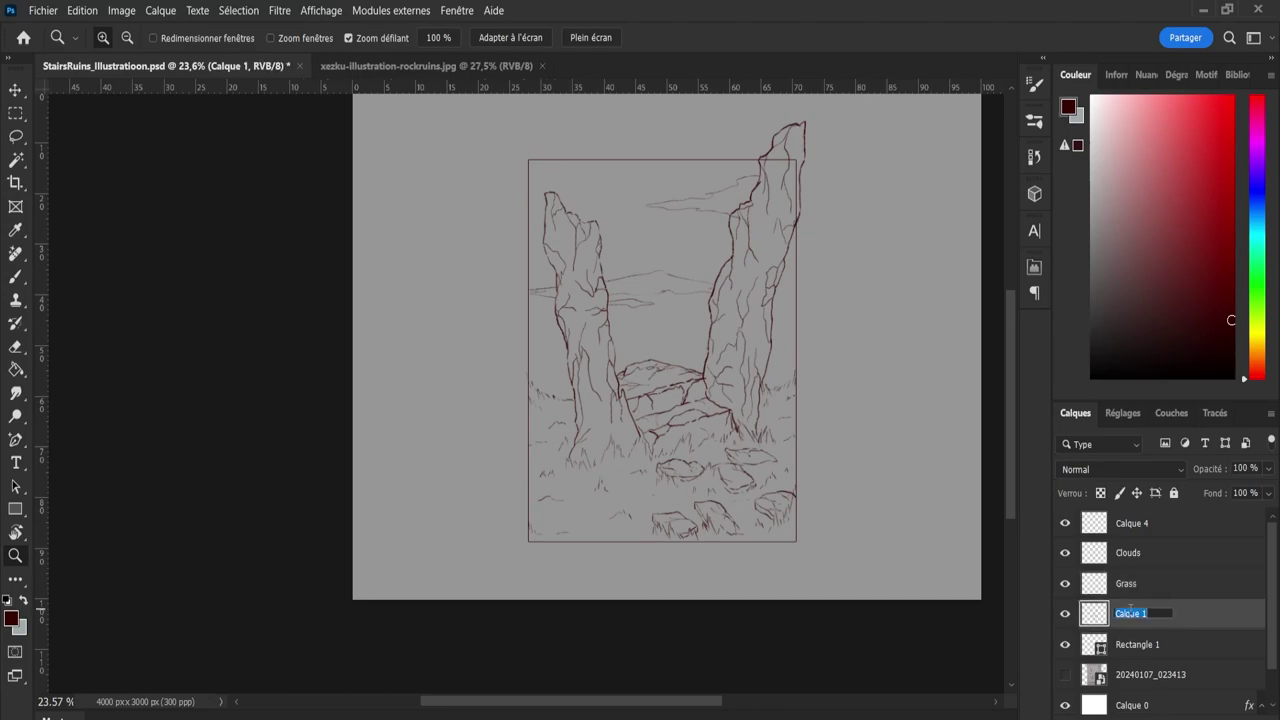
type("Rocks")
key("Return")
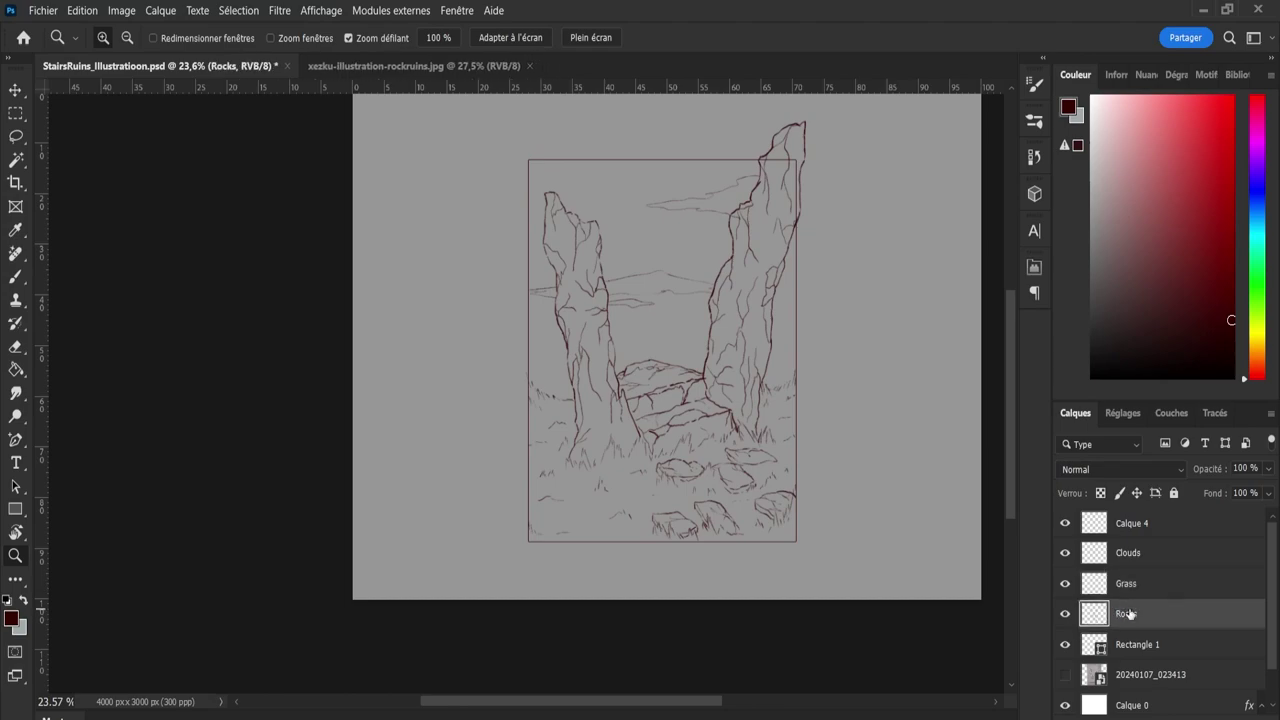
double_click(1130, 614)
type("_Ruins")
key("Return")
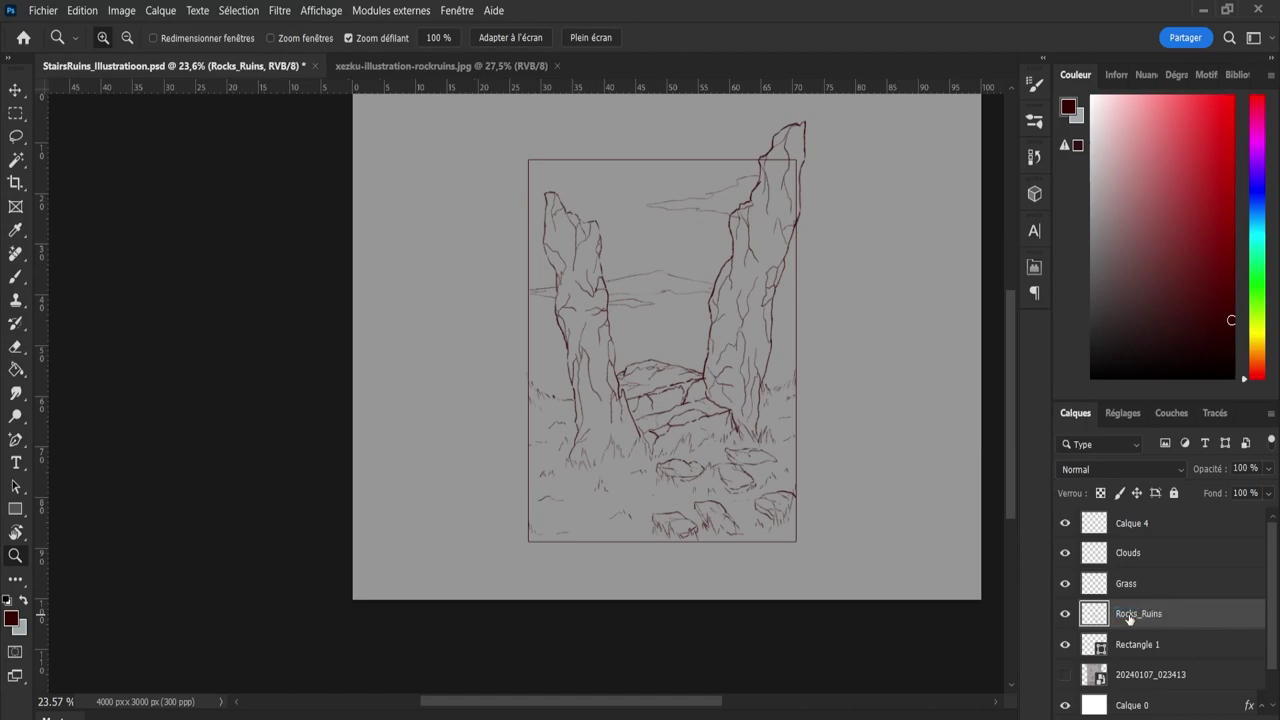
Delete the layer Calque 4 and add a new empty layer above Clouds.
left_click(1125, 532)
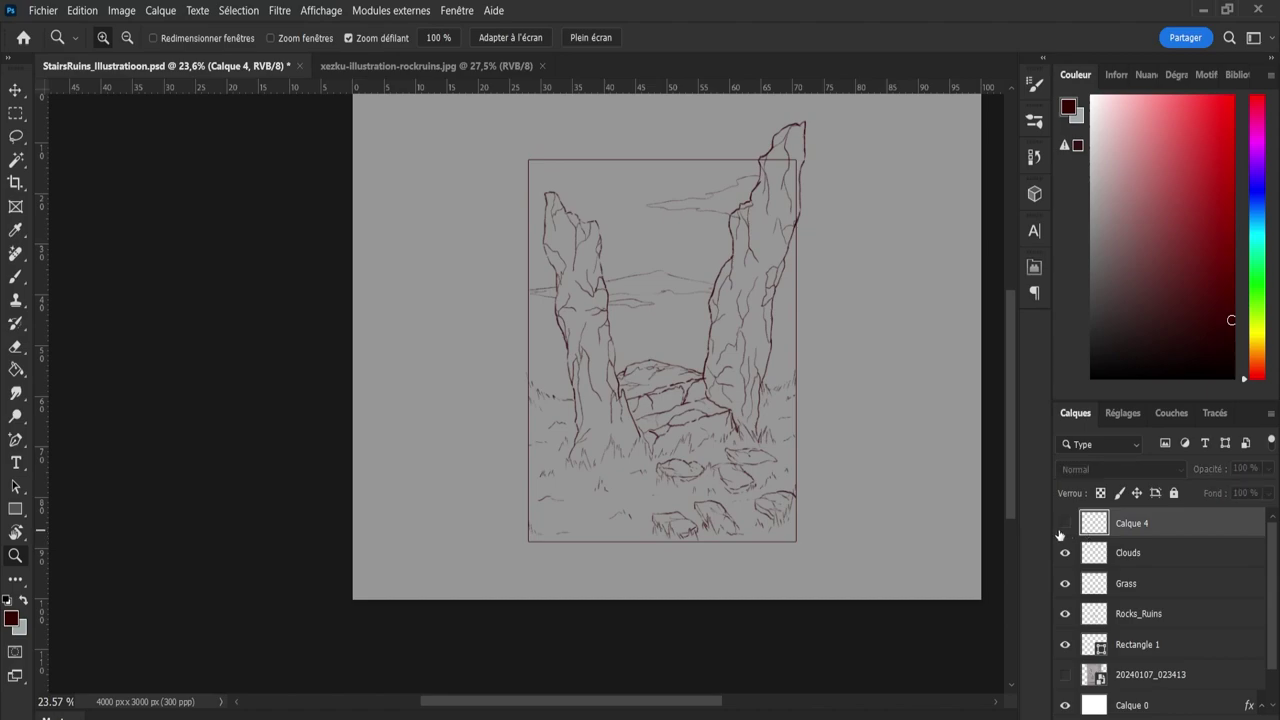
key("Delete")
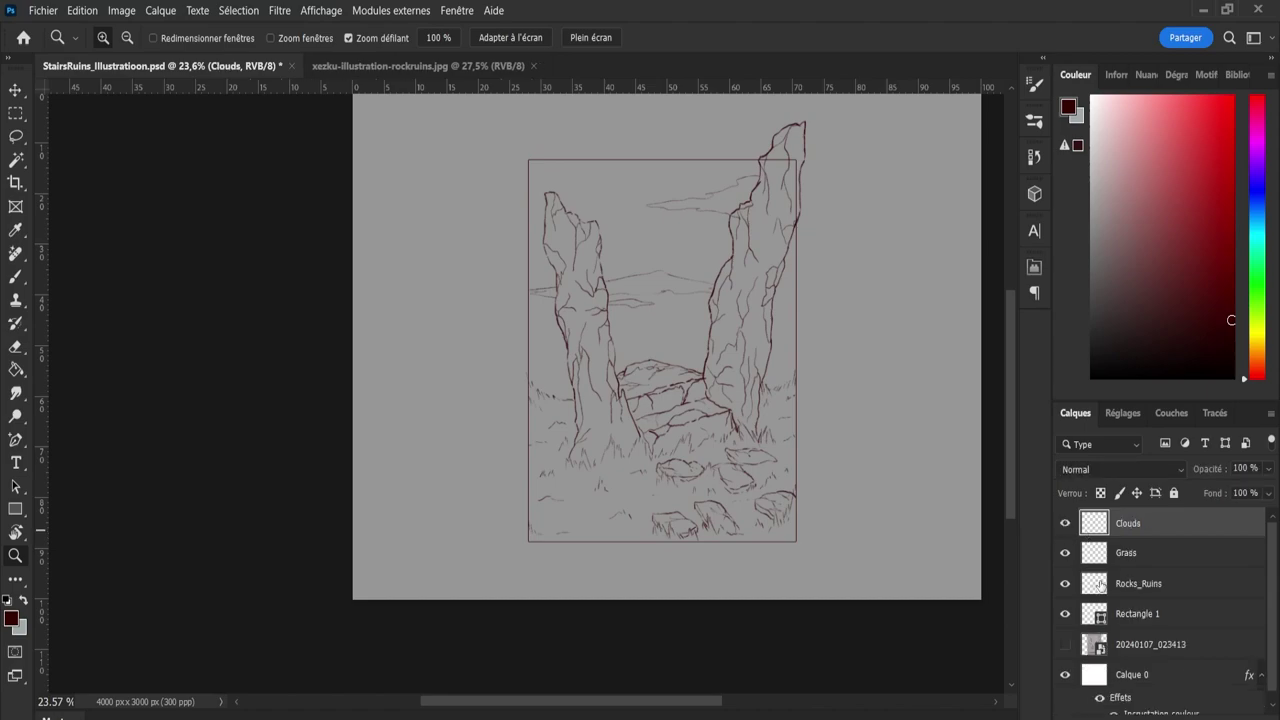
left_click(1182, 582)
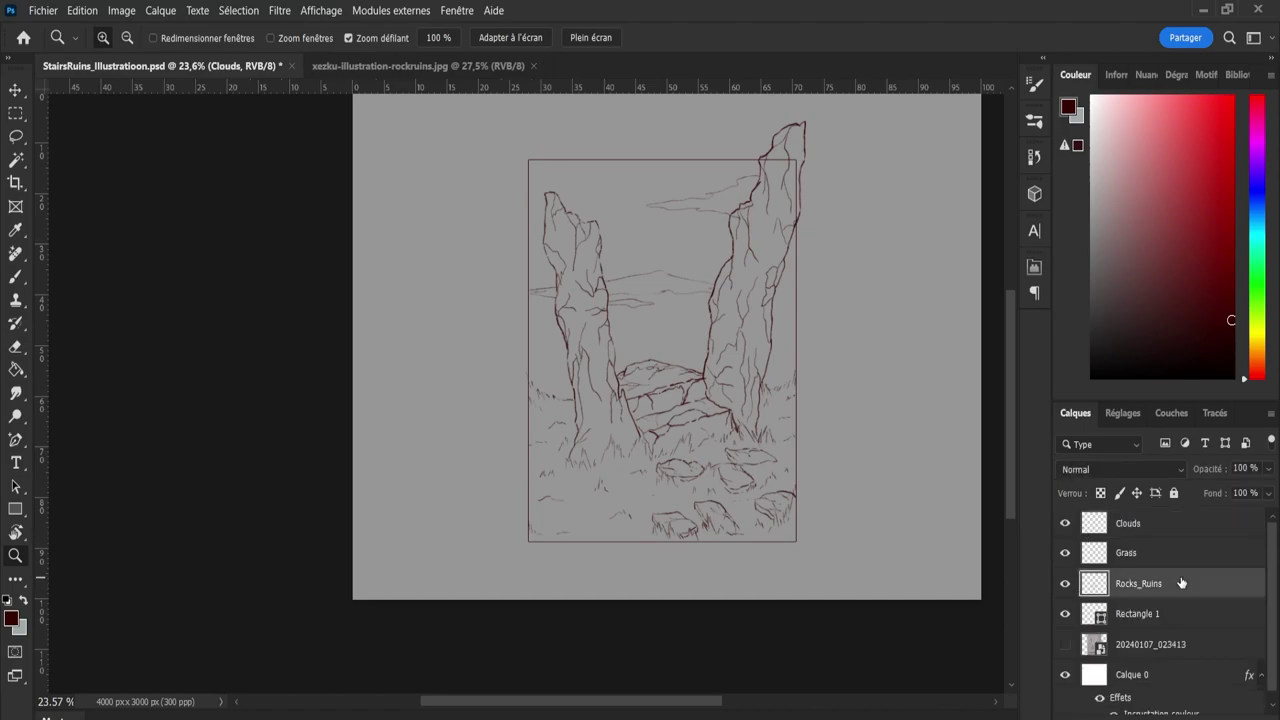
left_click(1149, 537)
key("ctrl+shift+alt+n")
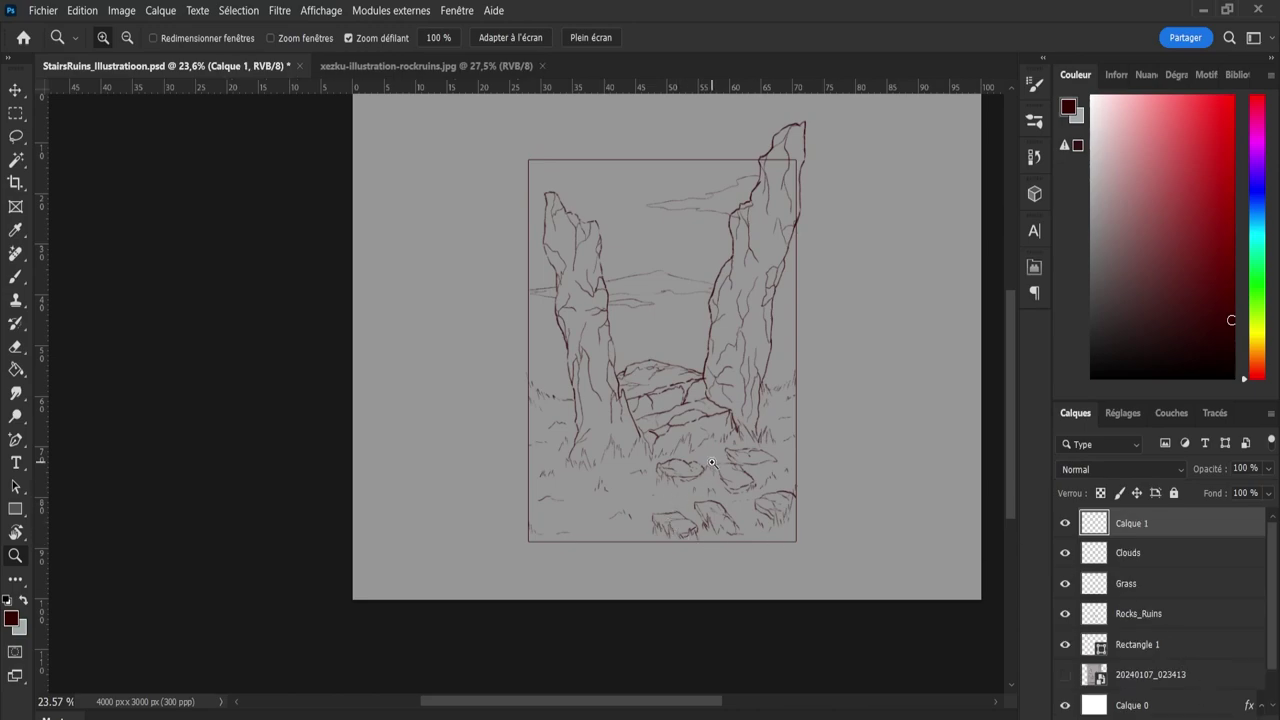
Hatch dark red shading along the left pillar's inner lower edge where it meets the stair stones.
left_click_drag(624, 488, 675, 483)
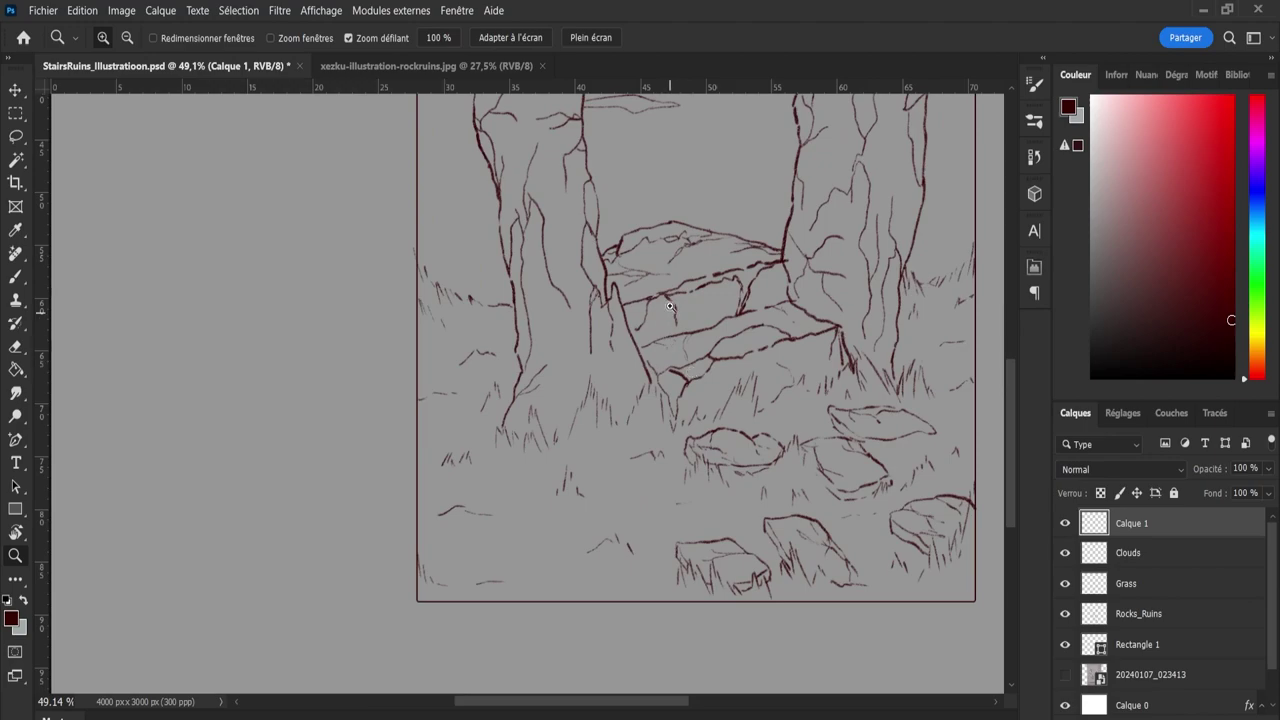
left_click_drag(671, 307, 700, 303)
key("b")
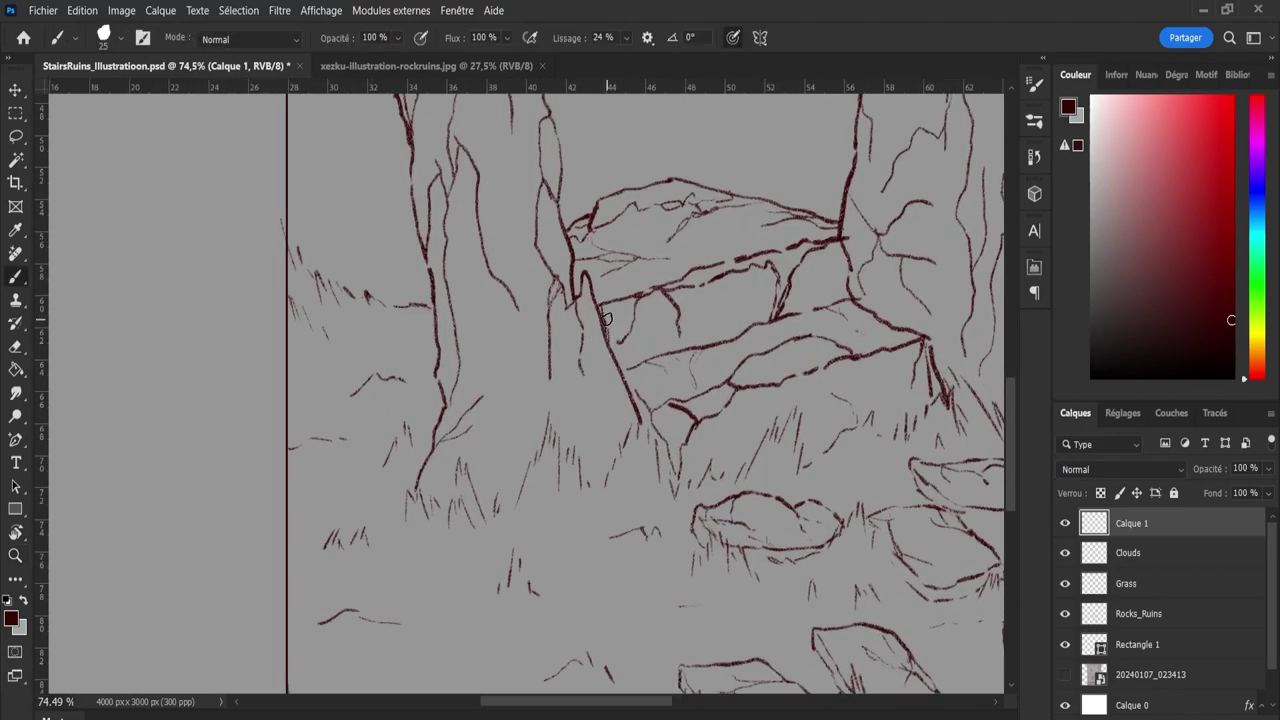
mouse_move(606, 308)
left_mouse_down()
mouse_move(615, 356)
mouse_move(634, 364)
left_mouse_up()
mouse_move(608, 310)
left_mouse_down()
mouse_move(612, 348)
mouse_move(624, 360)
mouse_move(637, 350)
left_mouse_up()
left_click_drag(568, 702, 593, 704)
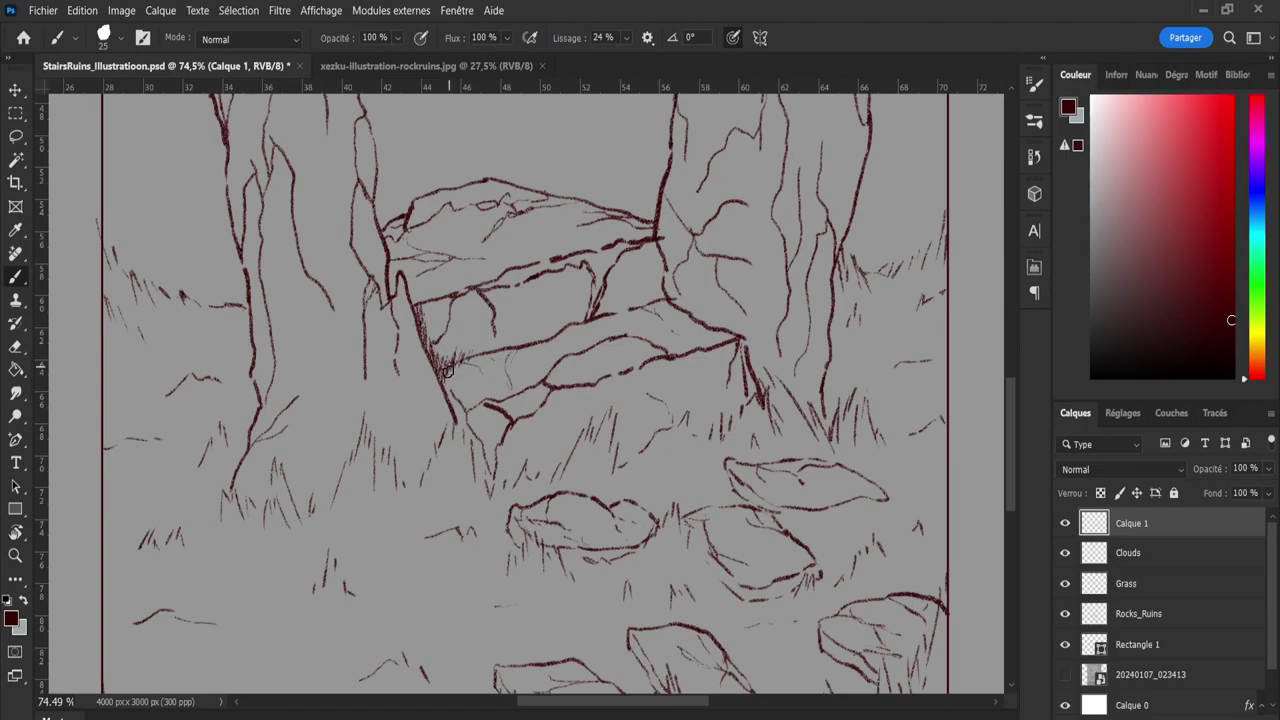
left_click_drag(448, 371, 454, 398)
Deepen and extend the hatching in the corner between the left pillar and the lower stair stones.
key("z")
mouse_move(589, 422)
left_mouse_down()
mouse_move(499, 408)
mouse_move(540, 373)
mouse_move(600, 378)
left_mouse_up()
key("b")
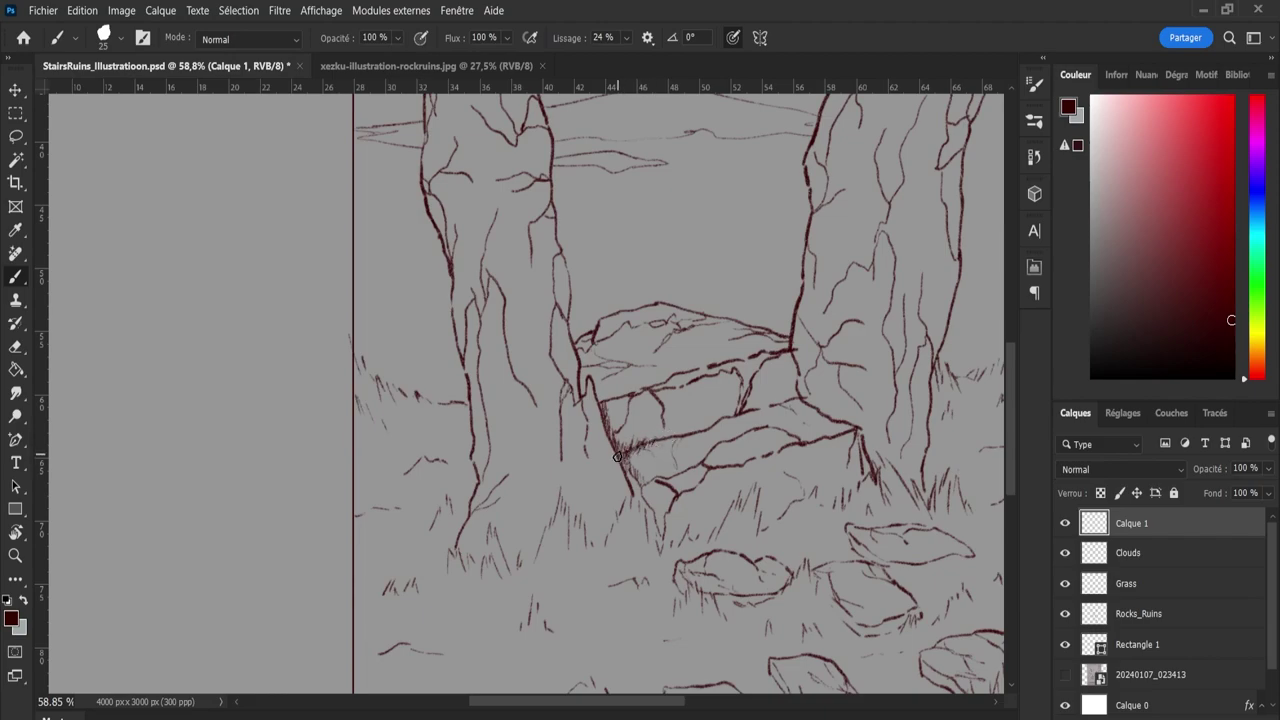
left_click_drag(628, 457, 633, 453)
left_click_drag(630, 475, 638, 498)
left_click_drag(626, 466, 594, 408)
left_click_drag(600, 714, 645, 718)
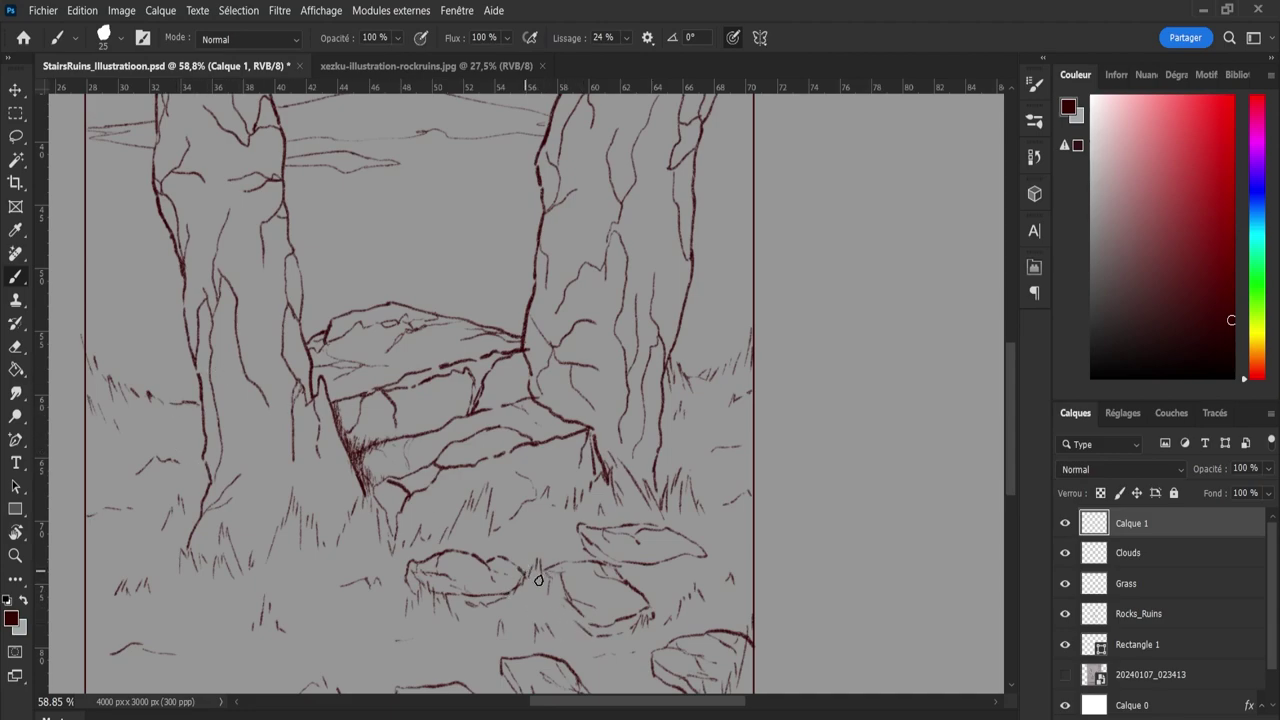
left_click_drag(622, 703, 570, 702)
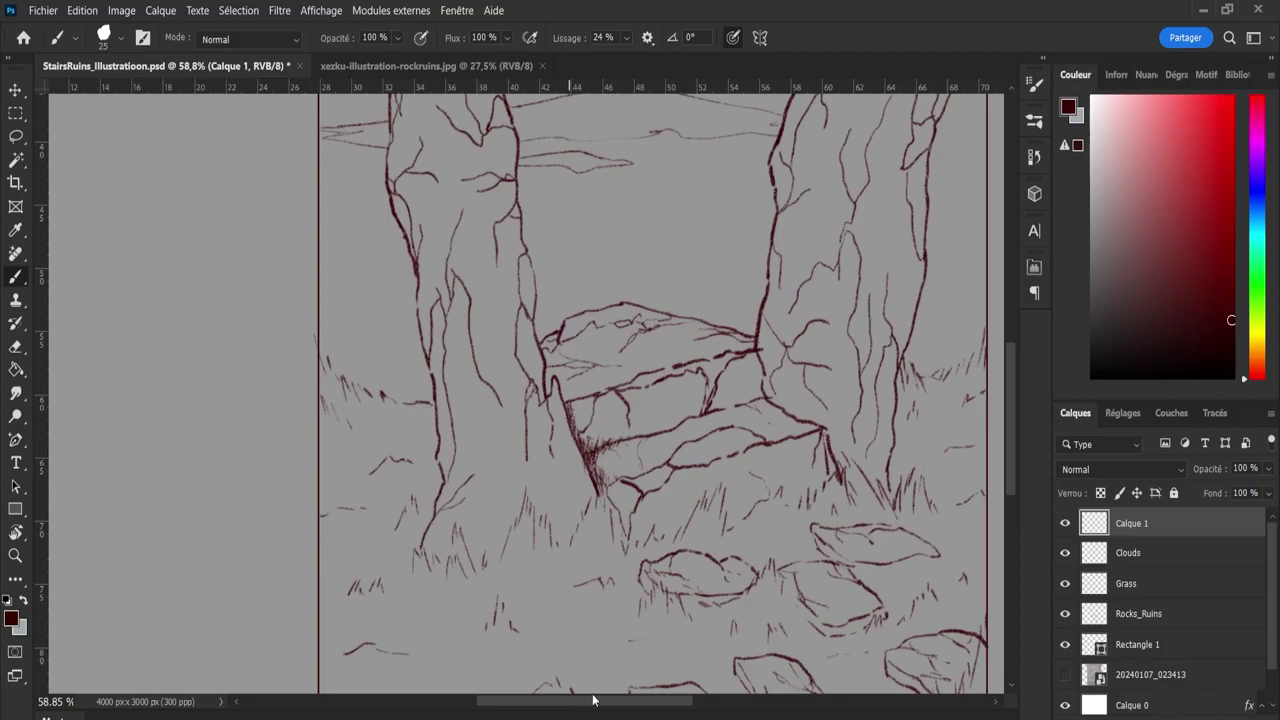
scroll(605, 706, "right", 2)
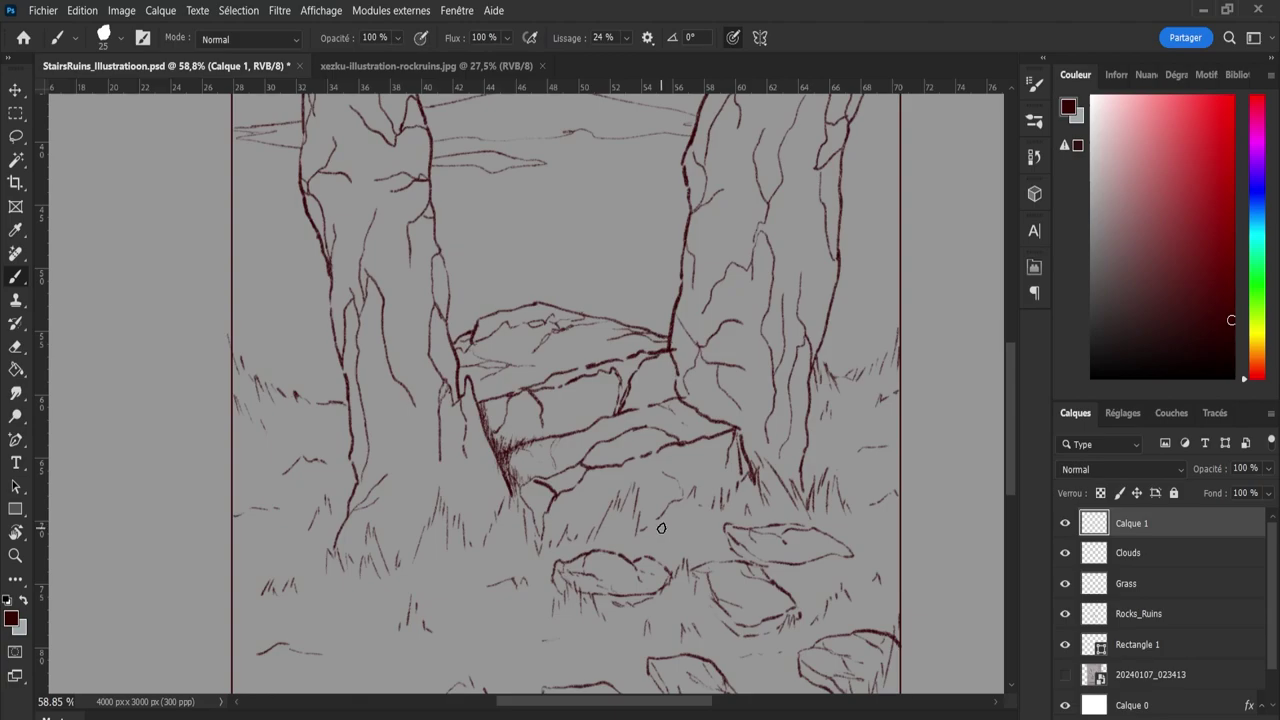
Fill the narrow wedge below the lowest stair's left end with hatching and blend it into the shading above.
key("z")
mouse_move(661, 527)
left_mouse_down()
mouse_move(638, 510)
mouse_move(659, 518)
left_mouse_up()
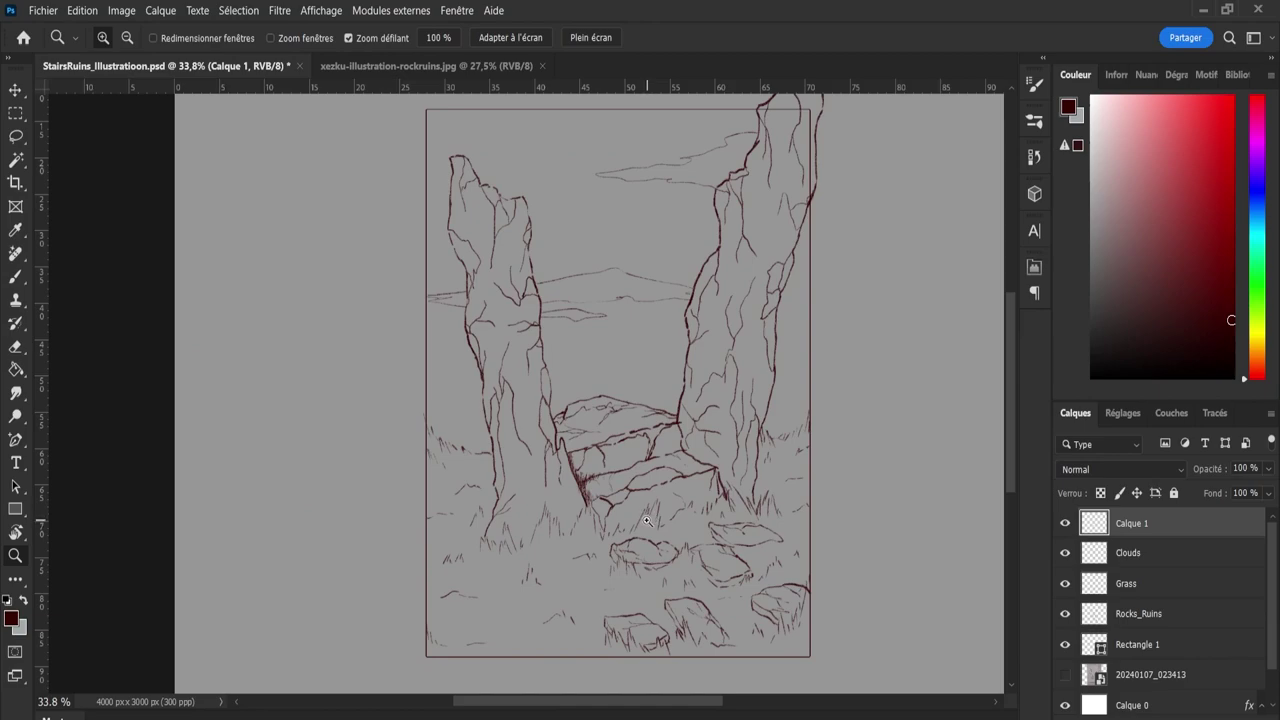
left_click_drag(710, 564, 752, 564)
left_click_drag(1005, 502, 1013, 525)
left_click_drag(654, 384, 700, 408)
key("b")
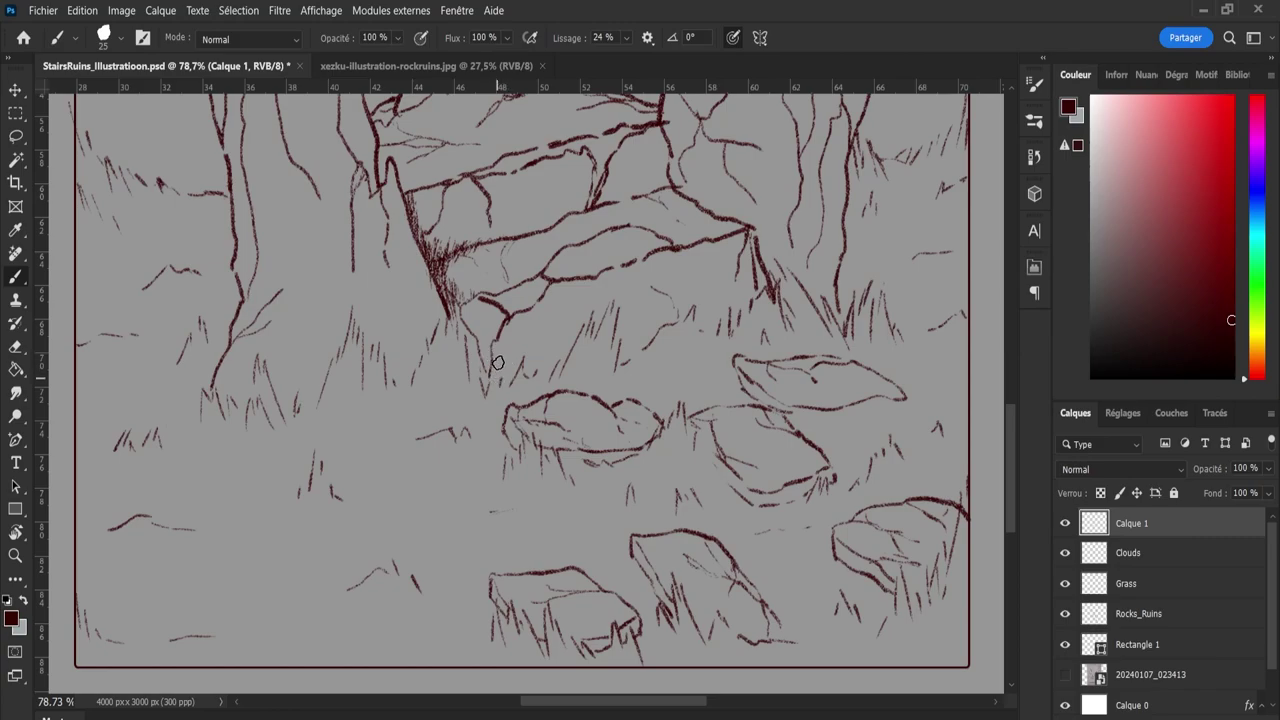
mouse_move(471, 348)
left_mouse_down()
mouse_move(471, 336)
mouse_move(472, 360)
mouse_move(458, 321)
mouse_move(466, 335)
mouse_move(478, 320)
mouse_move(453, 300)
mouse_move(486, 395)
left_mouse_up()
key("e")
key("b")
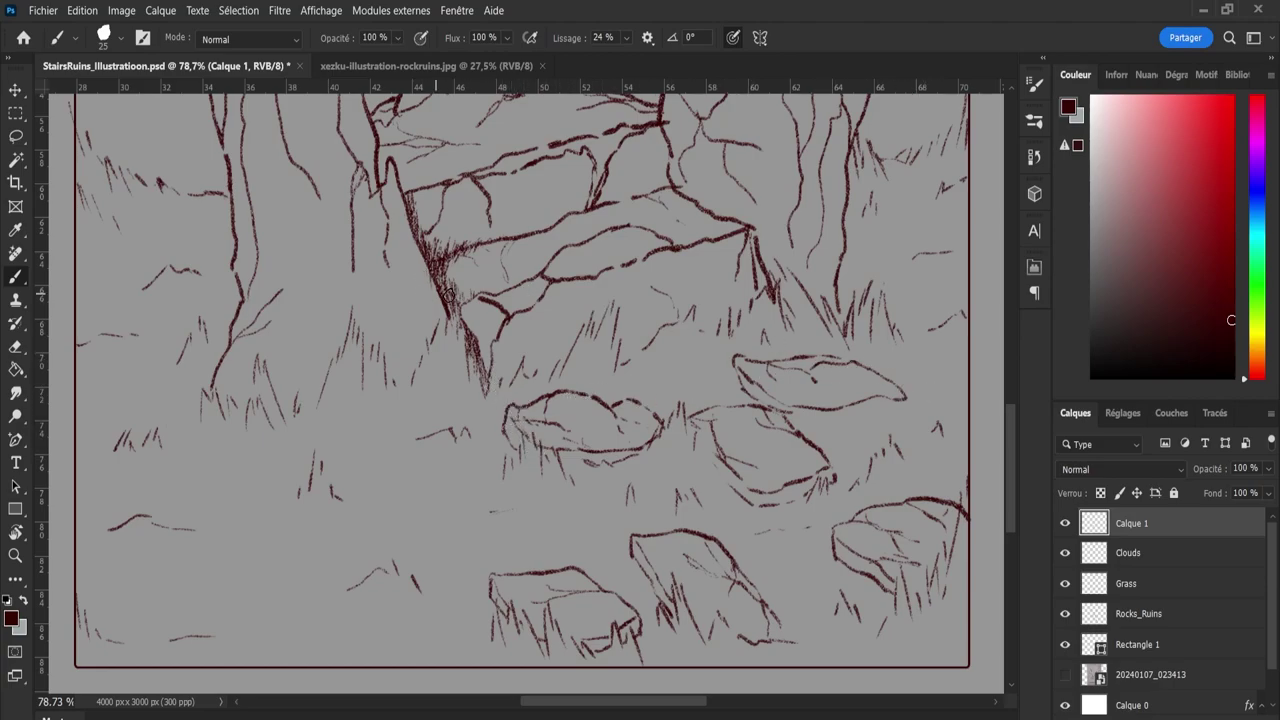
left_click_drag(451, 278, 460, 307)
Hatch shading along the right pillar's stair-side edge, from the top stair stone down to the pillar's foot.
scroll(1010, 419, "up", 6)
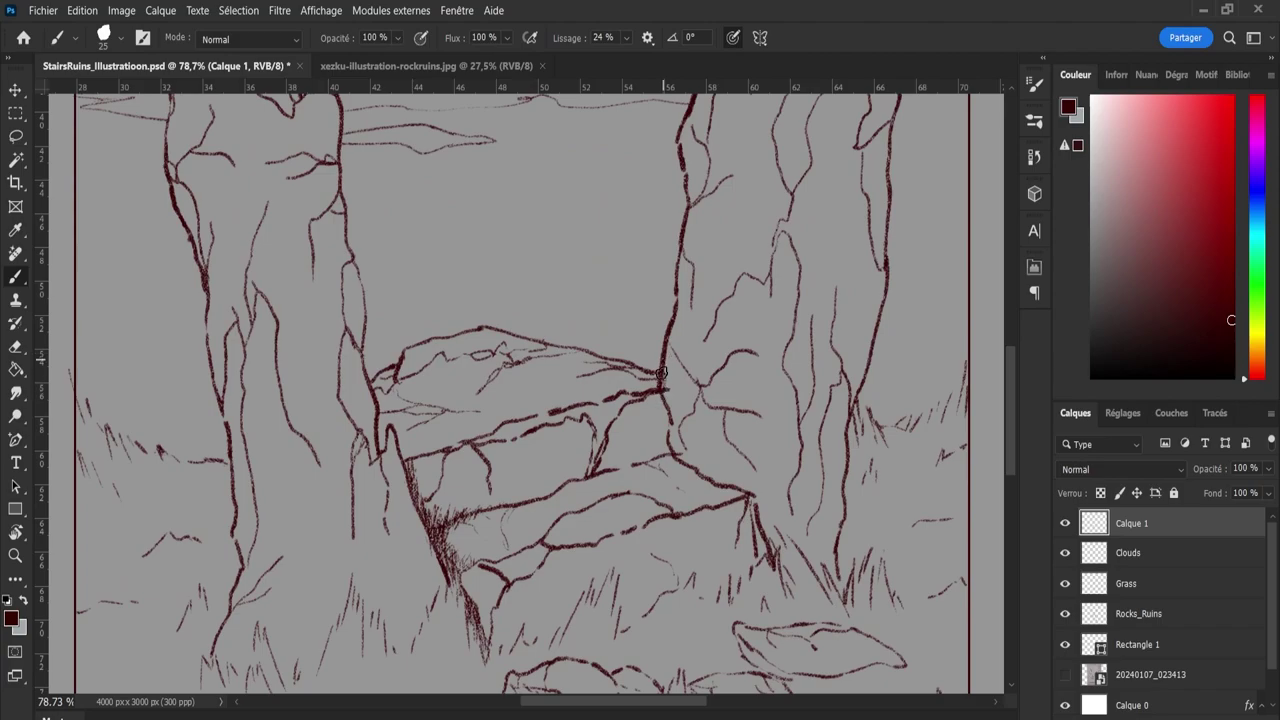
mouse_move(662, 394)
left_mouse_down()
mouse_move(671, 455)
mouse_move(673, 422)
mouse_move(689, 471)
mouse_move(697, 454)
mouse_move(758, 505)
mouse_move(687, 455)
mouse_move(709, 483)
mouse_move(697, 450)
mouse_move(756, 507)
left_mouse_up()
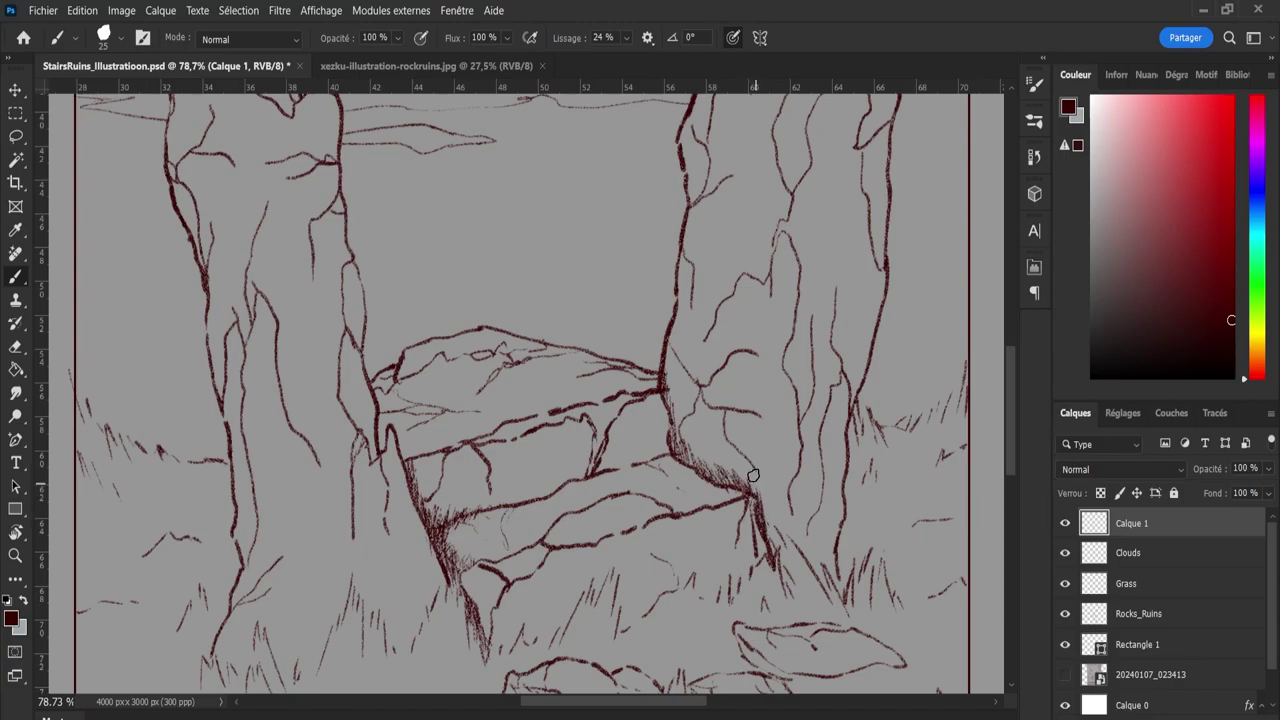
mouse_move(760, 494)
left_mouse_down()
mouse_move(766, 540)
mouse_move(782, 545)
left_mouse_up()
left_click_drag(772, 518, 826, 593)
mouse_move(804, 548)
left_mouse_down()
mouse_move(826, 594)
mouse_move(834, 578)
mouse_move(840, 592)
mouse_move(826, 567)
mouse_move(830, 520)
mouse_move(818, 536)
mouse_move(828, 562)
mouse_move(816, 526)
mouse_move(834, 562)
mouse_move(822, 536)
mouse_move(781, 512)
mouse_move(815, 550)
mouse_move(755, 490)
mouse_move(780, 528)
mouse_move(760, 517)
mouse_move(723, 437)
mouse_move(751, 471)
mouse_move(746, 494)
mouse_move(716, 446)
mouse_move(691, 466)
mouse_move(667, 425)
mouse_move(668, 334)
mouse_move(660, 365)
mouse_move(673, 384)
left_mouse_up()
Extend the hatching farther up and into the right pillar's face beside the upper stairs.
key("z")
left_click_drag(802, 517, 741, 530)
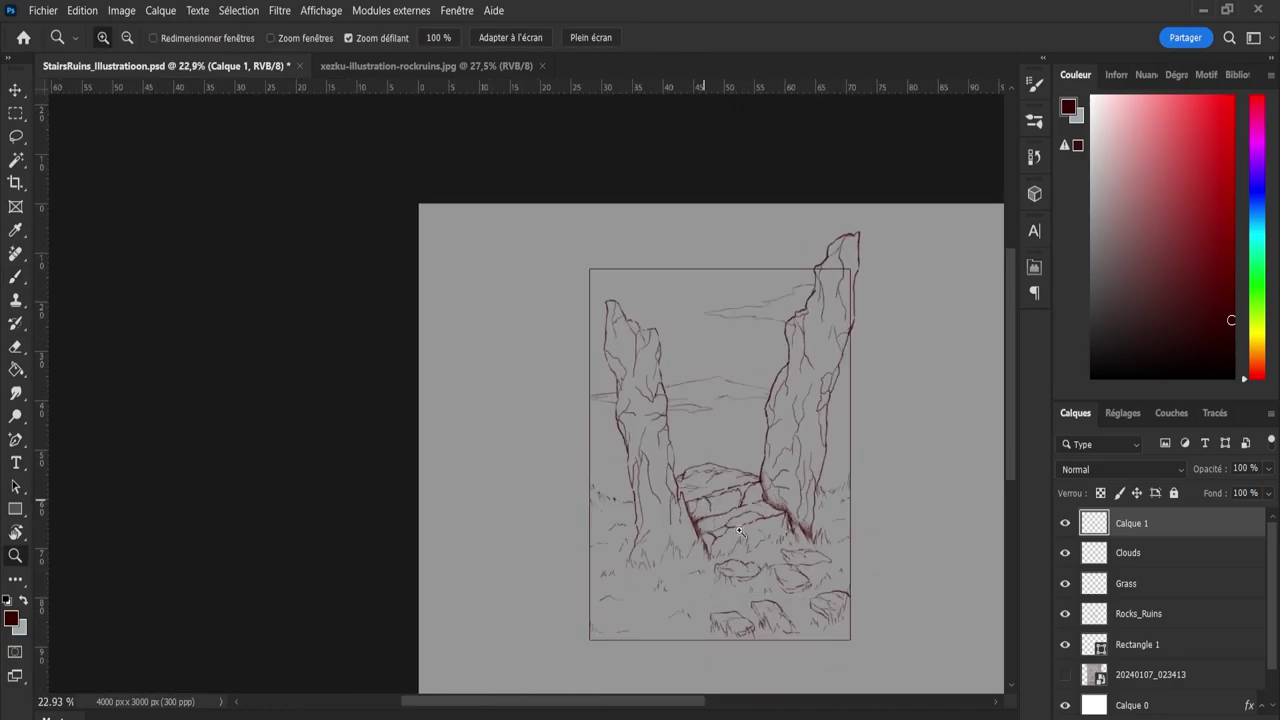
scroll(785, 535, "up", 5)
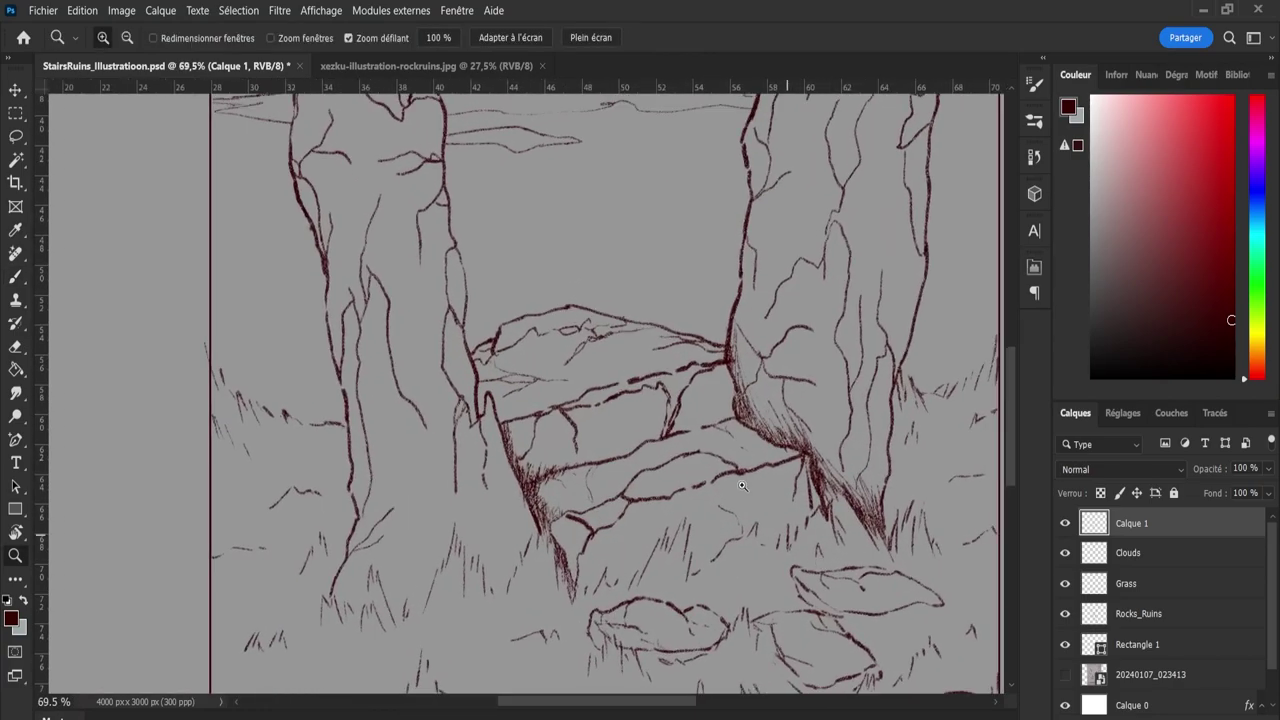
key("b")
mouse_move(746, 401)
left_mouse_down()
mouse_move(759, 429)
mouse_move(761, 403)
mouse_move(814, 461)
mouse_move(765, 426)
mouse_move(737, 380)
left_mouse_up()
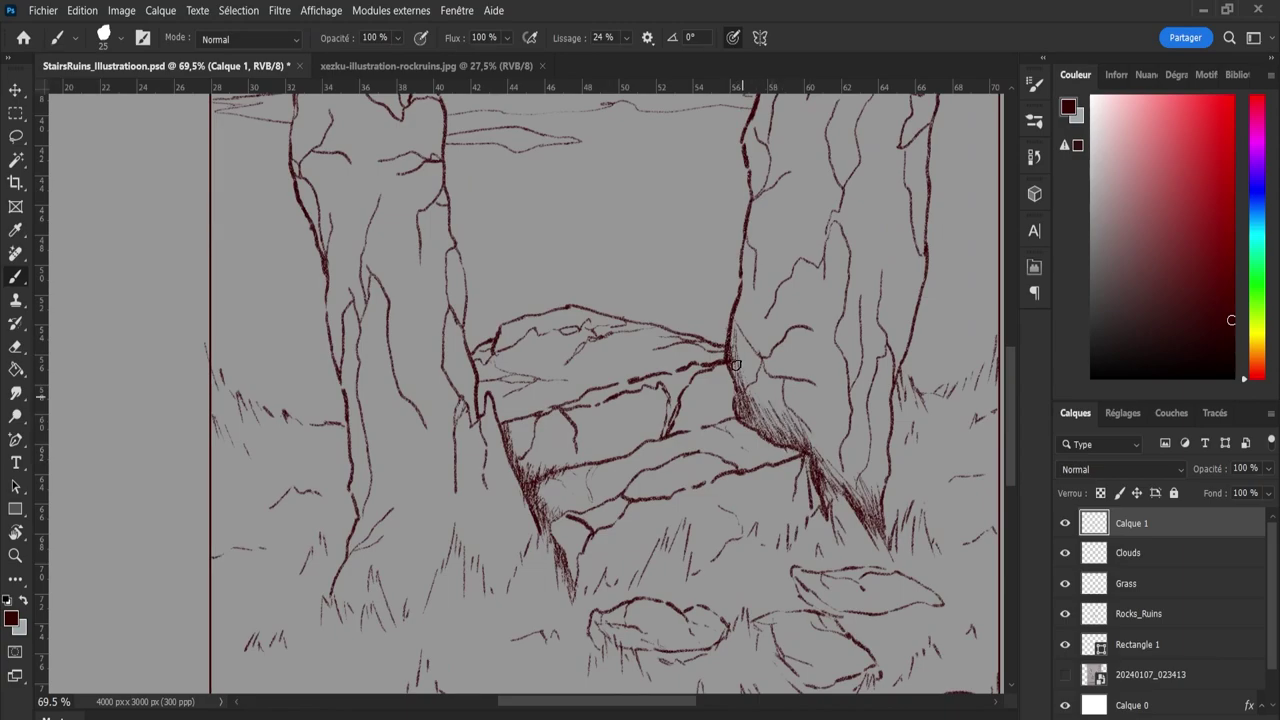
left_click_drag(736, 328, 772, 432)
left_click_drag(767, 390, 780, 425)
Clean up the hatching around the right pillar's base with the Eraser and redraw hatch strokes toward its foot.
key("e")
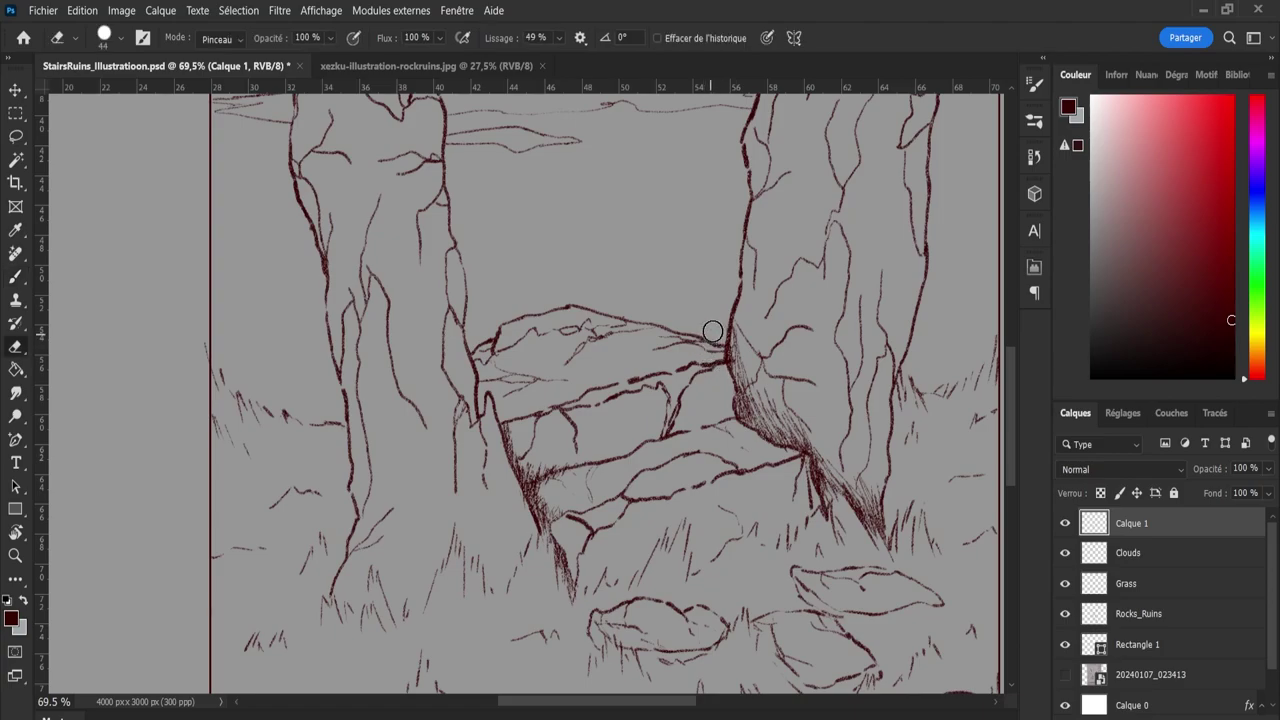
left_click(352, 41)
mouse_move(718, 324)
left_mouse_down()
mouse_move(751, 371)
mouse_move(747, 347)
mouse_move(789, 407)
mouse_move(831, 436)
mouse_move(775, 390)
mouse_move(761, 397)
mouse_move(756, 385)
mouse_move(821, 427)
mouse_move(874, 490)
left_mouse_up()
key("b")
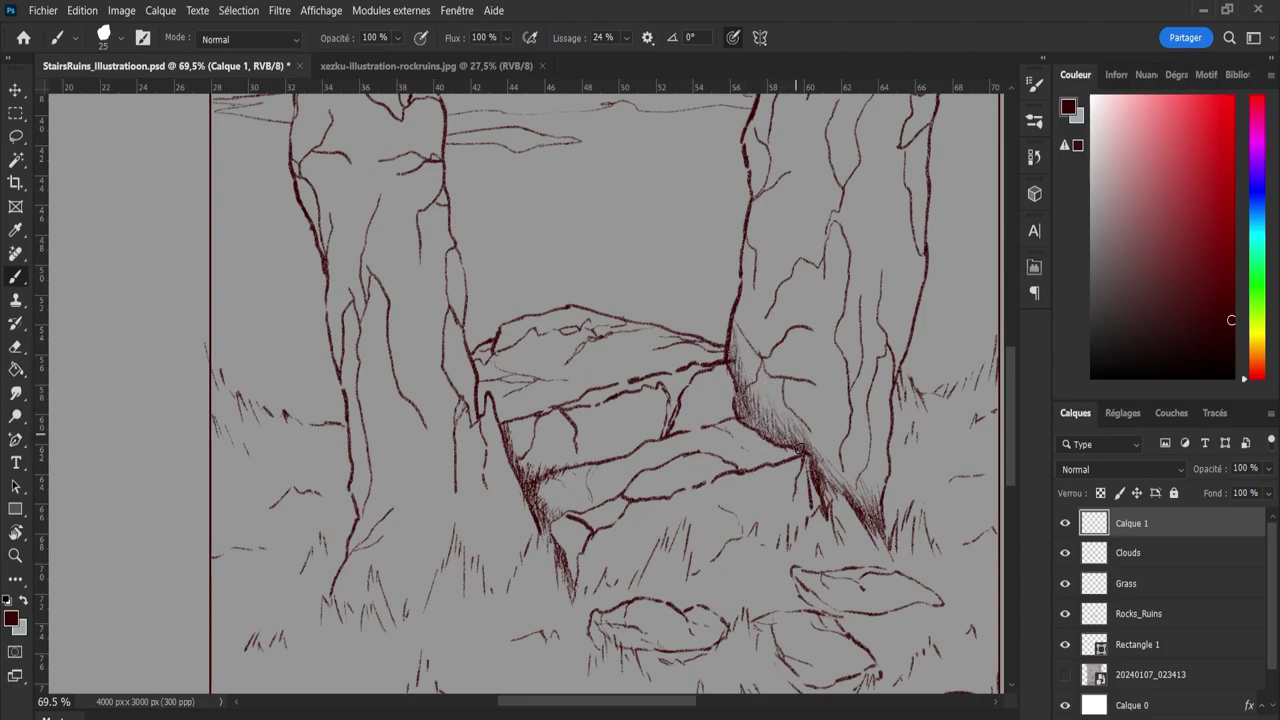
left_click_drag(828, 446, 886, 516)
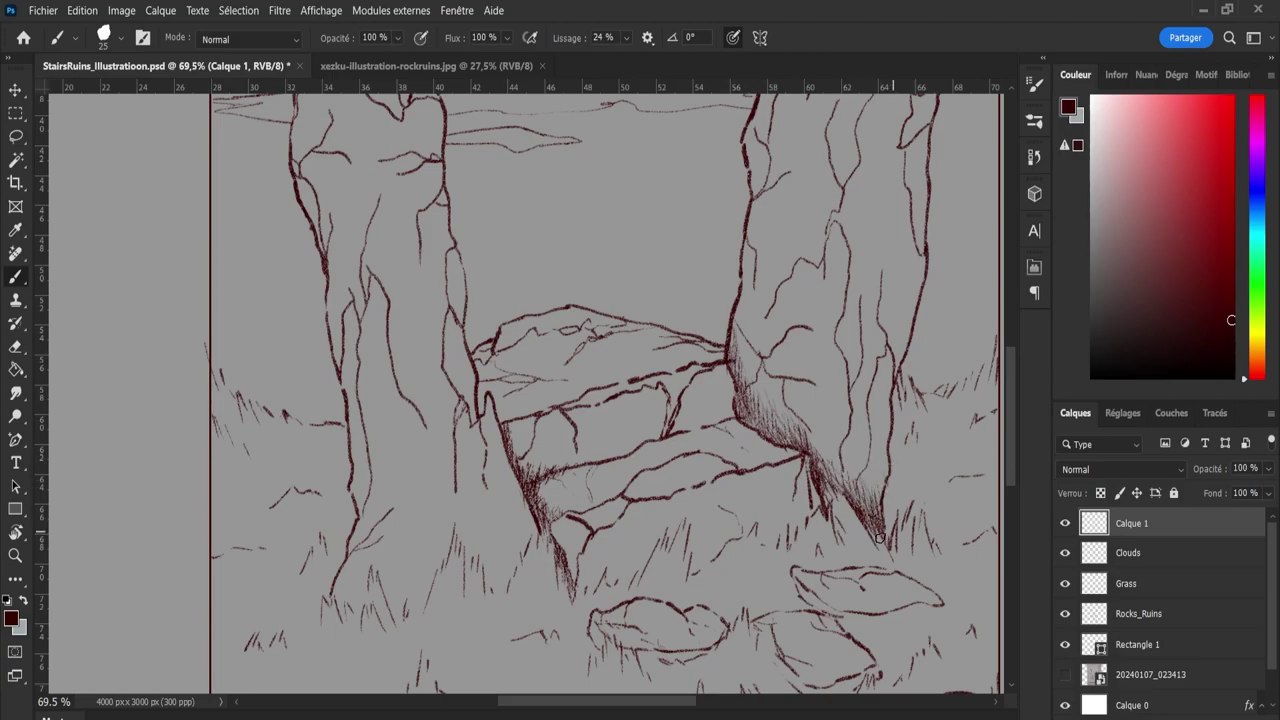
Try a few hatch strokes in the grass at the left pillar's foot and erase them.
key("z")
mouse_move(794, 468)
left_mouse_down()
mouse_move(724, 467)
mouse_move(790, 534)
mouse_move(820, 539)
left_mouse_up()
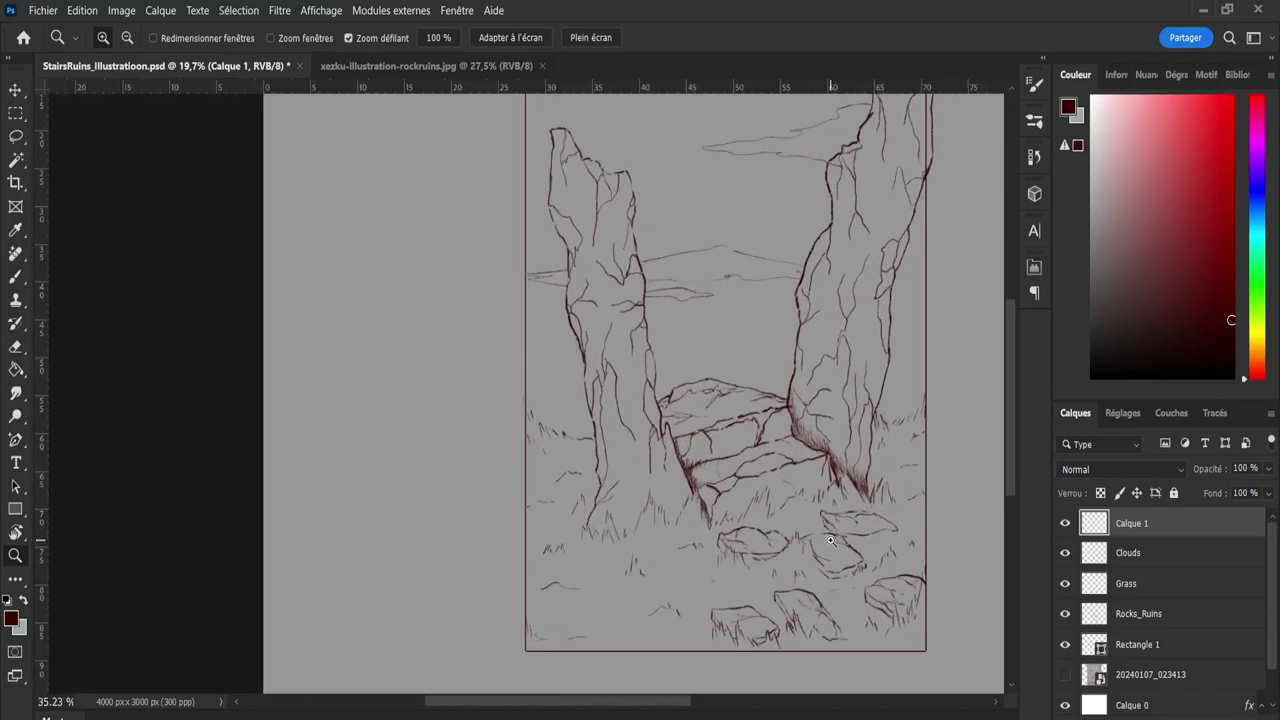
left_click_drag(830, 541, 820, 538)
mouse_move(690, 538)
left_mouse_down()
mouse_move(558, 537)
mouse_move(602, 541)
left_mouse_up()
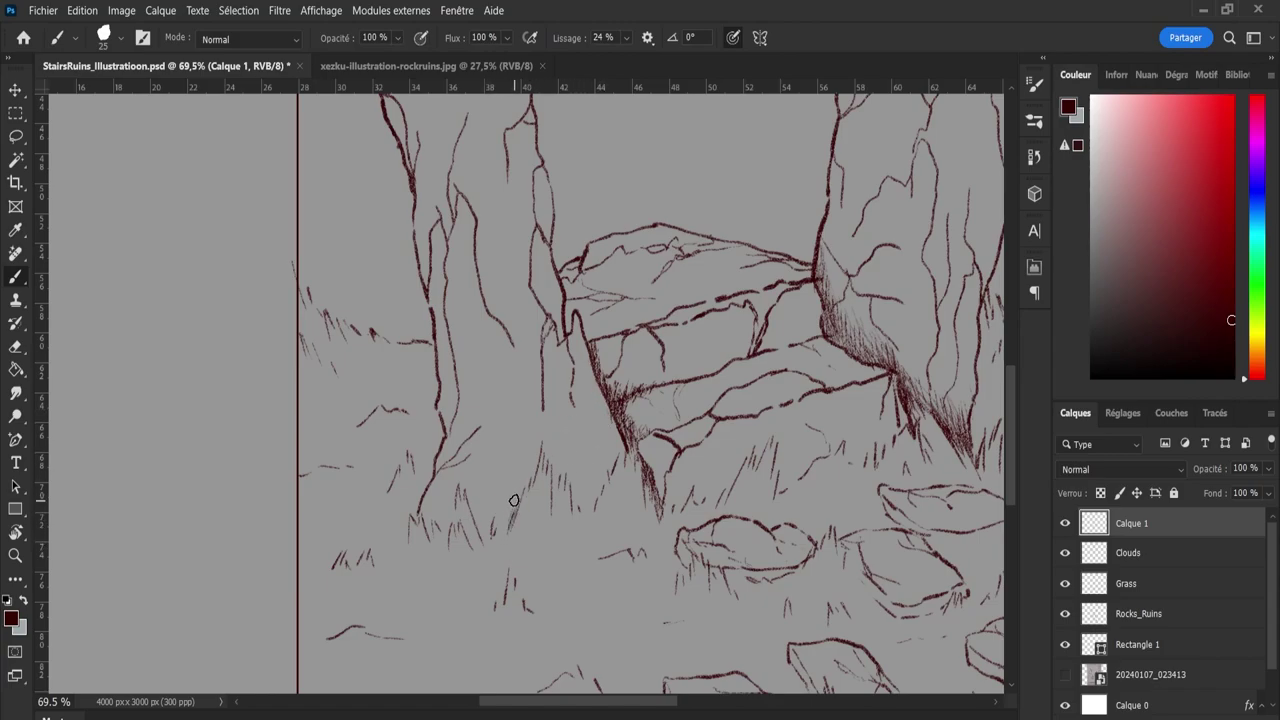
left_click_drag(511, 518, 530, 482)
key("e")
left_click_drag(545, 460, 511, 530)
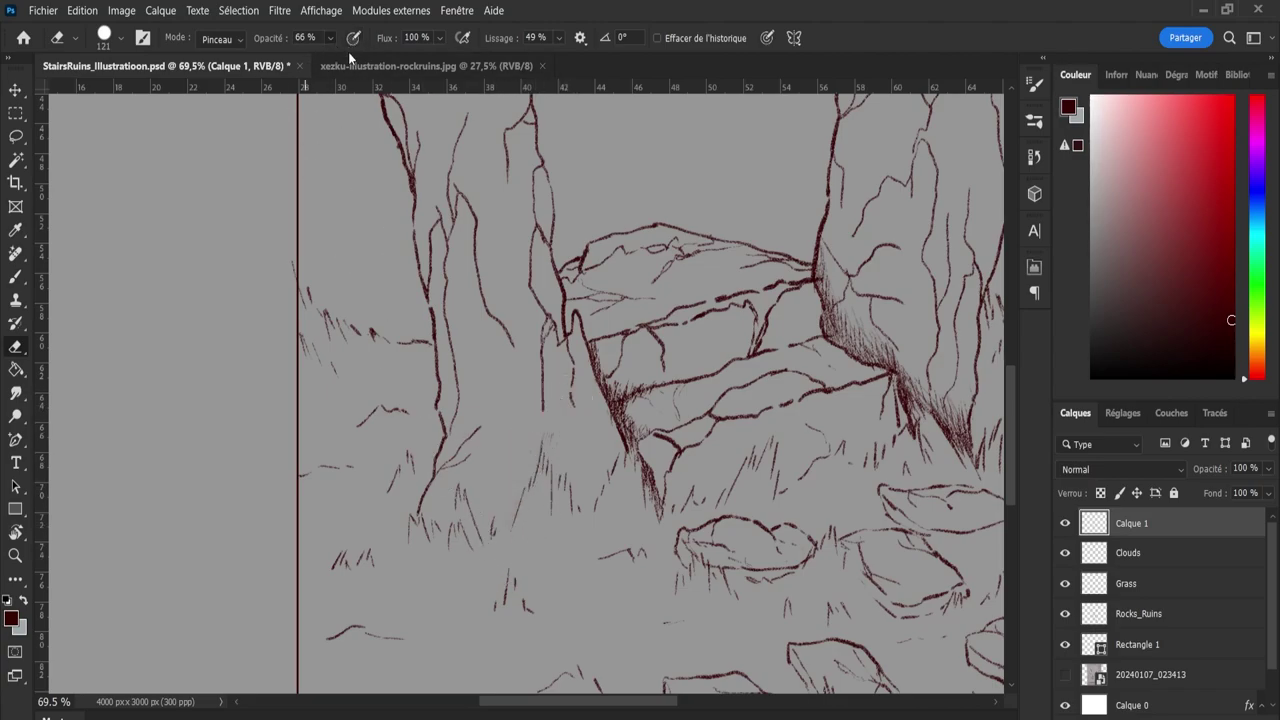
key("0")
Hatch the underside and the left edge of the stepping stone nearest the frame's bottom line.
key("z")
mouse_move(540, 507)
left_mouse_down()
mouse_move(474, 523)
mouse_move(520, 535)
mouse_move(496, 538)
left_mouse_up()
left_click_drag(777, 652, 794, 654)
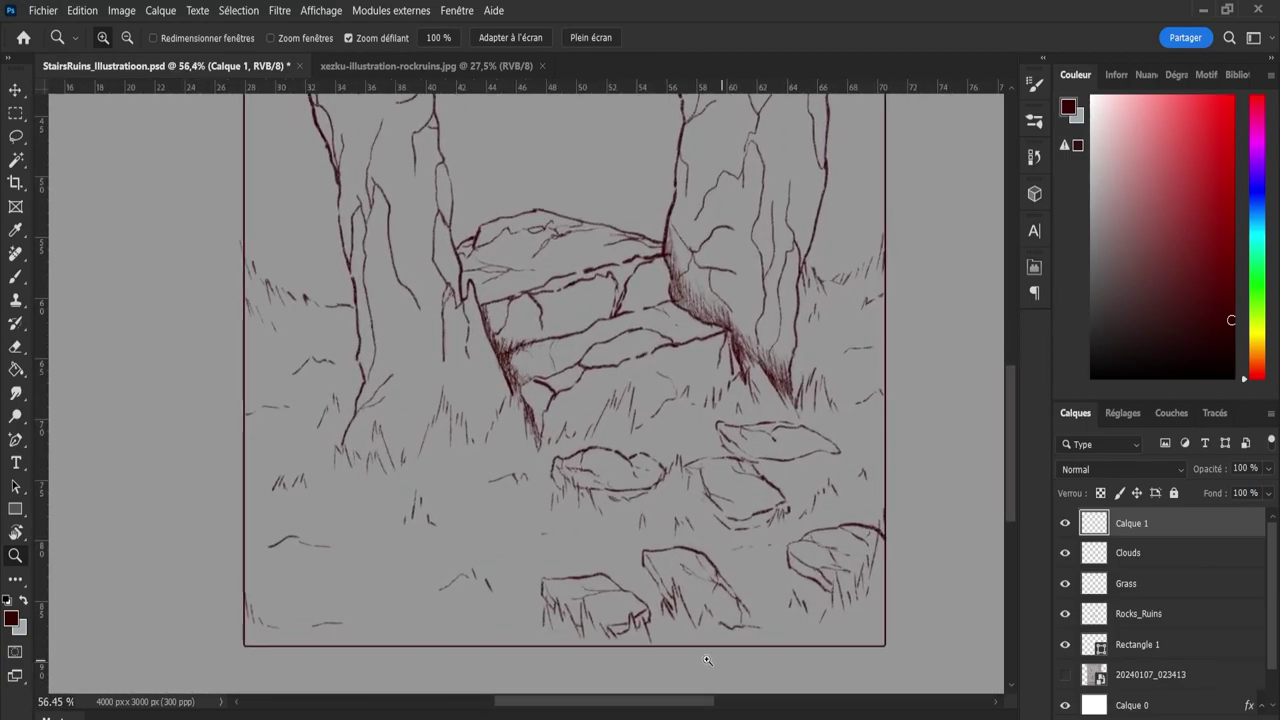
key("b")
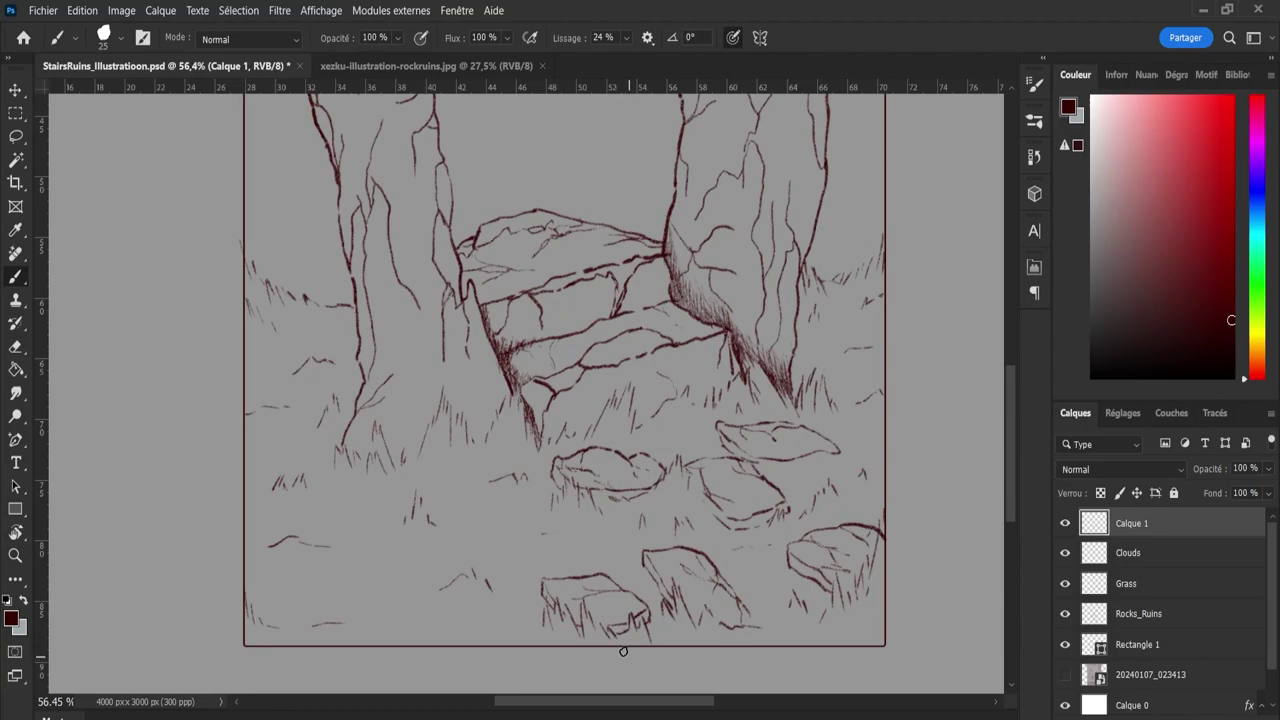
key("ctrl+space")
mouse_move(623, 651)
left_mouse_down()
mouse_move(656, 654)
mouse_move(562, 611)
left_mouse_up()
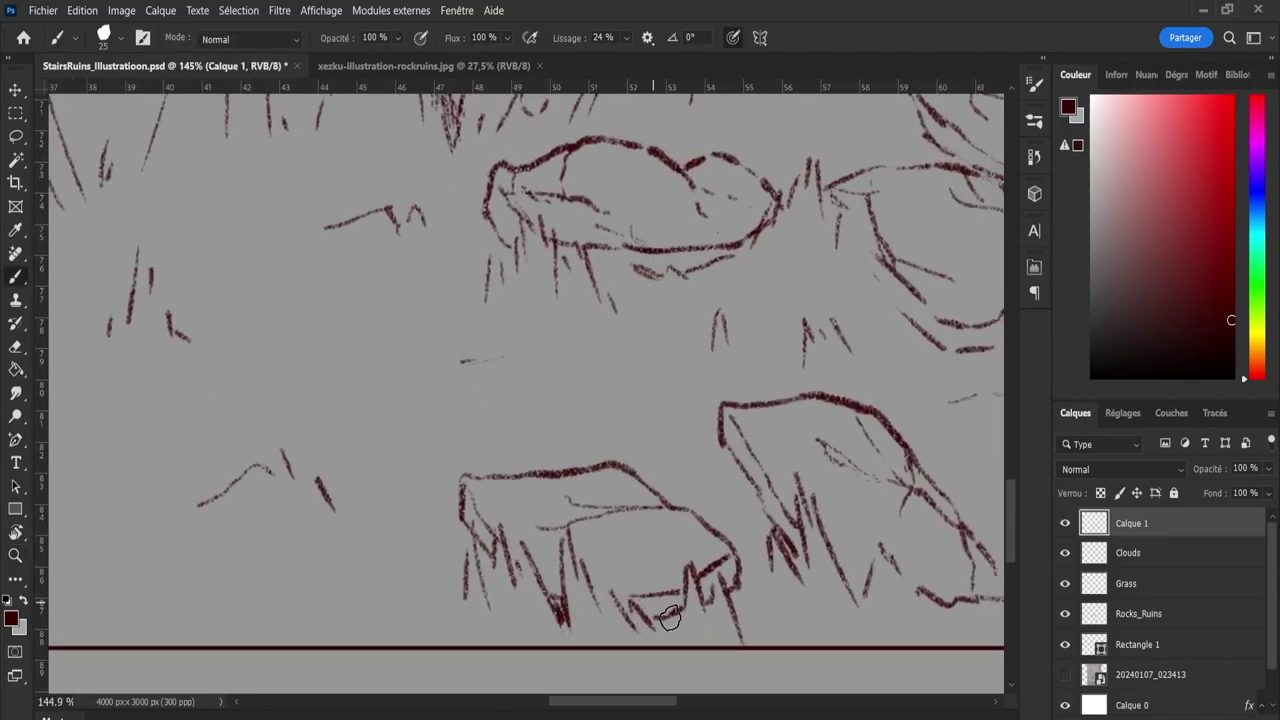
mouse_move(670, 617)
left_mouse_down()
mouse_move(648, 612)
mouse_move(660, 597)
mouse_move(682, 606)
mouse_move(640, 610)
mouse_move(730, 590)
mouse_move(700, 572)
mouse_move(727, 568)
mouse_move(730, 548)
mouse_move(732, 560)
left_mouse_up()
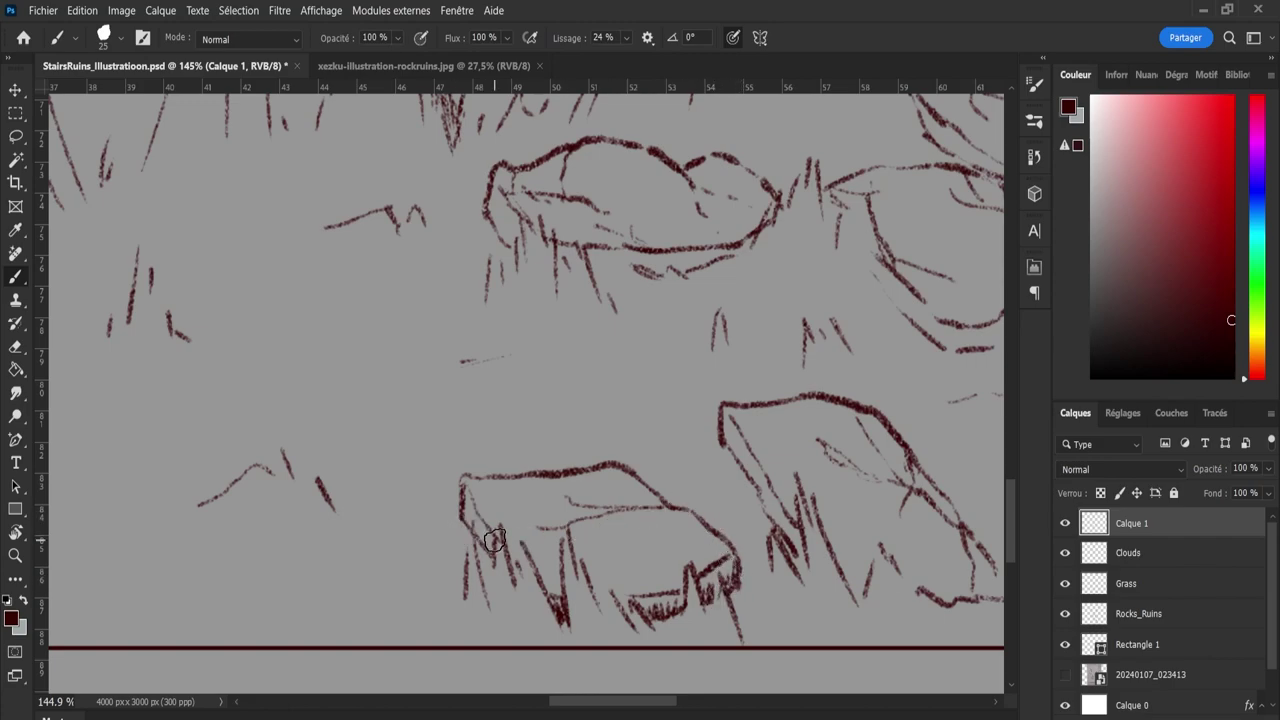
left_click_drag(494, 540, 463, 475)
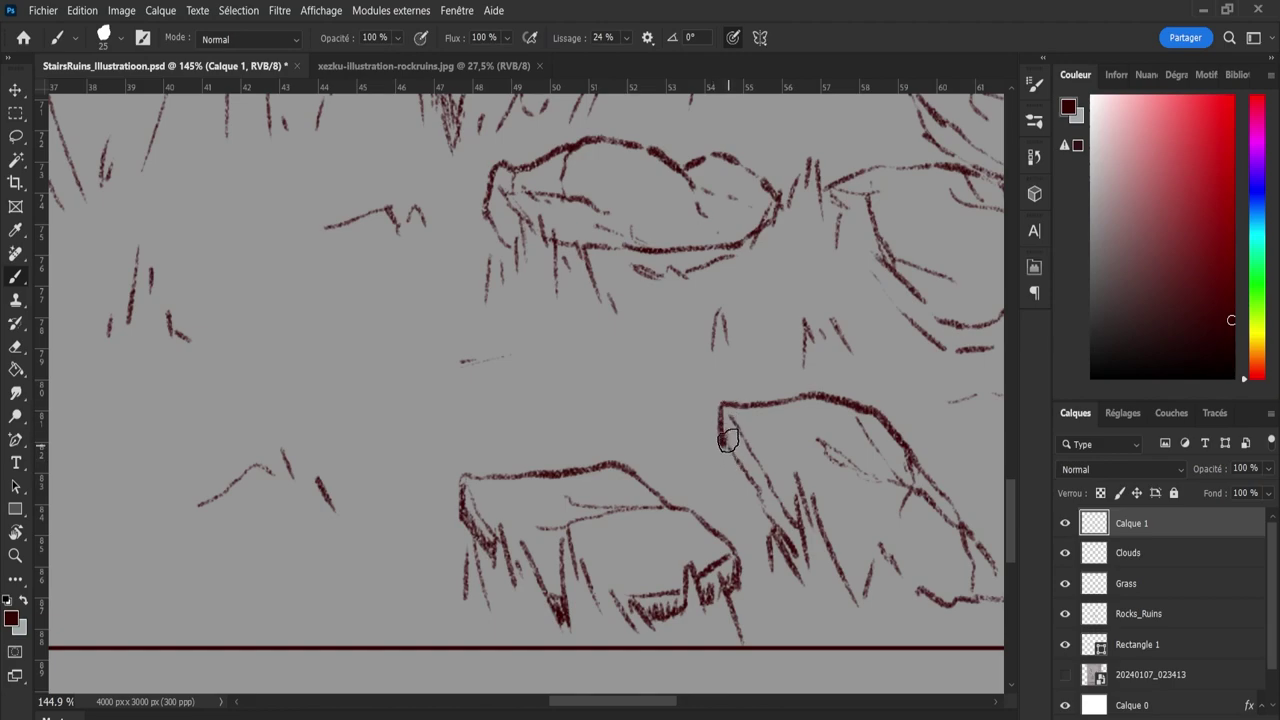
Hatch the left side of the neighbouring front stepping stone and the left side and underside of the leftmost upper stone.
mouse_move(727, 440)
left_mouse_down()
mouse_move(770, 522)
mouse_move(798, 535)
left_mouse_up()
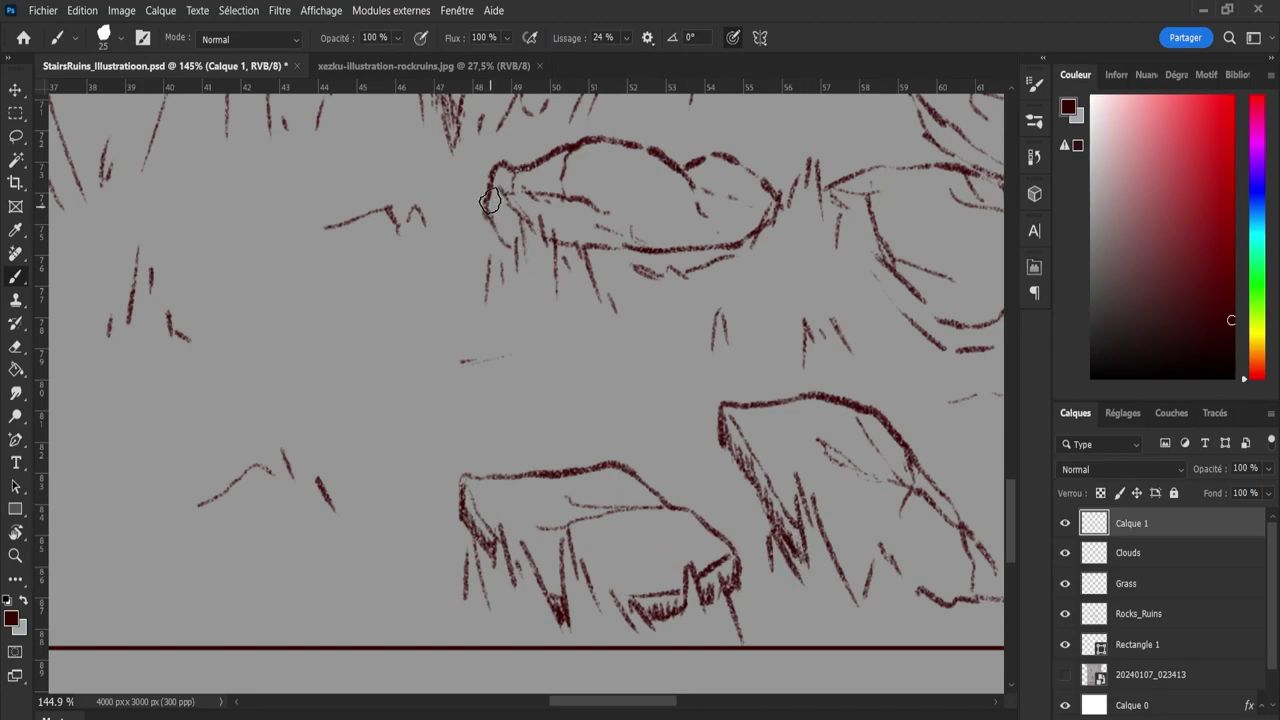
mouse_move(489, 201)
left_mouse_down()
mouse_move(494, 237)
mouse_move(520, 262)
left_mouse_up()
mouse_move(597, 266)
left_mouse_down()
mouse_move(590, 250)
mouse_move(654, 271)
mouse_move(735, 250)
left_mouse_up()
Hatch the lower-left edge of the stepping stone at the frame's right side and the underside of the middle stone.
key("z")
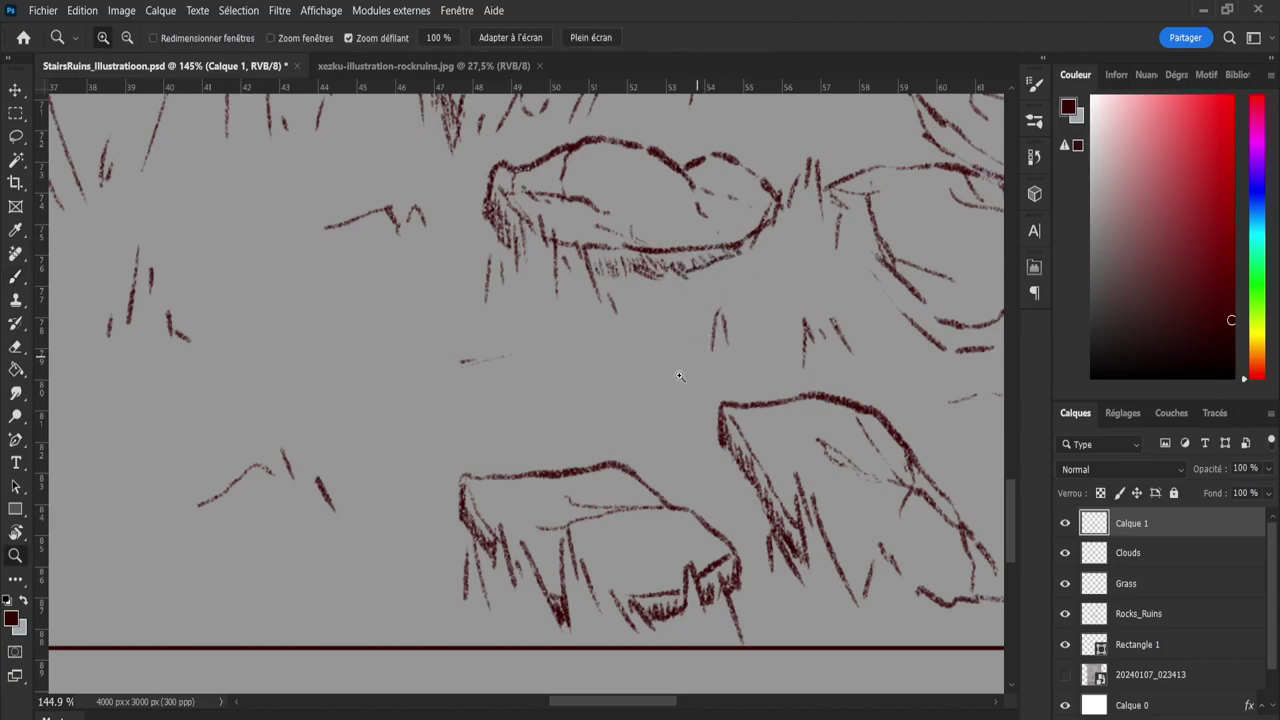
left_click_drag(650, 379, 566, 371)
left_click_drag(905, 446, 946, 461)
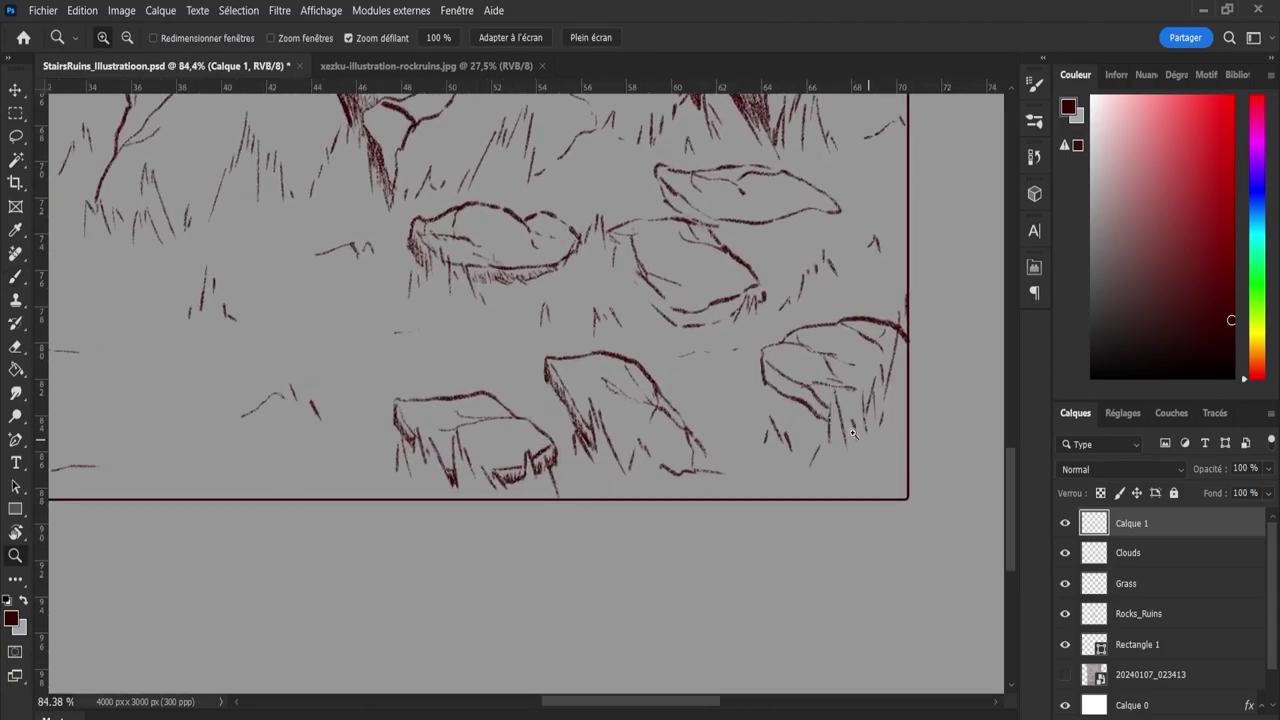
key("b")
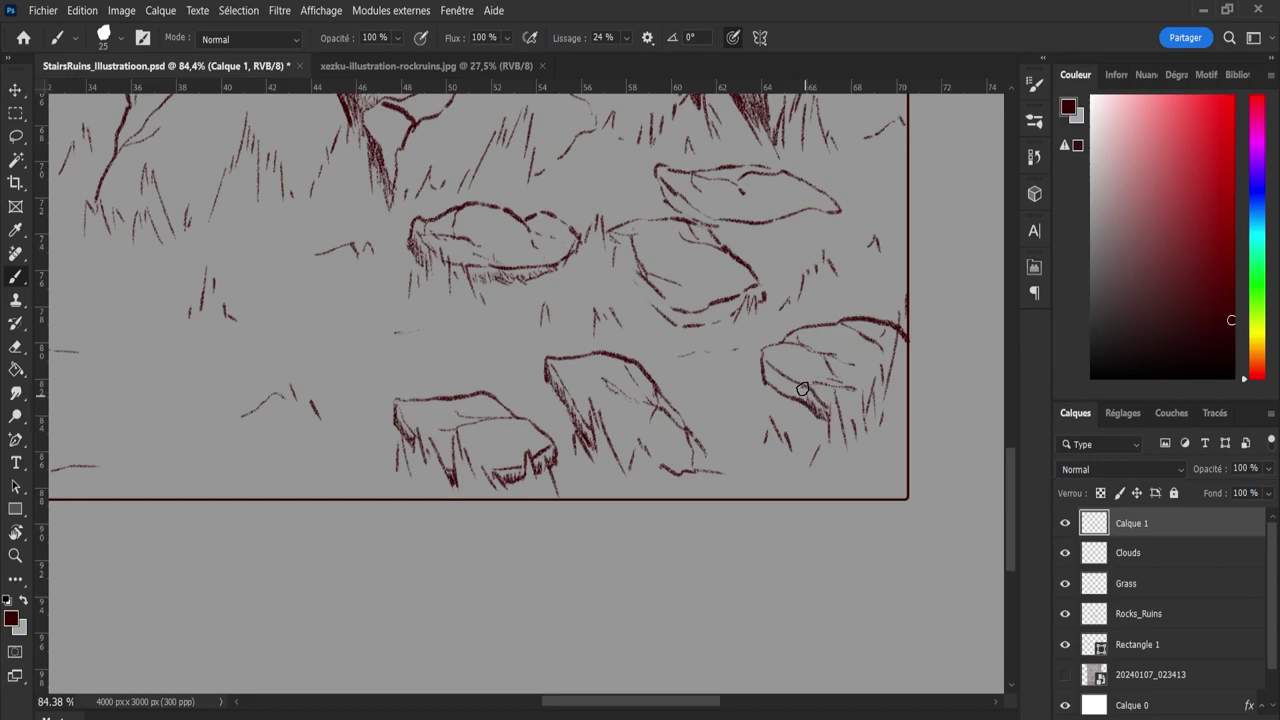
left_click_drag(795, 398, 760, 362)
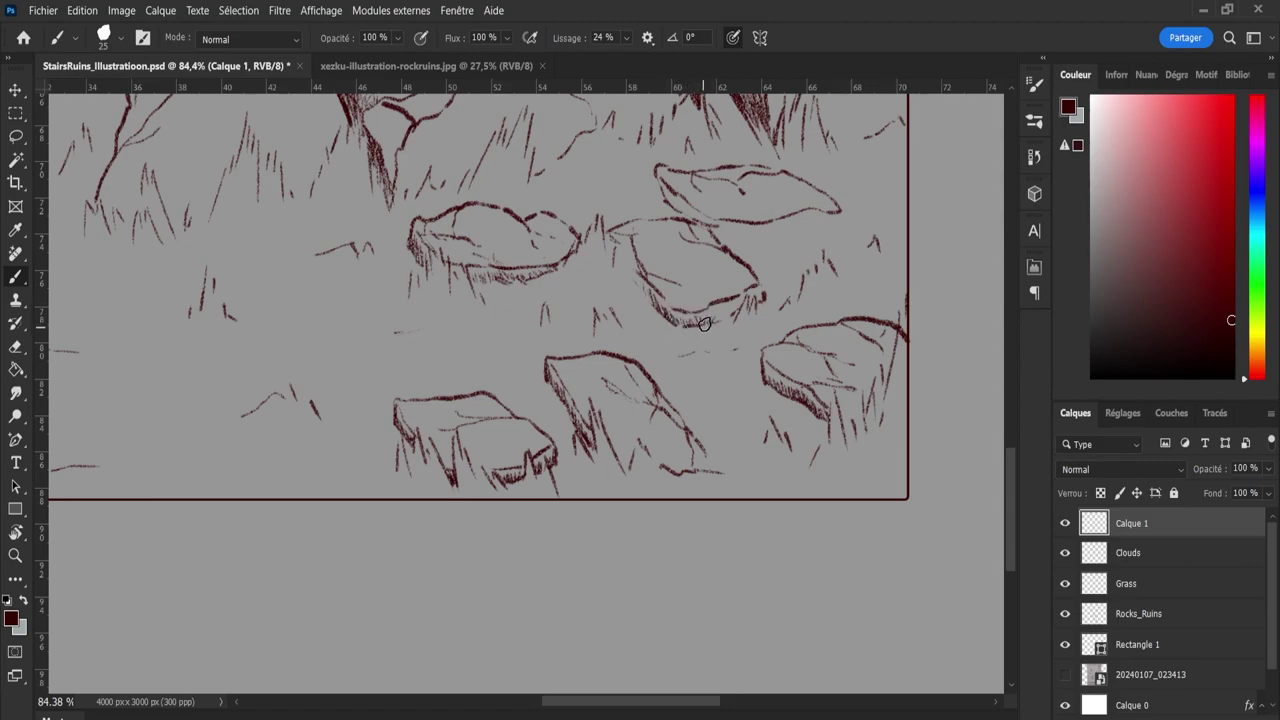
left_click_drag(705, 323, 762, 293)
Hatch the left edge of the uppermost stepping stone below the right pillar.
key("z")
left_click_drag(750, 384, 668, 350)
mouse_move(697, 277)
left_mouse_down()
mouse_move(684, 275)
mouse_move(803, 300)
left_mouse_up()
key("b")
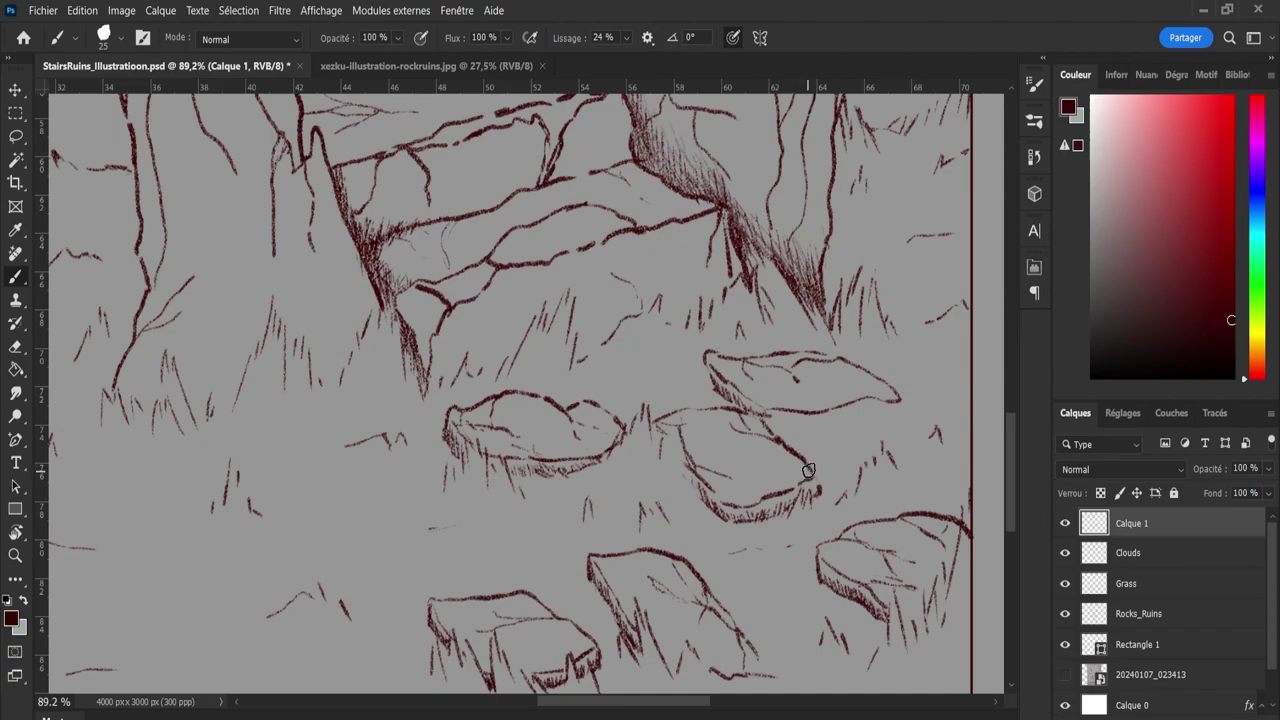
On the Rocks_Ruins layer, erase small parts of the uppermost stepping stone's lower outline with the eraser at size 23.
left_click(1113, 582)
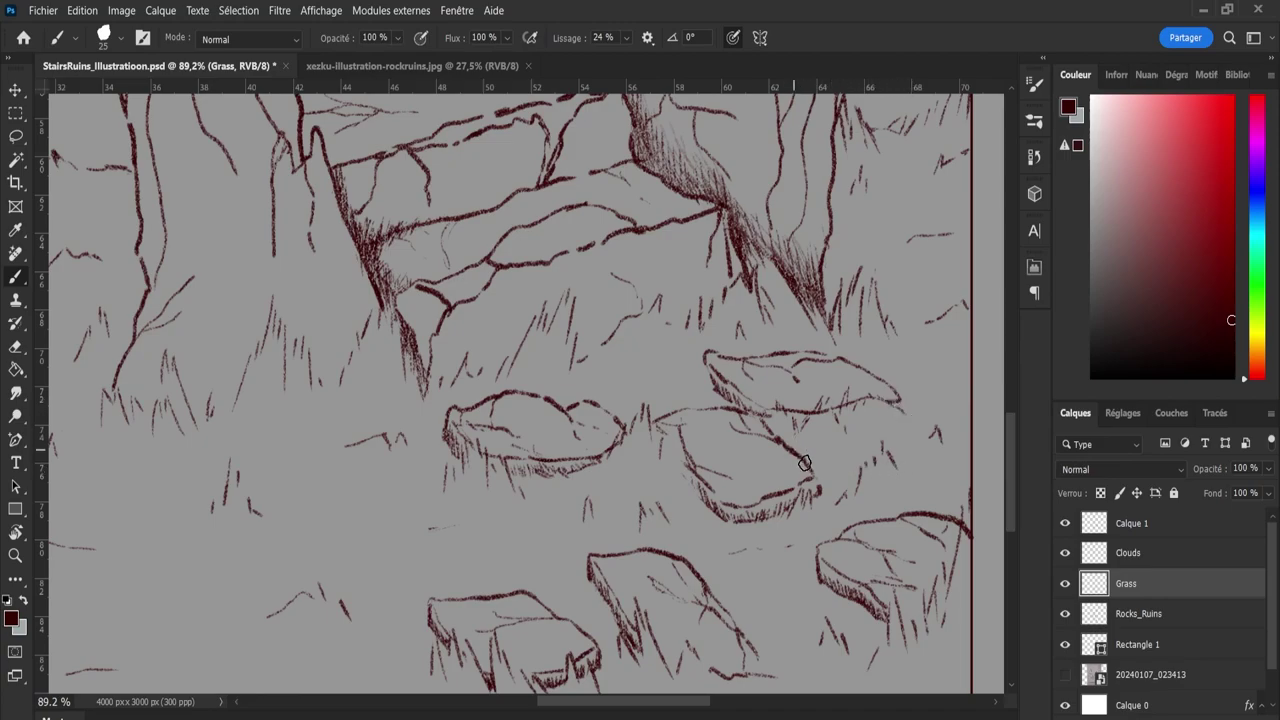
left_click(1106, 561)
left_click(1128, 612)
key("e")
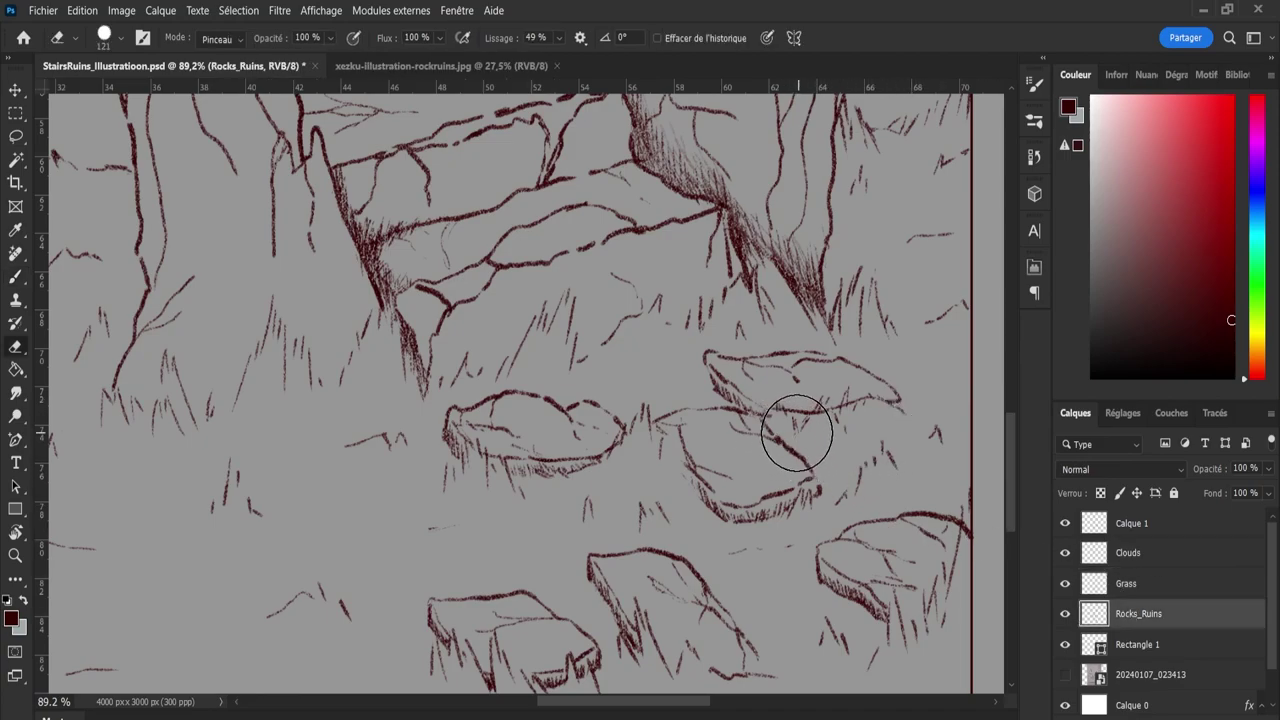
left_click_drag(796, 433, 788, 437)
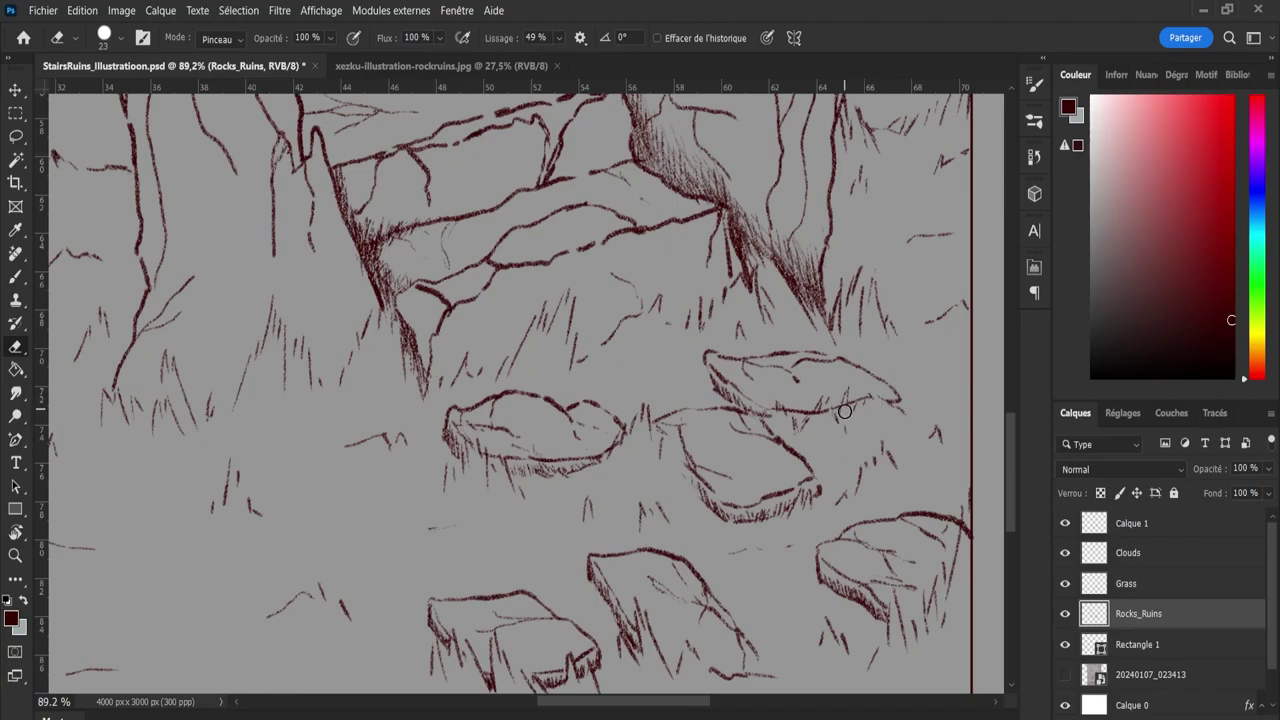
left_click_drag(845, 412, 824, 414)
On the Calque 1 layer, add short brush strokes beneath the uppermost stepping stone's underside and at its right tip.
key("b")
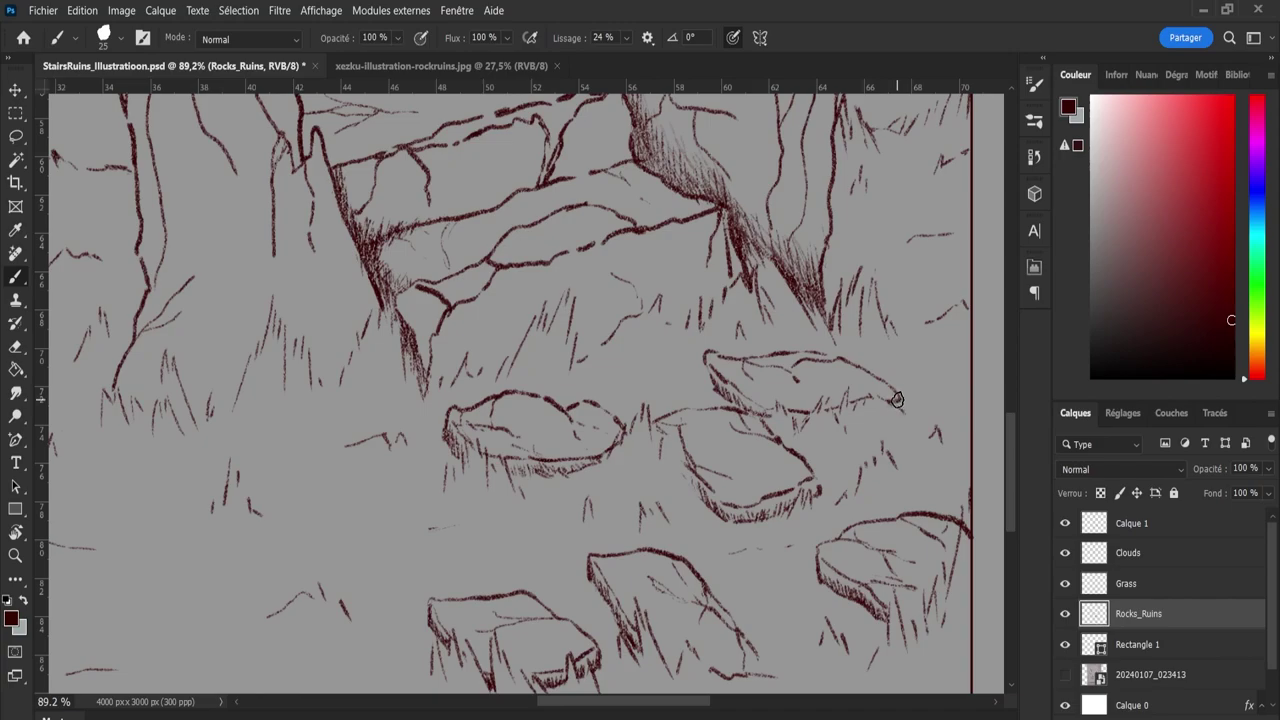
left_click(1124, 528)
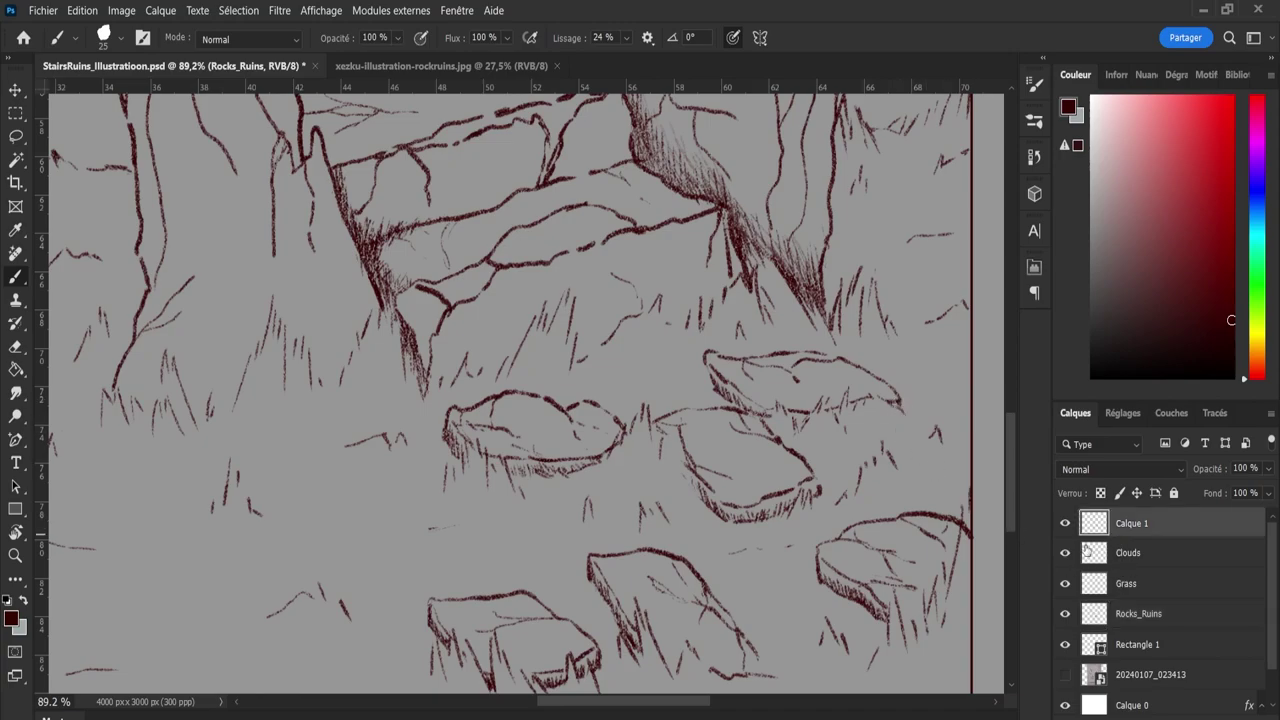
left_click_drag(795, 415, 802, 424)
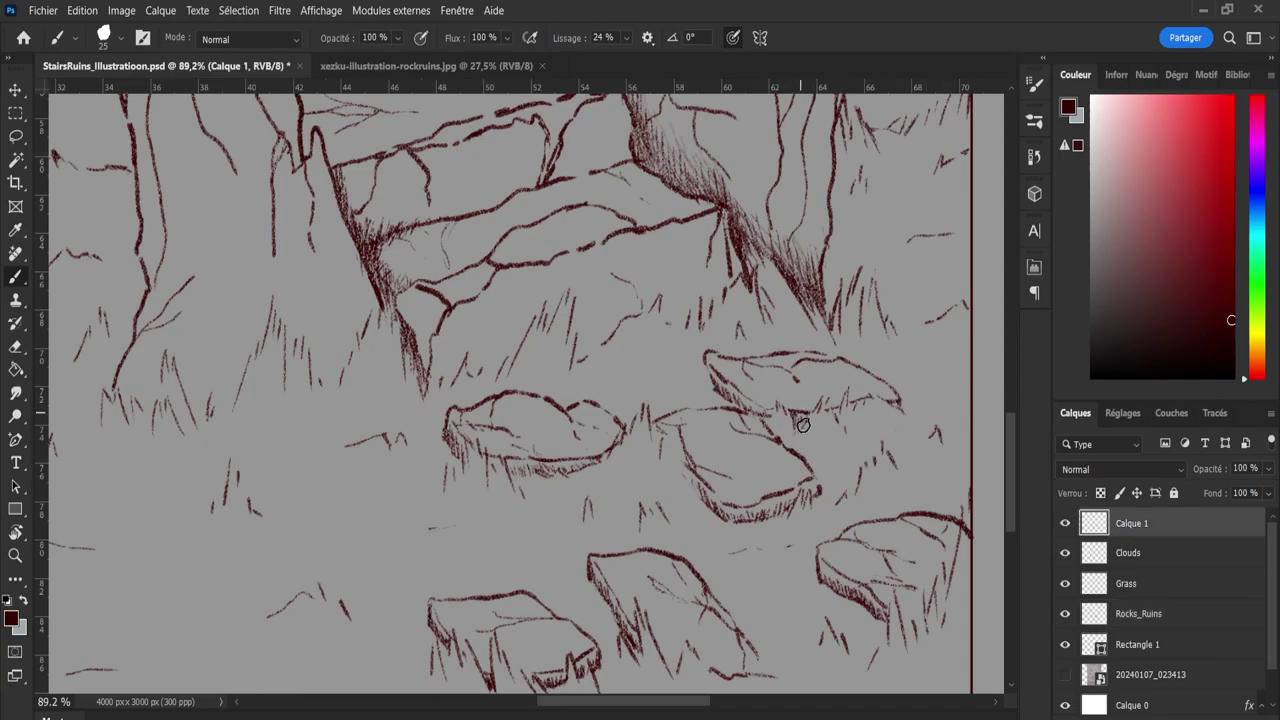
left_click_drag(897, 402, 907, 411)
Hatch the right and middle parts of the left pillar's base with short vertical strokes above the grass line.
key("z")
mouse_move(778, 432)
left_mouse_down()
mouse_move(715, 429)
mouse_move(767, 422)
left_mouse_up()
left_click_drag(670, 341, 720, 341)
key("b")
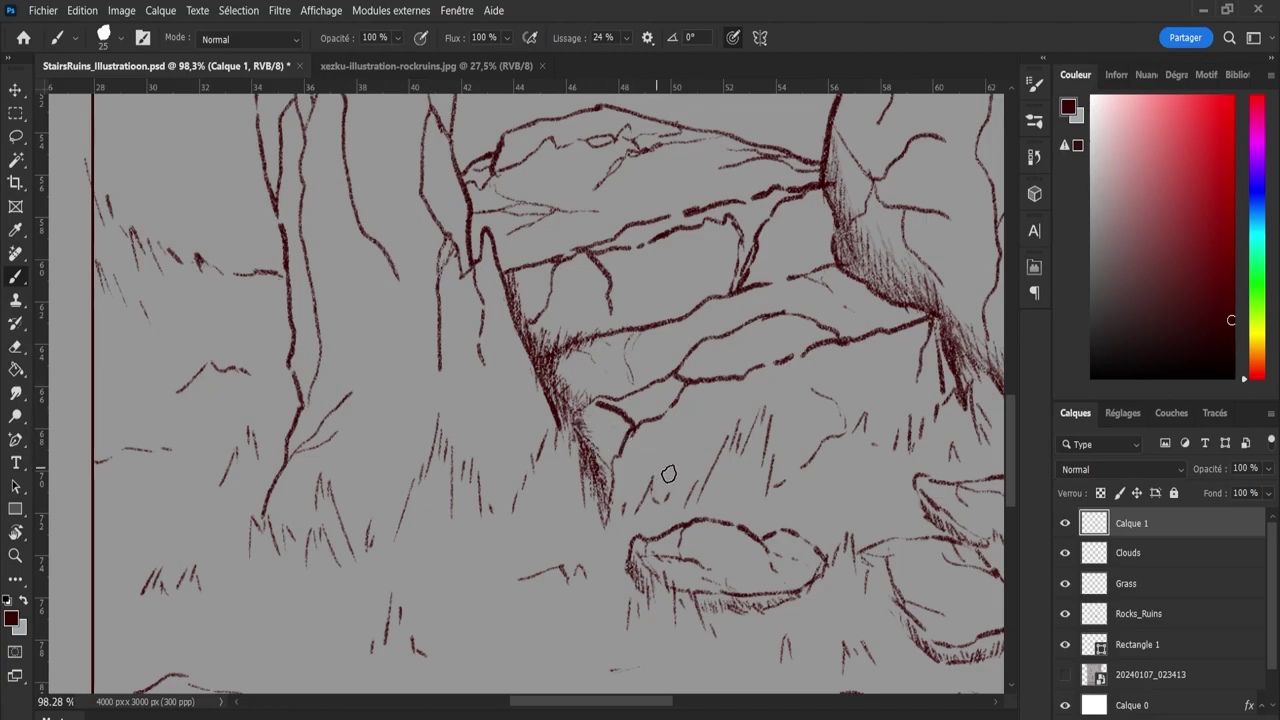
key("z")
scroll(617, 473, "down", 4)
left_click_drag(617, 473, 613, 475)
left_click_drag(717, 505, 664, 524)
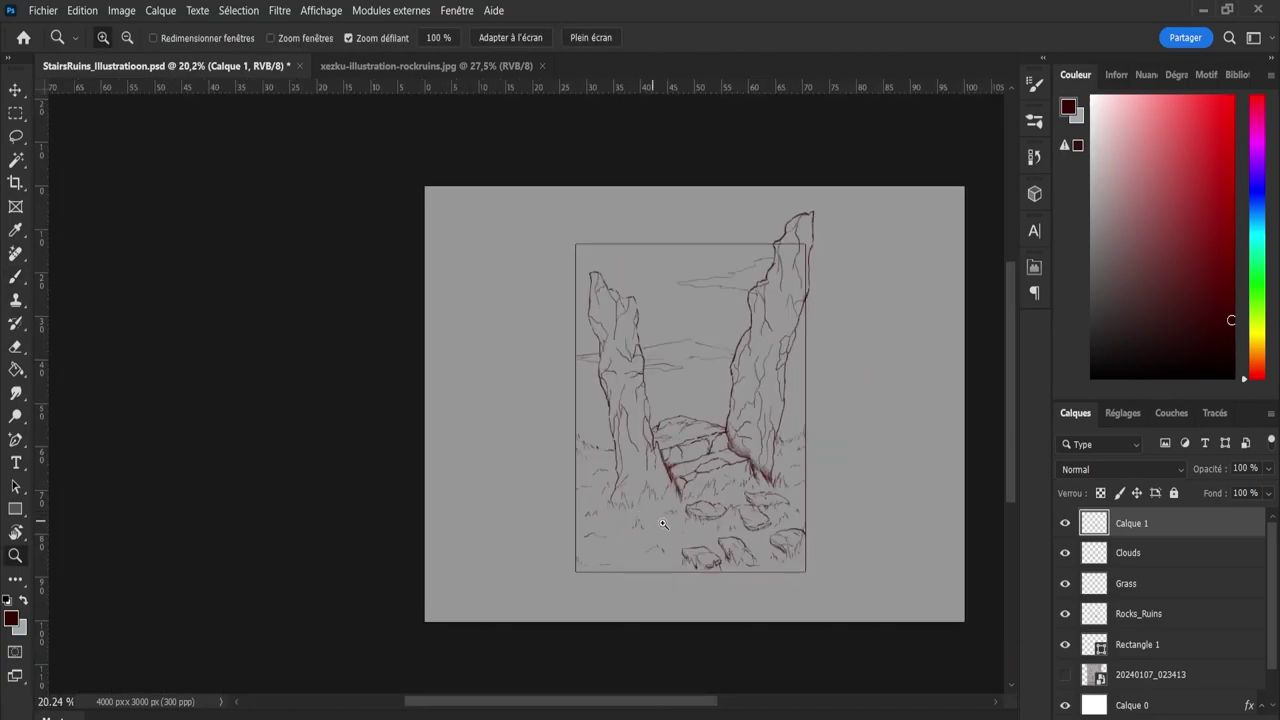
left_click_drag(741, 525, 762, 531)
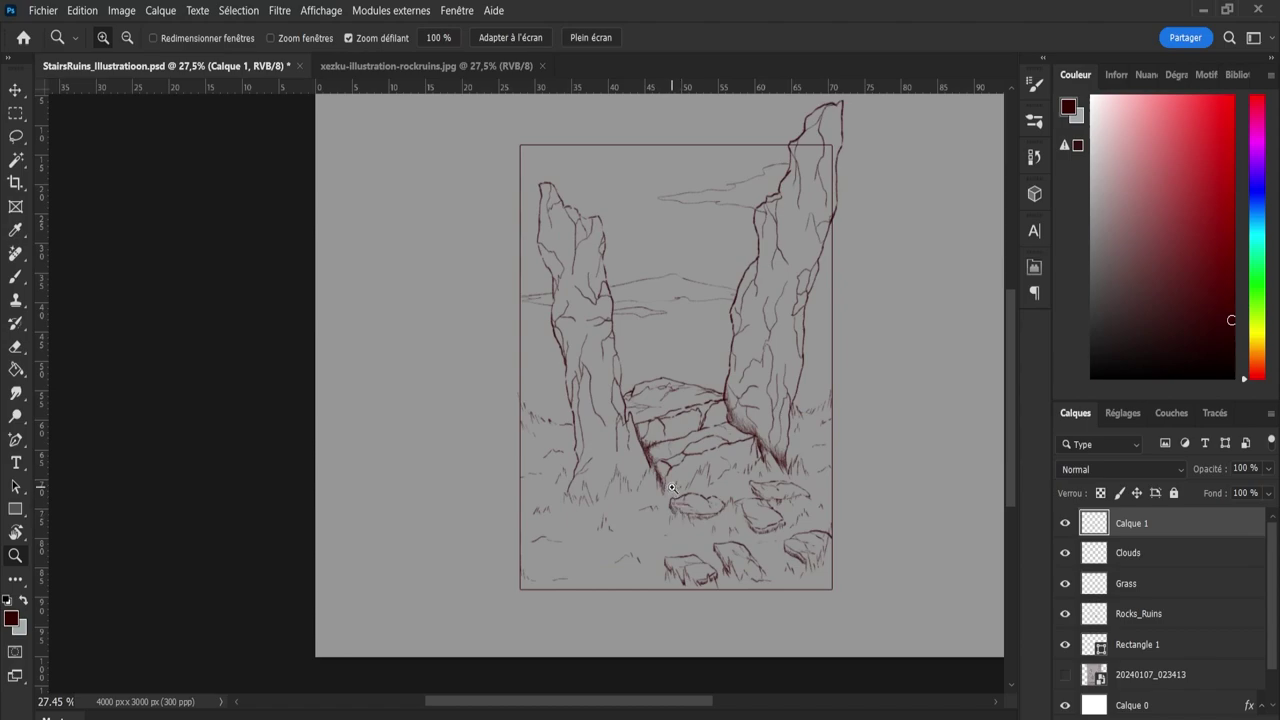
left_click_drag(608, 481, 713, 447)
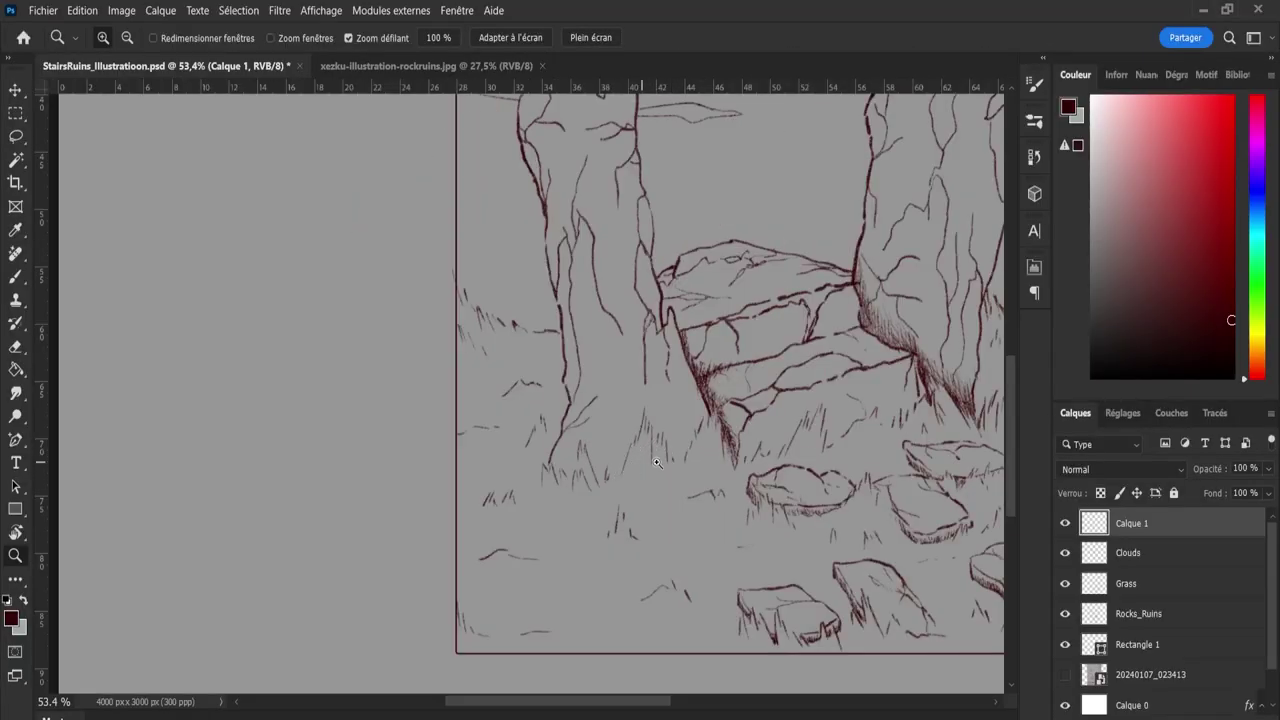
left_click_drag(657, 462, 685, 456)
key("b")
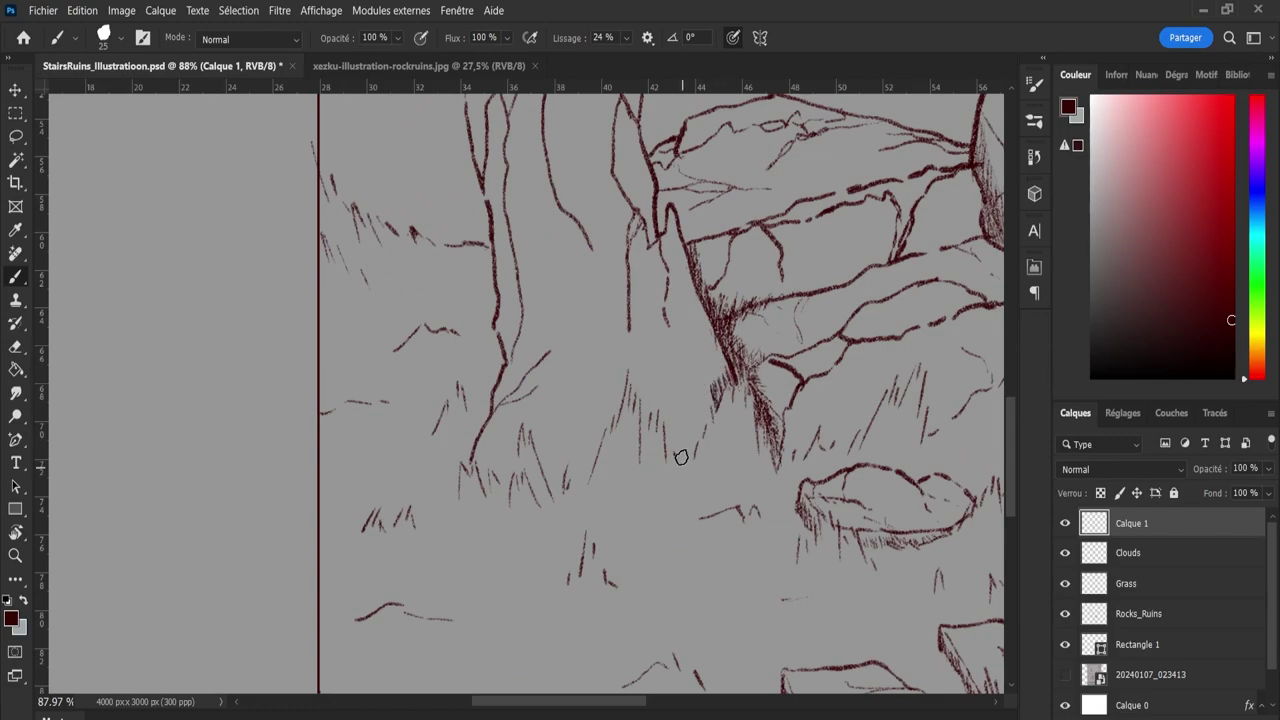
mouse_move(691, 450)
left_mouse_down()
mouse_move(717, 344)
mouse_move(724, 391)
mouse_move(699, 326)
mouse_move(706, 408)
mouse_move(668, 437)
mouse_move(685, 465)
mouse_move(672, 412)
left_mouse_up()
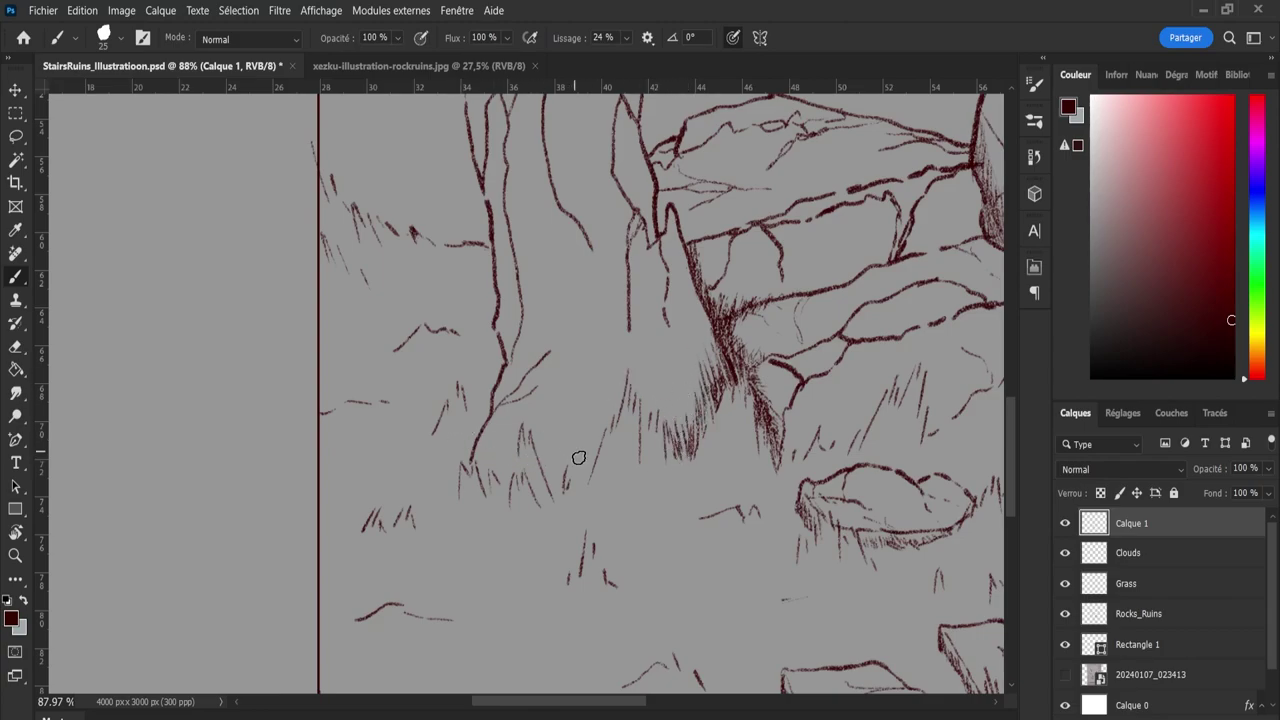
left_click_drag(591, 434, 586, 474)
mouse_move(599, 420)
left_mouse_down()
mouse_move(559, 487)
mouse_move(539, 460)
mouse_move(554, 490)
mouse_move(534, 421)
mouse_move(571, 488)
mouse_move(599, 441)
mouse_move(581, 450)
mouse_move(575, 416)
left_mouse_up()
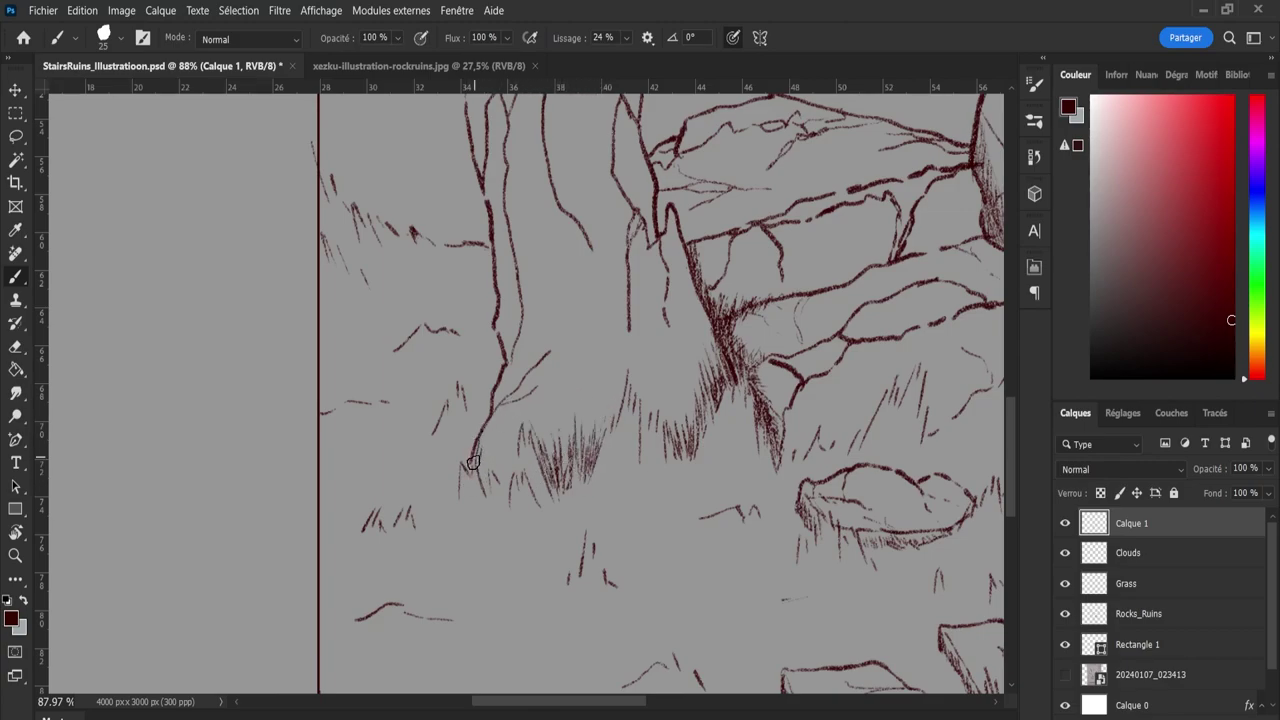
Hatch the left corner of the left pillar's base and extend the shading across its middle and right side.
mouse_move(473, 462)
left_mouse_down()
mouse_move(498, 434)
mouse_move(497, 445)
mouse_move(509, 439)
mouse_move(515, 388)
mouse_move(510, 467)
mouse_move(506, 426)
mouse_move(479, 462)
mouse_move(521, 422)
left_mouse_up()
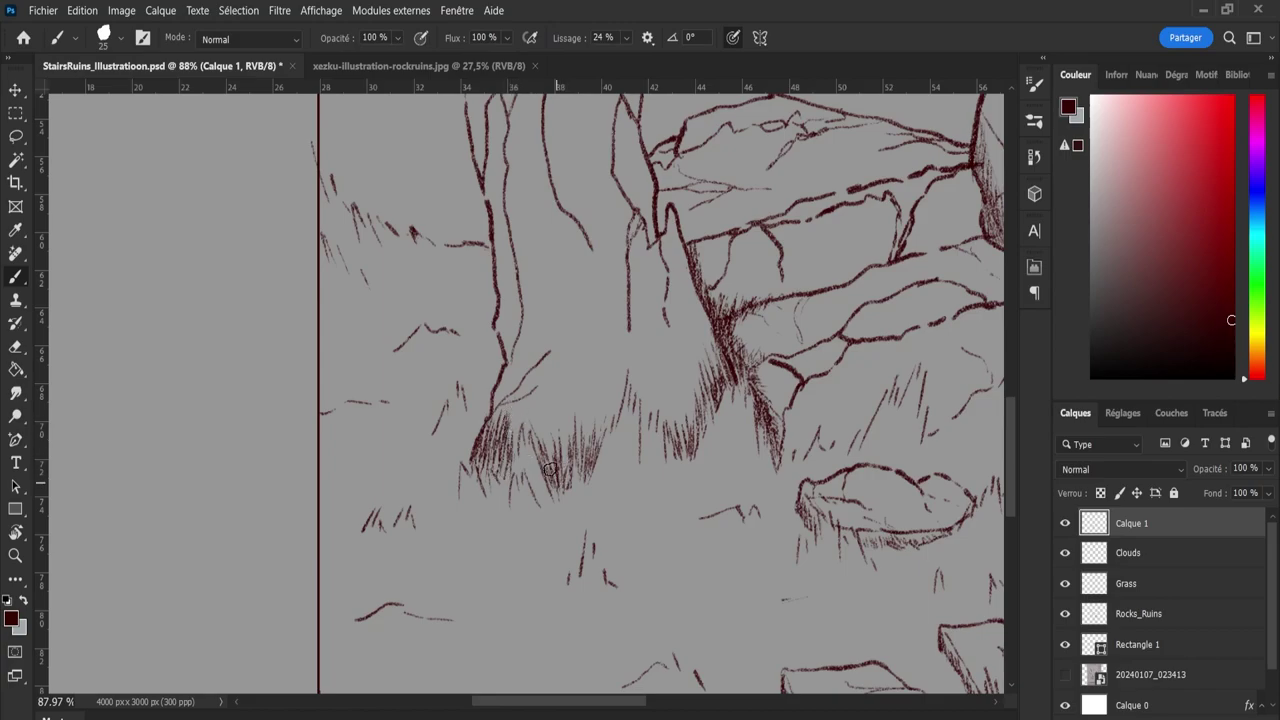
mouse_move(550, 469)
left_mouse_down()
mouse_move(550, 481)
mouse_move(545, 450)
mouse_move(526, 458)
mouse_move(507, 443)
left_mouse_up()
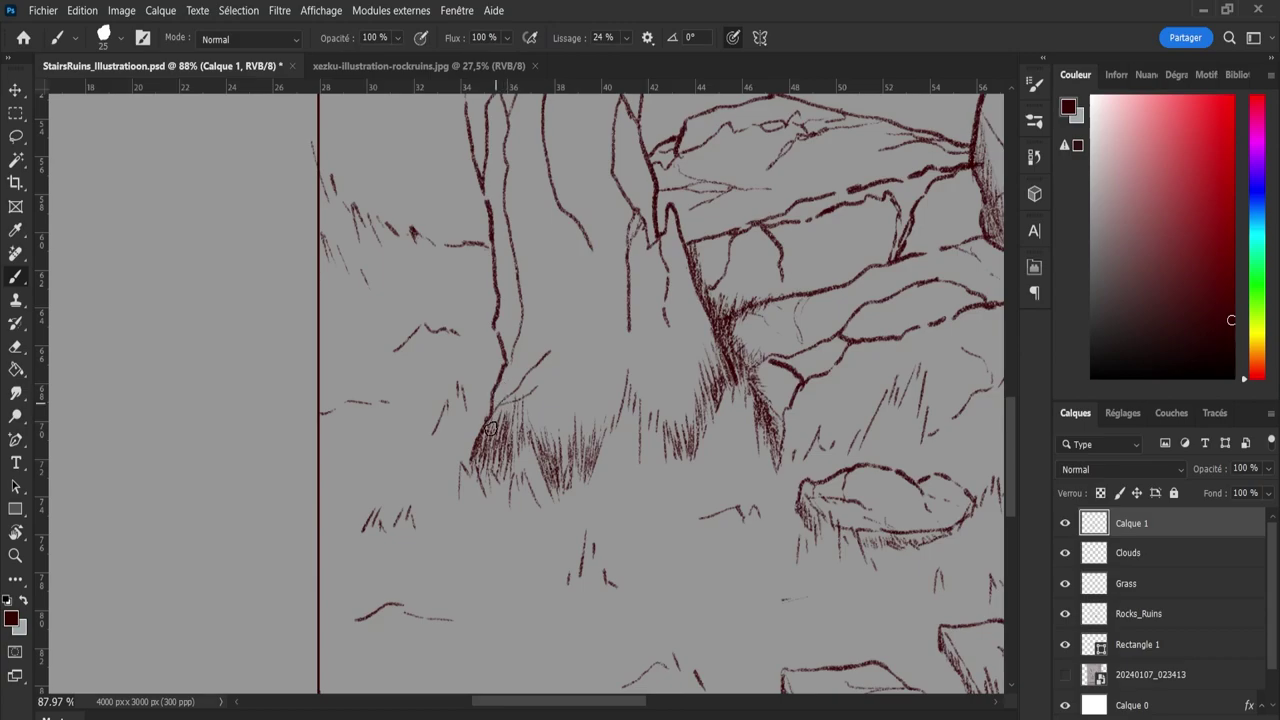
mouse_move(535, 402)
left_mouse_down()
mouse_move(557, 456)
mouse_move(570, 440)
mouse_move(574, 459)
mouse_move(576, 434)
mouse_move(576, 458)
mouse_move(588, 438)
mouse_move(594, 454)
mouse_move(605, 445)
mouse_move(620, 401)
mouse_move(587, 461)
left_mouse_up()
mouse_move(598, 412)
left_mouse_down()
mouse_move(584, 471)
mouse_move(598, 402)
left_mouse_up()
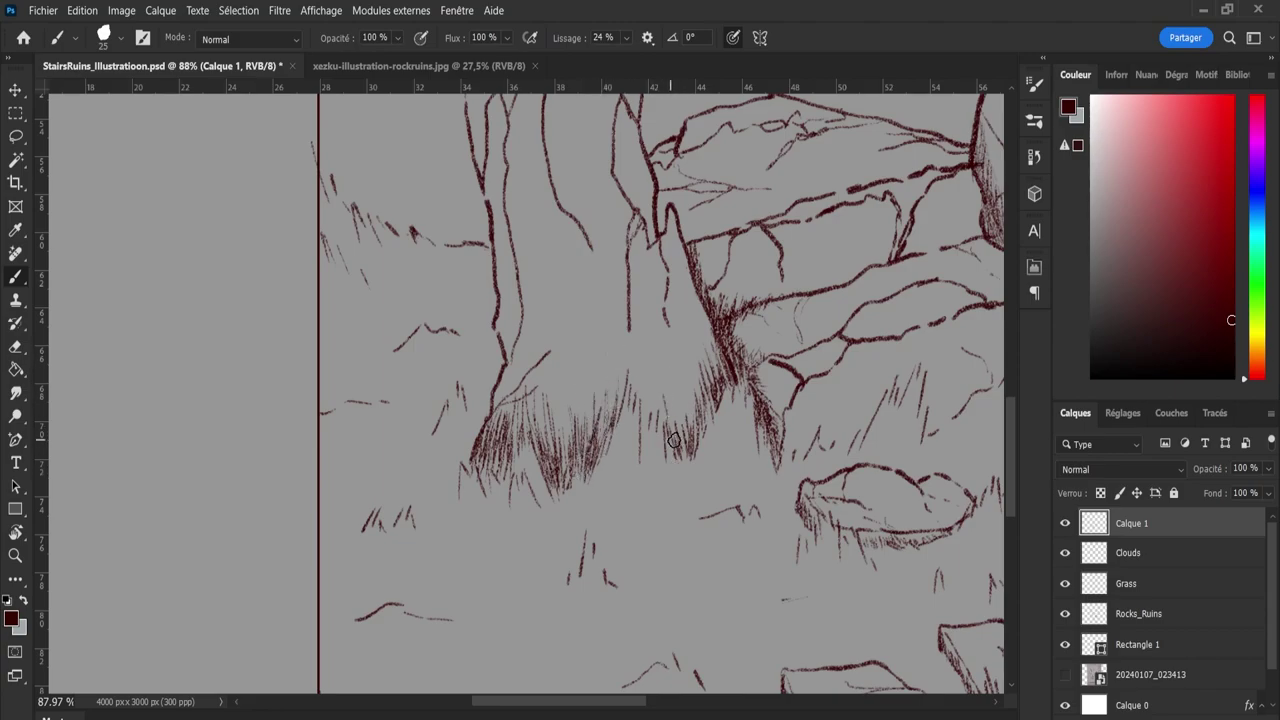
left_click_drag(678, 457, 697, 438)
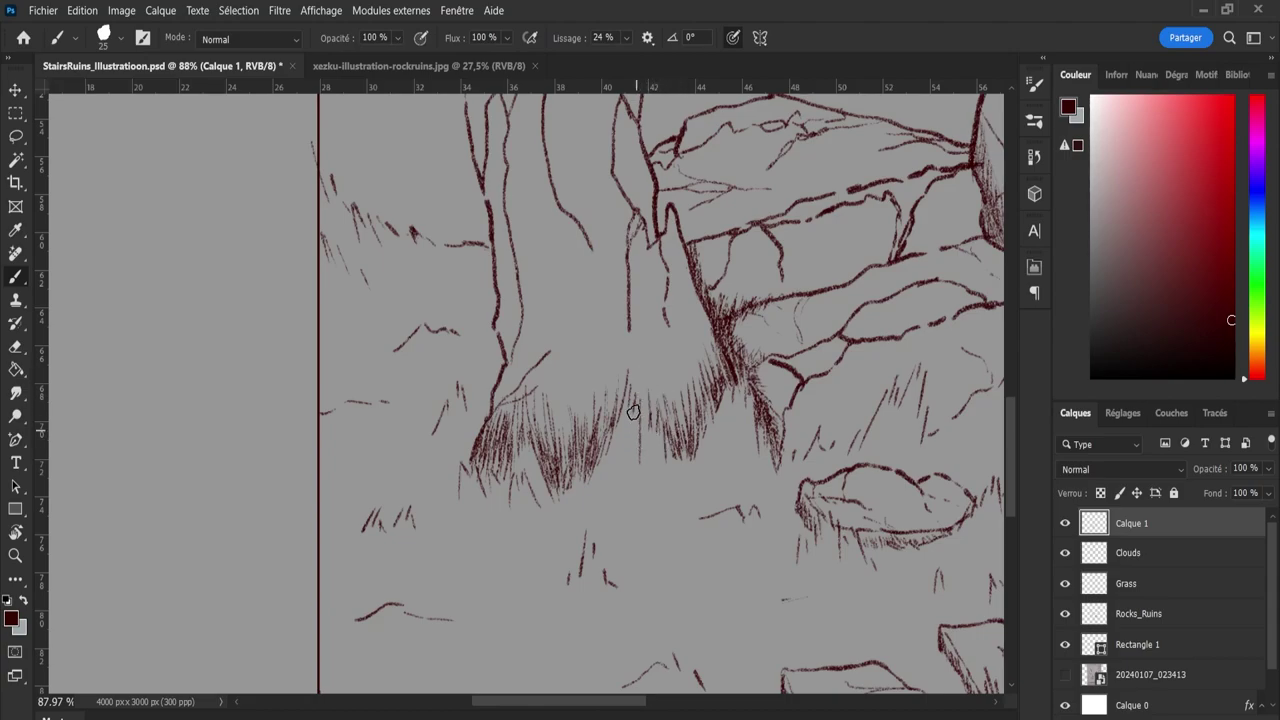
Hatch the narrow notch on the left pillar's lower right edge beside the stairs, undoing the first tries.
left_click_drag(715, 477, 630, 518)
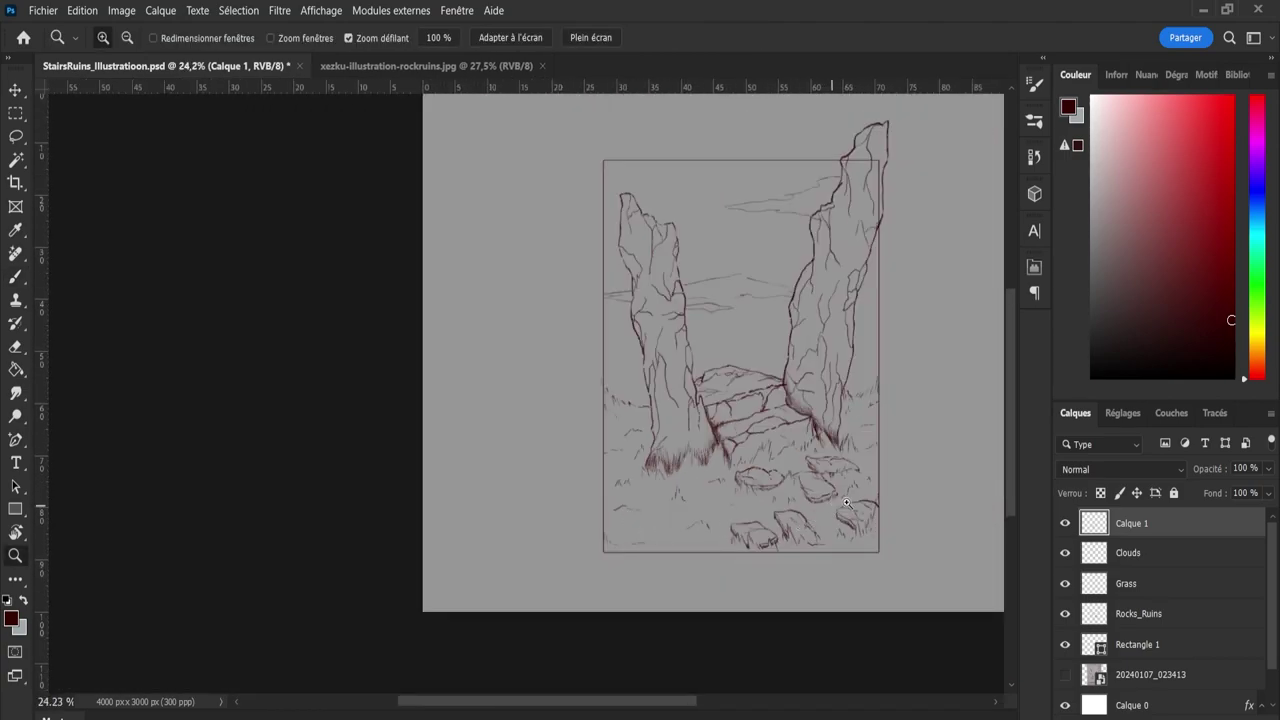
left_click_drag(832, 505, 863, 503)
left_click_drag(630, 465, 617, 455)
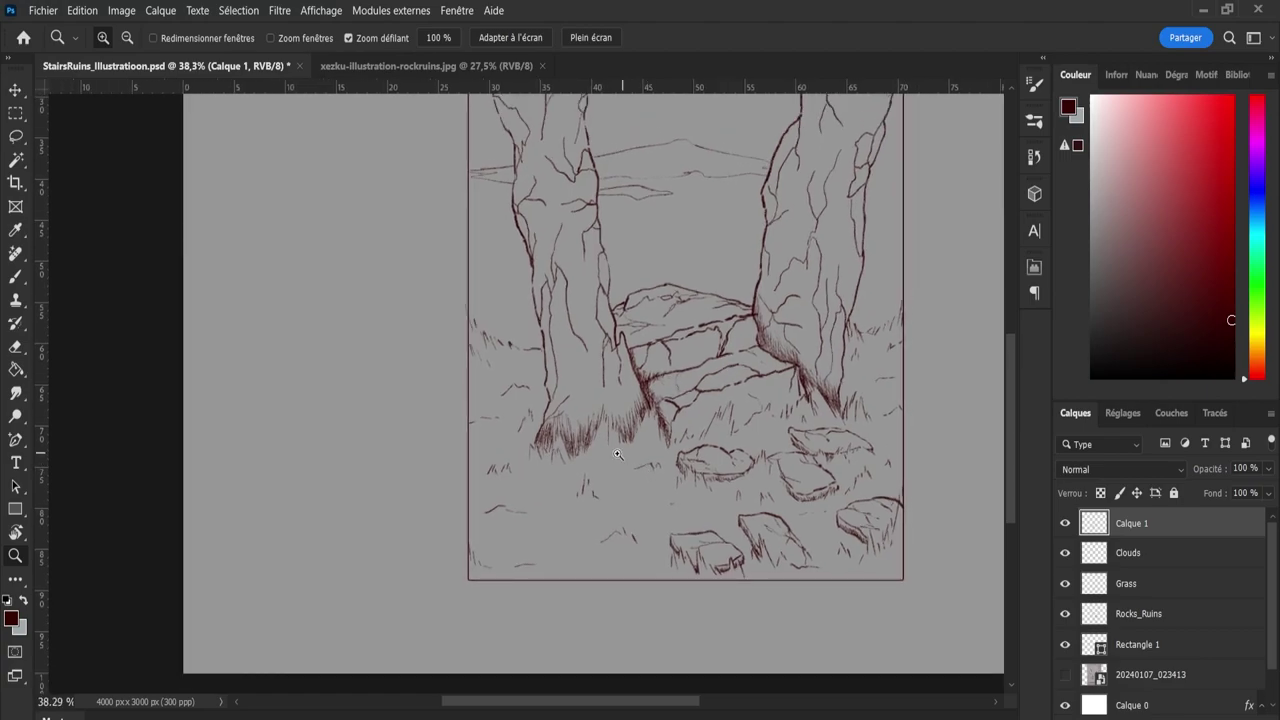
left_click_drag(605, 313, 691, 312)
key("b")
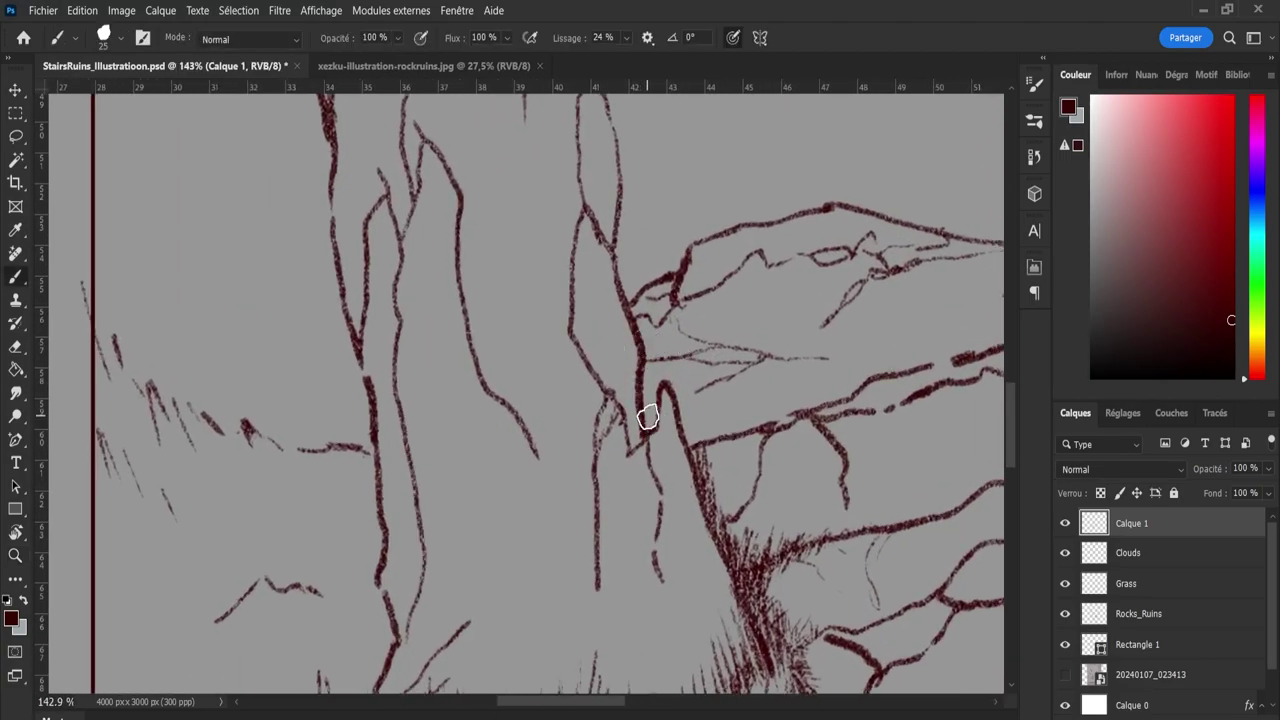
mouse_move(647, 418)
left_mouse_down()
mouse_move(650, 358)
mouse_move(653, 430)
left_mouse_up()
key("e")
mouse_move(654, 374)
left_mouse_down()
mouse_move(651, 440)
mouse_move(672, 428)
mouse_move(640, 428)
mouse_move(672, 424)
left_mouse_up()
key("b")
key("ctrl+z")
key("ctrl+z")
mouse_move(642, 403)
left_mouse_down()
mouse_move(650, 365)
mouse_move(678, 382)
left_mouse_up()
Set the eraser to 48% opacity and soften the notch shading, then enlarge it to 141 and fade the hatching at the left pillar's base.
key("e")
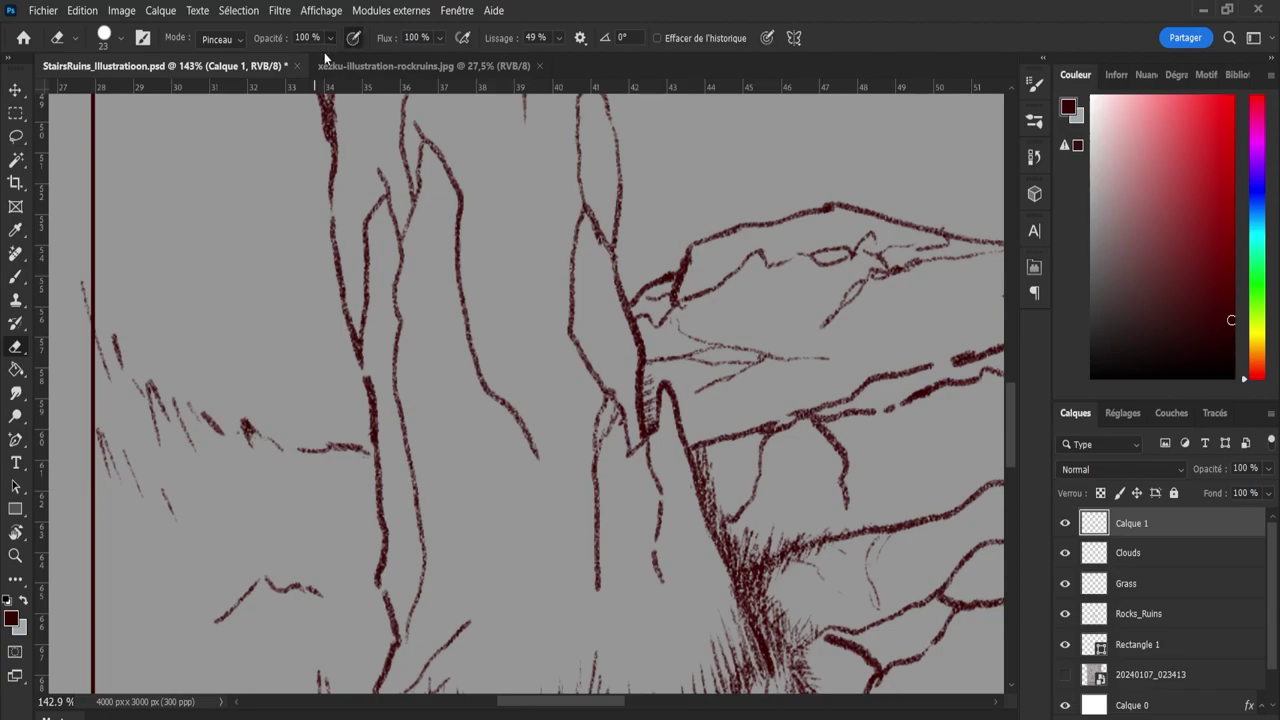
mouse_move(656, 375)
left_mouse_down()
mouse_move(655, 433)
mouse_move(652, 353)
mouse_move(664, 447)
mouse_move(650, 381)
left_mouse_up()
key("z")
left_click_drag(687, 540, 592, 550)
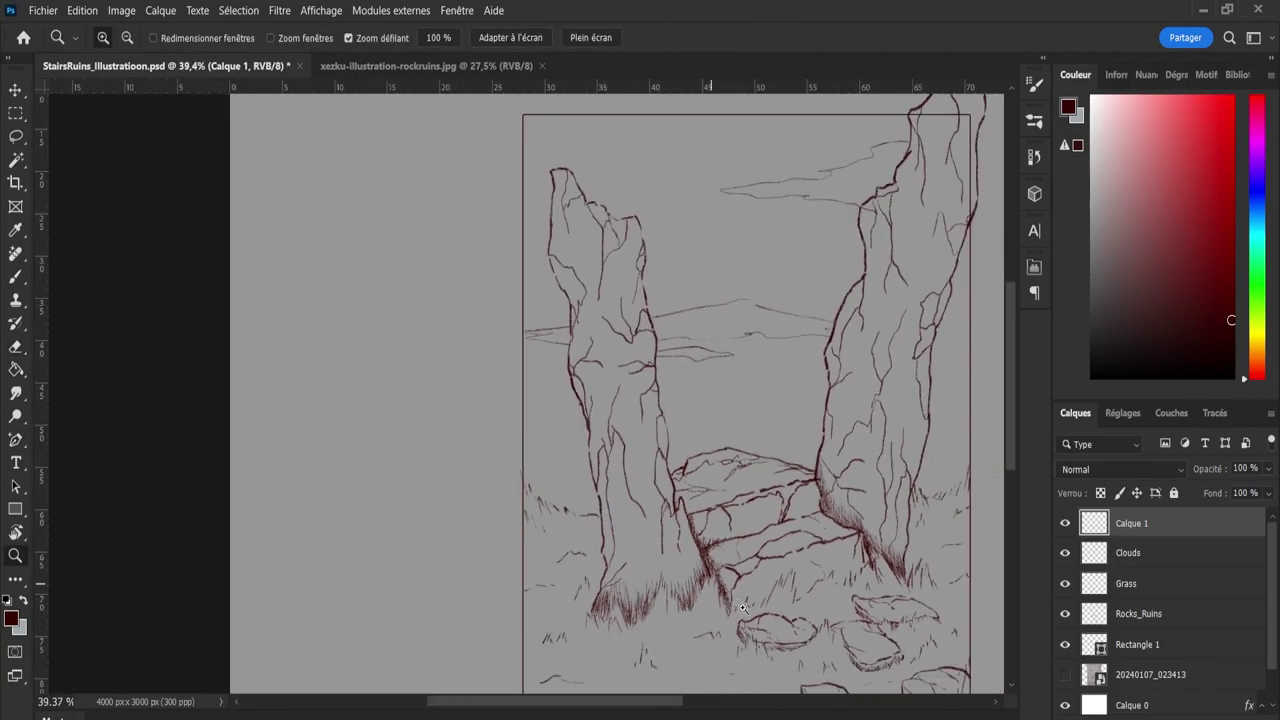
left_click_drag(756, 627, 810, 636)
key("e")
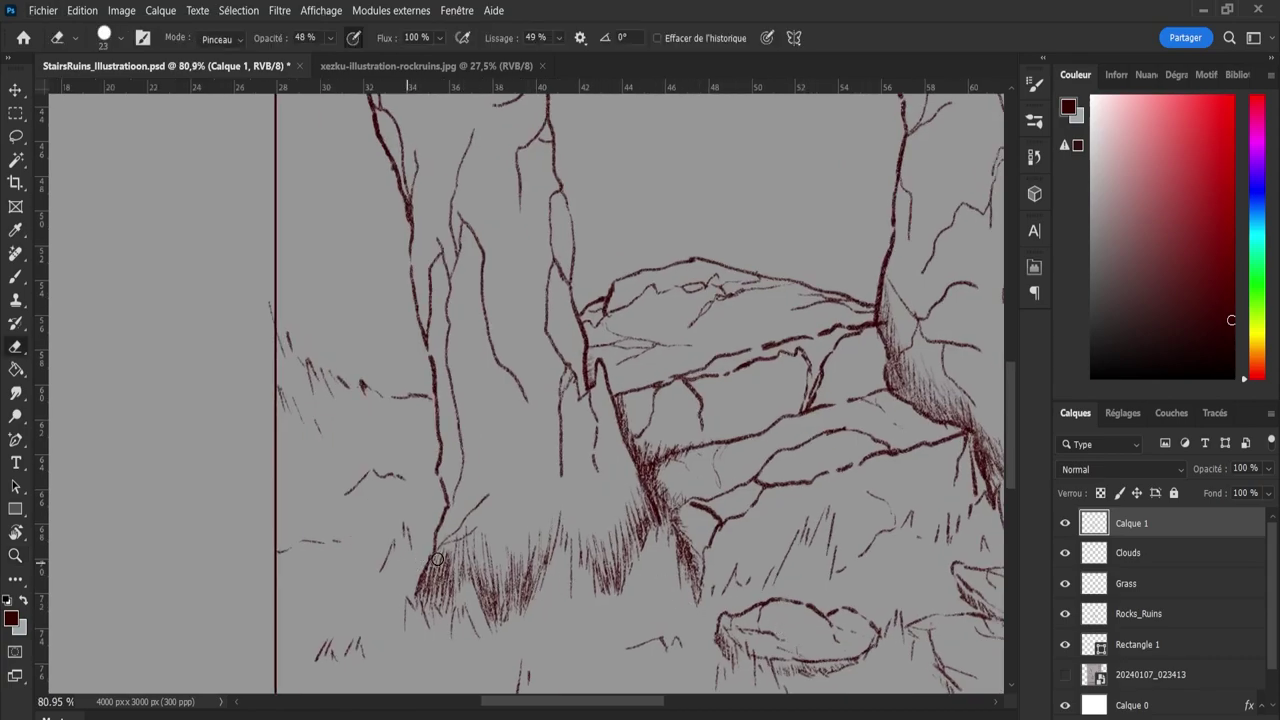
key("comma")
key("space")
key("period")
left_click_drag(361, 457, 382, 457)
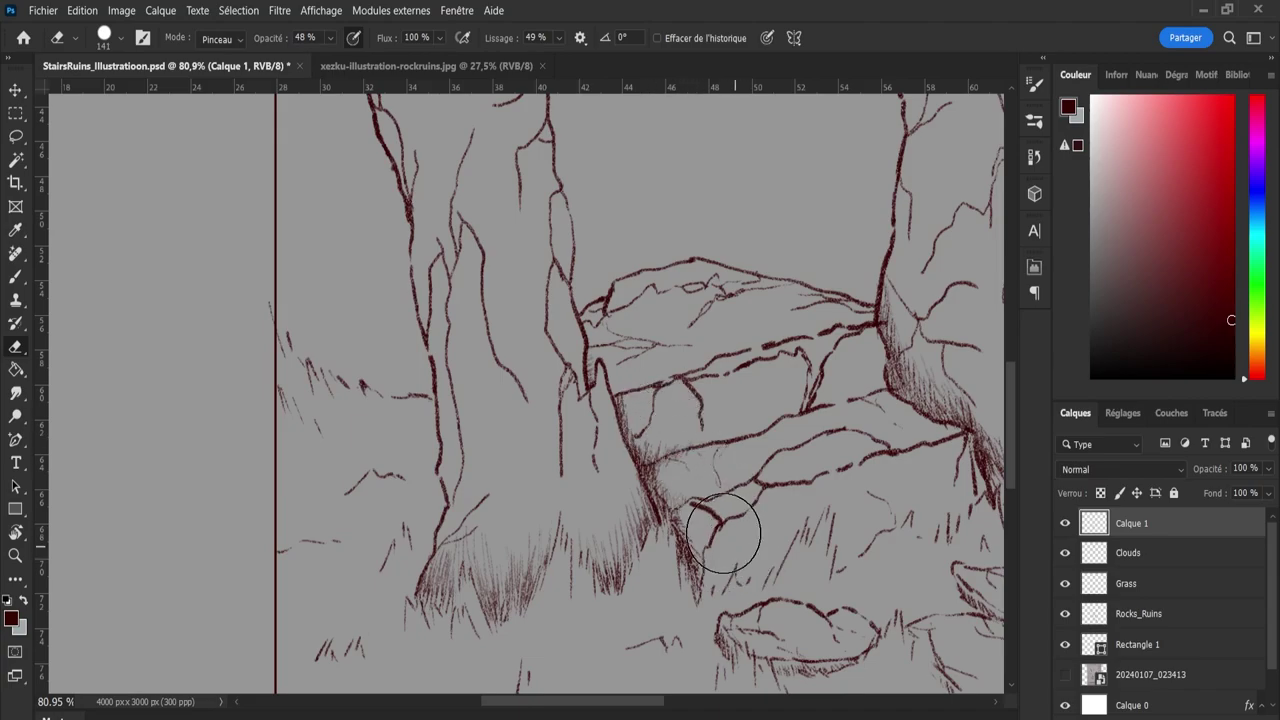
Check the shading on the stepping stones and across the whole framed drawing, and save the file.
key("z")
left_click_drag(588, 648, 509, 632)
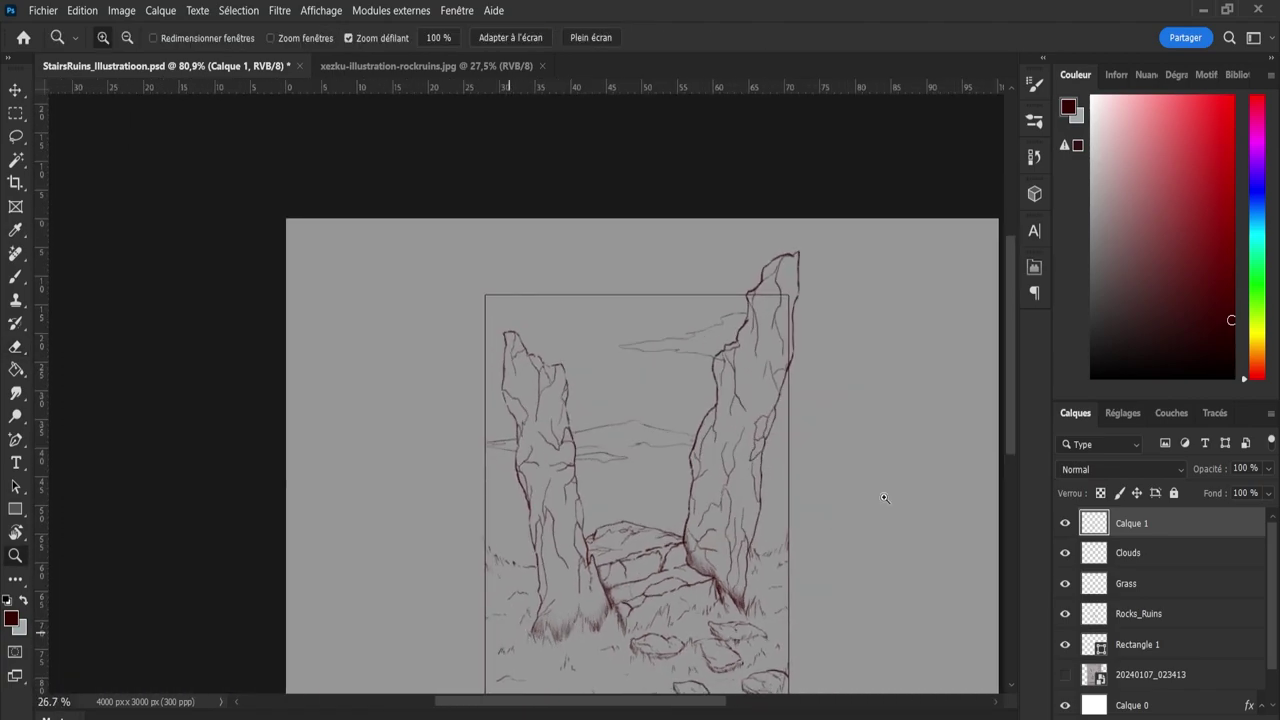
scroll(1015, 436, "up", 5)
key("b")
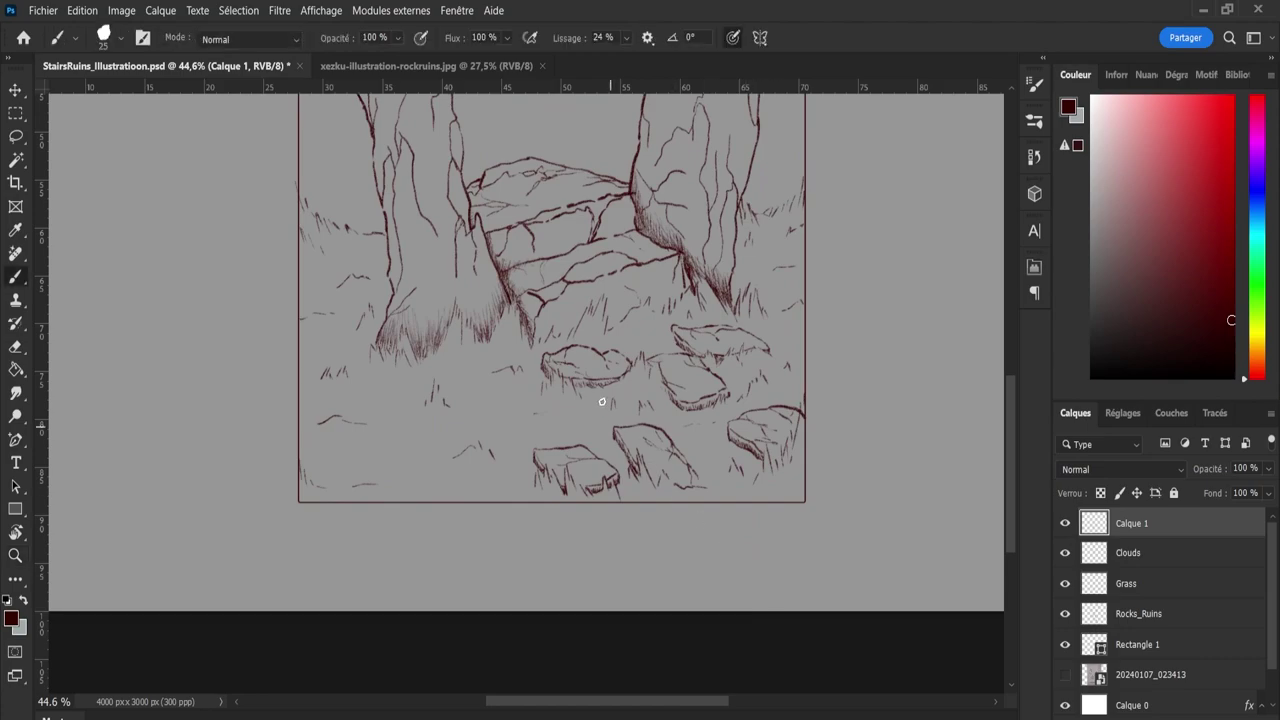
key("e")
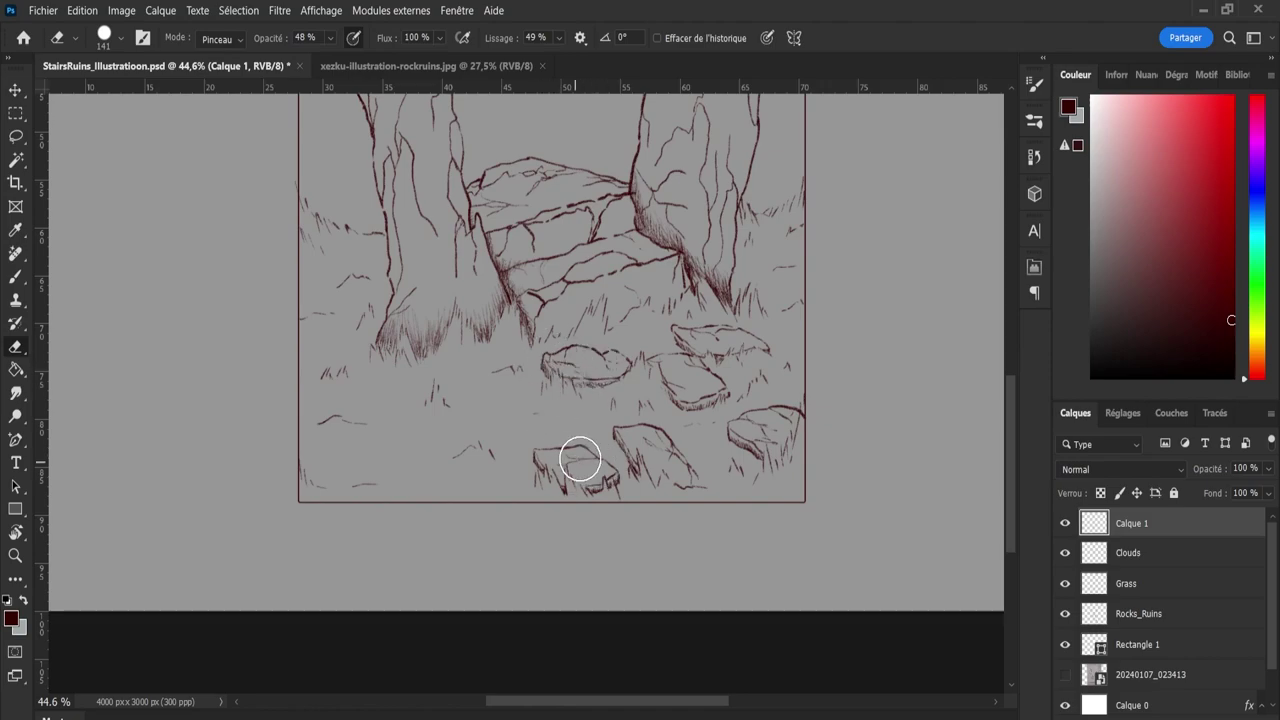
key("z")
left_click_drag(537, 391, 489, 384)
mouse_move(1009, 399)
left_mouse_down()
mouse_move(1004, 353)
mouse_move(992, 355)
left_mouse_up()
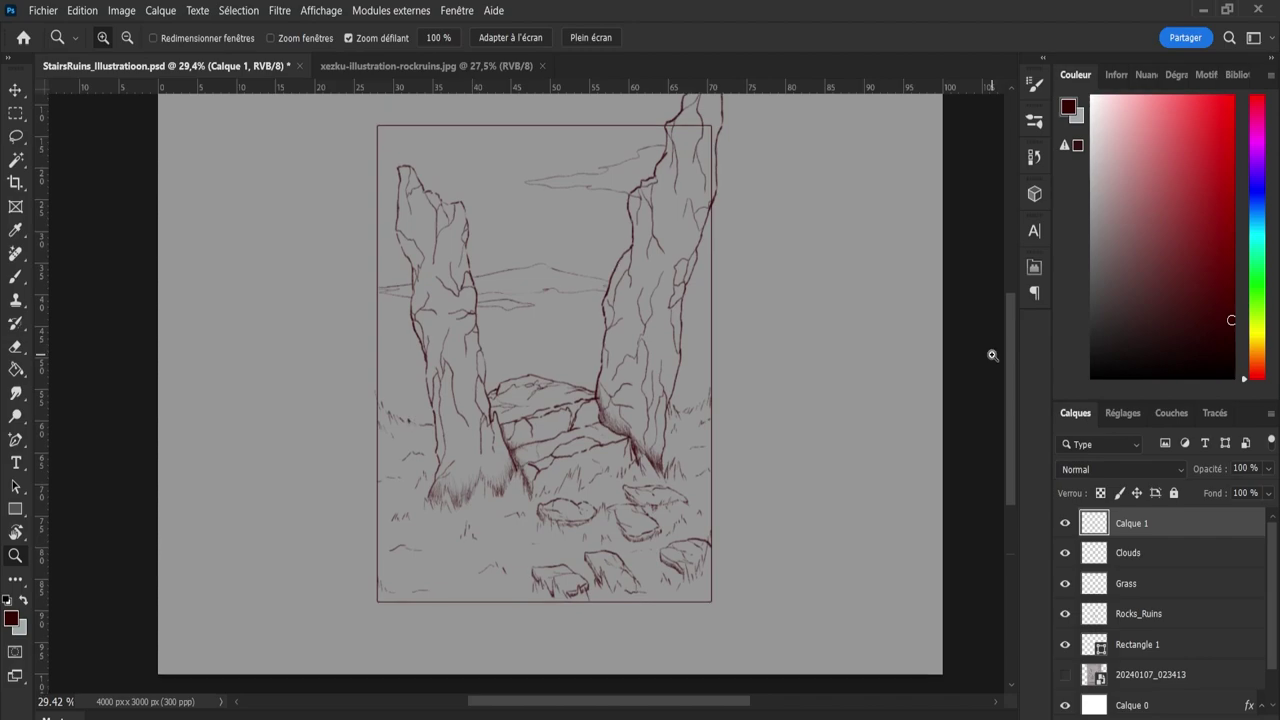
left_click_drag(992, 354, 990, 356)
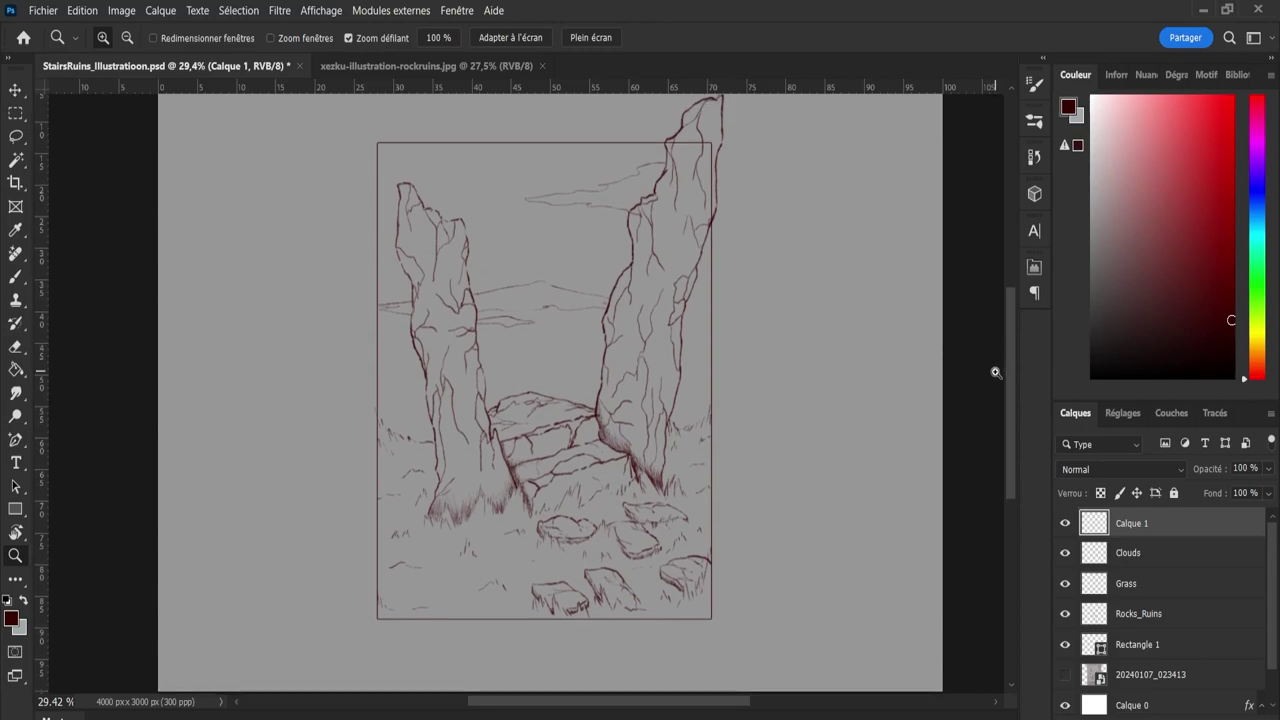
key("ctrl+s")
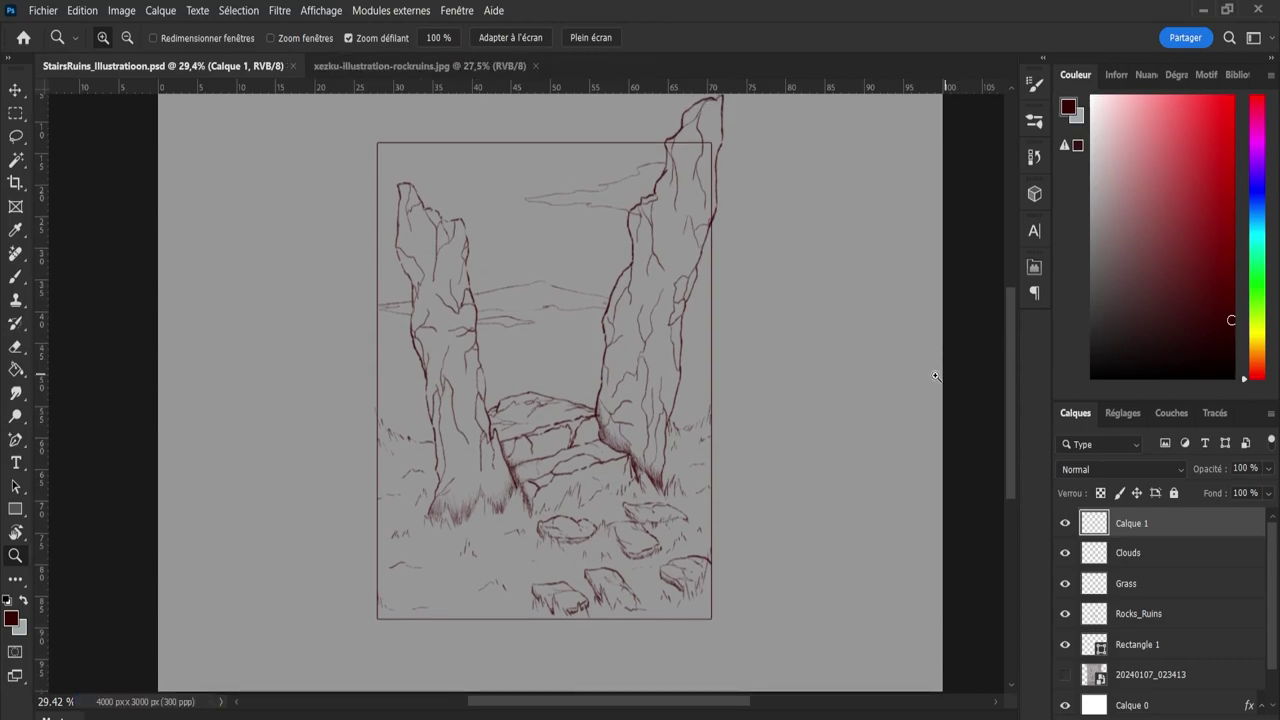
Show the 20240107_023413 sketch layer briefly for comparison, hide it again, and save the file.
left_click_drag(943, 396, 922, 390)
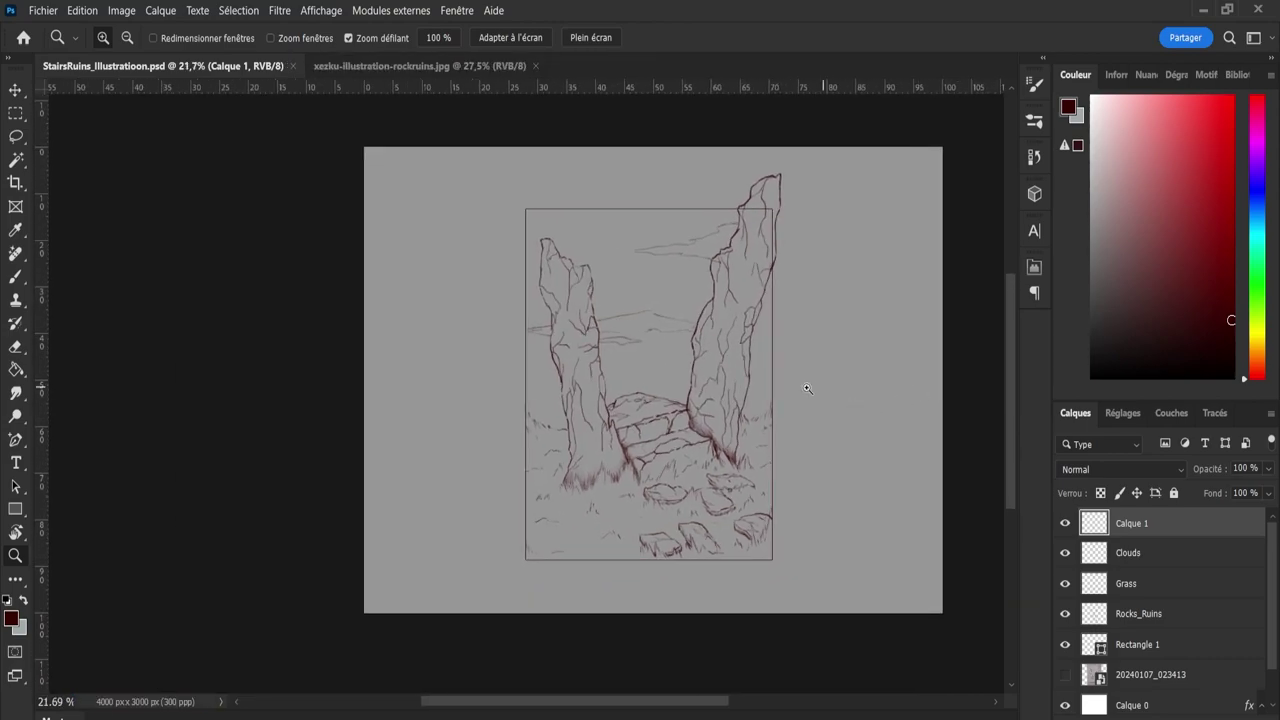
left_click_drag(814, 331, 824, 366)
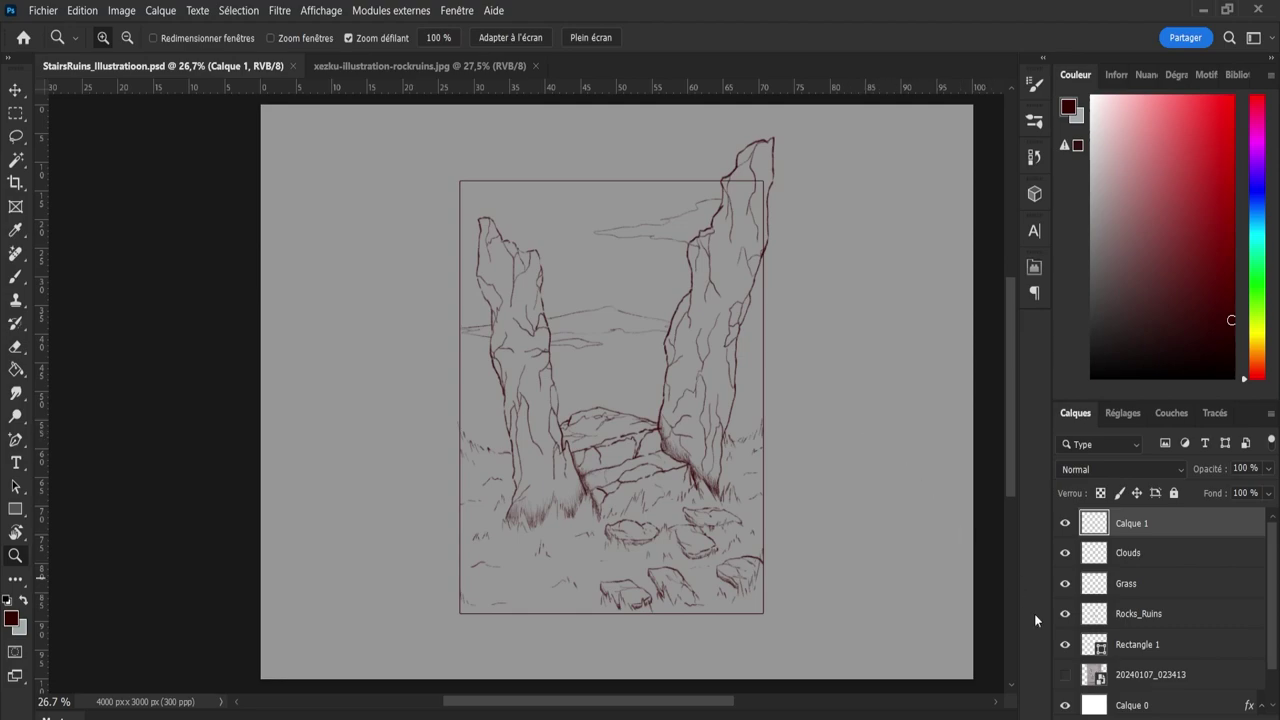
left_click(1065, 675)
left_click(1065, 675)
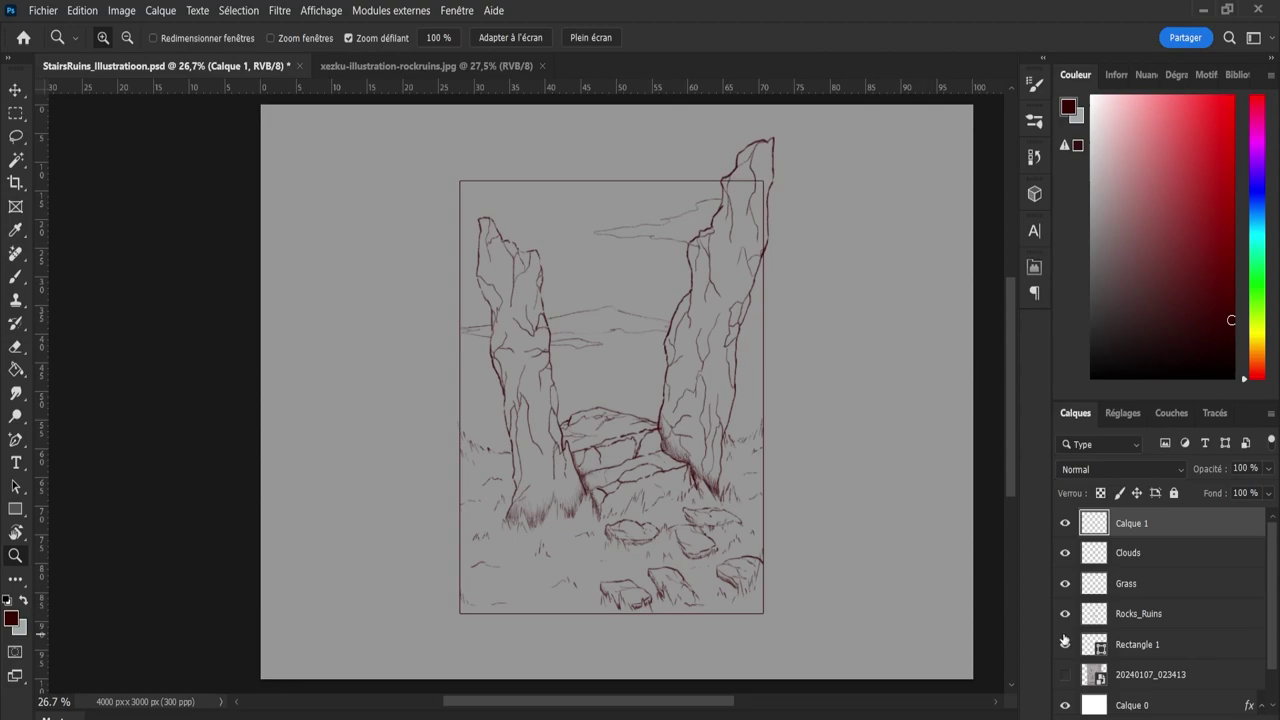
key("ctrl+s")
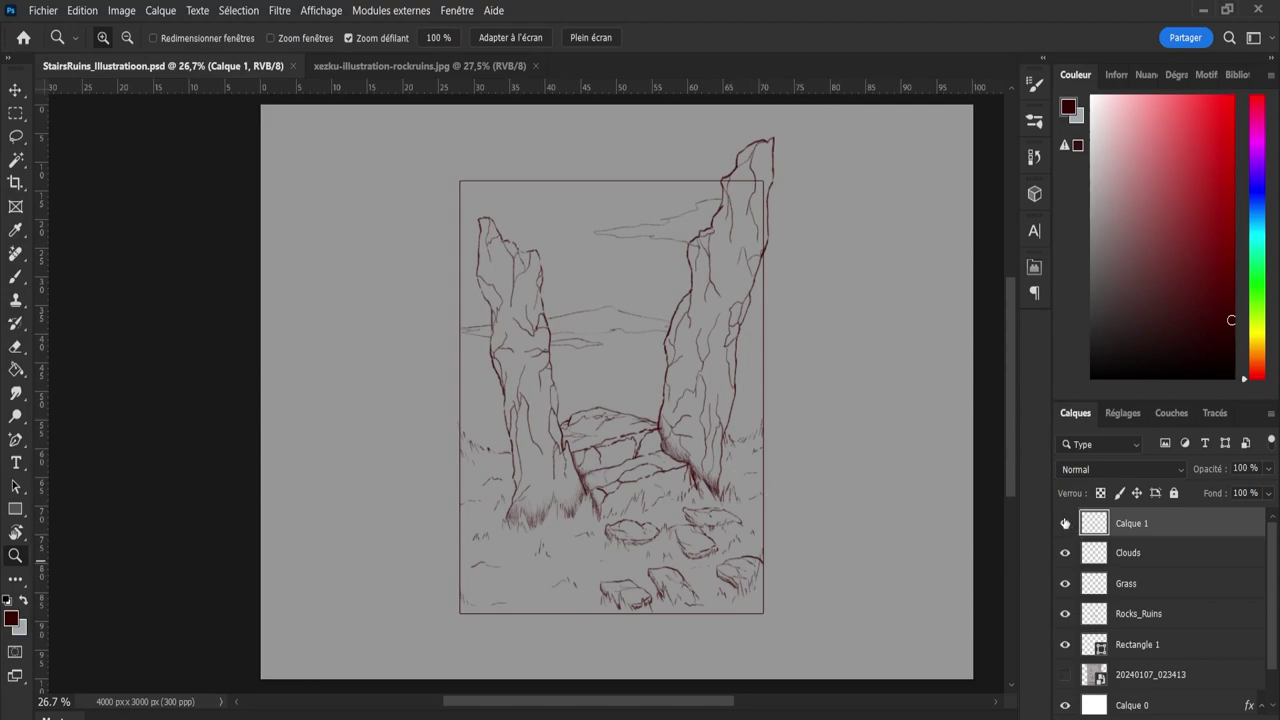
Switch the visibility of the Calque 1 shading layer off and on twice to compare the drawing with and without hatching.
left_click(1065, 523)
left_click(1065, 523)
left_click(1065, 523)
left_click(1065, 523)
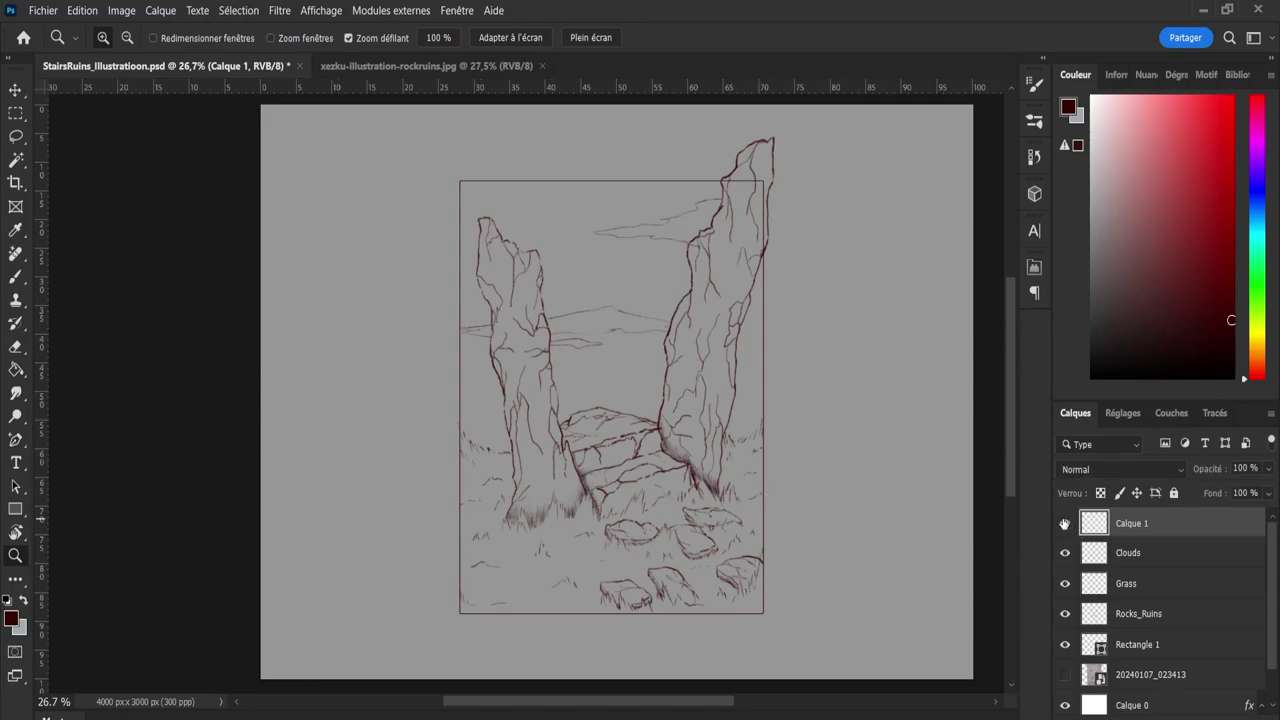
Compare the drawing with and without the Calque 1 shading, and rename that layer as AO.
left_click(1065, 523)
left_click(1065, 523)
left_click(1065, 523)
left_click(1065, 523)
double_click(1130, 523)
type("AO")
key("Return")
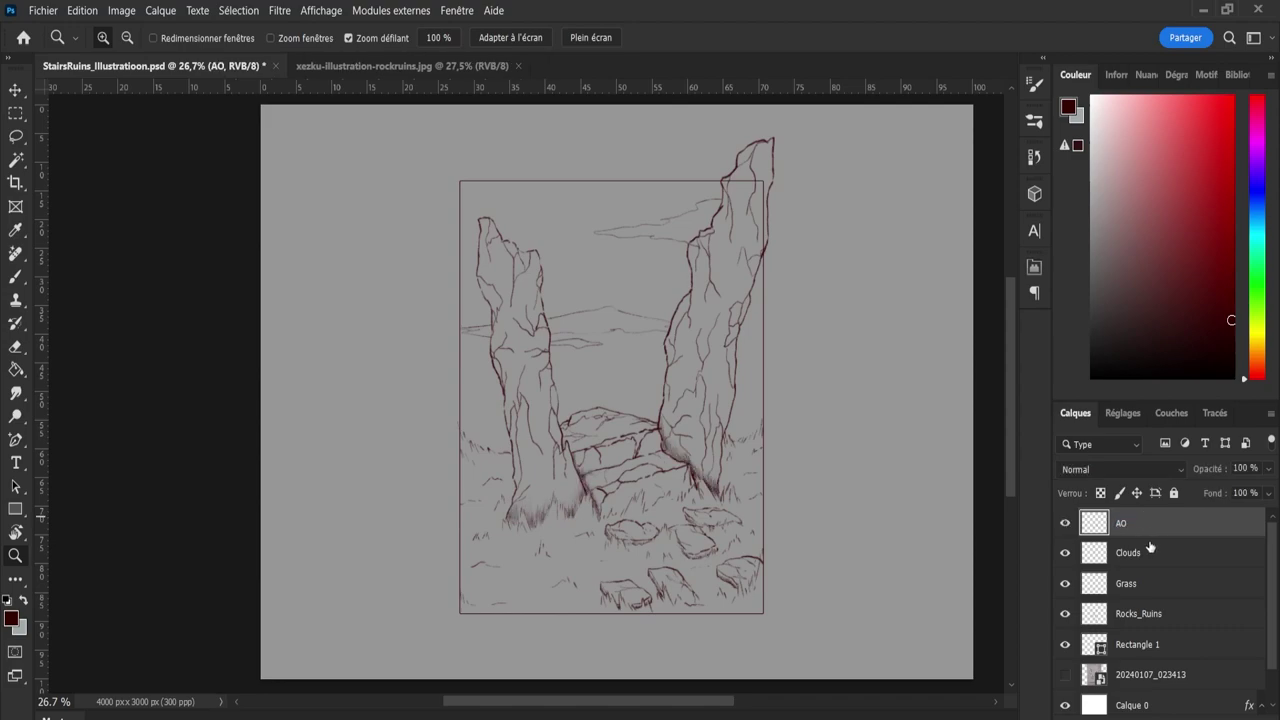
Group the layers from AO down to Rocks_Ruins and name the group line.
left_click(1160, 614, "shift")
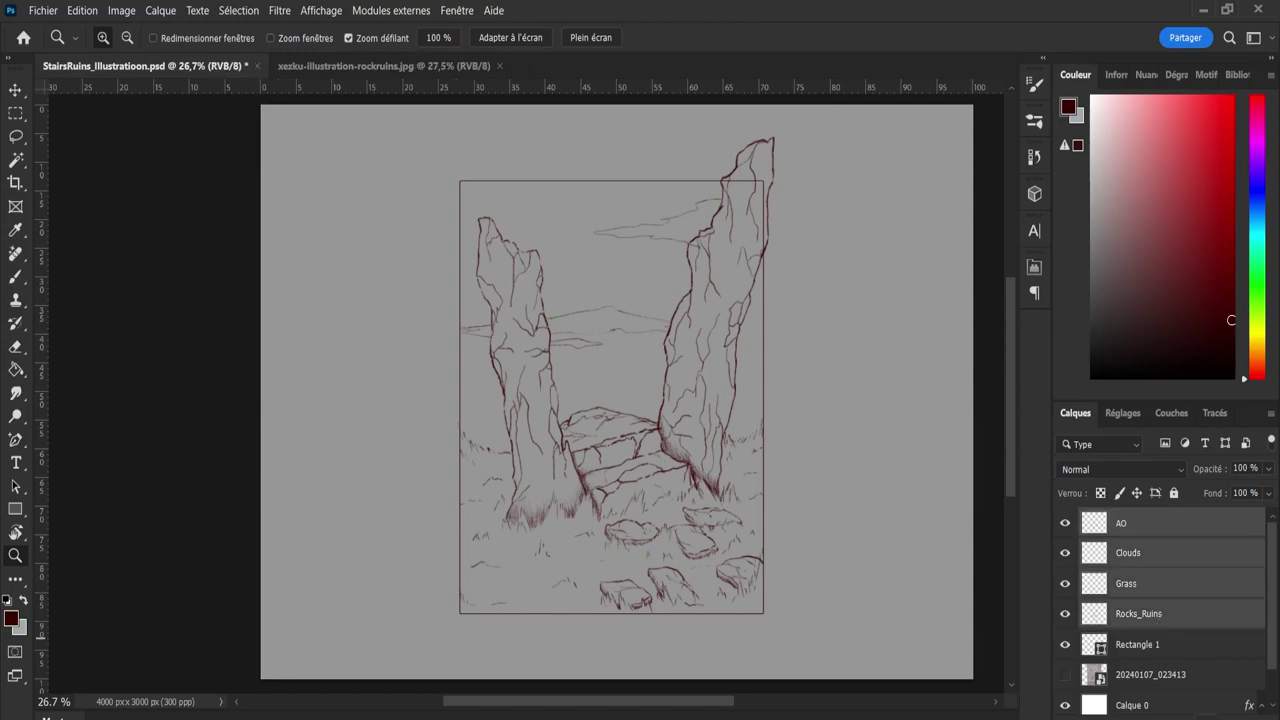
key("ctrl+g")
double_click(1128, 518)
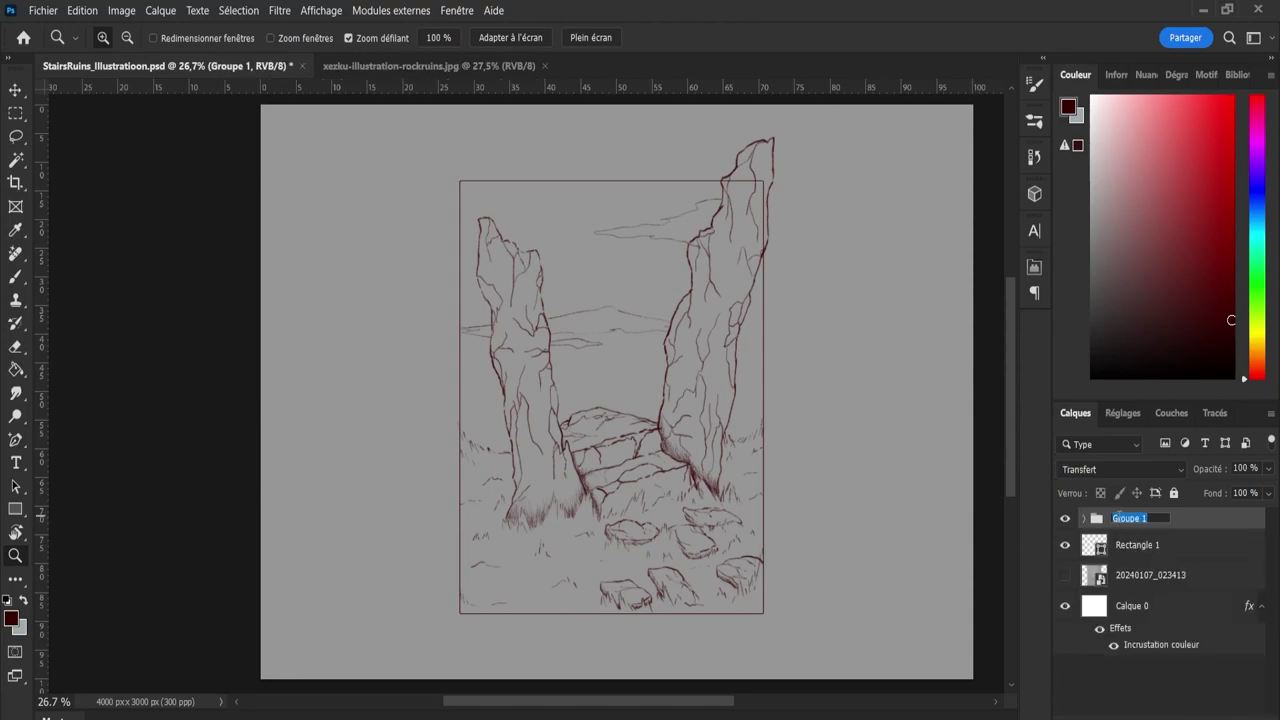
type("line")
key("Return")
Rename the Rectangle 1 frame layer as Cadre and save the file.
double_click(1140, 544)
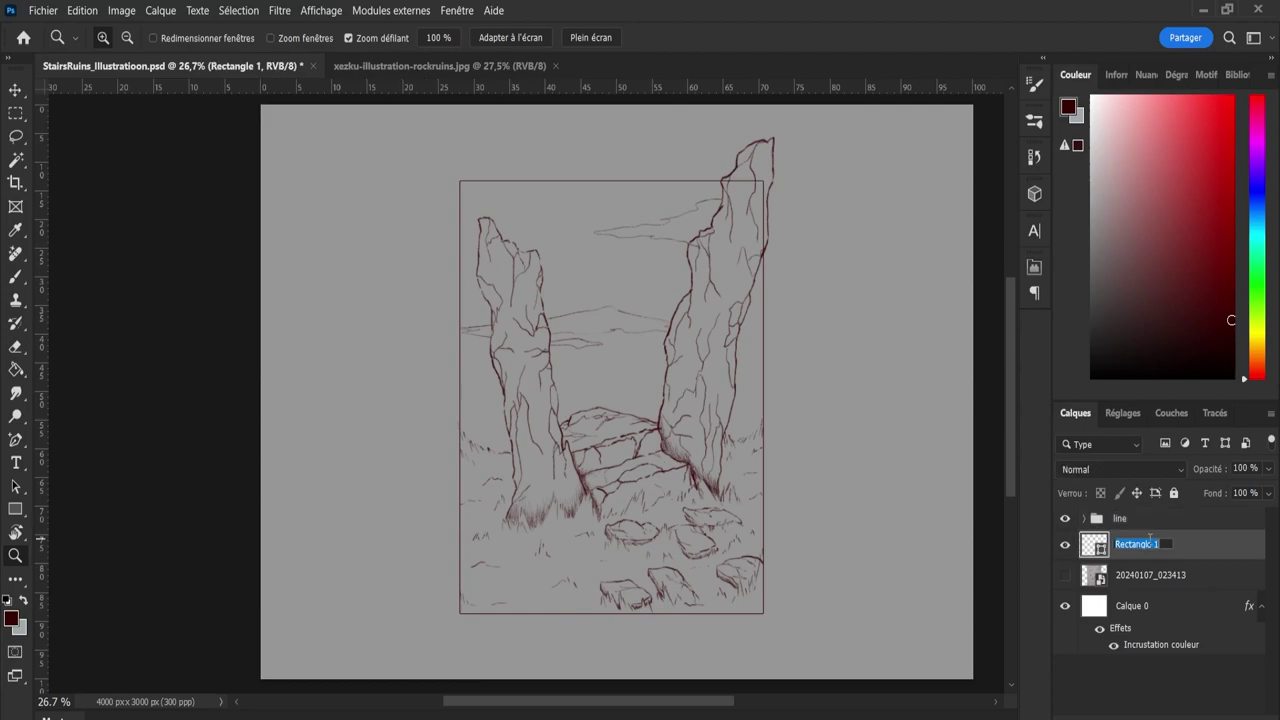
type("dre*")
key("Return")
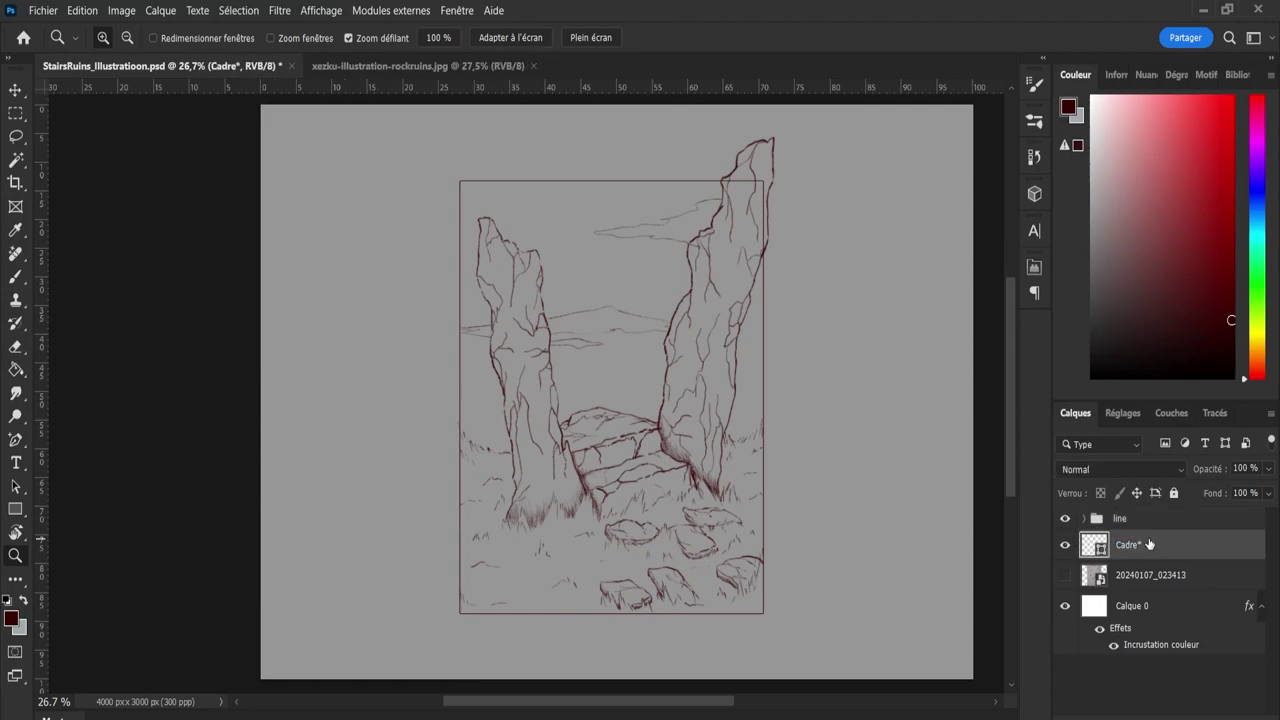
double_click(1128, 546)
type("Cadre")
key("Return")
key("ctrl+s")
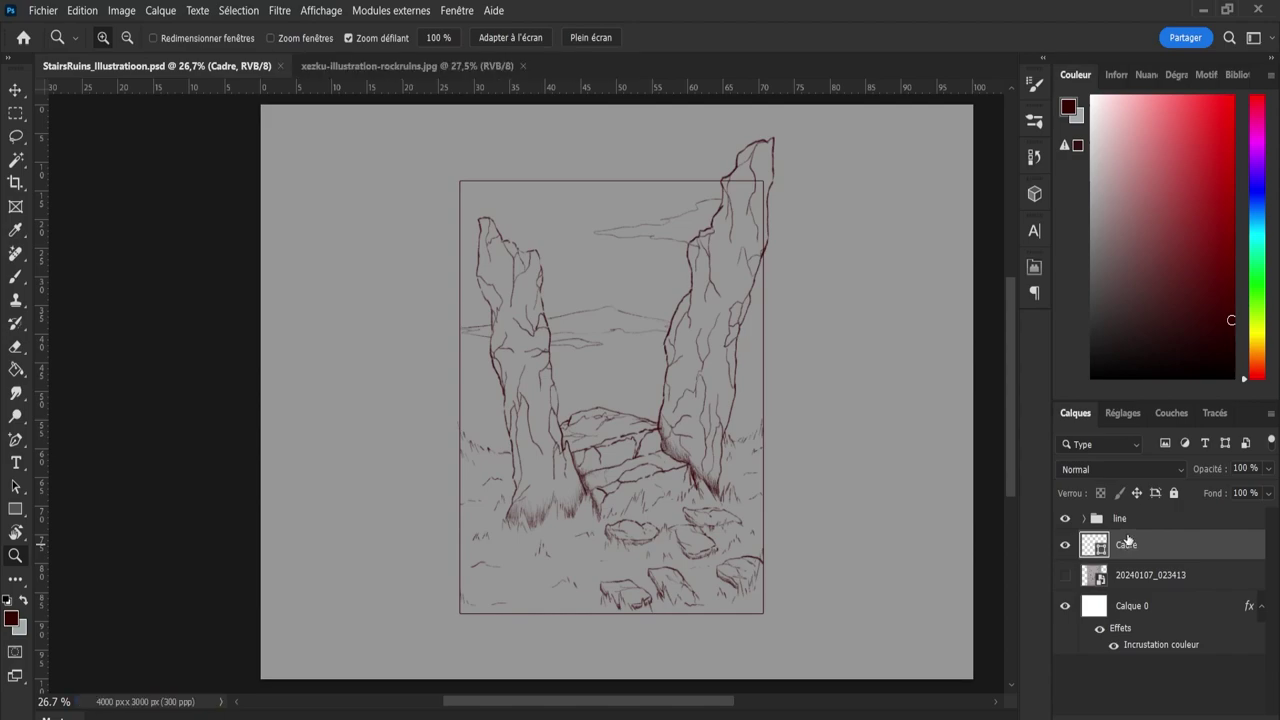
Add an empty layer directly above the 20240107_023413 sketch layer.
left_click(1128, 520)
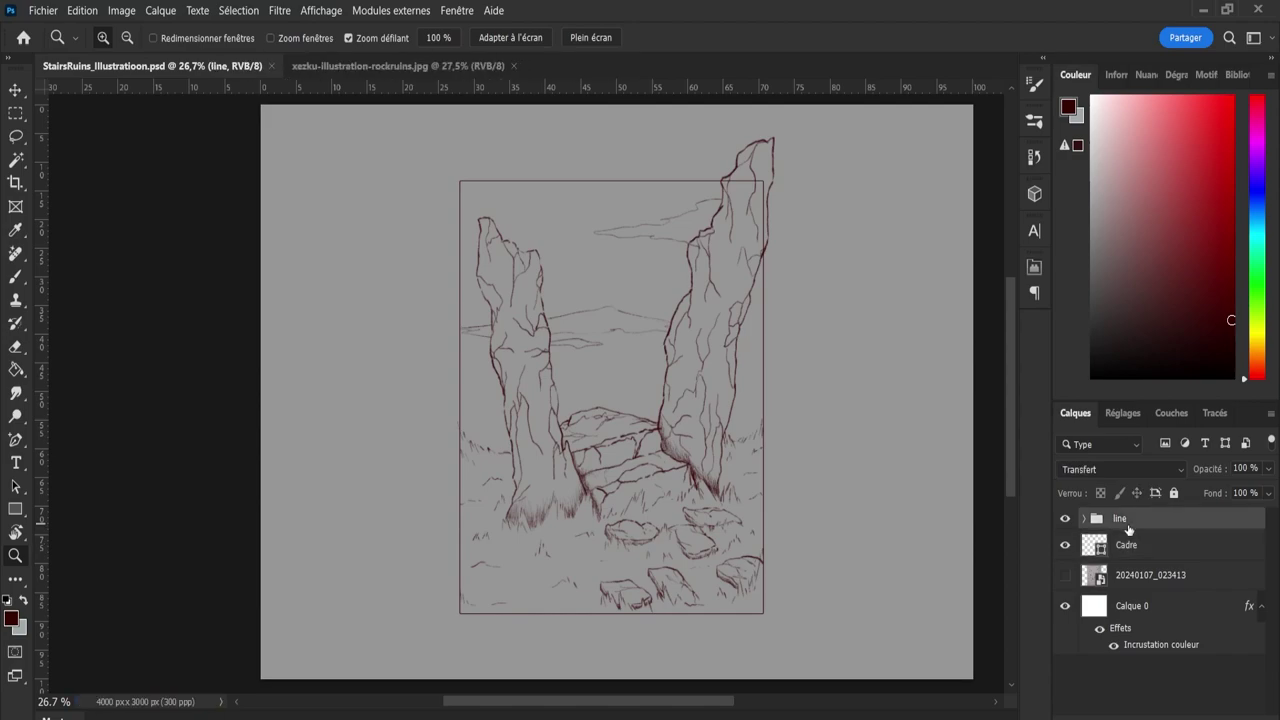
left_click(1155, 578)
left_click(1206, 713)
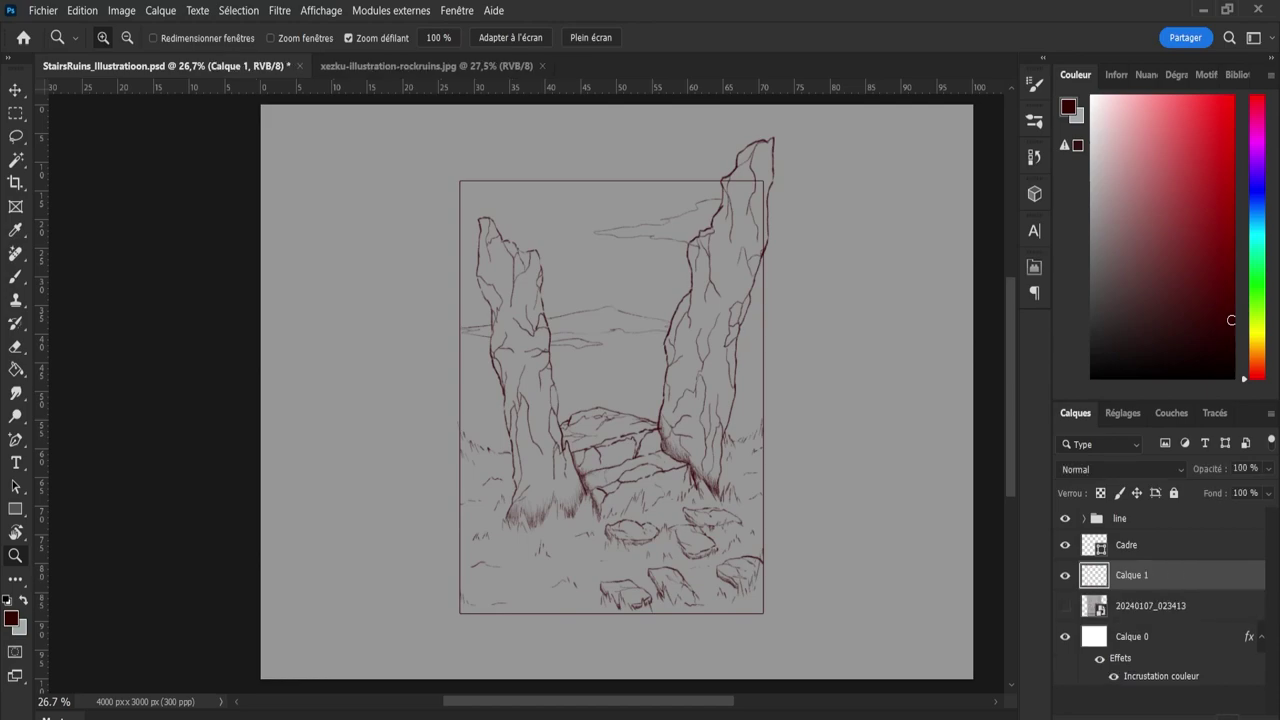
Duplicate the Cadre frame layer and hide the original beneath the copy.
left_click(1144, 545)
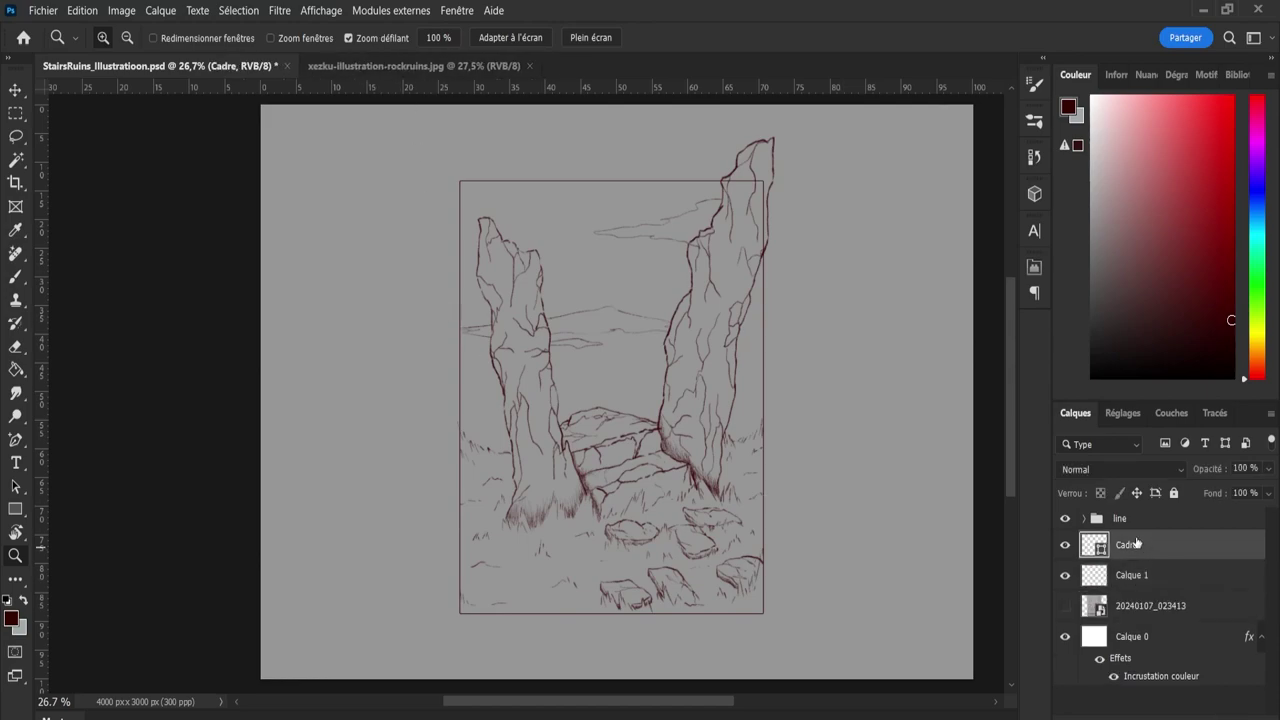
key("ctrl+v")
key("ctrl+z")
key("ctrl+j")
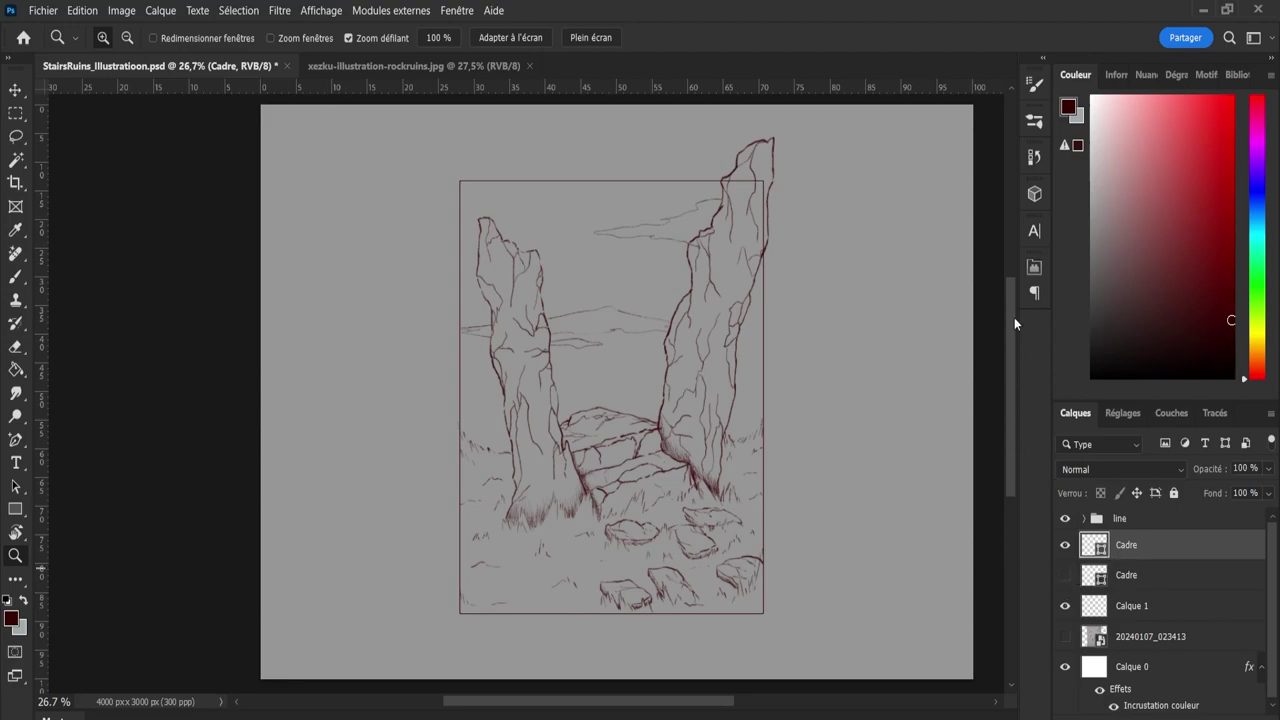
key("e")
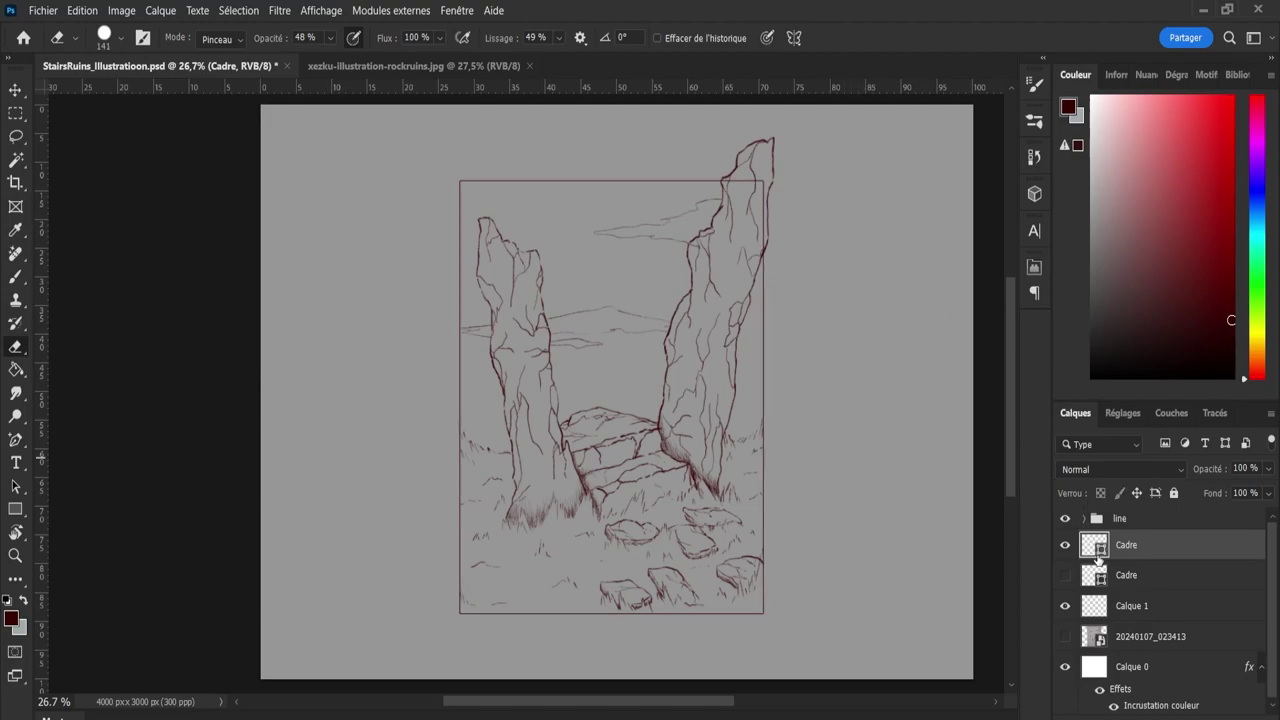
left_click(1096, 558, "ctrl")
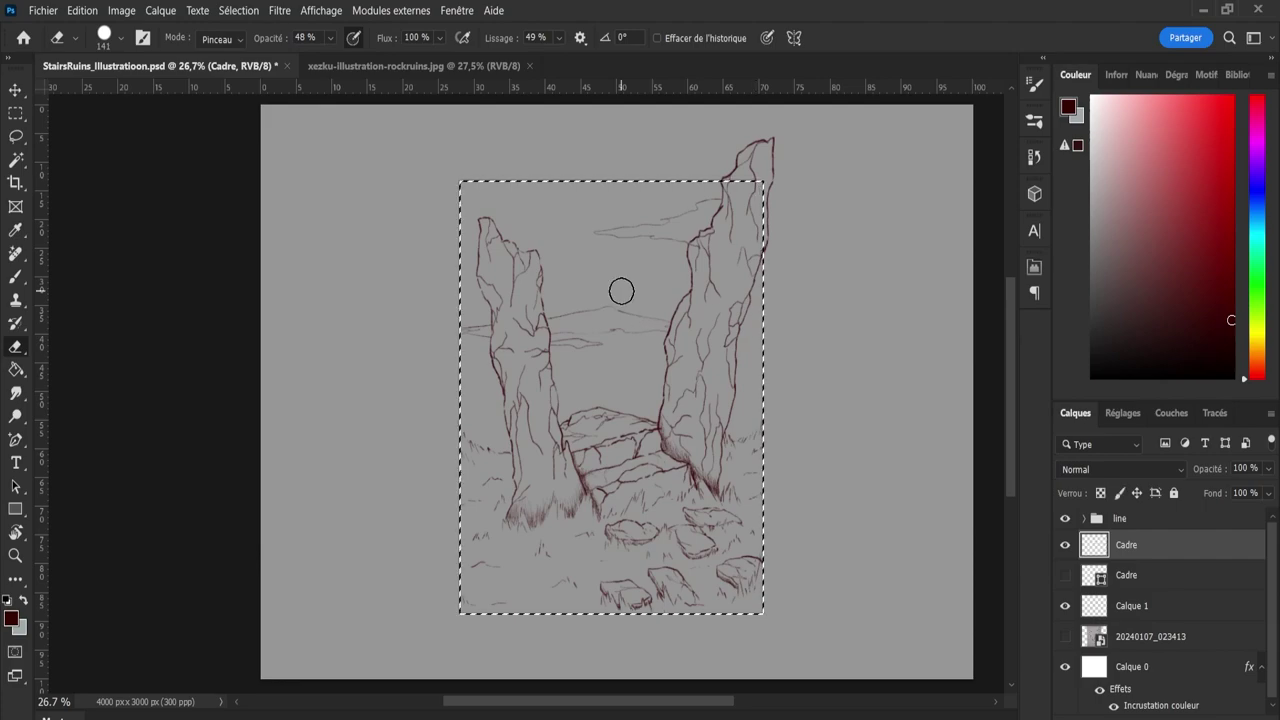
left_click(1034, 231)
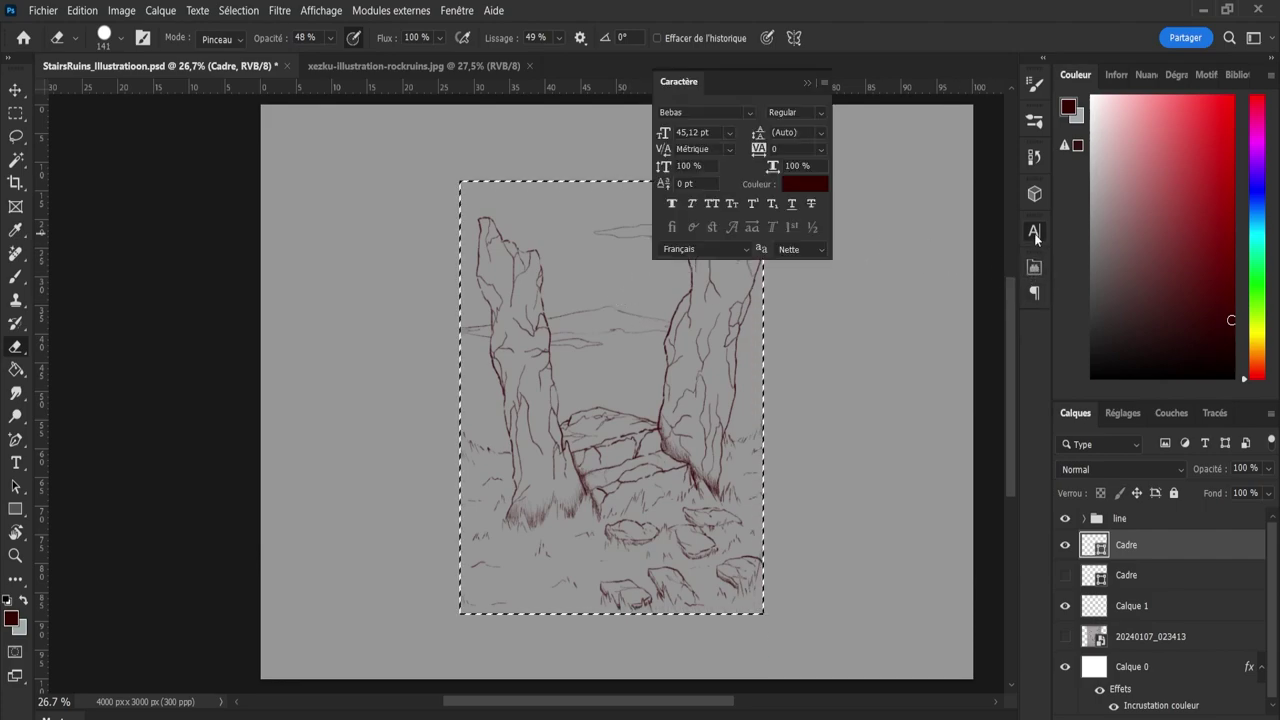
left_click(810, 83)
Set the outline width of the duplicated Cadre frame to 3 px and clear the selection.
key("u")
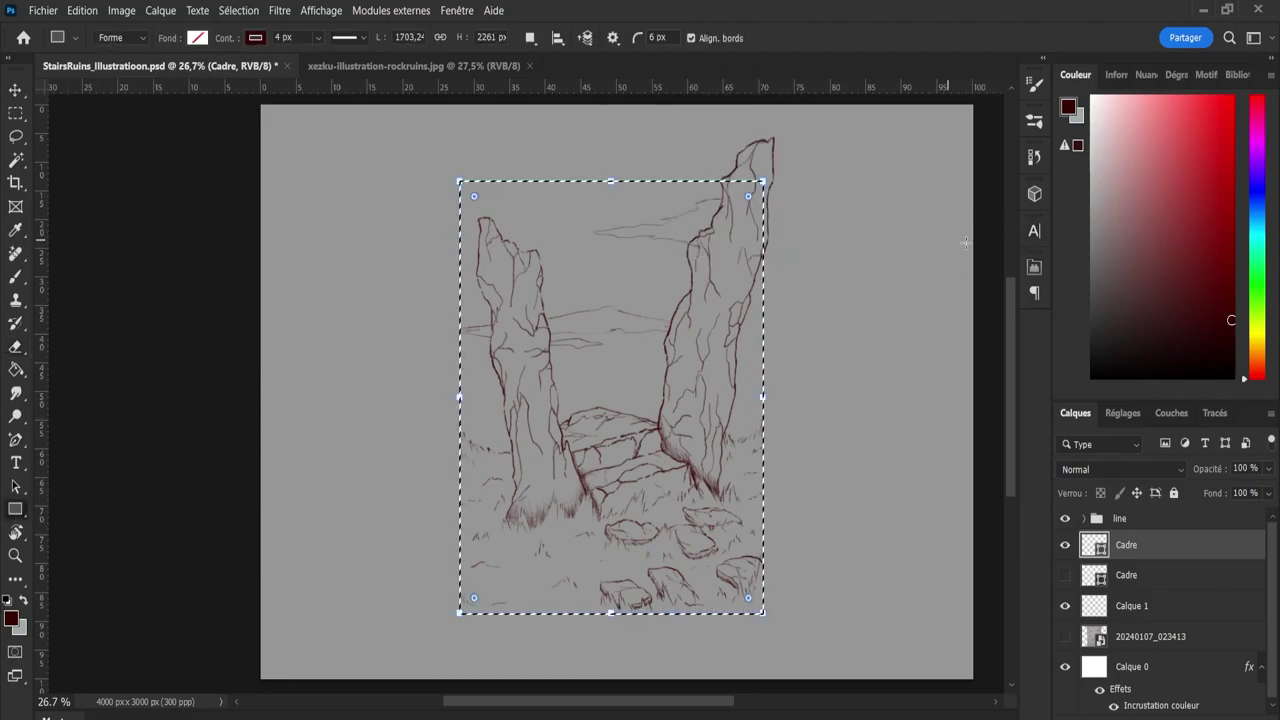
left_click(1034, 292)
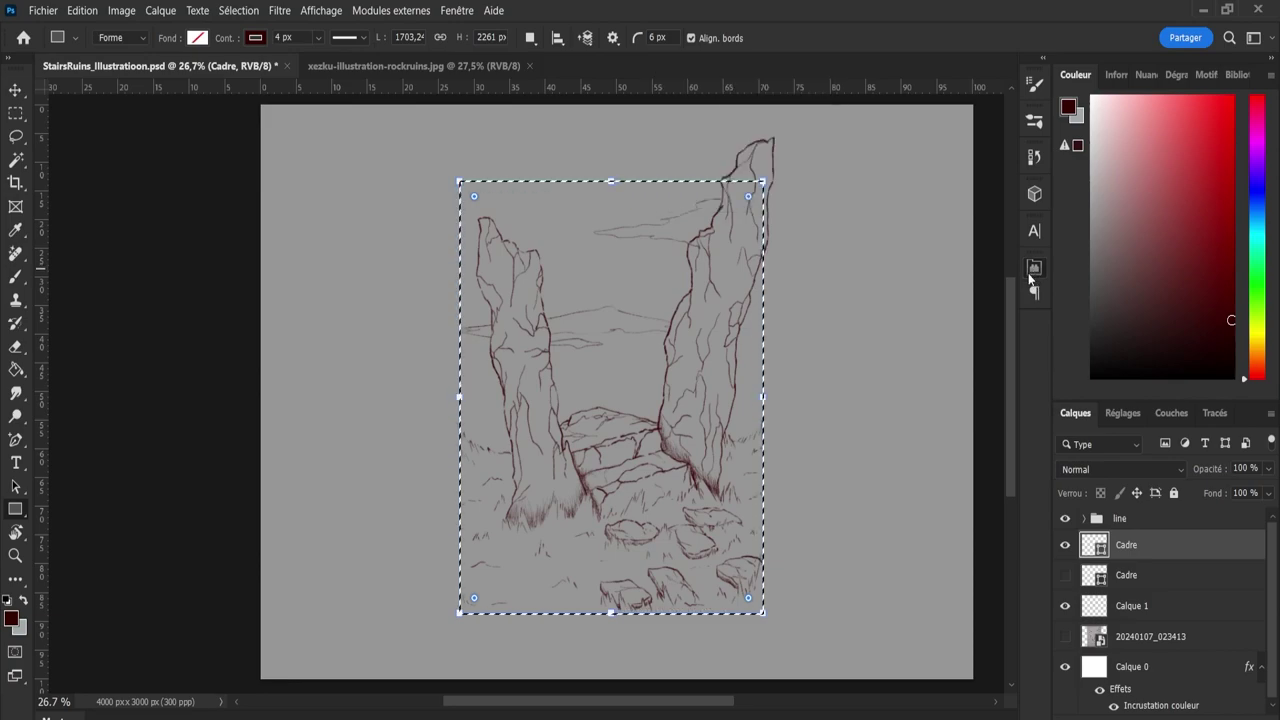
left_click(1032, 268)
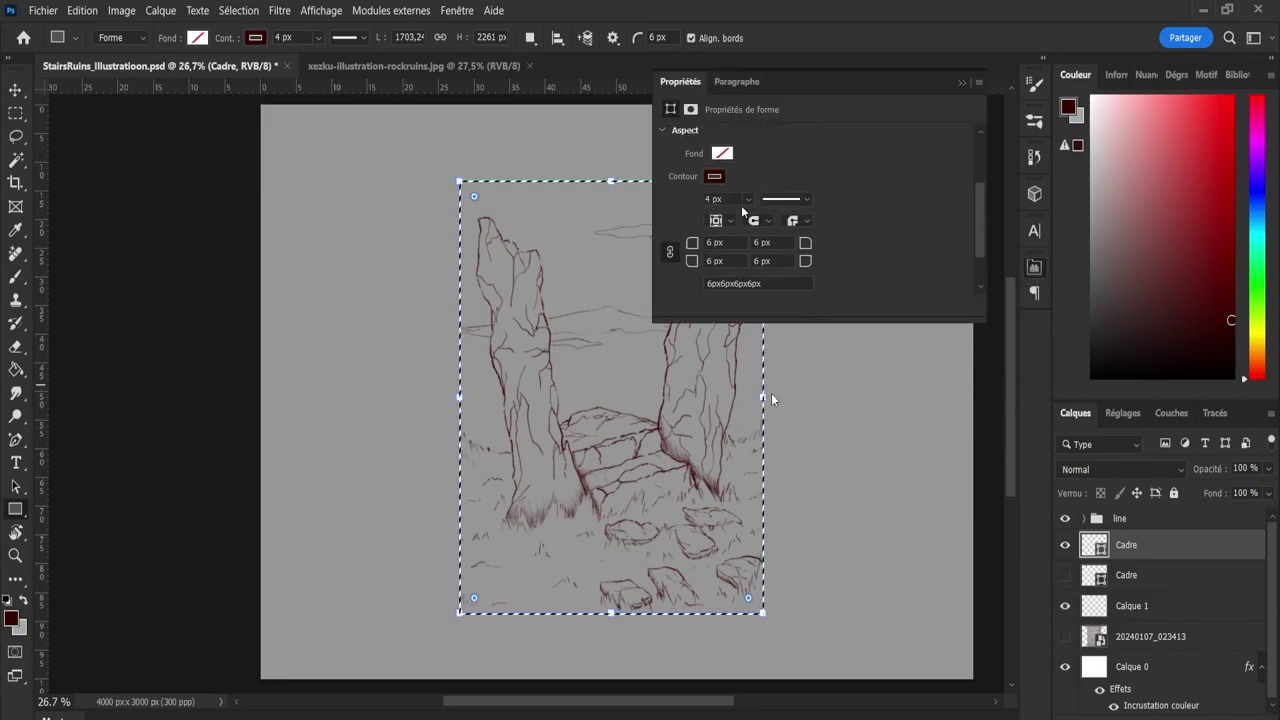
left_click(710, 199)
type("3")
key("Return")
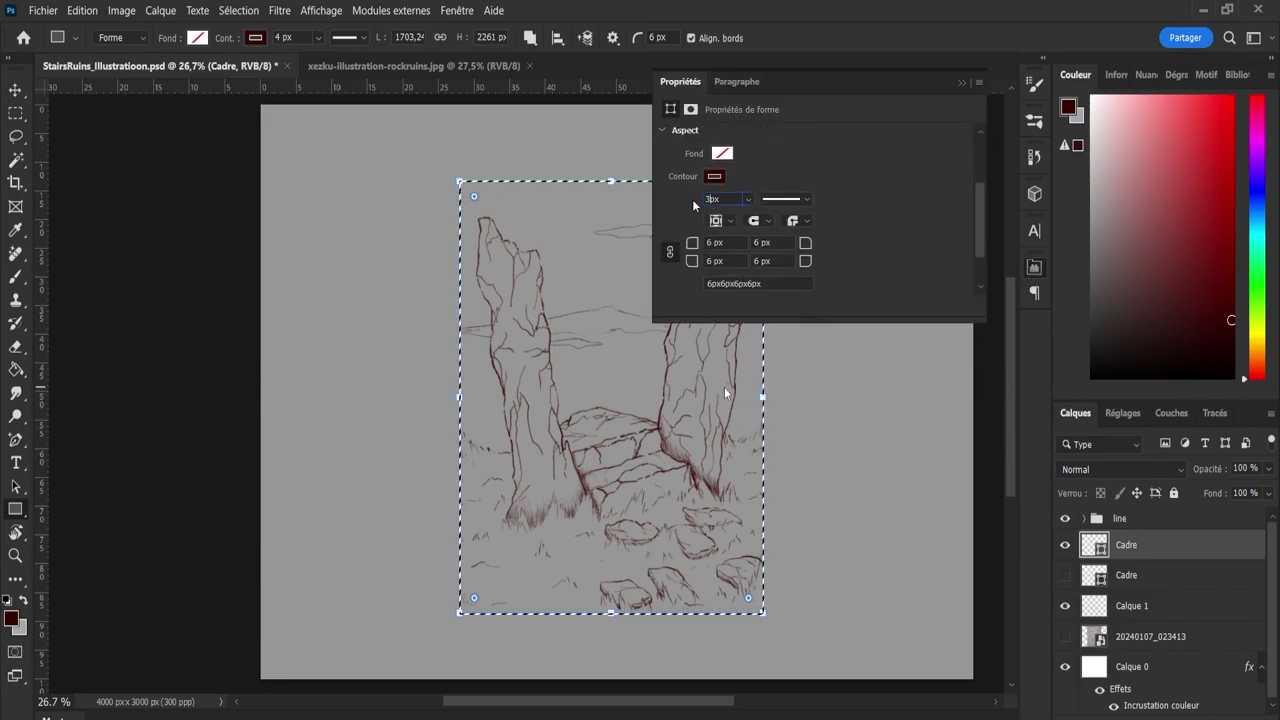
left_click(962, 83)
key("l")
key("ctrl+d")
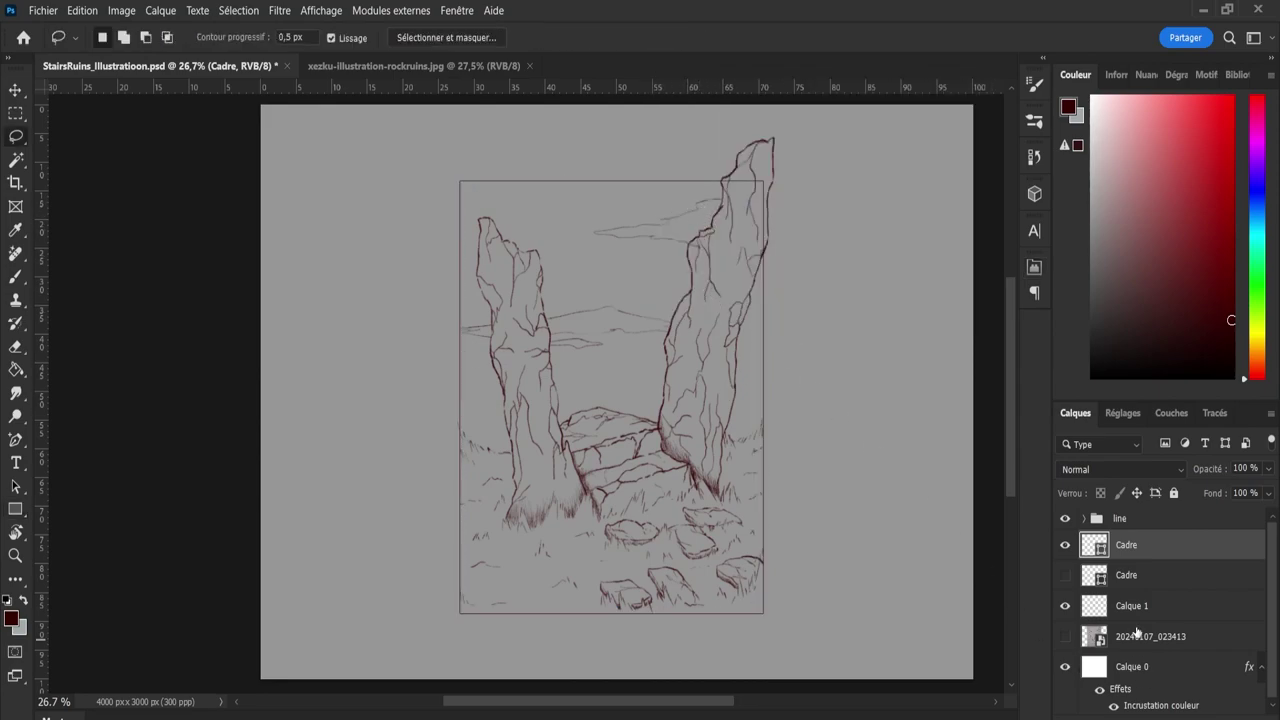
Compare the original and duplicated Cadre frames by switching their visibility, leaving only the copy shown.
left_click(1065, 576)
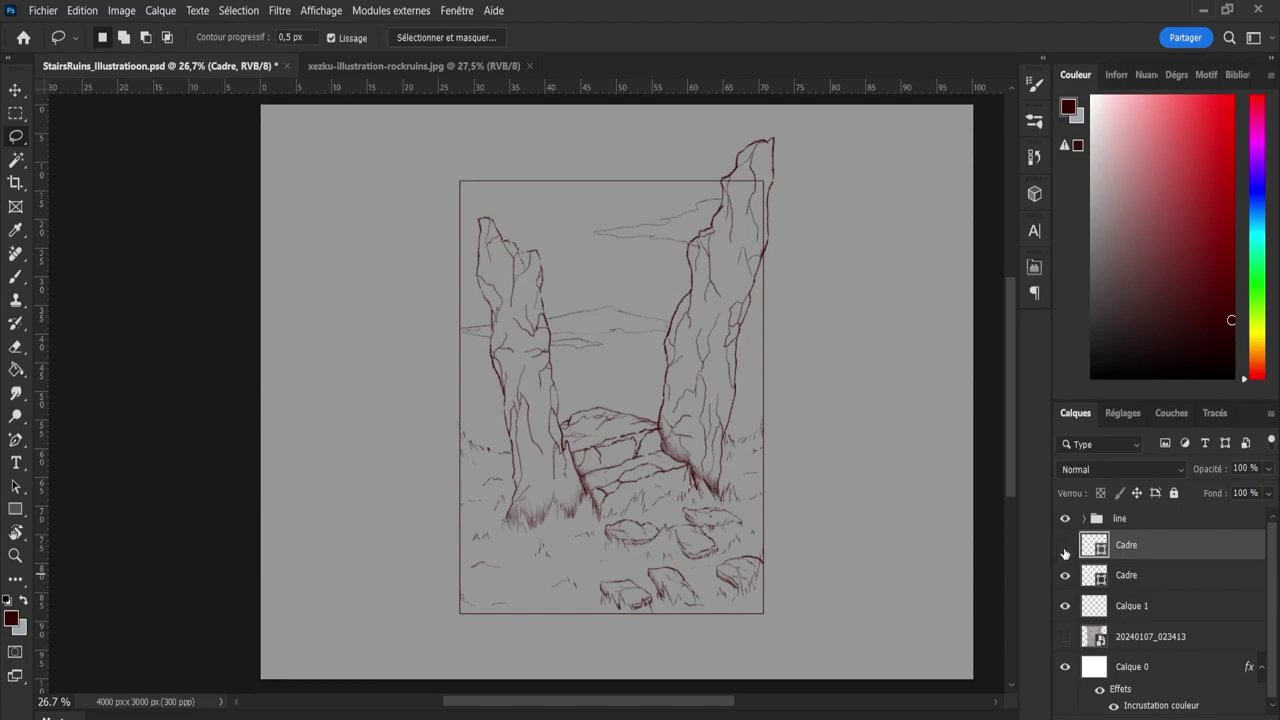
left_click(1065, 547)
left_click(1065, 567)
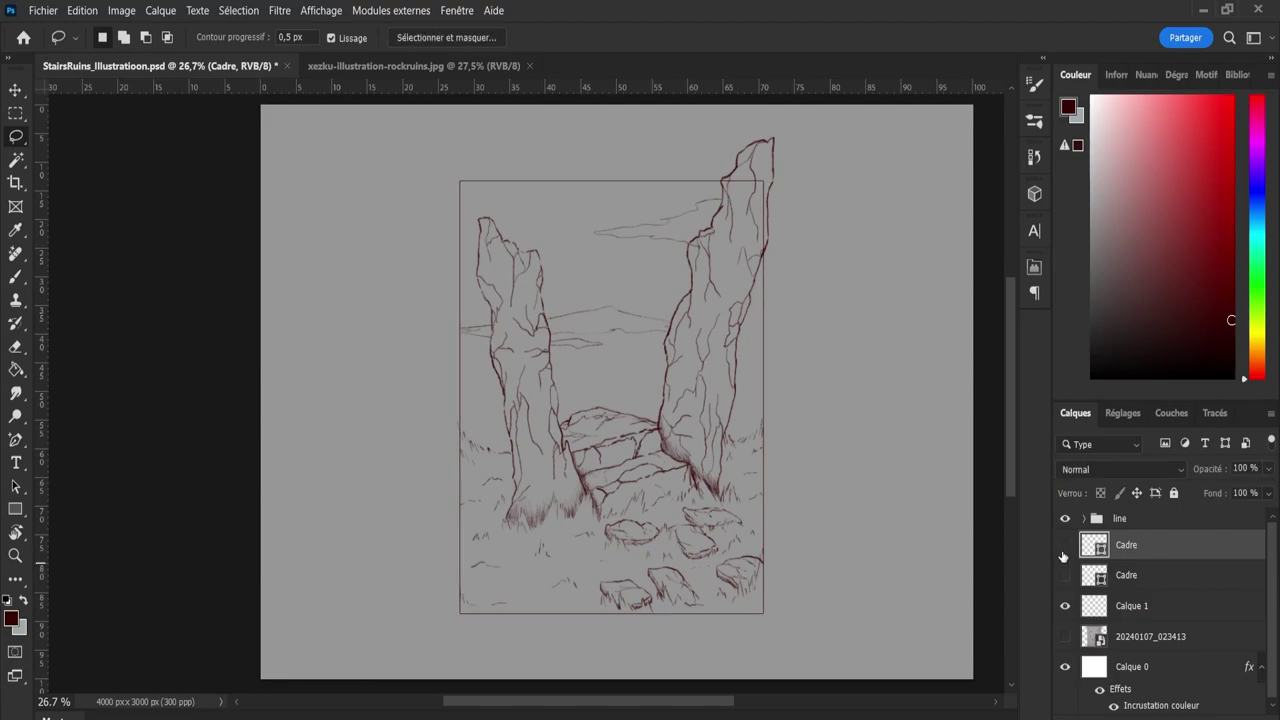
left_click(1065, 545)
Rasterize the duplicated Cadre frame for erasing and set the eraser to 100% opacity.
key("e")
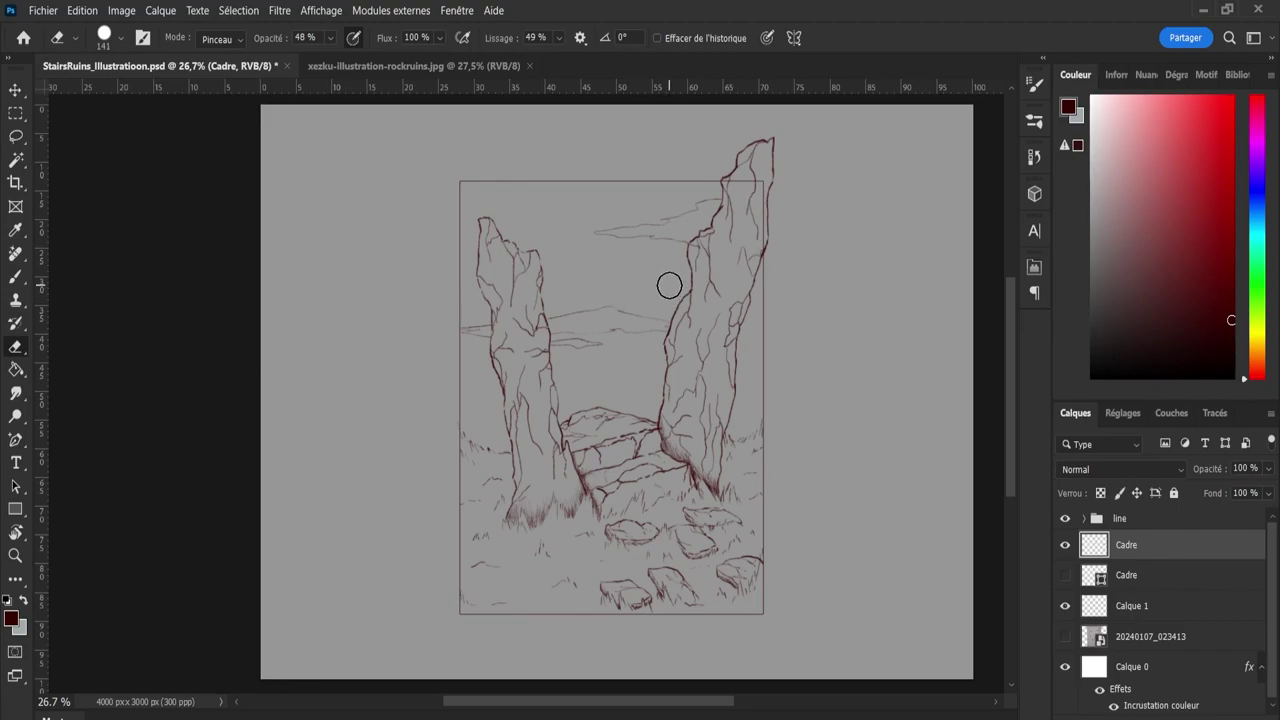
mouse_move(734, 182)
left_mouse_down()
mouse_move(772, 200)
mouse_move(759, 177)
mouse_move(755, 195)
mouse_move(769, 161)
left_mouse_up()
left_click_drag(331, 38, 431, 67)
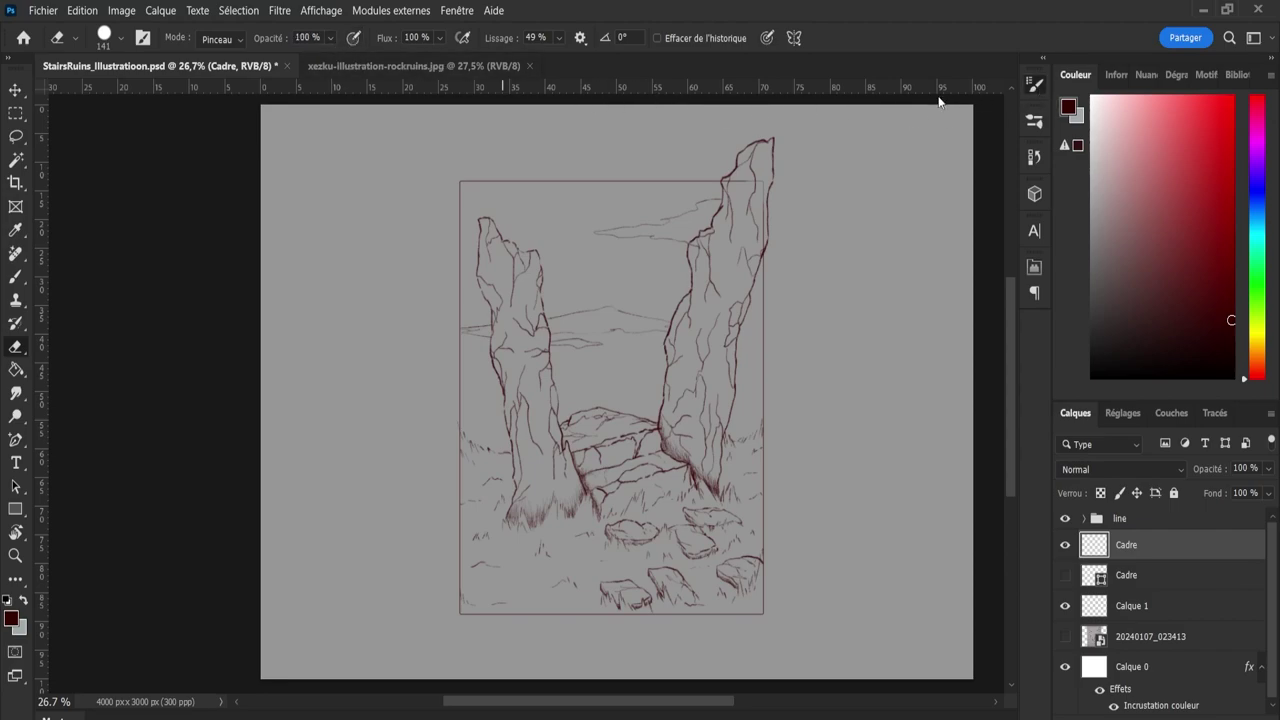
key("F5")
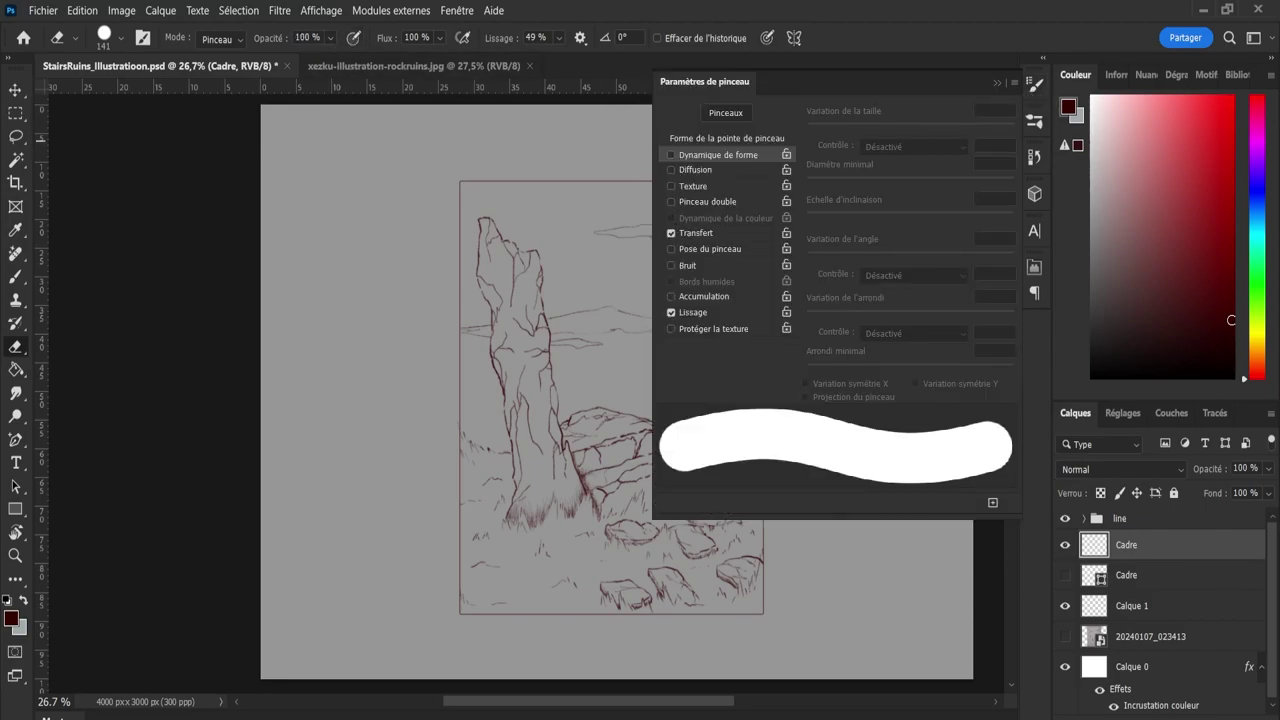
left_click(1036, 90)
Erase the parts of the duplicated Cadre frame that cross the upper part of the right pillar.
key("z")
left_click_drag(775, 191, 820, 205)
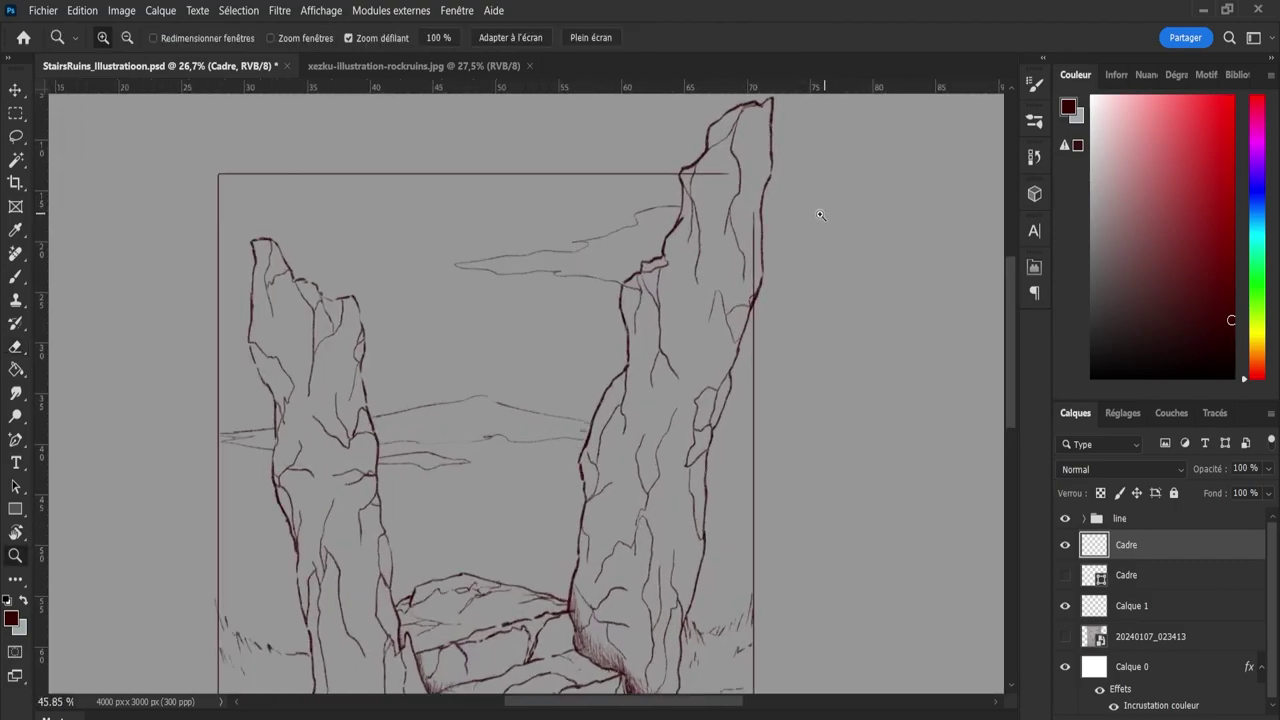
key("e")
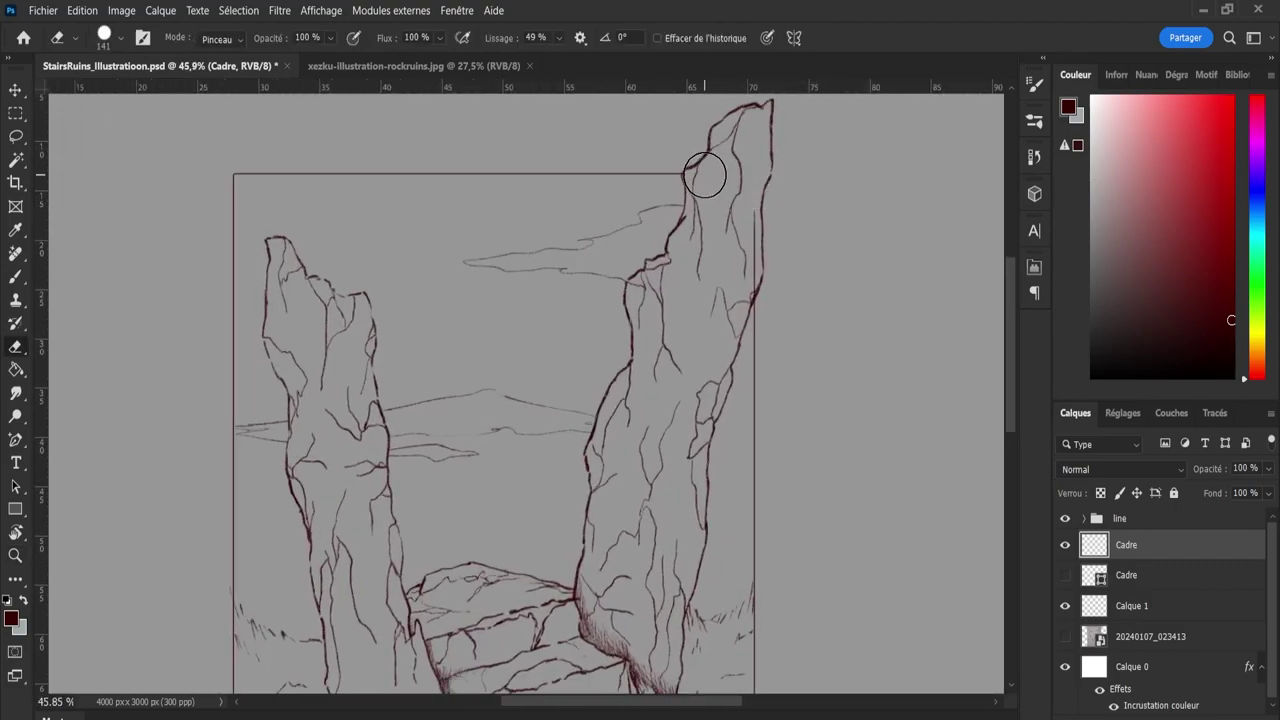
left_click_drag(502, 38, 446, 38)
mouse_move(752, 222)
left_mouse_down()
mouse_move(757, 241)
mouse_move(722, 278)
left_mouse_up()
Check the trimmed frame around the whole drawing and save the file.
key("z")
left_click_drag(815, 295, 738, 300)
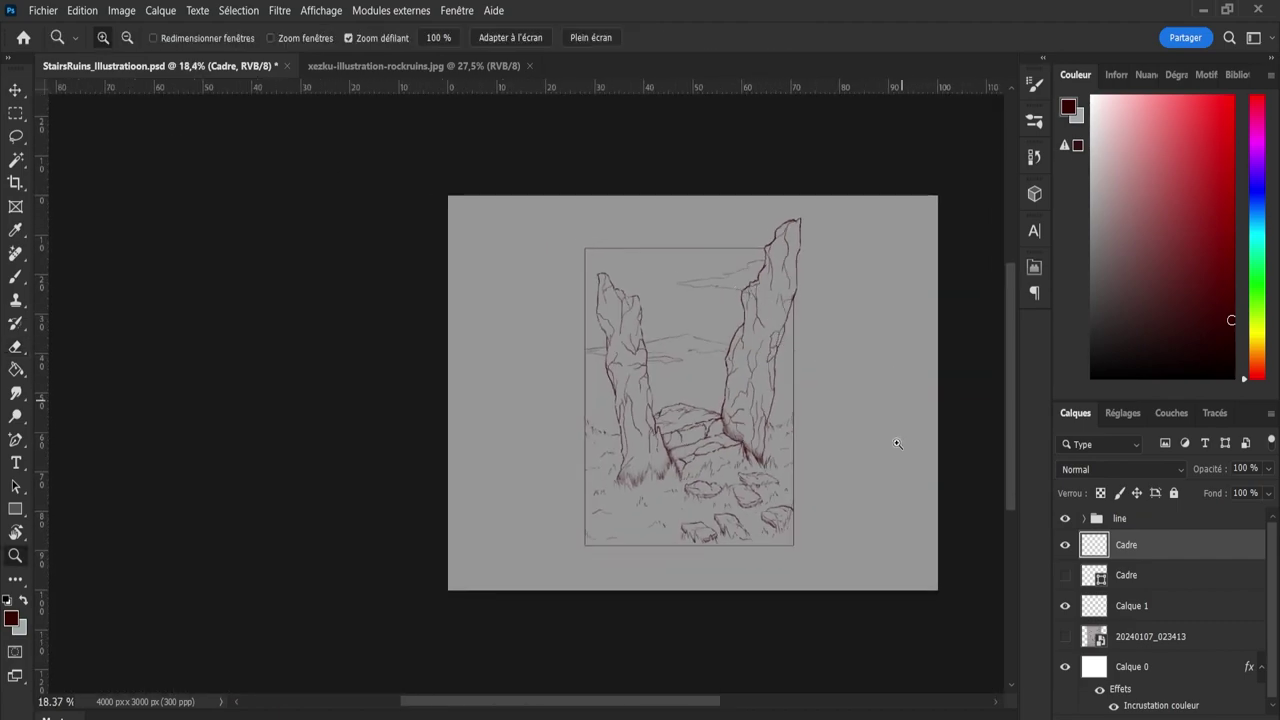
mouse_move(877, 515)
left_mouse_down()
mouse_move(899, 513)
mouse_move(870, 501)
left_mouse_up()
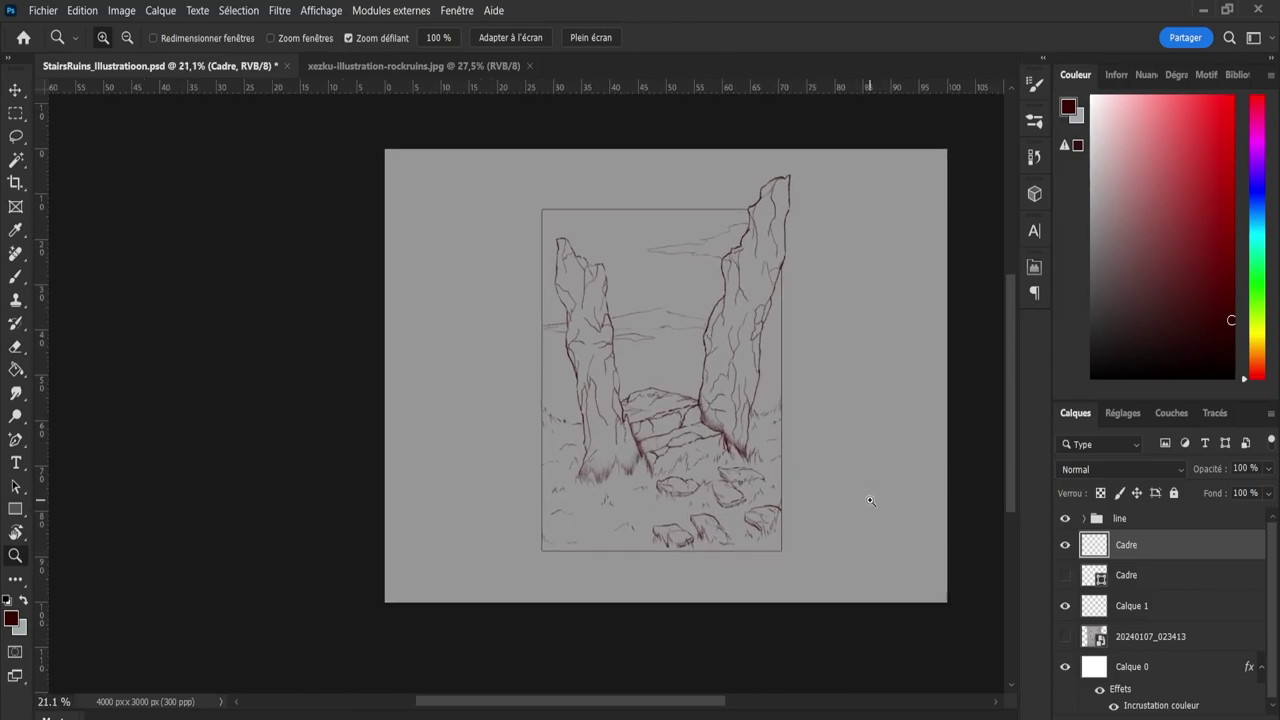
key("ctrl+s")
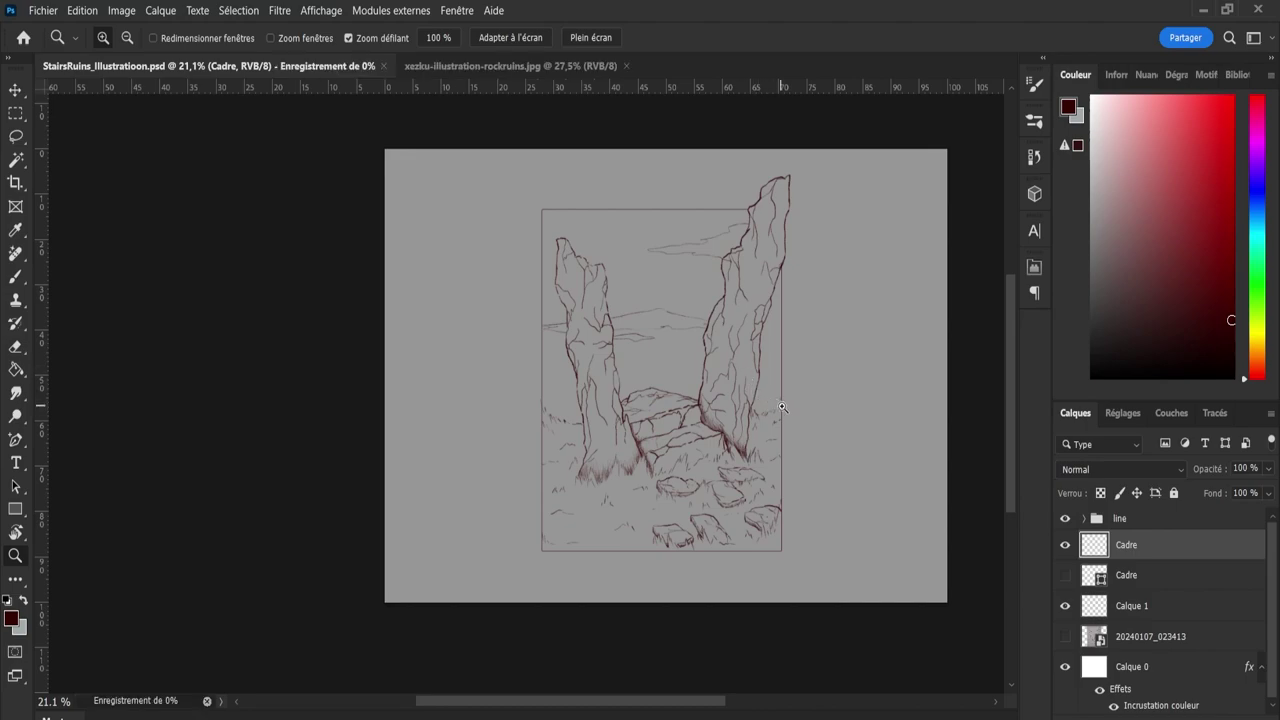
left_click_drag(792, 459, 814, 463)
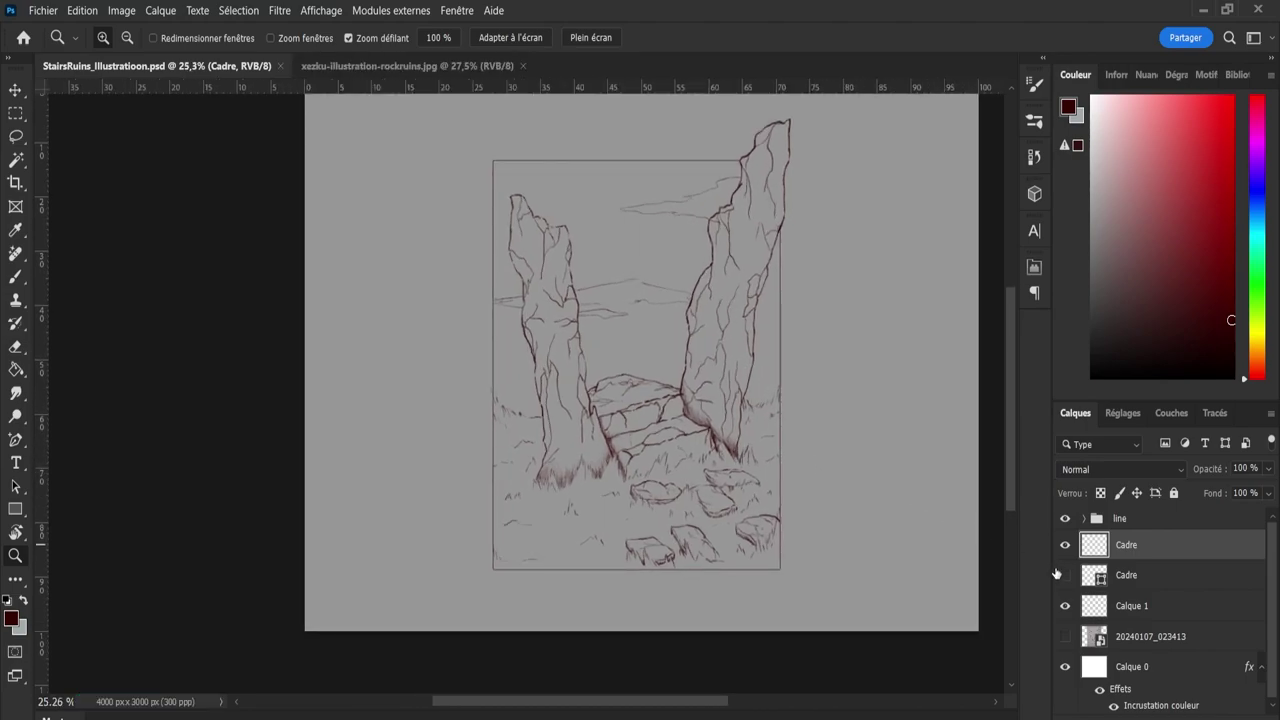
left_click_drag(734, 519, 781, 560)
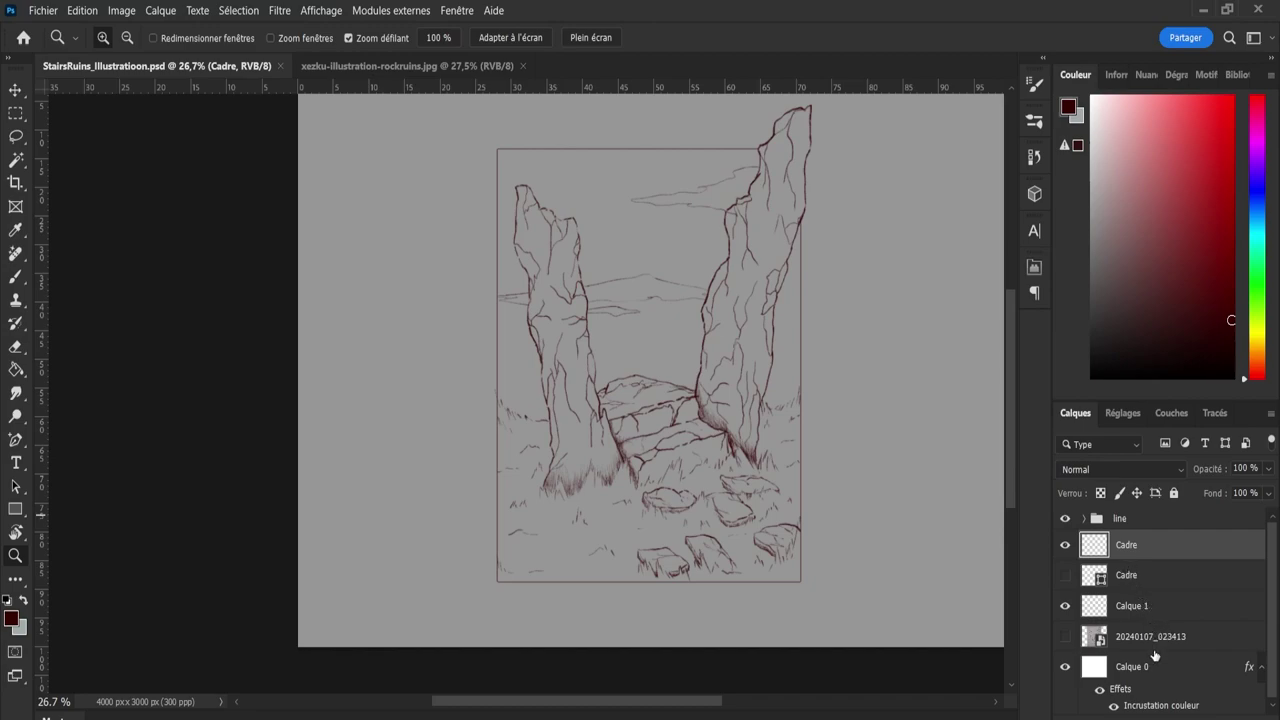
Change the Calque 0 background to a tan colour sampled from the xezku-illustration-rockruins.jpg reference, and save the file.
left_click(1155, 638)
left_click(1155, 668)
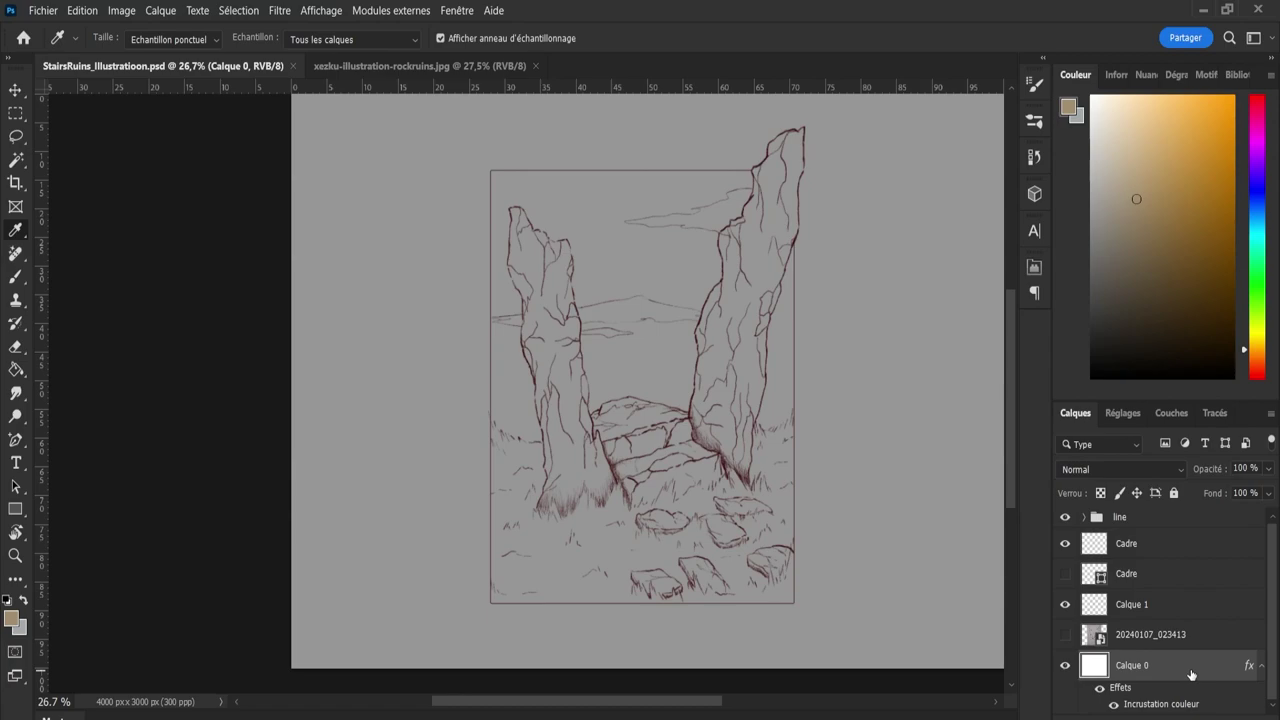
key("space")
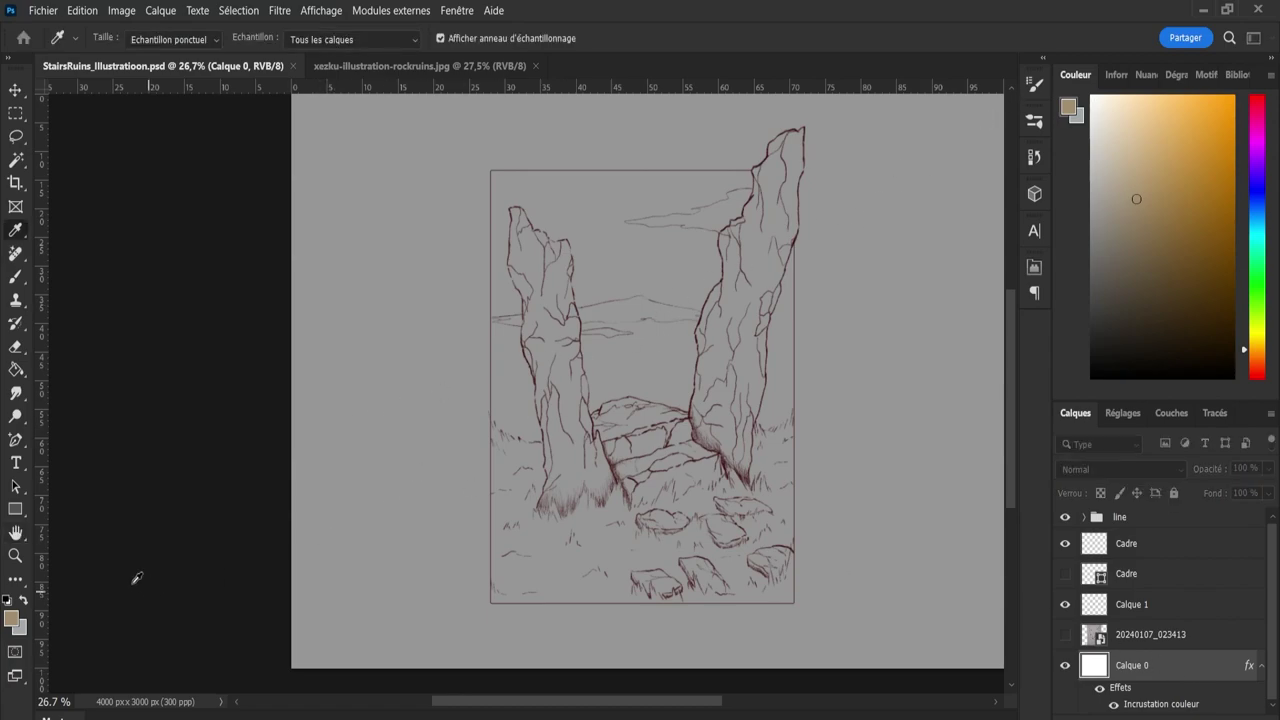
left_click(12, 613)
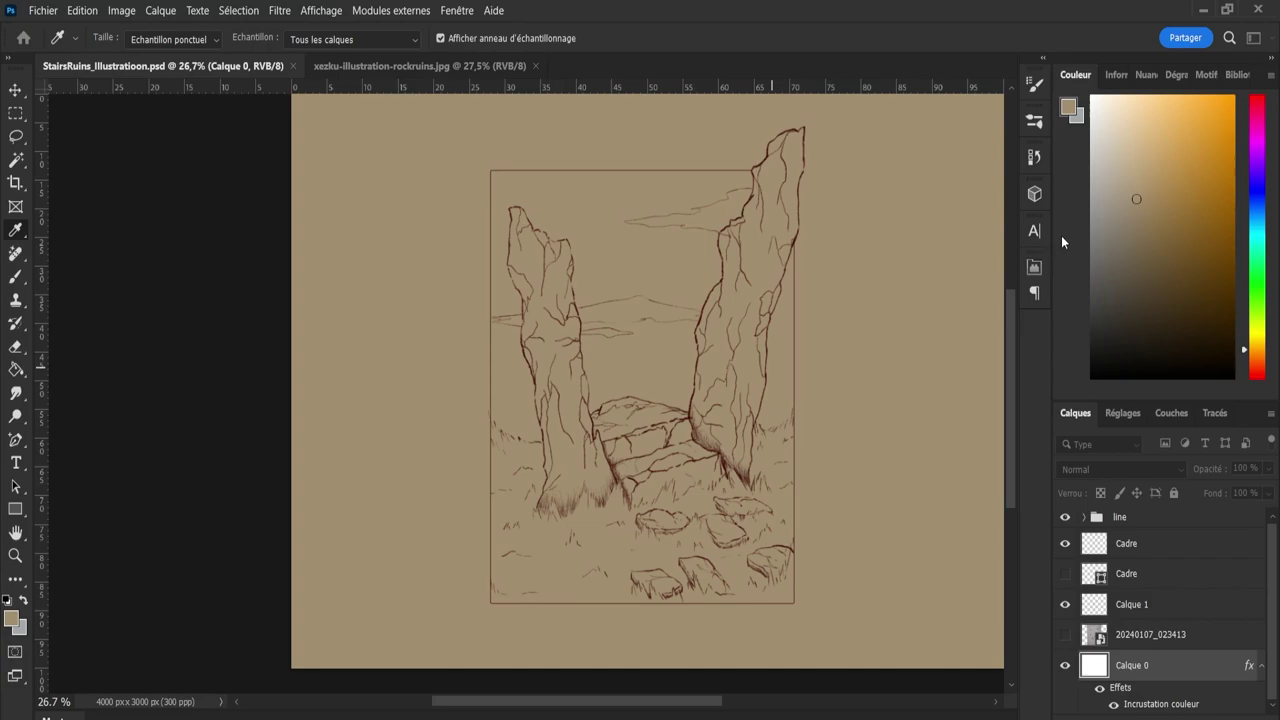
key("space")
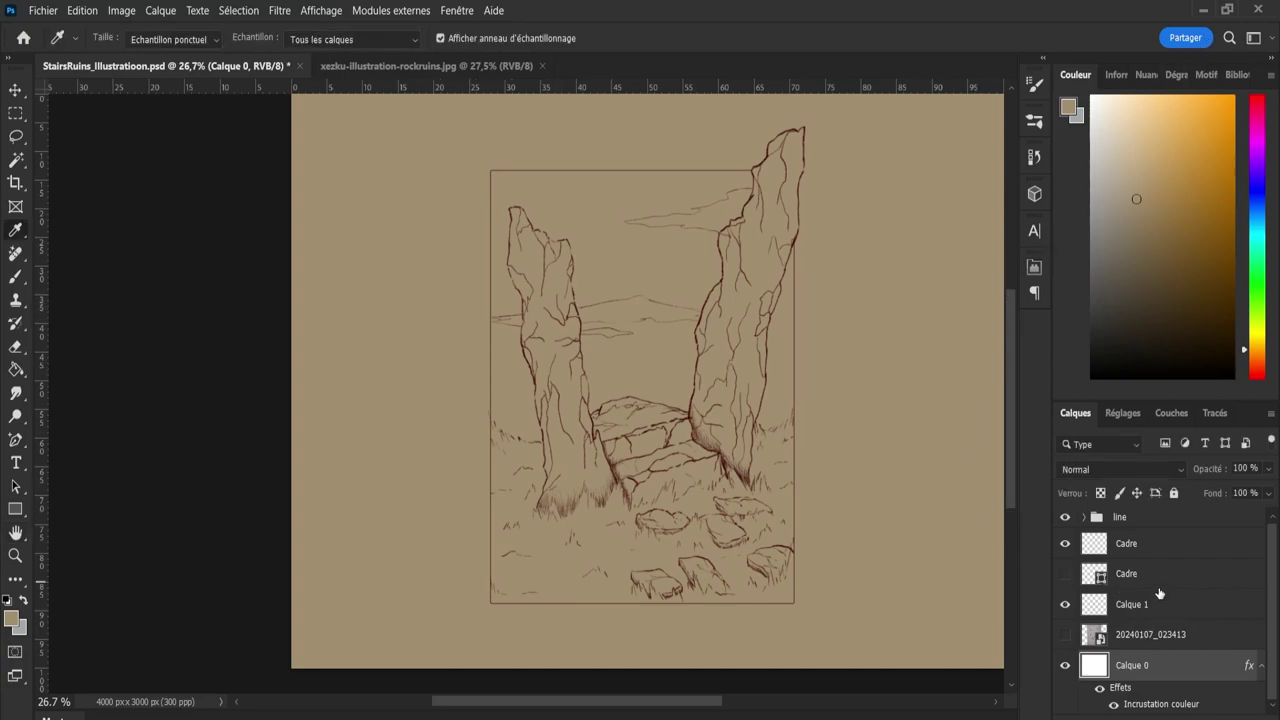
key("ctrl+s")
Select the Calque 1 layer and mix a muted grey-brown paint colour for the brush.
left_click(1148, 552)
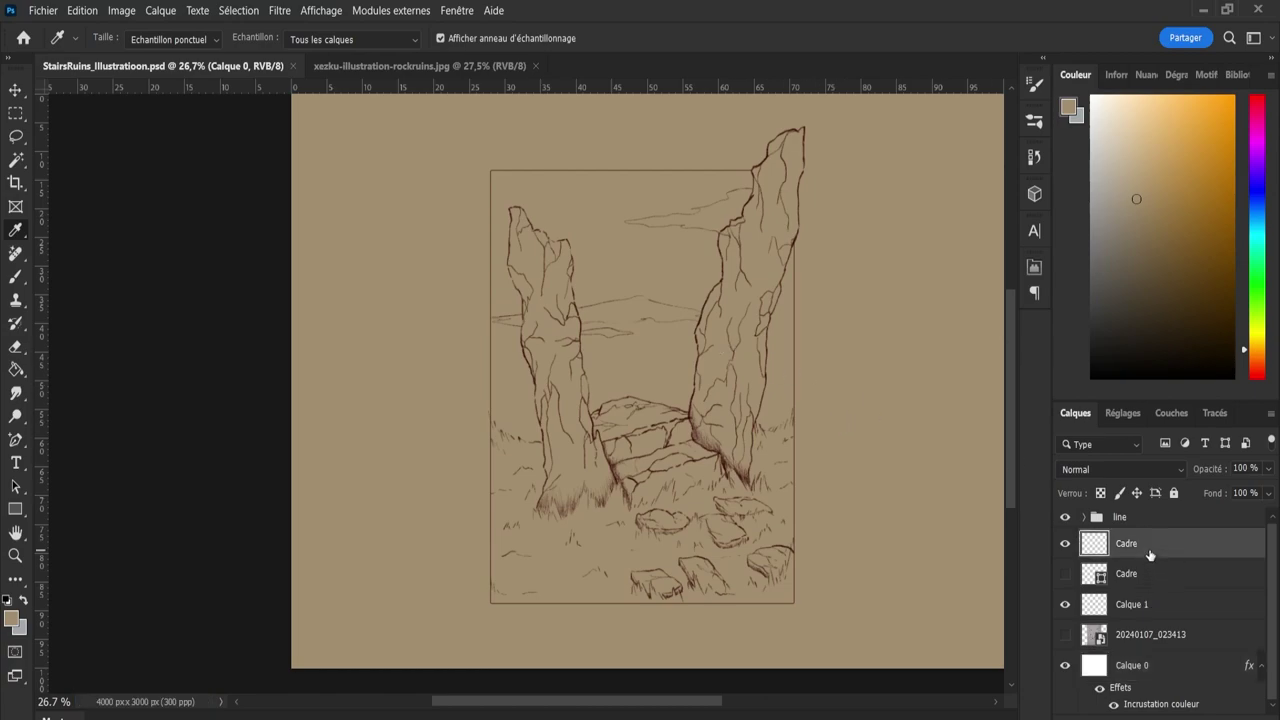
left_click(1157, 618)
left_click(1064, 604)
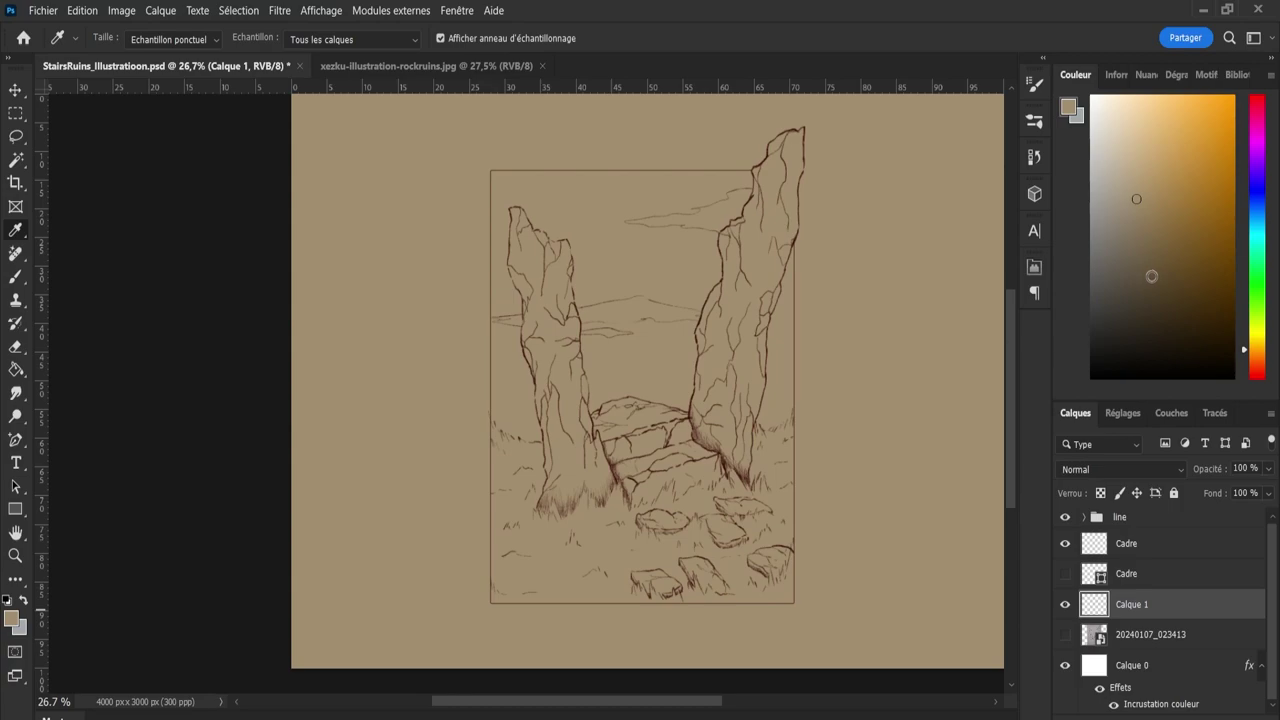
left_click_drag(1252, 357, 1257, 361)
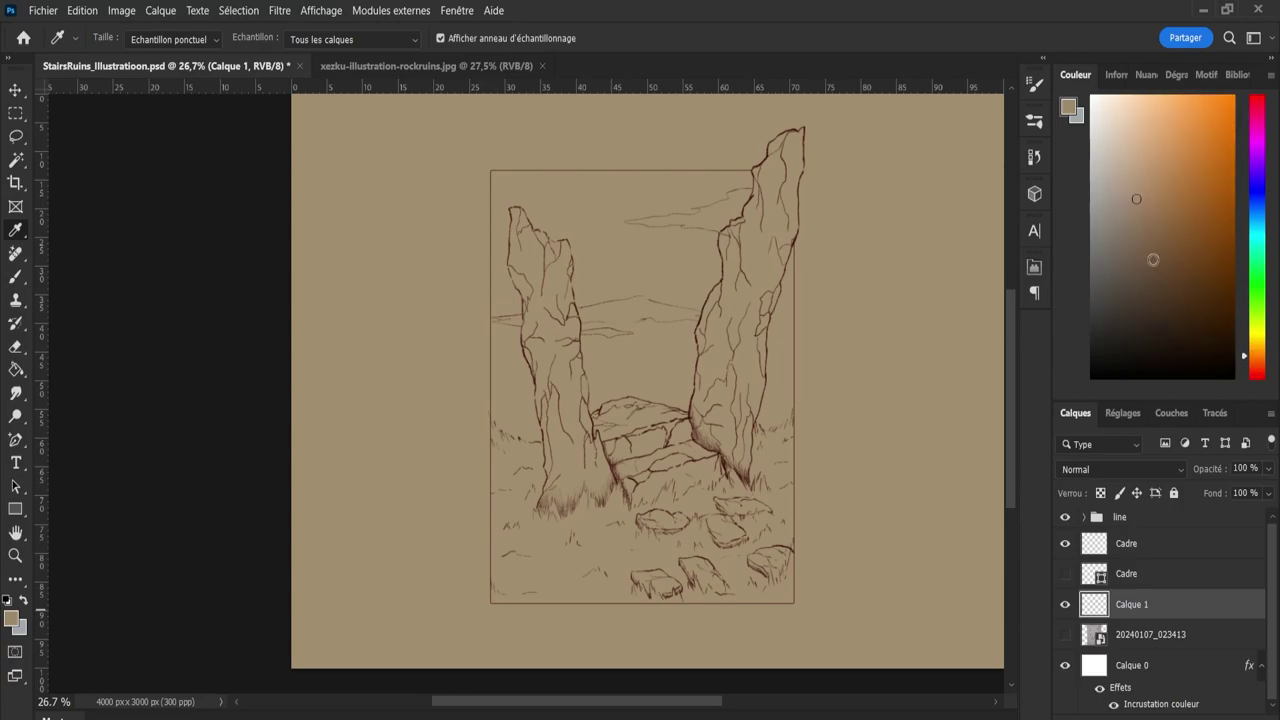
mouse_move(1153, 259)
left_mouse_down()
mouse_move(1128, 266)
mouse_move(1120, 235)
left_mouse_up()
key("b")
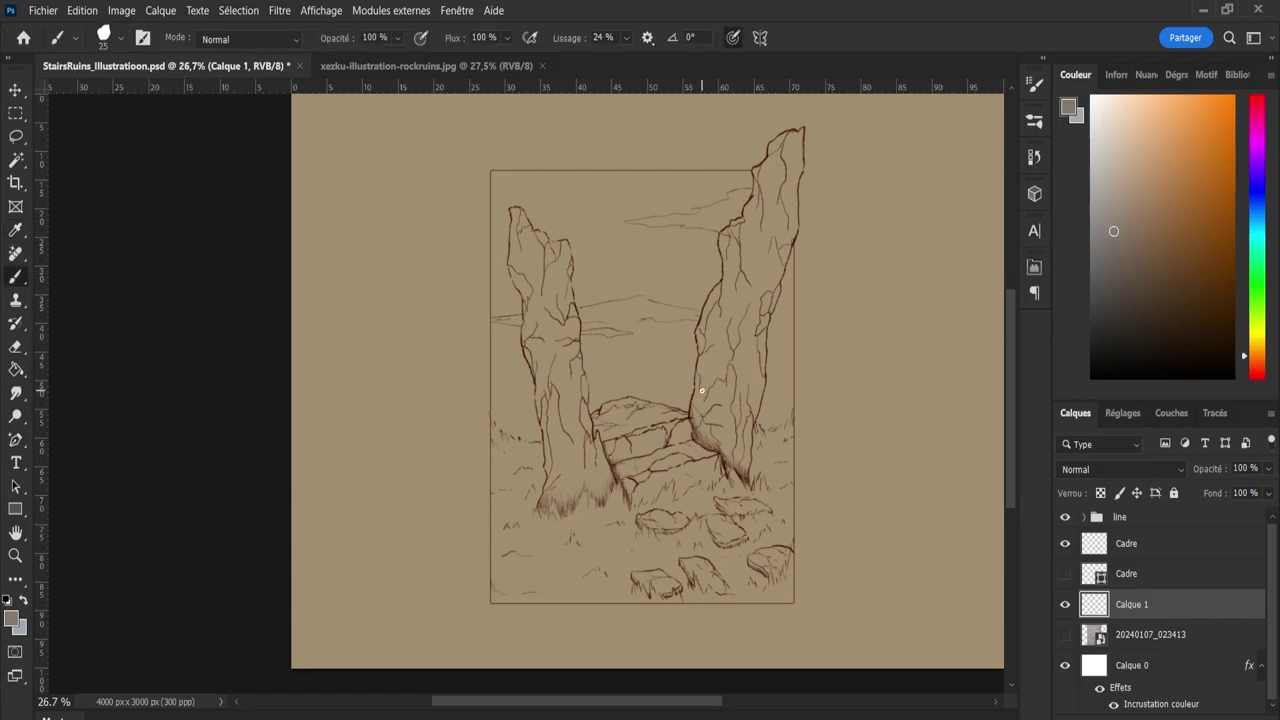
Try several muted grey-brown tones over the right pillar on Calque 1 with a 320 px textured brush.
left_click_drag(679, 369, 741, 374)
left_click_drag(744, 302, 753, 415)
key("ctrl+z")
mouse_move(751, 268)
left_mouse_down()
mouse_move(709, 414)
mouse_move(742, 252)
left_mouse_up()
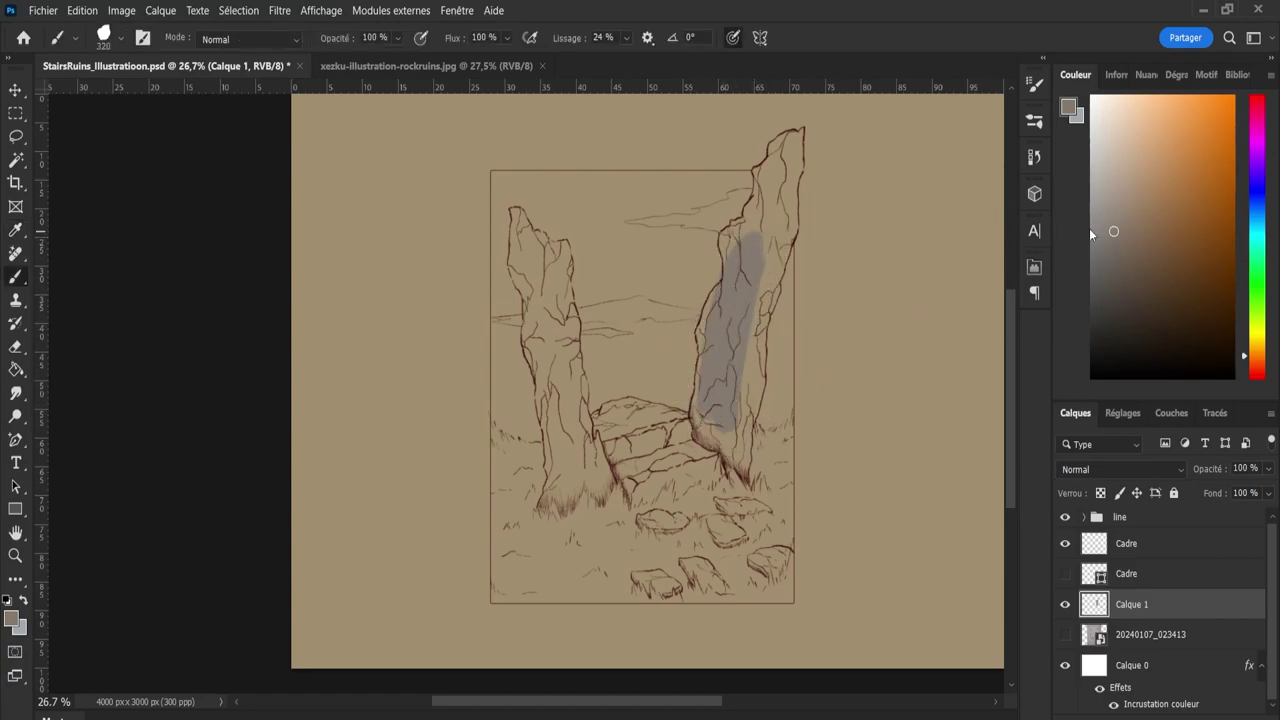
left_click_drag(1114, 229, 1114, 217)
mouse_move(749, 271)
left_mouse_down()
mouse_move(739, 355)
mouse_move(786, 206)
mouse_move(746, 264)
mouse_move(773, 183)
mouse_move(791, 300)
left_mouse_up()
left_click(743, 277, "alt")
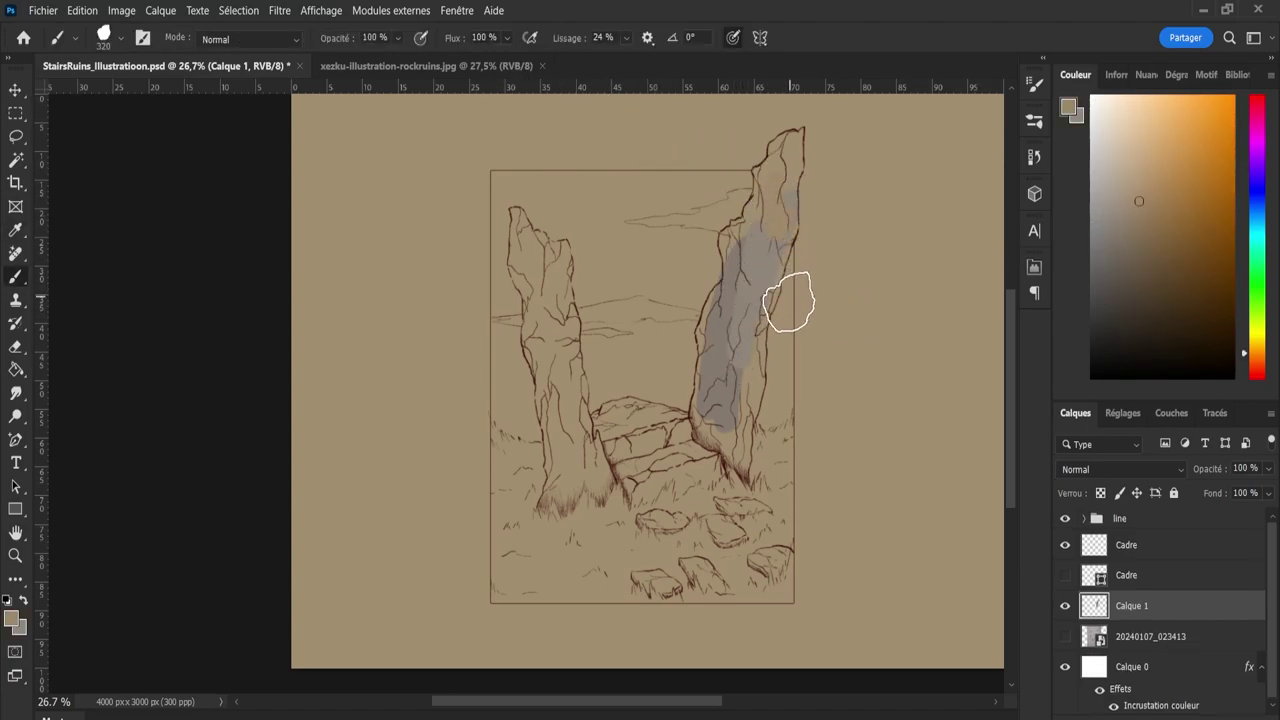
key("ctrl+z")
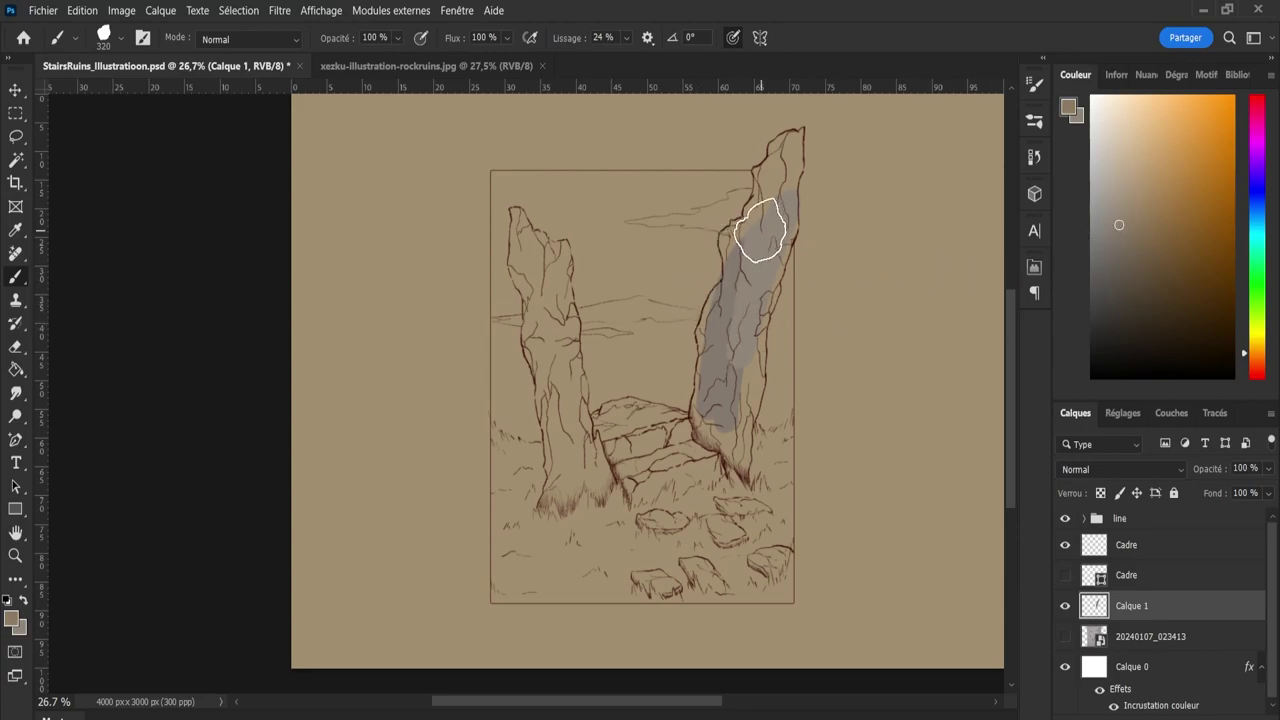
mouse_move(760, 229)
left_mouse_down()
mouse_move(749, 268)
mouse_move(772, 192)
mouse_move(755, 337)
left_mouse_up()
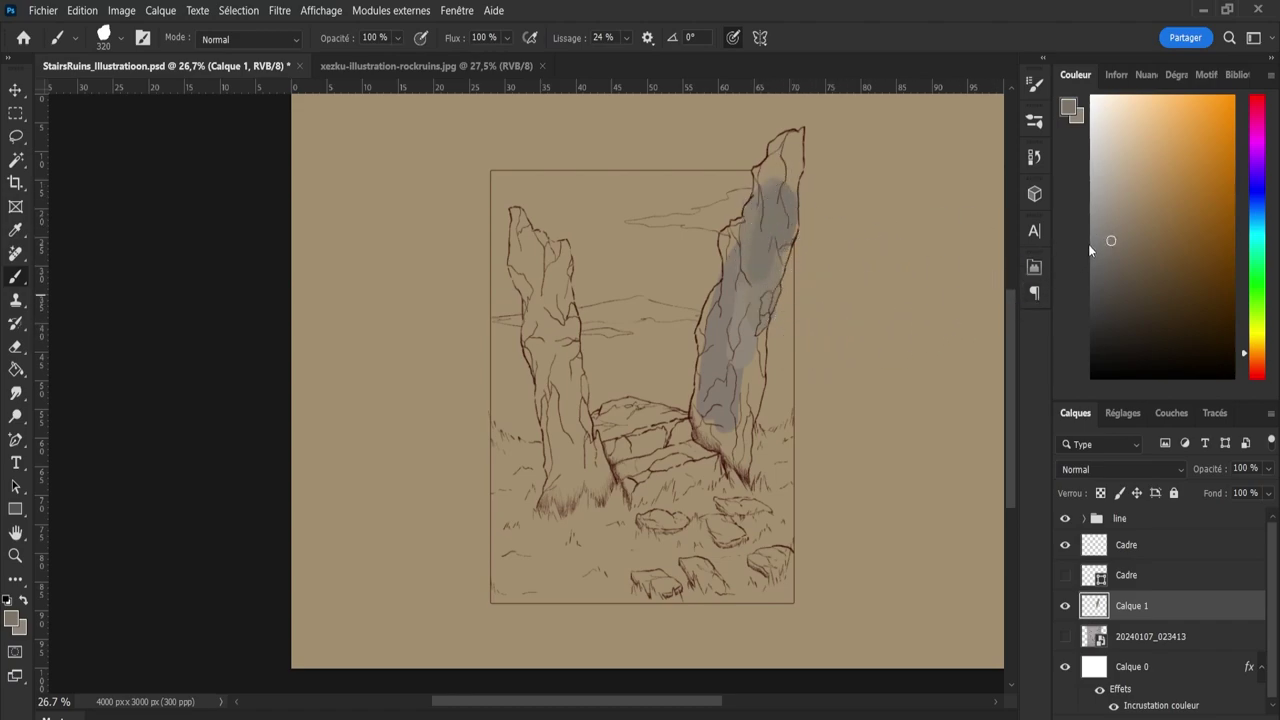
Block in both pillars, the stairs and the foreground stones with a uniform muted grey, slightly past their outlines.
left_click(1115, 229)
mouse_move(766, 264)
left_mouse_down()
mouse_move(786, 155)
mouse_move(779, 213)
mouse_move(768, 202)
mouse_move(779, 155)
mouse_move(760, 196)
mouse_move(776, 150)
mouse_move(790, 155)
mouse_move(770, 301)
mouse_move(747, 338)
mouse_move(706, 332)
mouse_move(713, 299)
left_mouse_up()
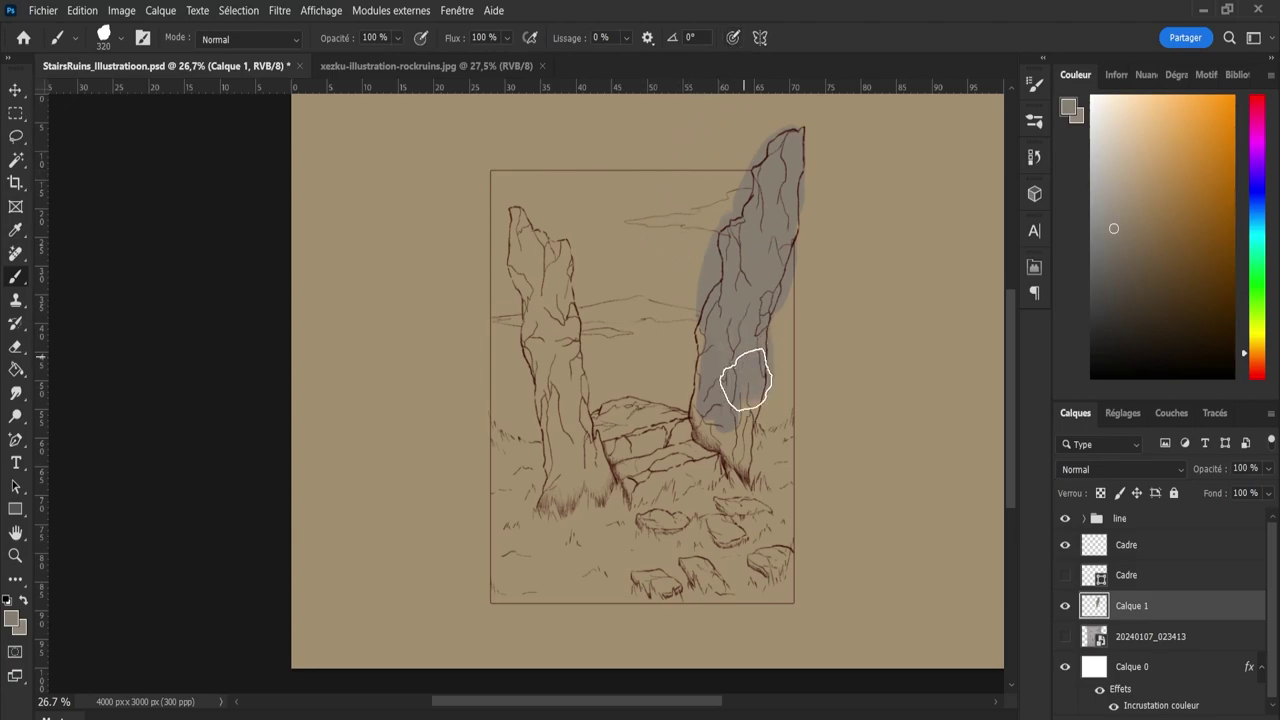
mouse_move(743, 374)
left_mouse_down()
mouse_move(743, 467)
mouse_move(712, 323)
mouse_move(690, 387)
mouse_move(710, 461)
mouse_move(616, 493)
mouse_move(695, 492)
mouse_move(624, 433)
mouse_move(661, 421)
mouse_move(597, 408)
mouse_move(606, 455)
mouse_move(551, 492)
mouse_move(553, 383)
mouse_move(565, 424)
mouse_move(532, 339)
mouse_move(514, 211)
mouse_move(572, 253)
mouse_move(579, 430)
mouse_move(689, 469)
mouse_move(694, 516)
mouse_move(640, 518)
mouse_move(744, 512)
mouse_move(773, 541)
mouse_move(768, 566)
mouse_move(648, 577)
mouse_move(716, 560)
mouse_move(810, 614)
left_mouse_up()
Erase the grey paint overflowing below and beside the foreground stones with a 141 px eraser.
key("z")
key("e")
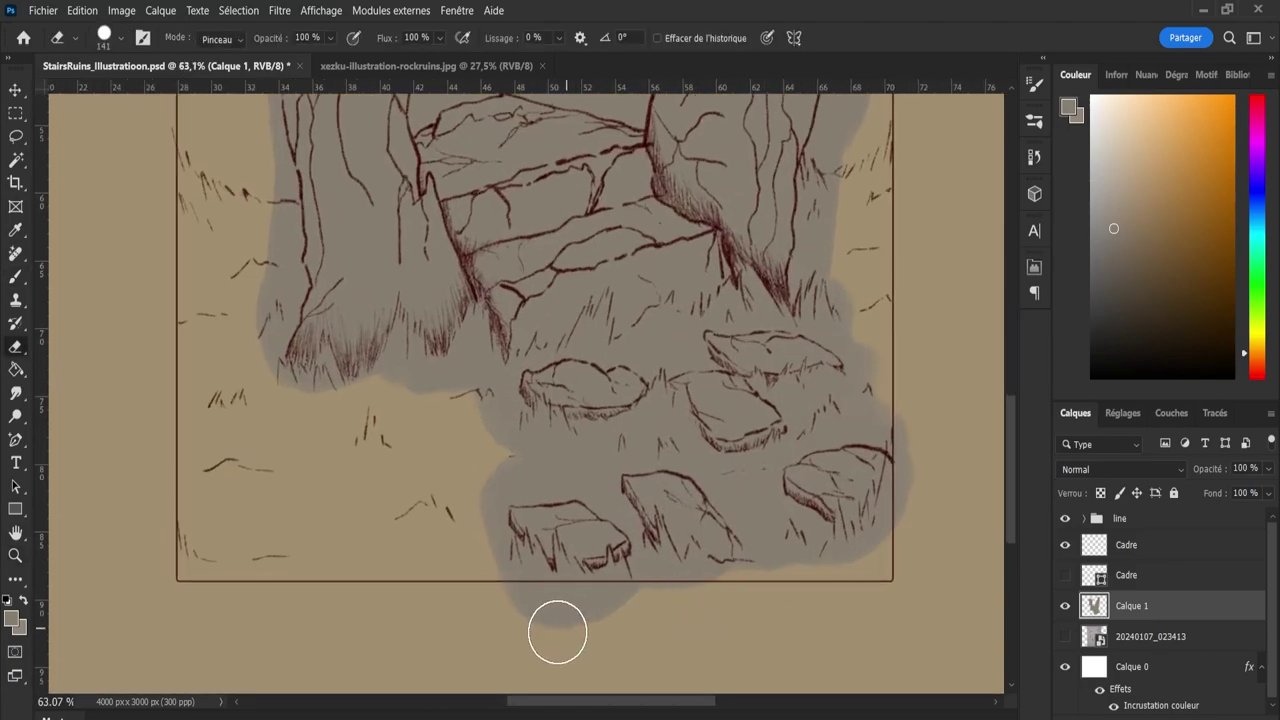
mouse_move(429, 569)
left_mouse_down()
mouse_move(567, 629)
mouse_move(487, 582)
mouse_move(538, 617)
mouse_move(494, 586)
mouse_move(500, 562)
mouse_move(554, 627)
mouse_move(570, 610)
mouse_move(437, 487)
left_mouse_up()
left_click_drag(674, 373, 622, 385)
key("ctrl+z")
key("z")
mouse_move(552, 326)
left_mouse_down()
mouse_move(650, 326)
mouse_move(549, 326)
left_mouse_up()
key("b")
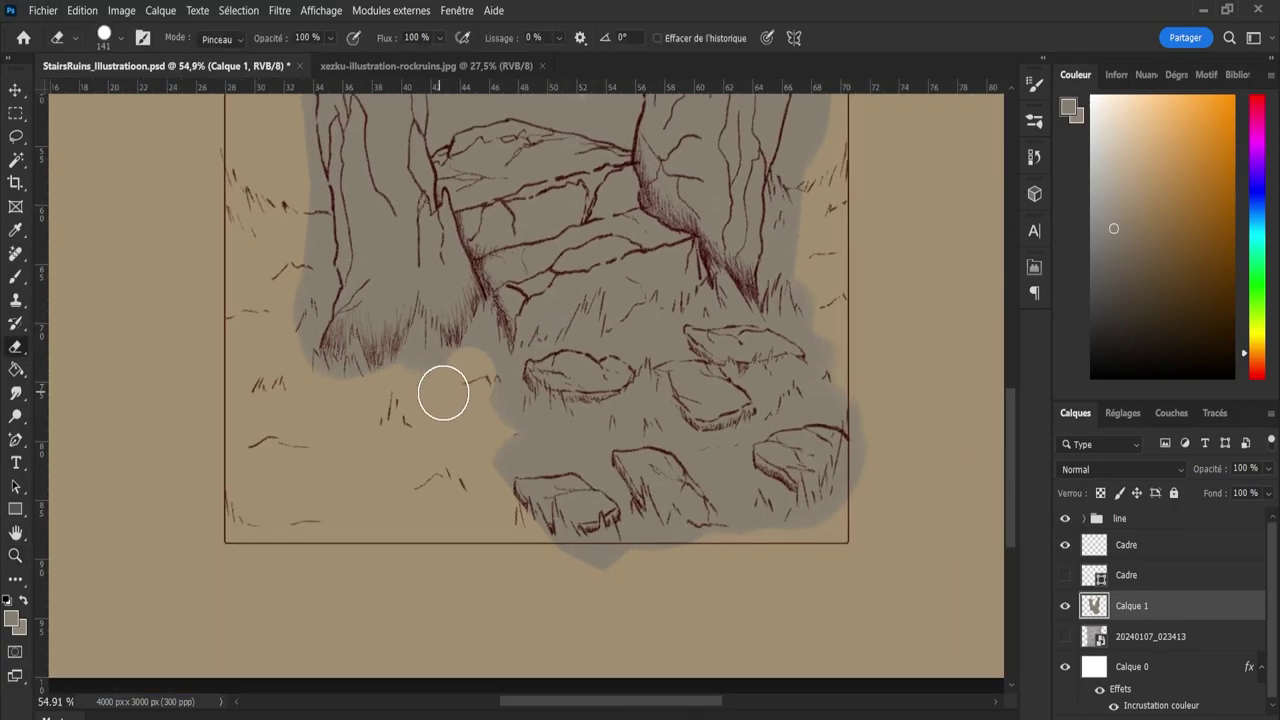
Erase part of the excess grey paint along the upper inner side of the left pillar.
key("z")
left_click_drag(749, 294, 665, 222)
mouse_move(685, 147)
left_mouse_down()
mouse_move(735, 152)
mouse_move(788, 182)
left_mouse_up()
key("e")
mouse_move(725, 229)
left_mouse_down()
mouse_move(810, 297)
mouse_move(794, 313)
mouse_move(820, 391)
left_mouse_up()
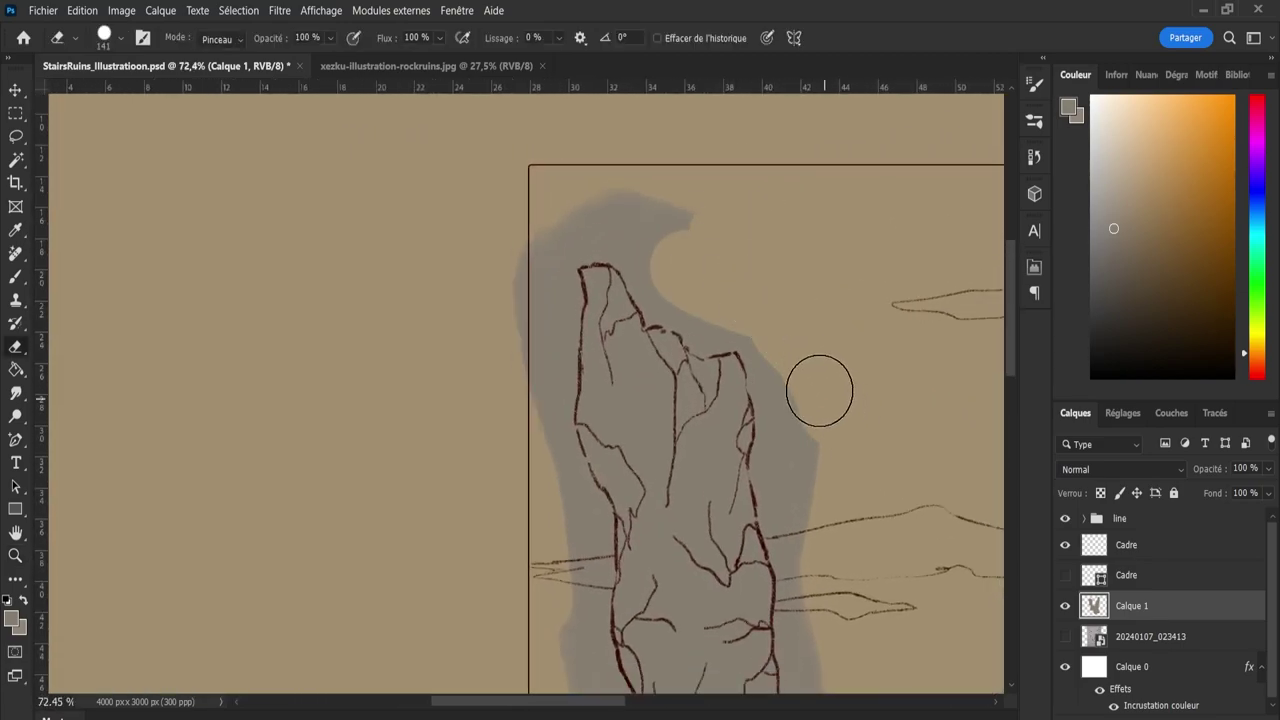
Review the textured brush's shape dynamics settings and the option for saving it as a new preset.
key("z")
mouse_move(771, 320)
left_mouse_down()
mouse_move(832, 323)
mouse_move(806, 337)
left_mouse_up()
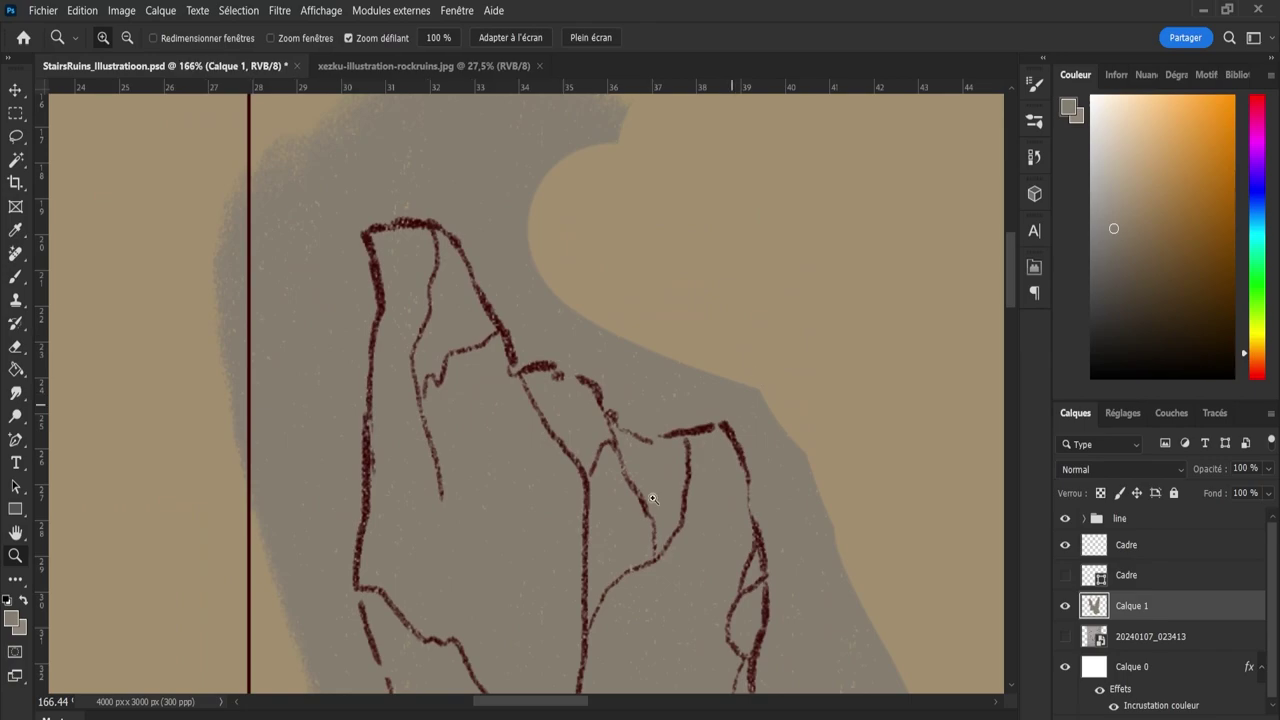
key("b")
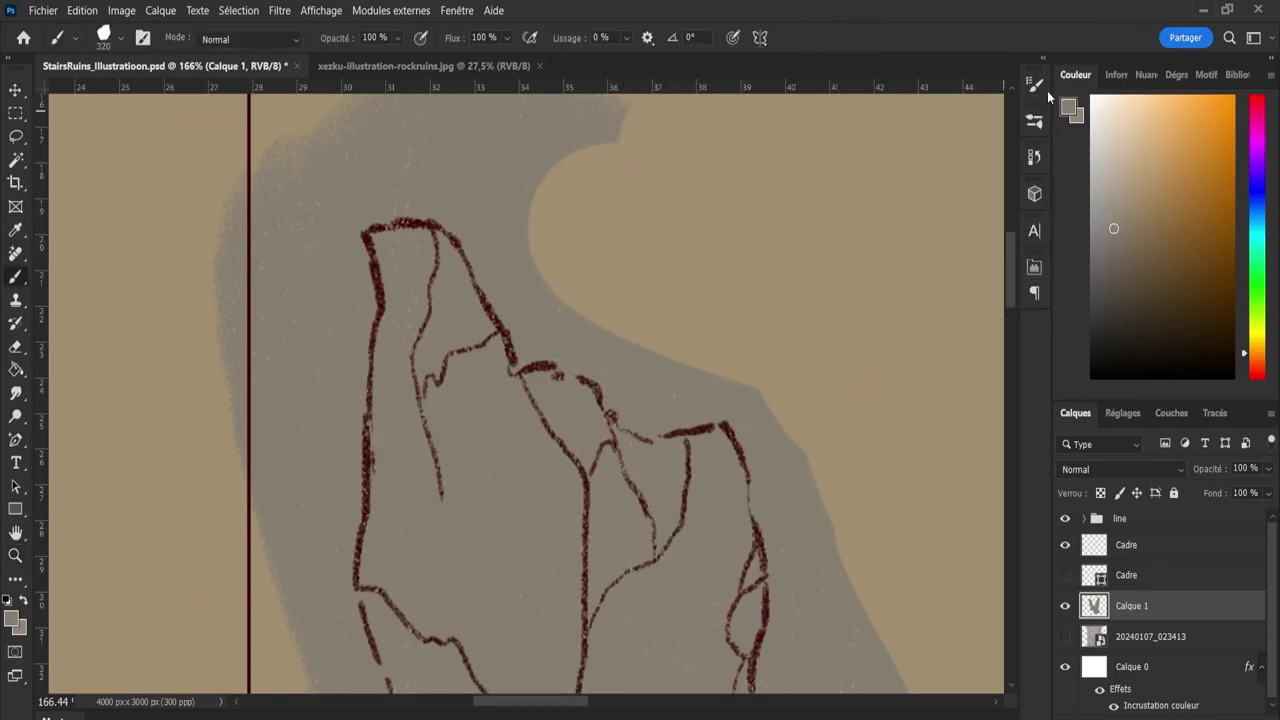
left_click(1034, 121)
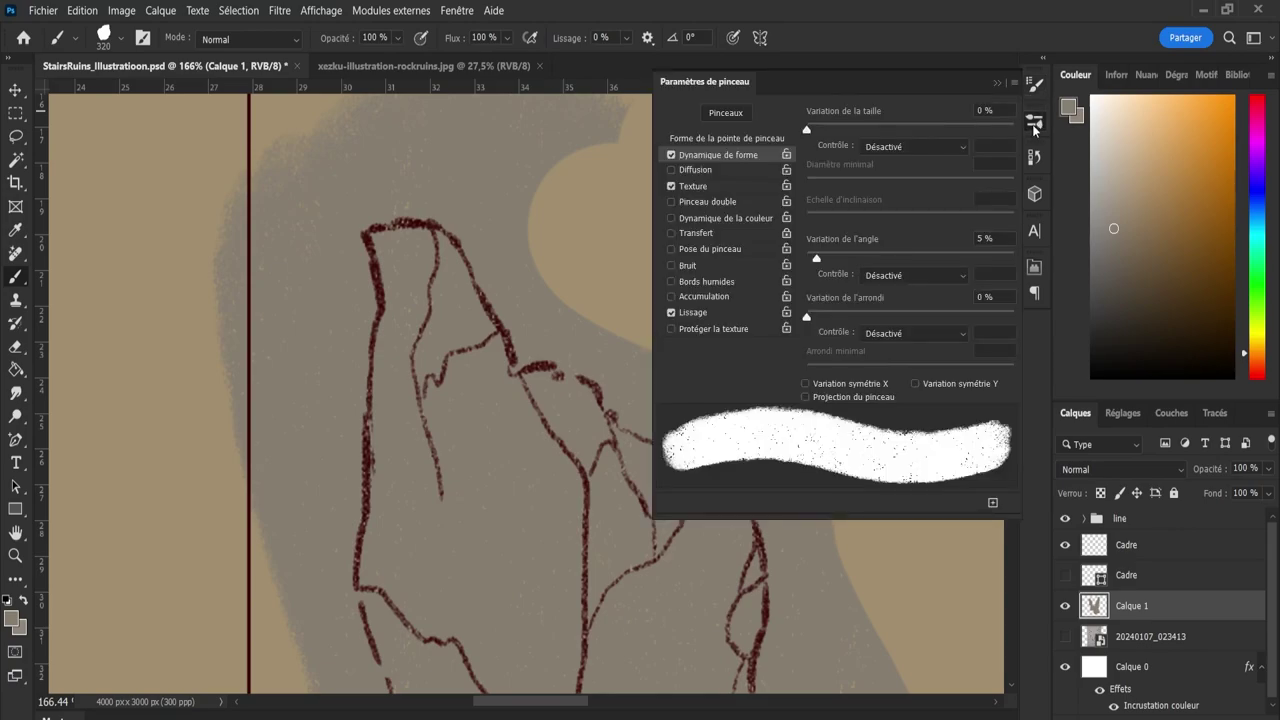
left_click(1034, 124)
left_click(1035, 87)
left_click(1035, 120)
left_click(1035, 85)
left_click(993, 504)
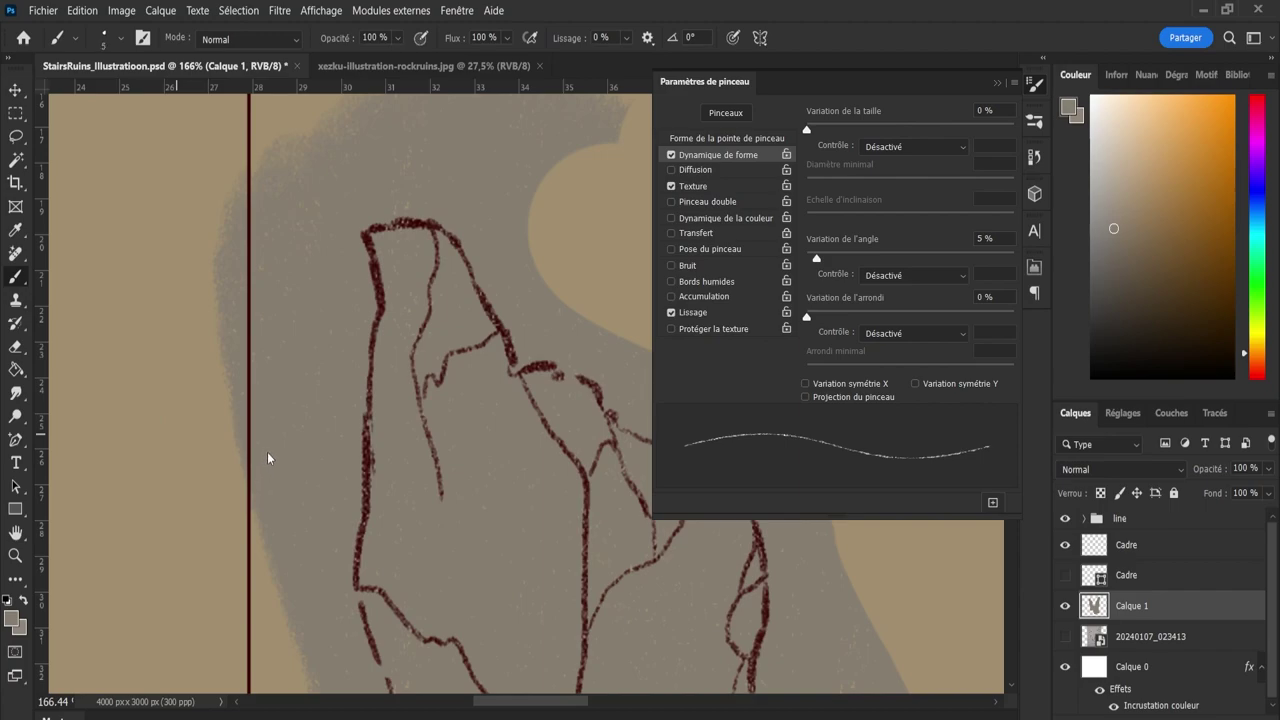
Set the textured brush to about 12 px and make pen pressure control its size.
key("]")
key("]")
key("]")
key("]")
key("]")
key("]")
key("]")
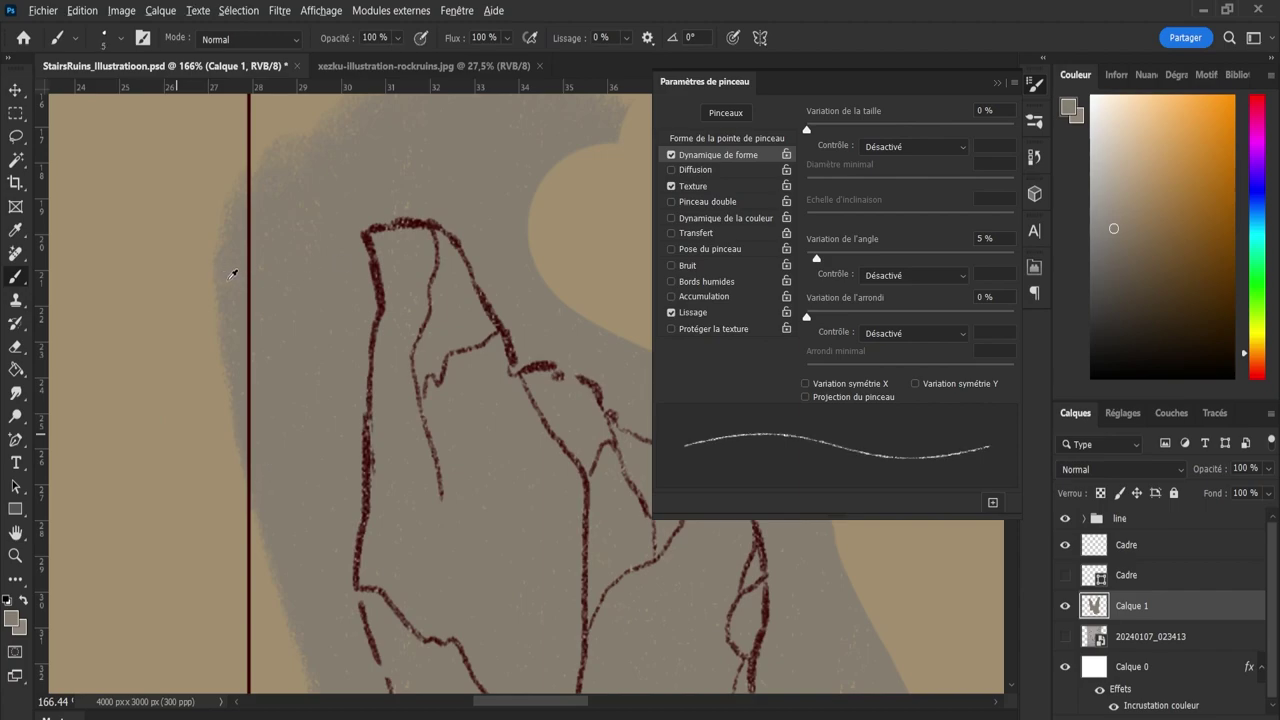
left_click_drag(157, 296, 185, 430)
key("ctrl+z")
left_click(733, 37)
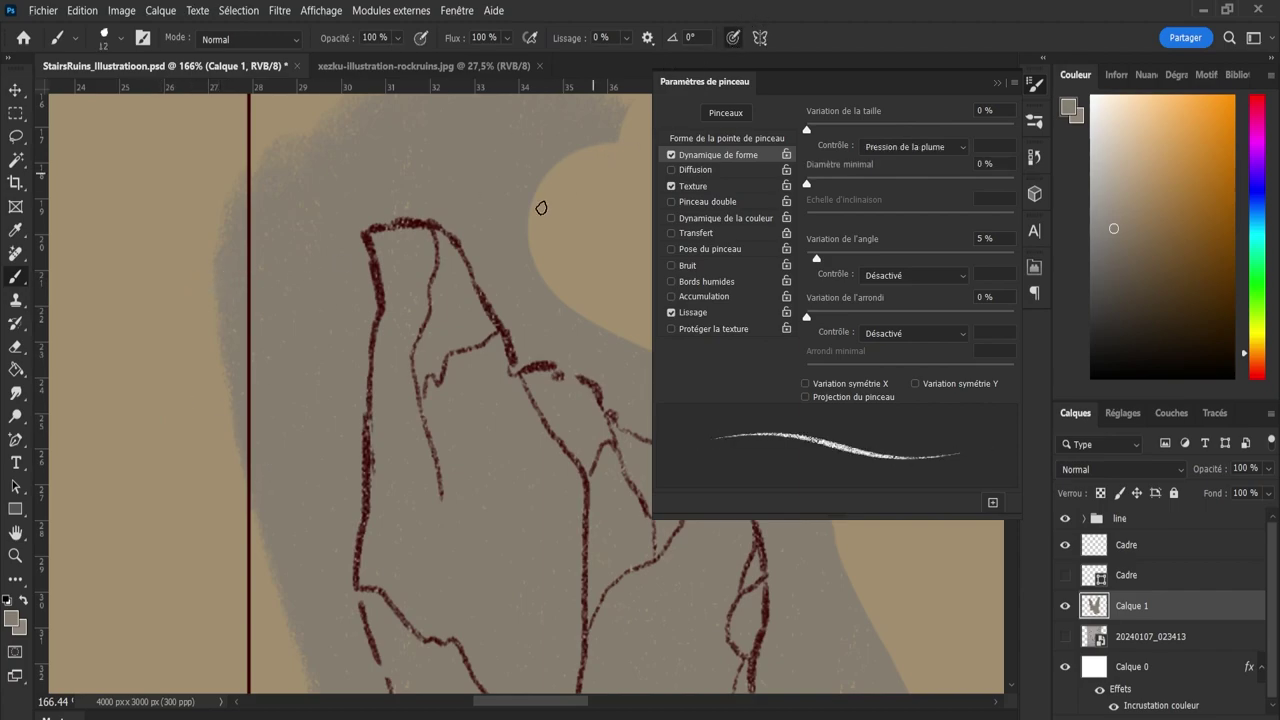
key("ctrl+z")
right_click(108, 395, "alt")
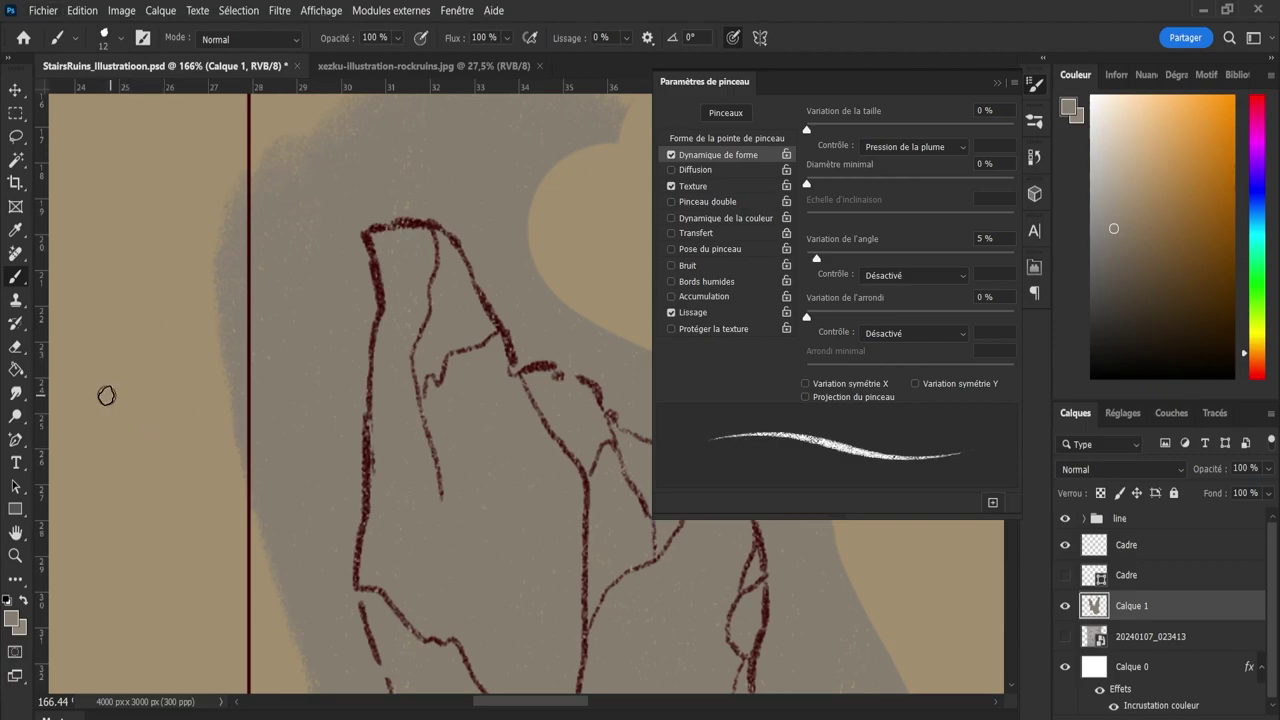
Draw trial strokes outside the frame with the pressure-sensitive textured brush and undo them.
mouse_move(104, 324)
left_mouse_down()
mouse_move(133, 373)
mouse_move(137, 494)
left_mouse_up()
key("ctrl+z")
left_click_drag(114, 324, 110, 418)
key("period")
key("ctrl+z")
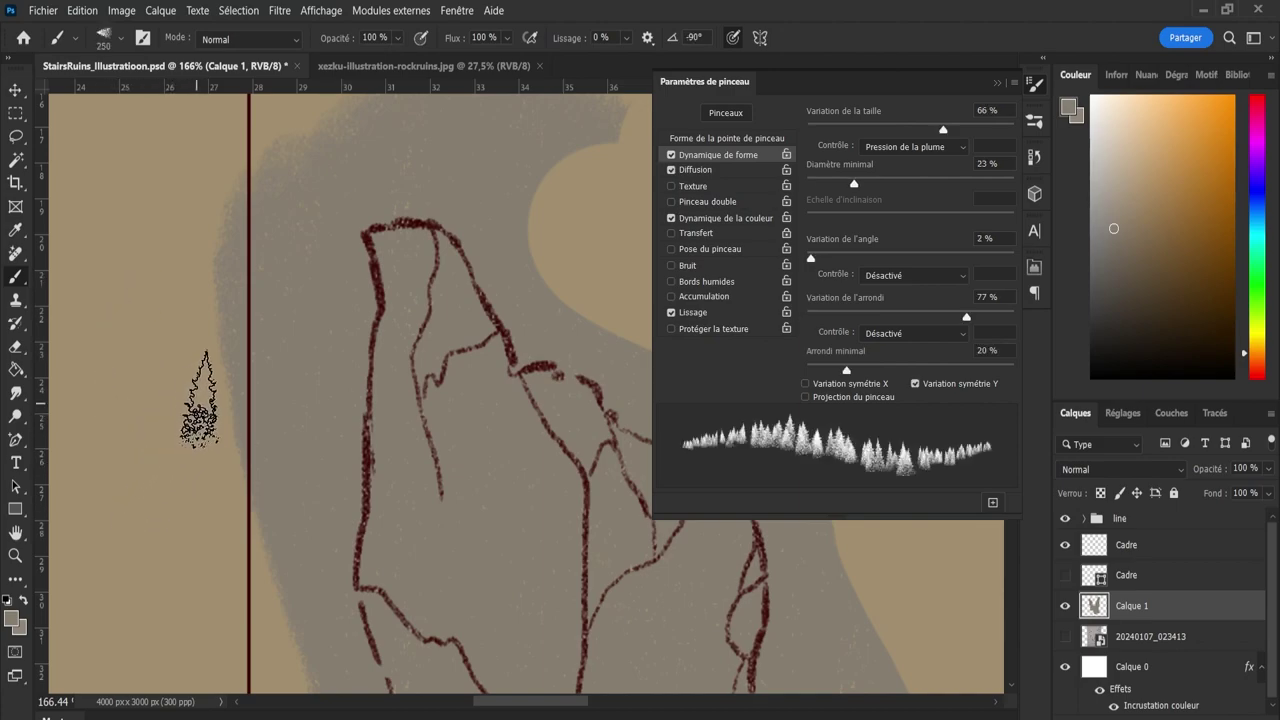
Switch from the tree brush back to the pressure-sensitive textured brush and reduce its size to 11 px.
left_click(1035, 120)
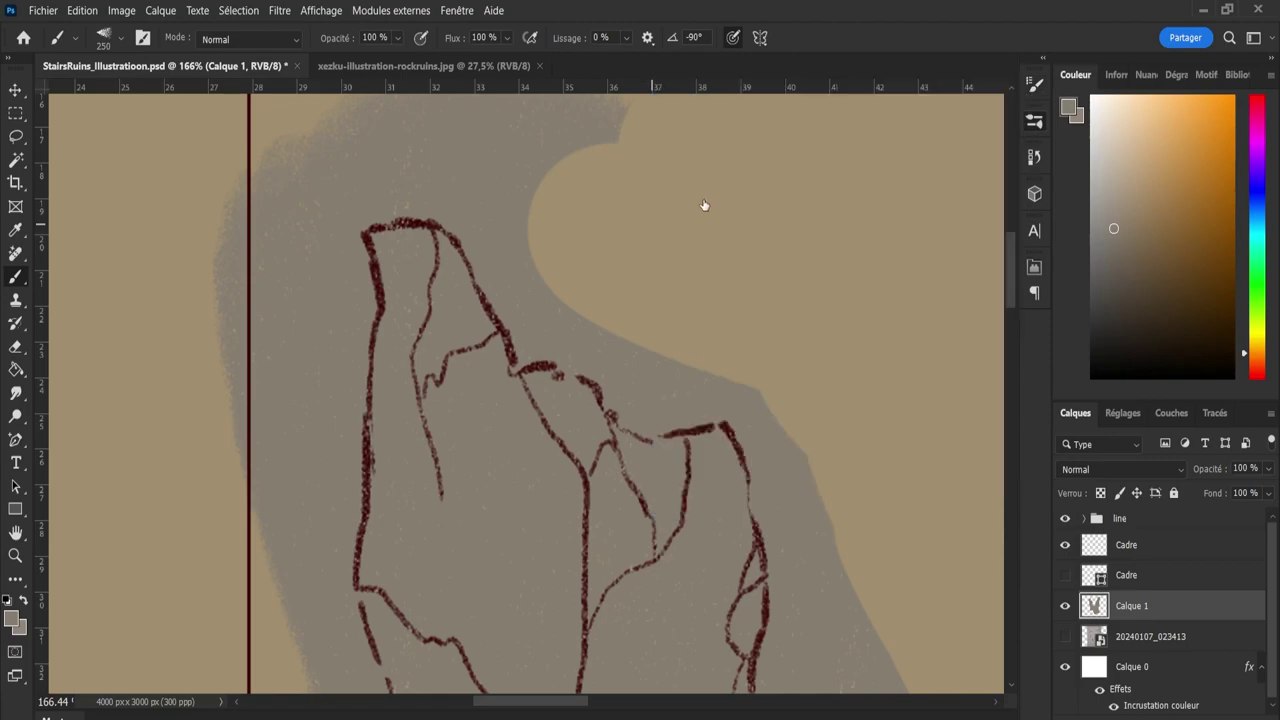
left_click(1034, 88)
mouse_move(158, 403)
left_mouse_down()
mouse_move(163, 354)
mouse_move(226, 430)
left_mouse_up()
key("F5")
key("ctrl+z")
key("bracketleft")
key("bracketleft")
key("bracketleft")
key("bracketleft")
key("bracketleft")
key("bracketleft")
key("bracketleft")
key("bracketleft")
key("bracketleft")
key("bracketleft")
key("bracketleft")
key("bracketleft")
key("bracketleft")
key("bracketleft")
key("bracketleft")
key("bracketleft")
key("bracketleft")
key("bracketleft")
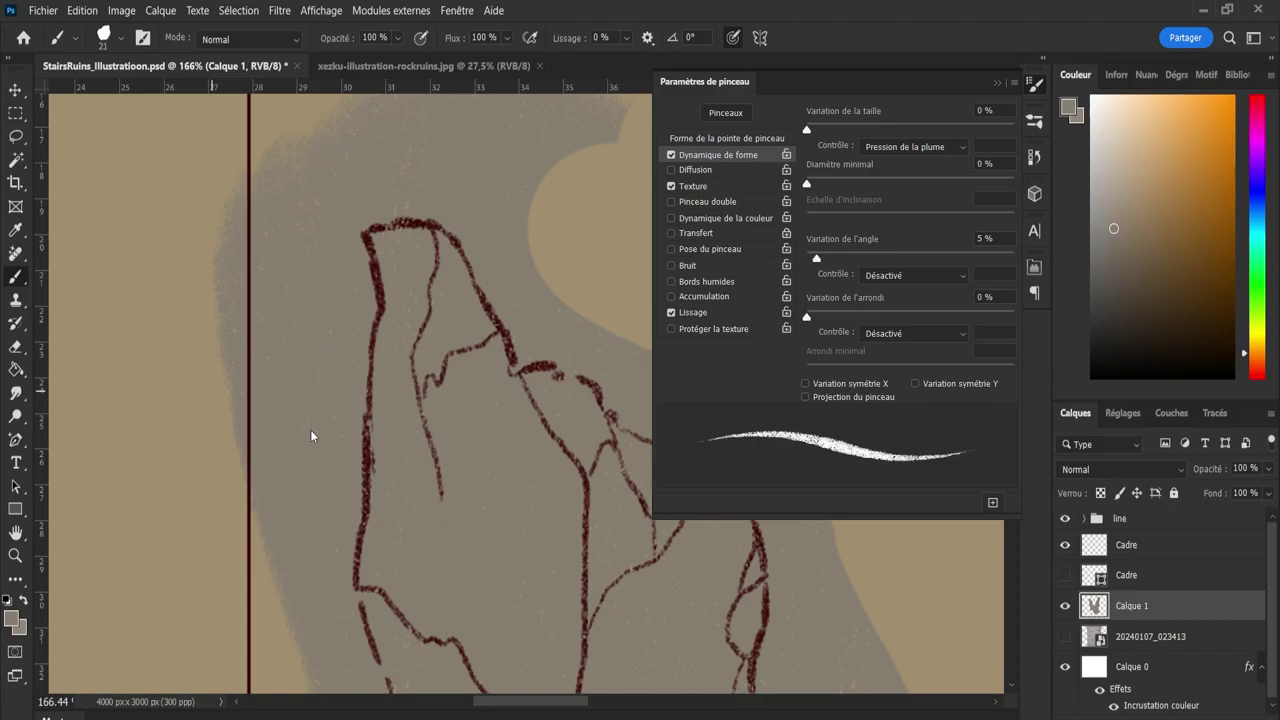
Test the 11 px textured brush with curved strokes beside the left pillar and undo them.
left_click_drag(104, 358, 169, 524)
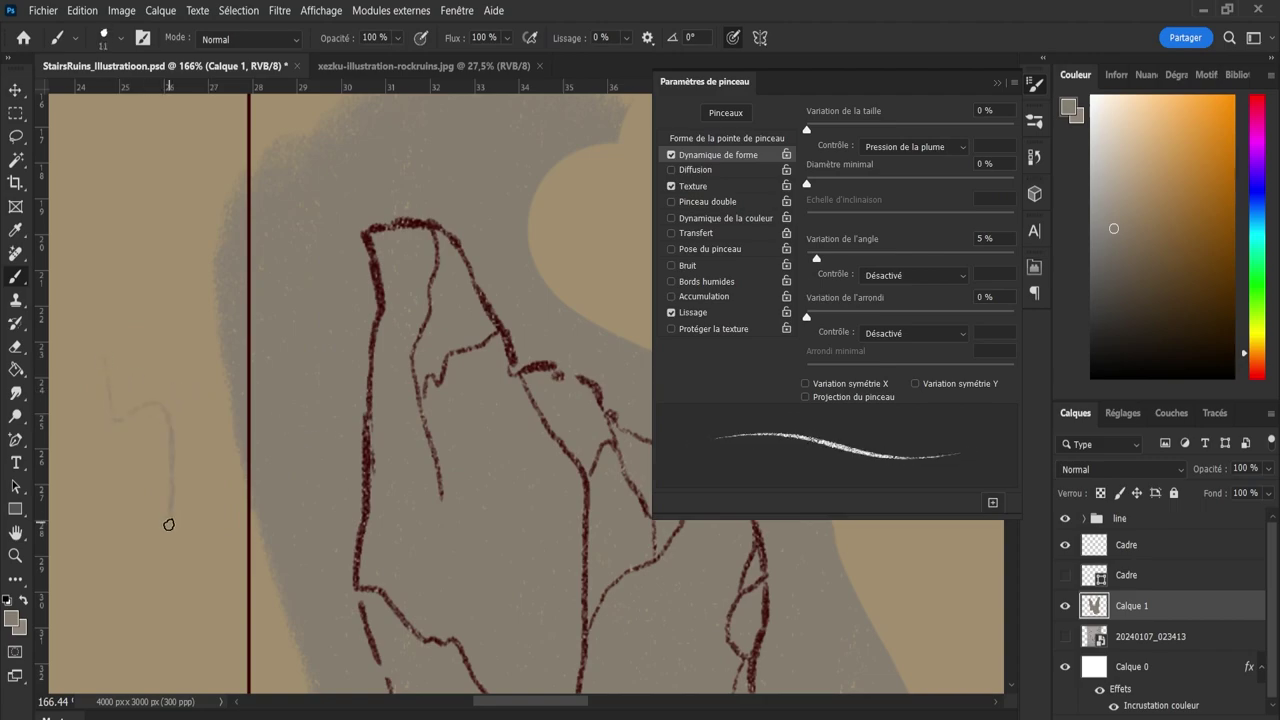
key("ctrl+z")
left_click_drag(144, 349, 158, 568)
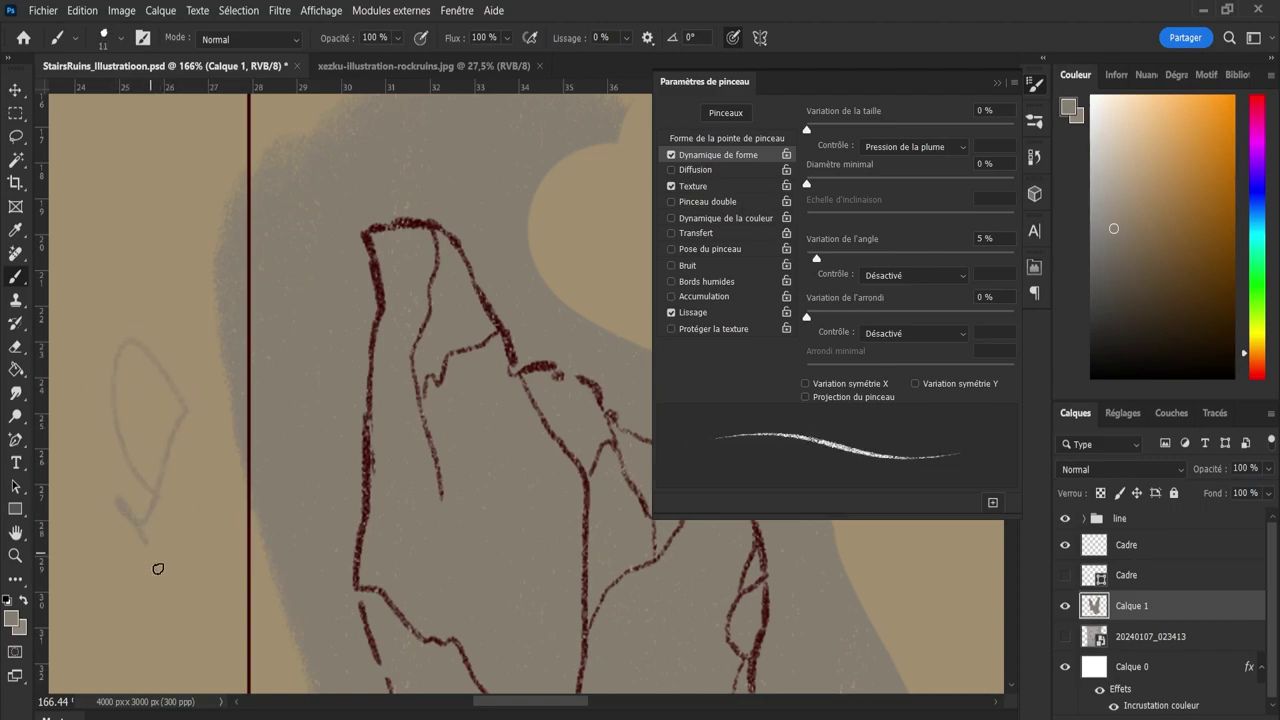
key("ctrl+z")
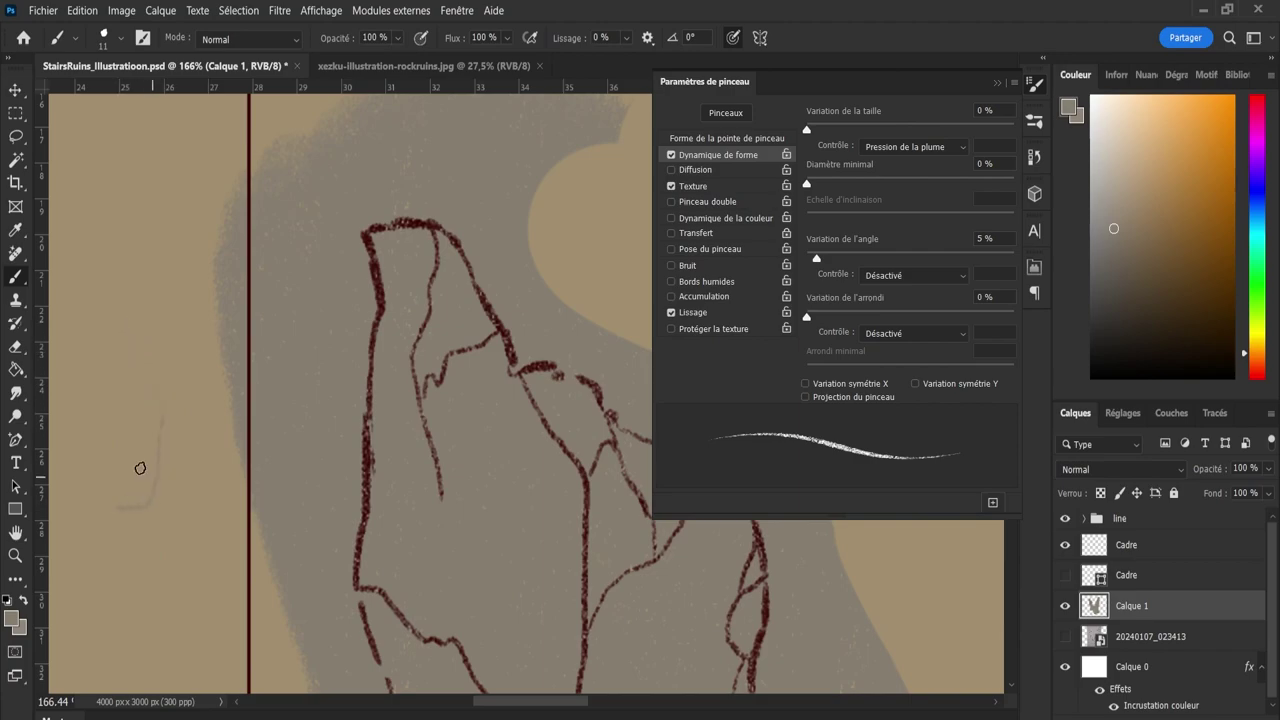
Enlarge the textured brush to 14 px, test it with an undone stroke, and save it as a new preset.
key("bracketright")
key("bracketright")
key("bracketright")
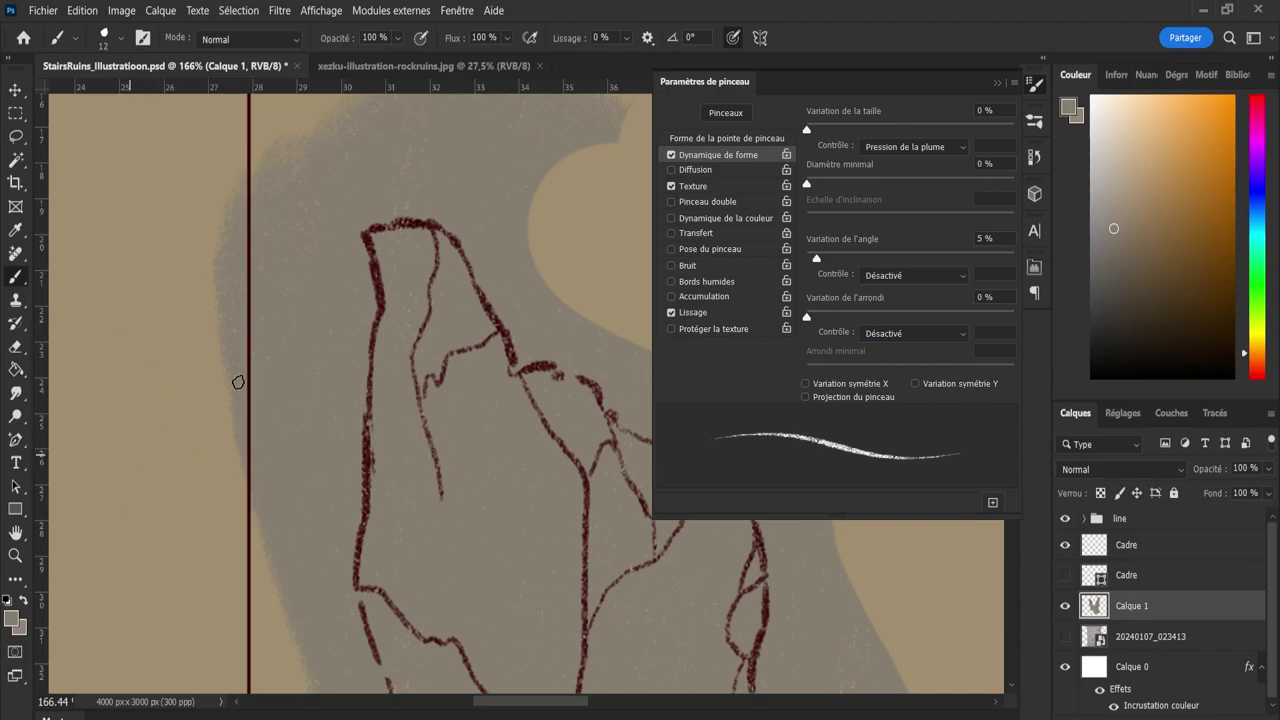
left_click_drag(104, 354, 153, 550)
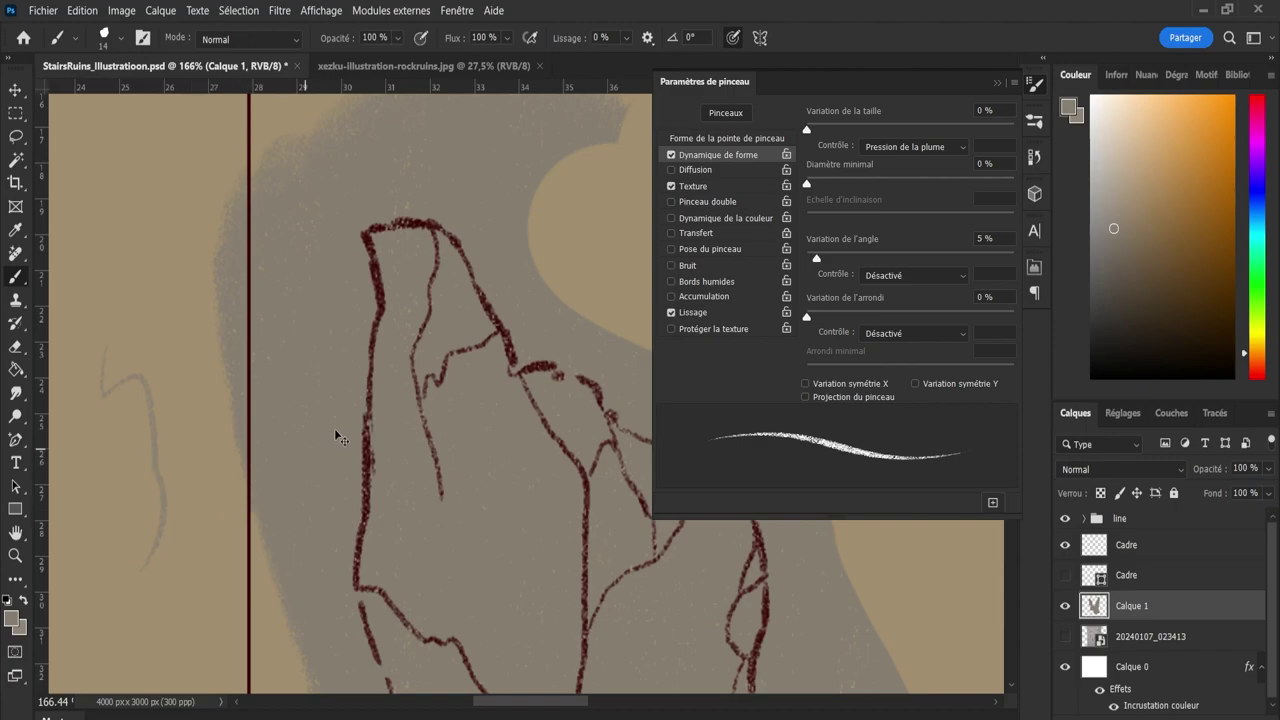
key("ctrl+z")
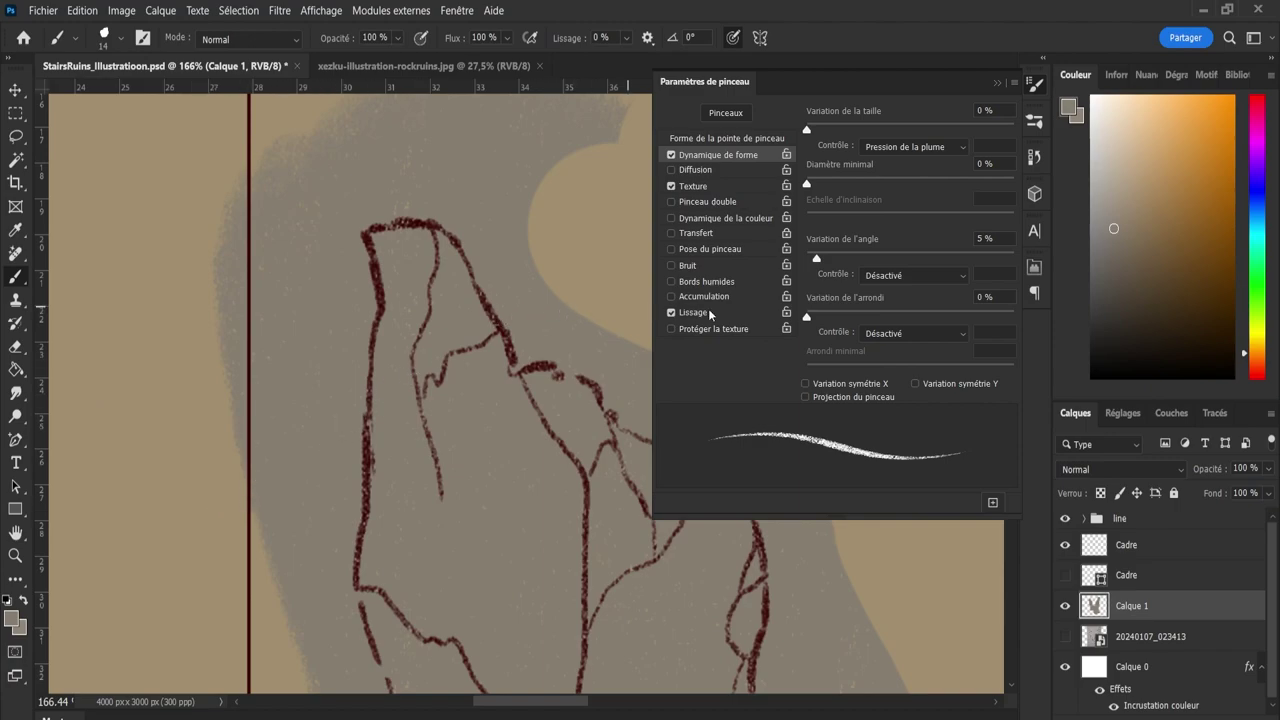
left_click(993, 504)
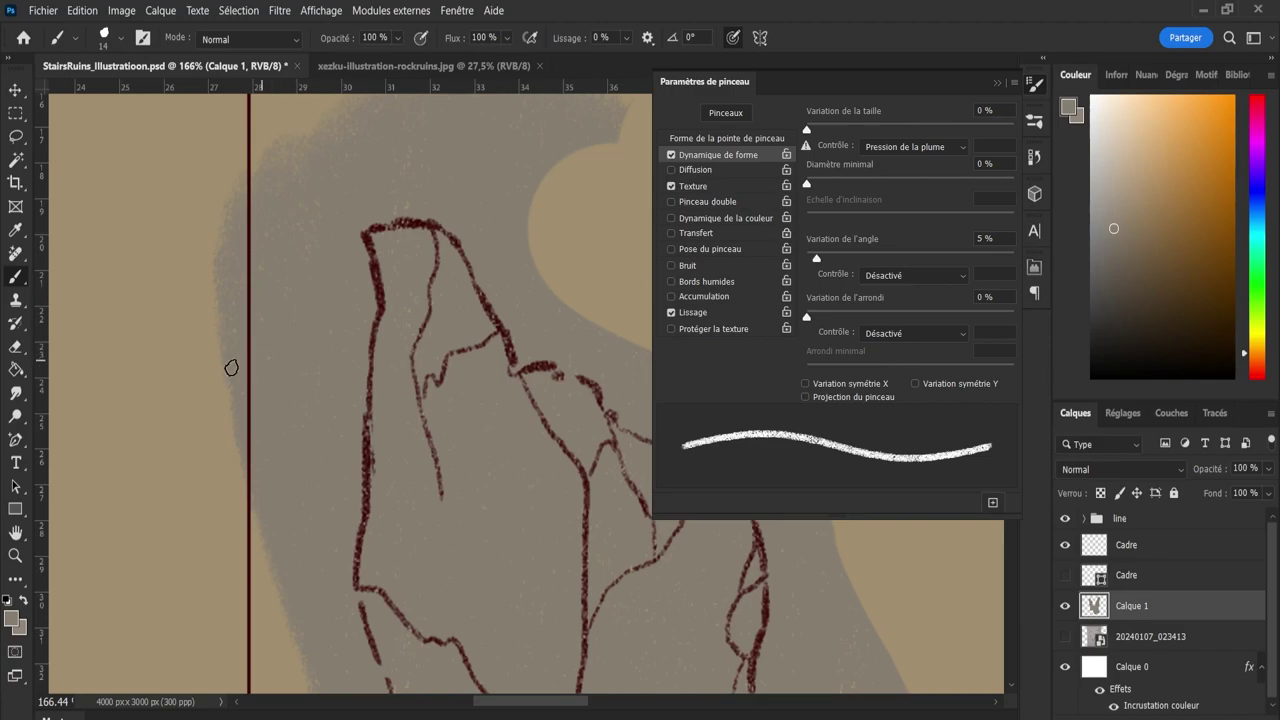
Move the new textured brush preset into the Pinceaux Useful group, between the hair and KYLE – Encrage brushes.
left_click(1030, 122)
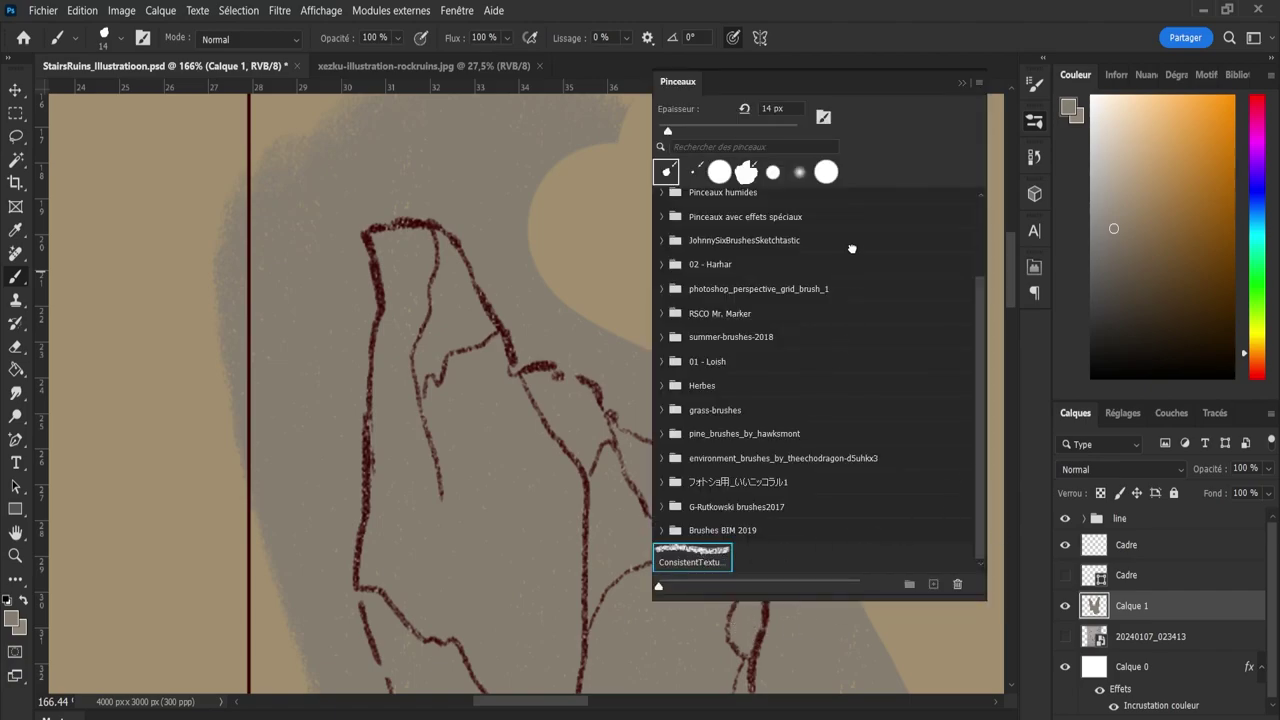
scroll(852, 200, "up", 3)
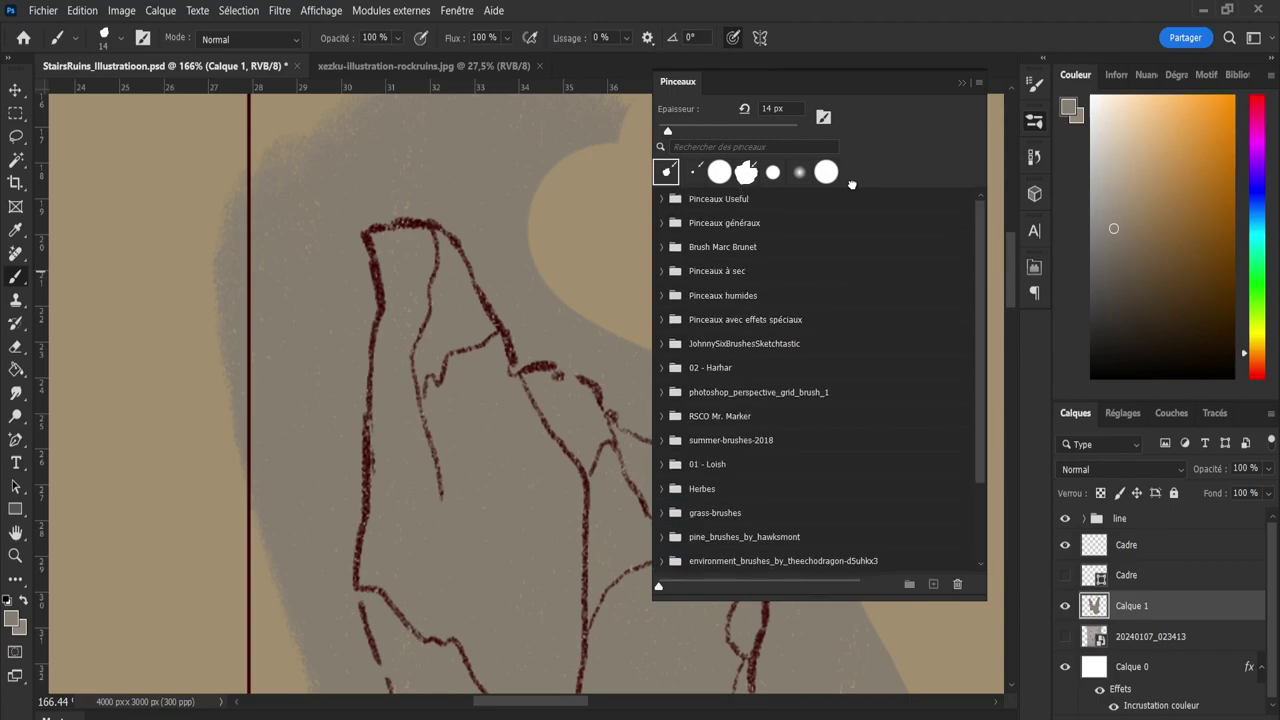
left_click(667, 196)
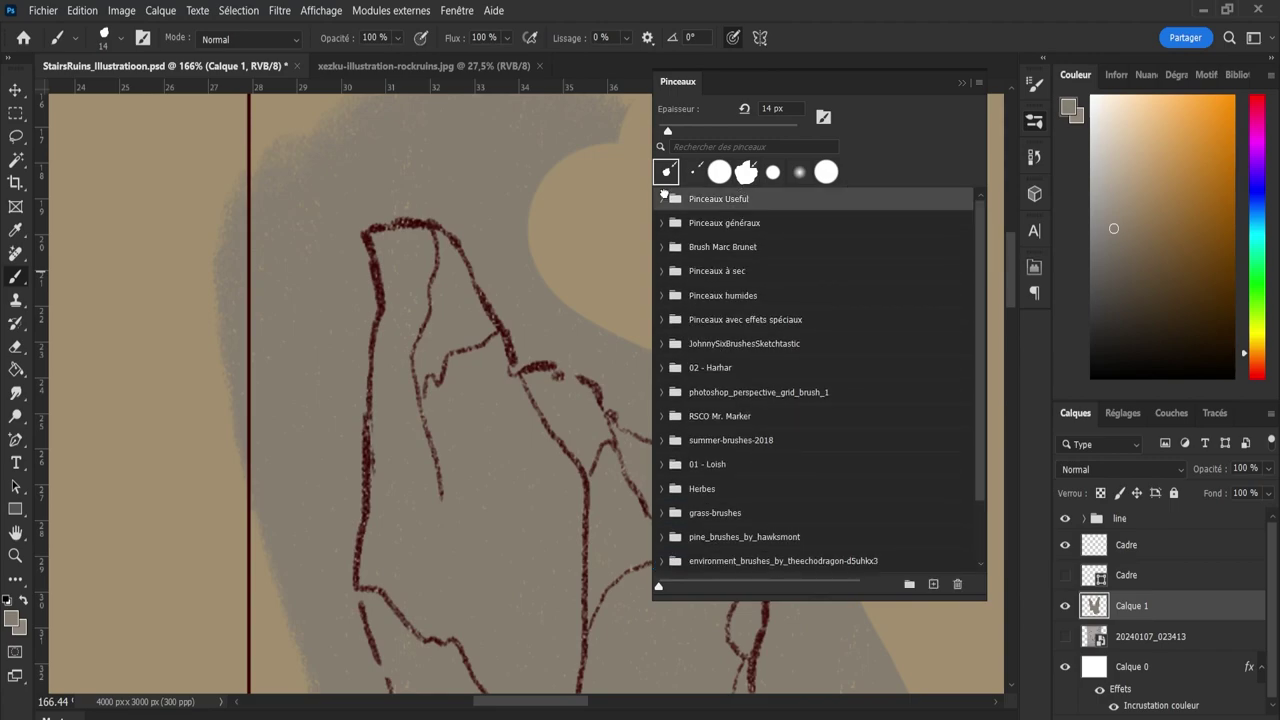
left_click(662, 199)
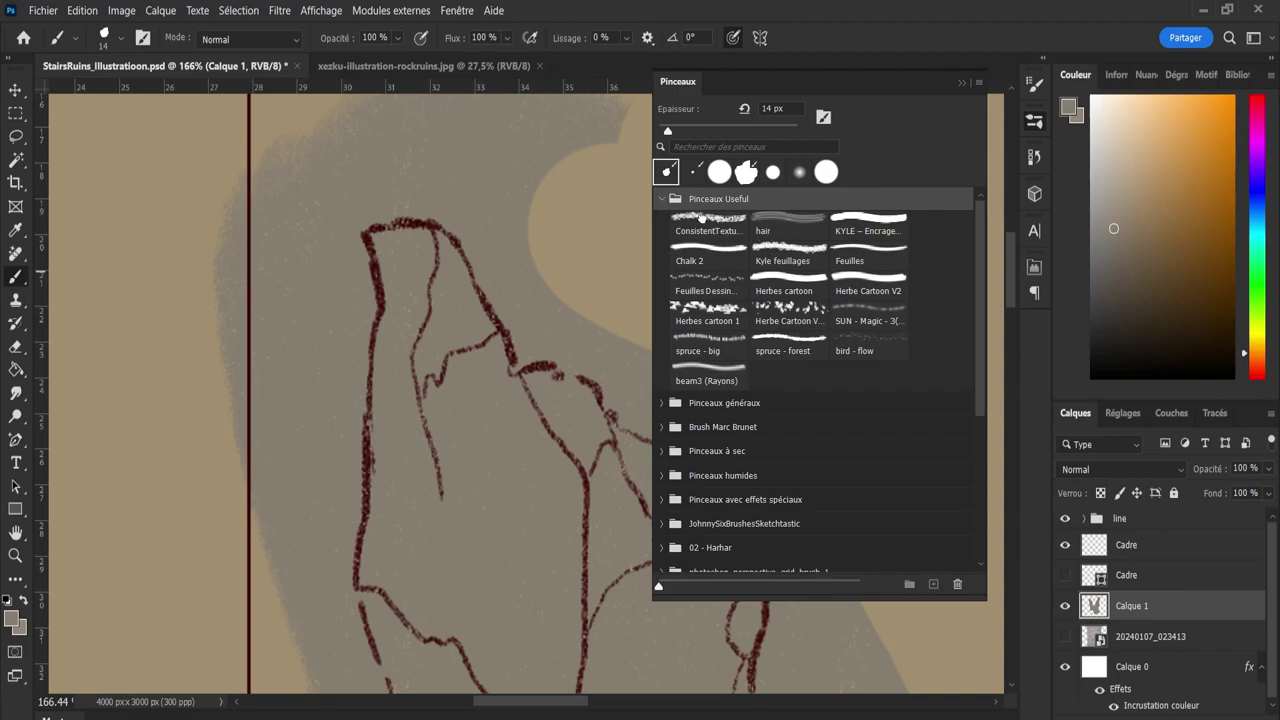
left_click_drag(792, 226, 801, 231)
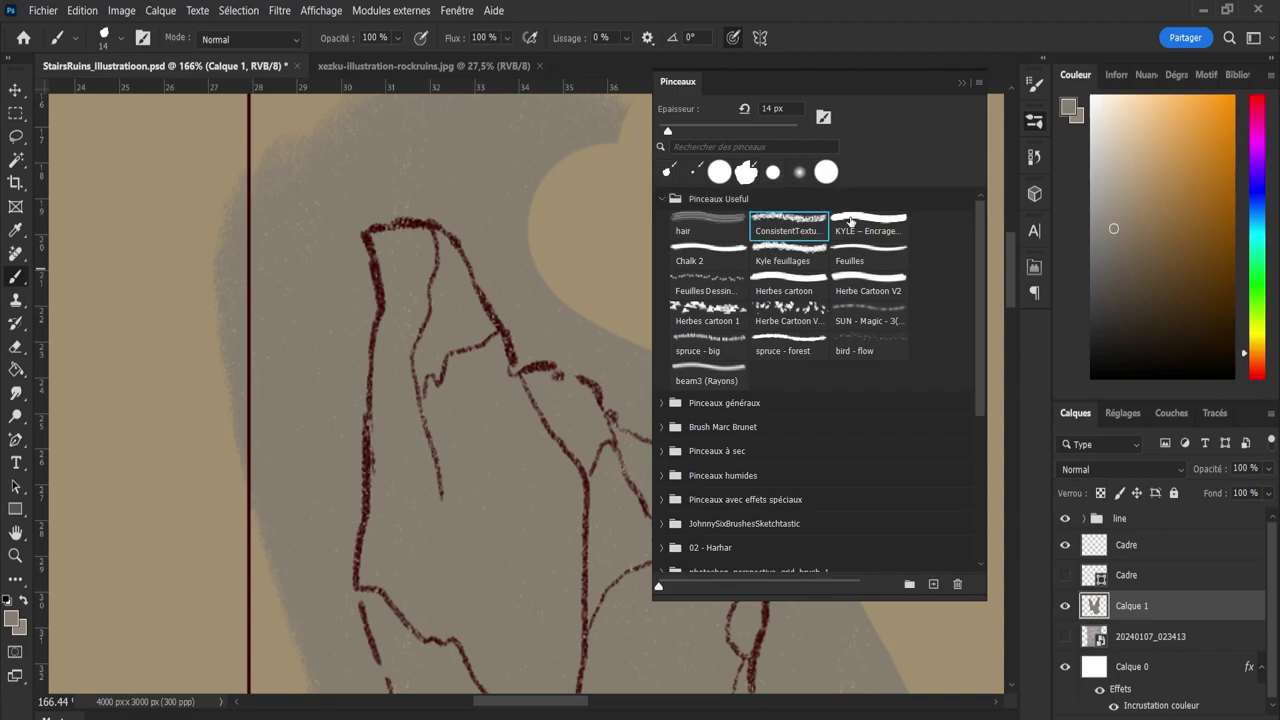
Choose the KYLE – Encrage brush and turn off its shape dynamics and texture.
left_click(881, 222)
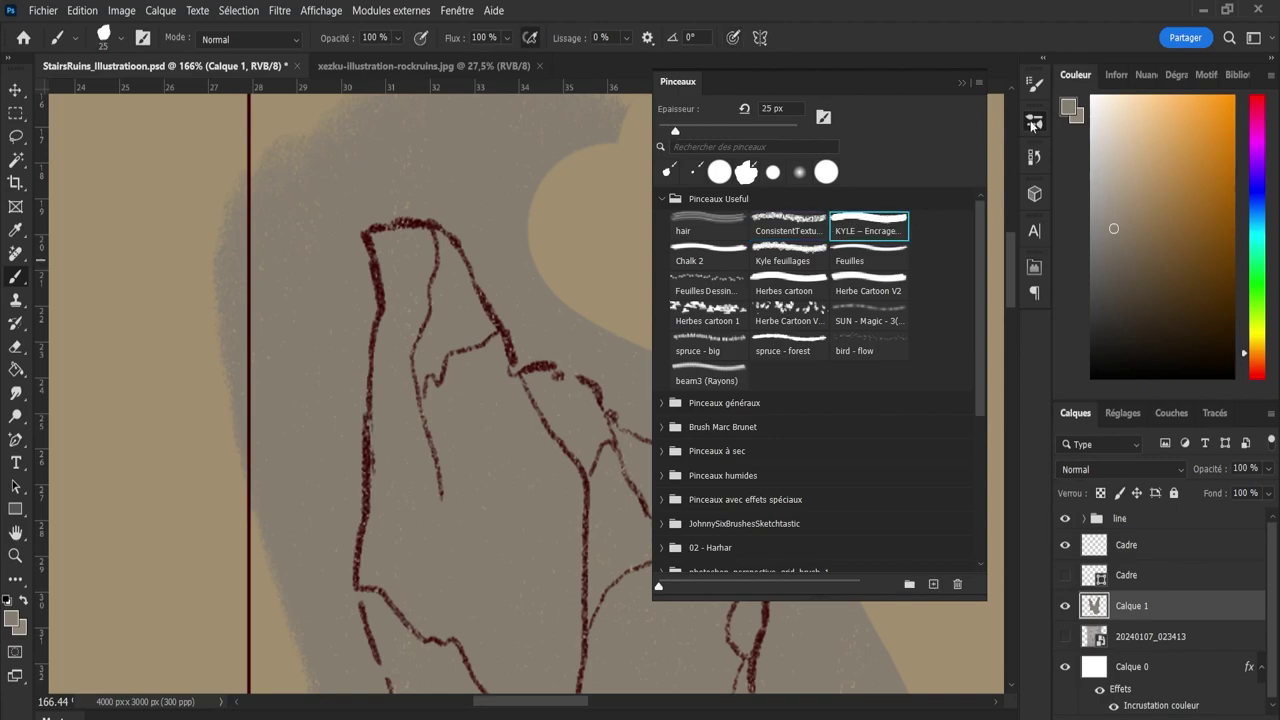
left_click(1032, 88)
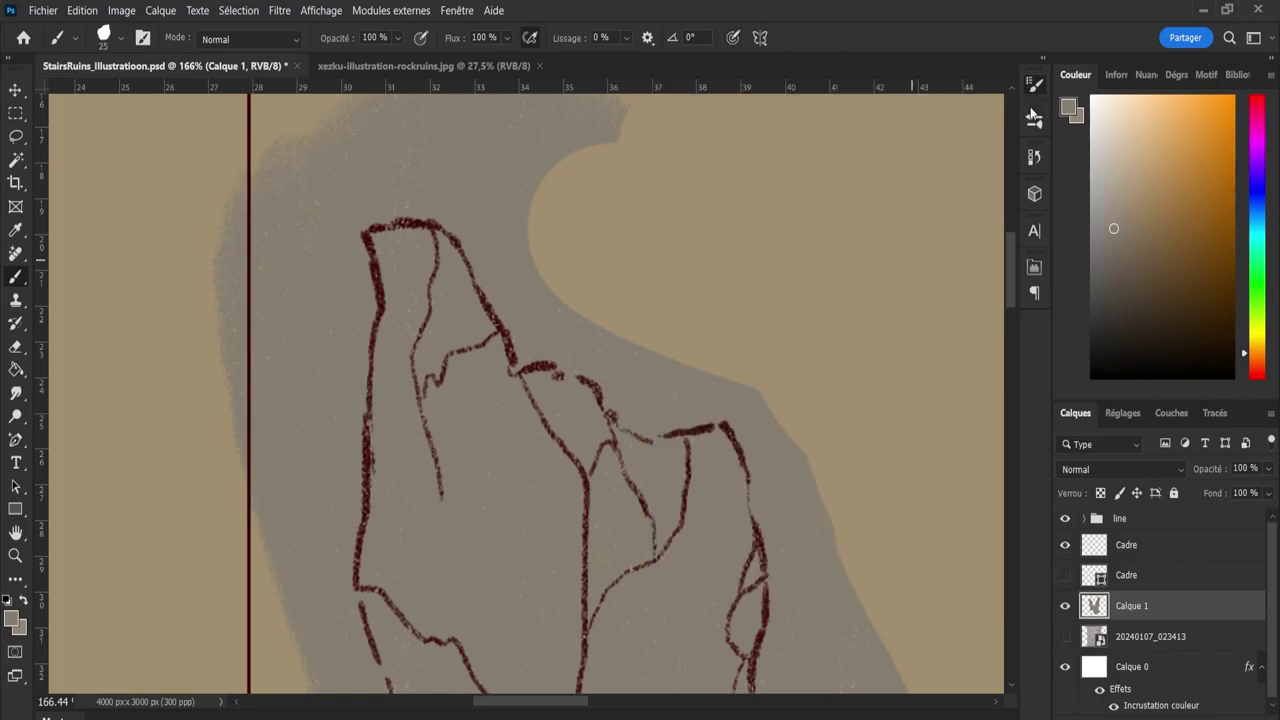
left_click(1034, 117)
left_click(671, 156)
left_click(674, 186)
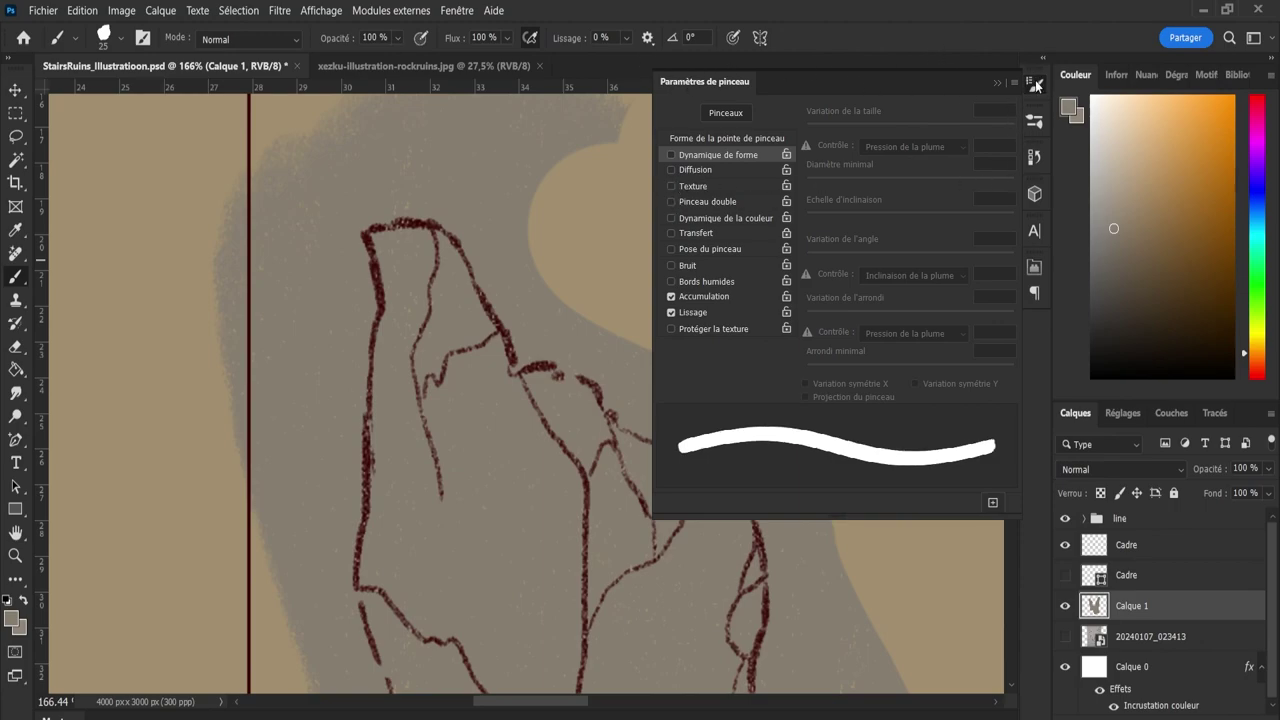
left_click(1034, 120)
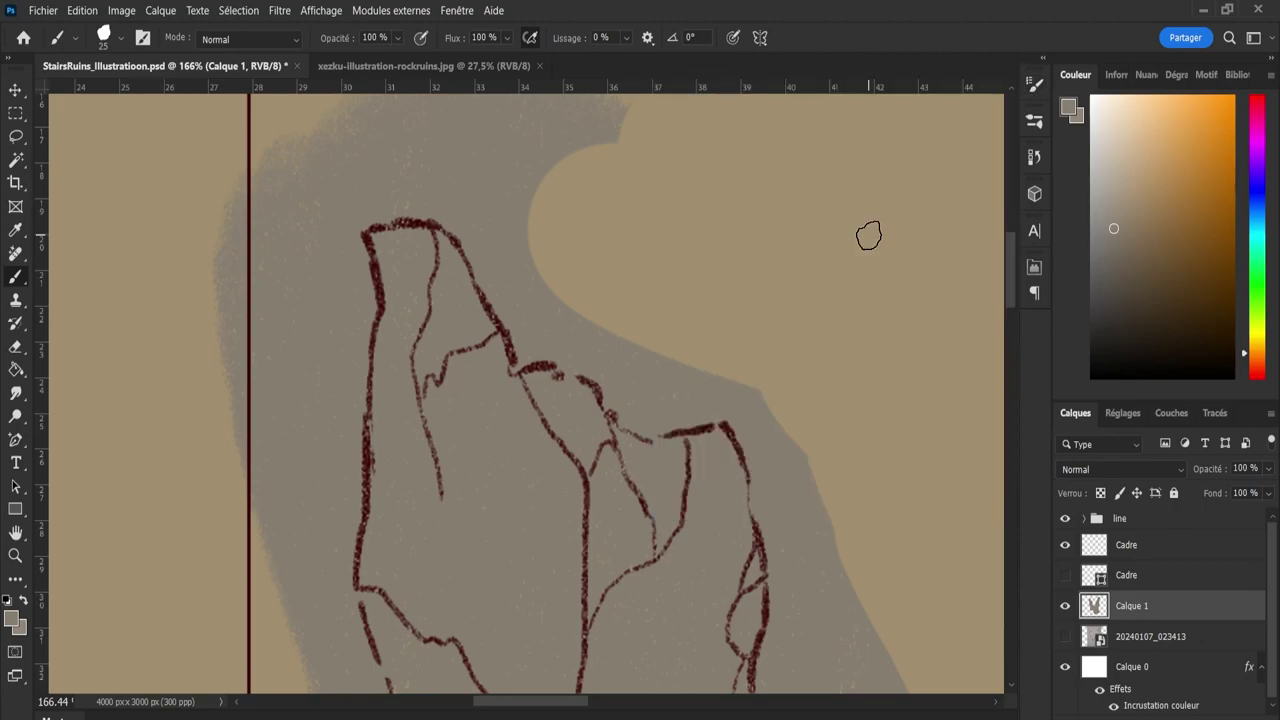
Test the plain inking brush with strokes across the left pillar and undo them.
left_click_drag(364, 437, 445, 439)
left_click_drag(100, 416, 546, 457)
key("ctrl+z")
Paint solid grey broadly over both pillars and the stairs with a much larger brush, erasing the excess beside the right pillar.
key("z")
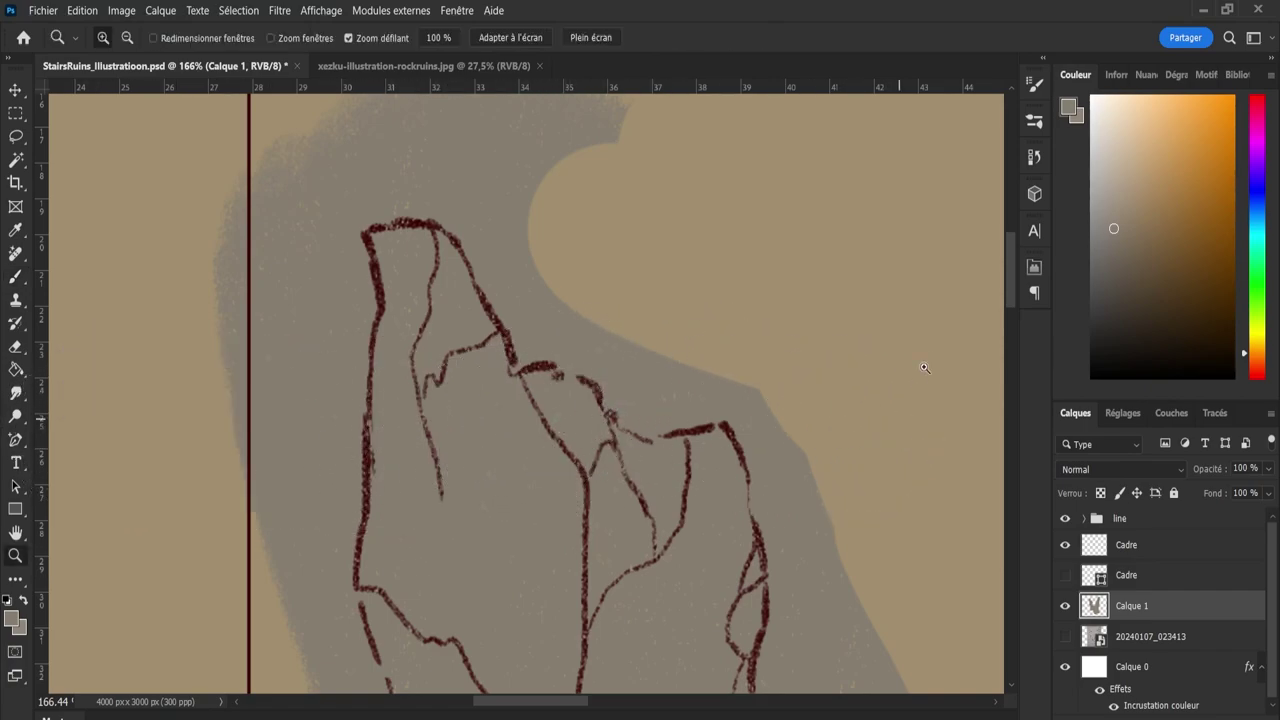
left_click_drag(814, 458, 659, 586)
key("b")
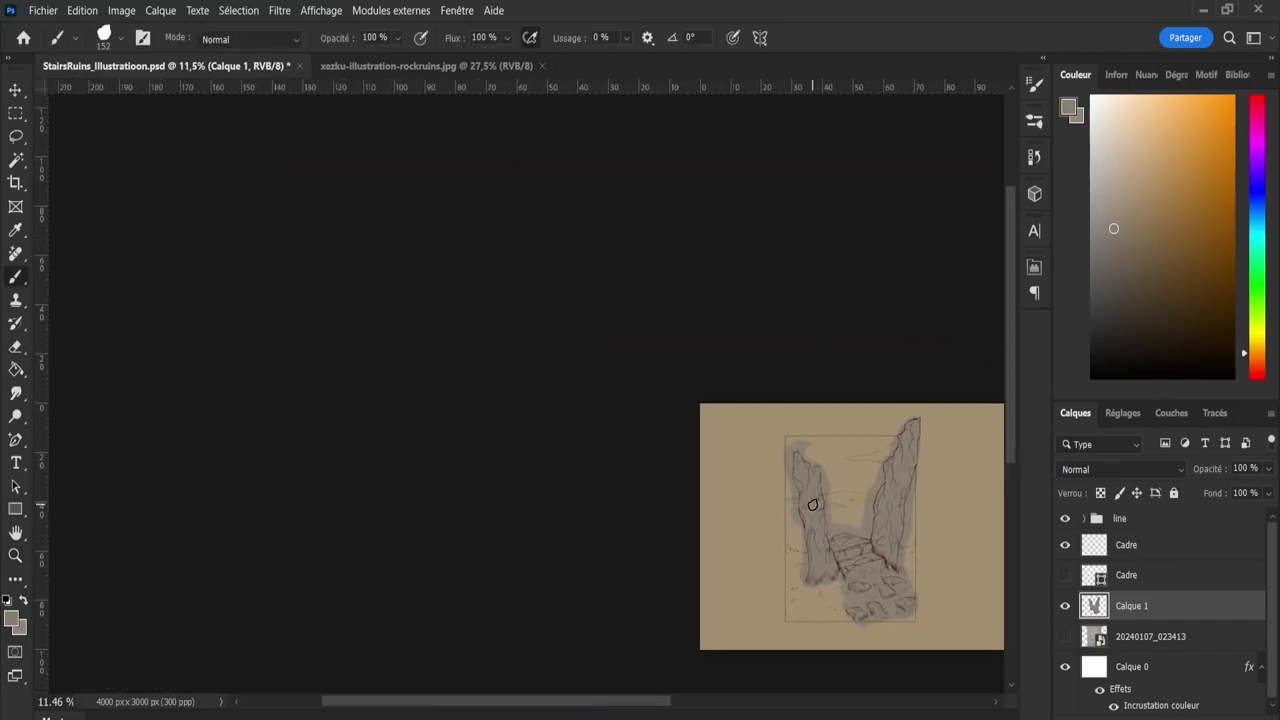
left_click_drag(808, 497, 836, 497)
mouse_move(806, 485)
left_mouse_down()
mouse_move(829, 505)
mouse_move(797, 443)
mouse_move(834, 588)
mouse_move(789, 503)
mouse_move(849, 508)
mouse_move(873, 530)
mouse_move(878, 453)
mouse_move(883, 441)
mouse_move(903, 495)
mouse_move(913, 416)
mouse_move(903, 471)
mouse_move(874, 488)
mouse_move(906, 487)
left_mouse_up()
key("e")
mouse_move(946, 567)
left_mouse_down()
mouse_move(979, 567)
mouse_move(969, 494)
left_mouse_up()
key("z")
left_click(923, 597)
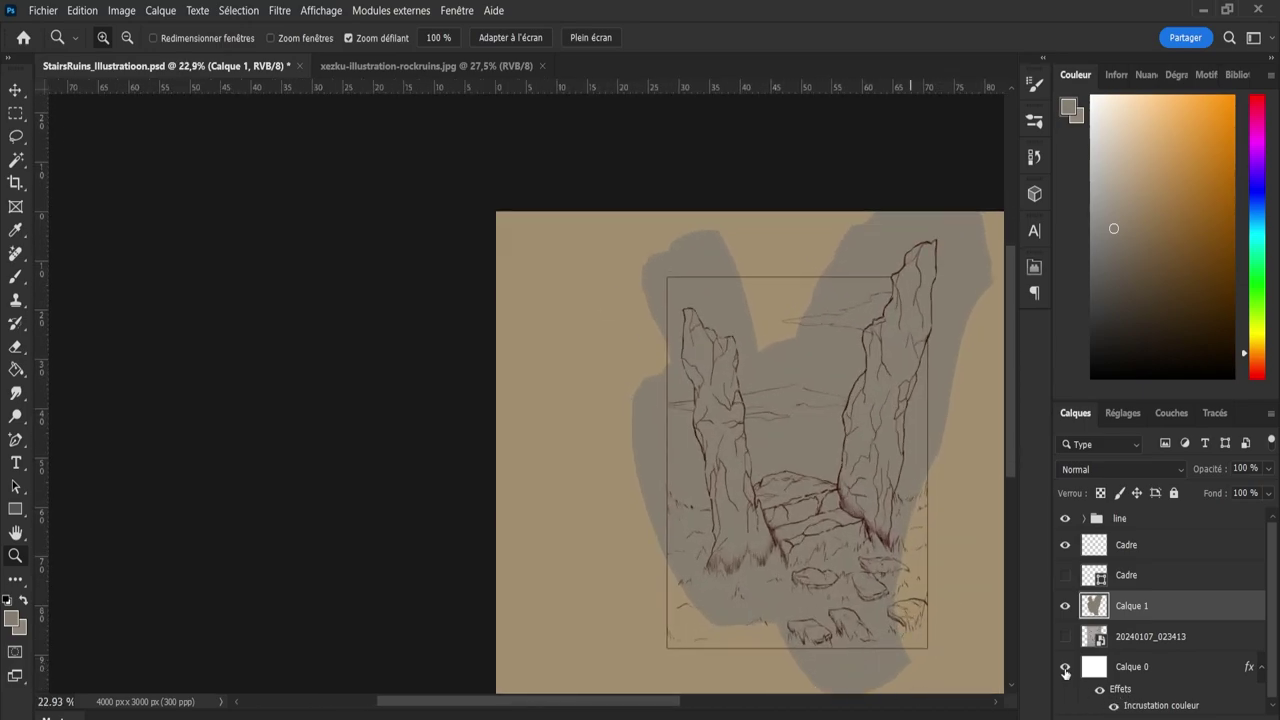
Toggle the visibility of the background layer Calque 0 to check the grey block-in.
left_click(1065, 668)
left_click(1064, 668)
left_click(1064, 668)
left_click(1064, 668)
Erase the grey bulging outside the left pillar's outer side with a 1063 px eraser.
key("e")
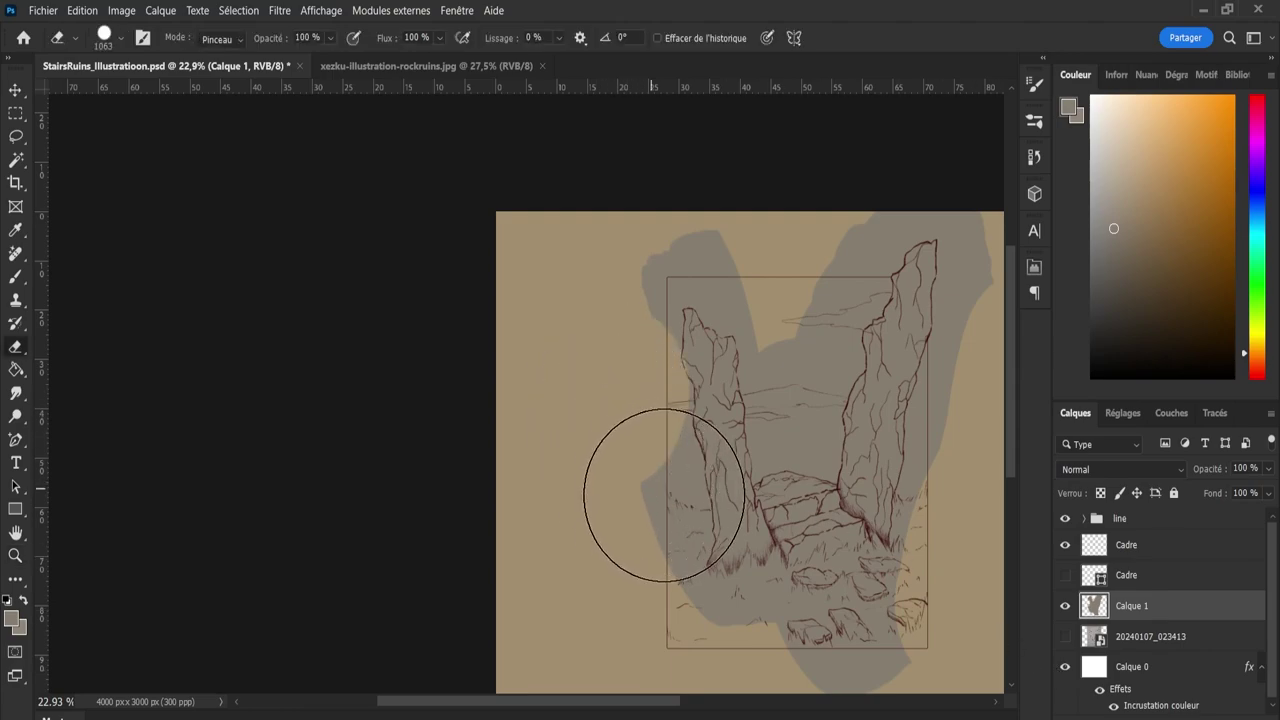
key("ctrl+z")
mouse_move(579, 438)
left_mouse_down()
mouse_move(592, 434)
mouse_move(608, 519)
left_mouse_up()
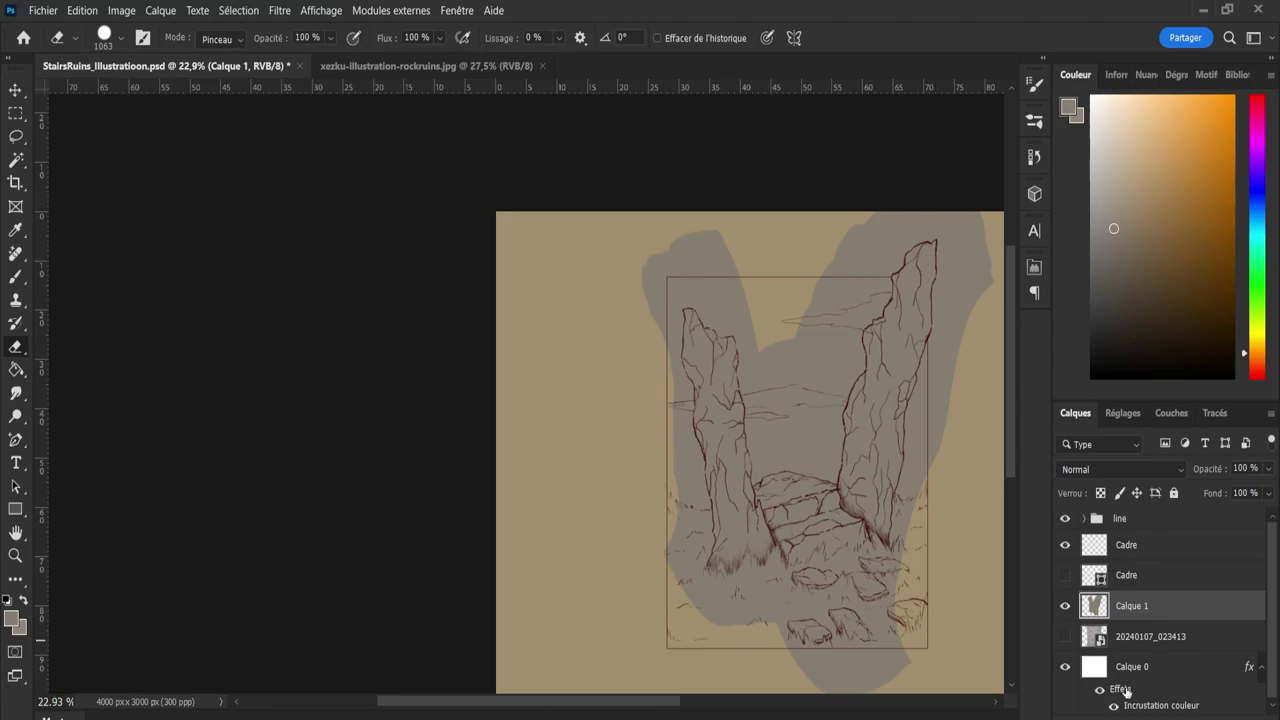
Toggle Calque 0's layer effects to compare the grey shape against white and tan, leaving the effects on.
left_click(1100, 690)
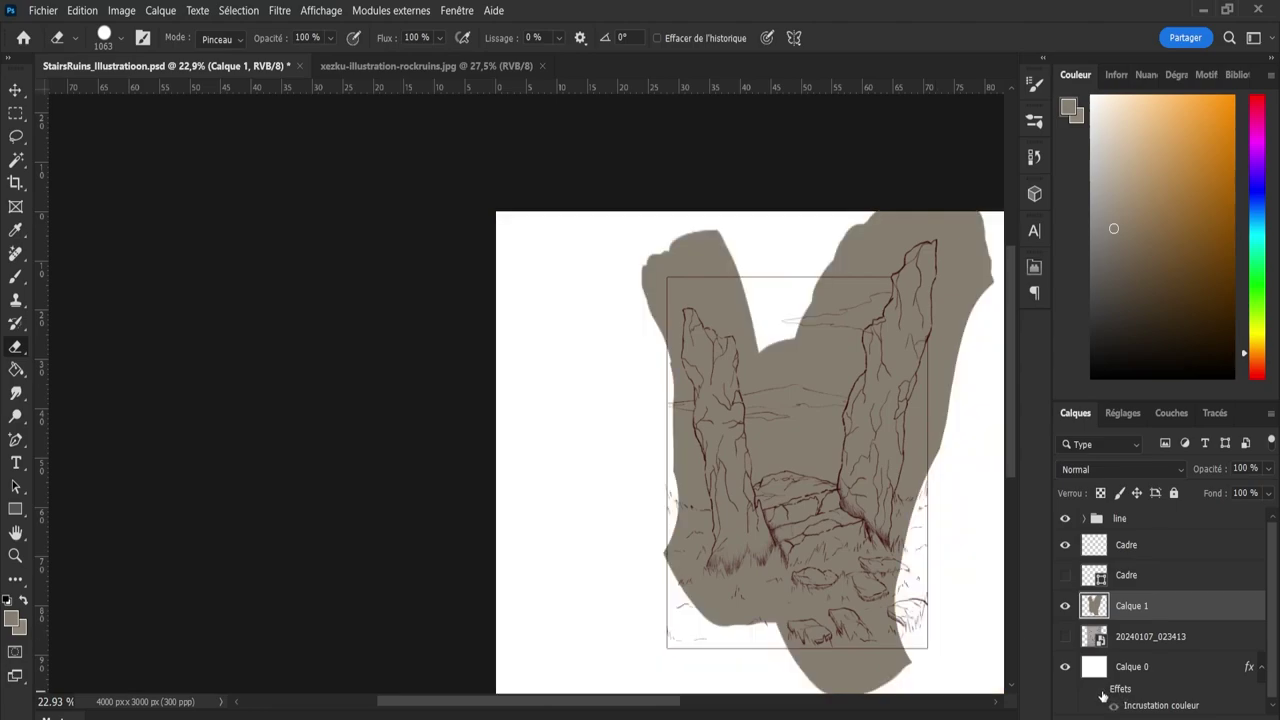
left_click(1102, 693)
left_click(1102, 693)
left_click(1100, 692)
left_click(1100, 692)
left_click(1100, 692)
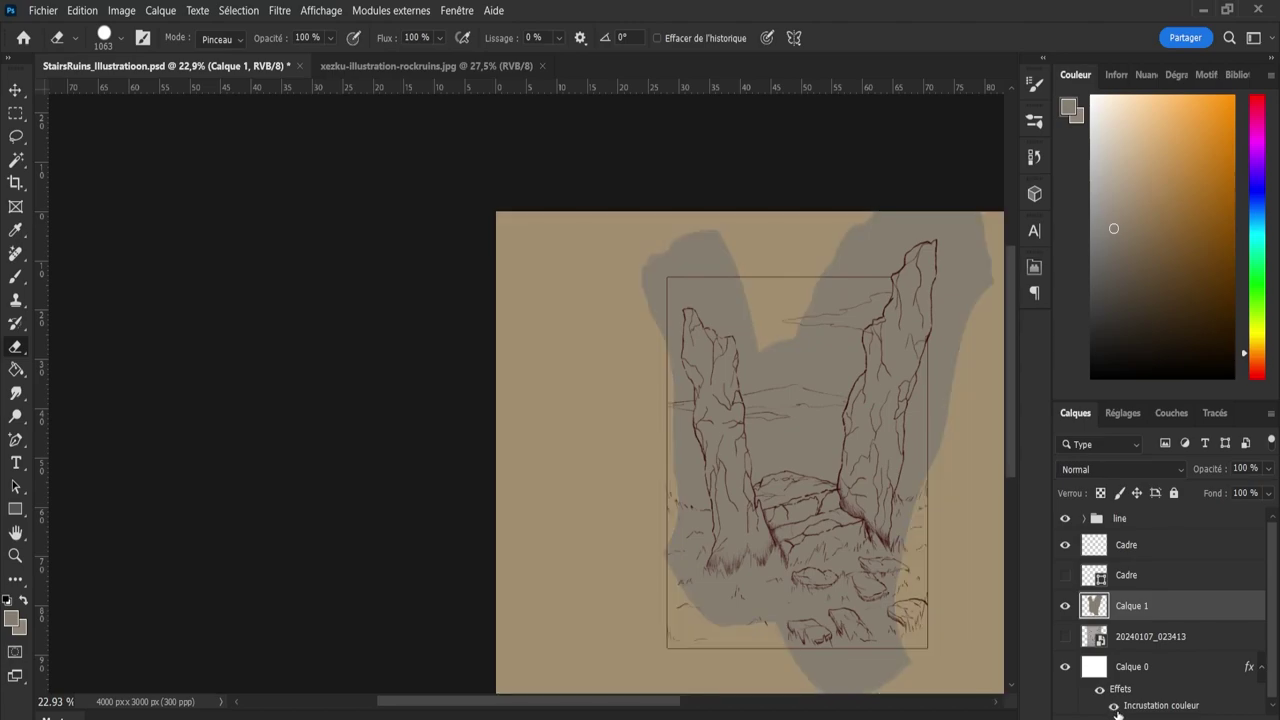
Erase the grey up to the outline along the left pillar's outer middle edge with a 135 px eraser.
key("ctrl+space")
left_click_drag(675, 505, 751, 535)
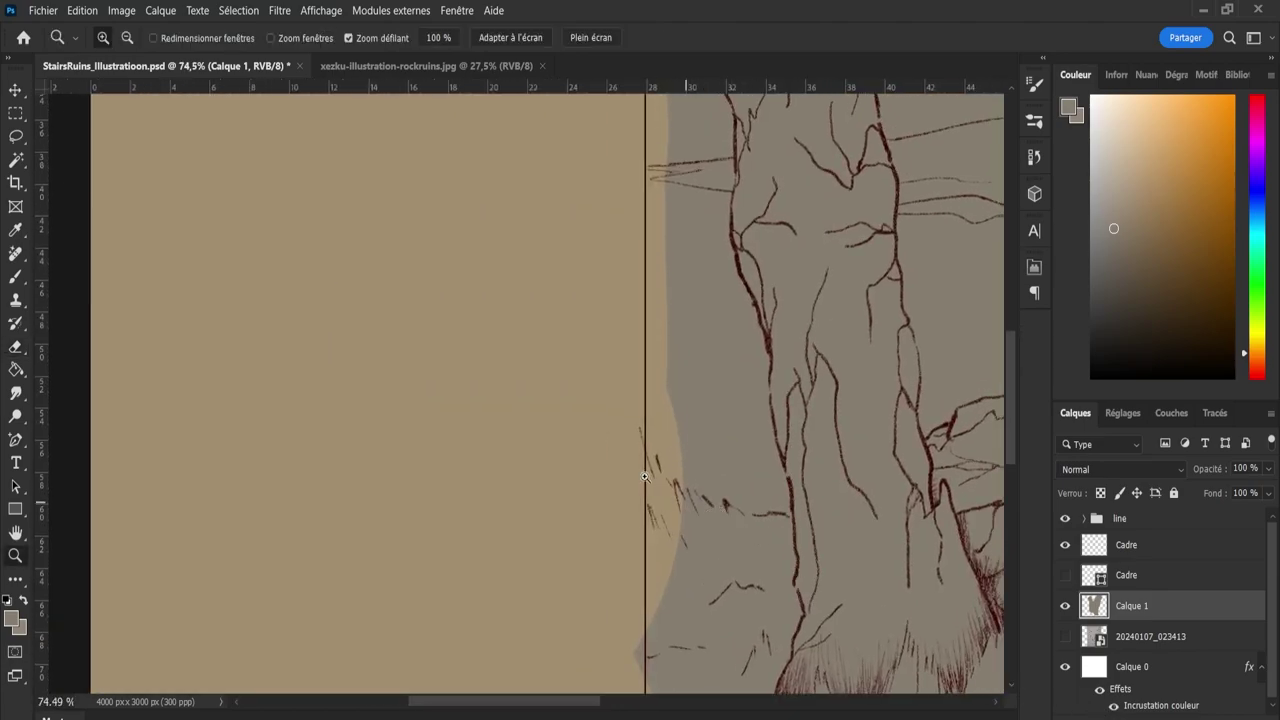
left_click_drag(602, 401, 442, 360)
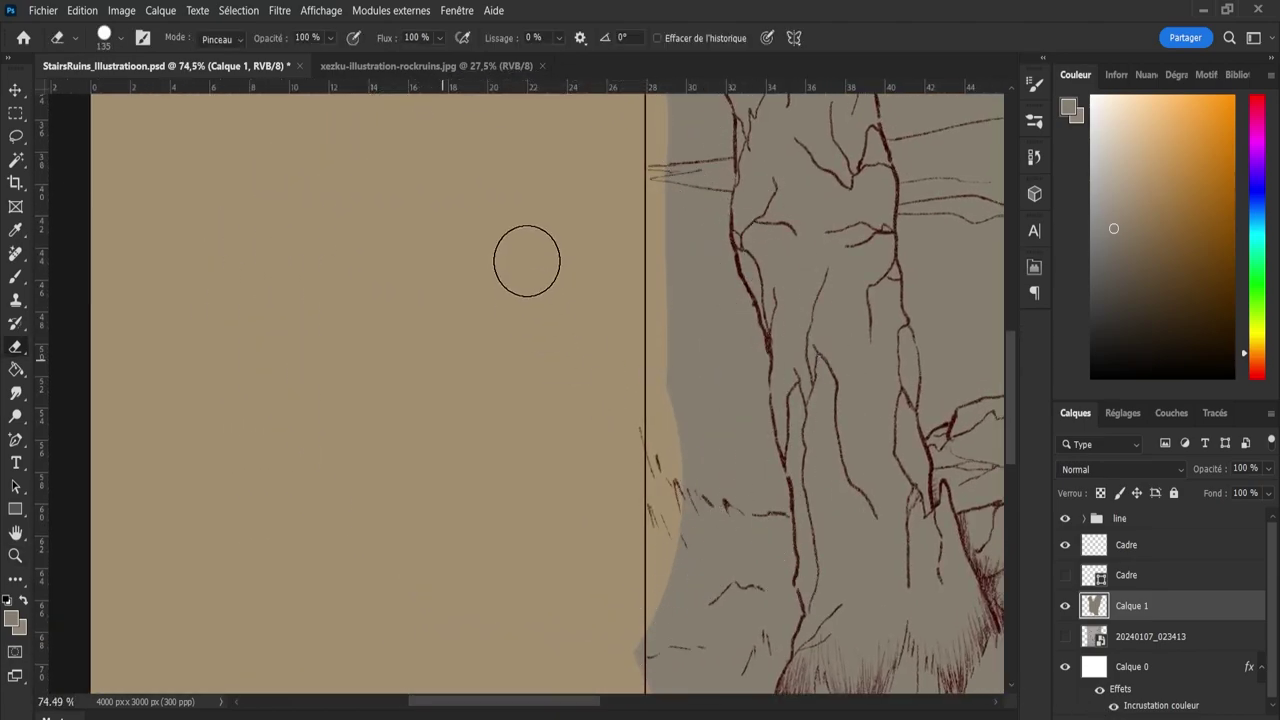
mouse_move(662, 358)
left_mouse_down()
mouse_move(666, 257)
mouse_move(674, 232)
mouse_move(694, 290)
mouse_move(694, 229)
mouse_move(729, 369)
mouse_move(694, 486)
mouse_move(706, 380)
left_mouse_up()
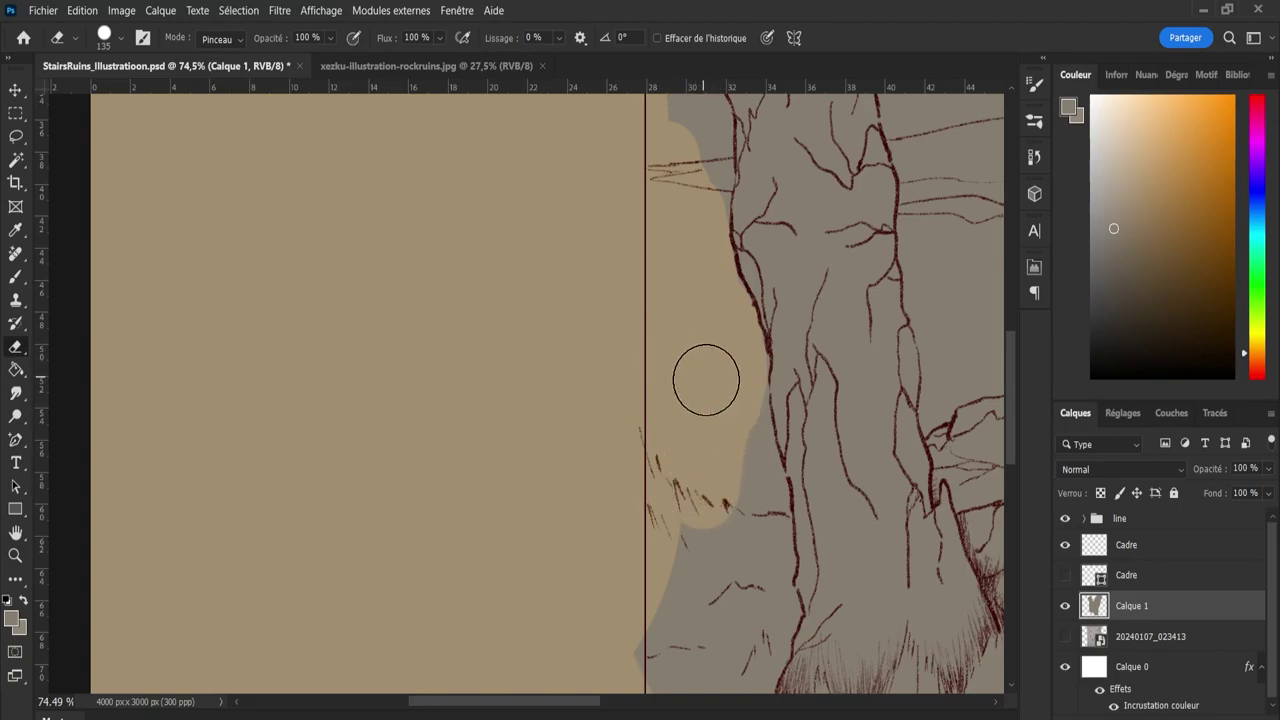
left_click_drag(773, 247, 874, 272)
key("e")
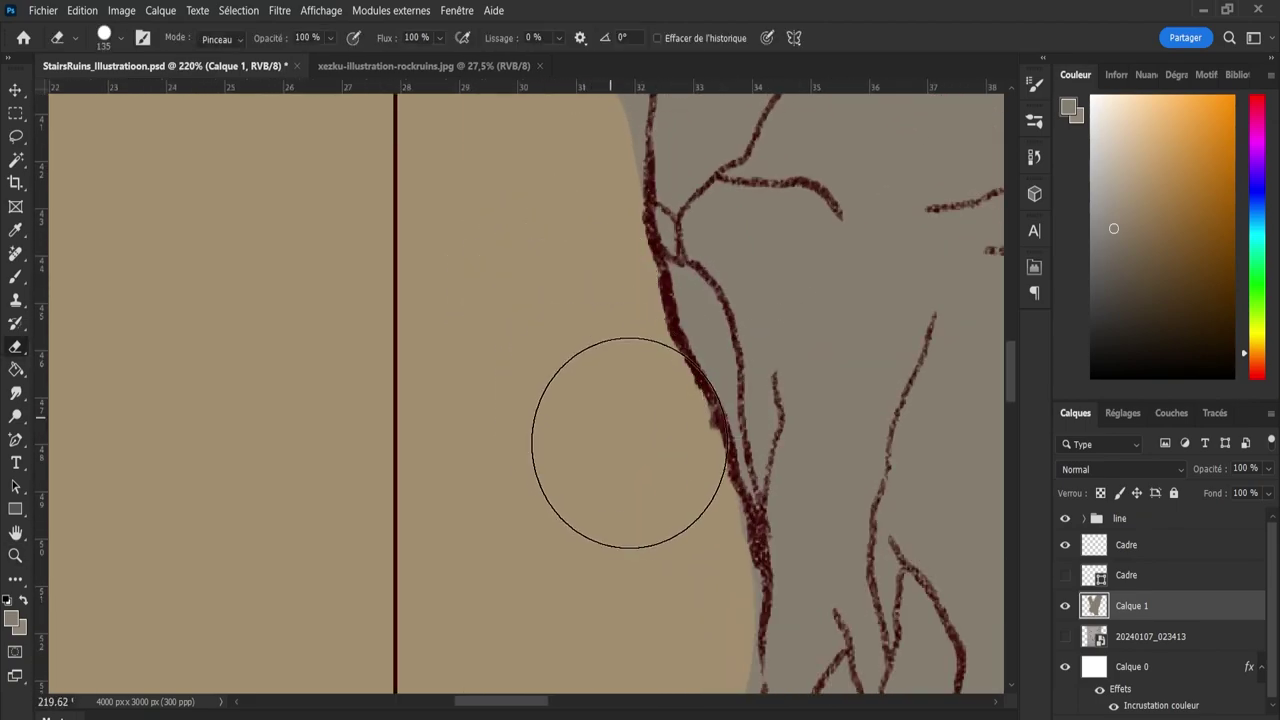
Erase the grey outside the outline on both sides of the left pillar's upper half.
key("z")
left_click_drag(646, 394, 583, 400)
left_click_drag(1008, 386, 1001, 322)
key("e")
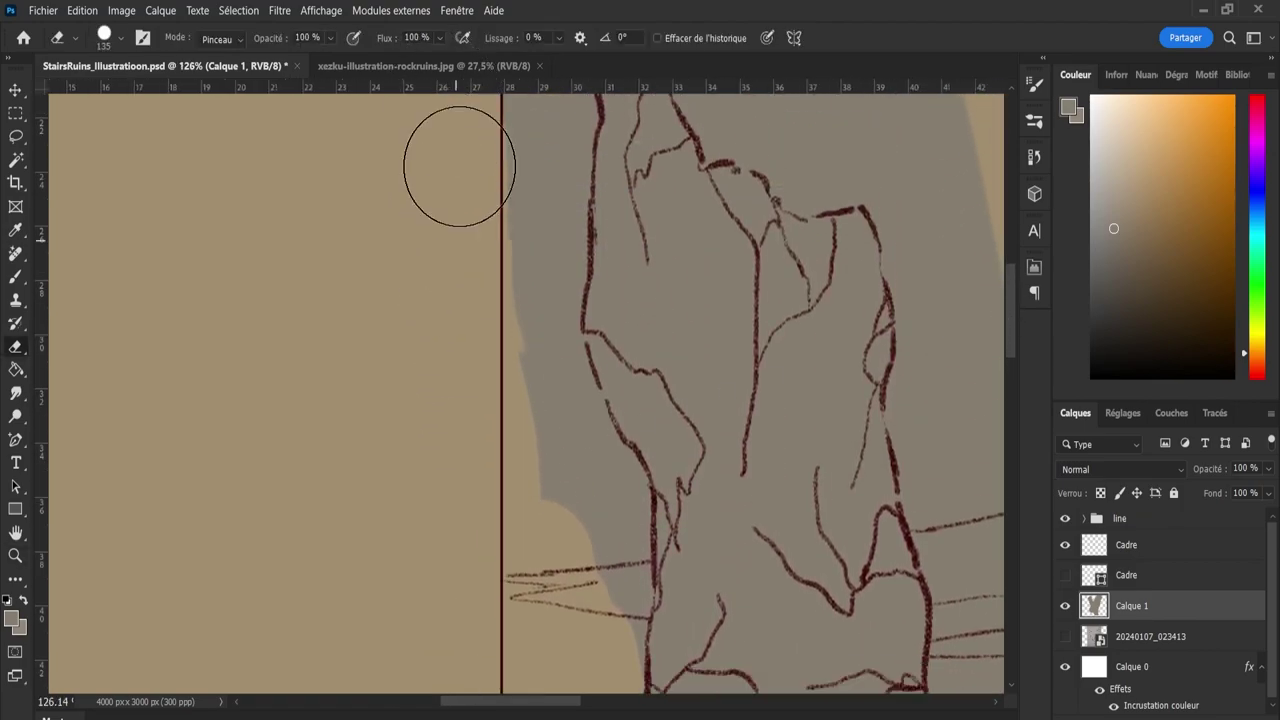
mouse_move(457, 166)
left_mouse_down()
mouse_move(496, 369)
mouse_move(517, 397)
mouse_move(506, 270)
mouse_move(524, 472)
mouse_move(540, 469)
mouse_move(527, 355)
mouse_move(565, 475)
mouse_move(474, 411)
mouse_move(553, 524)
mouse_move(567, 461)
mouse_move(593, 495)
mouse_move(591, 603)
left_mouse_up()
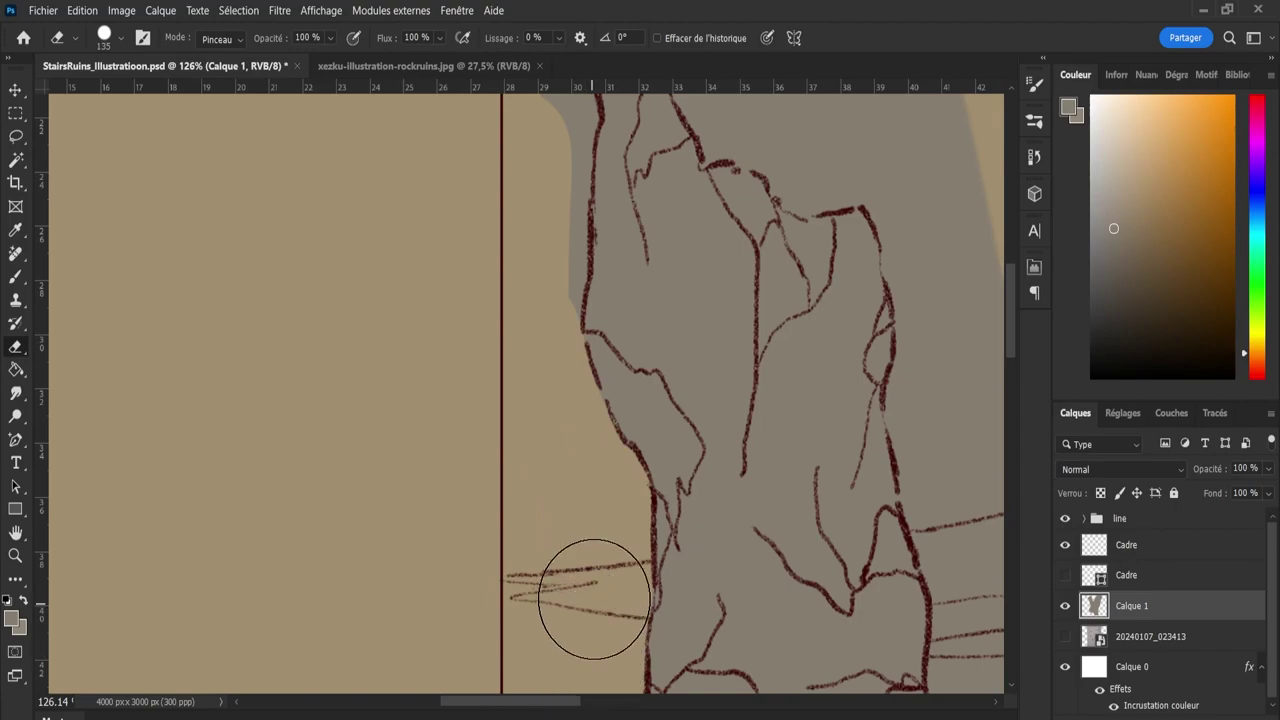
mouse_move(951, 423)
left_mouse_down()
mouse_move(943, 403)
mouse_move(966, 535)
mouse_move(971, 309)
mouse_move(957, 314)
left_mouse_up()
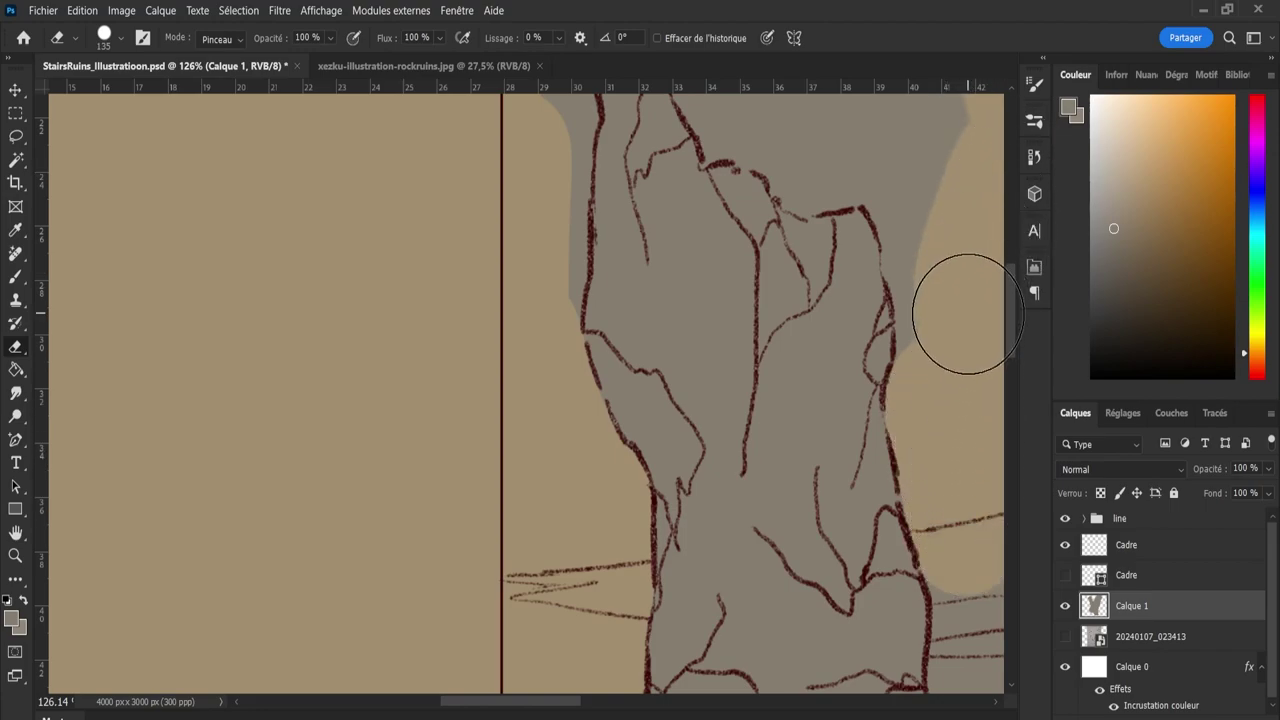
mouse_move(947, 383)
left_mouse_down()
mouse_move(940, 251)
mouse_move(951, 306)
mouse_move(923, 195)
mouse_move(933, 93)
left_mouse_up()
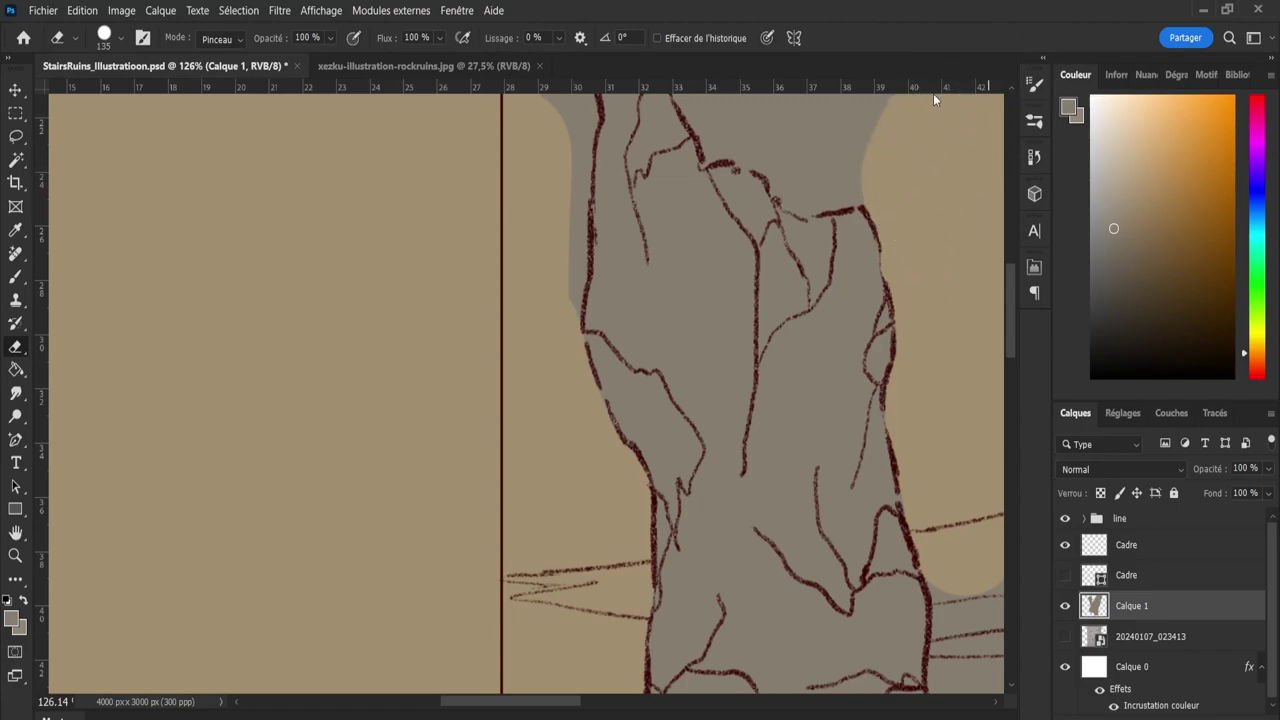
Enlarge the eraser to 274 px and clear most of the grey around and above the left pillar's peak.
left_click_drag(1008, 328, 1013, 270)
left_click(228, 324)
left_click_drag(228, 324, 274, 346)
mouse_move(292, 266)
left_mouse_down()
mouse_move(532, 106)
mouse_move(933, 50)
mouse_move(924, 86)
mouse_move(515, 152)
mouse_move(343, 256)
mouse_move(474, 183)
mouse_move(777, 124)
mouse_move(957, 241)
mouse_move(879, 254)
mouse_move(755, 218)
mouse_move(778, 254)
mouse_move(843, 265)
mouse_move(581, 226)
mouse_move(416, 281)
mouse_move(454, 290)
mouse_move(483, 389)
left_mouse_up()
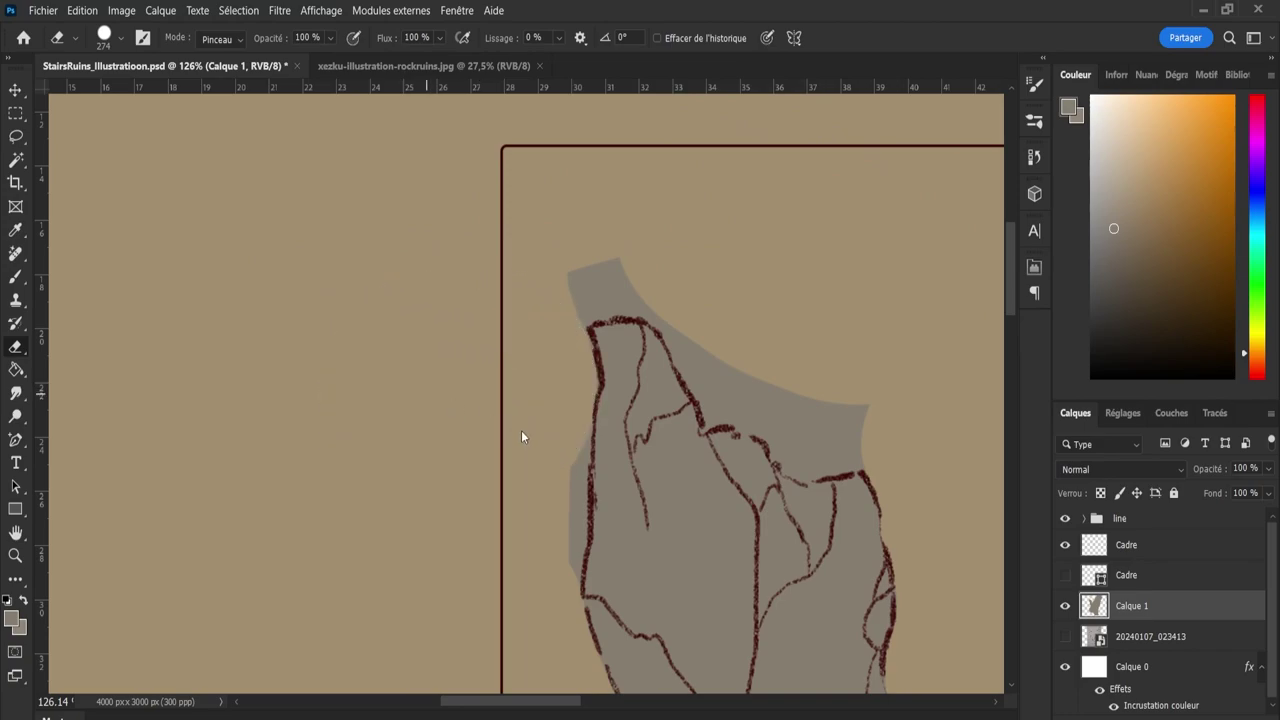
left_click(570, 434)
left_click_drag(560, 364, 561, 374)
key("b")
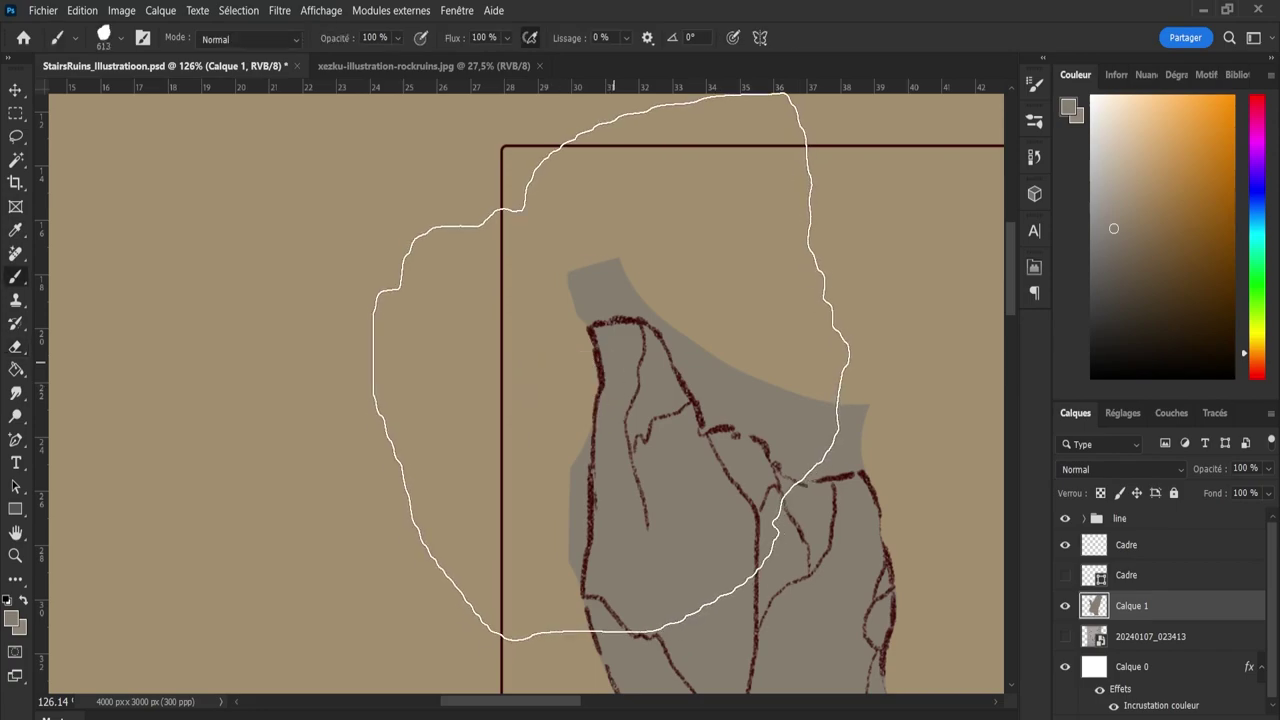
left_click(704, 214)
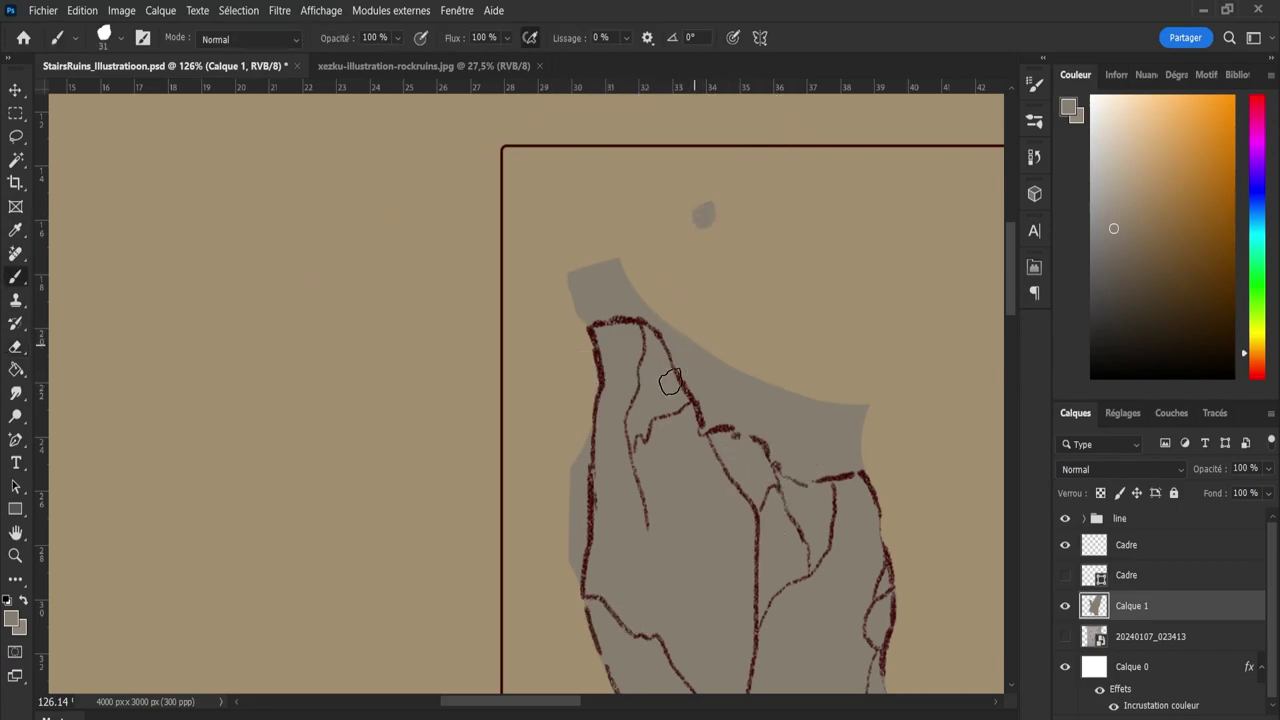
key("ctrl+z")
Trim the grey tightly to the left pillar's upper outline and jagged top, reducing the eraser from 92 to 27 px.
key("e")
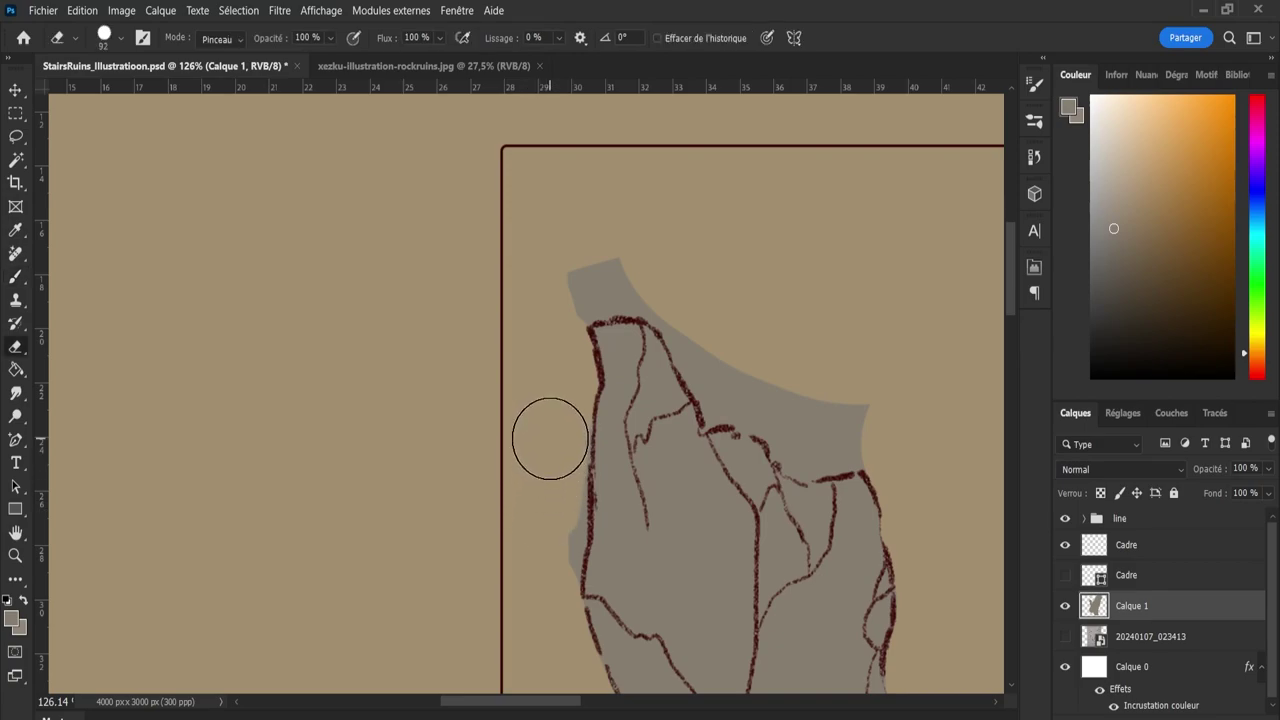
mouse_move(553, 438)
left_mouse_down()
mouse_move(541, 573)
mouse_move(549, 538)
left_mouse_up()
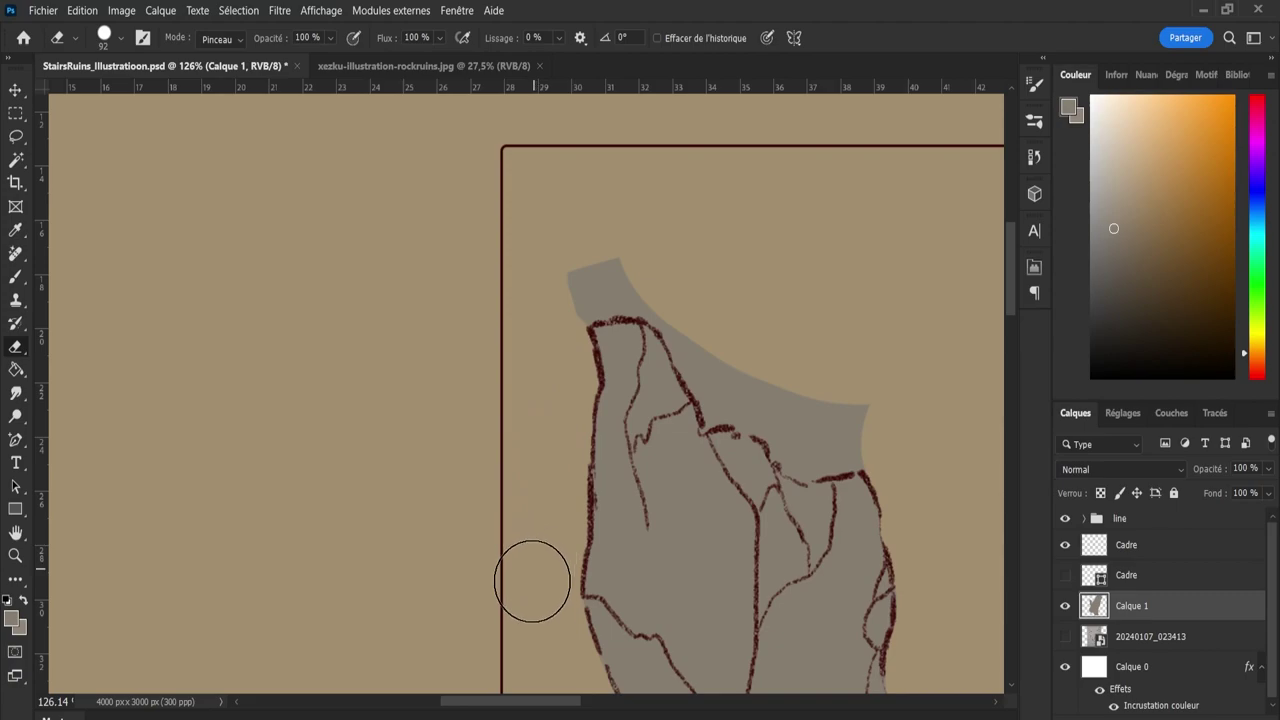
mouse_move(534, 251)
left_mouse_down()
mouse_move(600, 274)
mouse_move(571, 283)
mouse_move(600, 274)
mouse_move(677, 289)
mouse_move(720, 323)
mouse_move(700, 317)
mouse_move(705, 340)
mouse_move(711, 323)
mouse_move(754, 386)
mouse_move(860, 408)
mouse_move(825, 435)
mouse_move(806, 423)
mouse_move(825, 428)
left_mouse_up()
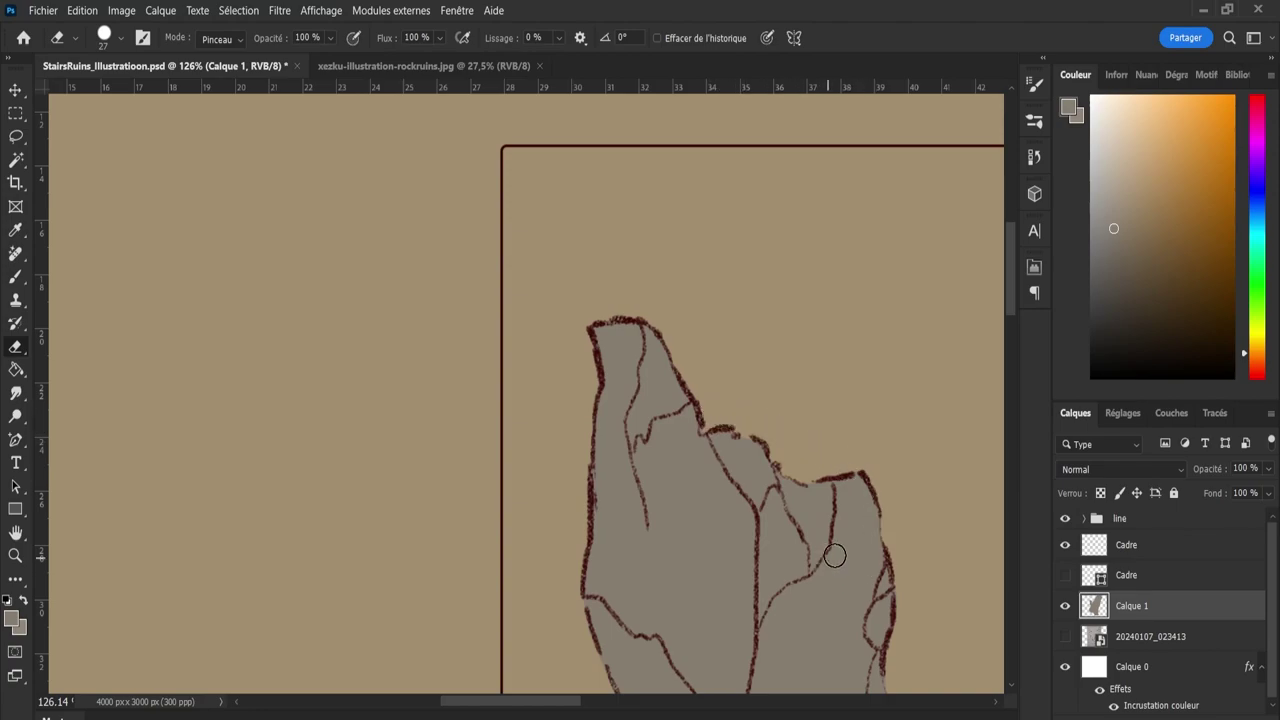
Erase the grey from the sky and distant hills between the two pillars with a large eraser.
key("b")
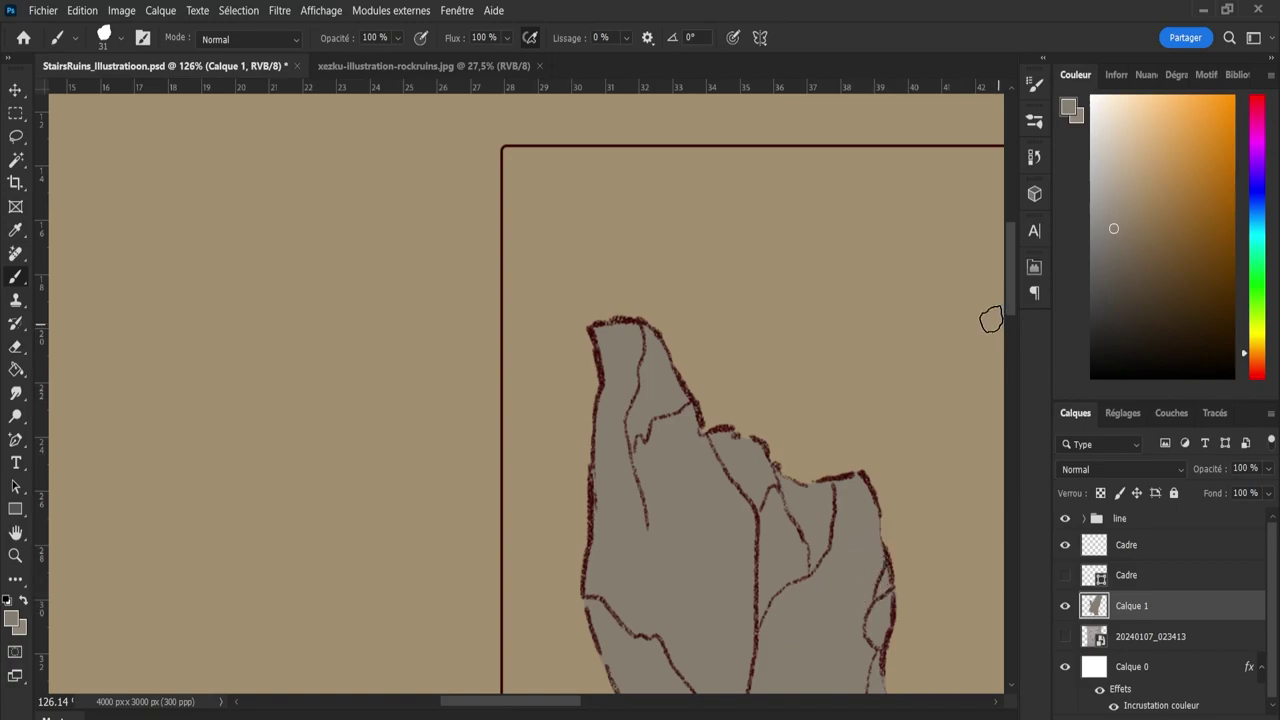
left_click_drag(1011, 305, 1017, 364)
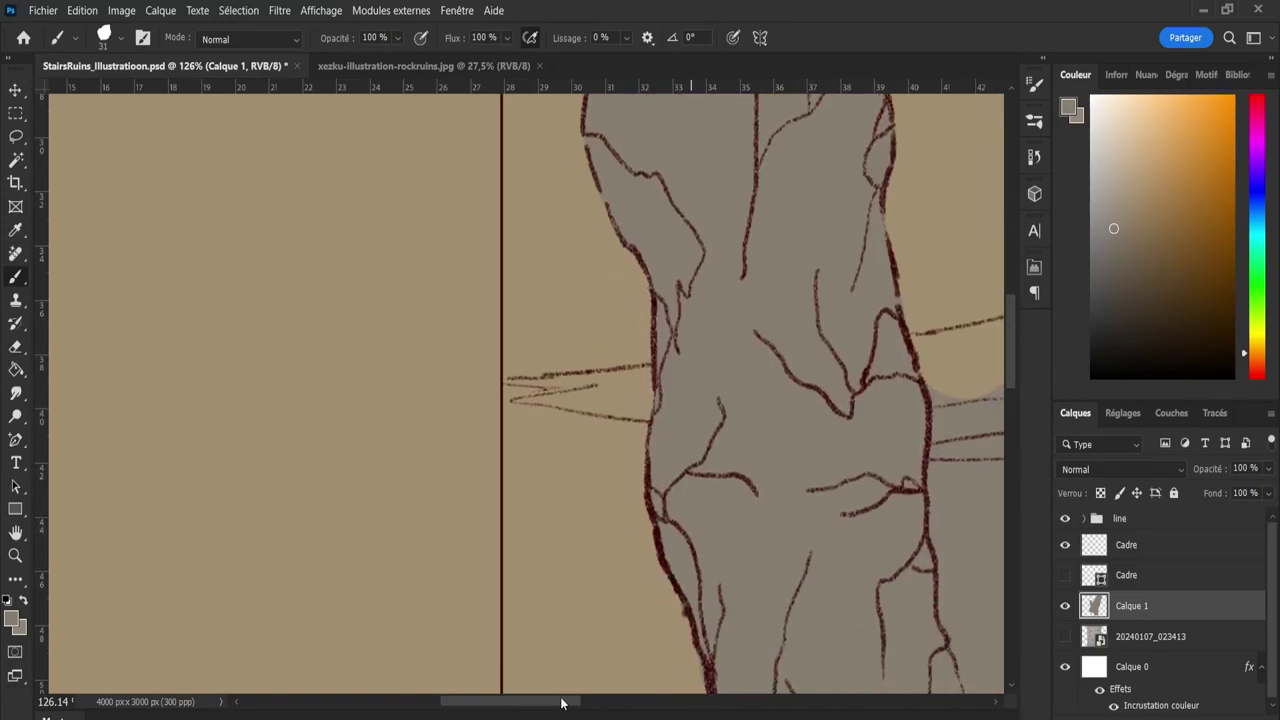
left_click_drag(561, 704, 631, 704)
key("e")
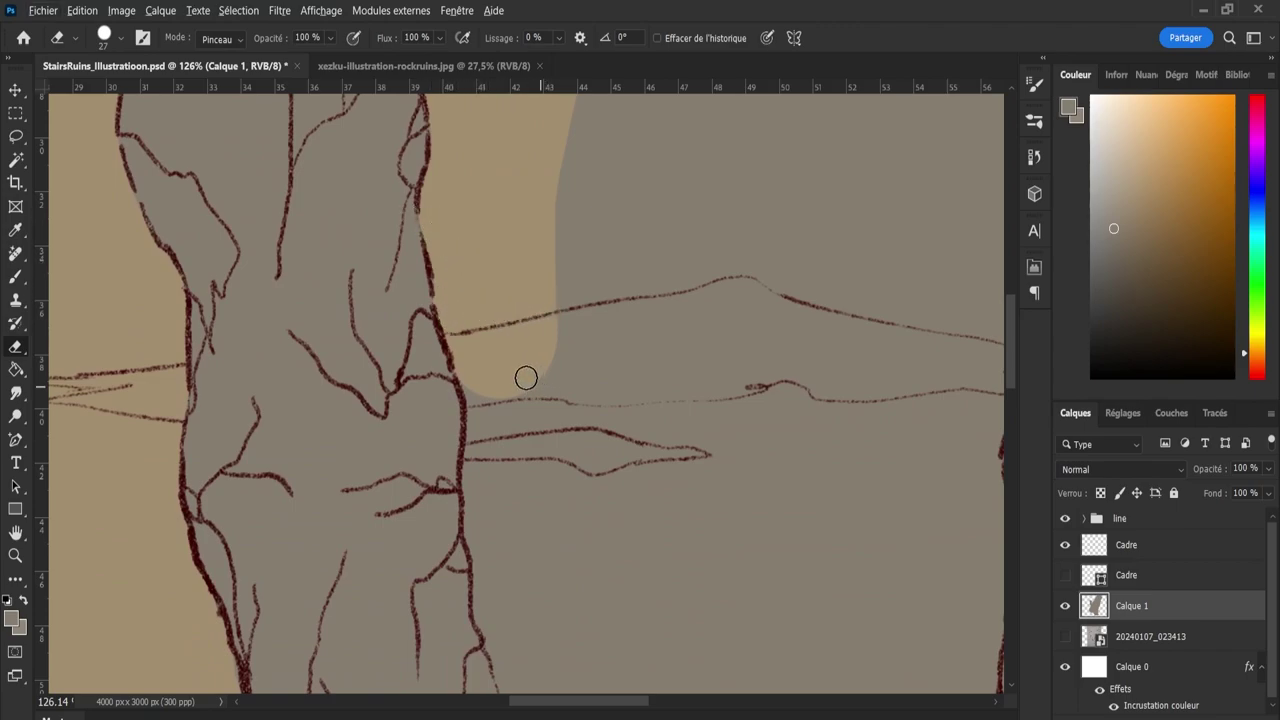
left_click_drag(526, 378, 718, 378)
mouse_move(741, 437)
left_mouse_down()
mouse_move(691, 340)
mouse_move(683, 215)
mouse_move(744, 190)
left_mouse_up()
left_click_drag(812, 370, 746, 365)
mouse_move(769, 289)
left_mouse_down()
mouse_move(877, 86)
mouse_move(852, 170)
mouse_move(903, 90)
mouse_move(904, 115)
mouse_move(920, 97)
mouse_move(922, 128)
mouse_move(875, 182)
mouse_move(817, 360)
mouse_move(809, 436)
mouse_move(826, 346)
mouse_move(792, 404)
mouse_move(810, 417)
mouse_move(781, 411)
mouse_move(748, 351)
mouse_move(765, 391)
mouse_move(749, 403)
mouse_move(740, 390)
mouse_move(823, 460)
mouse_move(814, 450)
mouse_move(794, 489)
left_mouse_up()
Erase the grey along the left pillar's inner edge and above the stairs' top rock, reducing the eraser from 345 to 49 px.
key("ctrl+space")
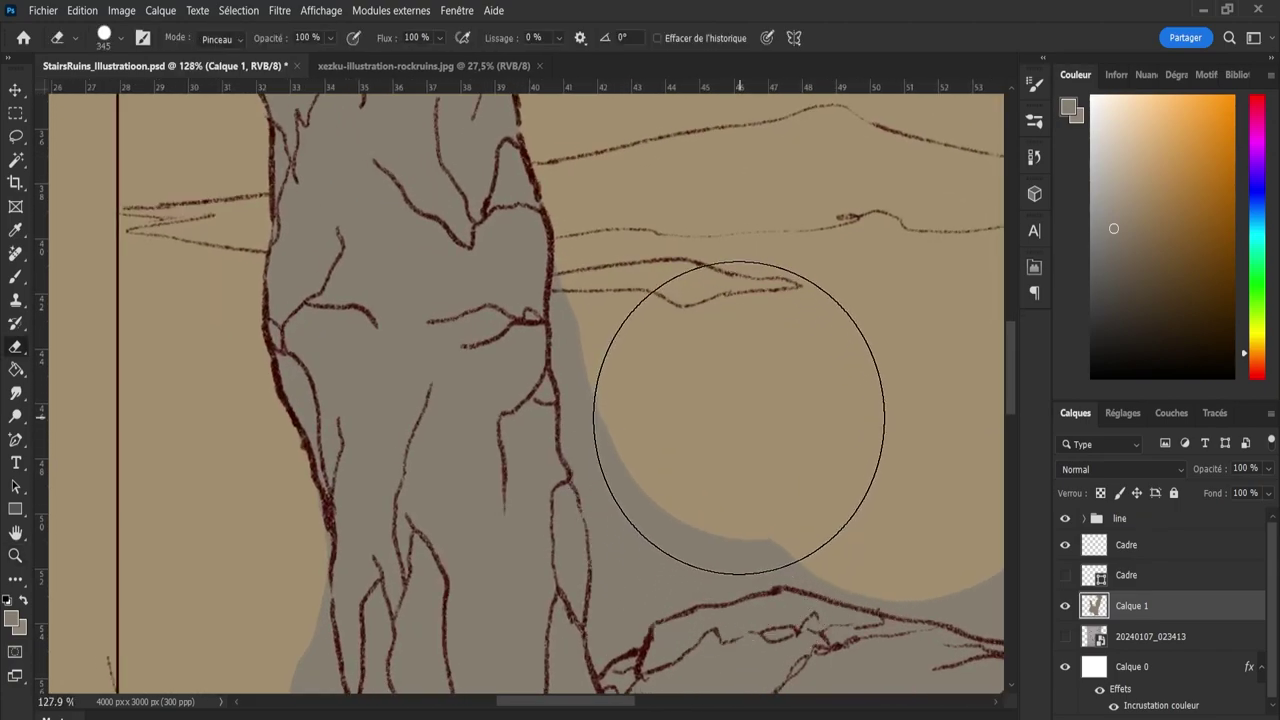
left_click_drag(739, 418, 817, 475)
mouse_move(650, 480)
left_mouse_down()
mouse_move(773, 526)
mouse_move(787, 551)
mouse_move(752, 552)
mouse_move(734, 561)
mouse_move(745, 570)
mouse_move(710, 582)
mouse_move(664, 576)
mouse_move(674, 590)
mouse_move(623, 606)
mouse_move(623, 530)
mouse_move(661, 578)
mouse_move(644, 586)
mouse_move(712, 551)
mouse_move(642, 581)
mouse_move(621, 611)
mouse_move(626, 630)
mouse_move(605, 630)
mouse_move(611, 543)
mouse_move(579, 442)
mouse_move(570, 294)
left_mouse_up()
left_click_drag(593, 375, 643, 525)
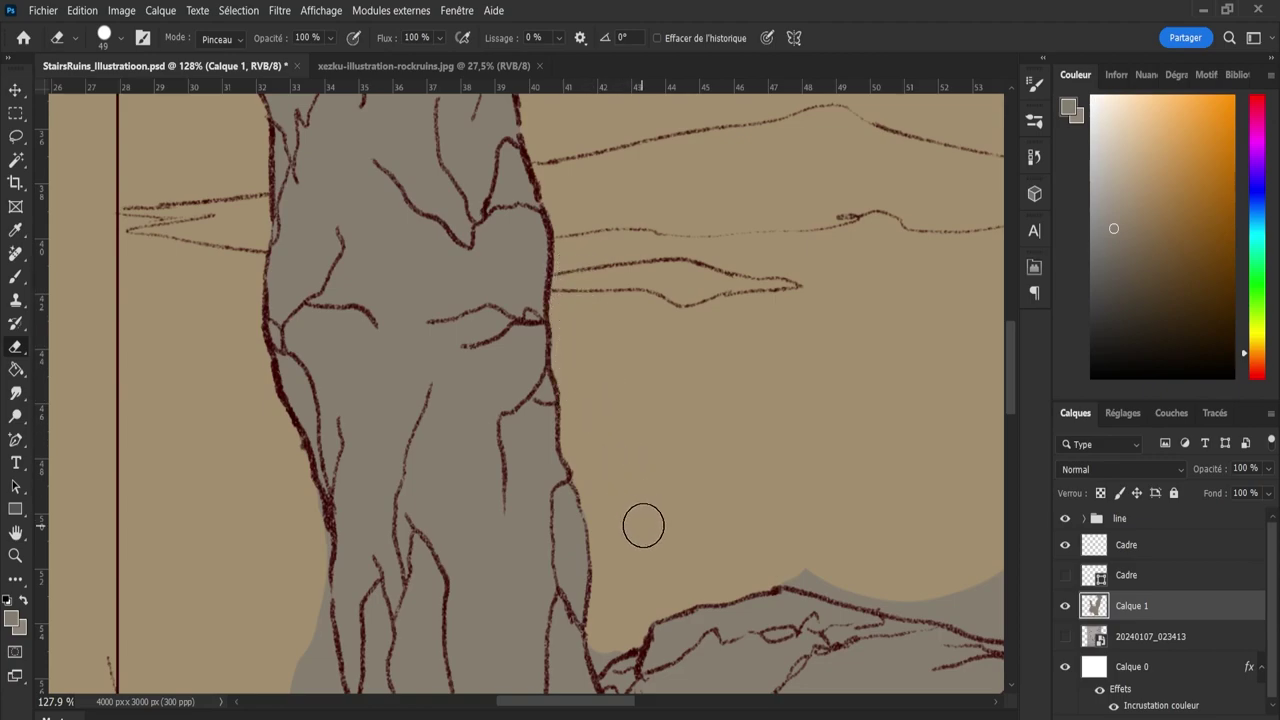
left_click_drag(792, 563, 966, 604)
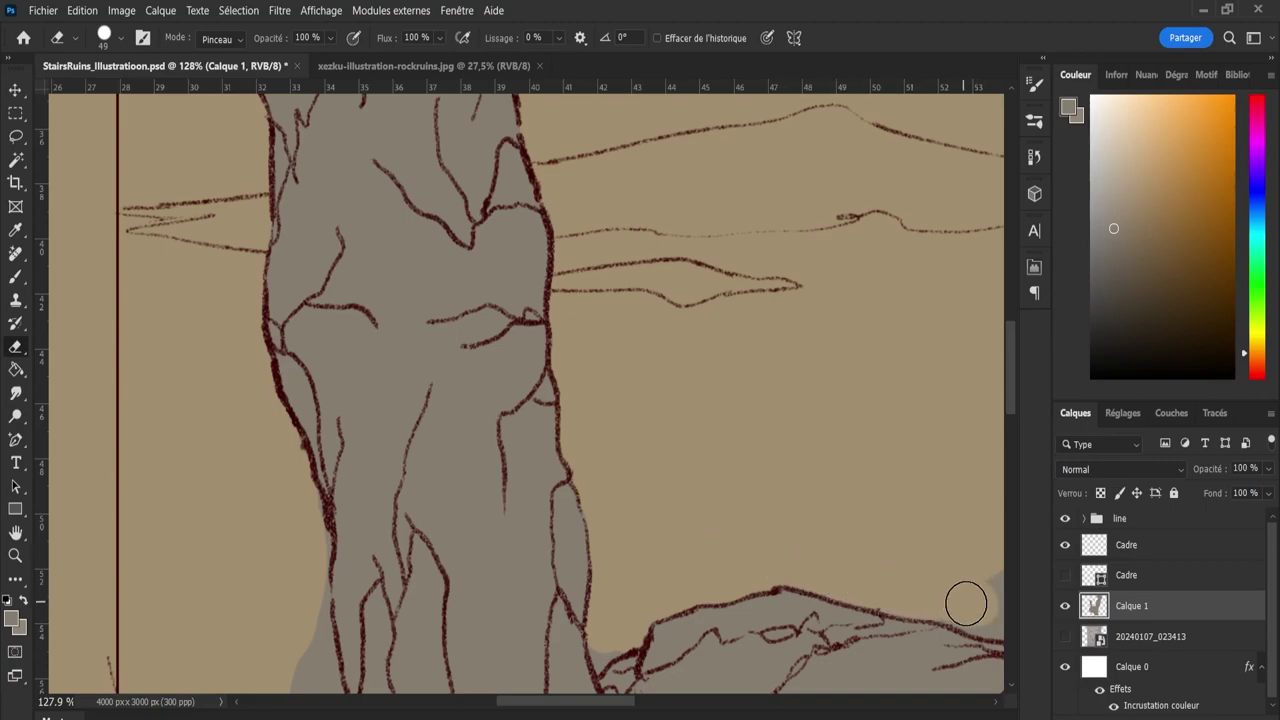
Erase the grey outside the left pillar's lower outer edge and in the notch beside the top rock, reducing the eraser to 18 px.
scroll(838, 360, "down", 5)
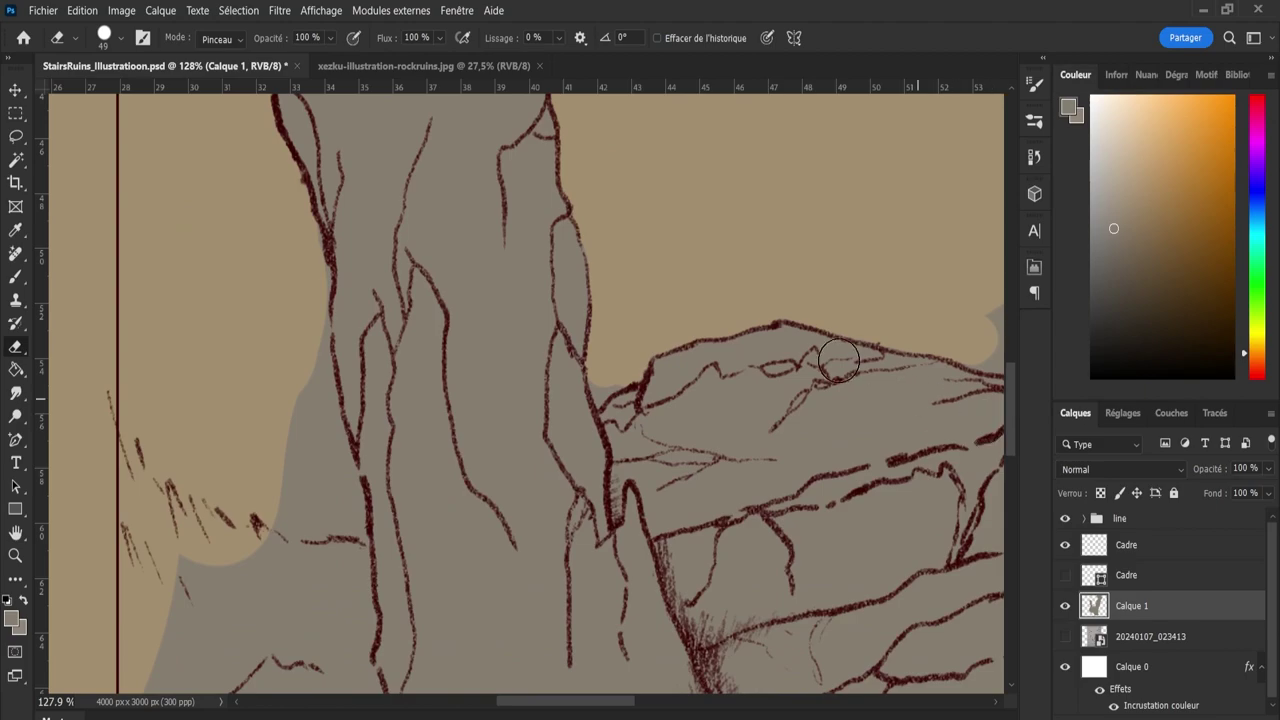
left_click_drag(286, 468, 302, 395)
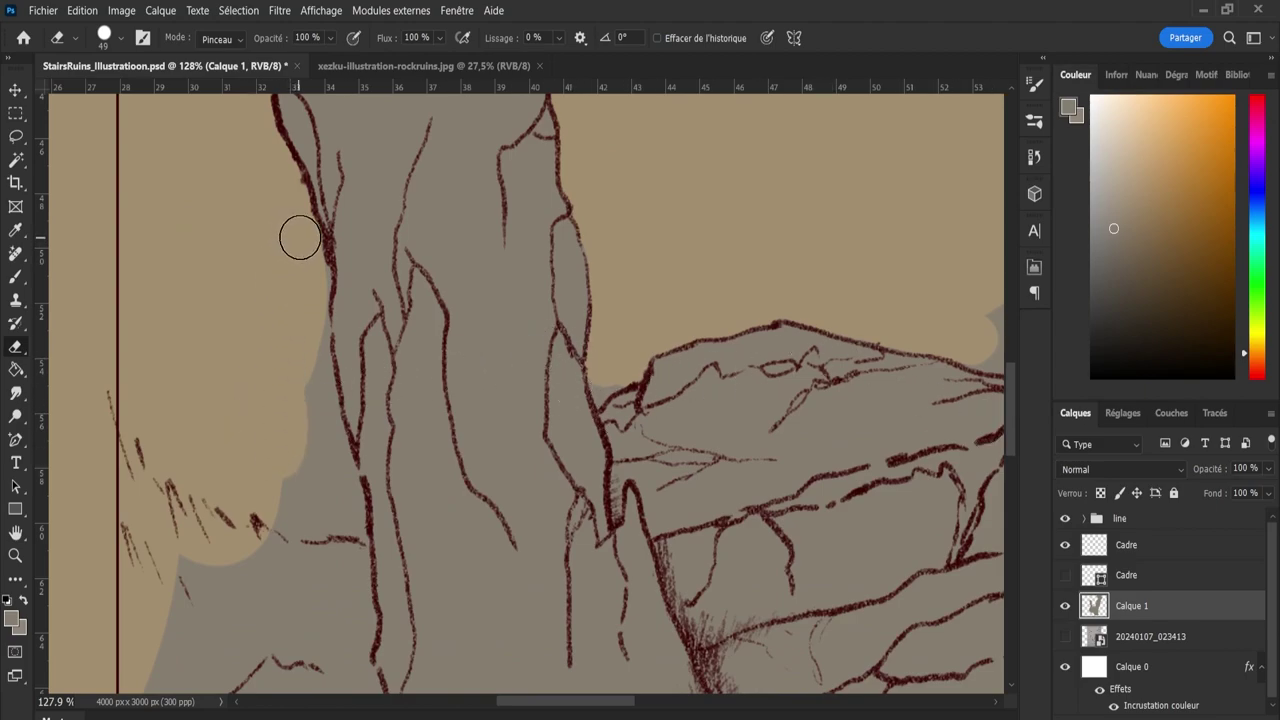
mouse_move(301, 245)
left_mouse_down()
mouse_move(312, 400)
mouse_move(300, 323)
mouse_move(309, 363)
mouse_move(308, 311)
mouse_move(356, 637)
mouse_move(309, 586)
mouse_move(277, 451)
mouse_move(223, 546)
mouse_move(202, 445)
left_mouse_up()
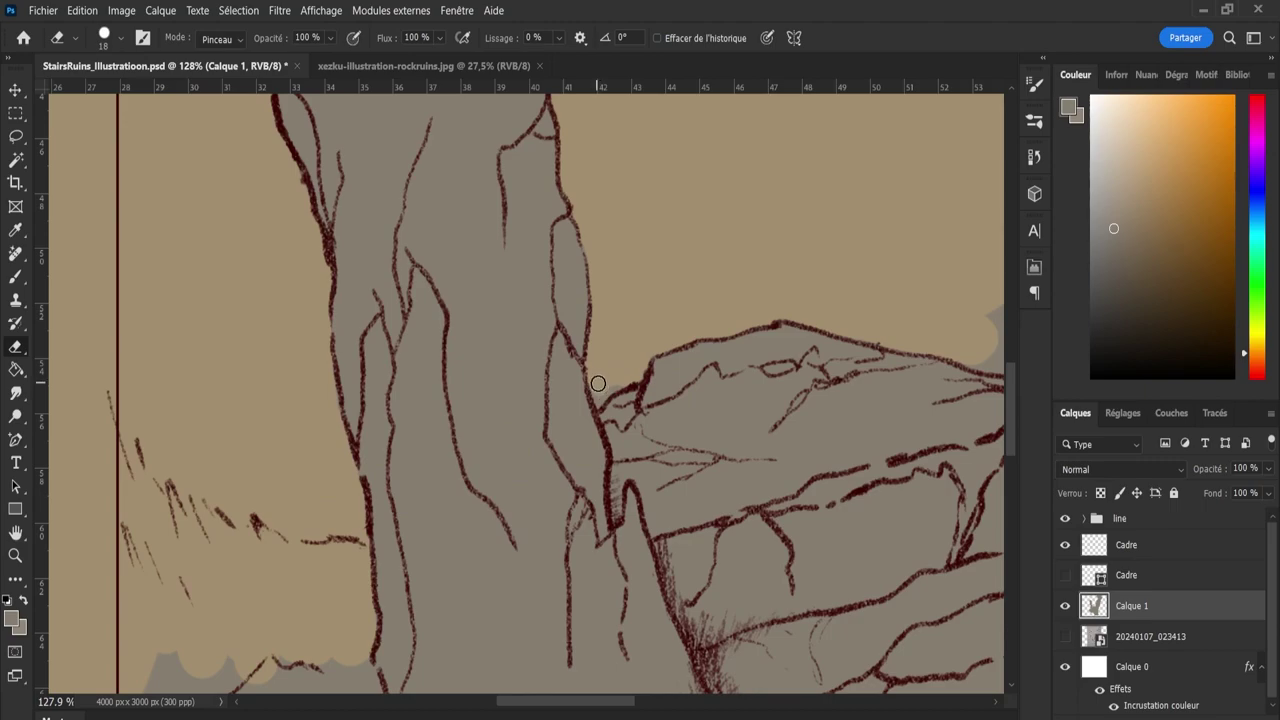
key("b")
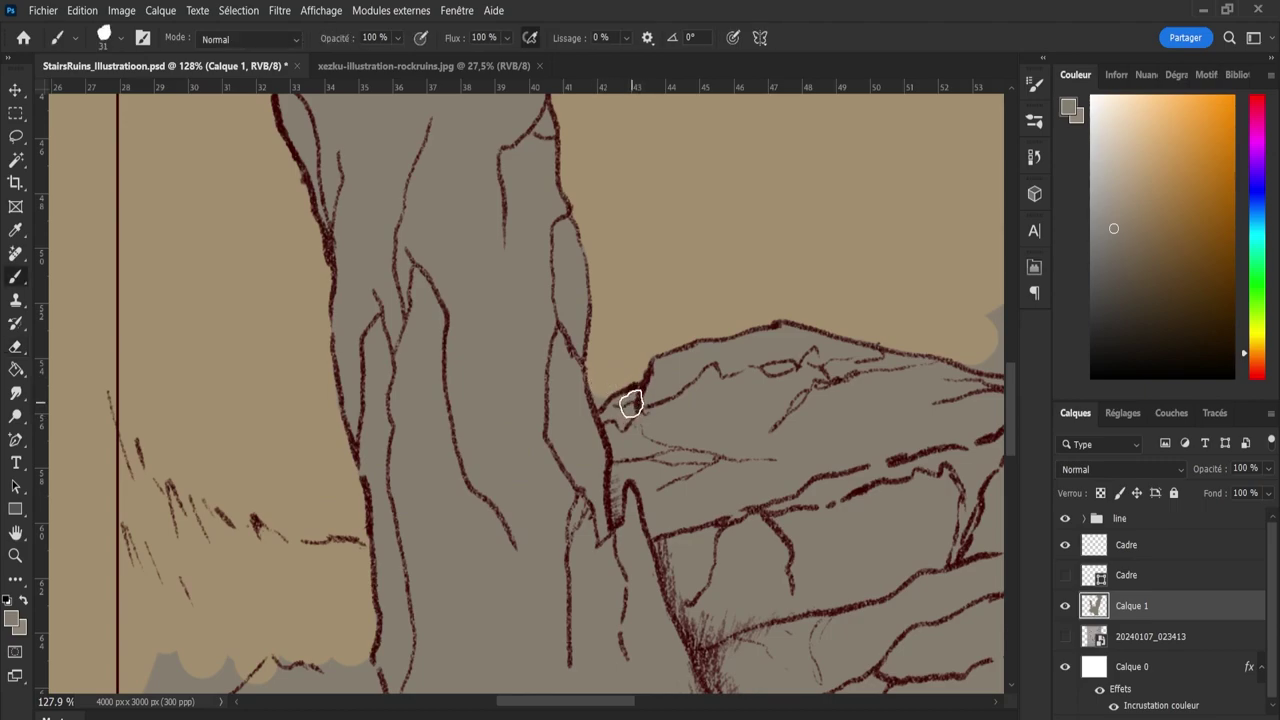
Erase the grey from the ground outside the left pillar's base, using a 153 px eraser and a 75 px one along the outline.
key("e")
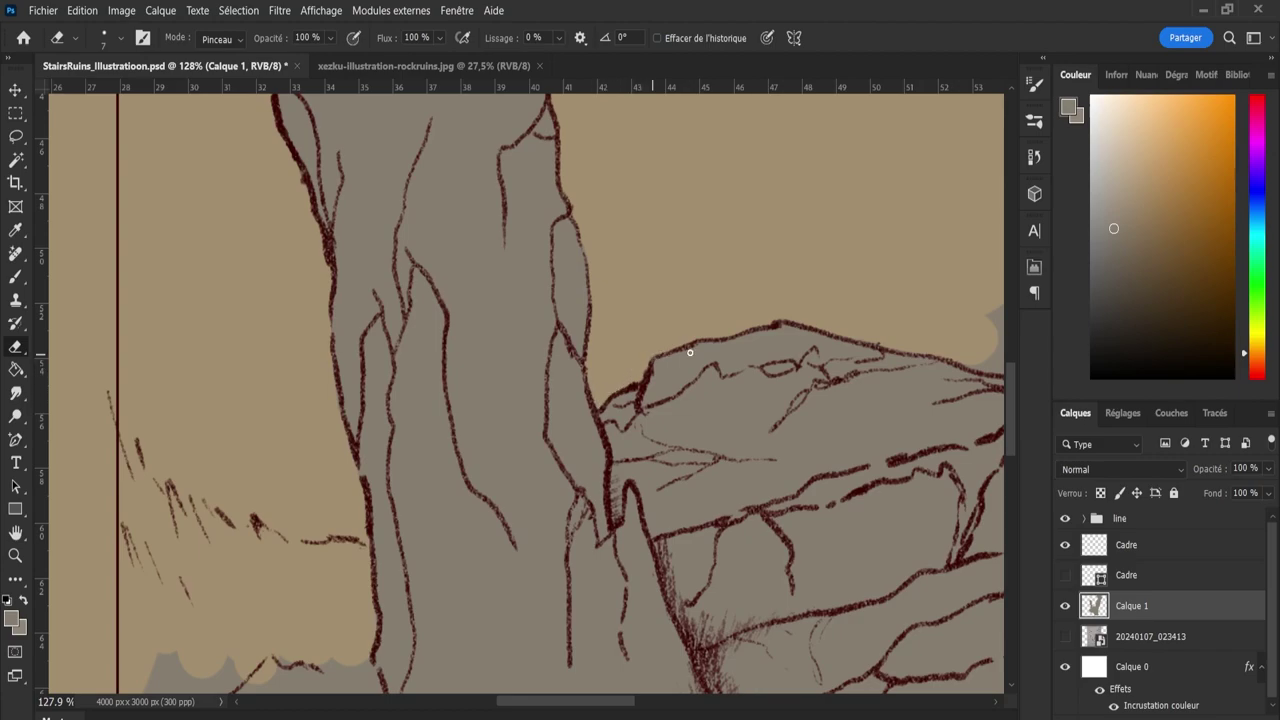
scroll(1010, 380, "down", 5)
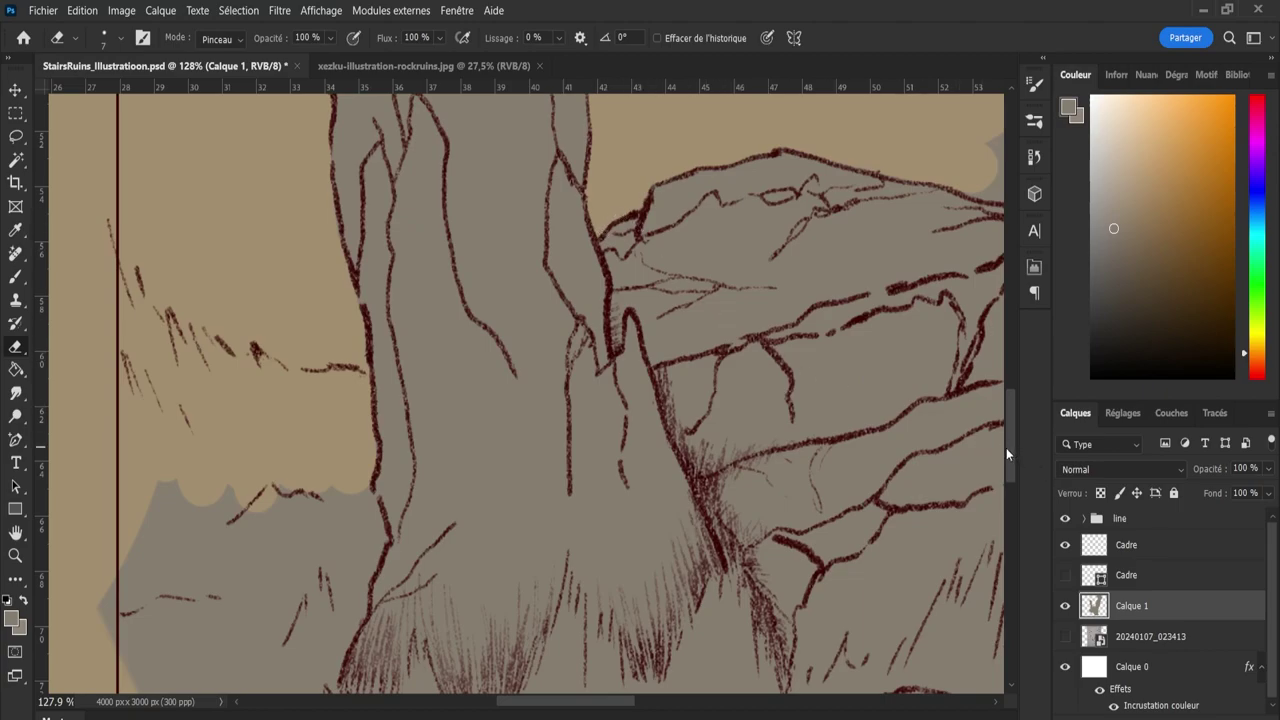
left_click_drag(1006, 448, 1016, 480)
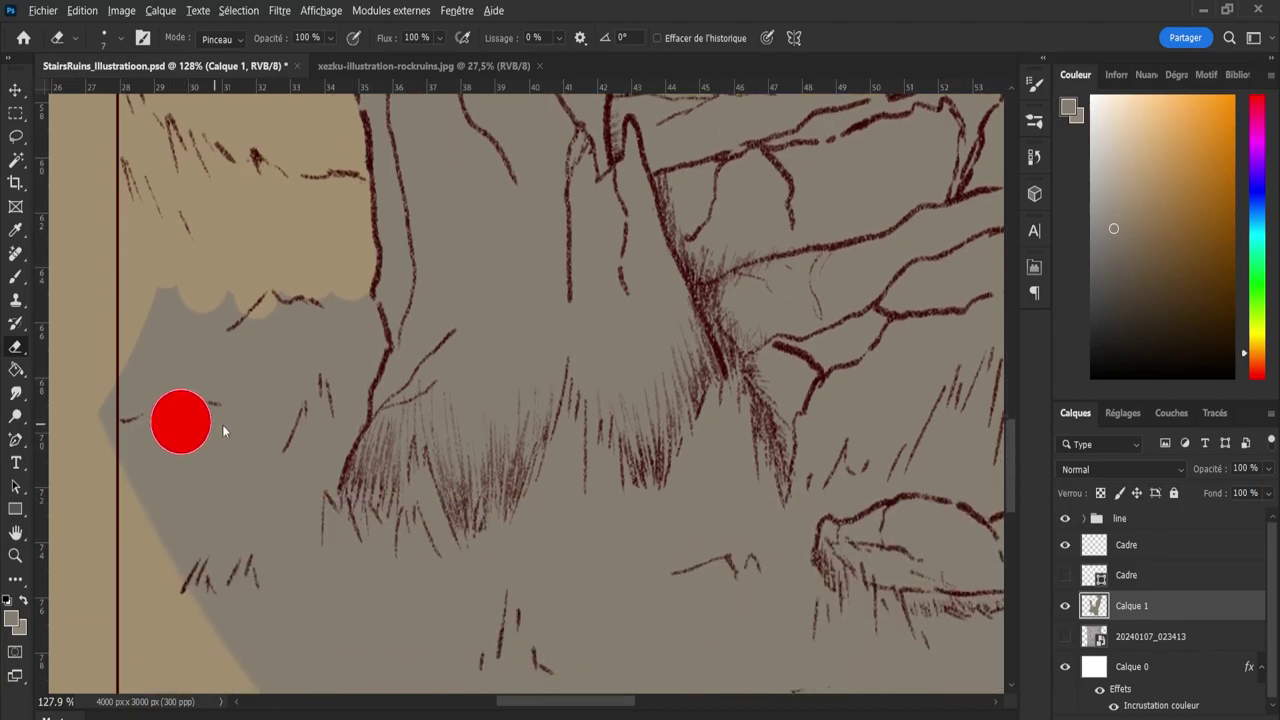
mouse_move(222, 430)
left_mouse_down()
mouse_move(266, 434)
mouse_move(255, 440)
left_mouse_up()
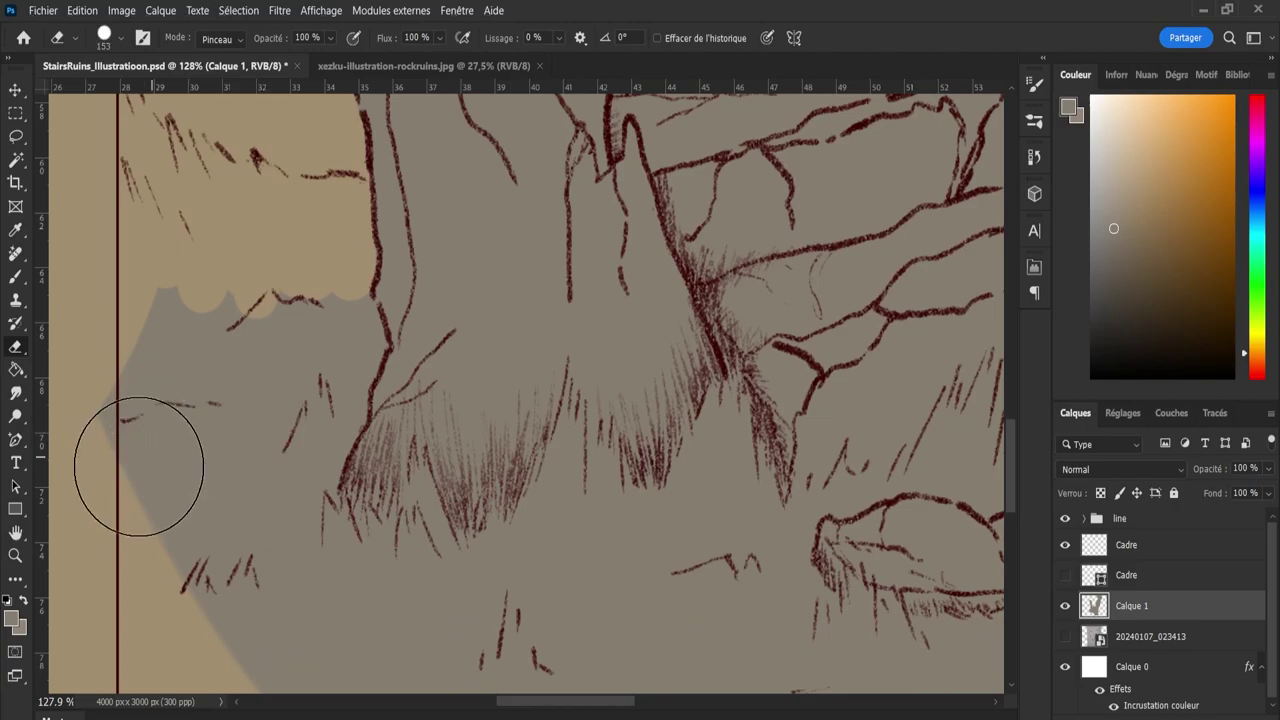
mouse_move(139, 466)
left_mouse_down()
mouse_move(127, 431)
mouse_move(195, 265)
mouse_move(170, 509)
mouse_move(197, 529)
mouse_move(257, 303)
mouse_move(297, 295)
mouse_move(310, 328)
mouse_move(289, 348)
mouse_move(311, 387)
mouse_move(271, 399)
left_mouse_up()
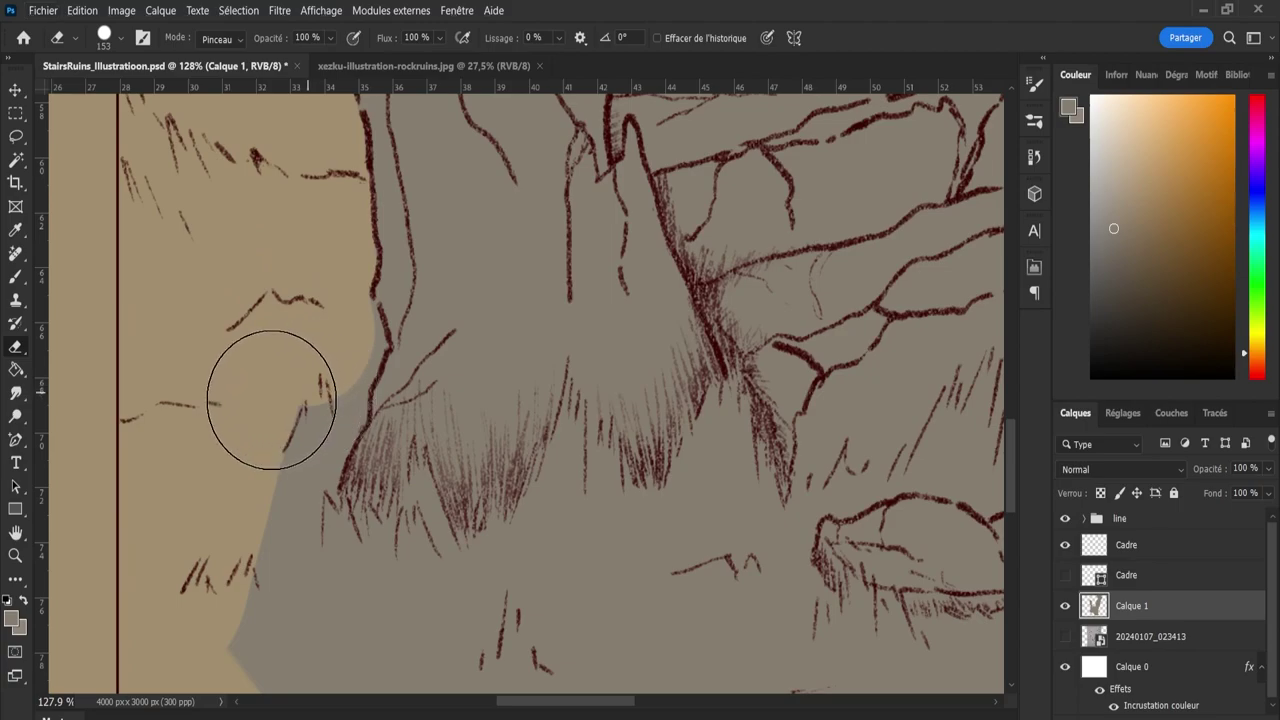
mouse_move(200, 616)
left_mouse_down()
mouse_move(257, 610)
mouse_move(276, 587)
mouse_move(301, 383)
mouse_move(321, 388)
mouse_move(294, 470)
mouse_move(305, 491)
mouse_move(301, 467)
mouse_move(299, 482)
mouse_move(353, 346)
left_mouse_up()
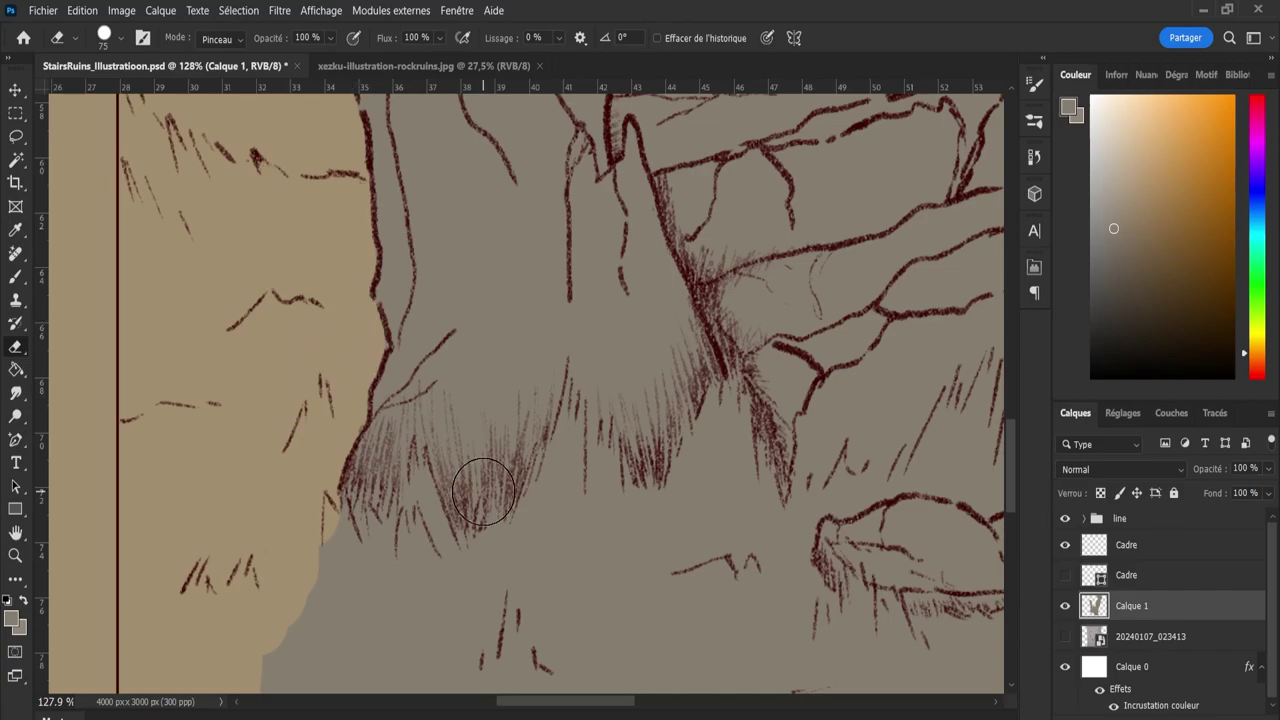
Erase the grey from the lower-left foreground ground beneath the left pillar with a 272 px eraser.
scroll(1014, 466, "down", 2)
left_click_drag(1014, 466, 1016, 506)
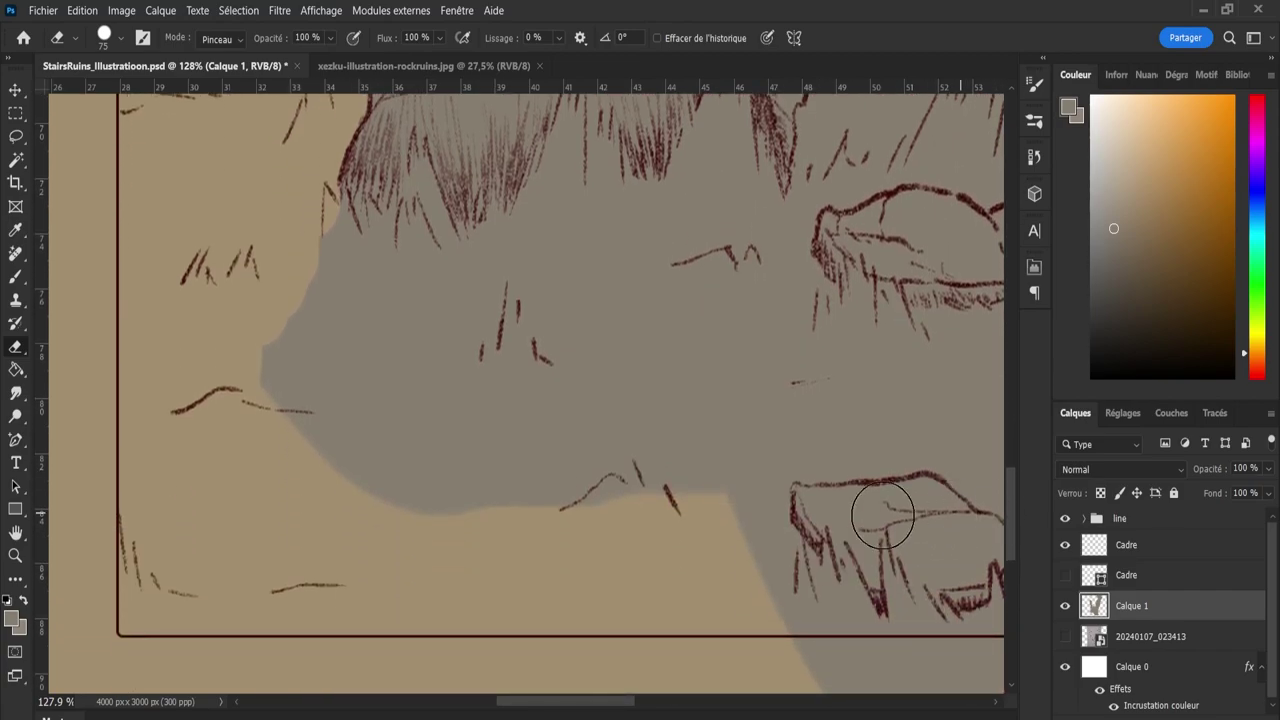
mouse_move(266, 357)
left_mouse_down()
mouse_move(406, 507)
mouse_move(331, 424)
mouse_move(447, 485)
left_mouse_up()
mouse_move(389, 517)
left_mouse_down()
mouse_move(461, 470)
mouse_move(601, 436)
mouse_move(646, 446)
mouse_move(674, 591)
mouse_move(704, 615)
left_mouse_up()
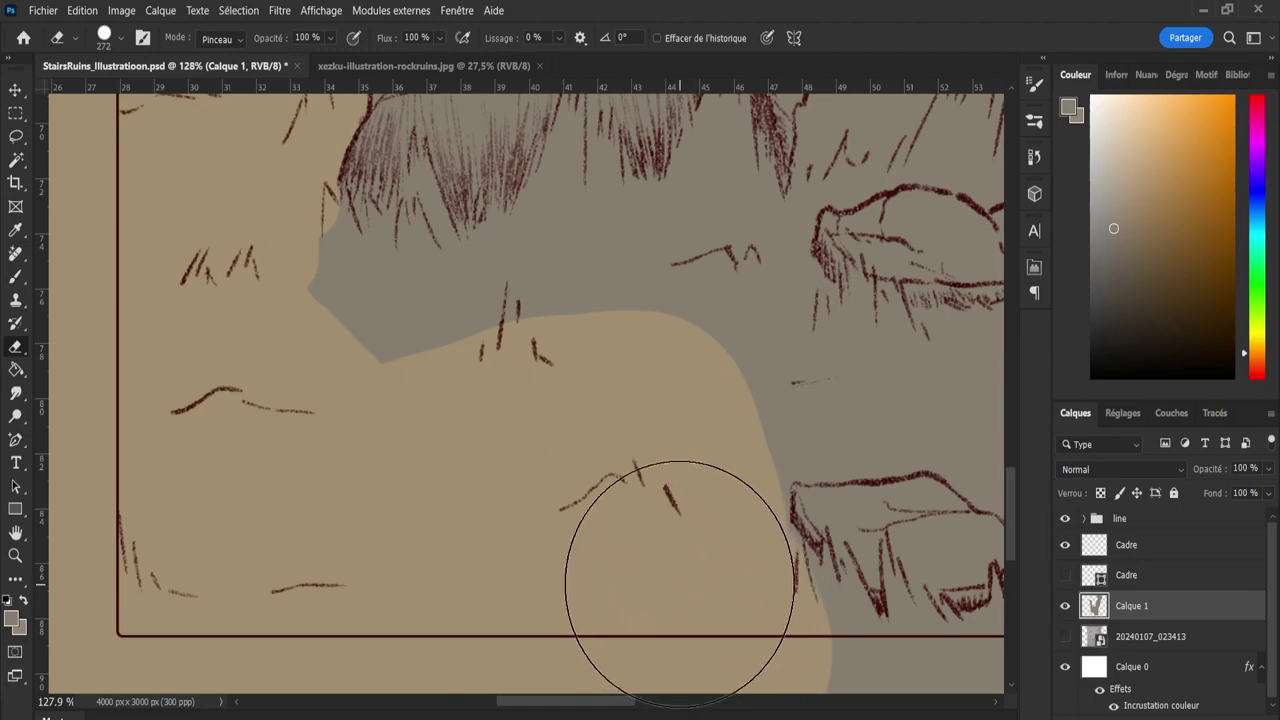
mouse_move(623, 459)
left_mouse_down()
mouse_move(680, 343)
mouse_move(585, 329)
mouse_move(608, 303)
mouse_move(538, 351)
mouse_move(343, 381)
mouse_move(261, 320)
mouse_move(345, 352)
mouse_move(500, 375)
mouse_move(631, 347)
mouse_move(664, 325)
mouse_move(730, 350)
left_mouse_up()
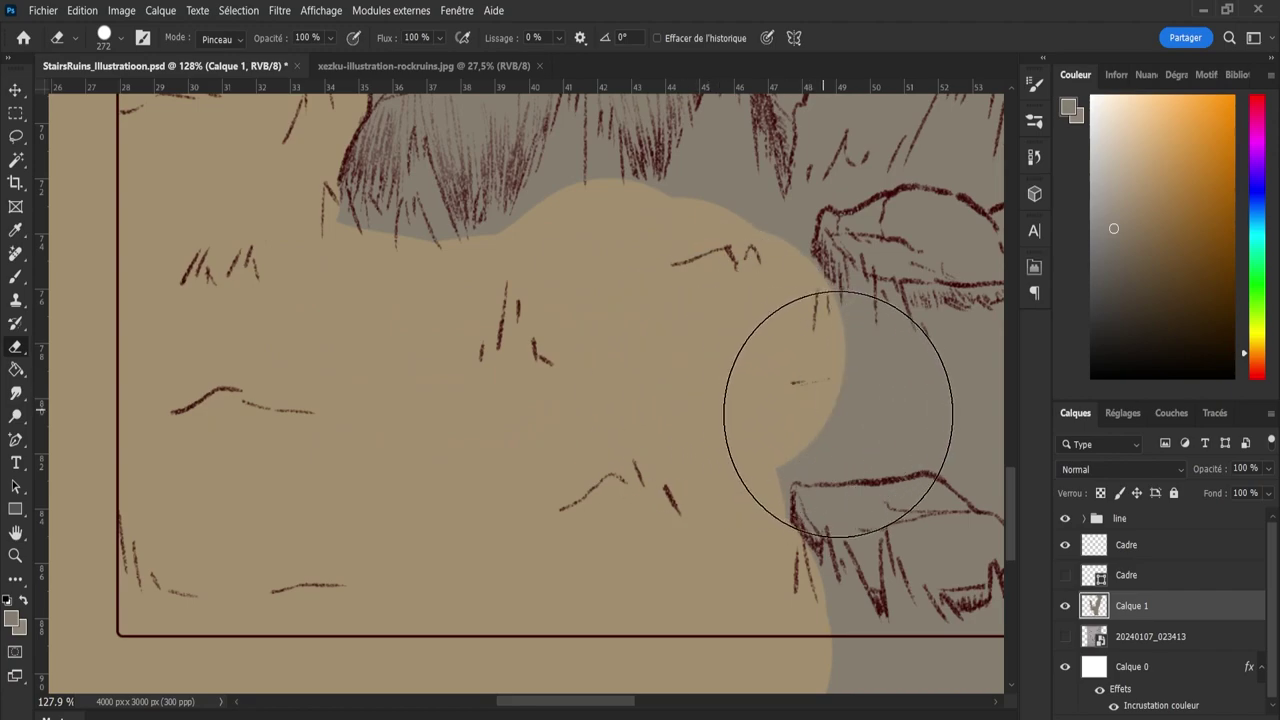
Reduce the eraser to 120 px and erase the grey above, beside and below the foreground rock near the frame's lower edge.
key("bracketleft")
key("bracketleft")
key("bracketleft")
key("bracketleft")
key("bracketleft")
mouse_move(829, 366)
left_mouse_down()
mouse_move(880, 390)
mouse_move(782, 418)
mouse_move(891, 423)
mouse_move(923, 409)
mouse_move(897, 423)
mouse_move(936, 400)
mouse_move(863, 374)
mouse_move(951, 366)
mouse_move(971, 434)
left_mouse_up()
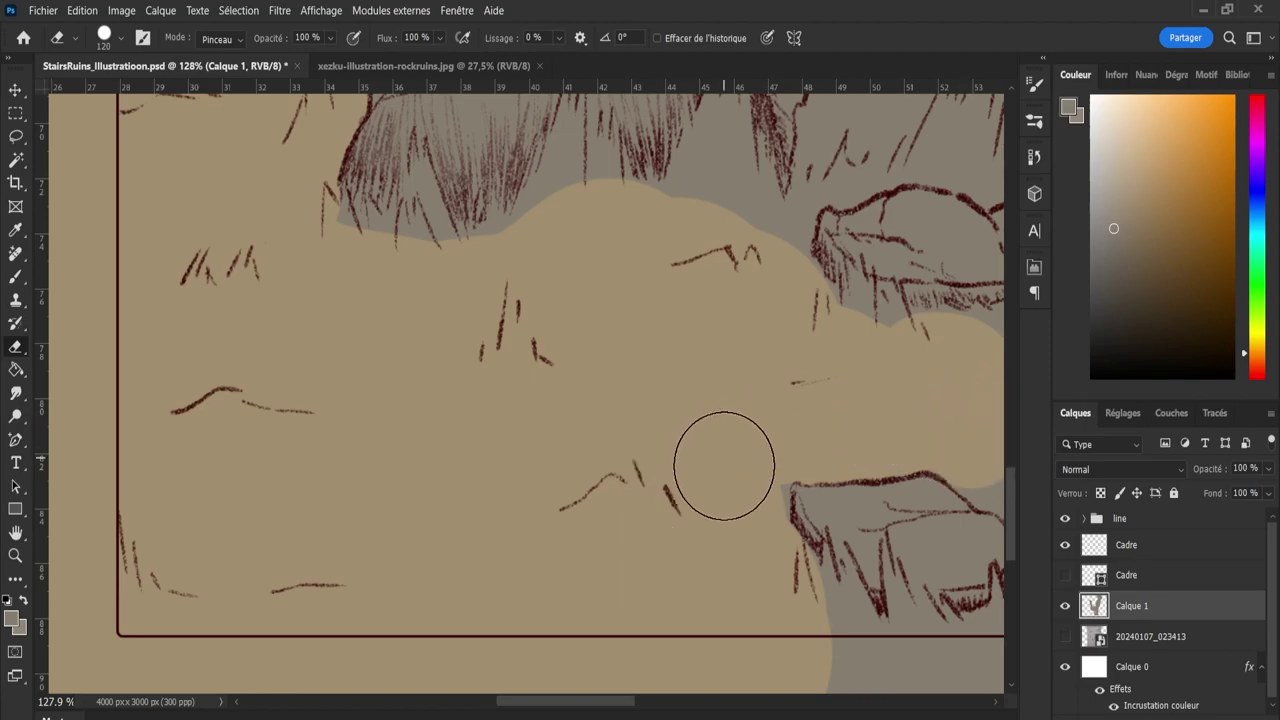
mouse_move(740, 462)
left_mouse_down()
mouse_move(732, 584)
mouse_move(762, 636)
mouse_move(780, 632)
mouse_move(900, 692)
mouse_move(882, 705)
mouse_move(990, 685)
left_mouse_up()
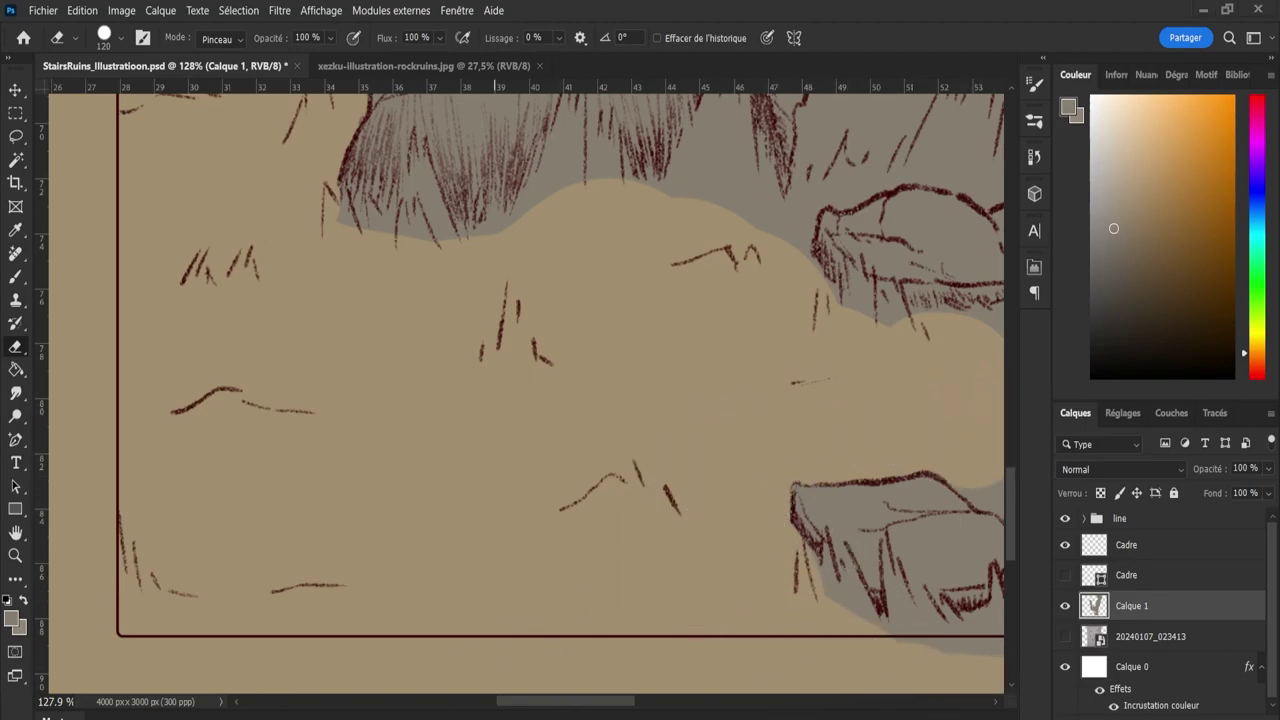
Erase the grey closer to the grass at the left pillar's foot, reducing the eraser from 120 to 12 px.
scroll(1008, 456, "up", 5)
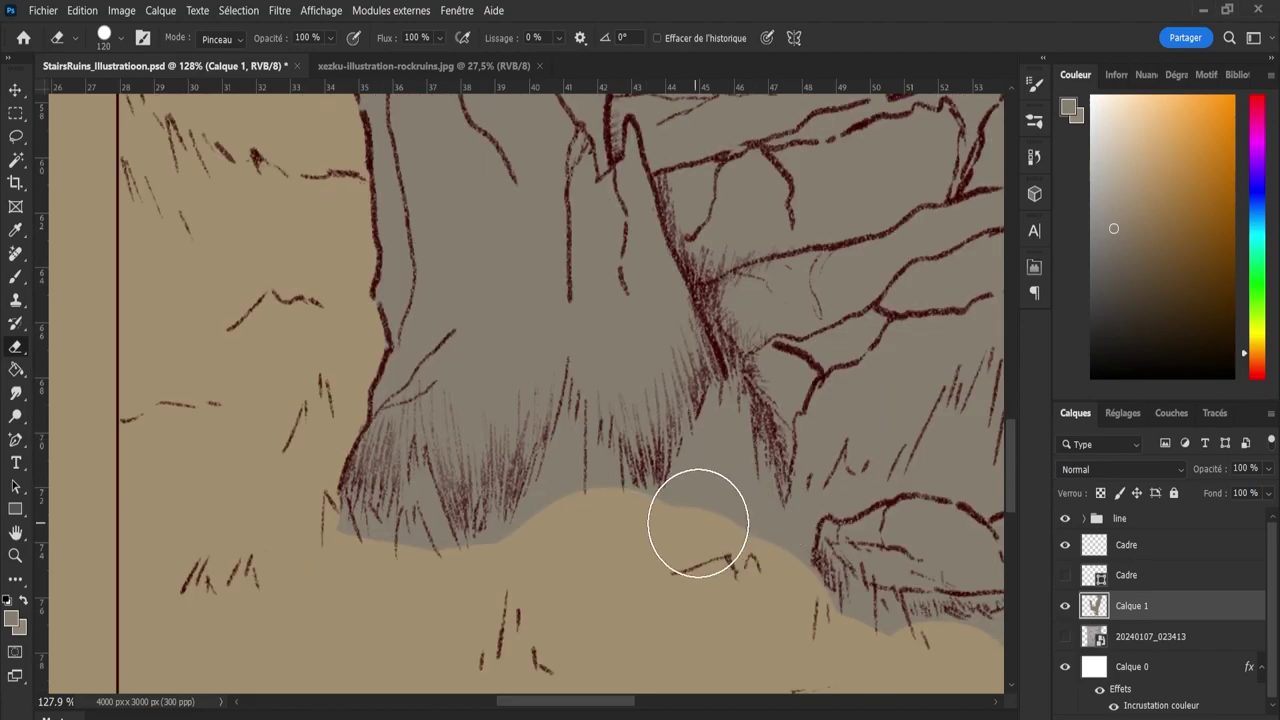
mouse_move(698, 523)
left_mouse_down()
mouse_move(714, 526)
mouse_move(731, 563)
mouse_move(750, 555)
mouse_move(751, 586)
mouse_move(835, 668)
left_mouse_up()
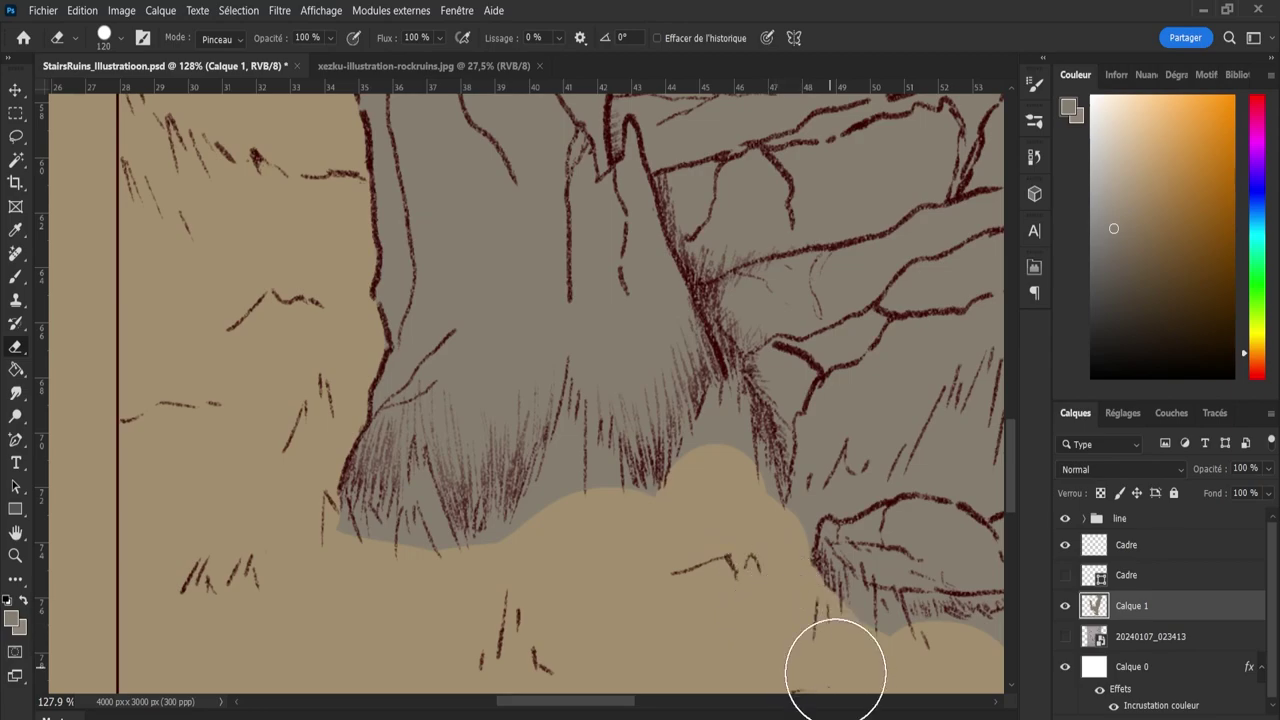
mouse_move(554, 600)
left_mouse_down()
mouse_move(578, 538)
mouse_move(539, 570)
left_mouse_up()
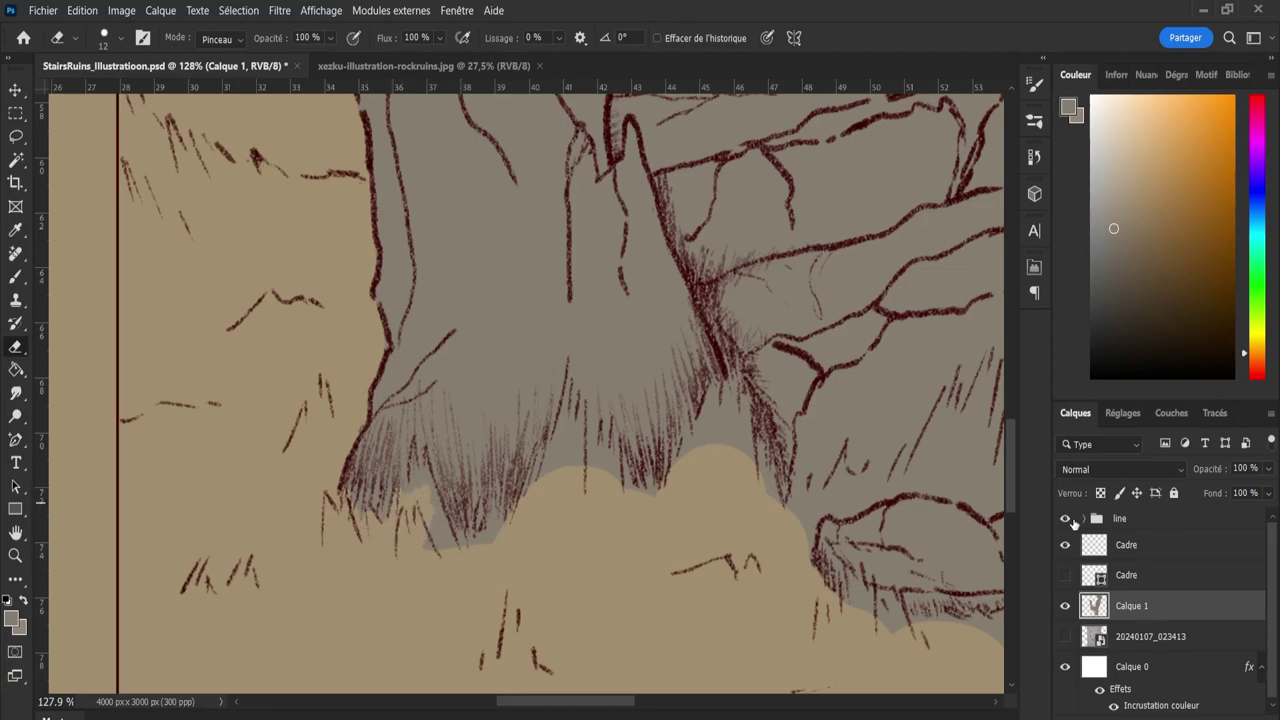
Hide the AO layer inside the line group.
left_click(1085, 518)
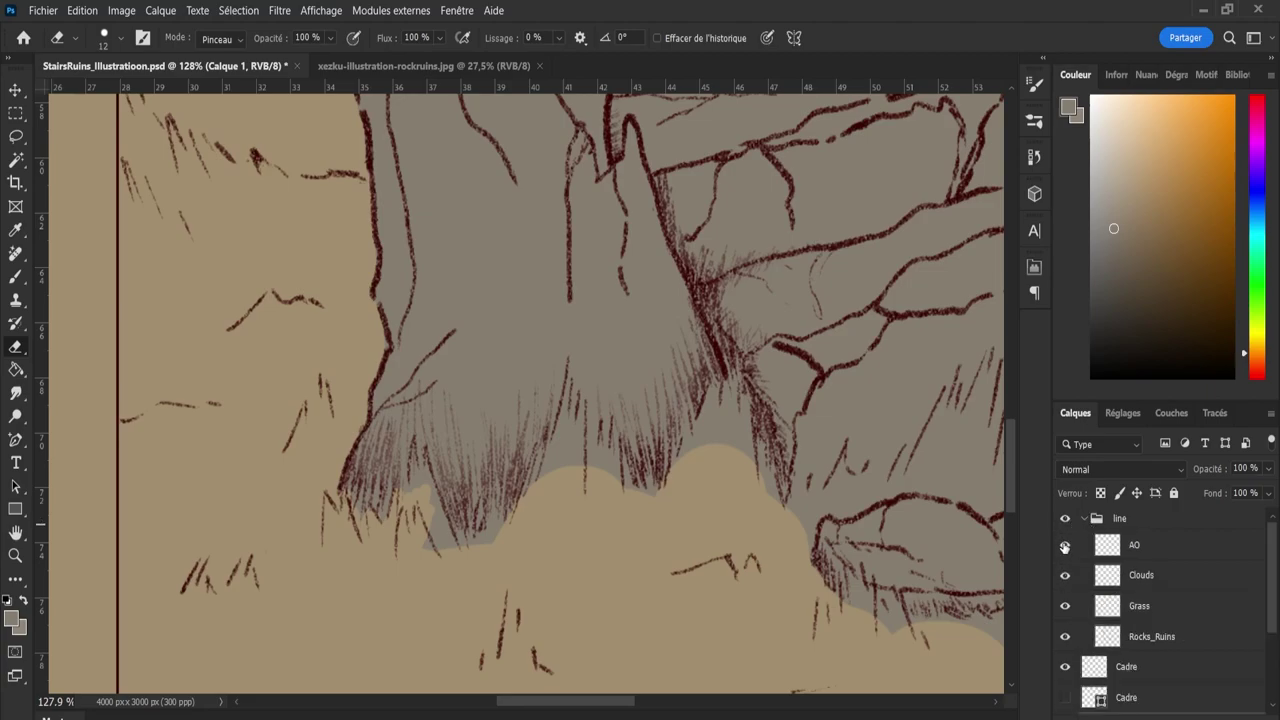
left_click(1065, 544)
left_click(1085, 519)
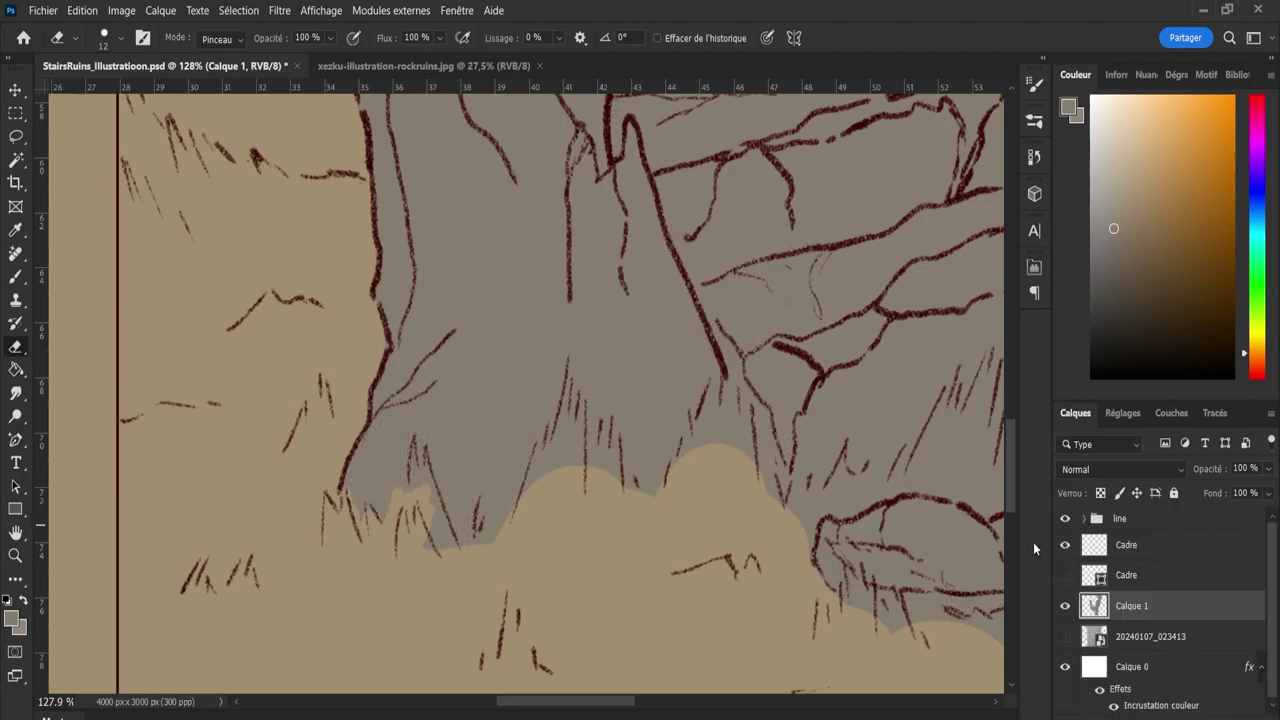
Repaint the missing grey among the grass blades at the left pillar's lower outer corner, tidying its edge with a 7 px eraser.
key("b")
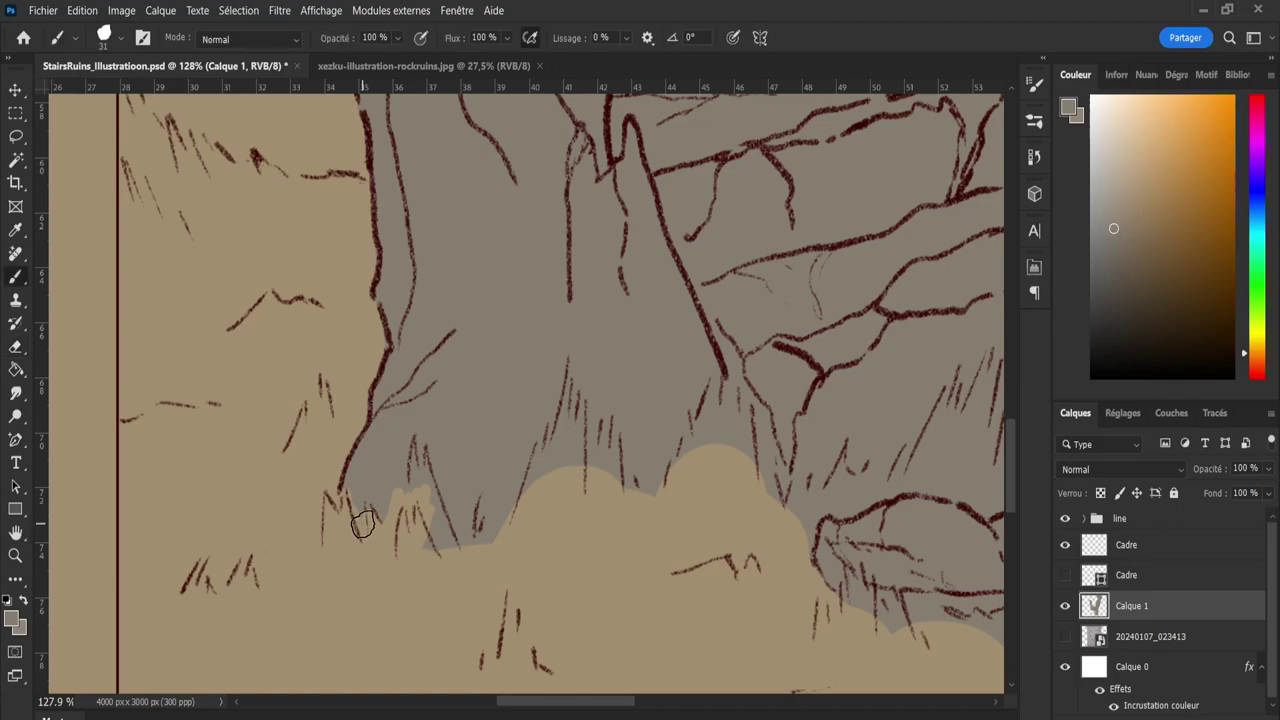
key("e")
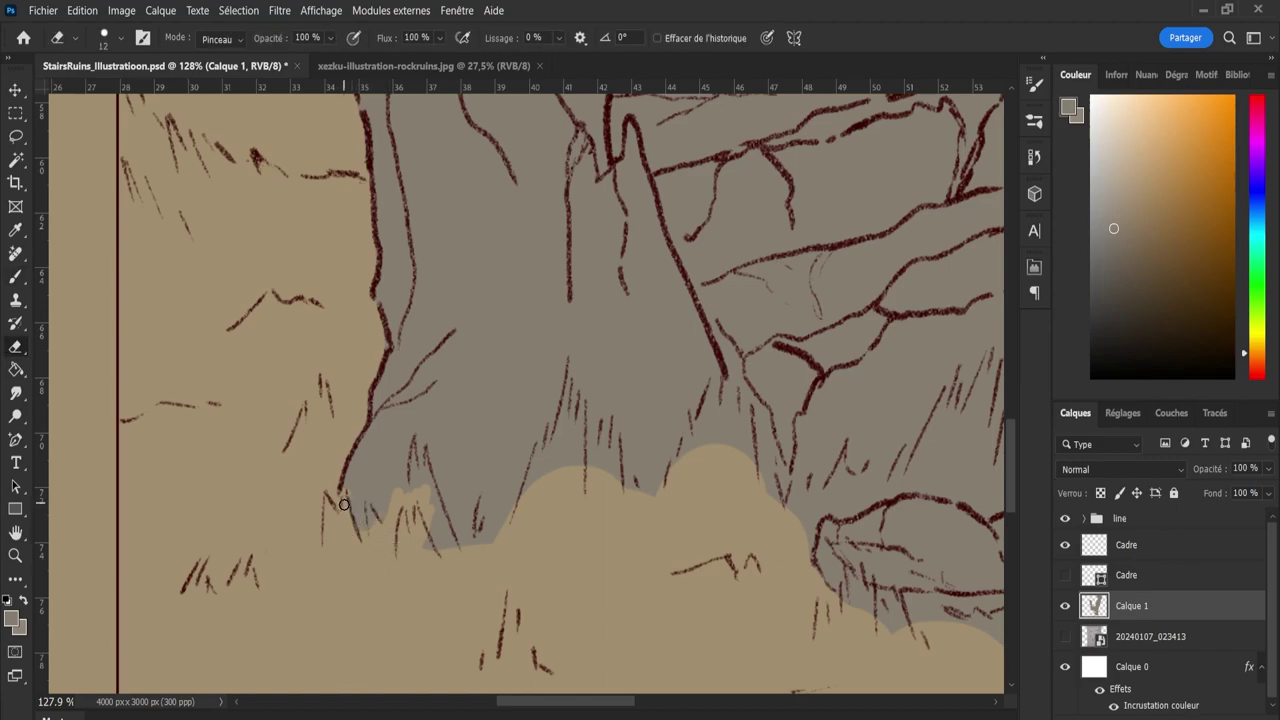
key("z")
left_click_drag(344, 505, 400, 508)
key("b")
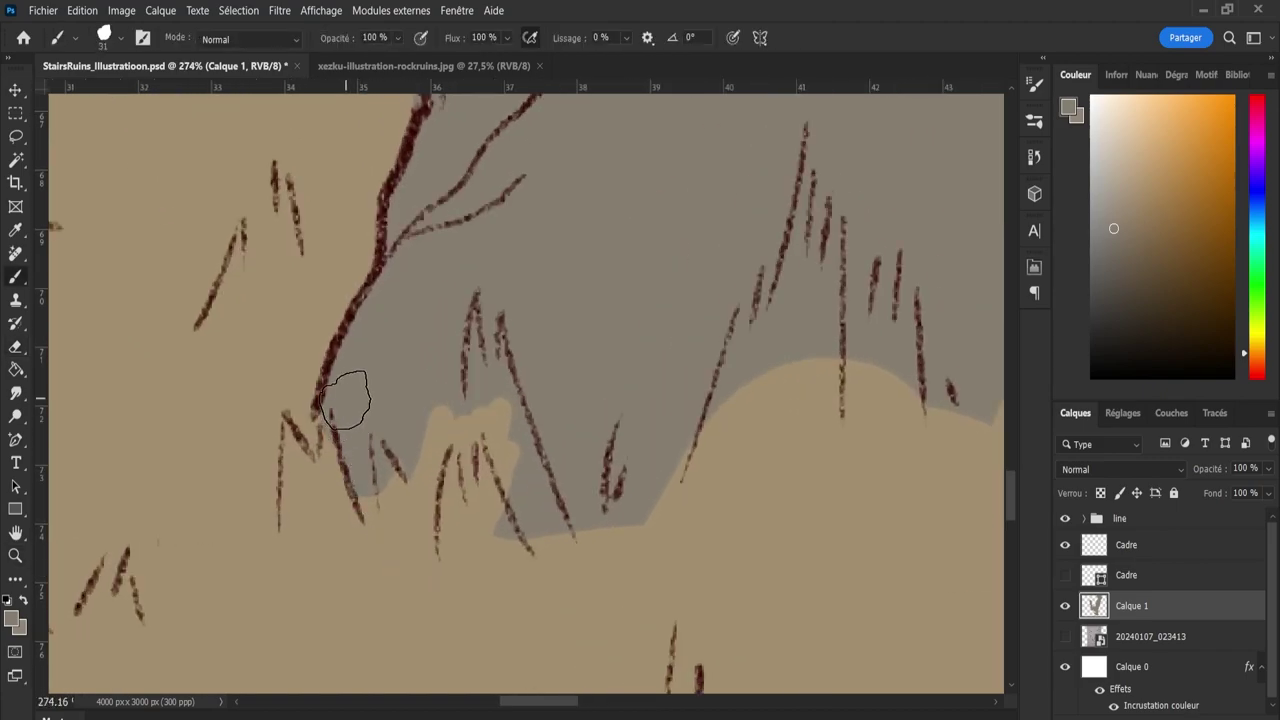
key("e")
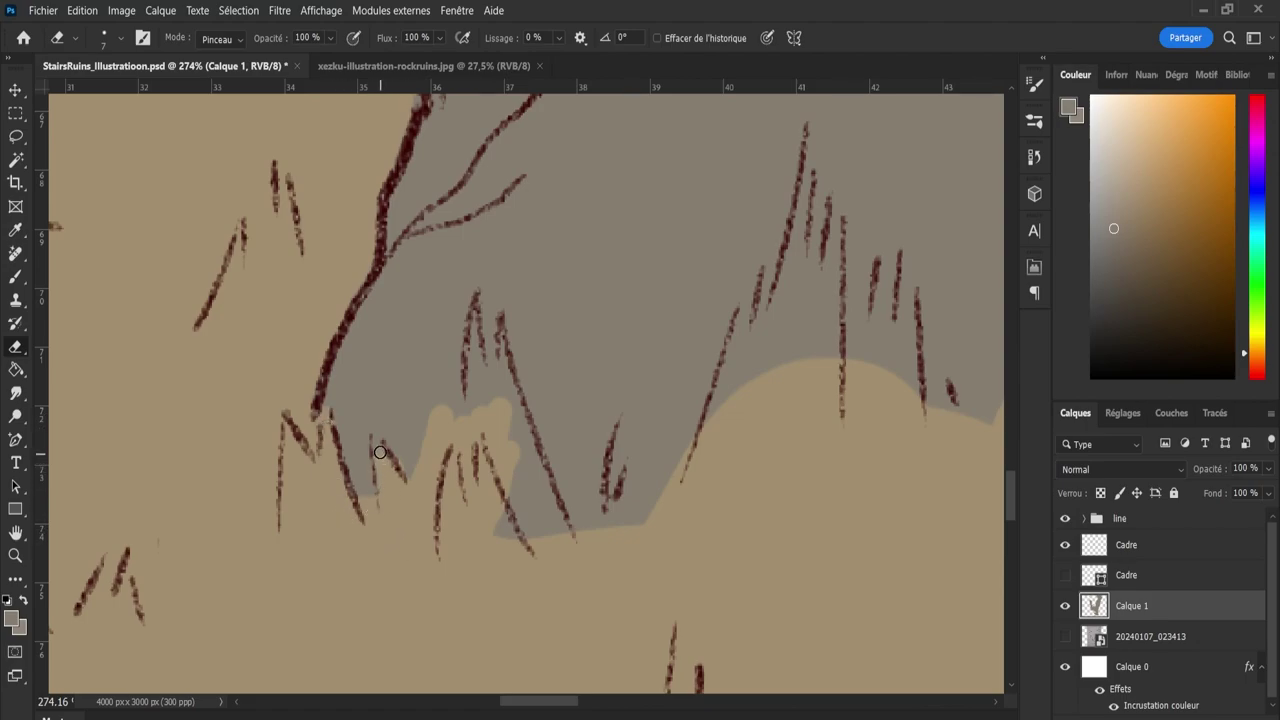
key("ctrl+z")
key("b")
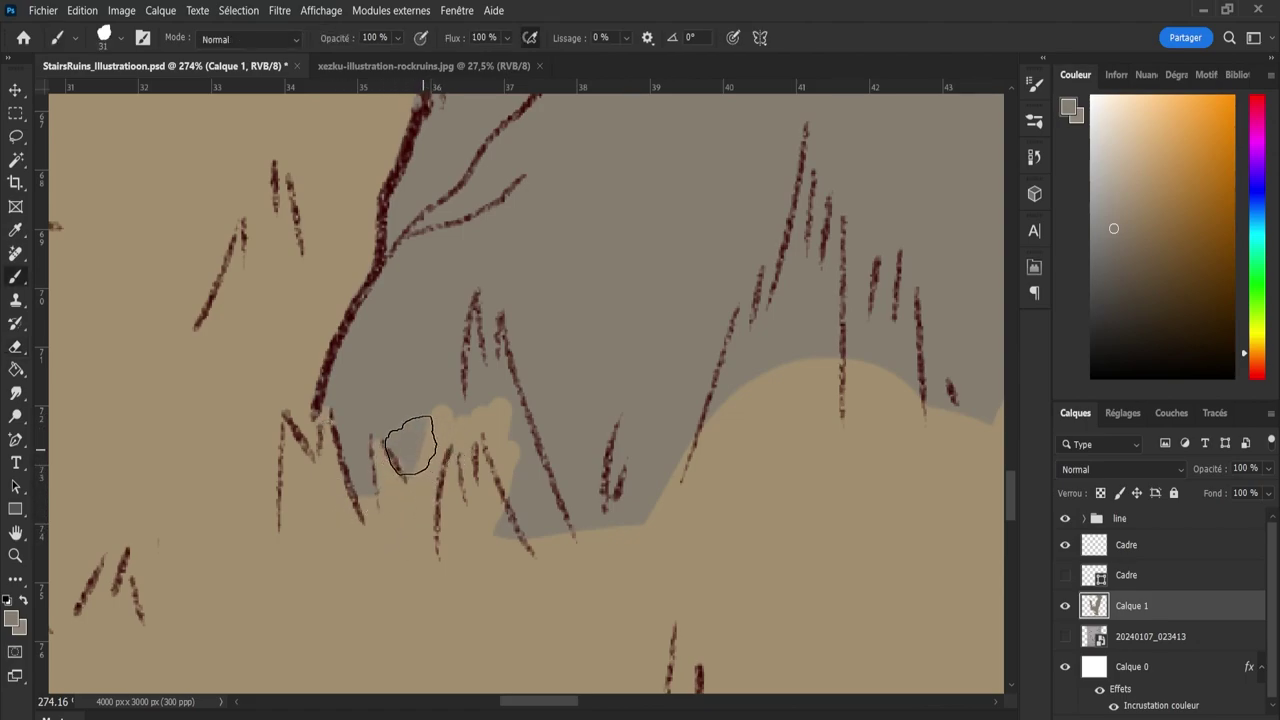
key("e")
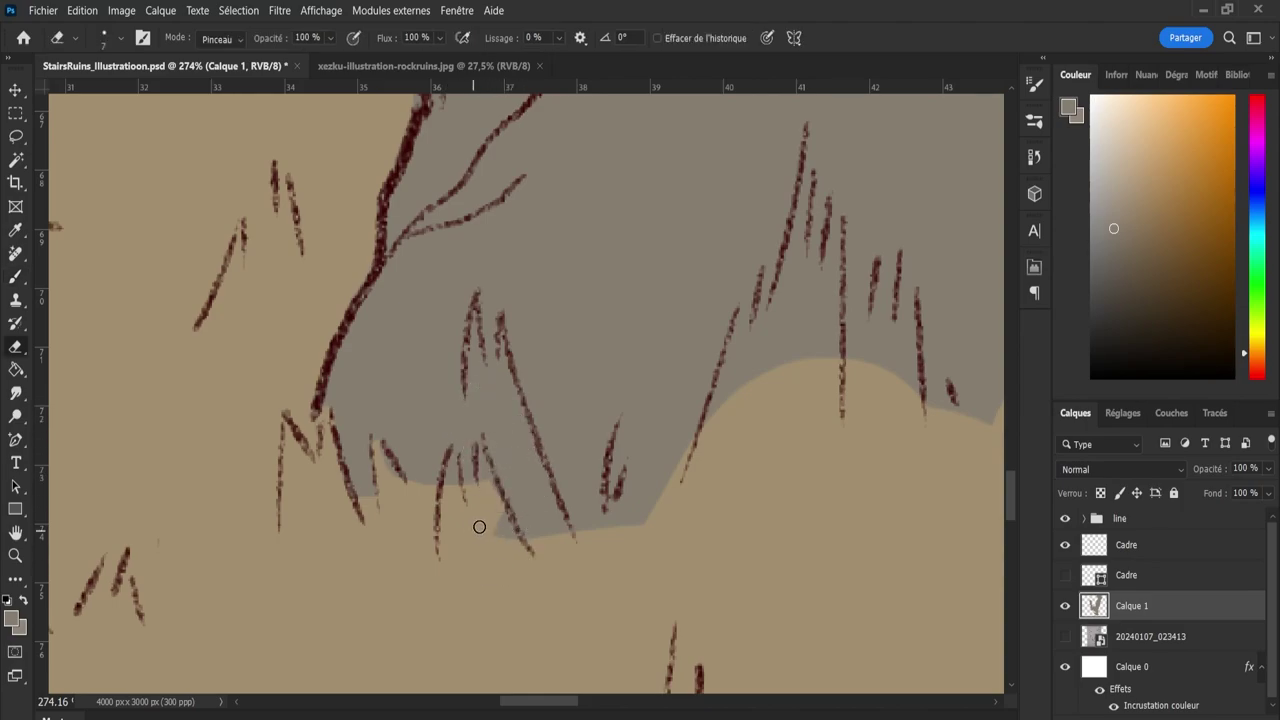
Trim the grey up to the grass blades along the left pillar's base, enlarging the eraser to 19 px.
key("z")
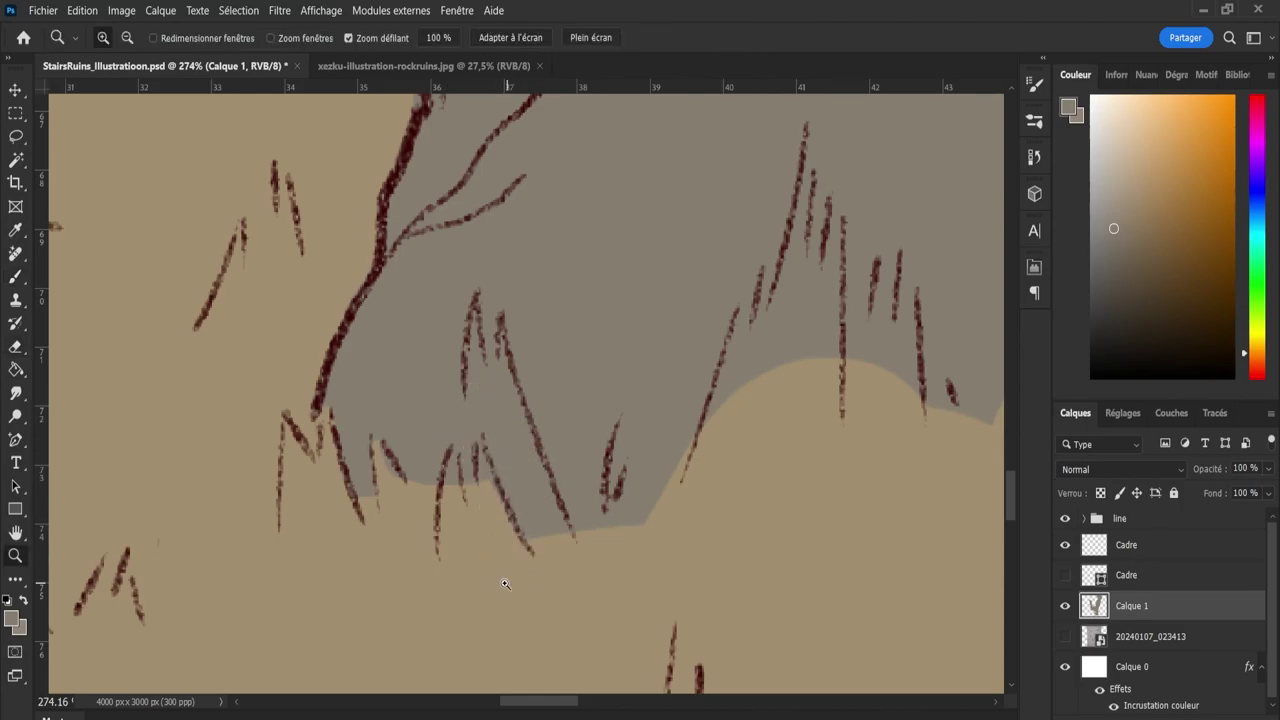
left_click_drag(503, 583, 471, 568)
left_click_drag(767, 567, 788, 577)
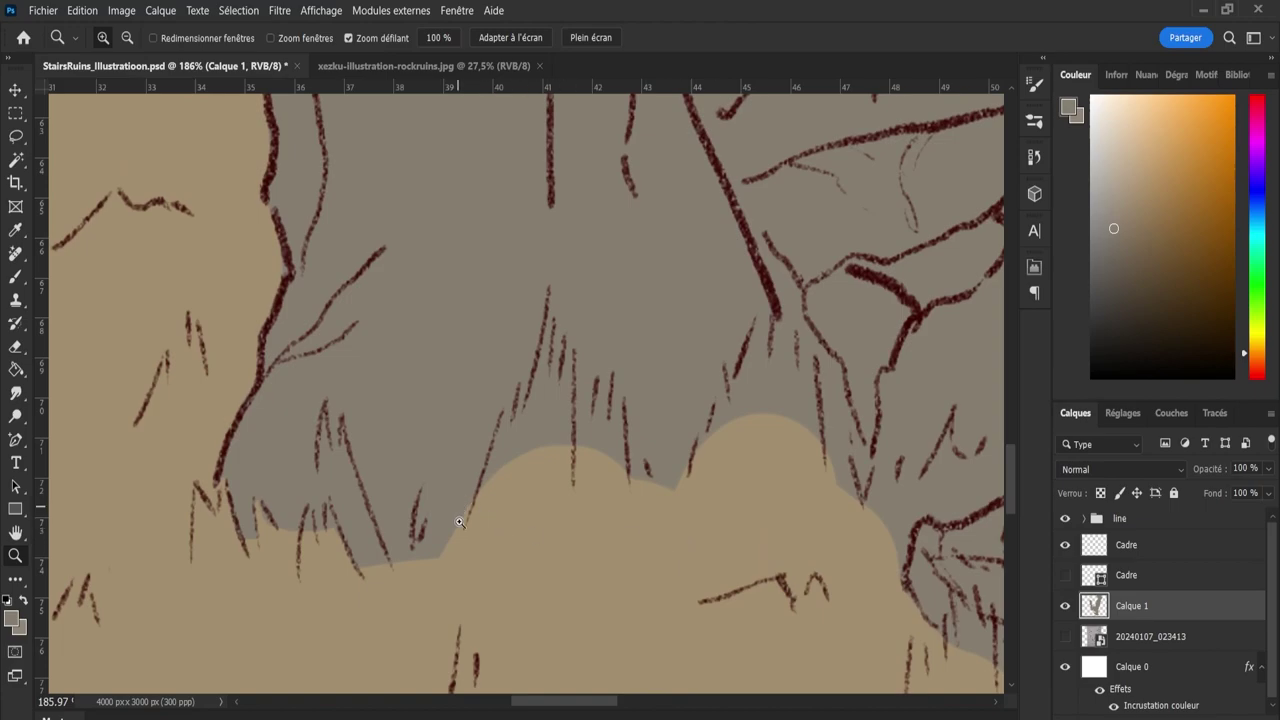
key("b")
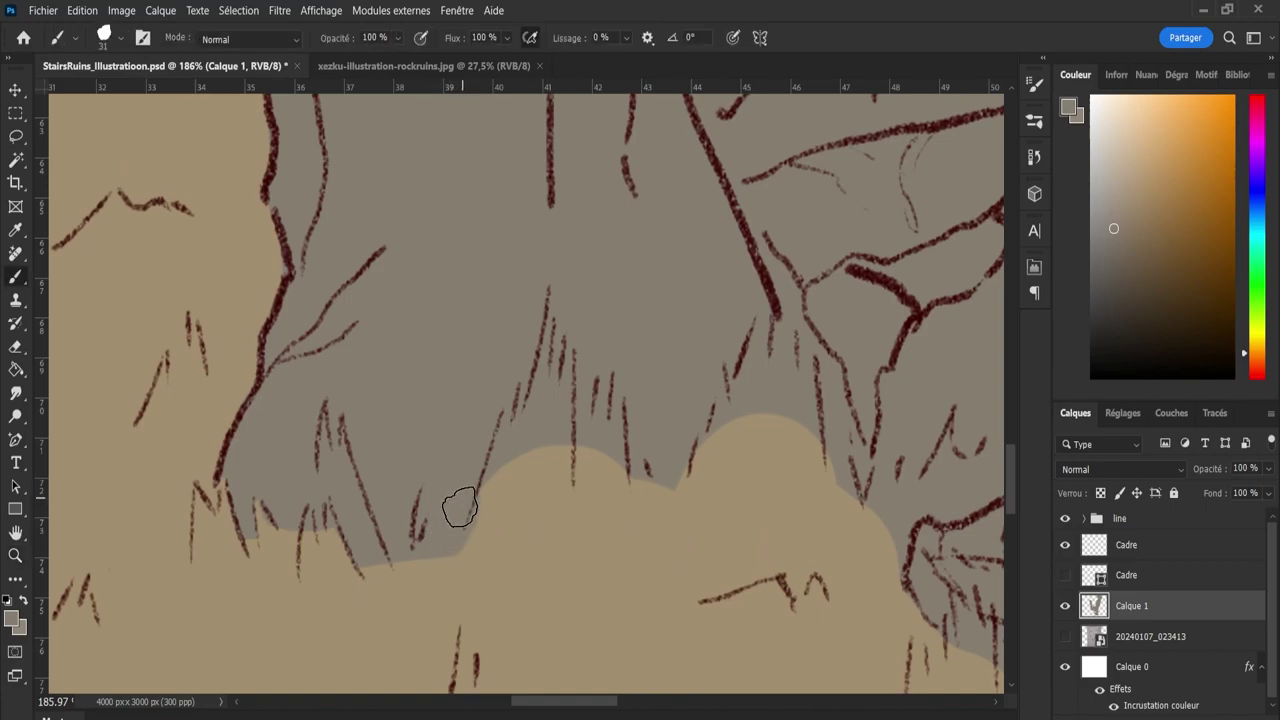
key("e")
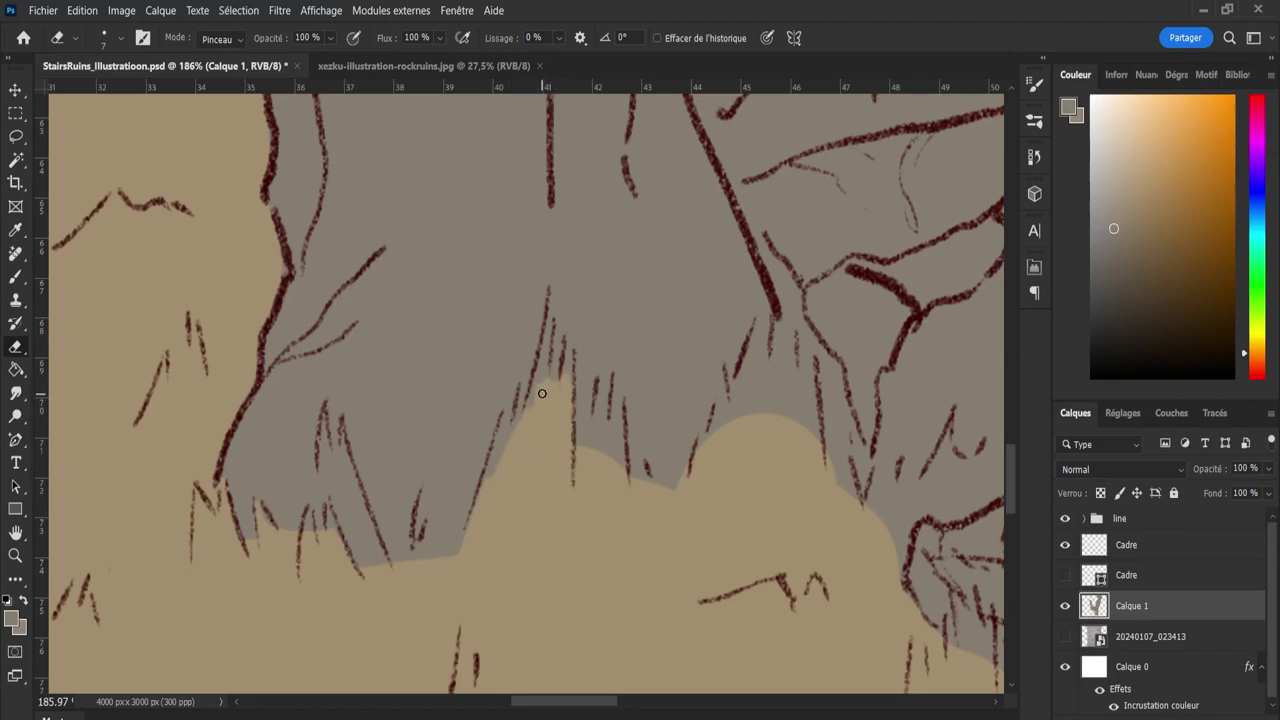
left_click_drag(551, 366, 561, 410)
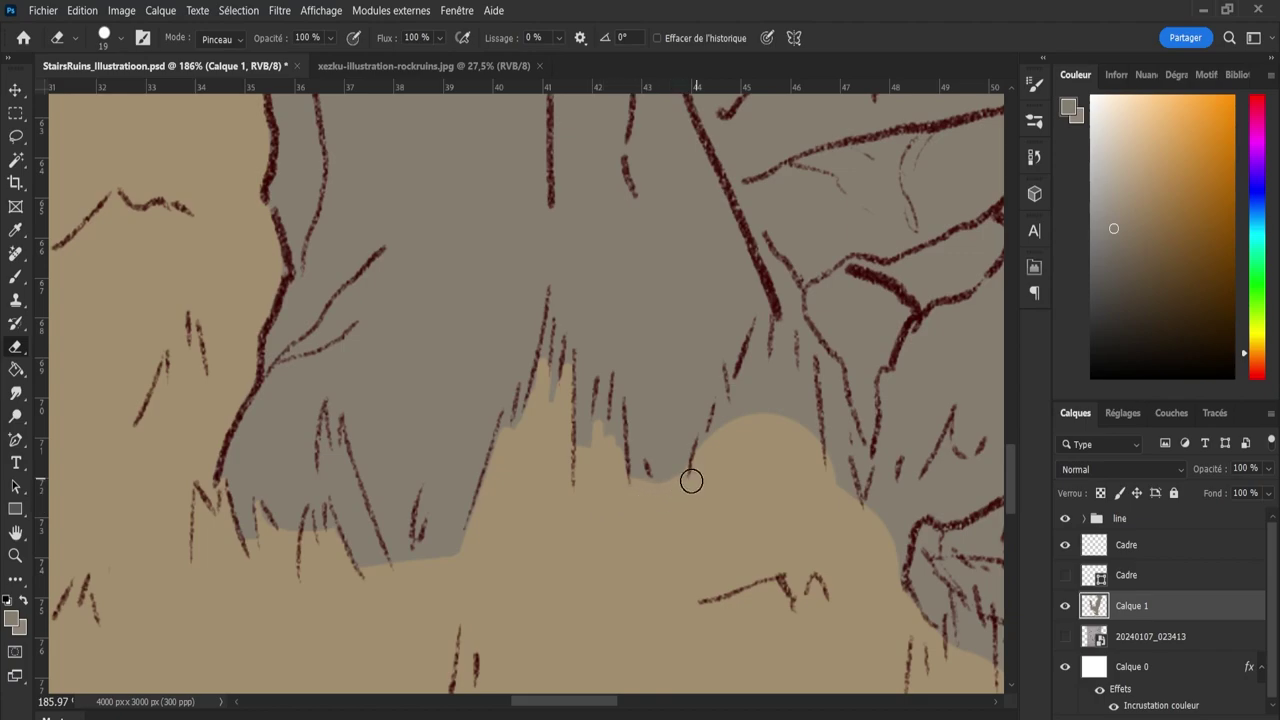
left_click_drag(731, 450, 759, 349)
mouse_move(754, 394)
left_mouse_down()
mouse_move(777, 374)
mouse_move(803, 394)
mouse_move(786, 391)
left_mouse_up()
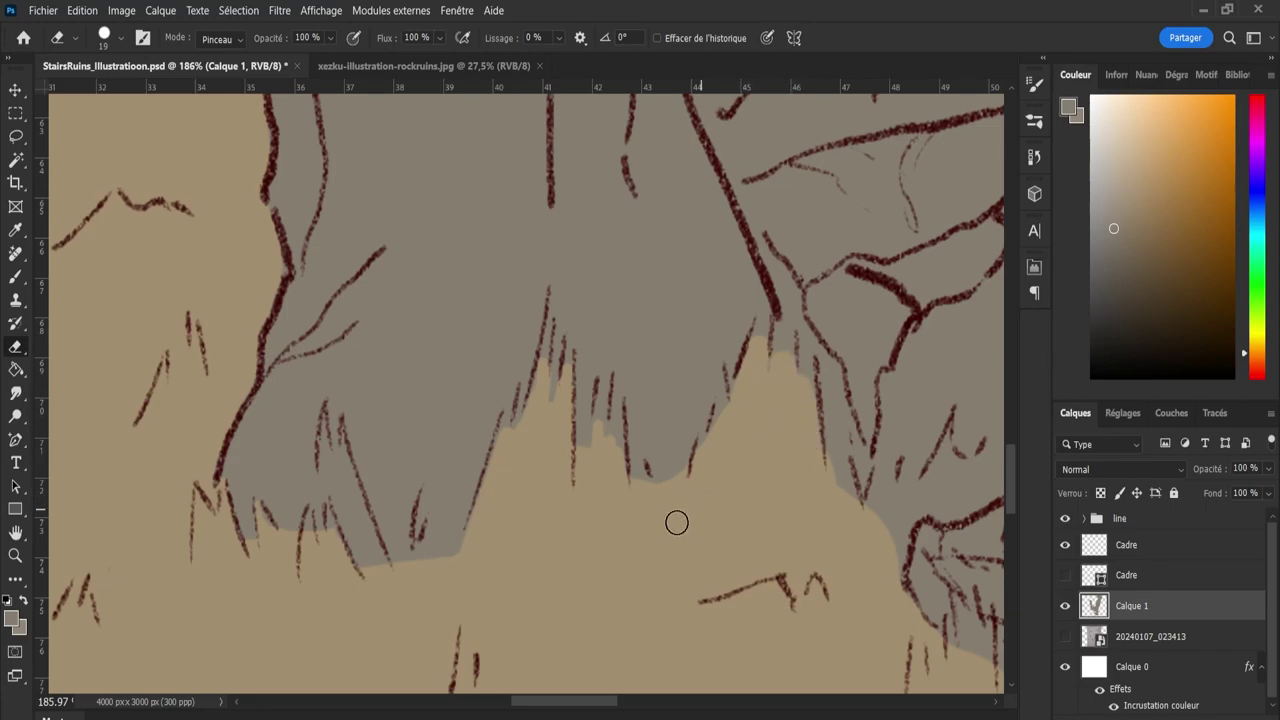
Erase the grey from the ground above the flat oval rock, up to the grass blades and the stair rocks' outlines.
left_click_drag(538, 705, 576, 705)
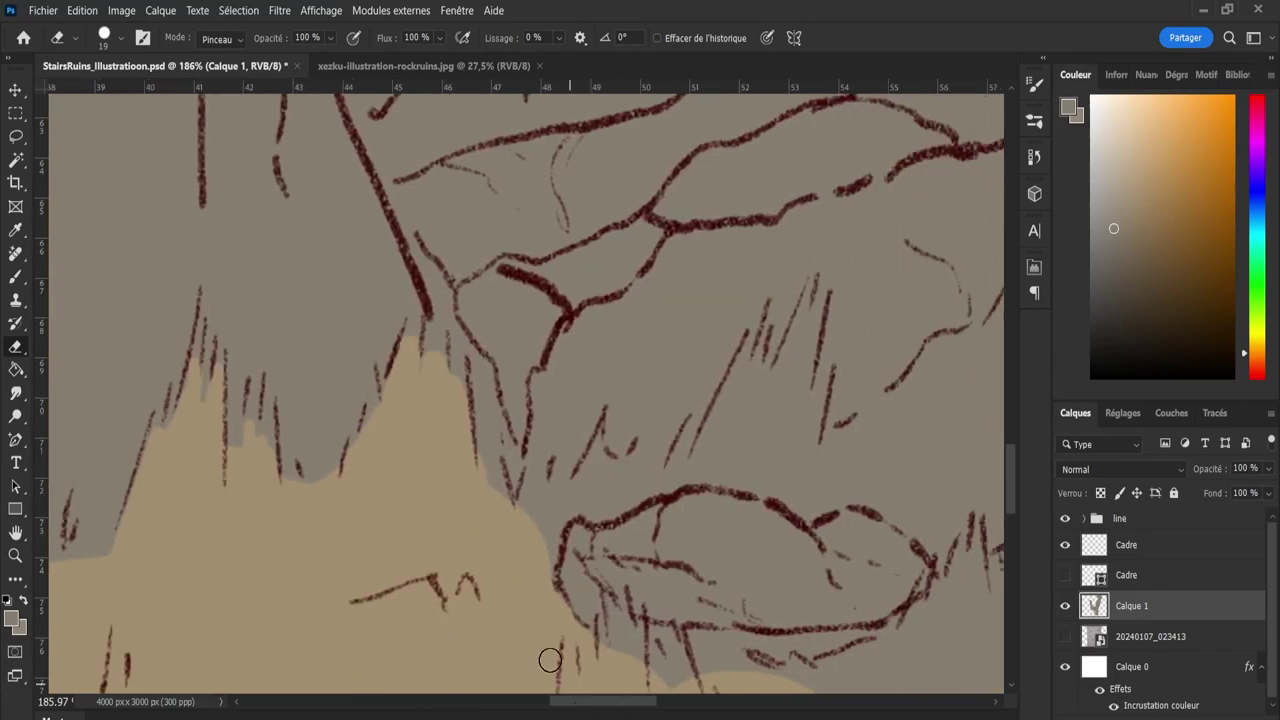
mouse_move(504, 575)
left_mouse_down()
mouse_move(551, 536)
mouse_move(555, 505)
mouse_move(538, 495)
mouse_move(531, 507)
mouse_move(570, 493)
mouse_move(544, 518)
mouse_move(590, 495)
mouse_move(605, 506)
mouse_move(543, 504)
mouse_move(613, 501)
mouse_move(600, 511)
mouse_move(705, 471)
mouse_move(684, 474)
mouse_move(732, 471)
mouse_move(722, 476)
mouse_move(801, 496)
mouse_move(841, 465)
mouse_move(798, 481)
mouse_move(811, 513)
mouse_move(801, 504)
mouse_move(848, 492)
mouse_move(890, 501)
mouse_move(935, 539)
mouse_move(891, 496)
mouse_move(906, 492)
mouse_move(831, 474)
mouse_move(749, 487)
mouse_move(791, 461)
mouse_move(796, 411)
mouse_move(811, 424)
mouse_move(801, 343)
mouse_move(776, 407)
mouse_move(763, 389)
mouse_move(738, 404)
mouse_move(666, 474)
mouse_move(595, 477)
left_mouse_up()
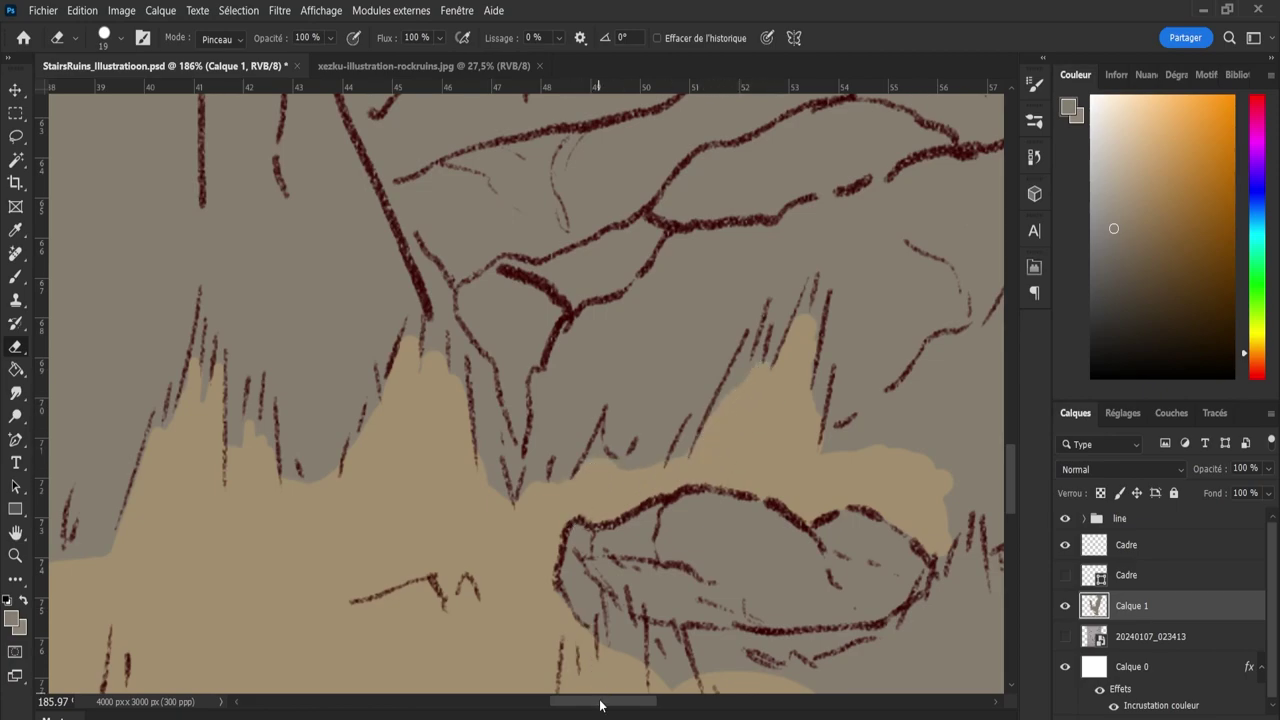
left_click_drag(600, 705, 638, 705)
mouse_move(519, 458)
left_mouse_down()
mouse_move(592, 400)
mouse_move(602, 367)
mouse_move(652, 379)
mouse_move(627, 475)
mouse_move(639, 469)
mouse_move(618, 475)
mouse_move(596, 535)
mouse_move(631, 488)
mouse_move(642, 498)
mouse_move(632, 618)
mouse_move(665, 651)
mouse_move(686, 646)
mouse_move(677, 585)
left_mouse_up()
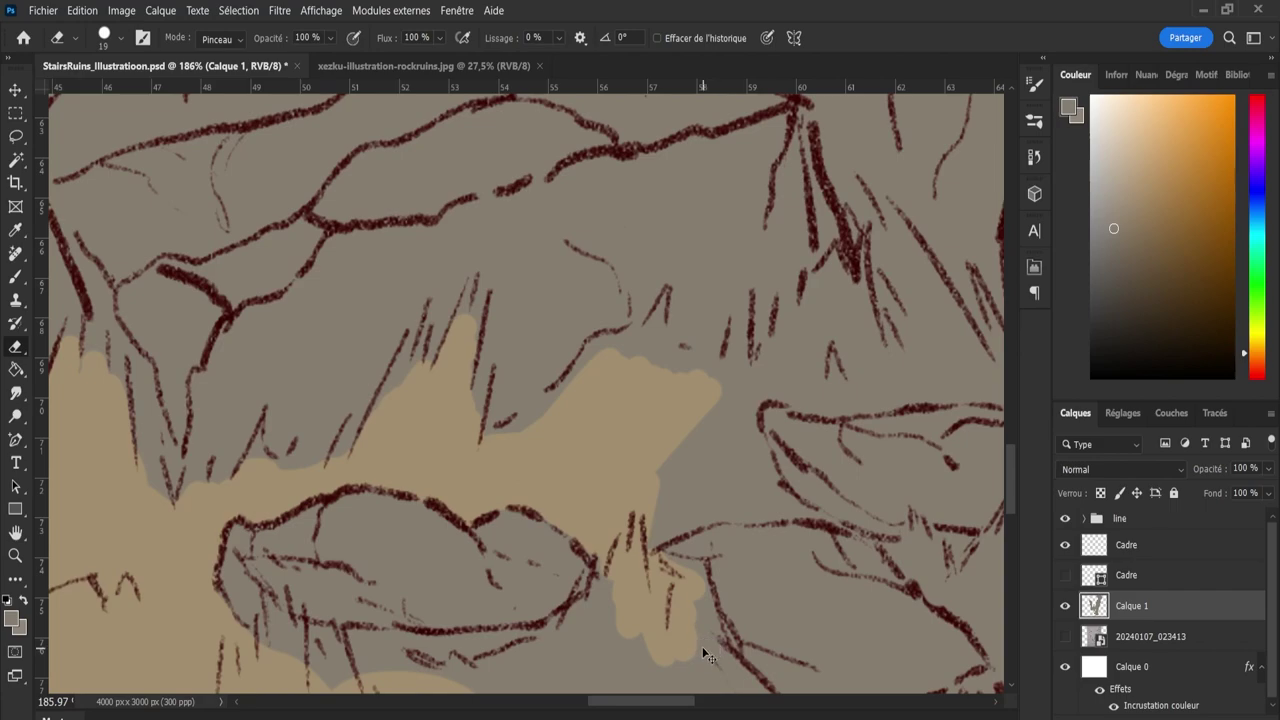
key("ctrl+z")
mouse_move(640, 490)
left_mouse_down()
mouse_move(620, 451)
mouse_move(534, 460)
mouse_move(605, 476)
mouse_move(680, 426)
mouse_move(671, 420)
mouse_move(706, 446)
mouse_move(634, 438)
left_mouse_up()
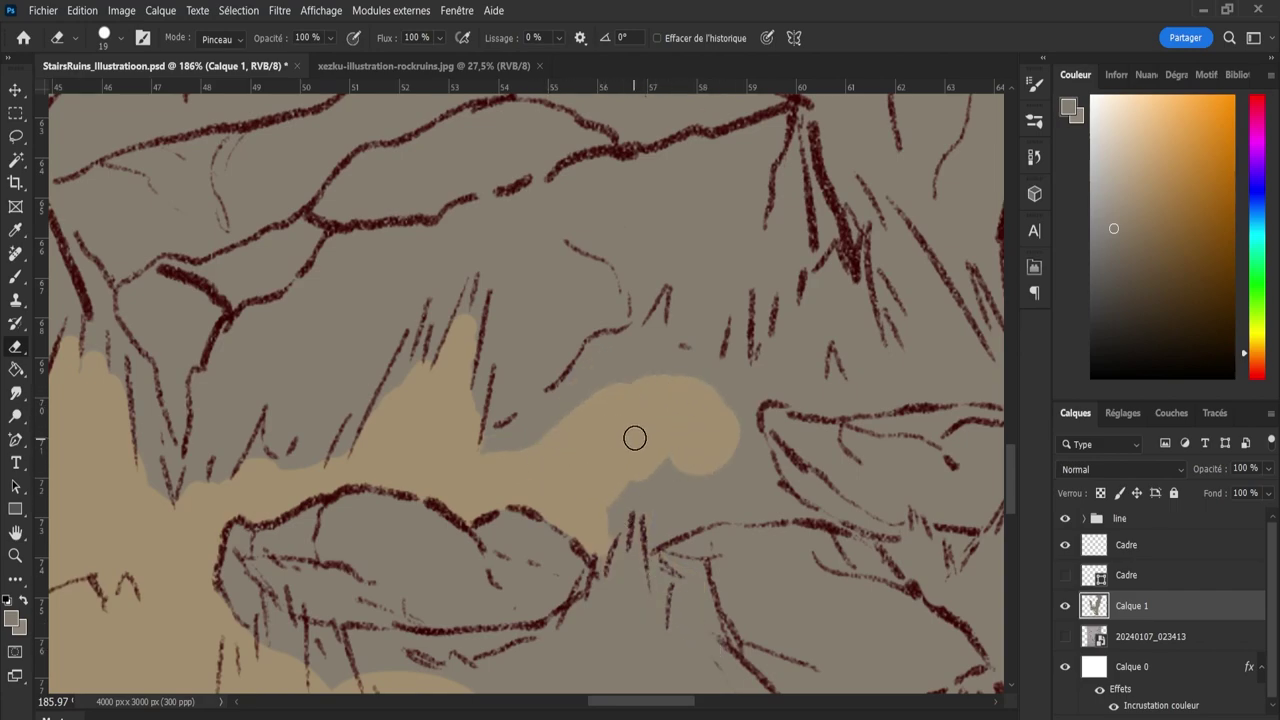
mouse_move(585, 482)
left_mouse_down()
mouse_move(686, 471)
mouse_move(661, 445)
mouse_move(648, 394)
mouse_move(594, 385)
mouse_move(544, 436)
mouse_move(495, 452)
mouse_move(525, 432)
left_mouse_up()
mouse_move(581, 388)
left_mouse_down()
mouse_move(600, 349)
mouse_move(677, 366)
mouse_move(649, 357)
mouse_move(654, 331)
mouse_move(660, 351)
left_mouse_up()
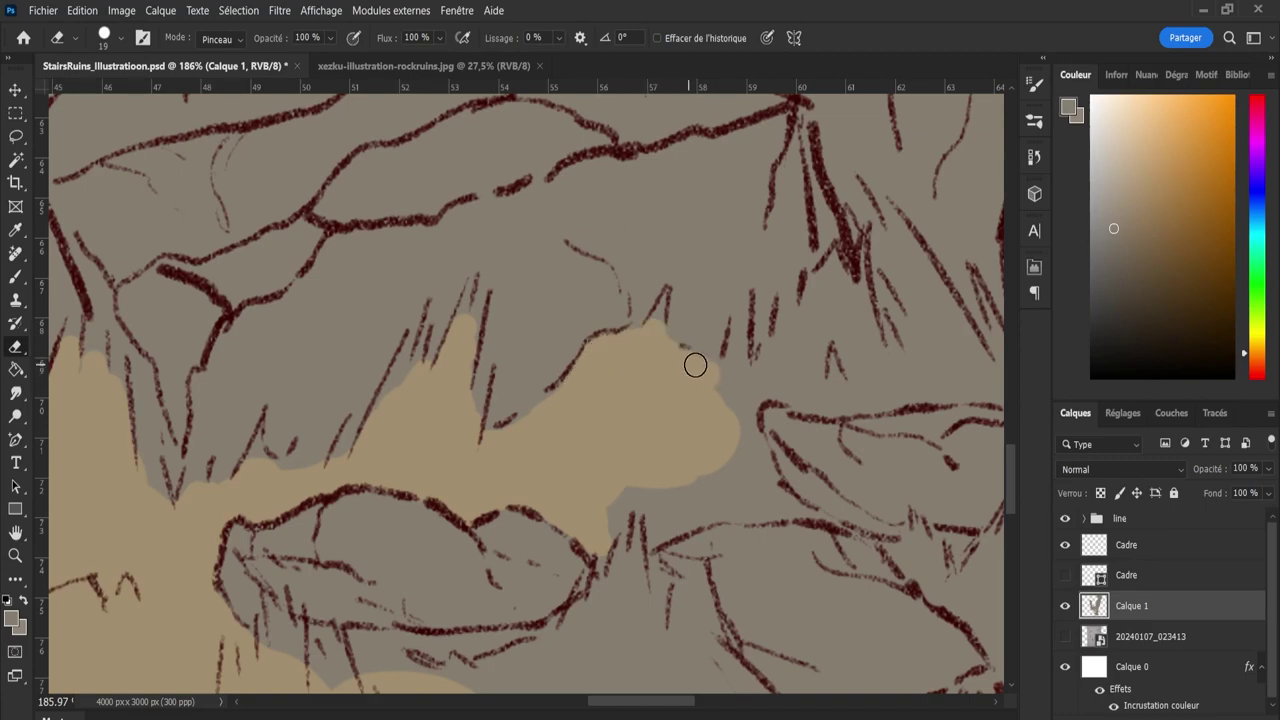
Erase the grey in the gap between the flat oval rock and its neighbouring rocks, and along the oval rock's underside.
mouse_move(730, 413)
left_mouse_down()
mouse_move(732, 368)
mouse_move(753, 386)
mouse_move(746, 500)
mouse_move(778, 506)
mouse_move(714, 467)
mouse_move(712, 498)
mouse_move(739, 510)
mouse_move(644, 510)
mouse_move(640, 492)
mouse_move(614, 486)
mouse_move(625, 479)
mouse_move(632, 614)
mouse_move(626, 528)
mouse_move(707, 487)
mouse_move(701, 507)
mouse_move(721, 510)
mouse_move(637, 545)
mouse_move(687, 512)
mouse_move(749, 512)
mouse_move(684, 480)
mouse_move(583, 526)
mouse_move(618, 564)
mouse_move(604, 535)
mouse_move(640, 672)
left_mouse_up()
left_click_drag(1012, 466, 1012, 494)
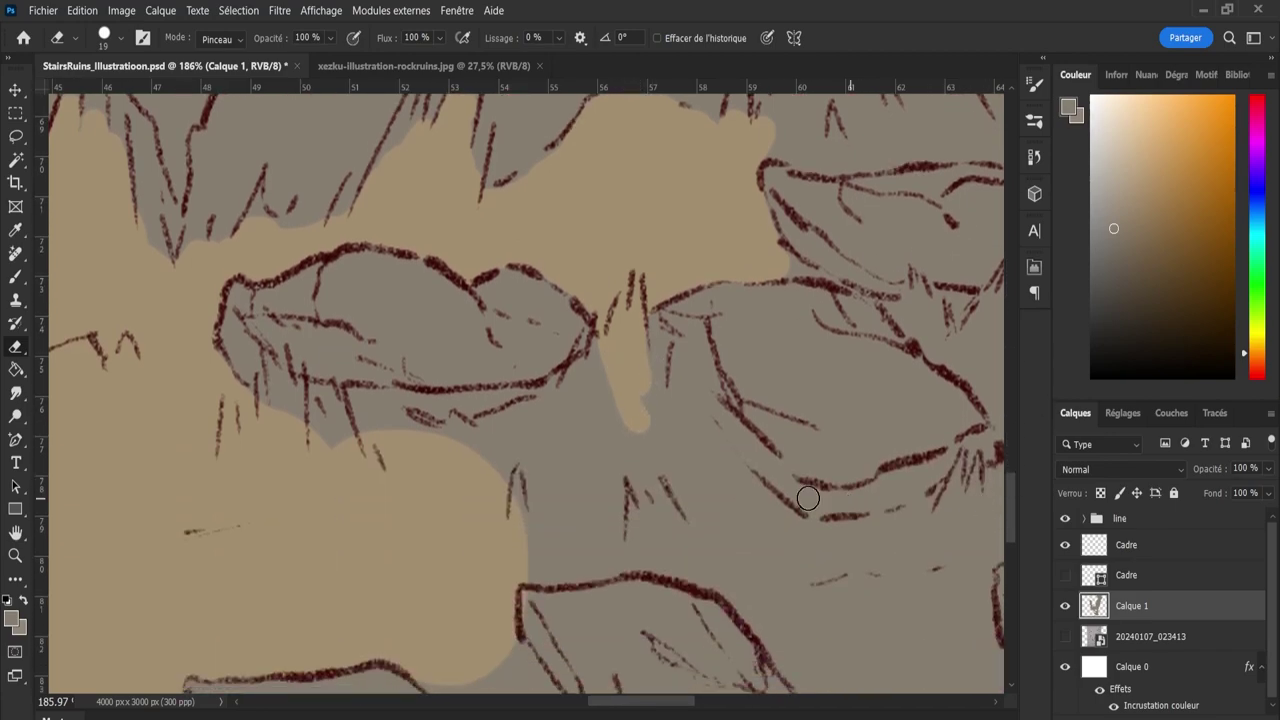
mouse_move(293, 421)
left_mouse_down()
mouse_move(343, 451)
mouse_move(424, 480)
mouse_move(376, 464)
mouse_move(376, 444)
mouse_move(452, 439)
mouse_move(374, 445)
mouse_move(426, 459)
mouse_move(421, 477)
mouse_move(346, 444)
mouse_move(460, 444)
mouse_move(422, 428)
mouse_move(501, 448)
mouse_move(499, 430)
mouse_move(518, 419)
mouse_move(581, 387)
left_mouse_up()
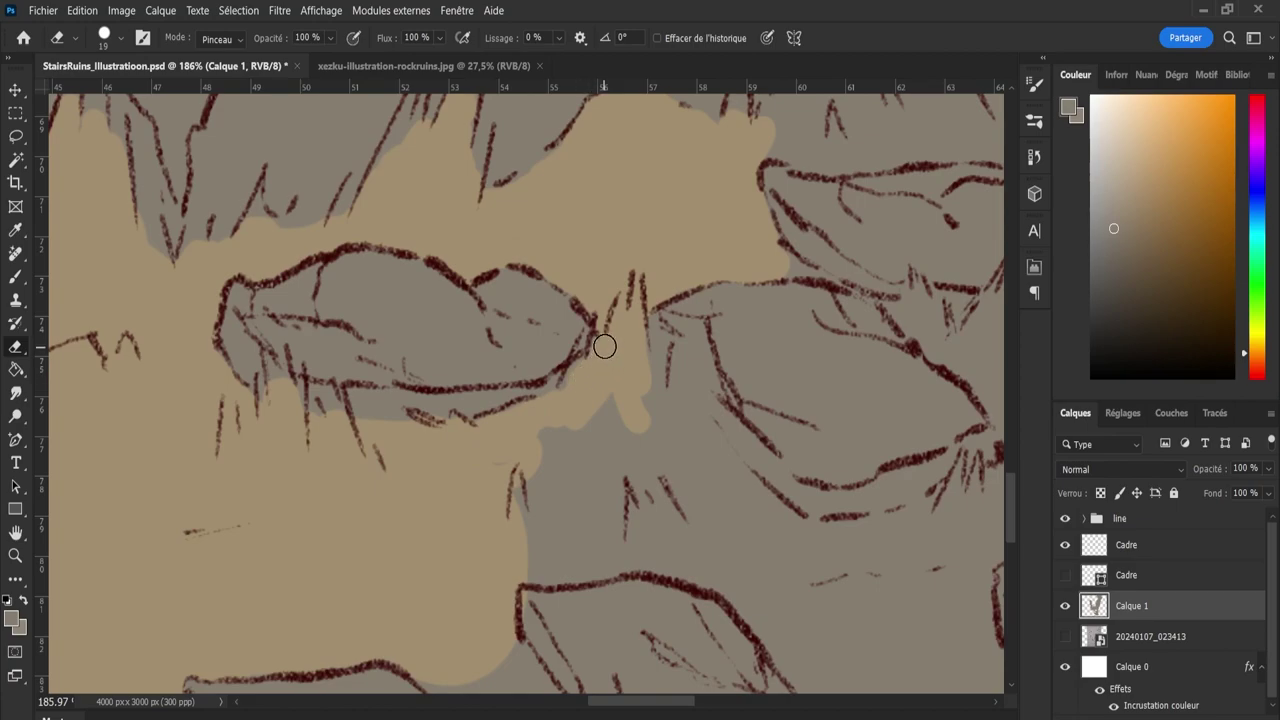
Erase the grey from the ground between the flat oval rock and the tilted front rock, widening the bare area around the grass blades.
mouse_move(578, 404)
left_mouse_down()
mouse_move(603, 433)
mouse_move(594, 421)
mouse_move(550, 442)
mouse_move(555, 460)
mouse_move(516, 419)
mouse_move(540, 465)
mouse_move(565, 477)
mouse_move(570, 517)
mouse_move(566, 554)
mouse_move(529, 548)
left_mouse_up()
key("b")
mouse_move(525, 625)
left_mouse_down()
mouse_move(533, 594)
mouse_move(501, 616)
left_mouse_up()
key("e")
left_click_drag(528, 569, 536, 571)
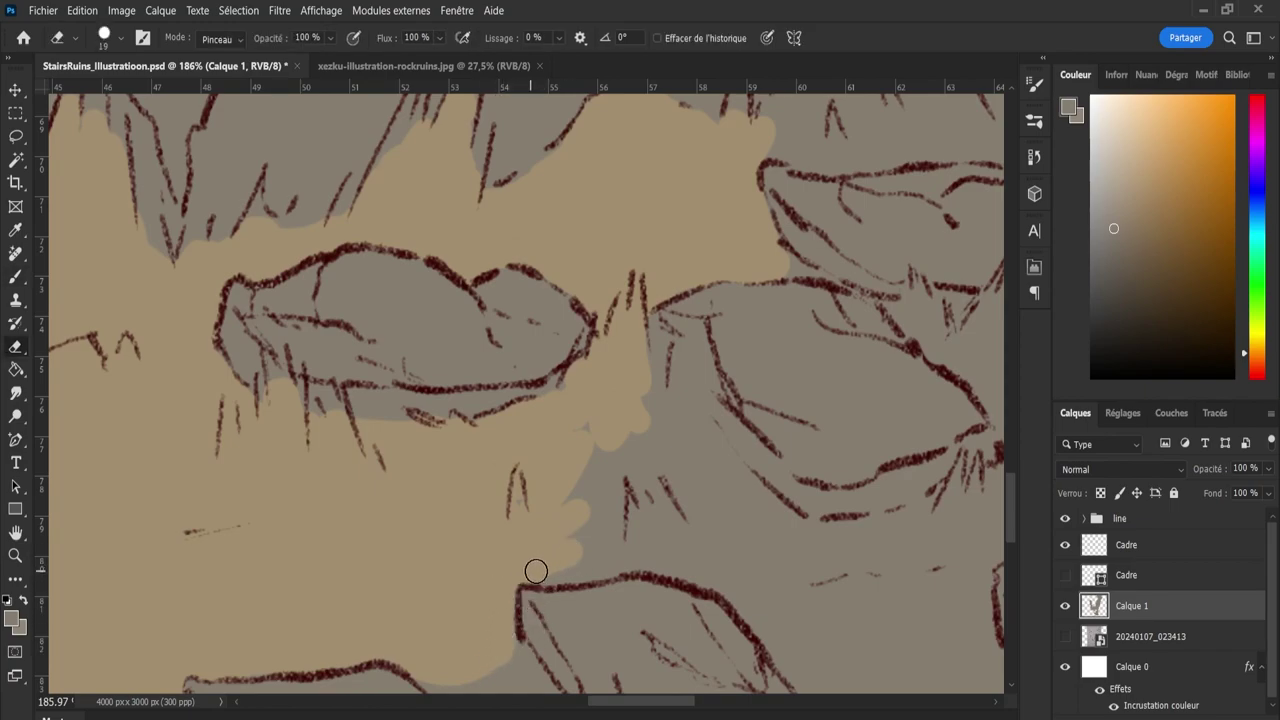
Lasso the large grey excess below the illustration's bottom frame line, delete it and deselect.
left_click_drag(1012, 493, 1016, 521)
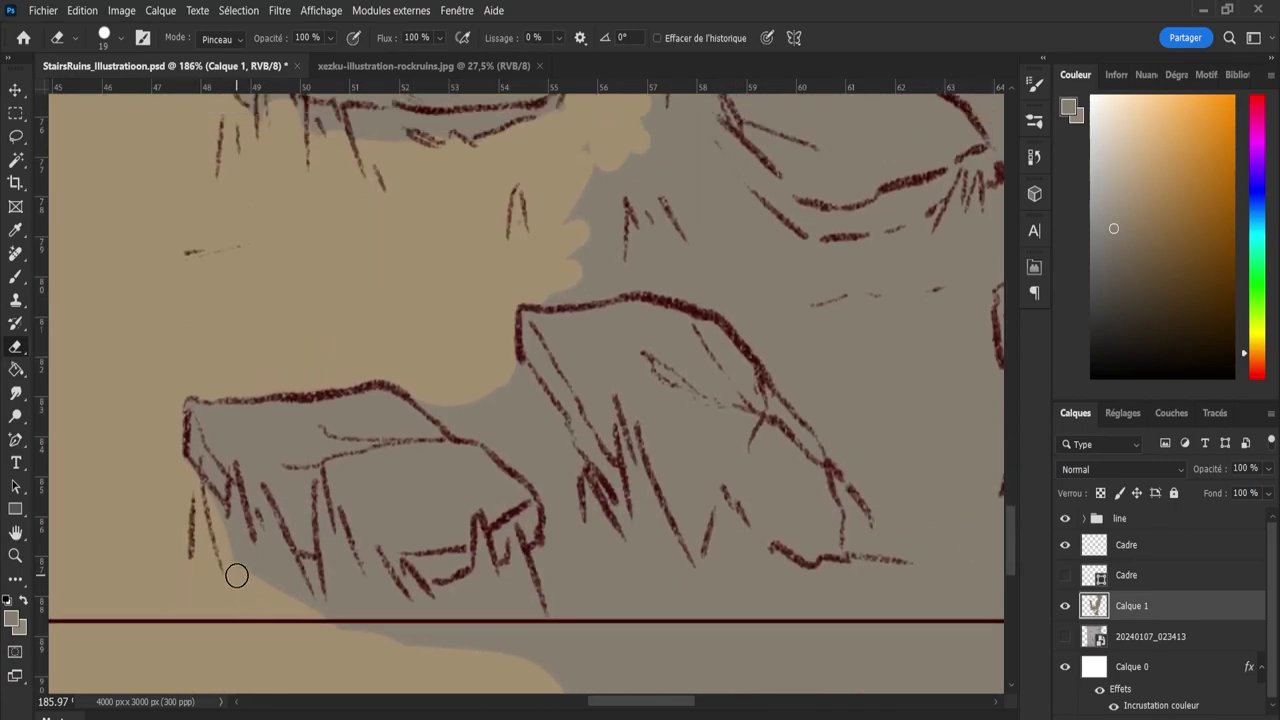
key("z")
mouse_move(405, 503)
left_mouse_down()
mouse_move(289, 490)
mouse_move(309, 489)
left_mouse_up()
key("l")
left_click_drag(695, 548, 561, 677)
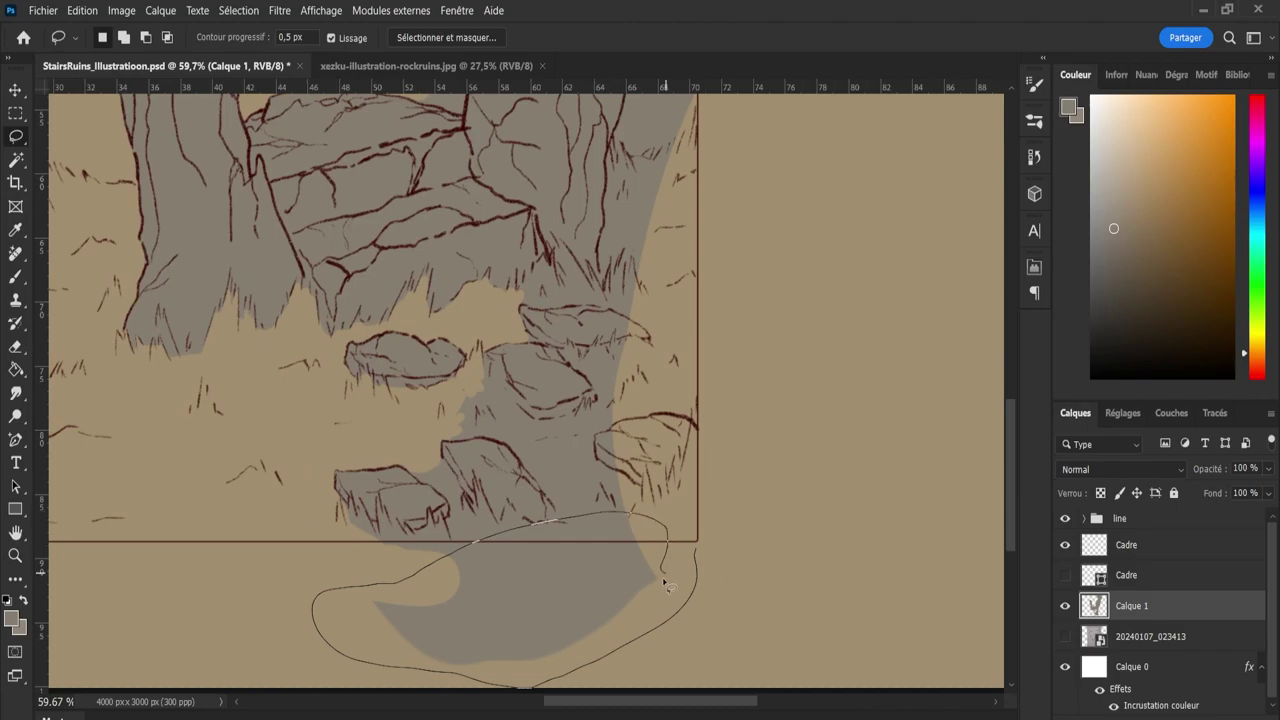
left_click_drag(665, 583, 666, 579)
key("Delete")
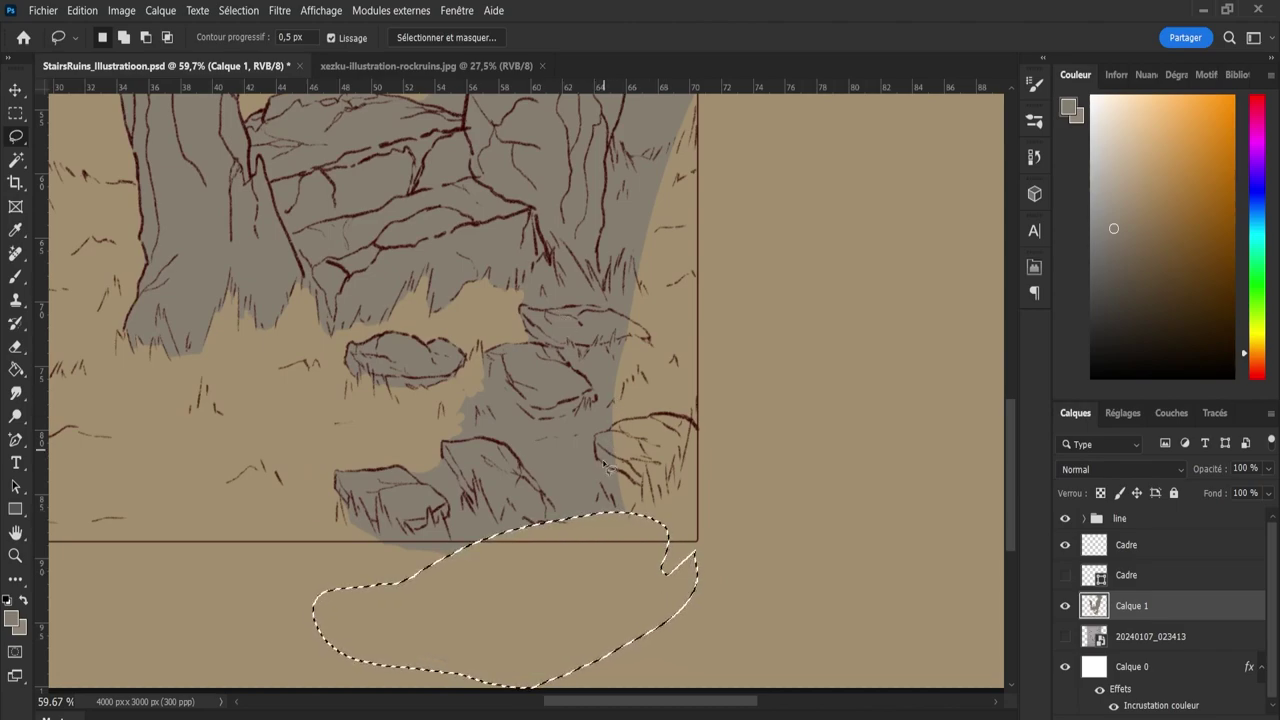
mouse_move(585, 522)
left_mouse_down()
mouse_move(577, 511)
mouse_move(597, 537)
left_mouse_up()
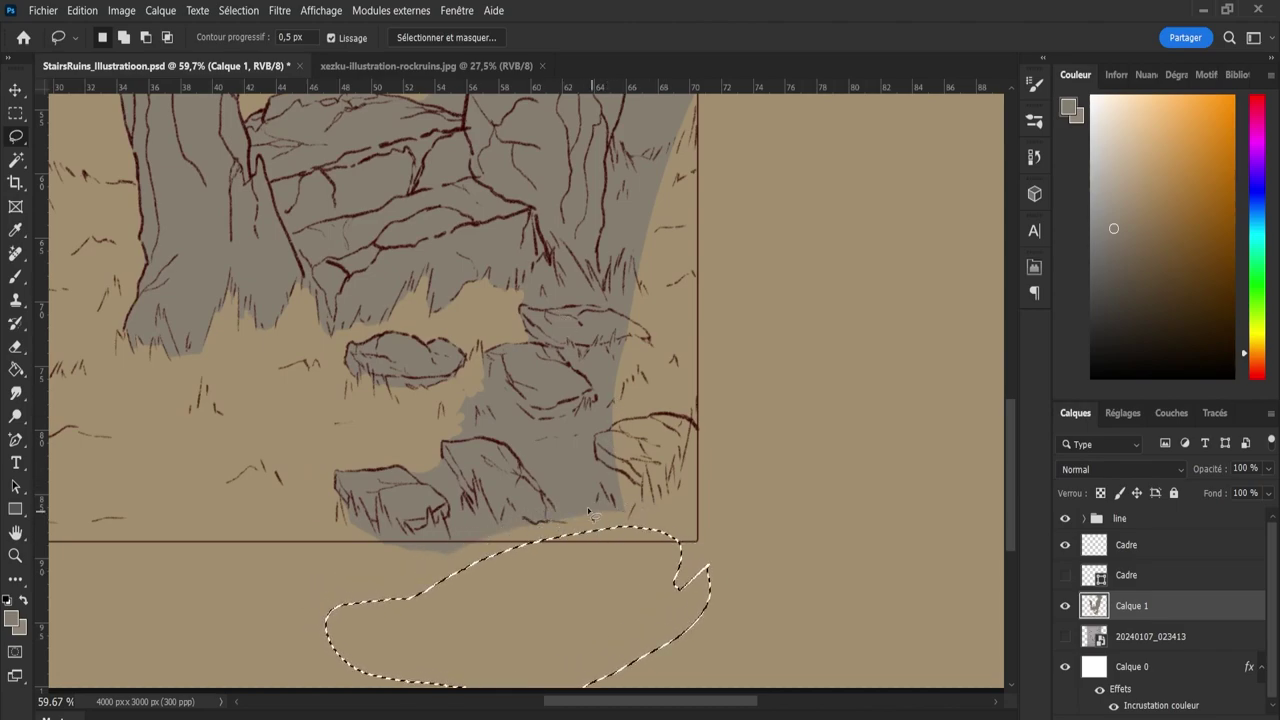
key("ctrl+d")
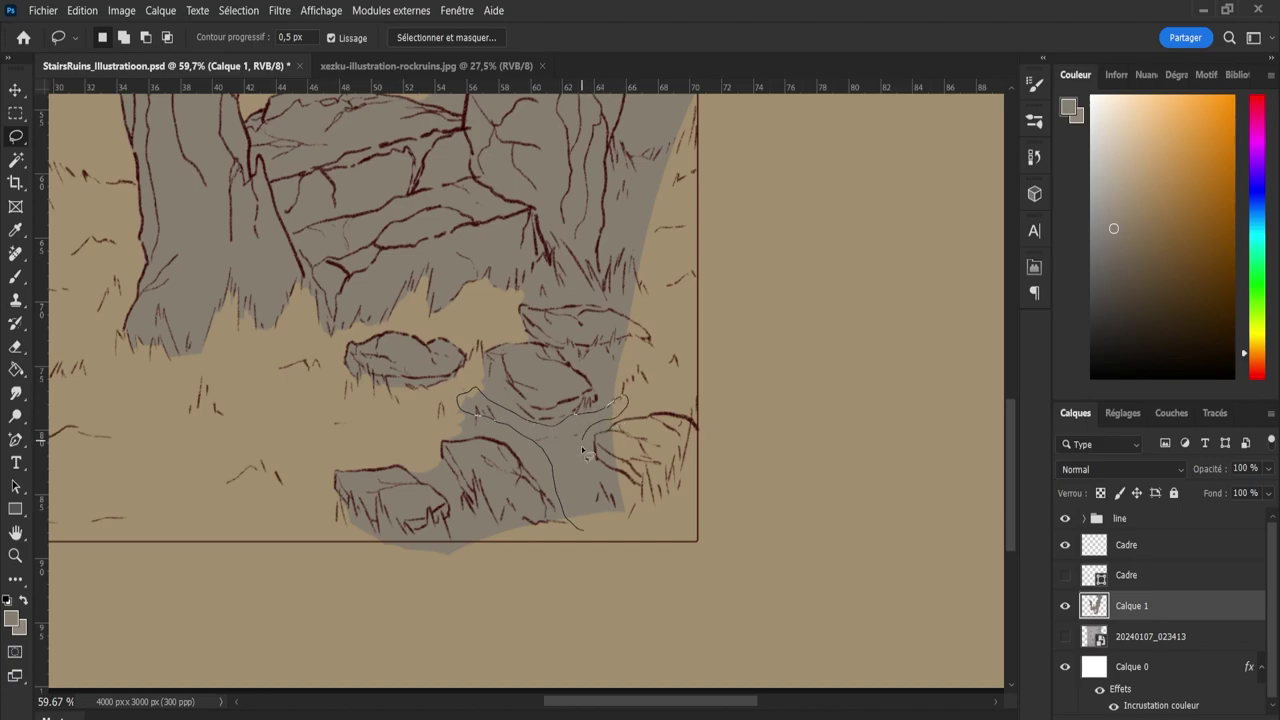
Lasso the grey ground between the tilted front rock, the corner rock and the rock behind them, clear it and deselect.
left_click_drag(574, 537, 577, 538)
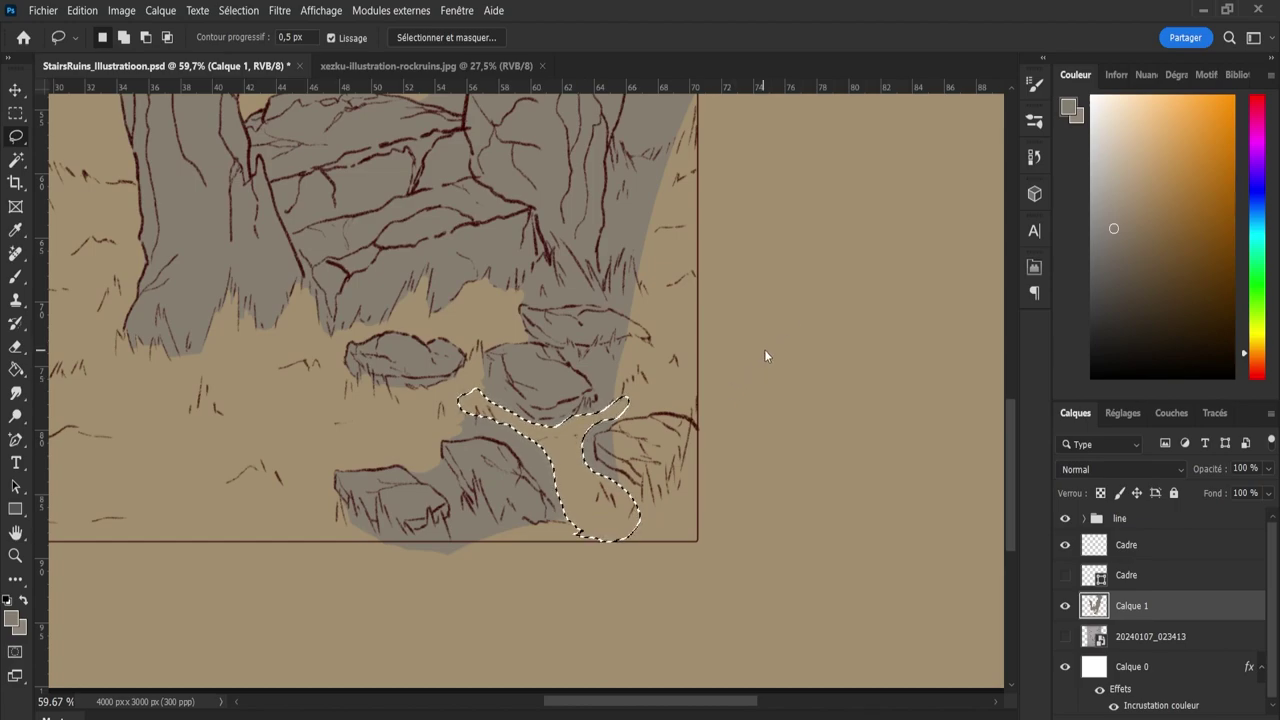
key("alt+BackSpace")
key("ctrl+d")
Trim the grey around the lower-left front rock's grass blades with an 11 px eraser, clearing the gap beside the tilted rock at 45 px.
key("e")
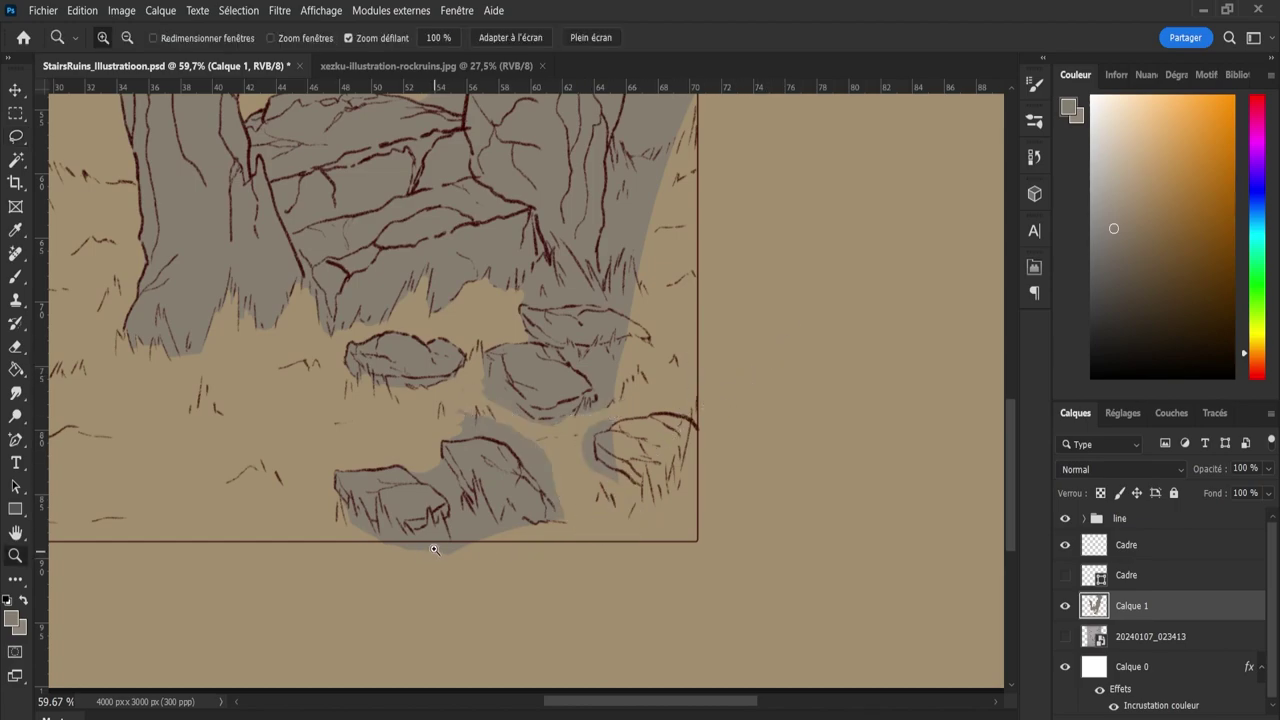
scroll(450, 526, "up", 5)
mouse_move(358, 547)
left_mouse_down()
mouse_move(285, 524)
mouse_move(210, 446)
mouse_move(297, 529)
mouse_move(338, 519)
mouse_move(316, 493)
mouse_move(328, 519)
mouse_move(279, 523)
mouse_move(345, 521)
mouse_move(347, 508)
mouse_move(360, 519)
mouse_move(342, 498)
mouse_move(419, 557)
mouse_move(438, 546)
mouse_move(415, 506)
mouse_move(466, 539)
mouse_move(420, 488)
left_mouse_up()
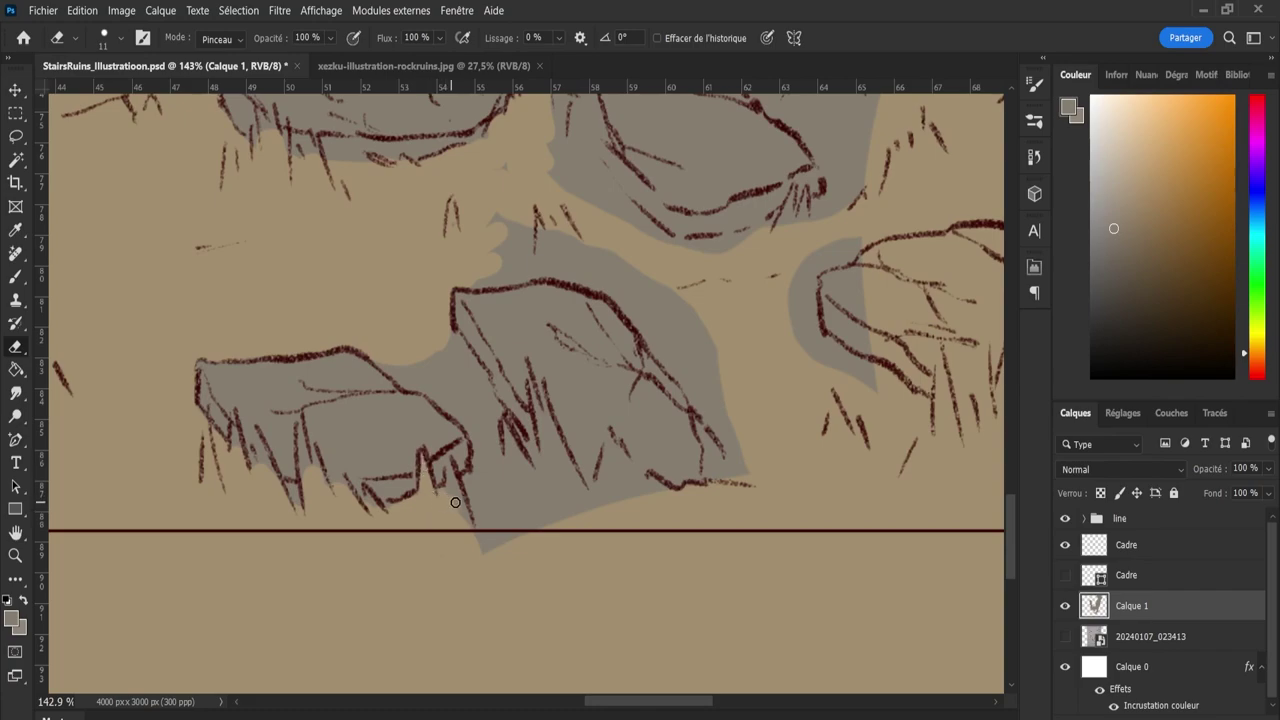
mouse_move(460, 507)
left_mouse_down()
mouse_move(492, 535)
mouse_move(501, 527)
mouse_move(467, 479)
mouse_move(479, 470)
mouse_move(471, 413)
left_mouse_up()
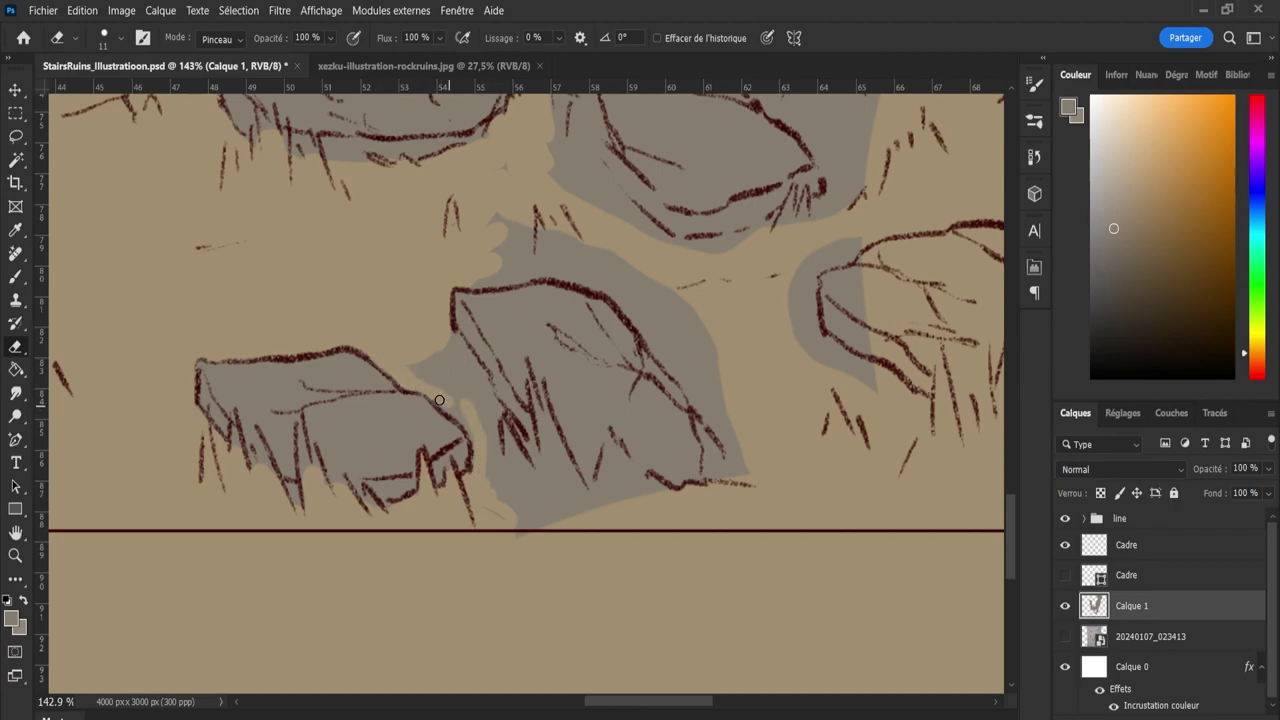
mouse_move(481, 461)
left_mouse_down()
mouse_move(422, 366)
mouse_move(445, 408)
mouse_move(433, 386)
mouse_move(452, 383)
mouse_move(414, 371)
mouse_move(449, 369)
mouse_move(430, 340)
left_mouse_up()
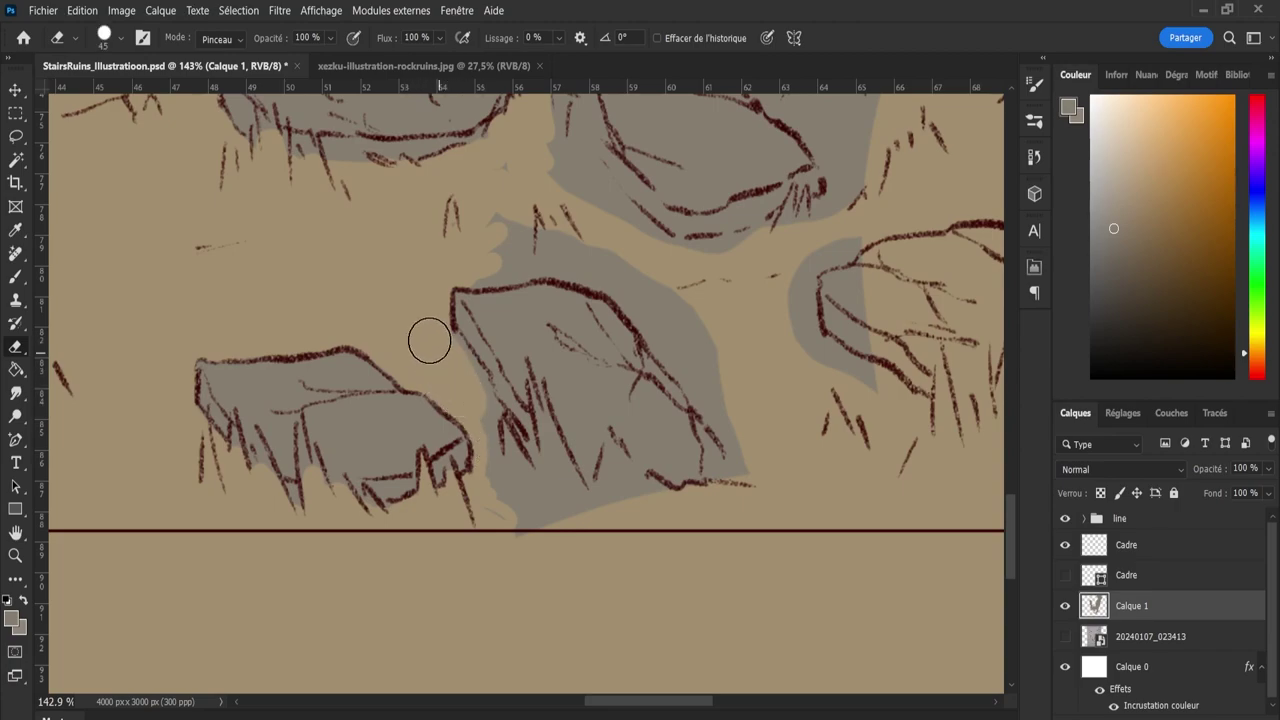
Erase the grey along the tilted front rock's left edge up to its grass blades, reducing the eraser to 26 px.
left_click_drag(459, 400, 481, 438)
key("ctrl+z")
key("ctrl+z")
left_click_drag(452, 356, 464, 384)
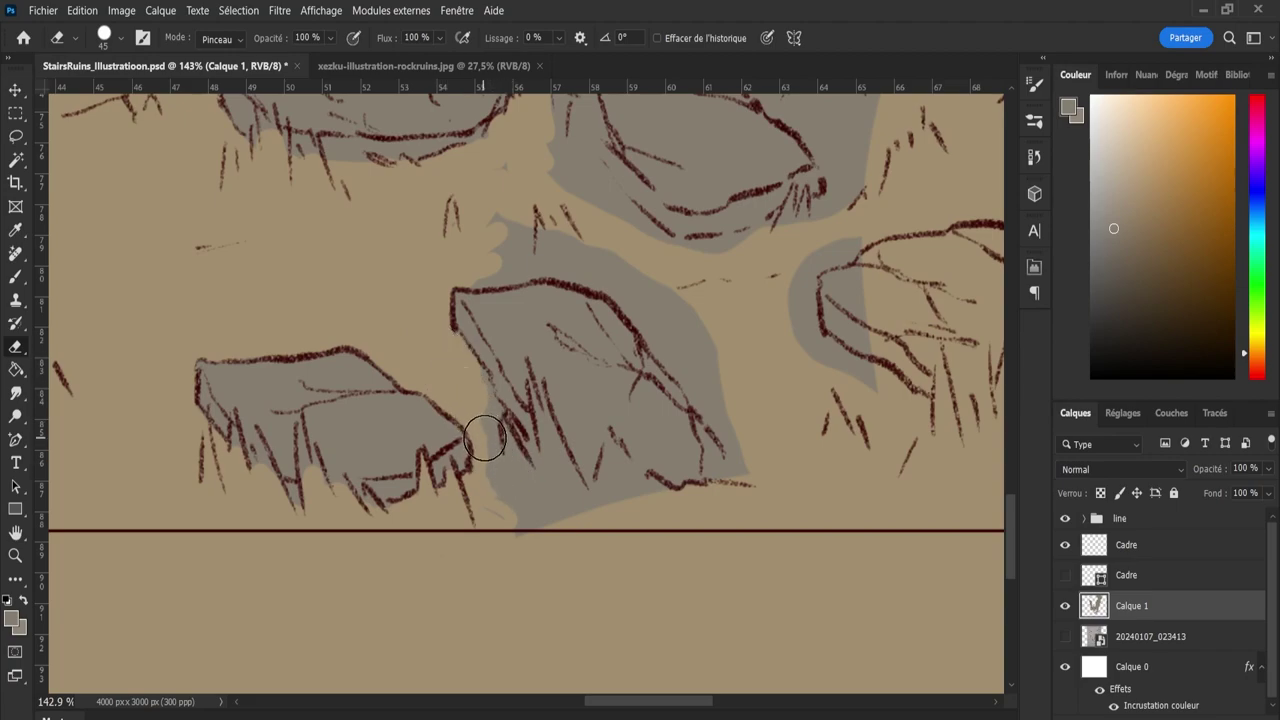
left_click_drag(480, 434, 520, 491)
key("b")
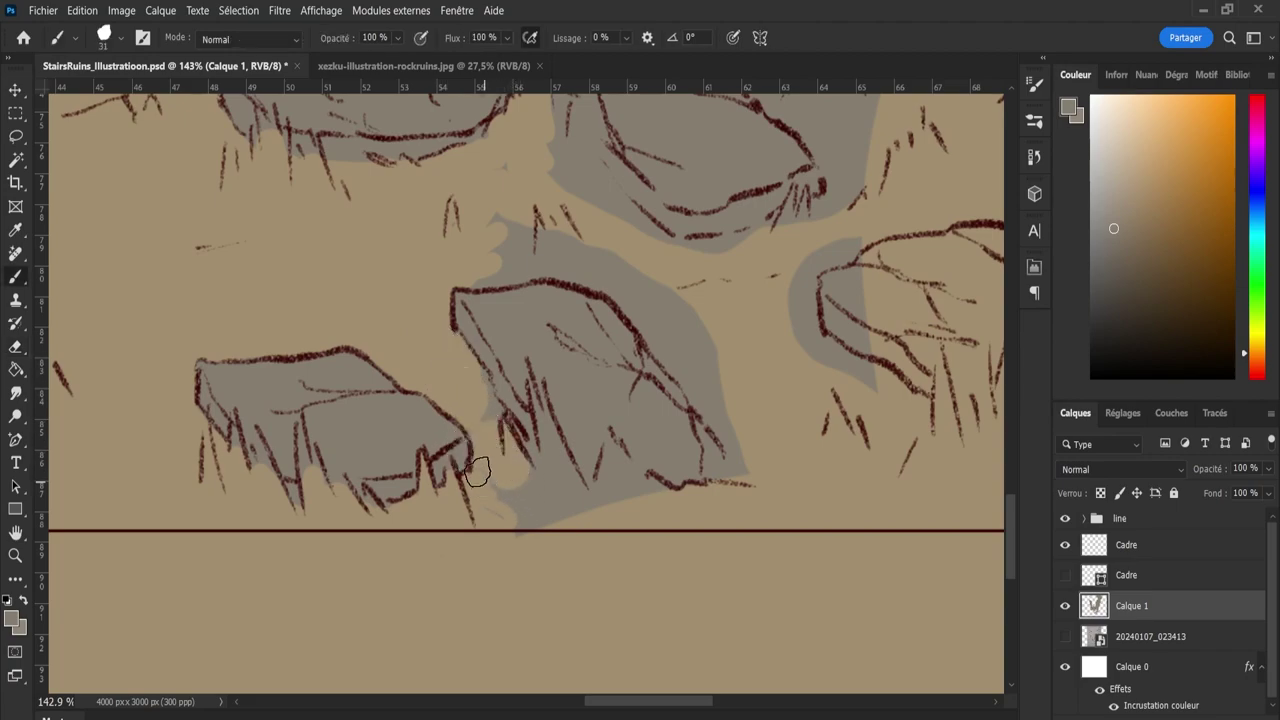
key("e")
mouse_move(492, 432)
left_mouse_down()
mouse_move(514, 520)
mouse_move(535, 494)
left_mouse_up()
key("b")
key("e")
right_click(540, 492, "alt")
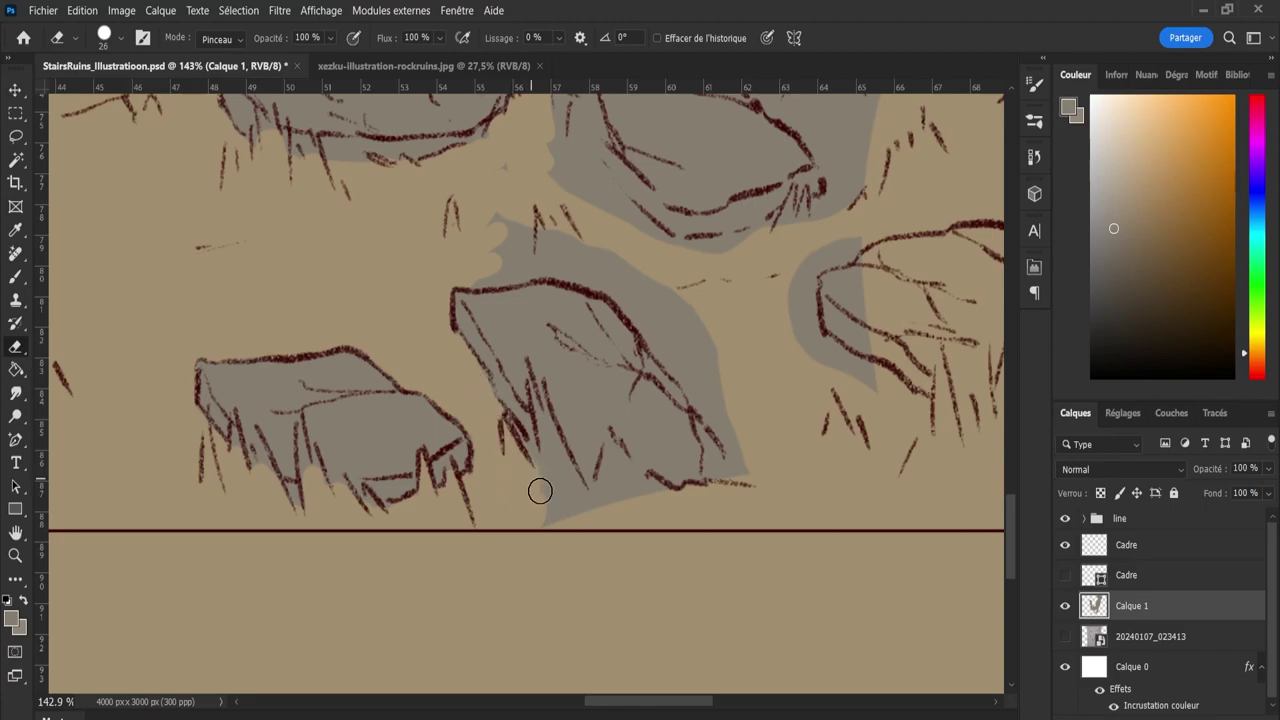
Erase the grey below the tilted front rock up to its grass blades and along its right slope with the 26 px eraser.
mouse_move(540, 470)
left_mouse_down()
mouse_move(558, 512)
mouse_move(551, 457)
mouse_move(609, 523)
mouse_move(634, 491)
mouse_move(617, 474)
left_mouse_up()
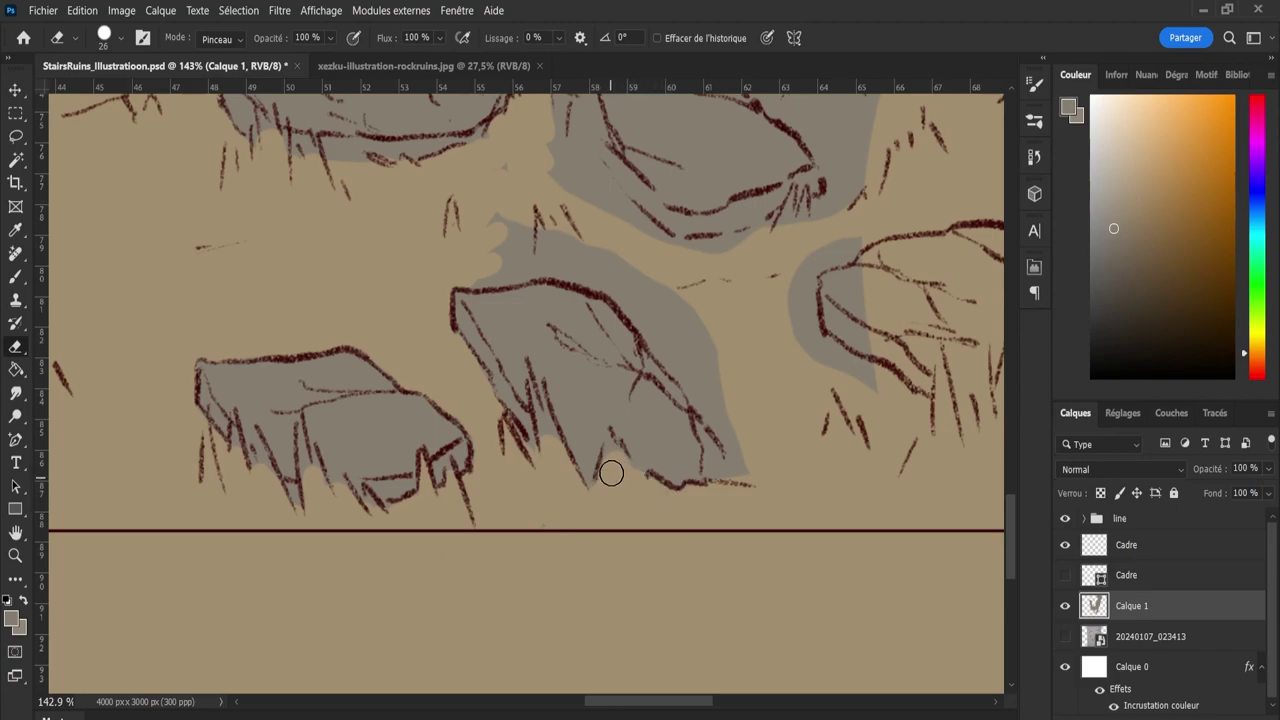
mouse_move(766, 489)
left_mouse_down()
mouse_move(720, 394)
mouse_move(740, 454)
mouse_move(743, 441)
mouse_move(694, 457)
mouse_move(709, 449)
mouse_move(712, 460)
left_mouse_up()
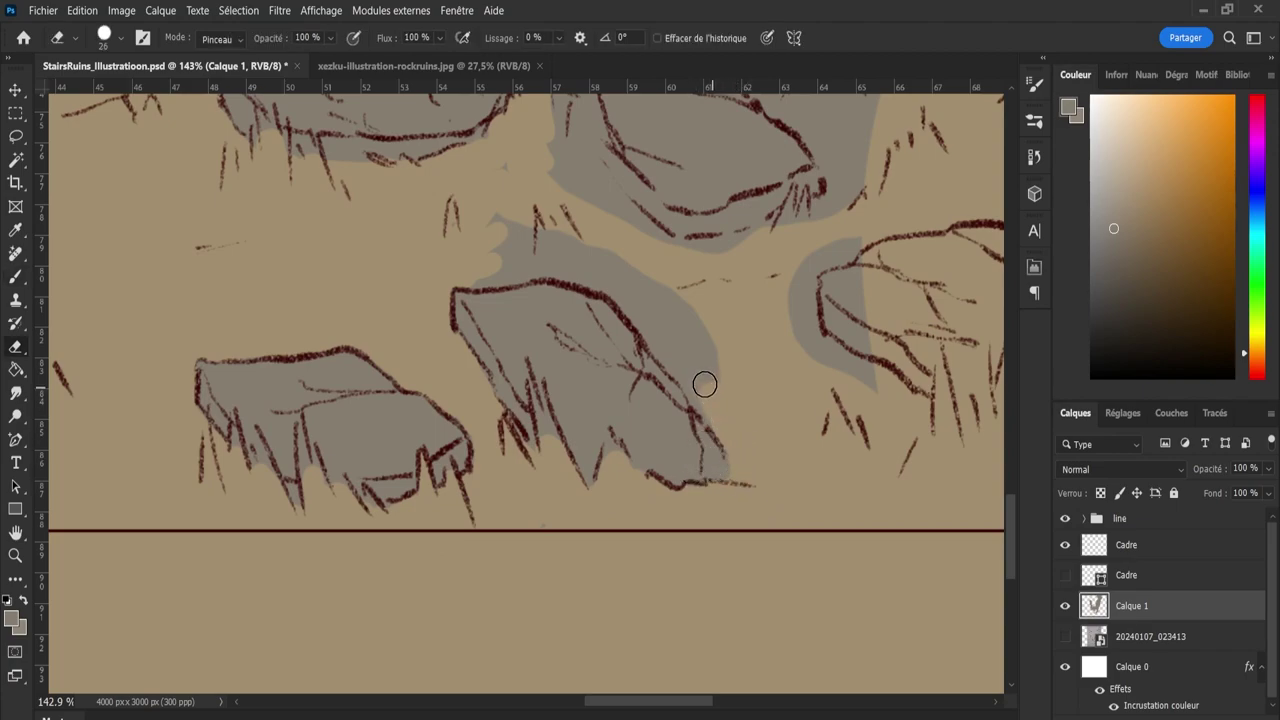
mouse_move(715, 407)
left_mouse_down()
mouse_move(688, 360)
mouse_move(660, 344)
left_mouse_up()
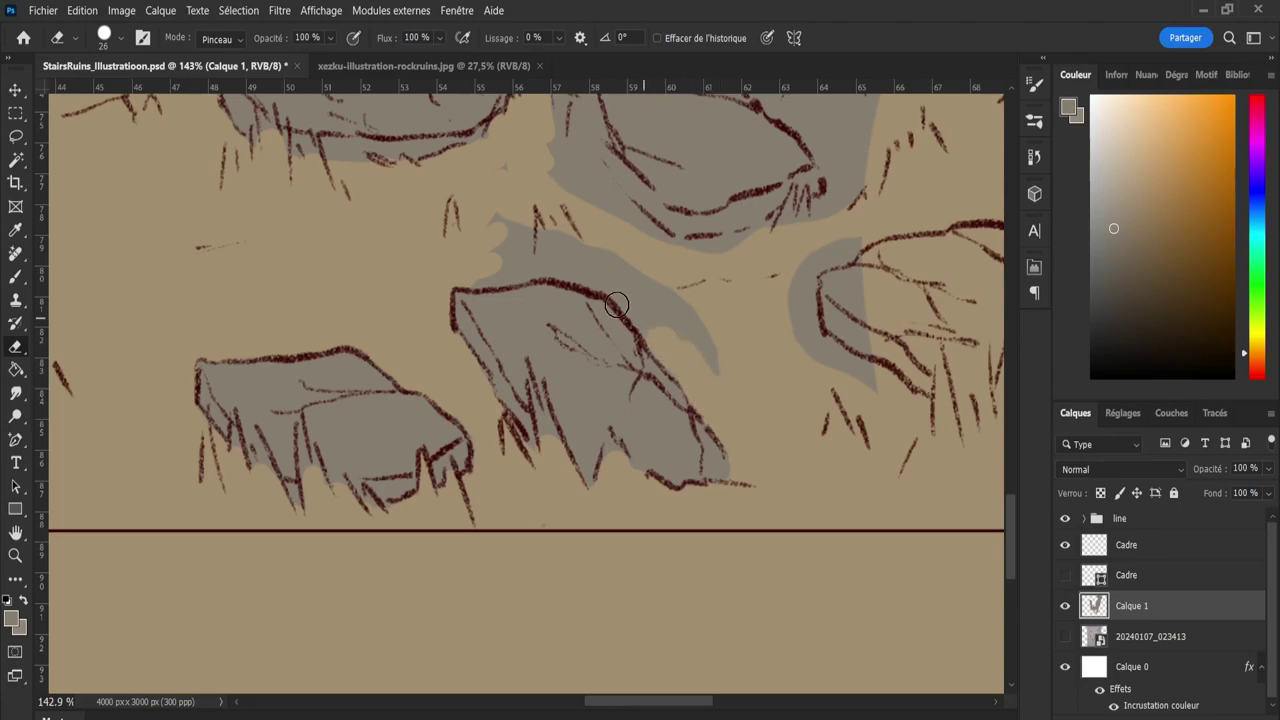
Trim the grey above the tilted front rock's top outline with a 16 px eraser and clear the remaining patch at 48 px.
left_click_drag(553, 445, 548, 432)
key("bracketleft")
mouse_move(472, 238)
left_mouse_down()
mouse_move(486, 263)
mouse_move(451, 267)
mouse_move(471, 305)
left_mouse_up()
key("b")
key("e")
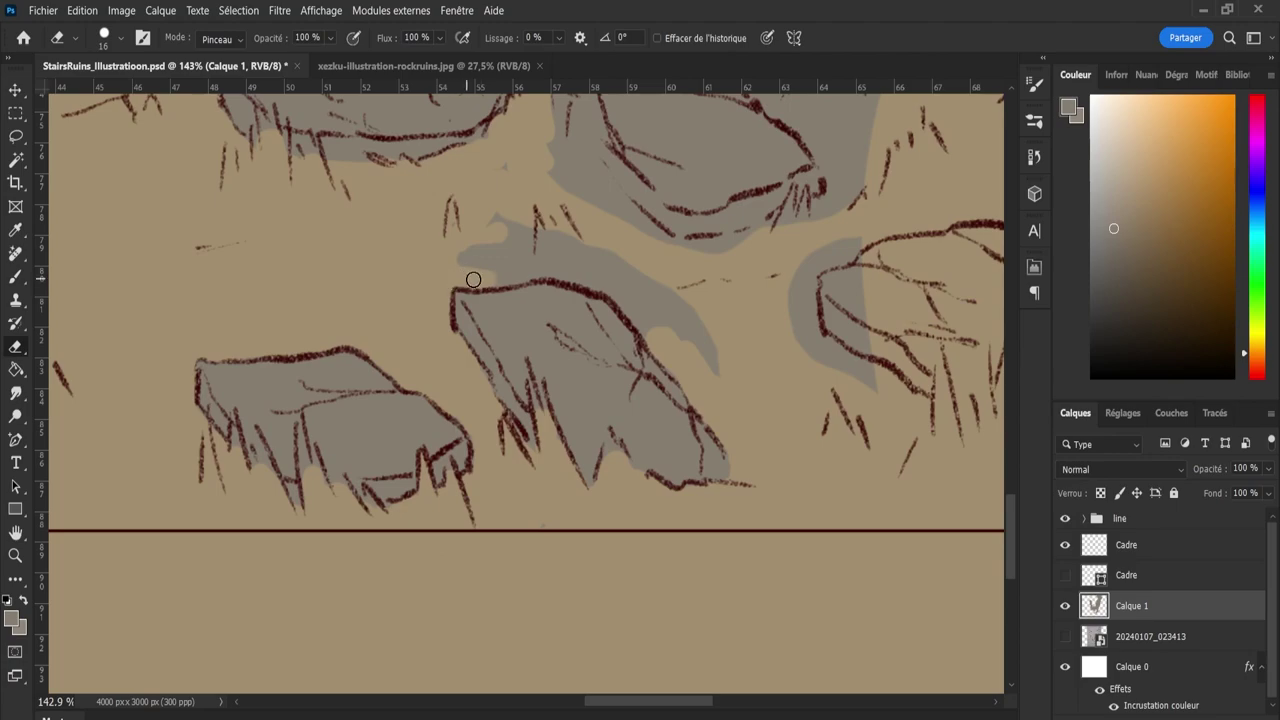
mouse_move(473, 280)
left_mouse_down()
mouse_move(468, 244)
mouse_move(484, 259)
mouse_move(494, 213)
mouse_move(541, 185)
mouse_move(581, 236)
mouse_move(537, 229)
mouse_move(498, 243)
mouse_move(494, 261)
mouse_move(608, 256)
mouse_move(625, 273)
mouse_move(554, 249)
mouse_move(665, 298)
mouse_move(645, 296)
mouse_move(700, 331)
left_mouse_up()
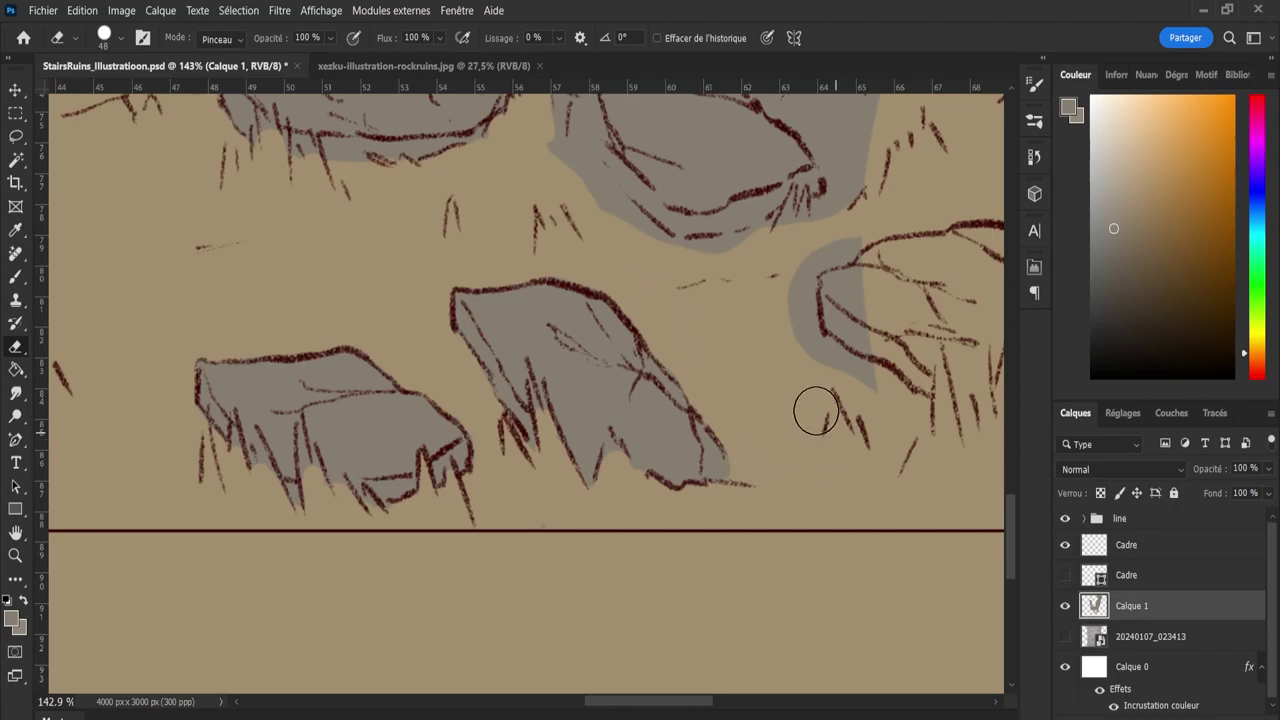
Erase the grey outside the corner rock's left outline with the 48 px eraser, and fill the rock's interior grey with a 31 px brush.
mouse_move(816, 411)
left_mouse_down()
mouse_move(834, 380)
mouse_move(860, 380)
mouse_move(809, 357)
mouse_move(828, 365)
mouse_move(791, 314)
mouse_move(794, 277)
mouse_move(840, 229)
mouse_move(846, 240)
left_mouse_up()
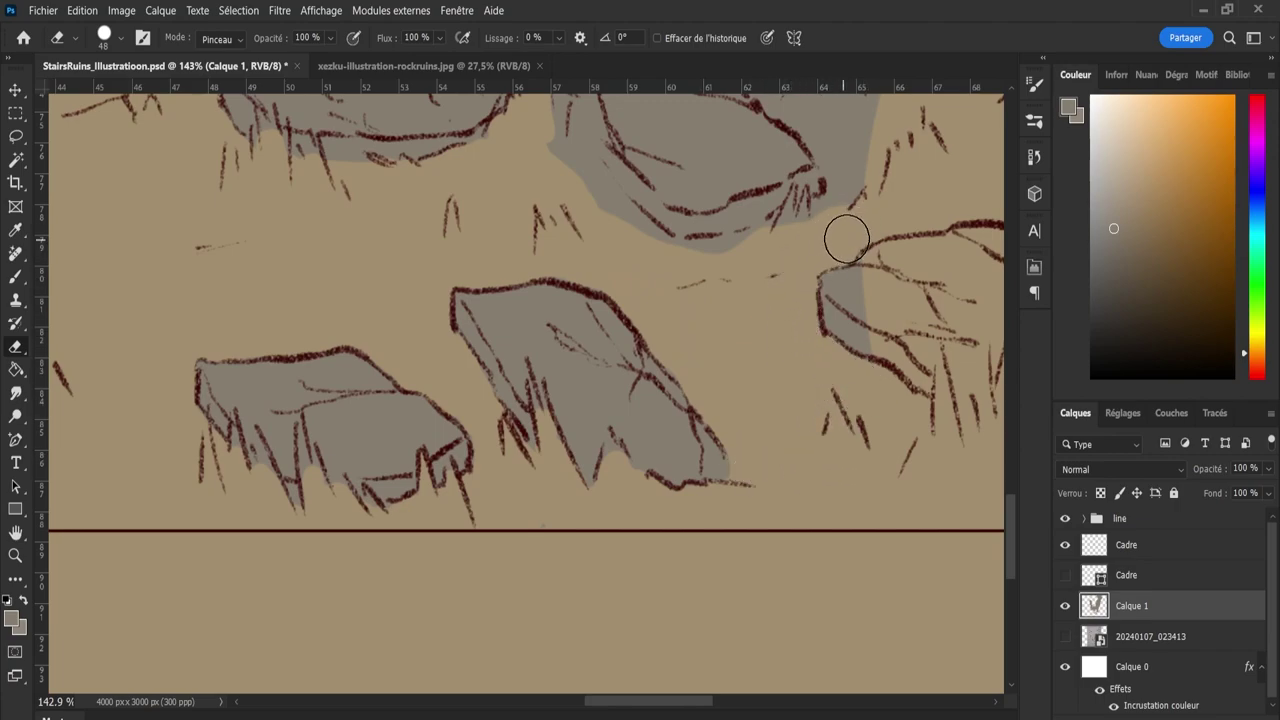
left_click_drag(663, 702, 692, 702)
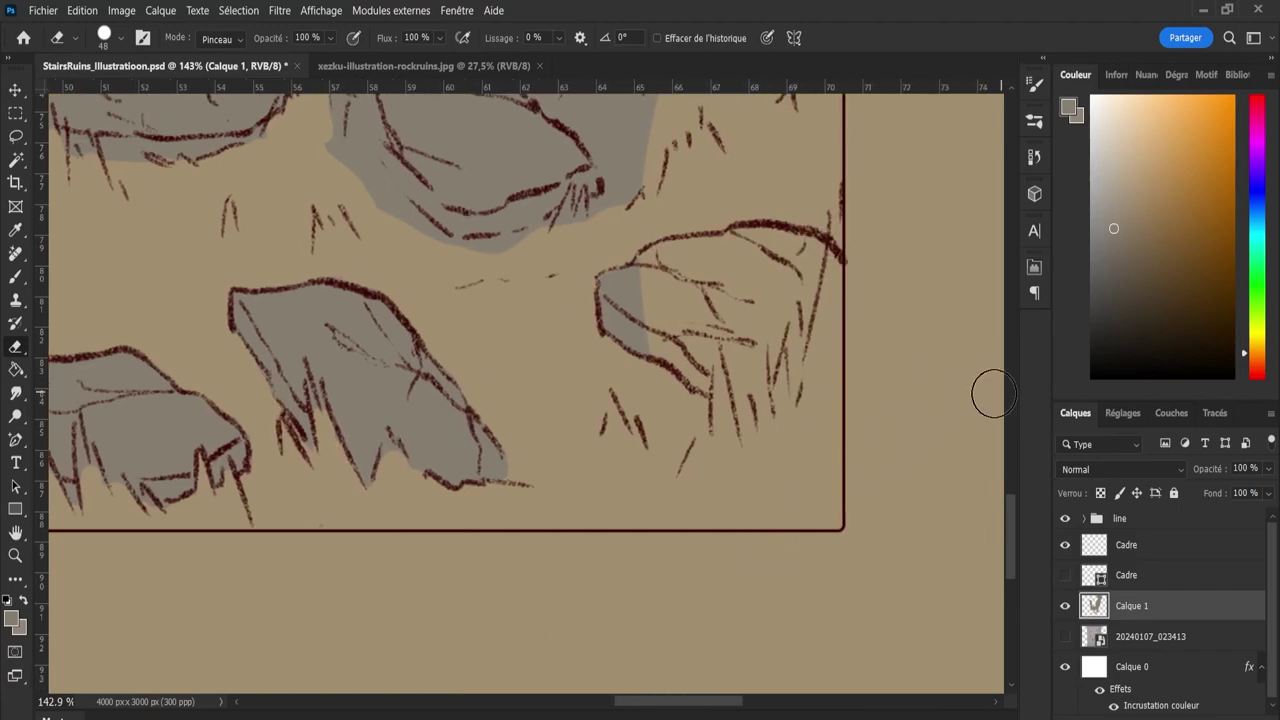
left_click_drag(1008, 521, 1011, 500)
key("b")
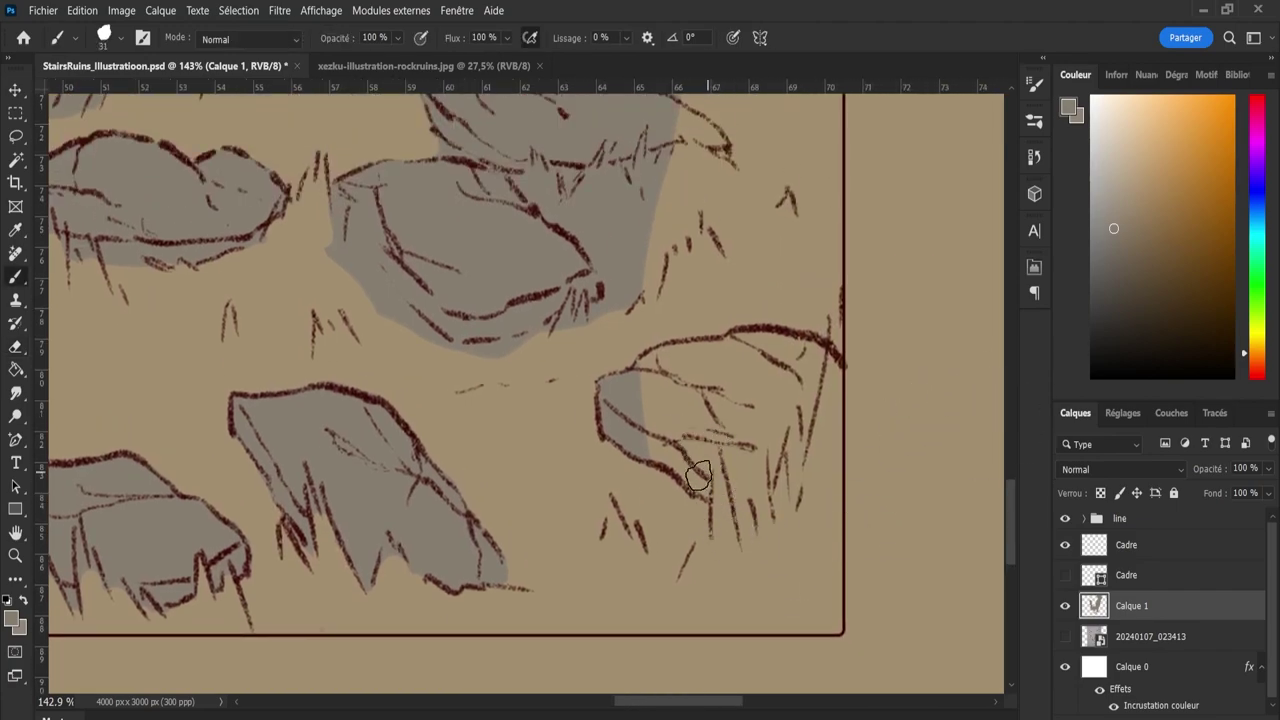
mouse_move(650, 427)
left_mouse_down()
mouse_move(615, 426)
mouse_move(720, 482)
mouse_move(696, 431)
mouse_move(636, 393)
mouse_move(623, 408)
mouse_move(615, 389)
mouse_move(675, 359)
mouse_move(665, 385)
mouse_move(734, 393)
mouse_move(757, 369)
mouse_move(669, 360)
mouse_move(735, 345)
mouse_move(812, 358)
mouse_move(799, 409)
mouse_move(813, 425)
mouse_move(803, 379)
mouse_move(708, 459)
mouse_move(733, 471)
mouse_move(764, 458)
left_mouse_up()
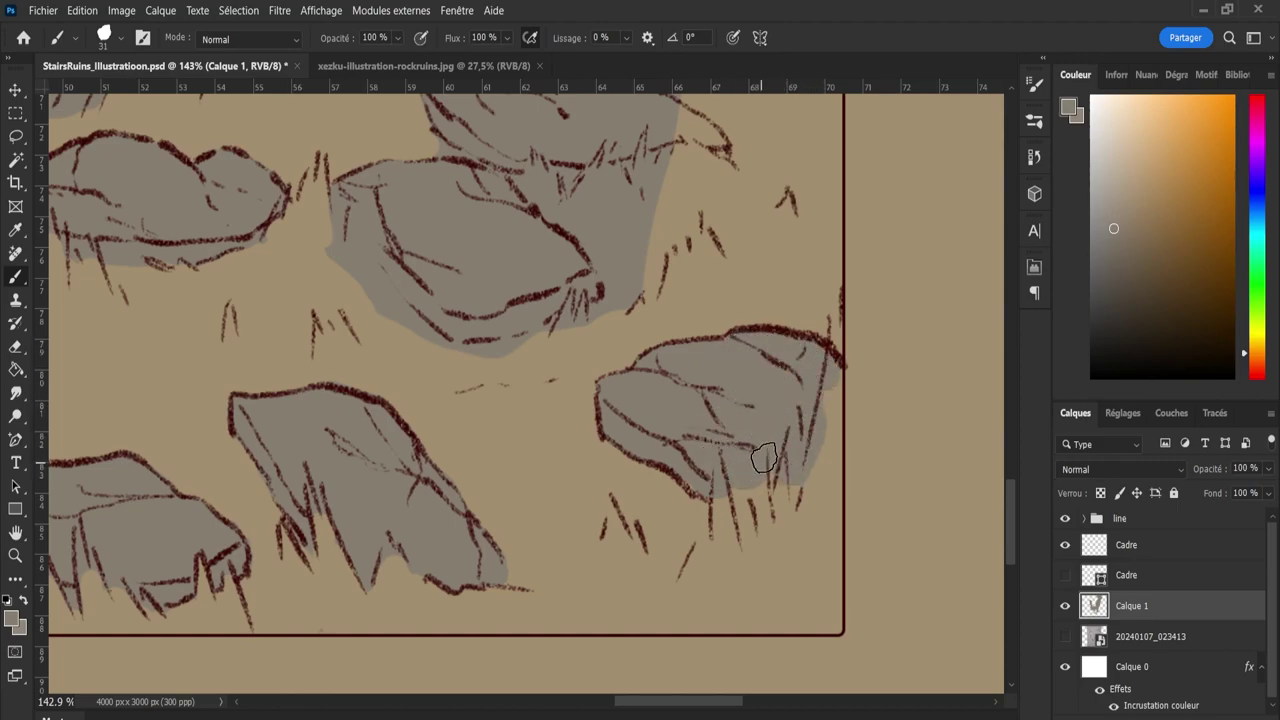
Trim the corner rock's grey at its right edge and between the grass blades at its base, reducing the eraser to 12 px.
key("e")
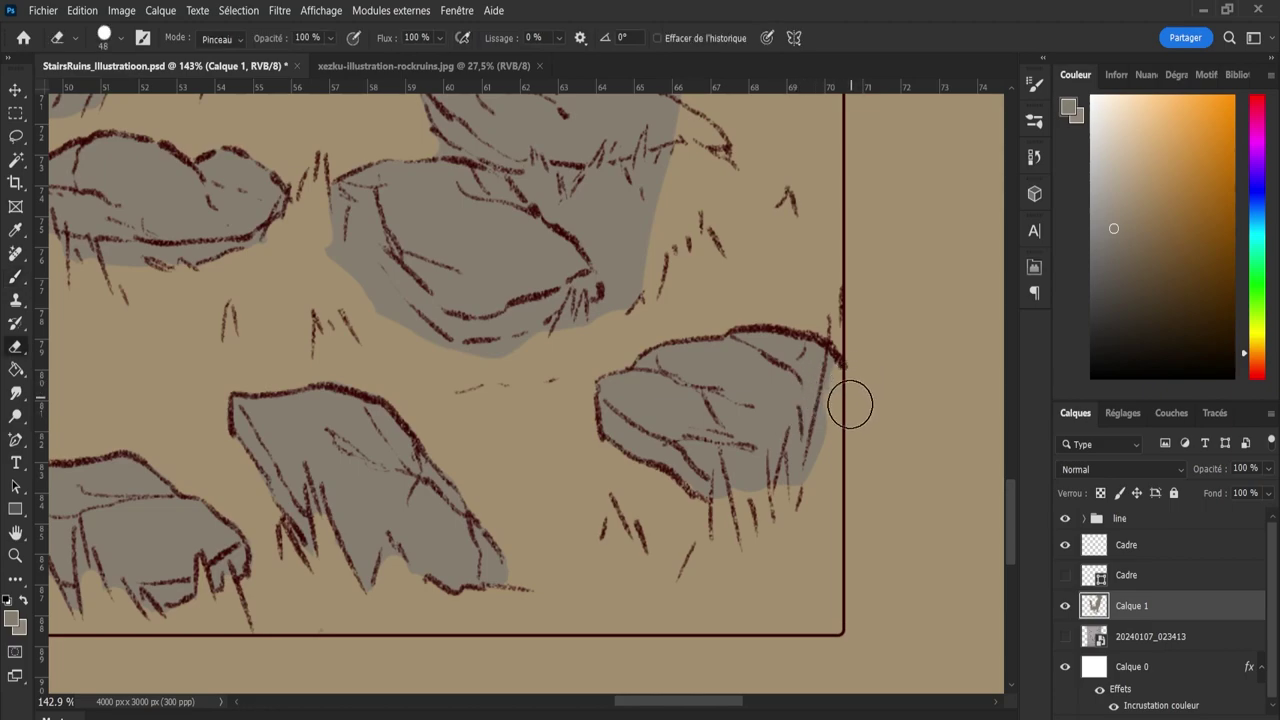
mouse_move(850, 404)
left_mouse_down()
mouse_move(846, 380)
mouse_move(843, 423)
mouse_move(846, 394)
mouse_move(797, 532)
mouse_move(704, 506)
left_mouse_up()
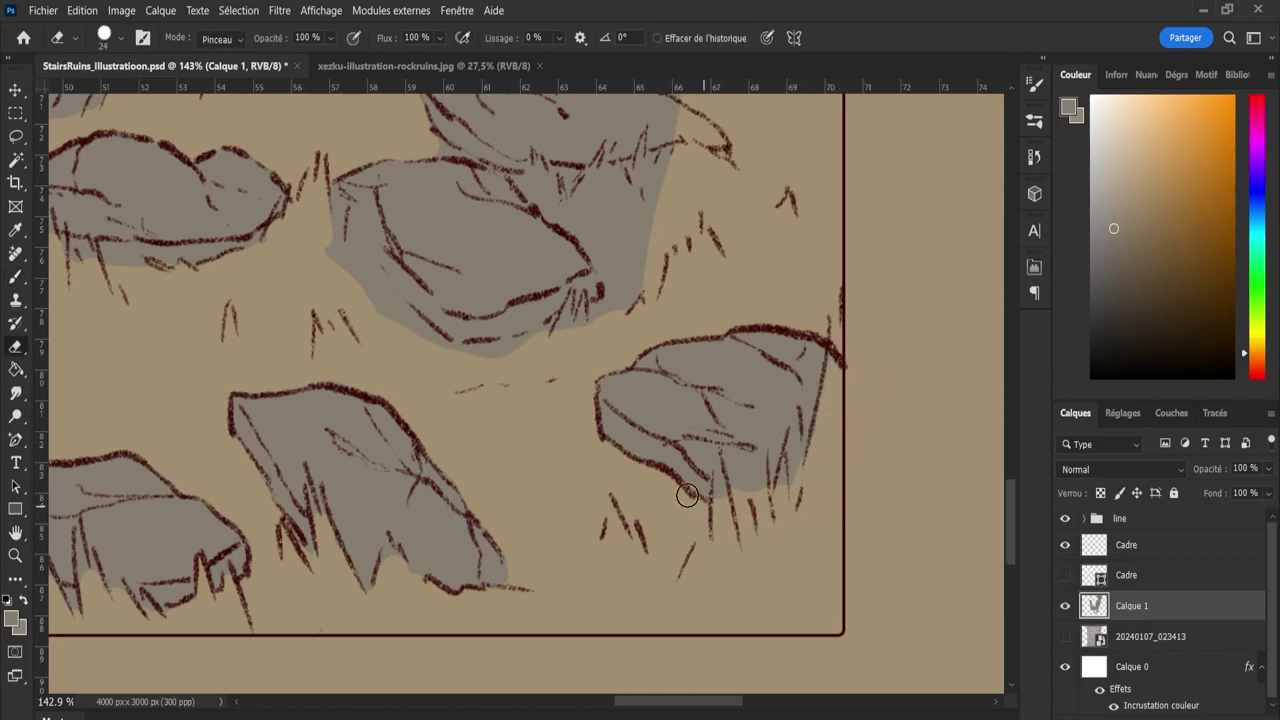
key("b")
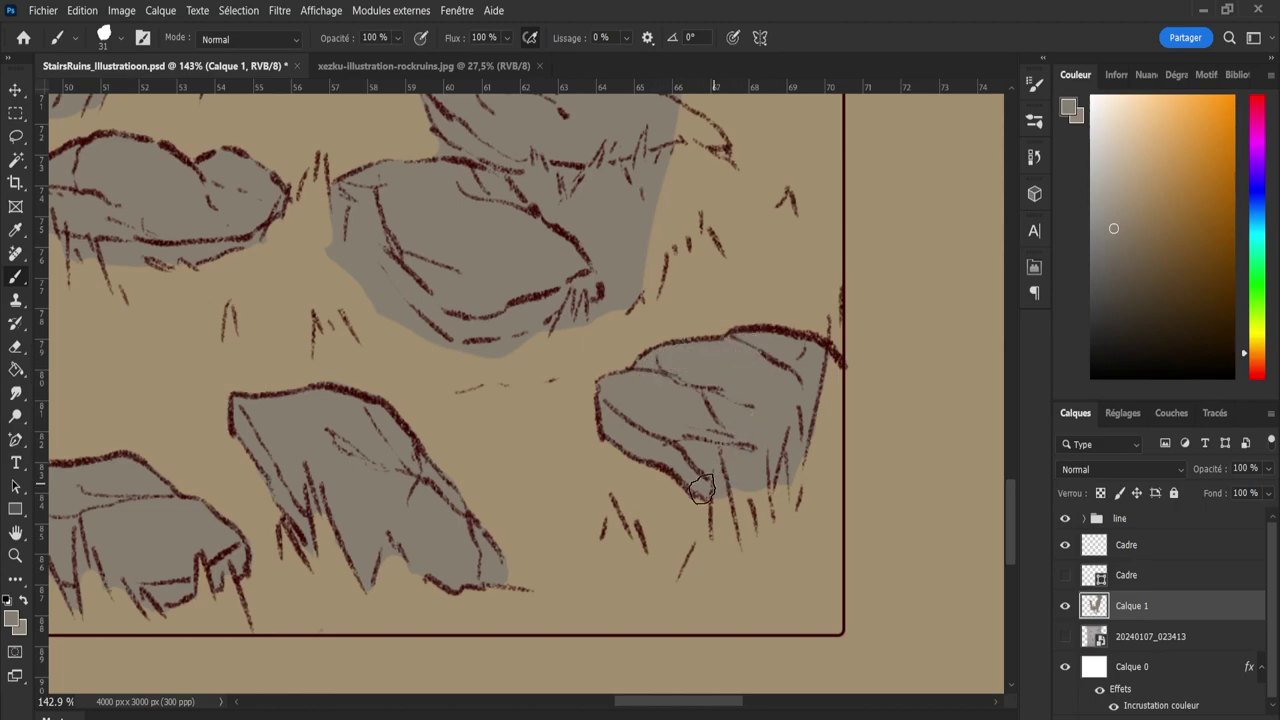
key("e")
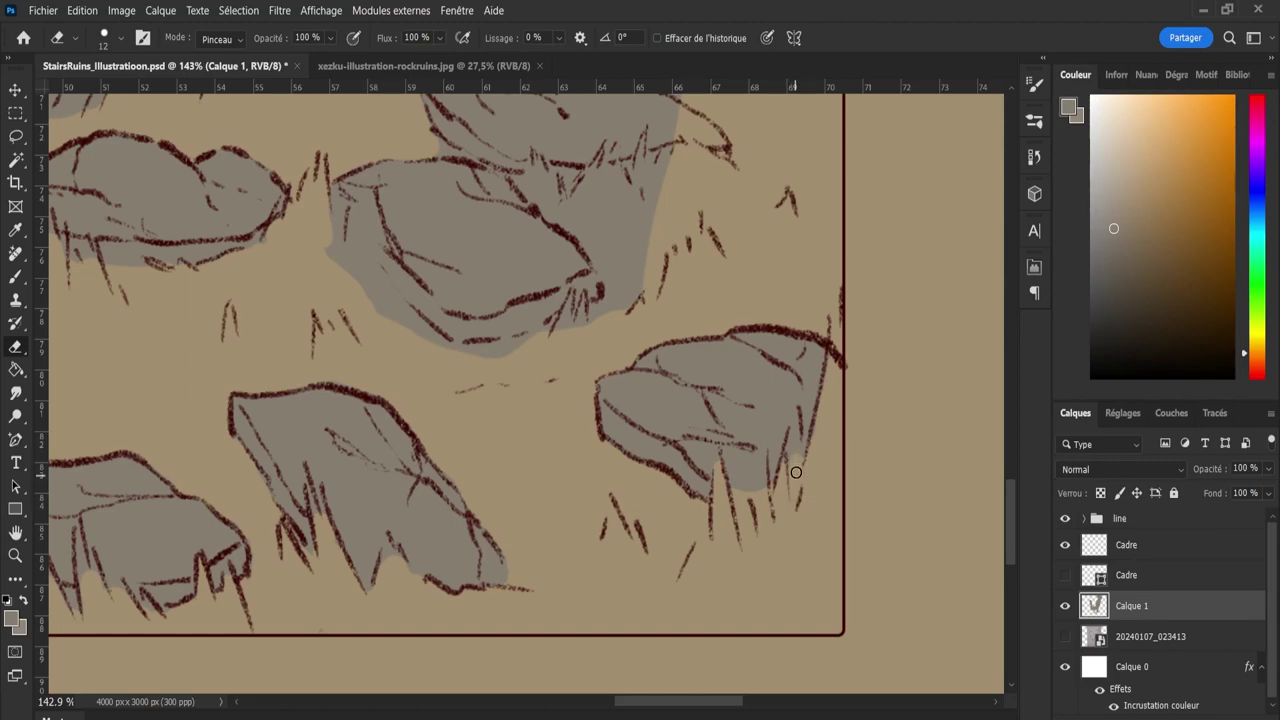
left_click_drag(796, 472, 794, 476)
Erase the corner rock's outline overshooting toward the frame on the Rocks_Ruins layer of the line group, and return to Calque 1.
left_click(1084, 518)
left_click(1132, 633)
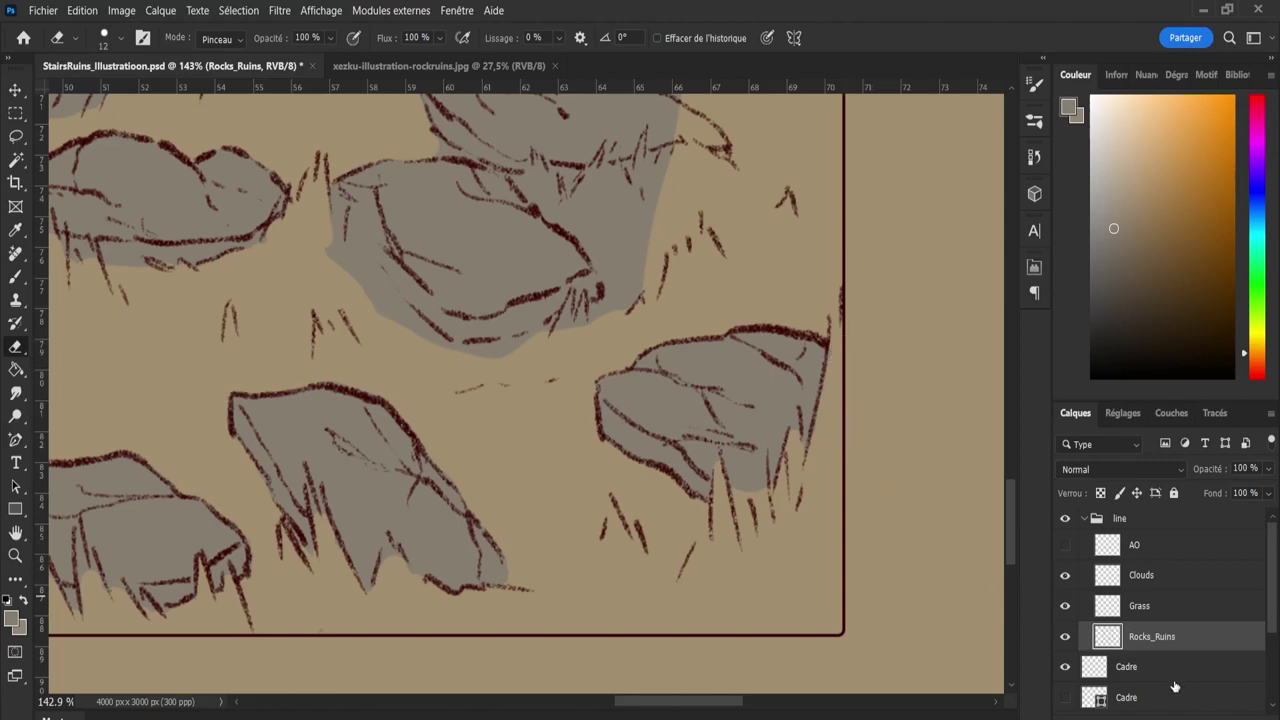
scroll(1256, 628, "down", 2)
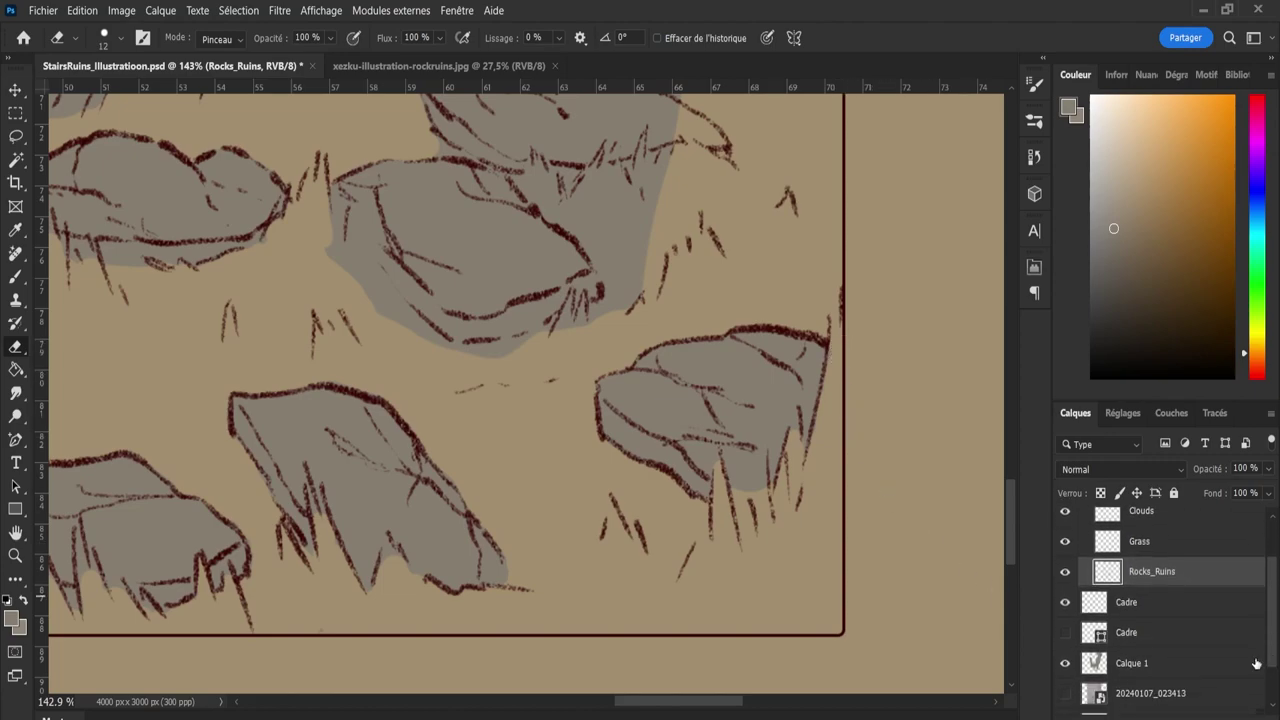
left_click(1256, 665)
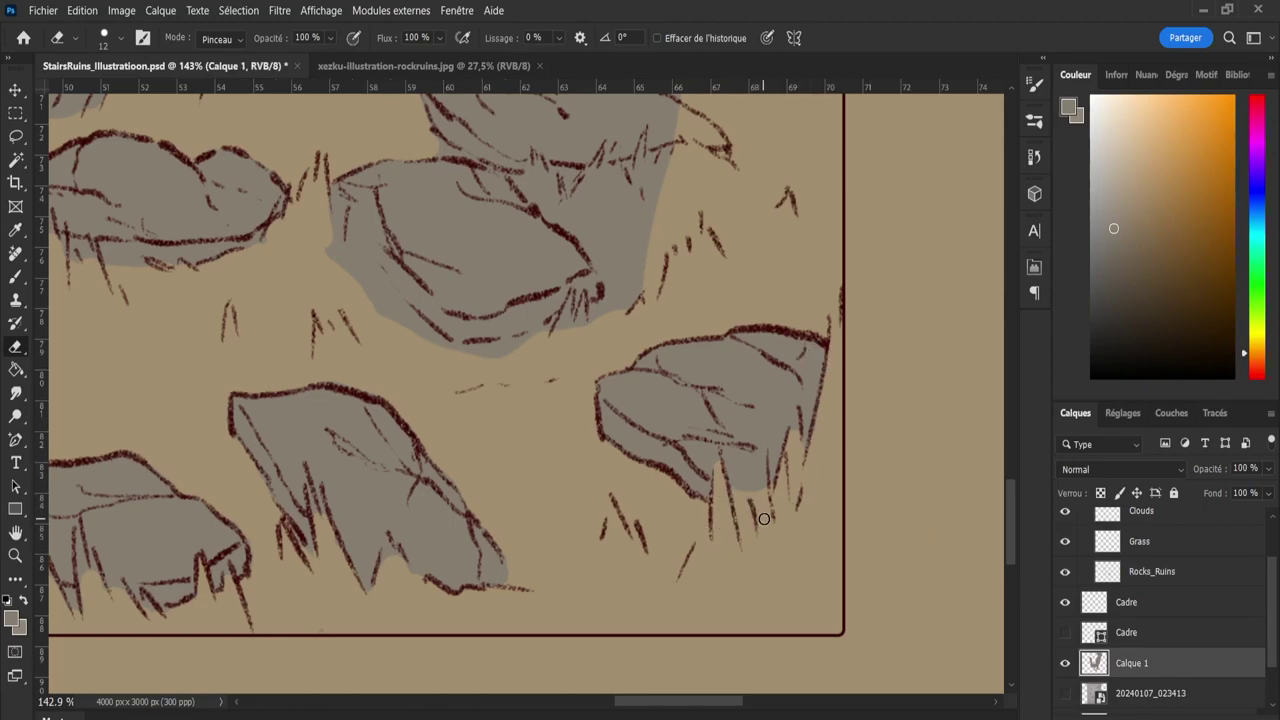
Trim the grey along the lower-left outline of the rock beside the flat oval rock with the 12 px eraser.
key("z")
mouse_move(792, 493)
left_mouse_down()
mouse_move(760, 484)
mouse_move(804, 455)
left_mouse_up()
key("e")
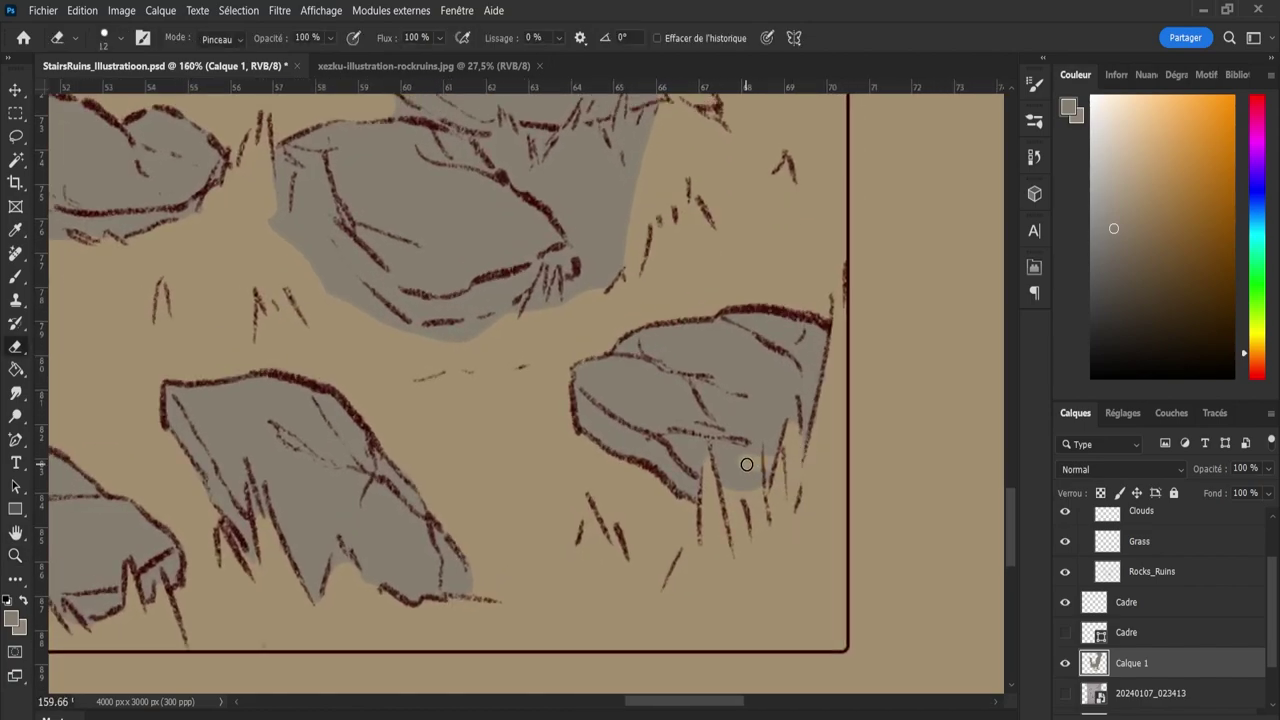
left_click_drag(1014, 540, 973, 501)
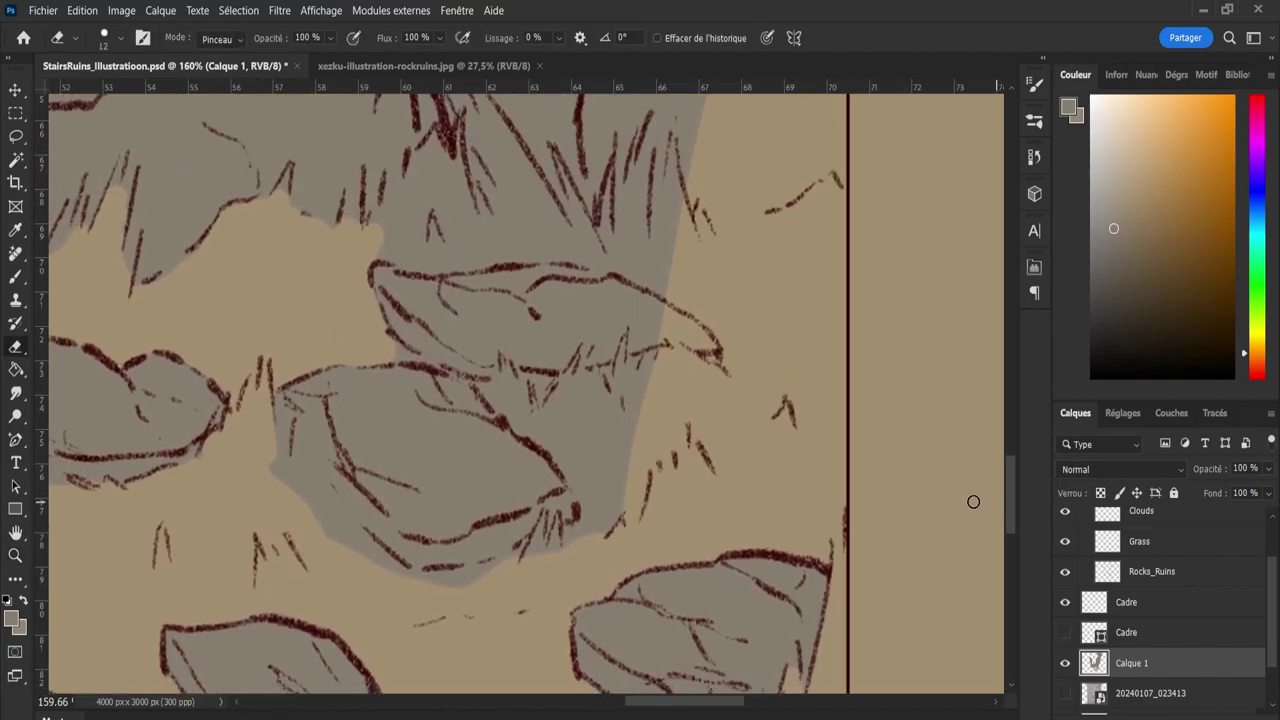
left_click_drag(253, 431, 249, 467)
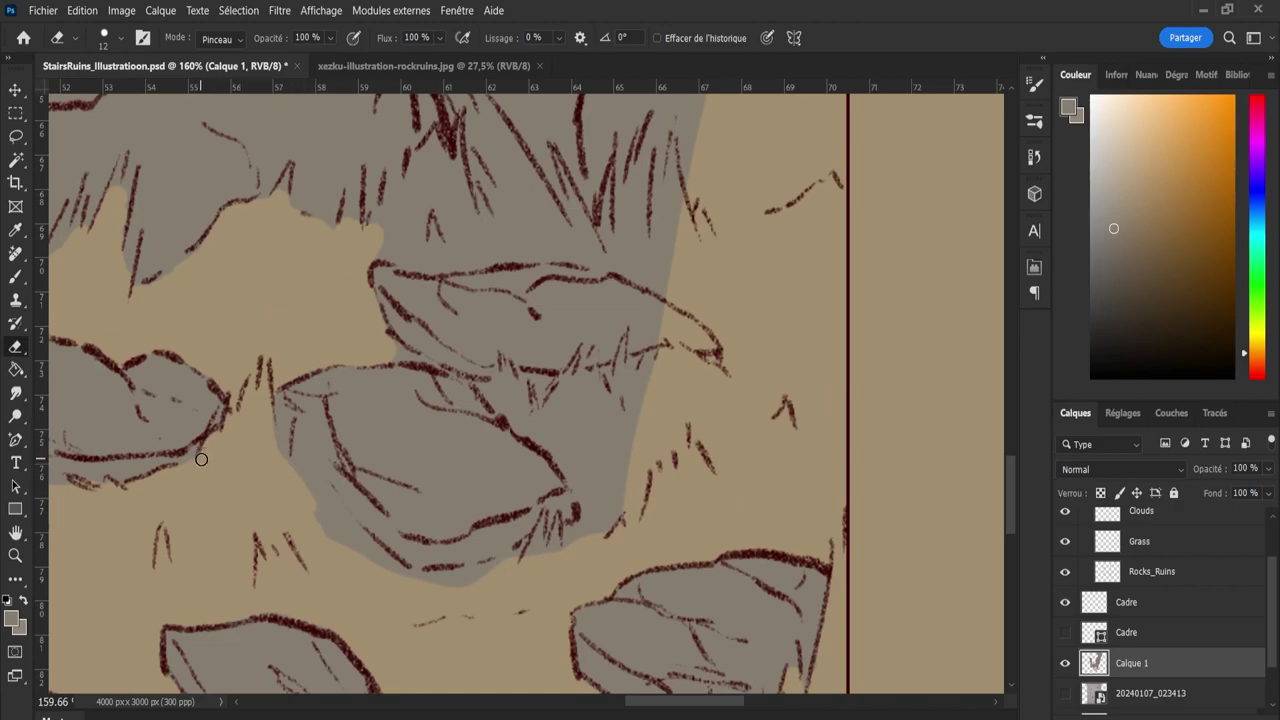
mouse_move(348, 563)
left_mouse_down()
mouse_move(371, 551)
mouse_move(339, 511)
left_mouse_up()
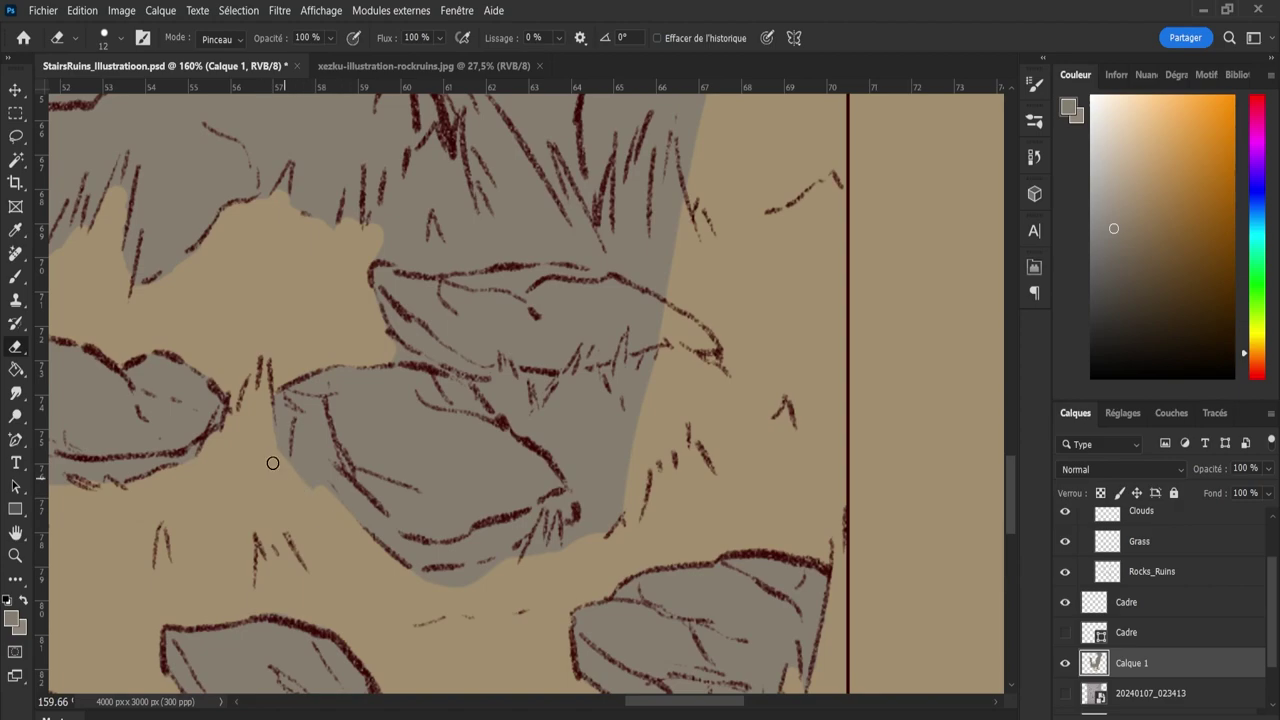
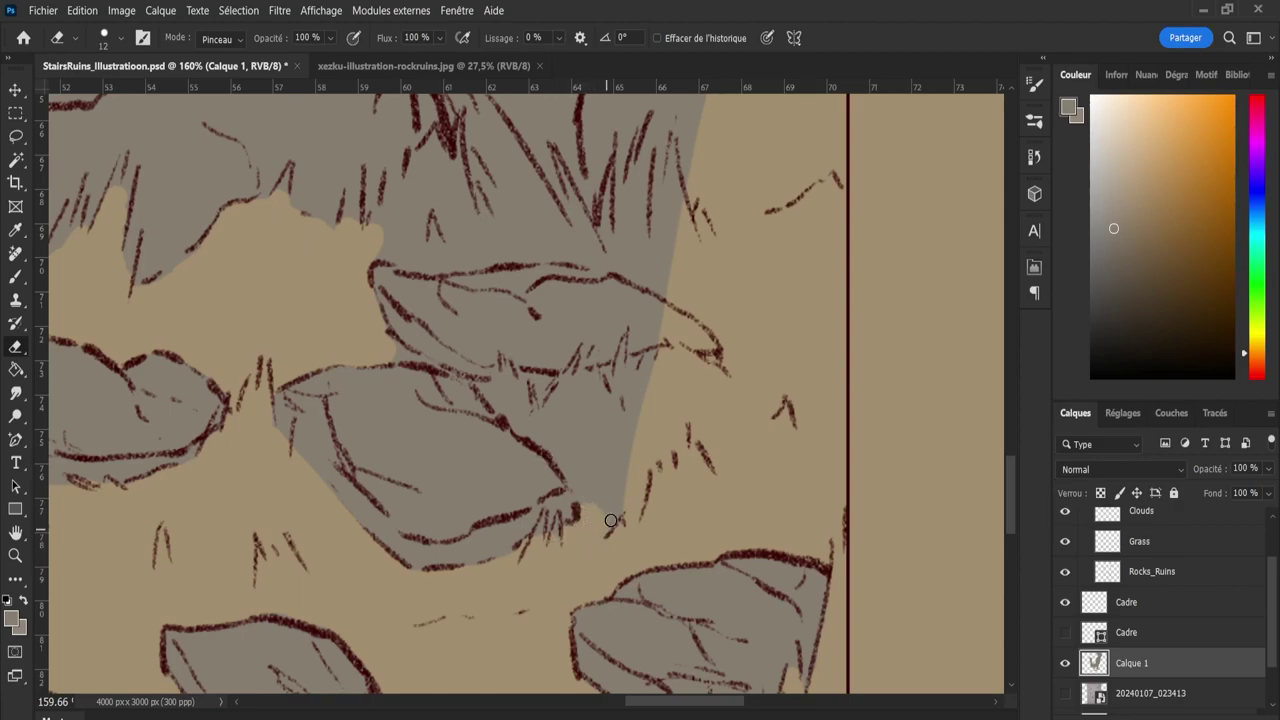
Erase the grey between the flat rock and the rock below it, following both outlines and the grass blades with the 12 px eraser.
mouse_move(610, 520)
left_mouse_down()
mouse_move(597, 486)
mouse_move(608, 505)
left_mouse_up()
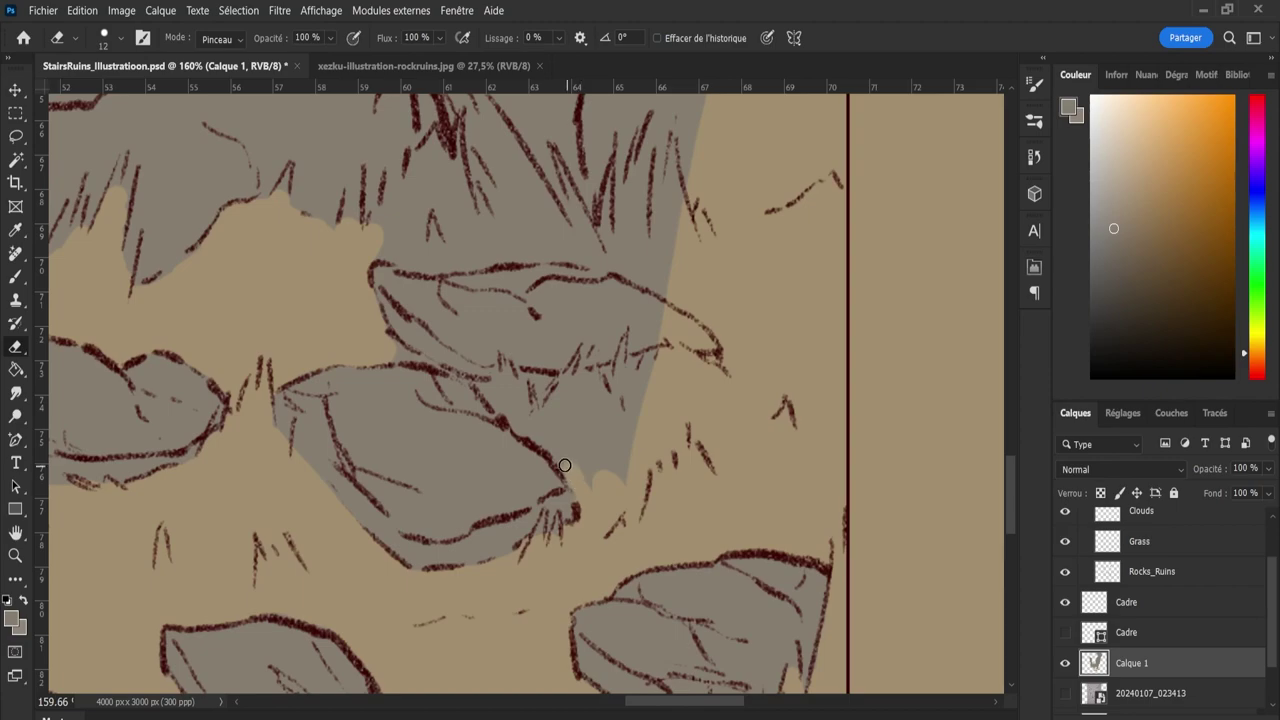
mouse_move(565, 465)
left_mouse_down()
mouse_move(609, 496)
mouse_move(602, 468)
mouse_move(632, 478)
mouse_move(607, 435)
mouse_move(628, 437)
mouse_move(625, 395)
mouse_move(659, 333)
mouse_move(684, 321)
mouse_move(656, 330)
mouse_move(718, 379)
left_mouse_up()
key("b")
key("e")
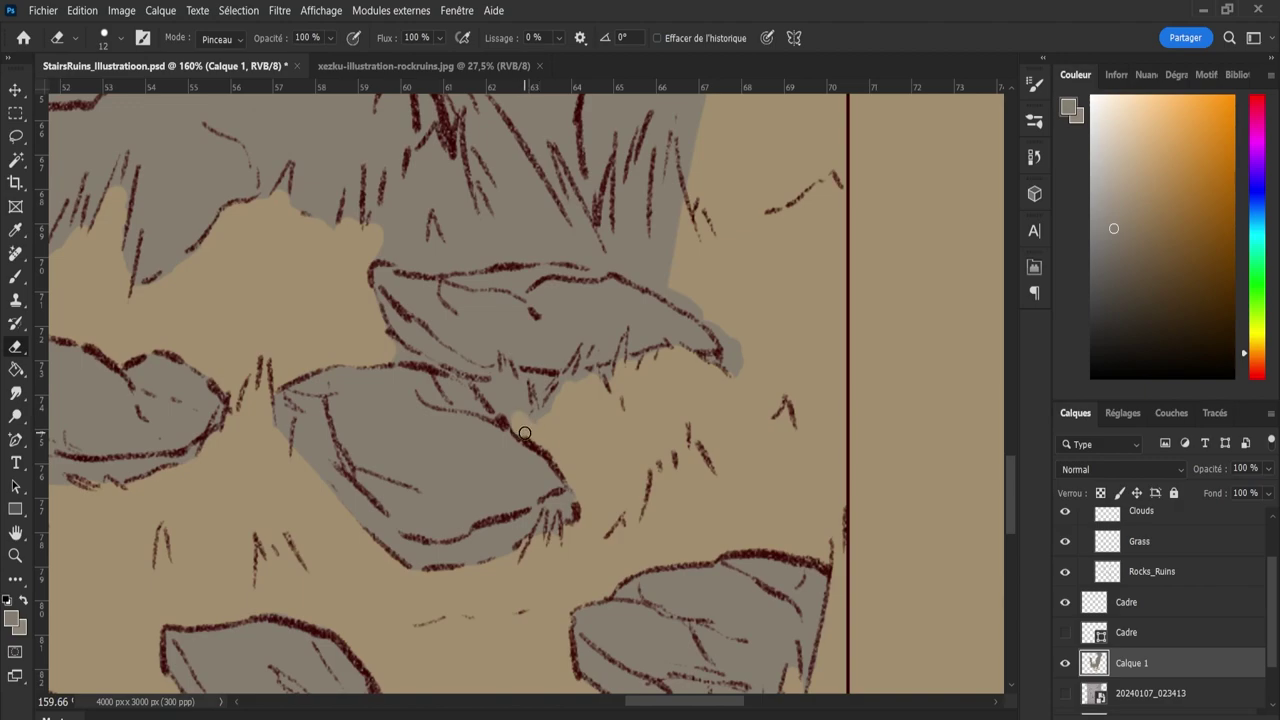
left_click_drag(483, 389, 530, 414)
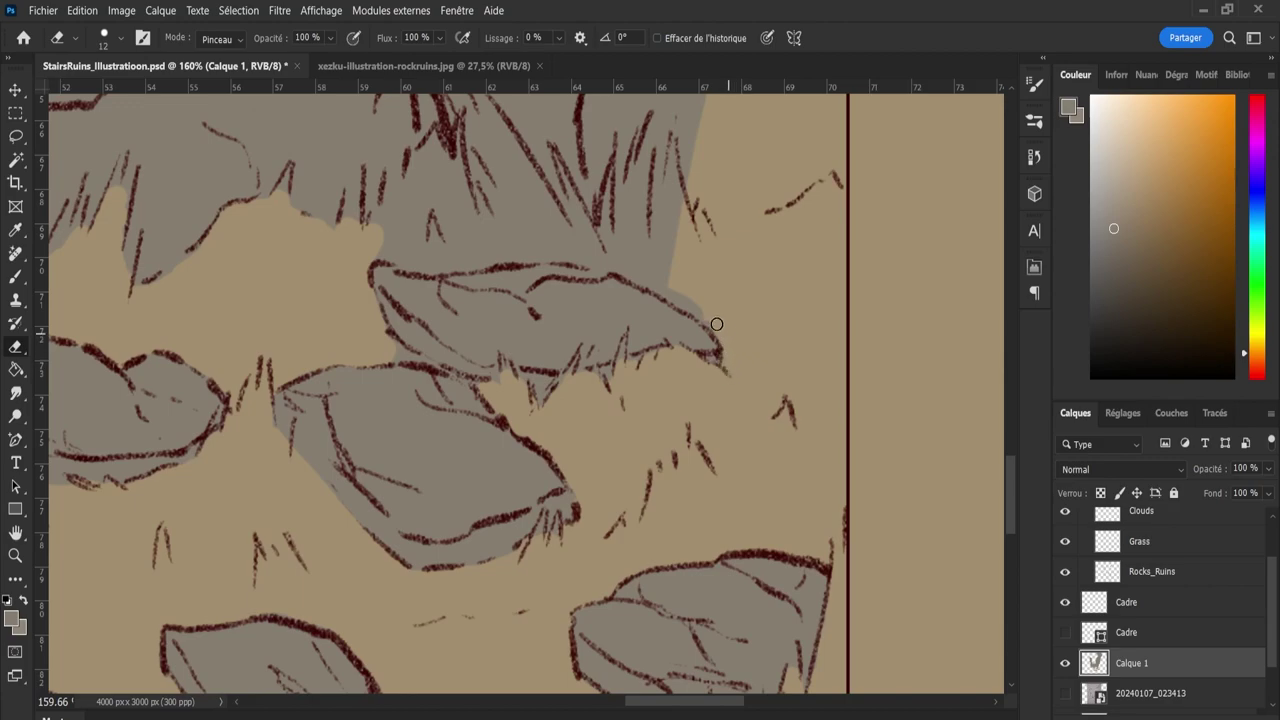
left_click_drag(664, 290, 678, 278)
Clear the grey above the flat rock and beside the right pillar's base, enlarging the eraser to 30 px and 53 px.
scroll(1009, 460, "up", 5)
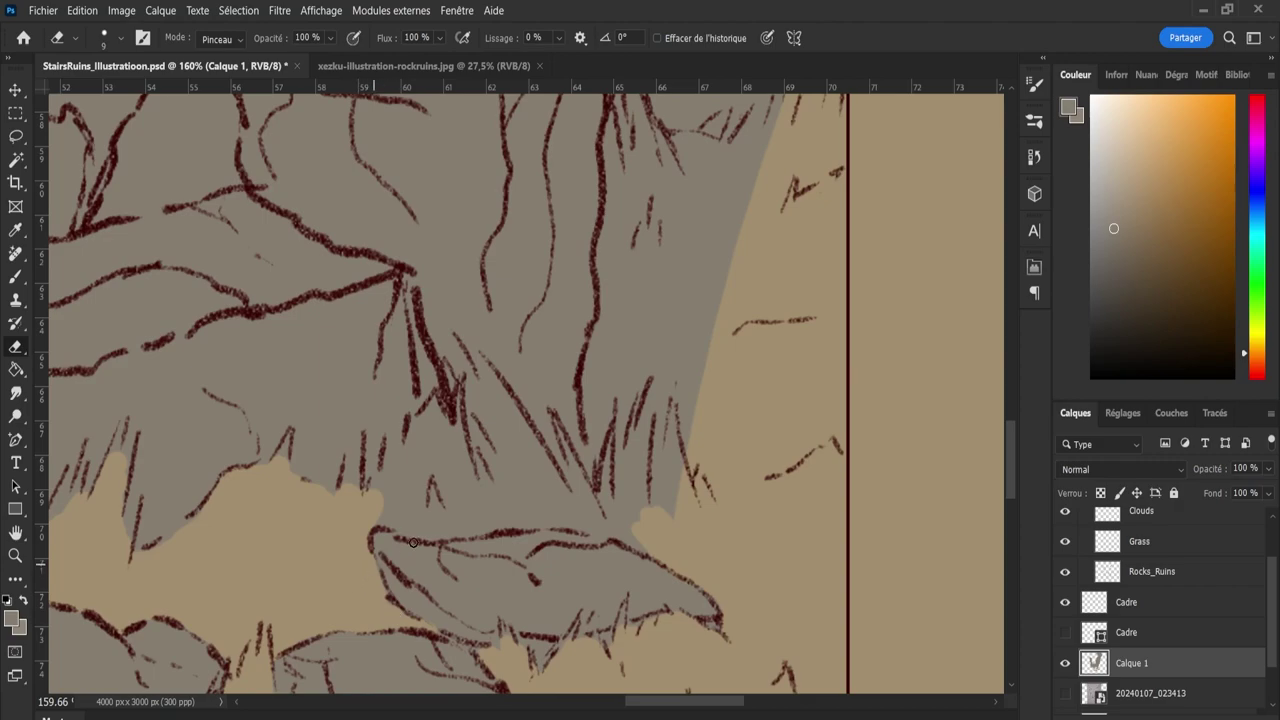
mouse_move(350, 500)
left_mouse_down()
mouse_move(512, 501)
mouse_move(667, 539)
mouse_move(486, 496)
mouse_move(421, 511)
mouse_move(427, 501)
mouse_move(467, 505)
mouse_move(414, 513)
mouse_move(448, 521)
mouse_move(435, 525)
mouse_move(365, 507)
mouse_move(493, 508)
mouse_move(451, 521)
mouse_move(553, 512)
mouse_move(529, 513)
mouse_move(549, 511)
mouse_move(526, 488)
mouse_move(535, 465)
mouse_move(497, 423)
mouse_move(496, 475)
mouse_move(444, 491)
mouse_move(421, 467)
mouse_move(391, 485)
mouse_move(423, 437)
left_mouse_up()
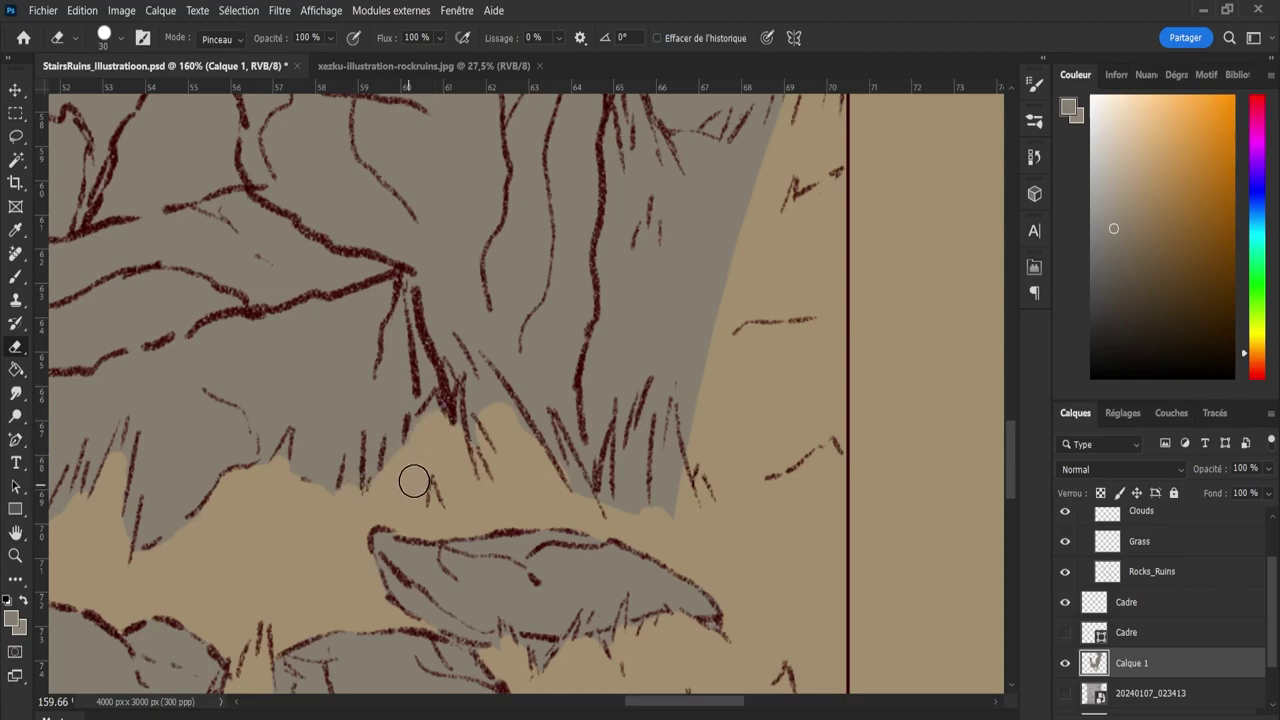
mouse_move(629, 451)
left_mouse_down()
mouse_move(638, 490)
mouse_move(666, 502)
mouse_move(687, 536)
mouse_move(666, 504)
mouse_move(589, 471)
mouse_move(639, 478)
mouse_move(661, 466)
mouse_move(666, 486)
mouse_move(647, 391)
mouse_move(625, 463)
mouse_move(632, 488)
mouse_move(600, 513)
mouse_move(649, 481)
mouse_move(641, 422)
mouse_move(619, 402)
mouse_move(618, 425)
mouse_move(620, 349)
mouse_move(611, 369)
mouse_move(675, 268)
mouse_move(740, 329)
left_mouse_up()
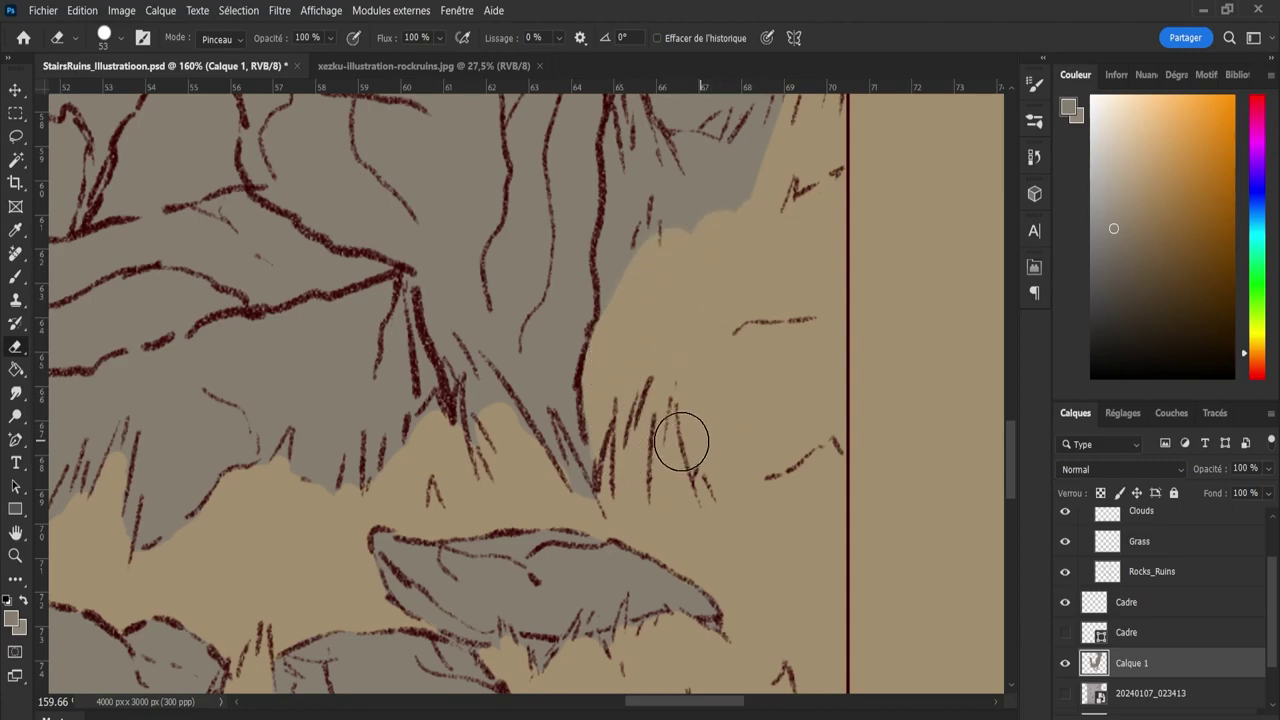
Trim the grey among the grass blades at the right pillar's base, reducing the eraser to 29 px and 11 px.
right_click(556, 491, "alt")
mouse_move(500, 424)
left_mouse_down()
mouse_move(483, 396)
mouse_move(519, 469)
mouse_move(500, 403)
mouse_move(537, 495)
mouse_move(604, 513)
mouse_move(576, 491)
mouse_move(586, 523)
left_mouse_up()
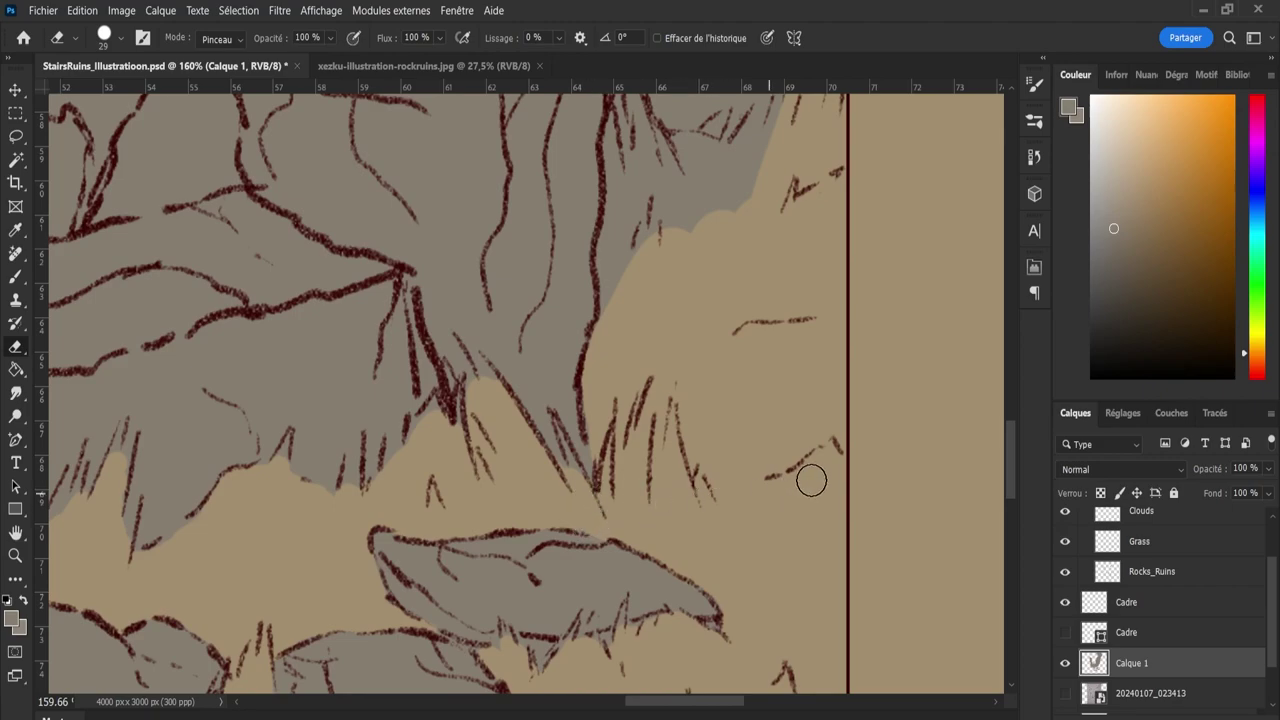
left_click_drag(545, 470, 538, 463)
left_click_drag(486, 385, 481, 387)
key("bracketleft")
key("bracketleft")
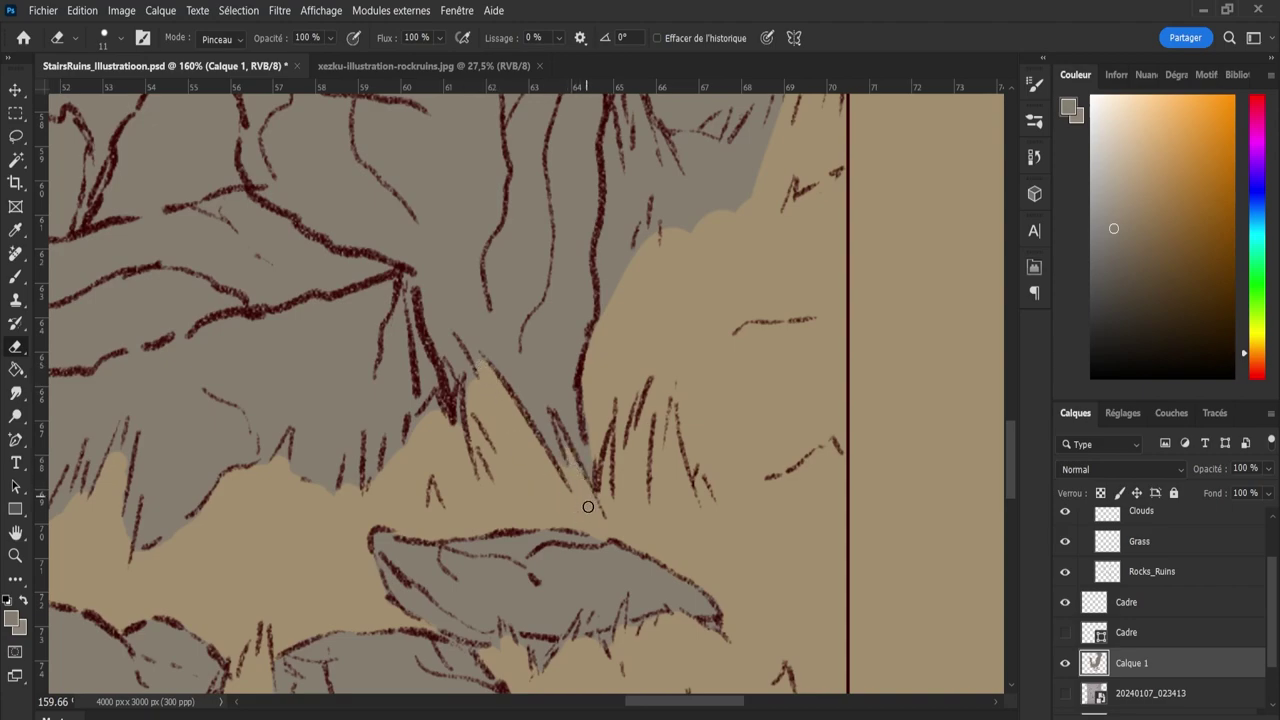
Erase the grey outside the right pillar's lower right outline, up past the grass tufts near the frame.
scroll(1006, 452, "up", 3)
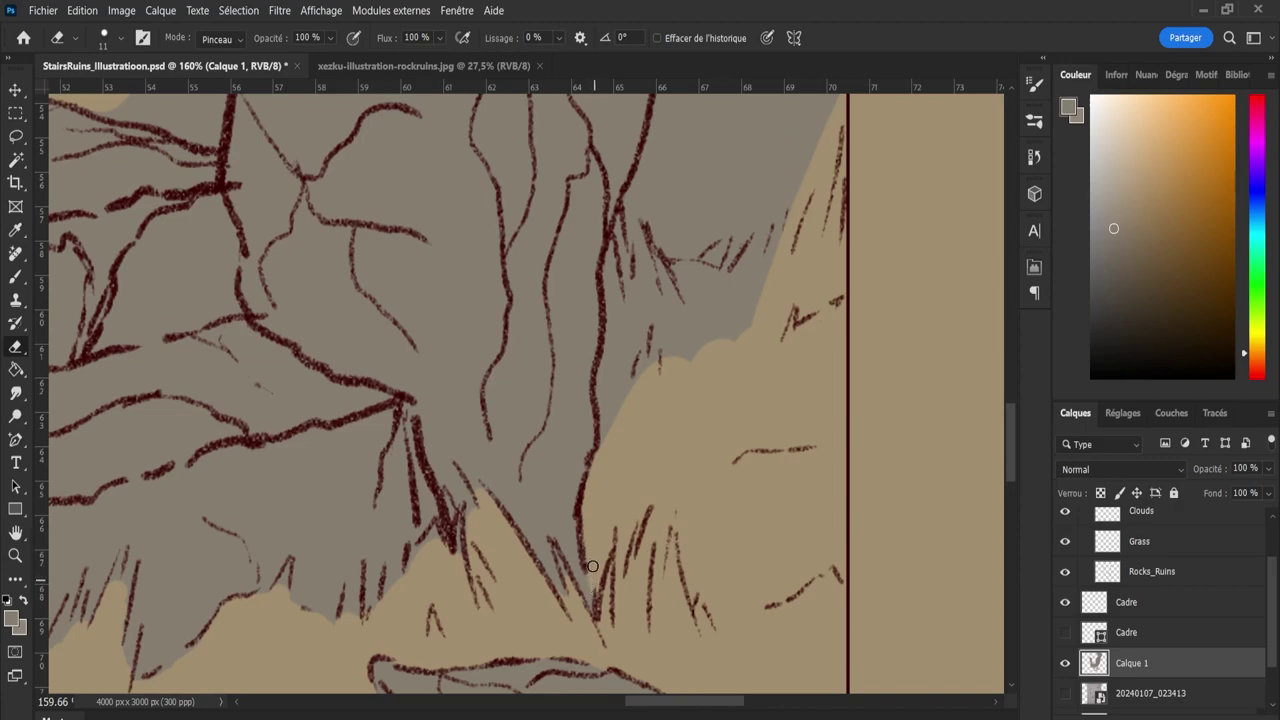
left_click_drag(1007, 475, 1005, 446)
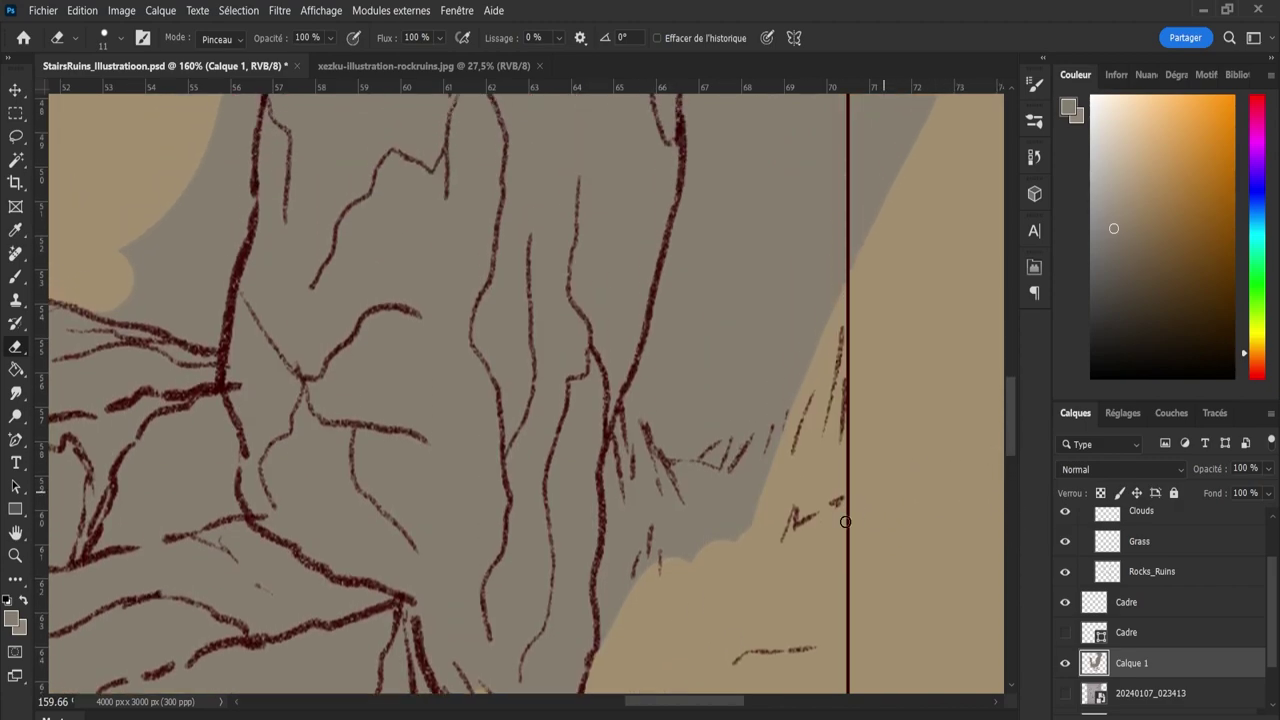
left_click_drag(743, 556, 768, 578)
mouse_move(667, 594)
left_mouse_down()
mouse_move(645, 643)
mouse_move(647, 464)
mouse_move(722, 212)
mouse_move(797, 150)
mouse_move(814, 246)
mouse_move(733, 375)
mouse_move(718, 496)
mouse_move(821, 243)
left_mouse_up()
Erase the wide grey area outside the right pillar's middle right outline and across the frame with a 174 px eraser.
key("z")
left_click(874, 412, "alt")
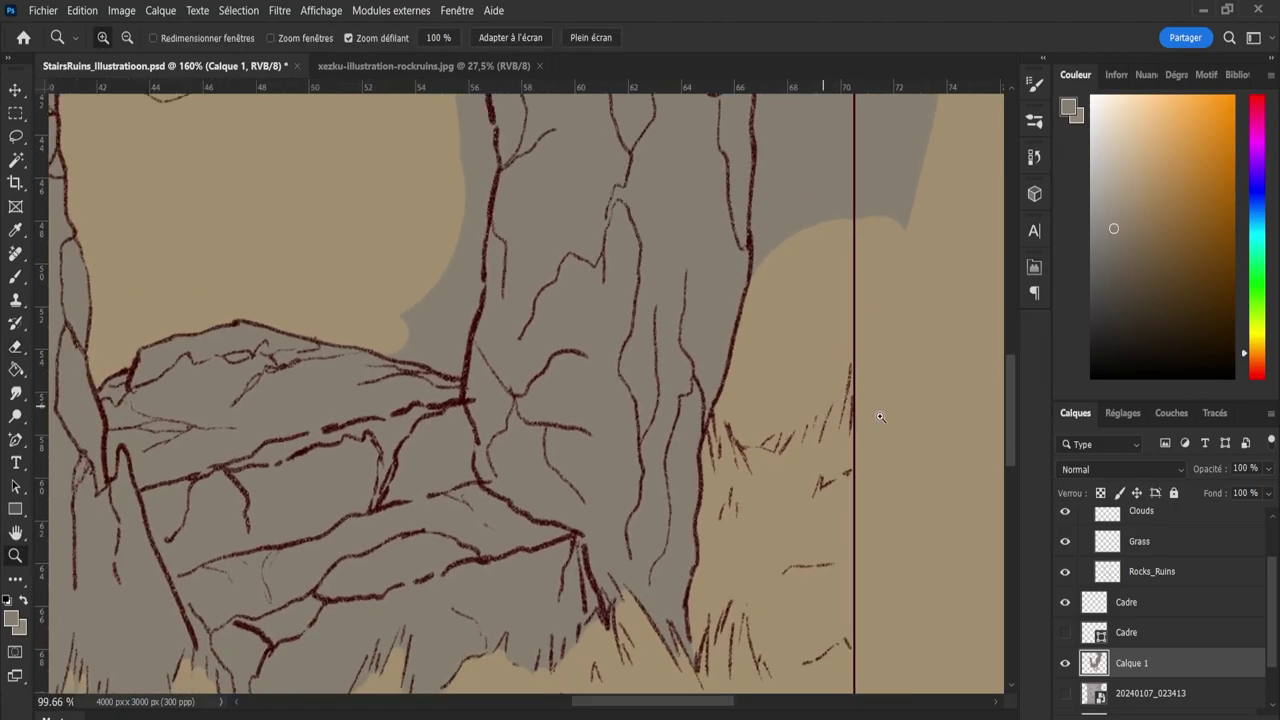
left_click_drag(1008, 407, 1007, 386)
scroll(1006, 391, "up", 3)
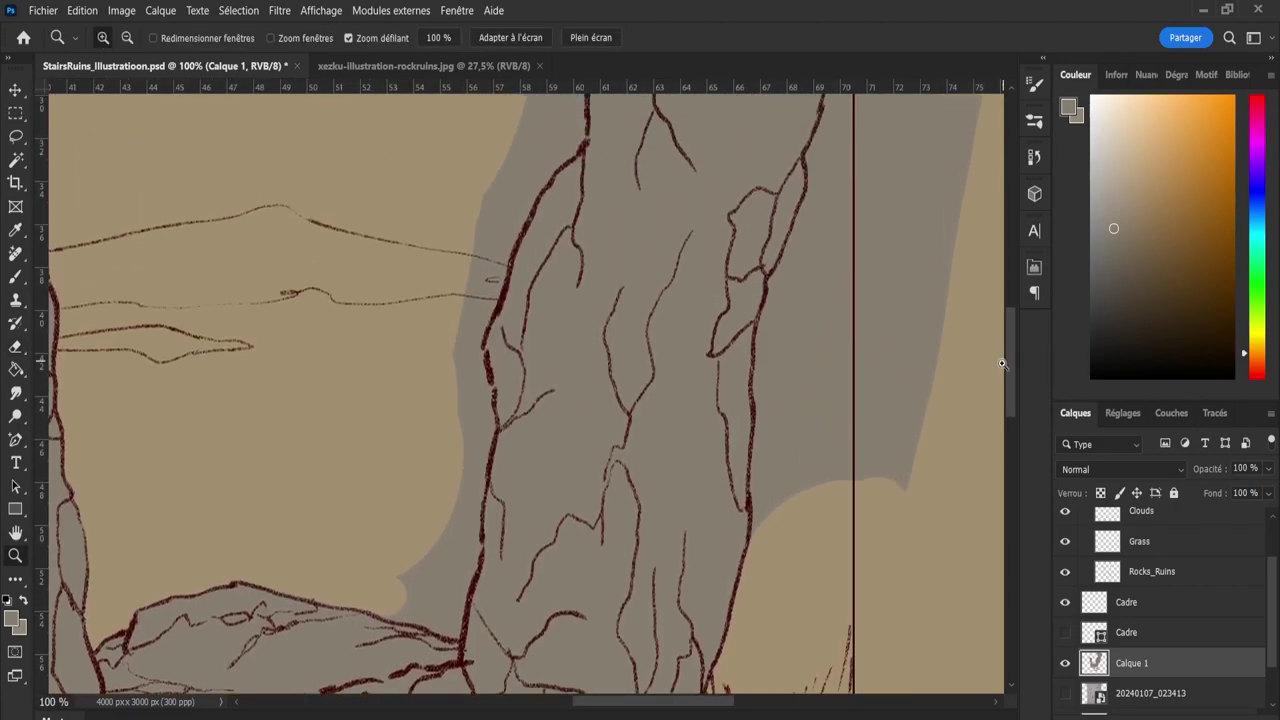
key("e")
left_click_drag(903, 523, 860, 554)
left_click_drag(831, 513, 860, 537)
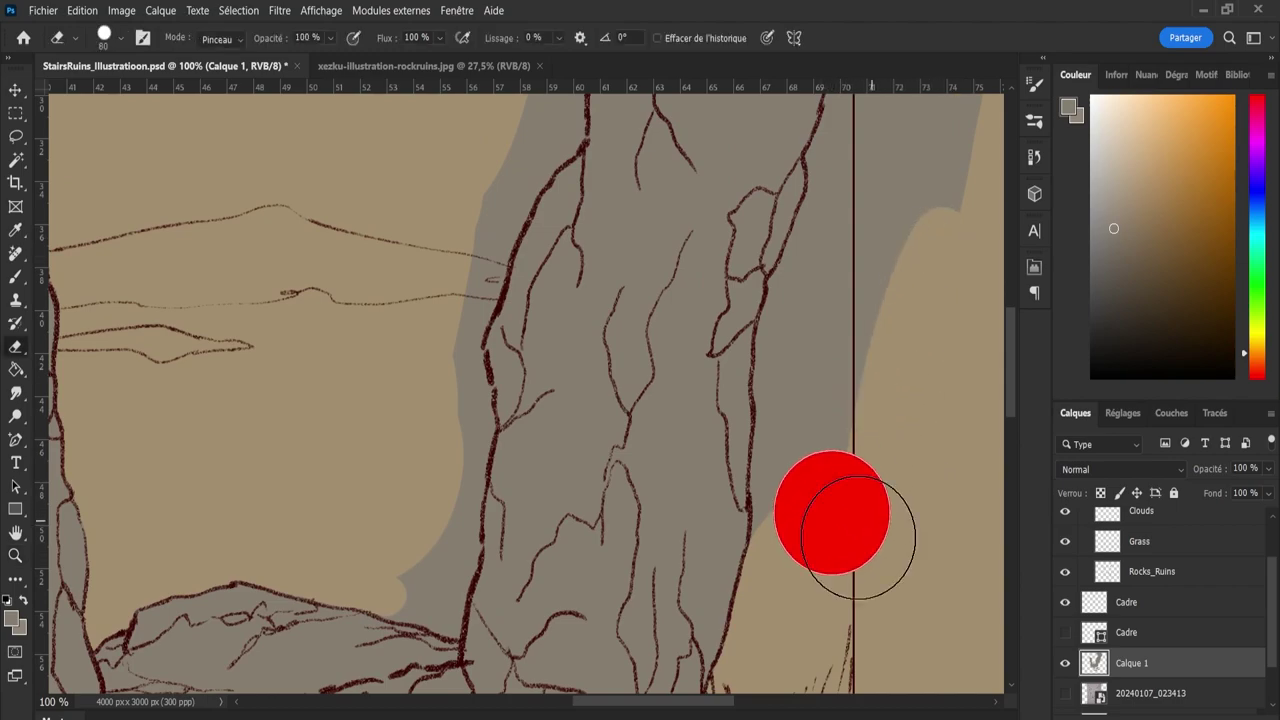
mouse_move(845, 484)
left_mouse_down()
mouse_move(948, 168)
mouse_move(915, 212)
mouse_move(809, 549)
mouse_move(820, 312)
mouse_move(976, 45)
mouse_move(834, 229)
left_mouse_up()
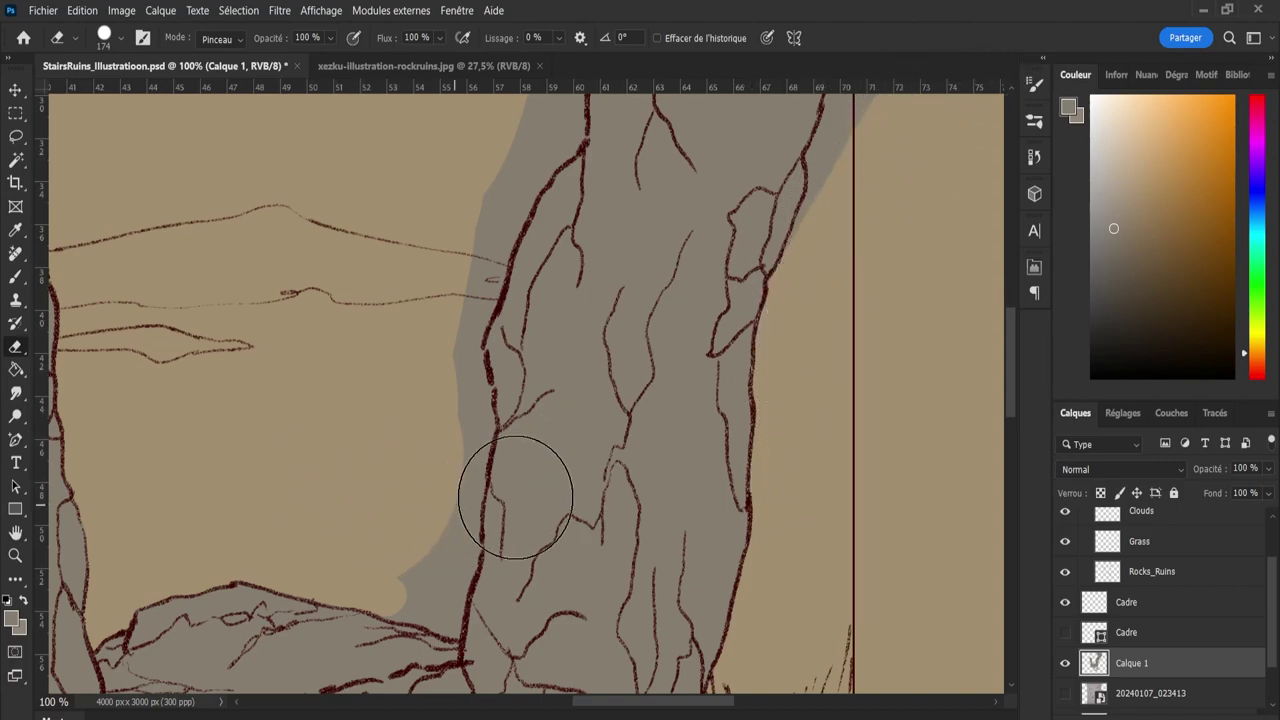
Erase the grey outside the right pillar's left outline, beside the distant hills, with the 174 px eraser.
key("b")
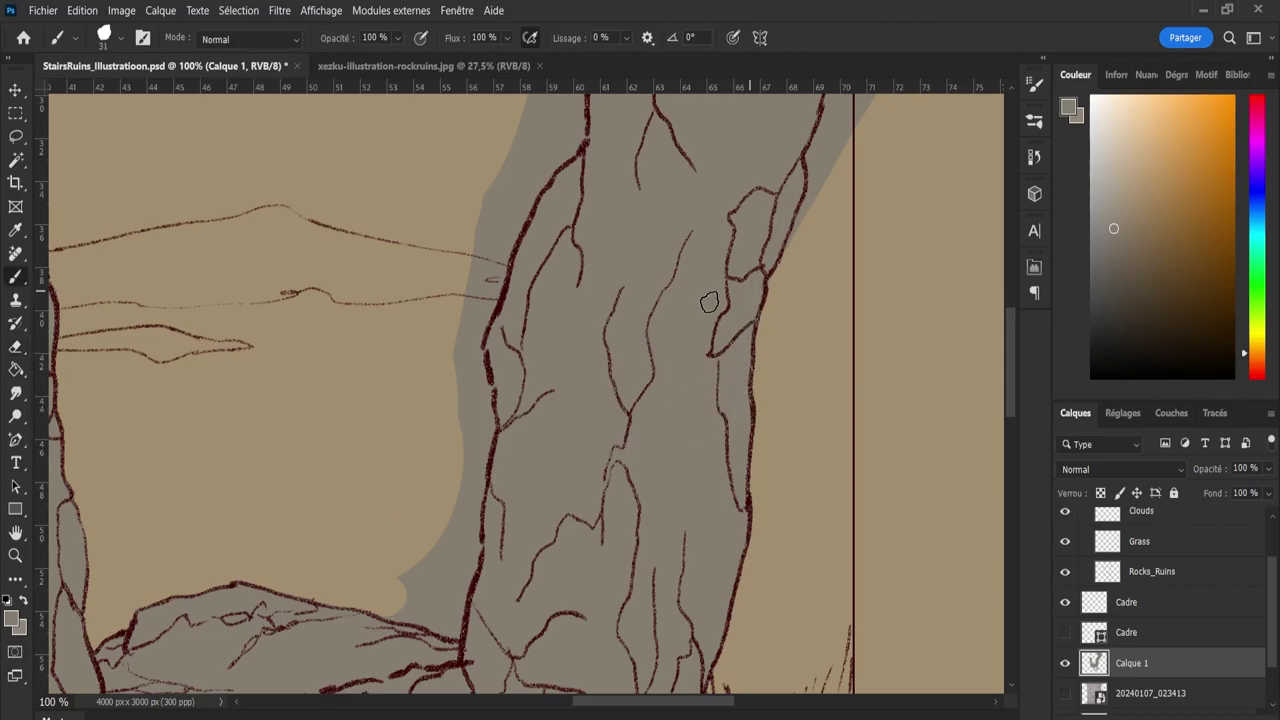
key("e")
mouse_move(417, 257)
left_mouse_down()
mouse_move(449, 309)
mouse_move(457, 263)
mouse_move(443, 209)
mouse_move(457, 191)
mouse_move(449, 220)
mouse_move(466, 171)
mouse_move(482, 169)
mouse_move(505, 85)
mouse_move(528, 118)
left_mouse_up()
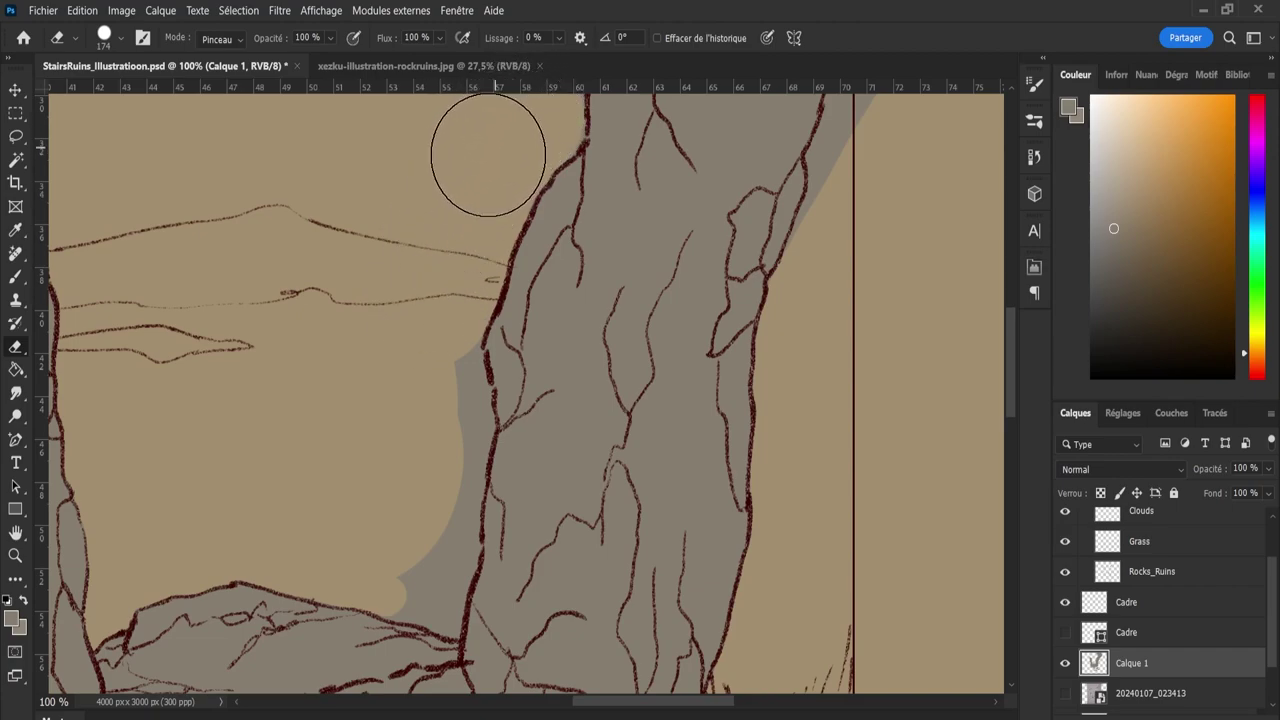
mouse_move(403, 369)
left_mouse_down()
mouse_move(417, 371)
mouse_move(429, 415)
left_mouse_up()
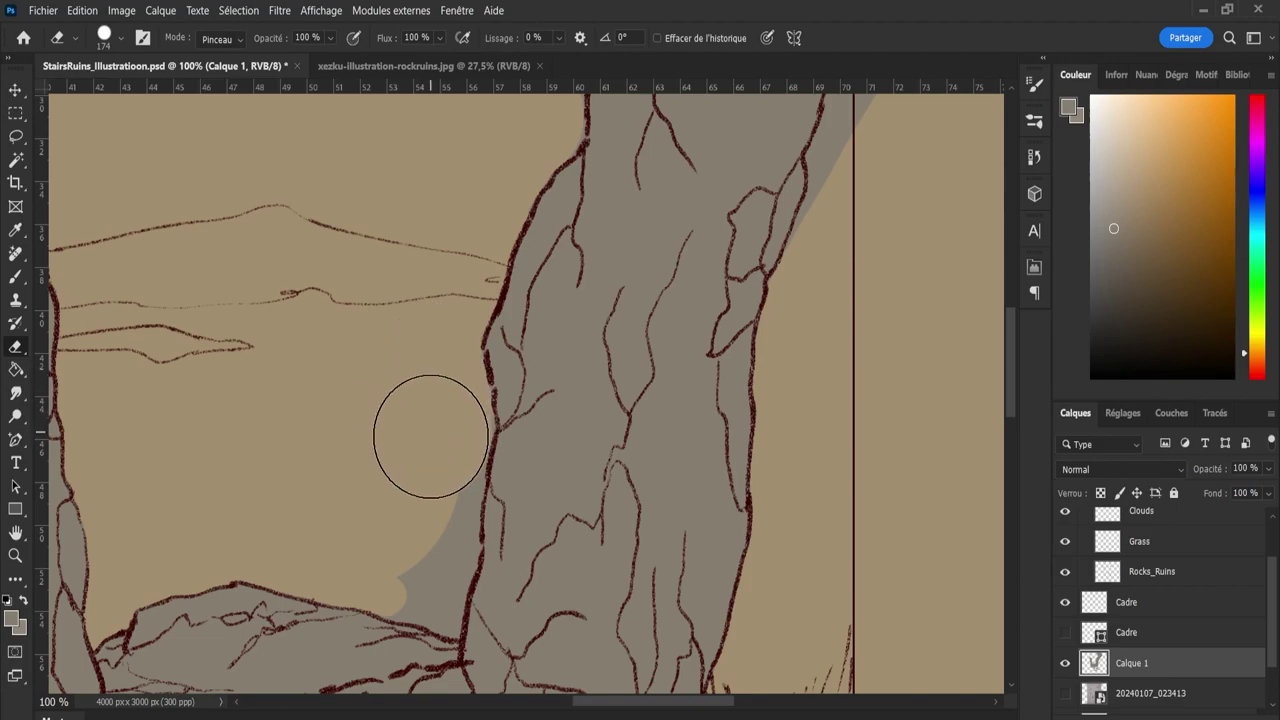
Clear the grey from the corner where the right pillar meets the top of the central rocks, reducing the eraser to 52 px.
key("z")
left_click_drag(390, 596, 421, 596)
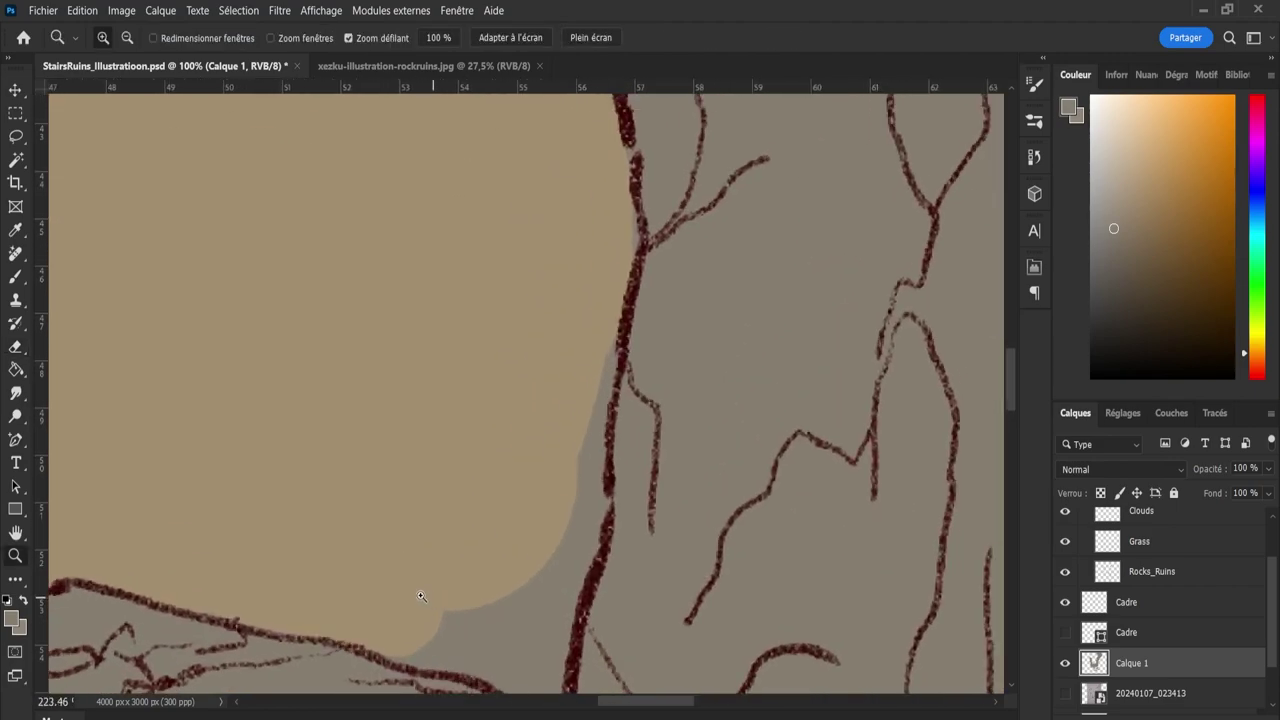
key("e")
left_click_drag(1011, 368, 1016, 415)
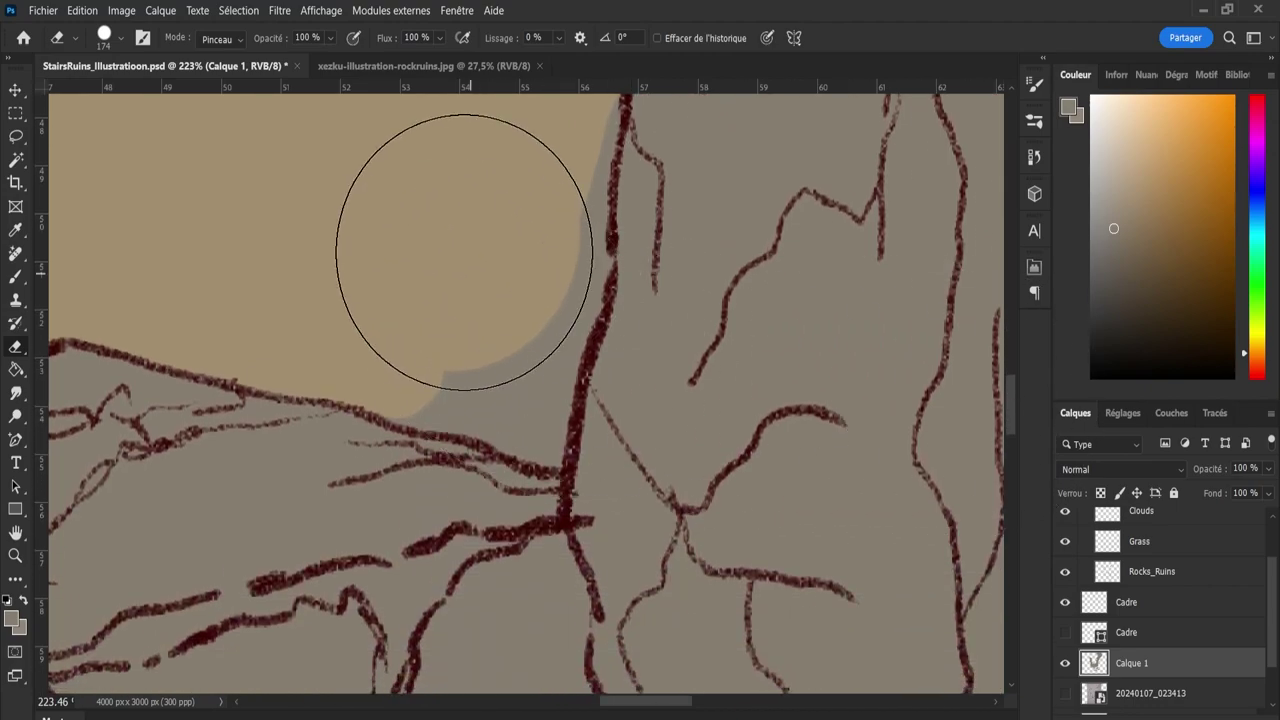
mouse_move(434, 334)
left_mouse_down()
mouse_move(462, 387)
mouse_move(398, 375)
mouse_move(516, 403)
mouse_move(530, 420)
mouse_move(526, 341)
mouse_move(548, 357)
mouse_move(570, 233)
mouse_move(569, 131)
left_mouse_up()
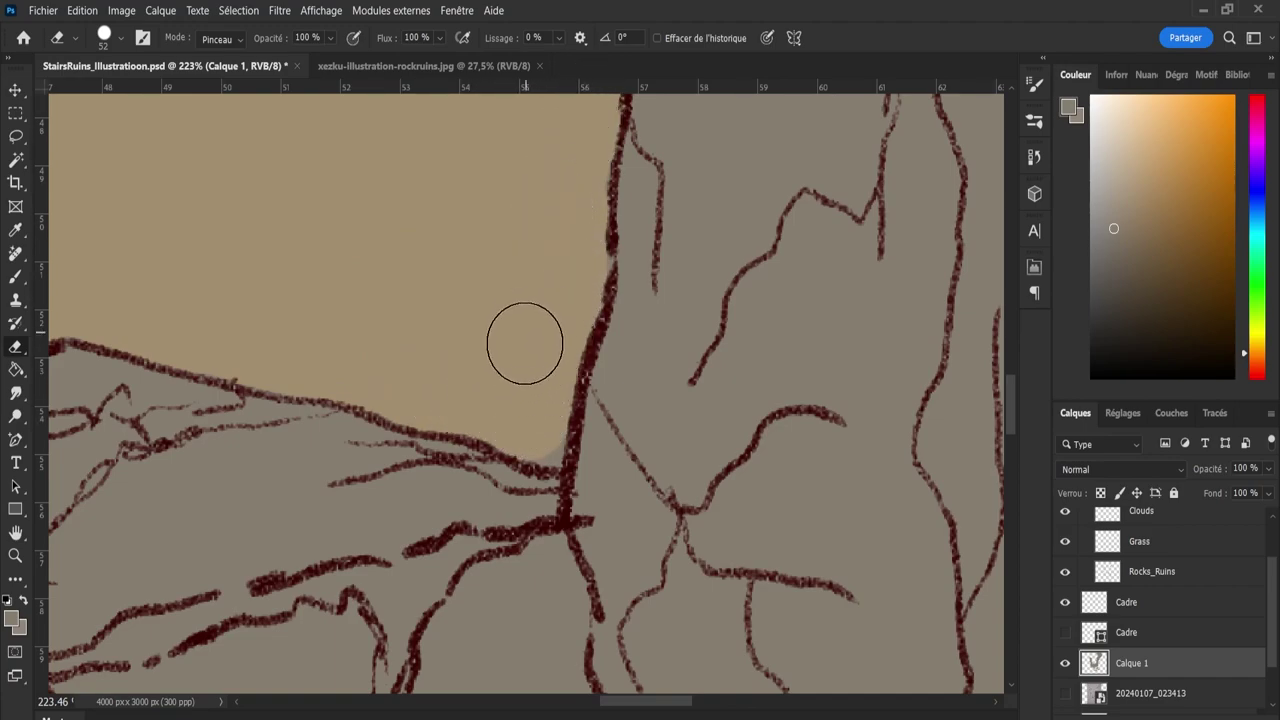
left_click_drag(531, 445, 551, 449)
key("z")
left_click_drag(534, 388, 490, 392)
key("b")
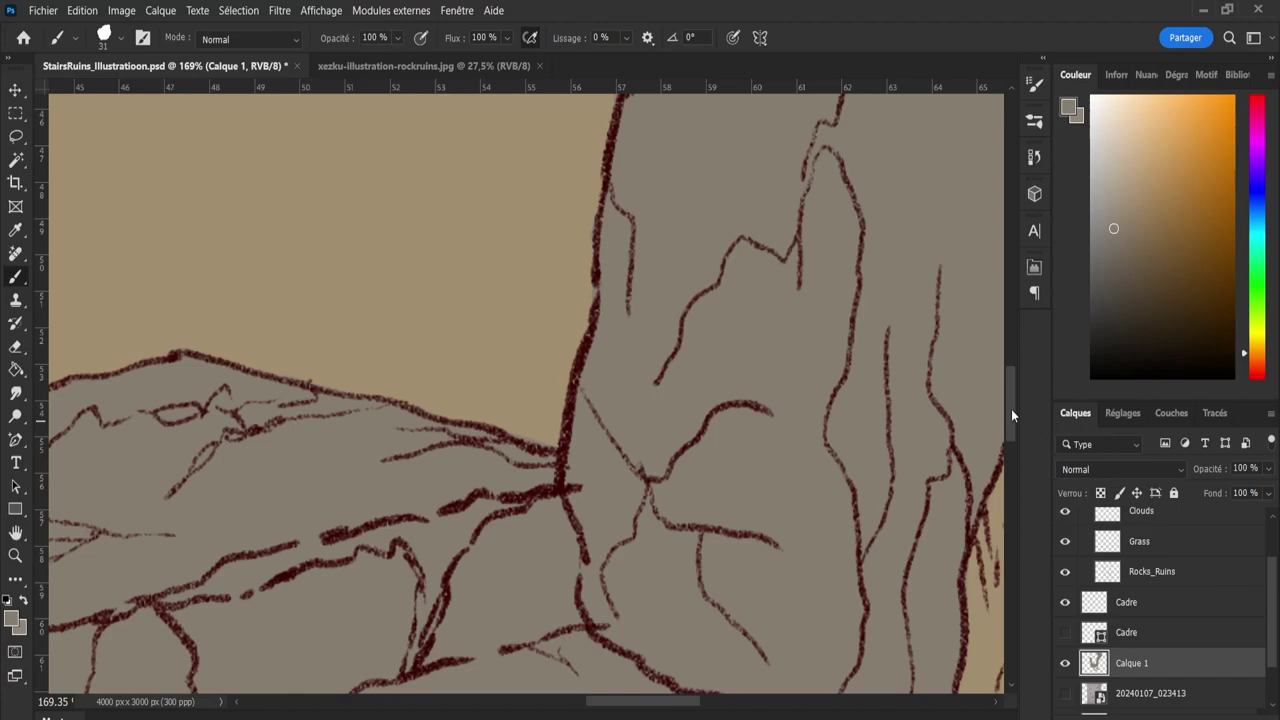
left_click_drag(1011, 409, 1009, 346)
key("e")
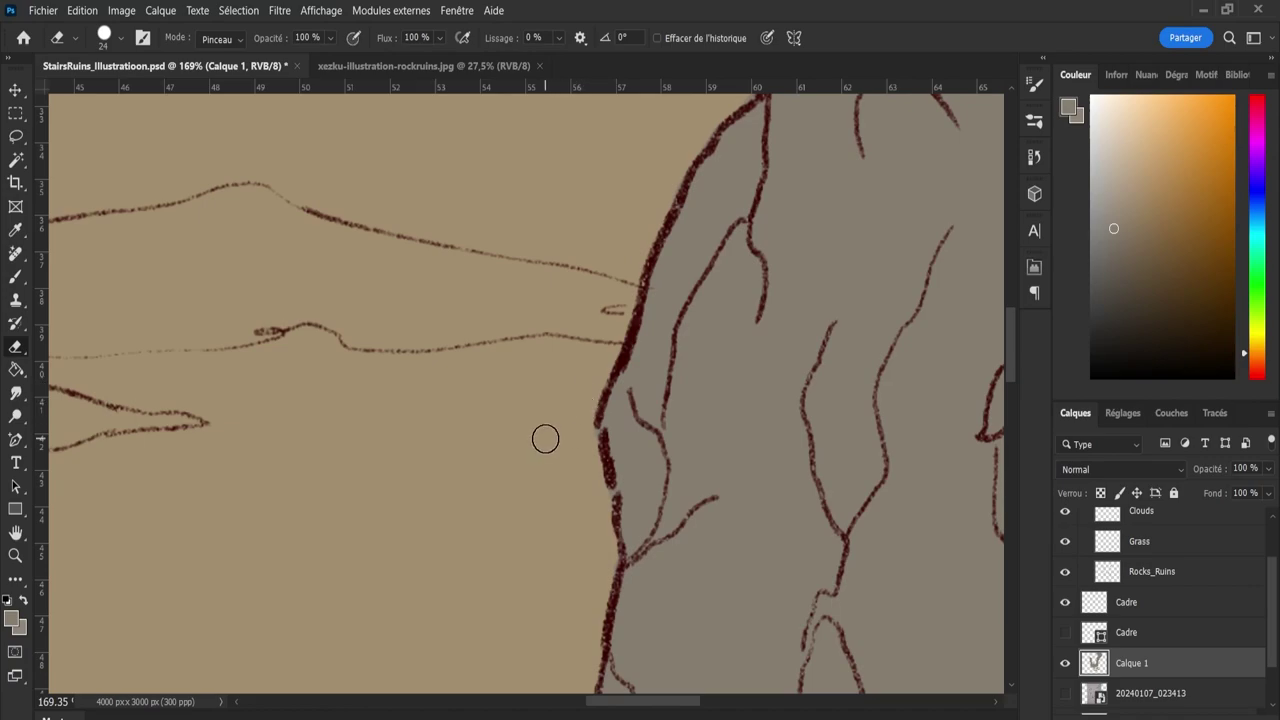
Lasso the grey above the right pillar together with the stray grey streak above the frame, and delete it.
key("z")
left_click_drag(537, 502, 388, 463)
left_click_drag(657, 328, 706, 346)
left_click_drag(776, 410, 722, 495)
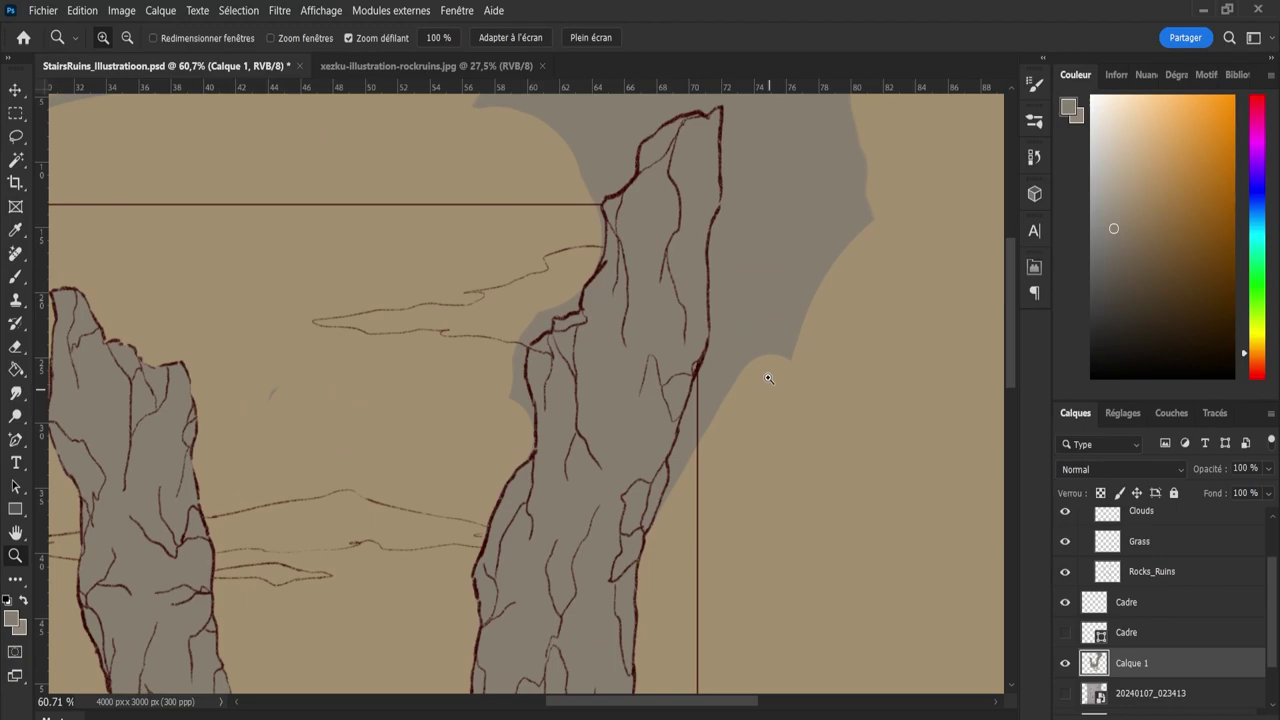
left_click_drag(907, 400, 849, 384)
key("l")
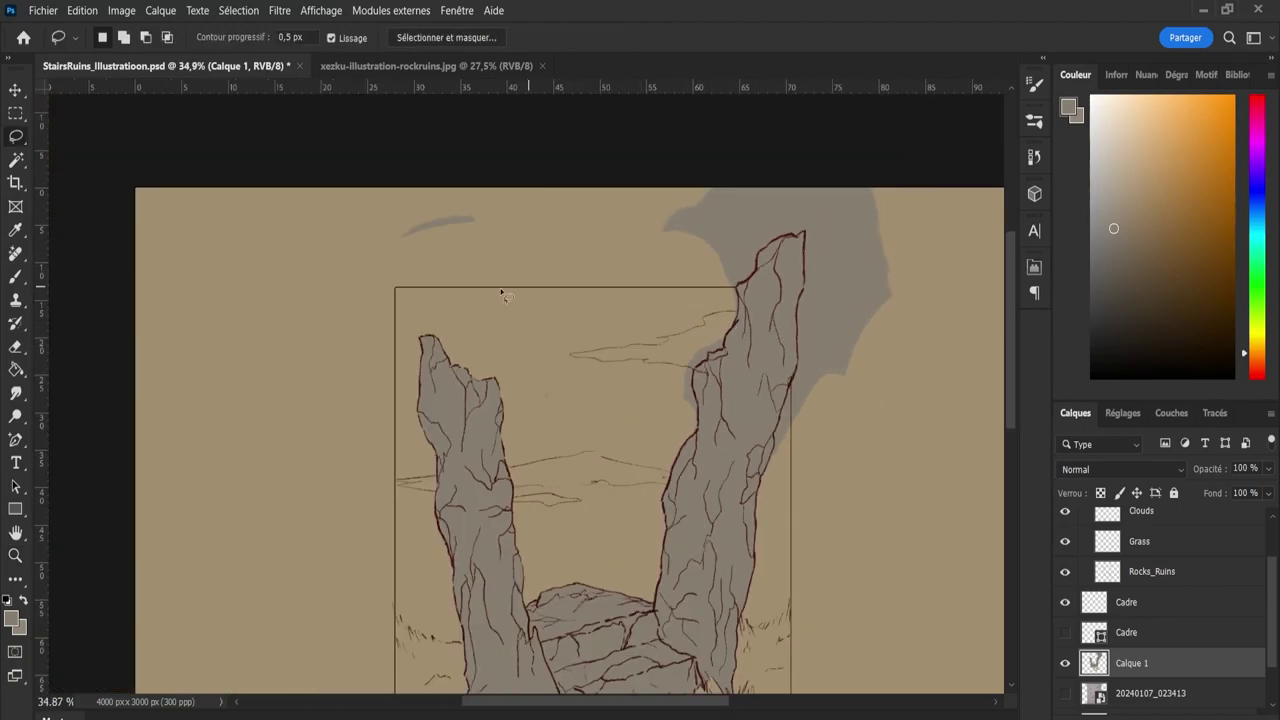
mouse_move(360, 290)
left_mouse_down()
mouse_move(453, 188)
mouse_move(698, 162)
mouse_move(830, 172)
left_mouse_up()
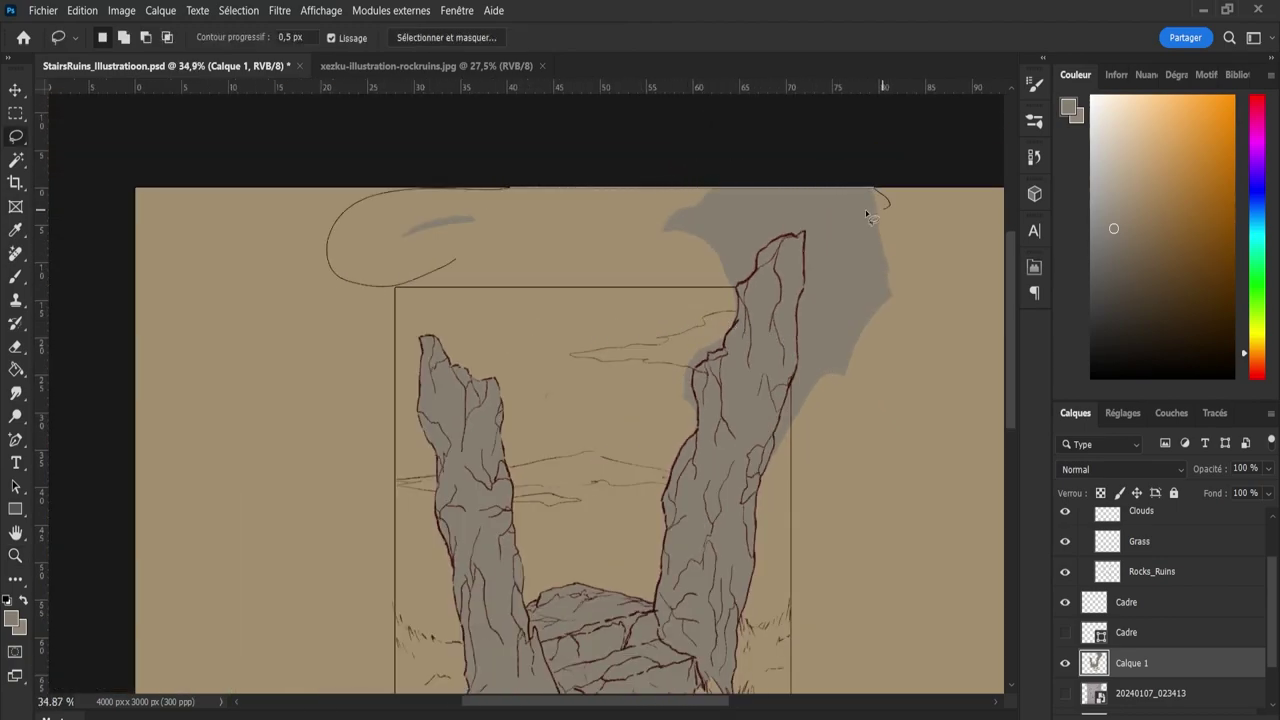
mouse_move(748, 234)
left_mouse_down()
mouse_move(432, 268)
mouse_move(322, 258)
left_mouse_up()
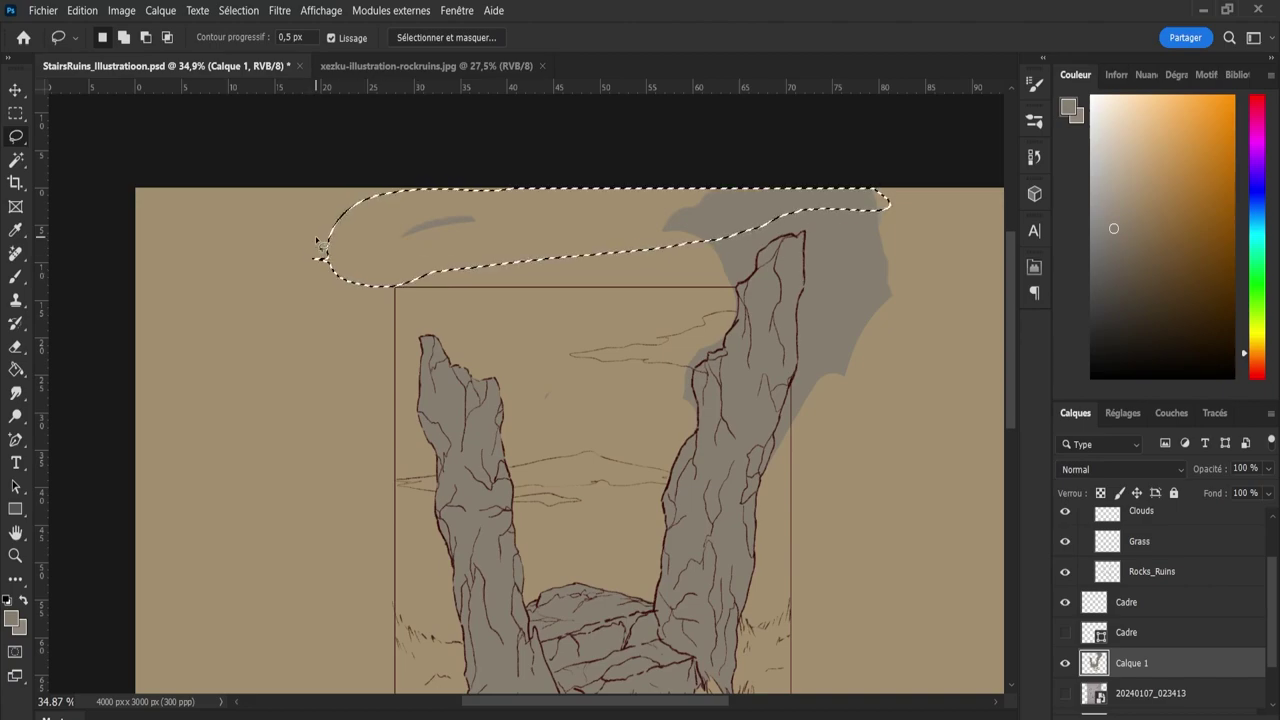
key("ctrl+d")
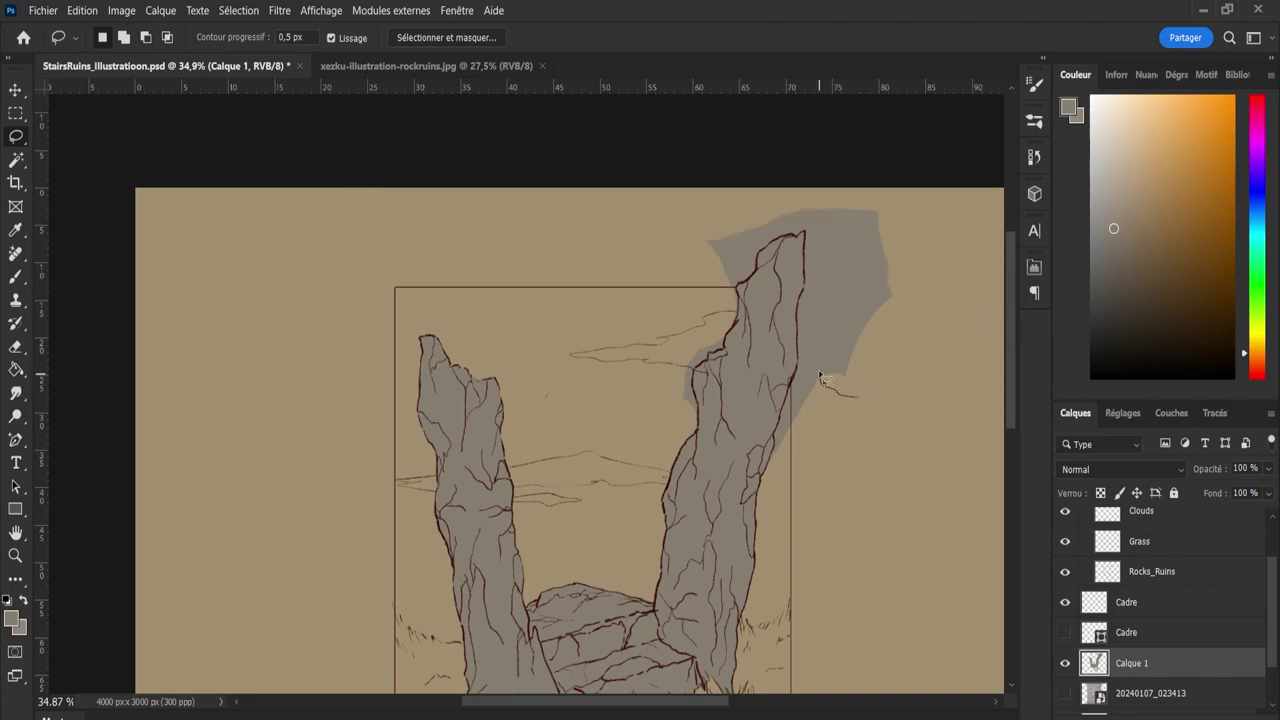
Lasso and delete the excess grey around the right pillar's top: its right side, its upper left side and above its tip.
left_click_drag(908, 337, 866, 357)
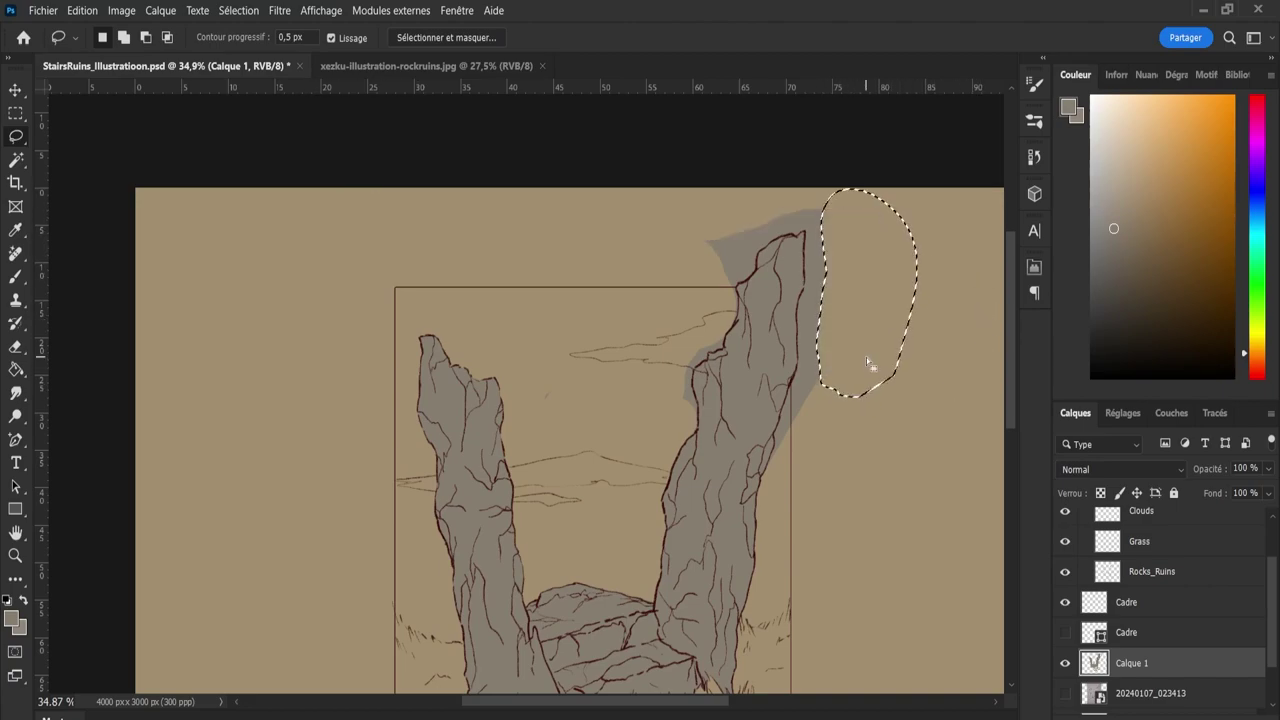
left_click_drag(688, 213, 705, 276)
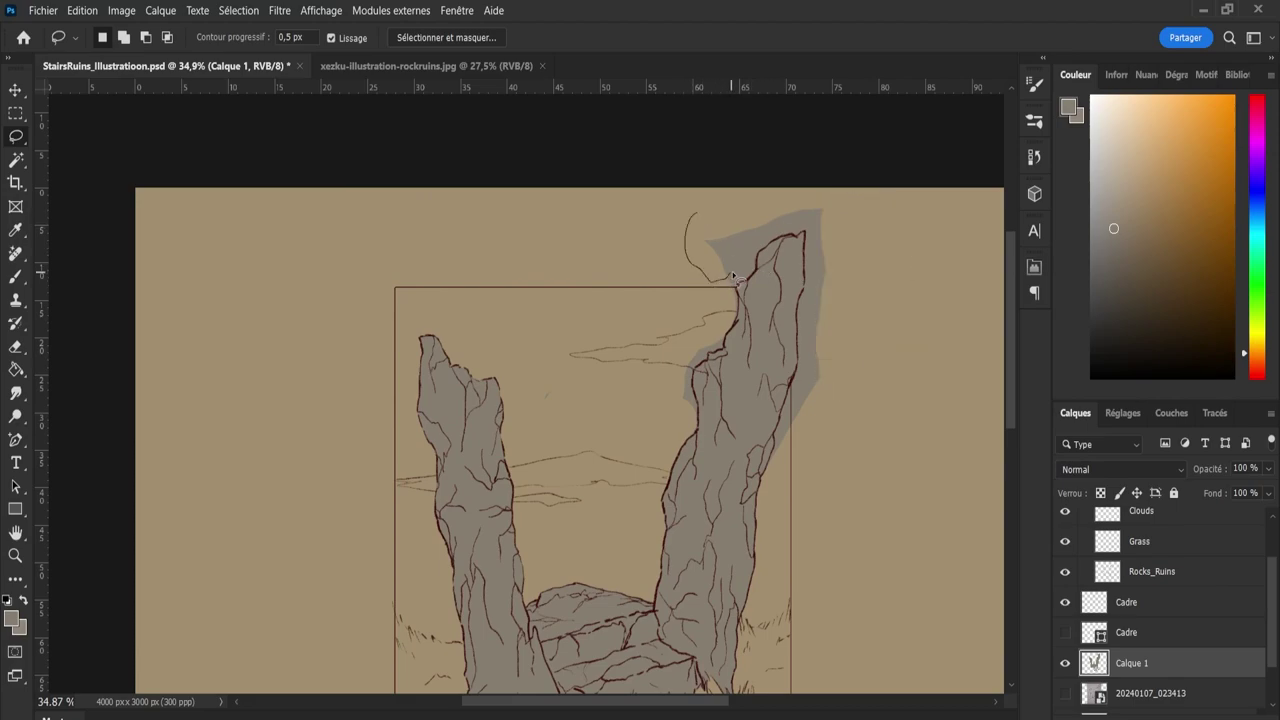
mouse_move(752, 233)
left_mouse_down()
mouse_move(799, 231)
mouse_move(785, 190)
left_mouse_up()
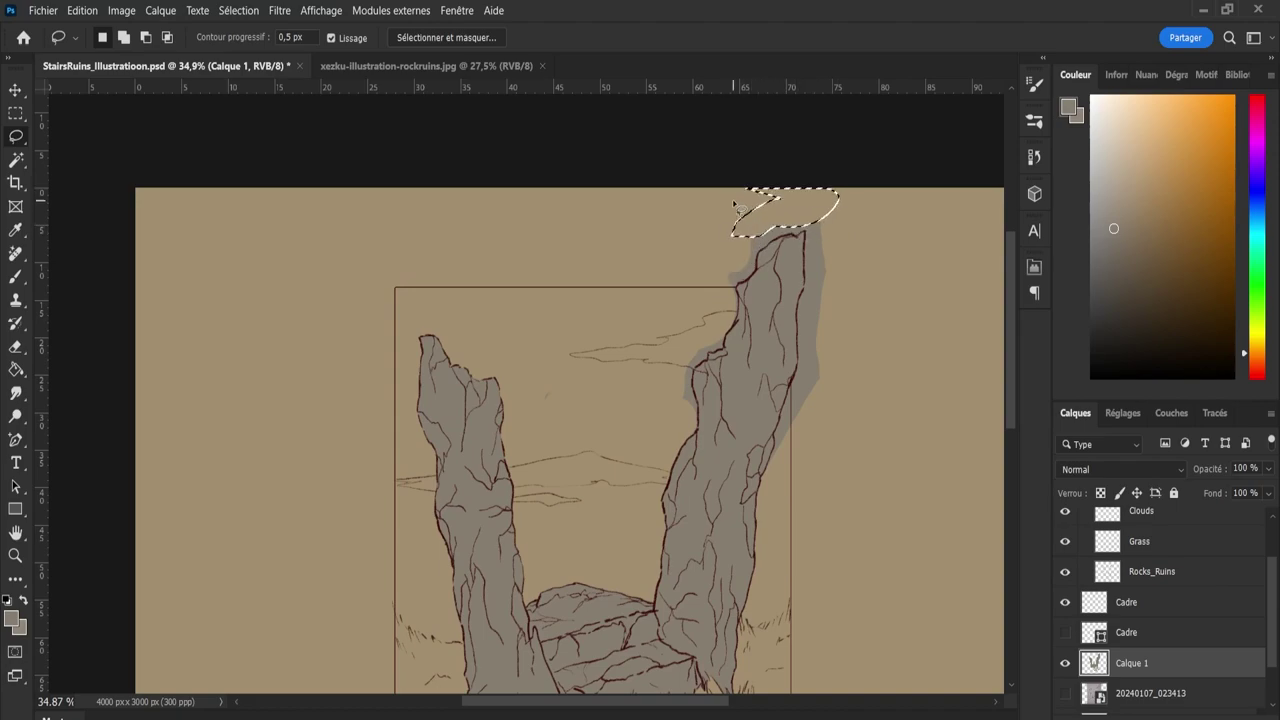
key("ctrl+x")
Erase the remaining grey outside the right pillar's upper left outline, up past the jagged ledge, with the 24 px eraser.
key("z")
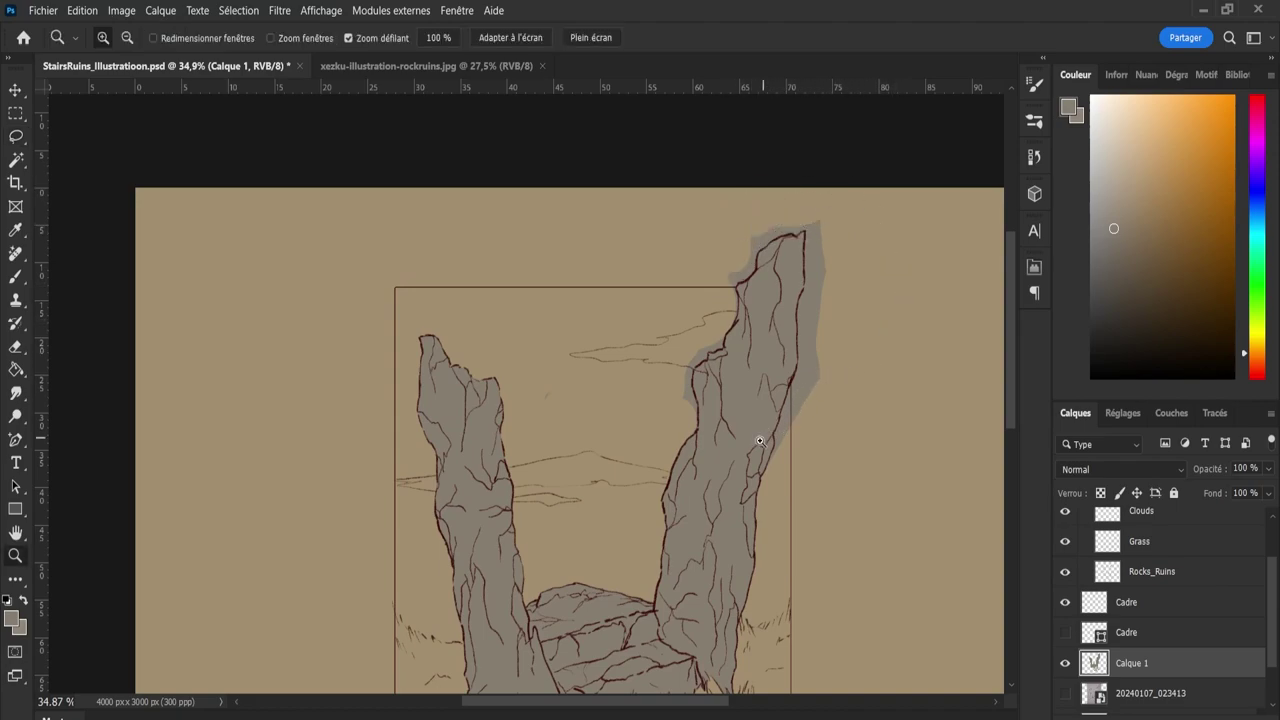
left_click_drag(762, 441, 840, 459)
key("e")
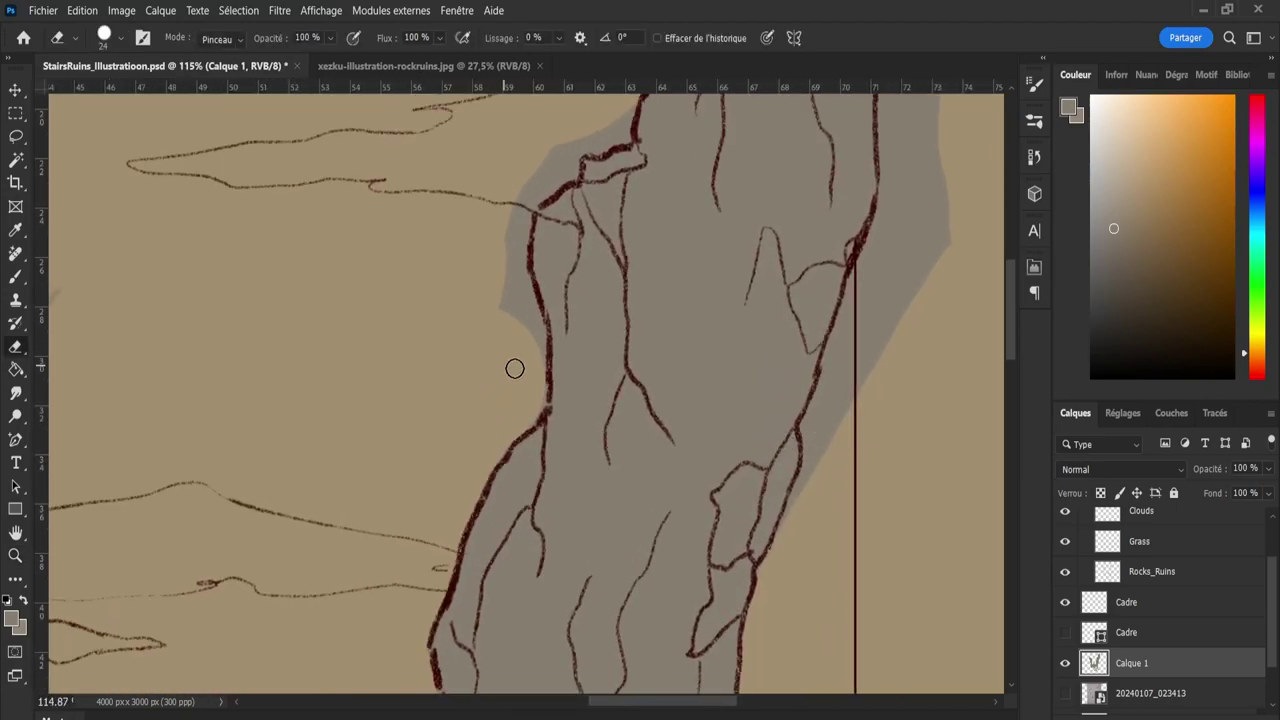
left_click_drag(538, 359, 533, 320)
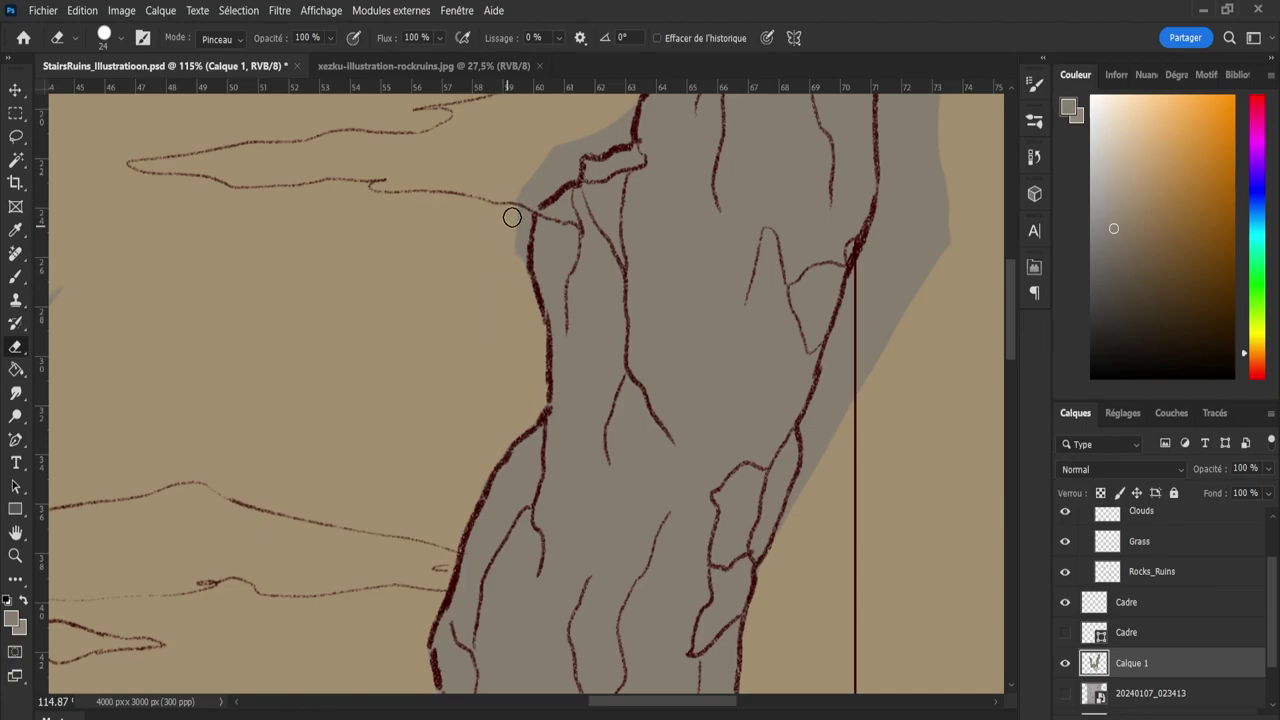
left_click_drag(517, 263, 515, 250)
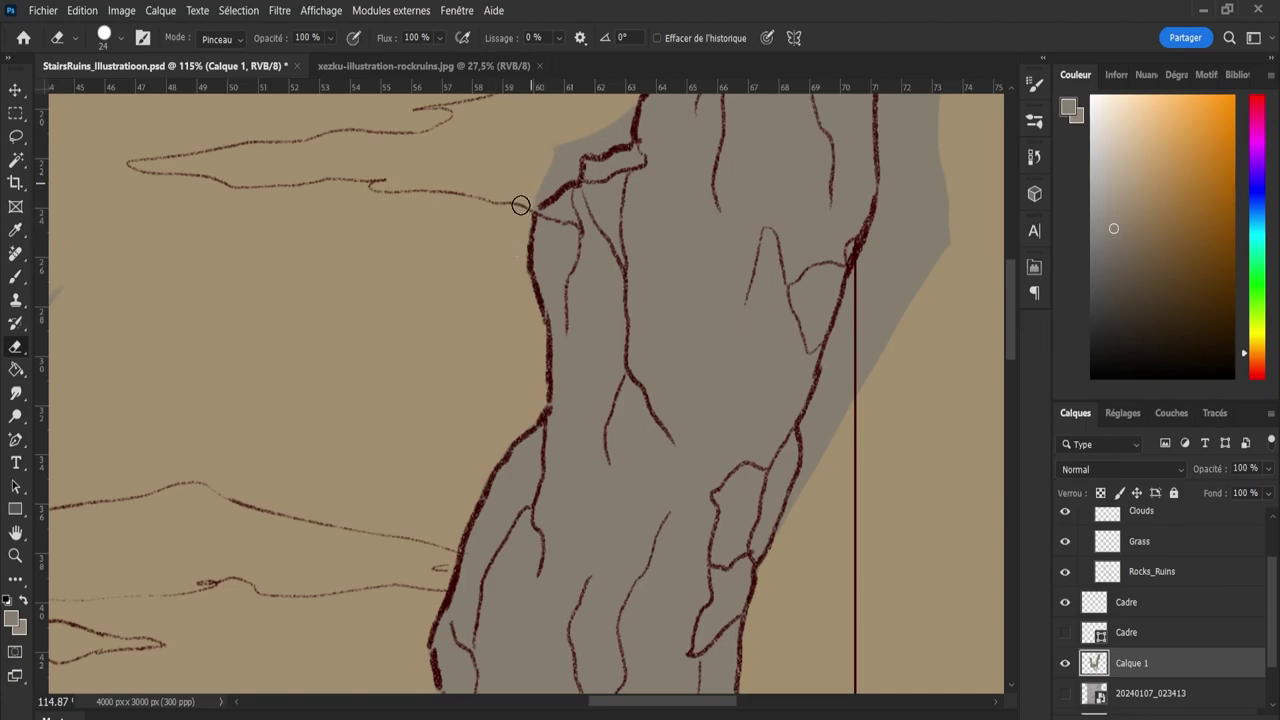
mouse_move(520, 205)
left_mouse_down()
mouse_move(567, 172)
mouse_move(573, 134)
mouse_move(552, 147)
mouse_move(588, 133)
mouse_move(599, 148)
mouse_move(621, 120)
left_mouse_up()
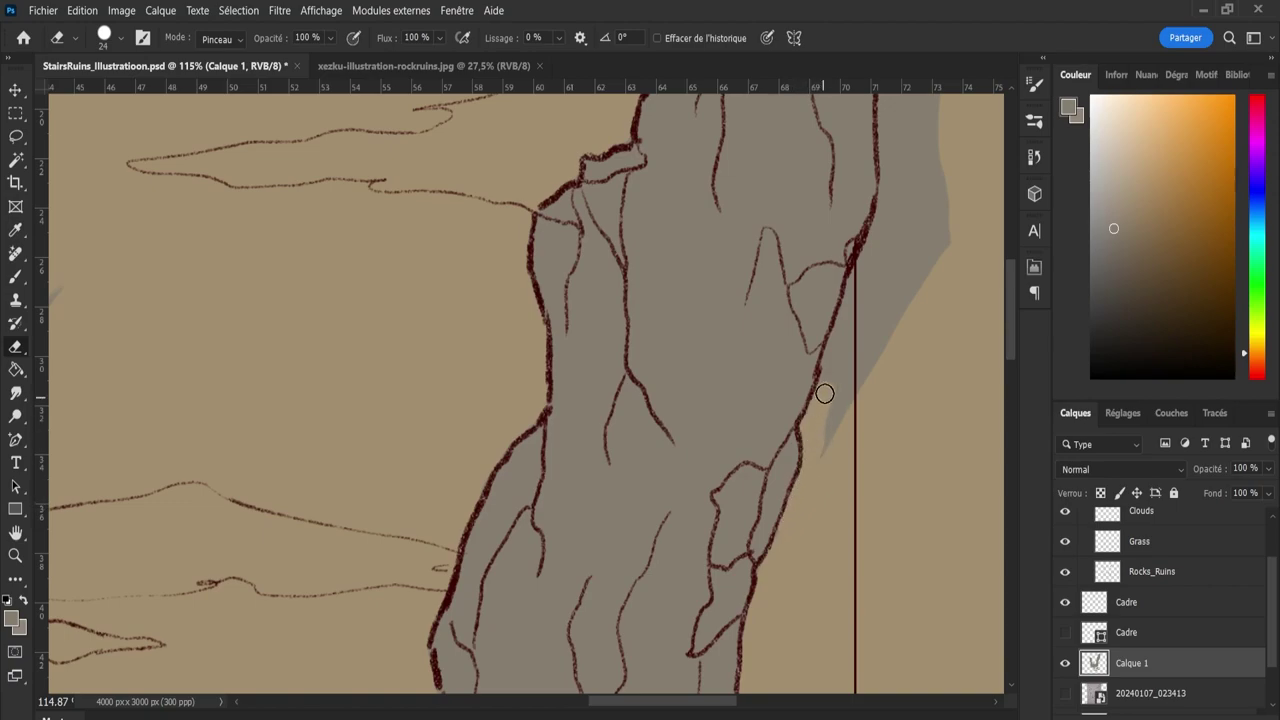
Erase the excess grey outside the right pillar's right outline, enlarging the eraser to 59 px.
mouse_move(816, 413)
left_mouse_down()
mouse_move(824, 451)
mouse_move(872, 355)
mouse_move(873, 387)
mouse_move(855, 400)
mouse_move(878, 411)
mouse_move(932, 235)
mouse_move(852, 396)
mouse_move(870, 331)
mouse_move(846, 378)
mouse_move(842, 363)
mouse_move(872, 276)
mouse_move(961, 152)
left_mouse_up()
key("]")
key("]")
key("]")
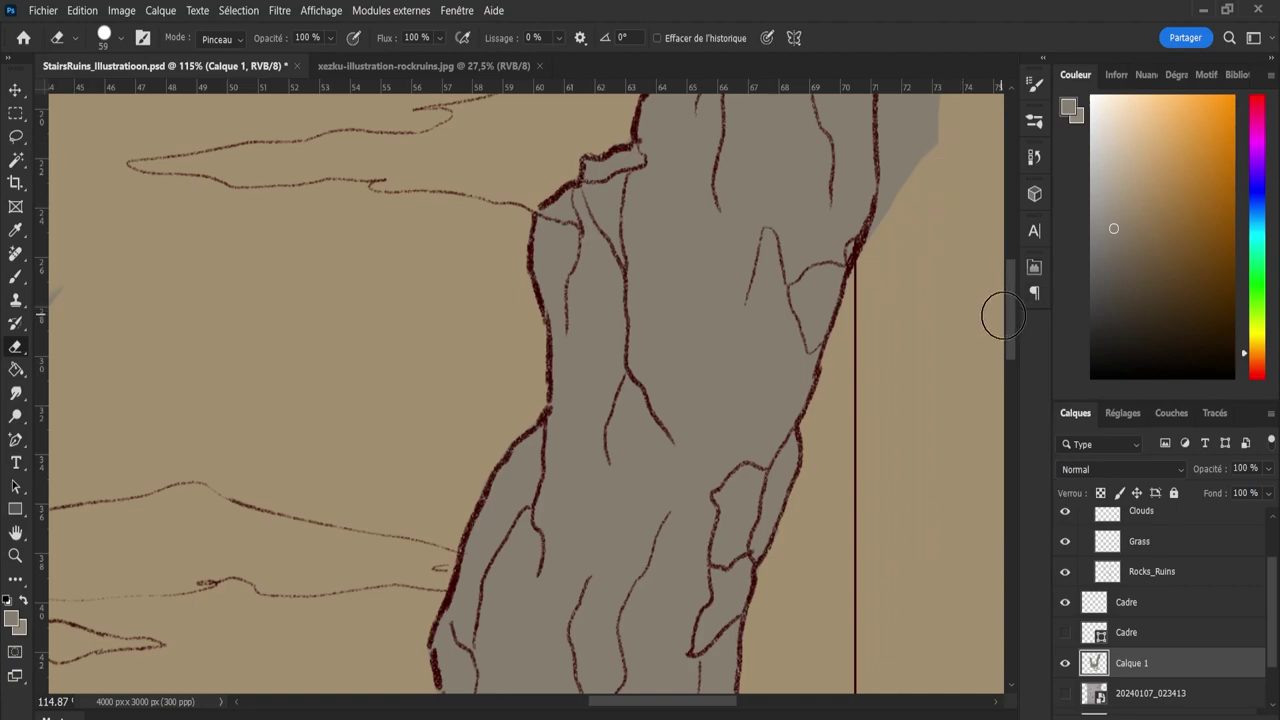
scroll(1005, 300, "up", 5)
mouse_move(949, 349)
left_mouse_down()
mouse_move(888, 502)
mouse_move(904, 441)
mouse_move(905, 286)
mouse_move(957, 180)
left_mouse_up()
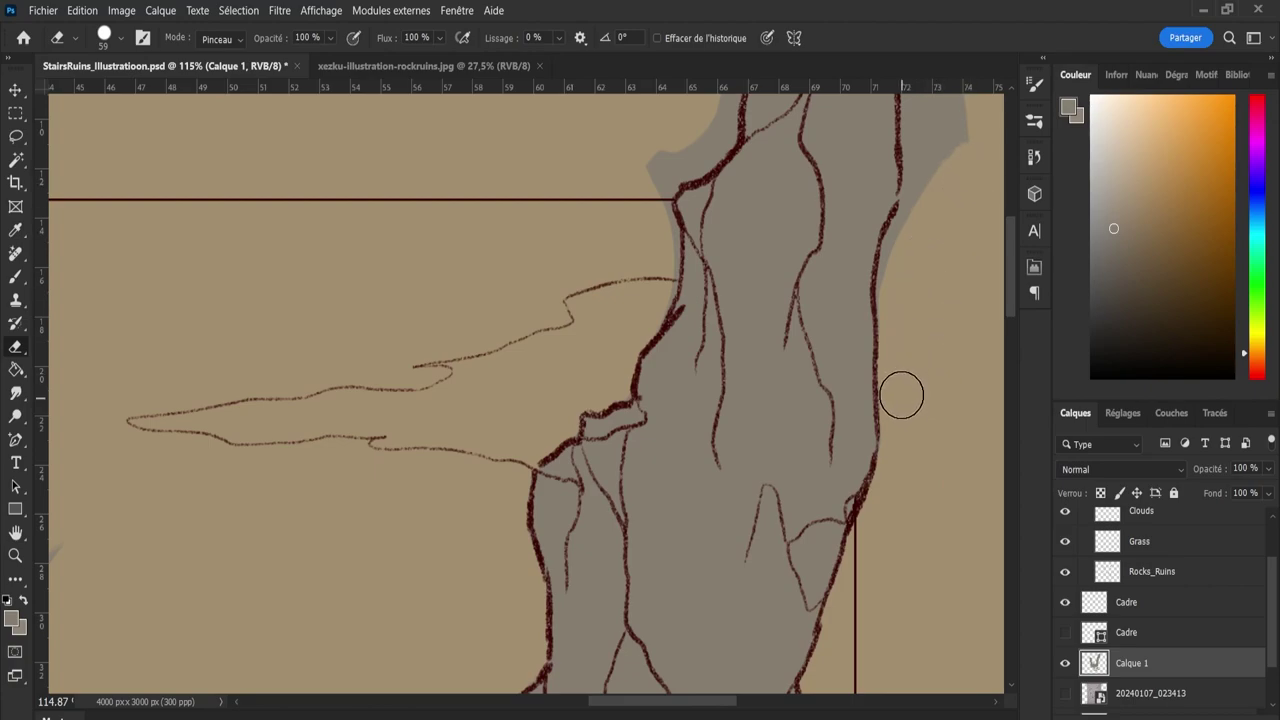
mouse_move(901, 395)
left_mouse_down()
mouse_move(897, 417)
mouse_move(910, 229)
mouse_move(960, 106)
mouse_move(990, 274)
left_mouse_up()
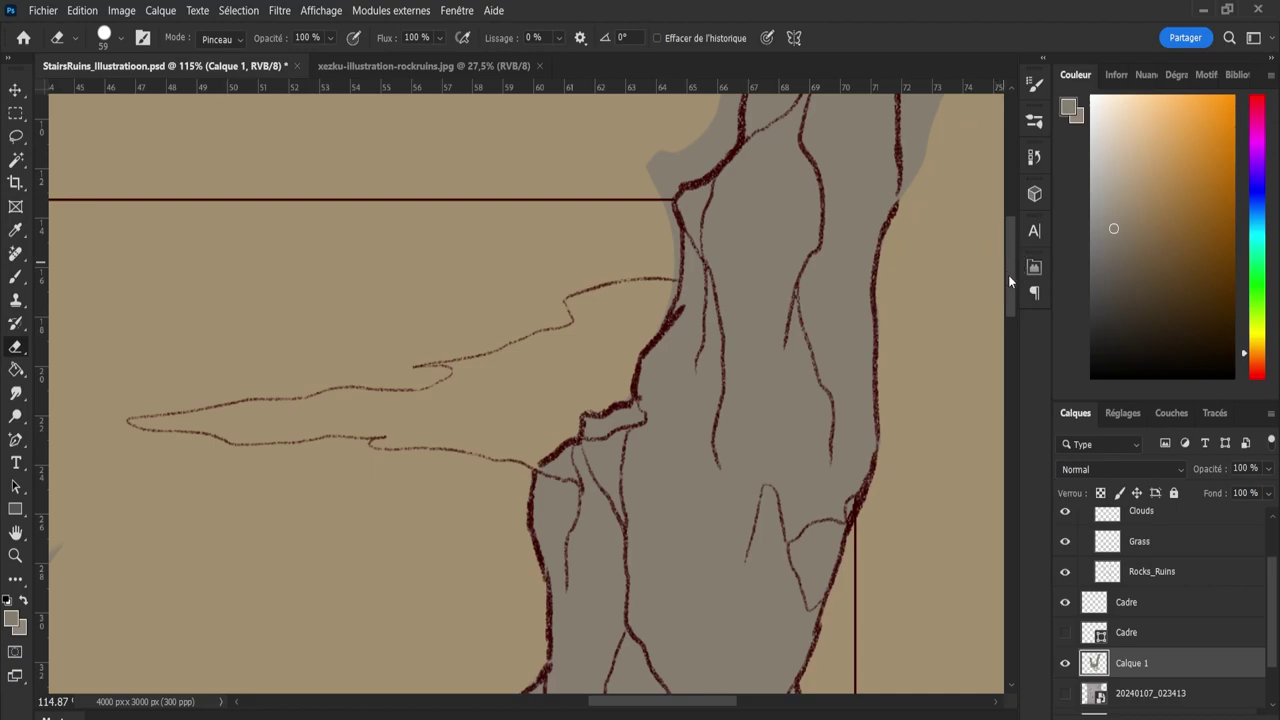
Erase the remaining grey around the right pillar's top, following the outline over its tip and down its upper left side.
scroll(995, 260, "up", 3)
mouse_move(941, 290)
left_mouse_down()
mouse_move(927, 175)
mouse_move(921, 385)
mouse_move(899, 170)
mouse_move(858, 157)
mouse_move(895, 160)
mouse_move(731, 212)
mouse_move(633, 296)
mouse_move(660, 429)
mouse_move(645, 489)
mouse_move(655, 452)
mouse_move(647, 479)
mouse_move(612, 492)
mouse_move(632, 478)
mouse_move(653, 326)
mouse_move(650, 371)
mouse_move(685, 327)
mouse_move(676, 339)
mouse_move(708, 325)
mouse_move(732, 237)
mouse_move(866, 194)
left_mouse_up()
key("b")
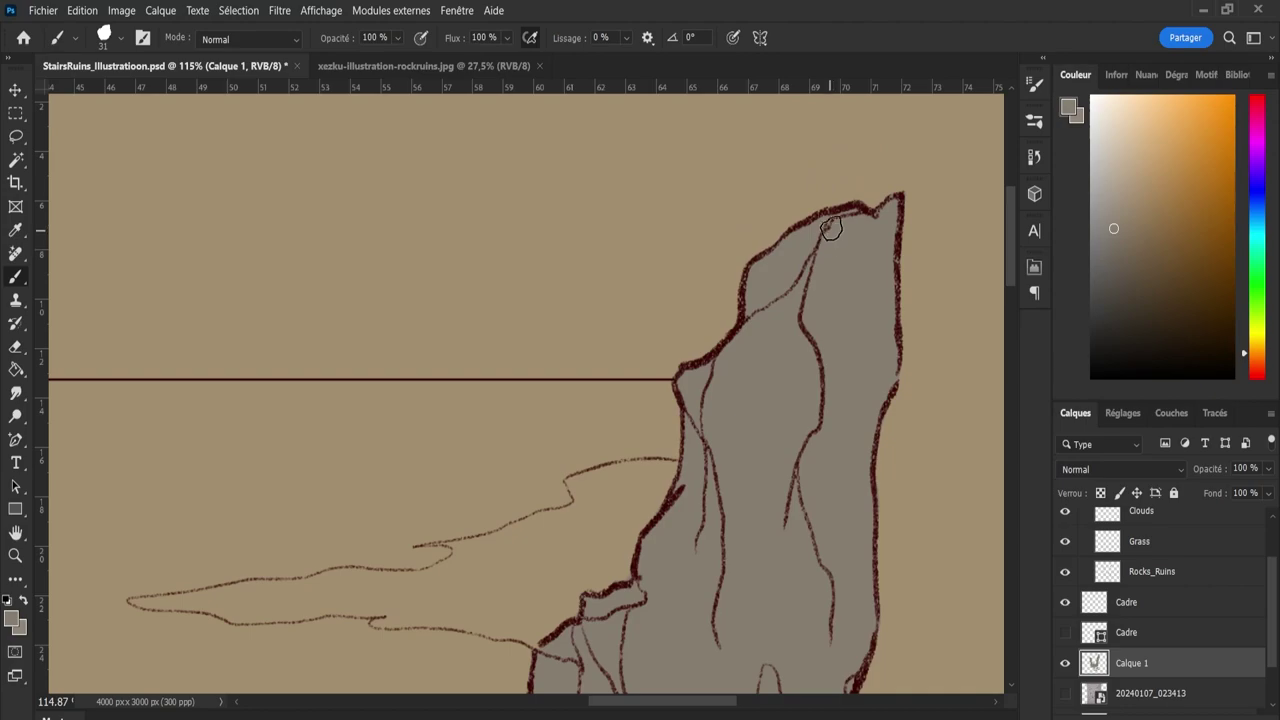
Rename the grey rock colour layer as Rocks_Ruins.
key("z")
left_click_drag(832, 365, 742, 386)
left_click_drag(830, 377, 877, 419)
scroll(877, 419, "down", 3)
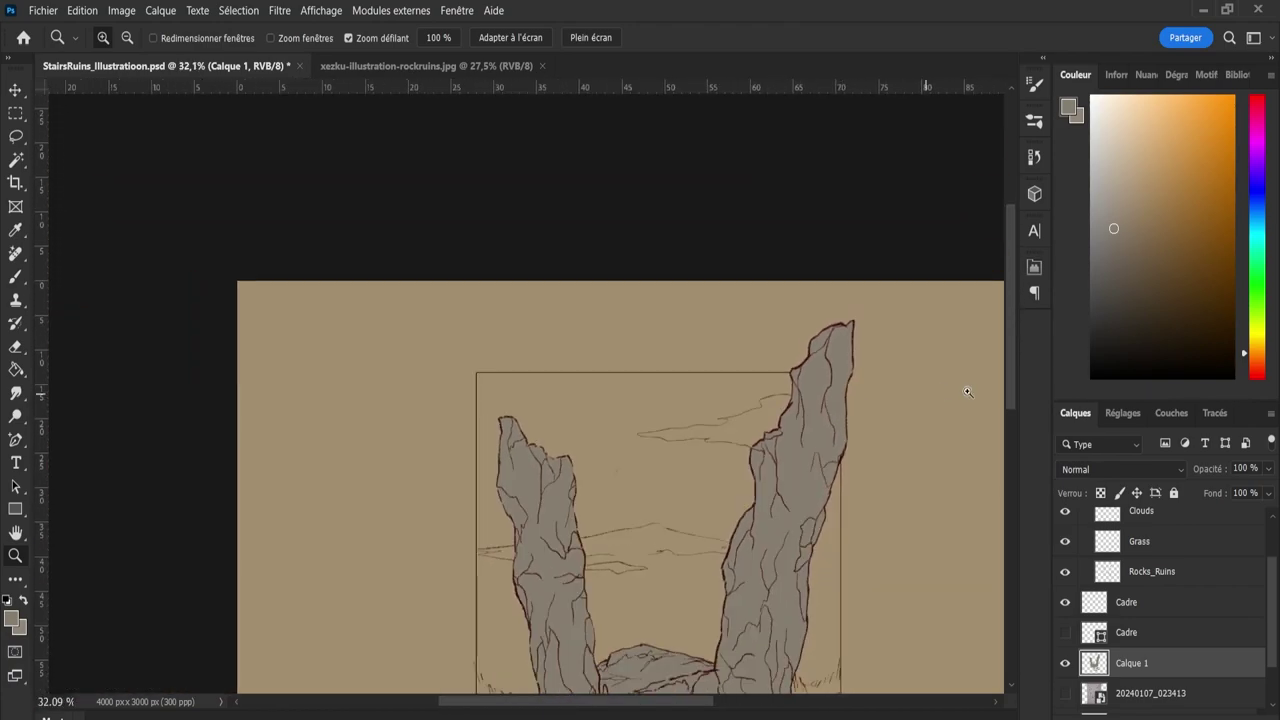
left_click_drag(1014, 385, 1018, 454)
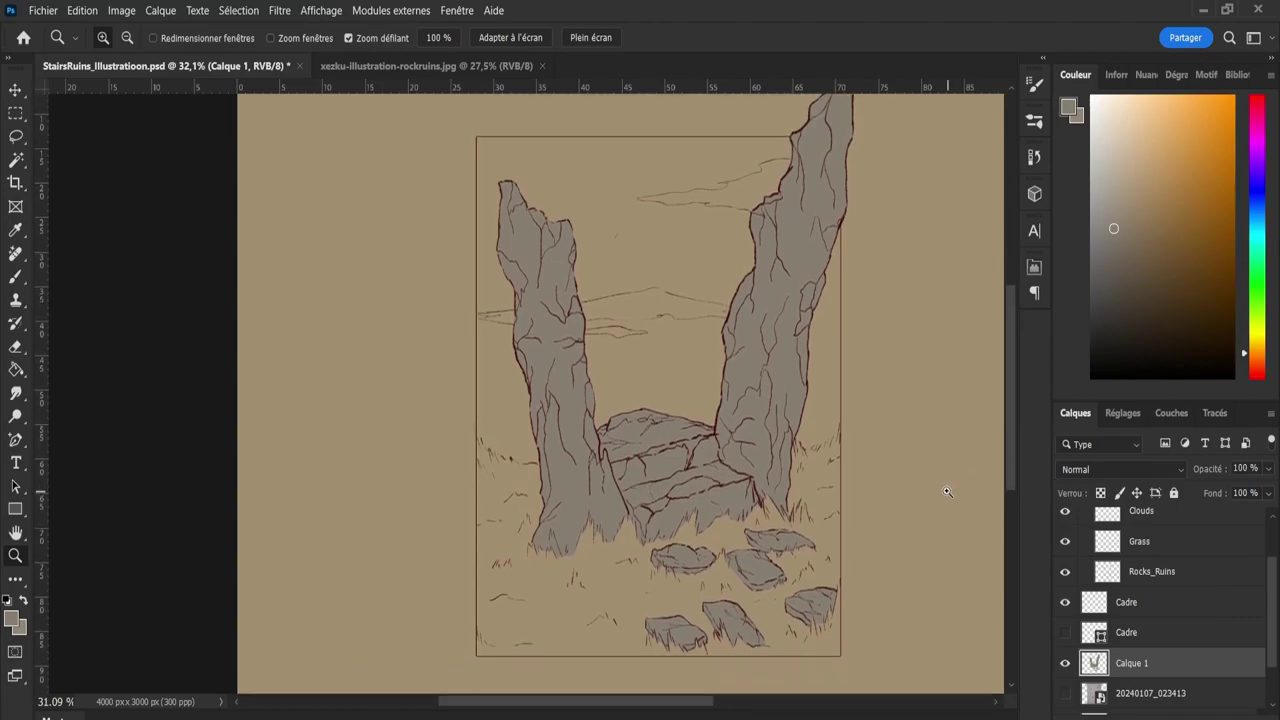
scroll(943, 487, "down", 1)
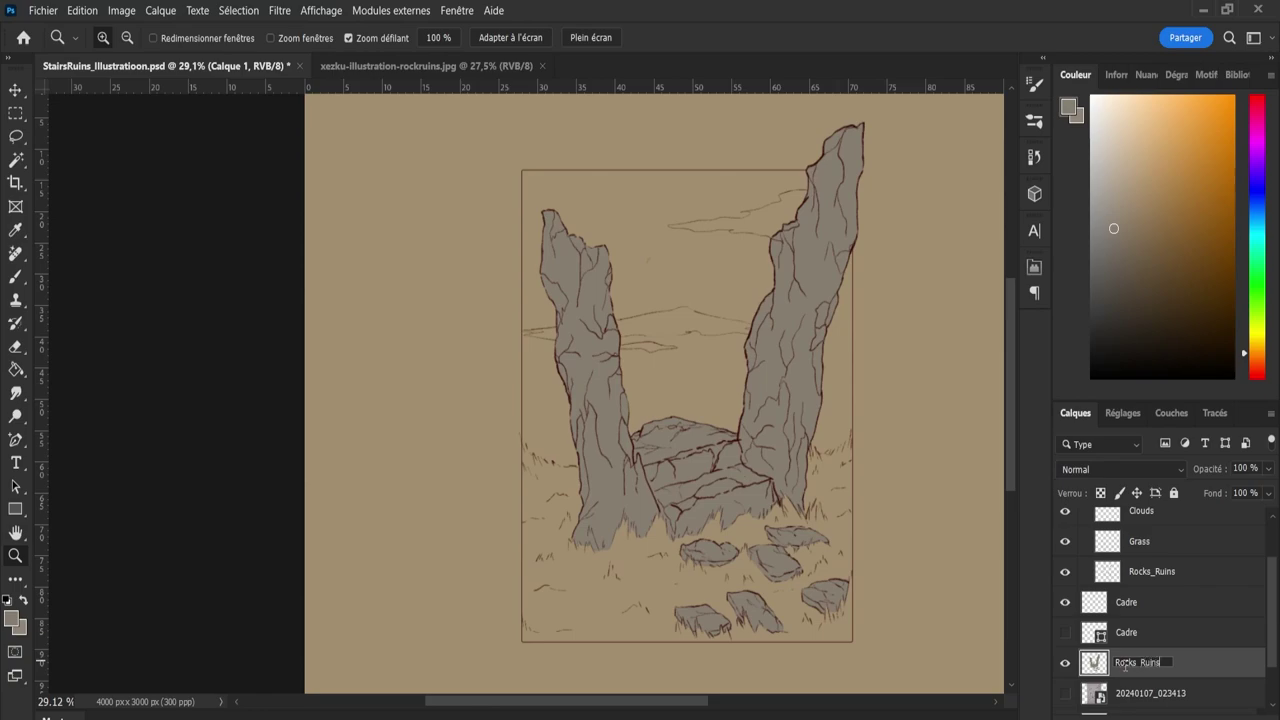
key("Return")
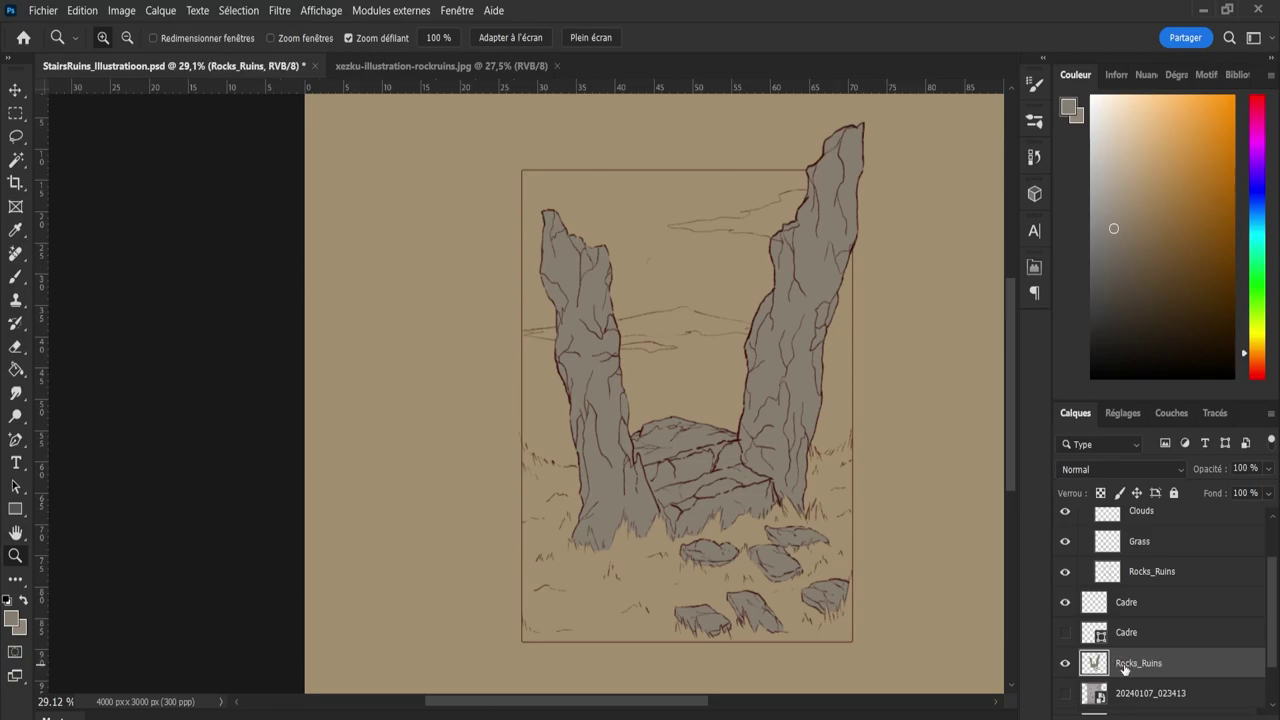
Compare the illustration with the AO layer of the line group shown and hidden.
scroll(1141, 540, "up", 2)
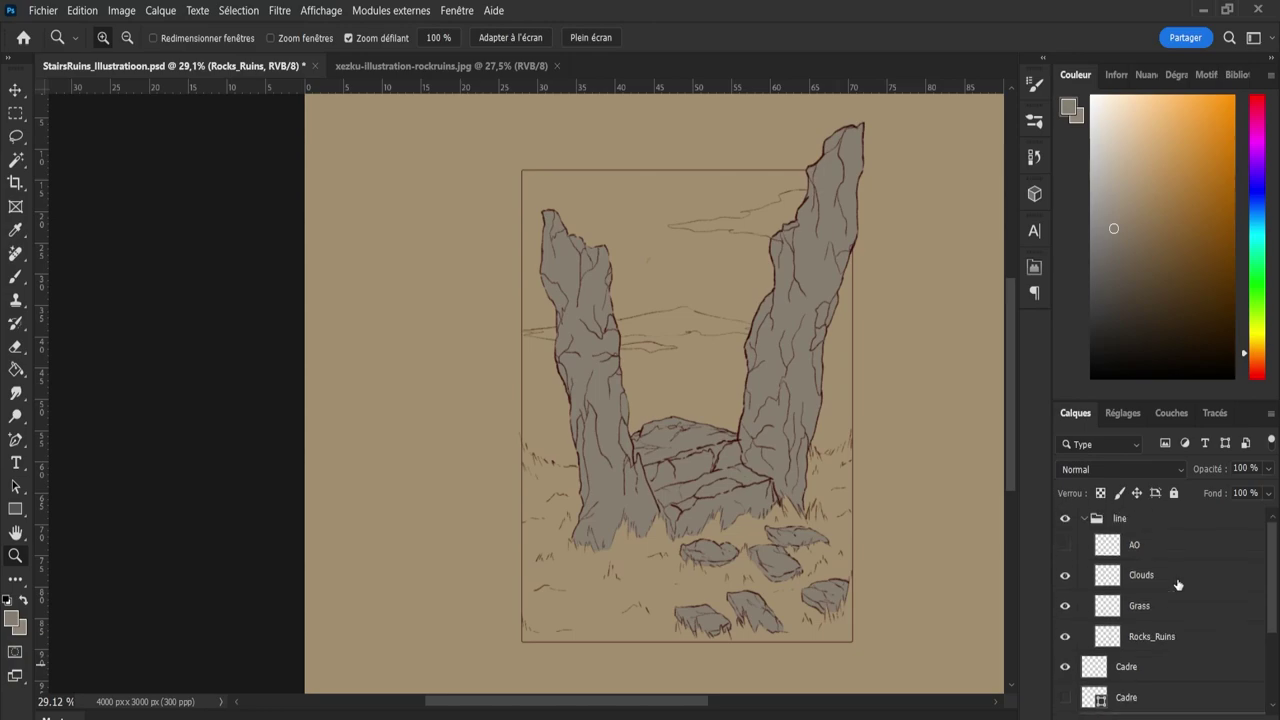
left_click(1116, 522)
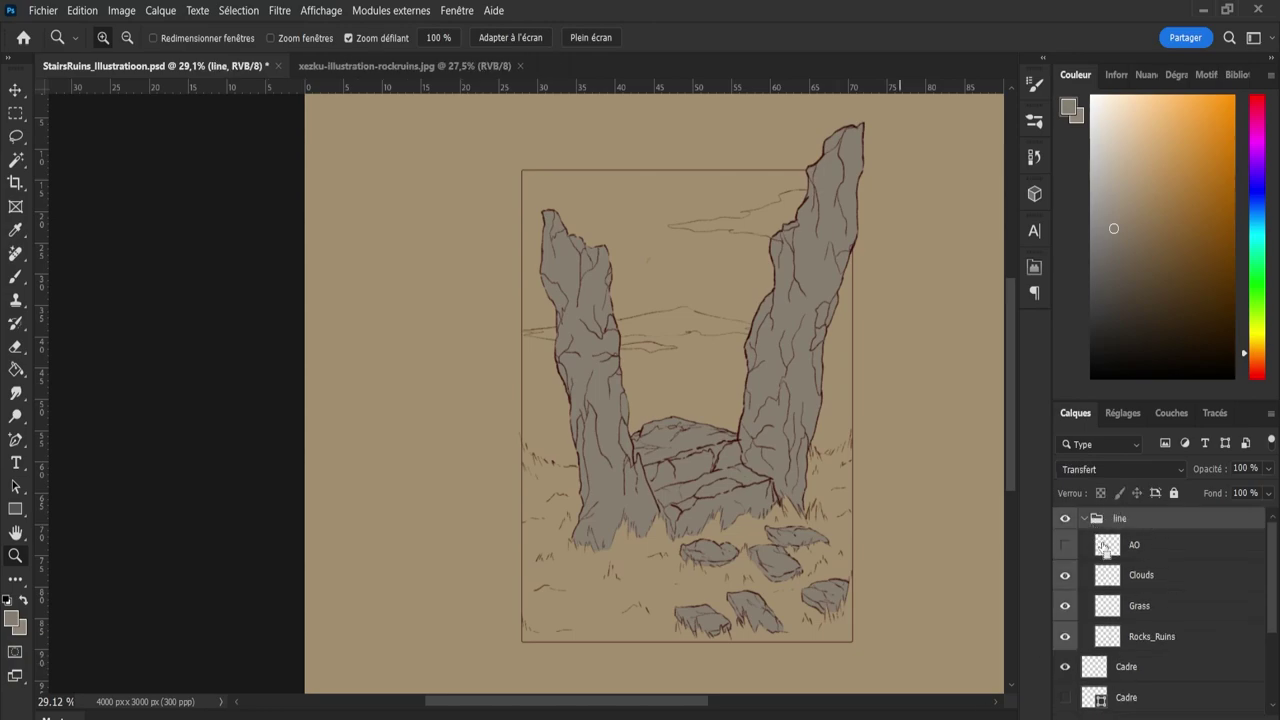
left_click(1065, 546)
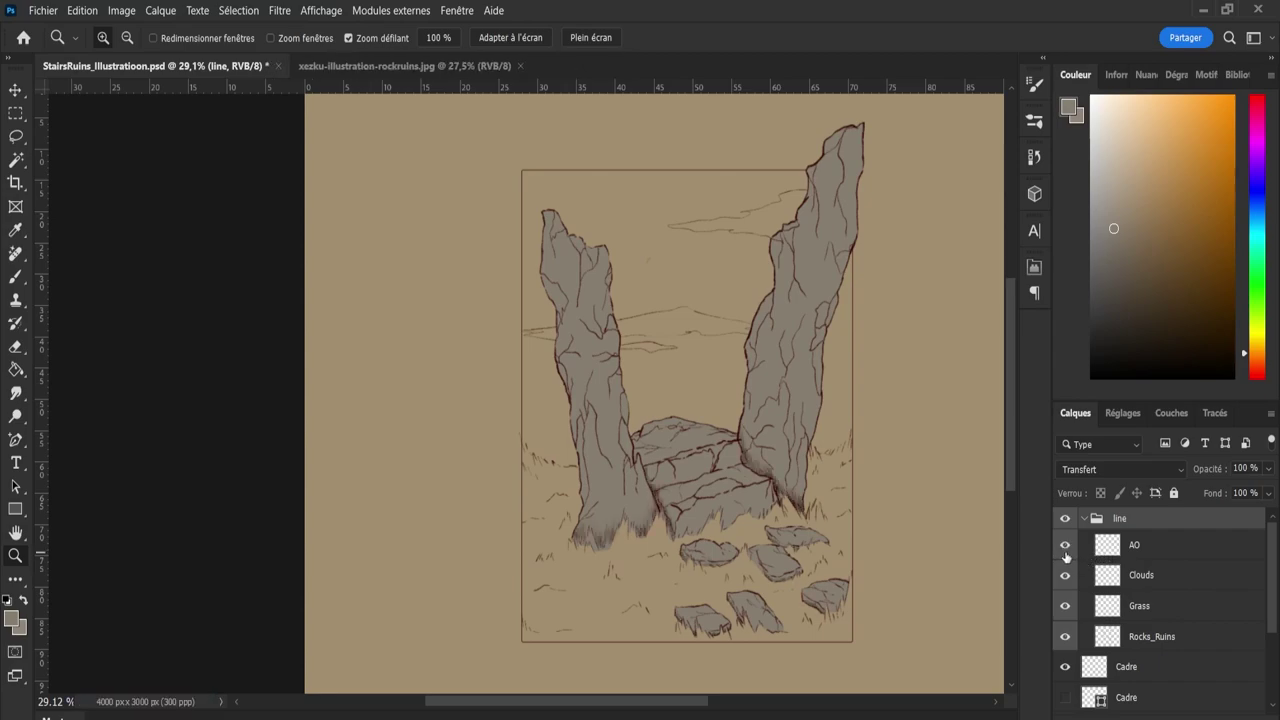
left_click(1065, 554)
left_click(1065, 554)
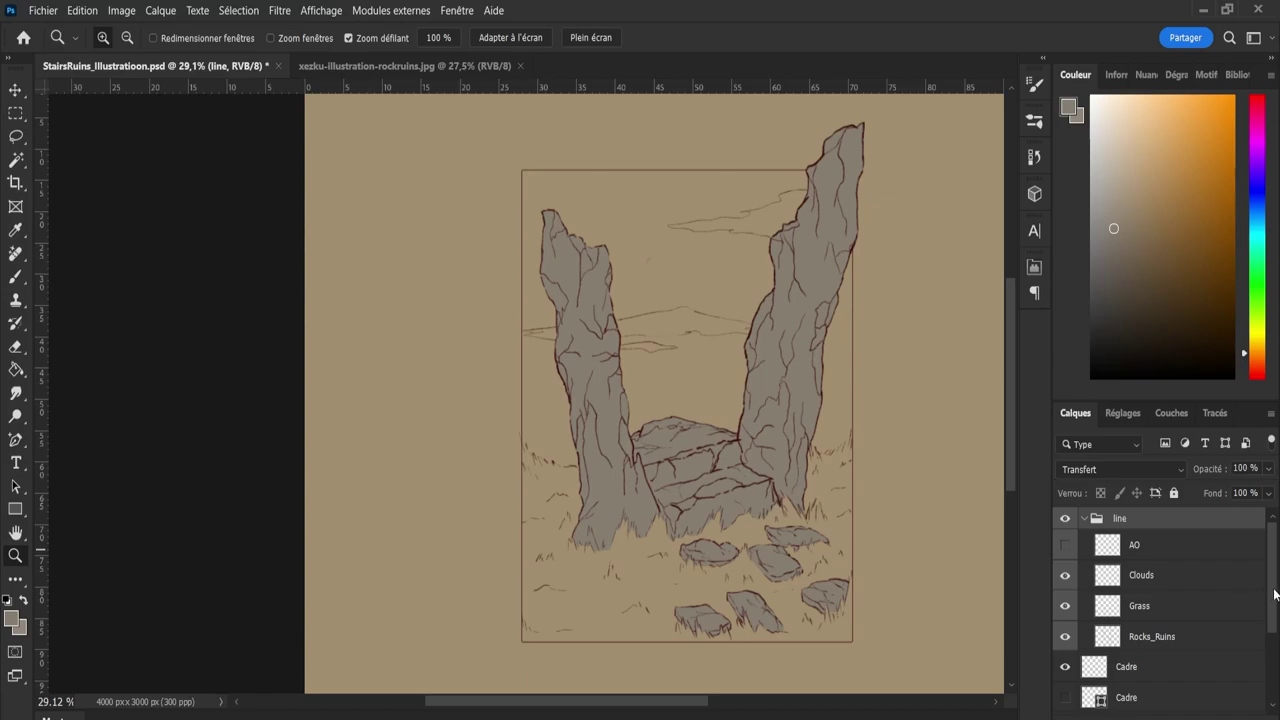
Add a new empty layer directly above the grey Rocks_Ruins colour layer.
scroll(1274, 594, "down", 3)
left_click(1163, 636)
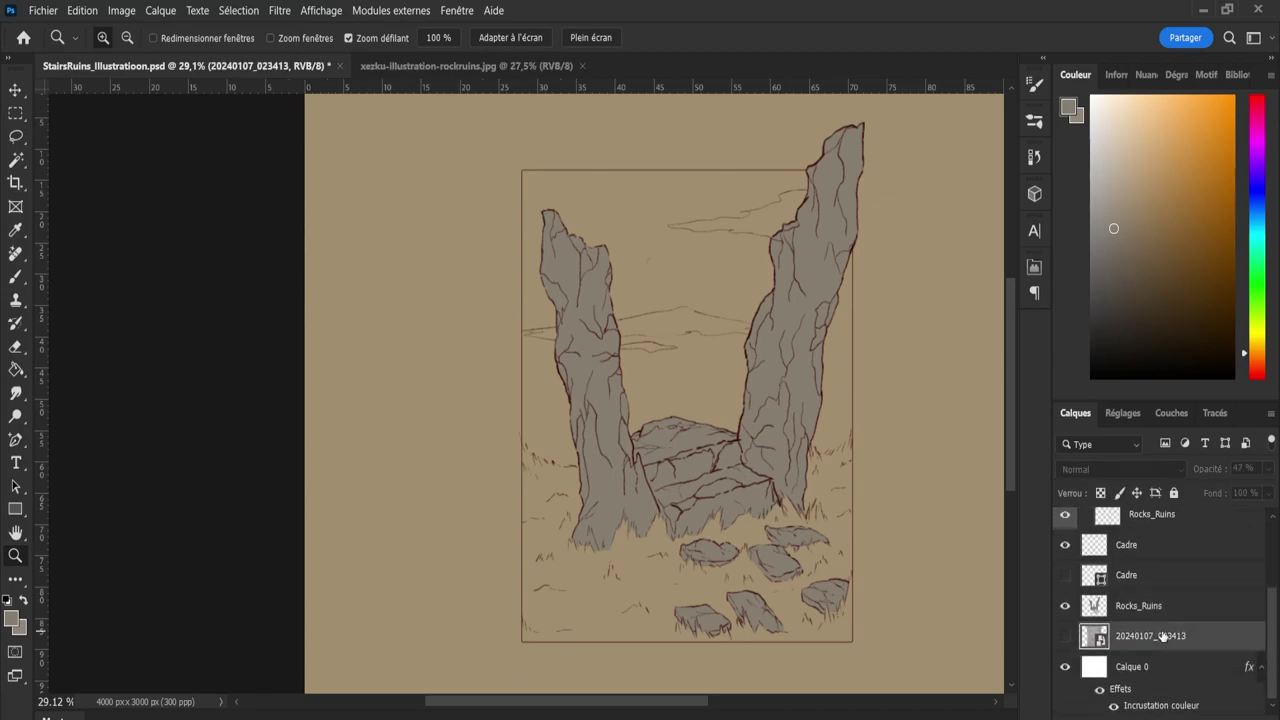
left_click(1147, 607)
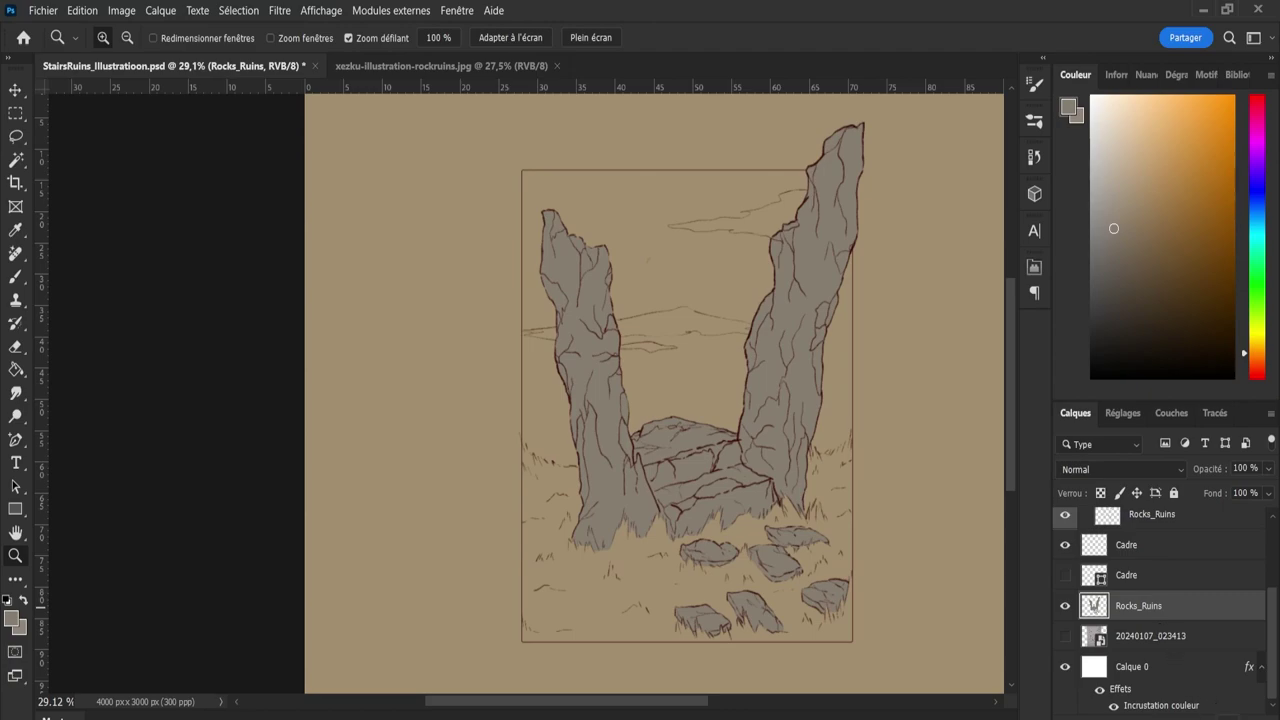
key("ctrl+shift+alt+n")
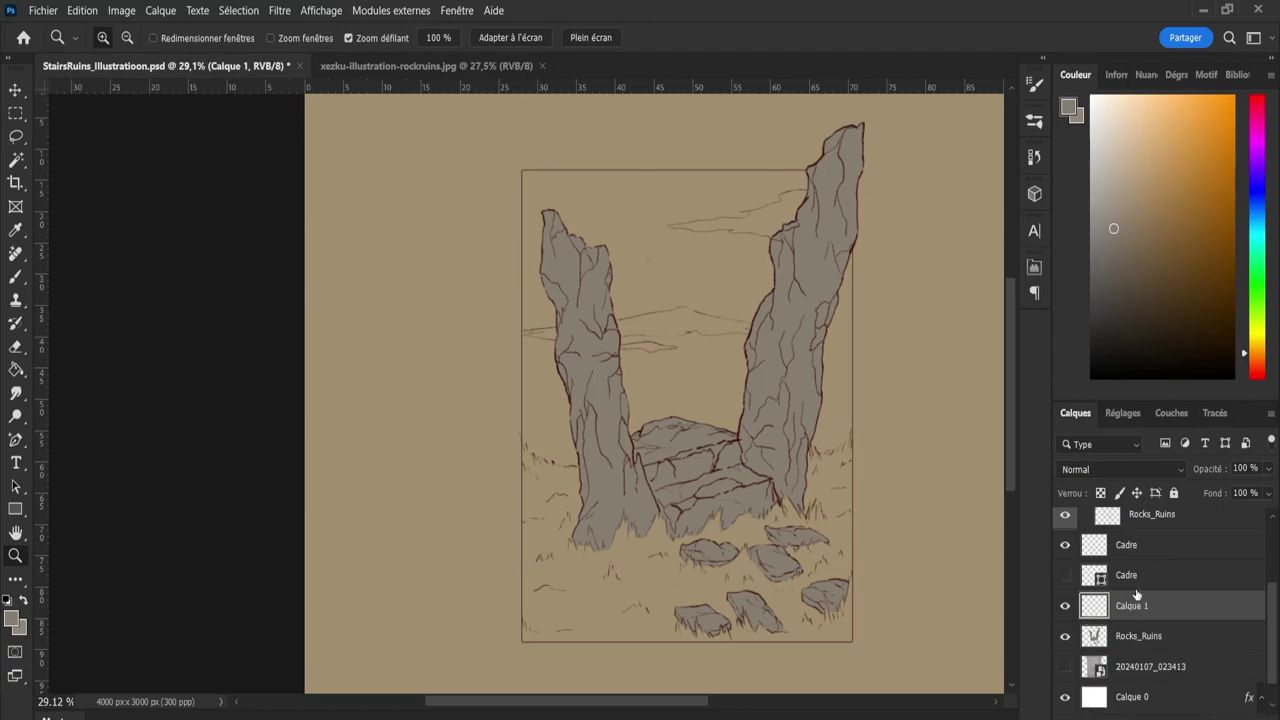
Pick a medium green and paint a rough base over the whole grassy ground with the 435 px brush.
left_click_drag(1259, 347, 1263, 314)
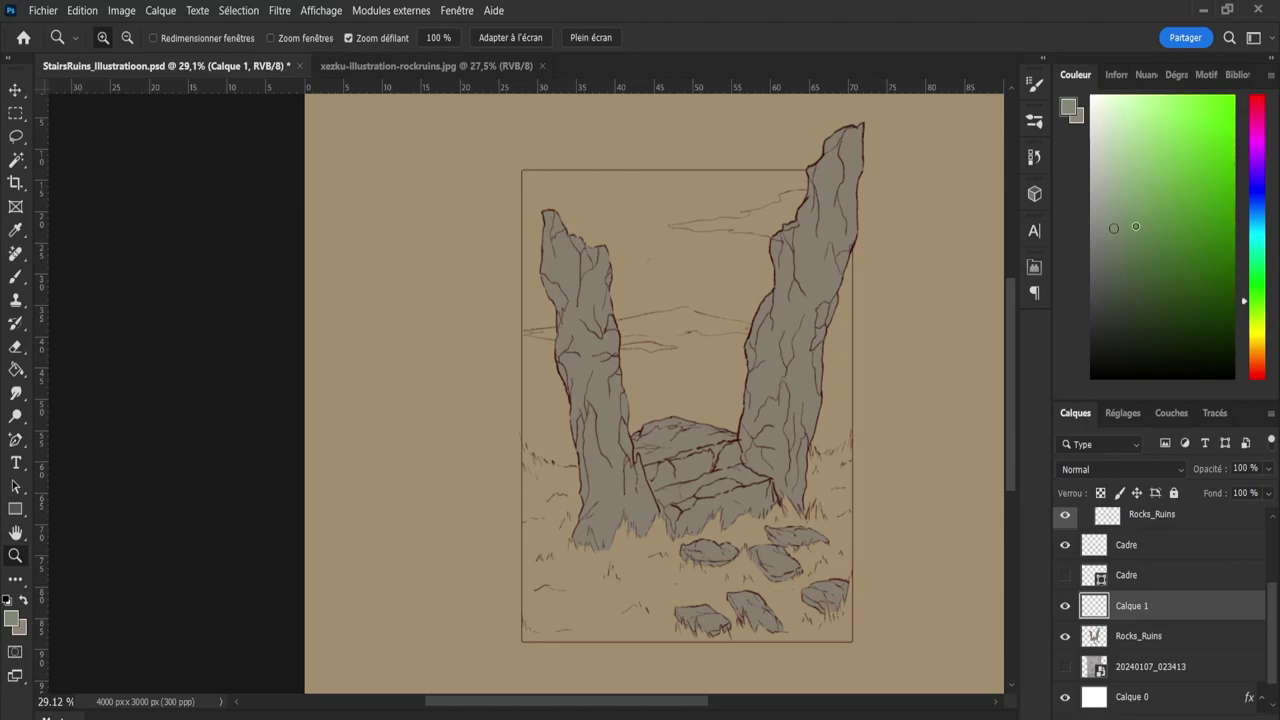
left_click(1261, 312)
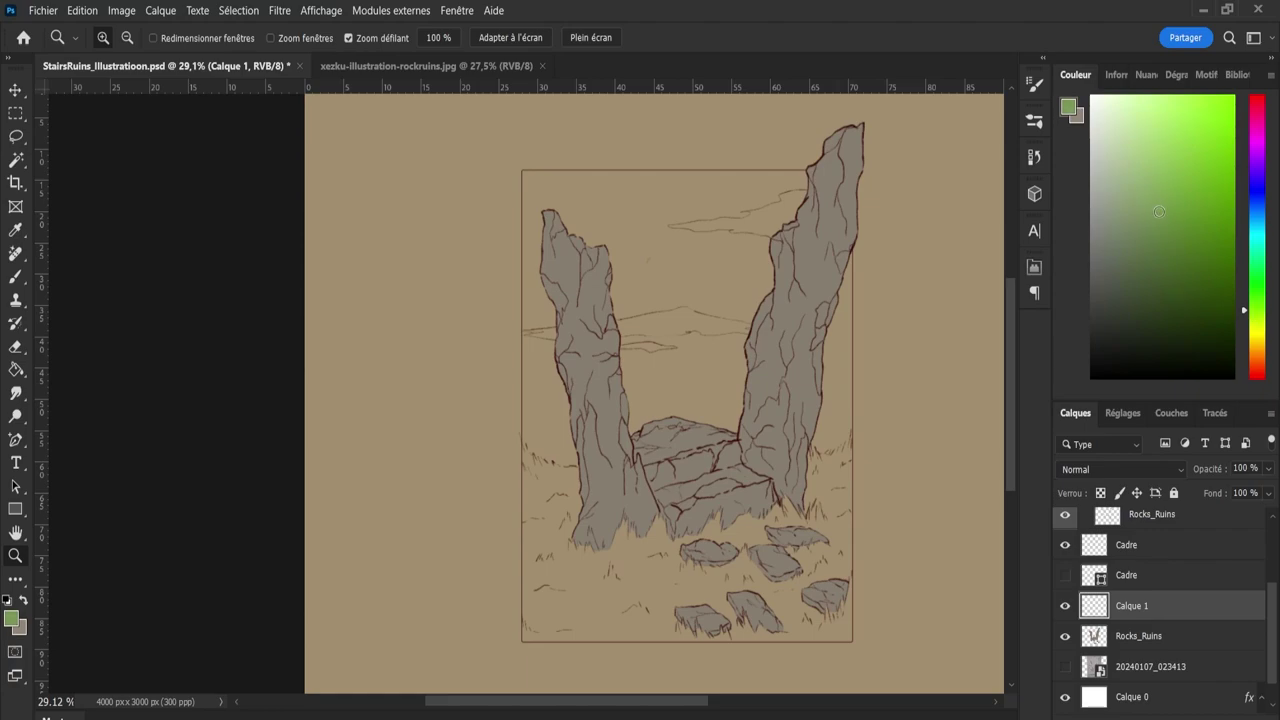
key("b")
mouse_move(577, 566)
left_mouse_down()
mouse_move(586, 586)
mouse_move(643, 586)
mouse_move(633, 565)
left_mouse_up()
mouse_move(575, 550)
left_mouse_down()
mouse_move(533, 483)
mouse_move(540, 558)
mouse_move(561, 593)
mouse_move(700, 598)
mouse_move(700, 557)
mouse_move(727, 538)
mouse_move(836, 581)
mouse_move(850, 490)
left_mouse_up()
mouse_move(640, 593)
left_mouse_down()
mouse_move(543, 606)
mouse_move(555, 640)
left_mouse_up()
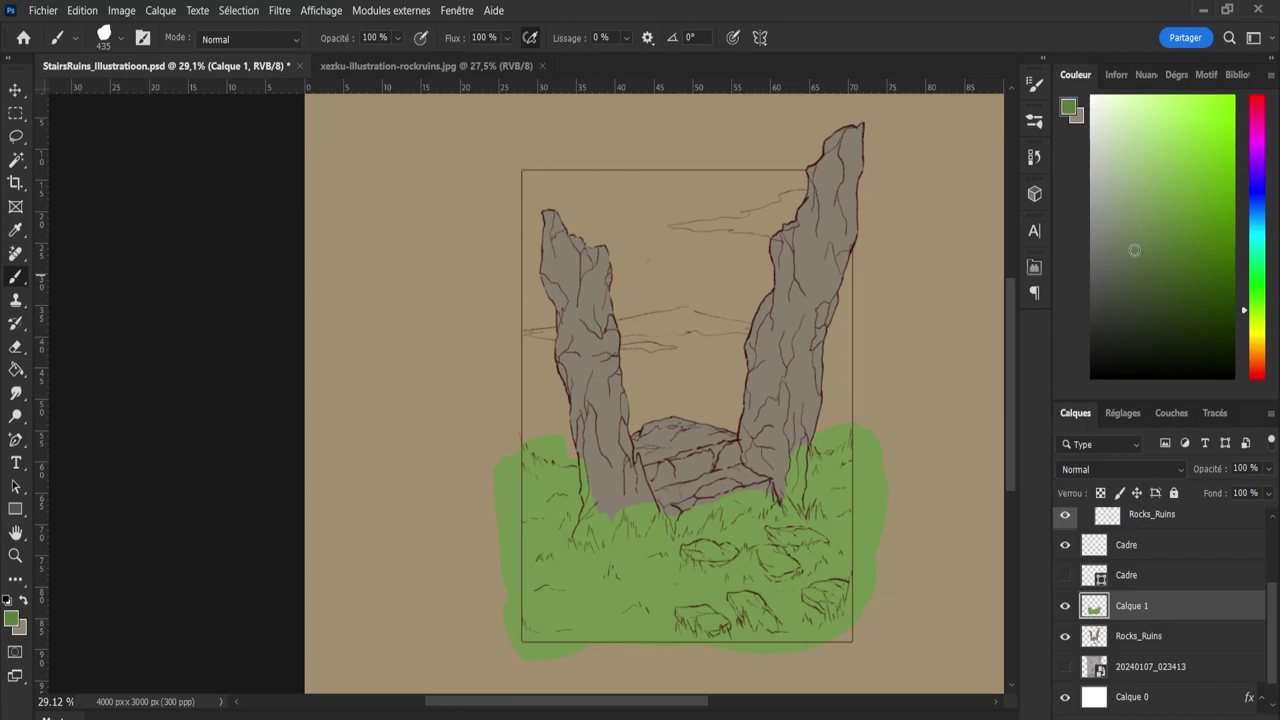
Test darker and yellower greens in large patches on the grass around the left pillar's base.
left_click_drag(545, 543, 640, 578)
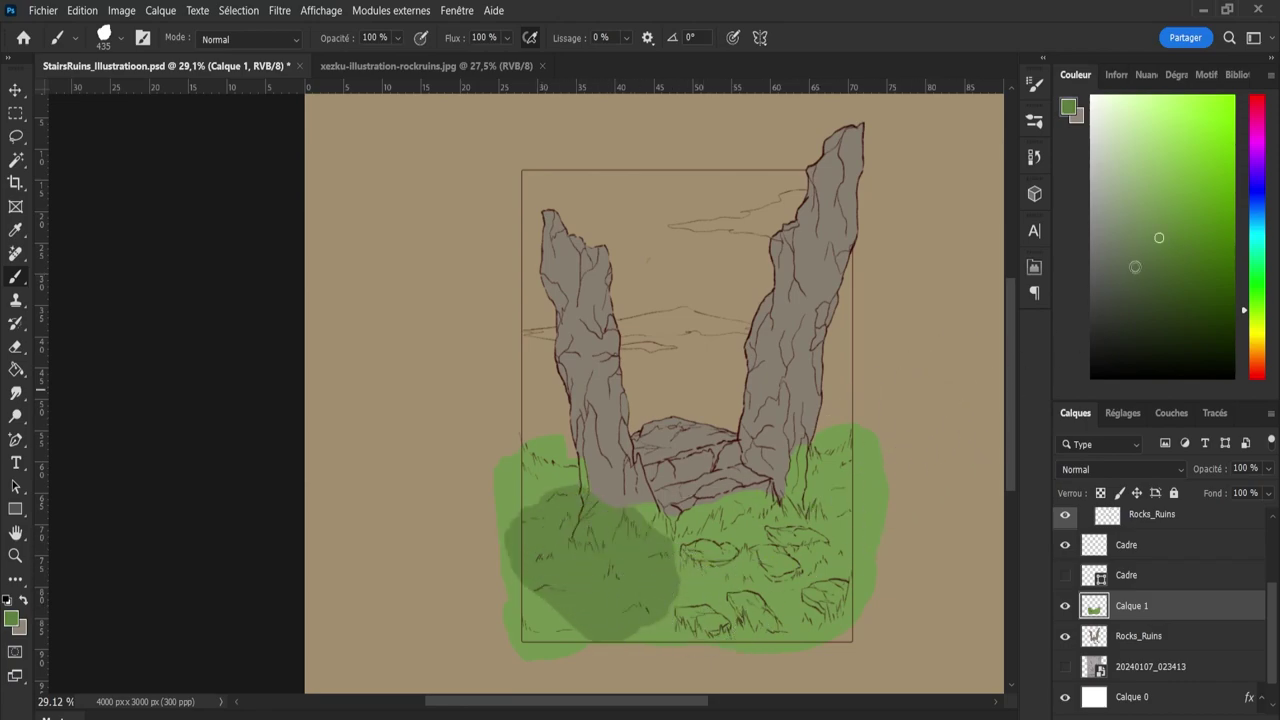
mouse_move(560, 585)
left_mouse_down()
mouse_move(623, 567)
mouse_move(638, 584)
mouse_move(633, 574)
mouse_move(550, 595)
mouse_move(563, 565)
mouse_move(543, 549)
mouse_move(590, 570)
left_mouse_up()
left_click(1188, 251)
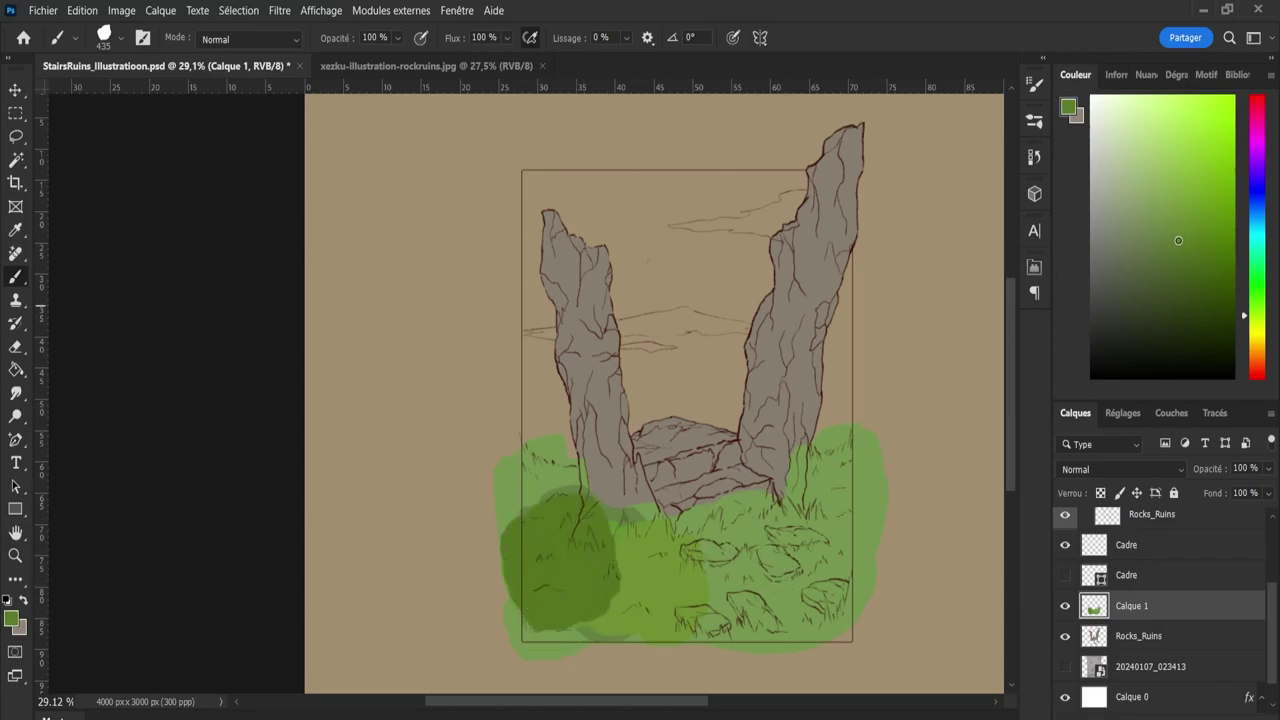
left_click(1174, 243)
left_click_drag(590, 558, 606, 566)
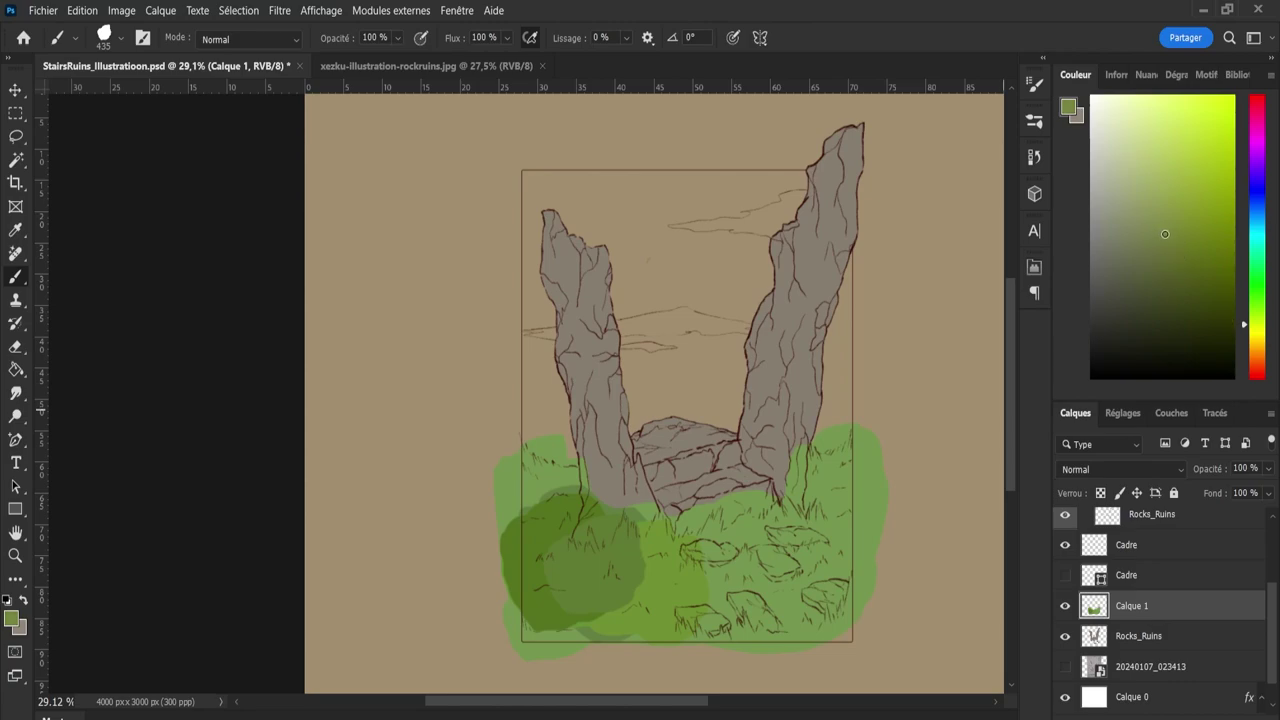
Paint darker olive green over the grass from the left pillar across the stepping stones, undoing the last extra stroke.
mouse_move(608, 548)
left_mouse_down()
mouse_move(591, 562)
mouse_move(690, 580)
left_mouse_up()
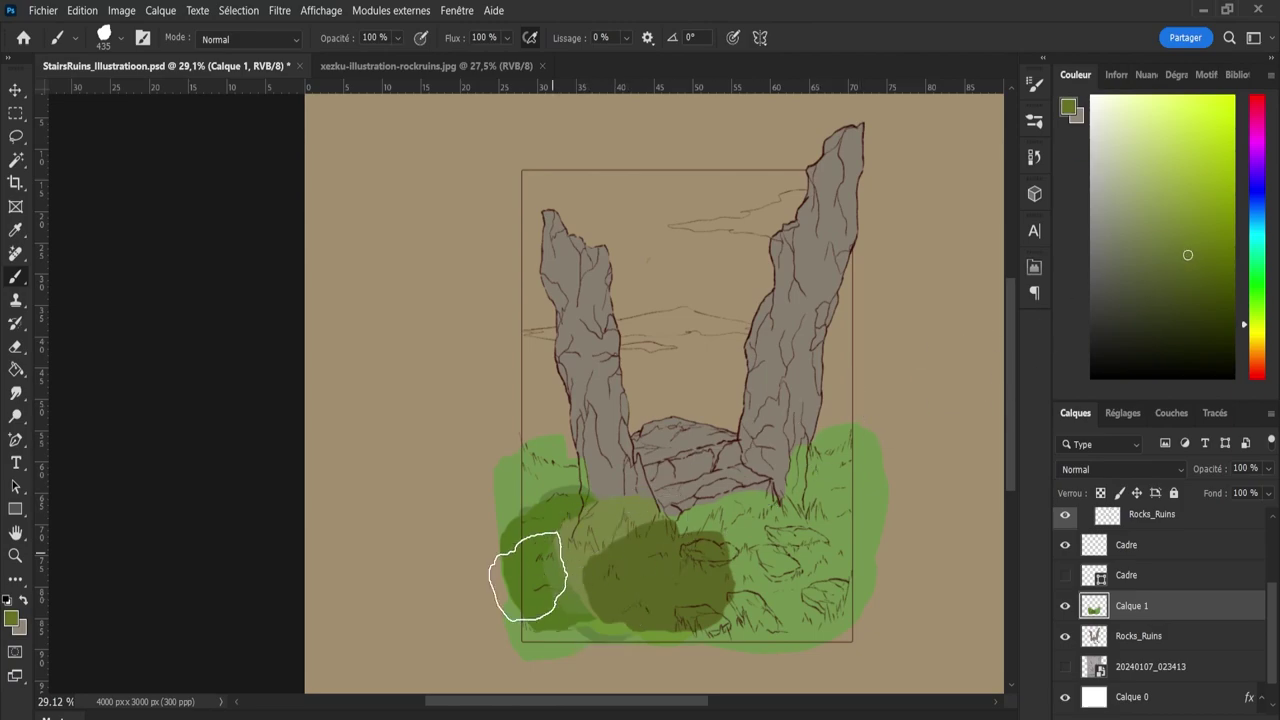
mouse_move(541, 577)
left_mouse_down()
mouse_move(566, 569)
mouse_move(600, 588)
mouse_move(562, 516)
mouse_move(589, 566)
mouse_move(749, 549)
mouse_move(775, 600)
left_mouse_up()
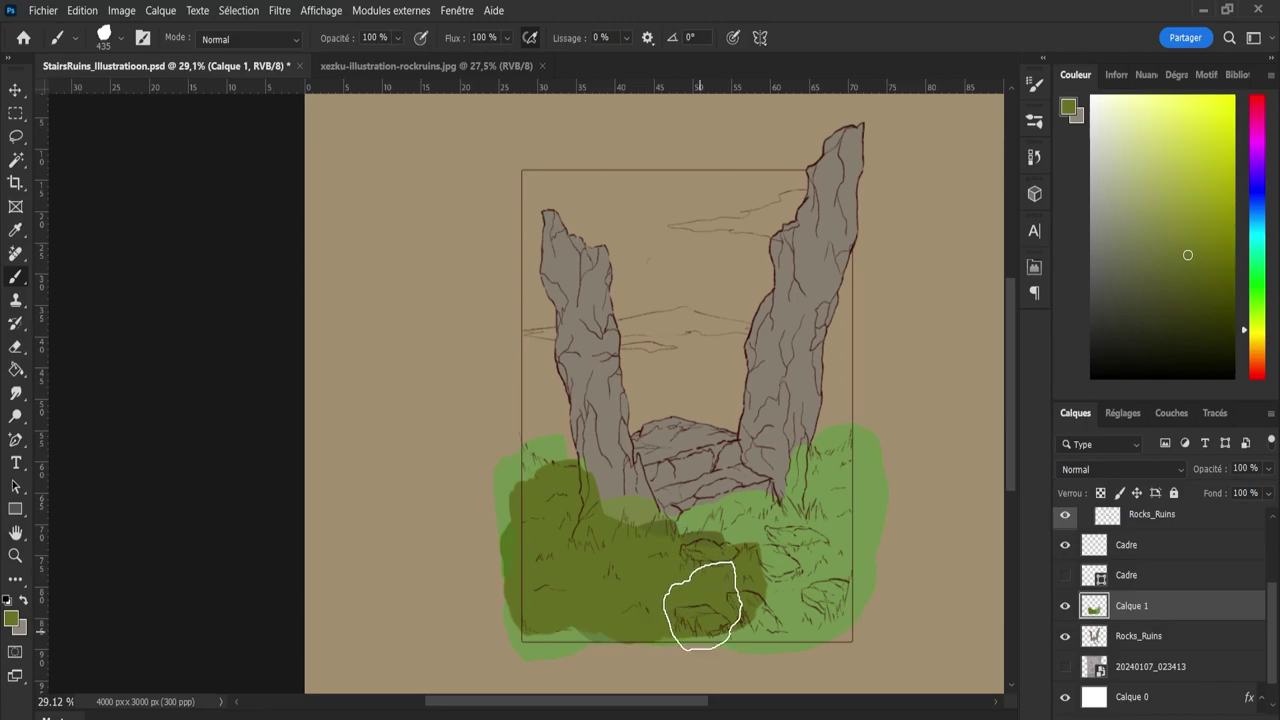
mouse_move(700, 606)
left_mouse_down()
mouse_move(726, 543)
mouse_move(825, 563)
mouse_move(771, 571)
mouse_move(800, 585)
left_mouse_up()
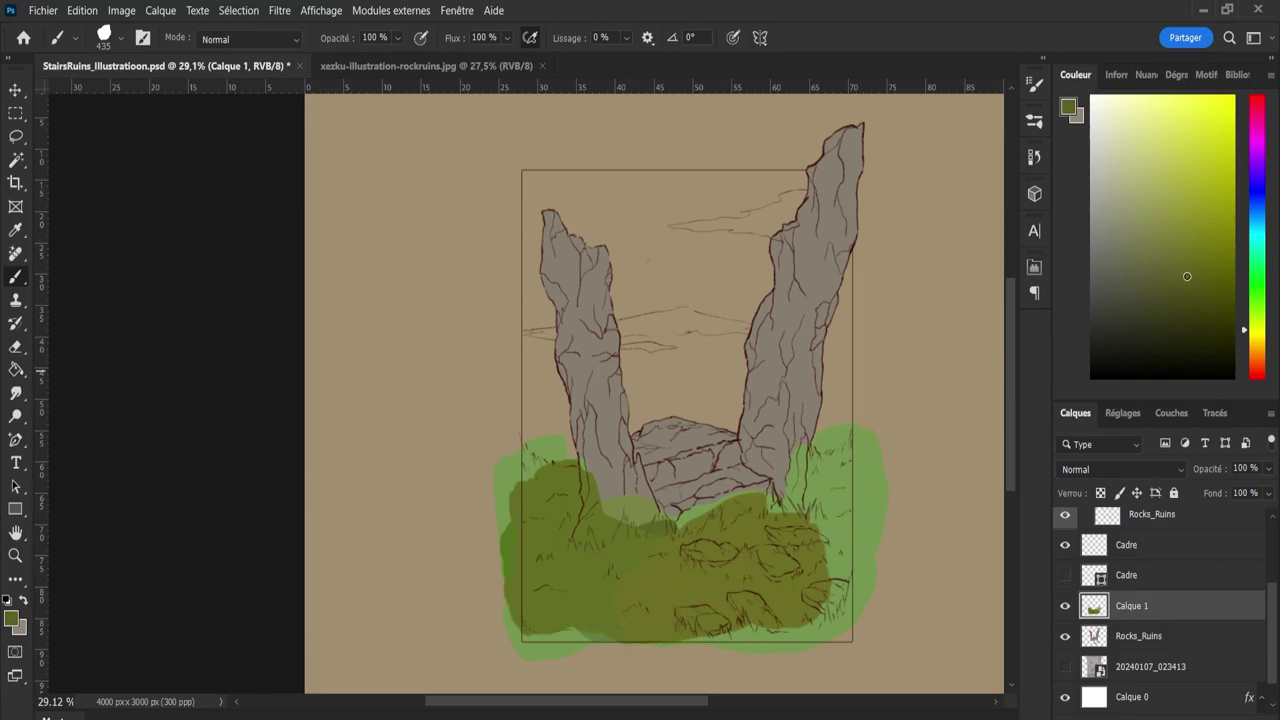
left_click_drag(574, 598, 637, 584)
key("ctrl+z")
Sample the painted olive, shift it to ochre brown and paint patches over the centre foreground and stepping stones.
key("i")
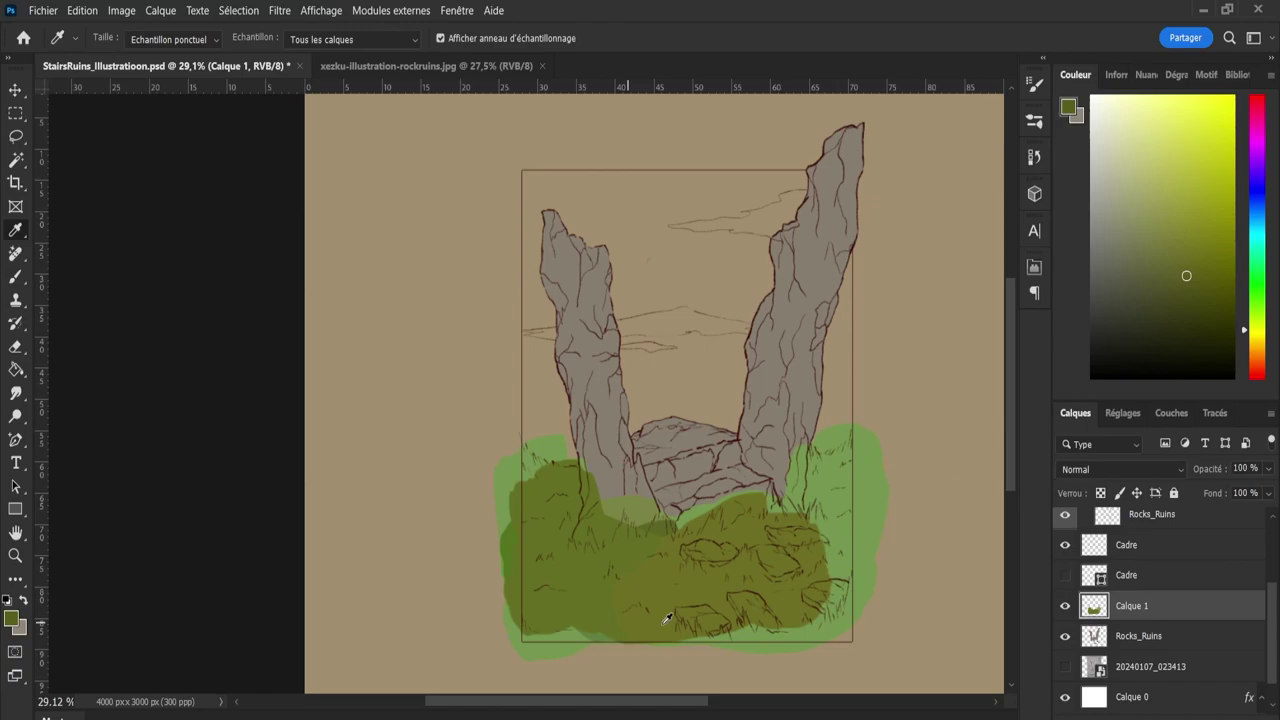
left_click(583, 563)
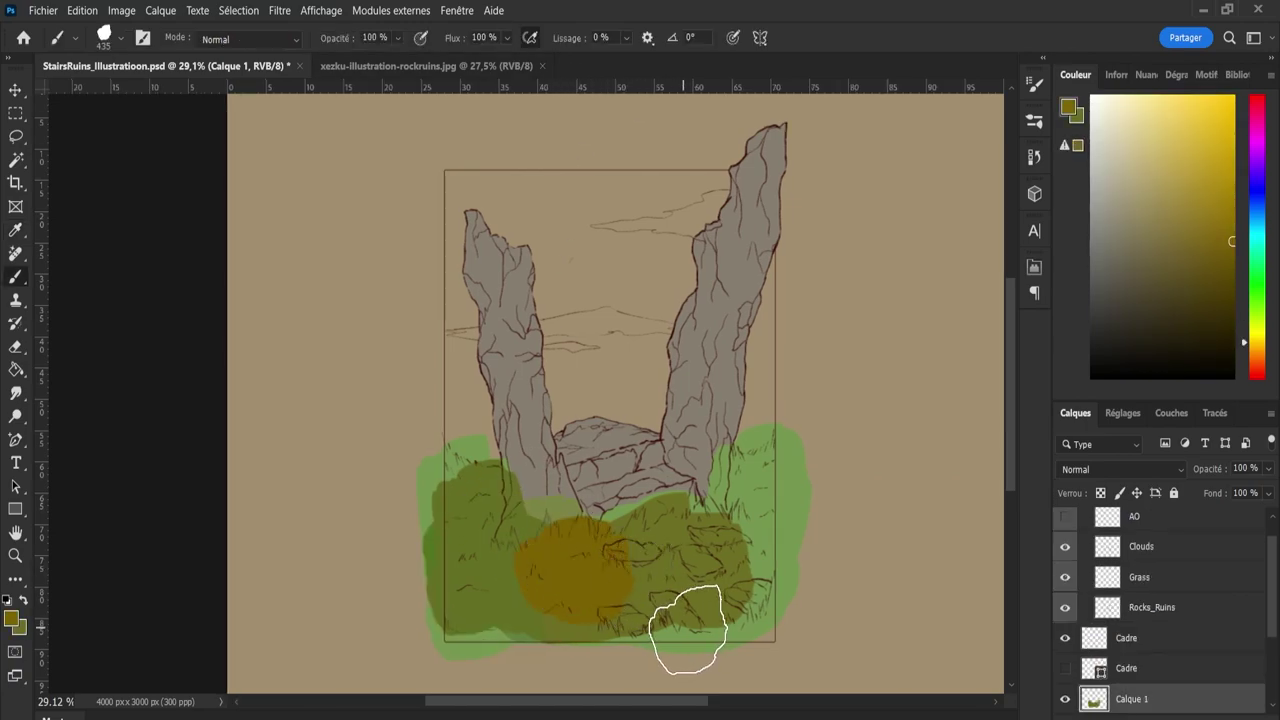
mouse_move(688, 628)
left_mouse_down()
mouse_move(729, 629)
mouse_move(765, 600)
left_mouse_up()
left_click_drag(1204, 254, 1206, 251)
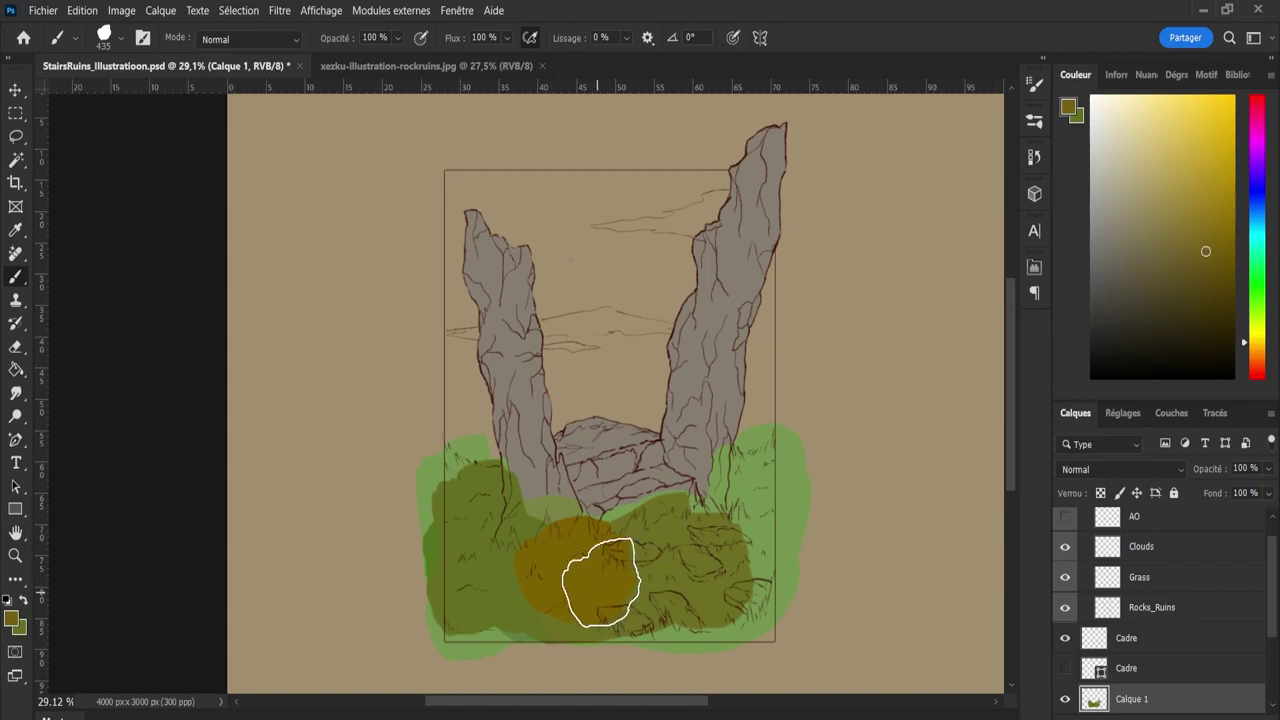
mouse_move(604, 583)
left_mouse_down()
mouse_move(699, 615)
mouse_move(587, 577)
mouse_move(632, 602)
left_mouse_up()
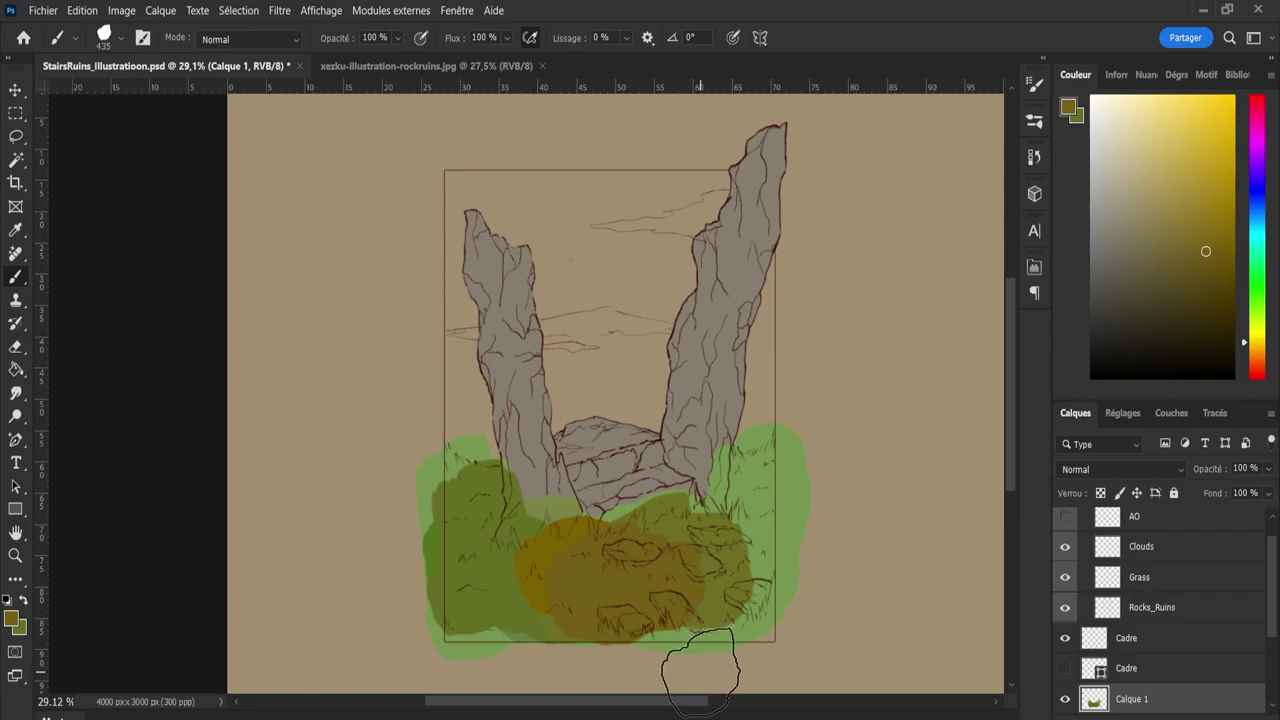
Sample the olive grass, shift it to a lighter yellowish olive and paint it over the left grass and the brown patch's left edge.
key("i")
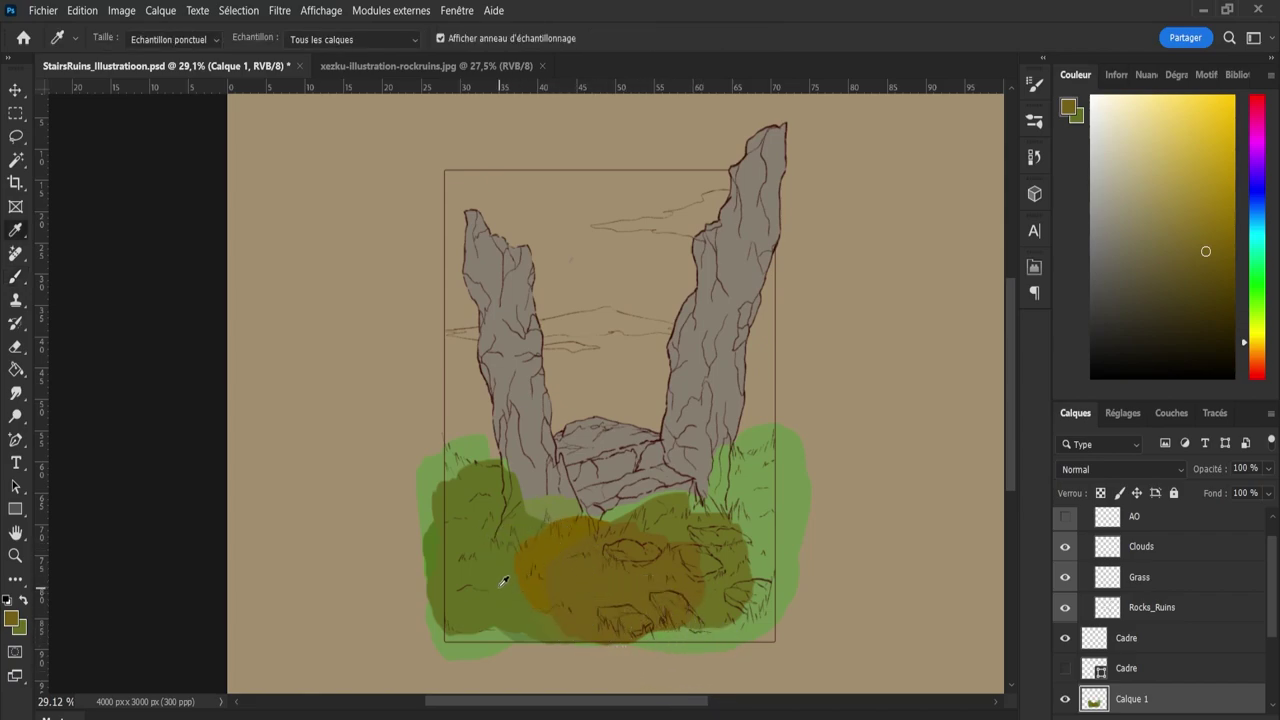
left_click(510, 580)
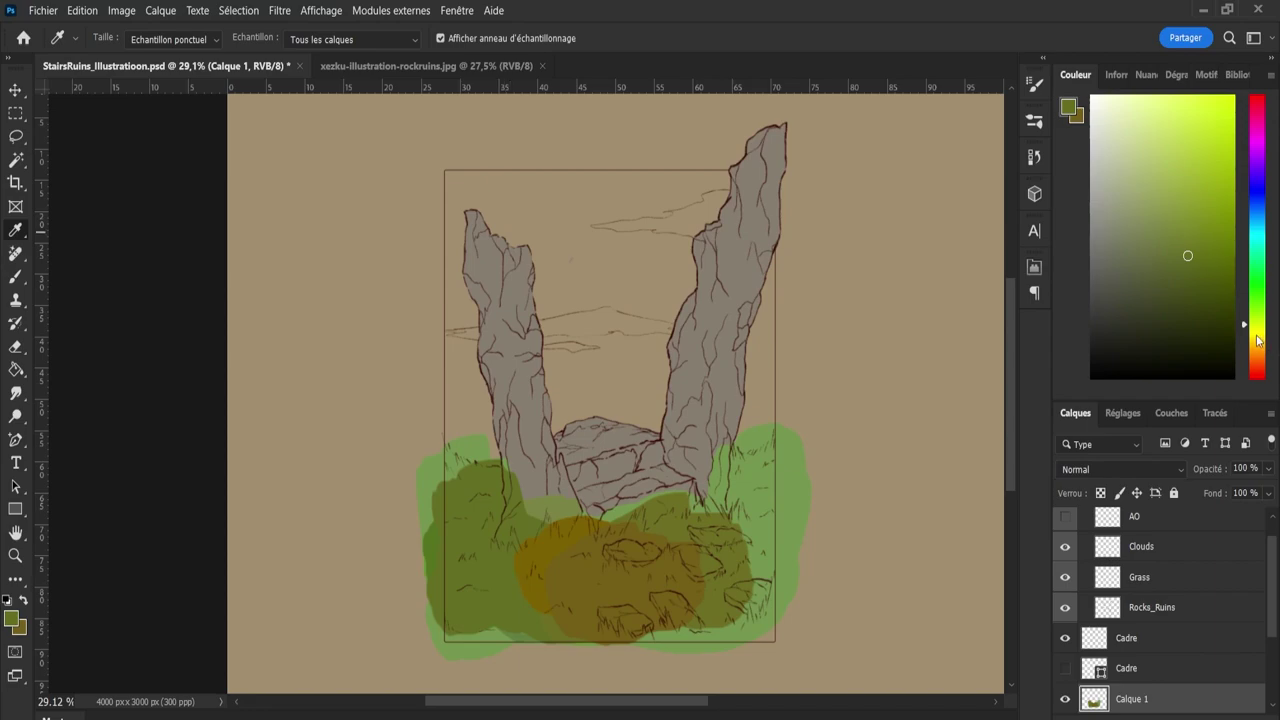
left_click_drag(1259, 342, 1262, 339)
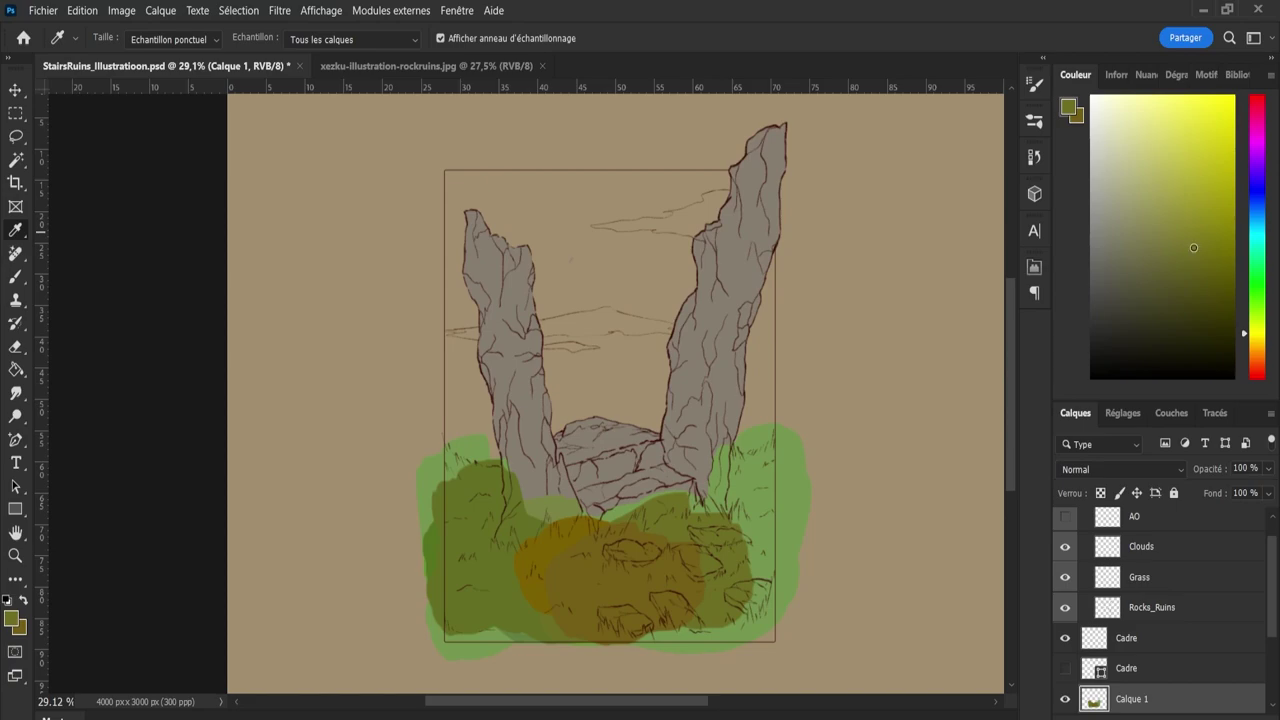
key("b")
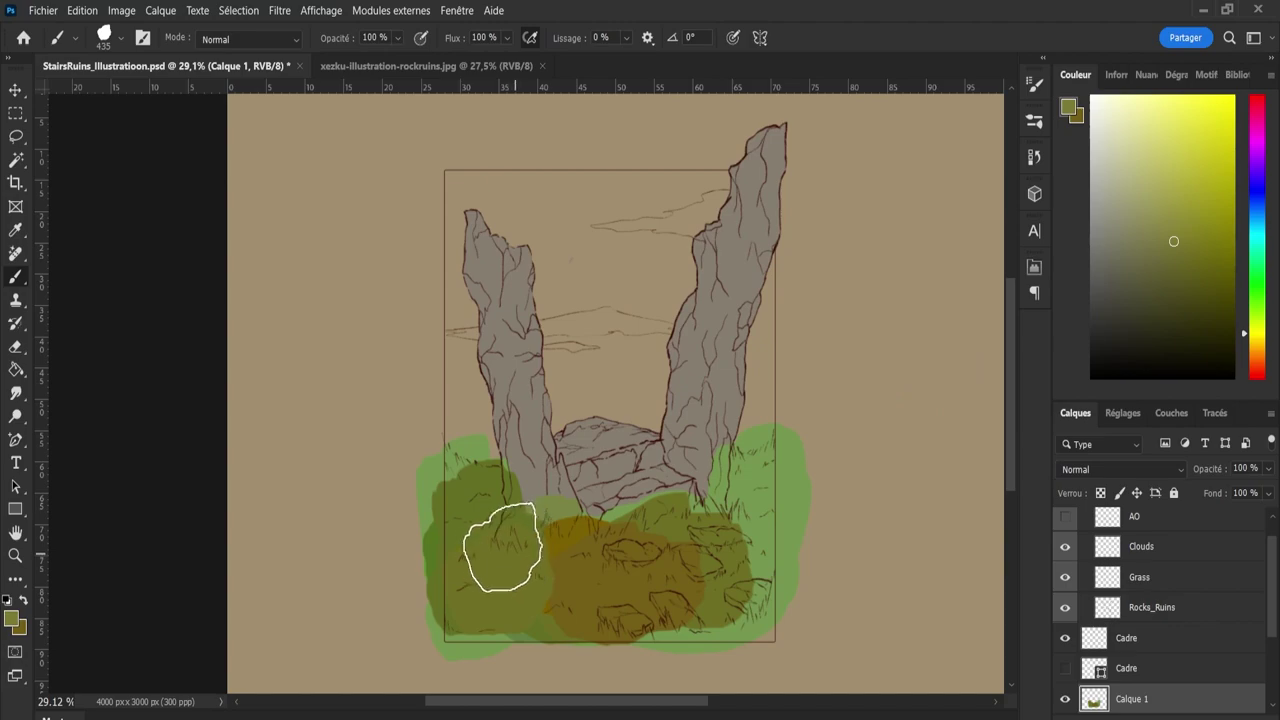
left_click(478, 540)
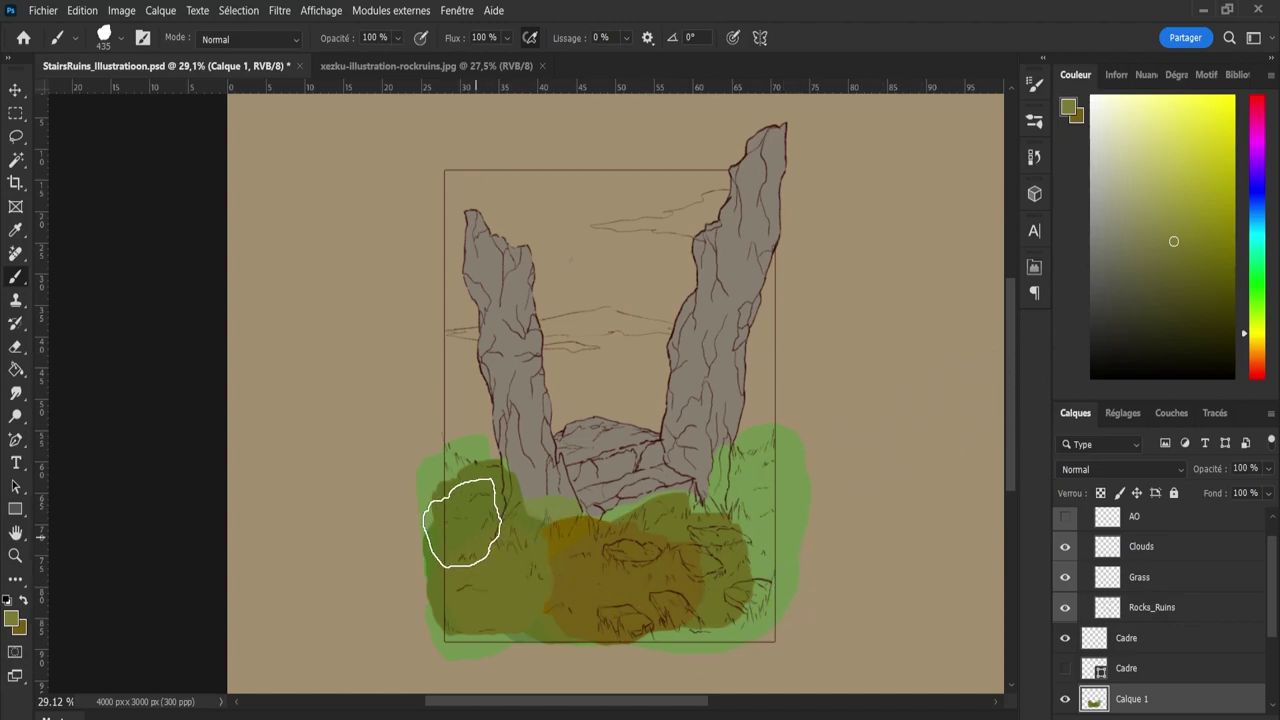
Sample the left grass colour, darken the green slightly and paint it over the grass at the left pillar's base.
left_click(458, 497, "alt")
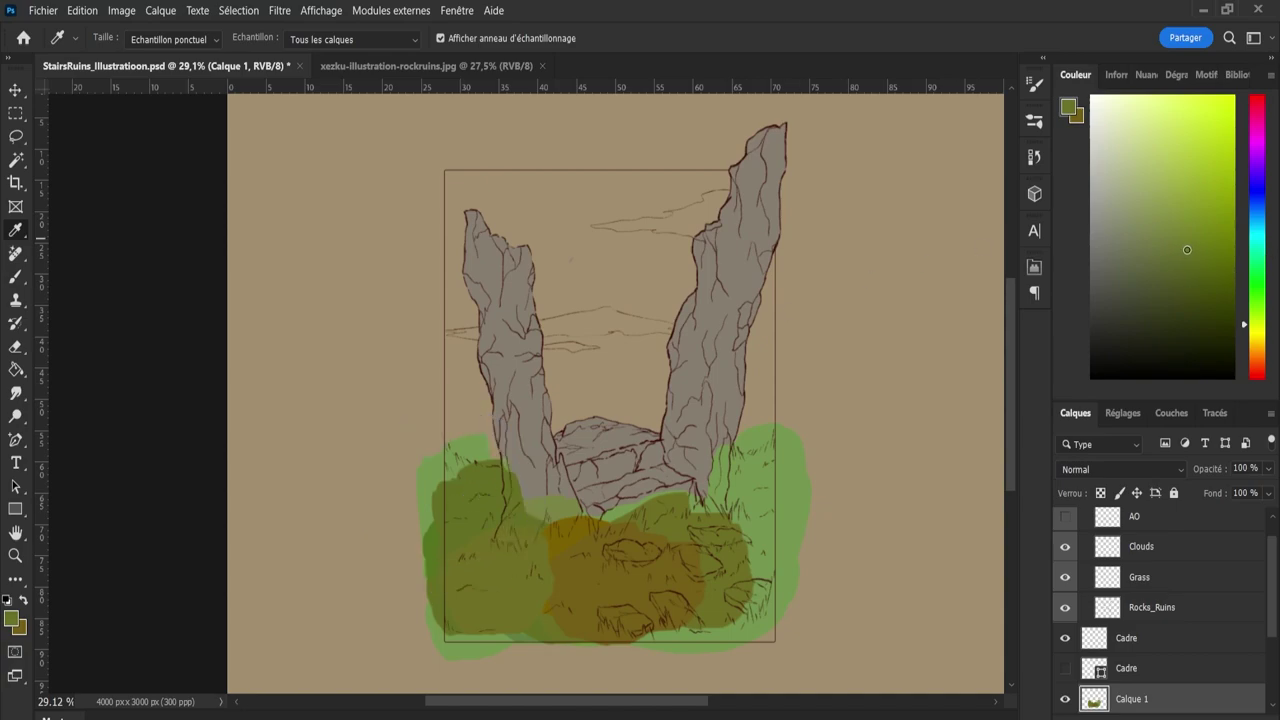
key("b")
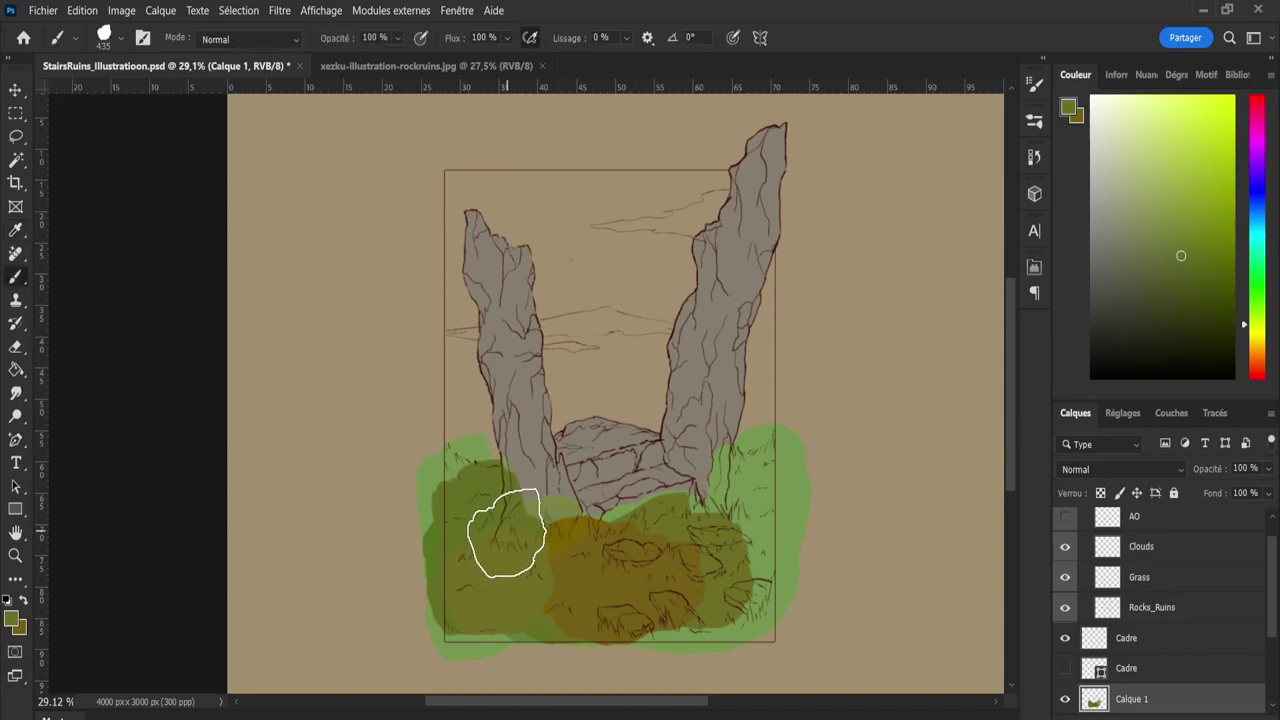
left_click(518, 541)
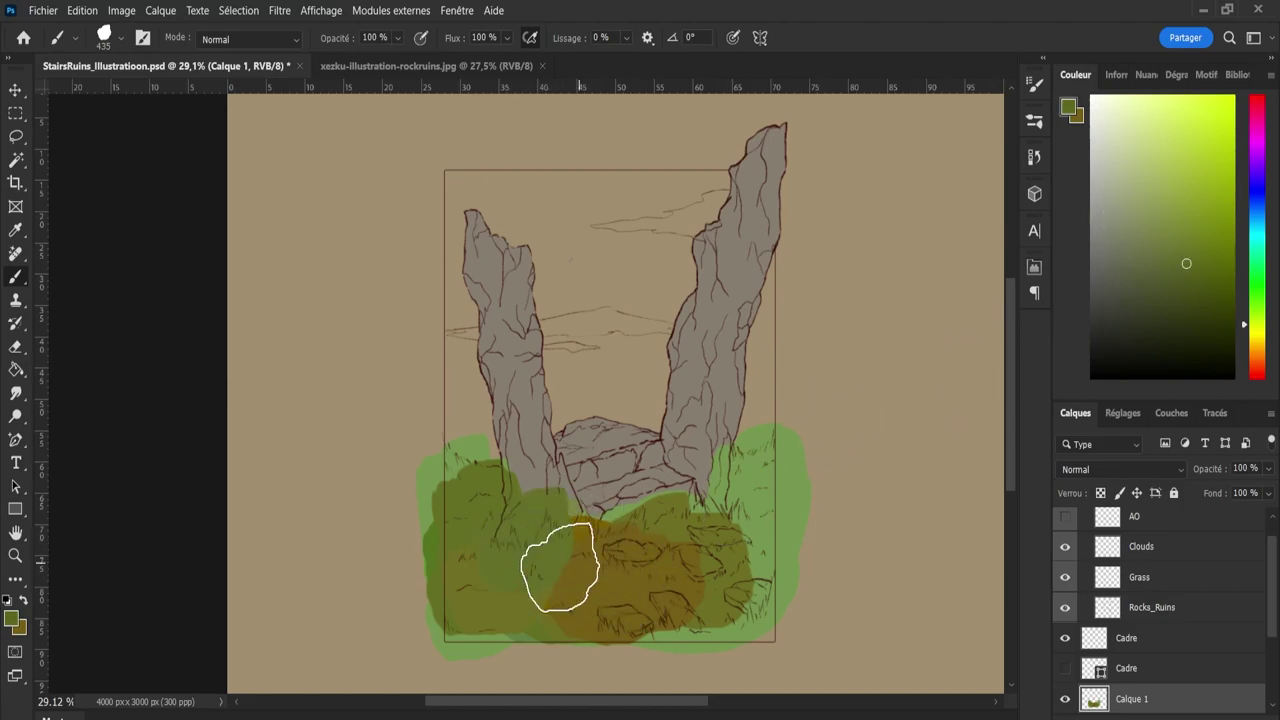
Shift the olive green slightly yellower and paint it over the entire grass area, covering the brown and green test patches.
left_click(495, 570)
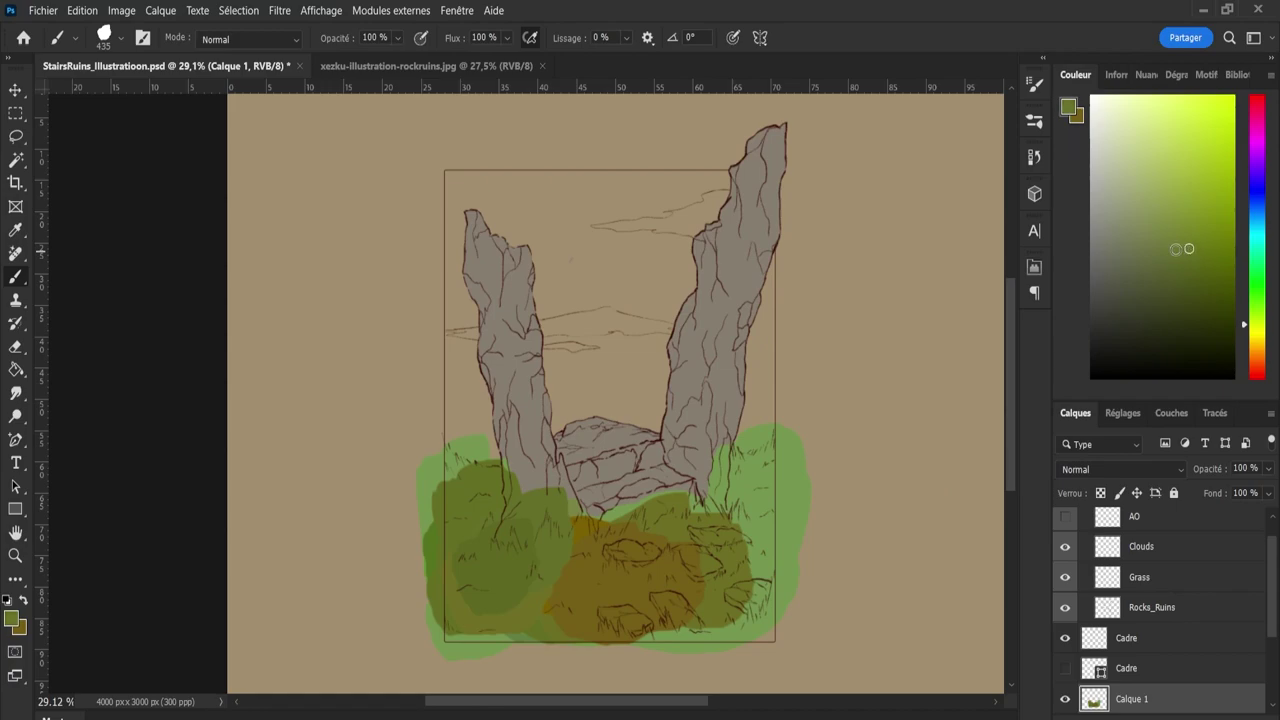
right_click(589, 532, "alt")
left_click_drag(585, 528, 582, 550)
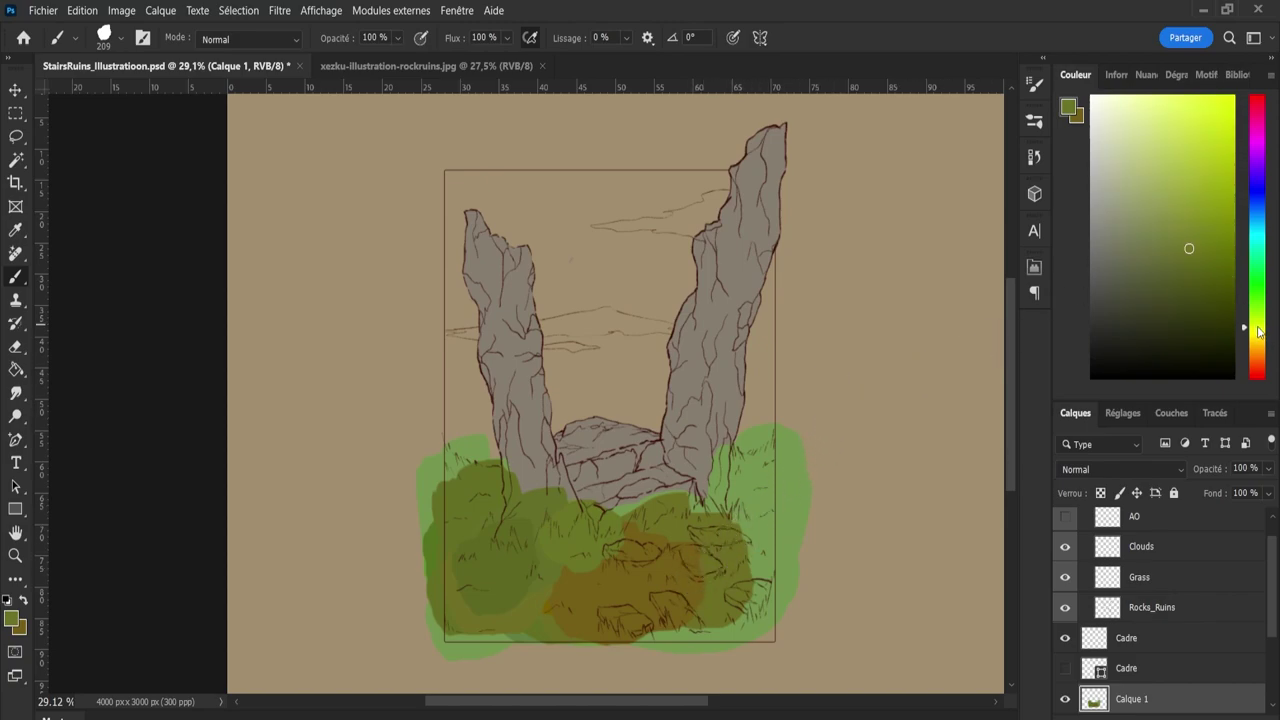
mouse_move(636, 594)
left_mouse_down()
mouse_move(518, 570)
mouse_move(544, 557)
mouse_move(539, 580)
mouse_move(596, 582)
left_mouse_up()
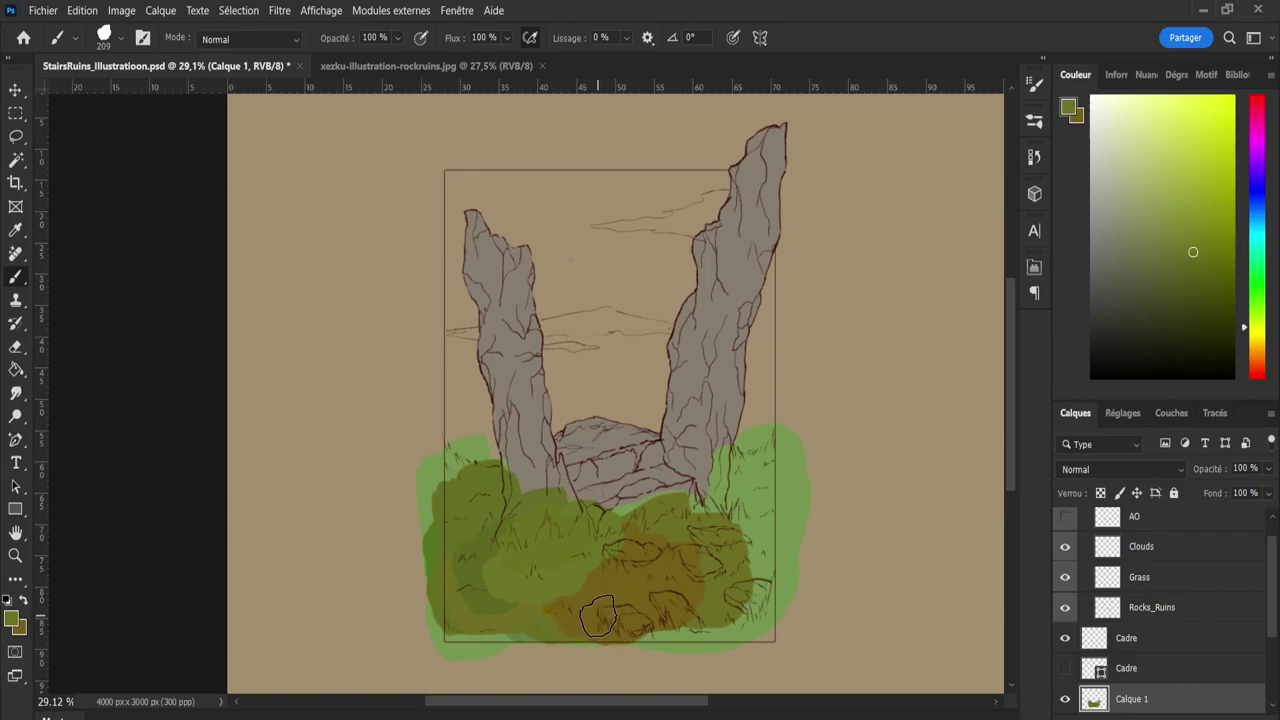
left_click_drag(500, 557, 545, 558)
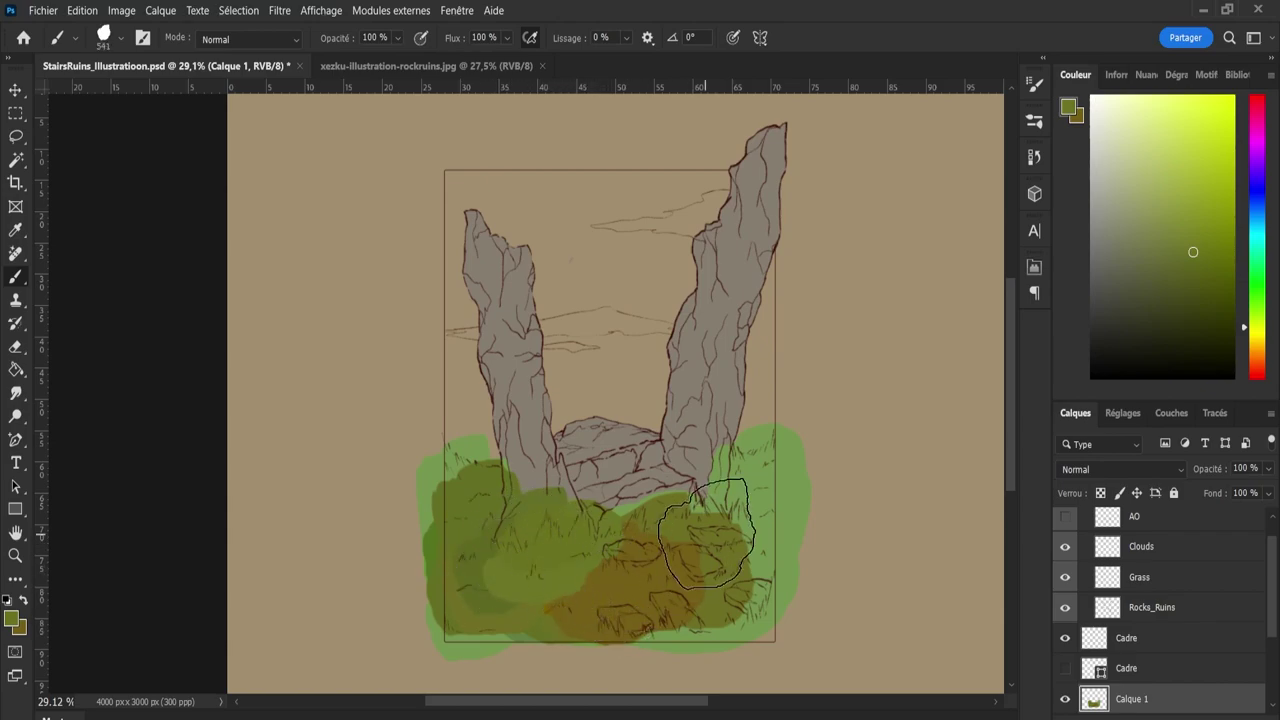
mouse_move(706, 567)
left_mouse_down()
mouse_move(730, 487)
mouse_move(763, 557)
mouse_move(674, 603)
mouse_move(575, 616)
mouse_move(572, 555)
mouse_move(538, 538)
mouse_move(476, 586)
mouse_move(463, 466)
mouse_move(530, 612)
left_mouse_up()
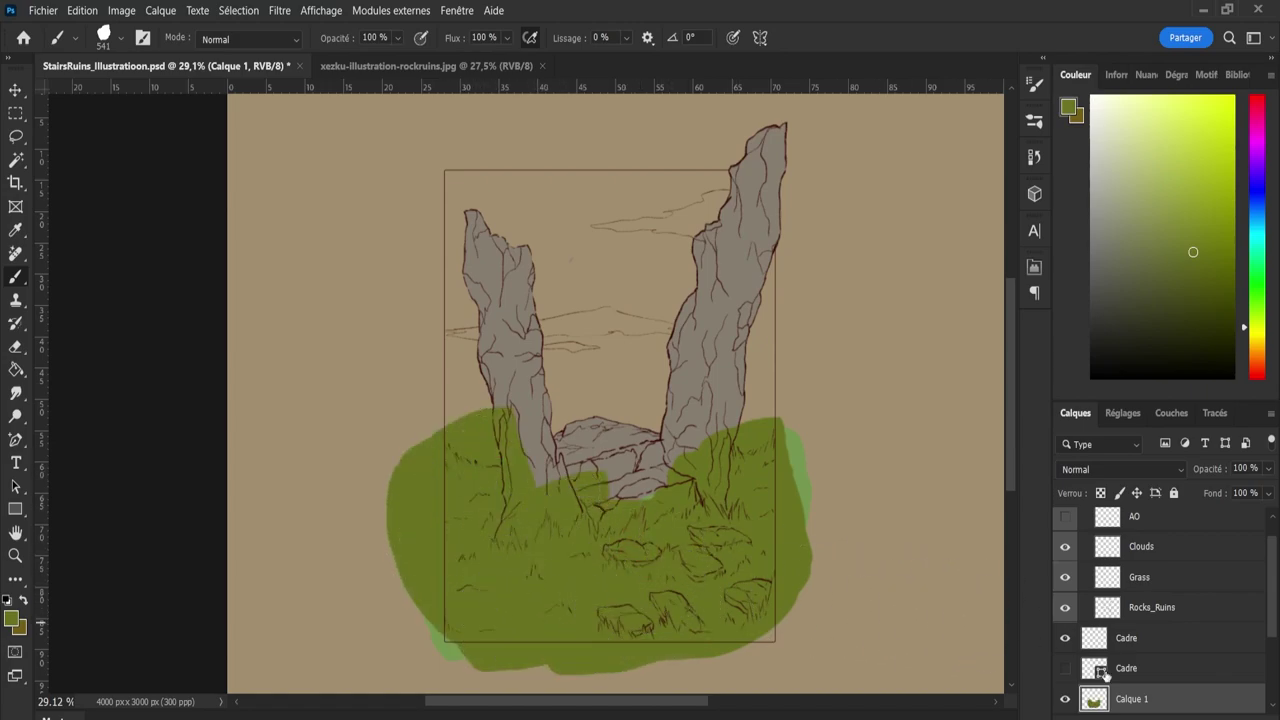
Load the Rocks_Ruins layer's shape as a selection, erase the grass colour over the pillars, stairs and stepping stones, and deselect.
scroll(1200, 640, "down", 3)
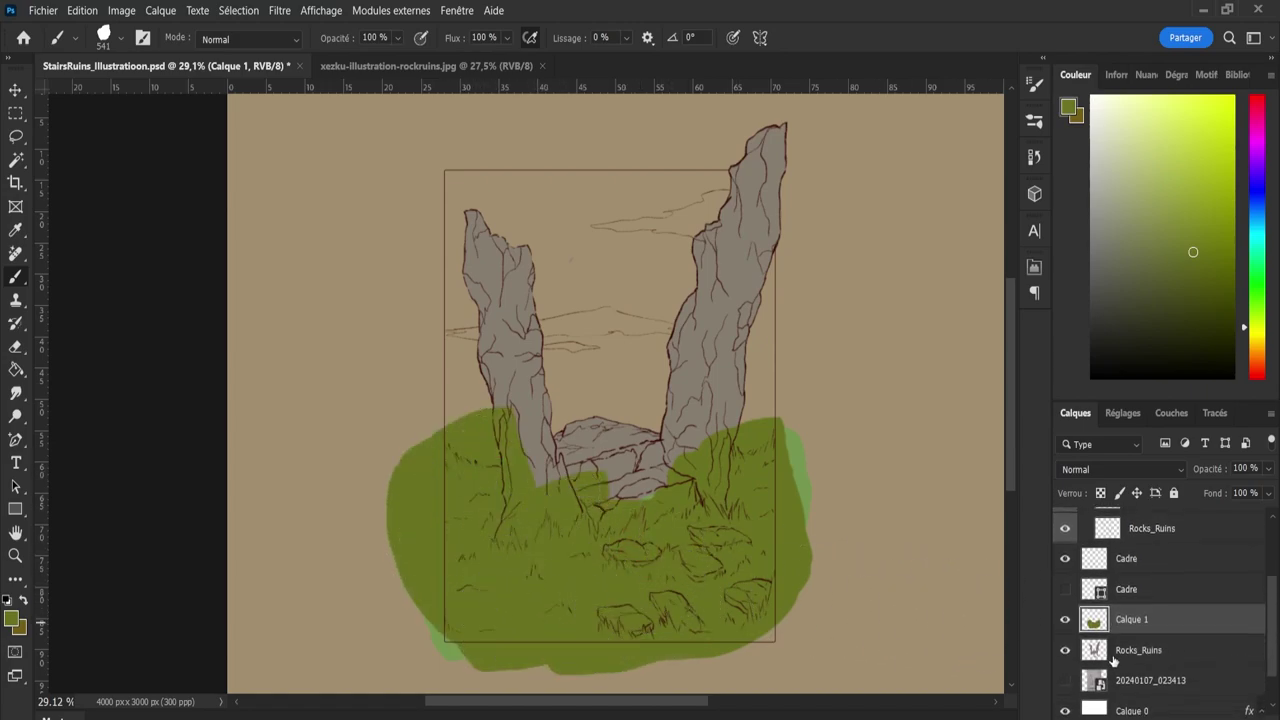
left_click(1094, 650, "ctrl")
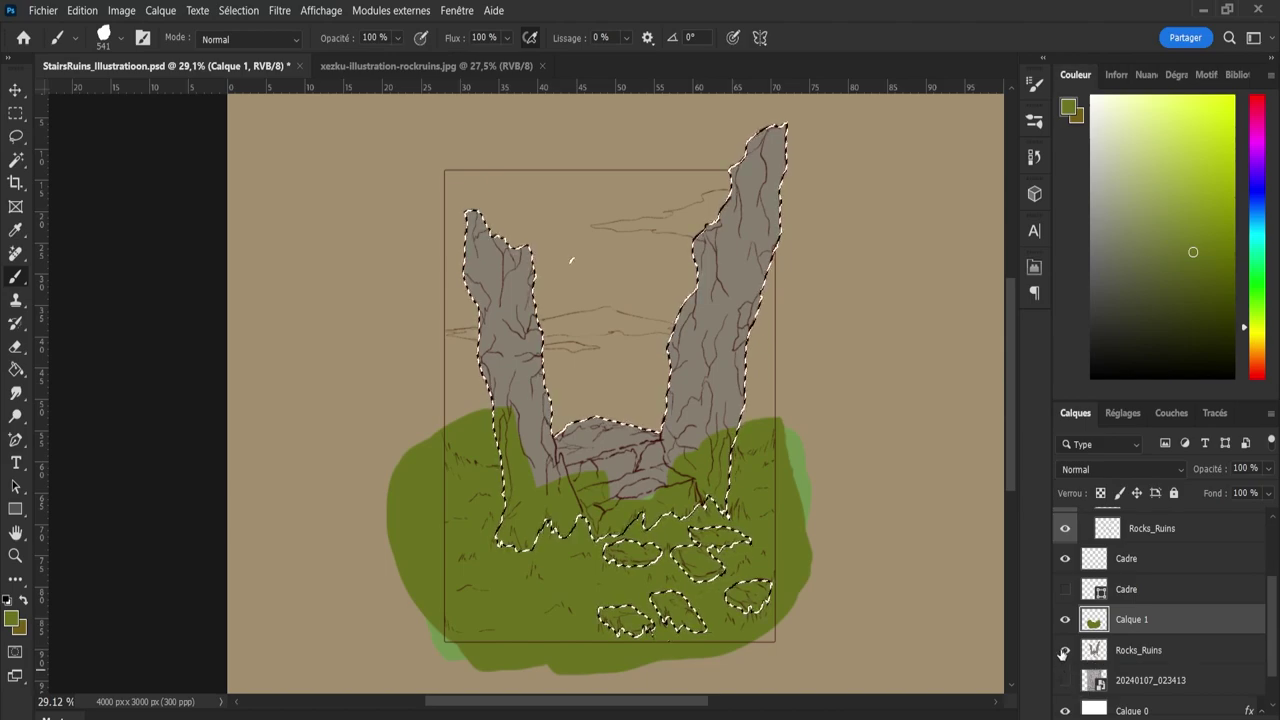
key("e")
left_click_drag(529, 454, 578, 458)
mouse_move(580, 464)
left_mouse_down()
mouse_move(524, 380)
mouse_move(509, 537)
mouse_move(606, 563)
mouse_move(589, 463)
mouse_move(714, 524)
mouse_move(742, 641)
mouse_move(622, 538)
mouse_move(789, 506)
mouse_move(726, 666)
mouse_move(606, 588)
mouse_move(733, 511)
mouse_move(773, 618)
mouse_move(578, 549)
mouse_move(765, 548)
mouse_move(687, 668)
mouse_move(696, 528)
mouse_move(662, 469)
mouse_move(675, 324)
mouse_move(715, 340)
left_mouse_up()
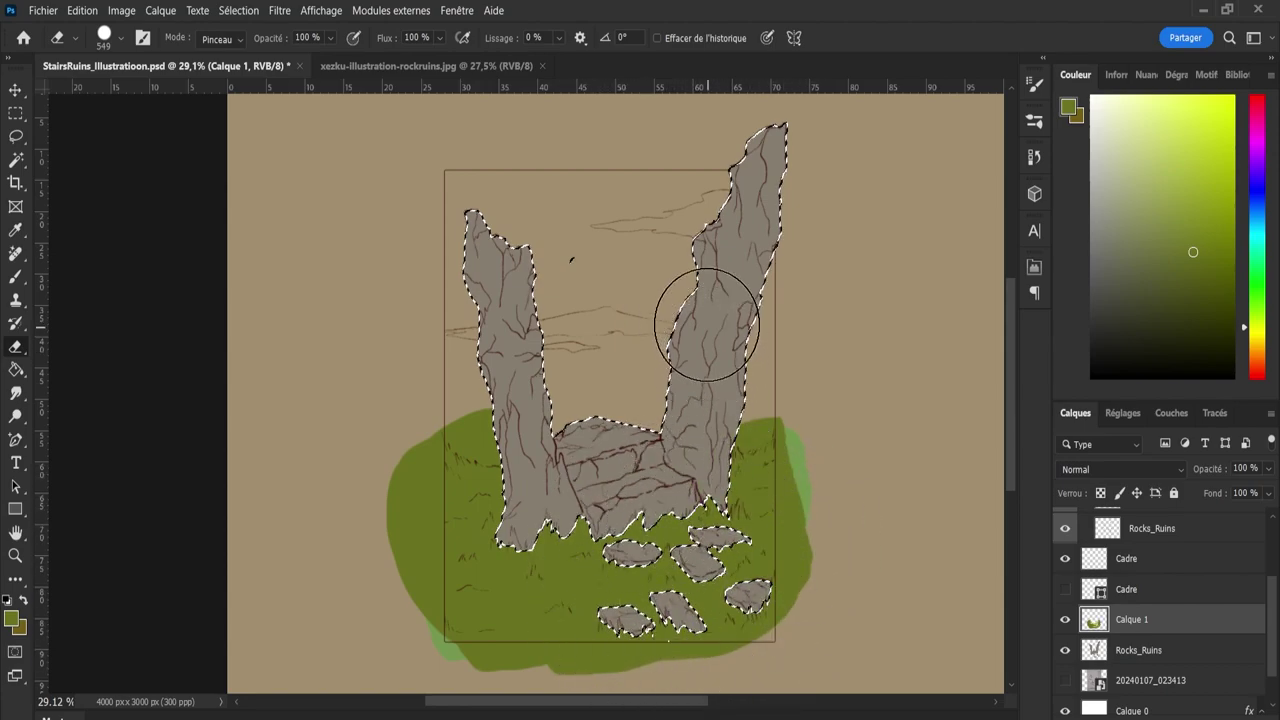
key("l")
key("ctrl+d")
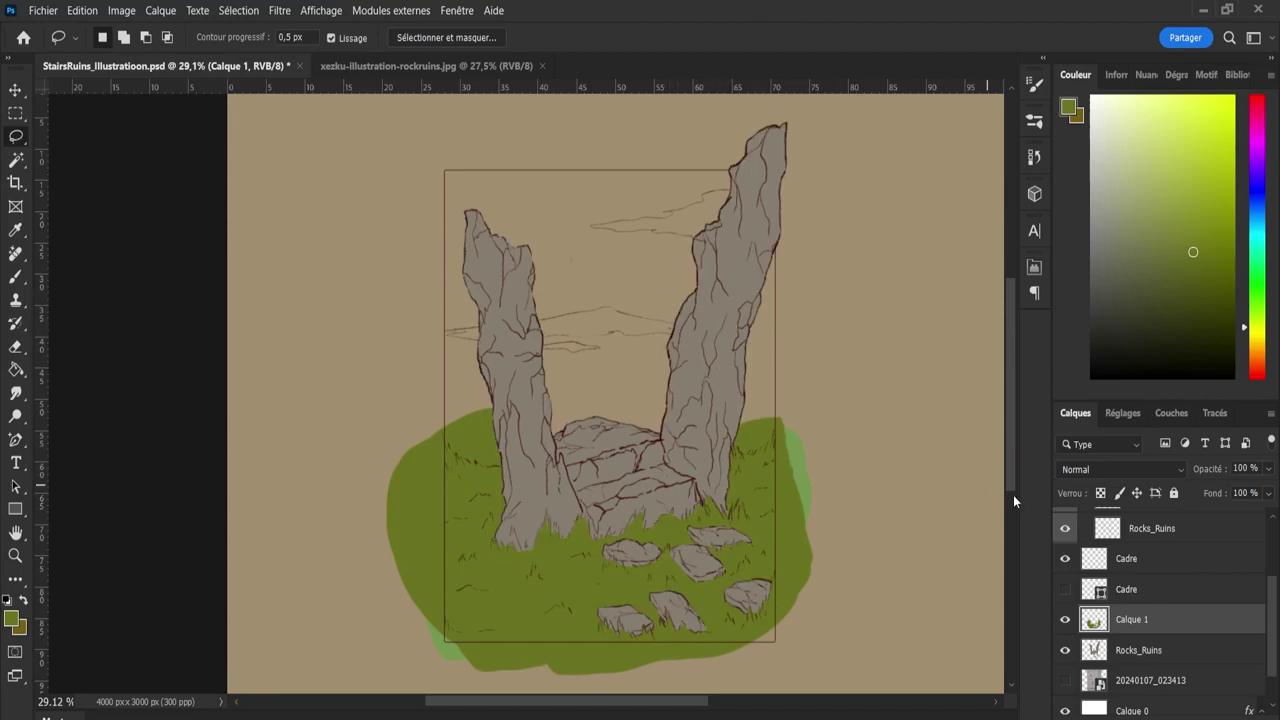
Erase the stray mark between the pillars on the Rocks_Ruins layer and reselect the Calque 1 layer.
left_click(1138, 650)
key("e")
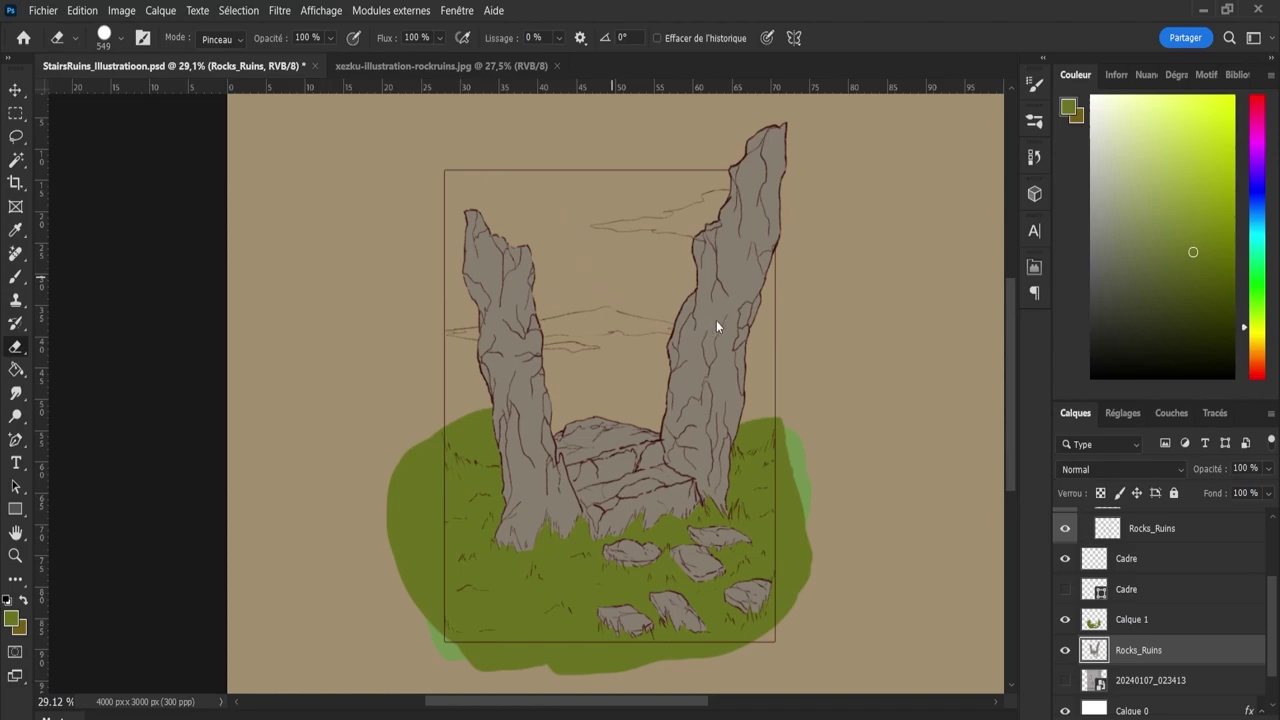
left_click(1133, 622)
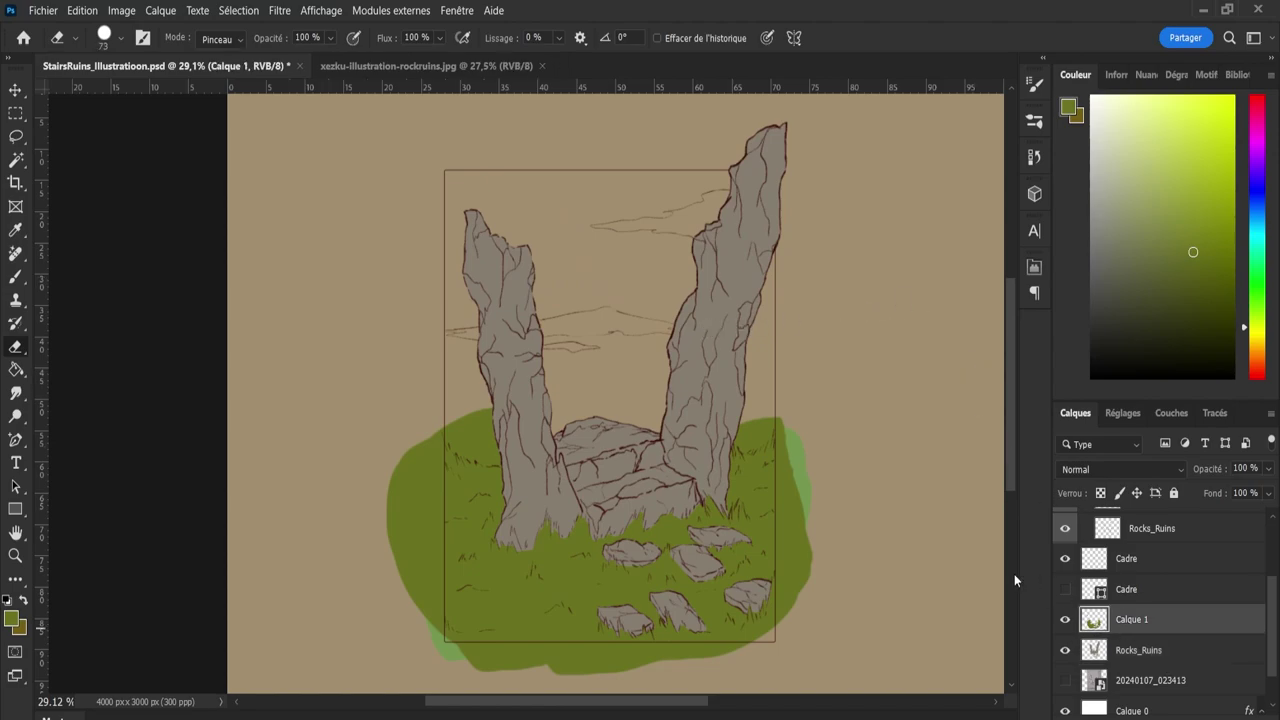
Undo the small trial erasure and erase the green overflow outside the frame's right edge with a larger eraser.
scroll(998, 519, "down", 4)
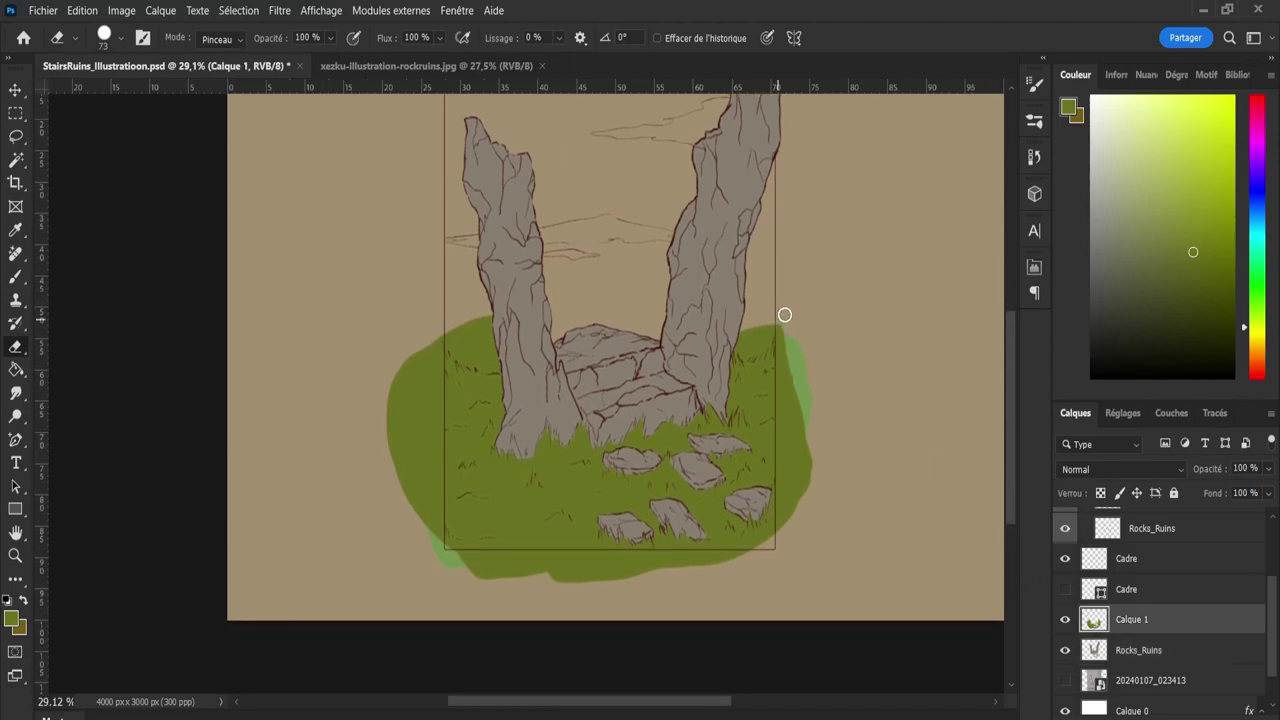
mouse_move(799, 344)
left_mouse_down()
mouse_move(823, 346)
mouse_move(808, 325)
mouse_move(813, 451)
left_mouse_up()
key("ctrl+z")
key("z")
left_click_drag(848, 342, 905, 343)
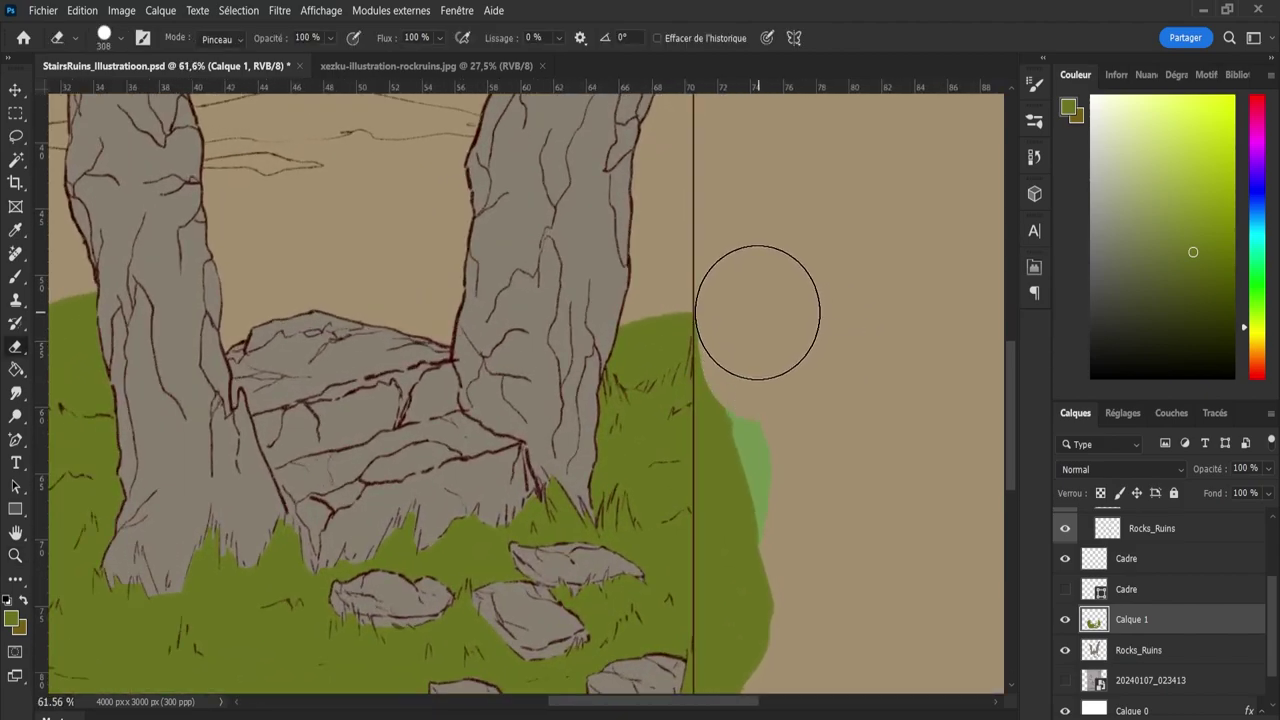
scroll(760, 640, "down", 5)
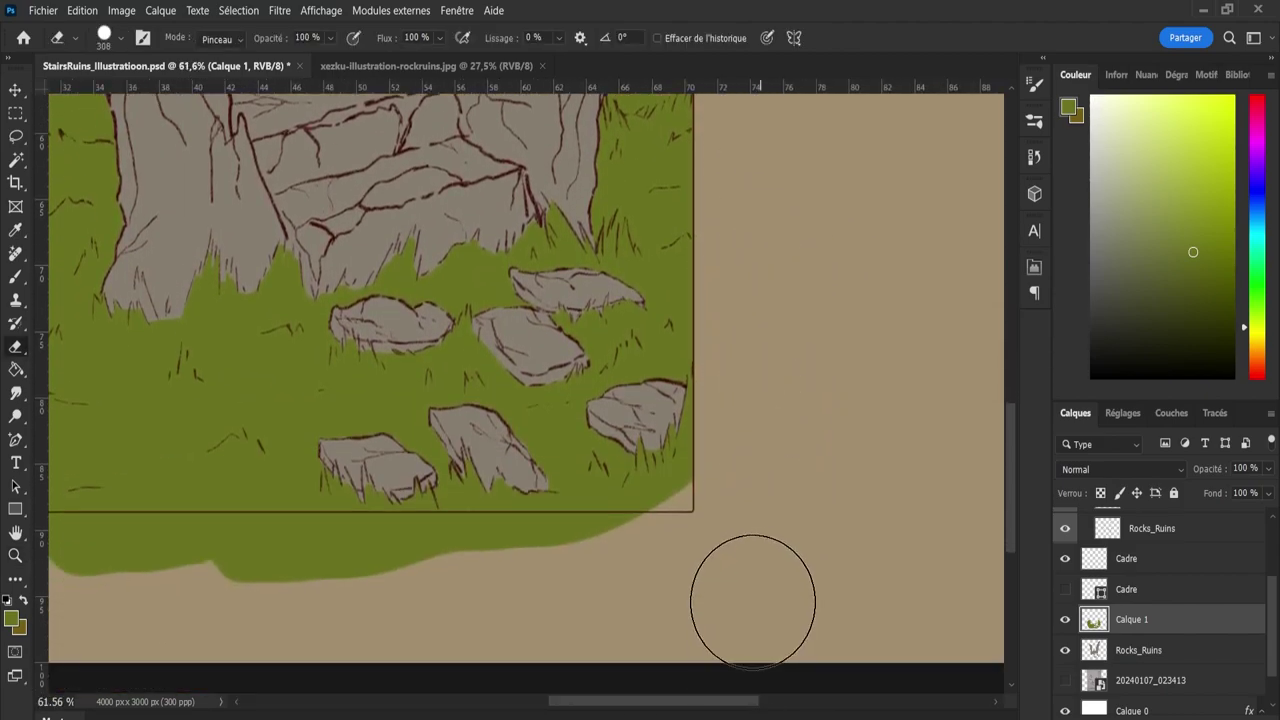
Fill the frame's lower-right corner with olive and erase the overlap from the nearby stepping stone using the Rocks_Ruins selection.
key("b")
left_click_drag(645, 505, 685, 490)
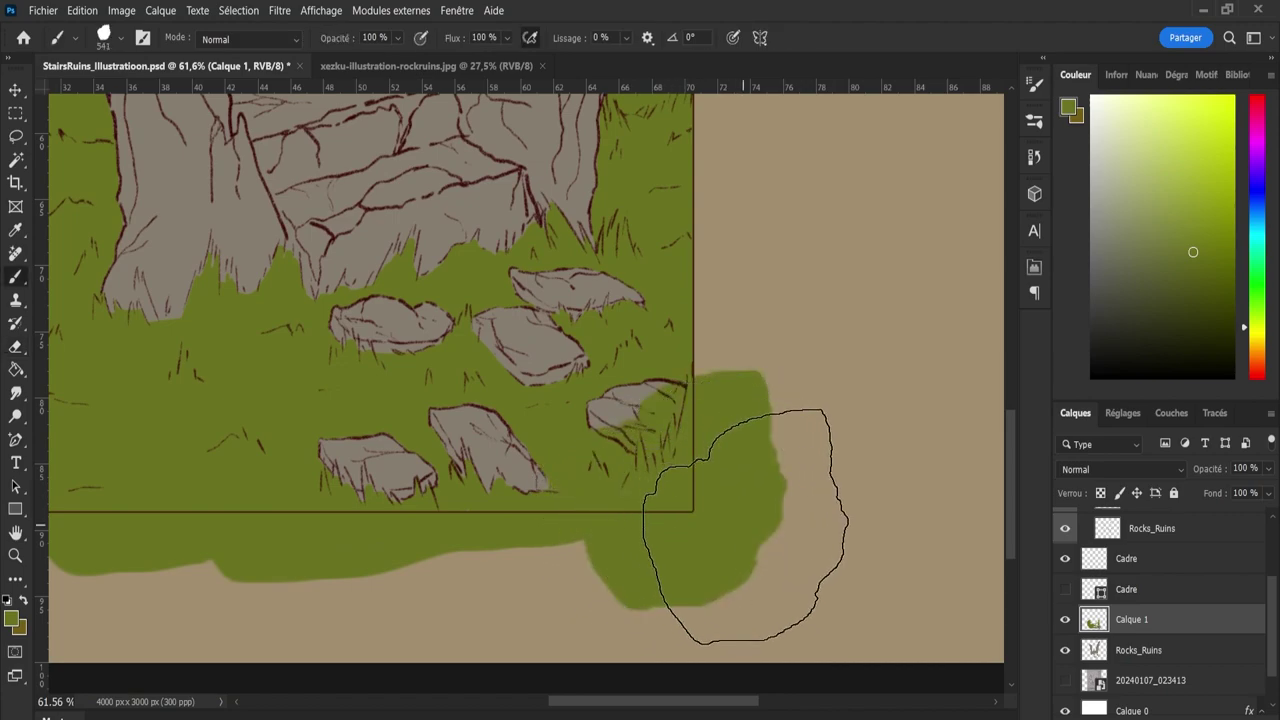
key("e")
left_click_drag(655, 439, 593, 440)
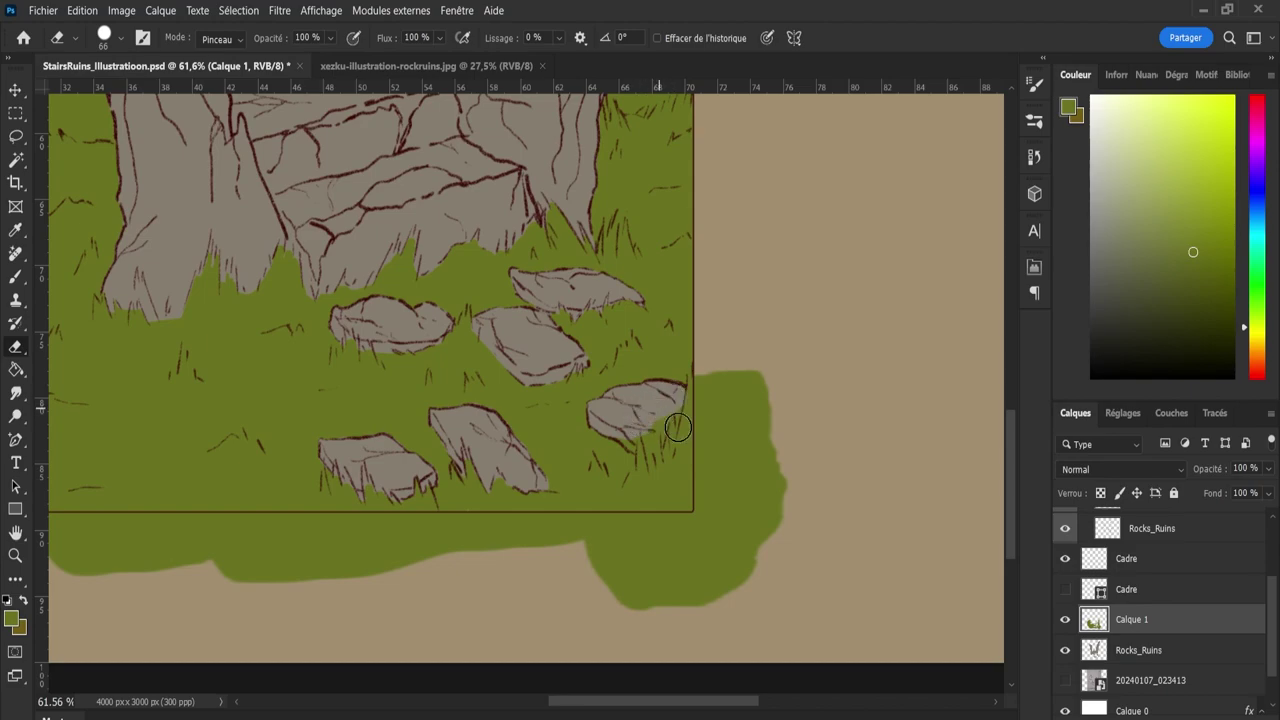
left_click(1094, 650, "ctrl")
mouse_move(634, 417)
left_mouse_down()
mouse_move(621, 438)
mouse_move(669, 431)
left_mouse_up()
key("l")
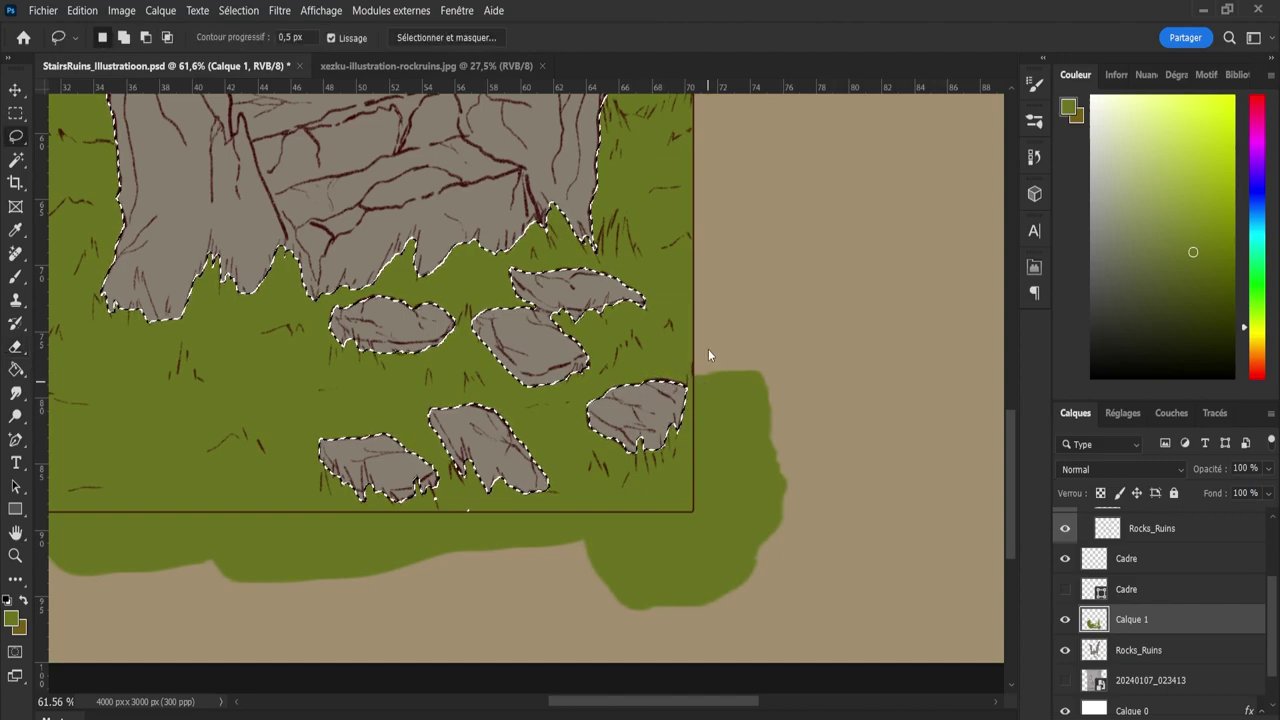
key("ctrl+d")
Erase the new olive overflow outside the frame's right edge beside the lower stepping stones.
key("z")
left_click_drag(859, 449, 817, 437)
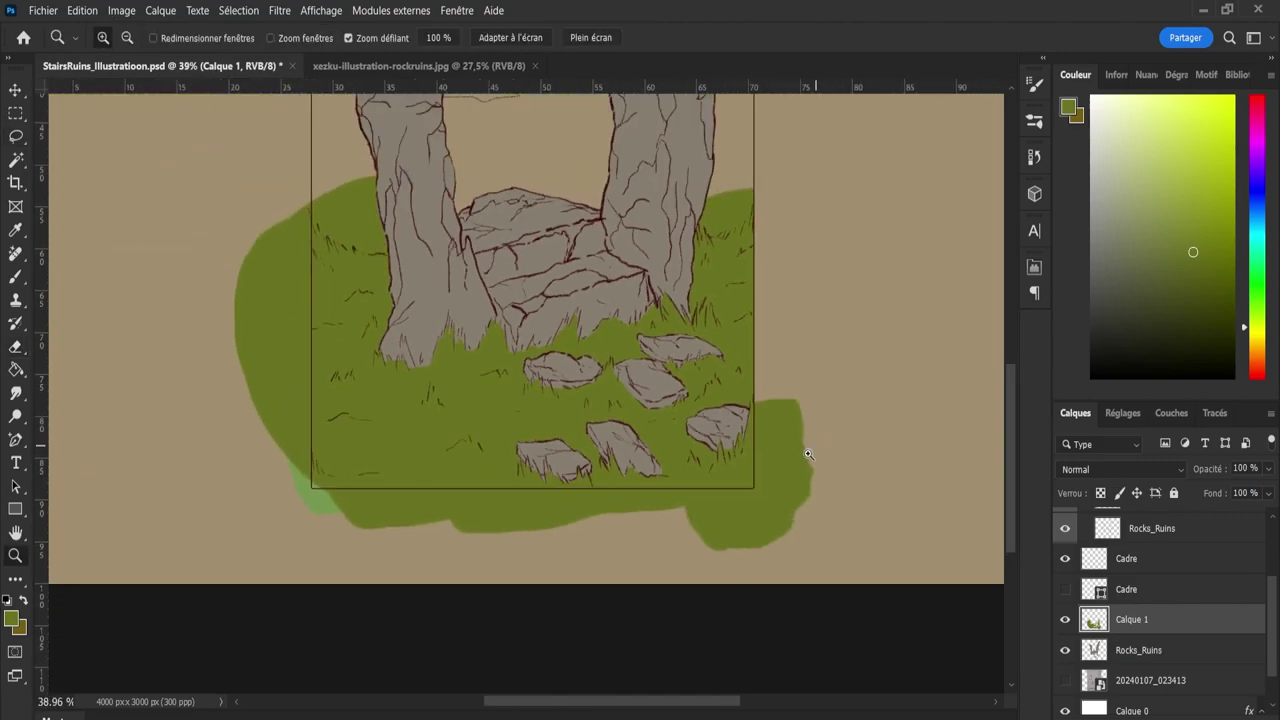
key("e")
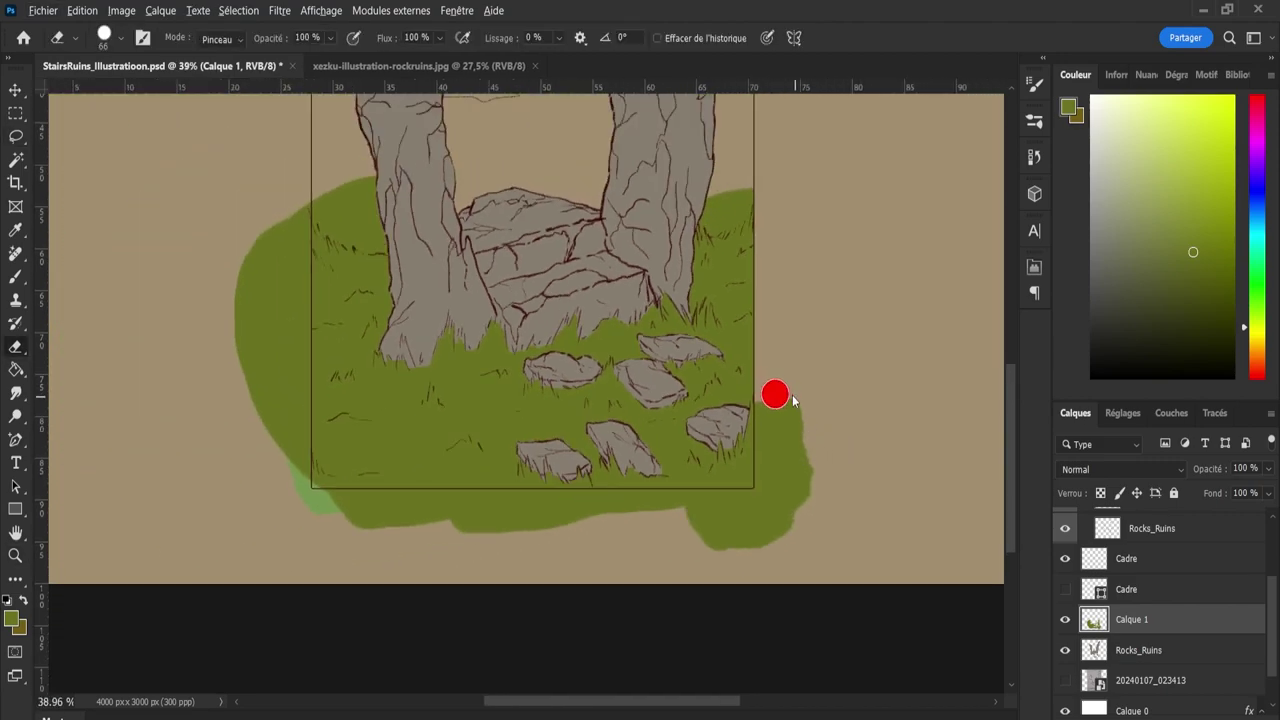
mouse_move(775, 395)
left_mouse_down()
mouse_move(778, 528)
mouse_move(806, 391)
left_mouse_up()
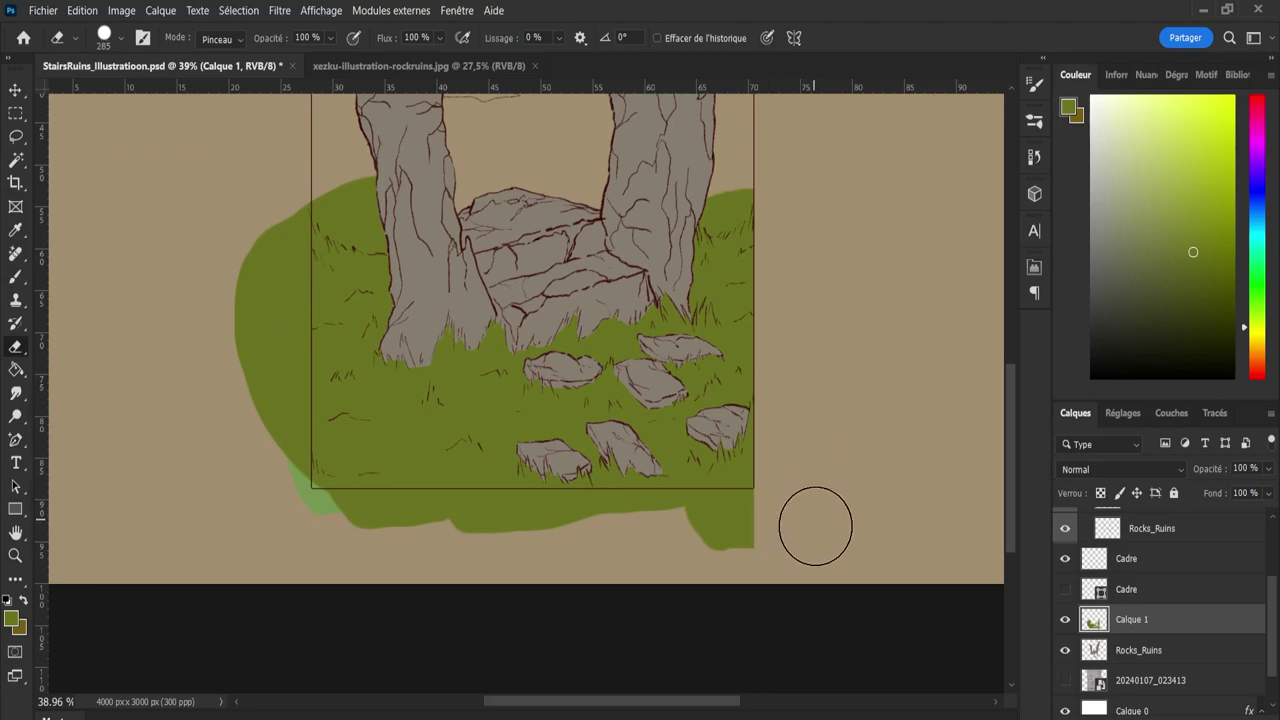
Erase the green overflow below the frame's bottom edge, undoing the first stroke.
key("z")
left_click_drag(790, 535, 863, 544)
key("e")
mouse_move(675, 556)
left_mouse_down()
mouse_move(714, 505)
mouse_move(709, 517)
mouse_move(615, 513)
mouse_move(134, 571)
left_mouse_up()
key("ctrl+z")
mouse_move(600, 480)
left_mouse_down()
mouse_move(626, 540)
mouse_move(683, 533)
mouse_move(566, 520)
mouse_move(3, 562)
mouse_move(257, 528)
left_mouse_up()
left_click(692, 512)
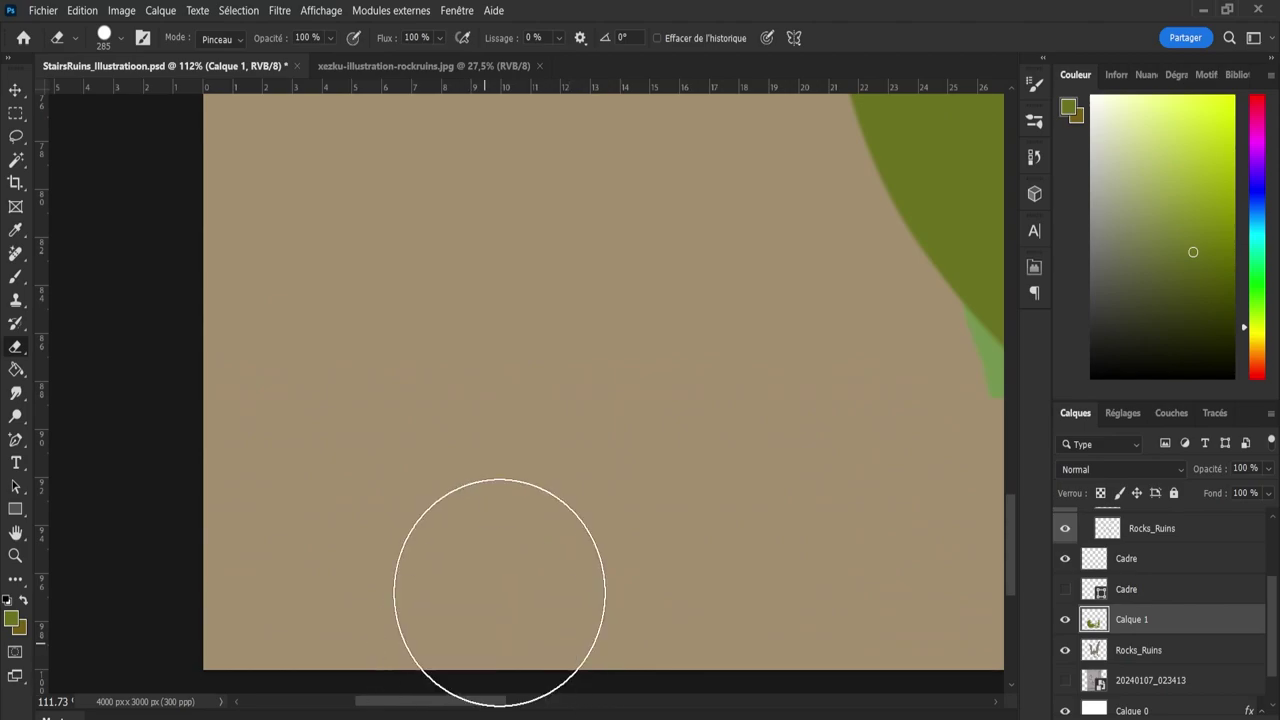
Erase the remaining green overflow around the frame's lower-left corner and along its left edge.
key("z")
left_click_drag(538, 491, 436, 495)
mouse_move(788, 504)
left_mouse_down()
mouse_move(709, 411)
mouse_move(828, 508)
mouse_move(664, 513)
mouse_move(607, 502)
mouse_move(586, 467)
mouse_move(615, 366)
mouse_move(629, 432)
mouse_move(653, 432)
mouse_move(661, 451)
mouse_move(651, 212)
left_mouse_up()
left_click(710, 412)
key("e")
scroll(650, 100, "up", 8)
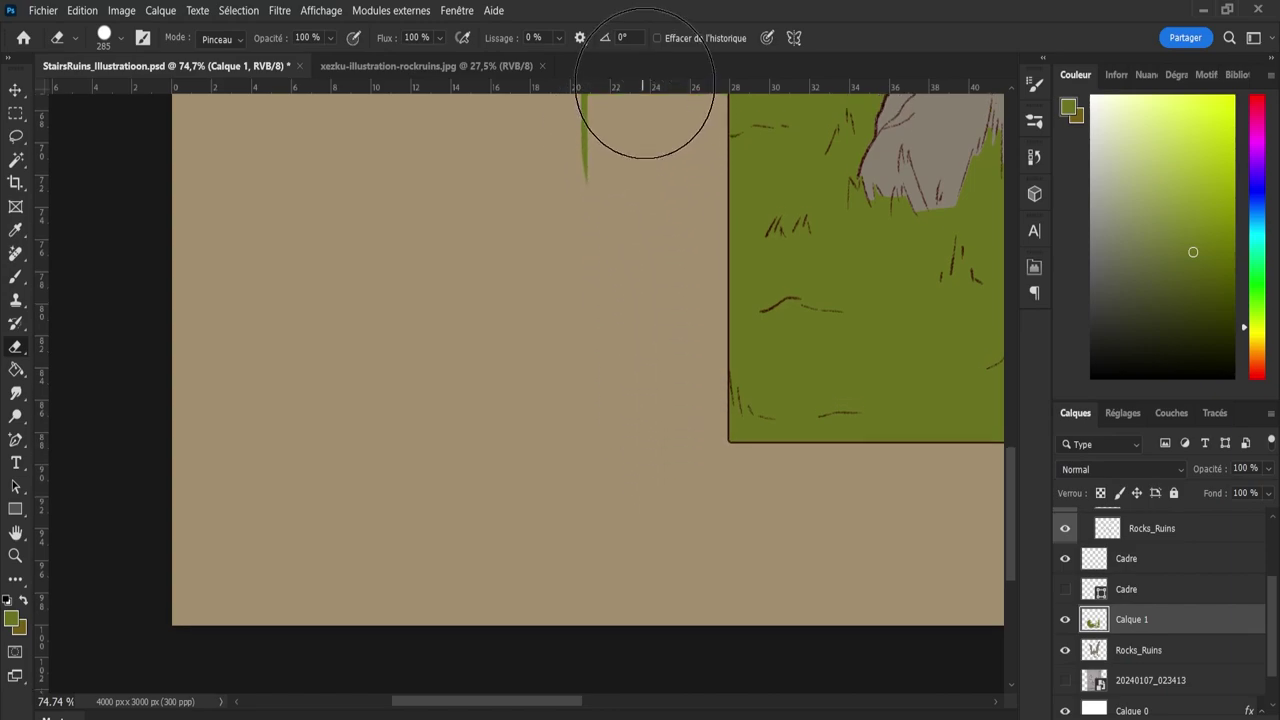
left_click_drag(560, 520, 571, 700)
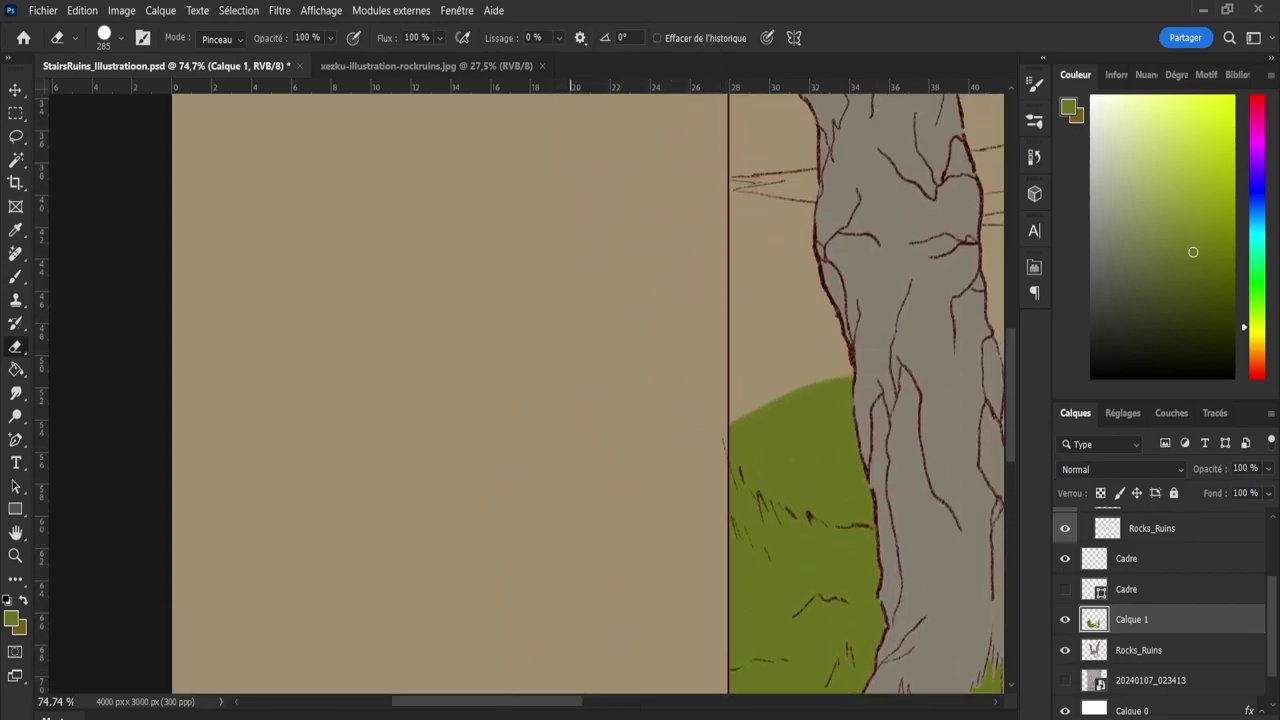
Erase the green hilltop left of the left pillar down to the drawn grass line.
key("z")
left_click_drag(545, 514, 469, 492)
left_click_drag(718, 591, 770, 591)
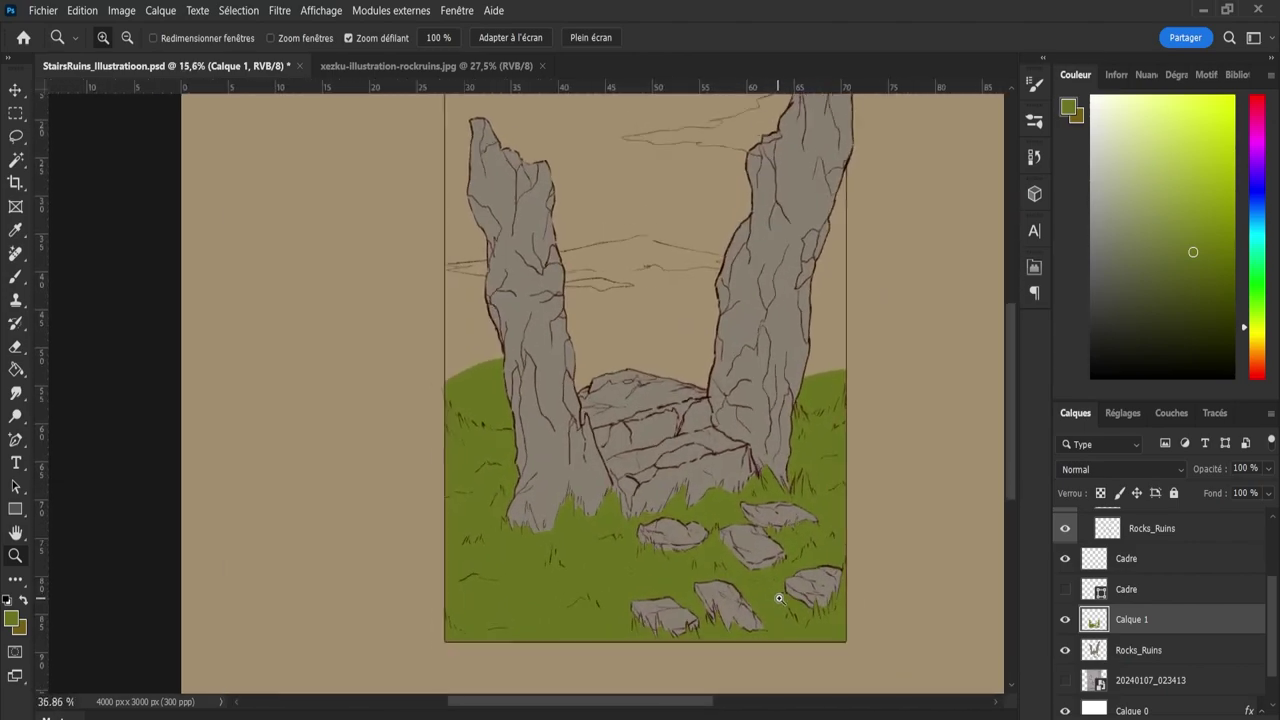
key("e")
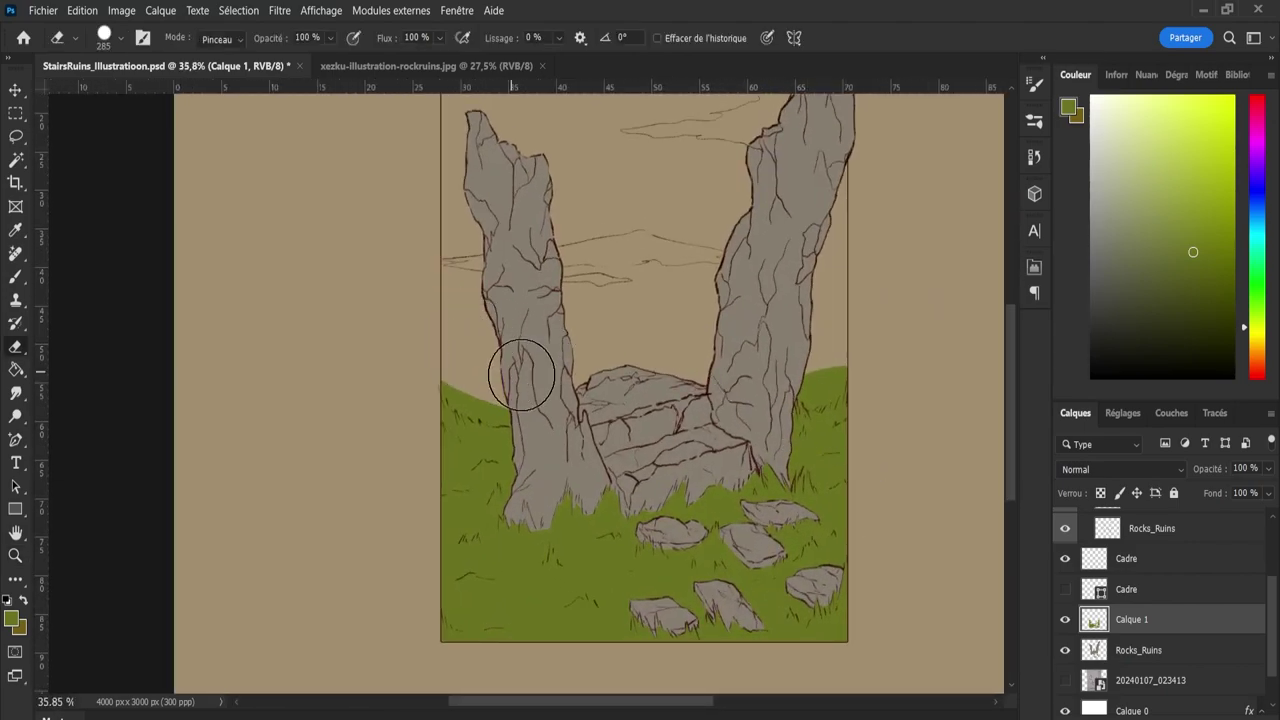
key("z")
mouse_move(430, 370)
left_mouse_down()
mouse_move(586, 400)
mouse_move(634, 520)
mouse_move(668, 534)
mouse_move(609, 531)
mouse_move(517, 449)
mouse_move(466, 434)
mouse_move(525, 471)
left_mouse_up()
key("e")
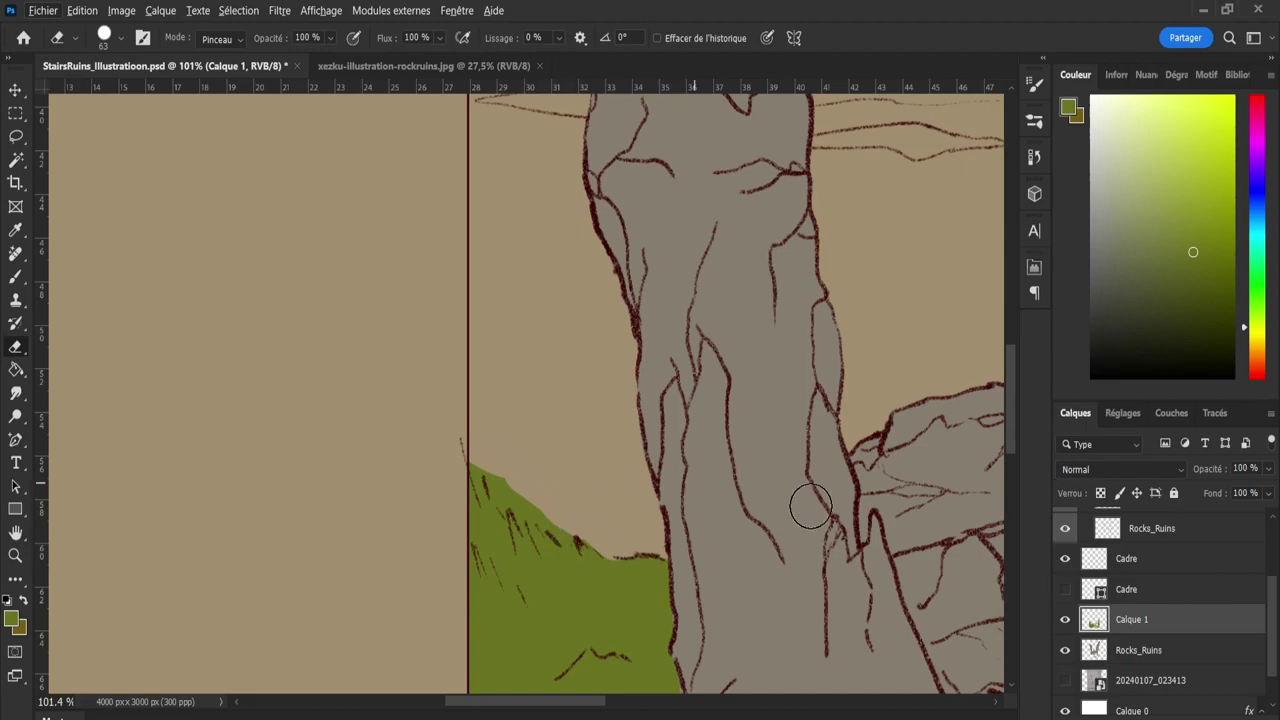
Trim the green closely around the inked grass blades at the frame's left edge, with eraser smoothing at 30%.
scroll(1009, 460, "down", 4)
key("z")
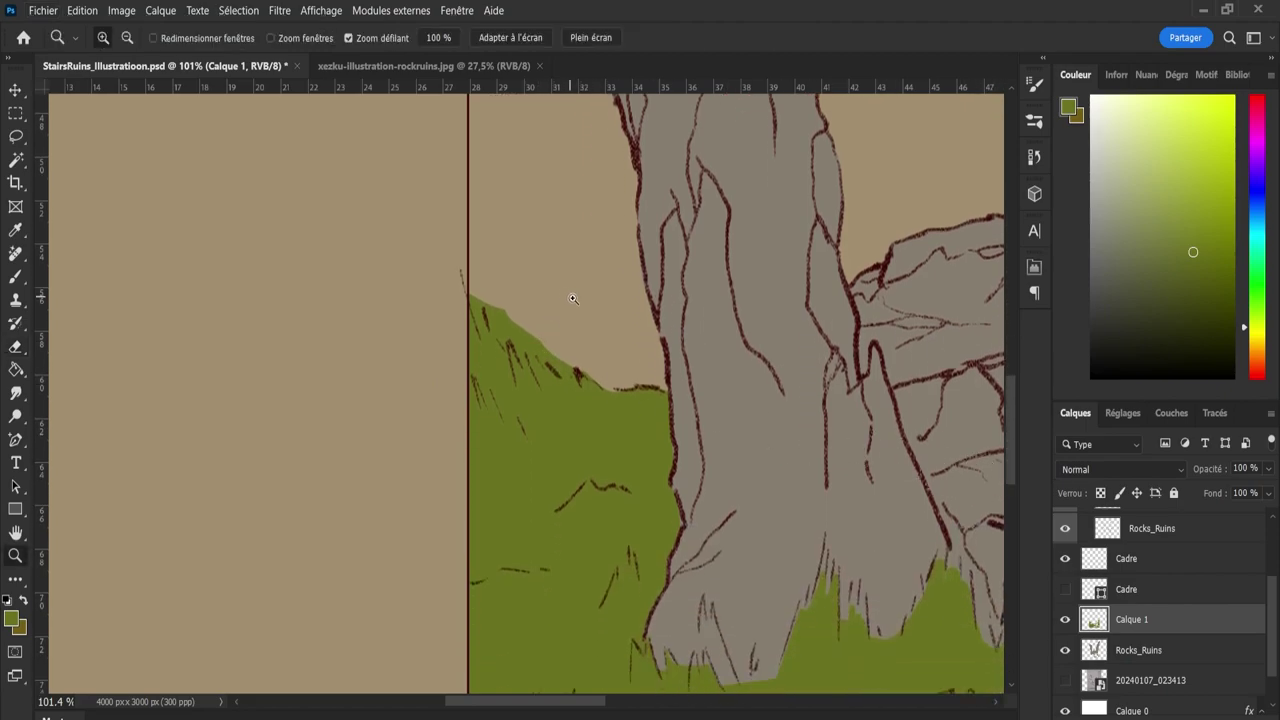
key("e")
mouse_move(572, 298)
left_mouse_down()
mouse_move(594, 330)
mouse_move(519, 364)
left_mouse_up()
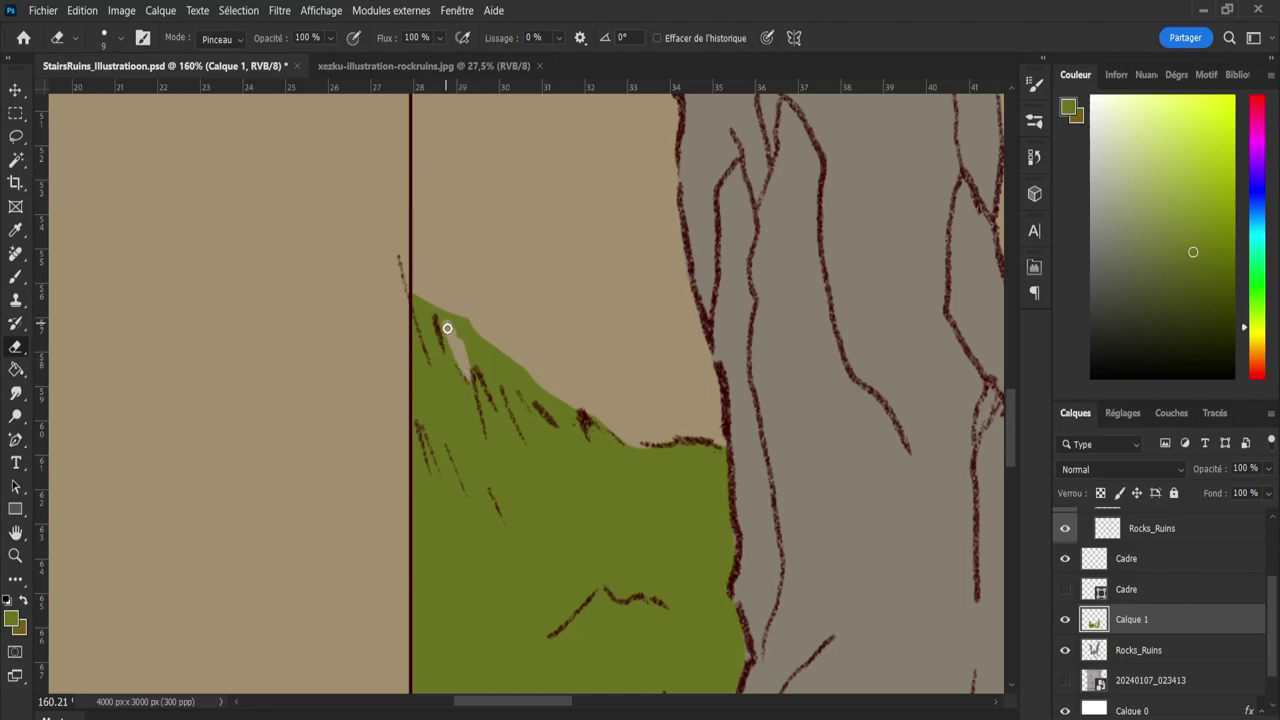
left_click_drag(460, 331, 488, 350)
mouse_move(499, 350)
left_mouse_down()
mouse_move(540, 367)
mouse_move(503, 365)
mouse_move(548, 388)
mouse_move(493, 370)
mouse_move(537, 402)
mouse_move(531, 379)
mouse_move(560, 400)
left_mouse_up()
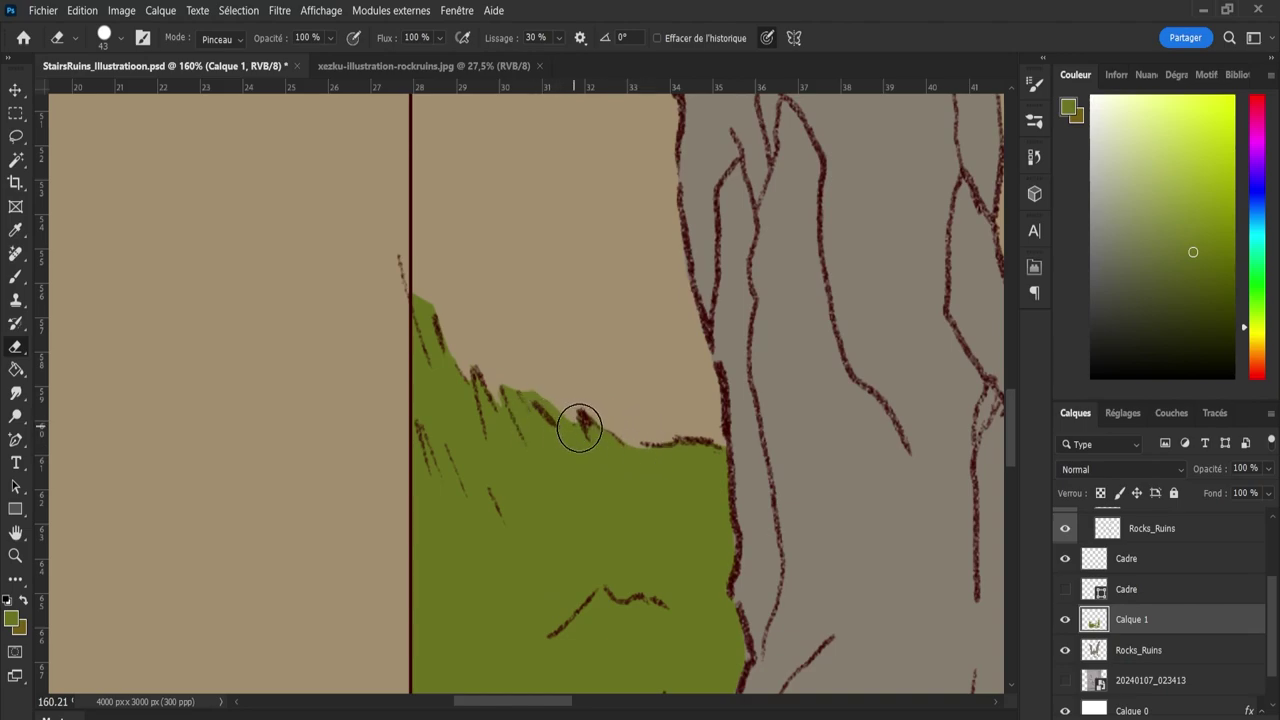
Refine the left grass edge into pointed blades by alternately erasing and painting olive, with brush smoothing at 19%.
key("b")
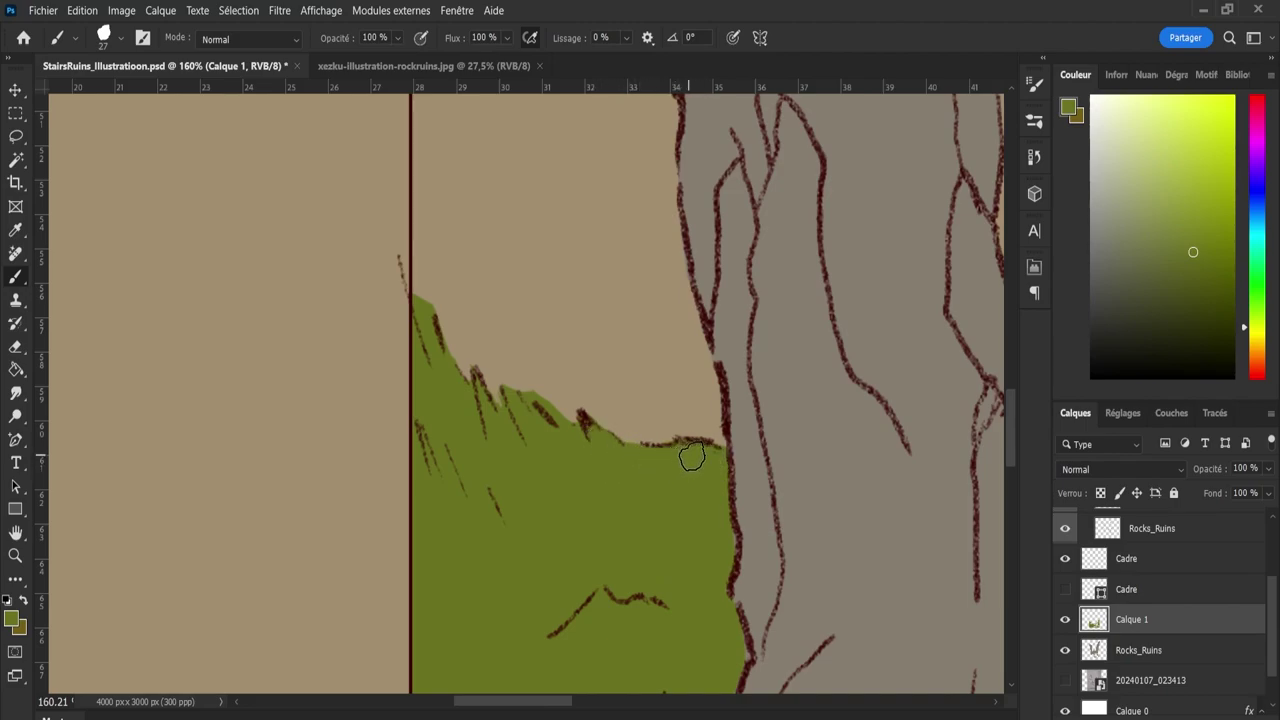
key("e")
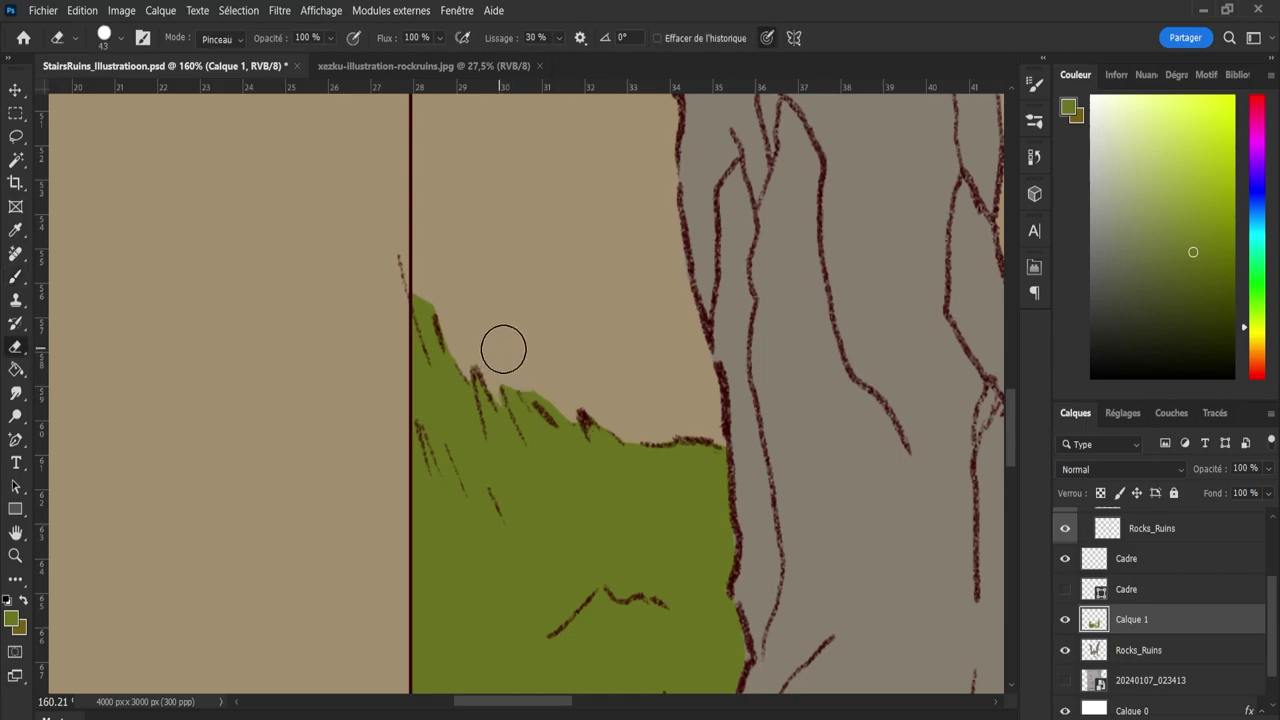
left_click_drag(596, 387, 582, 386)
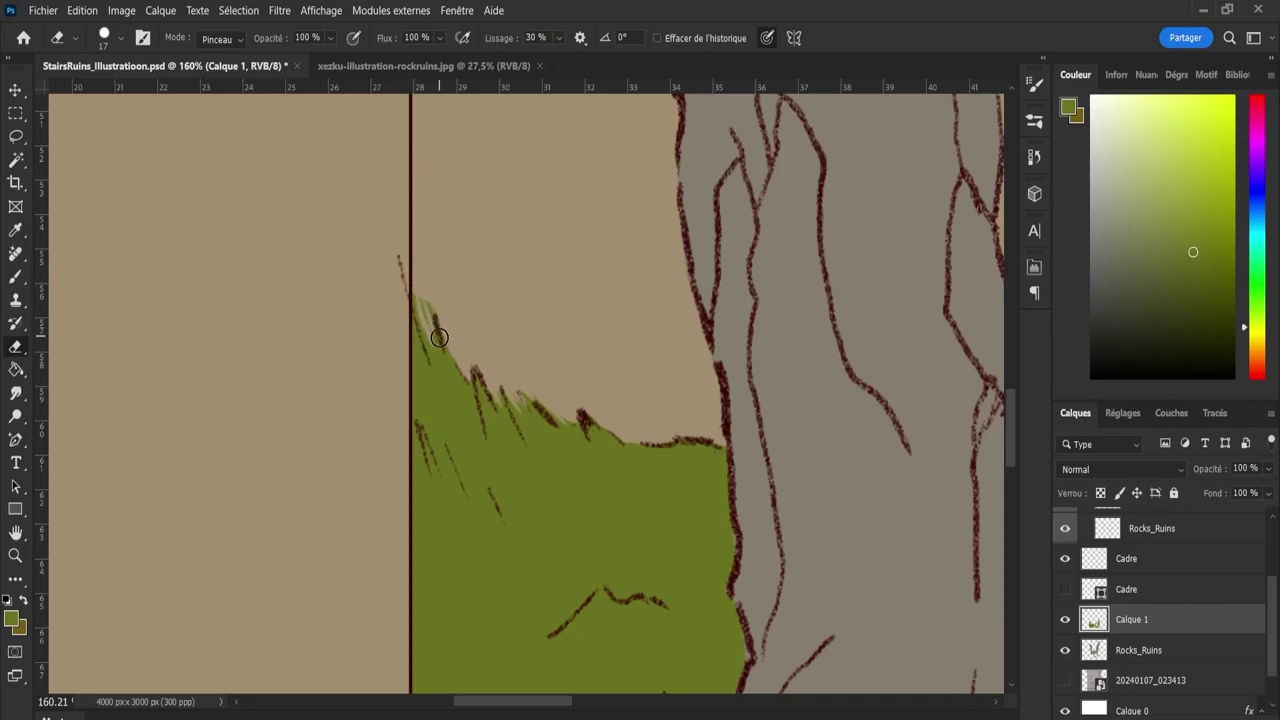
key("b")
left_click_drag(425, 332, 422, 308)
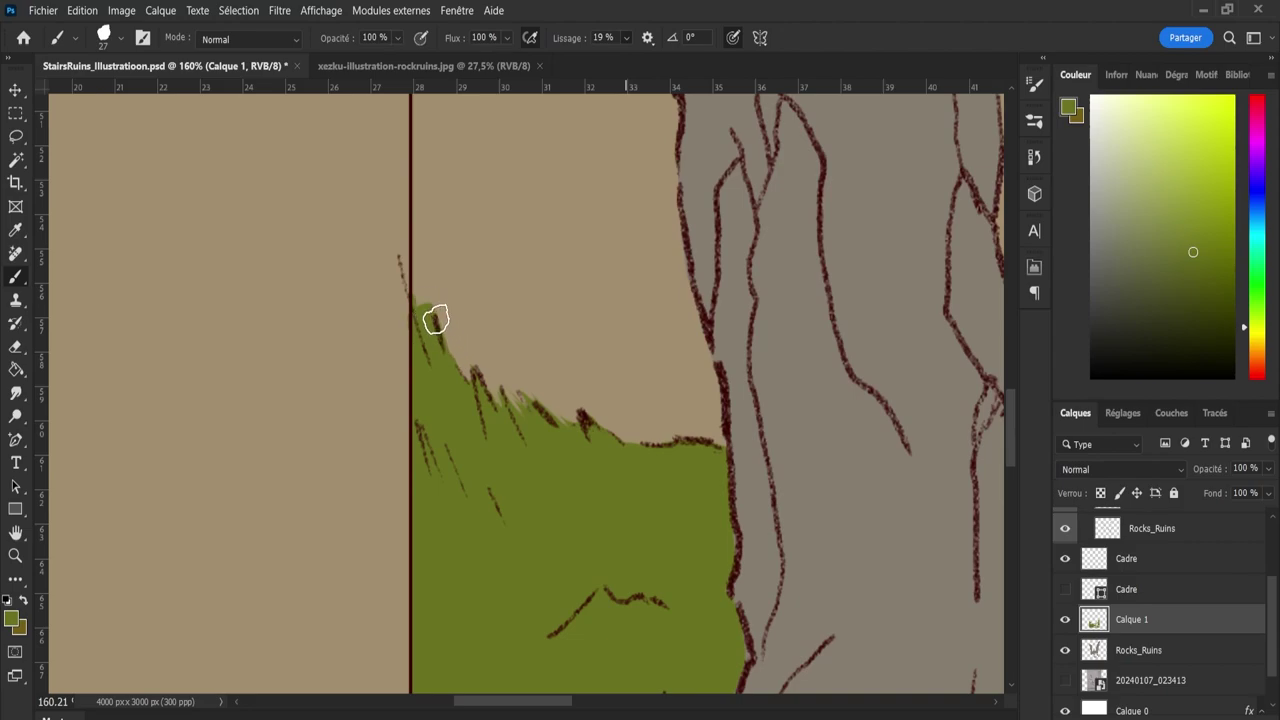
key("e")
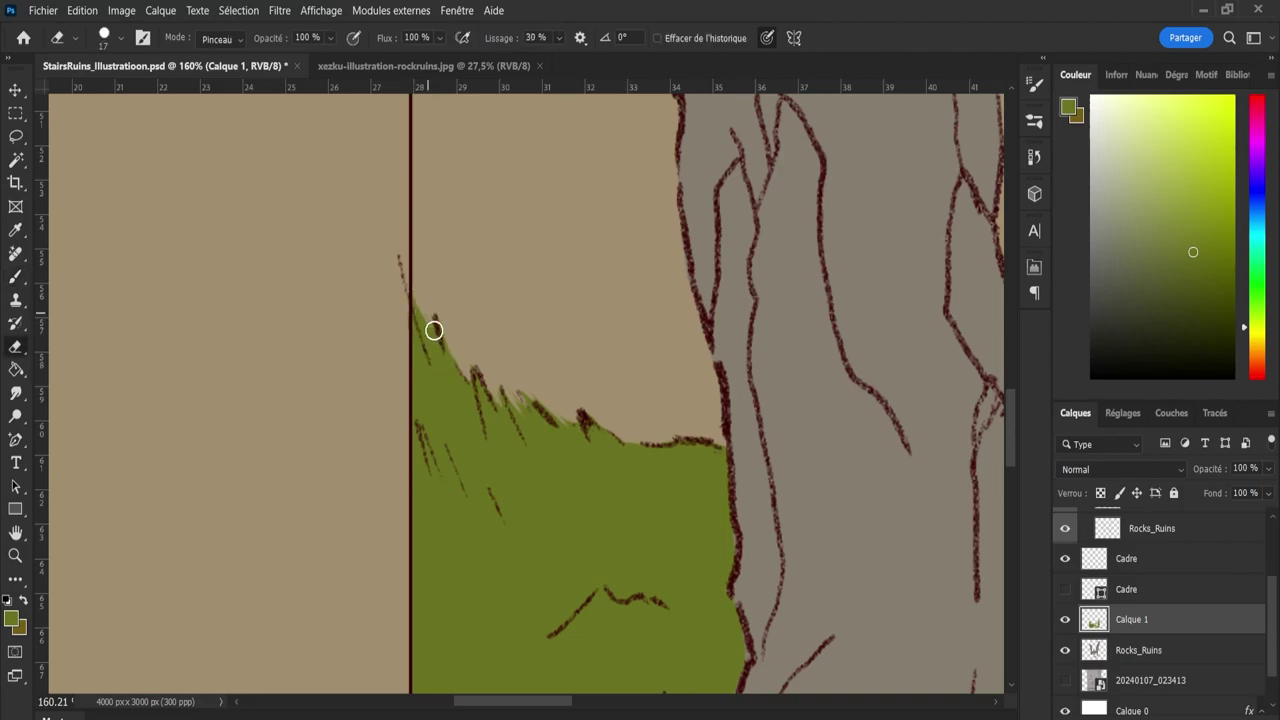
key("b")
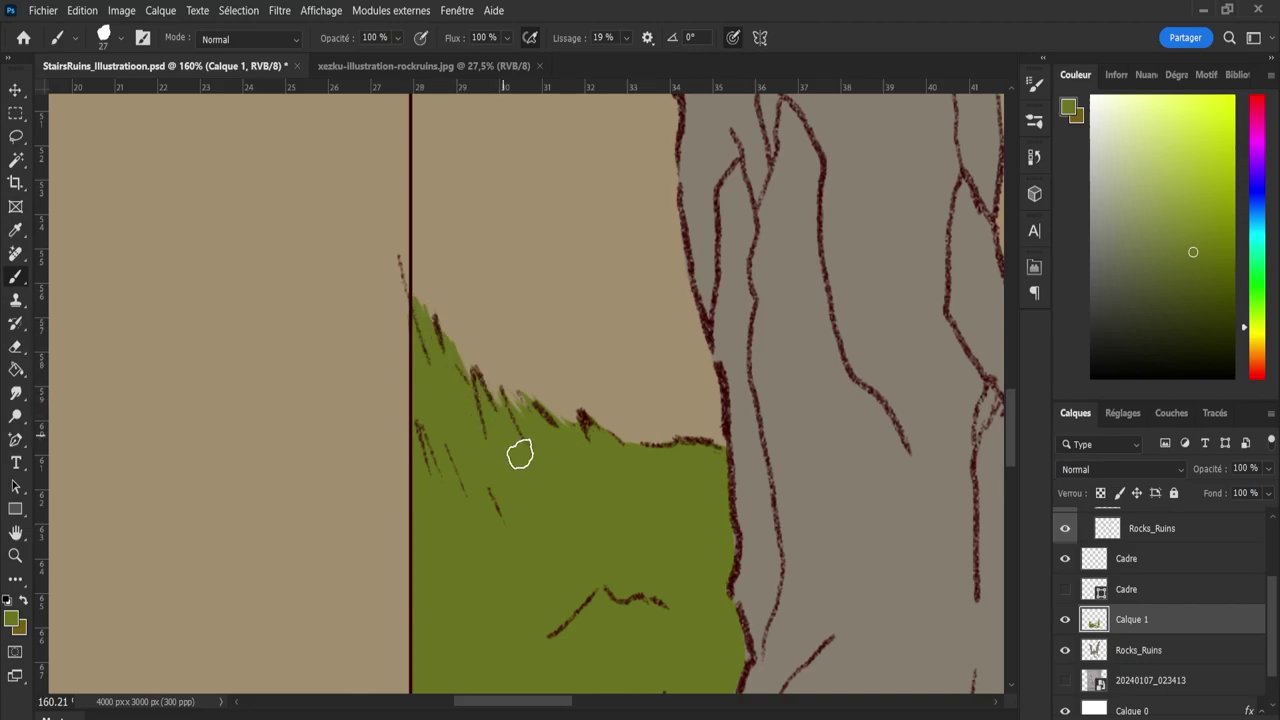
Check the trimmed olive grass edge between the frame's left side and the left pillar.
key("z")
left_click_drag(543, 485, 470, 482)
scroll(1022, 435, "down", 6)
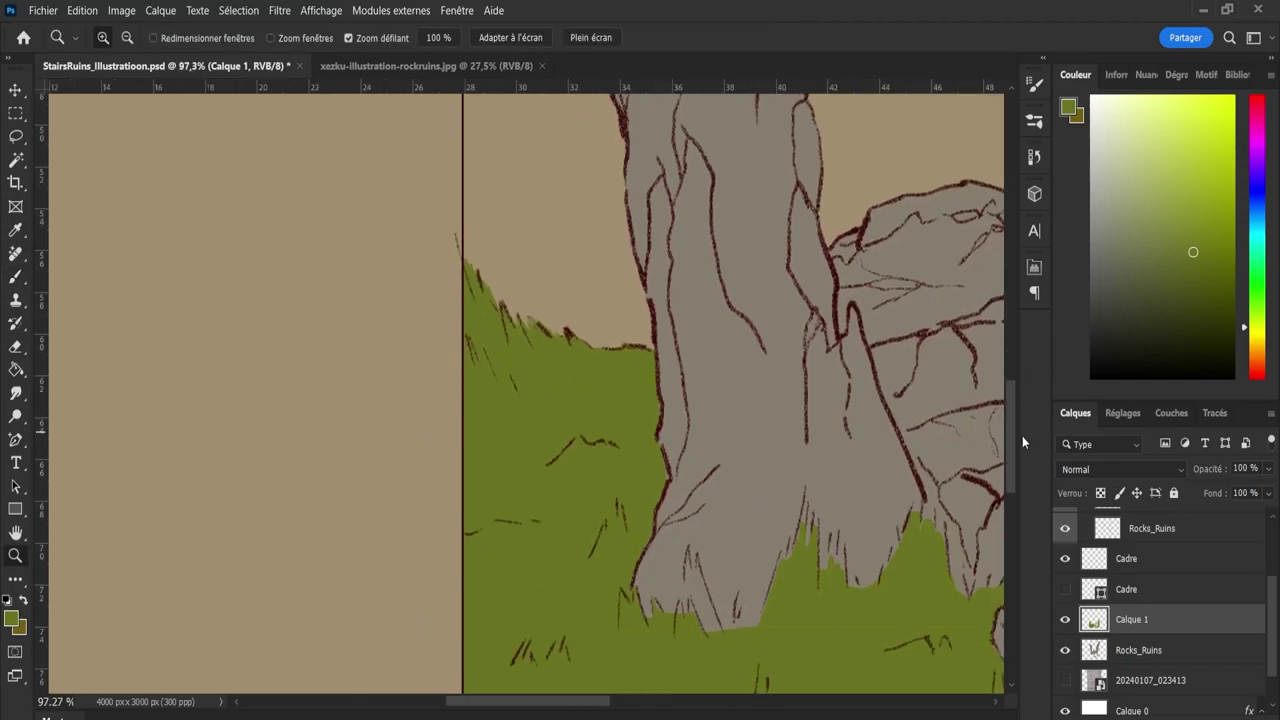
scroll(1028, 454, "up", 3)
key("e")
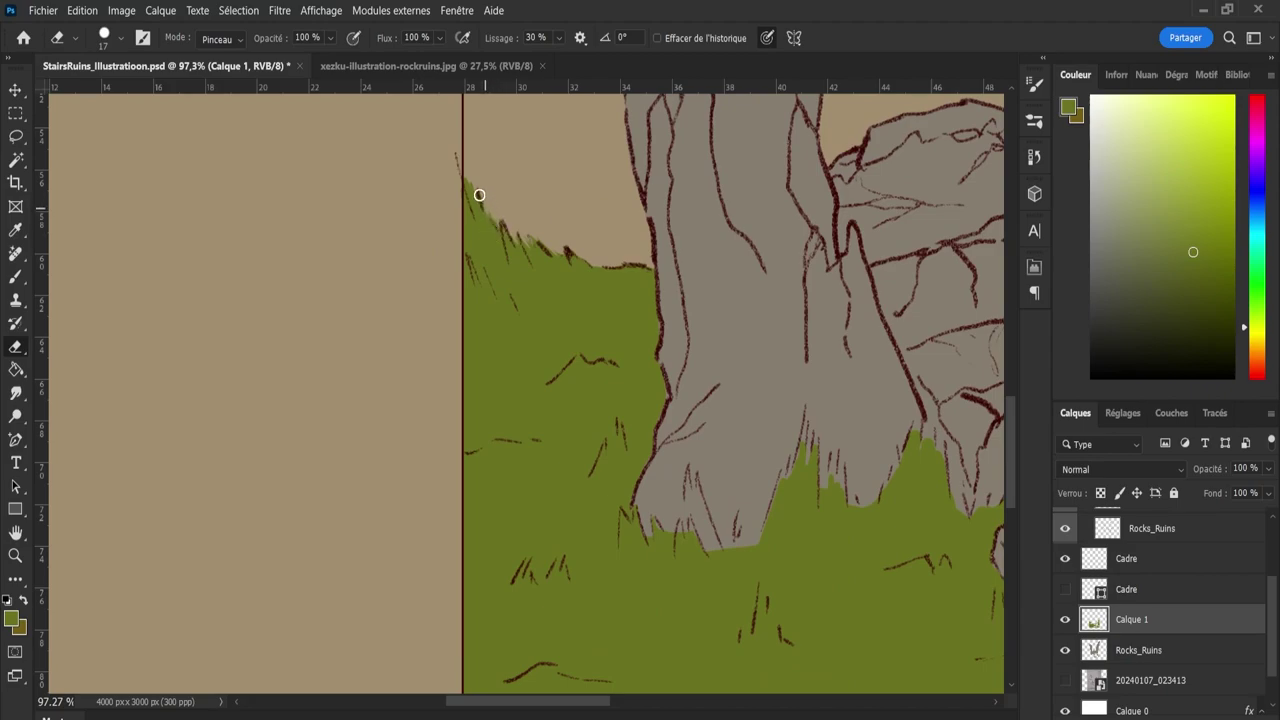
key("b")
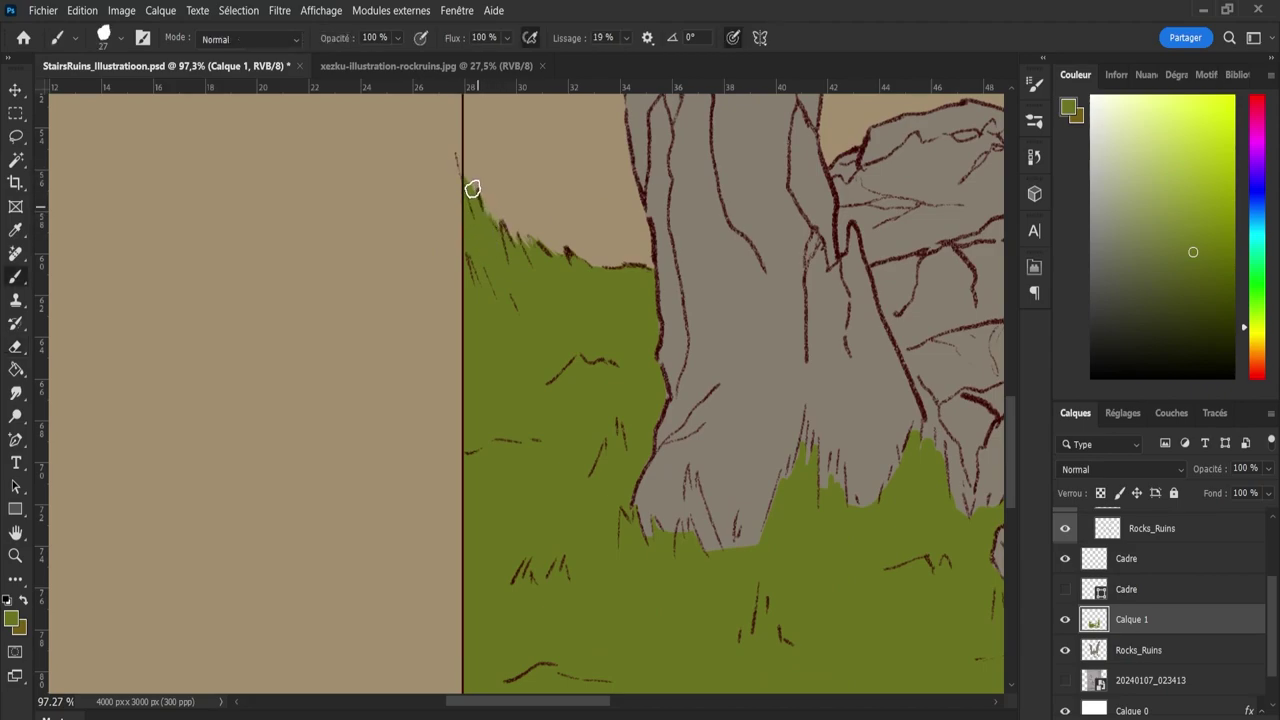
key("e")
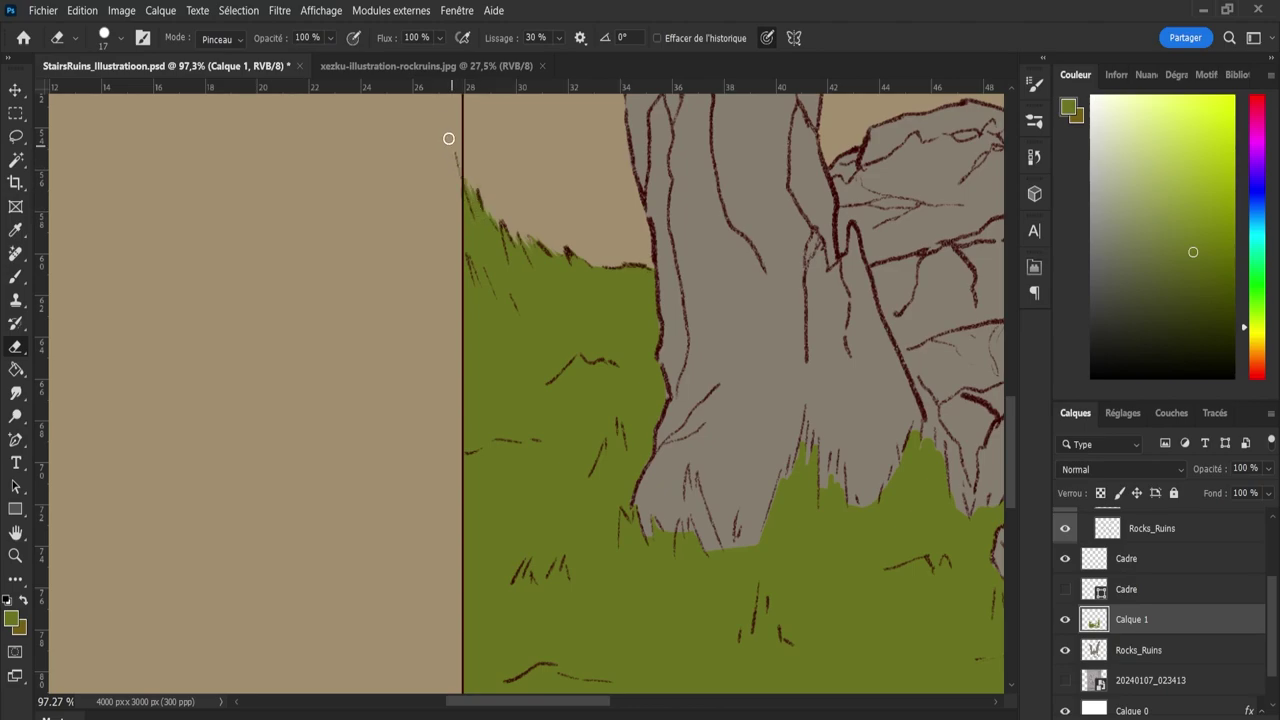
scroll(1008, 447, "down", 3)
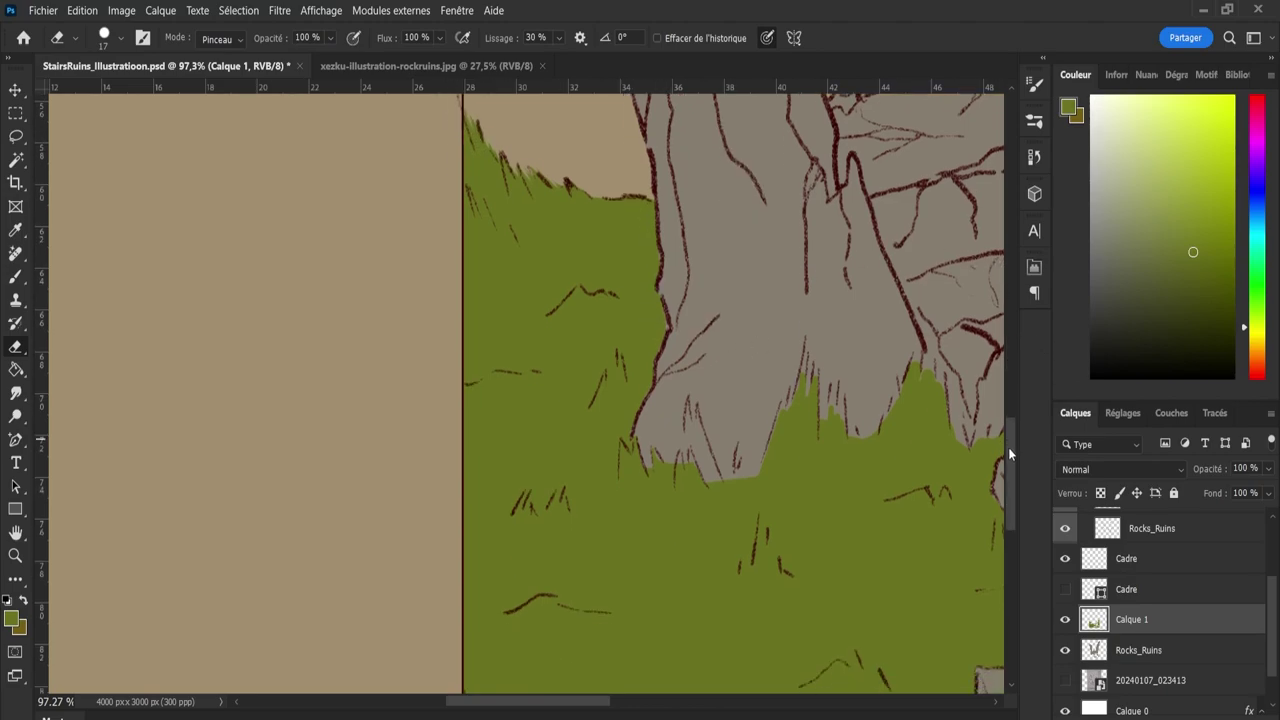
Erase the green hilltop between the right pillar and the frame's right edge down to the drawn grass line.
key("z")
left_click_drag(657, 486, 534, 457)
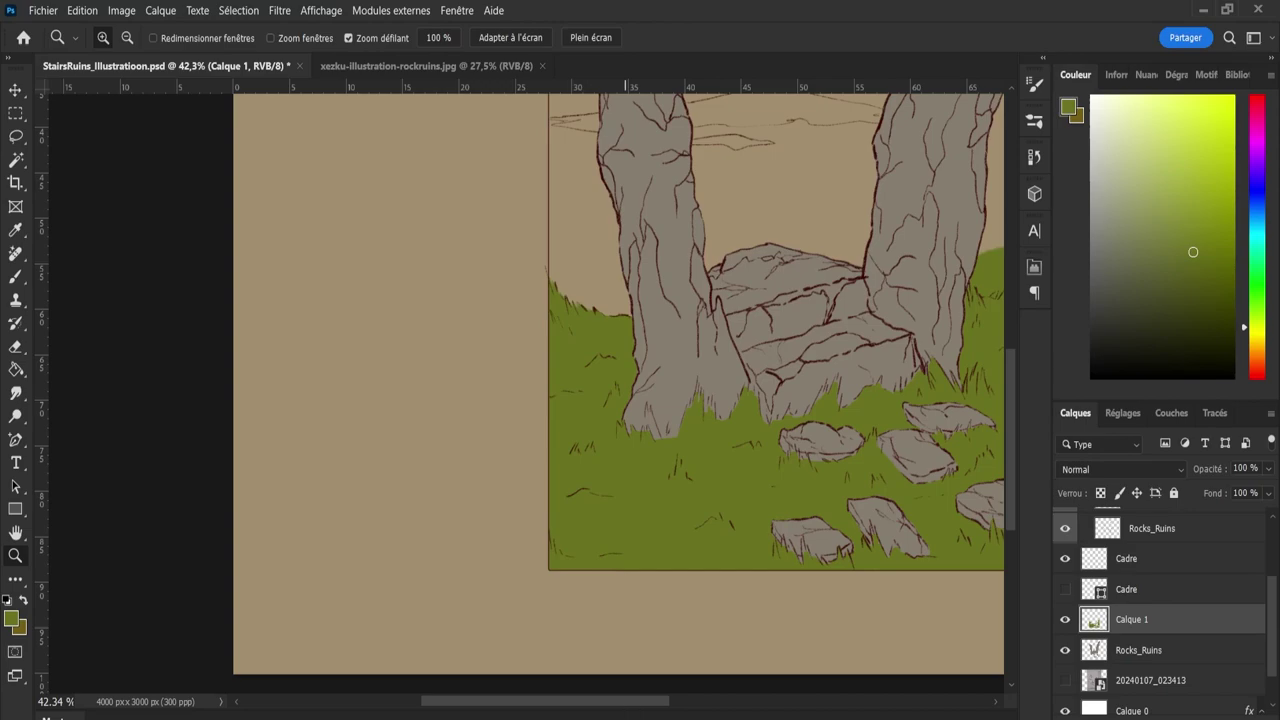
left_click_drag(648, 706, 746, 692)
left_click_drag(650, 212, 762, 228)
key("e")
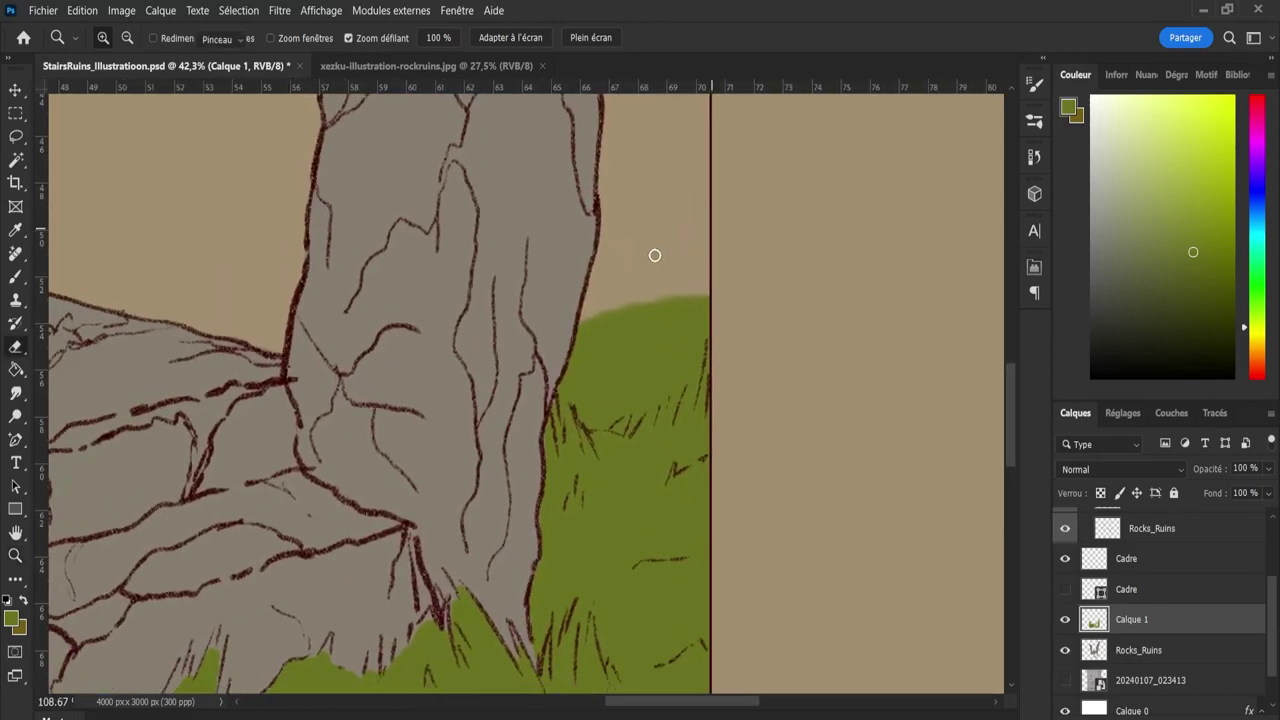
mouse_move(627, 320)
left_mouse_down()
mouse_move(667, 316)
mouse_move(602, 316)
mouse_move(712, 295)
mouse_move(563, 338)
mouse_move(704, 311)
mouse_move(587, 348)
mouse_move(677, 322)
mouse_move(606, 360)
mouse_move(615, 374)
mouse_move(655, 367)
mouse_move(680, 345)
mouse_move(677, 365)
mouse_move(687, 324)
mouse_move(585, 358)
mouse_move(583, 387)
mouse_move(607, 404)
mouse_move(582, 420)
mouse_move(555, 399)
mouse_move(611, 410)
mouse_move(606, 419)
mouse_move(688, 373)
left_mouse_up()
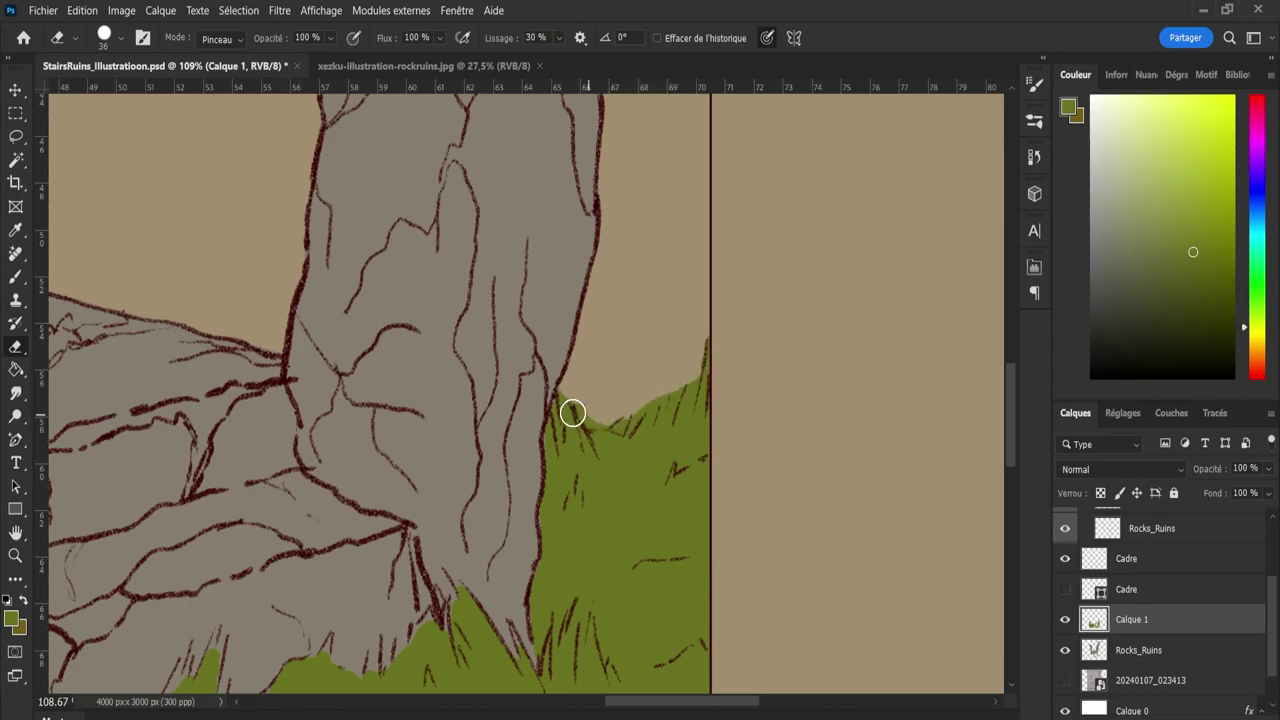
Shape the grass edge beside the right pillar into pointed blades by alternately erasing and painting olive.
mouse_move(598, 421)
left_mouse_down()
mouse_move(575, 392)
mouse_move(591, 416)
mouse_move(557, 393)
mouse_move(575, 444)
mouse_move(555, 385)
mouse_move(588, 466)
mouse_move(568, 427)
left_mouse_up()
key("ctrl+z")
key("b")
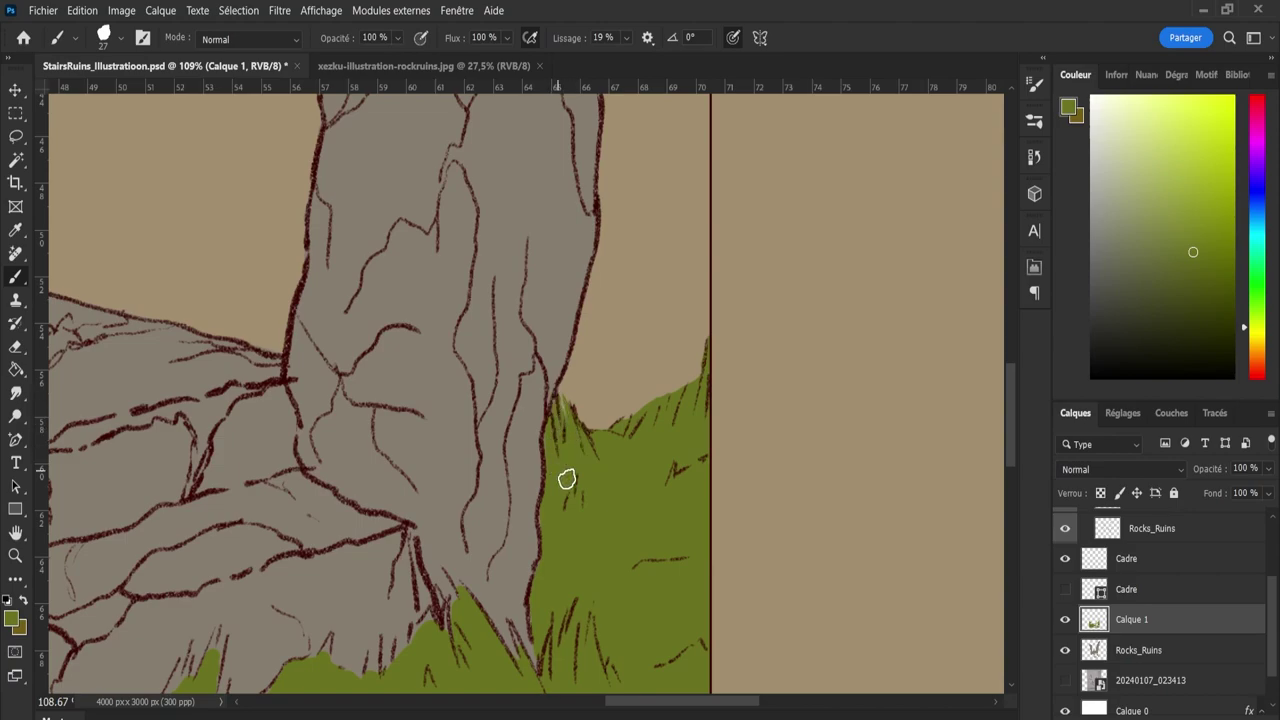
key("e")
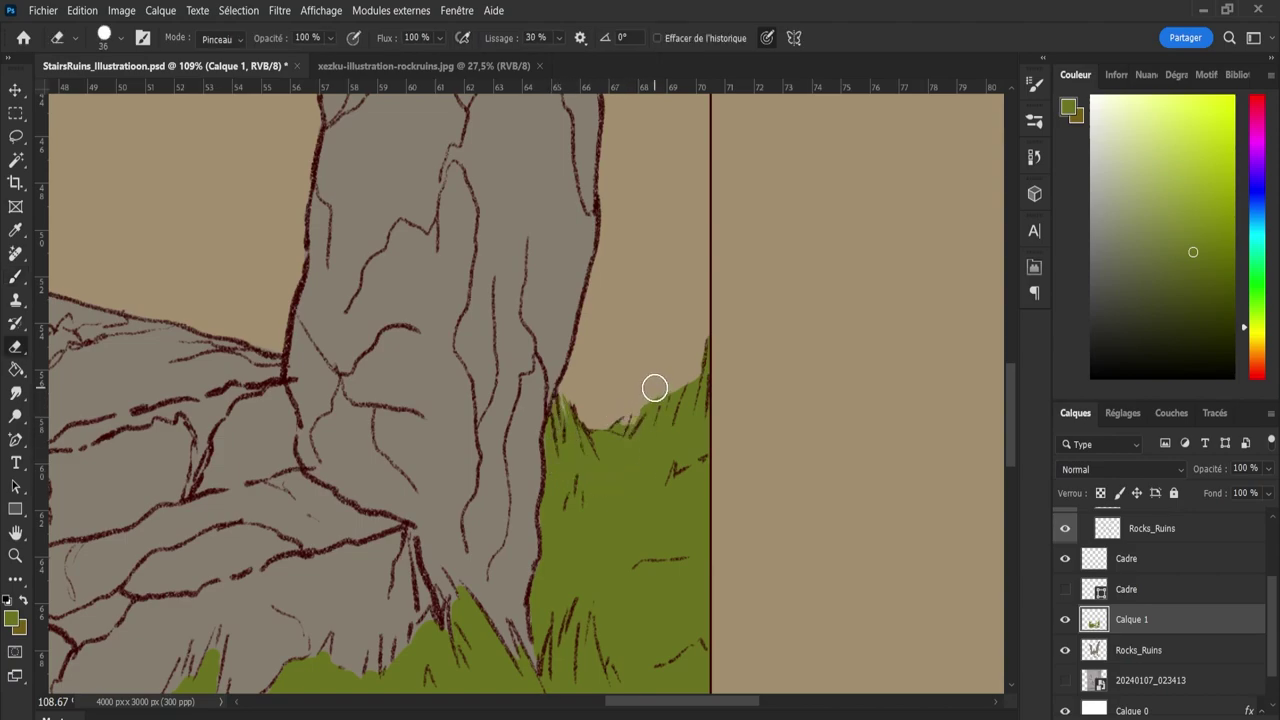
mouse_move(634, 416)
left_mouse_down()
mouse_move(659, 398)
mouse_move(645, 435)
mouse_move(689, 371)
mouse_move(672, 404)
left_mouse_up()
key("b")
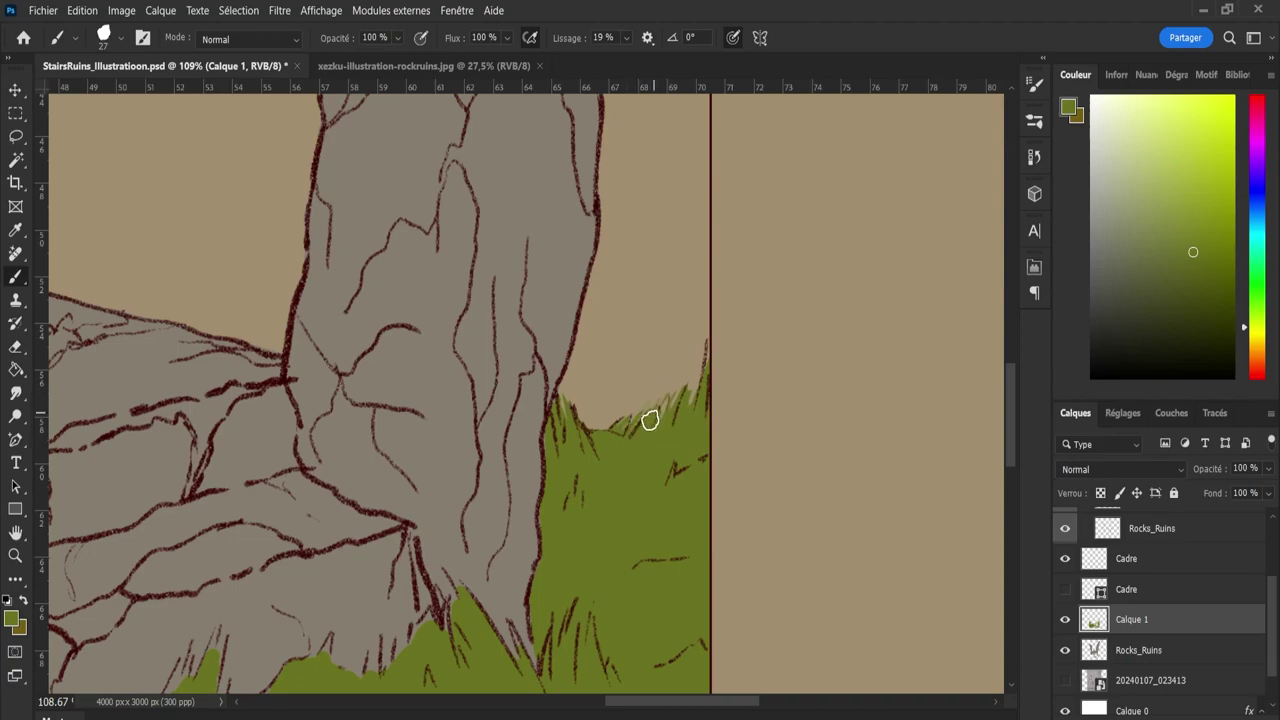
left_click_drag(652, 422, 667, 404)
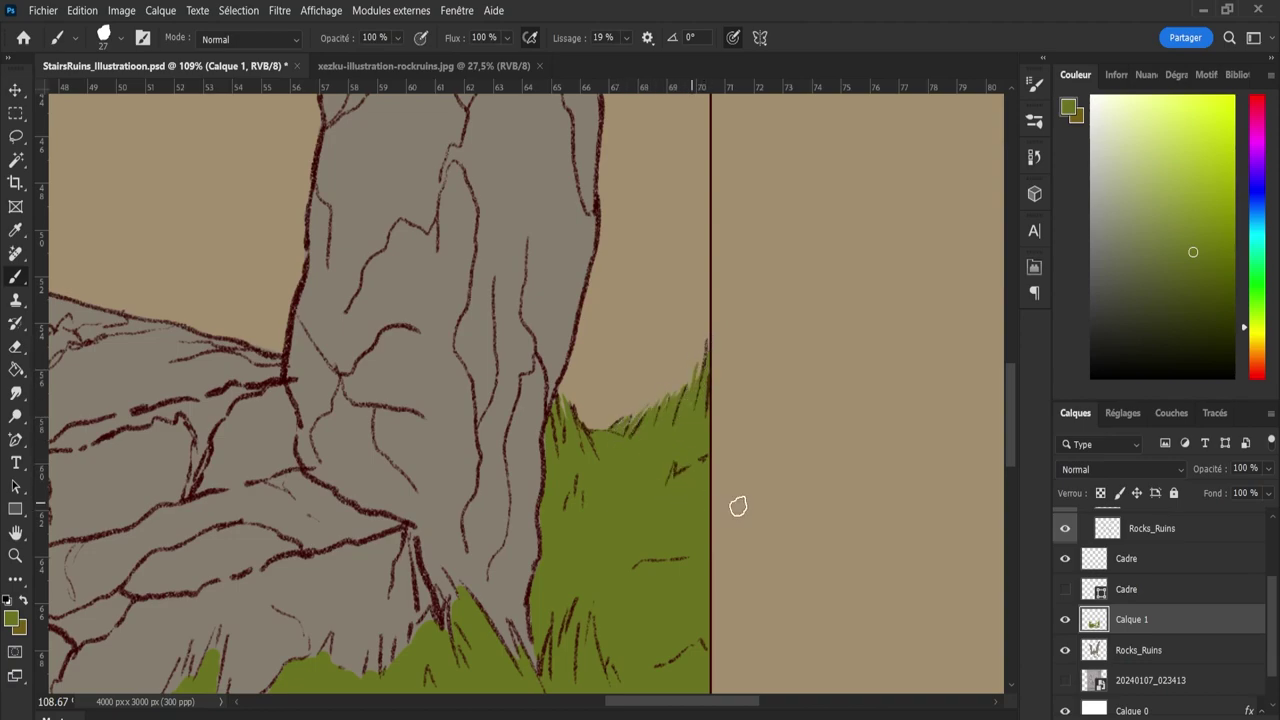
Paint olive between the inked grass blades along the bases of the two stepping stones nearest the frame's bottom edge.
key("z")
left_click_drag(656, 559, 556, 548)
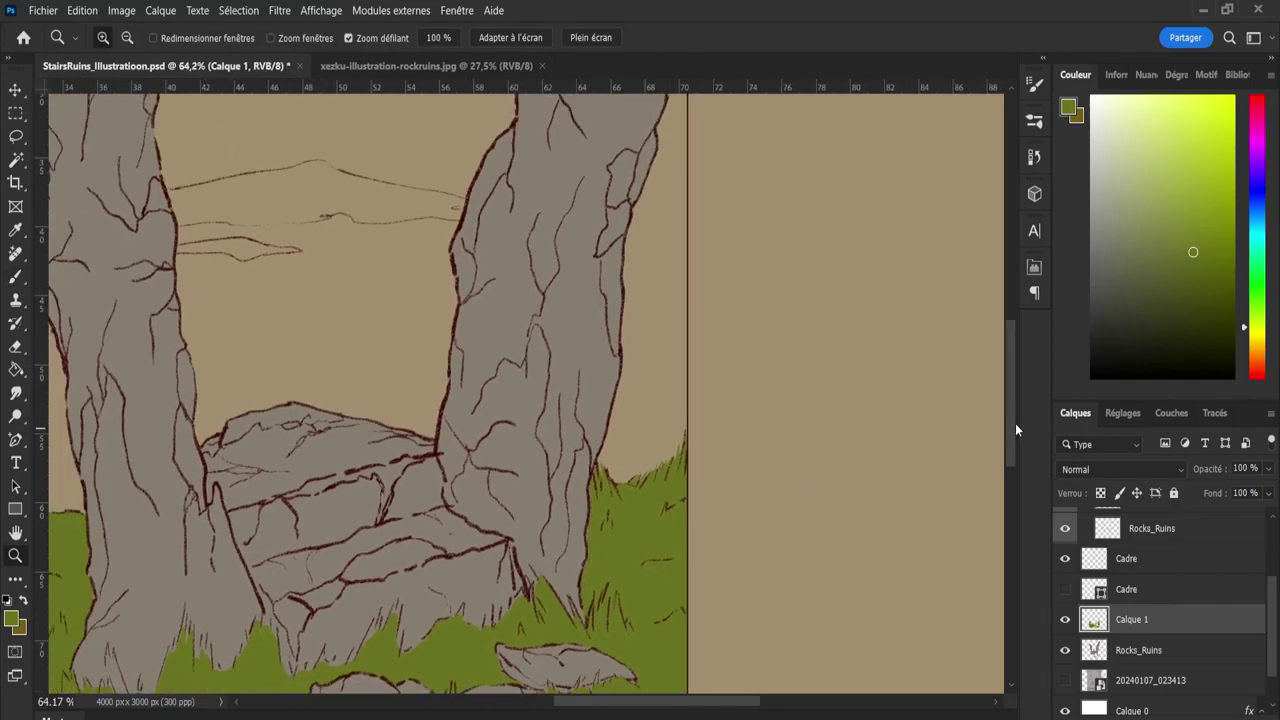
left_click_drag(1015, 423, 1022, 488)
left_click_drag(224, 577, 296, 579)
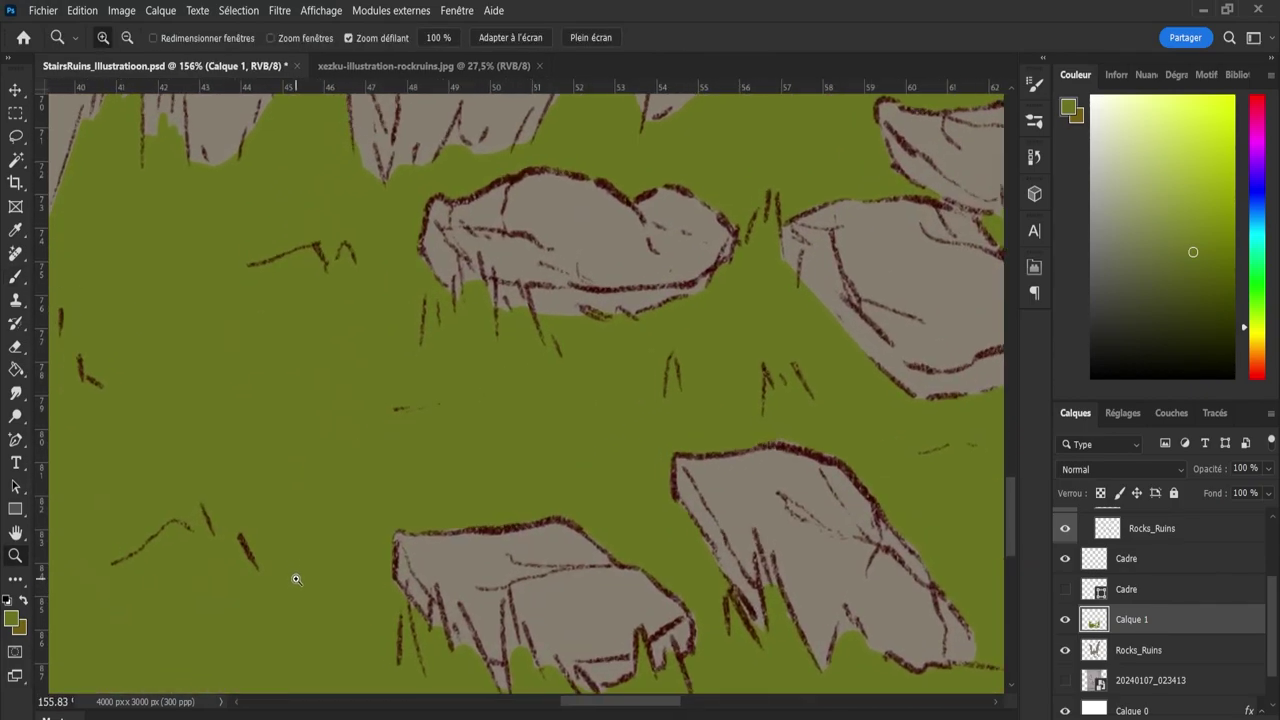
key("b")
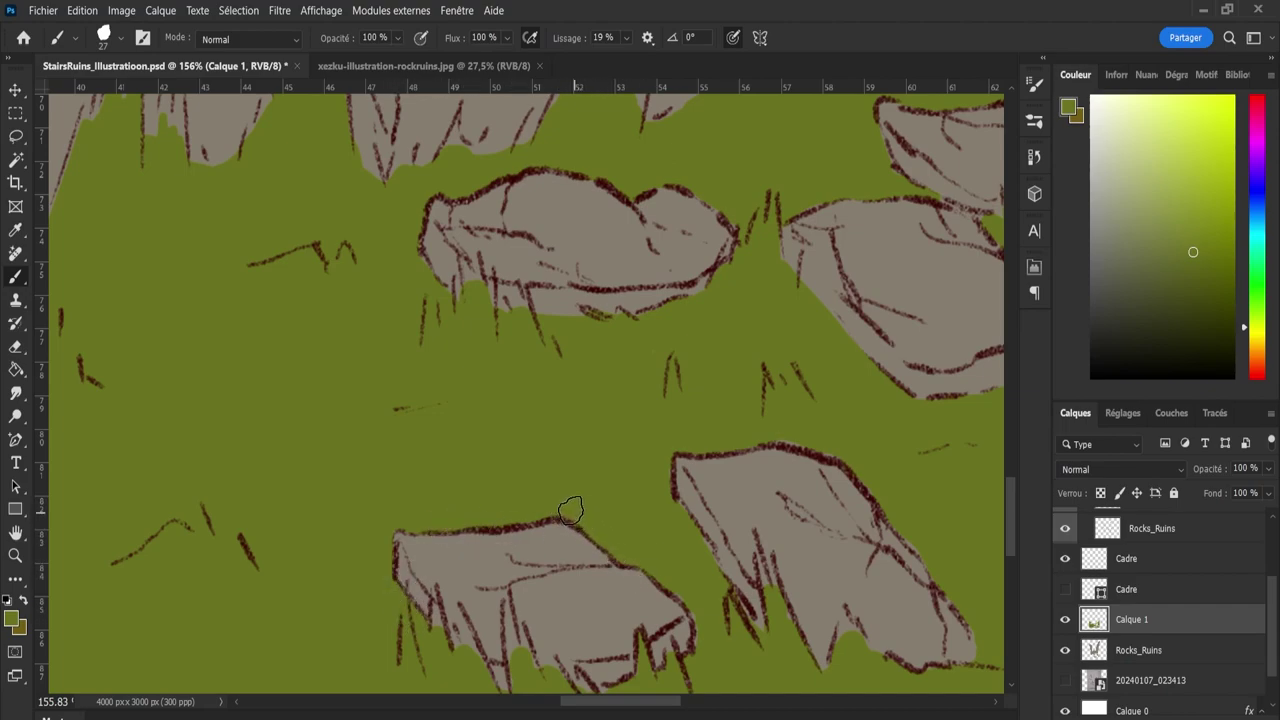
left_click_drag(1010, 505, 1015, 519)
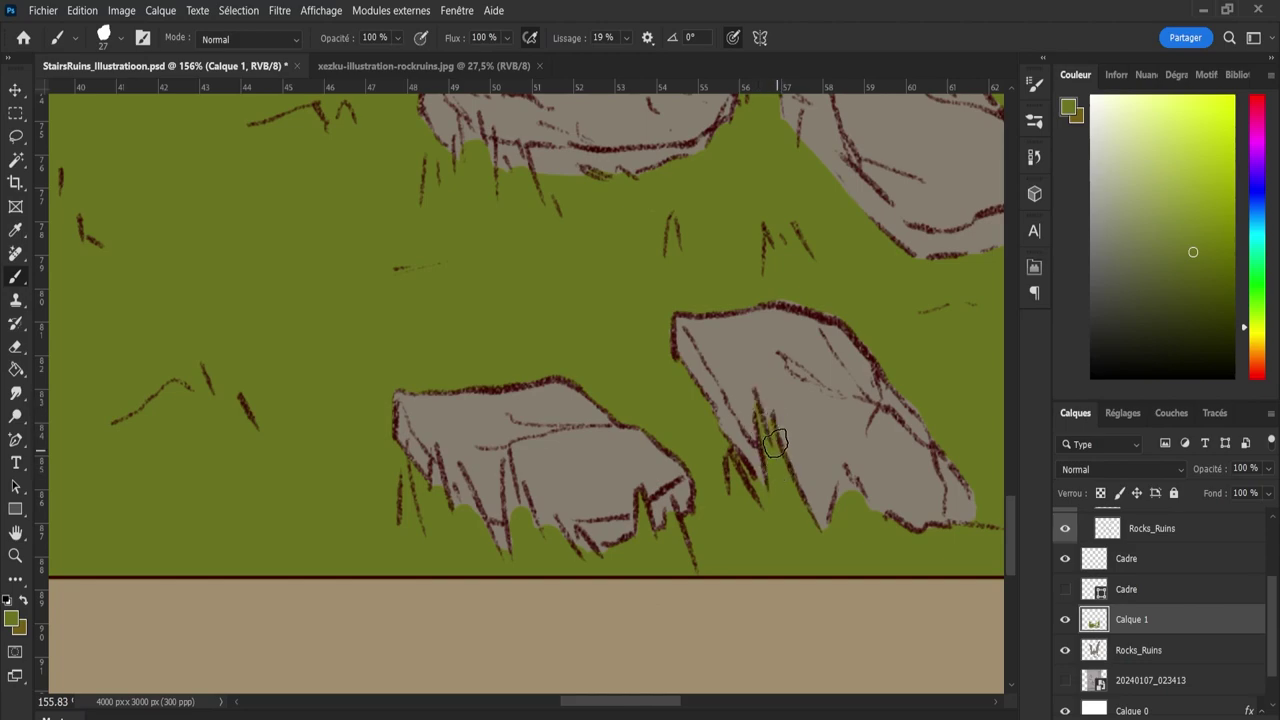
mouse_move(842, 550)
left_mouse_down()
mouse_move(862, 488)
mouse_move(847, 479)
mouse_move(838, 513)
left_mouse_up()
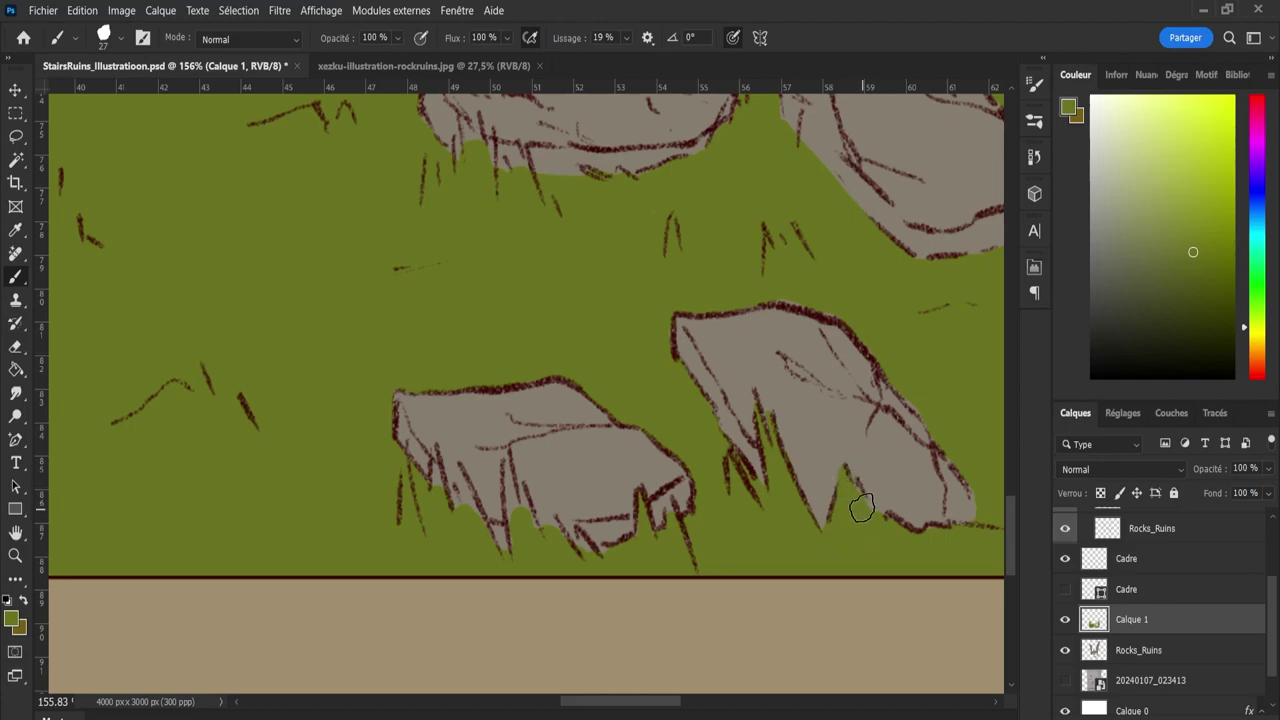
left_click_drag(862, 509, 905, 545)
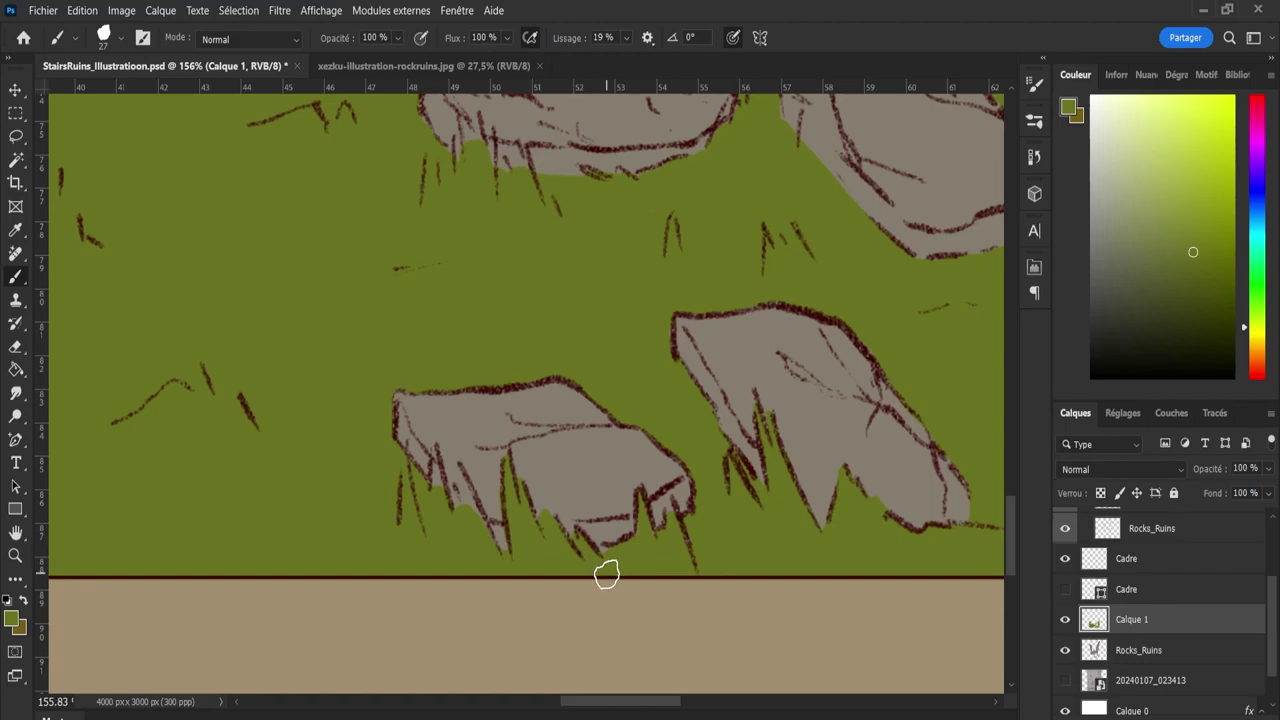
left_click_drag(668, 506, 671, 523)
mouse_move(464, 486)
left_mouse_down()
mouse_move(479, 539)
mouse_move(455, 473)
mouse_move(459, 535)
mouse_move(433, 453)
mouse_move(429, 529)
mouse_move(409, 491)
mouse_move(404, 516)
mouse_move(393, 505)
mouse_move(422, 521)
mouse_move(482, 513)
mouse_move(398, 499)
left_mouse_up()
Paint olive grass blades over the base of the lower-right stepping stone and the central stone's lower-right corner.
key("z")
left_click_drag(879, 499, 945, 499)
key("b")
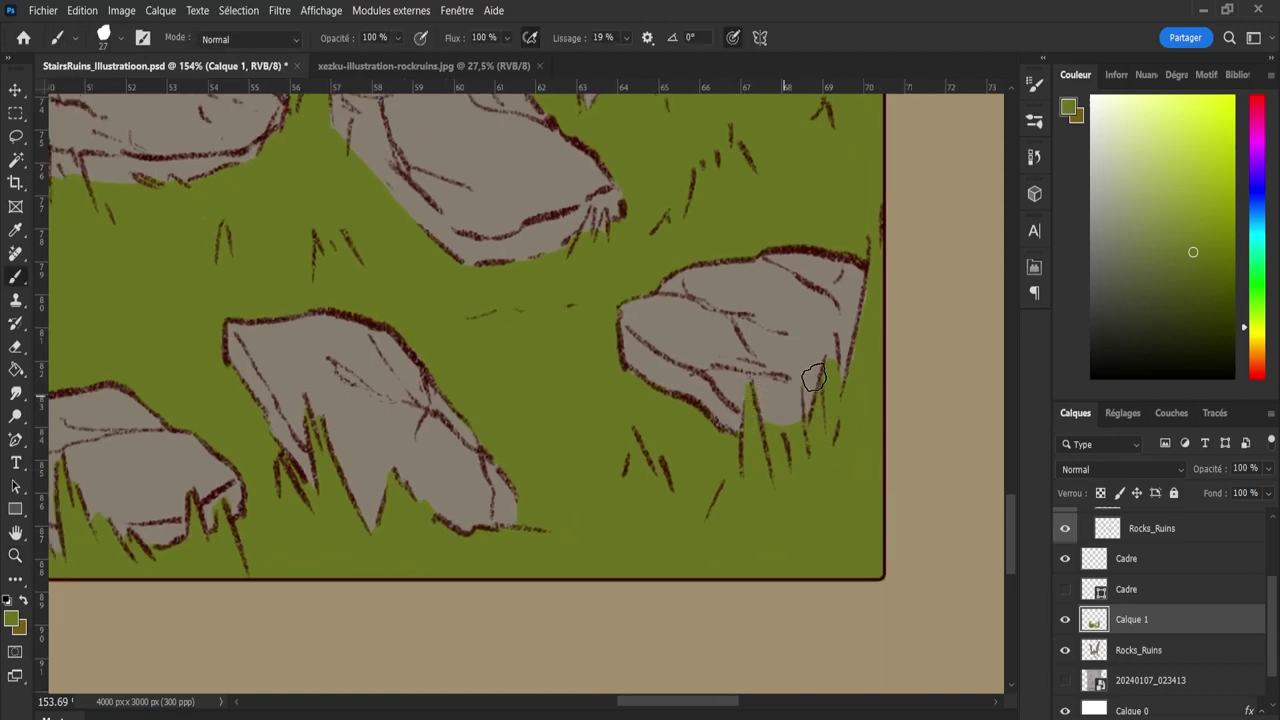
left_click_drag(835, 342, 835, 402)
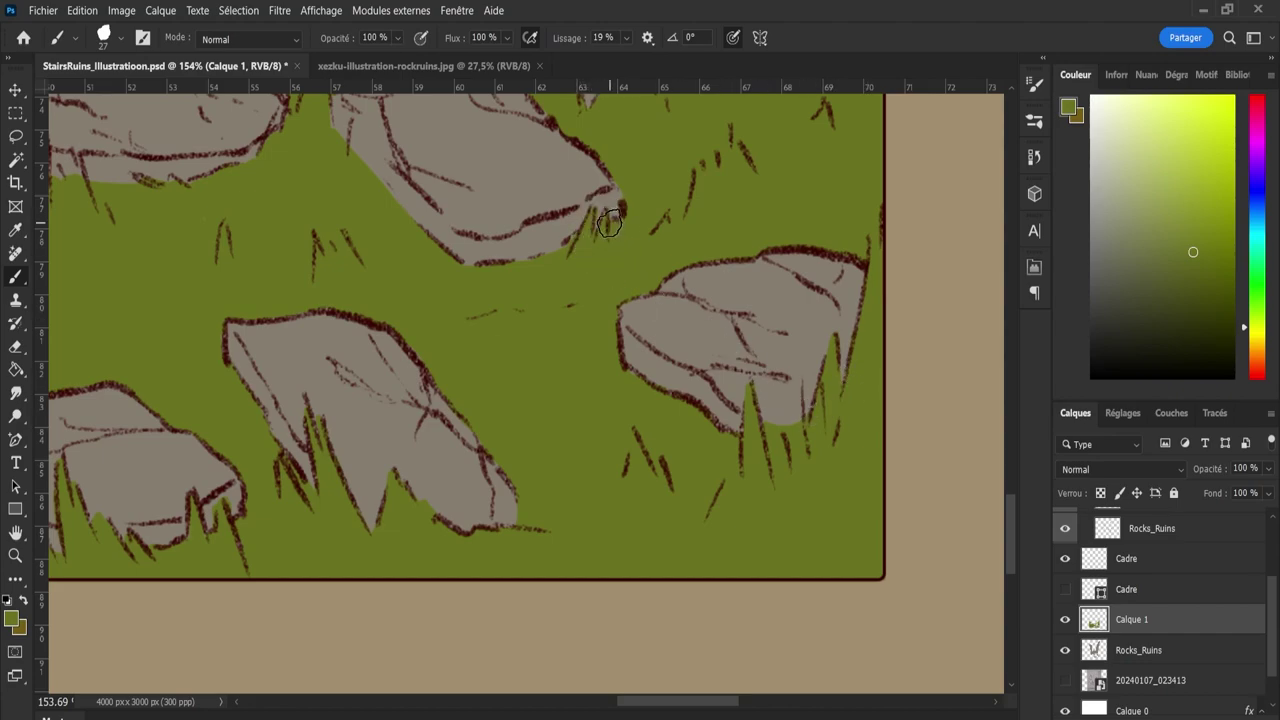
Clean up the olive along the central stepping stone's outline, filling the gap between it and the stone above.
key("z")
left_click_drag(723, 200, 533, 206)
left_click_drag(449, 137, 511, 174)
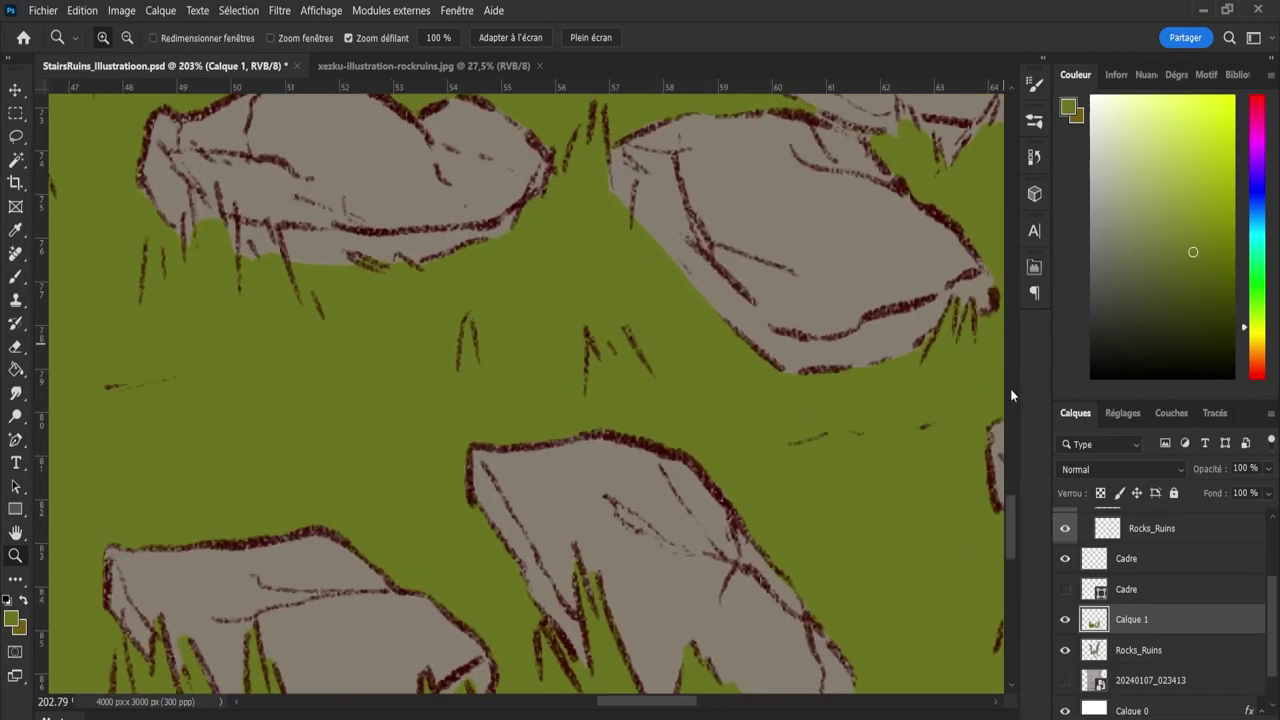
left_click_drag(1012, 522, 1014, 504)
key("e")
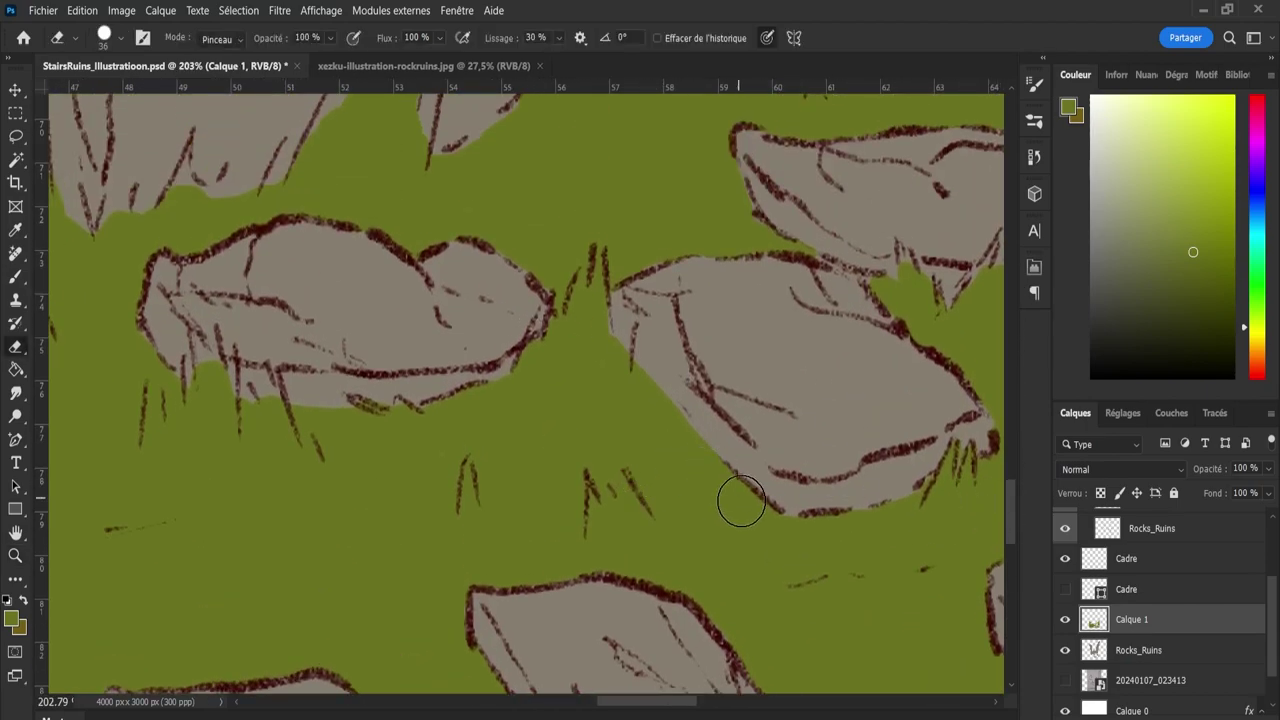
left_click_drag(712, 460, 740, 497)
key("ctrl+z")
key("b")
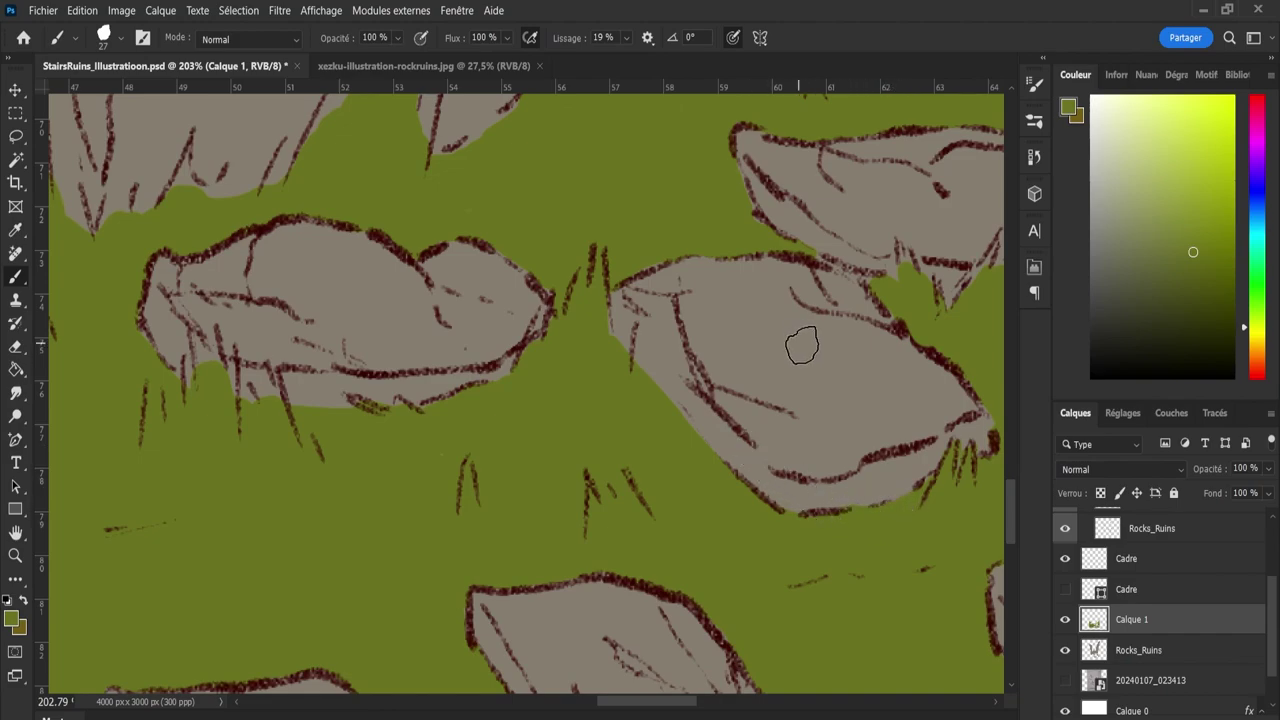
left_click_drag(820, 257, 879, 295)
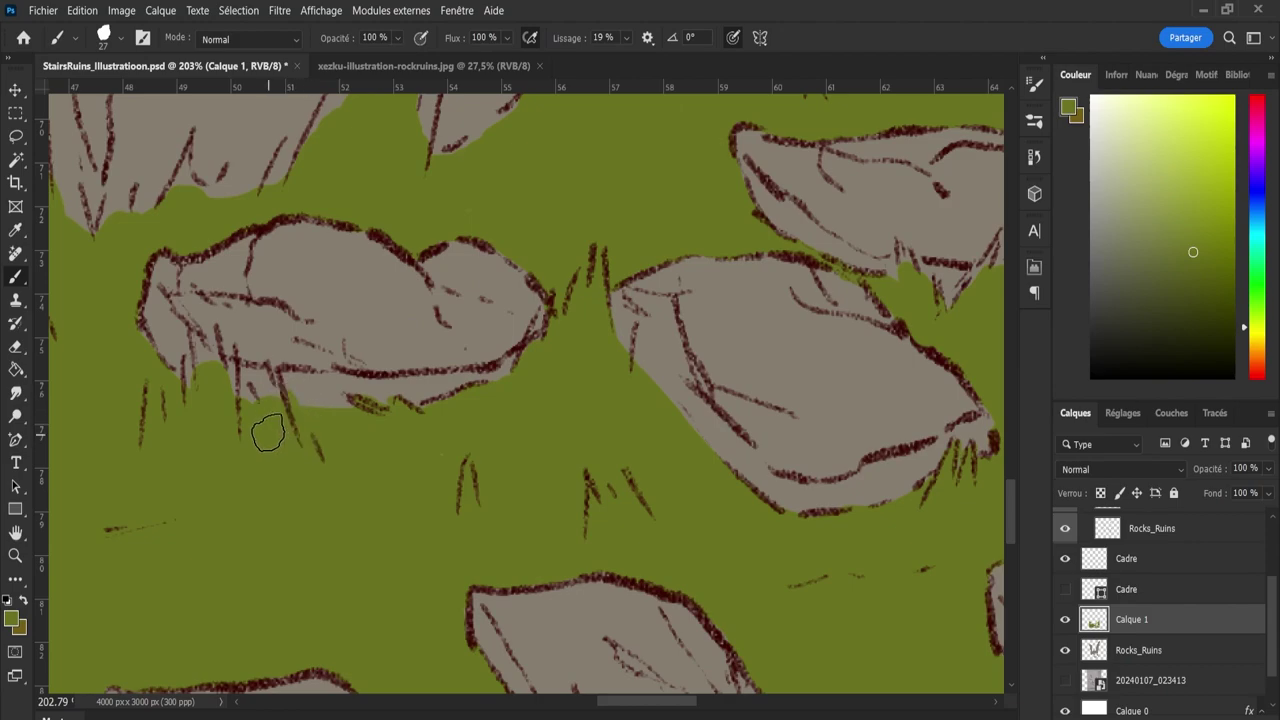
Paint pointed olive blades along the base of the upper-left stepping stone and the ruin's rock base above it.
mouse_move(272, 394)
left_mouse_down()
mouse_move(238, 393)
mouse_move(249, 398)
mouse_move(228, 384)
mouse_move(235, 368)
mouse_move(232, 405)
mouse_move(209, 342)
mouse_move(211, 371)
mouse_move(211, 330)
mouse_move(222, 397)
mouse_move(200, 335)
mouse_move(206, 411)
mouse_move(190, 411)
mouse_move(187, 358)
mouse_move(184, 407)
mouse_move(171, 385)
mouse_move(191, 367)
mouse_move(160, 364)
mouse_move(165, 374)
mouse_move(138, 311)
left_mouse_up()
mouse_move(179, 193)
left_mouse_down()
mouse_move(191, 146)
mouse_move(164, 232)
mouse_move(183, 198)
mouse_move(225, 194)
mouse_move(235, 167)
mouse_move(217, 235)
mouse_move(253, 182)
mouse_move(224, 198)
mouse_move(274, 160)
mouse_move(257, 202)
mouse_move(327, 117)
mouse_move(287, 182)
mouse_move(341, 97)
mouse_move(286, 177)
mouse_move(248, 190)
mouse_move(214, 232)
mouse_move(143, 240)
mouse_move(107, 206)
mouse_move(99, 243)
mouse_move(117, 194)
mouse_move(97, 248)
mouse_move(132, 185)
mouse_move(119, 220)
mouse_move(131, 188)
mouse_move(143, 223)
mouse_move(192, 186)
left_mouse_up()
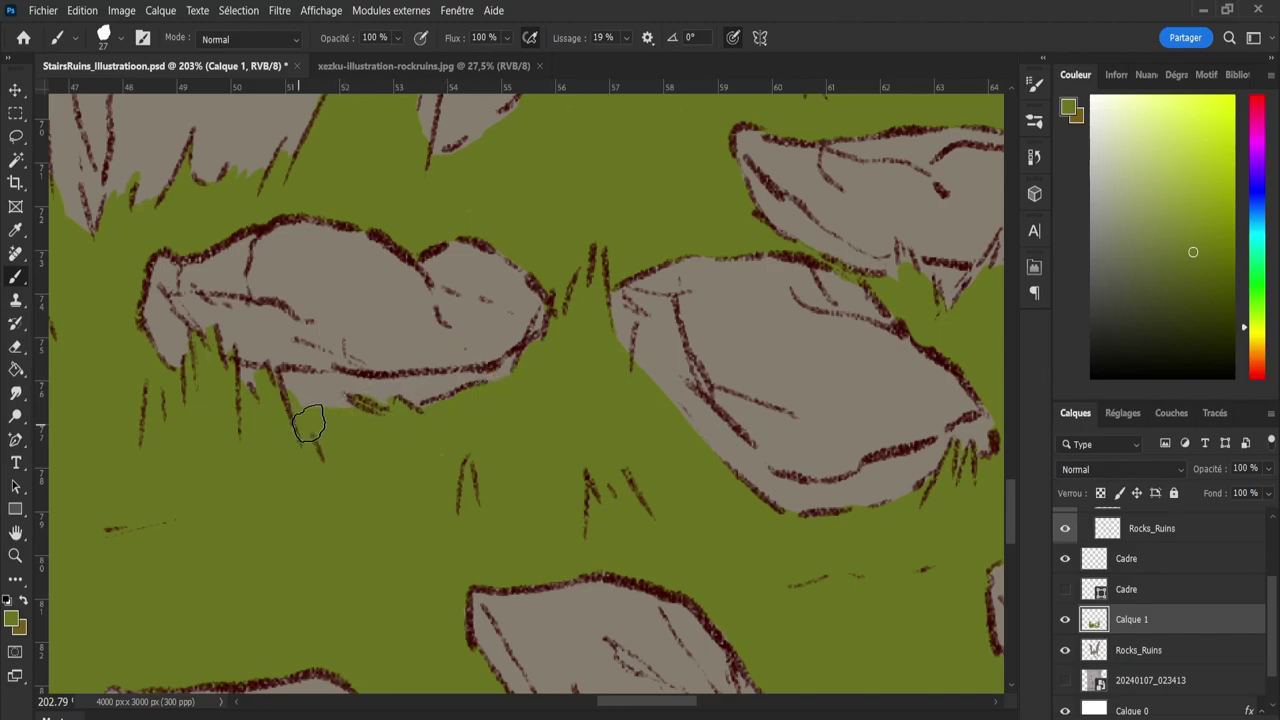
mouse_move(311, 411)
left_mouse_down()
mouse_move(307, 389)
mouse_move(313, 406)
mouse_move(340, 408)
left_mouse_up()
Retouch the grass blades below the lower-right stepping stone by erasing and repainting olive.
key("z")
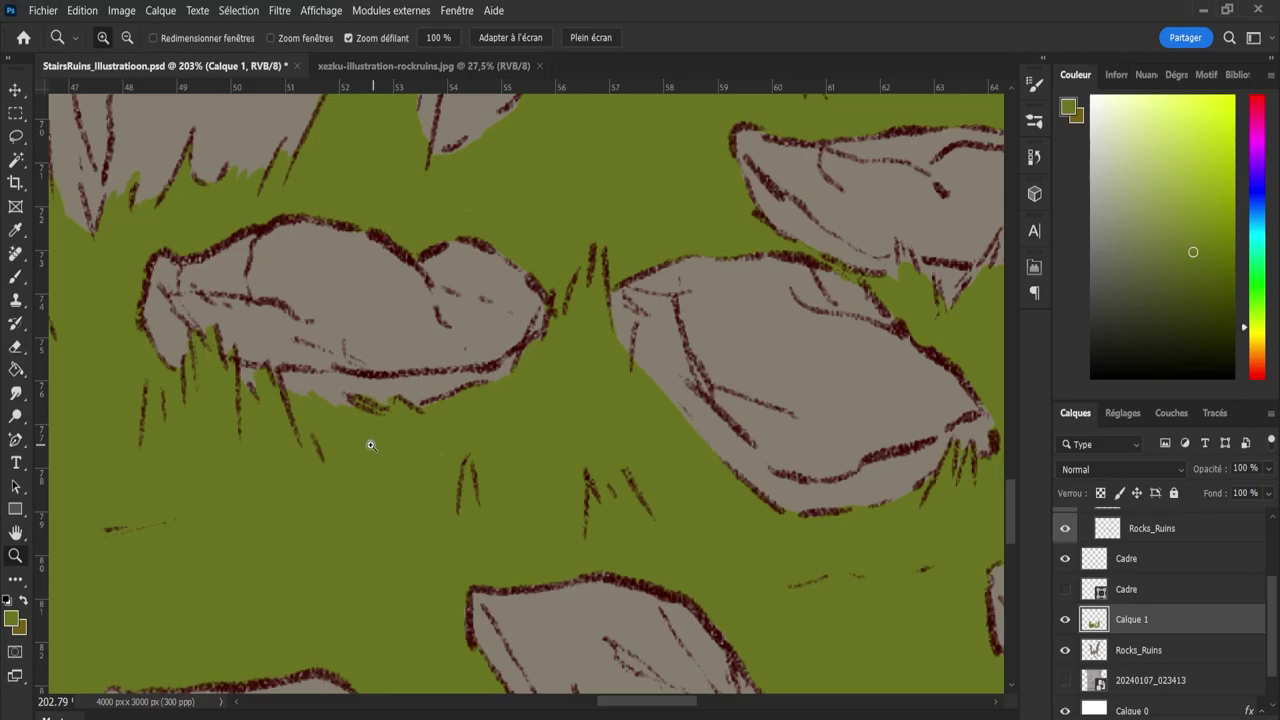
left_click_drag(390, 445, 351, 450)
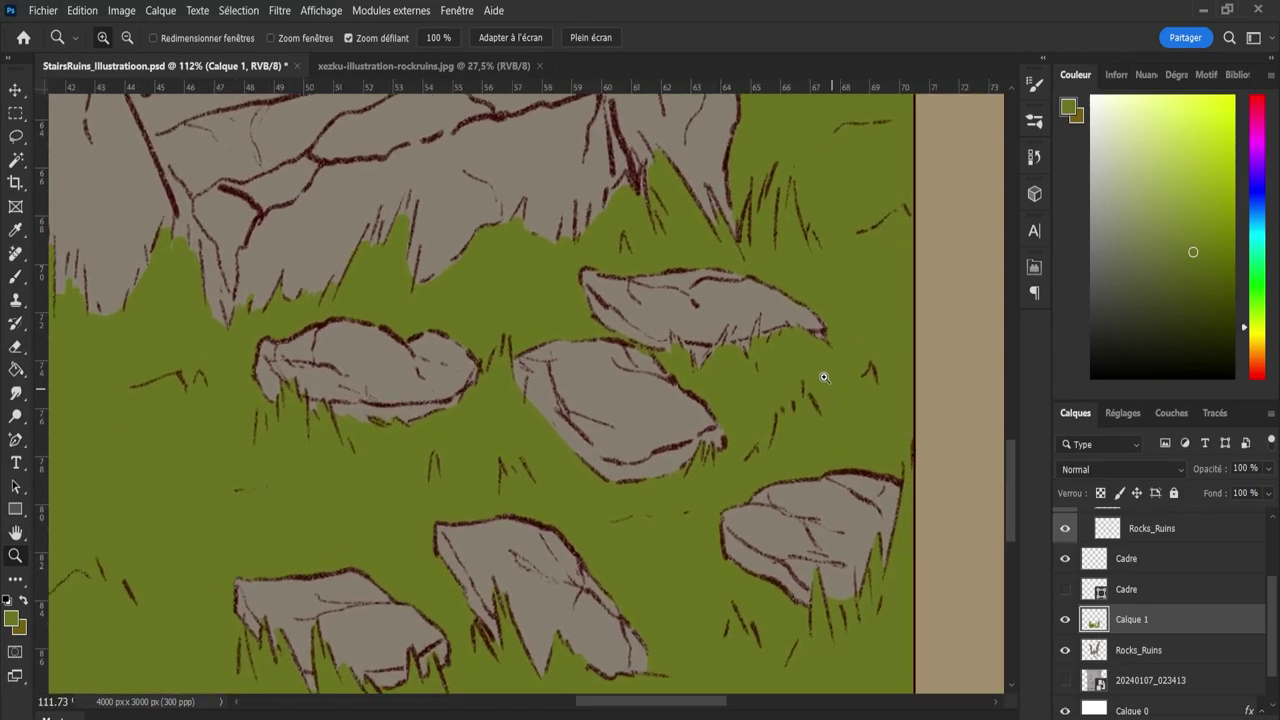
mouse_move(824, 377)
left_mouse_down()
mouse_move(846, 369)
mouse_move(826, 366)
left_mouse_up()
key("b")
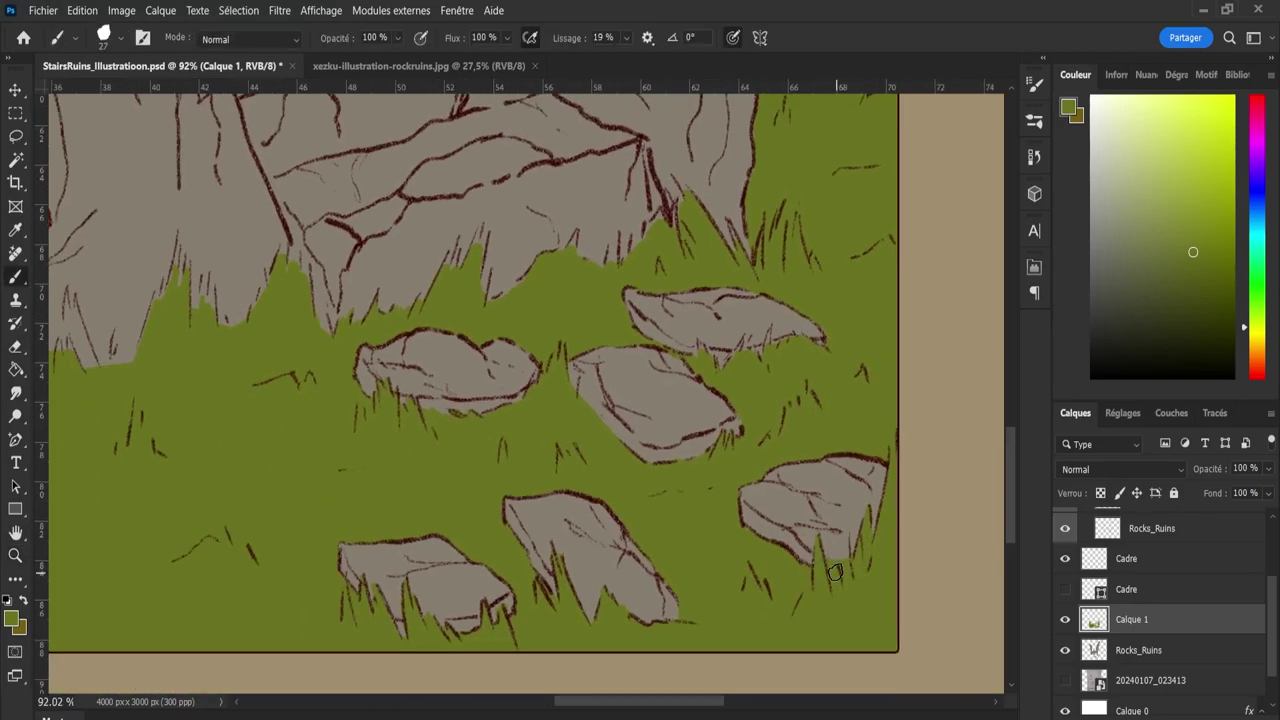
key("e")
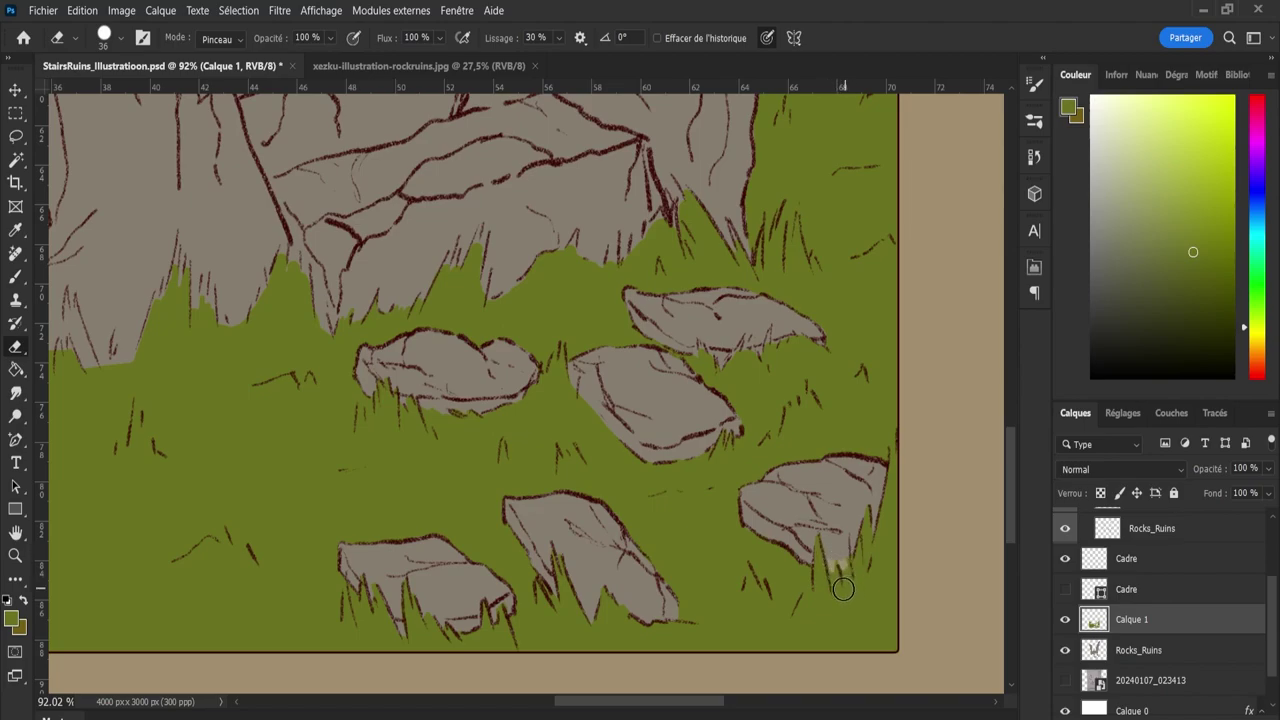
key("b")
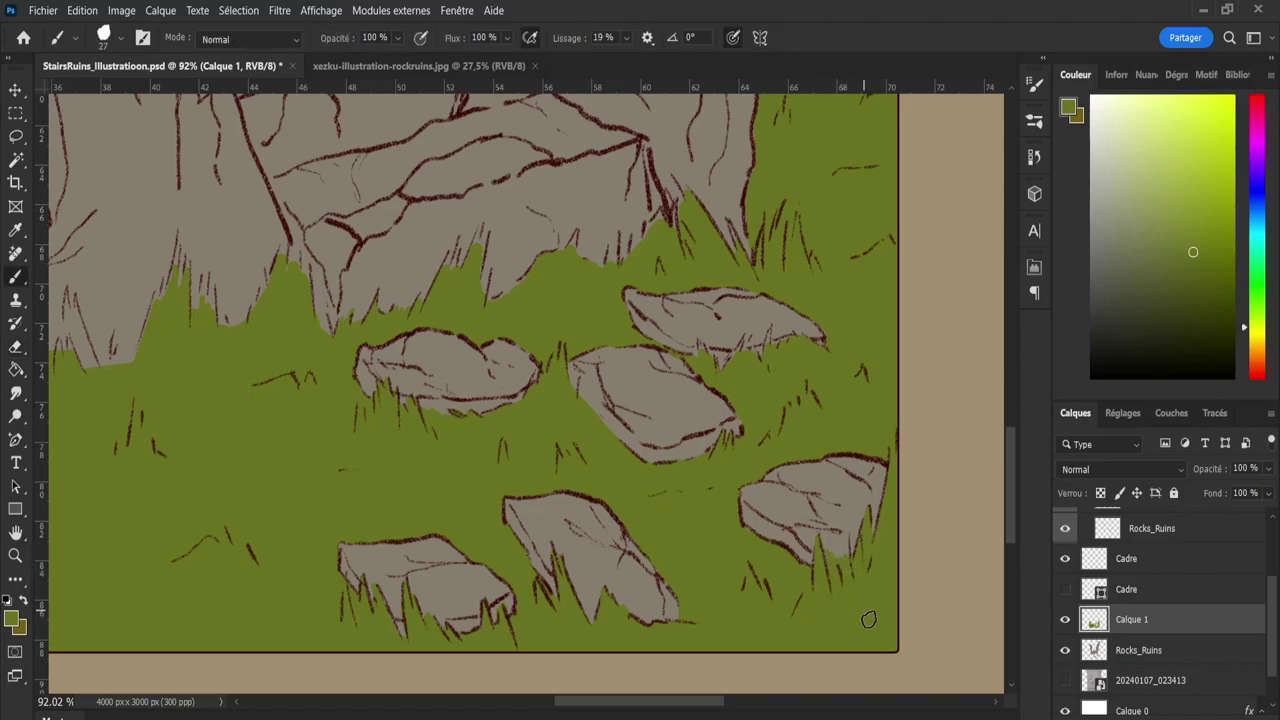
Paint olive between the inked grass blades along the base of the upper-right stepping stone.
key("z")
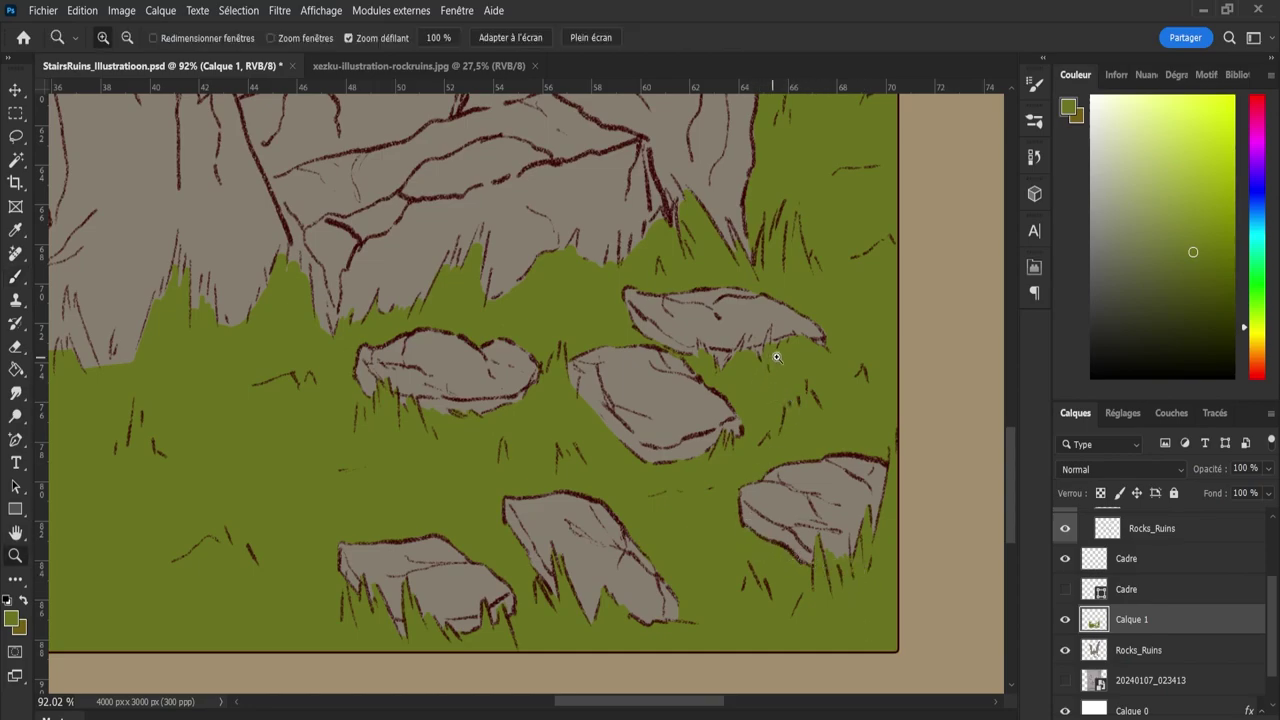
left_click_drag(776, 357, 845, 364)
key("b")
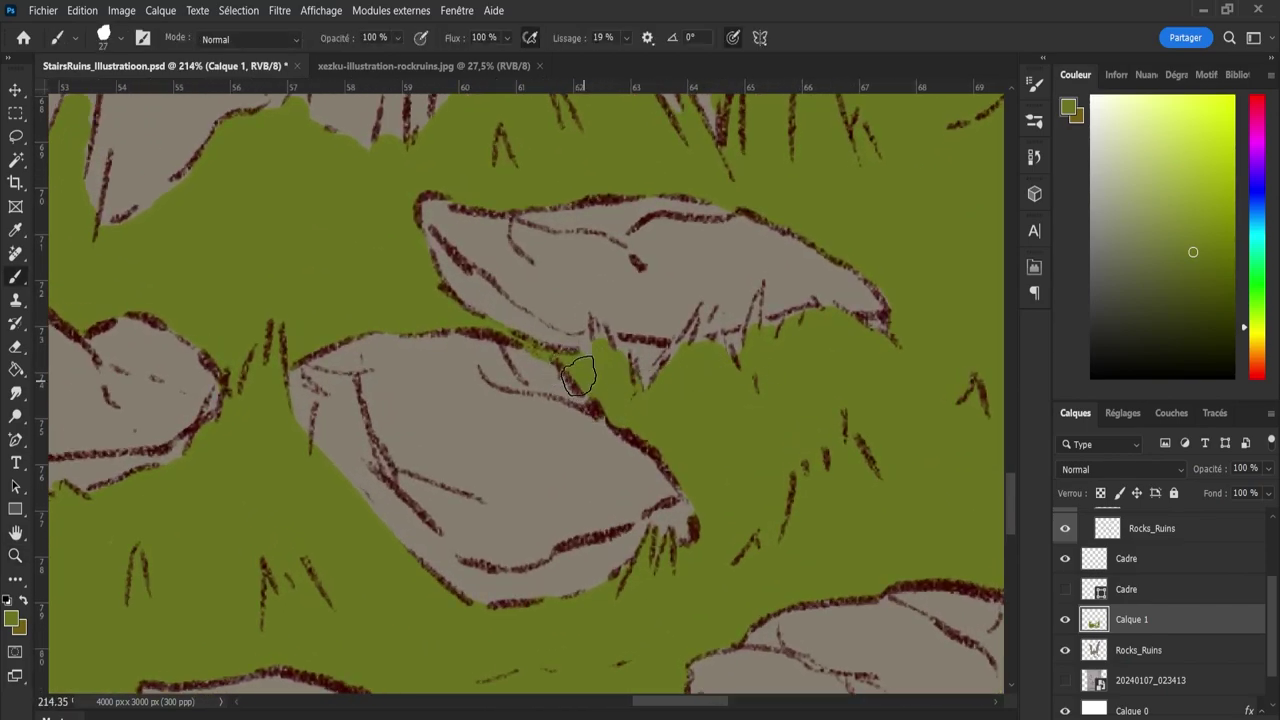
mouse_move(578, 376)
left_mouse_down()
mouse_move(595, 348)
mouse_move(604, 366)
mouse_move(605, 352)
mouse_move(592, 314)
mouse_move(617, 368)
mouse_move(587, 350)
mouse_move(650, 413)
mouse_move(694, 315)
mouse_move(692, 358)
mouse_move(719, 329)
mouse_move(735, 378)
mouse_move(769, 371)
mouse_move(752, 365)
mouse_move(759, 294)
mouse_move(754, 362)
mouse_move(762, 313)
mouse_move(773, 329)
mouse_move(799, 300)
mouse_move(840, 322)
left_mouse_up()
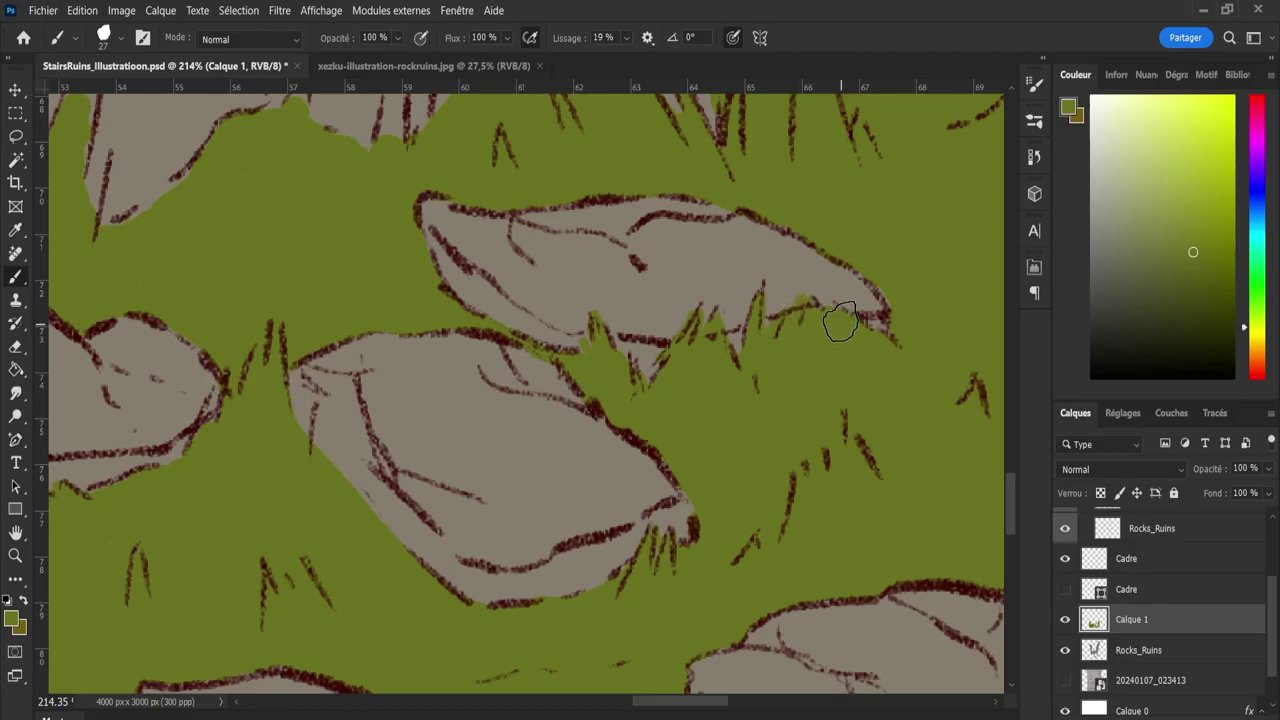
key("z")
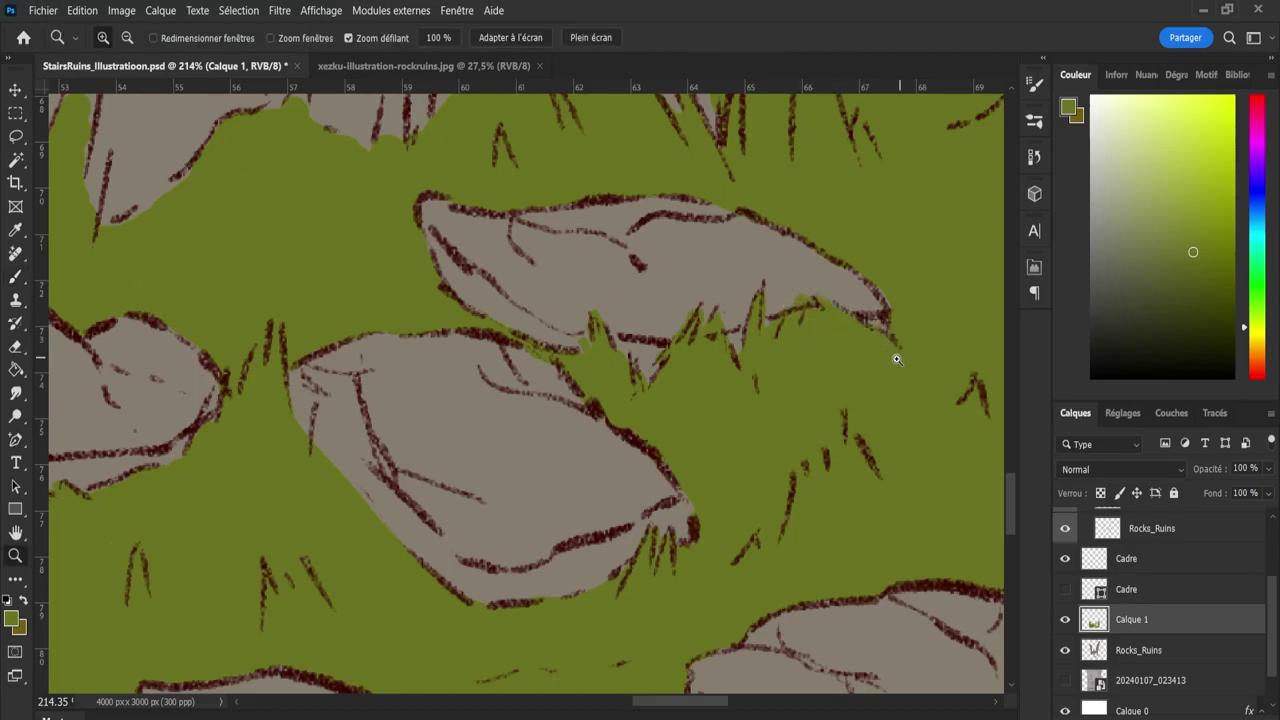
left_click_drag(897, 359, 788, 307)
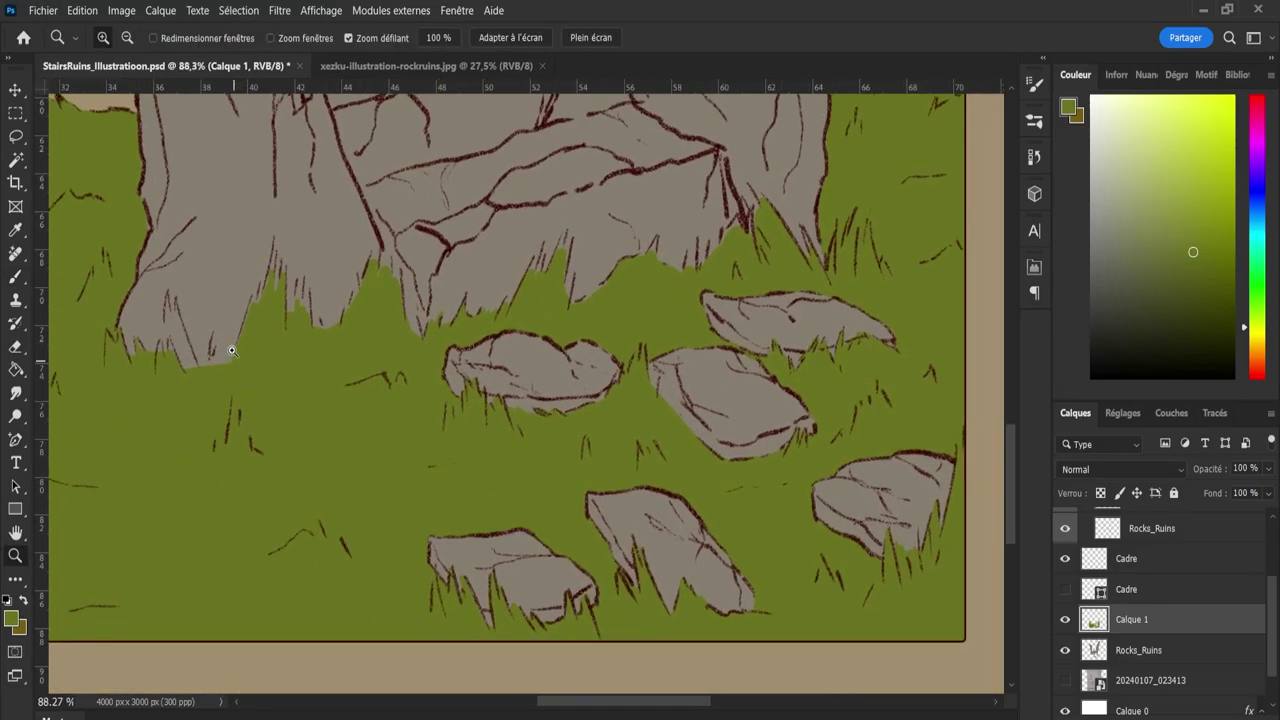
Paint olive between the inked grass blades along the left half of the left pillar's base.
mouse_move(343, 305)
left_mouse_down()
mouse_move(257, 286)
mouse_move(337, 280)
mouse_move(325, 307)
left_mouse_up()
key("b")
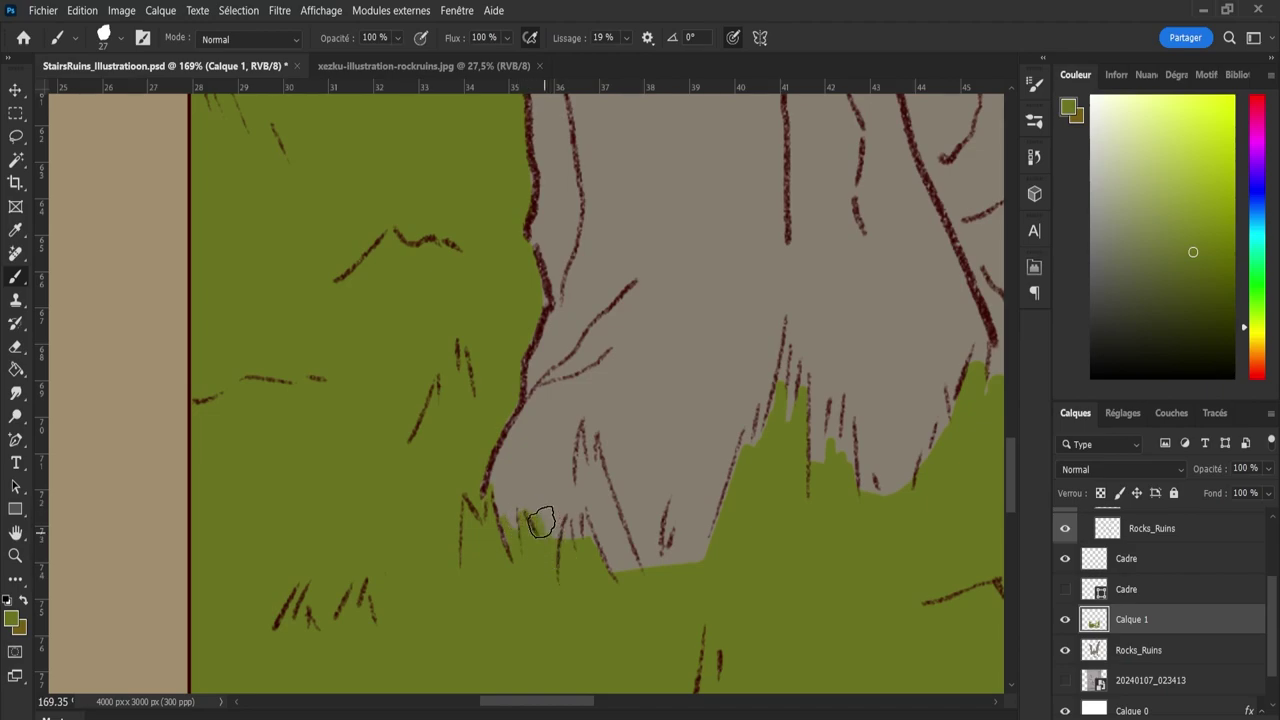
mouse_move(541, 522)
left_mouse_down()
mouse_move(559, 571)
mouse_move(575, 545)
mouse_move(567, 511)
mouse_move(571, 554)
mouse_move(584, 564)
mouse_move(588, 553)
mouse_move(579, 515)
mouse_move(624, 596)
mouse_move(603, 541)
left_mouse_up()
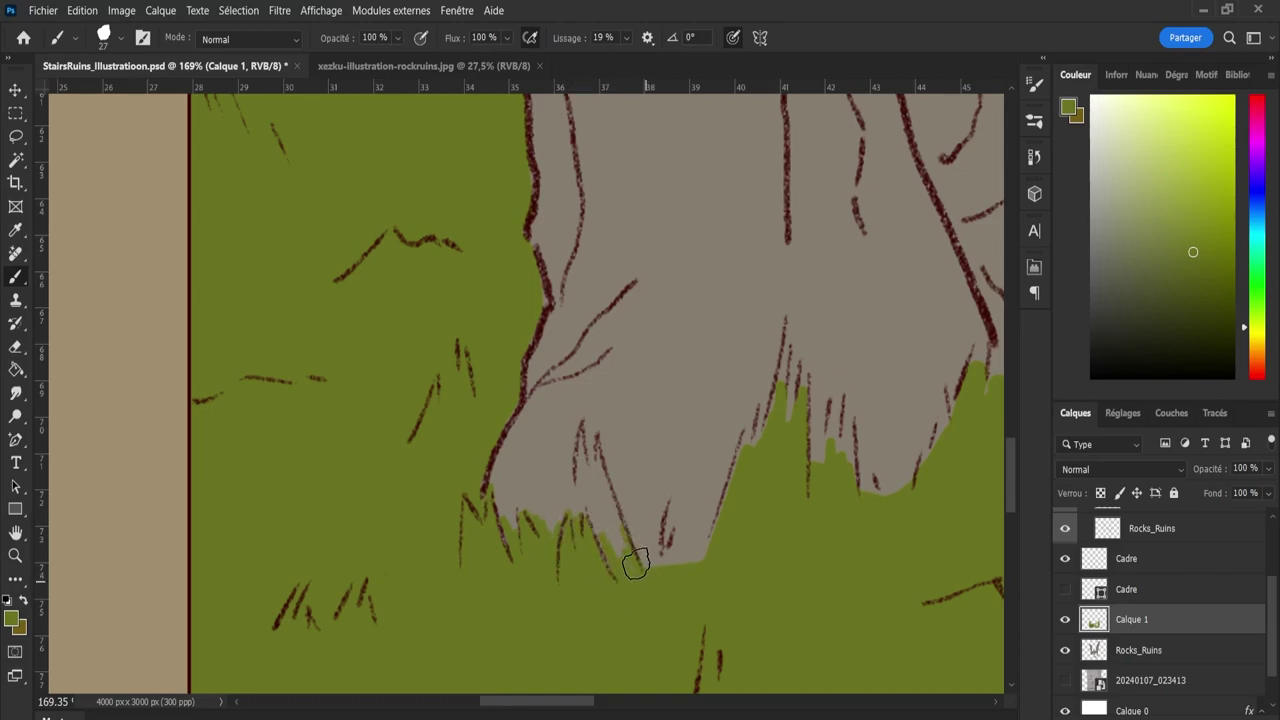
mouse_move(598, 478)
left_mouse_down()
mouse_move(631, 572)
mouse_move(580, 550)
left_mouse_up()
mouse_move(586, 490)
left_mouse_down()
mouse_move(613, 524)
mouse_move(597, 449)
mouse_move(627, 559)
mouse_move(659, 612)
mouse_move(724, 604)
mouse_move(657, 577)
mouse_move(648, 528)
mouse_move(643, 551)
mouse_move(633, 532)
mouse_move(661, 491)
mouse_move(658, 571)
mouse_move(642, 533)
mouse_move(668, 510)
mouse_move(665, 591)
mouse_move(679, 537)
mouse_move(661, 559)
mouse_move(680, 542)
mouse_move(695, 559)
mouse_move(712, 515)
left_mouse_up()
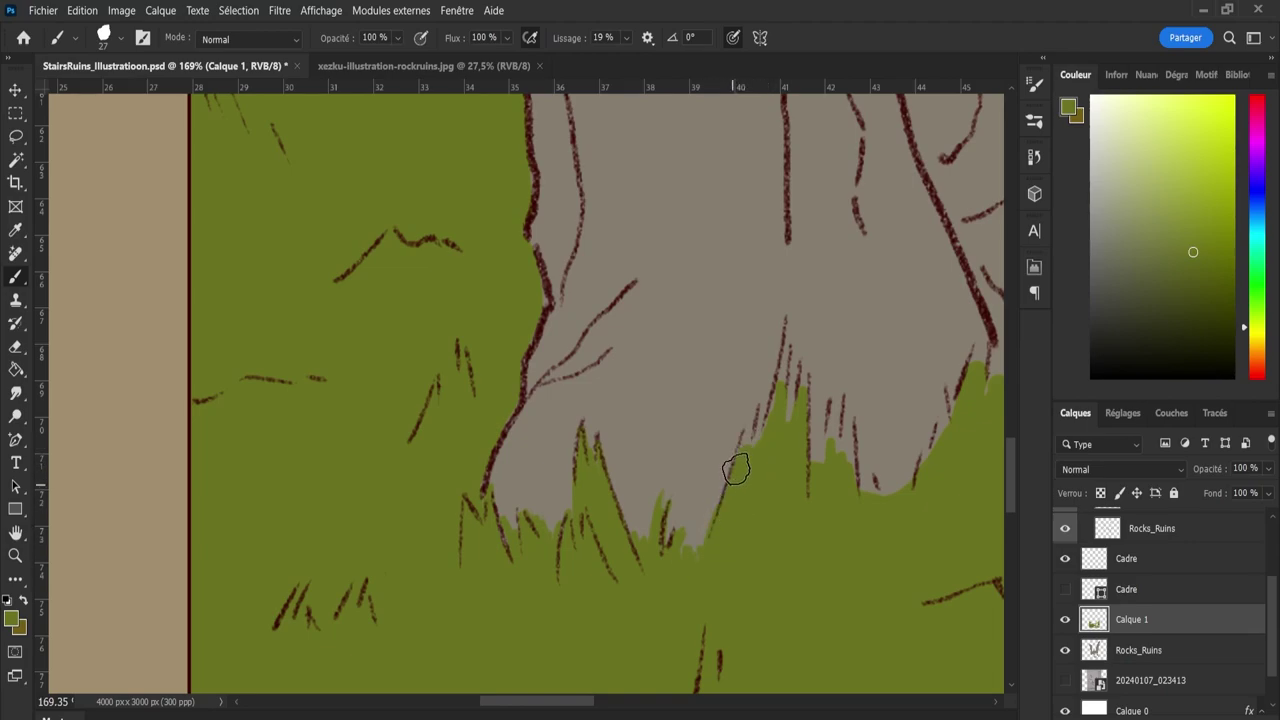
mouse_move(736, 469)
left_mouse_down()
mouse_move(754, 411)
mouse_move(743, 481)
left_mouse_up()
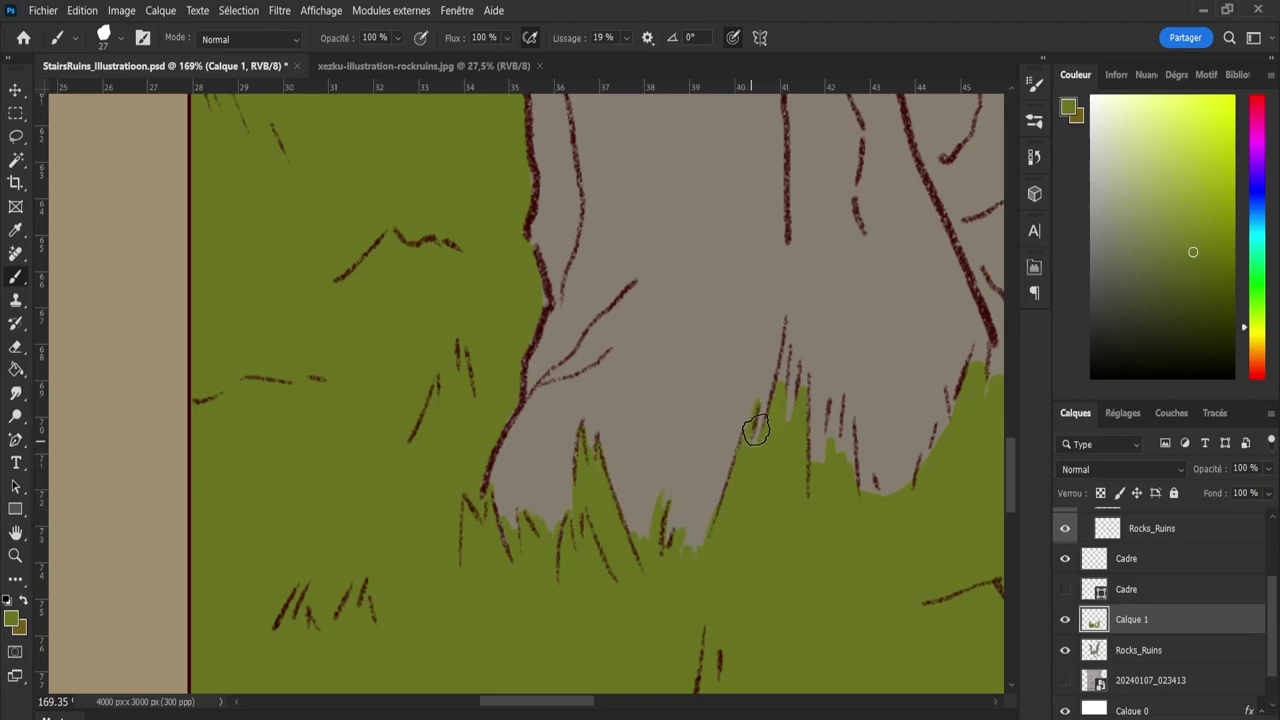
Extend the olive into pointed blades along the right half of the left pillar's base, following the inked grass lines.
mouse_move(756, 430)
left_mouse_down()
mouse_move(785, 338)
mouse_move(768, 454)
mouse_move(785, 333)
mouse_move(787, 421)
mouse_move(787, 331)
mouse_move(754, 469)
mouse_move(769, 412)
mouse_move(762, 424)
mouse_move(788, 393)
mouse_move(791, 331)
mouse_move(784, 460)
mouse_move(799, 359)
mouse_move(799, 442)
mouse_move(805, 358)
left_mouse_up()
left_click_drag(815, 437, 818, 402)
mouse_move(818, 402)
left_mouse_down()
mouse_move(814, 490)
mouse_move(826, 380)
left_mouse_up()
left_click_drag(826, 380, 818, 487)
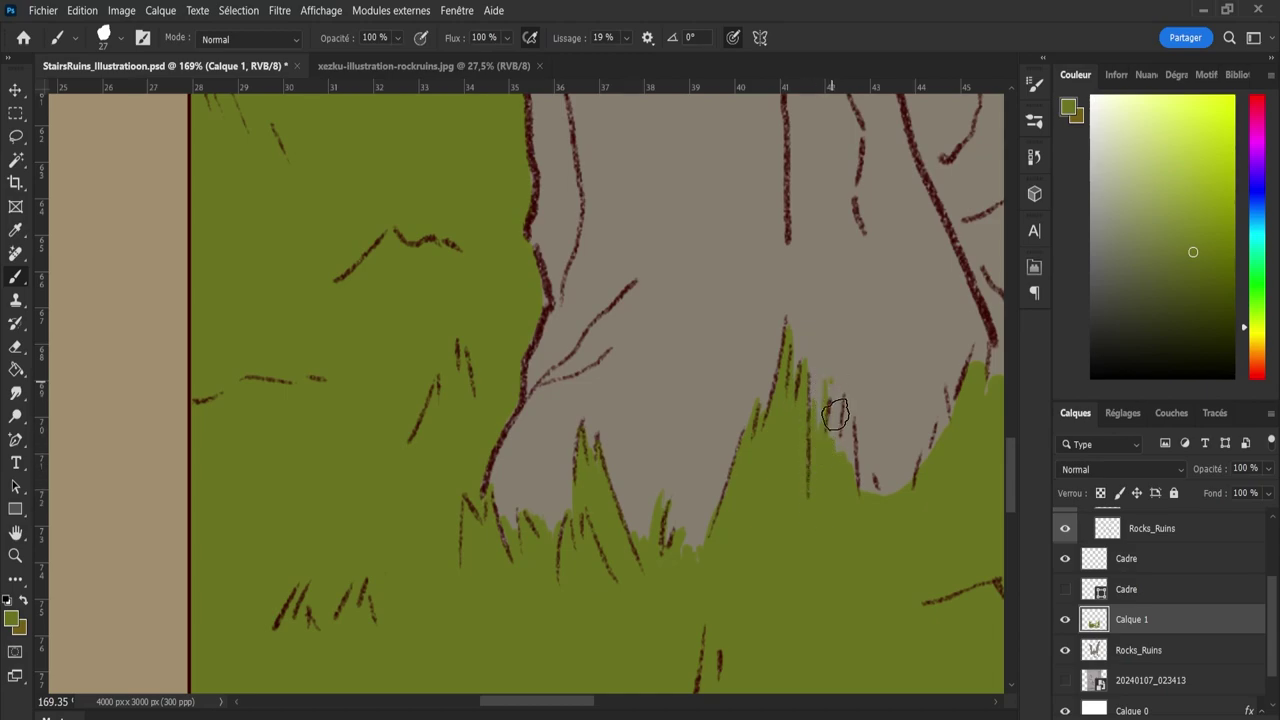
left_click_drag(836, 414, 828, 423)
mouse_move(838, 467)
left_mouse_down()
mouse_move(850, 398)
mouse_move(850, 490)
mouse_move(854, 388)
mouse_move(841, 452)
mouse_move(856, 378)
mouse_move(852, 489)
left_mouse_up()
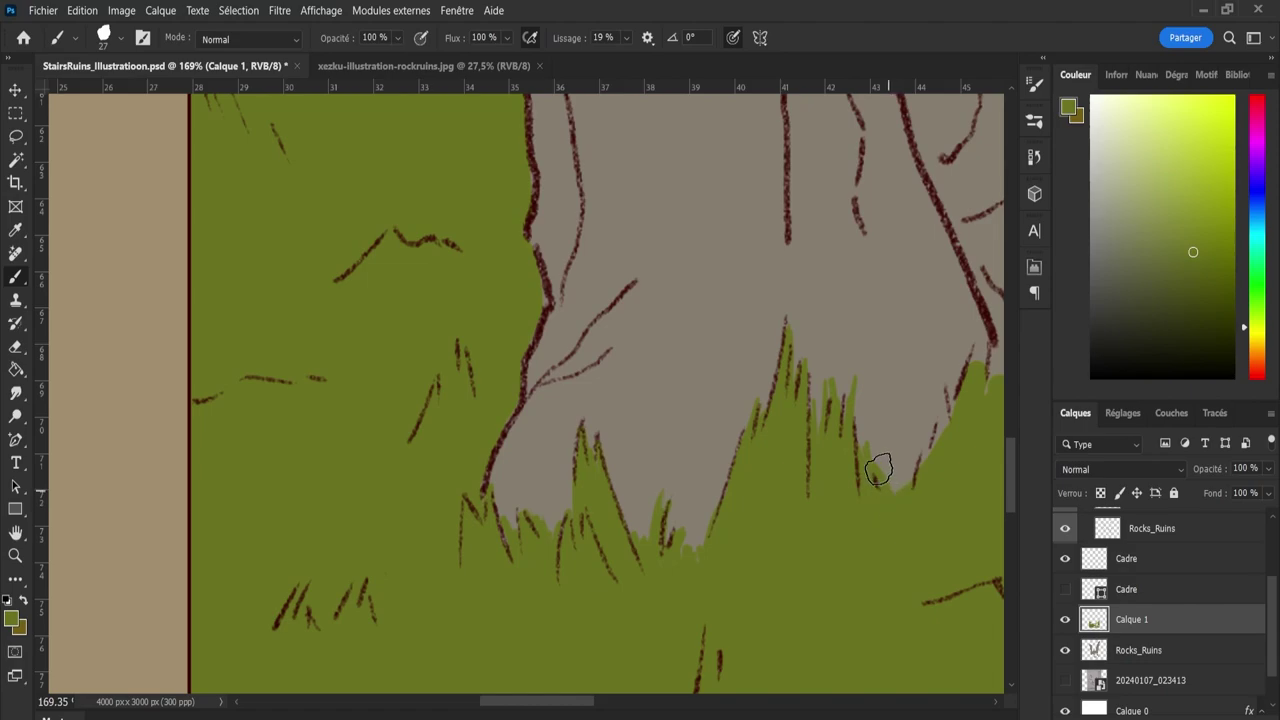
left_click_drag(903, 500, 920, 437)
left_click_drag(945, 394, 937, 447)
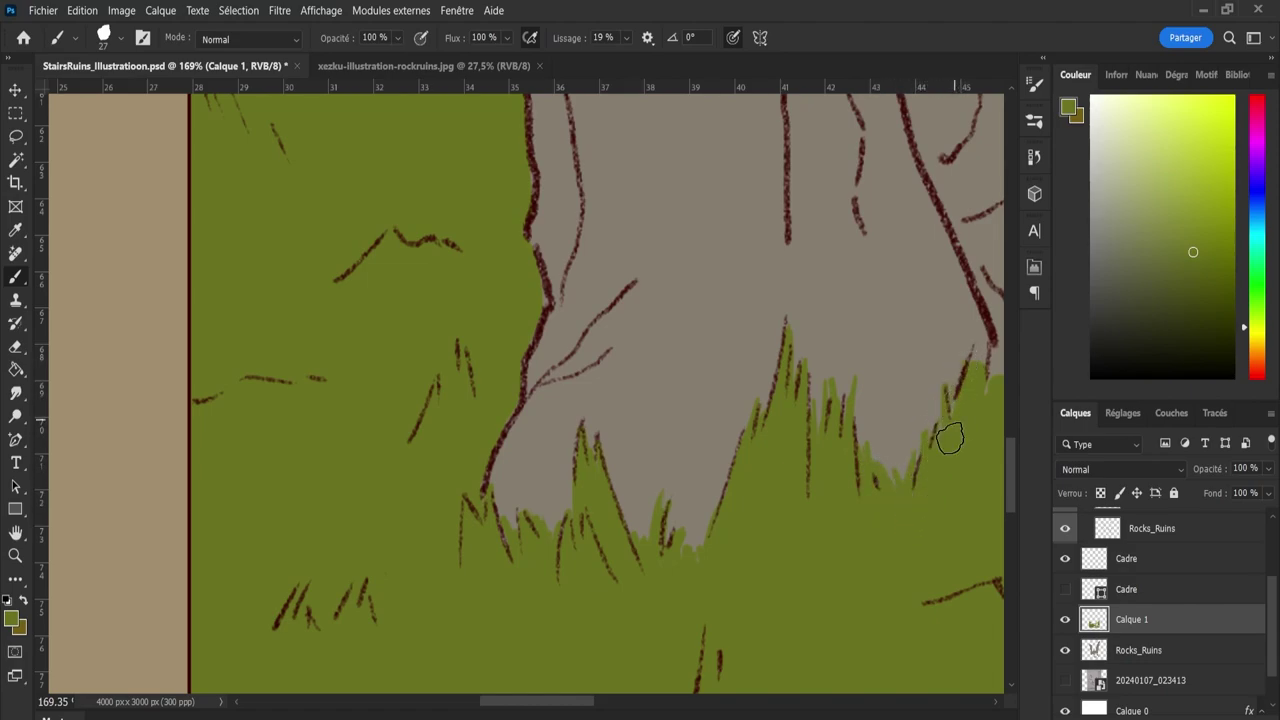
left_click_drag(974, 386, 987, 328)
Fill the inked grass with olive blades from the left pillar's right edge along the left part of the lowest stair rock.
left_click_drag(567, 710, 597, 706)
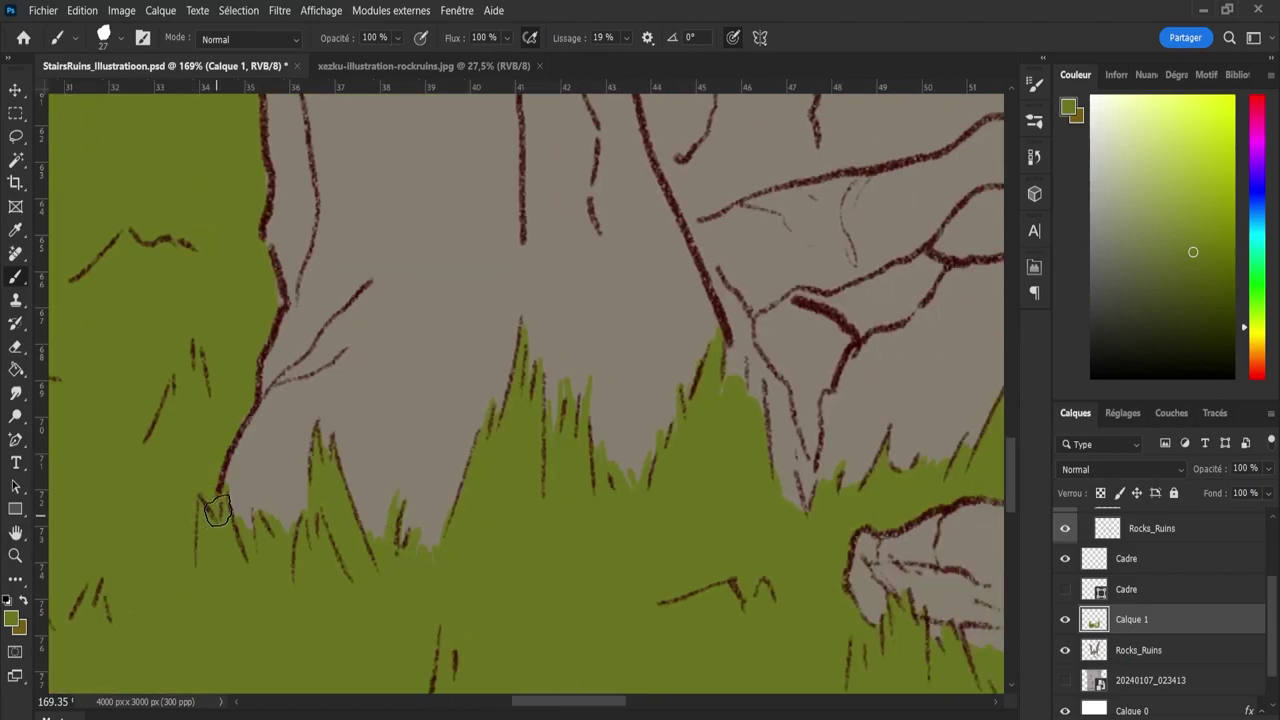
mouse_move(262, 347)
left_mouse_down()
mouse_move(279, 291)
mouse_move(263, 259)
left_mouse_up()
left_click_drag(571, 708, 600, 704)
mouse_move(447, 387)
left_mouse_down()
mouse_move(457, 330)
mouse_move(458, 416)
mouse_move(462, 359)
mouse_move(473, 405)
mouse_move(476, 373)
mouse_move(481, 438)
mouse_move(483, 363)
mouse_move(499, 528)
mouse_move(502, 413)
mouse_move(519, 533)
mouse_move(504, 470)
mouse_move(520, 533)
mouse_move(512, 436)
mouse_move(532, 468)
left_mouse_up()
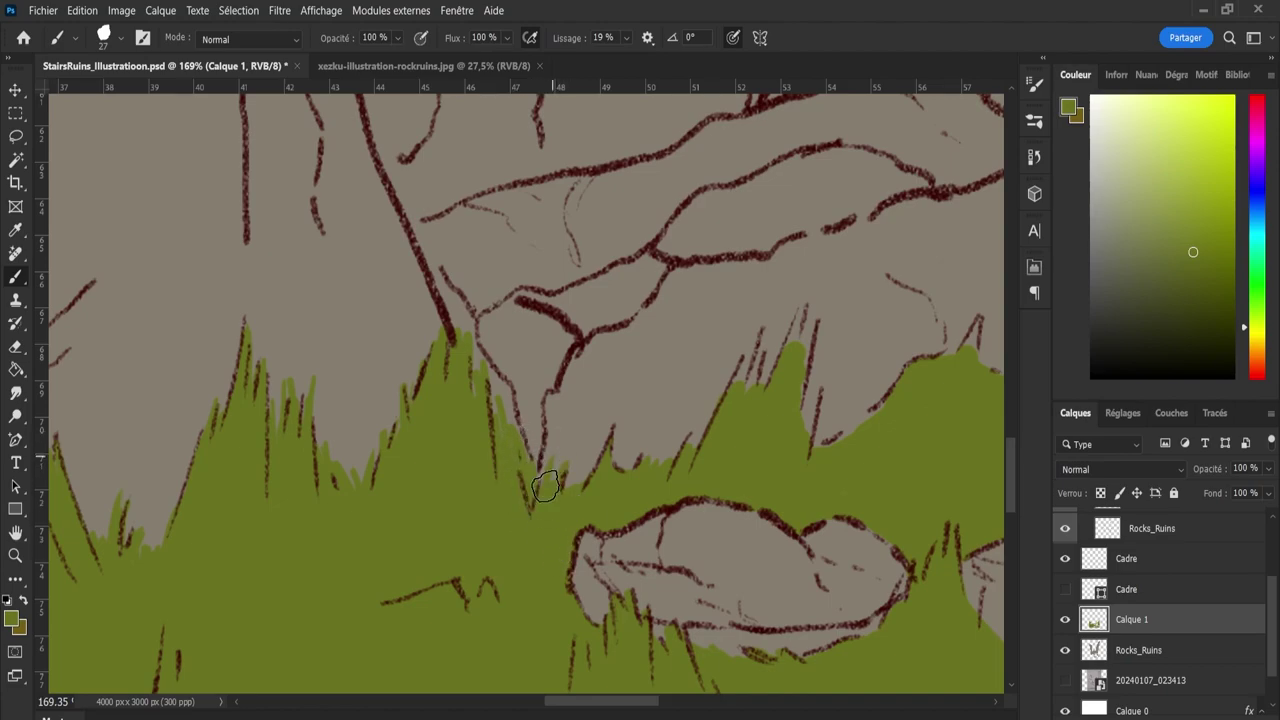
mouse_move(545, 487)
left_mouse_down()
mouse_move(556, 436)
mouse_move(543, 473)
mouse_move(552, 507)
mouse_move(575, 498)
mouse_move(615, 430)
left_mouse_up()
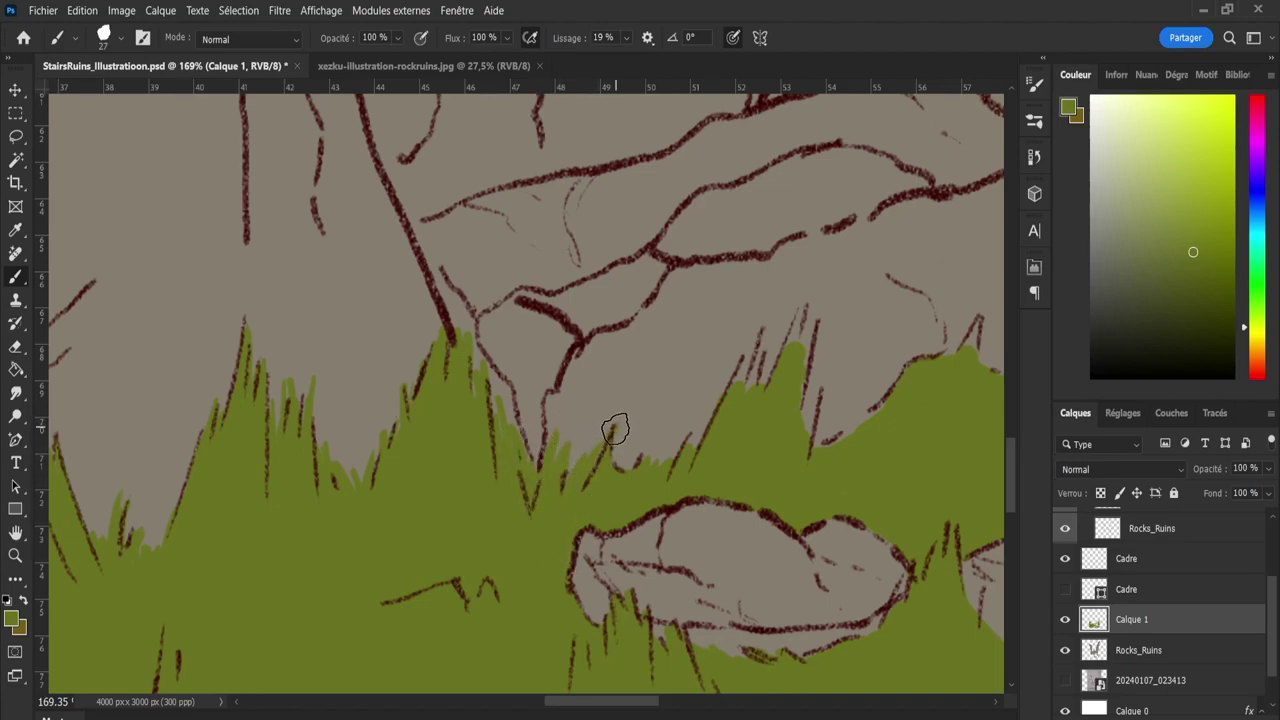
mouse_move(616, 485)
left_mouse_down()
mouse_move(651, 434)
mouse_move(660, 477)
mouse_move(694, 409)
mouse_move(690, 455)
mouse_move(757, 337)
mouse_move(700, 428)
mouse_move(781, 356)
mouse_move(765, 378)
mouse_move(797, 326)
mouse_move(792, 398)
mouse_move(803, 360)
left_mouse_up()
mouse_move(811, 408)
left_mouse_down()
mouse_move(803, 449)
mouse_move(820, 357)
mouse_move(812, 428)
left_mouse_up()
mouse_move(809, 318)
left_mouse_down()
mouse_move(820, 365)
mouse_move(810, 455)
mouse_move(878, 410)
left_mouse_up()
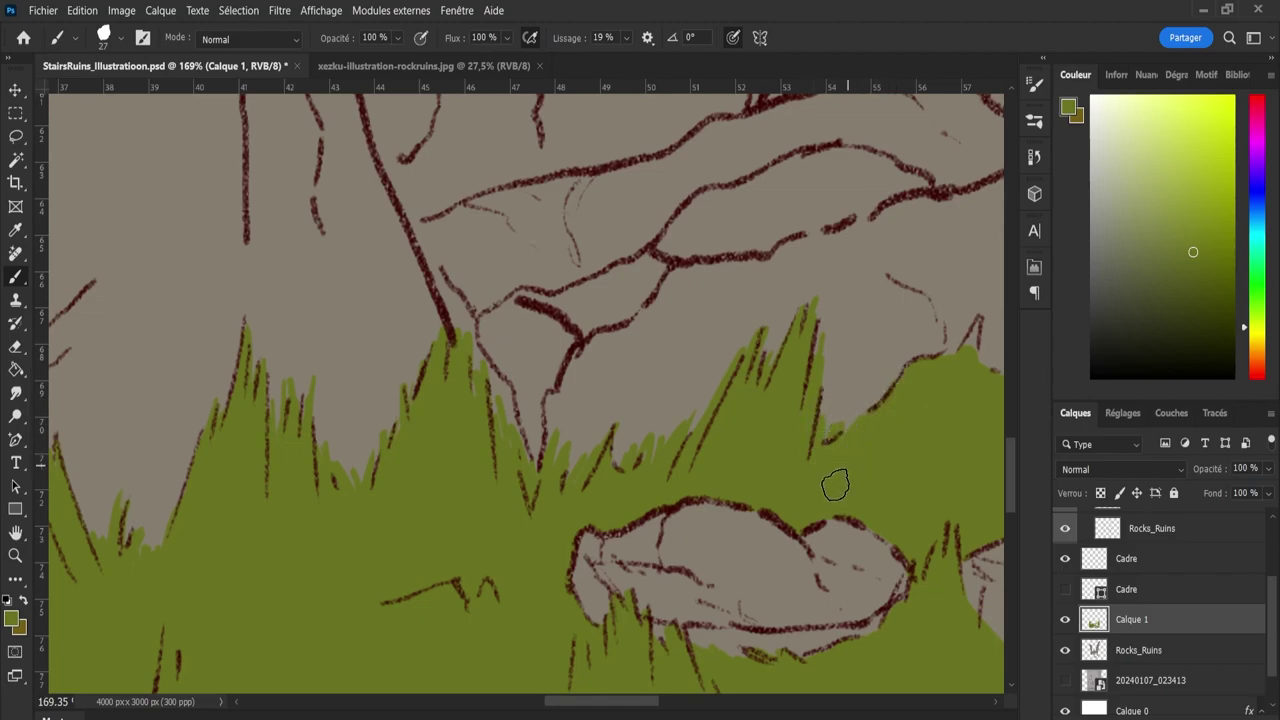
Paint olive blades along the right part of the lowest stair rock and the foot of the right pillar.
left_click_drag(640, 702, 685, 702)
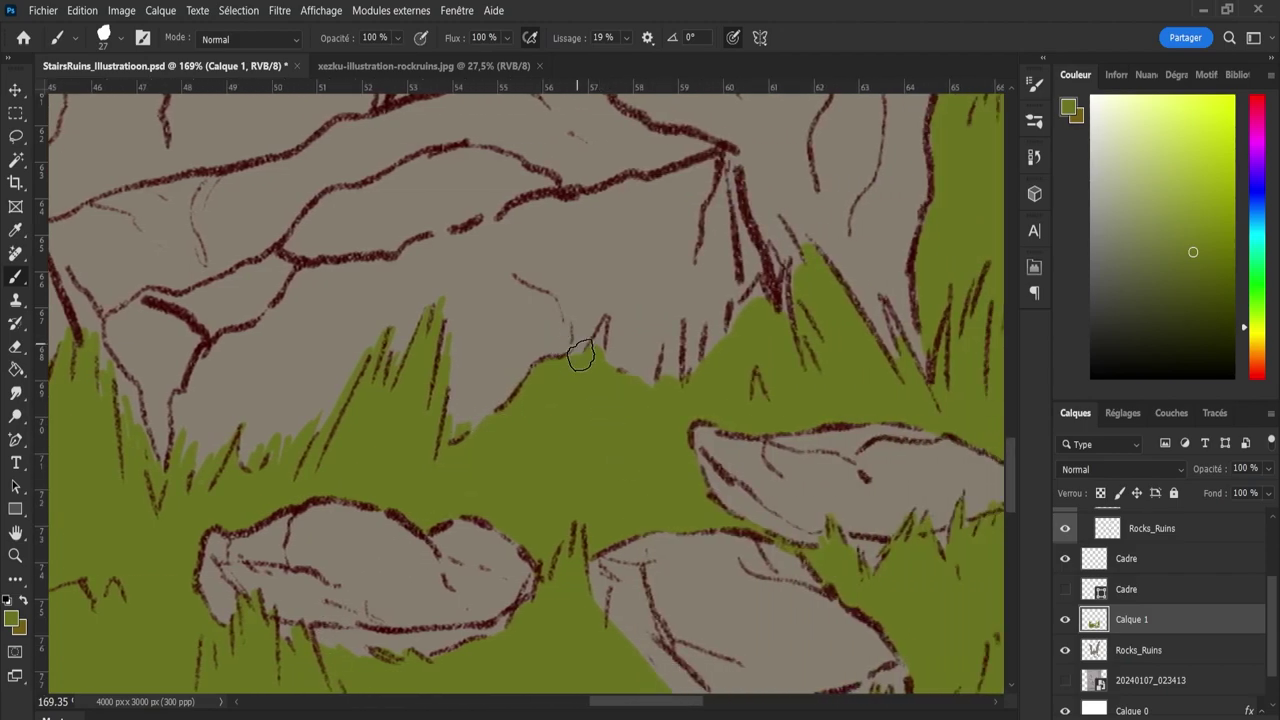
mouse_move(580, 356)
left_mouse_down()
mouse_move(646, 393)
mouse_move(664, 350)
mouse_move(680, 380)
mouse_move(686, 300)
mouse_move(675, 380)
mouse_move(711, 324)
left_mouse_up()
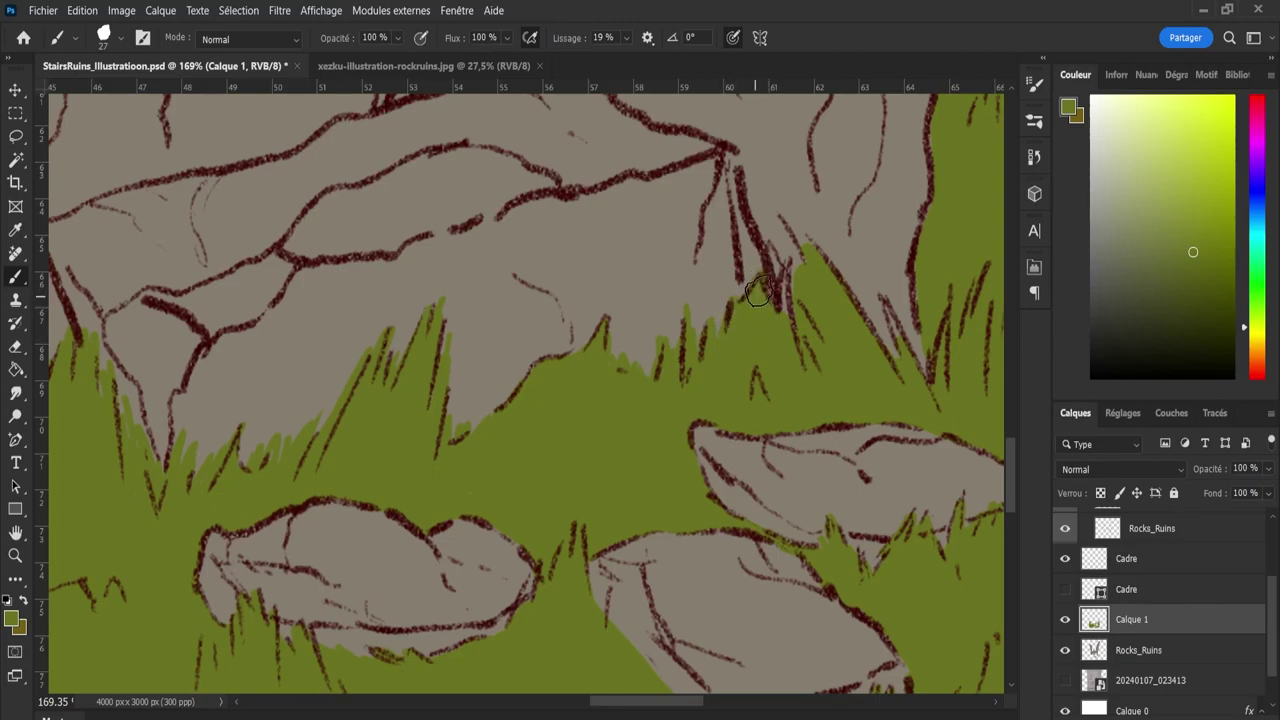
mouse_move(782, 326)
left_mouse_down()
mouse_move(787, 270)
mouse_move(778, 346)
mouse_move(832, 320)
mouse_move(803, 295)
mouse_move(797, 257)
mouse_move(808, 263)
mouse_move(788, 235)
mouse_move(800, 282)
mouse_move(785, 296)
mouse_move(762, 212)
mouse_move(795, 272)
left_mouse_up()
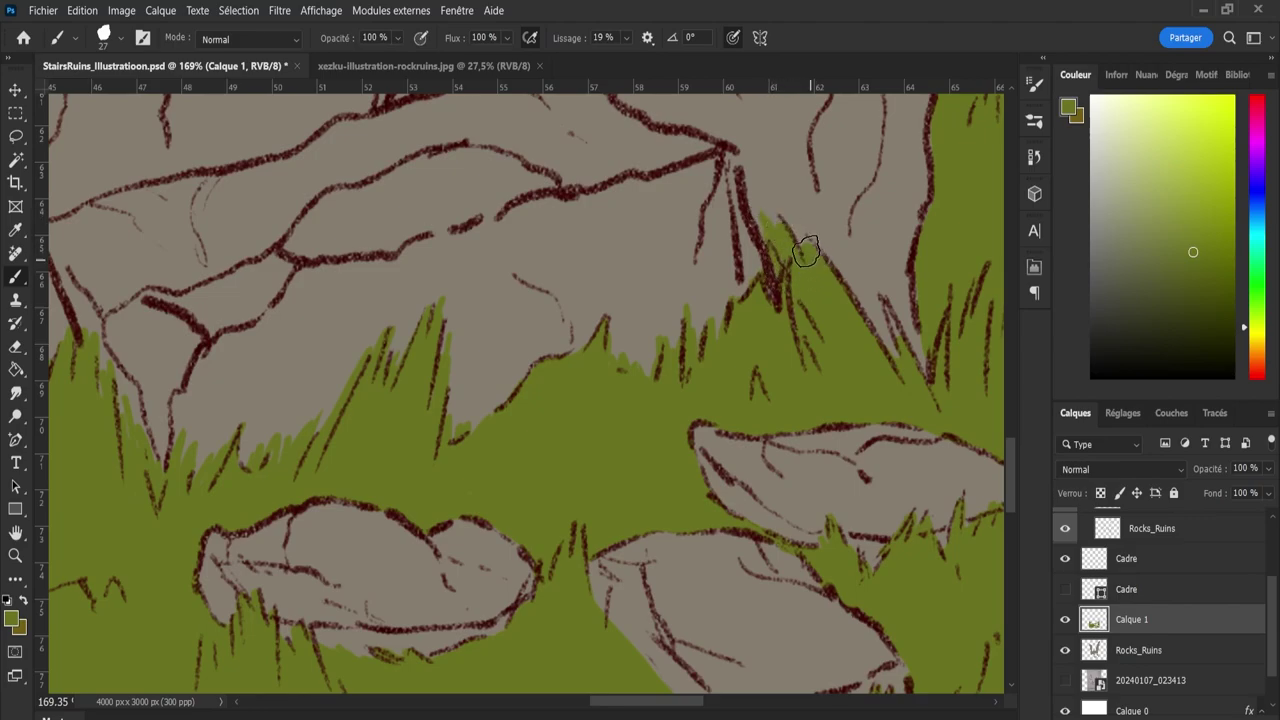
mouse_move(841, 342)
left_mouse_down()
mouse_move(961, 362)
mouse_move(902, 387)
mouse_move(882, 338)
mouse_move(901, 374)
mouse_move(895, 295)
mouse_move(894, 330)
mouse_move(890, 308)
mouse_move(903, 172)
left_mouse_up()
Inspect the finished grass edges up close and against the whole framed illustration.
scroll(877, 345, "up", 2)
key("b")
key("z")
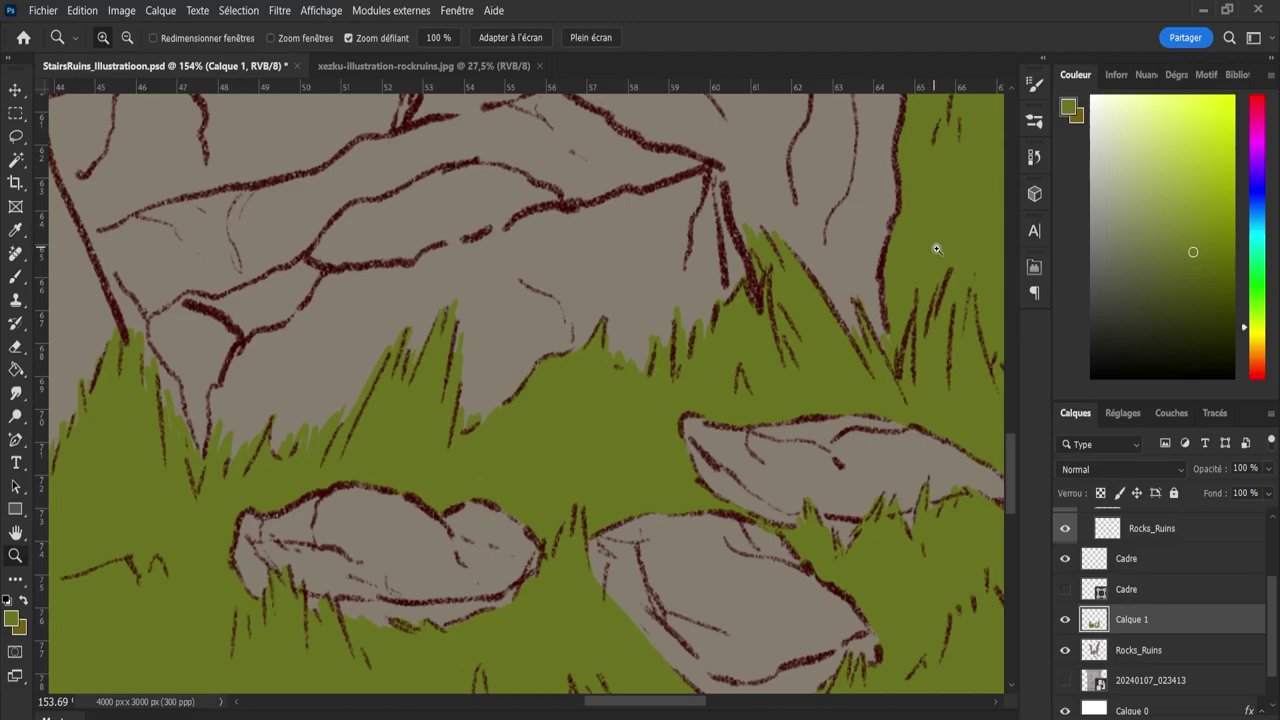
scroll(935, 250, "down", 3)
scroll(948, 287, "down", 5)
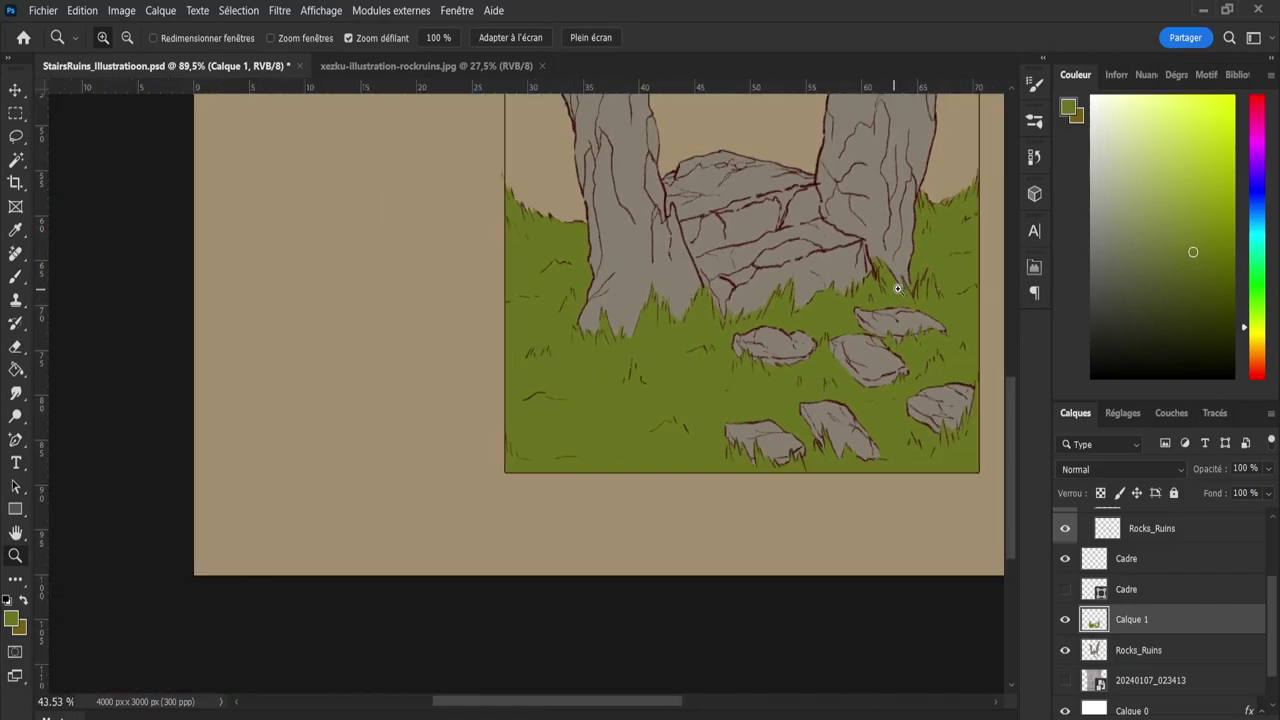
scroll(920, 292, "up", 6)
key("b")
key("z")
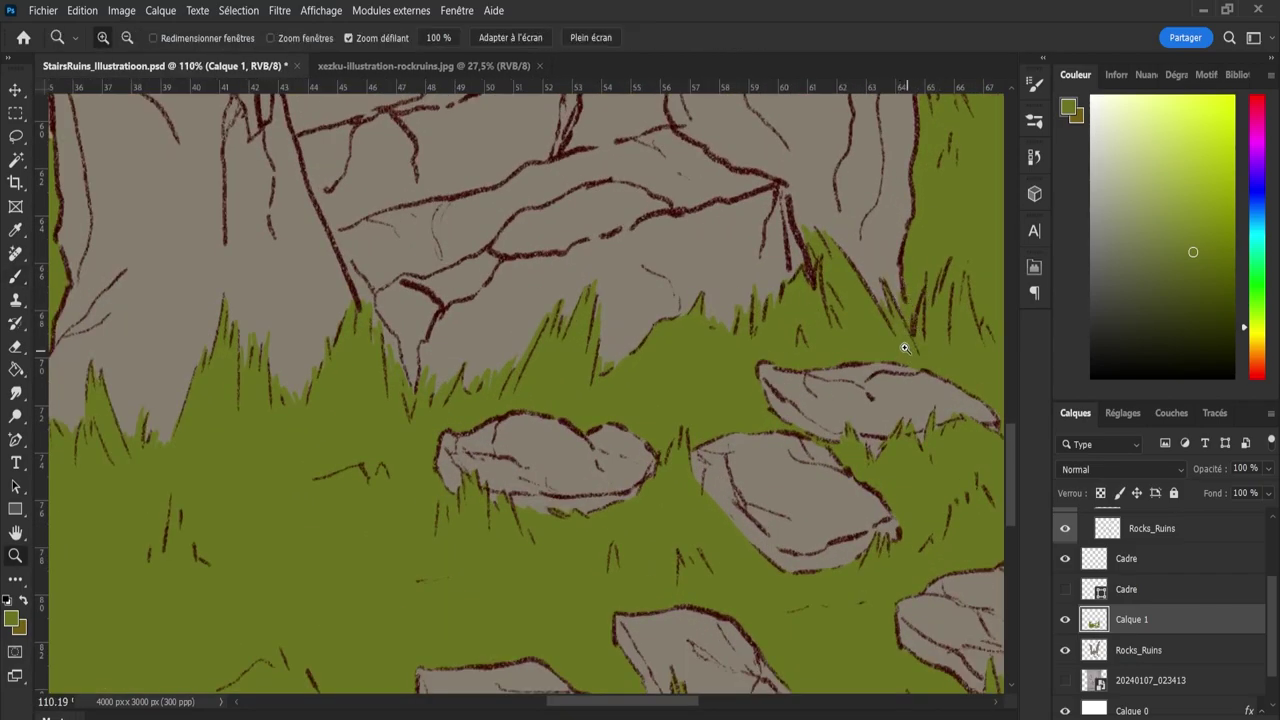
scroll(900, 346, "down", 5)
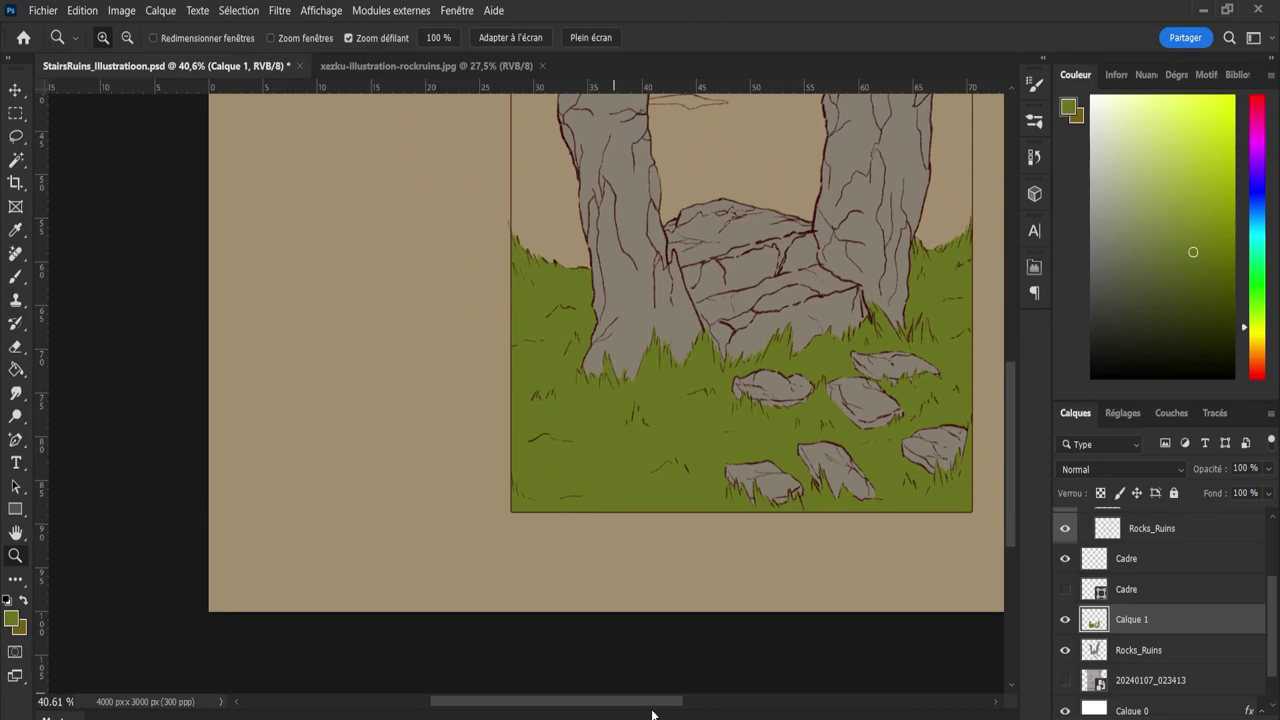
left_click_drag(640, 701, 675, 700)
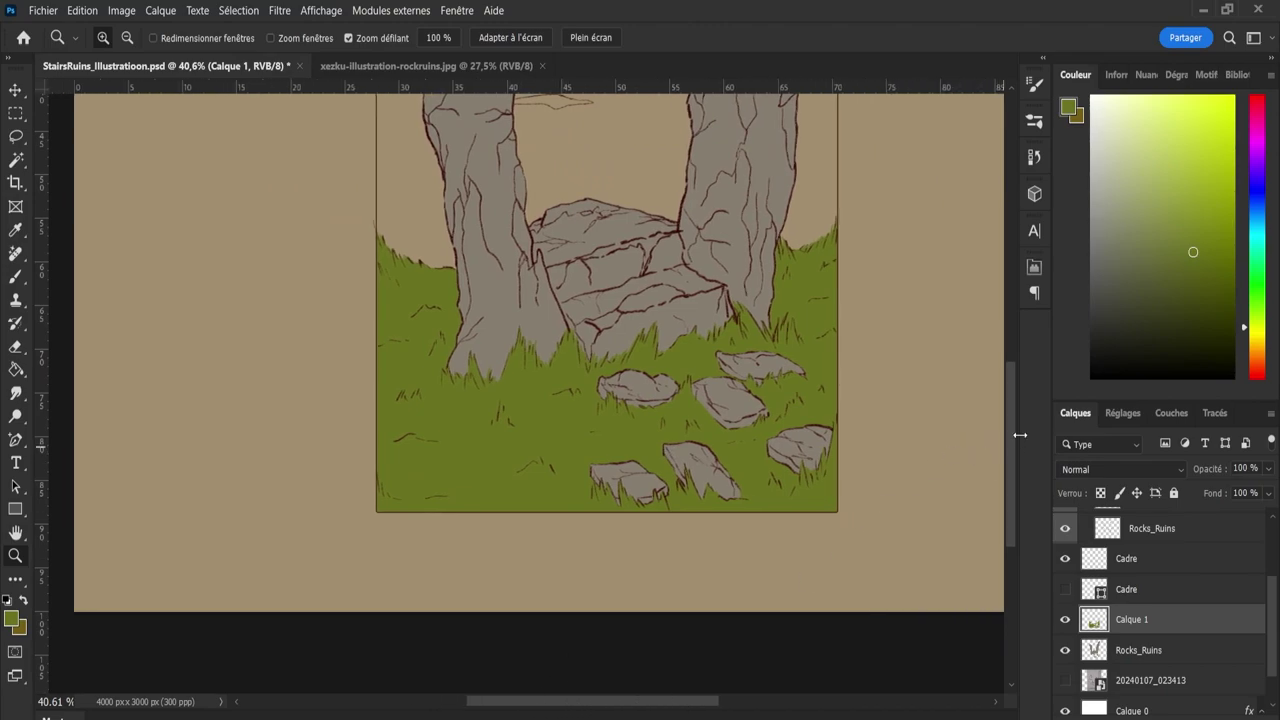
left_click_drag(1019, 434, 1011, 378)
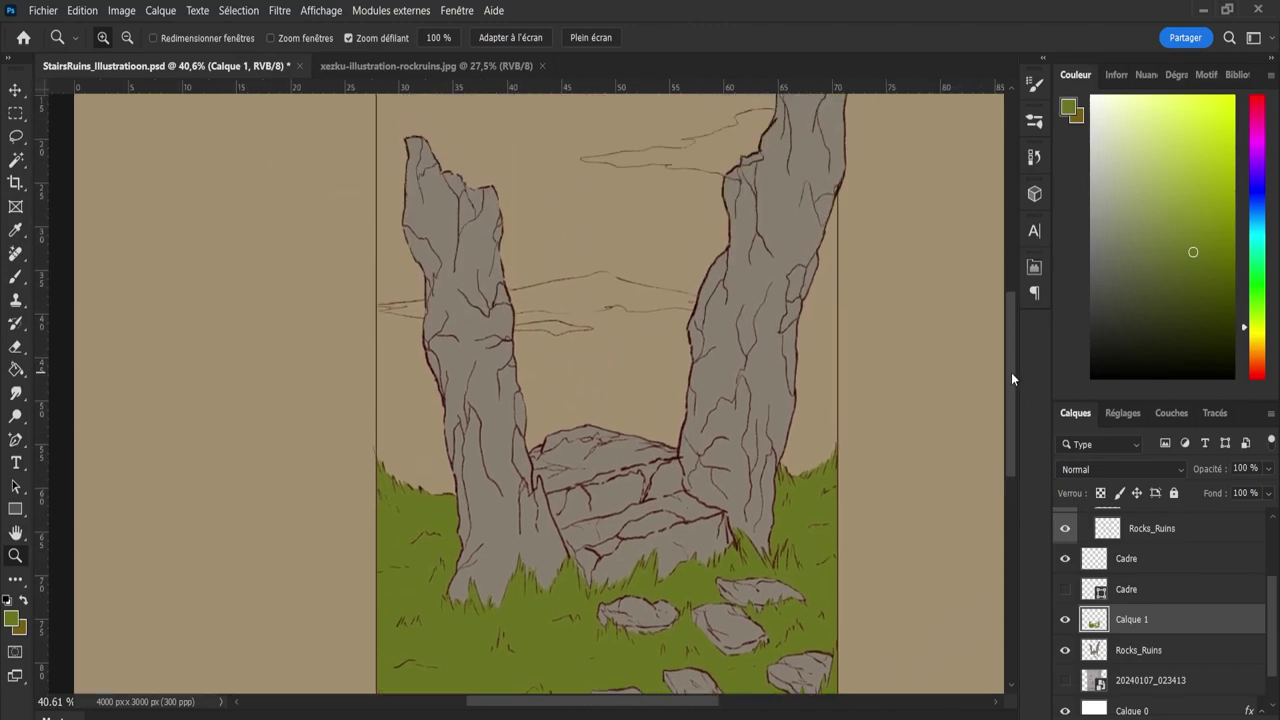
scroll(895, 449, "down", 2)
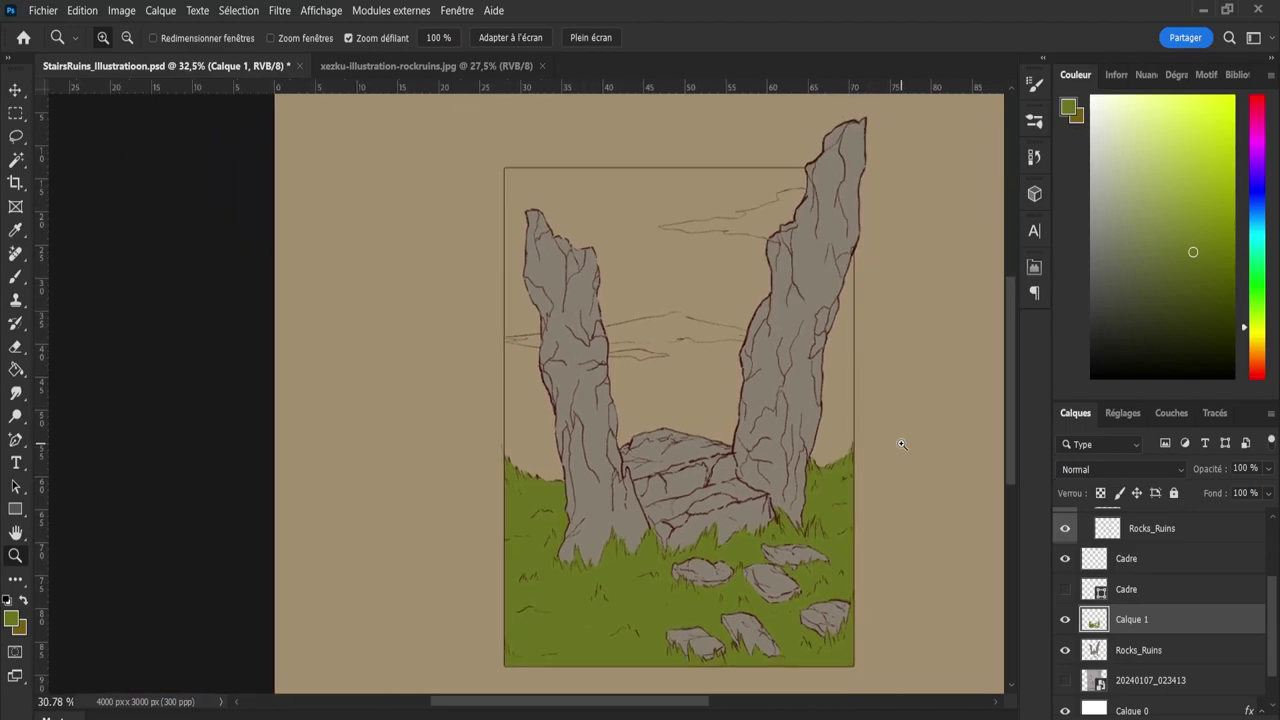
mouse_move(1011, 435)
left_mouse_down()
mouse_move(1017, 447)
mouse_move(1014, 432)
left_mouse_up()
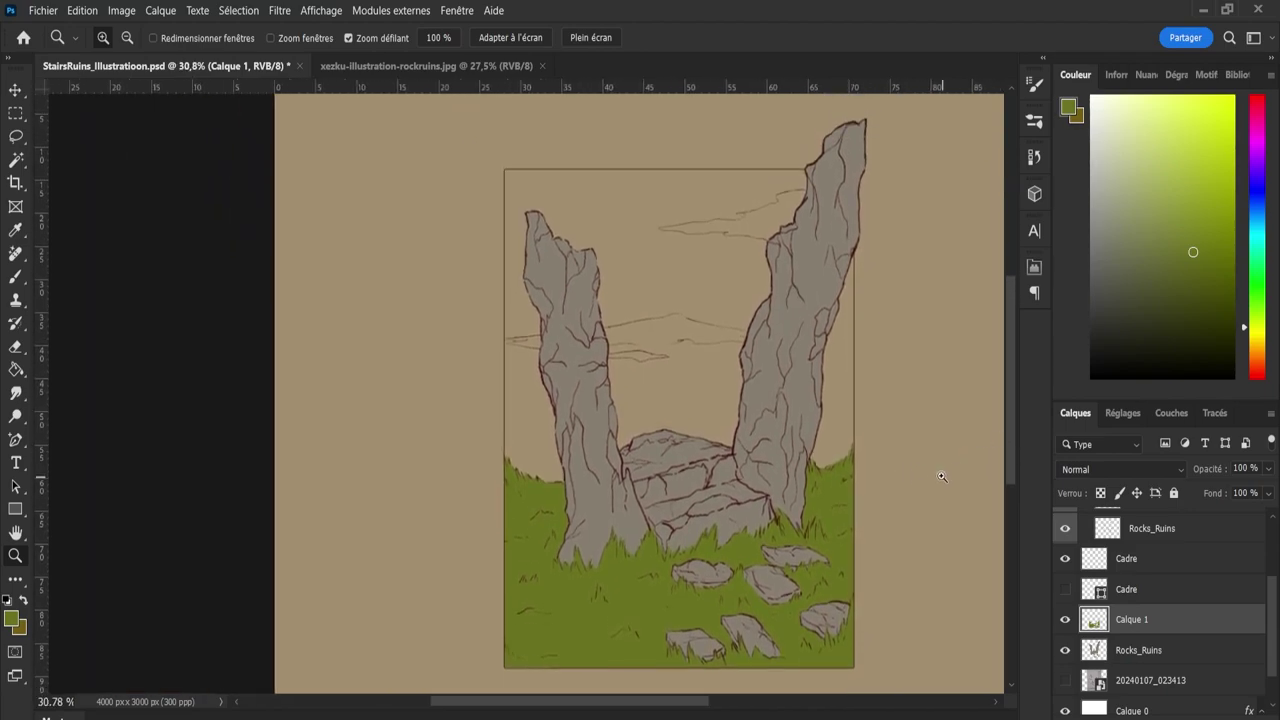
left_click_drag(941, 476, 934, 480)
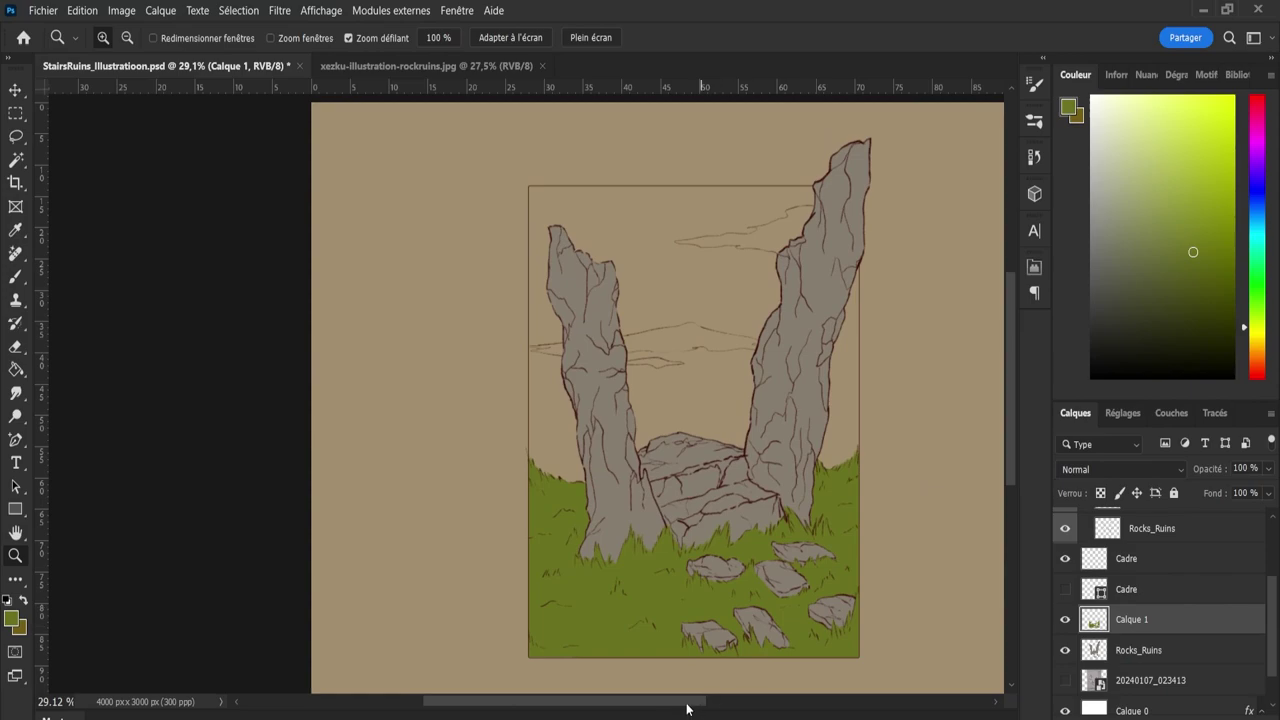
left_click_drag(686, 710, 709, 705)
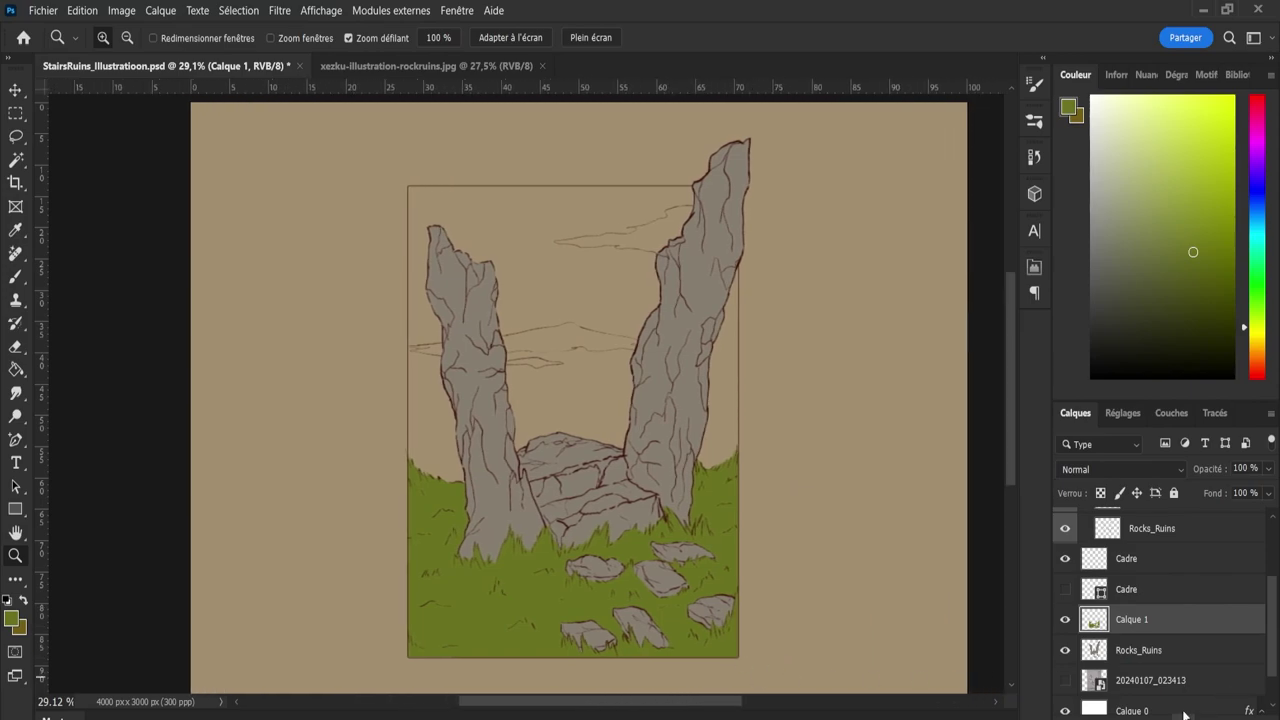
Add a hue/saturation adjustment clipped to the grass layer Calque 1, with hue -10, saturation about +13 and lightness +3.
key("ctrl+u")
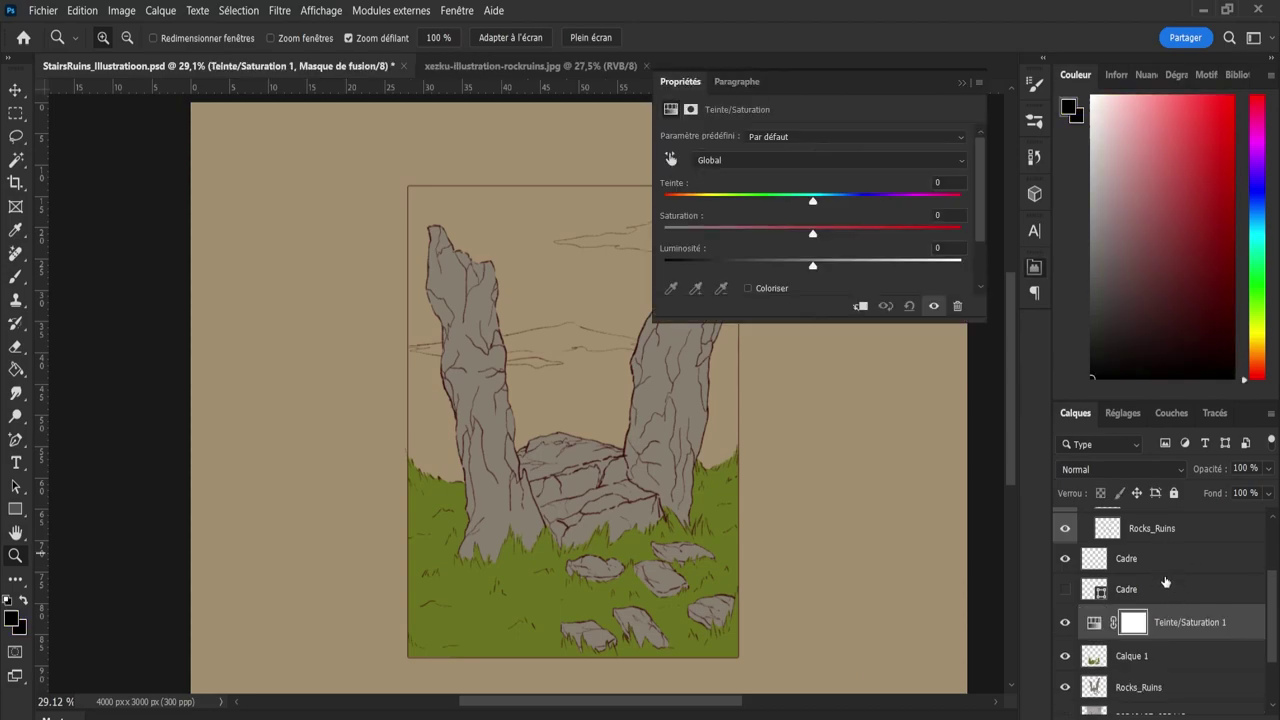
key("ctrl+alt+g")
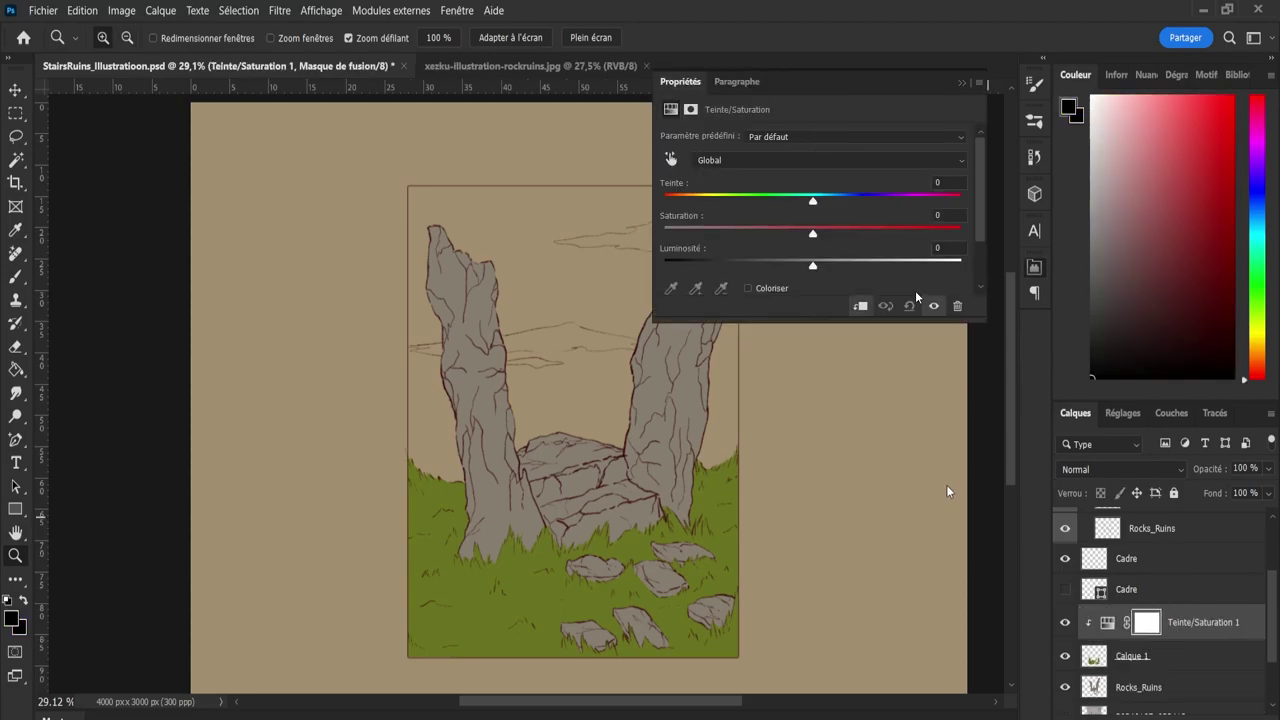
left_click_drag(815, 203, 818, 267)
left_click_drag(797, 201, 799, 228)
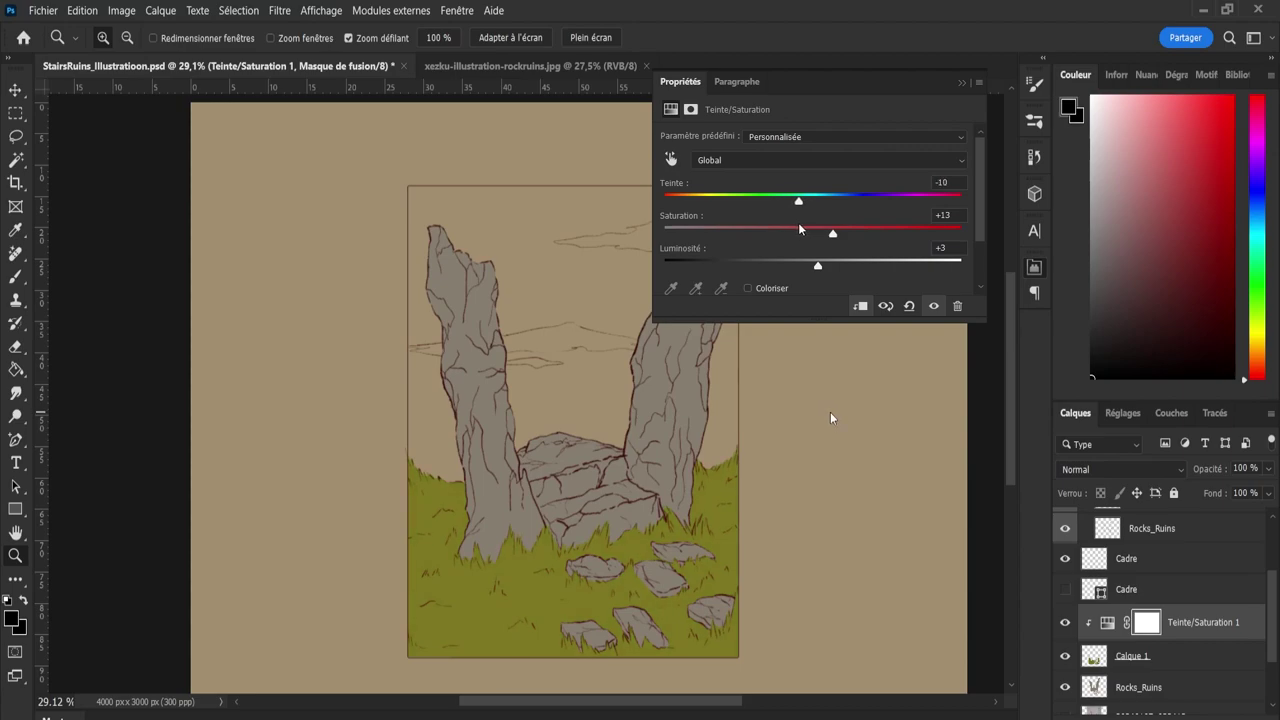
mouse_move(832, 232)
left_mouse_down()
mouse_move(850, 237)
mouse_move(831, 237)
left_mouse_up()
left_click(1034, 267)
Clip a hue/saturation adjustment to the Rocks_Ruins colour layer with hue -5, saturation +24 and lightness -7, and compare the rocks with and without it.
scroll(1013, 383, "down", 1)
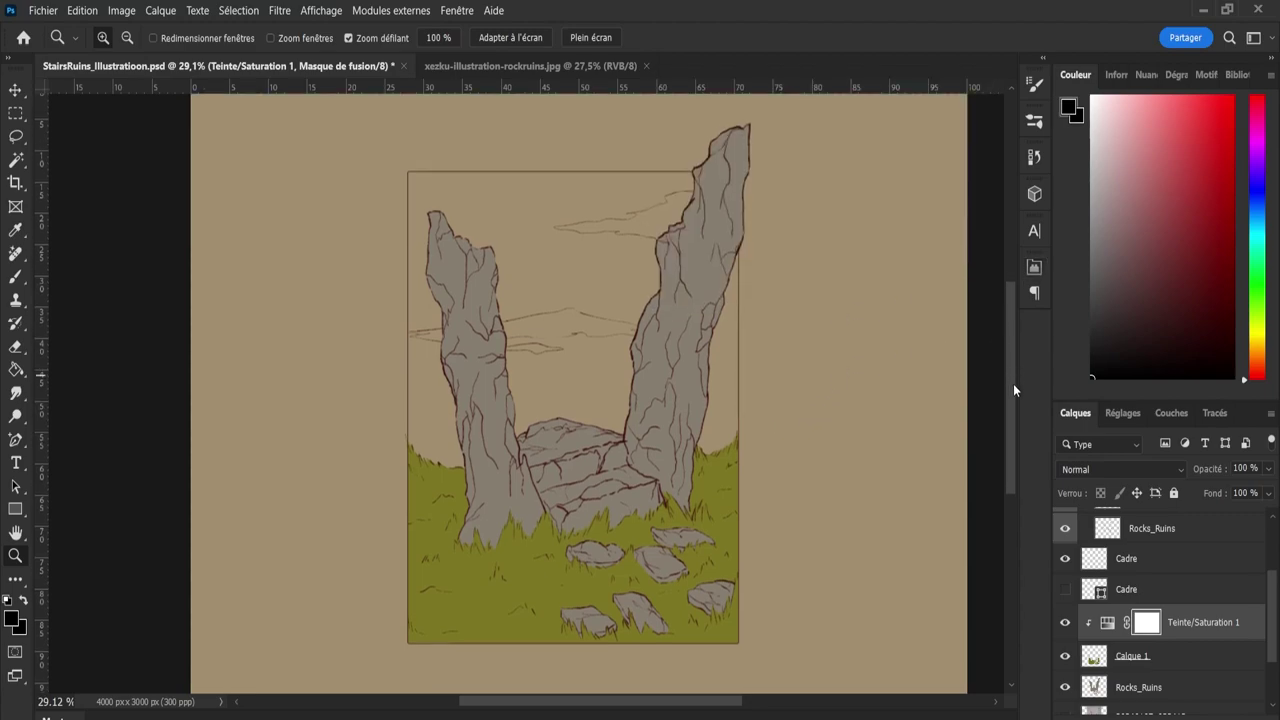
scroll(1013, 390, "down", 1)
left_click(1180, 687)
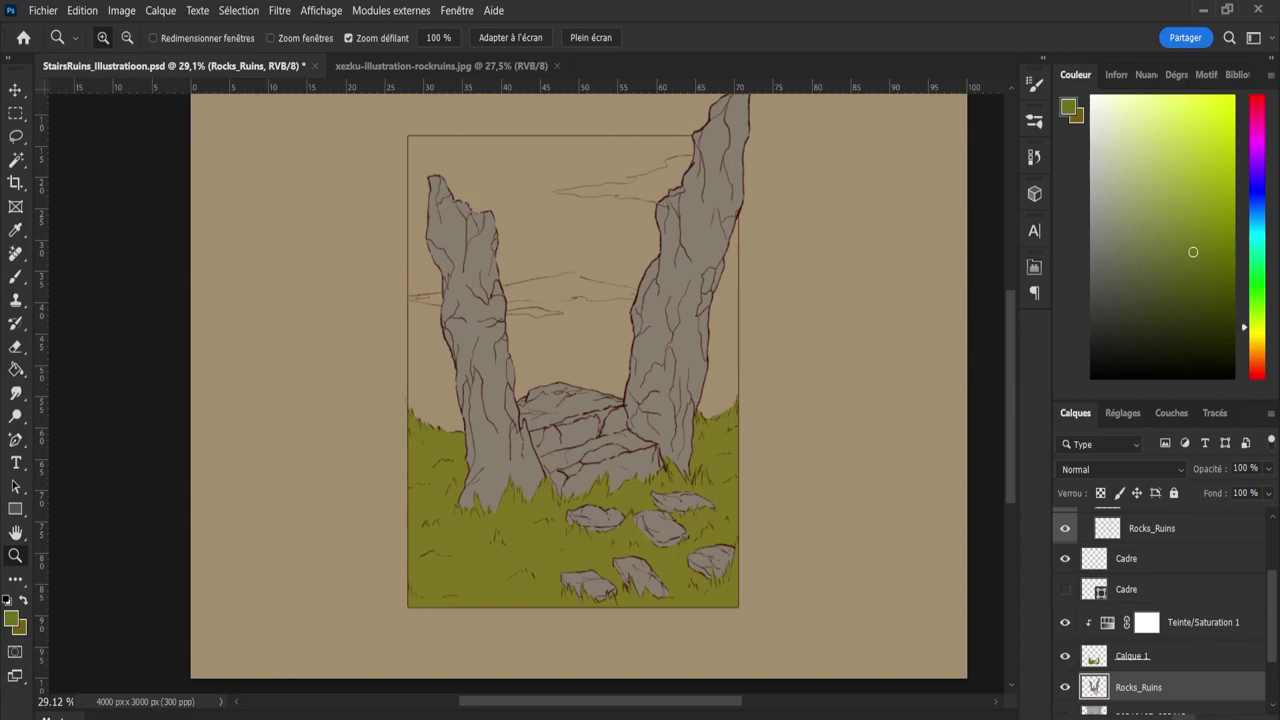
left_click(1166, 608)
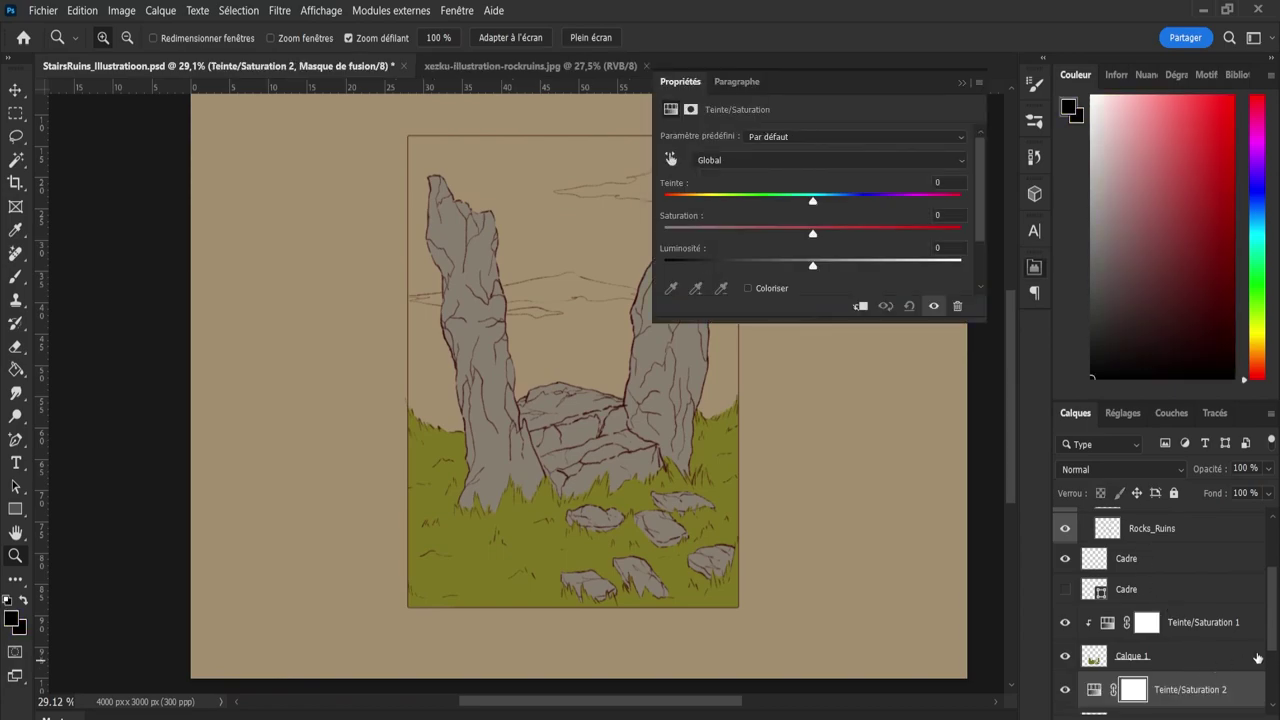
scroll(1275, 645, "down", 1)
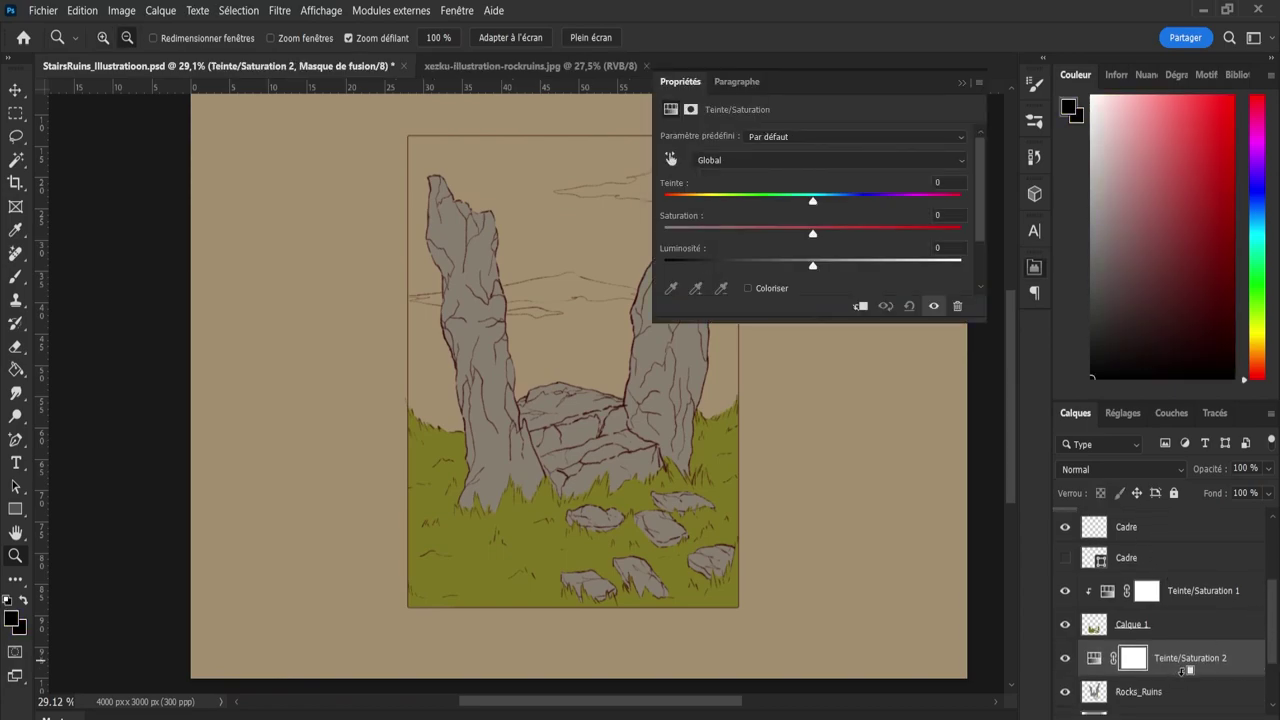
left_click(1185, 674, "alt")
mouse_move(815, 198)
left_mouse_down()
mouse_move(664, 198)
mouse_move(962, 198)
mouse_move(806, 198)
mouse_move(812, 234)
mouse_move(891, 234)
mouse_move(848, 233)
mouse_move(800, 265)
mouse_move(850, 234)
mouse_move(880, 234)
mouse_move(803, 206)
left_mouse_up()
left_click_drag(863, 234, 806, 205)
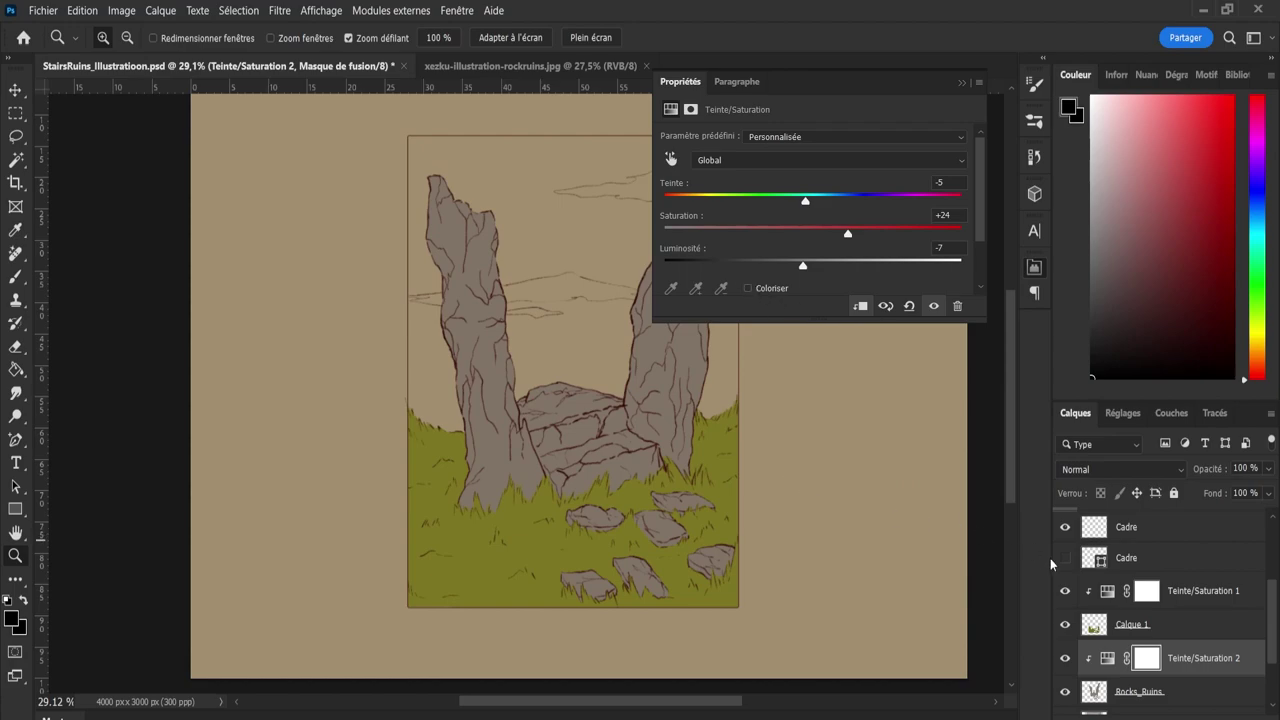
left_click(1064, 658)
left_click(1065, 659)
left_click(962, 82)
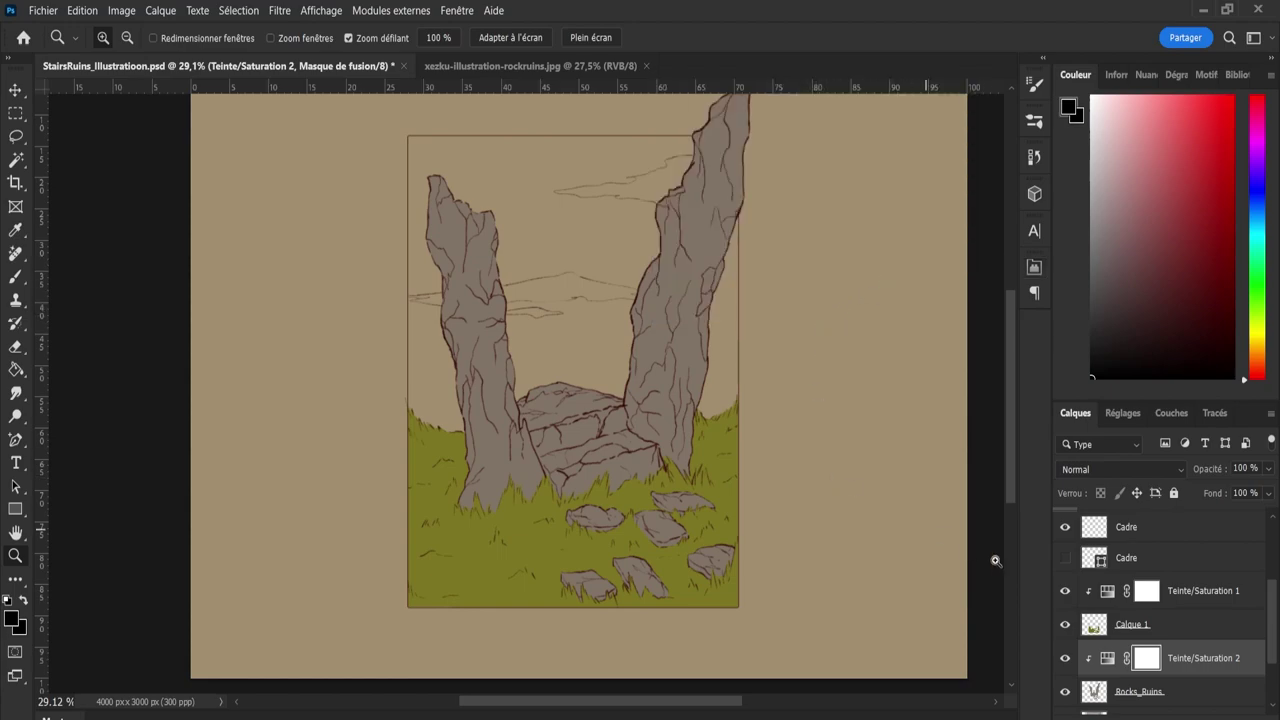
Show the AO shading layer in the line group.
scroll(1162, 538, "up", 3)
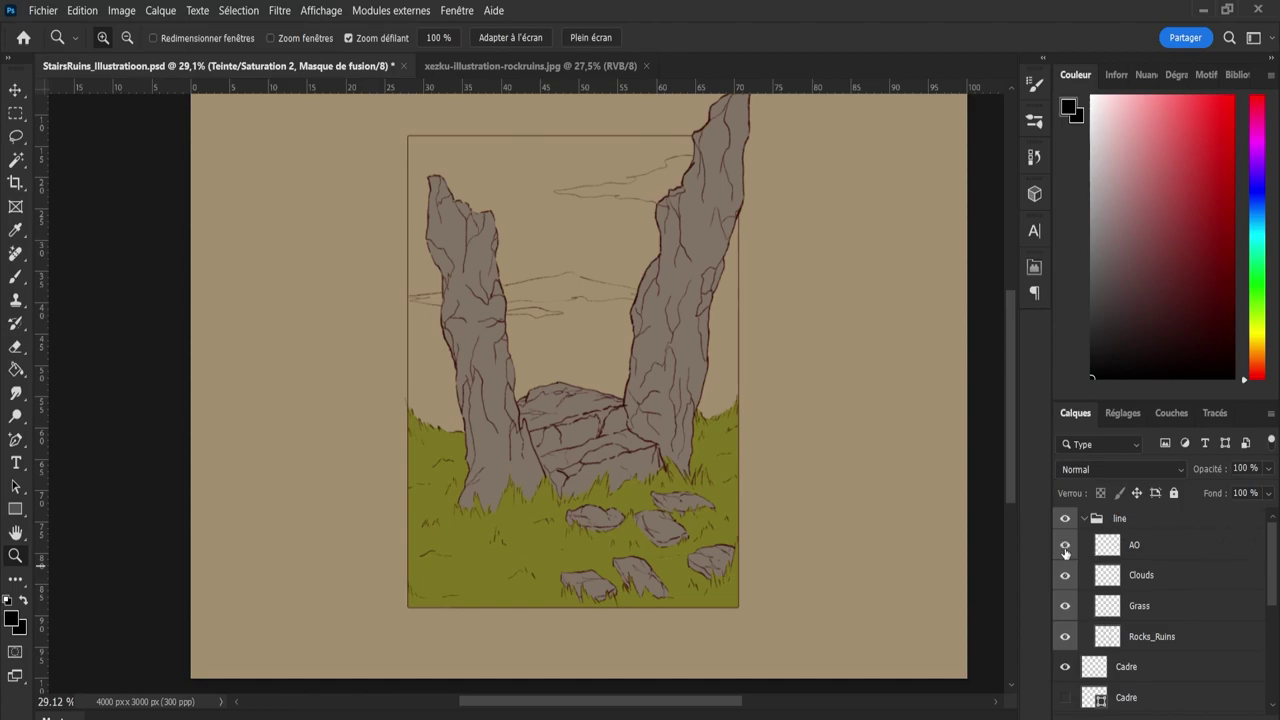
left_click(1065, 548)
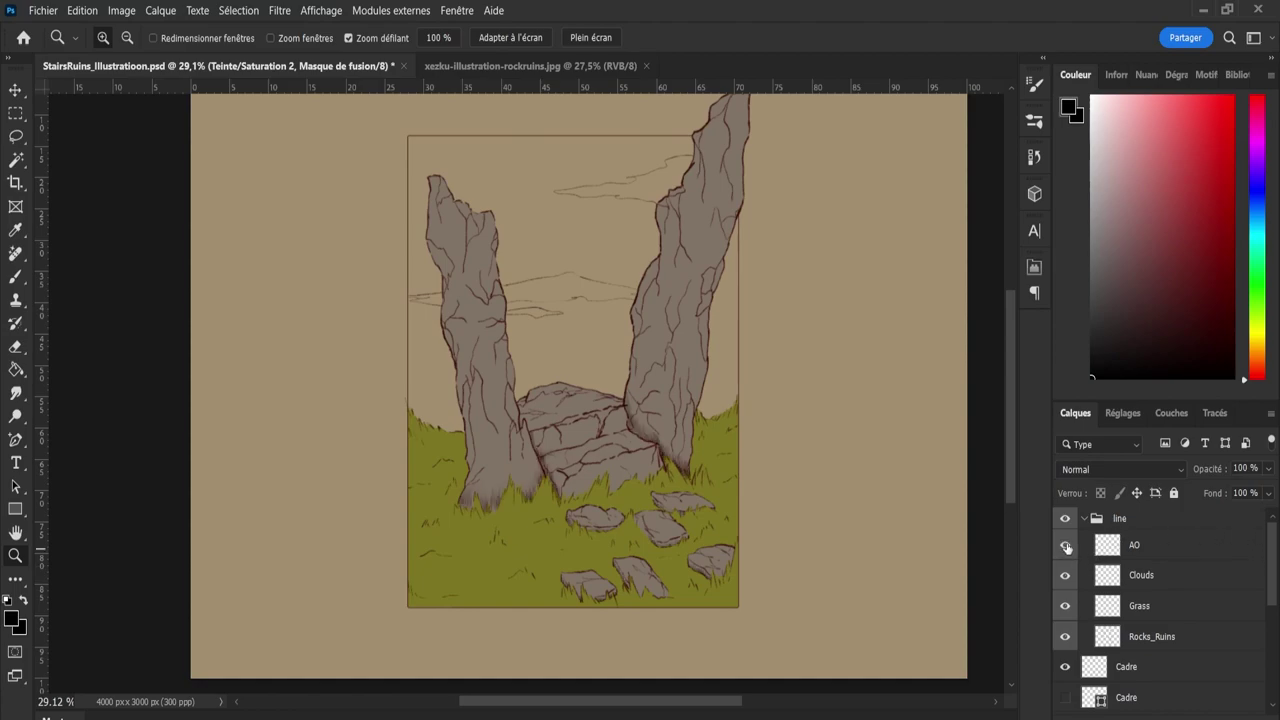
Add a new layer to the line group and place it directly beneath the AO layer.
left_click(1137, 550)
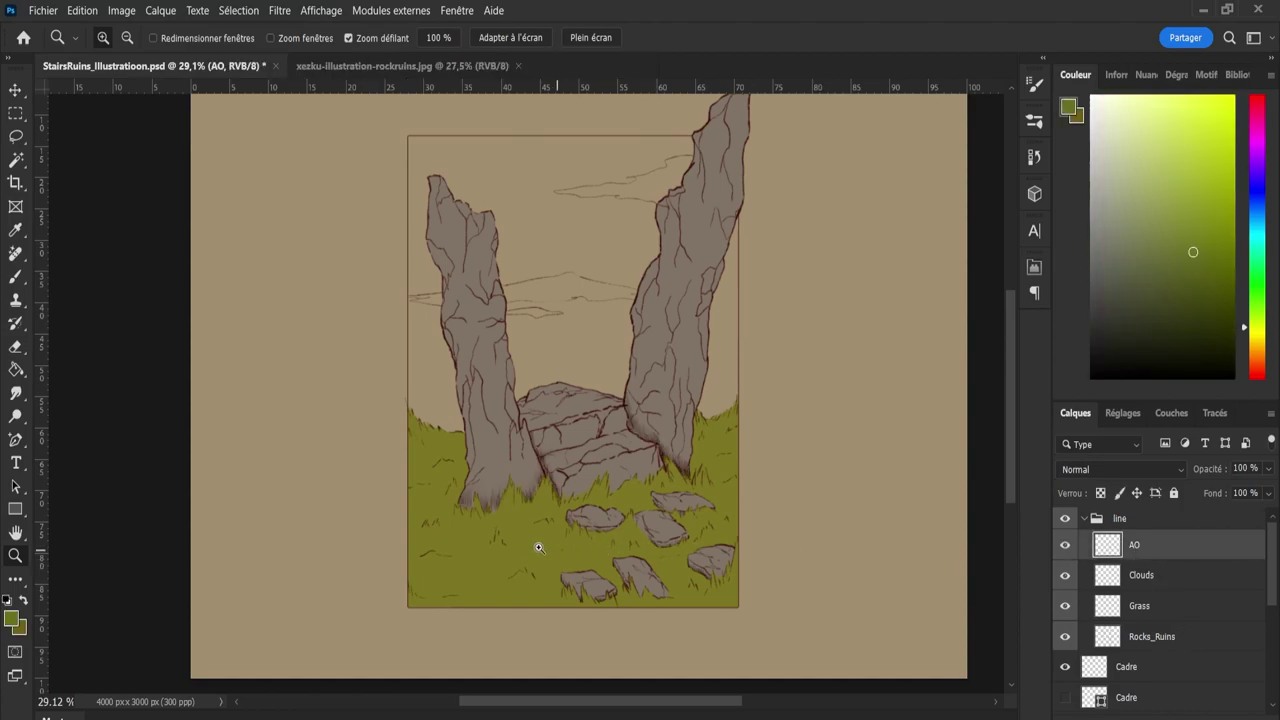
left_click_drag(478, 527, 596, 509)
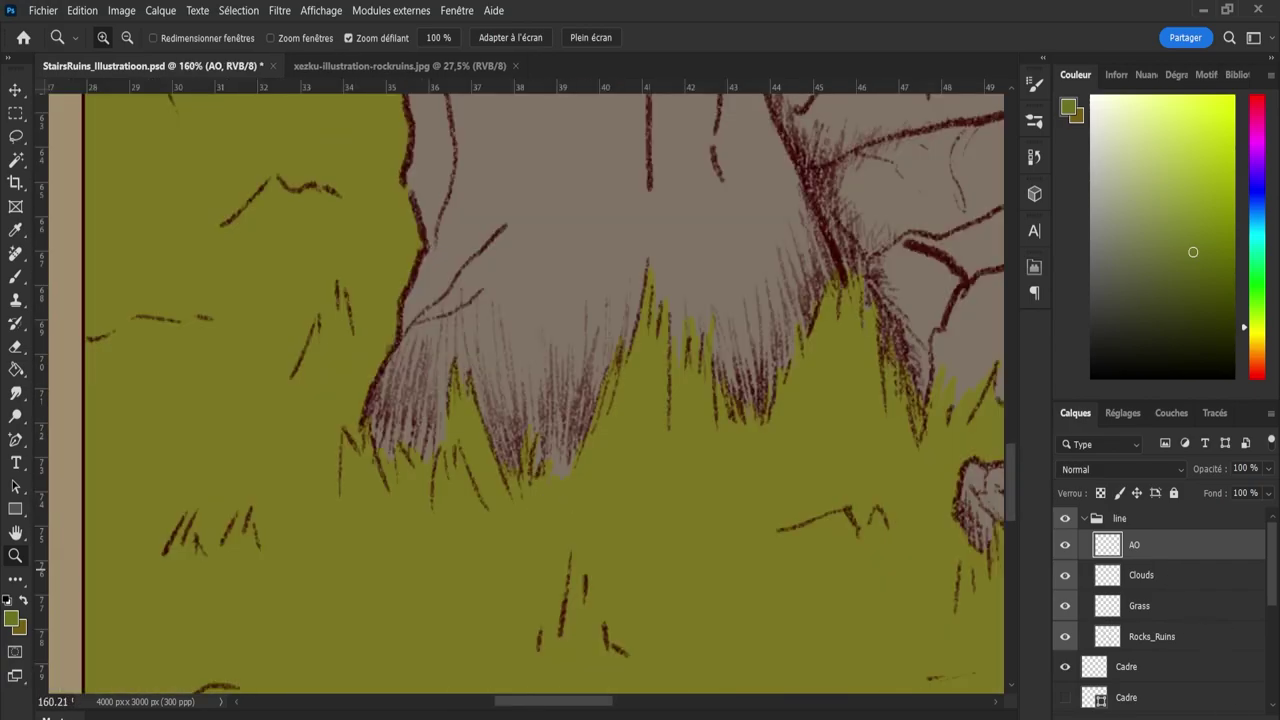
key("ctrl+alt+shift+n")
left_click_drag(1150, 550, 1150, 590)
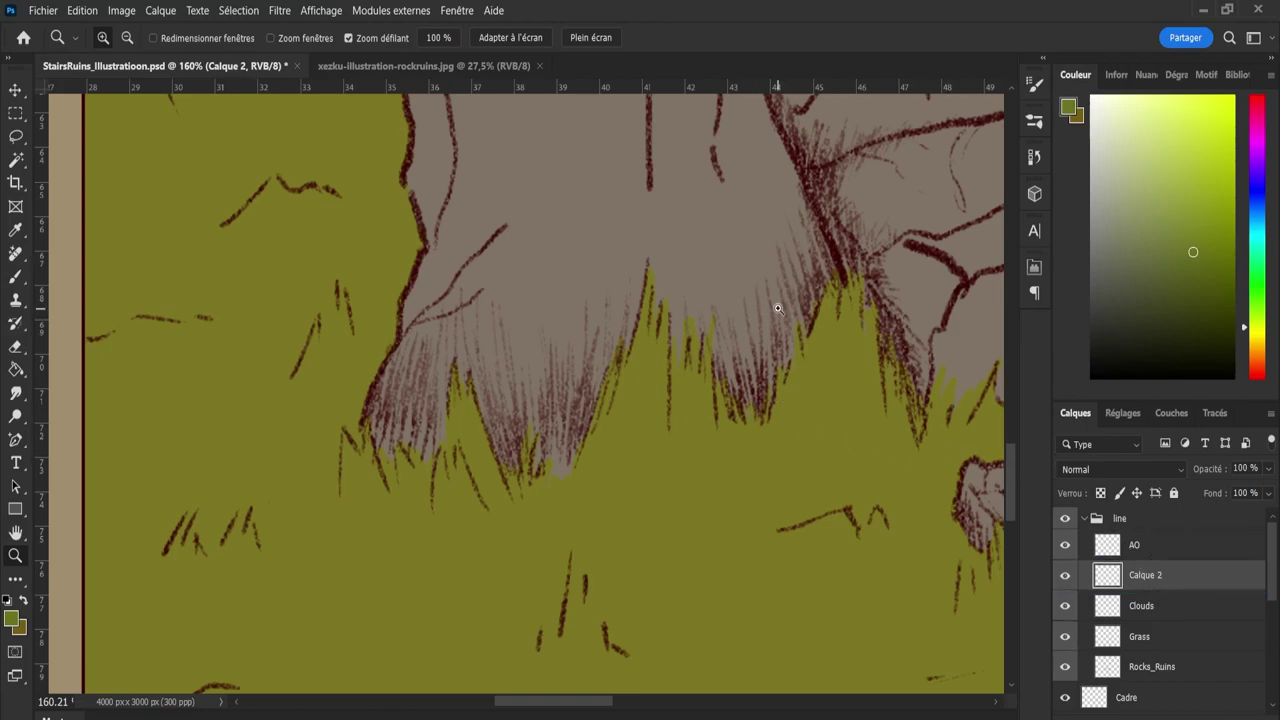
Sample the dark red of the rock outline and dab a first shadow spot at the left pillar's base.
key("i")
left_click(410, 160)
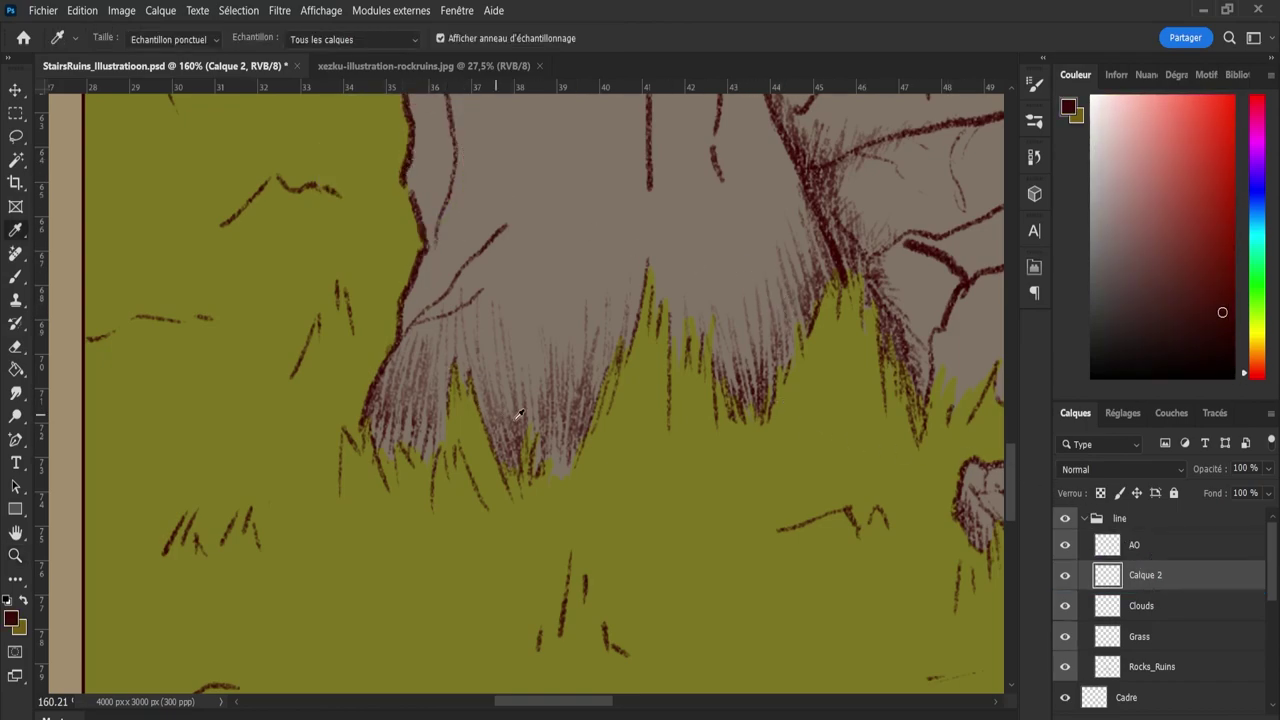
key("b")
mouse_move(550, 463)
left_mouse_down()
mouse_move(566, 457)
mouse_move(557, 471)
left_mouse_up()
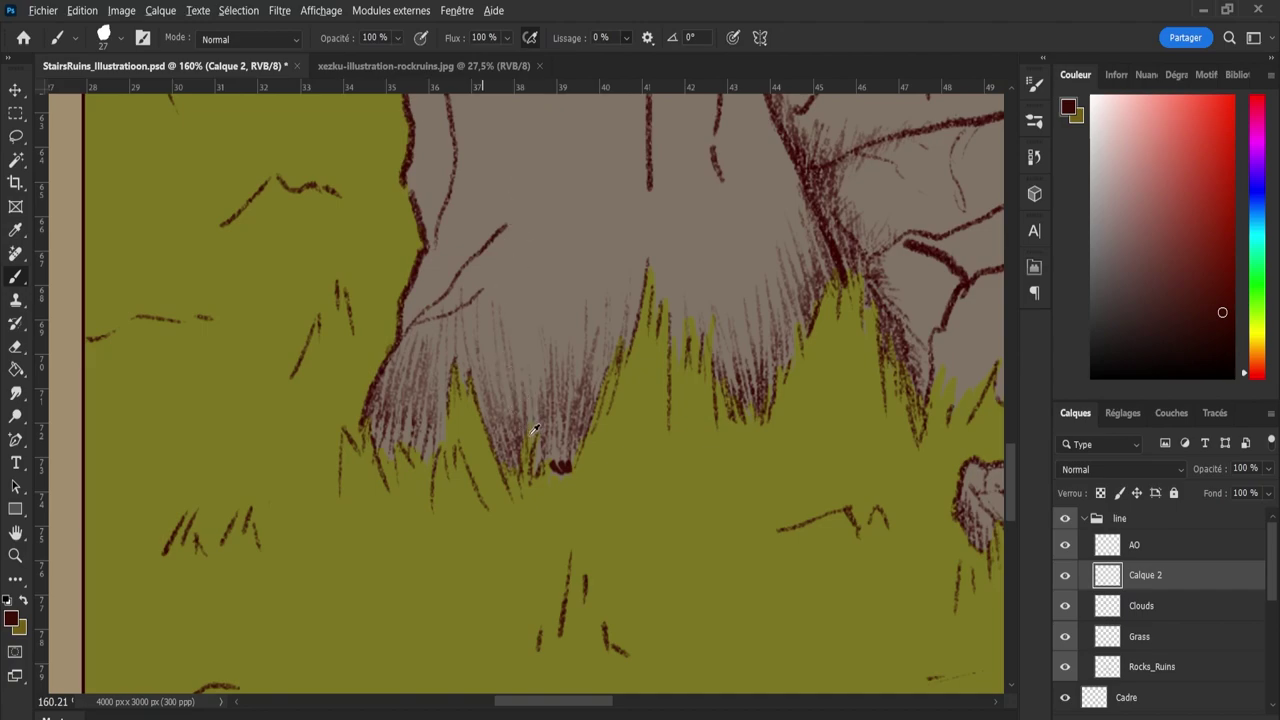
left_click_drag(531, 436, 550, 437)
left_click_drag(562, 480, 571, 476)
key("ctrl+z")
left_click(1105, 668, "ctrl")
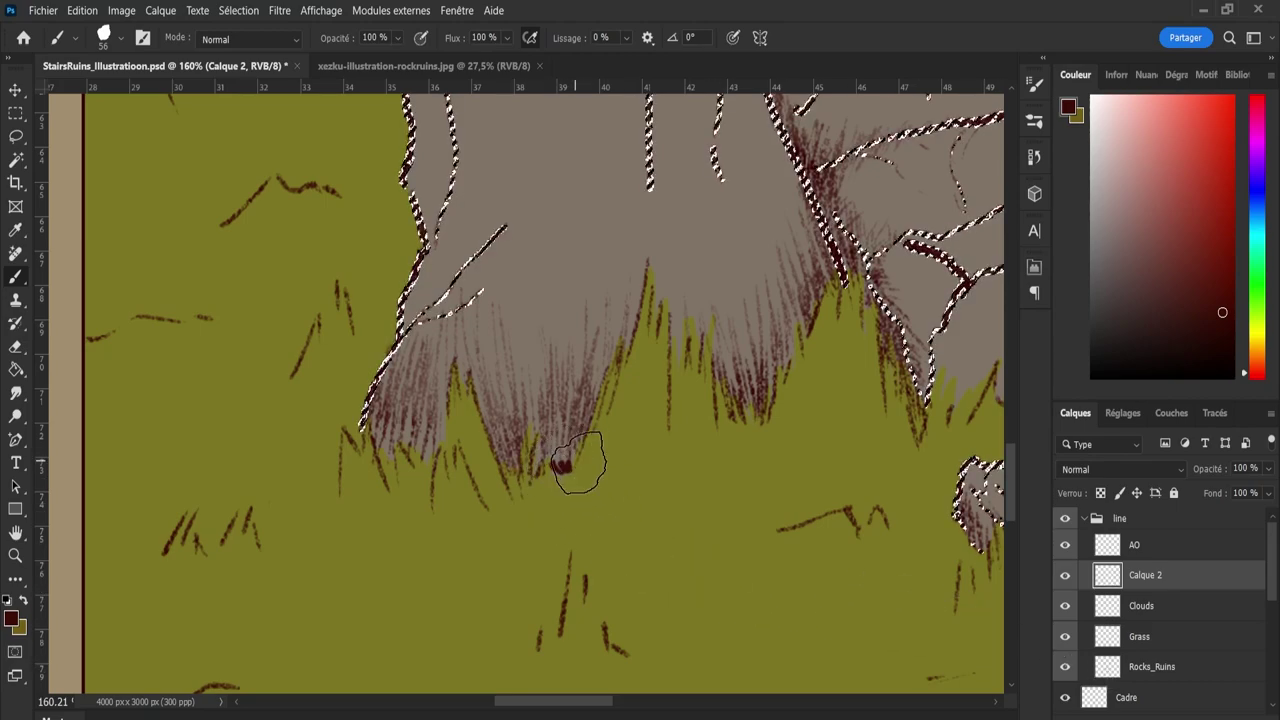
key("l")
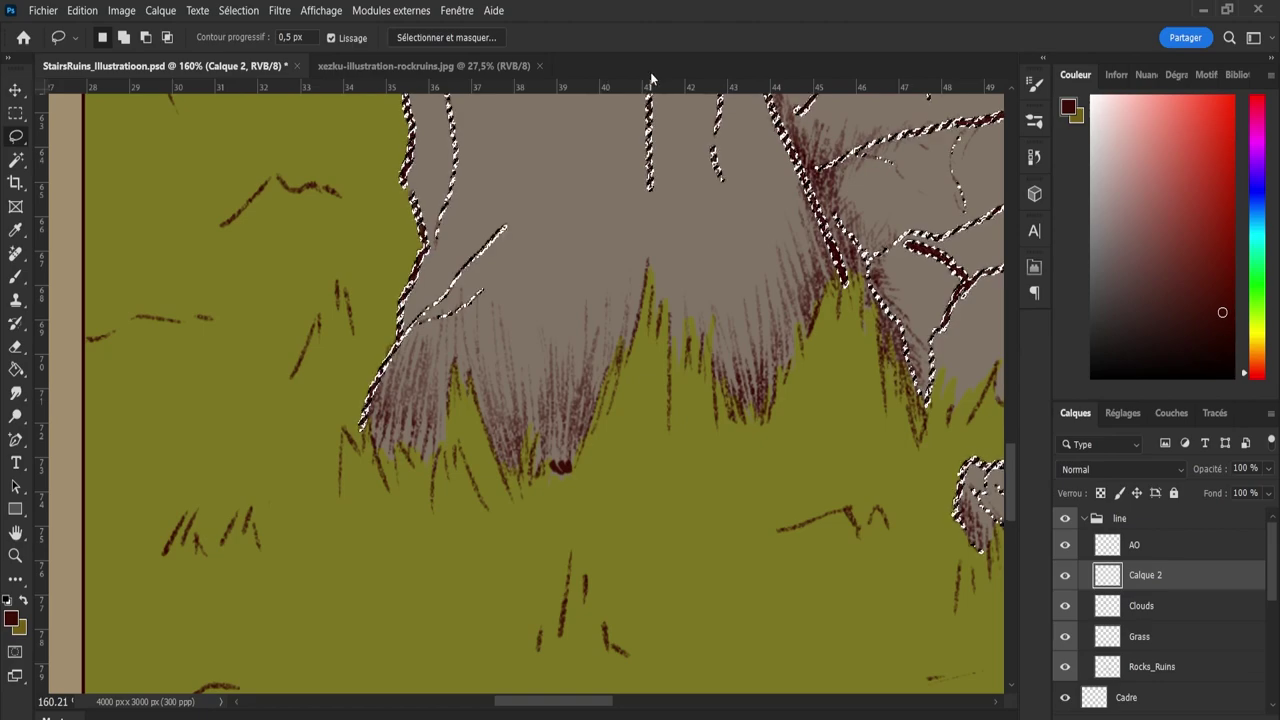
key("ctrl+d")
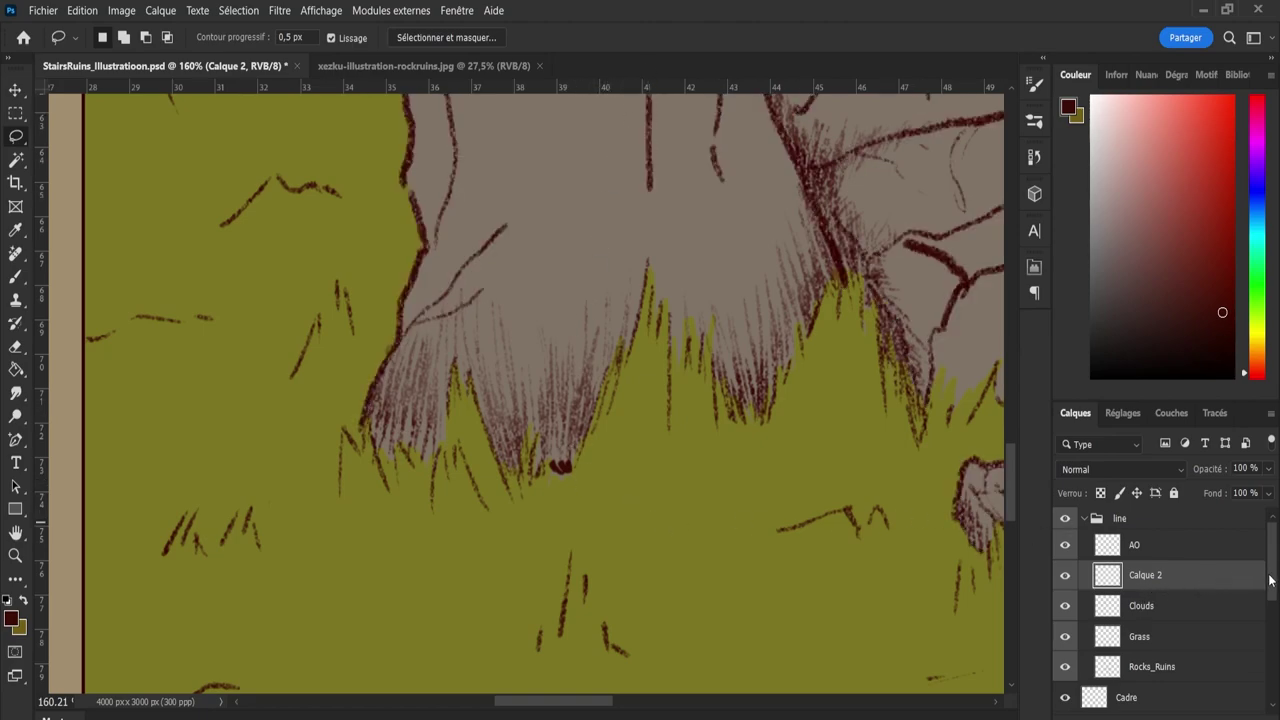
Limit painting to outside the grass with a selection from layer Calque 1, and block in dark red along the left pillar's base on Calque 2.
left_click_drag(1271, 580, 1260, 684)
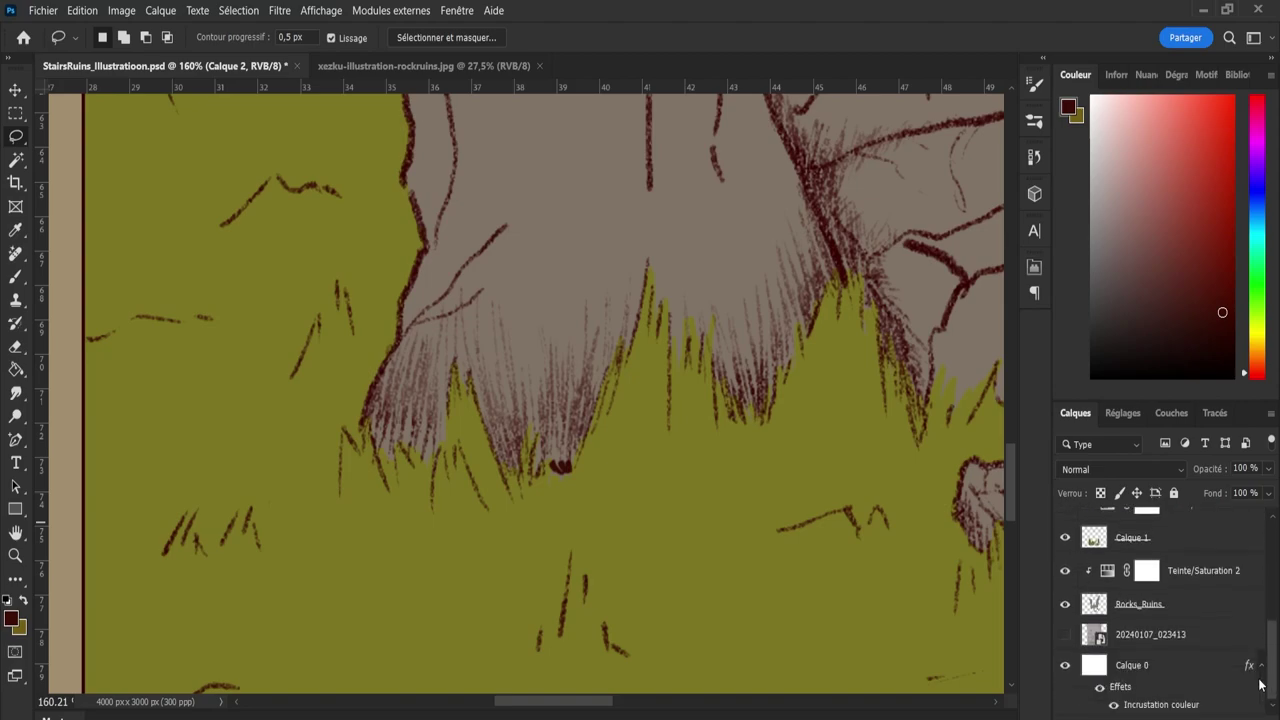
left_click(1092, 550, "ctrl")
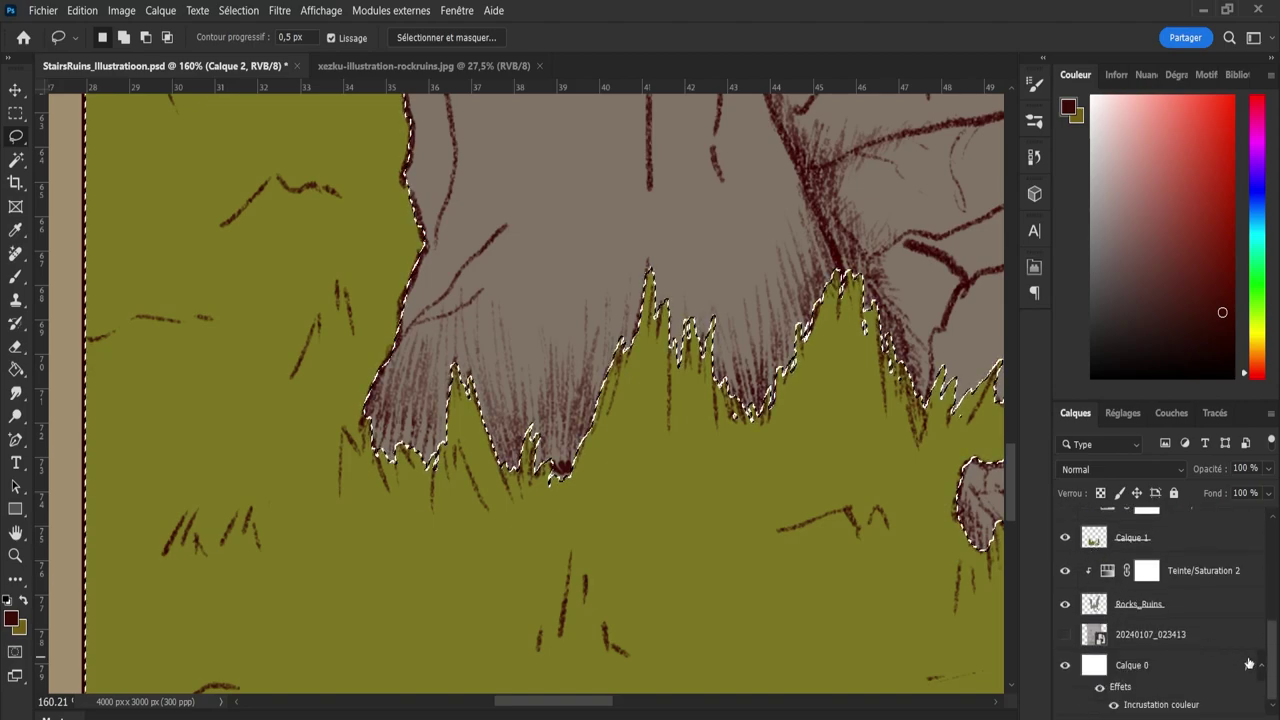
left_click_drag(1267, 670, 1268, 545)
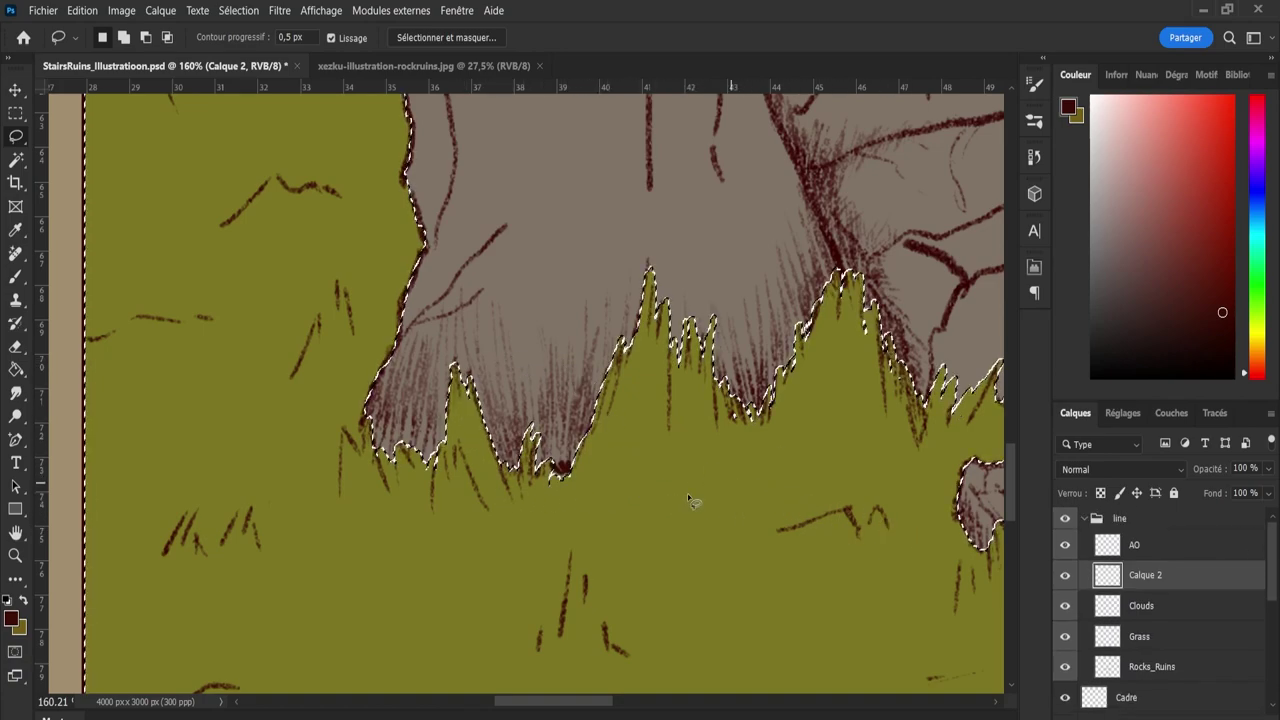
key("b")
mouse_move(563, 484)
left_mouse_down()
mouse_move(495, 466)
mouse_move(505, 484)
mouse_move(395, 445)
left_mouse_up()
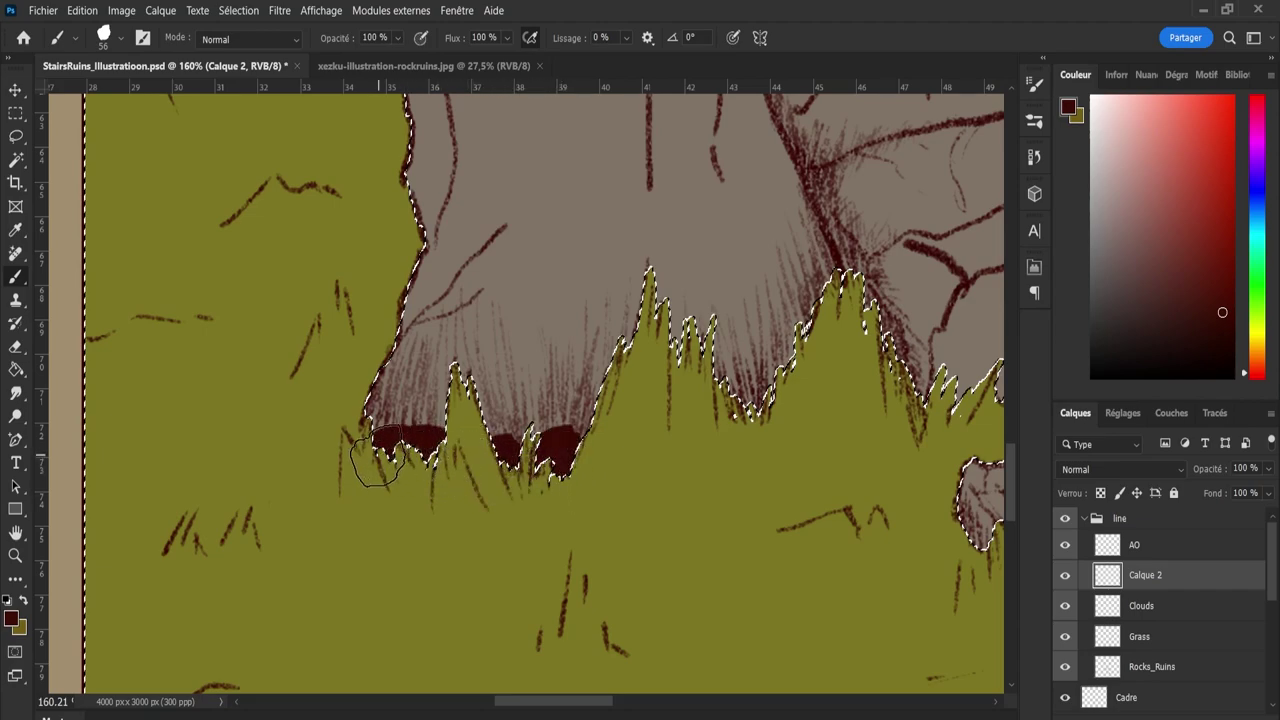
mouse_move(723, 471)
left_mouse_down()
mouse_move(761, 441)
mouse_move(766, 421)
mouse_move(719, 425)
mouse_move(773, 407)
left_mouse_up()
Paint dark red shadow on the nearest stepping stone's left edge and at the right pillar's base against the grass.
scroll(689, 571, "right", 5)
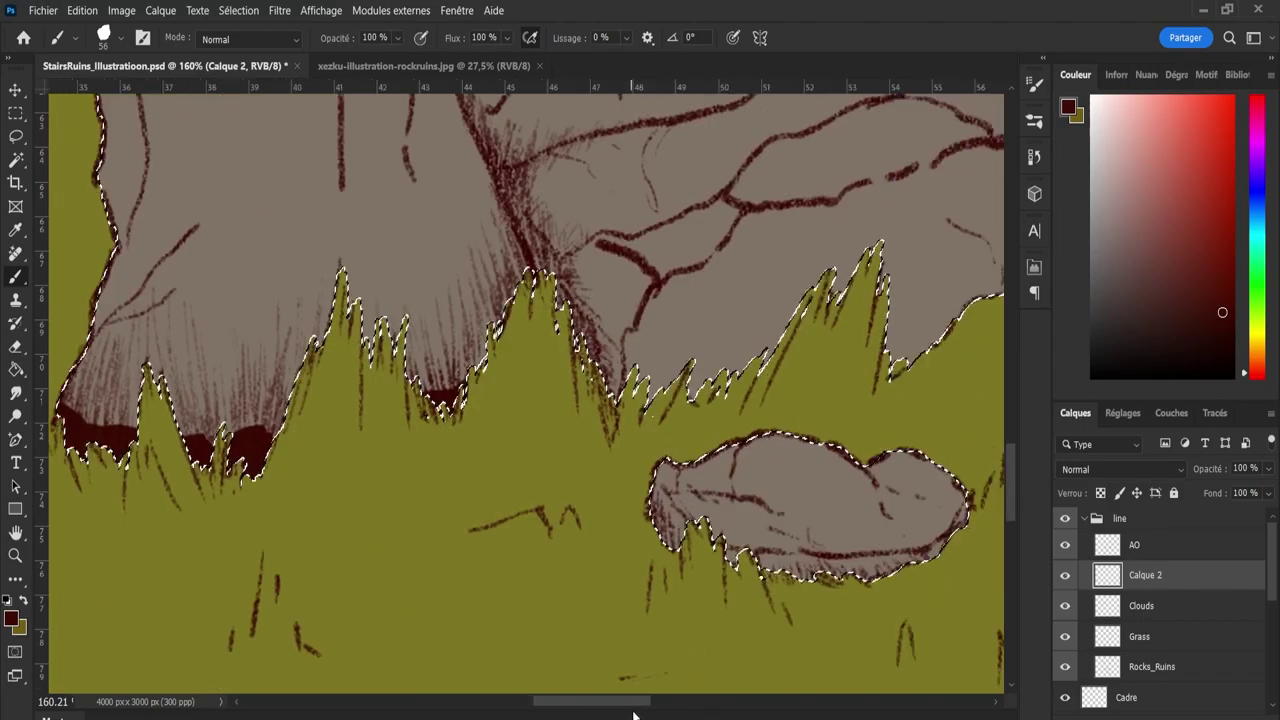
left_click_drag(550, 520, 529, 529)
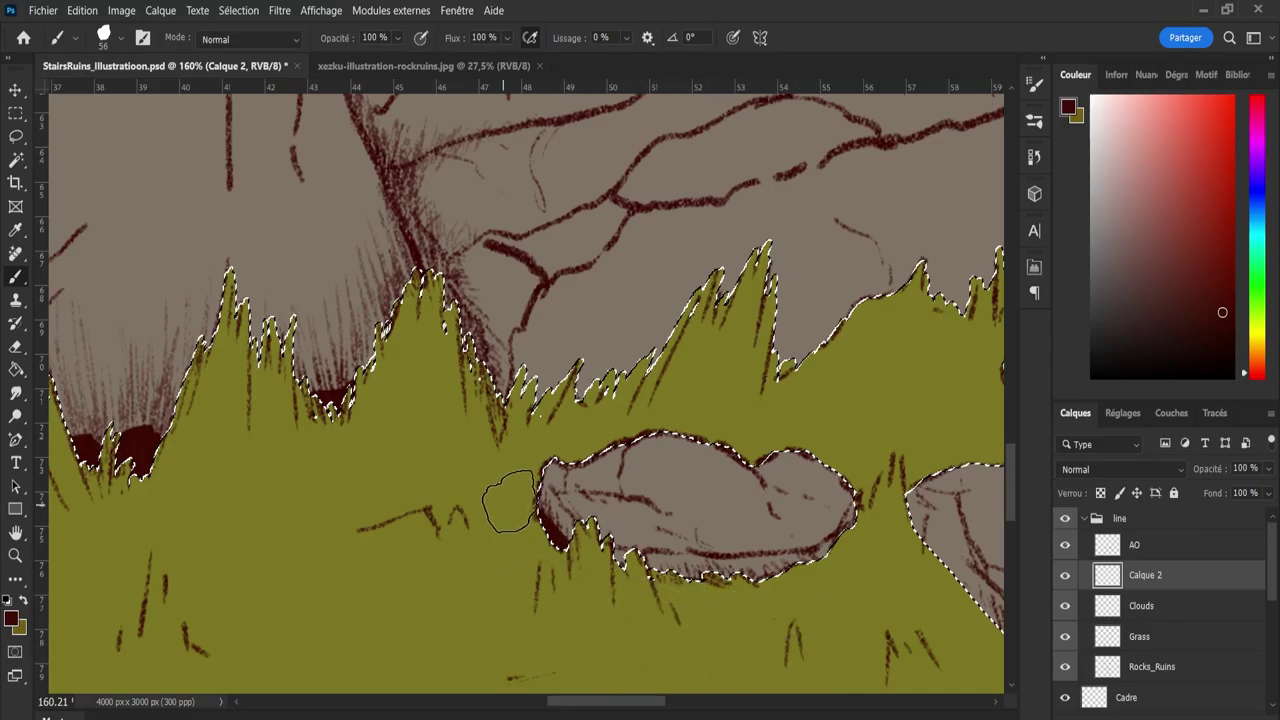
key("z")
left_click_drag(531, 403, 458, 415)
left_click(748, 252)
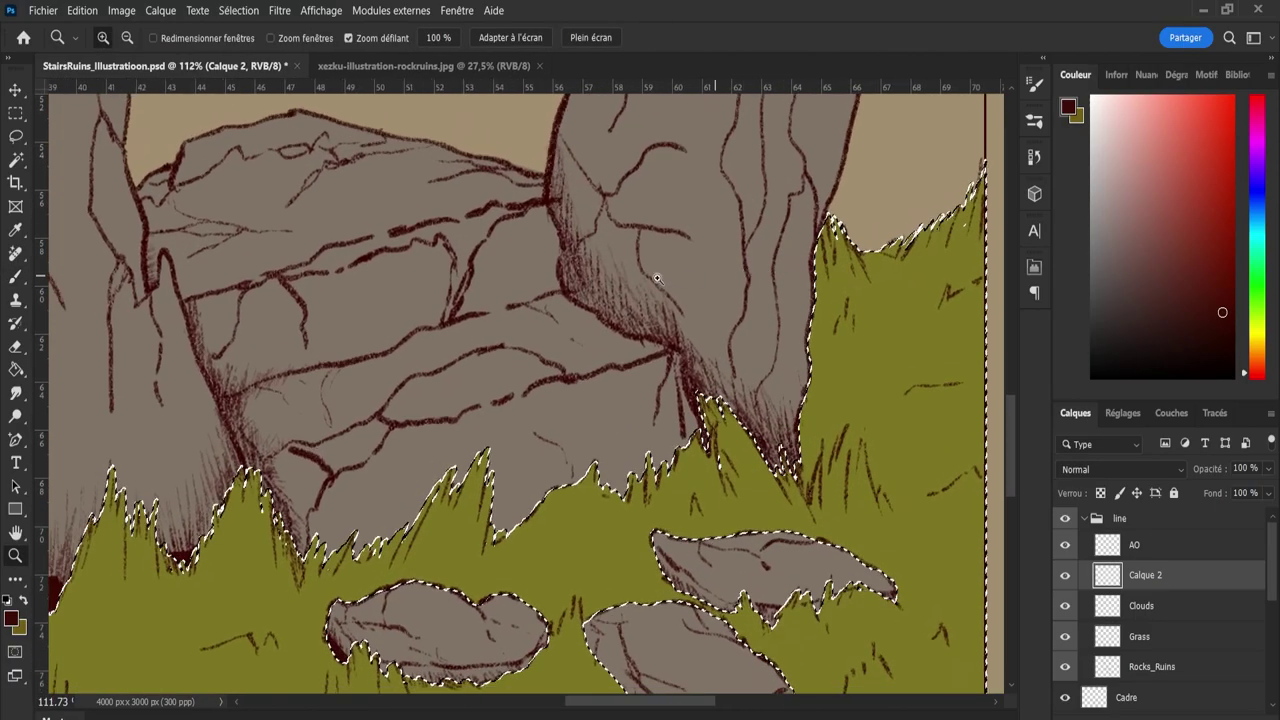
key("b")
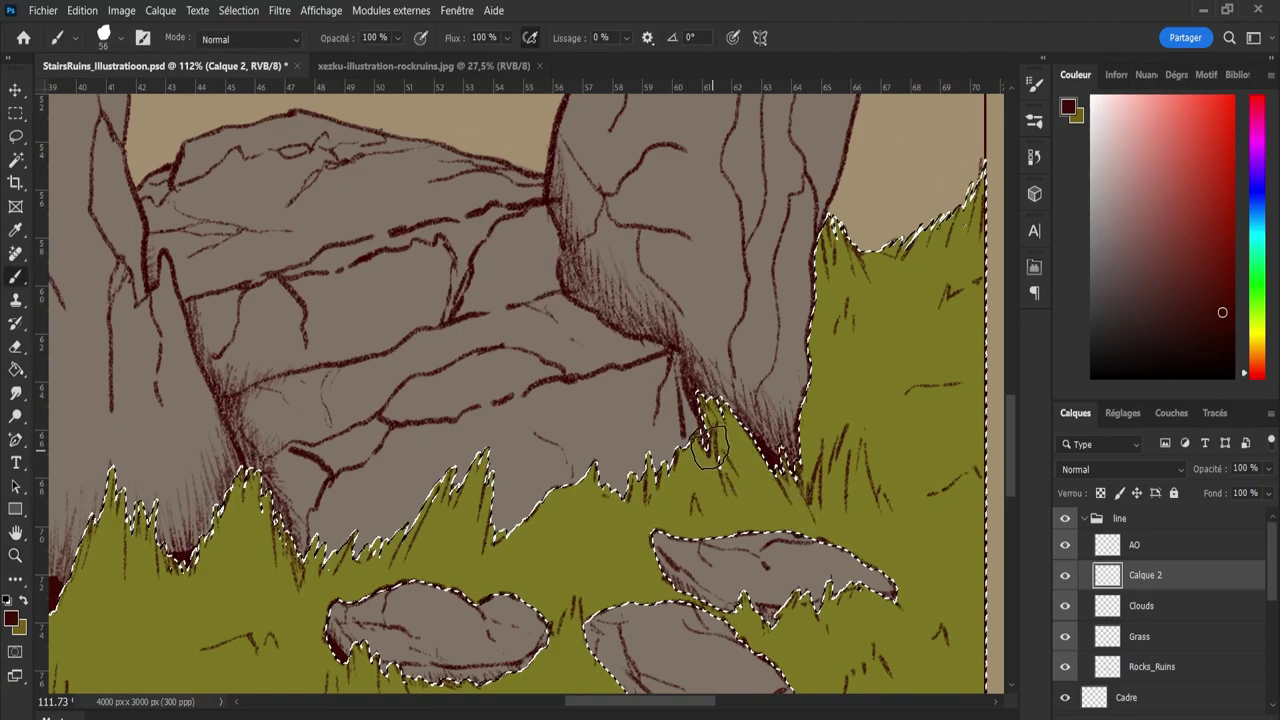
key("bracketleft")
key("bracketleft")
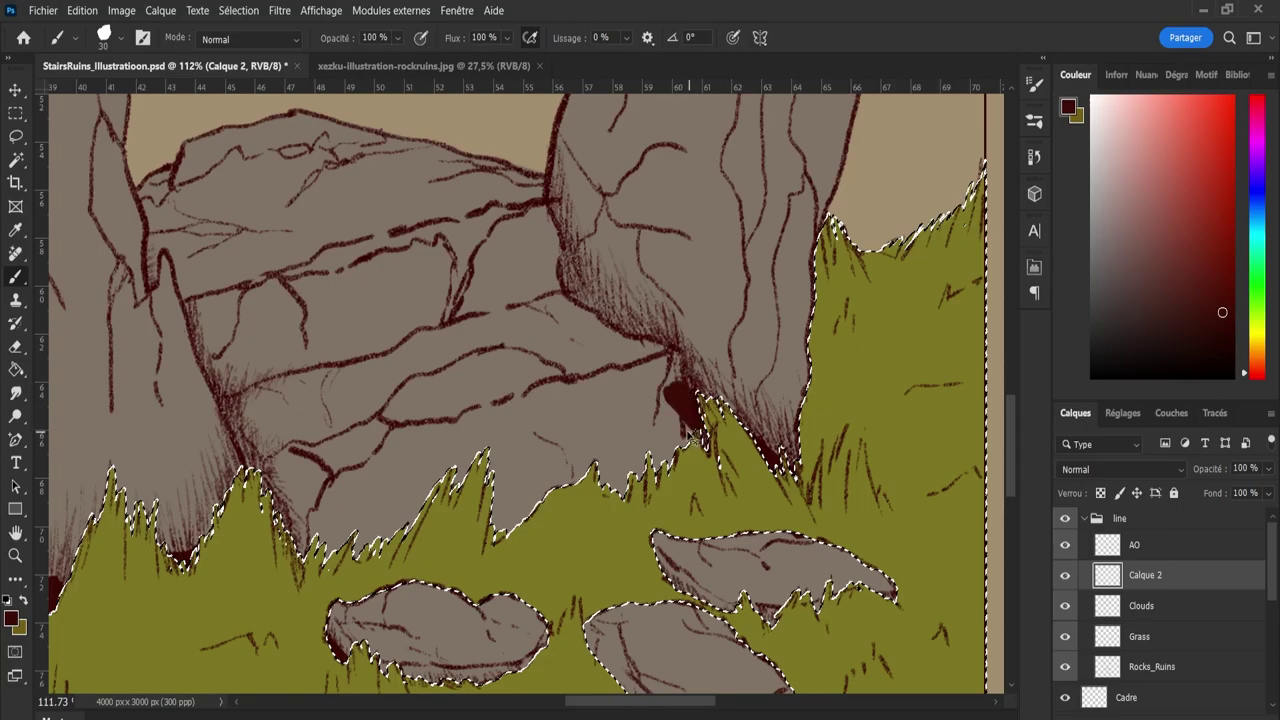
With a pressure-sensitive brush at size 33, hatch dark shadow up the left pillar's outer bottom corner and thin it with the eraser.
key("z")
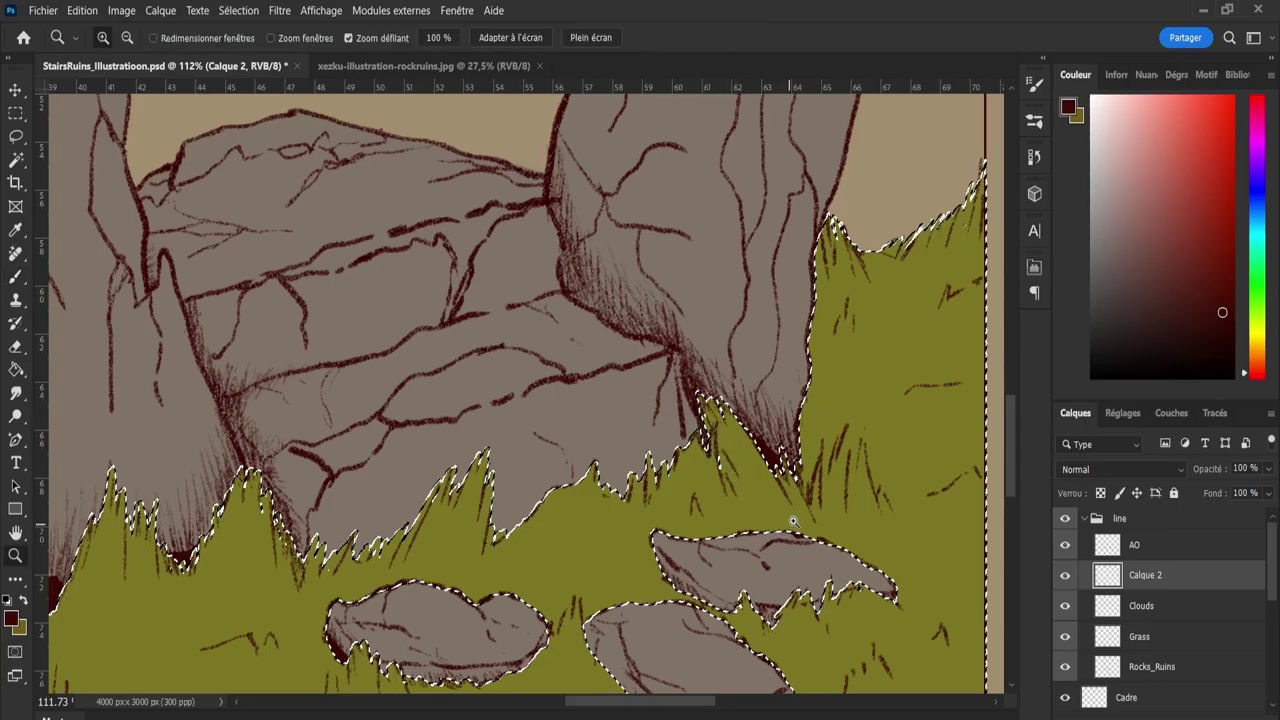
mouse_move(791, 523)
left_mouse_down()
mouse_move(719, 511)
mouse_move(535, 558)
mouse_move(600, 563)
left_mouse_up()
key("b")
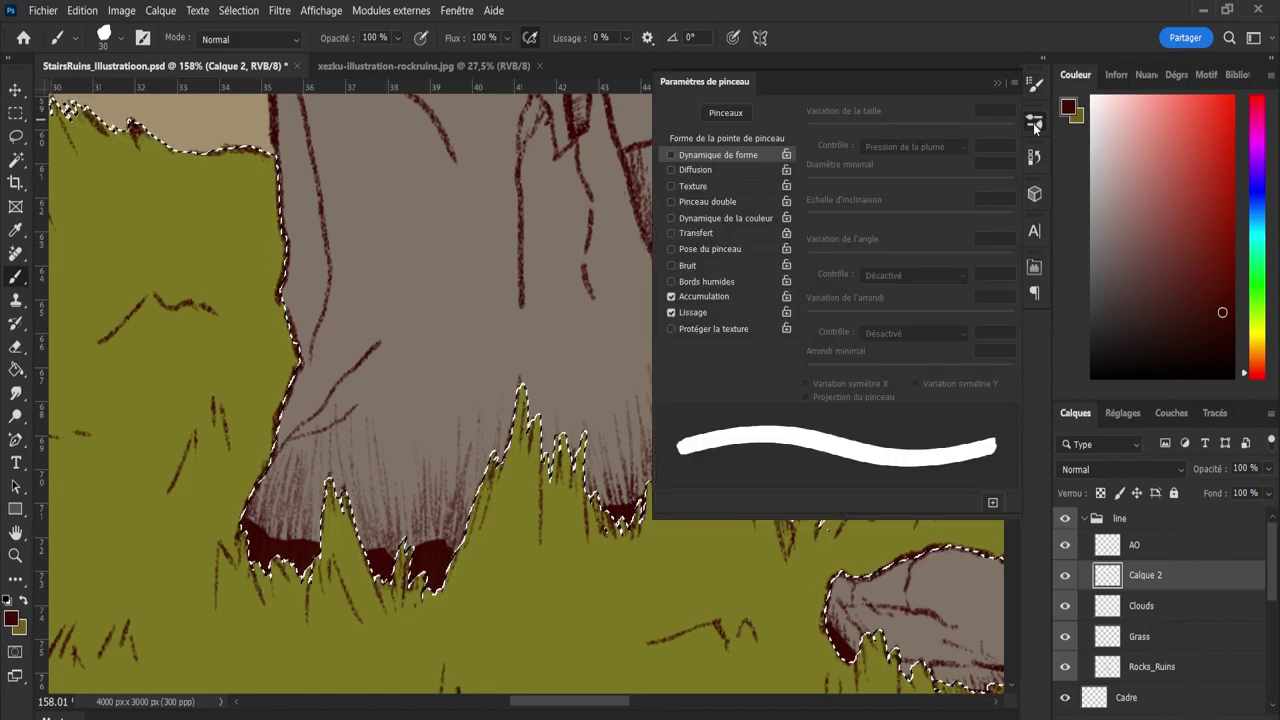
left_click(1035, 86)
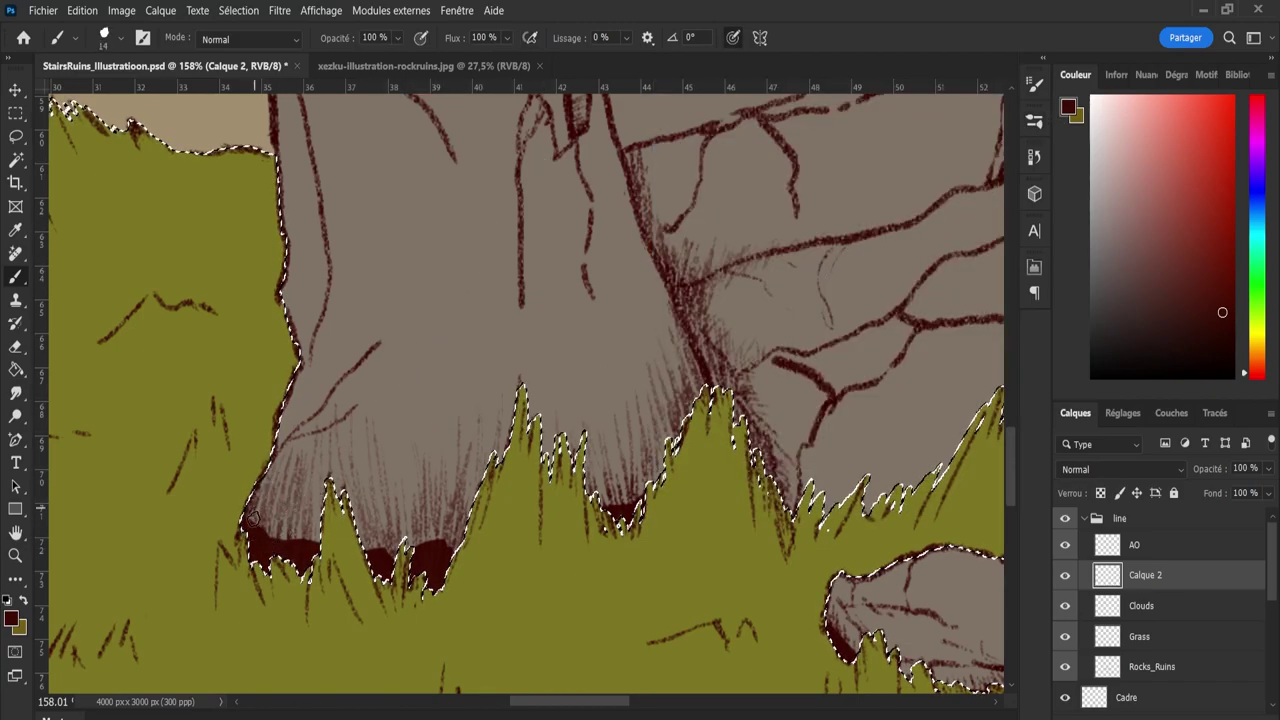
key("bracketright")
key("bracketright")
key("bracketright")
key("bracketright")
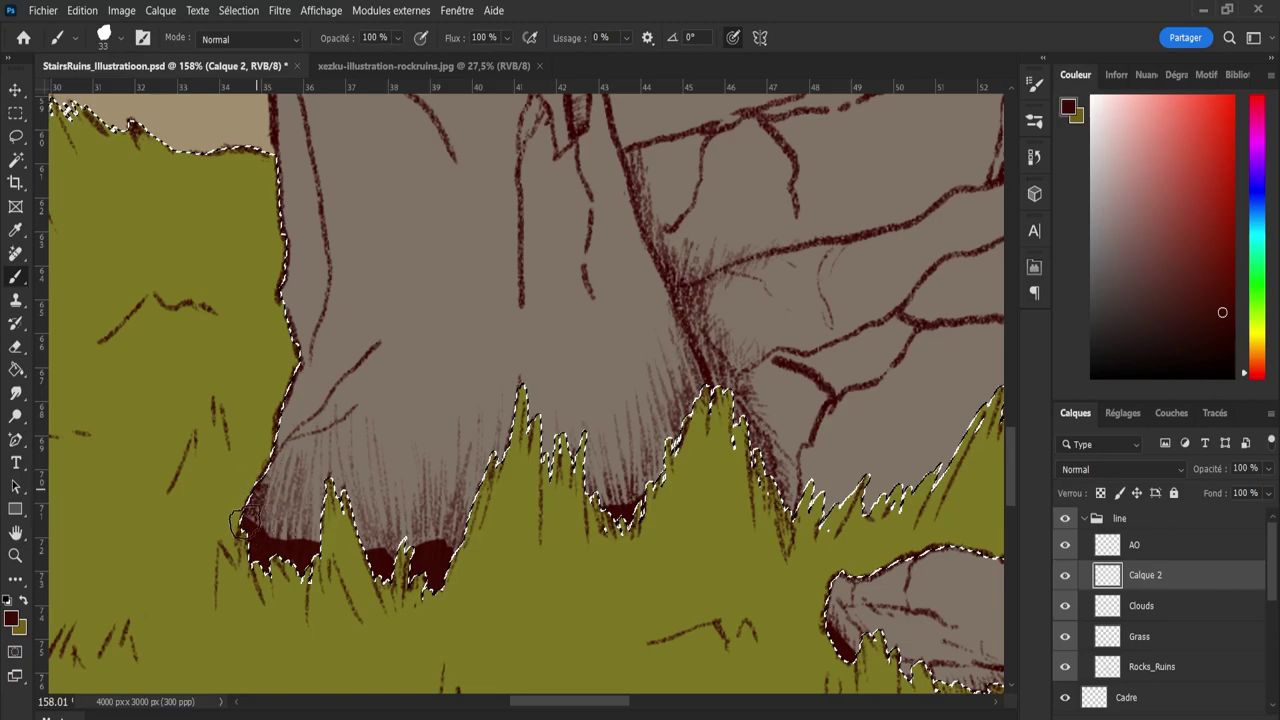
mouse_move(268, 485)
left_mouse_down()
mouse_move(263, 547)
mouse_move(285, 508)
mouse_move(294, 519)
mouse_move(295, 575)
mouse_move(314, 546)
left_mouse_up()
mouse_move(266, 475)
left_mouse_down()
mouse_move(266, 554)
mouse_move(283, 553)
mouse_move(317, 500)
mouse_move(313, 512)
mouse_move(259, 510)
mouse_move(262, 545)
mouse_move(279, 549)
mouse_move(313, 508)
mouse_move(323, 570)
left_mouse_up()
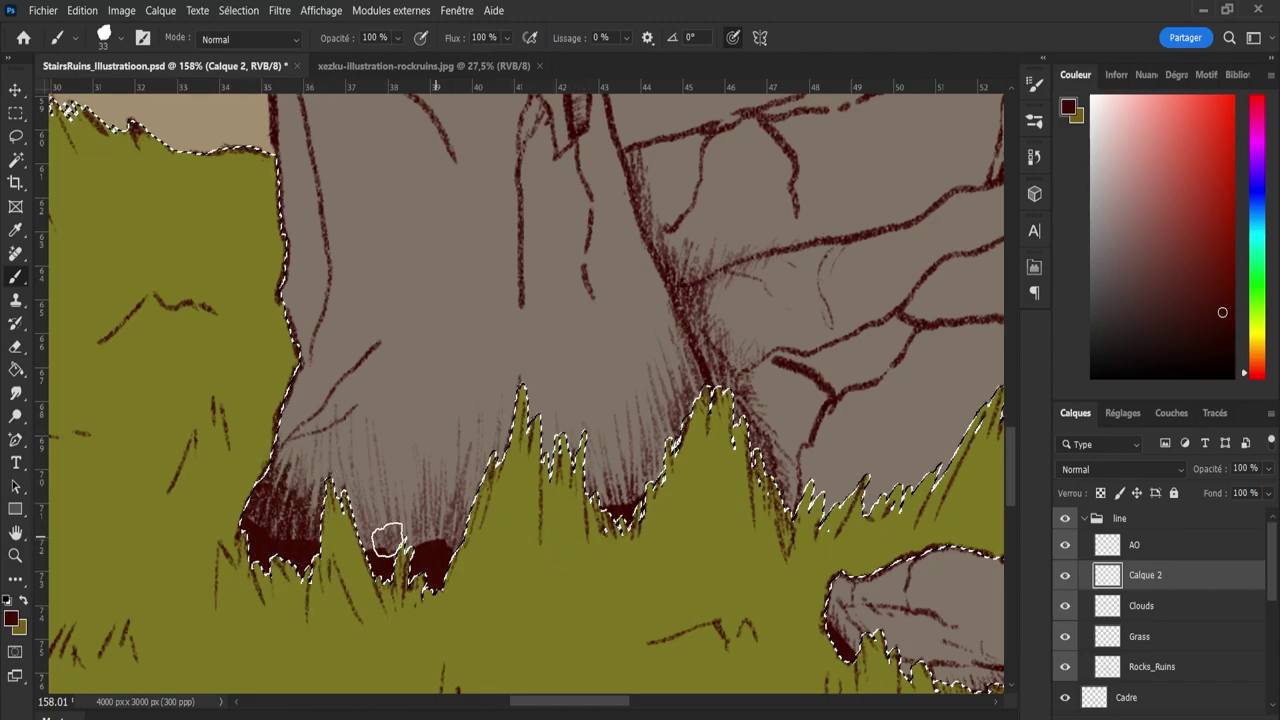
key("e")
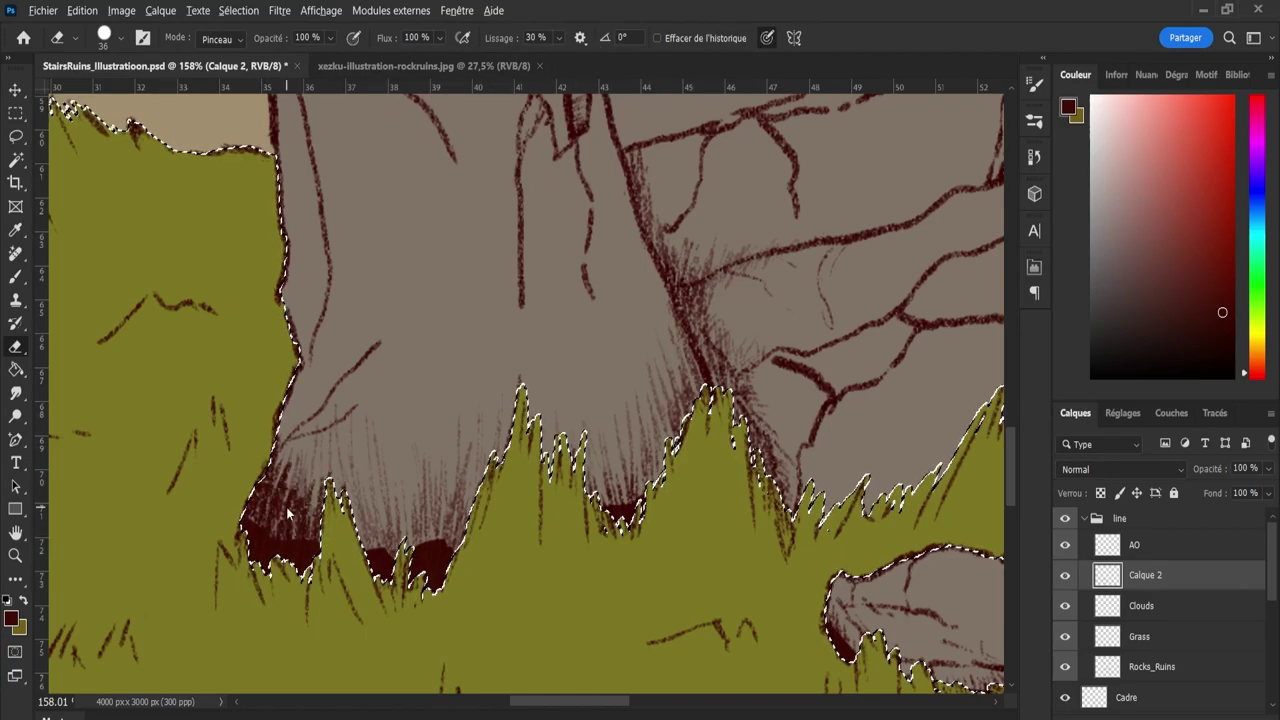
mouse_move(286, 507)
left_mouse_down()
mouse_move(252, 548)
mouse_move(277, 472)
mouse_move(258, 527)
mouse_move(294, 488)
mouse_move(259, 560)
mouse_move(281, 547)
mouse_move(305, 580)
mouse_move(308, 471)
mouse_move(280, 505)
mouse_move(257, 482)
mouse_move(324, 470)
mouse_move(382, 509)
mouse_move(364, 517)
mouse_move(392, 586)
left_mouse_up()
Break up the dark patches just right of the left pillar's first grass tuft into upward hatching, alternating brush and eraser.
key("b")
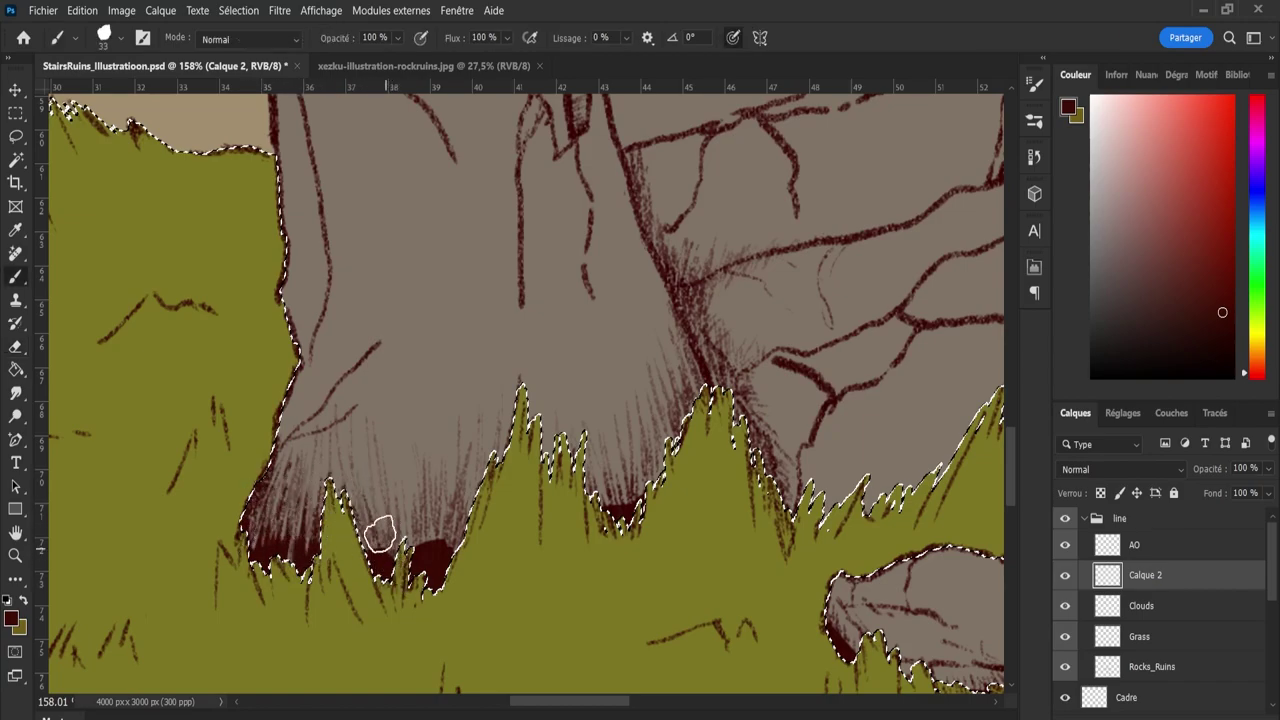
left_click_drag(370, 511, 391, 552)
key("e")
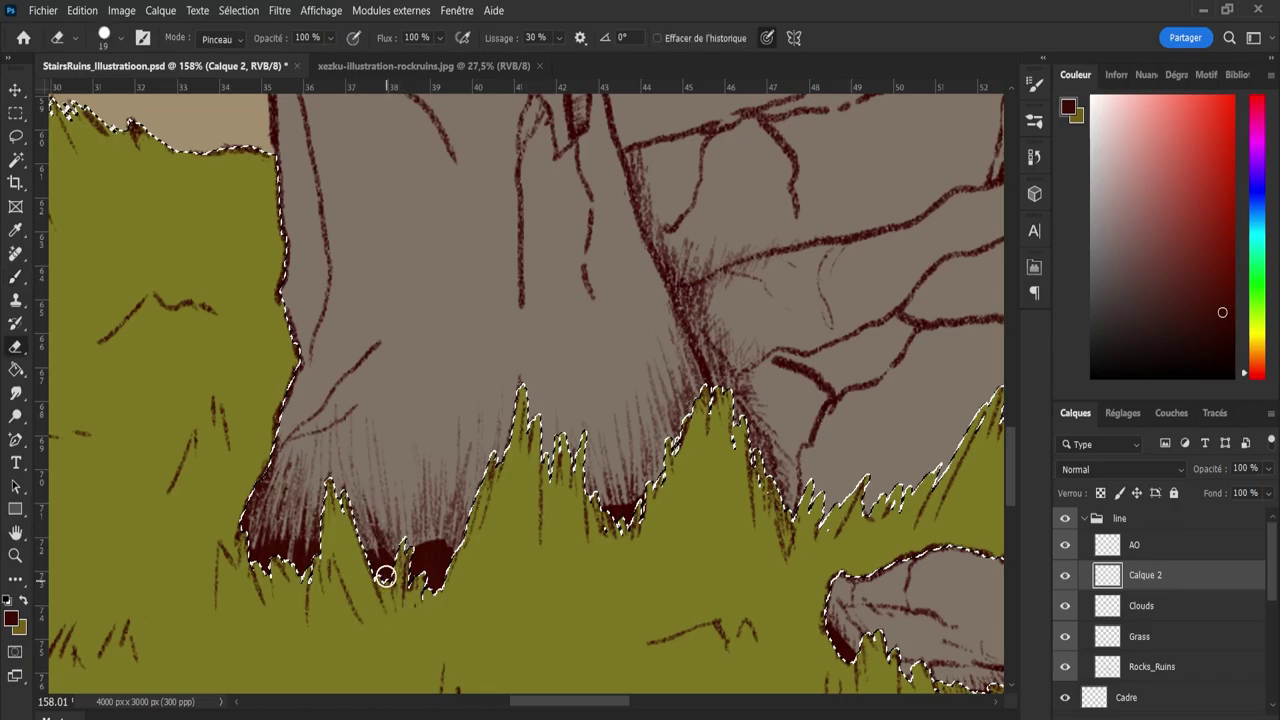
mouse_move(375, 515)
left_mouse_down()
mouse_move(408, 530)
mouse_move(405, 506)
mouse_move(422, 553)
left_mouse_up()
left_click_drag(421, 516, 438, 543)
key("b")
mouse_move(409, 486)
left_mouse_down()
mouse_move(423, 549)
mouse_move(428, 495)
mouse_move(457, 562)
mouse_move(428, 544)
left_mouse_up()
key("e")
mouse_move(403, 486)
left_mouse_down()
mouse_move(443, 563)
mouse_move(434, 589)
mouse_move(449, 549)
mouse_move(425, 492)
left_mouse_up()
Extend long dark strokes upward from the lowest point of the left pillar's base and erase gaps to soften the patch.
key("b")
left_click_drag(440, 571, 437, 488)
left_click_drag(436, 580, 430, 505)
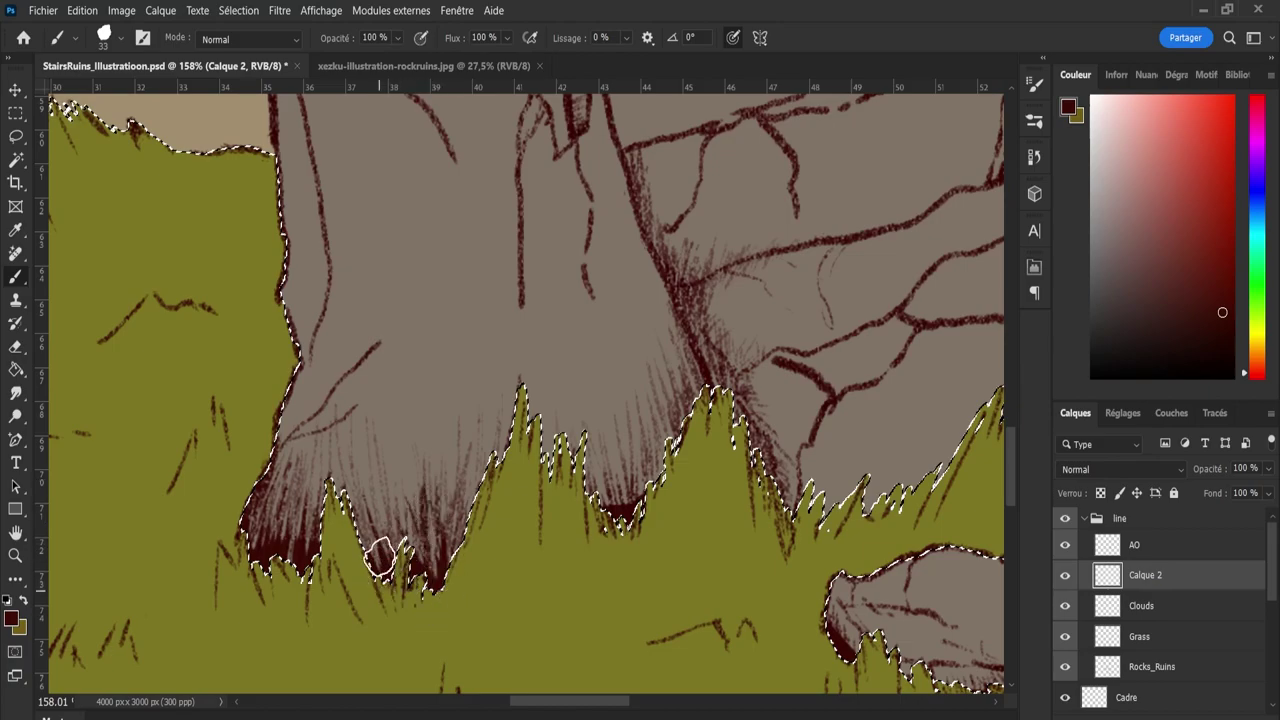
mouse_move(379, 562)
left_mouse_down()
mouse_move(396, 511)
mouse_move(439, 540)
mouse_move(433, 528)
mouse_move(434, 603)
mouse_move(428, 581)
mouse_move(375, 569)
mouse_move(367, 543)
mouse_move(407, 580)
mouse_move(443, 537)
left_mouse_up()
key("e")
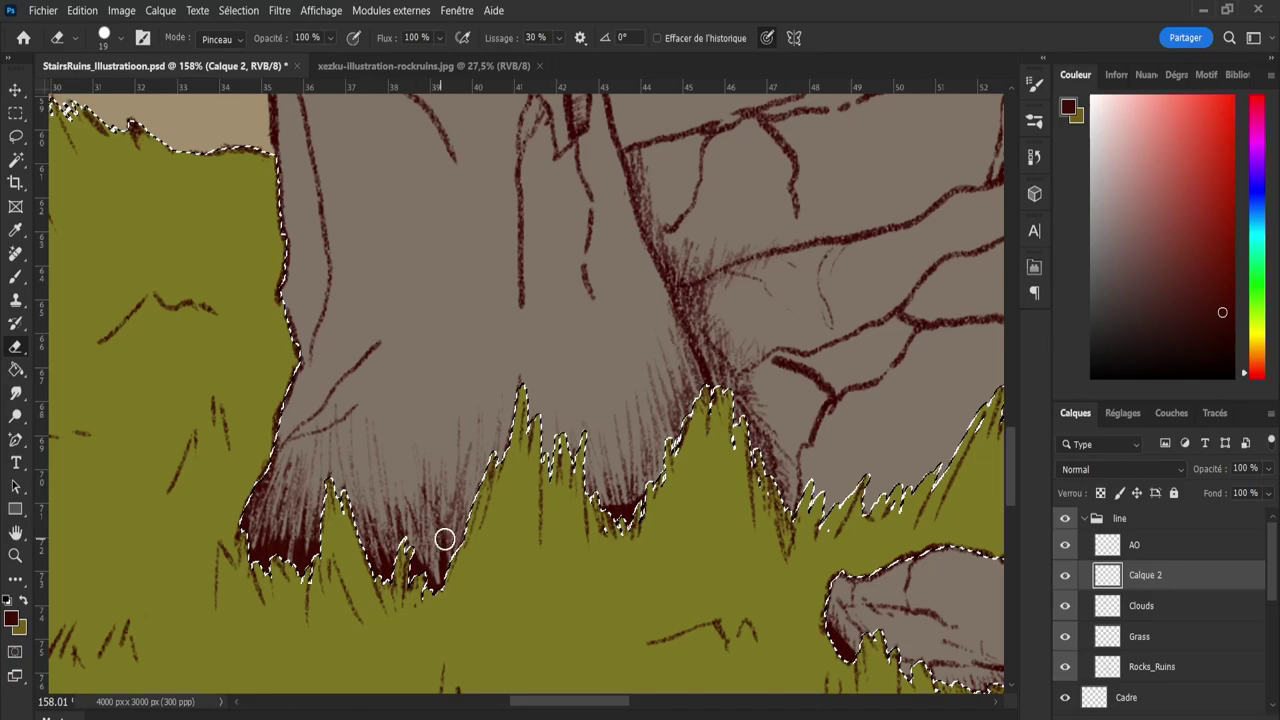
Hatch the dark patch in the left pillar's next grass gap to the right and erase its hard upper edge.
key("b")
mouse_move(585, 520)
left_mouse_down()
mouse_move(637, 542)
mouse_move(633, 445)
mouse_move(628, 526)
mouse_move(606, 468)
left_mouse_up()
key("e")
mouse_move(611, 520)
left_mouse_down()
mouse_move(630, 534)
mouse_move(607, 520)
mouse_move(631, 508)
mouse_move(663, 561)
mouse_move(592, 565)
mouse_move(522, 565)
left_mouse_up()
Refine the dark shadow on the nearest stepping stone's left edge with brush and eraser.
left_click_drag(806, 625, 850, 626)
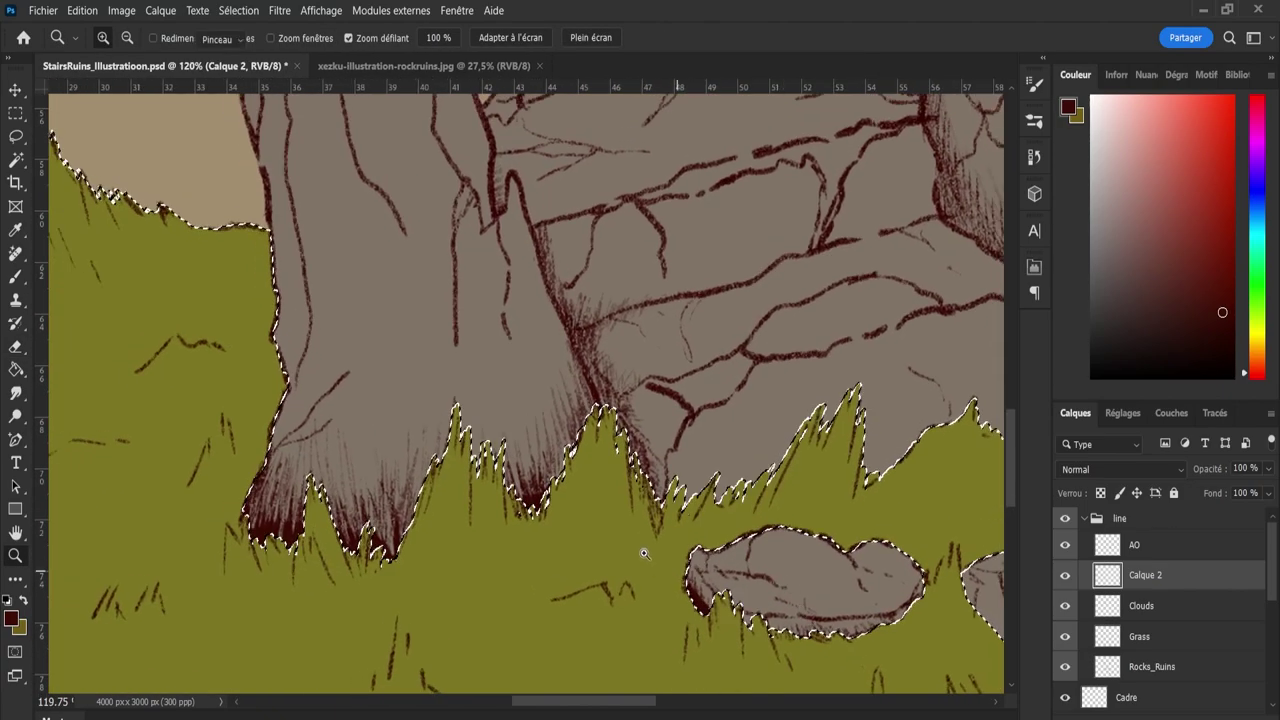
key("b")
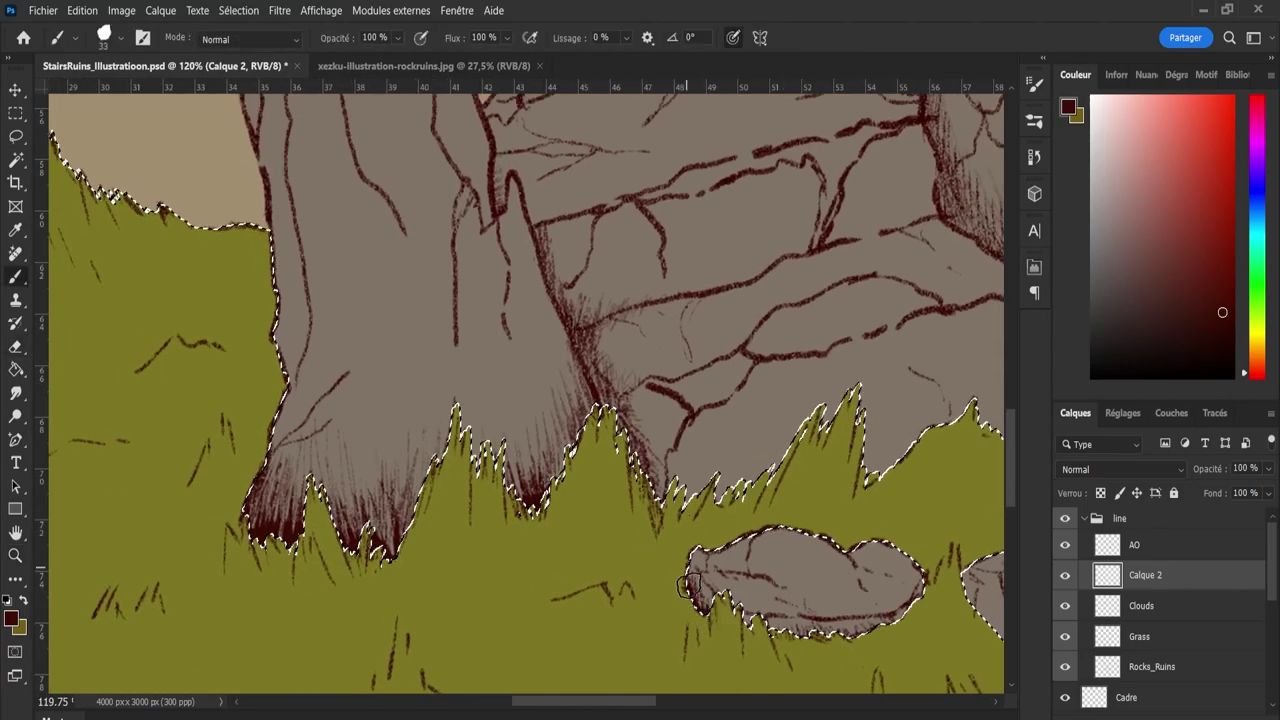
key("e")
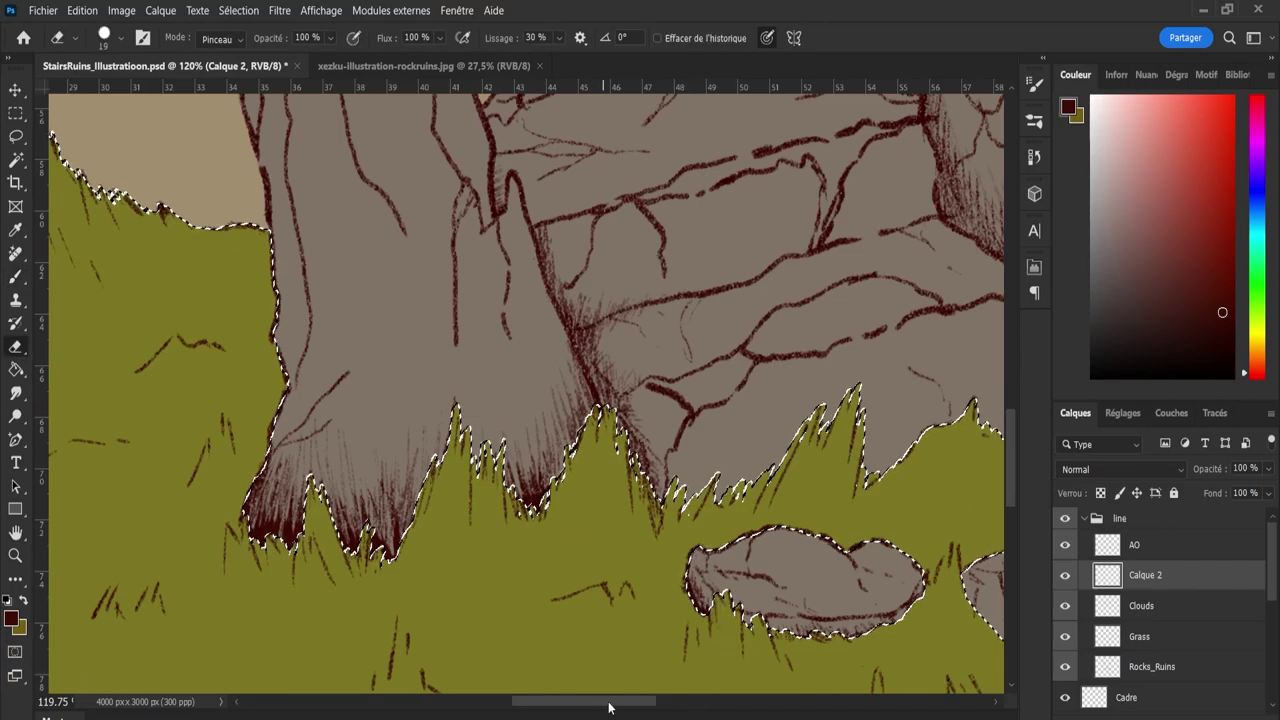
Hatch dark shadow strokes up the right pillar's base from the grass edge and thin them with the eraser.
left_click_drag(608, 703, 668, 705)
key("b")
left_click_drag(666, 400, 638, 326)
mouse_move(644, 380)
left_mouse_down()
mouse_move(610, 312)
mouse_move(636, 316)
mouse_move(622, 328)
mouse_move(636, 322)
left_mouse_up()
key("e")
left_click_drag(663, 402, 646, 342)
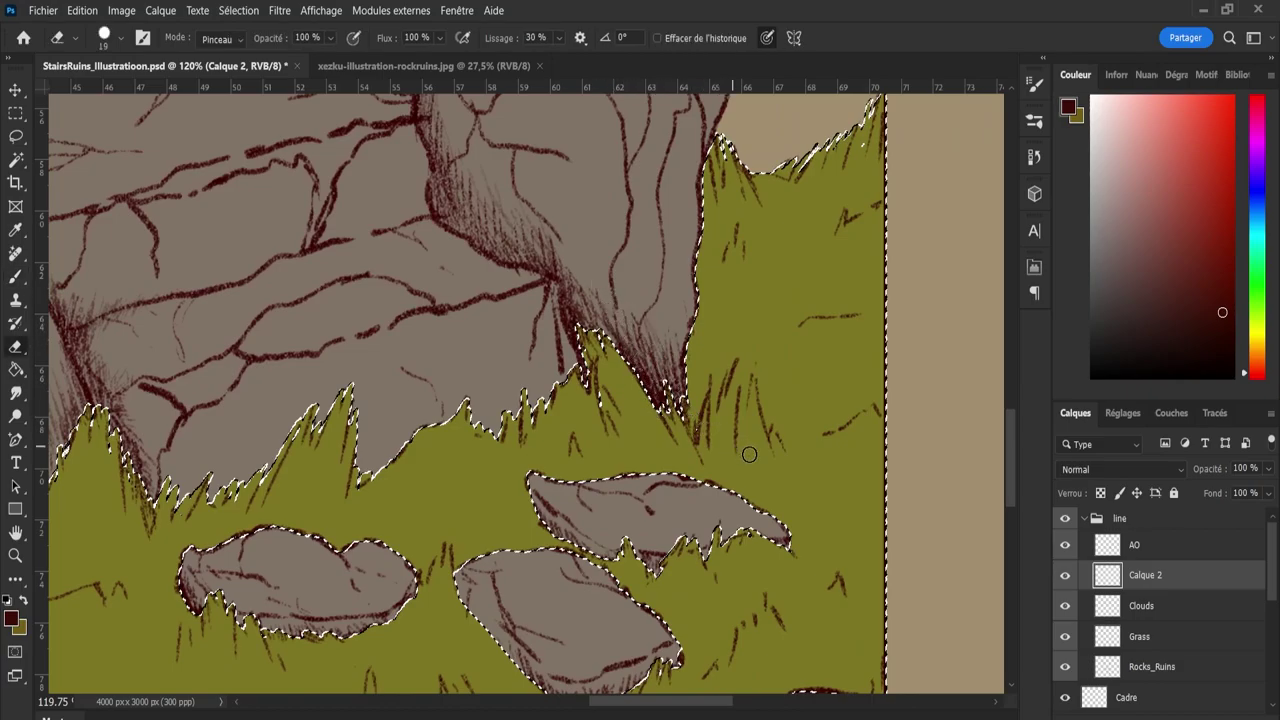
Clear the selection, lower the opacity of layer Calque 2 to 62%, and check the shadows across the whole illustration.
key("z")
left_click_drag(806, 479, 543, 539)
left_click_drag(416, 540, 455, 545)
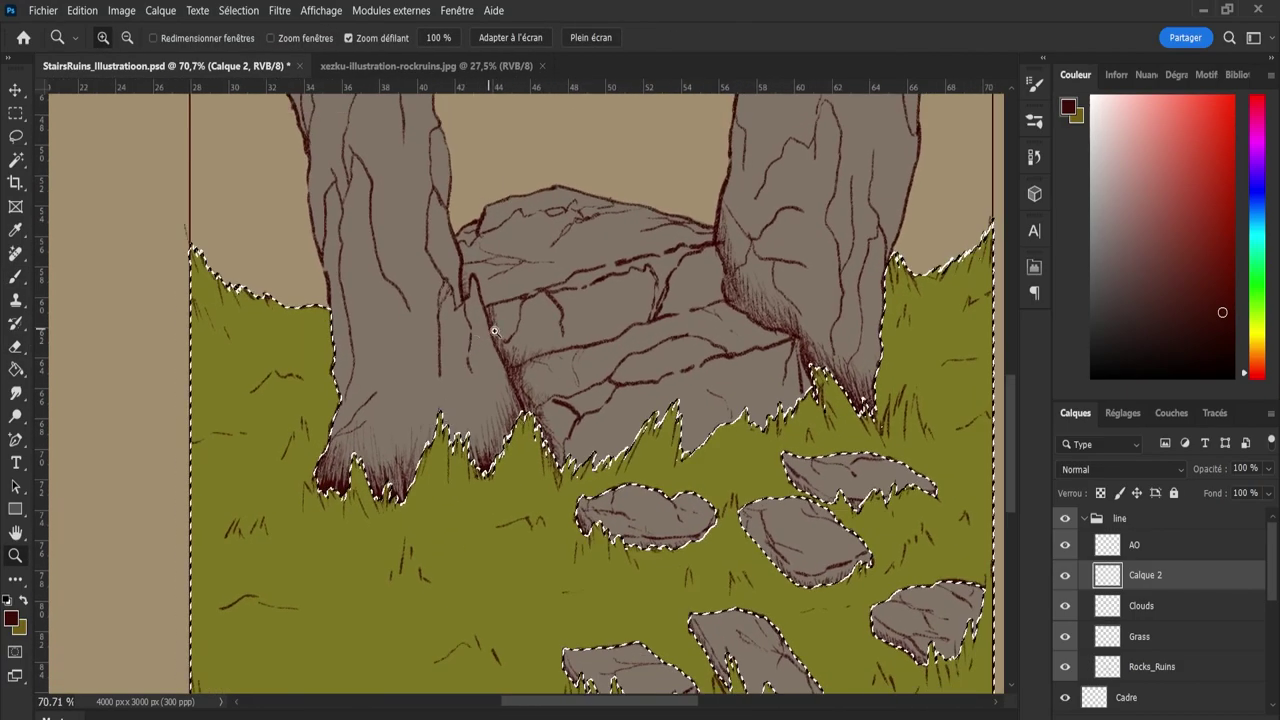
key("l")
left_click(510, 334)
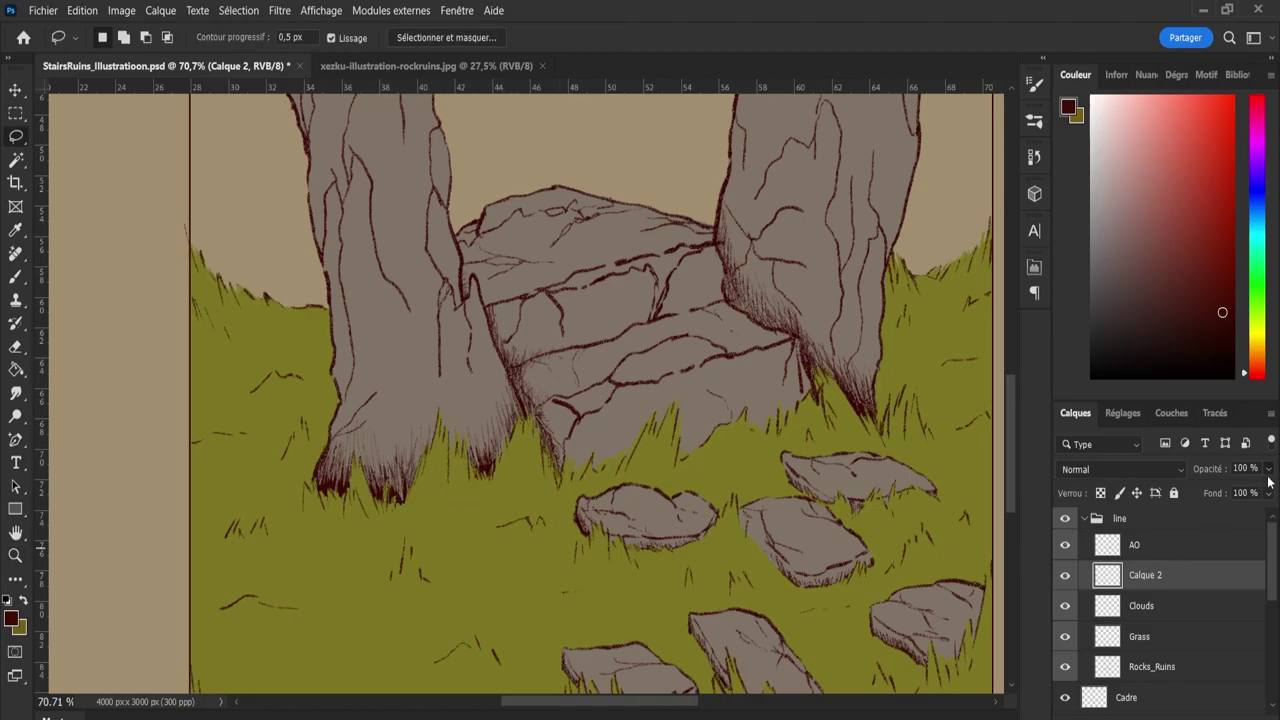
key("8")
key("8")
key("7")
key("3")
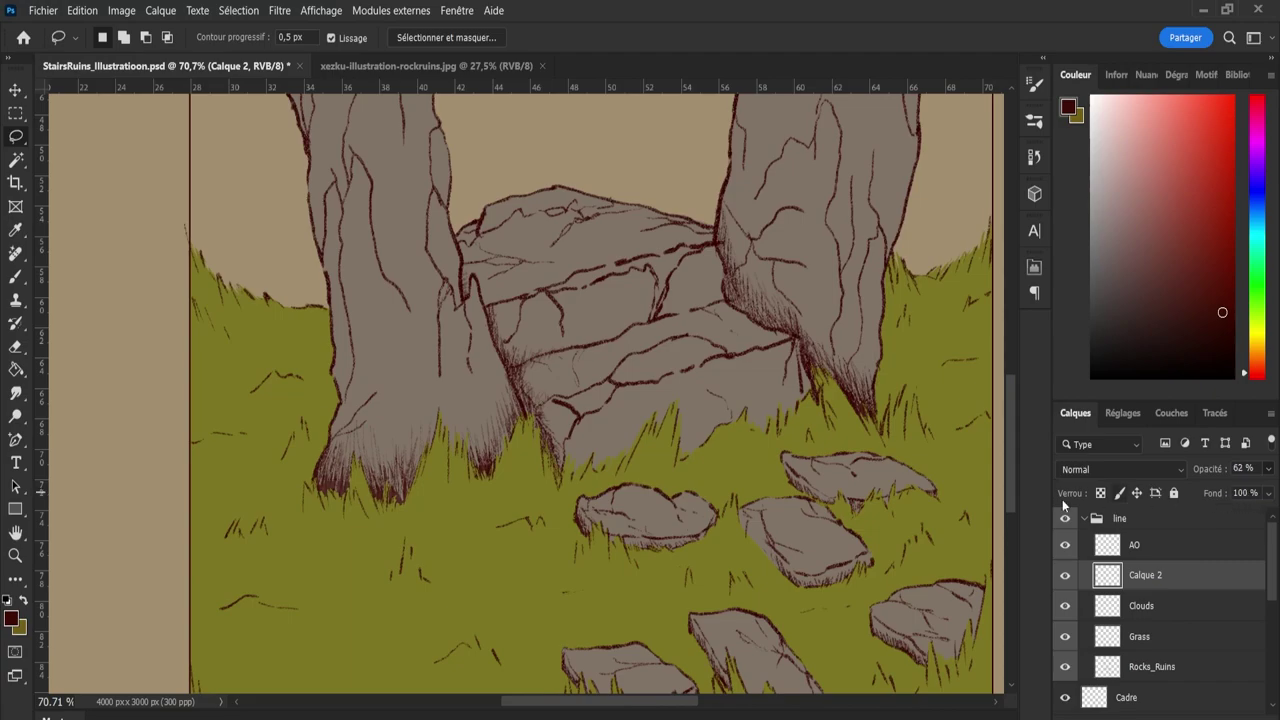
key("z")
mouse_move(678, 534)
left_mouse_down()
mouse_move(592, 536)
mouse_move(680, 555)
left_mouse_up()
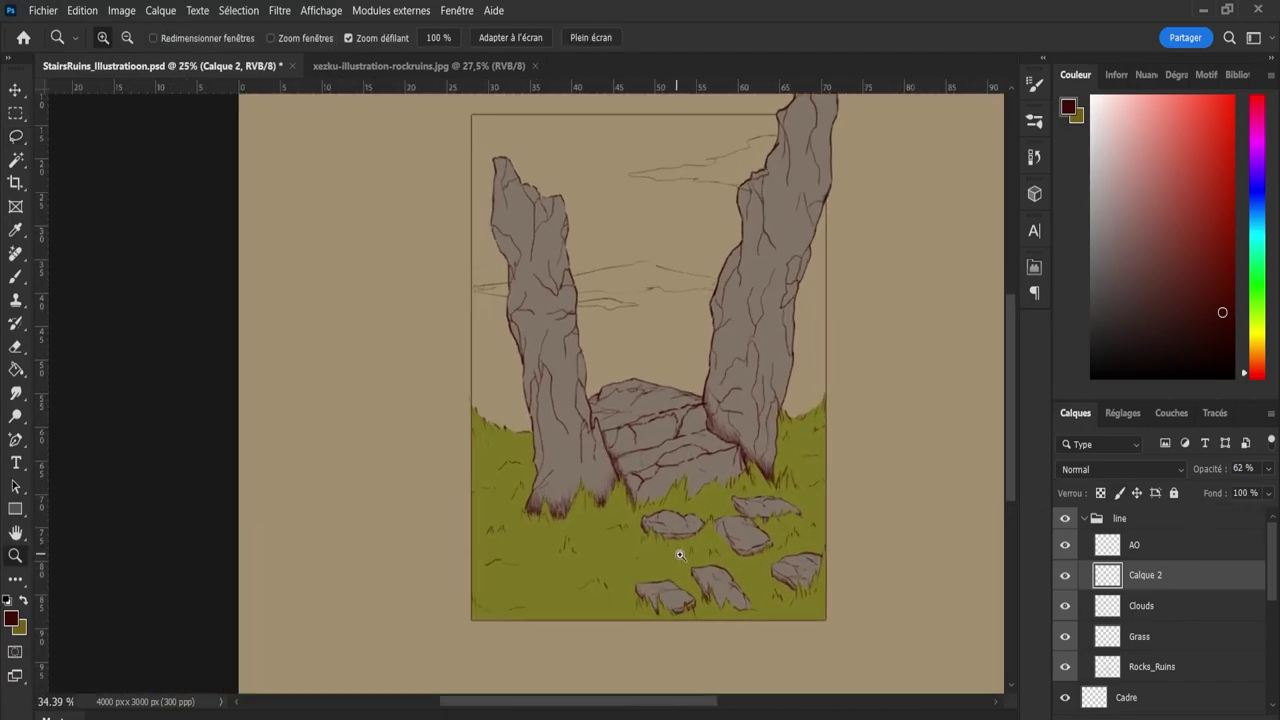
Merge layer Calque 2 with layer AO and toggle the merged layer's visibility to compare the shadows.
left_click(1133, 548, "shift")
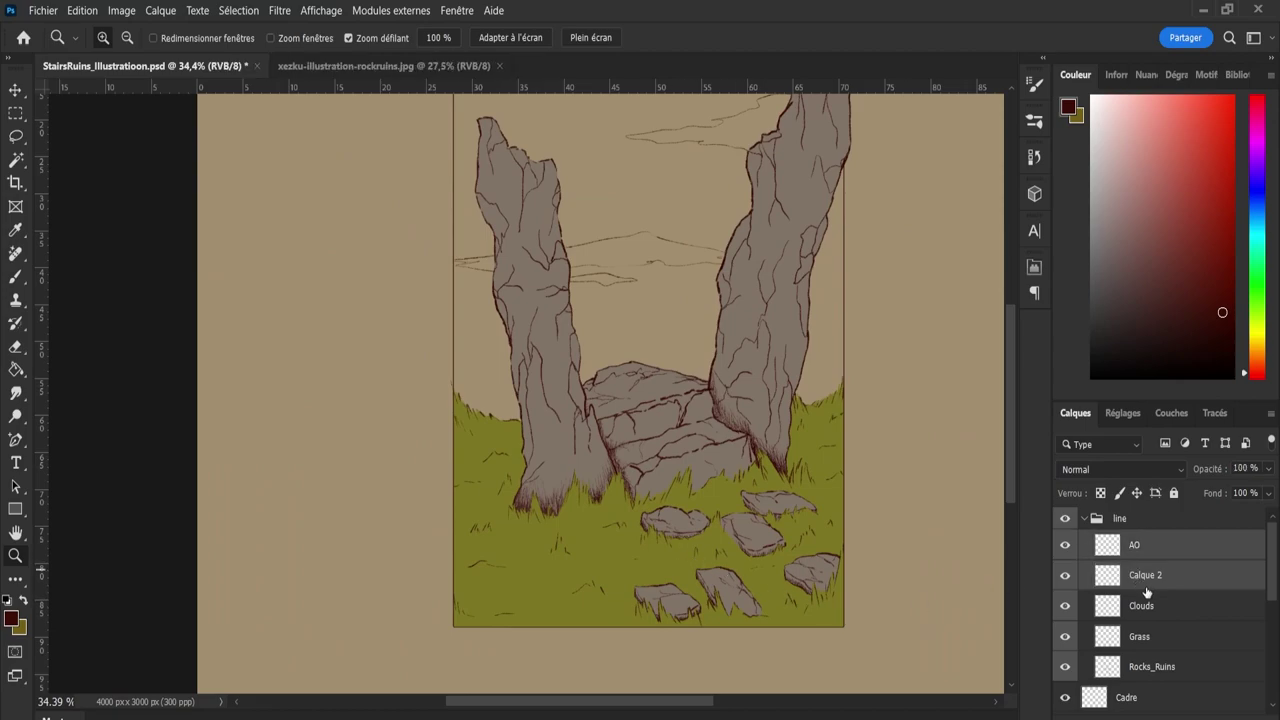
key("ctrl+e")
left_click(1062, 548)
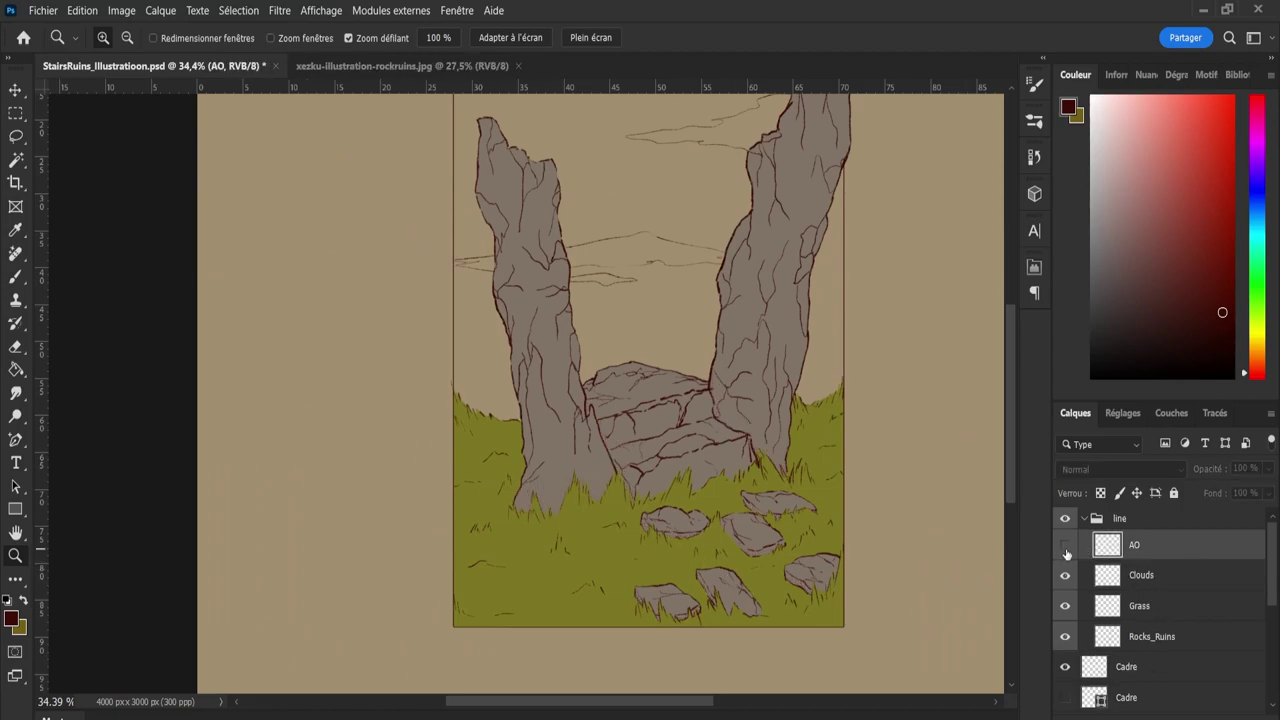
left_click(1065, 550)
mouse_move(821, 632)
left_mouse_down()
mouse_move(862, 640)
mouse_move(810, 636)
left_mouse_up()
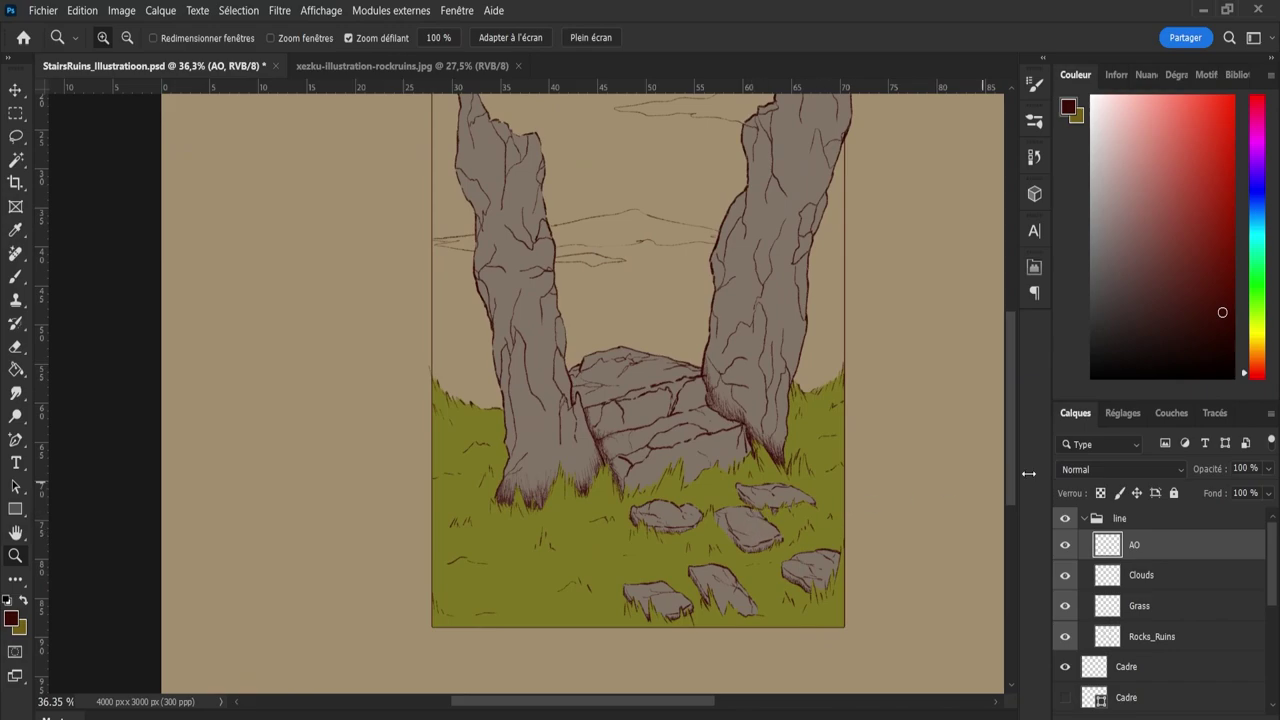
Try blend modes such as Produit and Couleur on layer AO, and return it to Normal.
key("shift+plus")
key("shift+plus")
key("shift+plus")
key("shift+plus")
key("shift+plus")
key("shift+plus")
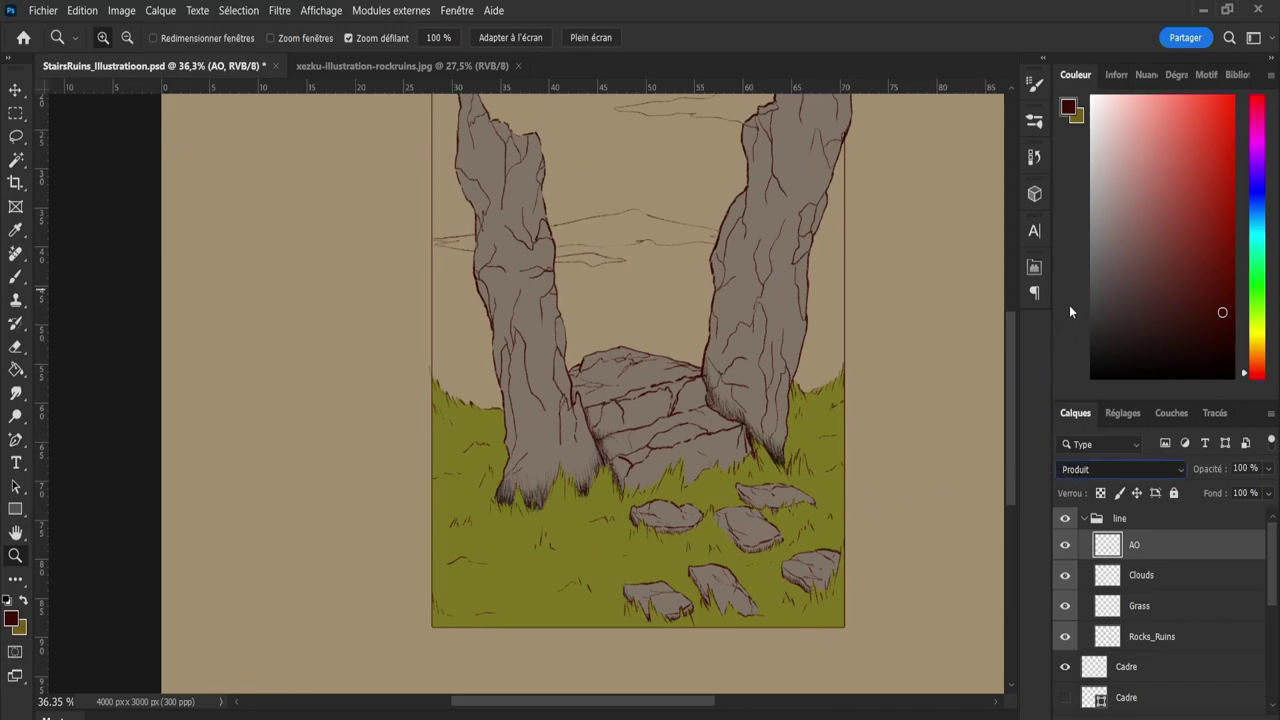
key("shift+minus")
key("shift+minus")
key("shift+minus")
key("shift+minus")
key("shift+minus")
key("shift+minus")
key("shift+minus")
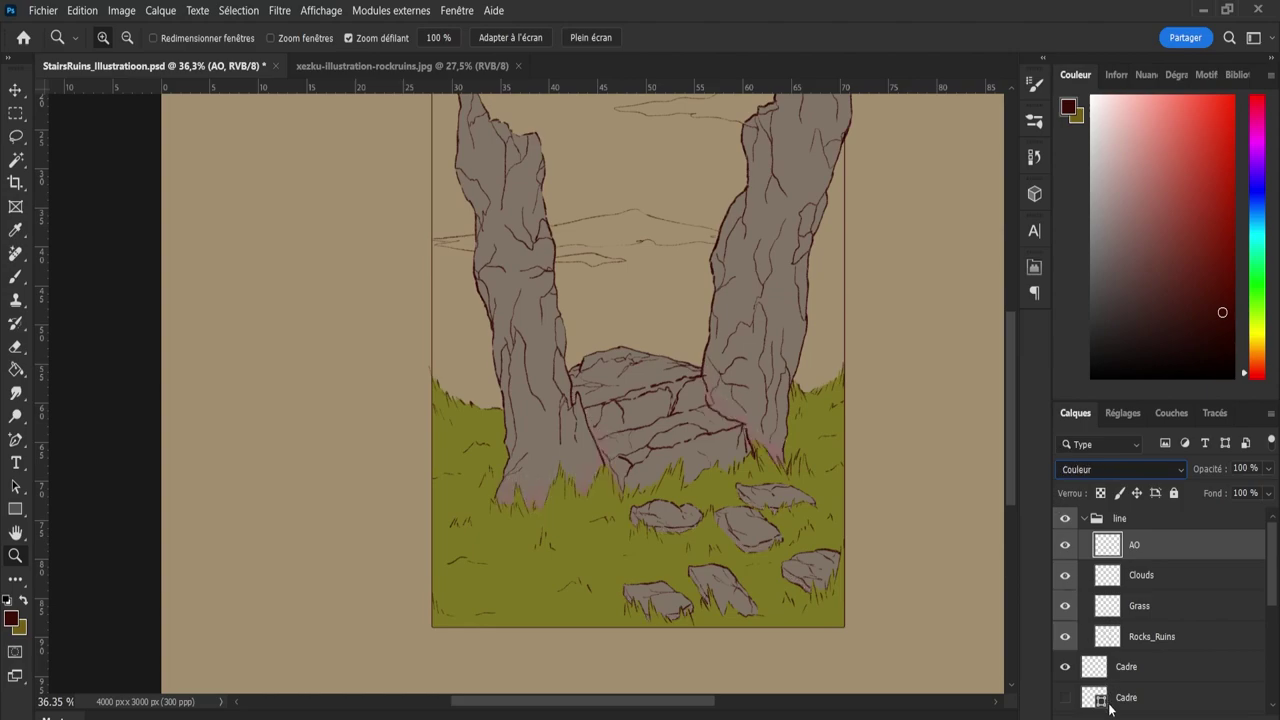
key("shift+minus")
key("shift+minus")
key("shift+minus")
key("shift+minus")
key("shift+minus")
key("shift+minus")
key("shift+minus")
key("shift+minus")
key("shift+minus")
key("shift+minus")
key("shift+minus")
key("shift+minus")
key("shift+minus")
key("shift+minus")
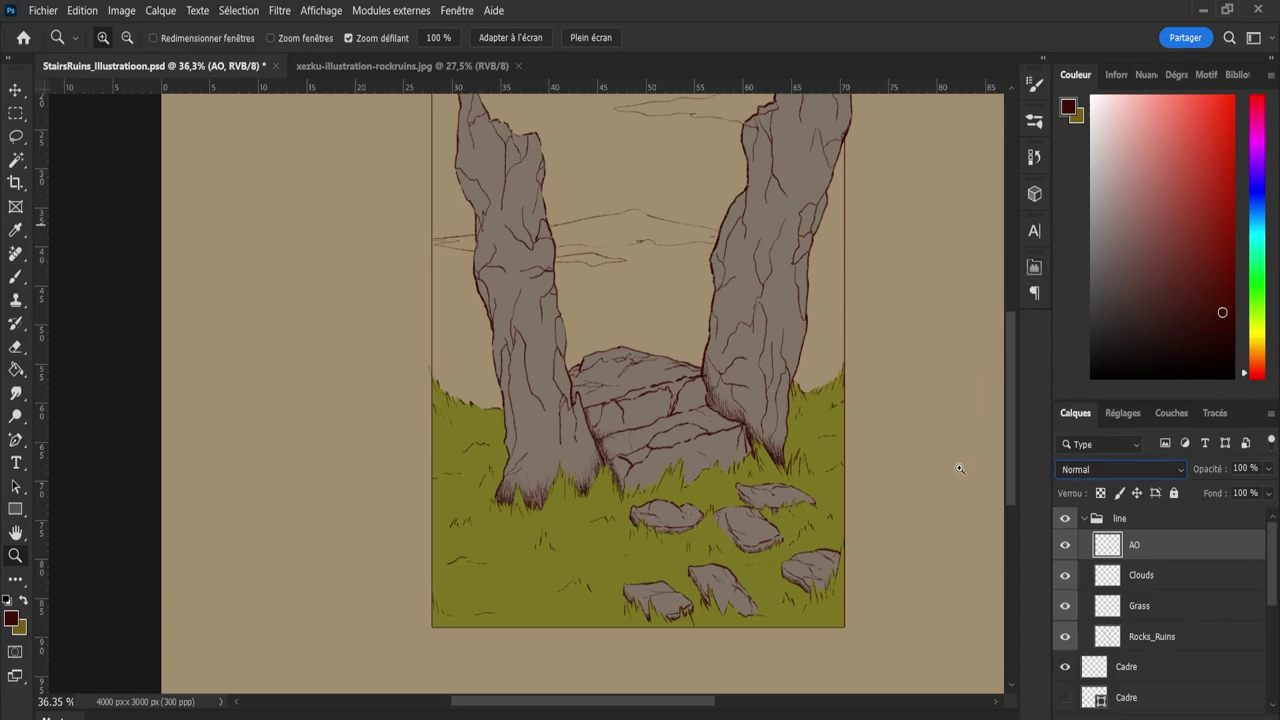
Save the illustration document and review the whole composition.
left_click_drag(882, 547, 850, 541)
key("ctrl+s")
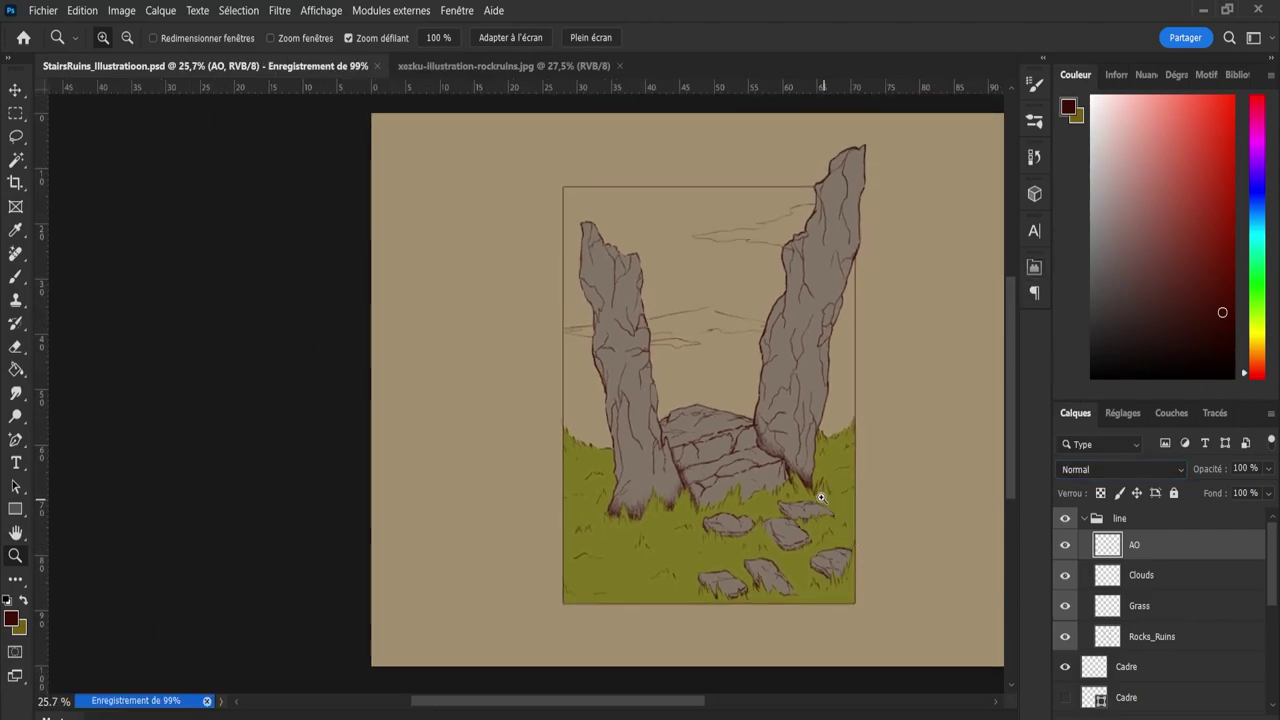
left_click_drag(677, 704, 716, 704)
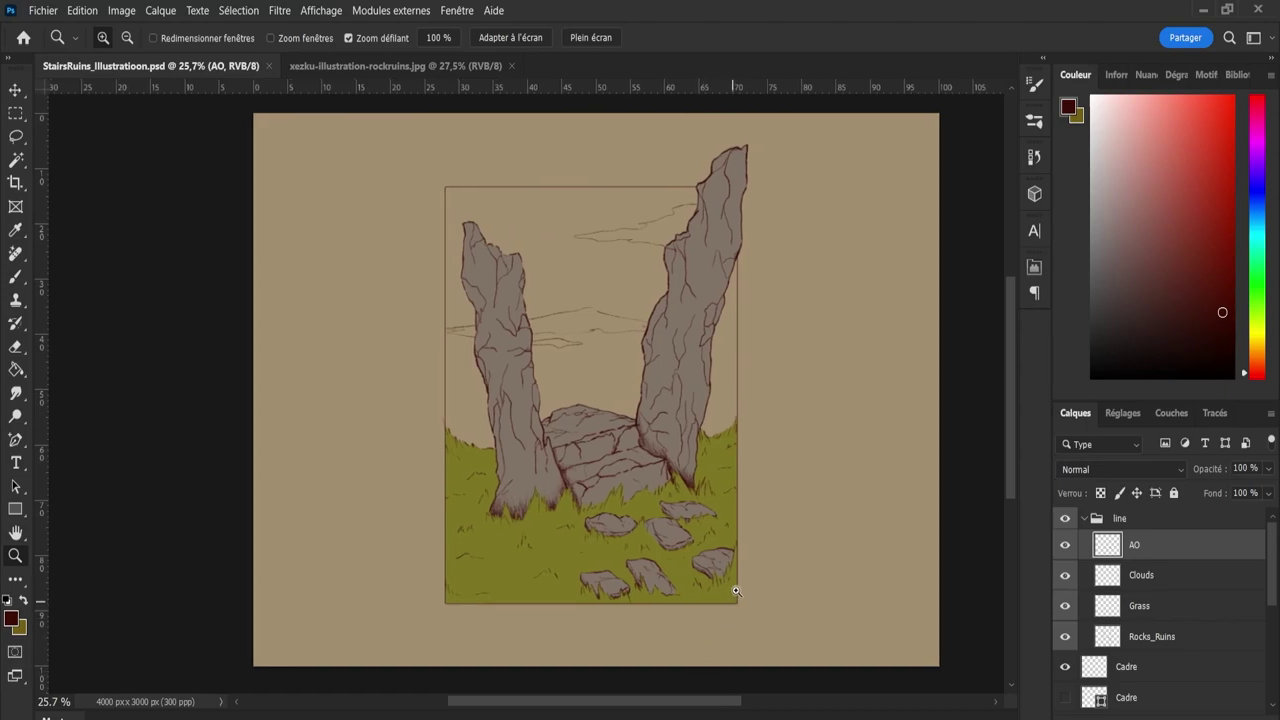
left_click_drag(729, 591, 740, 590)
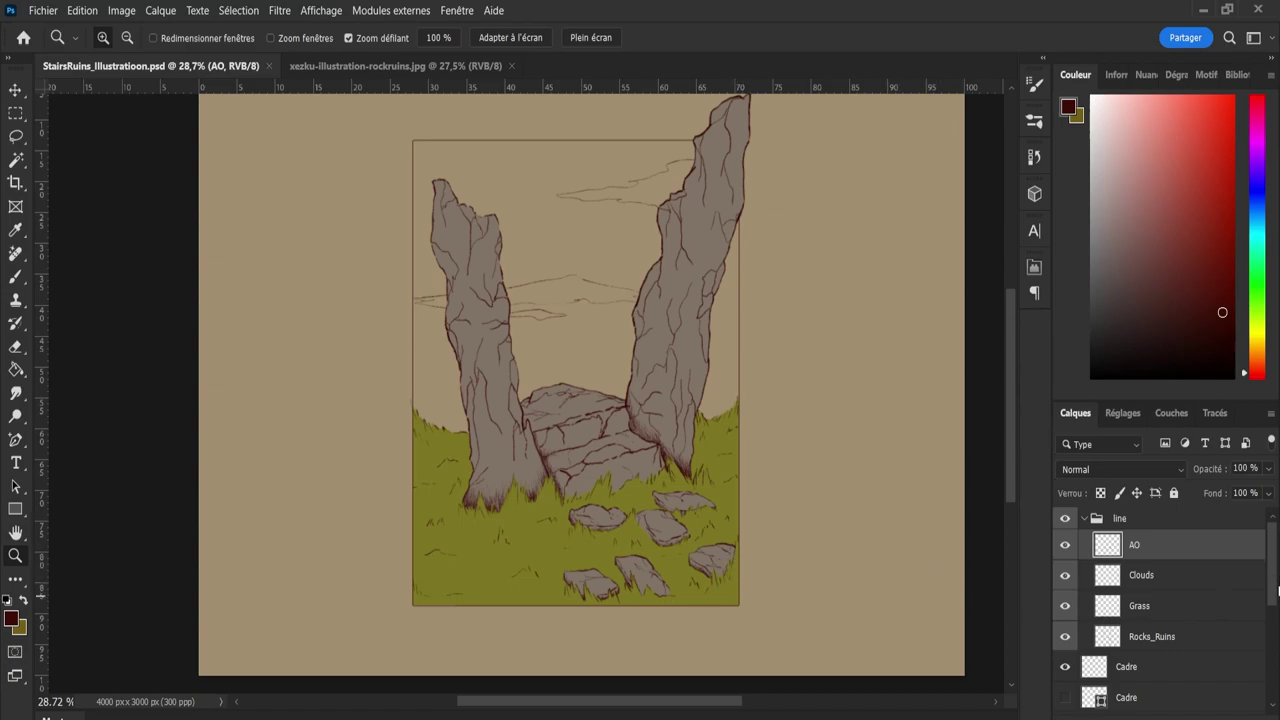
Collapse the line group and merge adjustment layer Teinte/Saturation 1 with the grass colour layer Calque 1.
scroll(1271, 595, "down", 2)
scroll(1272, 592, "up", 2)
left_click(1085, 519)
scroll(1265, 585, "down", 3)
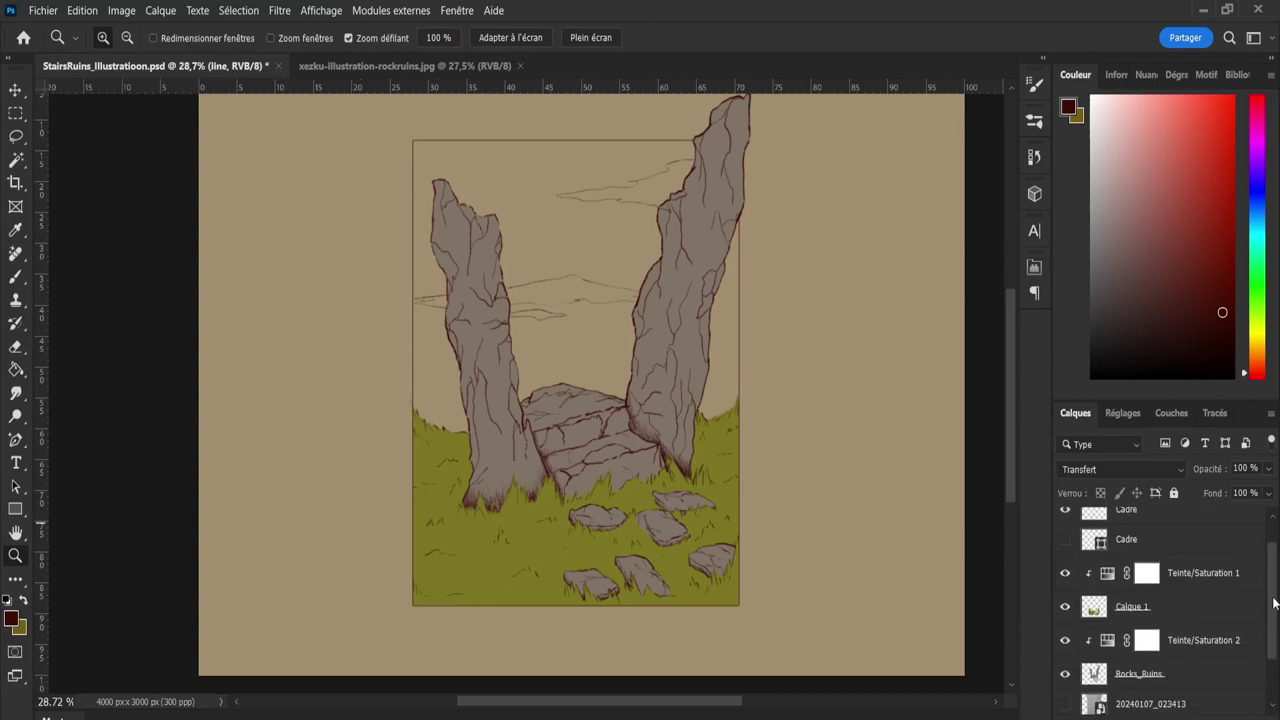
left_click_drag(1273, 619, 1271, 610)
scroll(1272, 616, "up", 2)
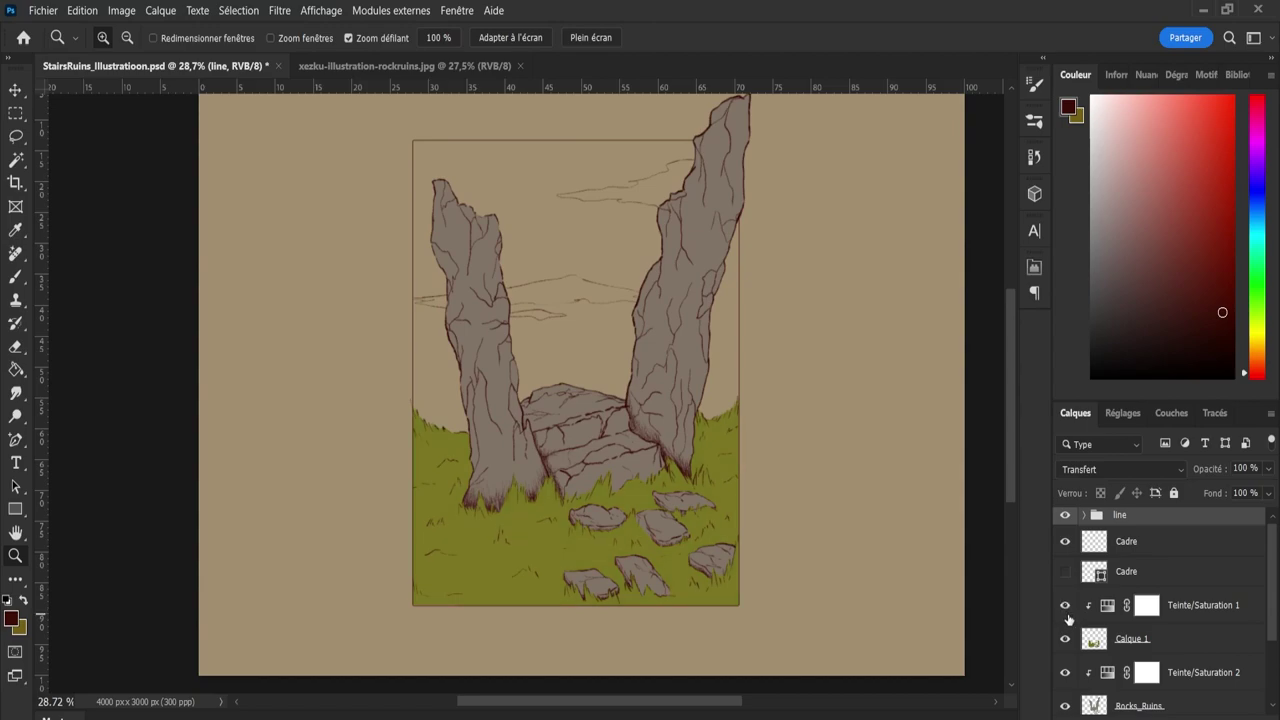
left_click(1198, 608)
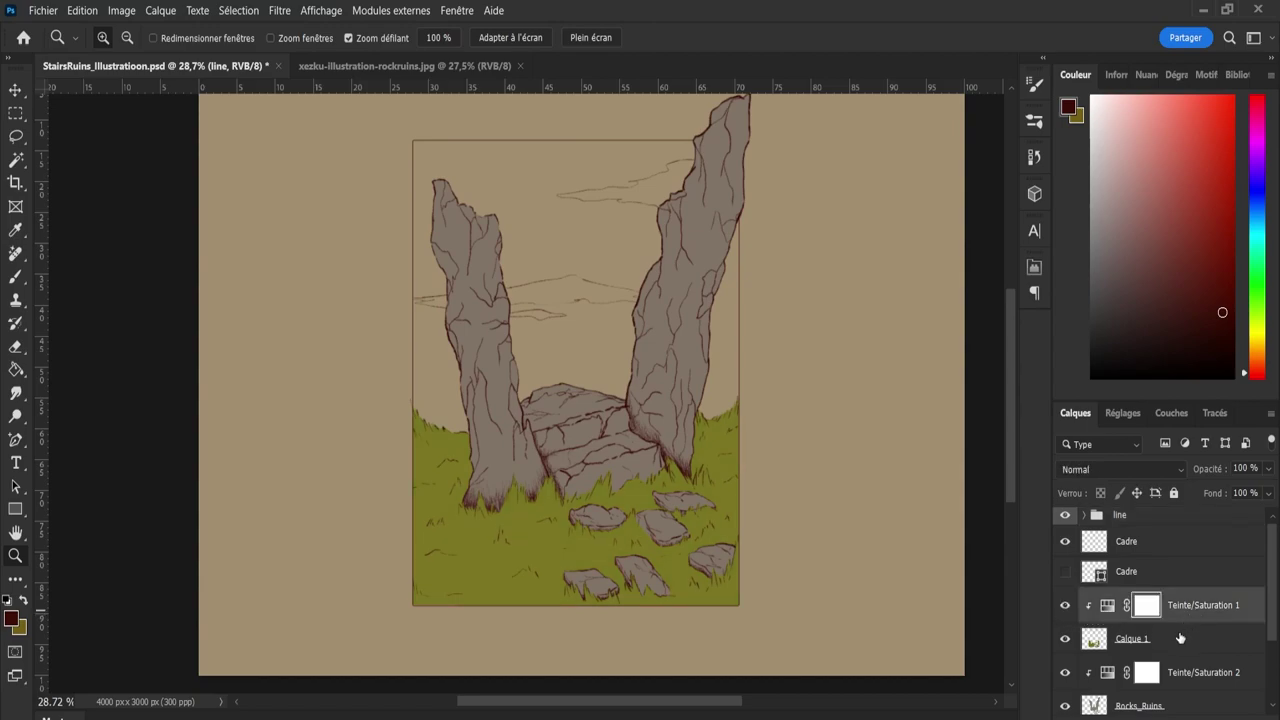
left_click(1196, 650, "shift")
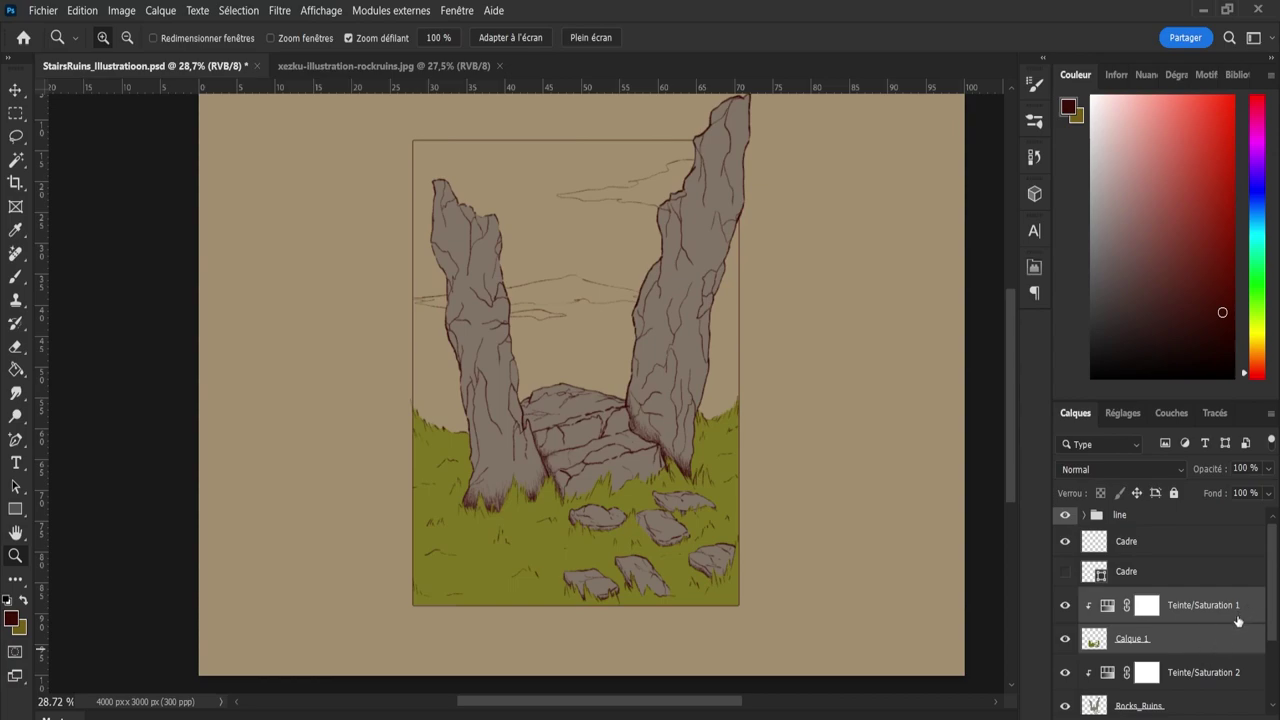
key("ctrl+e")
Try a different luminosity on the rocks' adjustment layer Teinte/Saturation 2 and undo the change.
left_click(1197, 647)
left_click(1179, 680, "shift")
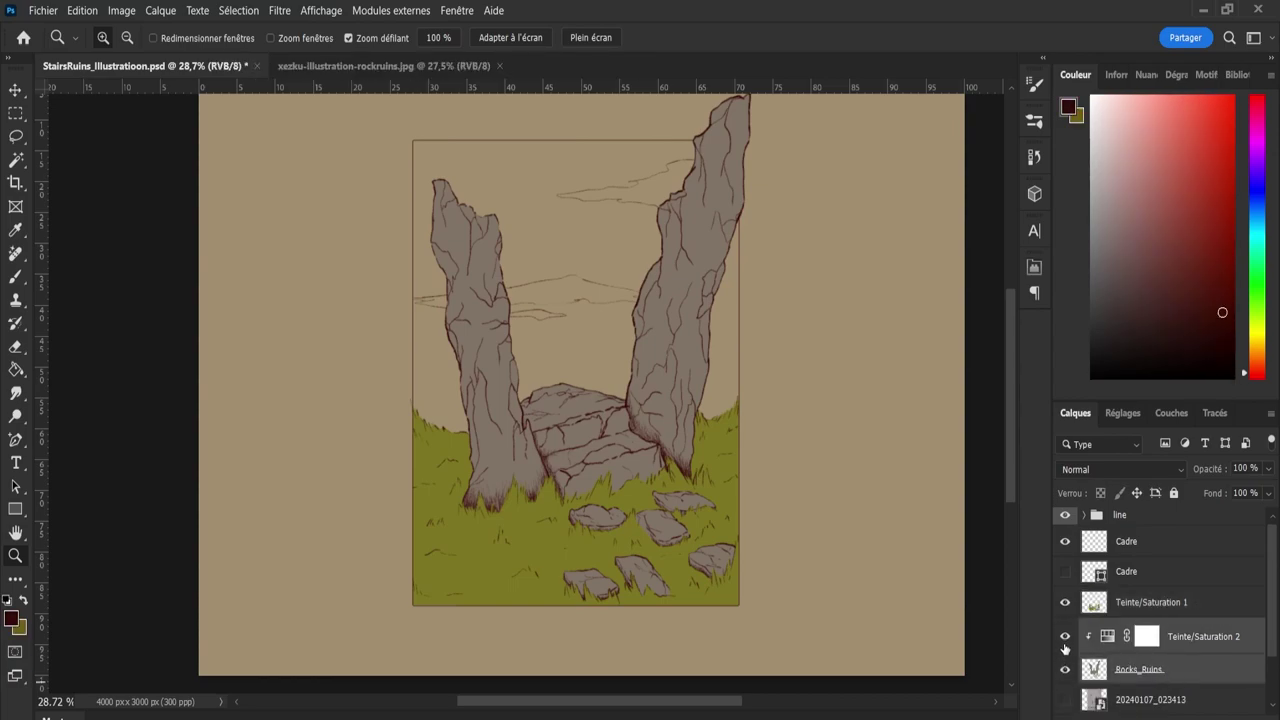
left_click(1065, 640)
left_click(1066, 643)
double_click(1108, 638)
left_click_drag(836, 264, 827, 267)
key("ctrl+z")
key("ctrl+z")
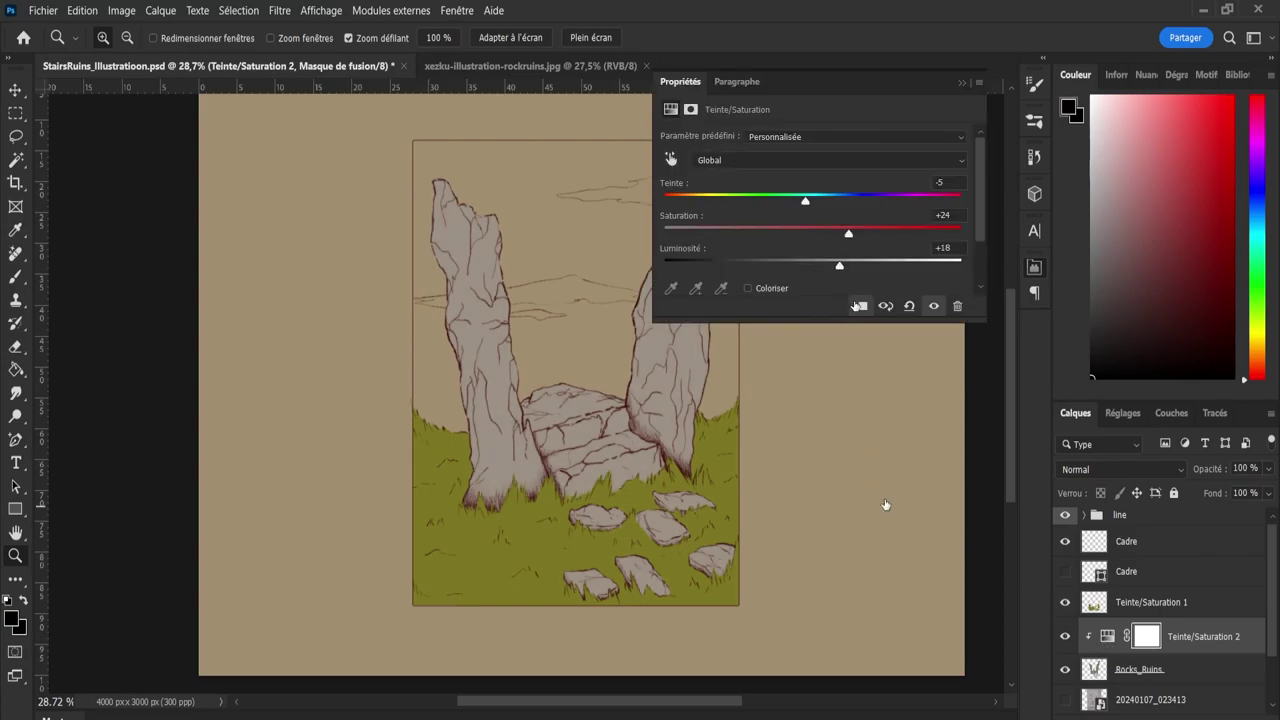
left_click(962, 83)
Merge Teinte/Saturation 2 with layer Rocks_Ruins and toggle the visibility of both merged colour layers to check their contents.
left_click(1138, 675, "shift")
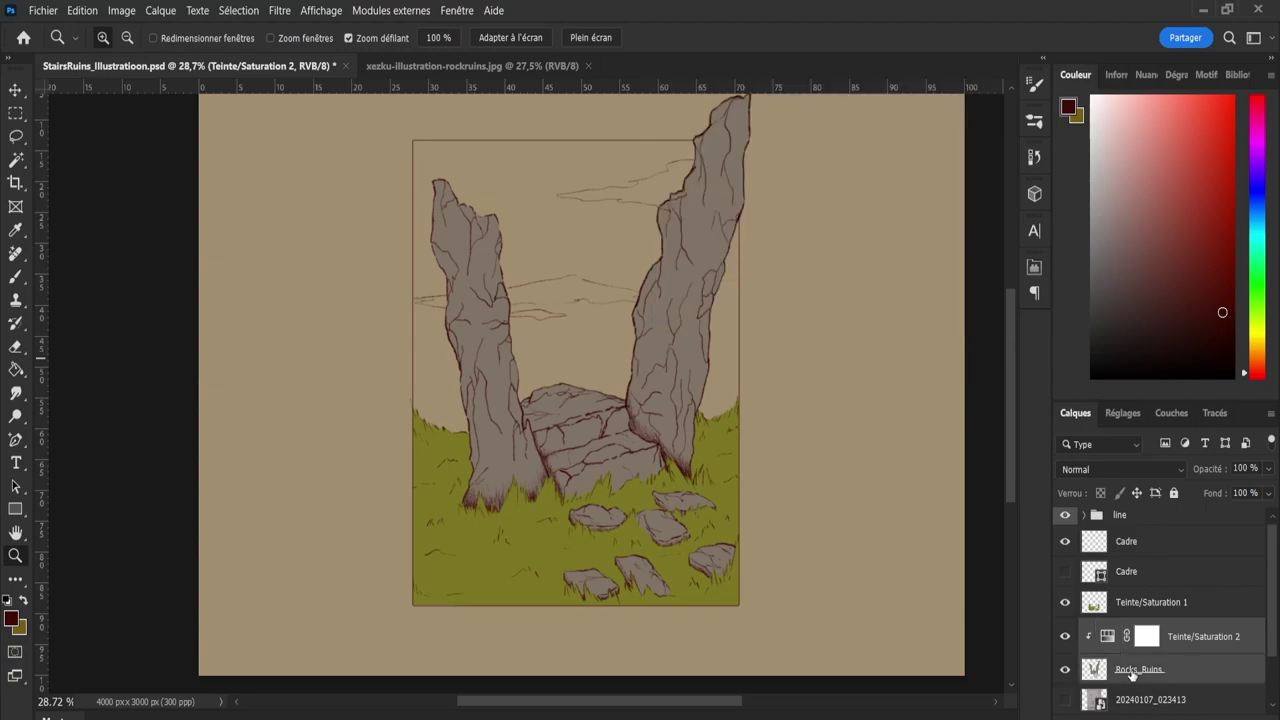
key("ctrl+e")
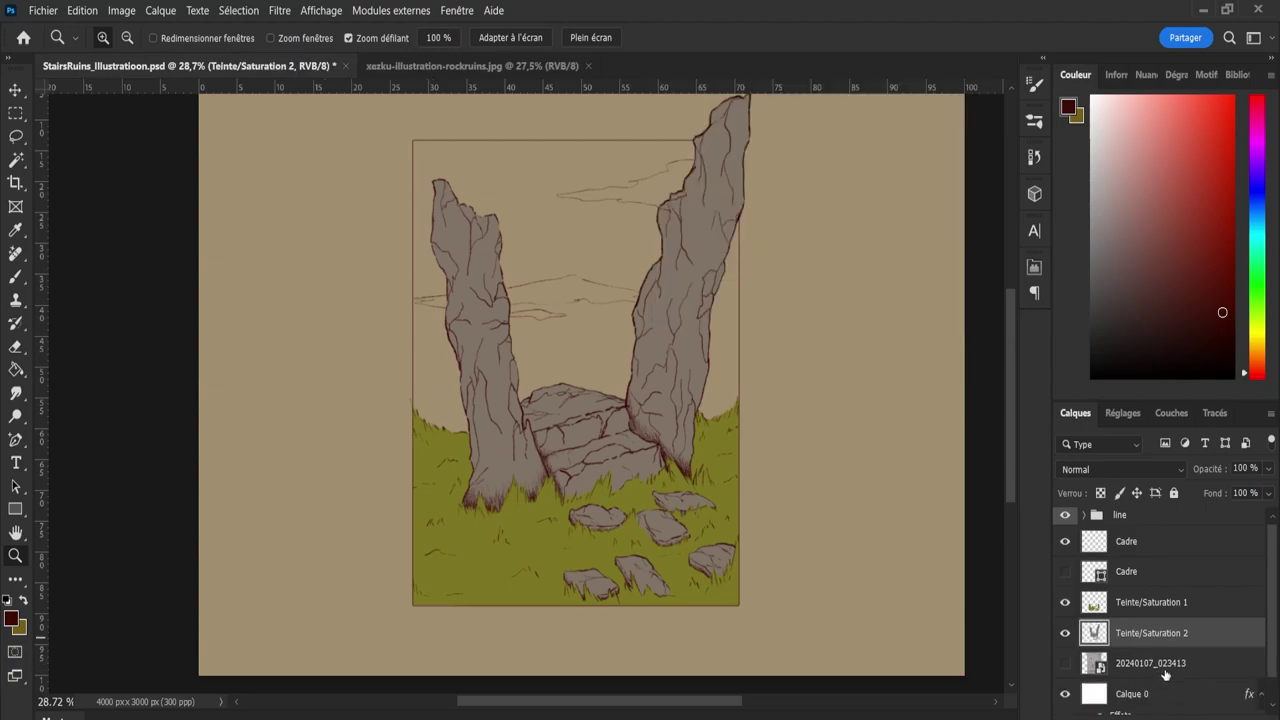
left_click(1064, 634)
left_click(1064, 634)
left_click(1064, 602)
left_click(1064, 602)
Add a new layer above Teinte/Saturation 1 and rename the merged rock colour layer as Rocks_Ruins.
left_click(1136, 612)
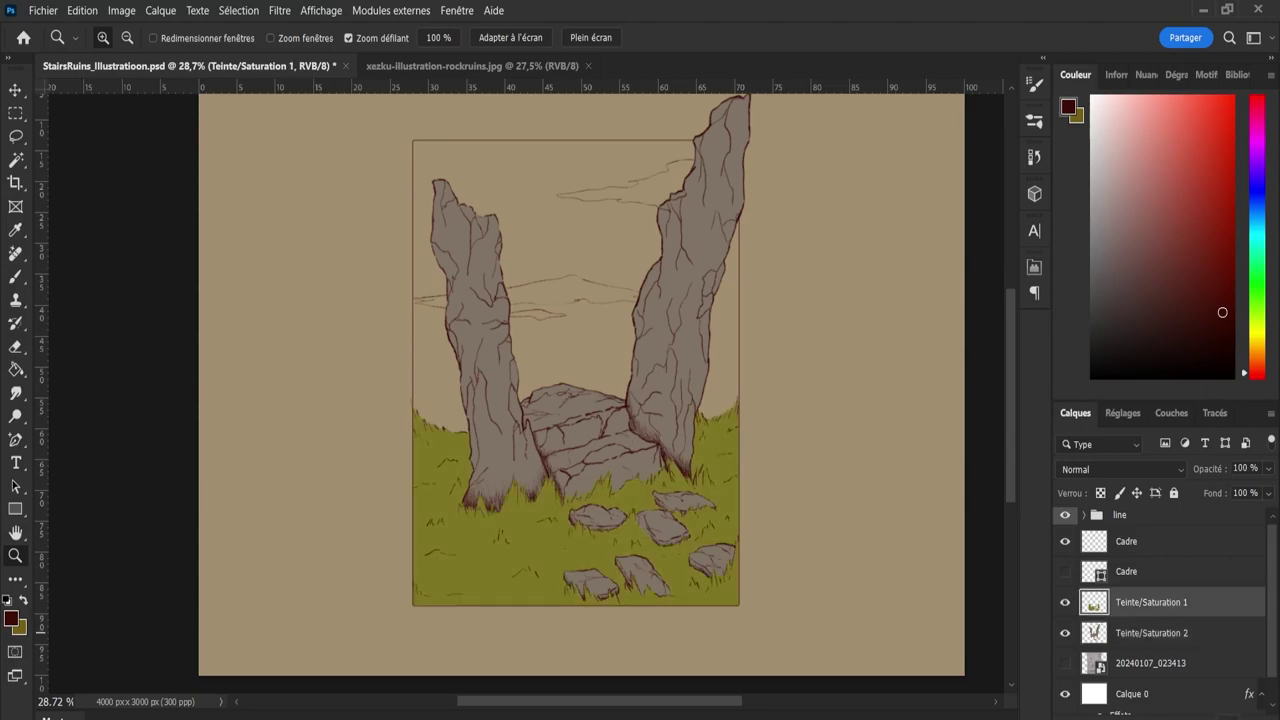
key("ctrl+shift+alt+n")
double_click(1163, 662)
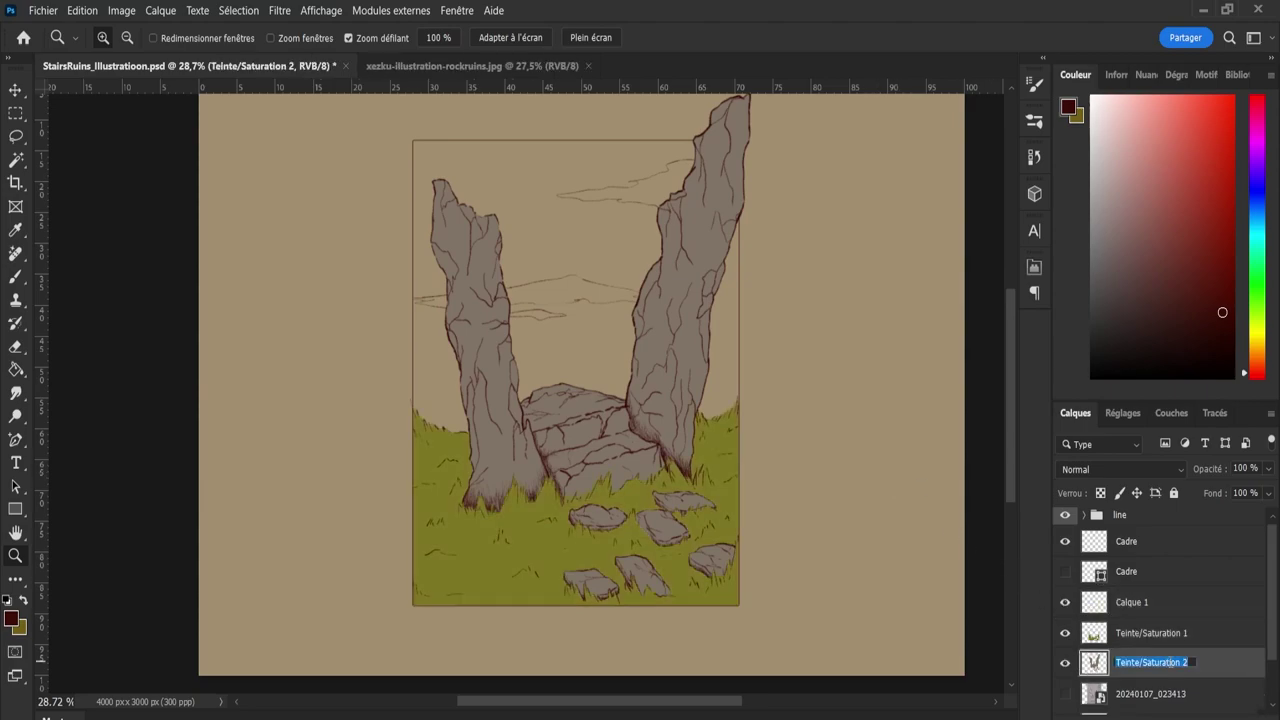
type("Rocks_Ruins")
key("Return")
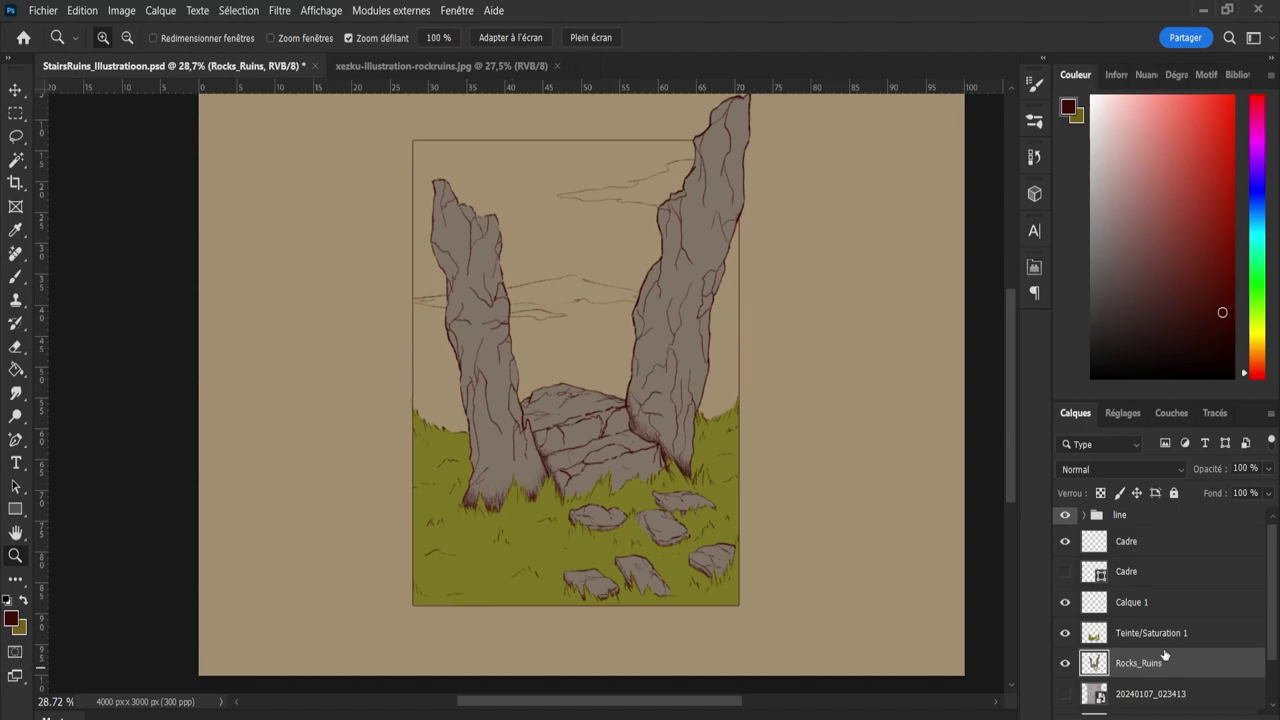
Rename the merged grass colour layer Teinte/Saturation 1 as Grass.
double_click(1152, 637)
type("G")
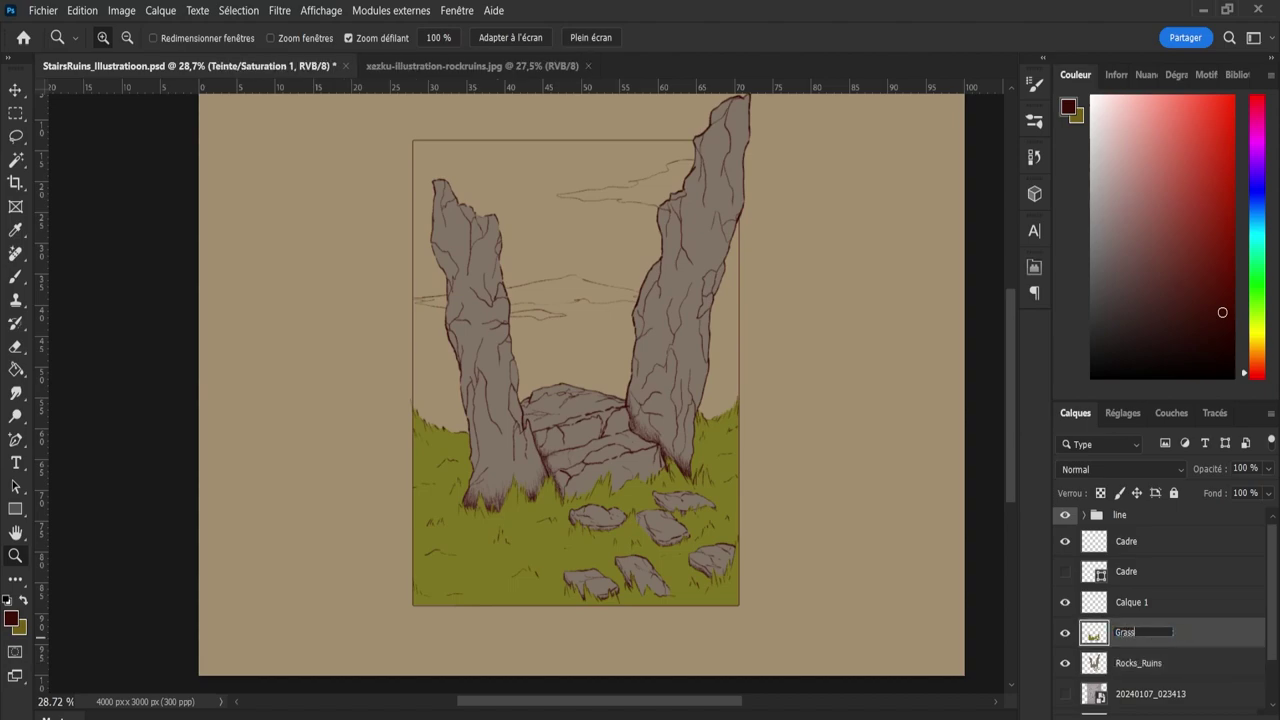
type("rass")
key("Return")
Rename the new empty layer Calque 1 above Grass as Clouds.
left_click(1130, 603)
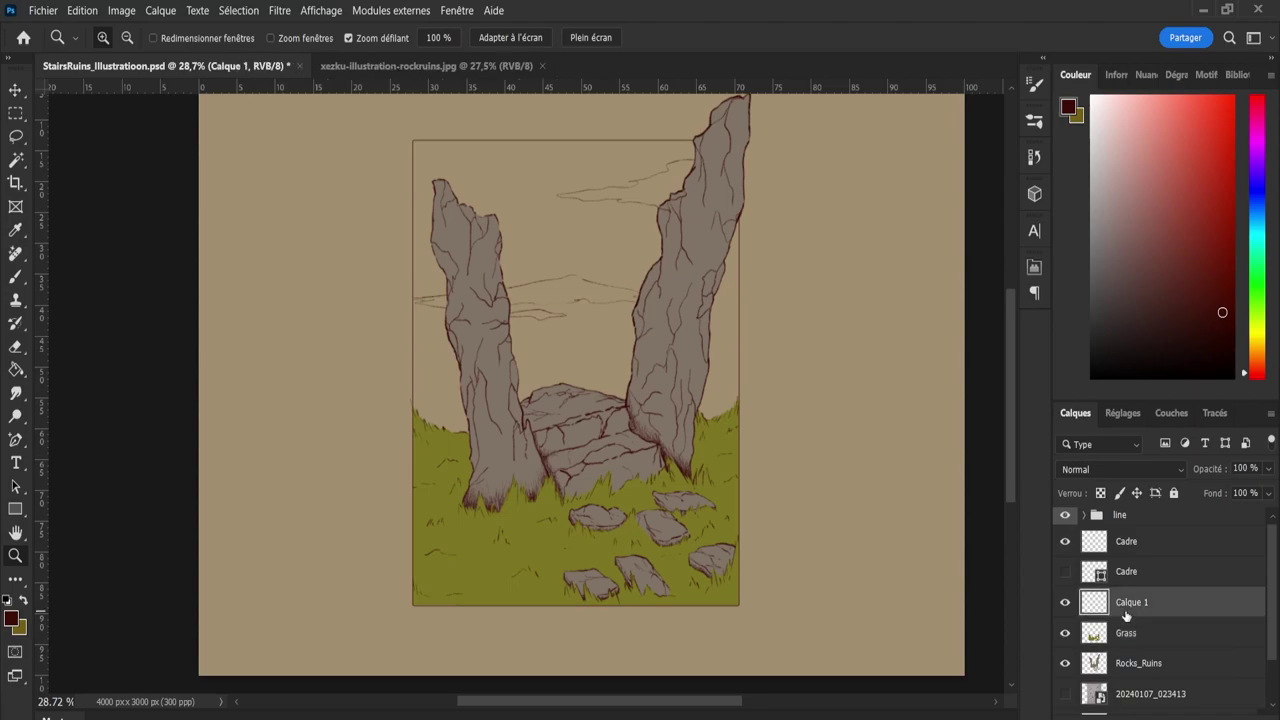
double_click(1132, 604)
type("Clouds")
key("Return")
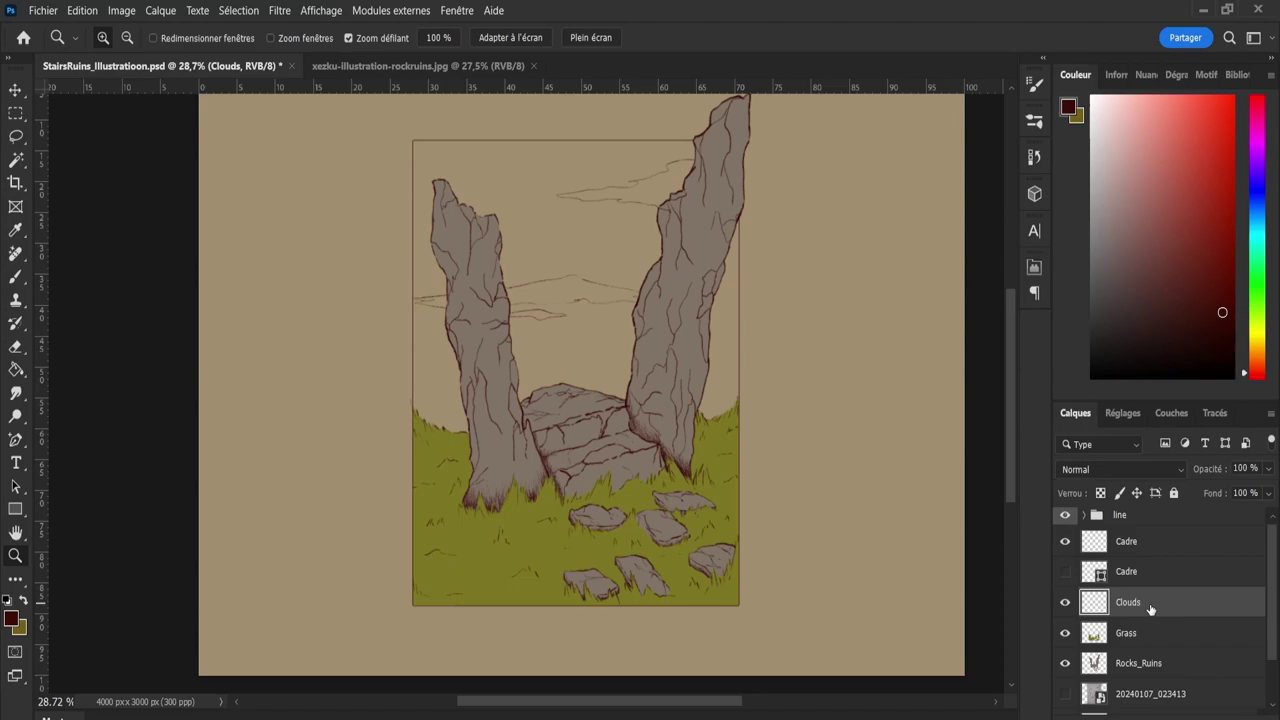
Set the foreground colour to a warm off-white for colouring the clouds between the pillars.
left_click_drag(1257, 354, 1262, 347)
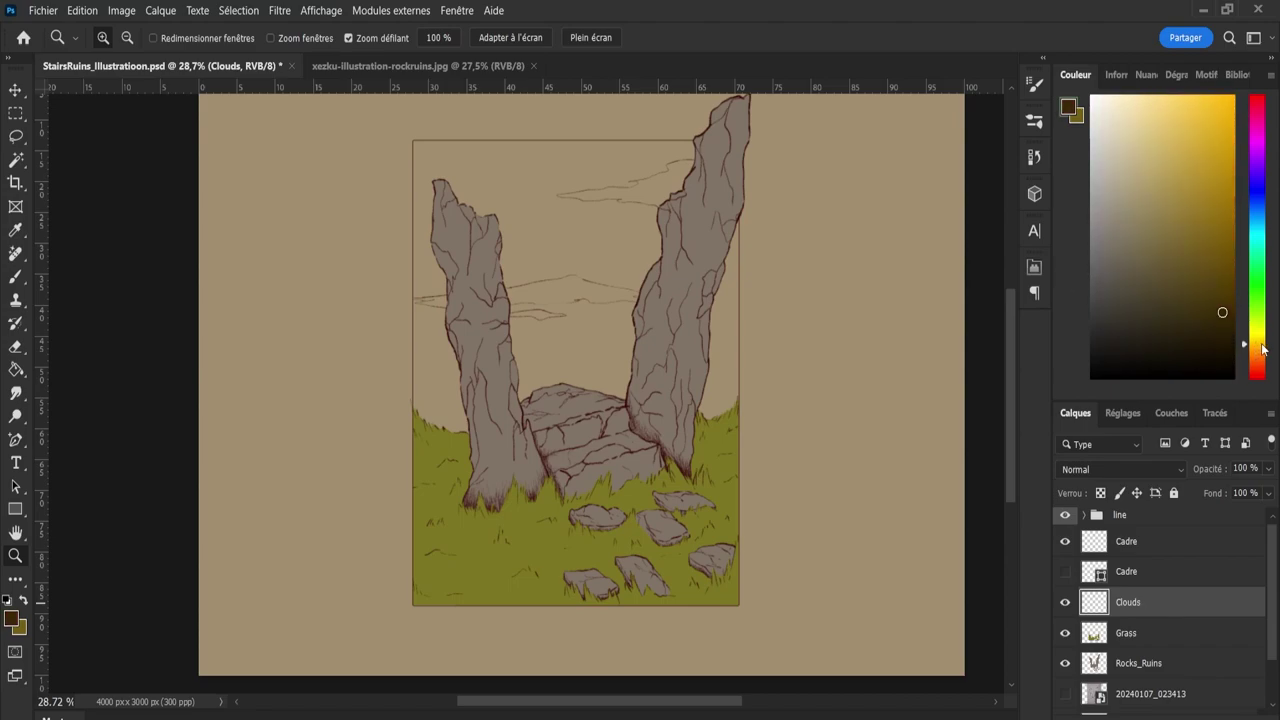
left_click_drag(1202, 307, 1100, 125)
left_click(1101, 111)
left_click_drag(532, 313, 630, 270)
Try filling the large cloud with the Paint Bucket and undo the fill.
key("g")
left_click(596, 309)
key("ctrl+z")
Enlarge the brush to 112 and paint a first off-white band inside the large cloud between the pillars.
key("b")
key("bracketright")
key("bracketright")
key("bracketright")
key("bracketright")
key("bracketright")
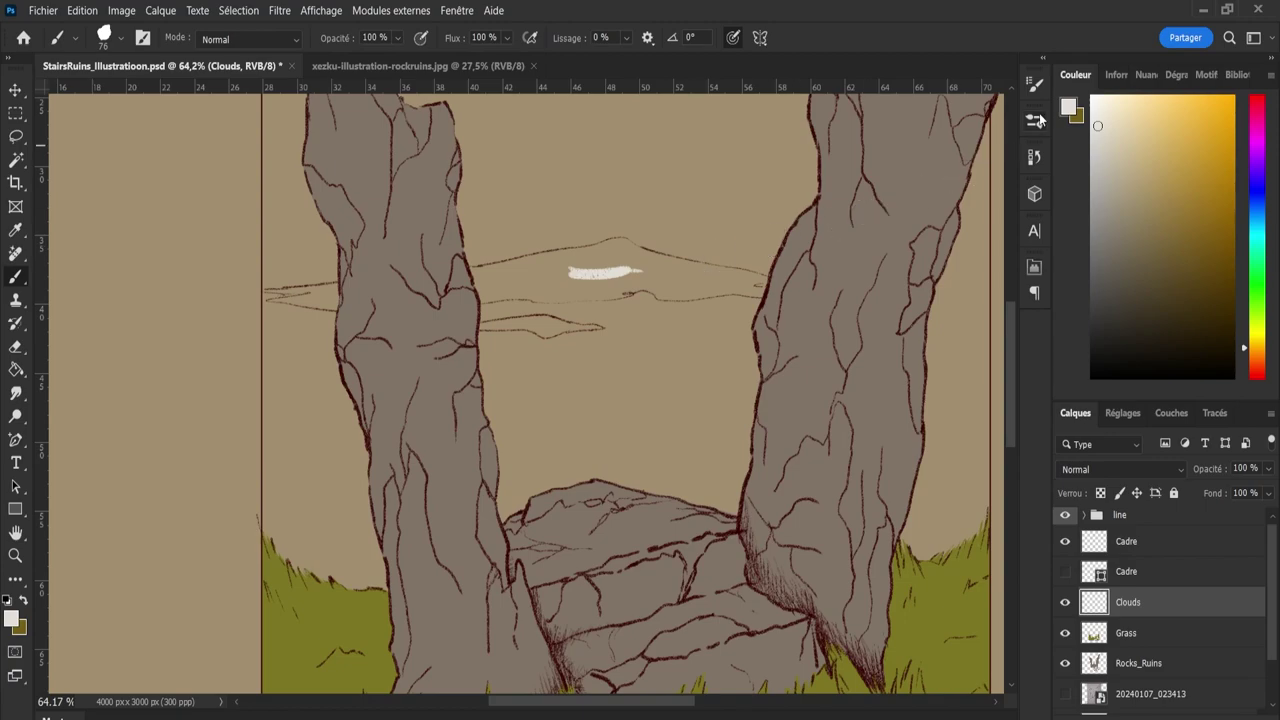
left_click(1034, 120)
left_click(1034, 120)
mouse_move(569, 274)
left_mouse_down()
mouse_move(604, 266)
mouse_move(558, 267)
mouse_move(622, 272)
left_mouse_up()
right_click(560, 270, "alt")
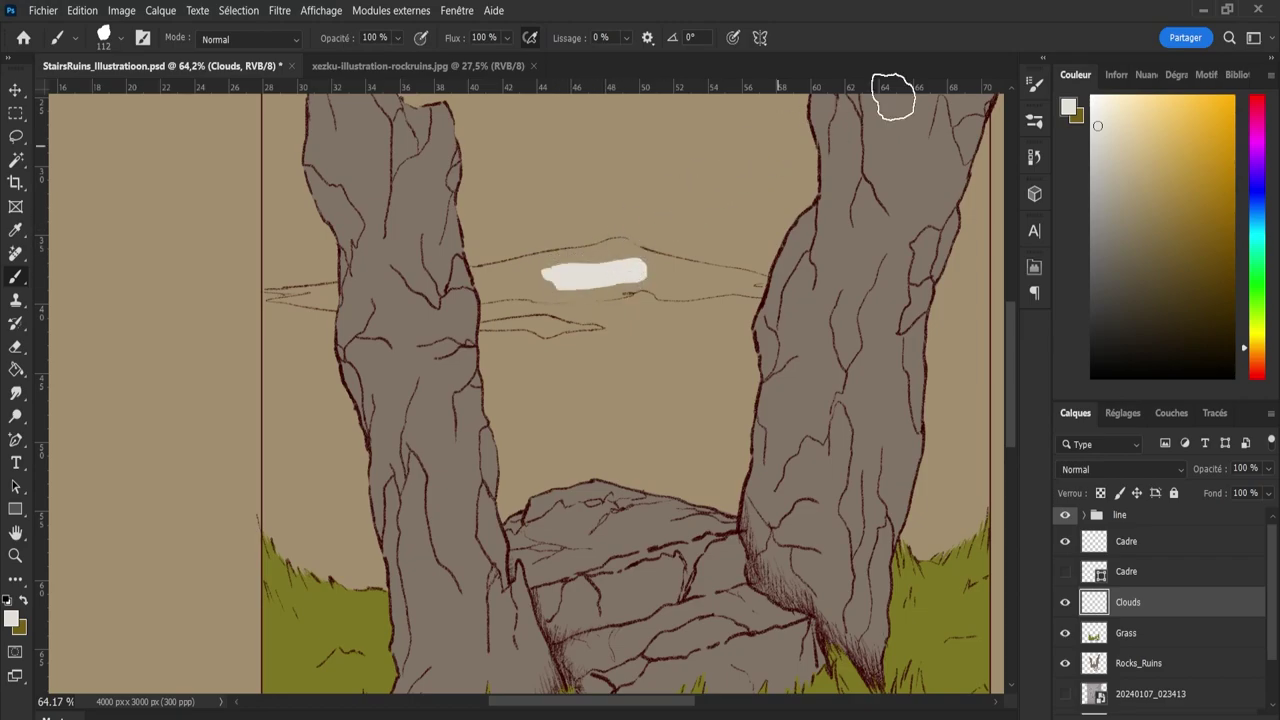
Turn off Dynamique de forme in the brush settings.
left_click(1034, 120)
left_click(1034, 120)
key("F5")
left_click(671, 155)
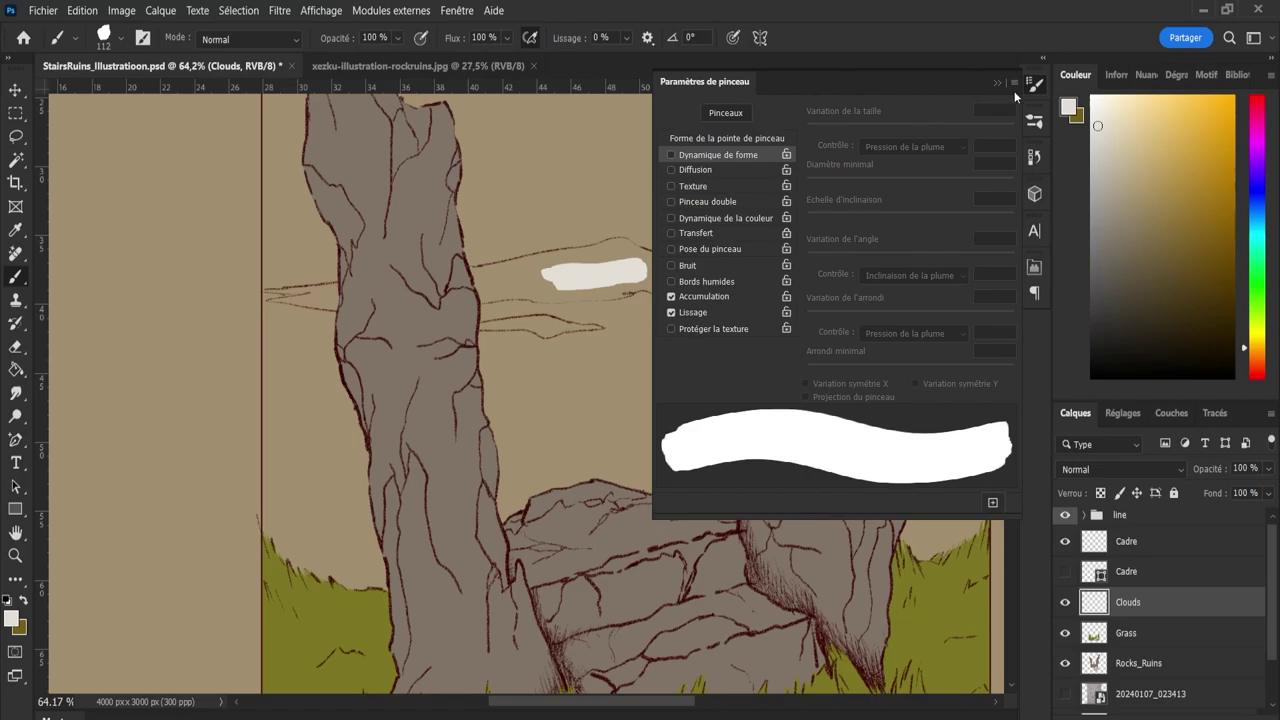
Fill the peak of the large cloud with off-white using a smaller brush and erase the overspill along its upper outline.
key("z")
key("b")
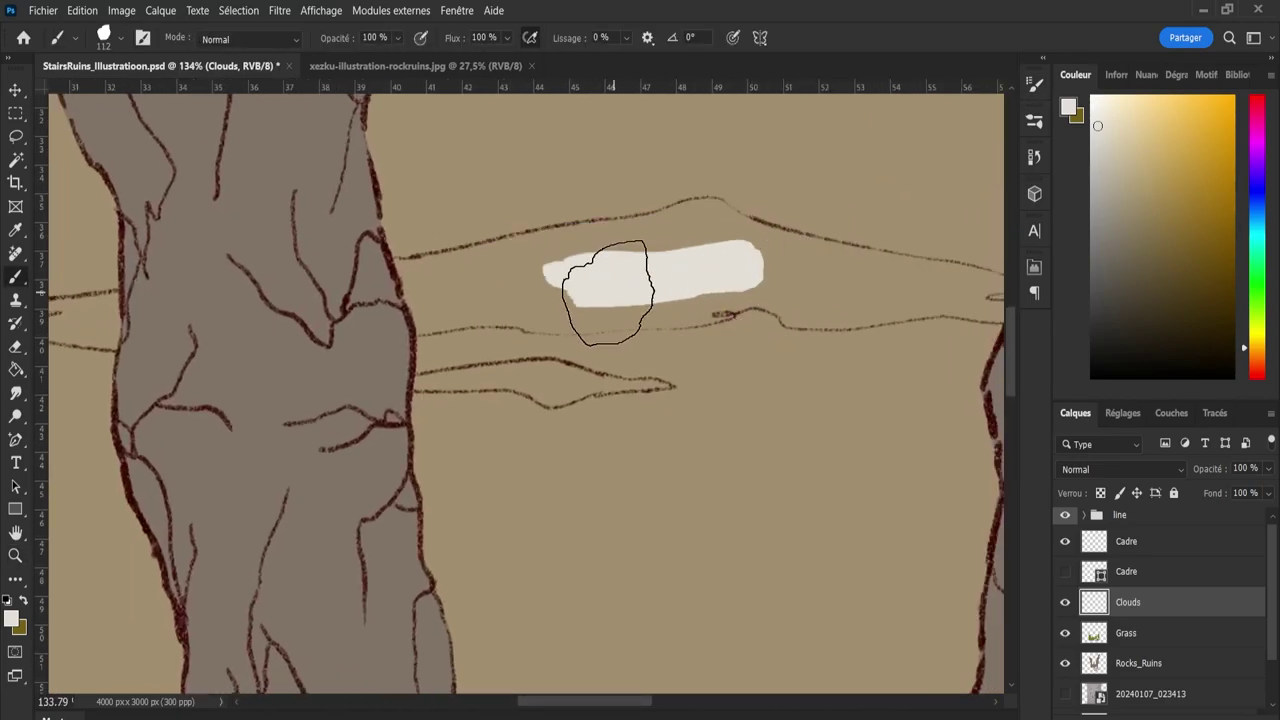
key("bracketleft")
key("bracketleft")
key("bracketleft")
key("bracketleft")
mouse_move(690, 244)
left_mouse_down()
mouse_move(727, 261)
mouse_move(658, 275)
mouse_move(736, 259)
mouse_move(707, 275)
mouse_move(737, 277)
mouse_move(685, 277)
mouse_move(771, 270)
mouse_move(754, 273)
mouse_move(837, 295)
mouse_move(711, 246)
mouse_move(812, 281)
left_mouse_up()
key("e")
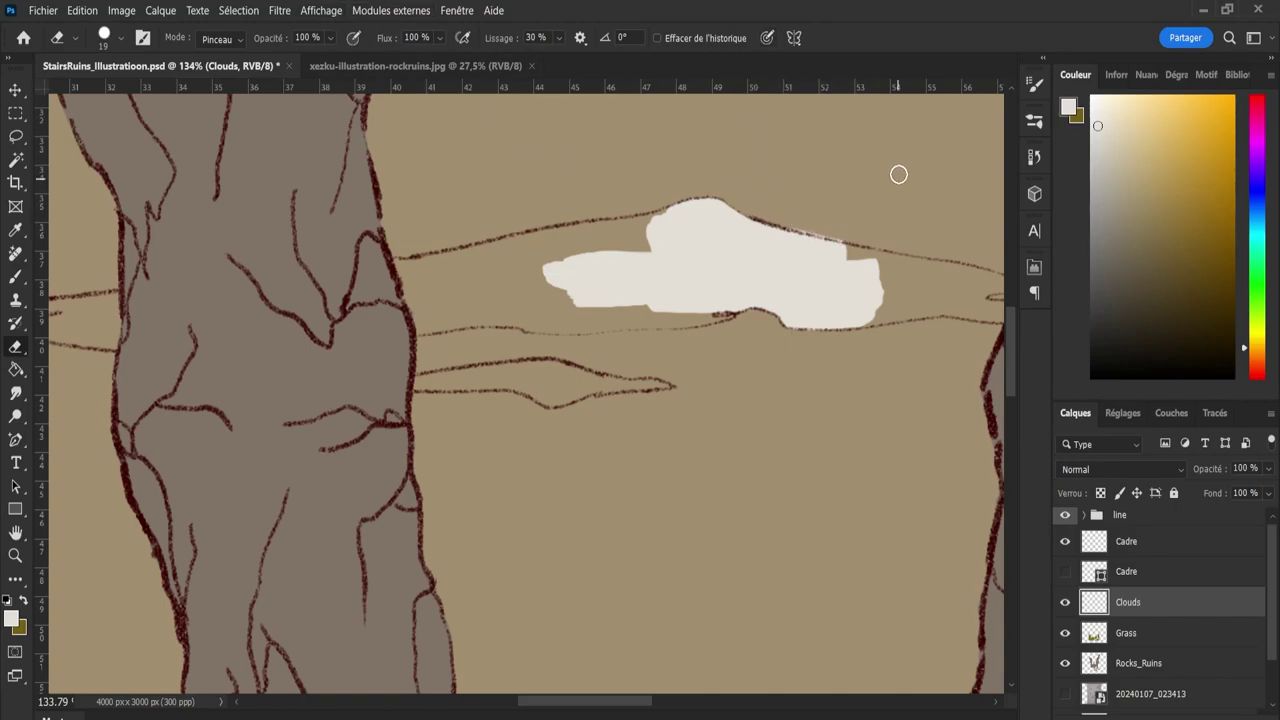
left_click(1035, 84)
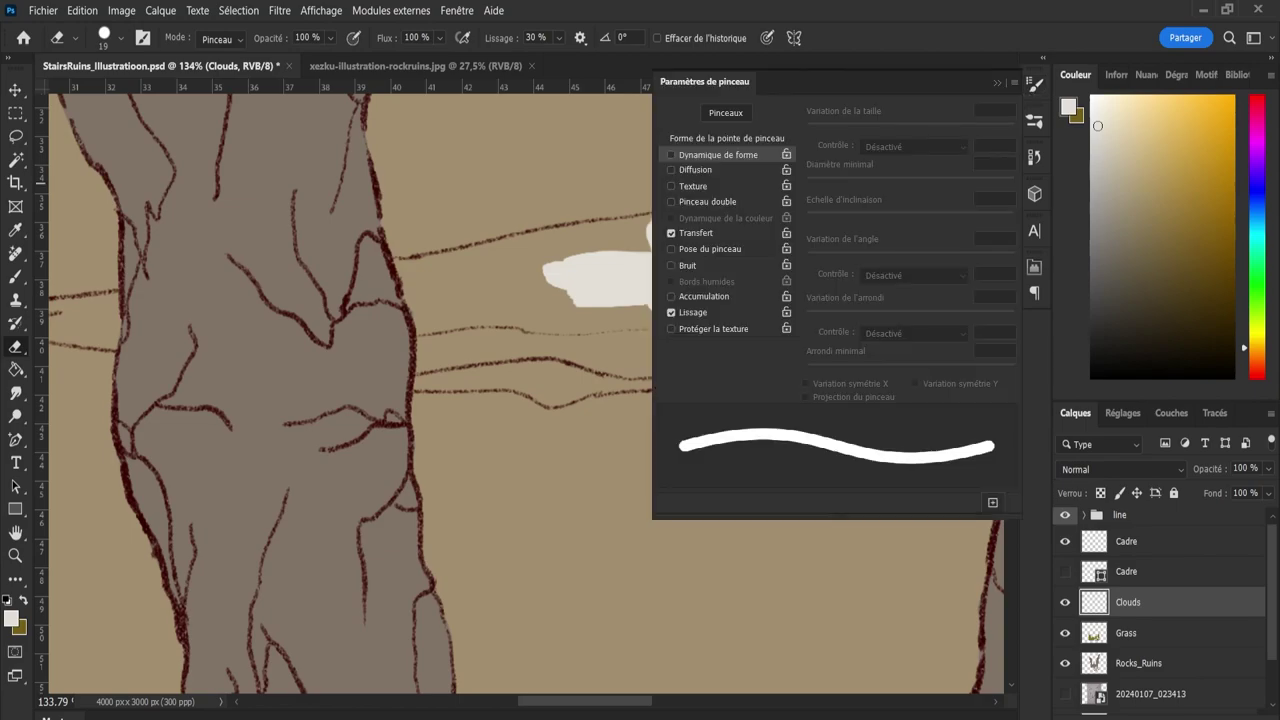
left_click(1035, 84)
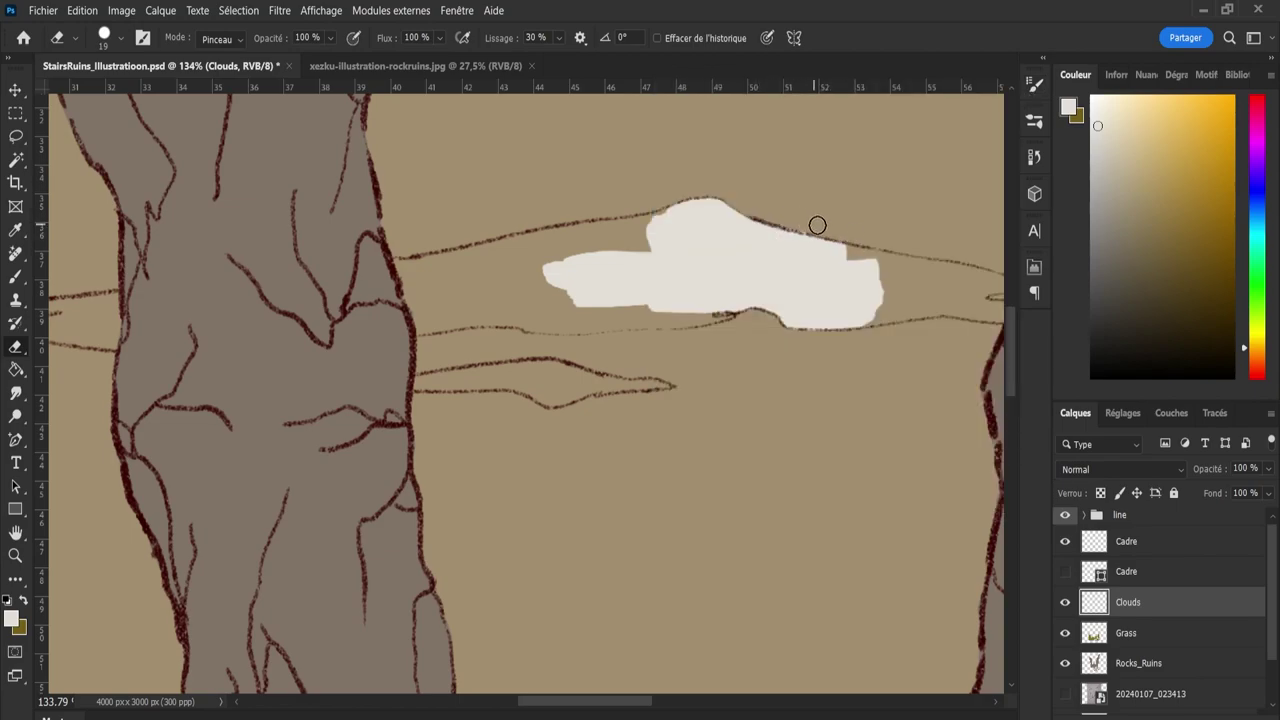
Extend the large cloud's off-white fill to the left pillar and erase the paint that overlaps the pillar.
key("b")
mouse_move(515, 285)
left_mouse_down()
mouse_move(594, 257)
mouse_move(580, 251)
mouse_move(606, 263)
mouse_move(629, 252)
left_mouse_up()
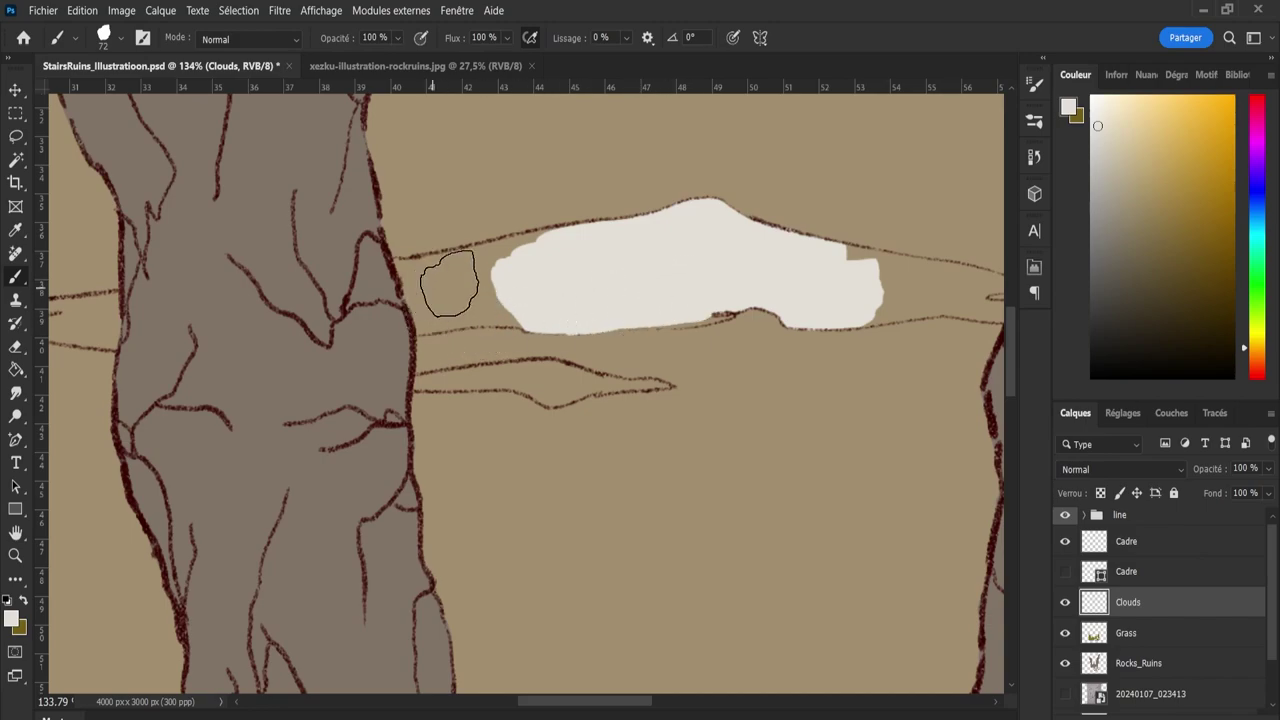
mouse_move(400, 303)
left_mouse_down()
mouse_move(375, 298)
mouse_move(514, 289)
mouse_move(400, 286)
mouse_move(569, 256)
left_mouse_up()
key("e")
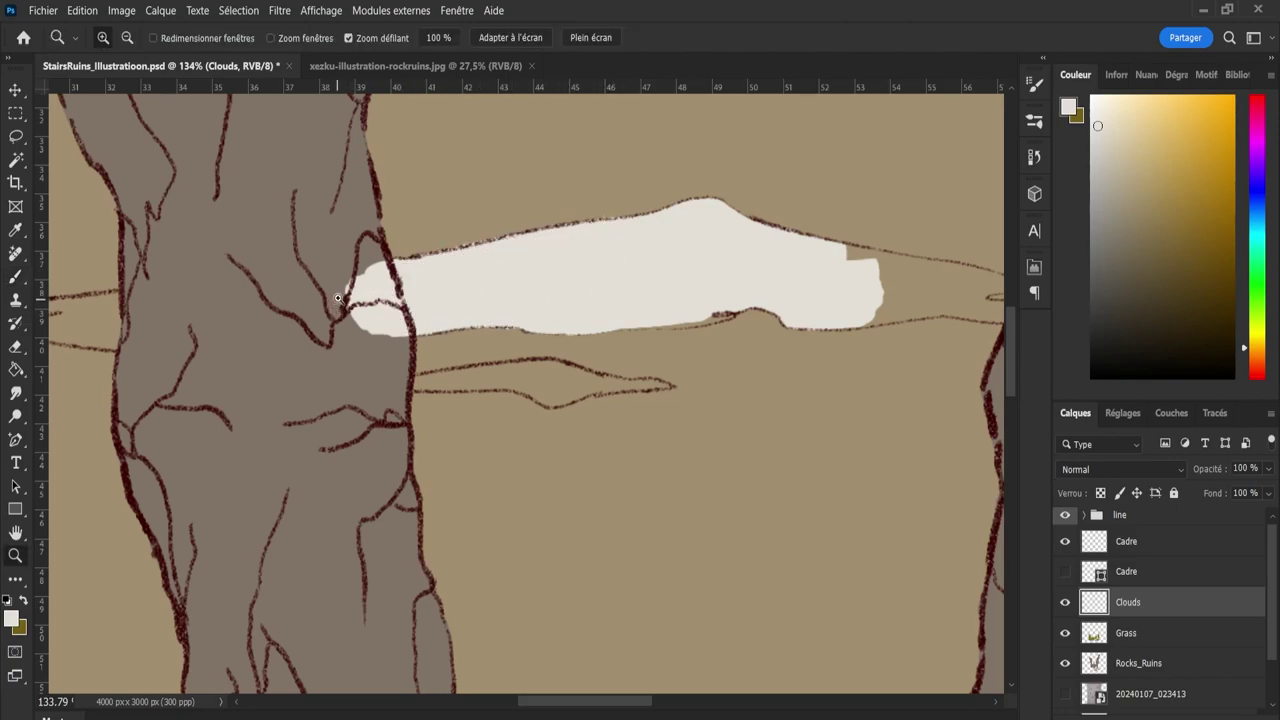
key("shift+e")
left_click_drag(328, 328, 369, 332)
right_click(330, 304, "alt")
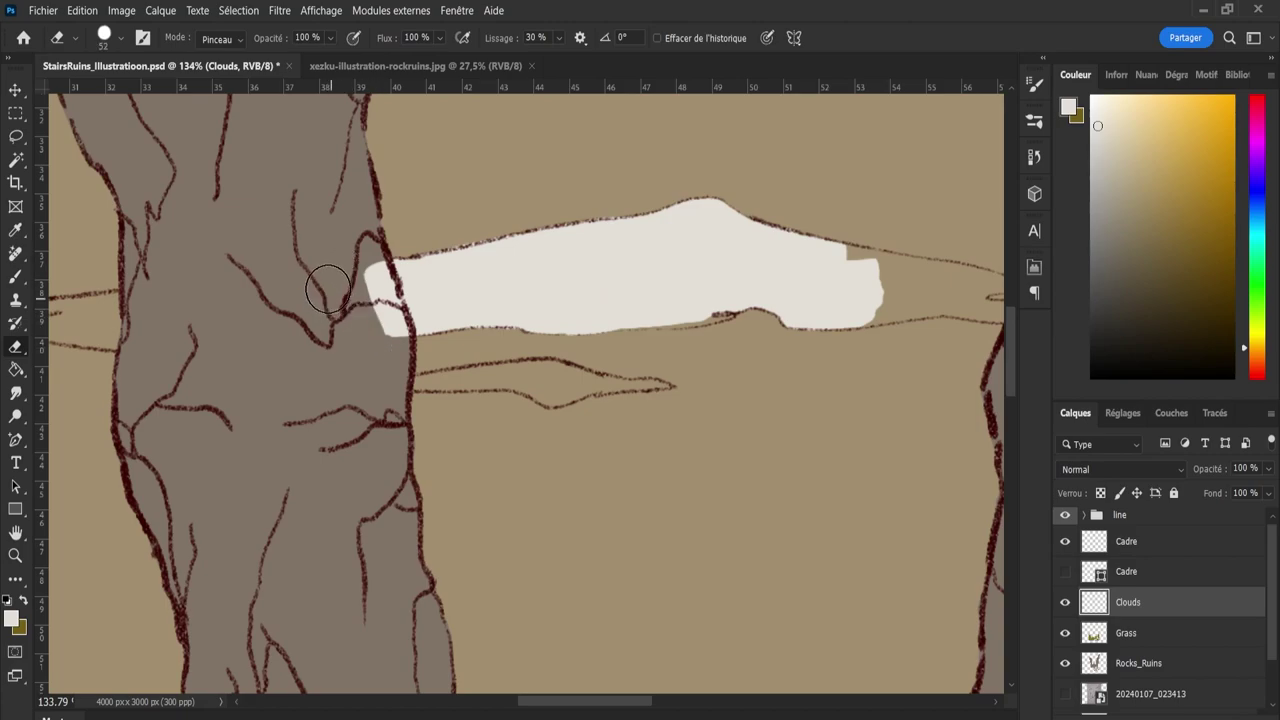
mouse_move(362, 284)
left_mouse_down()
mouse_move(383, 334)
mouse_move(367, 278)
mouse_move(457, 277)
left_mouse_up()
Paint the small cloud beside the left pillar off-white, following its outline to the pointed tip.
key("z")
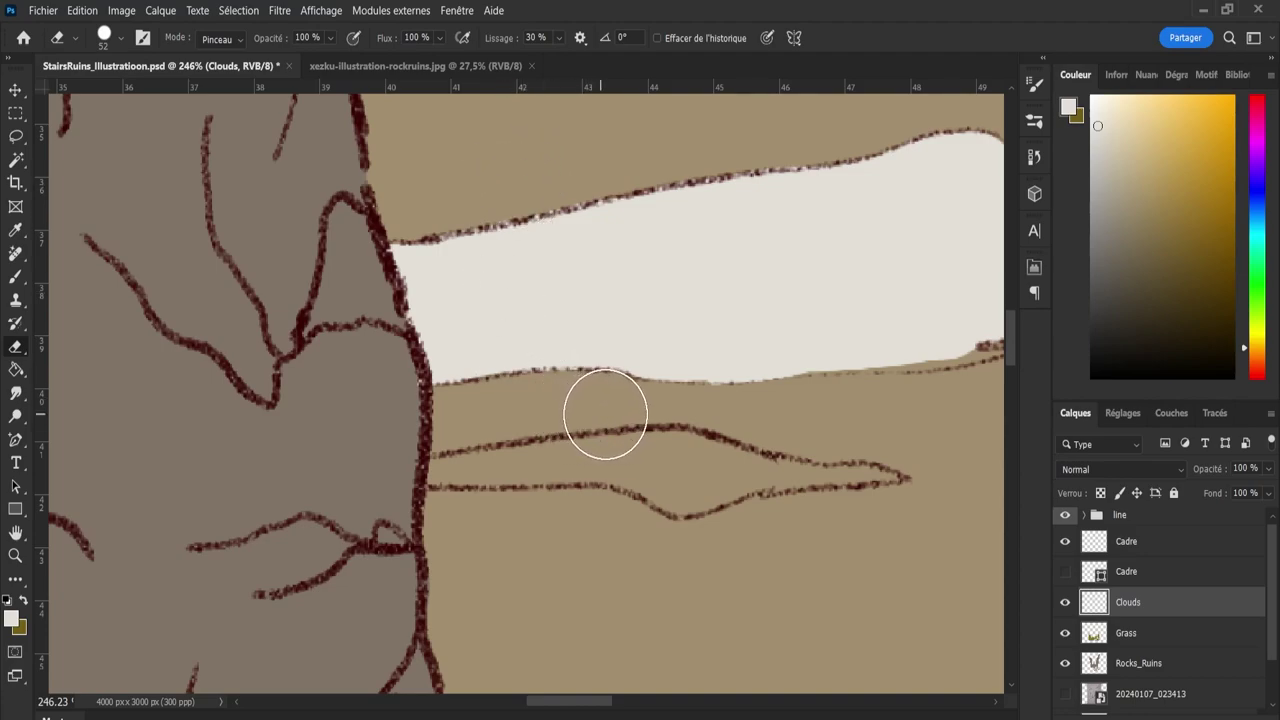
key("b")
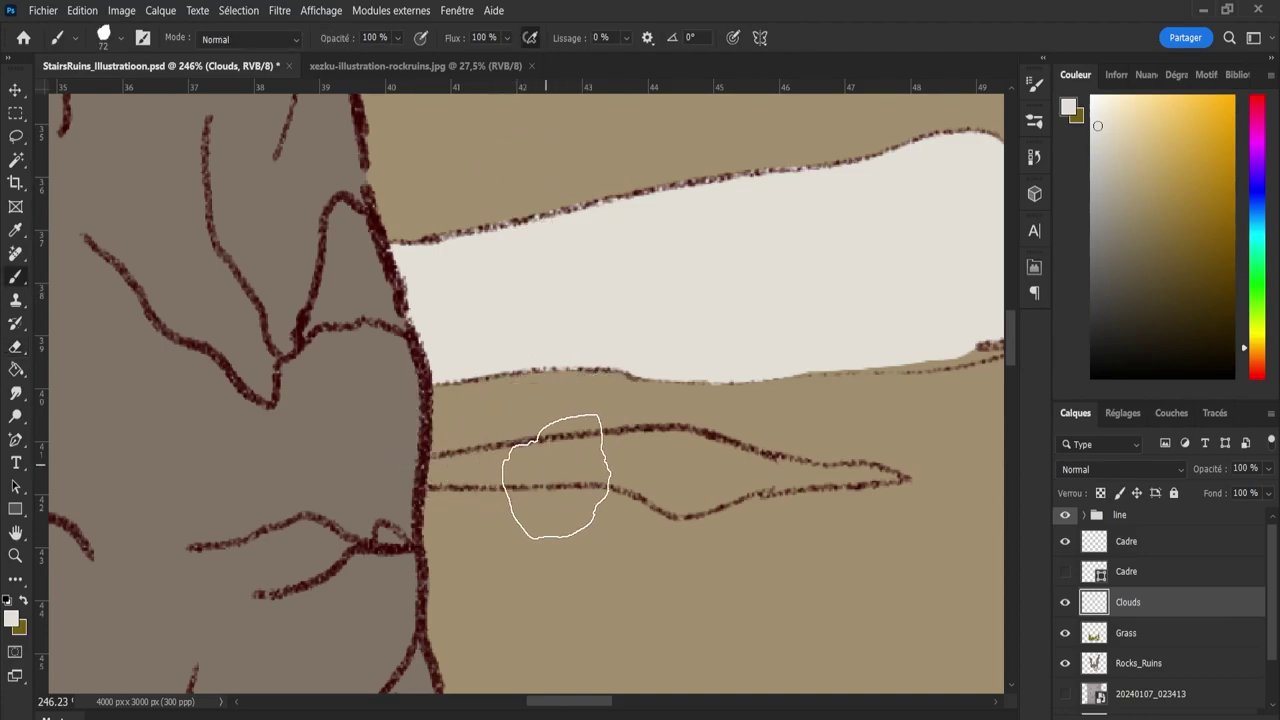
mouse_move(439, 474)
left_mouse_down()
mouse_move(566, 459)
mouse_move(565, 471)
mouse_move(492, 473)
mouse_move(531, 477)
mouse_move(522, 464)
mouse_move(646, 448)
mouse_move(515, 457)
mouse_move(555, 453)
left_mouse_up()
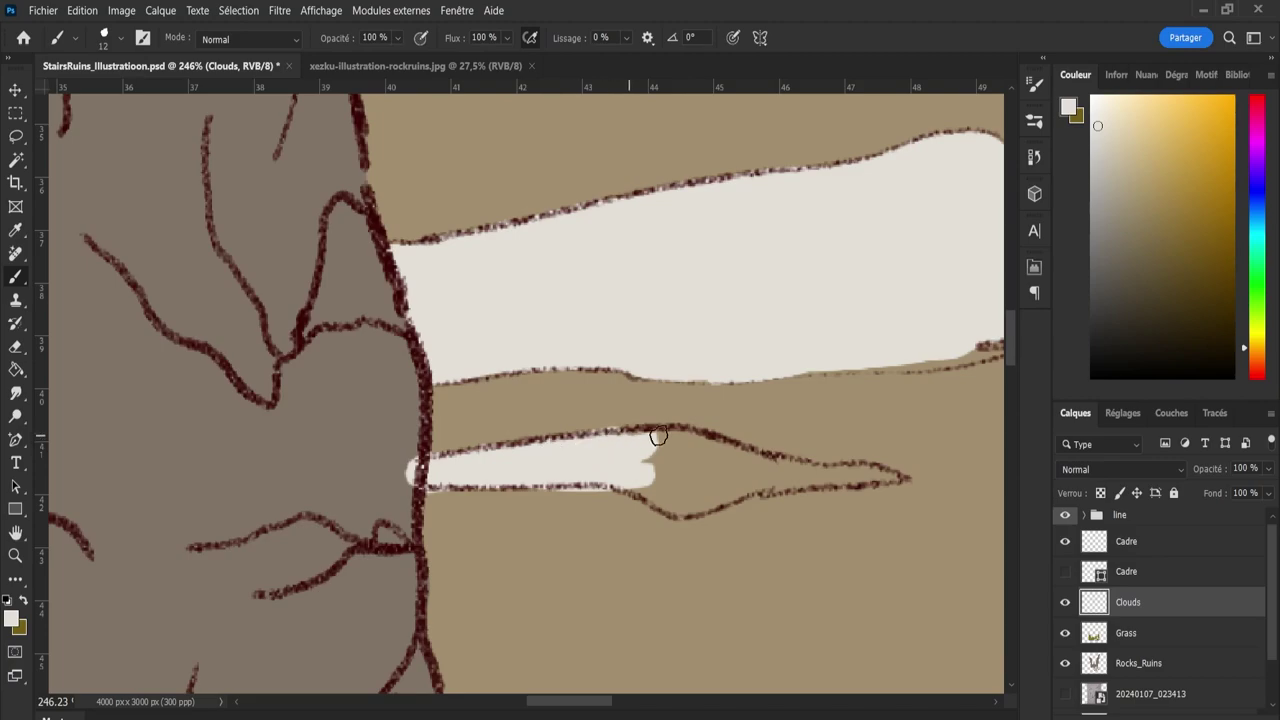
mouse_move(658, 436)
left_mouse_down()
mouse_move(690, 443)
mouse_move(669, 495)
mouse_move(681, 501)
mouse_move(661, 502)
mouse_move(627, 478)
mouse_move(718, 489)
mouse_move(766, 472)
mouse_move(719, 478)
mouse_move(700, 468)
mouse_move(715, 460)
mouse_move(691, 449)
mouse_move(698, 440)
mouse_move(766, 486)
mouse_move(812, 478)
mouse_move(790, 465)
mouse_move(904, 475)
left_mouse_up()
Erase the off-white overspill around the small cloud's outline, its tip and the left pillar's edge.
key("e")
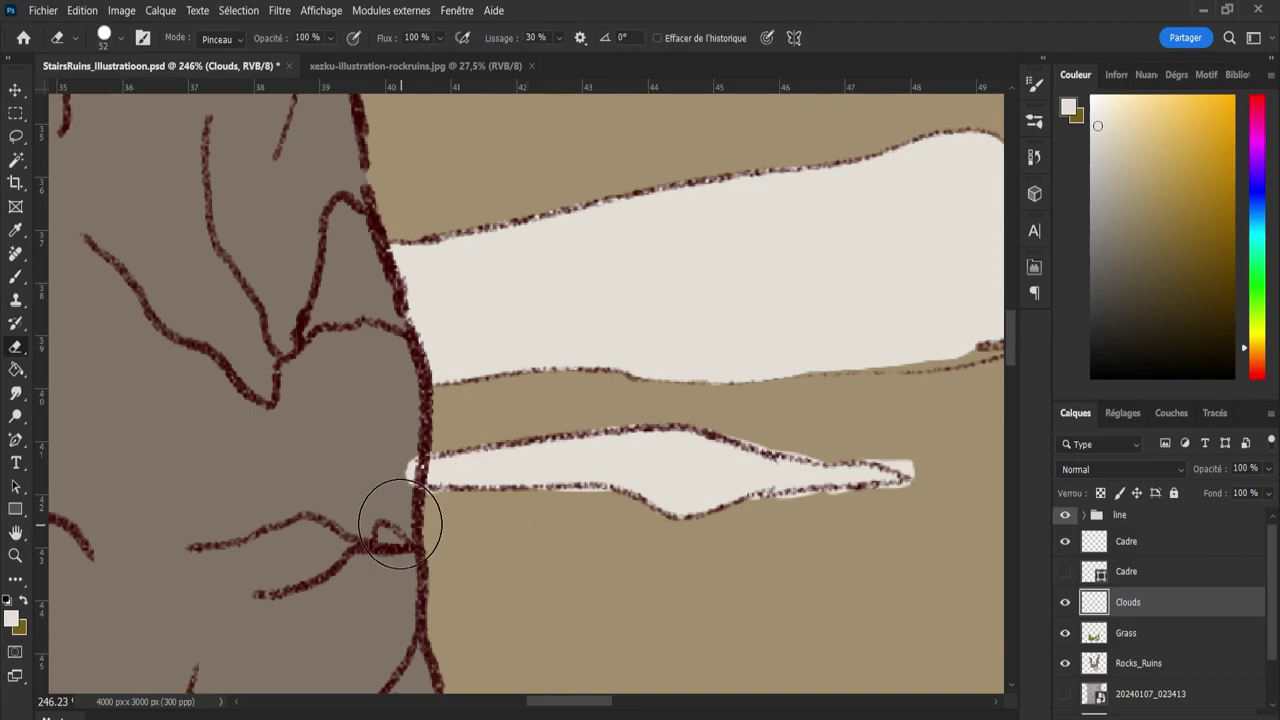
mouse_move(400, 529)
left_mouse_down()
mouse_move(369, 475)
mouse_move(378, 462)
mouse_move(376, 494)
mouse_move(417, 550)
mouse_move(458, 537)
mouse_move(544, 544)
mouse_move(548, 533)
mouse_move(717, 550)
mouse_move(898, 540)
left_mouse_up()
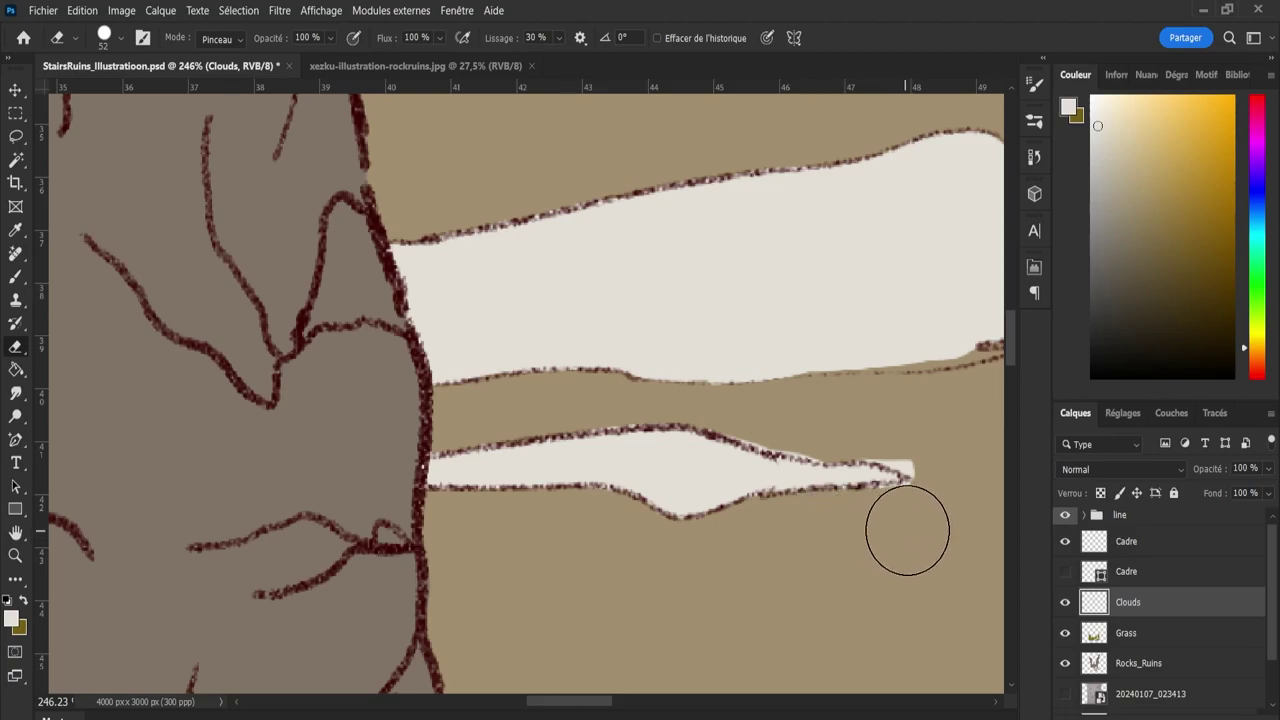
left_click_drag(944, 453, 926, 438)
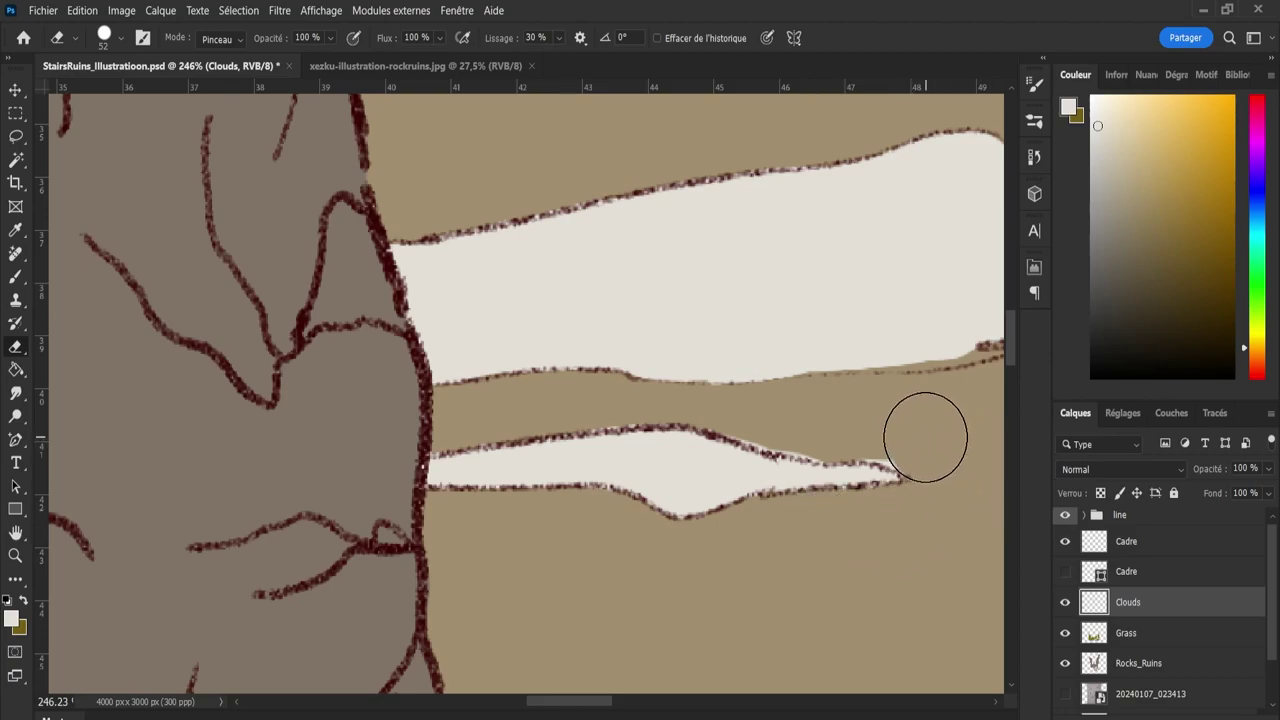
key("bracketleft")
left_click_drag(872, 441, 902, 448)
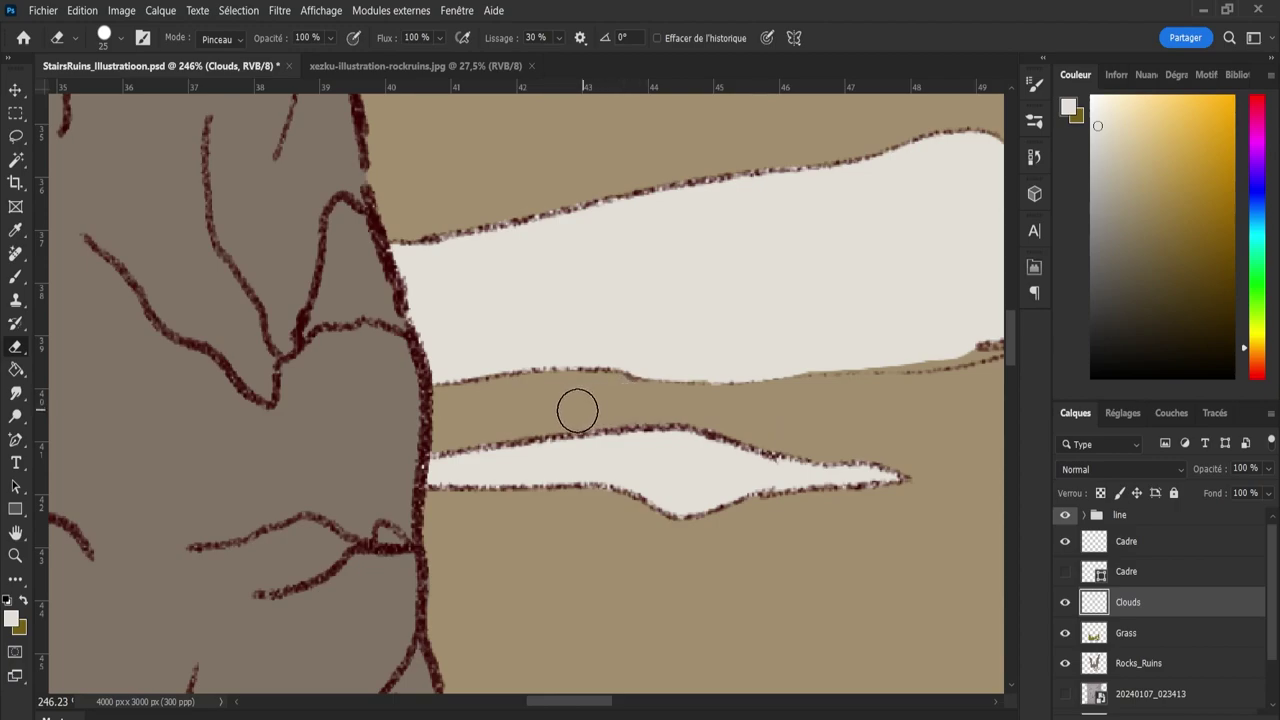
Extend the large cloud's off-white fill toward the right pillar, following its upper and lower outlines.
key("z")
left_click_drag(552, 416, 400, 405)
scroll(972, 399, "up", 4)
key("b")
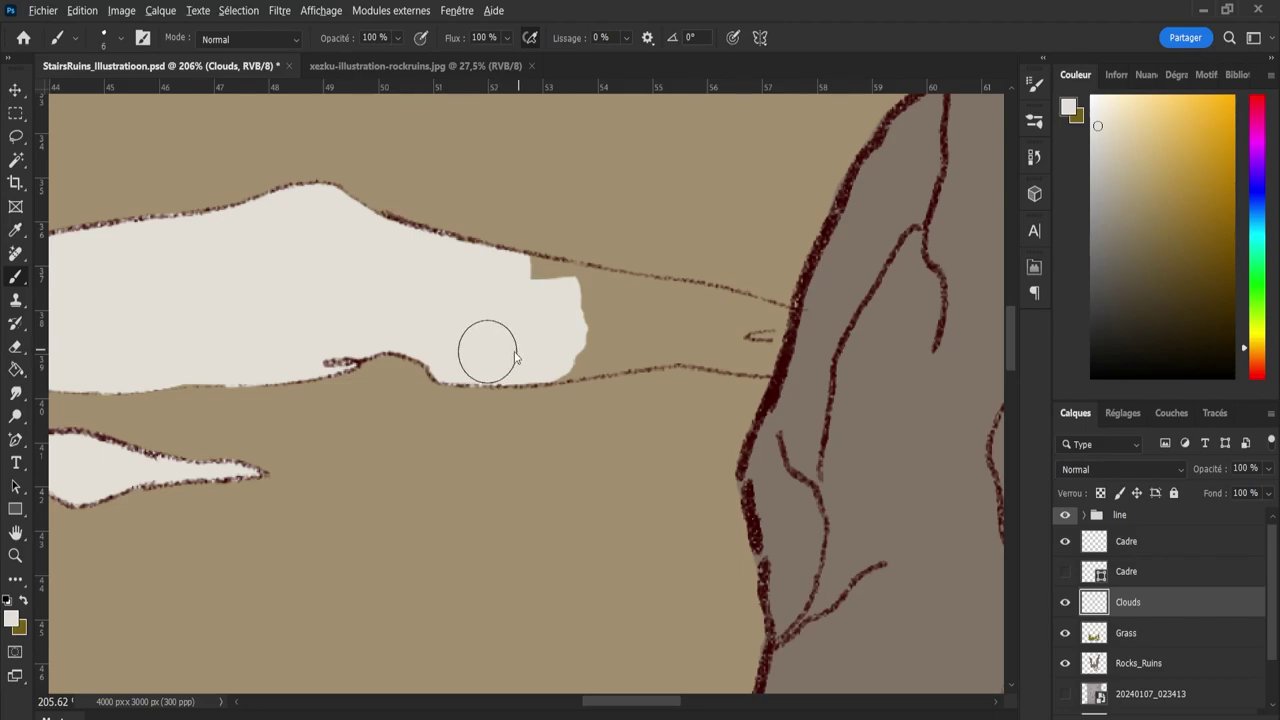
left_click_drag(487, 352, 676, 330)
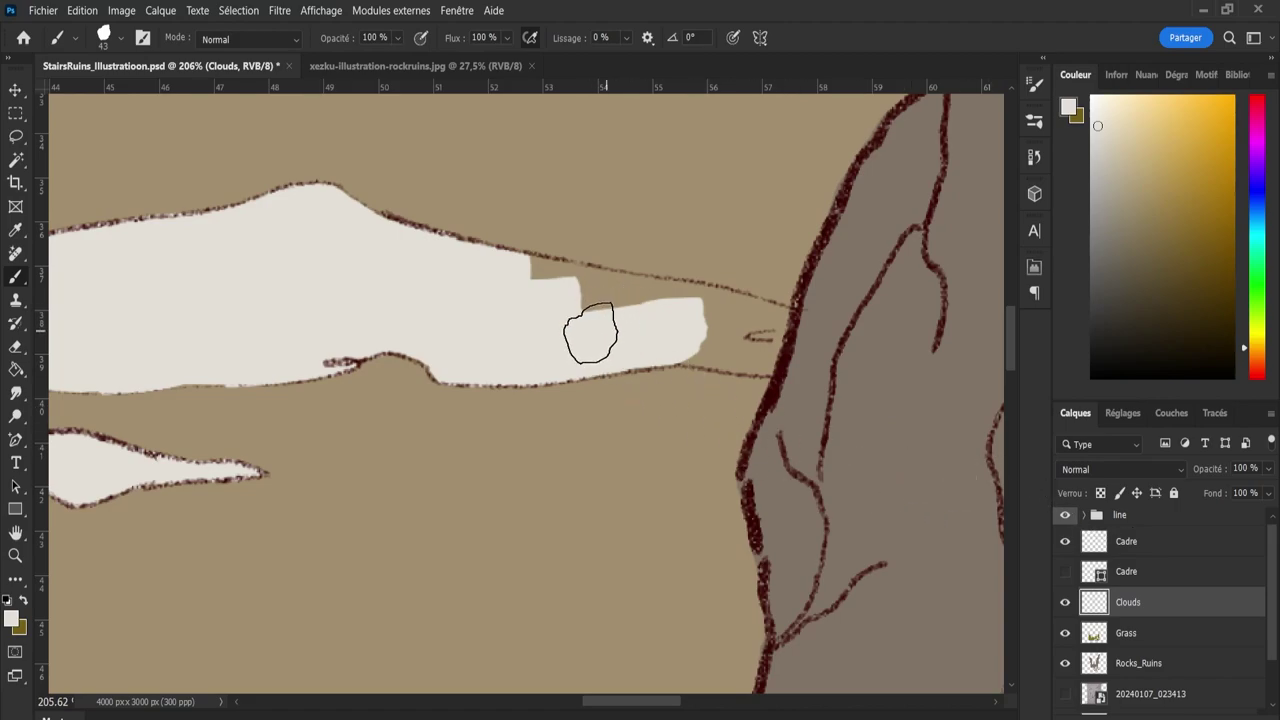
mouse_move(589, 331)
left_mouse_down()
mouse_move(664, 323)
mouse_move(573, 299)
mouse_move(476, 301)
mouse_move(532, 296)
mouse_move(495, 287)
mouse_move(565, 293)
left_mouse_up()
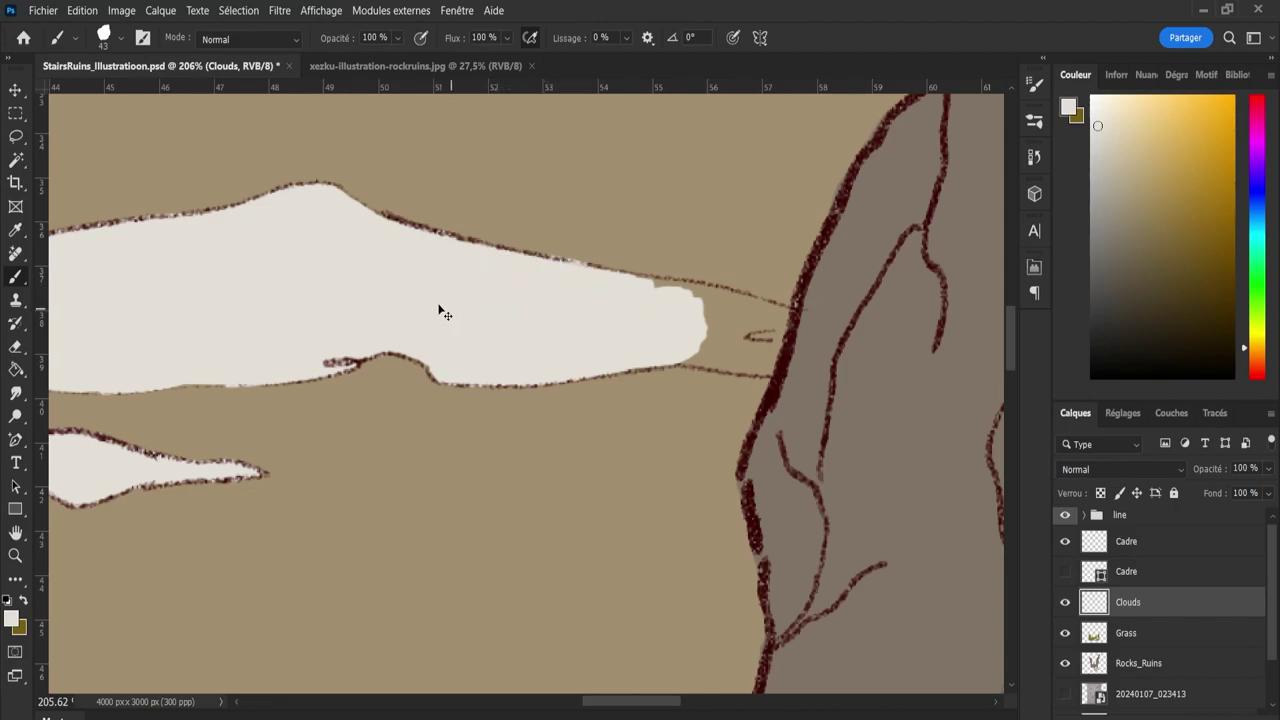
key("ctrl+z")
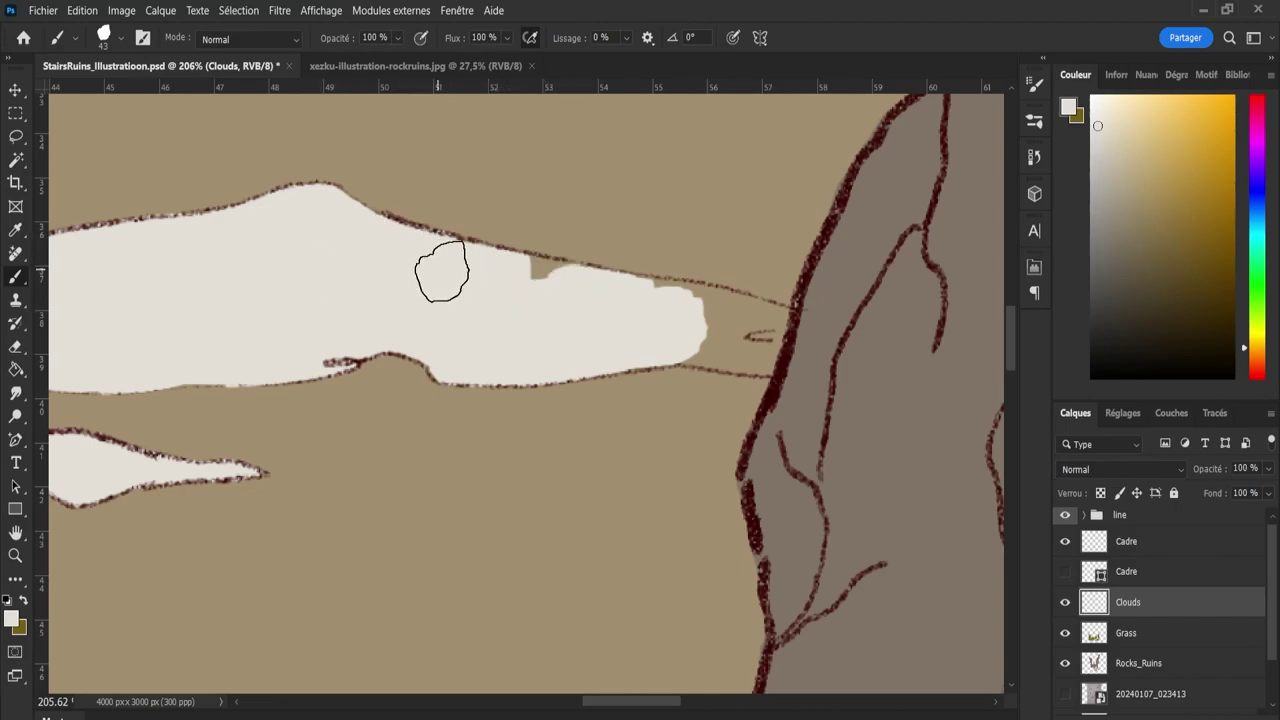
left_click_drag(509, 286, 476, 281)
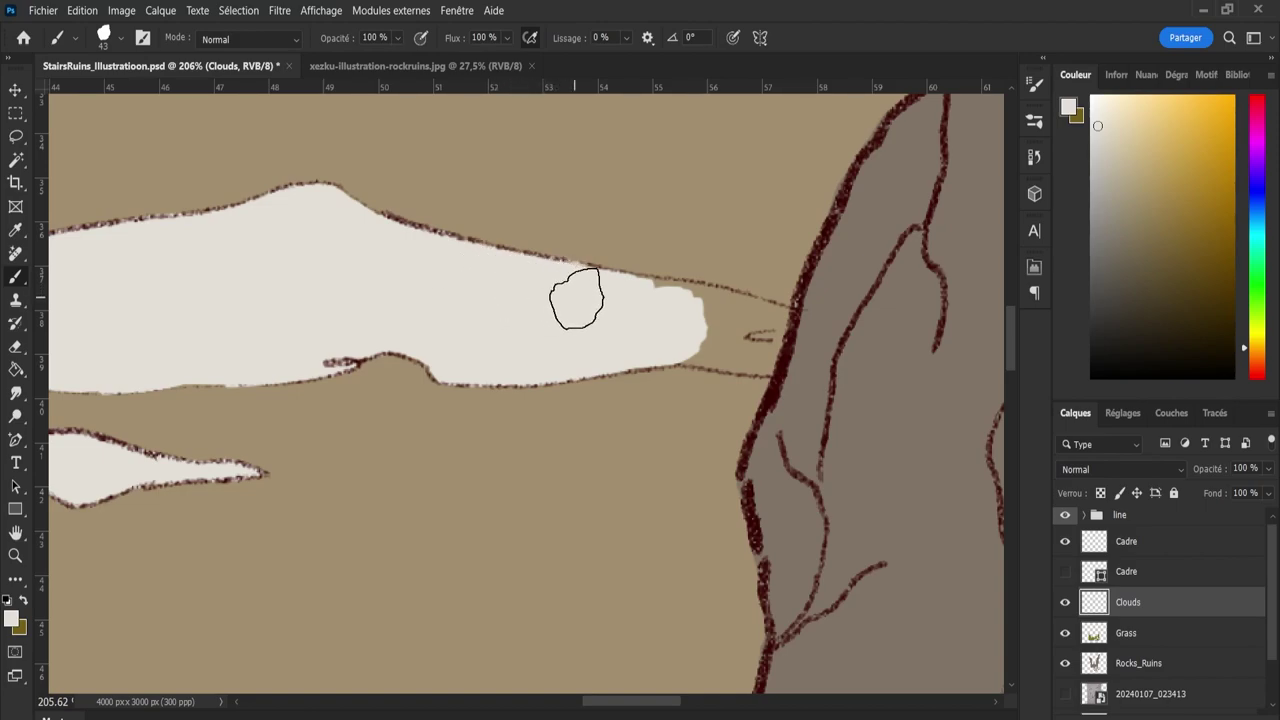
right_click(634, 320, "alt")
mouse_move(596, 300)
left_mouse_down()
mouse_move(722, 311)
mouse_move(686, 337)
left_mouse_up()
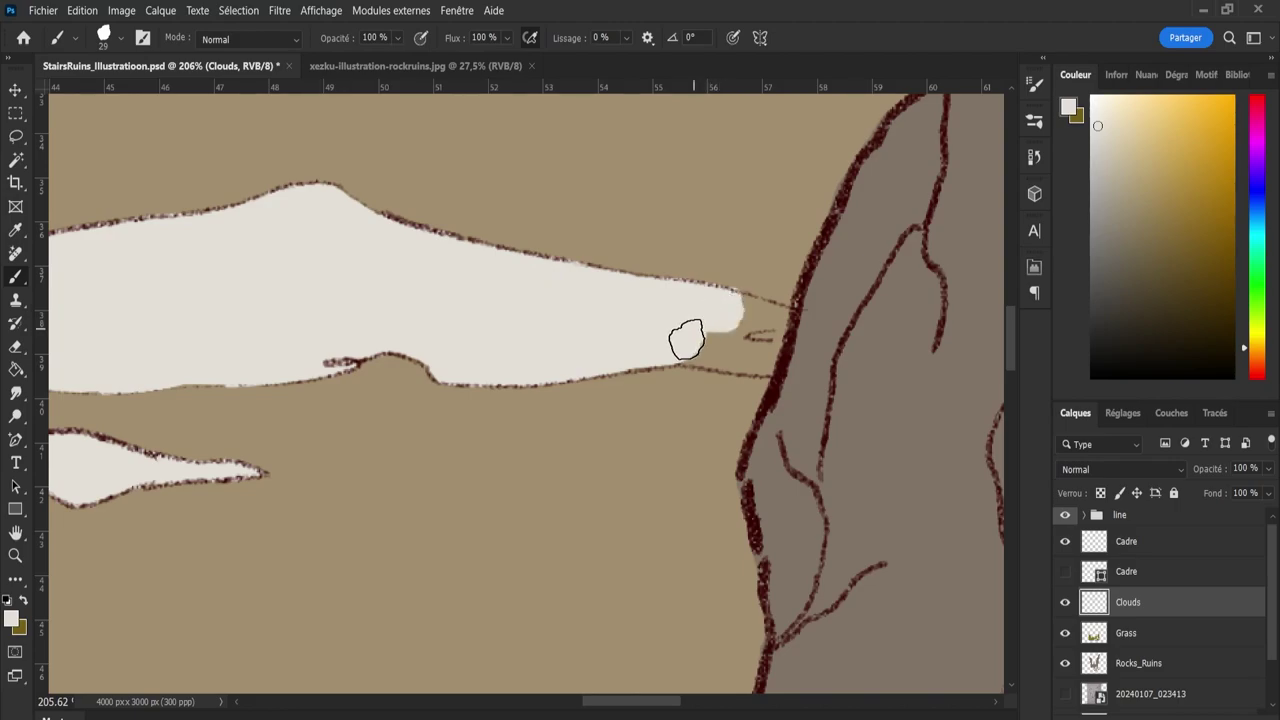
Fill the large cloud's narrow end up to the right pillar with a smaller brush, painting around the small notch.
key("bracketleft")
key("bracketleft")
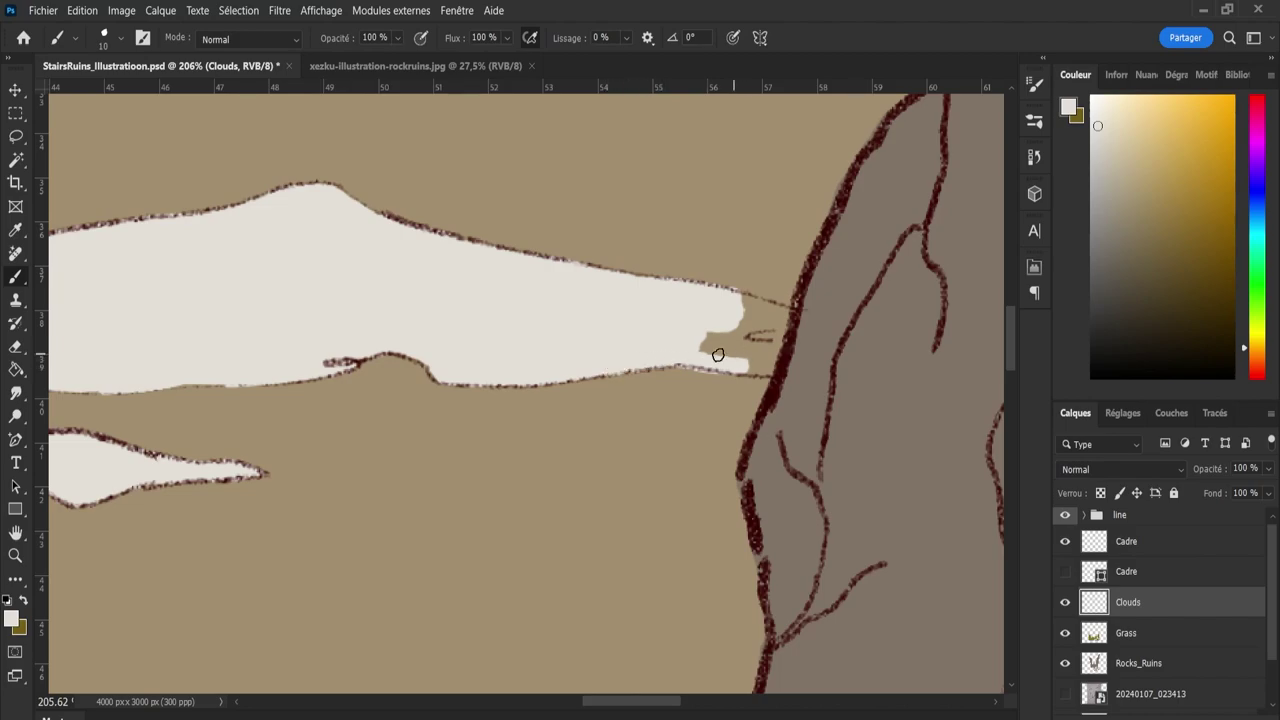
left_click_drag(718, 355, 770, 368)
key("e")
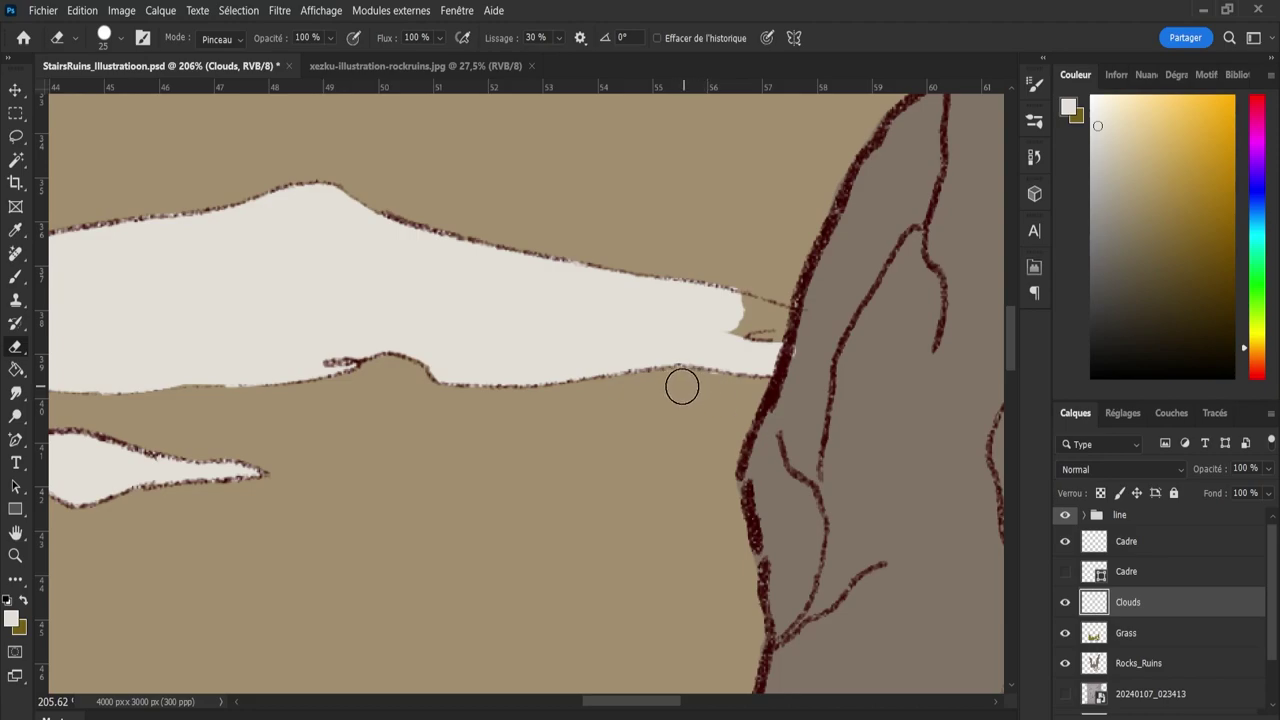
key("b")
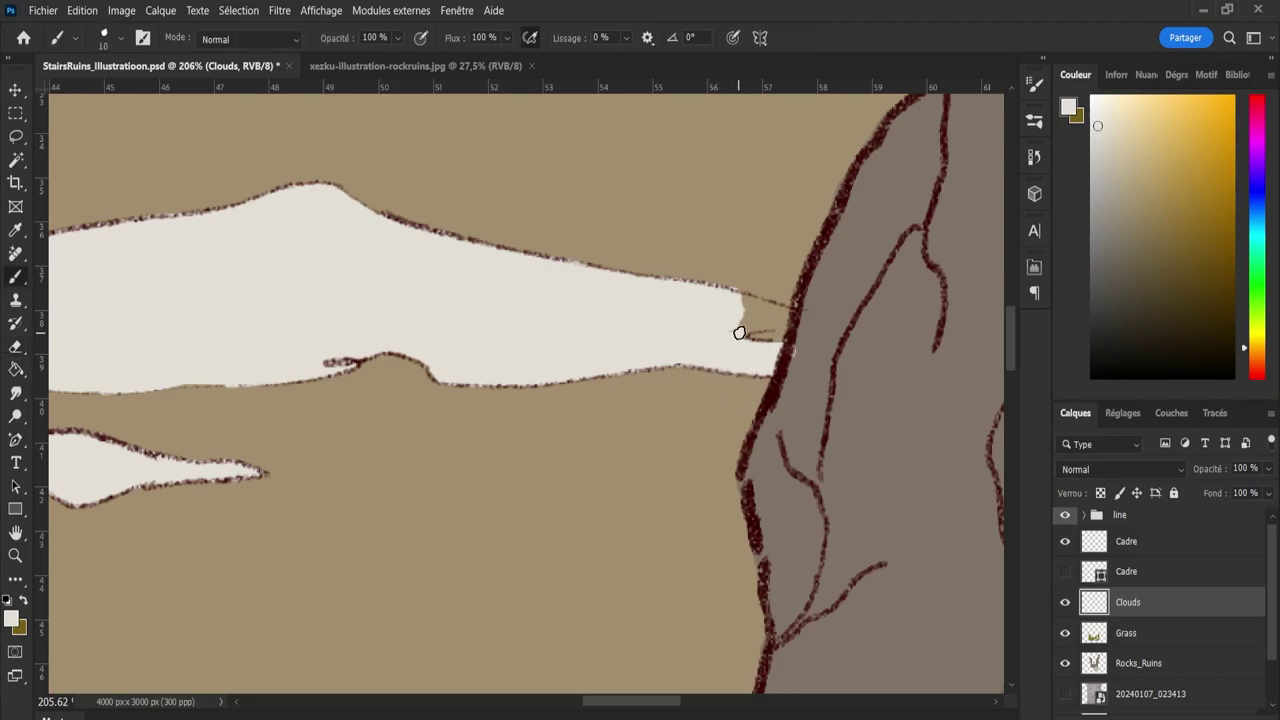
left_click_drag(766, 323, 745, 310)
Touch up the notch at the large cloud's end and erase the paint that overlaps the right pillar.
key("e")
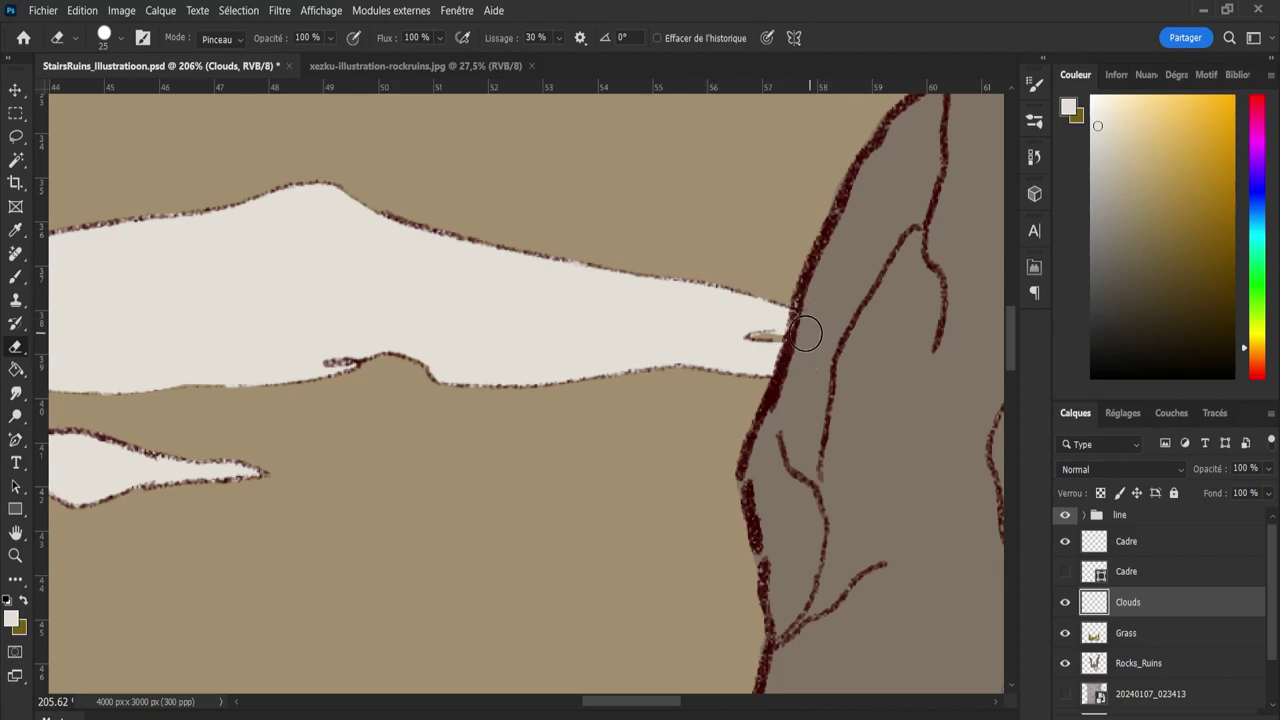
left_click(770, 342)
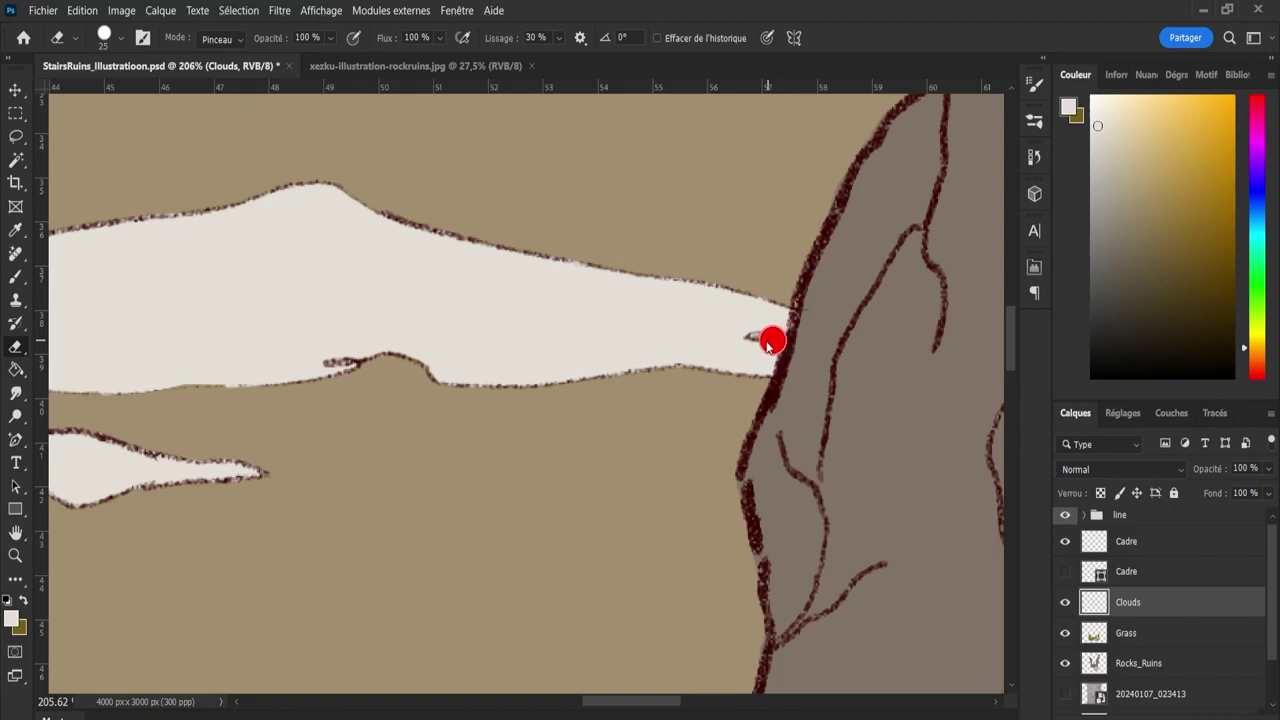
key("b")
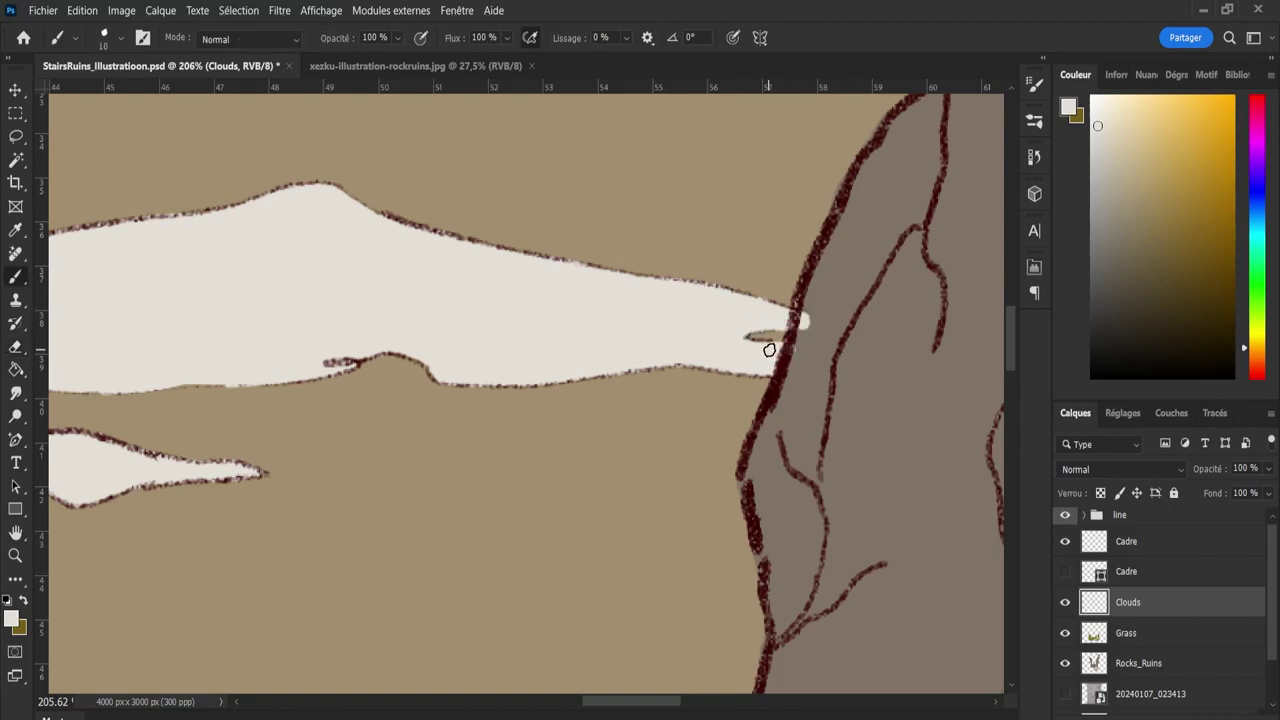
key("e")
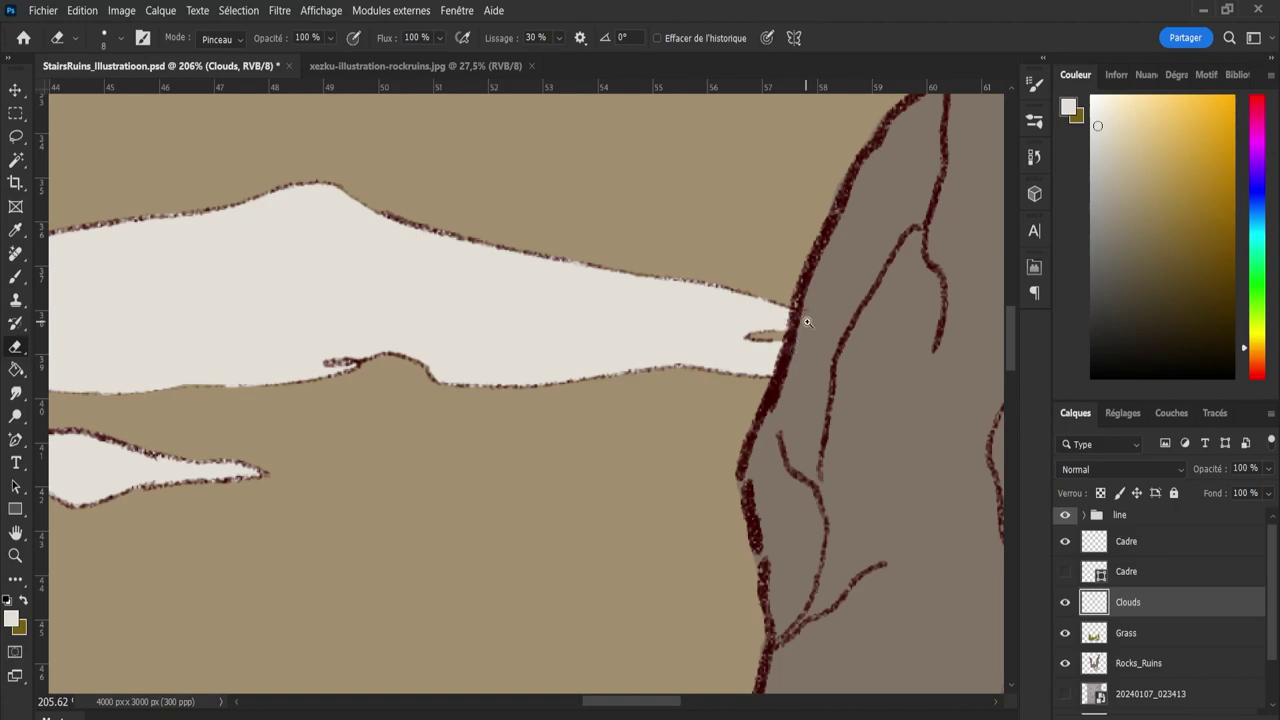
Paint the cloud between the frame's left edge and the left pillar off-white.
key("z")
left_click_drag(807, 322, 651, 384)
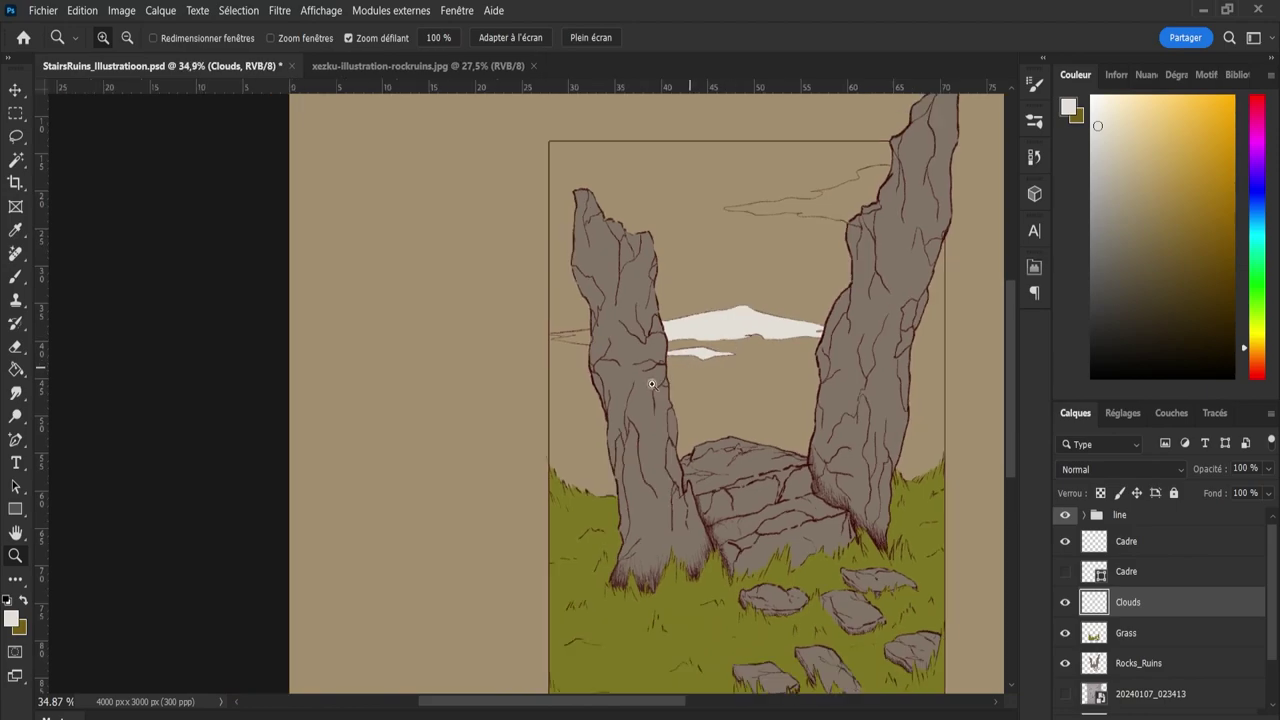
left_click_drag(501, 308, 598, 315)
left_click_drag(678, 504, 683, 465)
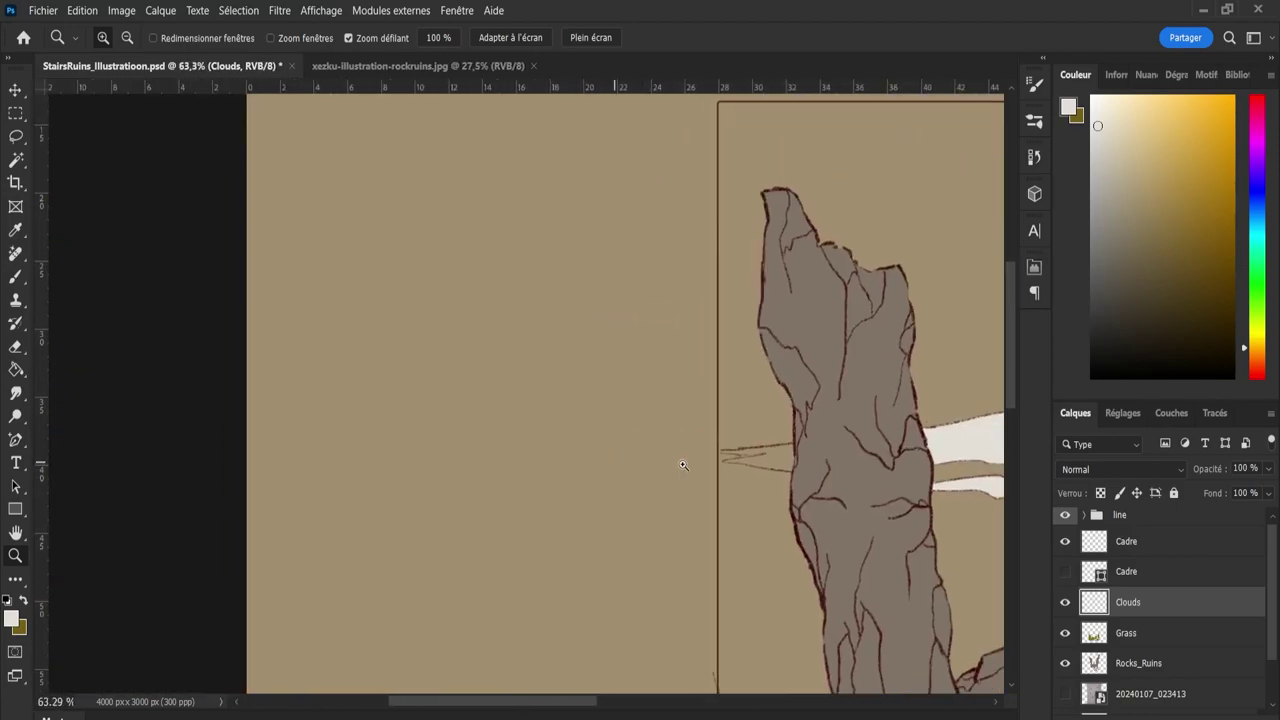
left_click_drag(943, 454, 990, 452)
key("b")
mouse_move(440, 486)
left_mouse_down()
mouse_move(531, 496)
mouse_move(545, 481)
mouse_move(525, 453)
mouse_move(463, 471)
left_mouse_up()
mouse_move(323, 491)
left_mouse_down()
mouse_move(495, 491)
mouse_move(390, 492)
mouse_move(437, 499)
mouse_move(303, 462)
mouse_move(548, 455)
left_mouse_up()
Erase the off-white overspill from the left pillar, the cloud's upper and lower outlines and outside the frame line.
key("e")
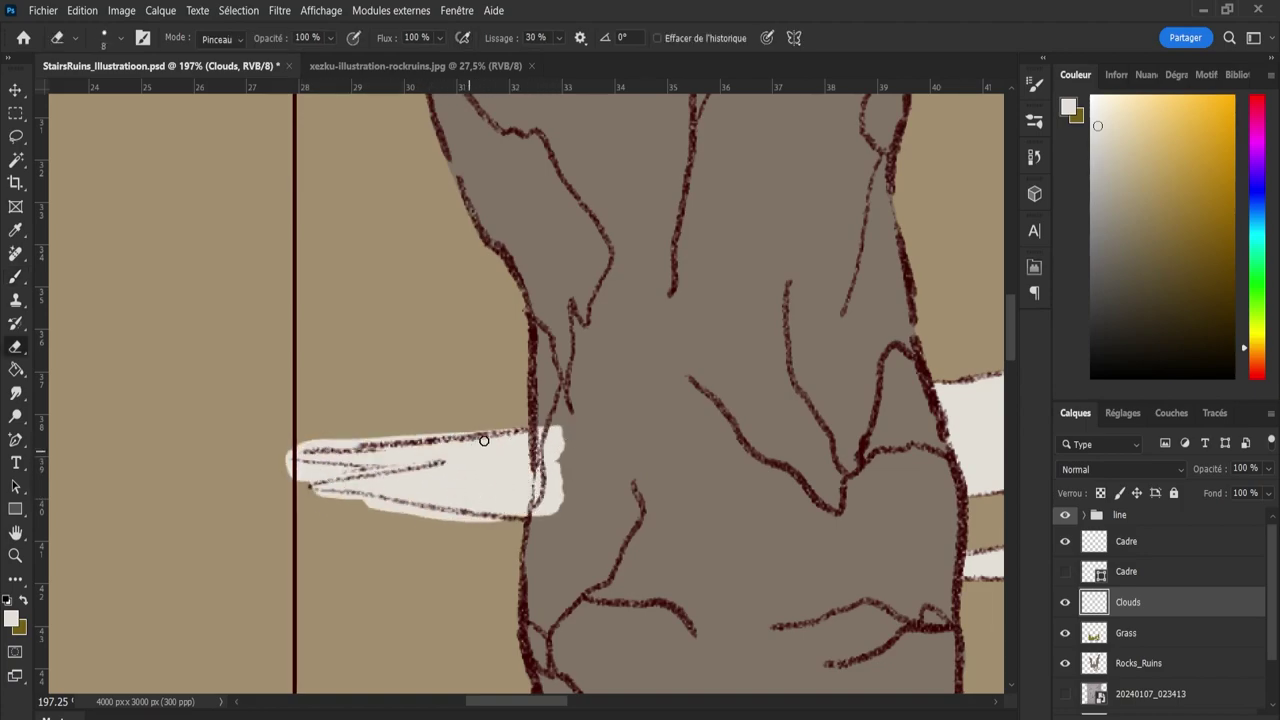
key("bracketright")
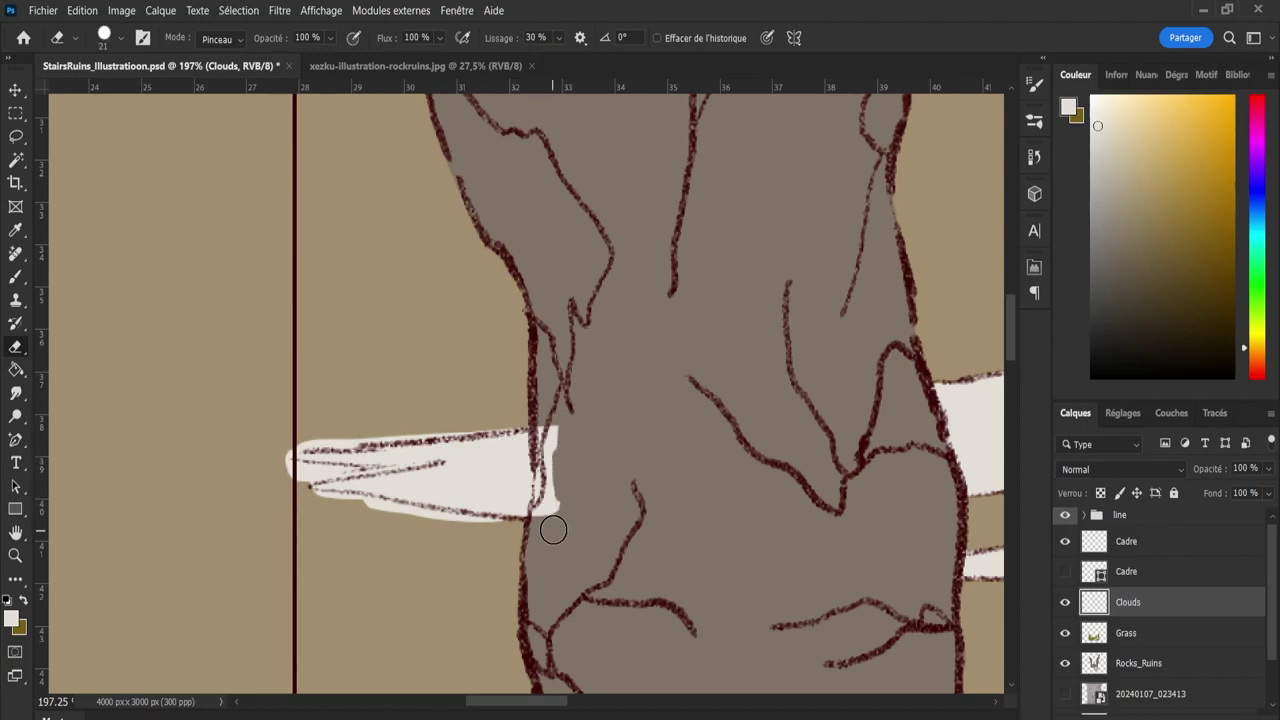
left_click_drag(551, 528, 548, 454)
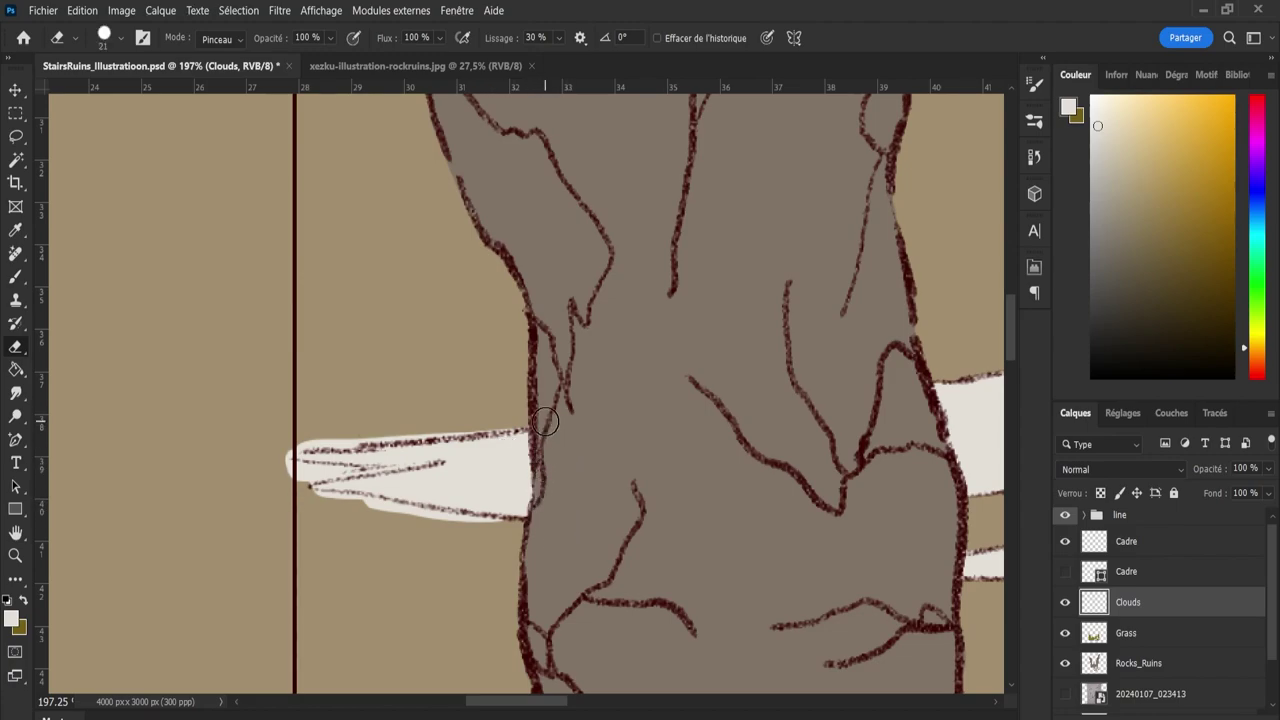
left_click_drag(343, 511, 448, 530)
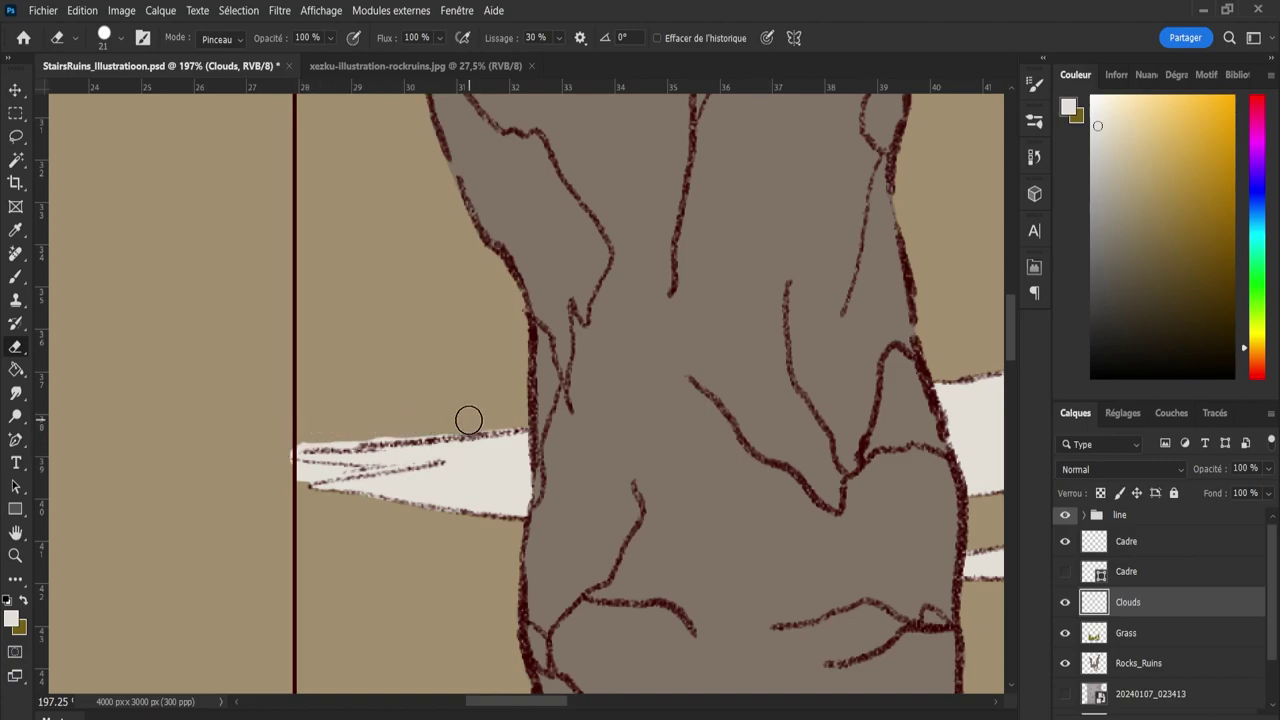
key("b")
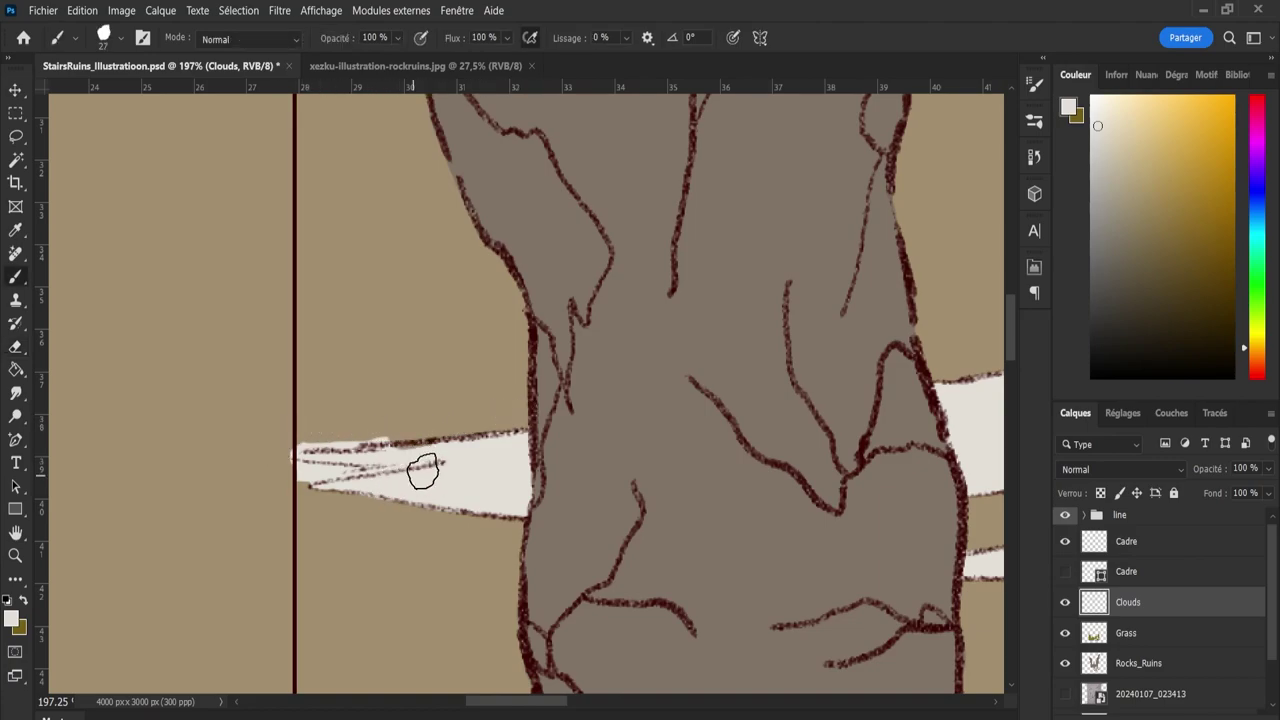
key("e")
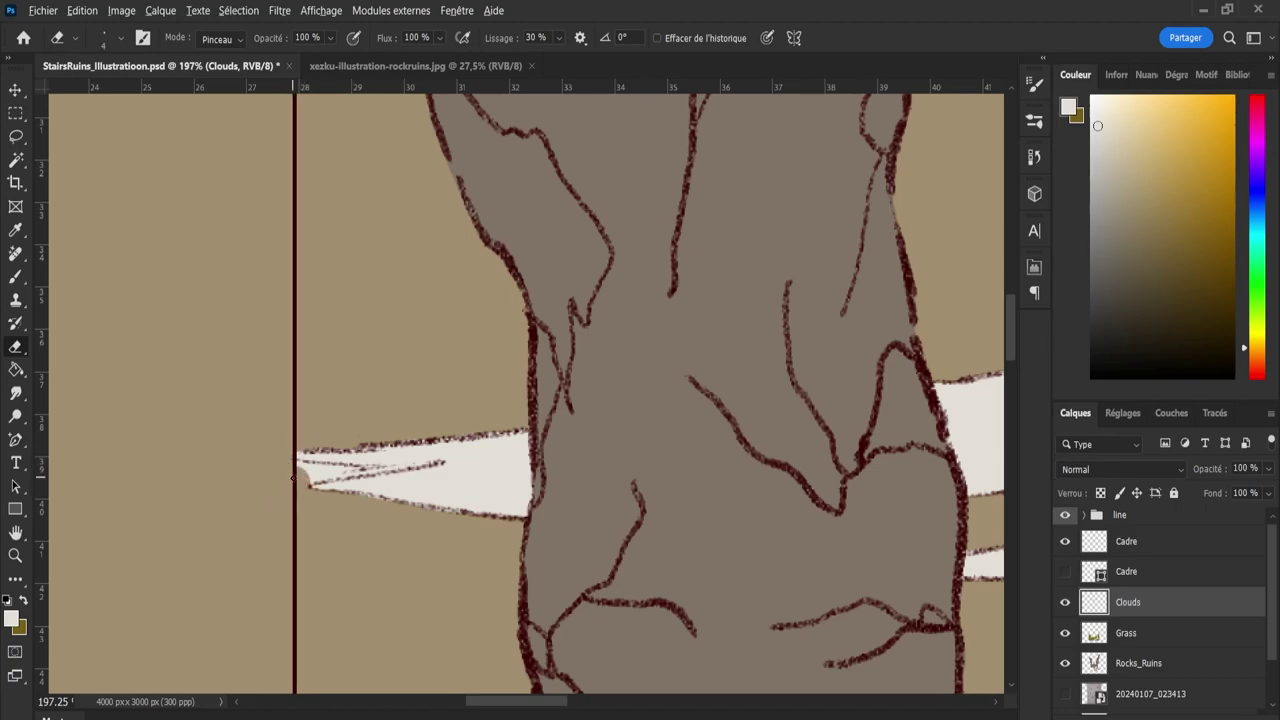
Erase the off-white between the cloud's two pointed tips beside the frame and retouch the inner edge.
key("bracketright")
key("bracketright")
key("bracketright")
key("bracketright")
key("bracketright")
key("bracketright")
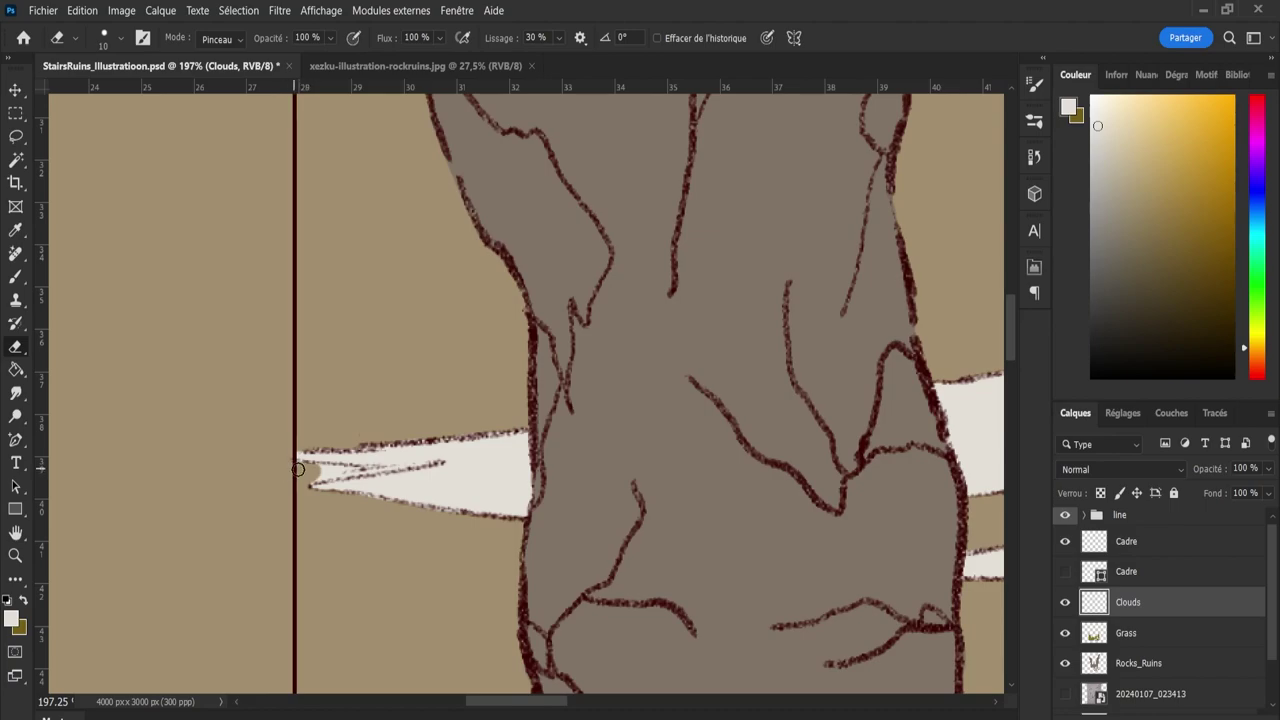
left_click_drag(298, 469, 306, 473)
key("b")
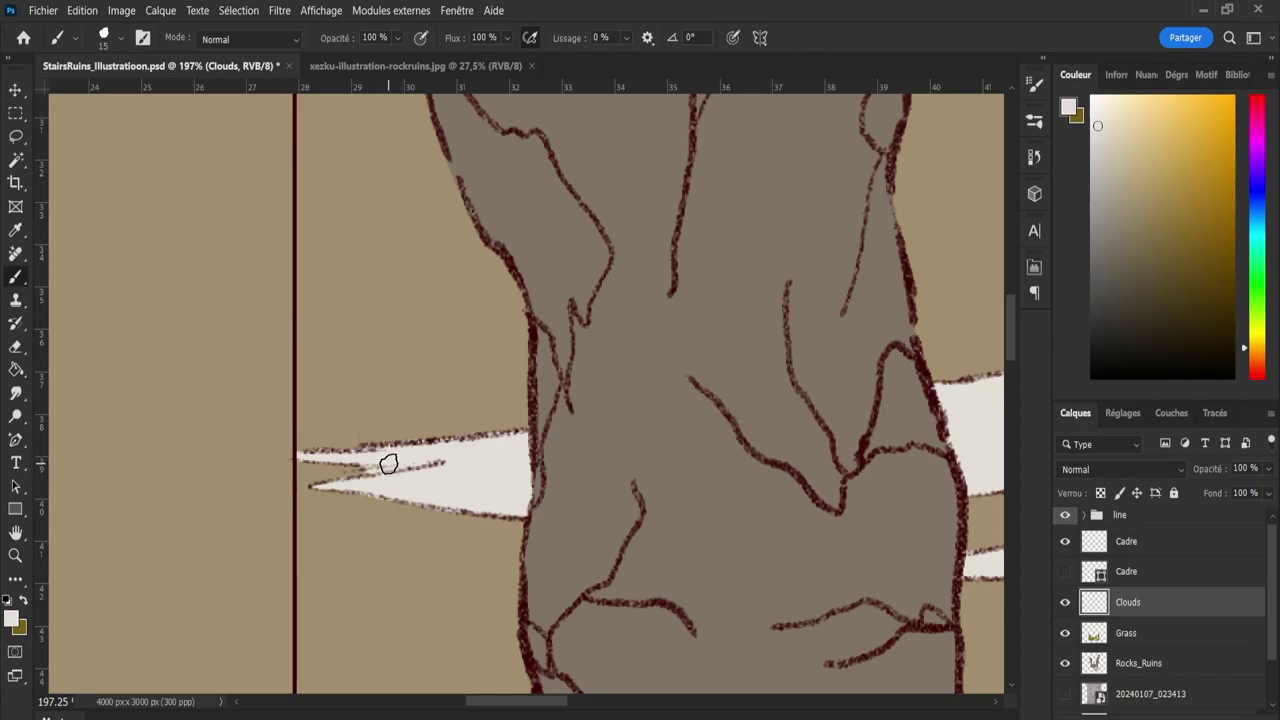
key("z")
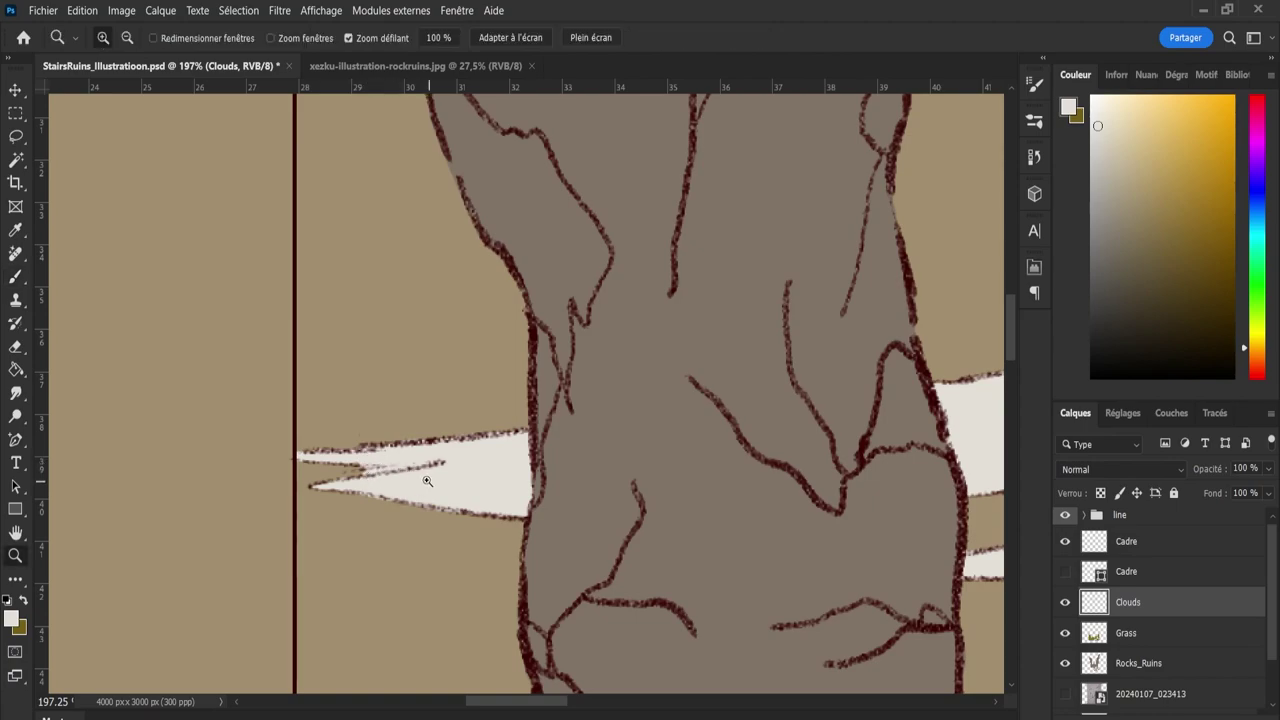
left_click_drag(383, 474, 327, 492)
left_click_drag(714, 406, 744, 422)
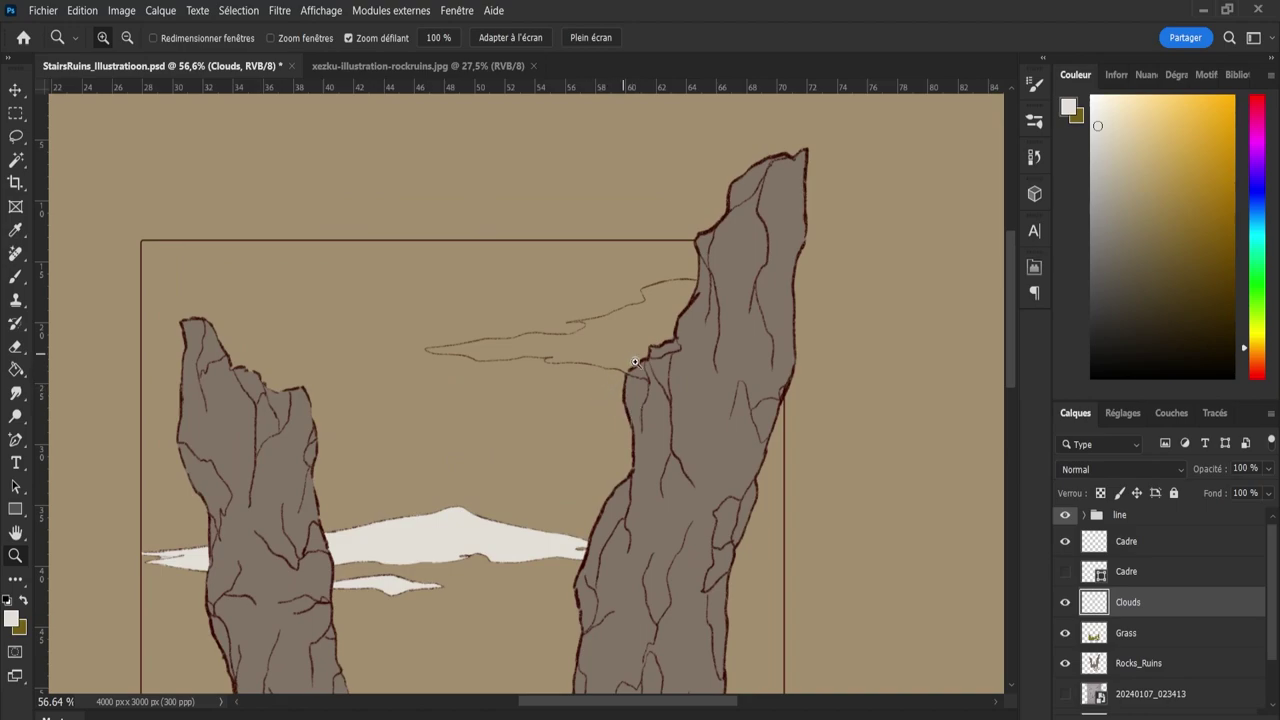
left_click_drag(716, 358, 729, 349)
key("b")
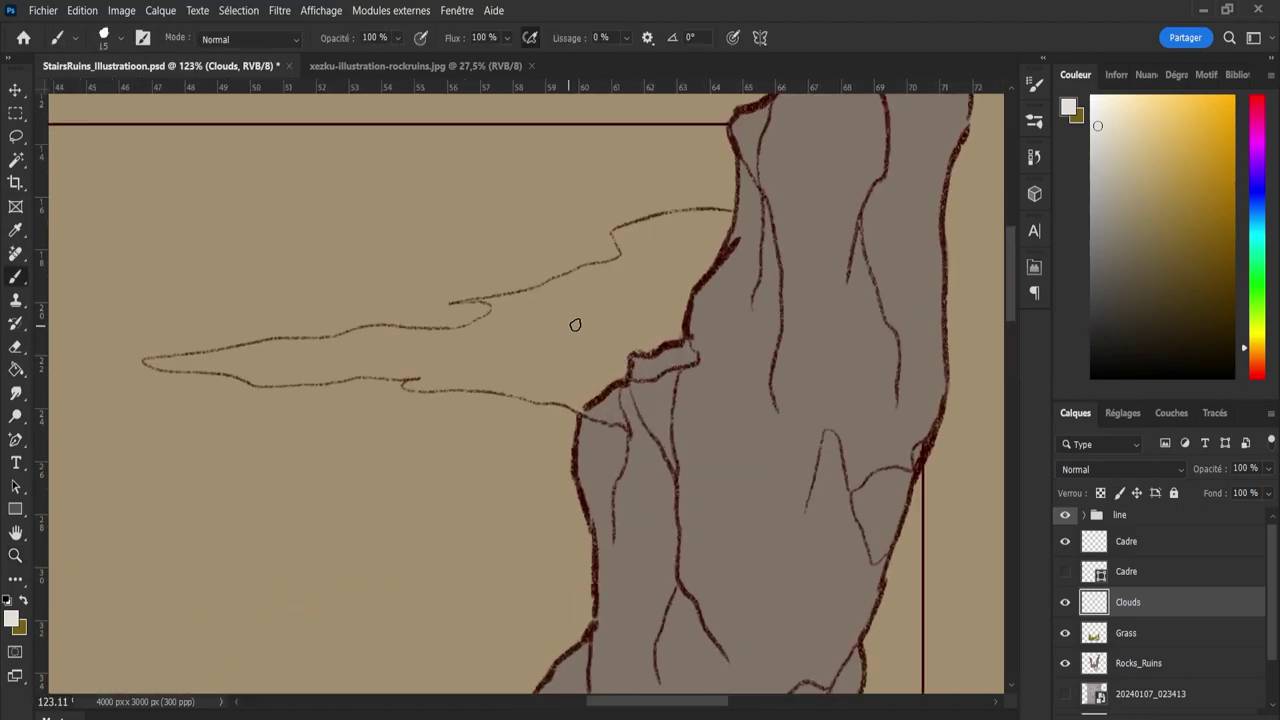
key("g")
left_click(591, 338)
key("ctrl+z")
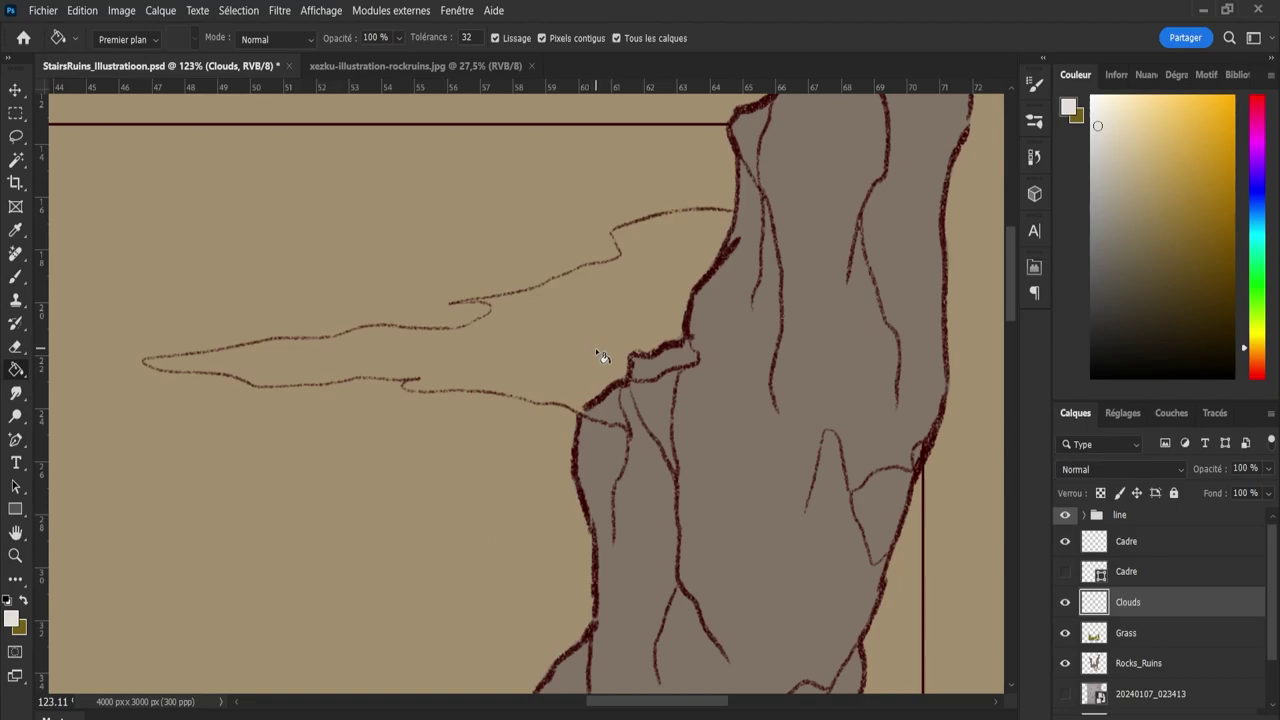
key("b")
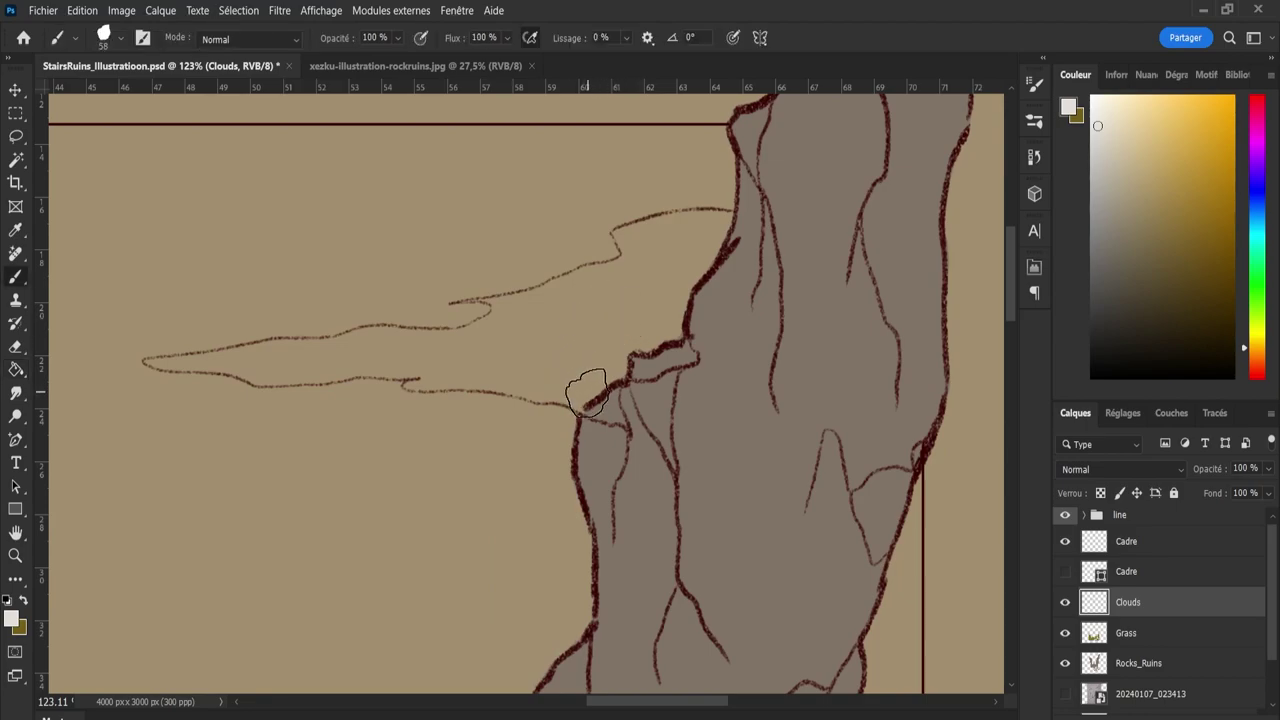
mouse_move(586, 392)
left_mouse_down()
mouse_move(603, 398)
mouse_move(594, 386)
mouse_move(612, 355)
mouse_move(679, 322)
left_mouse_up()
key("ctrl+z")
key("ctrl+z")
Lasso the upper cloud's outline on the Clouds layer of the line group, move it slightly upward and deselect it.
left_click(1082, 520)
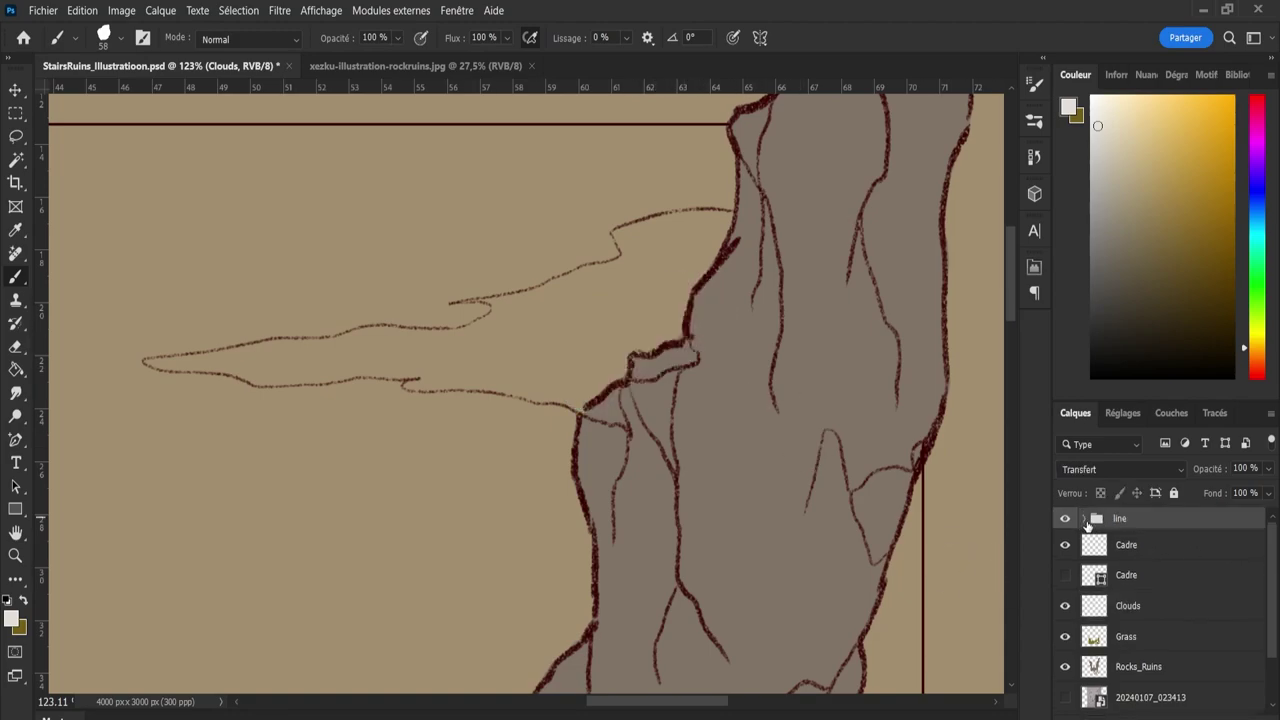
left_click(1085, 520)
left_click(1128, 579)
left_click(1112, 578)
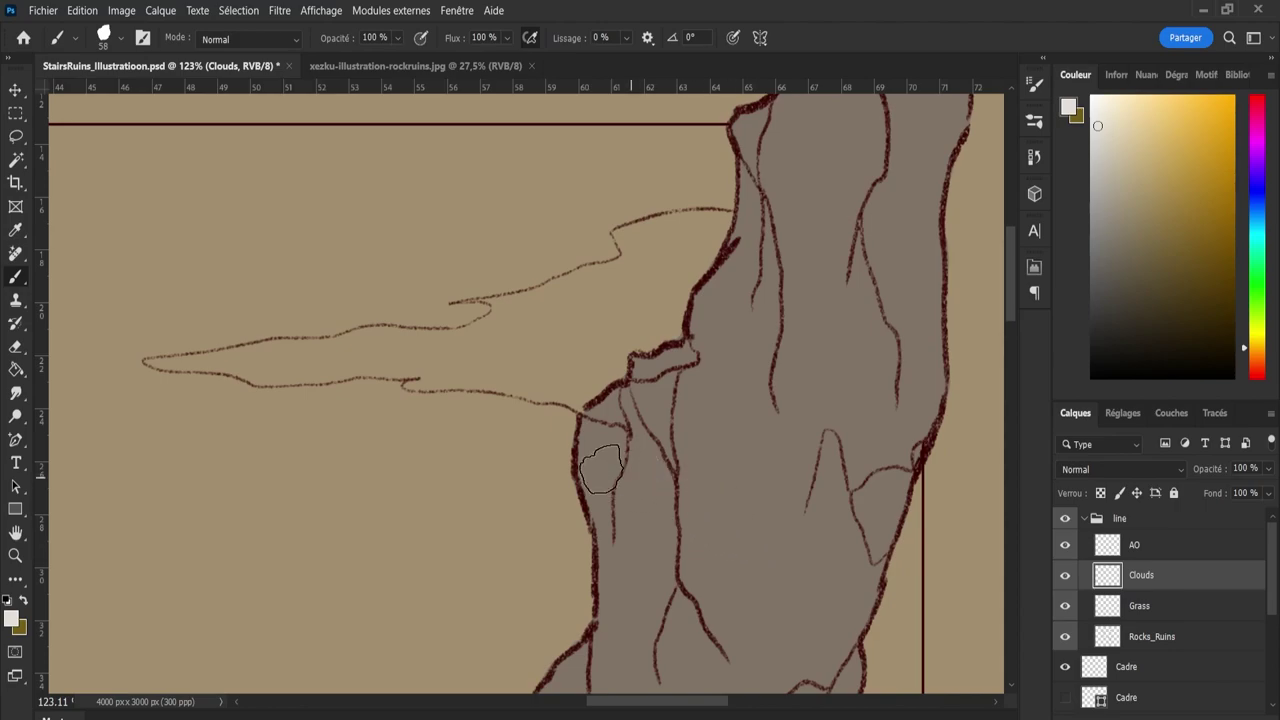
key("l")
mouse_move(258, 438)
left_mouse_down()
mouse_move(118, 420)
mouse_move(207, 270)
mouse_move(523, 205)
mouse_move(736, 181)
mouse_move(796, 377)
mouse_move(437, 507)
mouse_move(188, 476)
left_mouse_up()
key("ctrl+t")
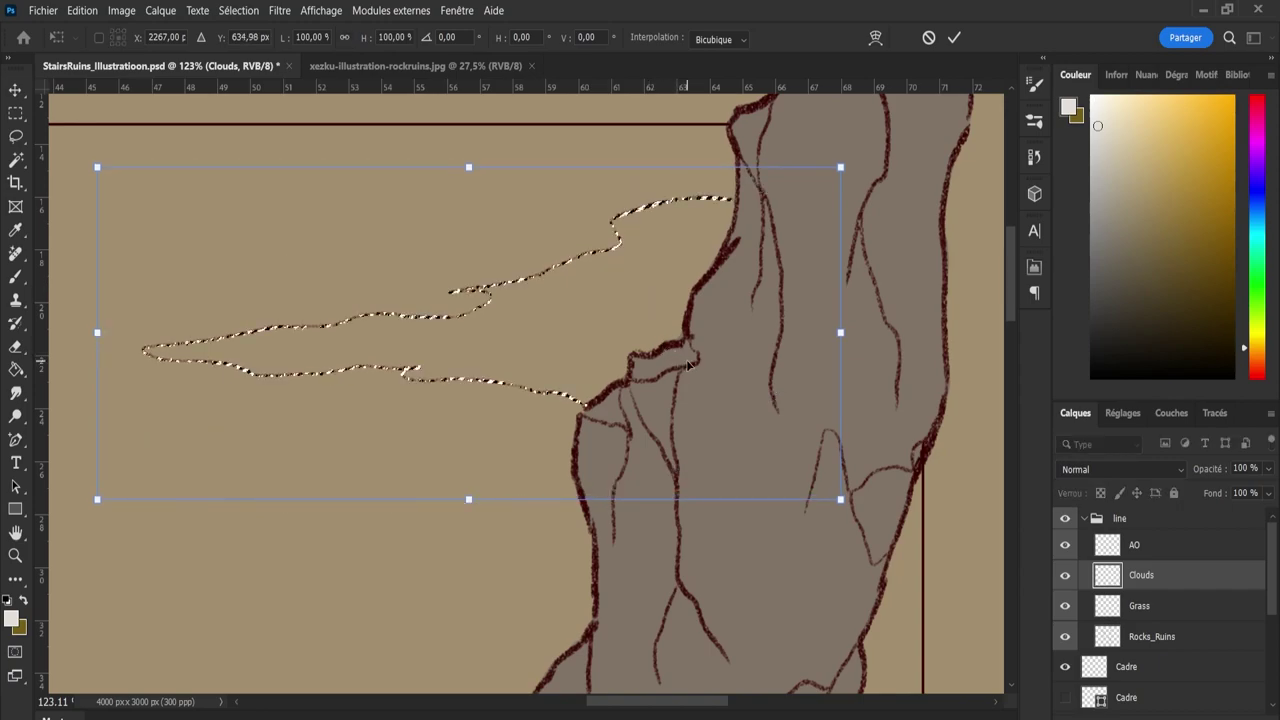
left_click(954, 37)
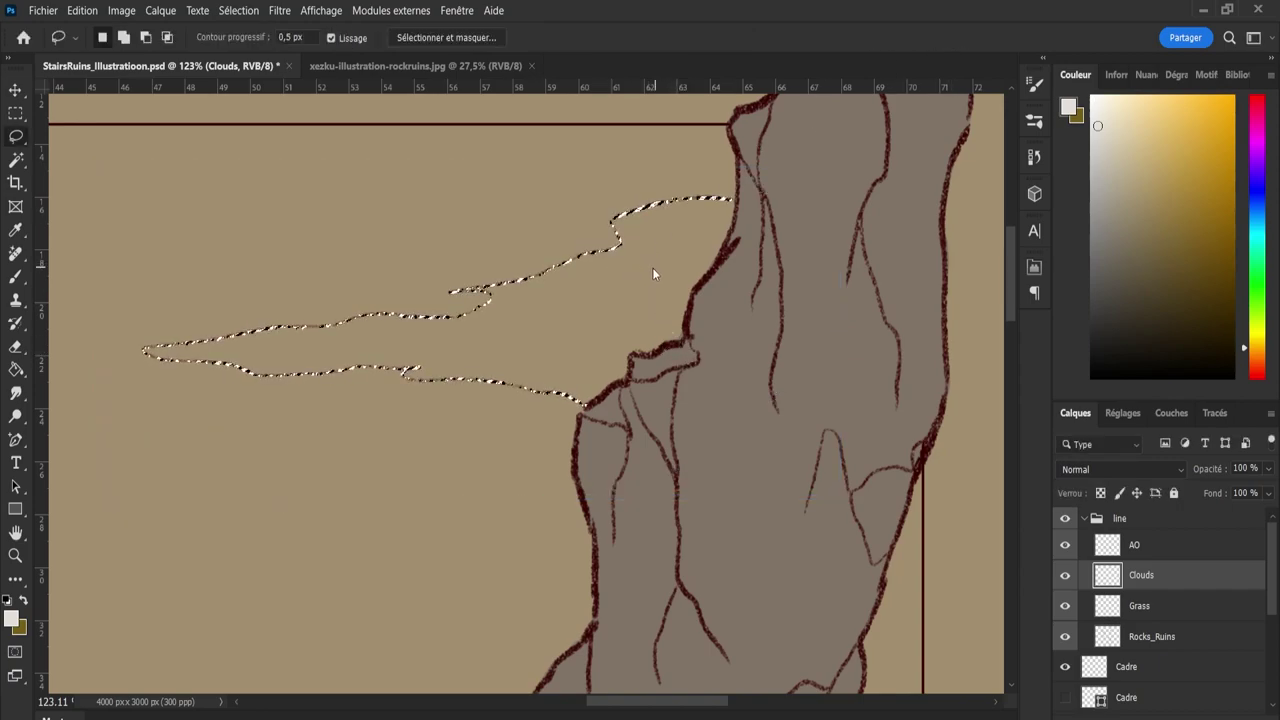
key("ctrl+d")
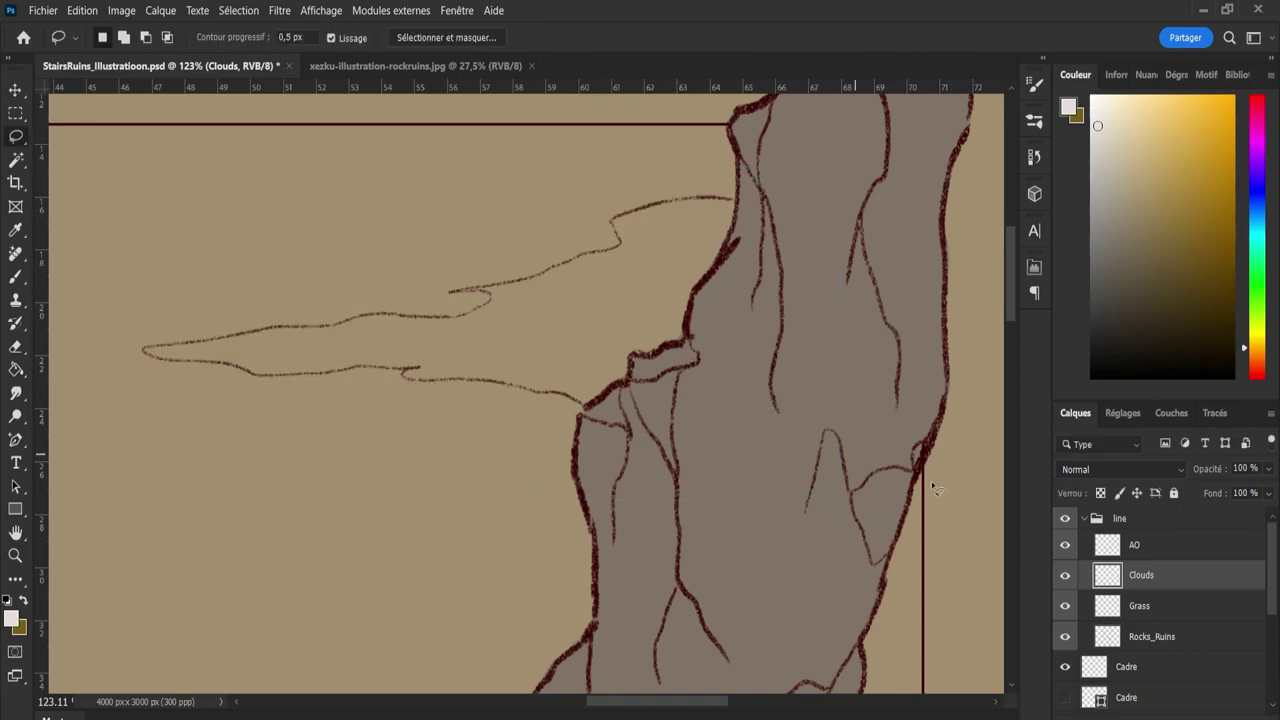
Paint the upper cloud off-white on the Clouds colour layer, covering it from its pointed tip to the right pillar.
left_click(1086, 519)
left_click(1128, 606)
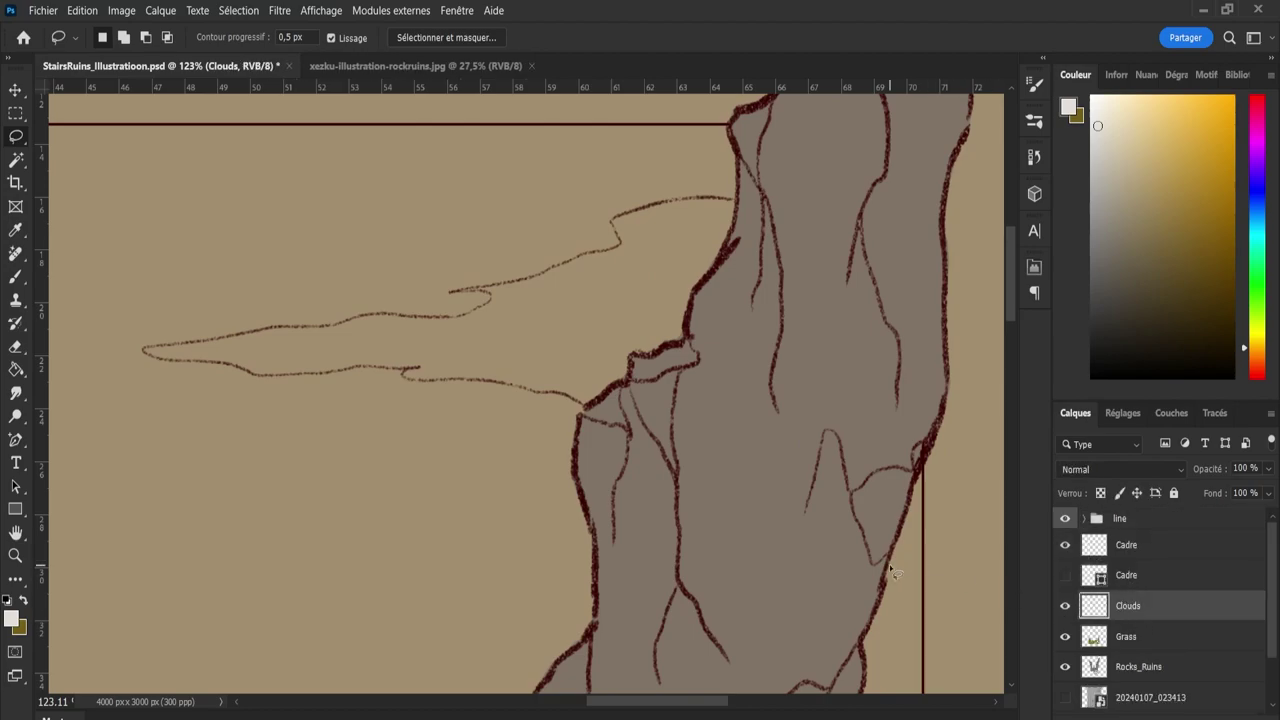
key("b")
mouse_move(586, 317)
left_mouse_down()
mouse_move(597, 380)
mouse_move(578, 362)
mouse_move(671, 333)
mouse_move(657, 294)
mouse_move(720, 226)
mouse_move(606, 241)
mouse_move(684, 248)
mouse_move(665, 290)
mouse_move(598, 324)
mouse_move(500, 316)
mouse_move(597, 283)
mouse_move(497, 271)
mouse_move(518, 287)
mouse_move(154, 346)
mouse_move(518, 339)
mouse_move(361, 325)
mouse_move(168, 343)
mouse_move(316, 365)
mouse_move(534, 358)
mouse_move(545, 370)
mouse_move(444, 384)
mouse_move(588, 385)
left_mouse_up()
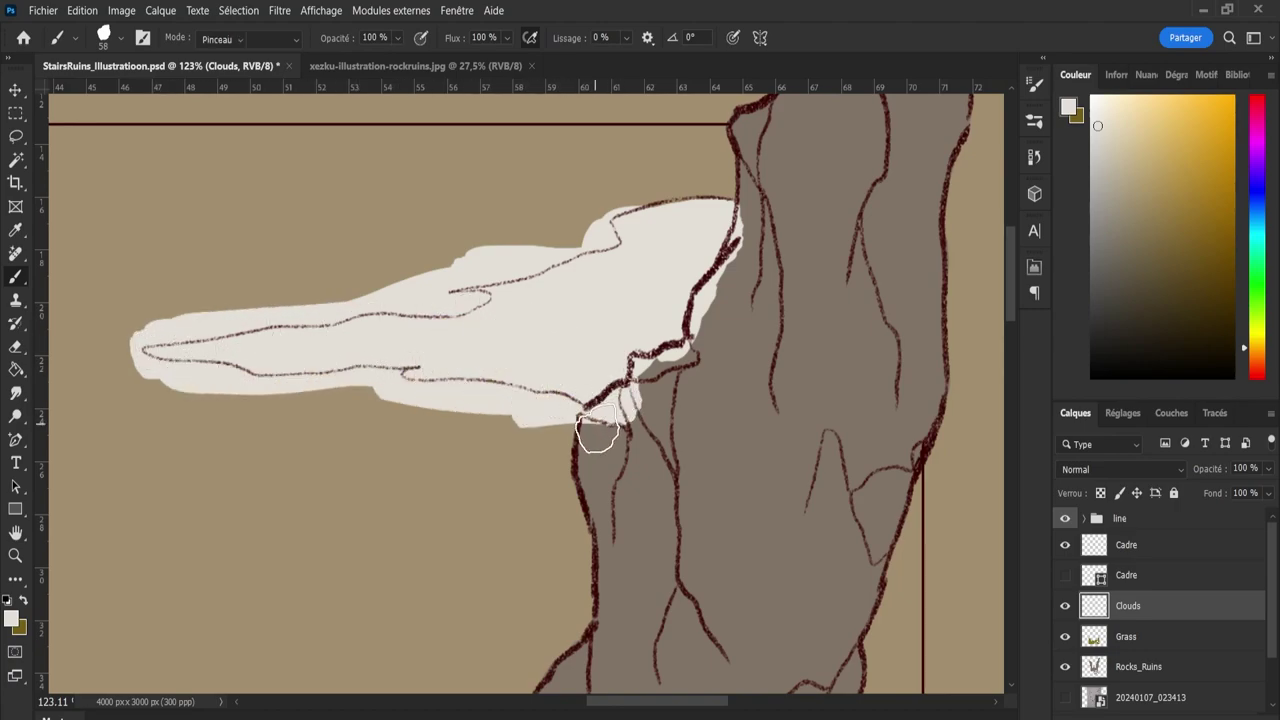
Erase the off-white overspill covering the right pillar along the upper cloud's inner edge.
key("e")
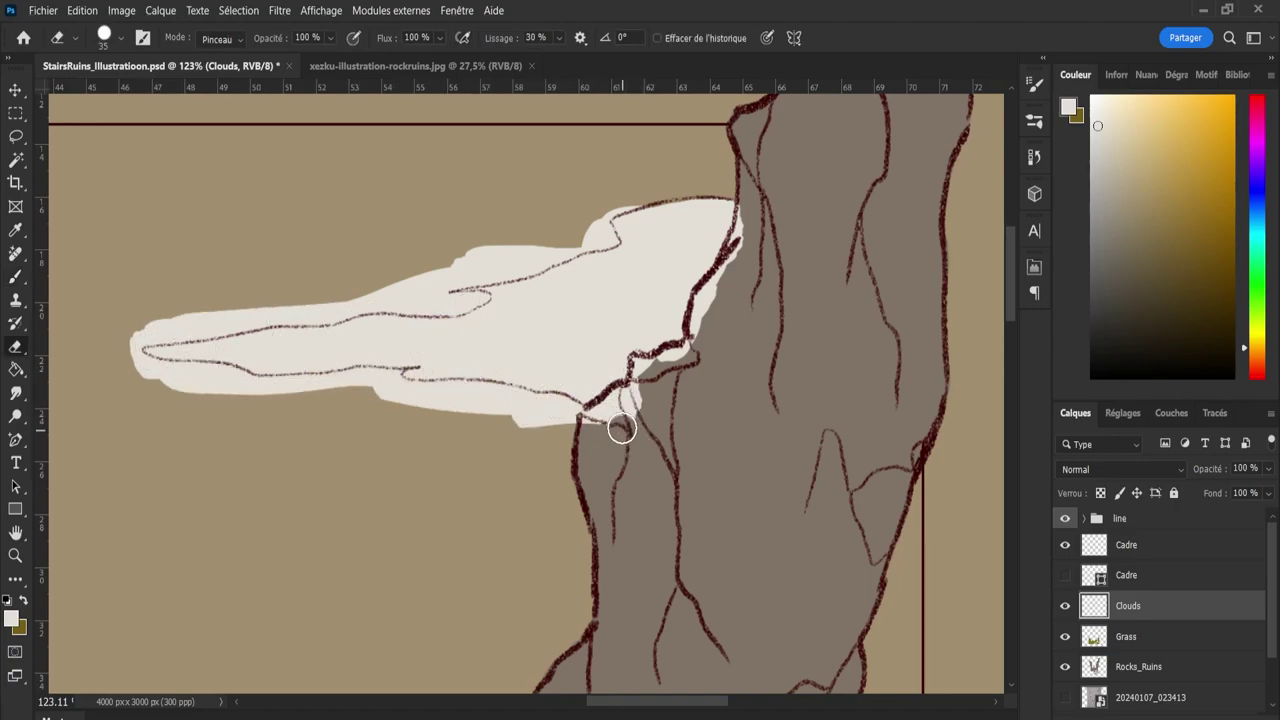
mouse_move(620, 429)
left_mouse_down()
mouse_move(694, 356)
mouse_move(751, 216)
mouse_move(692, 376)
mouse_move(707, 238)
mouse_move(725, 226)
mouse_move(734, 242)
mouse_move(756, 213)
mouse_move(750, 235)
mouse_move(754, 205)
mouse_move(738, 268)
left_mouse_up()
key("b")
key("e")
left_click_drag(650, 393, 658, 375)
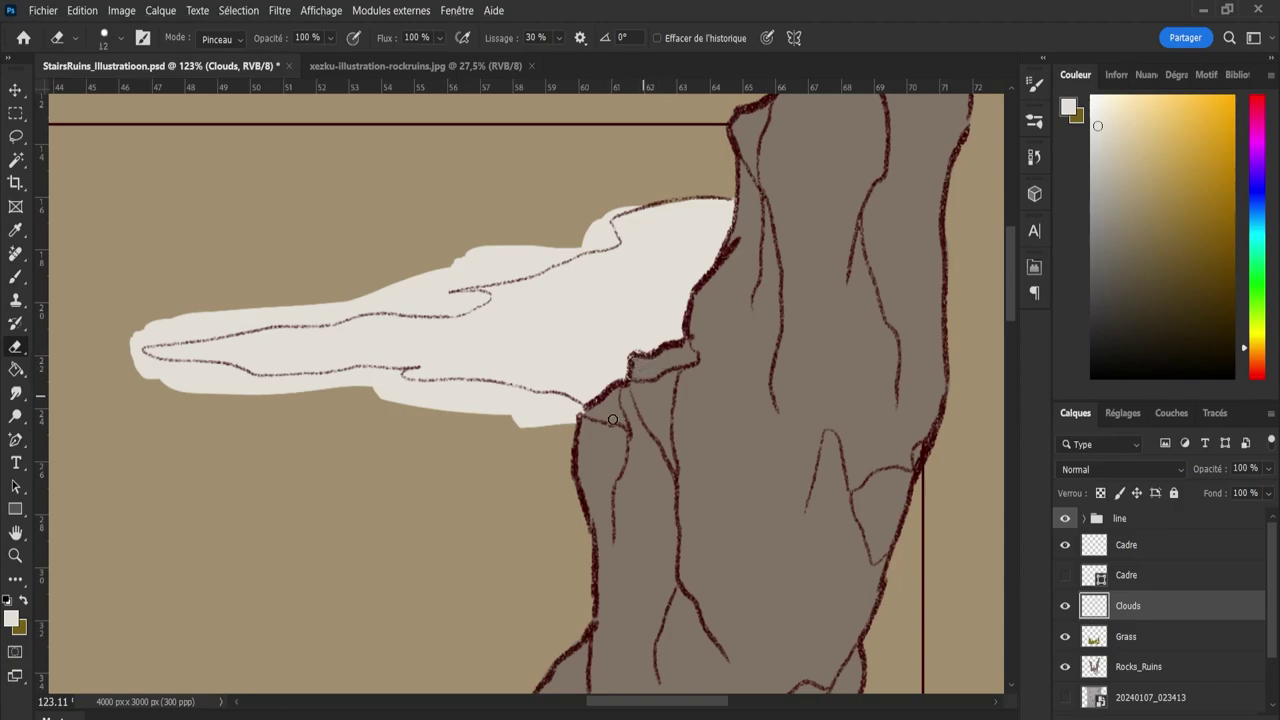
Erase the off-white overspill below the upper cloud's lower outline, from the pointed tip to the right pillar.
mouse_move(142, 372)
left_mouse_down()
mouse_move(196, 398)
mouse_move(153, 366)
mouse_move(197, 382)
mouse_move(130, 354)
left_mouse_up()
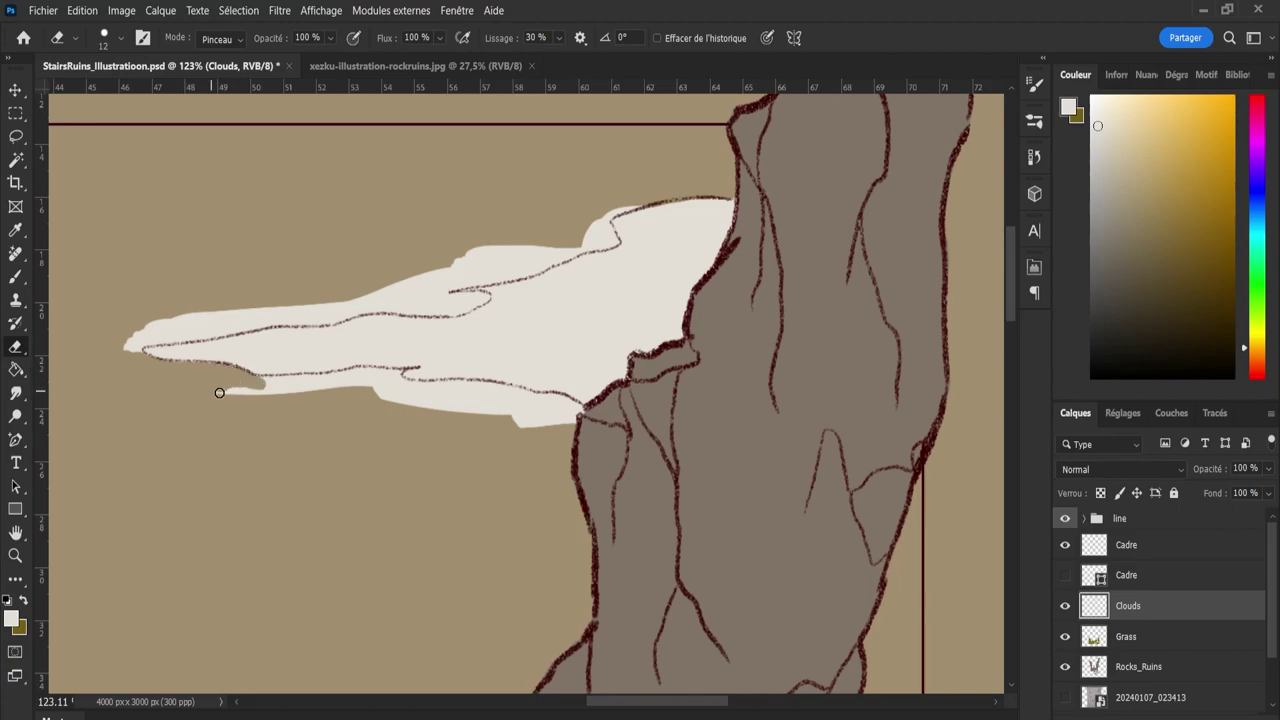
mouse_move(221, 409)
left_mouse_down()
mouse_move(372, 410)
mouse_move(437, 436)
mouse_move(485, 434)
mouse_move(410, 419)
mouse_move(501, 424)
mouse_move(478, 413)
mouse_move(560, 435)
left_mouse_up()
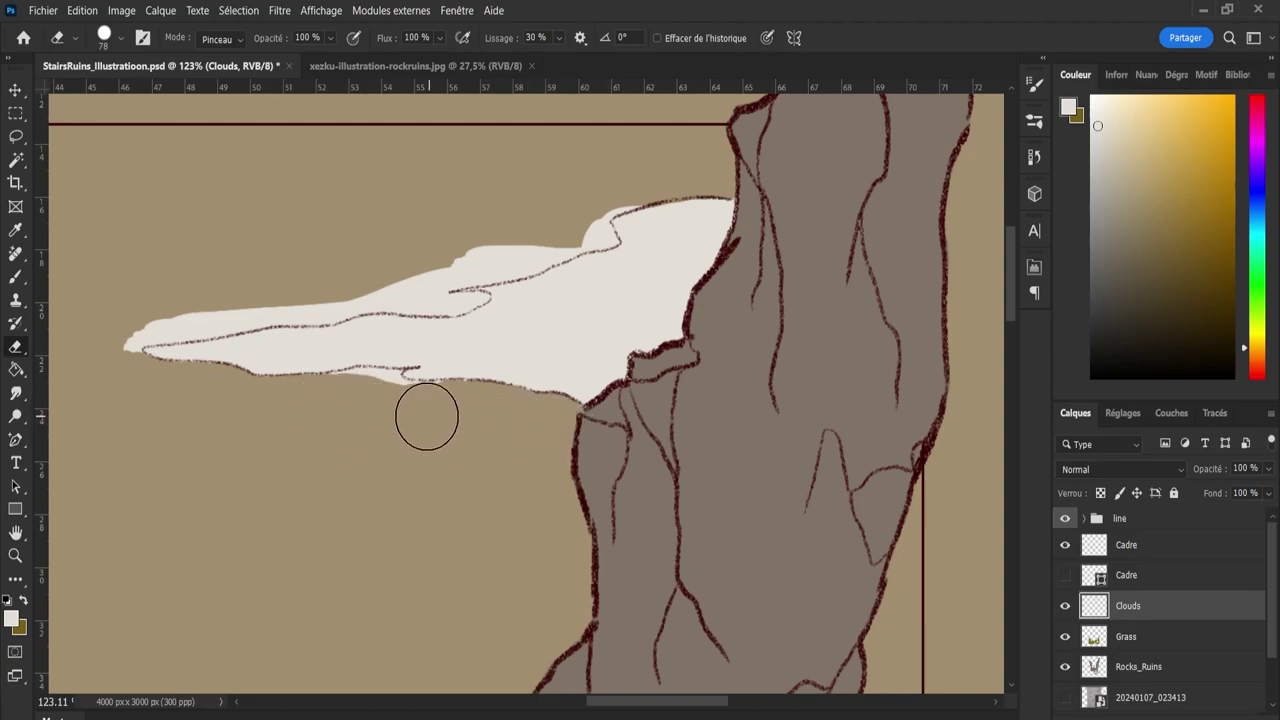
mouse_move(437, 415)
left_mouse_down()
mouse_move(336, 407)
mouse_move(379, 410)
left_mouse_up()
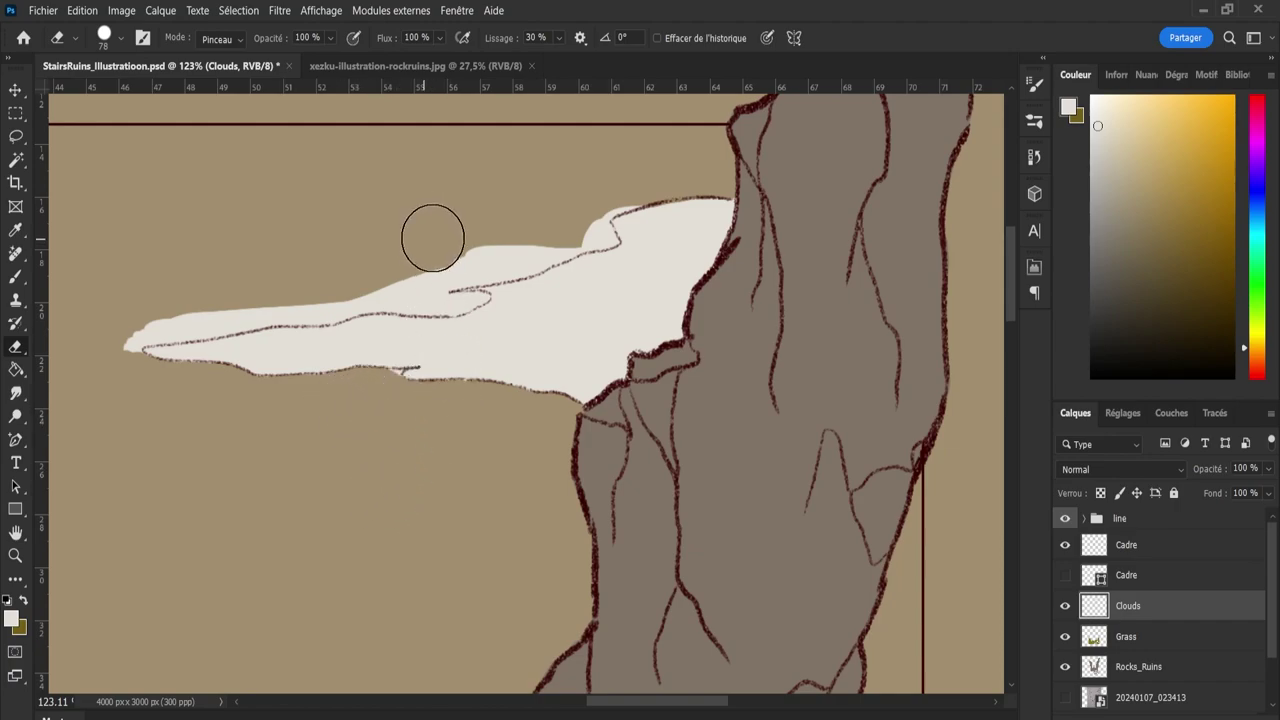
Erase the off-white above the upper cloud's raised crest and clean the small notch beside it.
mouse_move(431, 234)
left_mouse_down()
mouse_move(511, 233)
mouse_move(634, 168)
left_mouse_up()
mouse_move(509, 189)
left_mouse_down()
mouse_move(556, 229)
mouse_move(540, 230)
mouse_move(586, 224)
left_mouse_up()
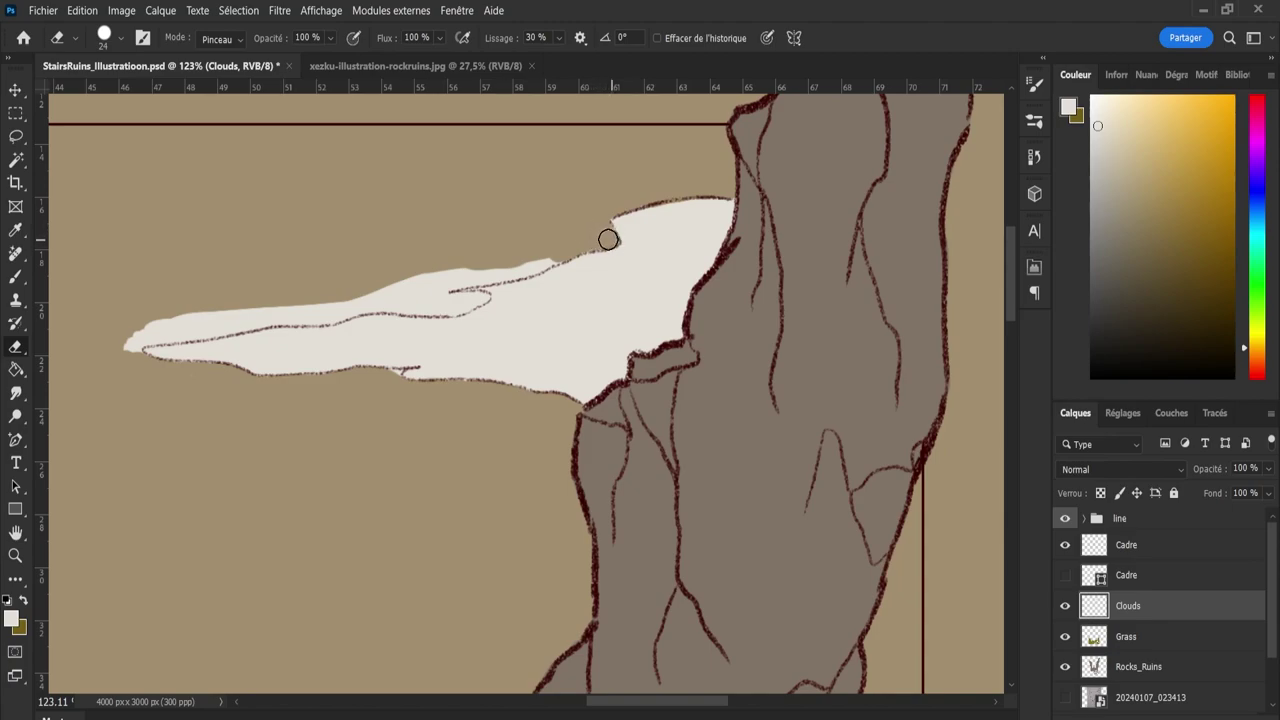
key("b")
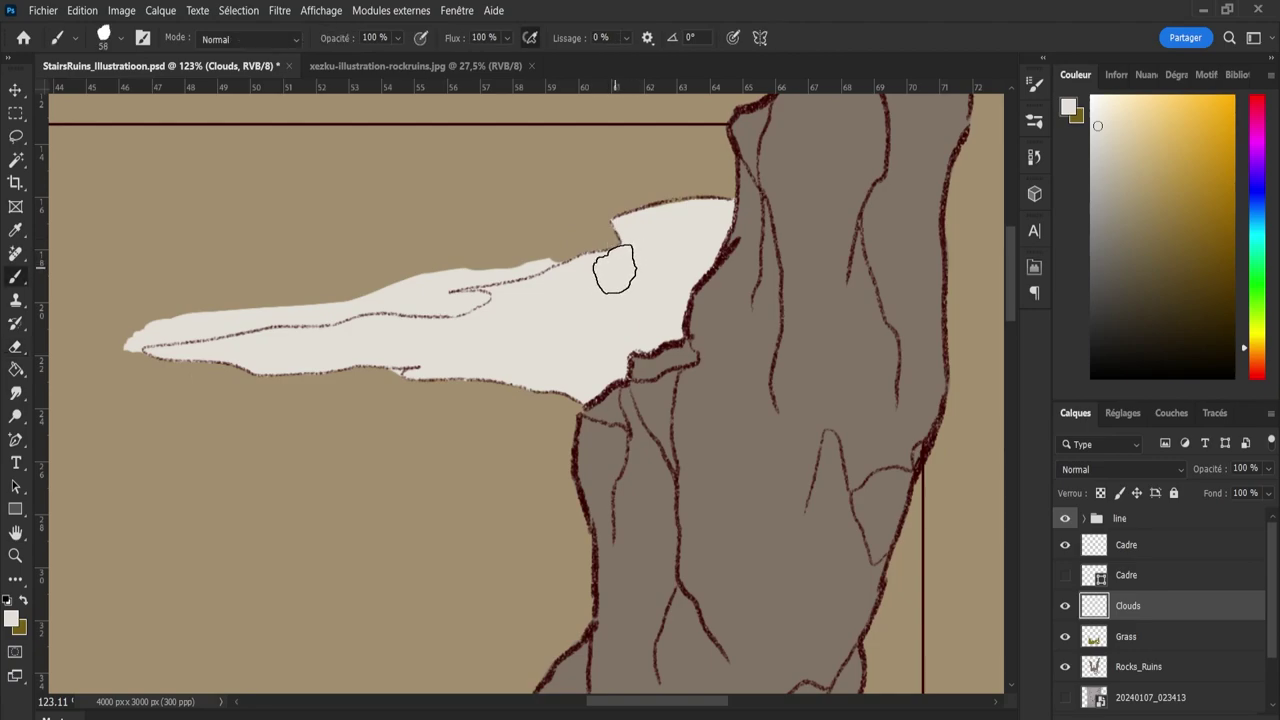
key("e")
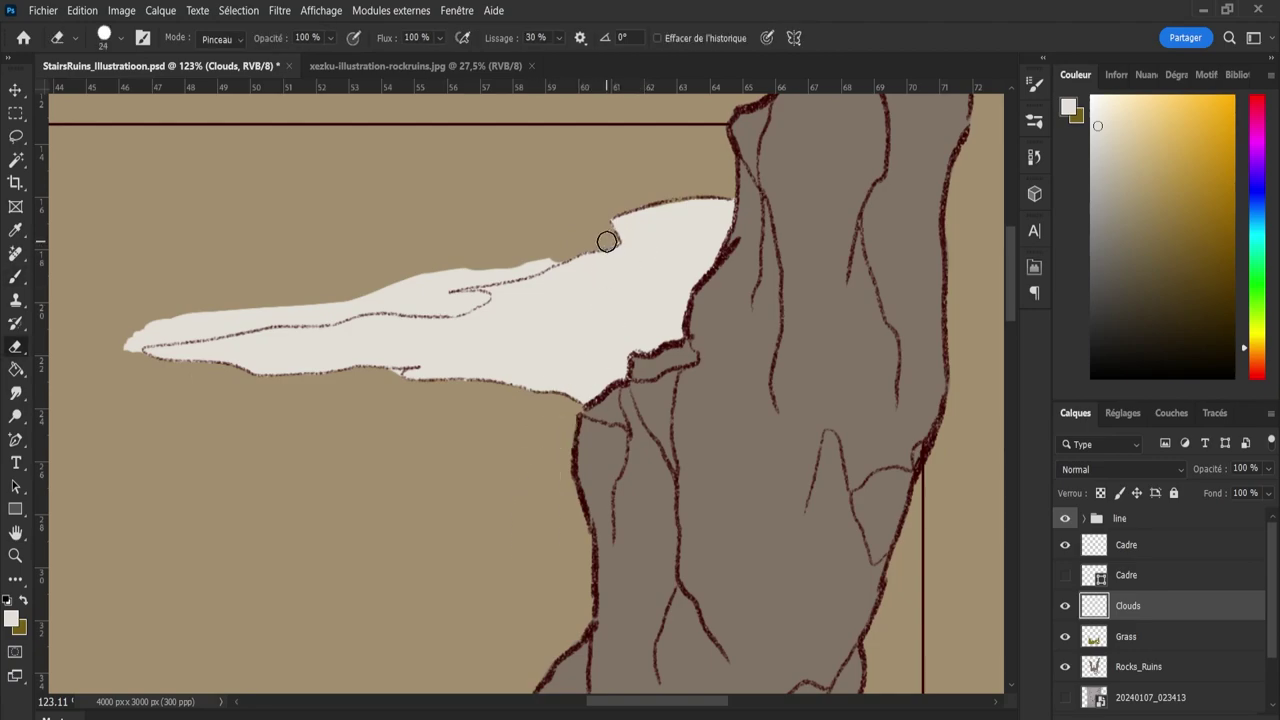
key("ctrl+space")
left_click_drag(583, 219, 709, 241)
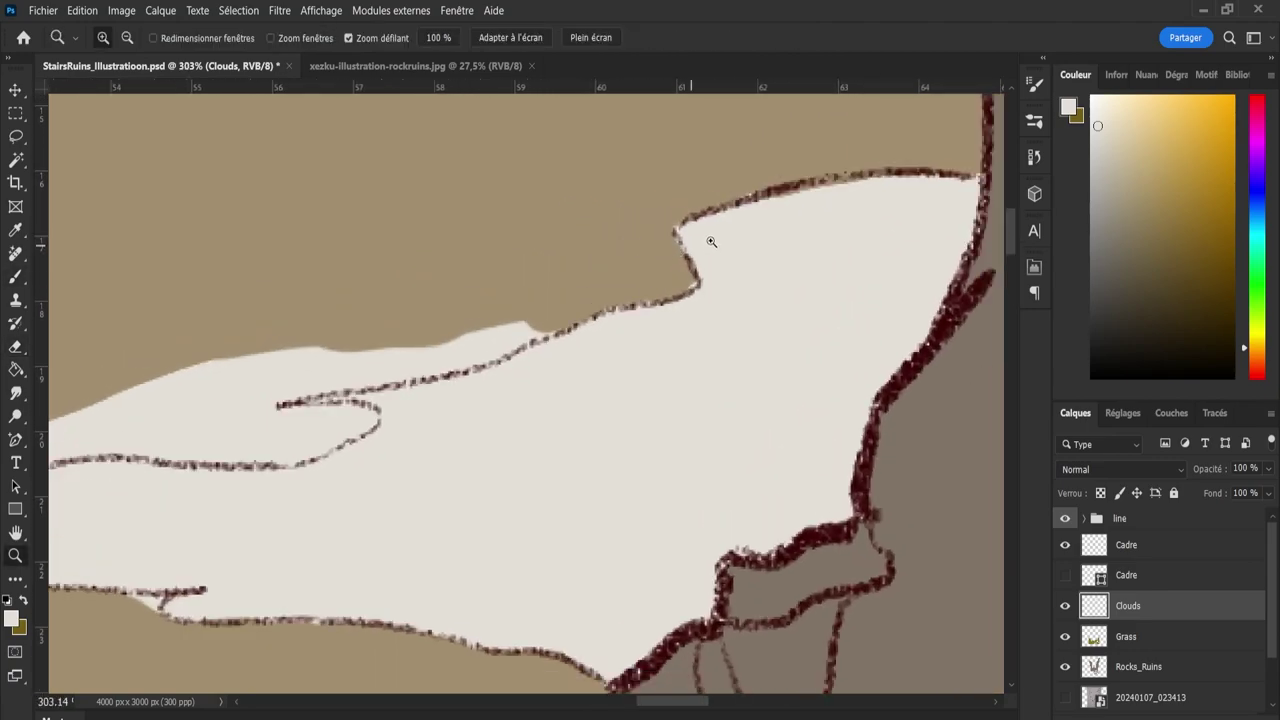
left_click_drag(632, 264, 609, 257)
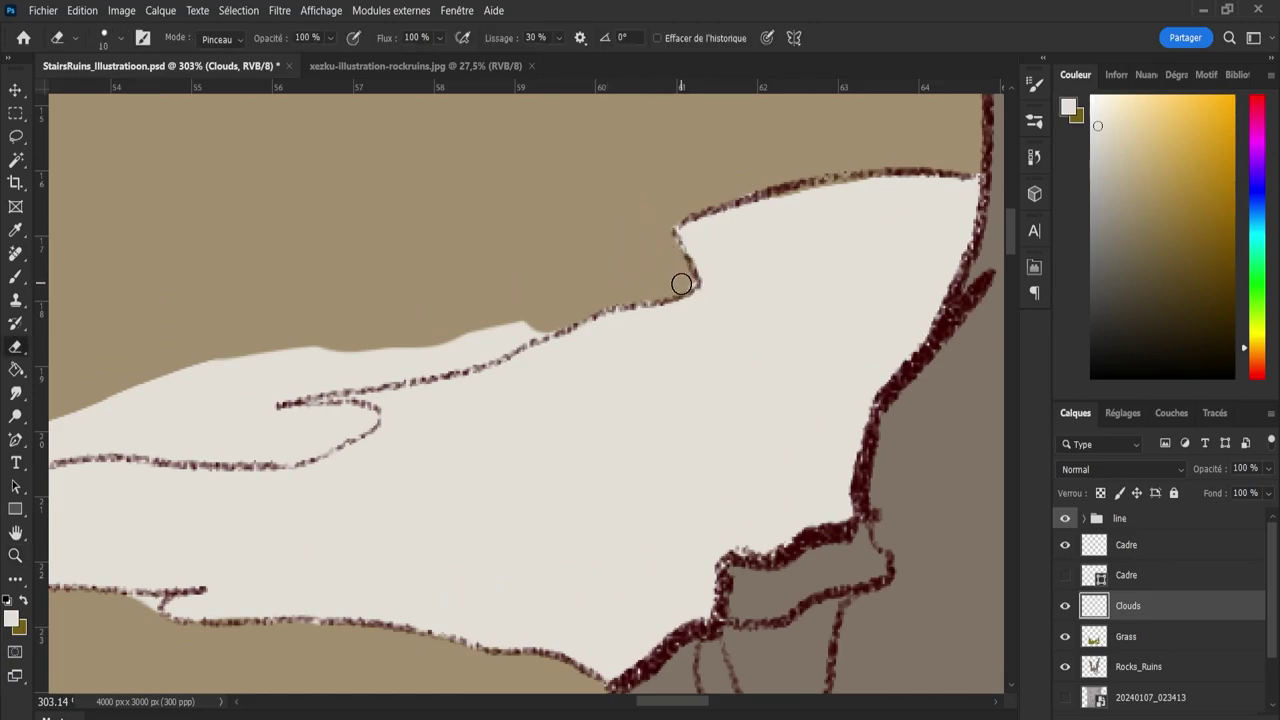
Erase the off-white around the upper cloud's pointed tip and trim the overspill above its upper outline.
key("z")
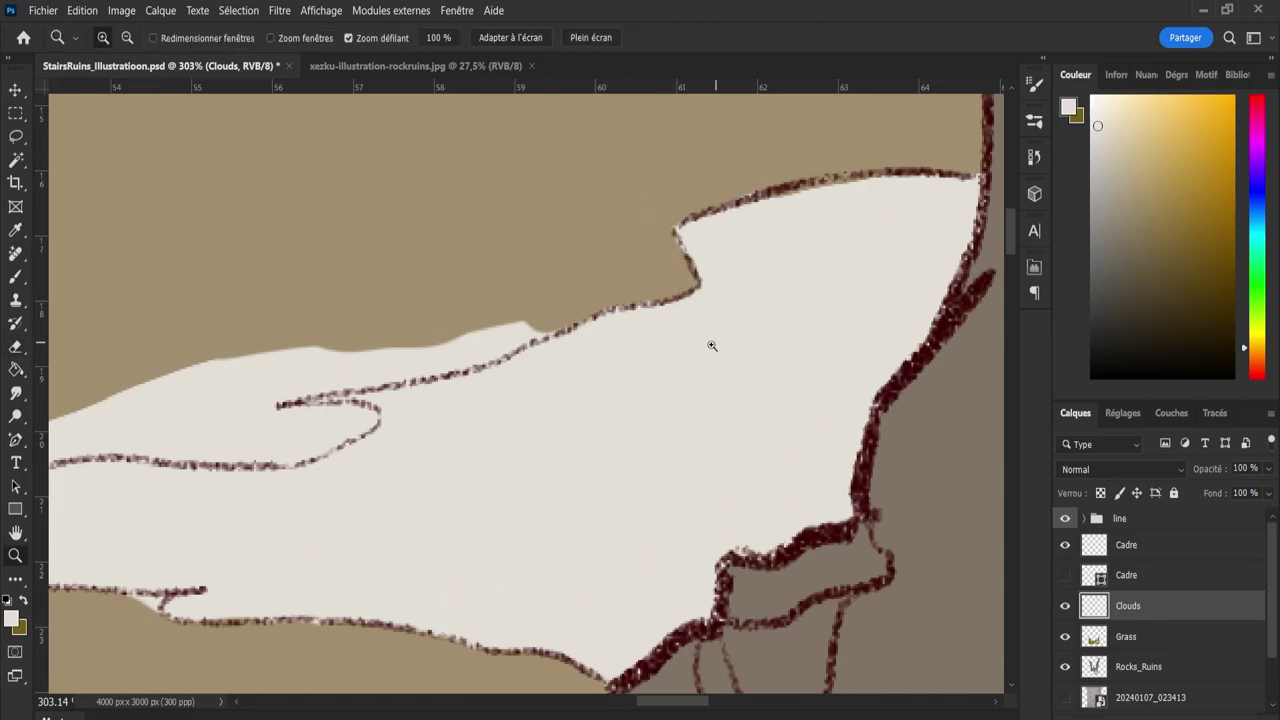
mouse_move(709, 346)
left_mouse_down()
mouse_move(354, 371)
mouse_move(250, 422)
mouse_move(365, 373)
left_mouse_up()
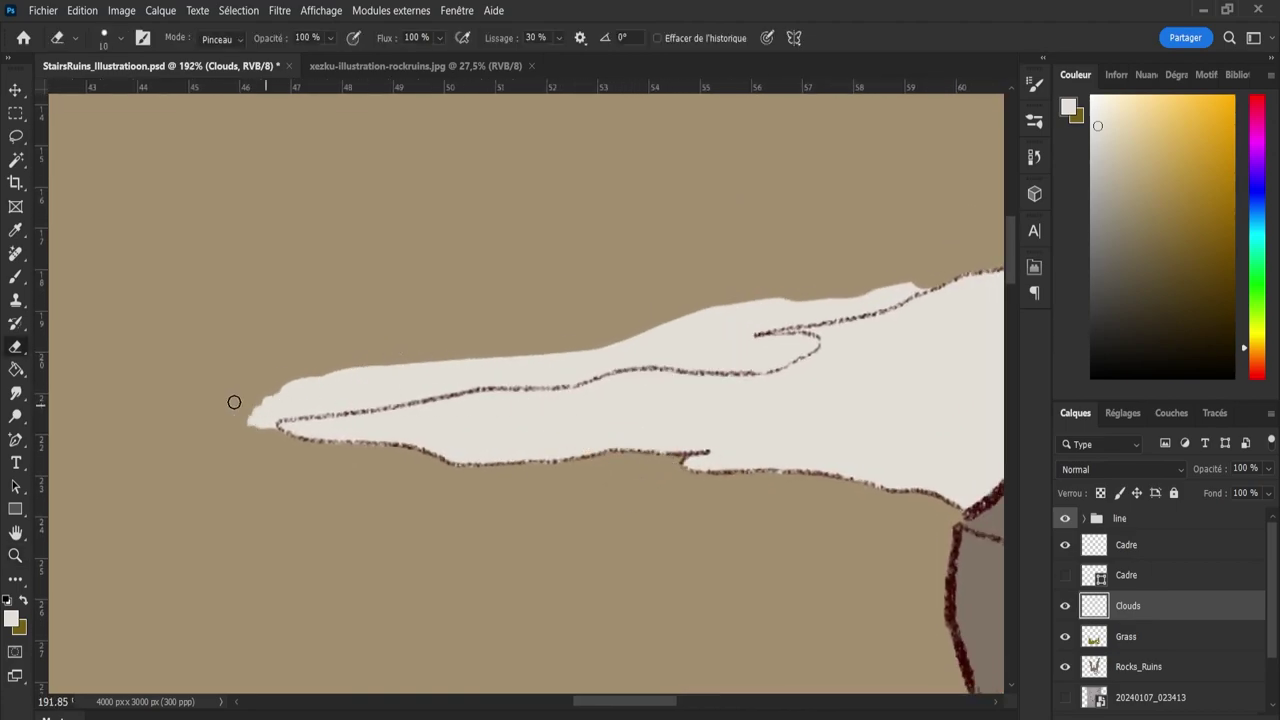
left_click_drag(258, 451, 261, 416)
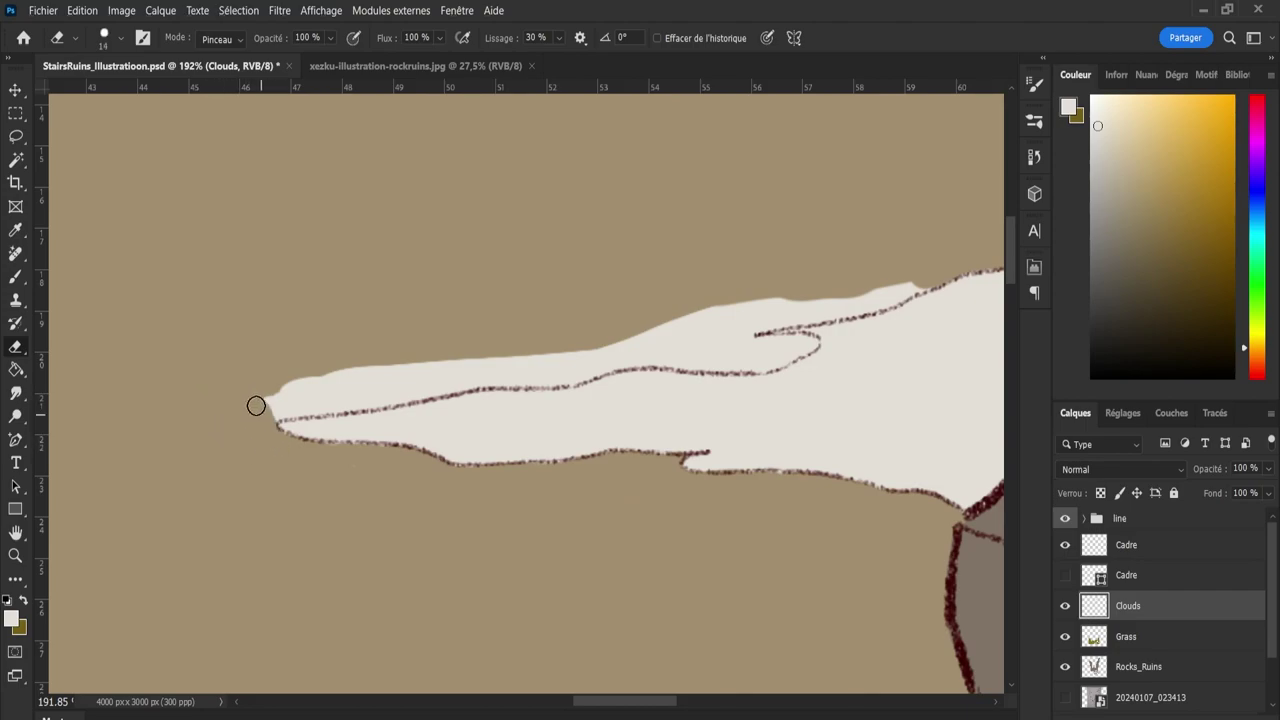
mouse_move(246, 351)
left_mouse_down()
mouse_move(295, 360)
mouse_move(265, 356)
mouse_move(289, 355)
mouse_move(265, 375)
mouse_move(678, 304)
mouse_move(712, 303)
mouse_move(718, 316)
mouse_move(713, 300)
mouse_move(787, 268)
mouse_move(834, 263)
mouse_move(751, 284)
mouse_move(894, 251)
left_mouse_up()
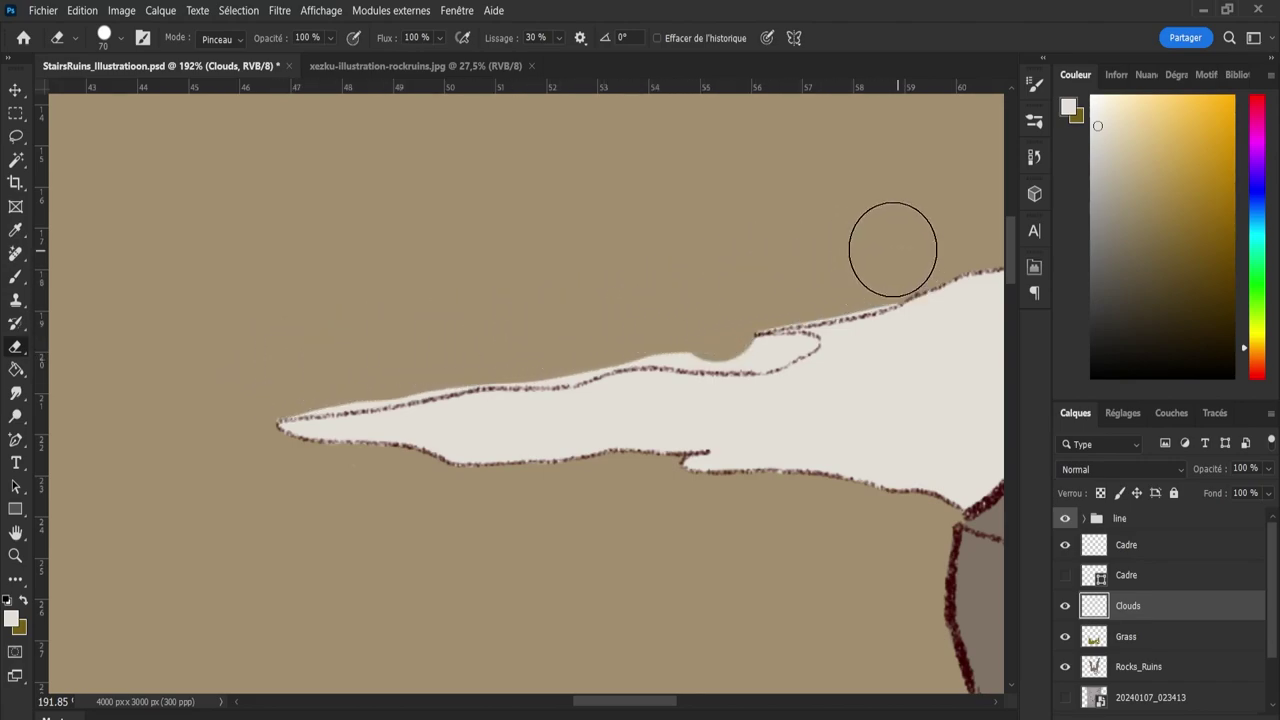
key("b")
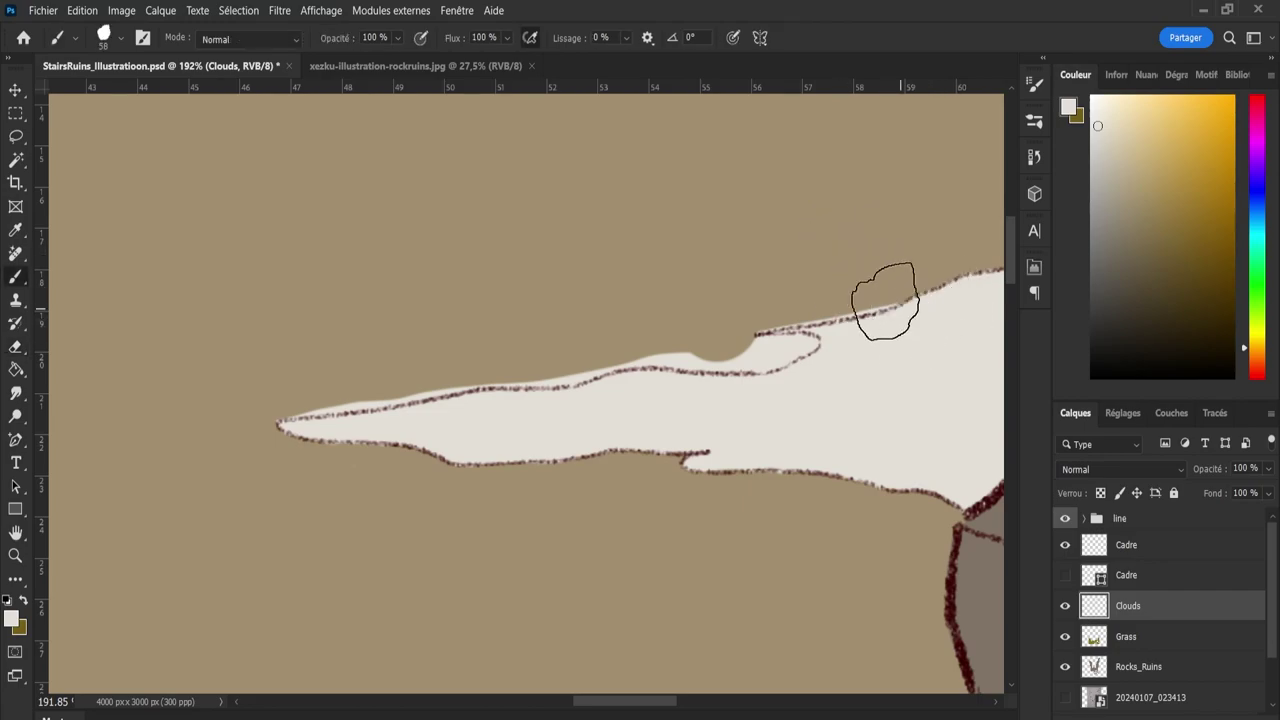
key("e")
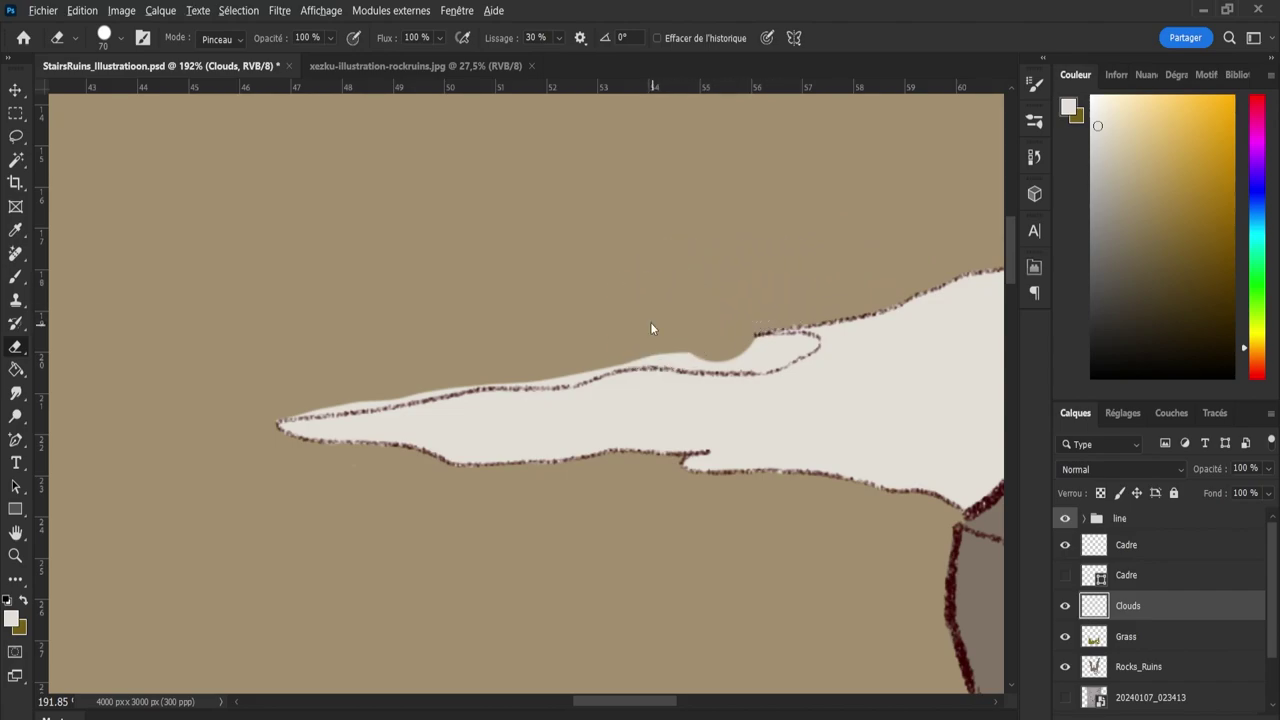
left_click_drag(651, 323, 602, 315)
Erase the off-white inside the hooked recess of the upper cloud's upper outline with a finer eraser.
mouse_move(683, 335)
left_mouse_down()
mouse_move(766, 349)
mouse_move(757, 363)
mouse_move(748, 352)
mouse_move(800, 351)
mouse_move(800, 366)
mouse_move(789, 359)
left_mouse_up()
key("bracketleft")
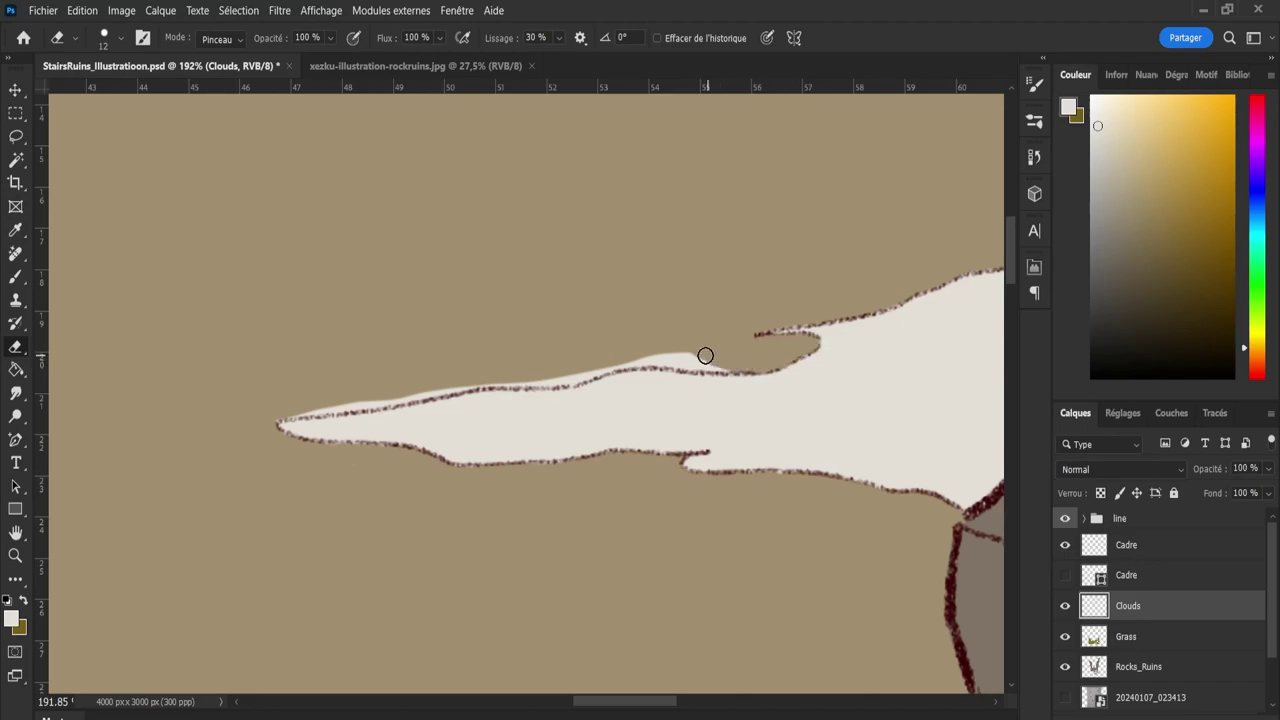
left_click_drag(645, 347, 725, 364)
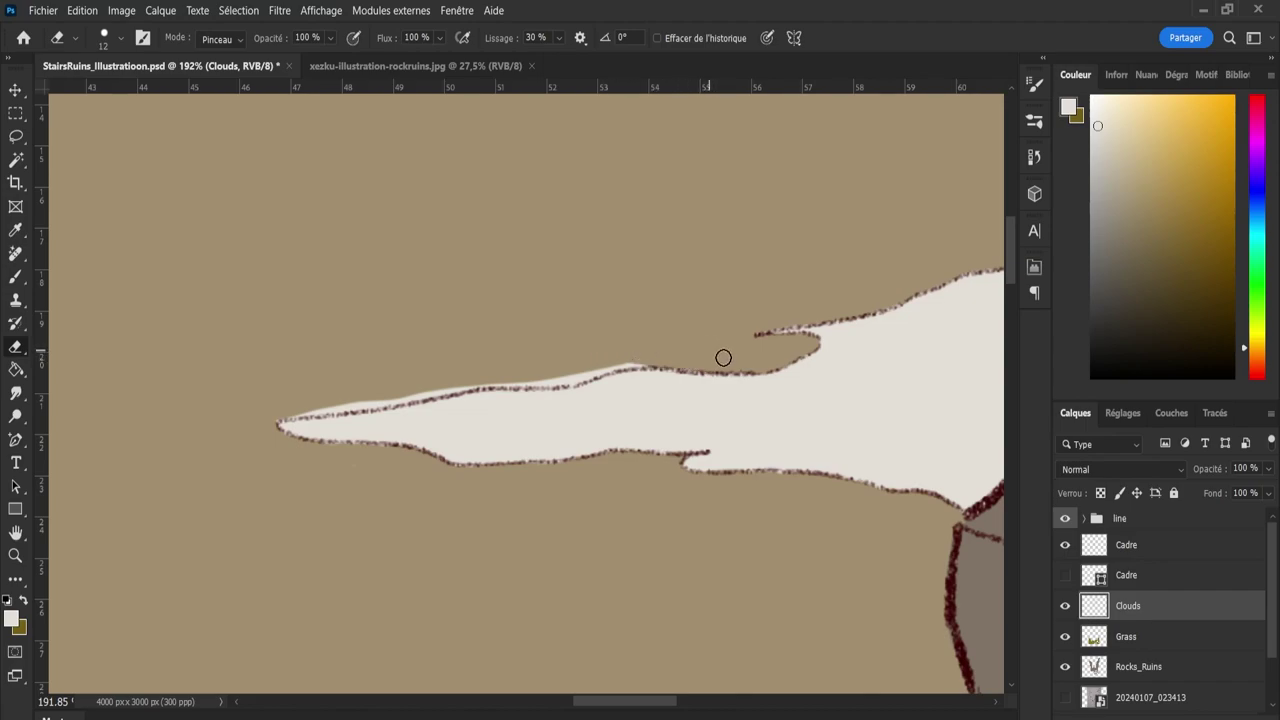
key("b")
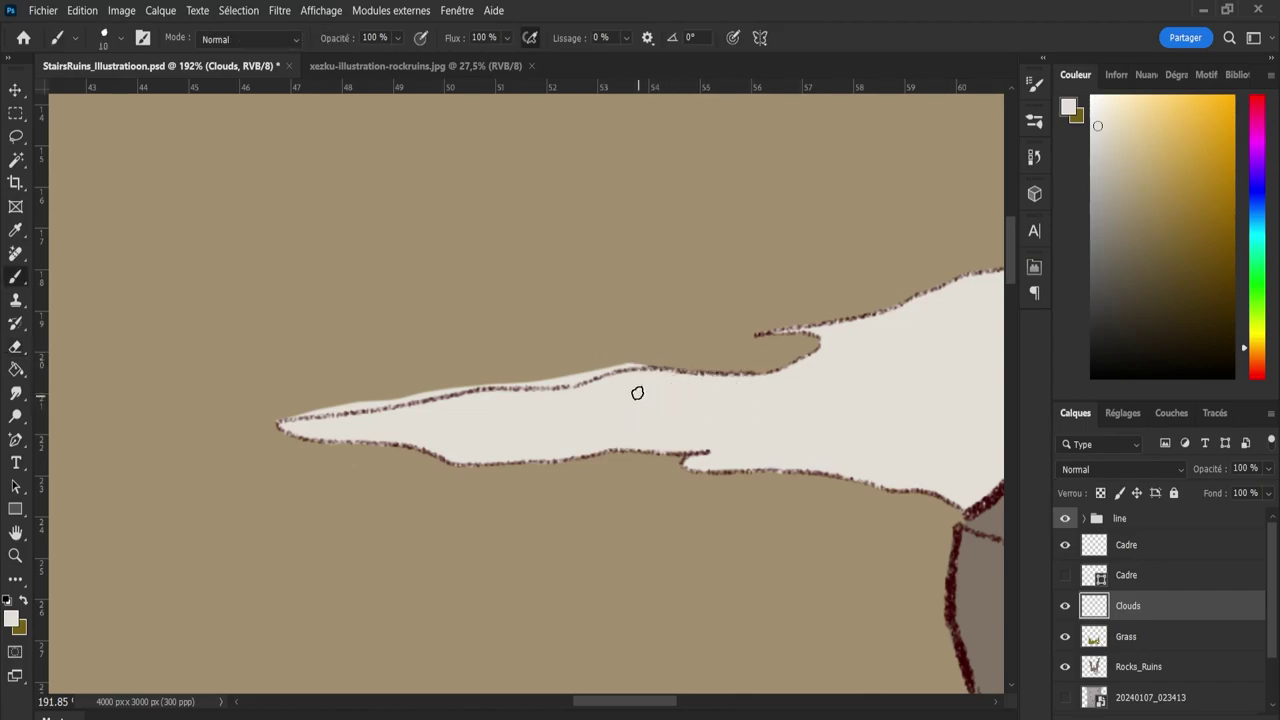
key("e")
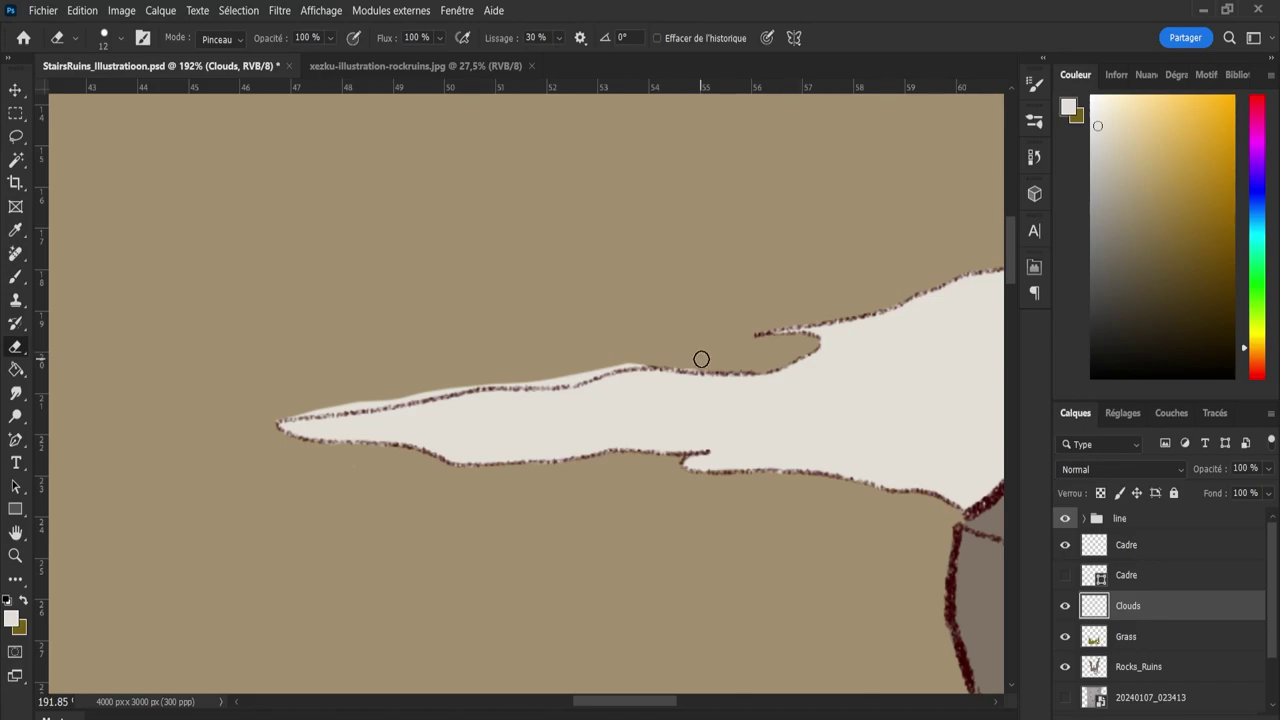
Repaint the thin spur above the recess off-white and erase the remaining overspill along the upper outline to the pointed tip.
key("b")
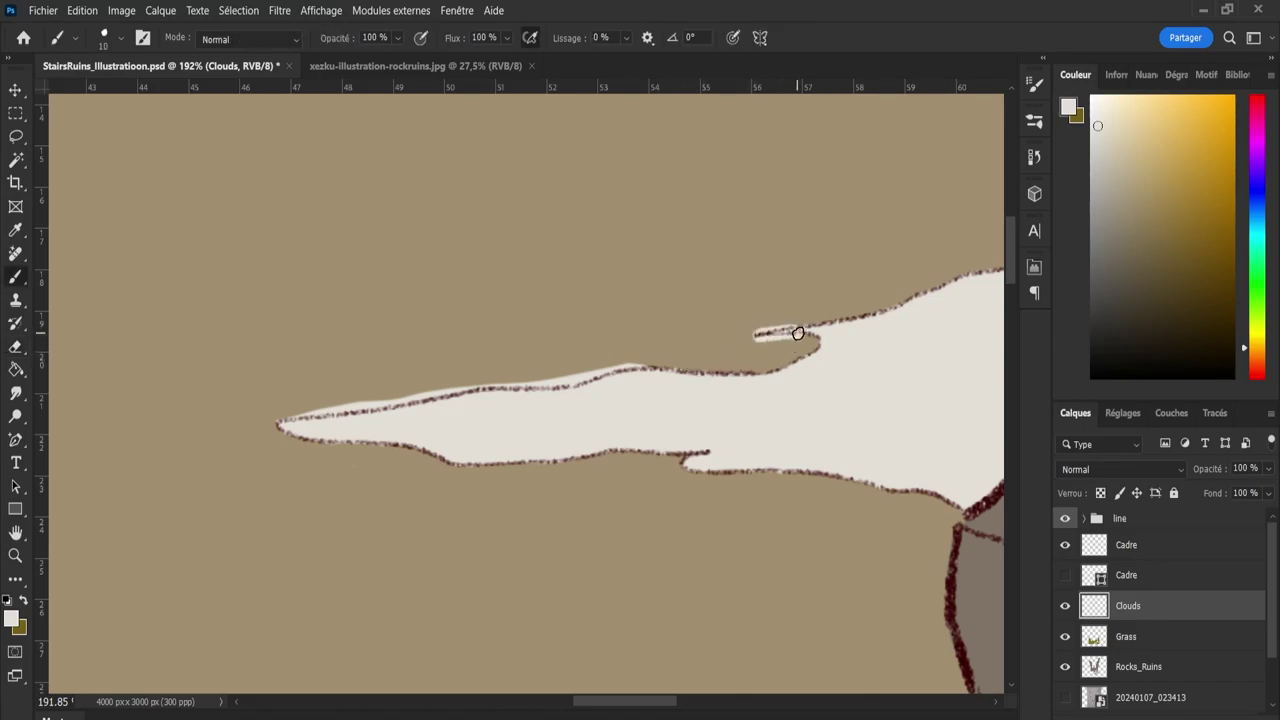
key("e")
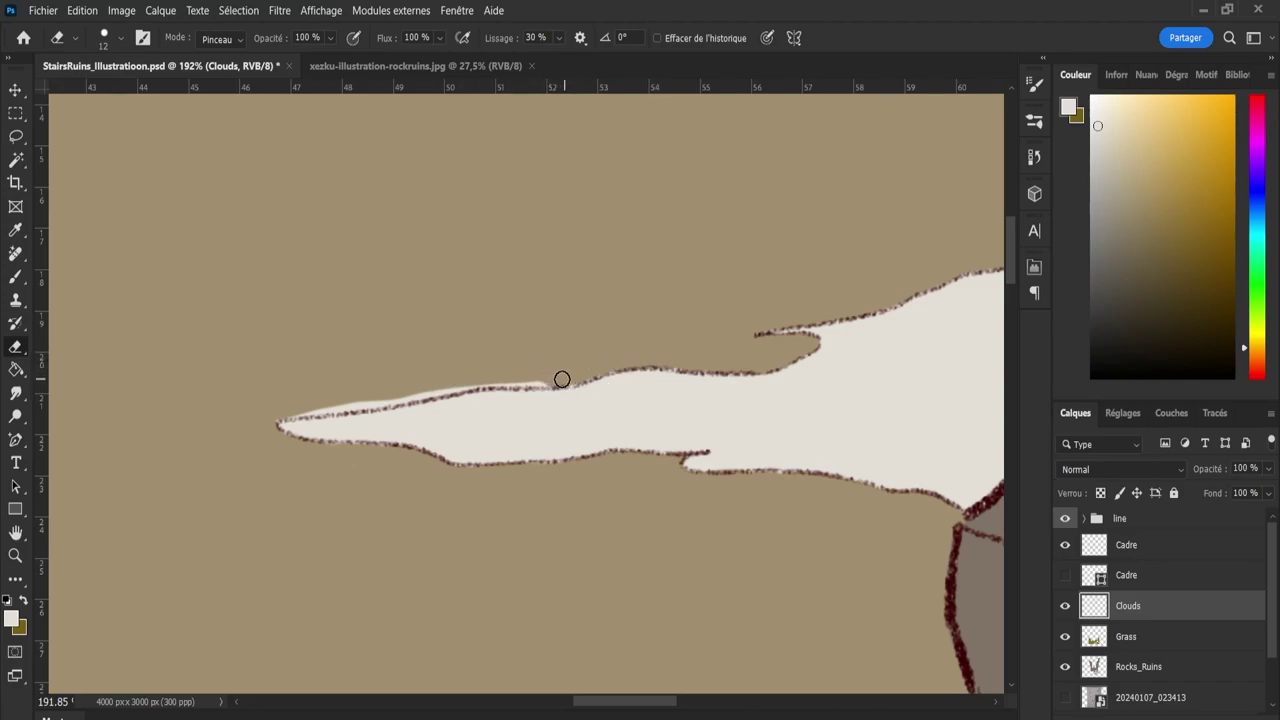
left_click_drag(481, 381, 404, 389)
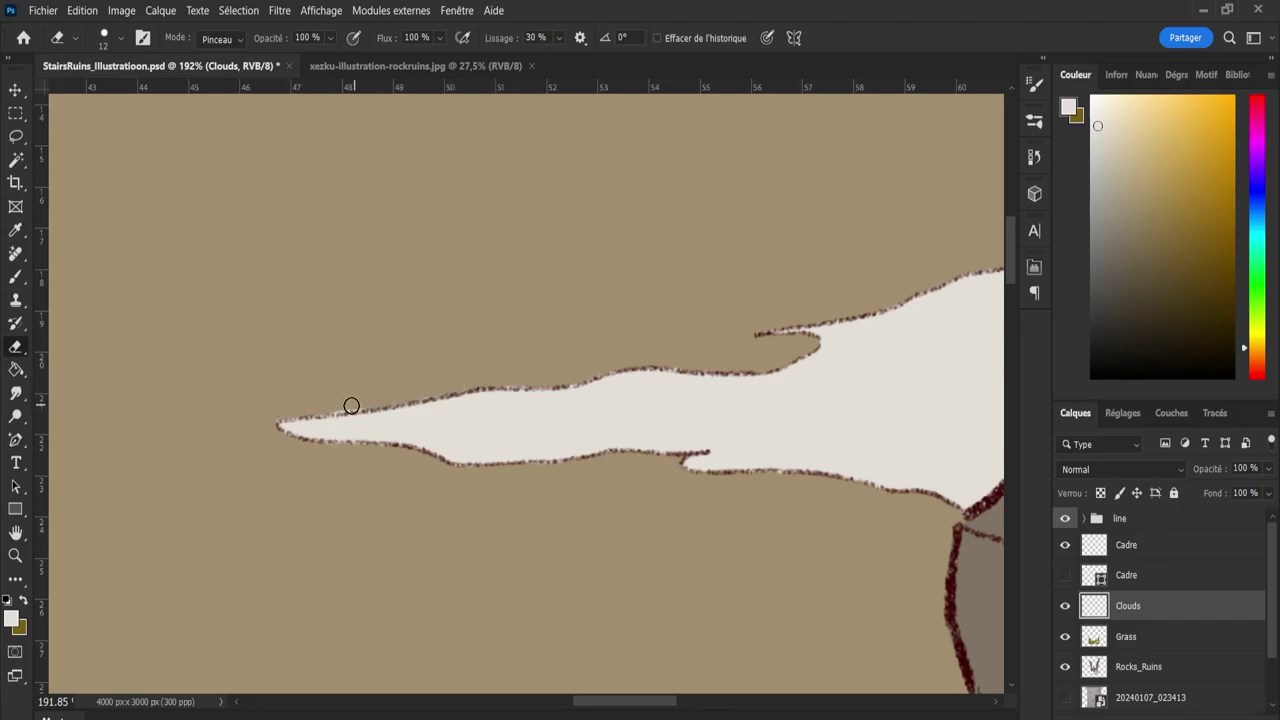
Select the painted areas of the Clouds colour layer and choose a slightly darker beige off-white as foreground colour.
key("z")
left_click_drag(417, 445, 316, 442)
left_click_drag(893, 563, 771, 553)
left_click_drag(880, 616, 944, 612)
left_click_drag(1010, 423, 1019, 474)
left_click_drag(946, 515, 954, 520)
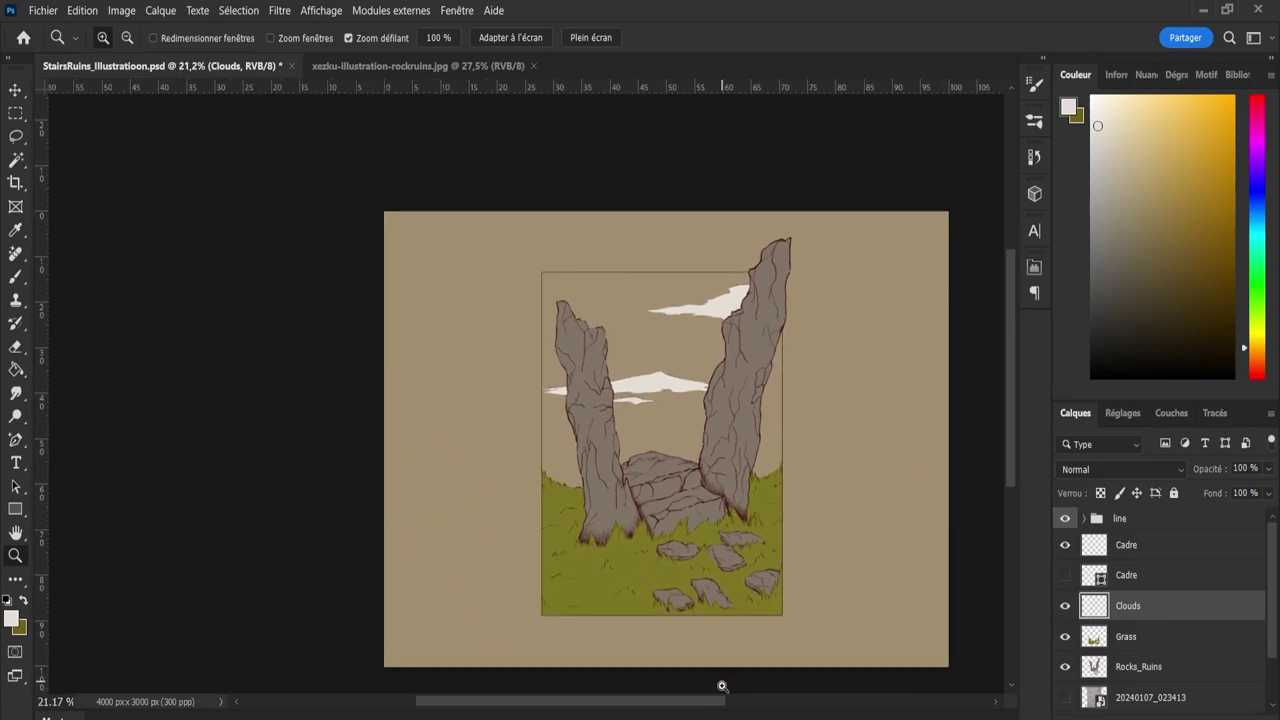
left_click_drag(702, 701, 739, 701)
left_click_drag(590, 516, 894, 597)
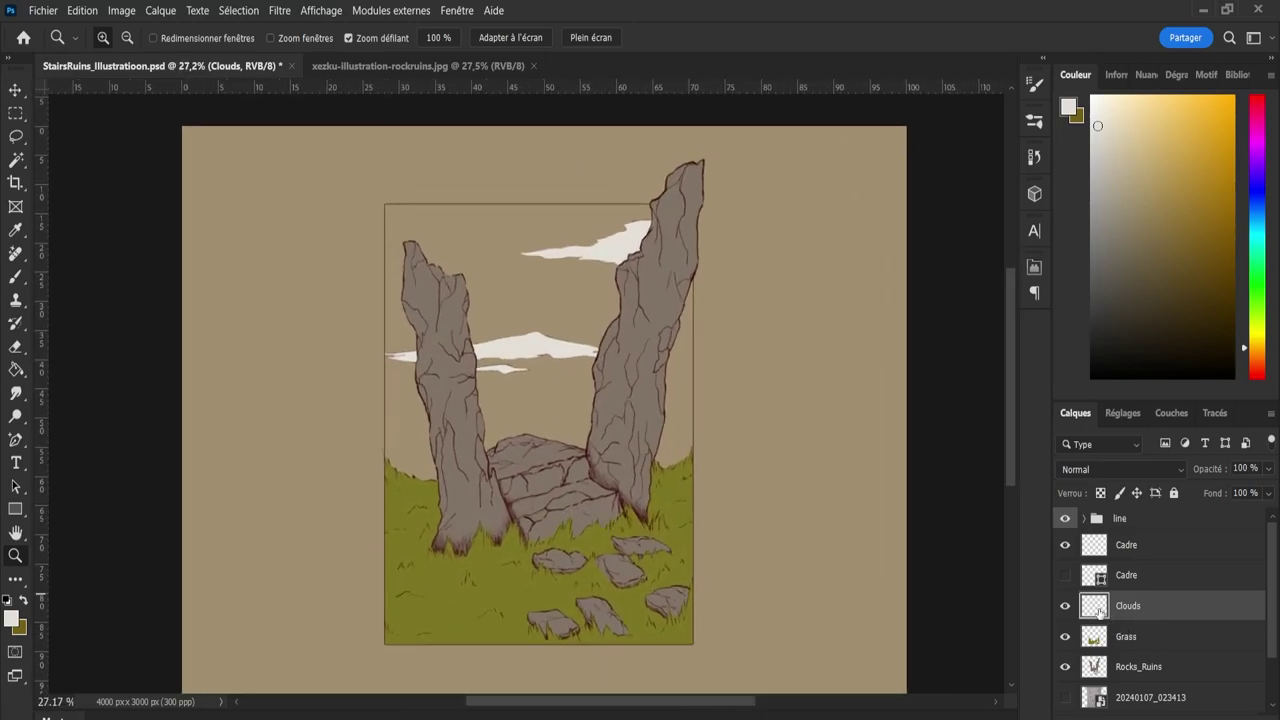
left_click(1095, 606, "ctrl")
left_click(1111, 145)
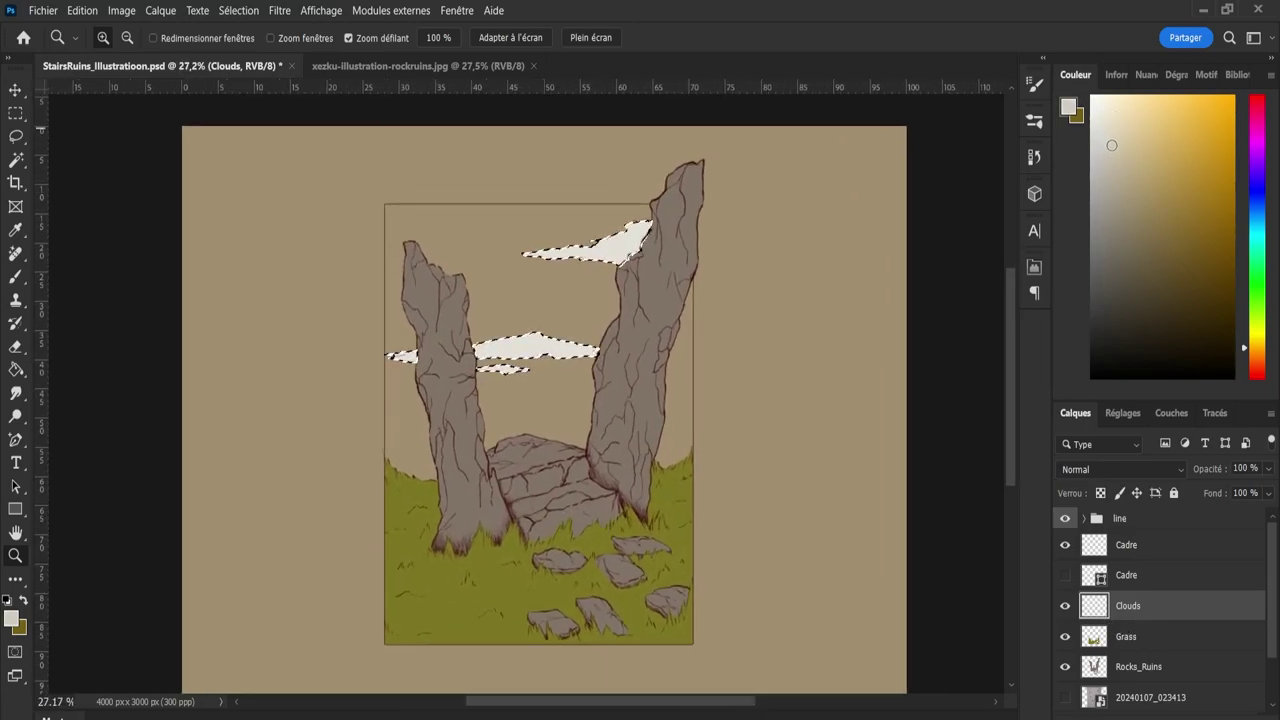
left_click_drag(1111, 145, 1110, 142)
Repaint all selected clouds with the darker off-white using a very large brush, deselect them and save the document.
key("b")
double_click(662, 348)
mouse_move(690, 326)
left_mouse_down()
mouse_move(549, 288)
mouse_move(373, 312)
mouse_move(493, 405)
left_mouse_up()
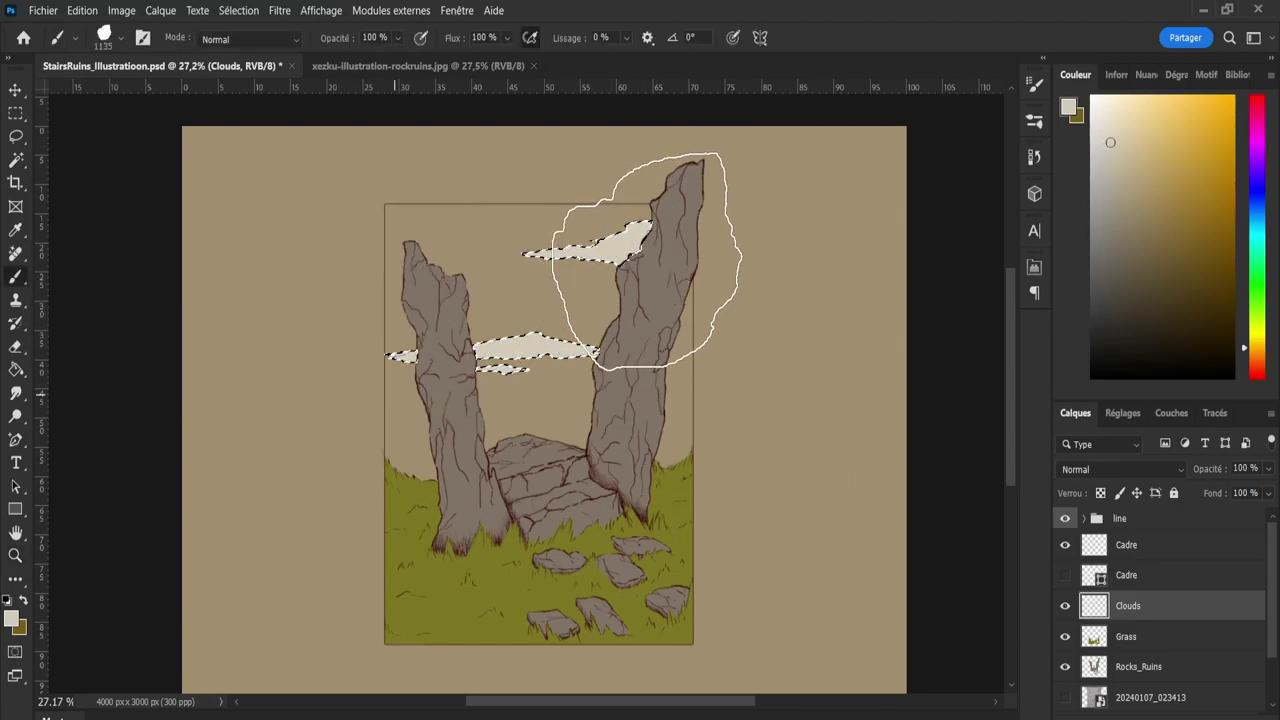
key("l")
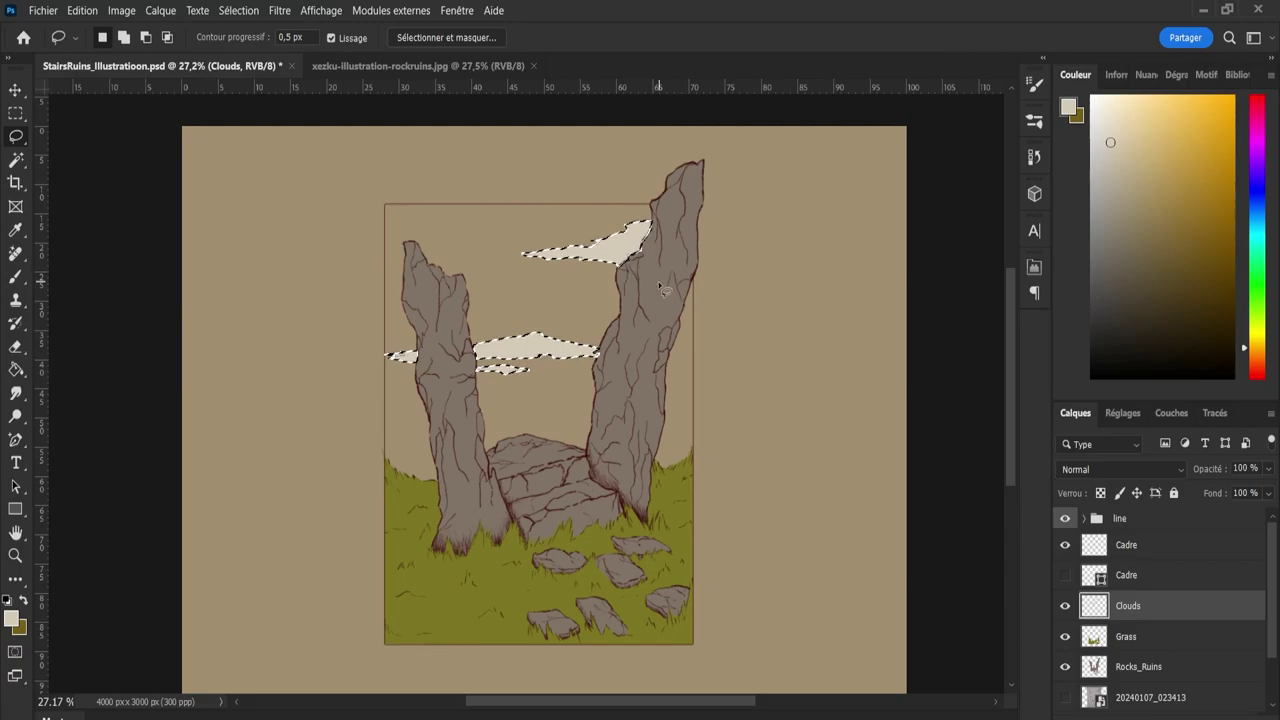
key("ctrl+d")
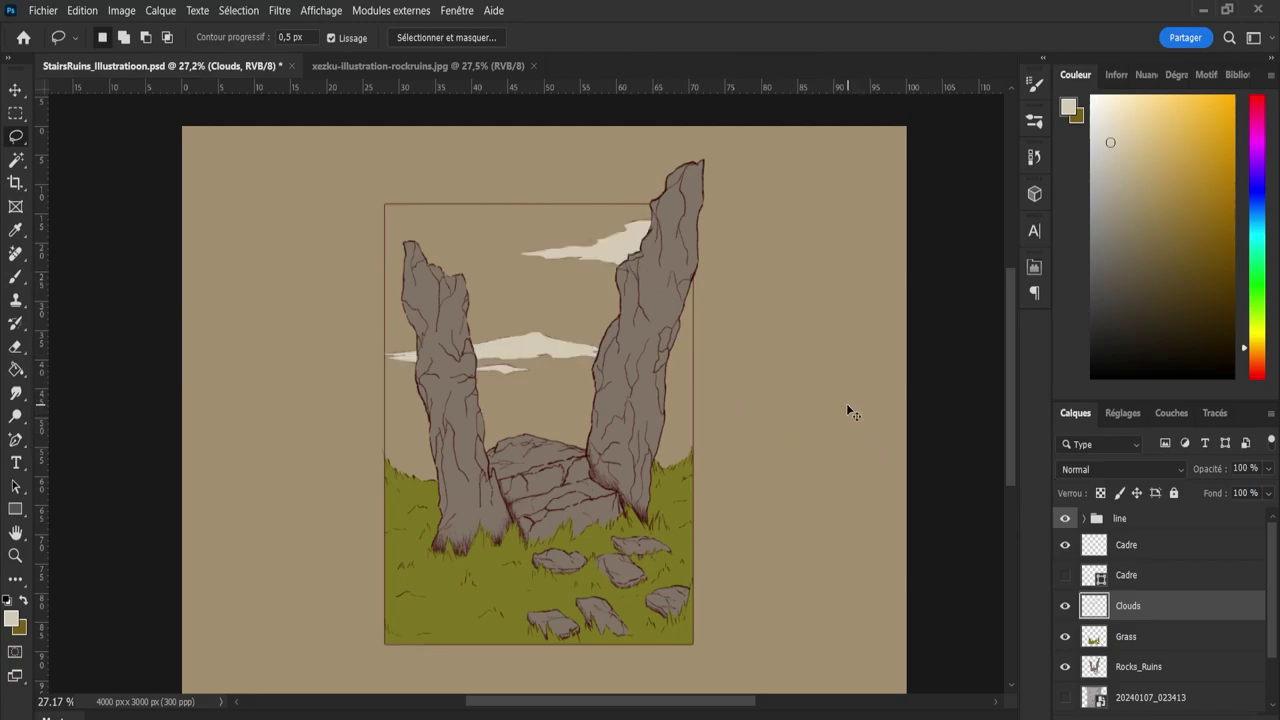
key("ctrl+s")
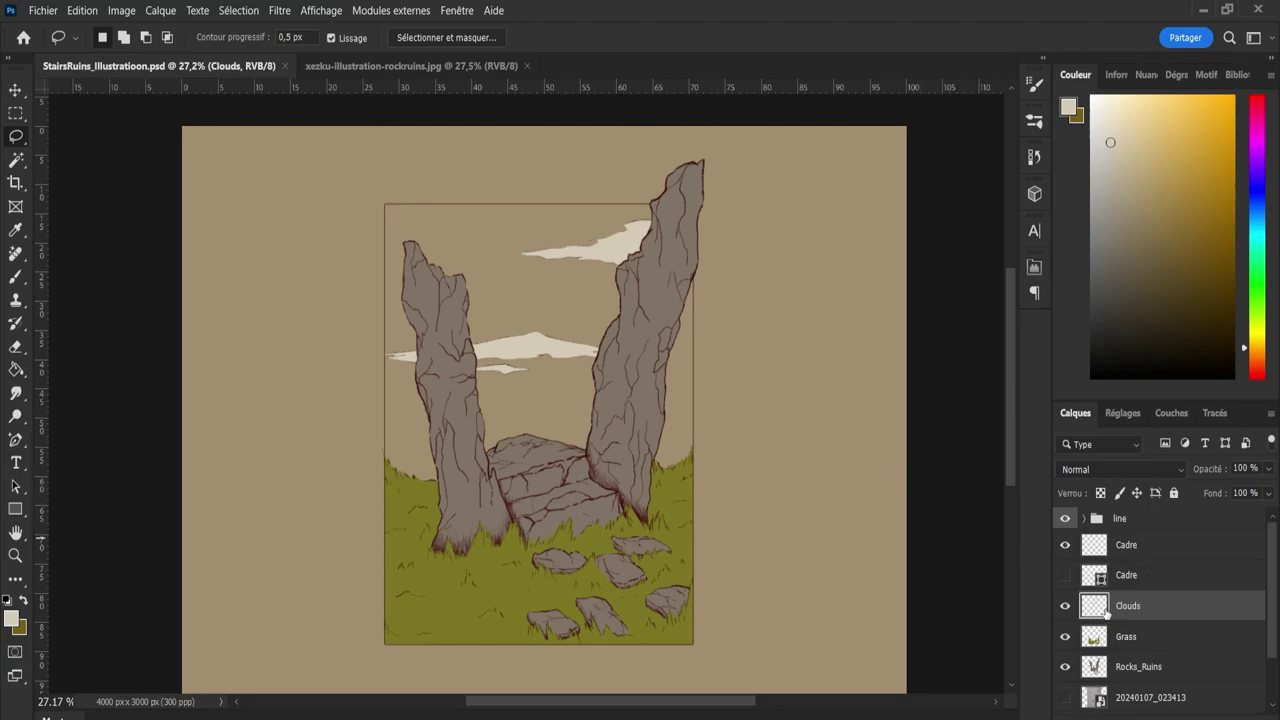
Add a new layer above Grass, move it below Rocks_Ruins and choose a light orange foreground colour.
left_click(1139, 640)
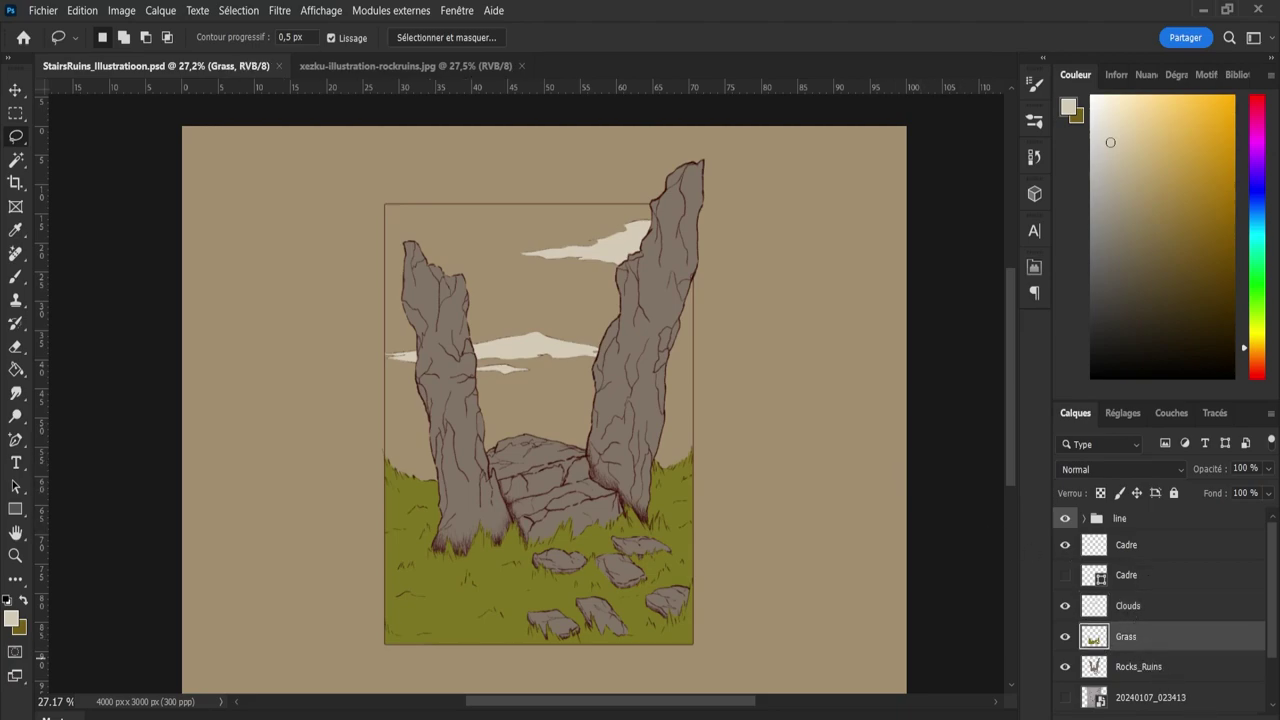
left_click(1214, 716)
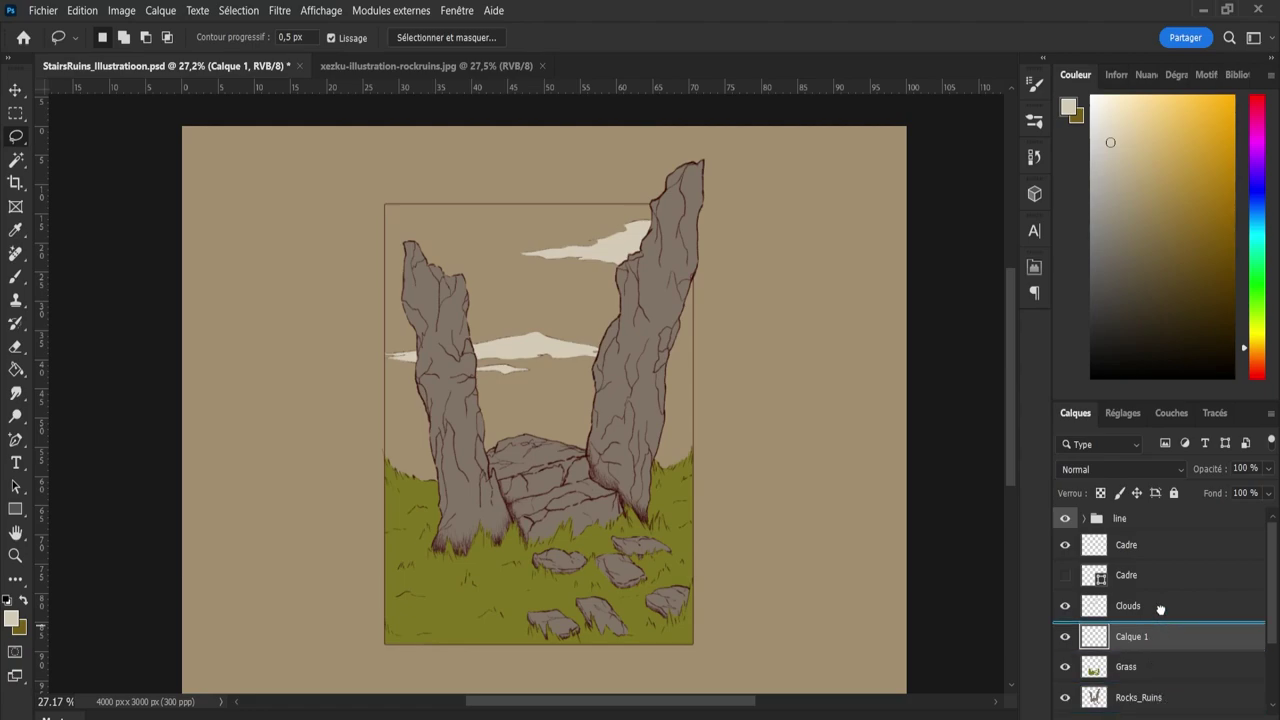
left_click_drag(1169, 707, 1169, 708)
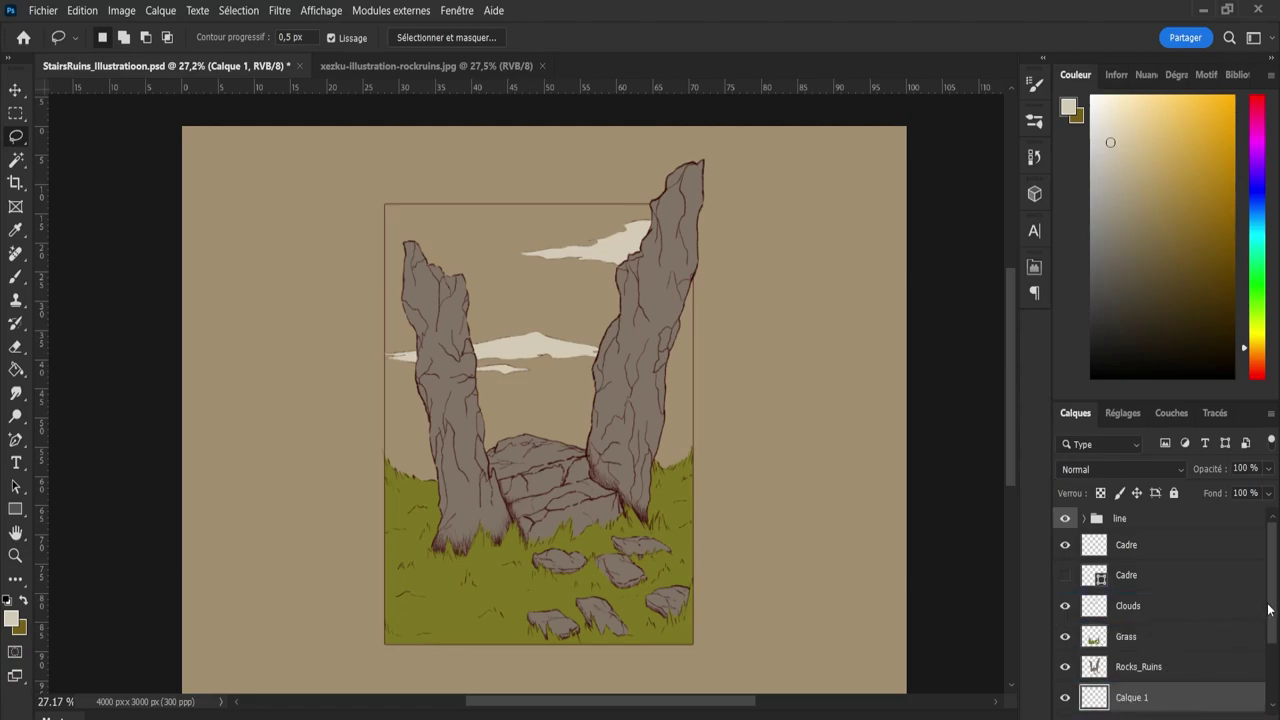
scroll(1268, 609, "down", 2)
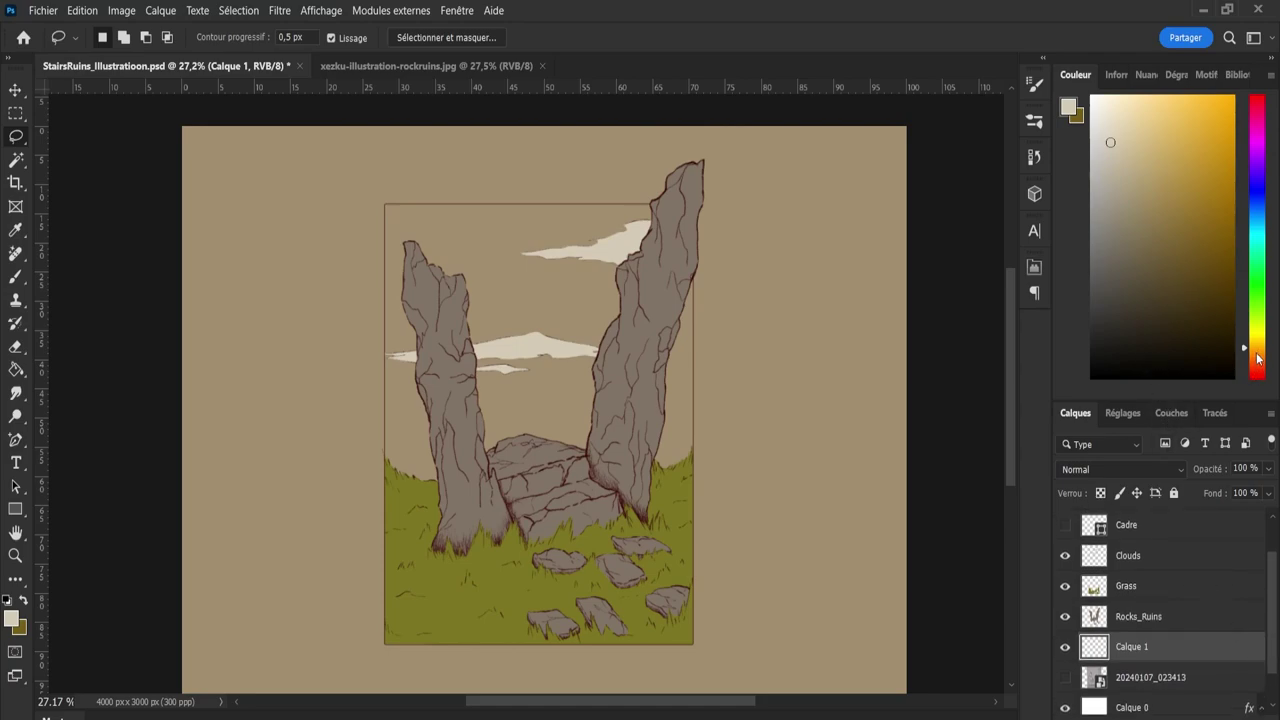
left_click(1257, 353)
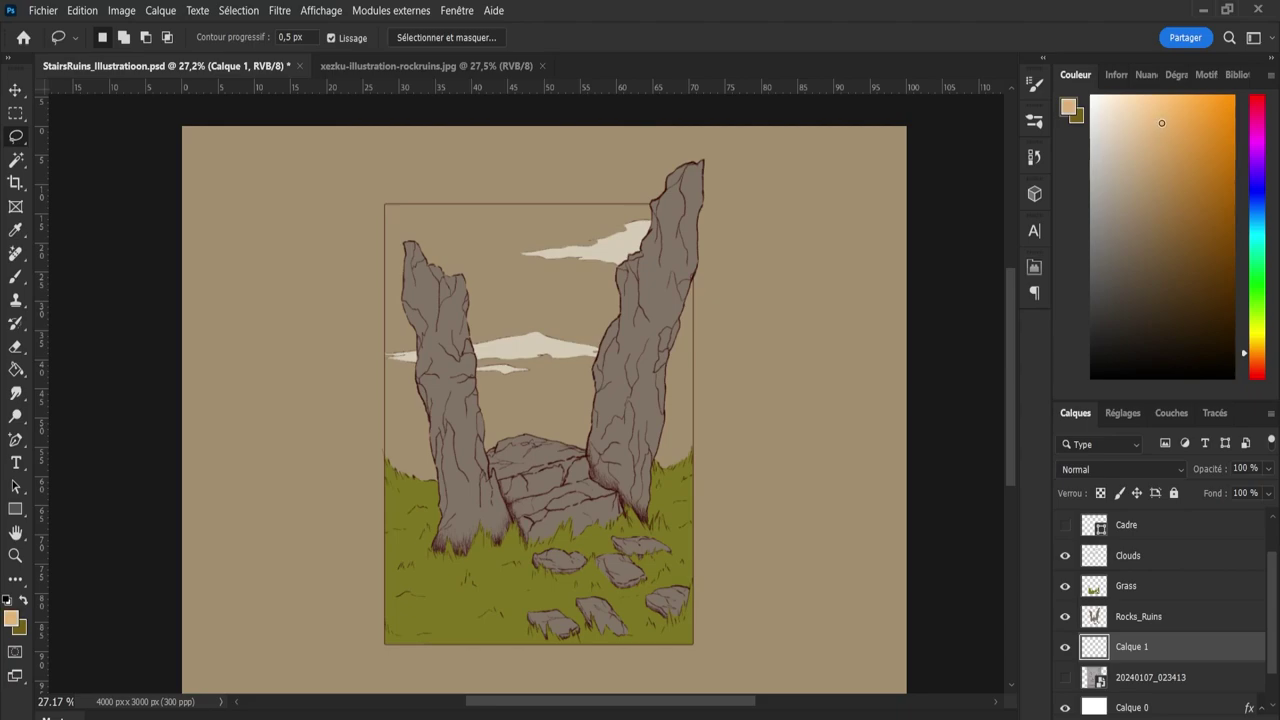
Block in the sky on Calque 1 with broad bands of light orange near the horizon, yellow above and pale yellow up top.
key("b")
mouse_move(471, 357)
left_mouse_down()
mouse_move(529, 429)
mouse_move(452, 423)
mouse_move(675, 420)
left_mouse_up()
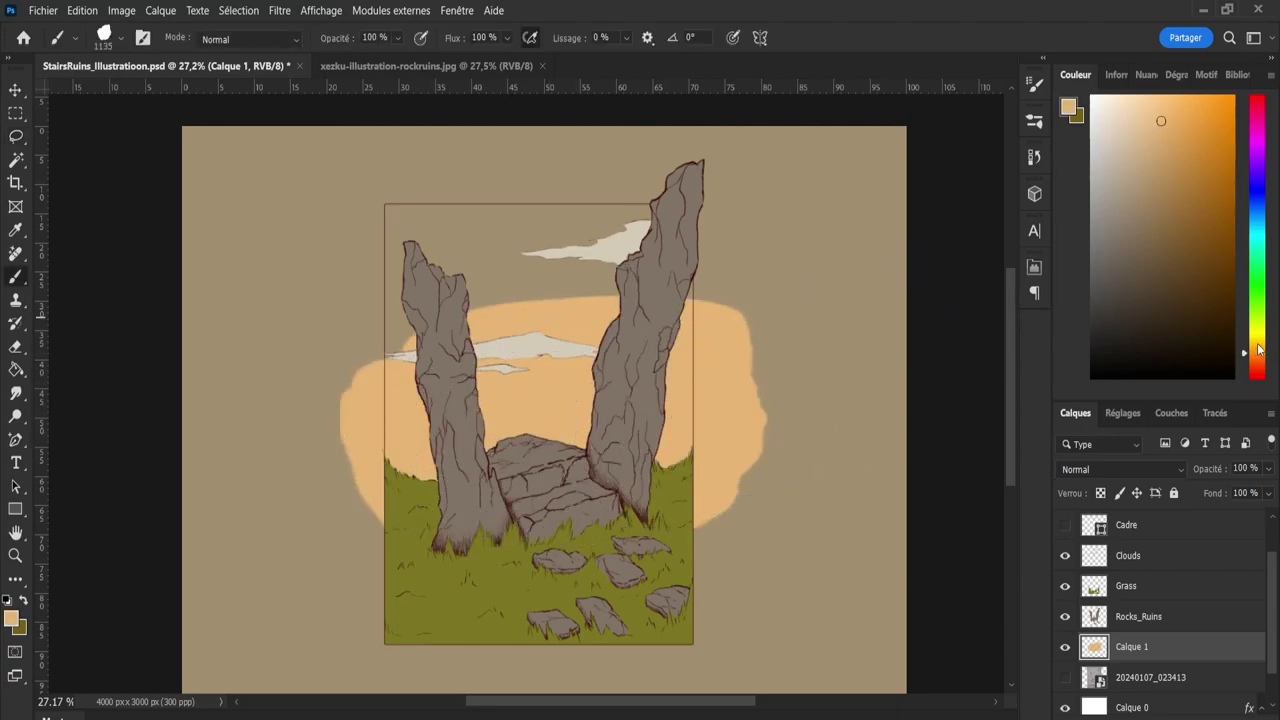
left_click_drag(1258, 350, 1264, 343)
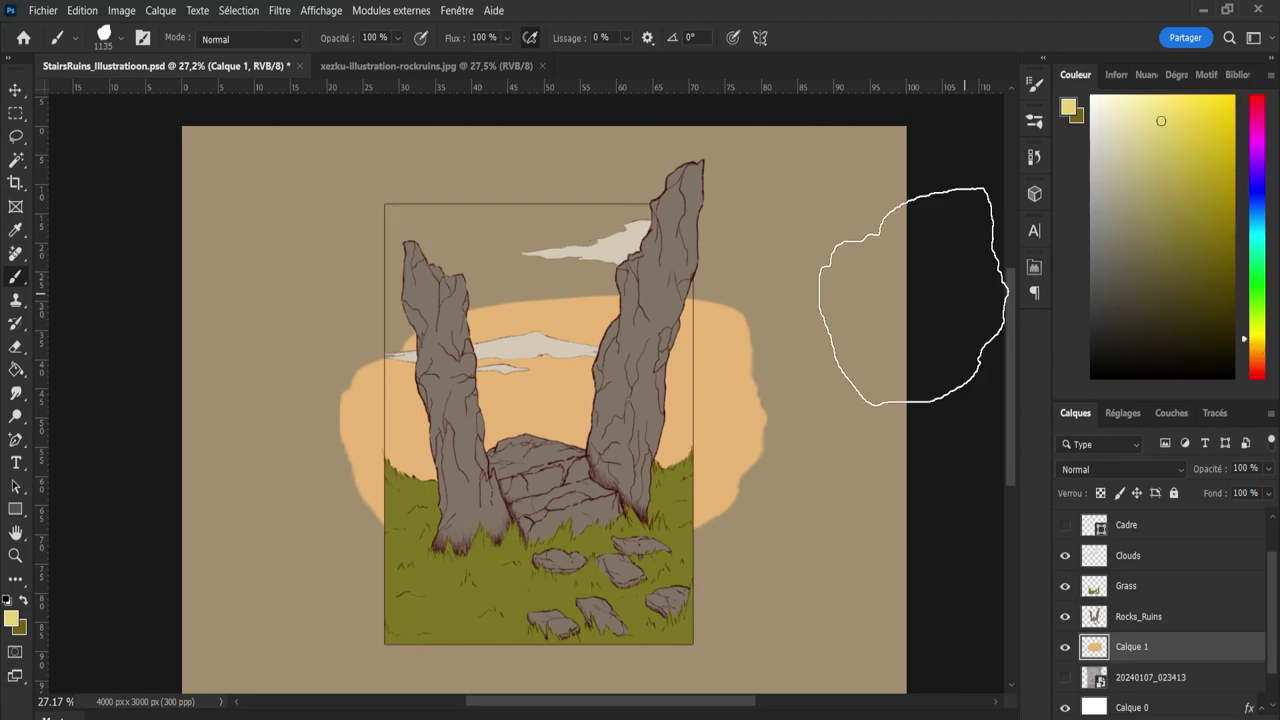
left_click_drag(400, 271, 705, 300)
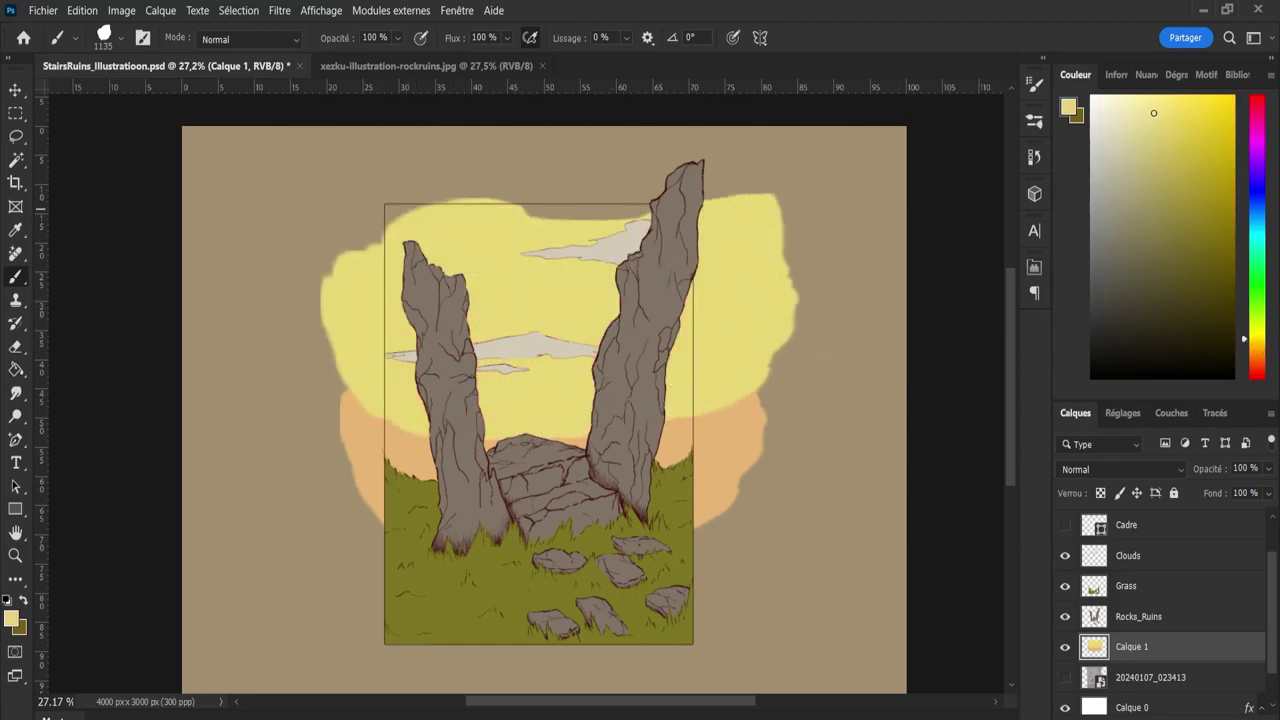
mouse_move(440, 197)
left_mouse_down()
mouse_move(700, 130)
mouse_move(560, 125)
left_mouse_up()
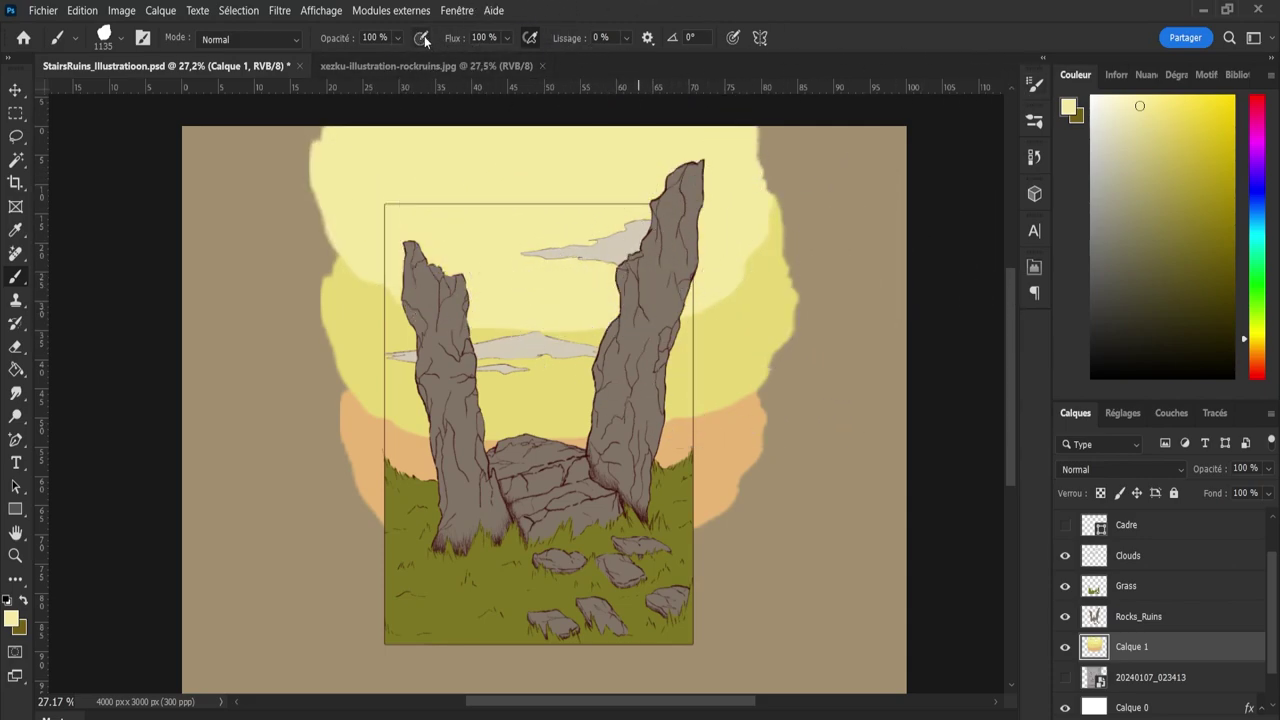
Blend the sky bands using pressure-controlled brush opacity, softening the yellow transition and brushing sampled orange up over the middle.
mouse_move(441, 245)
left_mouse_down()
mouse_move(587, 245)
mouse_move(456, 210)
mouse_move(616, 239)
left_mouse_up()
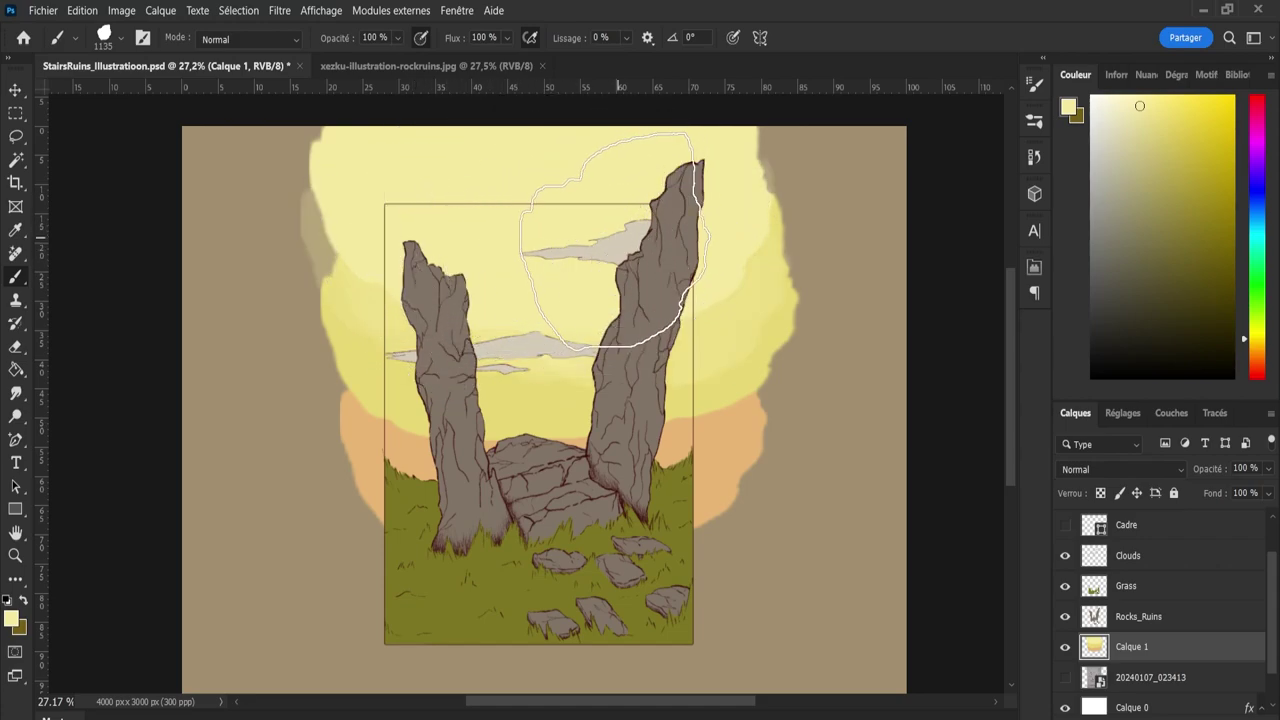
left_click(729, 429, "alt")
mouse_move(480, 453)
left_mouse_down()
mouse_move(517, 425)
mouse_move(614, 425)
mouse_move(448, 410)
mouse_move(428, 332)
mouse_move(411, 356)
mouse_move(417, 385)
mouse_move(772, 315)
left_mouse_up()
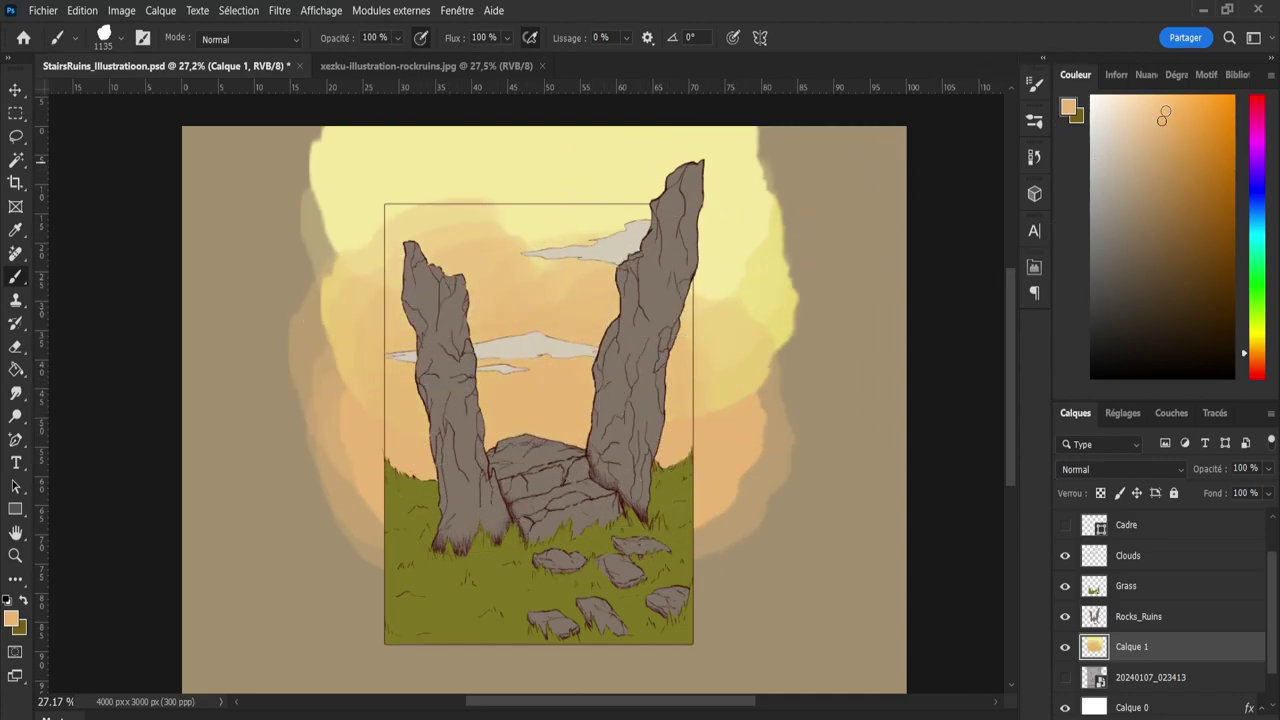
mouse_move(546, 310)
left_mouse_down()
mouse_move(388, 331)
mouse_move(635, 331)
mouse_move(473, 344)
left_mouse_up()
Blend sampled pale yellow over the middle sky, then glaze a deeper yellow from the outer edge across it.
left_click(575, 176, "alt")
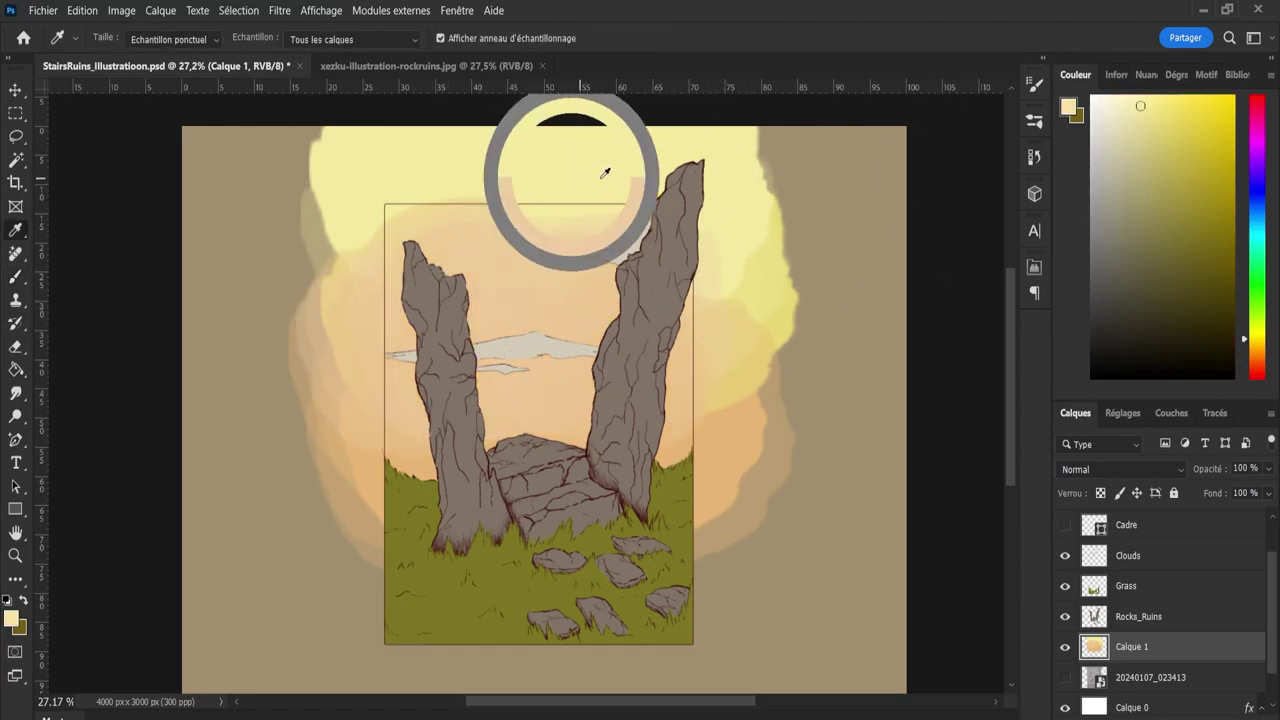
mouse_move(470, 248)
left_mouse_down()
mouse_move(494, 234)
mouse_move(449, 257)
mouse_move(594, 329)
mouse_move(808, 327)
left_mouse_up()
key("i")
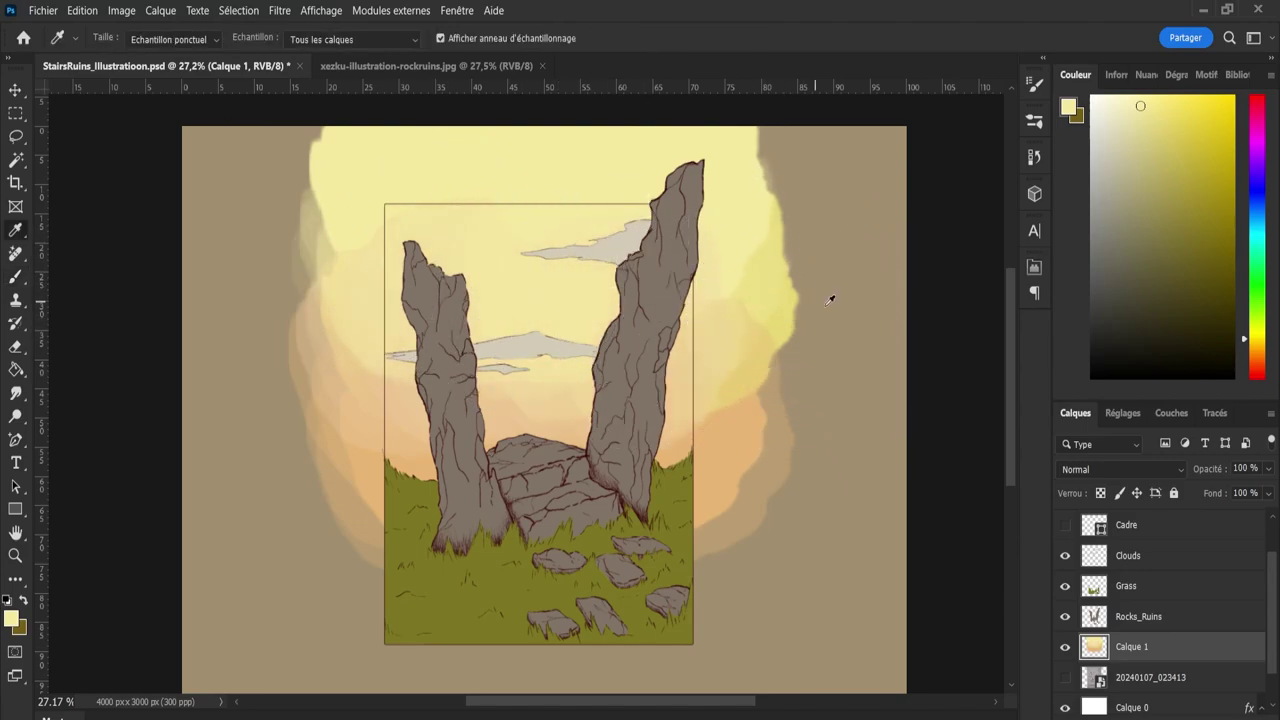
left_click(790, 310)
key("b")
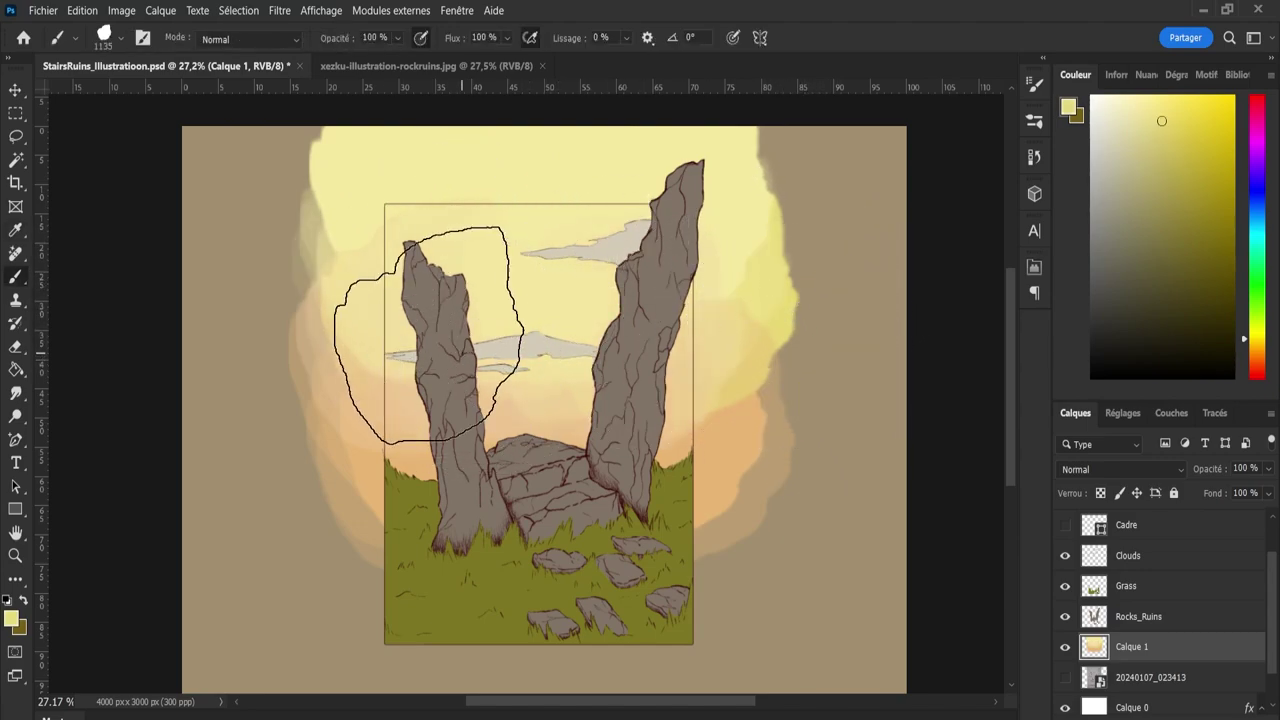
left_click(350, 356)
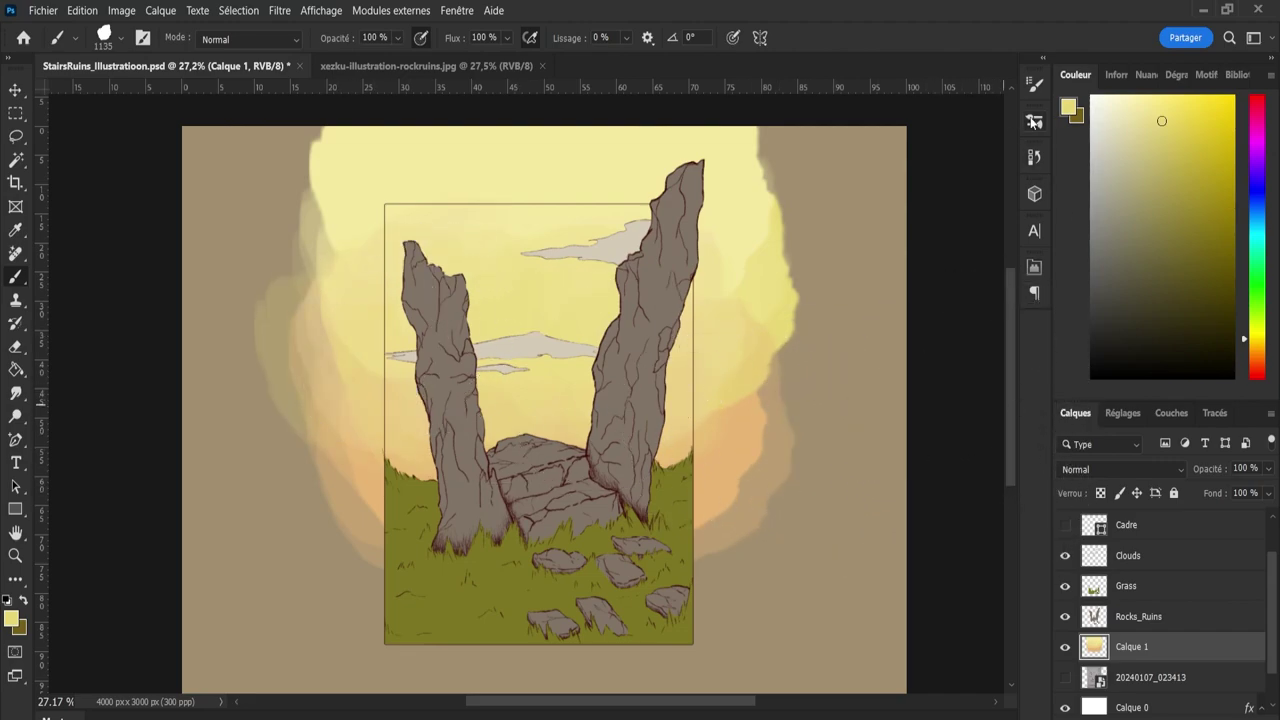
Switch to the Arrondi flou brush, enlarge it to 1475 px and softly paint sampled orange over the sky near the horizon.
left_click(1034, 120)
left_click(1034, 120)
key("F5")
left_click(661, 403)
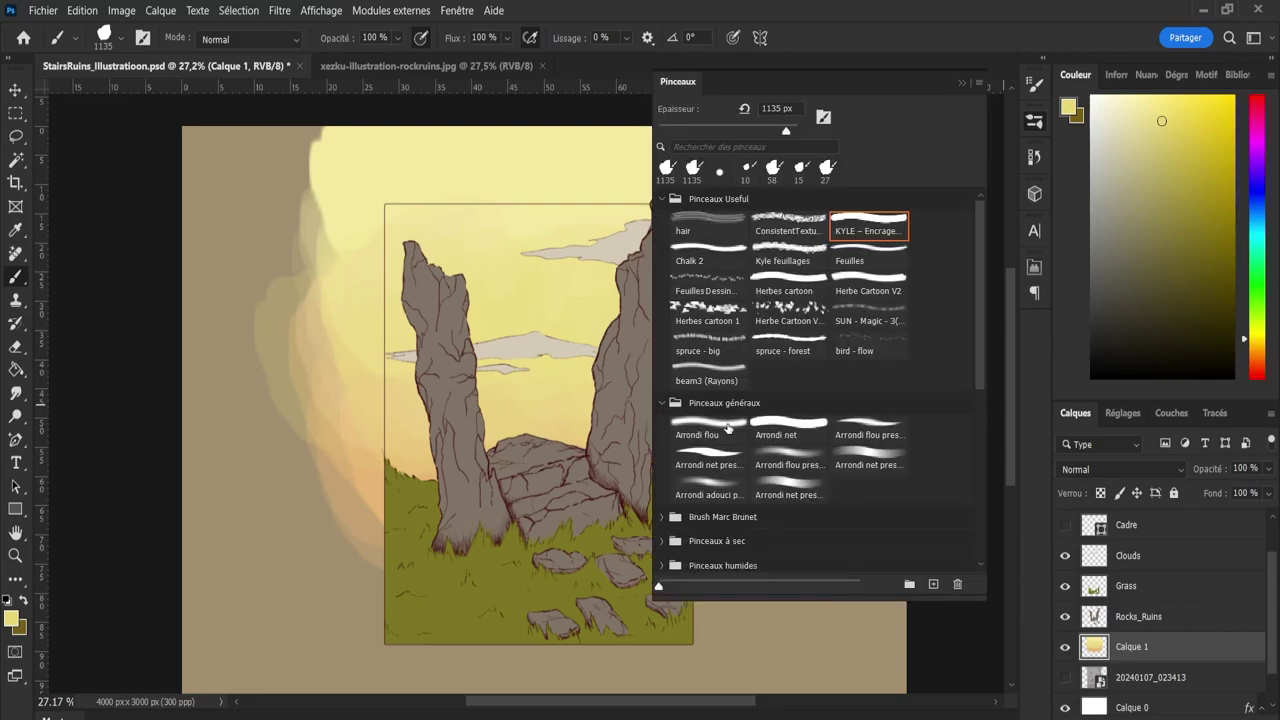
mouse_move(431, 290)
left_mouse_down()
mouse_move(449, 300)
mouse_move(397, 298)
left_mouse_up()
key("i")
left_click(717, 478)
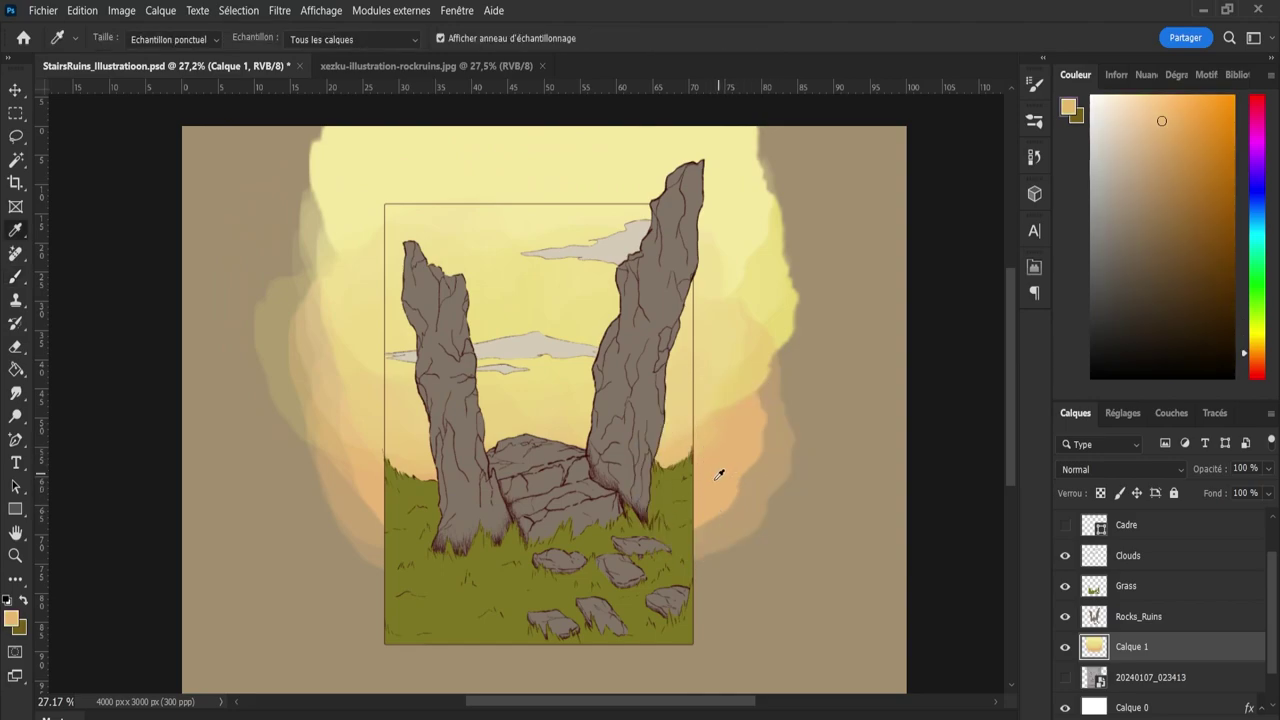
key("b")
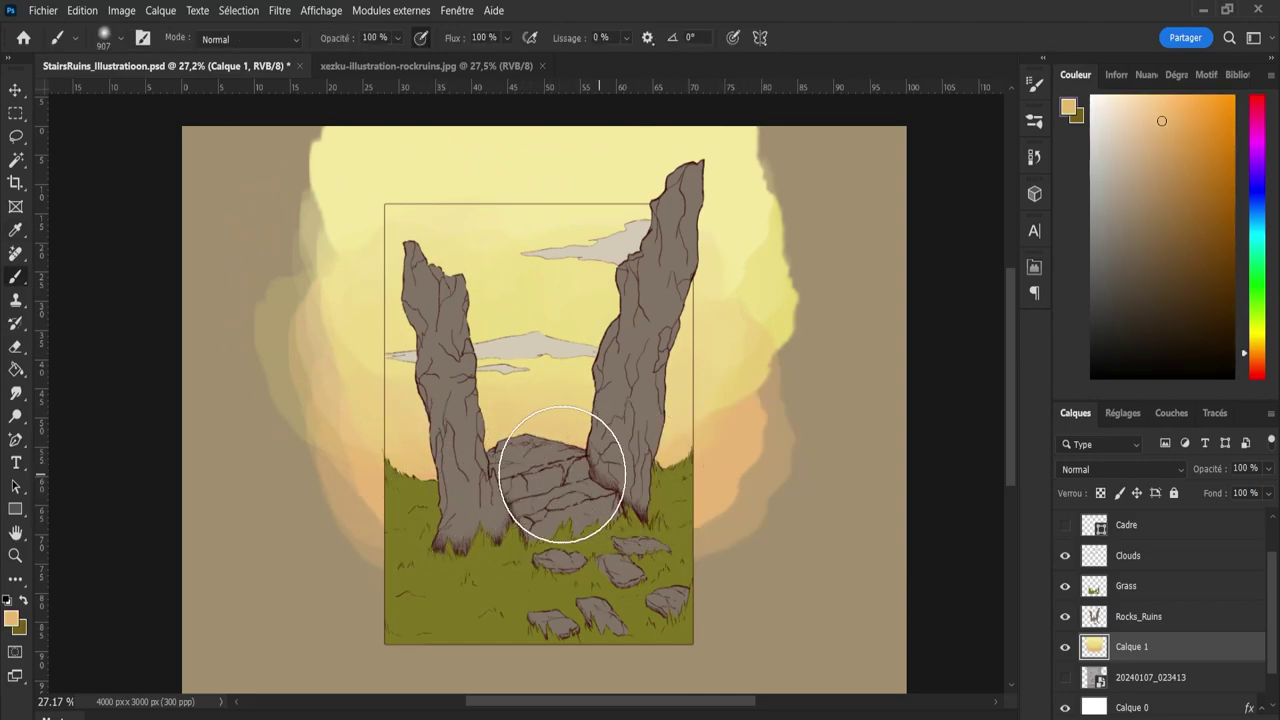
mouse_move(423, 451)
left_mouse_down()
mouse_move(523, 491)
mouse_move(560, 480)
left_mouse_up()
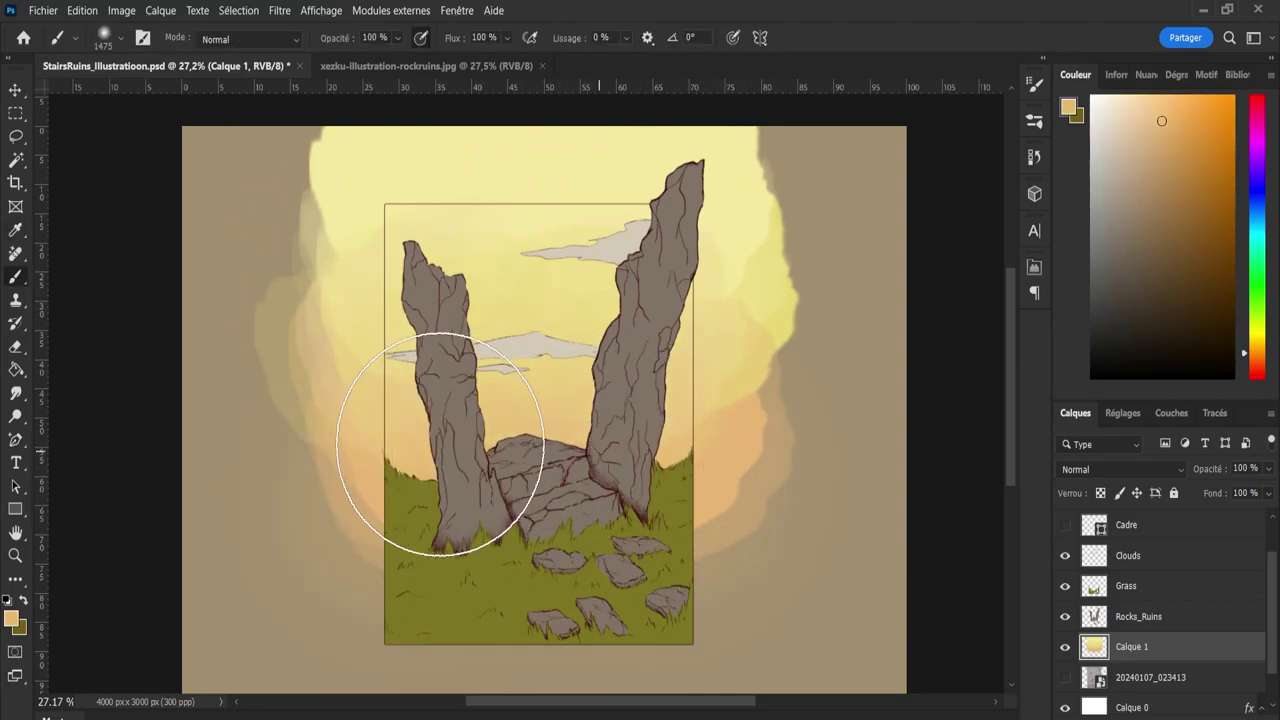
Smooth the upper sky with sampled pale yellow and the middle sky with sampled deeper yellow.
key("i")
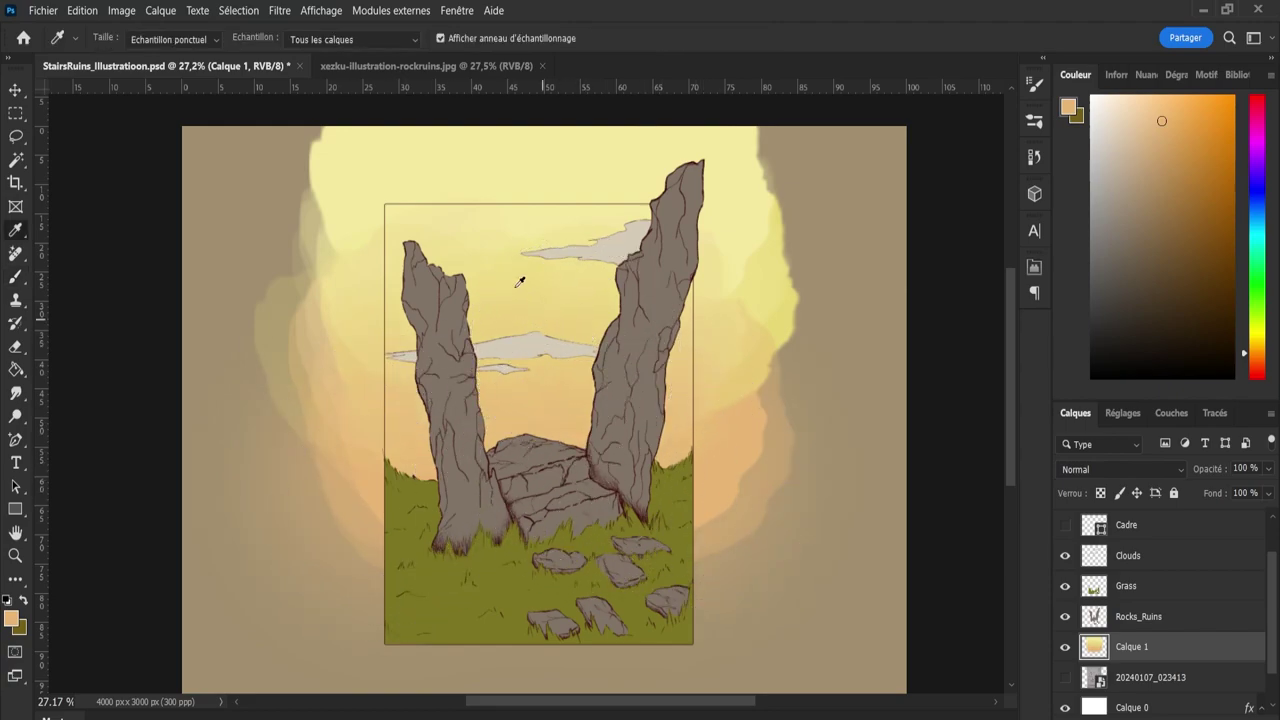
left_click(536, 150)
key("b")
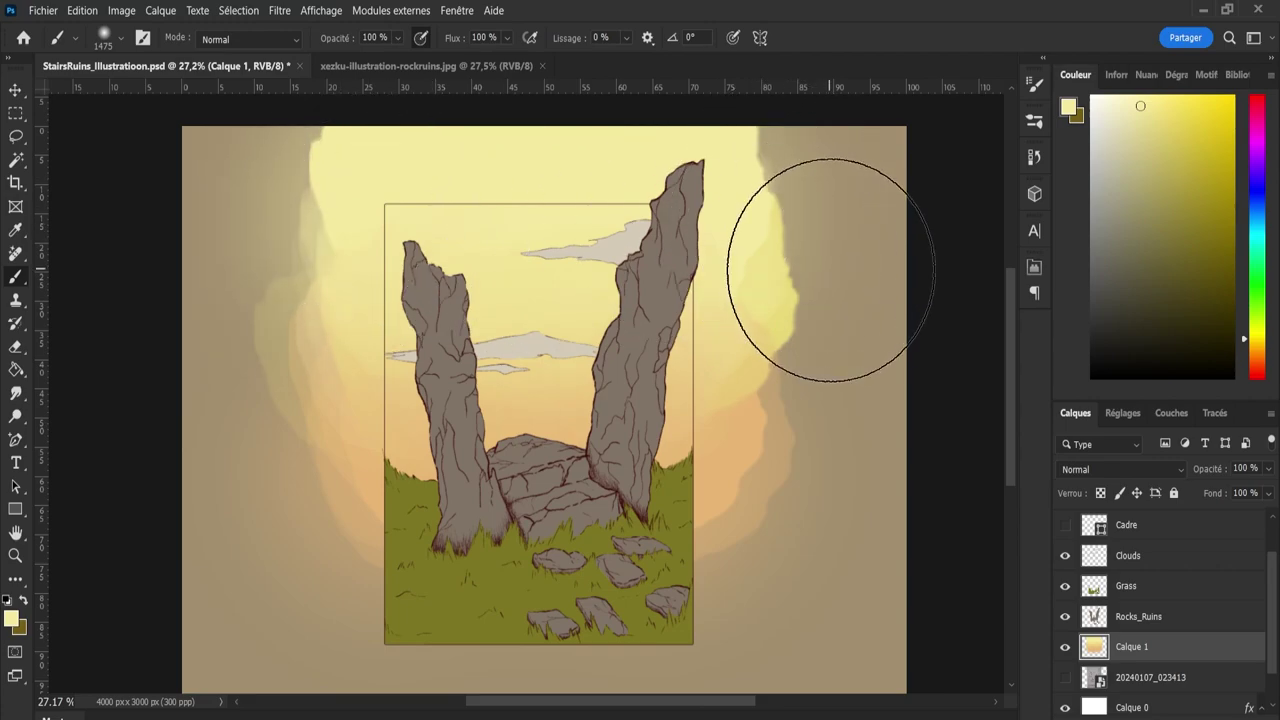
key("i")
left_click(786, 337)
key("b")
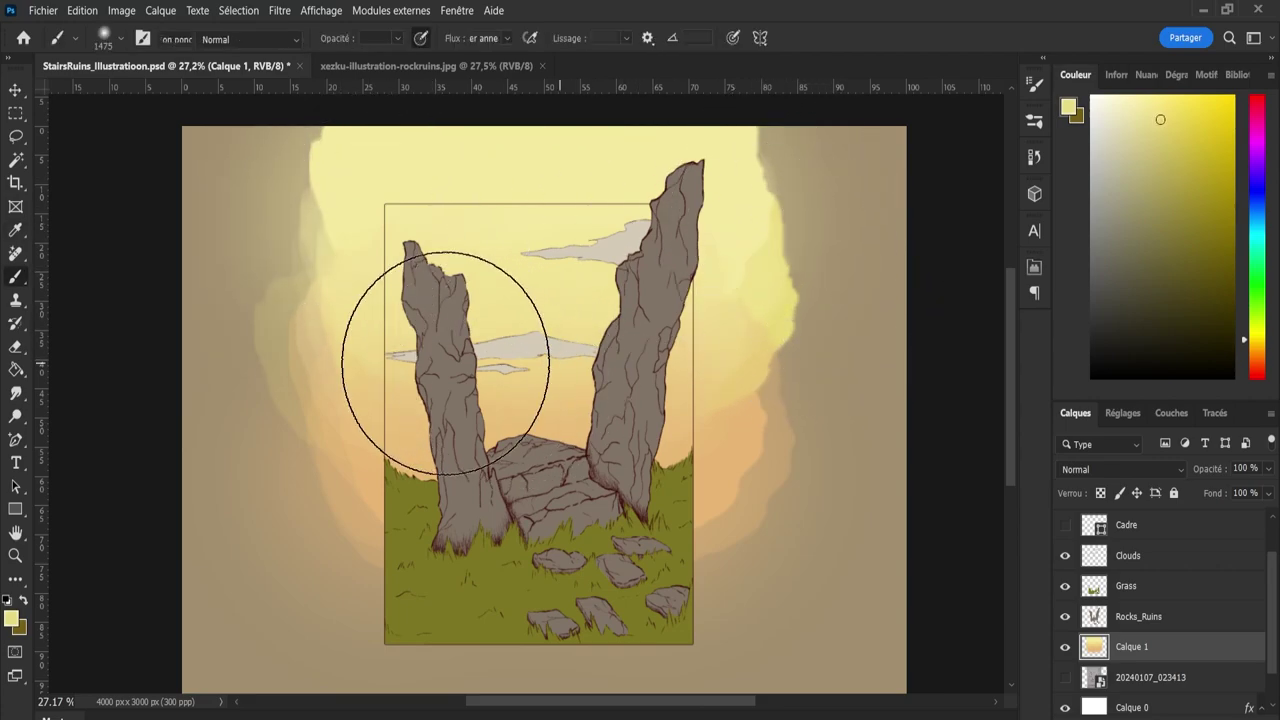
Sample the light orange beside the frame and softly glaze it over the middle of the sky.
key("i")
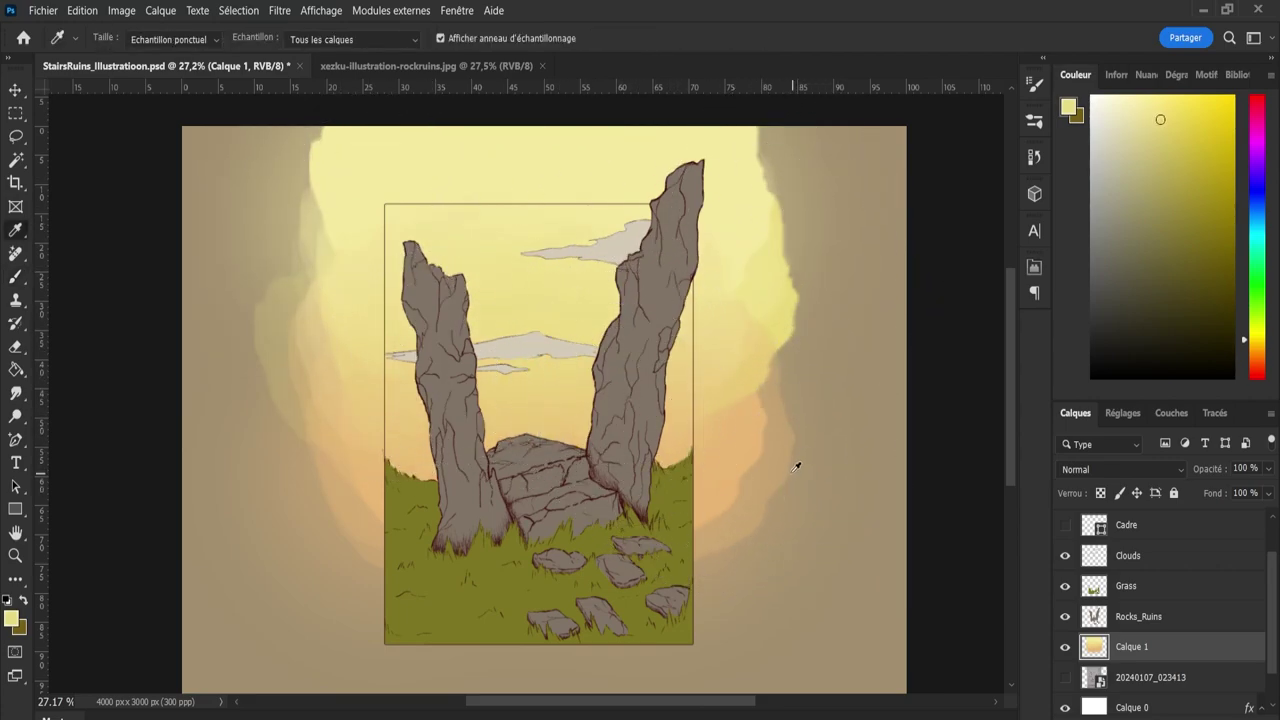
left_click(748, 443)
key("b")
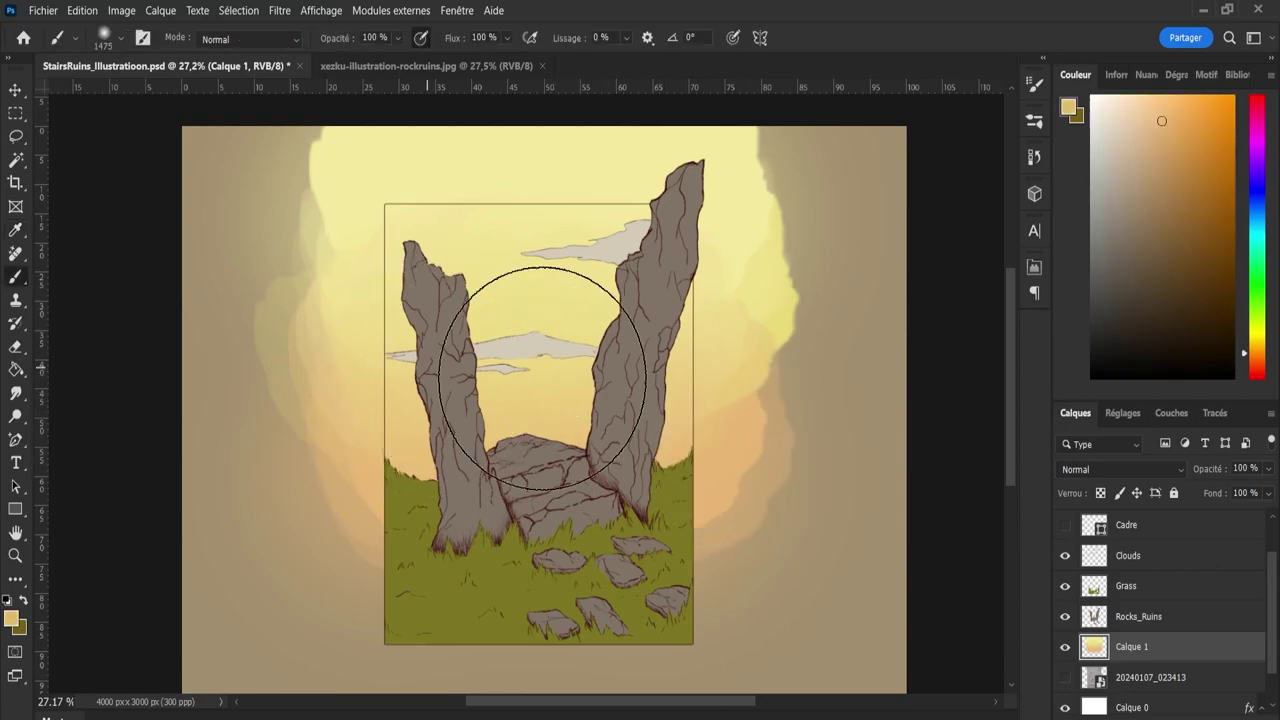
Sample the pale yellow and paint a soft glow along the horizon and around the lower part of the frame.
key("i")
left_click(750, 200)
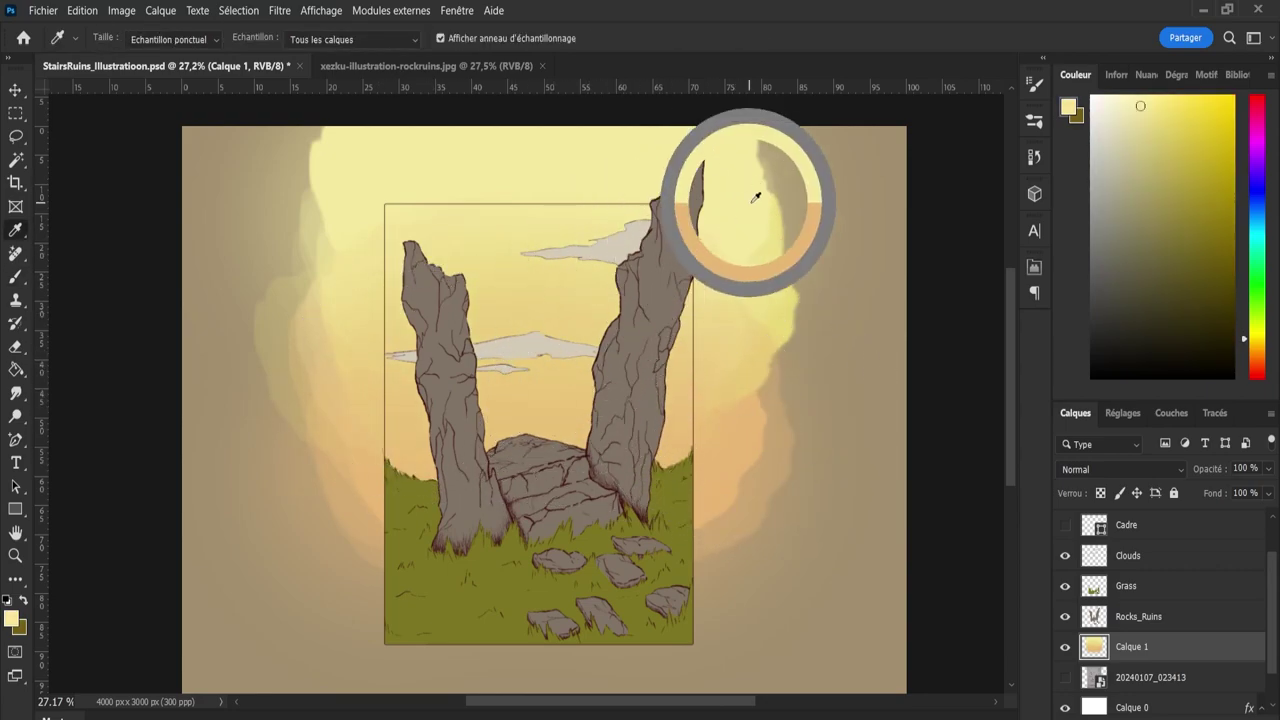
key("b")
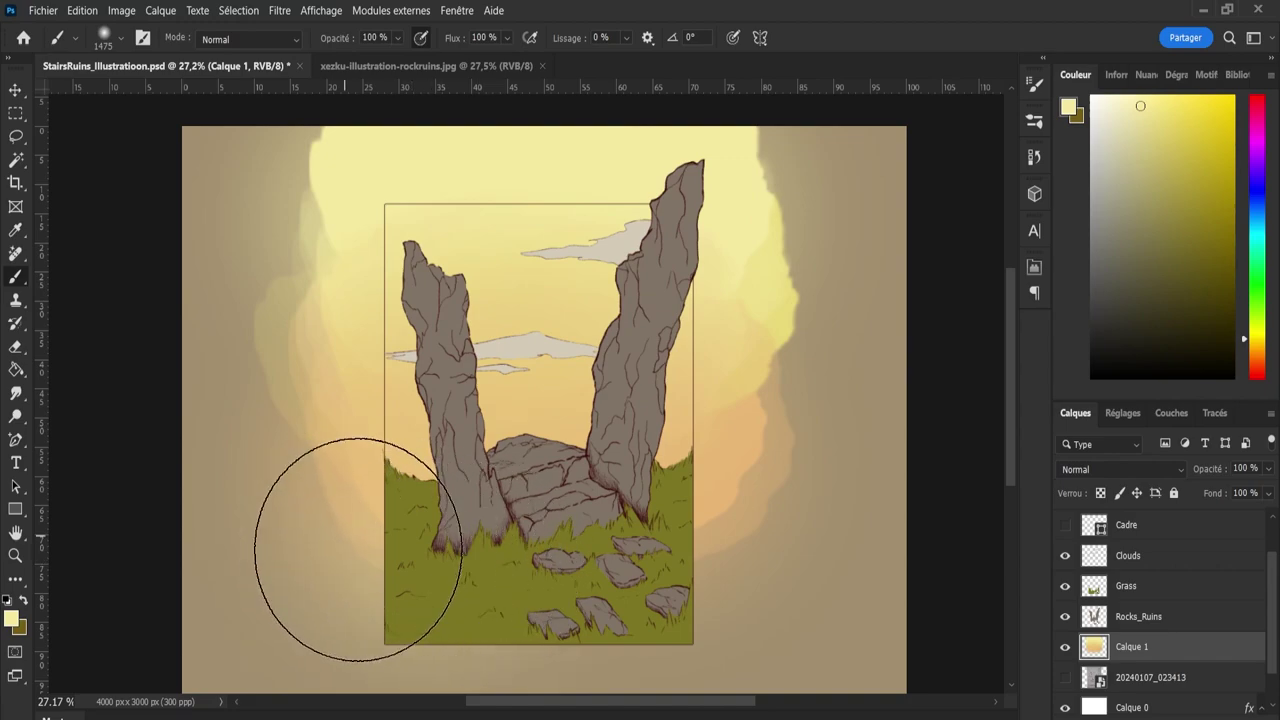
left_click_drag(385, 563, 357, 557)
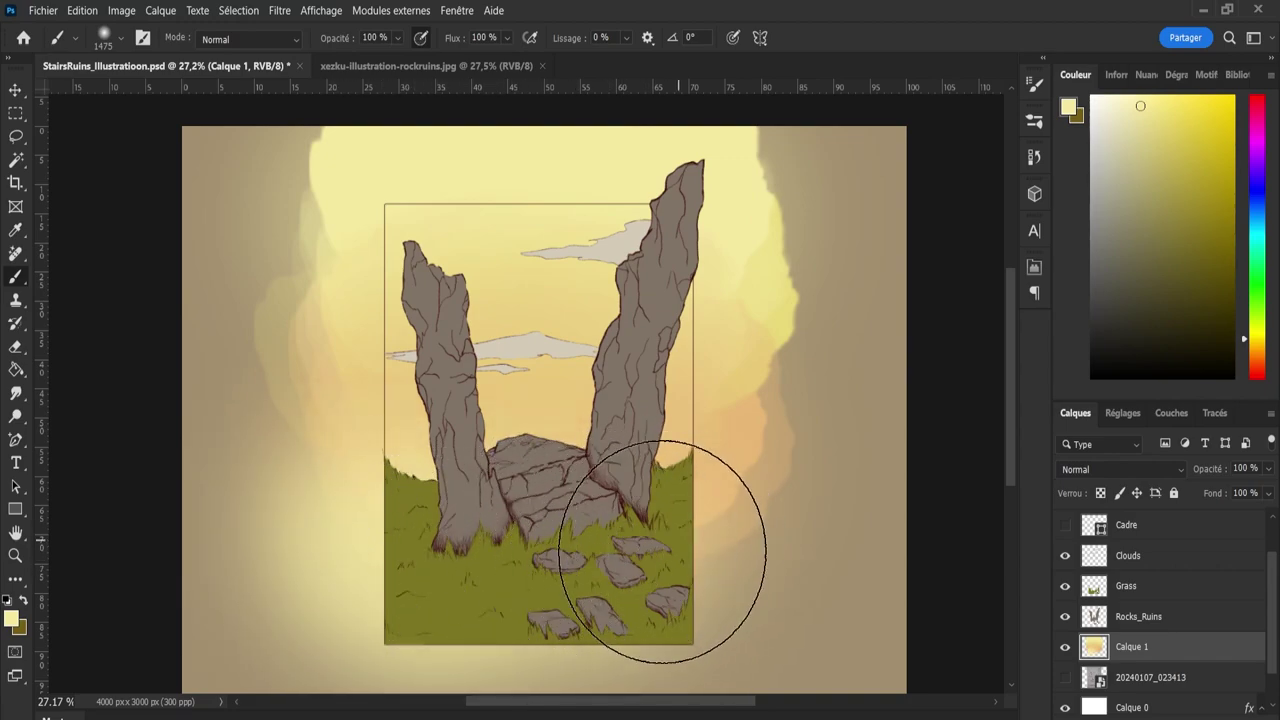
left_click_drag(722, 536, 690, 549)
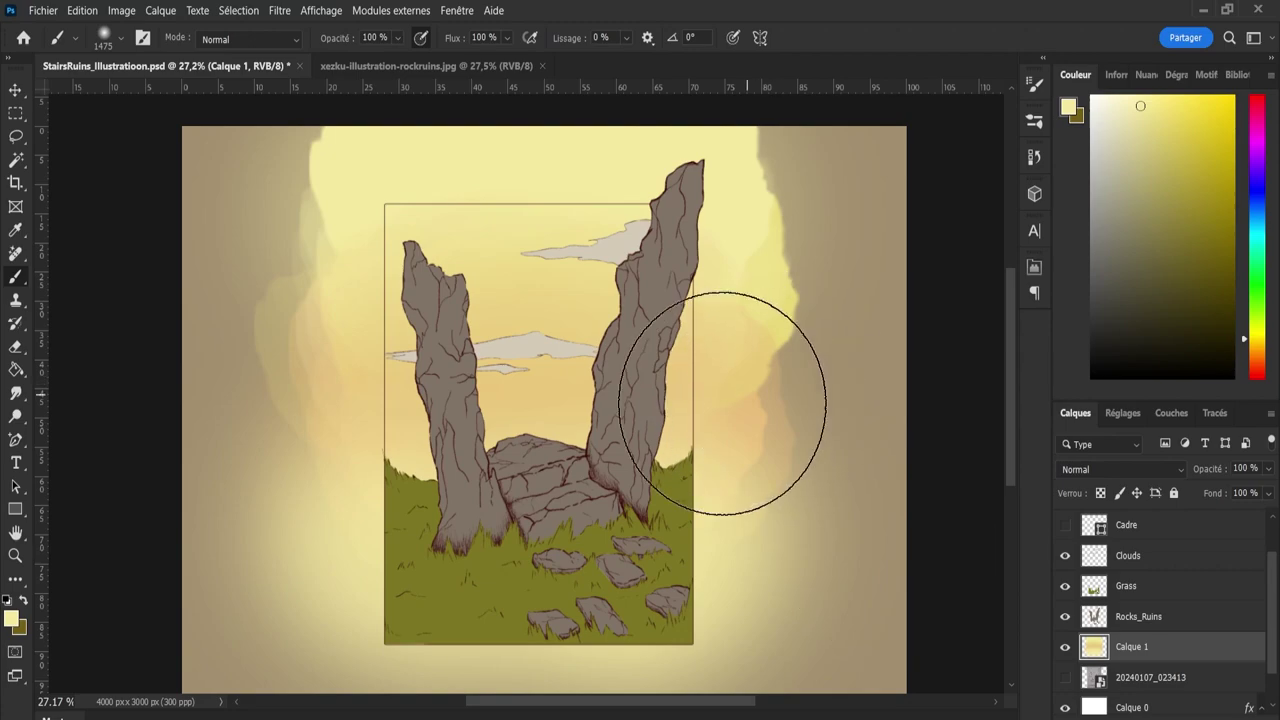
Choose a darker orange and softly paint it over the upper sky, fading into the yellow horizon.
key("i")
left_click(1257, 352)
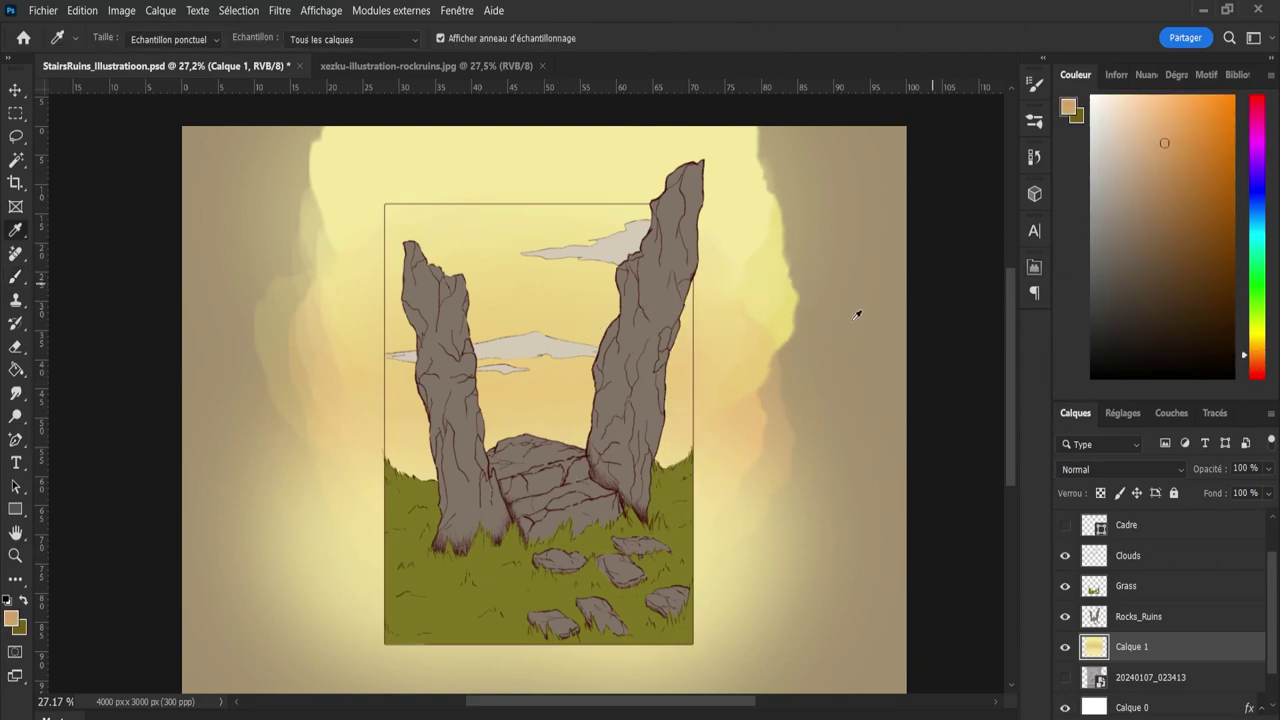
key("b")
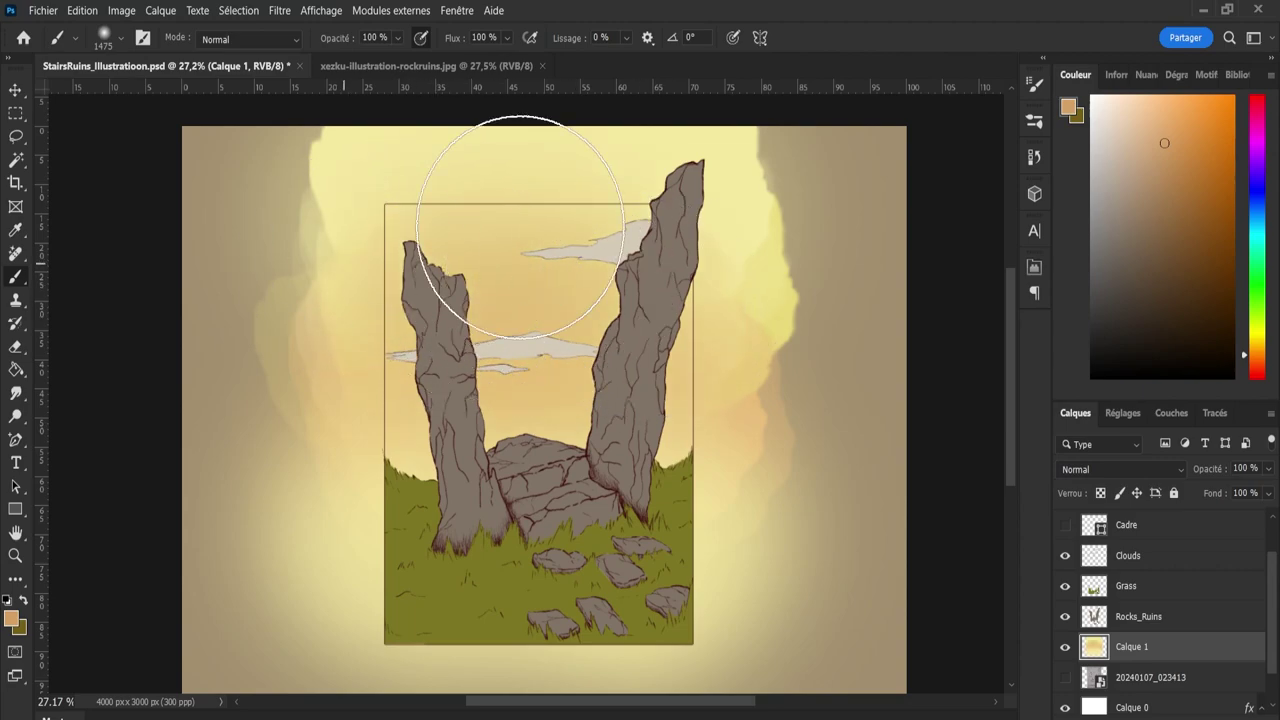
mouse_move(520, 227)
left_mouse_down()
mouse_move(429, 201)
mouse_move(708, 234)
mouse_move(347, 267)
mouse_move(581, 214)
mouse_move(678, 234)
mouse_move(359, 310)
left_mouse_up()
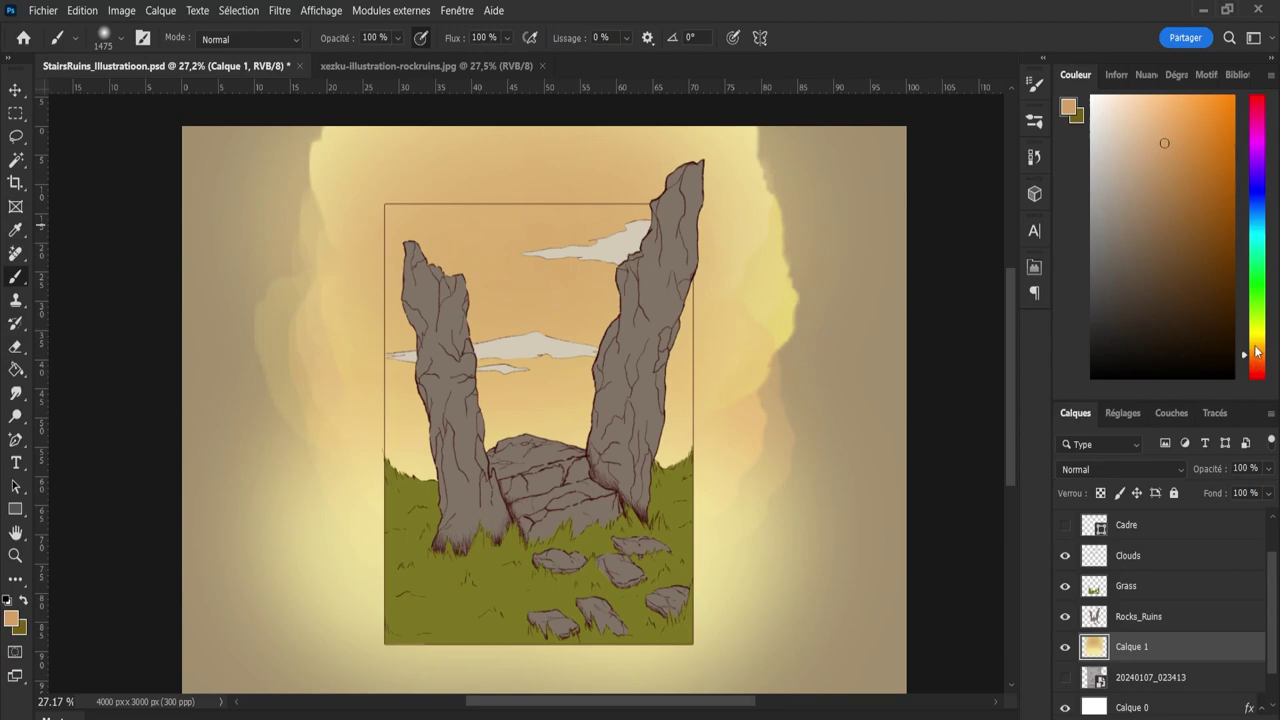
Shift the brush colour to a lighter, redder peach orange and glaze it over the upper and middle sky.
left_click_drag(1257, 351, 1263, 361)
mouse_move(545, 354)
left_mouse_down()
mouse_move(430, 226)
mouse_move(588, 232)
mouse_move(633, 210)
mouse_move(337, 251)
left_mouse_up()
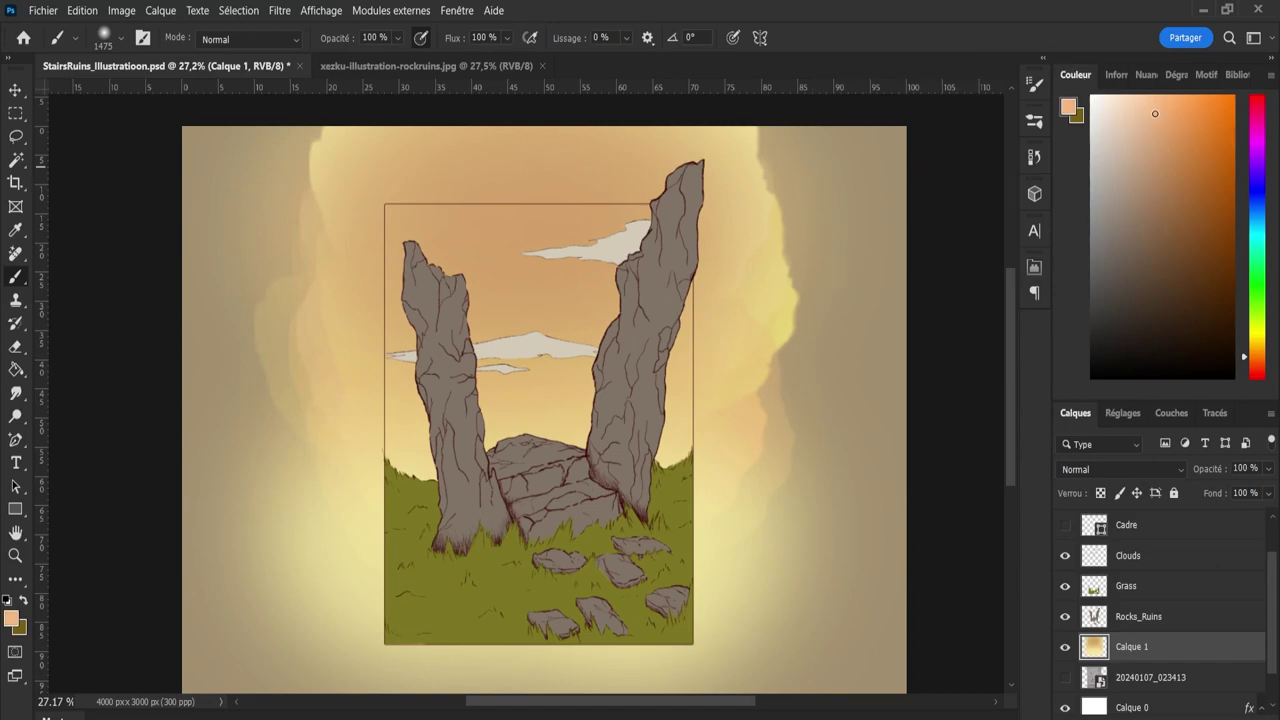
mouse_move(516, 323)
left_mouse_down()
mouse_move(523, 260)
mouse_move(452, 280)
mouse_move(287, 286)
mouse_move(308, 273)
left_mouse_up()
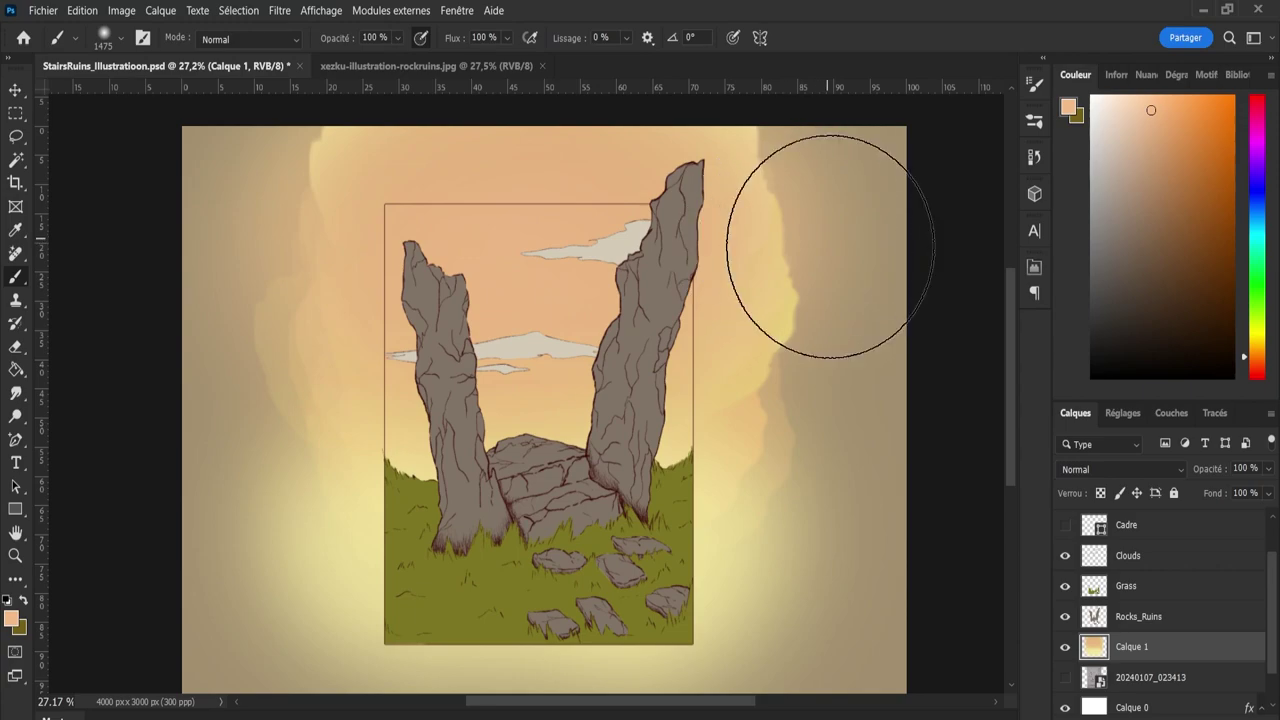
Sample the yellow at the paint's outer edge and repaint the sky between the rock pillars with it.
key("i")
left_click(793, 306)
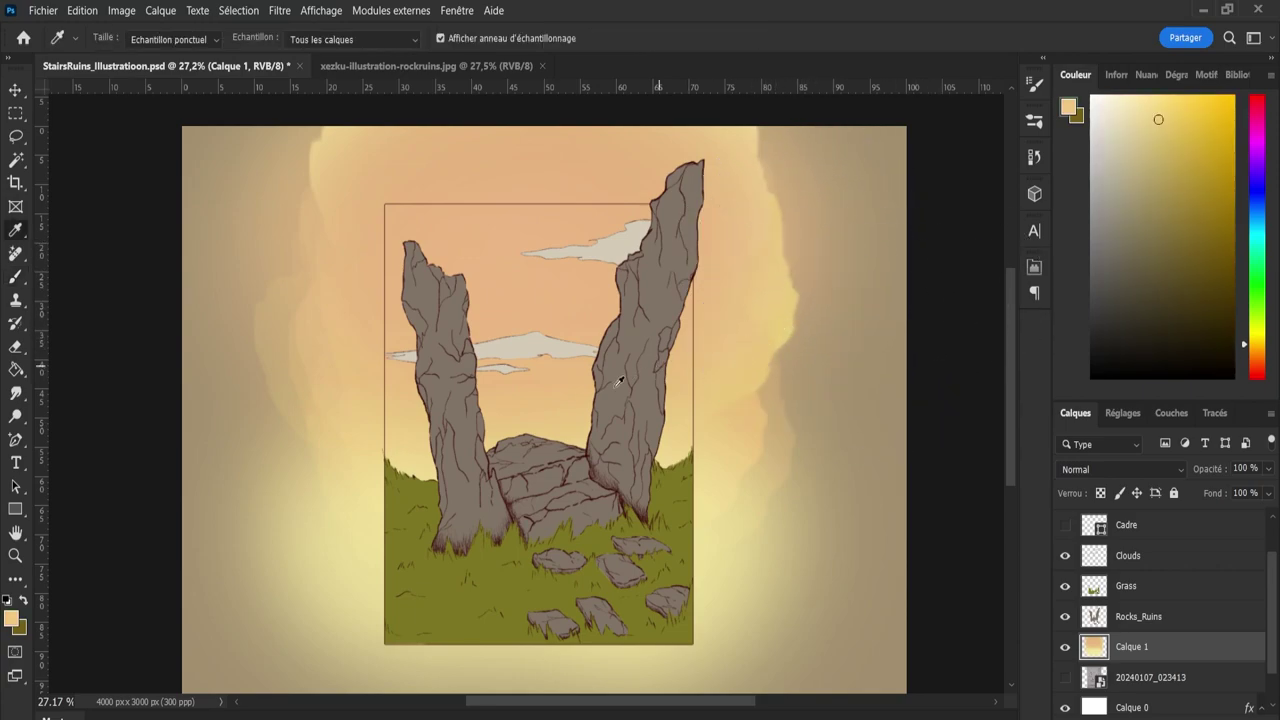
key("b")
mouse_move(473, 358)
left_mouse_down()
mouse_move(529, 335)
mouse_move(444, 345)
mouse_move(689, 318)
mouse_move(405, 274)
mouse_move(667, 305)
mouse_move(510, 281)
mouse_move(641, 311)
left_mouse_up()
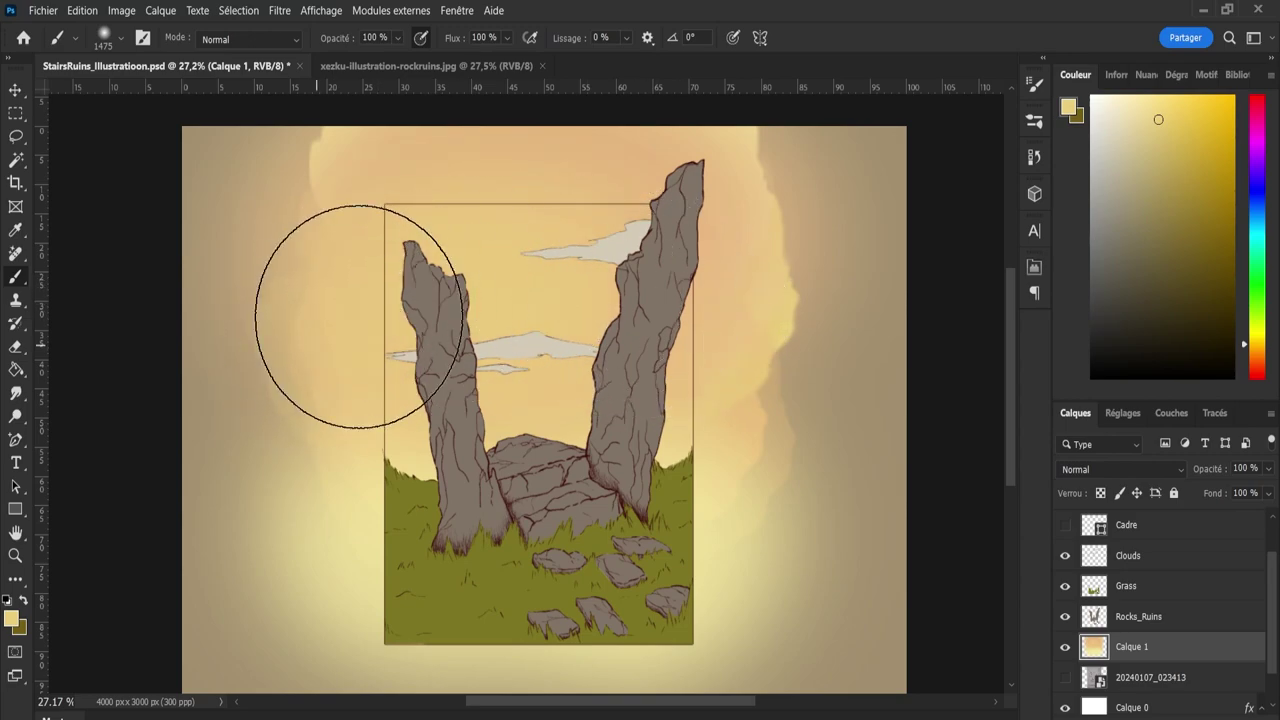
mouse_move(403, 320)
left_mouse_down()
mouse_move(674, 314)
mouse_move(786, 283)
mouse_move(263, 286)
mouse_move(966, 316)
left_mouse_up()
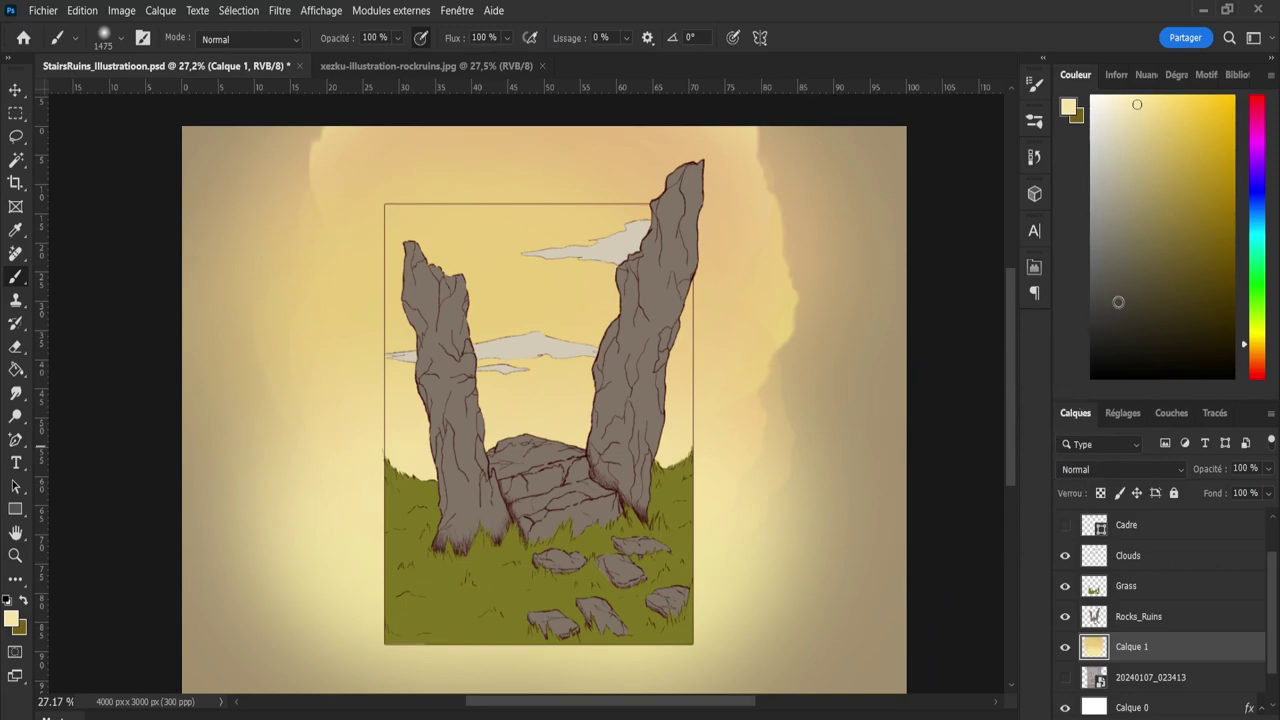
Paint the top of the sky with light orange and glaze salmon pink over it across the canvas width.
left_click_drag(1260, 356, 1257, 351)
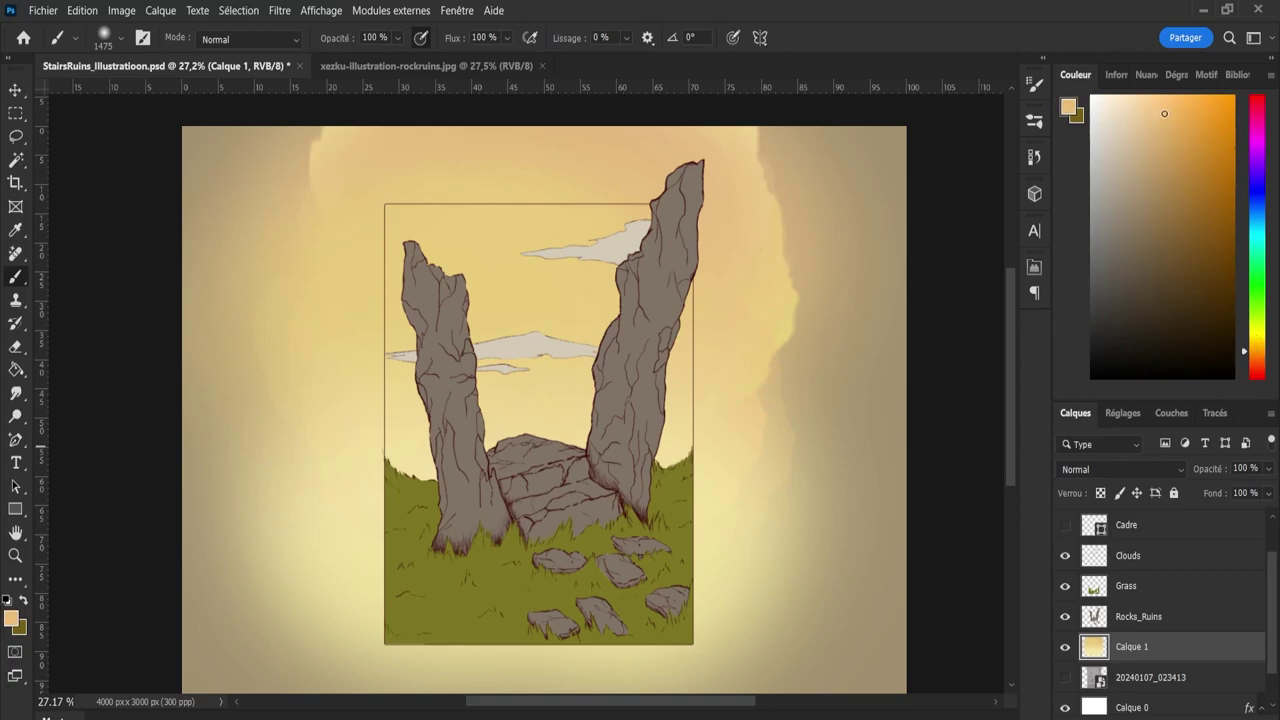
mouse_move(562, 141)
left_mouse_down()
mouse_move(750, 148)
mouse_move(454, 138)
mouse_move(356, 160)
mouse_move(768, 146)
mouse_move(449, 155)
mouse_move(815, 156)
mouse_move(330, 151)
mouse_move(487, 132)
mouse_move(767, 143)
mouse_move(614, 137)
mouse_move(736, 169)
mouse_move(342, 146)
mouse_move(372, 131)
mouse_move(826, 137)
mouse_move(540, 138)
mouse_move(239, 185)
mouse_move(749, 163)
left_mouse_up()
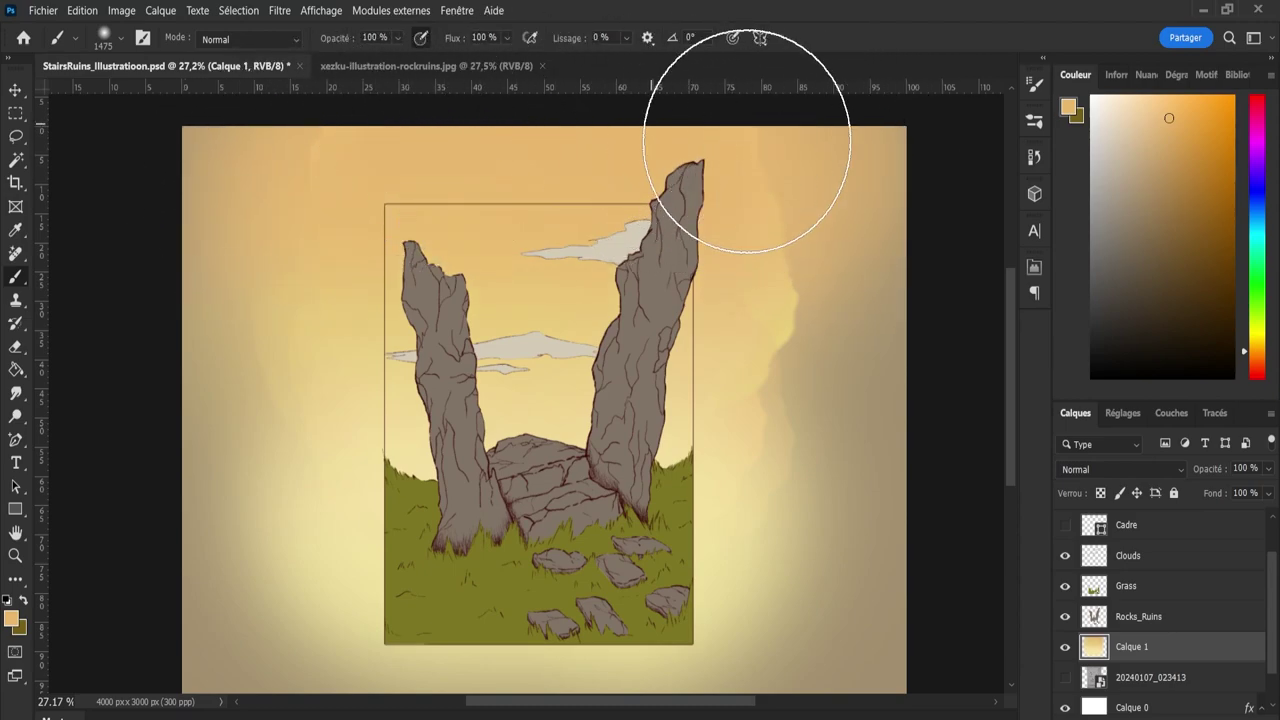
left_click(1261, 370)
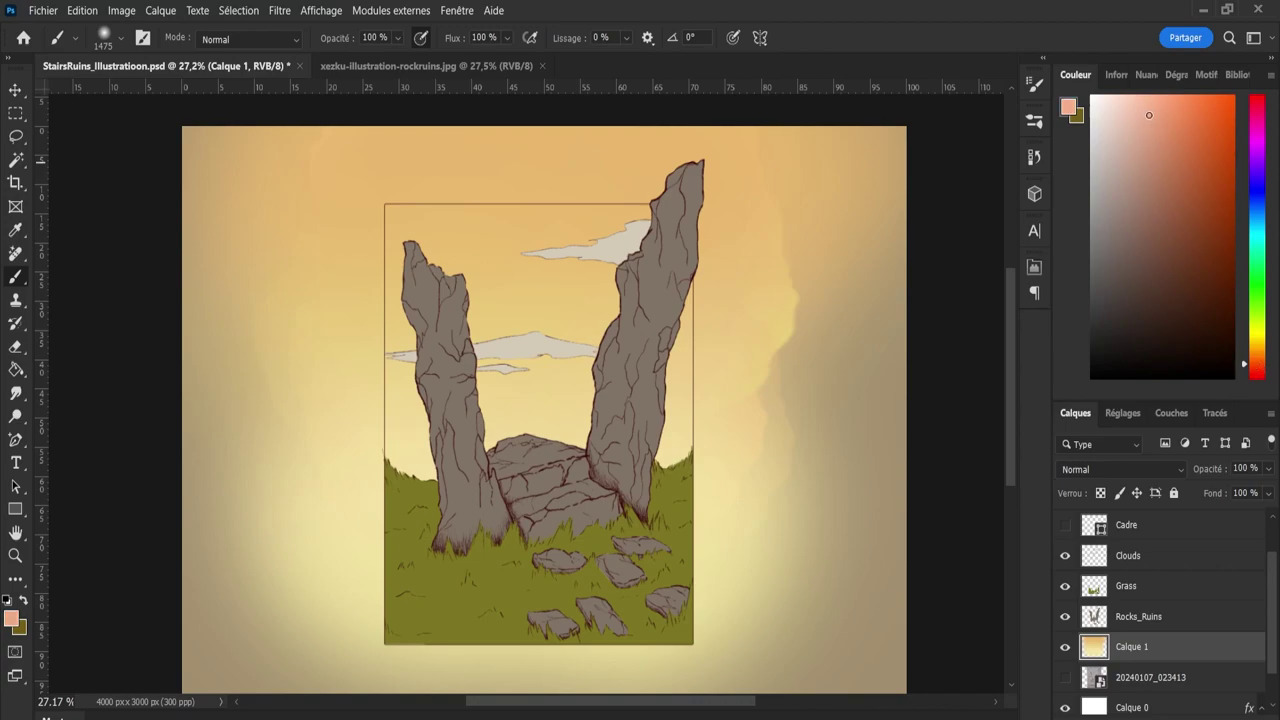
mouse_move(600, 143)
left_mouse_down()
mouse_move(767, 164)
mouse_move(475, 134)
mouse_move(477, 152)
mouse_move(318, 182)
mouse_move(731, 152)
mouse_move(775, 166)
mouse_move(319, 187)
mouse_move(361, 164)
mouse_move(802, 180)
mouse_move(371, 187)
mouse_move(180, 246)
left_mouse_up()
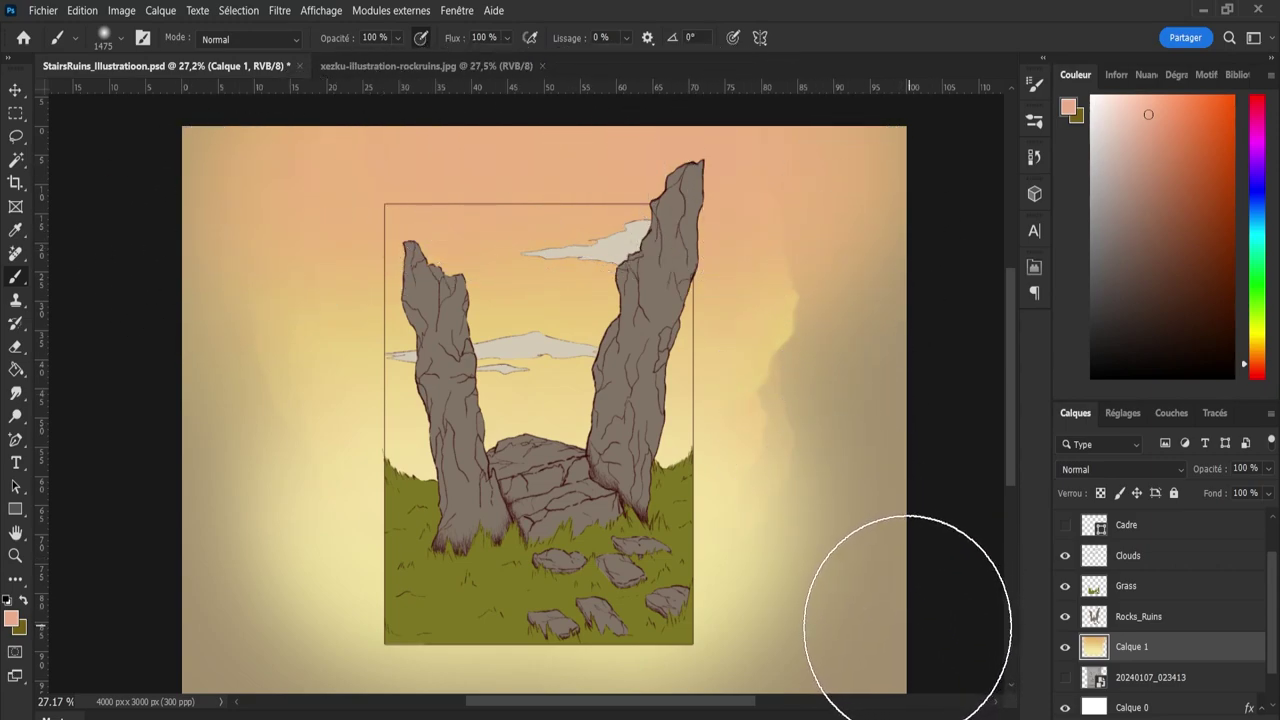
Erase the sky paint on the Calque 1 layer to the right of and below the frame with a 708 px eraser.
key("e")
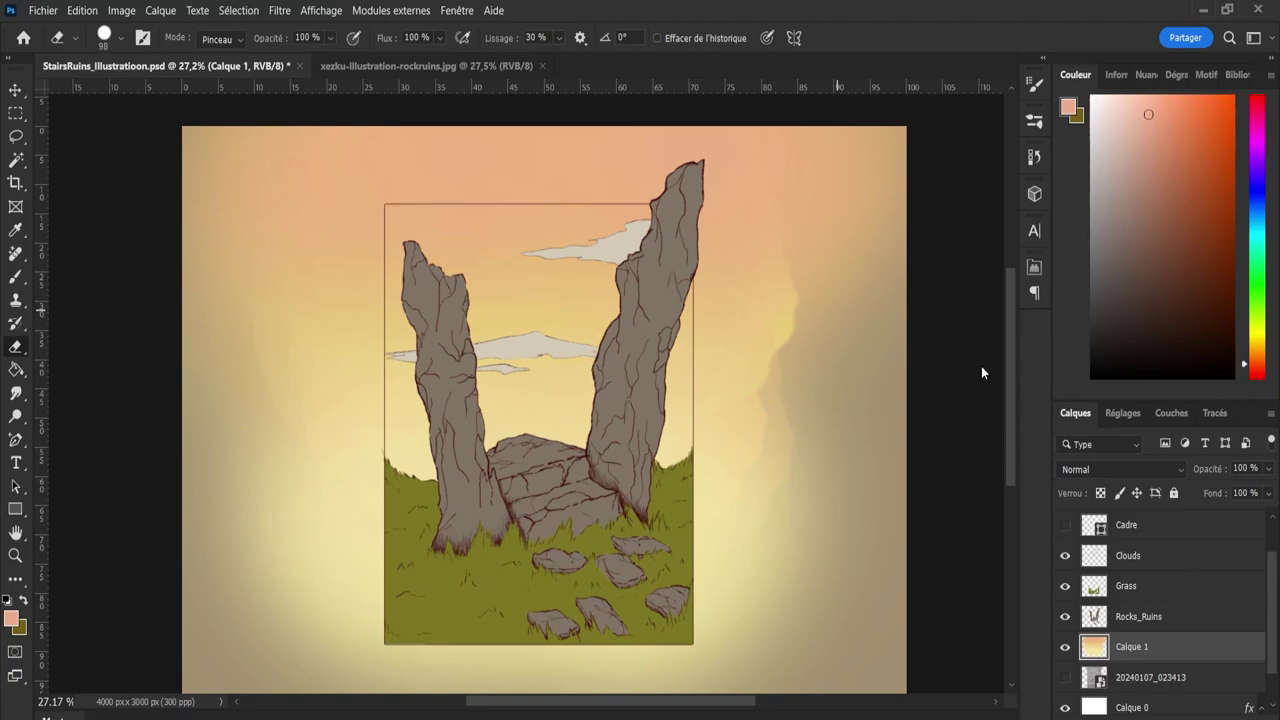
left_click_drag(772, 283, 858, 277)
mouse_move(835, 311)
left_mouse_down()
mouse_move(882, 435)
mouse_move(876, 120)
mouse_move(859, 380)
mouse_move(873, 705)
mouse_move(838, 470)
mouse_move(848, 110)
mouse_move(829, 233)
mouse_move(806, 706)
mouse_move(819, 117)
mouse_move(798, 718)
left_mouse_up()
mouse_move(795, 643)
left_mouse_down()
mouse_move(763, 667)
mouse_move(744, 653)
mouse_move(739, 695)
mouse_move(703, 688)
left_mouse_up()
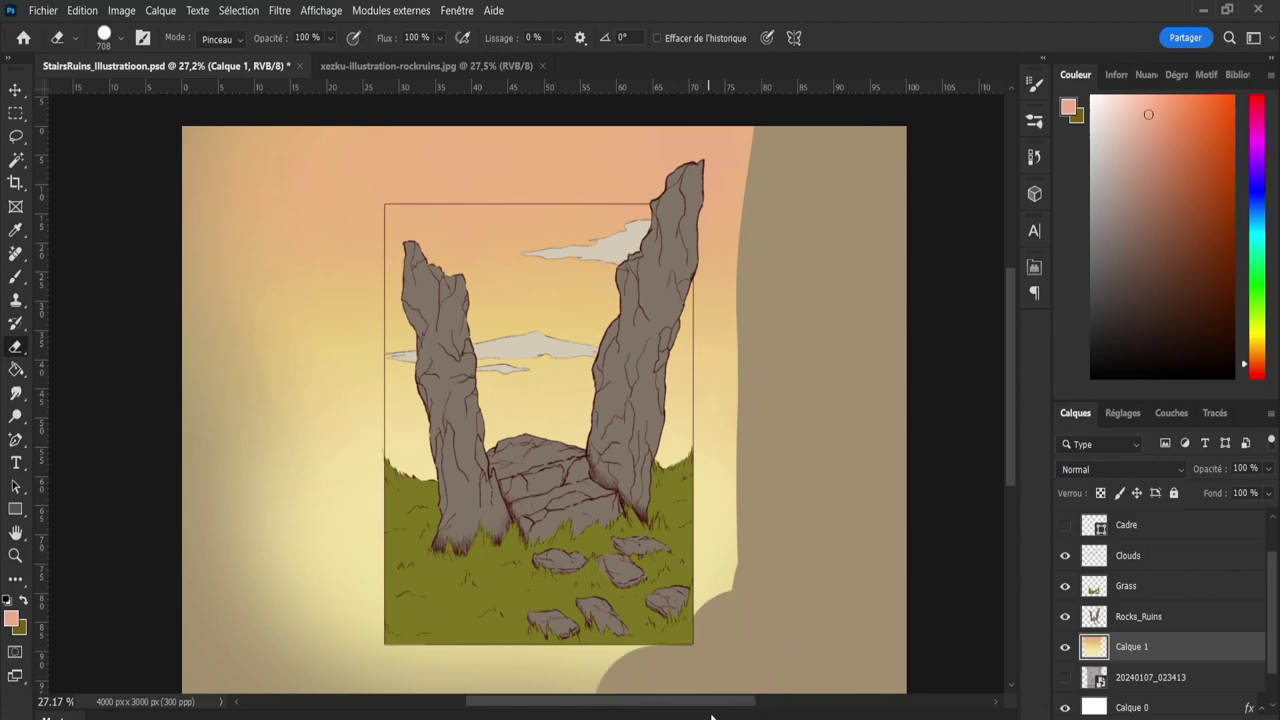
scroll(980, 472, "down", 4)
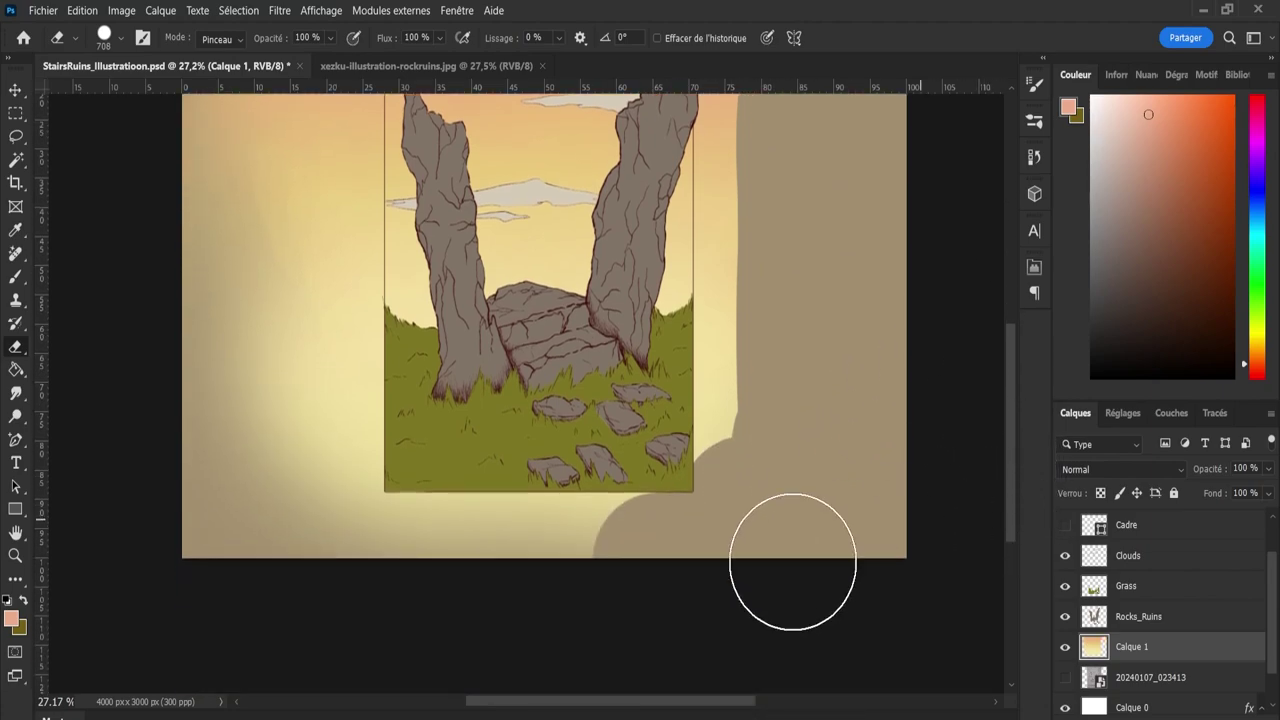
mouse_move(687, 550)
left_mouse_down()
mouse_move(372, 559)
mouse_move(205, 535)
left_mouse_up()
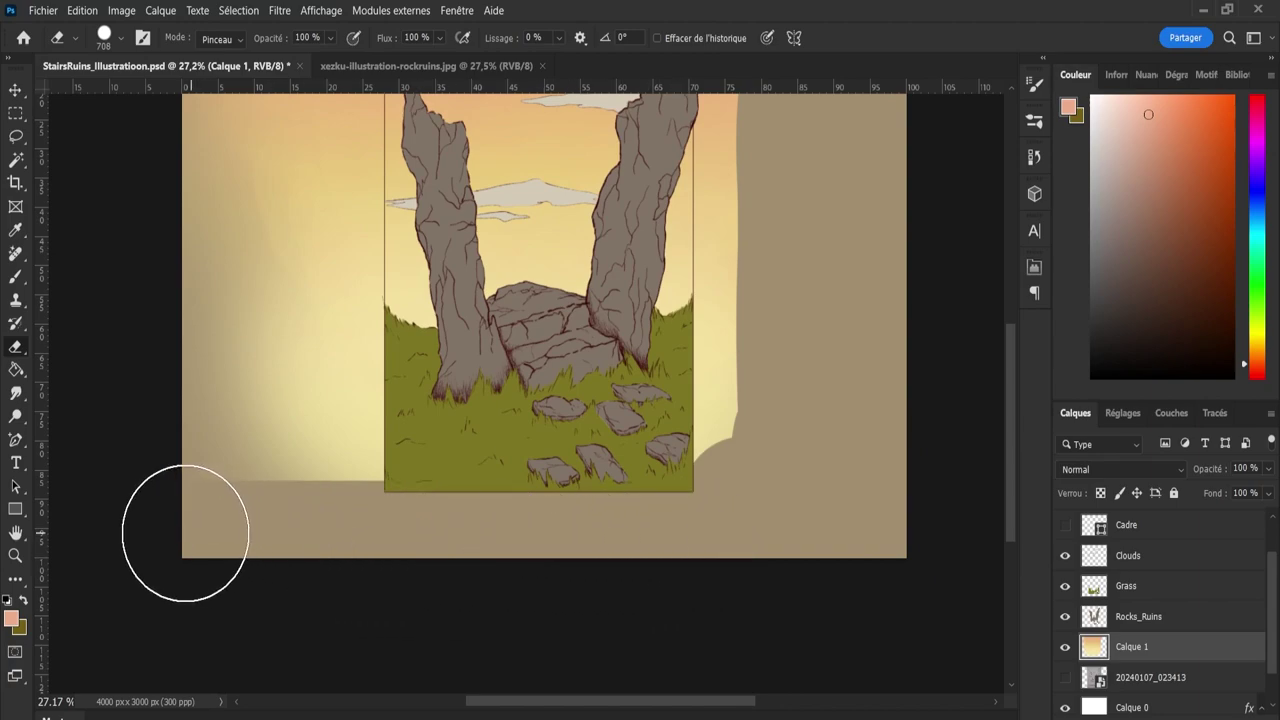
Erase the sky paint over the canvas area to the left of the frame.
mouse_move(319, 499)
left_mouse_down()
mouse_move(280, 408)
mouse_move(243, 184)
mouse_move(246, 111)
mouse_move(294, 459)
mouse_move(286, 494)
mouse_move(280, 337)
left_mouse_up()
scroll(282, 300, "up", 10)
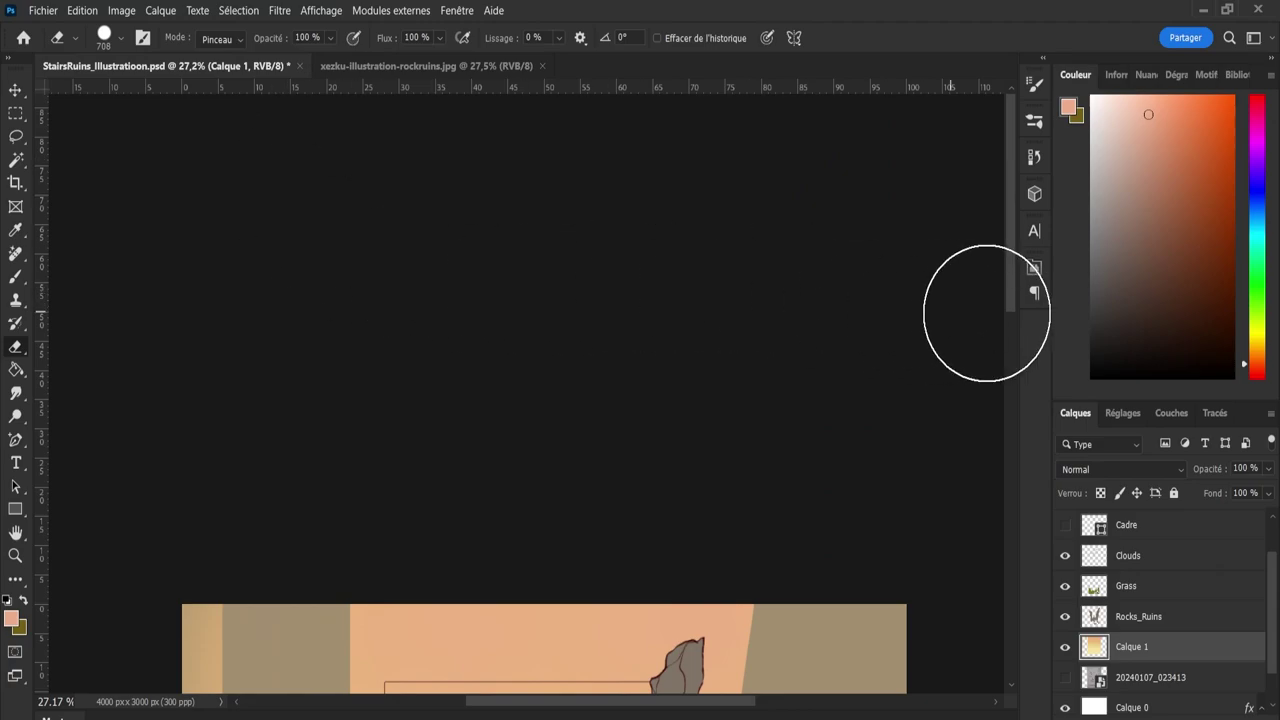
left_click_drag(1006, 287, 1006, 480)
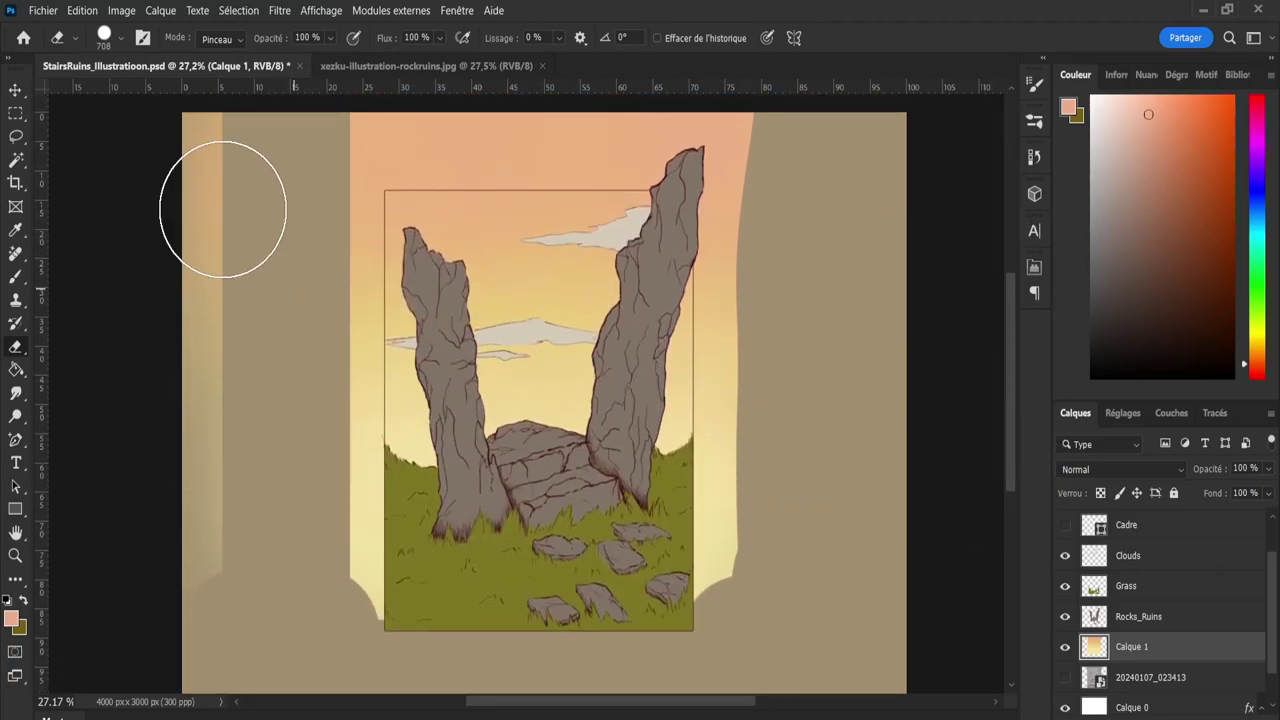
mouse_move(222, 209)
left_mouse_down()
mouse_move(201, 130)
mouse_move(210, 601)
left_mouse_up()
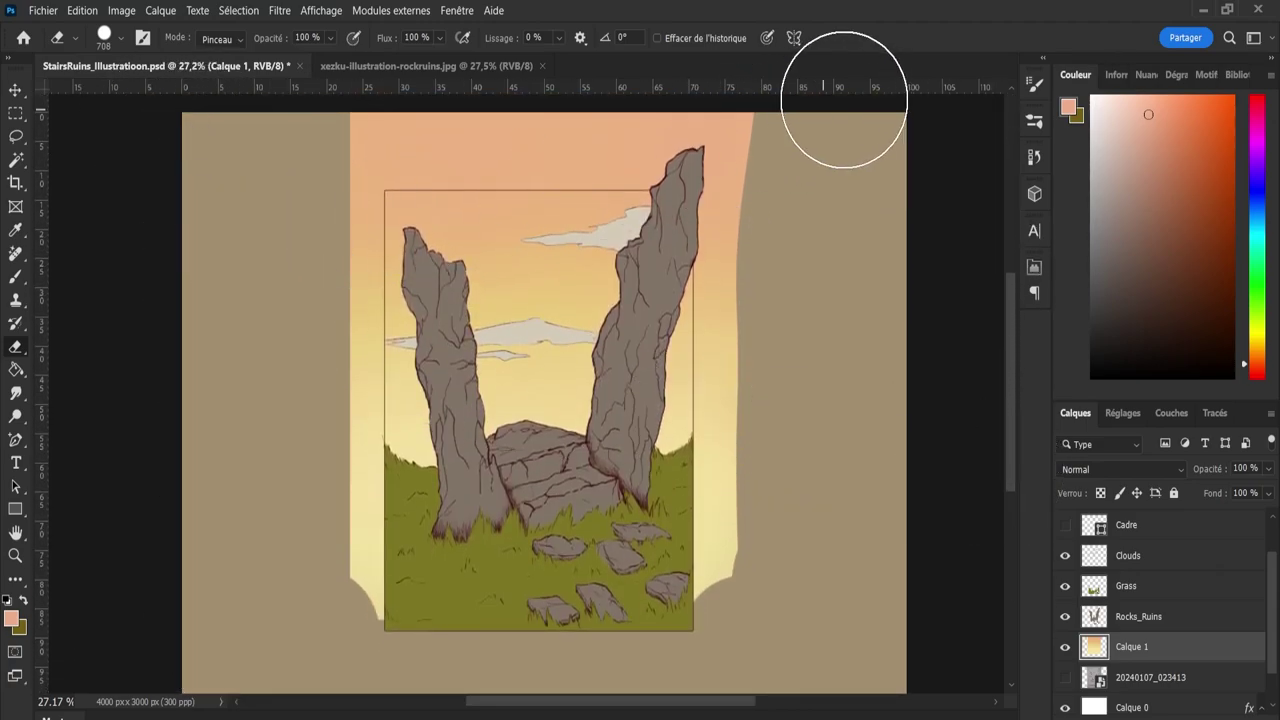
Erase the remaining sky strips beside the frame, trimming flush to its right and left edges.
left_click_drag(844, 100, 770, 185)
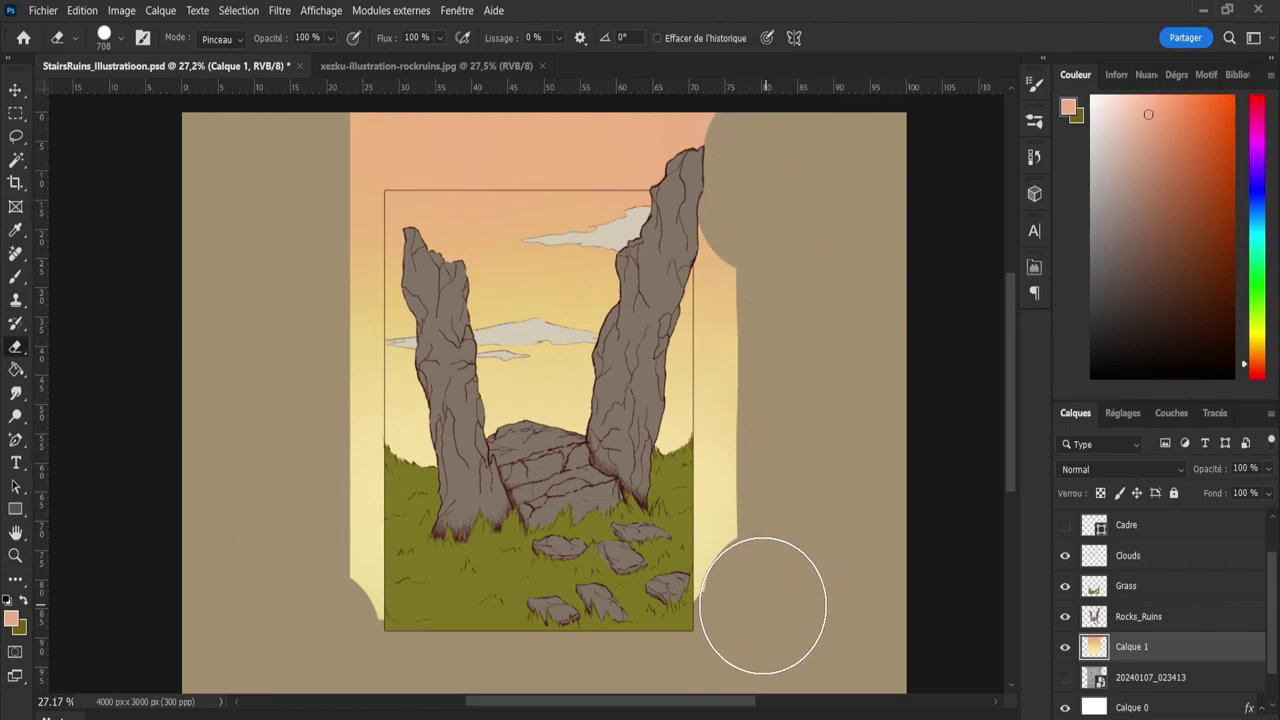
left_click_drag(758, 601, 818, 196)
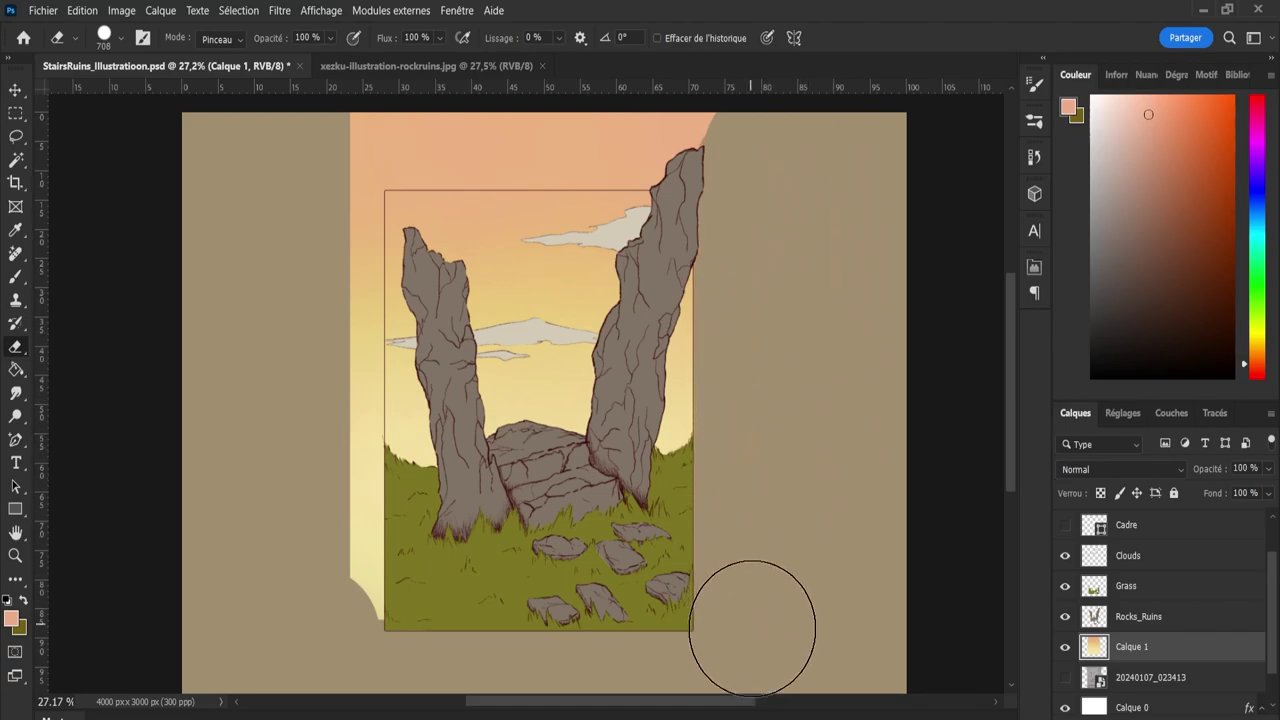
left_click(322, 628)
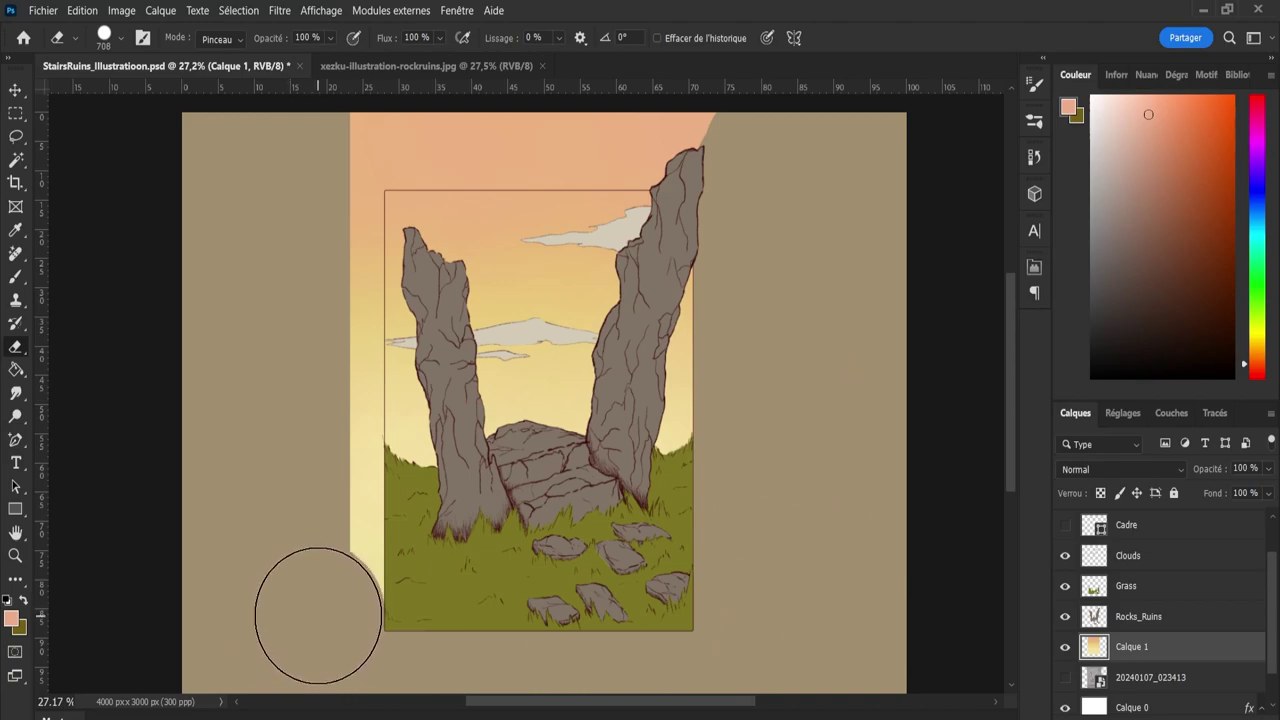
mouse_move(317, 614)
left_mouse_down()
mouse_move(305, 270)
mouse_move(357, 129)
left_mouse_up()
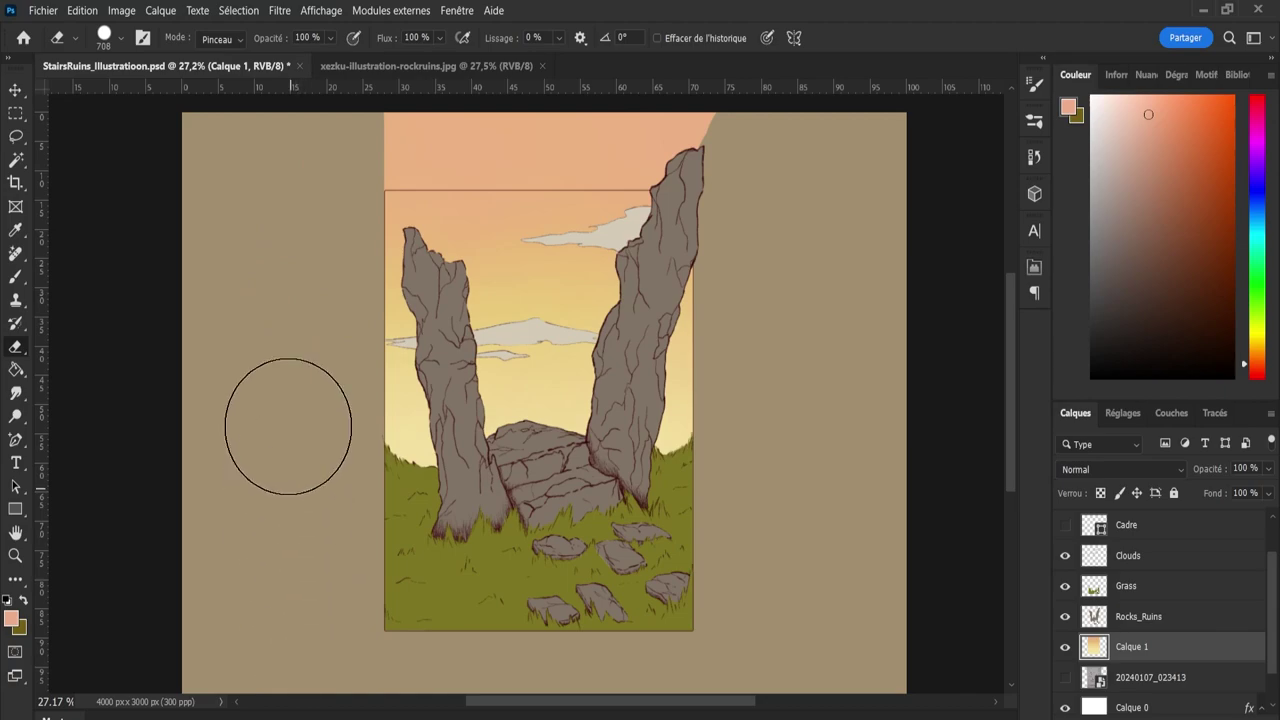
Erase the sky above the frame and around the right pillar's tip, cleaning up along the frame's upper edge.
scroll(1012, 356, "up", 2)
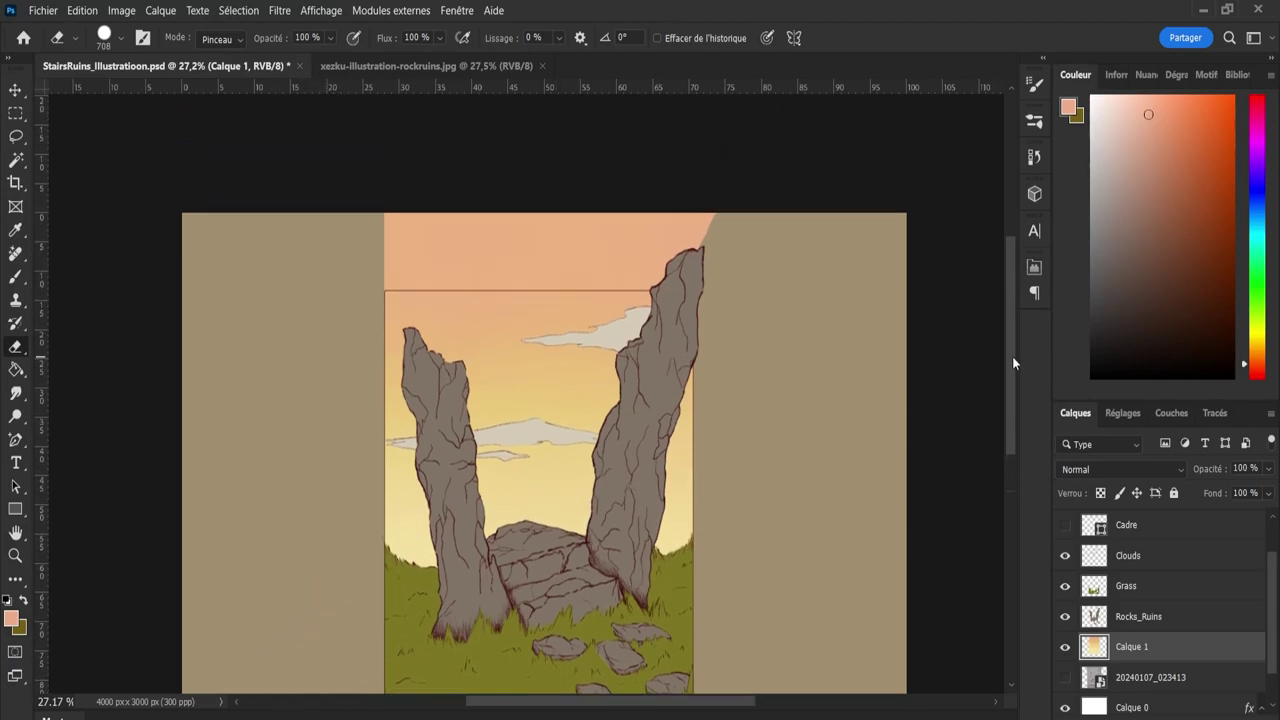
mouse_move(709, 200)
left_mouse_down()
mouse_move(398, 188)
mouse_move(444, 179)
mouse_move(621, 182)
mouse_move(475, 180)
mouse_move(372, 201)
mouse_move(387, 190)
mouse_move(376, 211)
mouse_move(394, 213)
mouse_move(389, 225)
mouse_move(633, 225)
mouse_move(766, 251)
left_mouse_up()
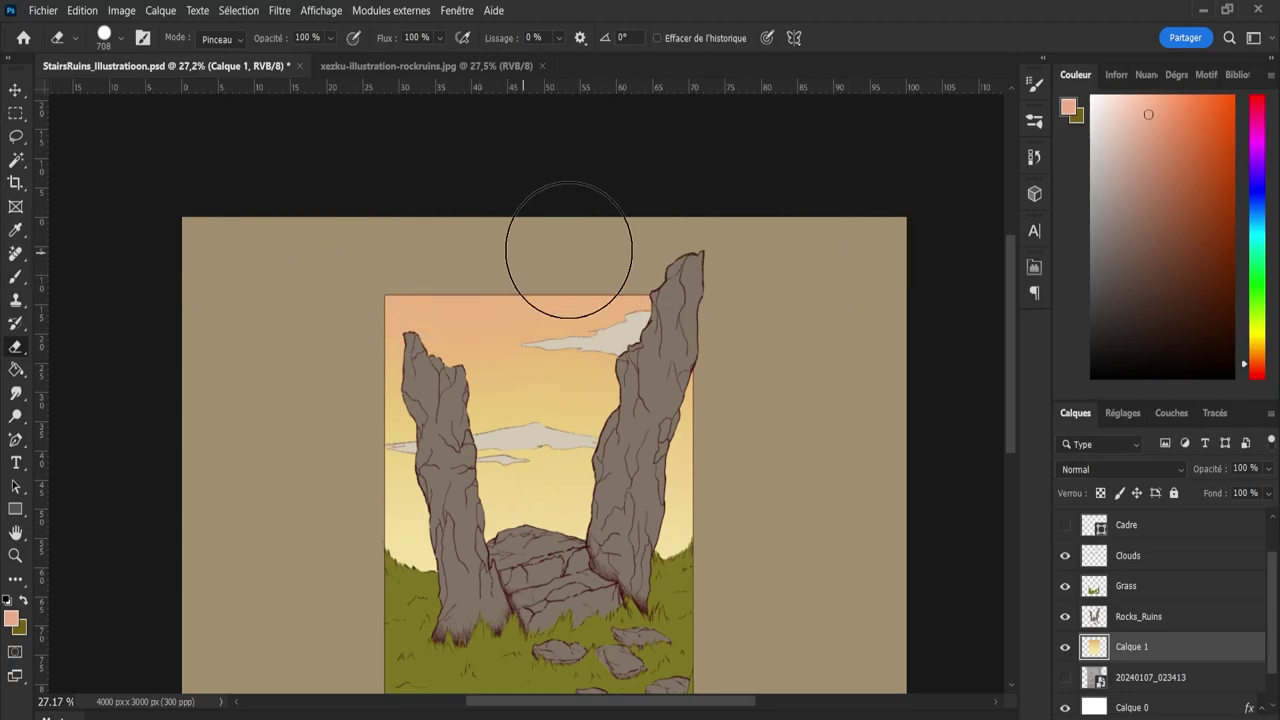
key("z")
mouse_move(538, 233)
left_mouse_down()
mouse_move(591, 240)
mouse_move(638, 275)
left_mouse_up()
key("e")
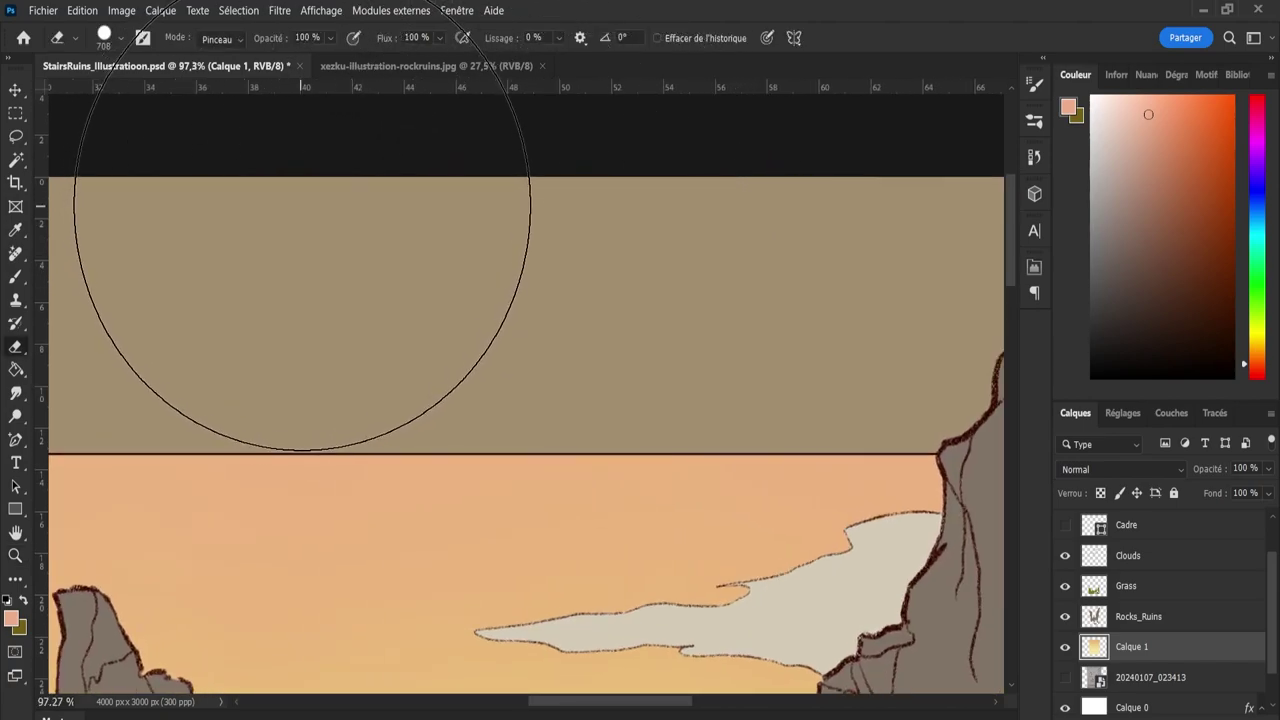
mouse_move(303, 204)
left_mouse_down()
mouse_move(610, 212)
mouse_move(855, 250)
mouse_move(0, 310)
left_mouse_up()
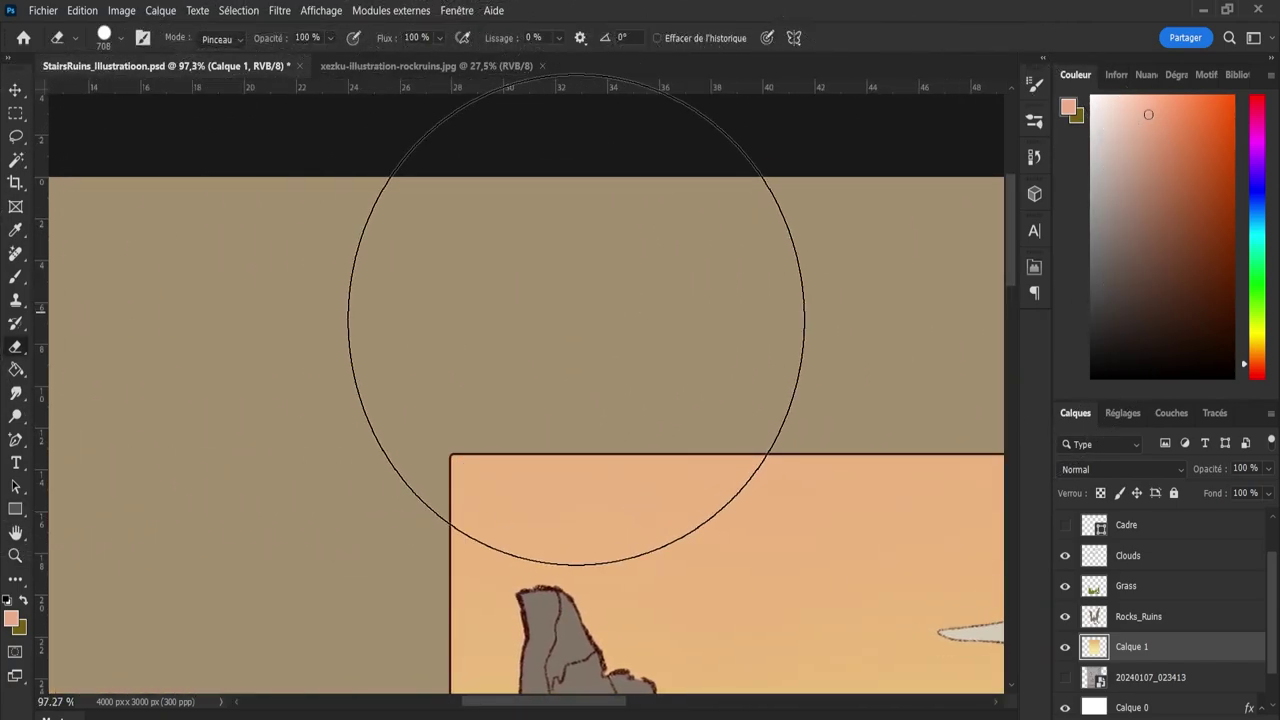
key("z")
left_click_drag(740, 336, 548, 375)
left_click_drag(903, 550, 929, 551)
scroll(929, 552, "up", 2)
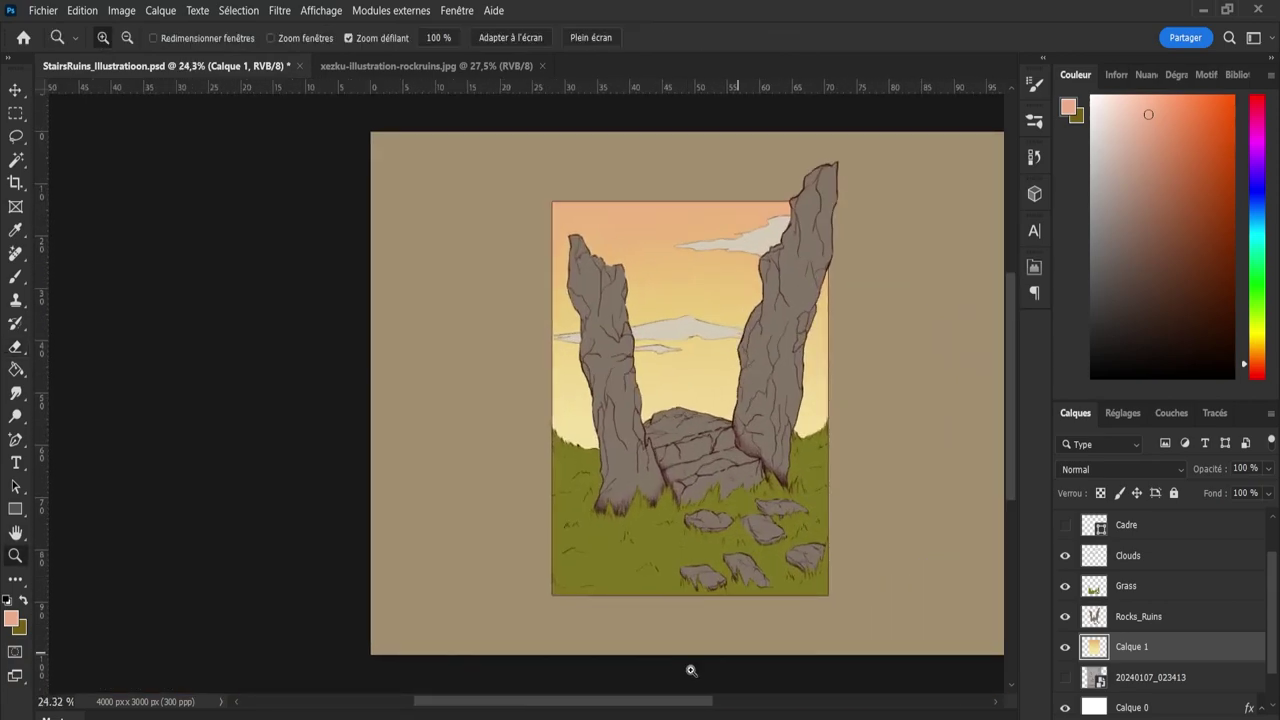
scroll(757, 534, "up", 1)
scroll(875, 445, "up", 1)
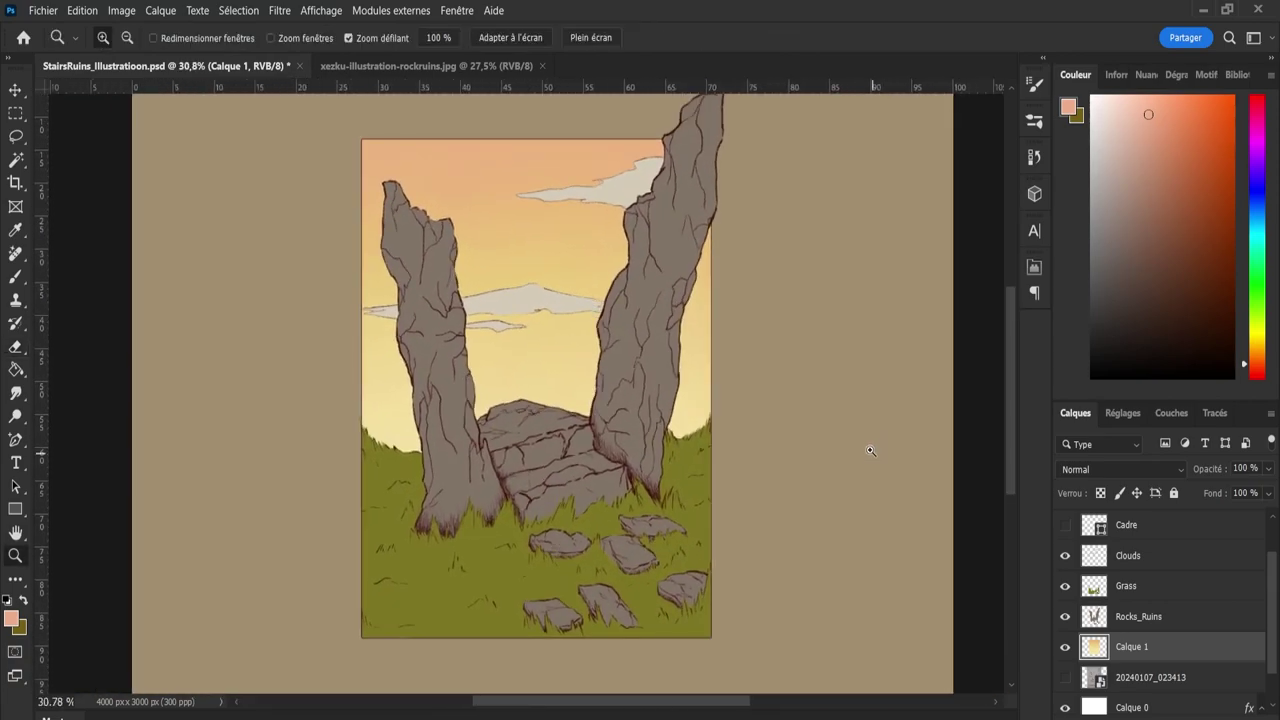
mouse_move(1013, 404)
left_mouse_down()
mouse_move(1008, 382)
mouse_move(1010, 398)
left_mouse_up()
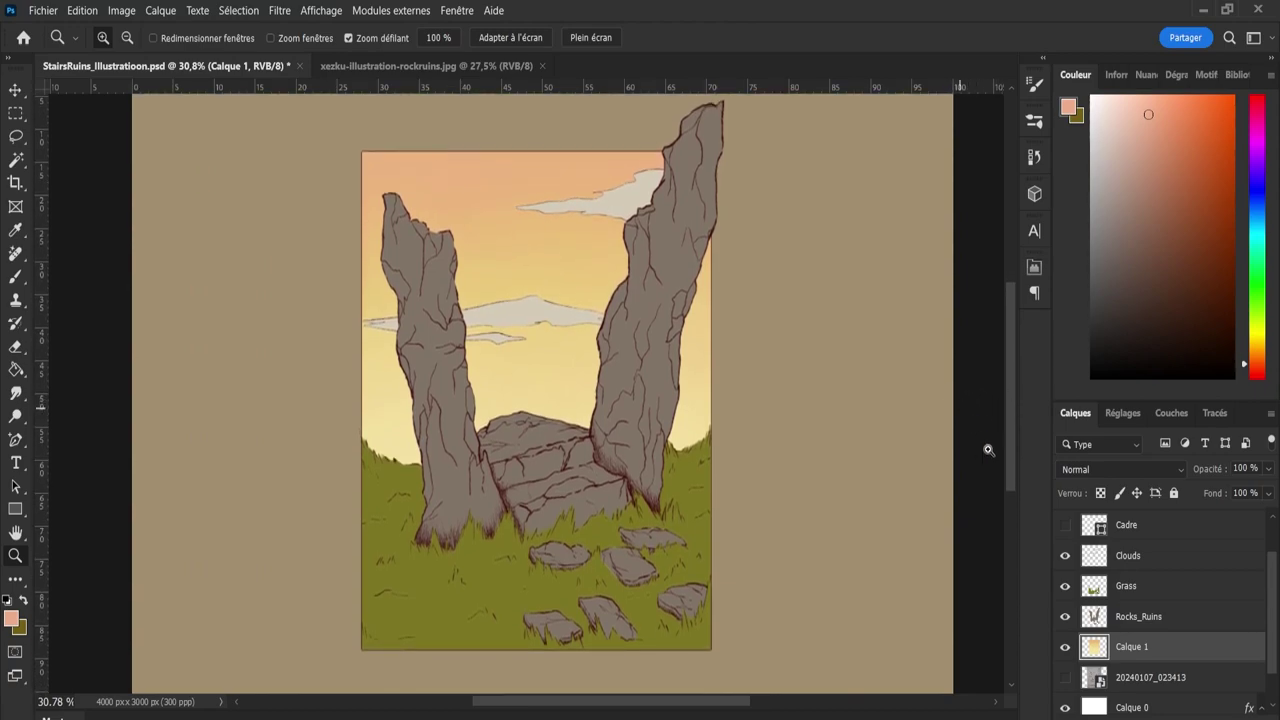
Rename the sky layer as Fond.
key("v")
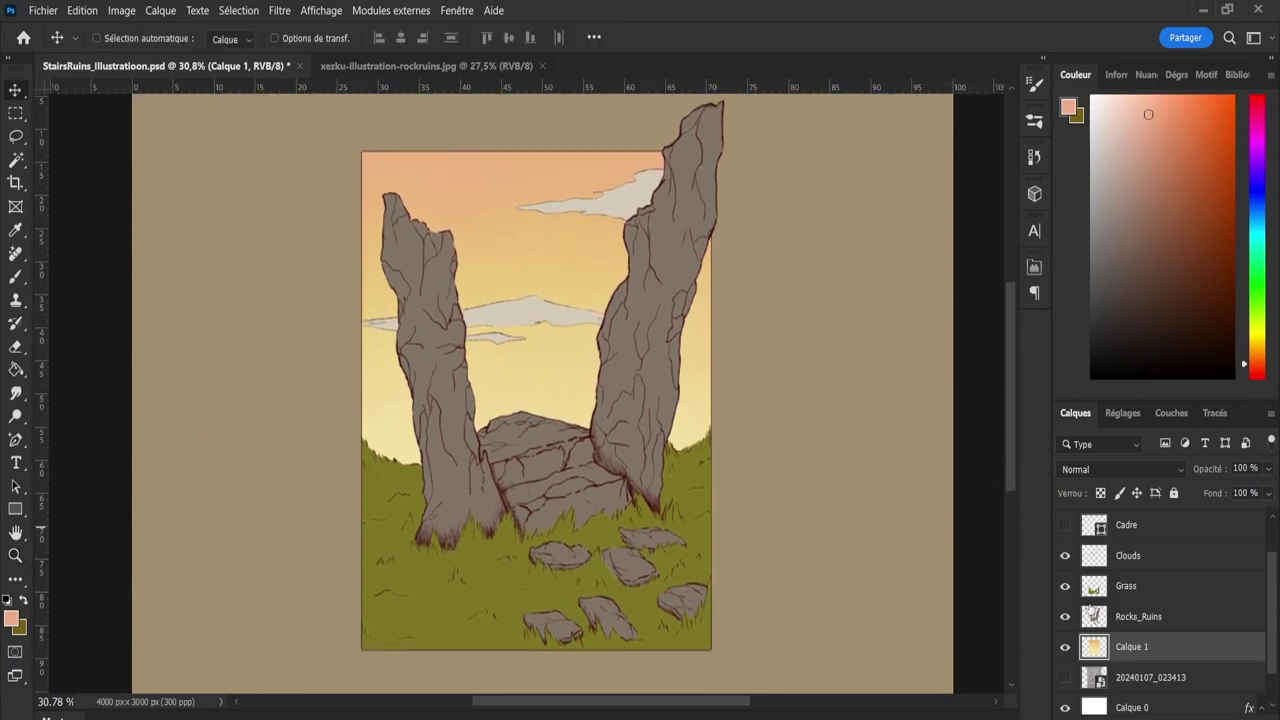
double_click(1132, 648)
type("Fond")
key("Return")
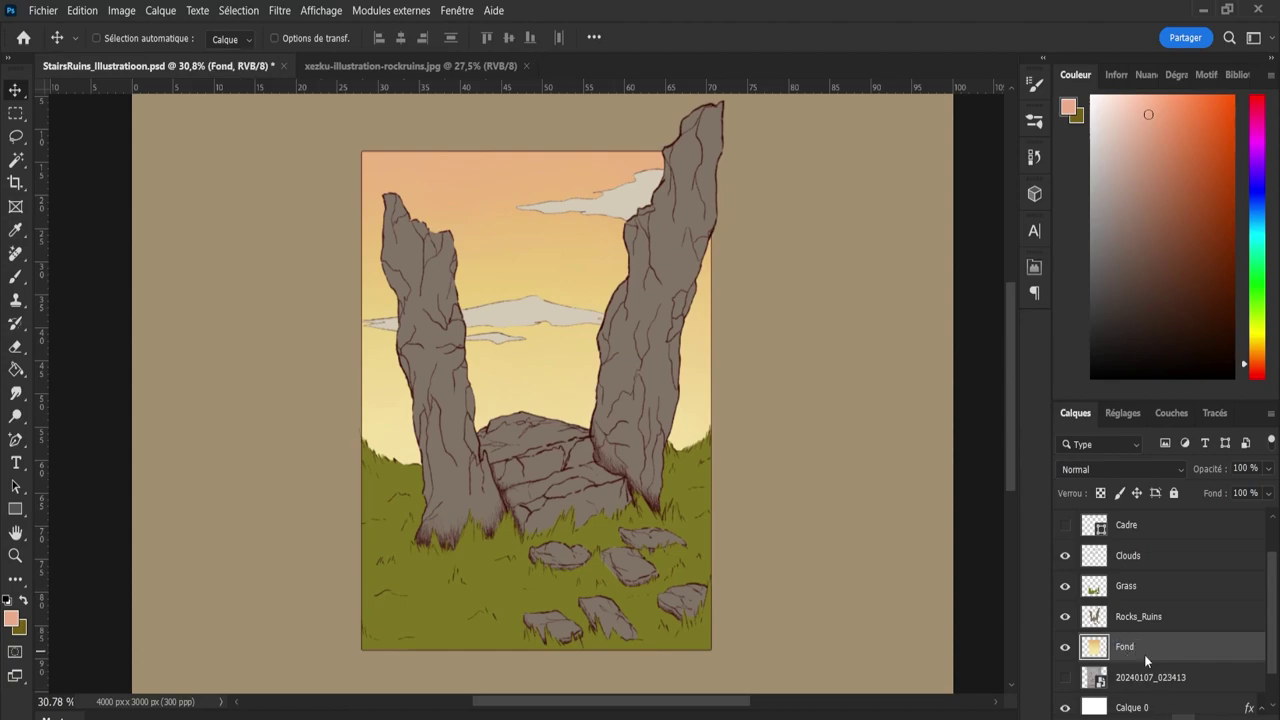
Add a Hue/Saturation adjustment clipped to the Fond layer, try a lower lightness and undo it.
left_click(1133, 561)
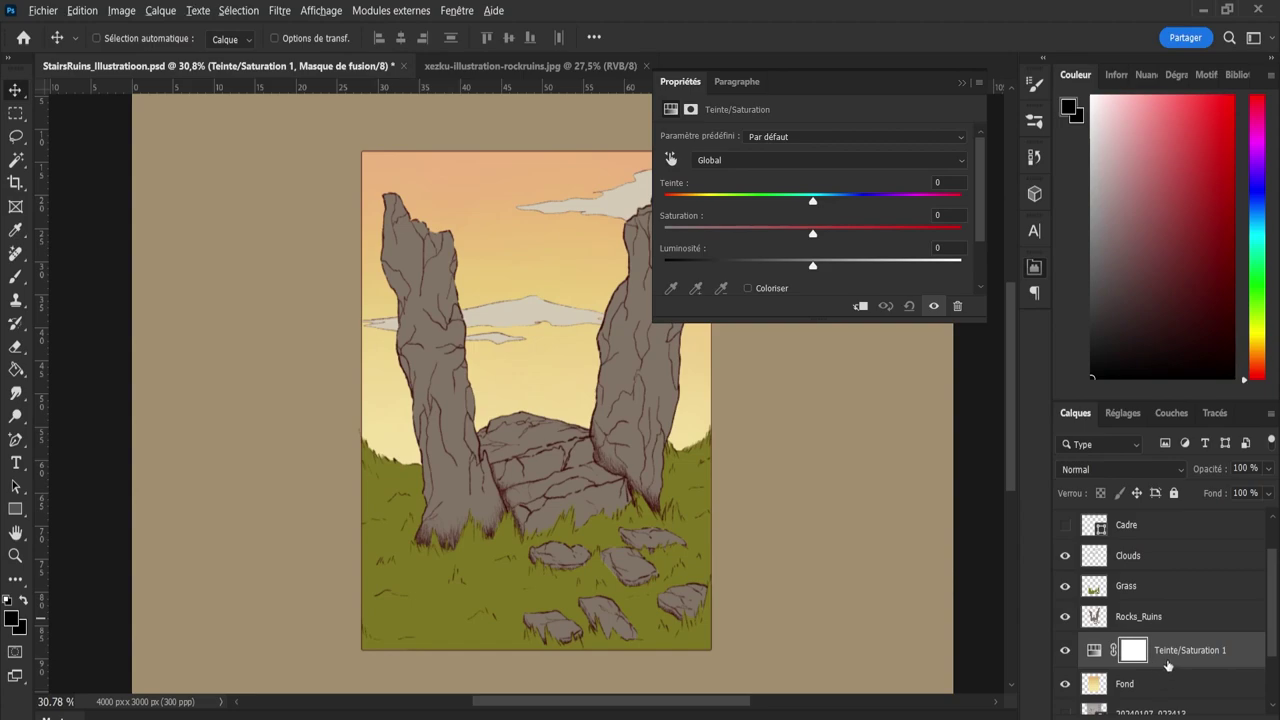
left_click(1172, 664, "alt")
left_click_drag(811, 265, 784, 268)
key("ctrl+z")
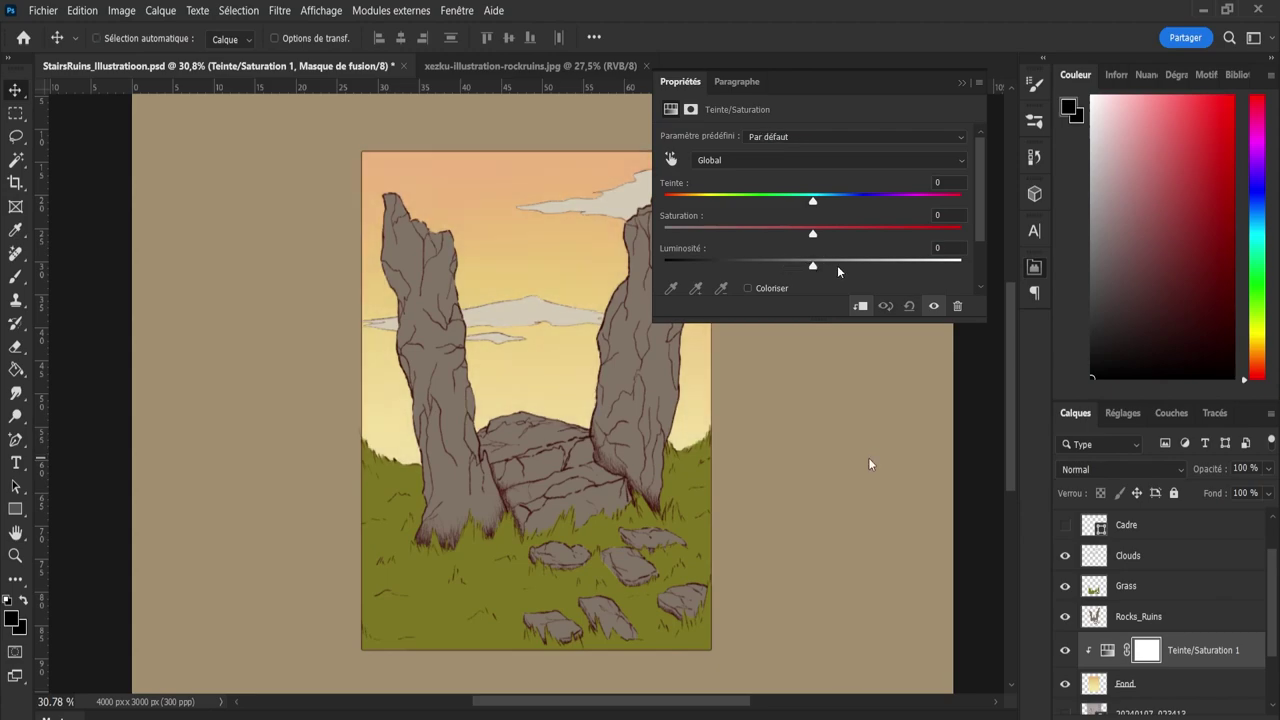
Try shifting the sky's hue to -180 and back across the range, then reset the adjustment.
left_click_drag(819, 199, 657, 186)
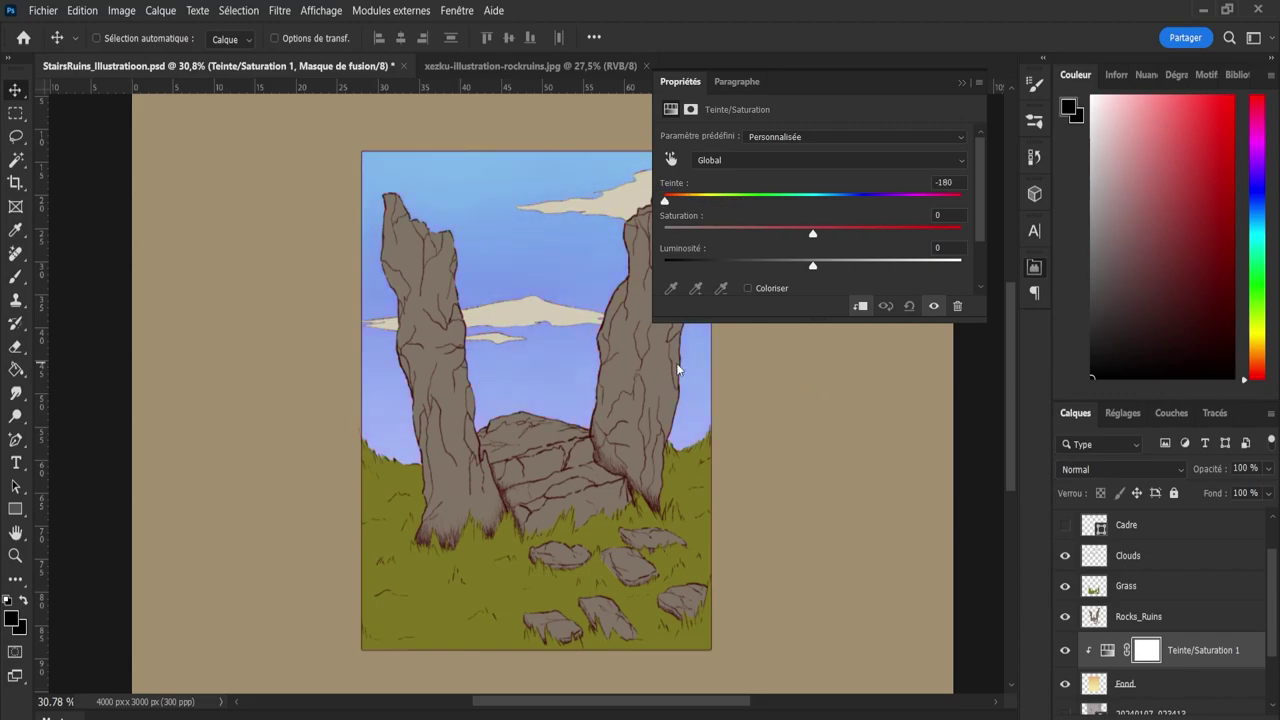
left_click_drag(671, 377, 990, 371)
left_click(909, 306)
Try the sky's saturation at -100 and +100, then reset the adjustment.
left_click_drag(823, 234, 595, 434)
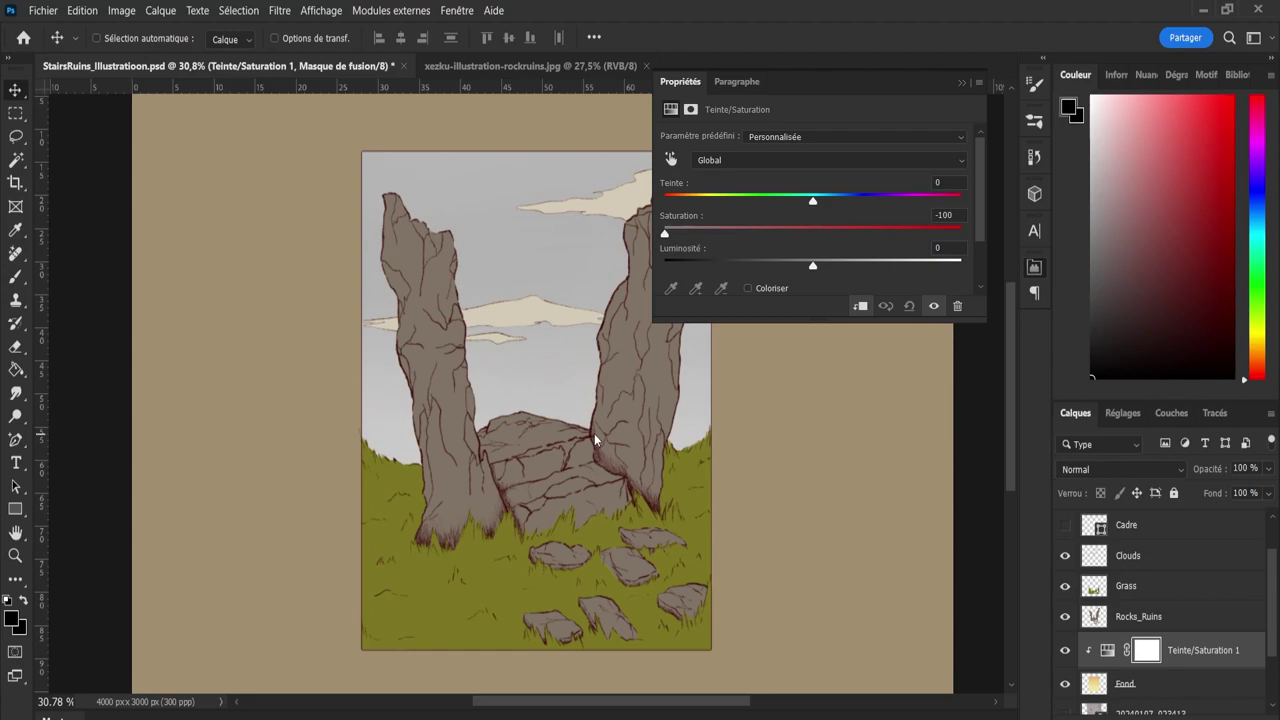
left_click_drag(594, 433, 1108, 436)
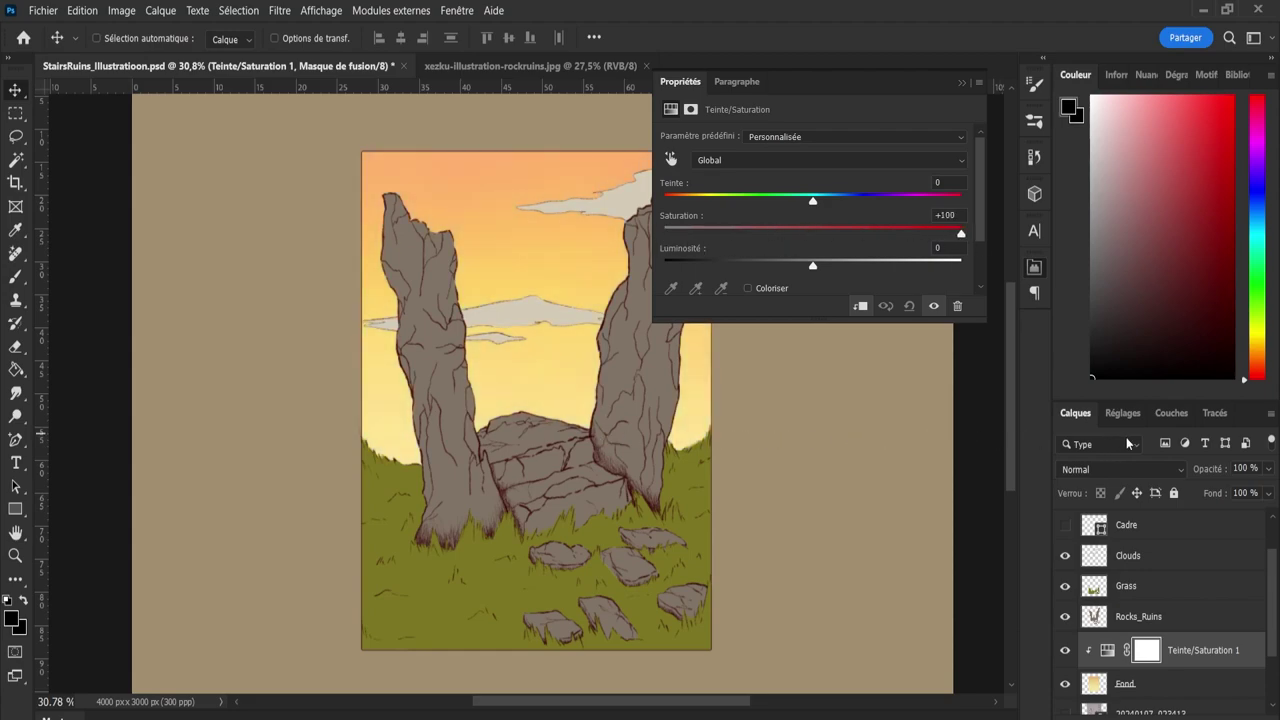
left_click(909, 305)
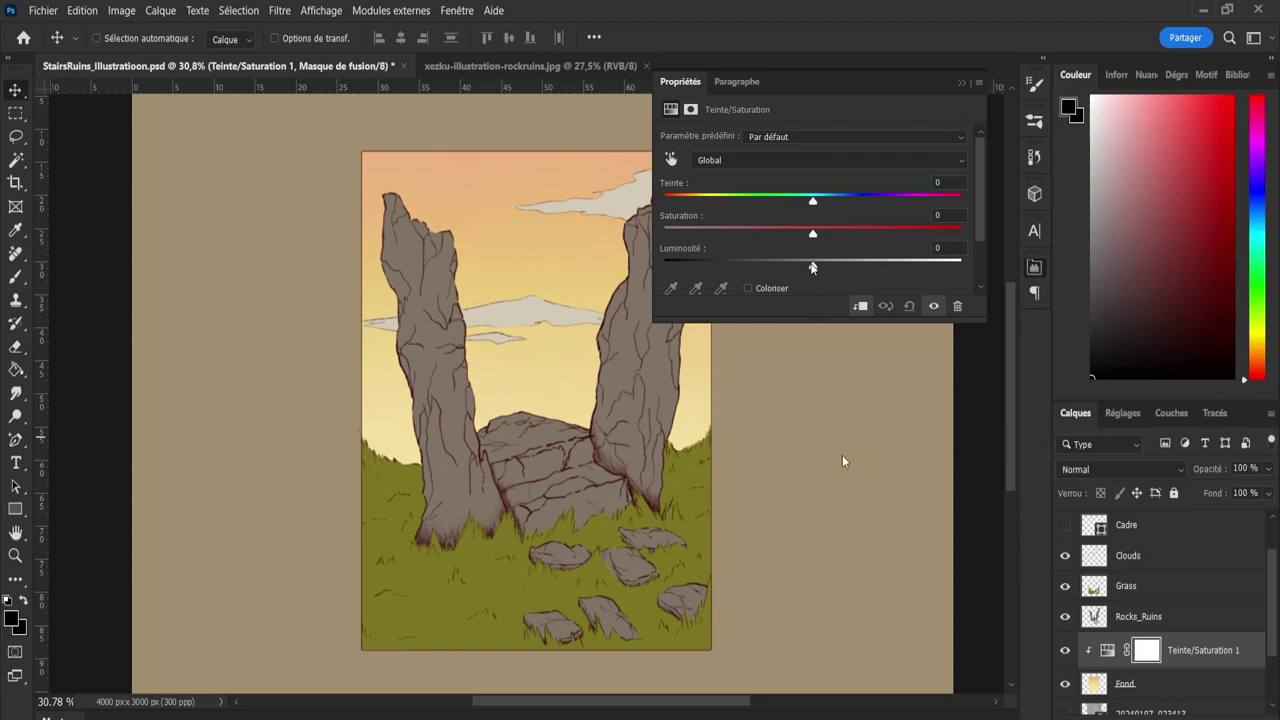
Try raising the sky's lightness to the maximum, then reset and close the adjustment properties.
left_click_drag(812, 265, 961, 265)
left_click(909, 305)
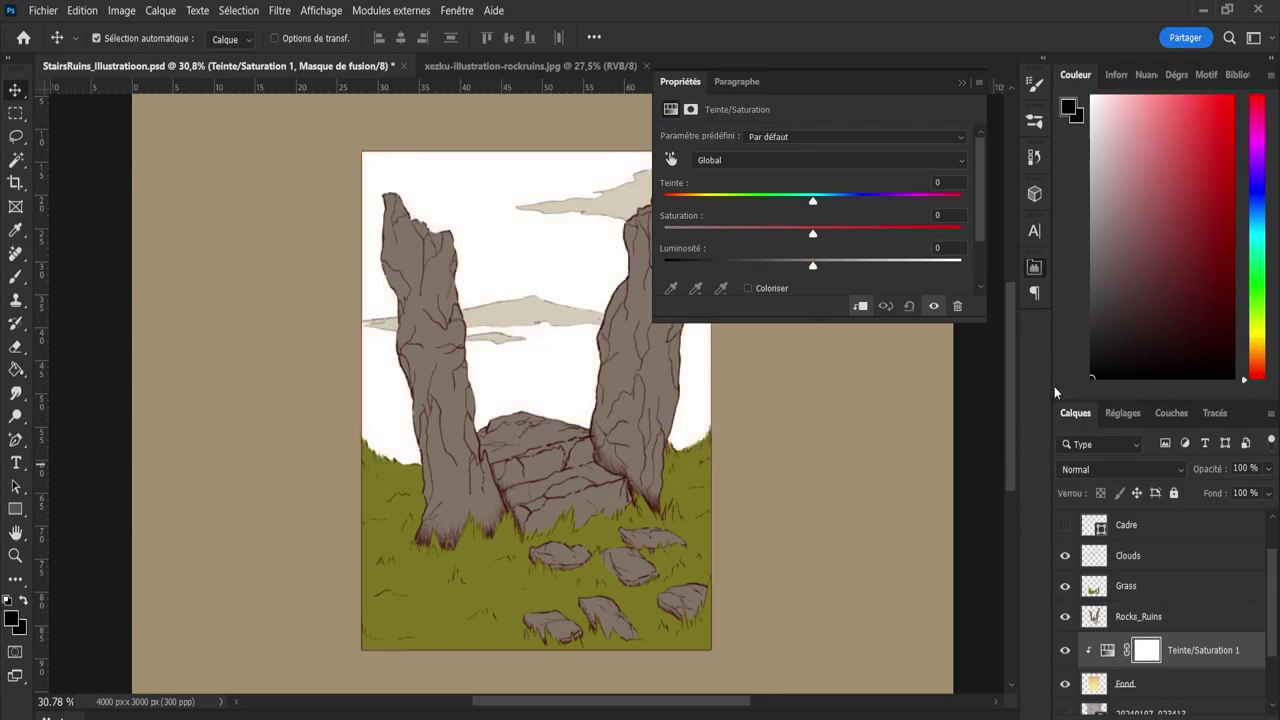
left_click(962, 84)
Delete the Hue/Saturation adjustment layer above Fond.
left_click_drag(1011, 371, 1008, 406)
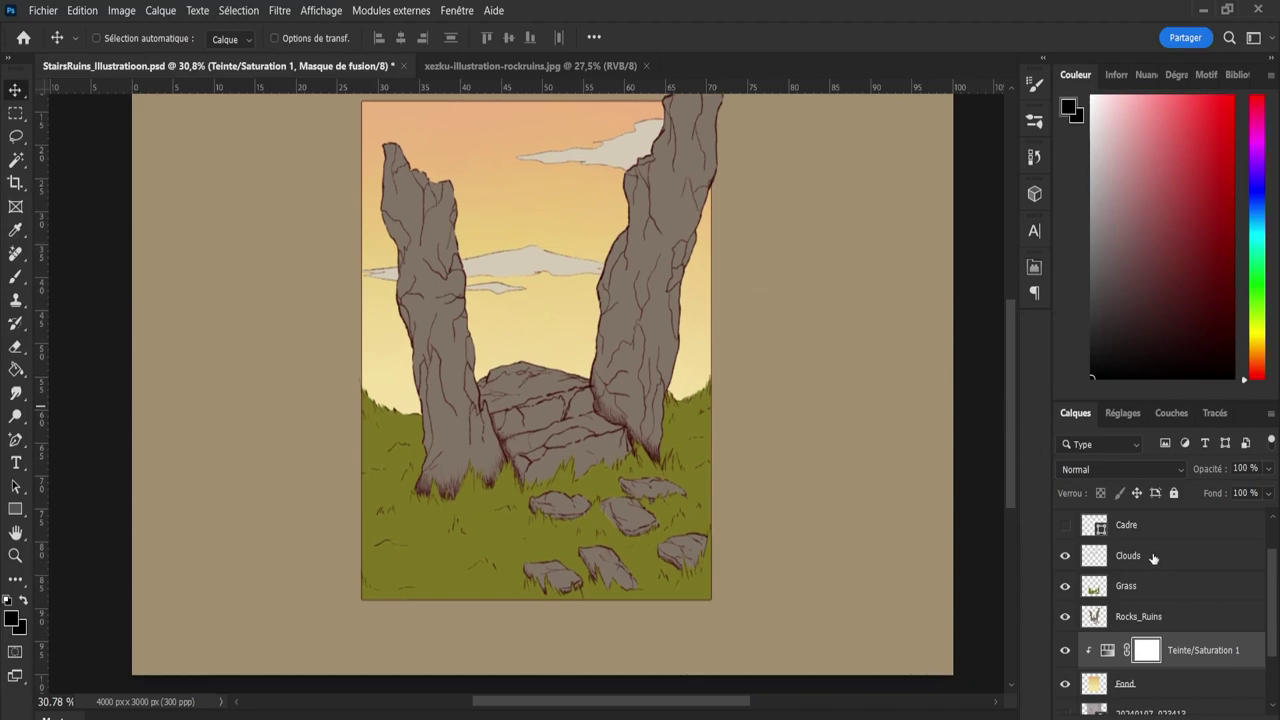
key("Delete")
key("Delete")
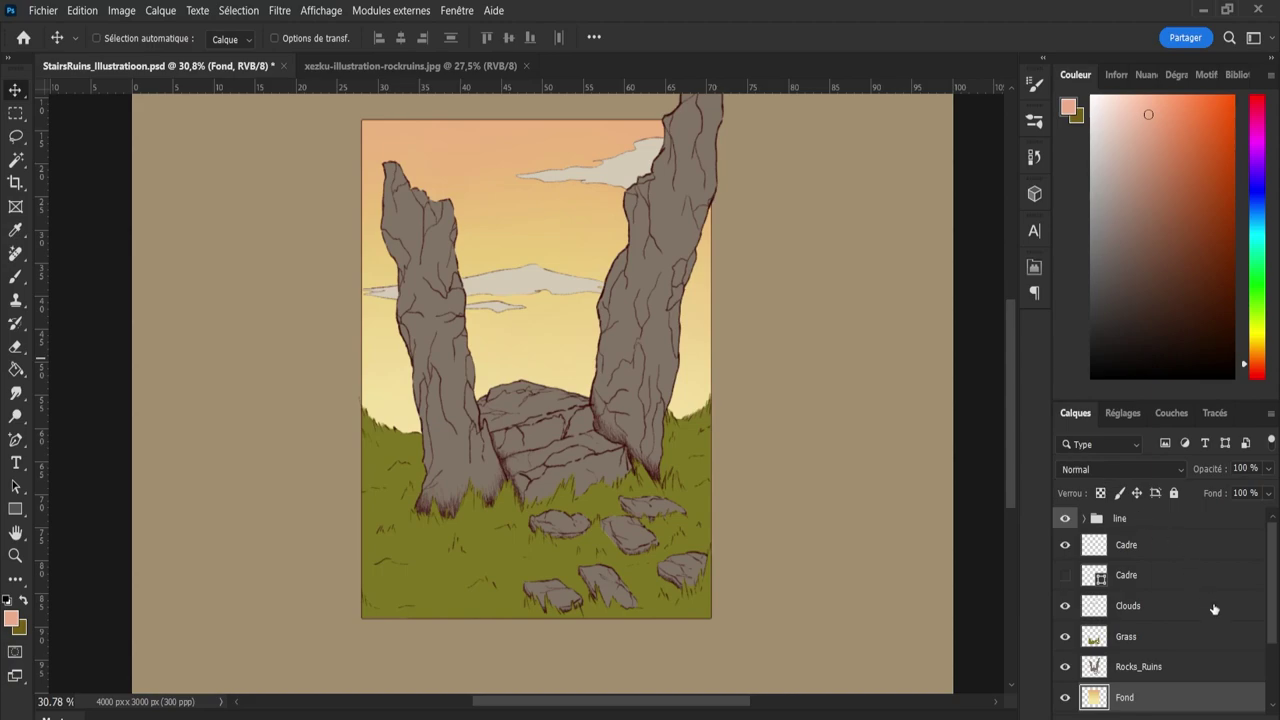
Add a new empty layer directly above the Clouds layer.
scroll(1200, 600, "down", 2)
scroll(1150, 600, "up", 2)
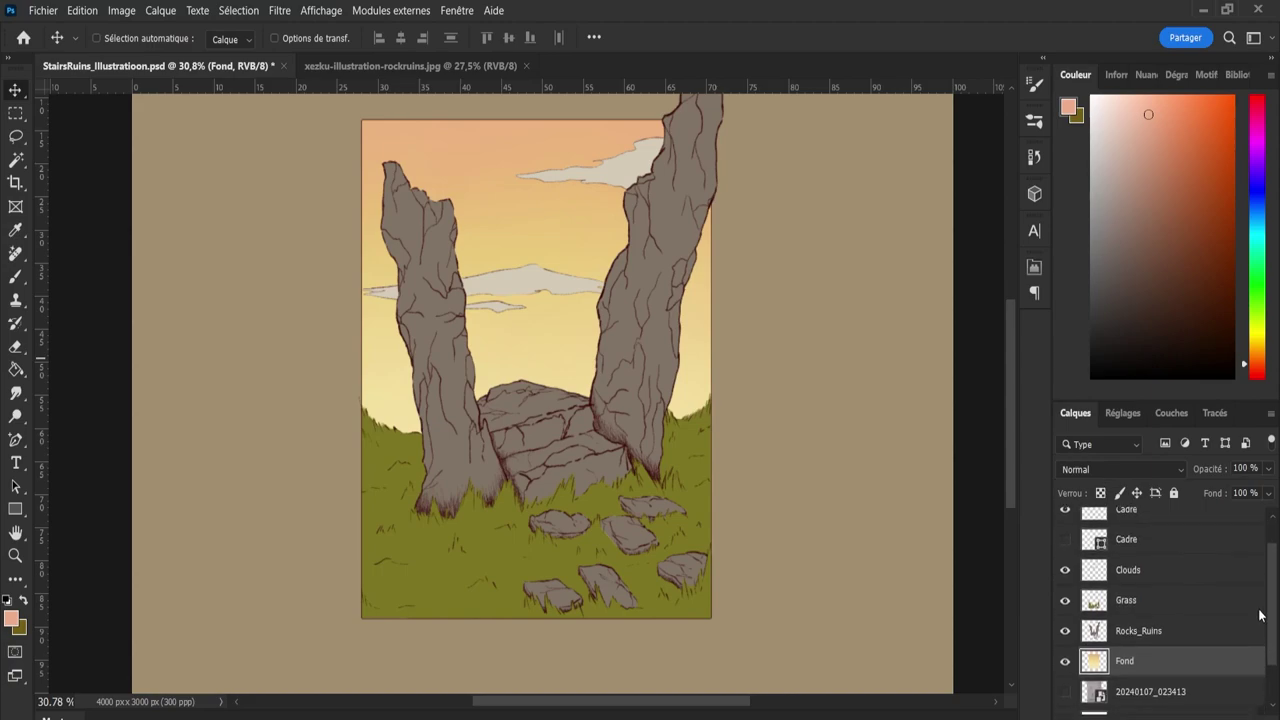
left_click(1140, 597)
left_click(1231, 716)
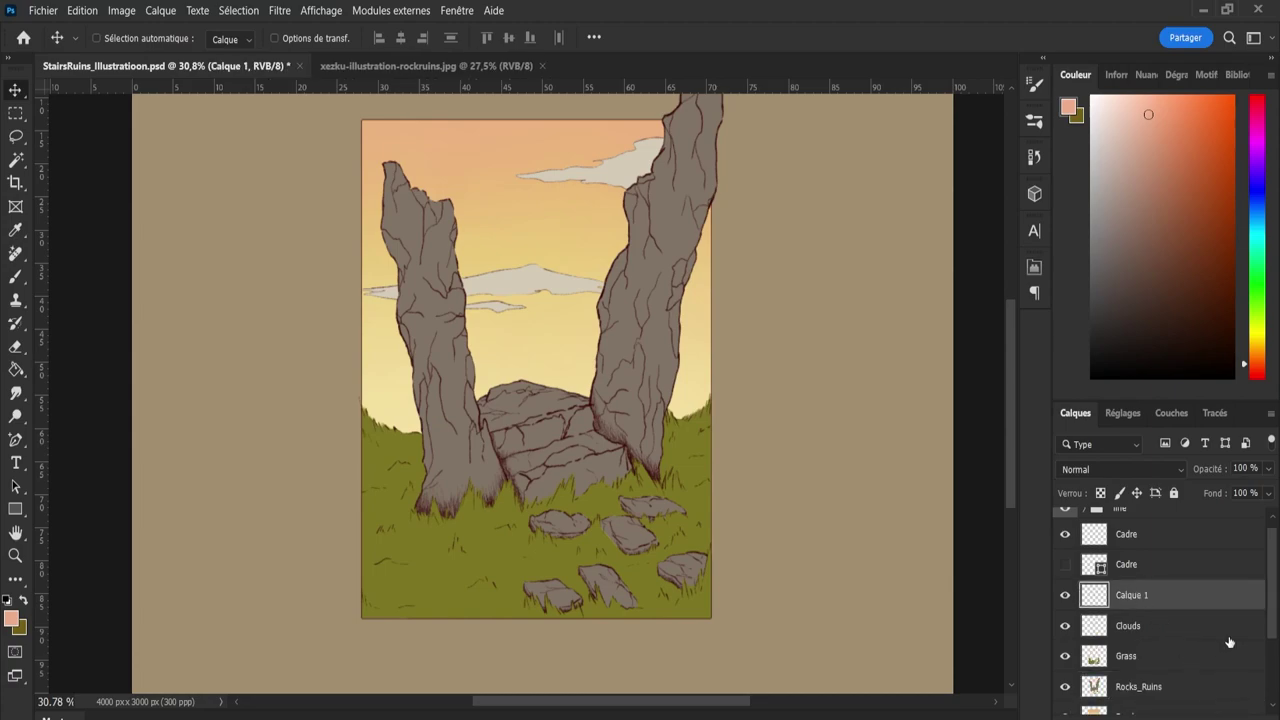
Choose a medium blue-violet paint colour and set the new layer's blend mode to Produit (Multiply).
left_click(1253, 190)
left_click_drag(1159, 151, 1183, 150)
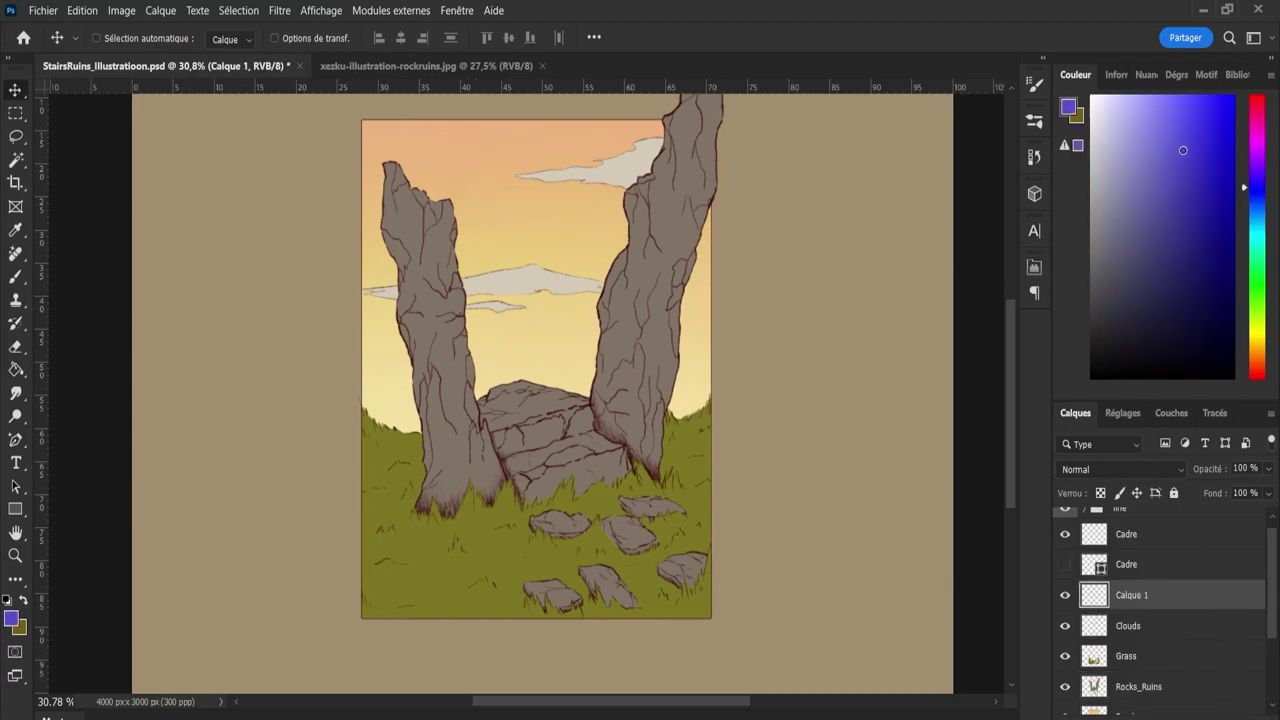
left_click(1072, 296)
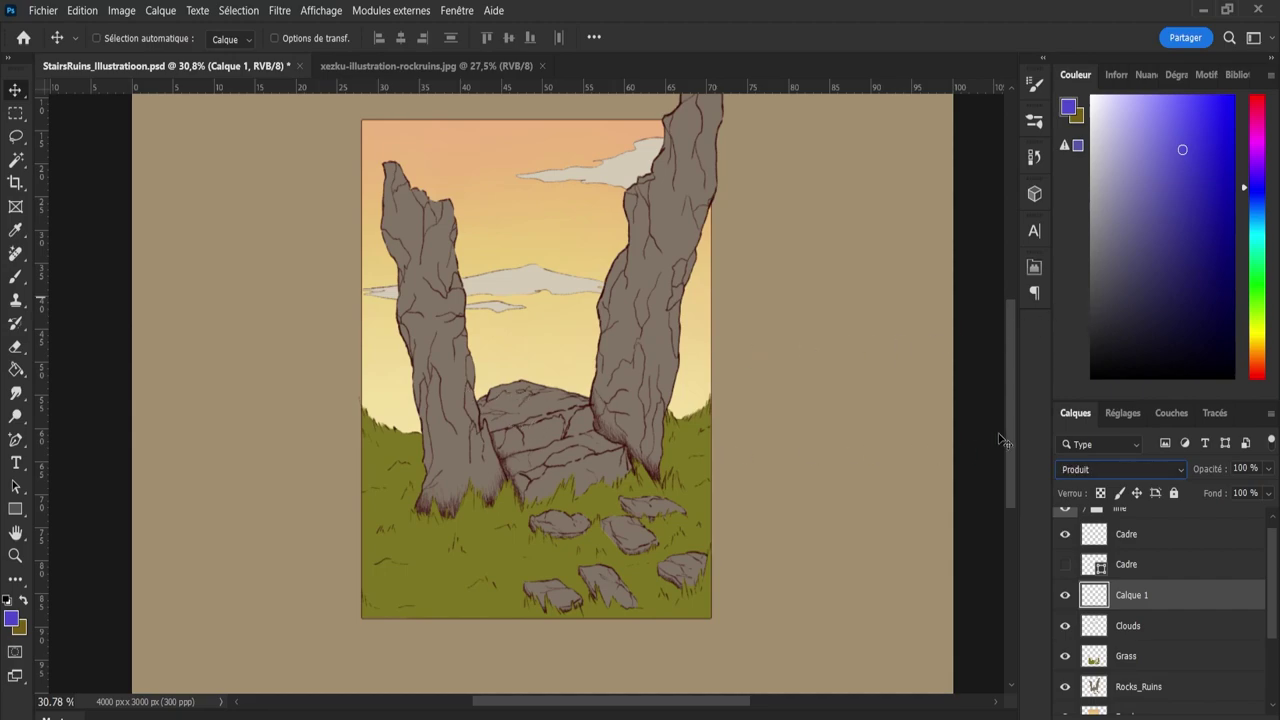
left_click_drag(1011, 435, 1007, 423)
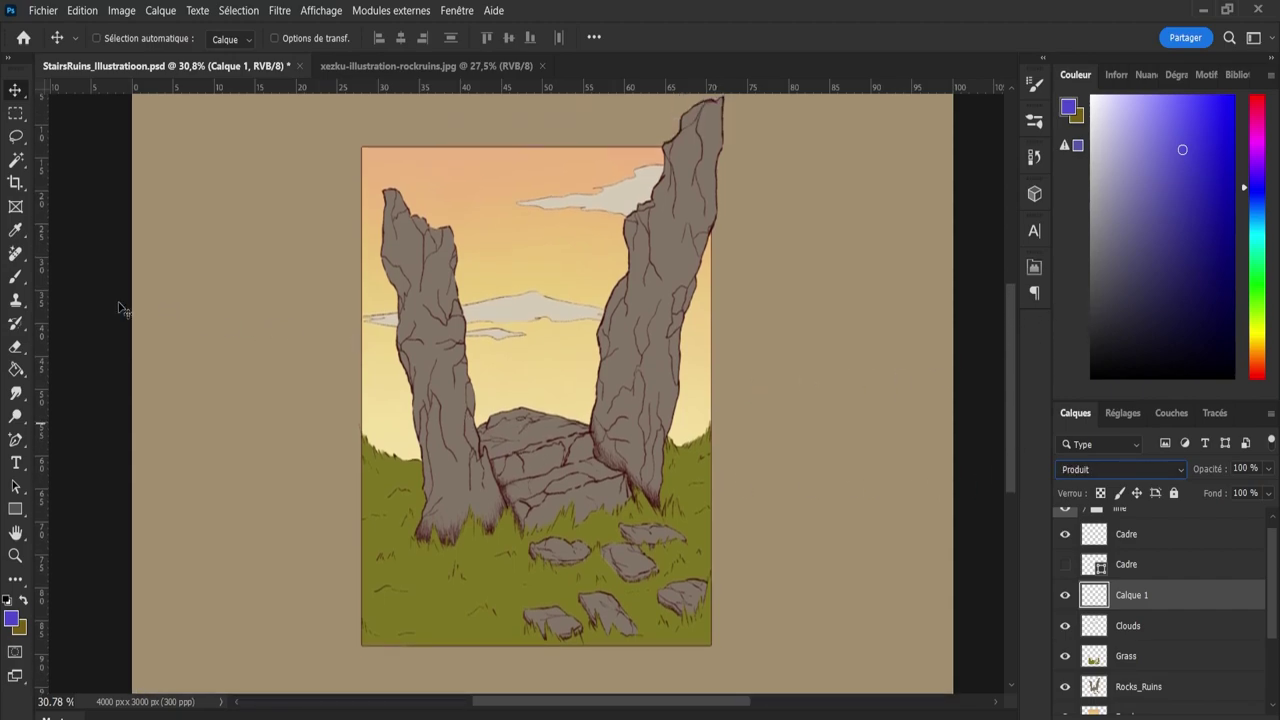
Paint violet shading at the left pillar's base with a 286 px soft brush, switch off pressure-controlled opacity and undo the opaque test stroke.
left_click(15, 279)
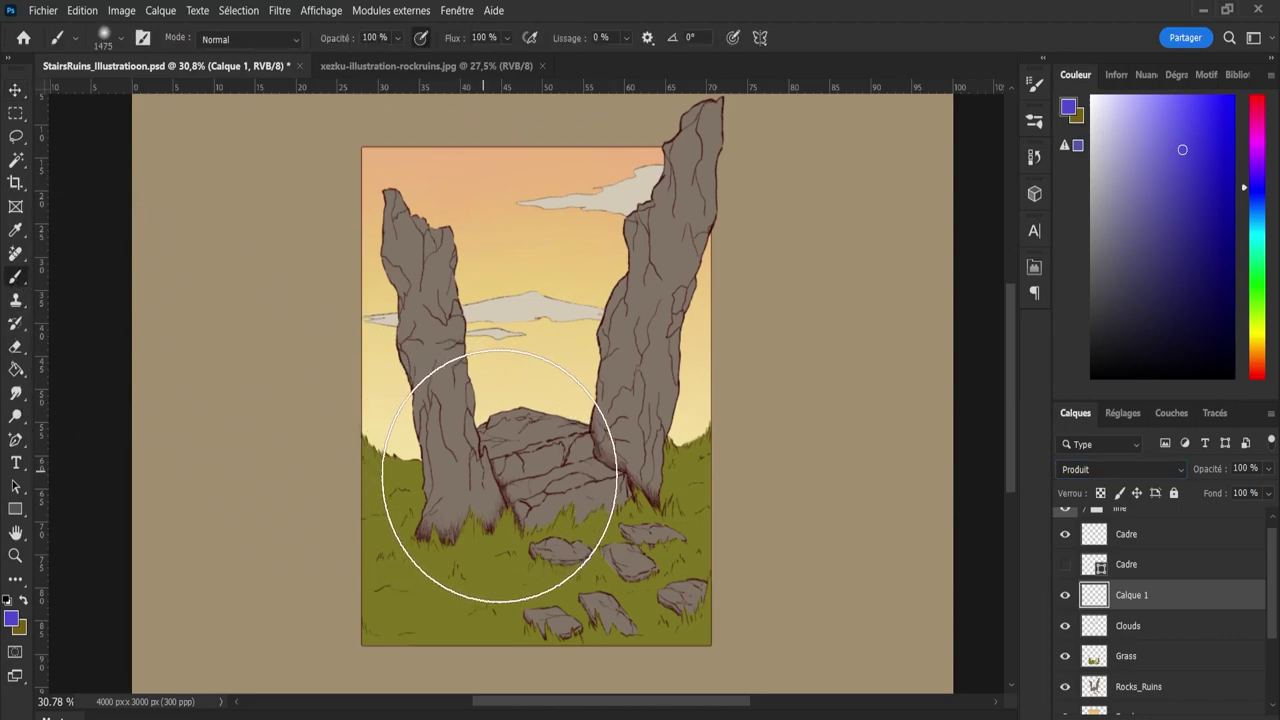
mouse_move(446, 516)
left_mouse_down()
mouse_move(462, 518)
mouse_move(443, 508)
mouse_move(445, 450)
mouse_move(465, 511)
left_mouse_up()
left_click(421, 37)
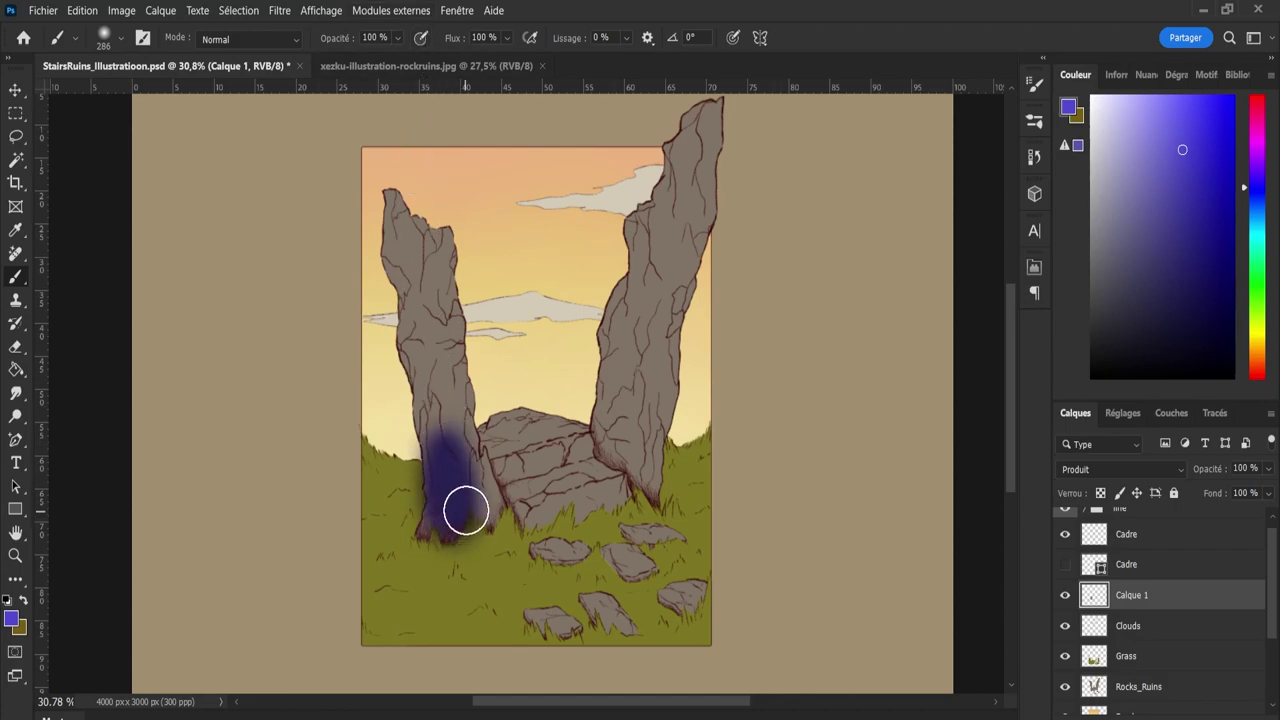
key("ctrl+z")
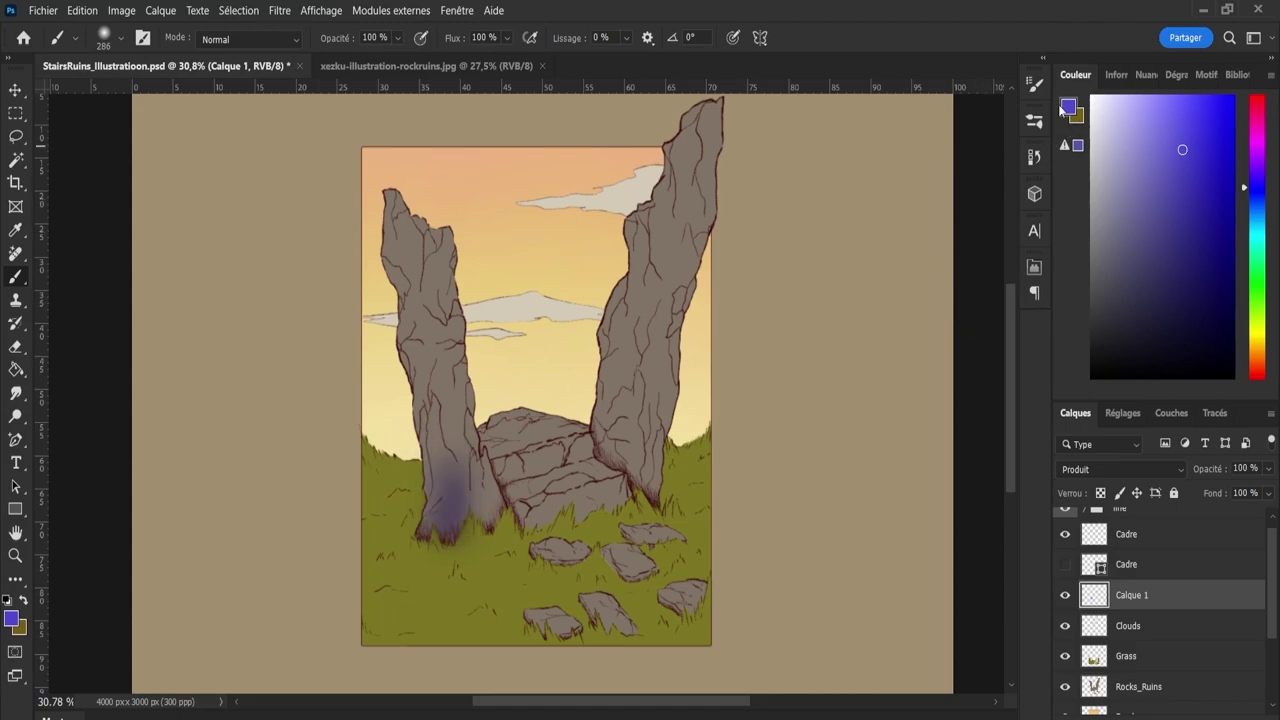
Undo the soft violet shading at the left pillar's base and switch to a hard round brush of 175 px.
left_click(1033, 92)
left_click(1036, 119)
left_click(1035, 121)
mouse_move(450, 490)
left_mouse_down()
mouse_move(449, 451)
mouse_move(461, 500)
mouse_move(450, 514)
mouse_move(460, 472)
mouse_move(447, 423)
mouse_move(454, 474)
mouse_move(427, 457)
mouse_move(471, 457)
left_mouse_up()
key("z")
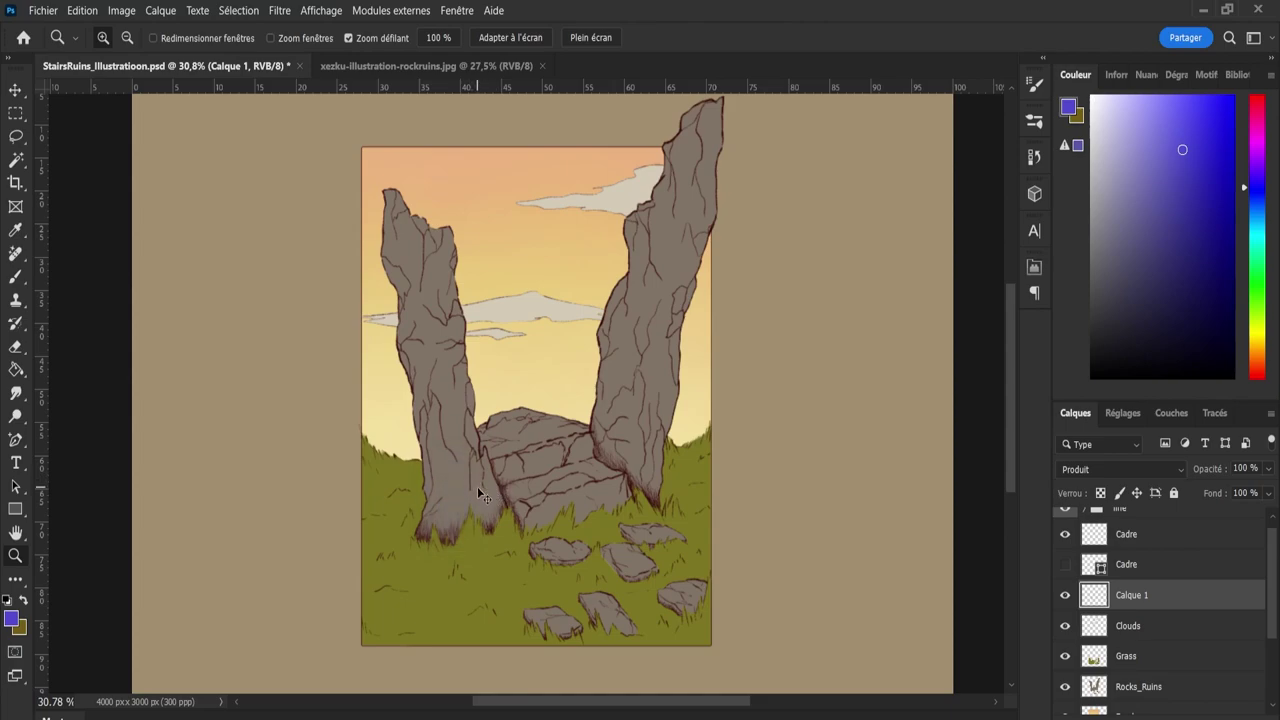
key("e")
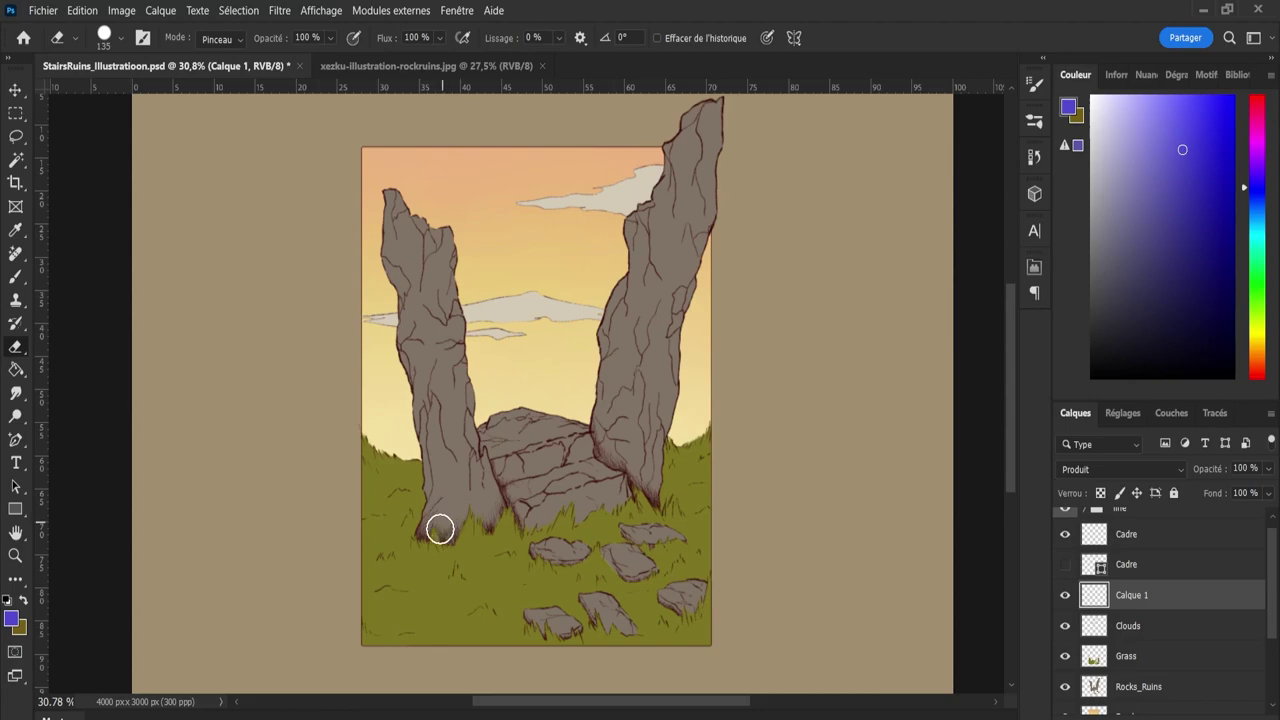
key("b")
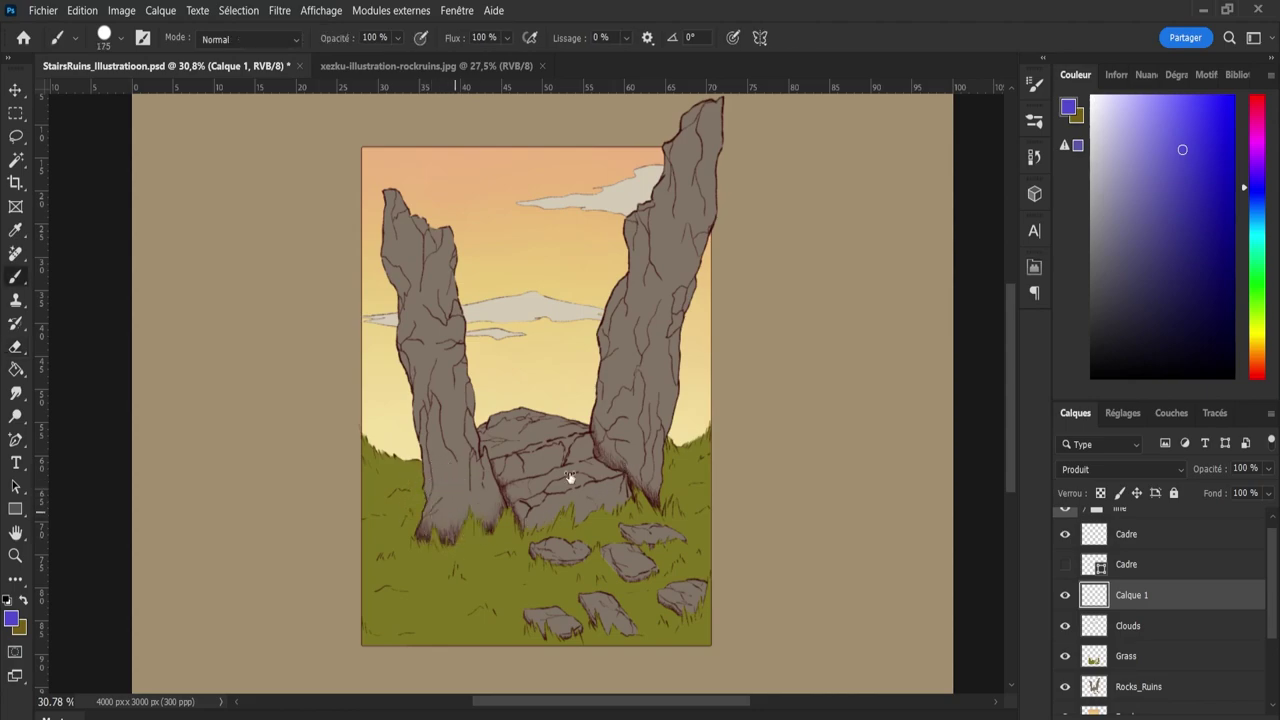
Paint flat violet shadows over both pillars' outer sides, their cast shadows on the grass and the stair fronts, using 88 px for the stairs.
mouse_move(436, 505)
left_mouse_down()
mouse_move(444, 445)
mouse_move(452, 488)
mouse_move(433, 538)
mouse_move(449, 517)
mouse_move(385, 603)
mouse_move(434, 535)
mouse_move(387, 606)
mouse_move(472, 548)
mouse_move(367, 622)
mouse_move(388, 613)
mouse_move(458, 493)
mouse_move(413, 329)
mouse_move(475, 522)
mouse_move(410, 276)
mouse_move(415, 352)
mouse_move(395, 208)
mouse_move(398, 248)
mouse_move(419, 297)
mouse_move(430, 293)
mouse_move(477, 520)
left_mouse_up()
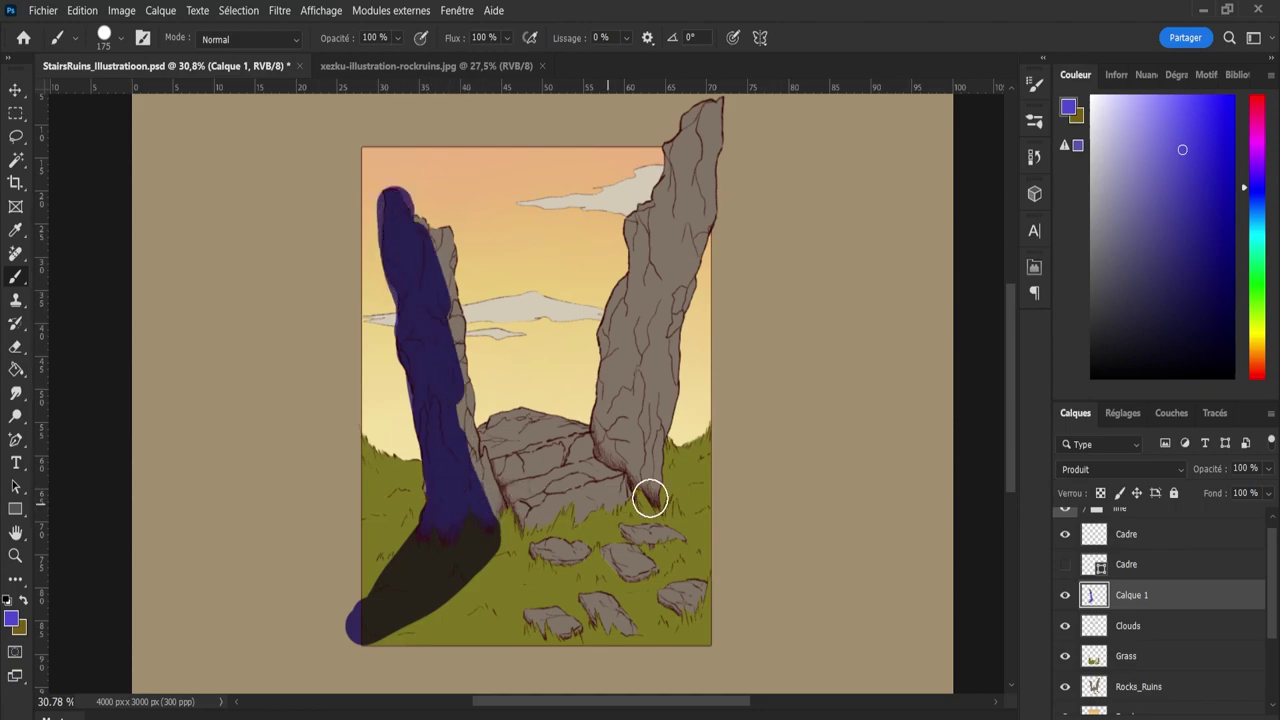
mouse_move(638, 455)
left_mouse_down()
mouse_move(643, 491)
mouse_move(660, 321)
mouse_move(631, 432)
mouse_move(708, 128)
mouse_move(661, 277)
mouse_move(651, 390)
mouse_move(671, 481)
mouse_move(659, 470)
mouse_move(690, 537)
mouse_move(655, 497)
mouse_move(708, 578)
mouse_move(660, 467)
mouse_move(717, 584)
mouse_move(647, 488)
mouse_move(728, 602)
left_mouse_up()
left_click(543, 515)
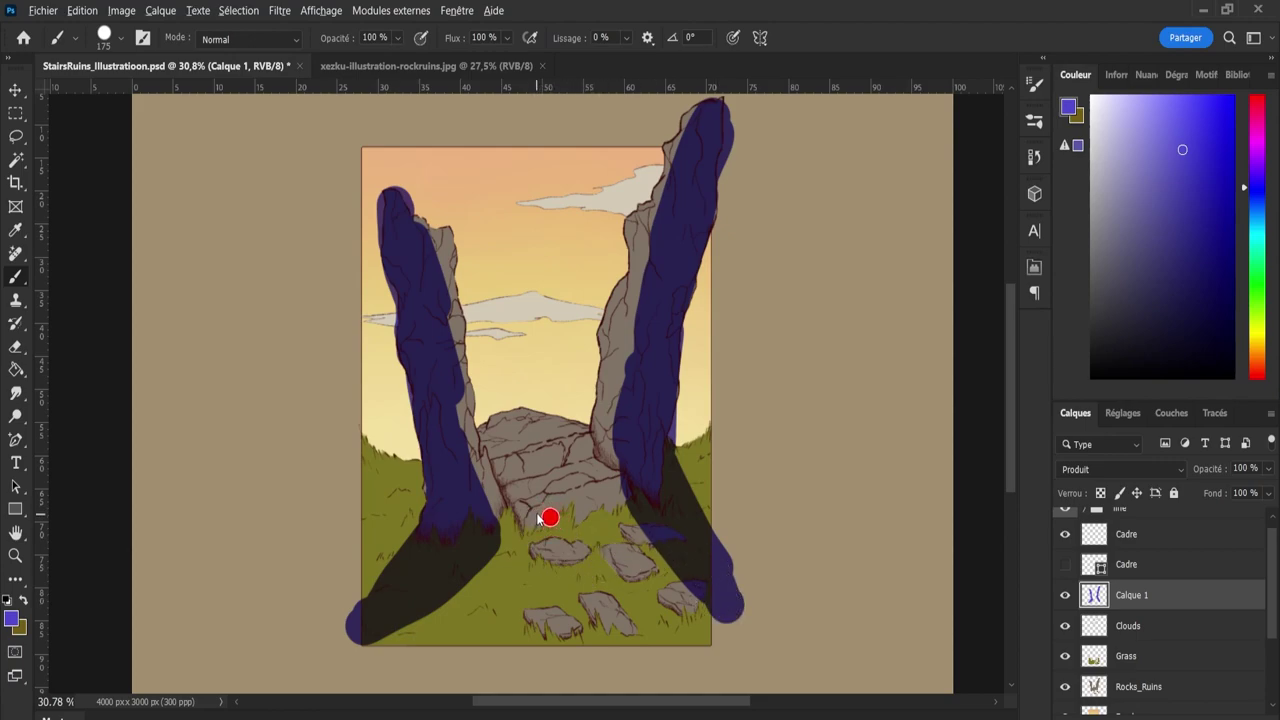
mouse_move(540, 517)
left_mouse_down()
mouse_move(623, 492)
mouse_move(522, 532)
mouse_move(621, 483)
left_mouse_up()
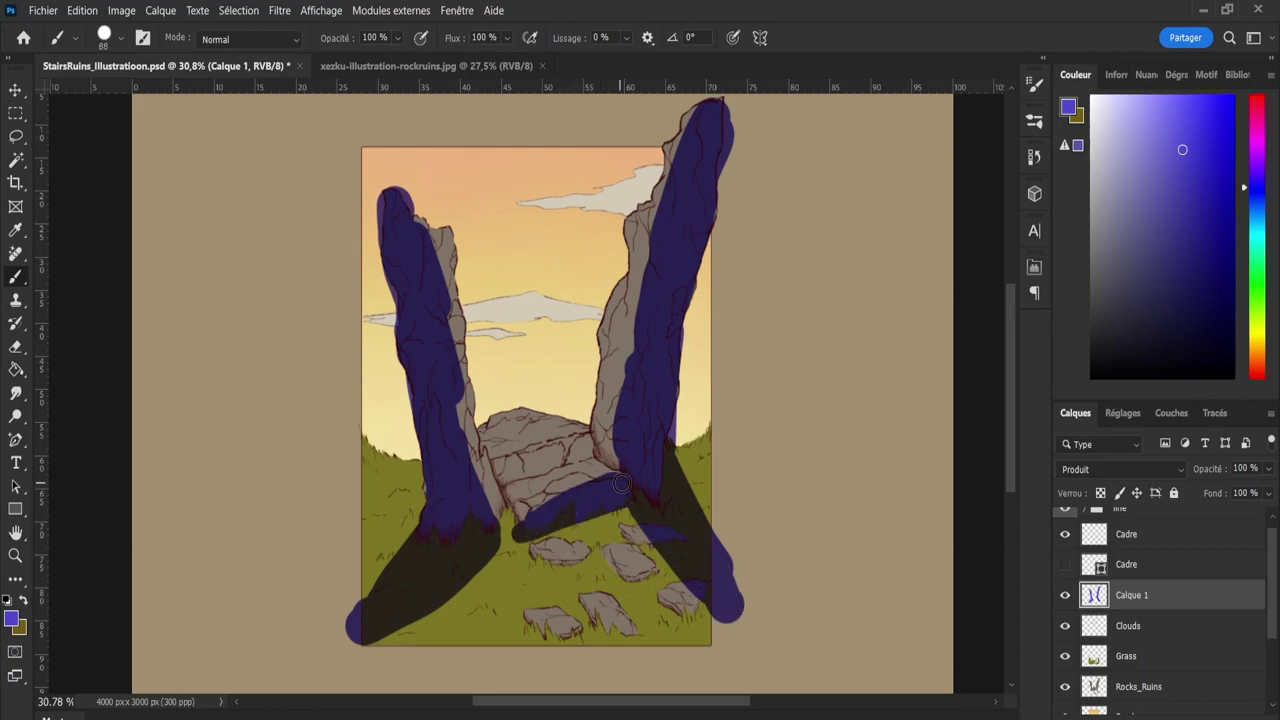
mouse_move(518, 475)
left_mouse_down()
mouse_move(492, 482)
mouse_move(590, 447)
mouse_move(519, 468)
left_mouse_up()
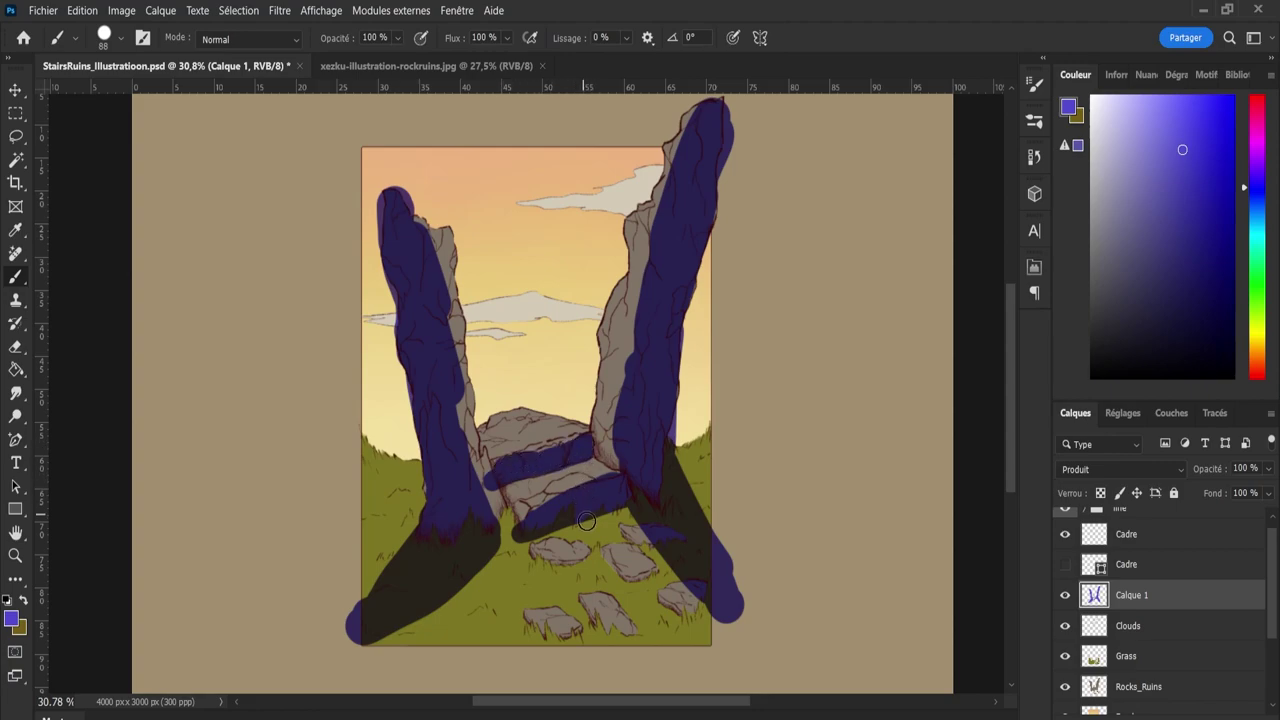
Paint violet shadows along the lower edges of the scattered stones and set the Calque 1 layer's opacity to 38%.
mouse_move(561, 571)
left_mouse_down()
mouse_move(586, 560)
mouse_move(543, 566)
mouse_move(606, 563)
mouse_move(702, 610)
left_mouse_up()
mouse_move(582, 610)
left_mouse_down()
mouse_move(635, 641)
mouse_move(580, 646)
mouse_move(520, 628)
mouse_move(558, 648)
mouse_move(606, 636)
left_mouse_up()
left_click(615, 534)
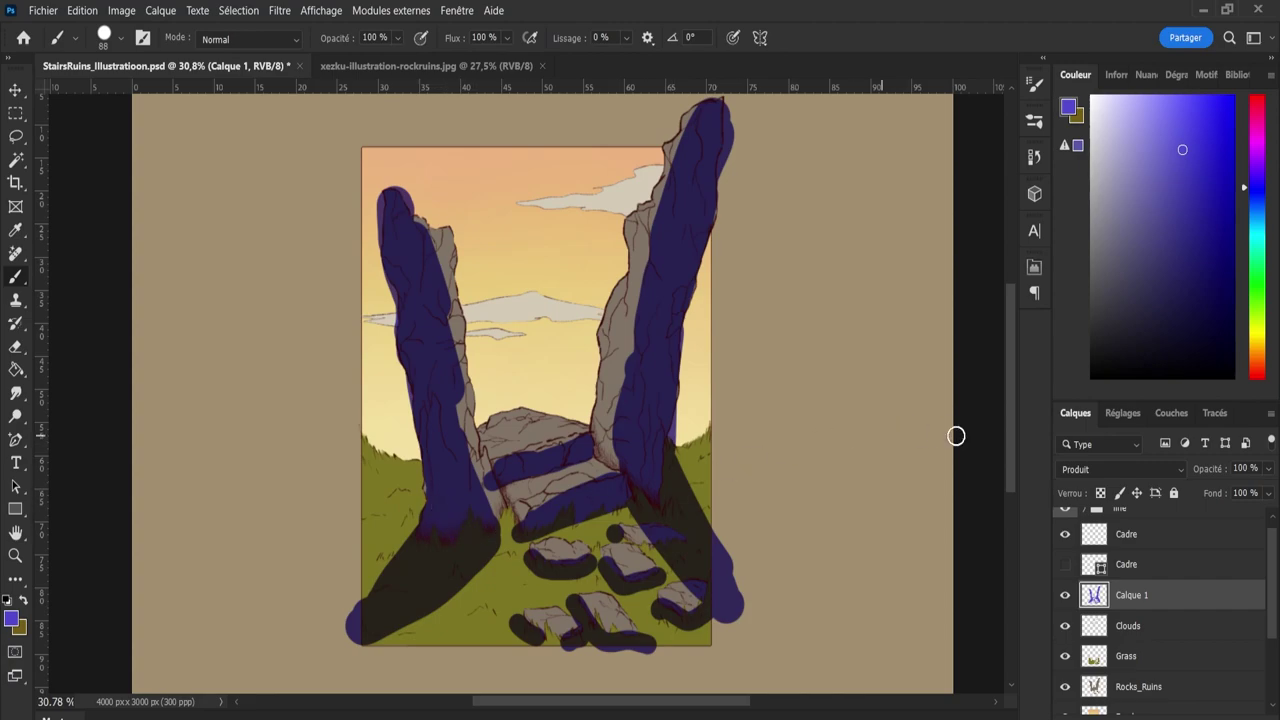
left_click_drag(1260, 488, 1206, 497)
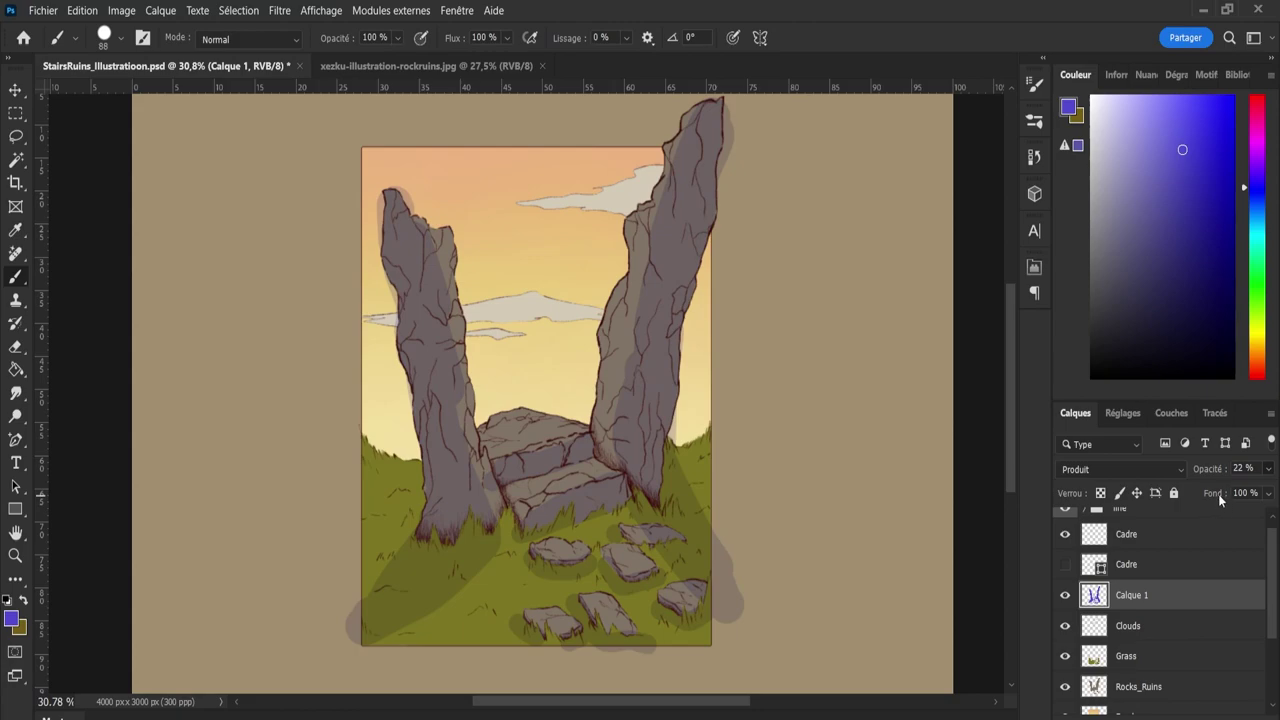
Add a new layer above Calque 1, choose a pale yellow colour and set the blend mode to Lumière tamisée (Soft Light).
left_click(1199, 710)
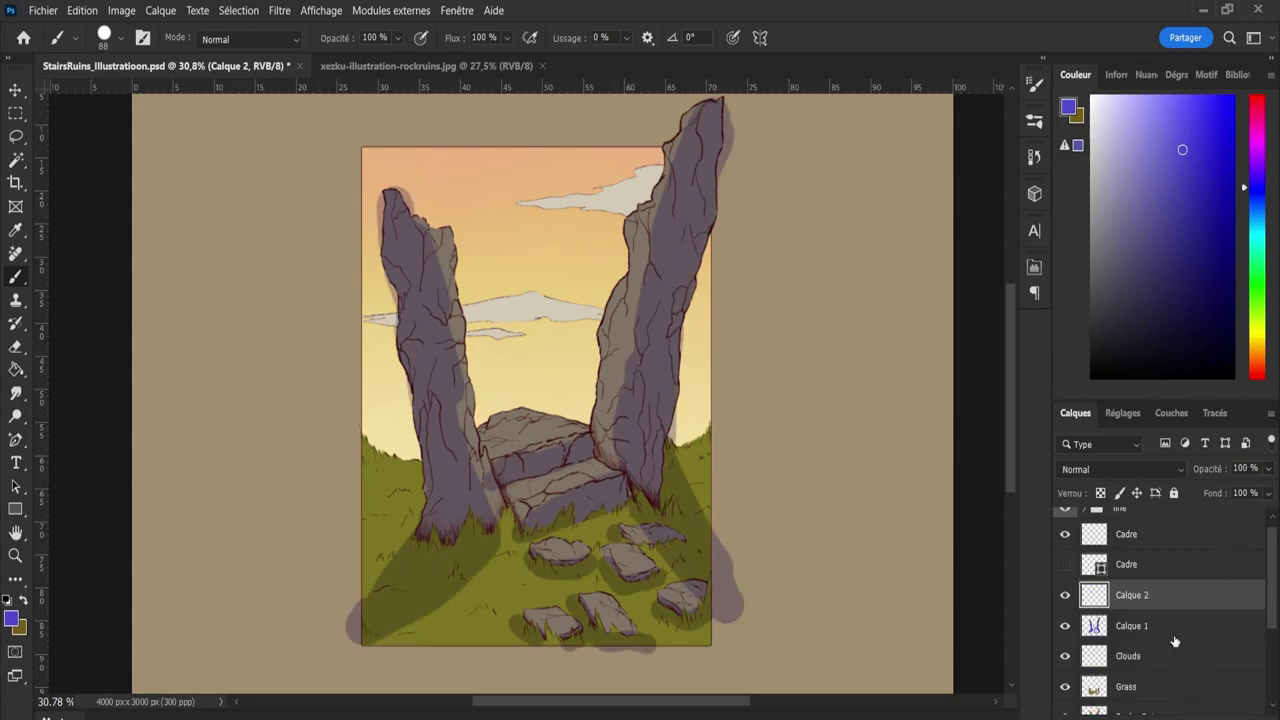
left_click(1260, 337)
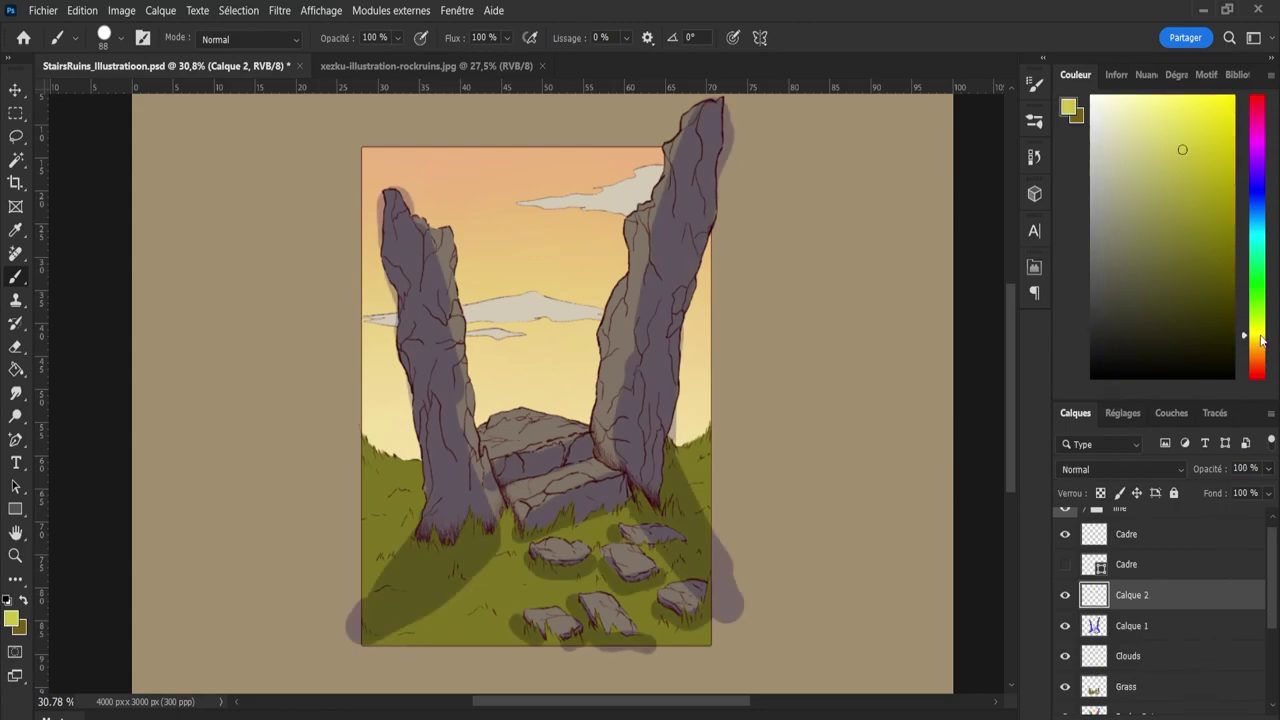
left_click_drag(1262, 341, 1266, 349)
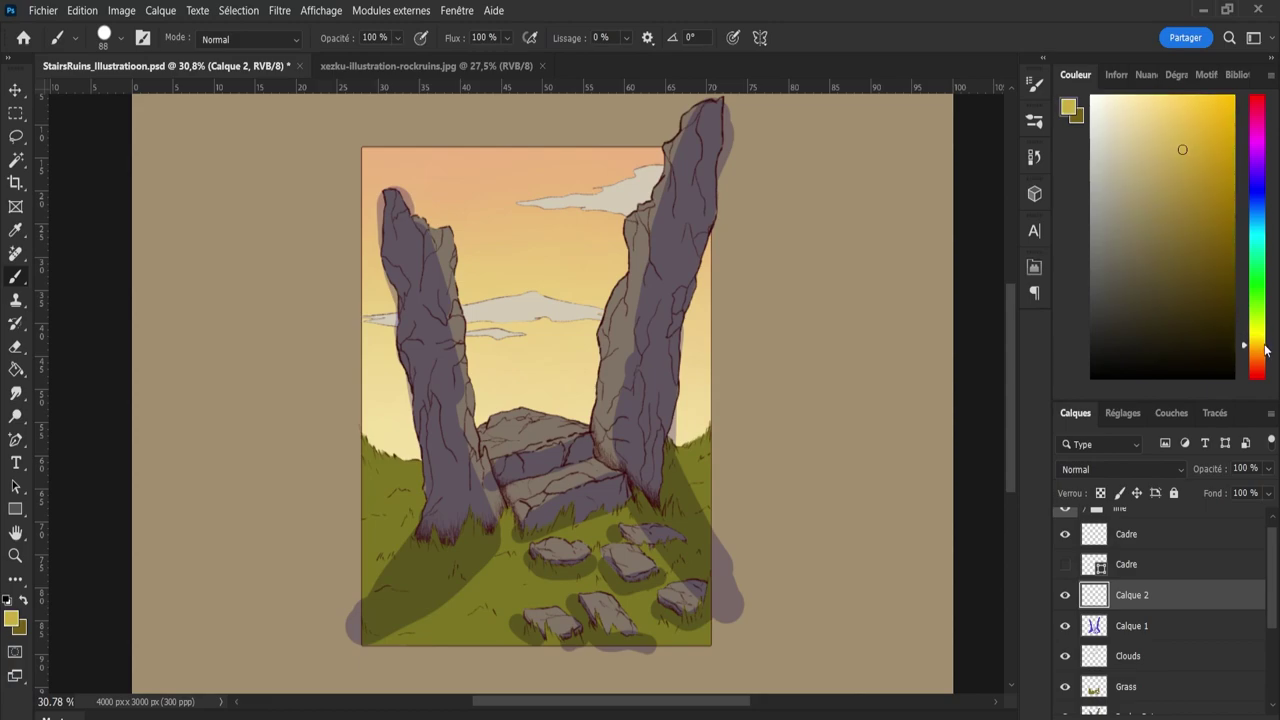
left_click_drag(1182, 148, 1164, 135)
left_click(1084, 470)
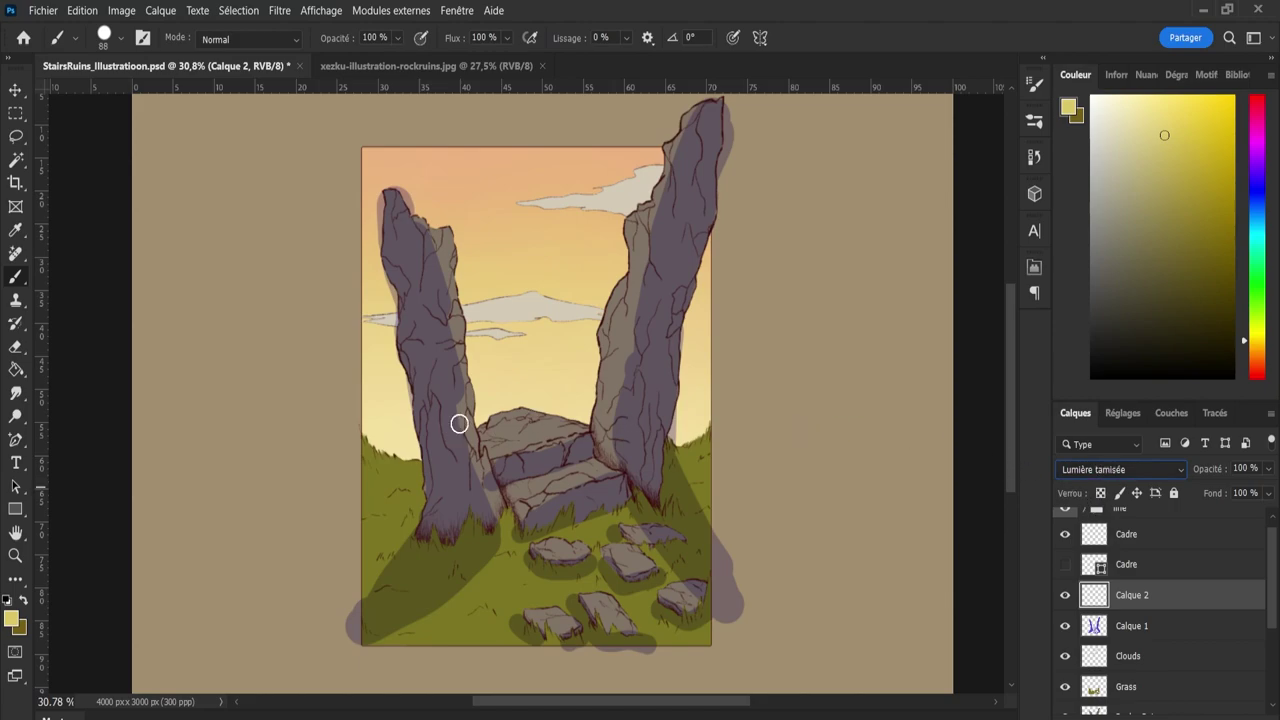
Paint yellow light along the inner edges of both pillars and the top of the stairs with the 88 px brush.
mouse_move(508, 420)
left_mouse_down()
mouse_move(556, 414)
mouse_move(476, 419)
mouse_move(519, 414)
mouse_move(491, 437)
mouse_move(473, 368)
mouse_move(475, 419)
mouse_move(454, 256)
mouse_move(402, 197)
mouse_move(455, 235)
left_mouse_up()
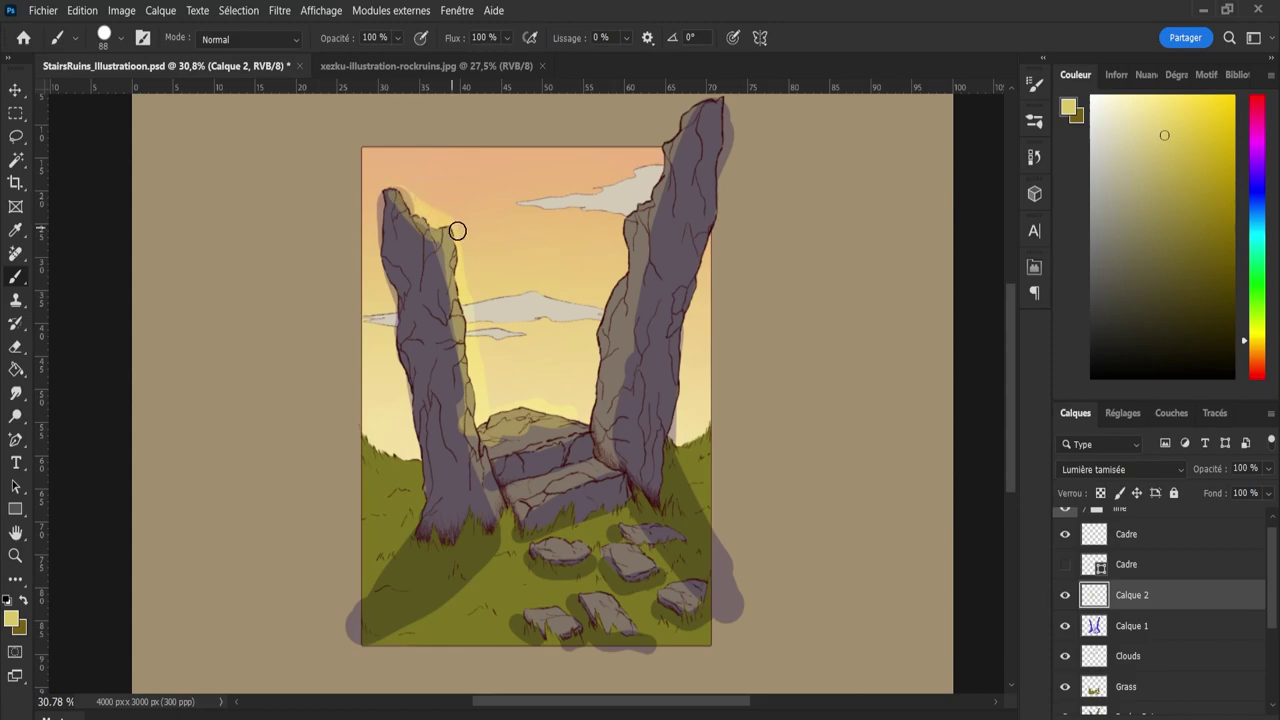
mouse_move(590, 410)
left_mouse_down()
mouse_move(628, 217)
mouse_move(682, 117)
left_mouse_up()
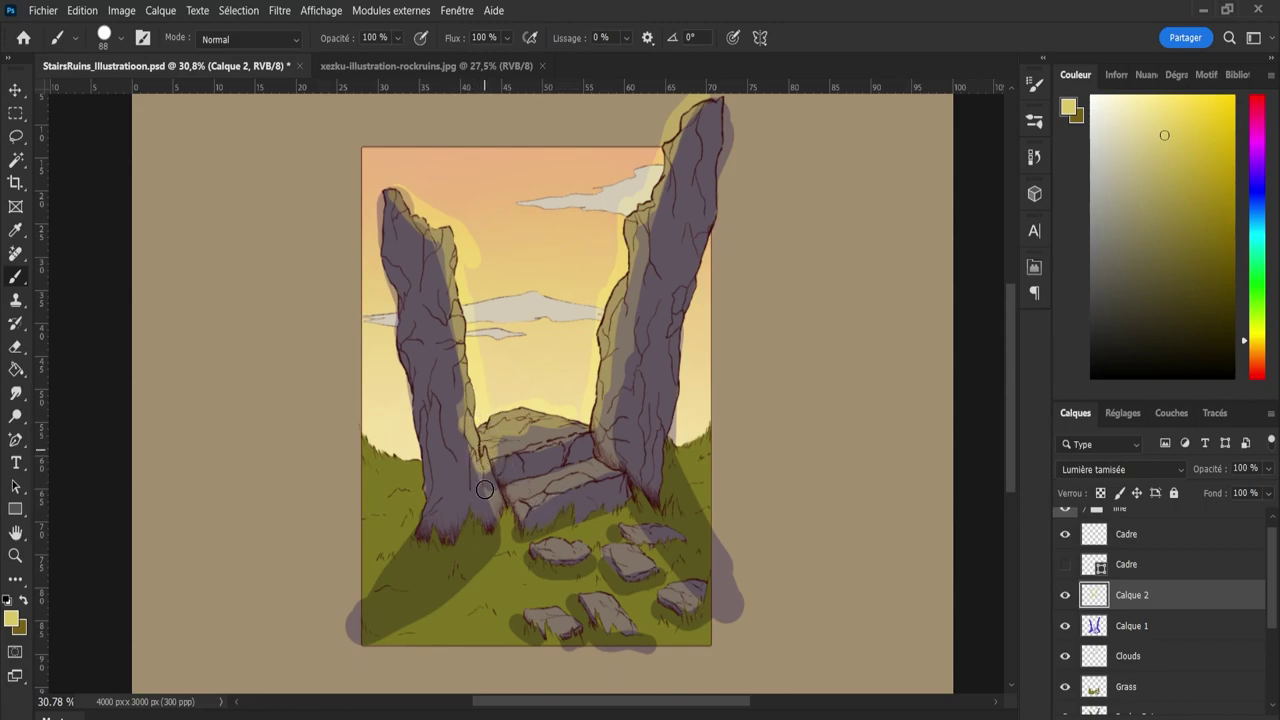
left_click_drag(485, 456, 484, 536)
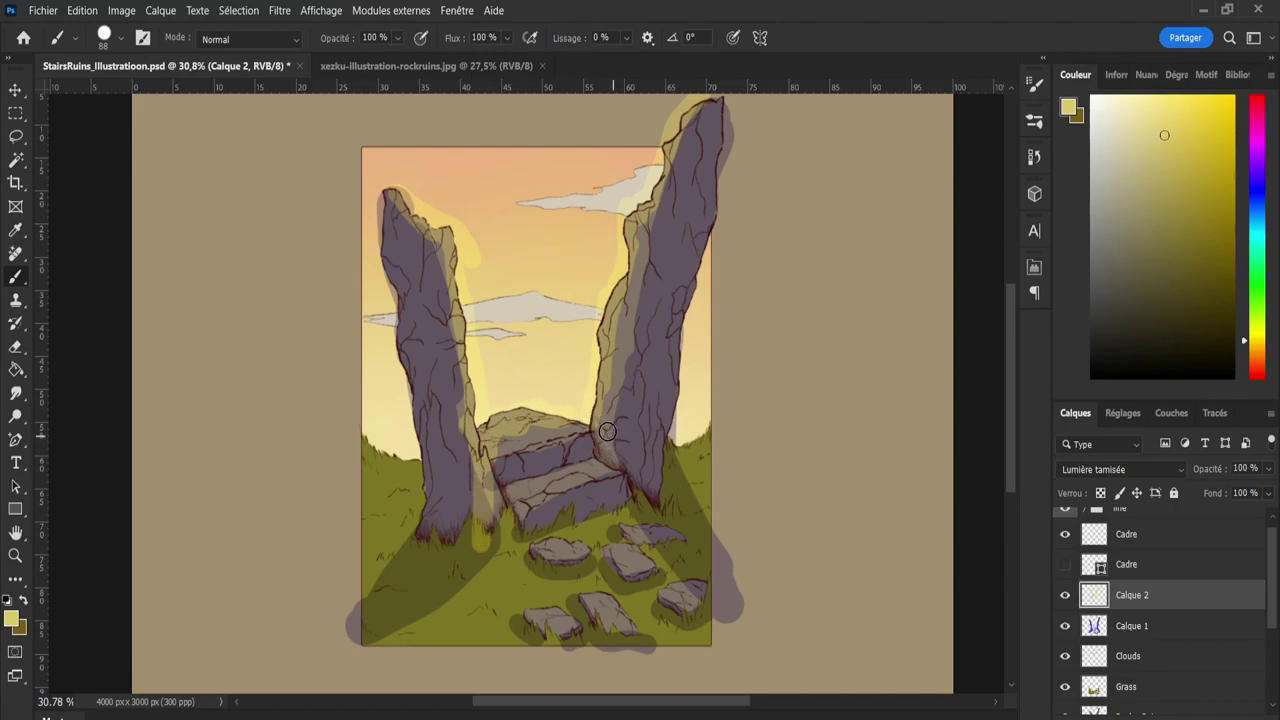
mouse_move(602, 424)
left_mouse_down()
mouse_move(651, 469)
mouse_move(587, 426)
mouse_move(647, 480)
left_mouse_up()
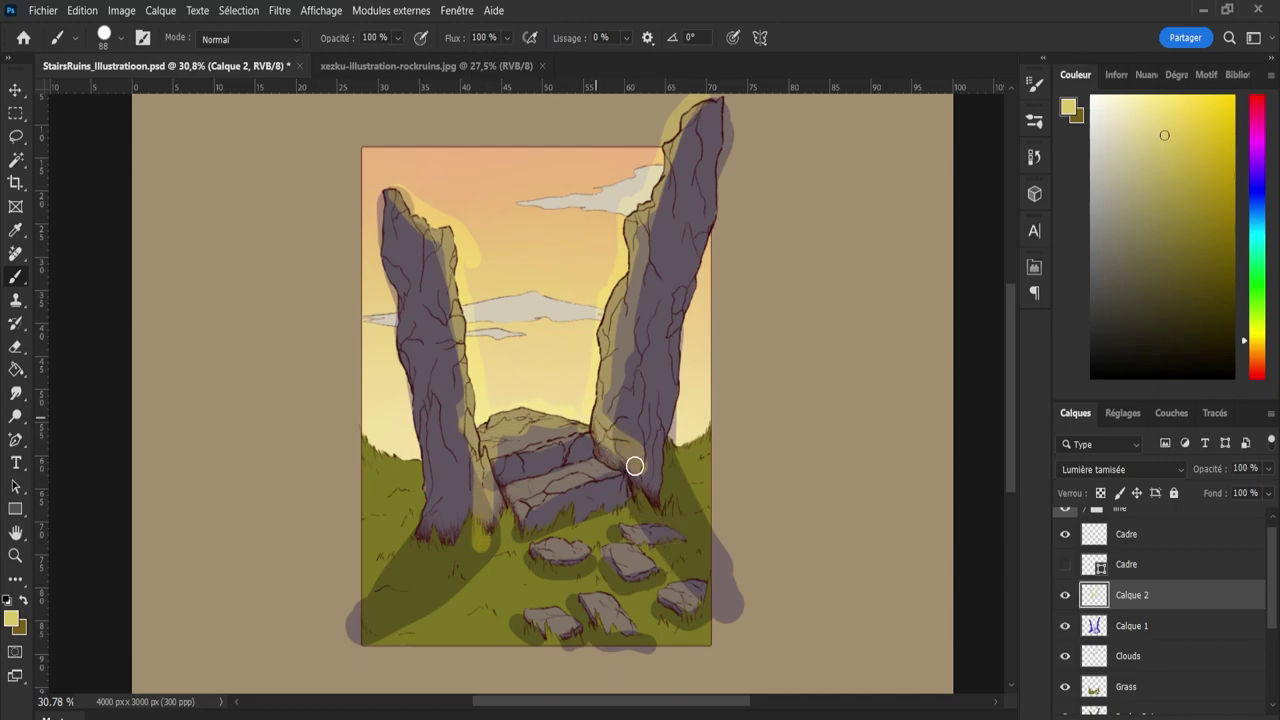
Reduce the brush to 39 px and paint yellow highlights on top of the scattered stones.
right_click(636, 554, "alt")
mouse_move(643, 557)
left_mouse_down()
mouse_move(677, 560)
mouse_move(582, 551)
left_mouse_up()
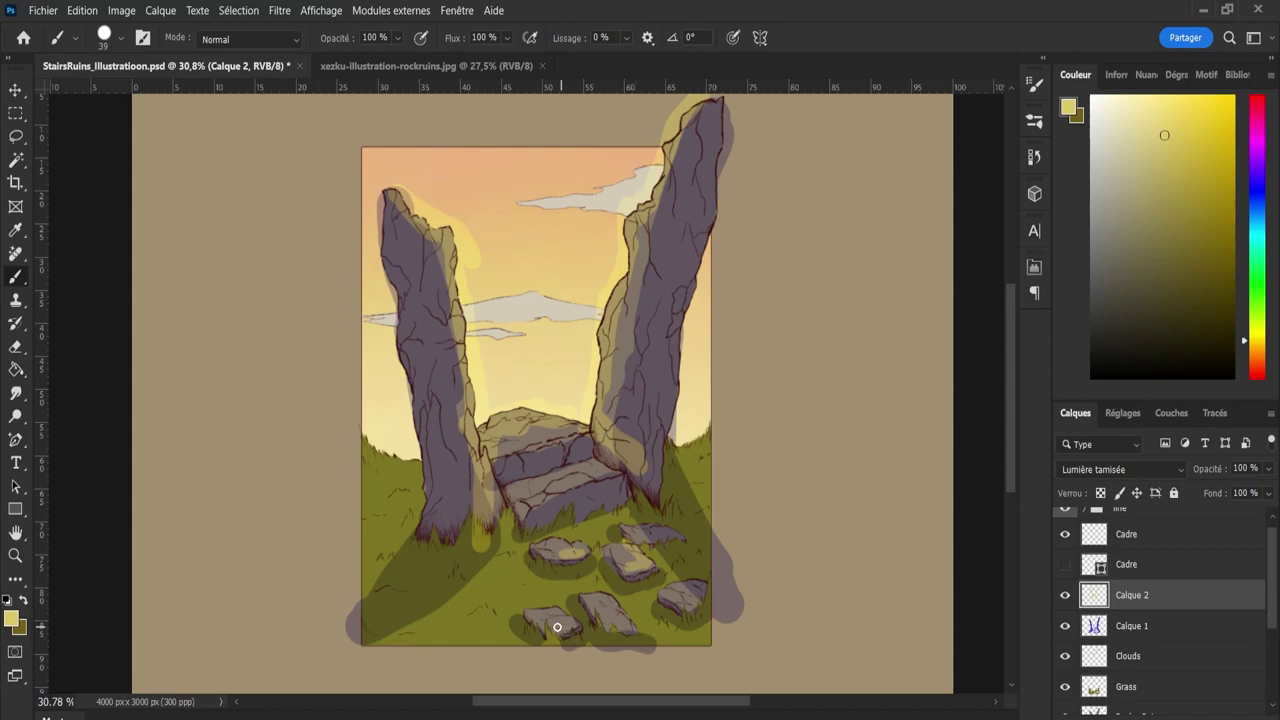
left_click_drag(557, 627, 581, 625)
Extend the violet shadow on Calque 1 across the grass in front of the stairs with a blue-violet colour.
left_click(1161, 628)
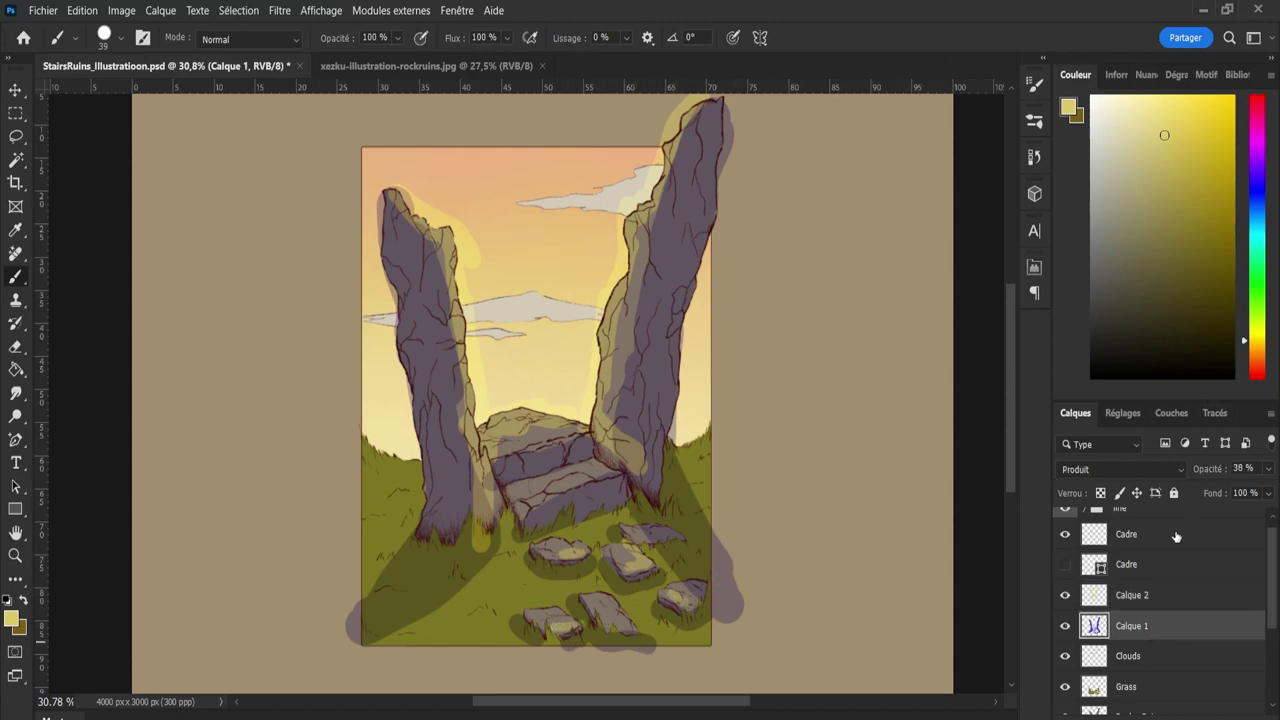
left_click(1257, 190)
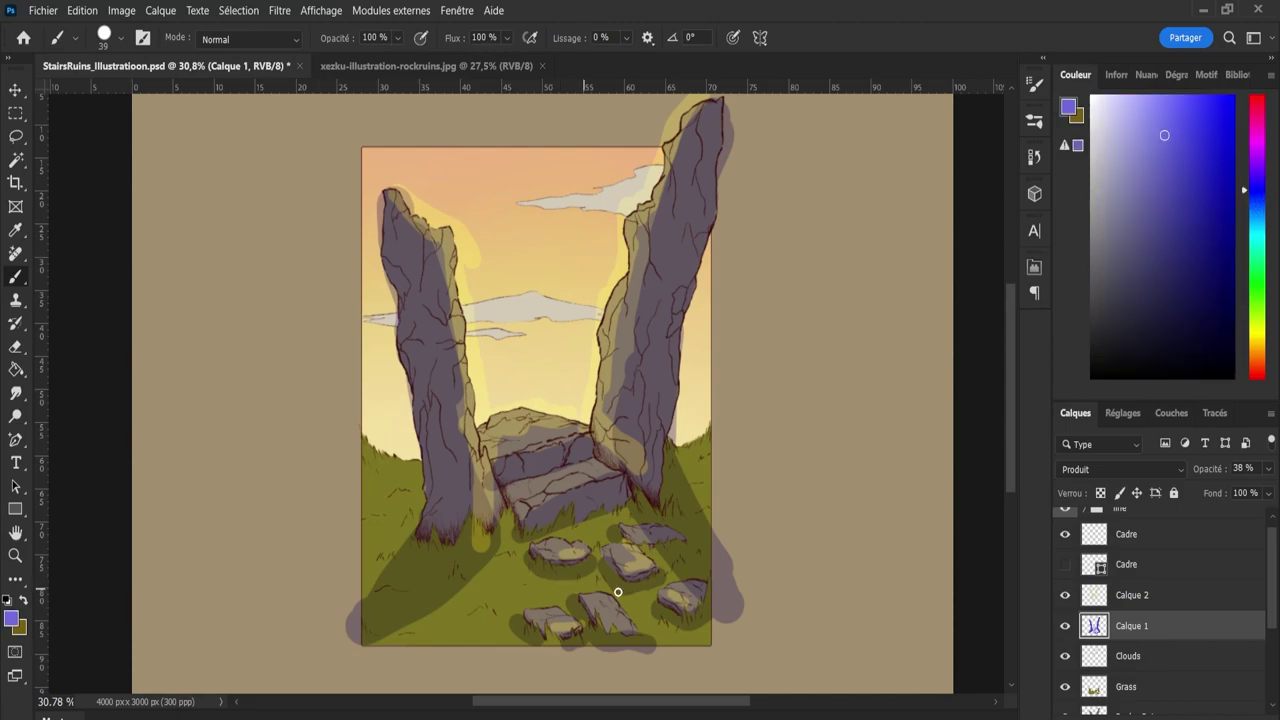
left_click_drag(518, 532, 544, 538)
left_click(546, 543)
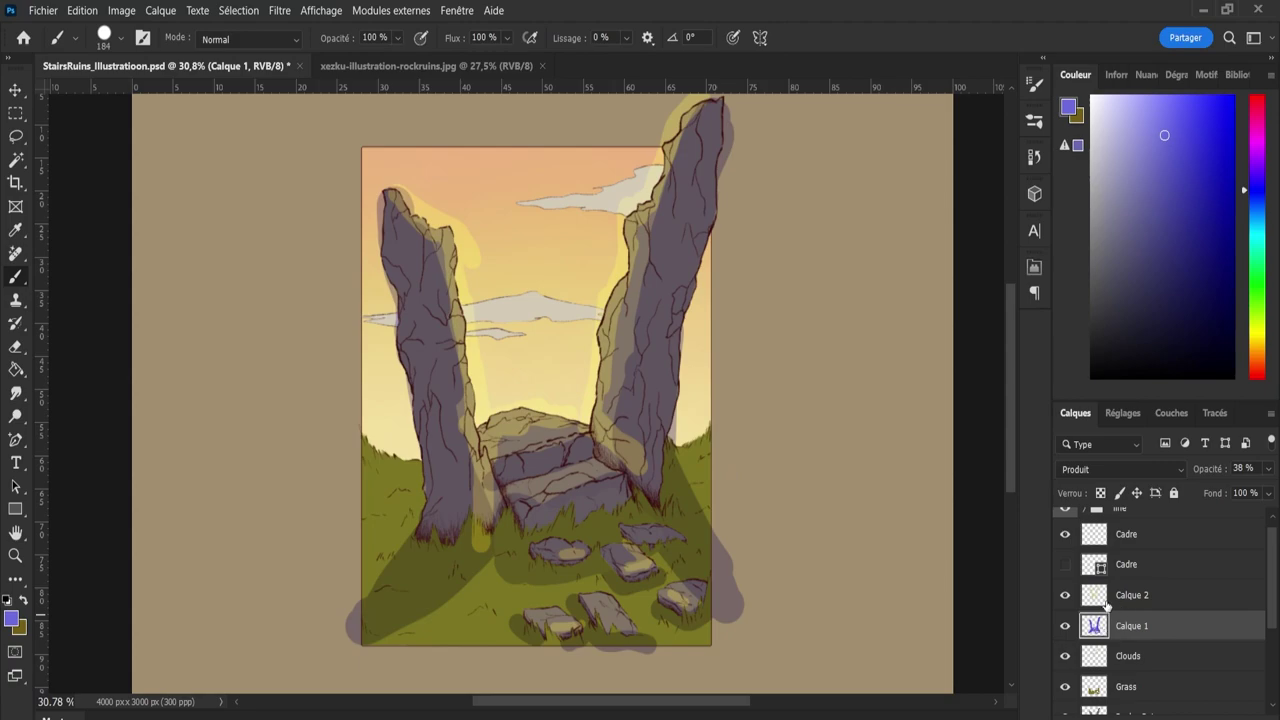
Compare blend modes on the Calque 2 highlight layer and set it to Densité couleur - (Color Dodge).
left_click(1106, 600)
key("shift+alt+n")
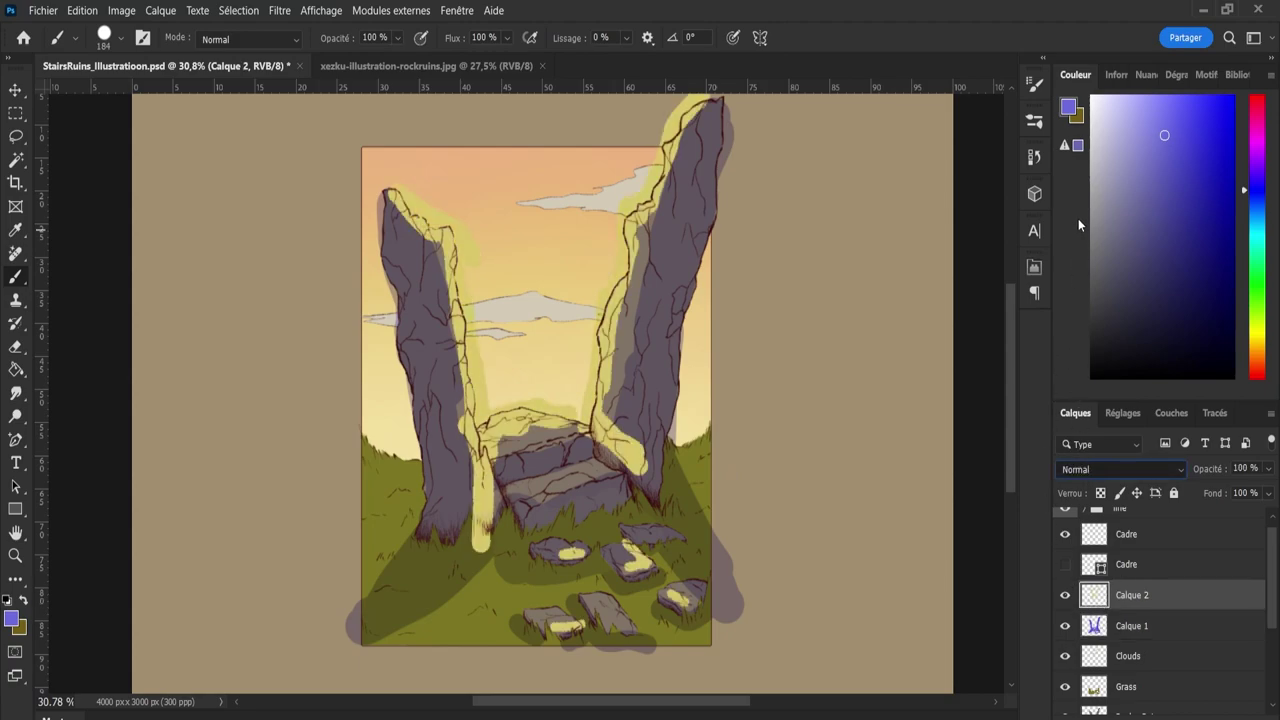
key("Down")
key("Down")
key("Down")
key("Down")
key("Down")
key("Down")
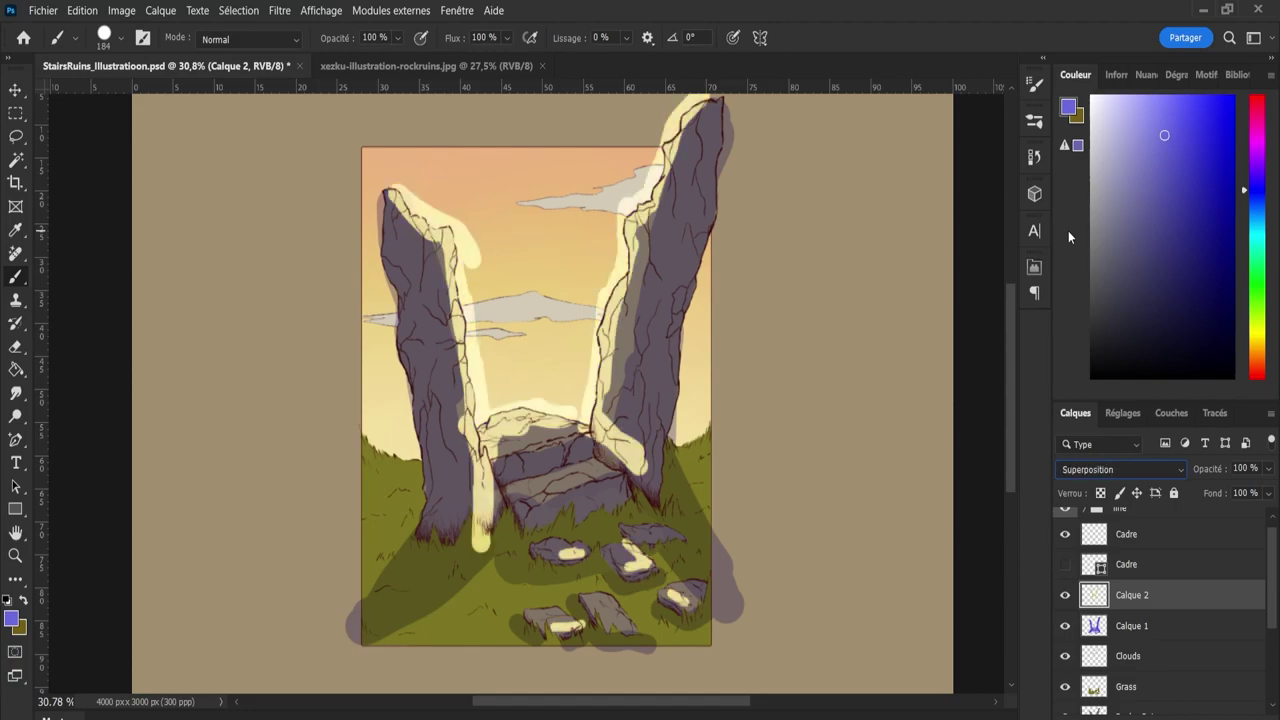
key("Down")
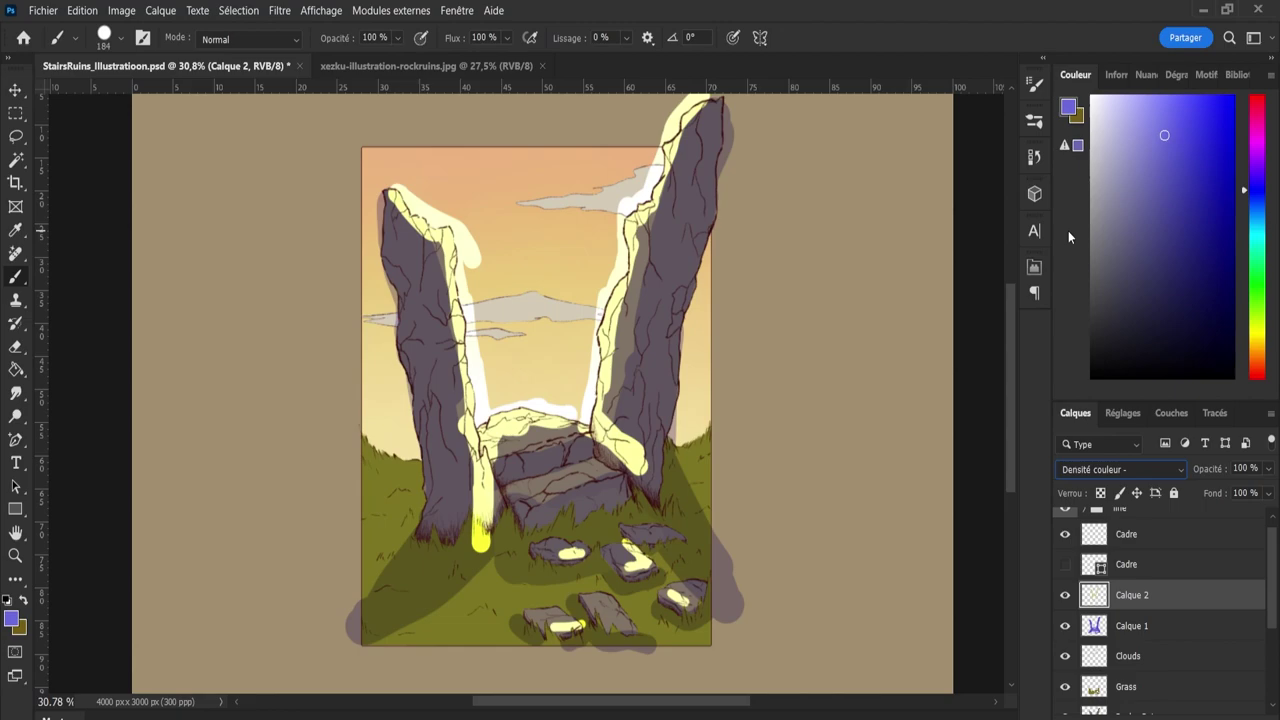
key("Down")
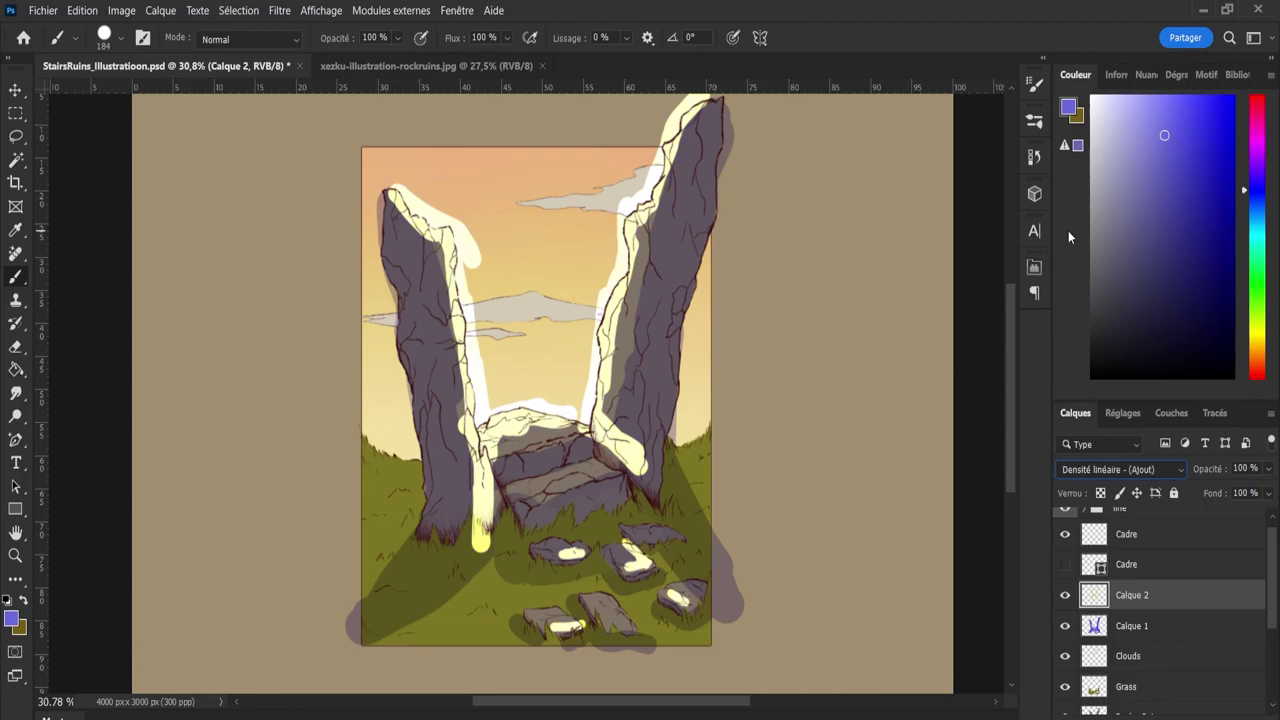
key("Up")
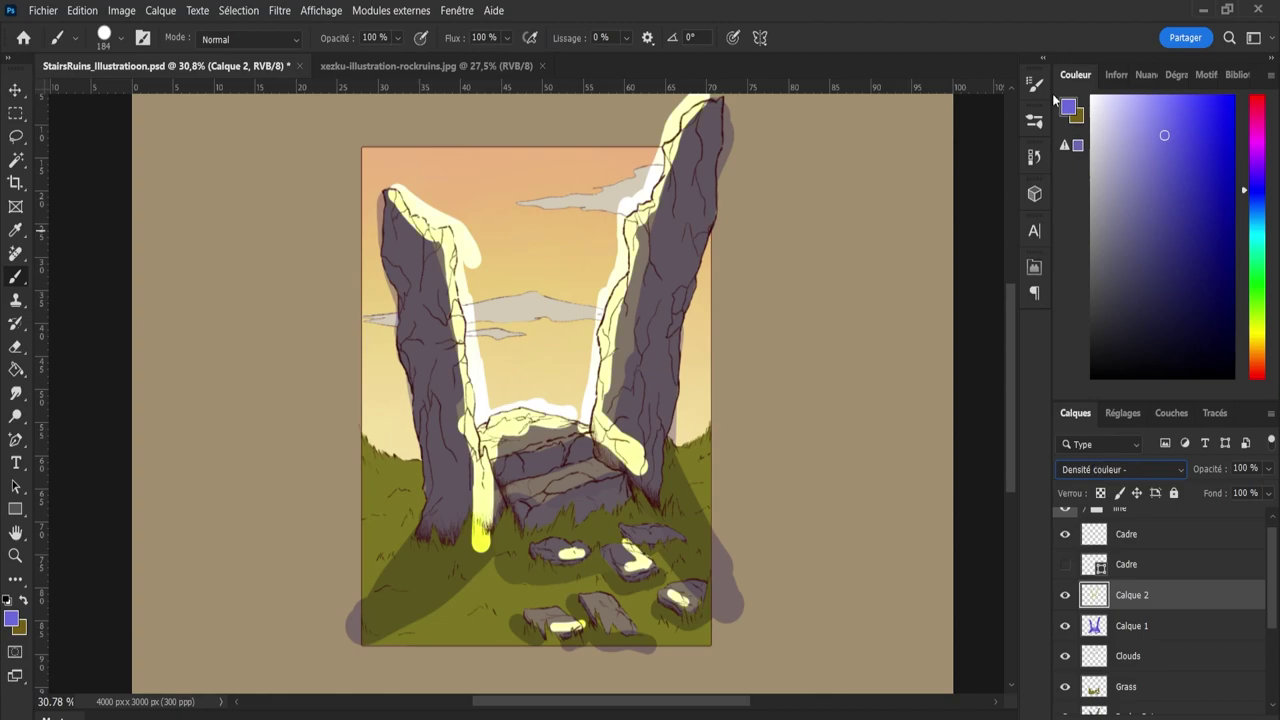
Choose a warmer yellow, highlight the lower middle stone and erase the highlights from the two upper stones.
left_click_drag(1260, 360, 1264, 343)
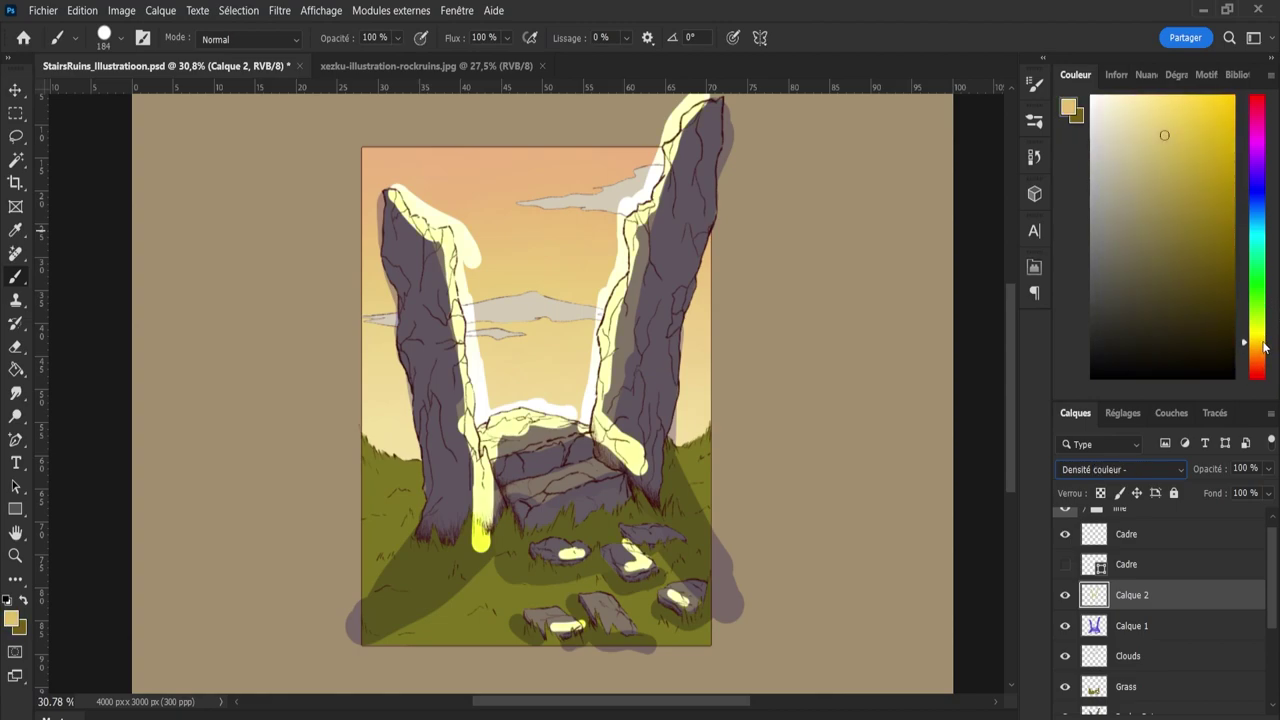
left_click_drag(616, 556, 593, 566)
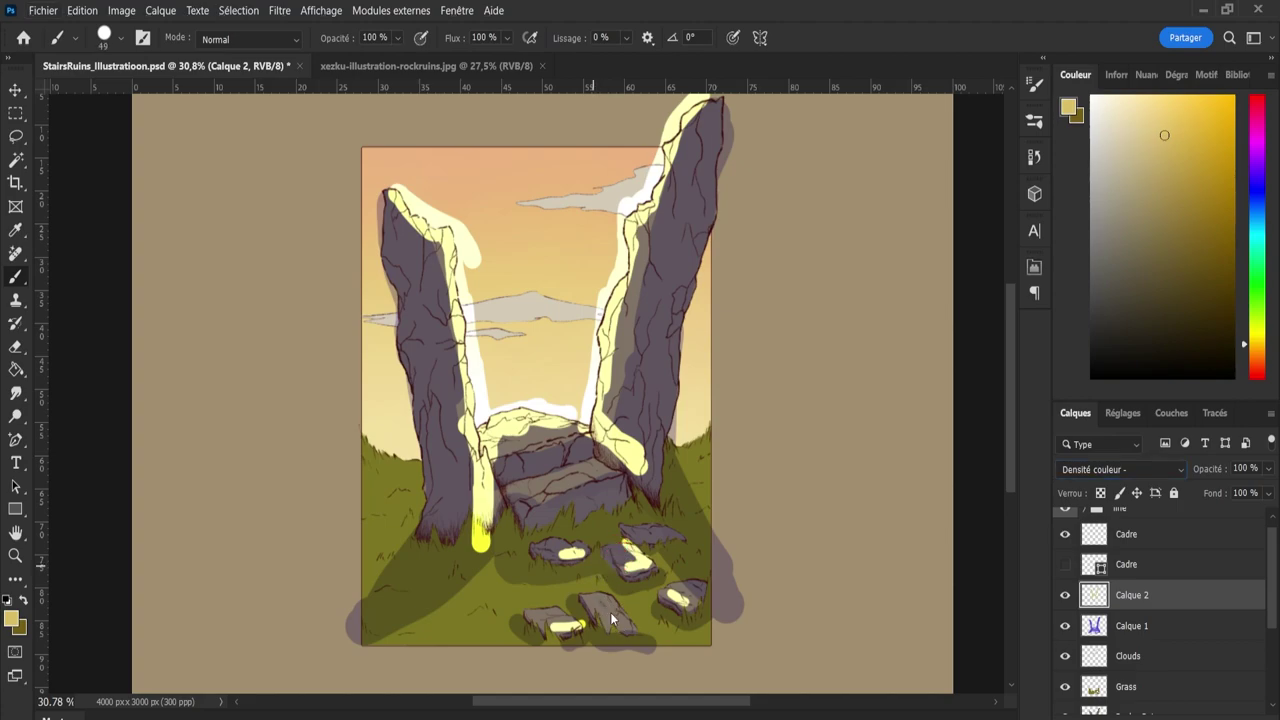
left_click_drag(616, 616, 624, 624)
key("e")
mouse_move(640, 558)
left_mouse_down()
mouse_move(587, 557)
mouse_move(601, 552)
left_mouse_up()
Repaint thinner yellow highlights on the centre and right stones with a brush smaller than 38 px.
key("b")
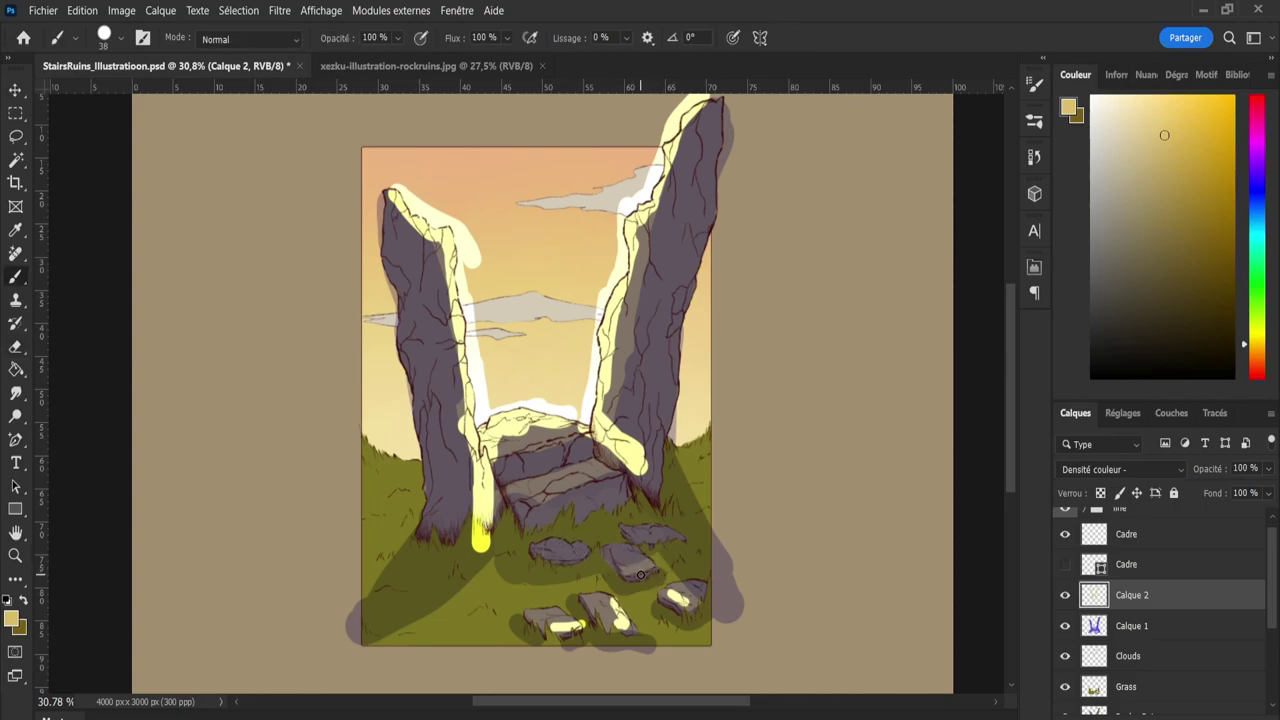
key("bracketleft")
key("bracketleft")
key("bracketleft")
key("z")
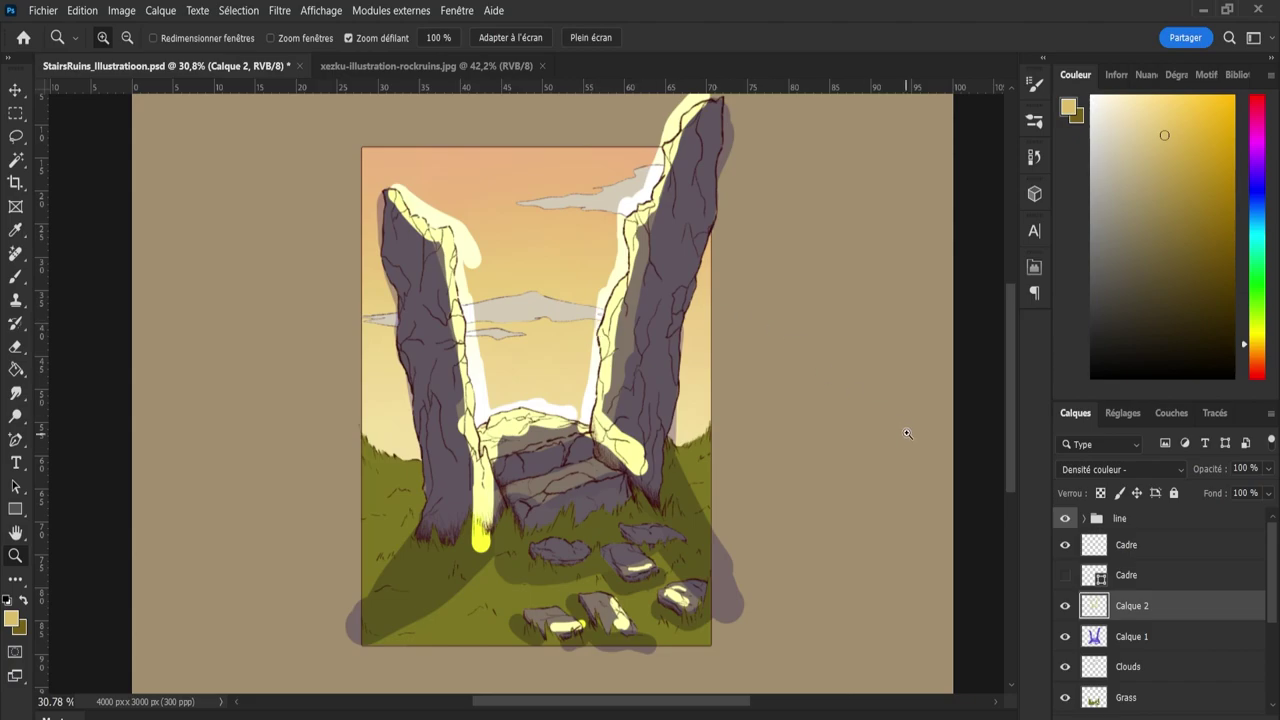
Load the Clouds layer's contents as a selection and hide the Calque 1 and Calque 2 layers.
left_click(1130, 555)
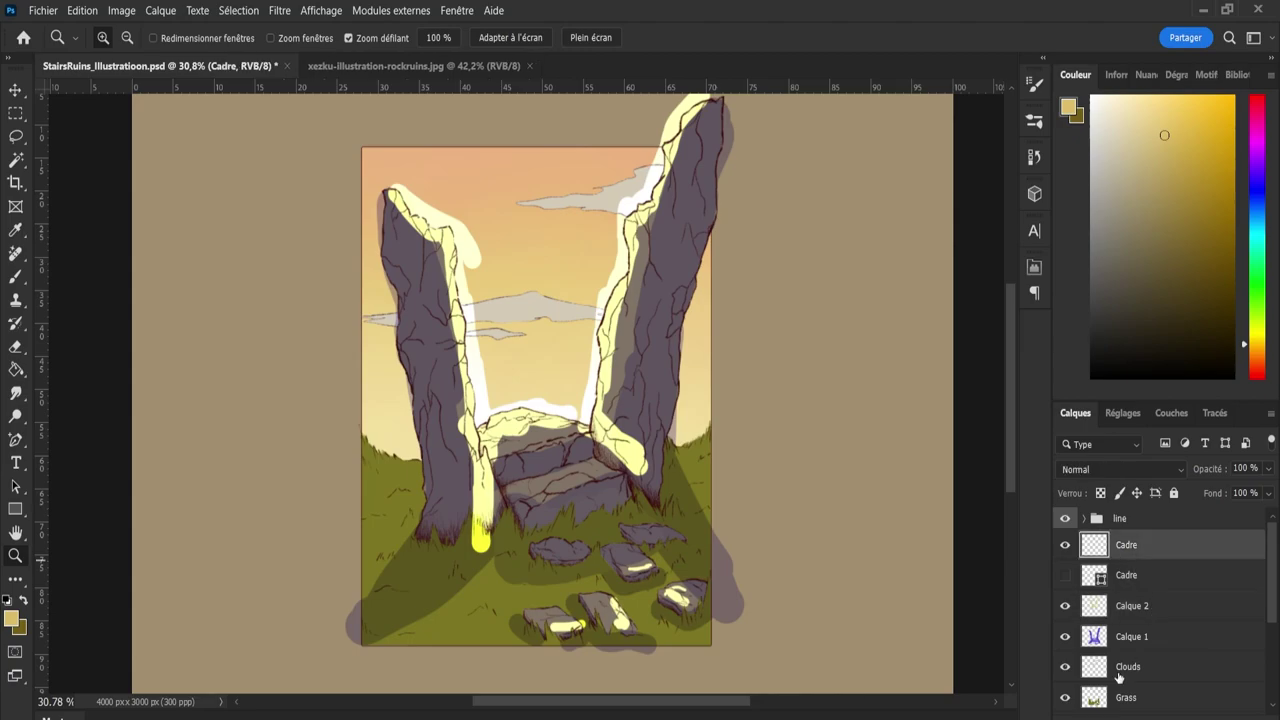
left_click(1120, 668)
left_click(1097, 668, "ctrl")
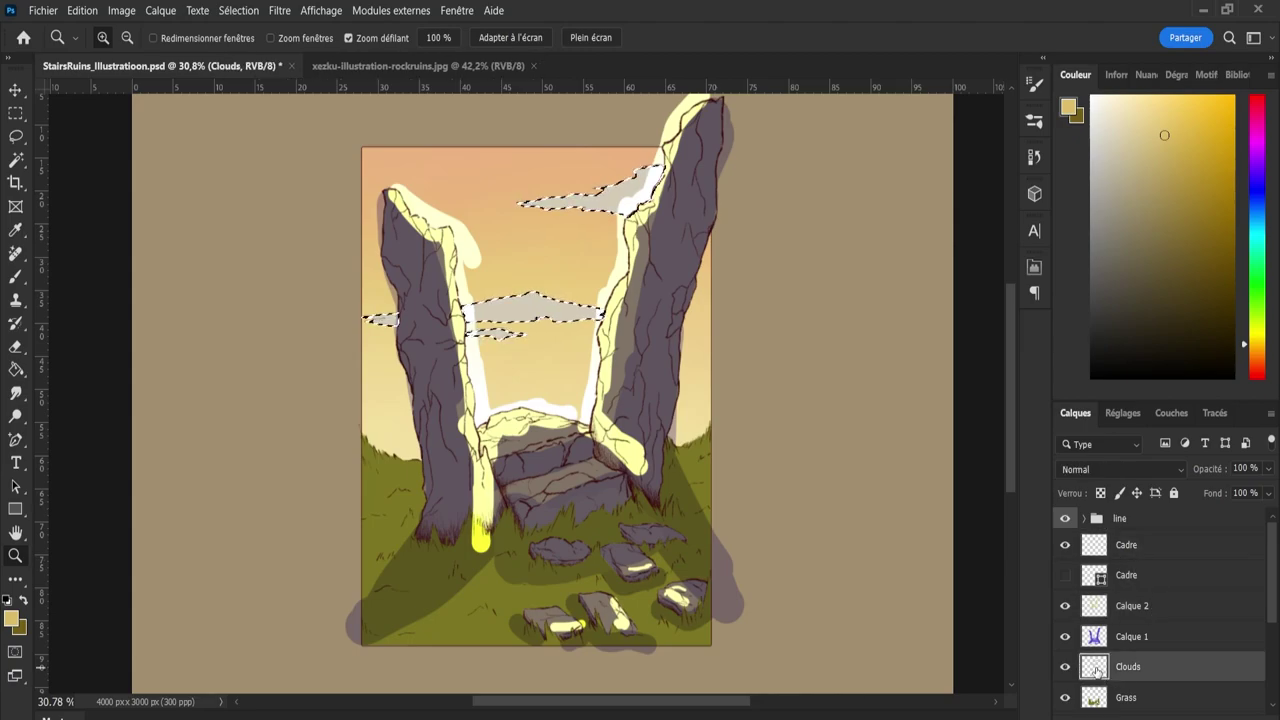
left_click(1065, 606)
left_click(1065, 636)
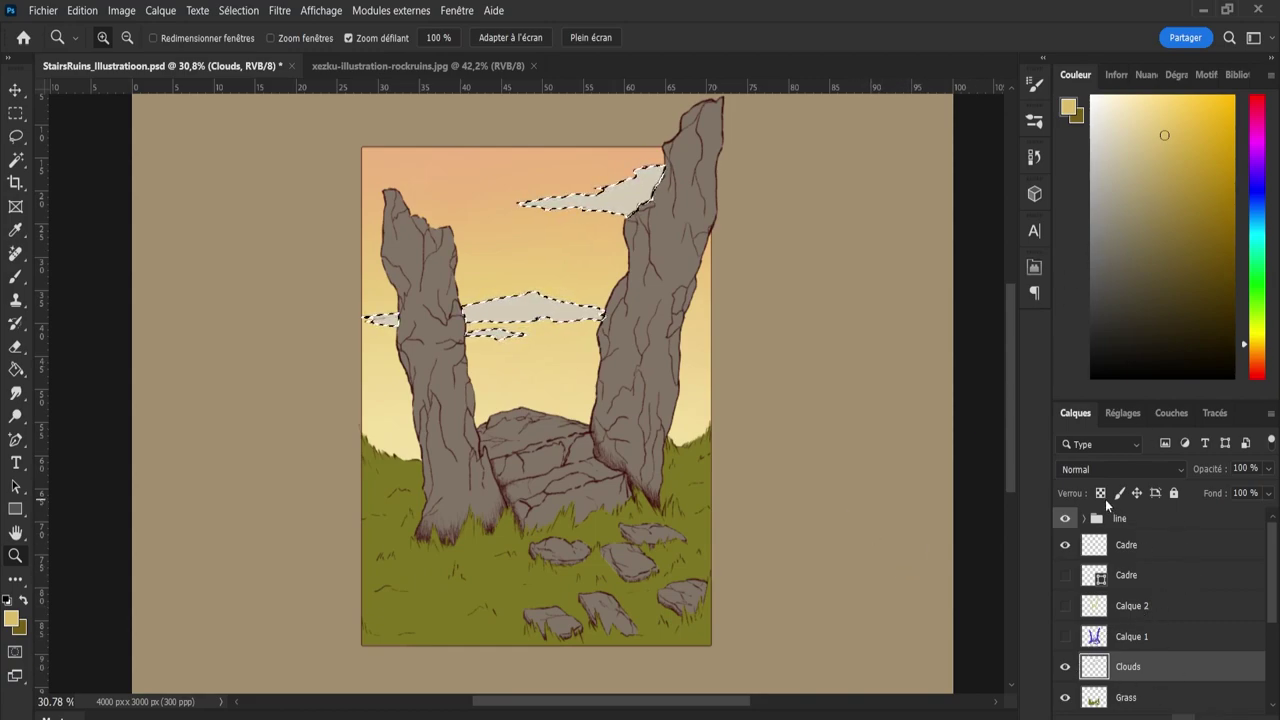
Add a Hue/Saturation adjustment clipped to Clouds with hue -13, saturation +22 and lightness +25.
left_click(1150, 549)
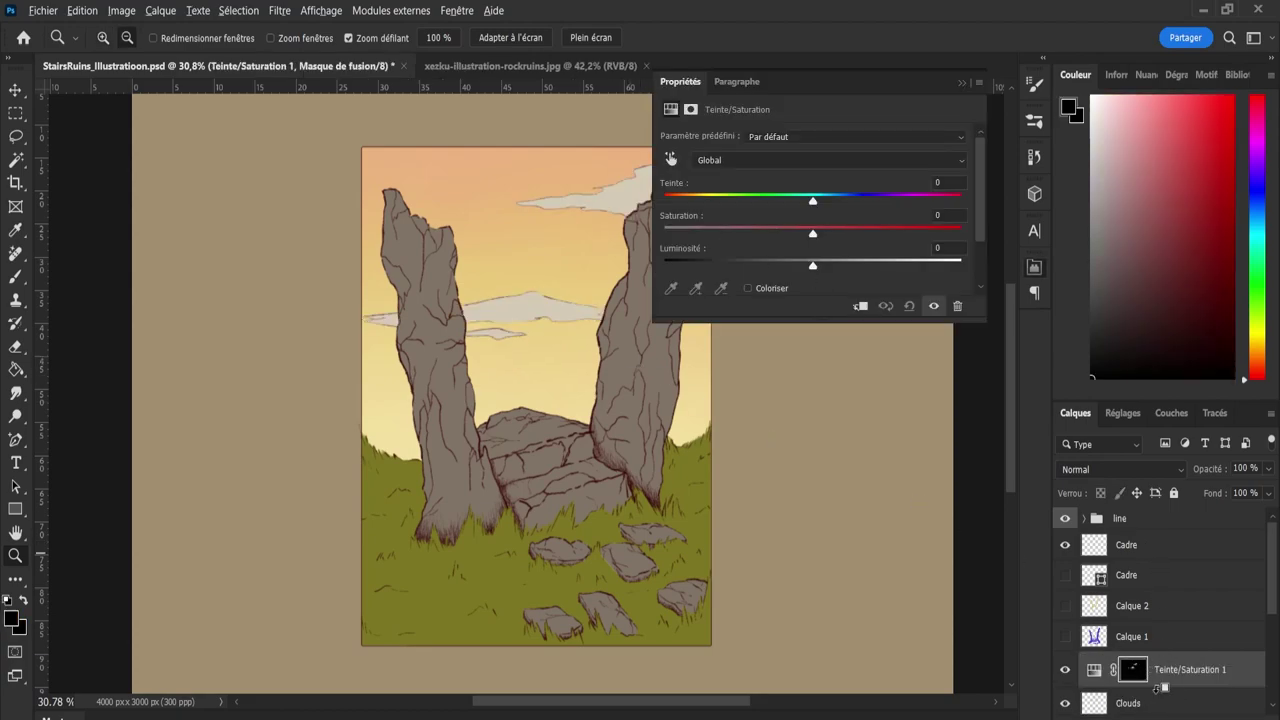
left_click(1160, 686, "alt")
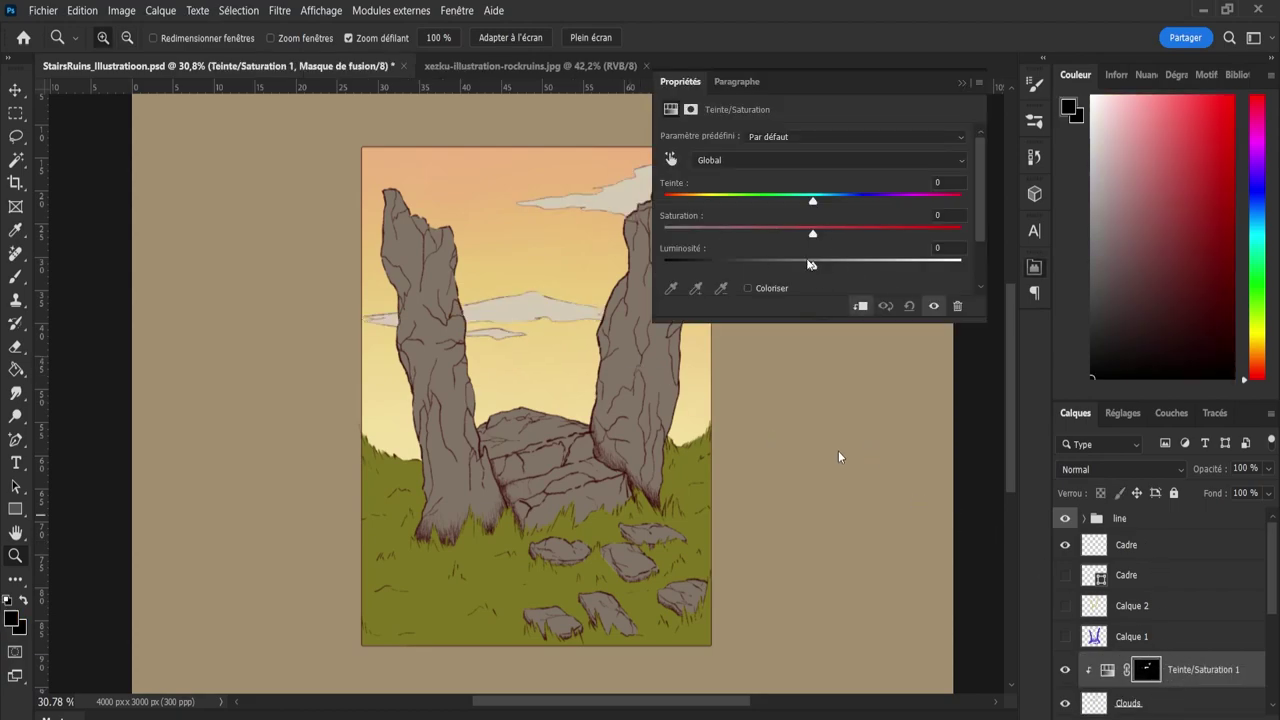
left_click_drag(813, 201, 992, 201)
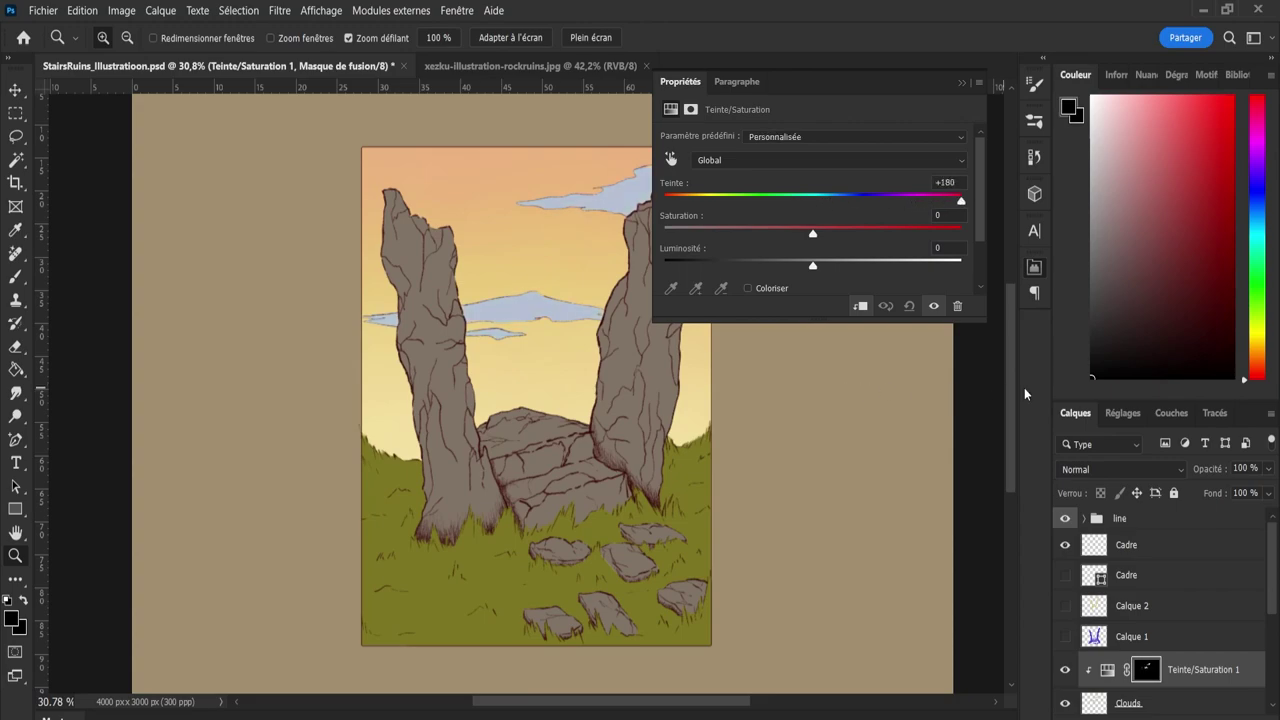
key("ctrl+z")
left_click_drag(813, 233, 849, 267)
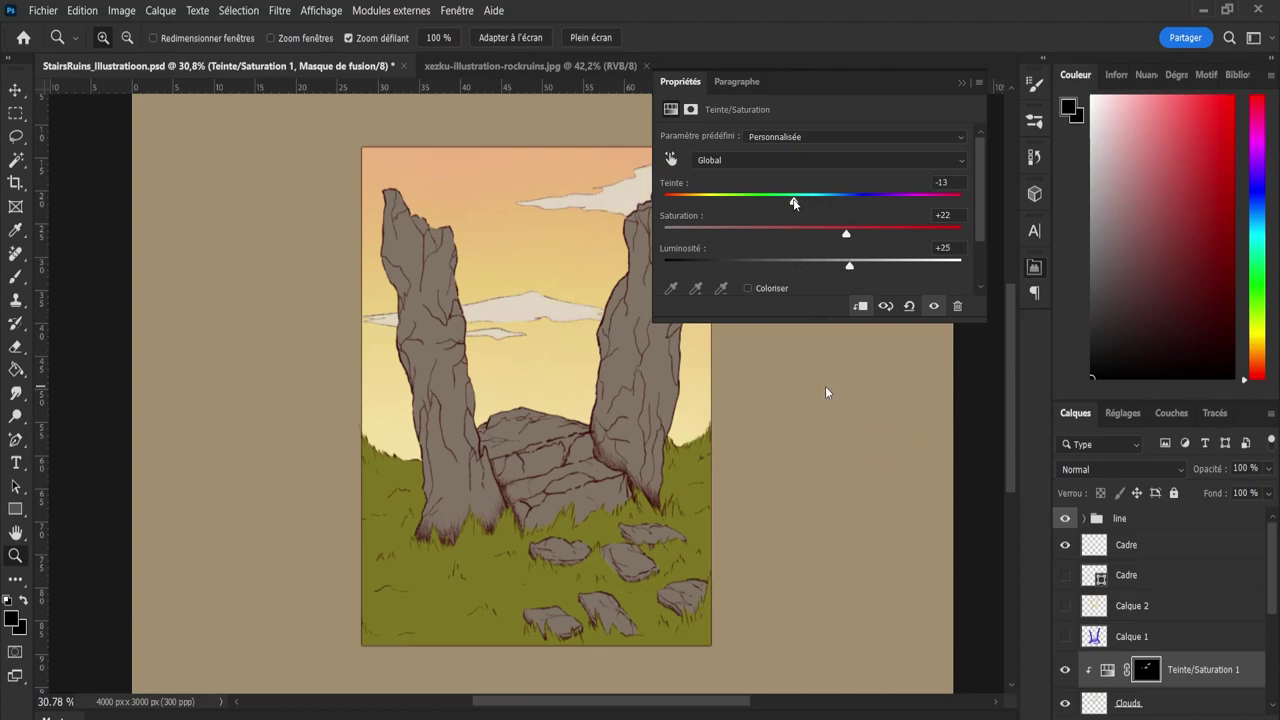
Delete the Hue/Saturation adjustment layer clipped to the Clouds layer.
left_click(843, 231)
left_click(1034, 267)
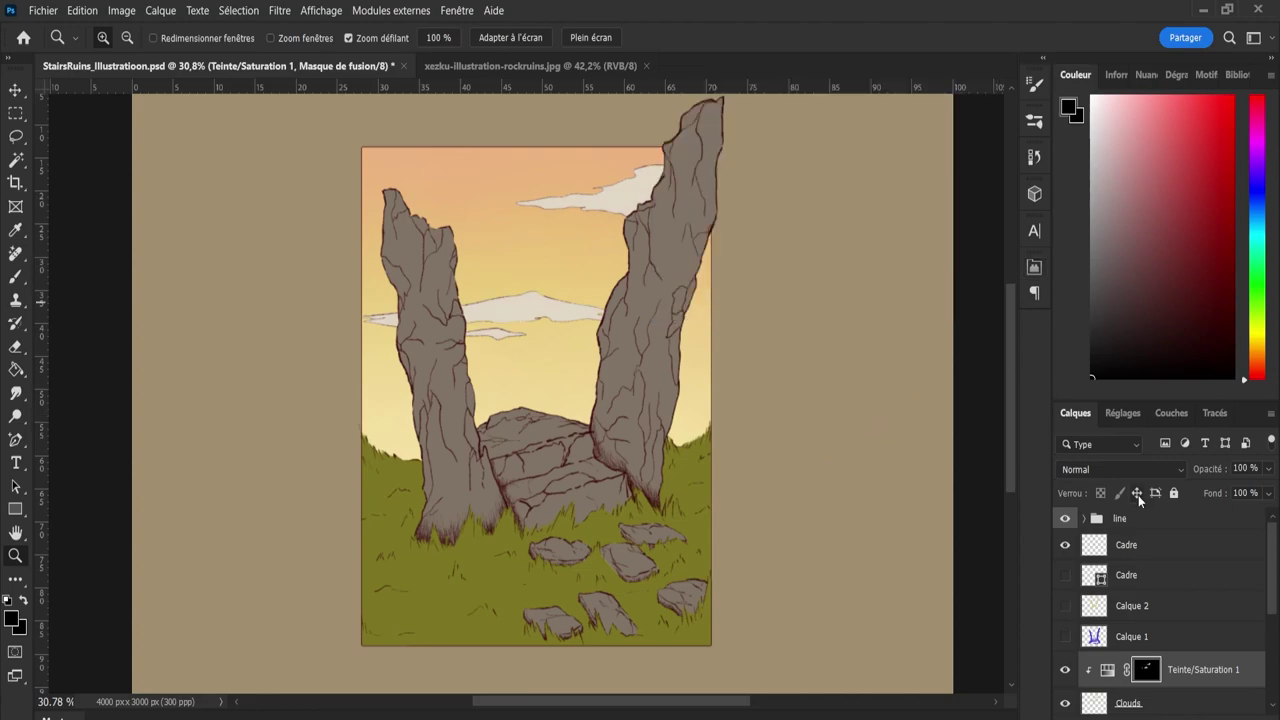
key("Delete")
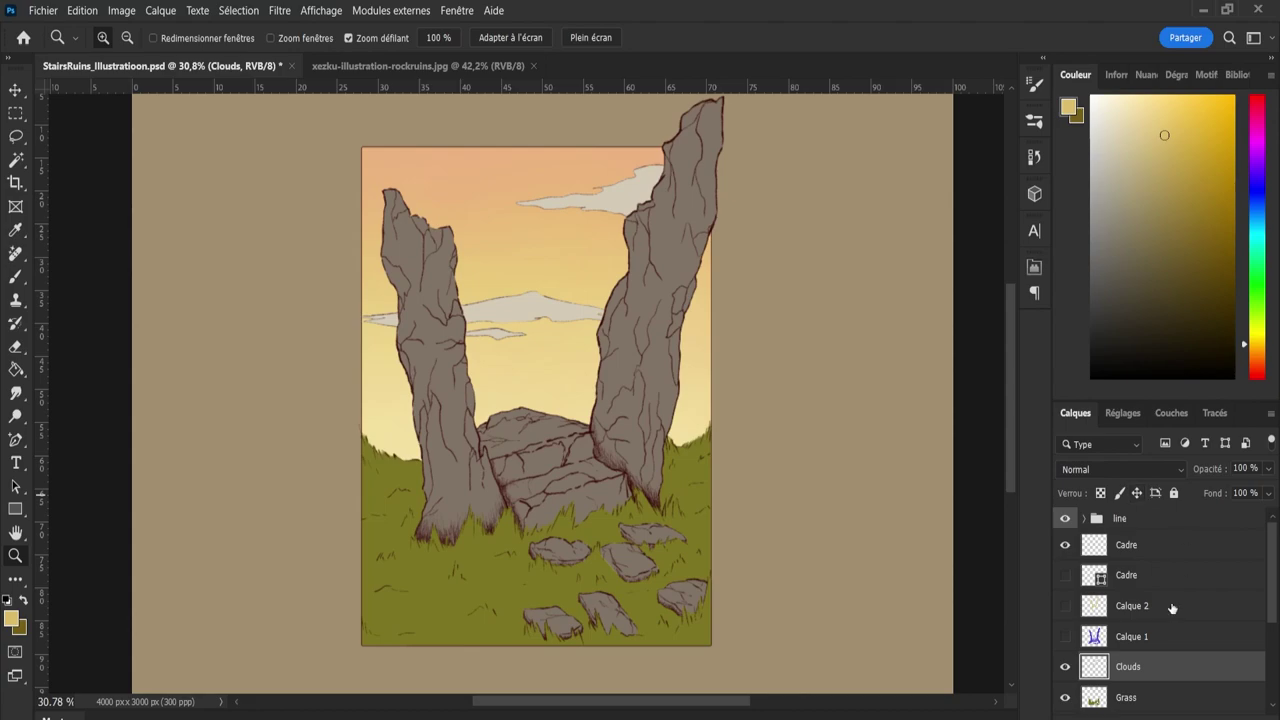
Load the Clouds layer's contents as a selection, sample the cloud colour and repaint the clouds greyish beige with an 1135 px brush.
left_click(1095, 667, "ctrl")
key("i")
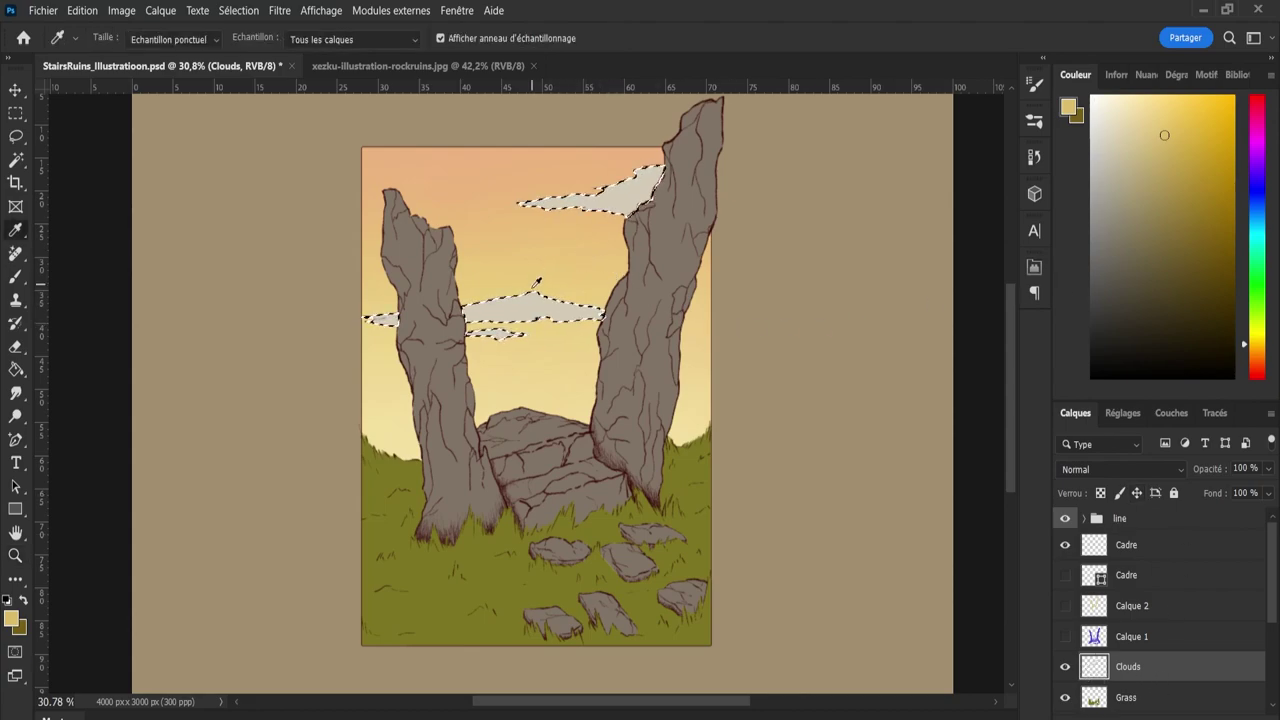
left_click(532, 297)
left_click(1119, 158)
key("b")
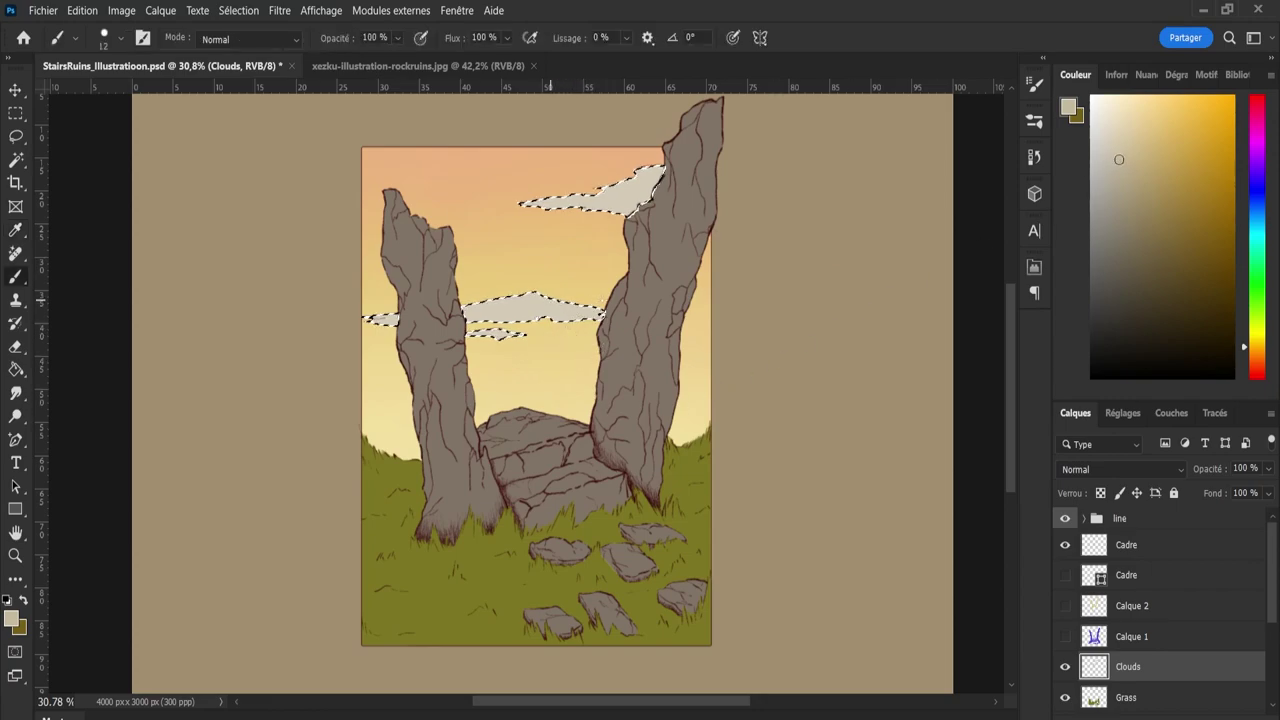
key("period")
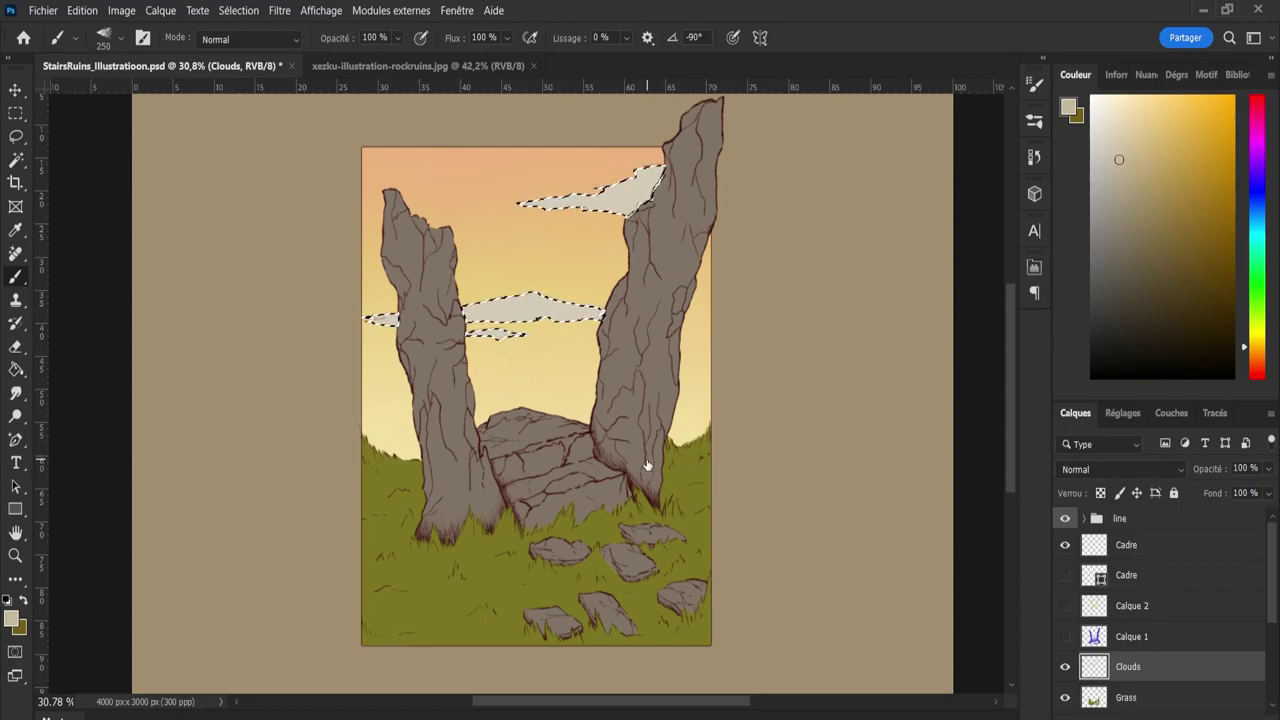
key("period")
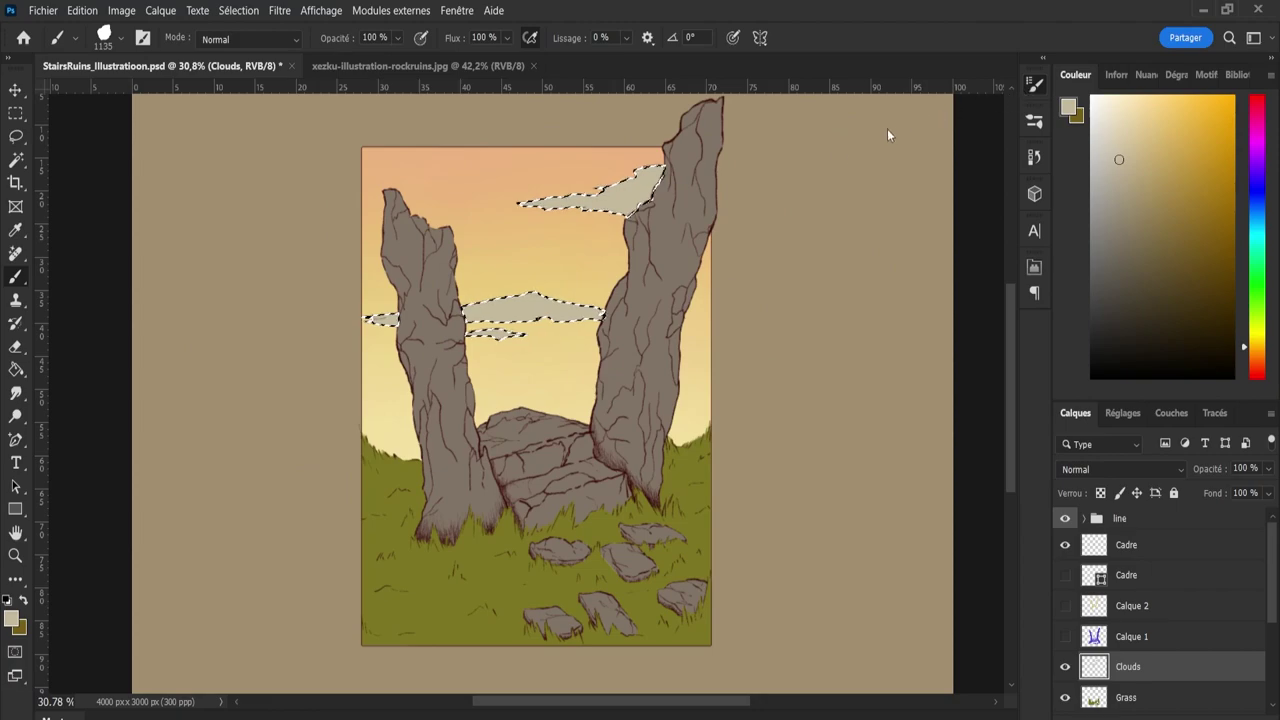
key("F5")
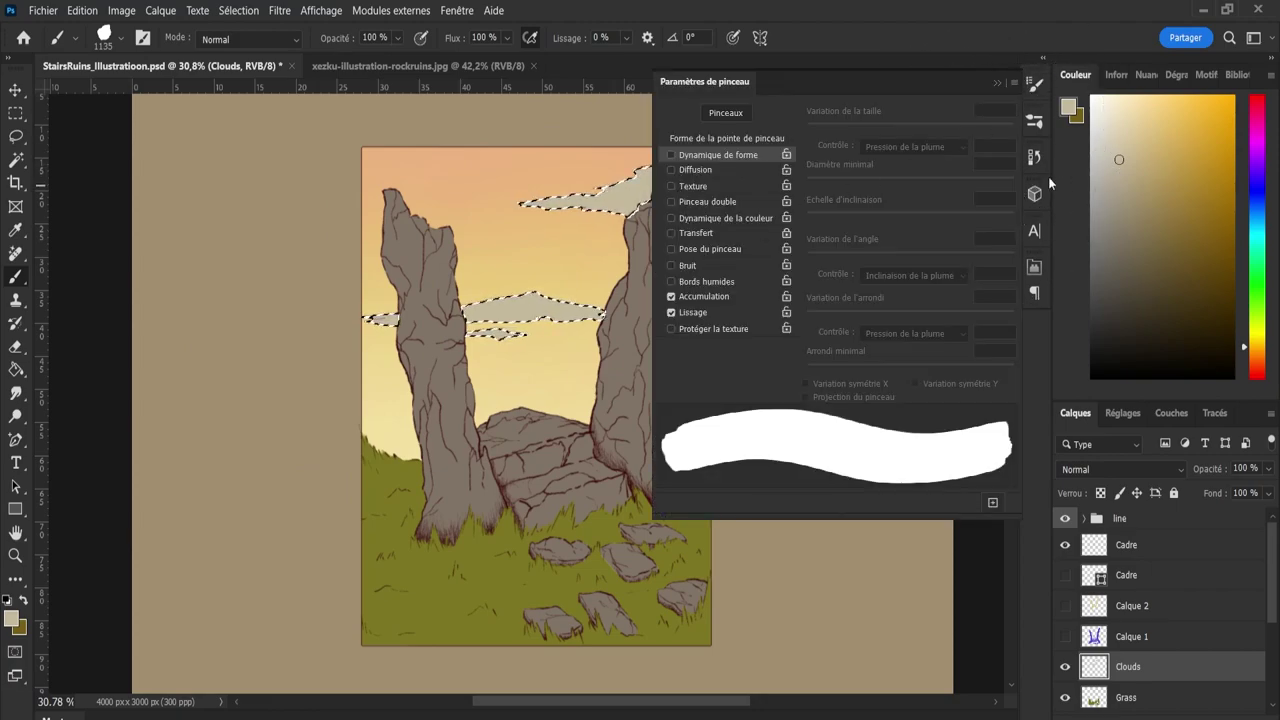
key("F5")
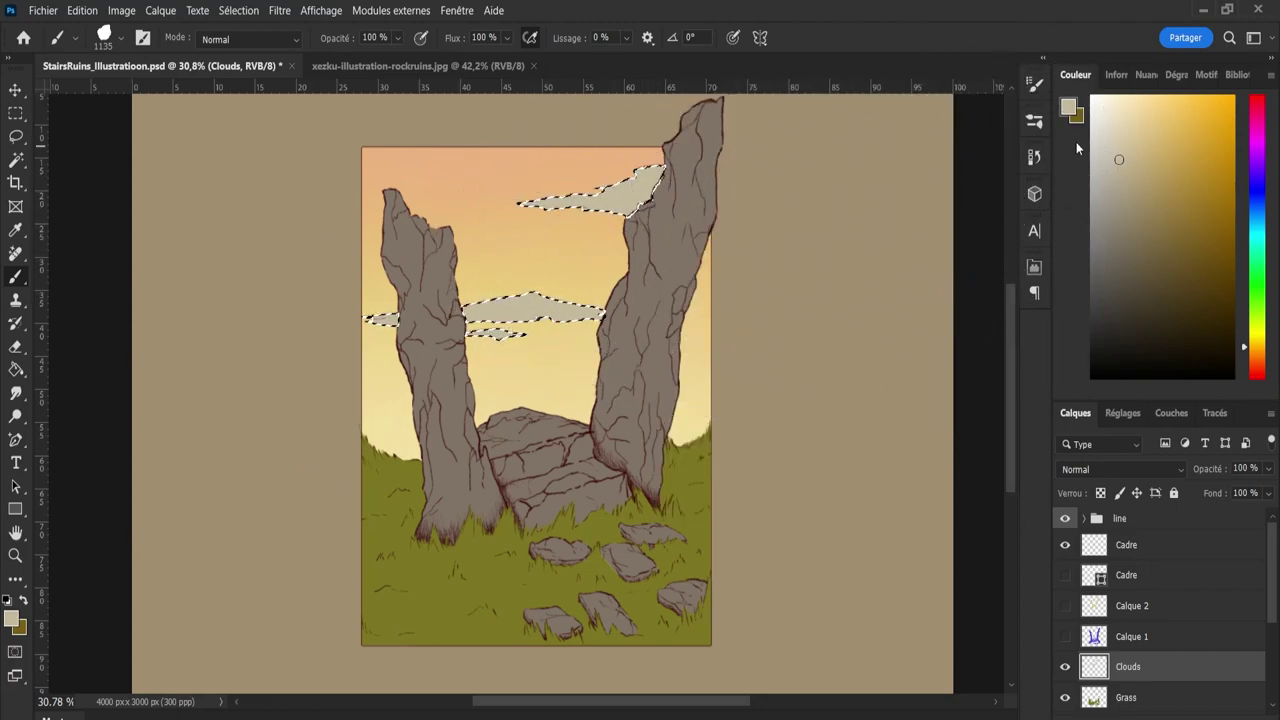
key("l")
key("ctrl+d")
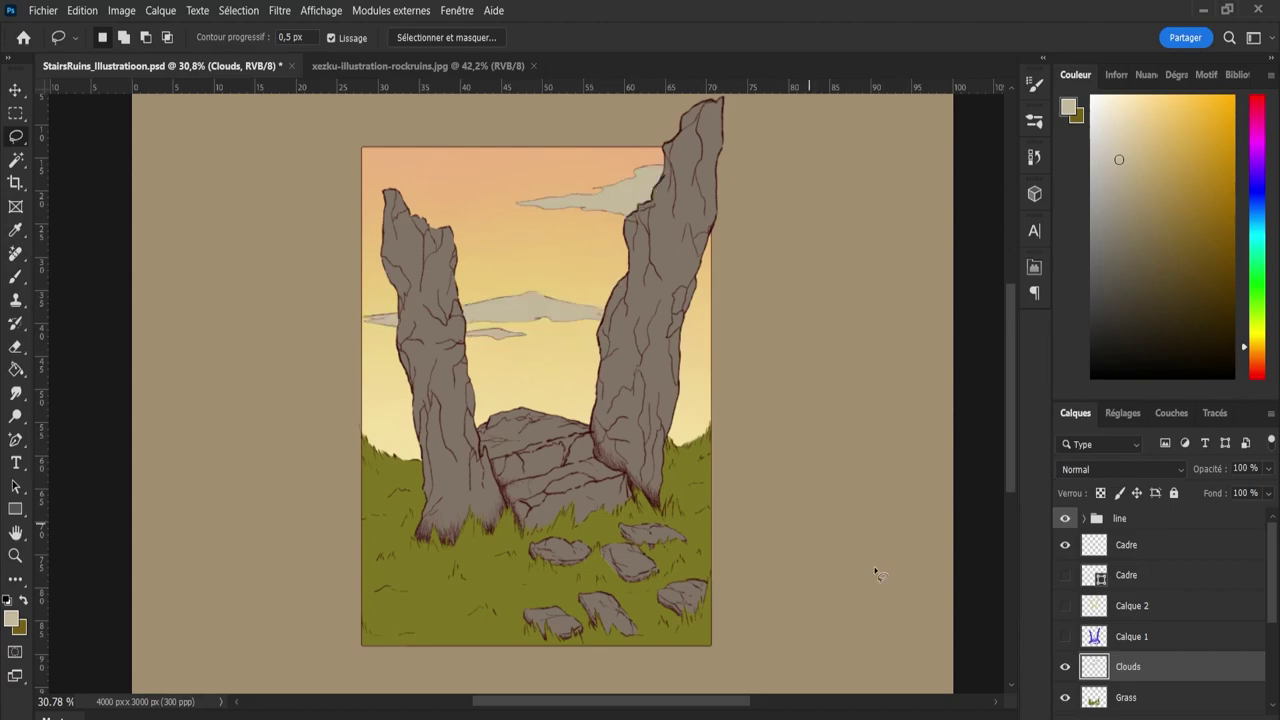
Reselect the cloud shapes, repaint them in a lighter, warmer beige and compare them briefly with the Calque 1 shadows shown.
left_click(1100, 666, "ctrl")
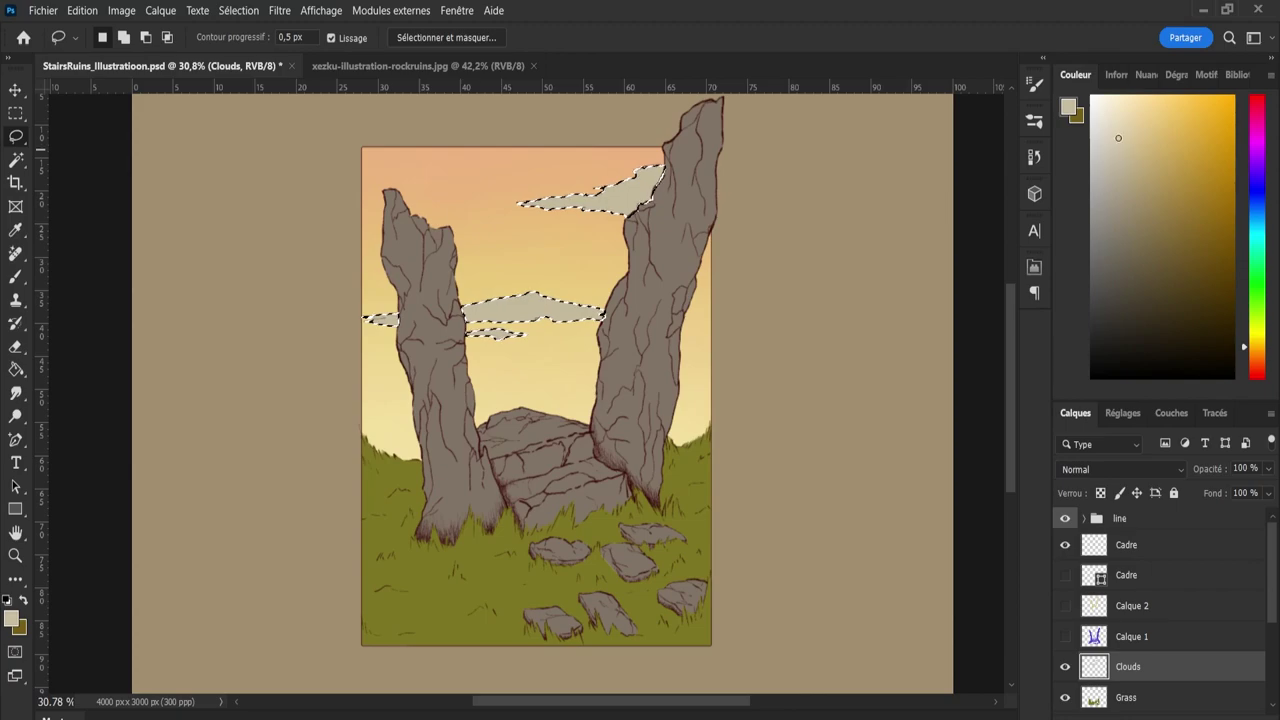
left_click_drag(1118, 138, 1121, 127)
key("b")
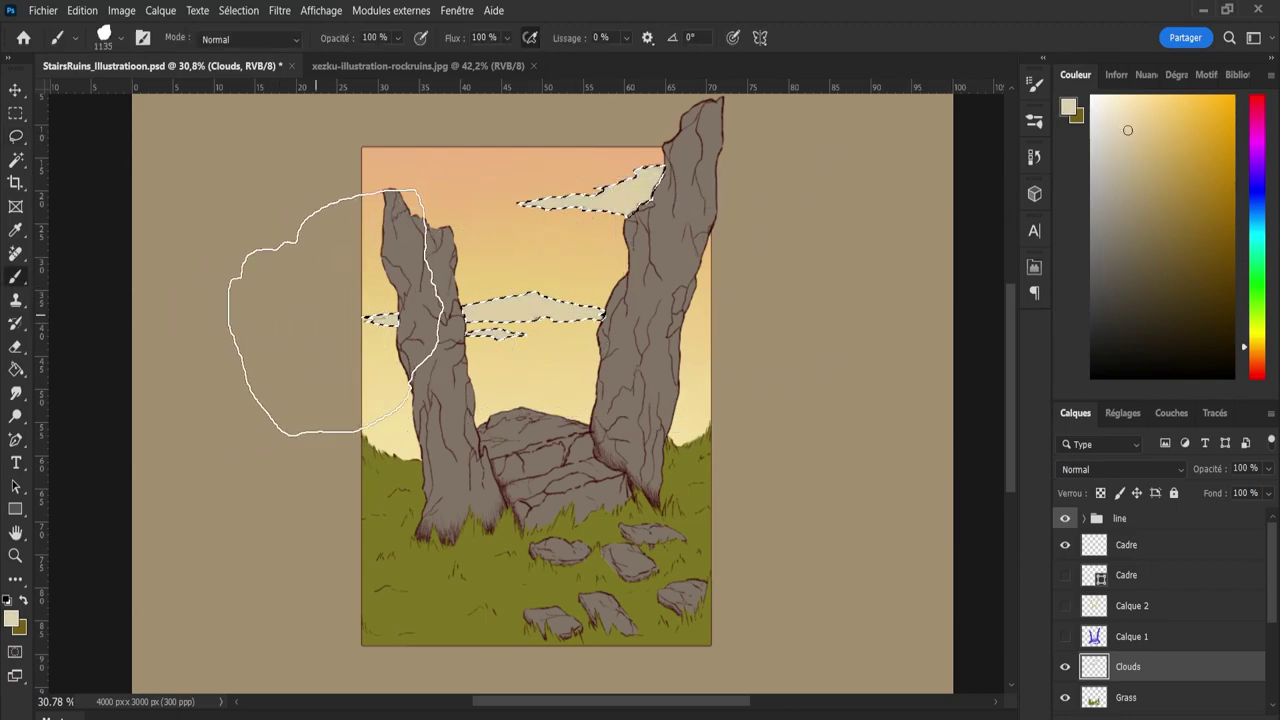
key("l")
key("ctrl+d")
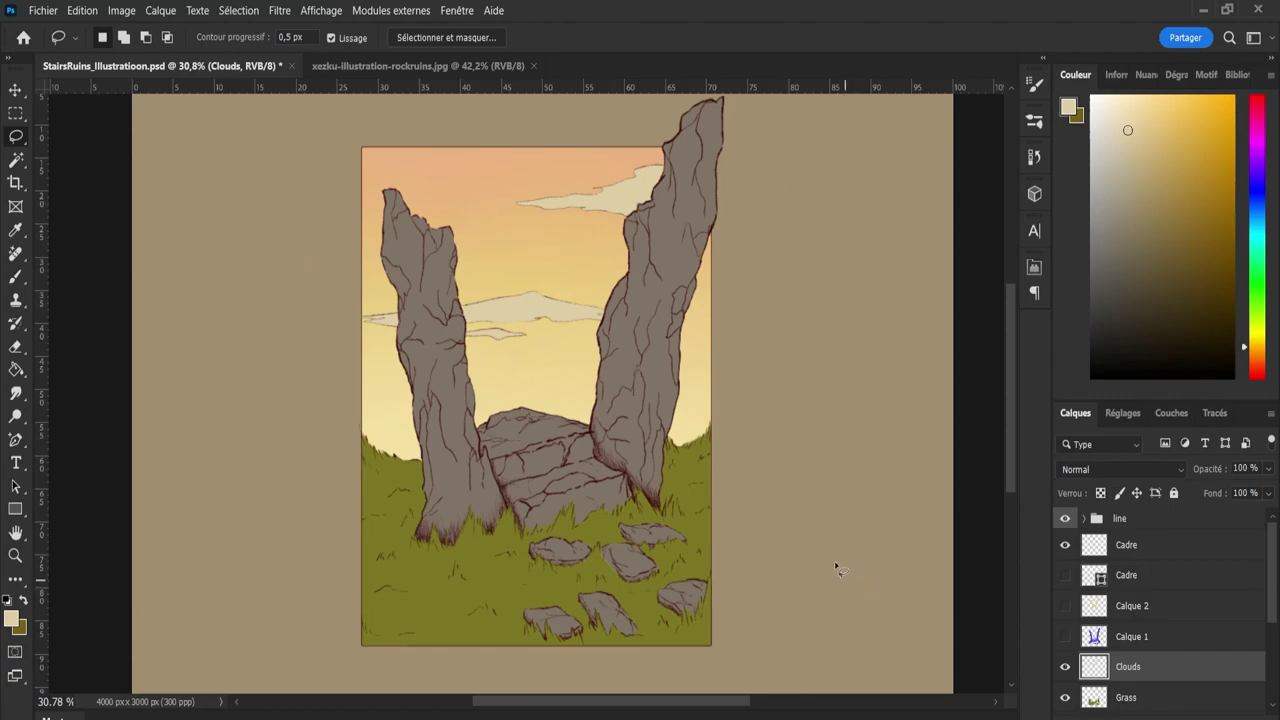
left_click(1066, 640)
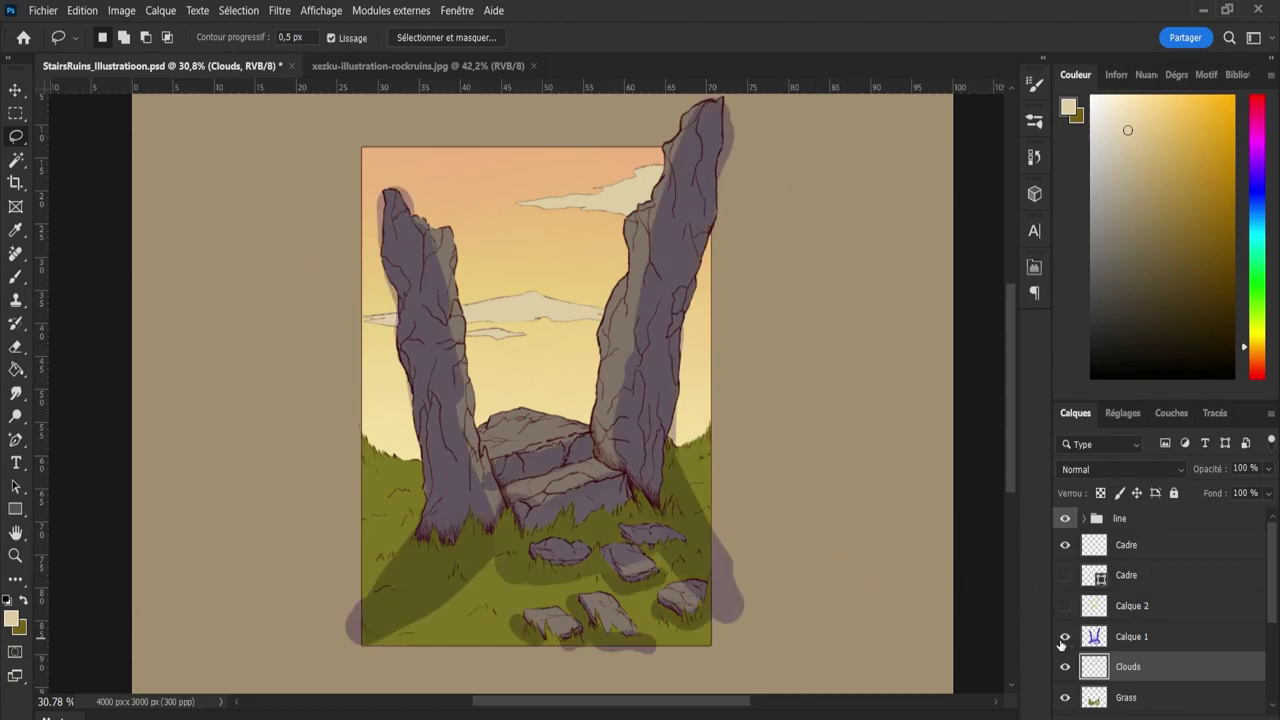
left_click(1065, 640)
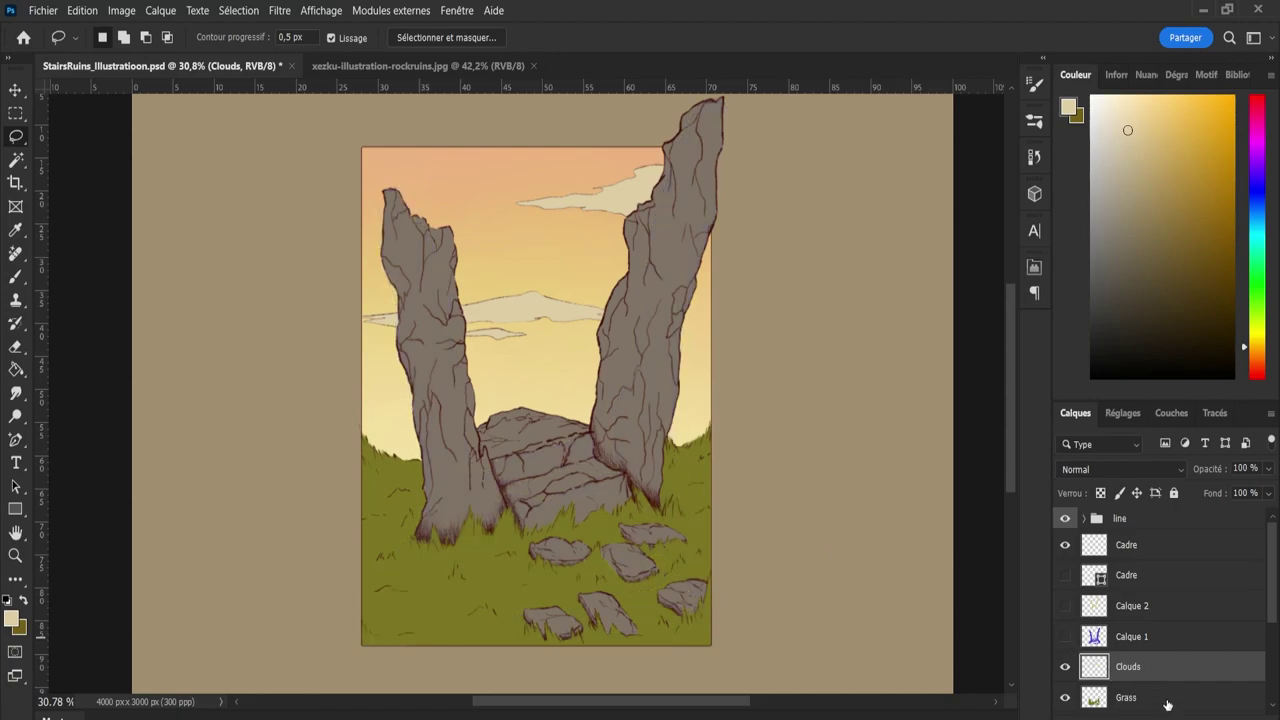
Create a new layer directly above Rocks_Ruins and choose a medium violet-blue paint colour.
scroll(1262, 617, "down", 2)
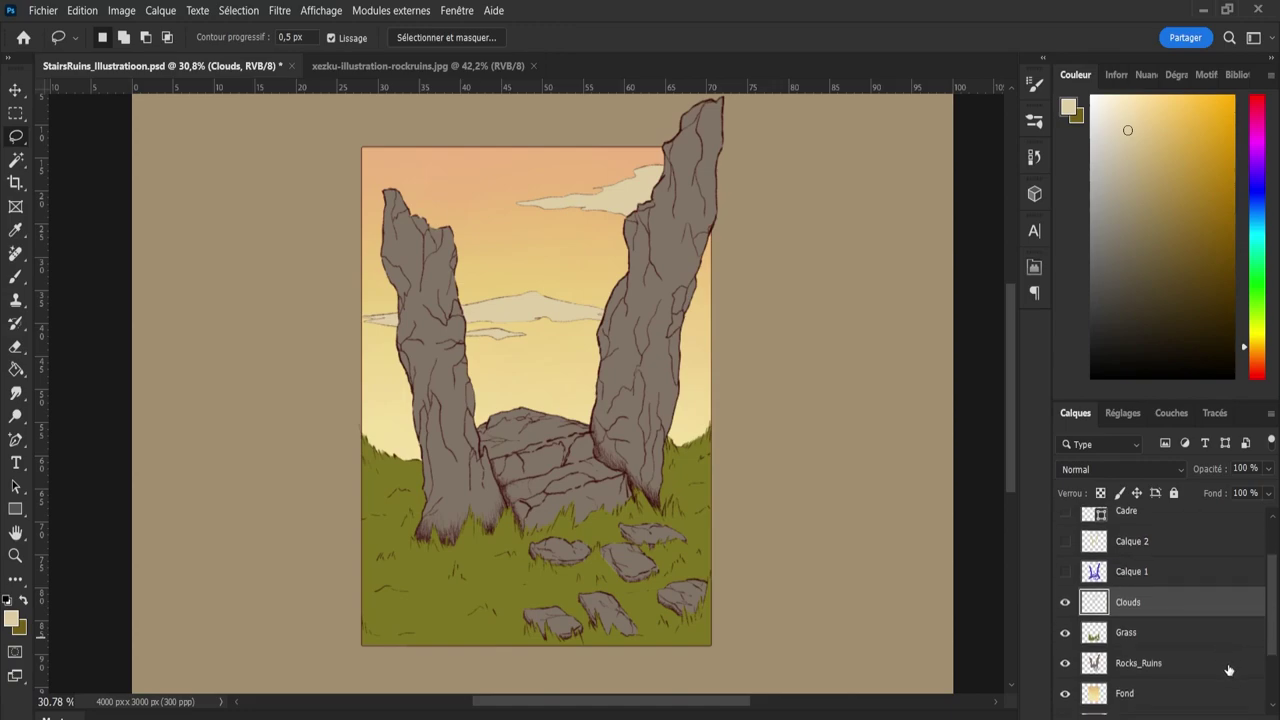
left_click(1229, 665)
key("ctrl+shift+alt+n")
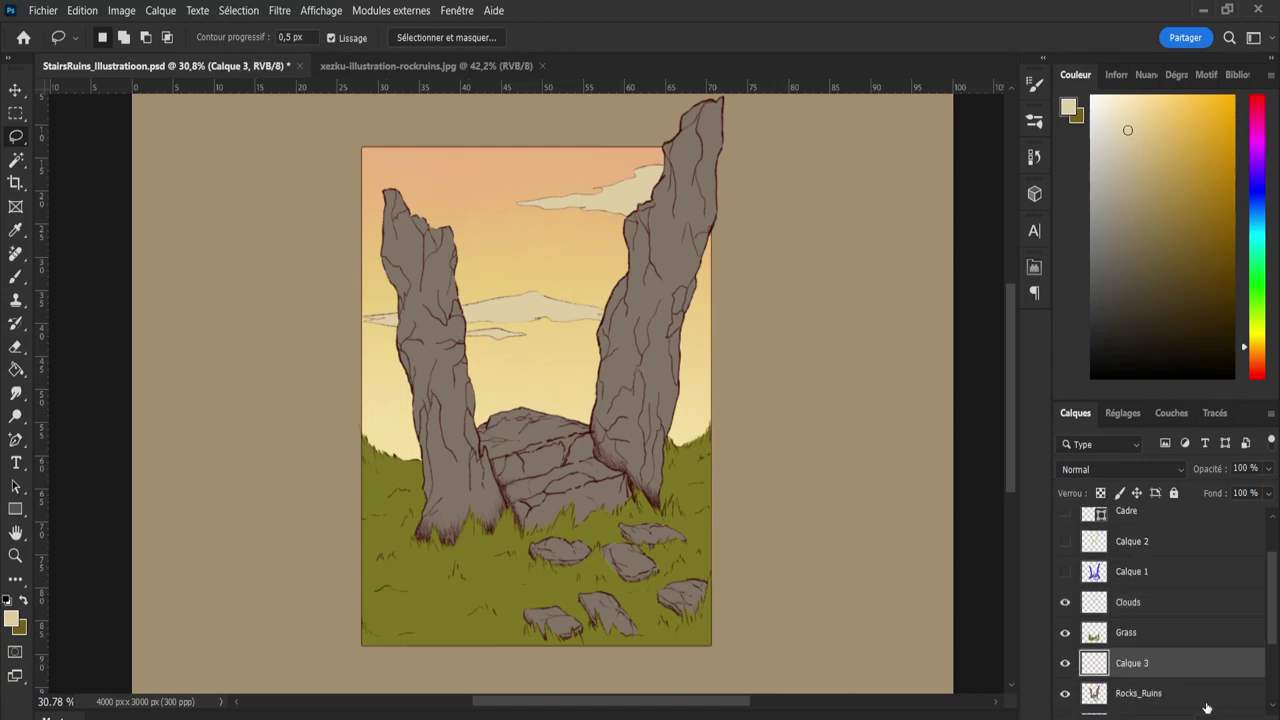
left_click(1255, 194)
left_click_drag(1163, 149, 1169, 156)
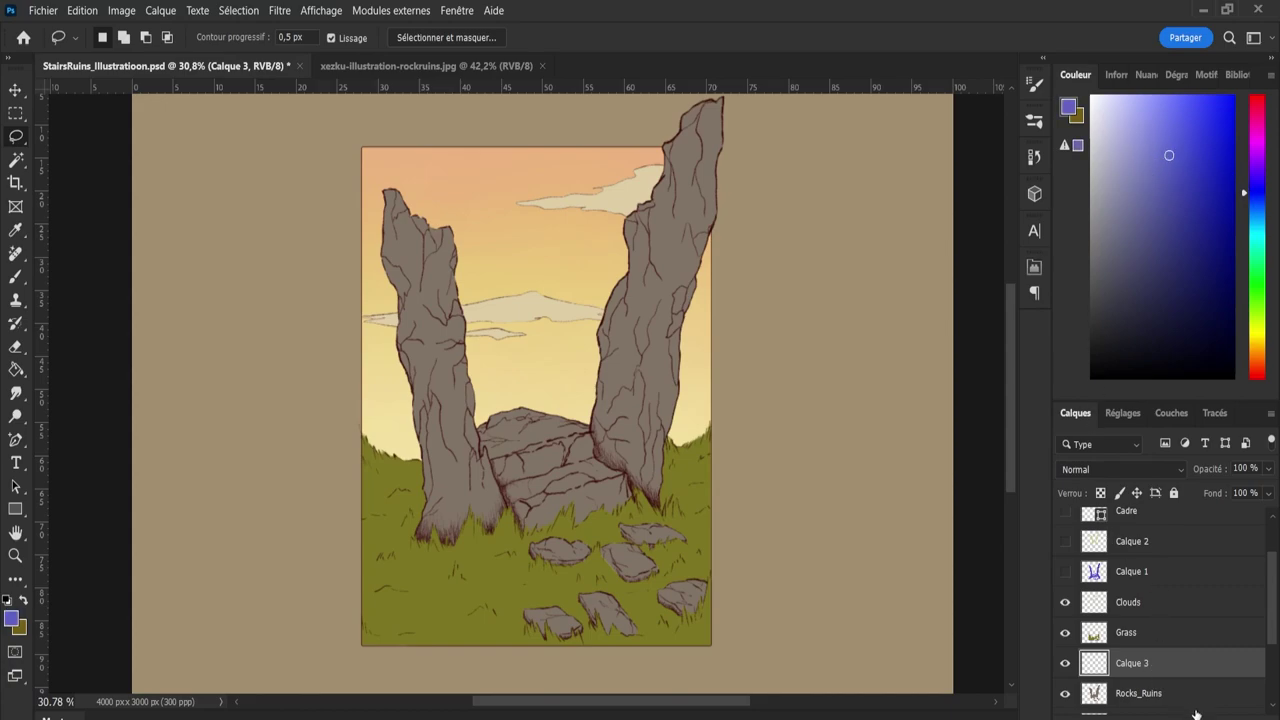
Paint soft violet-blue shading along the left pillar's outer side with a 443 px soft brush, and clip the layer to Rocks_Ruins.
key("b")
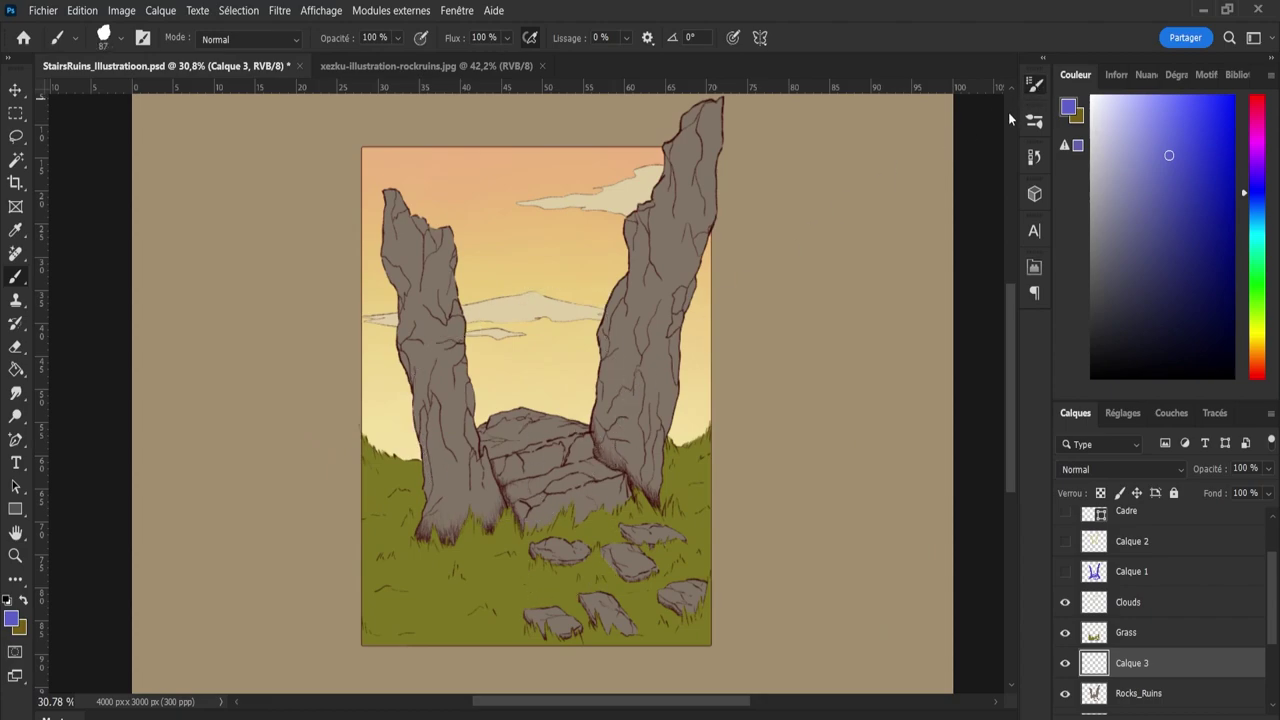
left_click(1034, 121)
left_click(710, 430)
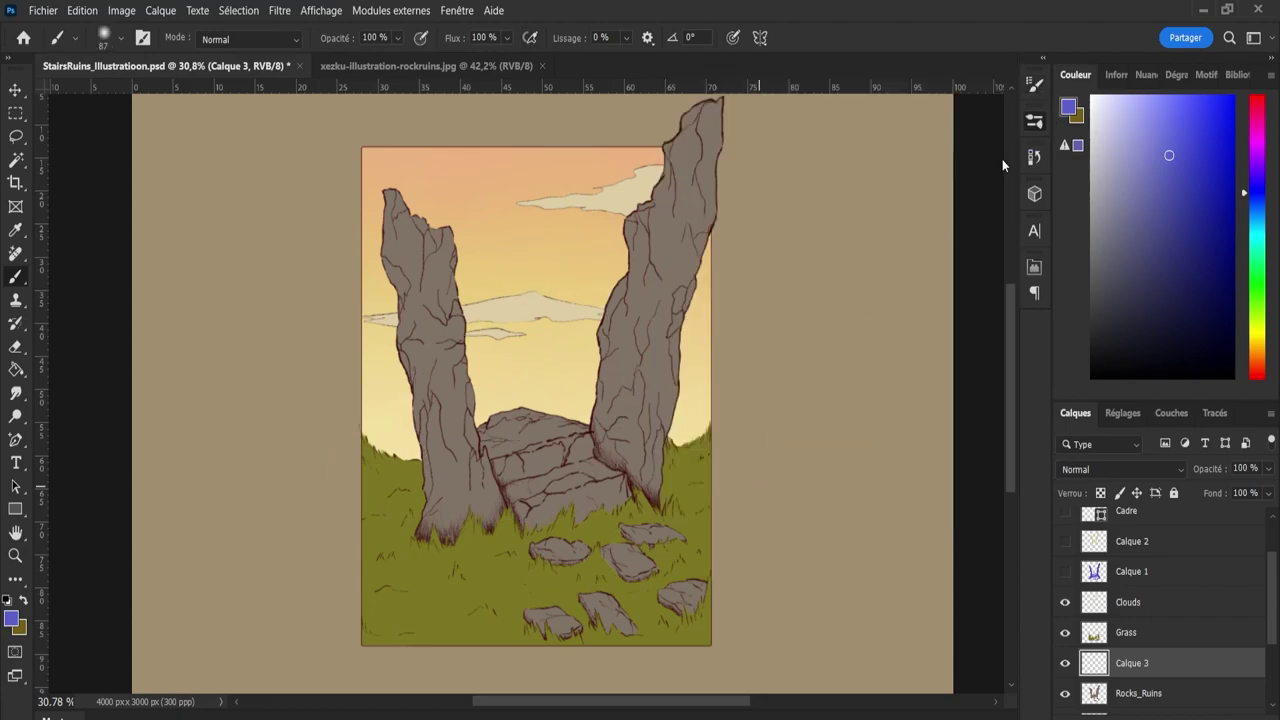
left_click(1034, 121)
mouse_move(421, 514)
left_mouse_down()
mouse_move(450, 503)
mouse_move(433, 517)
mouse_move(427, 468)
mouse_move(443, 509)
mouse_move(414, 466)
mouse_move(363, 192)
left_mouse_up()
key("ctrl+z")
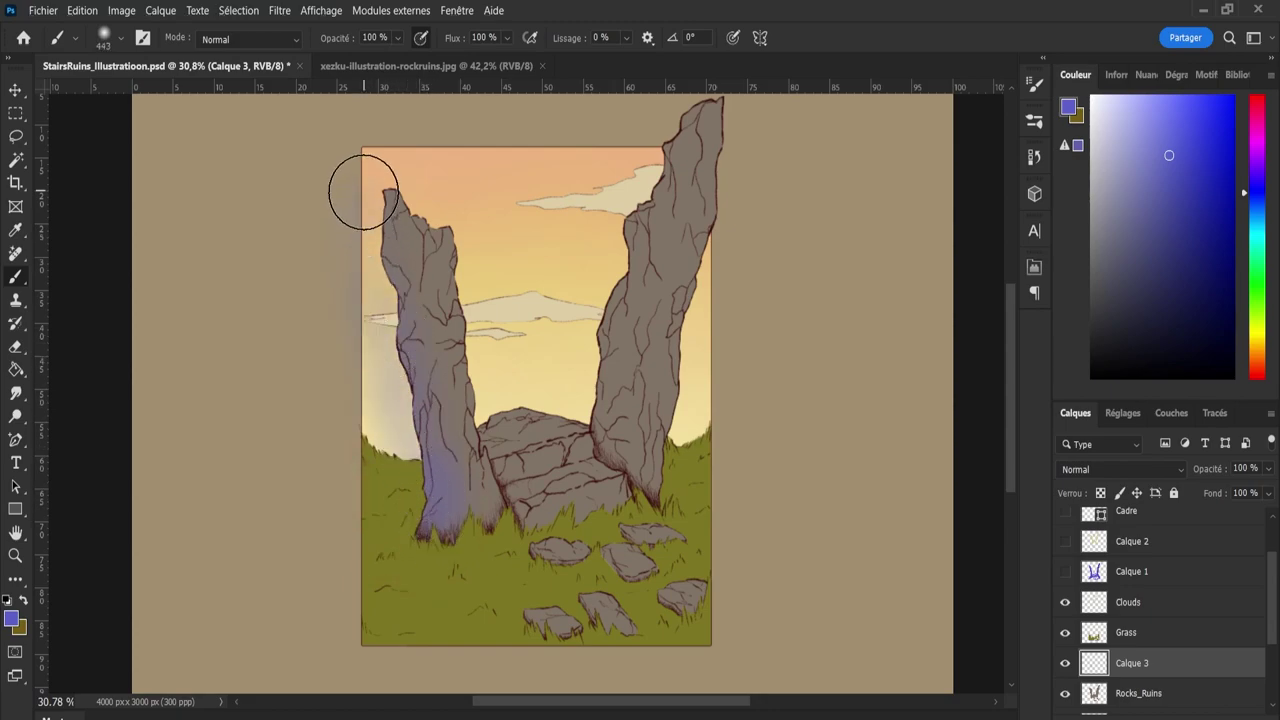
left_click(1153, 677, "alt")
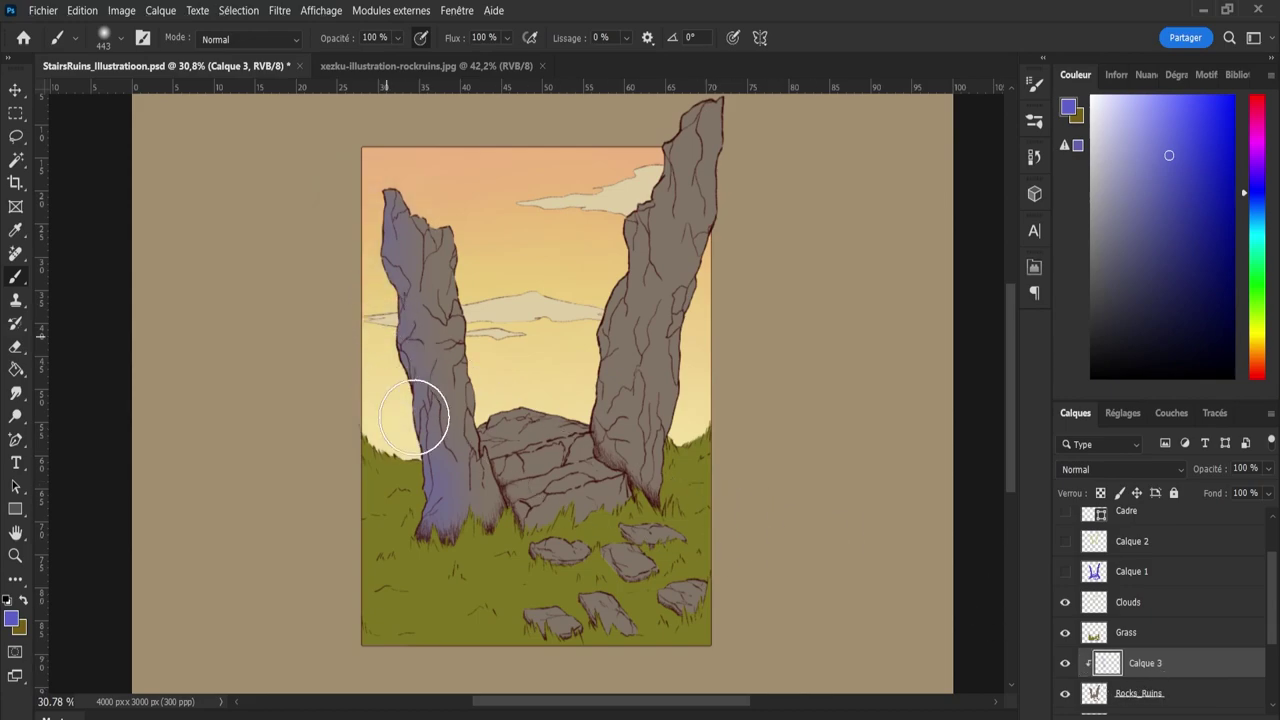
Paint soft violet-blue shading up the right pillar's outer side and across the bases of both pillars.
mouse_move(622, 533)
left_mouse_down()
mouse_move(668, 491)
mouse_move(646, 471)
mouse_move(661, 485)
mouse_move(687, 260)
mouse_move(720, 146)
mouse_move(671, 408)
mouse_move(696, 210)
mouse_move(688, 240)
left_mouse_up()
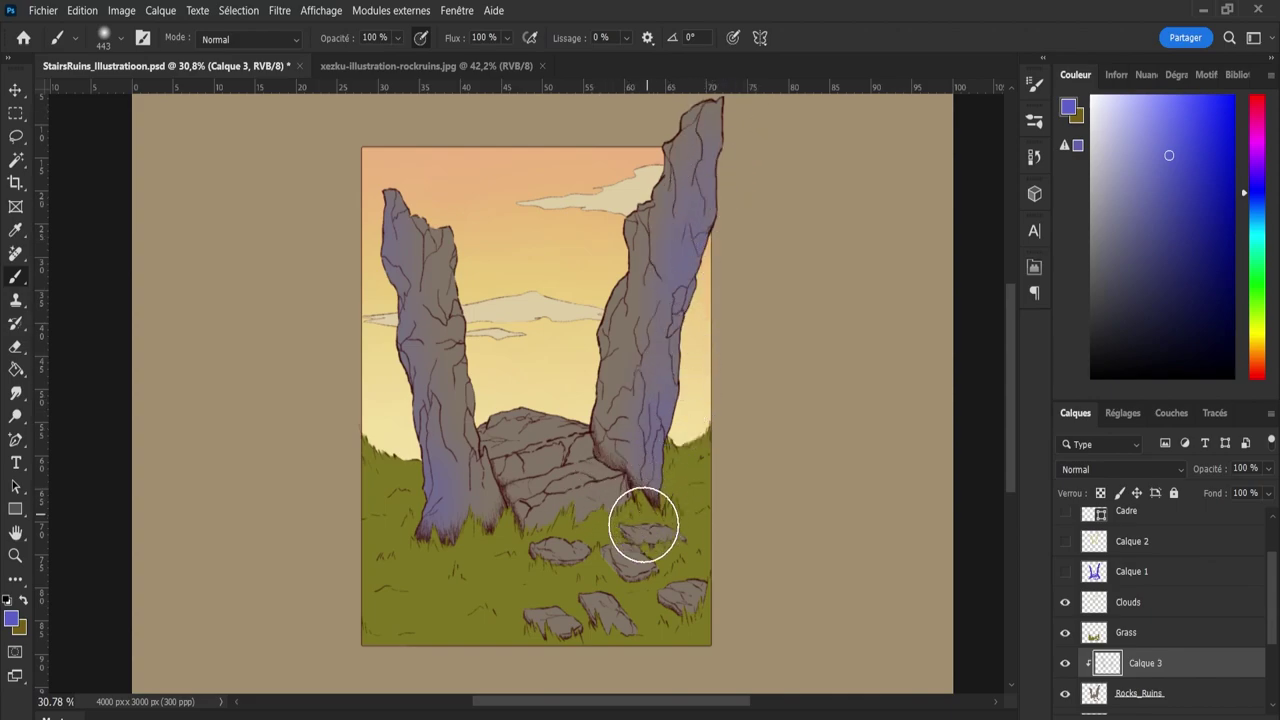
key("ctrl+space")
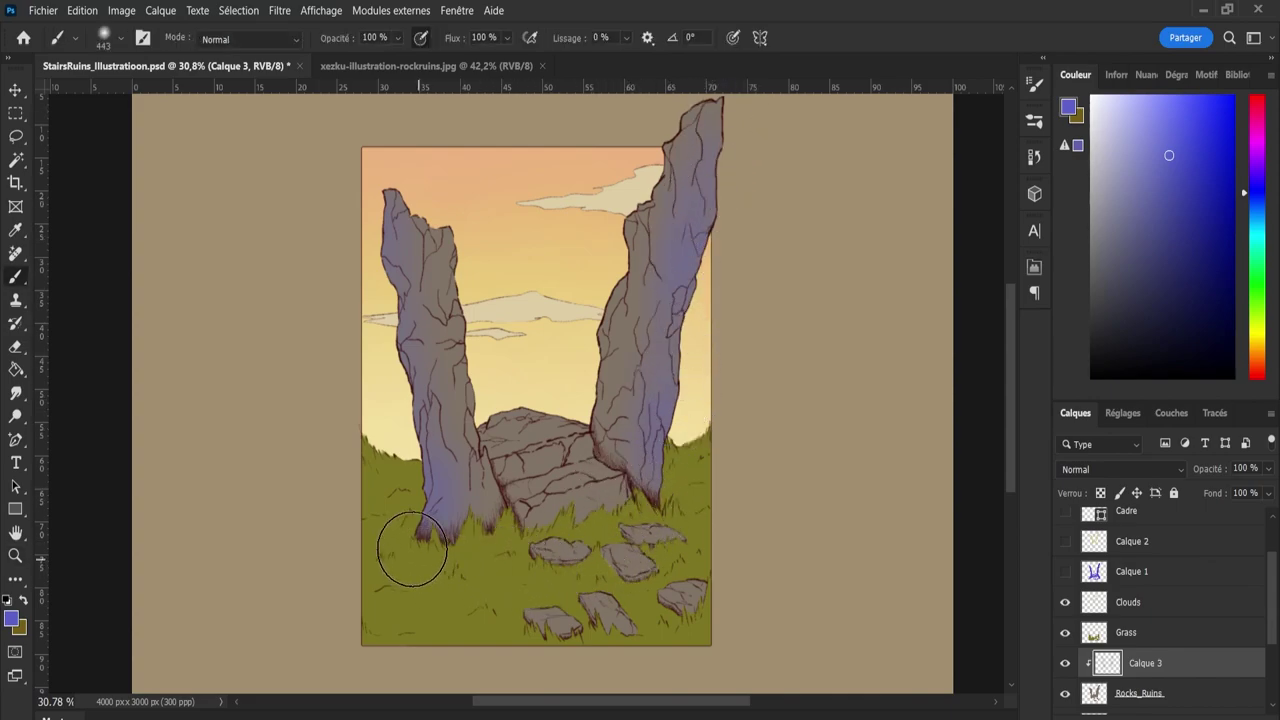
mouse_move(481, 553)
left_mouse_down()
mouse_move(405, 537)
mouse_move(466, 543)
mouse_move(434, 556)
left_mouse_up()
mouse_move(674, 514)
left_mouse_down()
mouse_move(657, 494)
mouse_move(609, 489)
mouse_move(731, 529)
left_mouse_up()
Shade the hatched lower inner edge and tip of the right pillar with a smaller soft brush.
key("ctrl+space")
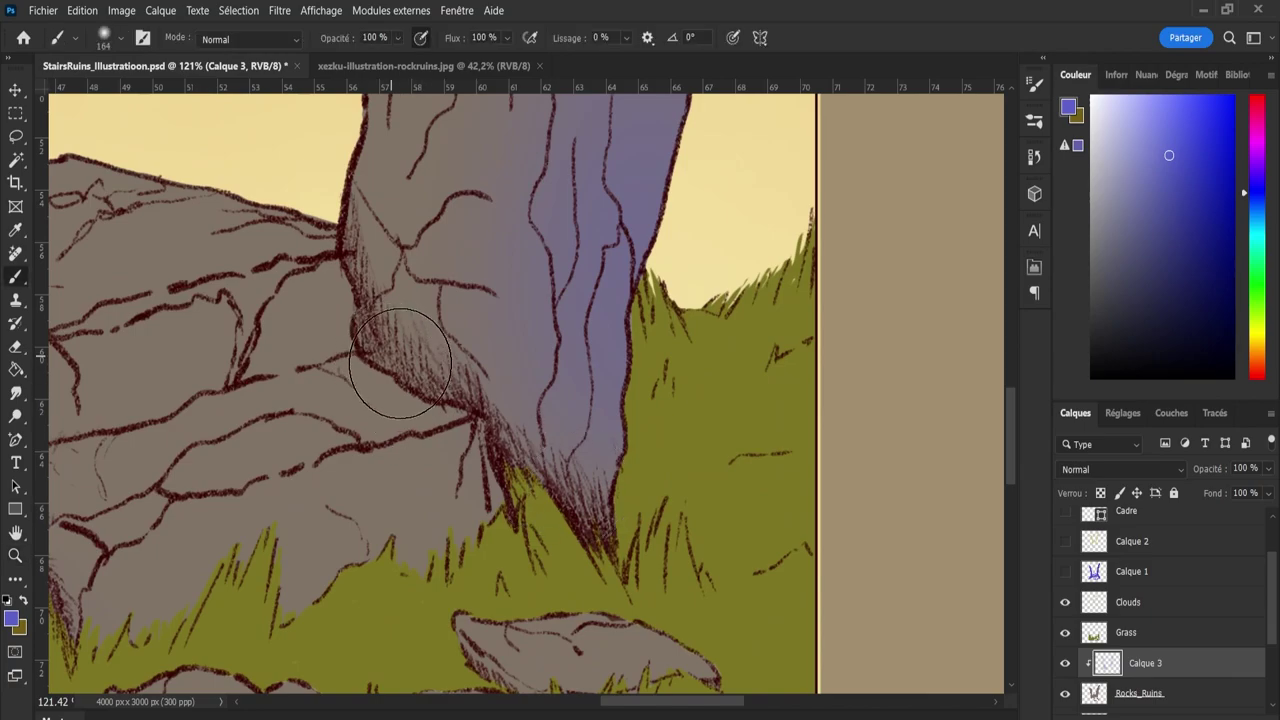
mouse_move(412, 351)
left_mouse_down()
mouse_move(374, 351)
mouse_move(388, 340)
mouse_move(623, 530)
left_mouse_up()
left_click_drag(592, 467, 647, 473)
left_click_drag(434, 349, 400, 349)
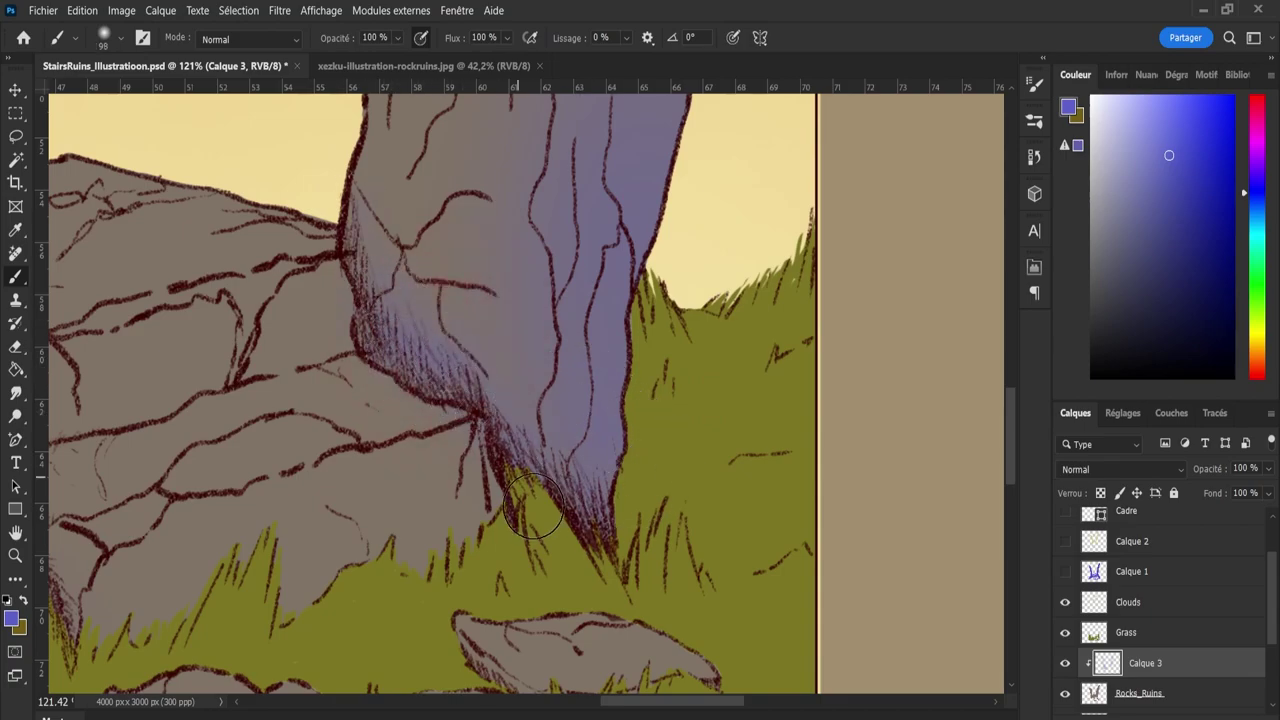
Shade the lower stone step and the underside of the step above it with a 98 px soft brush.
key("z")
left_click_drag(578, 526, 531, 531)
key("b")
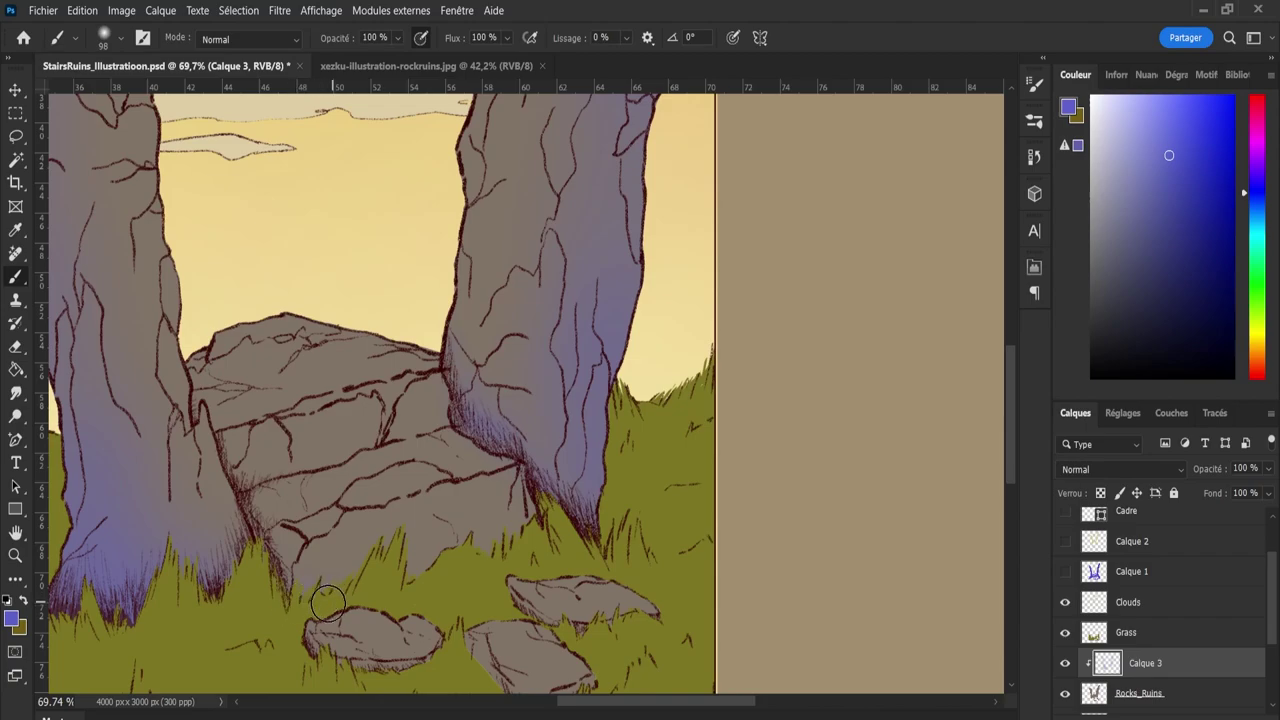
mouse_move(298, 598)
left_mouse_down()
mouse_move(345, 572)
mouse_move(377, 582)
mouse_move(527, 528)
mouse_move(384, 576)
mouse_move(469, 531)
left_mouse_up()
mouse_move(262, 495)
left_mouse_down()
mouse_move(247, 493)
mouse_move(466, 420)
mouse_move(331, 468)
left_mouse_up()
Set the Calque 3 shading layer to Produit blending mode with 72 % opacity.
key("z")
left_click_drag(580, 452, 501, 508)
left_click_drag(496, 436, 448, 486)
left_click(1064, 469)
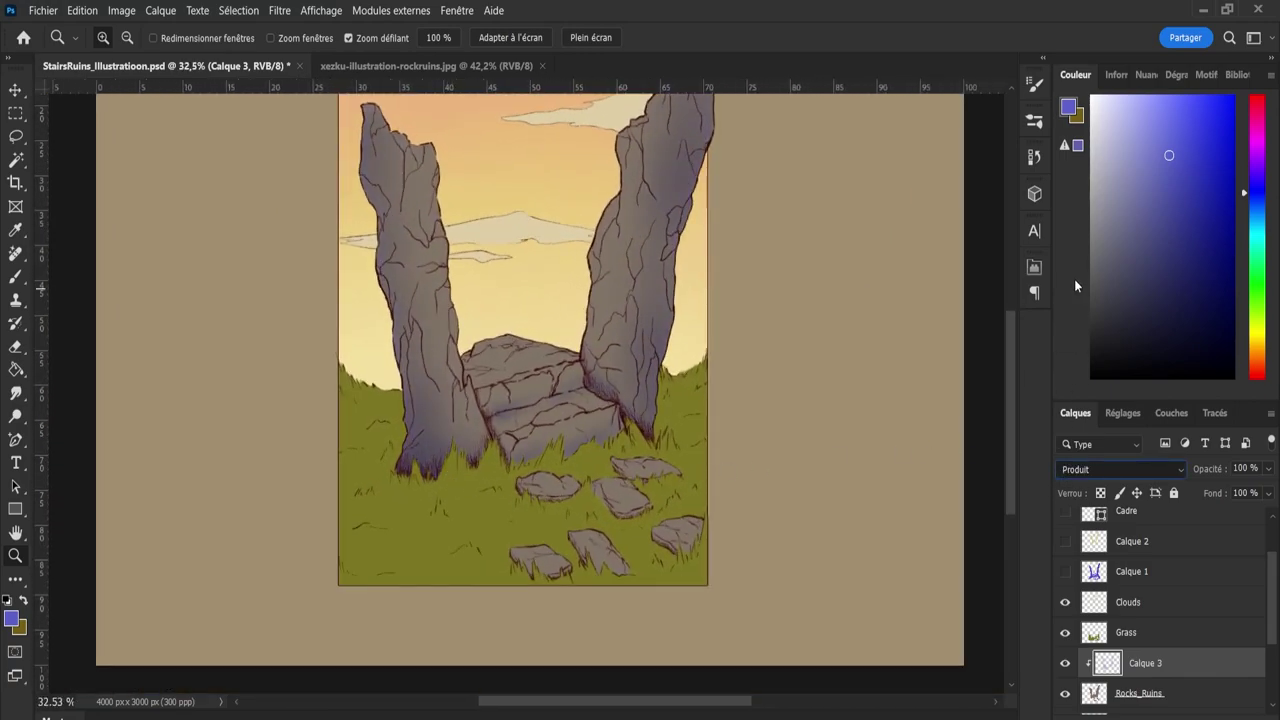
left_click(1074, 290)
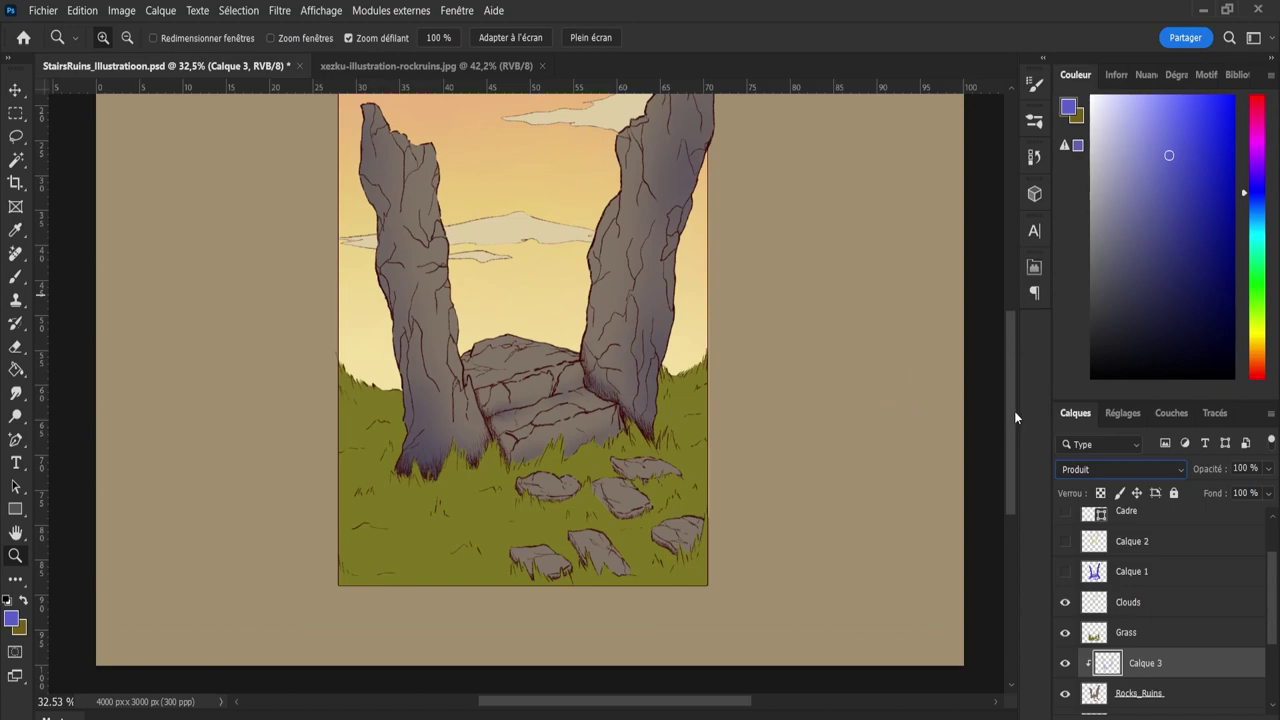
scroll(997, 407, "up", 2)
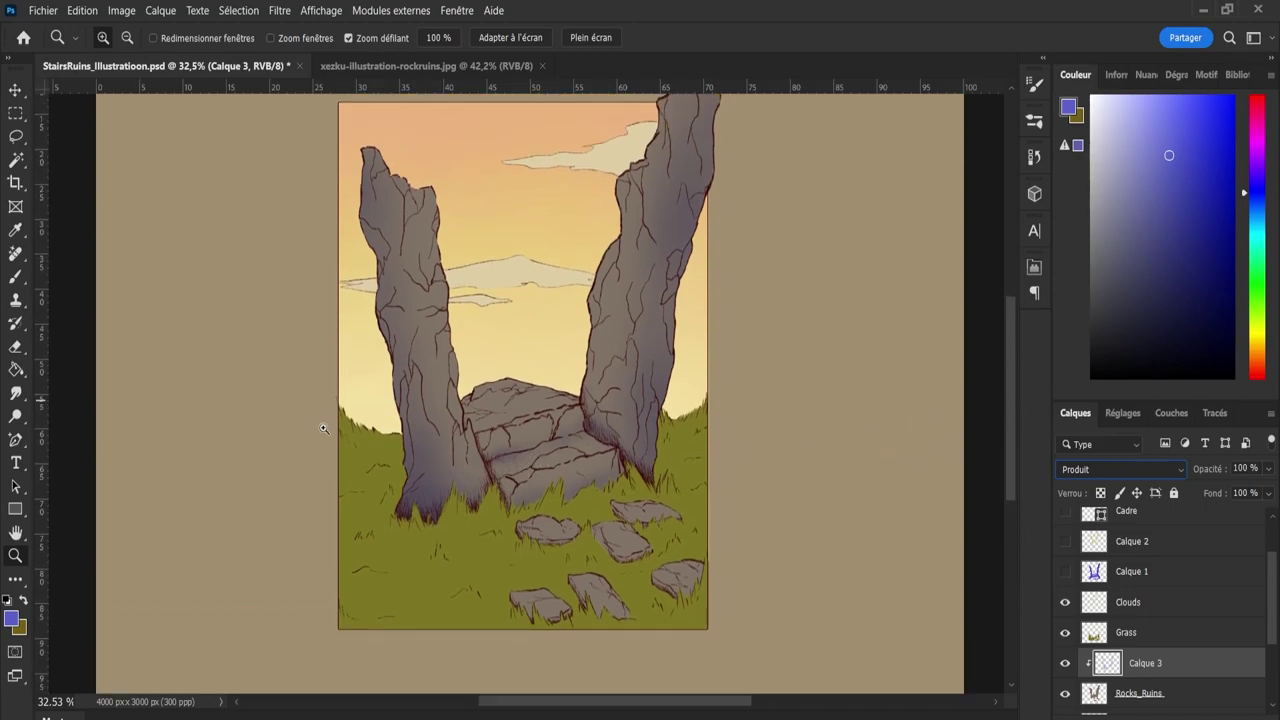
key("b")
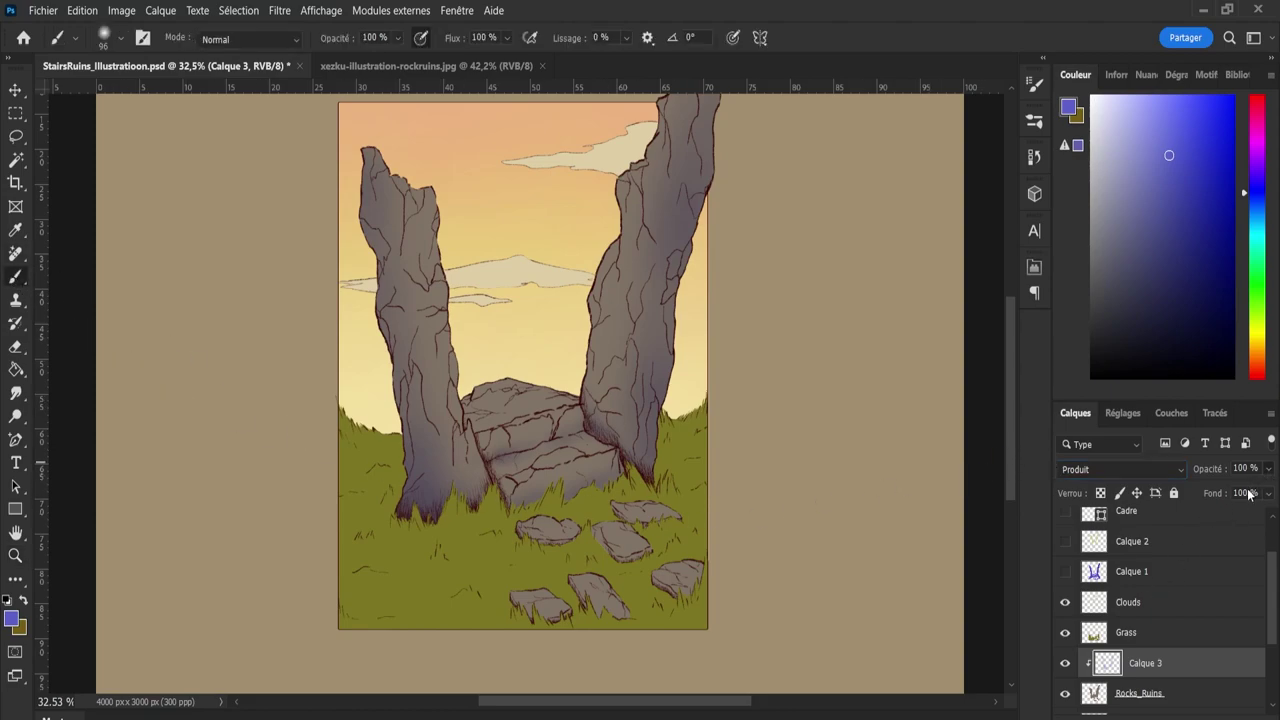
left_click_drag(1248, 493, 1242, 493)
Begin shading the flat foreground stones in violet-blue on Calque 3 with a 96 px soft brush.
key("z")
left_click_drag(709, 648, 860, 650)
key("b")
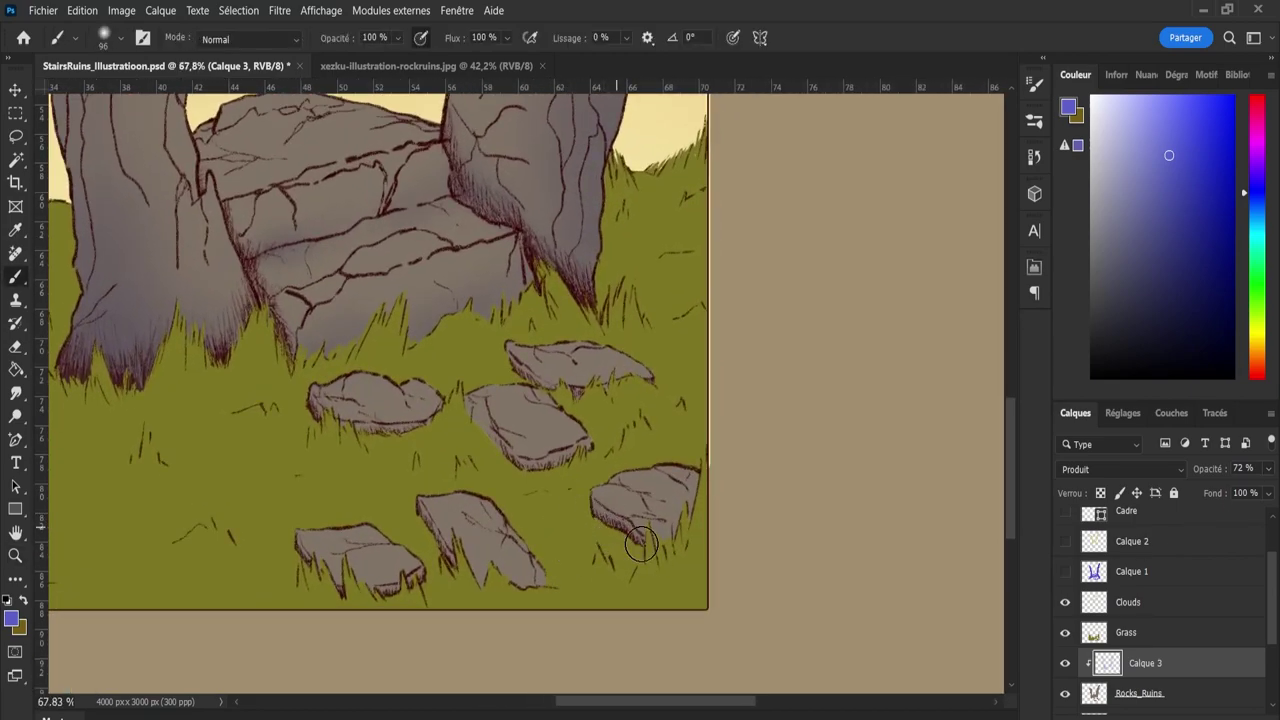
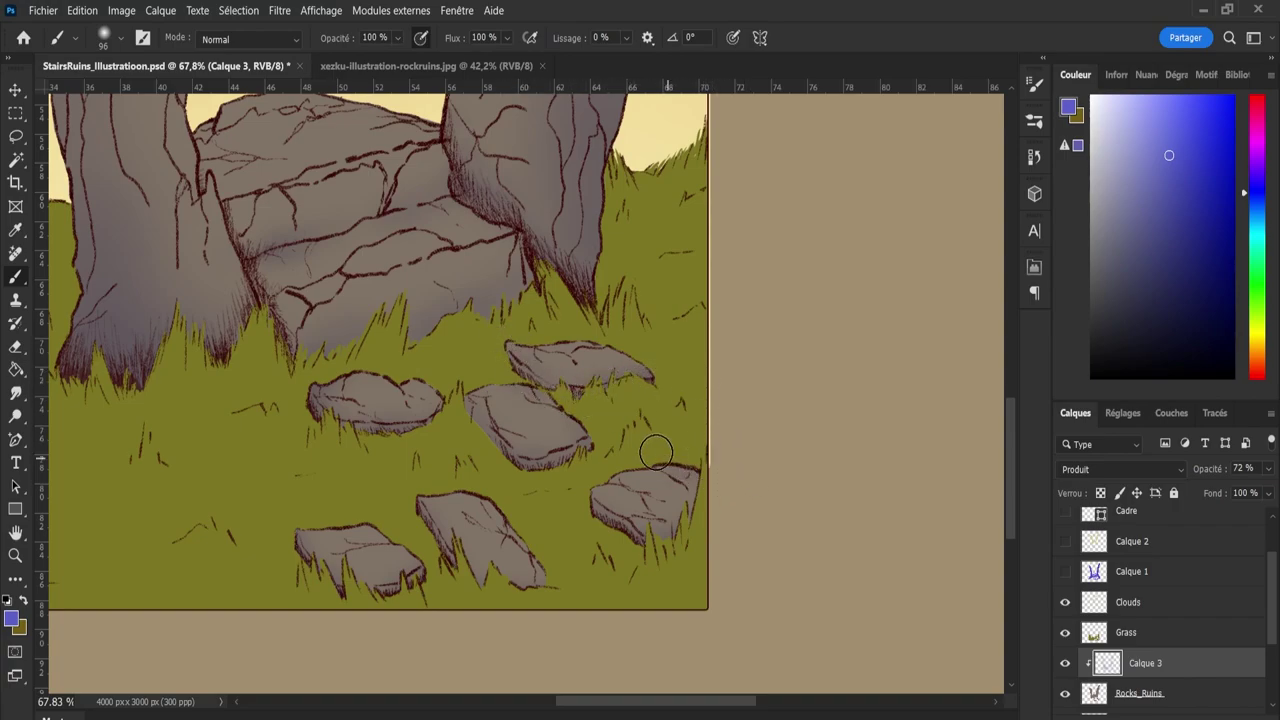
Create a new layer above Calque 3 and clip it to the Rocks_Ruins layer.
key("z")
left_click_drag(731, 489, 700, 482)
left_click_drag(1010, 438, 1010, 417)
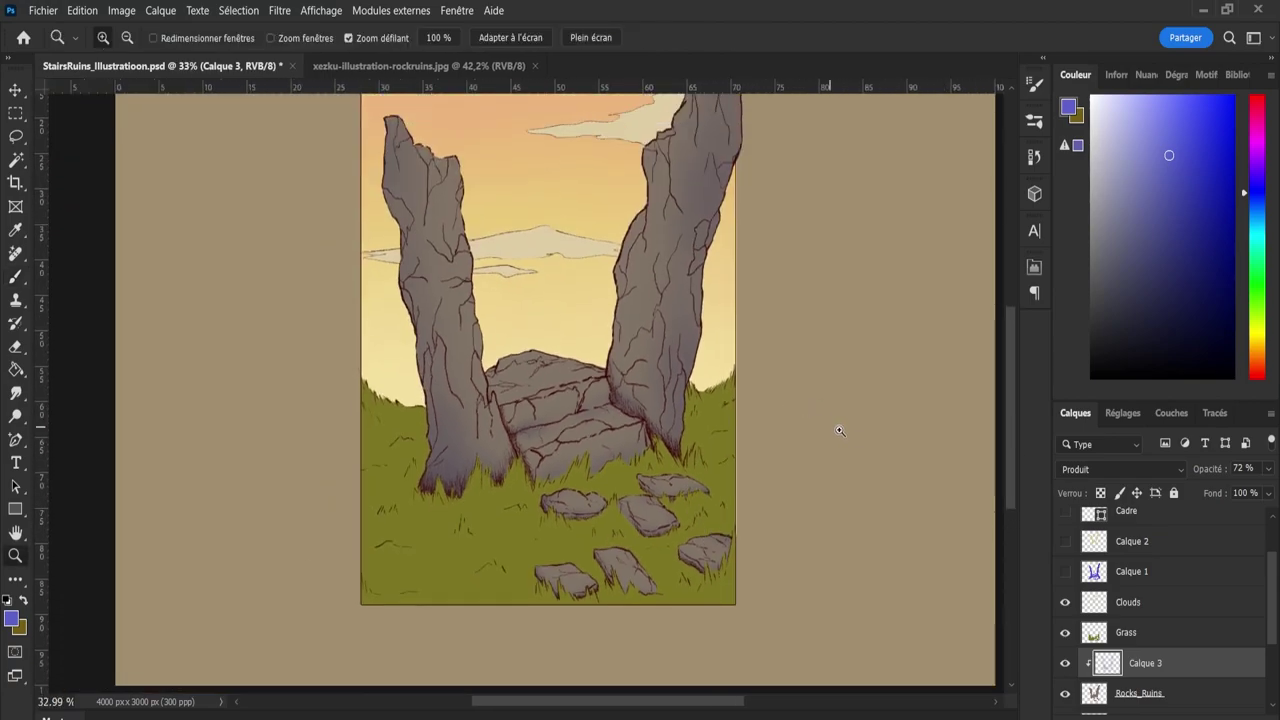
left_click_drag(857, 433, 842, 431)
scroll(1010, 405, "up", 3)
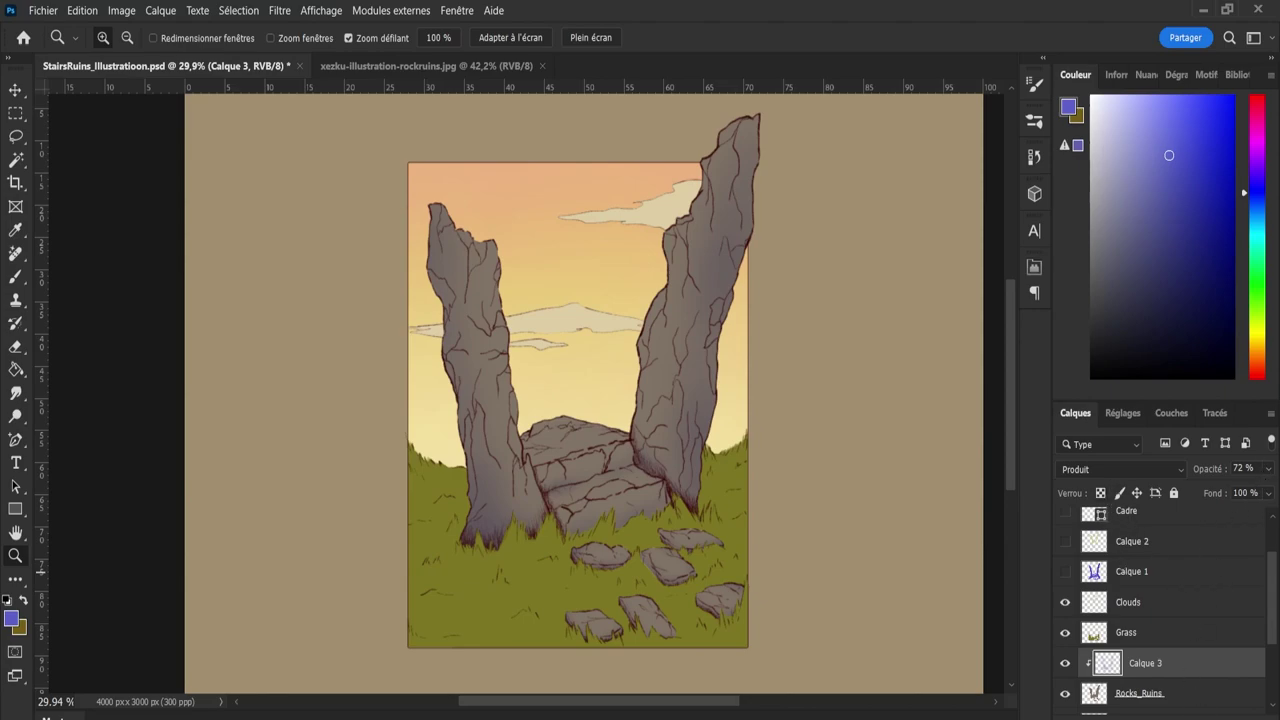
left_click(1227, 718)
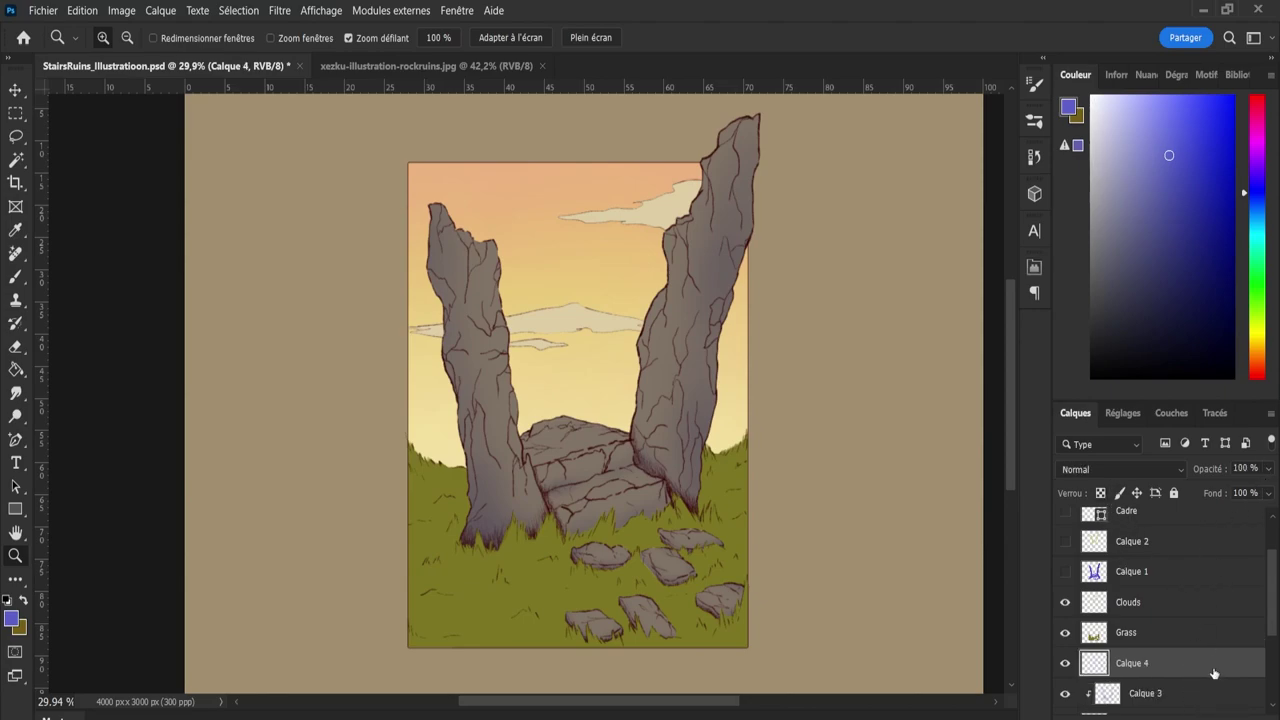
key("alt")
left_click(1174, 673, "alt")
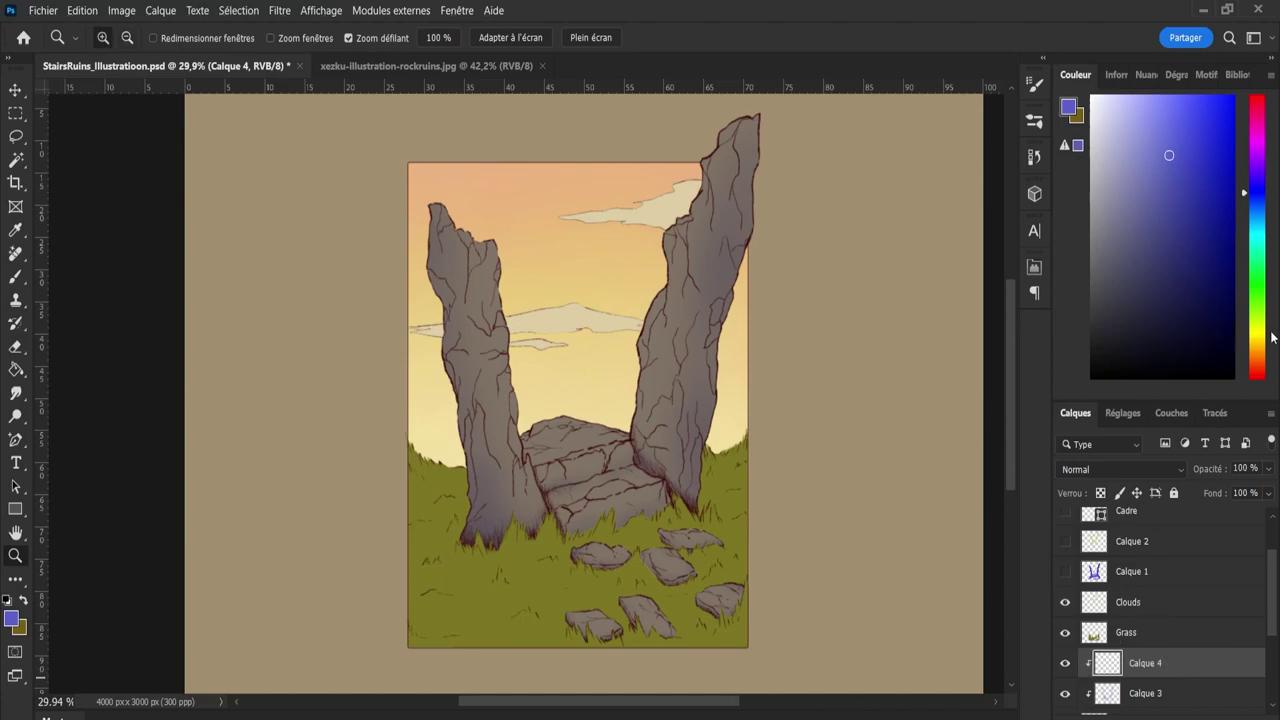
Paint soft pale yellow highlights with a 448 px brush on both rock pillars' inner sides and the top of the stairs.
left_click_drag(1258, 335, 1259, 346)
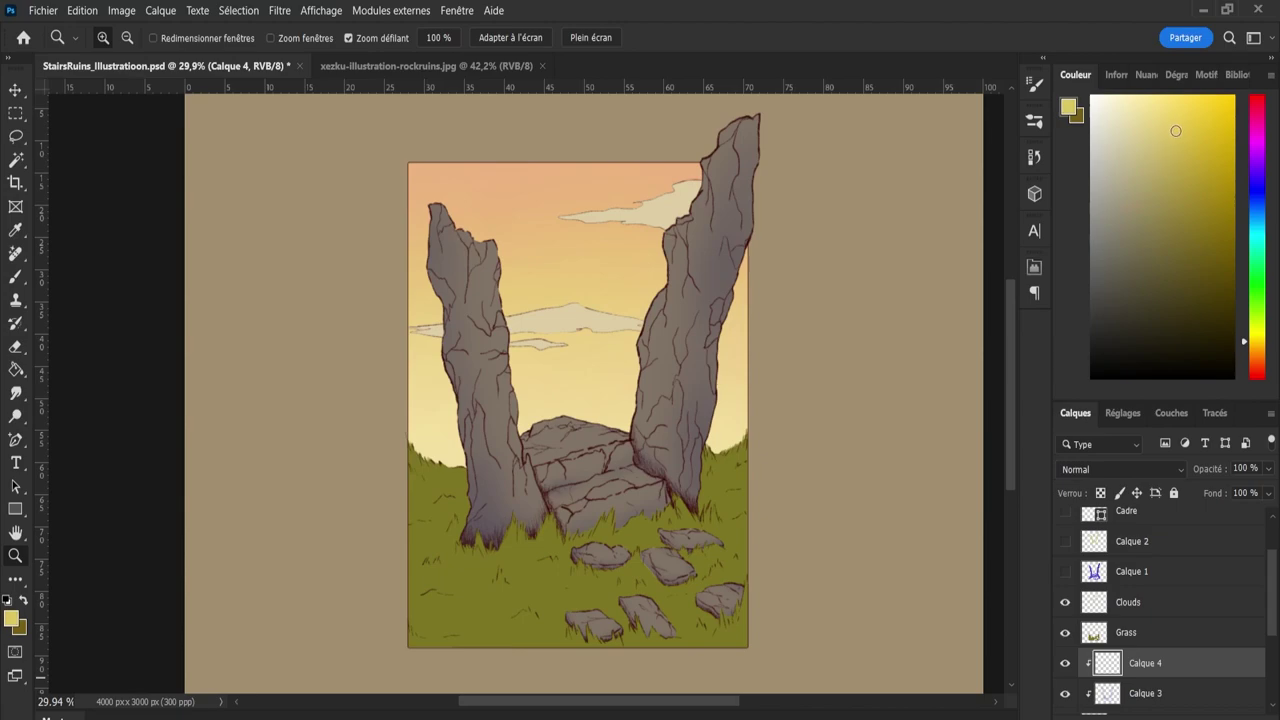
key("b")
left_click_drag(508, 280, 521, 281)
mouse_move(491, 234)
left_mouse_down()
mouse_move(505, 291)
mouse_move(524, 292)
mouse_move(502, 296)
left_mouse_up()
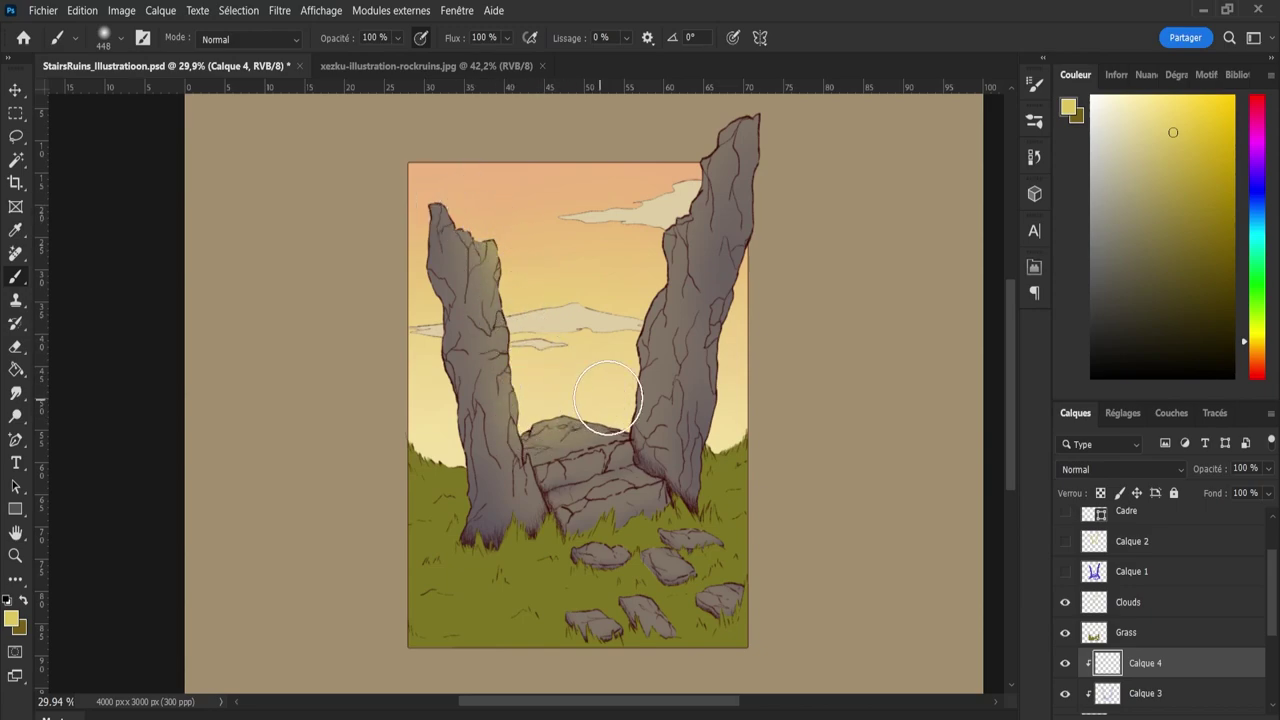
mouse_move(618, 380)
left_mouse_down()
mouse_move(638, 282)
mouse_move(630, 379)
mouse_move(689, 188)
mouse_move(679, 208)
mouse_move(728, 128)
mouse_move(655, 284)
mouse_move(636, 360)
mouse_move(690, 202)
mouse_move(763, 116)
mouse_move(739, 129)
mouse_move(651, 263)
mouse_move(627, 384)
left_mouse_up()
left_click_drag(527, 427, 481, 230)
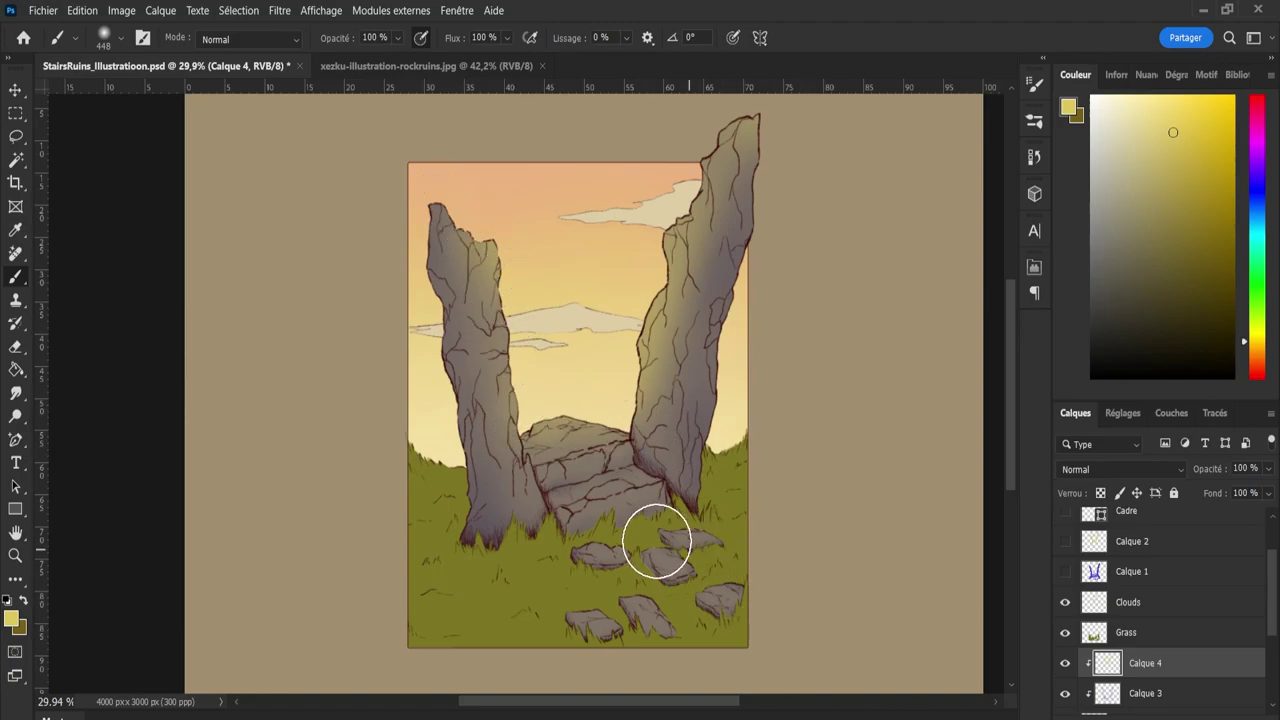
Paint smaller yellow highlights along the lower stair's upper edge and on the stepping stones, reducing the brush to about 90 px.
mouse_move(597, 498)
left_mouse_down()
mouse_move(568, 503)
mouse_move(685, 528)
left_mouse_up()
key("z")
key("b")
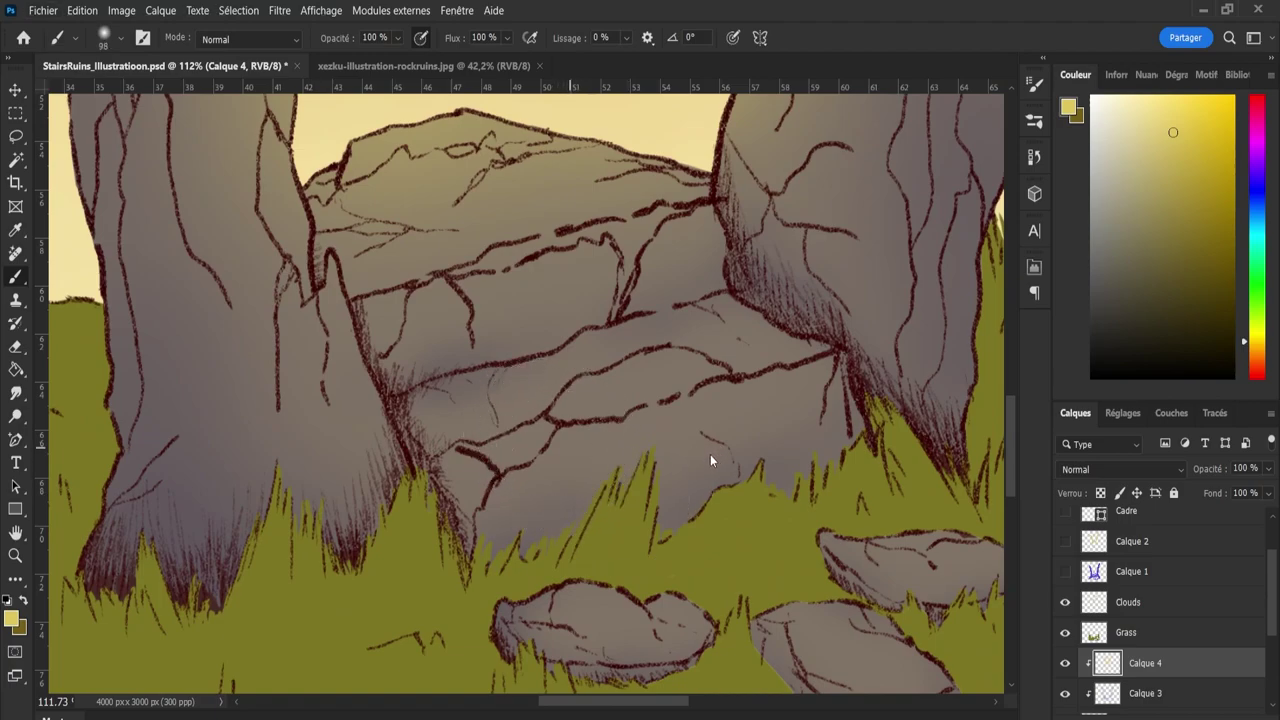
mouse_move(499, 444)
left_mouse_down()
mouse_move(552, 447)
mouse_move(520, 452)
mouse_move(611, 402)
mouse_move(806, 349)
mouse_move(595, 424)
left_mouse_up()
key("z")
key("ctrl+0")
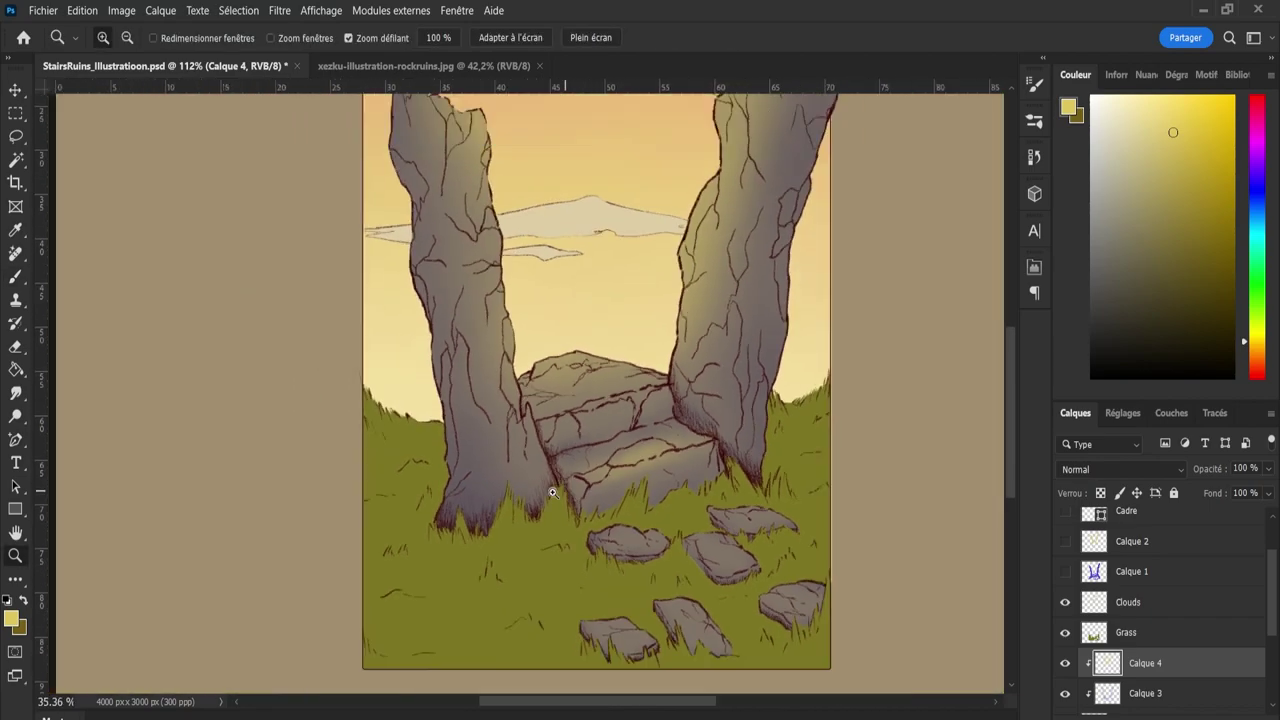
left_click_drag(684, 548, 712, 548)
key("b")
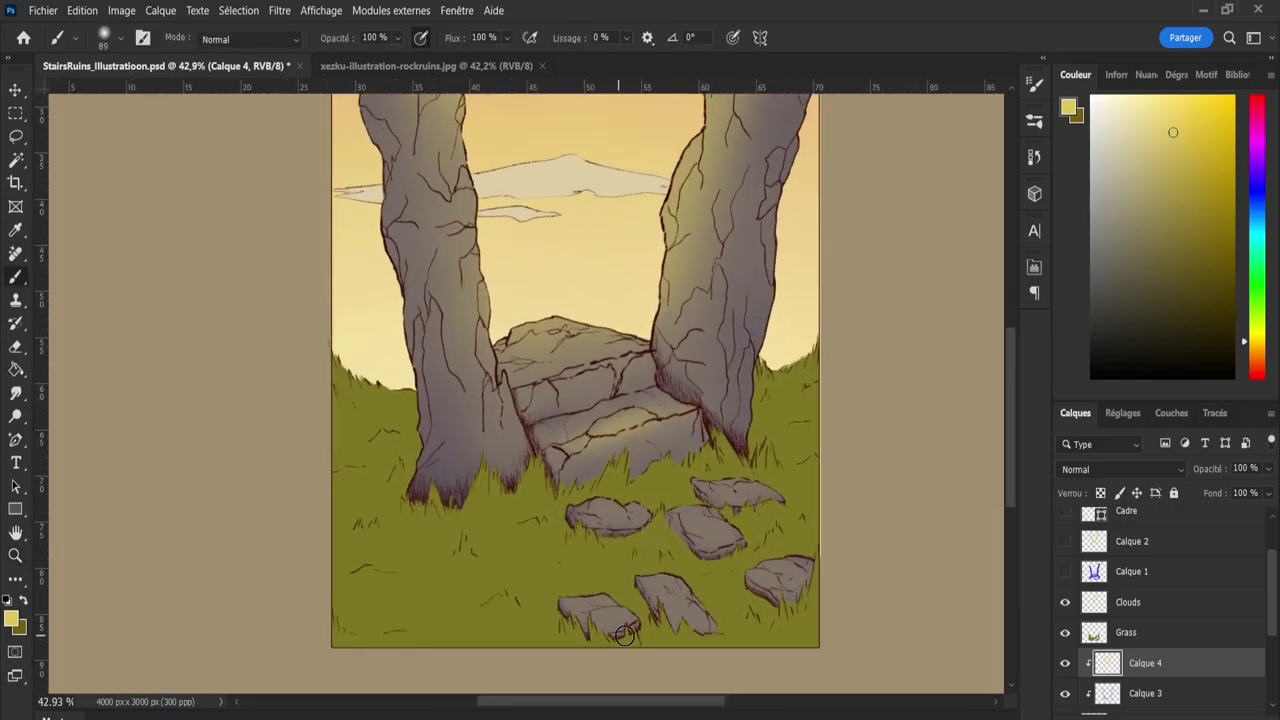
left_click_drag(591, 597, 606, 597)
Try the Fondu, Densité couleur +, Densité couleur -, Incrustation and Densité linéaire - (Ajout) blend modes on Calque 4.
key("z")
left_click_drag(758, 496, 692, 514)
left_click_drag(829, 500, 886, 478)
left_click(1088, 243)
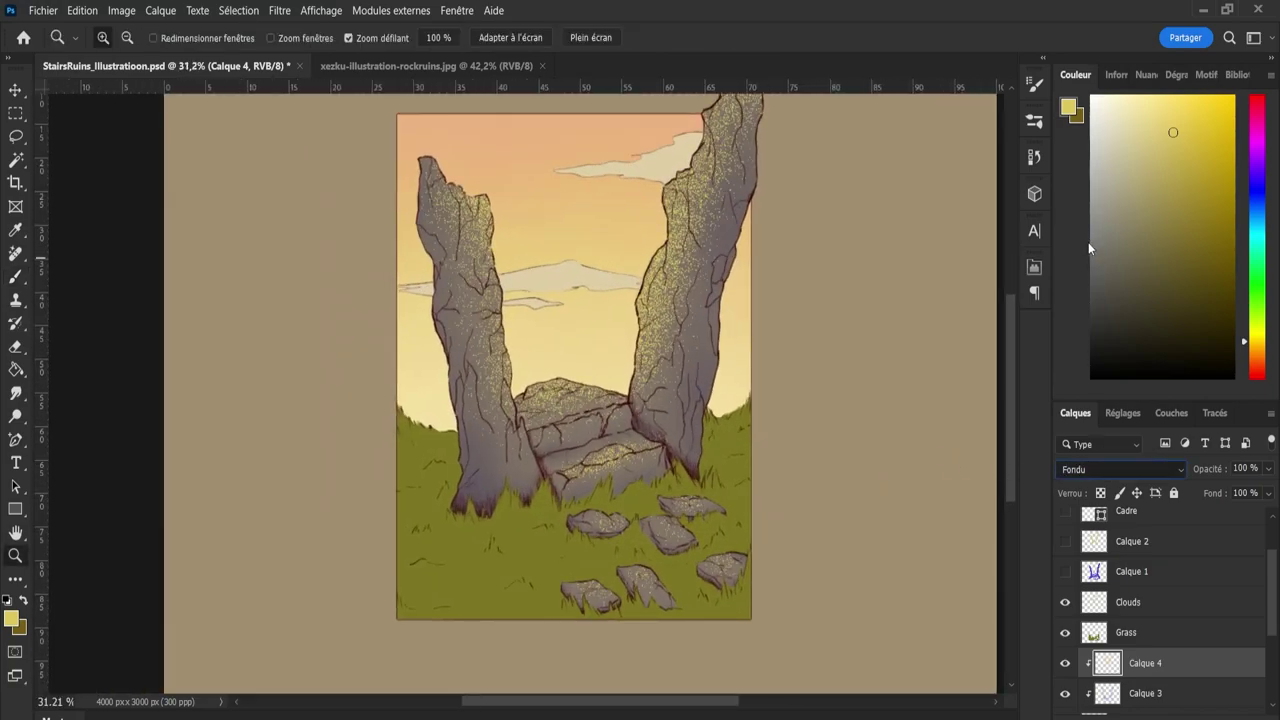
key("shift+alt+m")
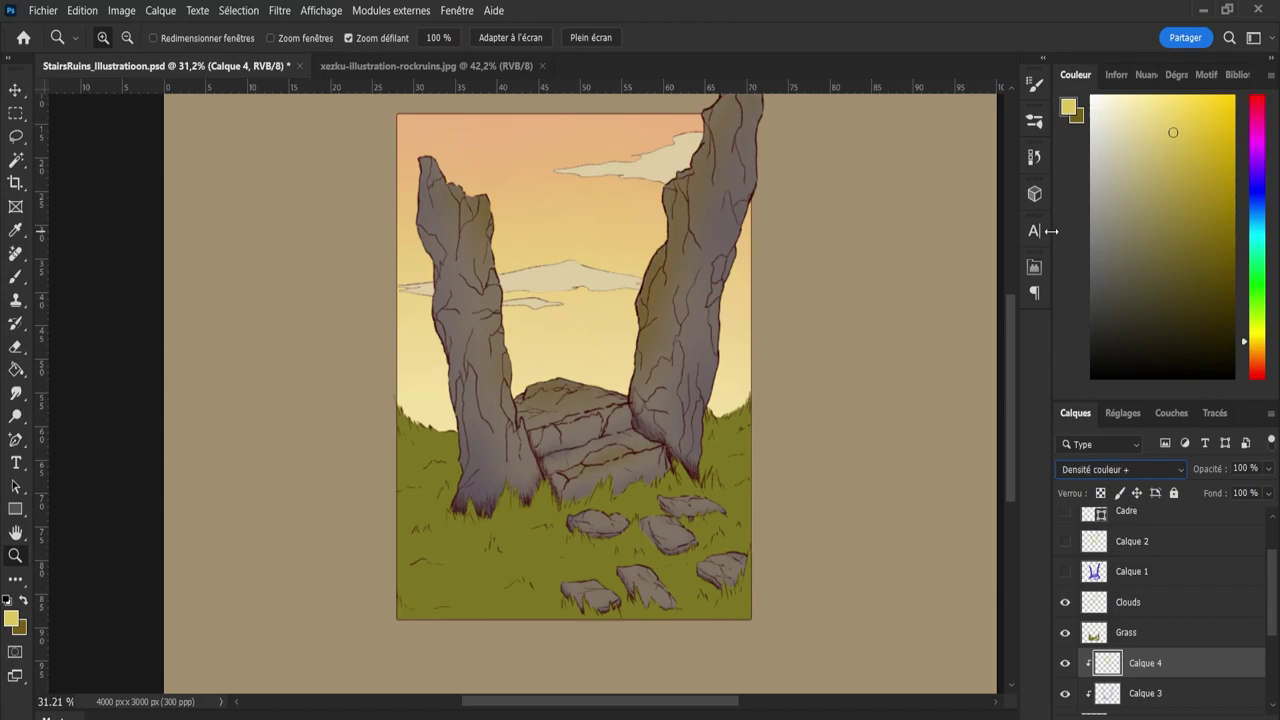
key("shift+plus")
key("shift+plus")
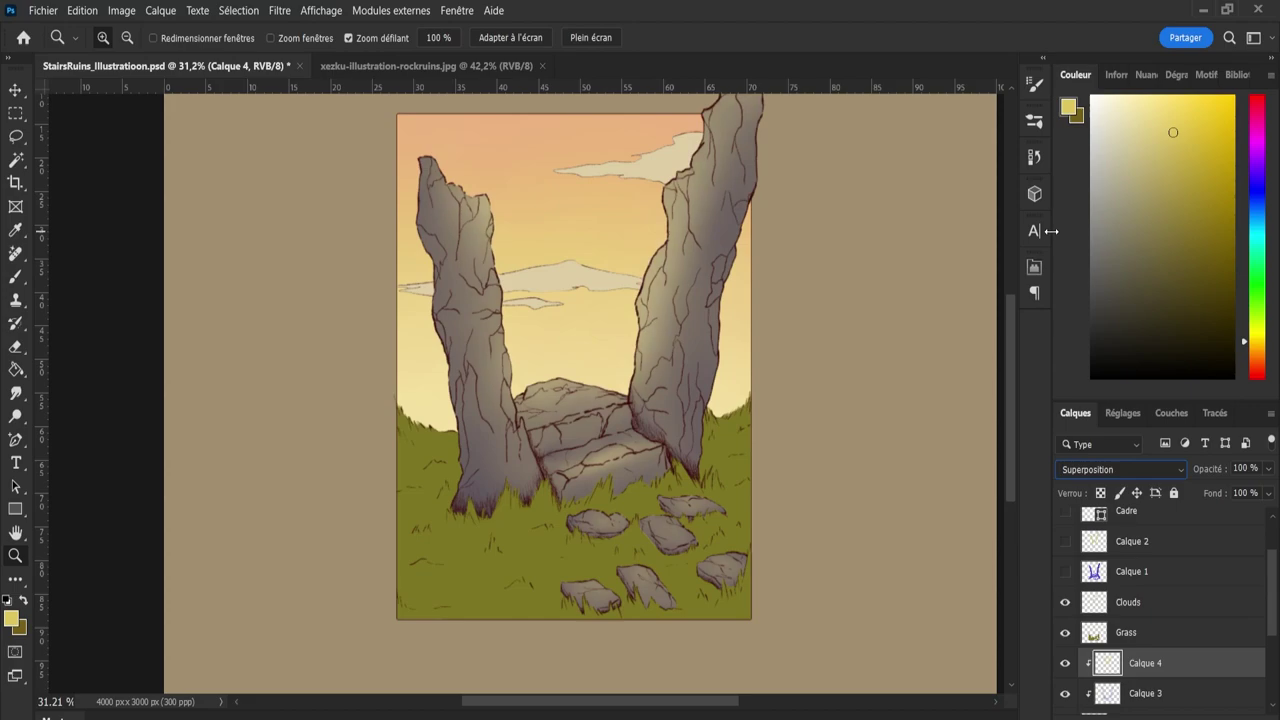
key("shift+alt+b")
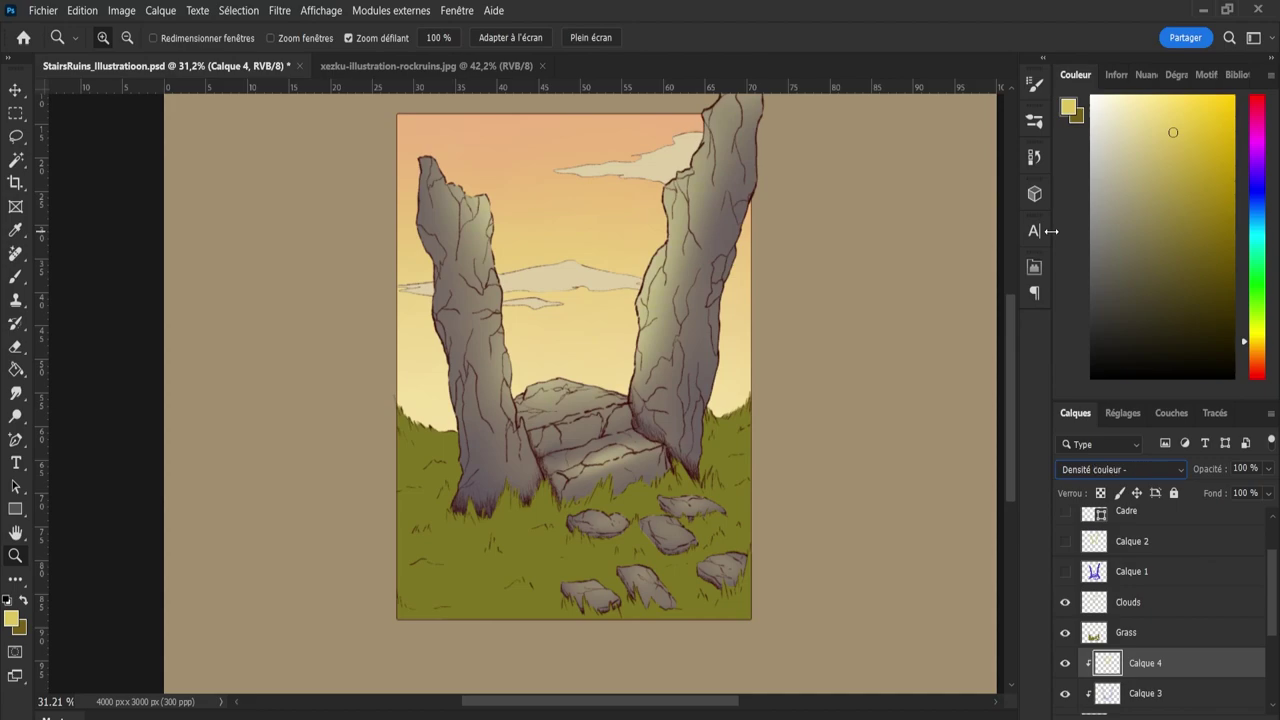
key("shift+alt+o")
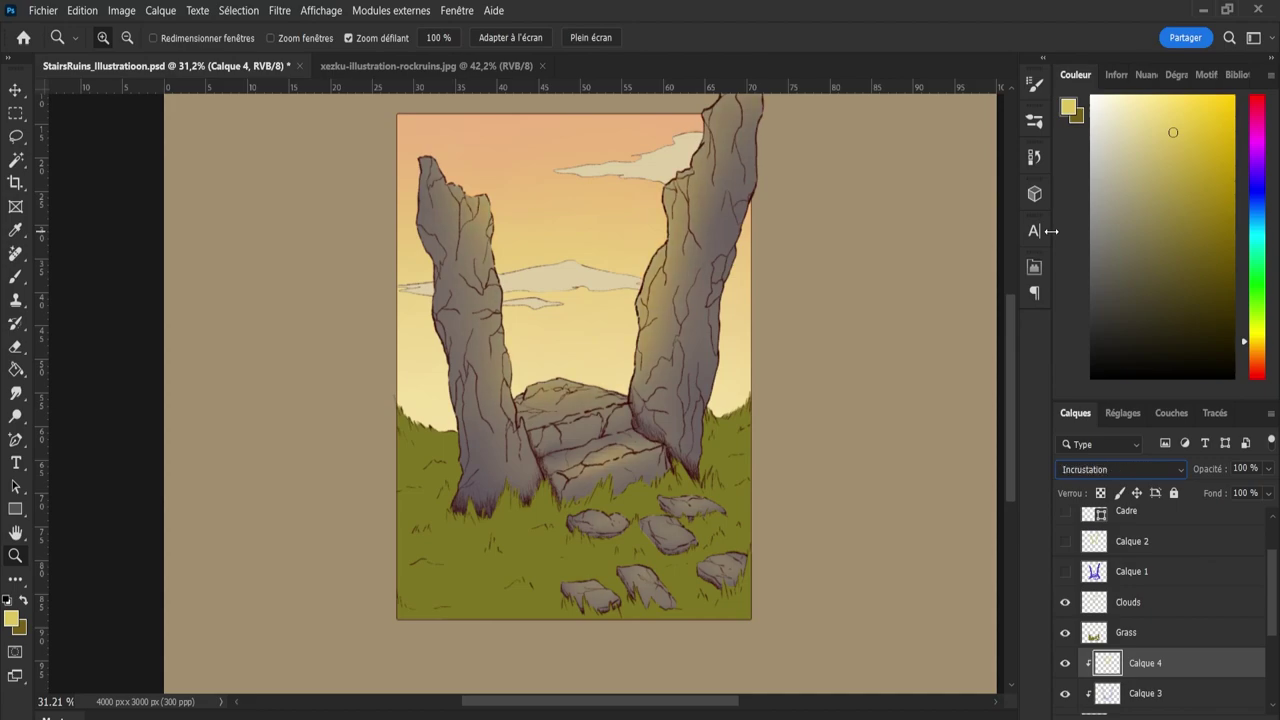
key("Down")
key("Down")
key("Down")
key("Up")
key("Up")
key("Up")
key("Up")
key("Up")
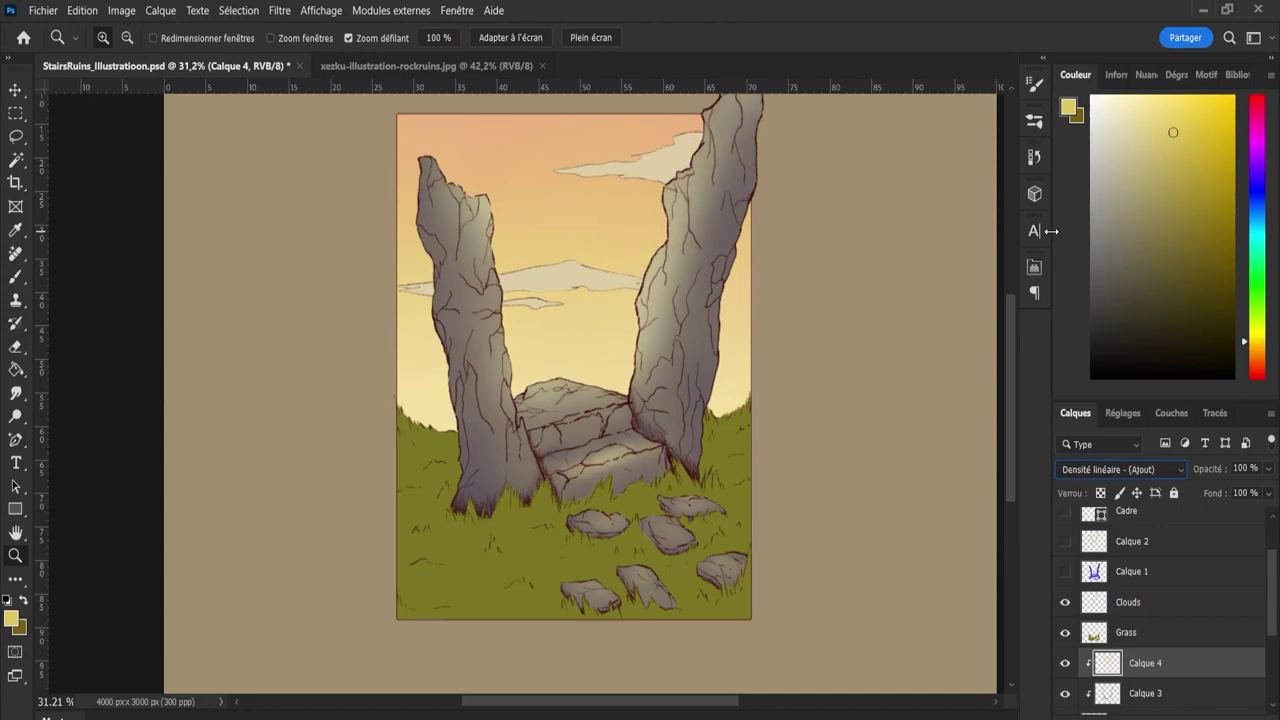
Set the highlight layer Calque 4 to the Superposition blend mode at 60% opacity.
key("shift+minus")
key("shift+minus")
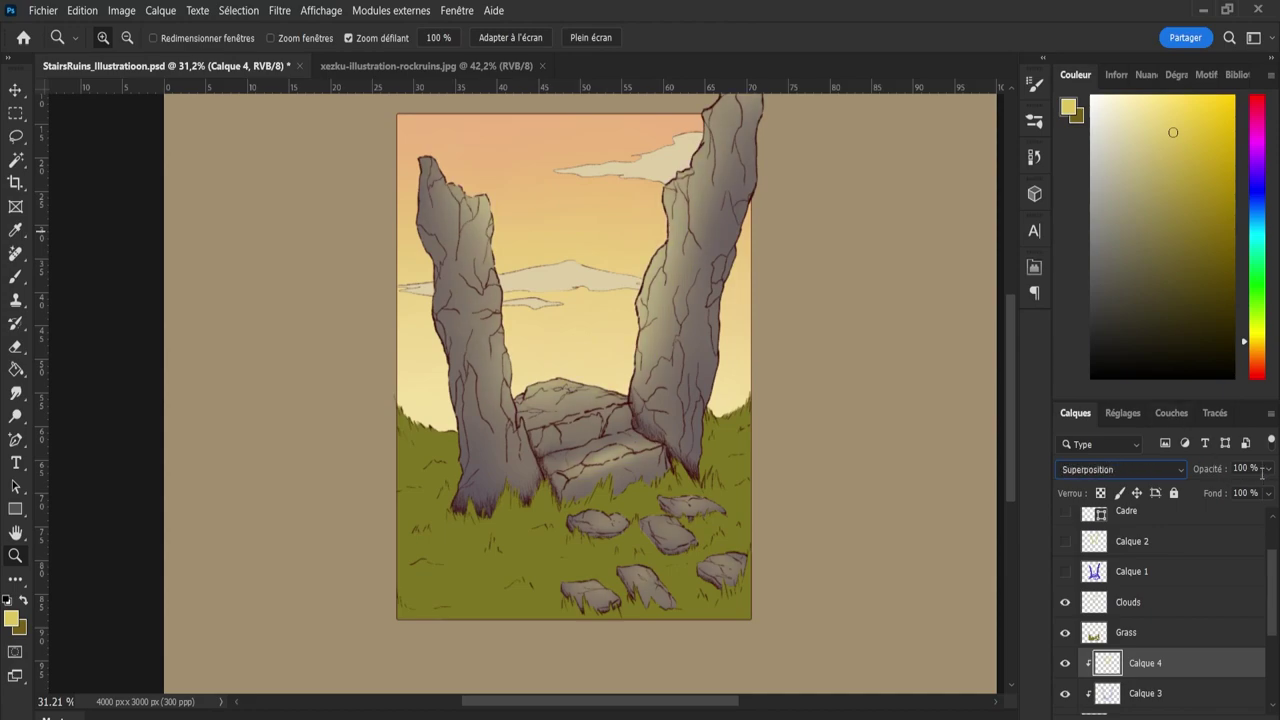
key("7")
key("5")
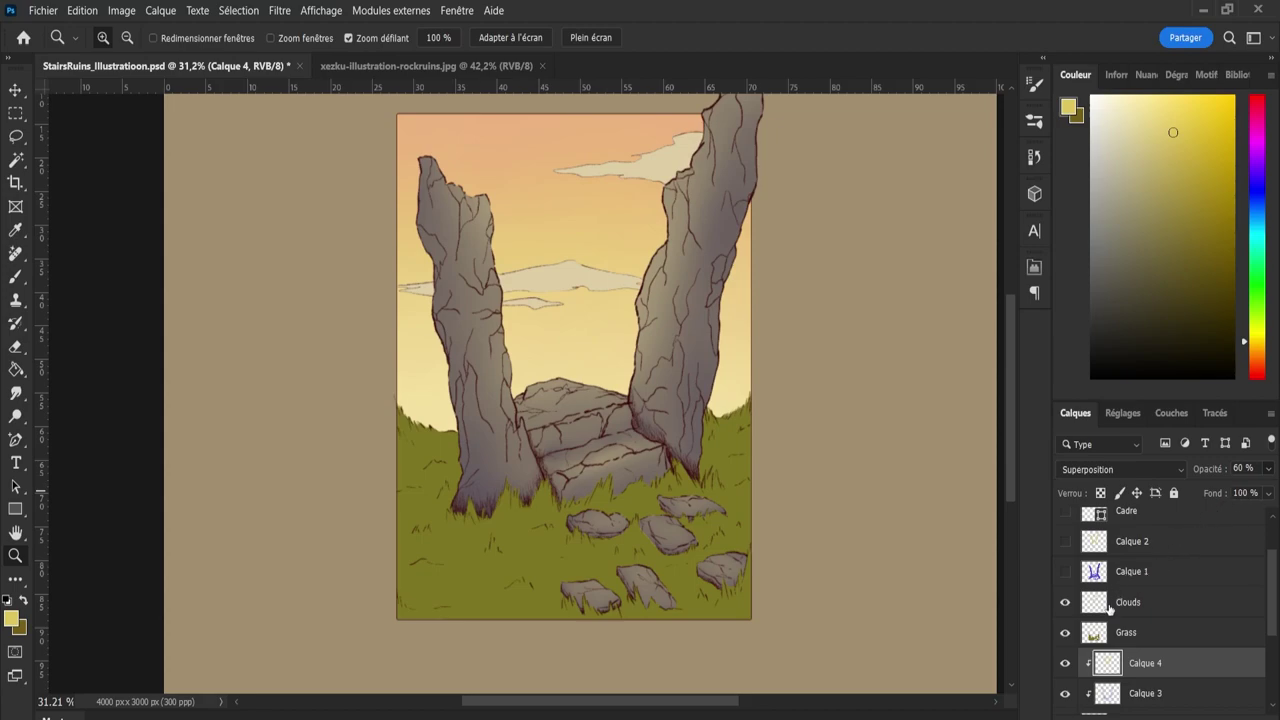
Hide the shading layers Calque 3 and Calque 4, and select the Grass layer near the middle stepping stones.
left_click(1066, 693)
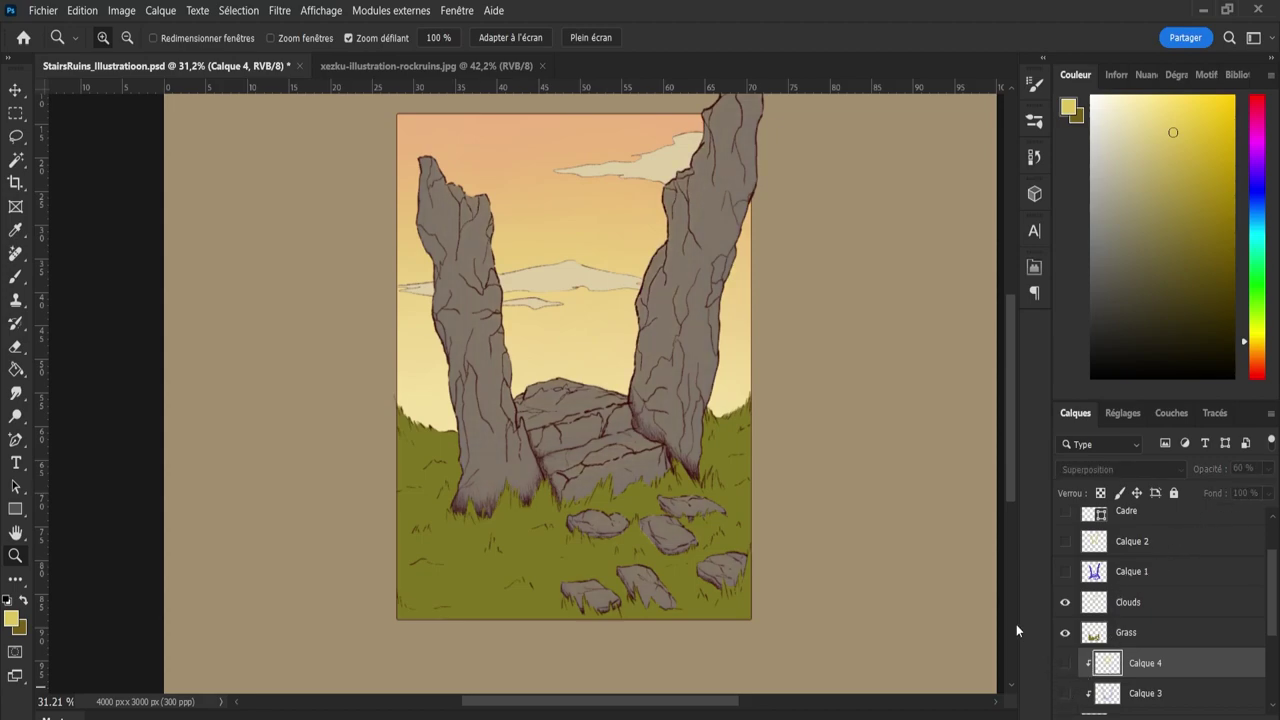
left_click_drag(643, 562, 717, 562)
mouse_move(772, 582)
left_mouse_down()
mouse_move(790, 590)
mouse_move(773, 590)
left_mouse_up()
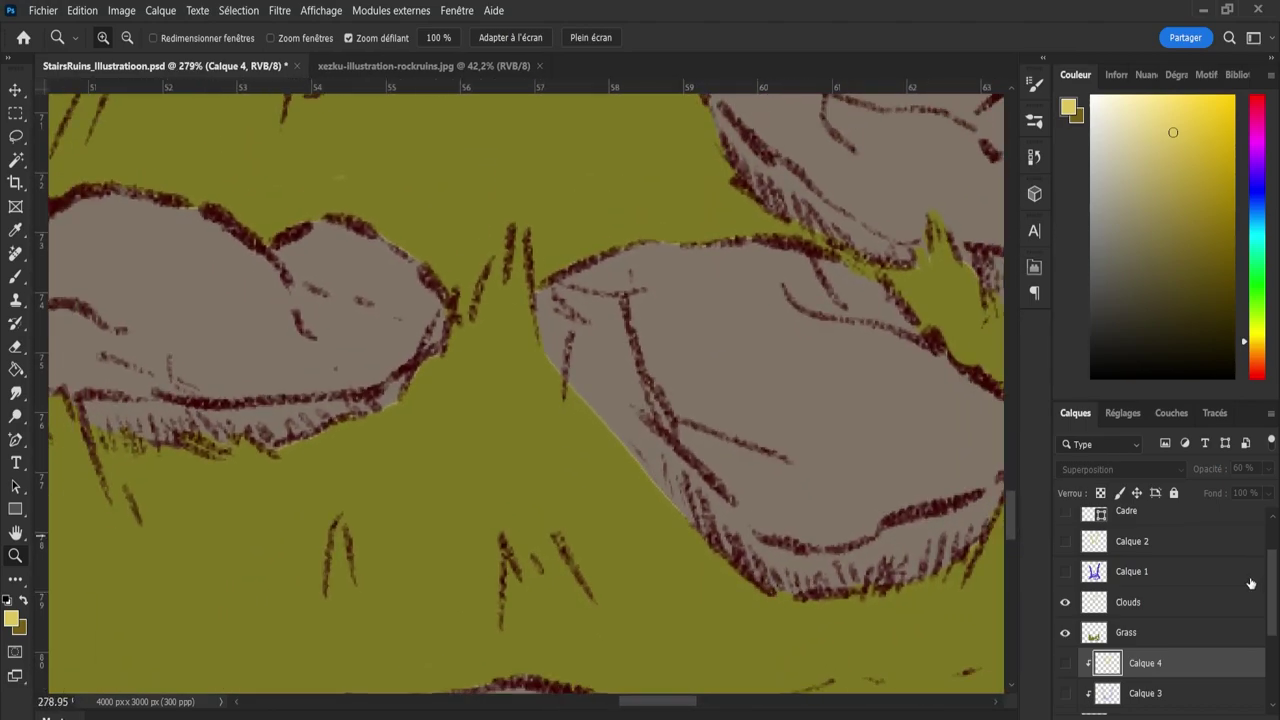
mouse_move(1275, 600)
left_mouse_down()
mouse_move(1275, 648)
mouse_move(1275, 614)
left_mouse_up()
left_click(1122, 595)
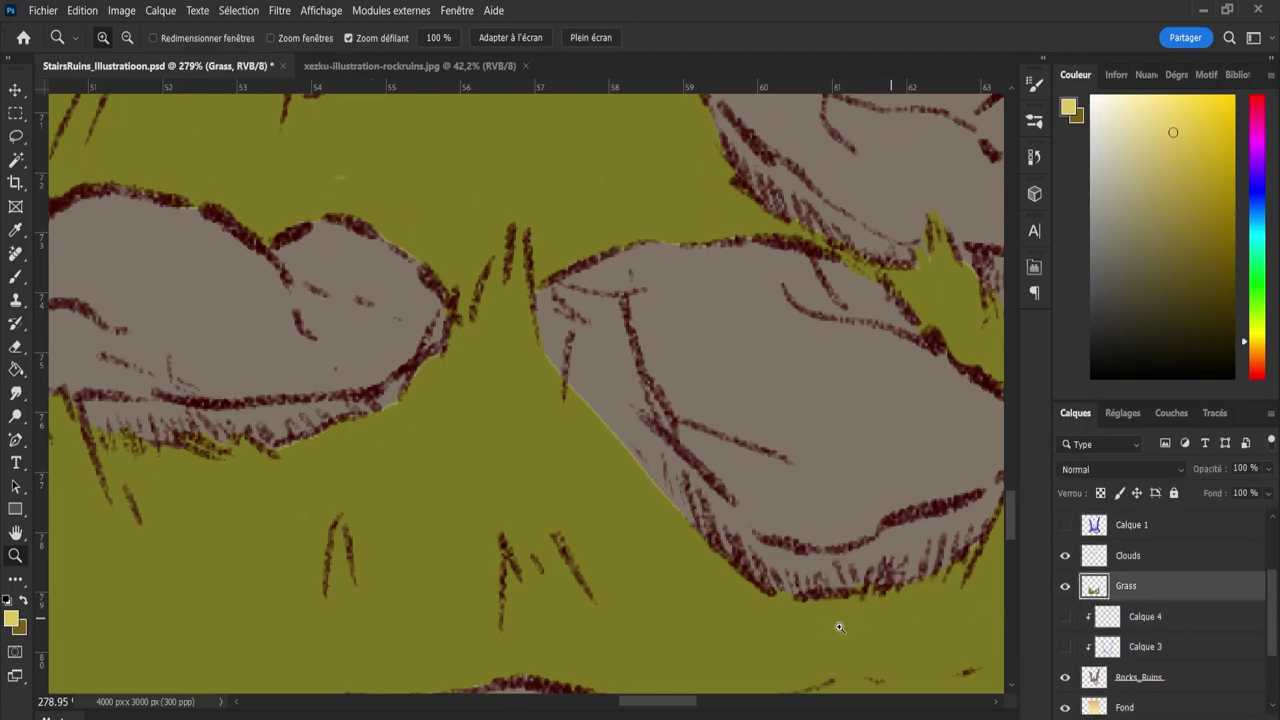
Sample the grass green and paint jagged grass with a textured brush over the left edge of the middle stepping stone.
key("b")
left_click(523, 429, "alt")
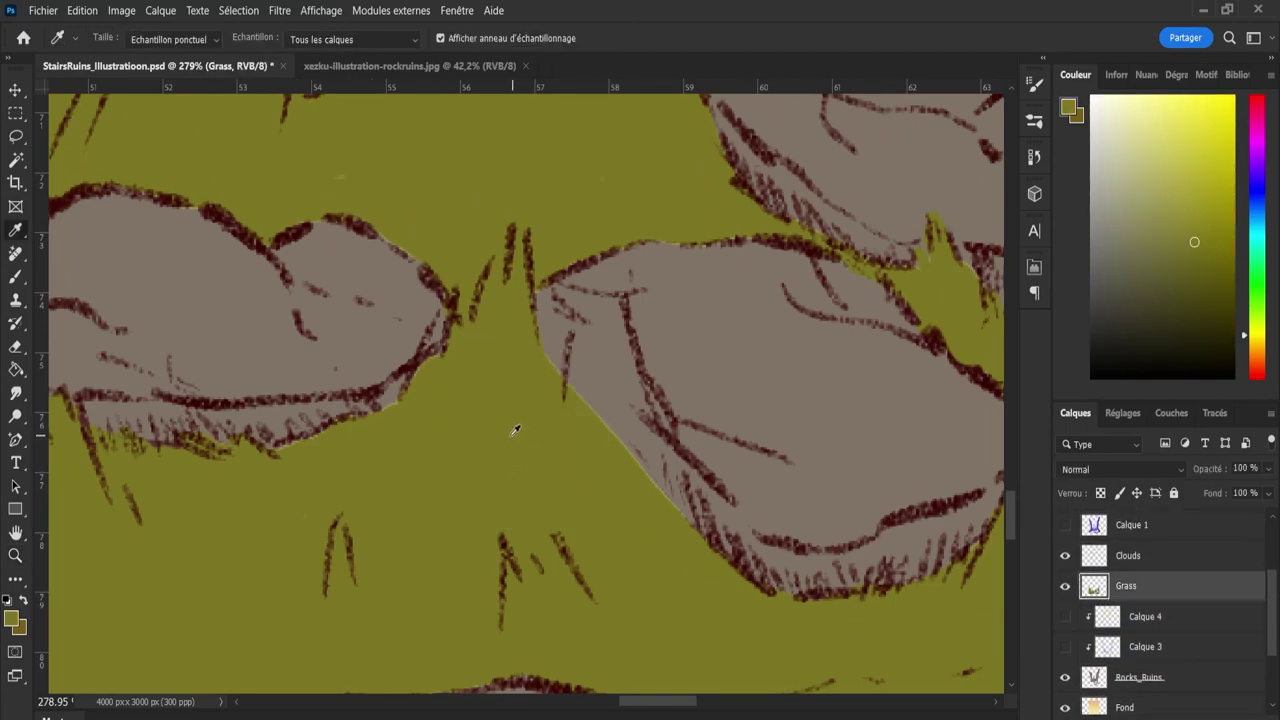
right_click(536, 372)
left_click_drag(642, 415, 621, 415)
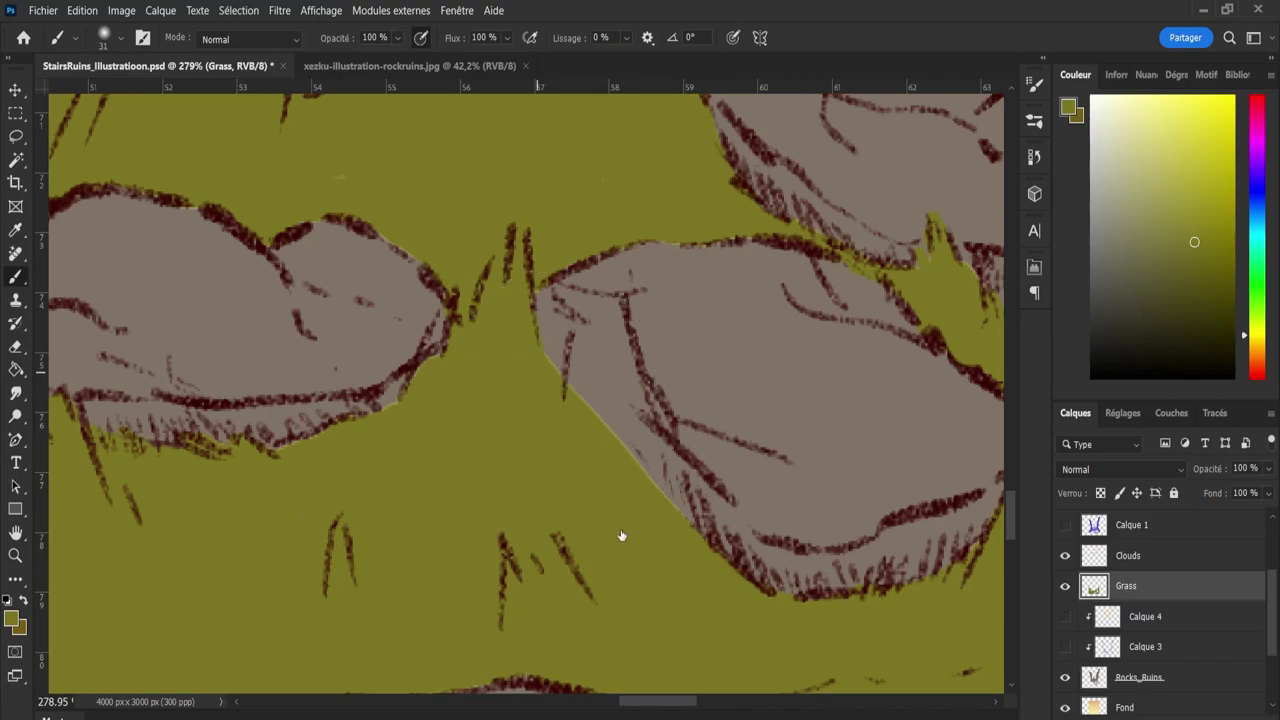
left_click(621, 527)
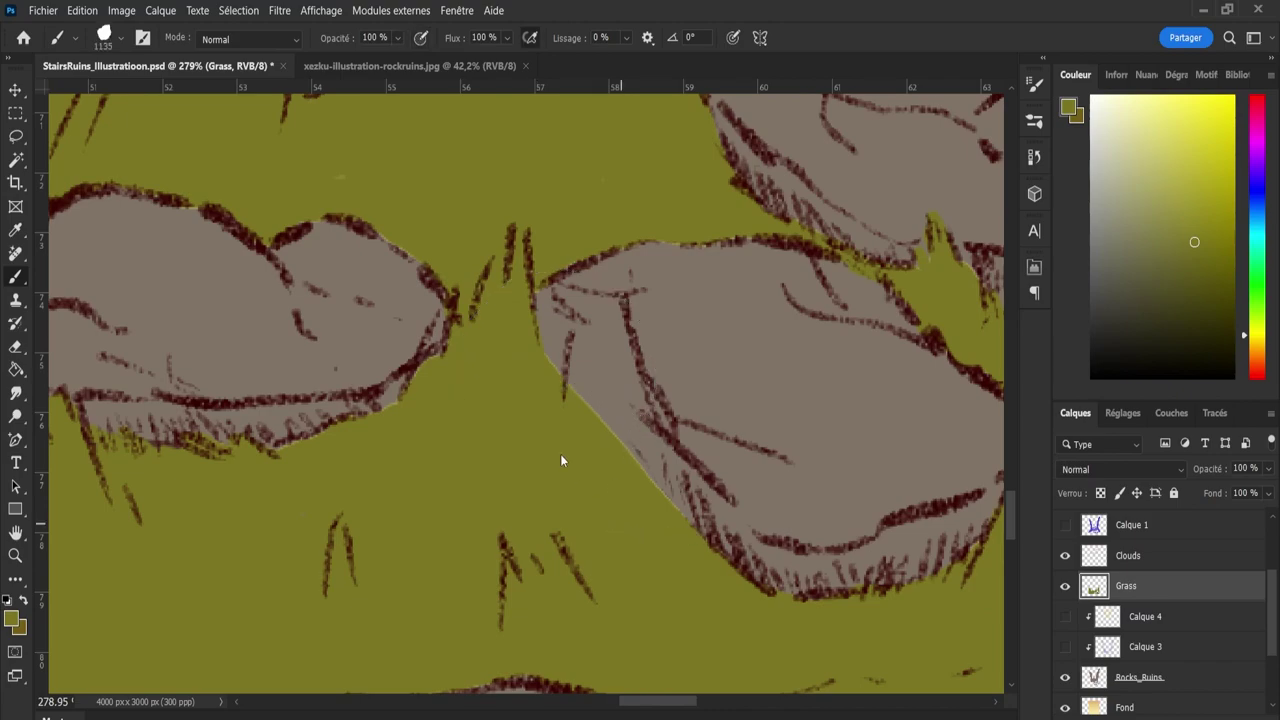
left_click(630, 416)
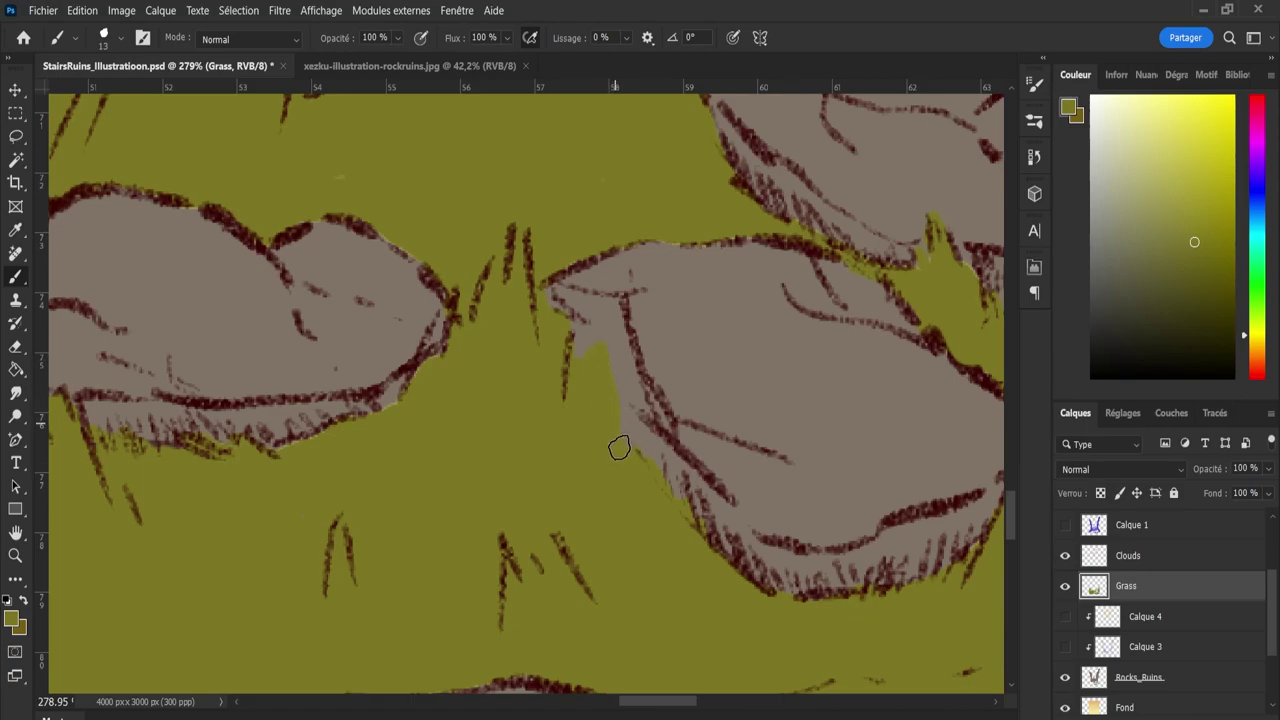
Check the whole illustration and save the document.
key("z")
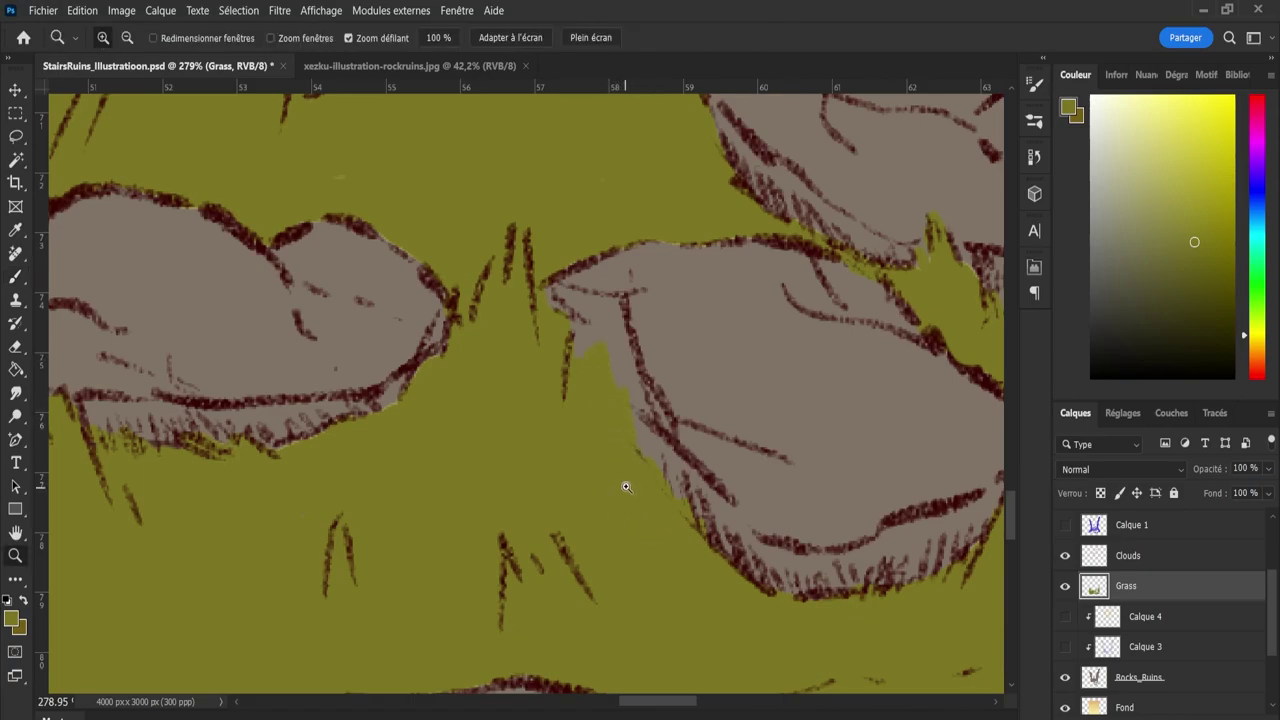
left_click_drag(626, 486, 534, 453)
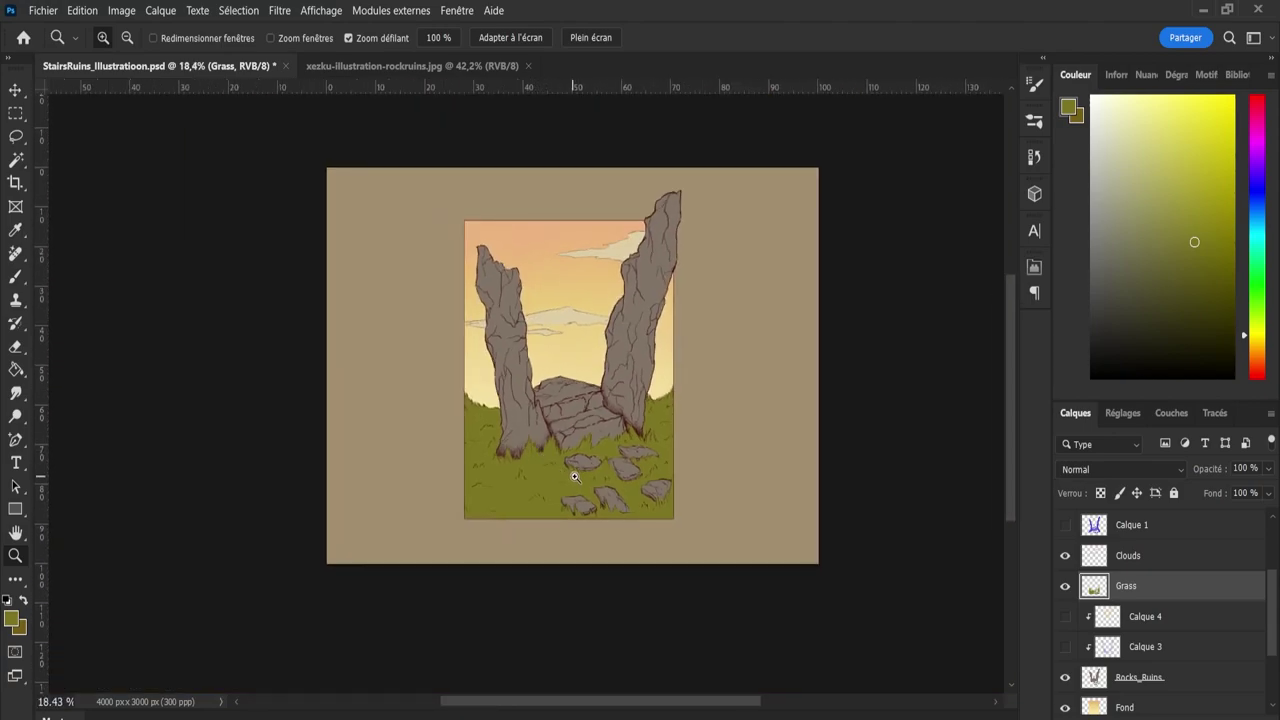
scroll(575, 477, "up", 2)
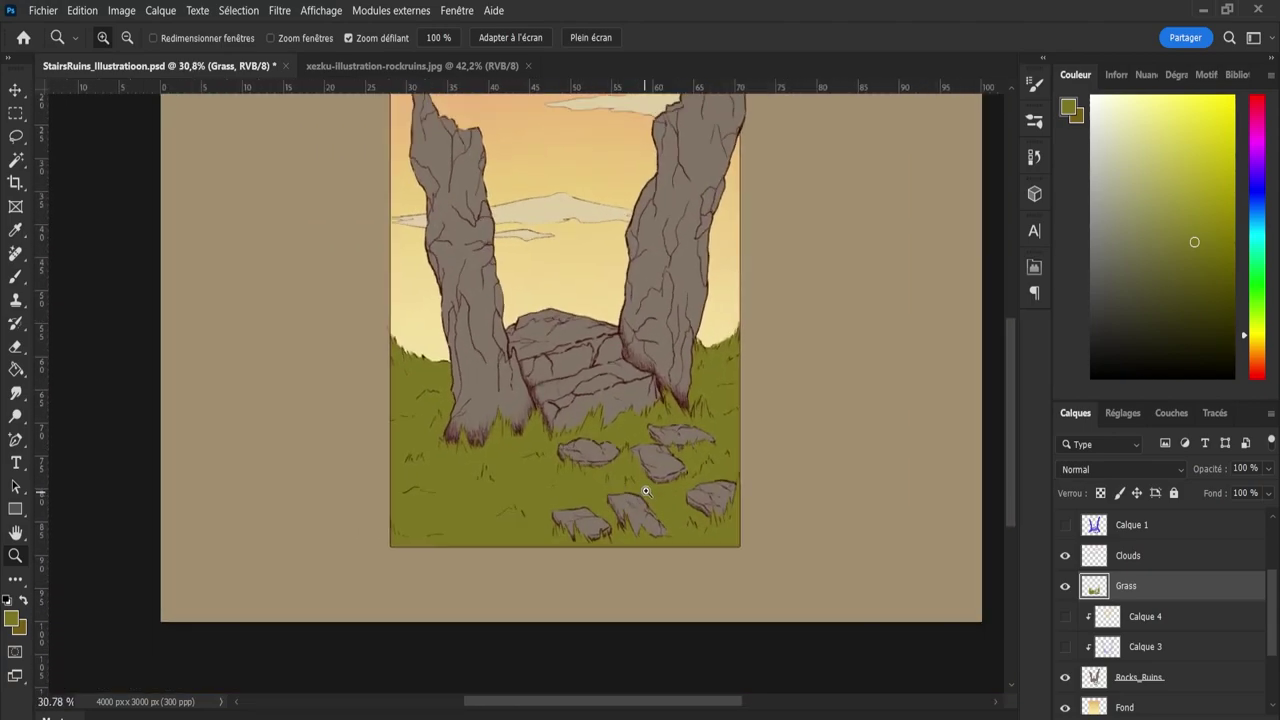
key("ctrl+s")
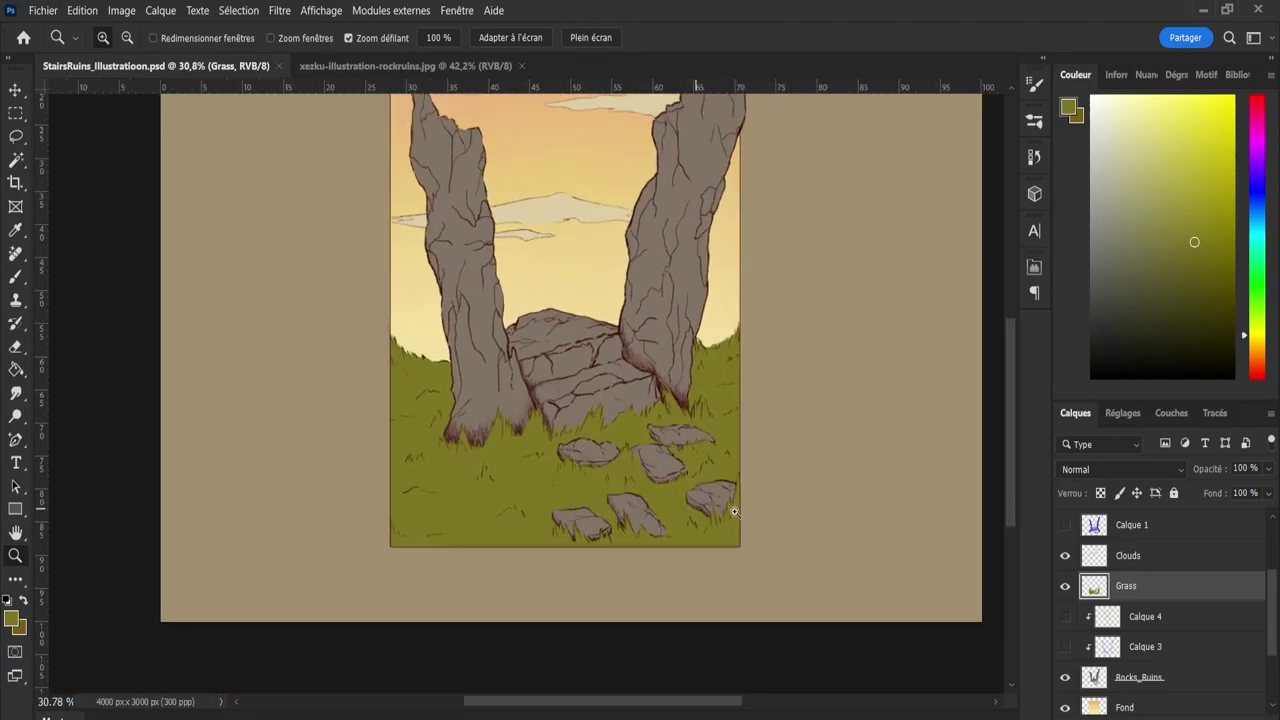
Show Calque 3 and Calque 4, keep Calque 4 above Calque 3, and compare the rocks with and without them.
left_click(1065, 616)
left_click(1066, 647)
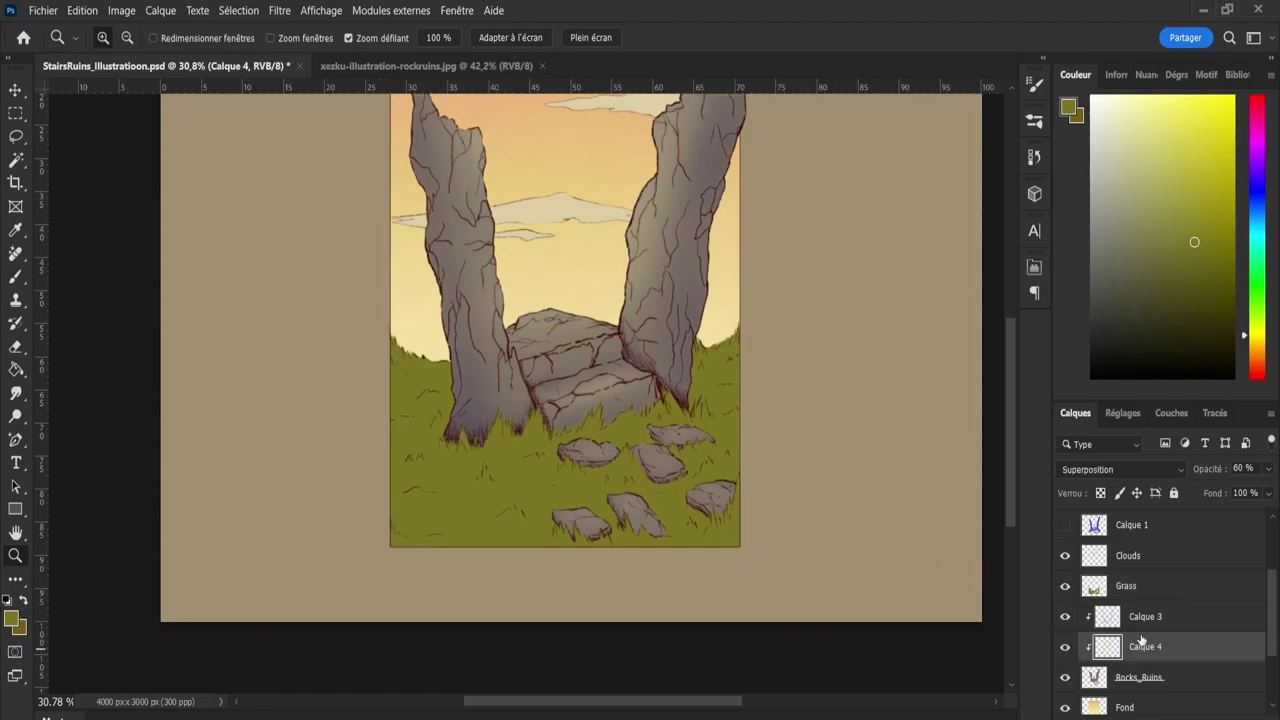
left_click_drag(1141, 640, 1130, 616)
left_click(1067, 650)
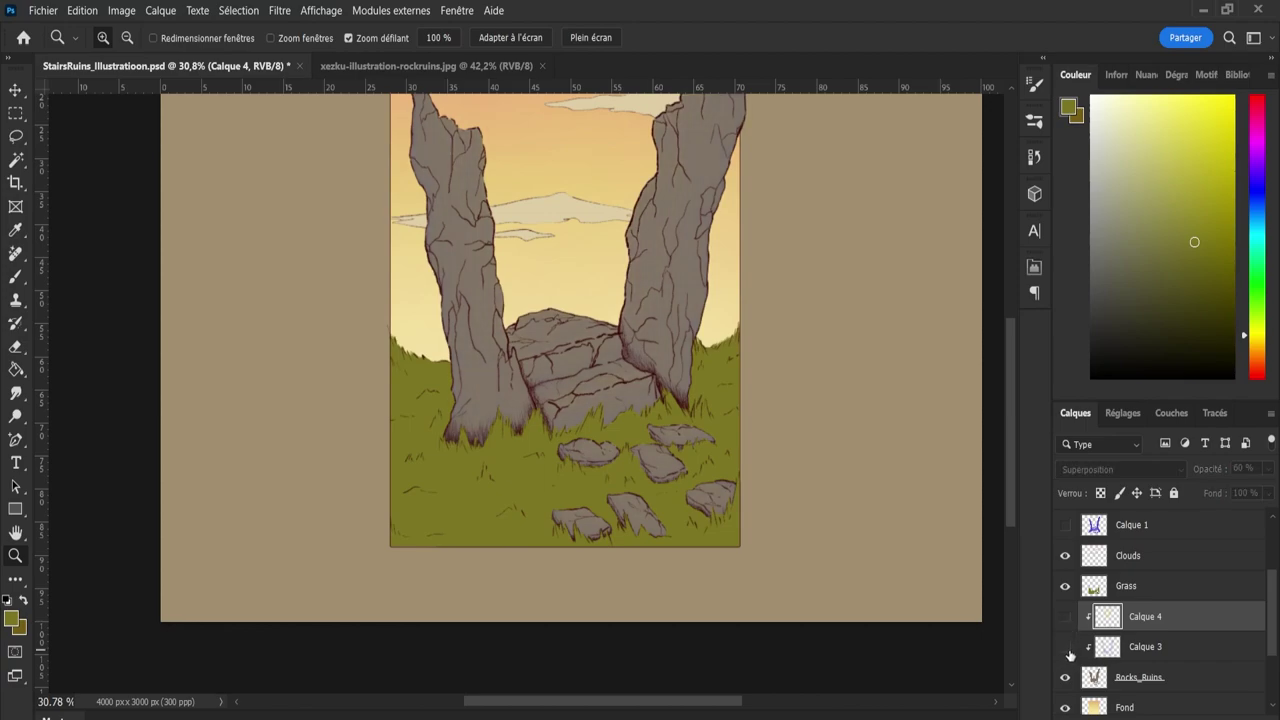
left_click(1068, 617)
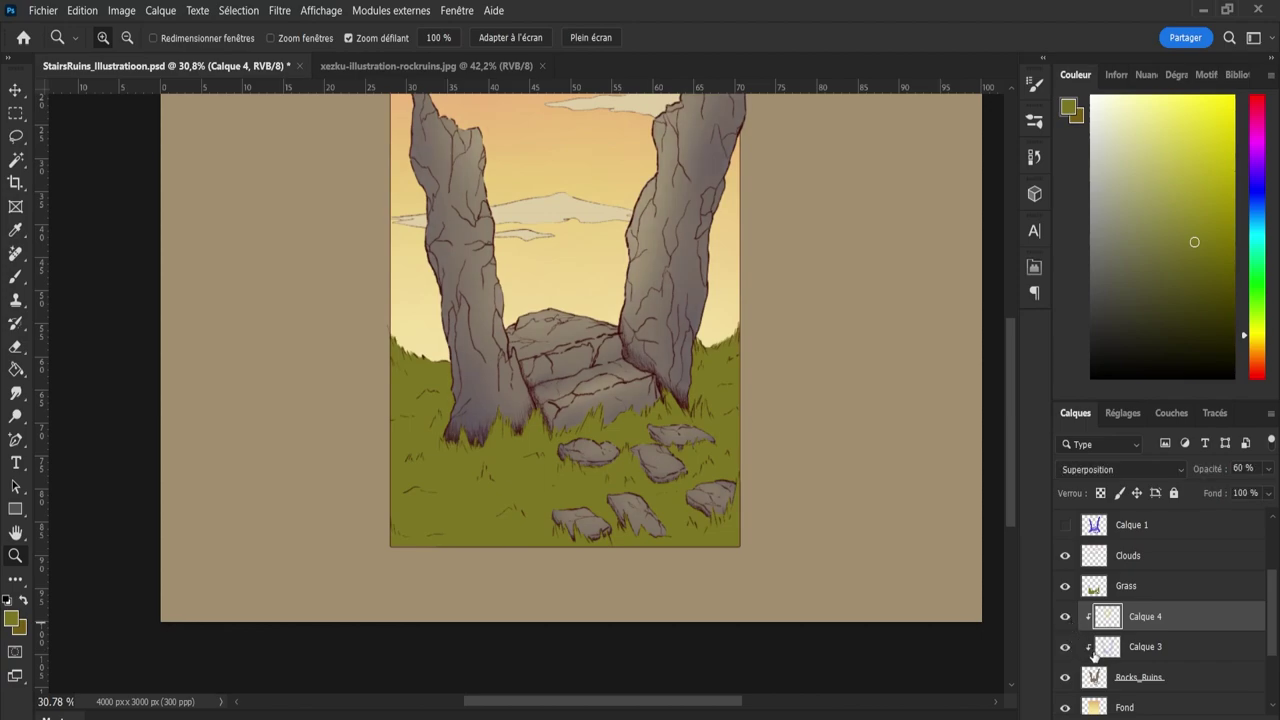
Reduce Calque 3's opacity to 49% and save the document with Calque 3 and Calque 4 hidden.
left_click(1094, 650)
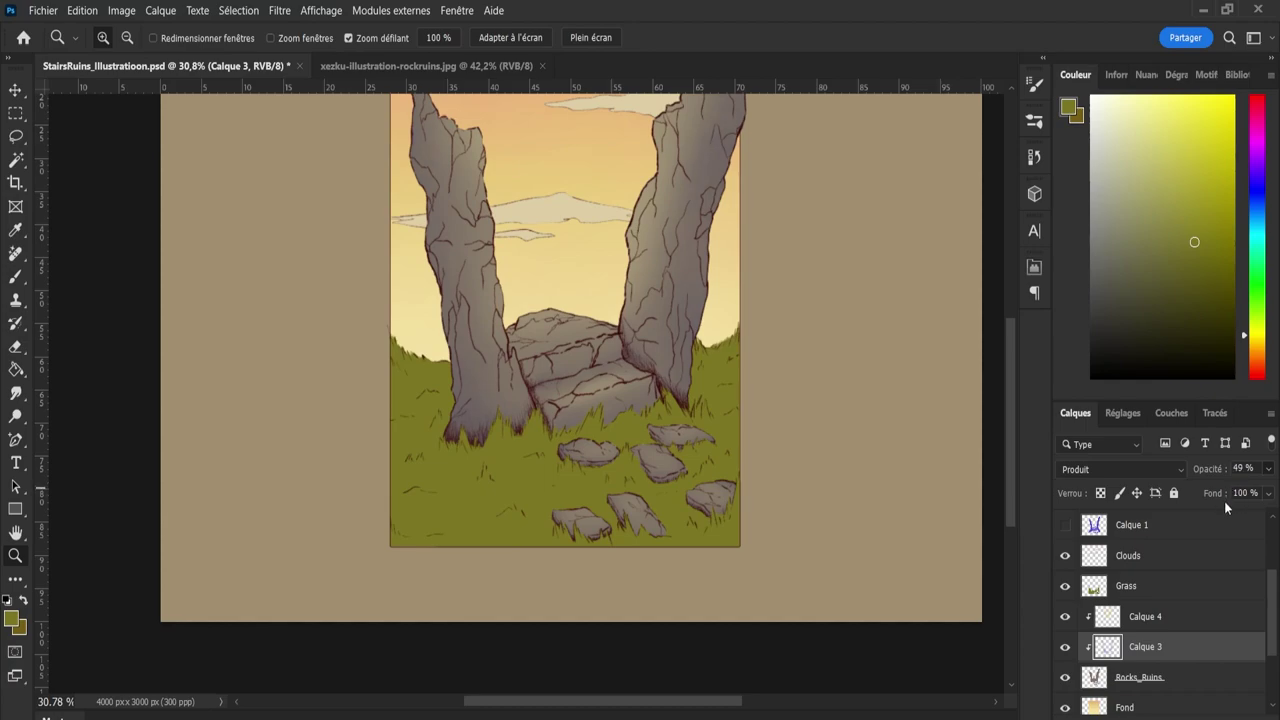
left_click(1065, 647)
left_click(1065, 617)
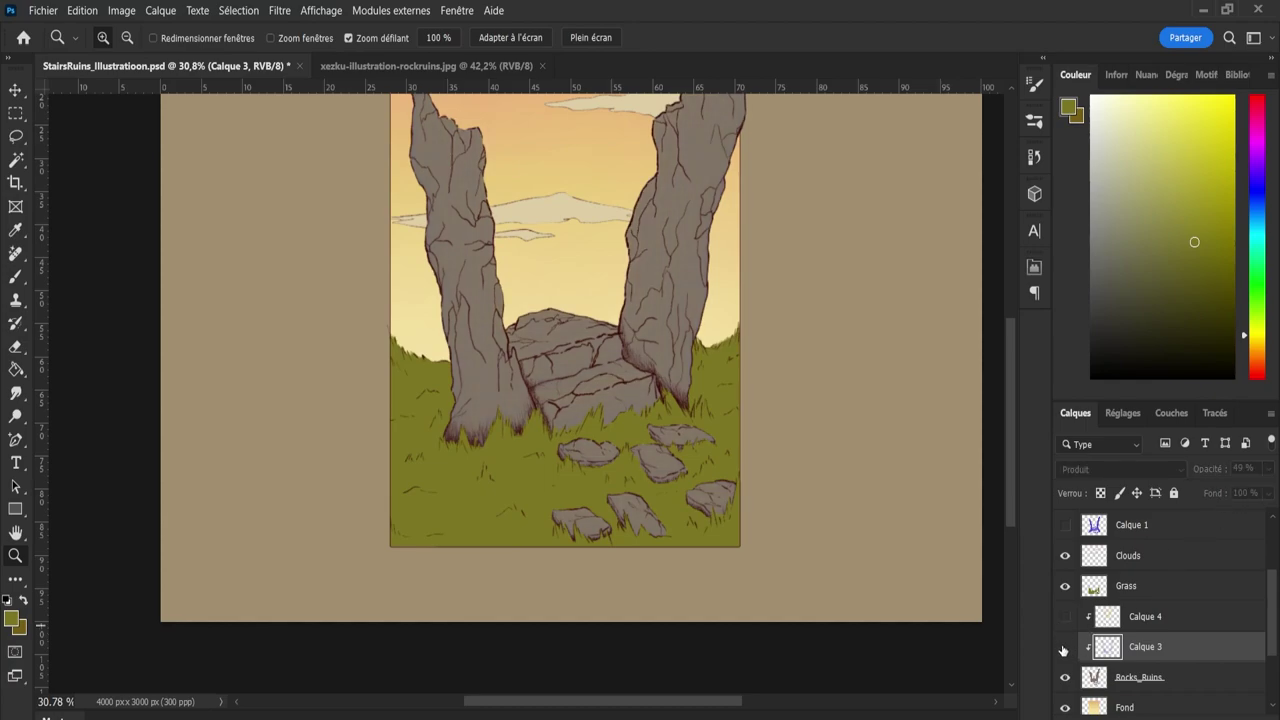
key("ctrl+s")
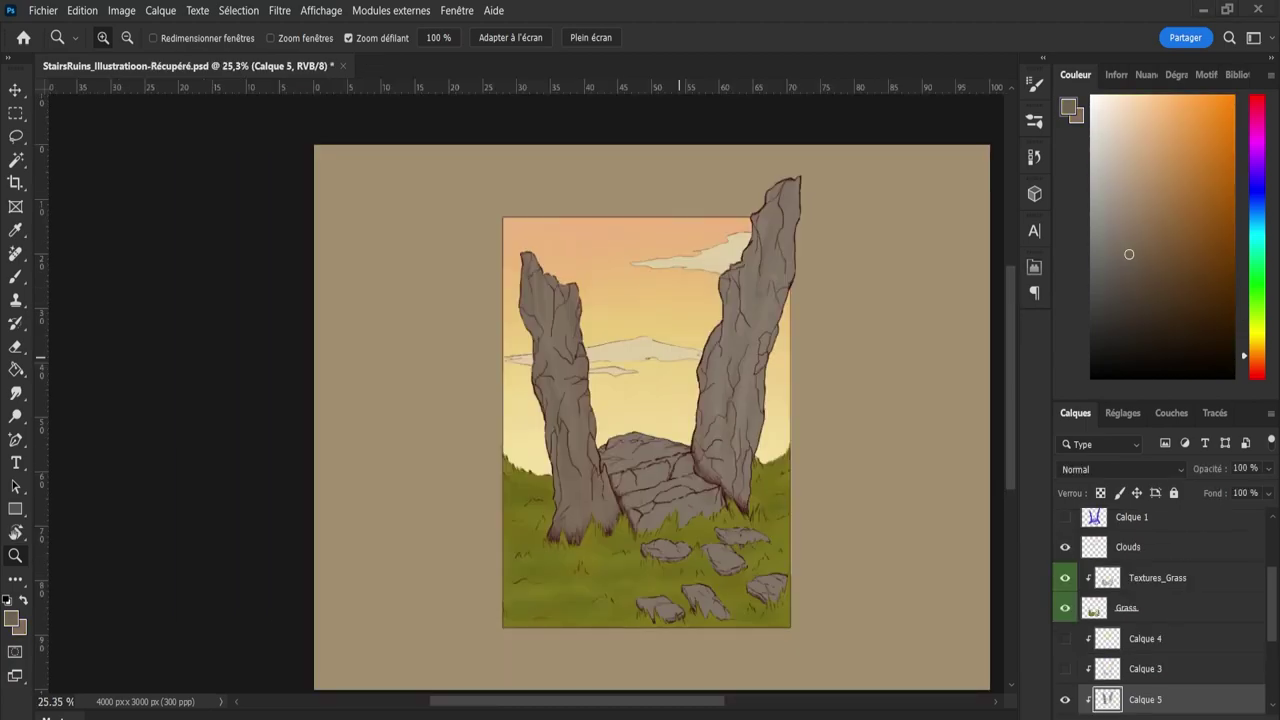
Toggle the visibility of Calque 5 to compare the rocks with and without its texture.
left_click(1066, 701)
left_click(1066, 701)
left_click(1065, 702)
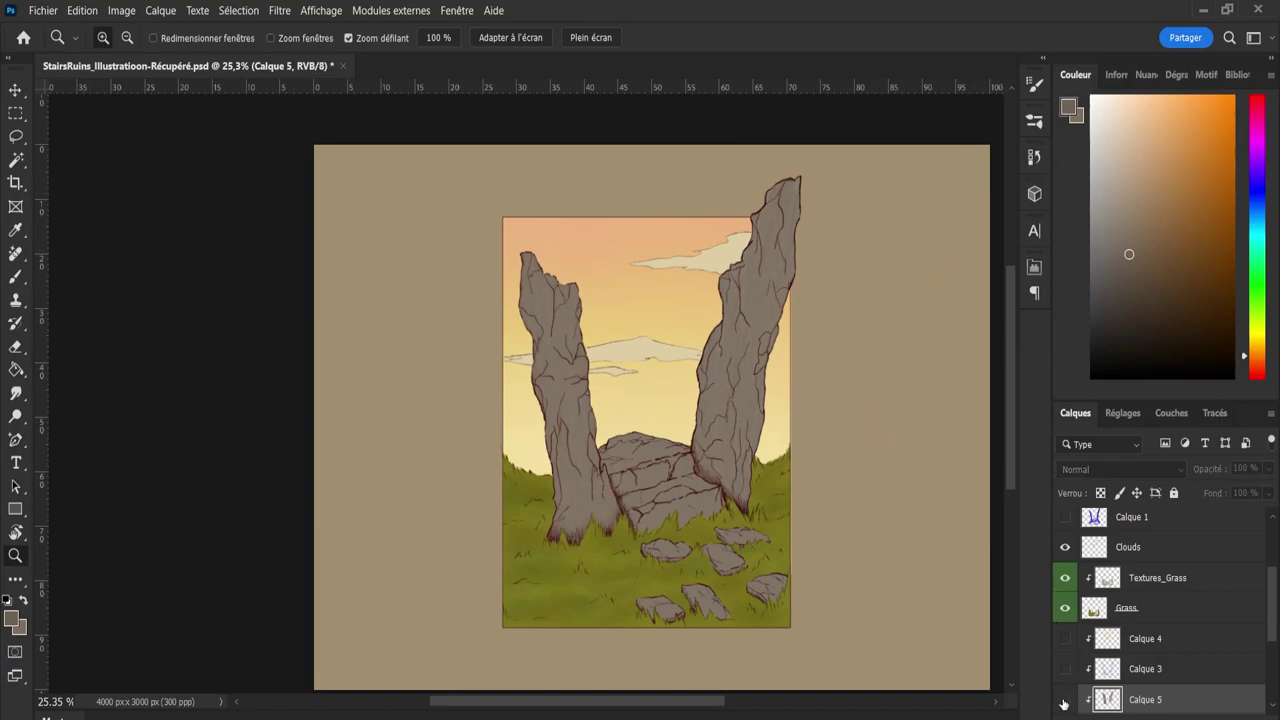
Show Calque 5 and paint texture strokes on the central stair rocks in grey-brown tones sampled from the rock.
left_click(1064, 701)
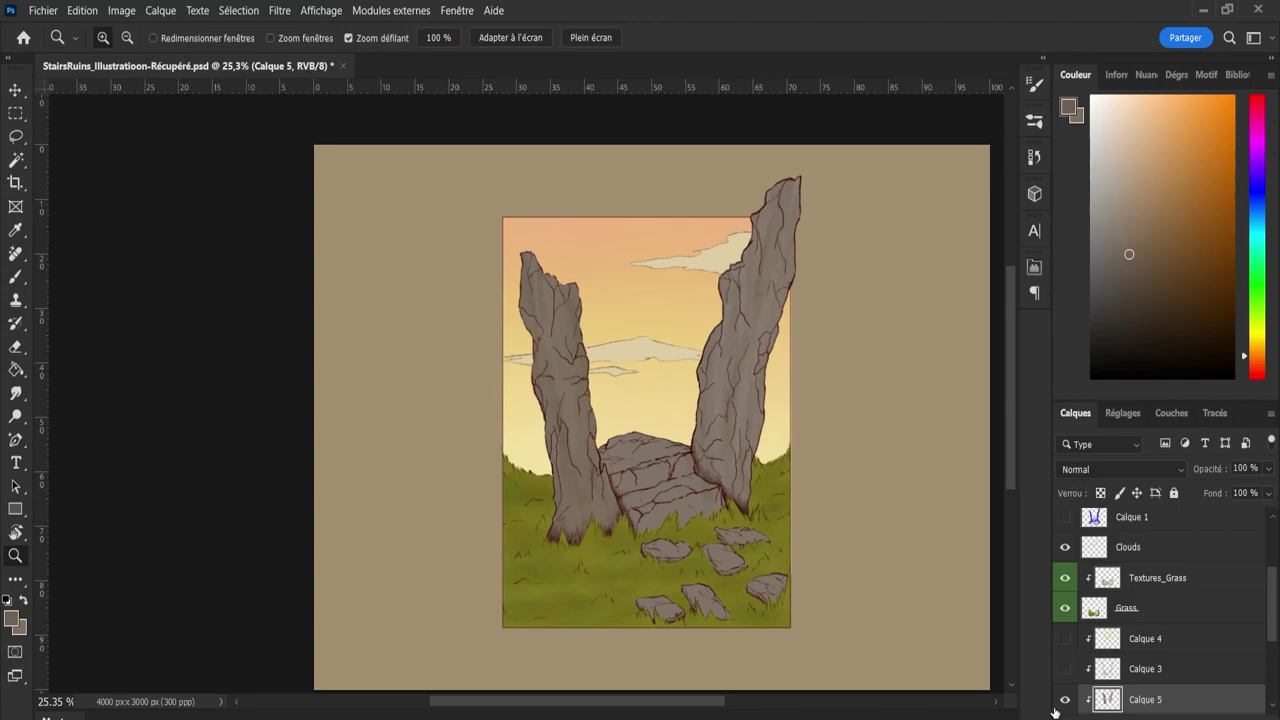
left_click_drag(702, 497, 728, 518)
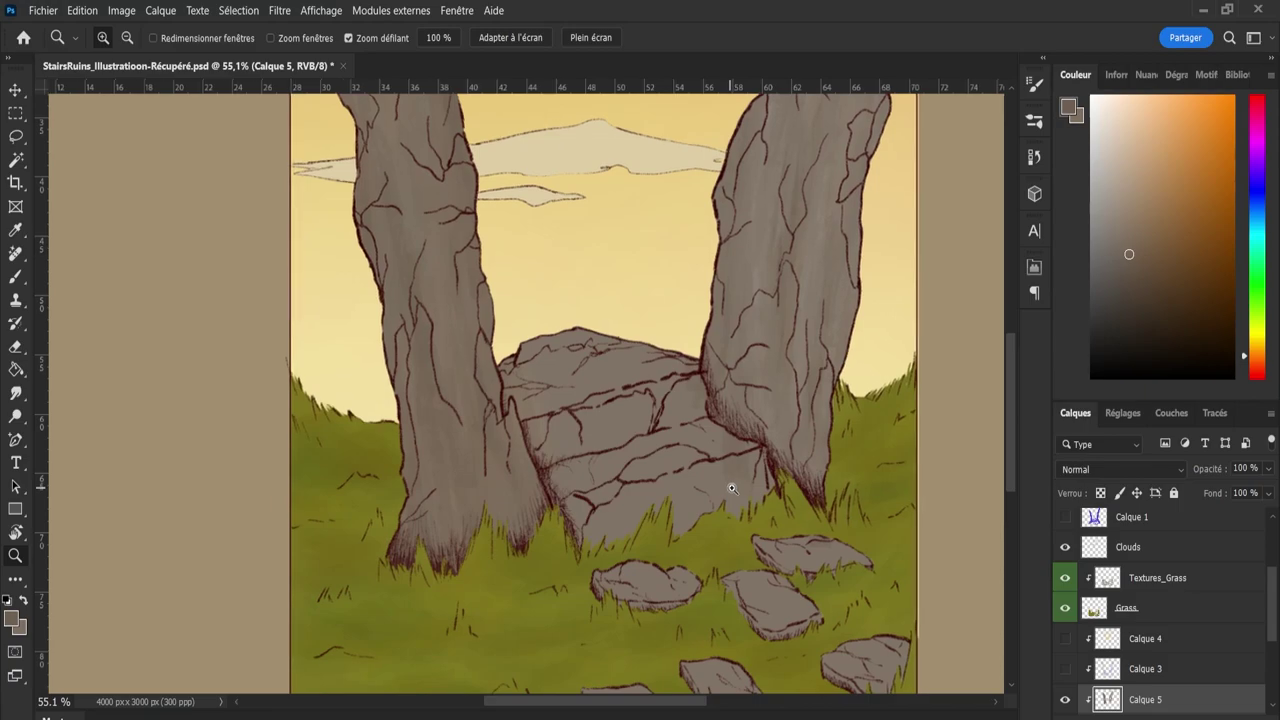
left_click(729, 492)
key("i")
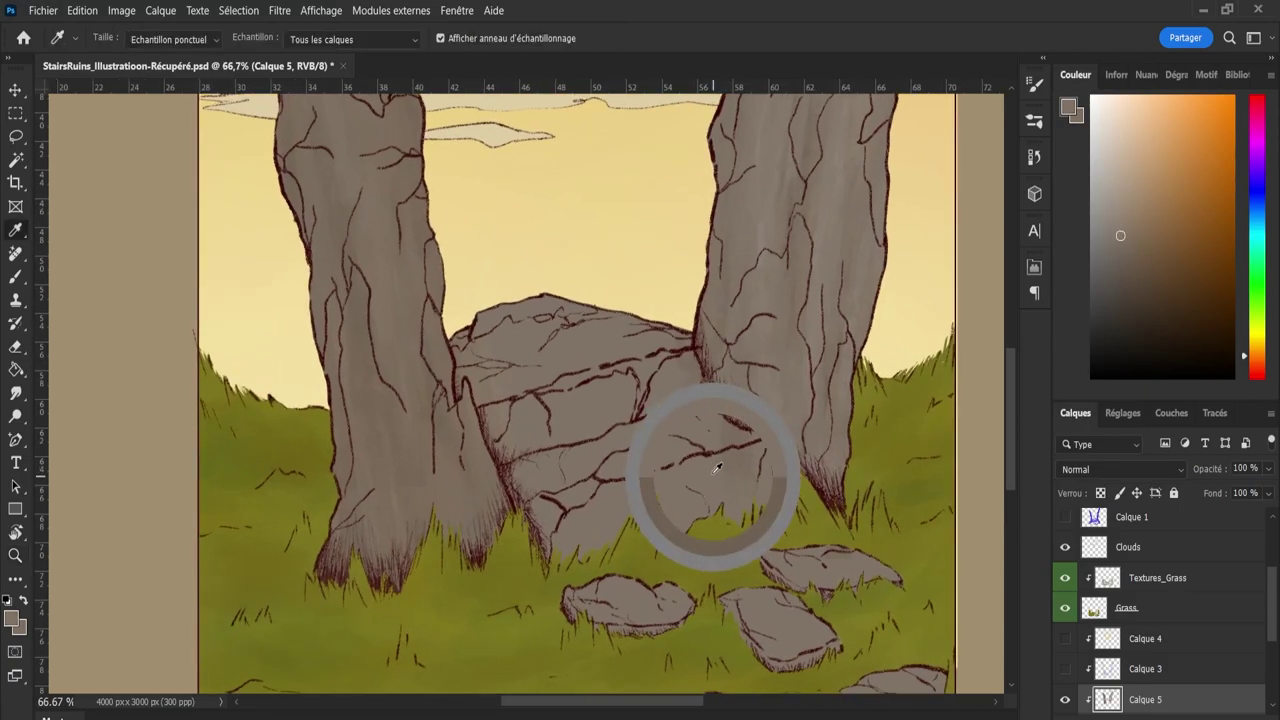
left_click_drag(705, 468, 716, 463)
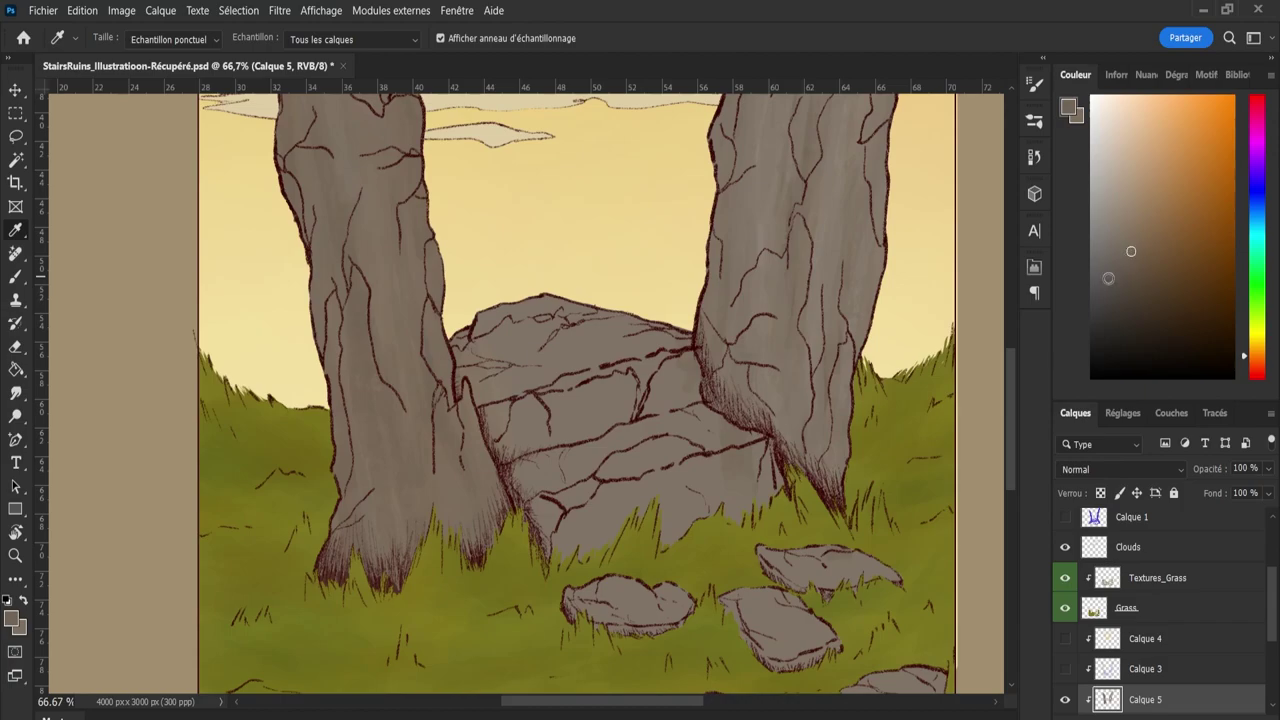
key("b")
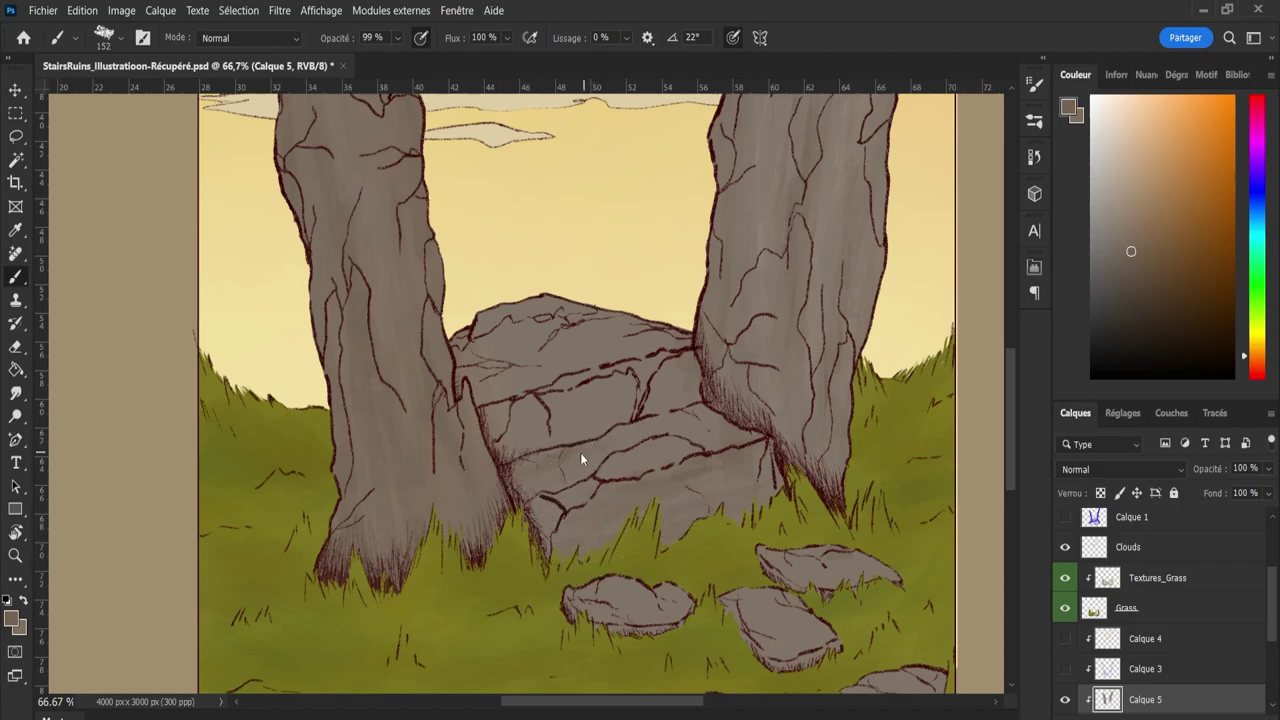
left_click_drag(555, 467, 542, 458)
Texture the loose stones in the grass and the central rocks with darker and lighter grey-brown strokes, varying the brush size.
left_click_drag(1008, 461, 1022, 503)
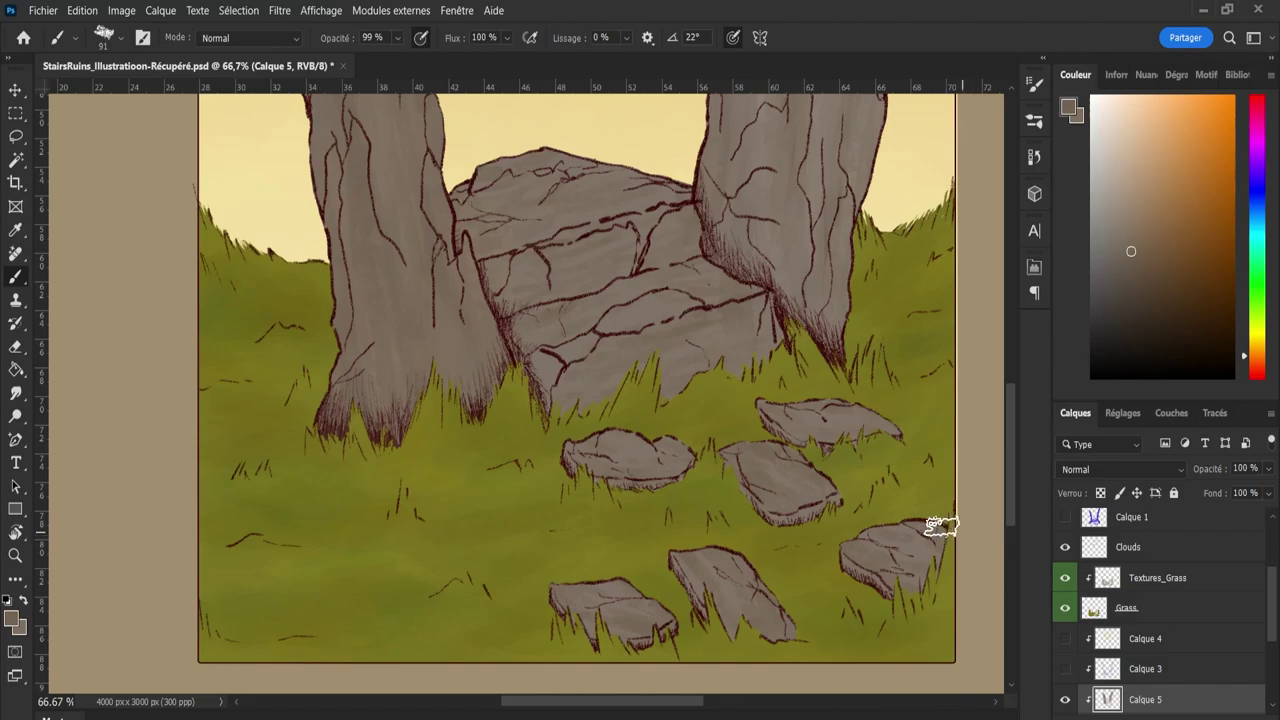
left_click_drag(1010, 452, 1004, 434)
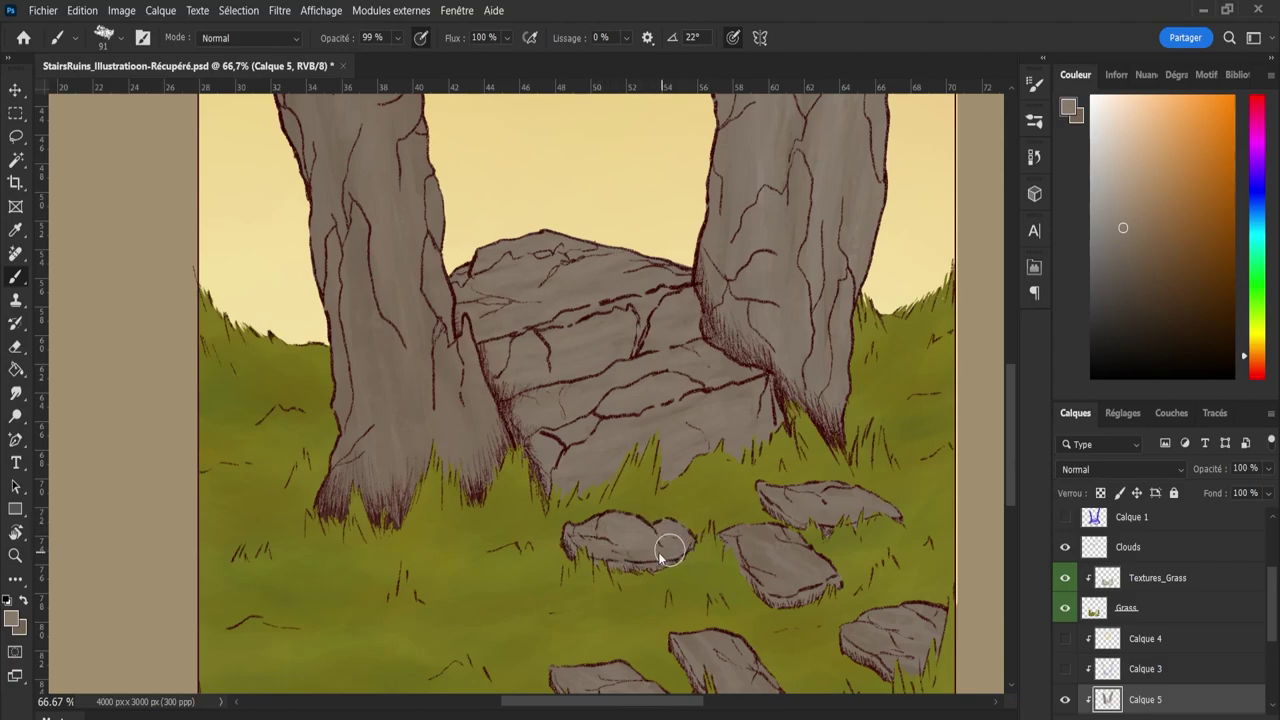
key("bracketright")
left_click_drag(1012, 475, 1016, 522)
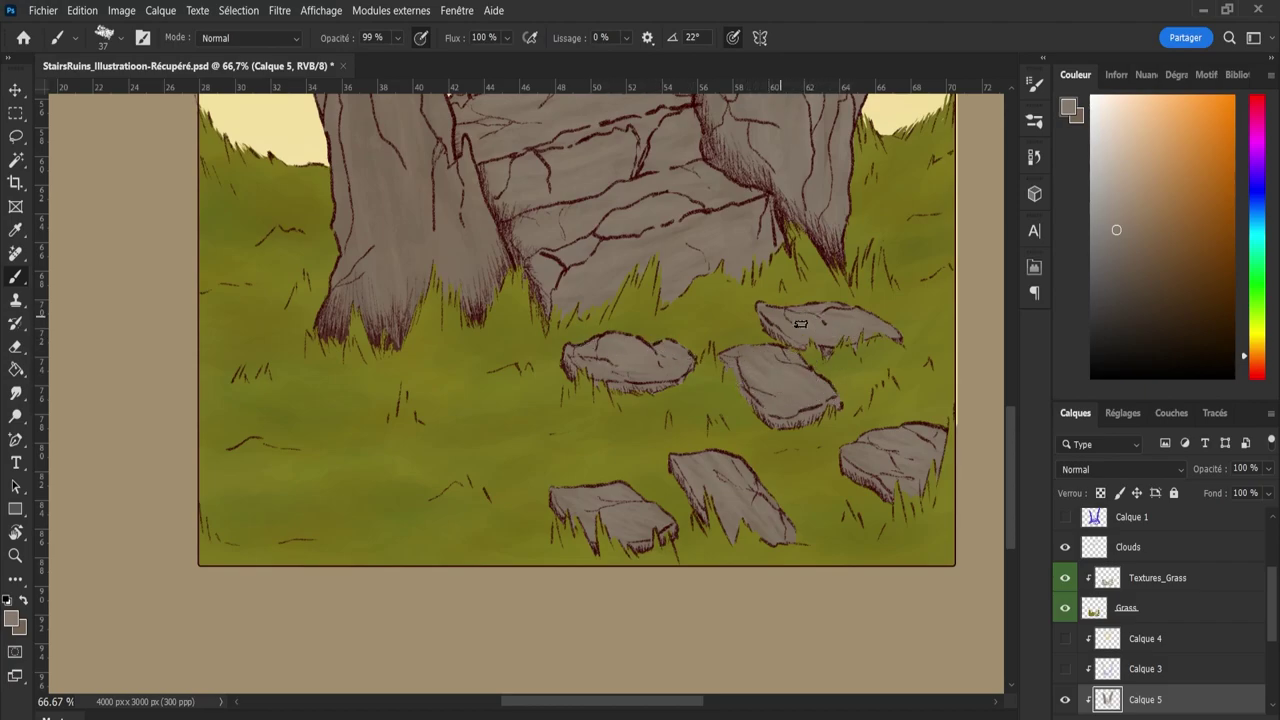
scroll(1006, 404, "up", 4)
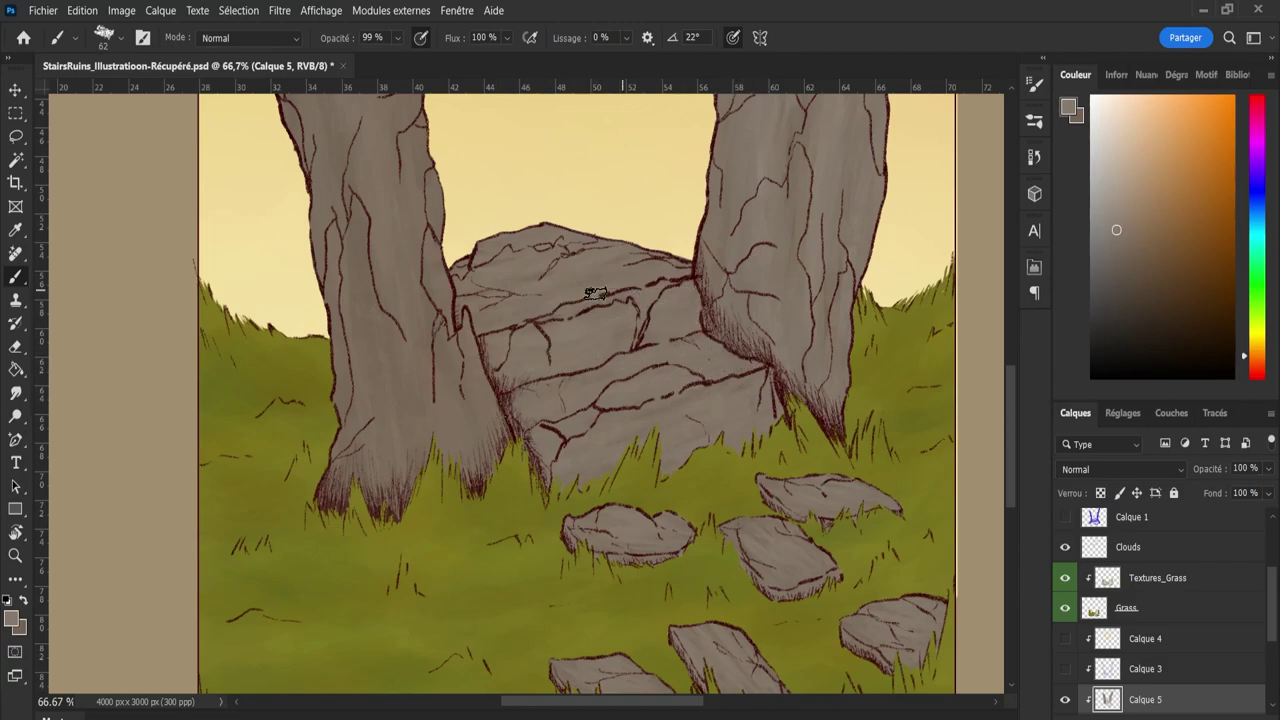
Examine the whole illustration with Calque 3 and Calque 4 shown and hidden.
key("z")
left_click_drag(602, 346, 516, 371)
left_click(509, 359)
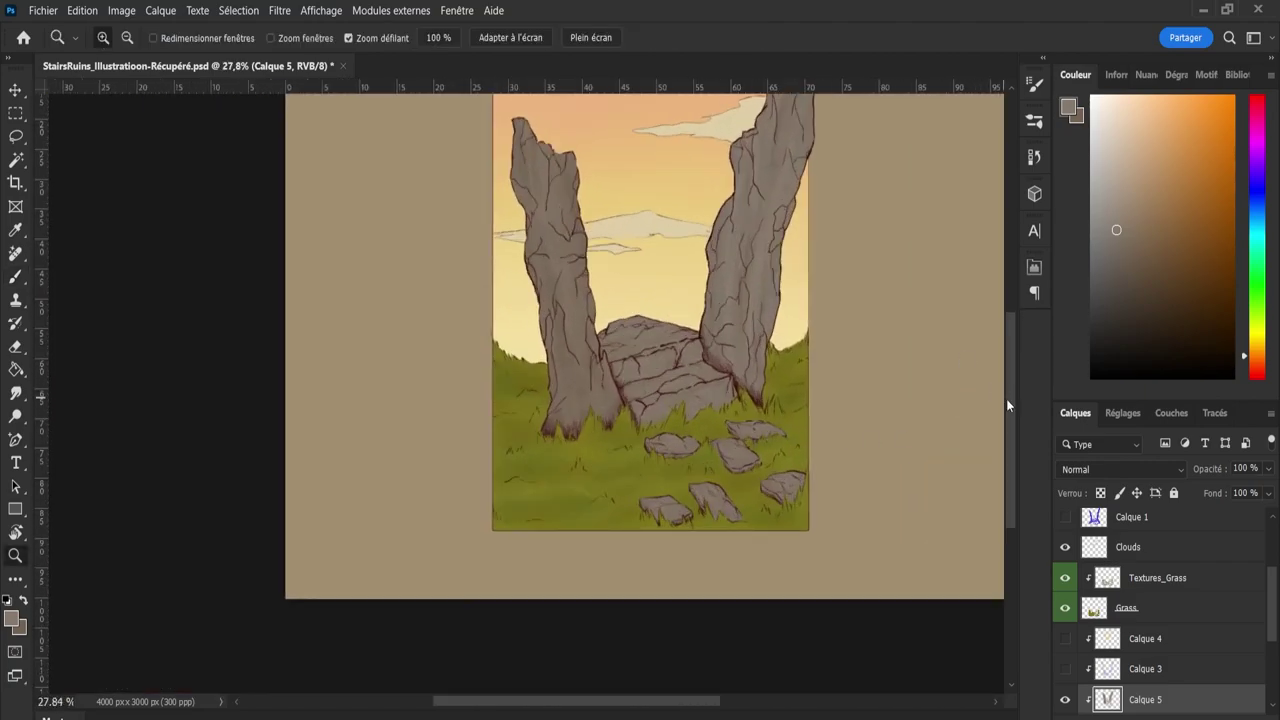
scroll(1008, 390, "up", 2)
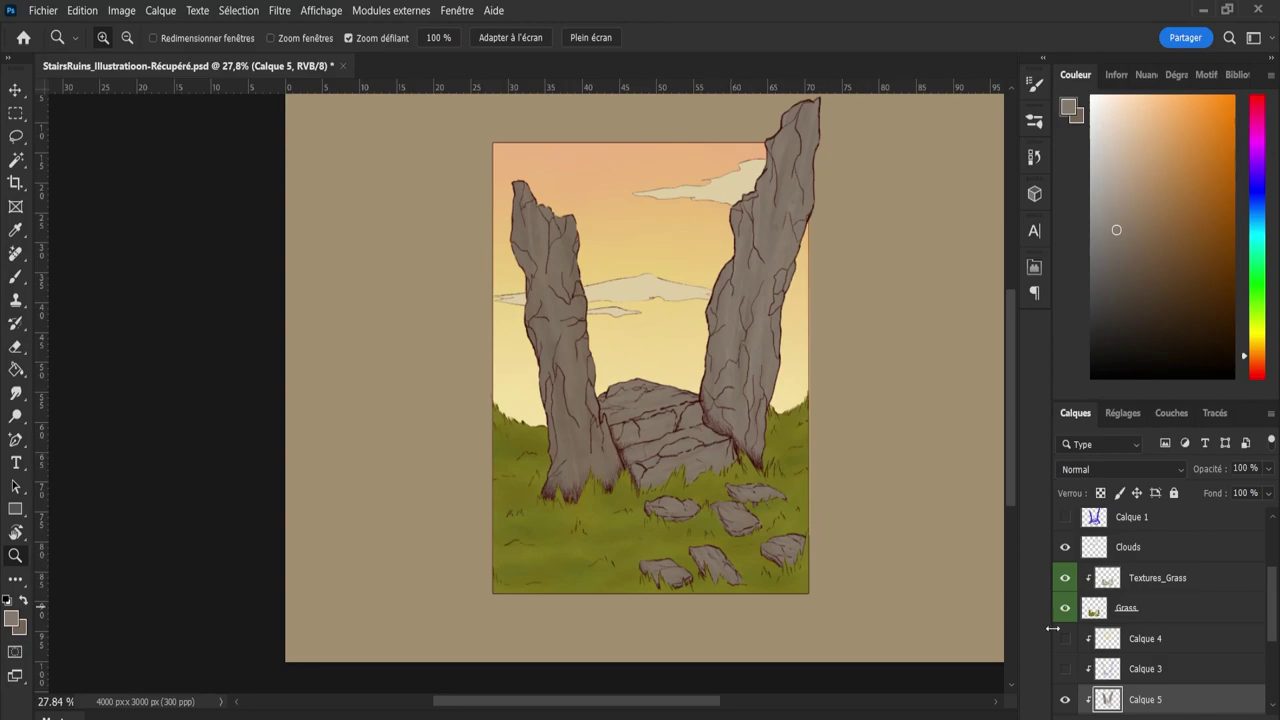
left_click_drag(1065, 645, 1069, 664)
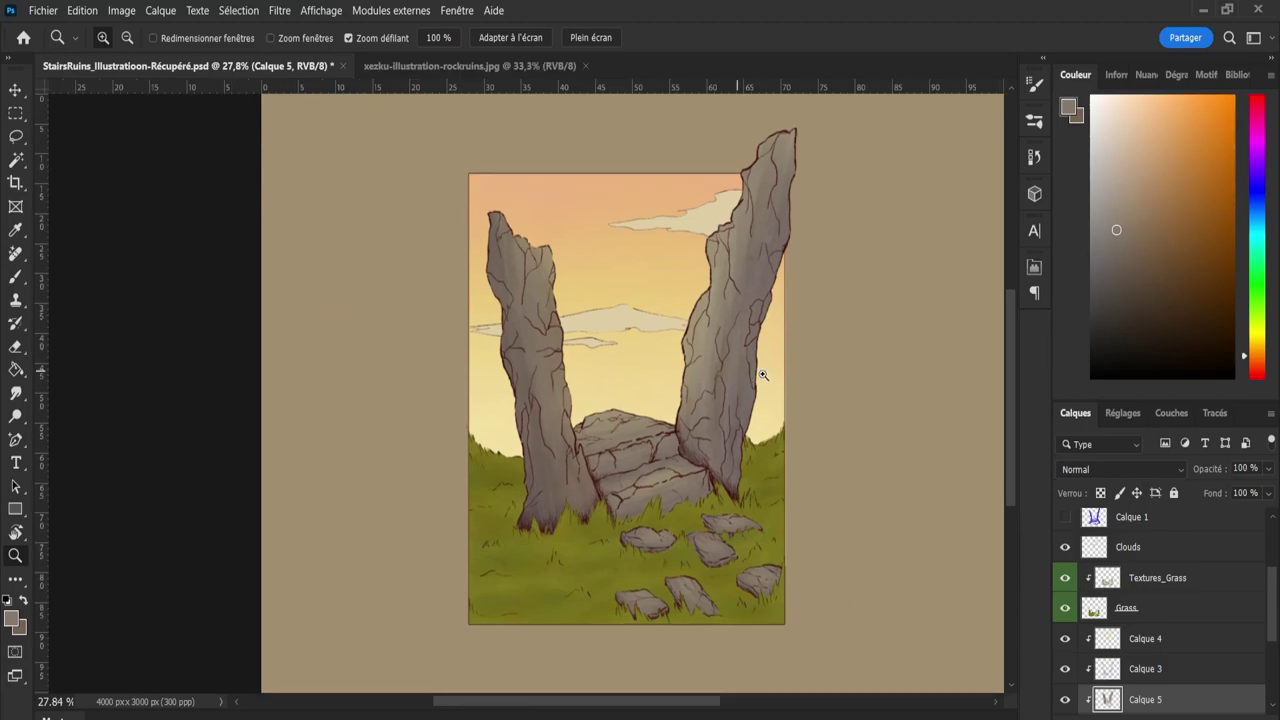
key("i")
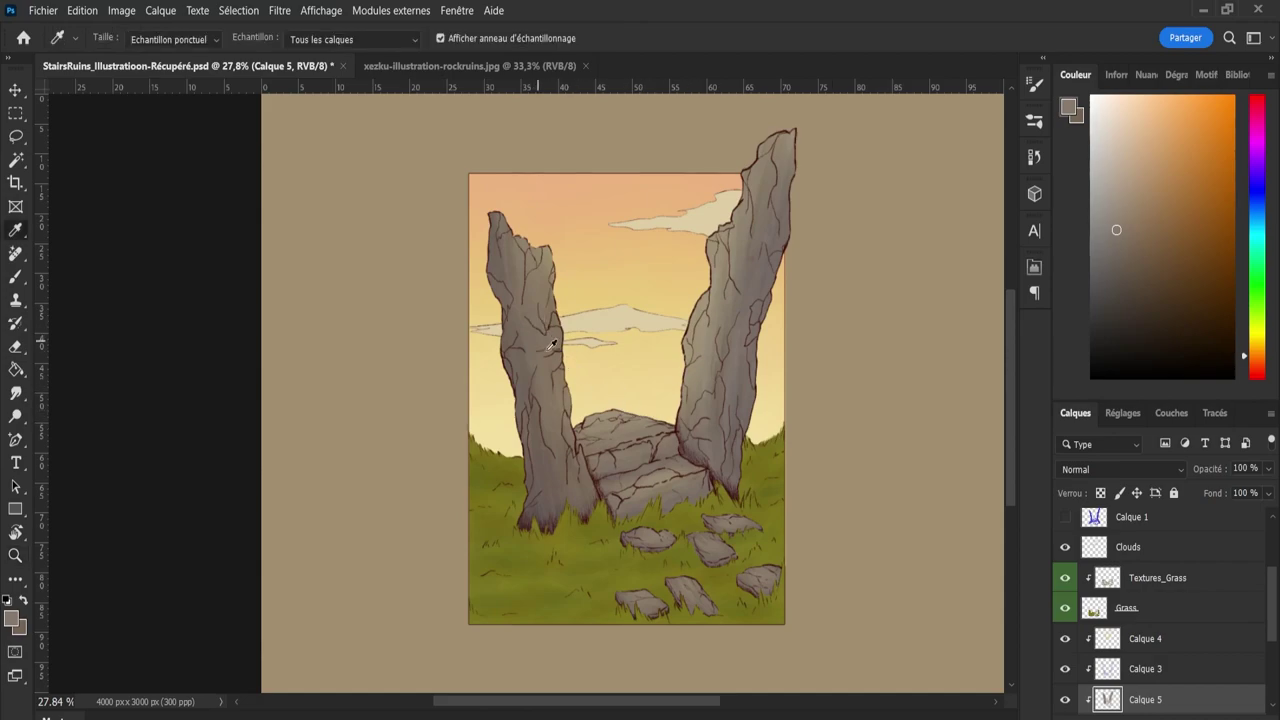
left_click(1065, 645)
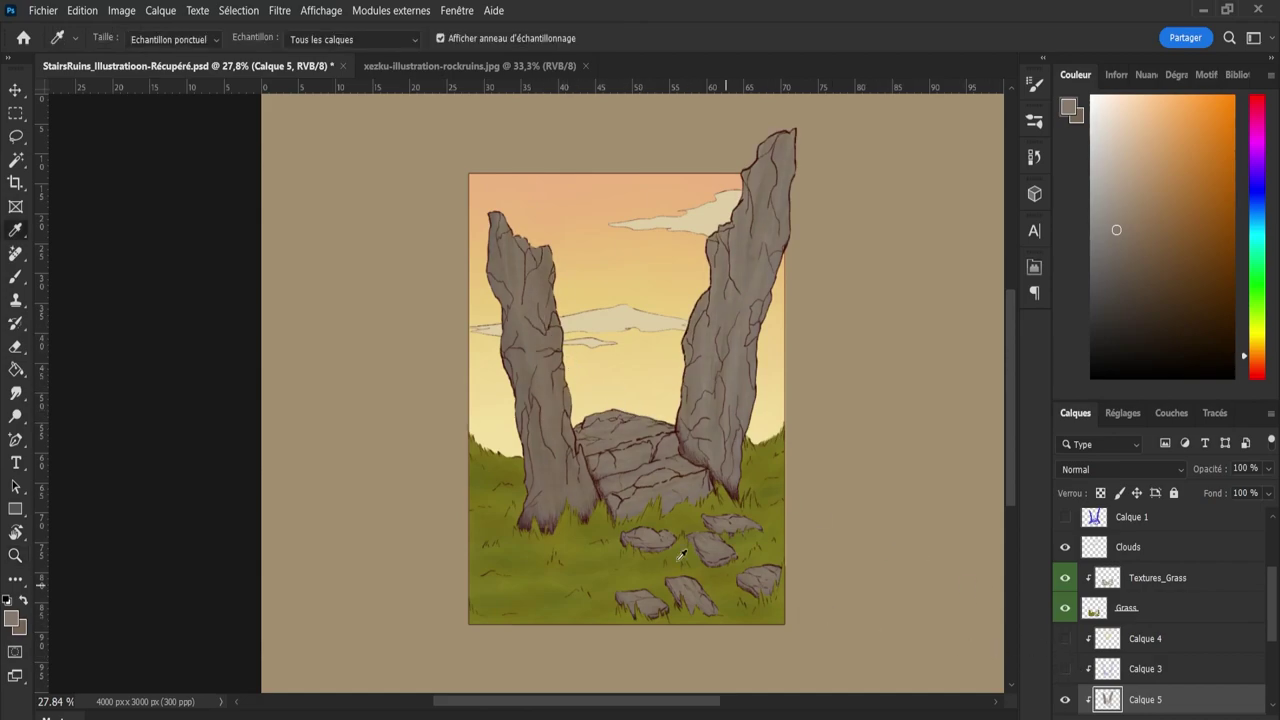
Sample the base rock colour with Calque 5 hidden, then show it again and add a new clipped layer directly above it.
left_click(1066, 700)
left_click(556, 409)
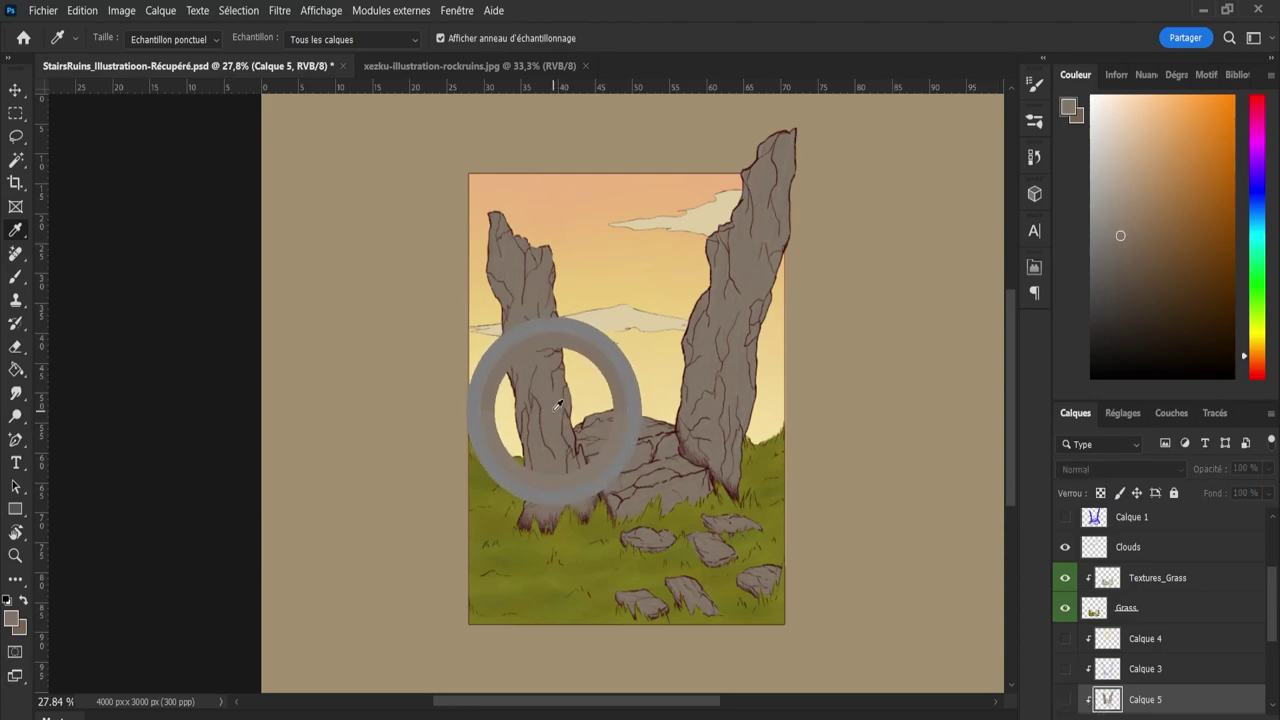
left_click(1070, 700)
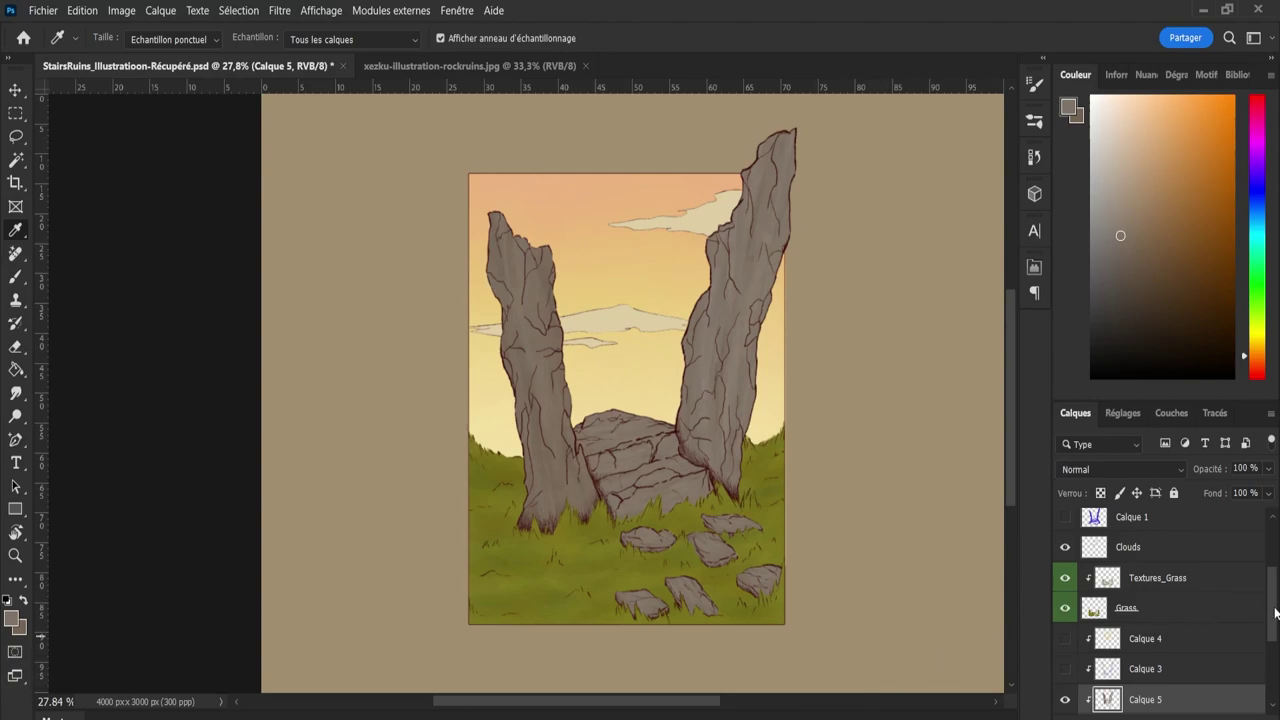
scroll(1276, 612, "down", 4)
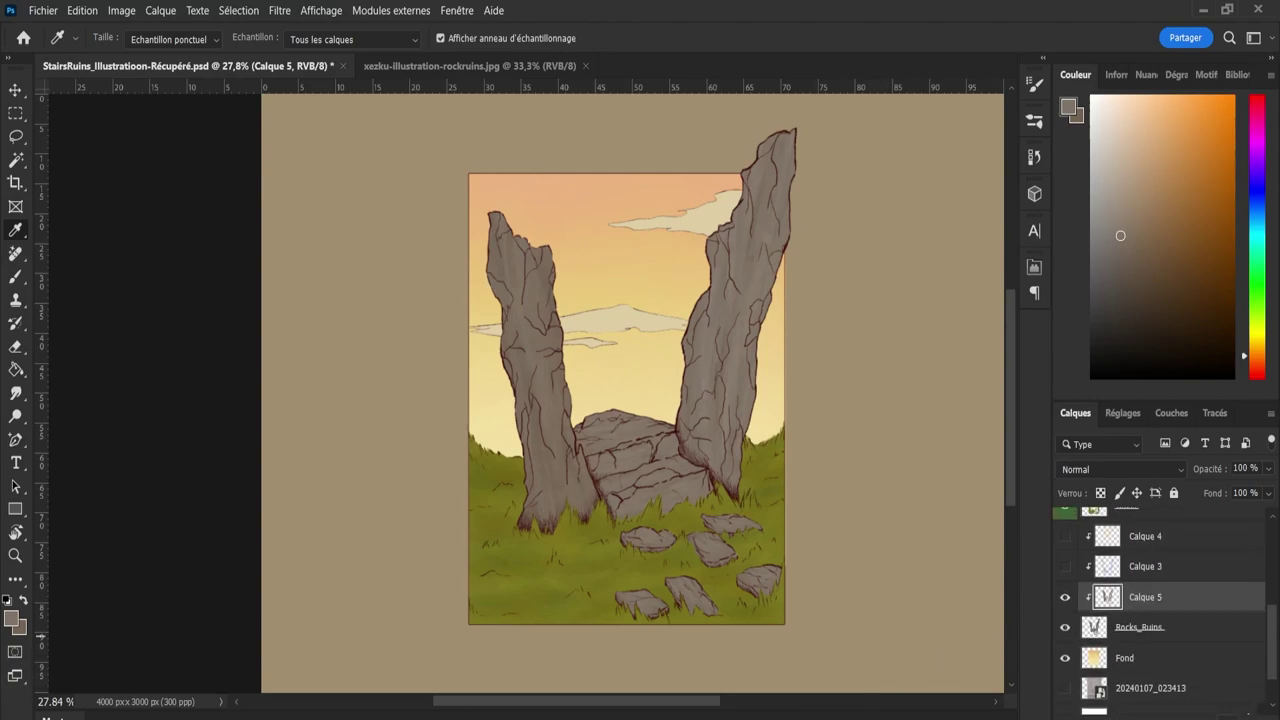
left_click(1222, 716)
left_click_drag(1153, 610, 1146, 586)
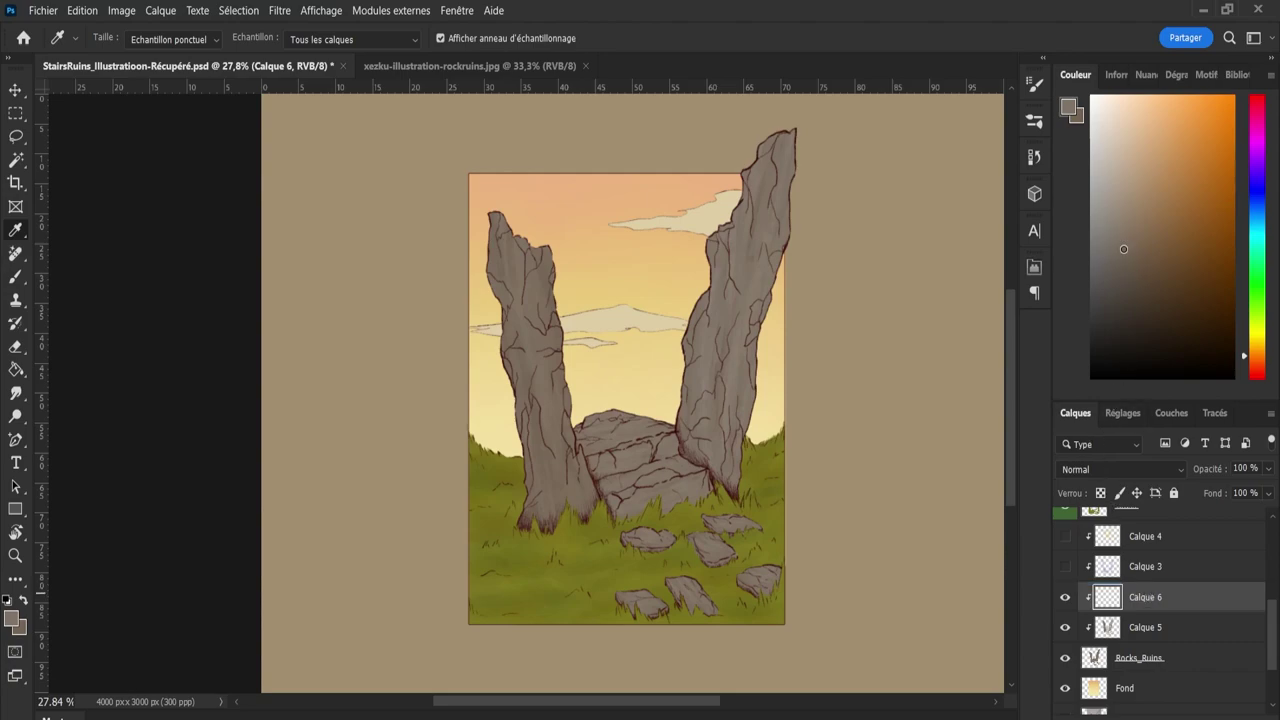
Set the foreground colour to a dark reddish brown and try a brush stroke at the left pillar's base.
left_click_drag(1123, 244, 1127, 266)
left_click_drag(1257, 363, 1258, 370)
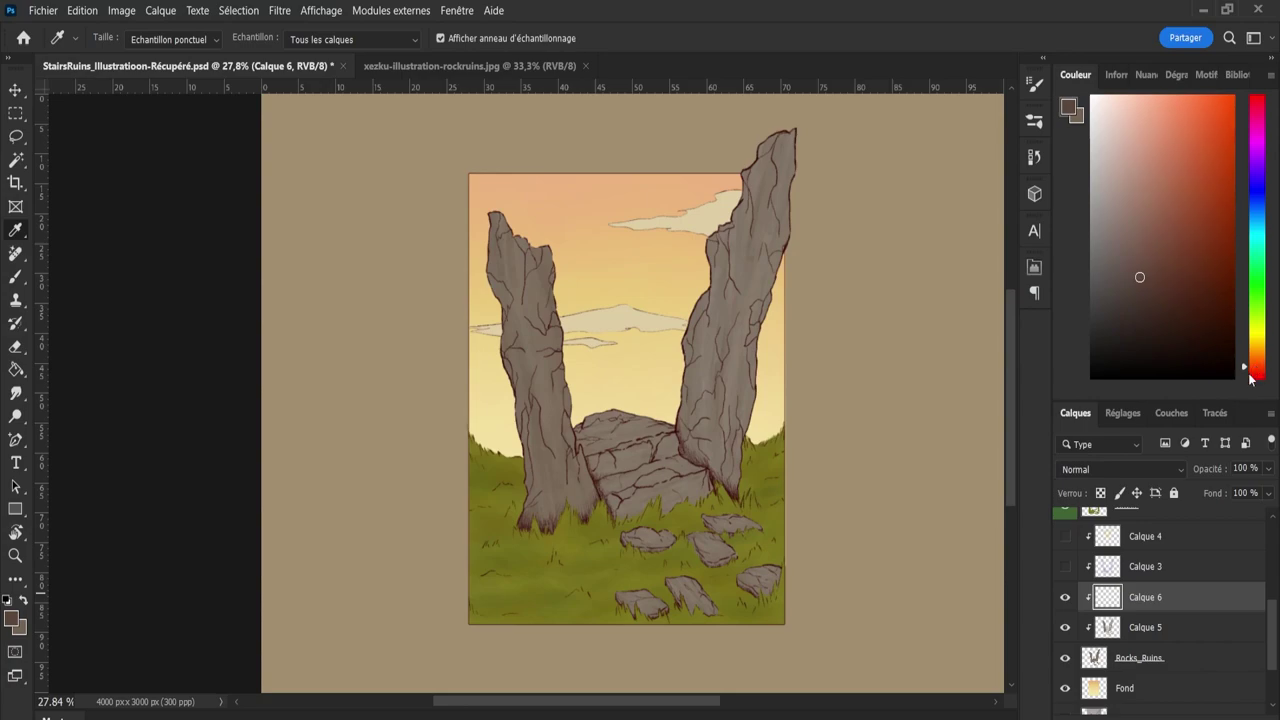
key("b")
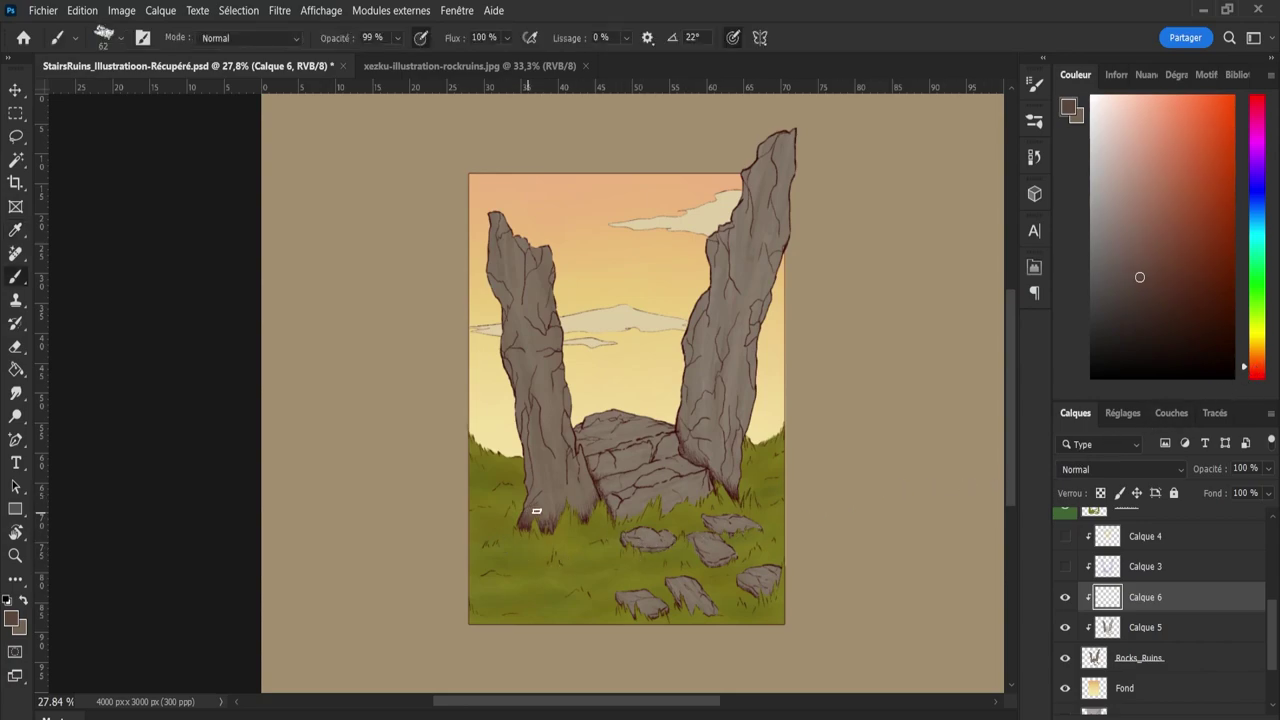
left_click_drag(531, 514, 541, 525)
Turn off the brush's shape dynamics, texture, dual brush and pressure-controlled size, and set its opacity to 100%.
left_click(1036, 85)
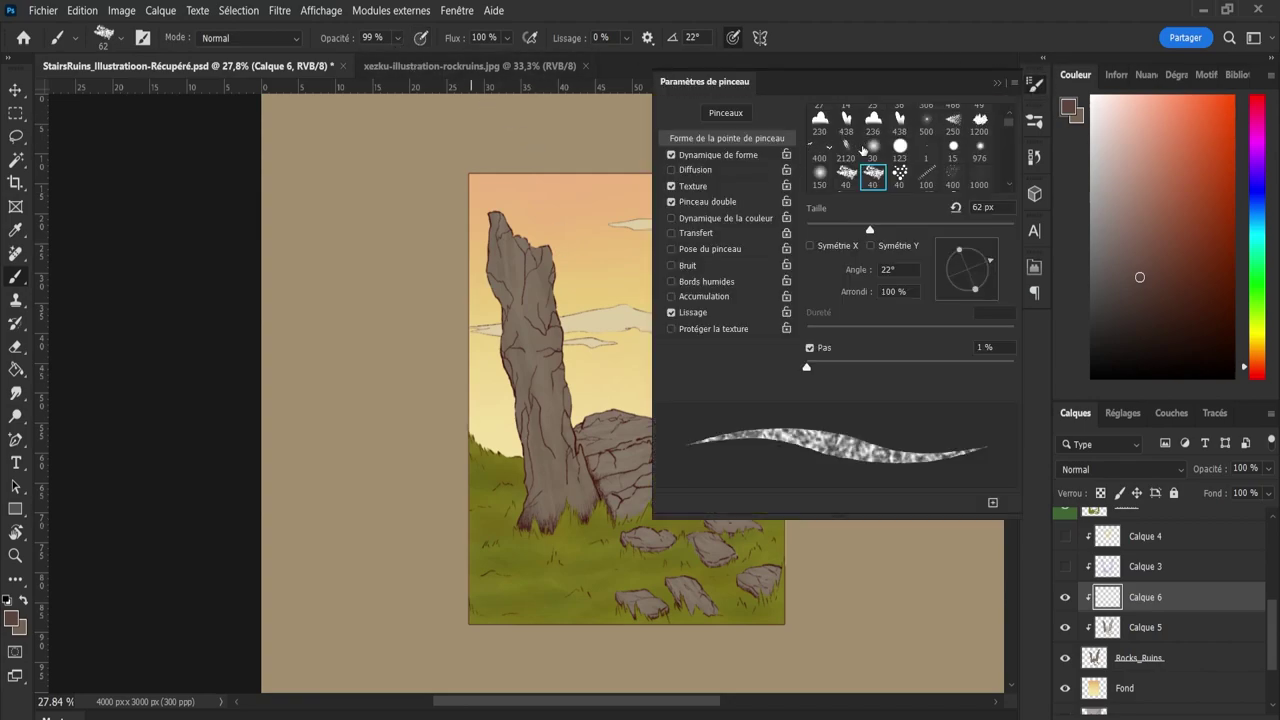
left_click(672, 186)
left_click(672, 202)
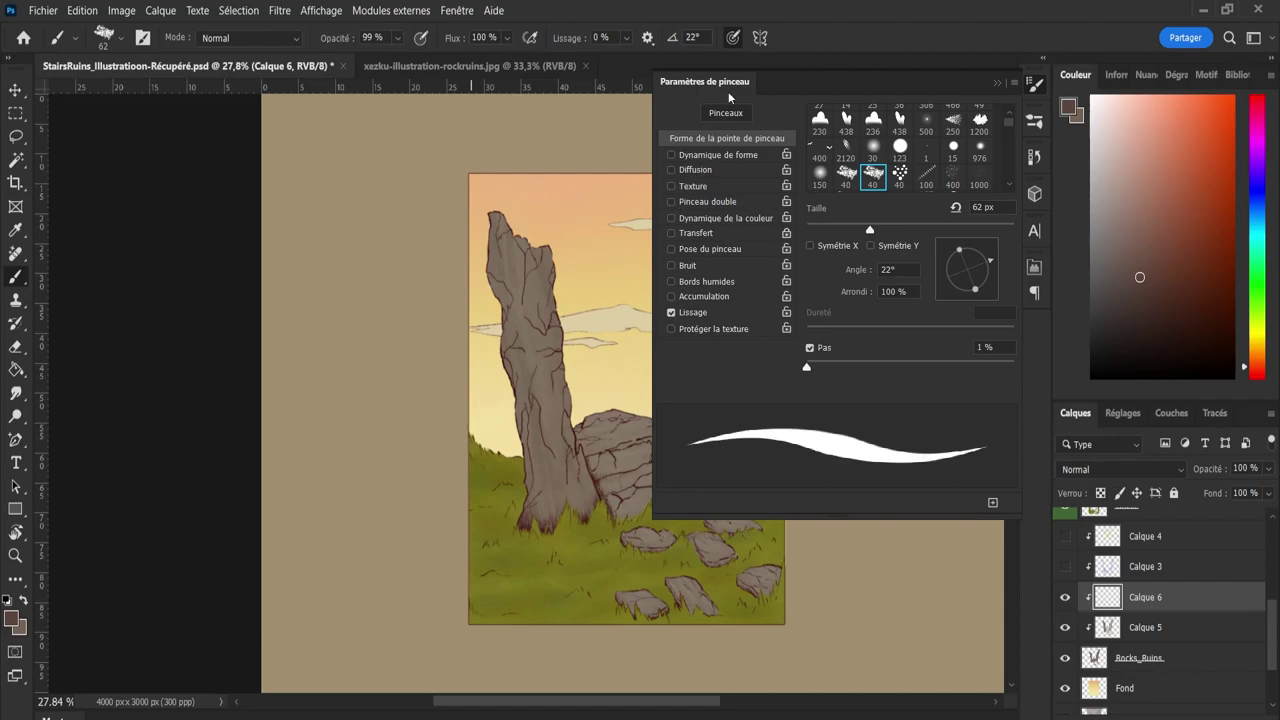
left_click(733, 38)
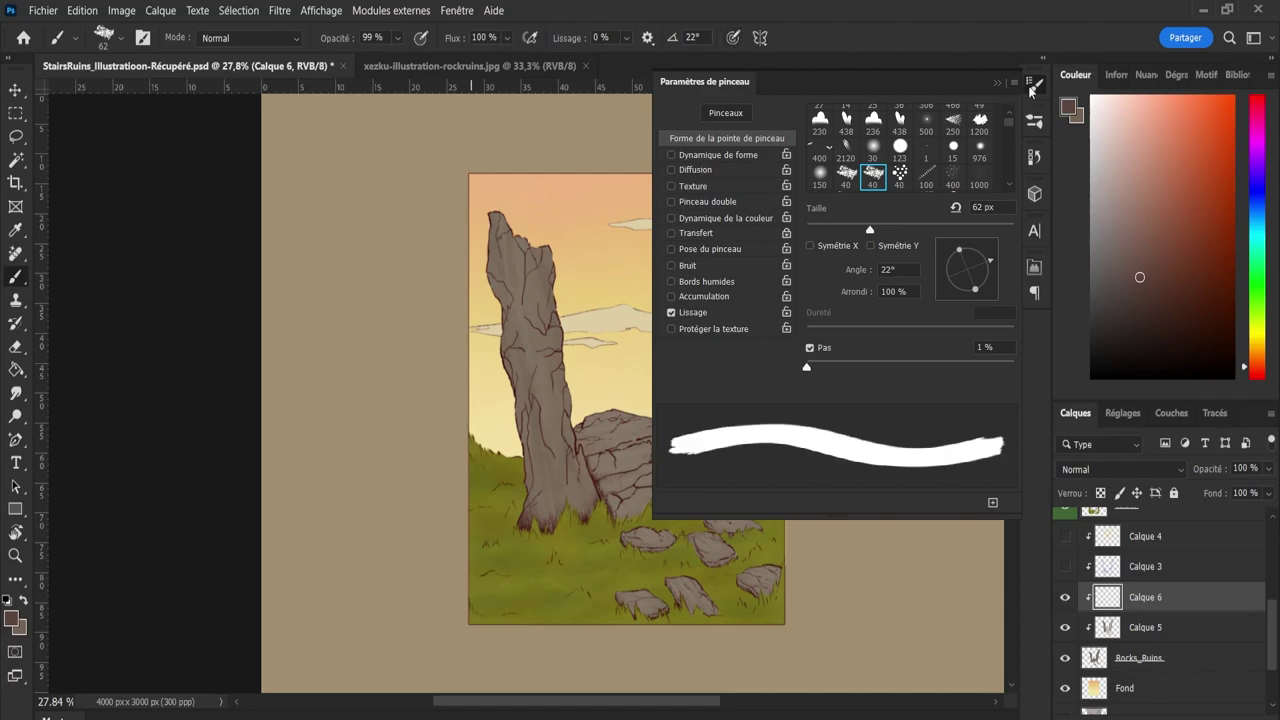
left_click(1034, 87)
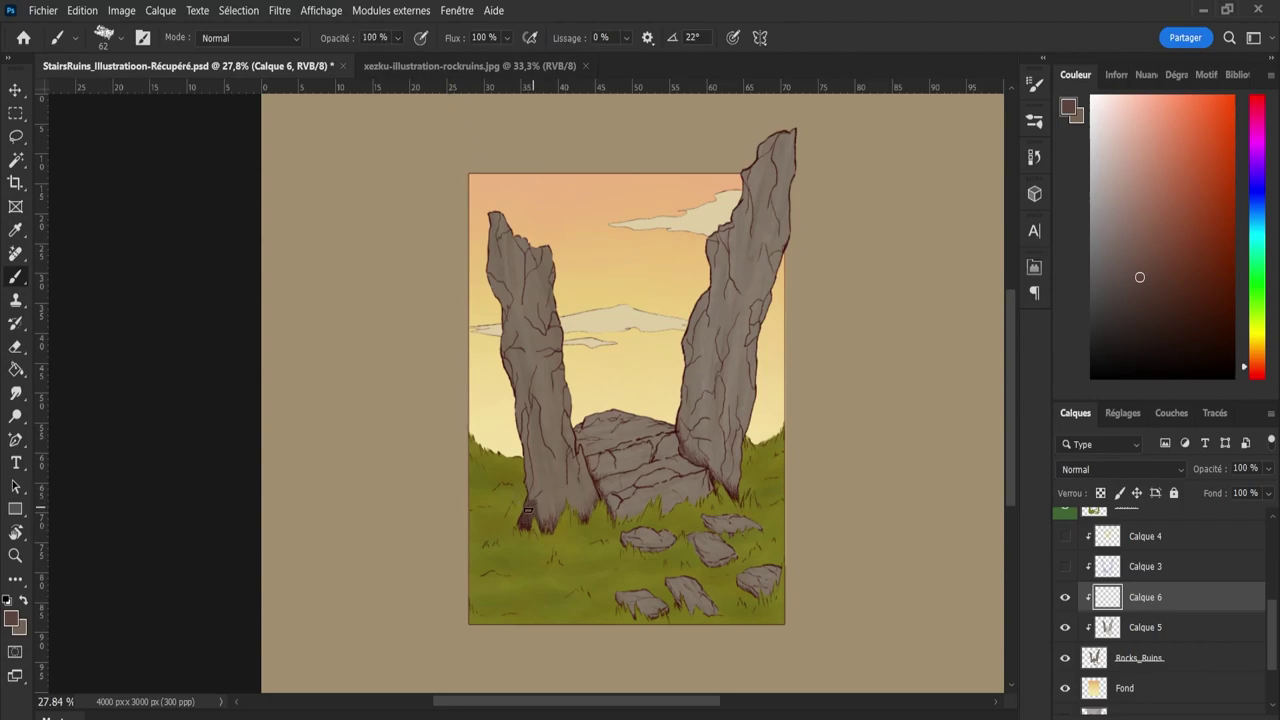
Paint solid dark brown shadows over the left part of the left pillar and the right part of the right pillar on Calque 6.
mouse_move(530, 508)
left_mouse_down()
mouse_move(535, 465)
mouse_move(566, 531)
mouse_move(513, 366)
mouse_move(515, 383)
mouse_move(484, 206)
mouse_move(520, 320)
mouse_move(499, 219)
mouse_move(560, 485)
left_mouse_up()
mouse_move(748, 494)
left_mouse_down()
mouse_move(735, 458)
mouse_move(728, 472)
mouse_move(694, 449)
mouse_move(692, 431)
mouse_move(728, 423)
mouse_move(748, 370)
mouse_move(749, 338)
mouse_move(717, 423)
mouse_move(797, 131)
mouse_move(728, 383)
left_mouse_up()
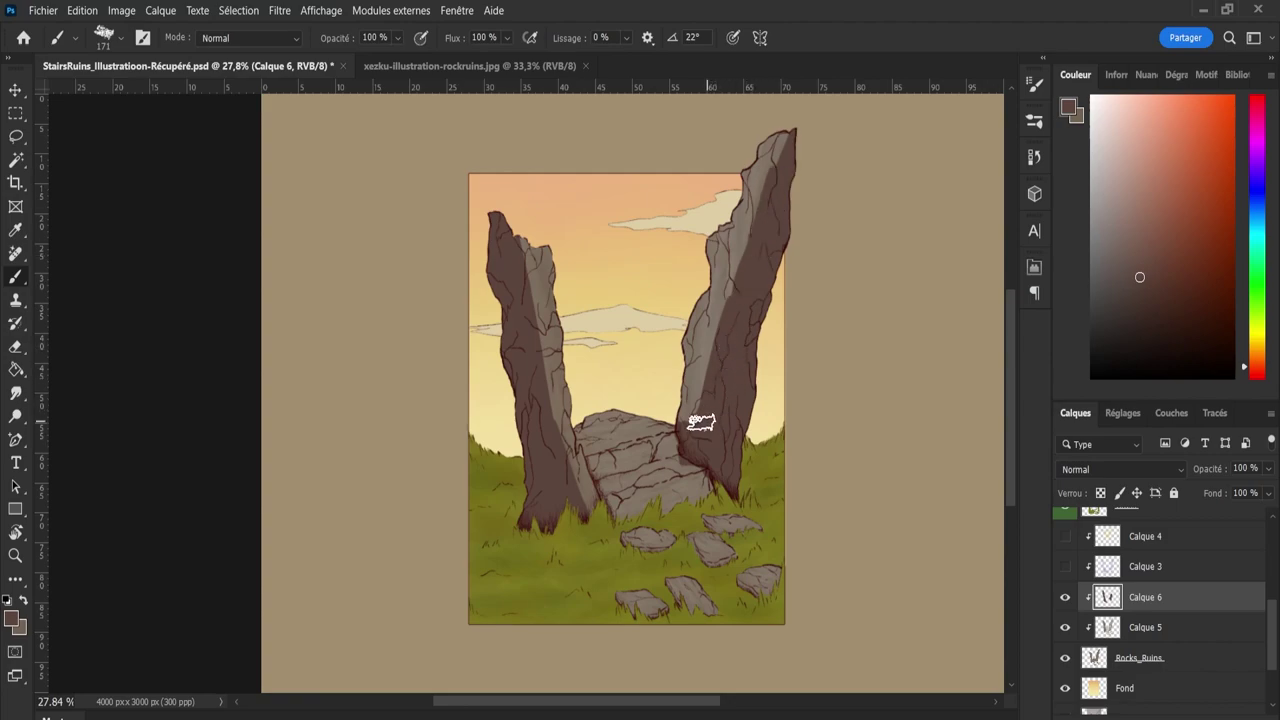
Try to erase a lit strip from the shadow along the left pillar's upper outer edge with a smaller eraser.
key("e")
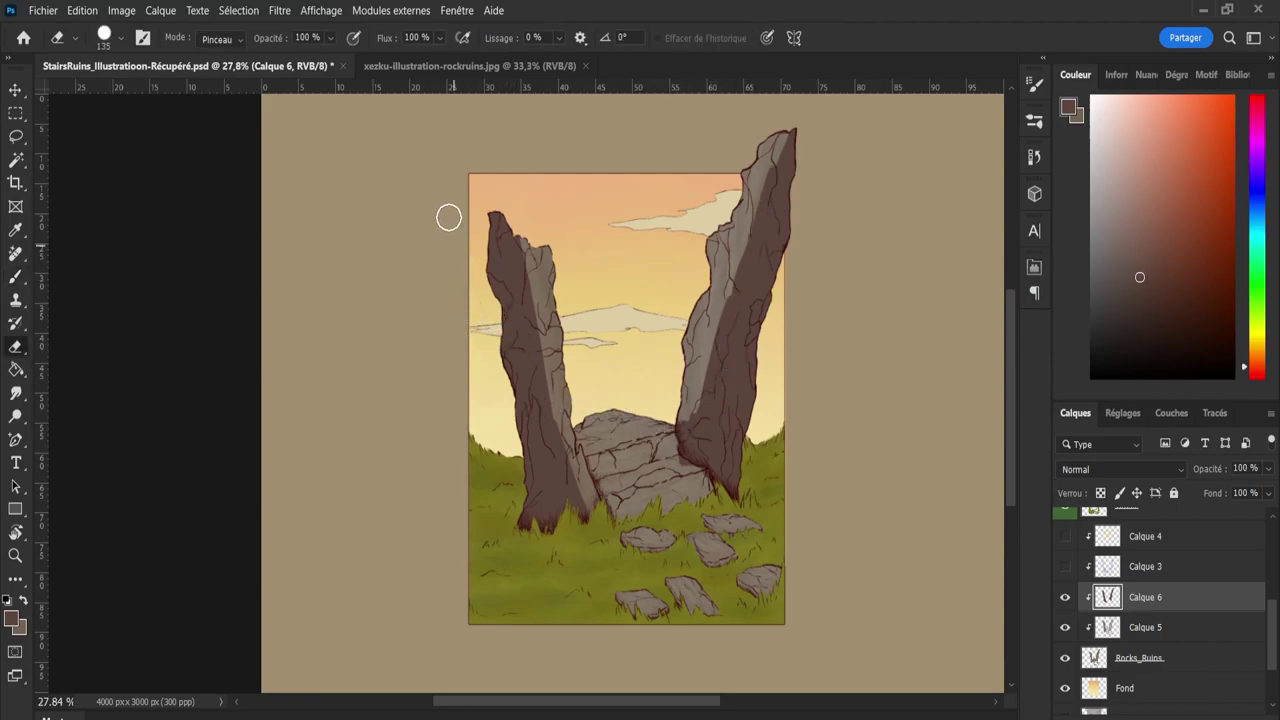
key("z")
mouse_move(445, 197)
left_mouse_down()
mouse_move(528, 197)
mouse_move(551, 221)
mouse_move(539, 234)
mouse_move(572, 321)
left_mouse_up()
key("e")
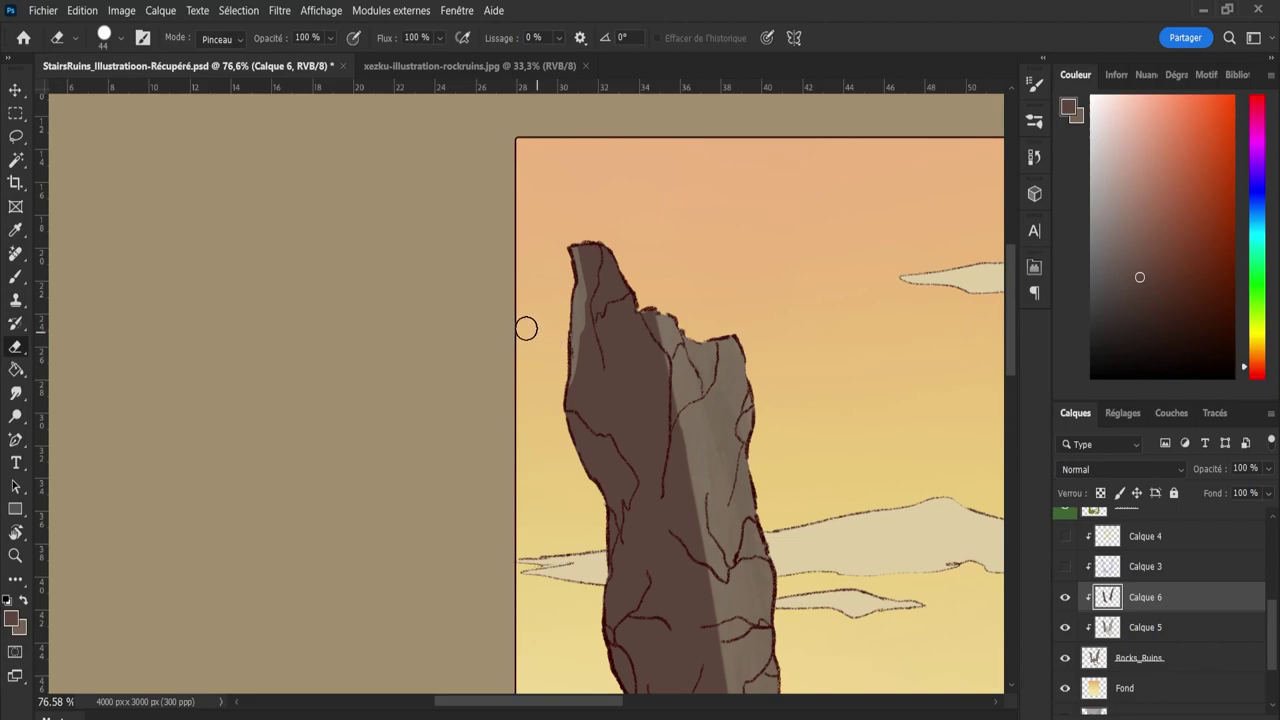
key("b")
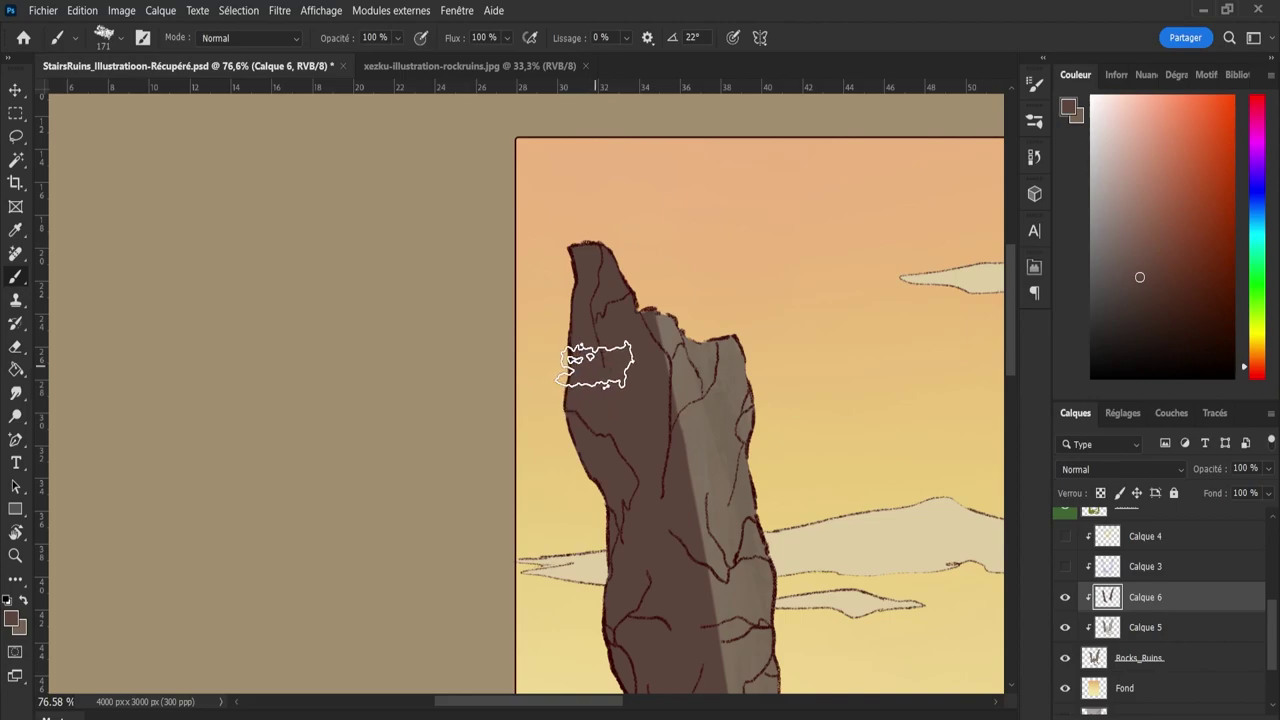
key("e")
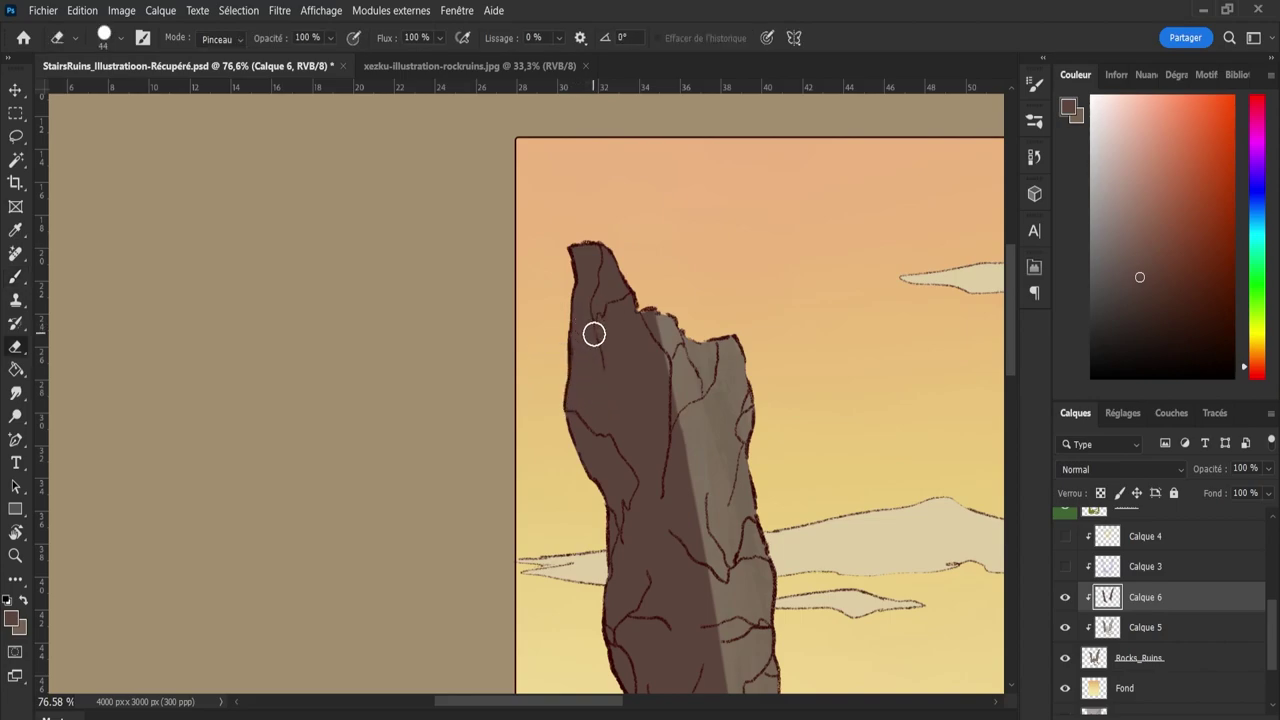
left_click_drag(615, 332, 650, 328)
key("bracketleft")
key("bracketleft")
key("bracketleft")
Outline a narrow strip along the left pillar's outer edge, from its top down to the grass, with the Polygonal Lasso.
left_click(15, 137)
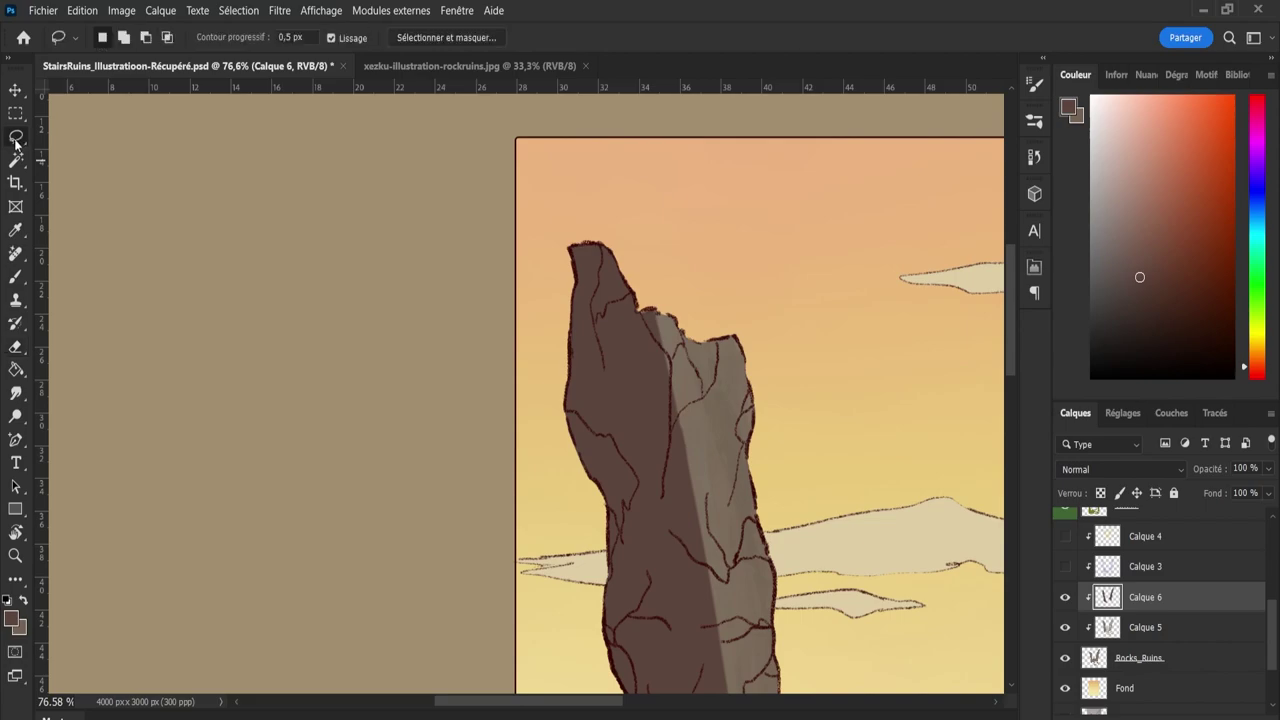
key("shift+l")
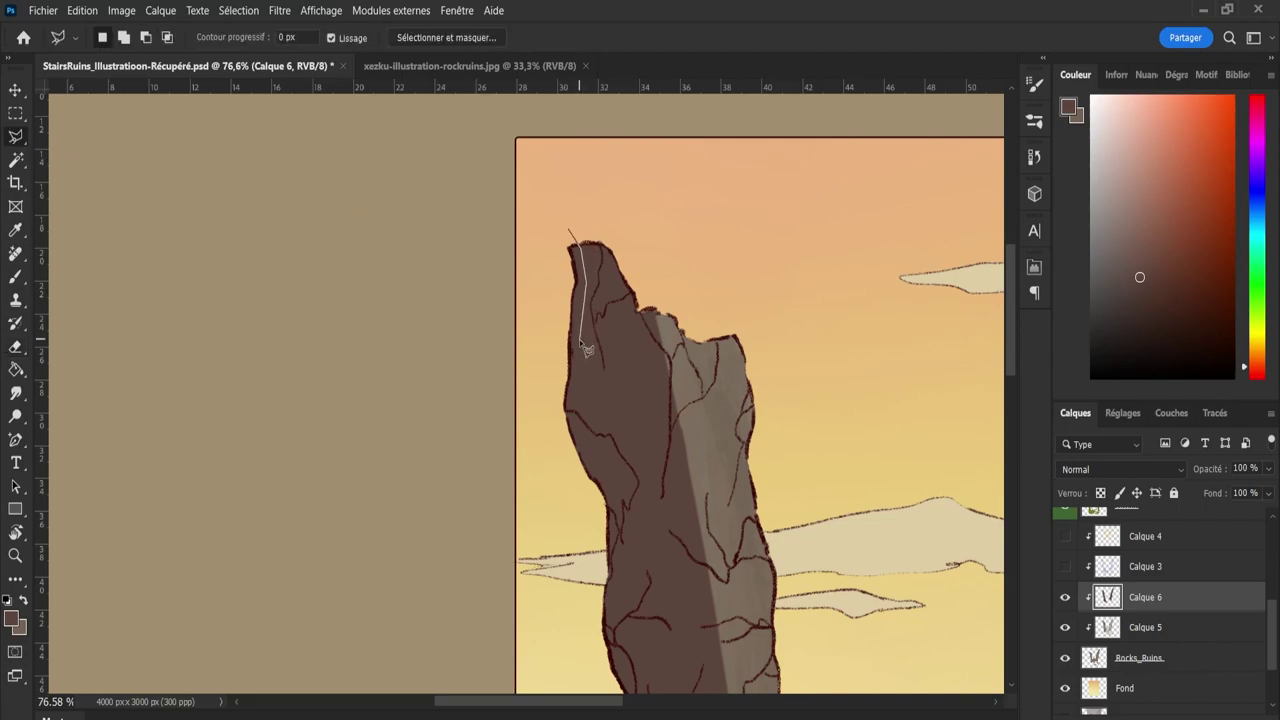
left_click(580, 414)
scroll(632, 535, "down", 5)
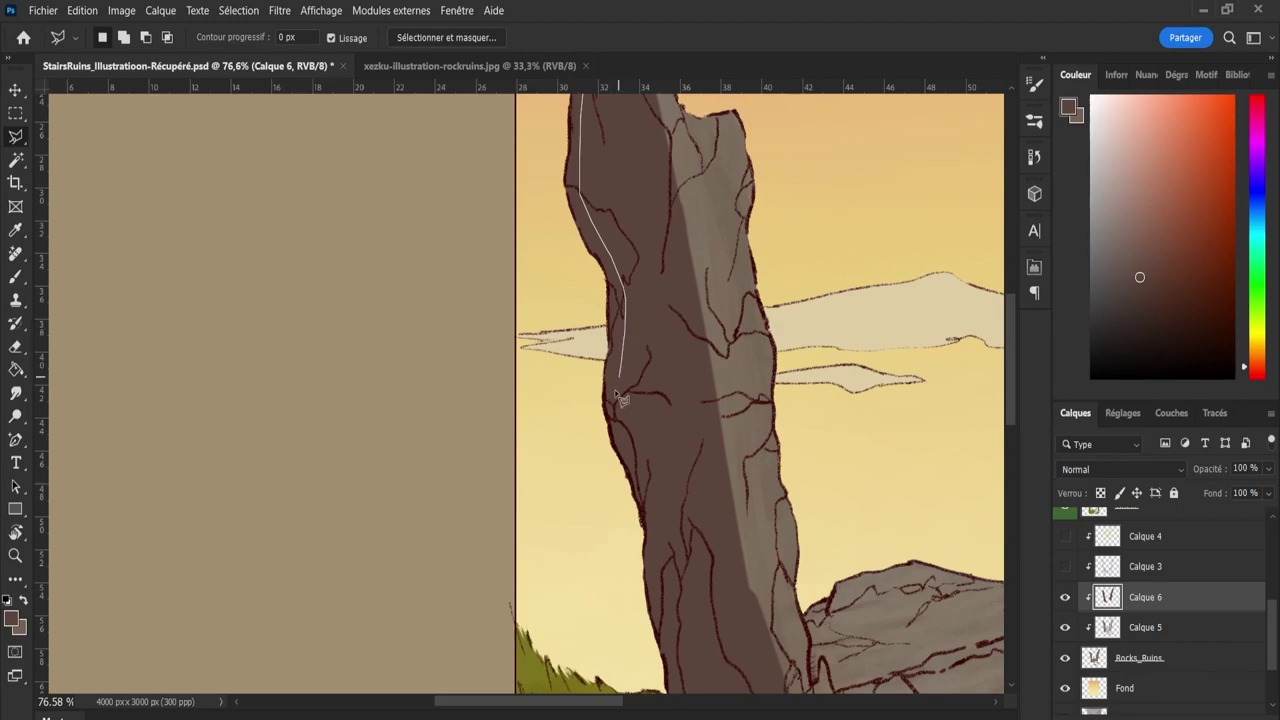
left_click(636, 456)
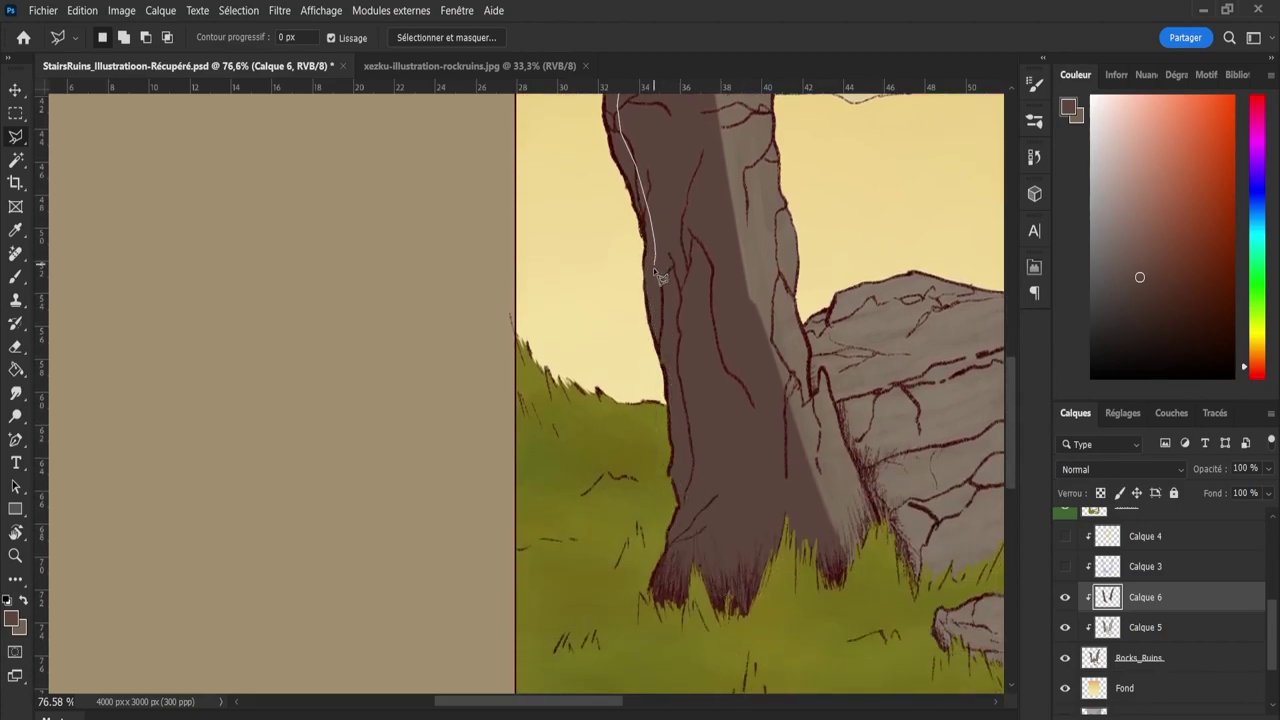
left_click_drag(660, 313, 685, 432)
mouse_move(655, 410)
left_mouse_down()
mouse_move(577, 233)
mouse_move(516, 133)
mouse_move(515, 57)
mouse_move(562, 262)
mouse_move(541, 234)
mouse_move(538, 68)
mouse_move(547, 162)
mouse_move(578, 168)
left_mouse_up()
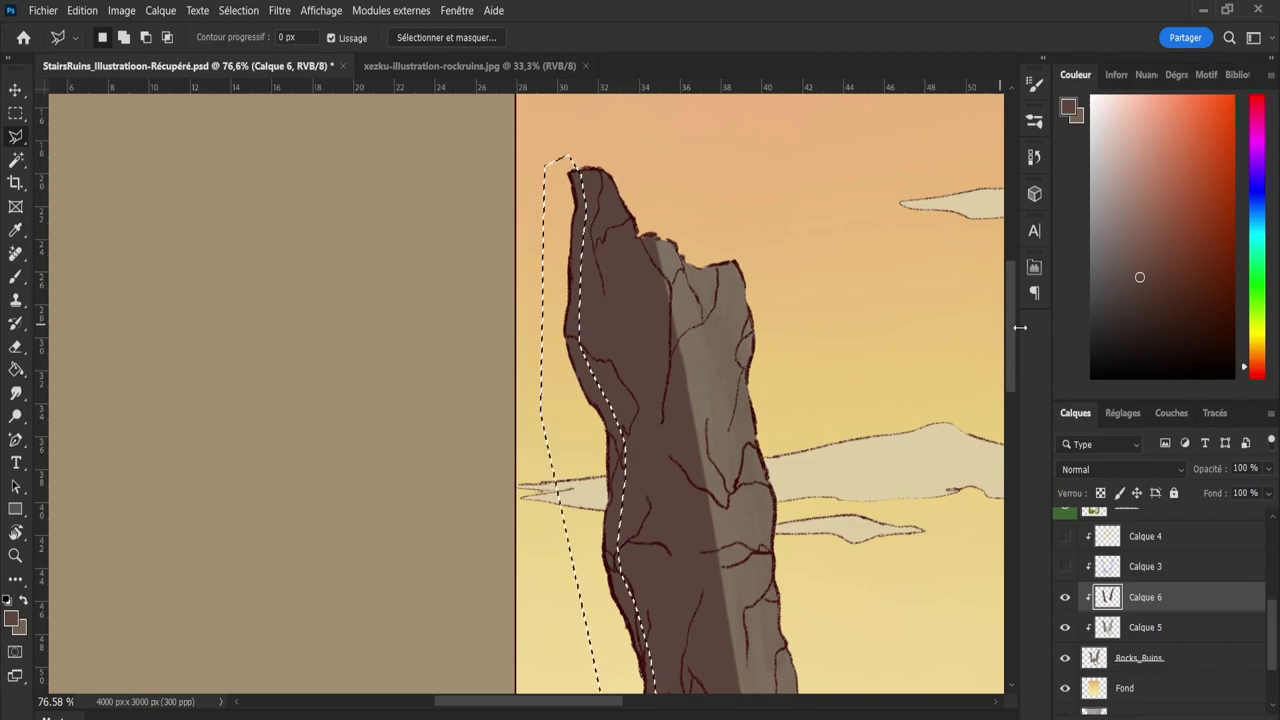
left_click_drag(1014, 349, 1017, 427)
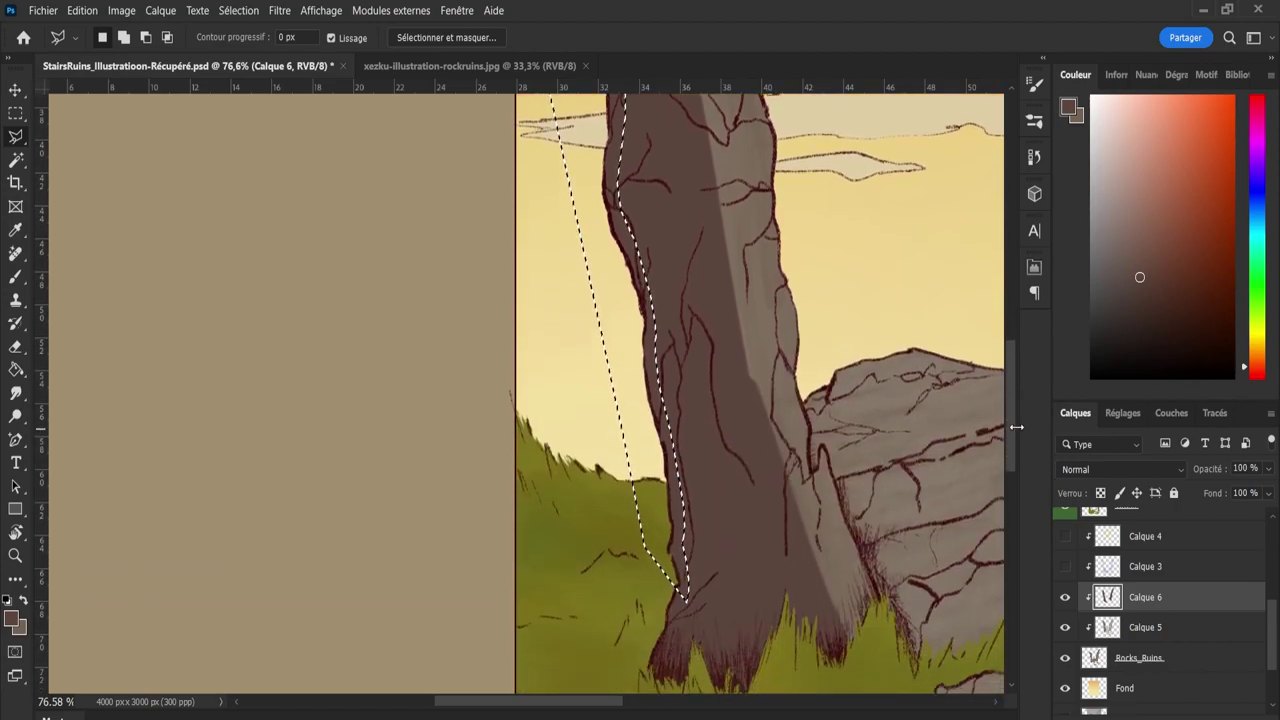
Subtract the lower corner of the selection at the left pillar's base with the Polygonal Lasso.
key("alt")
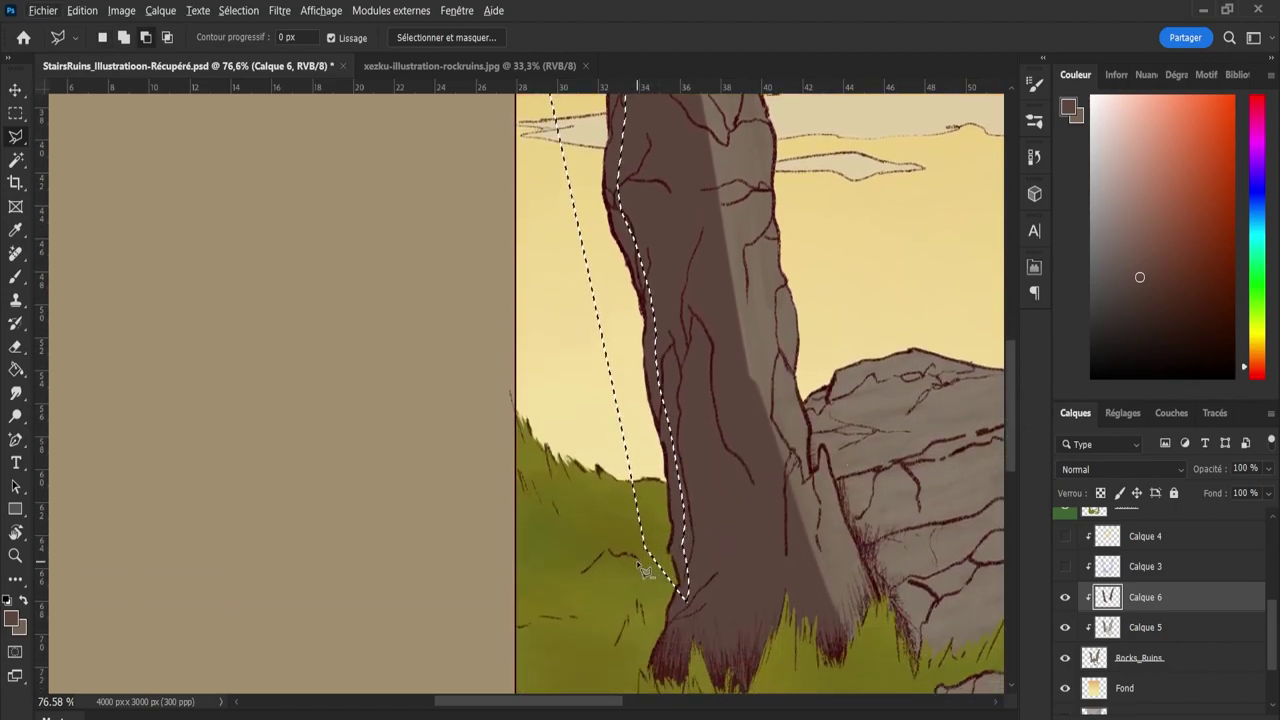
key("shift")
left_click(641, 548)
left_click(680, 497)
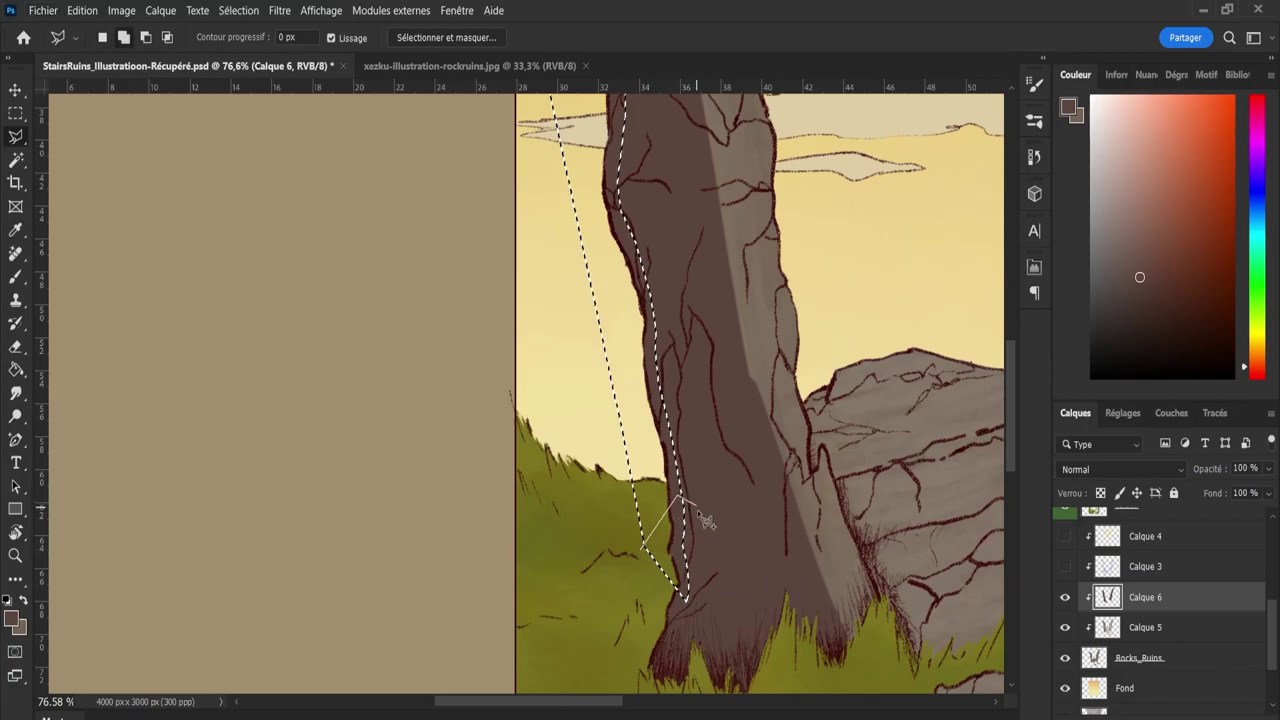
left_click(643, 552)
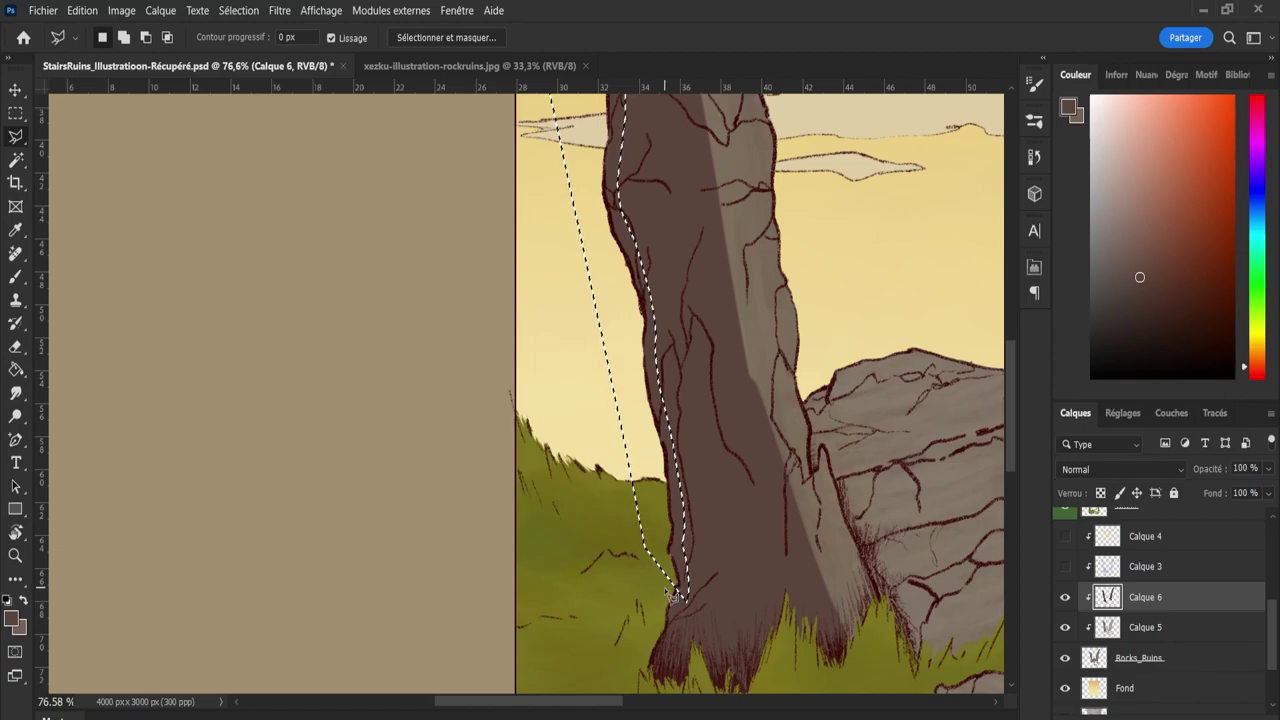
left_click(638, 561, "alt")
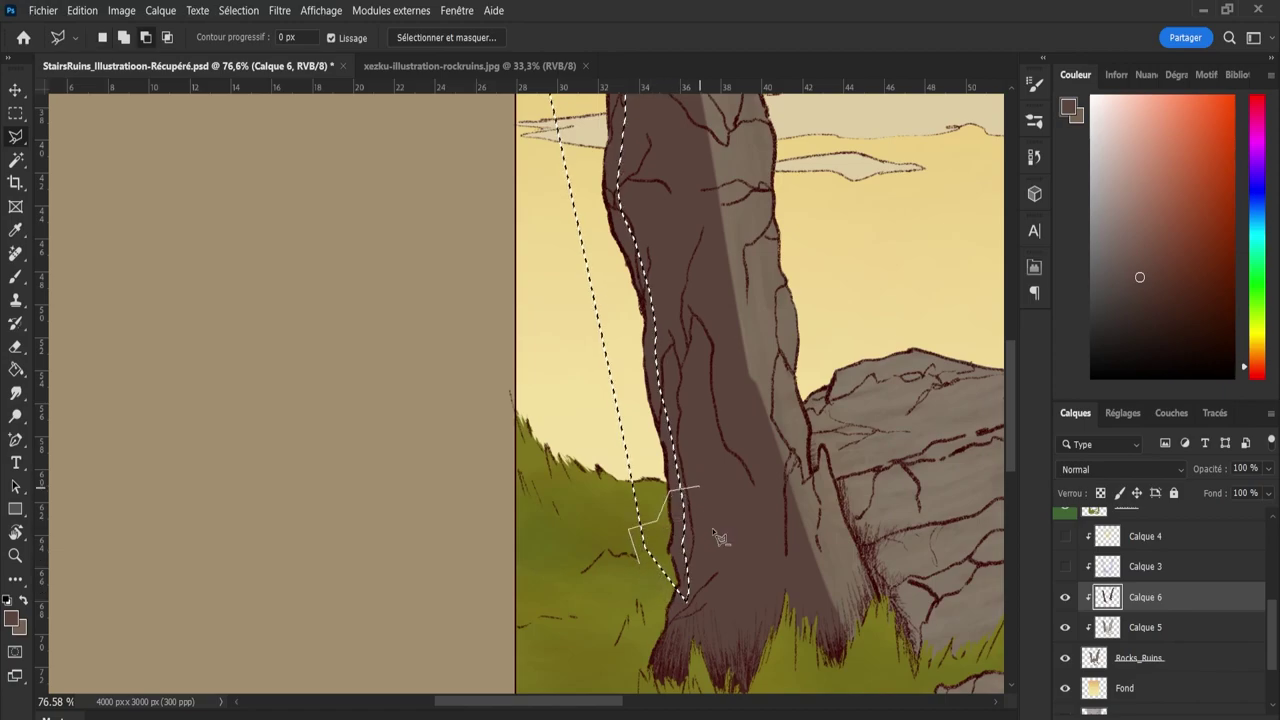
left_click(676, 617)
left_click(643, 573)
Erase the shadow inside the selected strip on the left pillar with a 141 px eraser and remove the selection.
key("z")
left_click_drag(640, 471, 580, 472)
key("e")
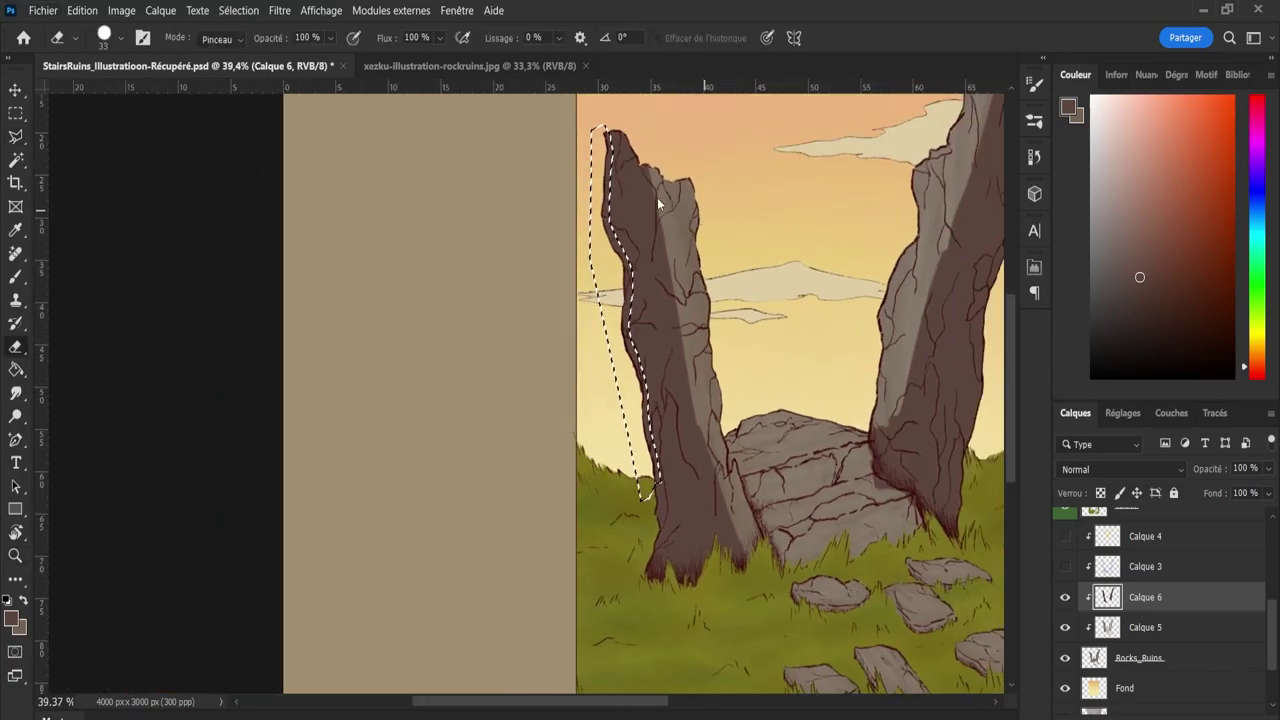
mouse_move(567, 170)
left_mouse_down()
mouse_move(615, 131)
mouse_move(614, 267)
mouse_move(651, 331)
mouse_move(619, 228)
mouse_move(641, 403)
mouse_move(630, 377)
mouse_move(650, 418)
left_mouse_up()
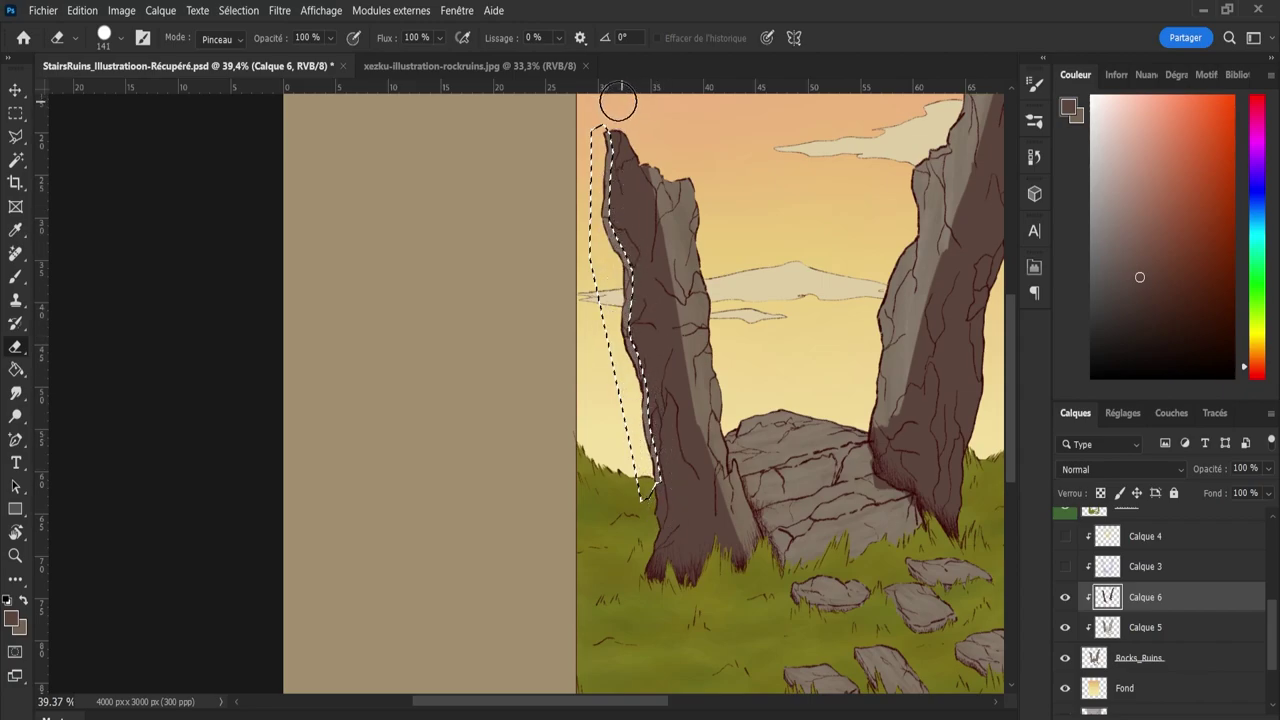
left_click_drag(609, 150, 603, 178)
key("l")
left_click(622, 226)
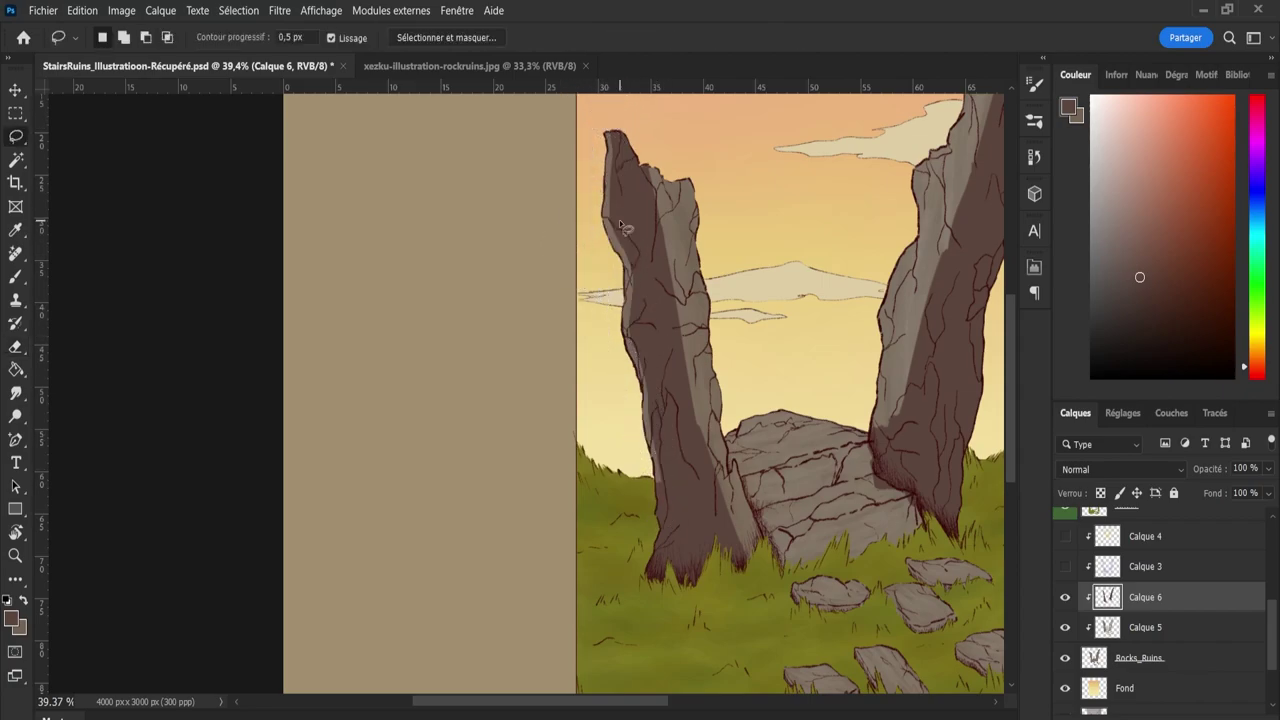
key("z")
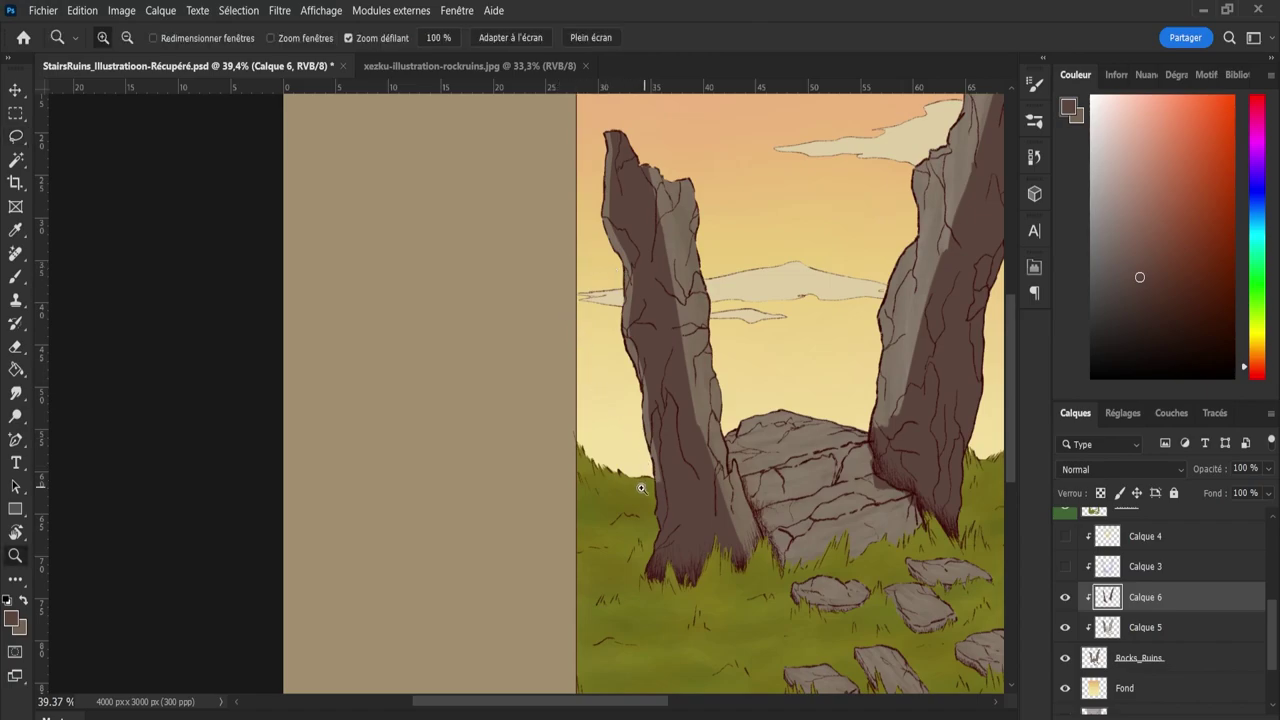
left_click_drag(638, 489, 704, 497)
key("e")
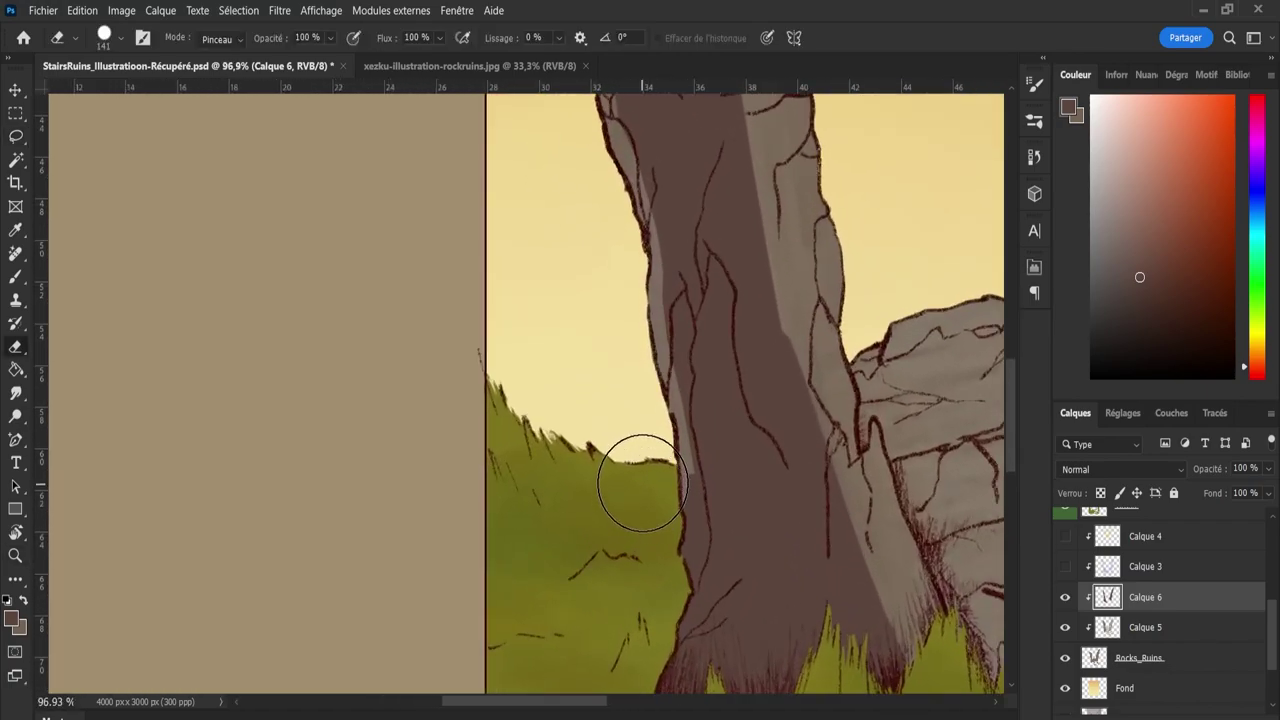
key("b")
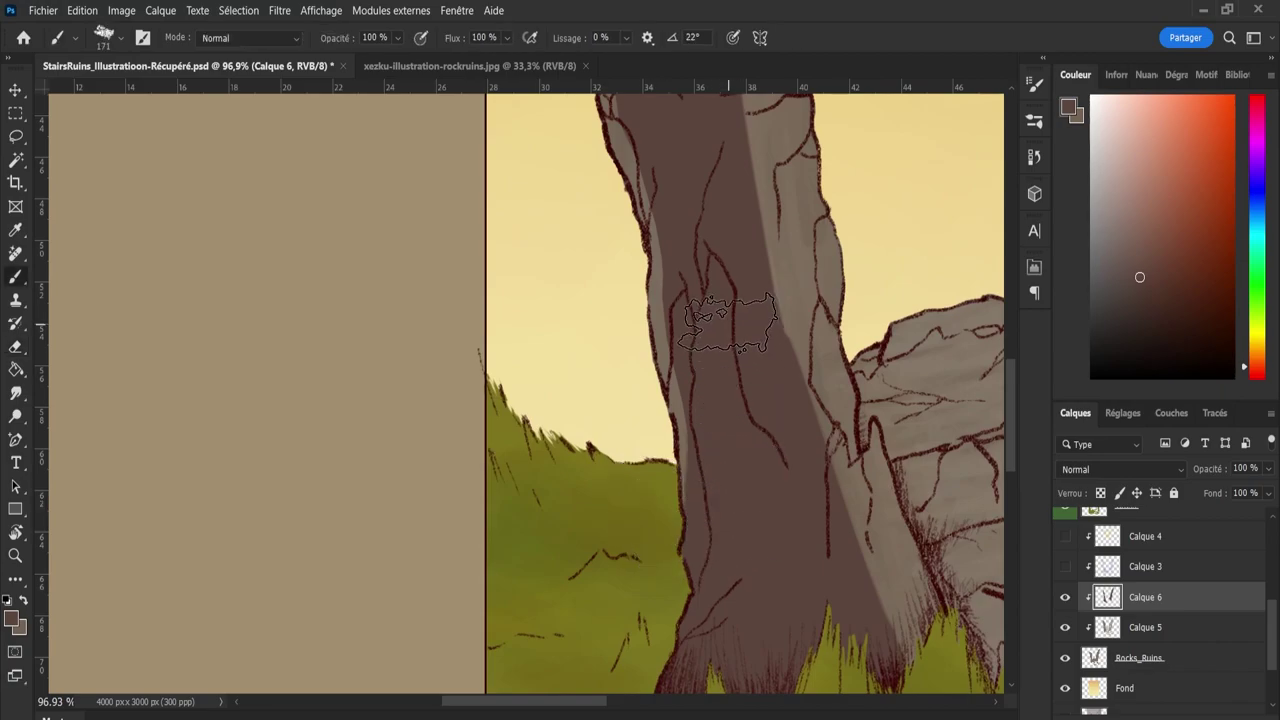
key("z")
mouse_move(740, 480)
left_mouse_down()
mouse_move(630, 476)
mouse_move(829, 480)
mouse_move(839, 491)
left_mouse_up()
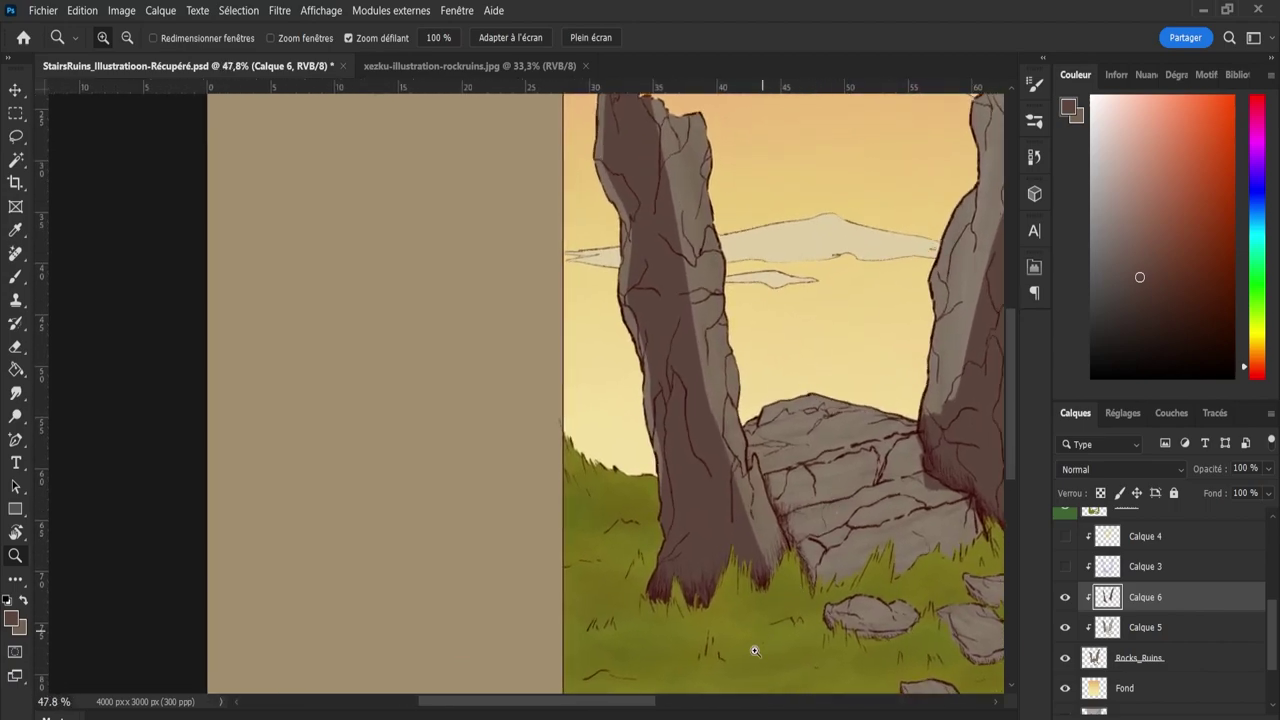
Soften the hard shadow edge along the right pillar on Calque 6 using the eraser with pressure-controlled opacity.
left_click_drag(642, 704, 700, 701)
key("e")
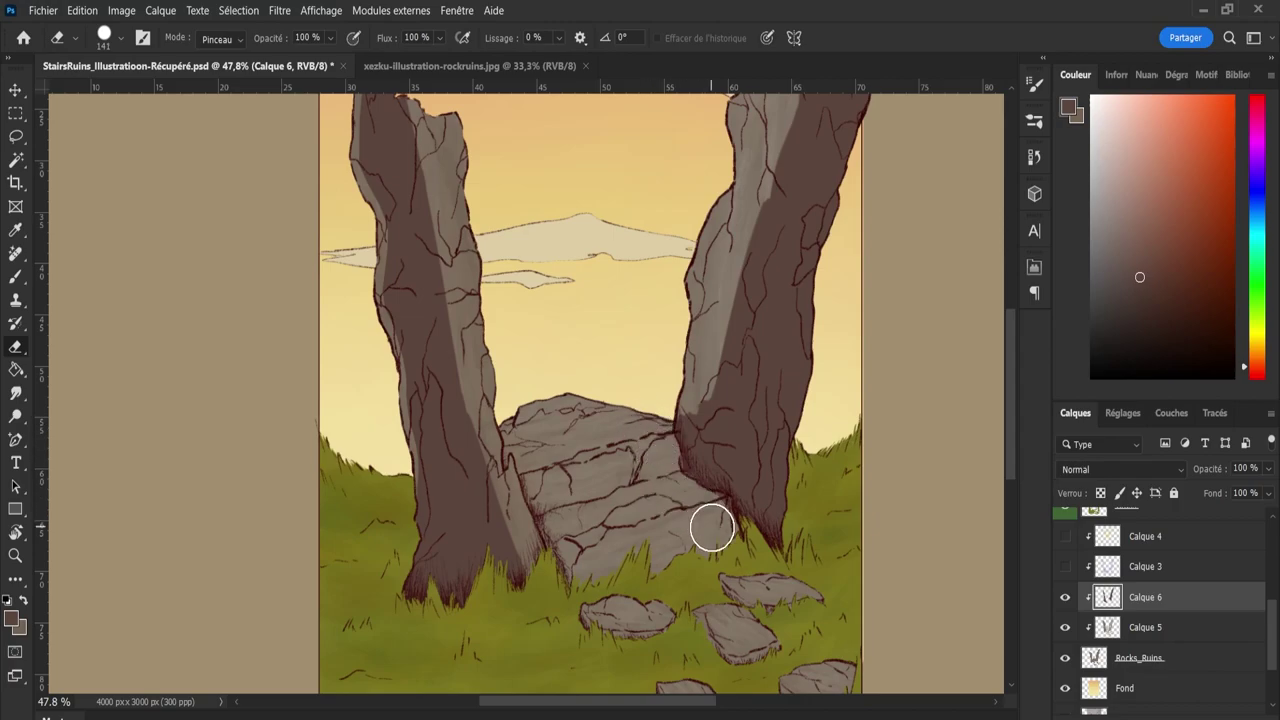
key("z")
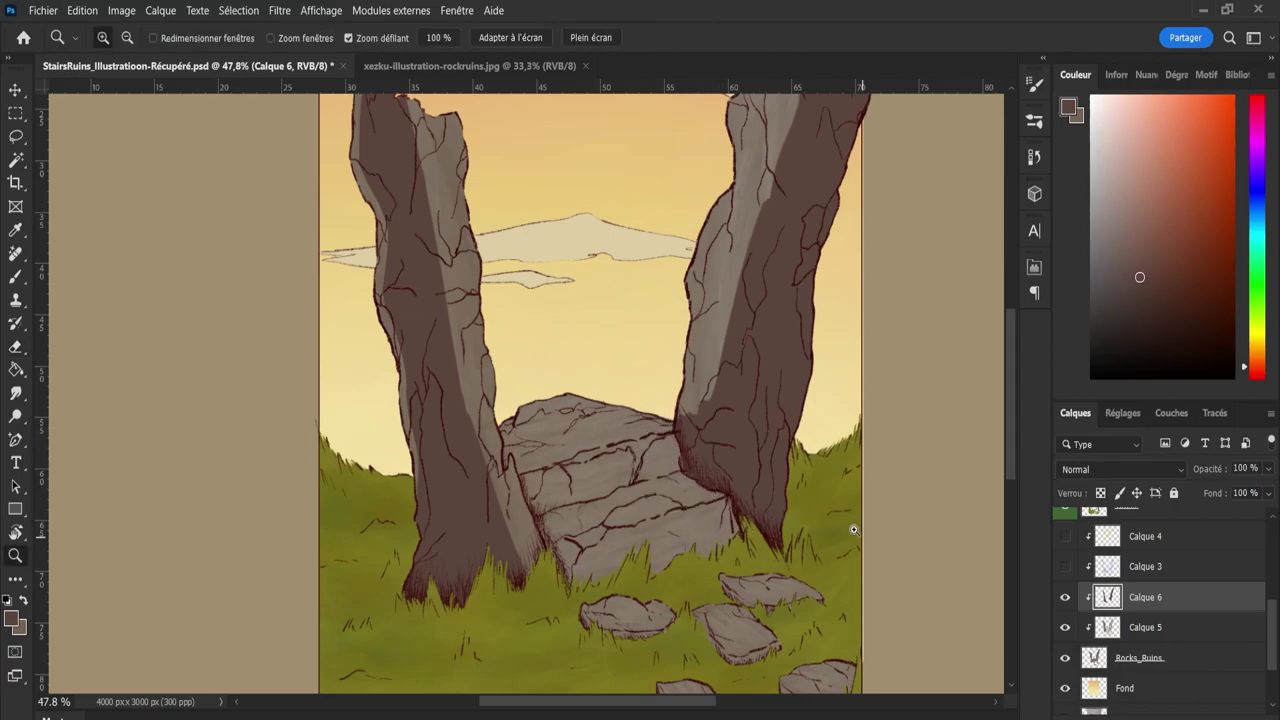
left_click_drag(853, 530, 812, 543)
key("e")
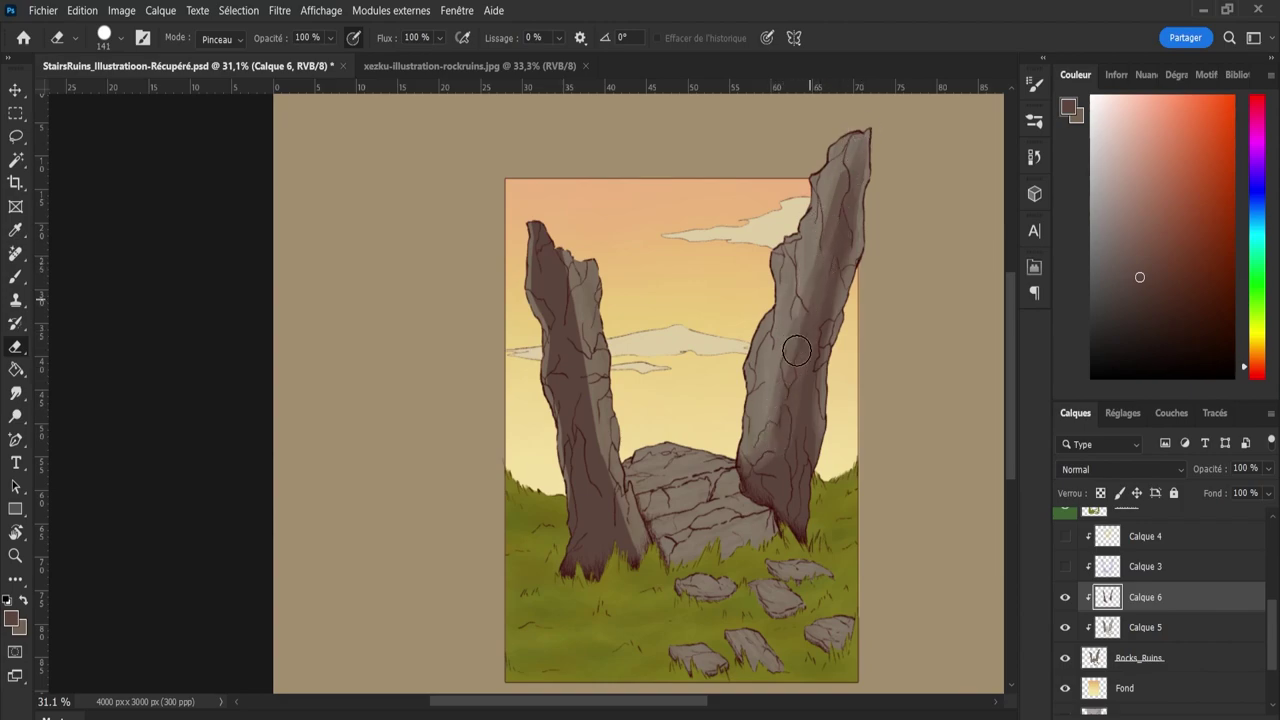
Blend the right pillar's upper shadow by alternating a 56% pressure-opacity brush and a 211 px eraser at 58% opacity.
key("b")
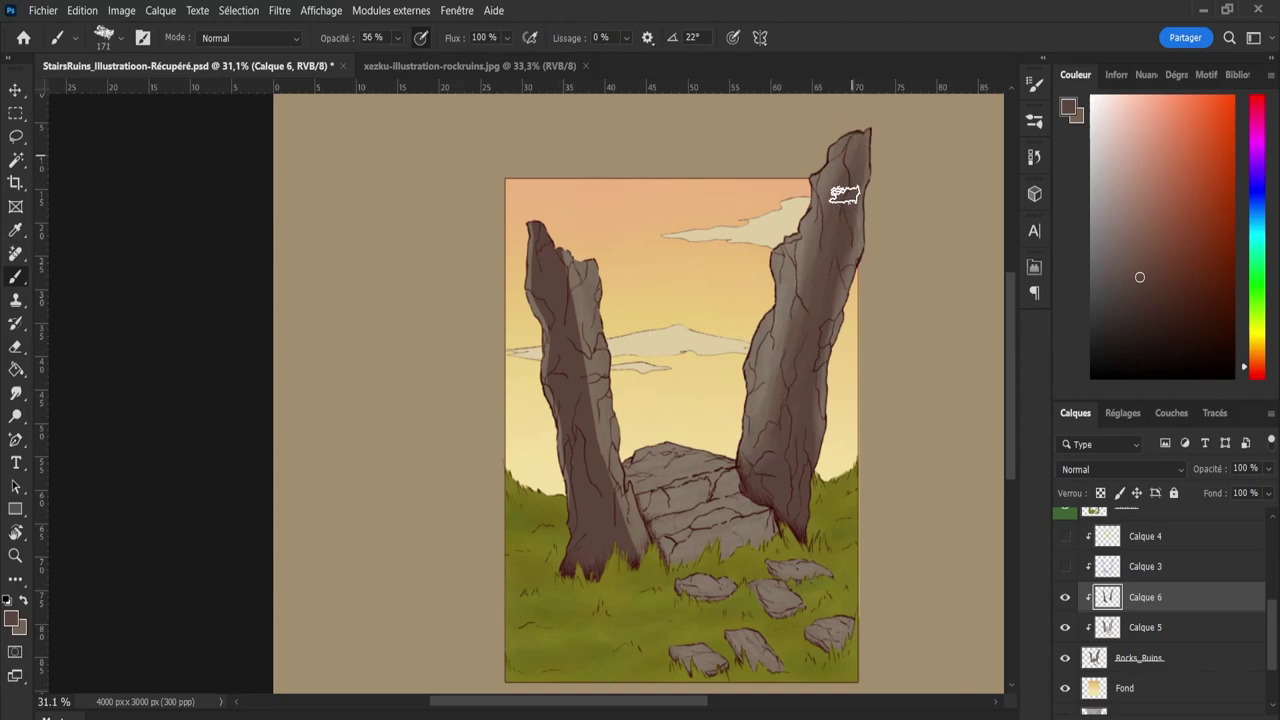
key("e")
key("bracketright")
key("bracketright")
key("bracketright")
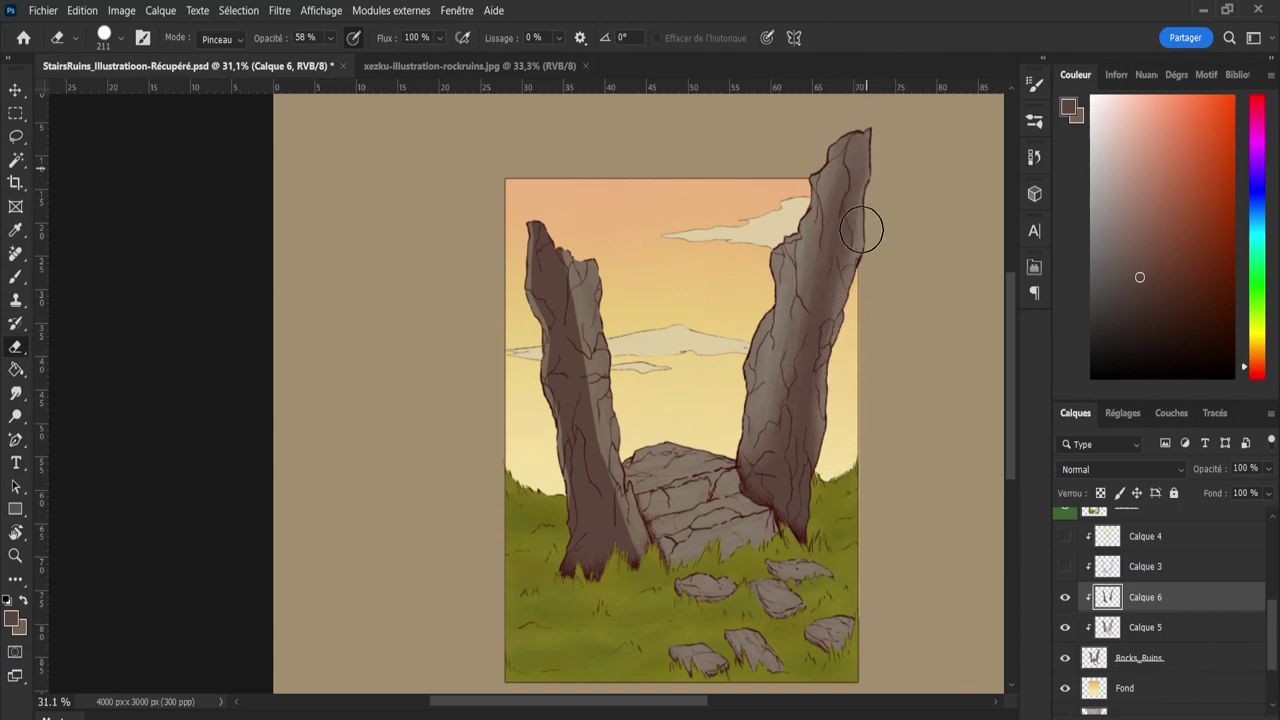
key("b")
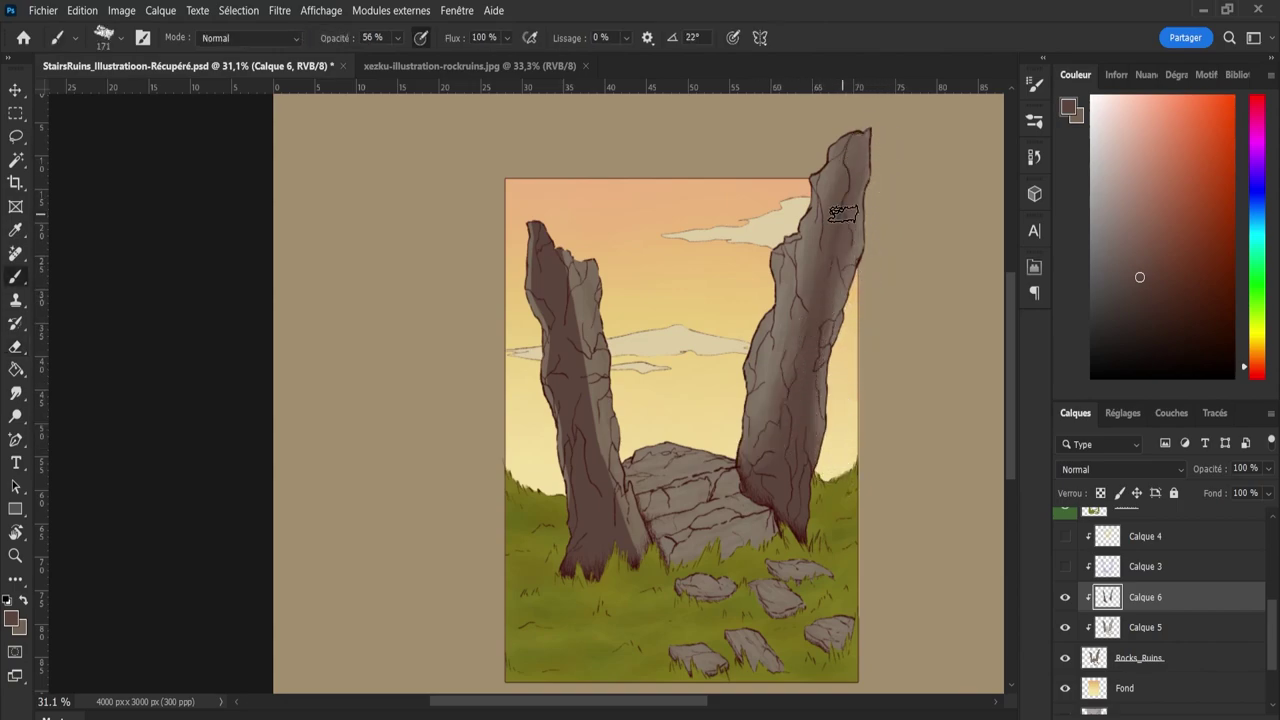
Soften the left pillar's shadow edge with the 58% eraser and rework its shading with the 56% textured brush.
key("e")
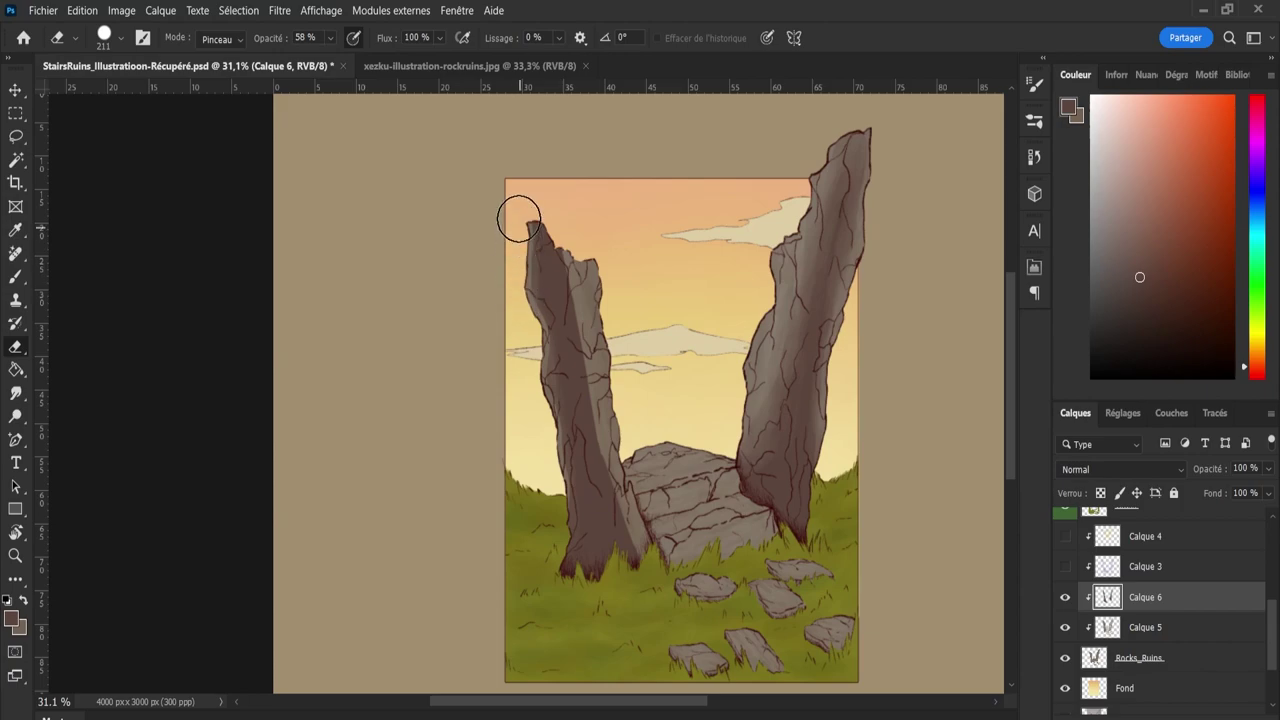
mouse_move(596, 311)
left_mouse_down()
mouse_move(583, 295)
mouse_move(594, 381)
mouse_move(646, 540)
mouse_move(638, 512)
left_mouse_up()
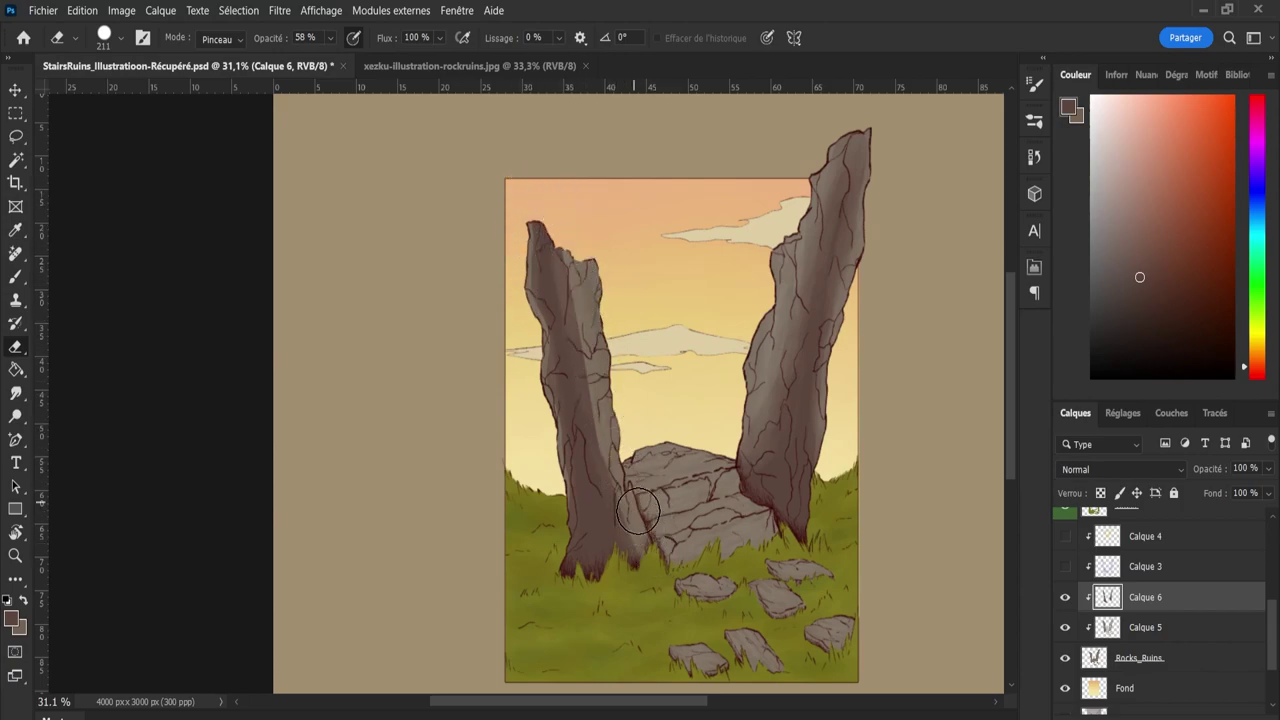
key("b")
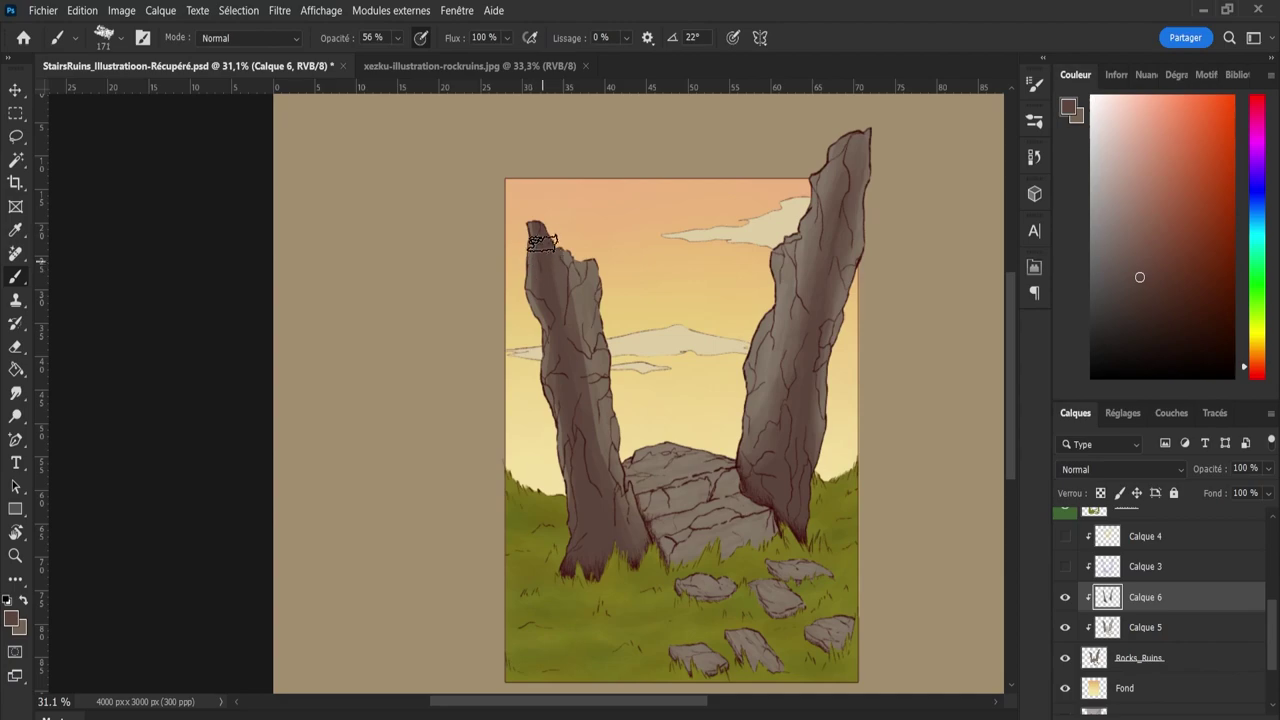
key("e")
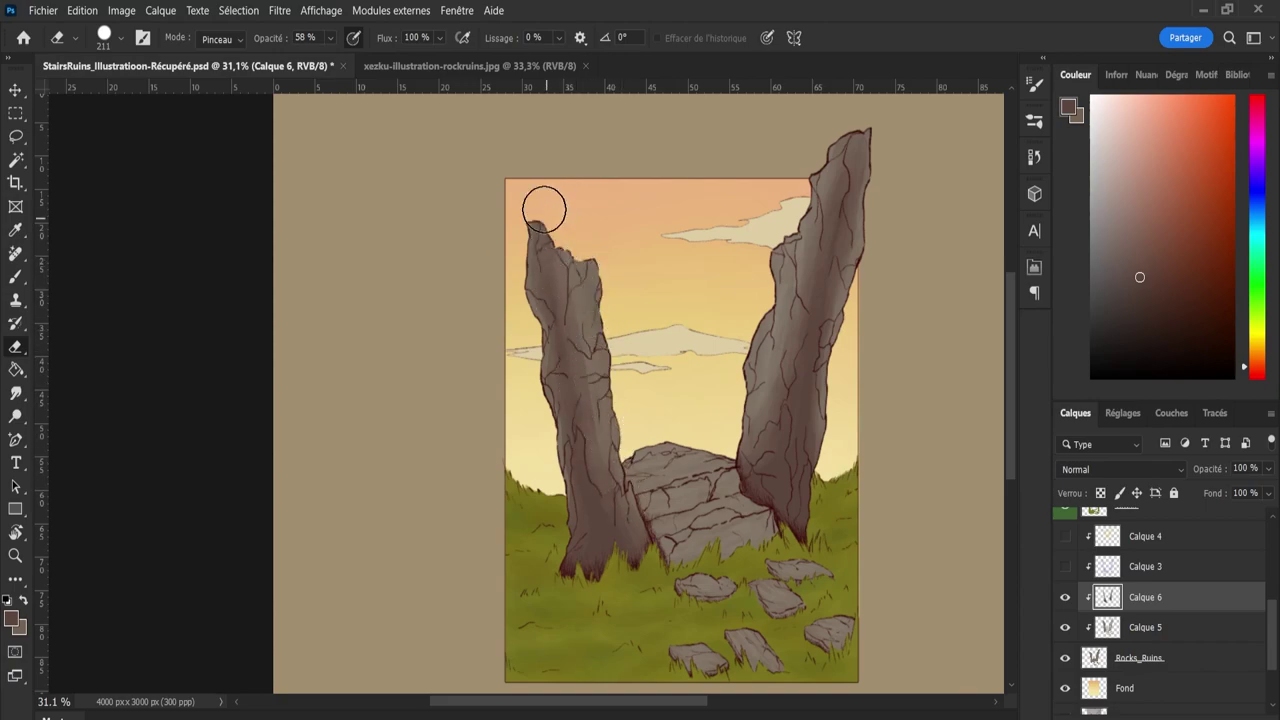
Paint dark brown shadows on the stone steps' front faces and lighten their upper surfaces with the eraser, reducing it to 64 px.
key("b")
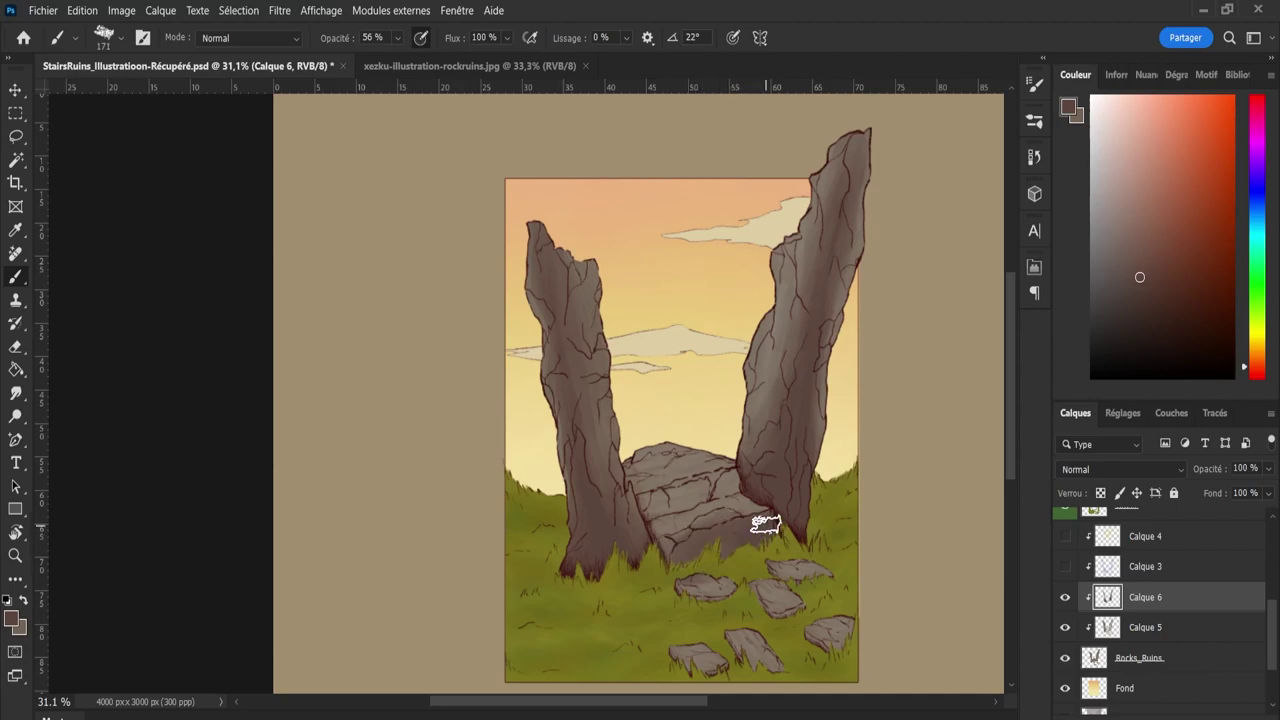
key("e")
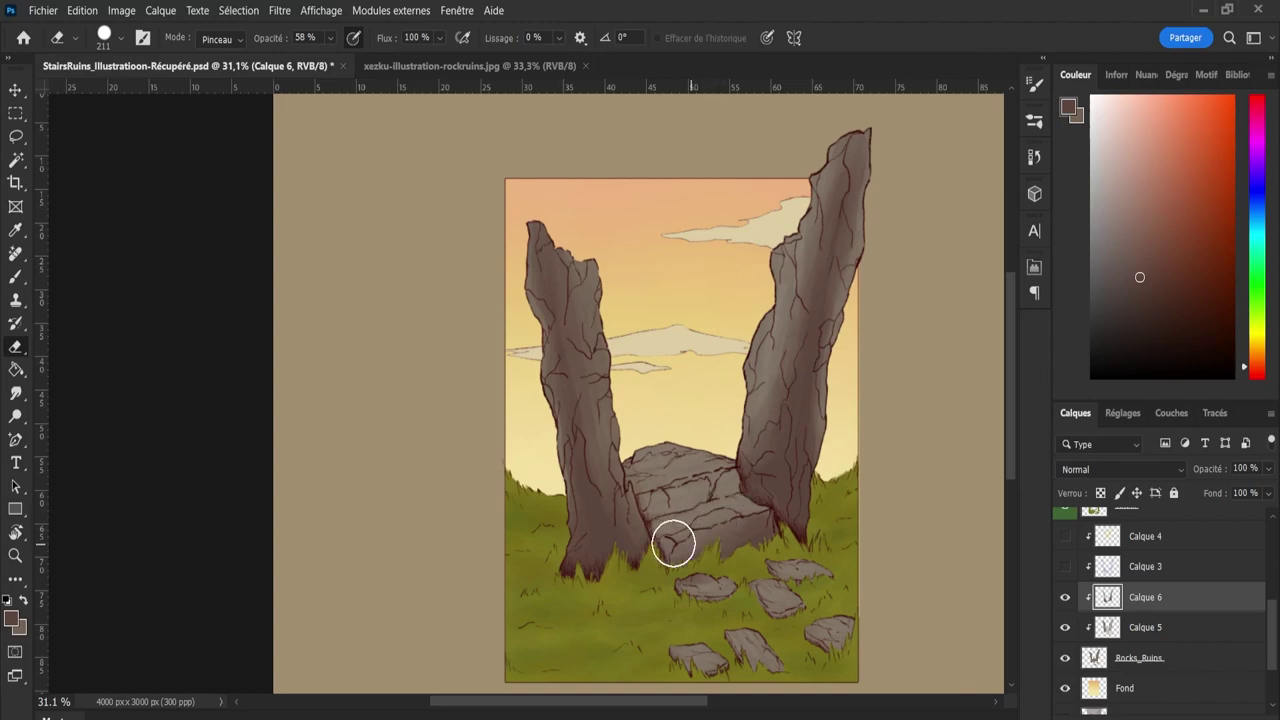
key("b")
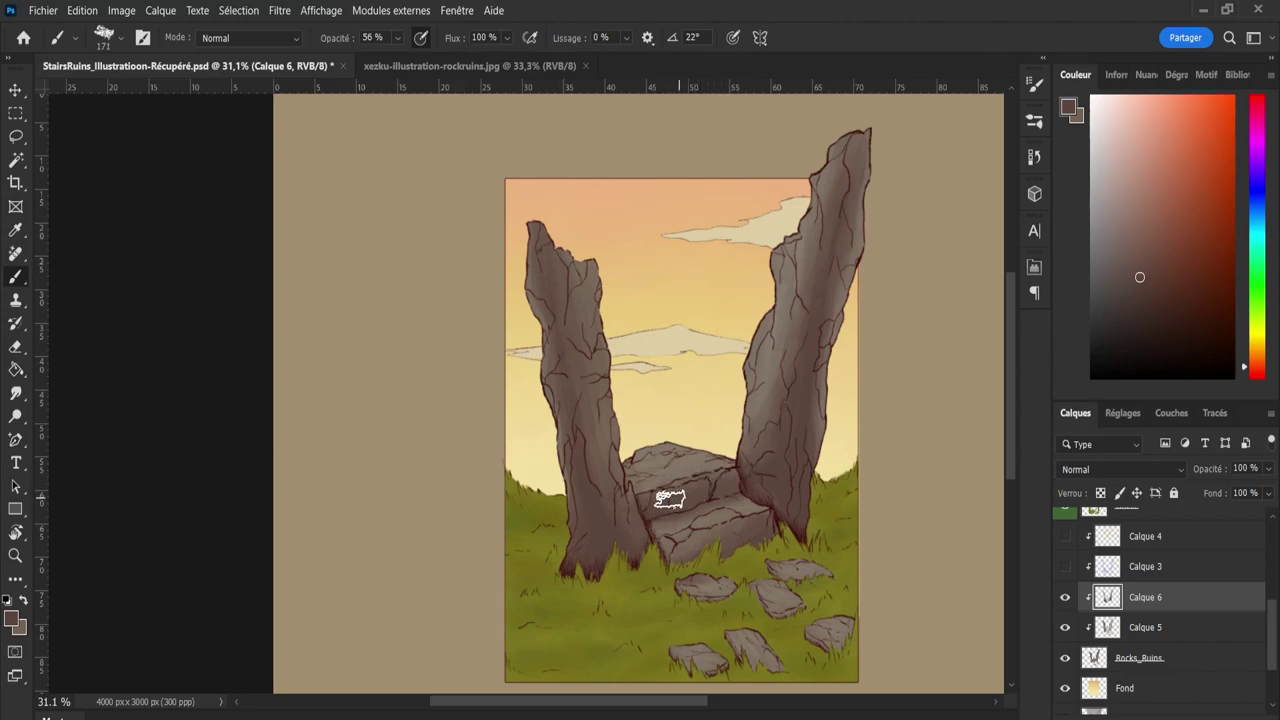
key("e")
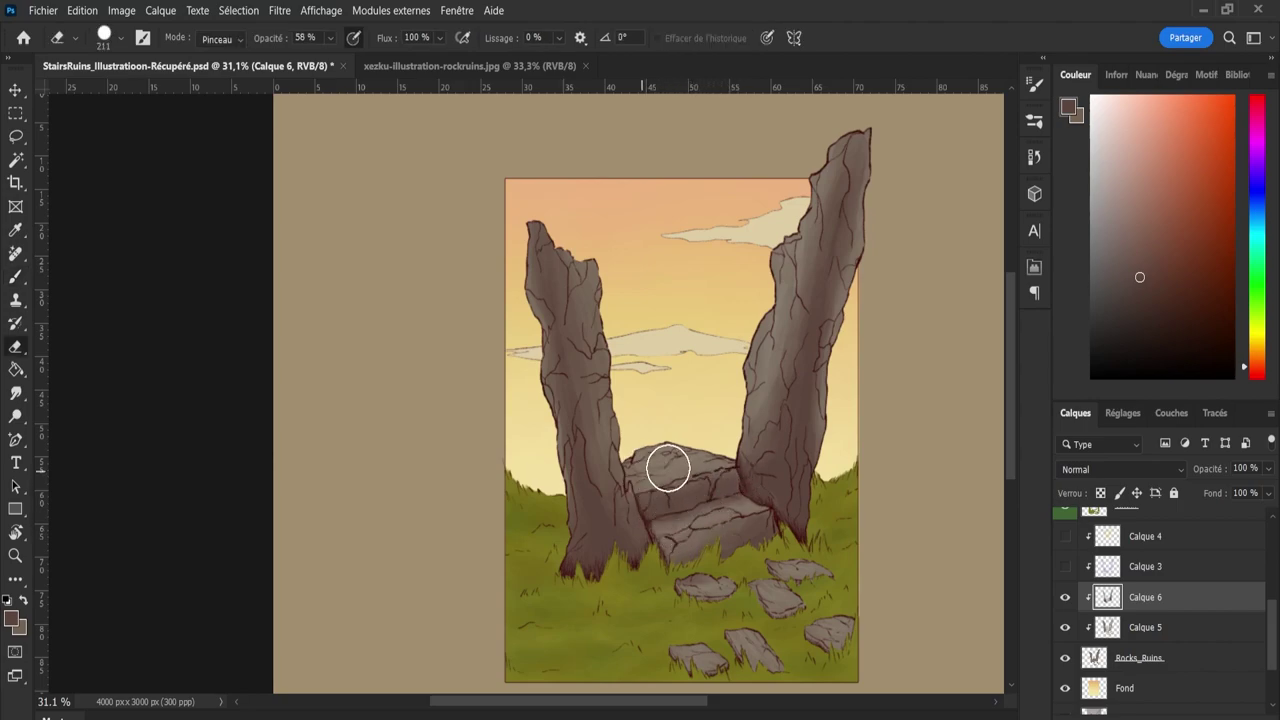
left_click_drag(720, 511, 694, 521)
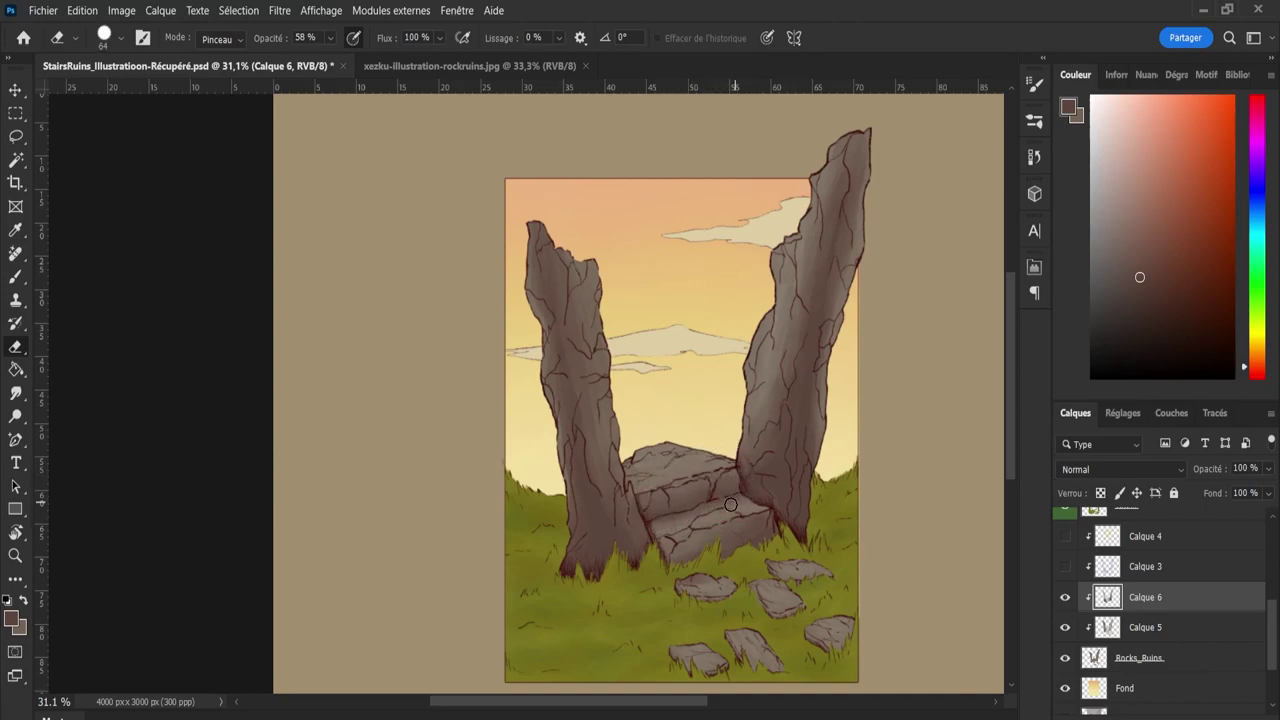
Shade the flat stones in the grass with the dark brown textured brush reduced to 68 px.
key("b")
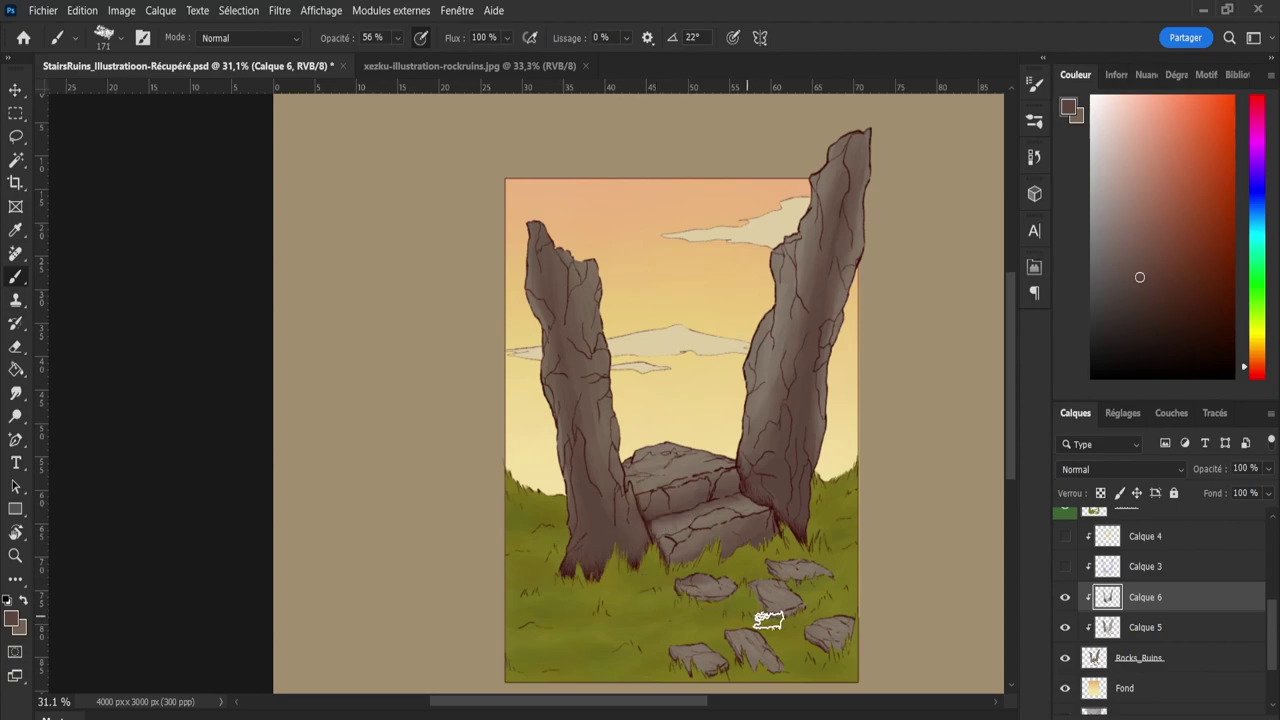
key("z")
left_click_drag(802, 605, 940, 533)
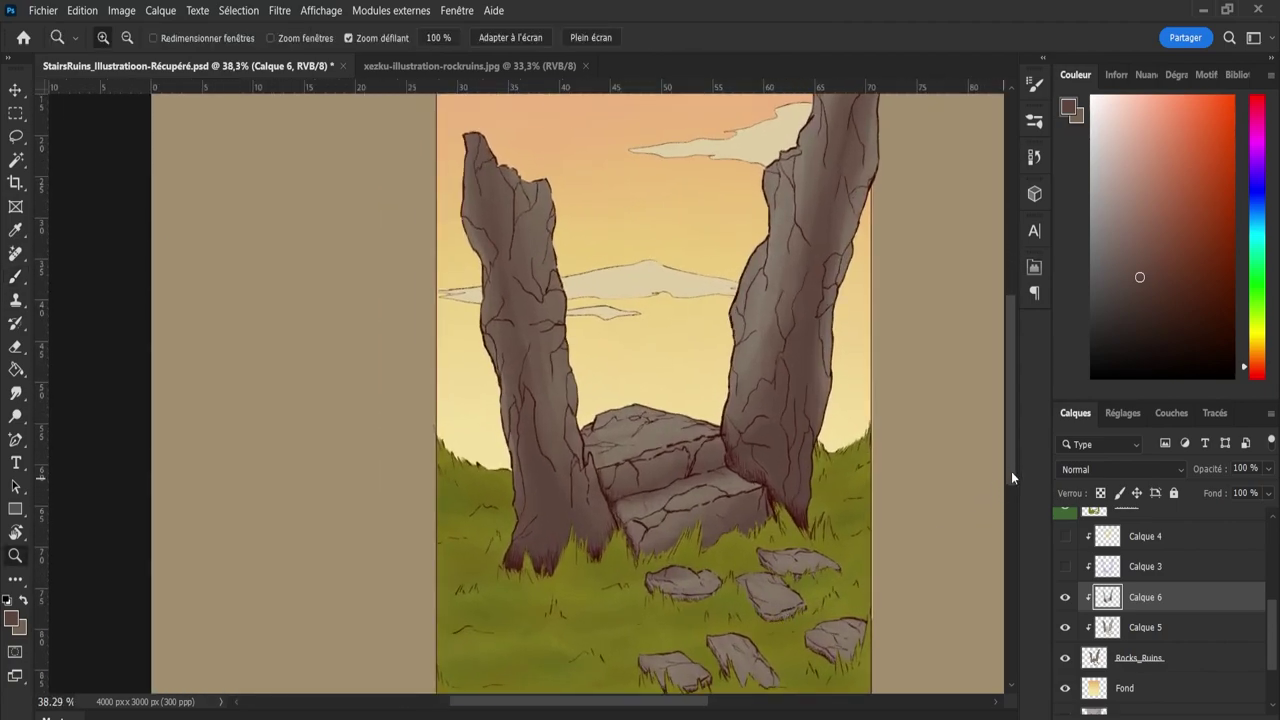
scroll(1011, 471, "down", 3)
key("b")
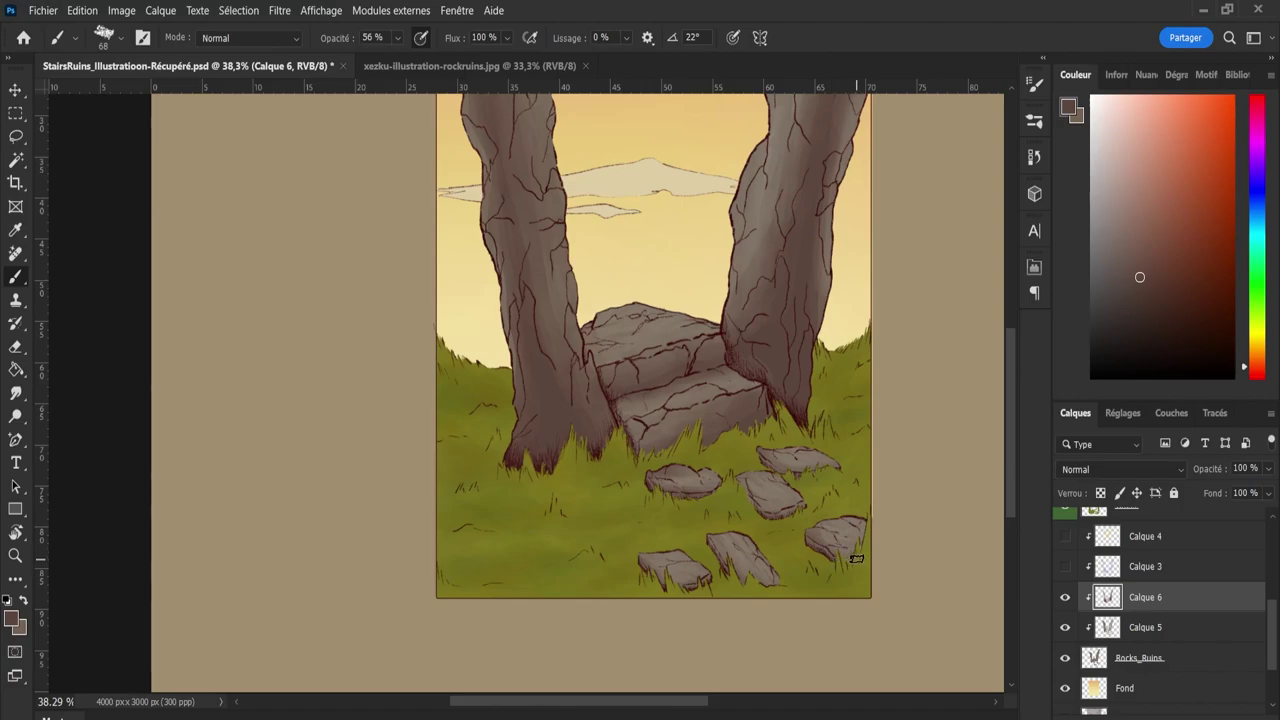
Refine the shading of the flat stones in the grass by alternating the 58% eraser and the 56% textured brush.
key("e")
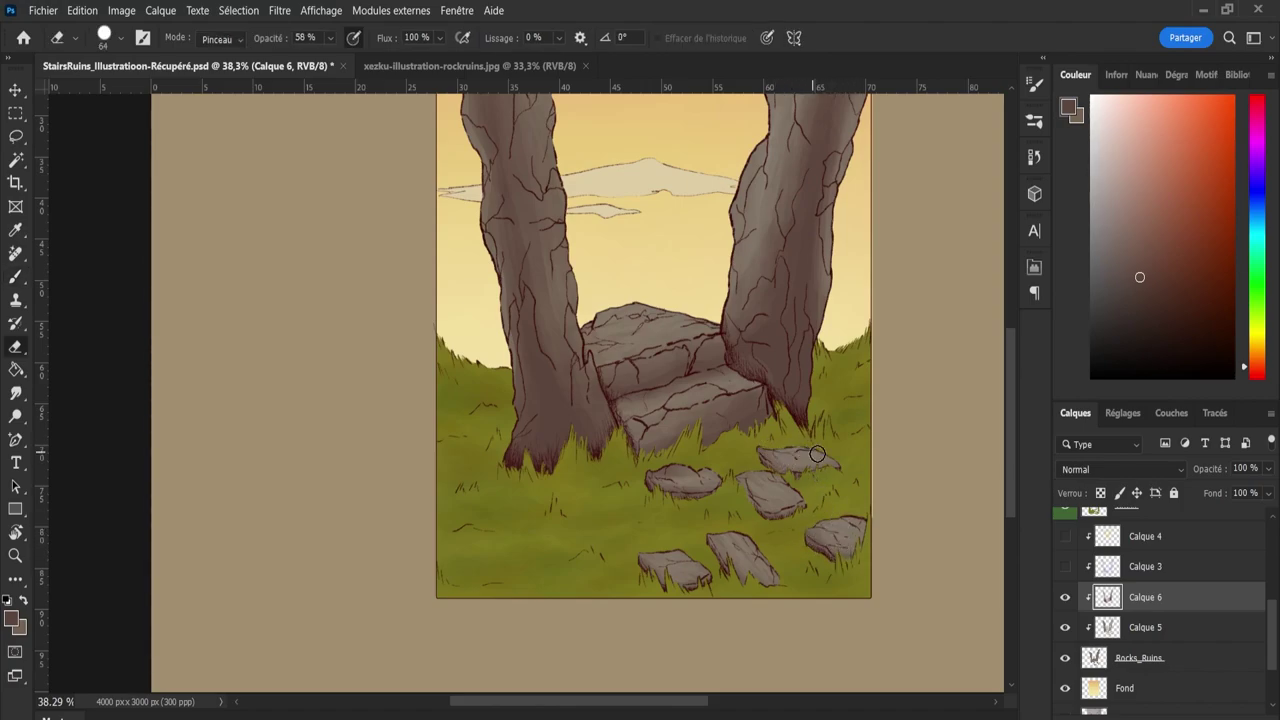
key("b")
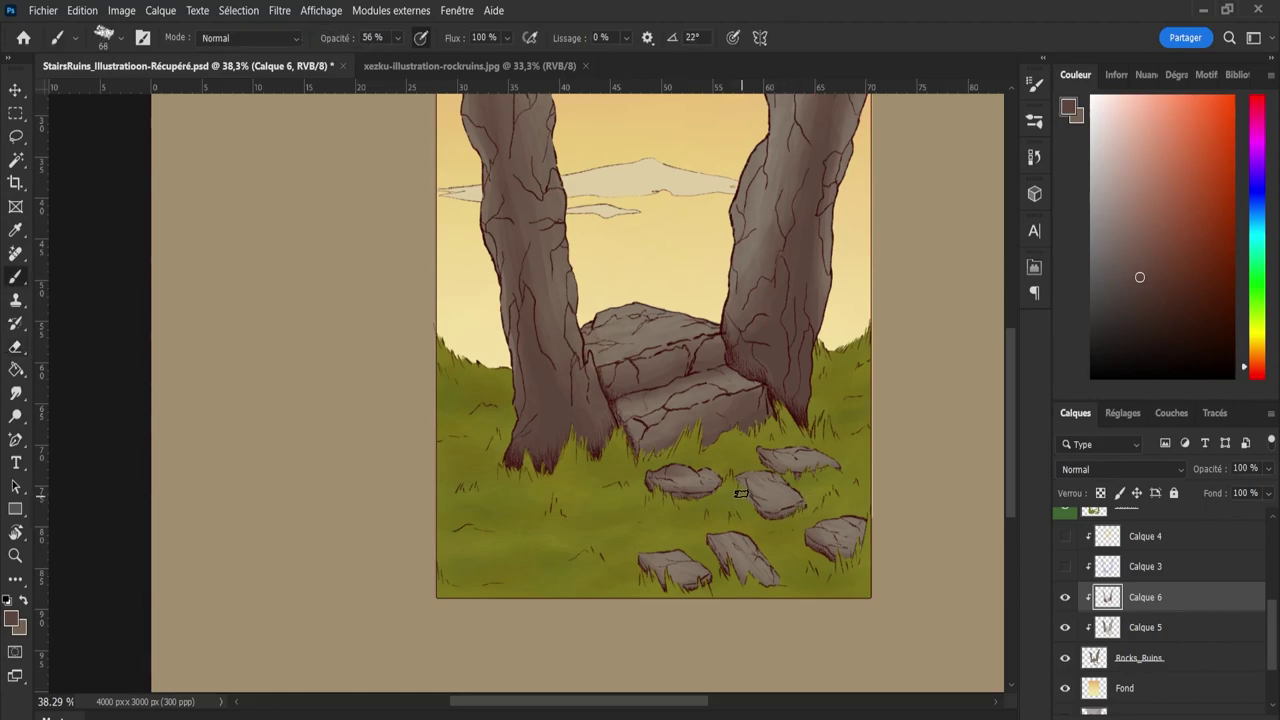
key("e")
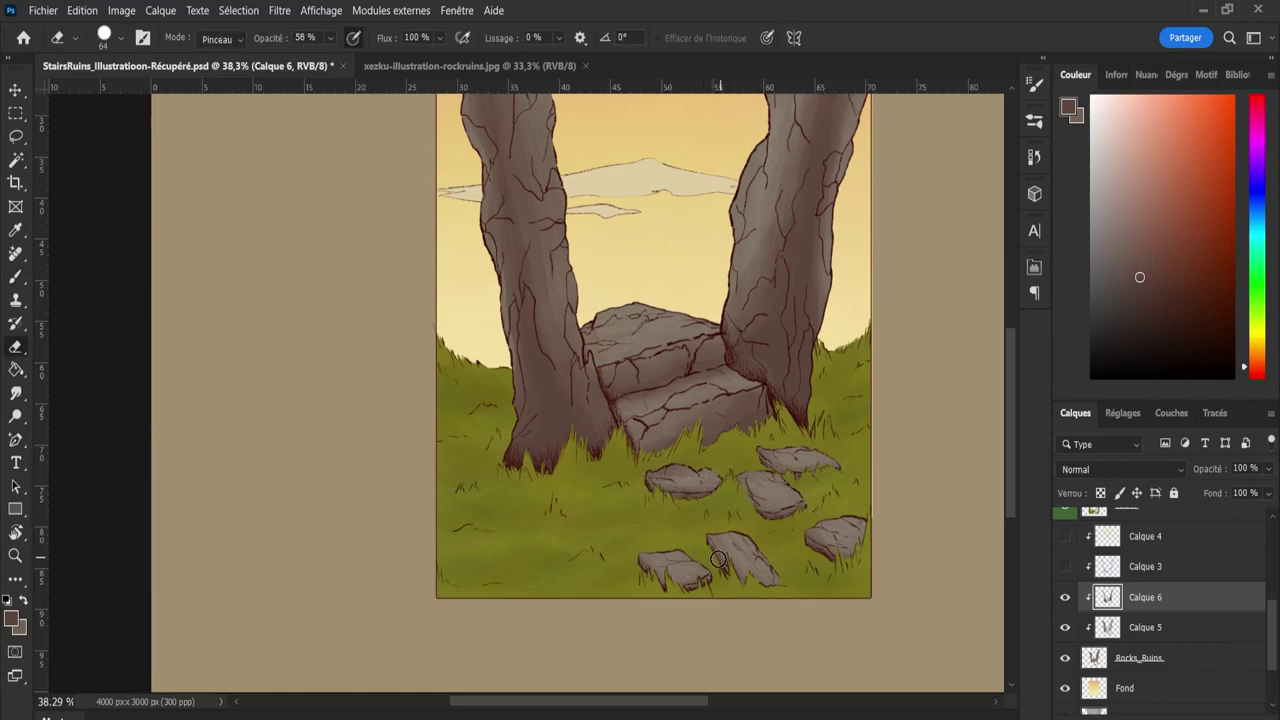
key("b")
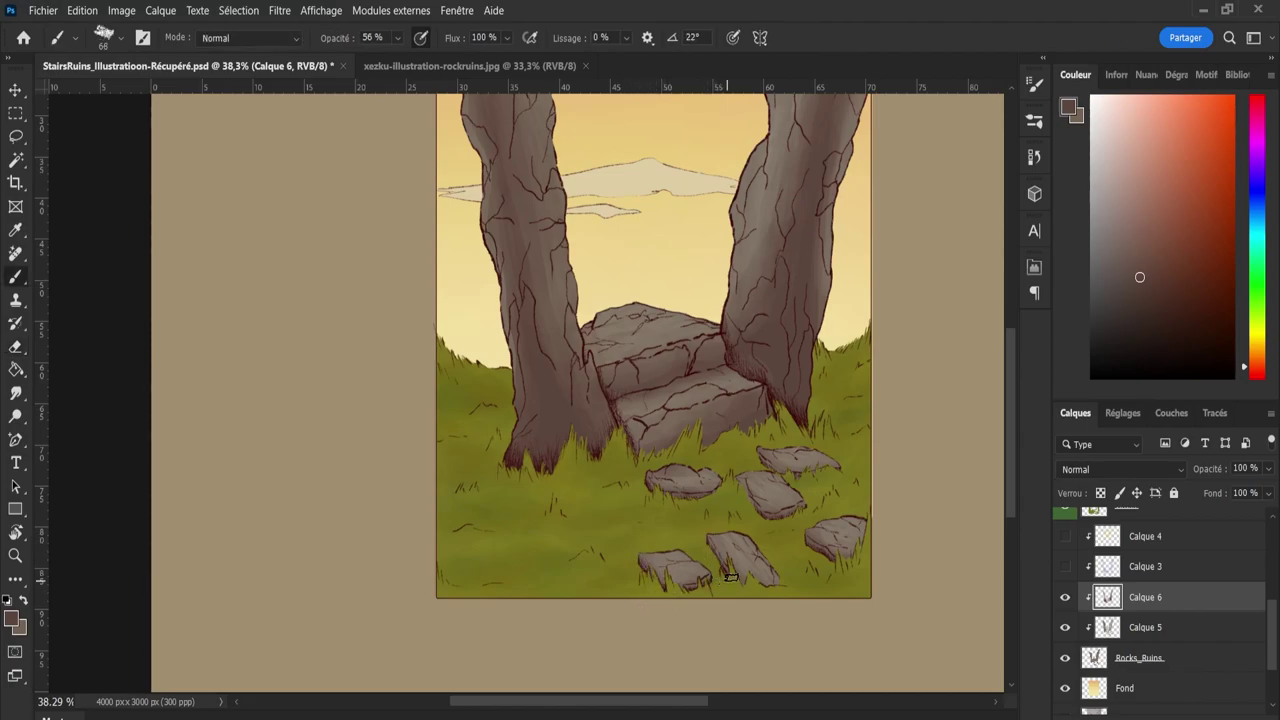
Try blend modes on Calque 6, including Produit, Eclaircir, Lumière crue, Différence, Teinte and Luminosité.
key("z")
mouse_move(666, 502)
left_mouse_down()
mouse_move(590, 503)
mouse_move(614, 500)
left_mouse_up()
key("b")
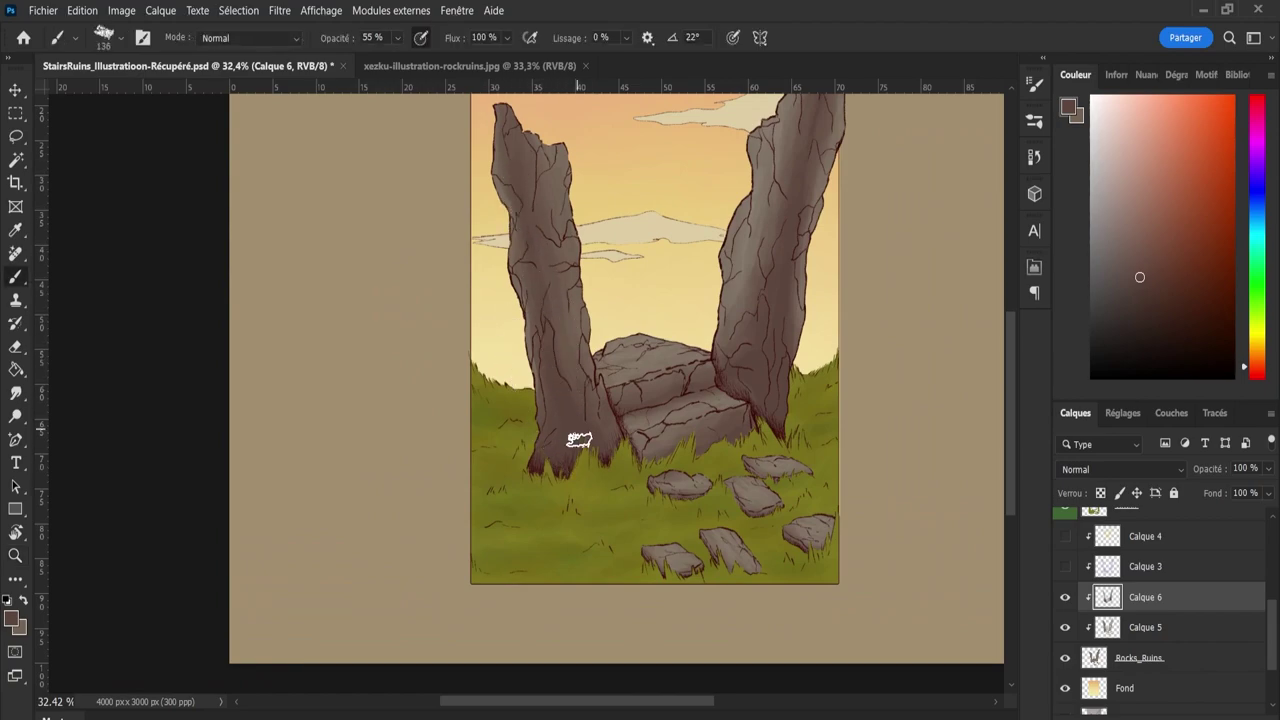
left_click(1088, 470)
left_click(1076, 294)
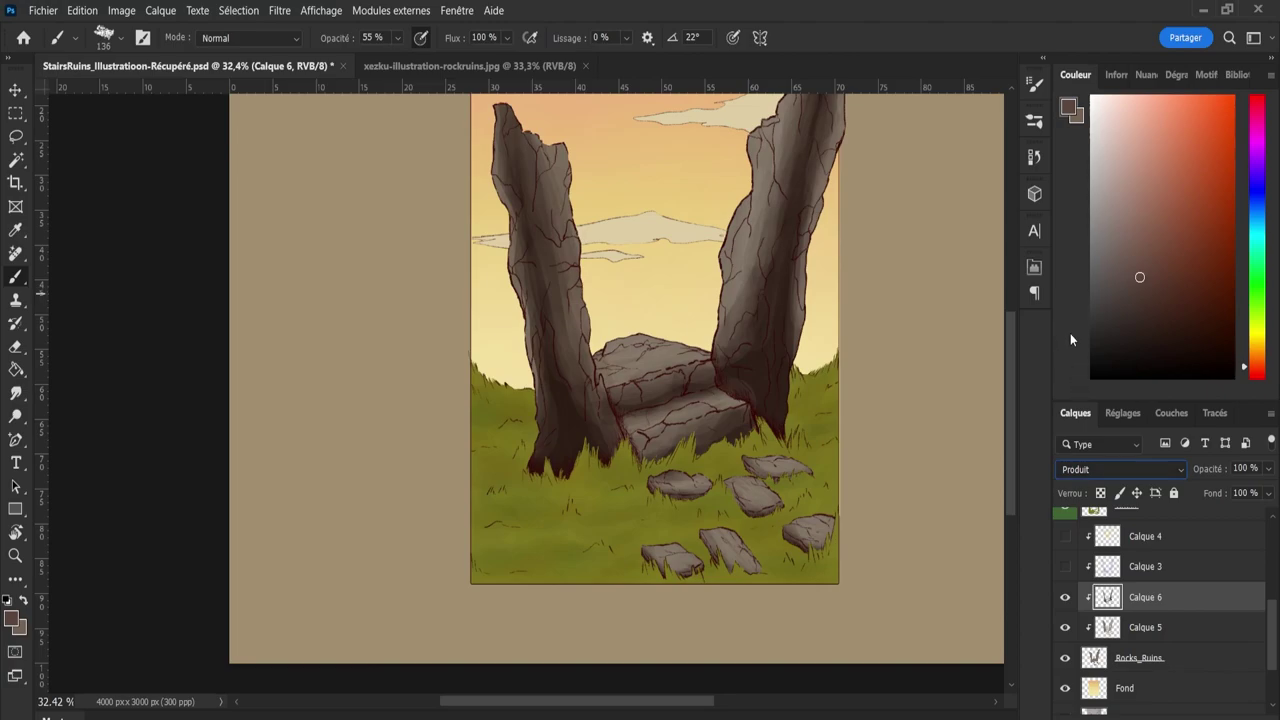
scroll(1091, 470, "up", 3)
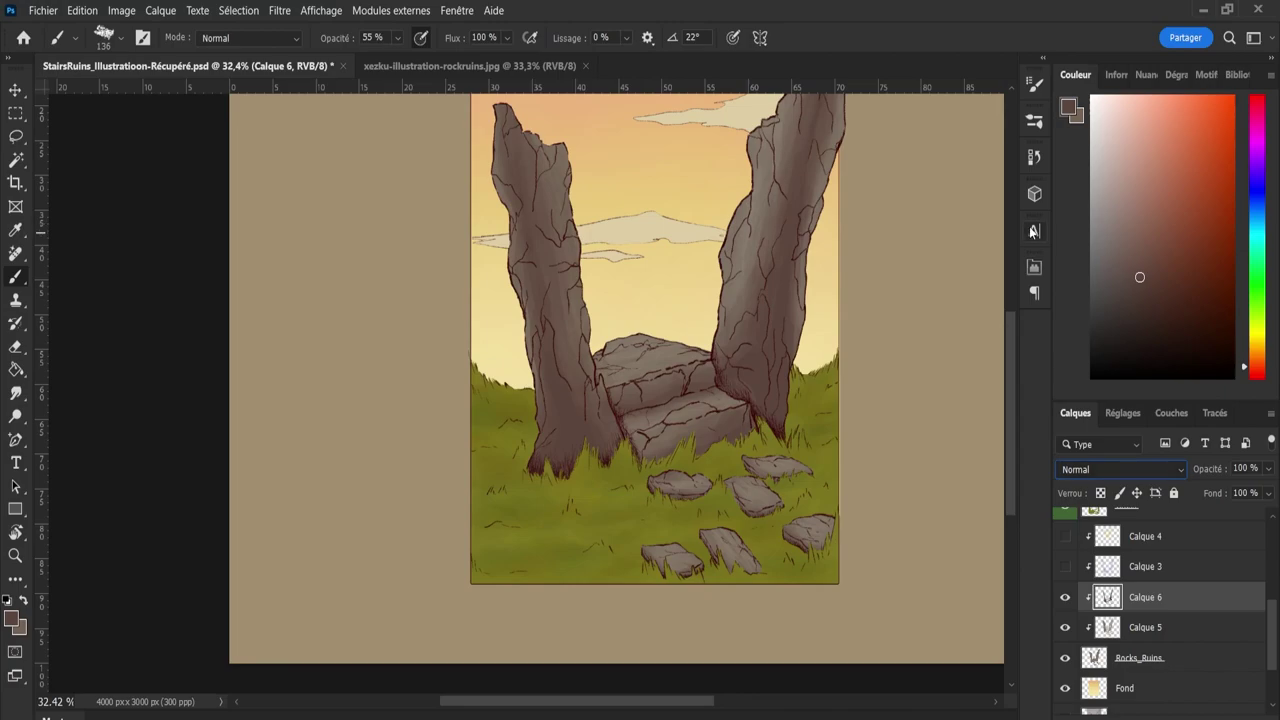
key("Down")
key("Down")
key("Down")
key("Down")
key("Down")
key("Down")
key("Down")
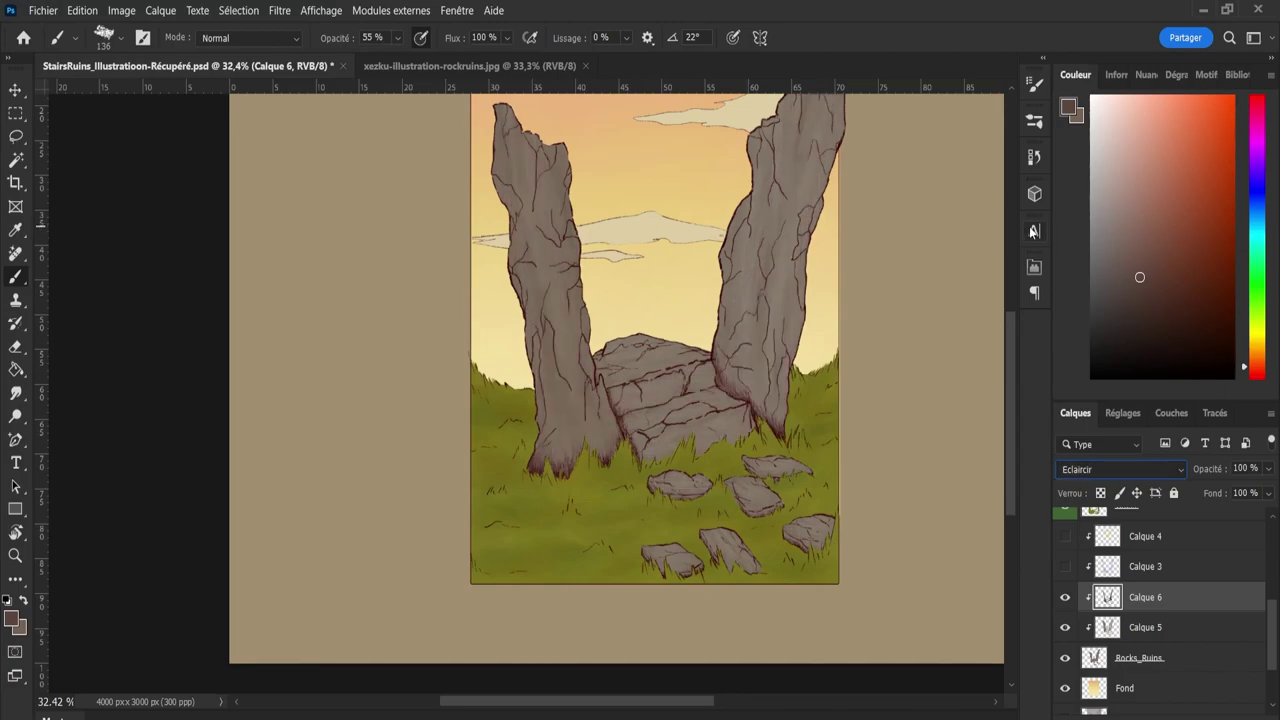
key("Down")
key("Down")
key("Down")
key("Down")
key("Down")
key("Down")
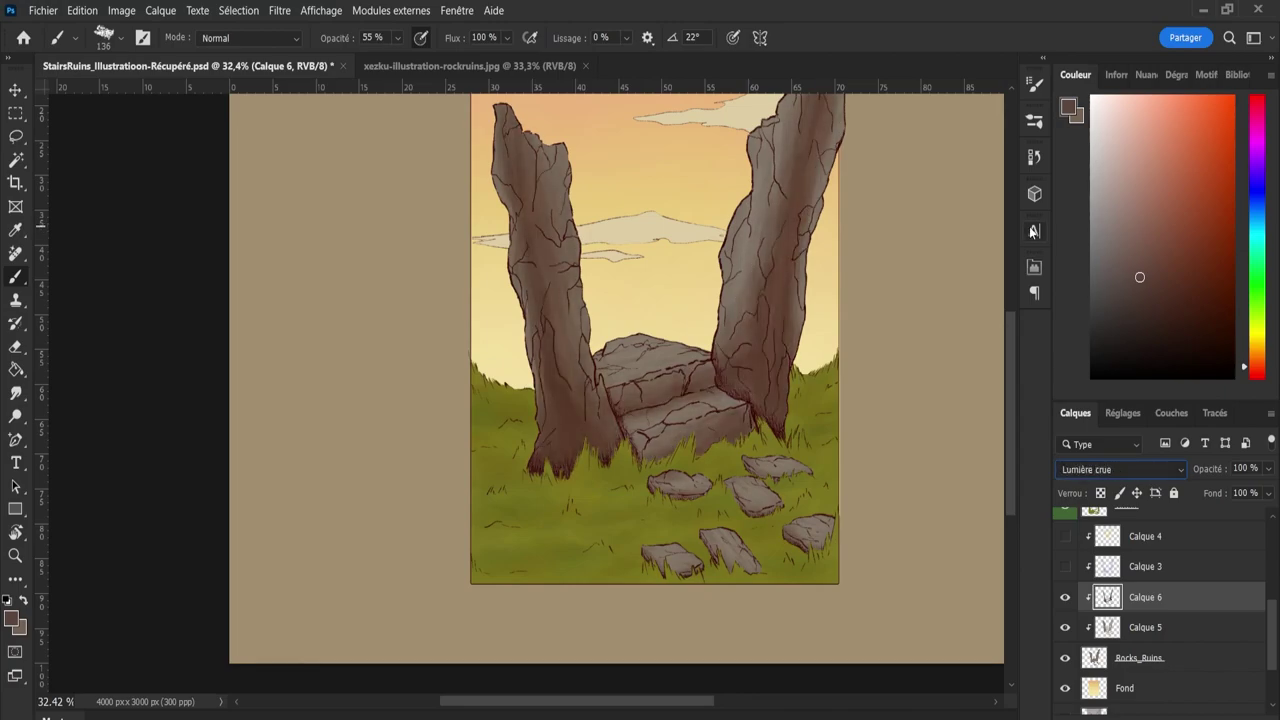
key("Down")
key("Down")
key("Down")
key("Down")
key("Down")
key("Down")
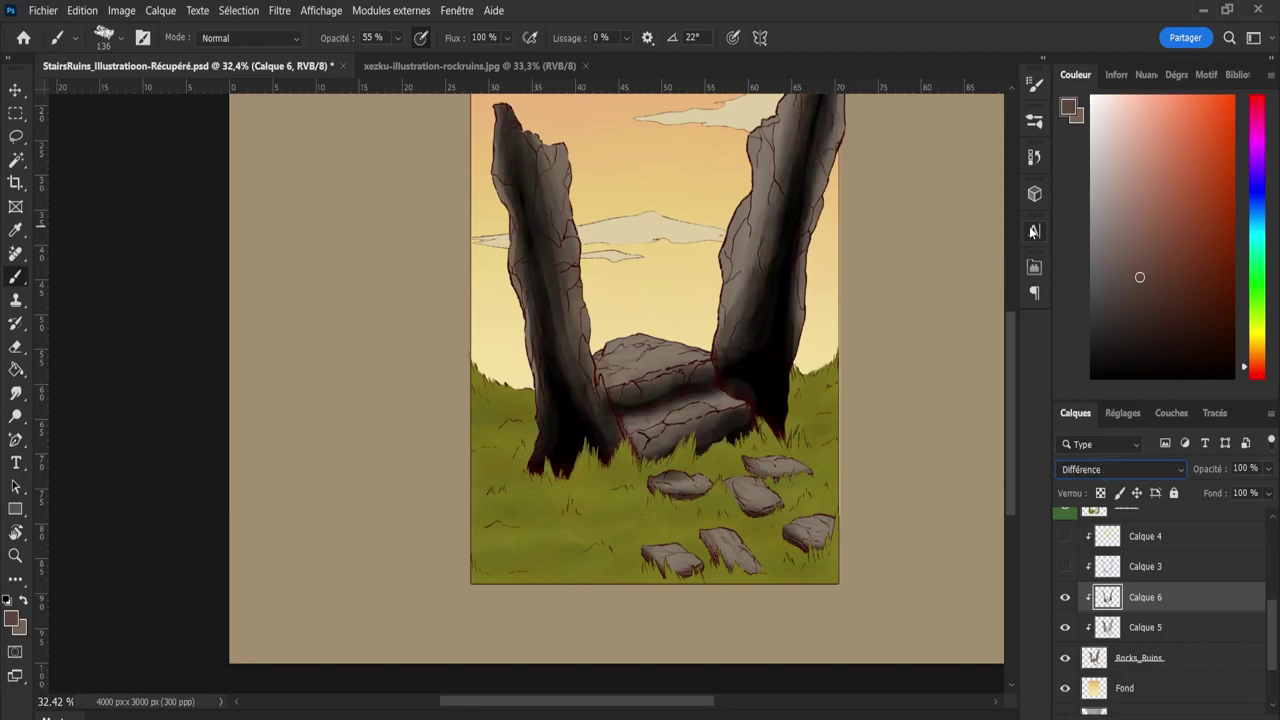
key("Down")
key("Down")
key("Down")
key("Down")
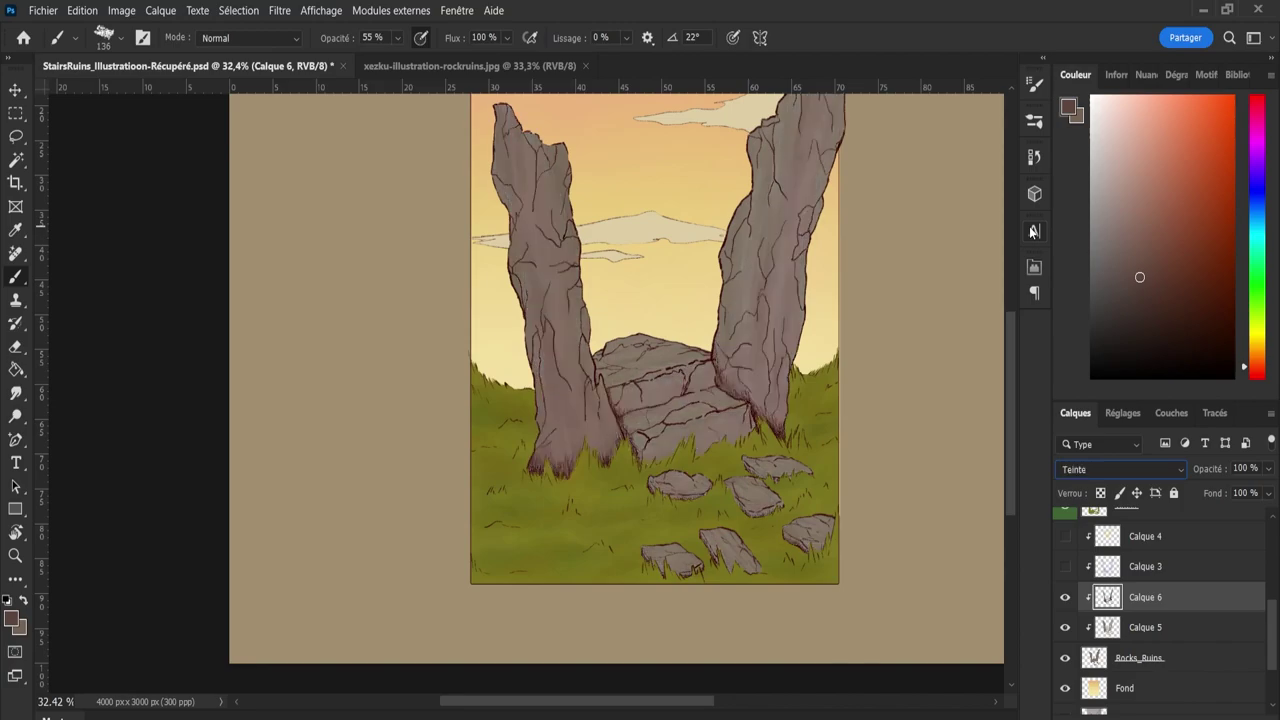
key("Down")
key("Up")
key("Down")
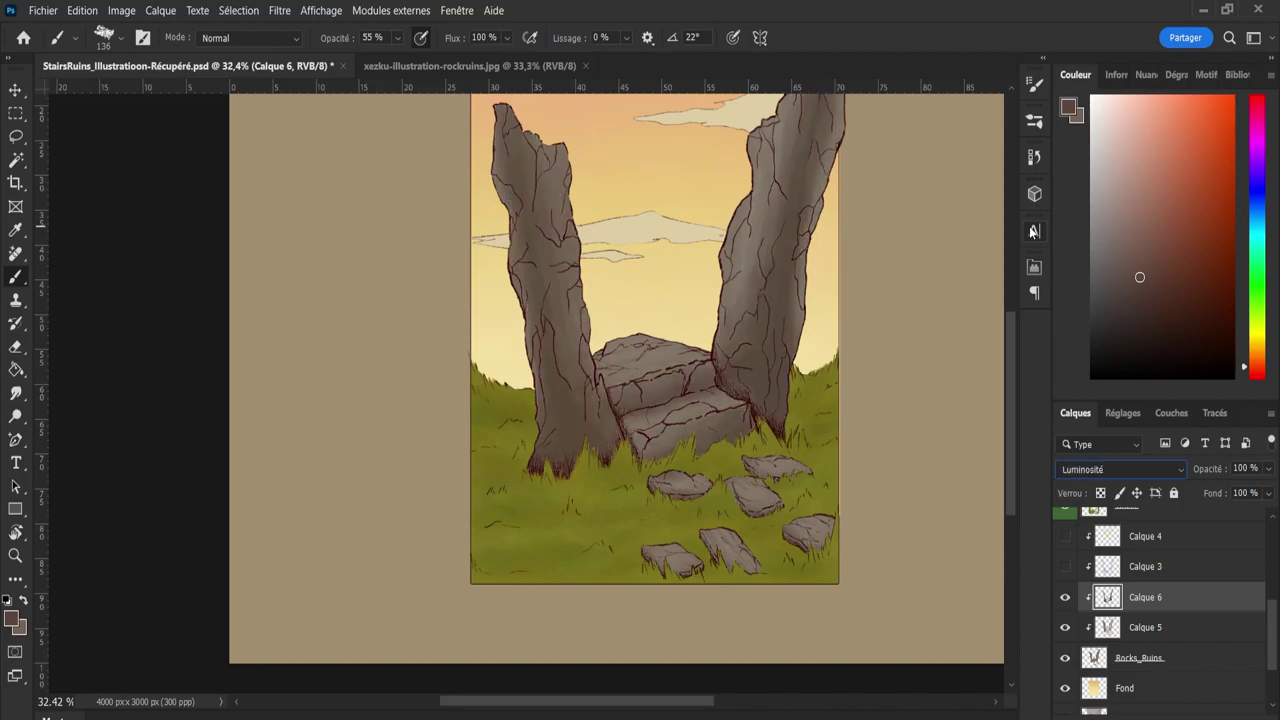
Try the Produit blend mode on Calque 6, testing its opacity at 38% before restoring it to 100%.
left_click(1072, 469)
left_click(1069, 232)
key("Down")
key("Down")
key("Down")
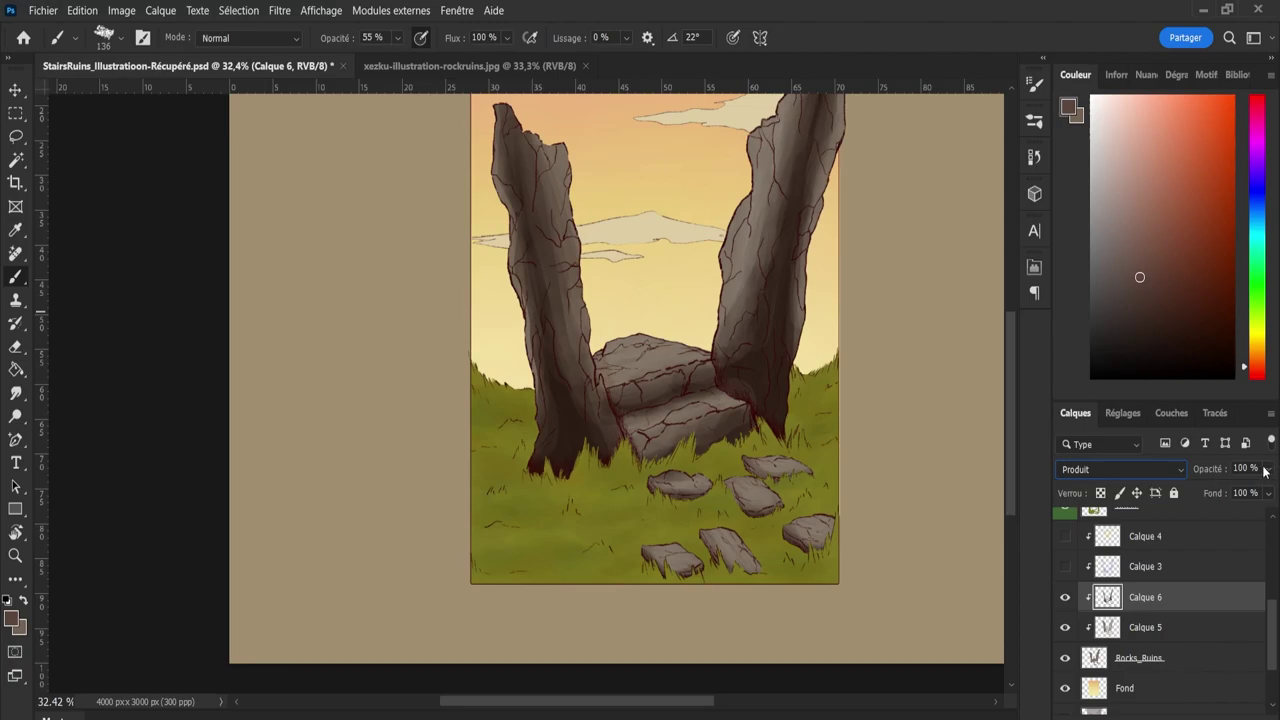
left_click_drag(1254, 492, 1221, 497)
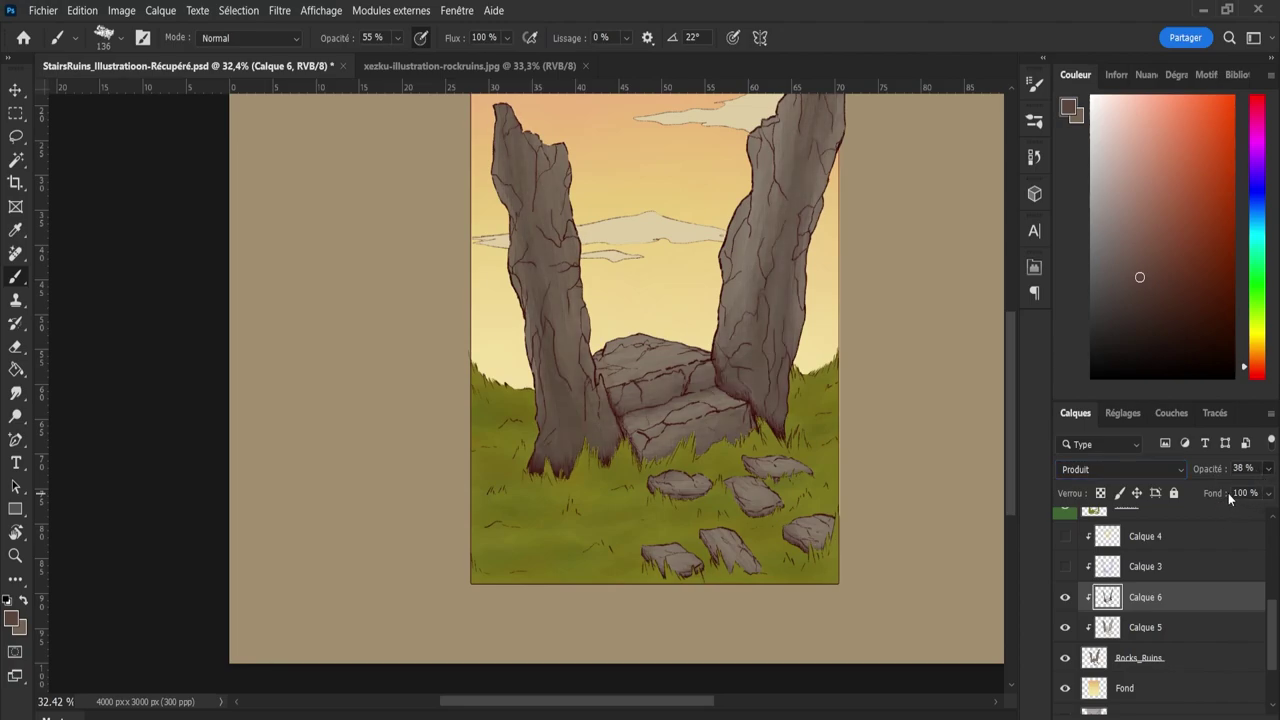
left_click_drag(1259, 495, 1276, 499)
Return Calque 6 to the Normal blend mode and make Calque 3 and Calque 4 visible.
left_click(1065, 568)
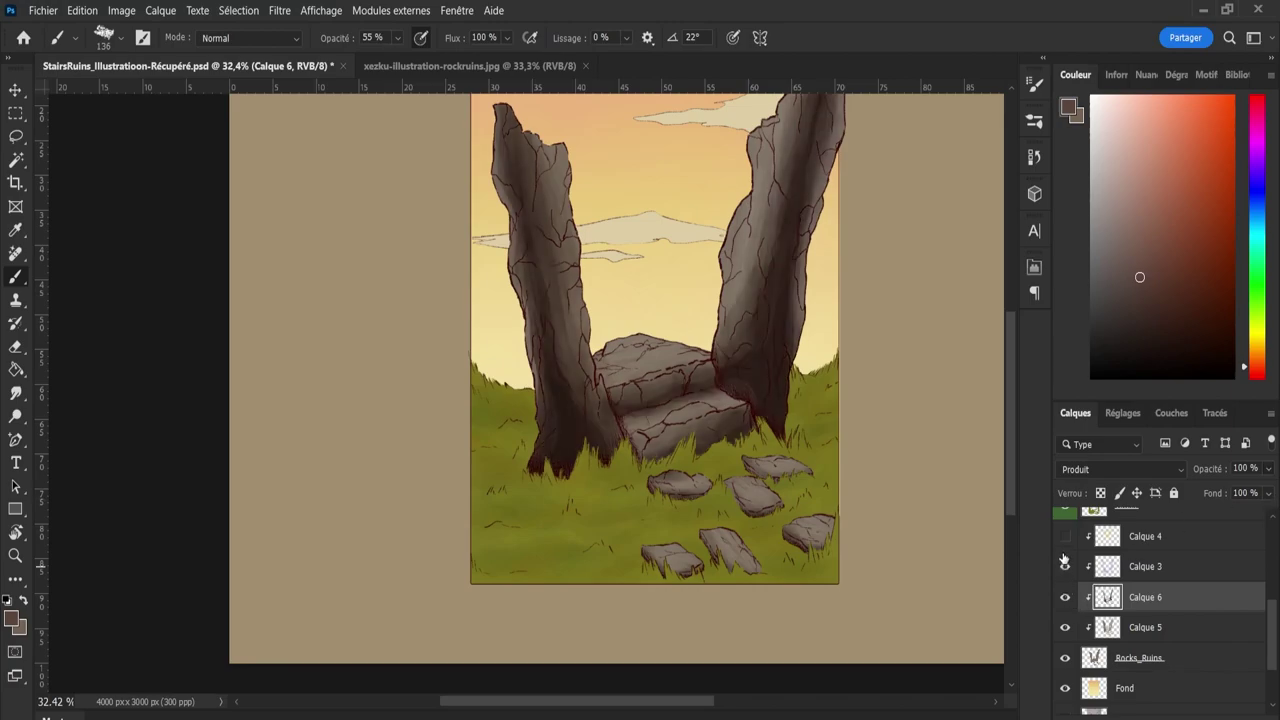
left_click(1066, 565)
scroll(1097, 472, "up", 3)
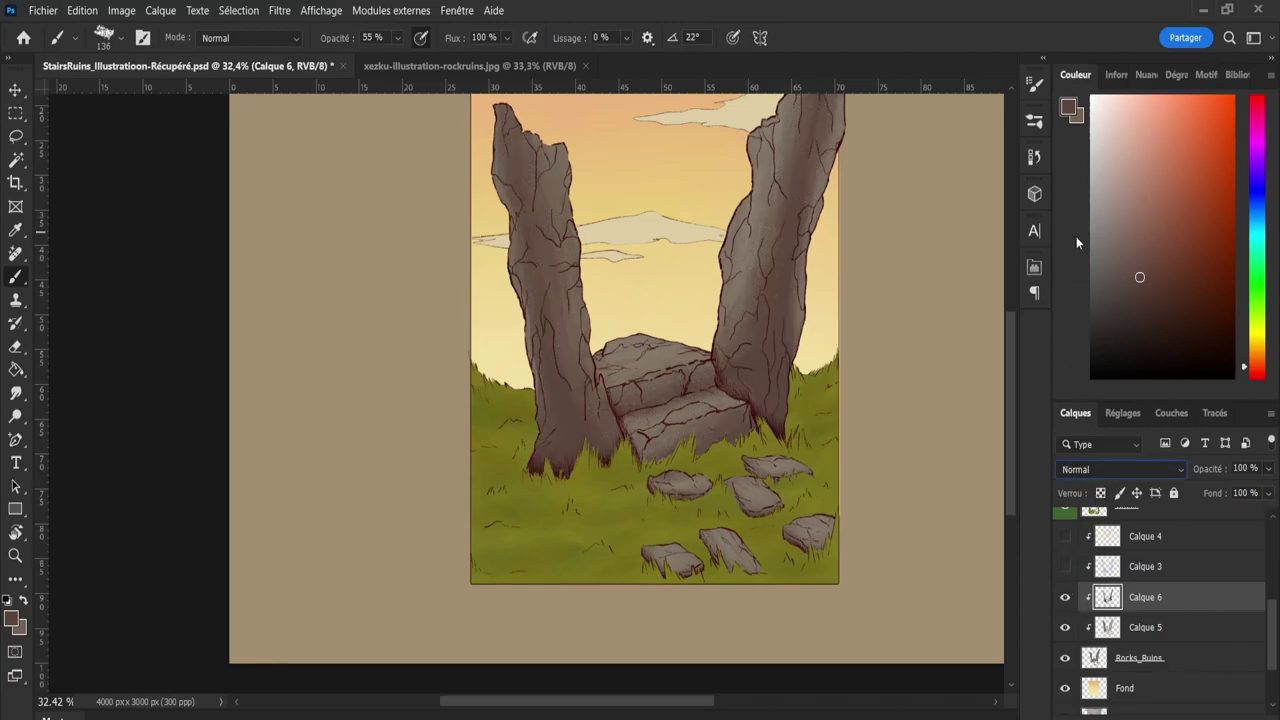
left_click(1064, 566)
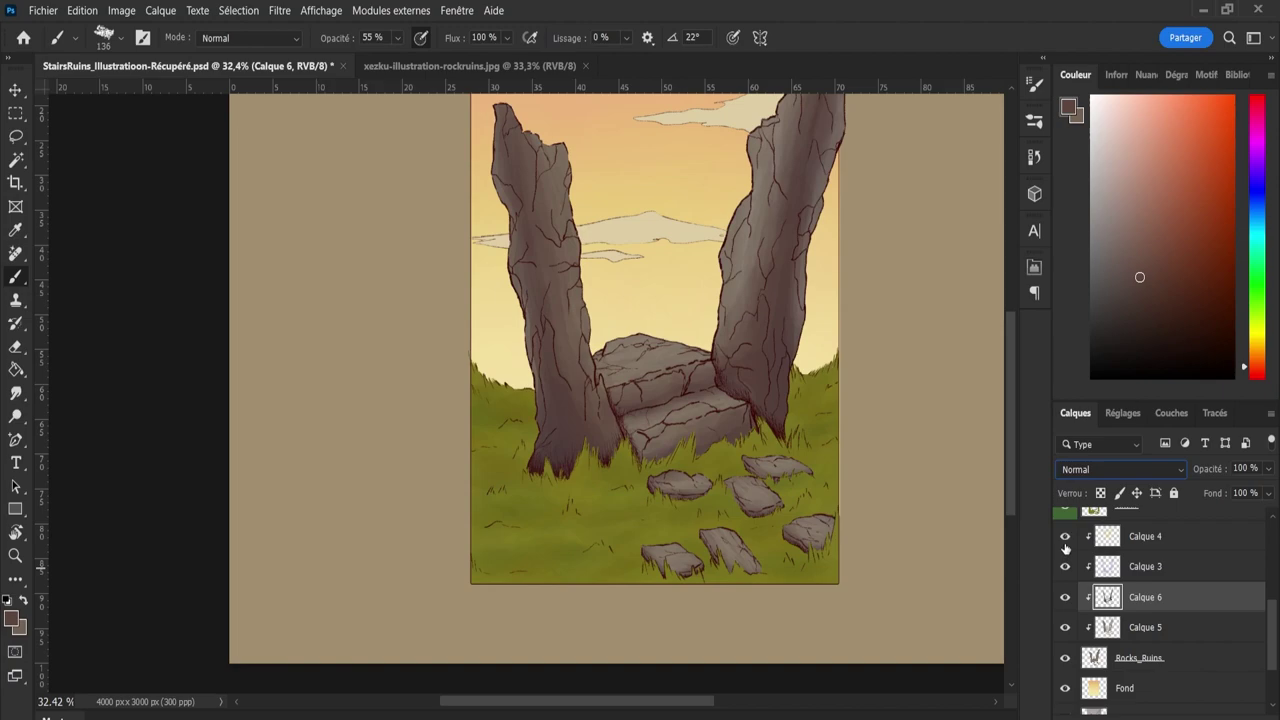
left_click(1066, 566)
left_click(1064, 567)
left_click(1064, 567)
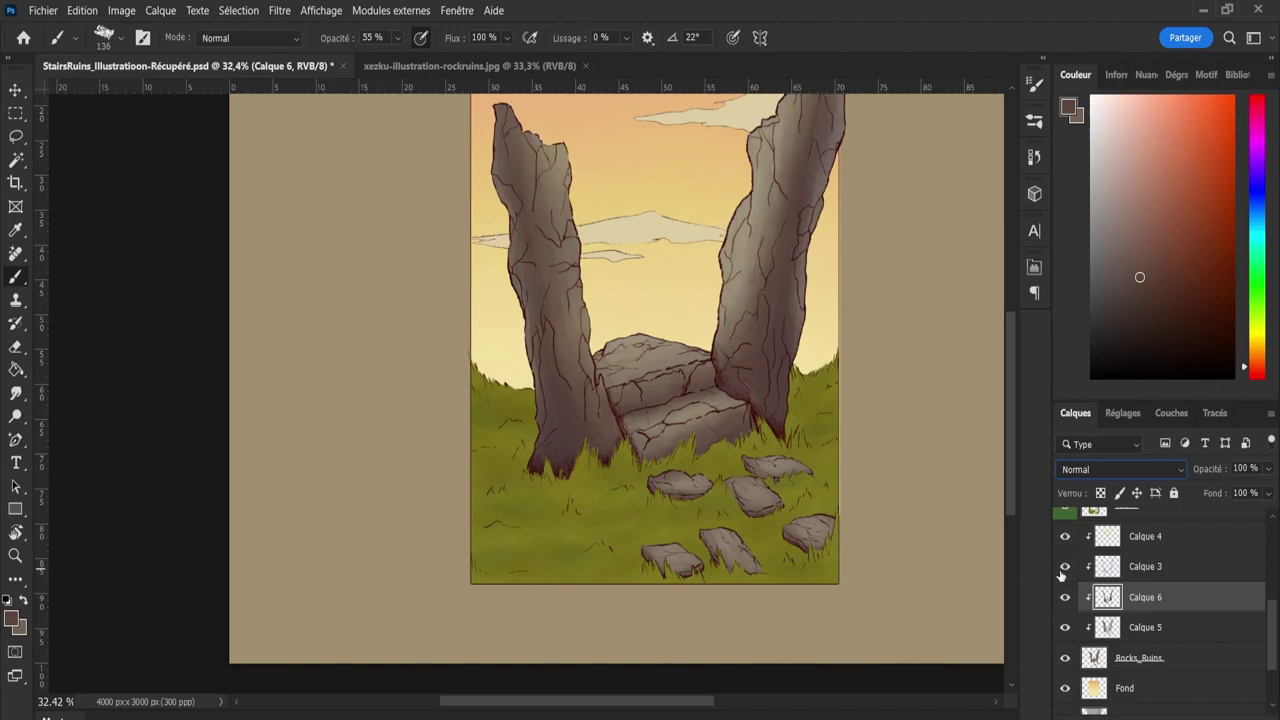
Try Calque 6 with the Incrustation blend mode and with Produit at 40% opacity.
left_click(1138, 470)
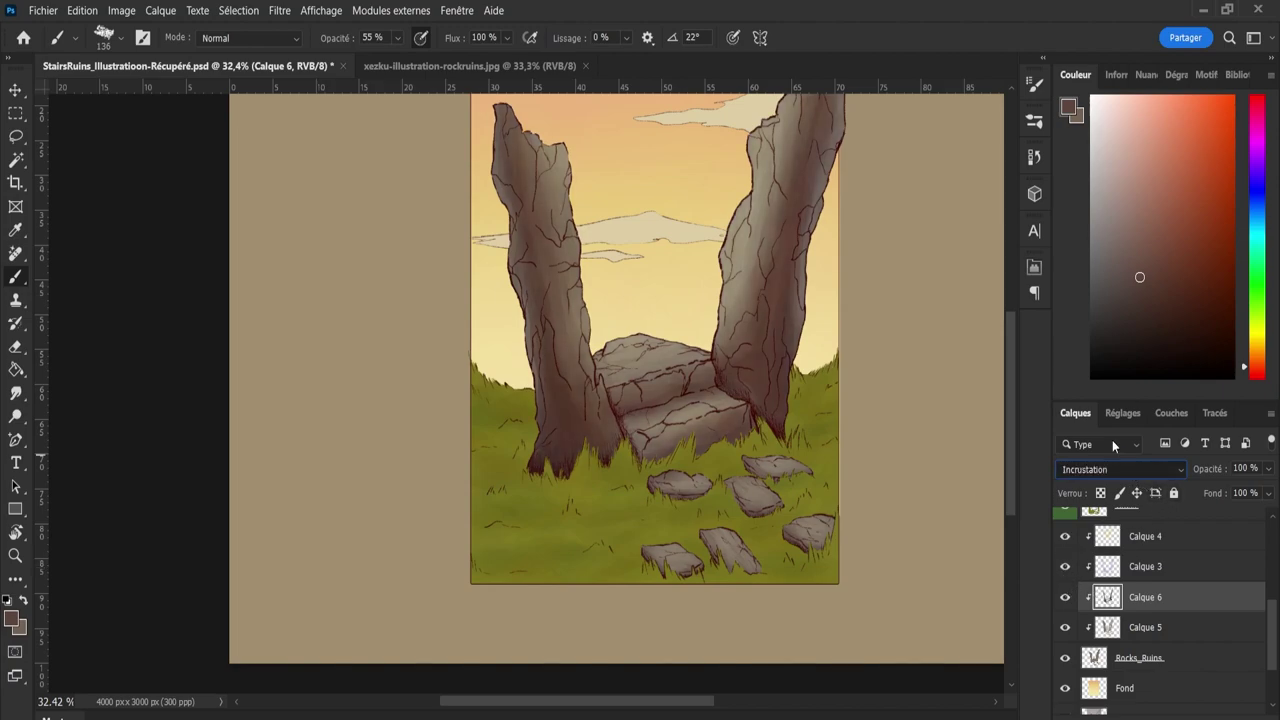
left_click(1086, 292)
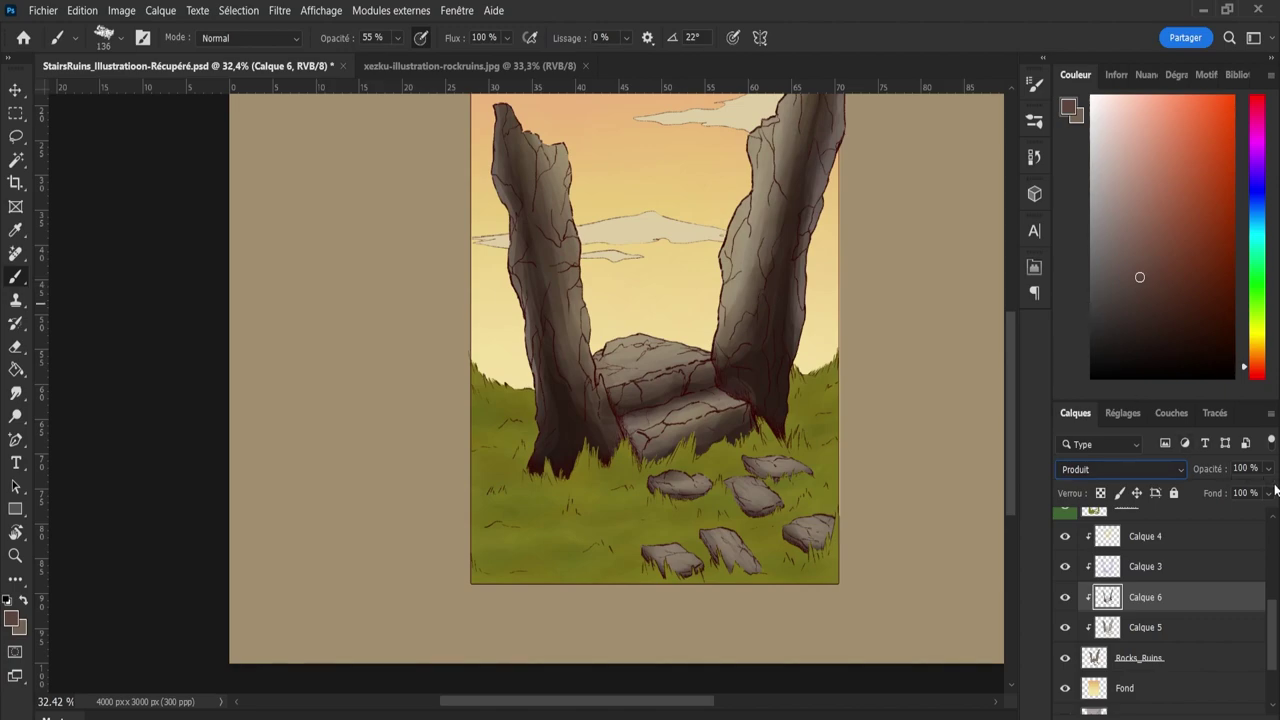
left_click(1216, 498)
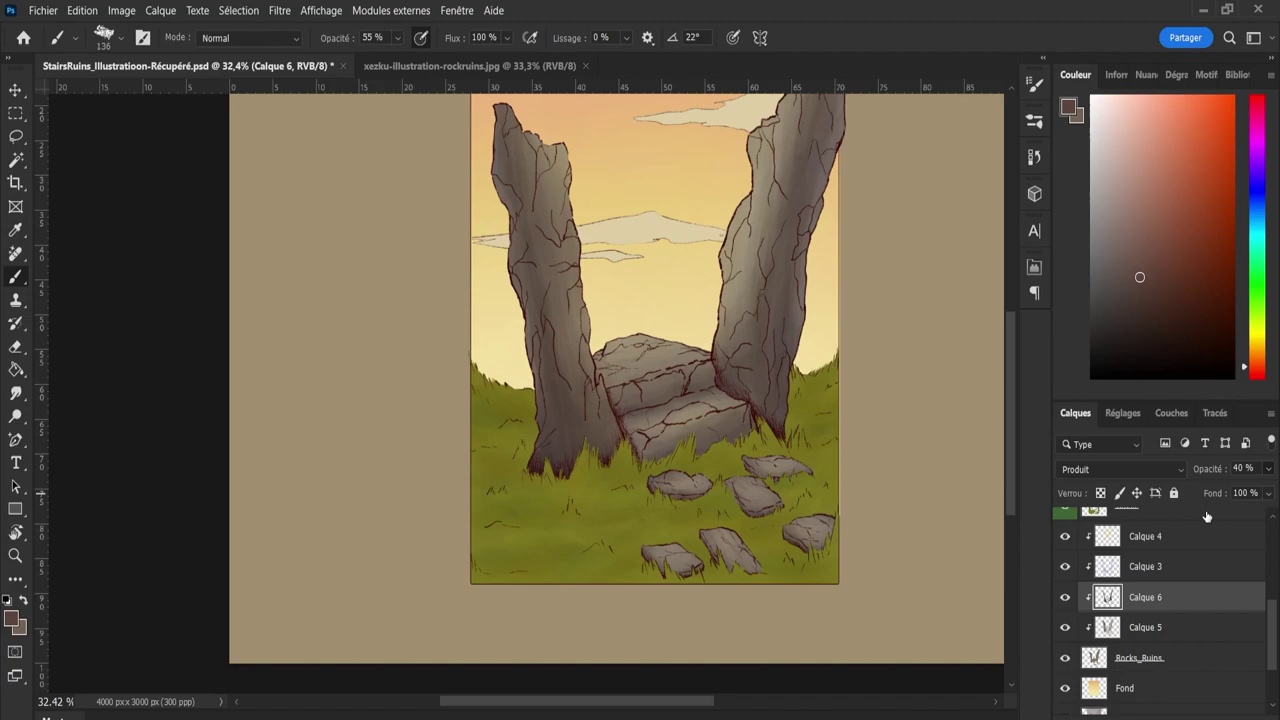
Set Calque 6 to the Normal blend mode and raise its opacity to 85%.
left_click(1091, 472)
left_click(1084, 232)
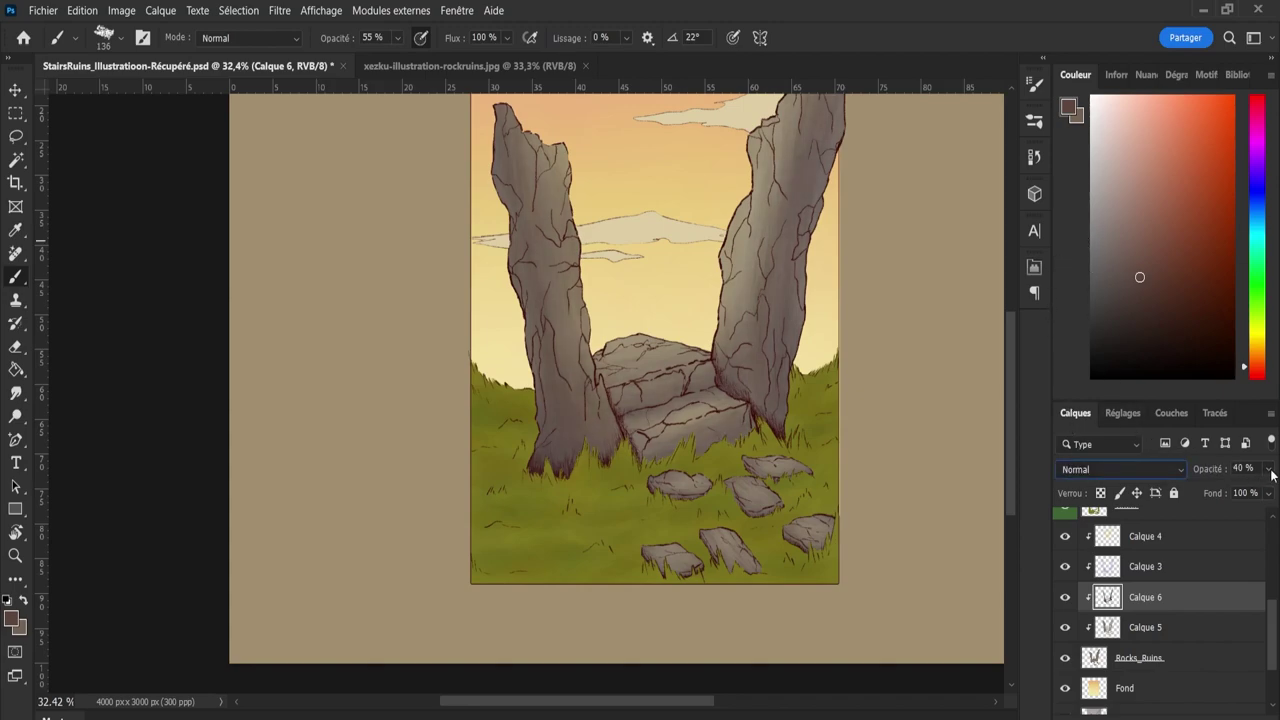
left_click_drag(1220, 493, 1227, 488)
key("7")
key("2")
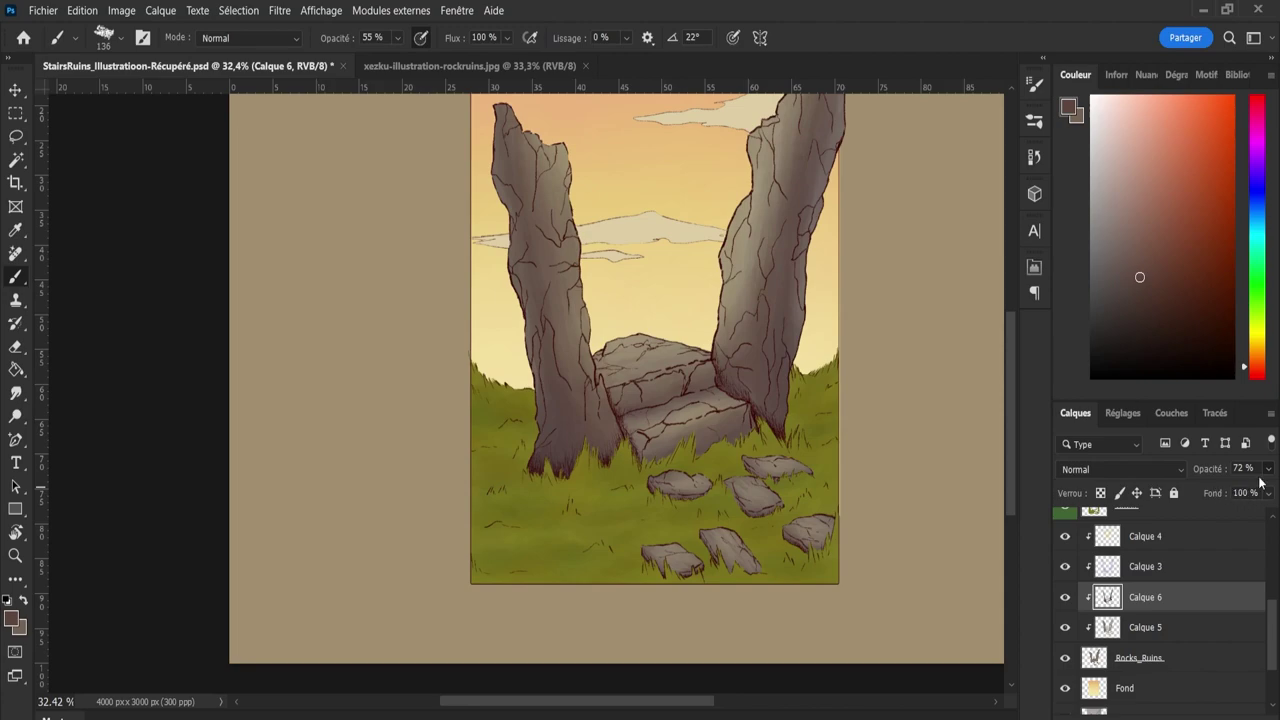
key("0")
Add a new clipped layer above Calque 6 and move it above Calque 4 in the rock layer stack.
key("z")
scroll(780, 440, "down", 5)
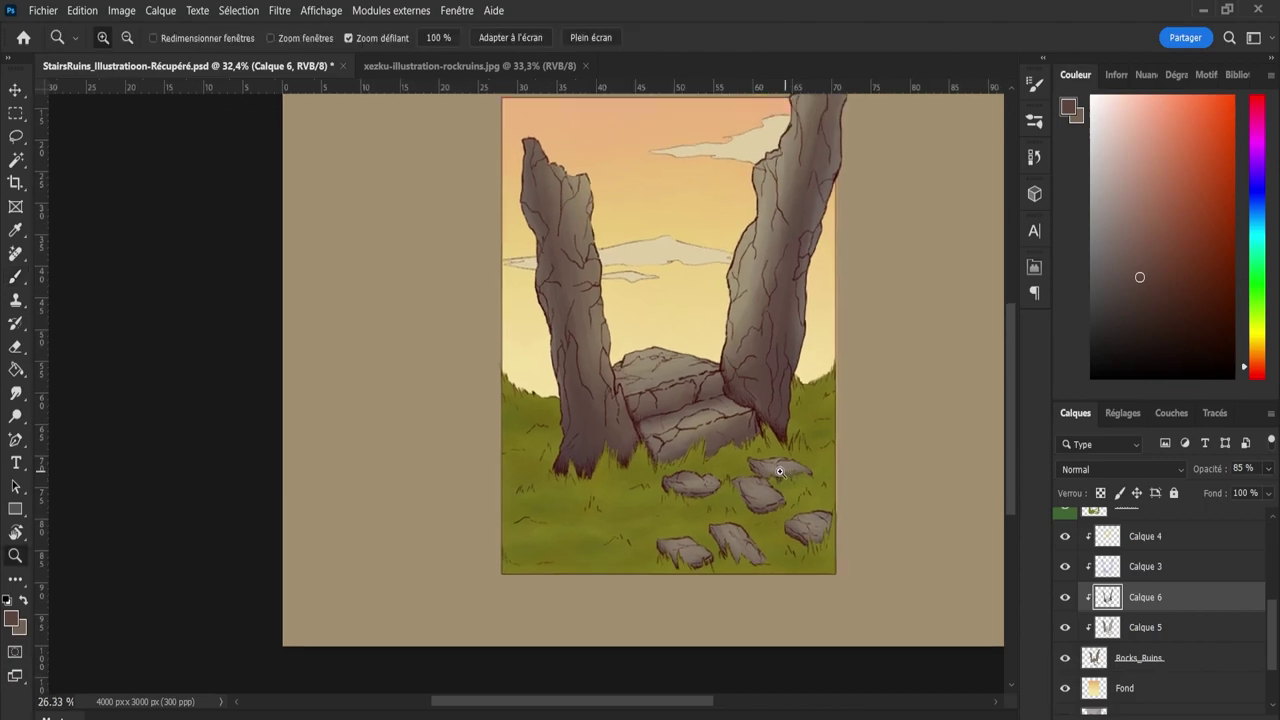
scroll(785, 444, "up", 2)
scroll(790, 505, "up", 1)
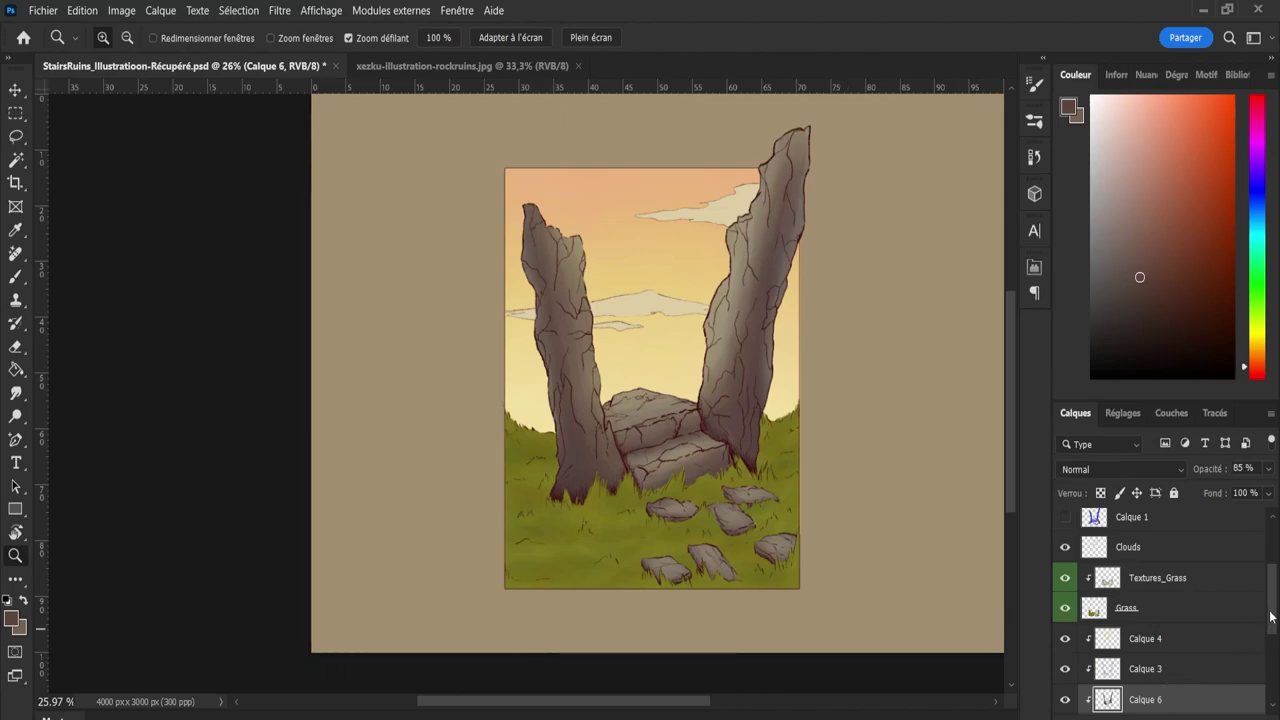
left_click_drag(1272, 617, 1272, 646)
key("ctrl+shift+alt+n")
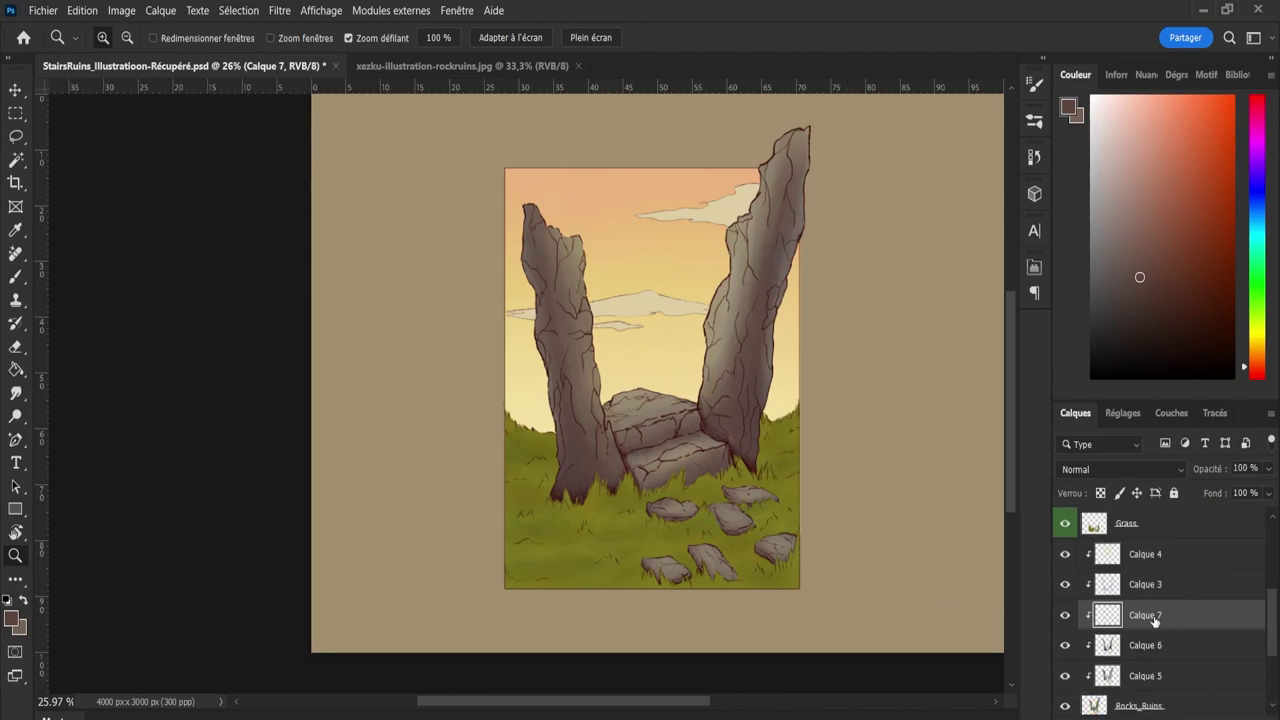
left_click_drag(1155, 620, 1152, 543)
Pick a medium blue-violet foreground colour and set the new clipped layer's blend mode to Produit.
left_click(1260, 199)
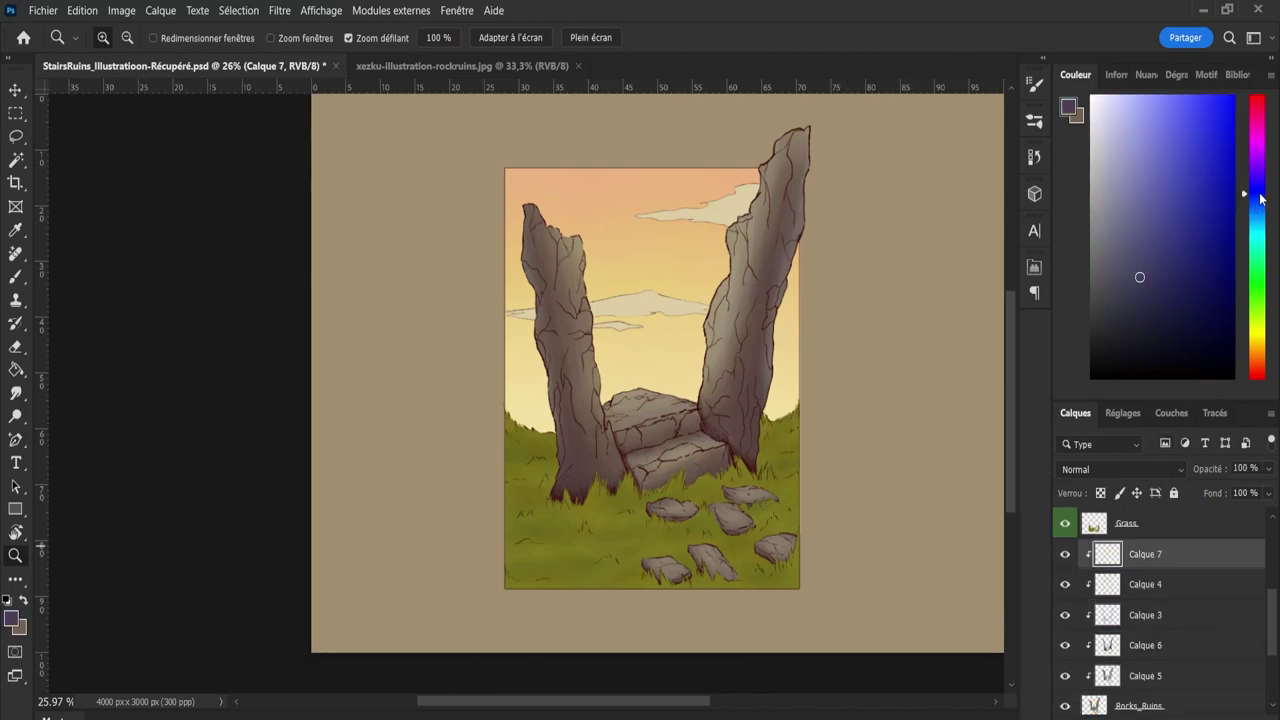
left_click(1168, 163)
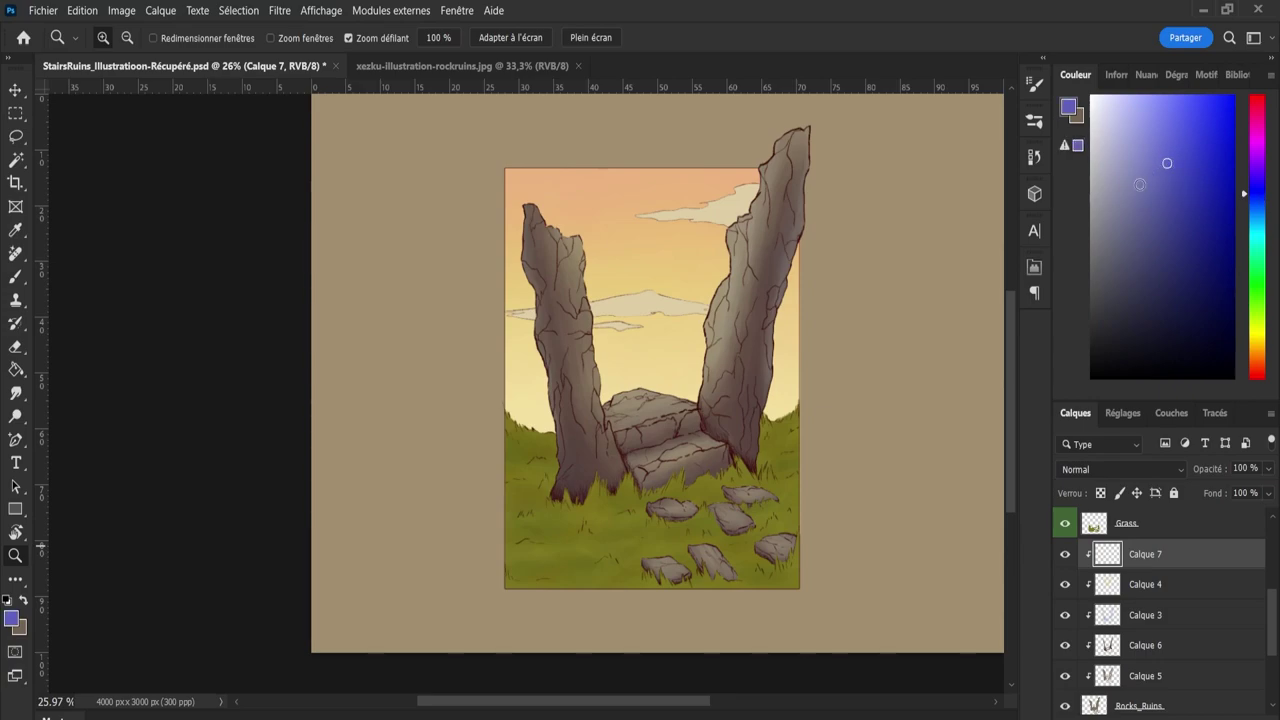
left_click(1065, 472)
left_click(1075, 324)
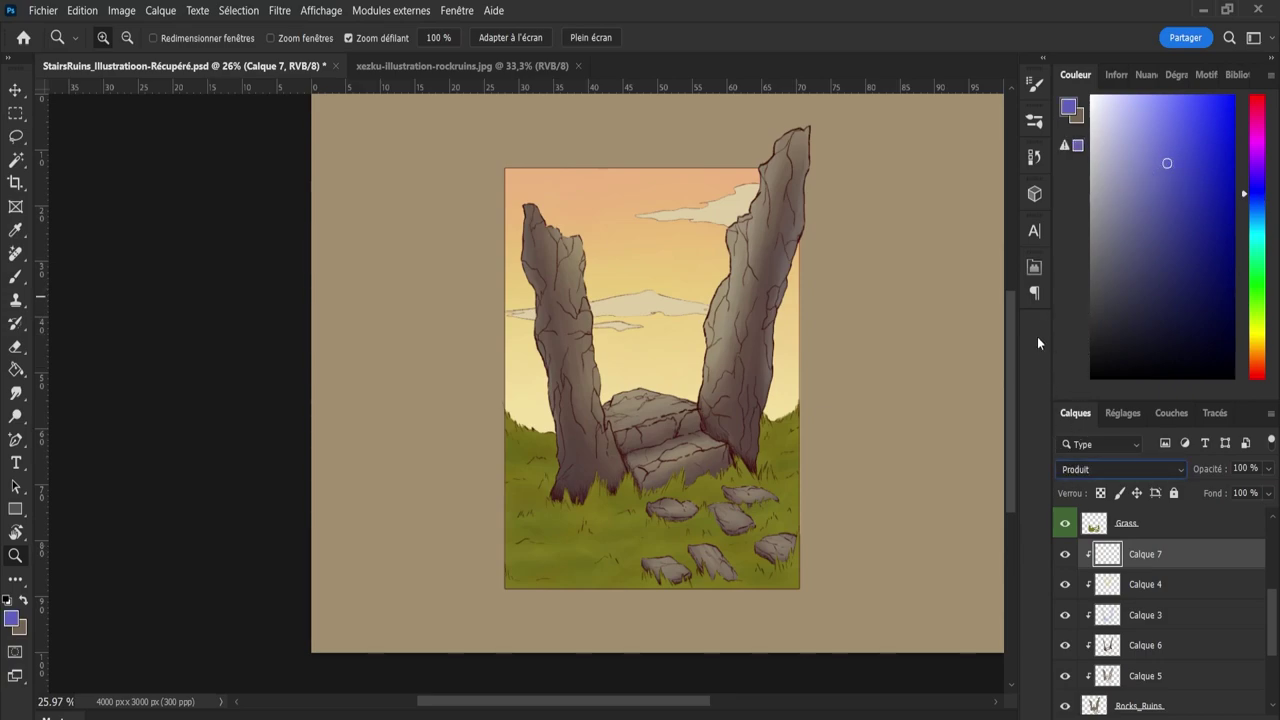
Set the textured brush to 73 px and 100% opacity, disable pressure opacity for brush and eraser, and test strokes at the left pillar's base.
left_click_drag(541, 457, 600, 450)
key("b")
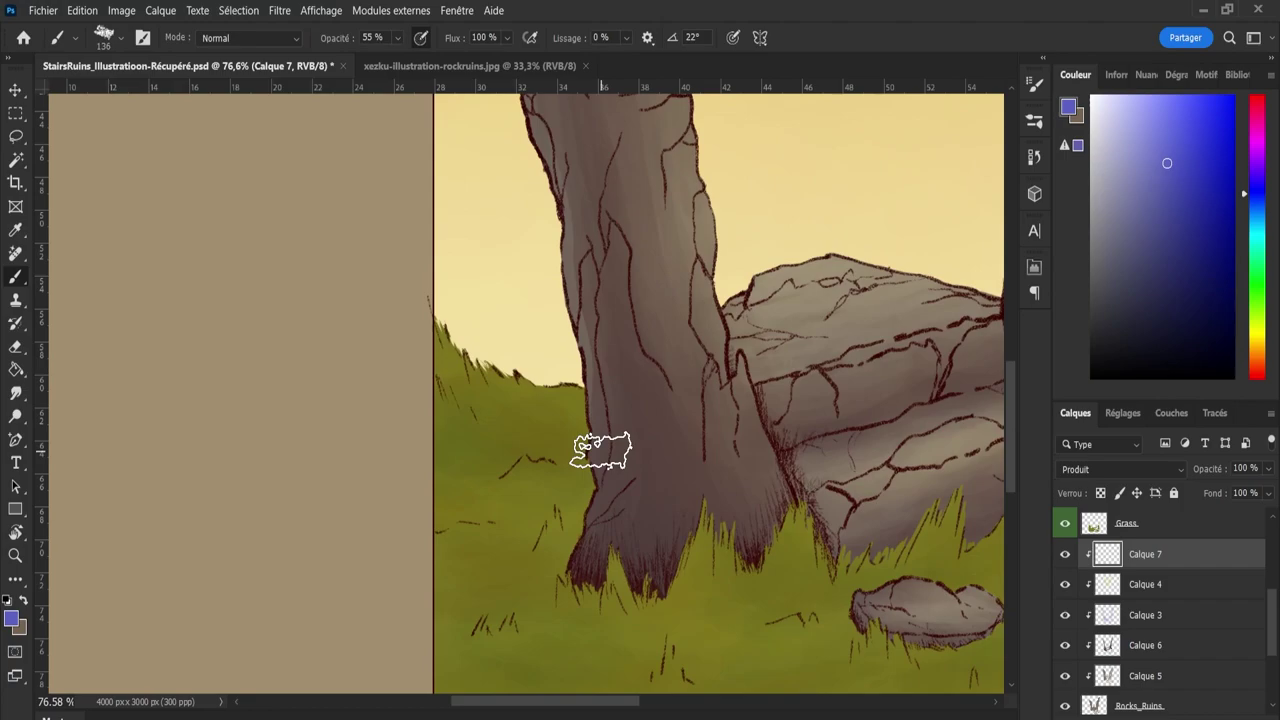
left_click_drag(598, 554, 575, 581)
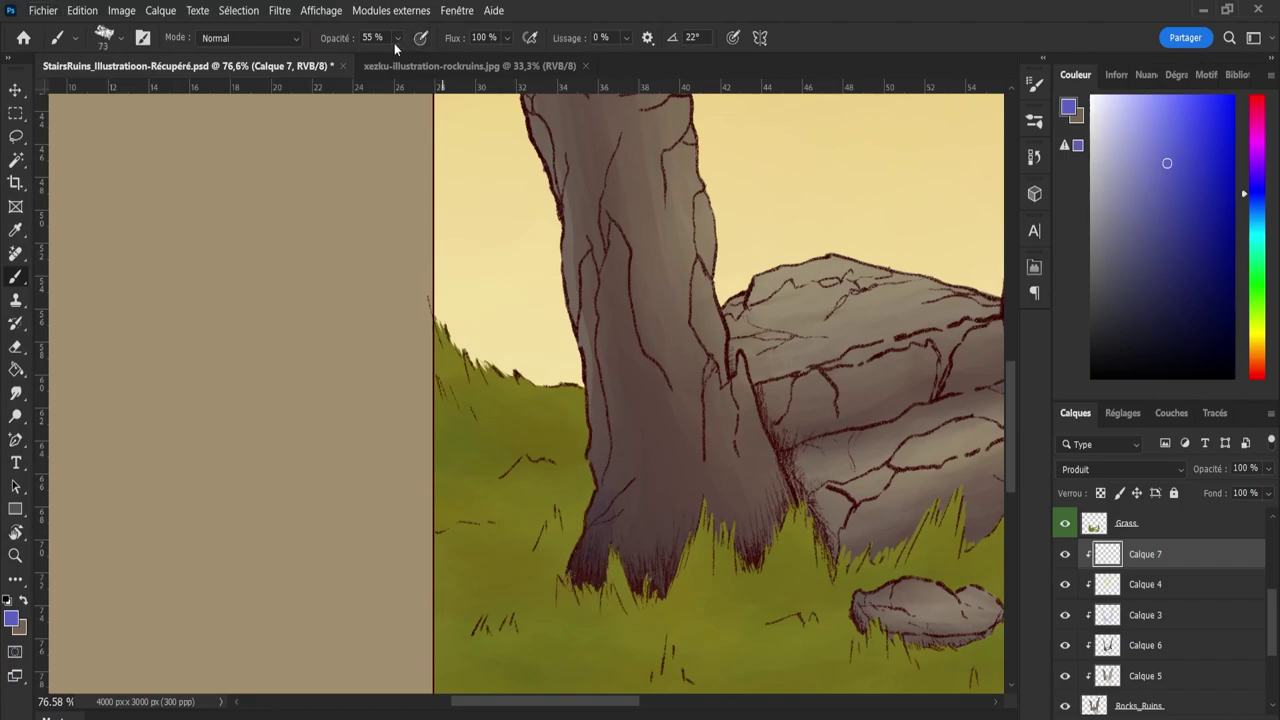
key("0")
mouse_move(600, 577)
left_mouse_down()
mouse_move(585, 547)
mouse_move(591, 513)
mouse_move(564, 573)
mouse_move(584, 520)
mouse_move(593, 557)
mouse_move(666, 597)
left_mouse_up()
key("e")
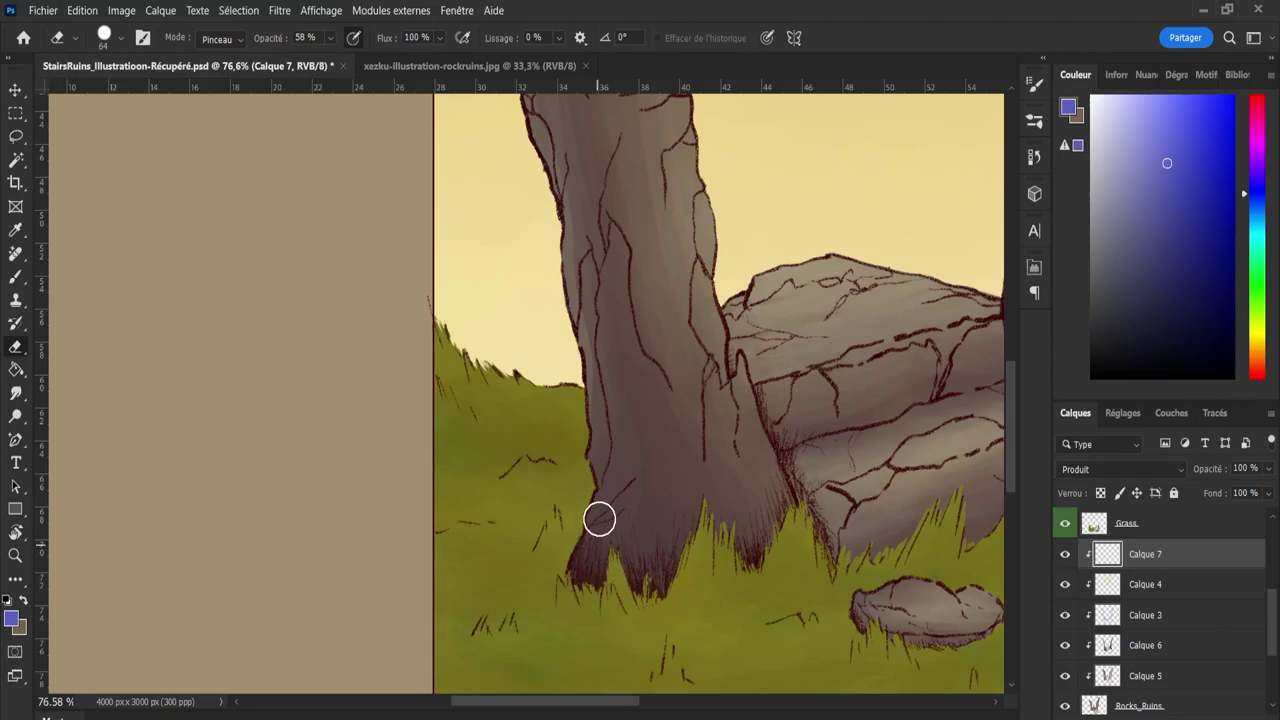
left_click(357, 58)
left_click_drag(570, 485, 608, 497)
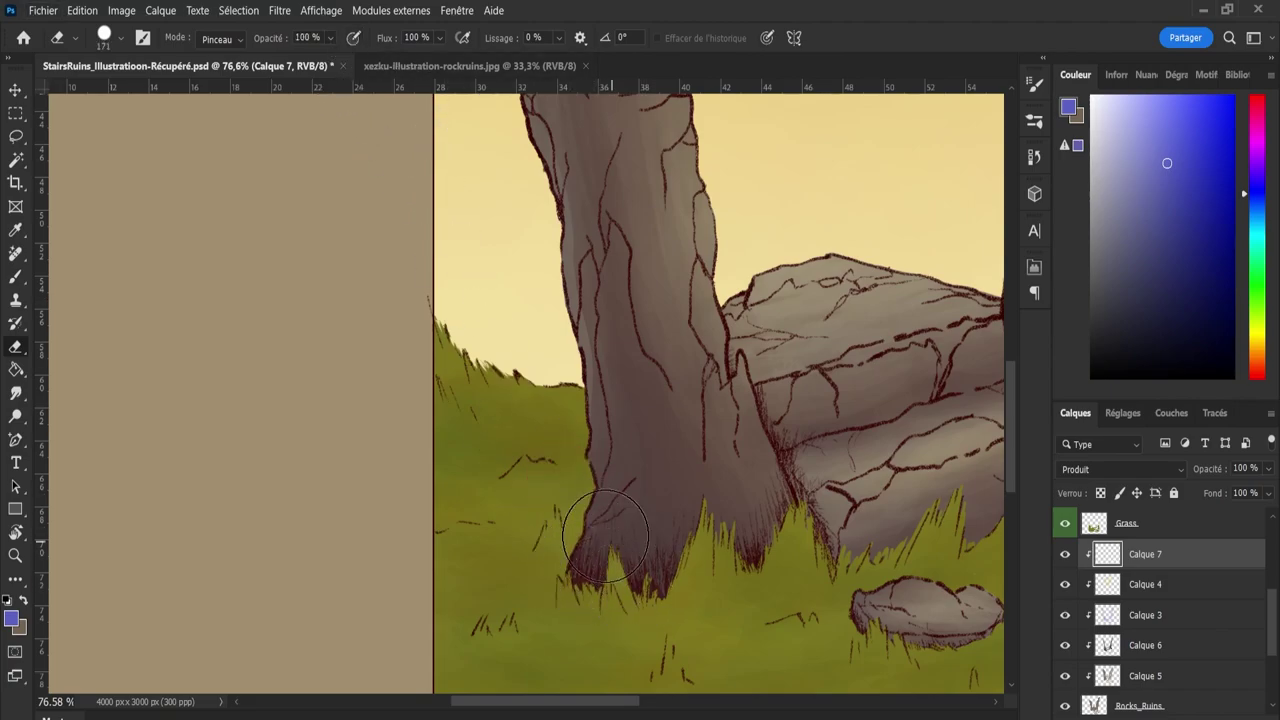
key("b")
Paint a blue shadow on Calque 7 up the left pillar from base to peak with the 73 px textured brush, widening it across the upper part.
mouse_move(594, 586)
left_mouse_down()
mouse_move(621, 473)
mouse_move(575, 150)
left_mouse_up()
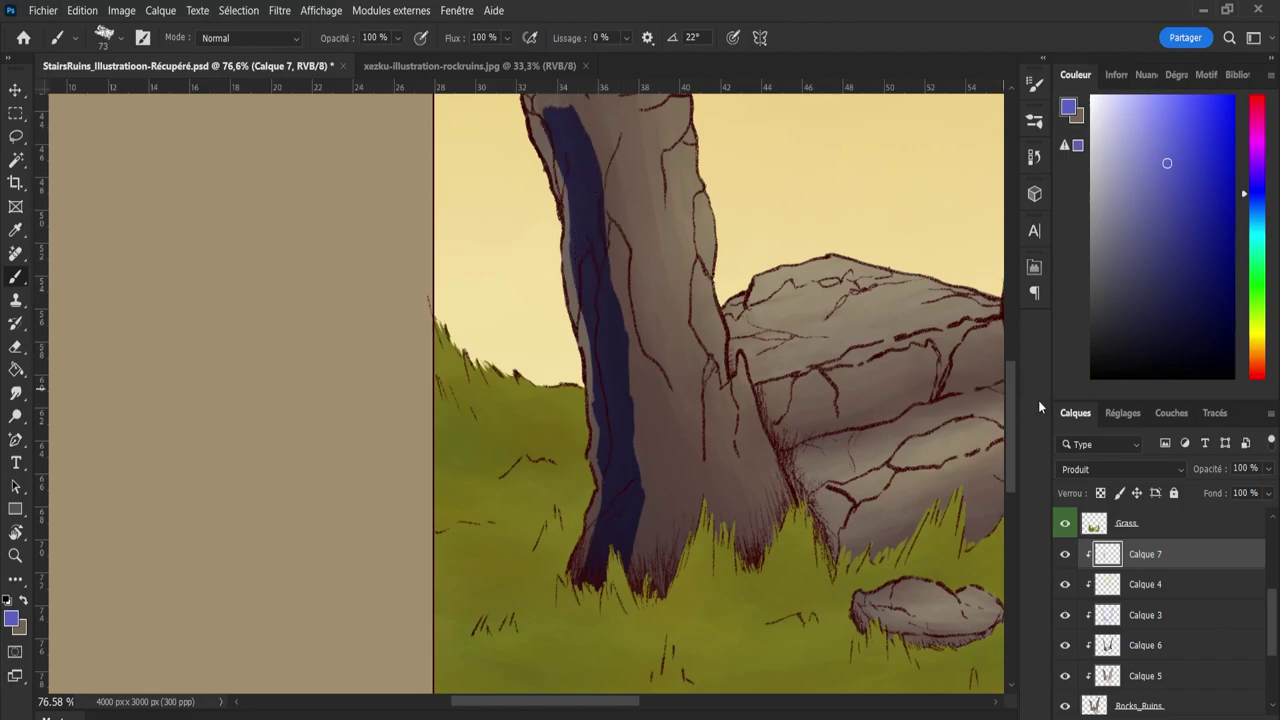
left_click_drag(1014, 381, 1010, 301)
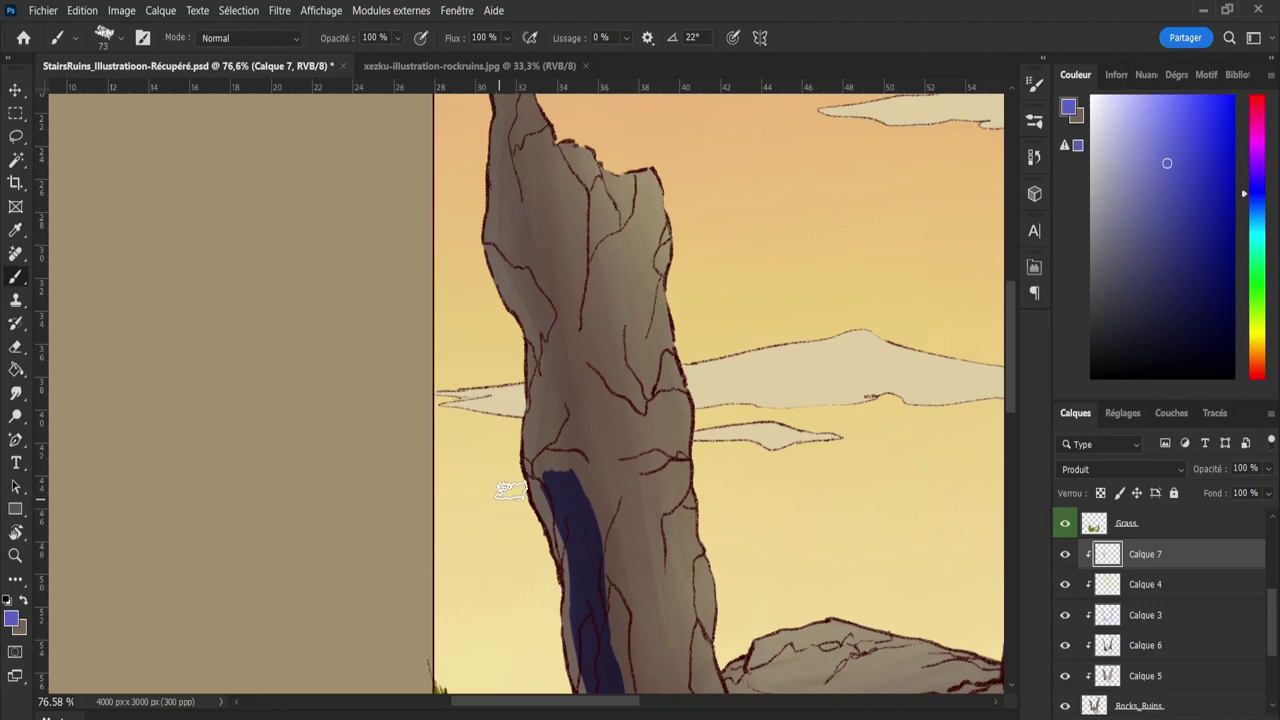
mouse_move(574, 511)
left_mouse_down()
mouse_move(546, 332)
mouse_move(512, 266)
mouse_move(539, 301)
mouse_move(514, 256)
mouse_move(538, 182)
left_mouse_up()
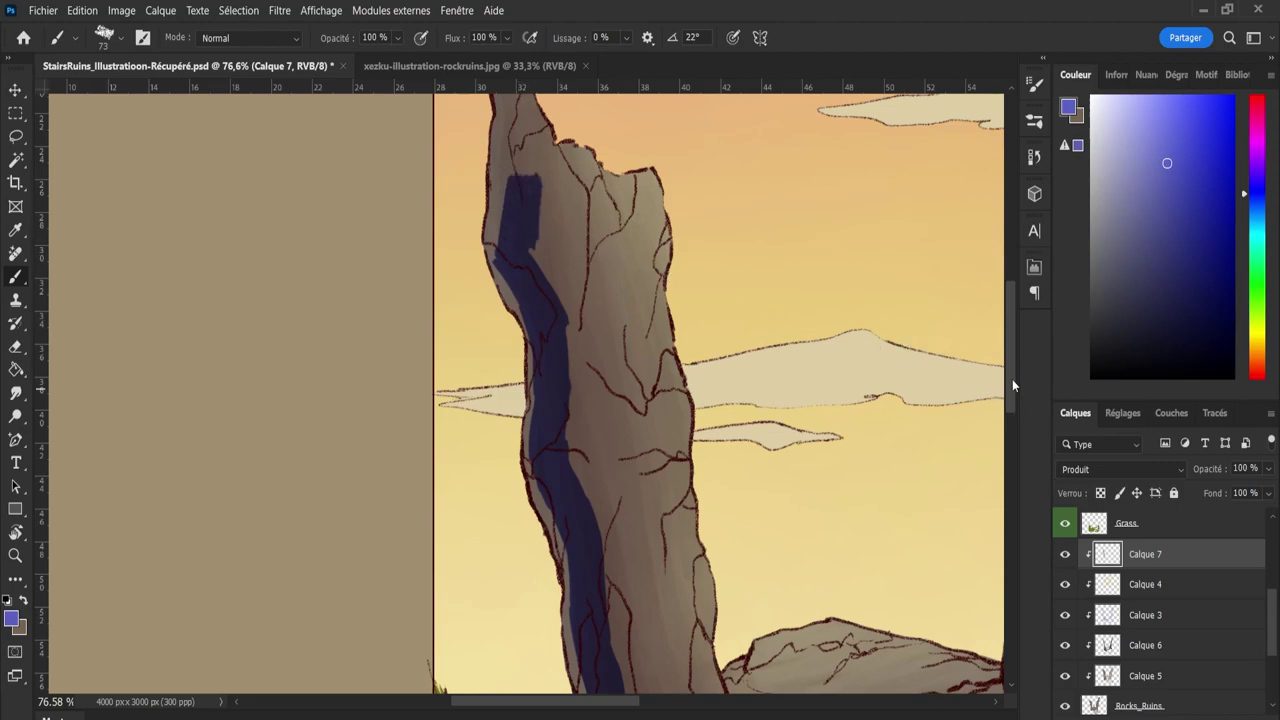
left_click_drag(1011, 378, 1009, 342)
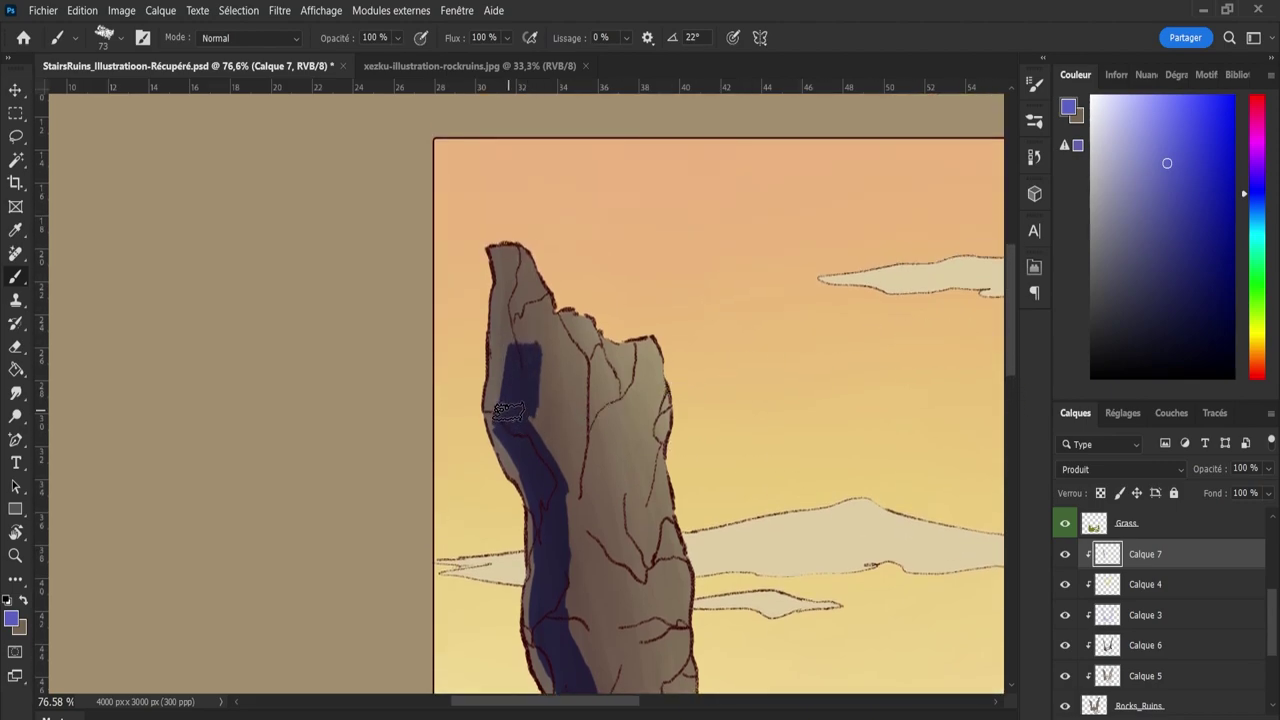
mouse_move(509, 416)
left_mouse_down()
mouse_move(517, 268)
mouse_move(502, 225)
mouse_move(558, 380)
mouse_move(548, 335)
left_mouse_up()
mouse_move(561, 383)
left_mouse_down()
mouse_move(580, 505)
mouse_move(553, 362)
left_mouse_up()
scroll(784, 444, "down", 5)
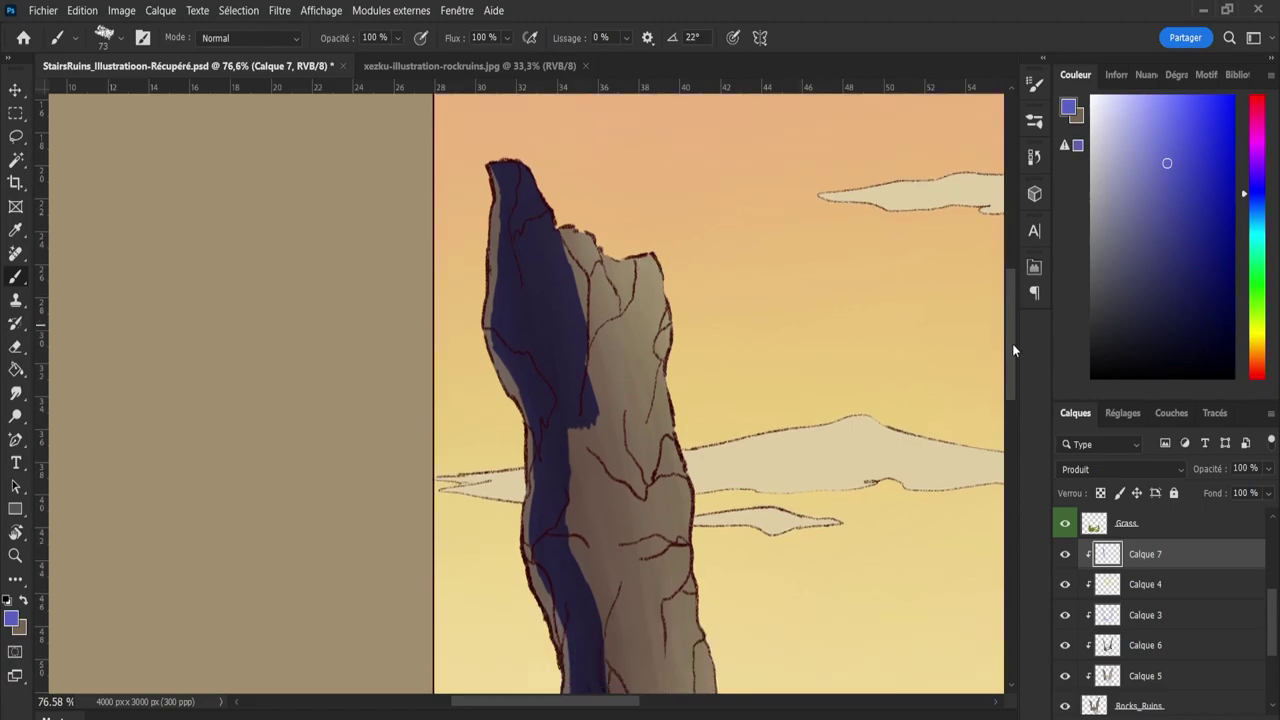
Outline the left pillar's unshaded middle with a polygonal lasso selection, from its upper edge down to the grass.
key("z")
left_click_drag(784, 444, 730, 436)
key("l")
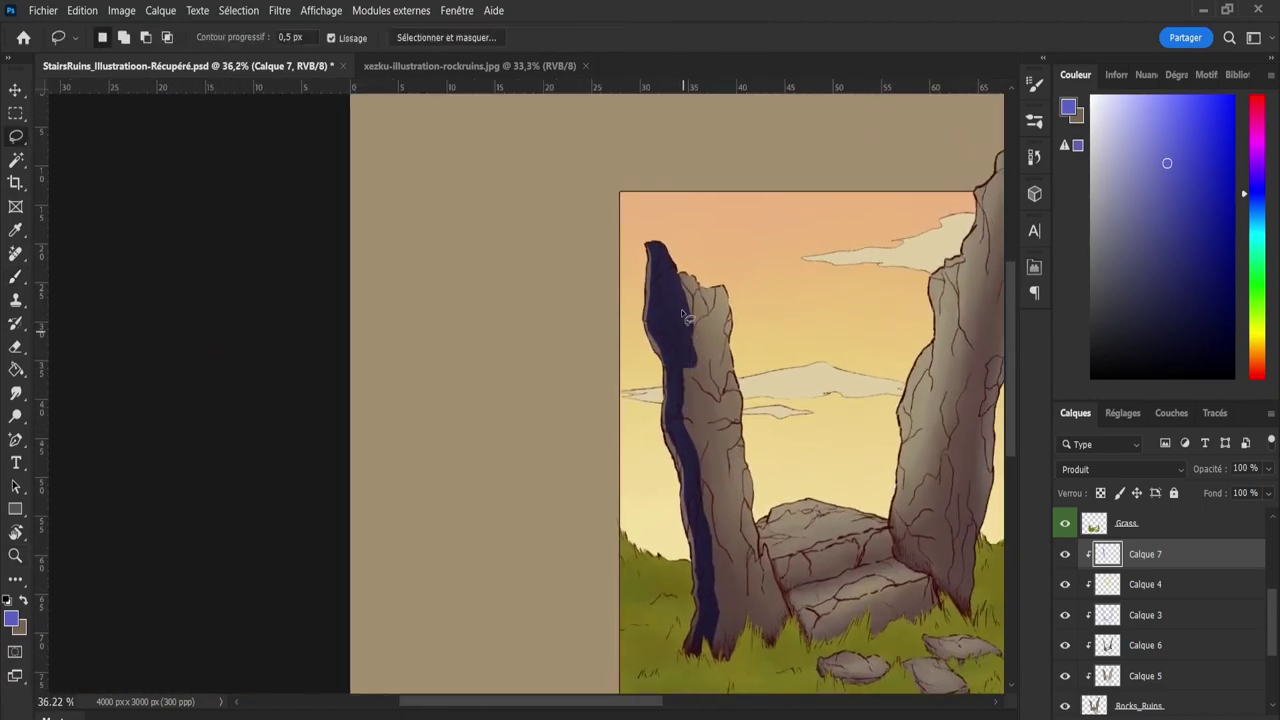
left_click(17, 157)
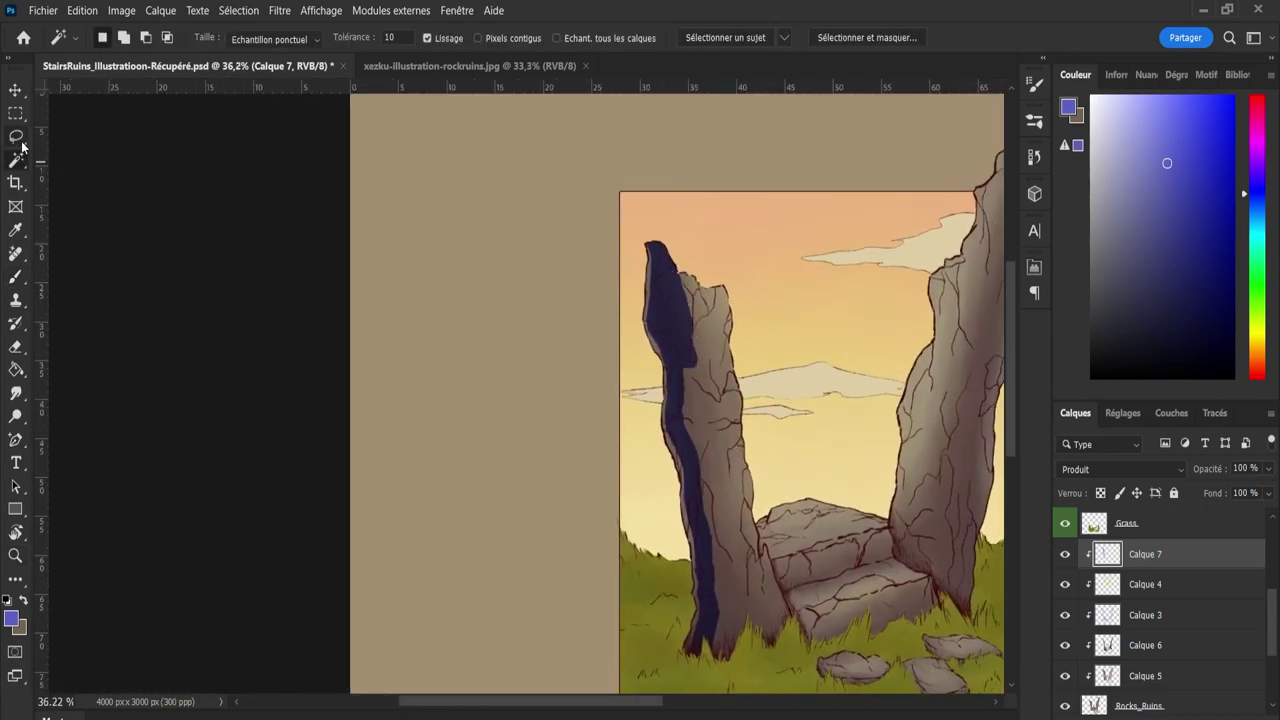
left_click(20, 138)
key("shift+l")
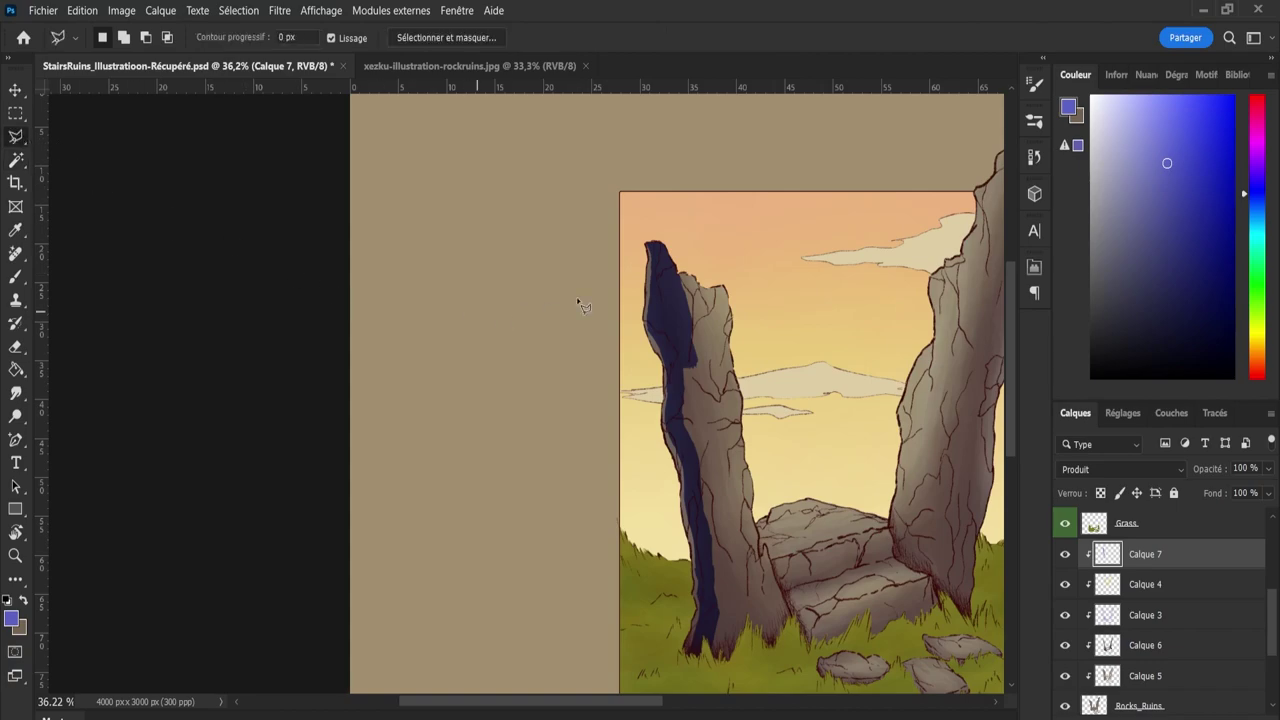
left_click(680, 257)
left_click(711, 326)
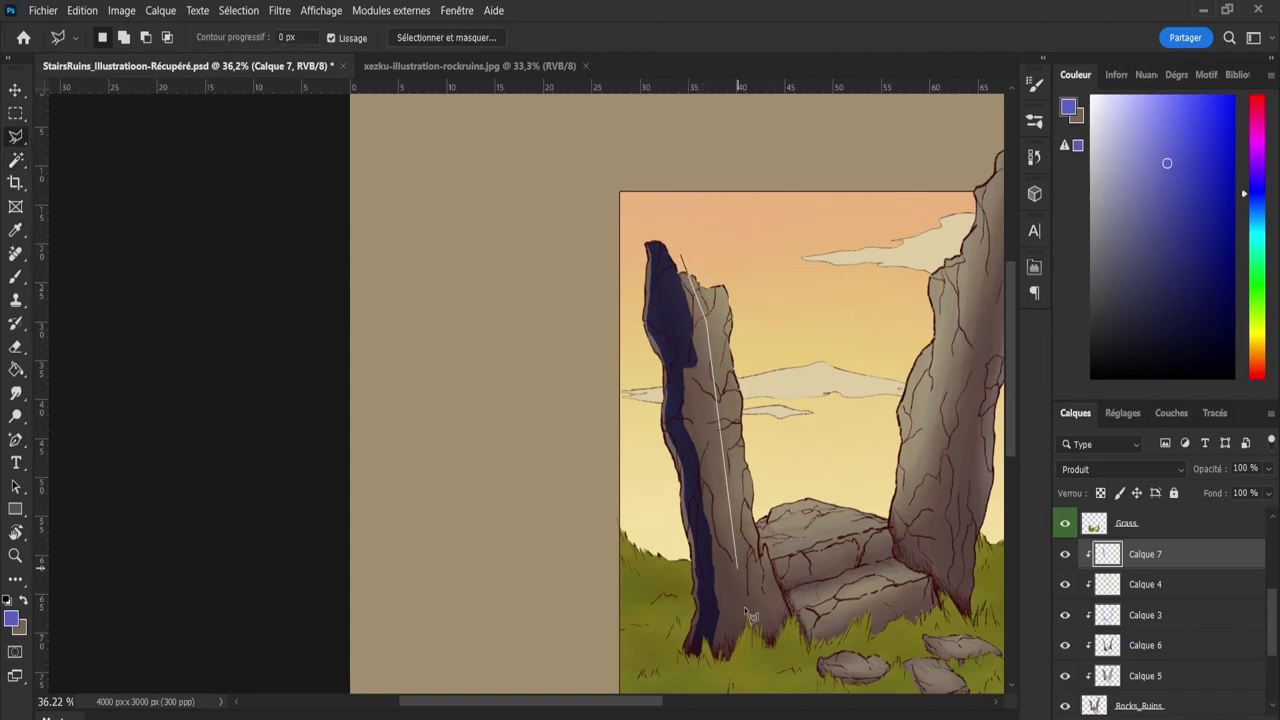
left_click(757, 667)
mouse_move(688, 674)
left_mouse_down()
mouse_move(712, 590)
mouse_move(680, 428)
mouse_move(676, 258)
mouse_move(703, 429)
mouse_move(711, 386)
mouse_move(728, 632)
left_mouse_up()
Fill the selected strip of the left pillar with blue using the textured brush at 301 px, and deselect.
key("b")
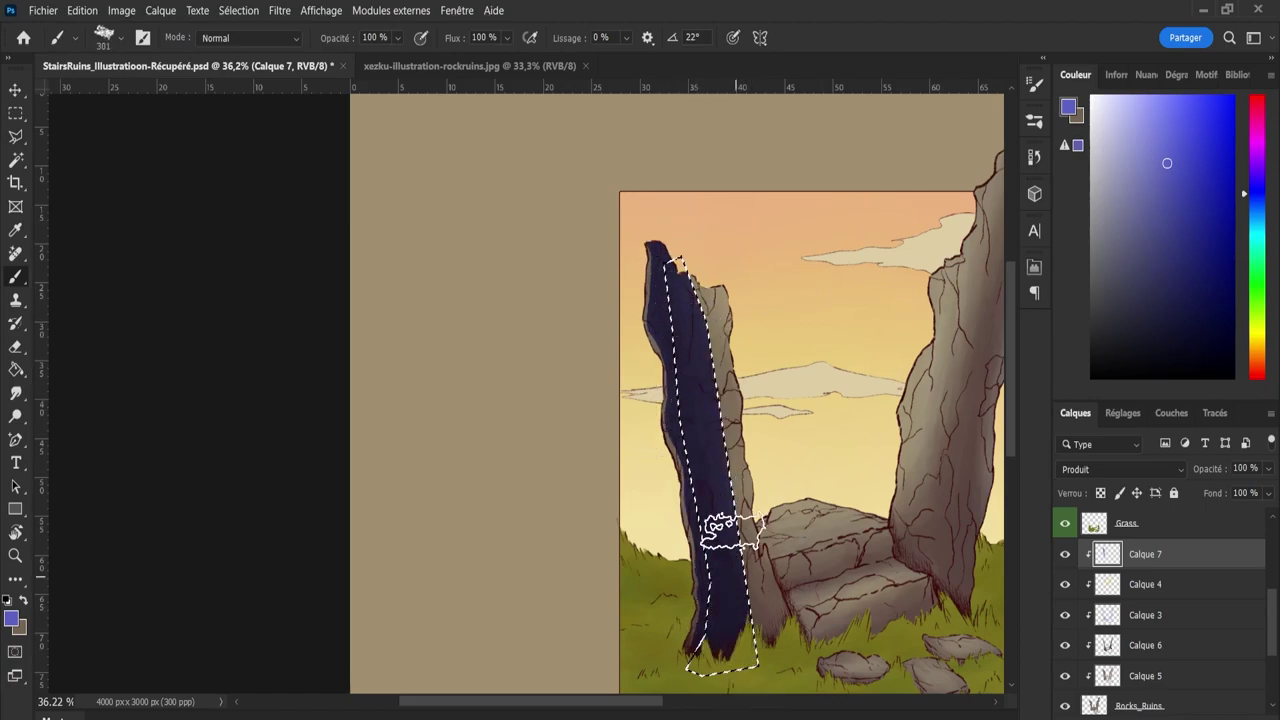
key("l")
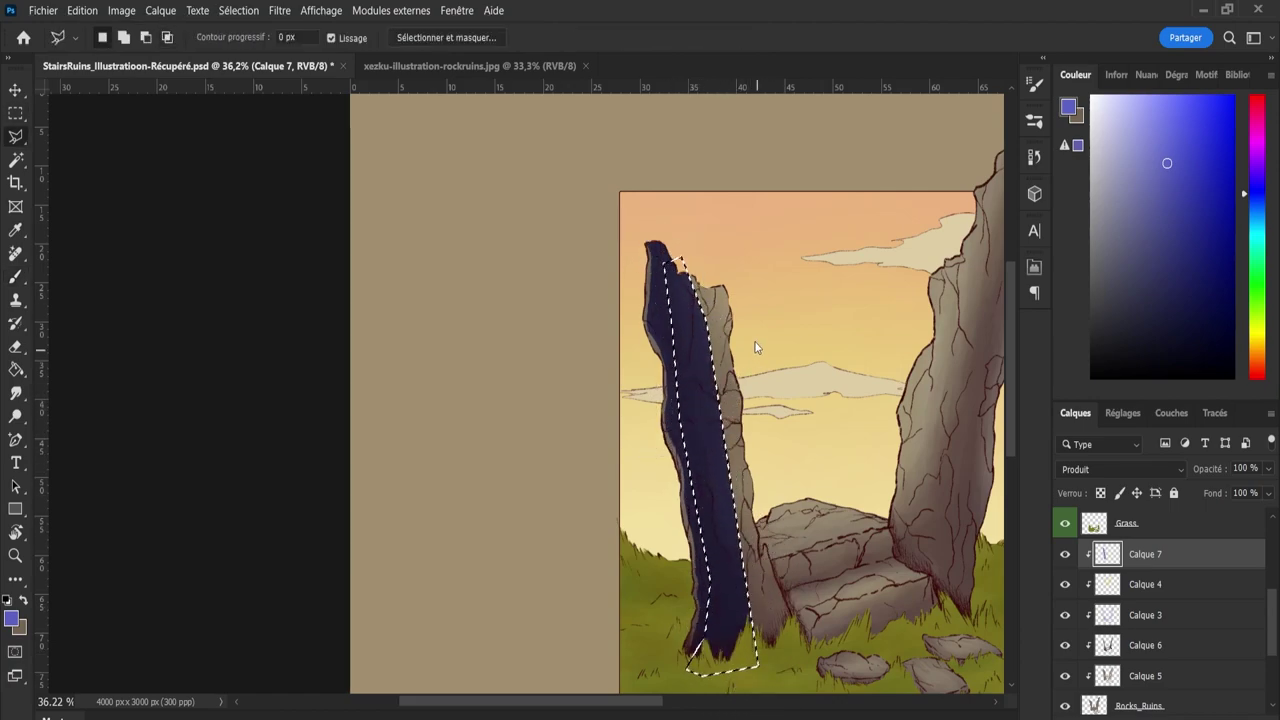
key("ctrl+d")
Erase a thin light rim from the blue shadow along the left pillar's upper outer edge with a 34 px eraser.
key("z")
left_click_drag(628, 262, 712, 290)
key("e")
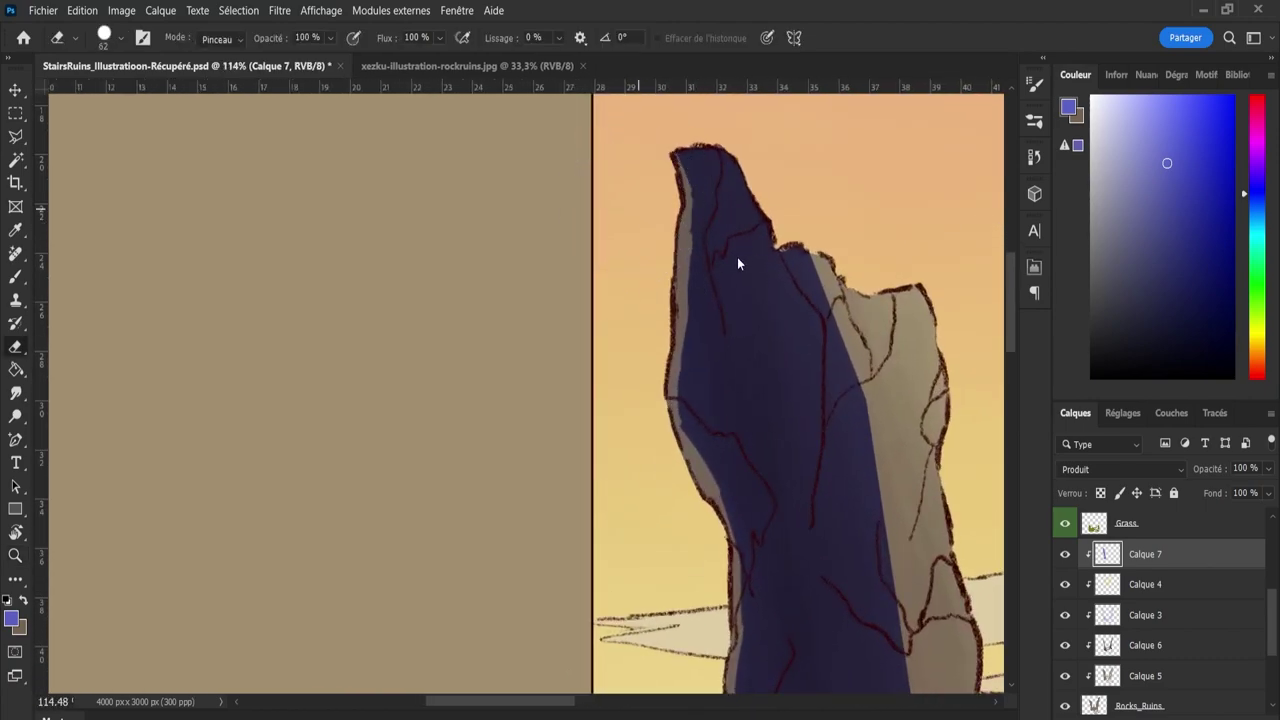
key("bracketleft")
key("bracketleft")
key("bracketleft")
mouse_move(671, 181)
left_mouse_down()
mouse_move(674, 166)
mouse_move(674, 246)
mouse_move(680, 217)
left_mouse_up()
mouse_move(667, 367)
left_mouse_down()
mouse_move(674, 324)
mouse_move(669, 353)
mouse_move(678, 268)
left_mouse_up()
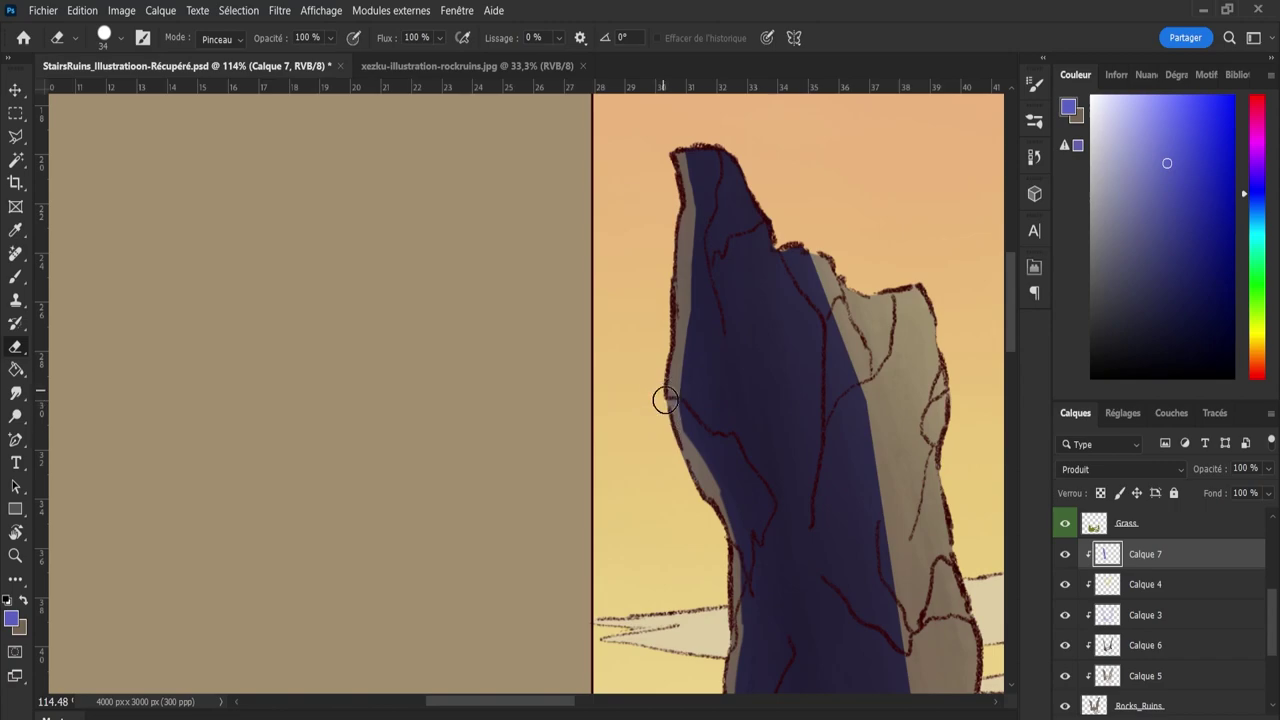
mouse_move(665, 400)
left_mouse_down()
mouse_move(710, 499)
mouse_move(700, 482)
mouse_move(710, 504)
mouse_move(689, 573)
mouse_move(714, 512)
mouse_move(721, 549)
mouse_move(712, 509)
mouse_move(727, 549)
left_mouse_up()
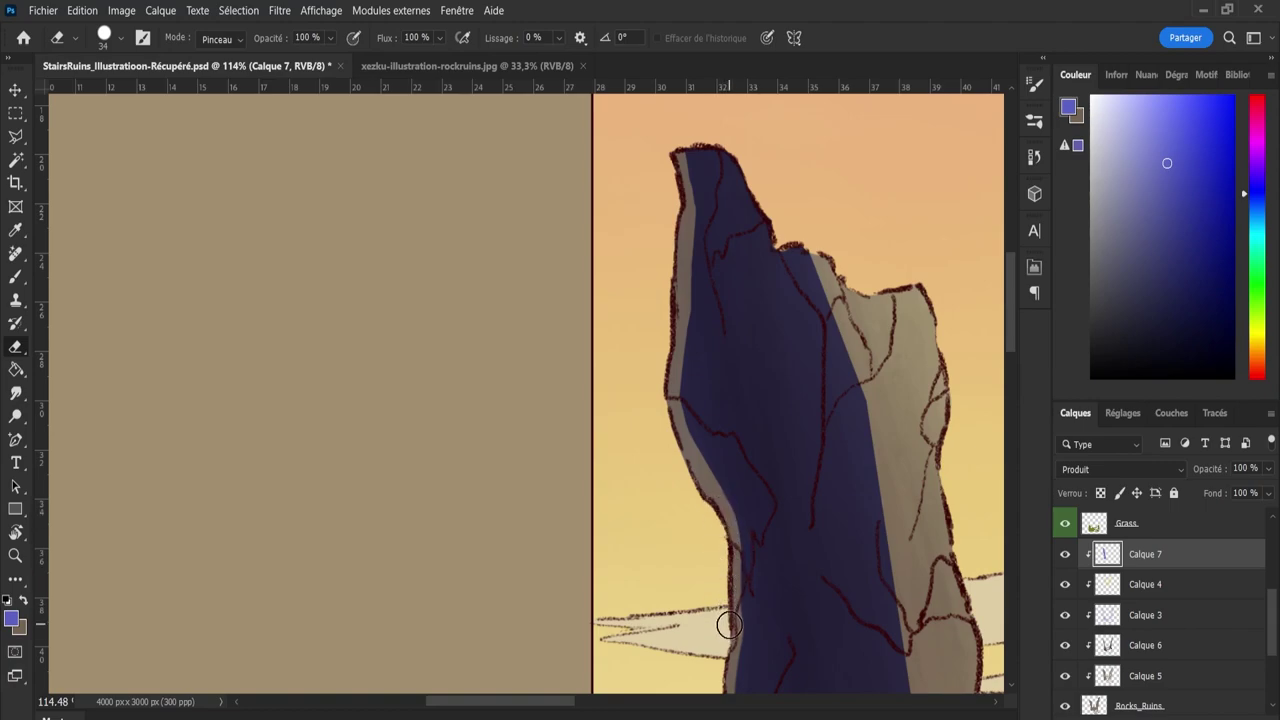
Continue erasing the thin light rim down the left pillar's outer edge to its base.
scroll(1000, 350, "down", 10)
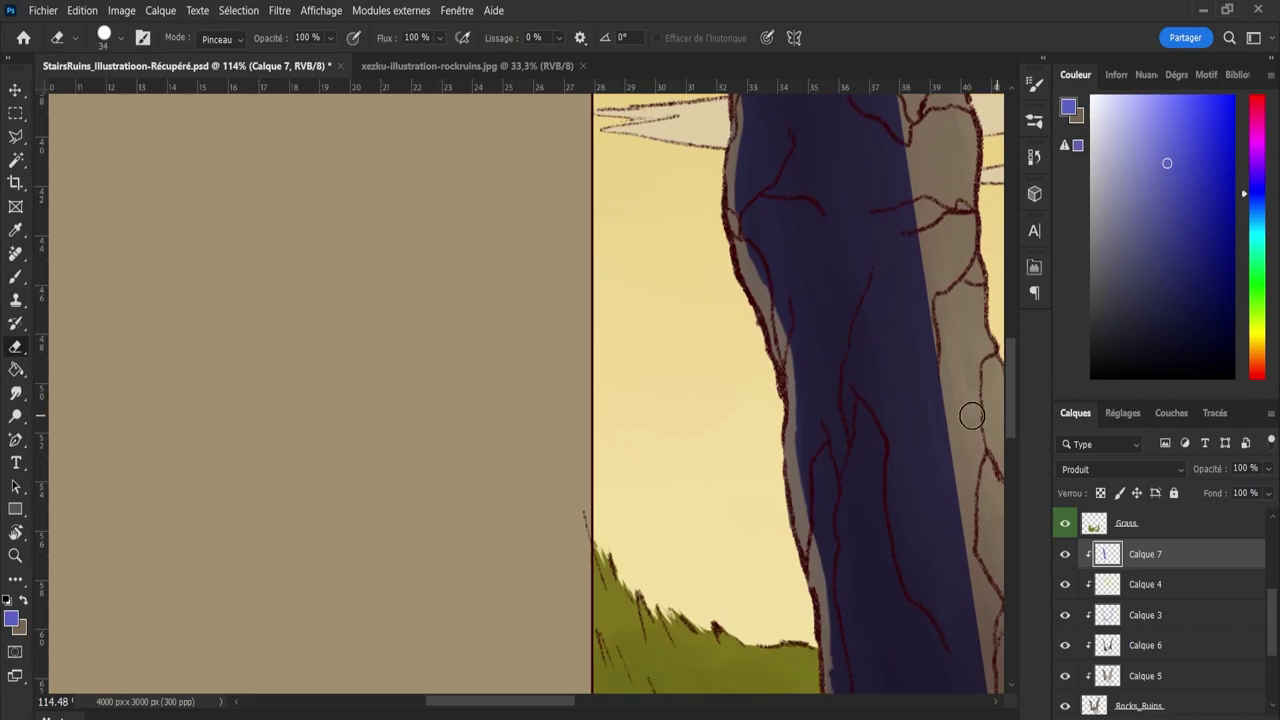
left_click_drag(726, 192, 737, 255)
left_click_drag(783, 445, 785, 475)
scroll(1013, 447, "down", 7)
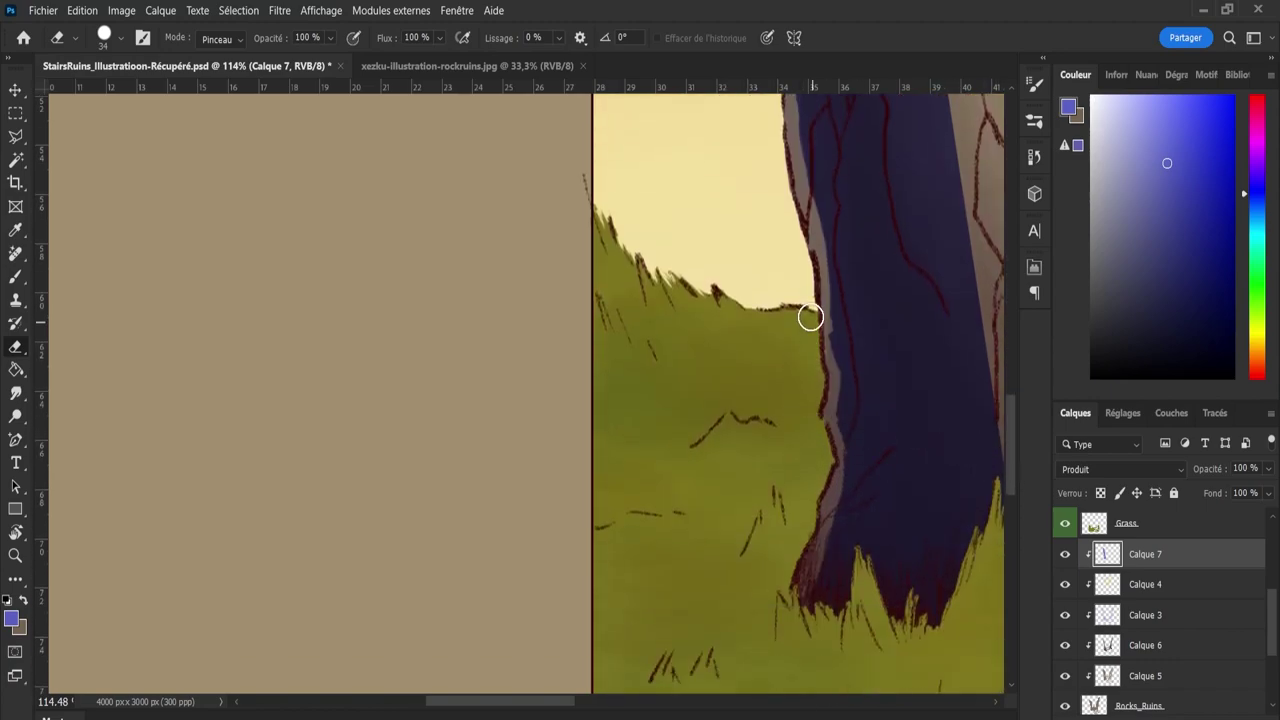
left_click_drag(814, 311, 831, 458)
Paint the outer corner of the left pillar's base blue with the textured brush at 49 px.
key("b")
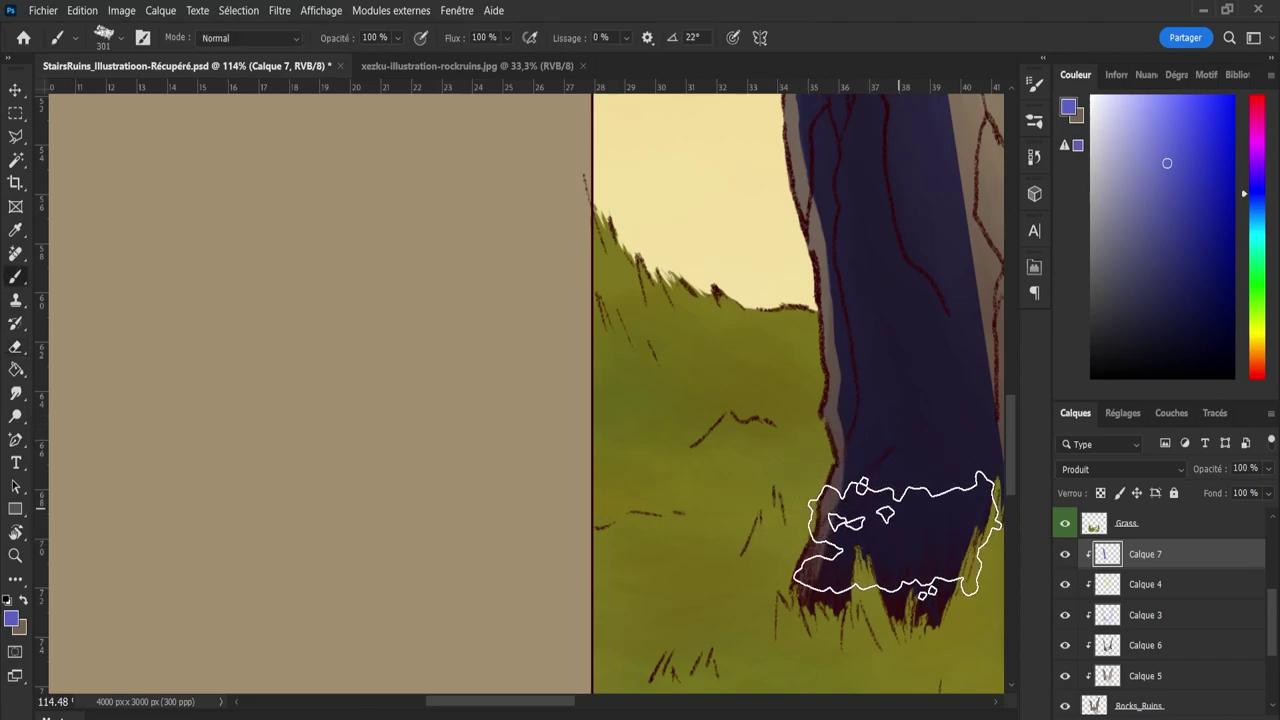
key("bracketleft")
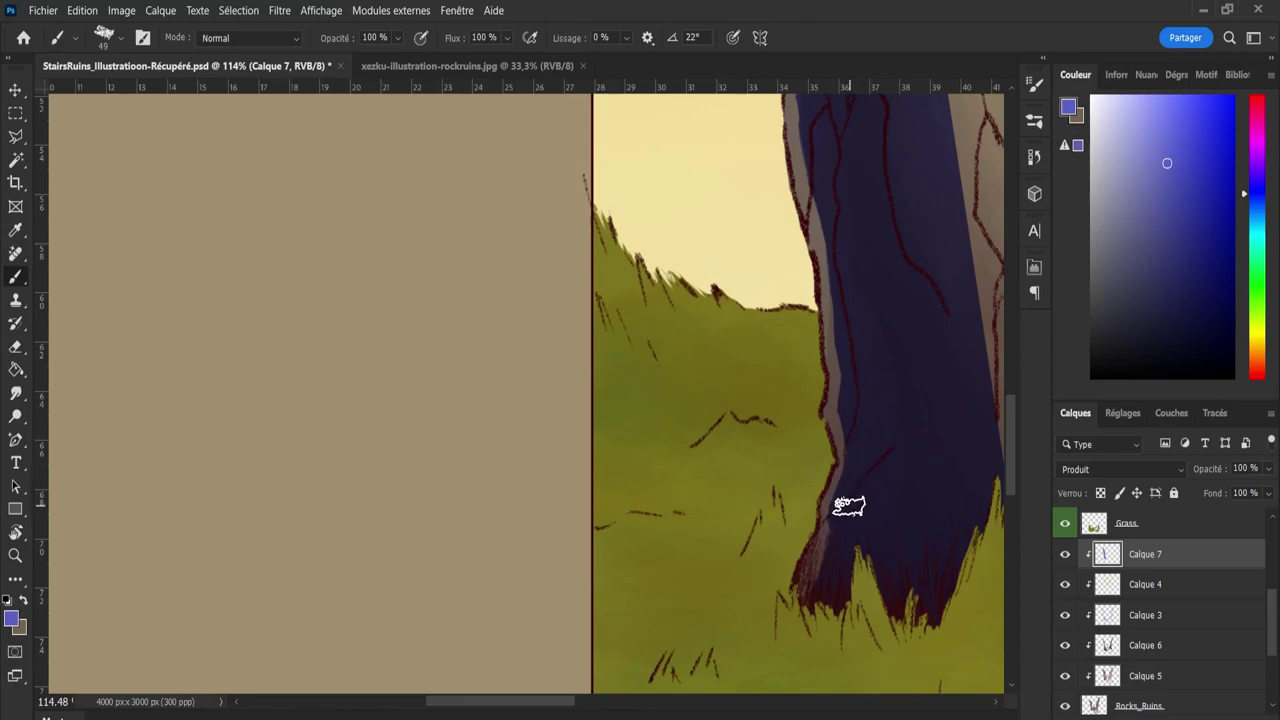
mouse_move(848, 521)
left_mouse_down()
mouse_move(820, 621)
mouse_move(810, 616)
mouse_move(857, 432)
left_mouse_up()
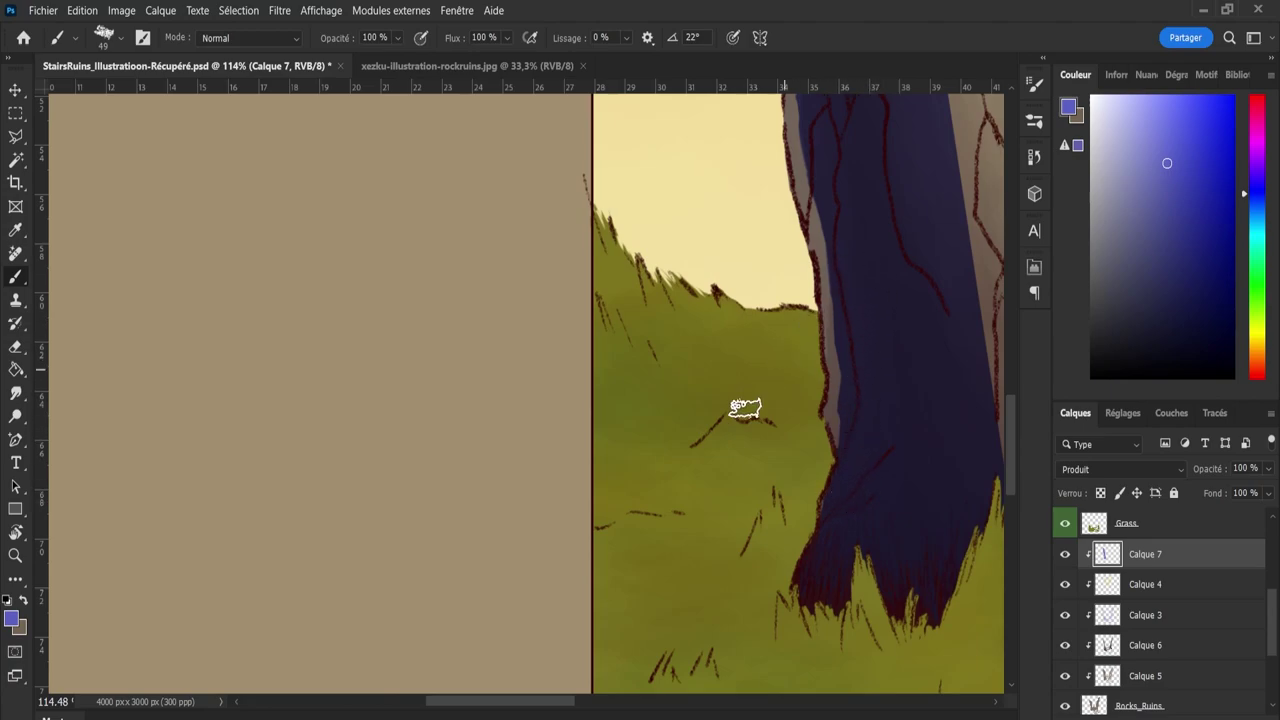
Lower Calque 7's opacity to 23% and check the shadow across the whole illustration.
key("z")
left_click_drag(743, 409, 556, 455)
left_click_drag(783, 454, 869, 460)
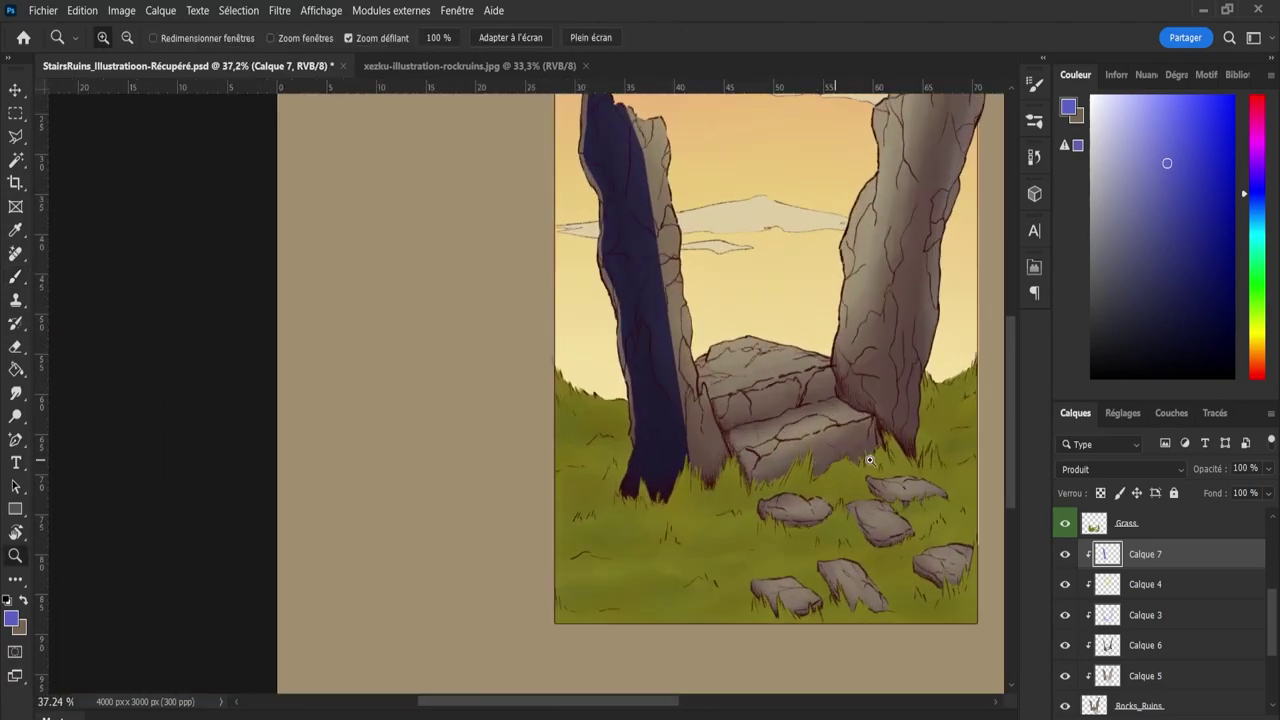
key("5")
key("2")
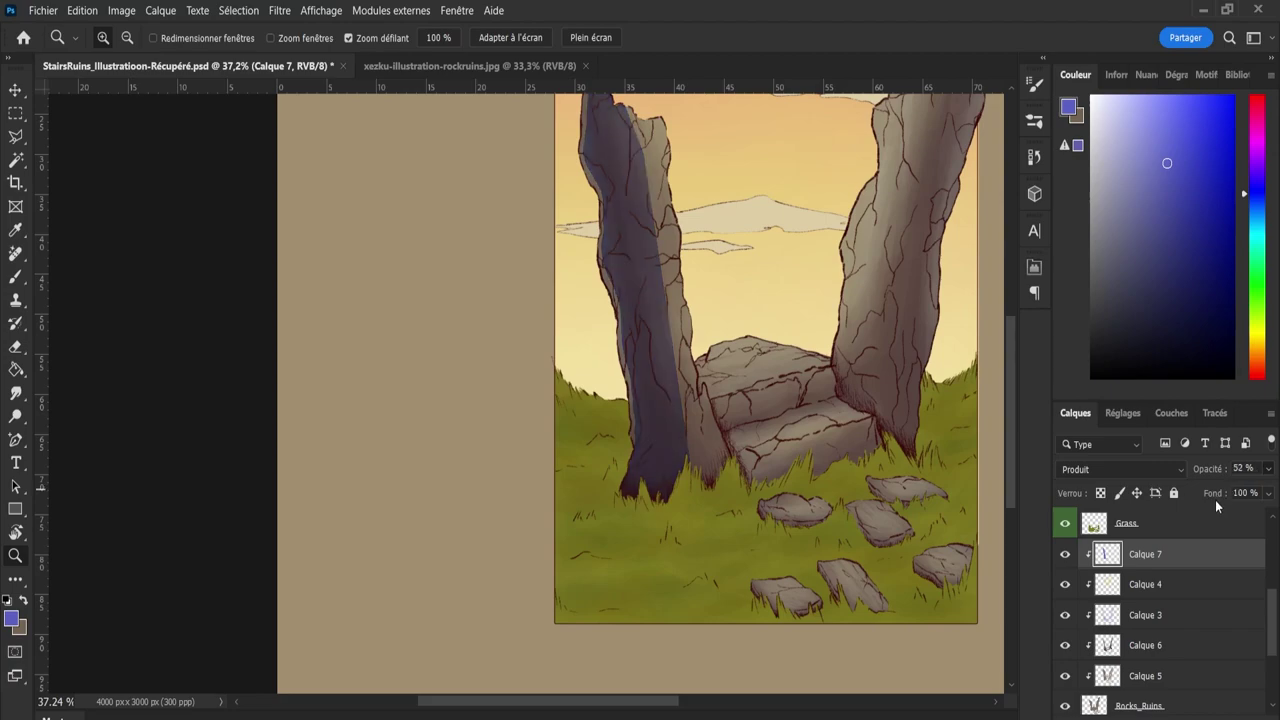
key("1")
key("6")
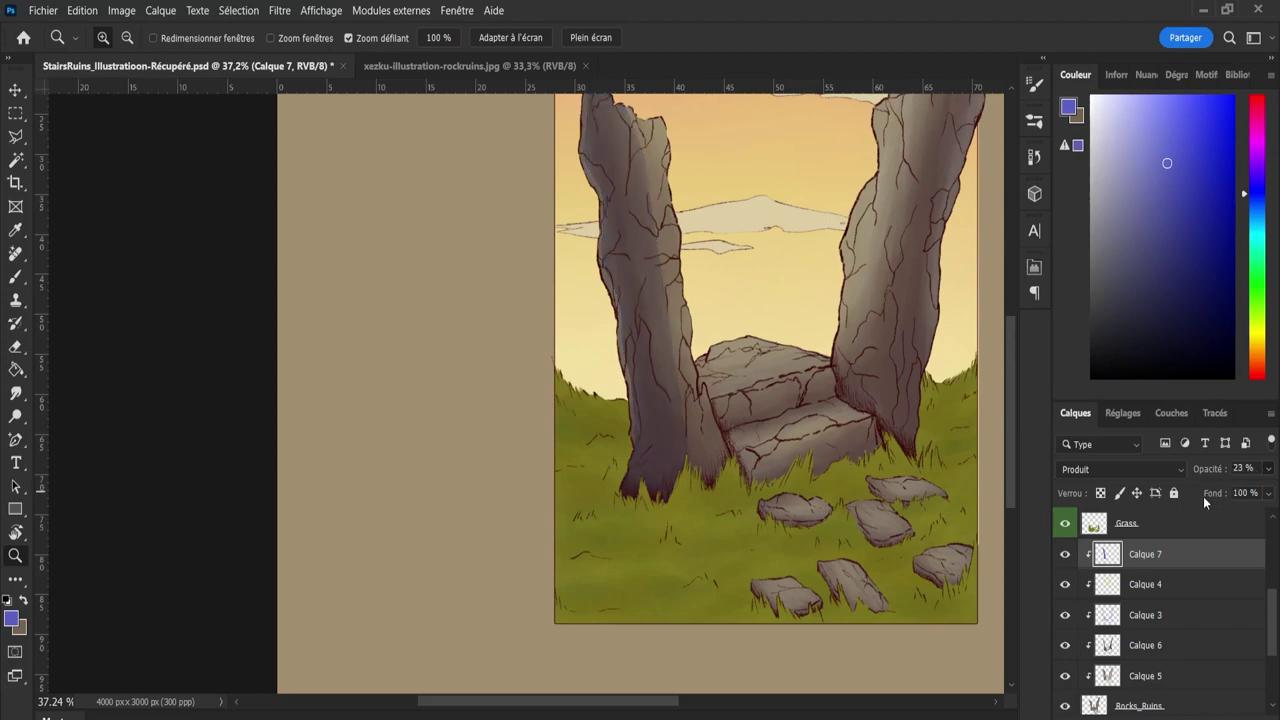
scroll(1010, 450, "up", 2)
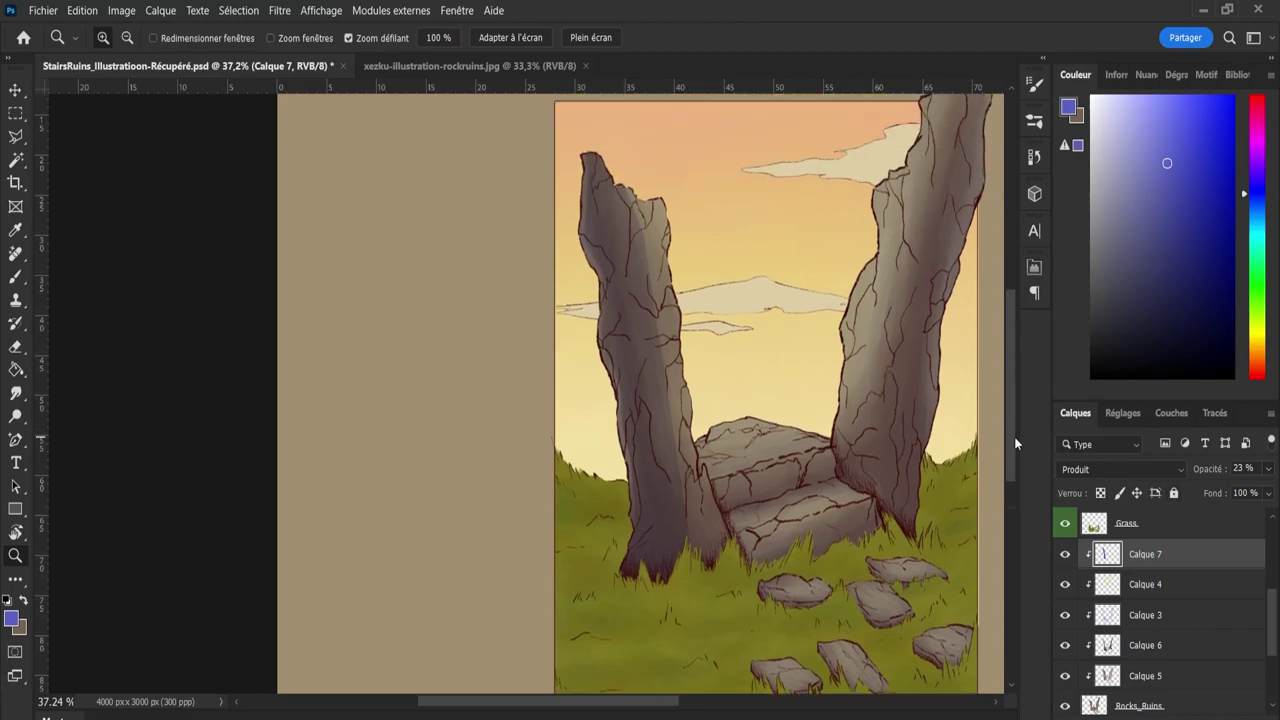
scroll(1014, 440, "down", 2)
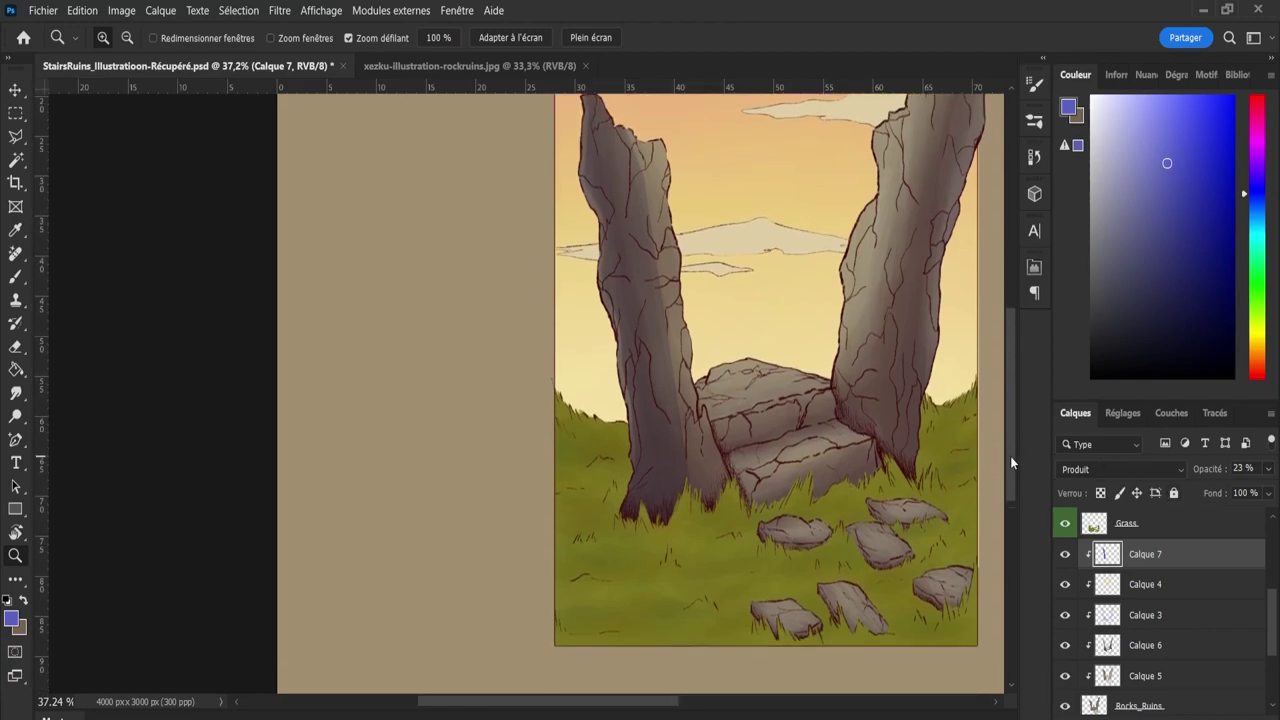
scroll(1010, 456, "down", 1)
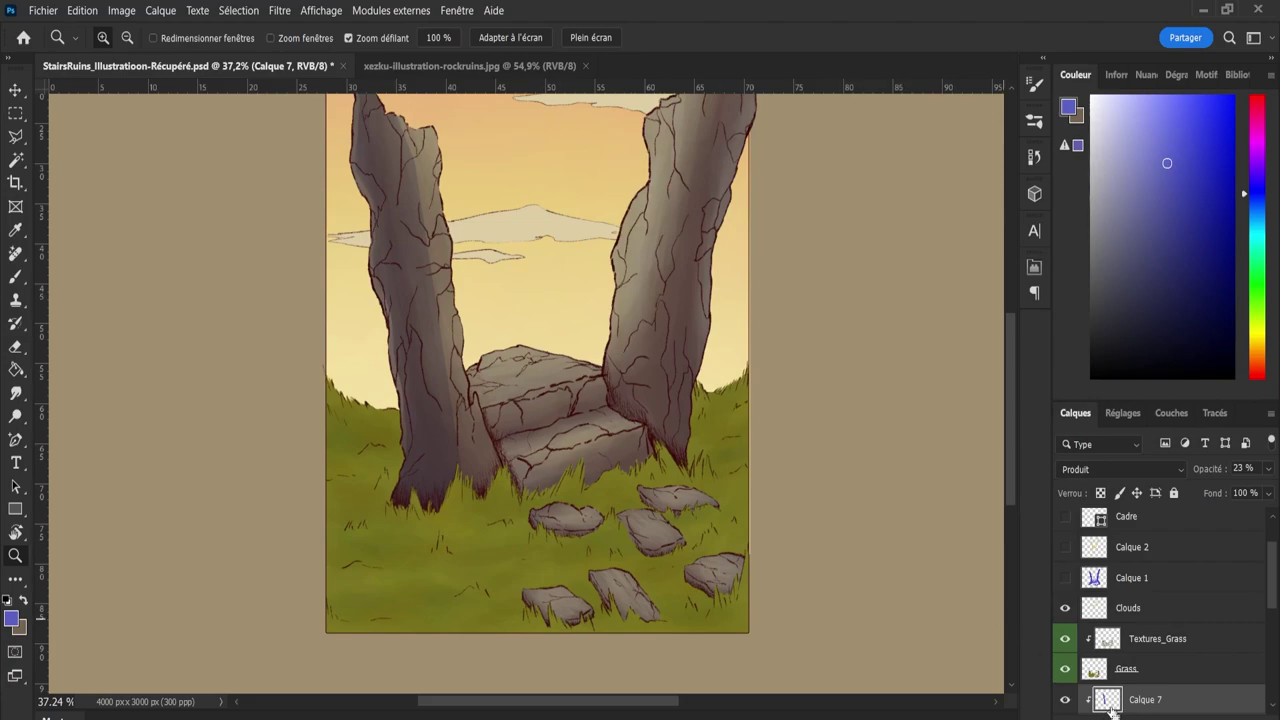
Load Calque 7's painted area as a selection and pick a dark muted red foreground colour.
left_click(1108, 702, "ctrl")
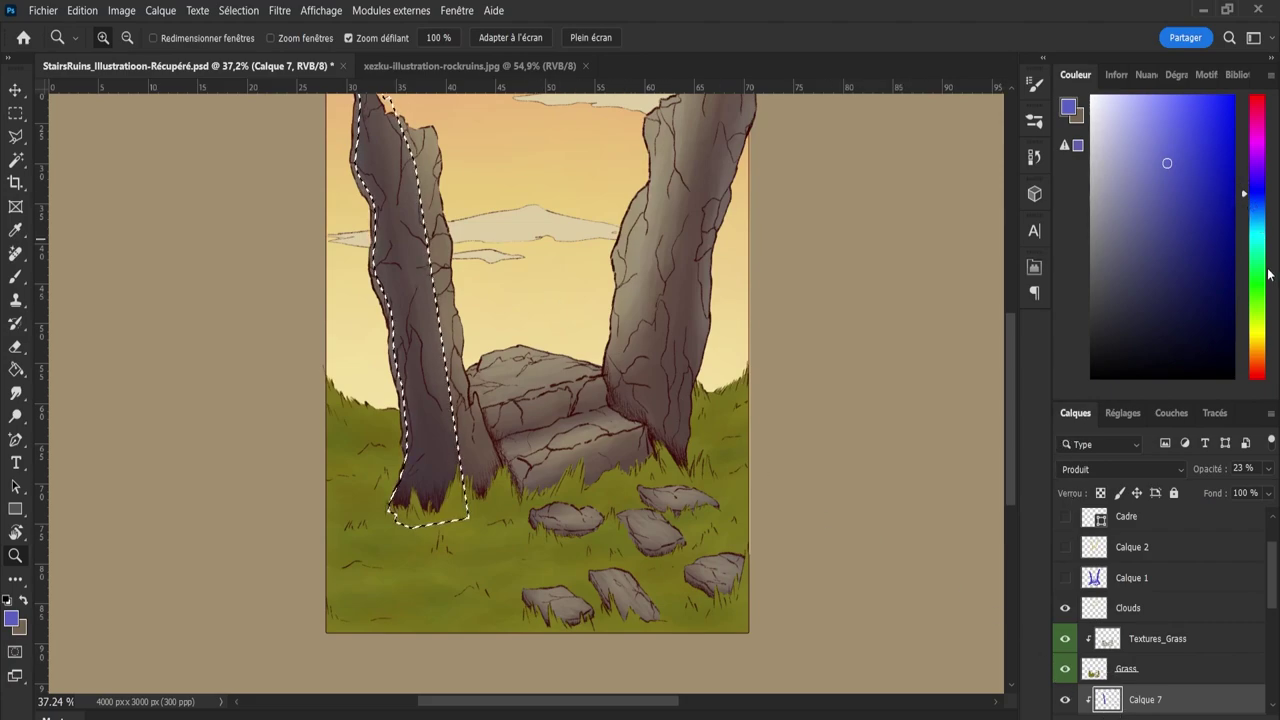
left_click_drag(1246, 211, 1262, 379)
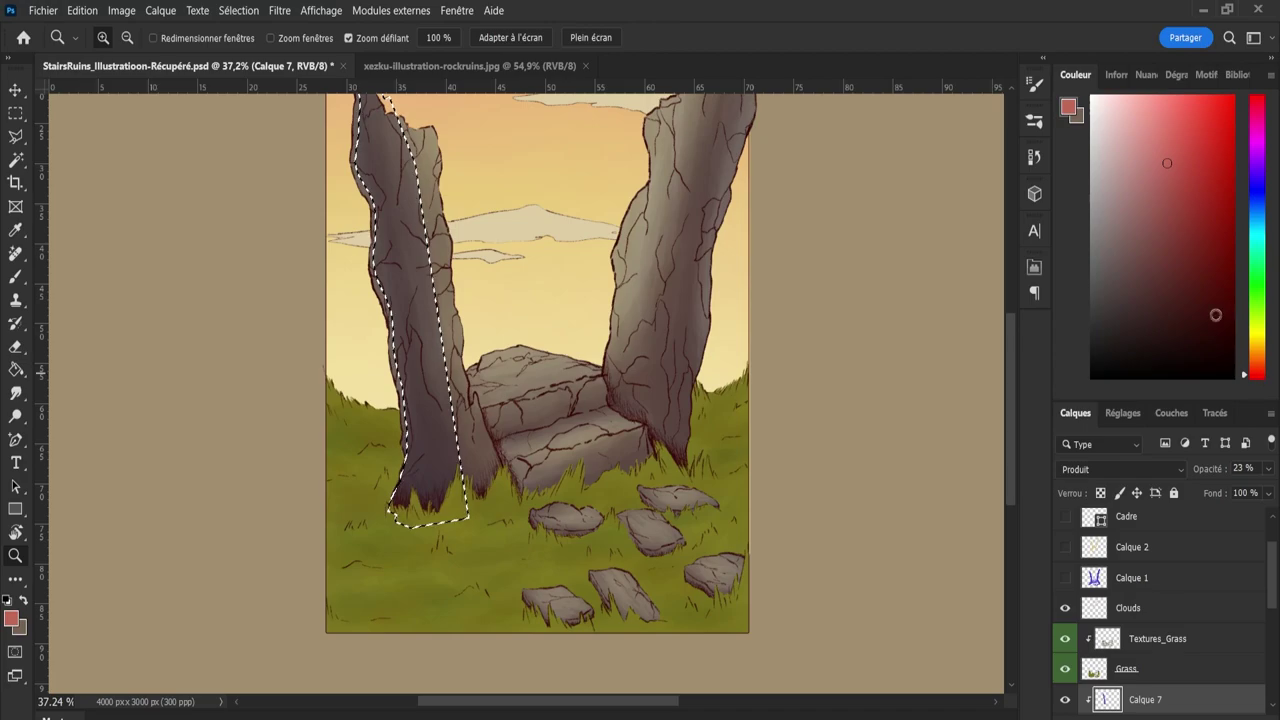
left_click(1144, 259)
key("b")
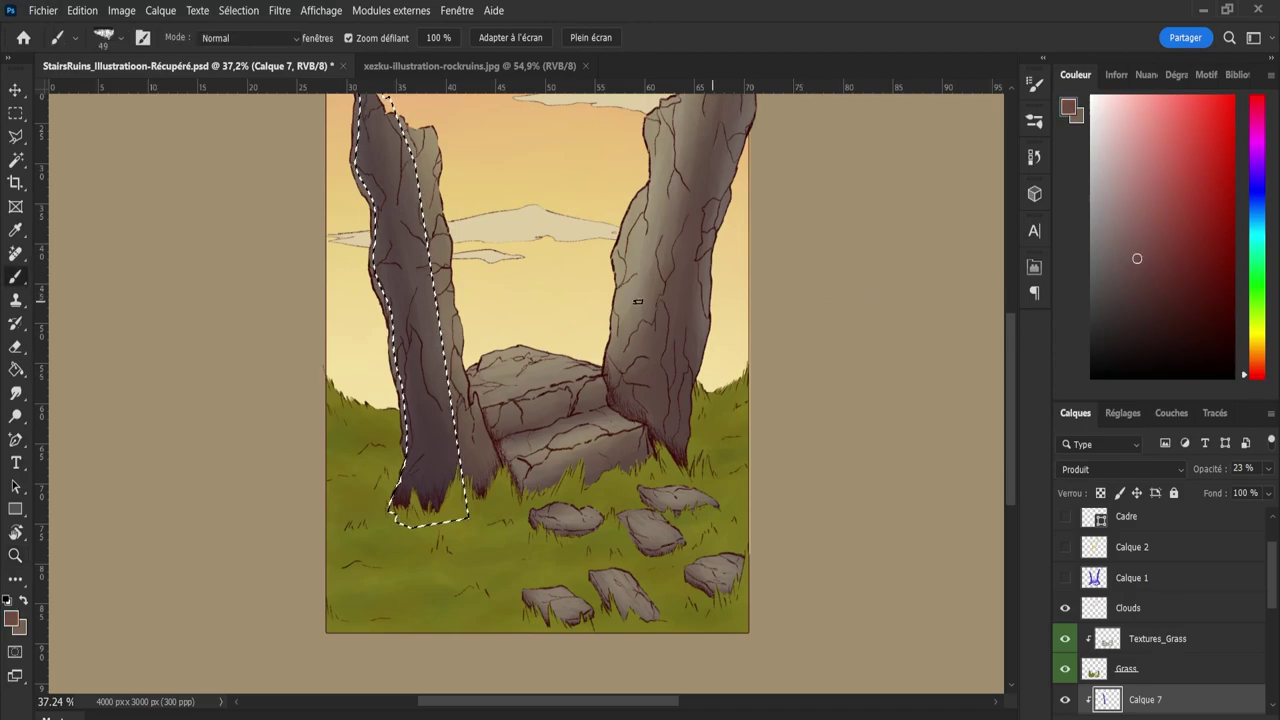
Restore Calque 7 to 100% opacity and paint over the selected shadow in dark muted red with a 393 px textured brush.
key("z")
left_click(860, 405, "alt")
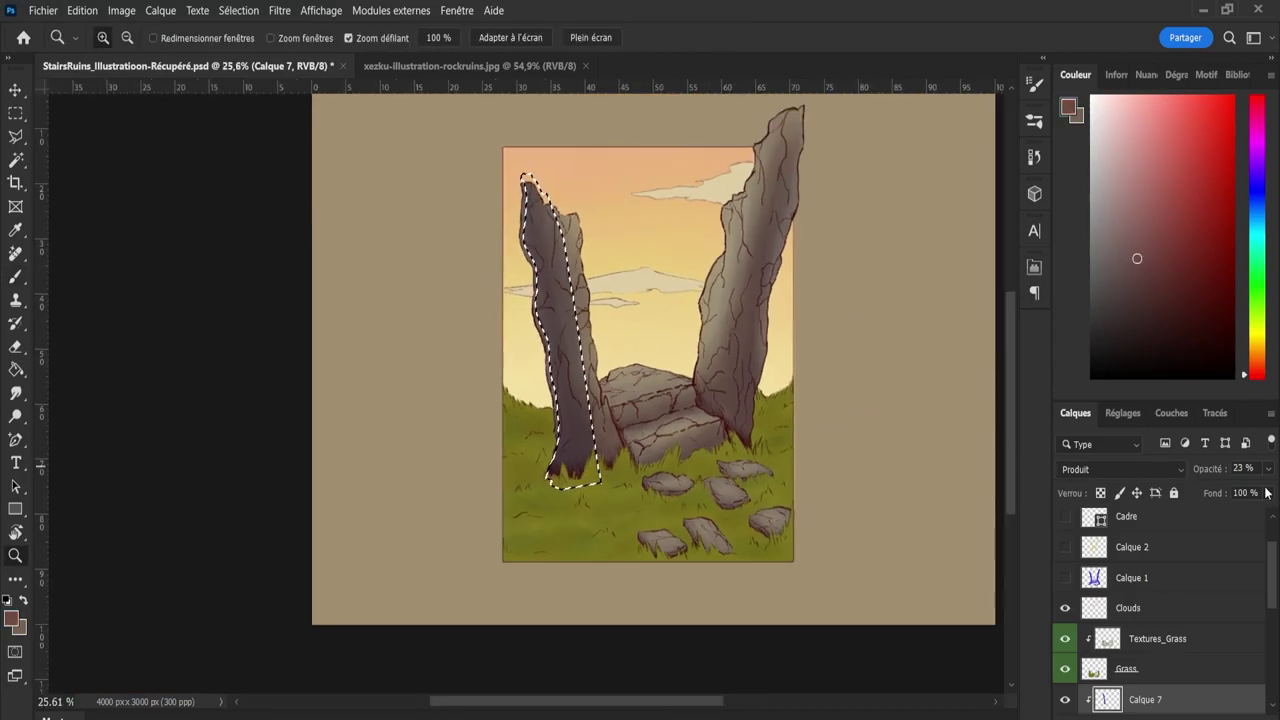
key("0")
key("b")
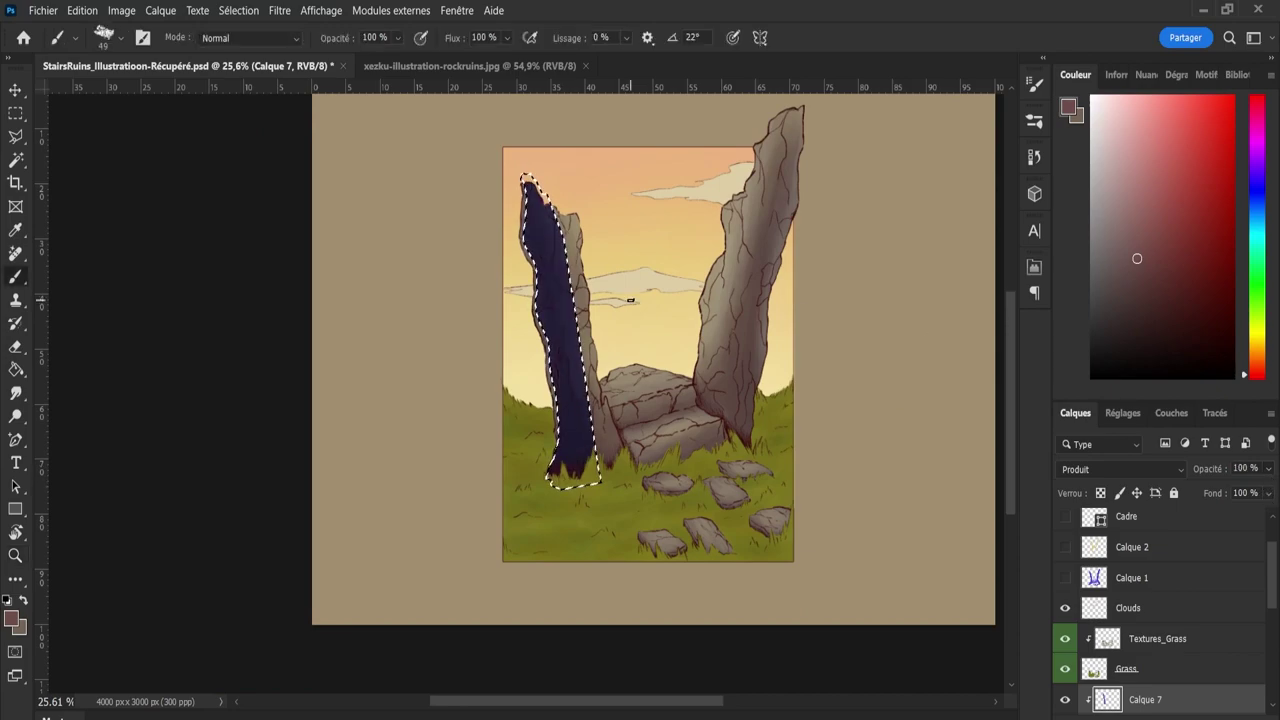
mouse_move(509, 147)
left_mouse_down()
mouse_move(594, 507)
mouse_move(550, 198)
mouse_move(570, 573)
left_mouse_up()
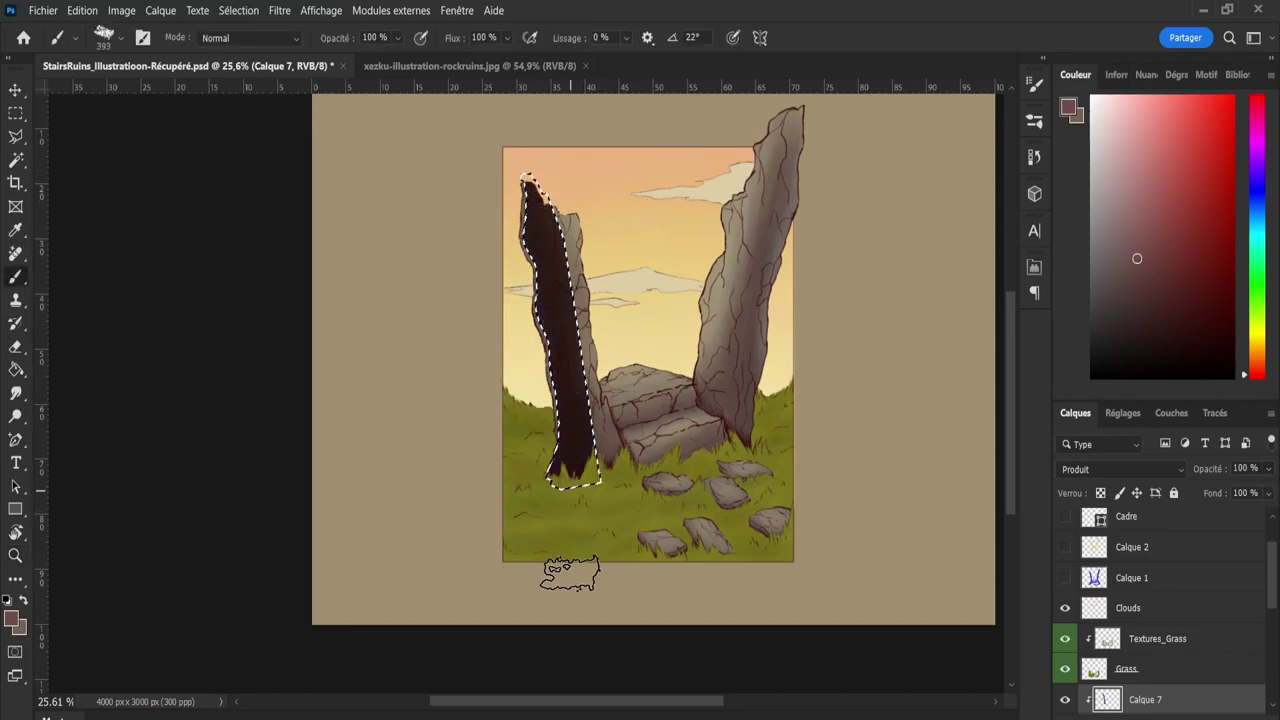
Pick a brighter muted red and repaint the selected shadow on the left pillar with it.
left_click(1154, 189)
left_click_drag(1154, 189, 1159, 182)
mouse_move(501, 173)
left_mouse_down()
mouse_move(589, 533)
mouse_move(540, 204)
mouse_move(603, 575)
mouse_move(518, 270)
mouse_move(568, 428)
left_mouse_up()
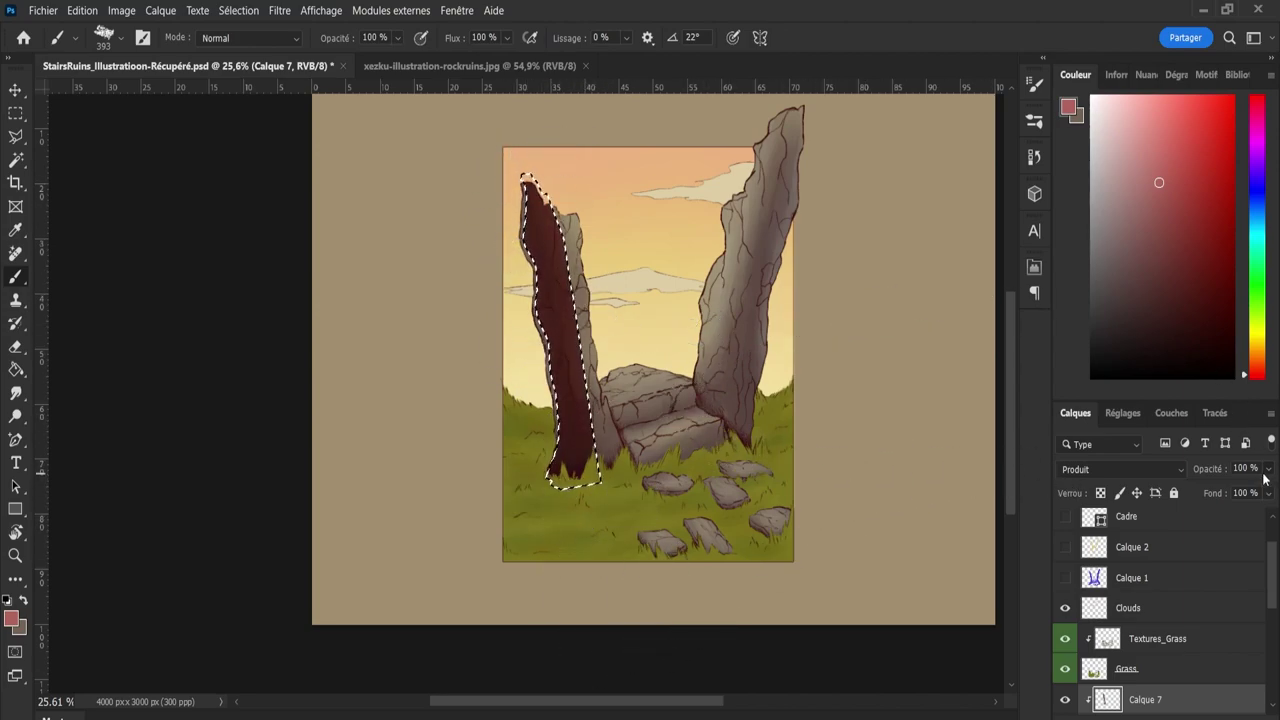
Lower Calque 7's opacity to 28% and clear the selection.
left_click(1211, 493)
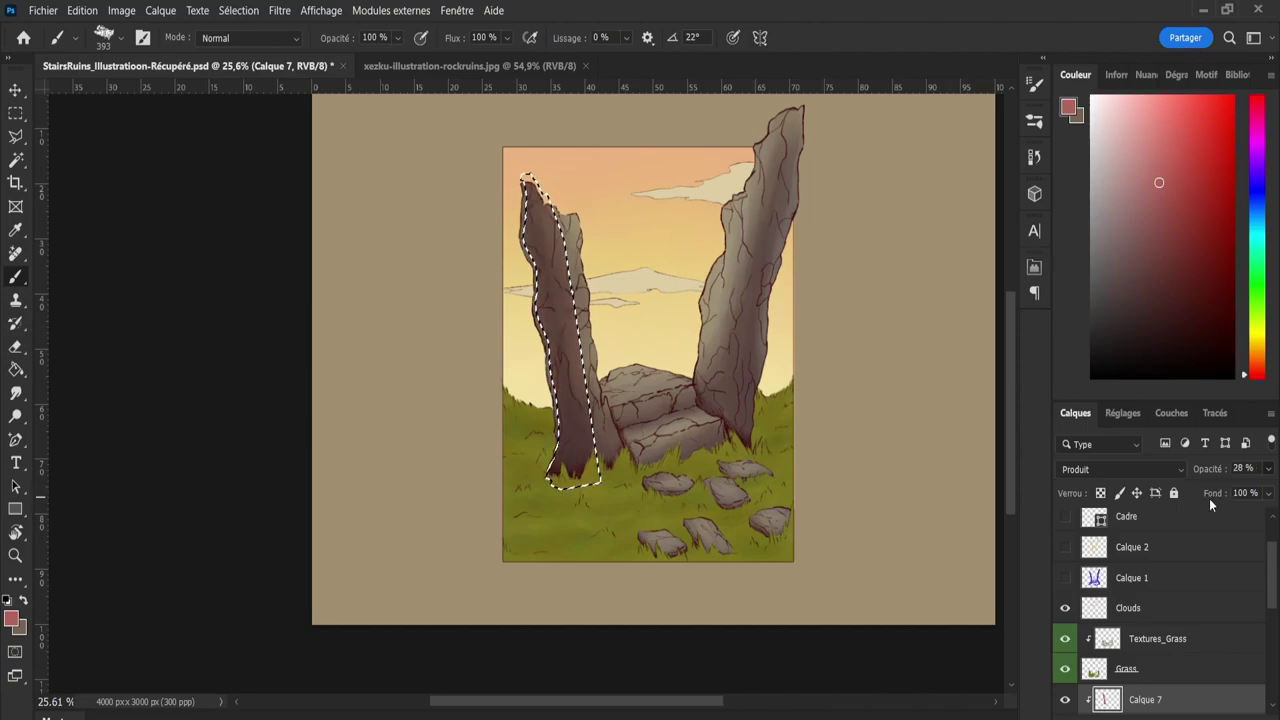
key("l")
key("ctrl+d")
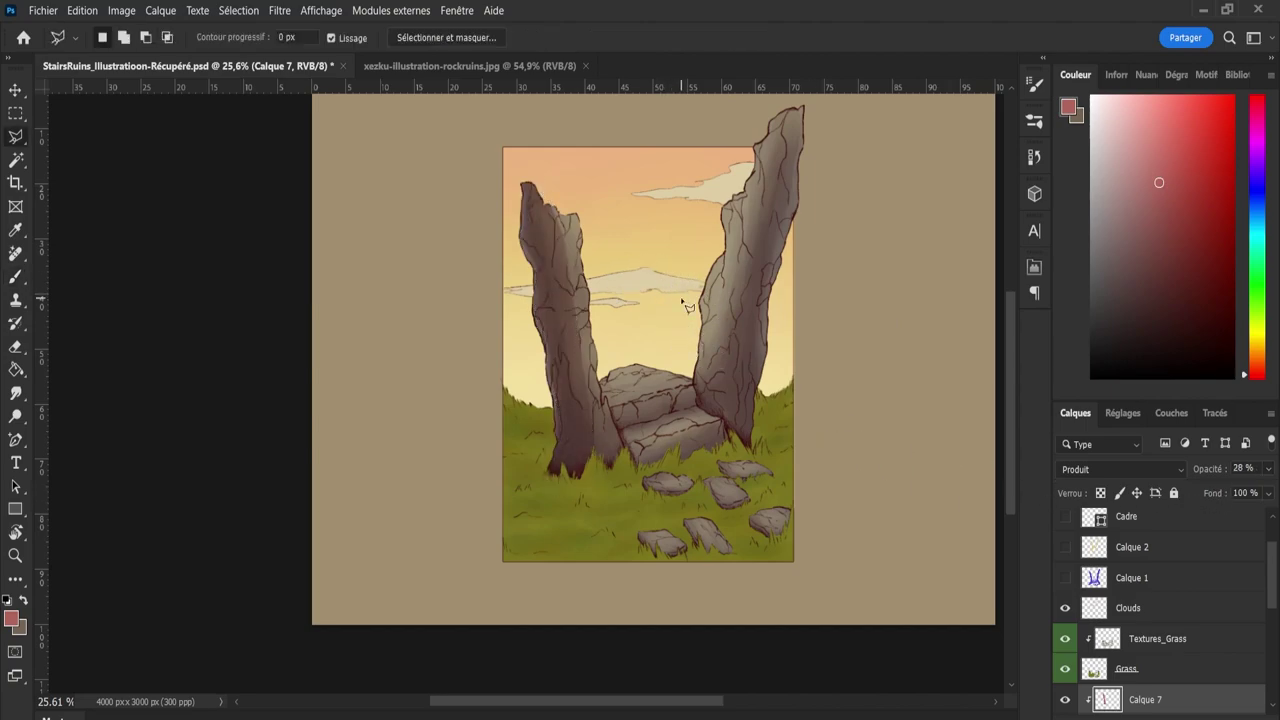
left_click(665, 362)
left_click(567, 320)
left_click(690, 354)
left_click(665, 362)
key("ctrl+d")
Raise Calque 7's opacity to 41%.
key("z")
left_click(631, 303)
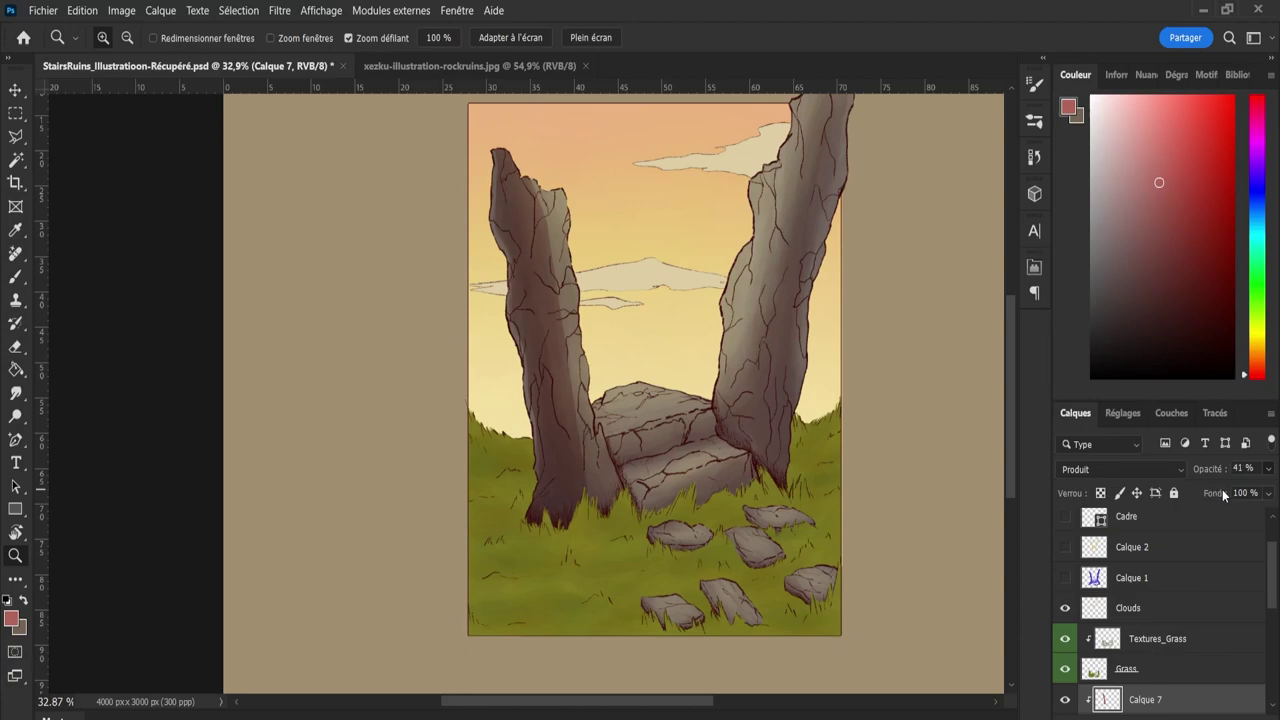
Hide Calque 4, Calque 3 and Calque 6, keeping Calque 5 visible under the left pillar's shadow.
scroll(1137, 620, "down", 3)
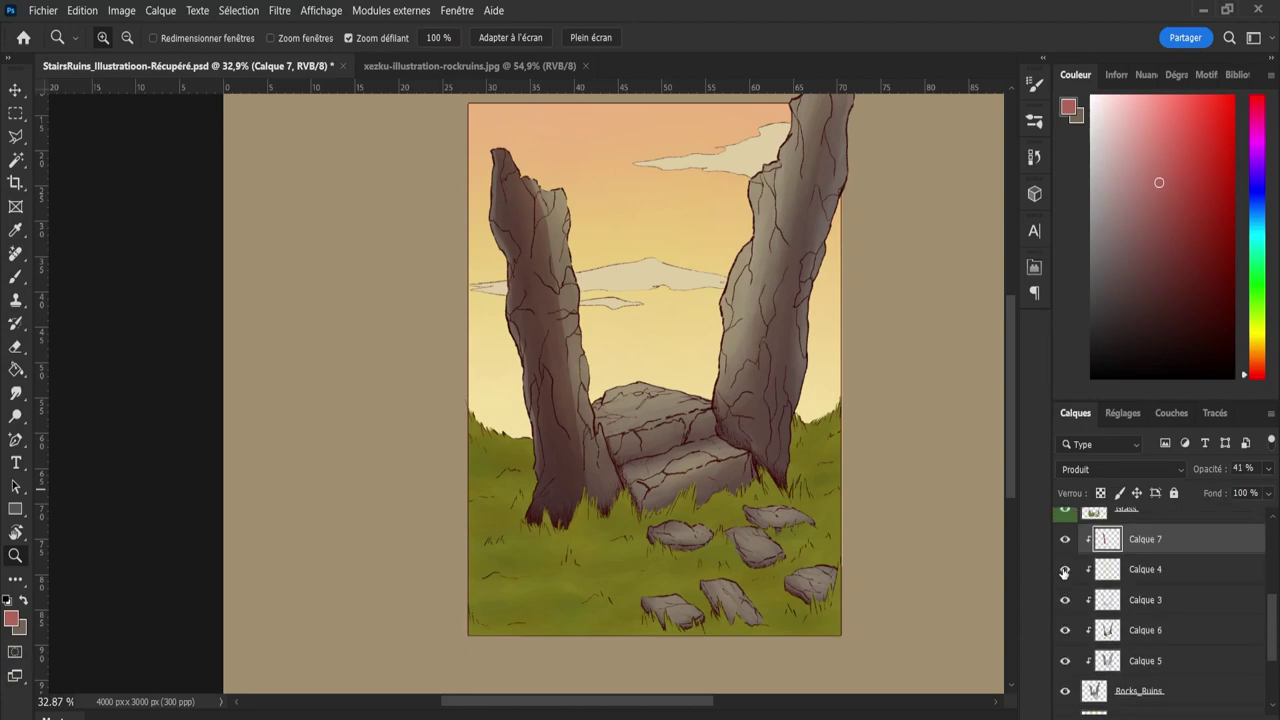
left_click(1065, 630)
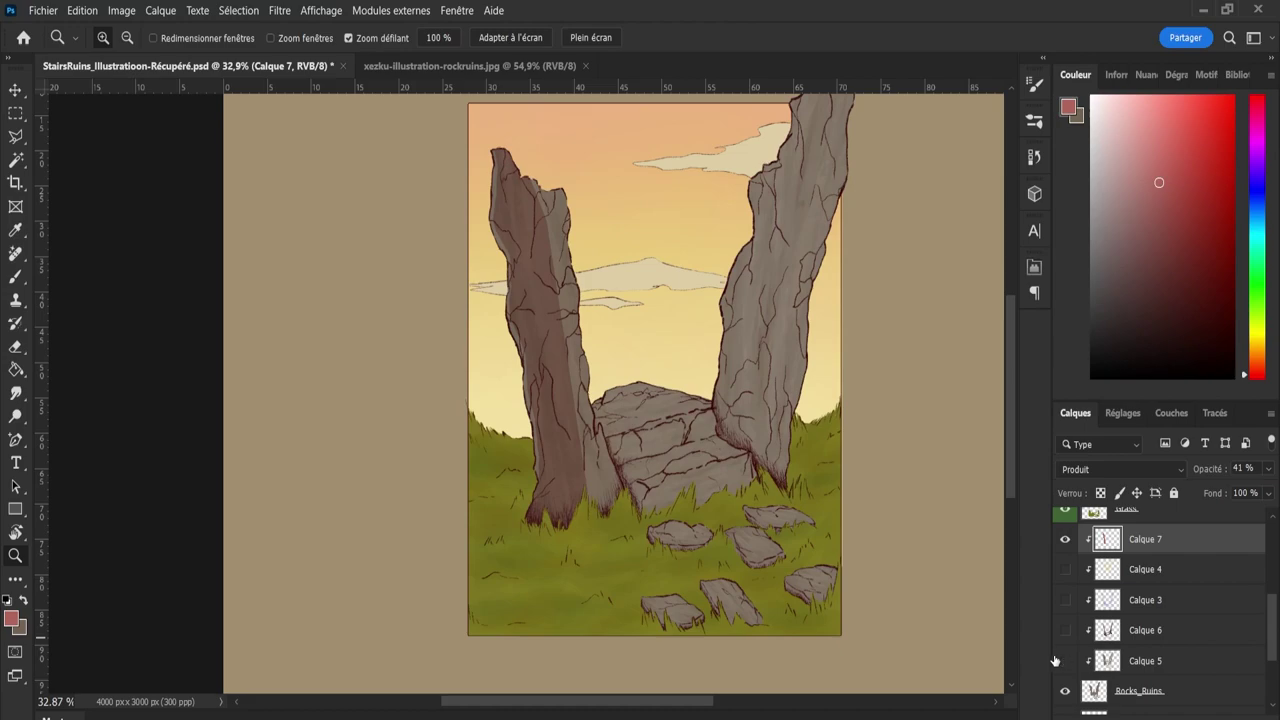
left_click(1060, 660)
Load Calque 7's shadow as a selection, repaint it in muted blue with the textured brush, and deselect.
left_click(1106, 540, "ctrl")
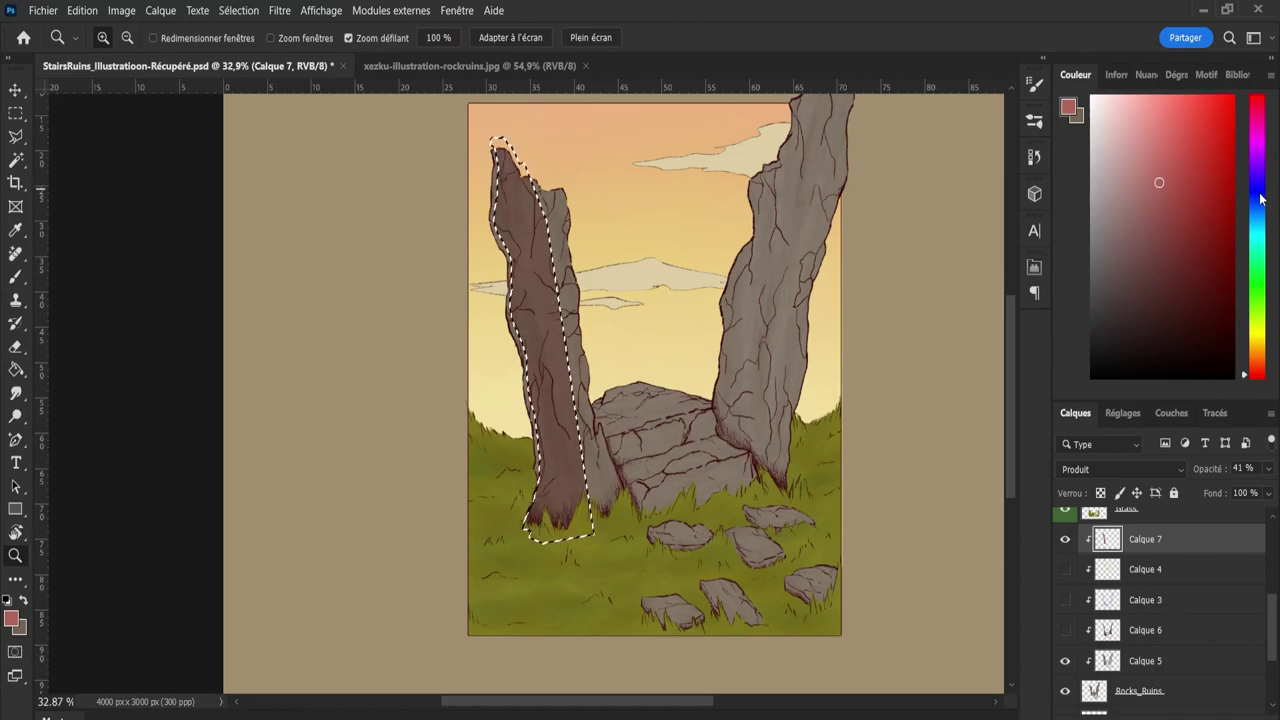
left_click(1258, 195)
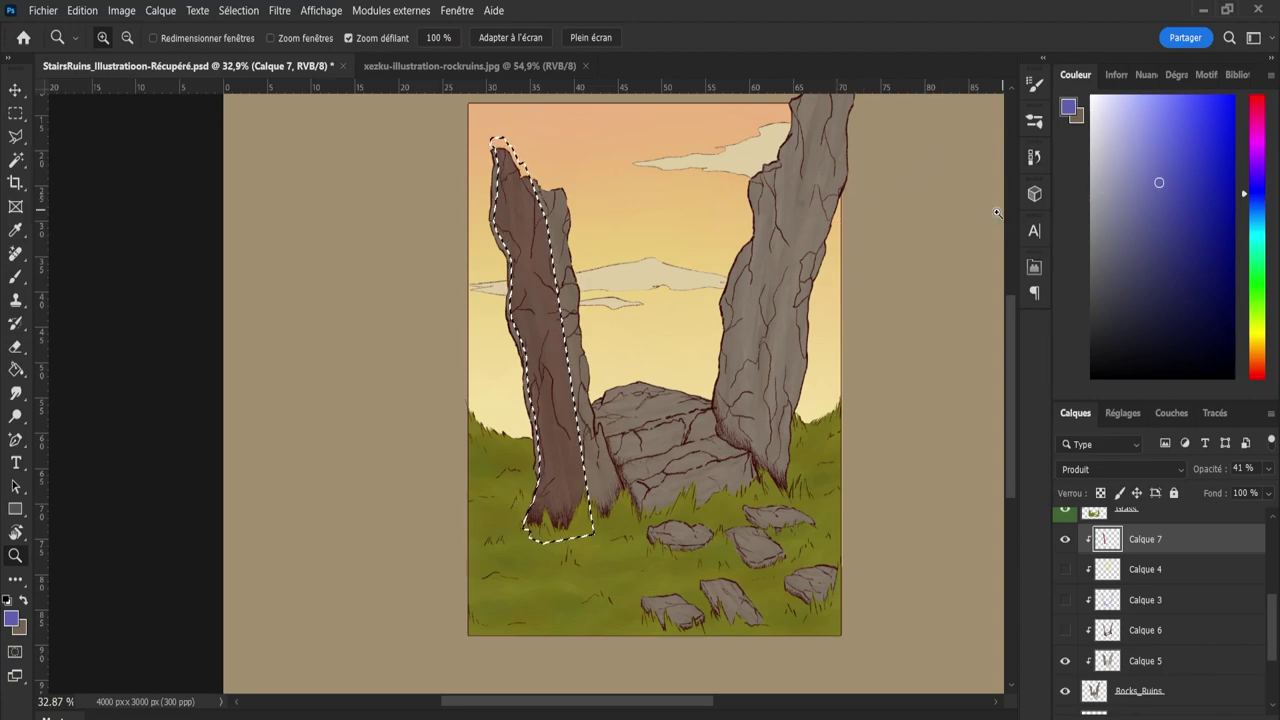
key("b")
mouse_move(513, 274)
left_mouse_down()
mouse_move(516, 203)
mouse_move(594, 653)
mouse_move(544, 524)
left_mouse_up()
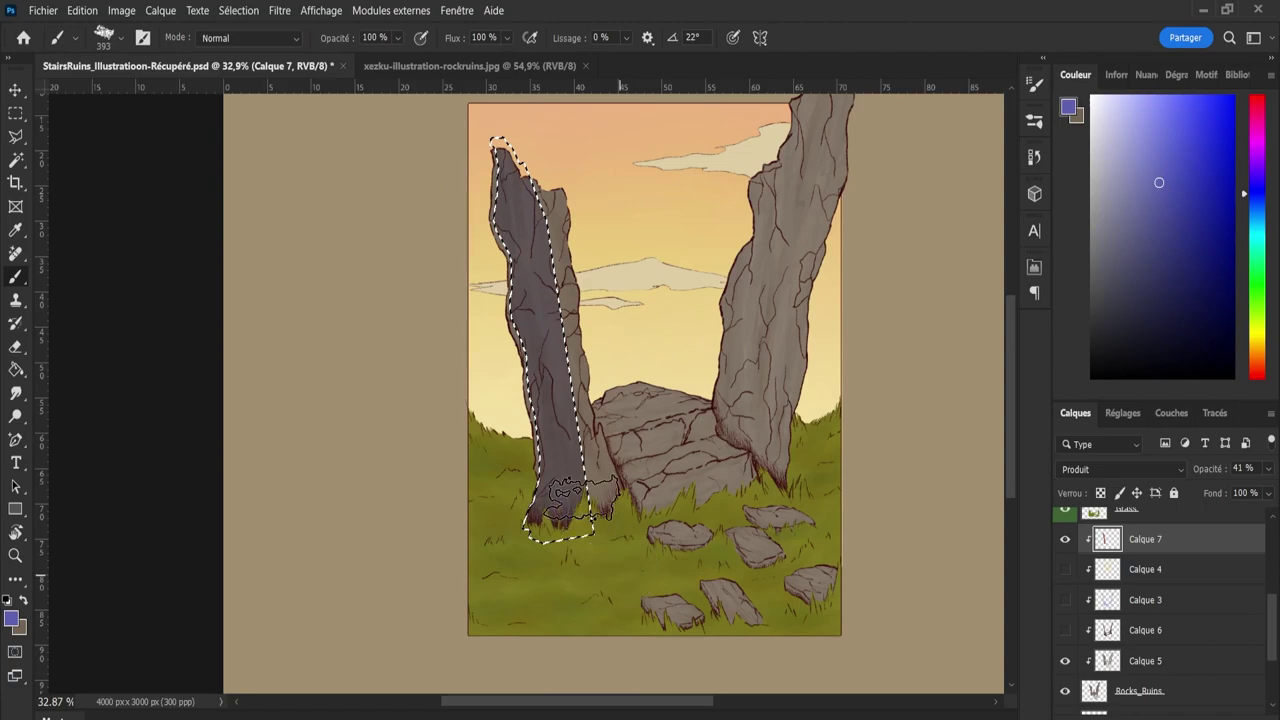
key("l")
key("ctrl+d")
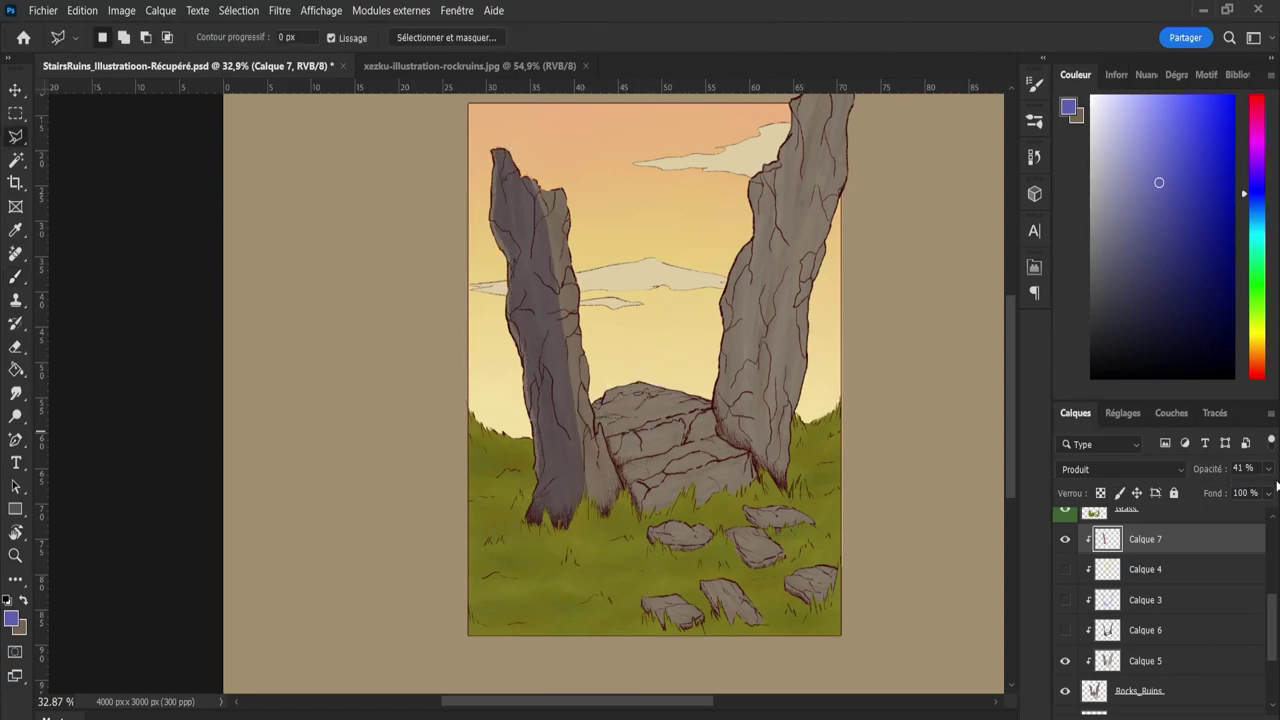
Try Calque 7 at 55% opacity, show Calque 3 and Calque 6 again, and reduce its opacity to 18%.
key("5")
key("5")
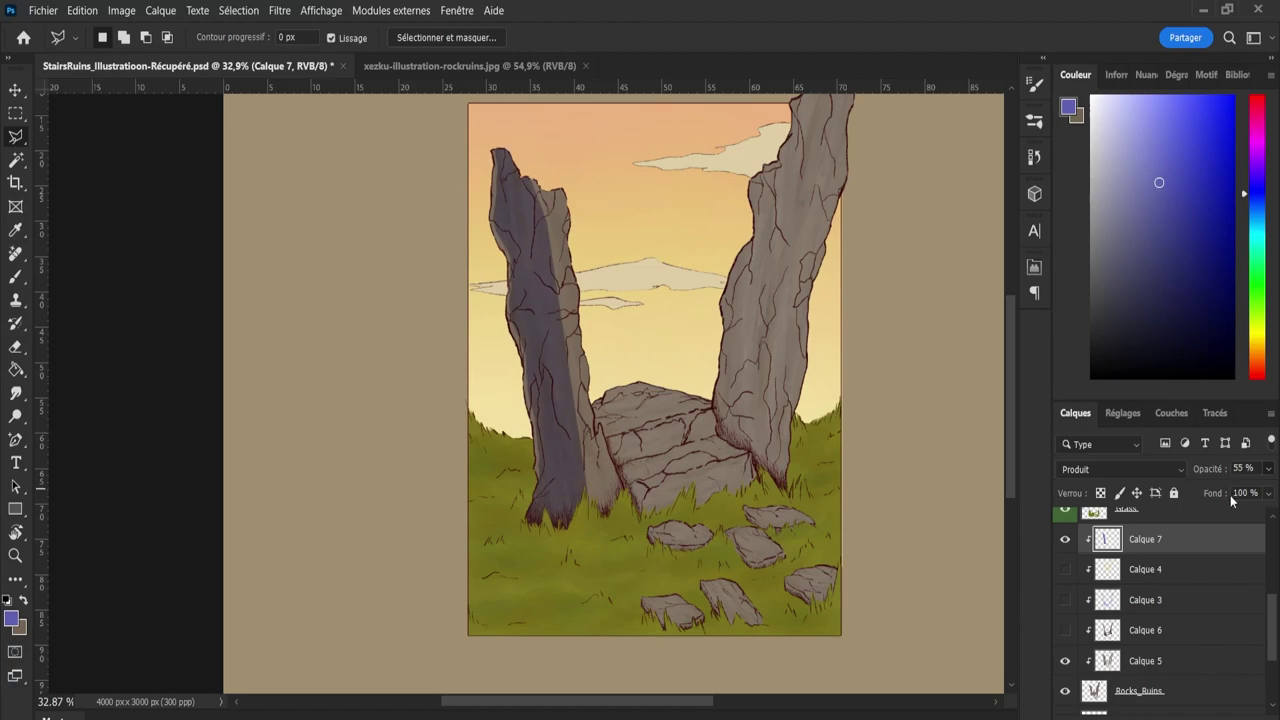
left_click(1065, 569)
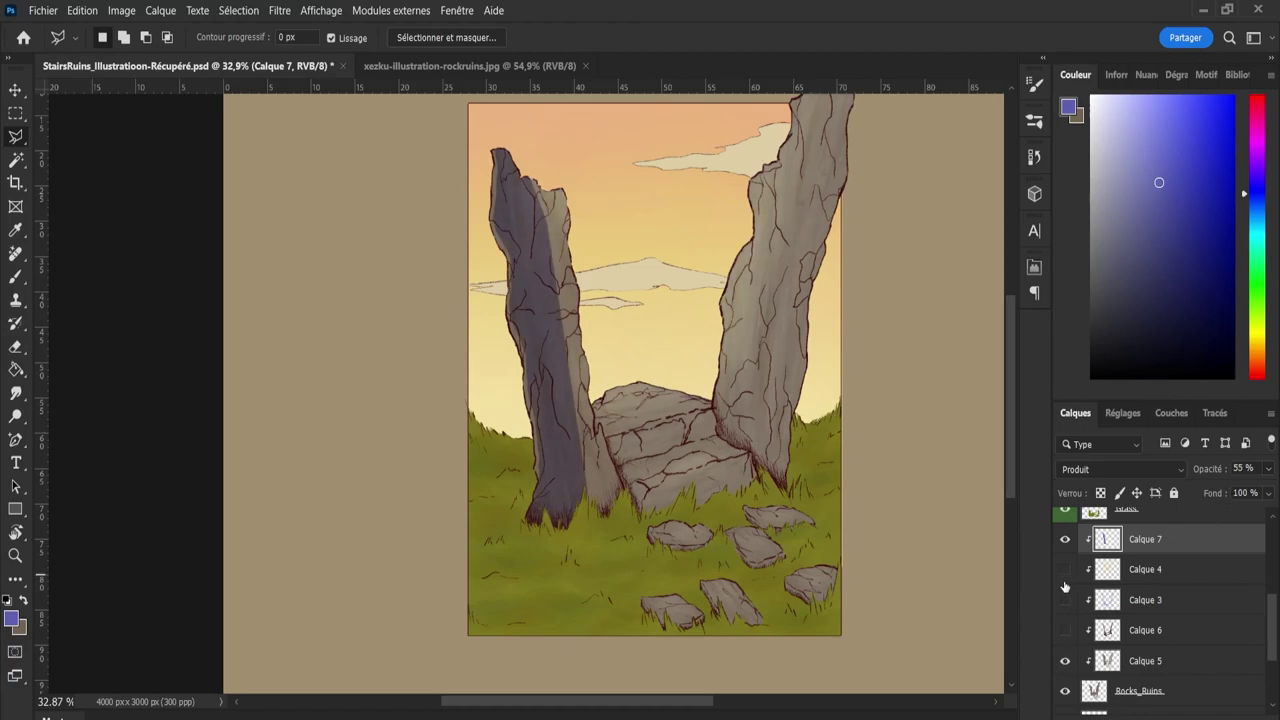
left_click(1065, 600)
left_click(1065, 631)
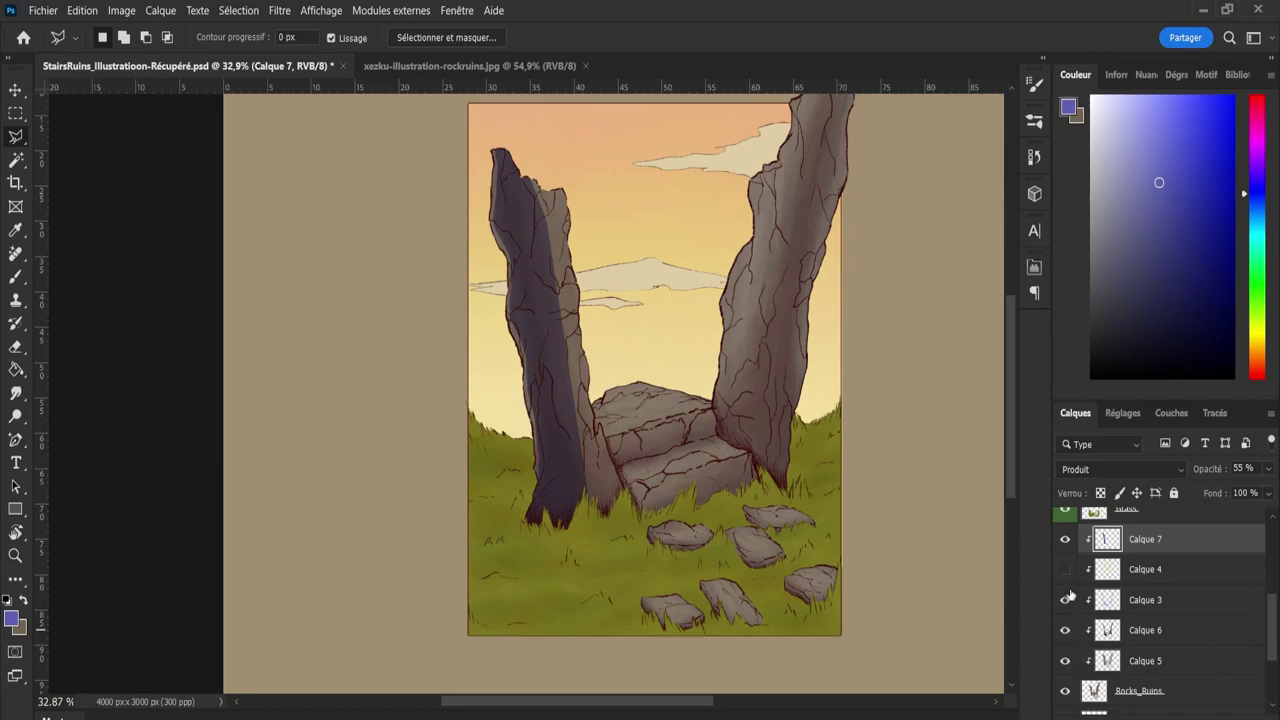
left_click_drag(1237, 487, 1213, 496)
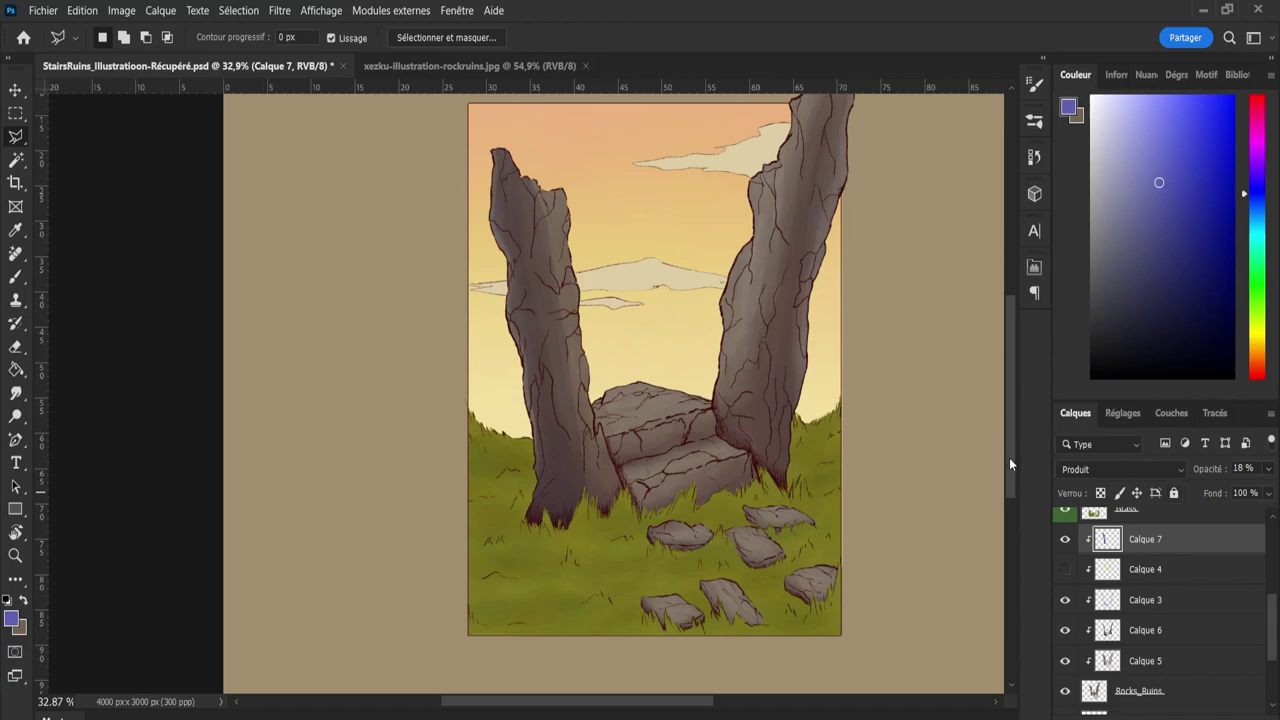
Hide the left pillar's blue shadow on Calque 7 and keep Calque 4 hidden too.
left_click_drag(1009, 457, 1011, 434)
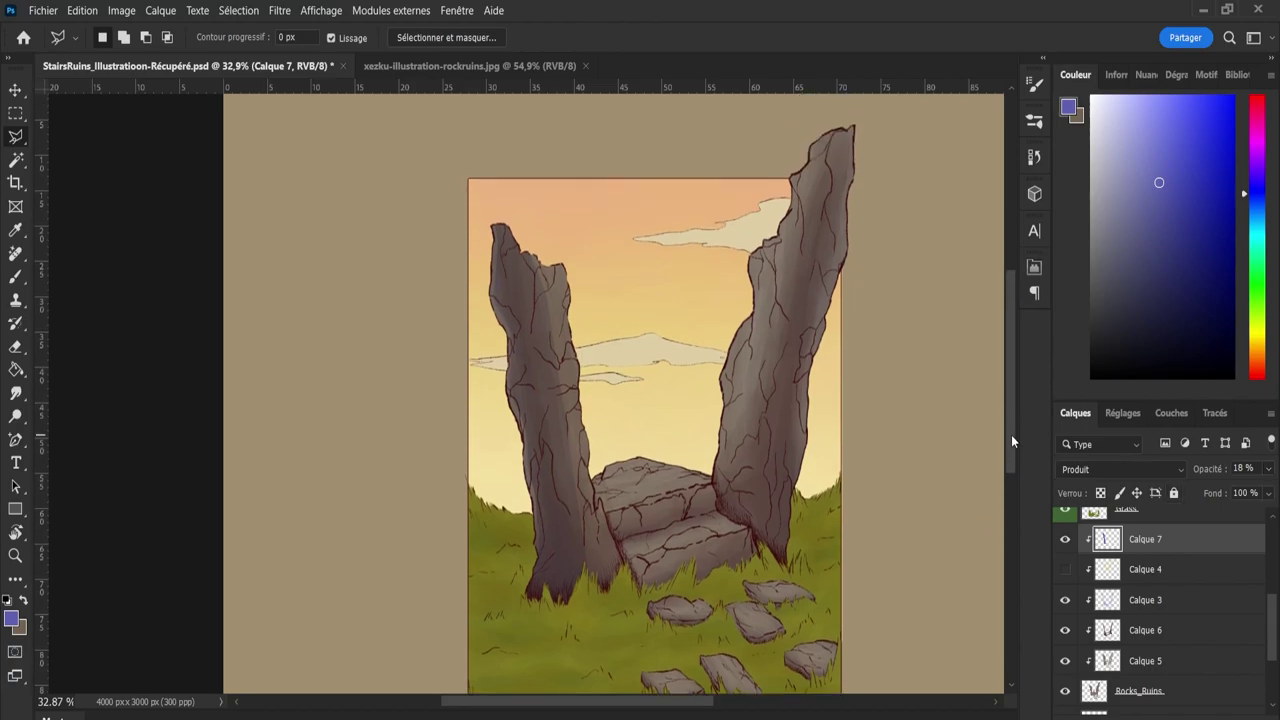
left_click_drag(1011, 434, 1011, 439)
left_click(1064, 542)
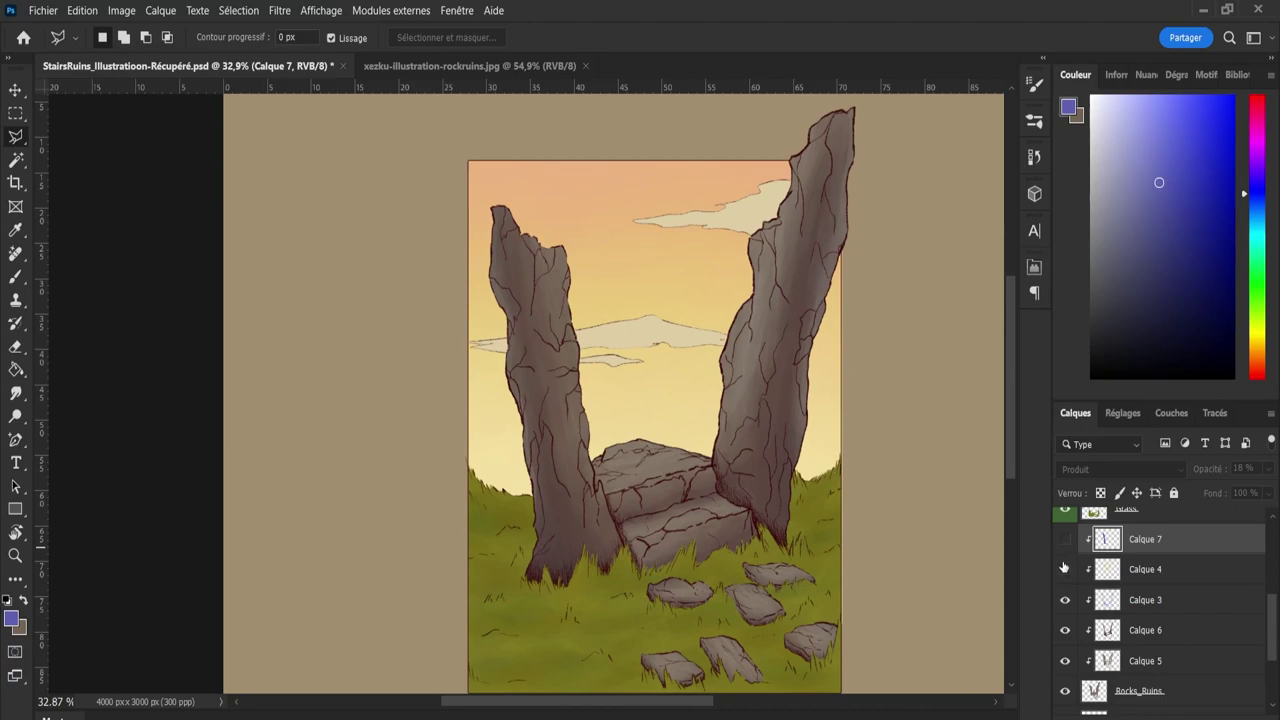
left_click_drag(1019, 459, 1016, 488)
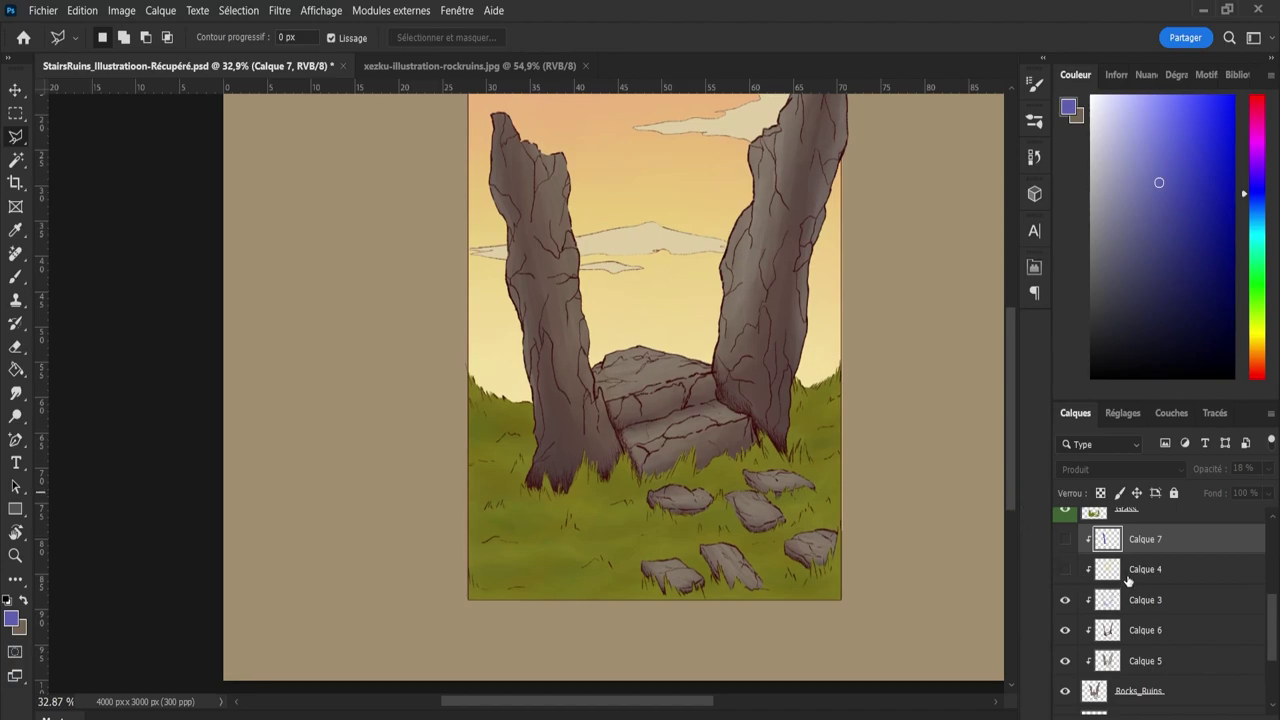
left_click(1065, 569)
Add a clipped Produit layer above Calque 3 and start shading a mid-pillar crack in blue with a 3 px brush.
left_click(1100, 598)
key("ctrl+shift+alt+n")
key("z")
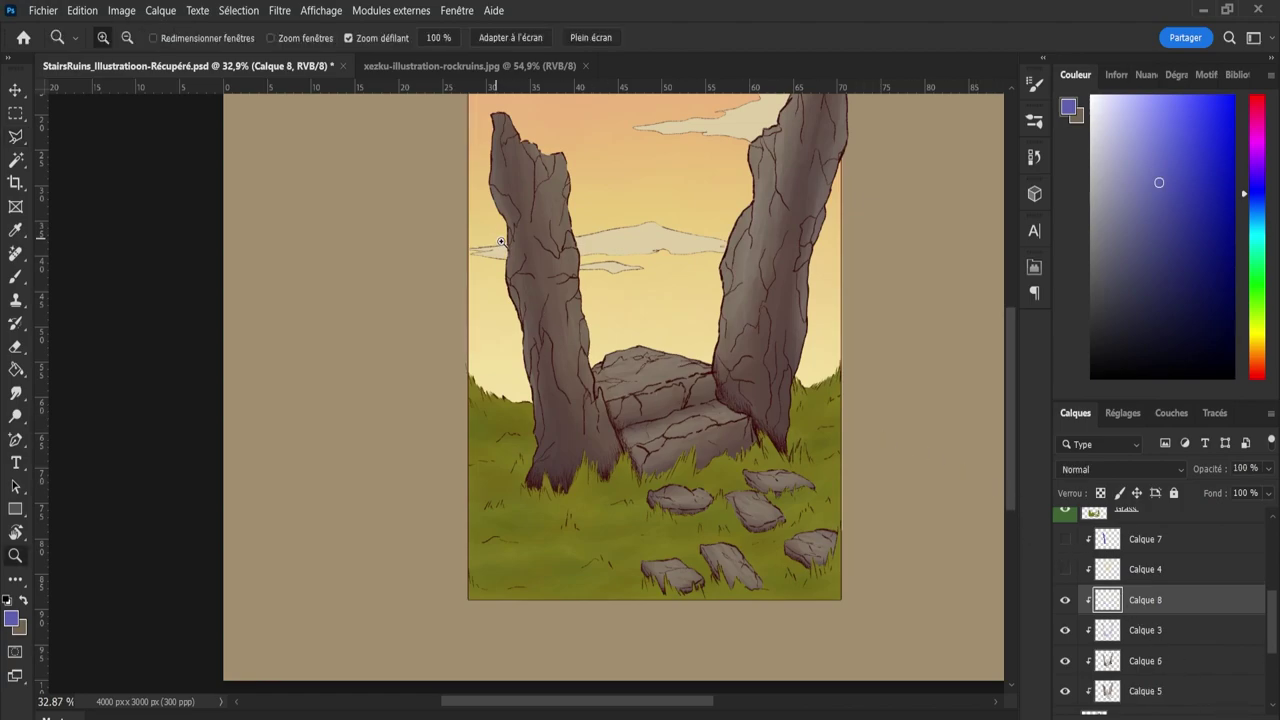
mouse_move(503, 243)
left_mouse_down()
mouse_move(586, 257)
mouse_move(623, 286)
mouse_move(737, 320)
left_mouse_up()
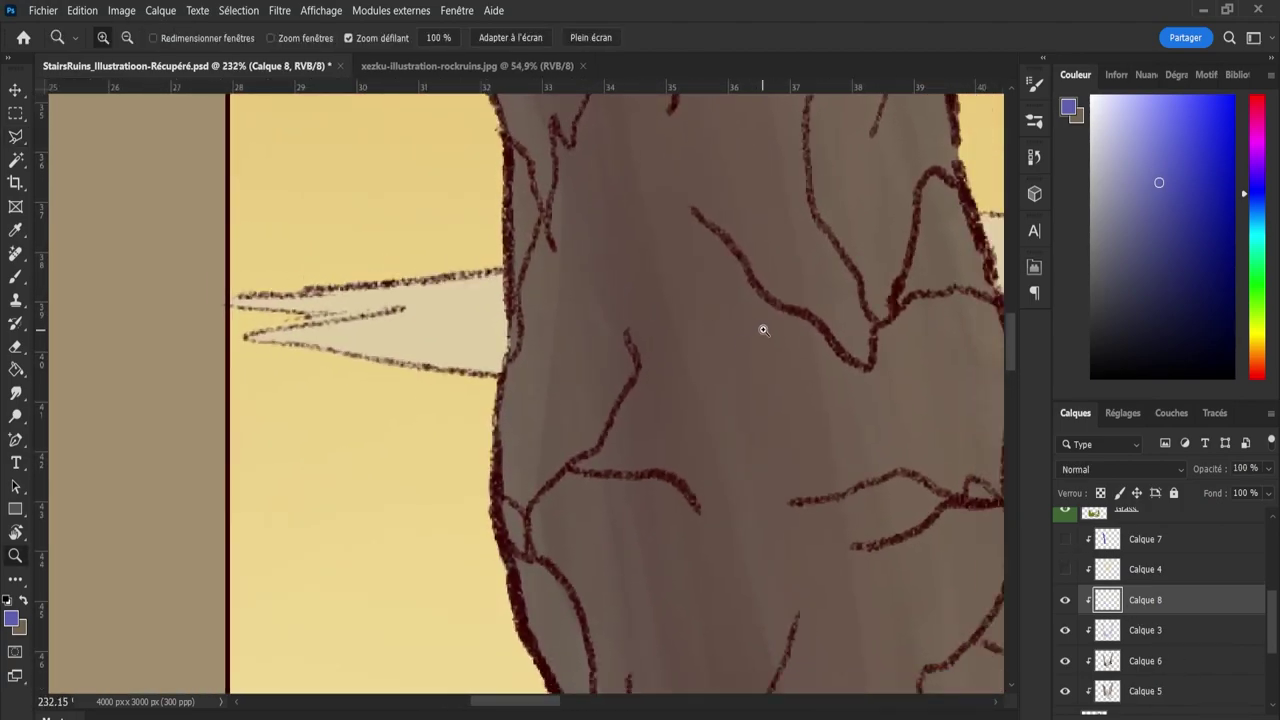
key("b")
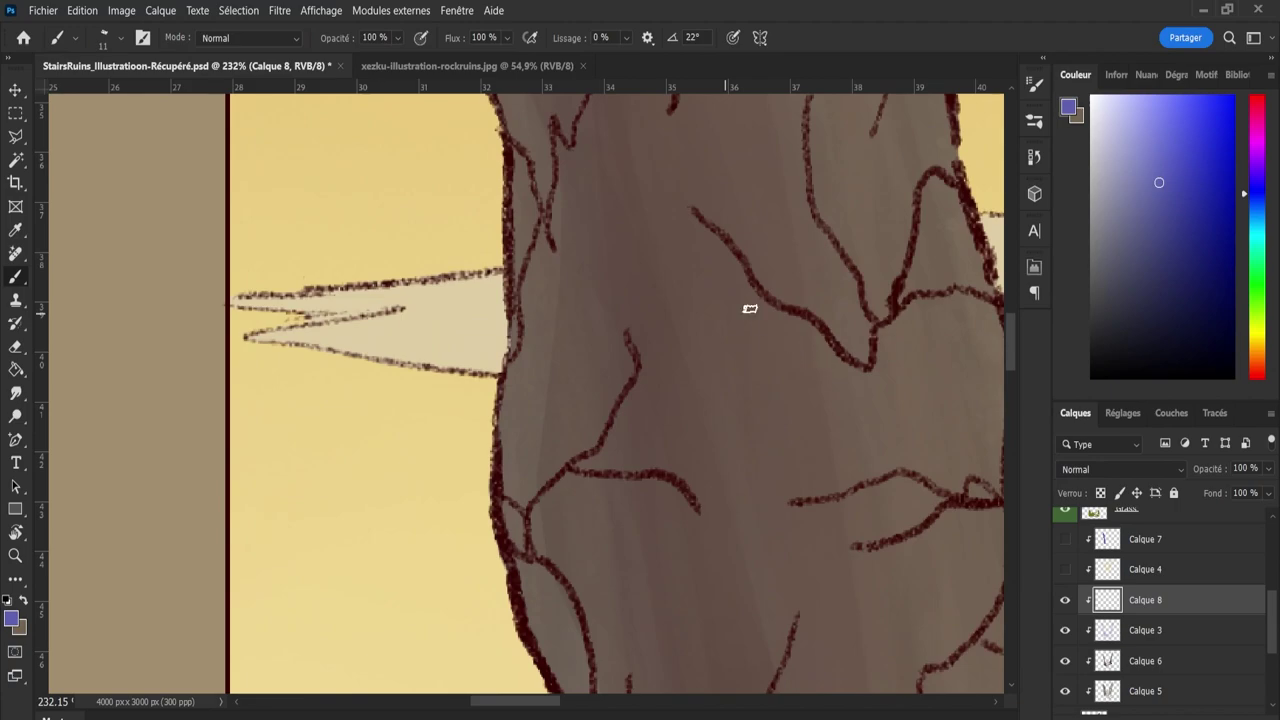
left_click_drag(694, 212, 726, 250)
left_click(1062, 295)
left_click_drag(733, 259, 749, 289)
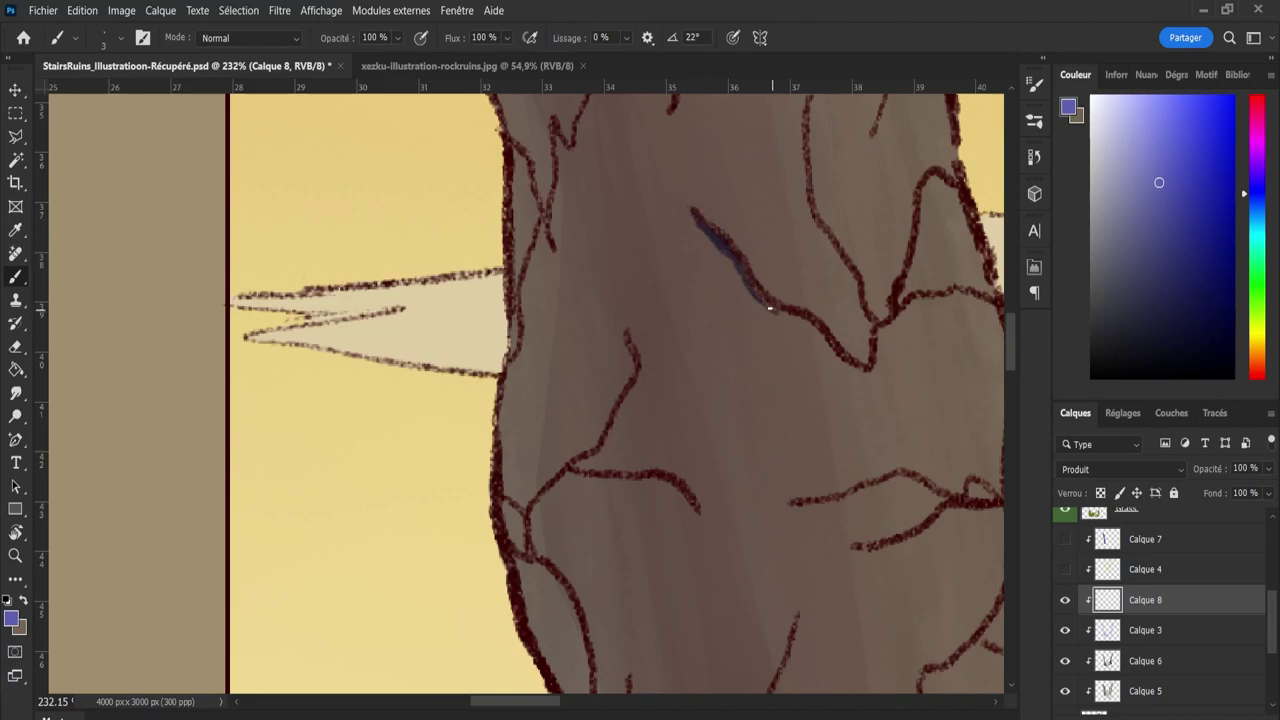
Paint thin blue shadows along the remaining cracks across the middle of the left pillar.
left_click_drag(816, 330, 832, 348)
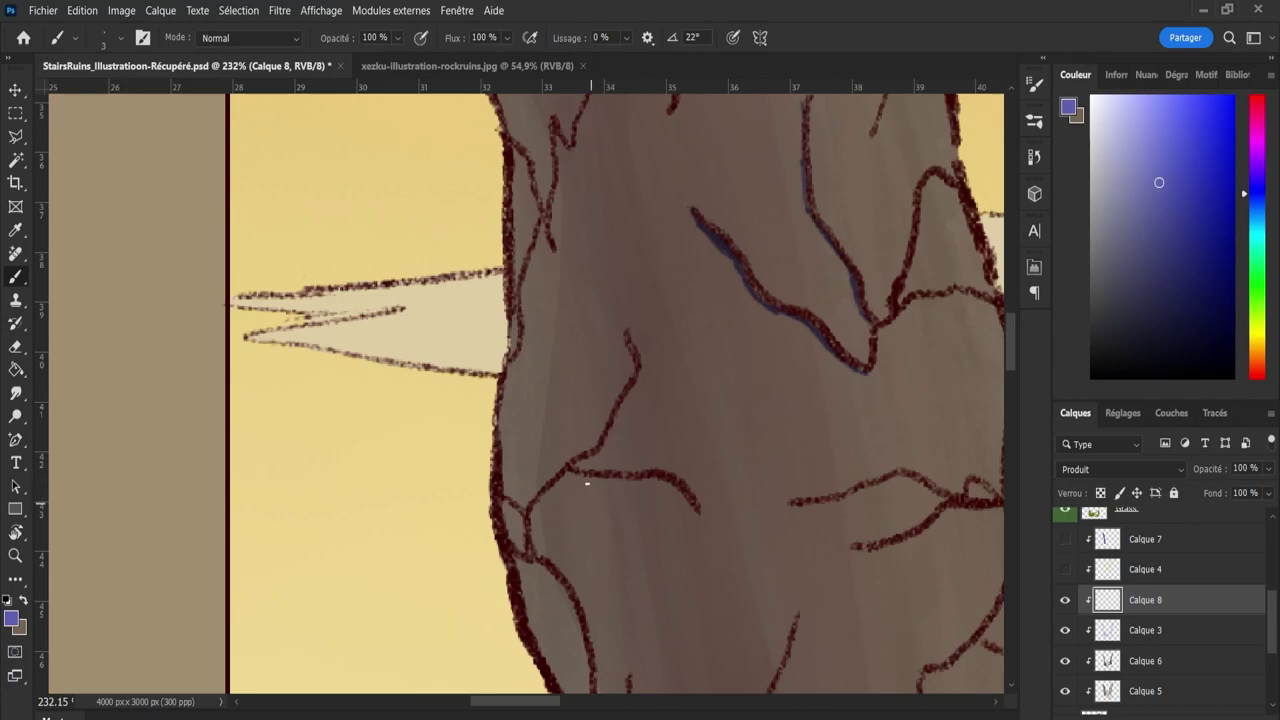
left_click_drag(617, 482, 634, 479)
left_click_drag(514, 510, 522, 516)
left_click_drag(1013, 350, 1014, 377)
mouse_move(517, 276)
left_mouse_down()
mouse_move(559, 300)
mouse_move(533, 282)
mouse_move(574, 337)
mouse_move(591, 395)
left_mouse_up()
left_click_drag(569, 317, 610, 540)
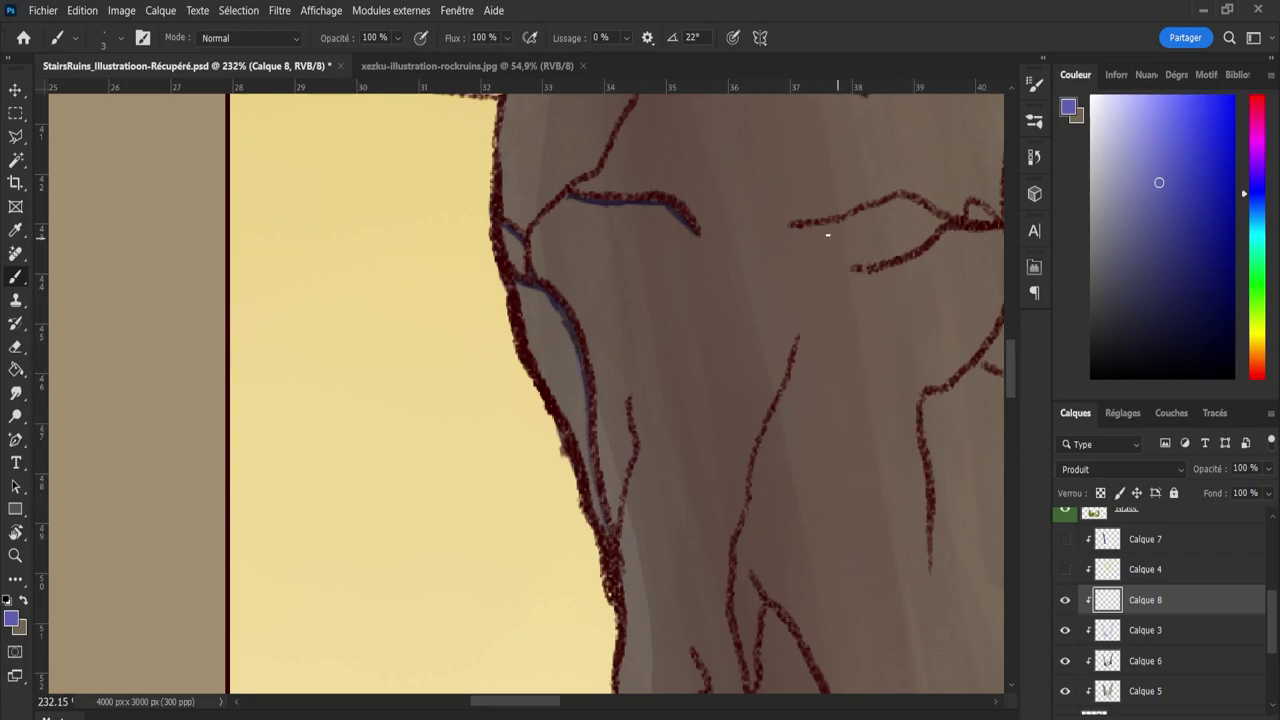
mouse_move(806, 230)
left_mouse_down()
mouse_move(918, 198)
mouse_move(914, 215)
mouse_move(841, 237)
left_mouse_up()
Shade the small edge crack and the diagonal crack above the left pillar's middle with thin blue strokes.
key("z")
left_click_drag(1010, 371, 1010, 317)
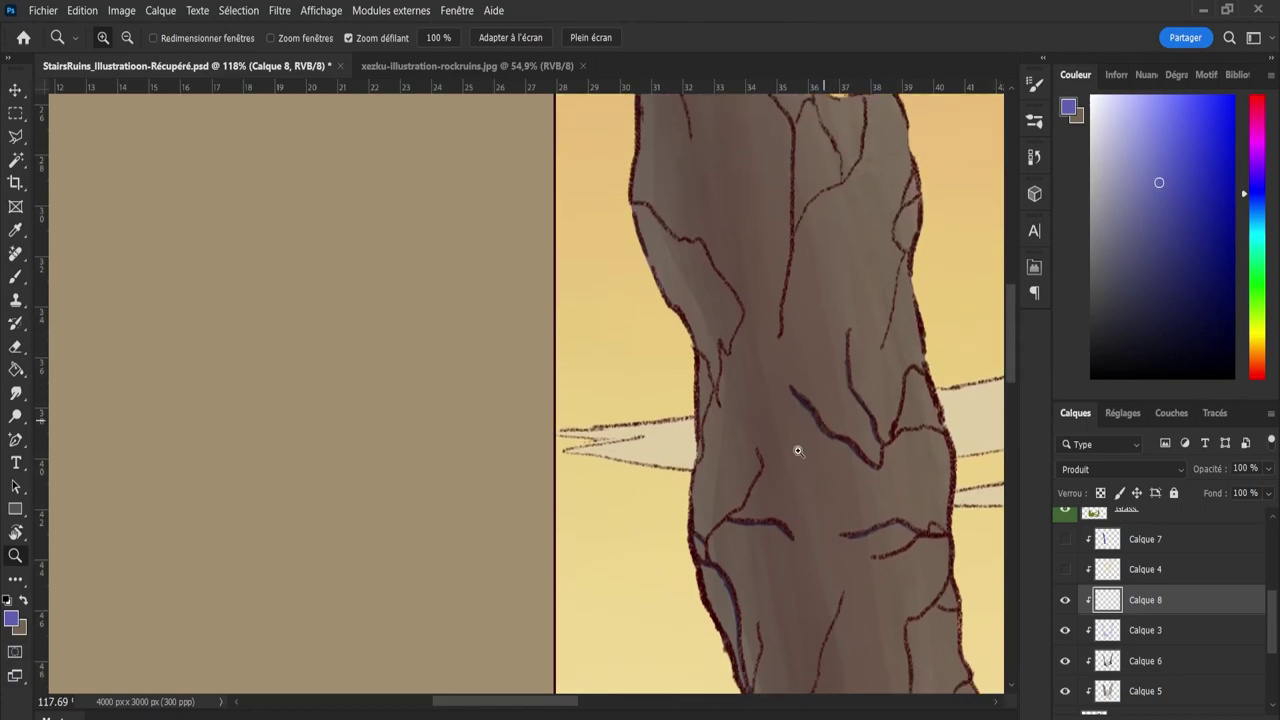
left_click_drag(798, 451, 796, 452)
key("b")
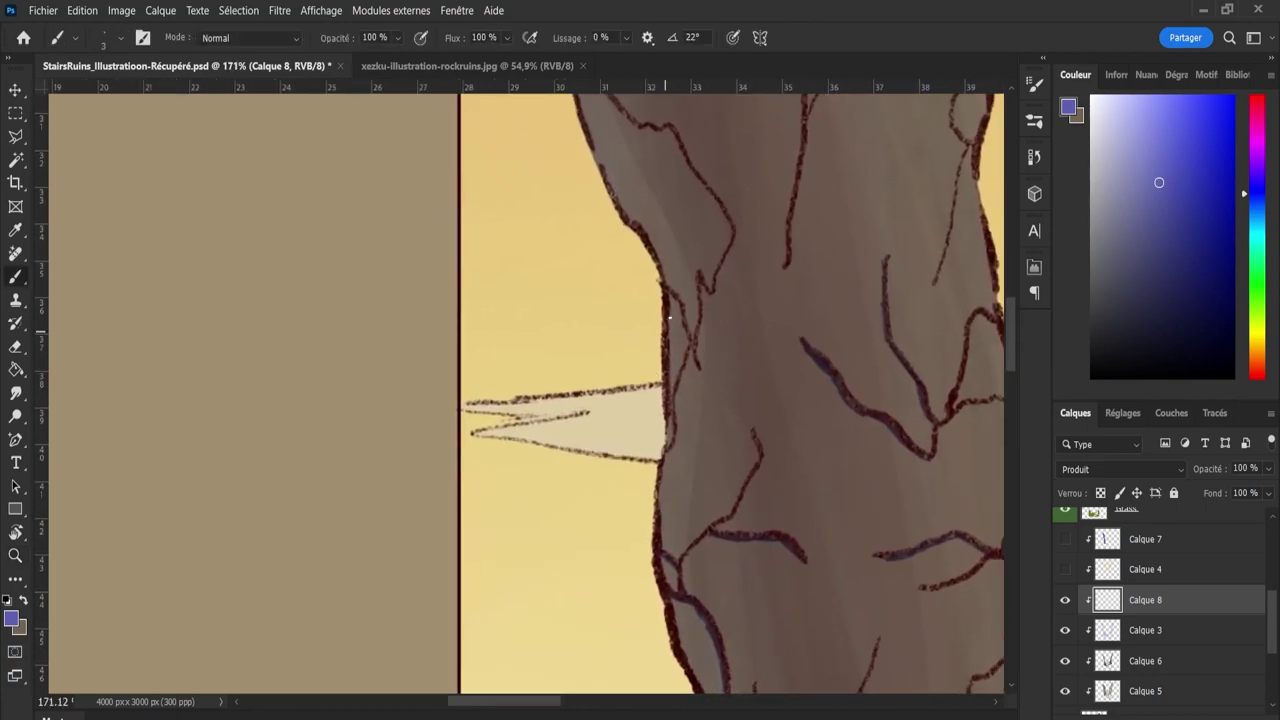
mouse_move(672, 298)
left_mouse_down()
mouse_move(687, 351)
mouse_move(671, 298)
left_mouse_up()
left_click_drag(667, 127, 732, 232)
Paint blue shadows along the upper left pillar's edge crack, notch crack and long central crack.
left_click_drag(1011, 322, 1006, 290)
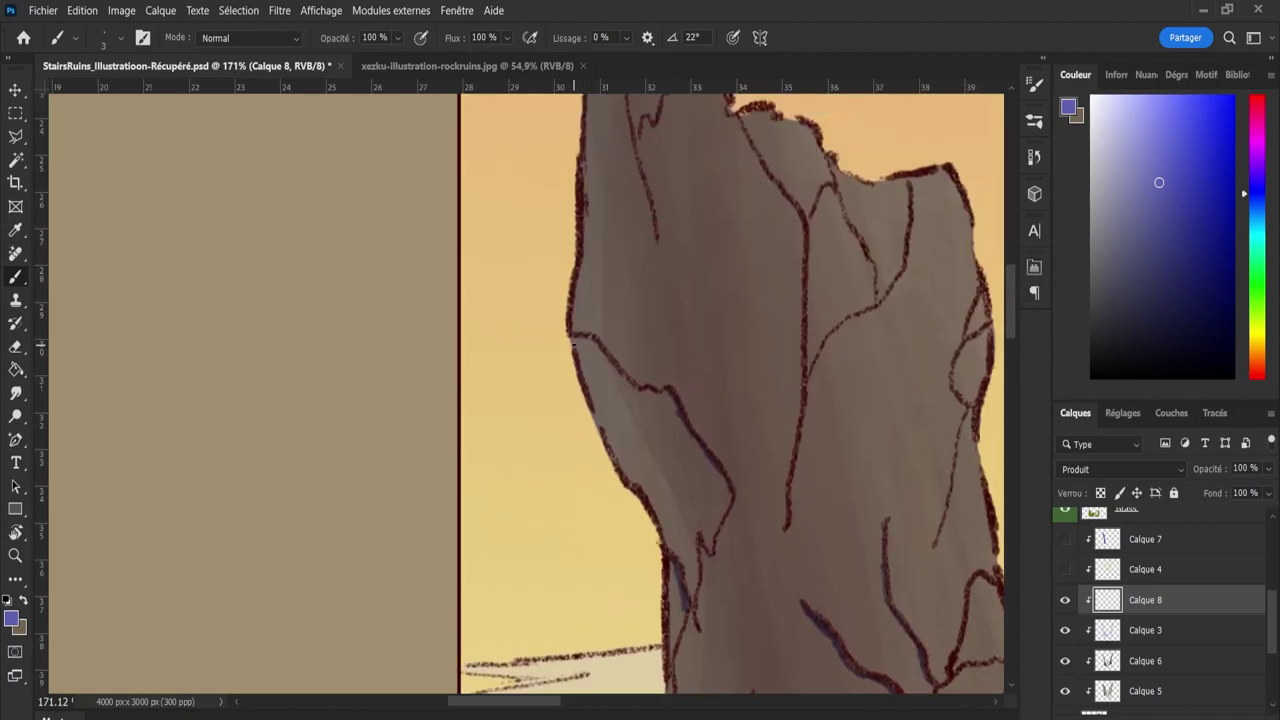
left_click_drag(577, 338, 630, 384)
left_click_drag(834, 190, 876, 300)
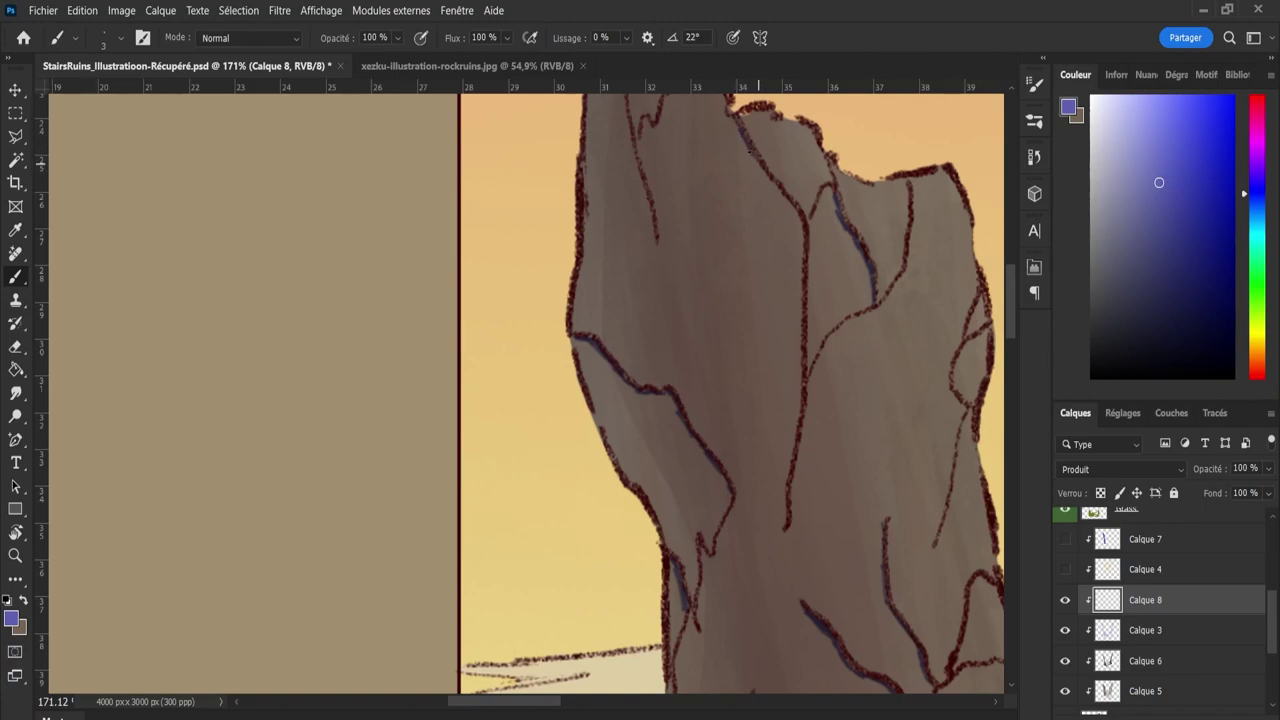
left_click_drag(752, 152, 792, 212)
left_click_drag(801, 238, 801, 350)
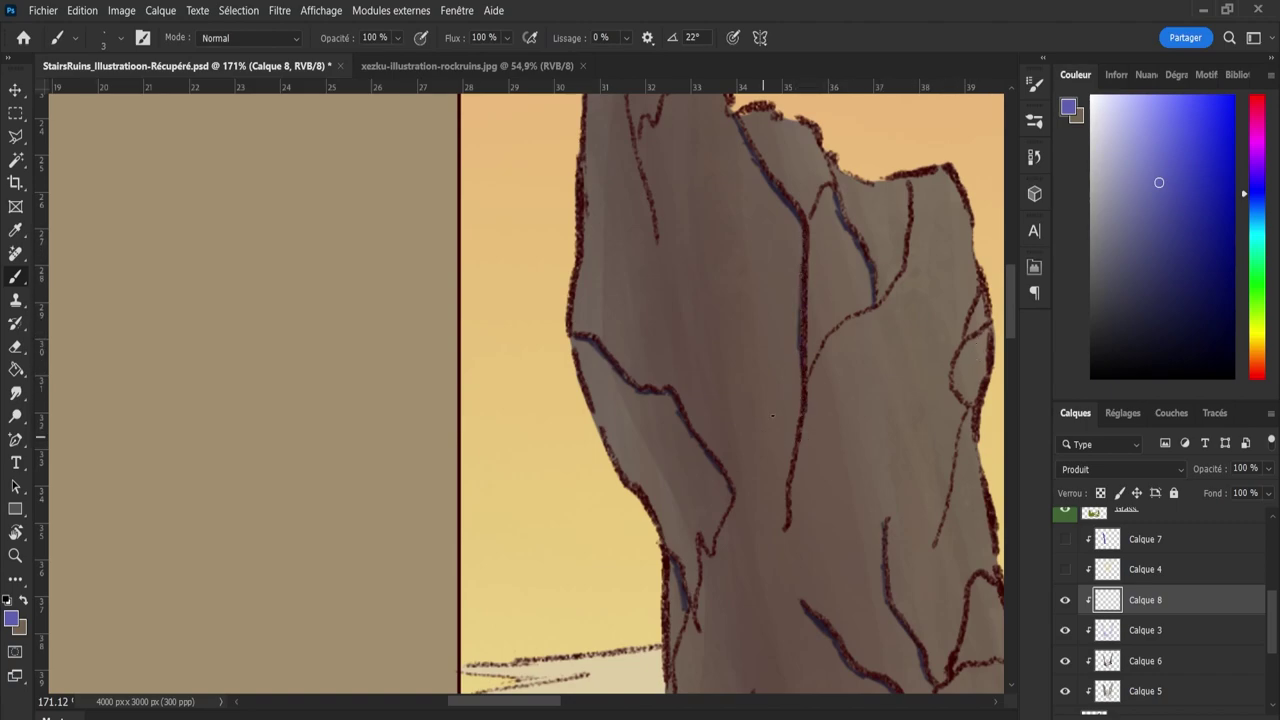
left_click_drag(800, 398, 792, 455)
left_click_drag(786, 499, 785, 529)
Shade the long crack running up to the left pillar's tip with a thin blue line.
left_click_drag(1013, 325, 1010, 297)
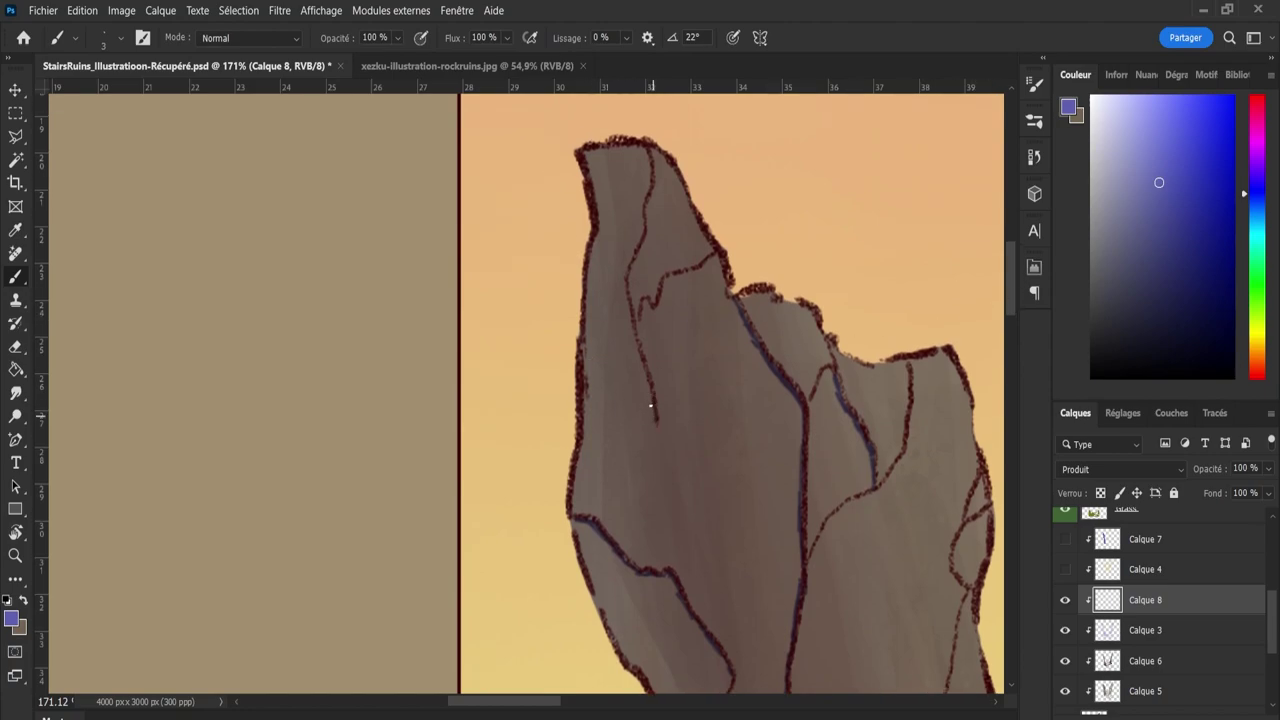
left_click_drag(656, 418, 632, 316)
left_click_drag(626, 272, 644, 146)
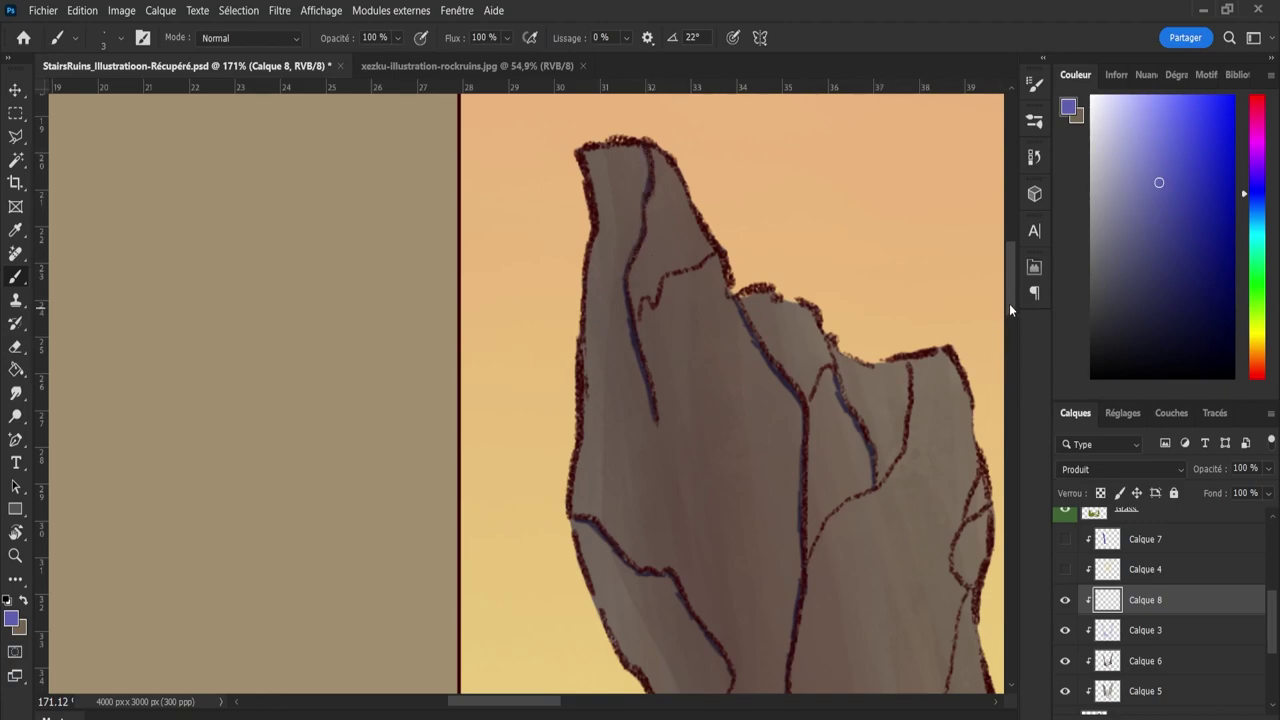
Paint blue shadows along the left and central cracks on the lower part of the left pillar.
left_click_drag(1009, 303, 1007, 399)
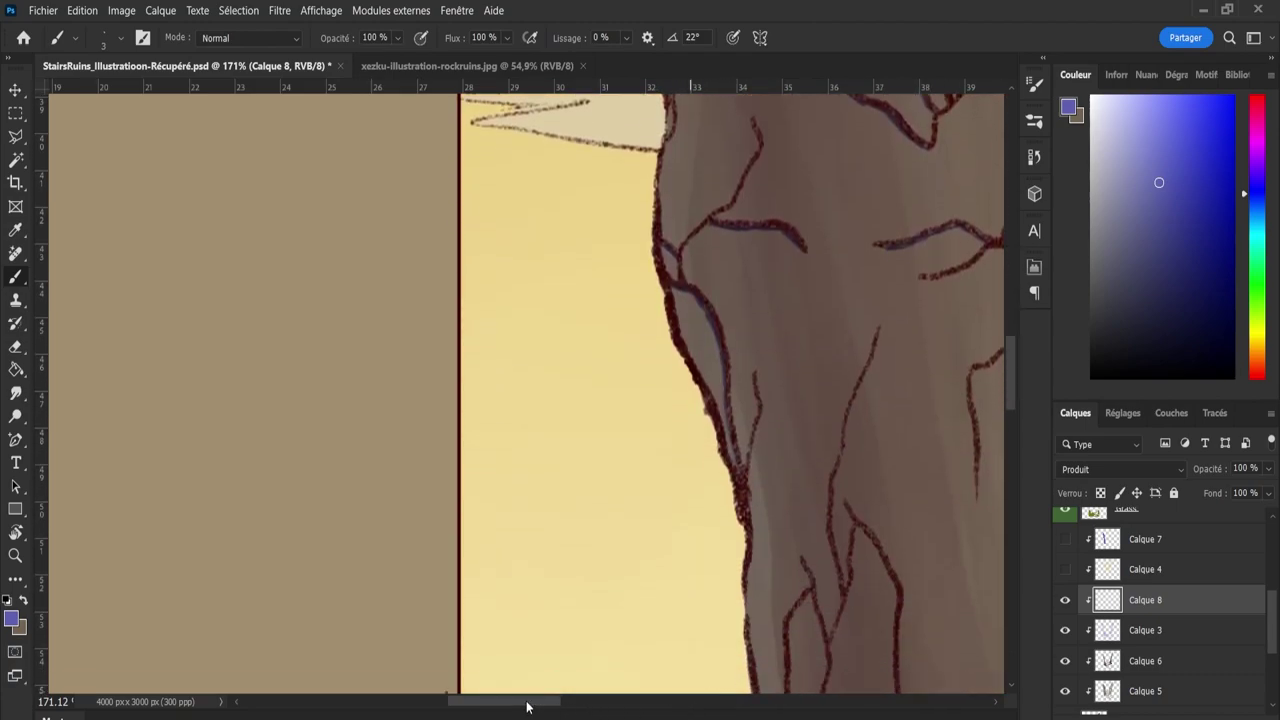
left_click_drag(527, 706, 564, 706)
left_click_drag(1009, 382, 1011, 441)
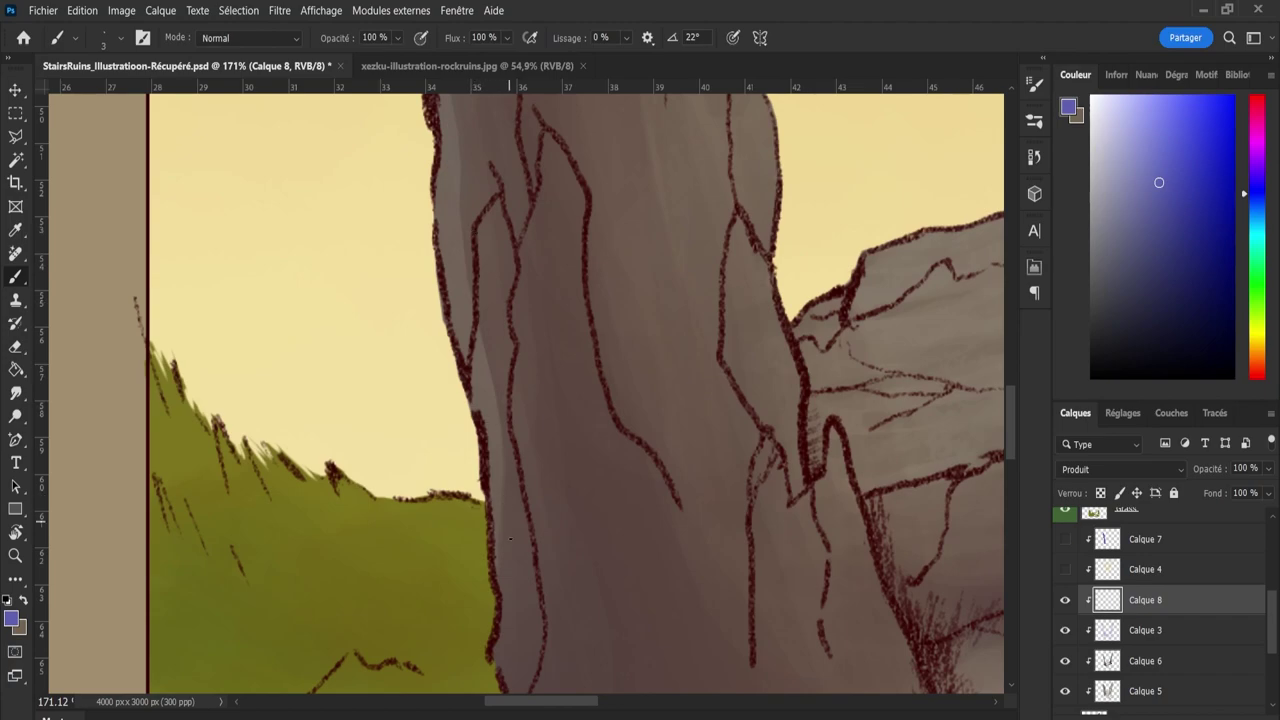
left_click_drag(529, 538, 507, 379)
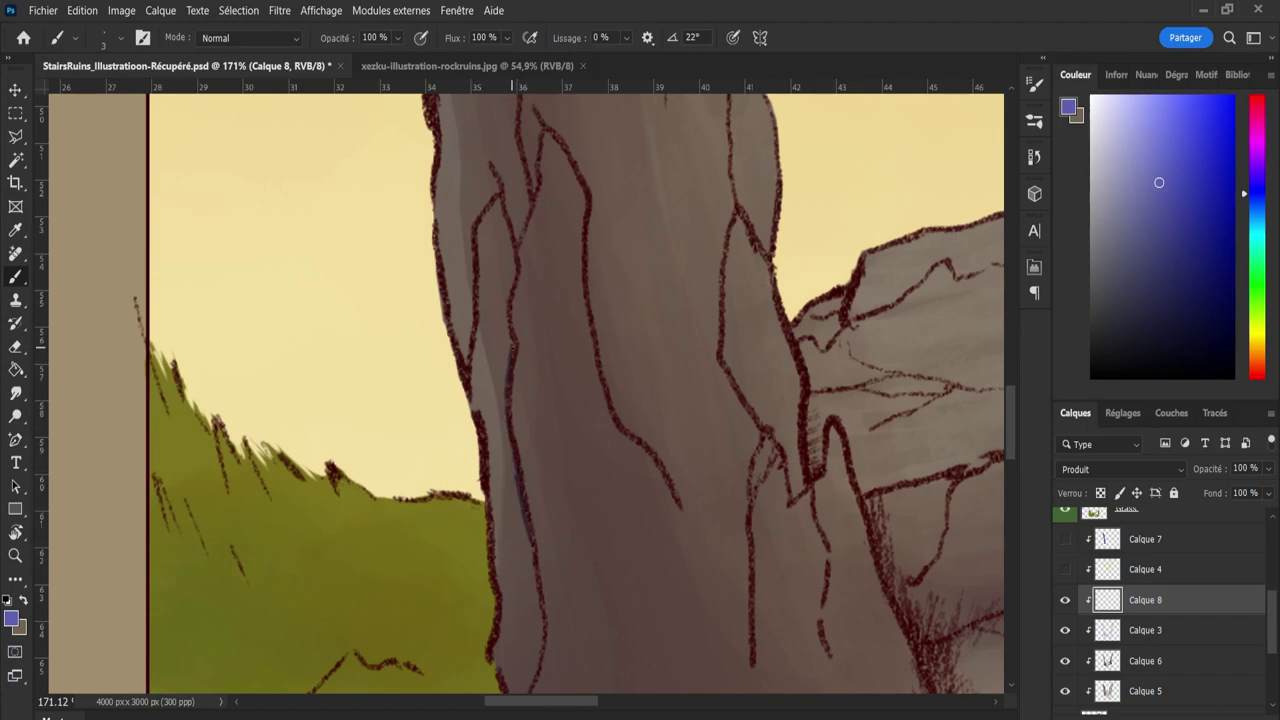
mouse_move(507, 318)
left_mouse_down()
mouse_move(514, 248)
mouse_move(496, 178)
left_mouse_up()
mouse_move(562, 150)
left_mouse_down()
mouse_move(584, 197)
mouse_move(579, 255)
mouse_move(582, 240)
mouse_move(609, 413)
mouse_move(604, 403)
mouse_move(680, 511)
left_mouse_up()
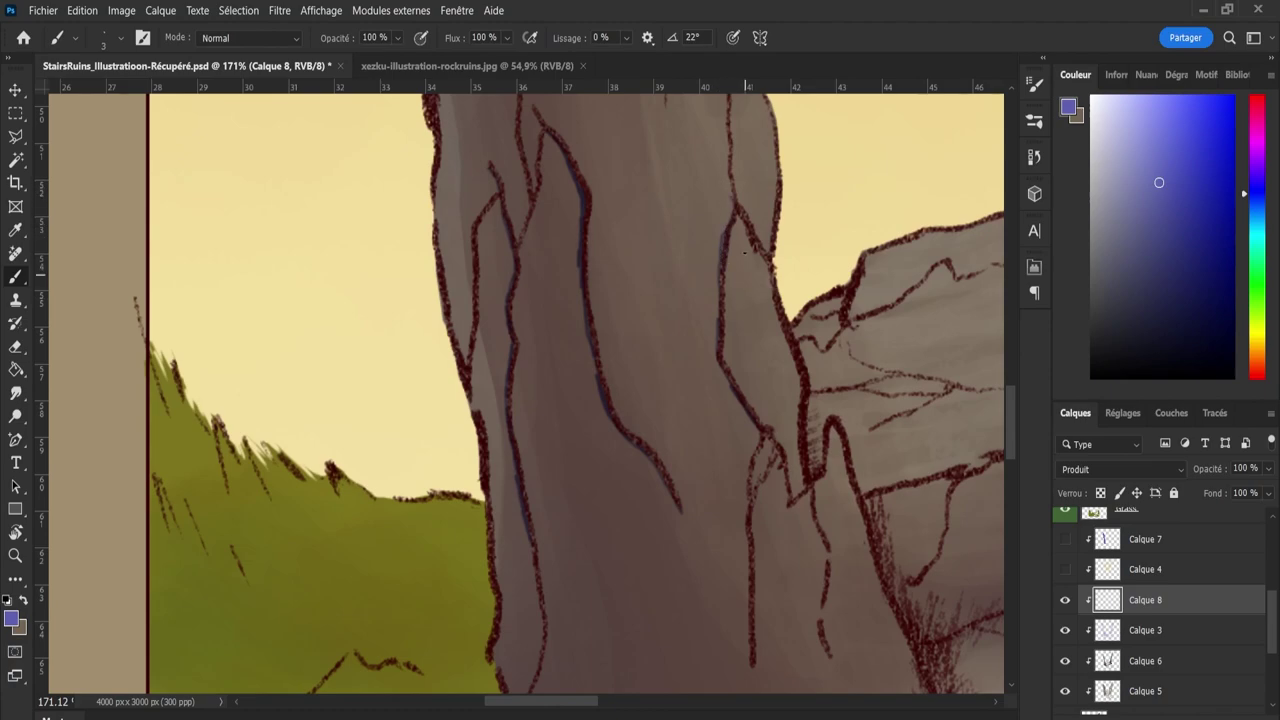
Shade the branching cracks on the lower left pillar's stair side down towards its base in blue.
left_click_drag(736, 216, 768, 266)
mouse_move(762, 436)
left_mouse_down()
mouse_move(790, 508)
mouse_move(778, 454)
mouse_move(793, 507)
left_mouse_up()
left_click_drag(1013, 406, 1018, 459)
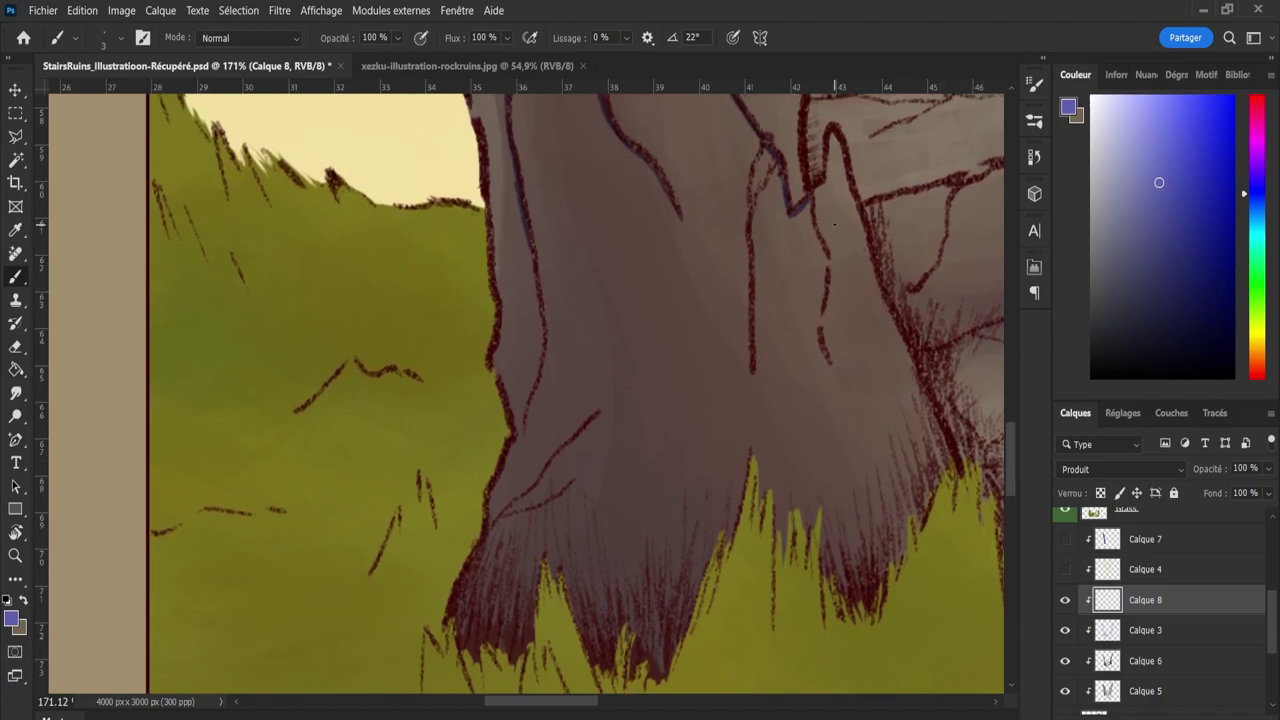
left_click_drag(810, 200, 821, 330)
left_click_drag(825, 272, 821, 328)
Paint a thin blue shadow along the slanted crack near the right pillar's left edge.
key("z")
mouse_move(792, 377)
left_mouse_down()
mouse_move(735, 375)
mouse_move(683, 395)
left_mouse_up()
left_click_drag(734, 435, 692, 437)
left_click_drag(594, 701, 669, 709)
mouse_move(720, 250)
left_mouse_down()
mouse_move(789, 266)
mouse_move(783, 334)
mouse_move(811, 400)
mouse_move(836, 407)
left_mouse_up()
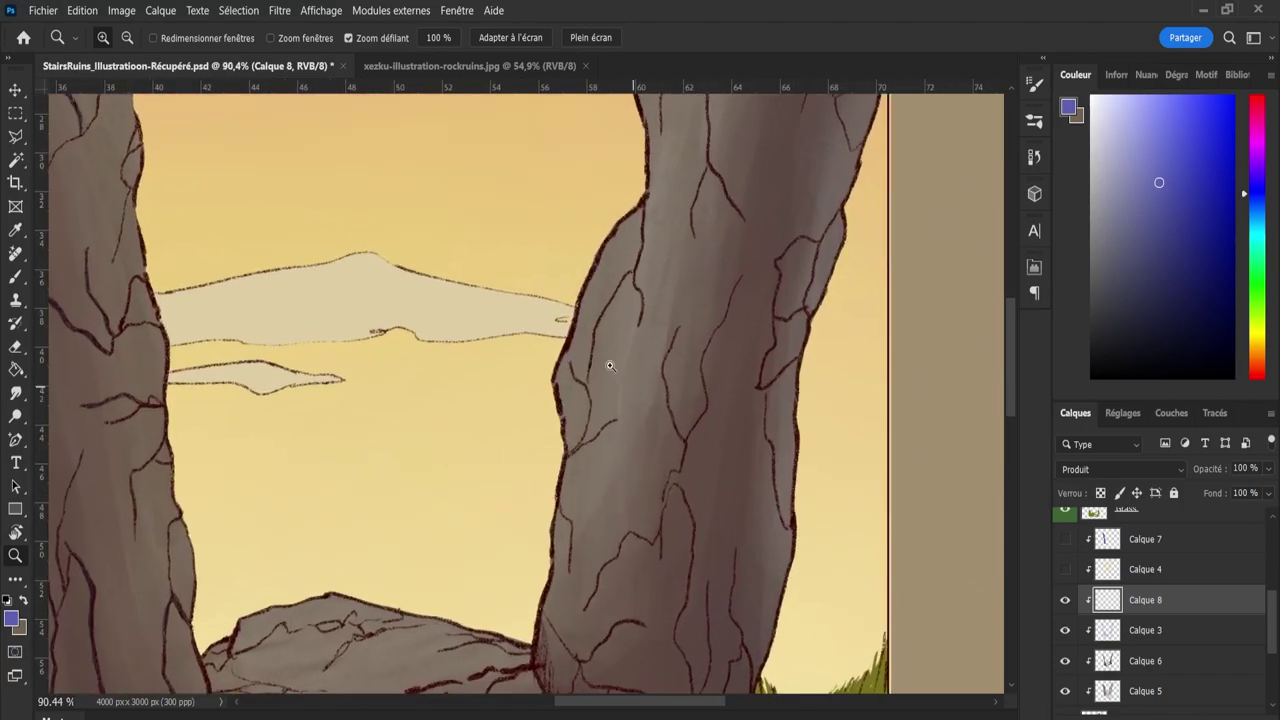
key("b")
key("z")
left_click_drag(622, 386, 672, 413)
key("b")
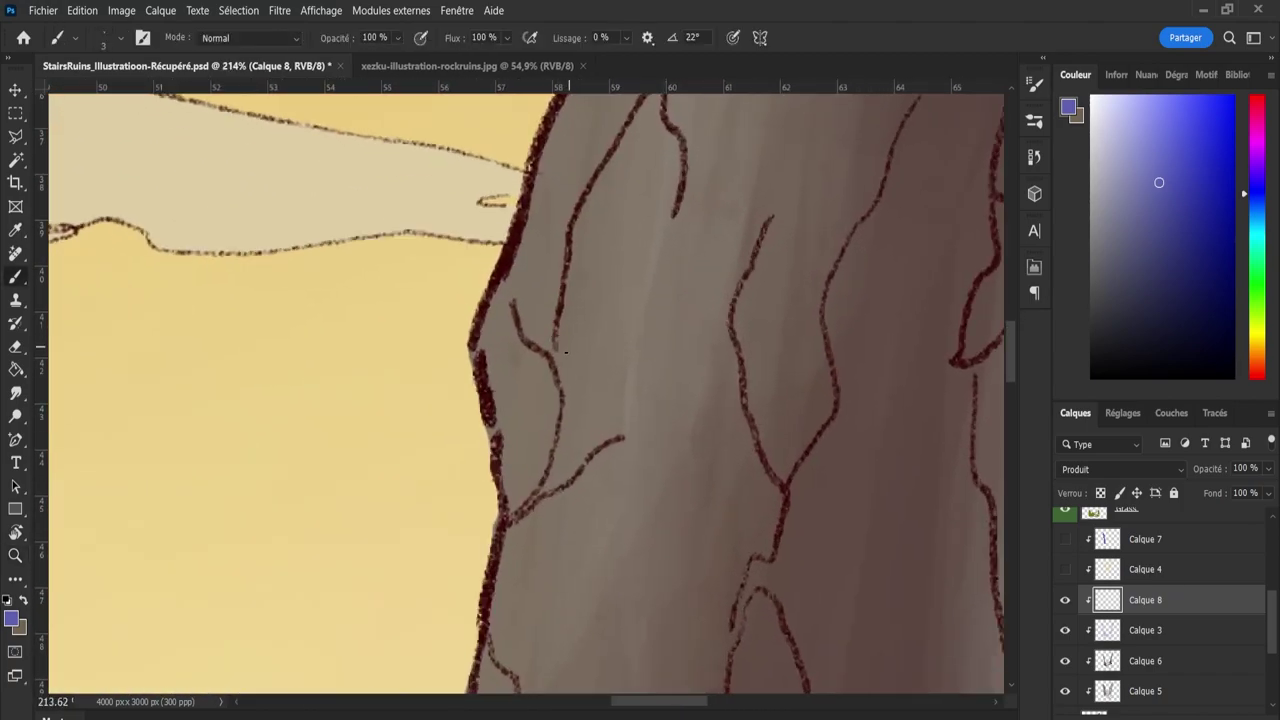
mouse_move(565, 352)
left_mouse_down()
mouse_move(560, 370)
mouse_move(577, 212)
mouse_move(650, 92)
left_mouse_up()
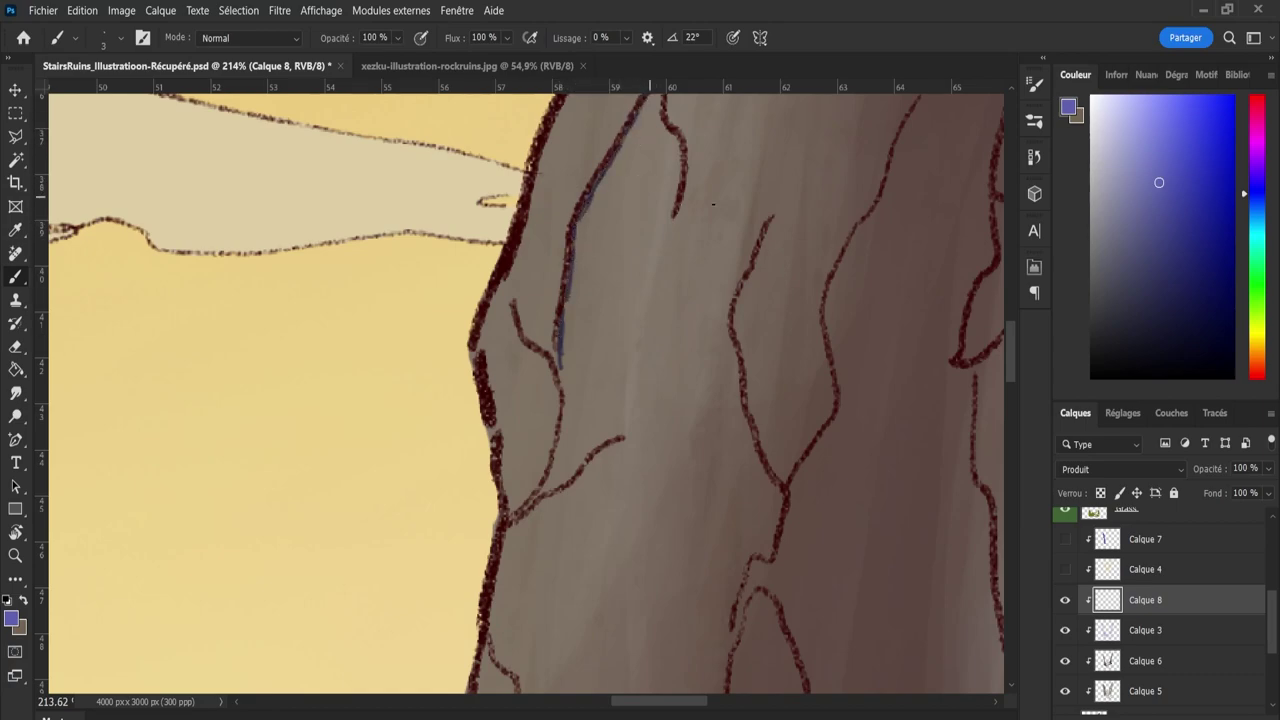
Shade the right pillar's upper left branch crack, the forked crack beside it and the curved left-edge crack in blue.
scroll(1006, 340, "up", 5)
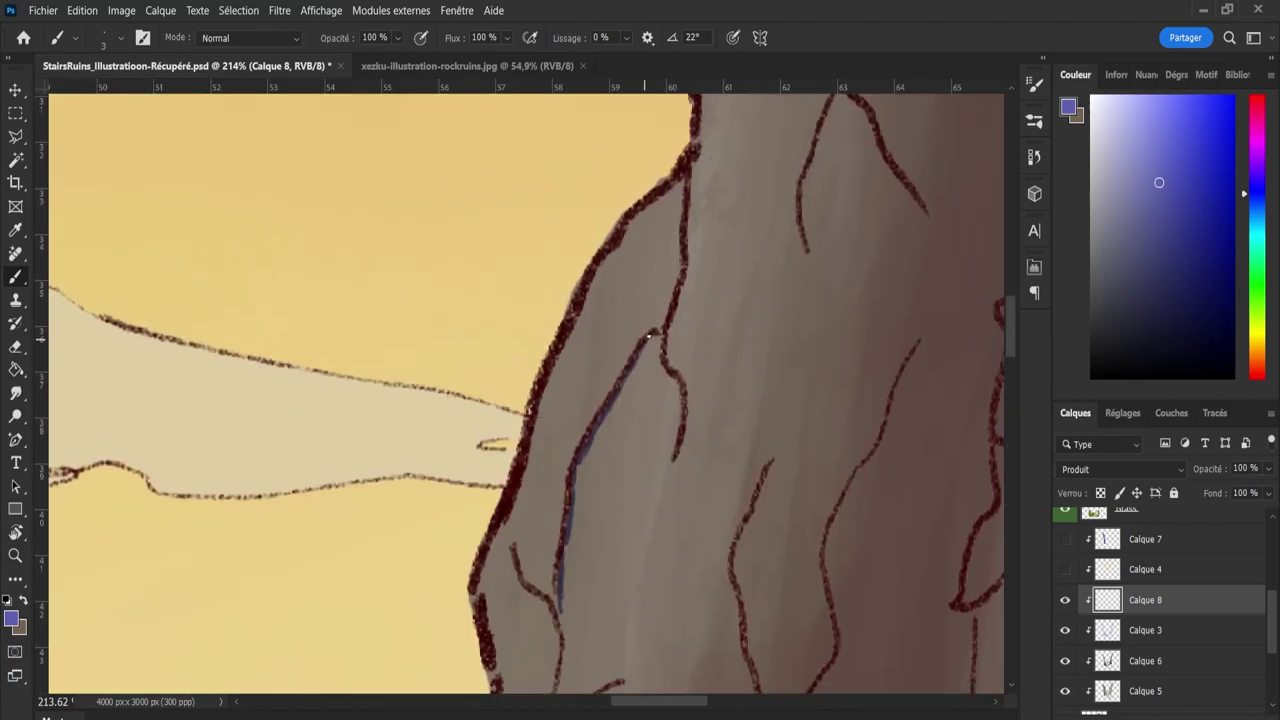
mouse_move(669, 345)
left_mouse_down()
mouse_move(668, 360)
mouse_move(693, 158)
mouse_move(684, 298)
left_mouse_up()
mouse_move(666, 348)
left_mouse_down()
mouse_move(689, 403)
mouse_move(686, 385)
mouse_move(680, 452)
left_mouse_up()
mouse_move(811, 218)
left_mouse_down()
mouse_move(808, 246)
mouse_move(810, 152)
mouse_move(836, 86)
left_mouse_up()
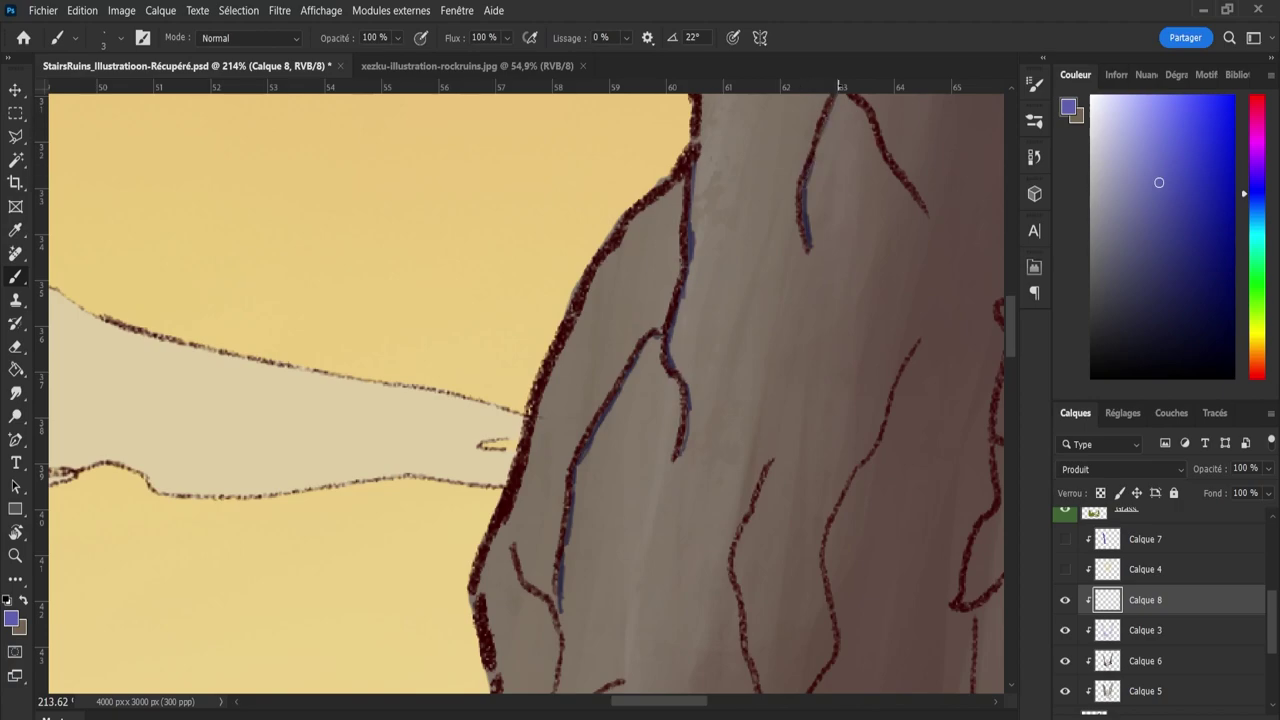
mouse_move(908, 197)
left_mouse_down()
mouse_move(920, 202)
mouse_move(853, 96)
left_mouse_up()
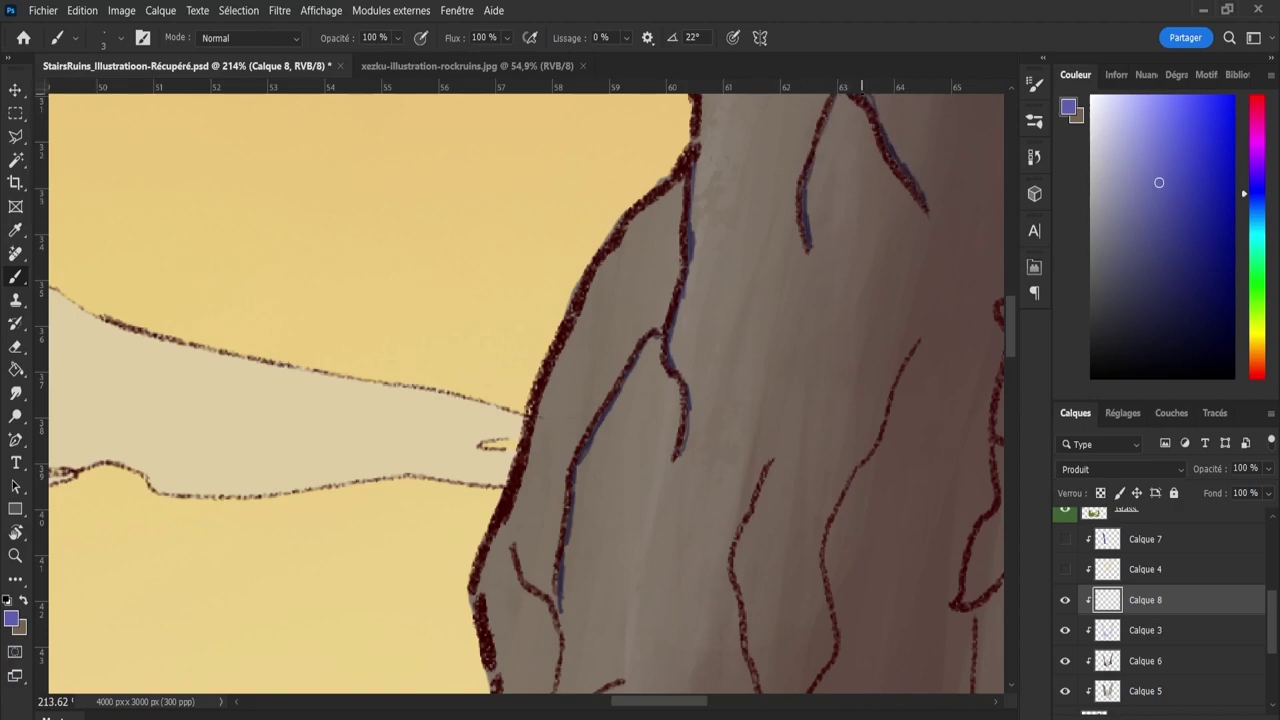
left_click_drag(1012, 305, 1002, 350)
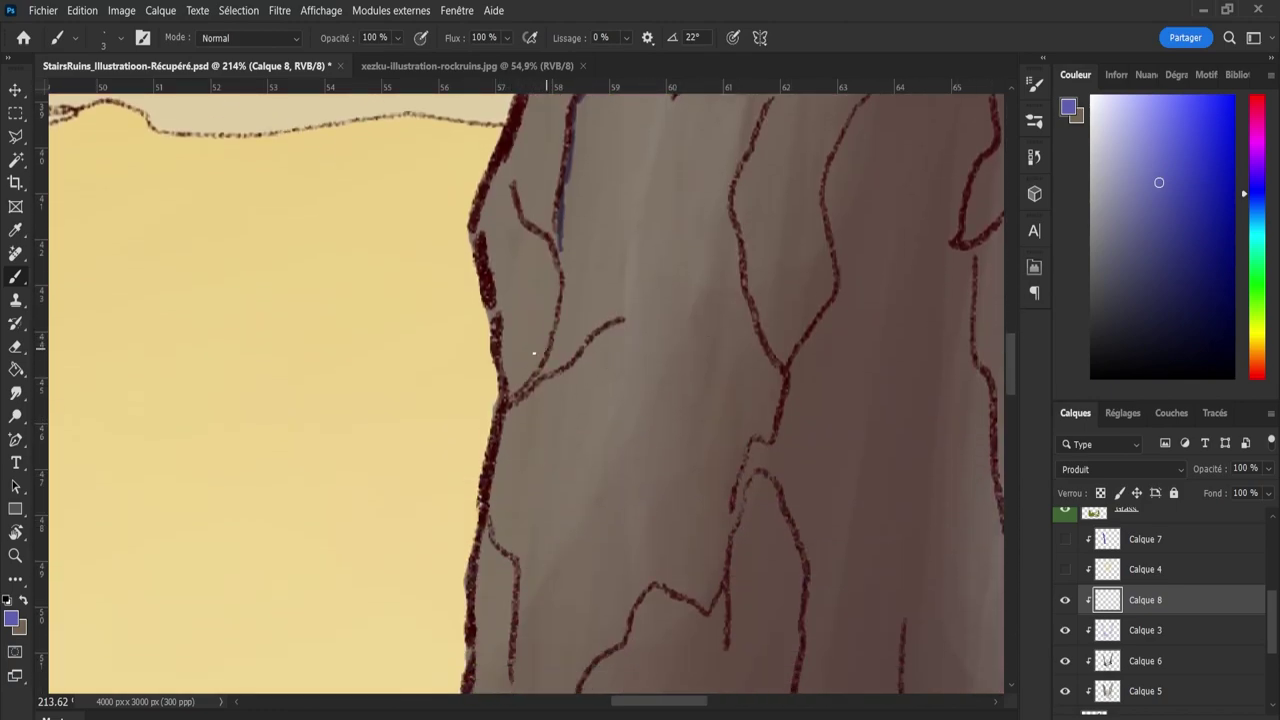
mouse_move(528, 392)
left_mouse_down()
mouse_move(558, 322)
mouse_move(562, 268)
left_mouse_up()
Paint blue shadows along the notched cracks and the long thin crack on the right pillar's outer right edge.
key("z")
left_click_drag(711, 420, 663, 420)
mouse_move(866, 365)
left_mouse_down()
mouse_move(840, 276)
mouse_move(840, 174)
mouse_move(922, 114)
mouse_move(876, 229)
left_mouse_up()
key("b")
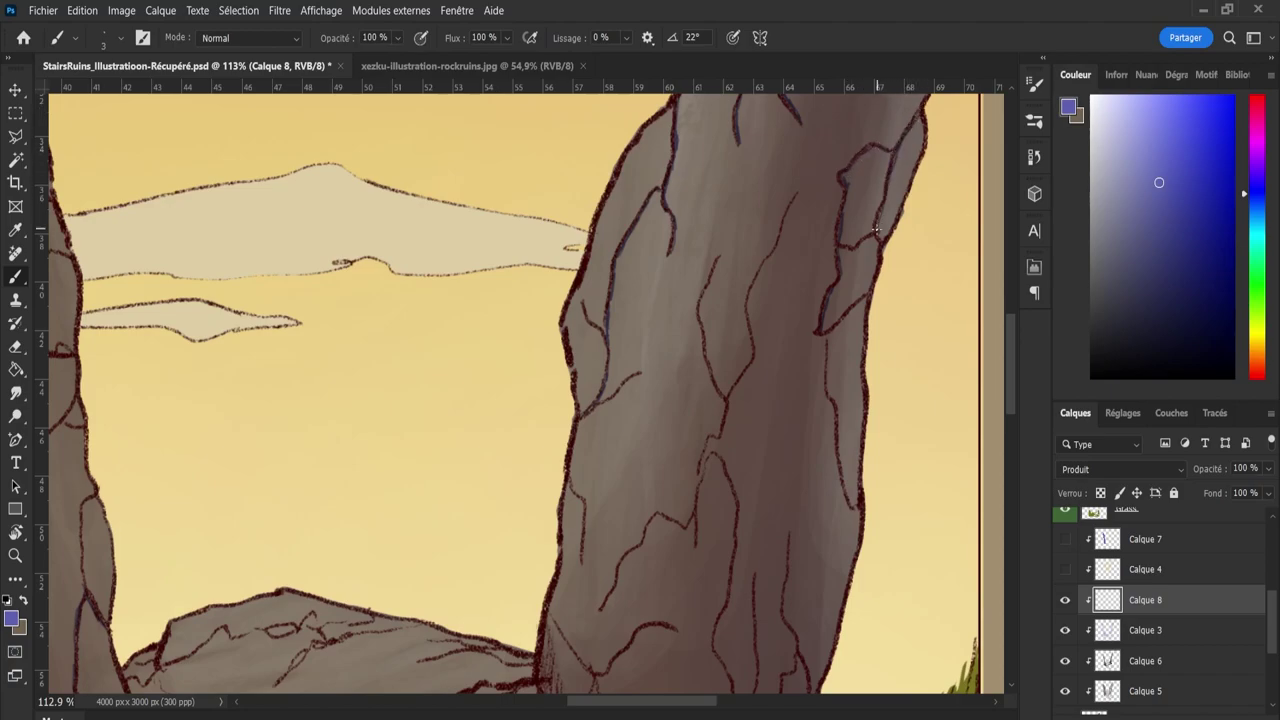
mouse_move(833, 333)
left_mouse_down()
mouse_move(828, 400)
mouse_move(857, 510)
left_mouse_up()
Shade the right pillar's central zigzag crack and both branches of the fork above it in blue.
mouse_move(614, 587)
left_mouse_down()
mouse_move(655, 520)
mouse_move(688, 528)
left_mouse_up()
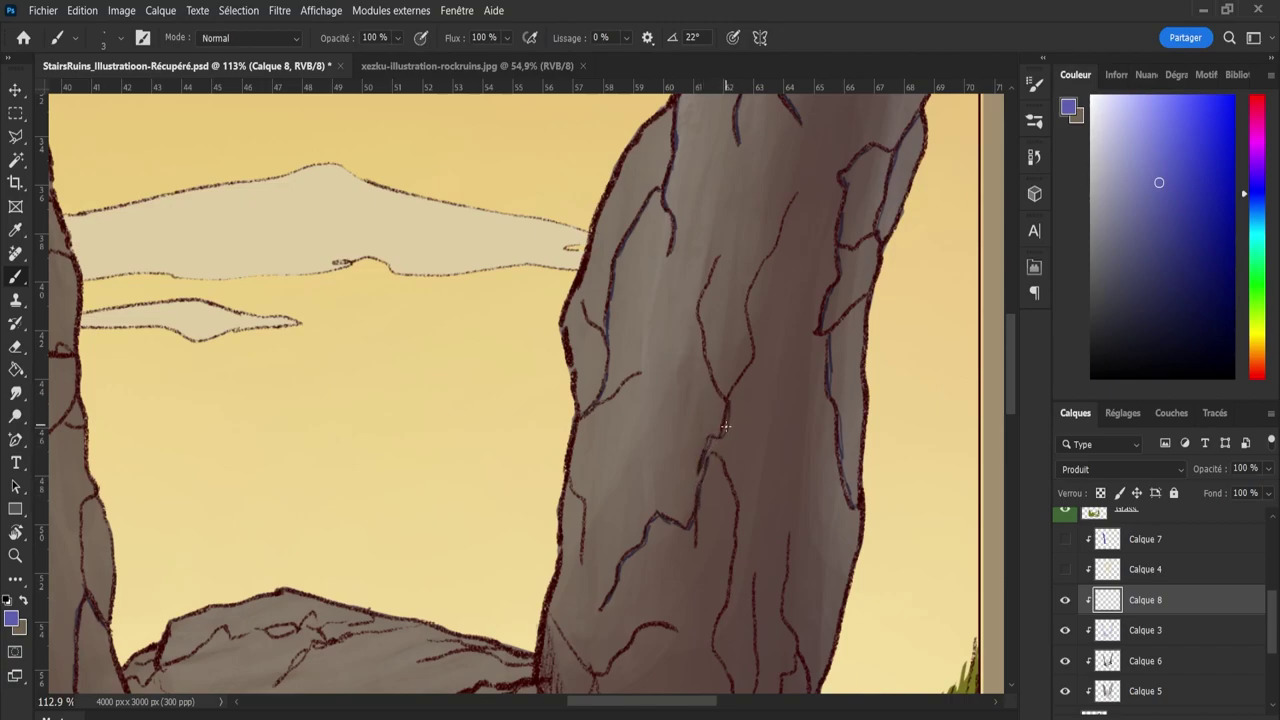
left_click_drag(722, 400, 703, 337)
left_click_drag(716, 261, 712, 270)
mouse_move(736, 388)
left_mouse_down()
mouse_move(755, 324)
mouse_move(758, 349)
mouse_move(748, 304)
mouse_move(801, 194)
left_mouse_up()
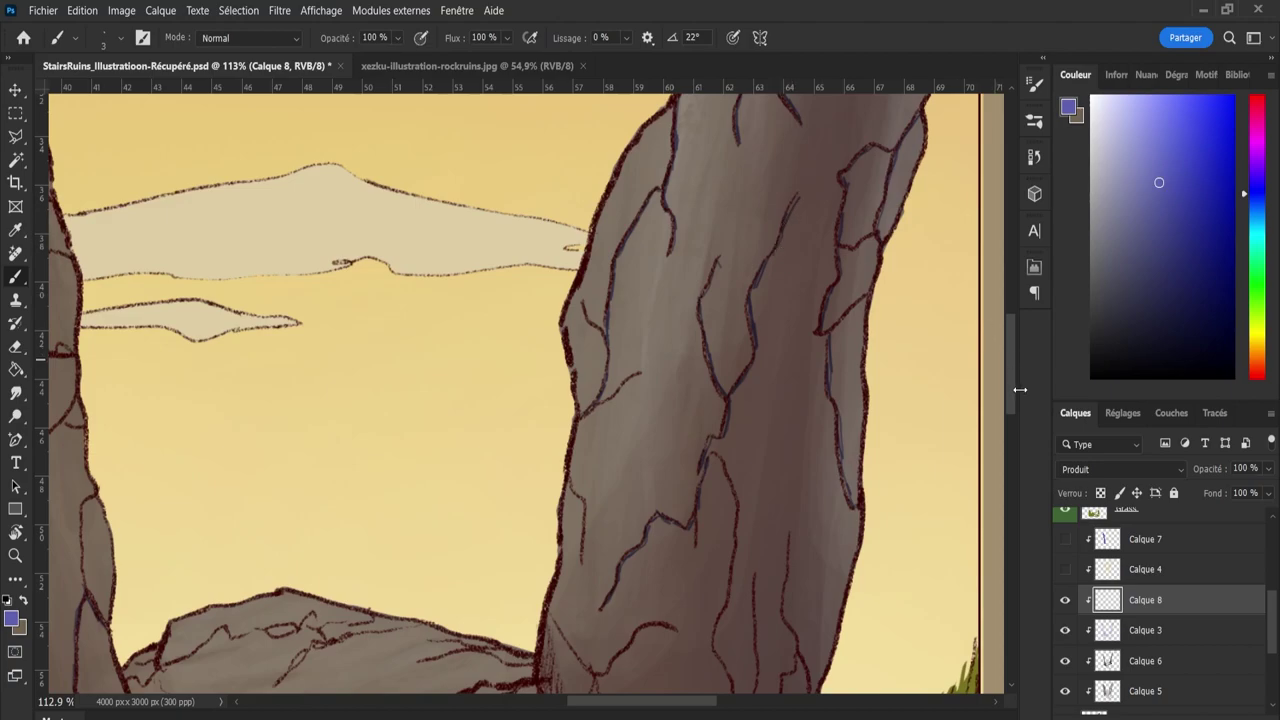
Paint blue shadows along the short cracks on the stair side of the right pillar's base.
scroll(1013, 405, "down", 5)
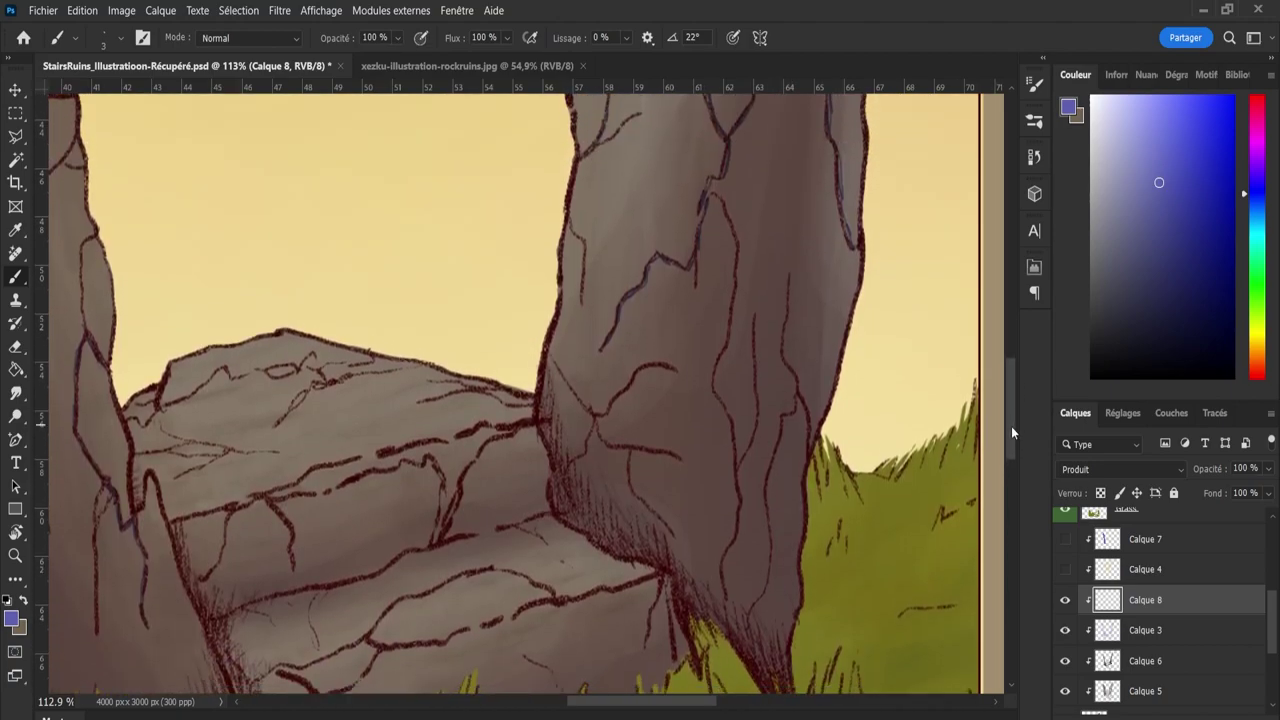
scroll(1010, 434, "up", 2)
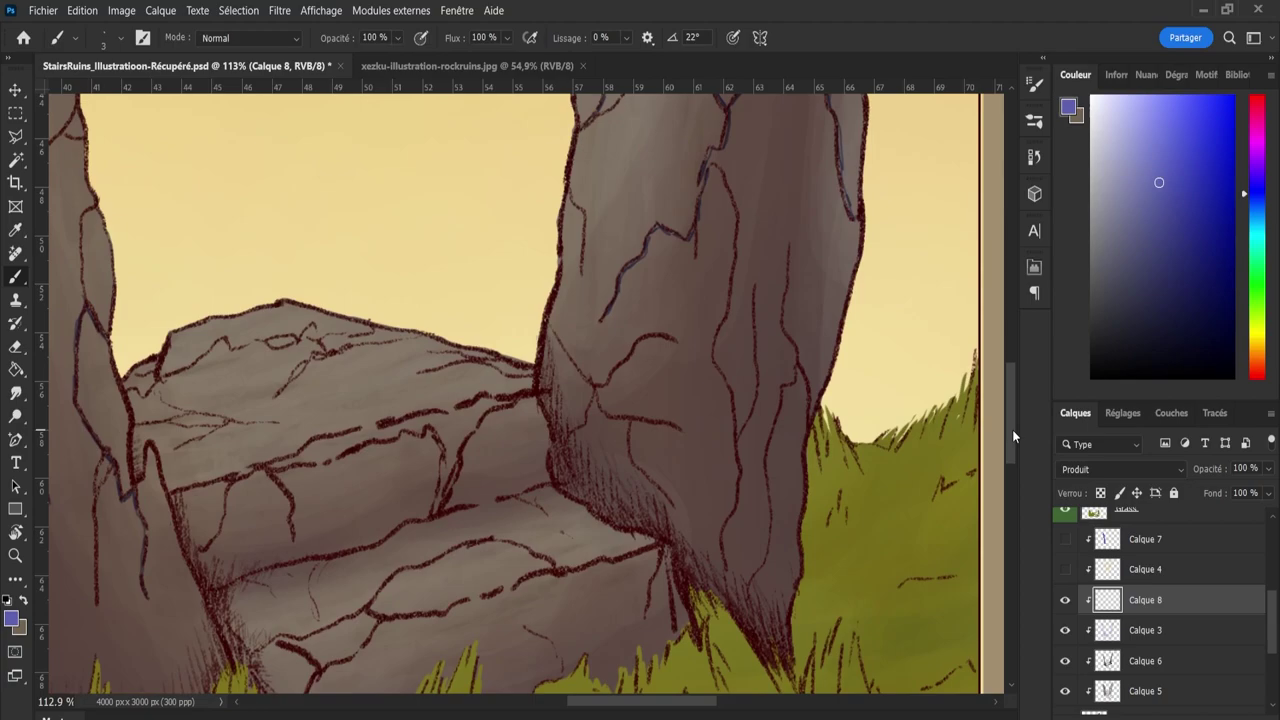
left_click_drag(636, 459, 667, 495)
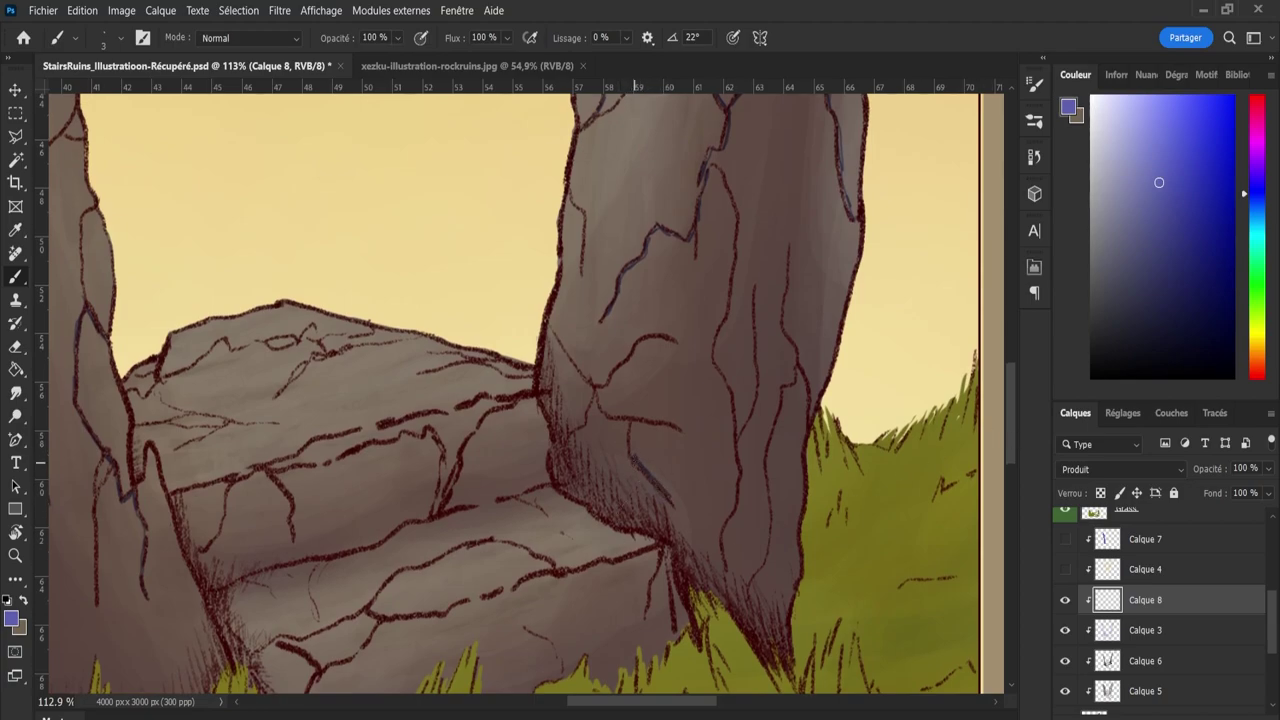
mouse_move(633, 455)
left_mouse_down()
mouse_move(632, 425)
mouse_move(648, 468)
mouse_move(656, 458)
mouse_move(682, 496)
mouse_move(656, 439)
left_mouse_up()
key("e")
key("b")
left_click_drag(587, 423, 598, 382)
Shade the long vertical cracks on the centre and right side of the right pillar's lower part in blue.
mouse_move(738, 431)
left_mouse_down()
mouse_move(716, 349)
mouse_move(740, 246)
mouse_move(741, 225)
mouse_move(735, 266)
mouse_move(725, 175)
left_mouse_up()
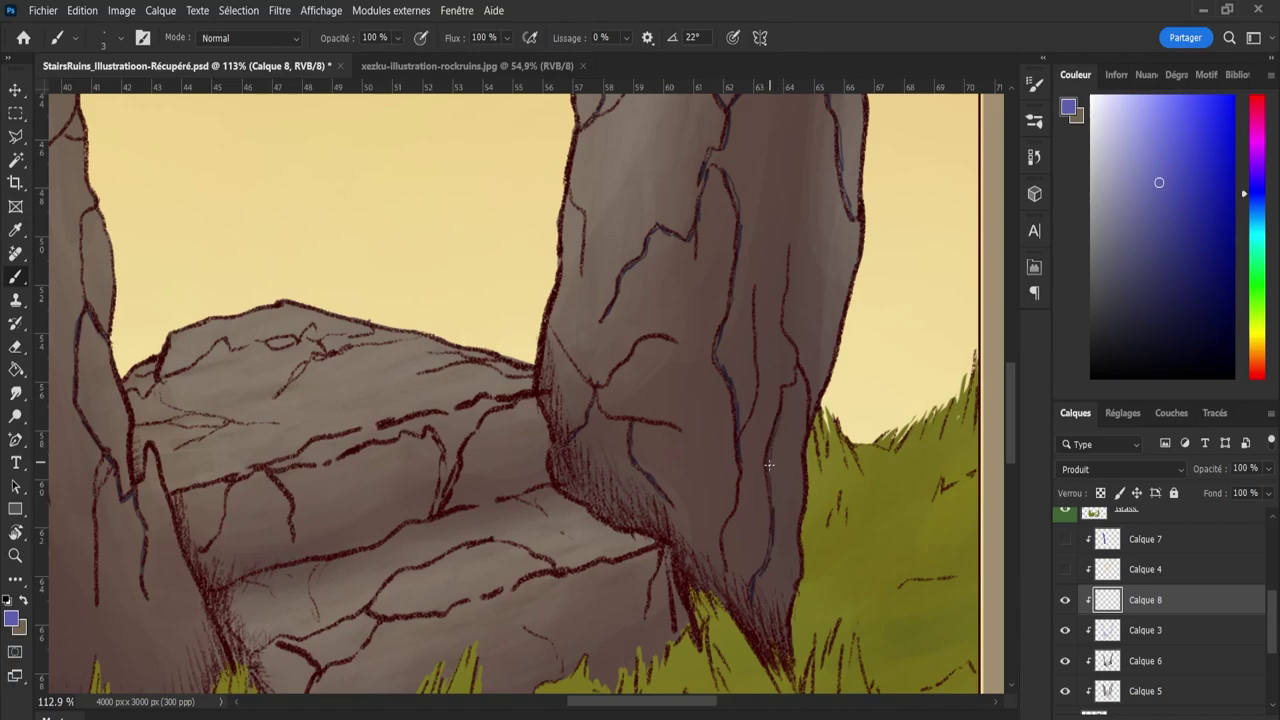
left_click_drag(787, 394, 800, 371)
left_click_drag(802, 362, 811, 412)
left_click_drag(725, 535, 724, 548)
left_click_drag(740, 494, 742, 450)
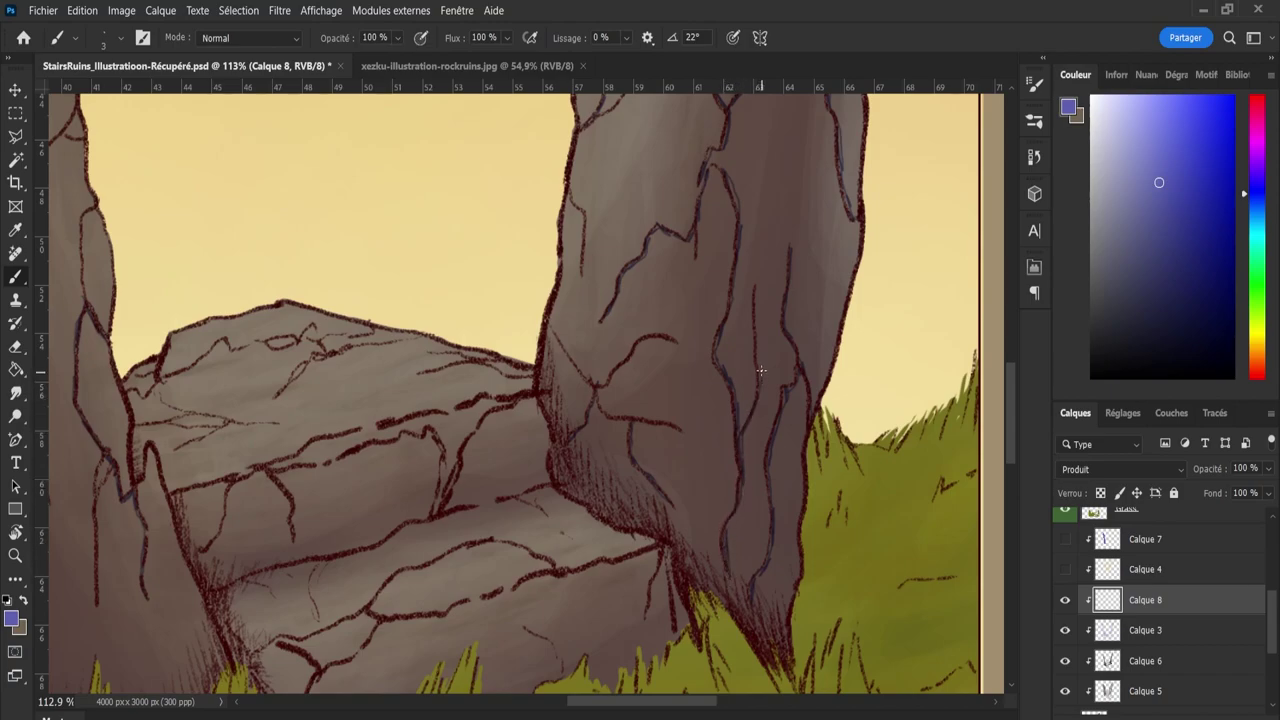
Paint blue shadows along the lower stair step's front edge and the arched crack on its top face.
key("z")
mouse_move(797, 410)
left_mouse_down()
mouse_move(721, 397)
mouse_move(704, 366)
left_mouse_up()
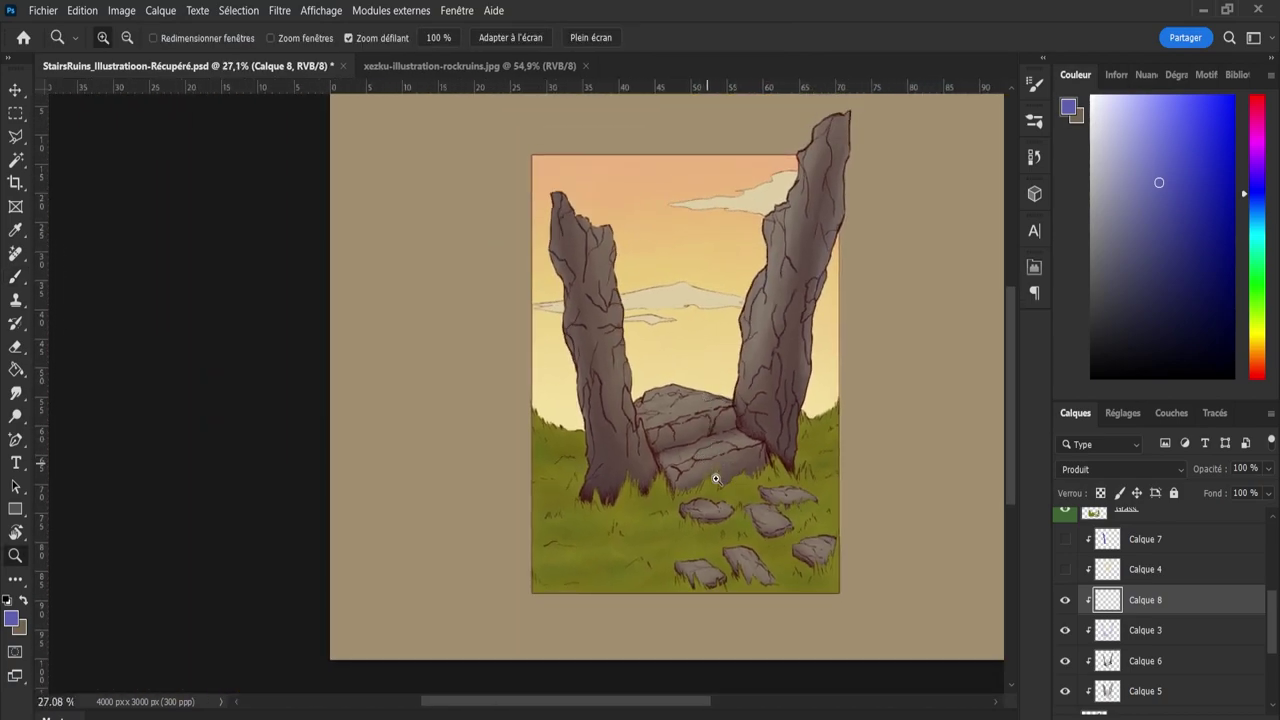
left_click_drag(738, 486, 814, 486)
key("b")
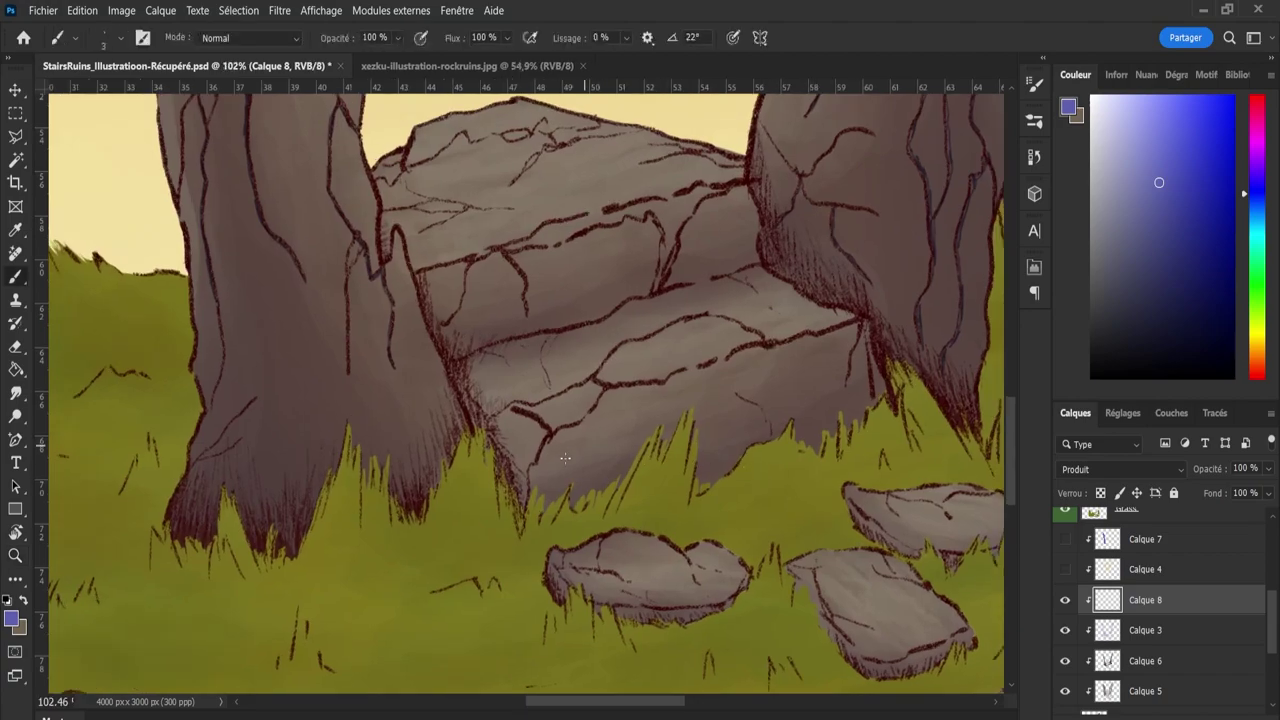
mouse_move(510, 408)
left_mouse_down()
mouse_move(695, 315)
mouse_move(763, 345)
left_mouse_up()
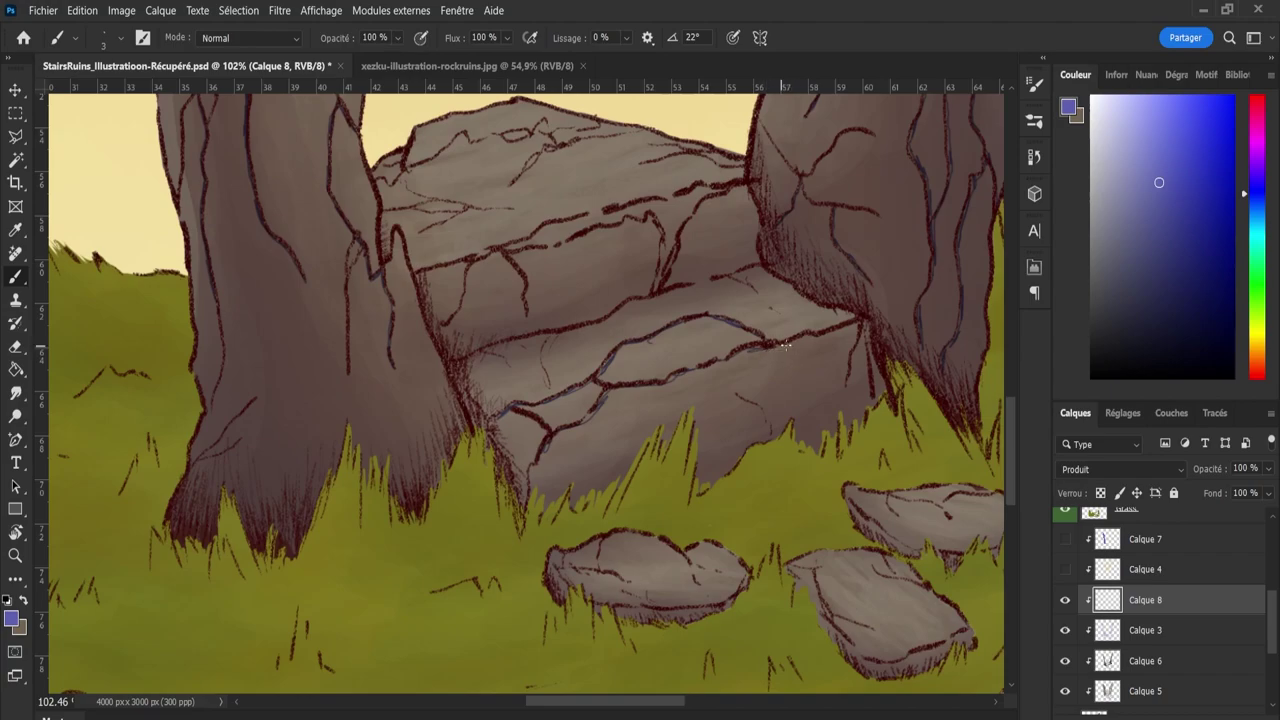
left_click_drag(786, 345, 865, 322)
Shade the upper stair step's front edge and the cracks running down its front face in blue.
left_click_drag(504, 248, 717, 188)
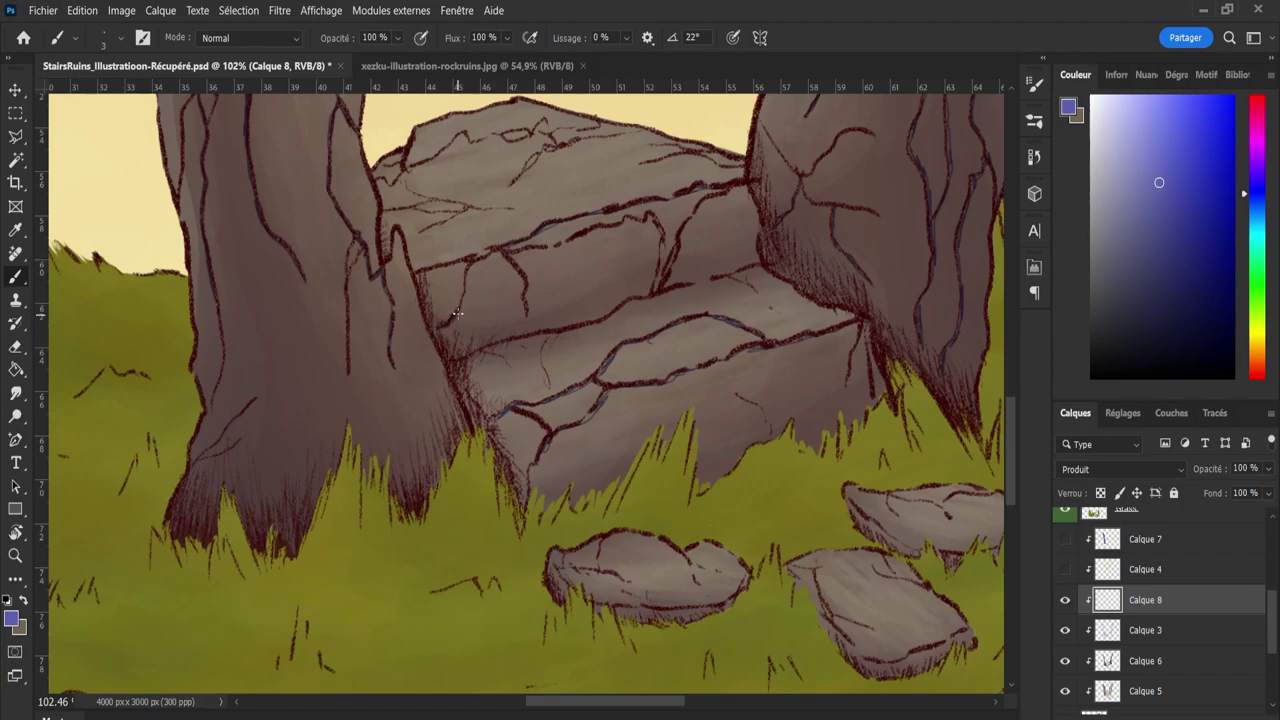
mouse_move(460, 306)
left_mouse_down()
mouse_move(467, 266)
mouse_move(501, 250)
mouse_move(647, 222)
left_mouse_up()
key("e")
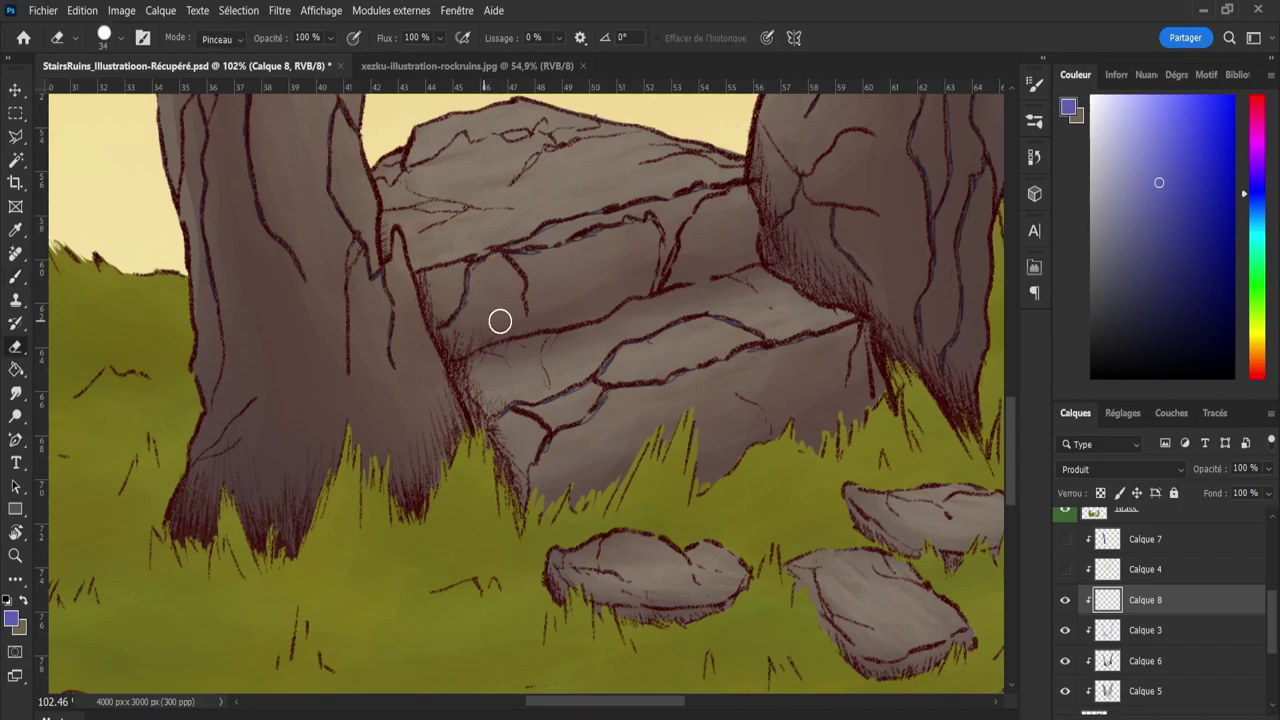
key("b")
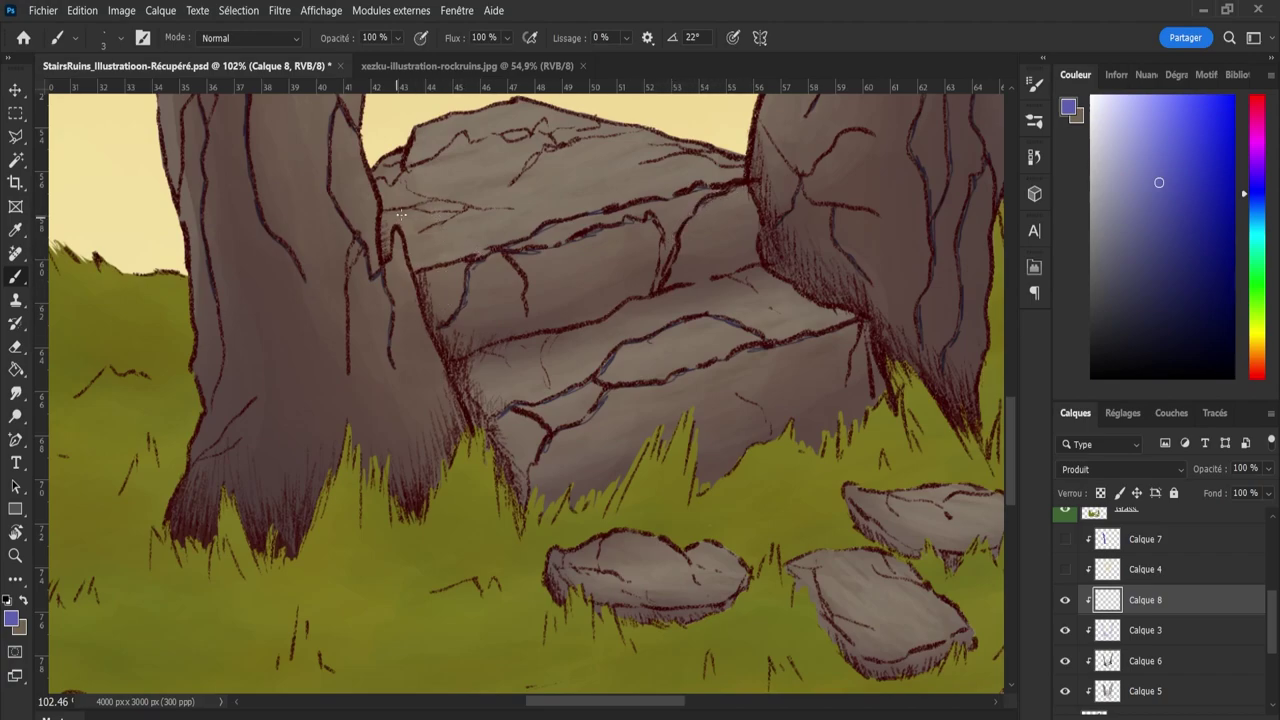
Paint thin blue shadows along the left, right and central cracks on the topmost stone slab.
mouse_move(418, 208)
left_mouse_down()
mouse_move(466, 205)
mouse_move(428, 231)
mouse_move(506, 208)
left_mouse_up()
mouse_move(641, 163)
left_mouse_down()
mouse_move(685, 153)
mouse_move(748, 166)
mouse_move(674, 147)
left_mouse_up()
left_click_drag(522, 174, 541, 157)
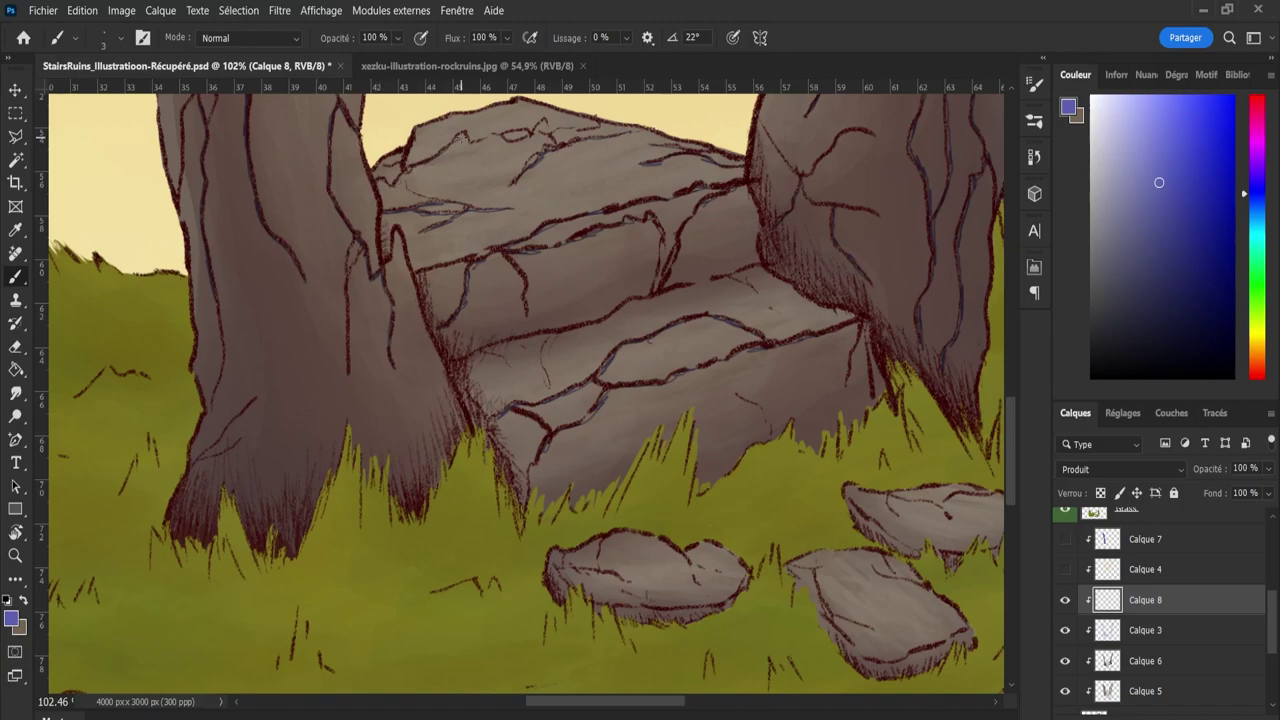
Bring the stepping stones in the grass below the stairs into close view.
key("ctrl+space")
left_click_drag(503, 207, 385, 235)
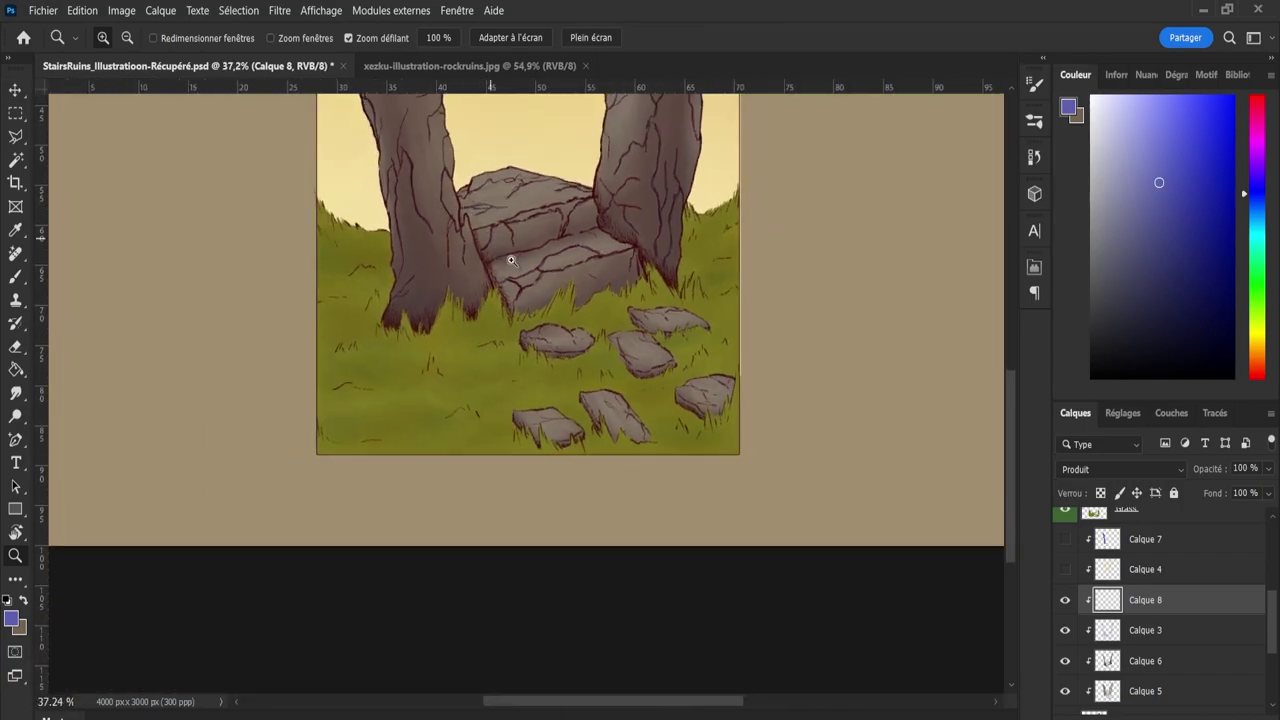
left_click_drag(565, 345, 685, 353)
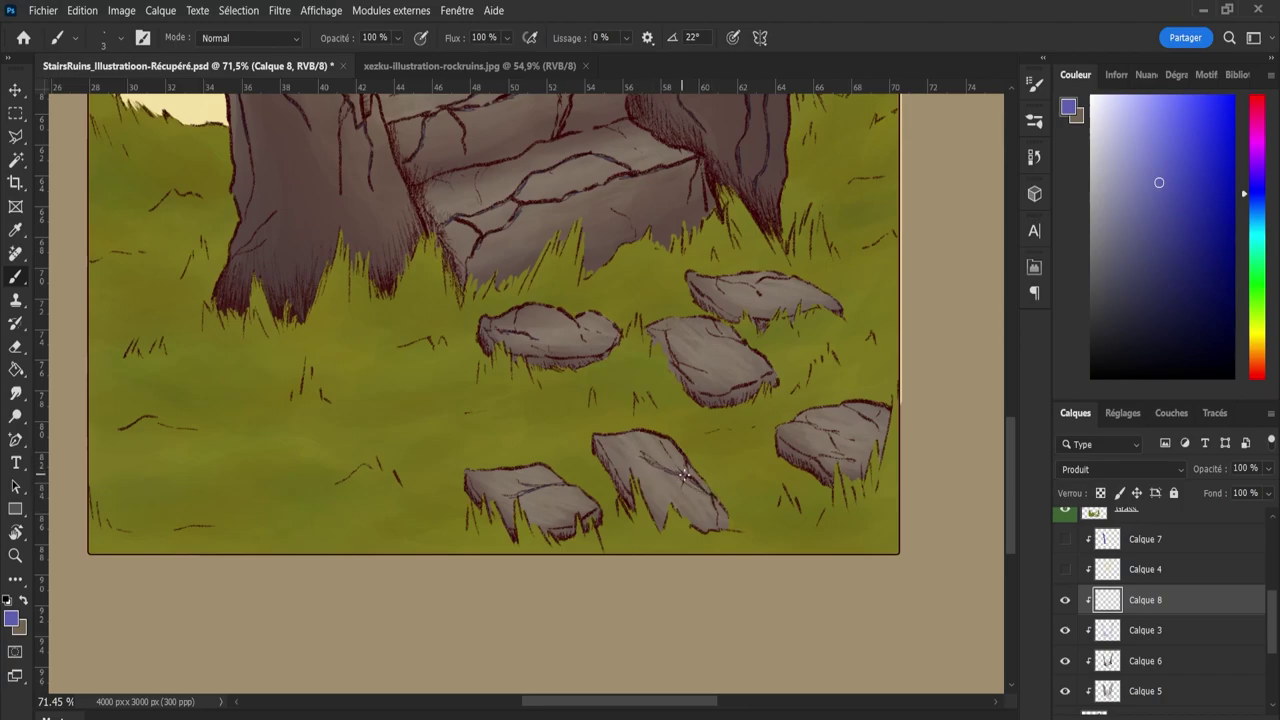
Touch up the thin blue shadows along the cracks of the stepping stones in the grass.
key("e")
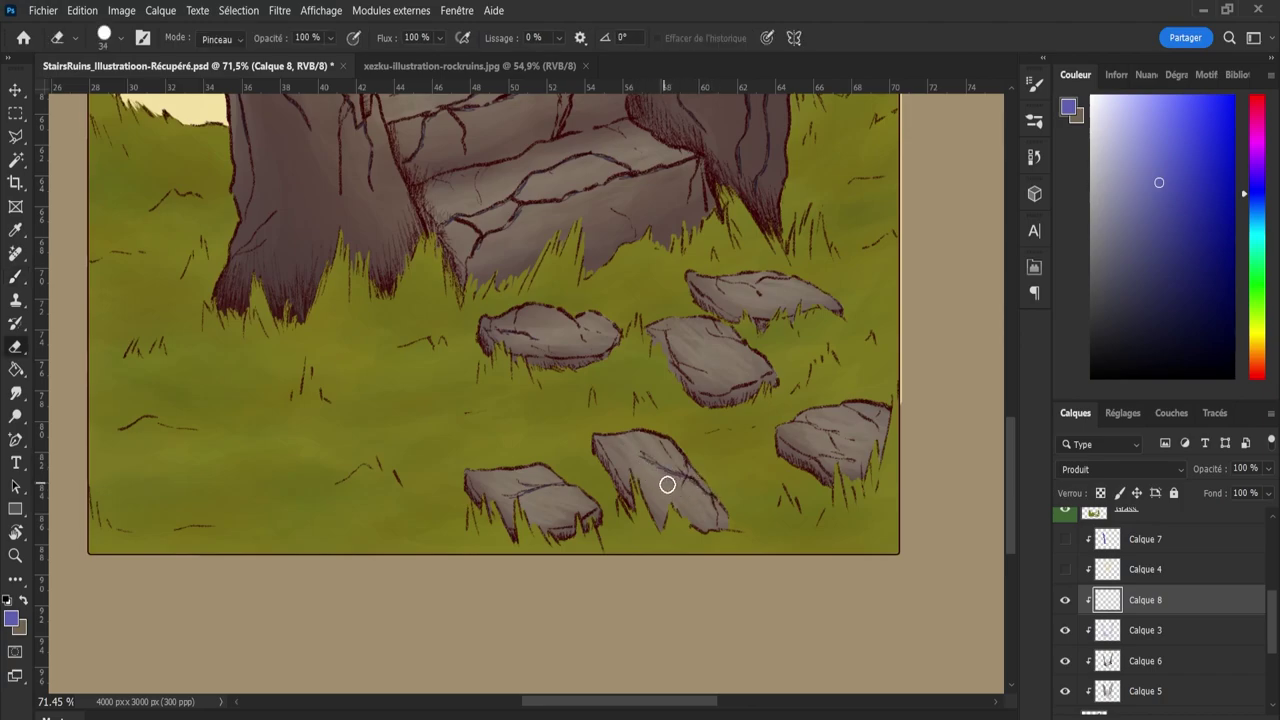
key("b")
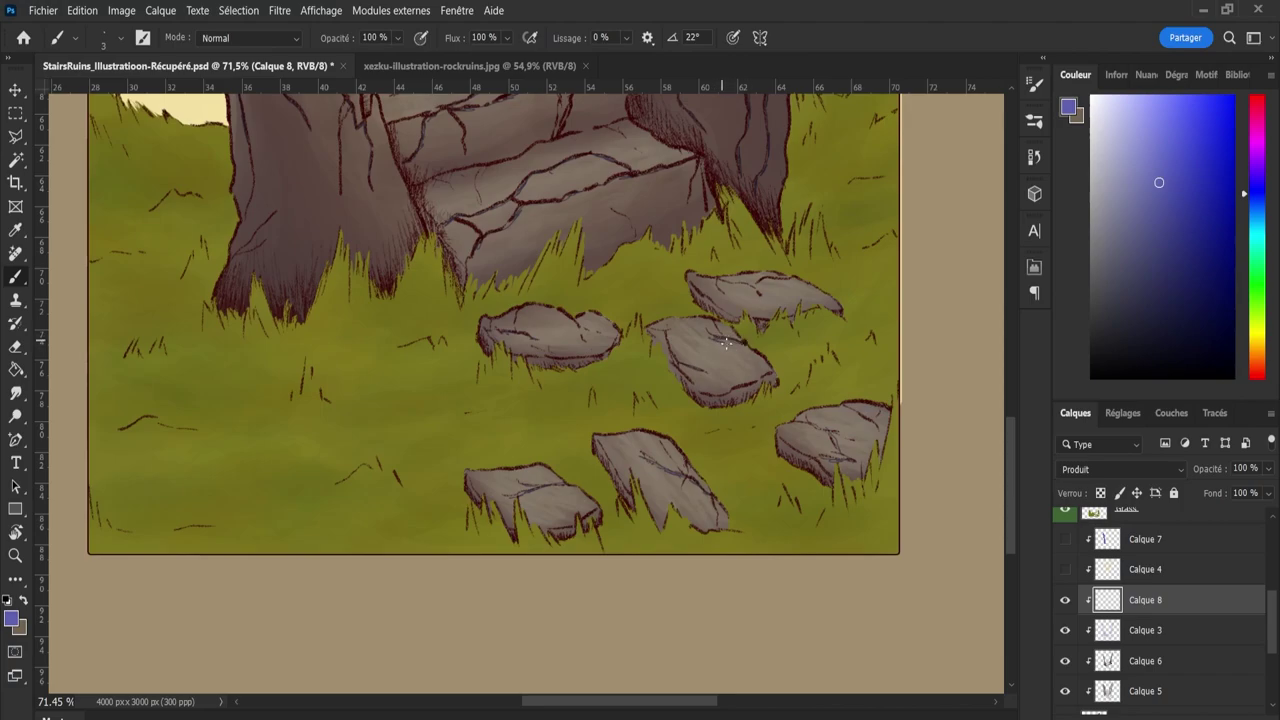
key("e")
key("b")
left_click_drag(758, 284, 783, 281)
Try other blend modes on Calque 8, including Densité couleur -, Lumière vive, Division and Luminosité, and return it to Produit.
key("z")
left_click_drag(814, 304, 773, 311)
left_click_drag(1009, 421, 986, 341)
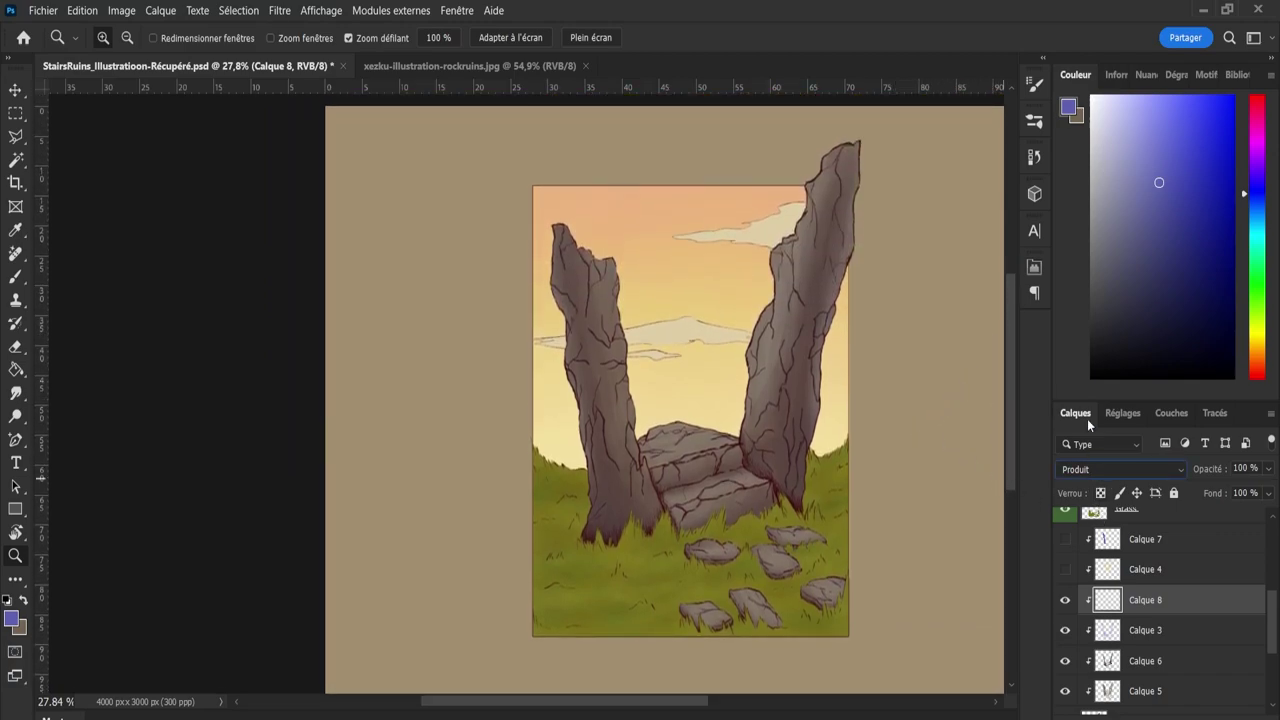
key("shift+alt+n")
key("shift+alt+b")
key("shift+plus")
key("shift+plus")
key("shift+plus")
key("shift+plus")
key("shift+plus")
key("shift+plus")
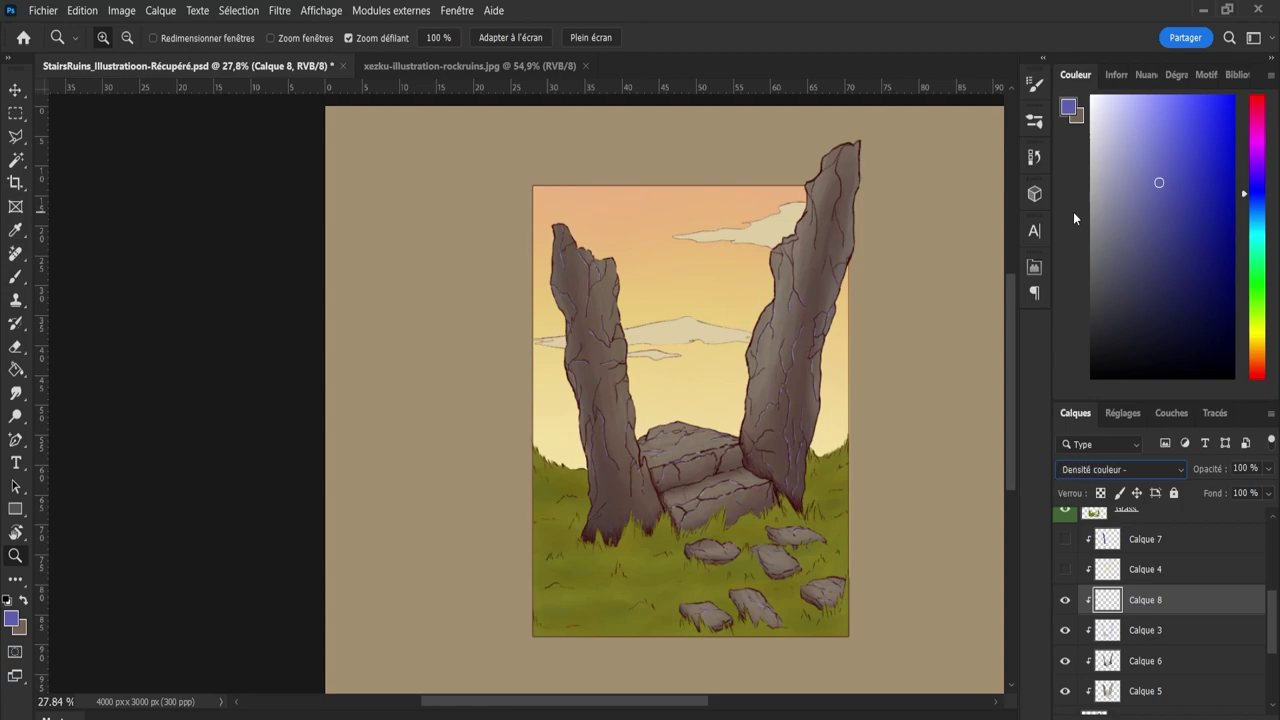
key("shift+plus")
key("shift+plus")
key("shift+plus")
key("shift+plus")
key("shift+plus")
key("shift+plus")
key("shift+plus")
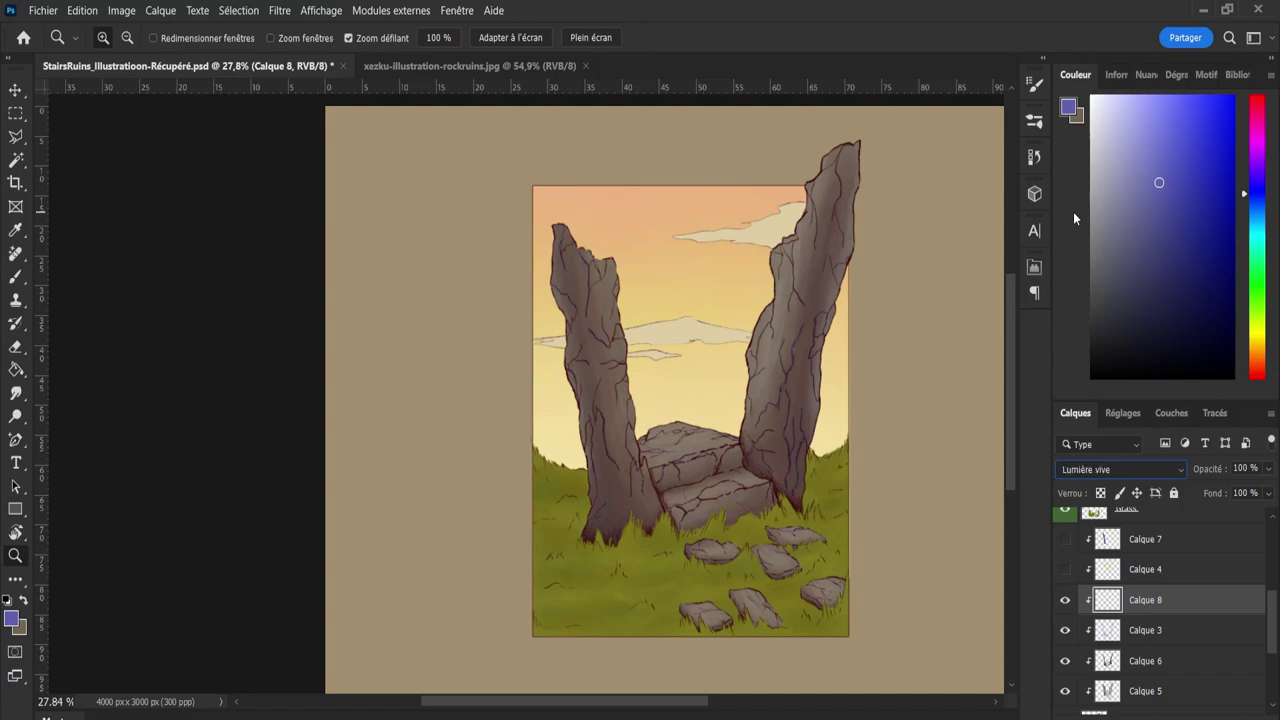
key("shift+plus")
key("shift+minus")
key("shift+minus")
key("shift+minus")
key("shift+minus")
key("shift+minus")
key("shift+minus")
key("shift+plus")
key("shift+plus")
key("shift+plus")
key("shift+plus")
key("shift+plus")
key("shift+plus")
key("shift+plus")
key("shift+plus")
key("shift+plus")
key("shift+plus")
key("Down")
key("Up")
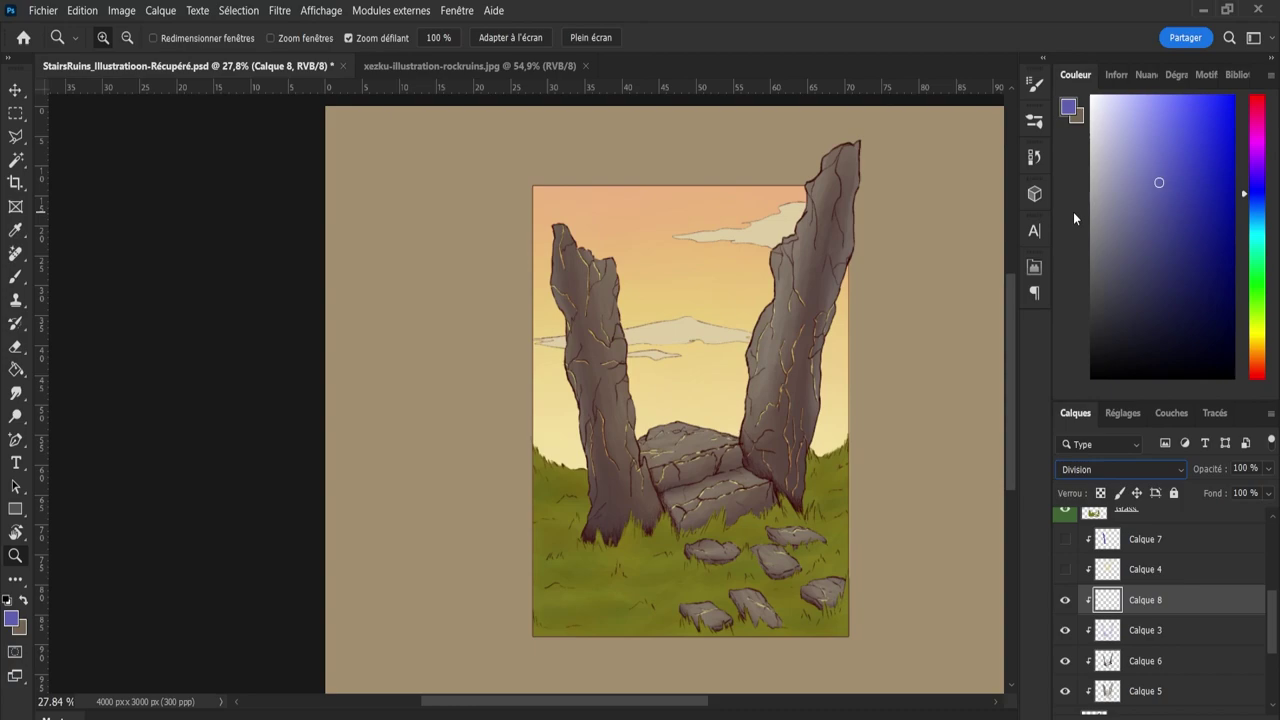
key("Down")
key("Down")
key("Down")
key("Down")
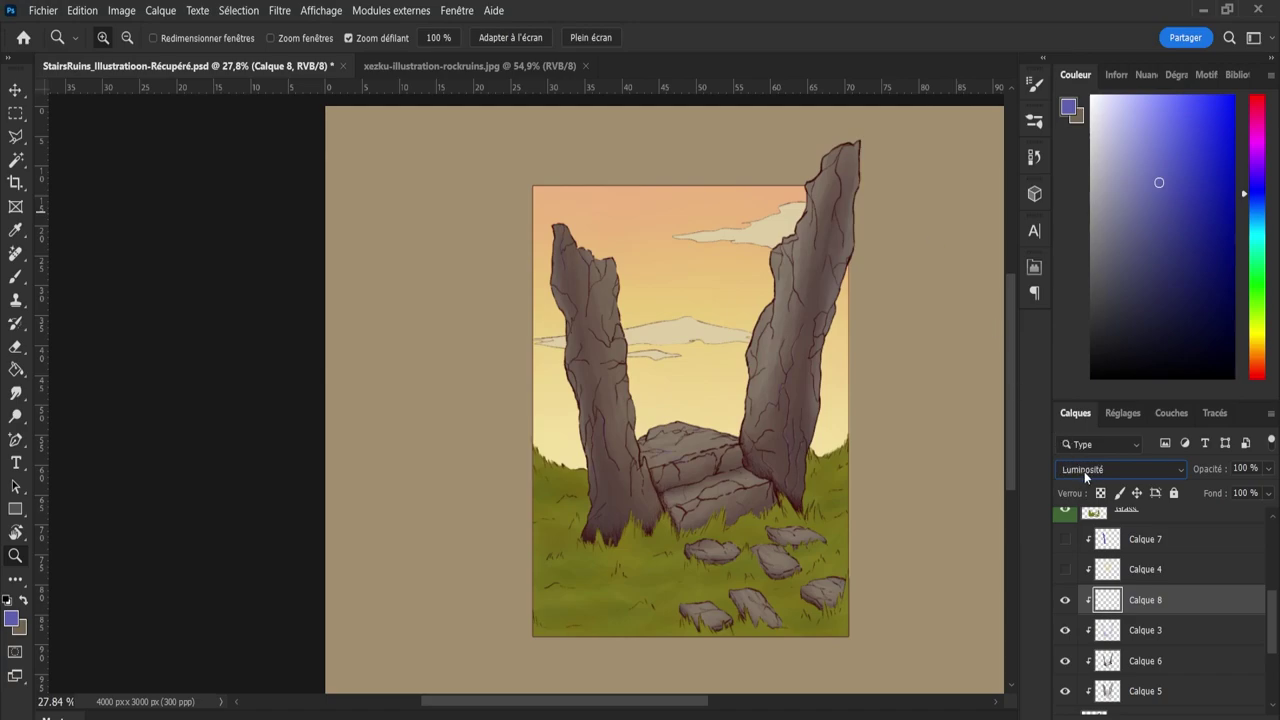
left_click_drag(833, 401, 925, 446)
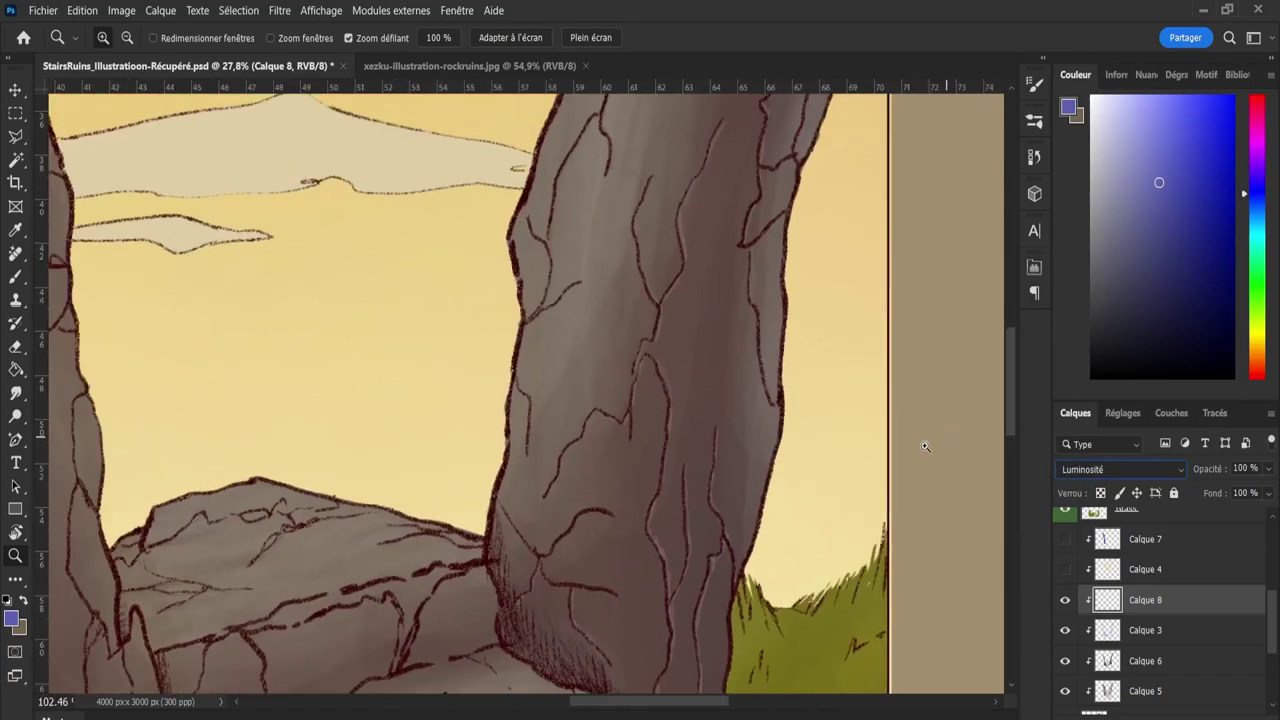
left_click_drag(775, 480, 740, 486)
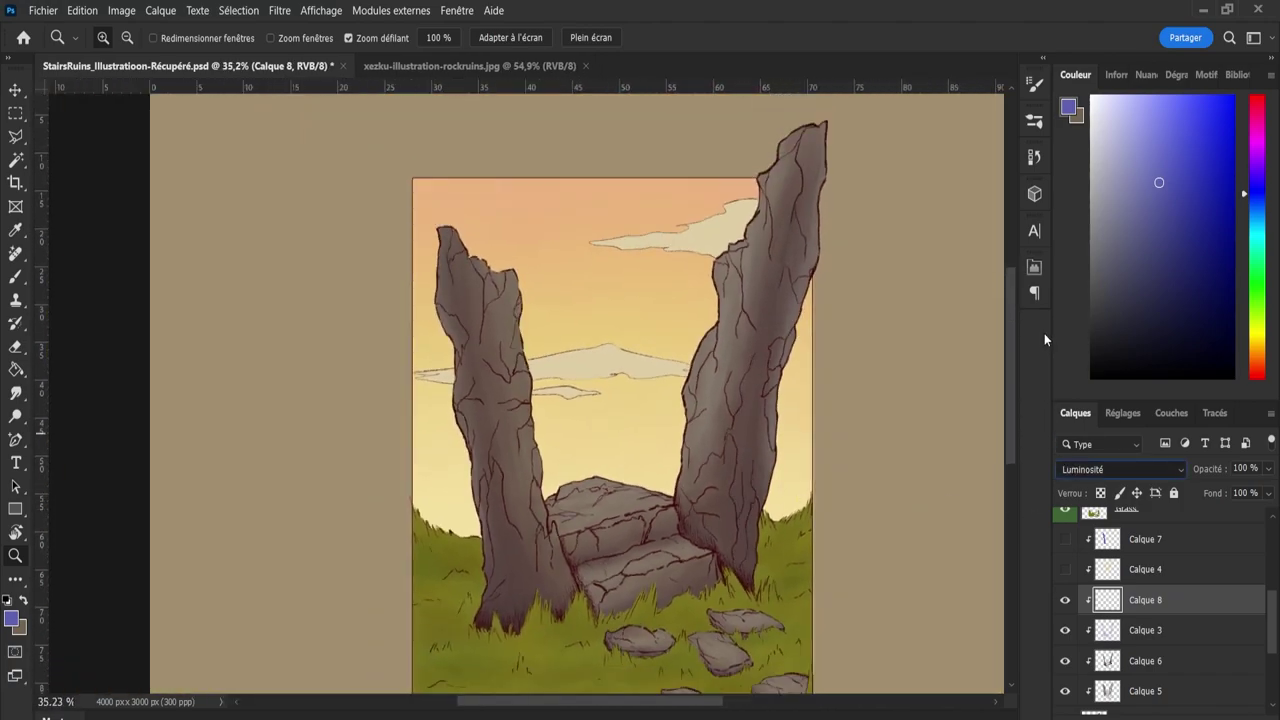
key("shift+alt+m")
Soften the blue crack shadows by lowering Calque 8's opacity, trying 30 % and 42 % before reducing it slightly further.
left_click_drag(896, 562, 858, 562)
left_click(1268, 471)
left_click(1225, 490)
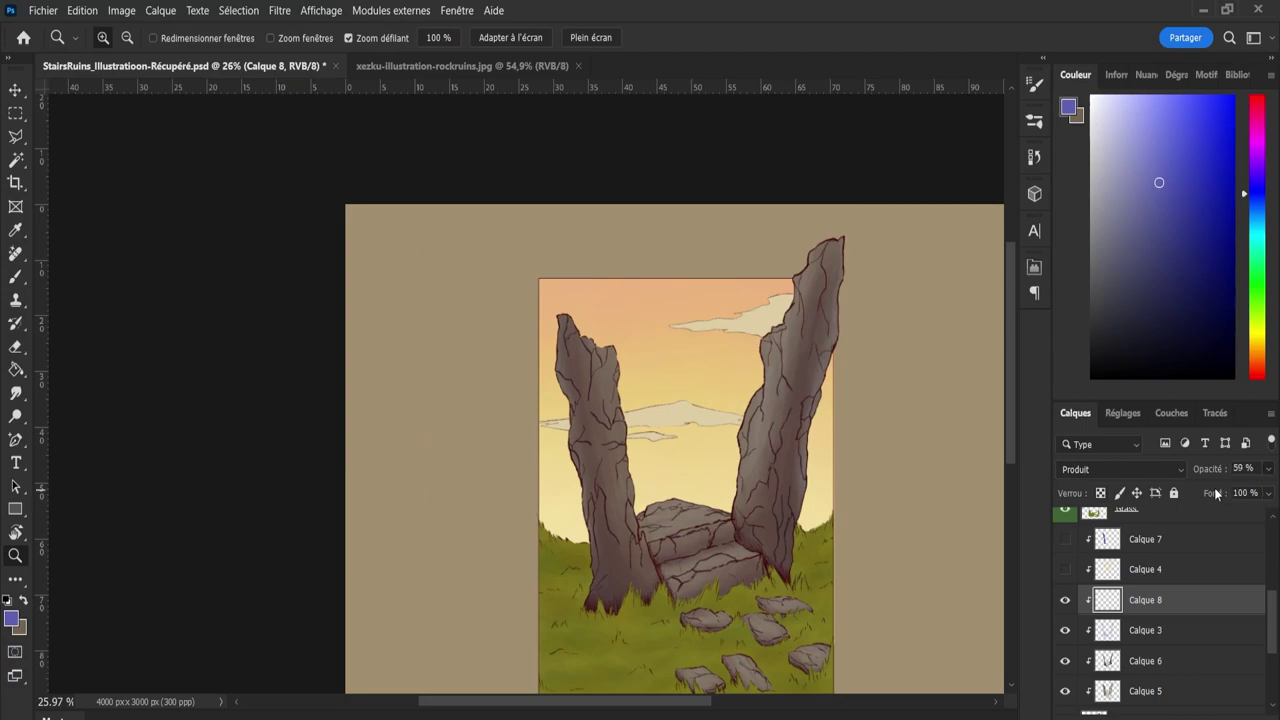
left_click_drag(1012, 457, 1012, 496)
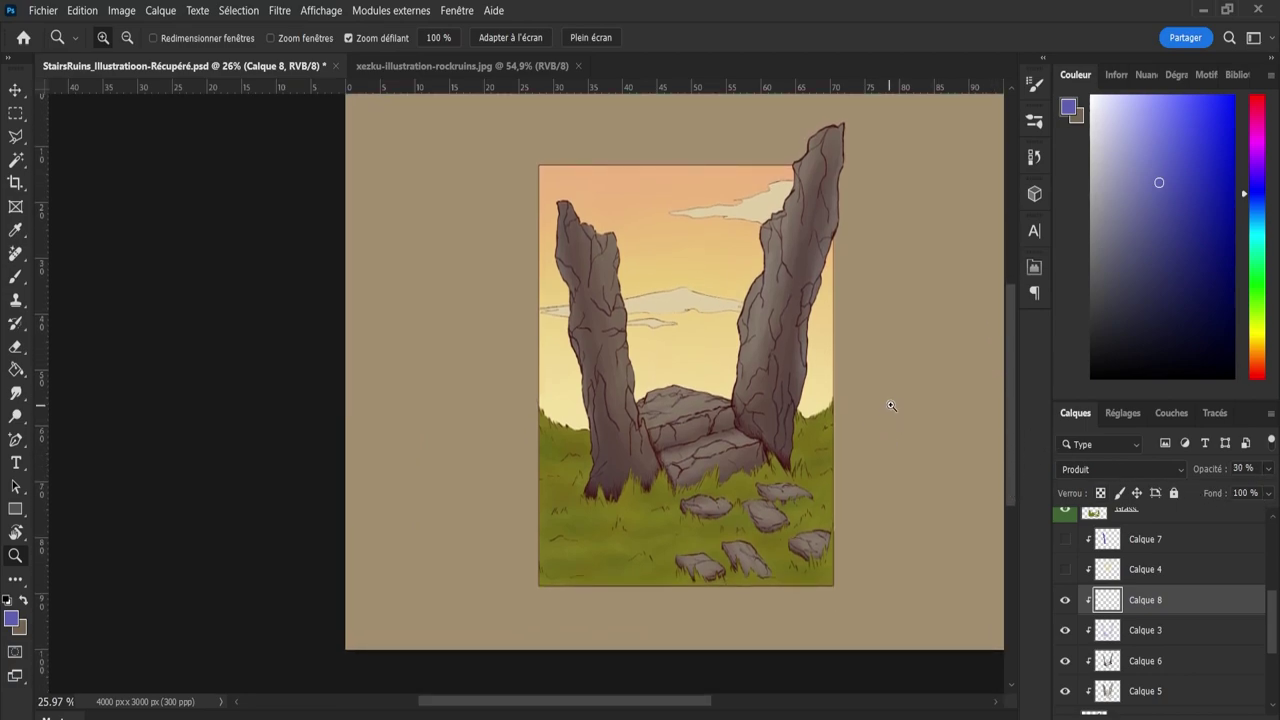
left_click_drag(883, 374, 918, 384)
left_click_drag(765, 381, 1042, 452)
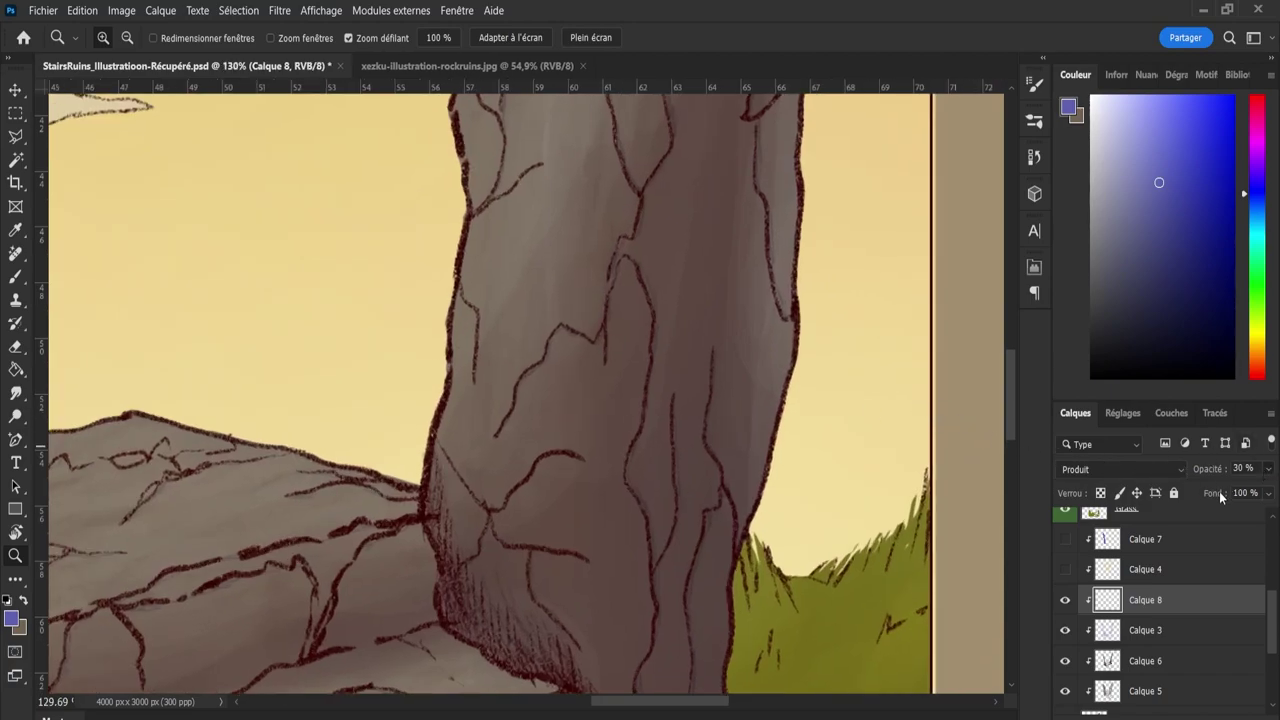
left_click_drag(858, 545, 809, 534)
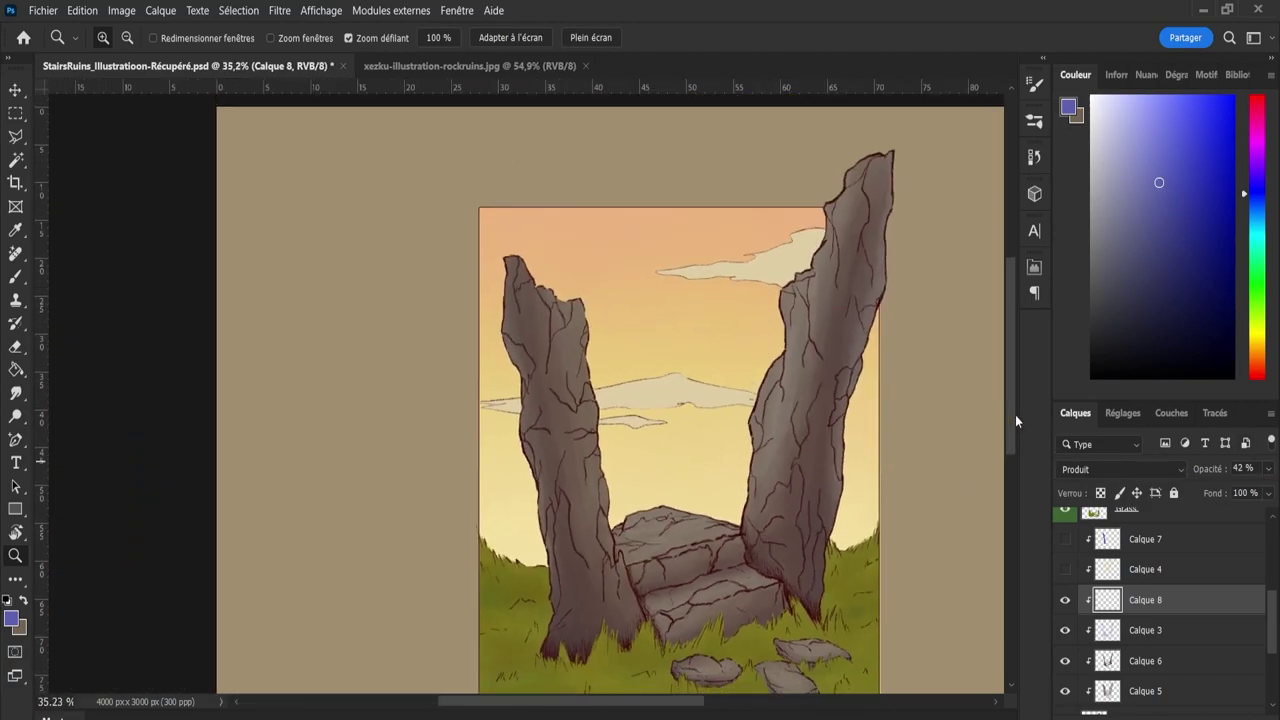
left_click_drag(1013, 415, 1013, 460)
left_click_drag(893, 501, 884, 497)
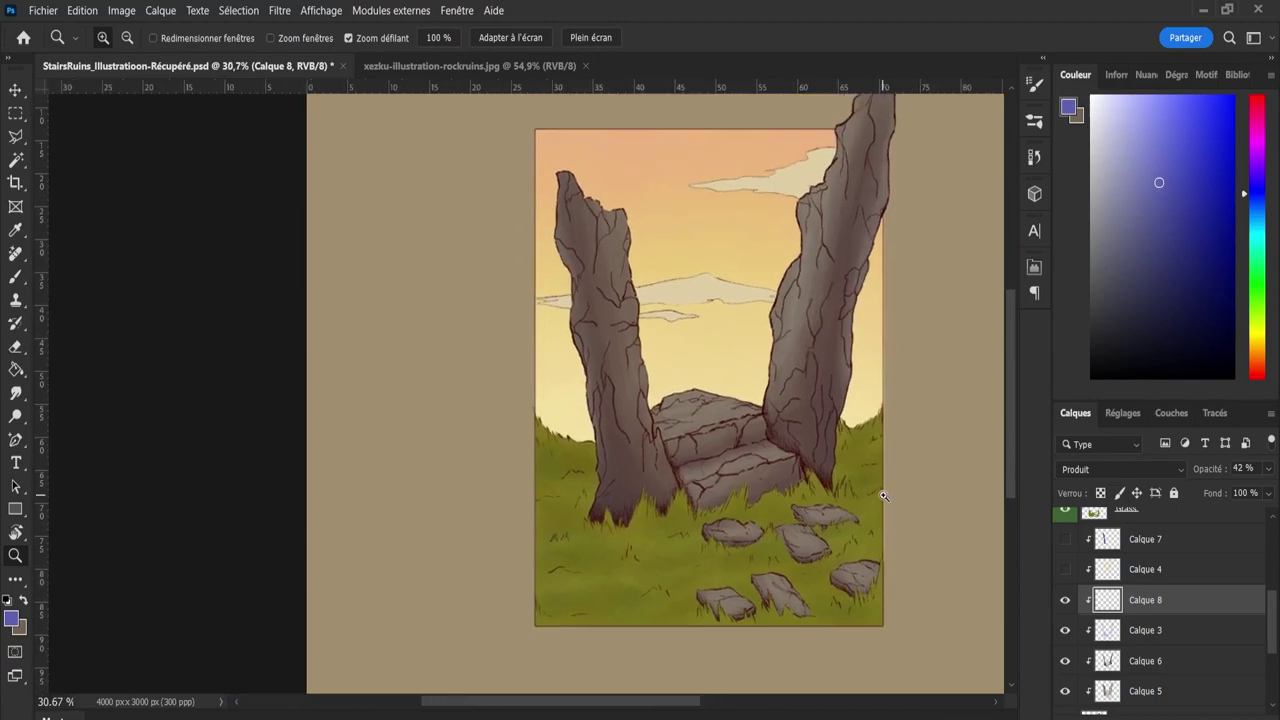
left_click(1269, 470)
left_click_drag(1222, 487, 1212, 487)
Add a new clipped layer directly above Calque 8 and choose a pale yellow paint colour.
key("ctrl+shift+alt+n")
left_click(1261, 339)
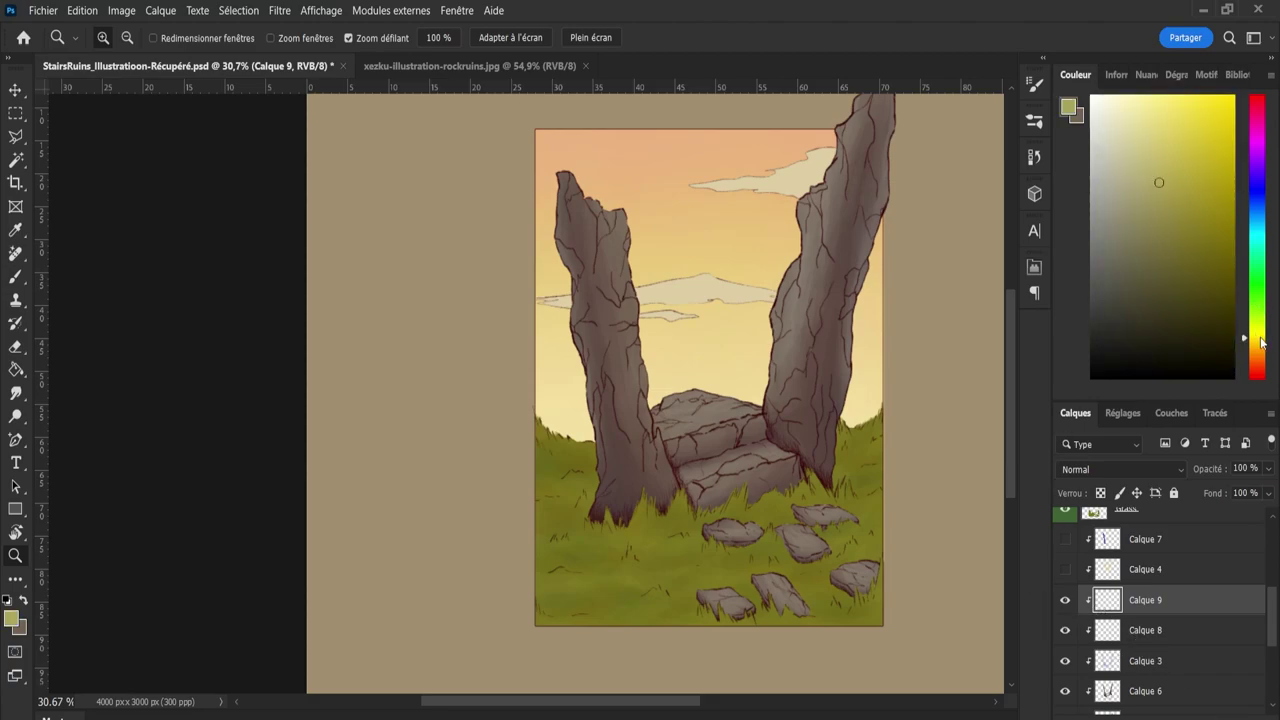
left_click(1164, 147)
left_click(1259, 343)
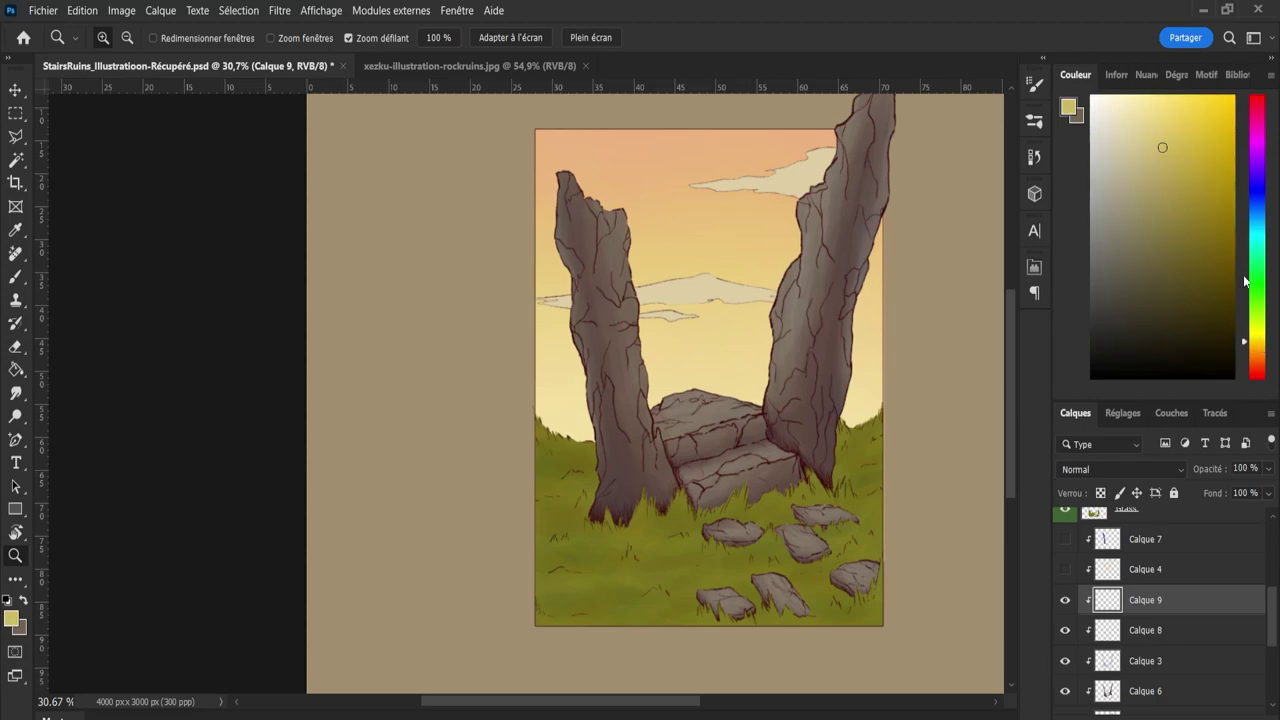
left_click(1159, 138)
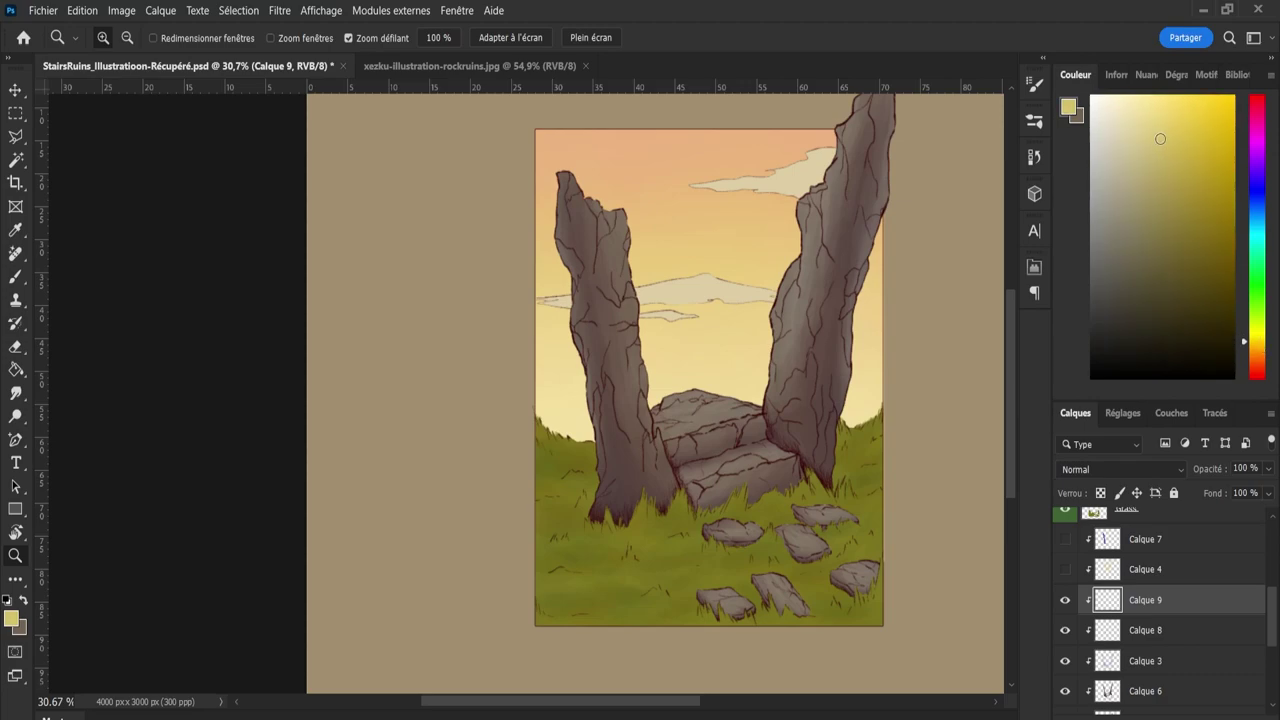
Paint thin yellow highlights along the right-hand cracks and the lower central crack at the top of the left pillar.
left_click(775, 326)
key("b")
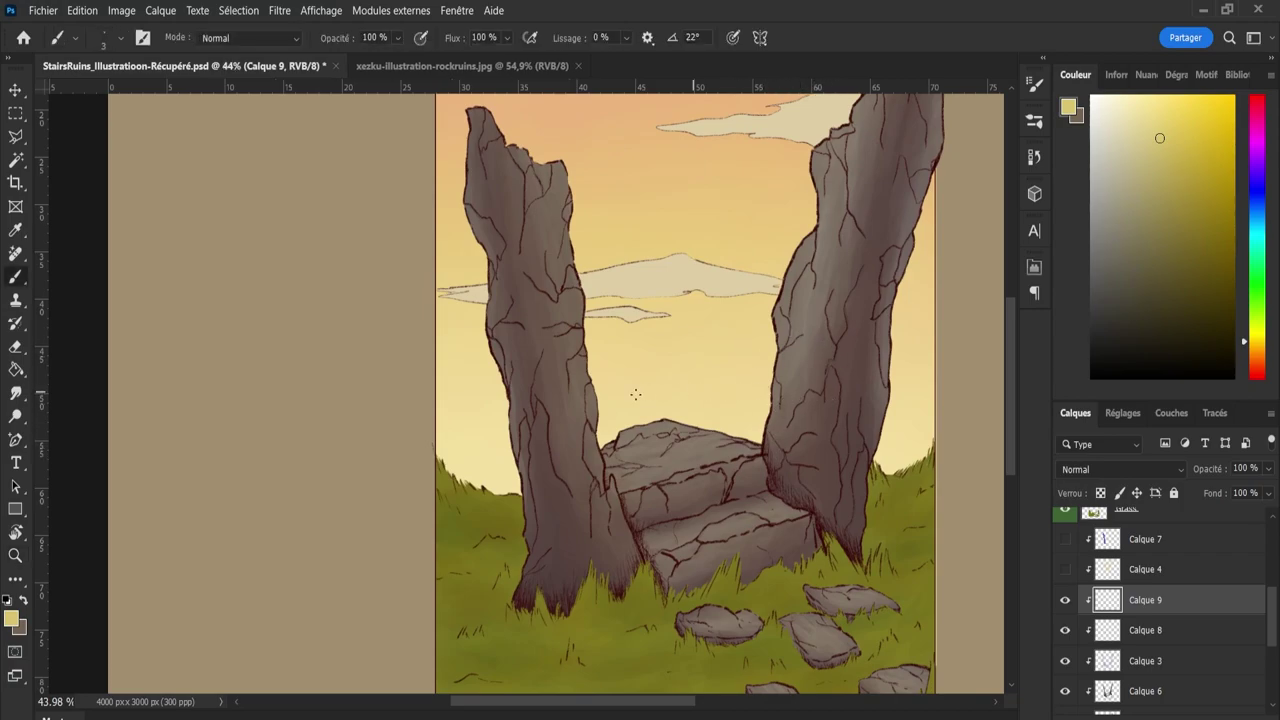
key("z")
left_click_drag(515, 111, 594, 145)
key("b")
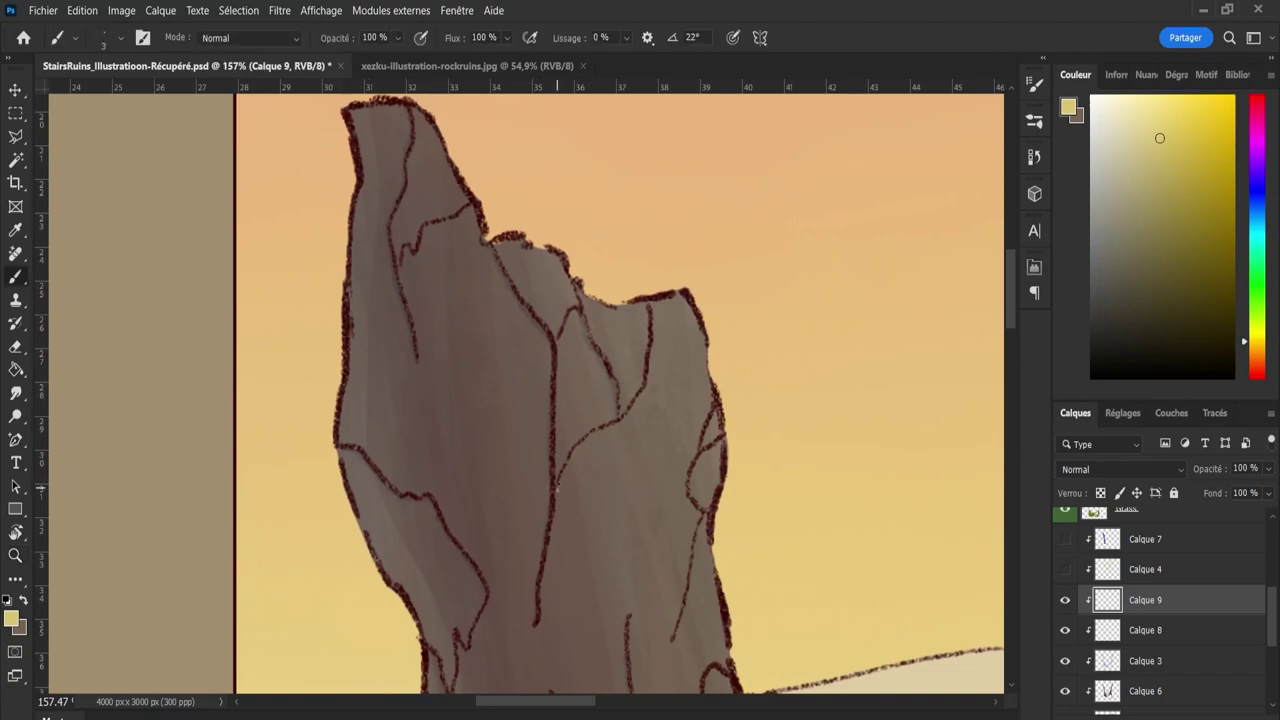
mouse_move(557, 490)
left_mouse_down()
mouse_move(588, 439)
mouse_move(642, 394)
mouse_move(655, 303)
left_mouse_up()
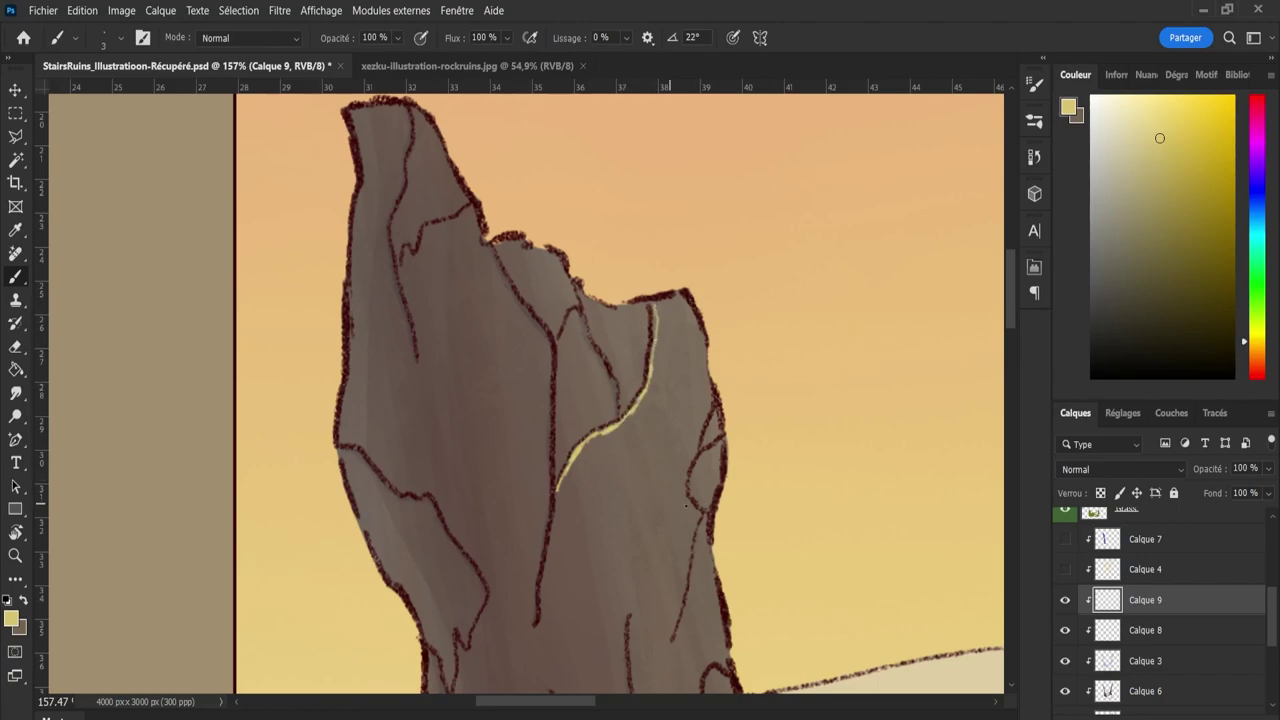
mouse_move(713, 410)
left_mouse_down()
mouse_move(689, 480)
mouse_move(708, 514)
left_mouse_up()
left_click_drag(542, 600, 557, 492)
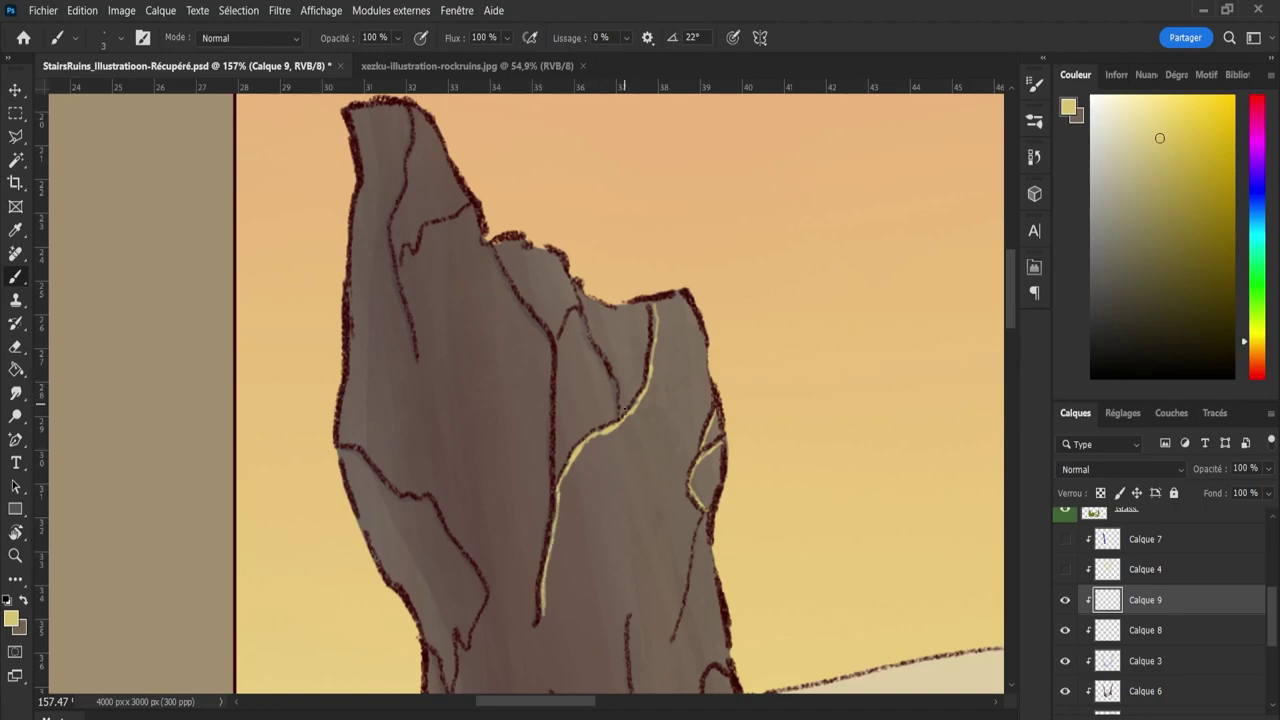
Add yellow highlights to the two cracks below the left pillar's notched top edge and the long crack under its peak.
left_click_drag(623, 408, 578, 288)
left_click_drag(505, 262, 552, 328)
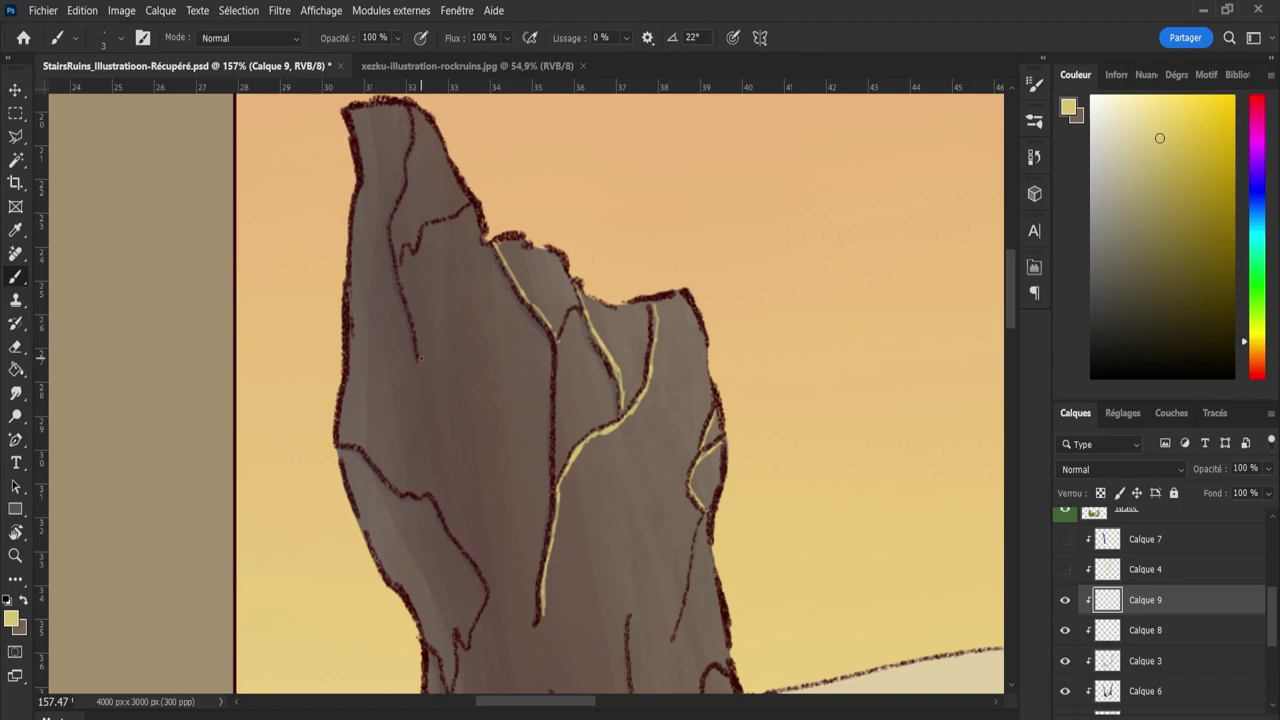
mouse_move(420, 357)
left_mouse_down()
mouse_move(393, 235)
mouse_move(414, 108)
left_mouse_up()
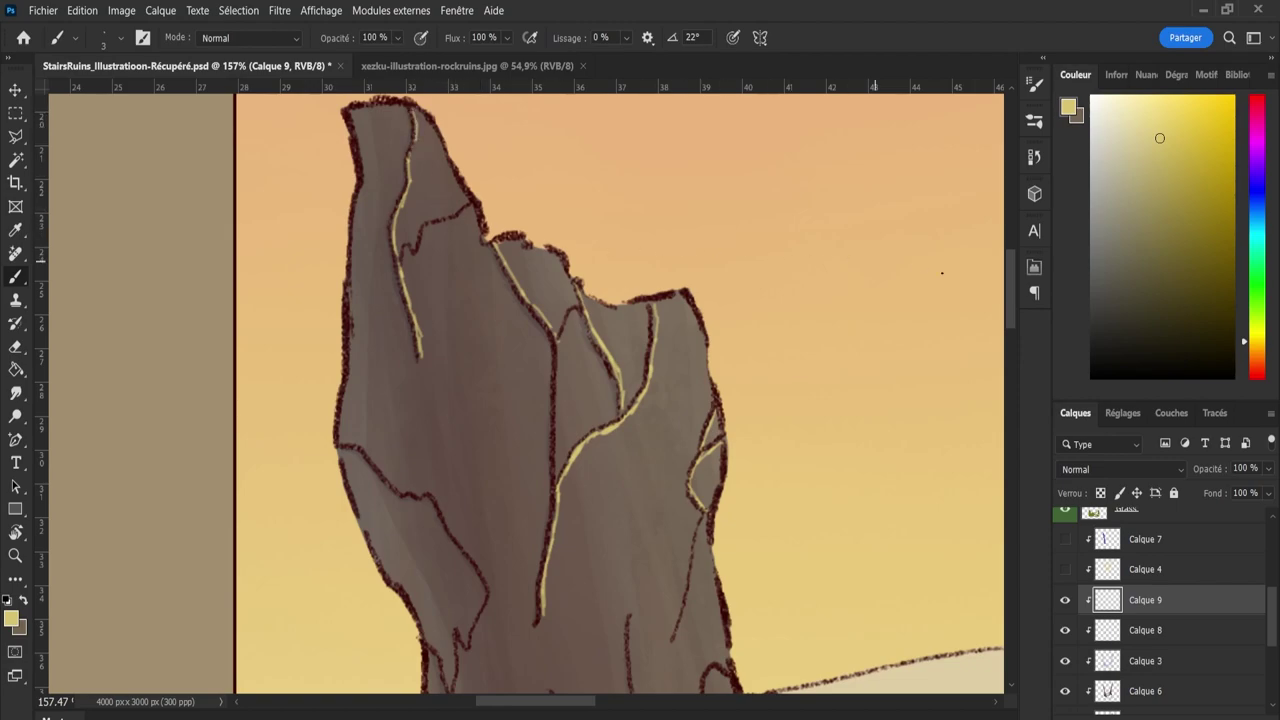
Highlight the V-shaped, arched and branching cracks across the left pillar's middle section in yellow.
left_click_drag(1012, 325, 1008, 366)
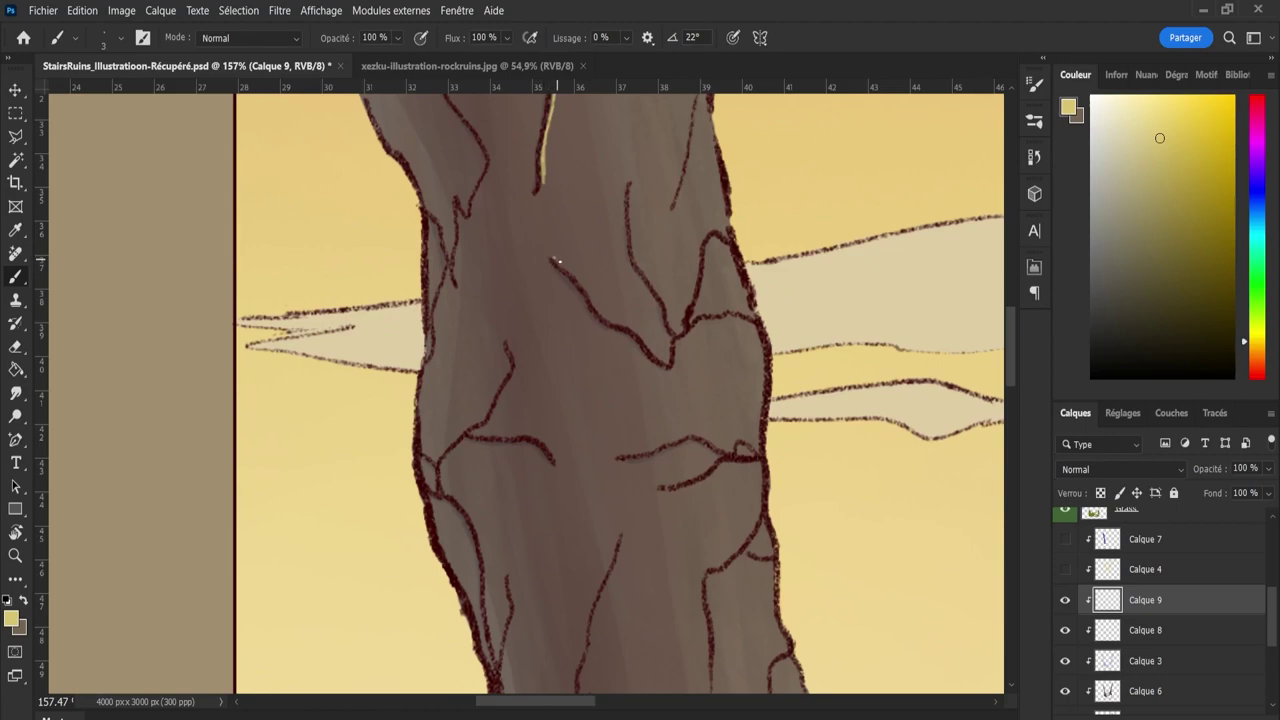
mouse_move(552, 258)
left_mouse_down()
mouse_move(670, 366)
mouse_move(673, 326)
mouse_move(635, 259)
mouse_move(628, 188)
left_mouse_up()
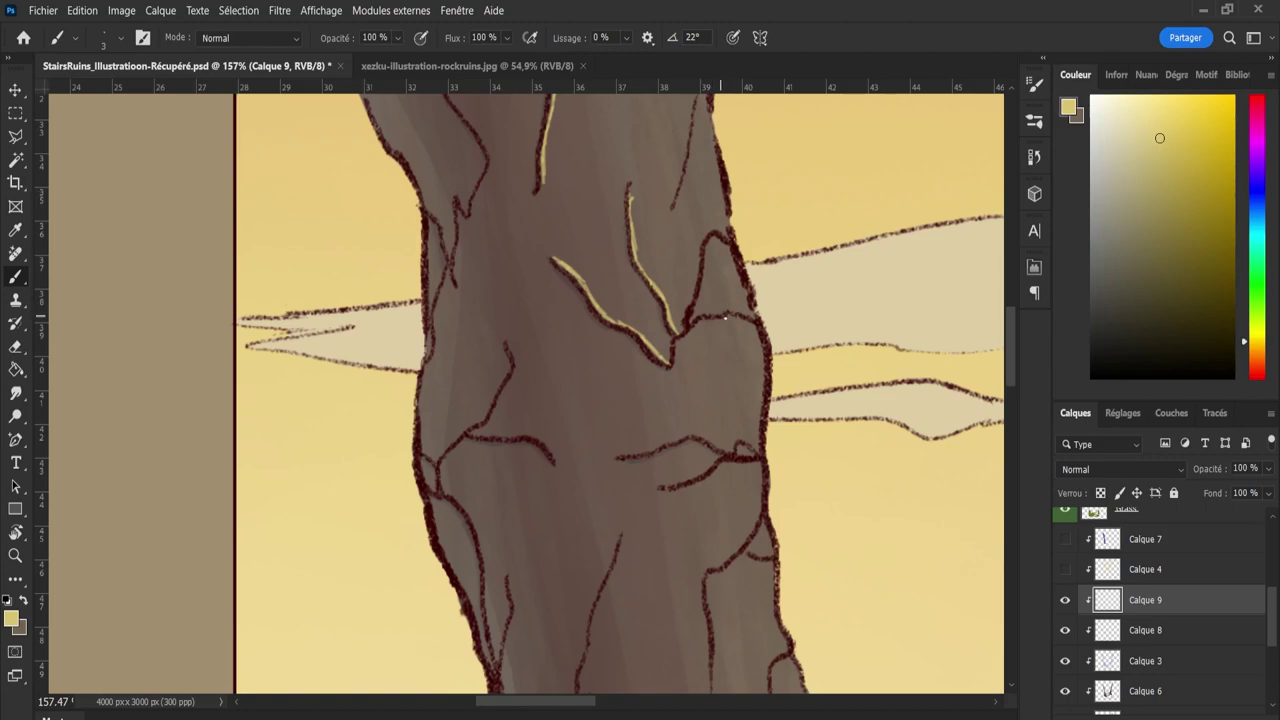
left_click_drag(703, 317, 758, 315)
mouse_move(618, 457)
left_mouse_down()
mouse_move(688, 438)
mouse_move(734, 455)
left_mouse_up()
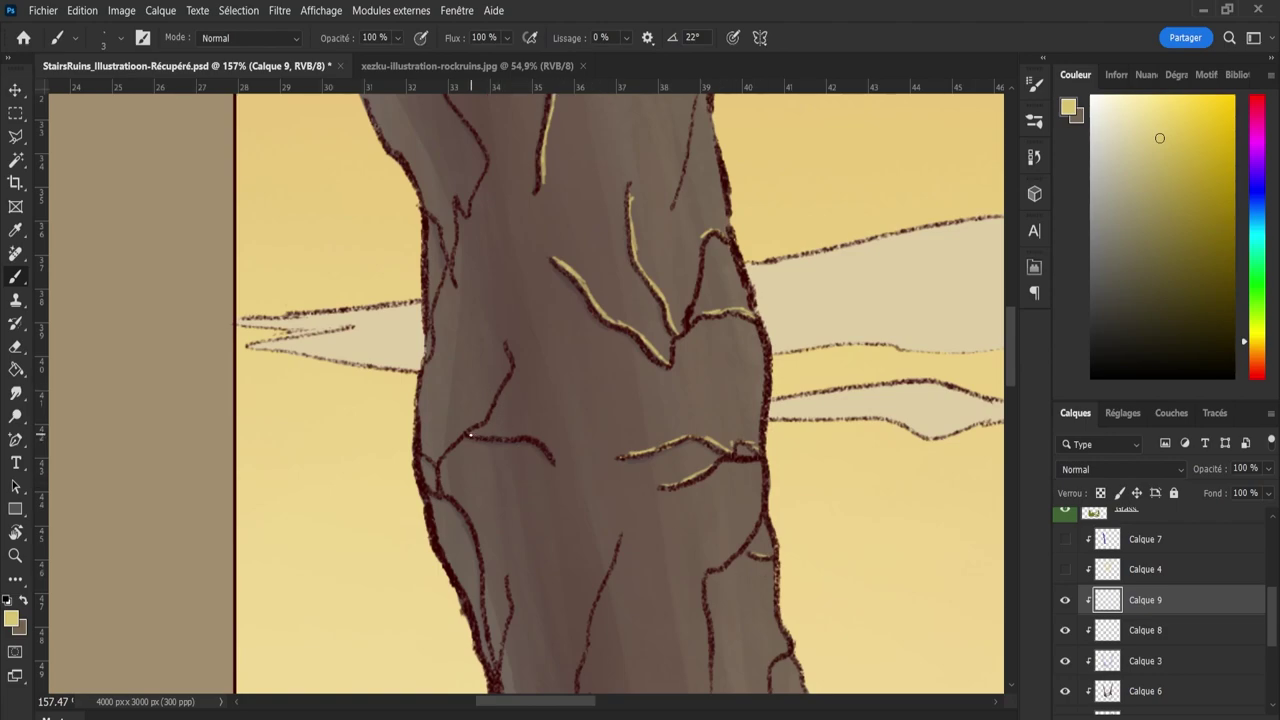
left_click_drag(470, 435, 535, 438)
left_click_drag(507, 343, 516, 362)
Paint a yellow highlight along the inner edge of the chipped flake on the left pillar's right side.
left_click_drag(1015, 366, 1012, 403)
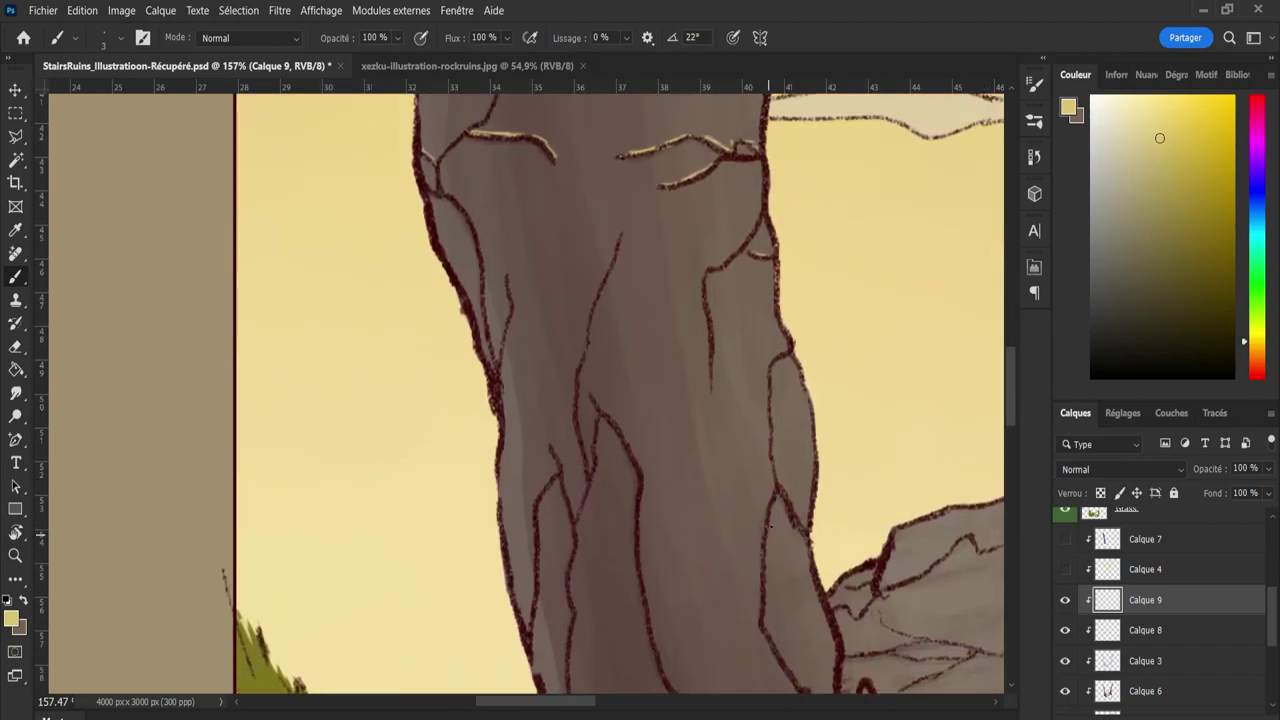
left_click_drag(781, 482, 806, 526)
left_click_drag(779, 483, 772, 376)
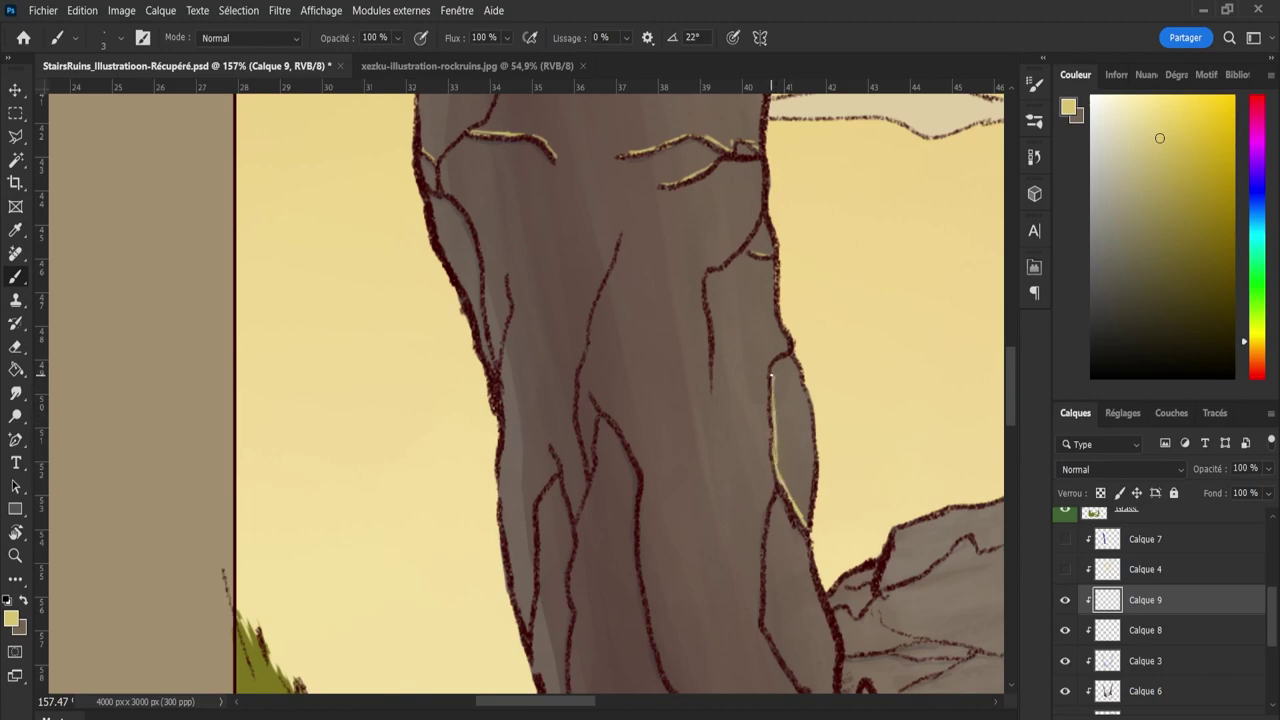
Highlight the long central crack and the crack left of it on the left pillar's lower half in yellow, cleaning up the overlap.
left_click_drag(1012, 383, 1014, 416)
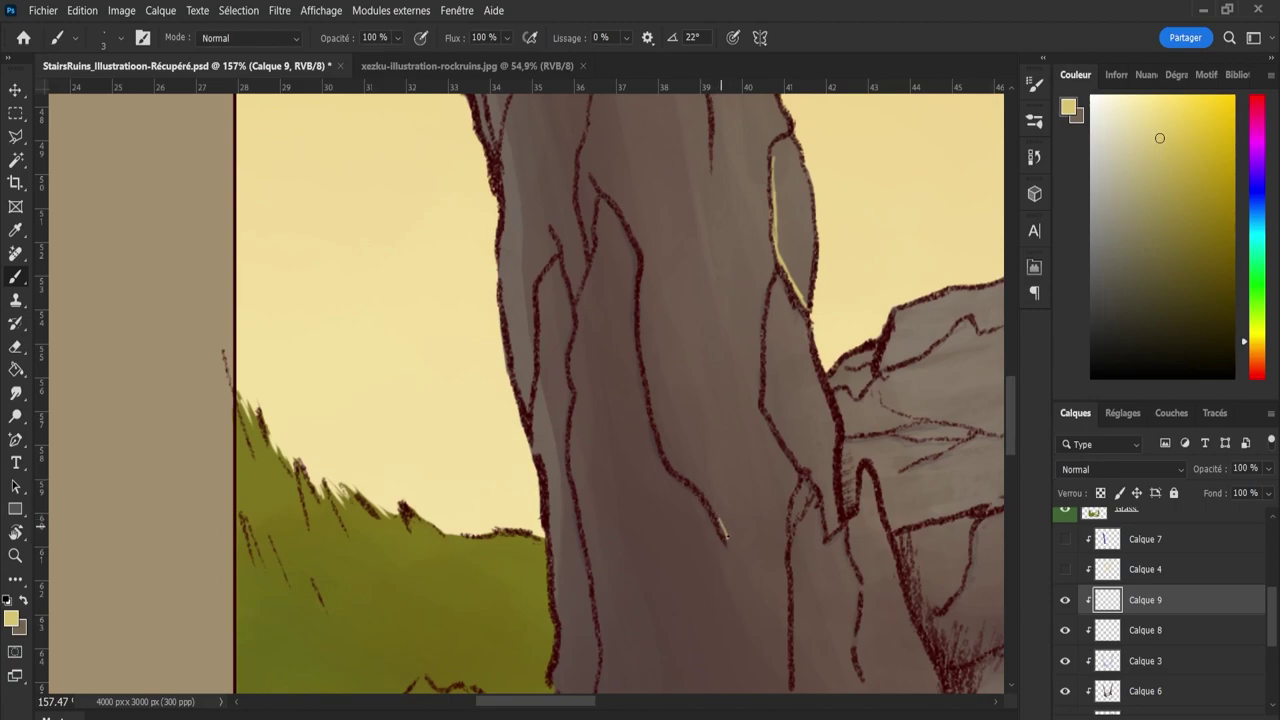
mouse_move(726, 537)
left_mouse_down()
mouse_move(659, 424)
mouse_move(662, 437)
mouse_move(641, 246)
mouse_move(621, 256)
mouse_move(647, 258)
mouse_move(624, 240)
mouse_move(588, 172)
left_mouse_up()
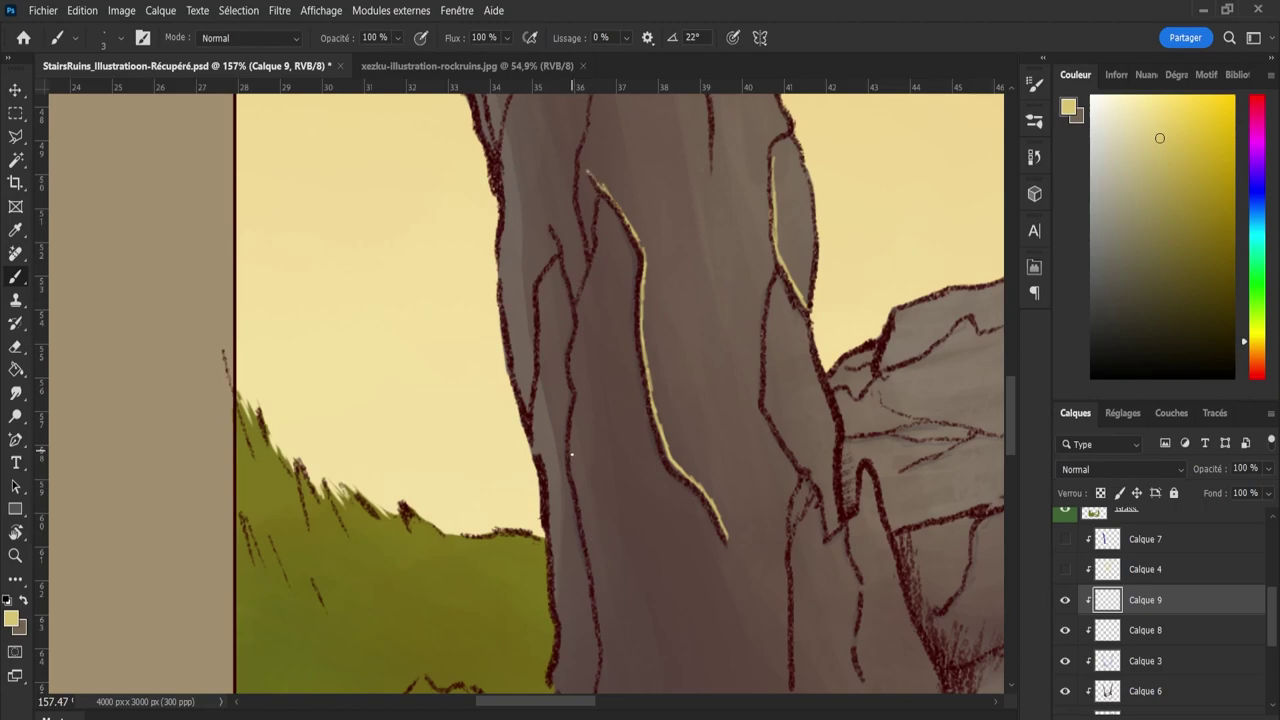
left_click_drag(570, 462, 579, 296)
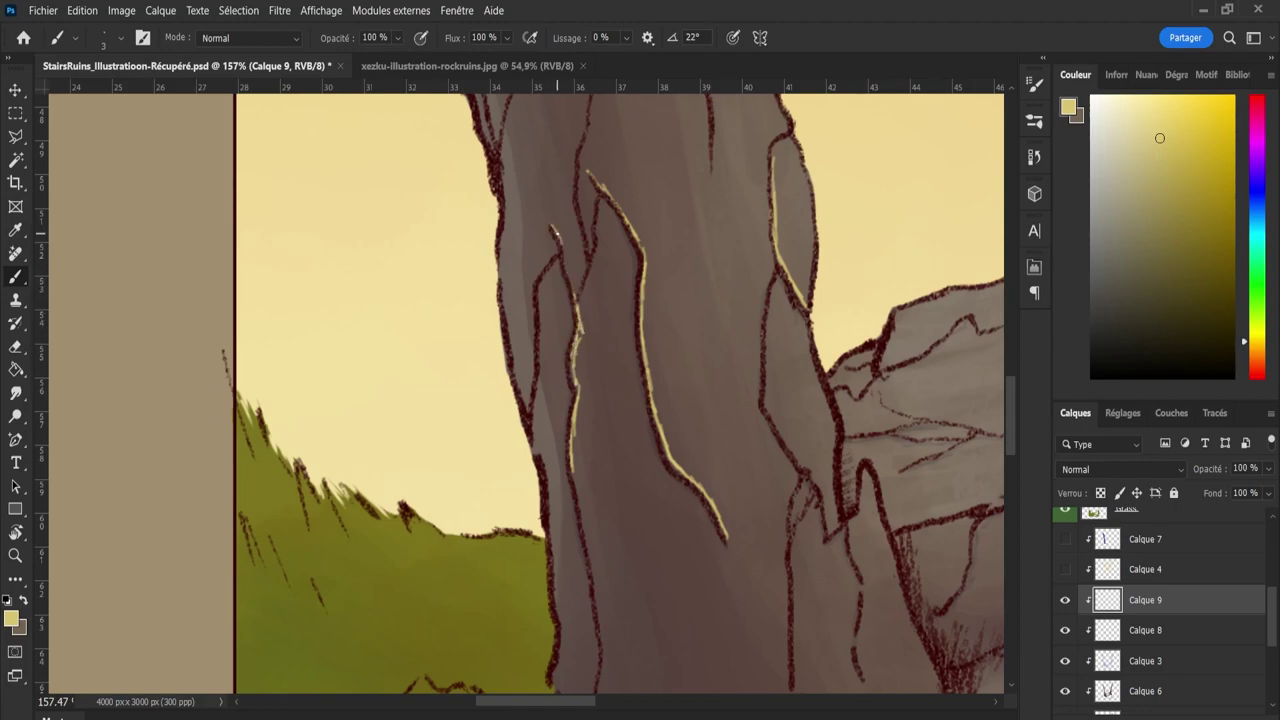
left_click_drag(557, 232, 591, 360)
key("e")
key("b")
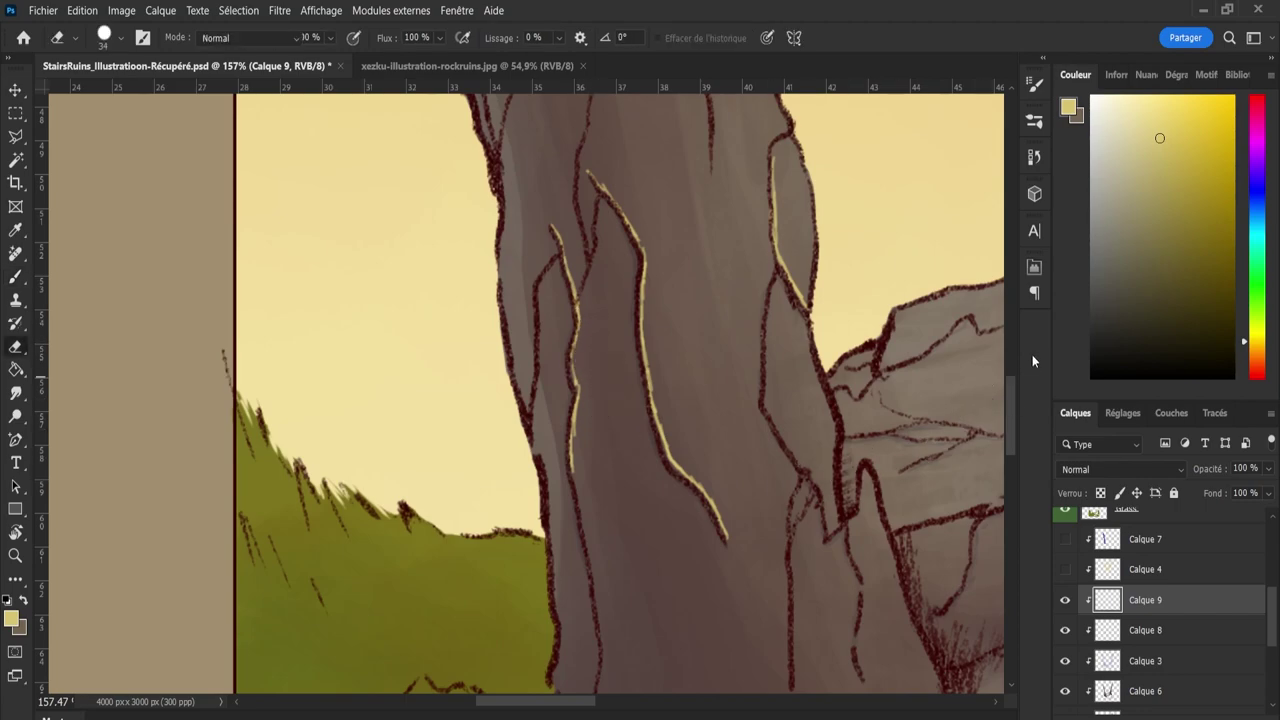
key("b")
Extend the yellow highlight of the left-hand crack down towards the left pillar's base.
left_click_drag(1008, 394, 1014, 423)
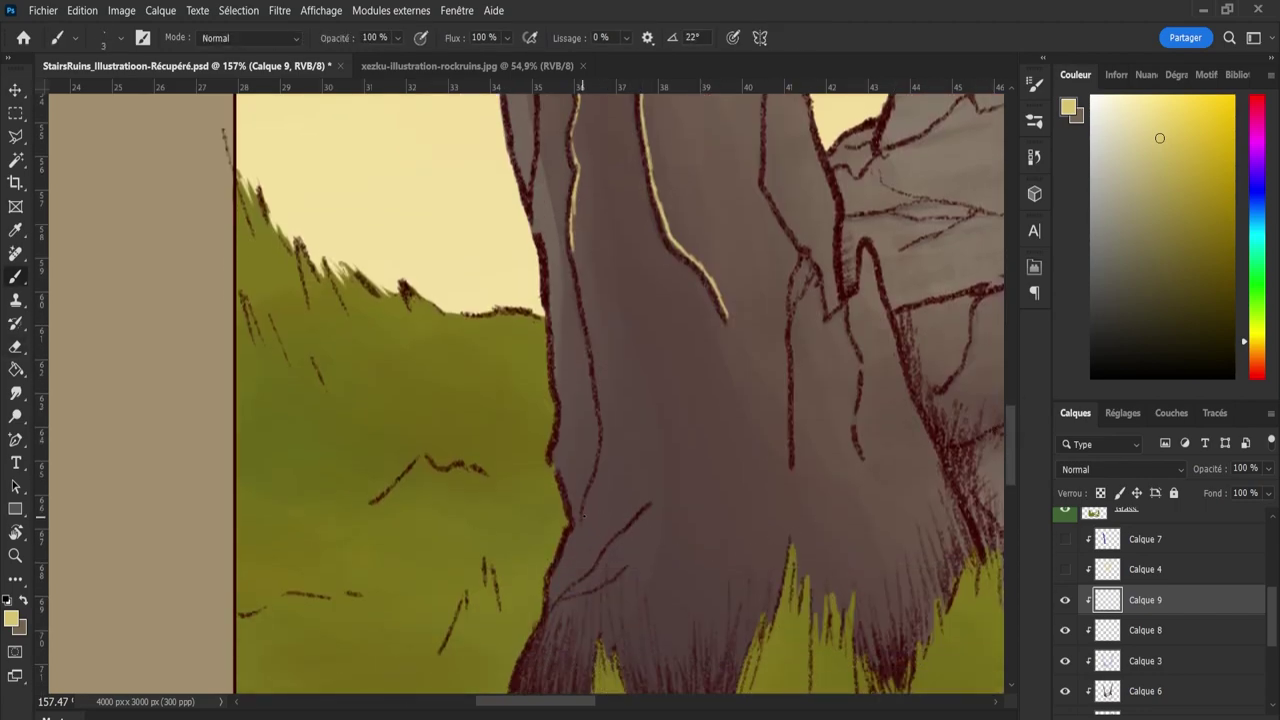
mouse_move(584, 518)
left_mouse_down()
mouse_move(604, 418)
mouse_move(572, 230)
left_mouse_up()
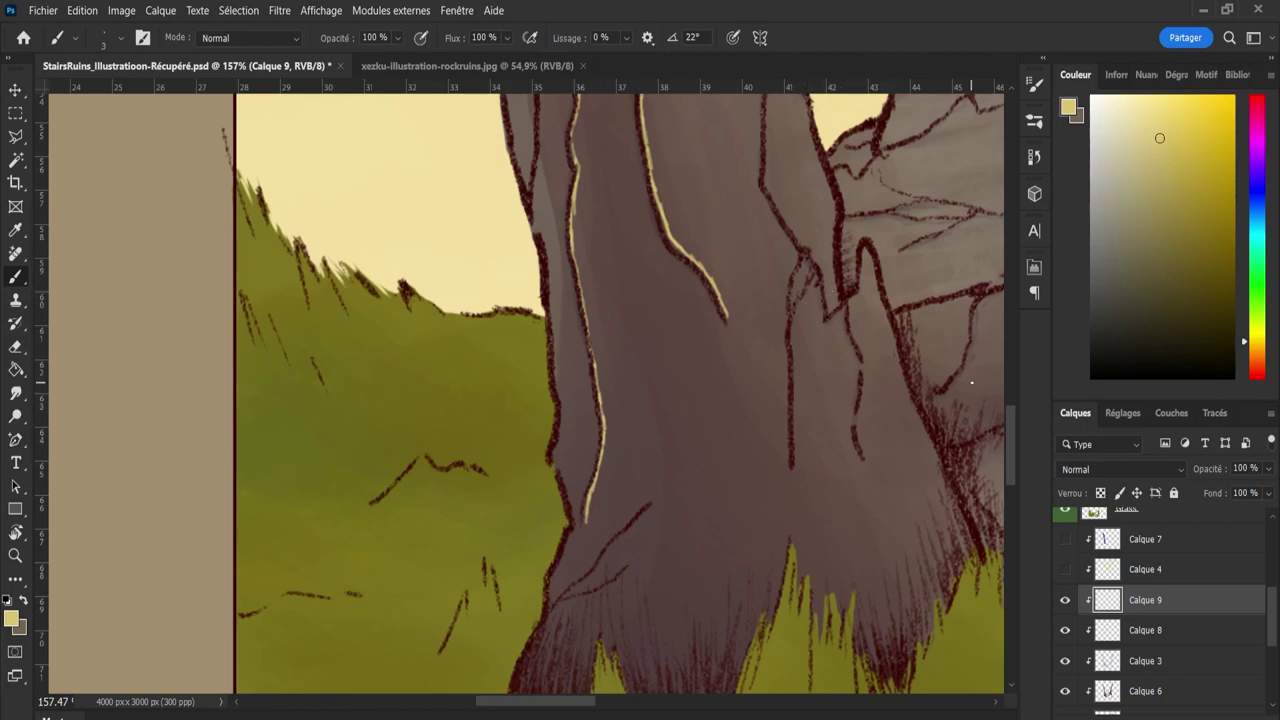
left_click_drag(1010, 426, 1010, 413)
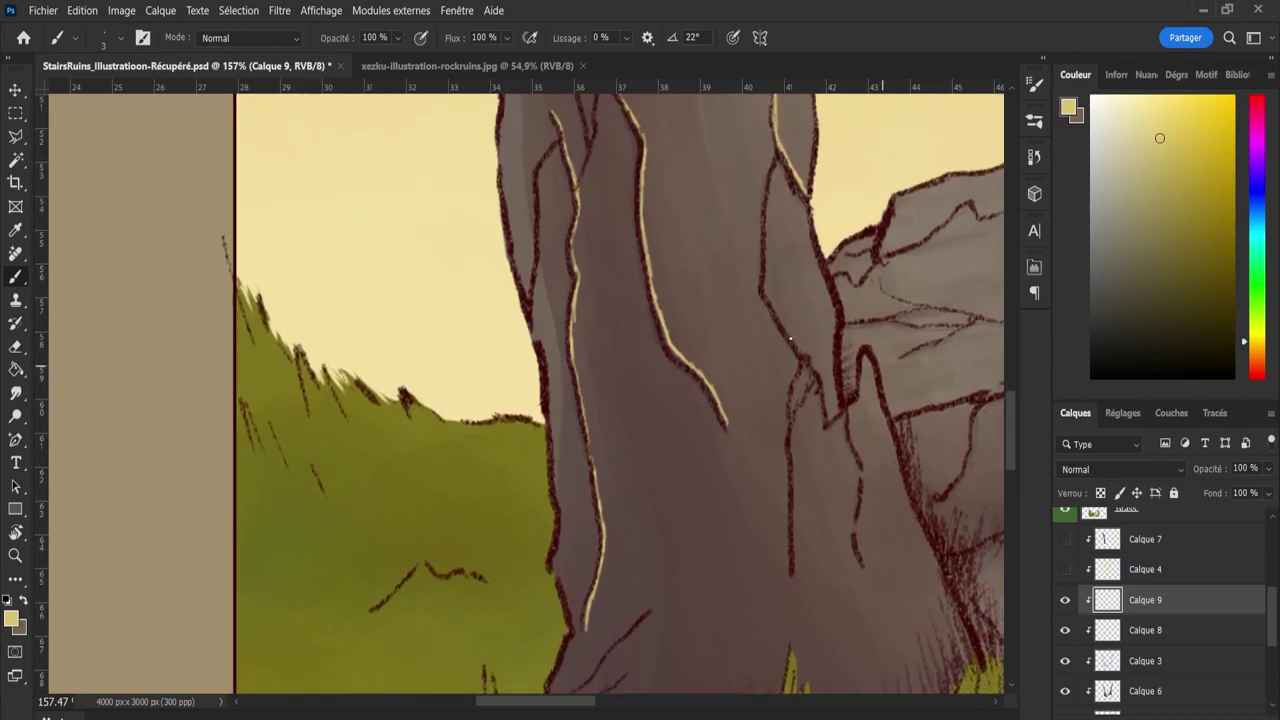
Highlight the lower flake's left edge and the short vertical crack above it on the left pillar's right side in yellow.
left_click_drag(772, 297, 800, 346)
left_click_drag(770, 297, 770, 183)
key("z")
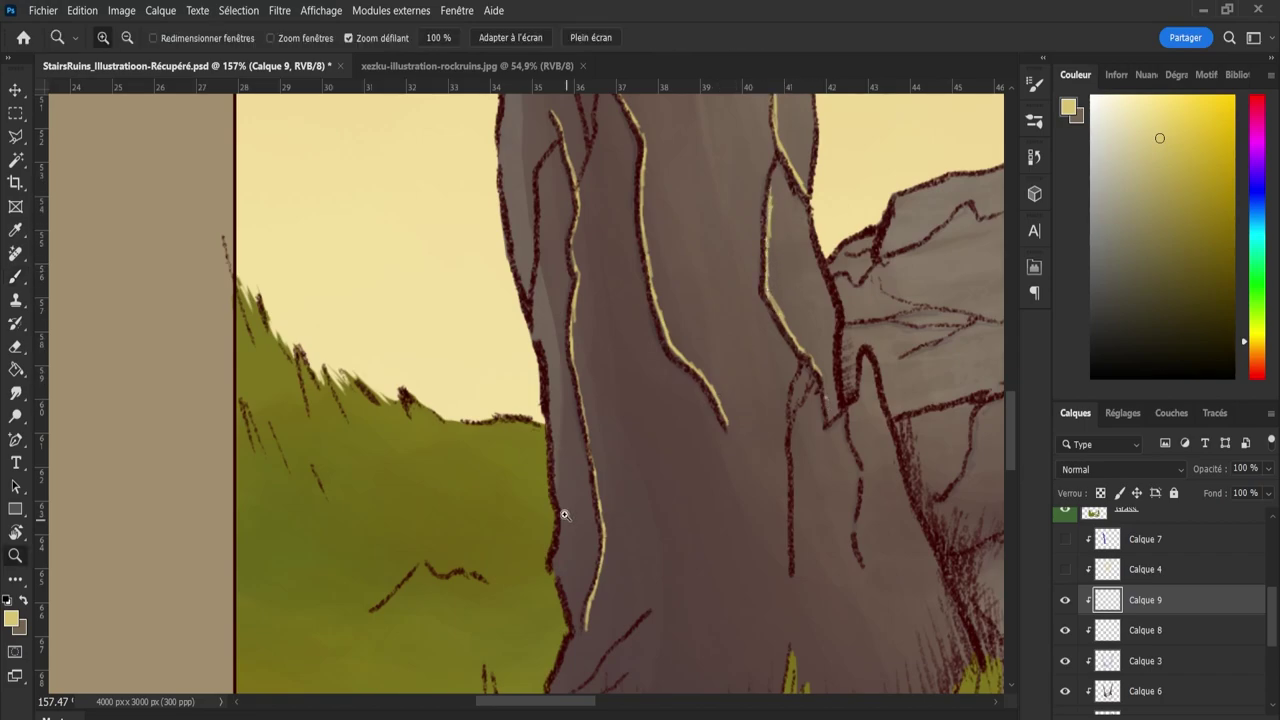
left_click_drag(627, 508, 517, 537)
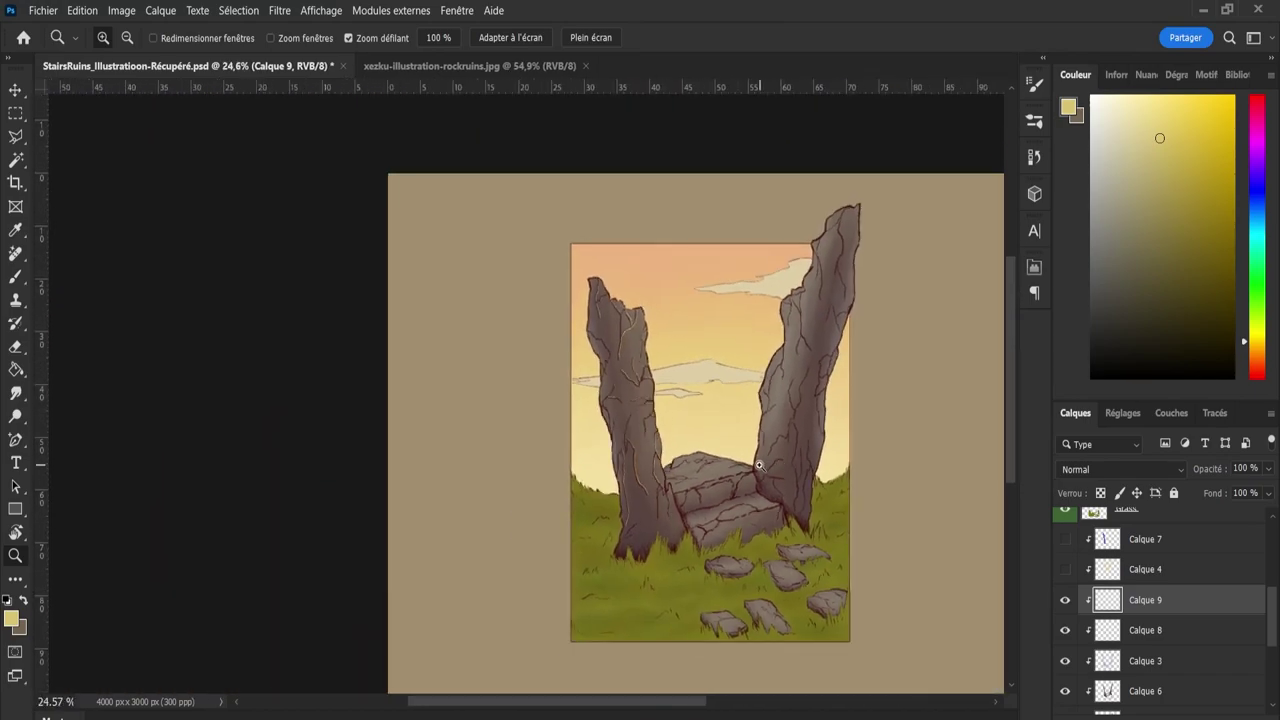
left_click_drag(764, 470, 795, 478)
left_click_drag(504, 364, 536, 385)
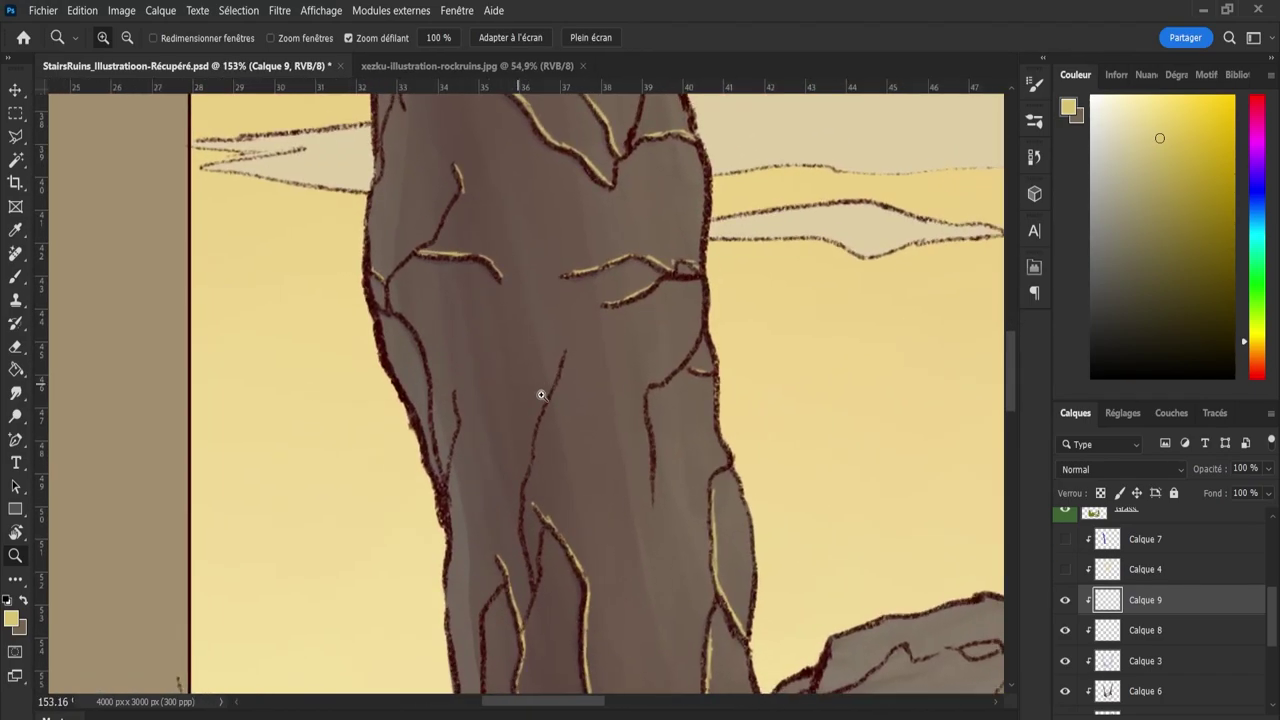
key("b")
mouse_move(648, 403)
left_mouse_down()
mouse_move(659, 486)
mouse_move(648, 437)
left_mouse_up()
Paint a yellow highlight along the leftmost crack on top of the stone slab between the pillars, trimming its end.
key("z")
left_click_drag(640, 489, 500, 492)
left_click_drag(616, 702, 672, 702)
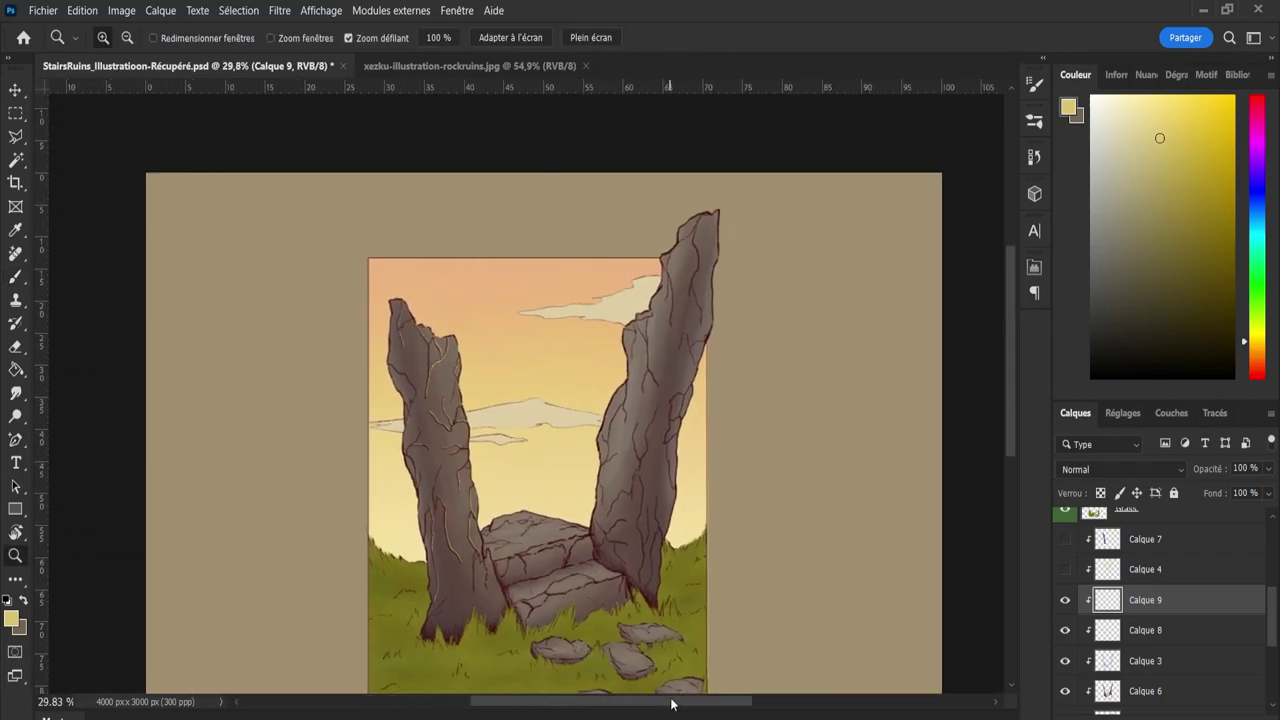
left_click_drag(605, 400, 655, 417)
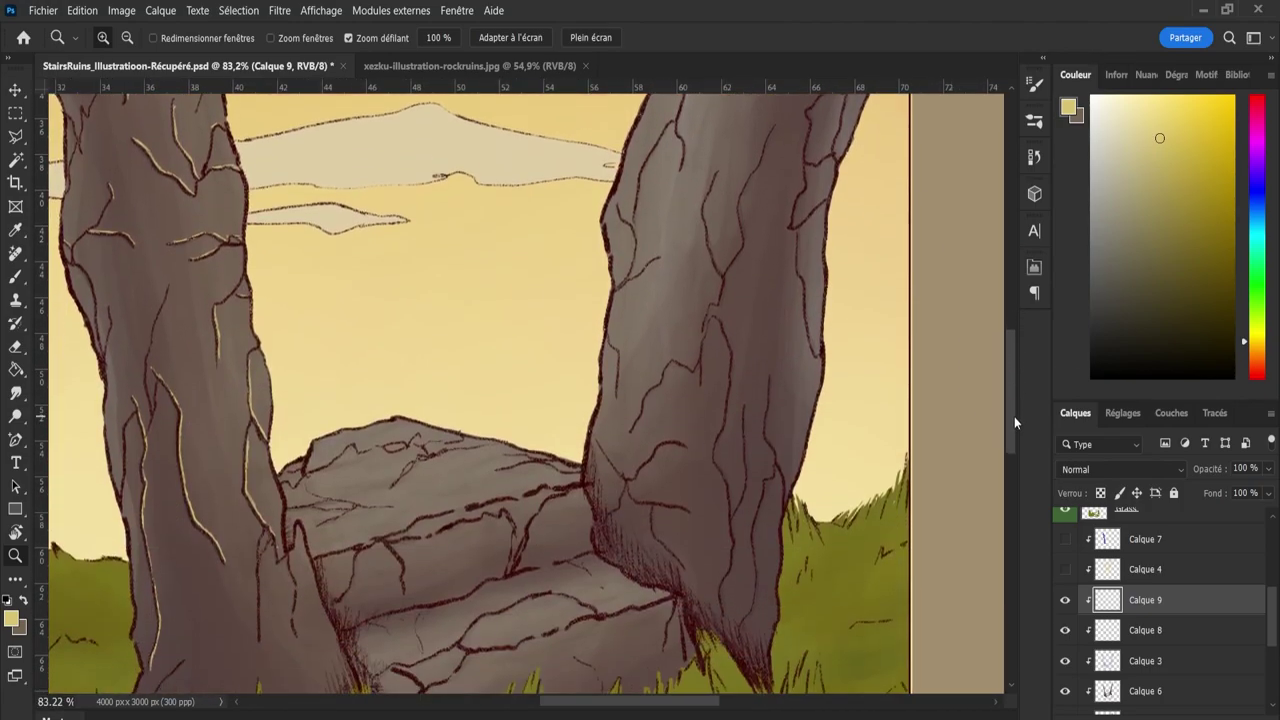
left_click_drag(642, 239, 686, 232)
key("b")
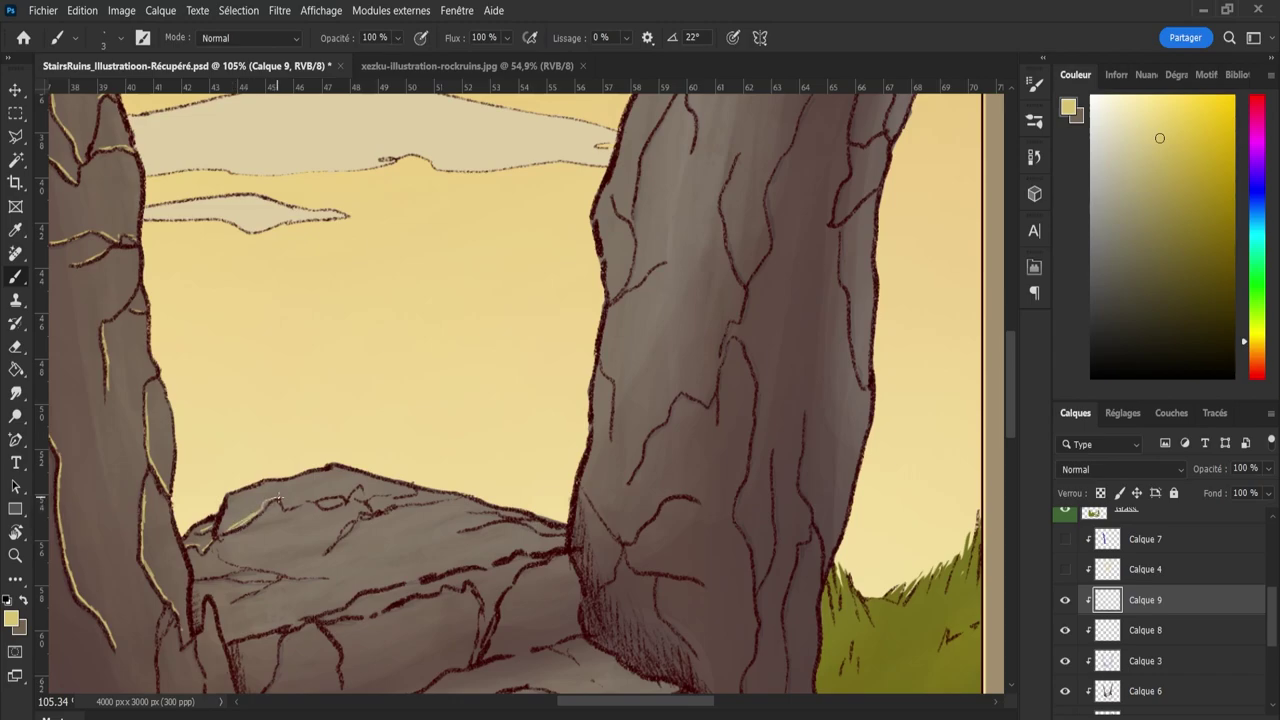
key("e")
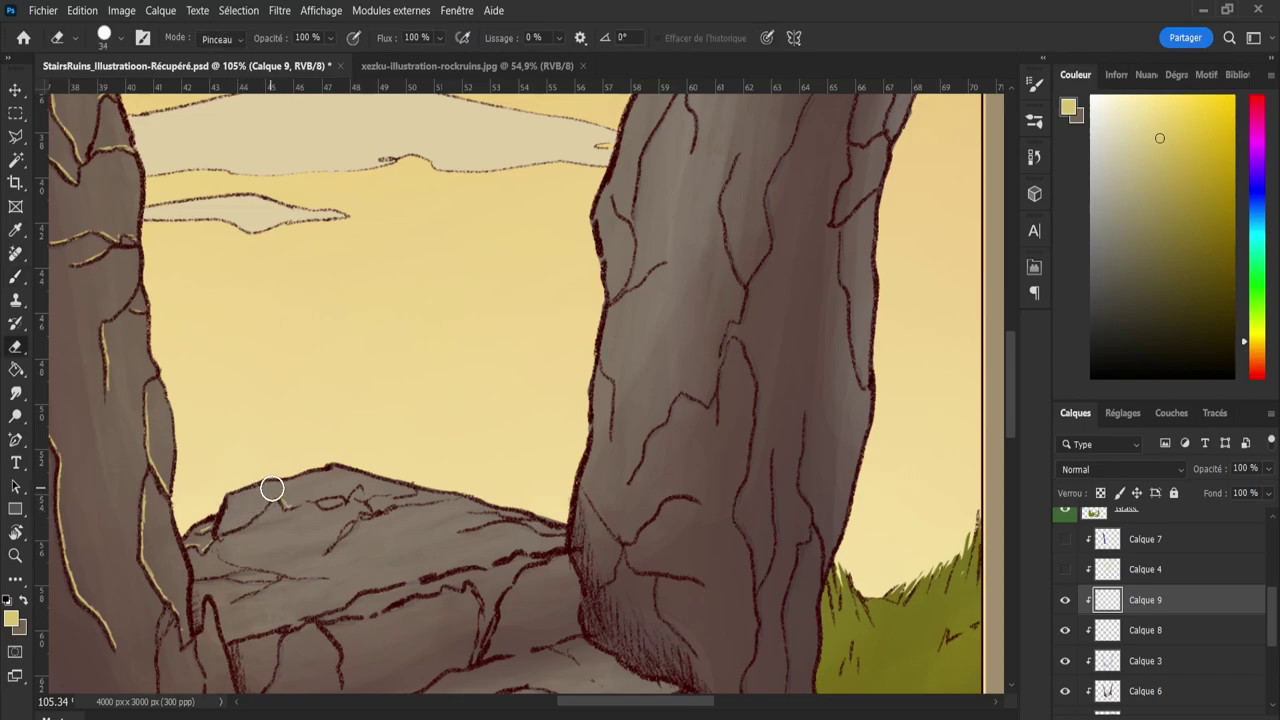
key("b")
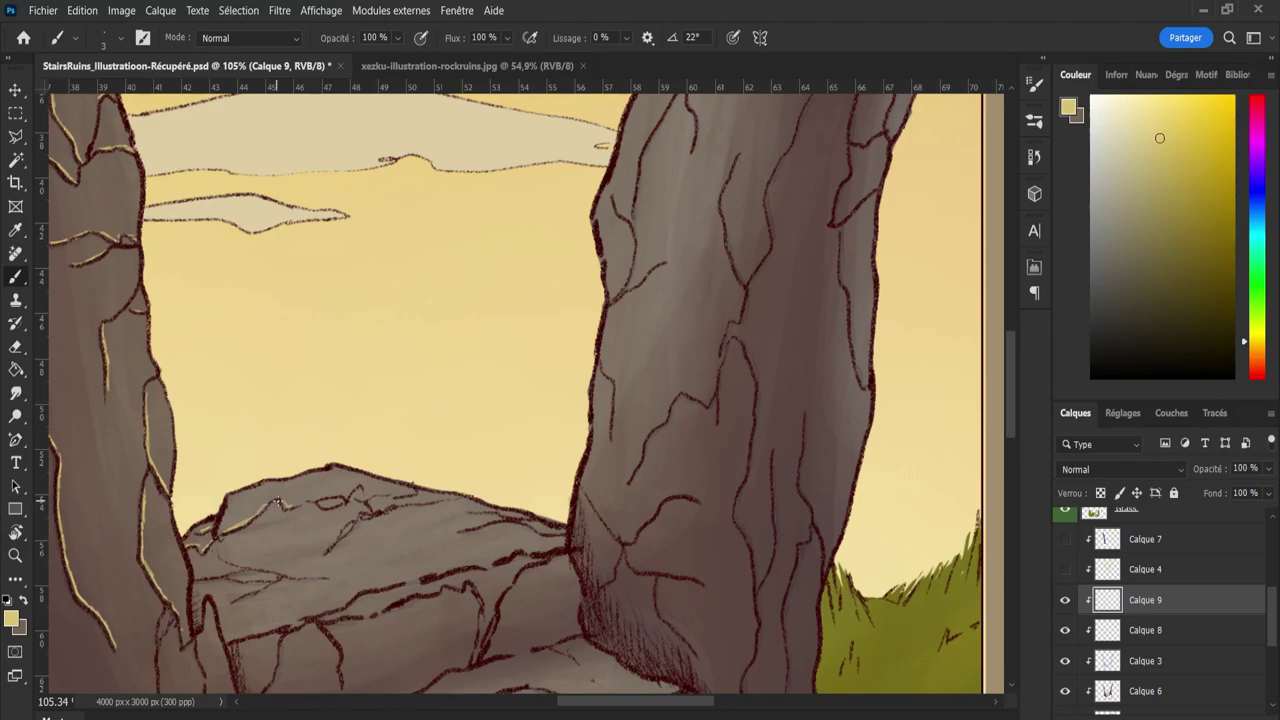
Highlight the remaining small cracks across the upper part of the stone slab's top surface in yellow.
left_click_drag(196, 578, 223, 575)
left_click_drag(472, 526, 504, 515)
left_click_drag(322, 498, 332, 497)
left_click_drag(328, 505, 398, 501)
left_click_drag(433, 598, 389, 605)
left_click_drag(310, 640, 338, 636)
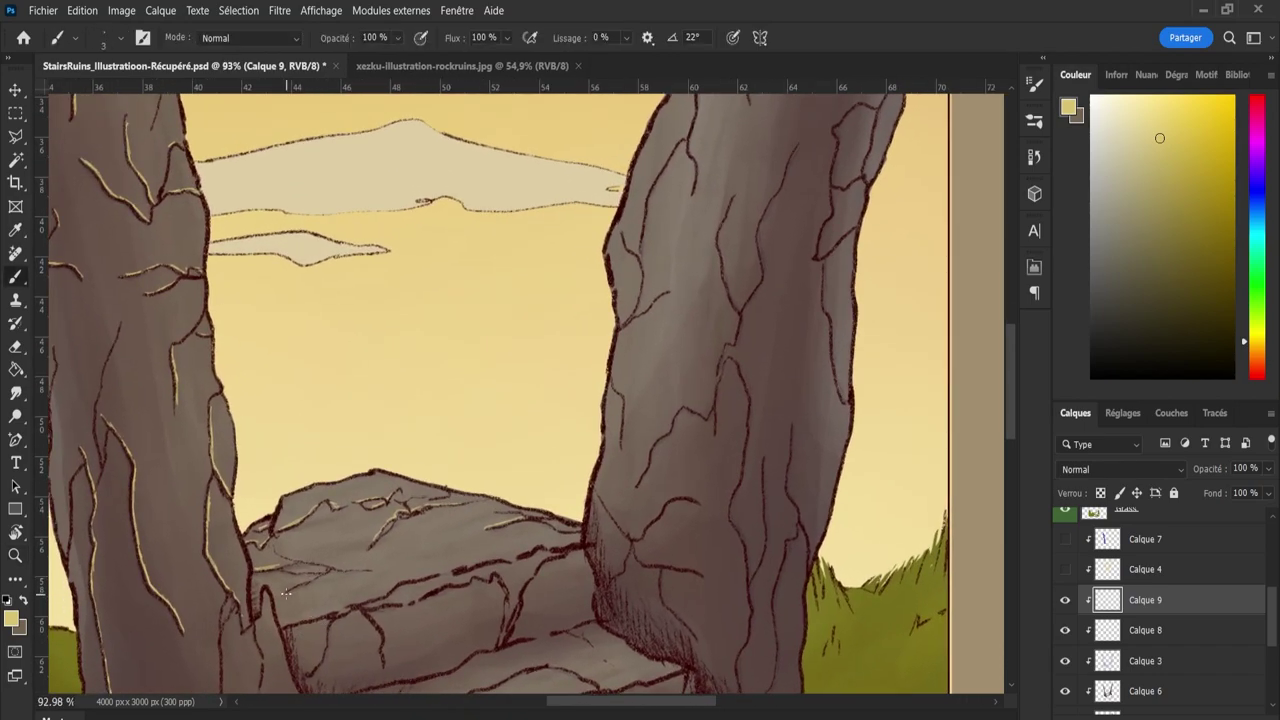
Highlight the slab's lower-left crack and the full front edge of the top step in yellow.
left_click_drag(286, 593, 339, 568)
left_click_drag(284, 627, 492, 553)
left_click_drag(481, 558, 585, 541)
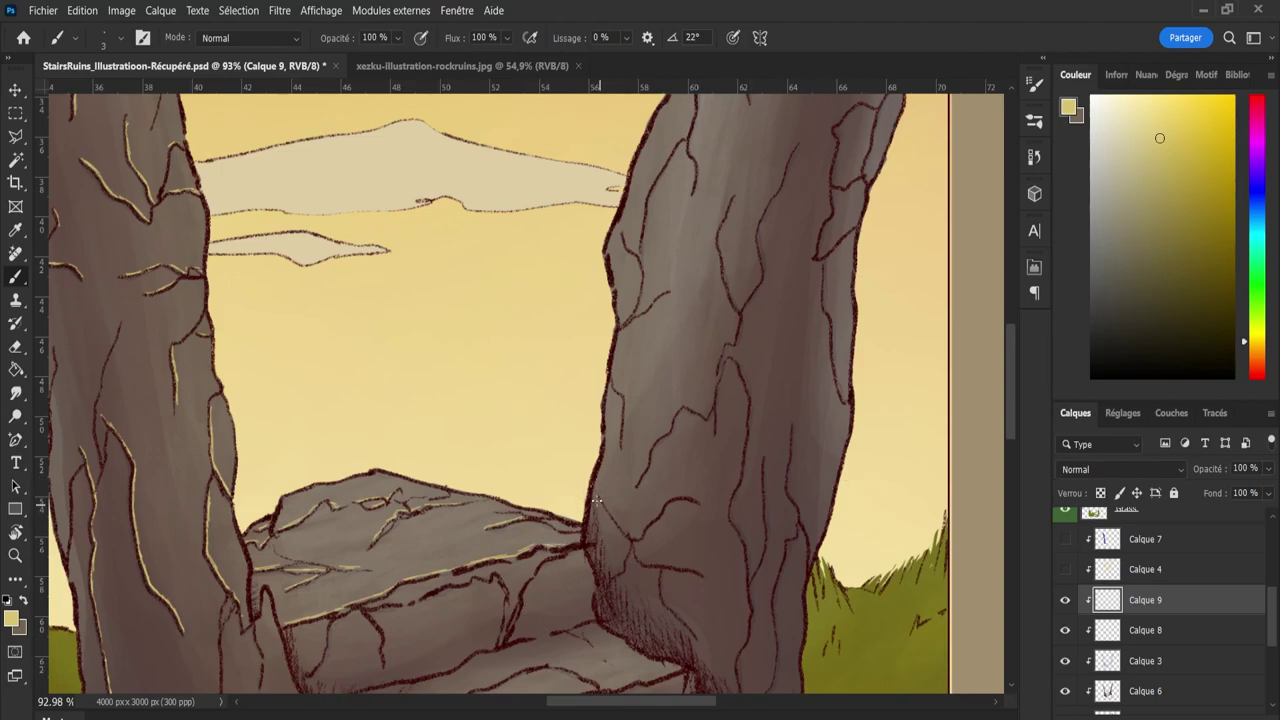
Highlight the cracks along the right pillar's left side in yellow, from its base up to the middle section.
mouse_move(594, 494)
left_mouse_down()
mouse_move(624, 540)
mouse_move(624, 568)
mouse_move(604, 580)
left_mouse_up()
left_click_drag(622, 447, 614, 392)
left_click_drag(623, 321, 638, 283)
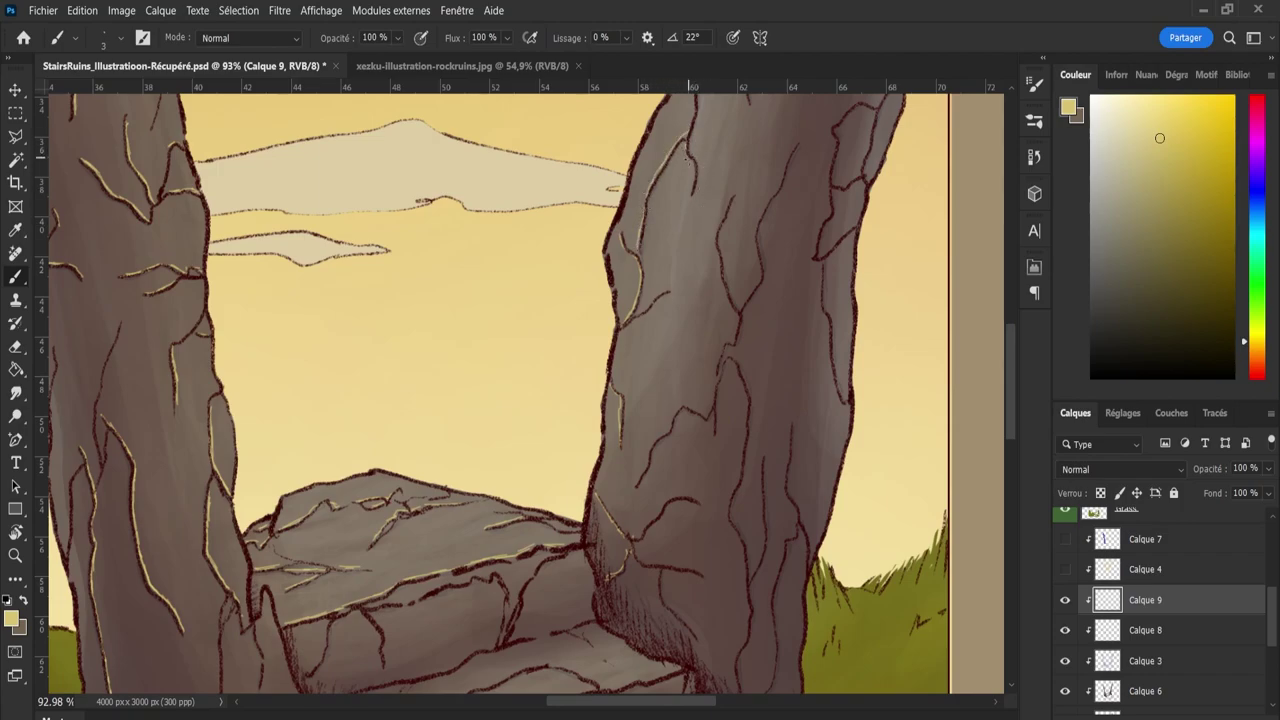
left_click_drag(686, 157, 690, 200)
Paint yellow highlights along both branches of the Y-shaped crack in the middle of the right pillar, cleaning up the overlap.
left_click_drag(716, 380, 740, 313)
key("e")
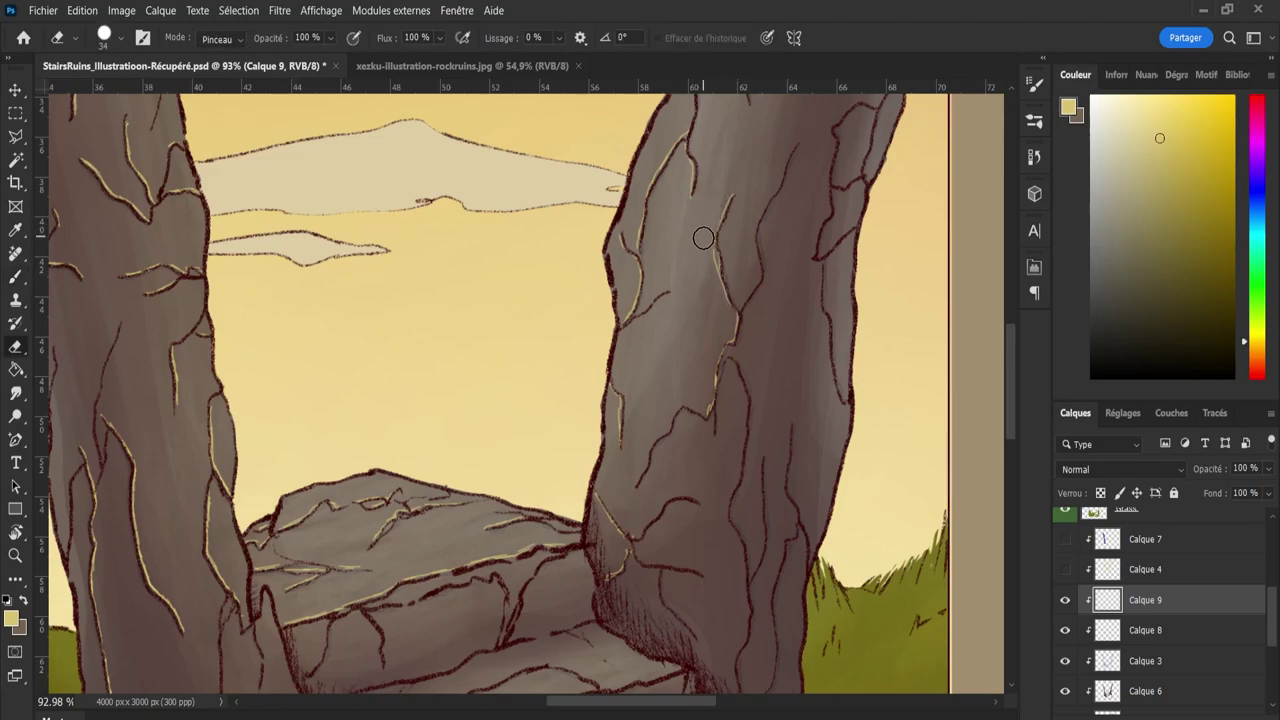
key("b")
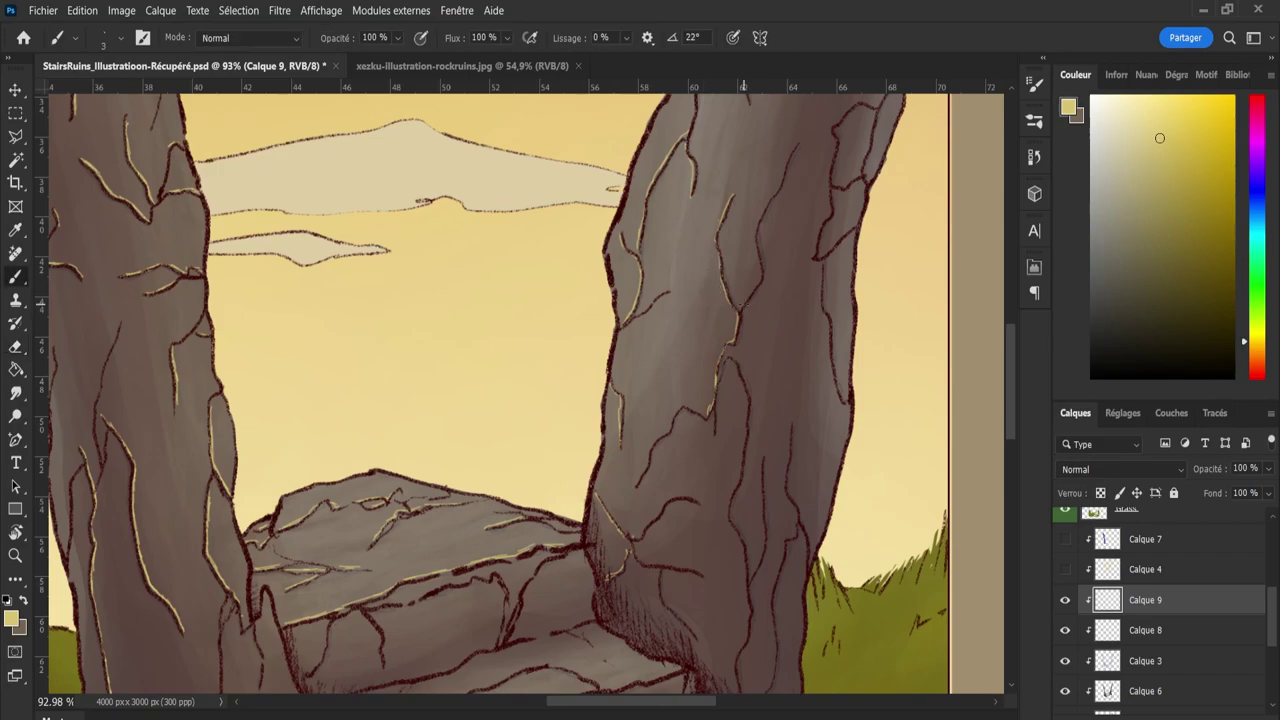
mouse_move(746, 300)
left_mouse_down()
mouse_move(758, 282)
mouse_move(752, 222)
mouse_move(793, 148)
left_mouse_up()
Highlight the inner edges of the two chipped flakes along the right pillar's right side in yellow.
left_click_drag(812, 258, 851, 104)
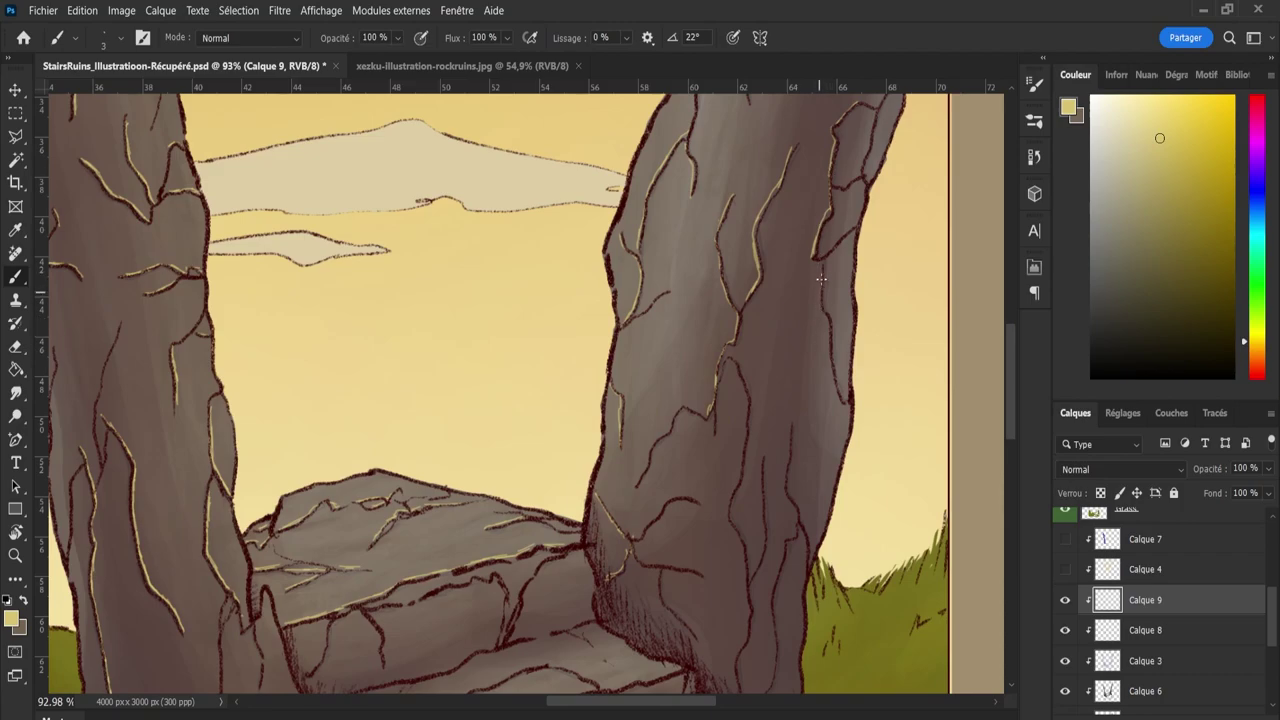
left_click_drag(816, 266, 852, 412)
key("e")
key("b")
Highlight the short branching cracks near the right pillar's lower-left base in yellow.
scroll(989, 358, "down", 3)
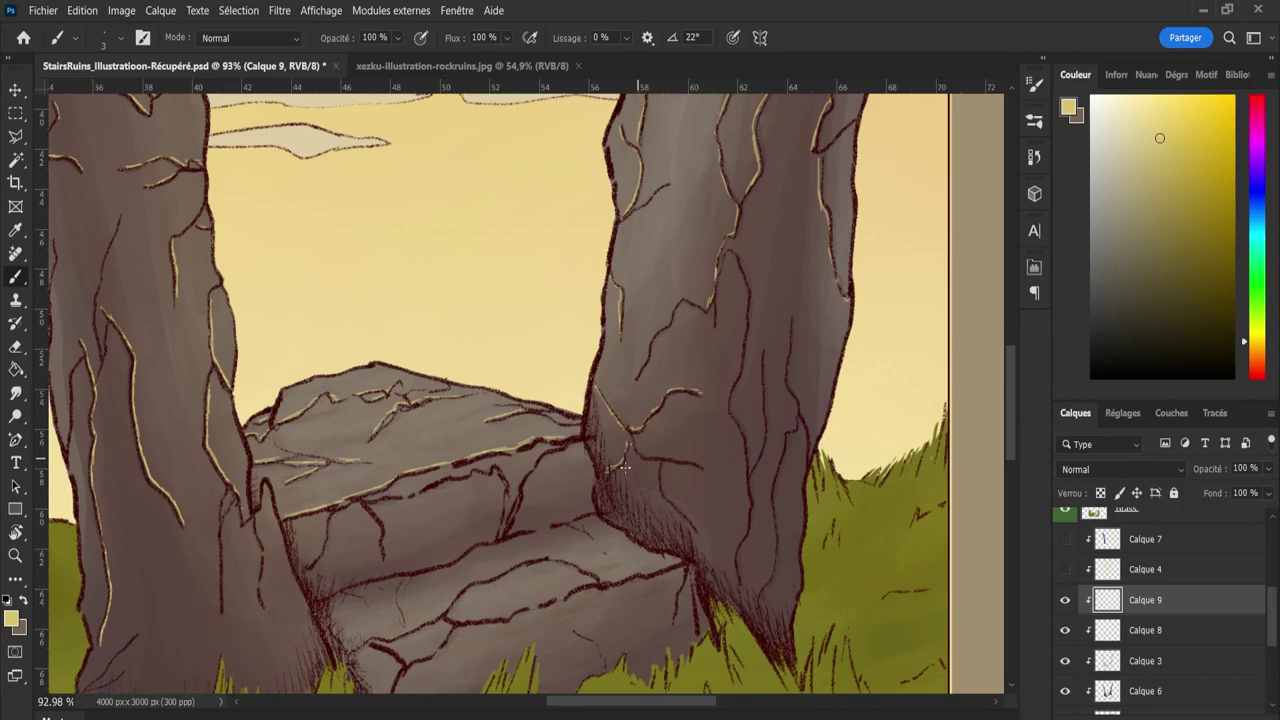
left_click_drag(636, 446, 700, 465)
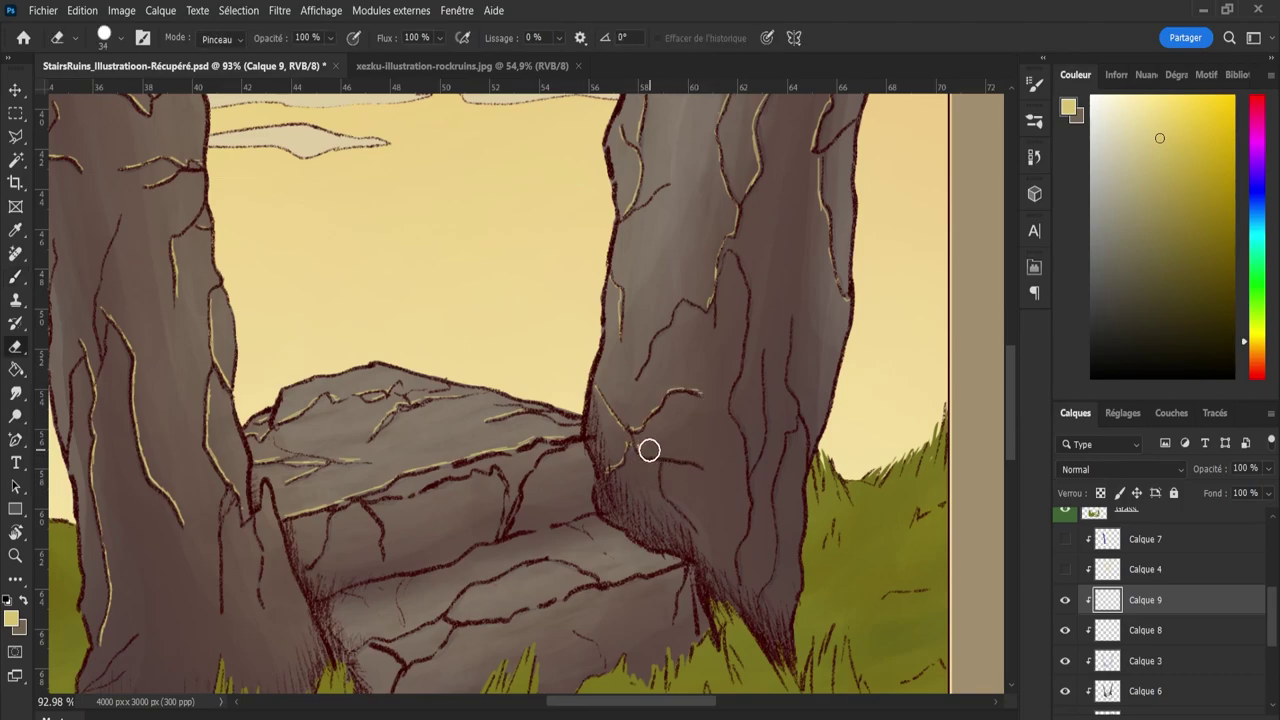
left_click_drag(659, 471, 672, 510)
Paint yellow highlights along the three long vertical cracks on the right pillar's lower half.
mouse_move(741, 276)
left_mouse_down()
mouse_move(728, 405)
mouse_move(748, 497)
mouse_move(736, 585)
left_mouse_up()
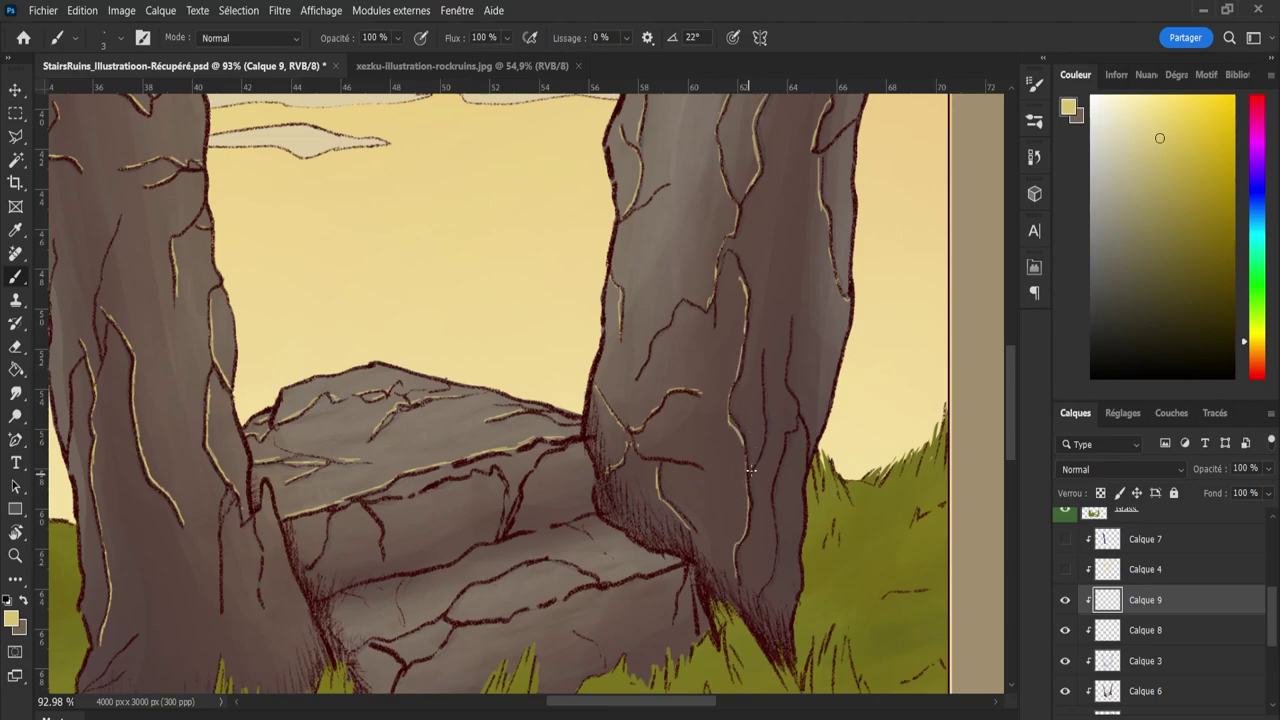
left_click_drag(751, 470, 762, 350)
mouse_move(756, 604)
left_mouse_down()
mouse_move(782, 434)
mouse_move(799, 408)
mouse_move(784, 353)
left_mouse_up()
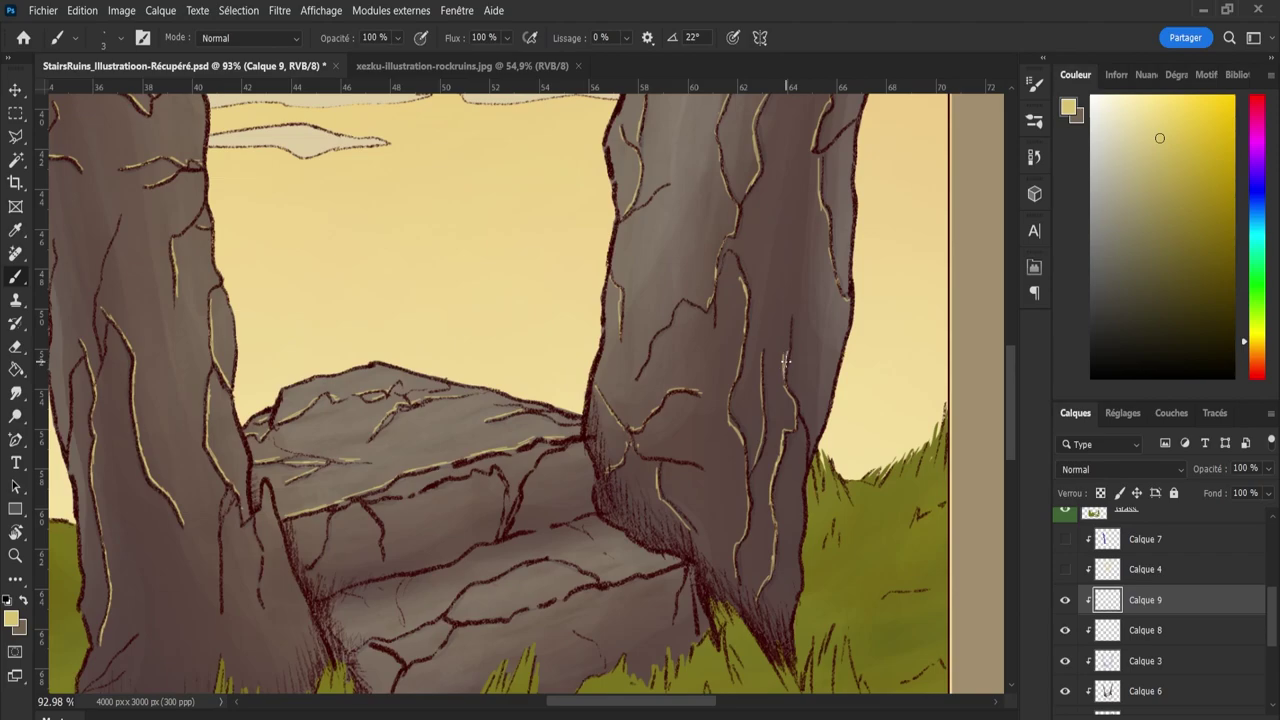
left_click_drag(785, 360, 787, 330)
Reduce the eraser size to 10 and highlight the small crack below the right pillar's notched ledge in yellow, trimming the excess.
key("e")
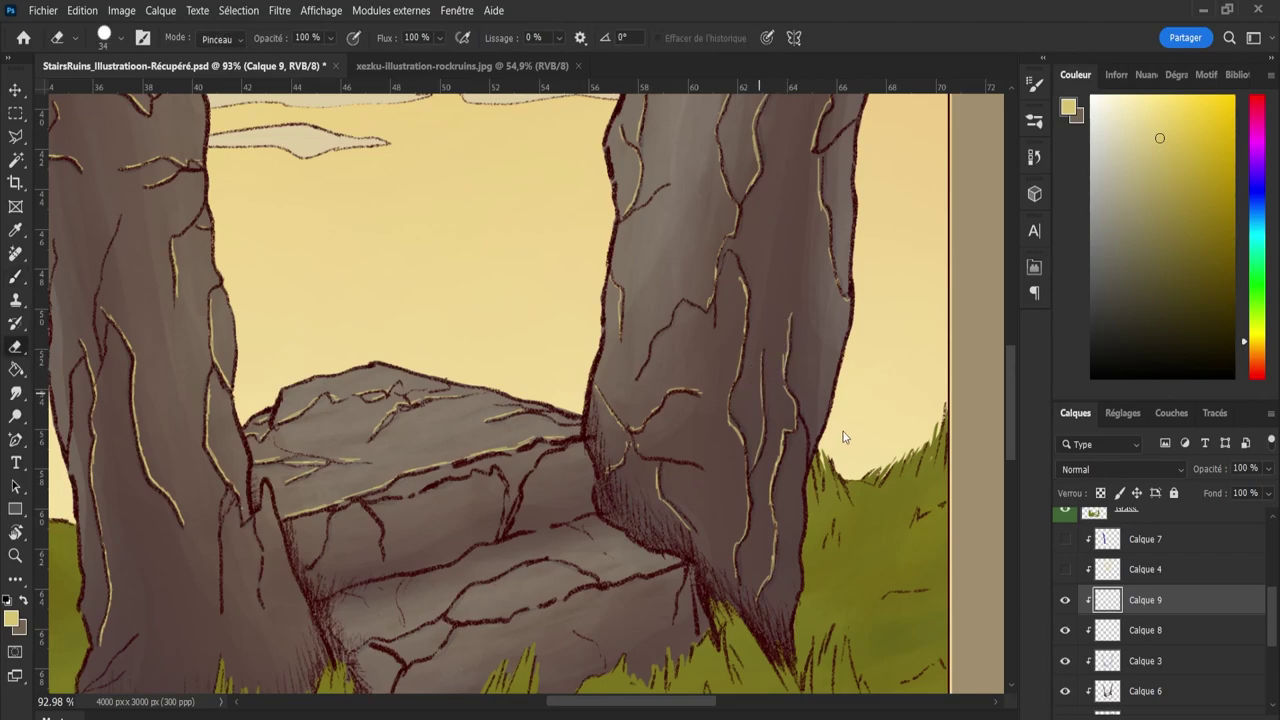
key("bracketleft")
key("bracketleft")
key("bracketleft")
left_click_drag(1009, 412, 960, 320)
scroll(960, 320, "down", 1)
key("b")
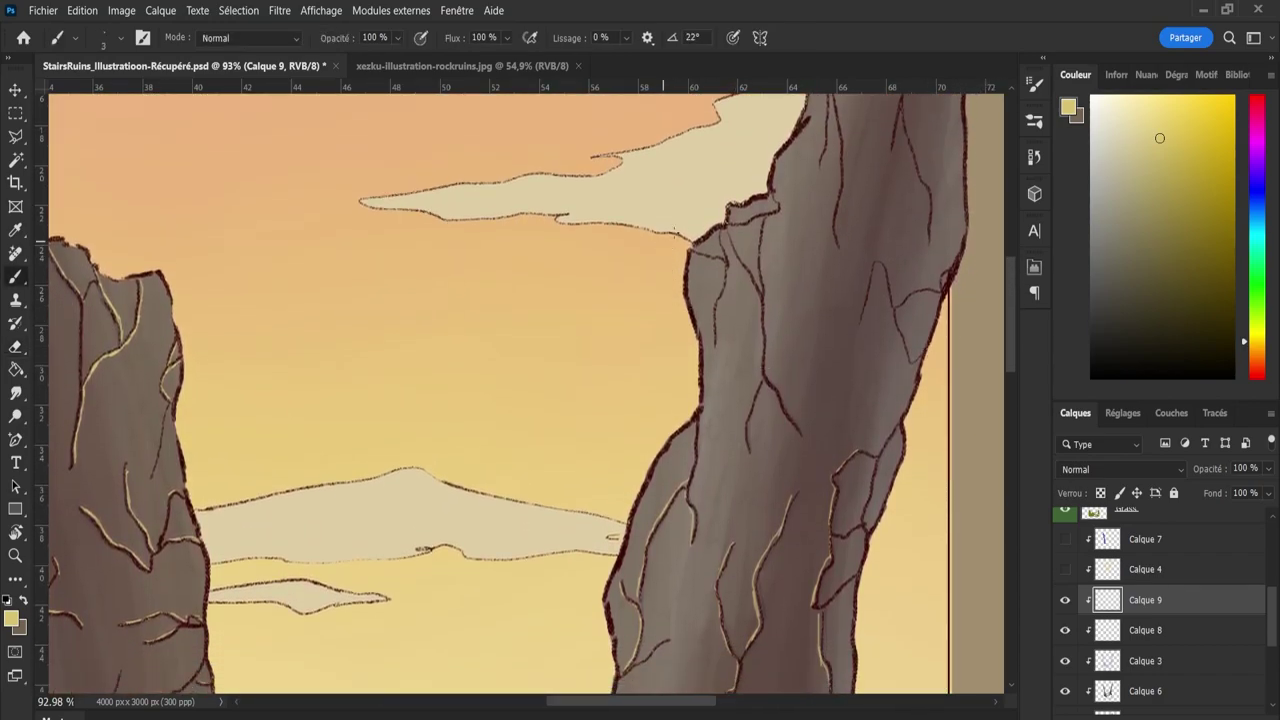
left_click_drag(723, 264, 717, 296)
key("e")
mouse_move(718, 299)
left_mouse_down()
mouse_move(720, 266)
mouse_move(717, 284)
left_mouse_up()
Highlight the long crack beneath the notched ledge and the inverted V-shaped crack on the right pillar's upper half in yellow.
key("b")
key("e")
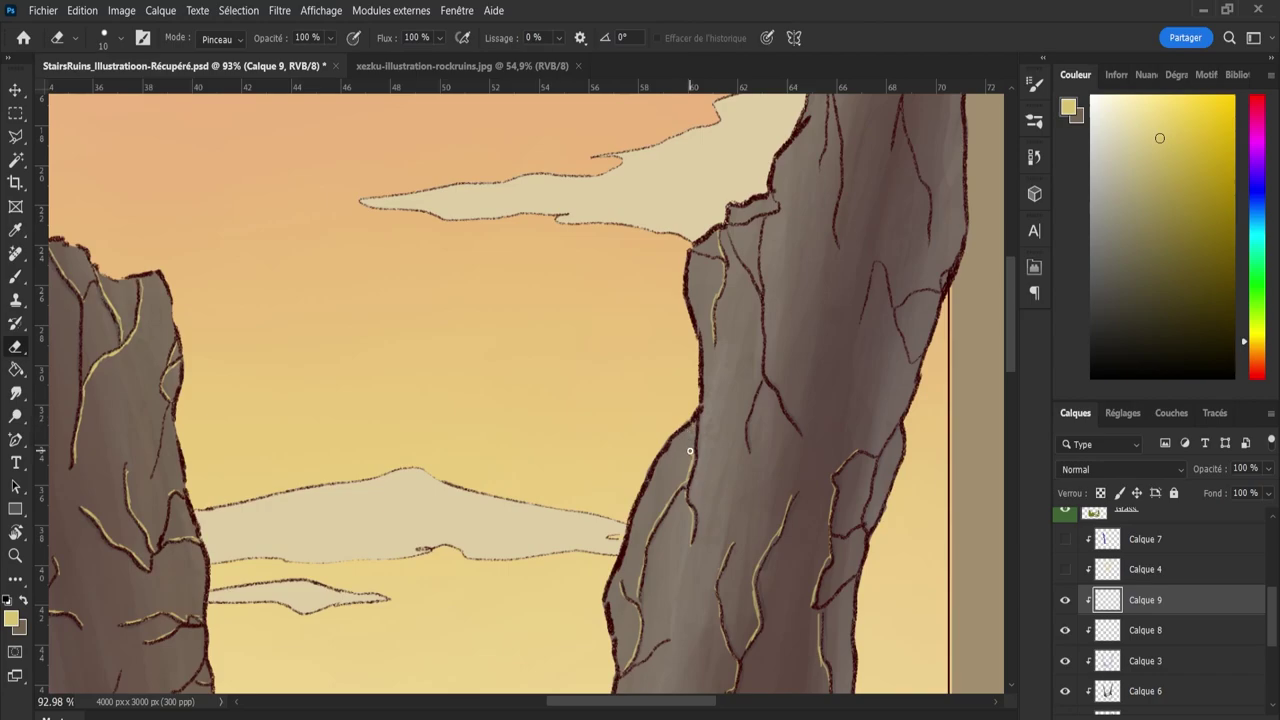
key("b")
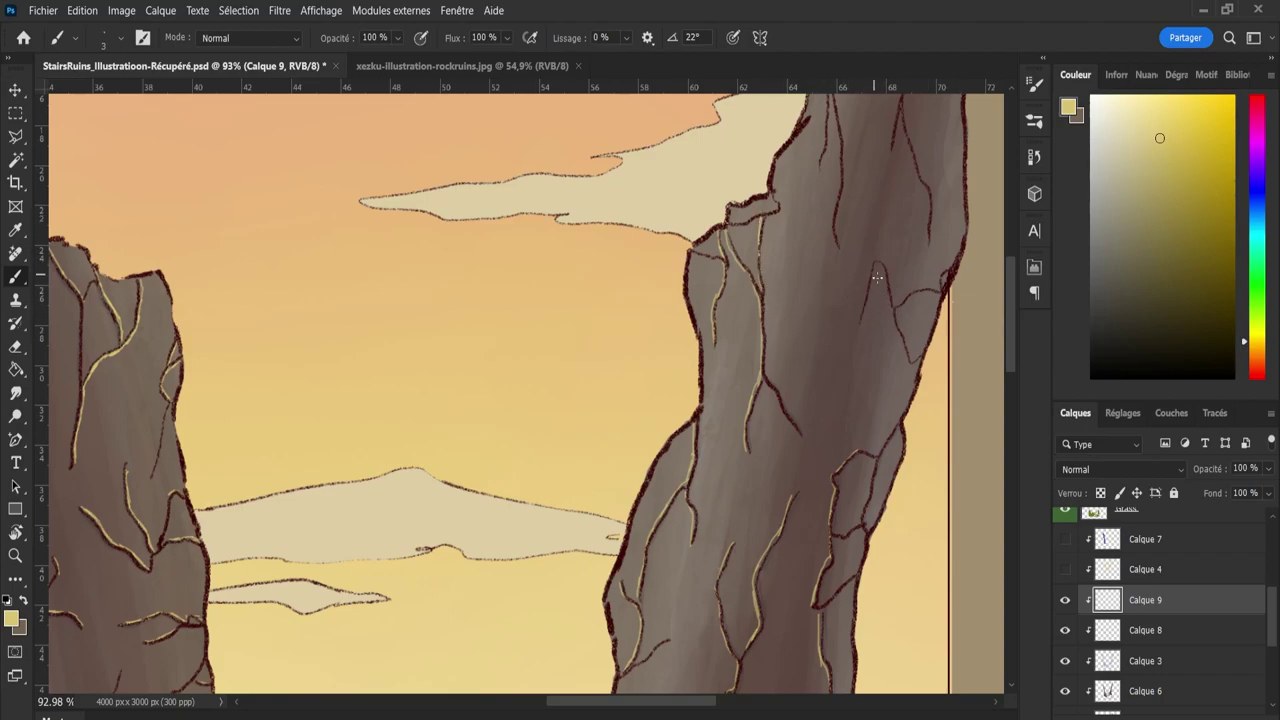
mouse_move(860, 315)
left_mouse_down()
mouse_move(872, 262)
mouse_move(905, 352)
left_mouse_up()
Highlight the crossing cracks along the upper-left edge of the right pillar in yellow, erasing the stray paint.
left_click_drag(1010, 337, 1006, 294)
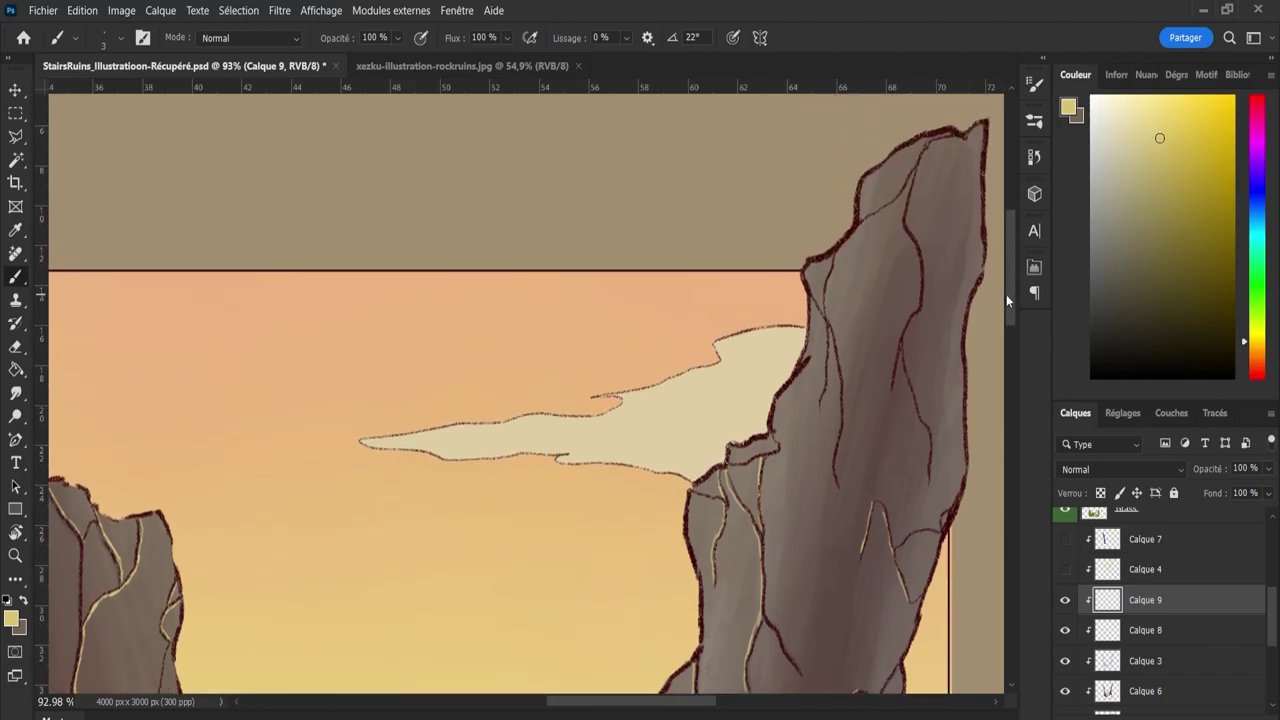
left_click_drag(1006, 294, 1007, 303)
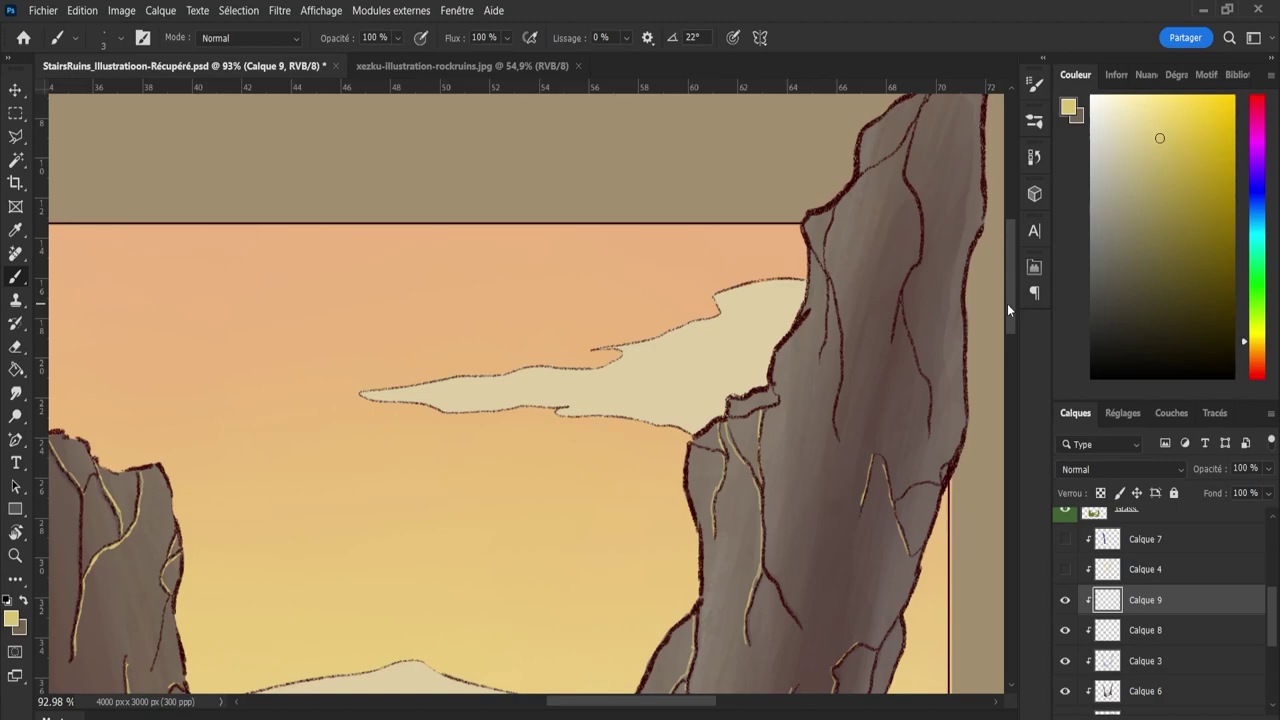
left_click_drag(1007, 303, 1008, 306)
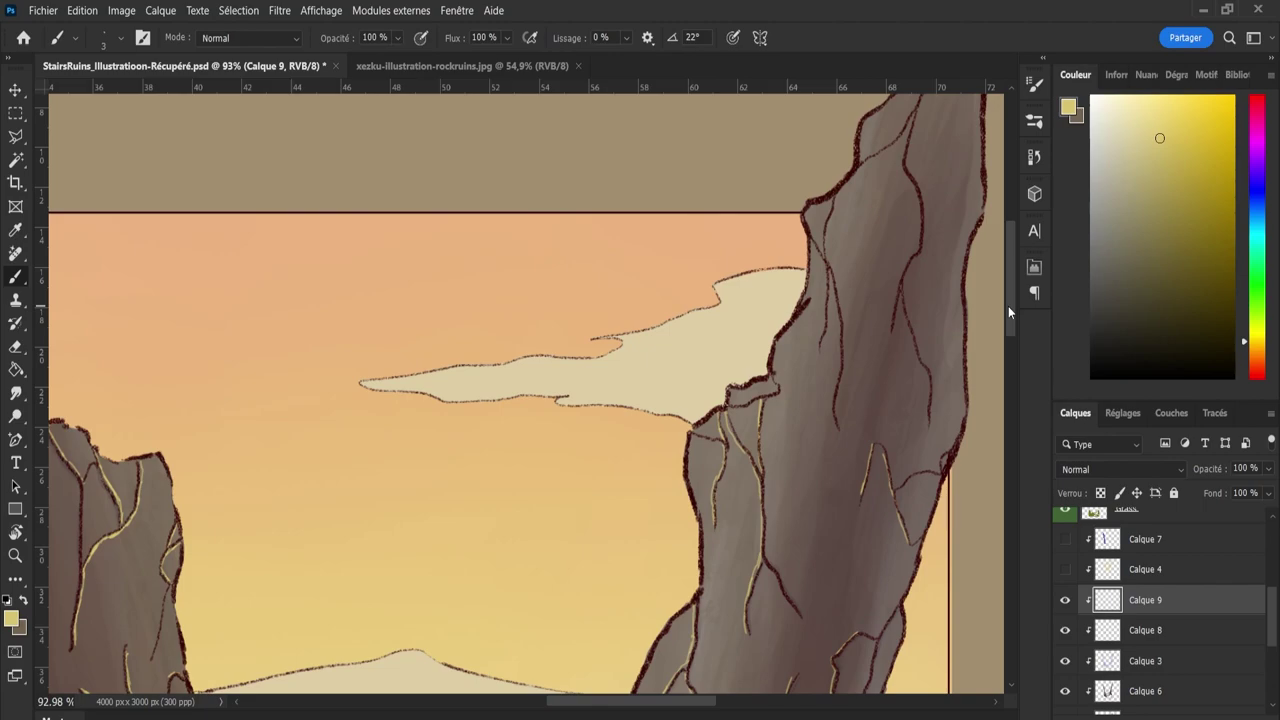
left_click_drag(1008, 307, 1009, 309)
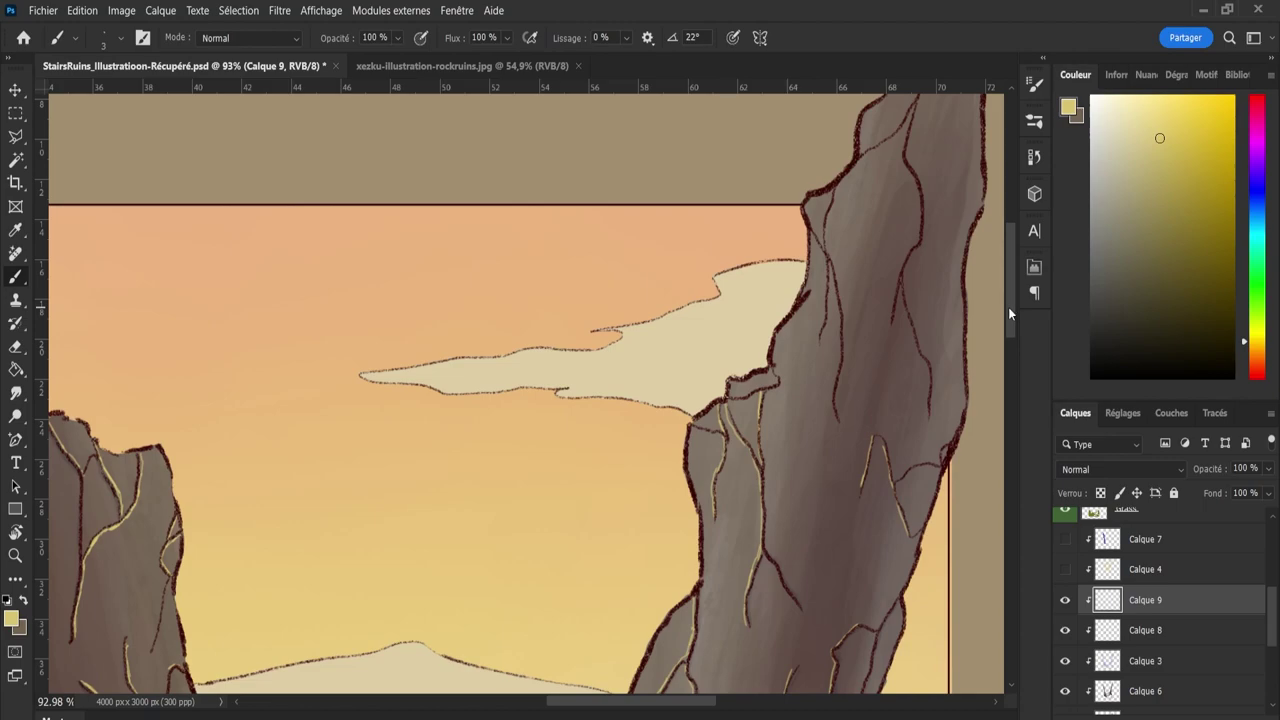
left_click_drag(1008, 308, 1007, 309)
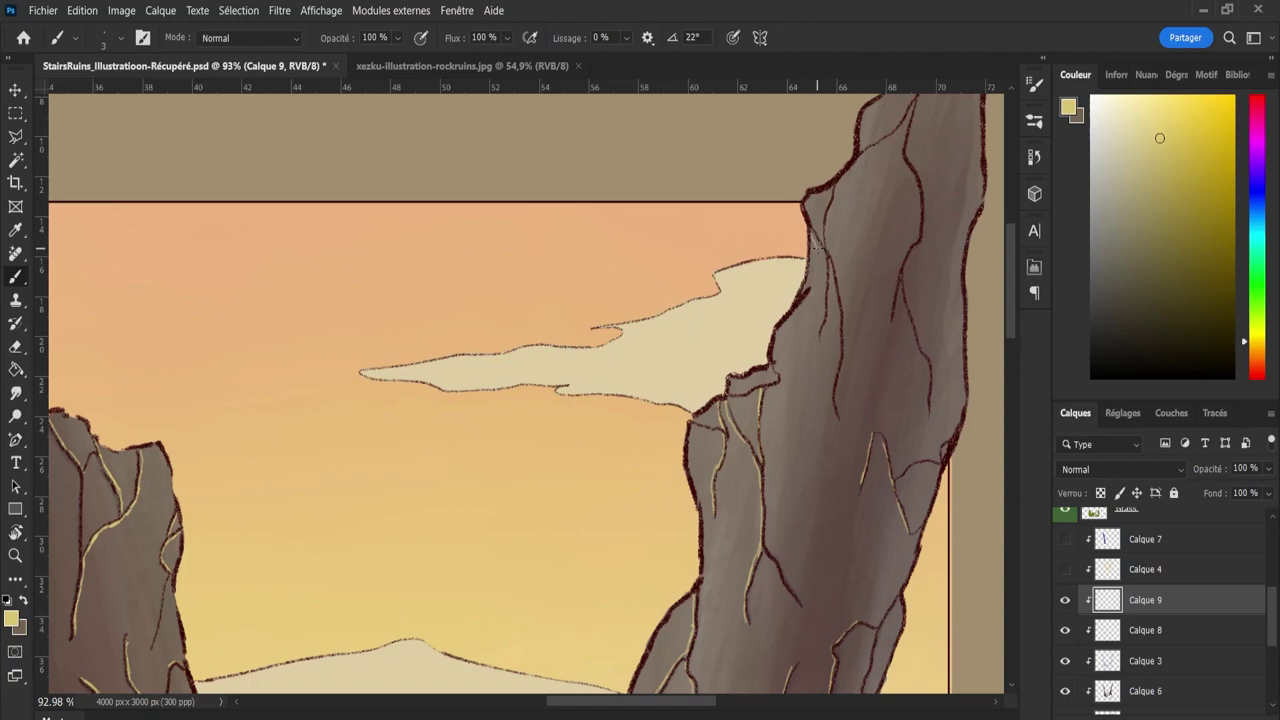
left_click_drag(819, 245, 825, 257)
mouse_move(822, 322)
left_mouse_down()
mouse_move(811, 238)
mouse_move(841, 352)
mouse_move(829, 407)
mouse_move(839, 350)
left_mouse_up()
key("e")
key("e")
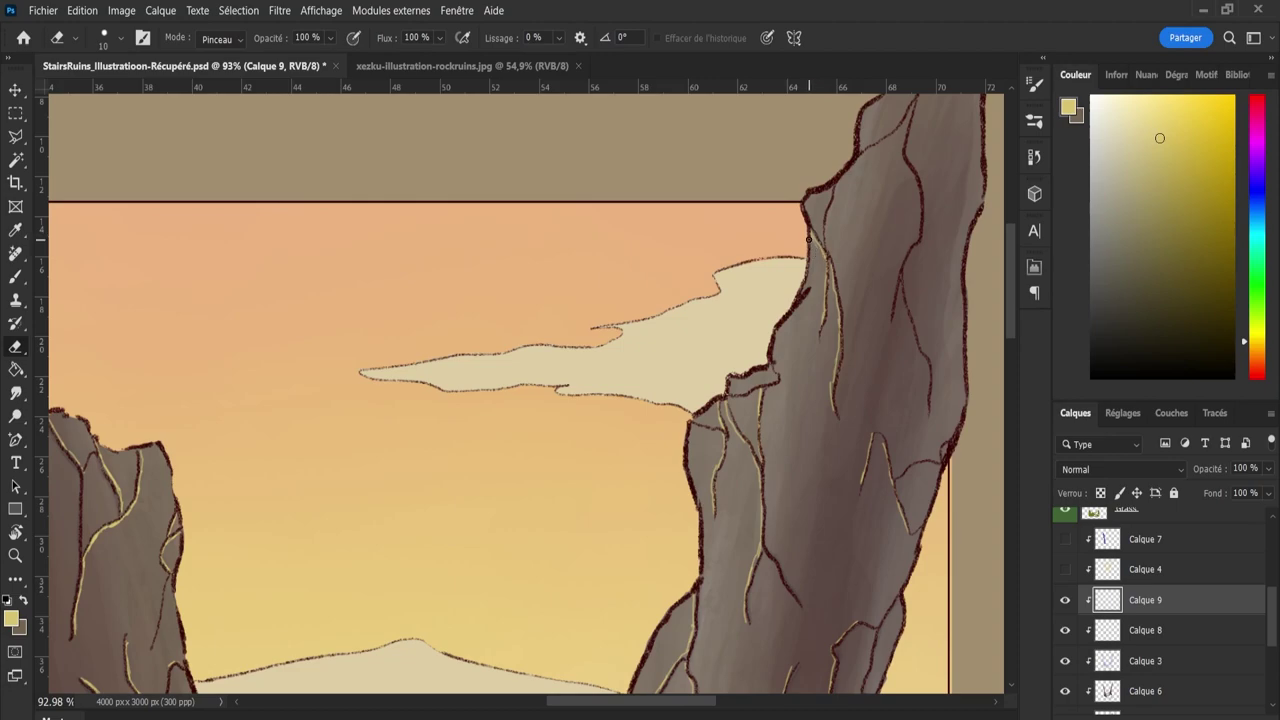
key("b")
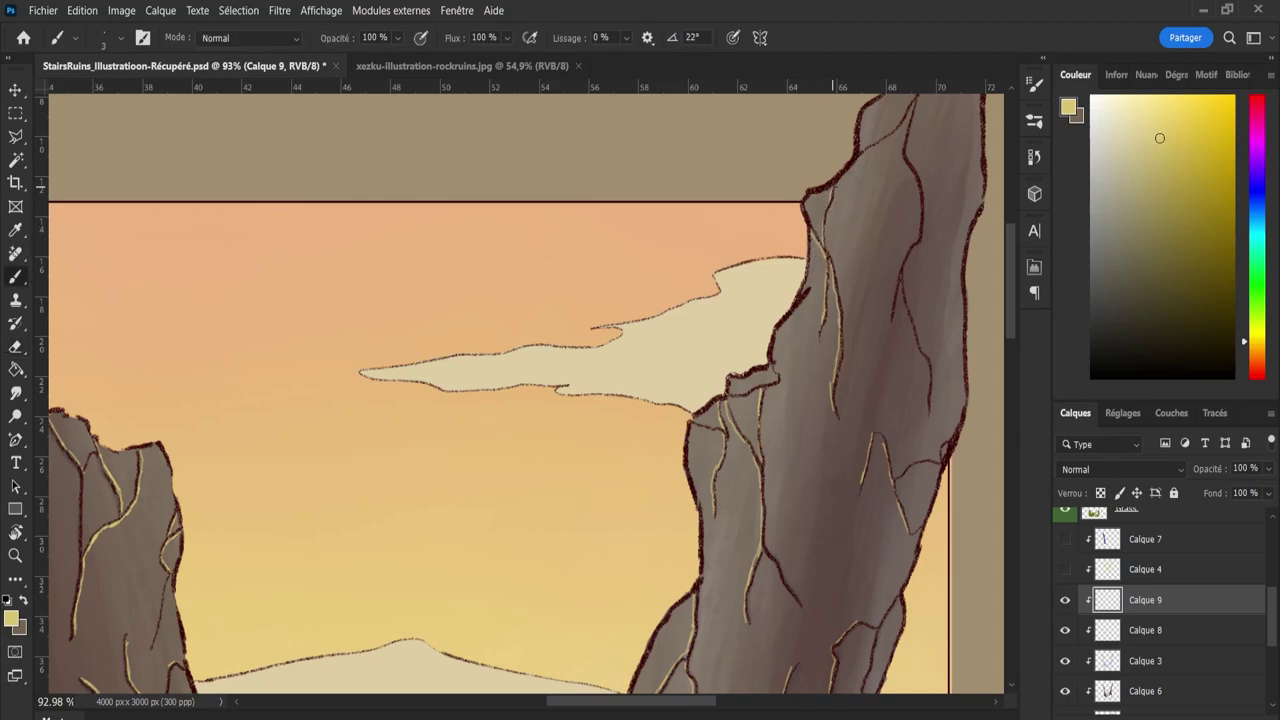
key("e")
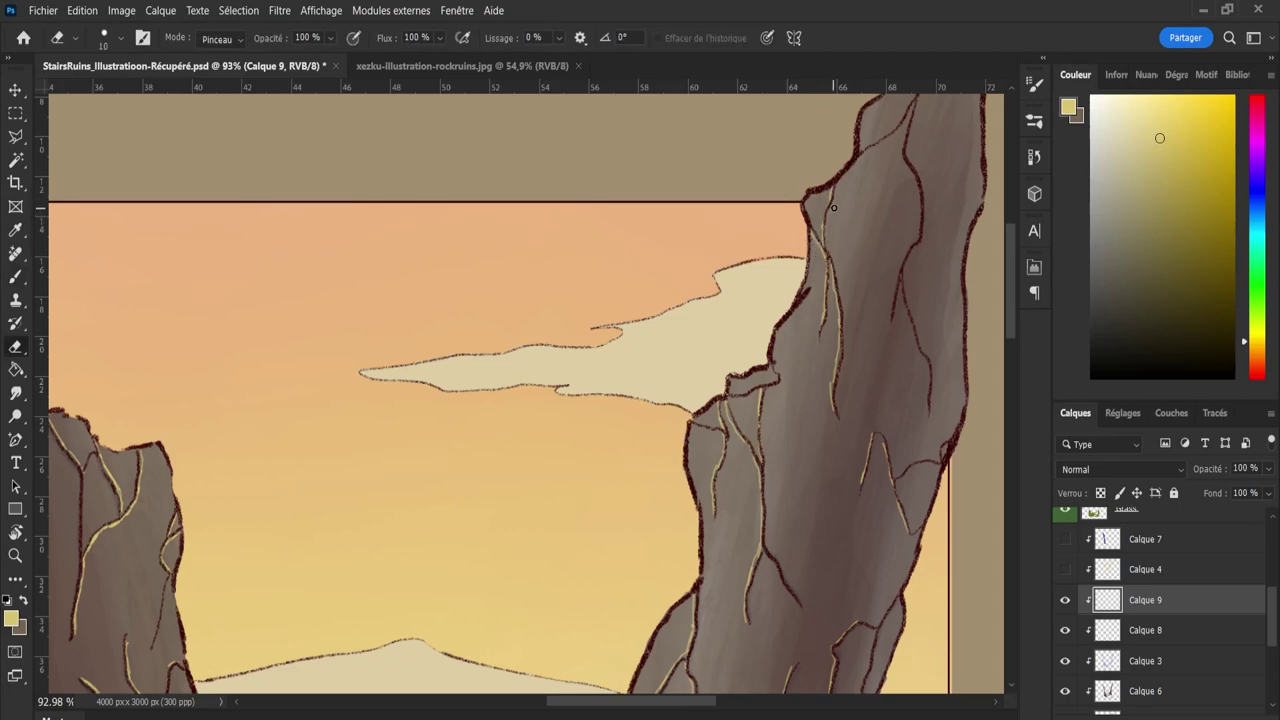
Paint yellow highlights along the long central crack and its lower branch on the upper part of the right pillar.
key("b")
mouse_move(886, 314)
left_mouse_down()
mouse_move(918, 224)
mouse_move(901, 144)
mouse_move(908, 104)
left_mouse_up()
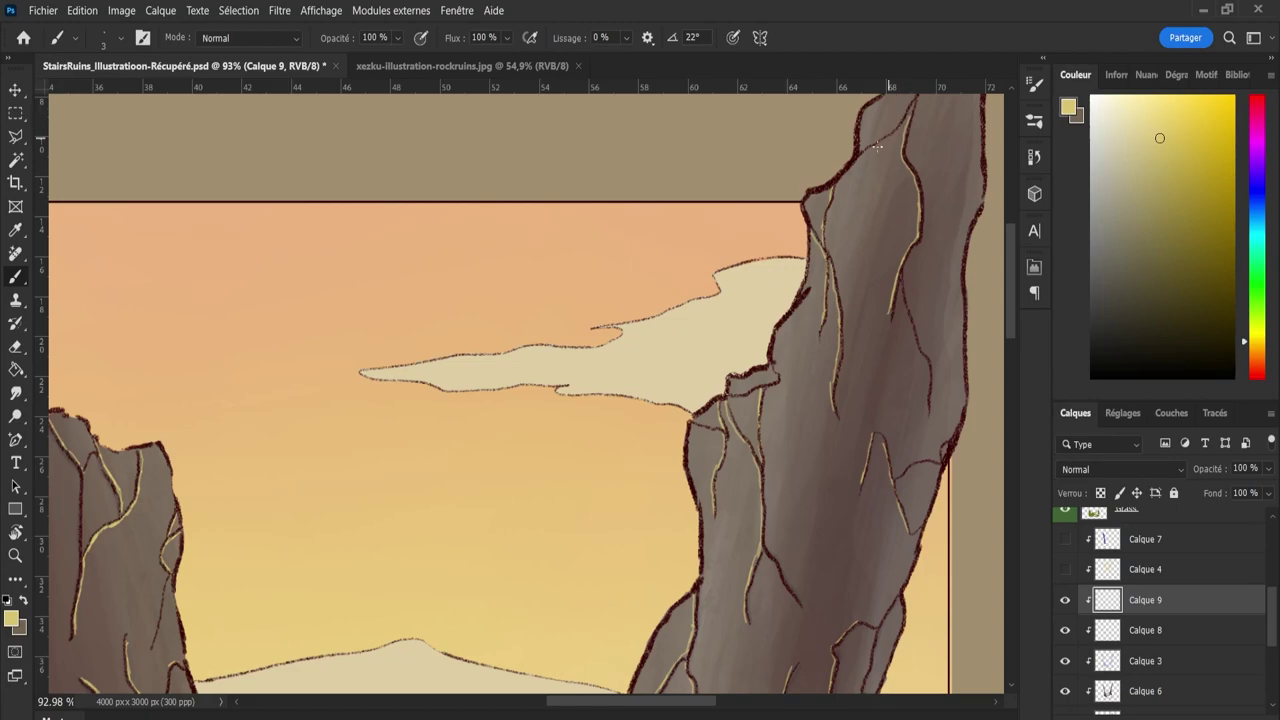
left_click_drag(903, 296, 935, 402)
key("e")
Highlight the slanted crack near the right pillar's tip in yellow and trim its end.
scroll(988, 287, "up", 4)
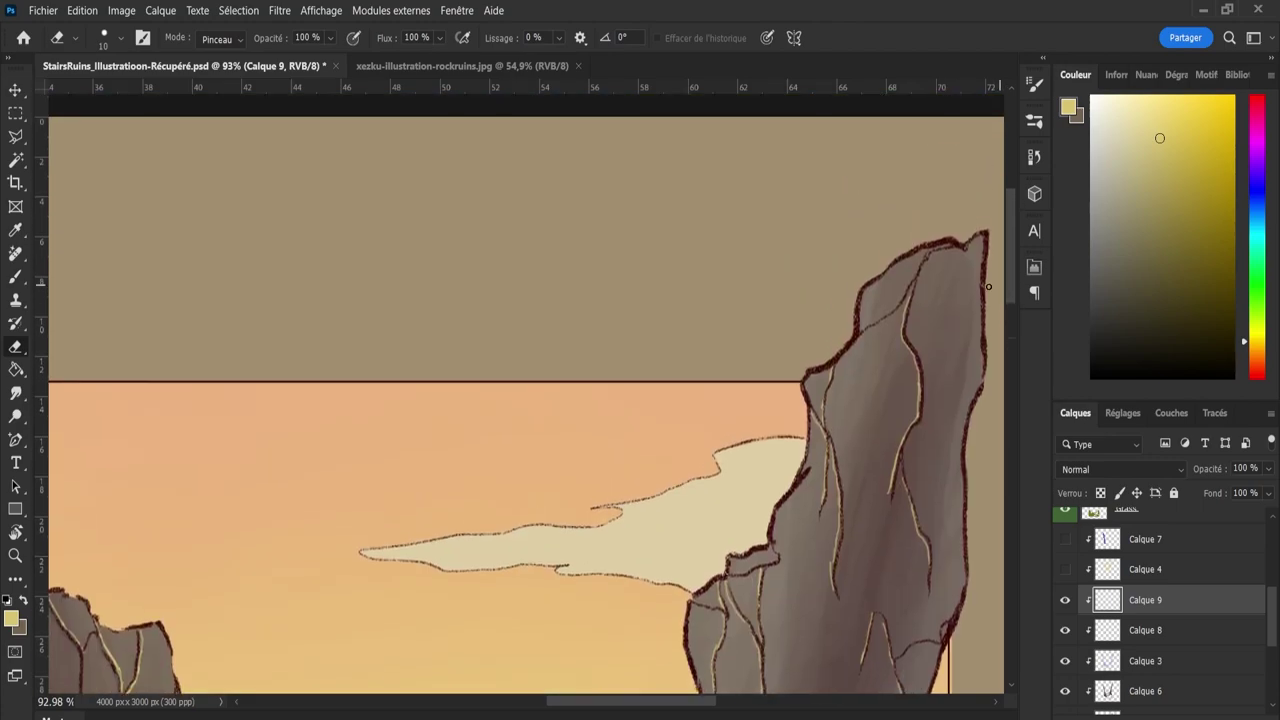
key("b")
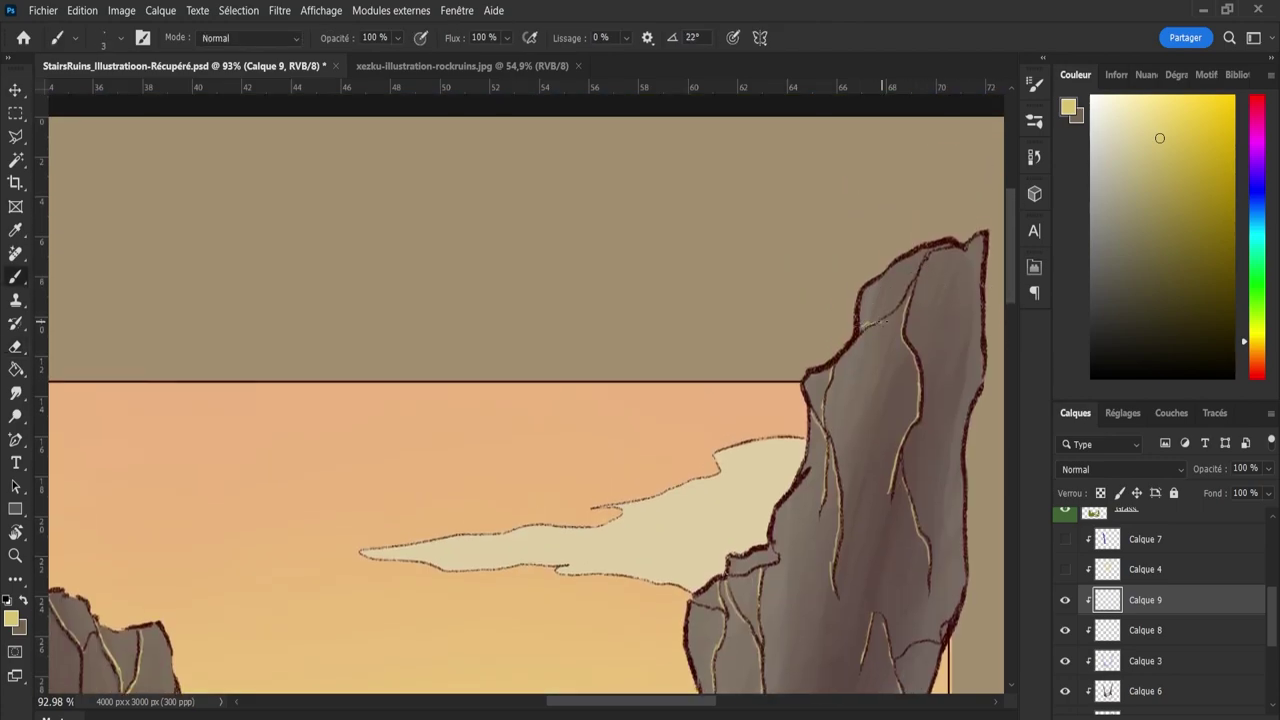
left_click_drag(882, 322, 916, 278)
key("e")
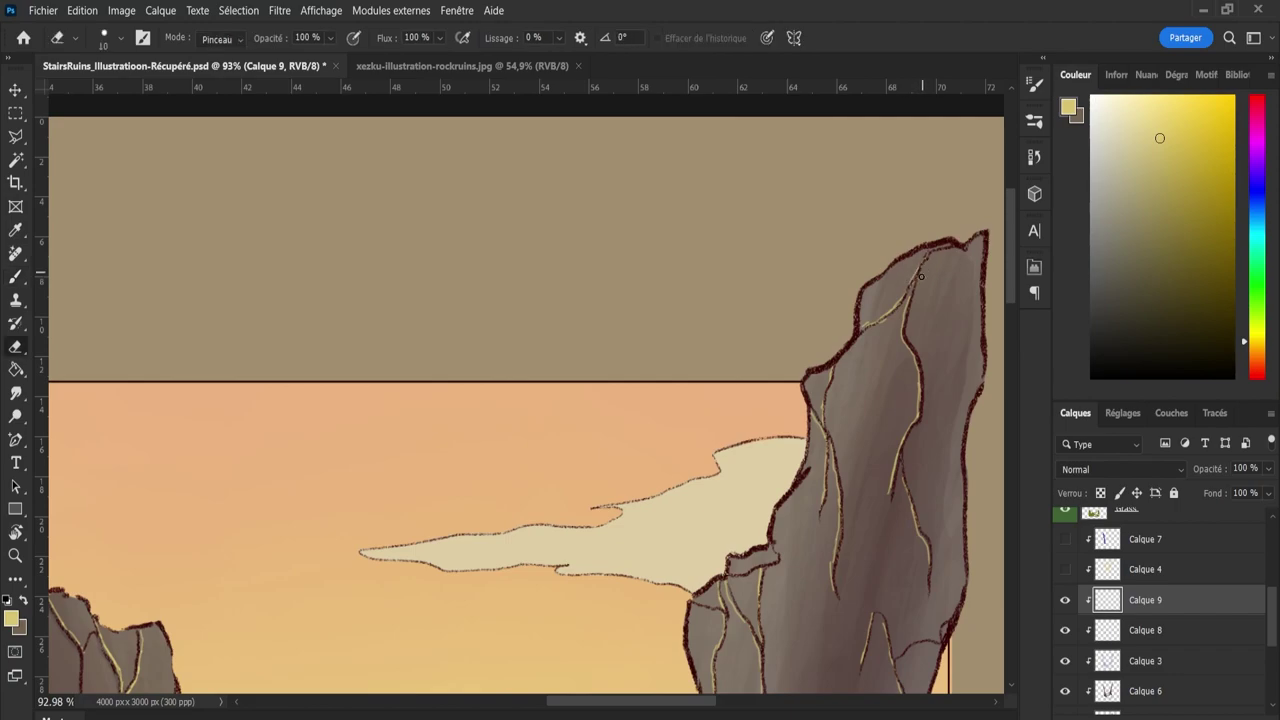
key("z")
scroll(958, 335, "down", 3)
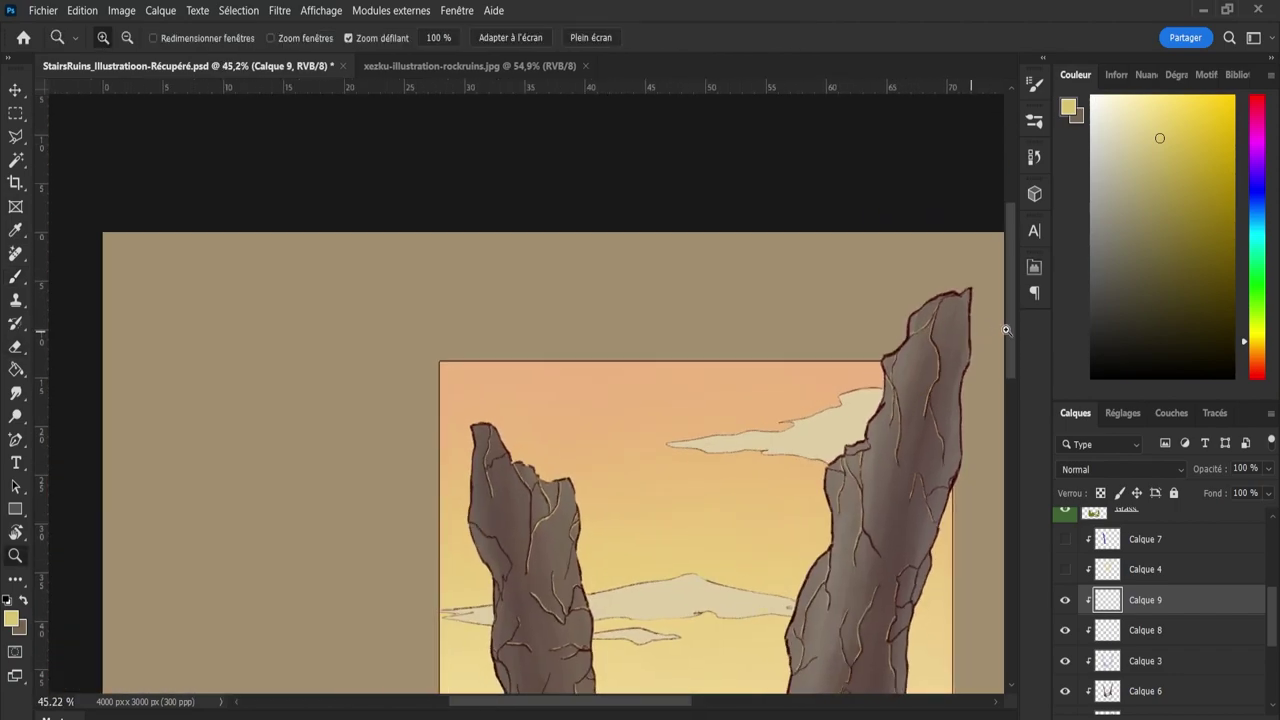
Highlight the cracks on the lower stone step and on the stepping stones in the grass in yellow, erasing stray paint.
left_click_drag(1010, 340, 1012, 489)
scroll(907, 446, "down", 2)
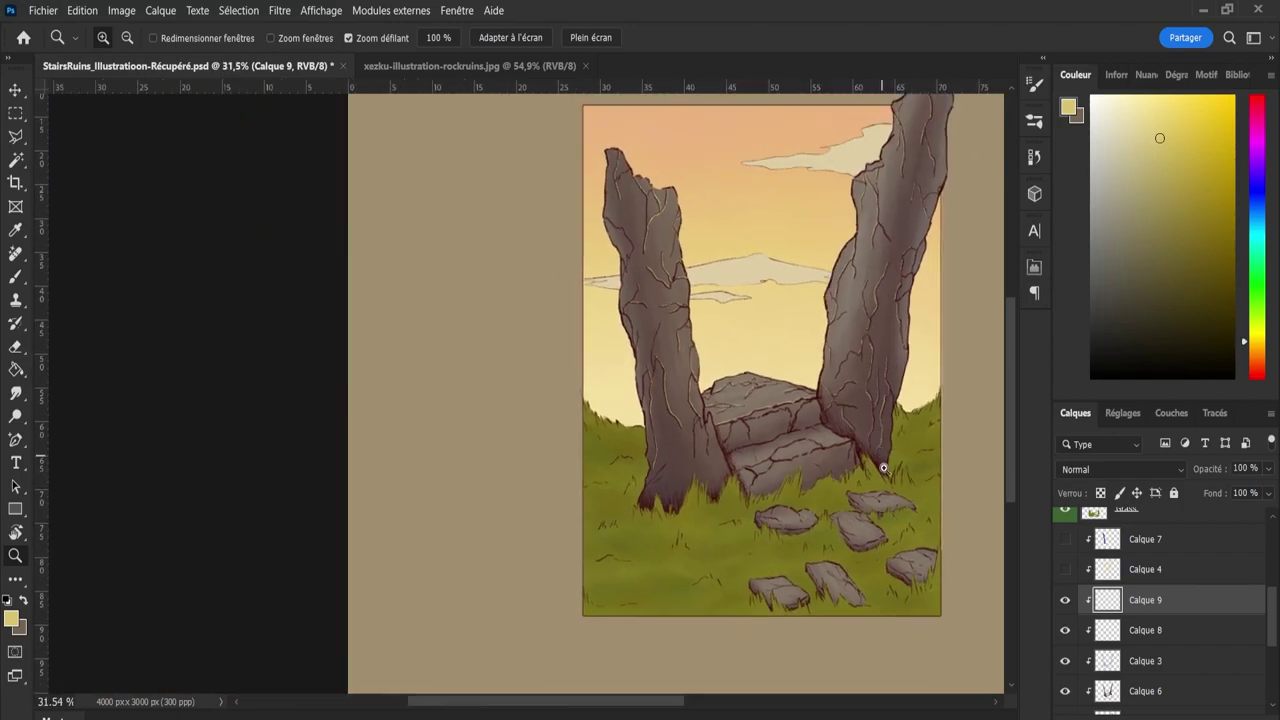
scroll(883, 467, "up", 2)
key("b")
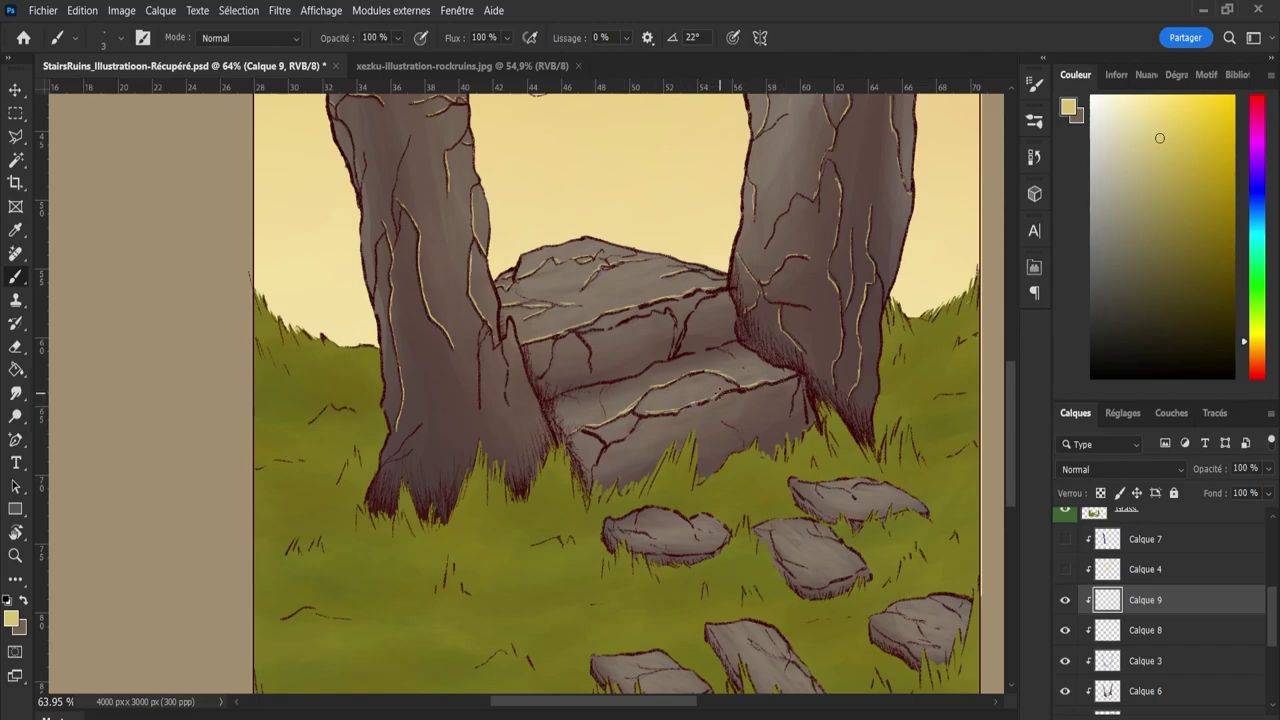
key("e")
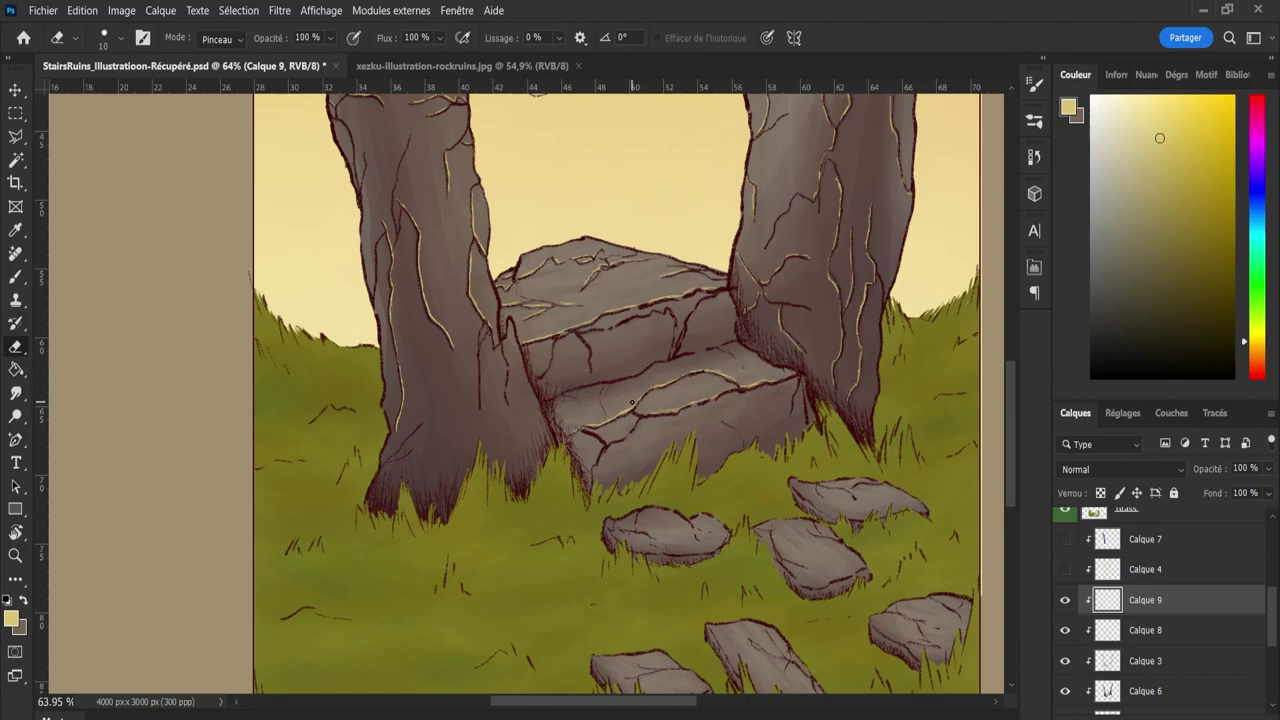
key("b")
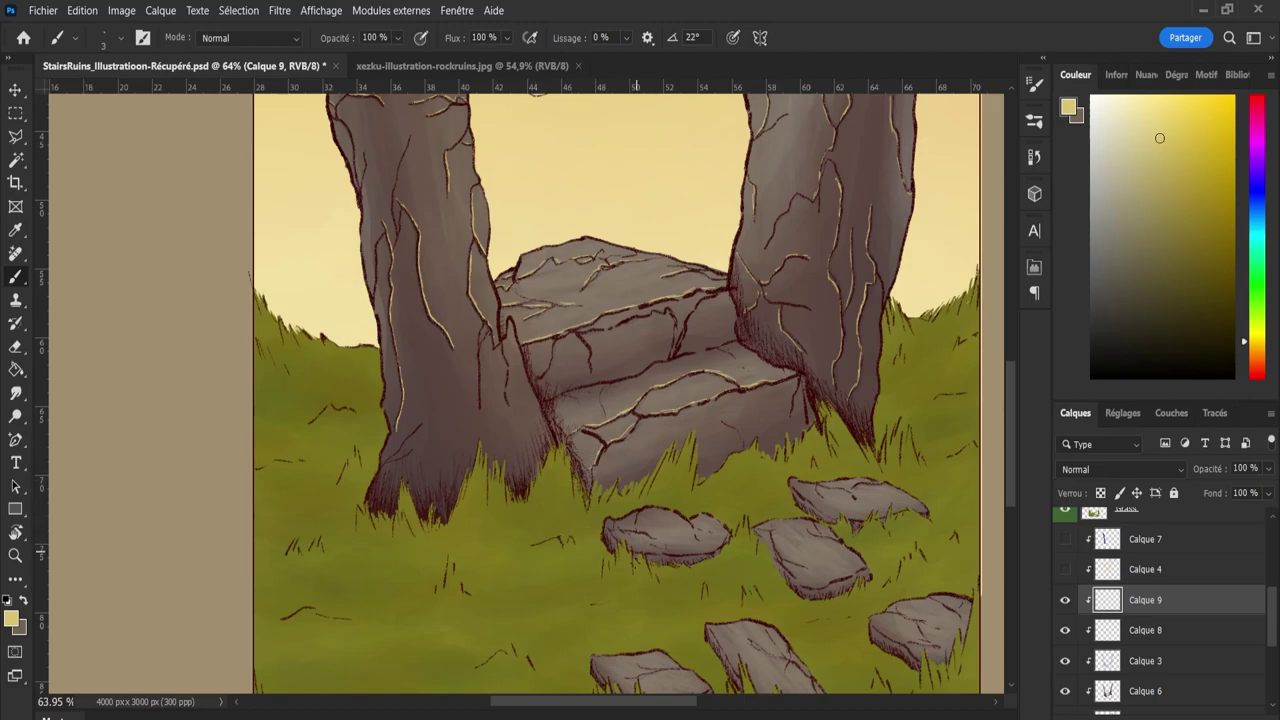
left_click_drag(625, 529, 656, 538)
left_click_drag(1007, 465, 1011, 492)
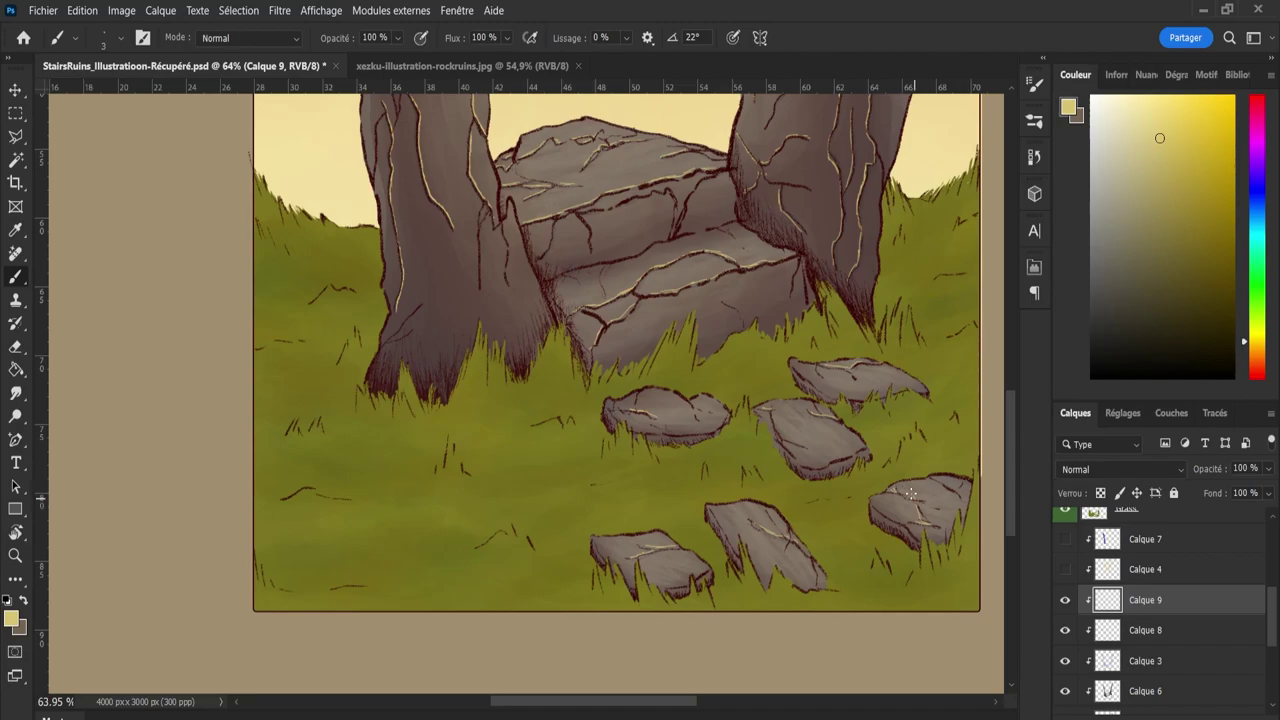
Try blend modes on Calque 9 such as Densité linéaire +, Superposition, Couleur plus claire and Incrustation, ending on Lumière tamisée.
key("z")
left_click_drag(911, 493, 821, 537)
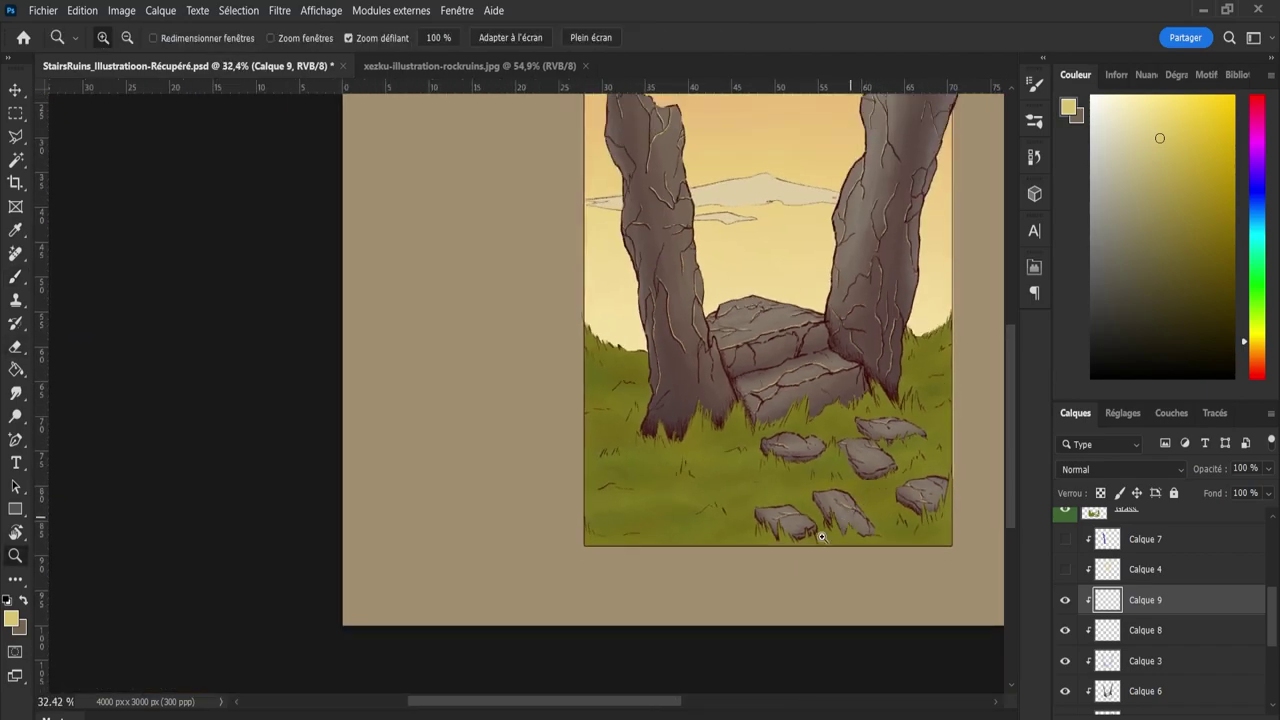
left_click_drag(660, 703, 690, 701)
left_click_drag(749, 412, 707, 407)
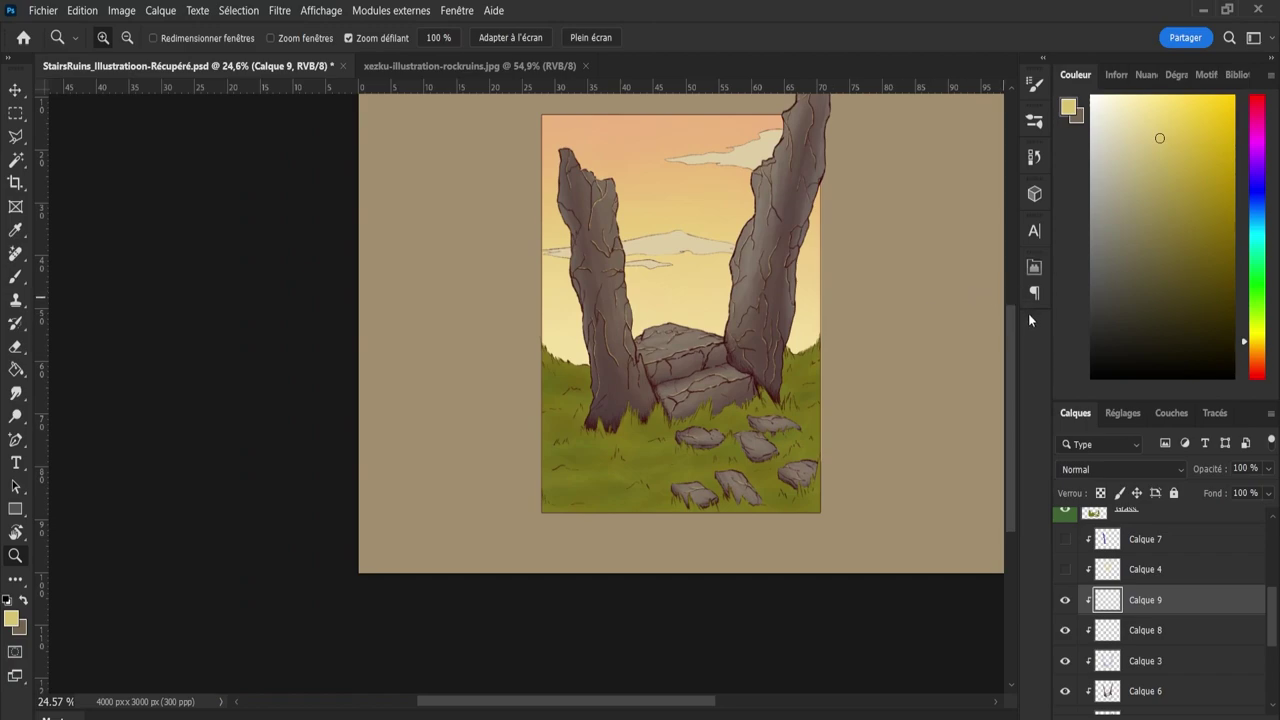
scroll(874, 337, "up", 5)
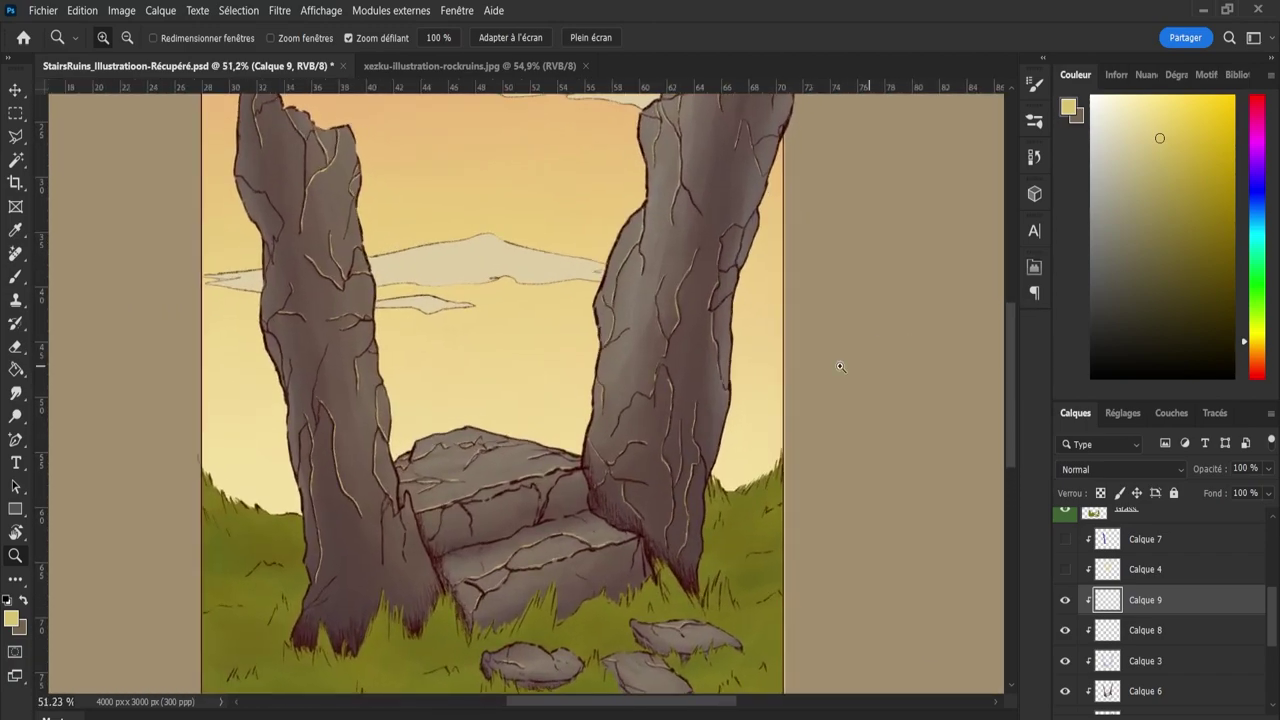
scroll(766, 423, "up", 3)
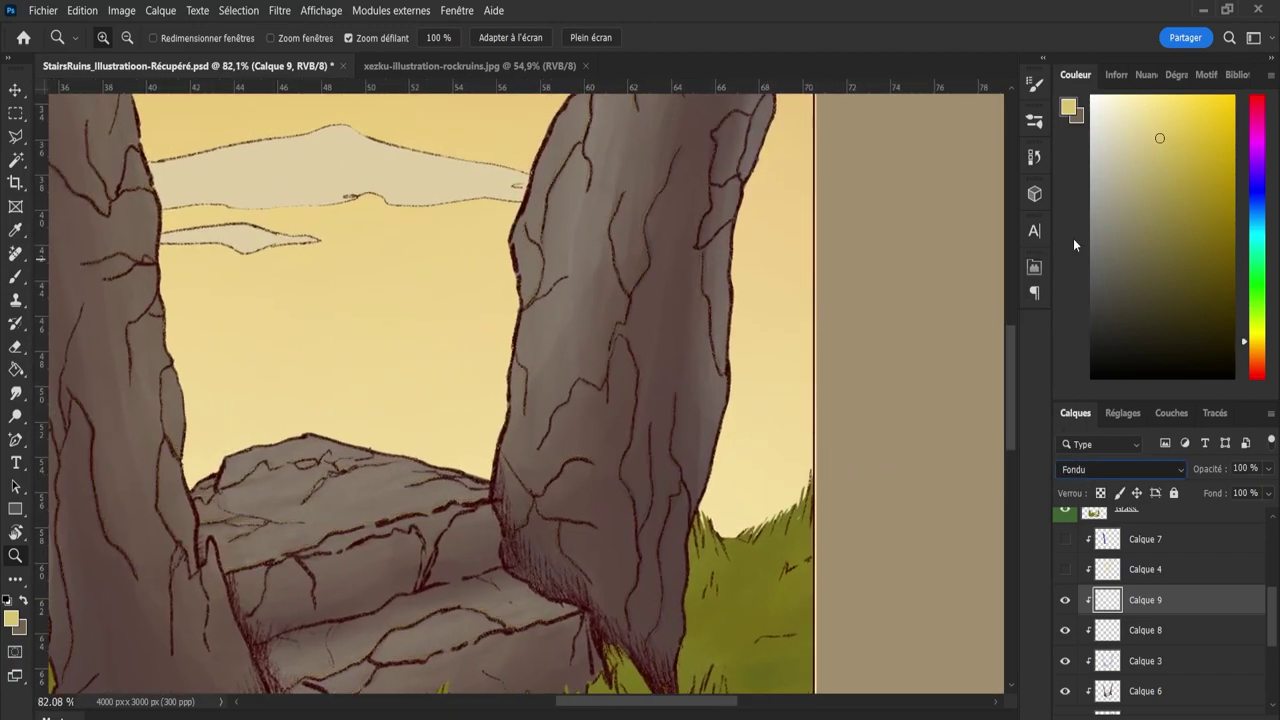
key("Down")
key("Down")
key("Down")
key("Down")
key("Down")
key("Down")
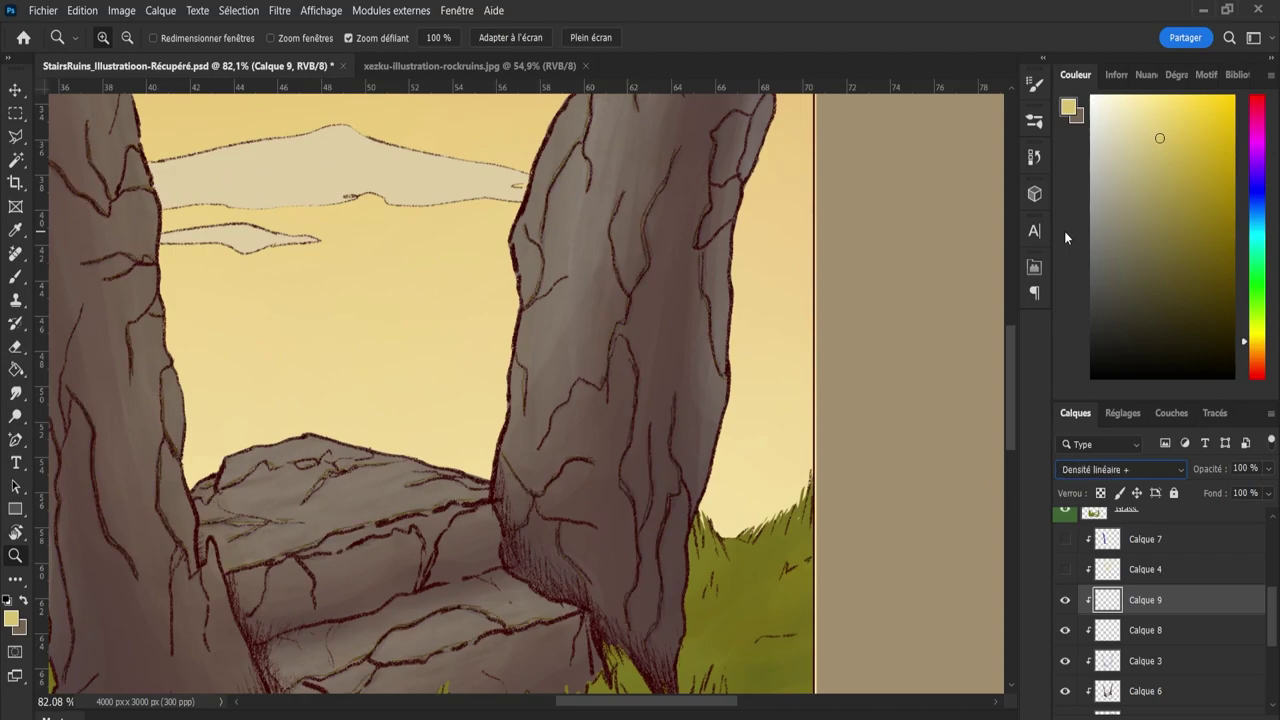
key("Down")
key("Down")
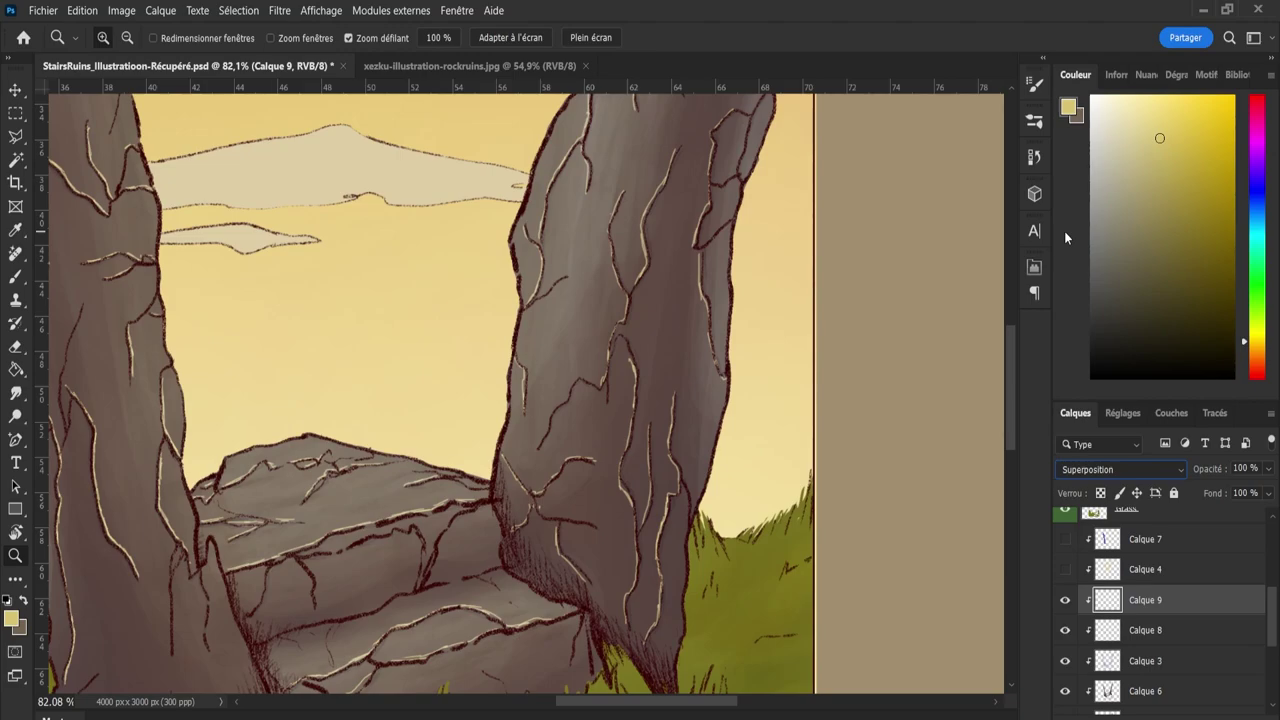
key("Down")
key("Up")
key("Up")
key("Up")
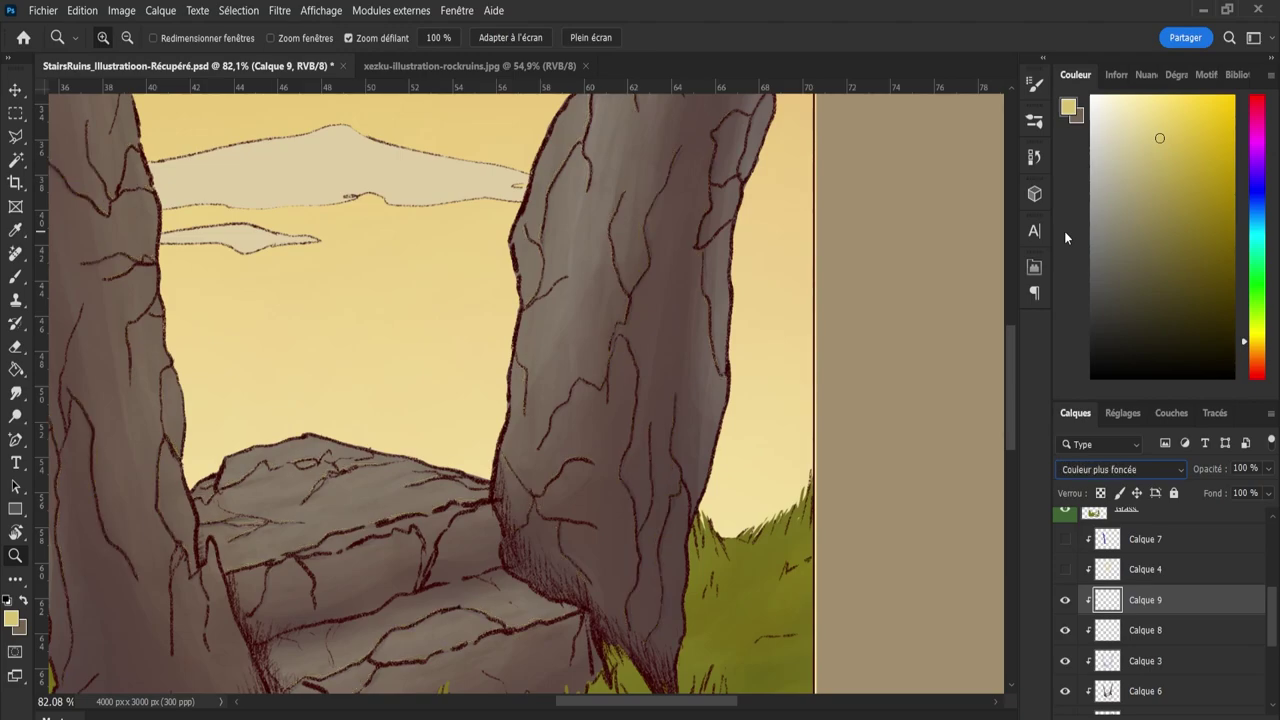
key("Down")
key("Down")
key("Down")
key("Down")
key("Down")
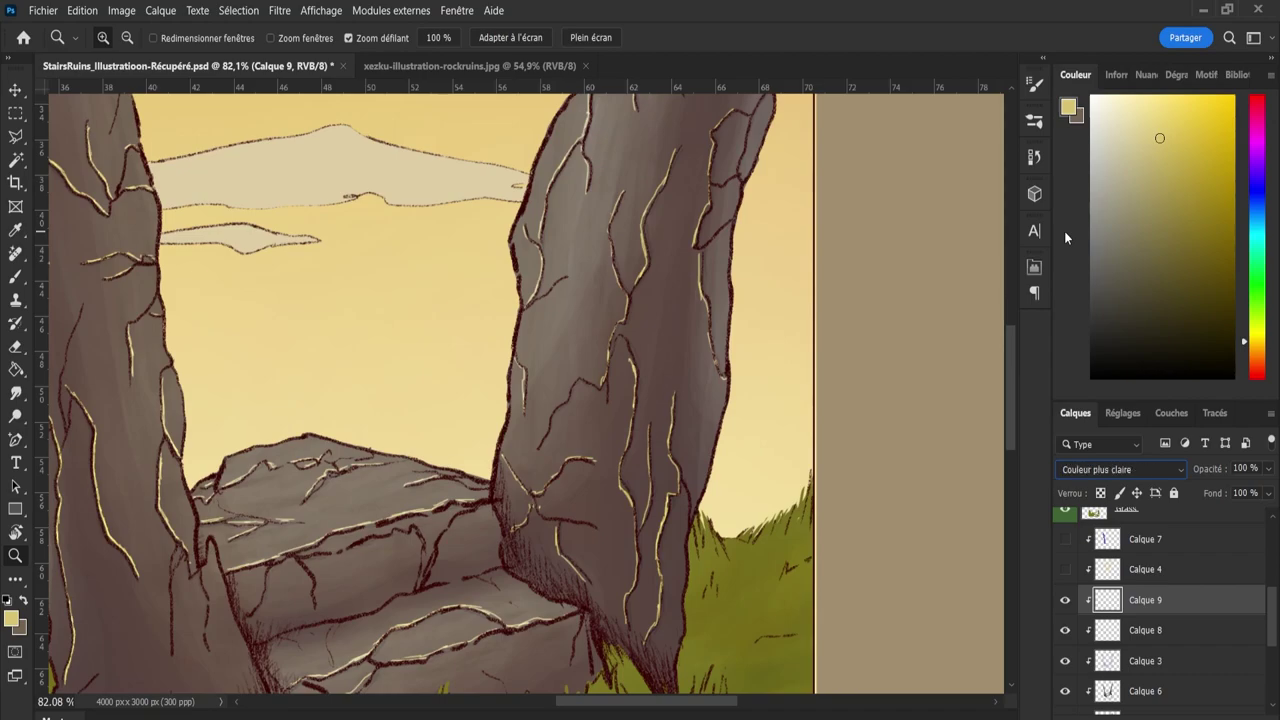
key("Down")
key("Down")
key("Up")
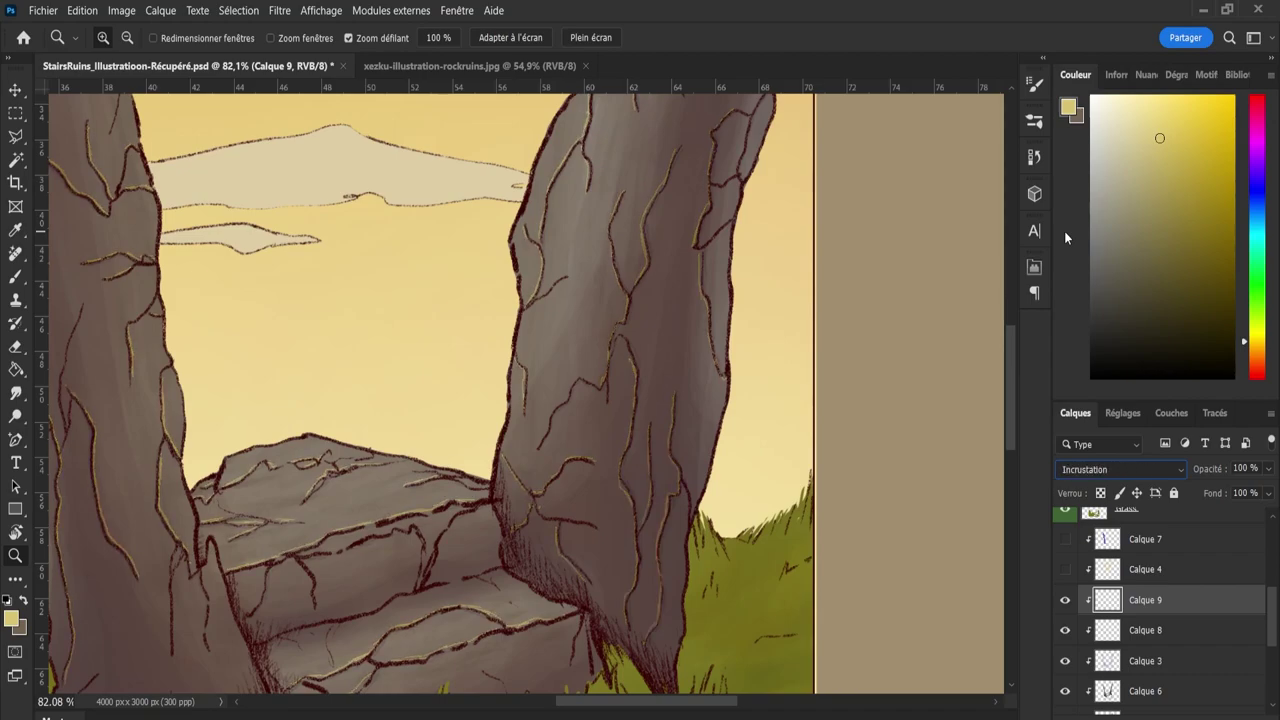
key("Down")
left_click_drag(691, 409, 602, 400)
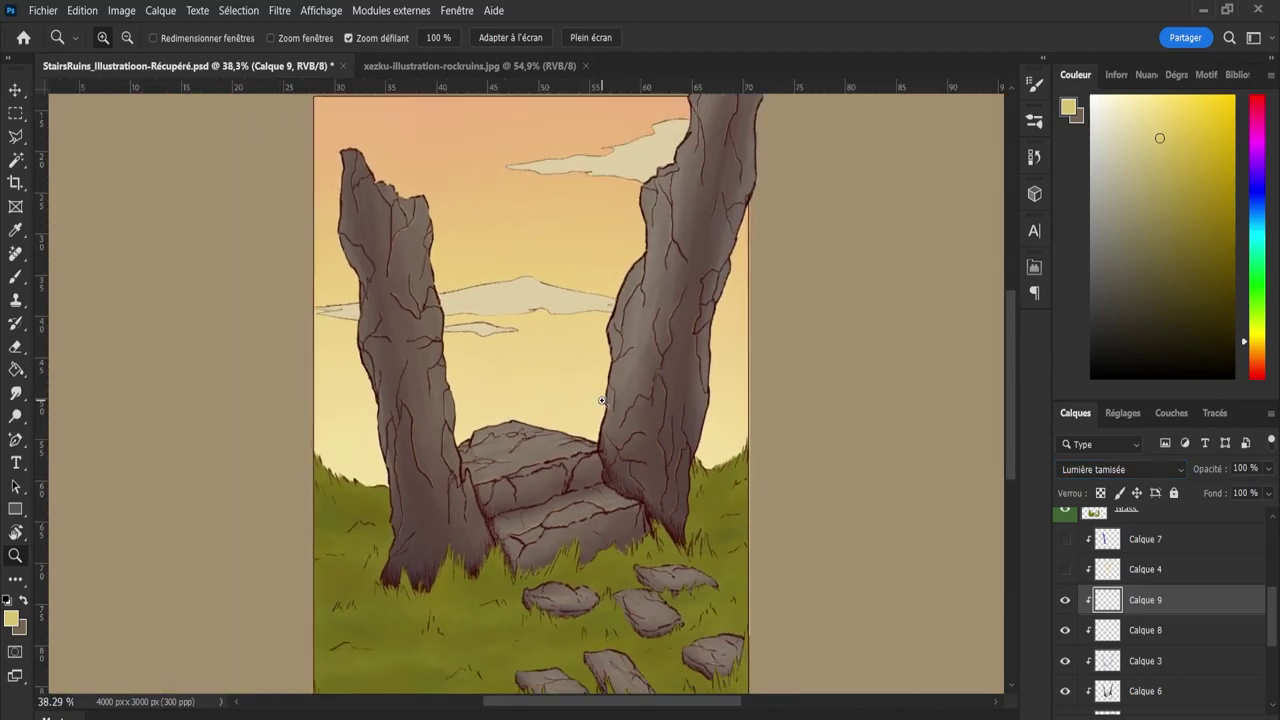
Set Calque 9's blend mode to Luminosité for the crack highlights.
scroll(1084, 466, "up", 1)
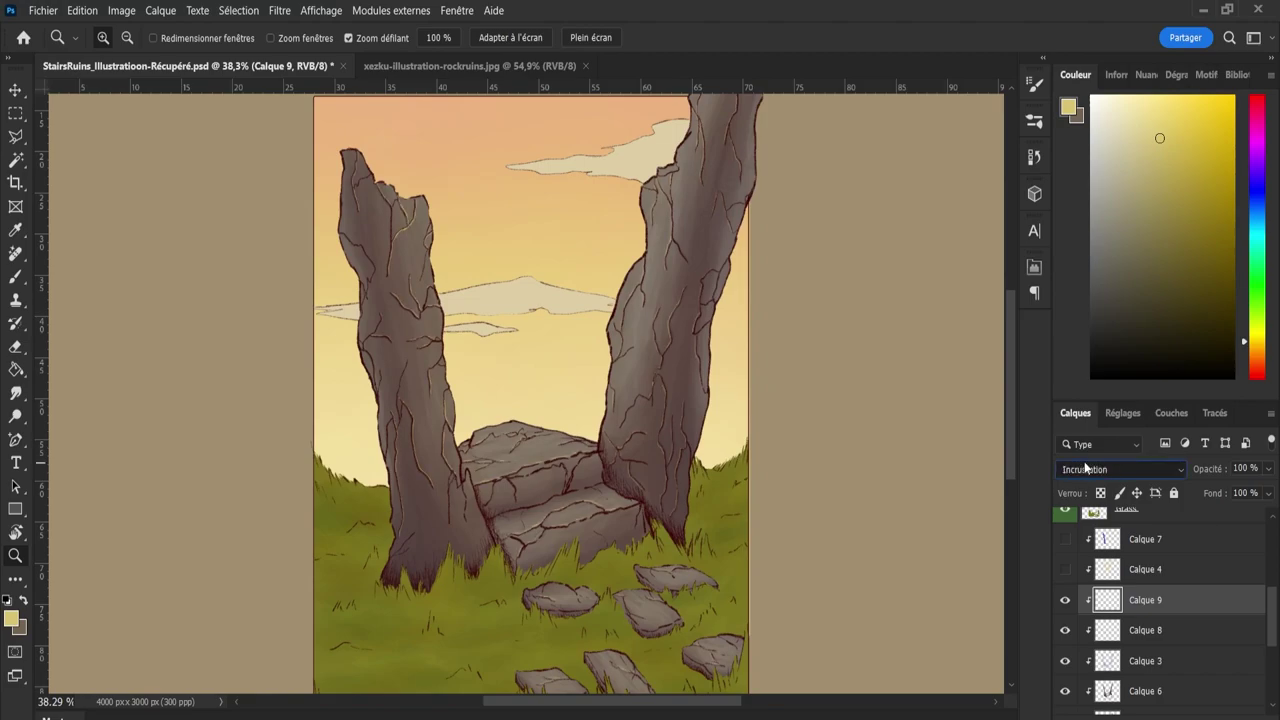
scroll(1064, 470, "down", 1)
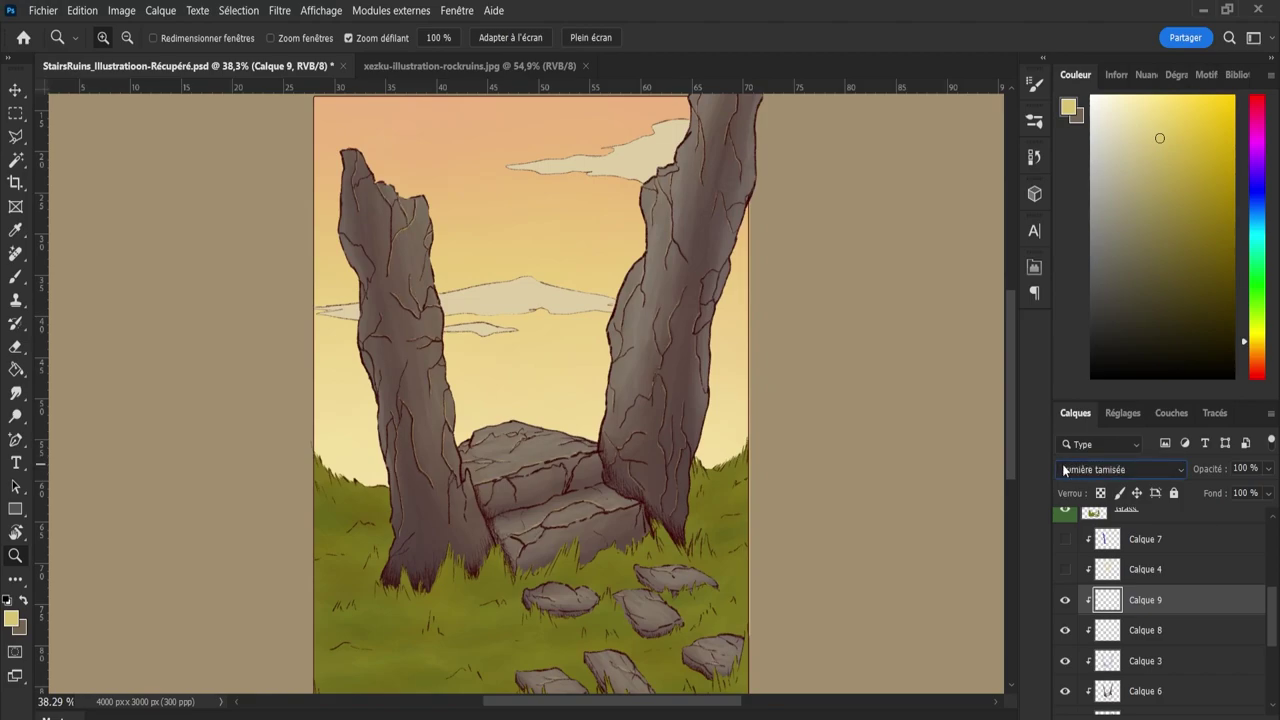
scroll(1064, 470, "down", 1)
scroll(1064, 470, "down", 2)
scroll(1064, 470, "down", 1)
scroll(1064, 470, "down", 2)
scroll(1064, 470, "down", 1)
scroll(1064, 470, "down", 1)
scroll(1064, 470, "down", 4)
scroll(1064, 470, "down", 1)
left_click_drag(718, 473, 652, 480)
left_click_drag(751, 568, 809, 577)
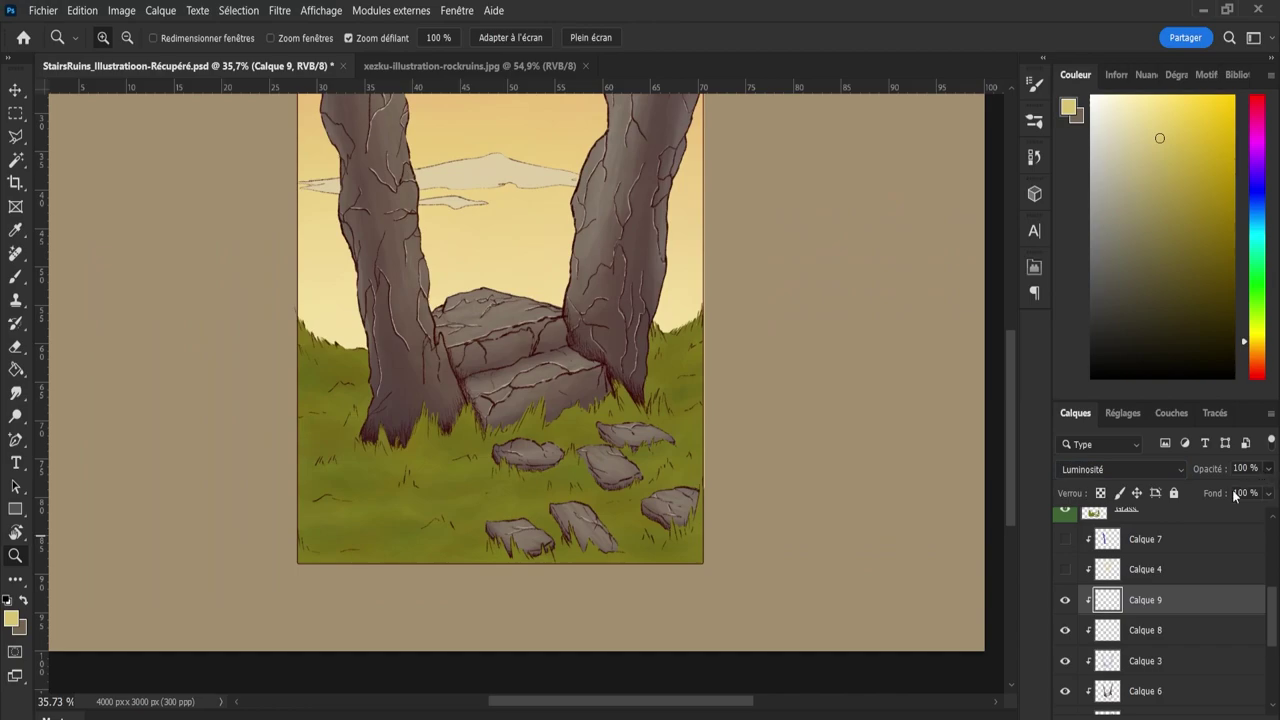
Lower Calque 9's opacity to 39 %.
key("5")
key("5")
key("3")
key("9")
Compare the rocks with and without Calque 9 and the shading layers Calque 3, 5 and 6, leaving them all visible.
scroll(730, 366, "down", 2)
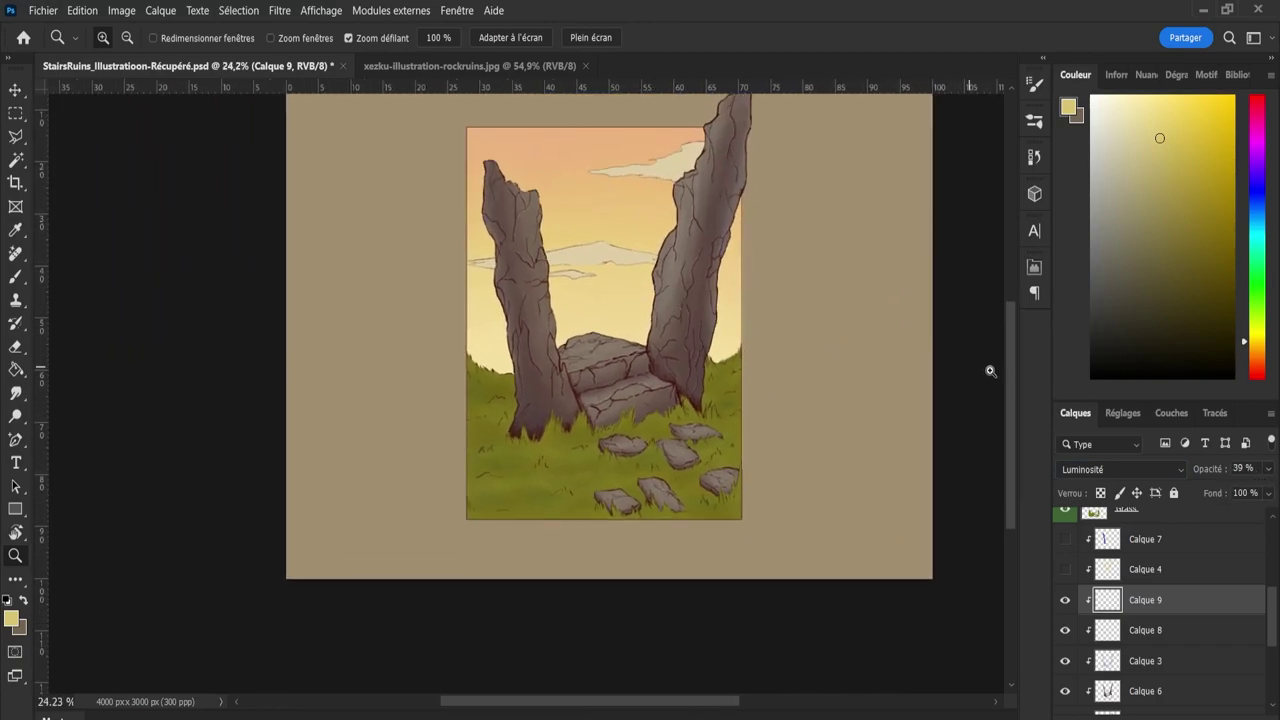
scroll(1004, 389, "up", 1)
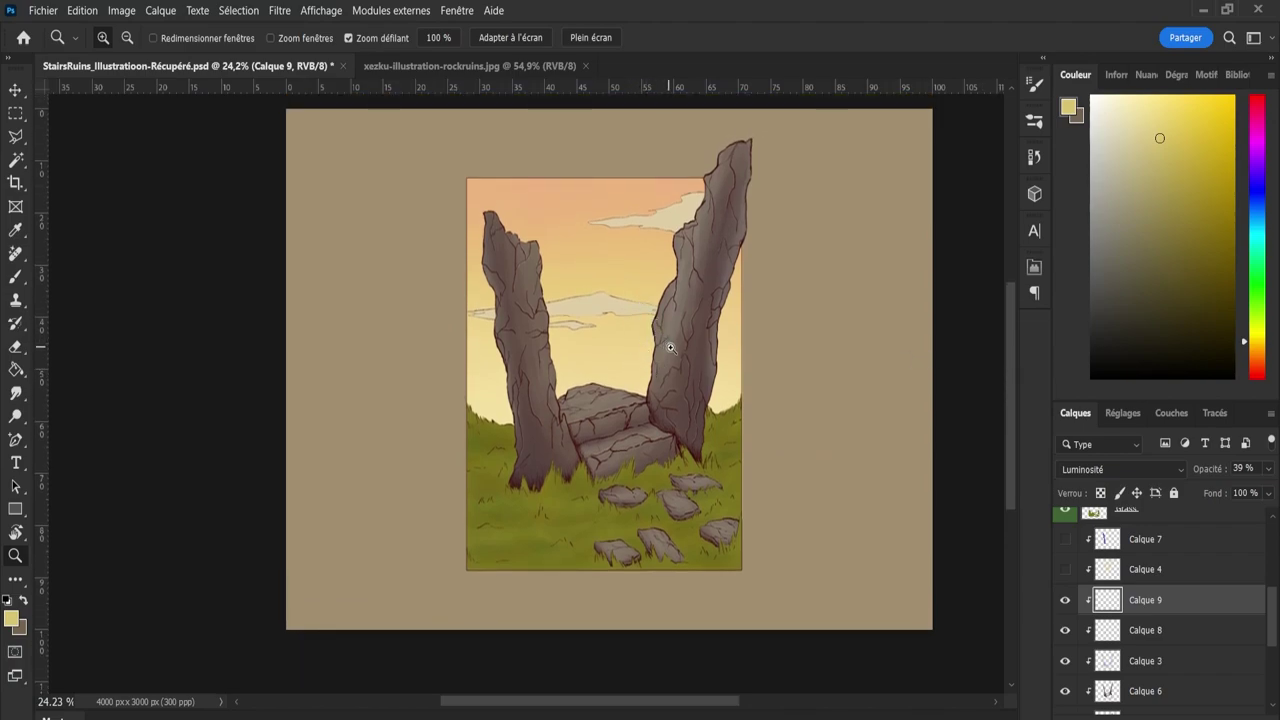
left_click_drag(617, 357, 663, 391)
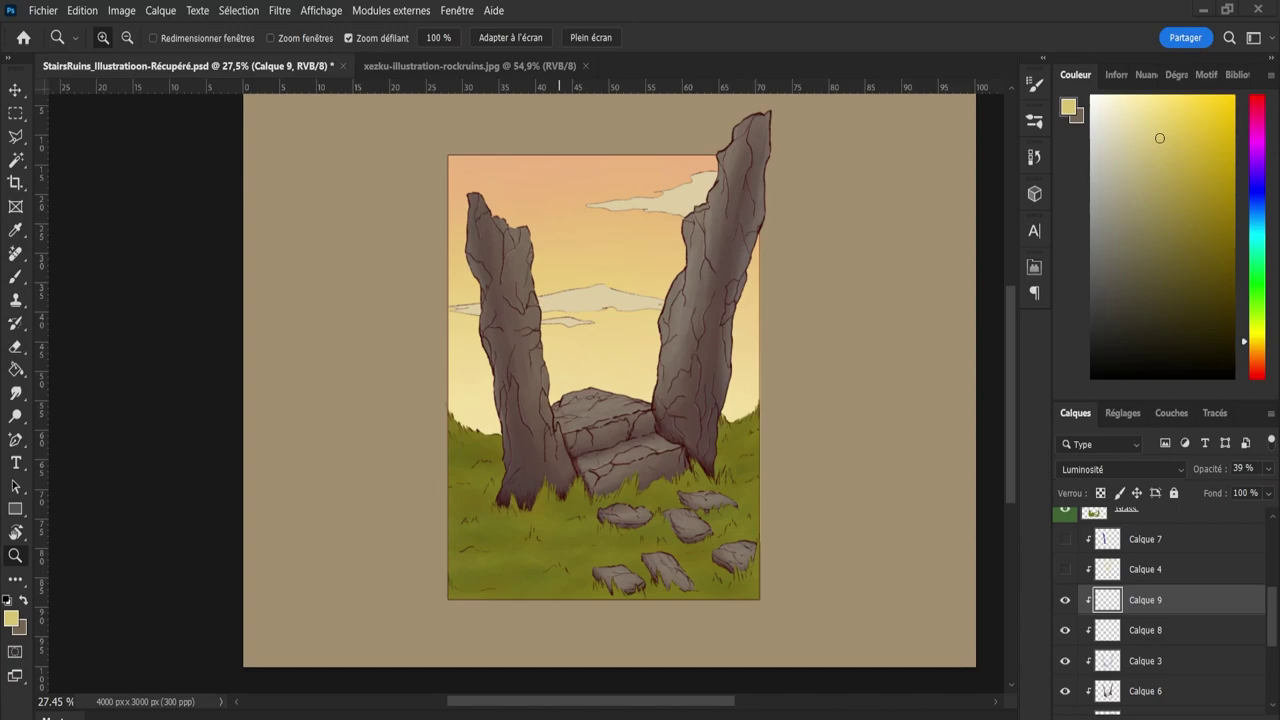
left_click_drag(667, 449, 668, 449)
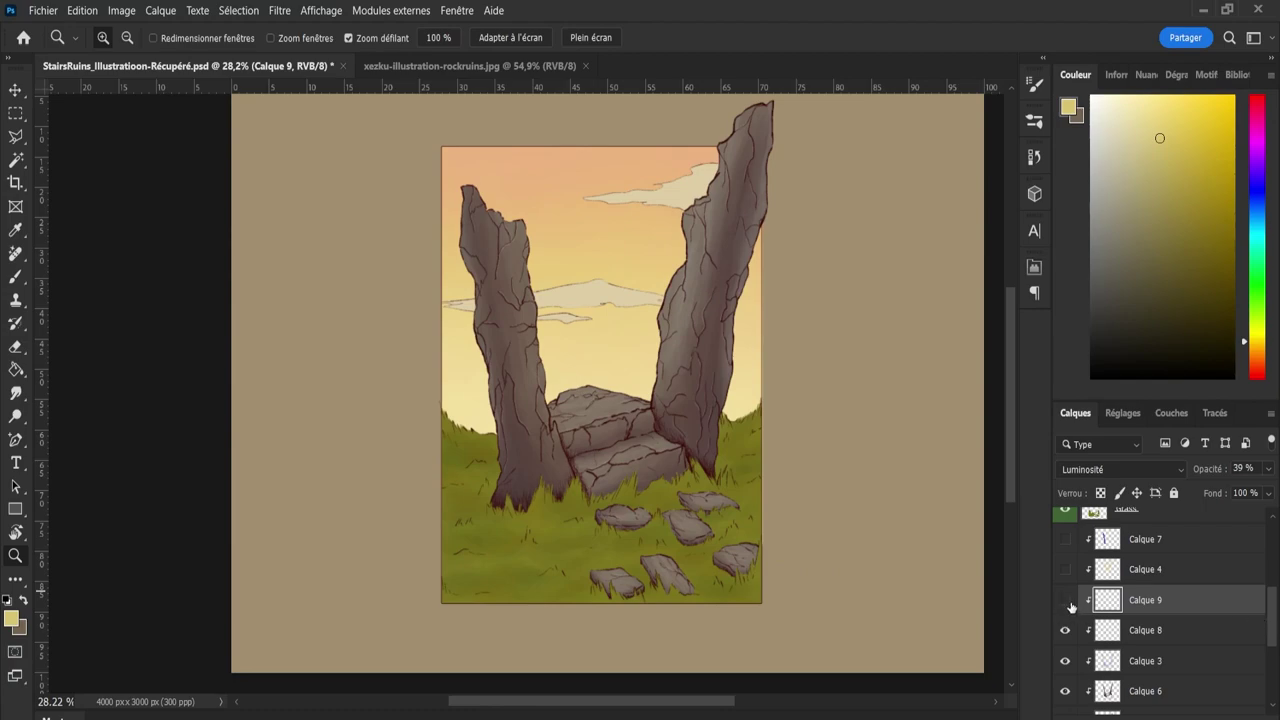
left_click(1068, 602)
scroll(1152, 624, "down", 2)
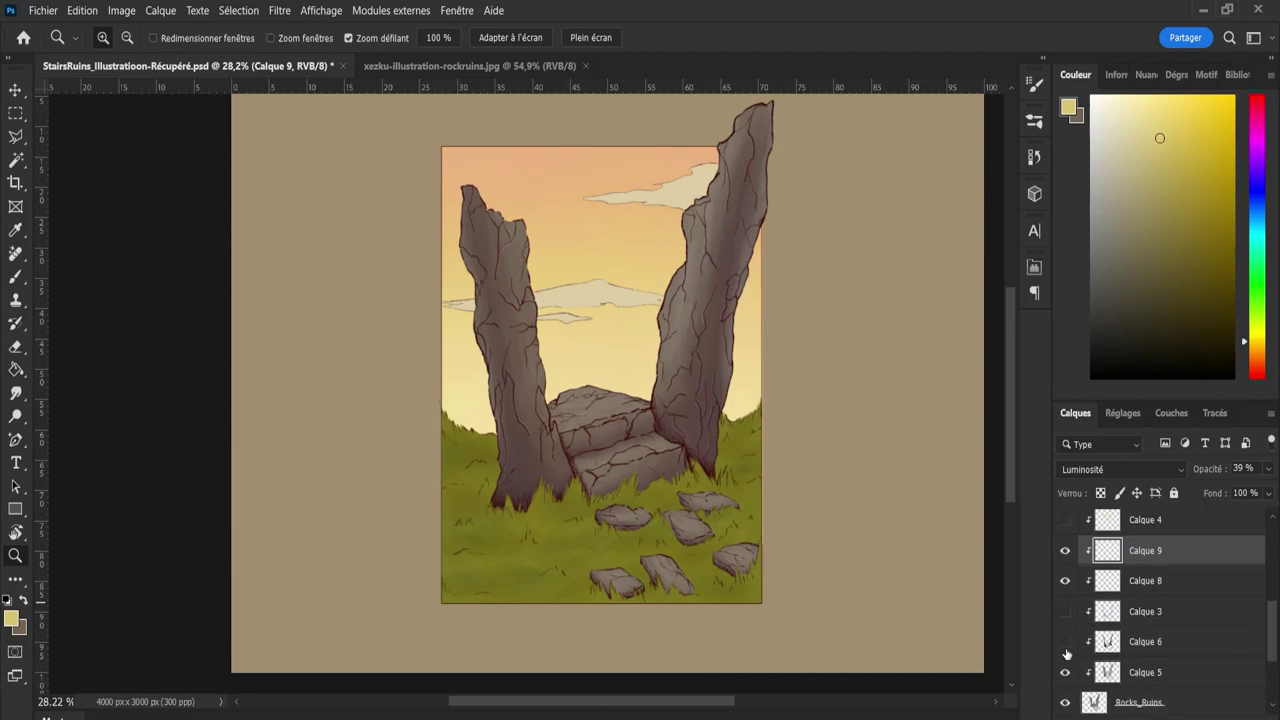
left_click(1066, 670)
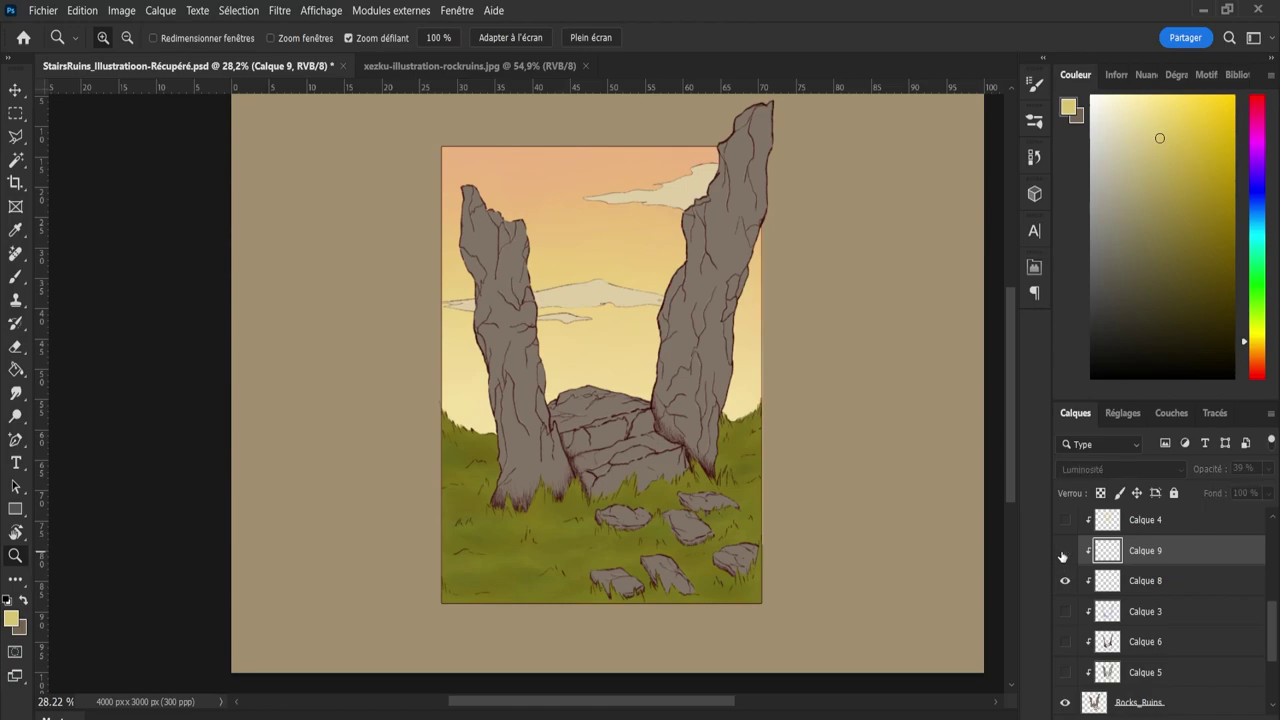
left_click(1066, 672)
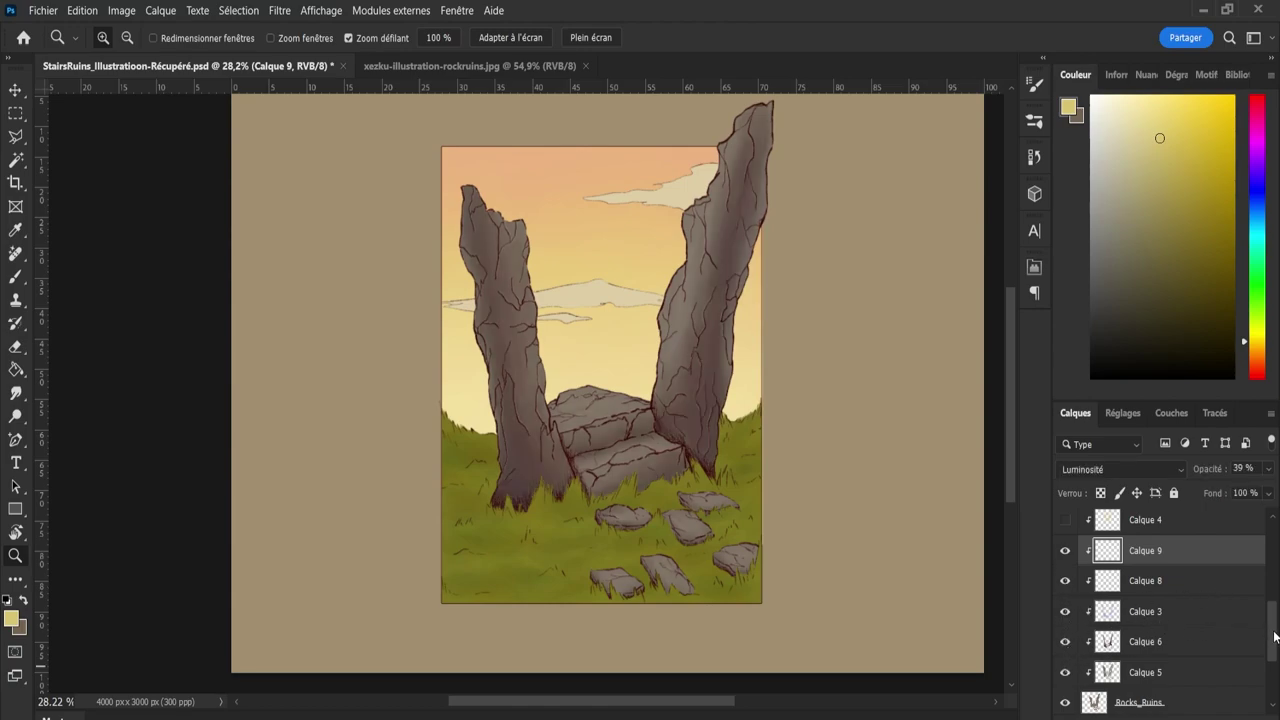
Preview the hidden layers Calque 7 and Calque 4 over the rocks, leaving both hidden.
scroll(1272, 632, "up", 2)
left_click(1066, 574)
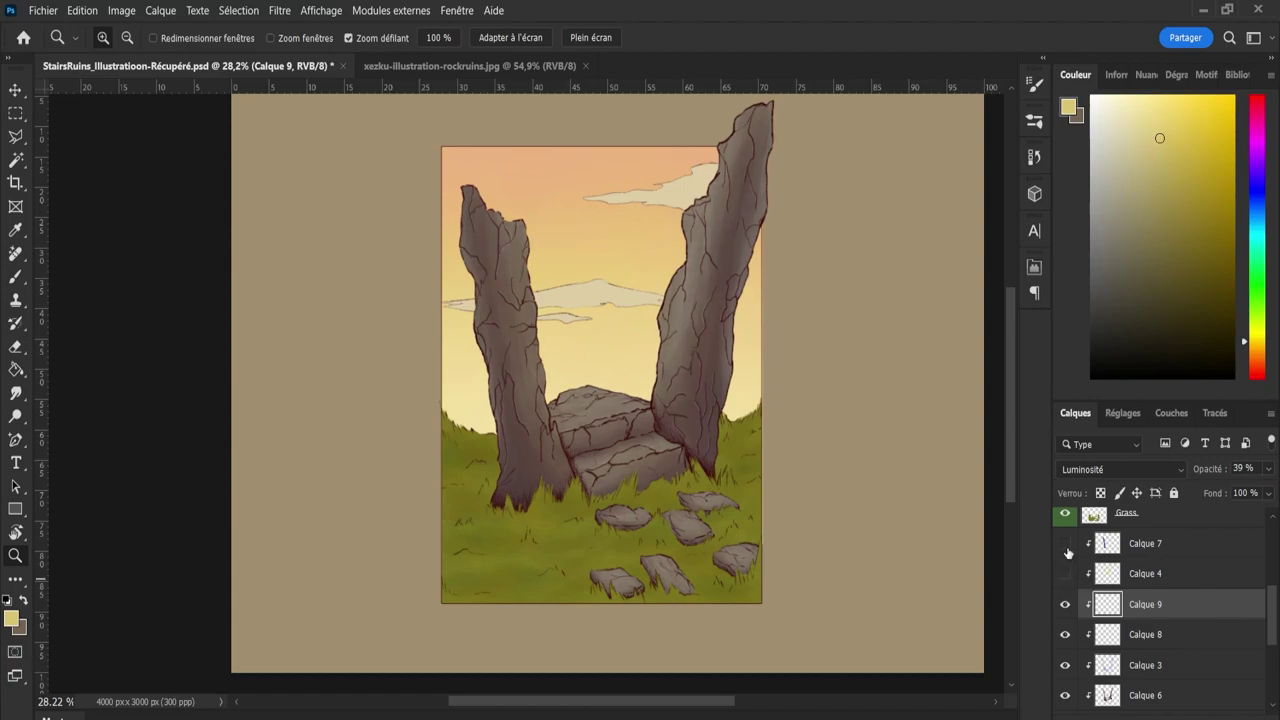
left_click(1066, 545)
left_click(1066, 545)
left_click(1066, 575)
left_click(1066, 575)
left_click(1066, 575)
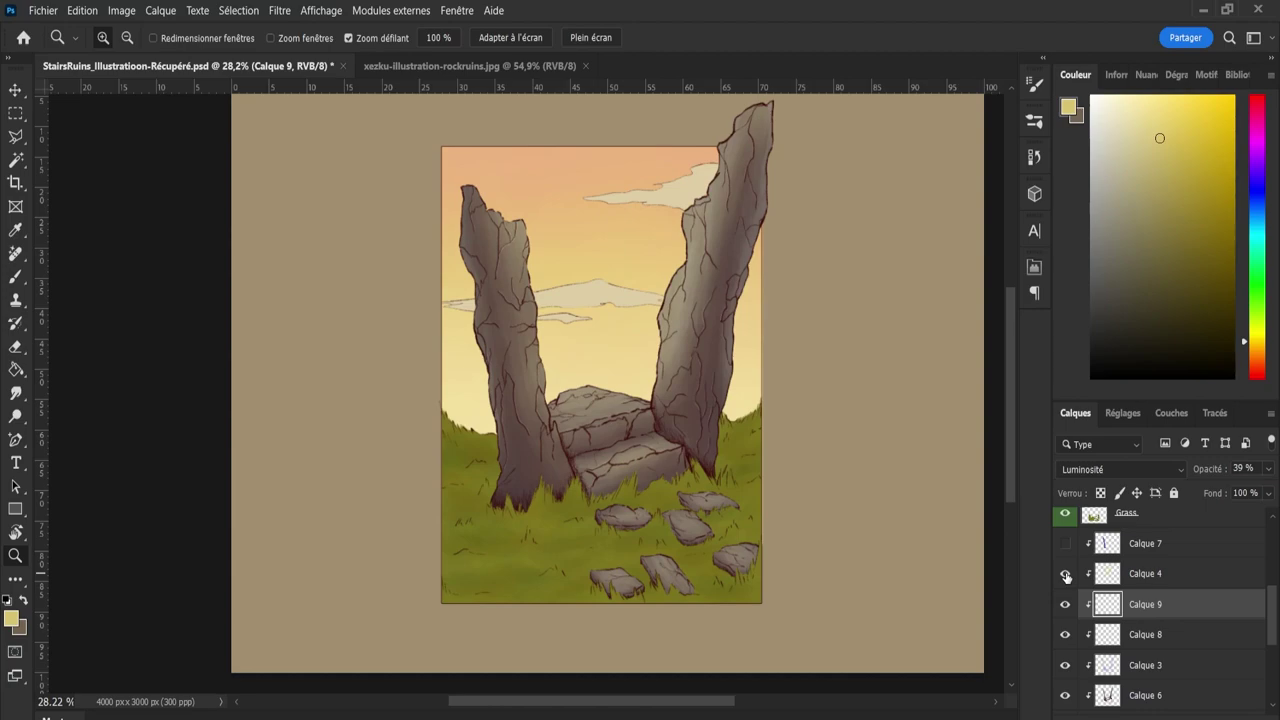
left_click(1066, 575)
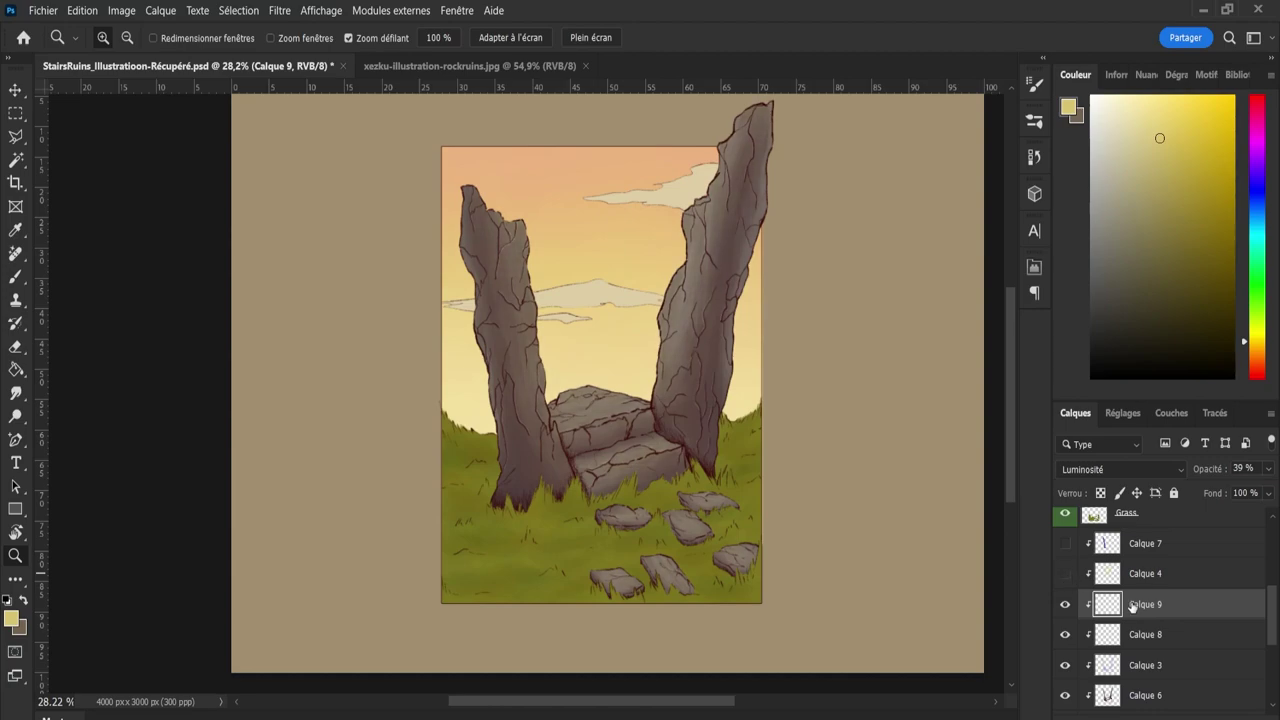
Add a new clipped layer above Calque 9 and prepare a size 90 brush with a slightly more saturated yellow.
left_click(1226, 717)
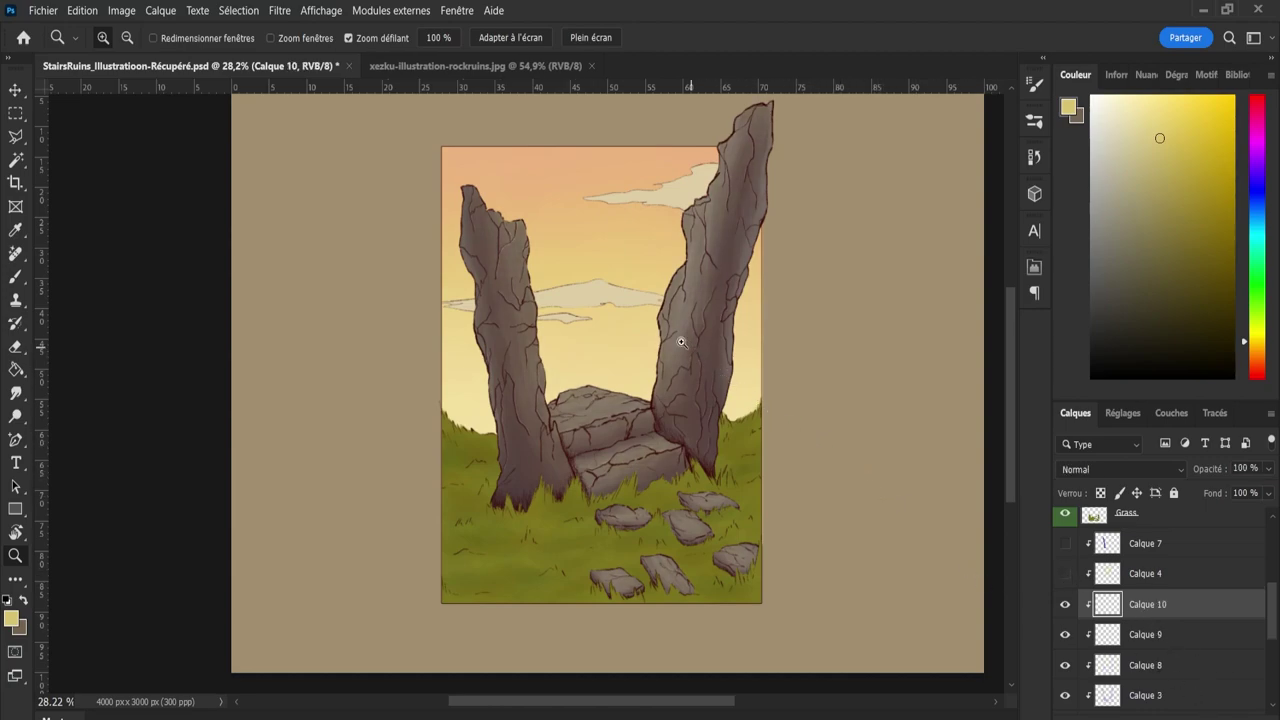
scroll(600, 311, "up", 1)
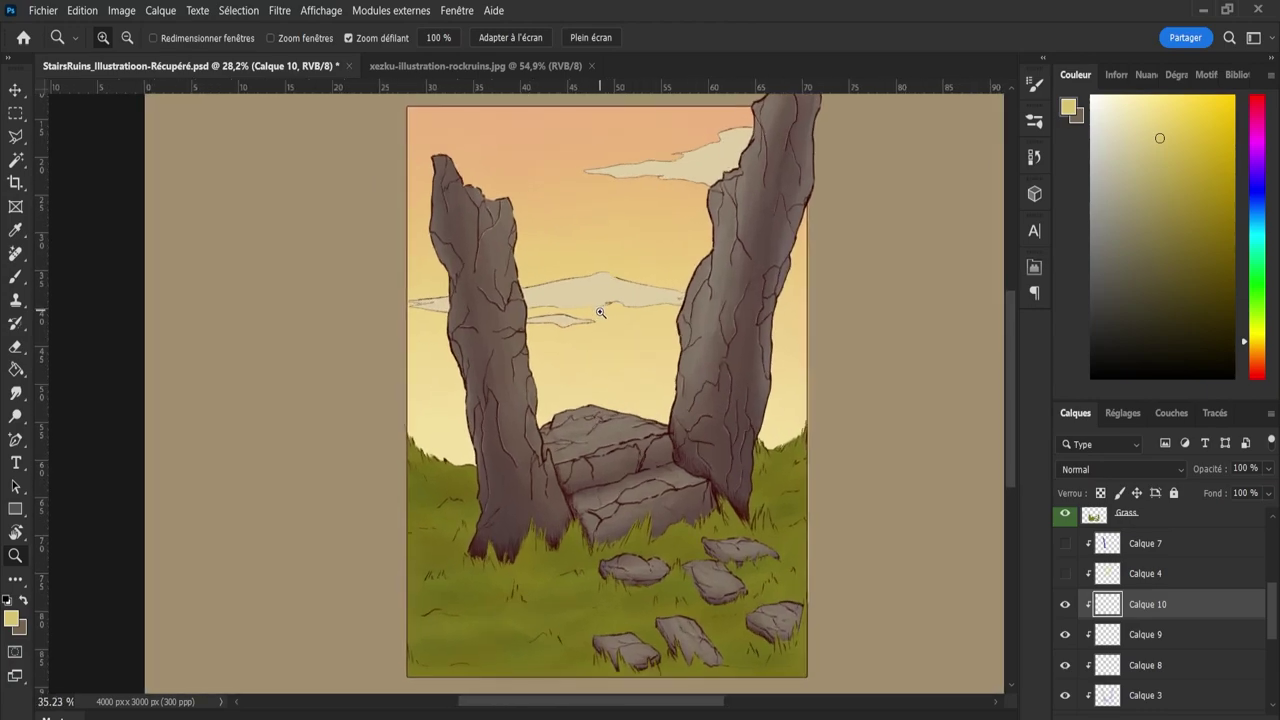
key("b")
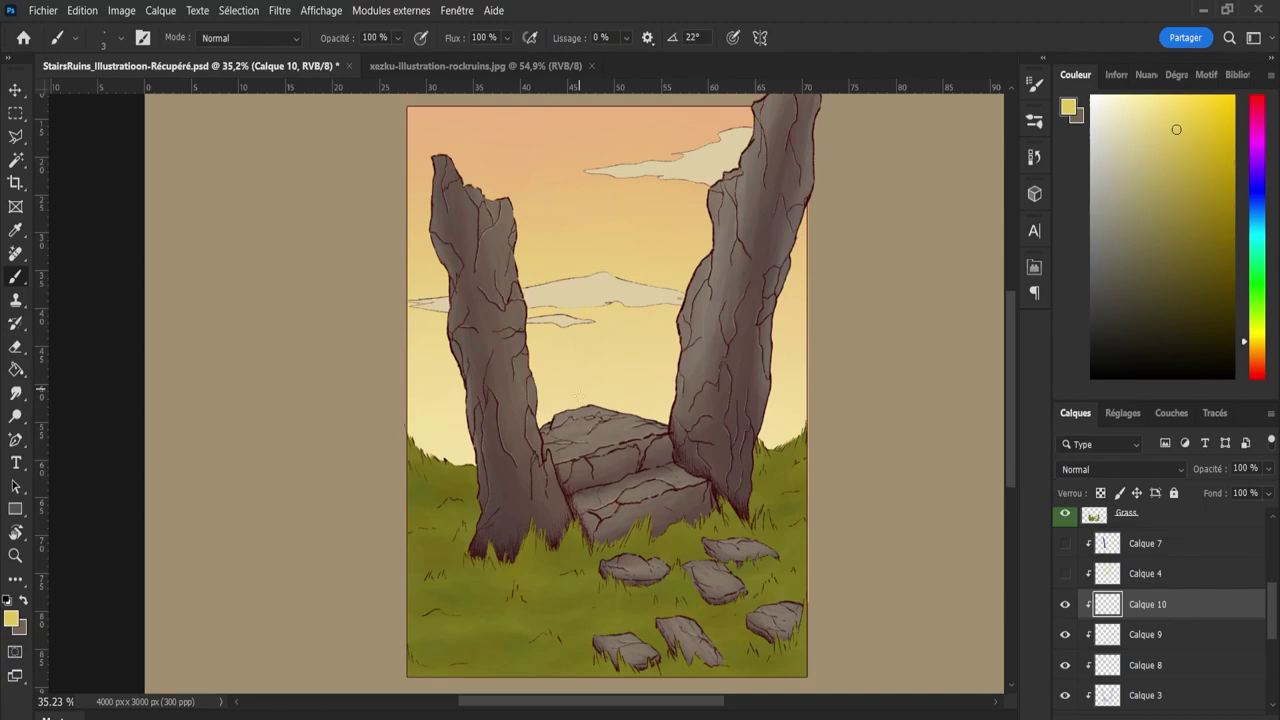
key("bracketright")
key("bracketright")
key("bracketright")
key("bracketright")
key("bracketright")
key("bracketright")
key("bracketright")
key("bracketright")
key("bracketright")
key("bracketright")
key("bracketright")
key("bracketright")
key("bracketright")
key("bracketright")
key("bracketright")
Paint a yellow light rim along the inner edges of both pillars, including the right tip, and along the top step's upper edge.
mouse_move(543, 391)
left_mouse_down()
mouse_move(504, 193)
mouse_move(491, 215)
mouse_move(454, 151)
mouse_move(511, 208)
left_mouse_up()
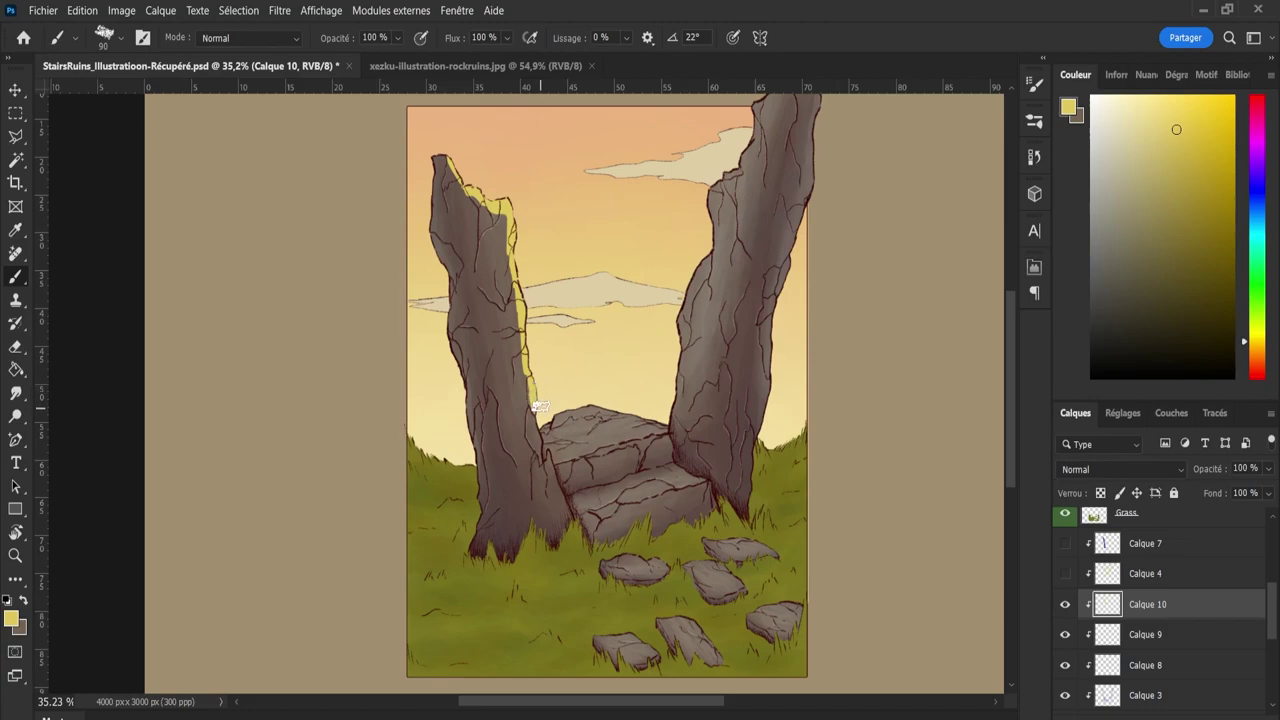
left_click_drag(540, 422, 616, 406)
mouse_move(662, 421)
left_mouse_down()
mouse_move(674, 303)
mouse_move(708, 236)
mouse_move(705, 190)
mouse_move(737, 160)
mouse_move(758, 100)
left_mouse_up()
scroll(1009, 296, "up", 3)
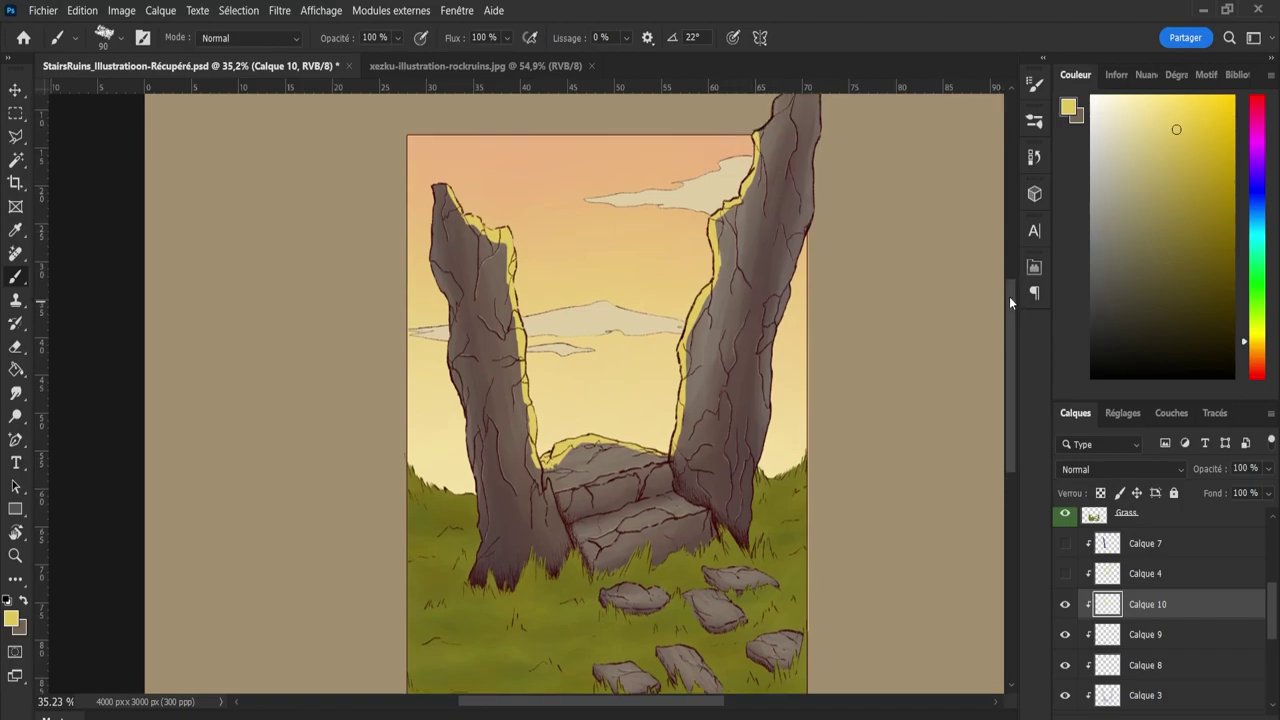
left_click_drag(766, 160, 812, 121)
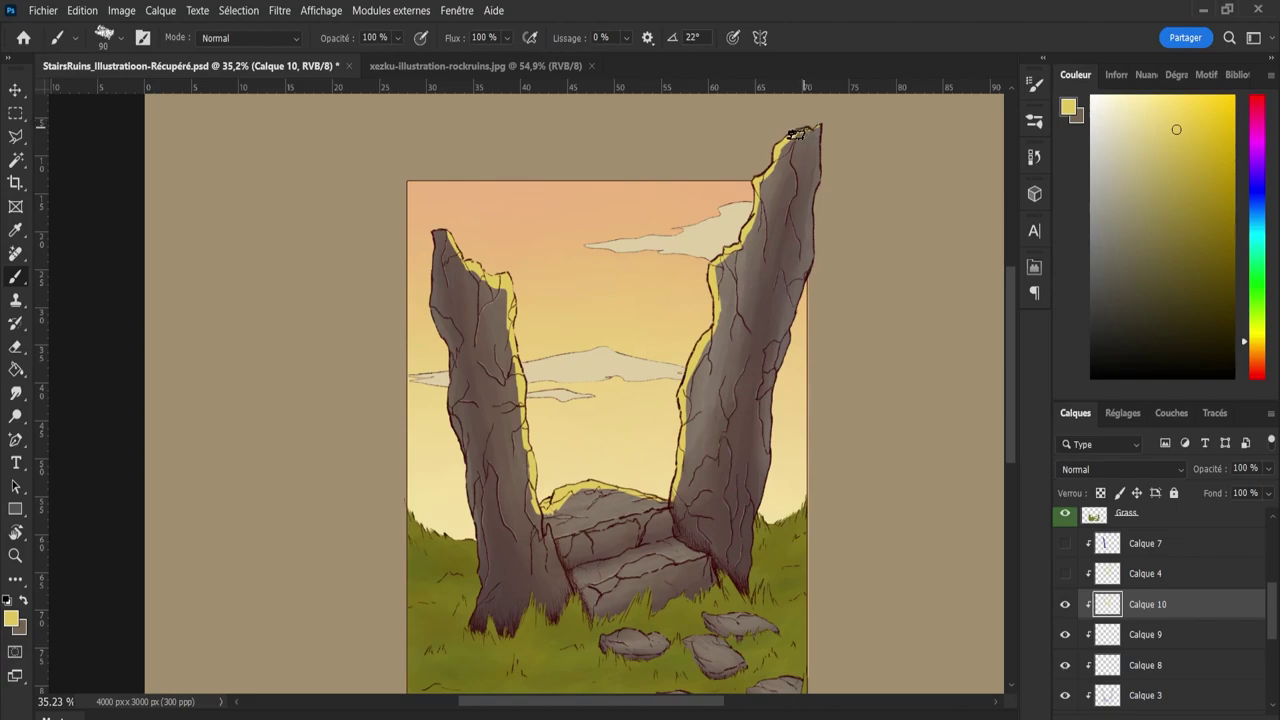
scroll(1008, 430, "down", 3)
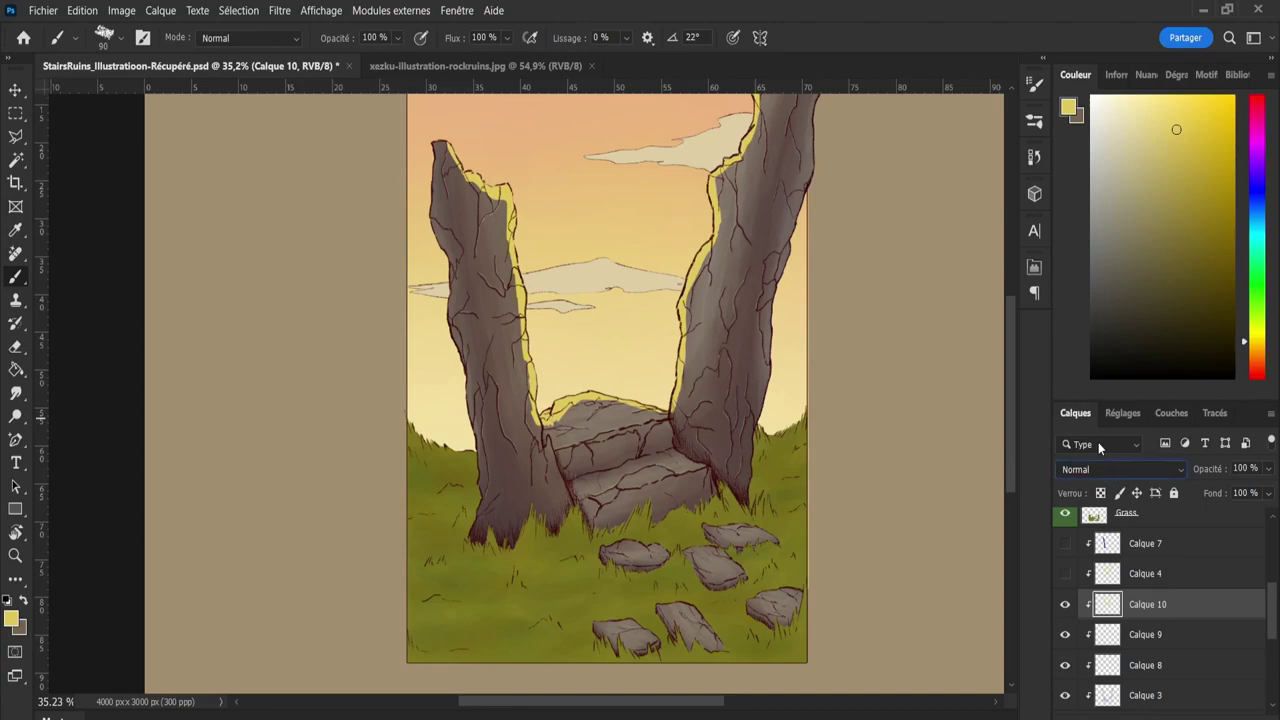
Try different blend modes for Calque 10 over the rocks and set it to Densité couleur -.
key("Down")
key("Down")
key("Down")
key("Down")
key("Down")
key("Down")
key("Down")
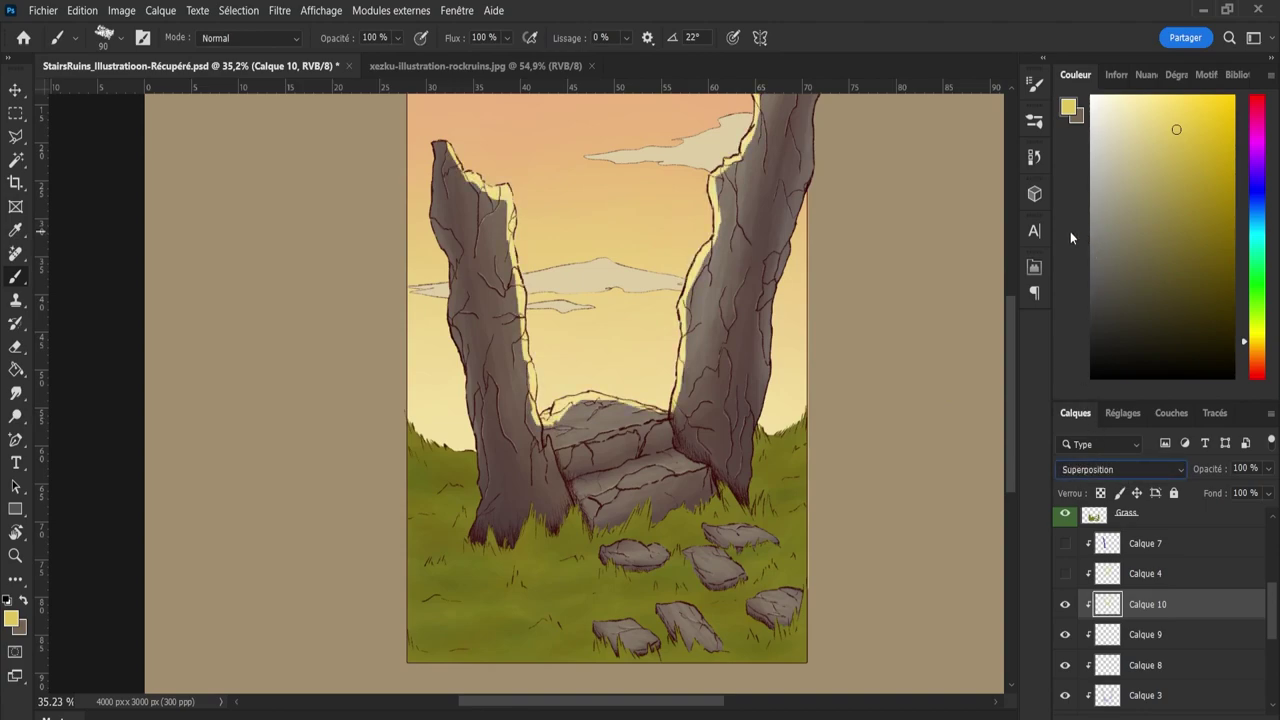
key("Down")
key("Down")
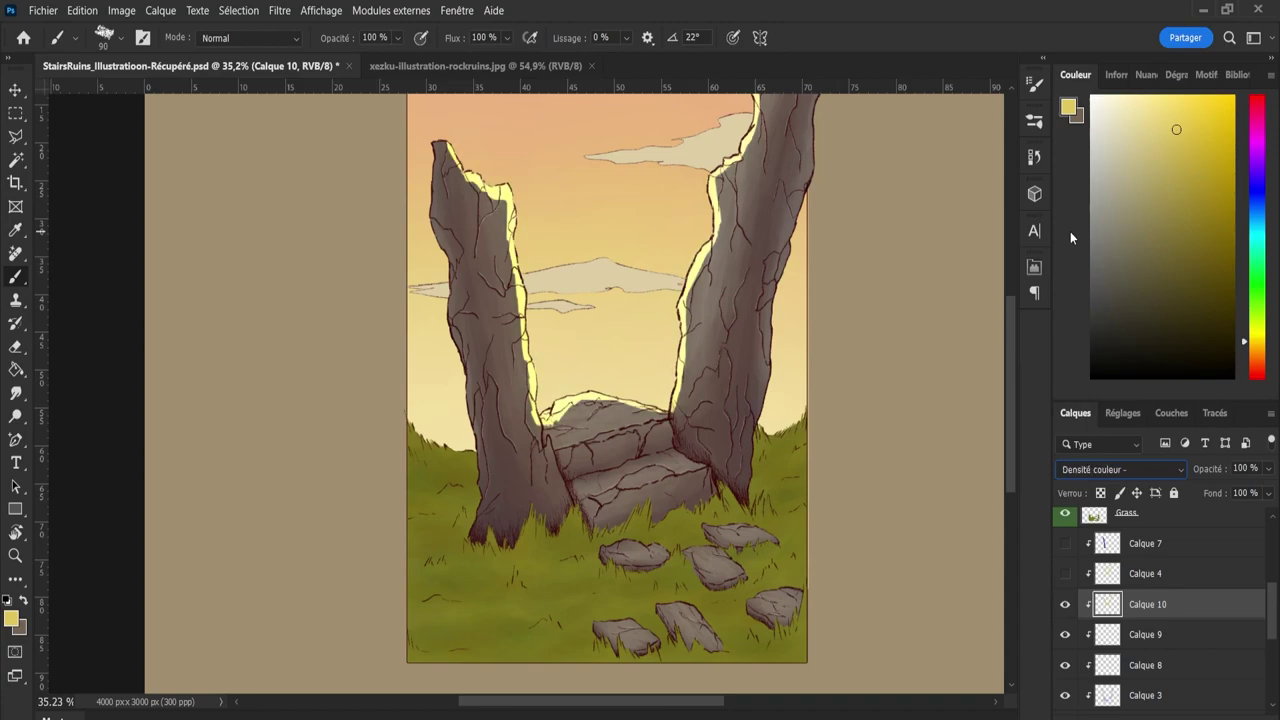
key("Down")
key("Up")
key("Down")
key("Up")
key("Up")
key("Down")
key("Down")
key("Down")
key("Down")
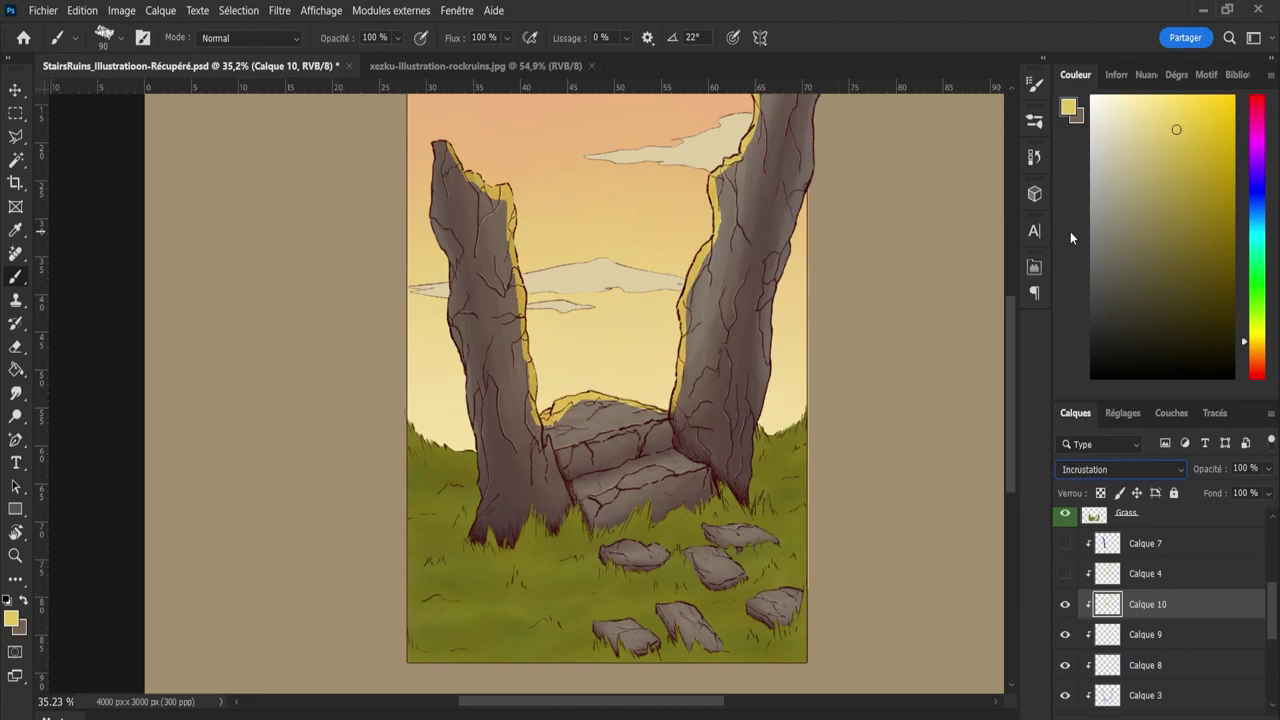
key("Down")
key("Down")
key("Down")
key("Down")
key("Down")
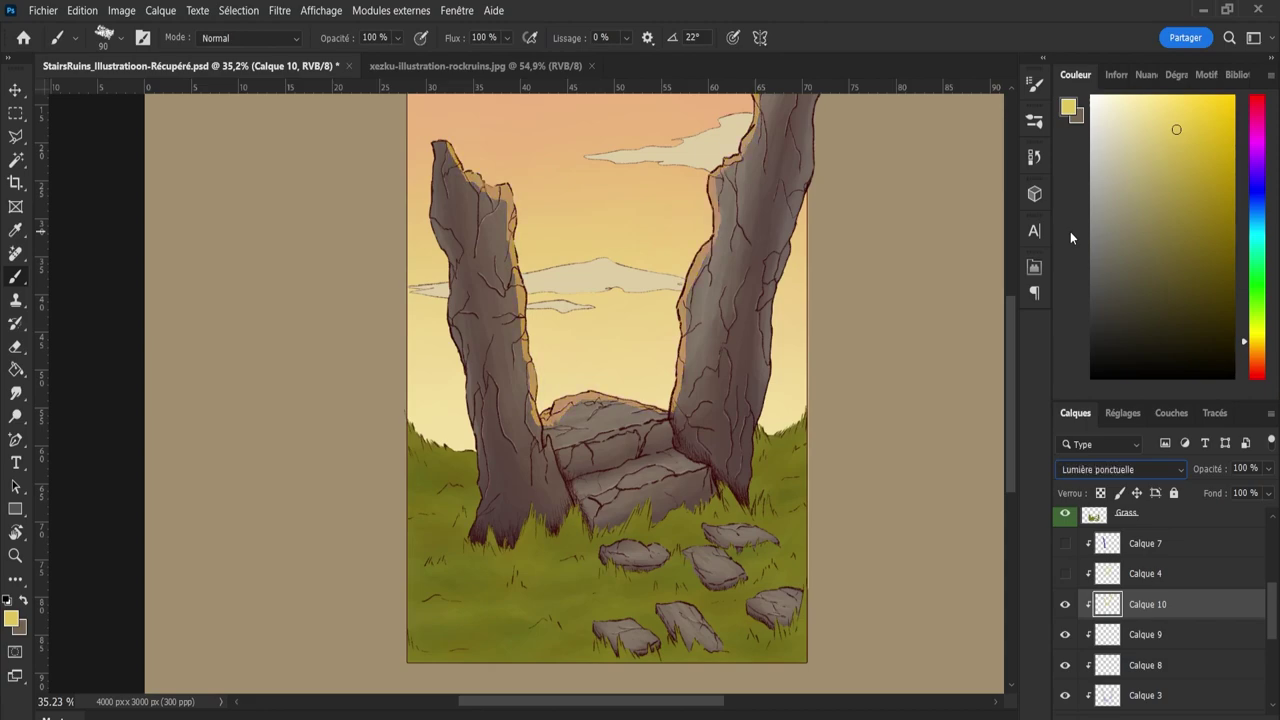
key("Down")
key("Down")
key("Down")
key("Down")
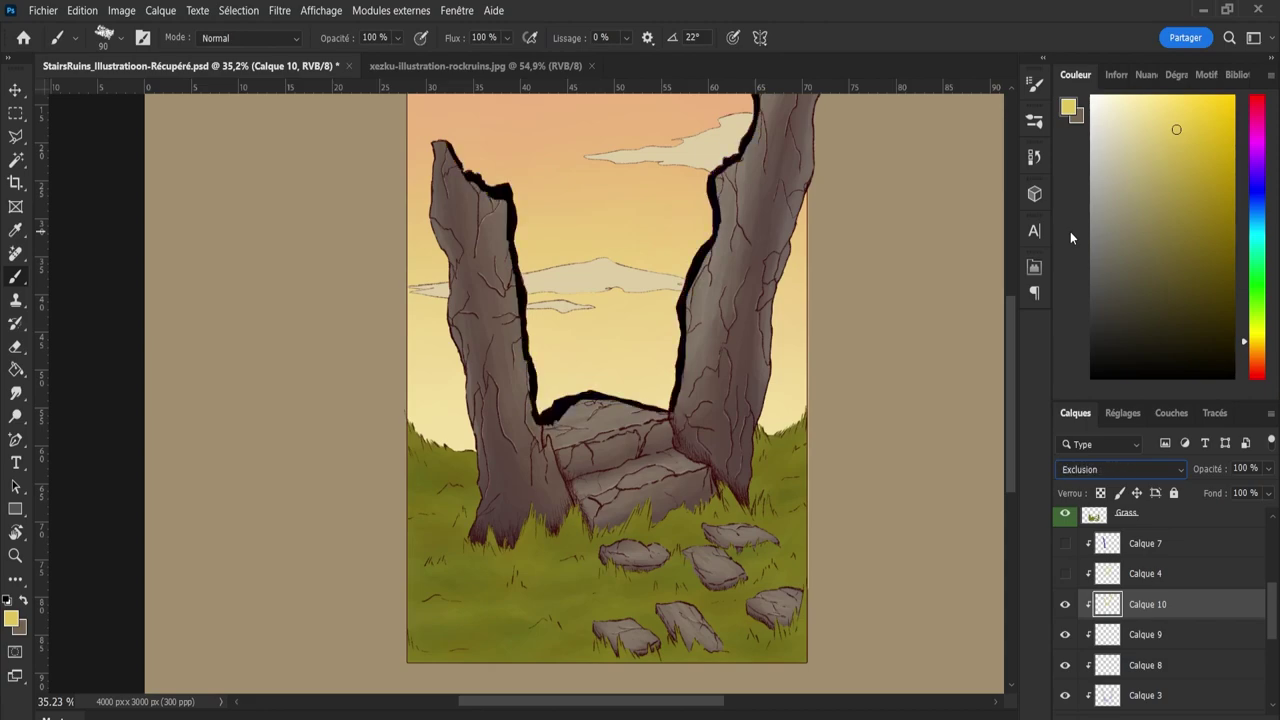
key("Down")
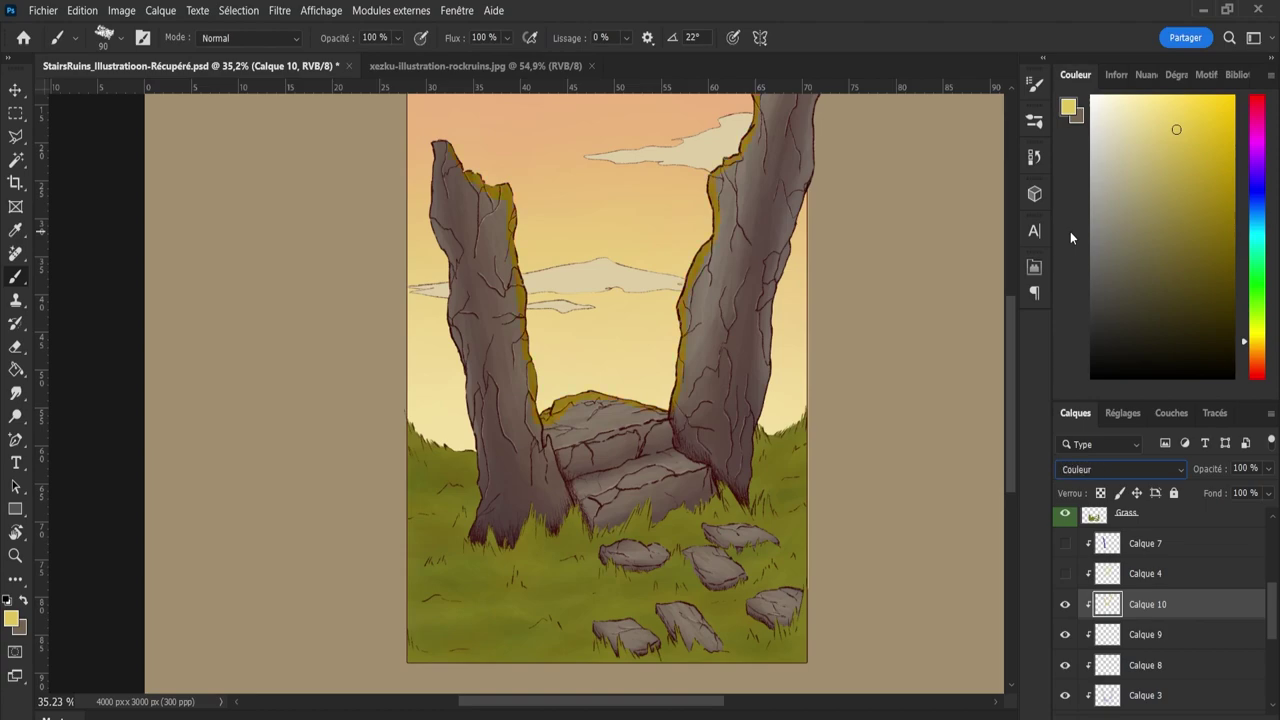
key("Up")
key("Up")
key("Up")
key("Up")
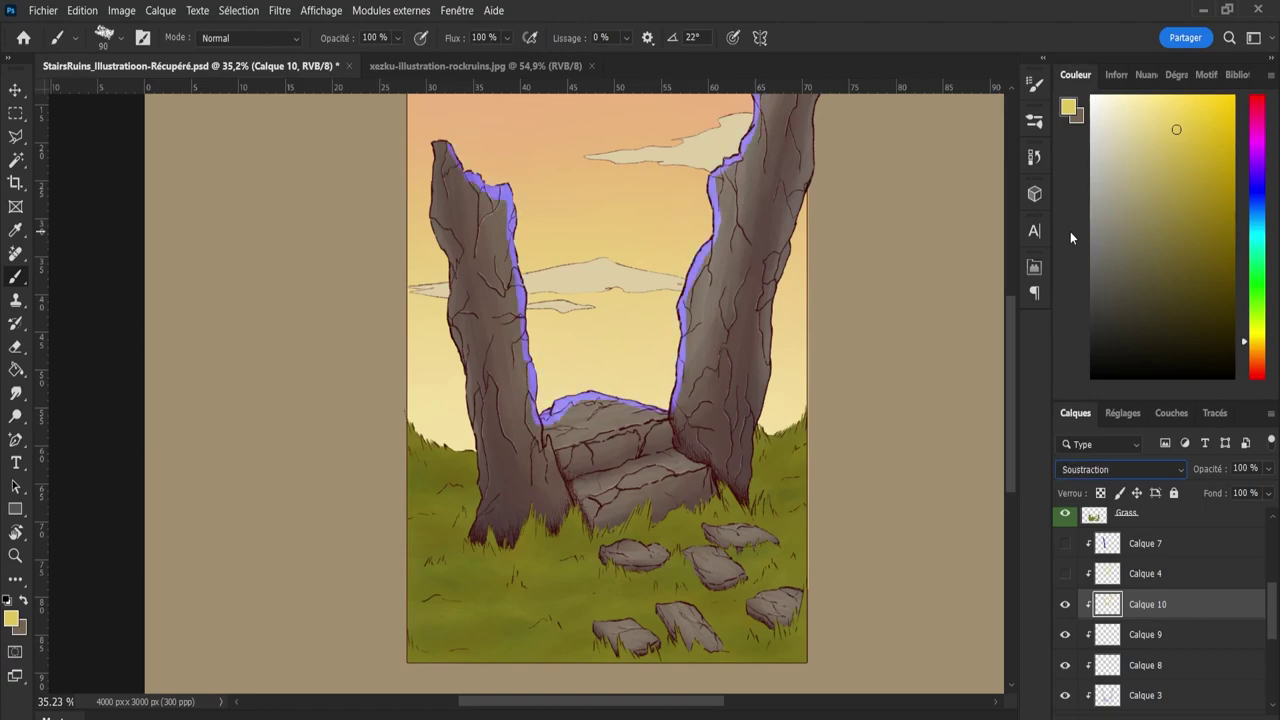
key("Up")
key("Up")
key("Up")
key("Up")
key("Up")
key("Up")
key("Up")
key("Up")
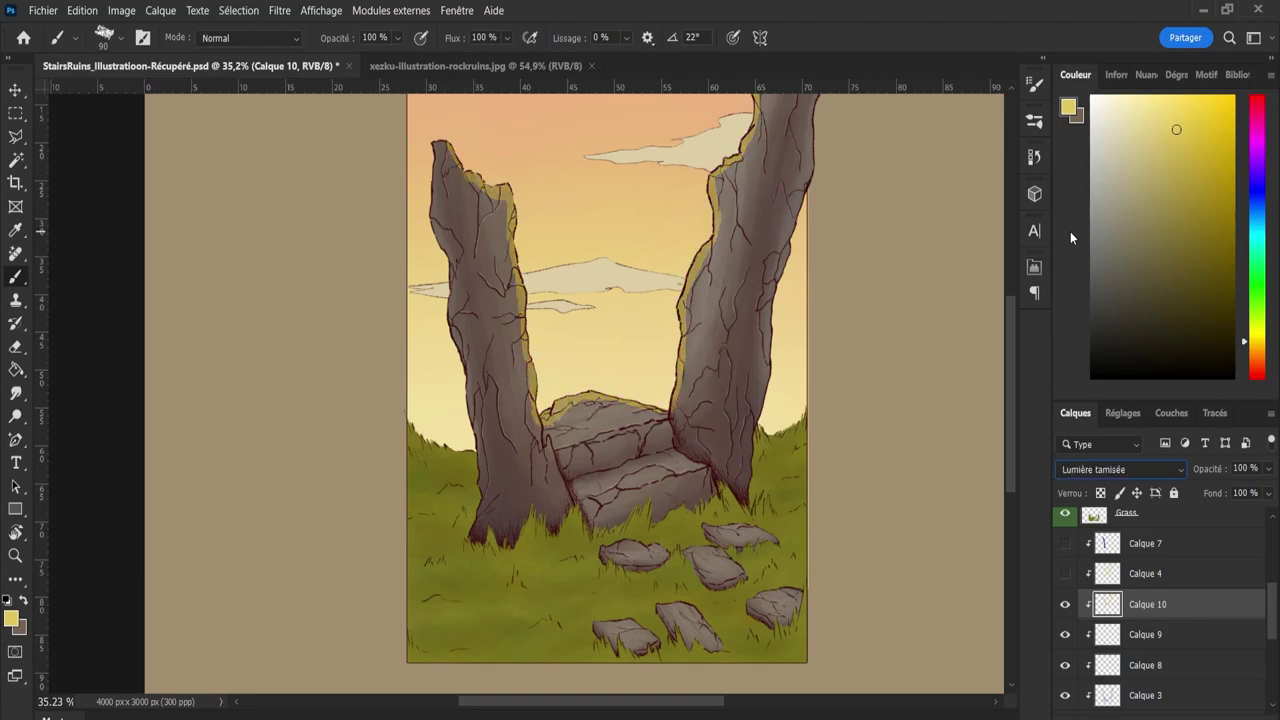
key("Up")
key("Up")
key("Up")
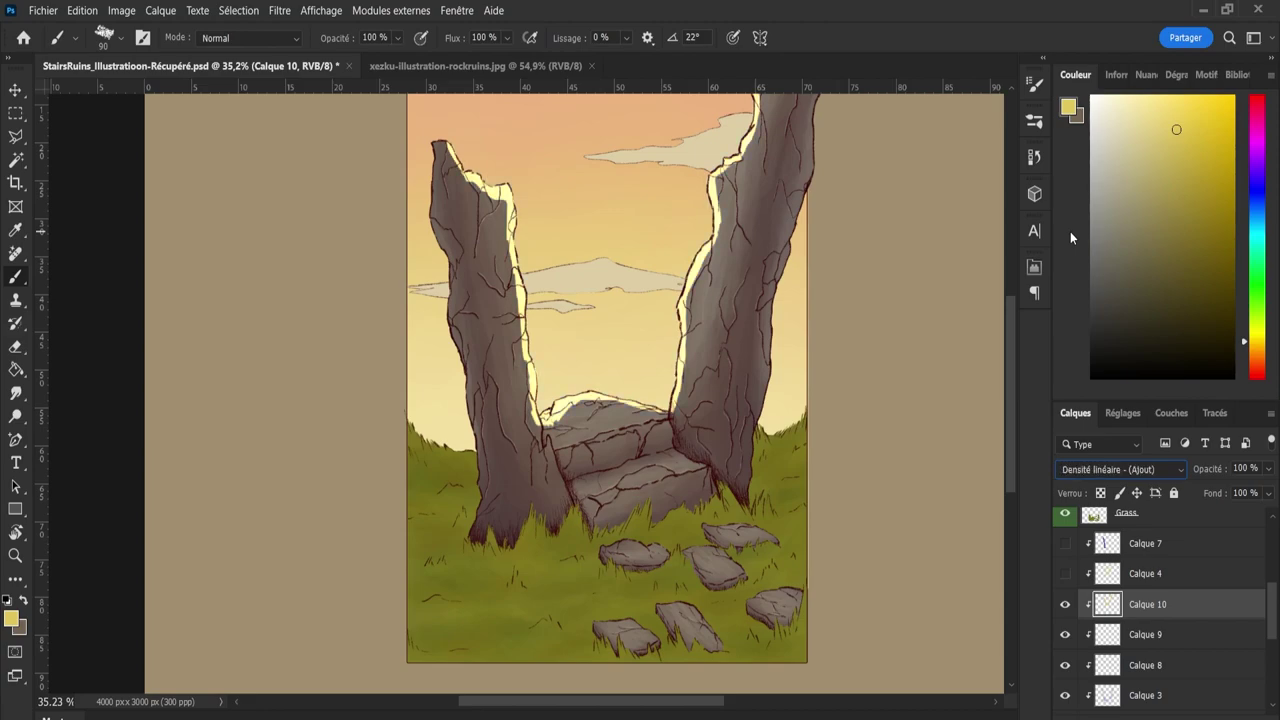
key("Up")
Paint a wider, softer yellow glow along both pillars' inner edges and the top step with a size 129 brush and pressure-controlled opacity.
left_click(424, 45)
right_click(466, 162, "alt")
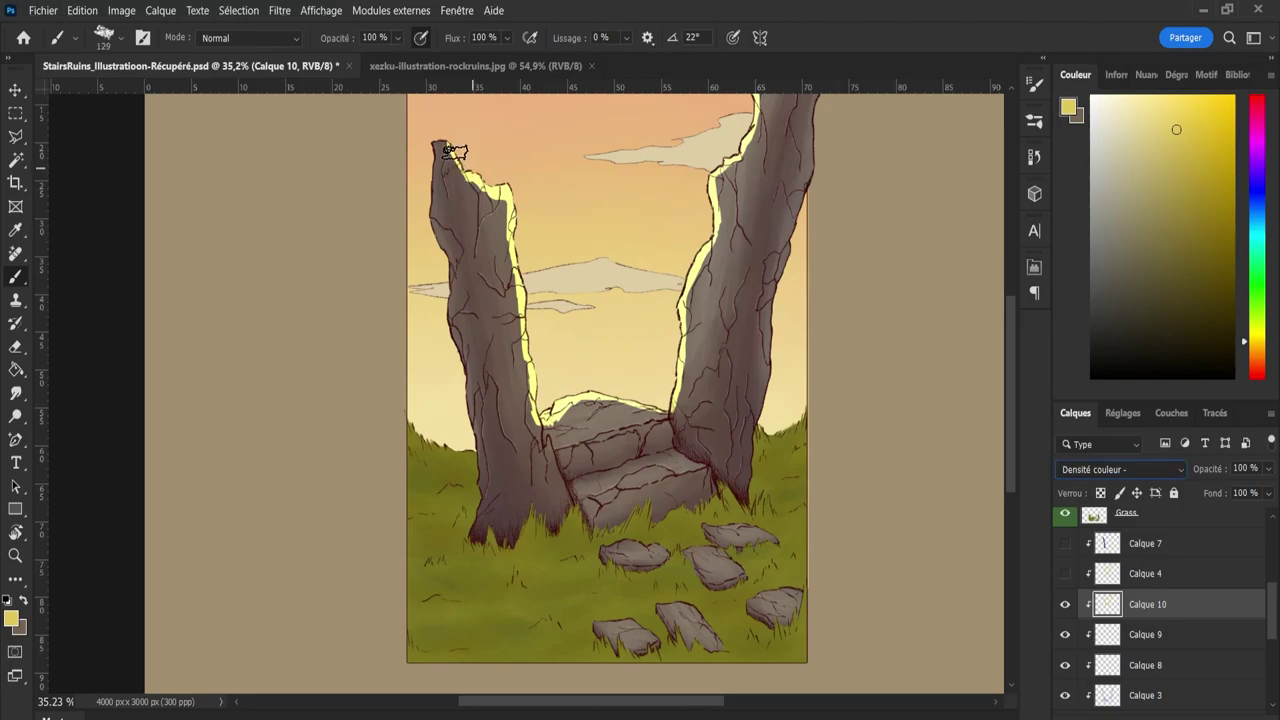
mouse_move(453, 151)
left_mouse_down()
mouse_move(498, 194)
mouse_move(482, 189)
mouse_move(513, 272)
mouse_move(531, 423)
mouse_move(522, 333)
mouse_move(538, 420)
mouse_move(591, 400)
mouse_move(646, 408)
mouse_move(578, 404)
mouse_move(540, 418)
mouse_move(616, 403)
mouse_move(665, 413)
mouse_move(685, 366)
mouse_move(685, 280)
mouse_move(679, 298)
mouse_move(716, 209)
left_mouse_up()
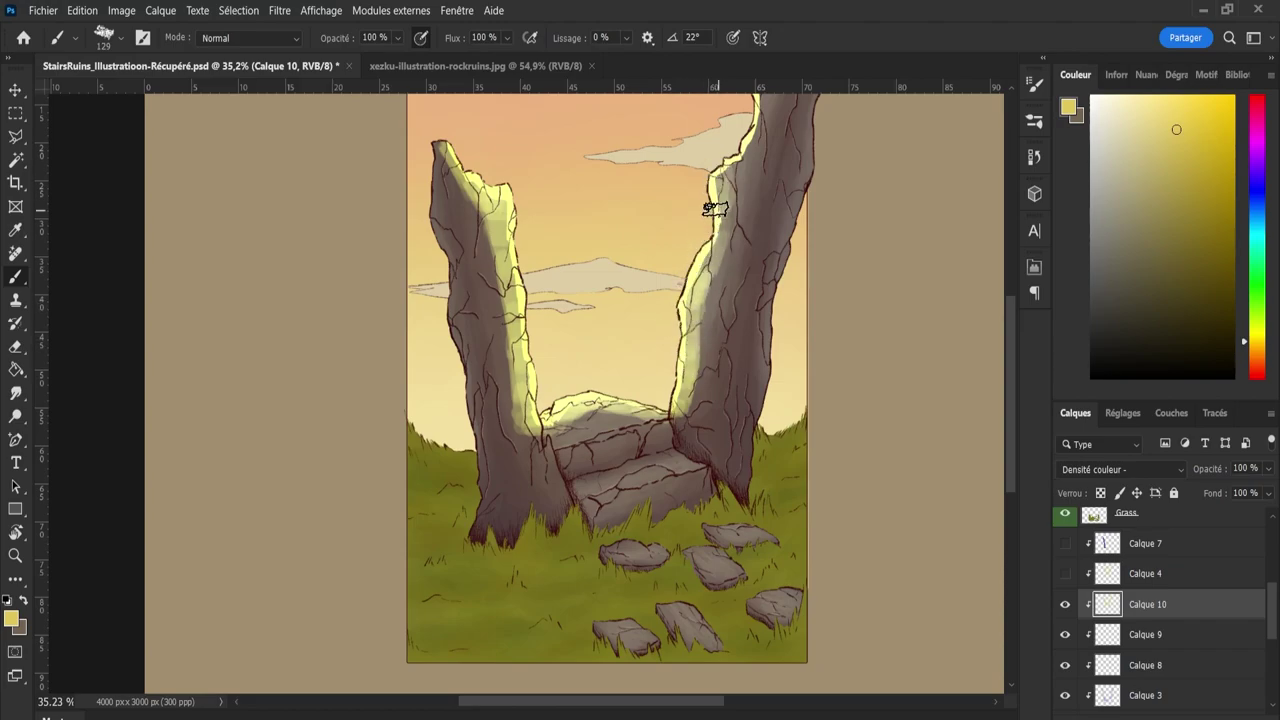
left_click_drag(1010, 348, 1009, 330)
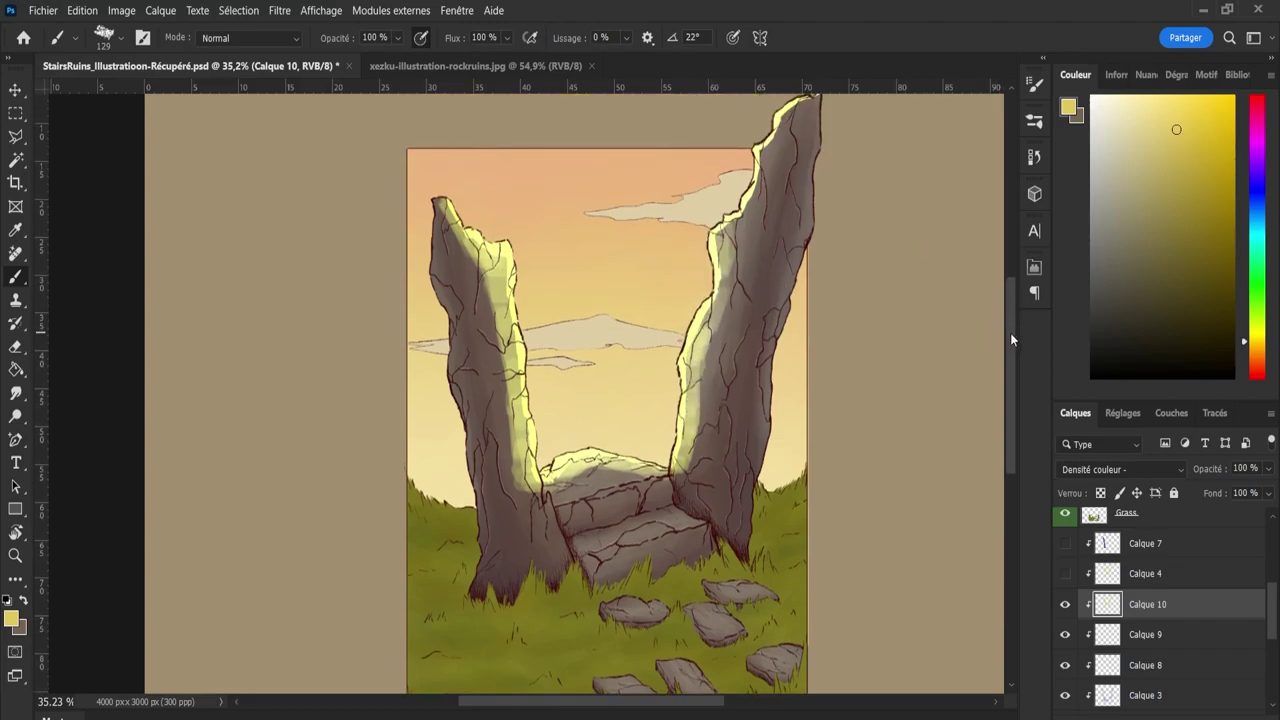
scroll(1010, 333, "up", 1)
mouse_move(789, 125)
left_mouse_down()
mouse_move(808, 128)
mouse_move(777, 137)
mouse_move(795, 132)
mouse_move(722, 270)
mouse_move(790, 142)
left_mouse_up()
mouse_move(723, 271)
left_mouse_down()
mouse_move(694, 369)
mouse_move(721, 272)
left_mouse_up()
mouse_move(693, 376)
left_mouse_down()
mouse_move(674, 498)
mouse_move(560, 494)
mouse_move(533, 508)
mouse_move(505, 269)
mouse_move(499, 298)
mouse_move(448, 226)
mouse_move(471, 257)
left_mouse_up()
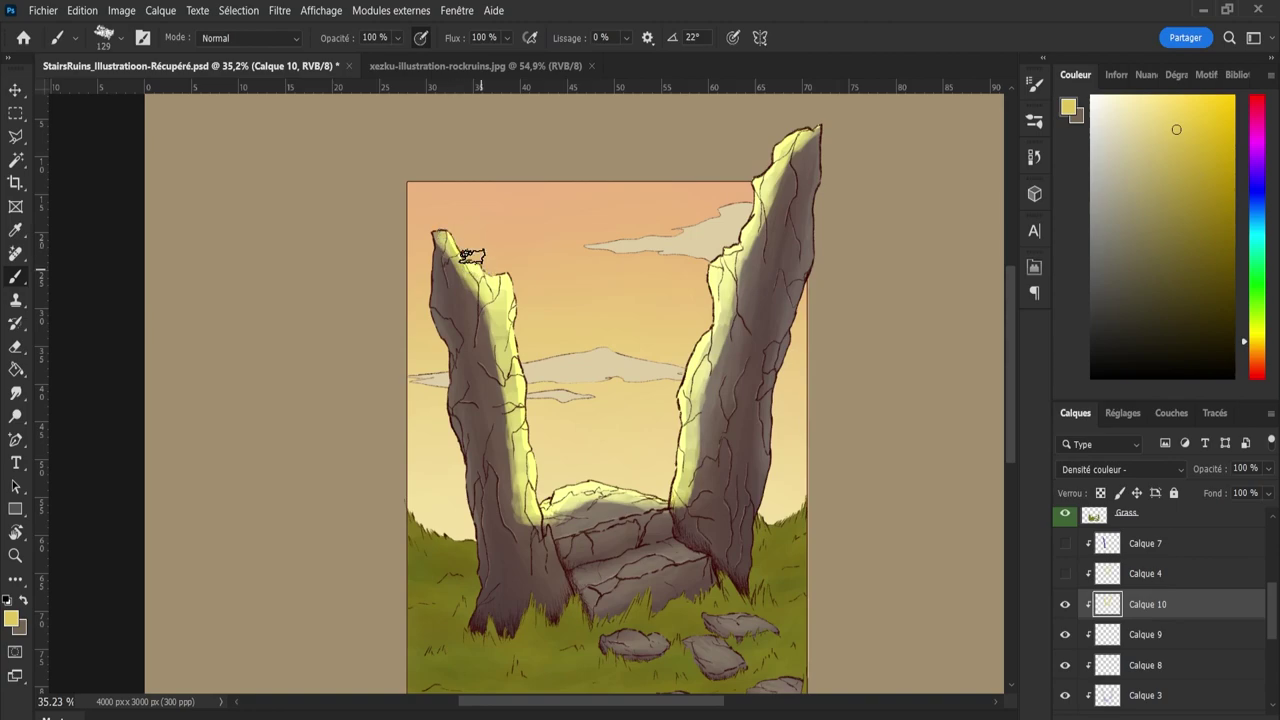
Soften and thin the yellow glow on both pillars and the top step with a size 275 eraser at 47% opacity.
key("e")
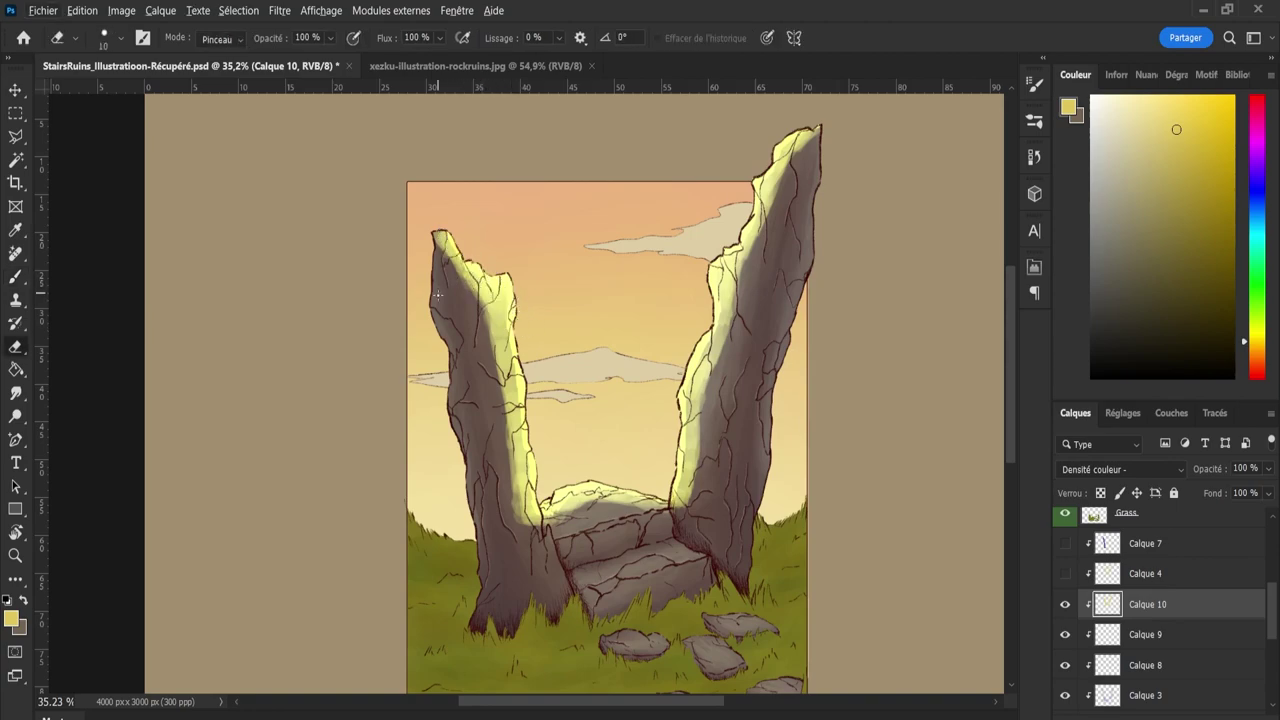
left_click_drag(430, 287, 445, 287)
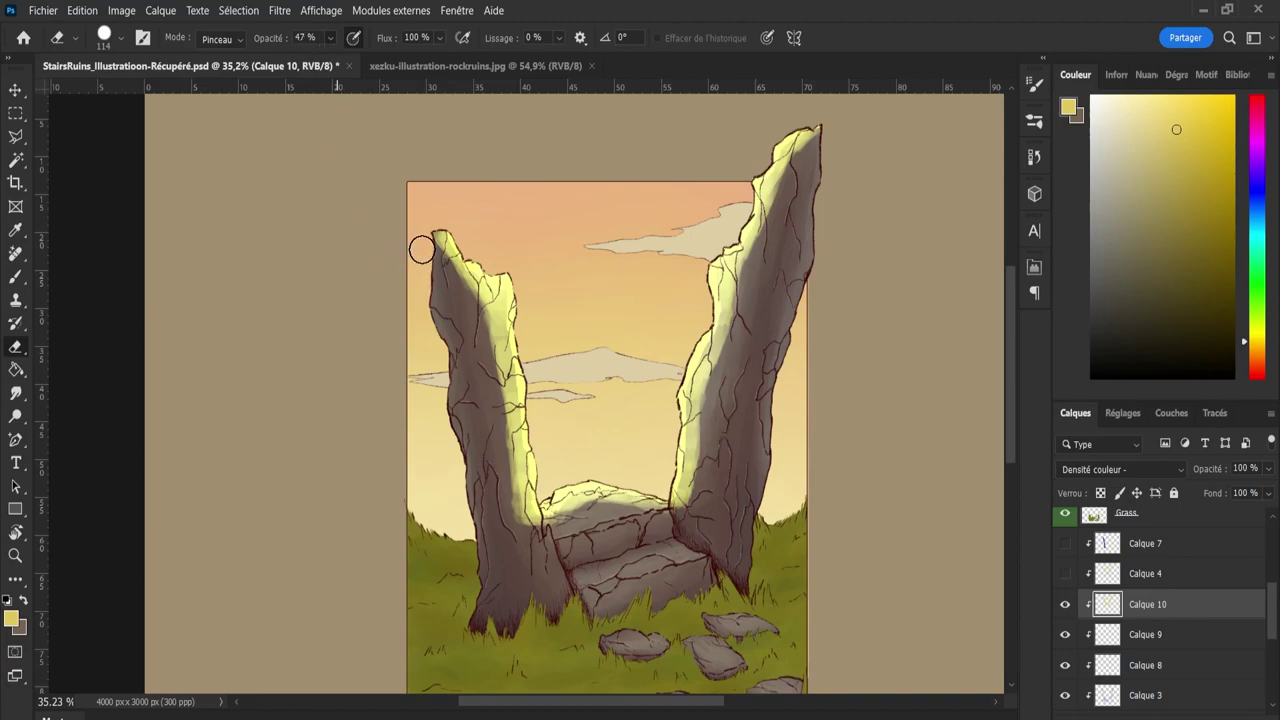
left_click_drag(429, 264, 440, 264)
mouse_move(418, 242)
left_mouse_down()
mouse_move(450, 283)
mouse_move(422, 227)
mouse_move(472, 333)
mouse_move(475, 317)
mouse_move(511, 527)
mouse_move(492, 458)
mouse_move(485, 481)
mouse_move(509, 535)
mouse_move(476, 365)
mouse_move(507, 507)
mouse_move(428, 249)
mouse_move(469, 337)
mouse_move(483, 350)
mouse_move(476, 310)
mouse_move(490, 335)
mouse_move(494, 403)
left_mouse_up()
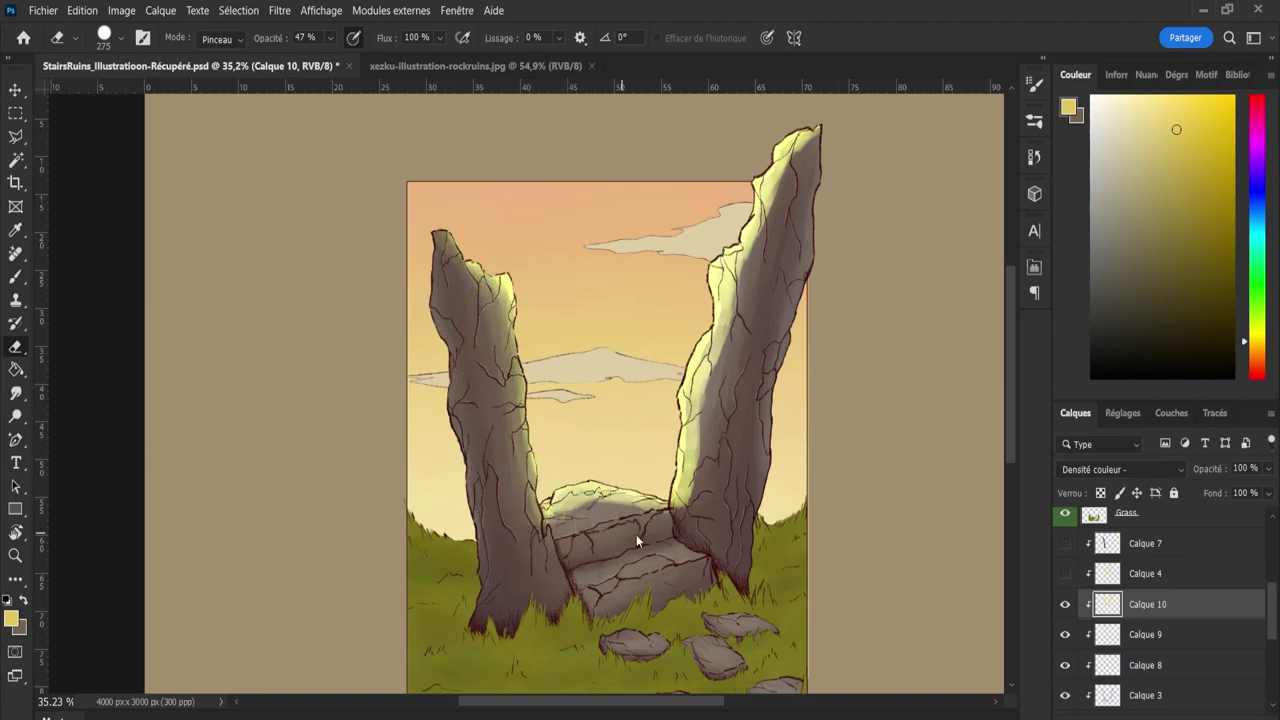
mouse_move(715, 500)
left_mouse_down()
mouse_move(715, 446)
mouse_move(783, 229)
mouse_move(826, 146)
mouse_move(794, 208)
mouse_move(823, 156)
mouse_move(767, 216)
mouse_move(767, 282)
mouse_move(745, 336)
mouse_move(742, 293)
mouse_move(747, 325)
mouse_move(724, 390)
mouse_move(725, 366)
mouse_move(714, 378)
mouse_move(696, 527)
mouse_move(695, 505)
mouse_move(672, 560)
left_mouse_up()
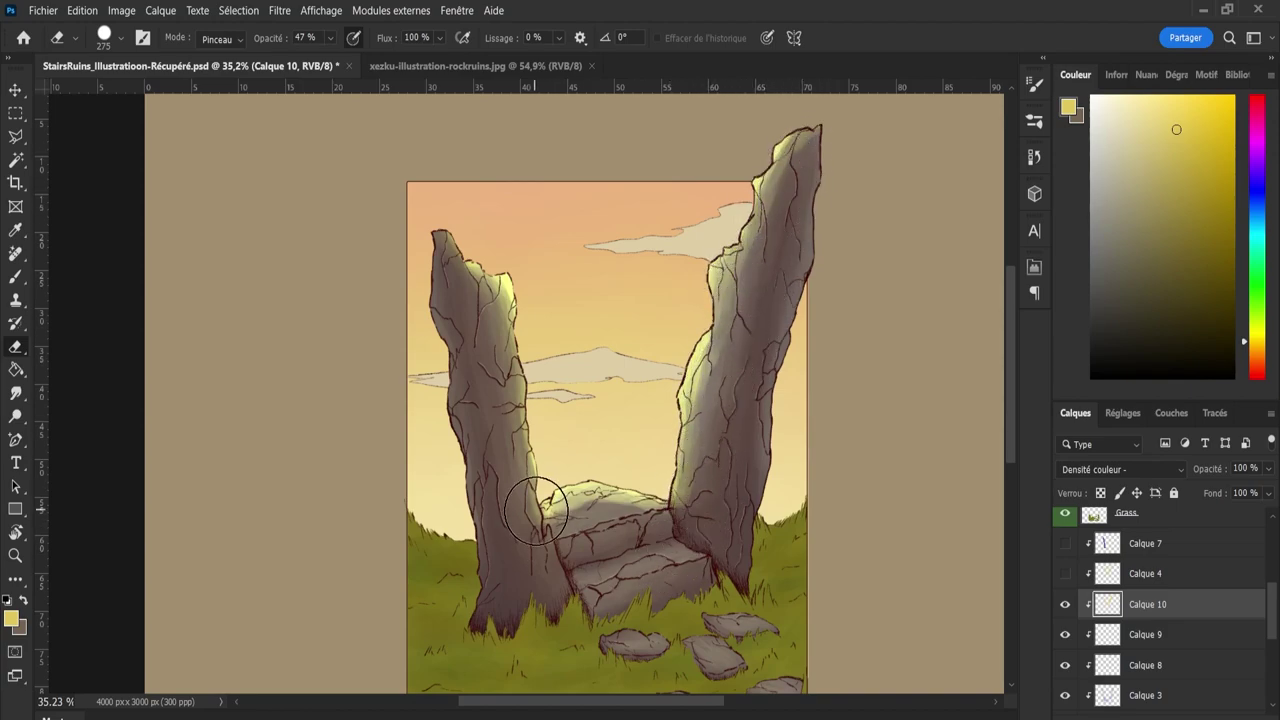
mouse_move(536, 510)
left_mouse_down()
mouse_move(597, 557)
mouse_move(612, 538)
mouse_move(574, 525)
mouse_move(631, 536)
mouse_move(561, 533)
mouse_move(602, 518)
mouse_move(560, 531)
mouse_move(646, 533)
left_mouse_up()
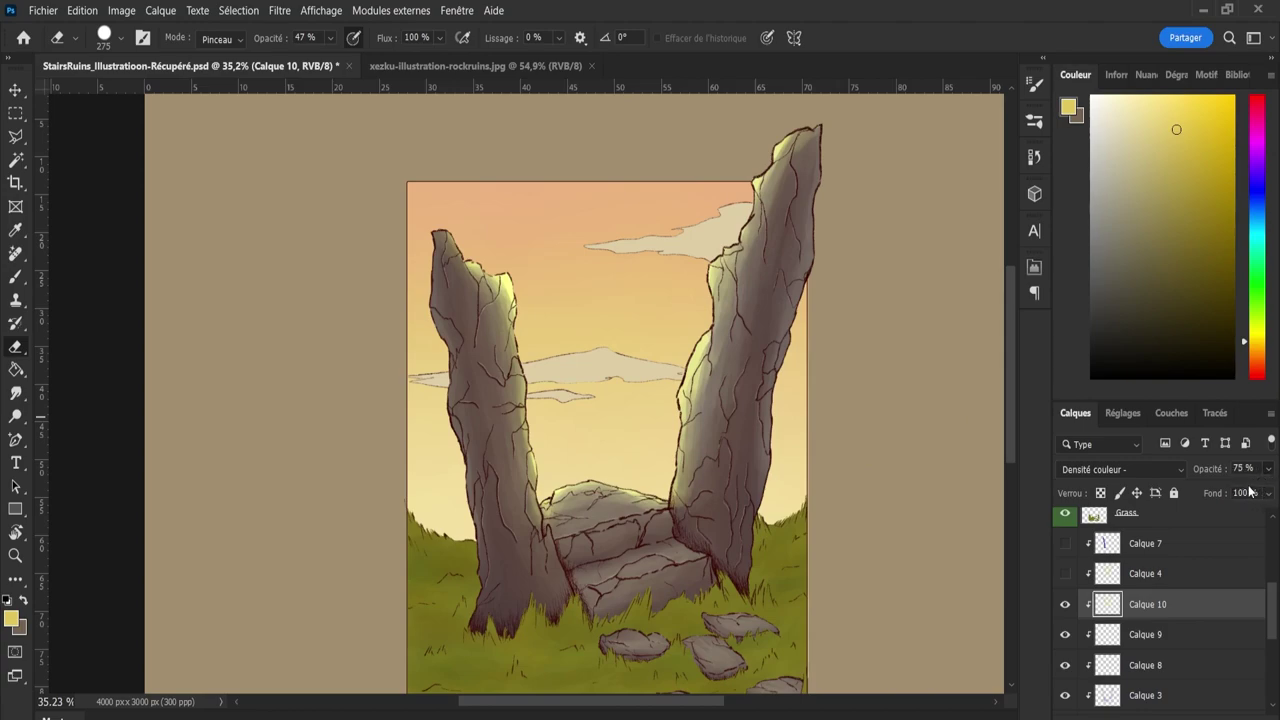
Reduce the opacity of Calque 10 to 26%.
left_click_drag(1250, 492, 1234, 493)
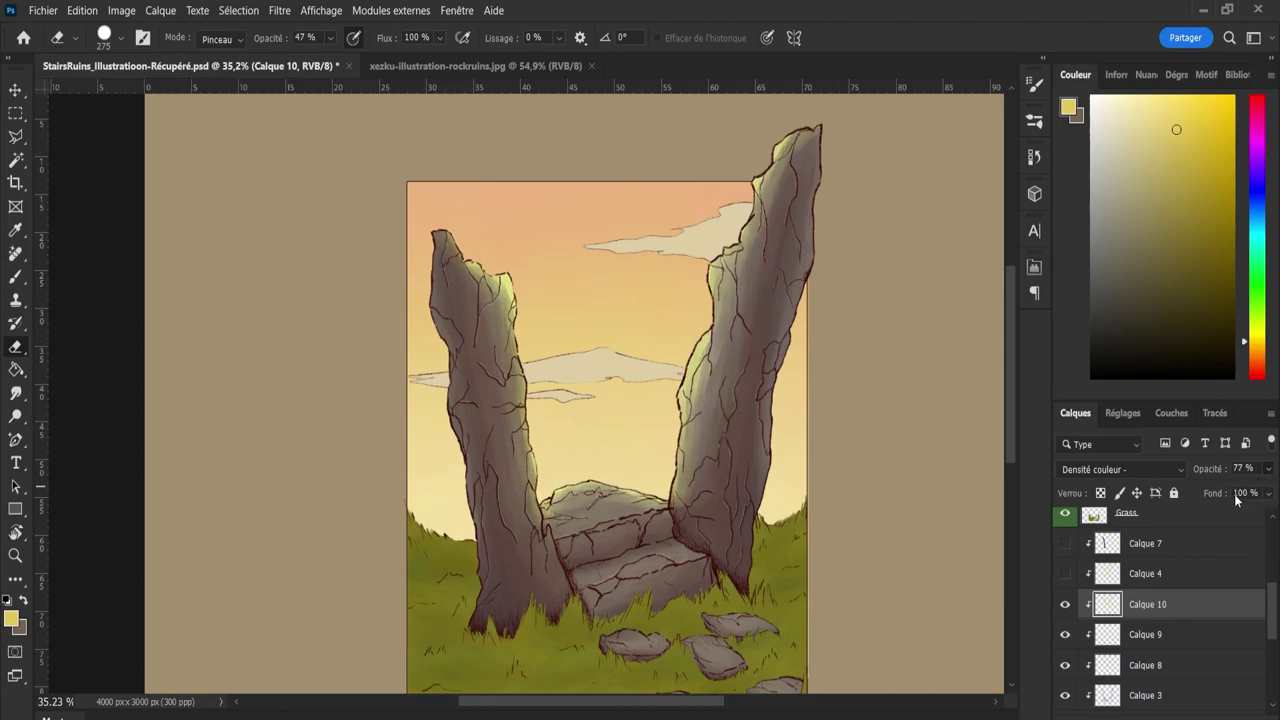
scroll(1225, 483, "down", 20)
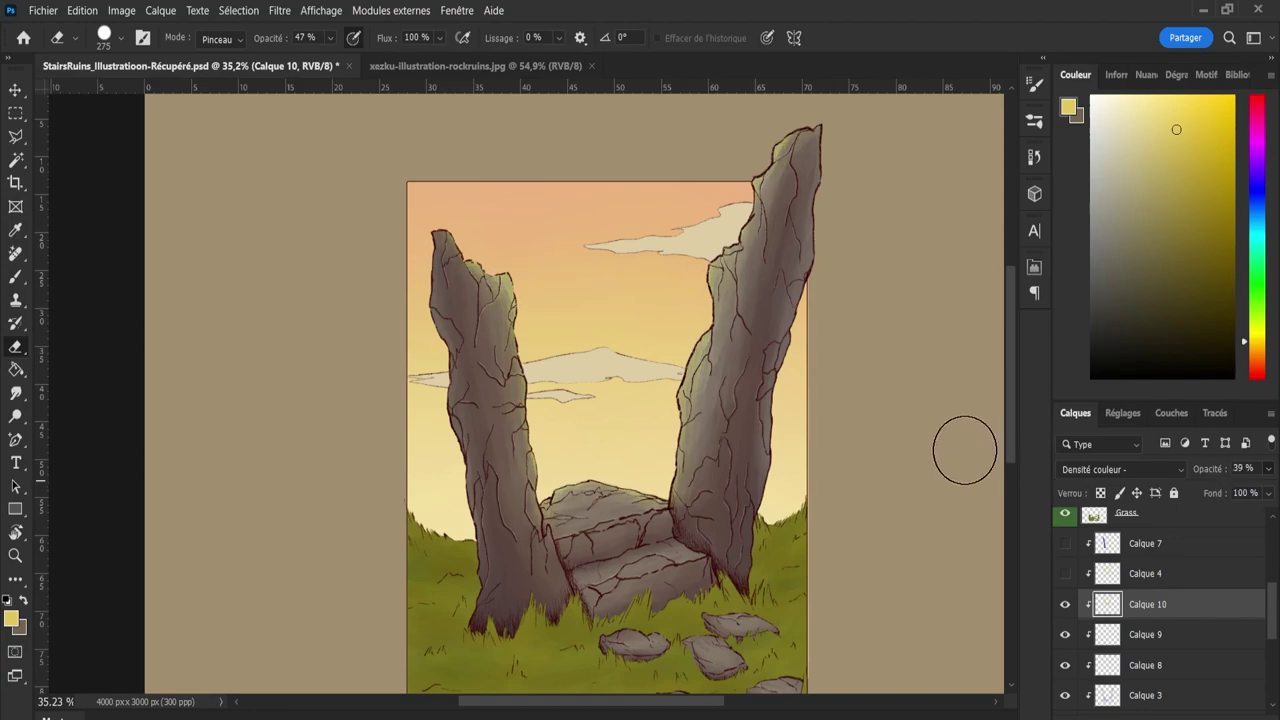
scroll(1010, 445, "down", 3)
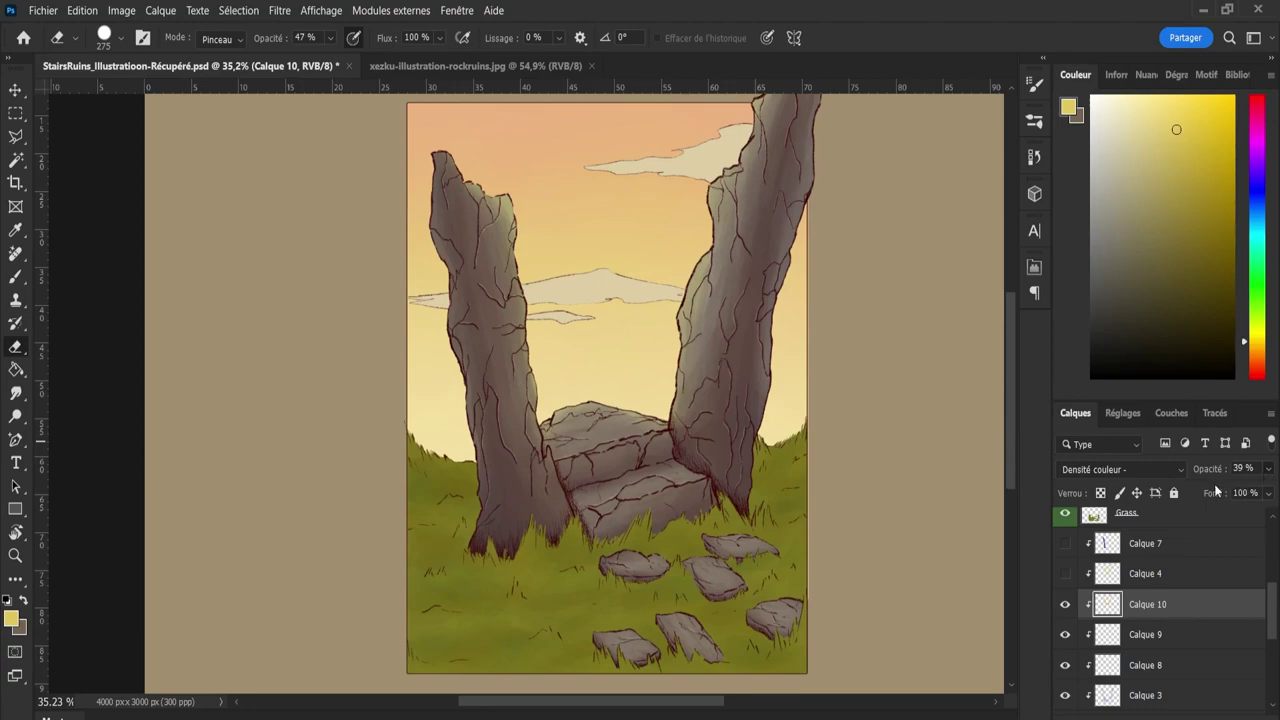
scroll(1210, 485, "down", 13)
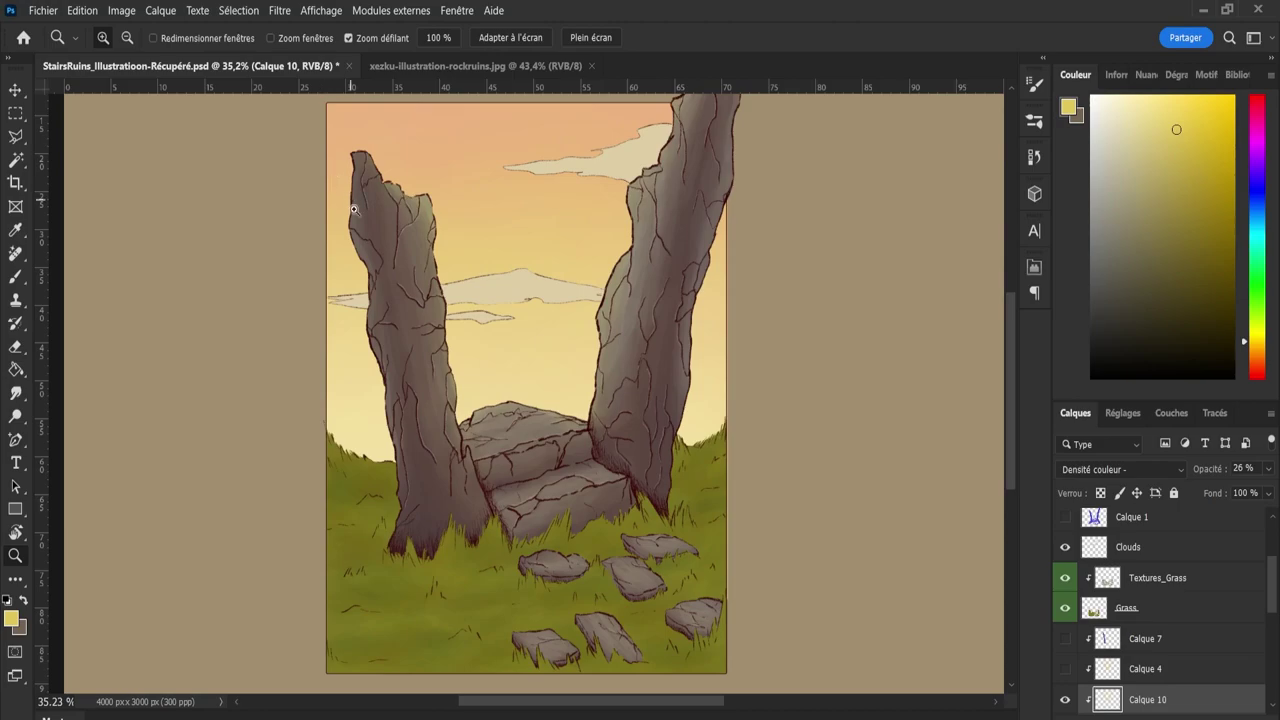
Compare the rocks with and without the yellow light on Calque 10, leaving the layer visible.
mouse_move(356, 211)
left_mouse_down()
mouse_move(371, 211)
mouse_move(358, 210)
left_mouse_up()
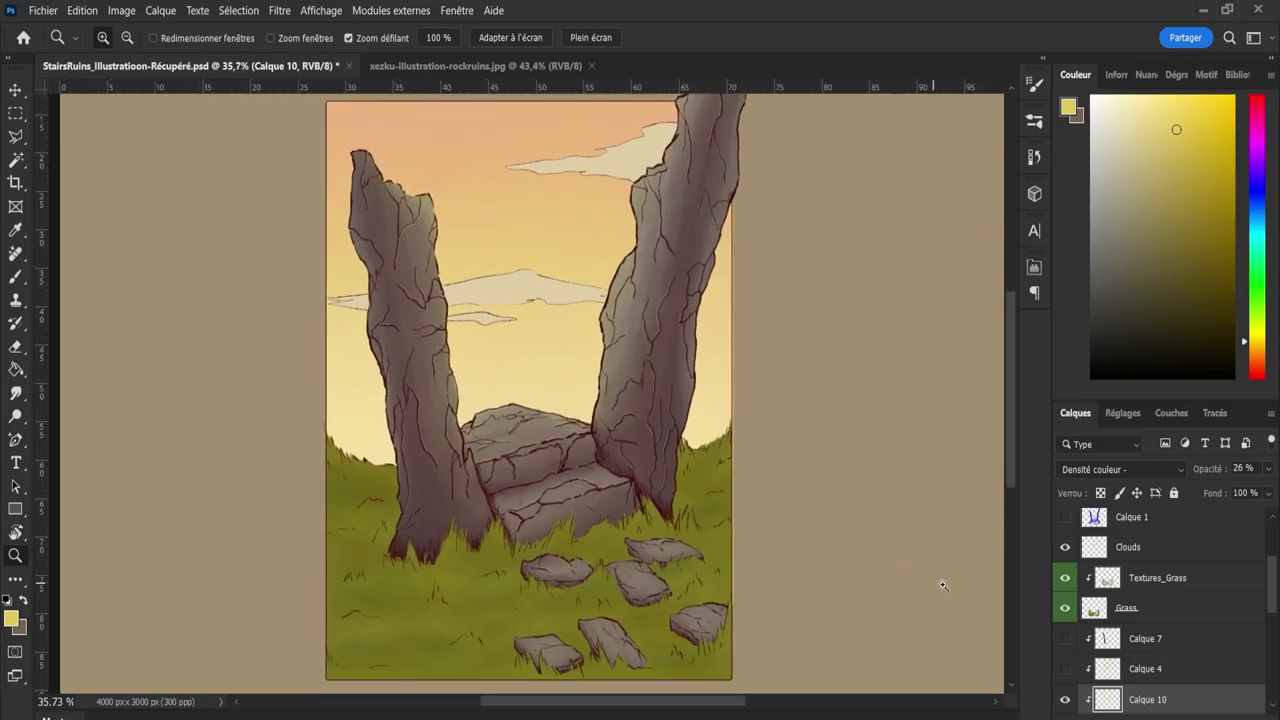
left_click(1065, 699)
left_click(1065, 699)
Change Calque 10's blend mode to Densité linéaire - (Ajout) and set its opacity to 39%.
left_click_drag(1274, 587, 1274, 601)
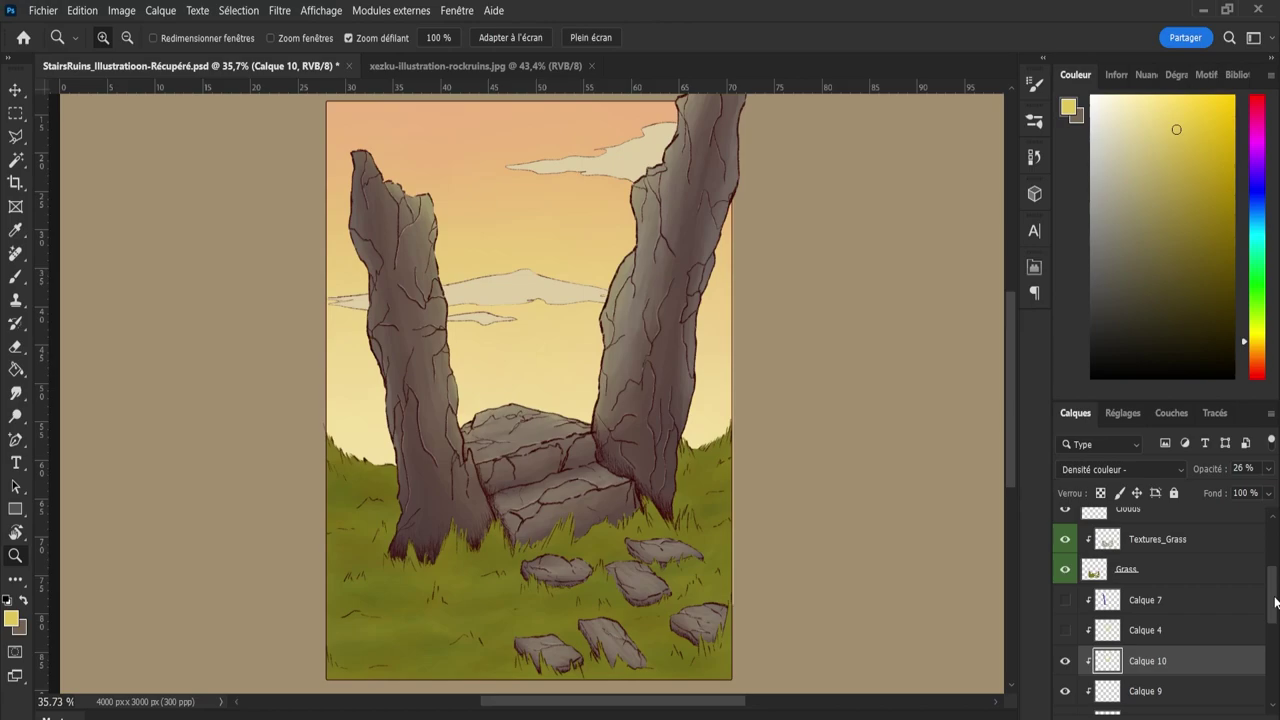
left_click(1088, 469)
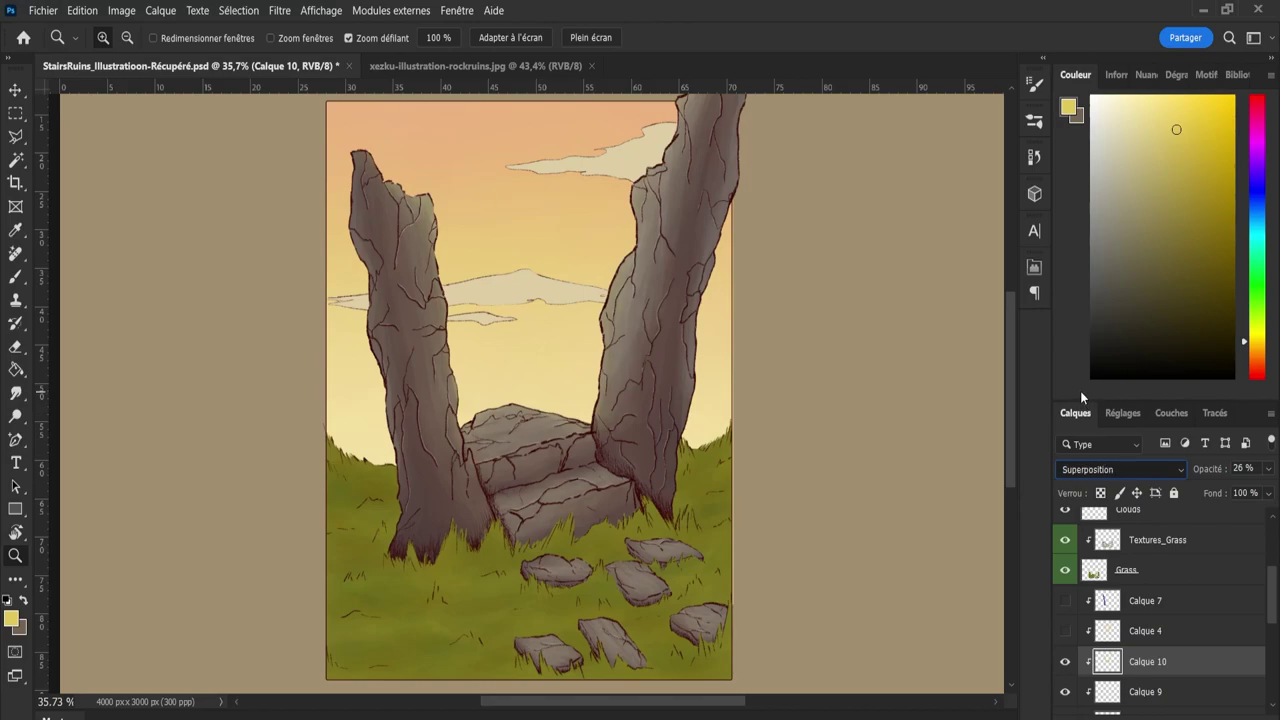
key("Down")
key("Down")
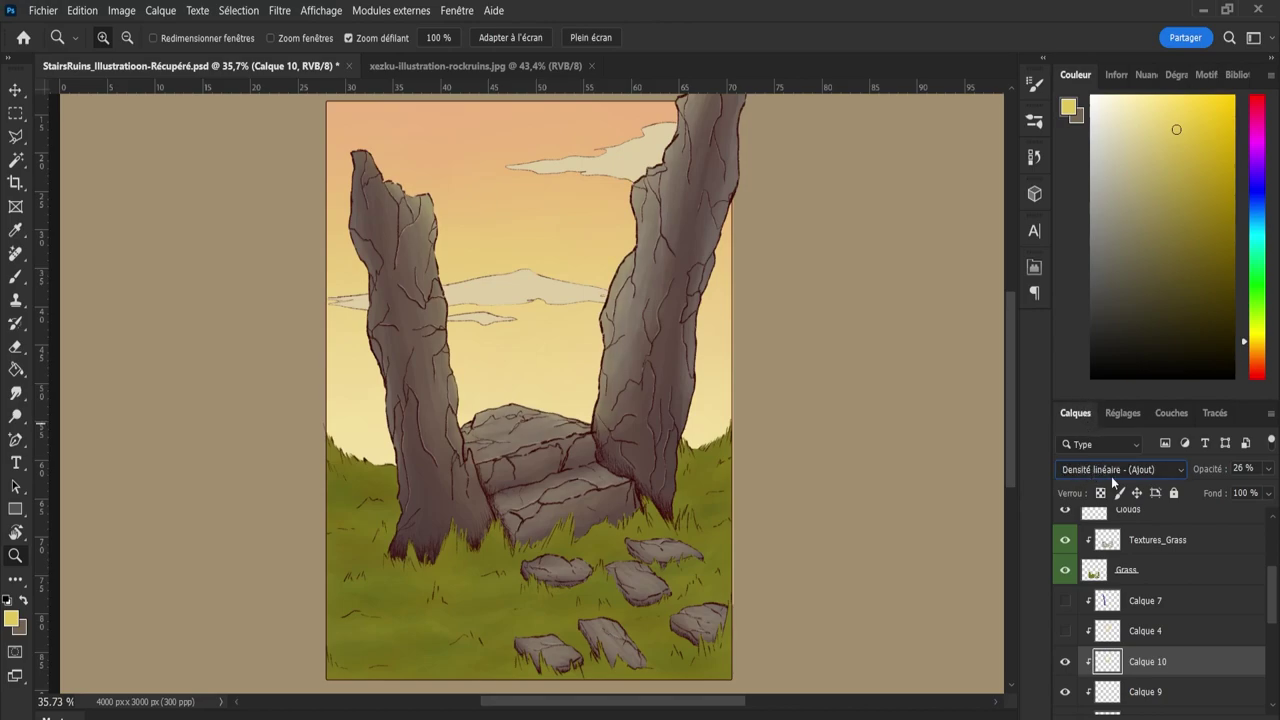
key("5")
key("1")
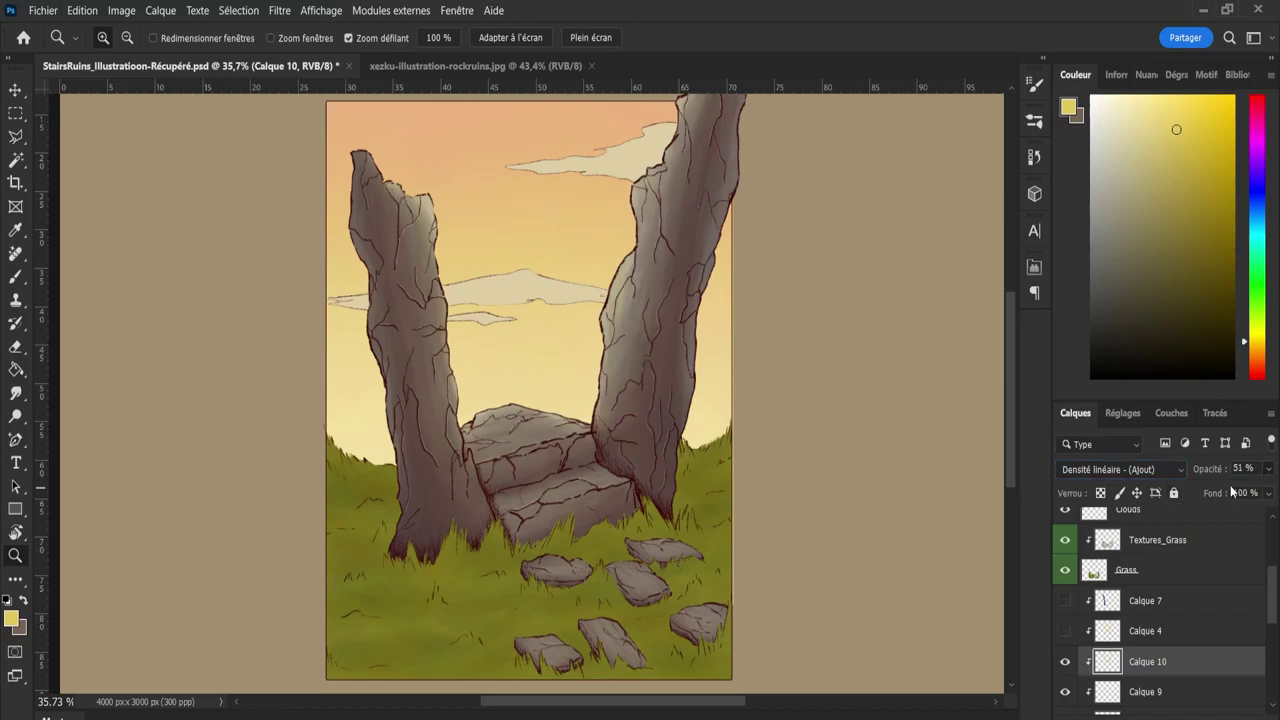
key("4")
key("2")
key("3")
key("9")
Add a new clipped layer directly above Calque 10.
left_click_drag(768, 493, 746, 491)
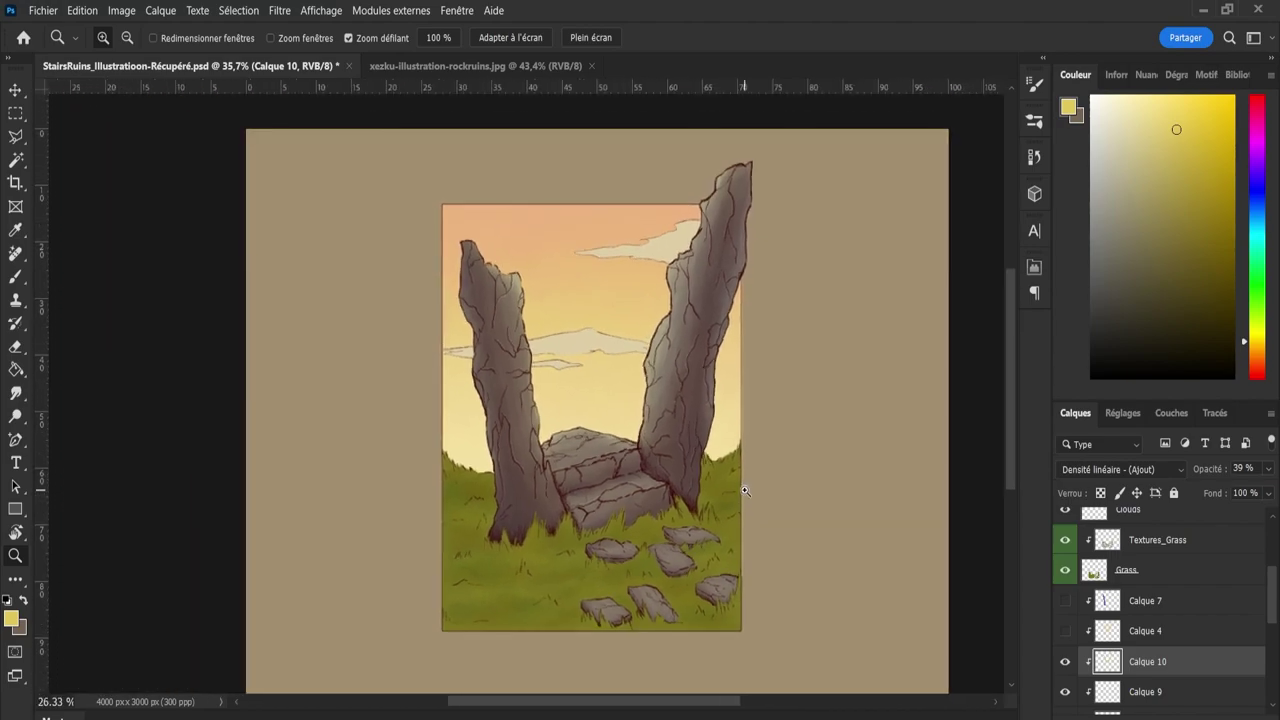
left_click_drag(570, 537, 588, 536)
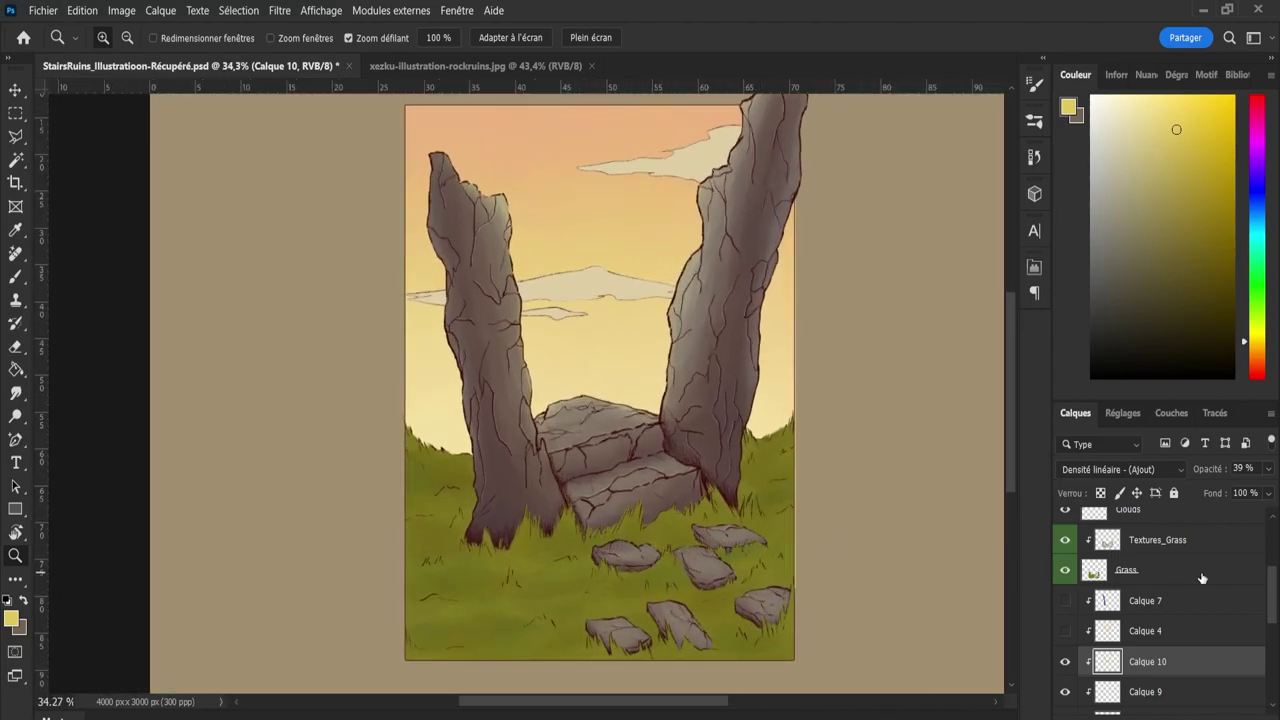
scroll(1260, 602, "down", 2)
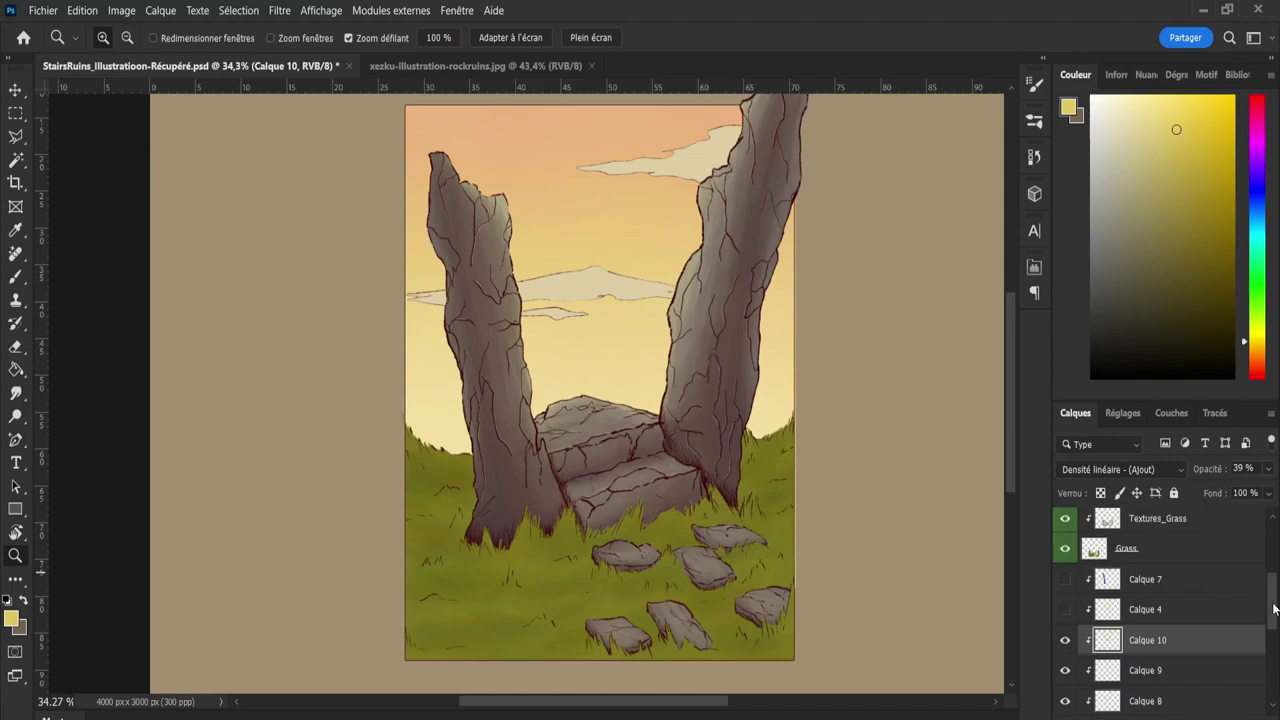
key("ctrl+shift+alt+n")
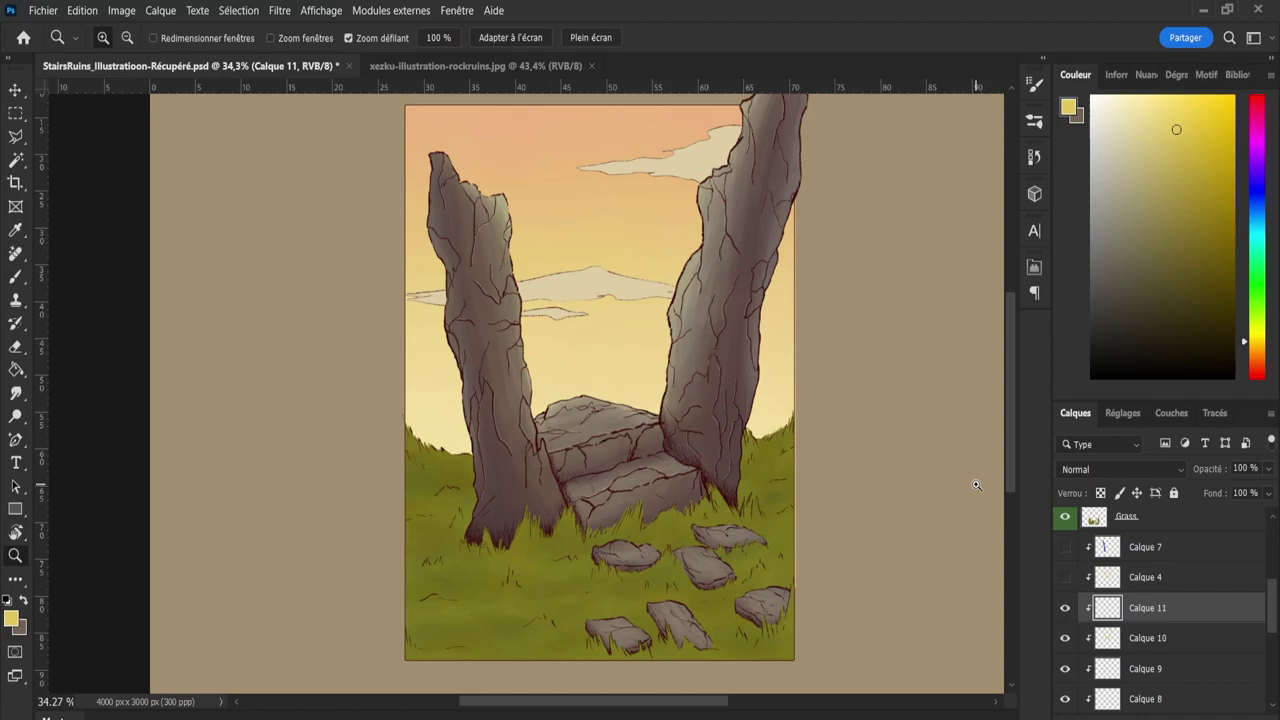
Try a yellow rim along the left pillar's lower outer edge, and remove it with the eraser at 100% opacity.
key("b")
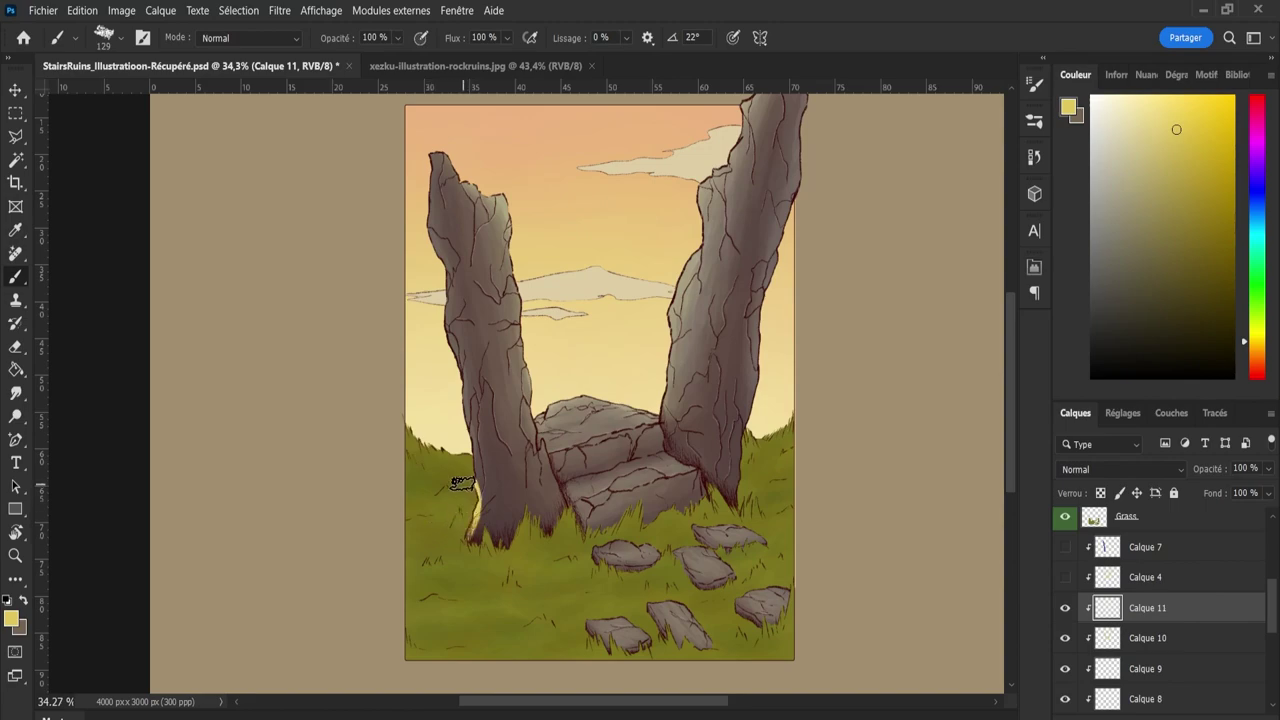
mouse_move(463, 484)
left_mouse_down()
mouse_move(452, 403)
mouse_move(457, 423)
left_mouse_up()
key("e")
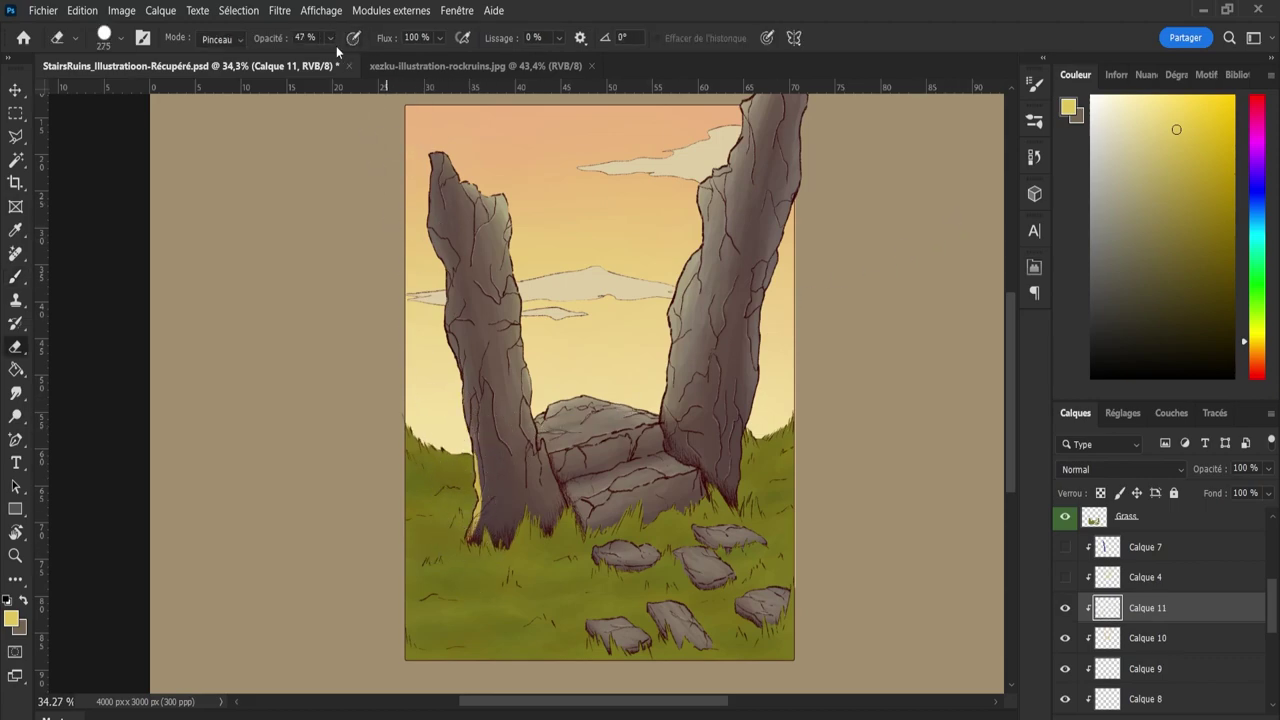
key("0")
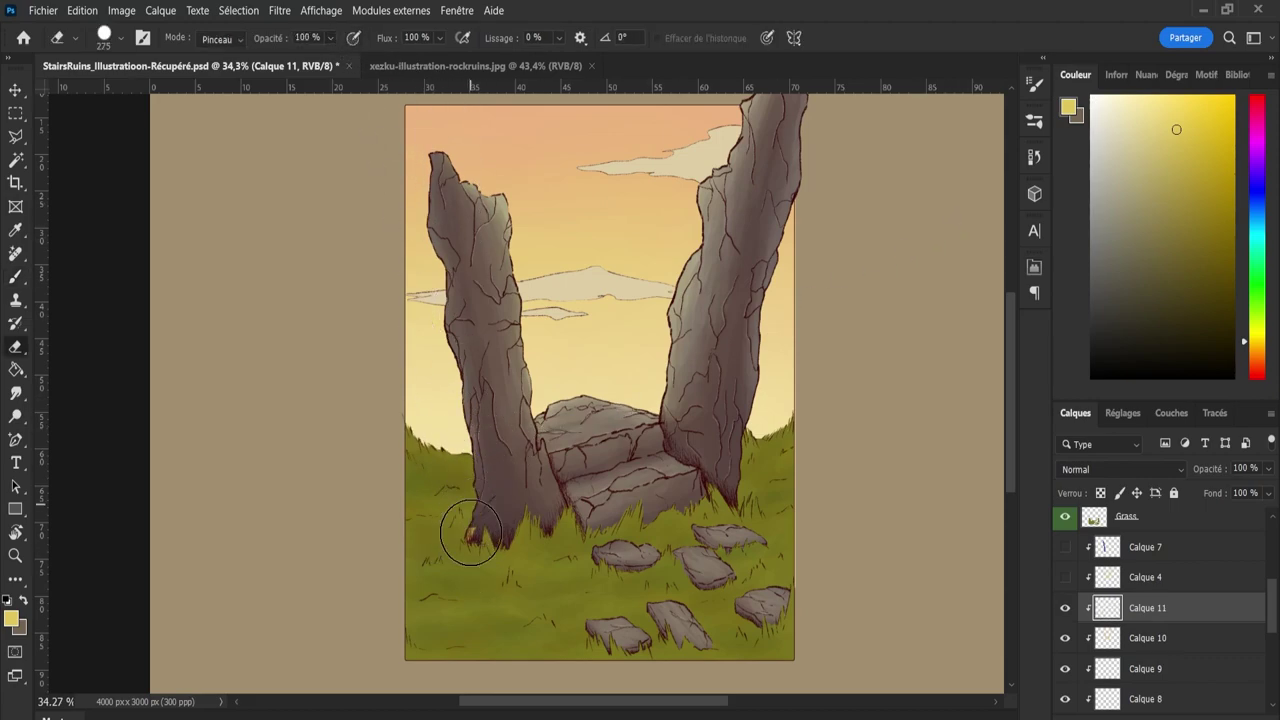
Paint a paler yellow rim along the left pillar's outer edge on Calque 11 and thin it with the eraser.
left_click(1132, 103)
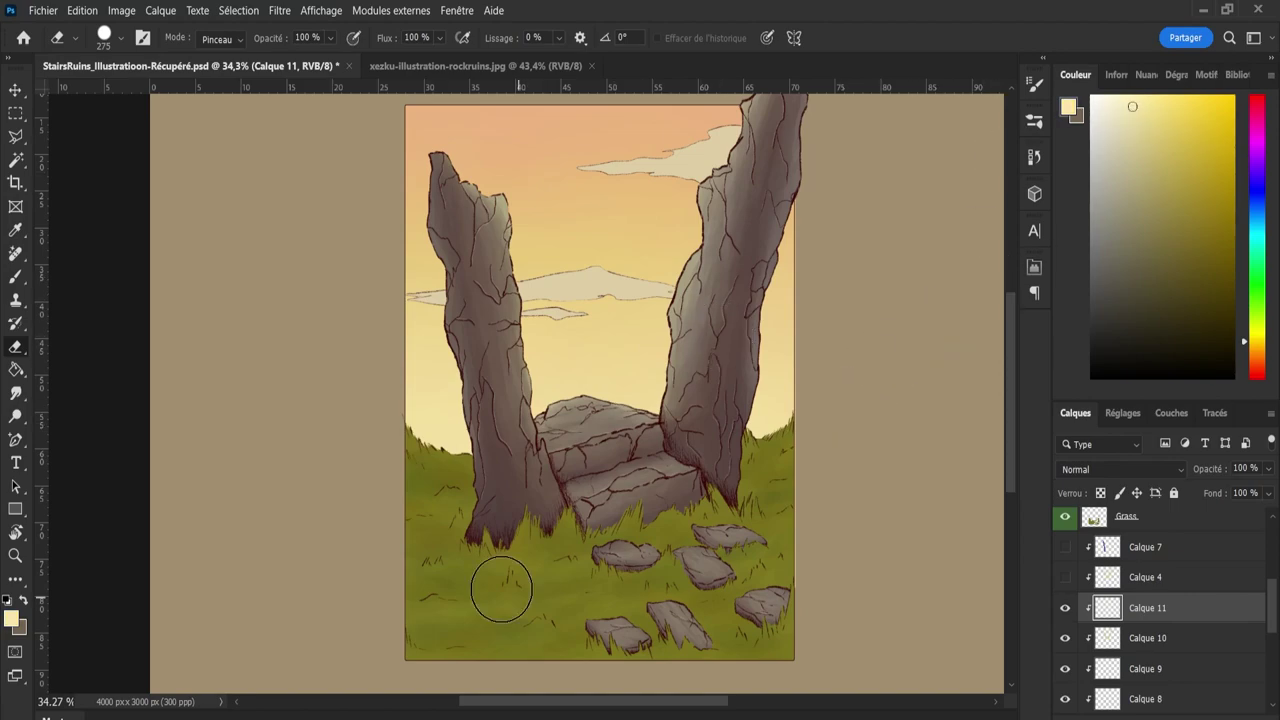
key("b")
mouse_move(454, 538)
left_mouse_down()
mouse_move(466, 492)
mouse_move(455, 543)
mouse_move(463, 446)
mouse_move(427, 189)
left_mouse_up()
key("e")
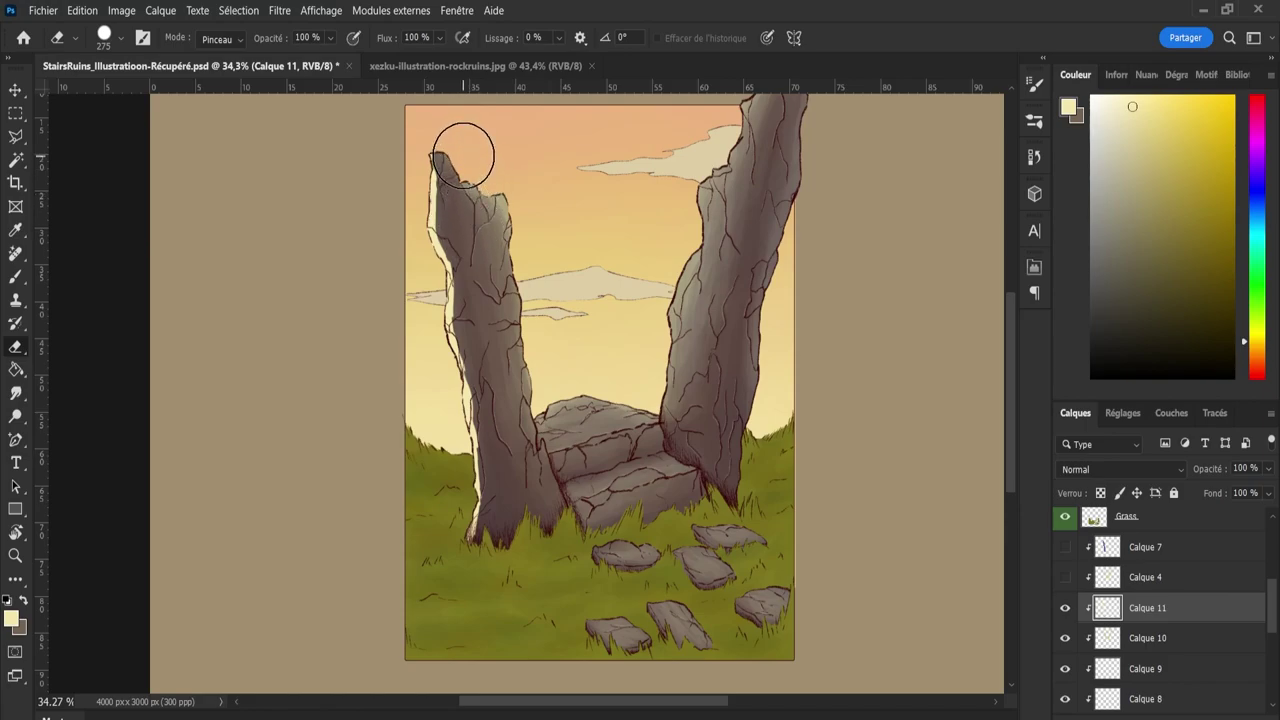
key("ctrl+z")
mouse_move(466, 157)
left_mouse_down()
mouse_move(465, 228)
mouse_move(490, 298)
mouse_move(485, 318)
mouse_move(484, 287)
mouse_move(510, 505)
left_mouse_up()
Paint the same pale yellow rim along the right pillar's outer edge up to its tip.
key("b")
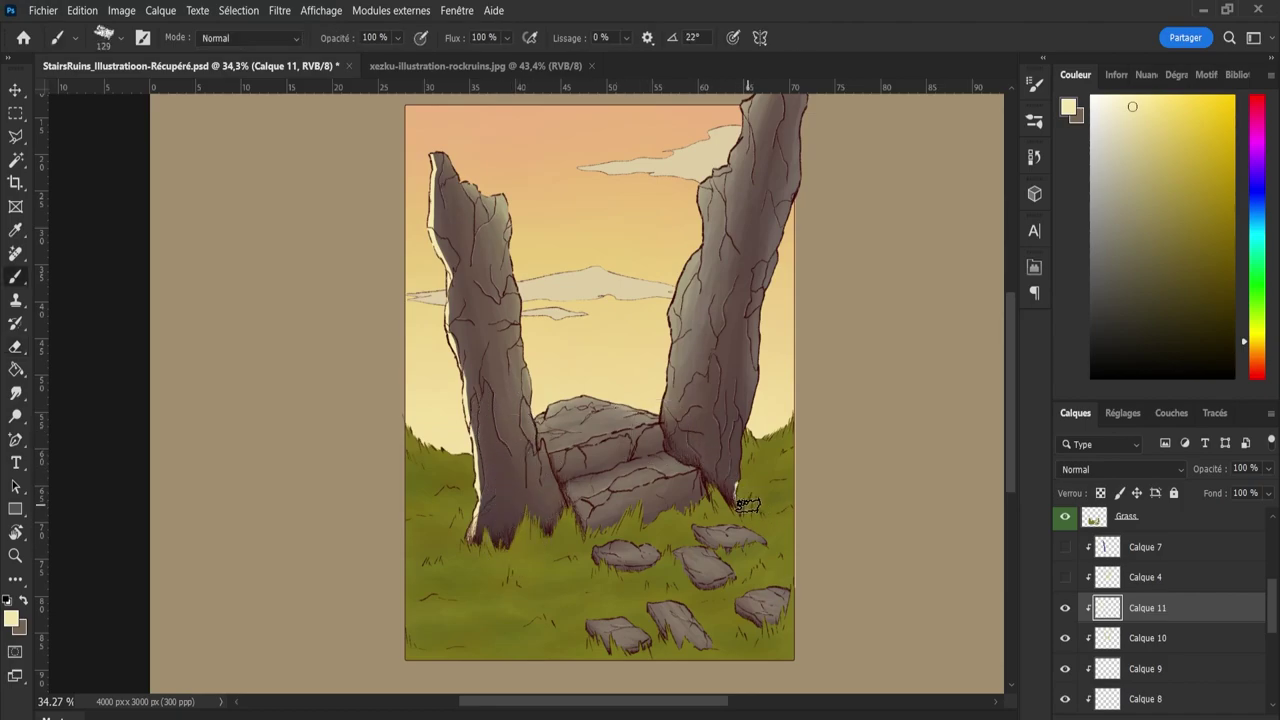
mouse_move(750, 473)
left_mouse_down()
mouse_move(769, 301)
mouse_move(811, 177)
left_mouse_up()
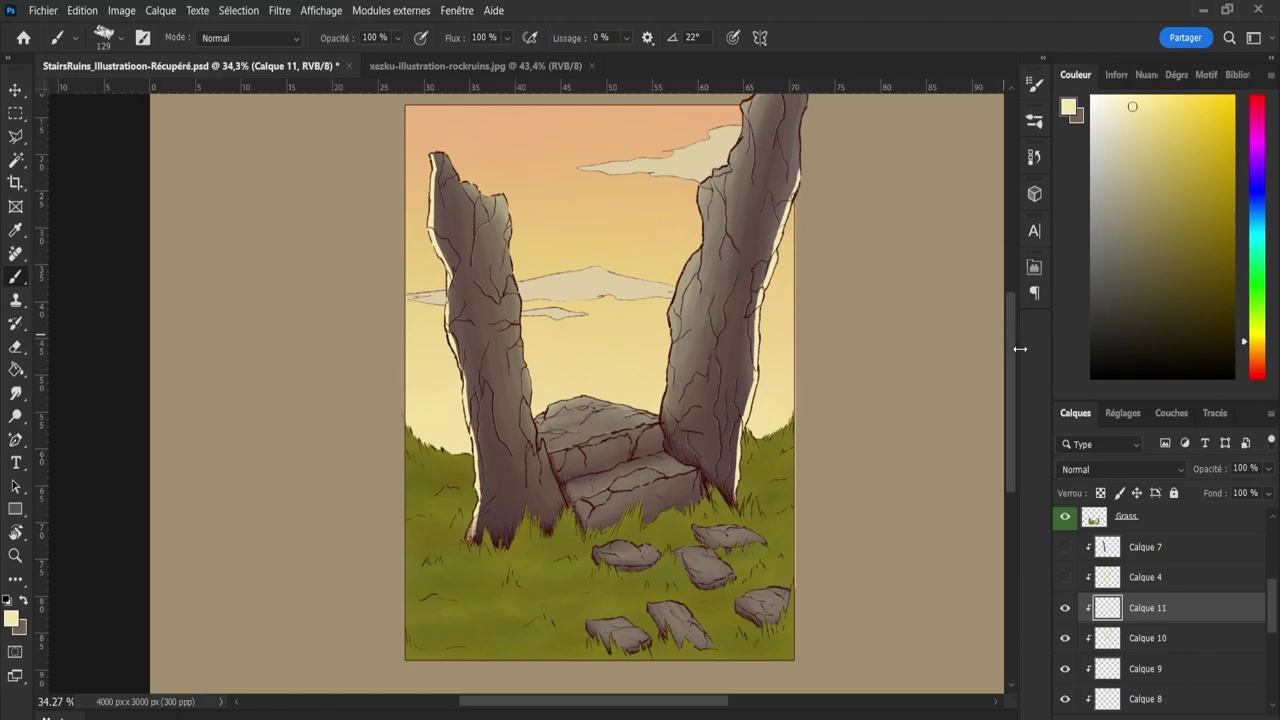
left_click_drag(1011, 348, 1008, 321)
mouse_move(812, 263)
left_mouse_down()
mouse_move(805, 272)
mouse_move(818, 138)
mouse_move(820, 166)
left_mouse_up()
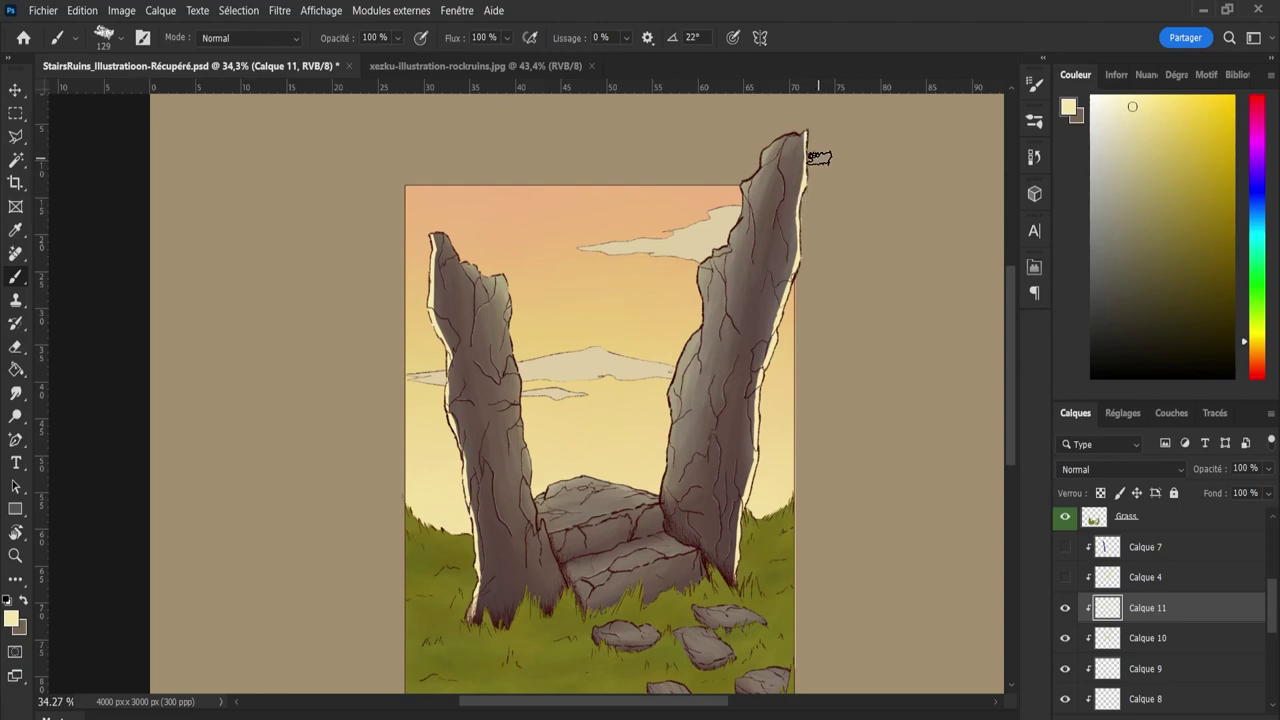
Try Calque 11's blend modes one after another, from Obscurcir through to Luminosité.
left_click(1101, 466)
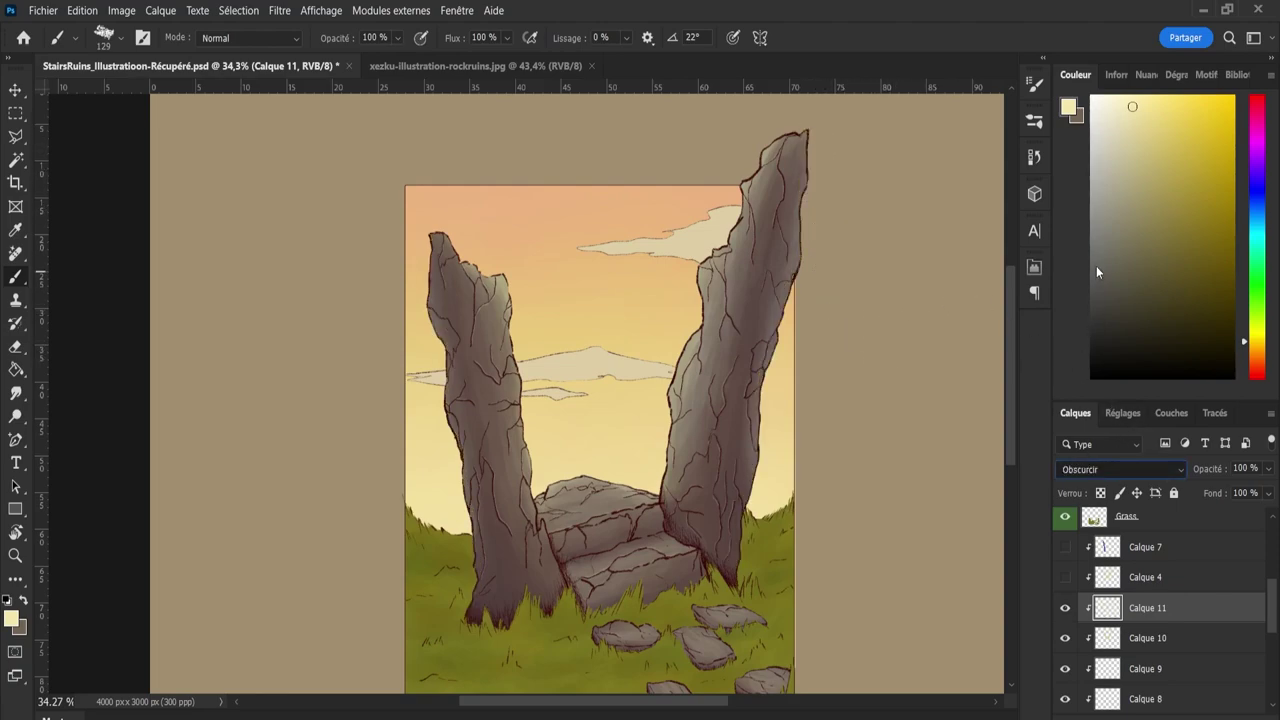
key("Down")
key("Down")
key("Down")
key("Down")
key("Down")
key("Down")
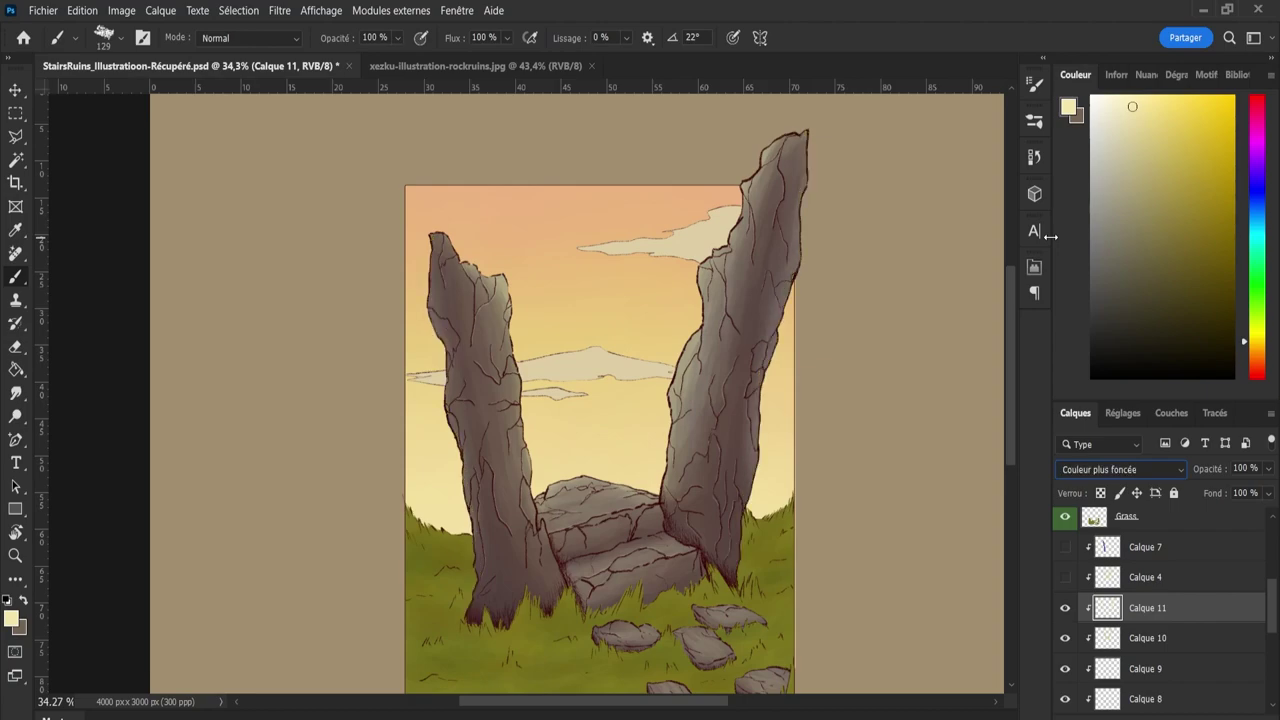
key("Down")
key("Down")
key("Down")
key("Down")
key("Down")
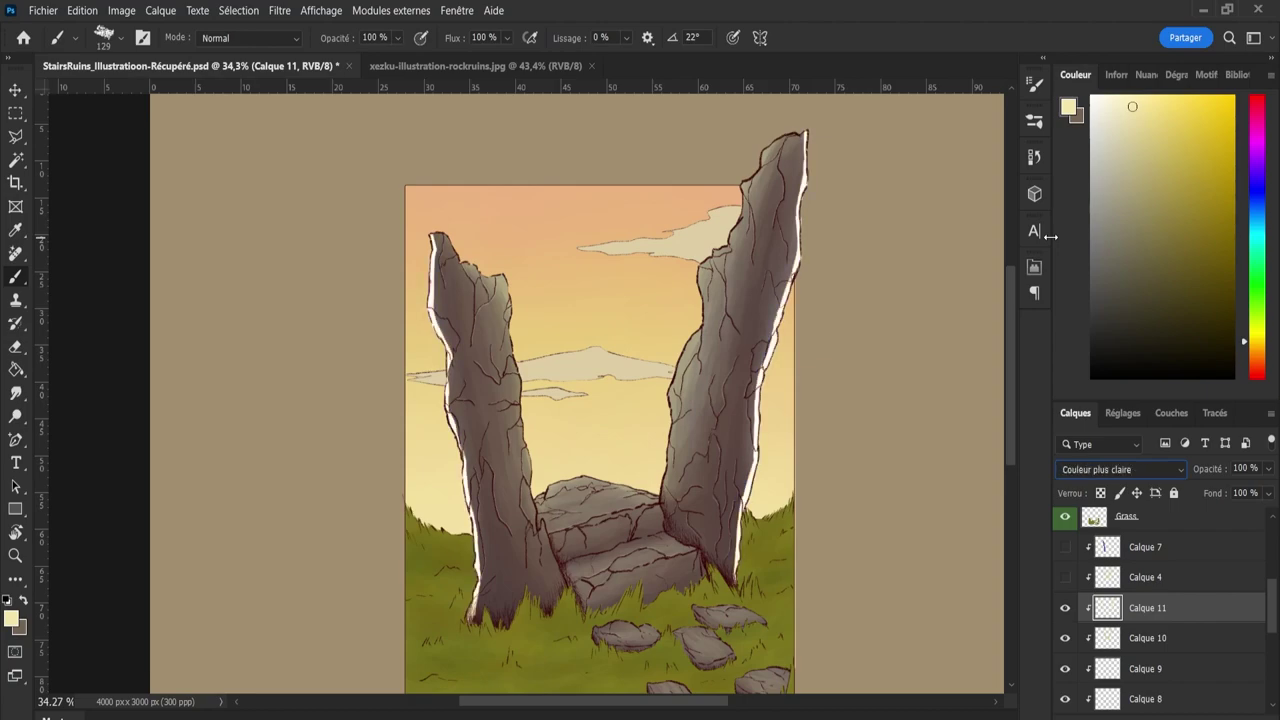
key("Down")
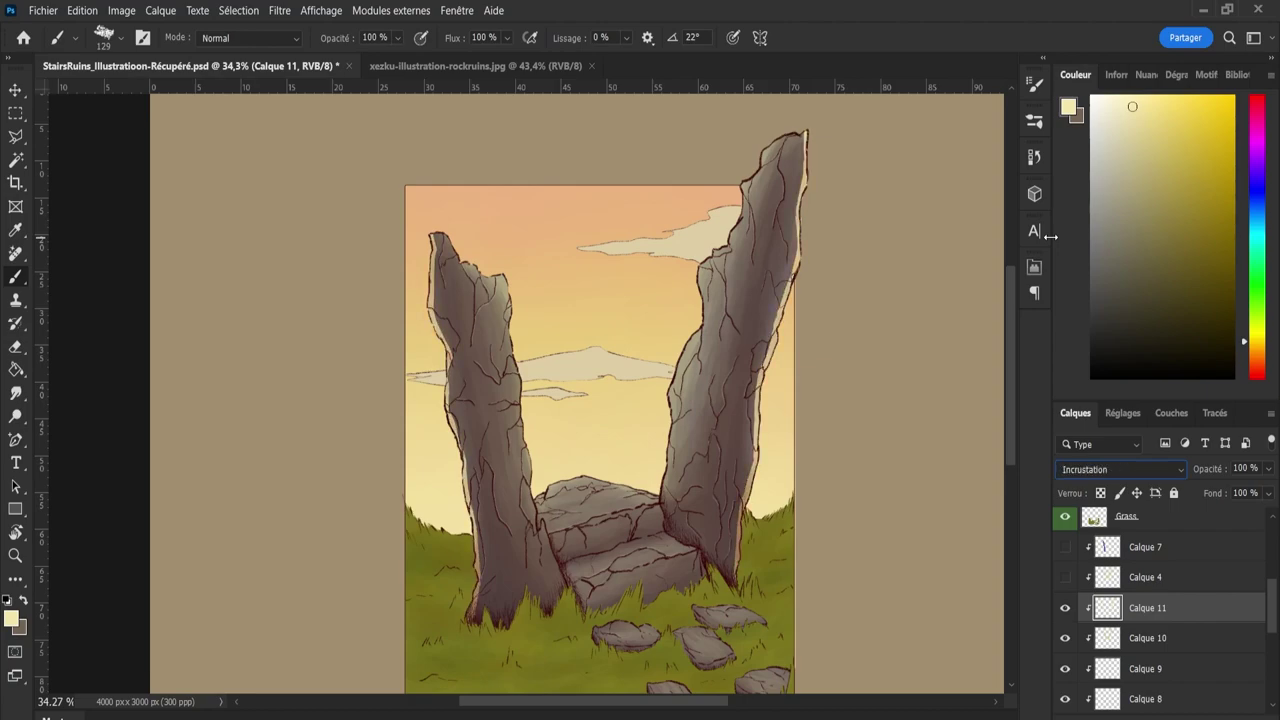
key("Down")
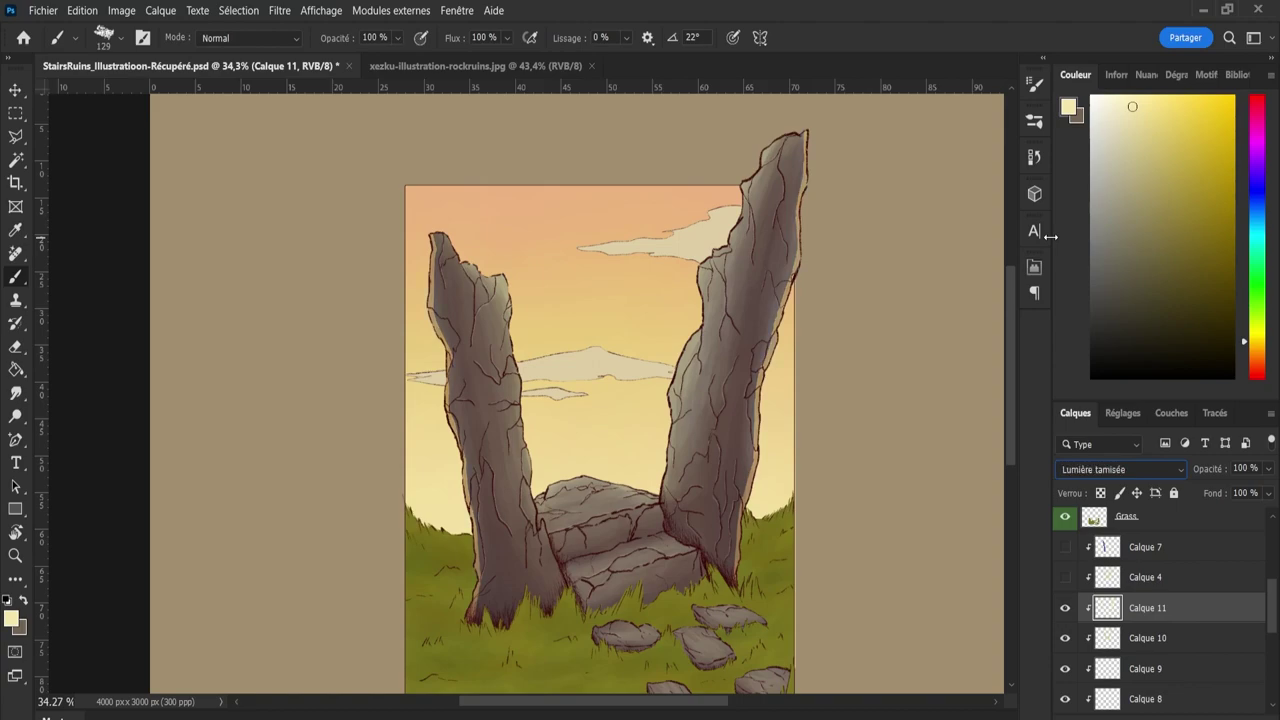
key("Down")
key("Down")
key("Down")
key("Down")
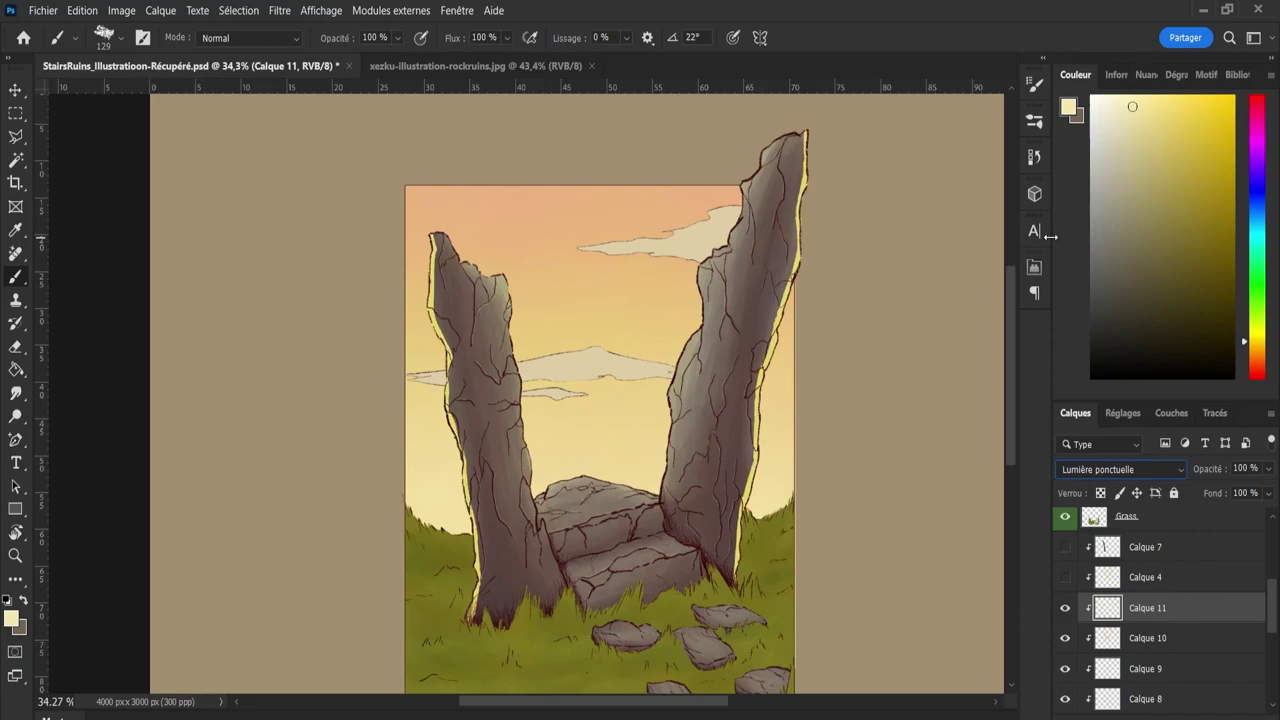
key("Down")
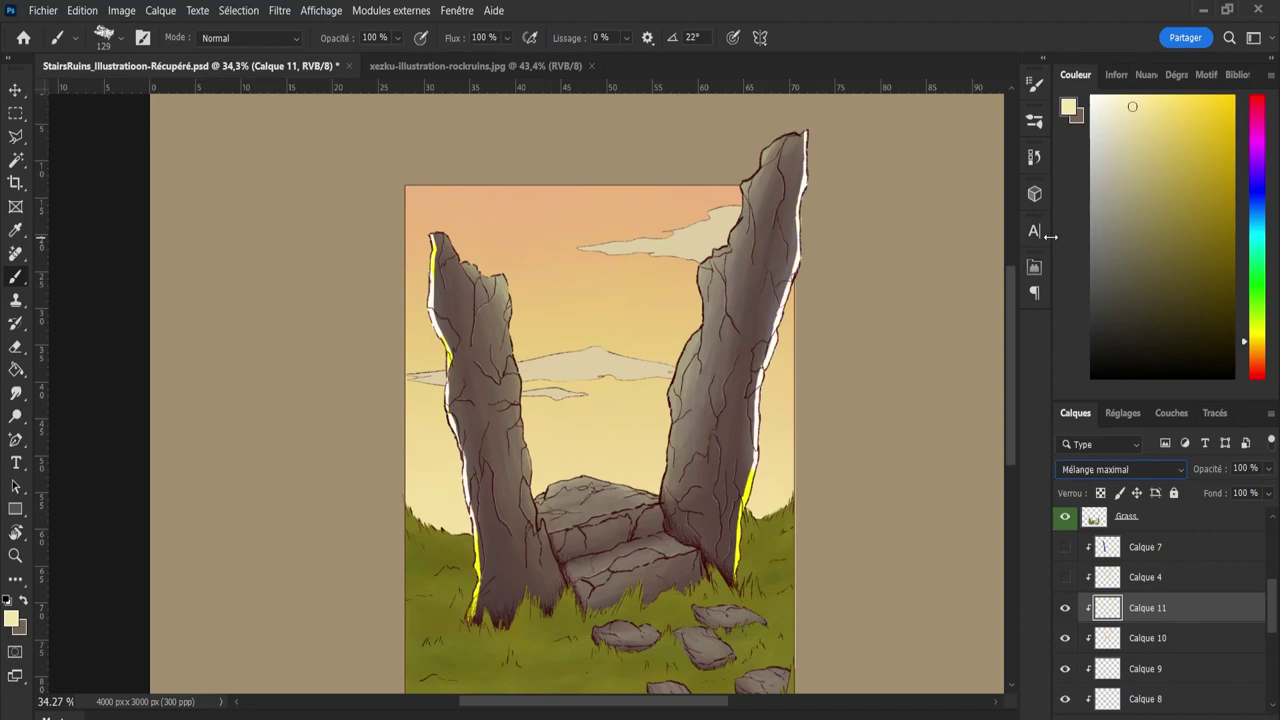
key("Down")
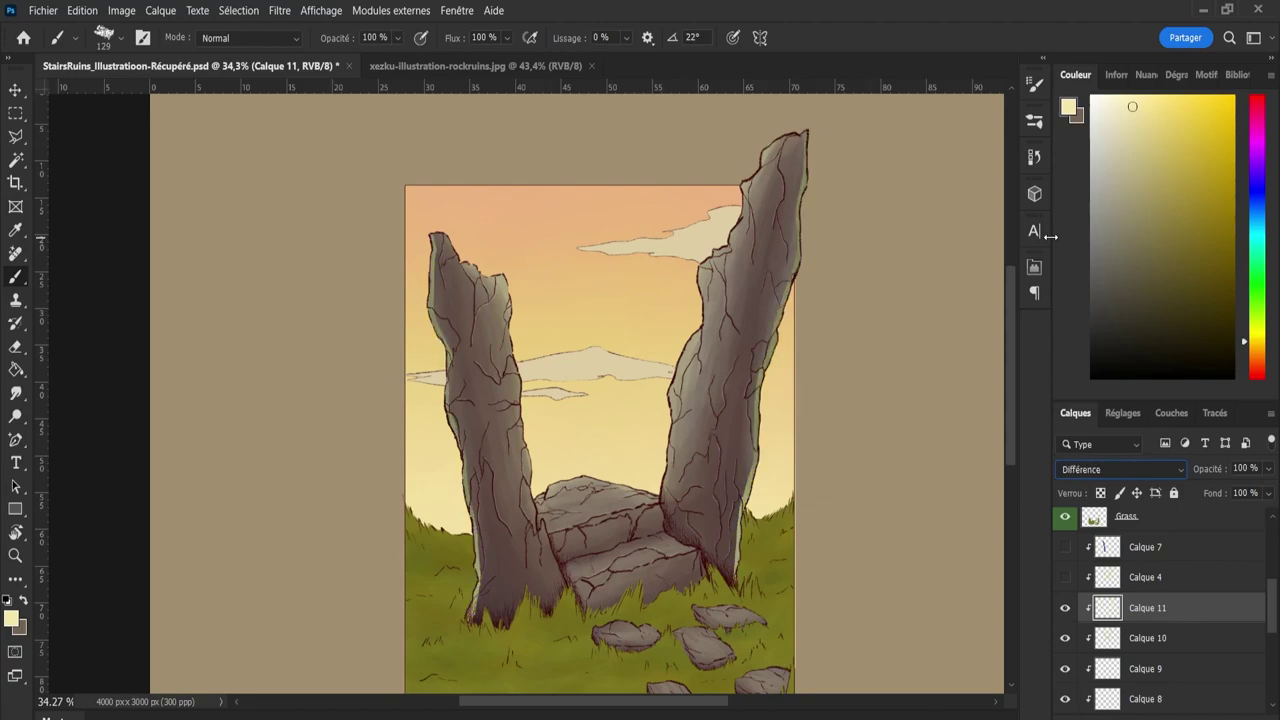
key("Down")
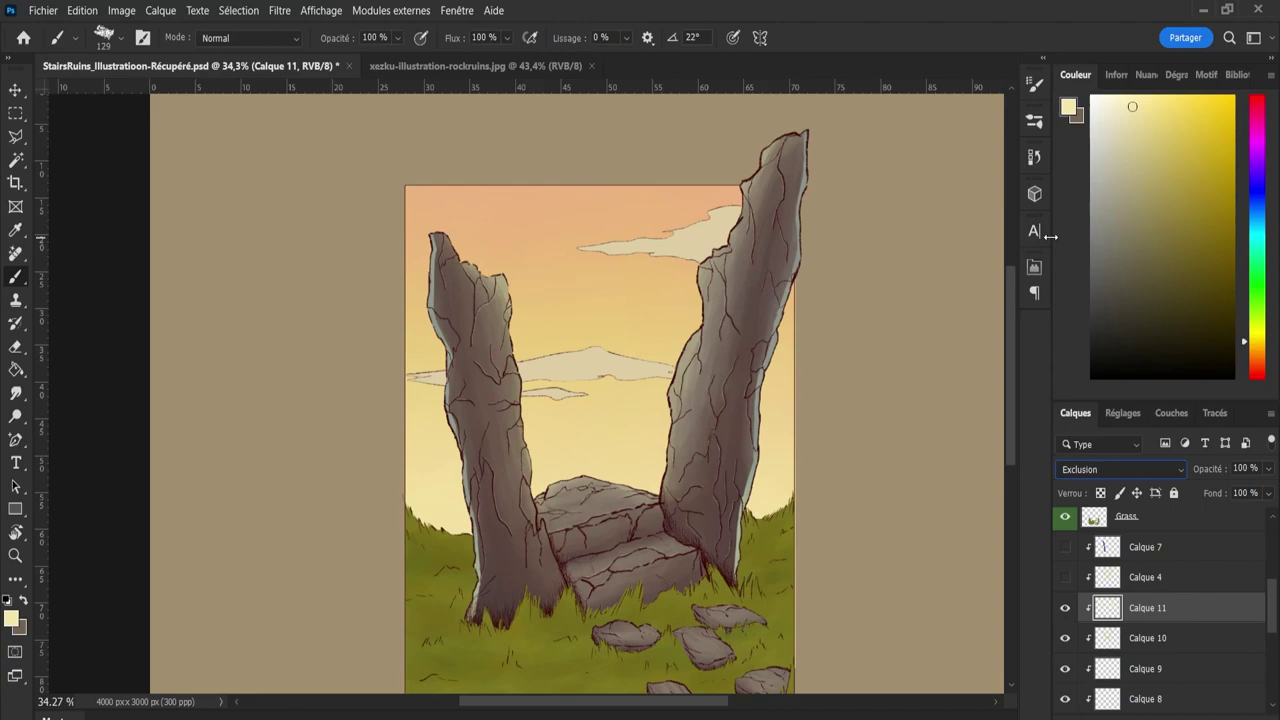
key("Down")
key("Down")
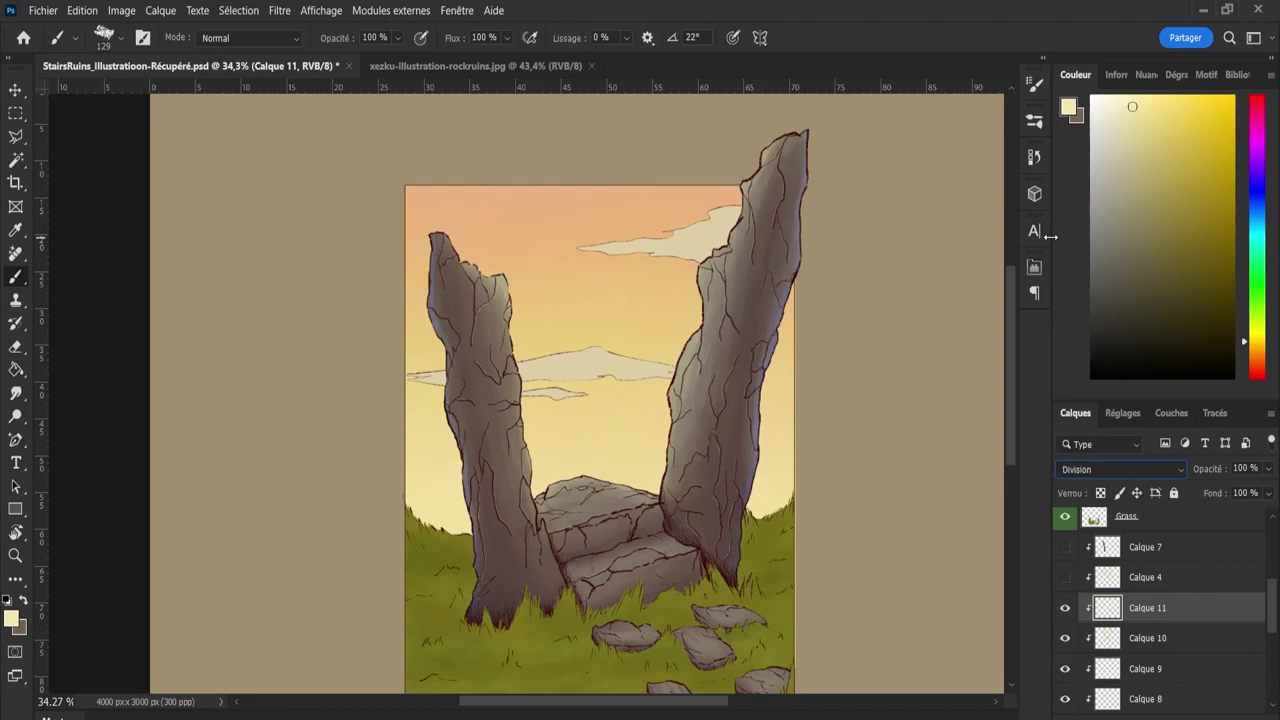
key("Down")
key("Down")
key("Up")
key("Up")
key("Down")
key("Down")
key("Down")
key("Down")
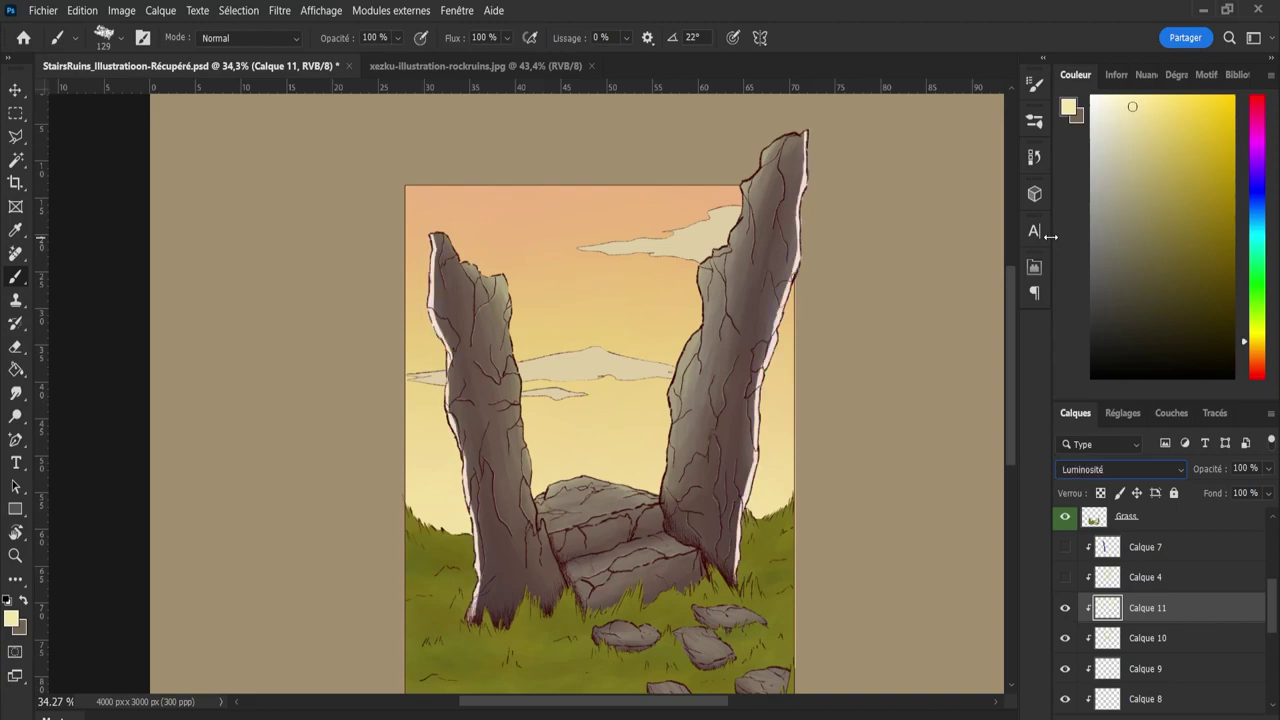
Set Calque 11's blend mode to Incrustation and its opacity to 25%.
key("Up")
key("Up")
key("Up")
key("Up")
key("Up")
key("Up")
key("Up")
key("Up")
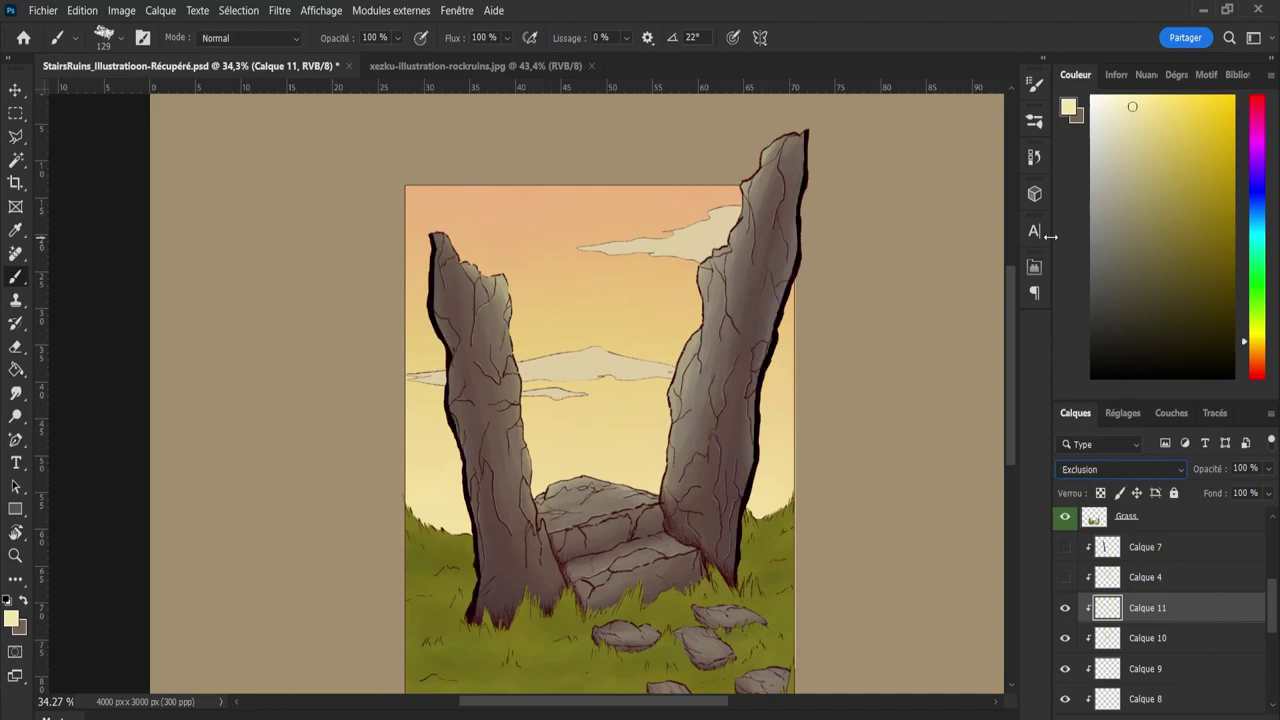
key("Up")
key("Up")
key("Up")
key("Up")
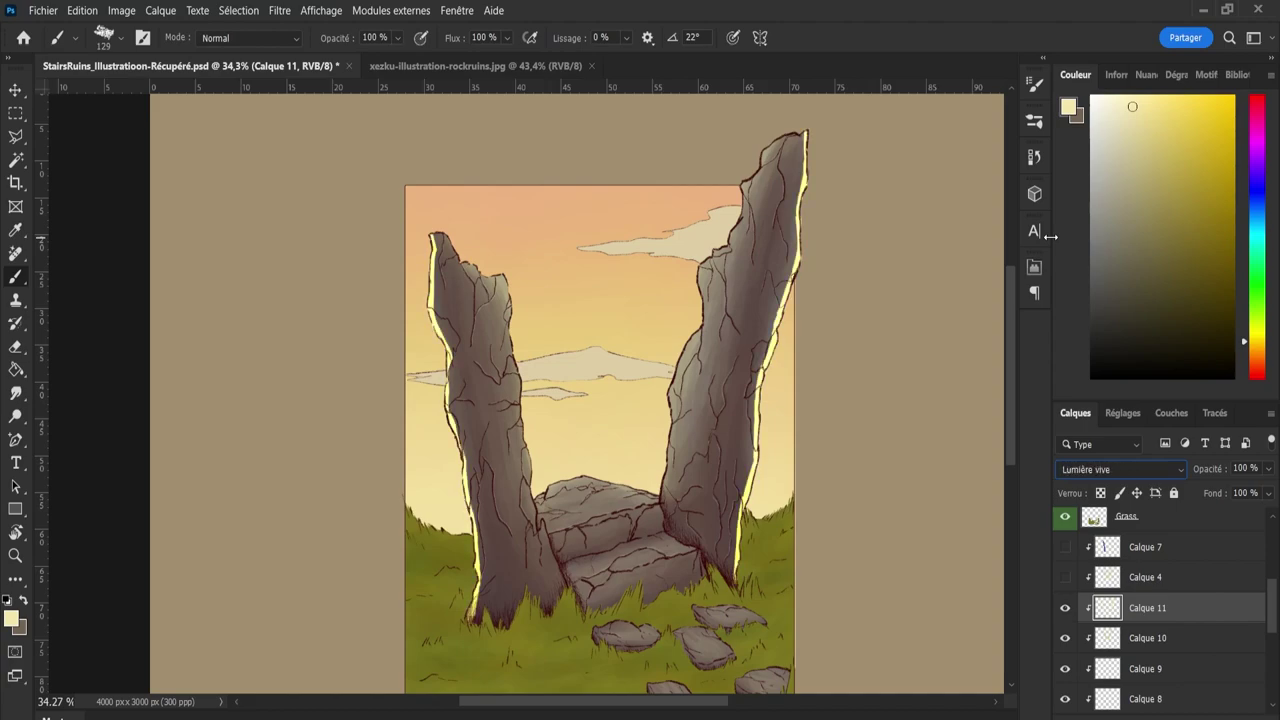
key("Up")
key("Down")
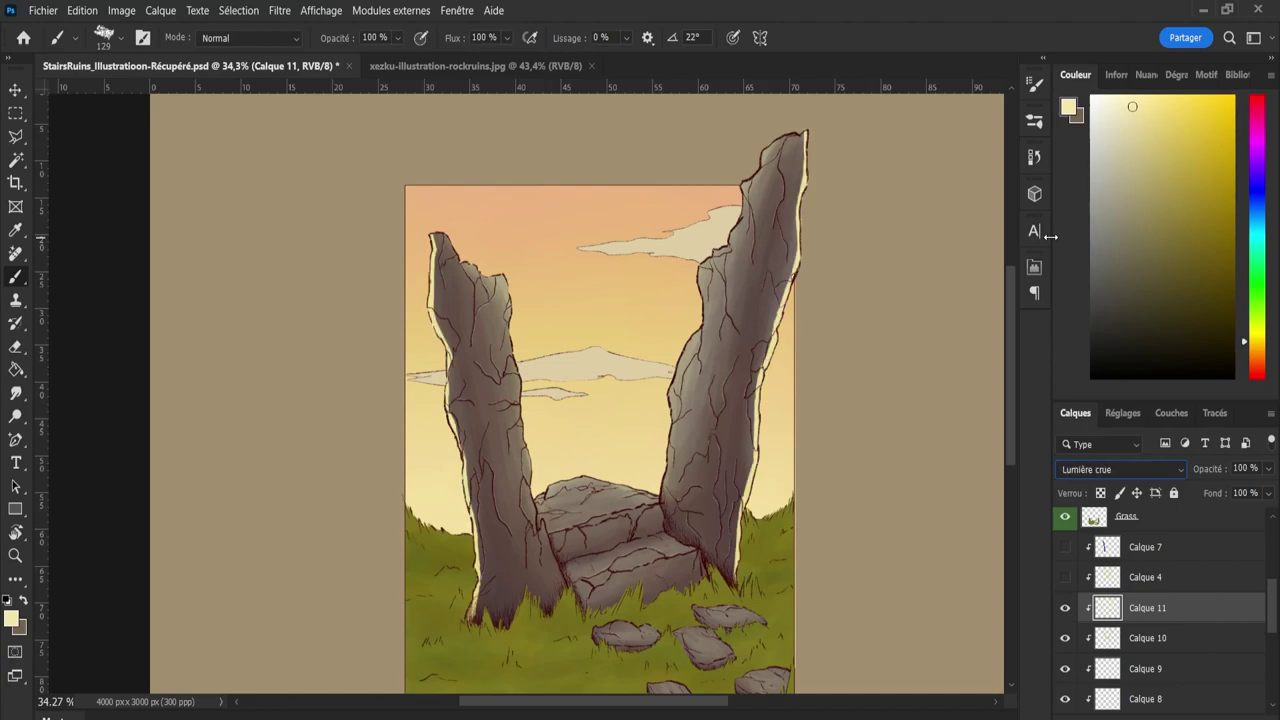
key("Up")
key("Up")
key("Up")
key("Up")
key("Down")
key("Down")
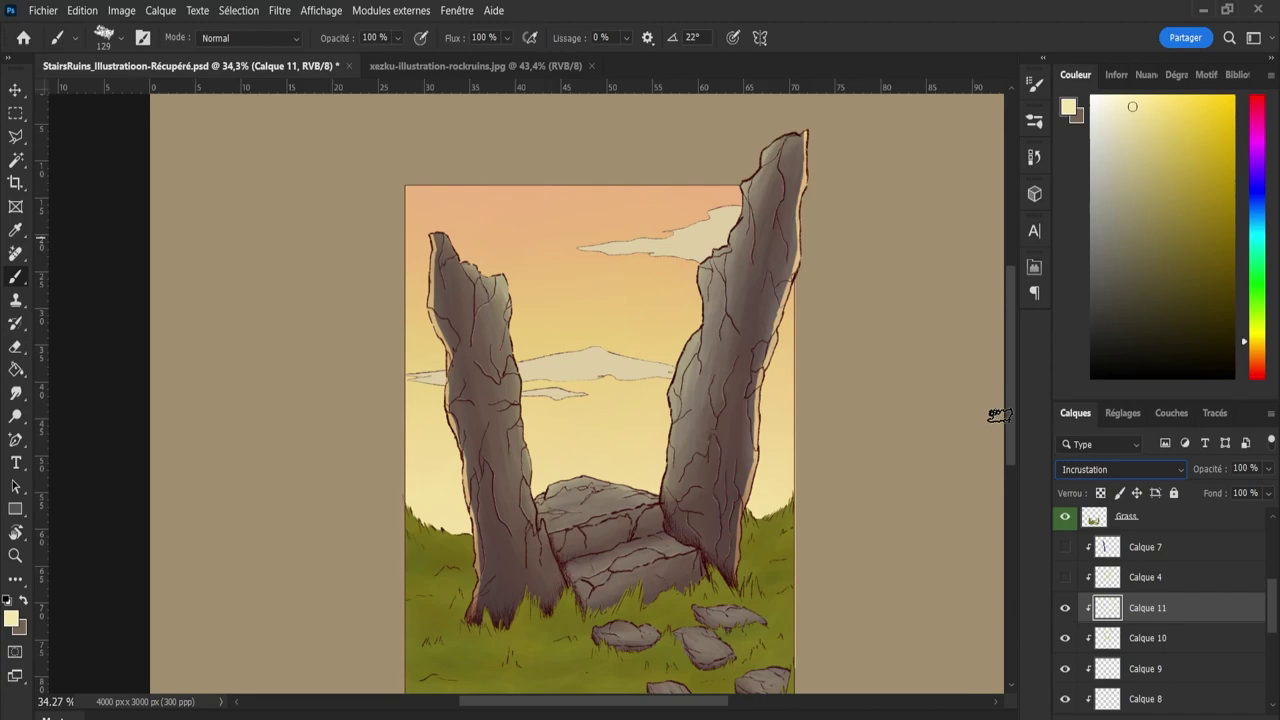
scroll(1013, 444, "down", 2)
left_click_drag(1268, 468, 1215, 485)
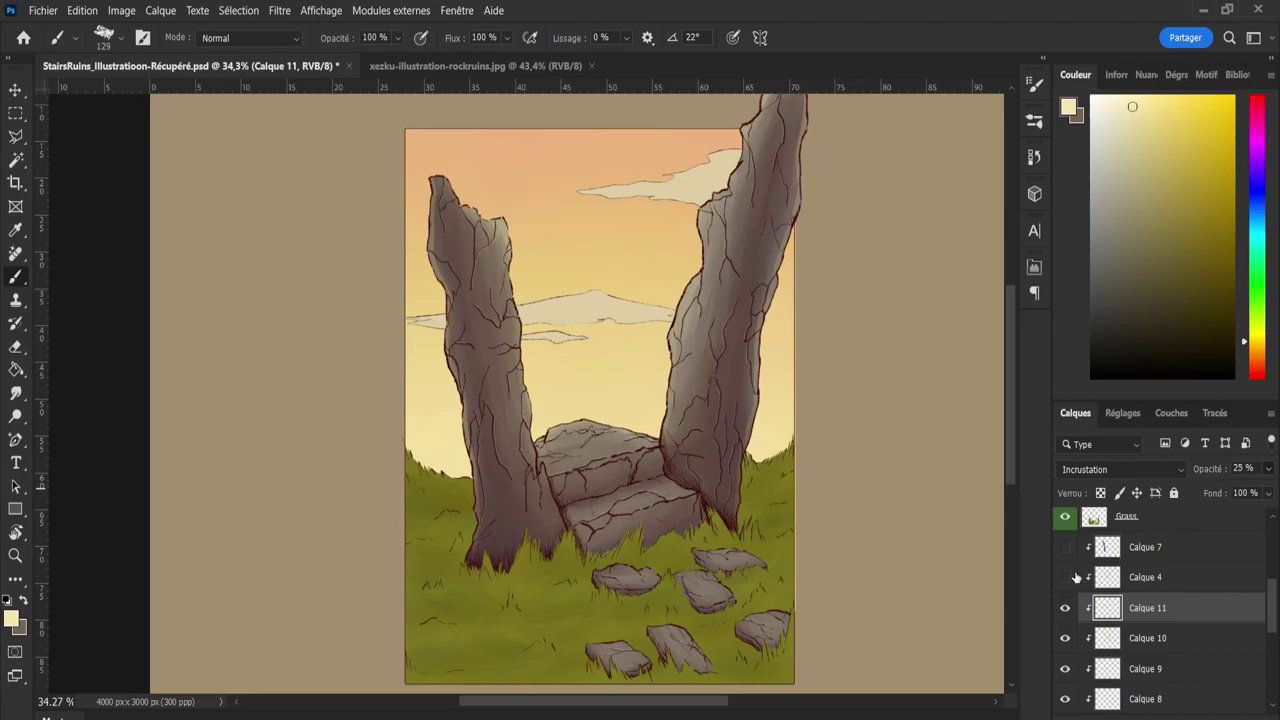
Compare the pillars with and without Calque 11's rim light, leaving the layer visible.
key("z")
left_click_drag(860, 426, 834, 422)
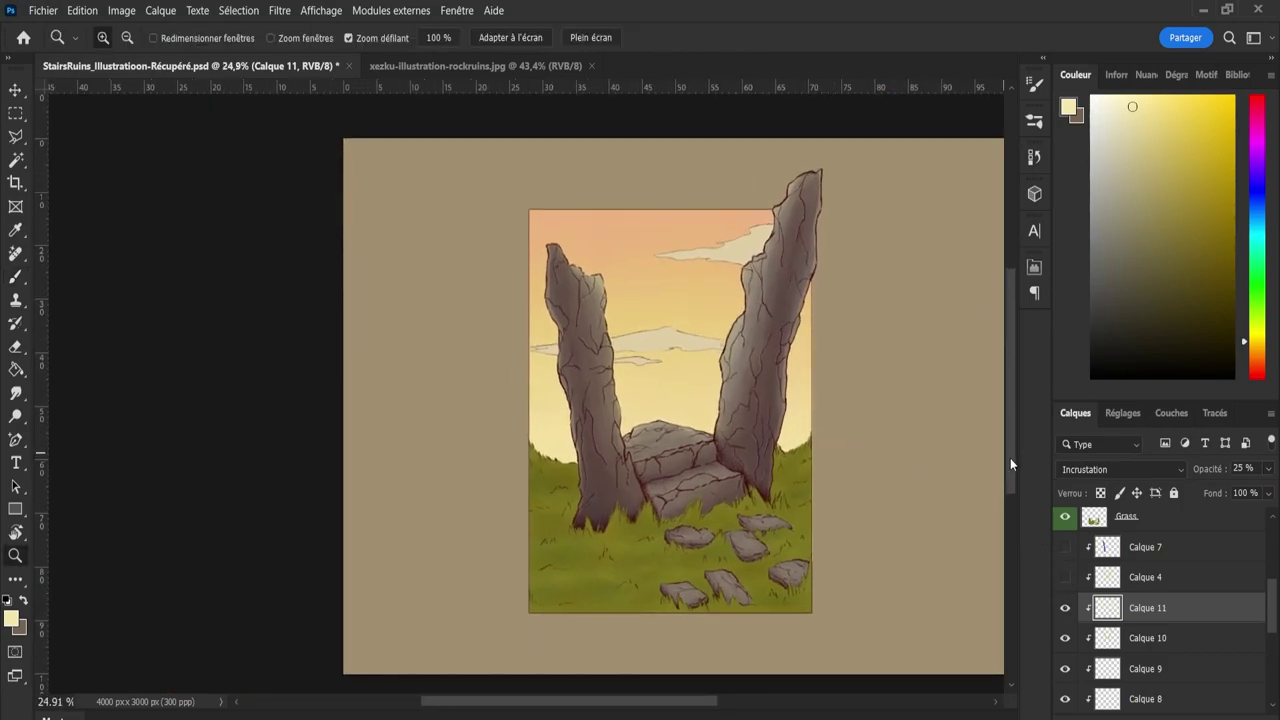
left_click_drag(1010, 459, 1011, 480)
left_click_drag(714, 481, 734, 480)
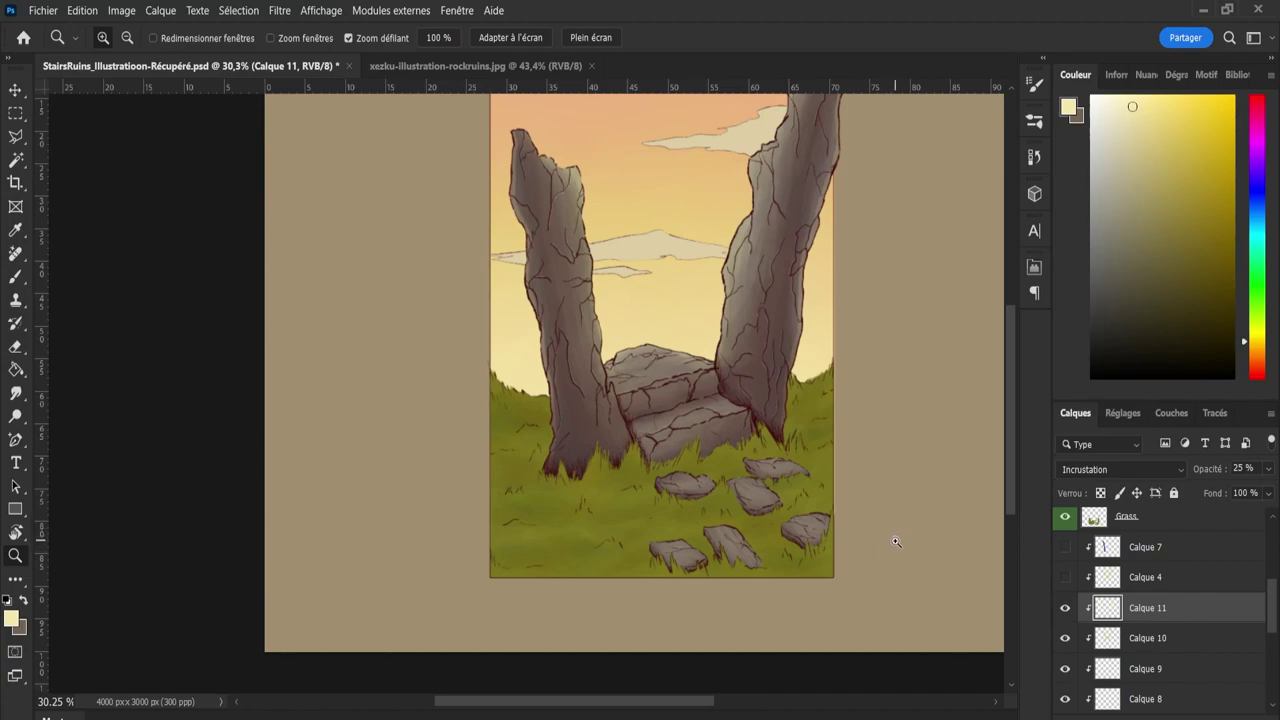
left_click(1065, 609)
Reduce the brush to 25 px and add faint pale yellow highlights to the stepping stones.
left_click_drag(779, 566, 820, 574)
key("b")
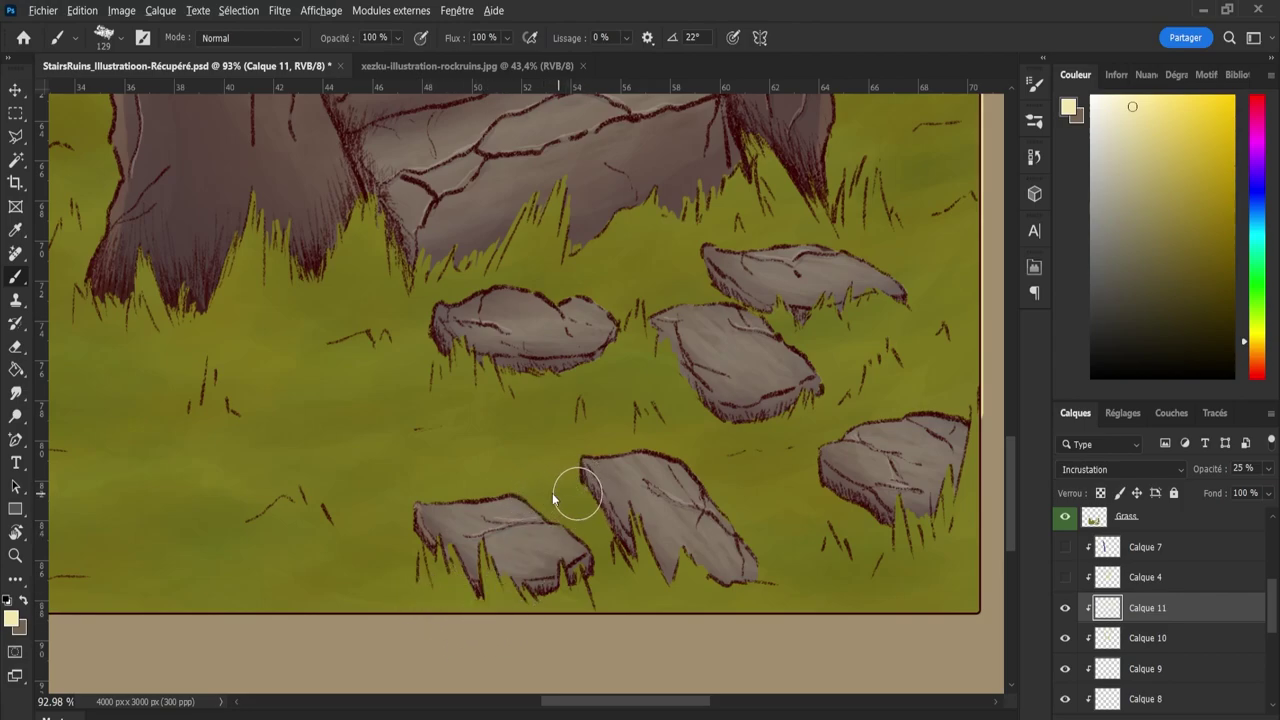
left_click_drag(553, 498, 522, 489)
key("comma")
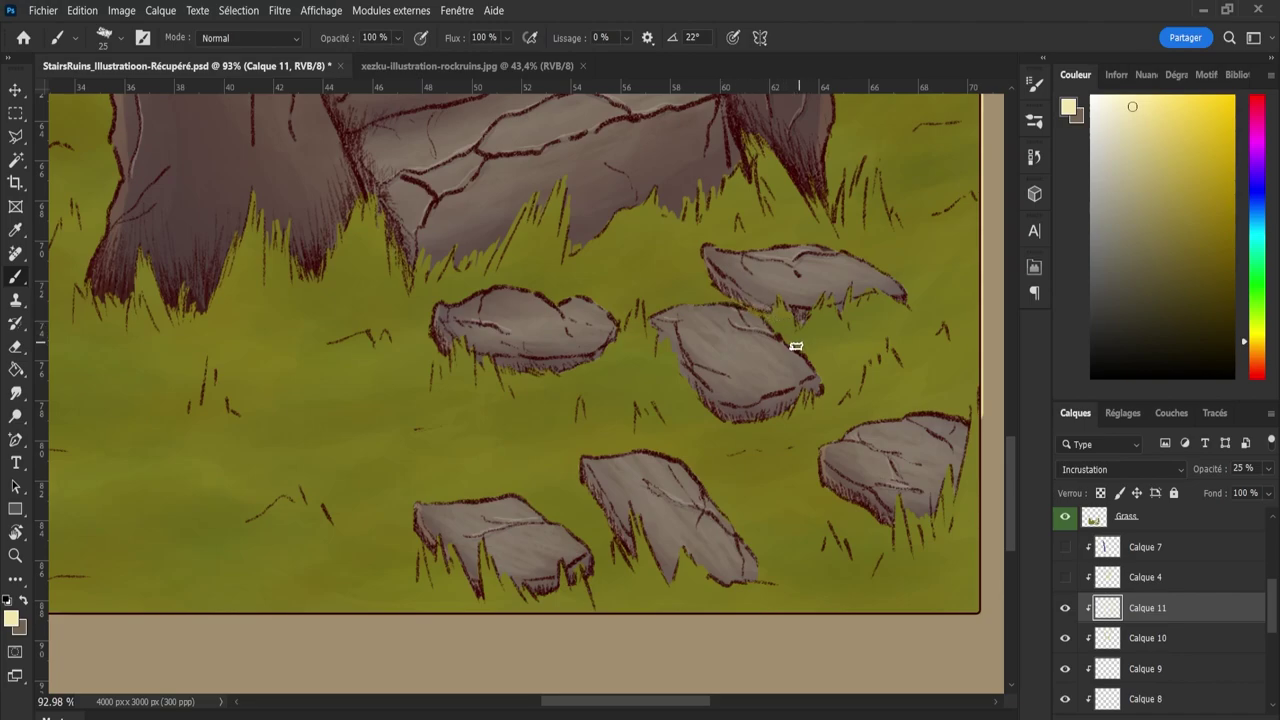
Examine the stepping stones up close and the light across the whole illustration.
key("z")
mouse_move(823, 357)
left_mouse_down()
mouse_move(775, 343)
mouse_move(753, 359)
left_mouse_up()
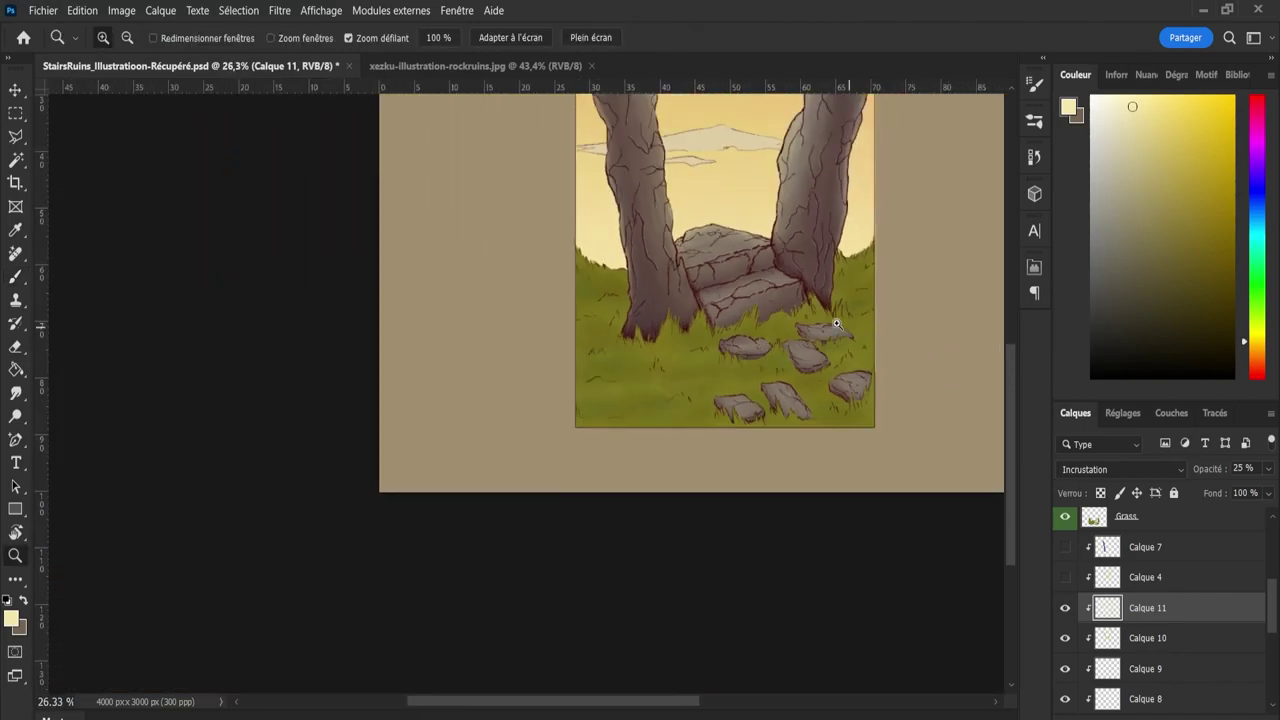
left_click_drag(837, 324, 885, 322)
key("e")
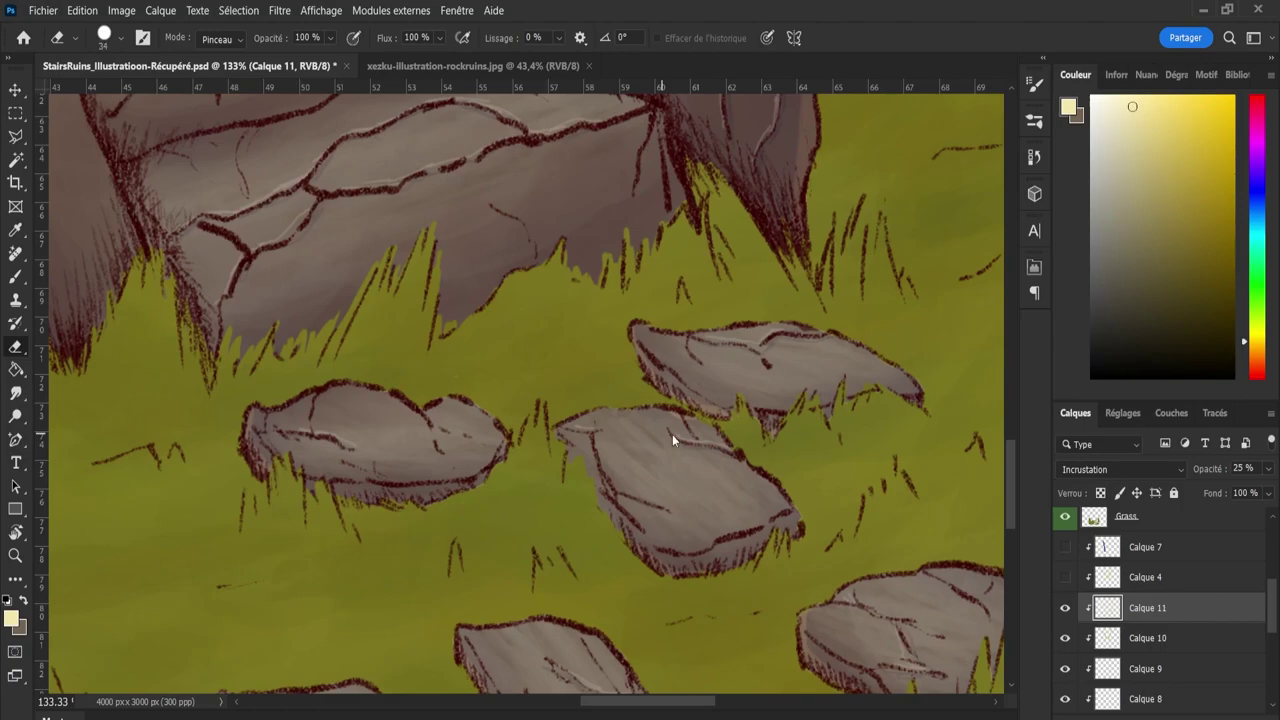
key("z")
left_click_drag(786, 457, 708, 452)
left_click_drag(1008, 412, 1006, 395)
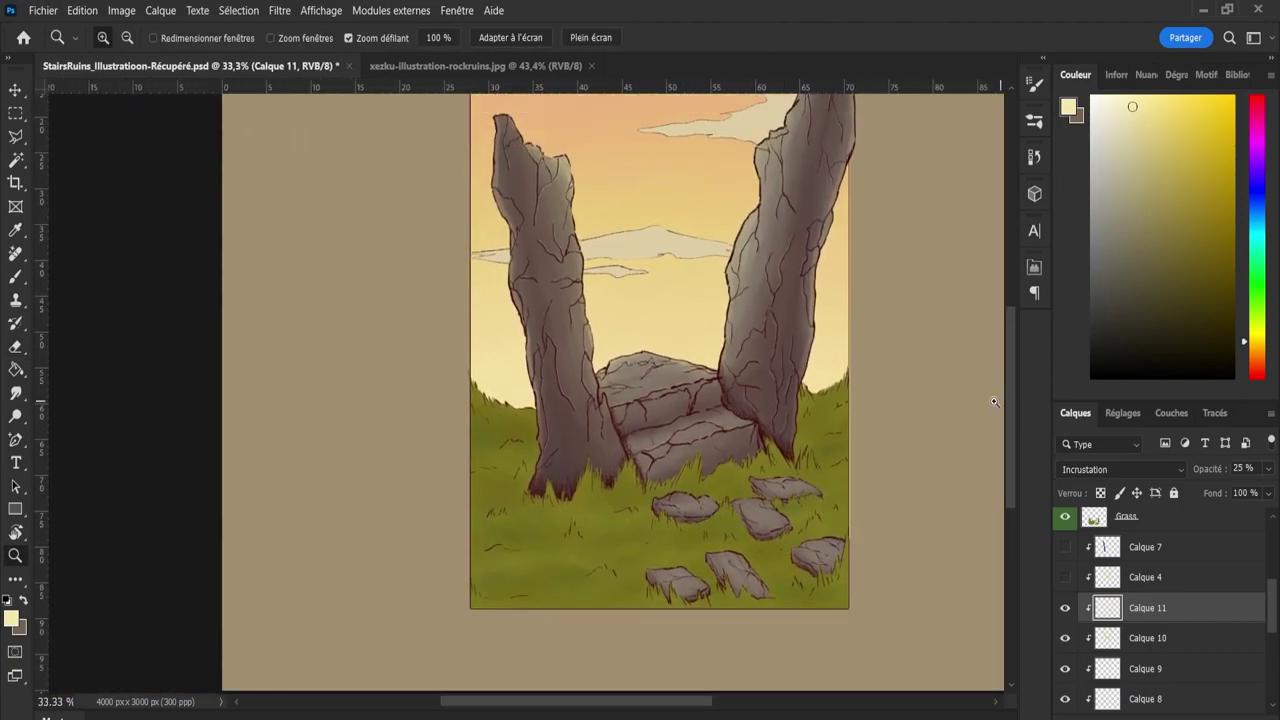
left_click_drag(888, 427, 857, 425)
scroll(1009, 409, "up", 3)
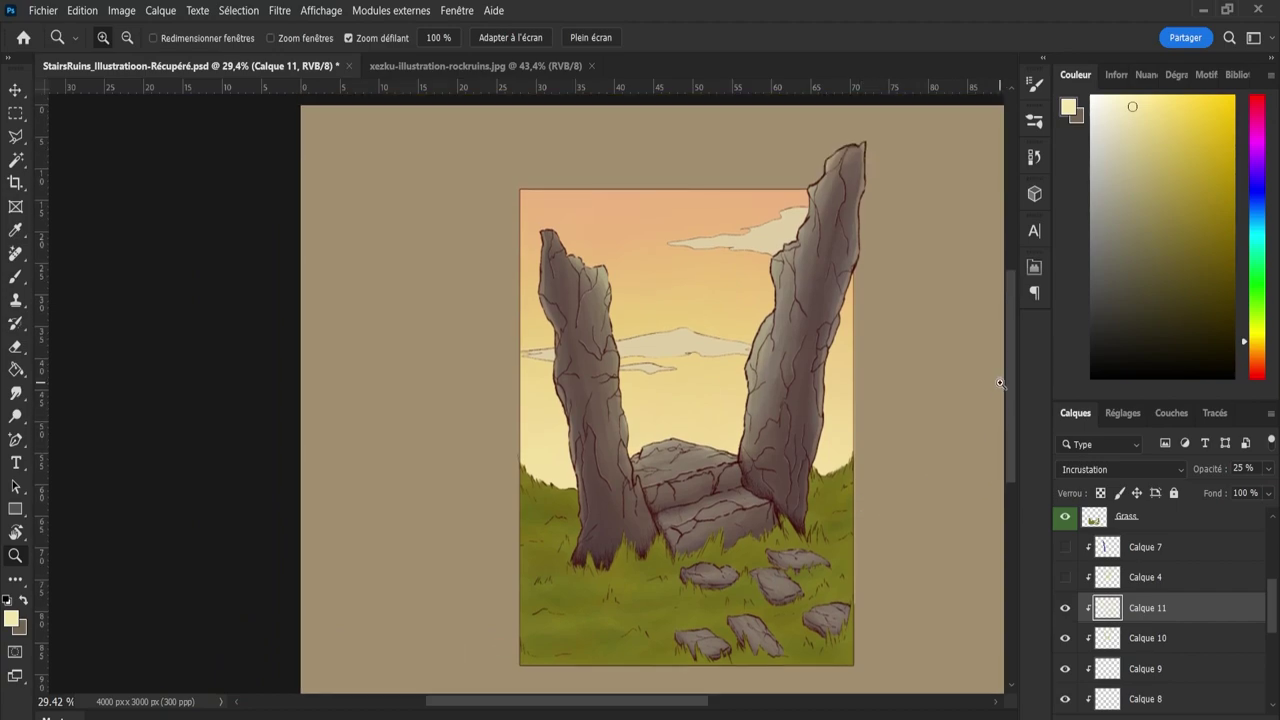
scroll(1000, 405, "down", 1)
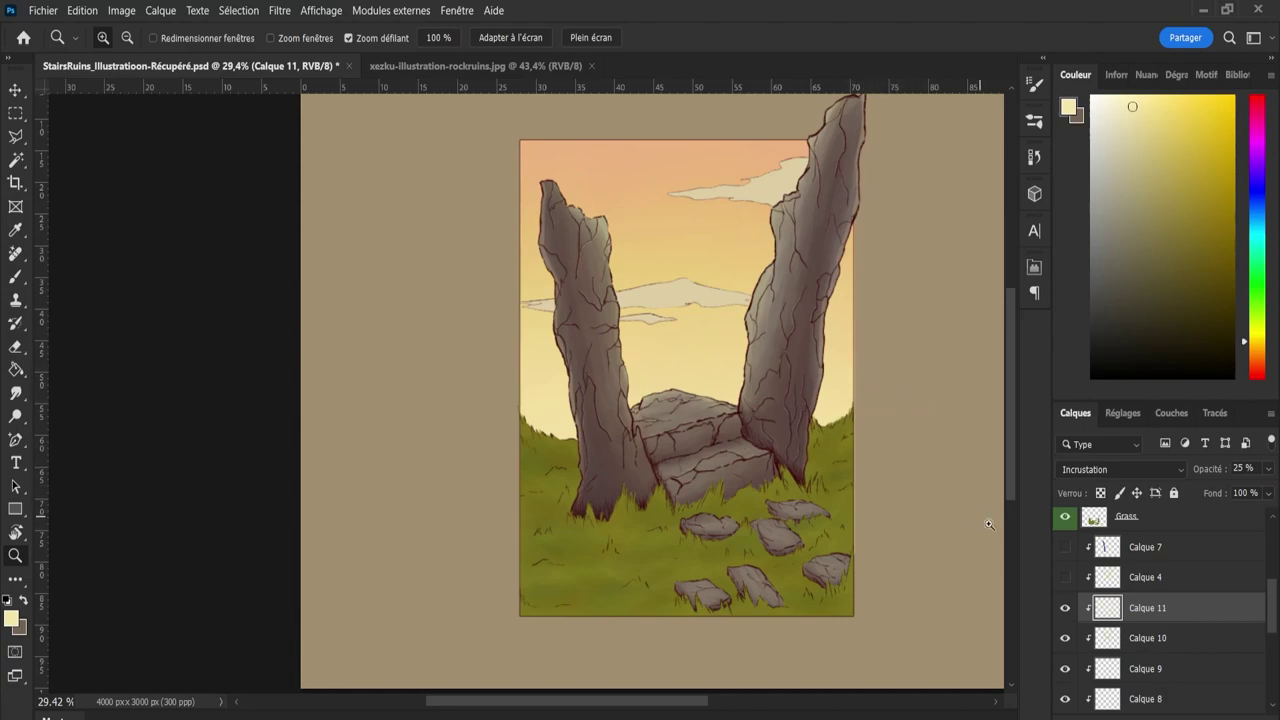
Add a clipped layer above Calque 11 and paint a cream rim down the left pillar's upper inner edge with the 25 px brush.
left_click(1225, 714)
left_click_drag(580, 233, 646, 232)
key("b")
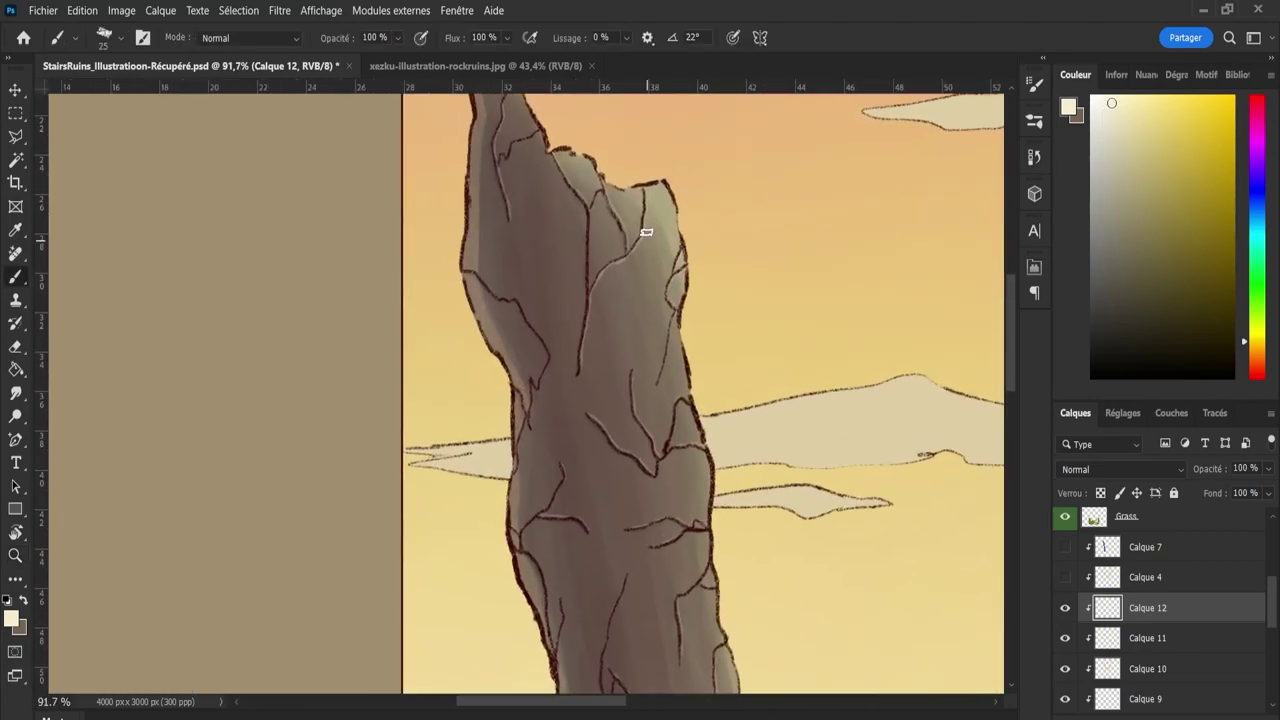
mouse_move(661, 187)
left_mouse_down()
mouse_move(684, 227)
mouse_move(671, 200)
mouse_move(701, 409)
mouse_move(677, 328)
mouse_move(708, 454)
mouse_move(686, 355)
left_mouse_up()
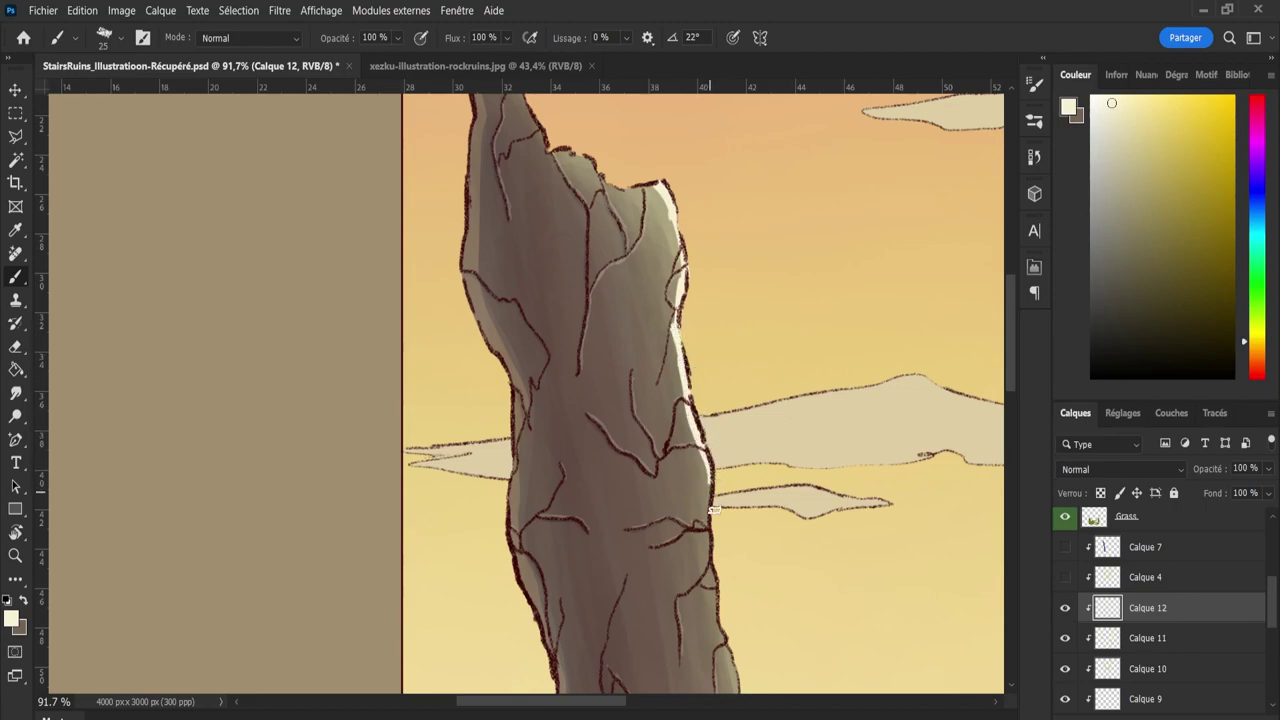
mouse_move(713, 516)
left_mouse_down()
mouse_move(712, 500)
mouse_move(728, 640)
mouse_move(715, 574)
left_mouse_up()
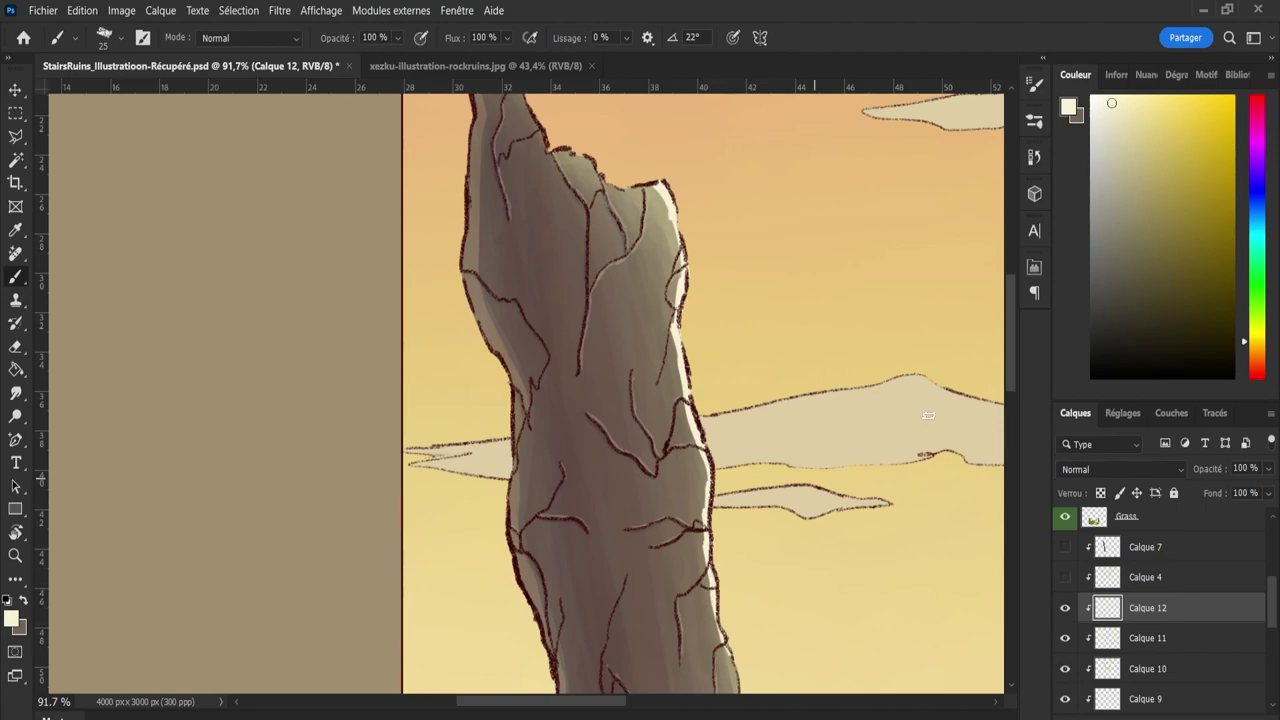
Extend the cream rim down the left pillar's lower inner edge to the rocks and thin it with the 34 px eraser.
left_click_drag(1012, 367, 1004, 437)
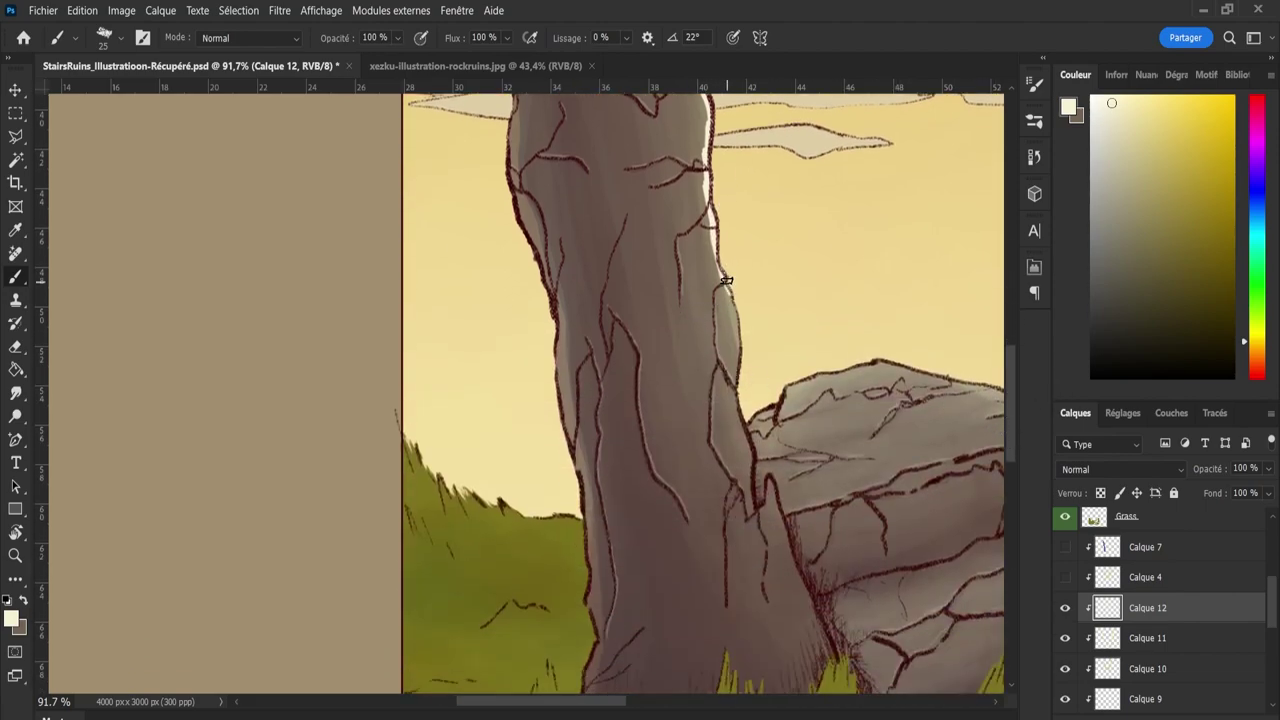
left_click_drag(726, 281, 756, 462)
key("e")
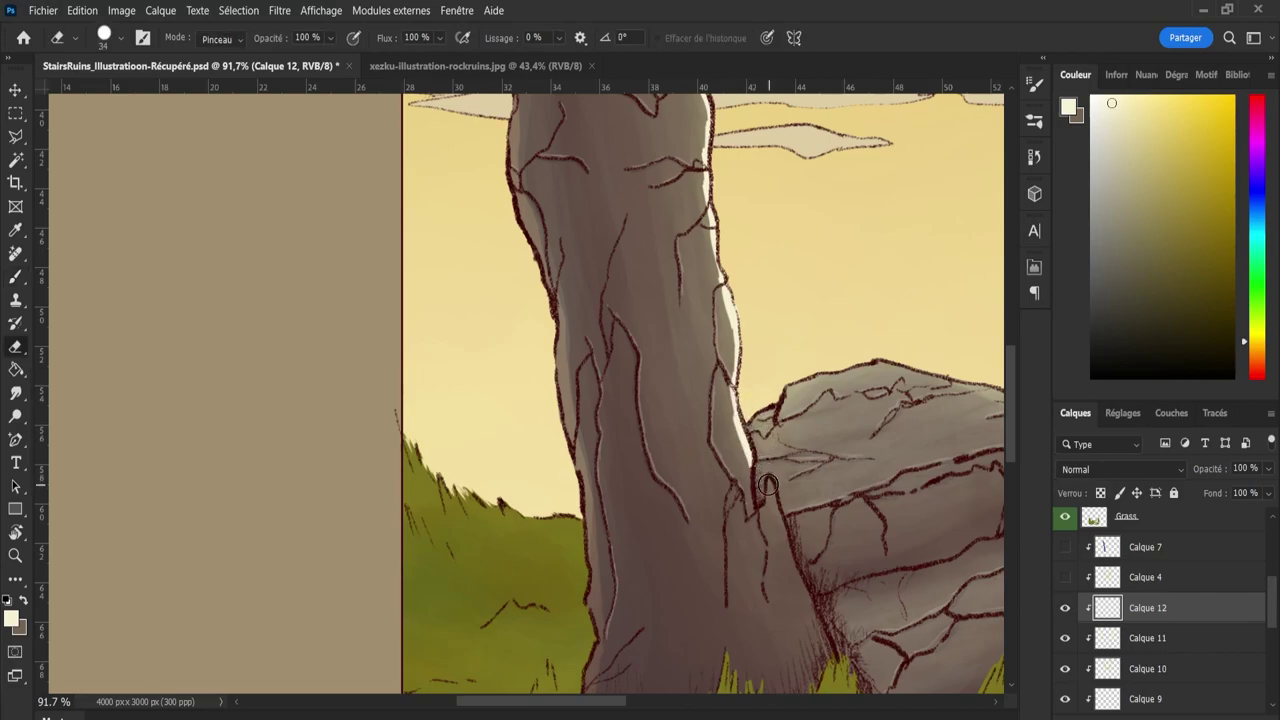
left_click_drag(723, 422, 744, 480)
left_click_drag(717, 303, 718, 348)
left_click_drag(1012, 416, 1013, 417)
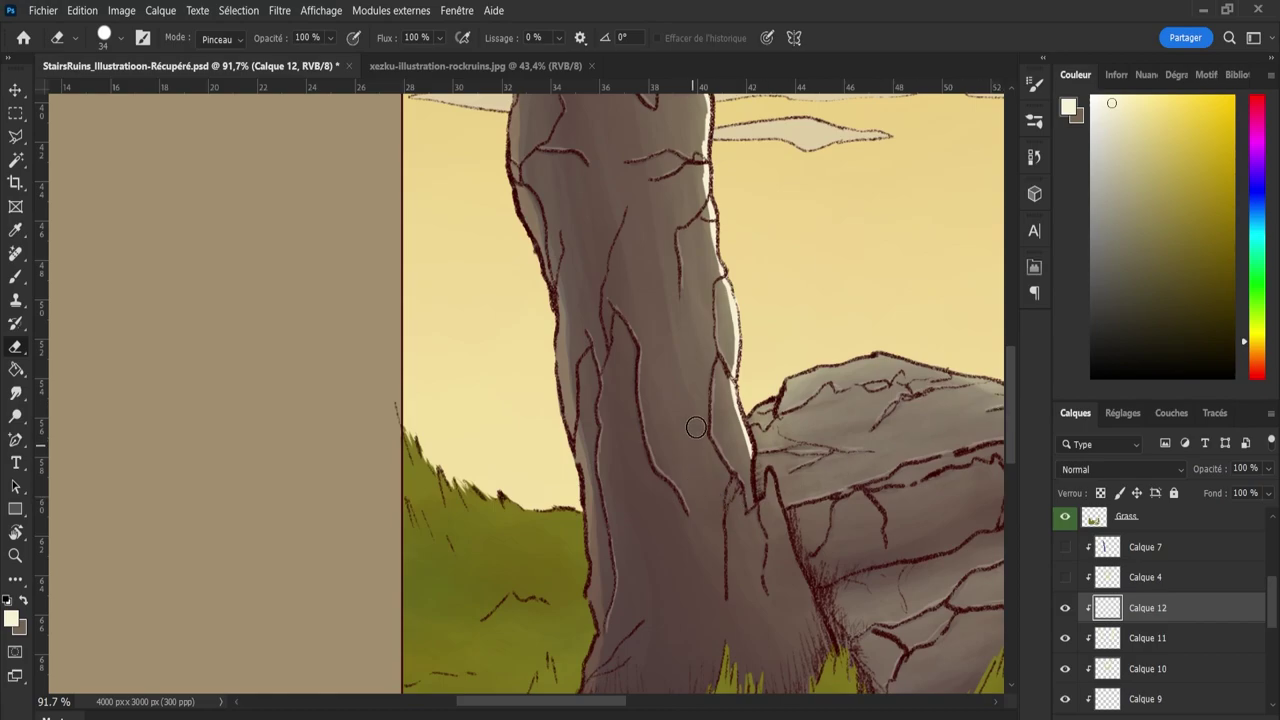
mouse_move(741, 468)
left_mouse_down()
mouse_move(718, 390)
mouse_move(753, 480)
left_mouse_up()
Trim the inner side of the cream rim along the left pillar's middle section with the eraser.
left_click_drag(1013, 388, 1010, 340)
mouse_move(691, 422)
left_mouse_down()
mouse_move(689, 366)
mouse_move(688, 470)
mouse_move(701, 497)
mouse_move(694, 430)
left_mouse_up()
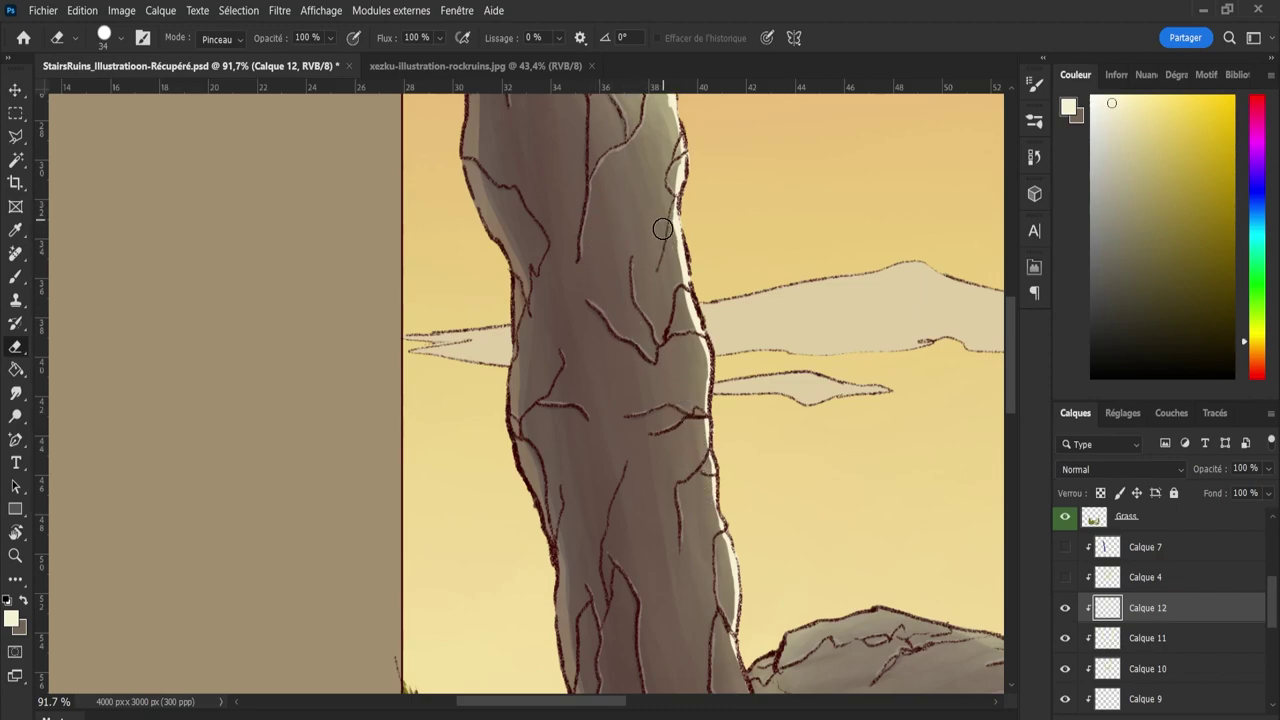
left_click_drag(665, 222, 691, 356)
Paint a cream rim along the left pillar's jagged top with the 25 px brush and thin it with the 34 px eraser.
scroll(994, 312, "up", 5)
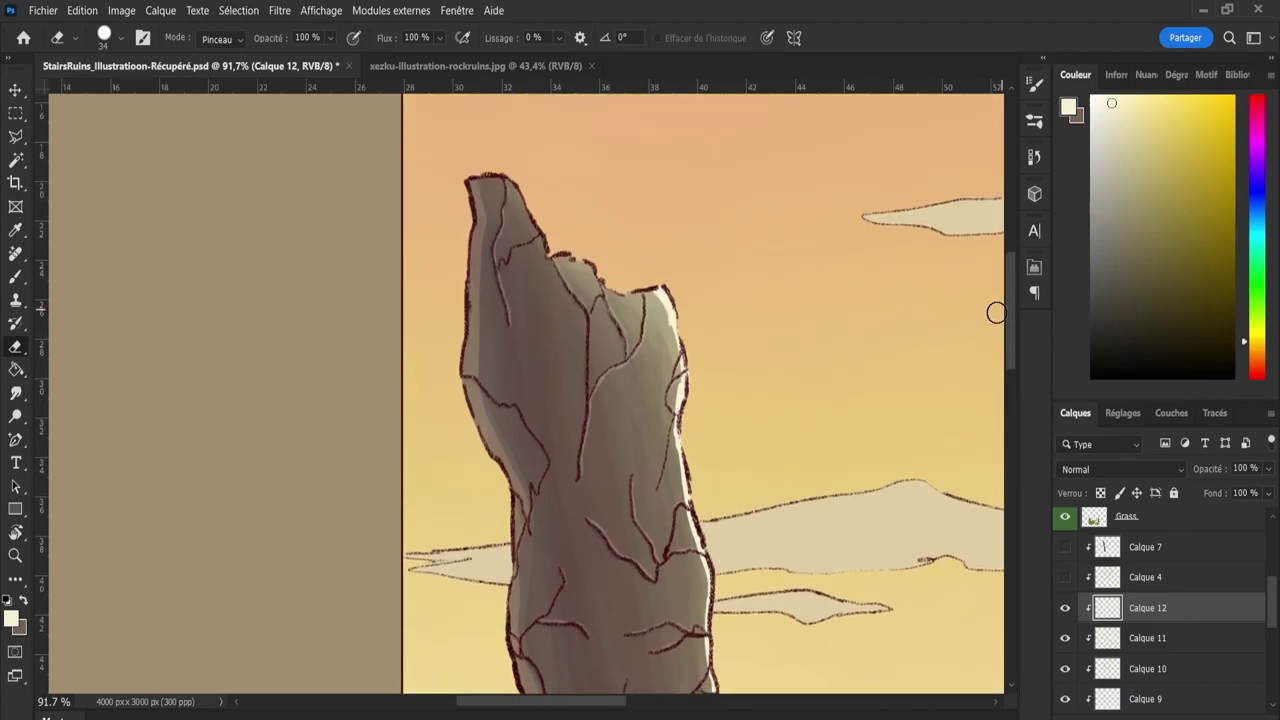
key("b")
mouse_move(522, 188)
left_mouse_down()
mouse_move(543, 228)
mouse_move(519, 193)
mouse_move(547, 262)
mouse_move(631, 300)
left_mouse_up()
key("e")
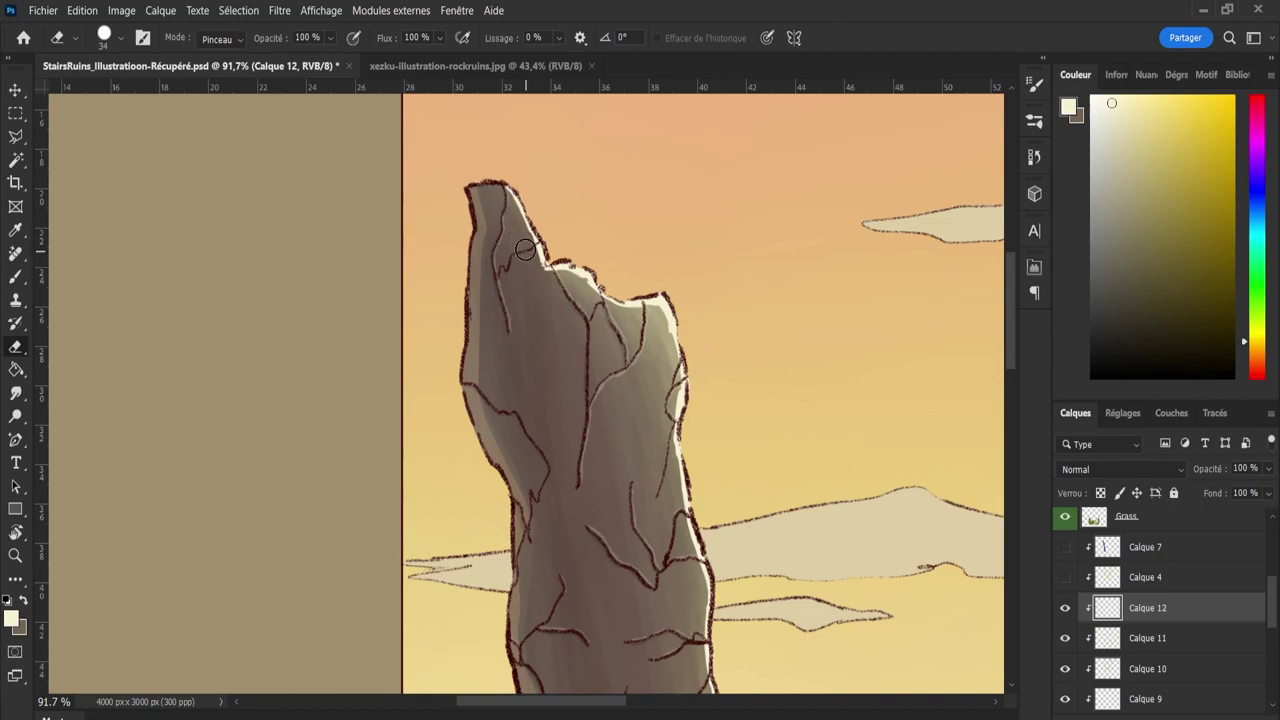
mouse_move(575, 285)
left_mouse_down()
mouse_move(622, 318)
mouse_move(655, 315)
mouse_move(663, 338)
left_mouse_up()
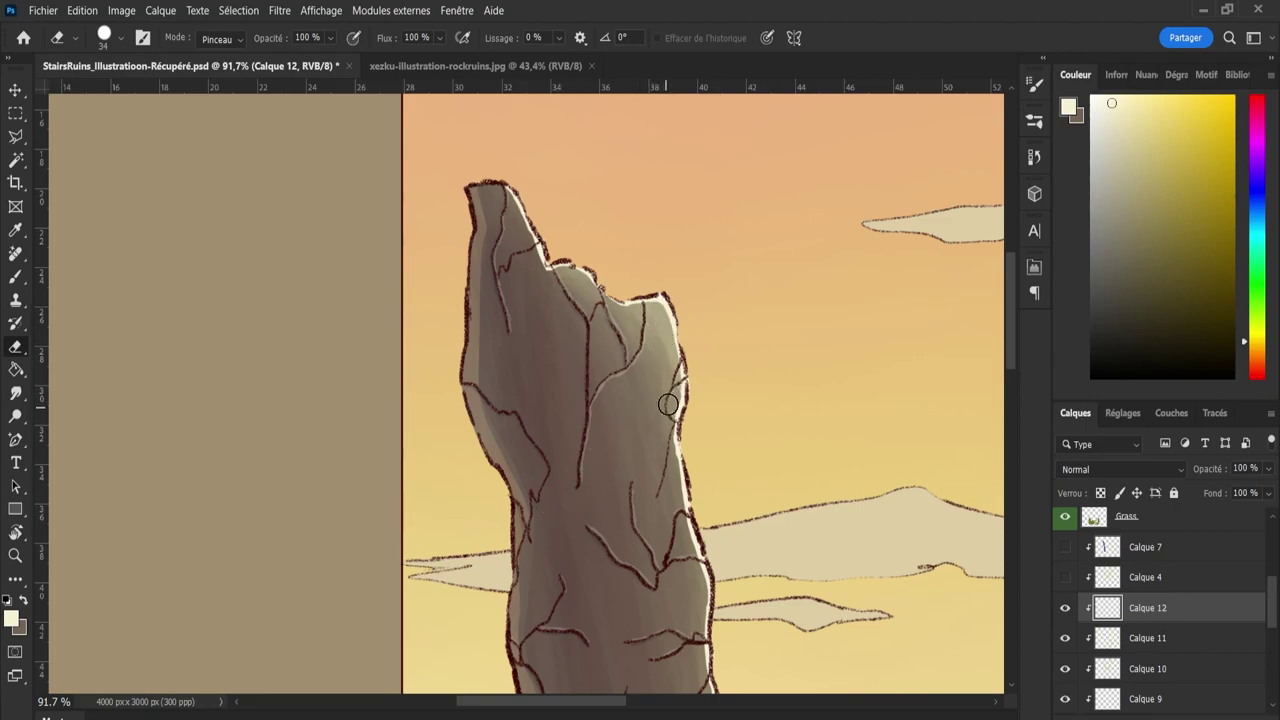
Return to the 25 px cream brush to light the right pillar's inner edge.
key("z")
left_click_drag(659, 520, 548, 498)
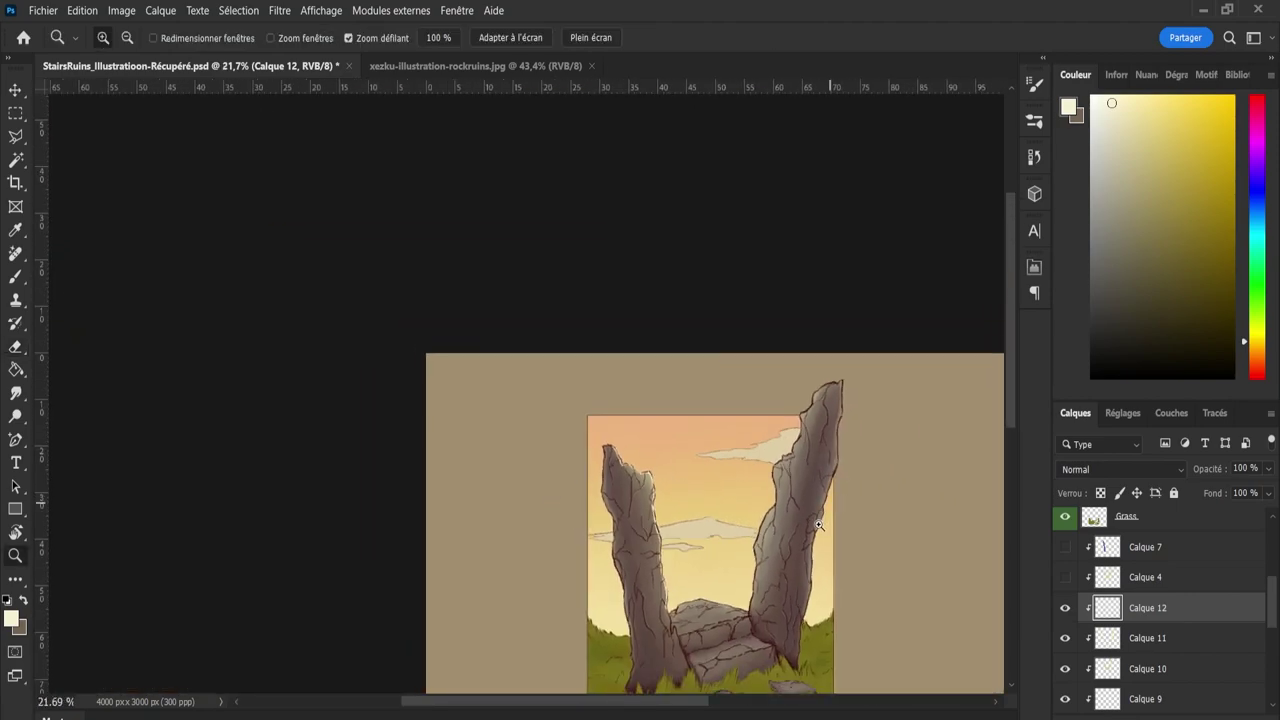
left_click_drag(822, 603, 850, 603)
key("b")
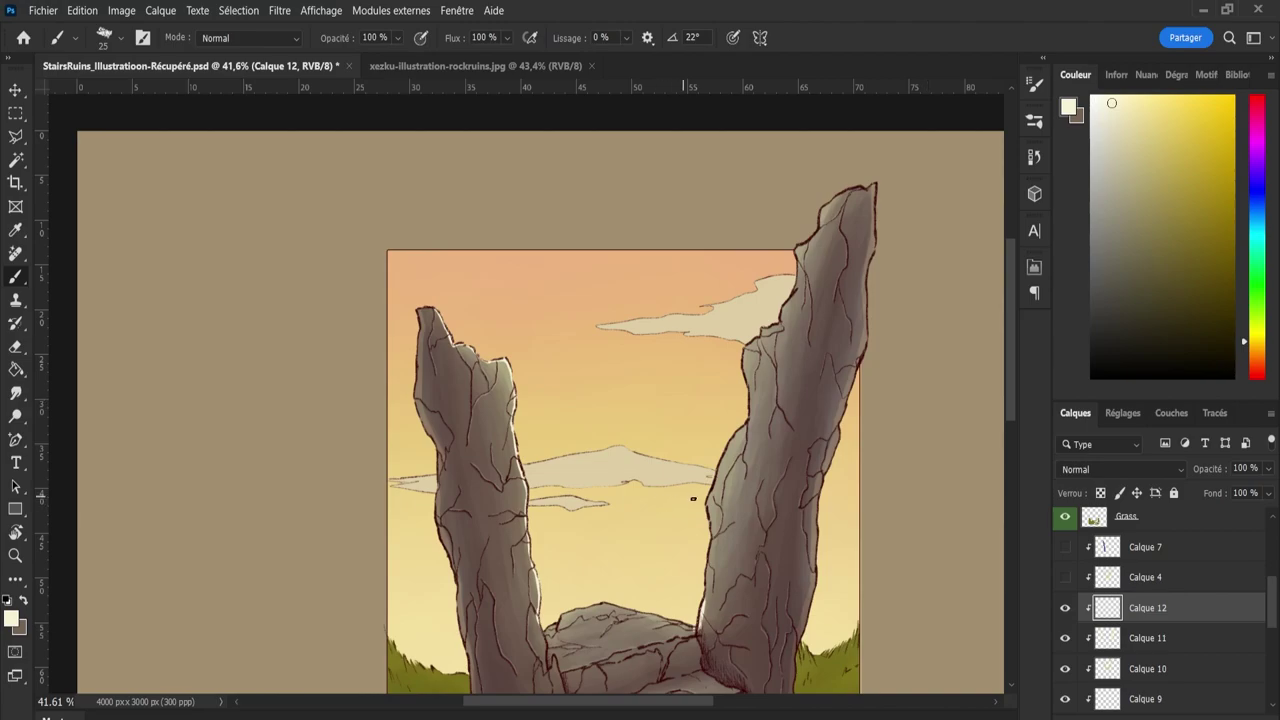
Paint a cream rim along the right pillar's lower and middle inner edge and thin it with the 34 px eraser.
scroll(734, 634, "up", 5)
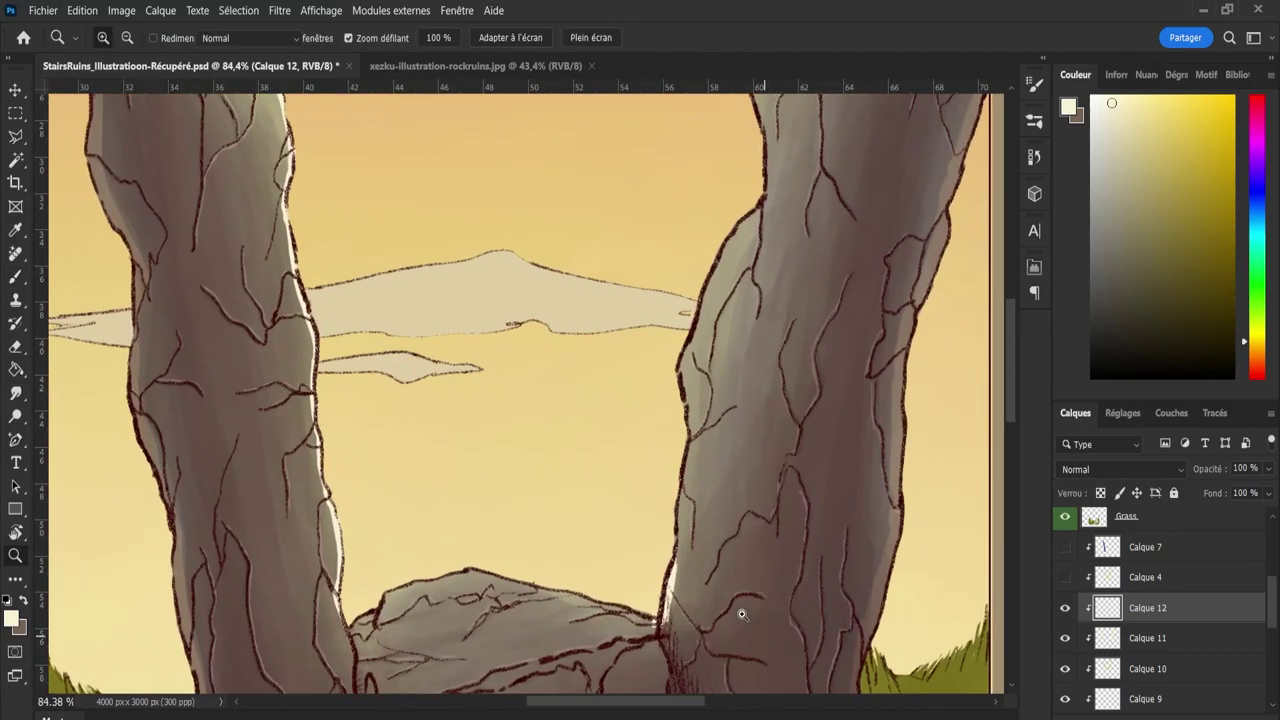
mouse_move(676, 552)
left_mouse_down()
mouse_move(691, 347)
mouse_move(697, 373)
mouse_move(681, 373)
mouse_move(685, 344)
mouse_move(695, 326)
mouse_move(685, 360)
mouse_move(716, 253)
mouse_move(713, 278)
mouse_move(761, 206)
mouse_move(761, 170)
mouse_move(763, 202)
mouse_move(752, 139)
left_mouse_up()
key("e")
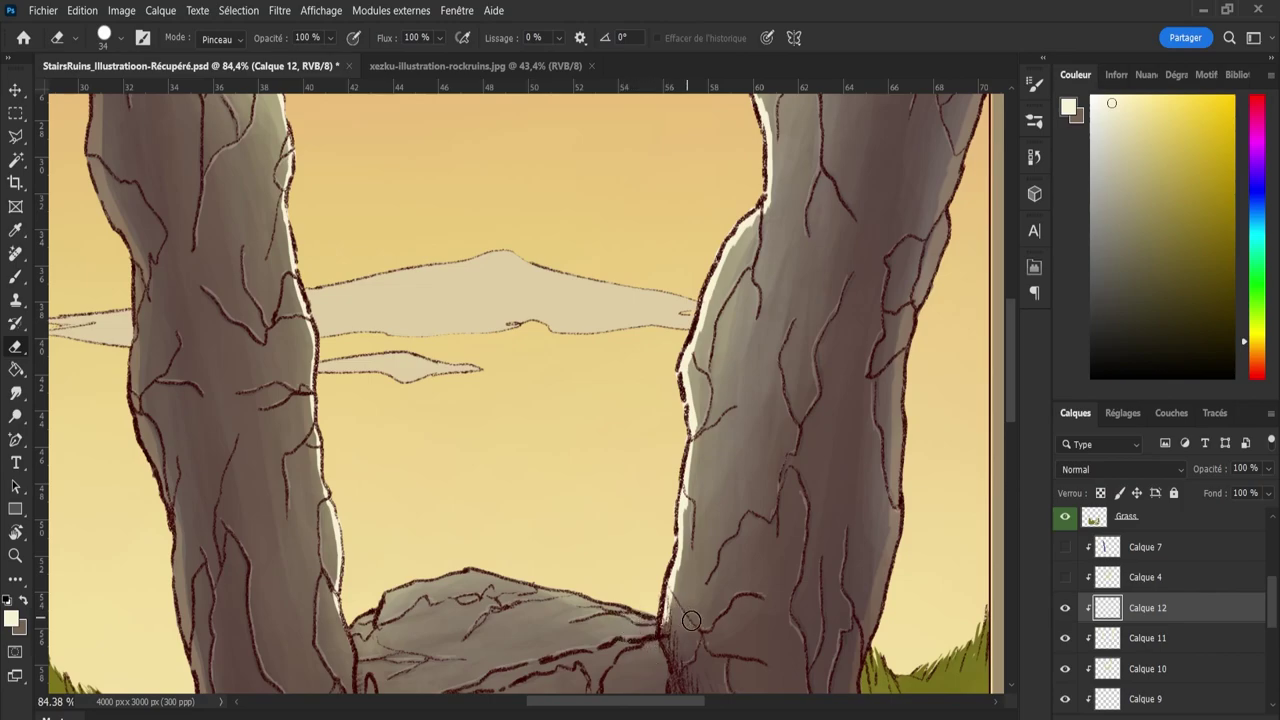
mouse_move(681, 621)
left_mouse_down()
mouse_move(693, 546)
mouse_move(696, 364)
mouse_move(752, 236)
left_mouse_up()
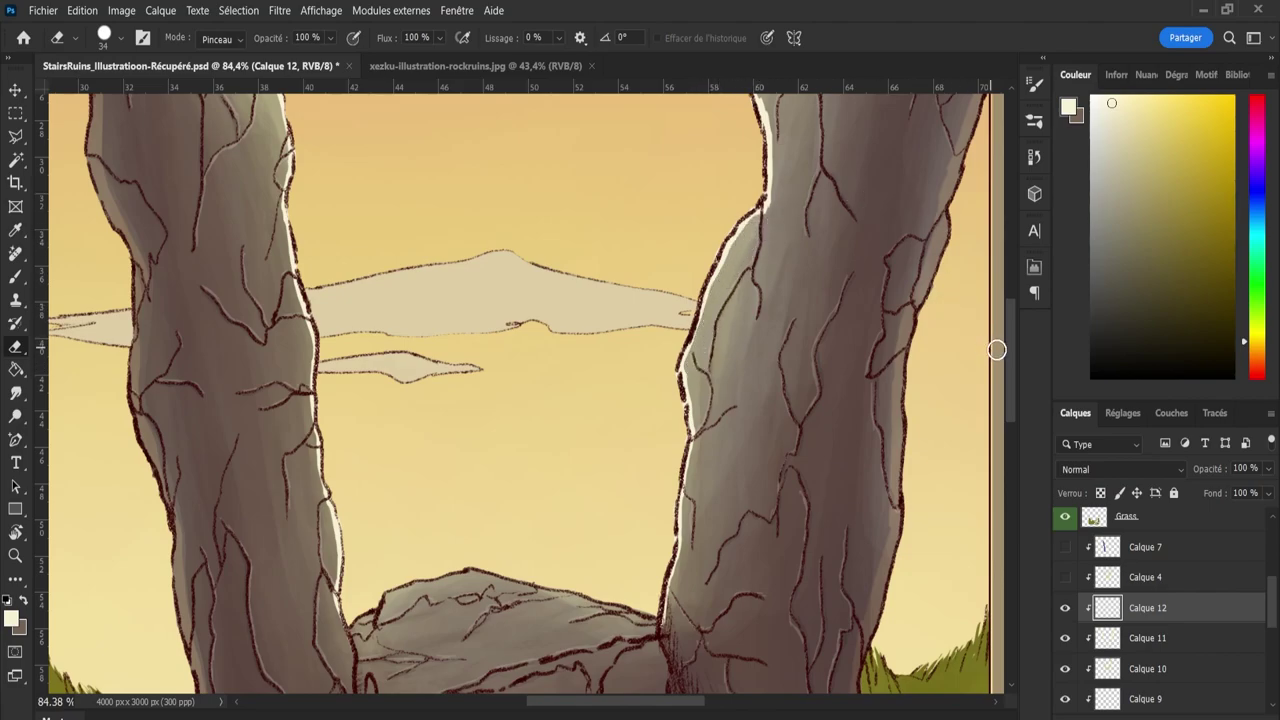
Extend the cream rim up the right pillar's inner edge past the broken ledge and thin it with the 34 px eraser.
left_click_drag(1009, 349, 1002, 306)
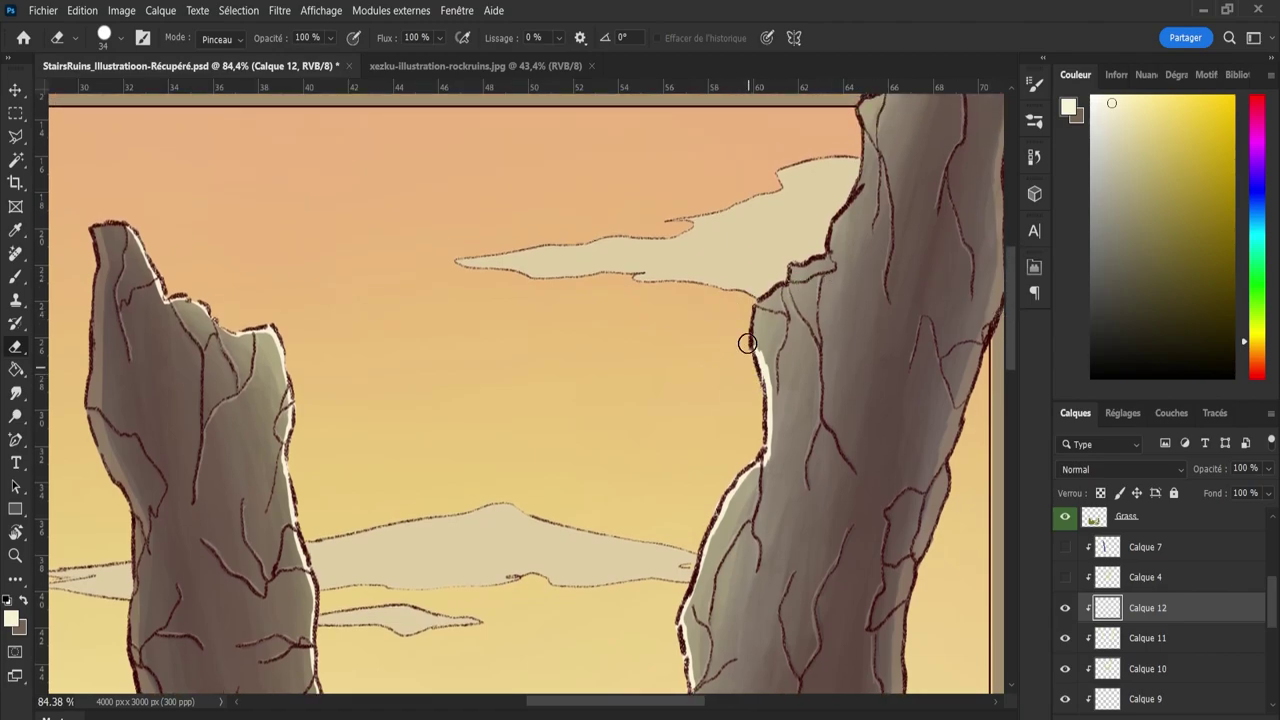
key("b")
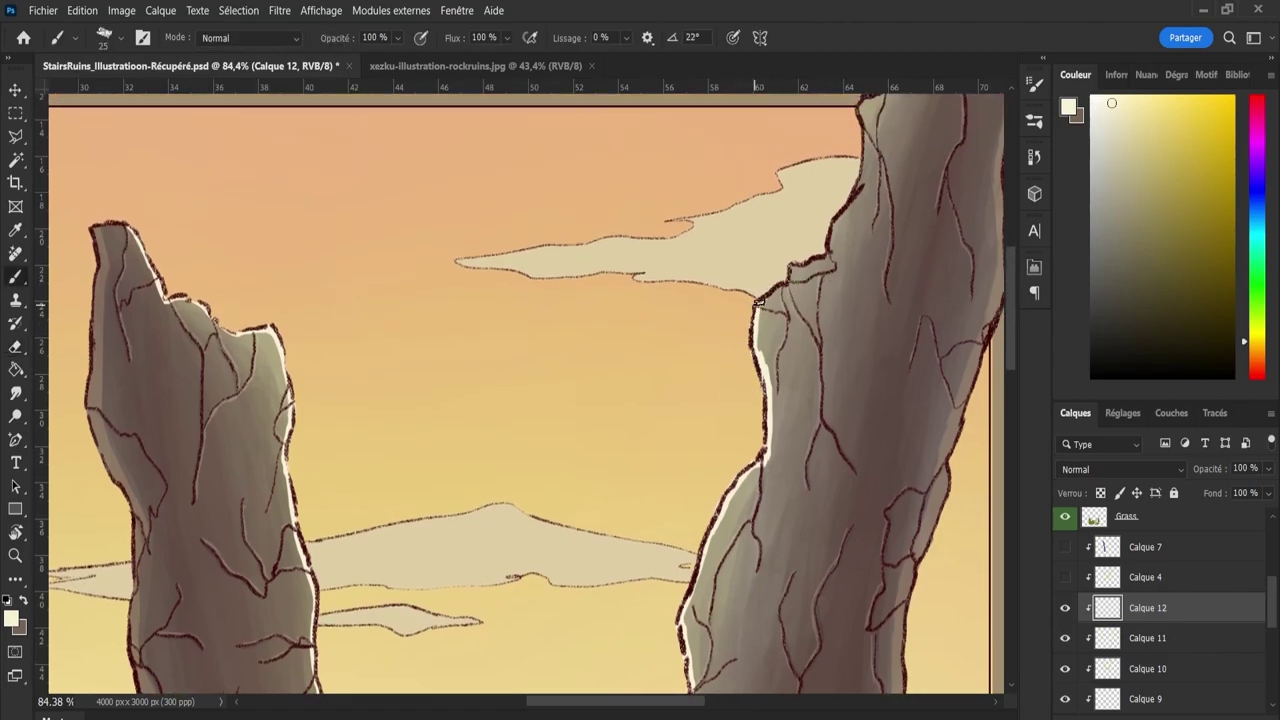
mouse_move(758, 298)
left_mouse_down()
mouse_move(794, 259)
mouse_move(814, 262)
mouse_move(848, 196)
left_mouse_up()
left_click_drag(851, 187, 864, 96)
key("e")
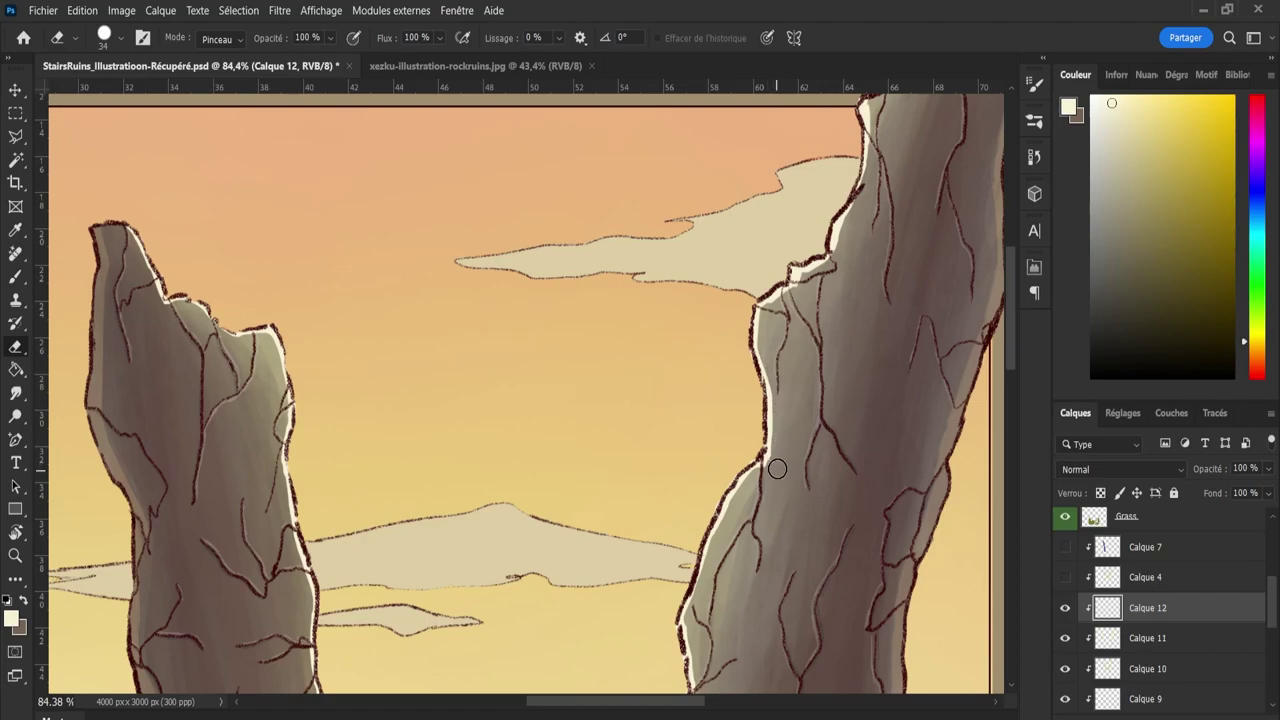
left_click_drag(779, 309, 832, 273)
Continue the cream rim around the right pillar's jagged top to its tip with the 25 px brush and trim it with the eraser.
left_click_drag(1009, 322, 1009, 290)
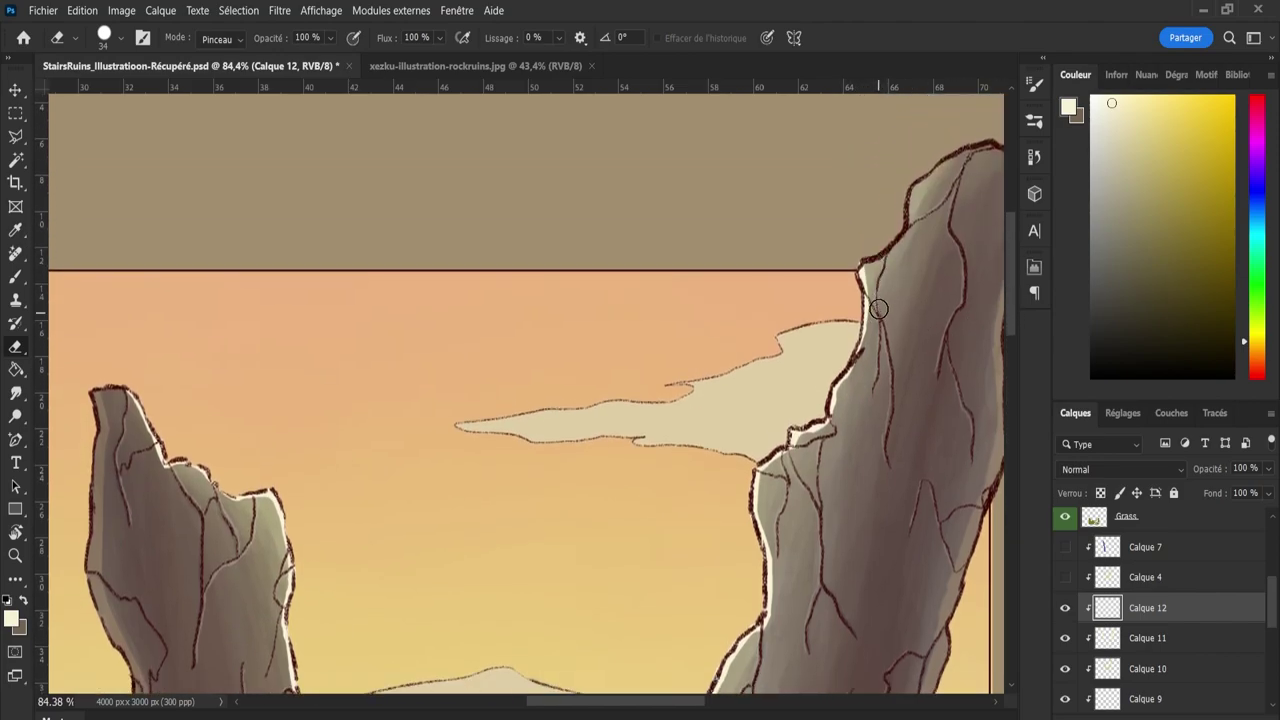
key("b")
mouse_move(870, 260)
left_mouse_down()
mouse_move(902, 232)
mouse_move(918, 172)
mouse_move(983, 142)
mouse_move(977, 151)
left_mouse_up()
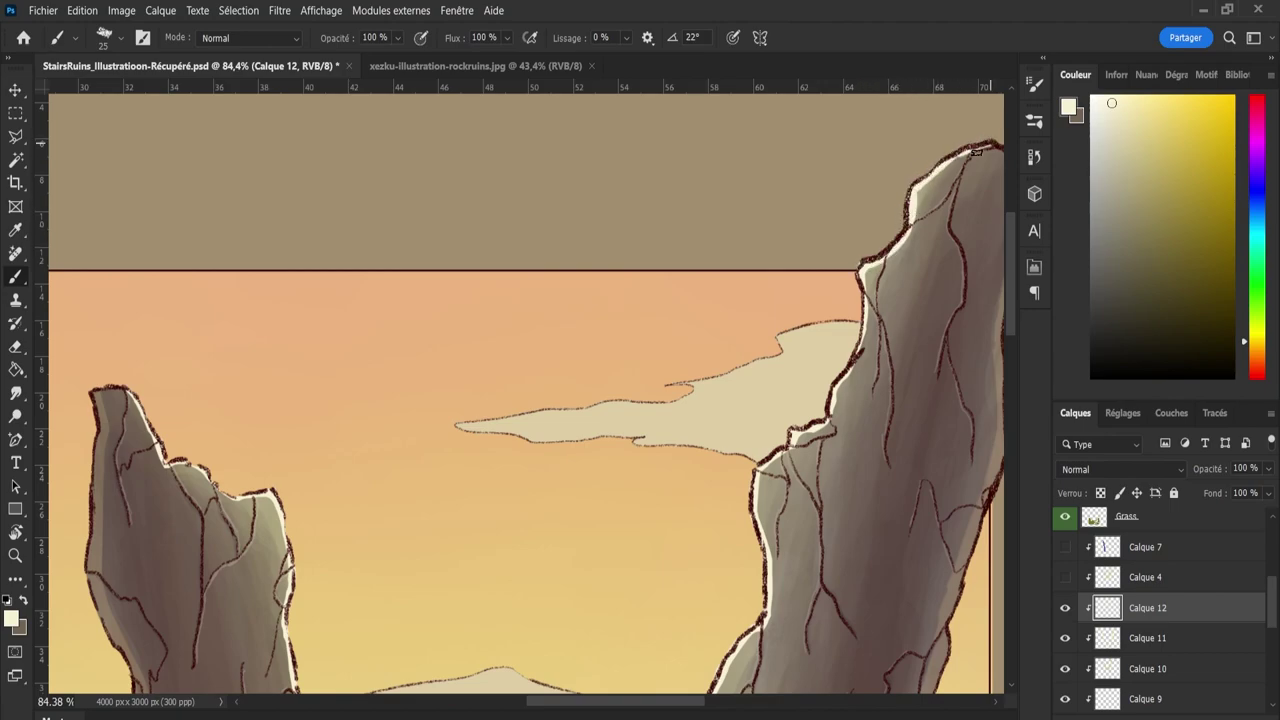
left_click_drag(688, 704, 709, 704)
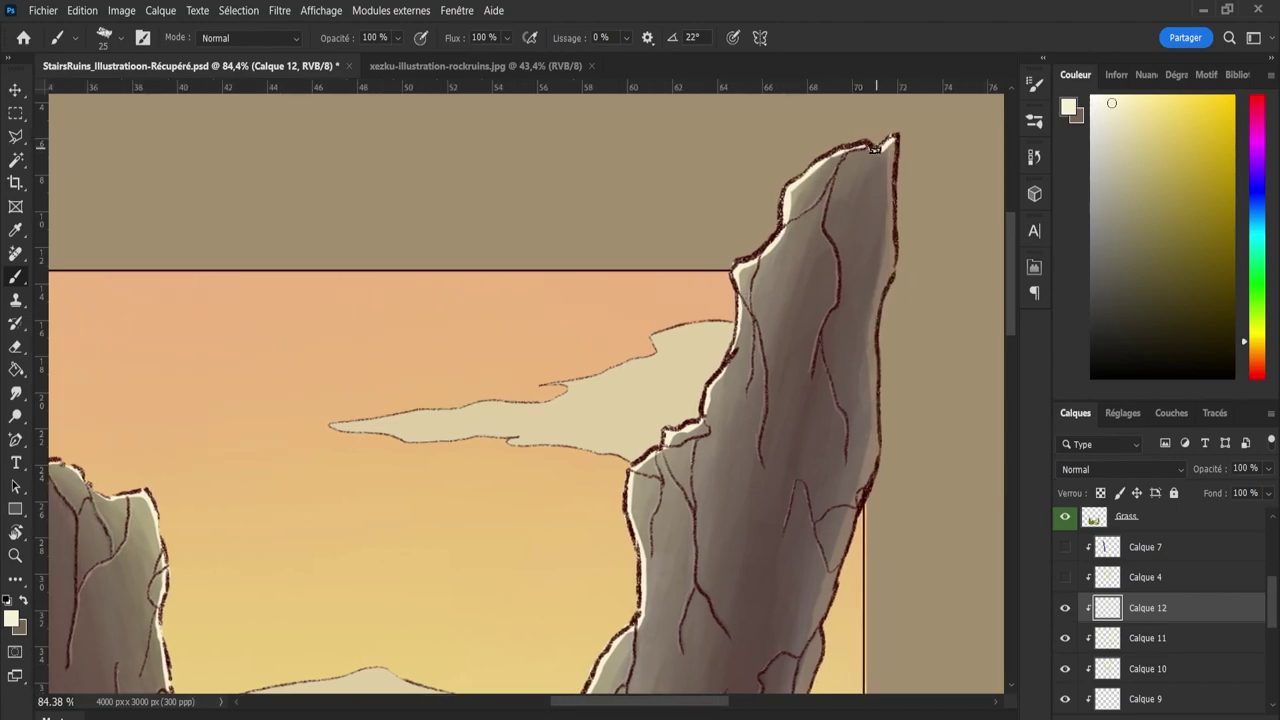
key("e")
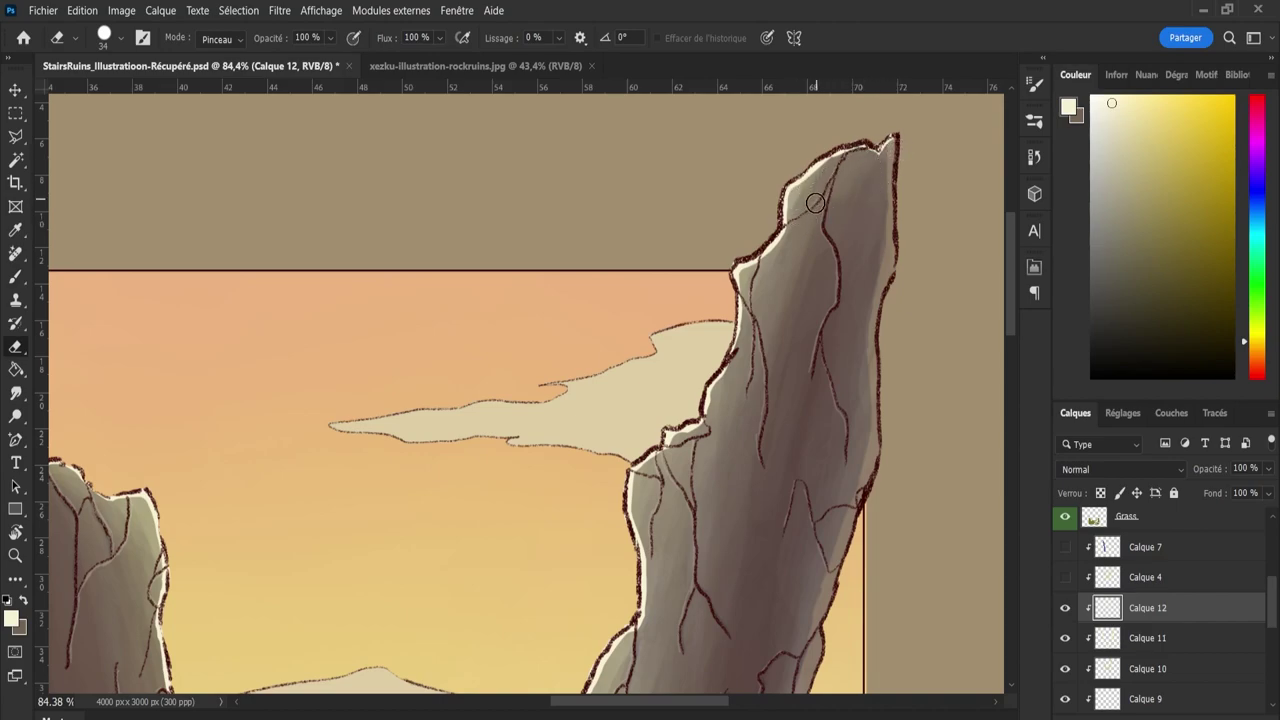
Try blending modes such as Densité couleur +, Couleur plus claire and Lumière tamisée on Calque 12's rim light with both pillars in view.
key("z")
left_click_drag(804, 362, 715, 356)
scroll(1000, 390, "up", 3)
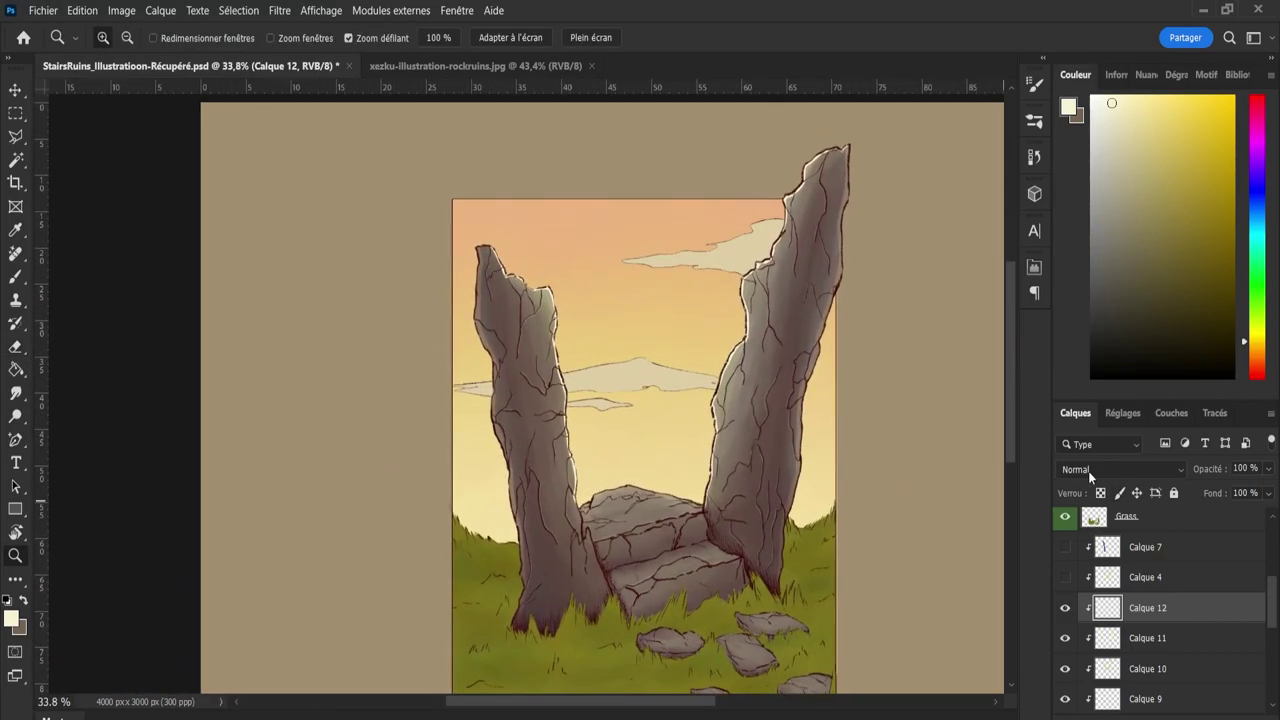
scroll(640, 568, "up", 2)
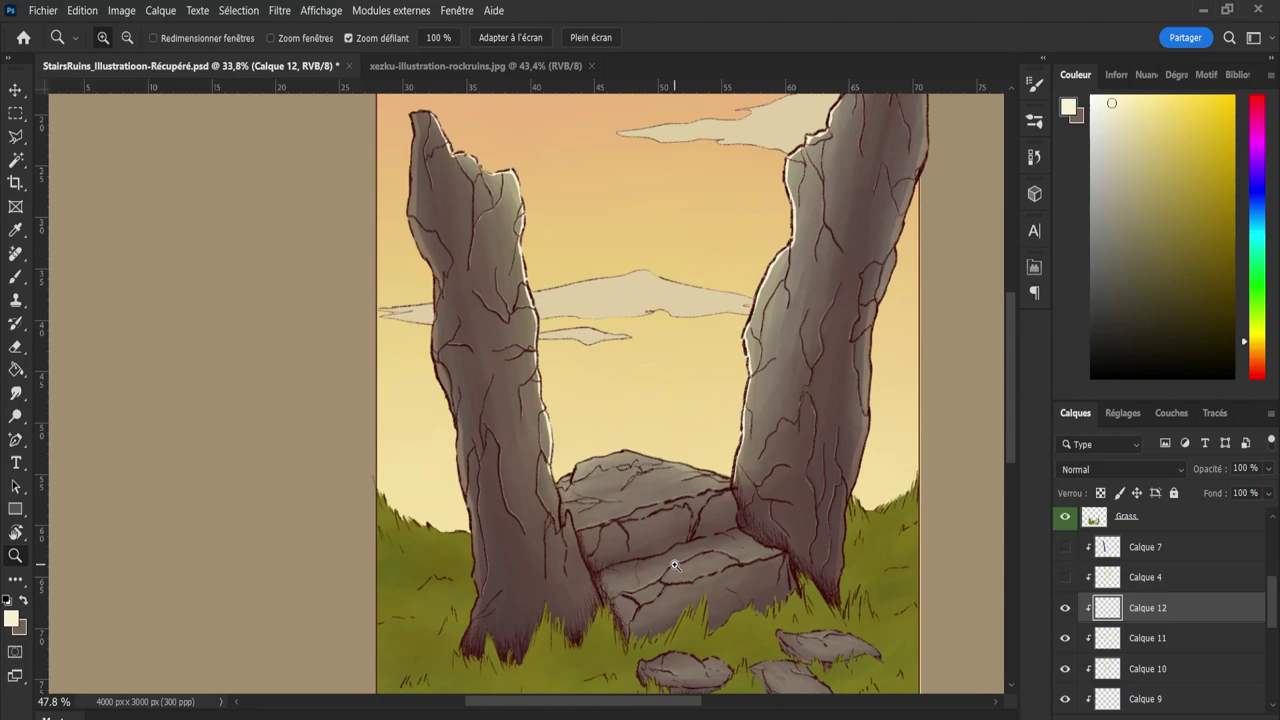
scroll(675, 566, "down", 2)
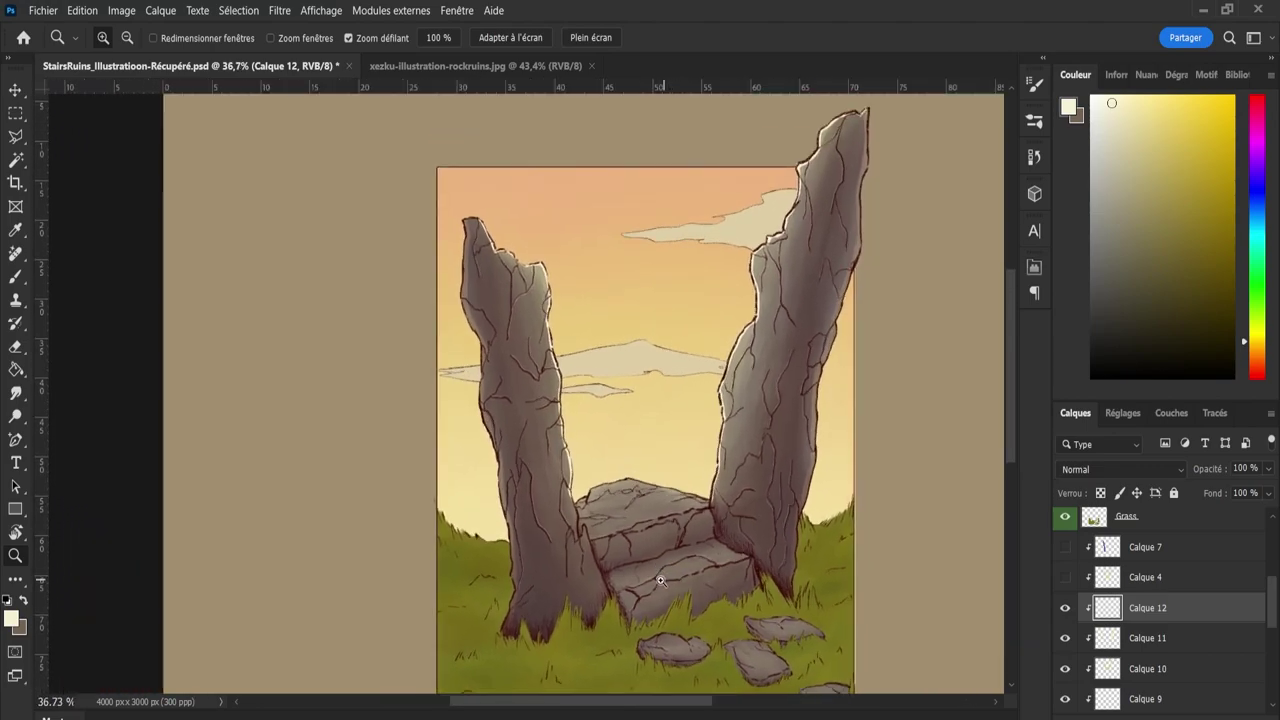
scroll(1079, 466, "down", 1)
key("Down")
key("Down")
key("Down")
key("Down")
key("Down")
key("Down")
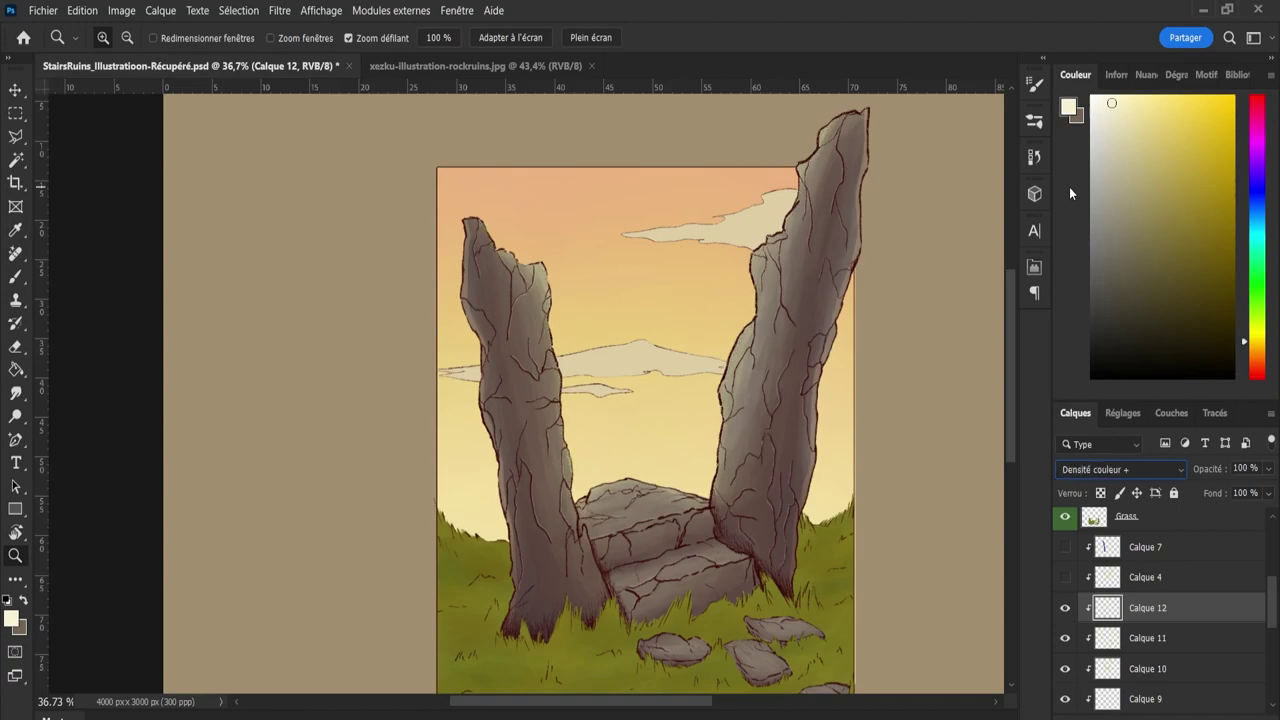
key("Up")
key("Down")
key("Down")
key("Down")
key("Down")
key("Down")
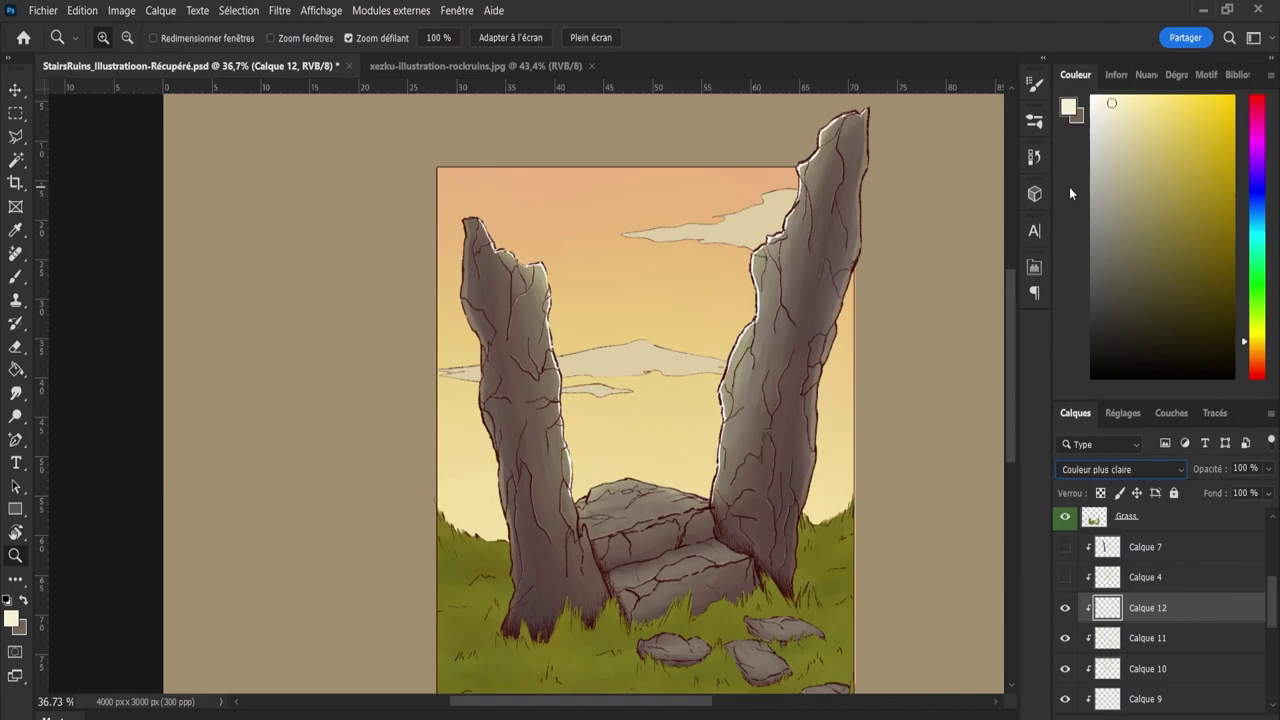
key("Down")
key("Down")
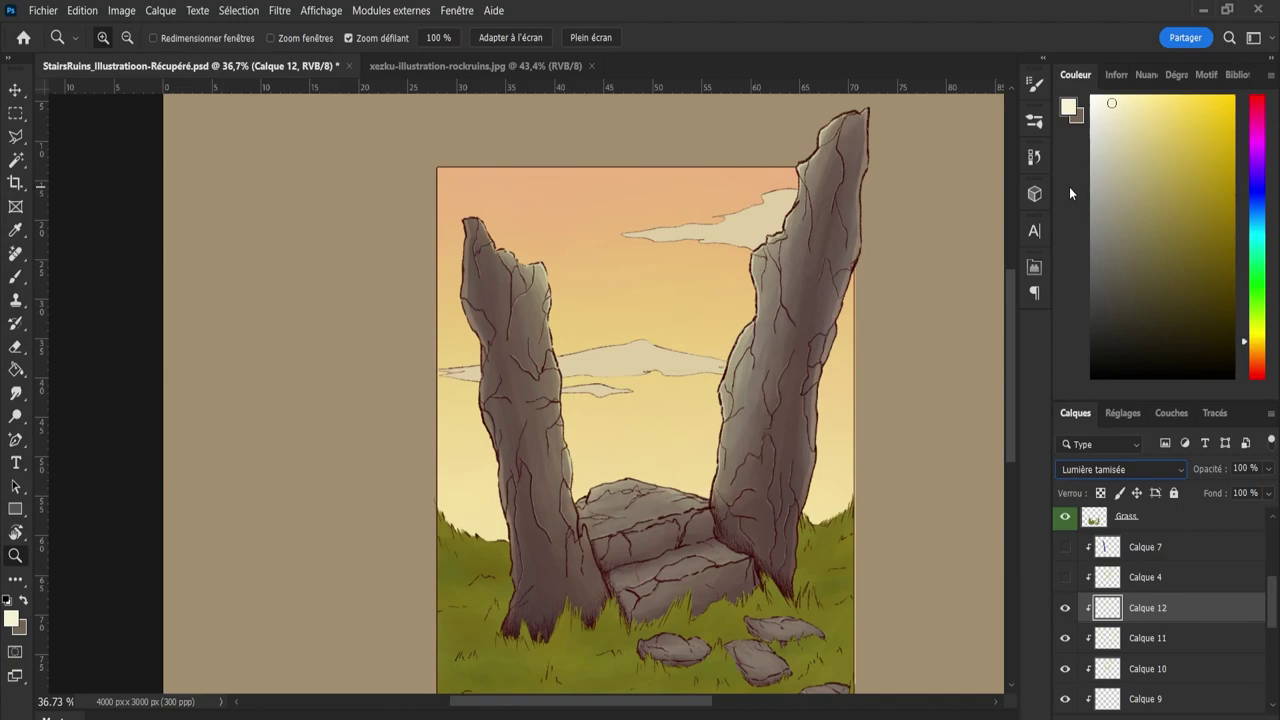
Try the remaining blending modes on Calque 12, from Lumière crue through Exclusion to Luminosité.
key("Down")
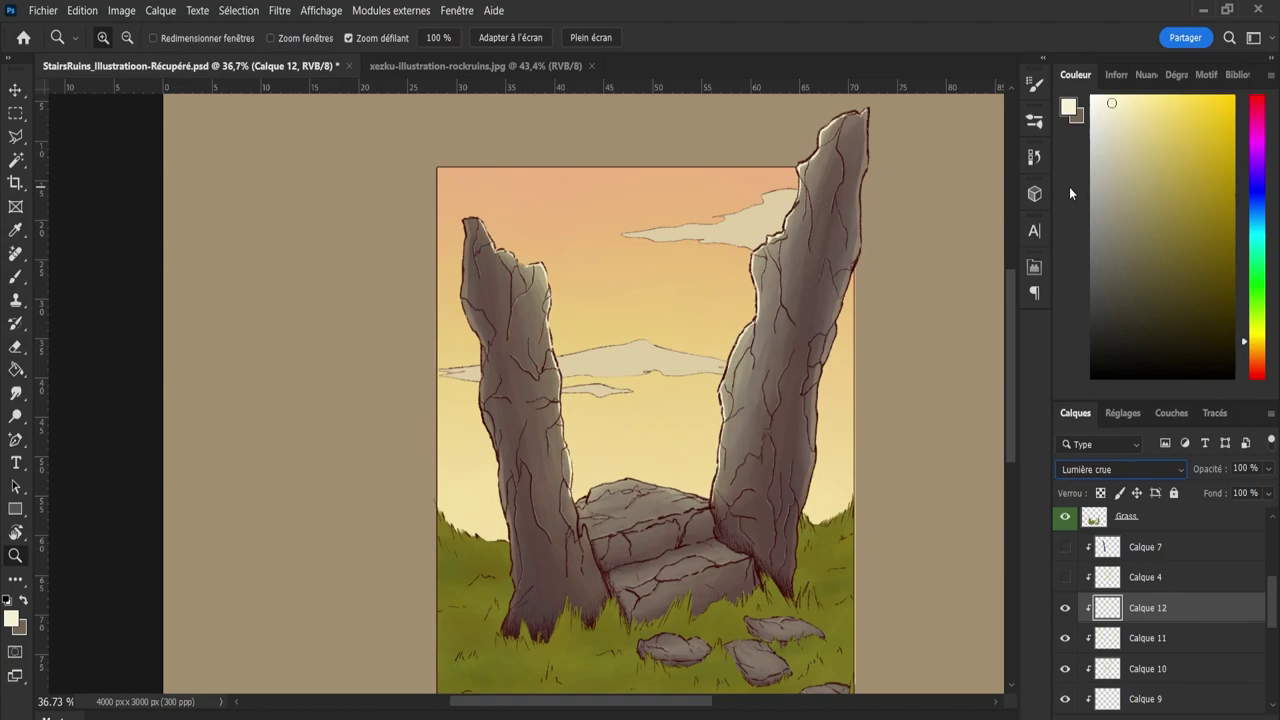
key("Down")
key("Down")
key("Down")
key("Down")
key("Down")
key("Down")
key("Down")
key("Down")
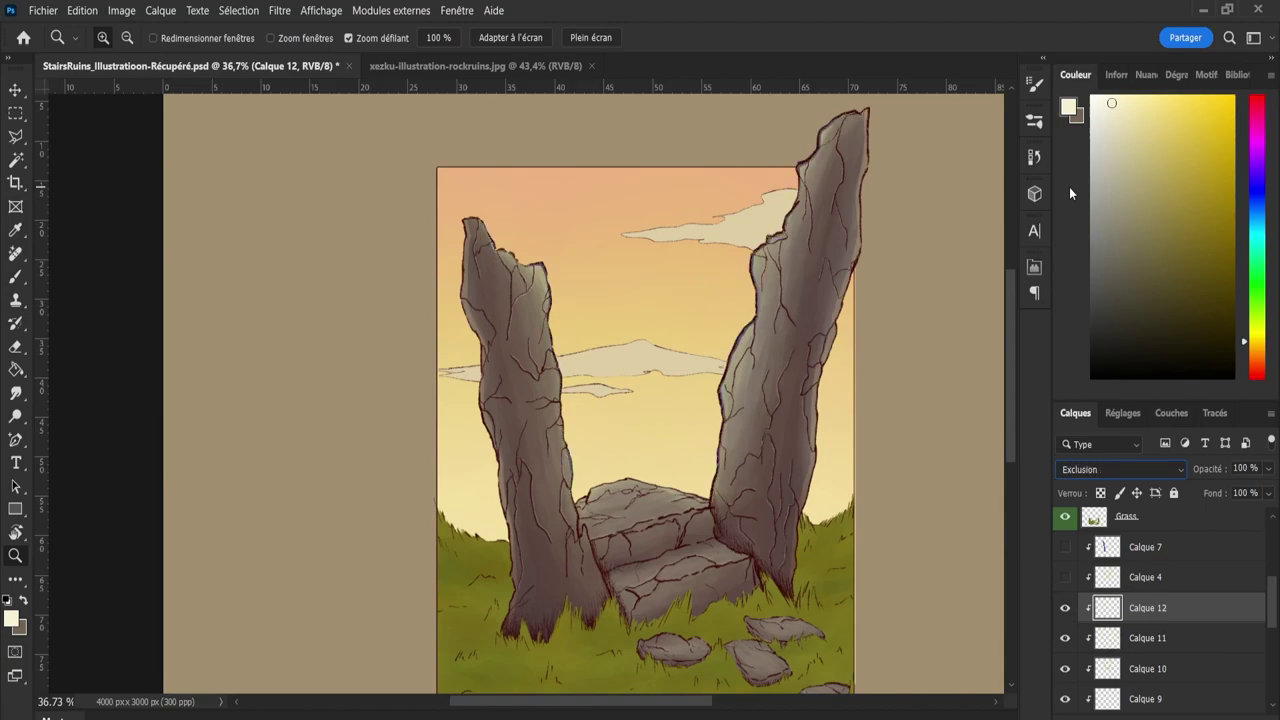
key("Down")
key("Down")
key("Down")
key("Down")
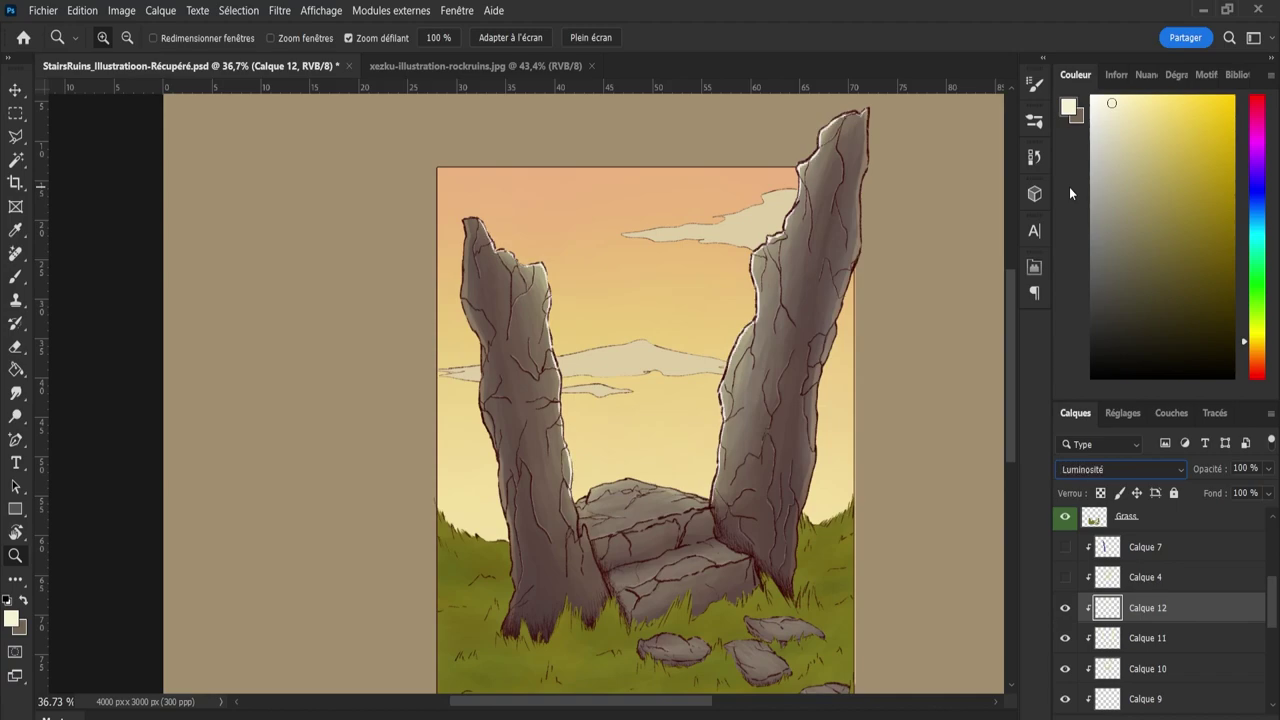
Compare the lighter blending modes again and set Calque 12's rim light to Lumière tamisée.
key("Up")
key("Up")
key("Up")
key("Up")
key("Up")
key("Up")
key("Up")
key("Up")
key("Up")
key("Up")
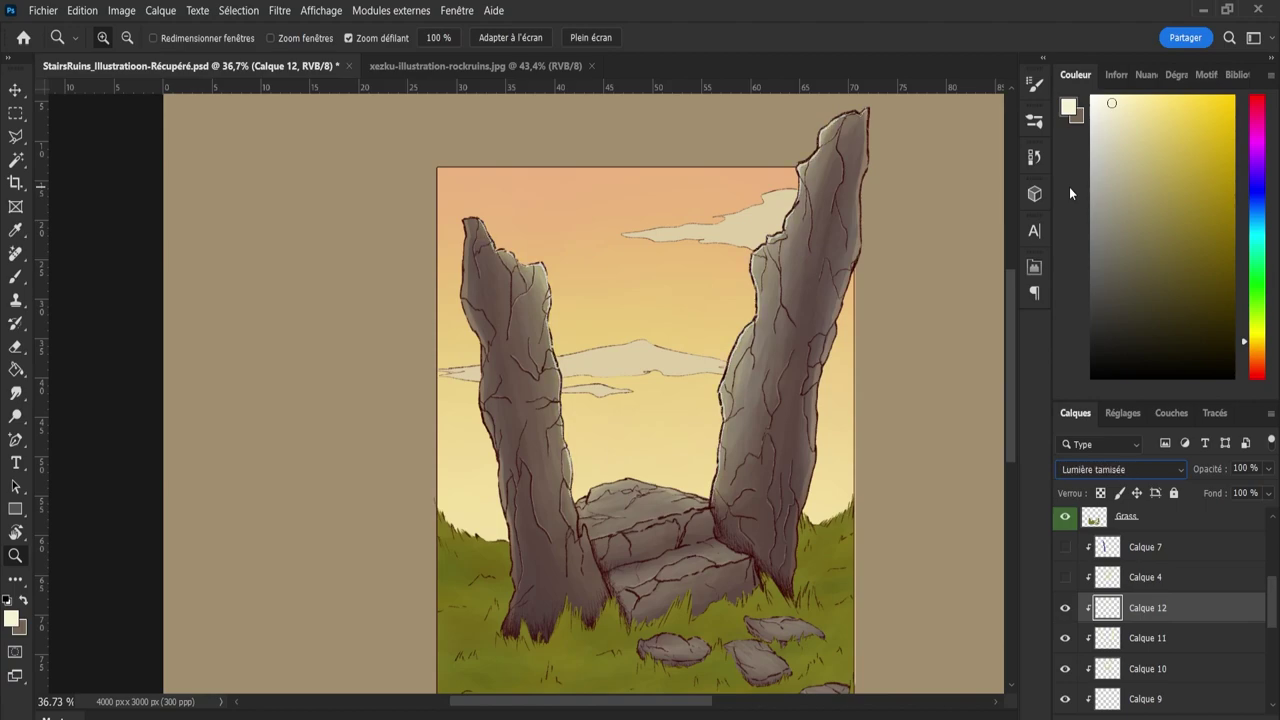
key("Up")
key("Up")
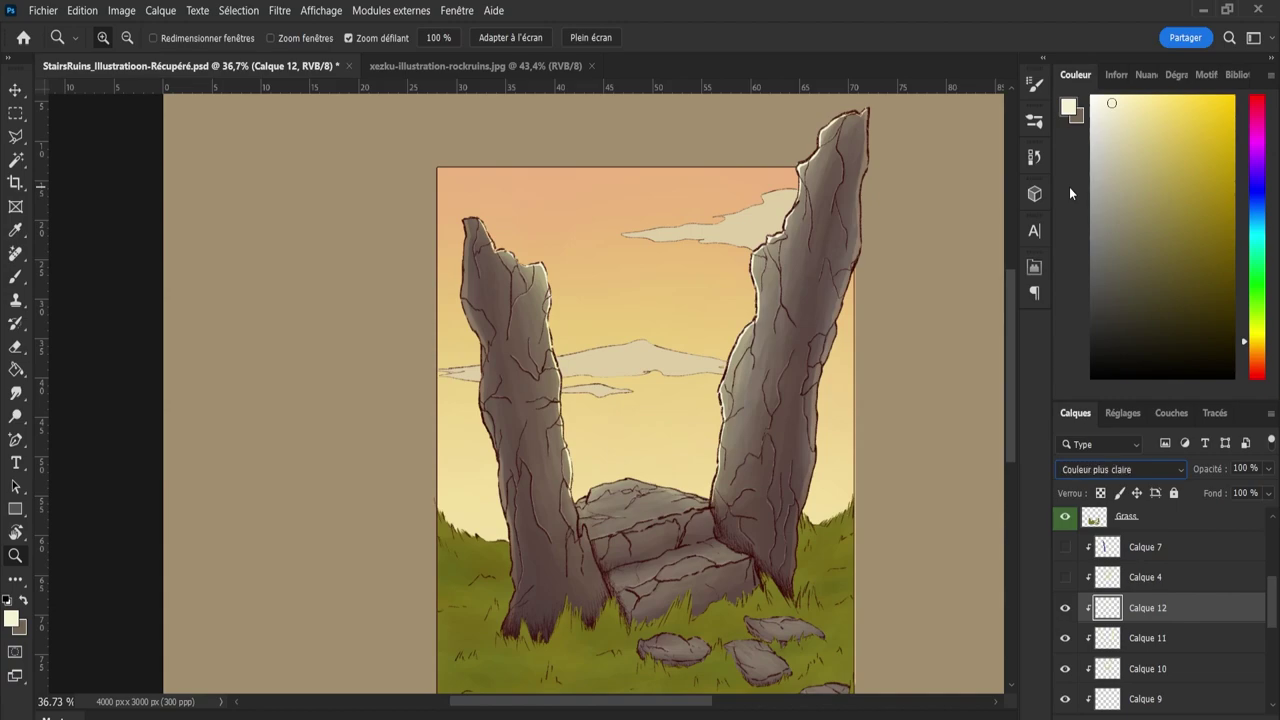
key("Up")
key("Down")
key("Down")
key("Down")
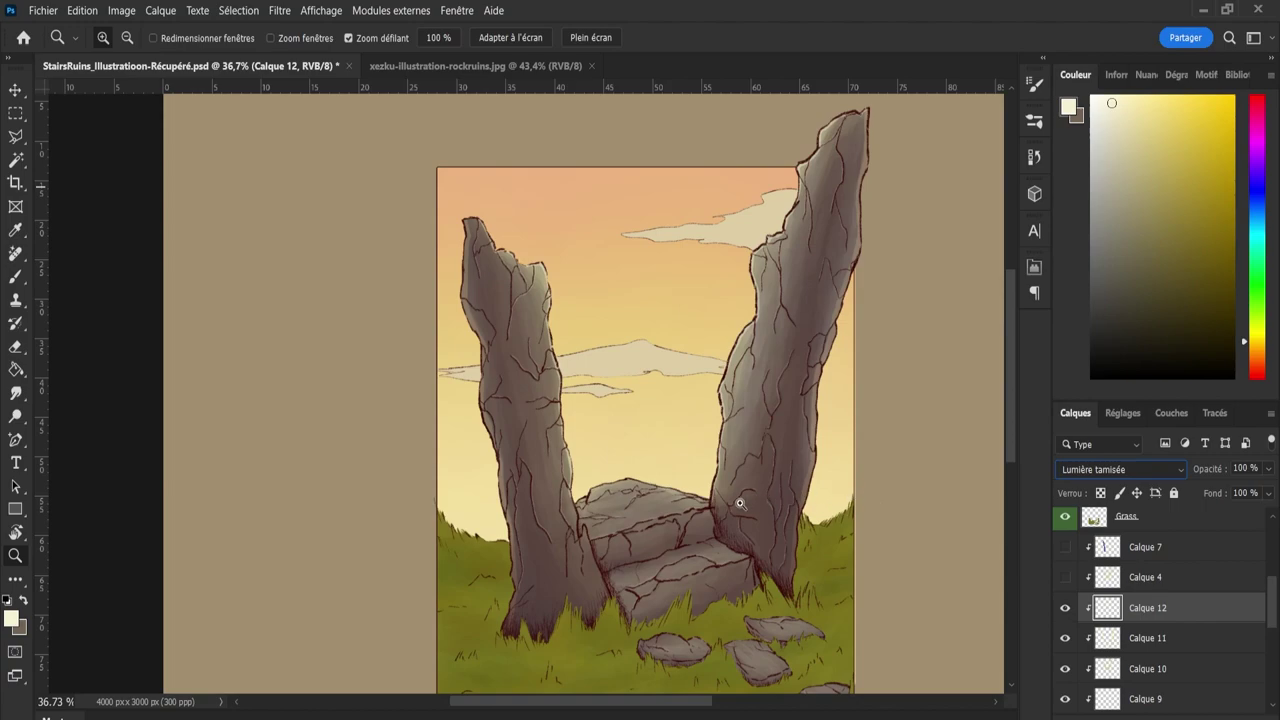
Add a new layer above Textures_Grass and clip it to the Grass layer for the grass shading.
left_click_drag(1014, 416, 1027, 446)
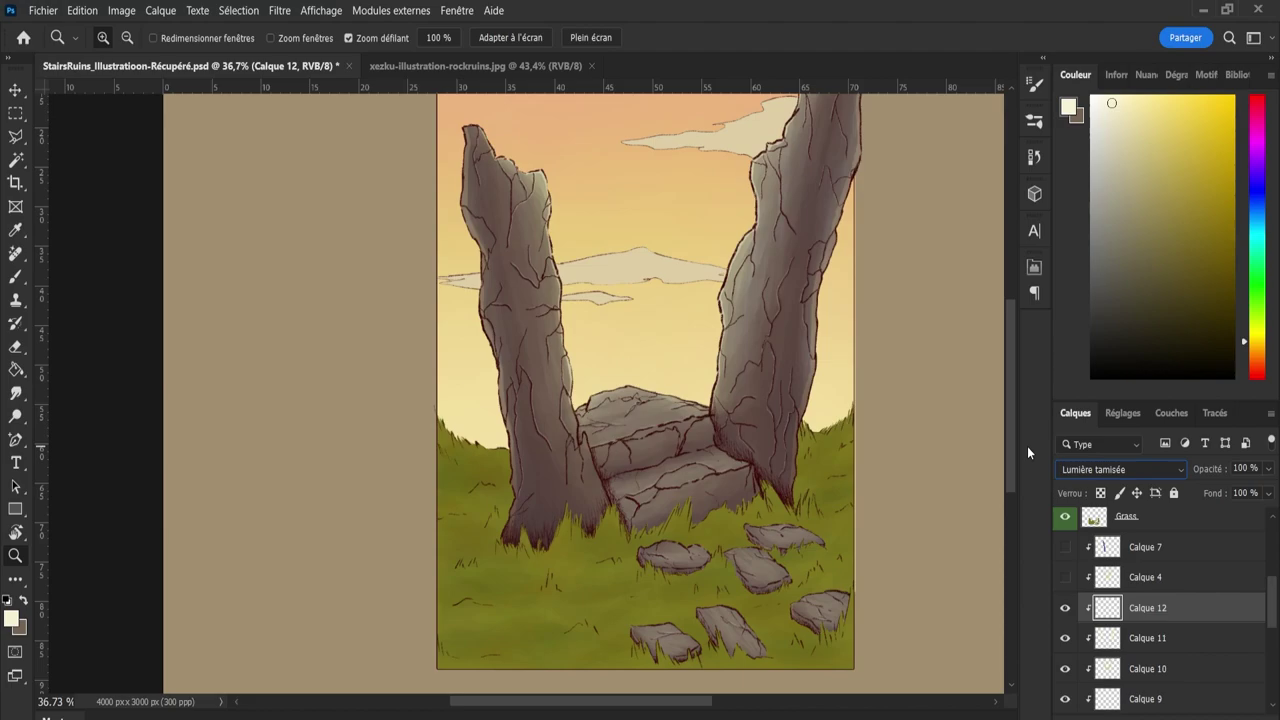
left_click_drag(1027, 446, 1027, 448)
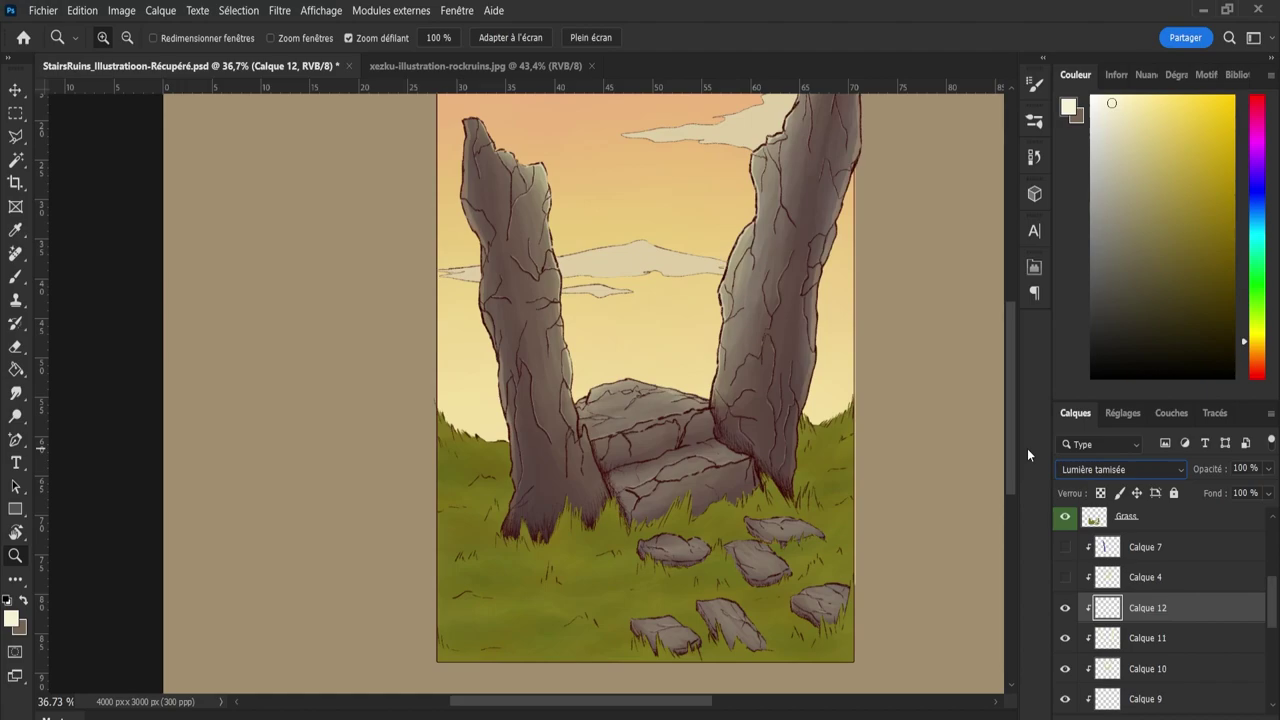
scroll(1023, 432, "up", 1)
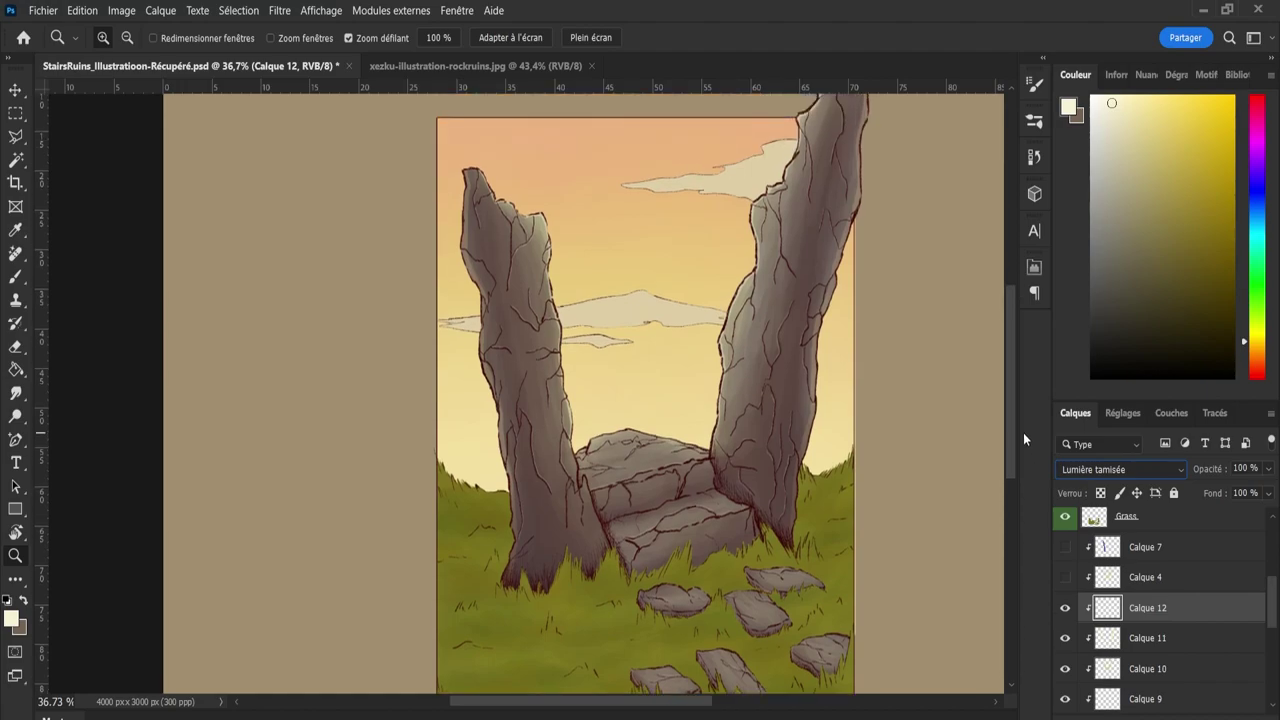
scroll(1023, 432, "up", 2)
scroll(1016, 403, "down", 4)
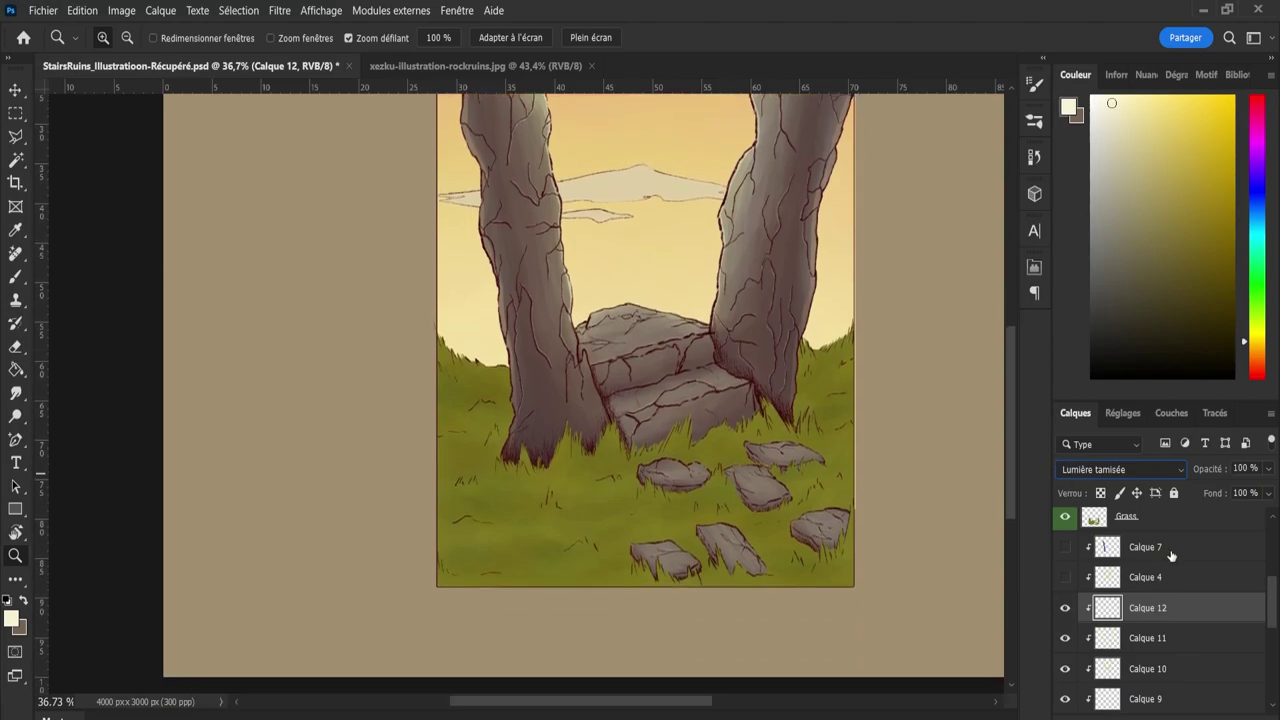
scroll(1171, 557, "down", 5)
scroll(1165, 610, "down", 1)
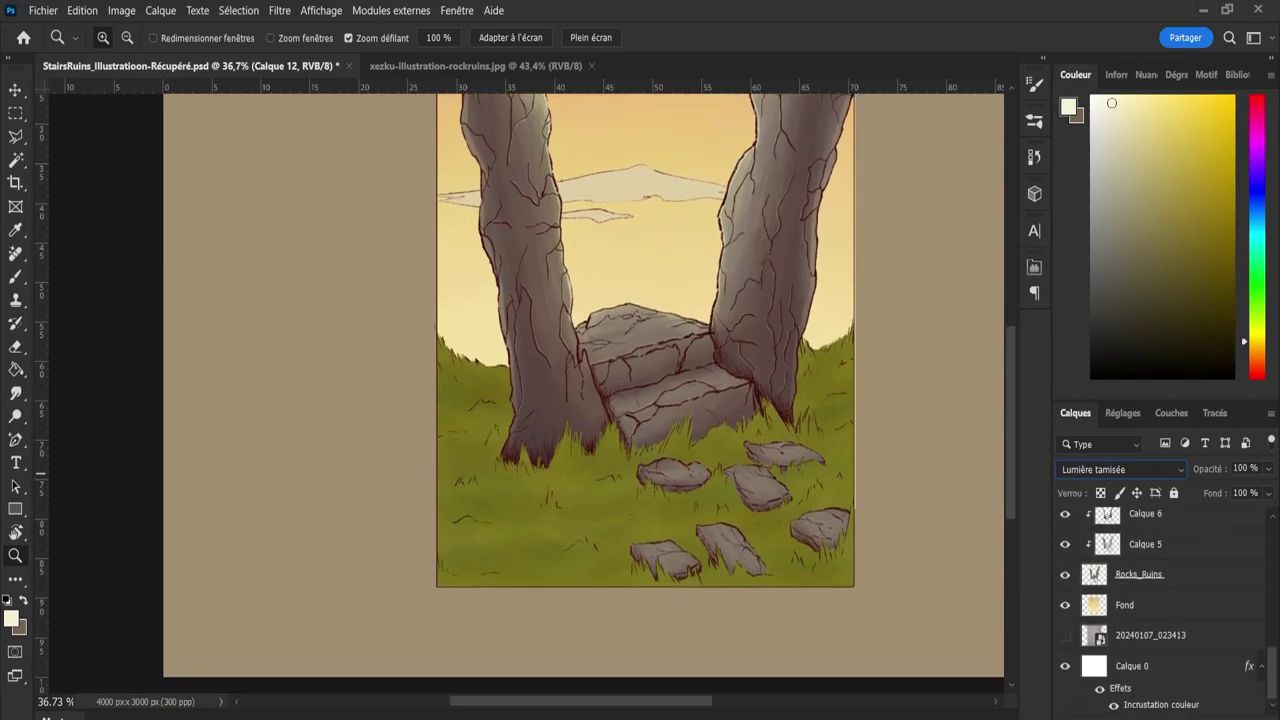
scroll(1248, 581, "up", 6)
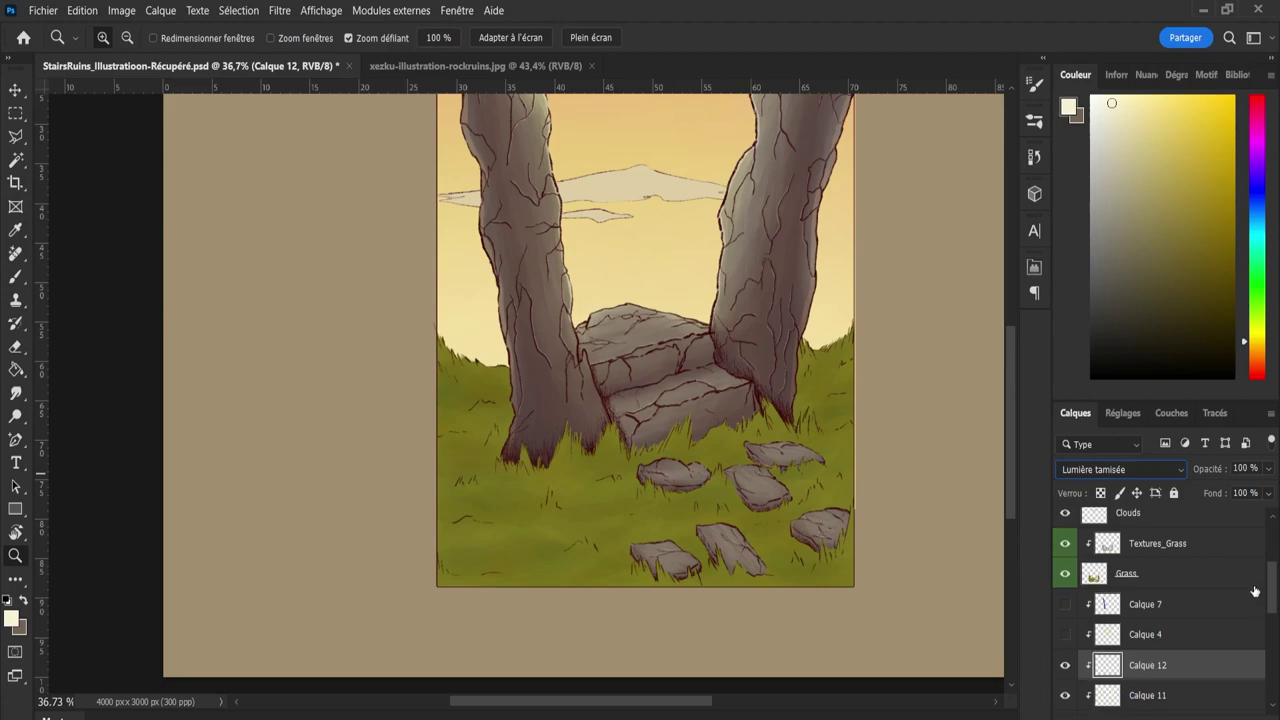
left_click(1247, 582)
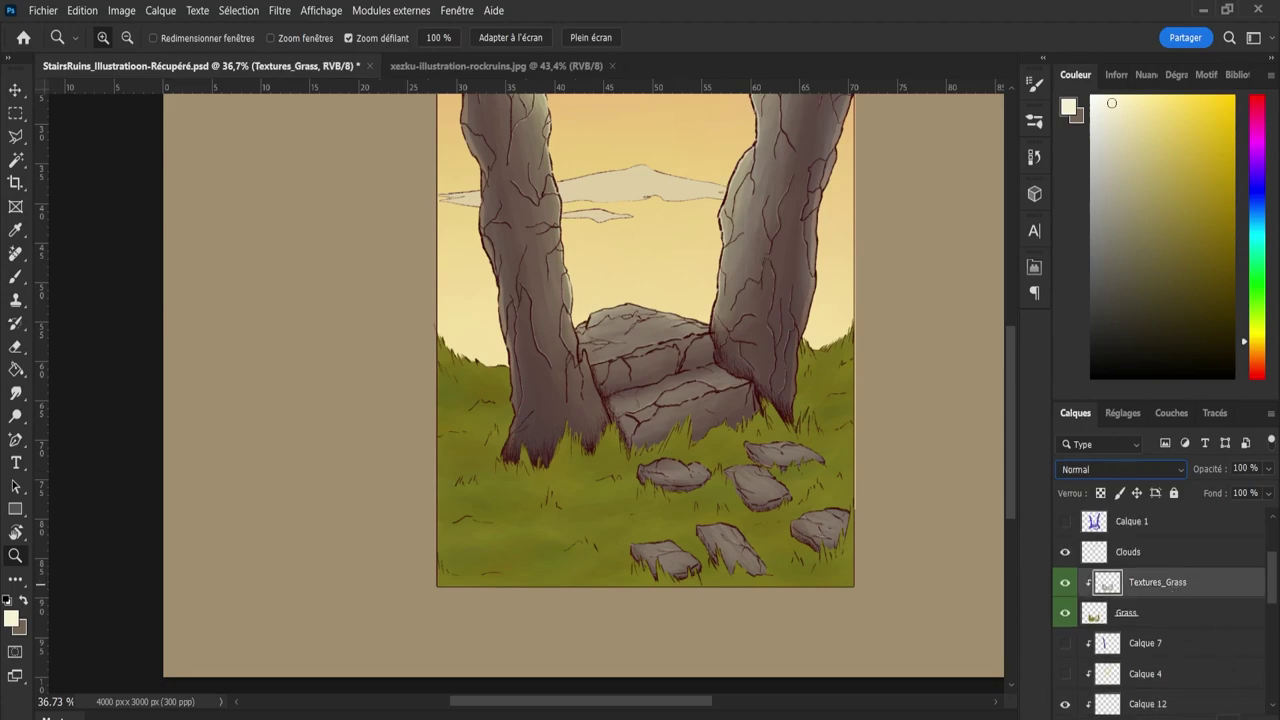
key("ctrl+shift+alt+n")
left_click(1157, 597, "alt")
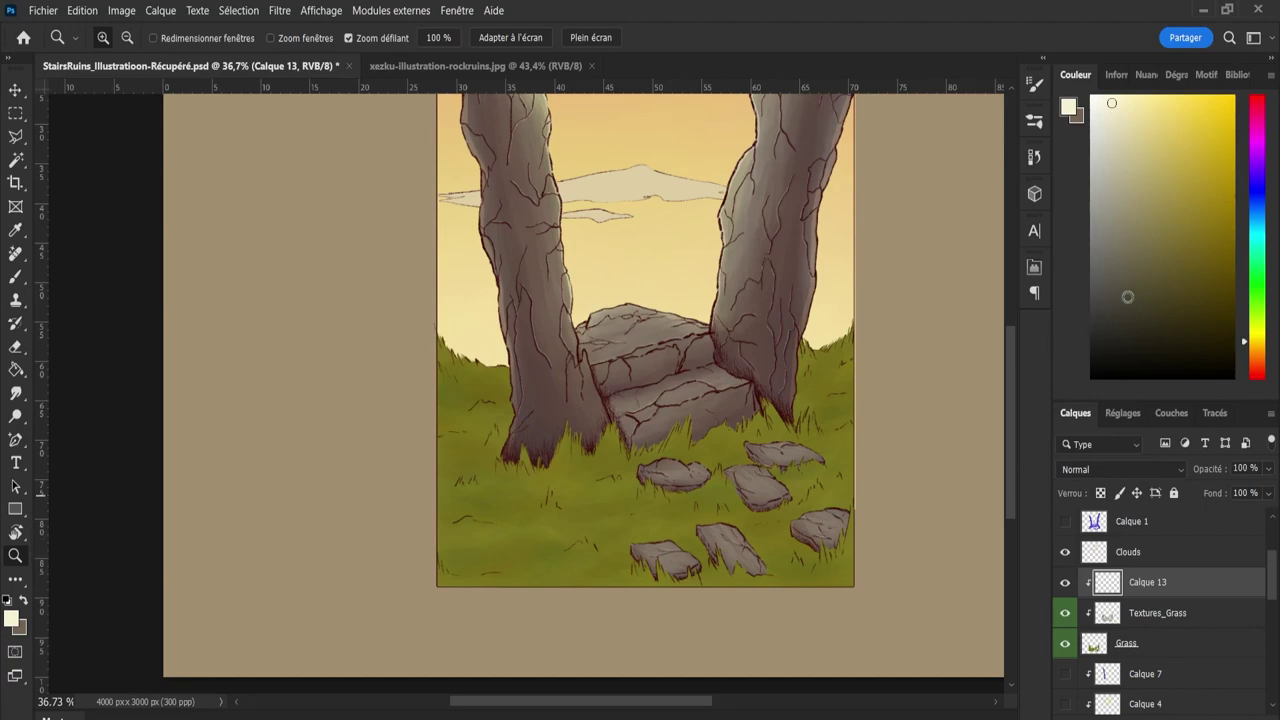
Try a medium violet-blue as the painting colour for the new grass layer.
left_click(1257, 192)
left_click(1160, 133)
left_click_drag(1161, 133, 1162, 134)
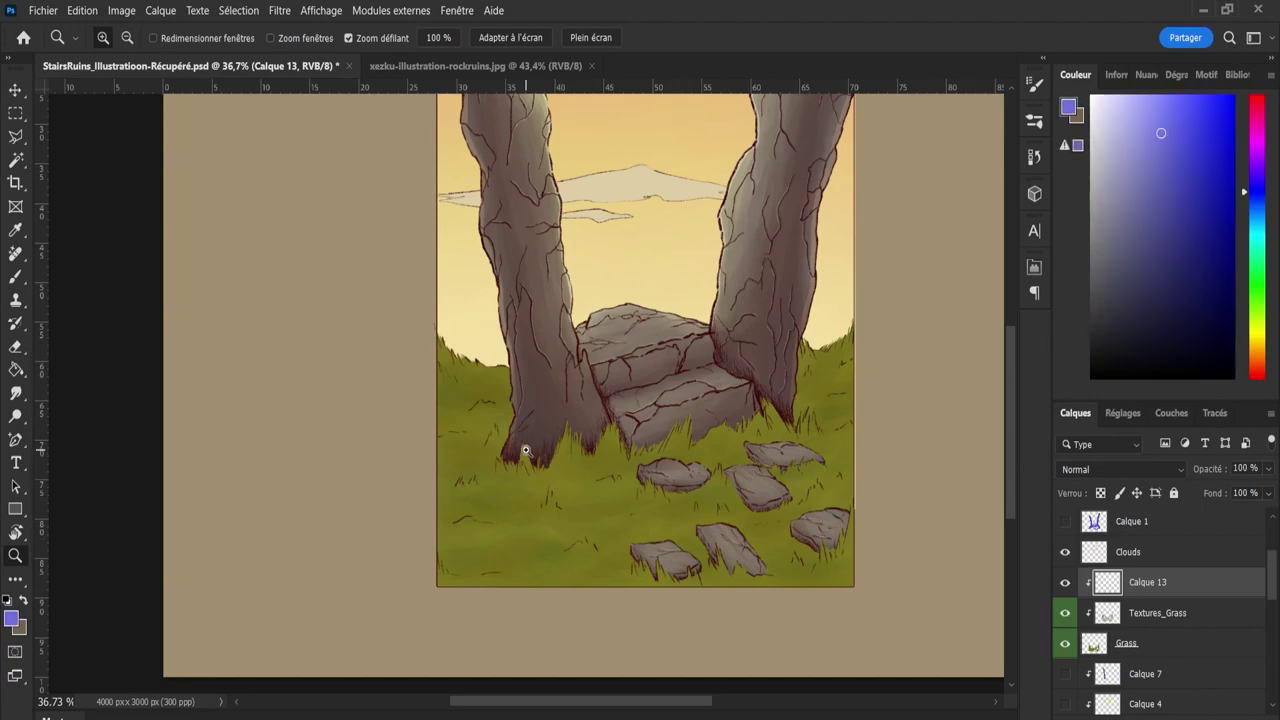
Sample the flat base green of the grass as the foreground colour with the Textures_Grass layer temporarily hidden.
key("i")
left_click(1065, 612)
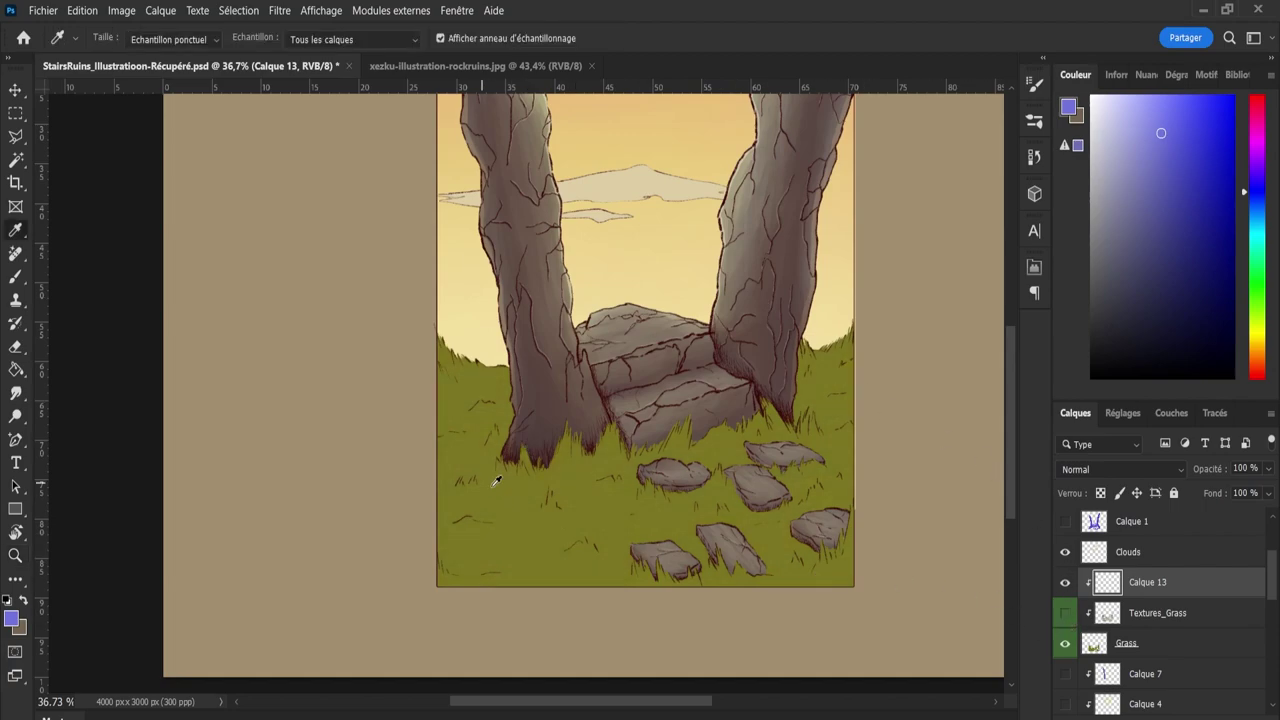
left_click(525, 505)
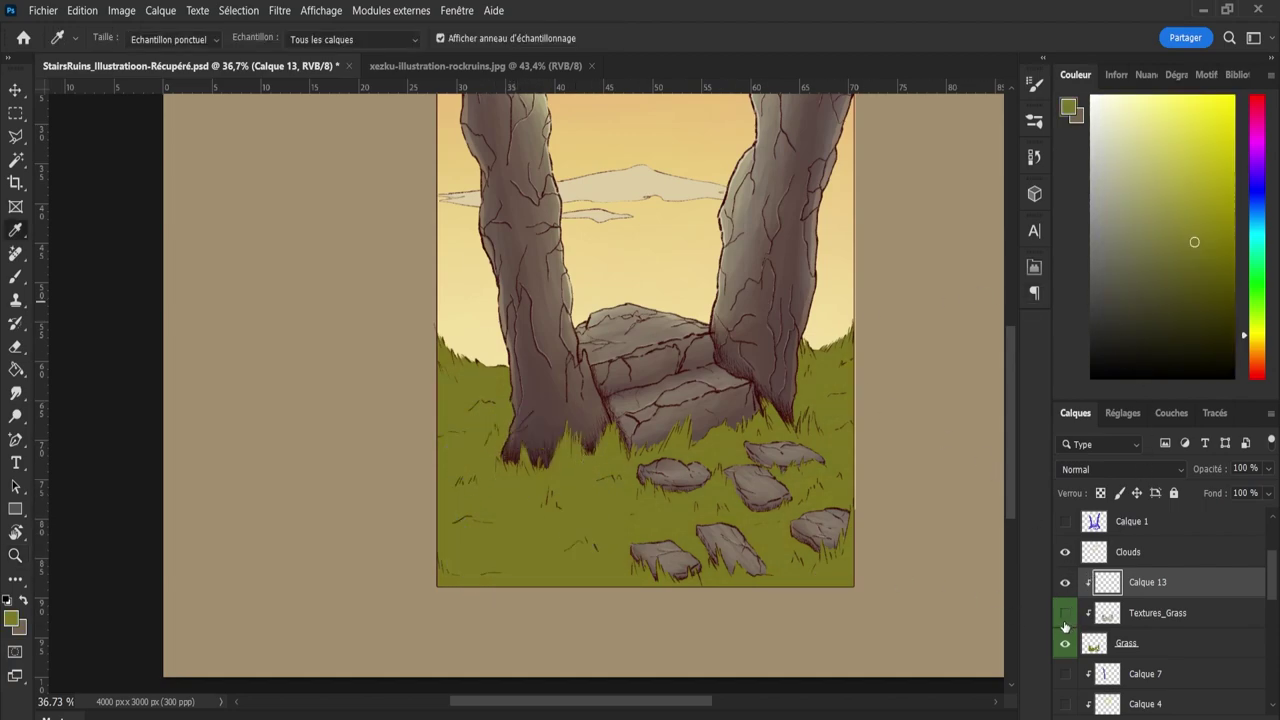
left_click(1065, 612)
Darken the sampled grass colour and shift its hue slightly toward green for the 25 px brush.
mouse_move(1196, 249)
left_mouse_down()
mouse_move(1197, 274)
mouse_move(1219, 275)
left_mouse_up()
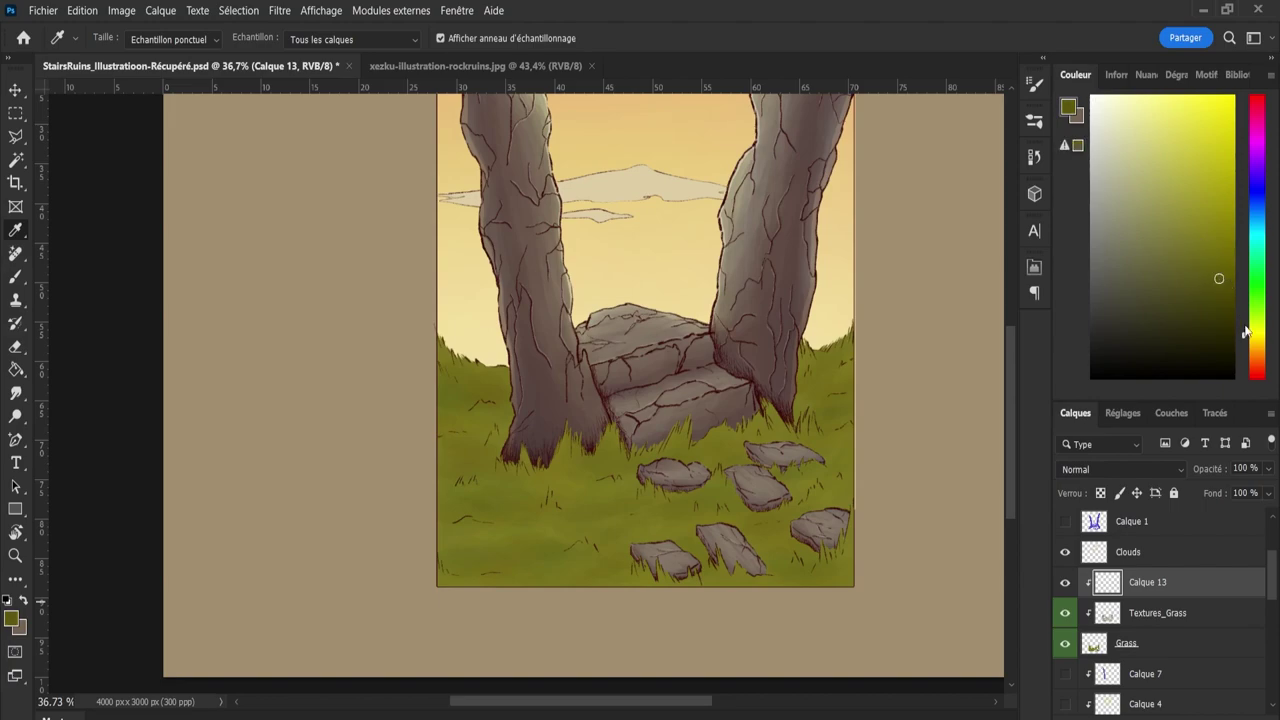
left_click_drag(1255, 339, 1258, 331)
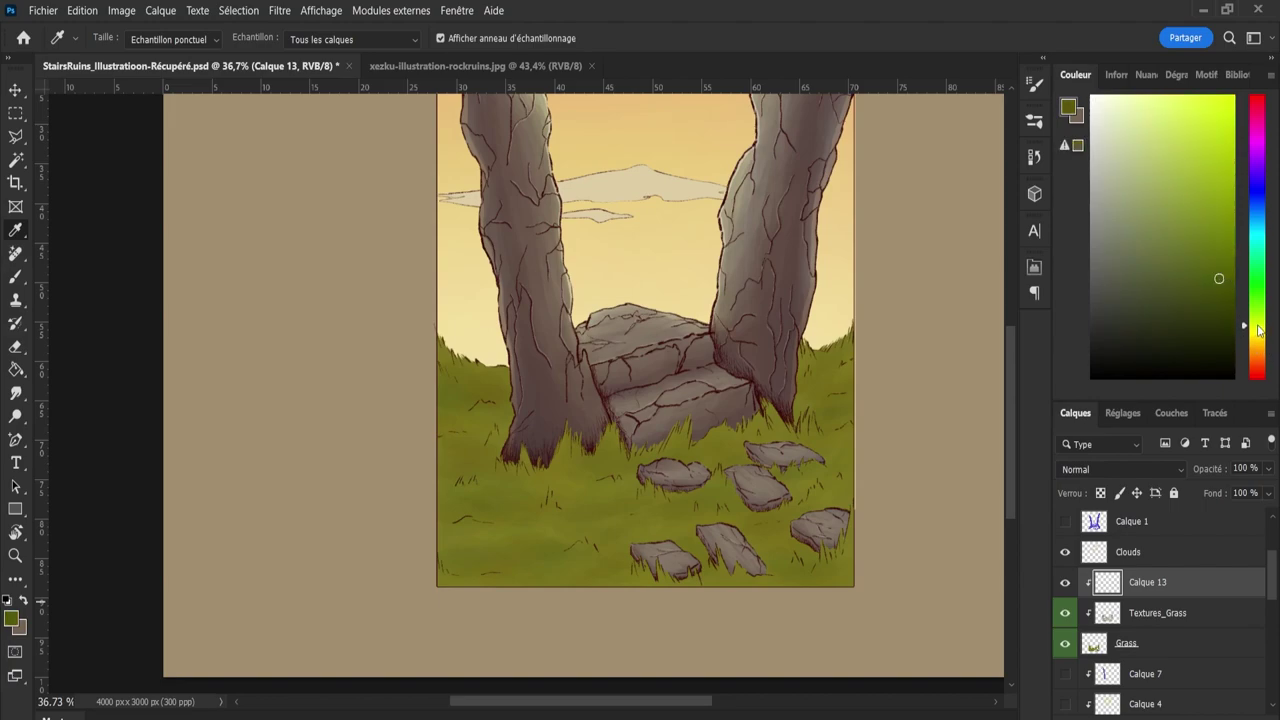
key("b")
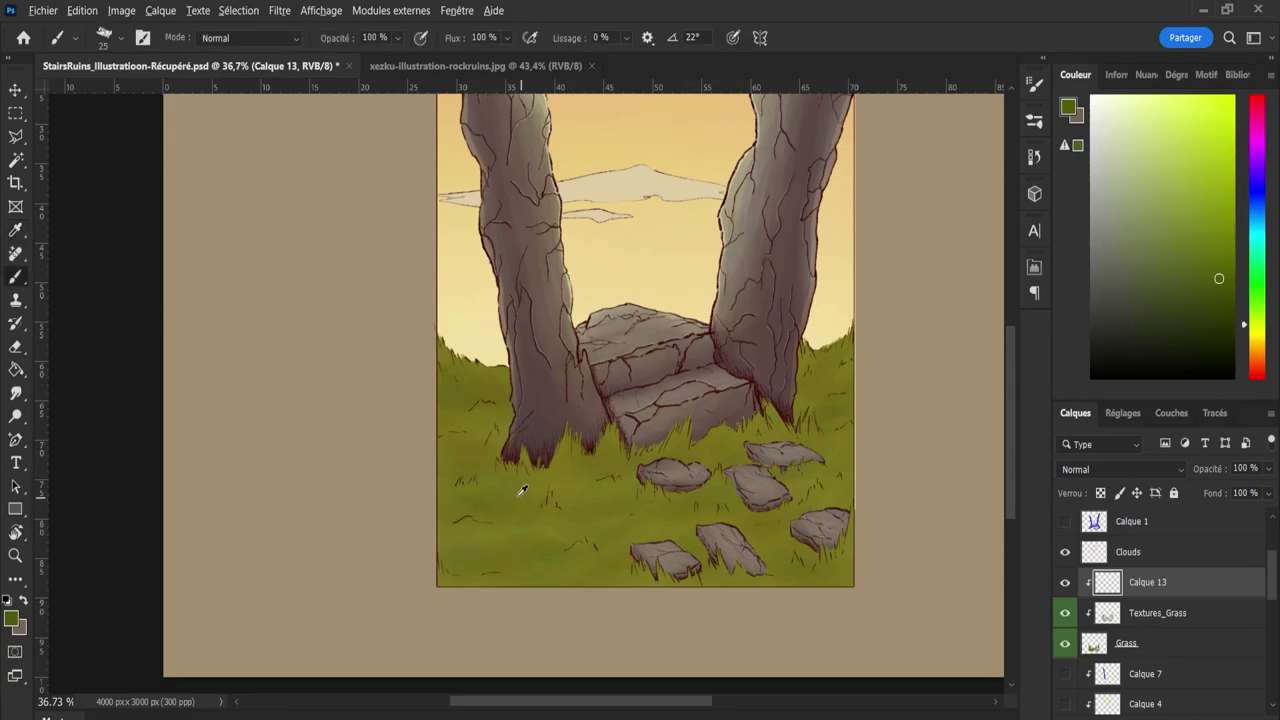
Paint the near-side pillar's cast shadow across the grass down to the illustration's lower edge with a 142 px brush on Calque 13.
mouse_move(519, 490)
left_mouse_down()
mouse_move(509, 486)
mouse_move(525, 462)
mouse_move(508, 478)
mouse_move(552, 455)
mouse_move(541, 463)
left_mouse_up()
left_click(452, 592, "shift")
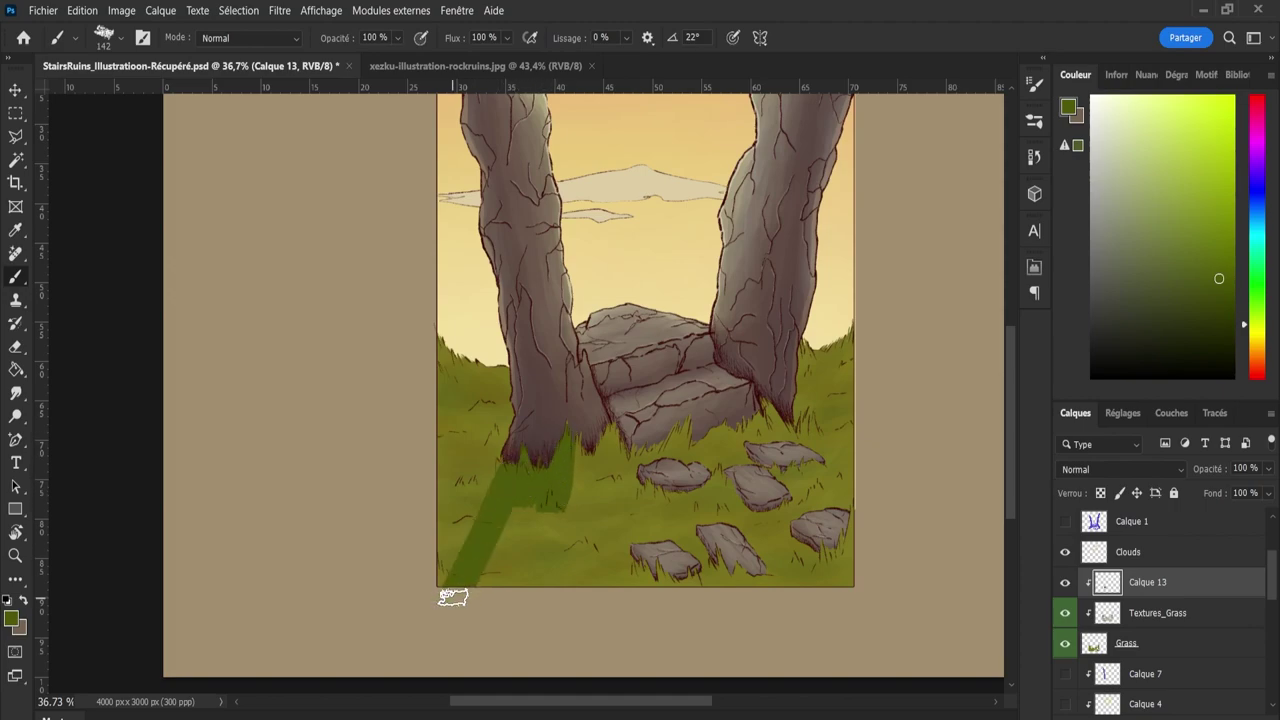
mouse_move(476, 558)
left_mouse_down()
mouse_move(496, 517)
mouse_move(480, 558)
mouse_move(484, 612)
mouse_move(496, 614)
mouse_move(550, 470)
mouse_move(569, 453)
mouse_move(543, 596)
mouse_move(551, 619)
mouse_move(575, 462)
mouse_move(553, 614)
mouse_move(598, 434)
mouse_move(558, 614)
left_mouse_up()
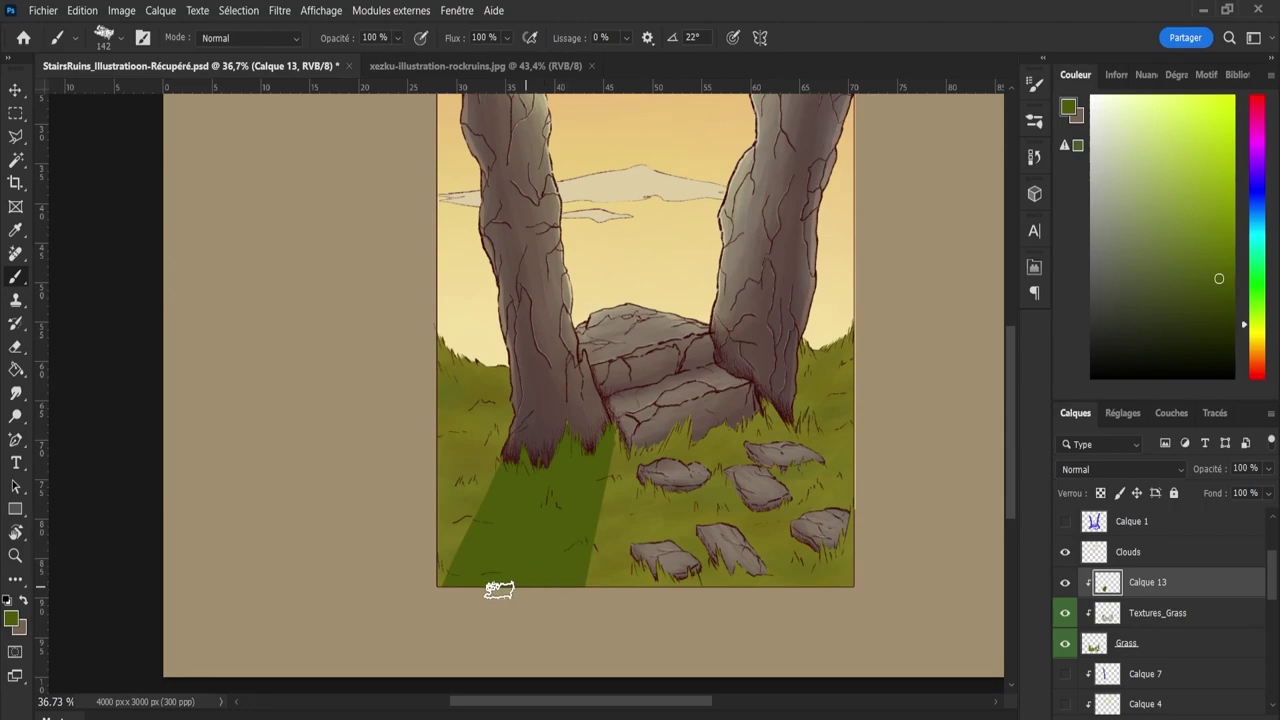
left_click_drag(446, 590, 503, 486)
Paint the other pillar's cast shadow and the shadow band on the grass in front of the stairs, trimming its edge with the eraser.
mouse_move(809, 446)
left_mouse_down()
mouse_move(809, 426)
mouse_move(771, 409)
mouse_move(786, 427)
left_mouse_up()
key("e")
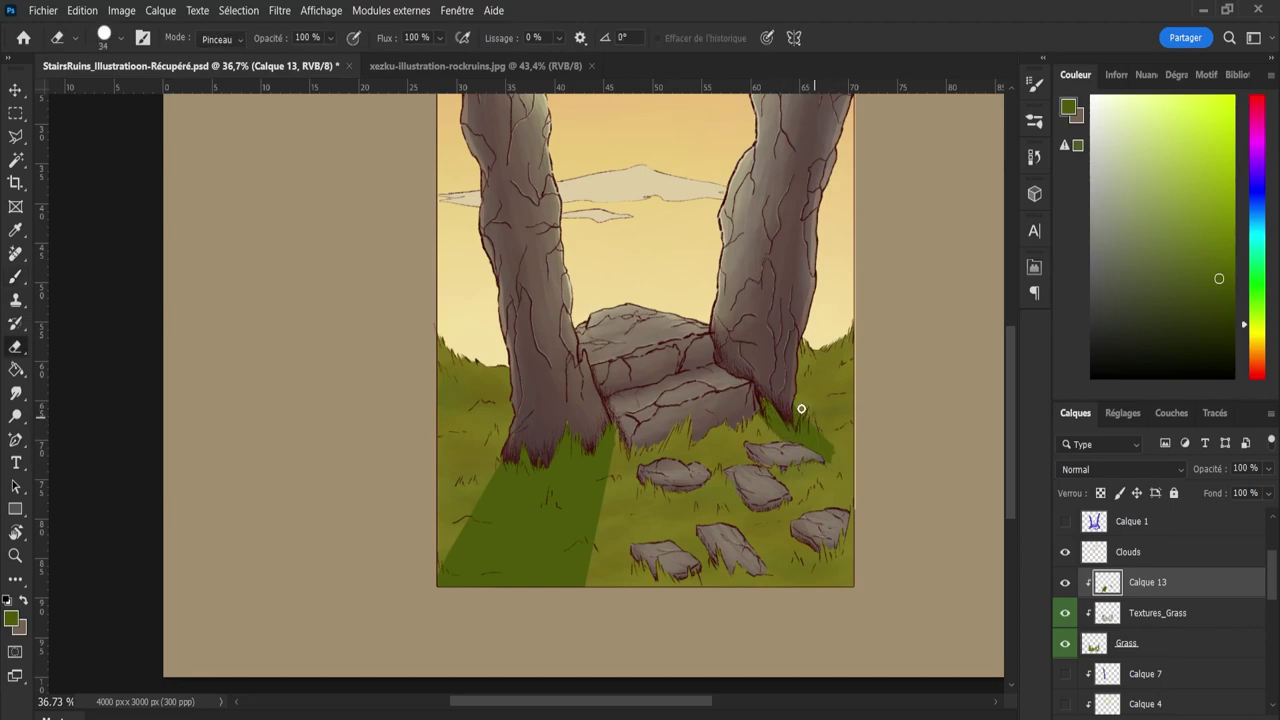
key("b")
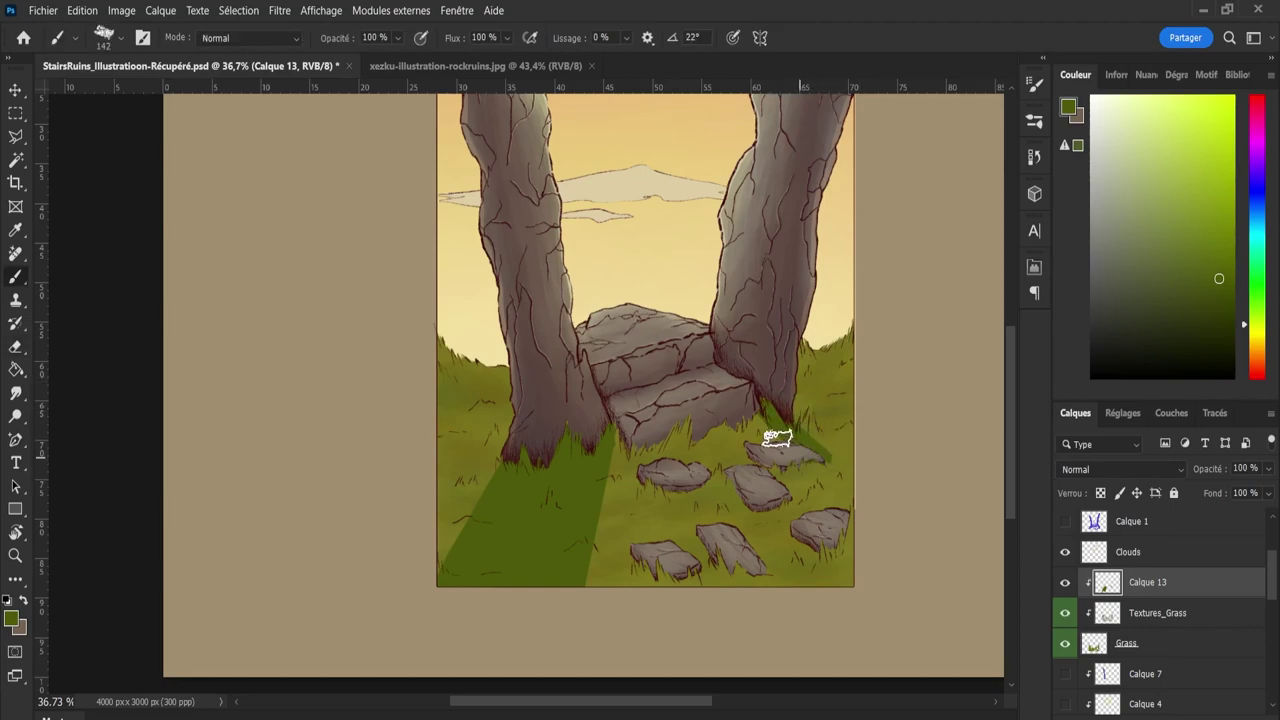
mouse_move(777, 437)
left_mouse_down()
mouse_move(870, 481)
mouse_move(806, 443)
mouse_move(847, 484)
mouse_move(770, 428)
mouse_move(828, 478)
left_mouse_up()
mouse_move(758, 424)
left_mouse_down()
mouse_move(737, 428)
mouse_move(752, 438)
left_mouse_up()
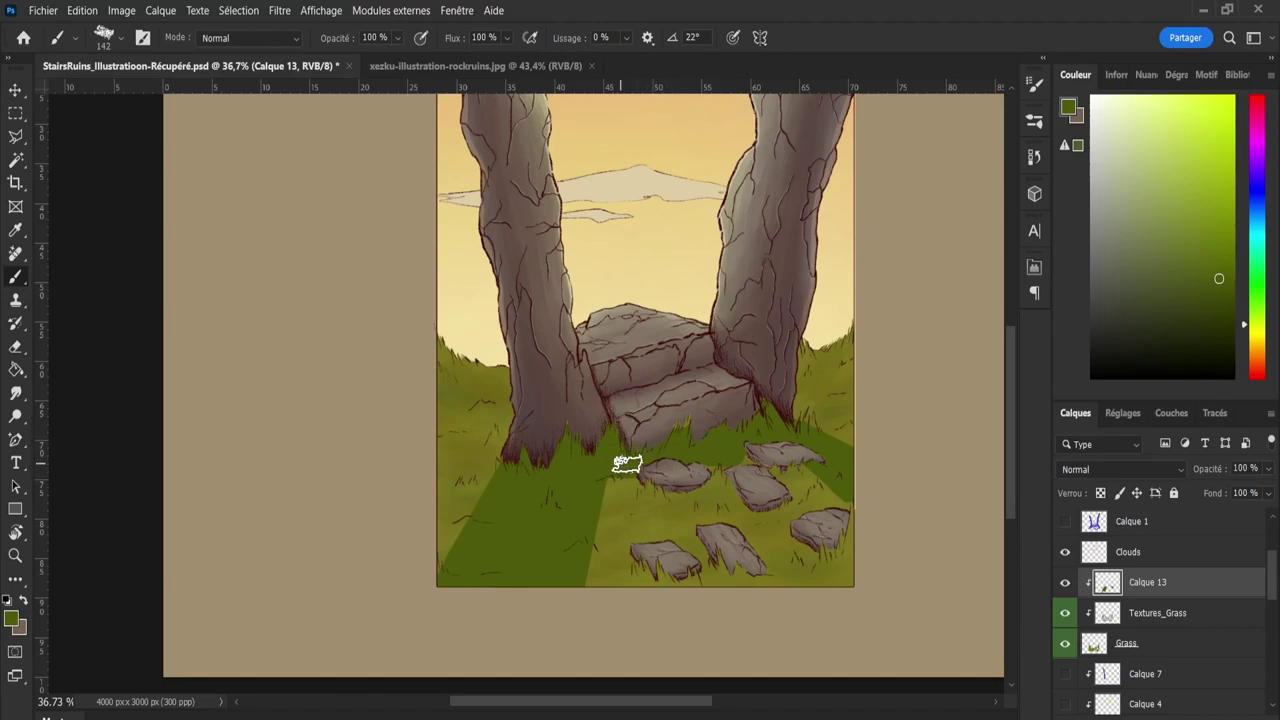
Set the blend mode of Calque 13 to Produit.
left_click(1068, 470)
key("Down")
key("Down")
key("Down")
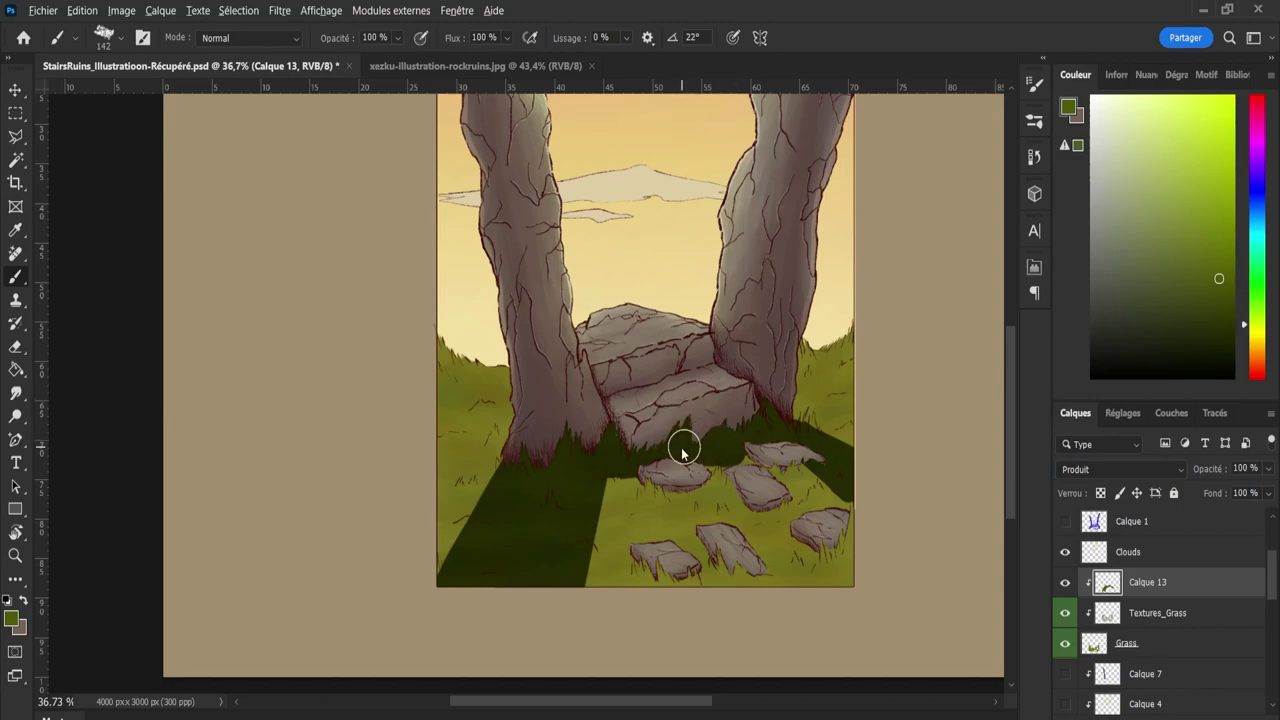
Paint small shadows on the grass beneath the stepping stones with a 31 px brush and clean their edges with the 34 px eraser.
key("bracketleft")
key("bracketleft")
key("bracketleft")
key("bracketleft")
key("bracketleft")
key("bracketleft")
key("bracketleft")
key("bracketleft")
key("bracketleft")
key("bracketleft")
key("bracketright")
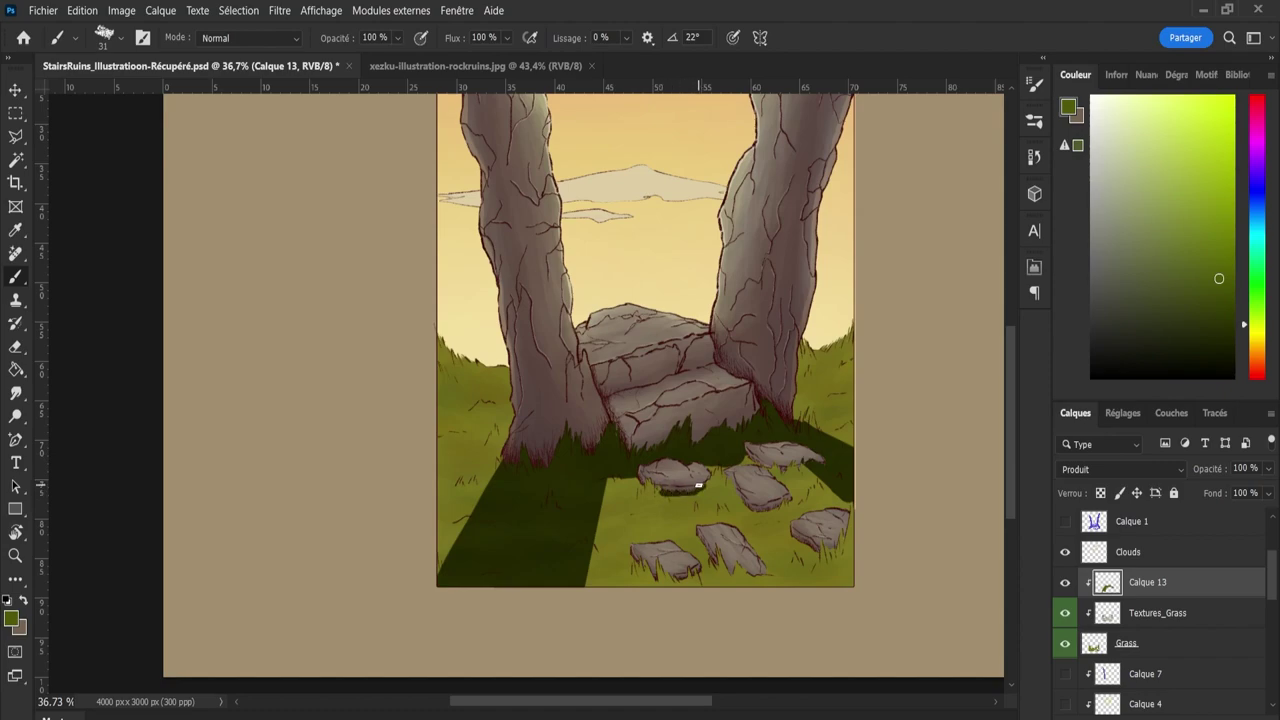
key("e")
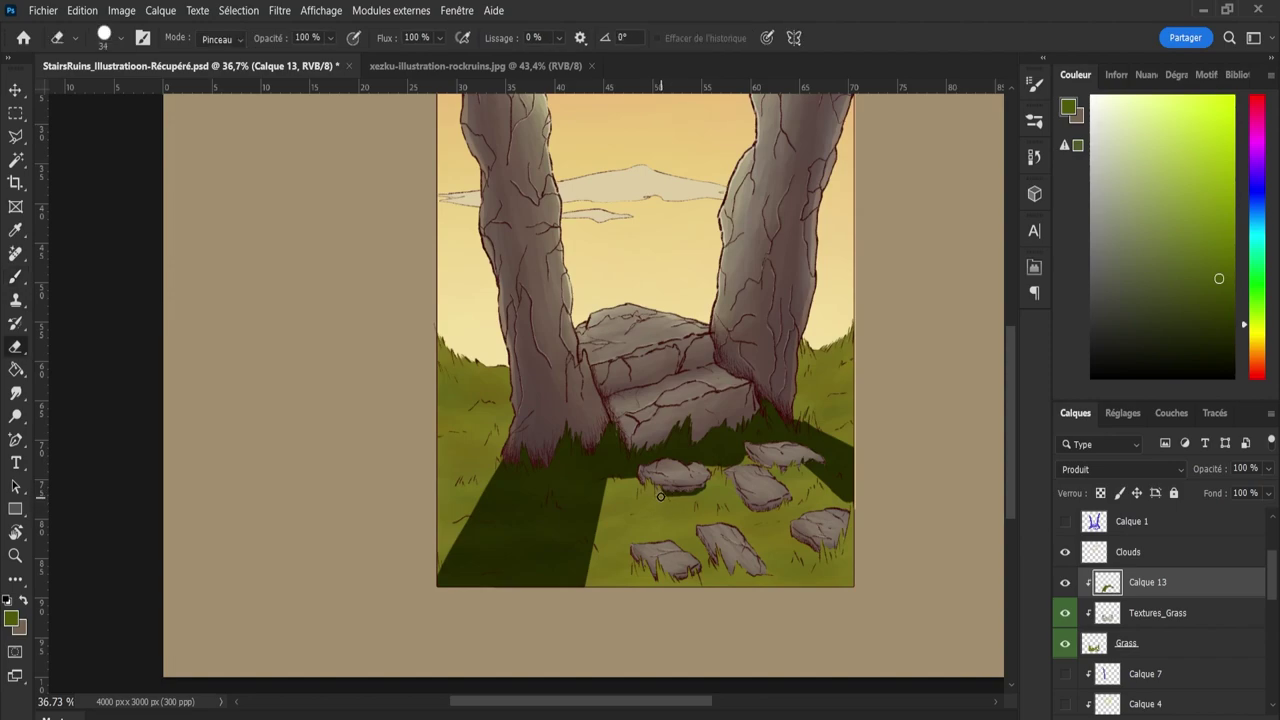
key("b")
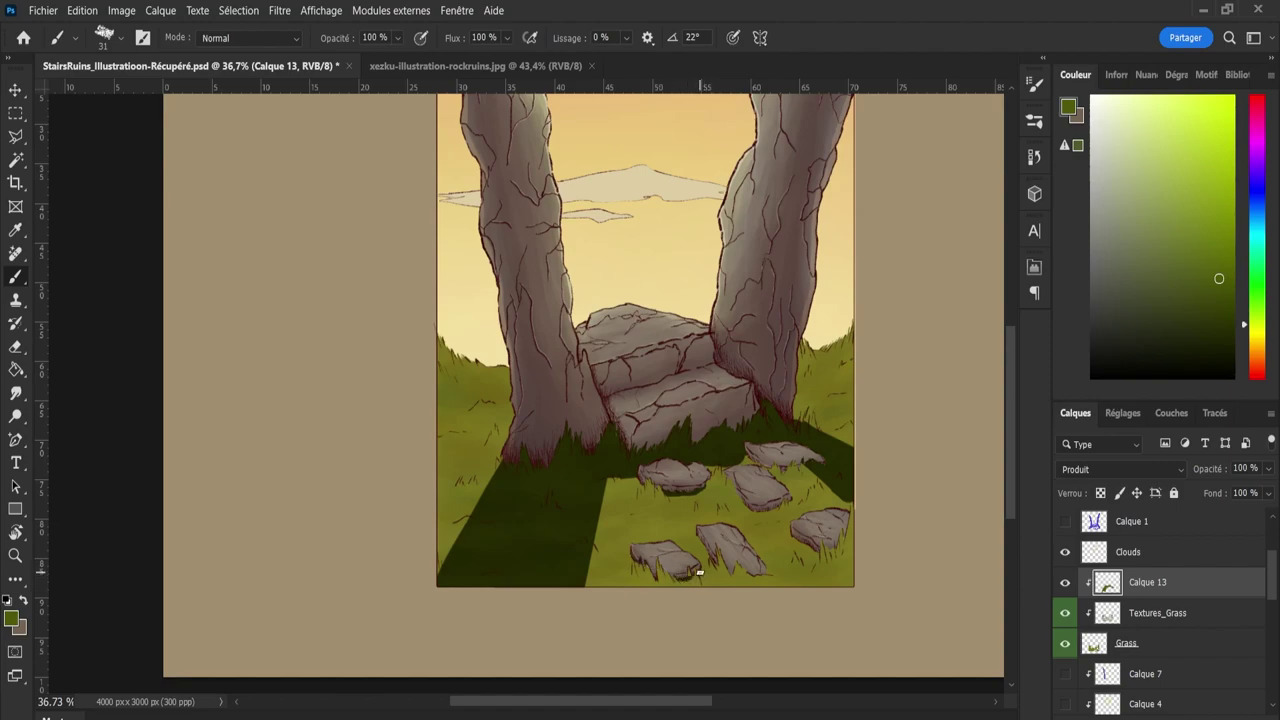
key("e")
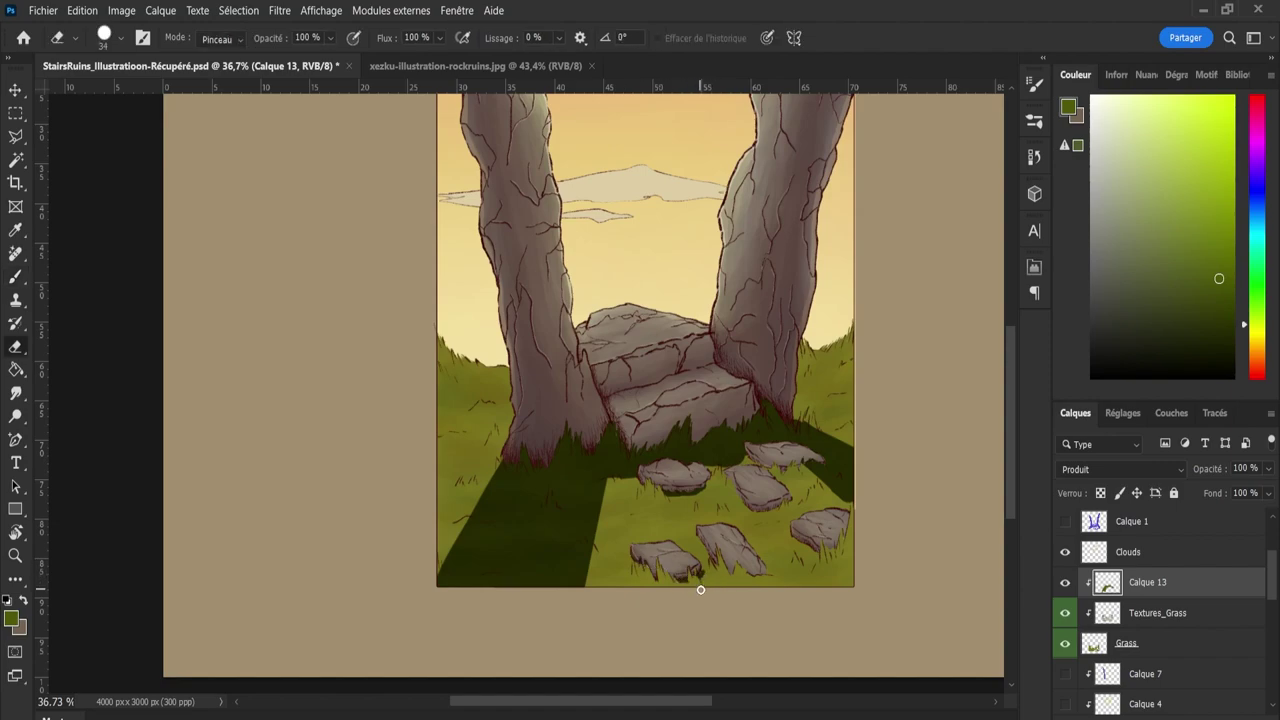
key("b")
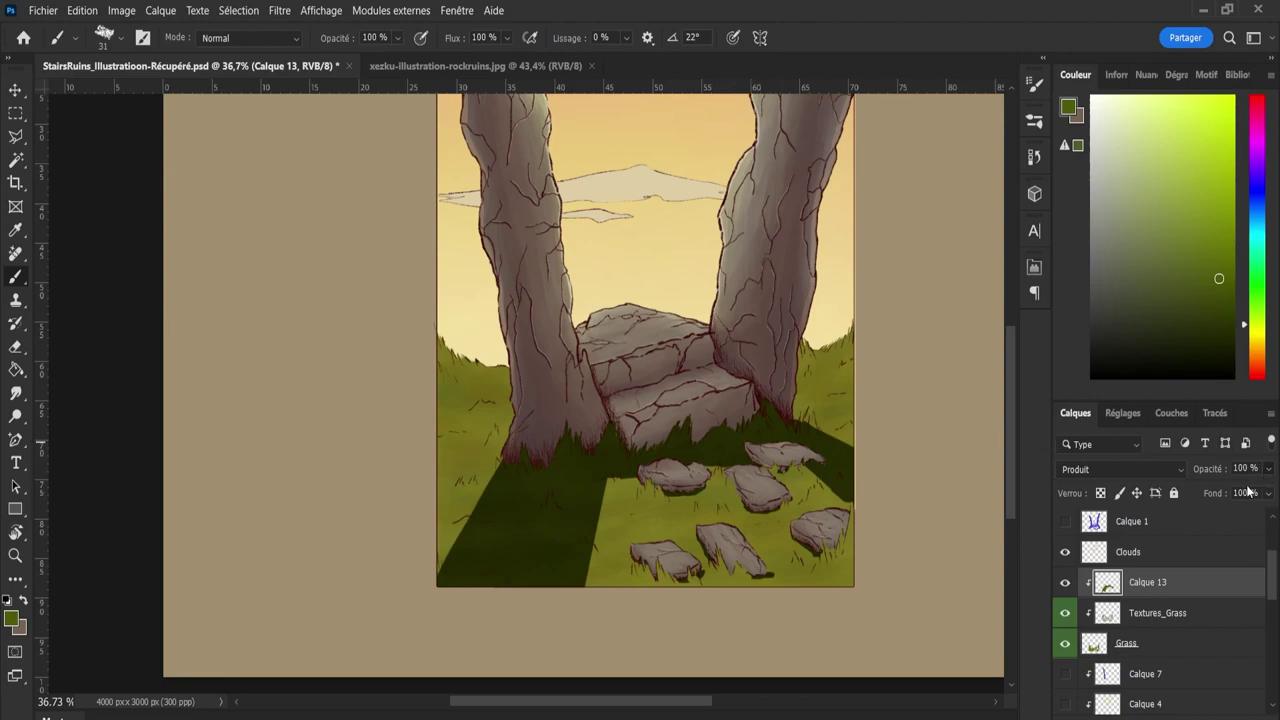
Lower the opacity of Calque 13 to 40 %.
left_click_drag(1247, 486, 1222, 488)
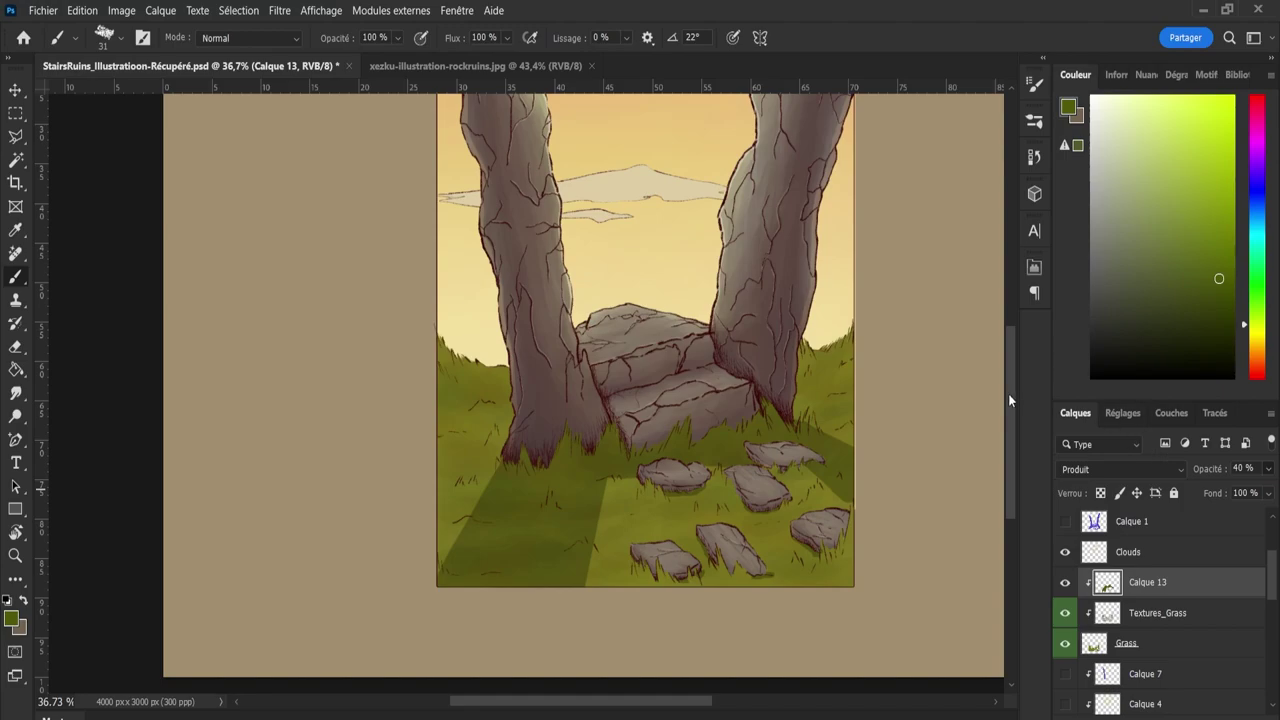
left_click_drag(1008, 393, 923, 397)
key("z")
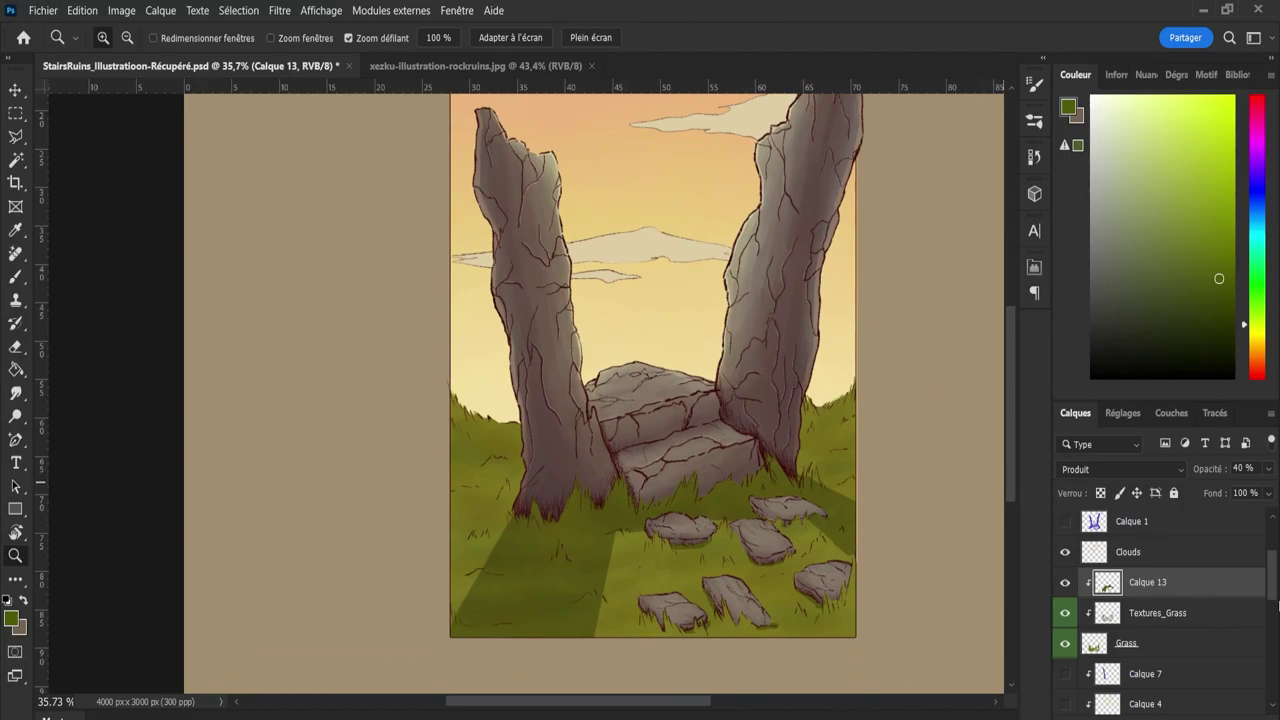
Add a new clipped layer directly above Calque 12 for shading the stones.
scroll(1160, 610, "down", 5)
left_click(1185, 612)
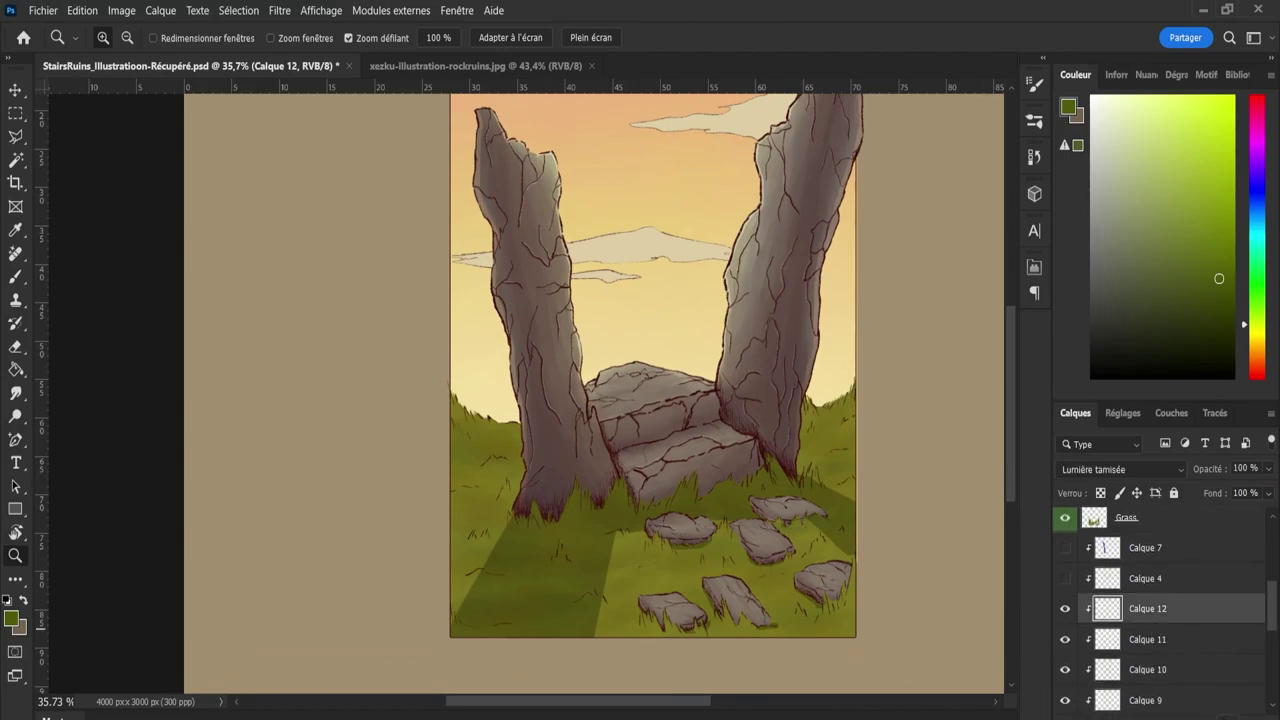
key("ctrl+shift+alt+n")
Sample the grey-brown of the stairs, darken it and shift its hue toward red for the stone shadows.
key("i")
left_click(695, 442)
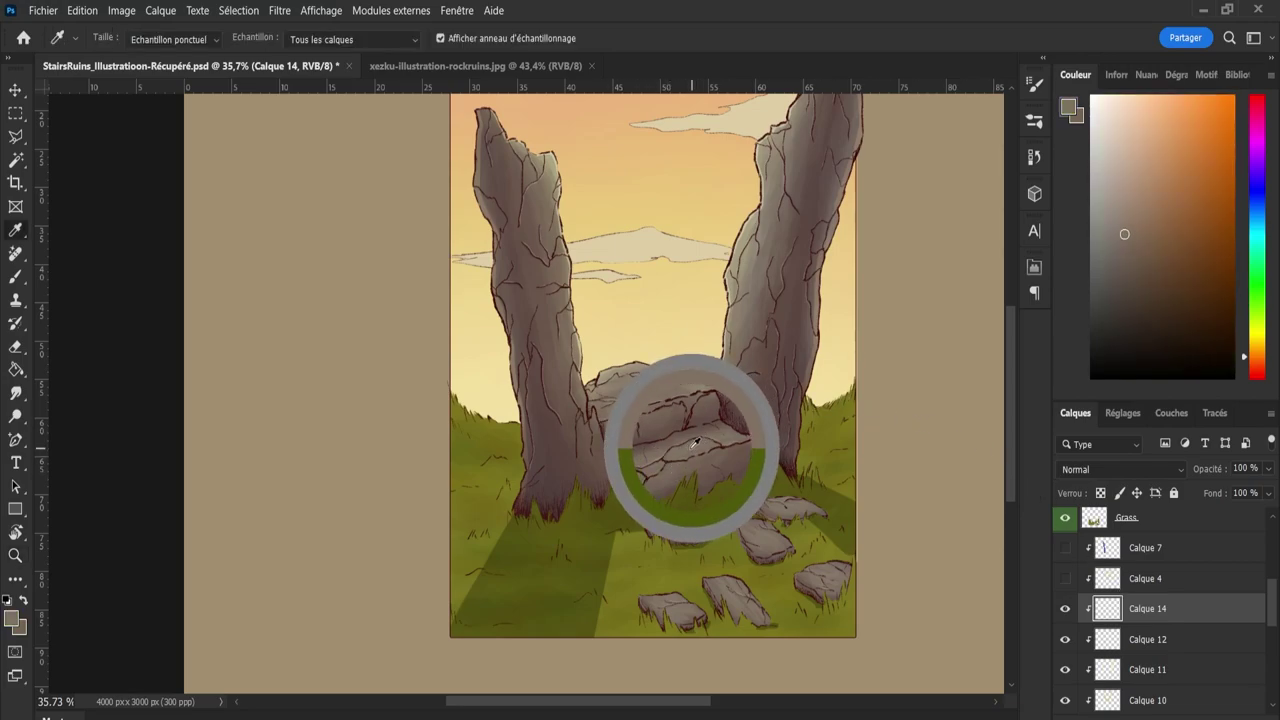
left_click_drag(1126, 243, 1151, 281)
left_click_drag(1258, 364, 1258, 376)
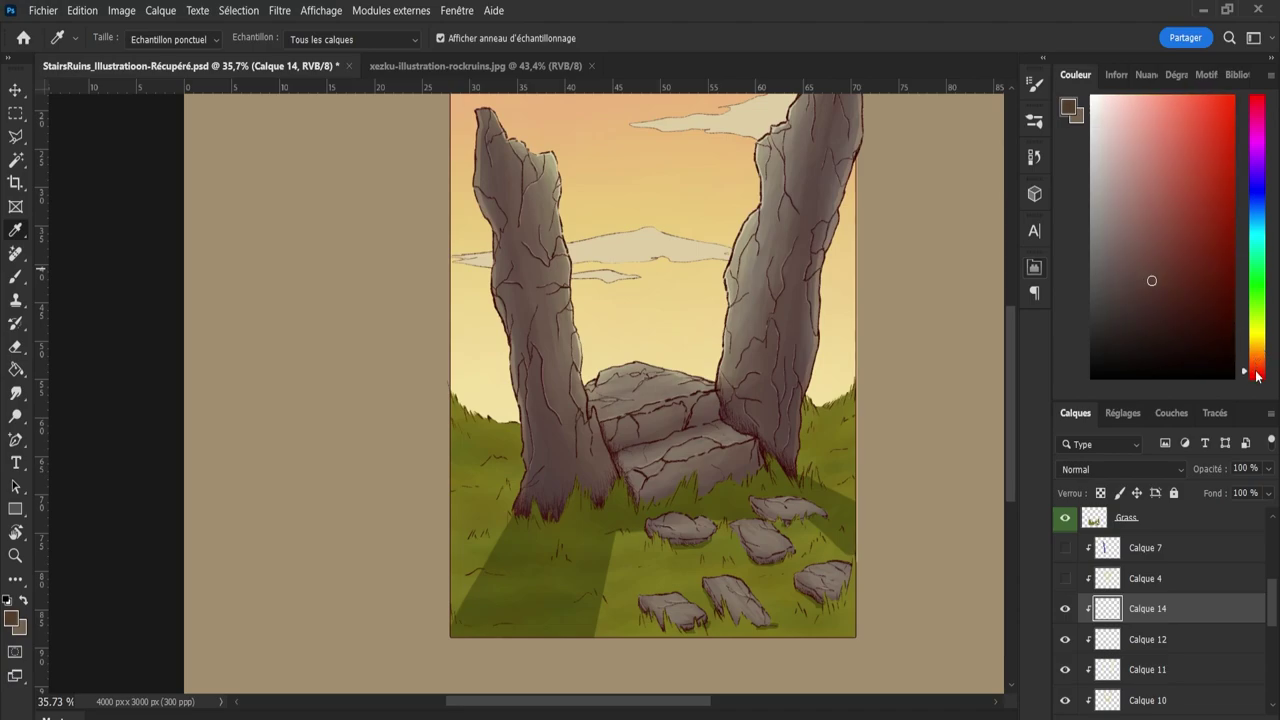
Paint shadows over the stepping stones nearest the stairs with a 91 px brush and set Calque 14 to Produit at 34 % opacity.
key("b")
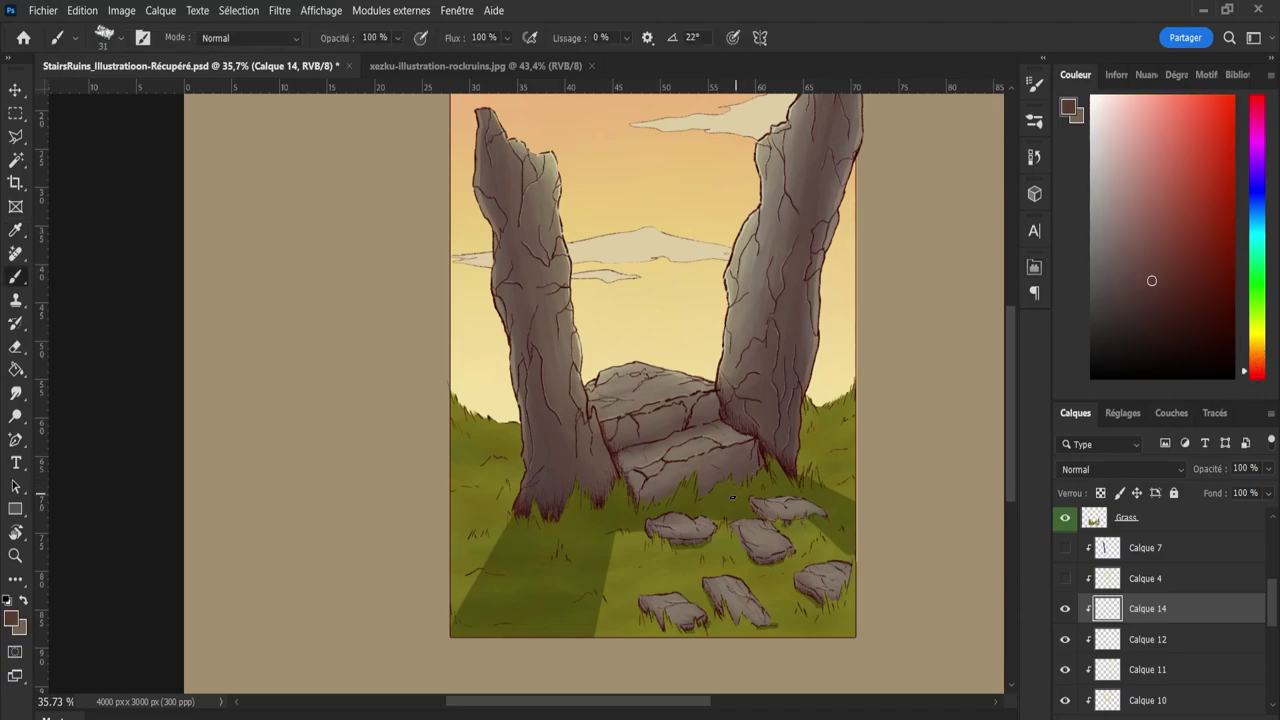
mouse_move(643, 531)
left_mouse_down()
mouse_move(659, 542)
mouse_move(690, 518)
mouse_move(670, 519)
mouse_move(705, 517)
mouse_move(645, 519)
mouse_move(721, 520)
mouse_move(758, 500)
mouse_move(826, 511)
mouse_move(741, 520)
mouse_move(764, 519)
left_mouse_up()
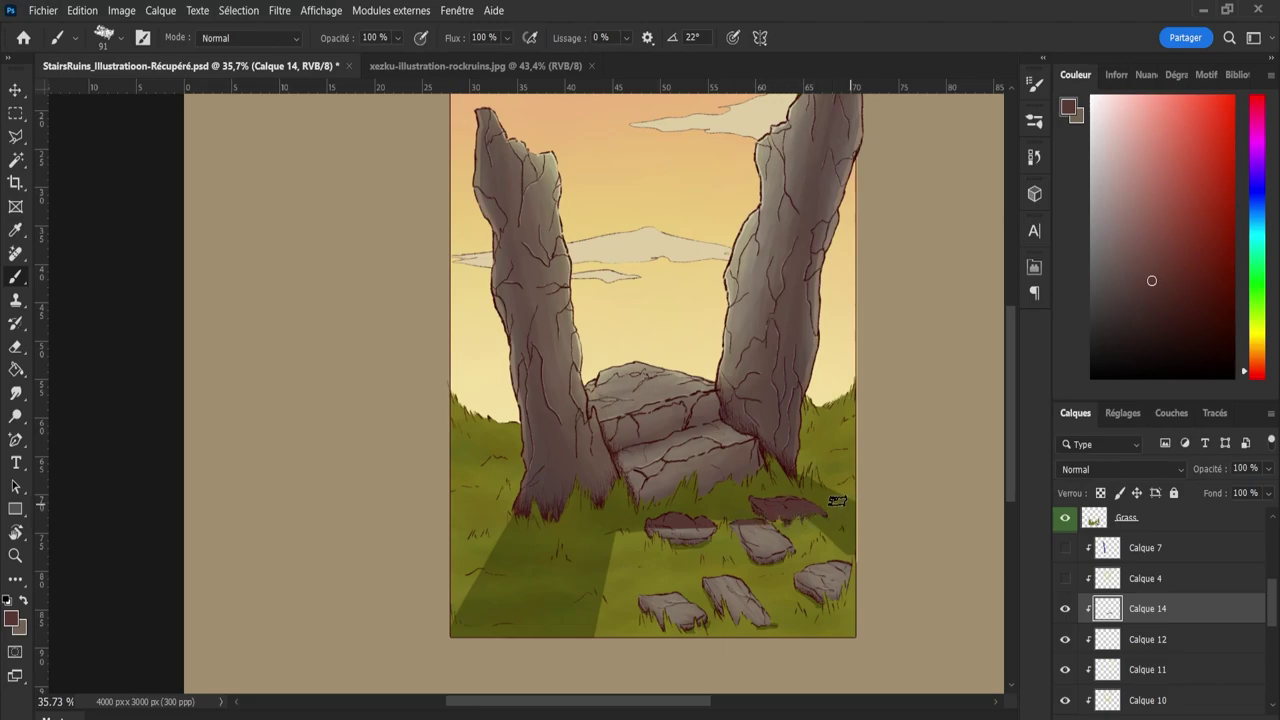
scroll(1092, 470, "down", 4)
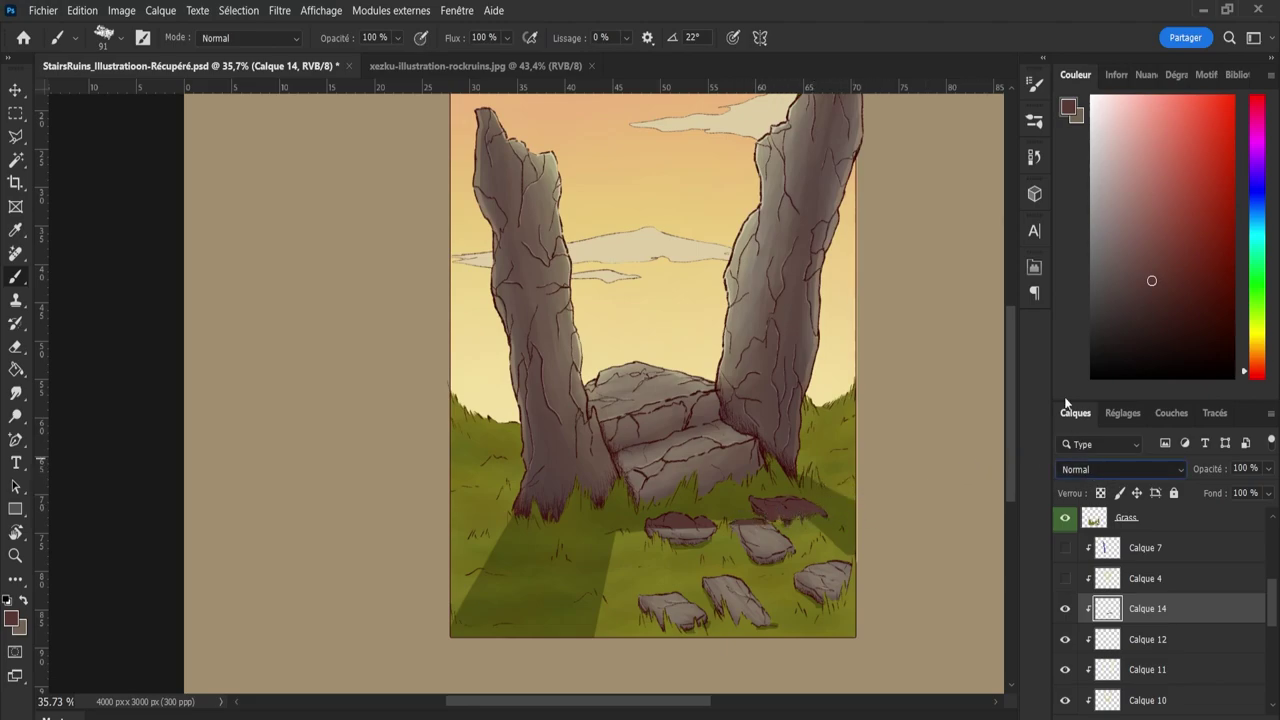
left_click(1075, 293)
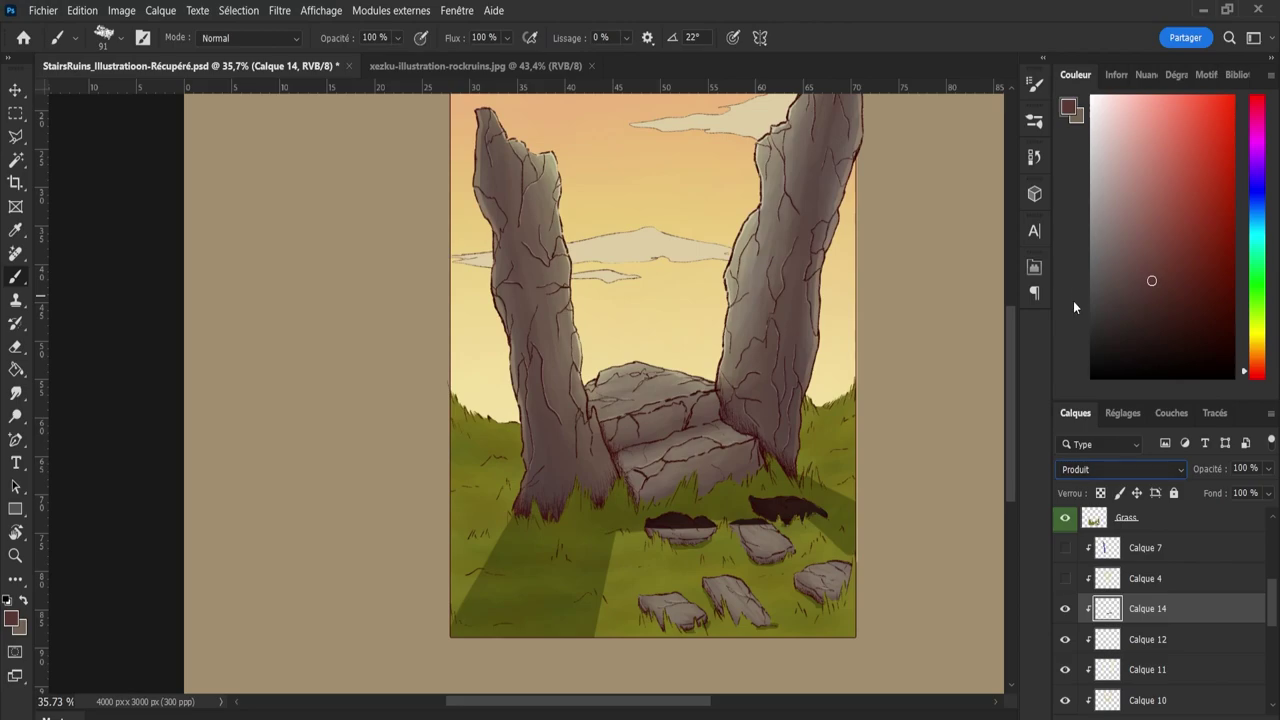
left_click(1268, 469)
left_click(1225, 492)
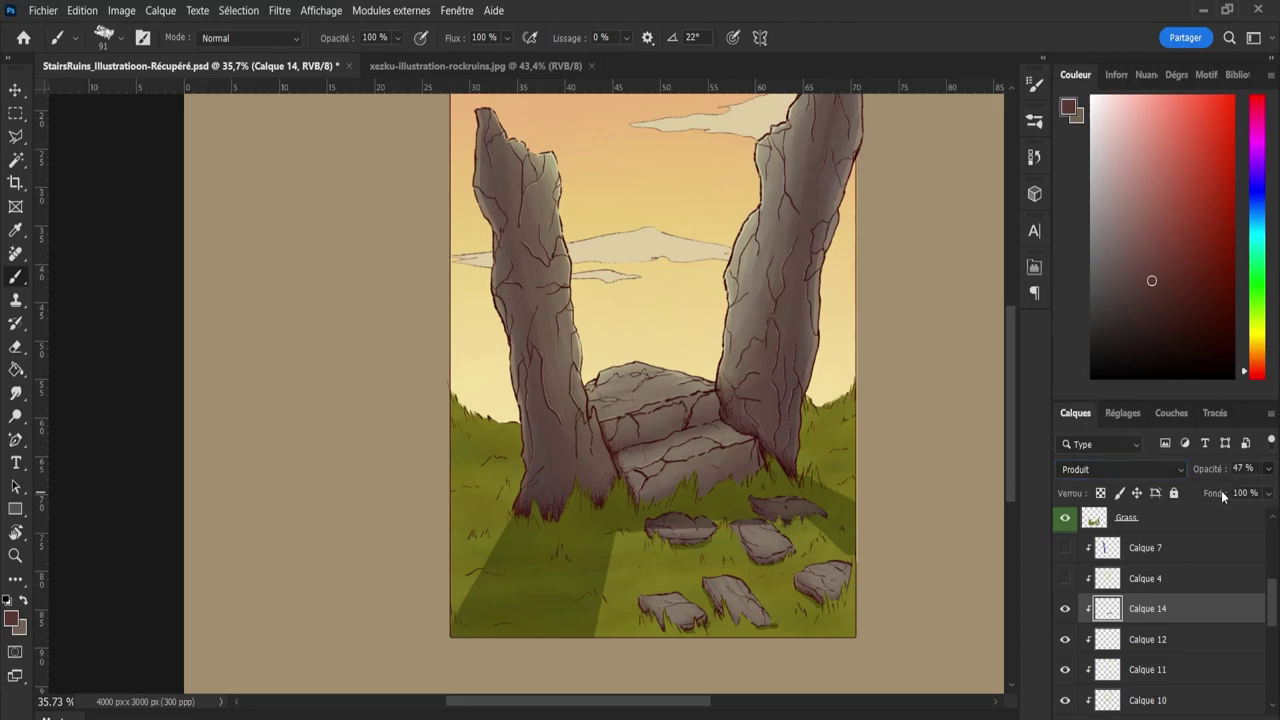
left_click(1217, 491)
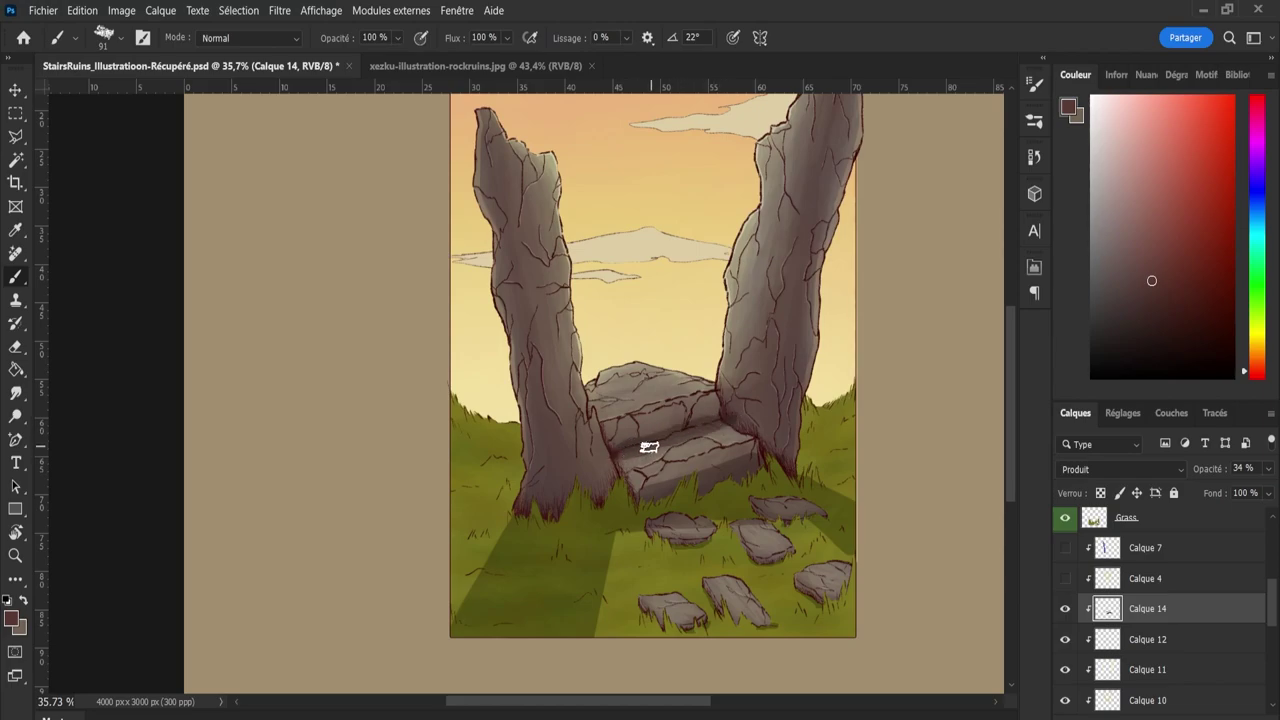
Shade the shadowed faces of the stairs on Calque 14, trimming the strokes along the step edges with the 34 px eraser.
key("e")
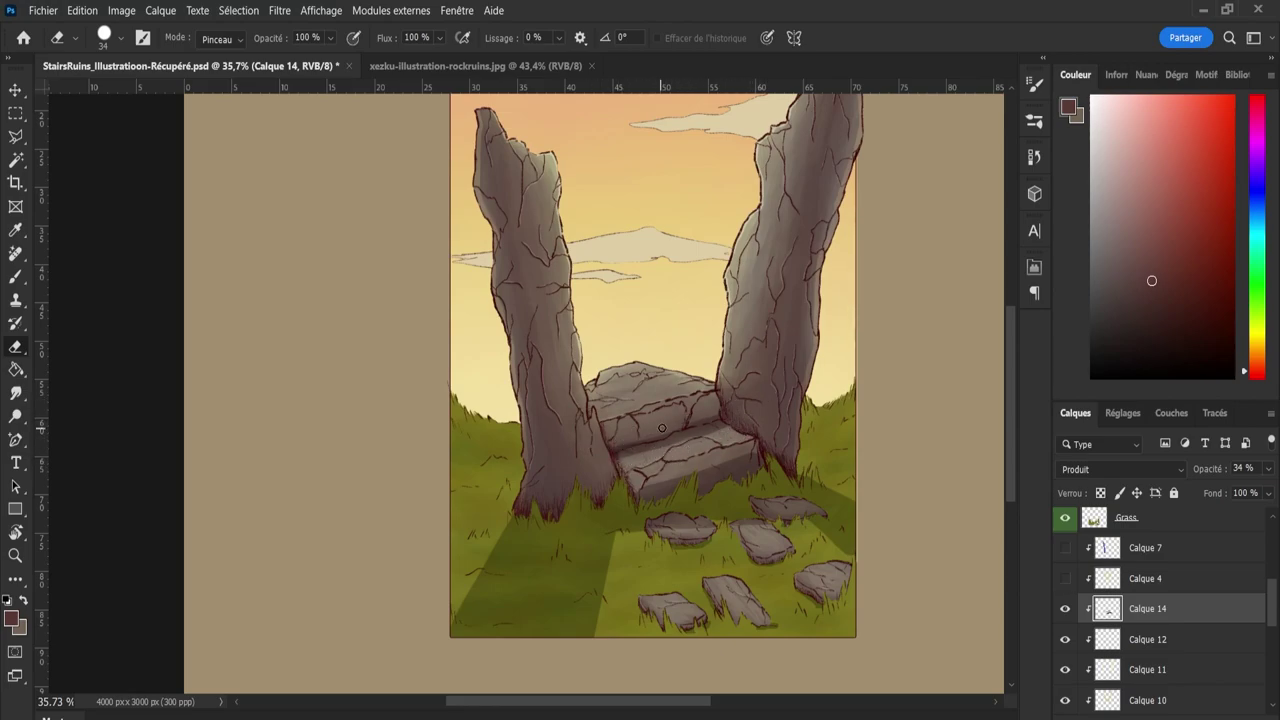
key("b")
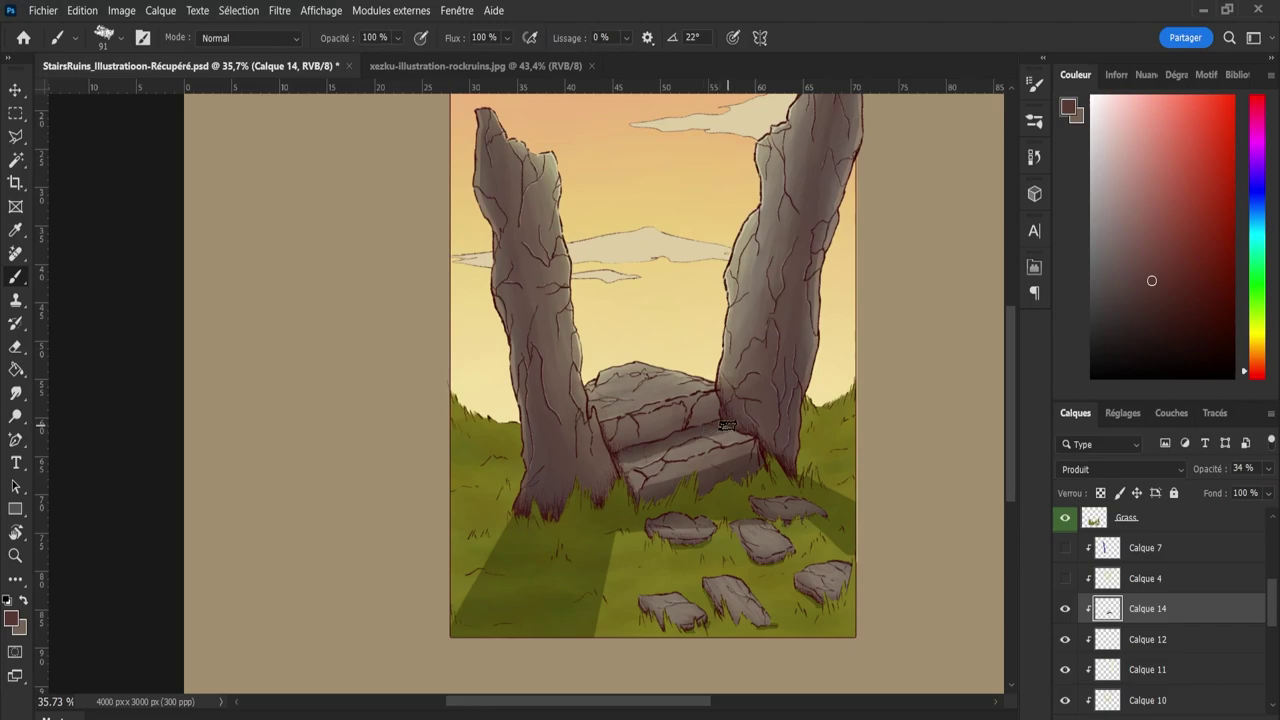
key("e")
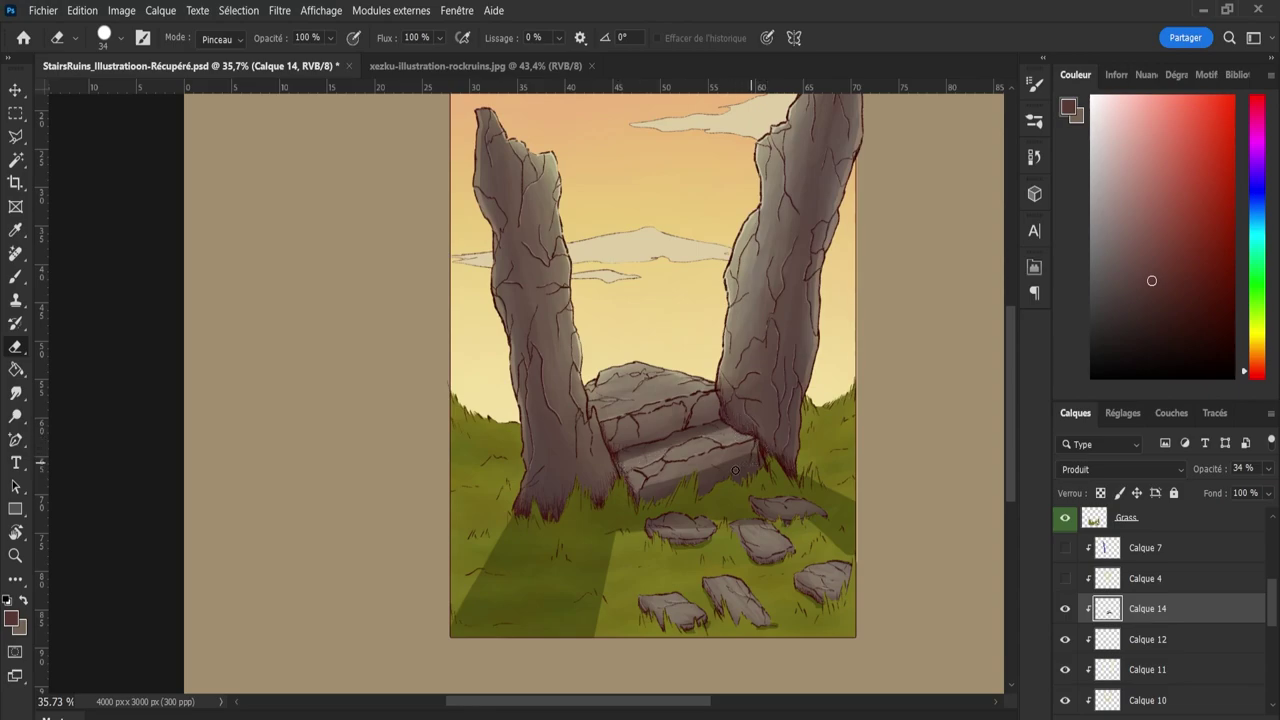
key("b")
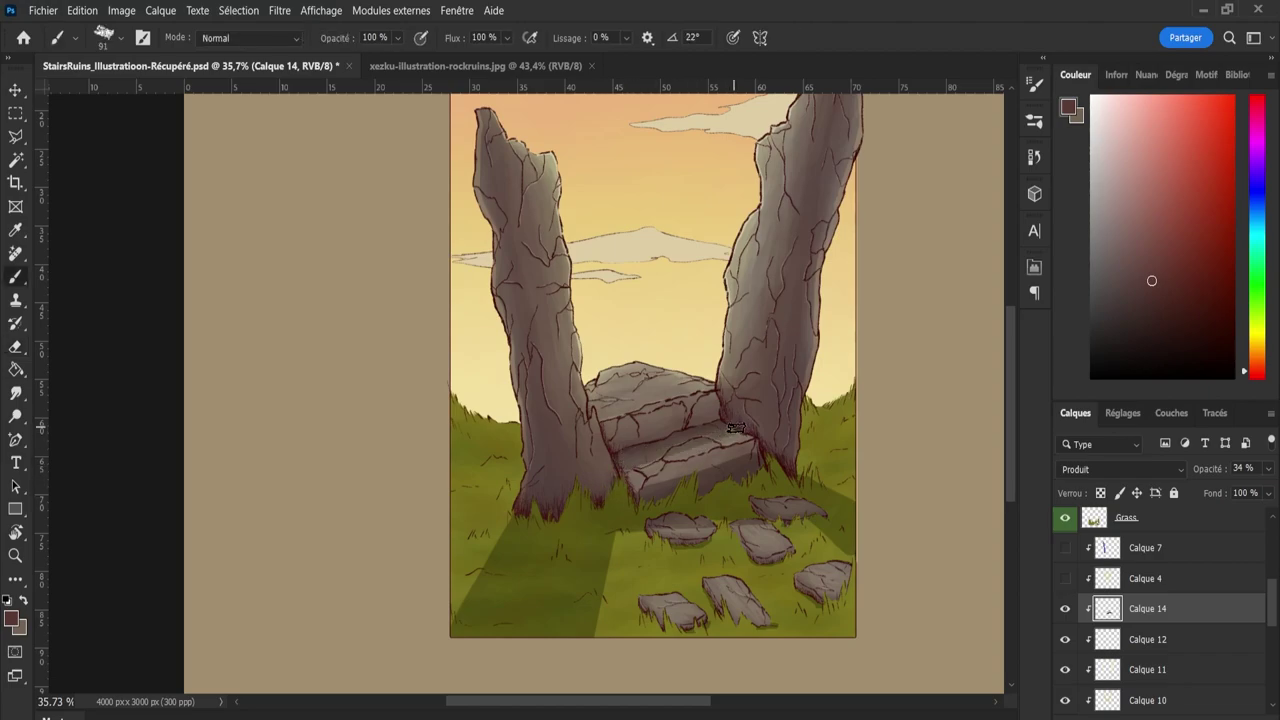
key("e")
left_click(619, 470)
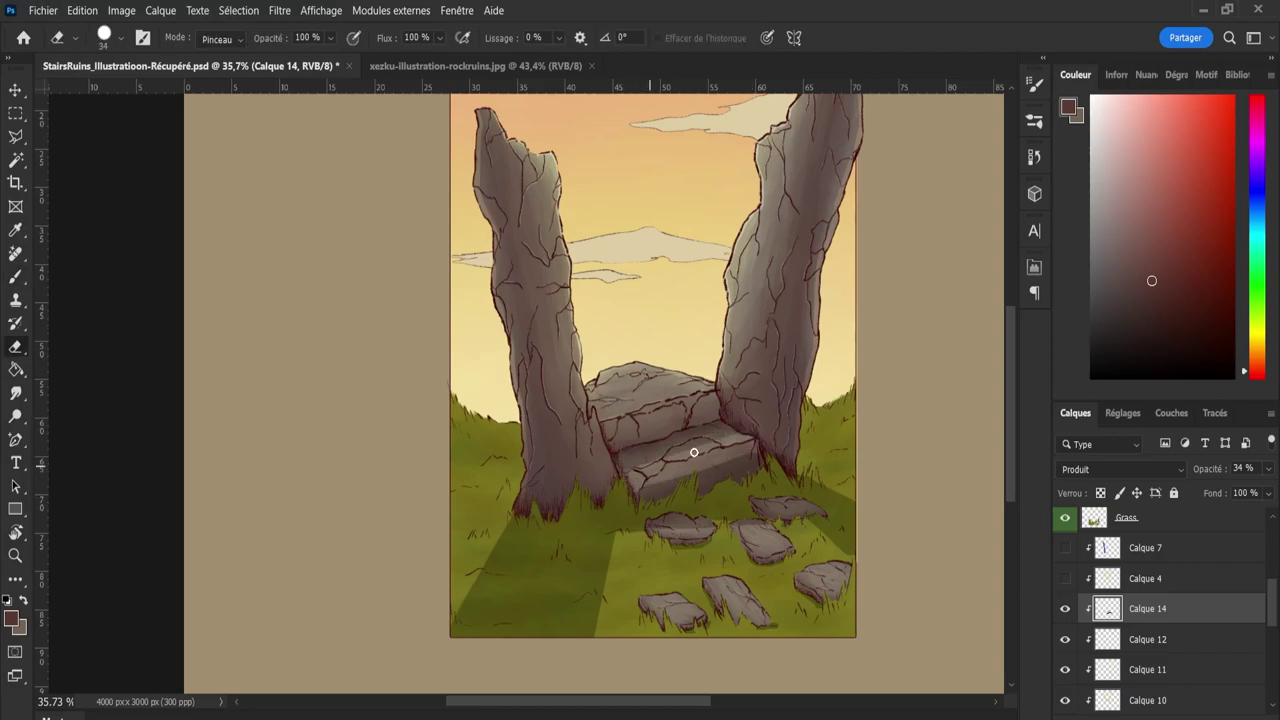
left_click(743, 432, "shift")
key("ctrl+z")
left_click(753, 438, "shift")
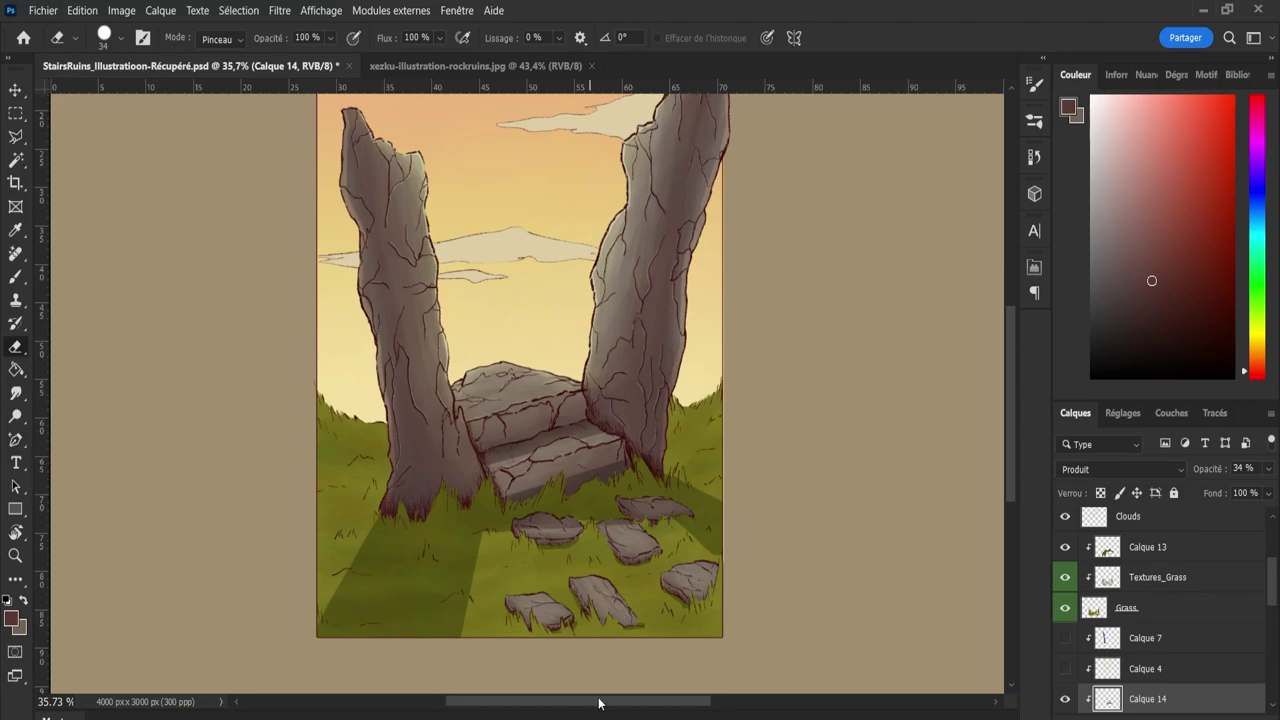
Refine the shadows on the upper and lower stair risers by alternating the 91 px brush with the 34 px eraser.
scroll(590, 703, "left", 3)
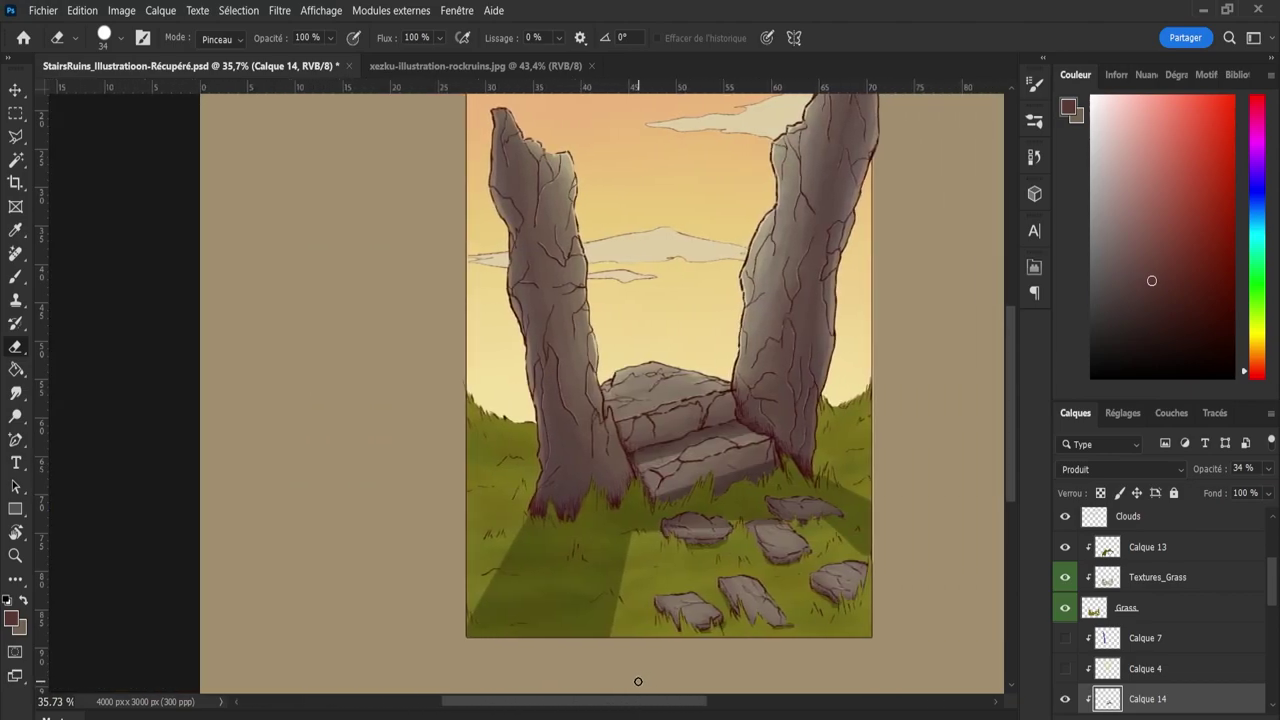
left_click_drag(657, 707, 681, 707)
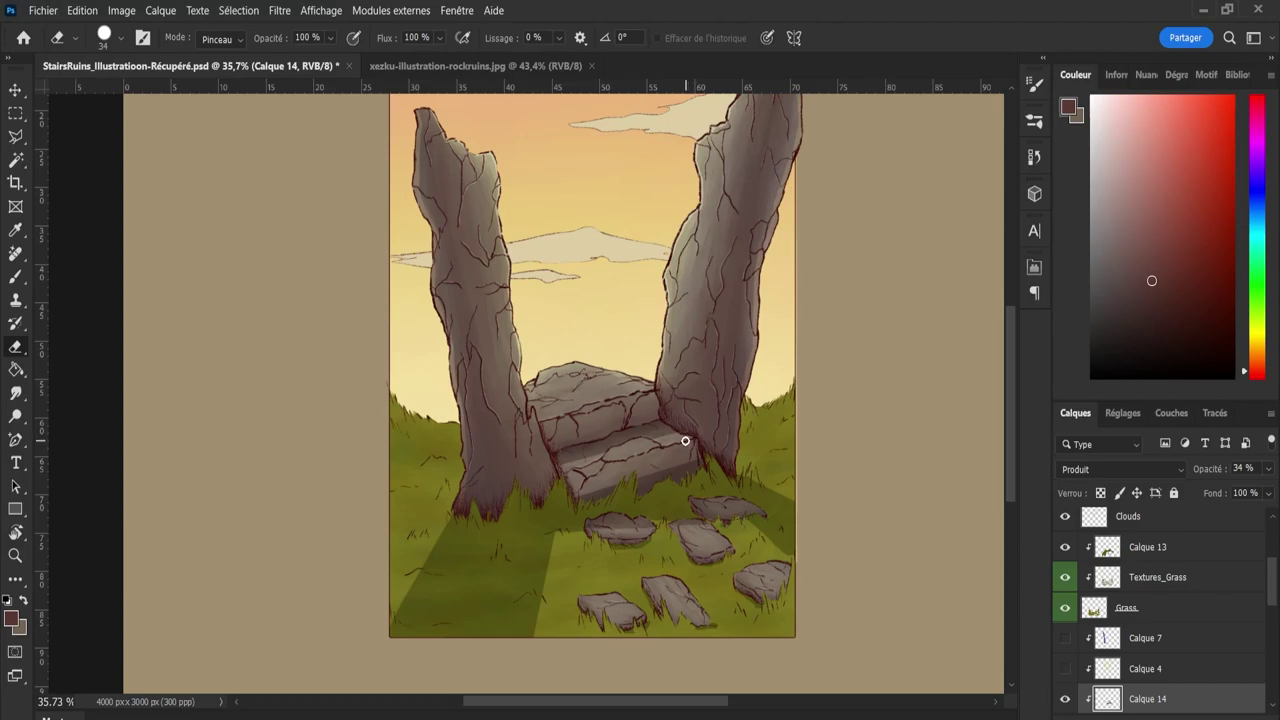
key("b")
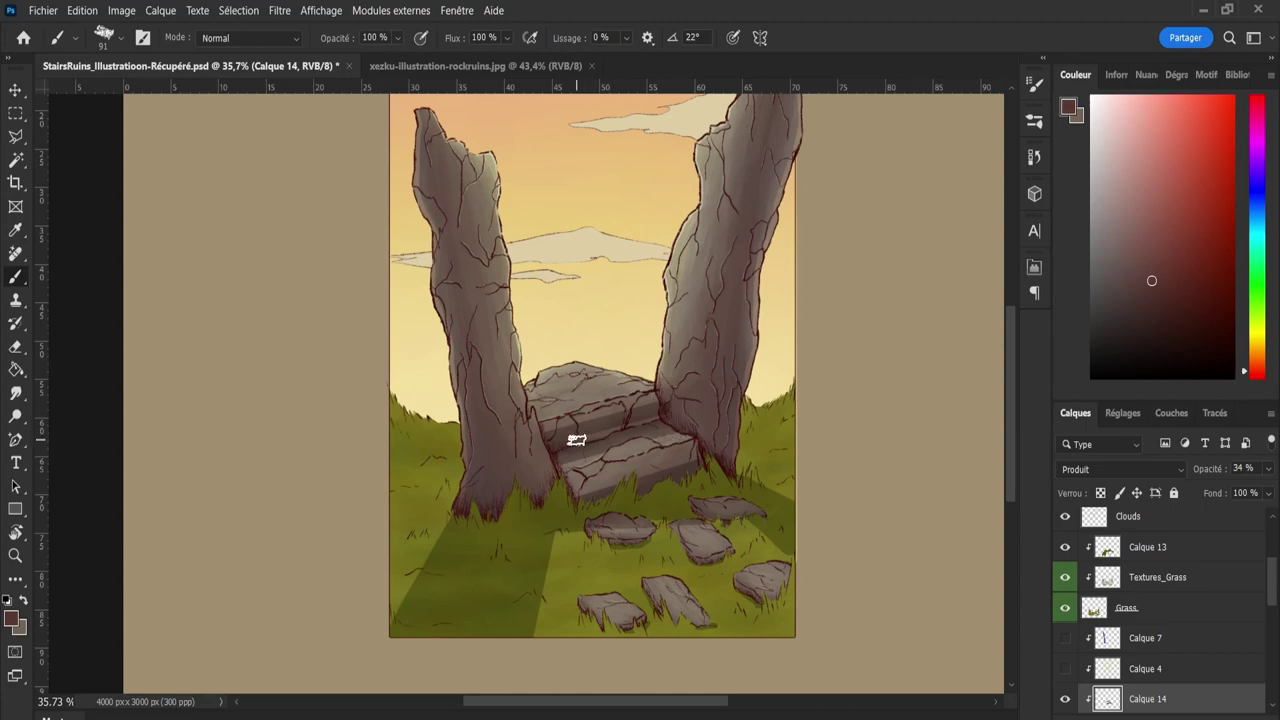
key("e")
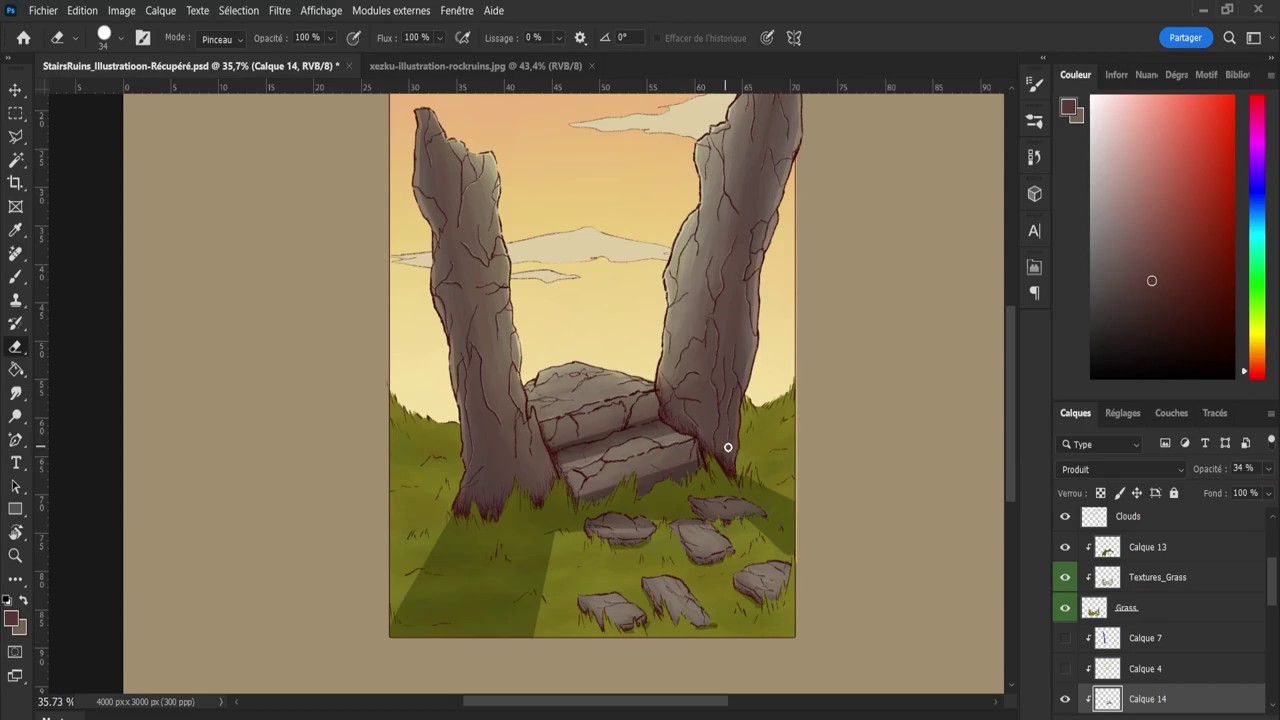
key("z")
mouse_move(716, 438)
left_mouse_down()
mouse_move(671, 426)
mouse_move(687, 431)
mouse_move(629, 486)
left_mouse_up()
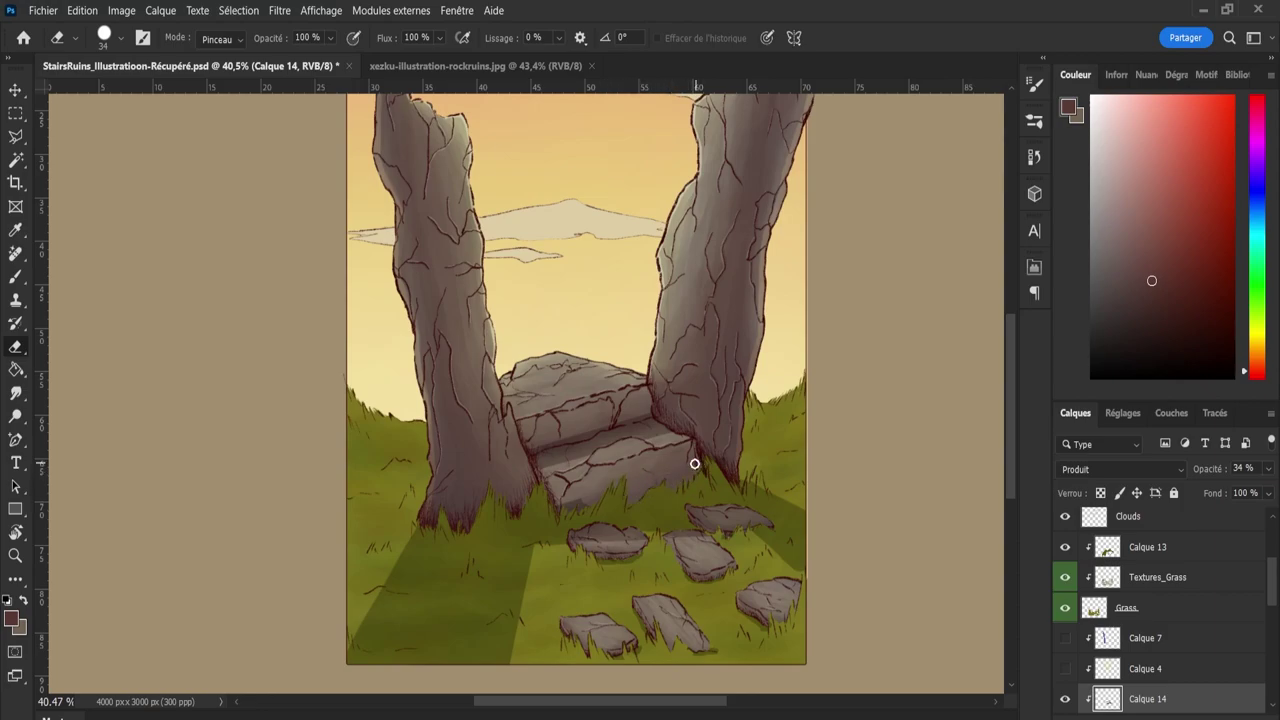
key("b")
key("b")
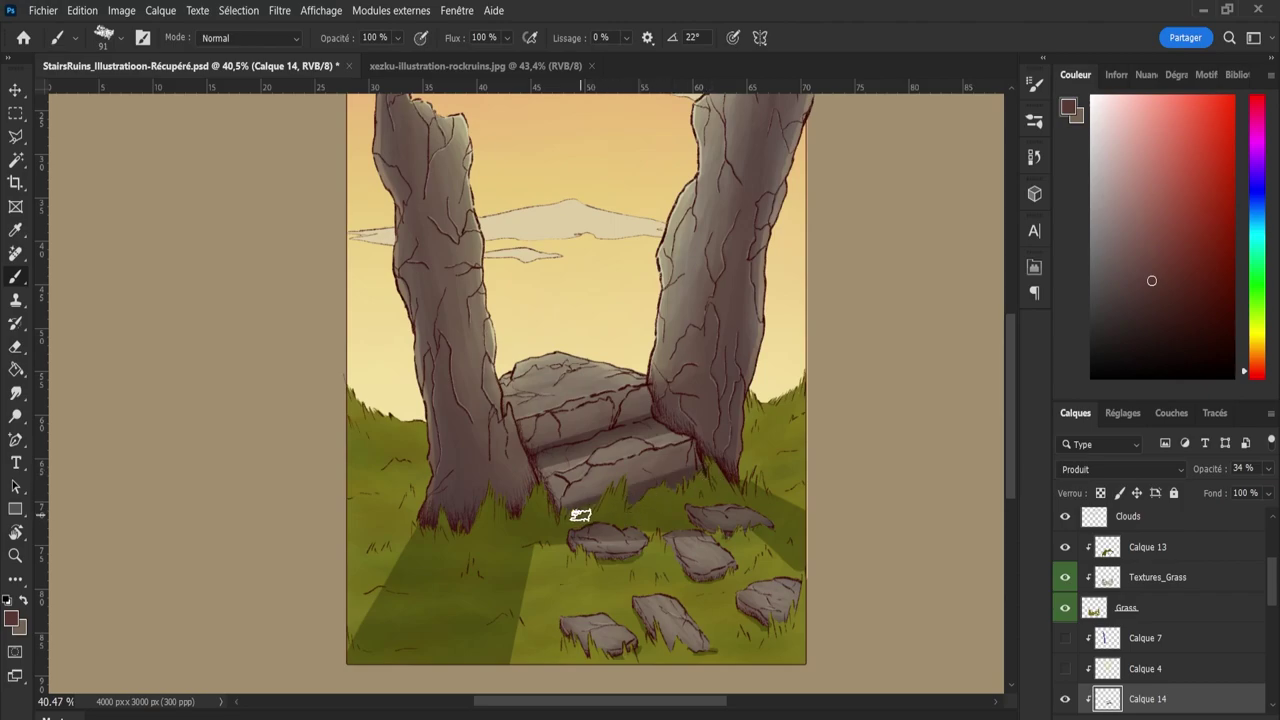
key("z")
scroll(650, 512, "down", 3)
scroll(704, 519, "up", 1)
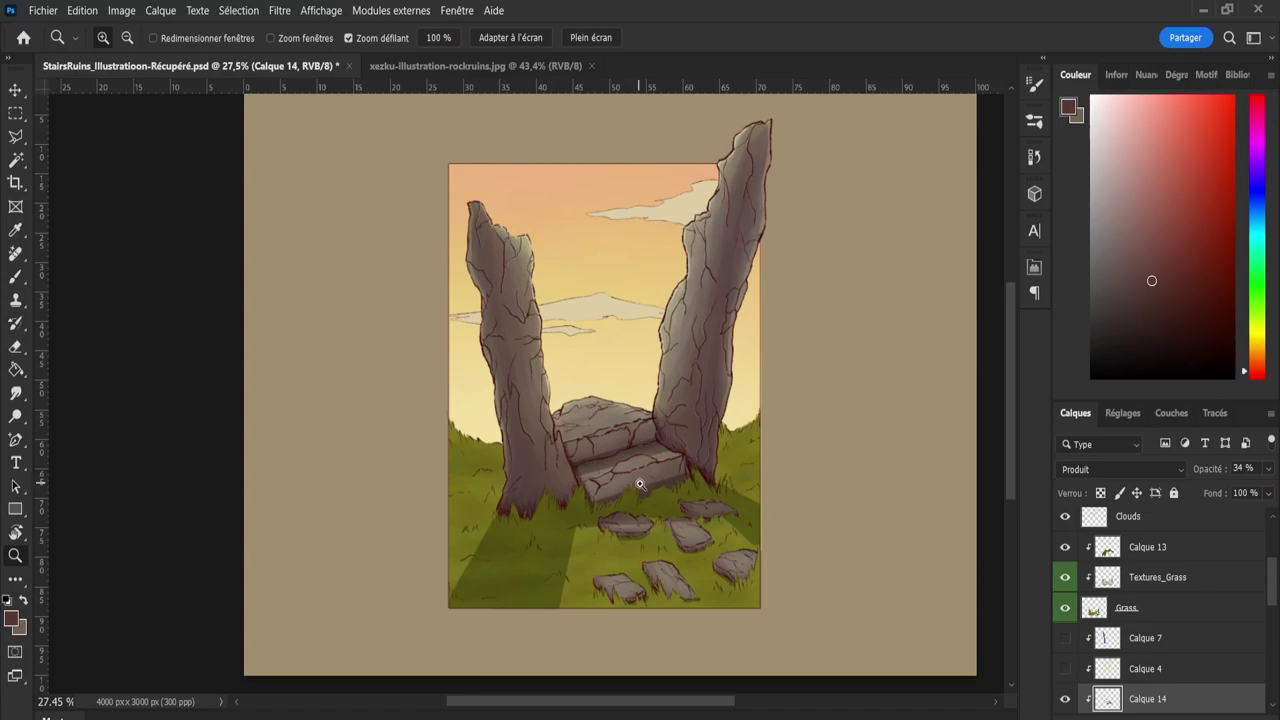
Add a new layer above Calque 13 and clip it to the Grass layer.
left_click_drag(656, 482, 672, 479)
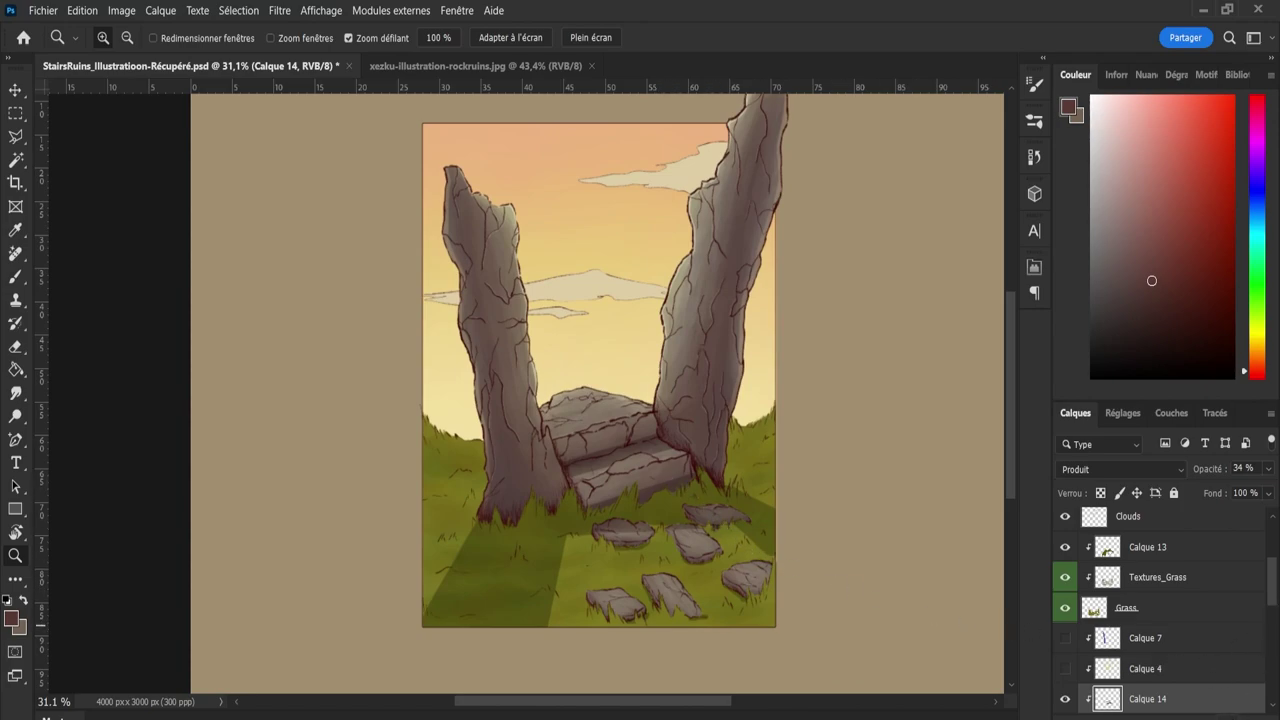
left_click(1180, 718)
left_click(1183, 561)
scroll(1186, 600, "up", 1)
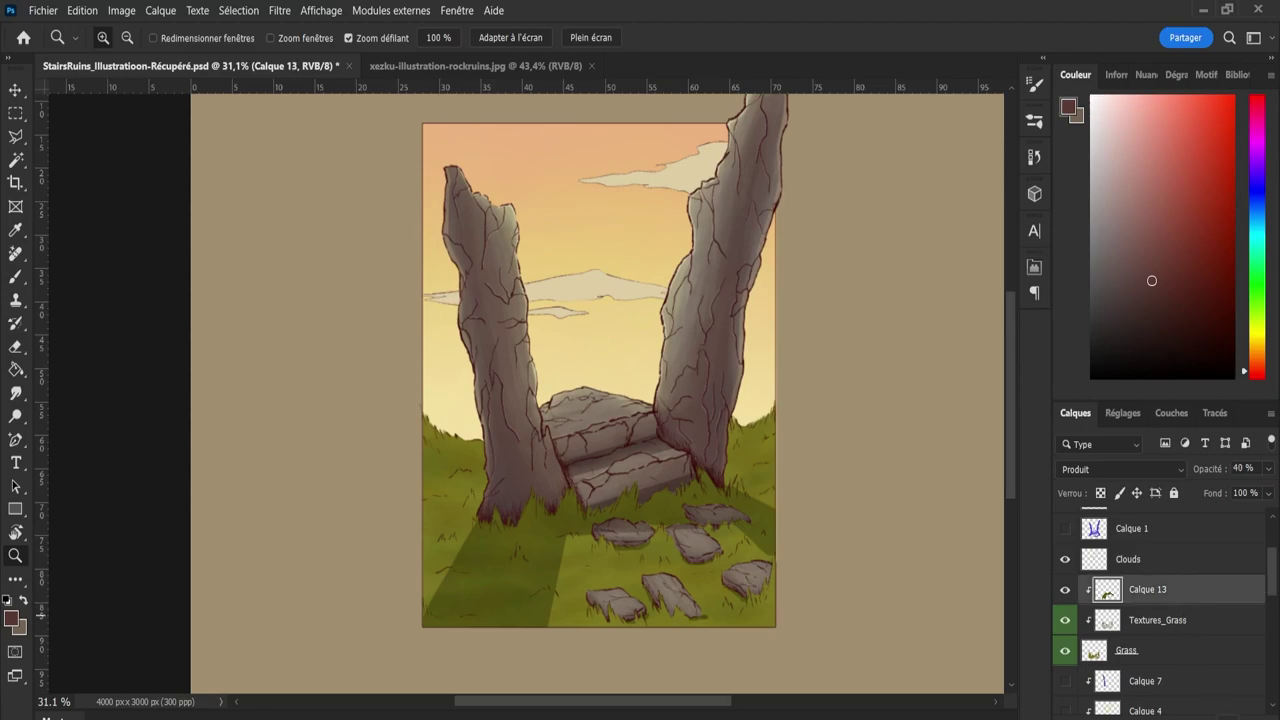
left_click(1222, 718)
left_click(1177, 604, "alt")
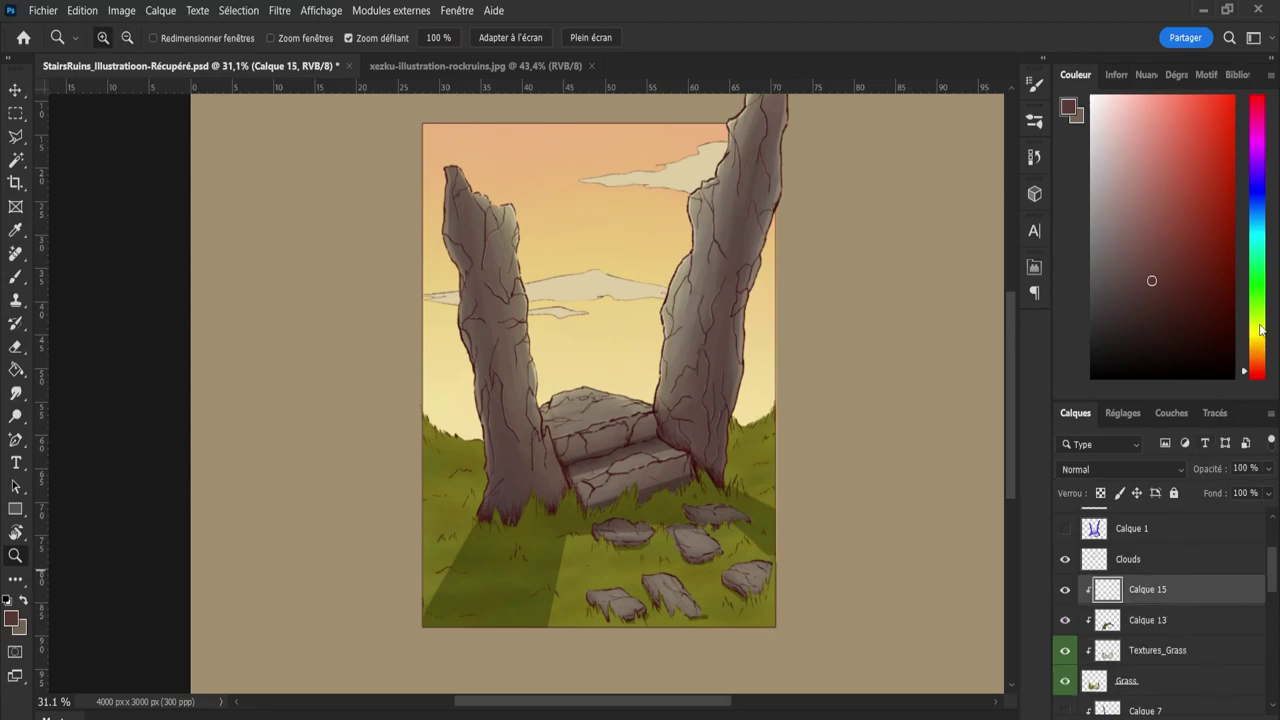
Sample the grass base colour with Textures_Grass temporarily hidden, and brighten it to a light yellow-green for the highlights.
key("i")
left_click(455, 494)
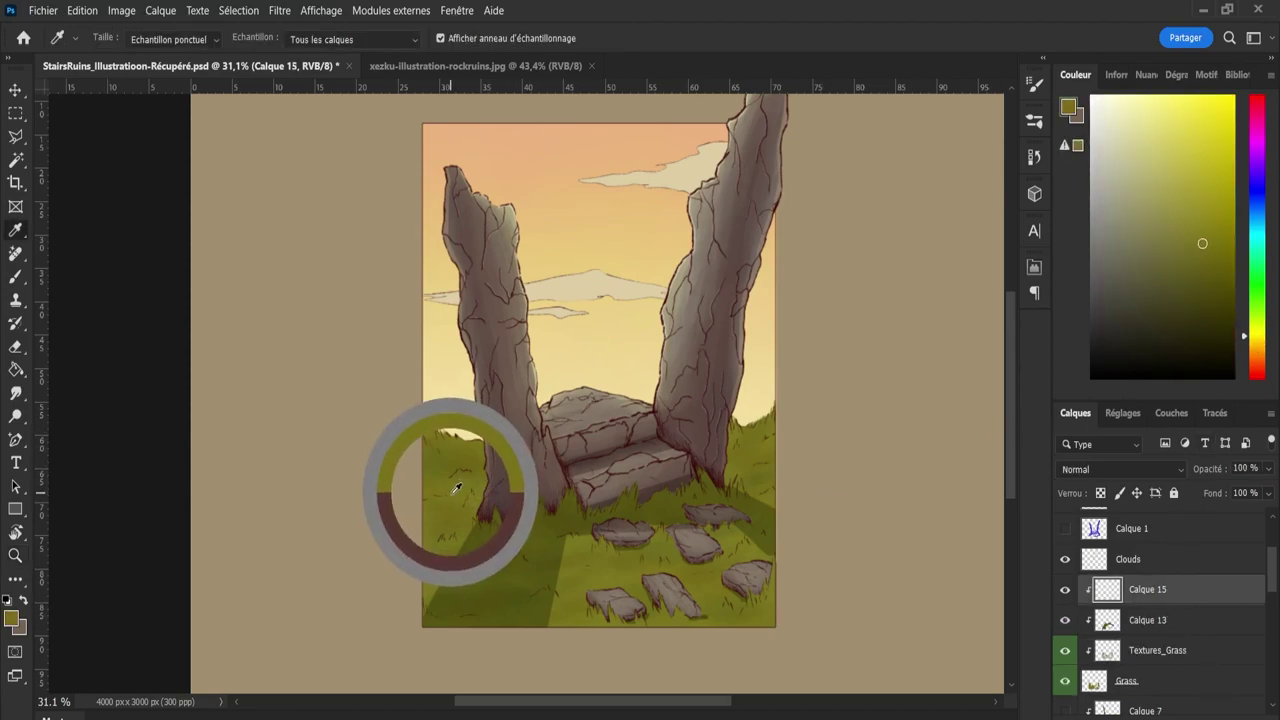
left_click(1065, 650)
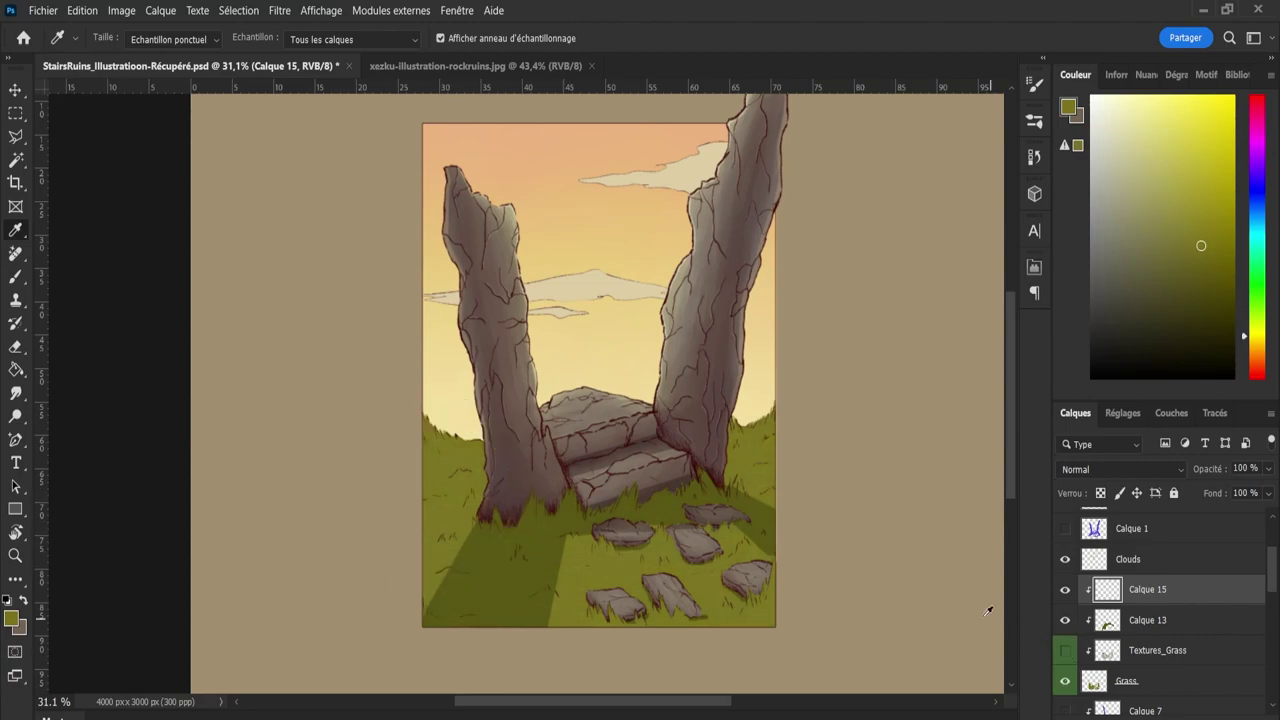
left_click(434, 466)
left_click(1065, 650)
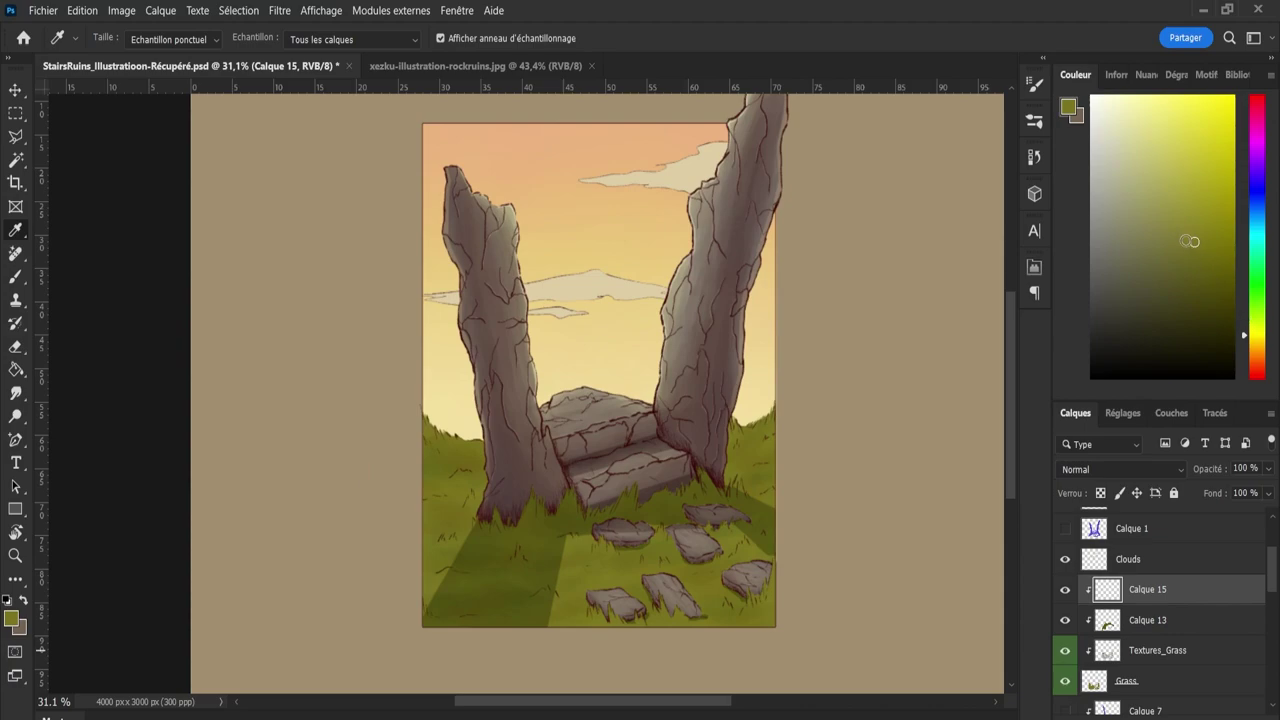
left_click(1199, 231)
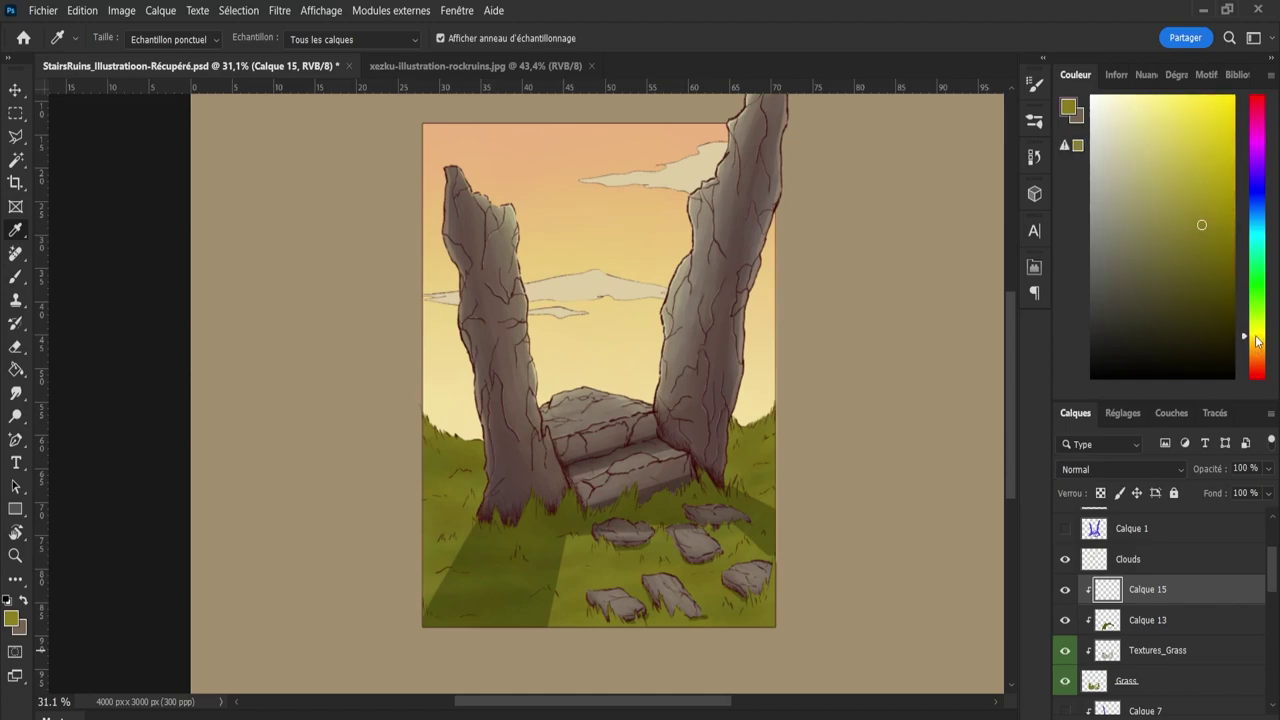
left_click(1195, 217)
key("b")
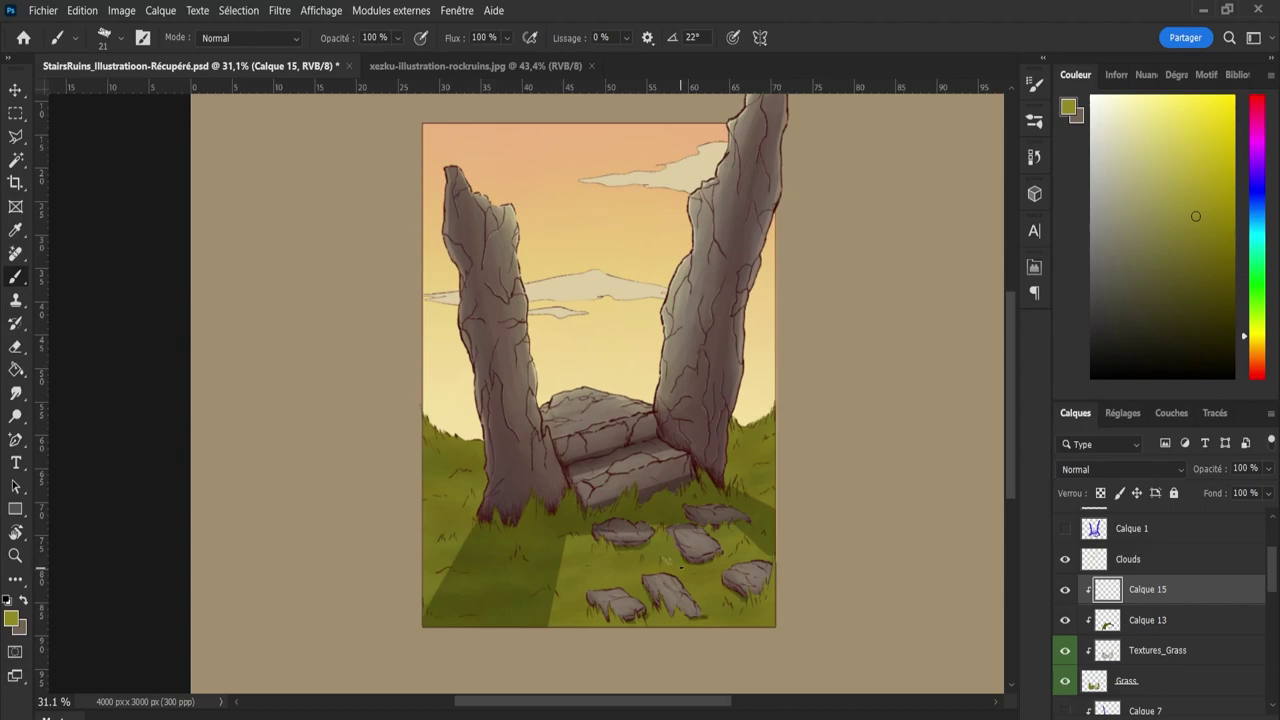
key("e")
left_click_drag(1195, 216, 1186, 149)
key("b")
Paint highlights on the grass marks beside the left pillar with a 12 px brush, trimming them with the 34 px eraser.
key("z")
left_click_drag(681, 571, 729, 577)
key("e")
left_click_drag(645, 555, 653, 552)
key("b")
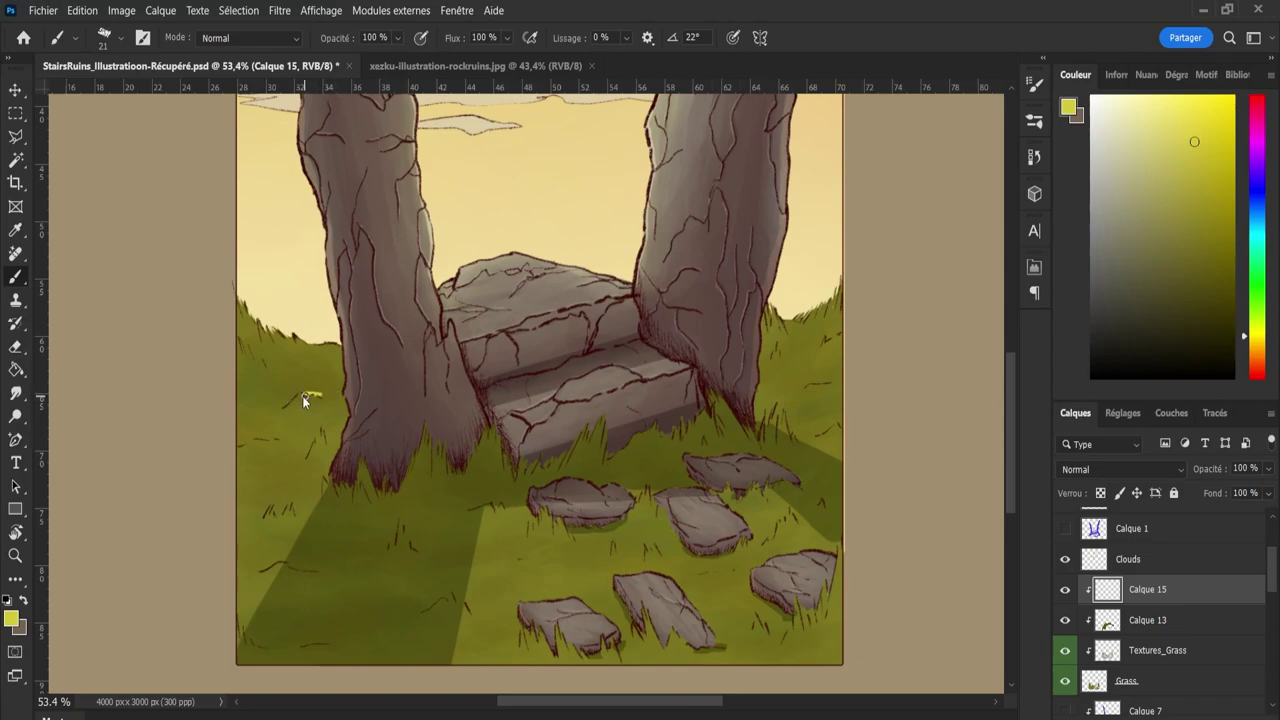
left_click_drag(308, 399, 301, 398)
key("bracketright")
key("bracketright")
key("bracketright")
key("bracketright")
key("bracketright")
key("bracketright")
key("bracketright")
key("bracketright")
key("bracketright")
key("bracketright")
key("e")
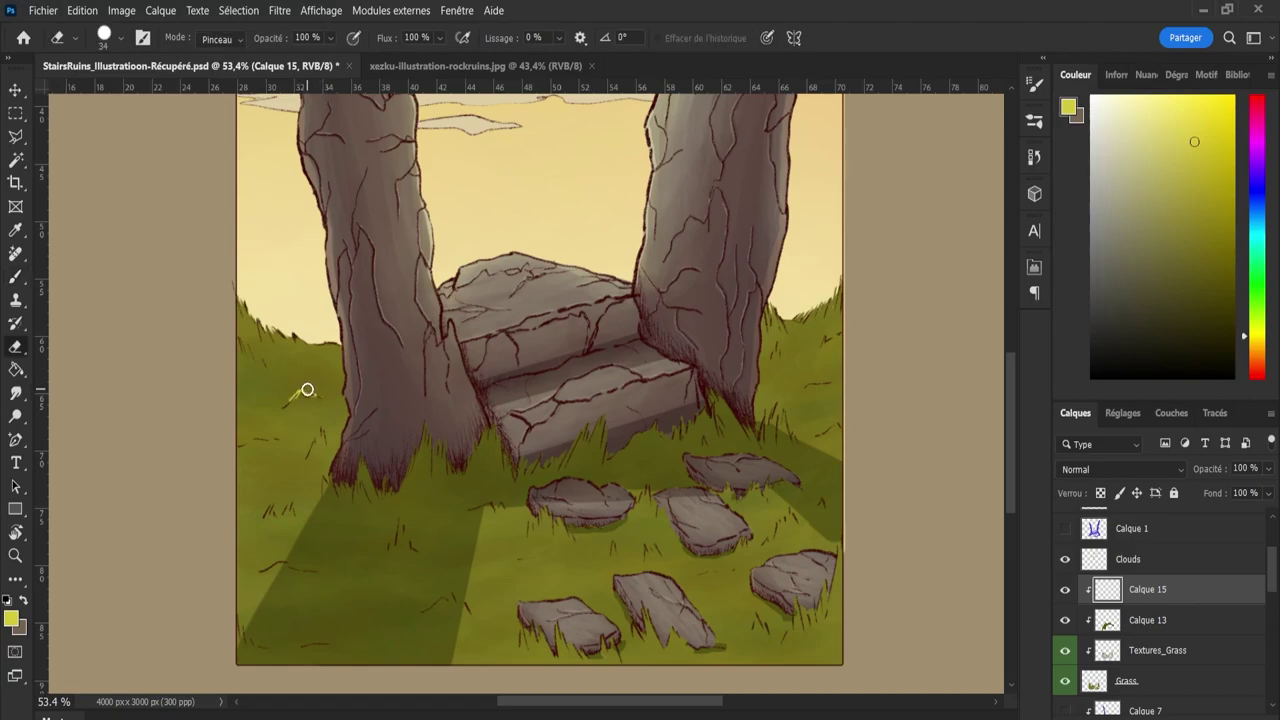
key("b")
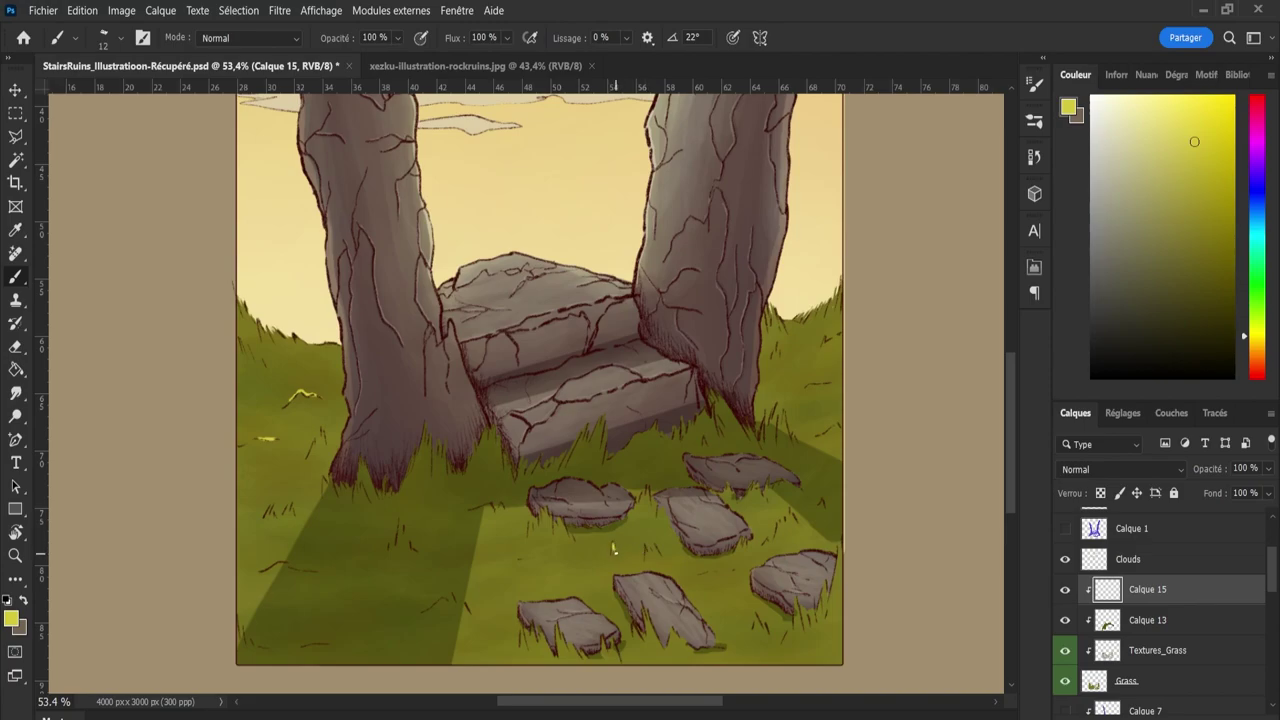
Highlight the small grass tufts between the stepping stones and near the right-hand shadow, thinning the strokes with the 34 px eraser.
key("e")
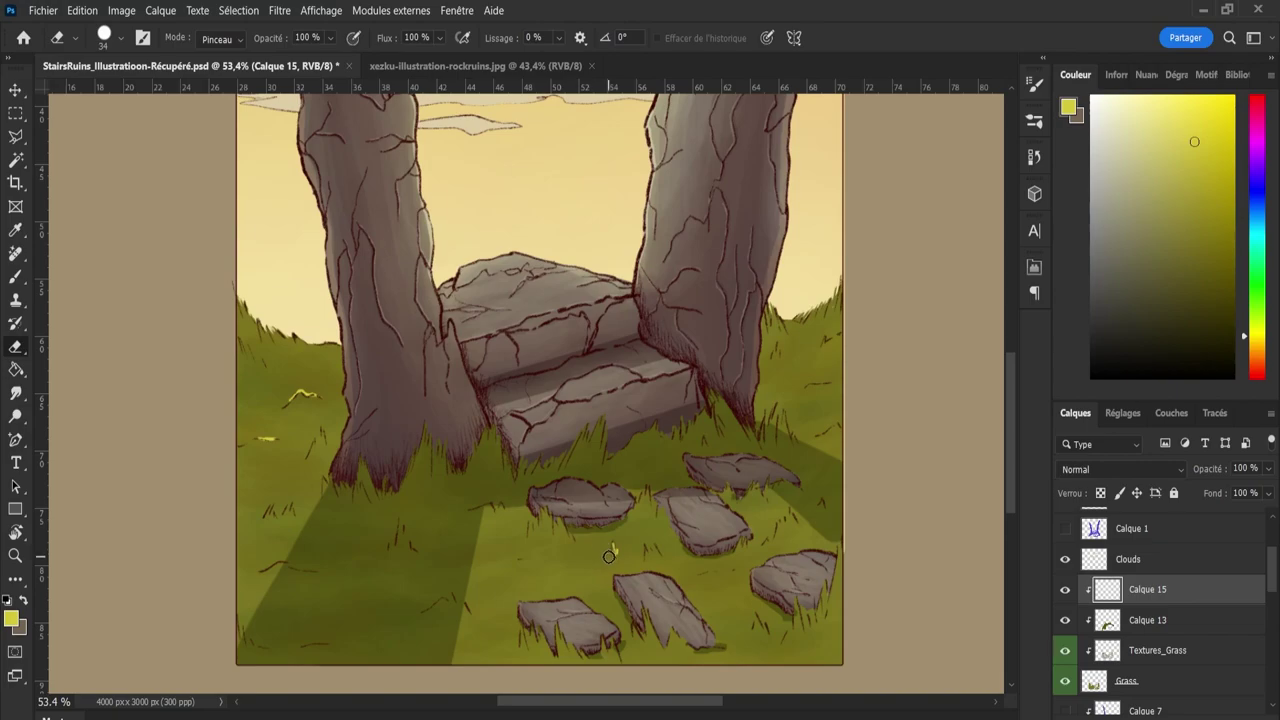
key("b")
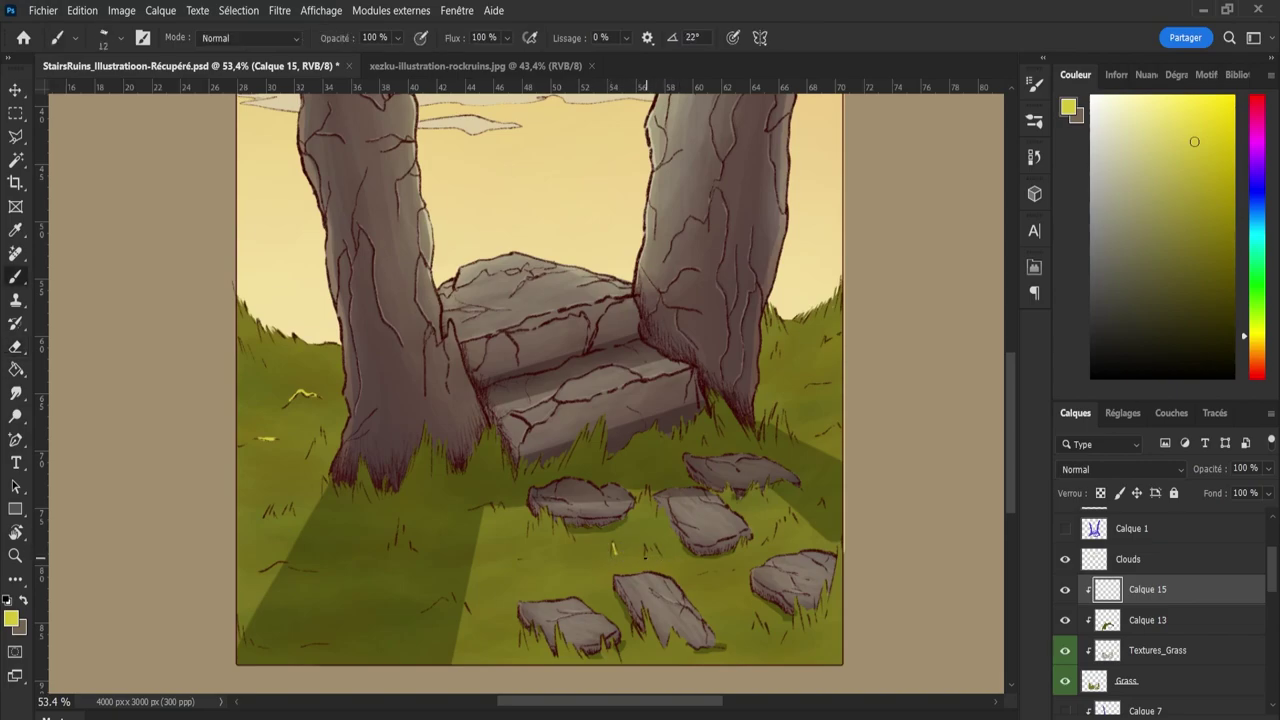
key("e")
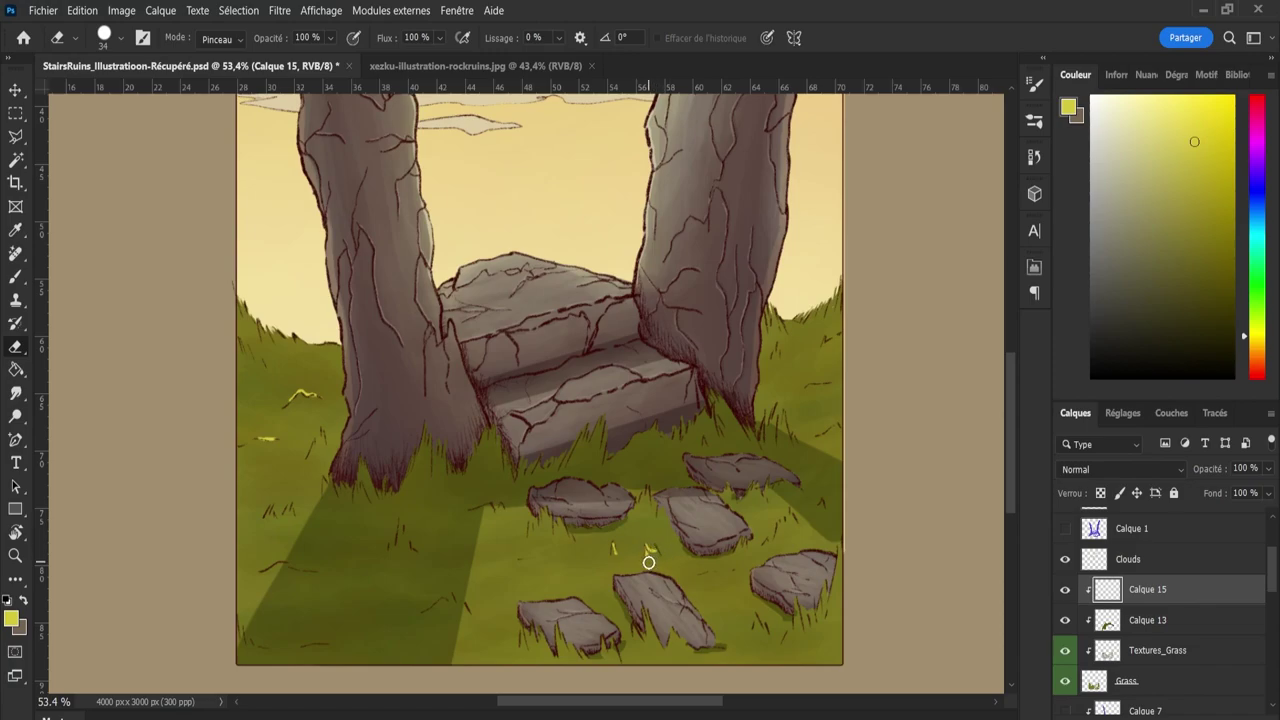
key("b")
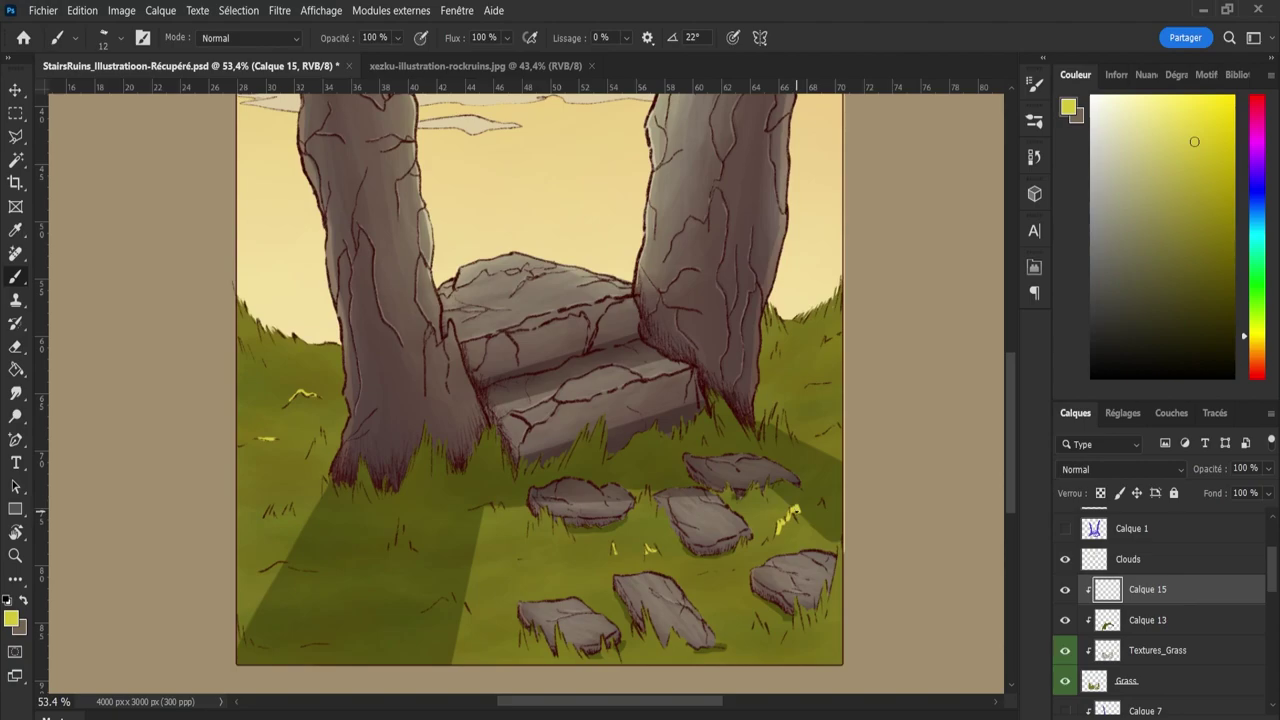
key("e")
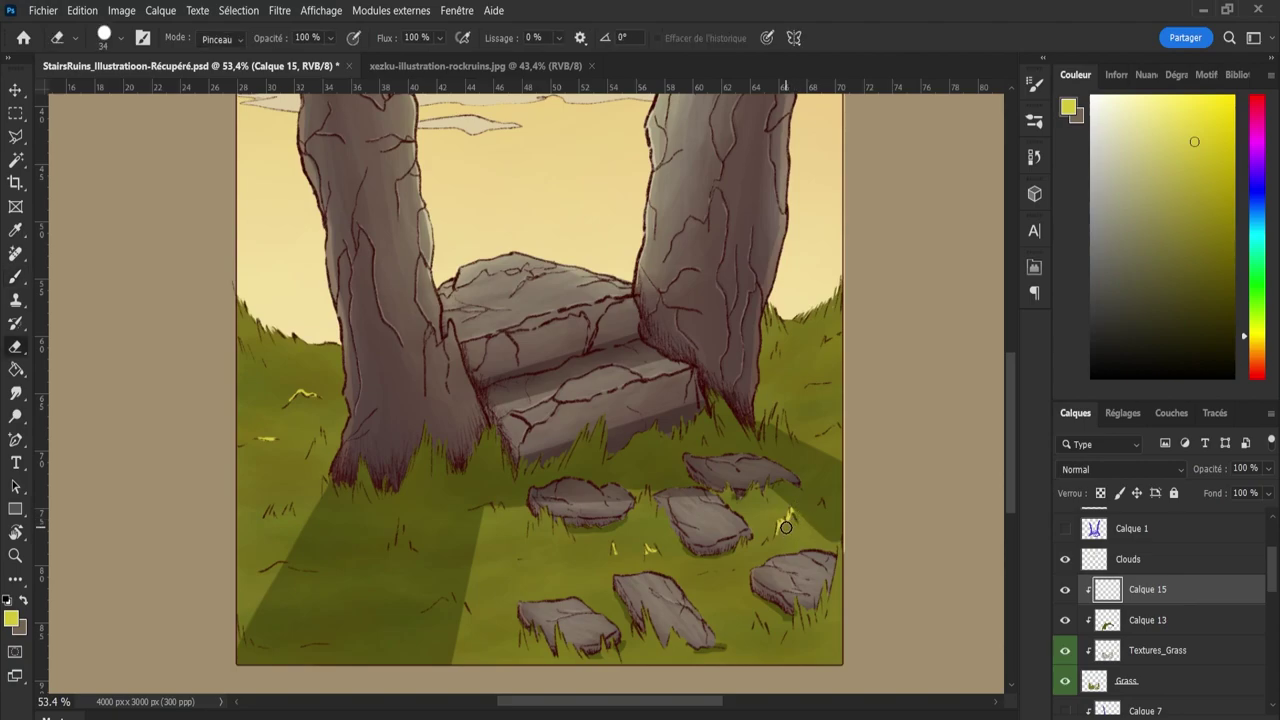
key("b")
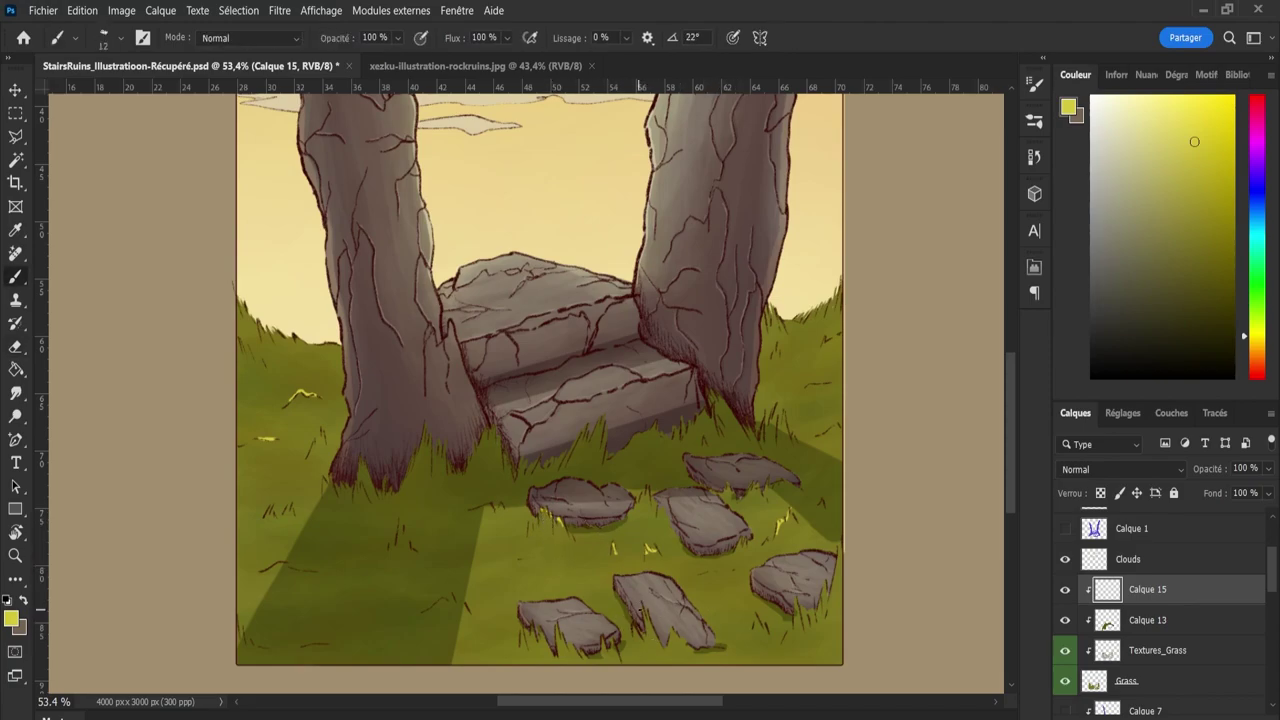
Paint highlights on the grass blades in front of the two lowest stepping stones and sharpen their tips with the eraser.
mouse_move(644, 627)
left_mouse_down()
mouse_move(651, 606)
mouse_move(675, 629)
left_mouse_up()
key("e")
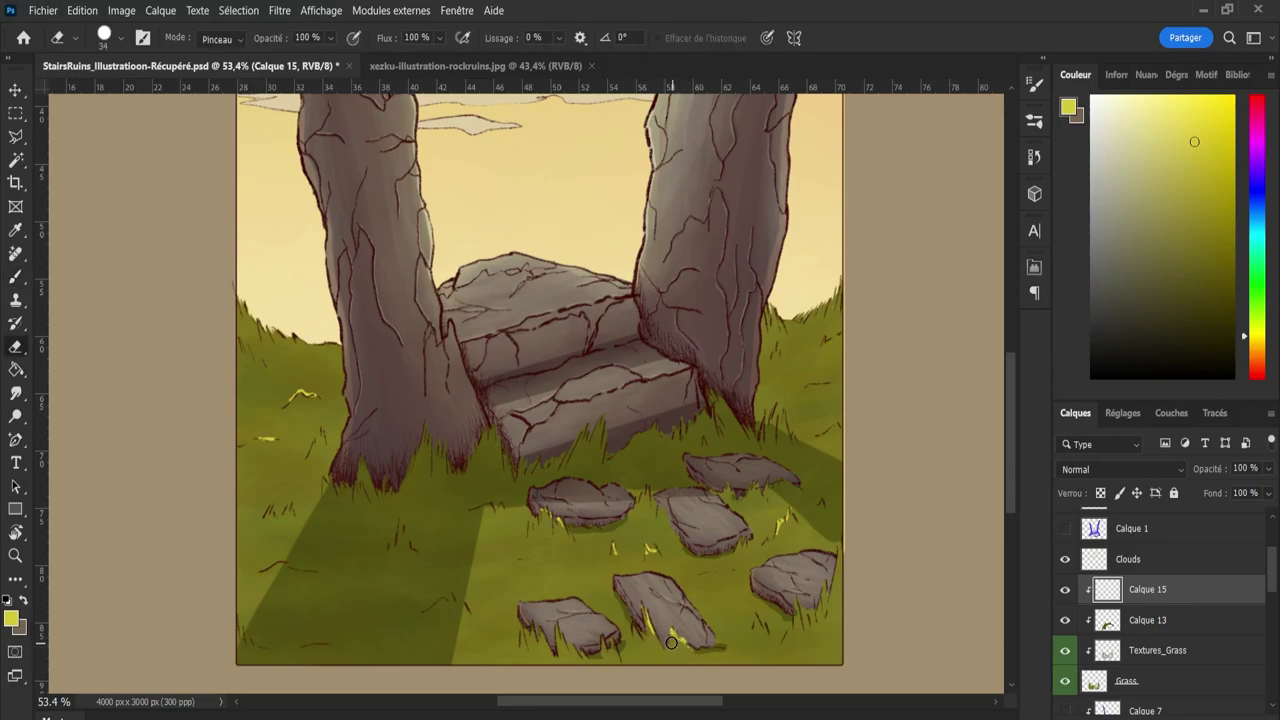
key("b")
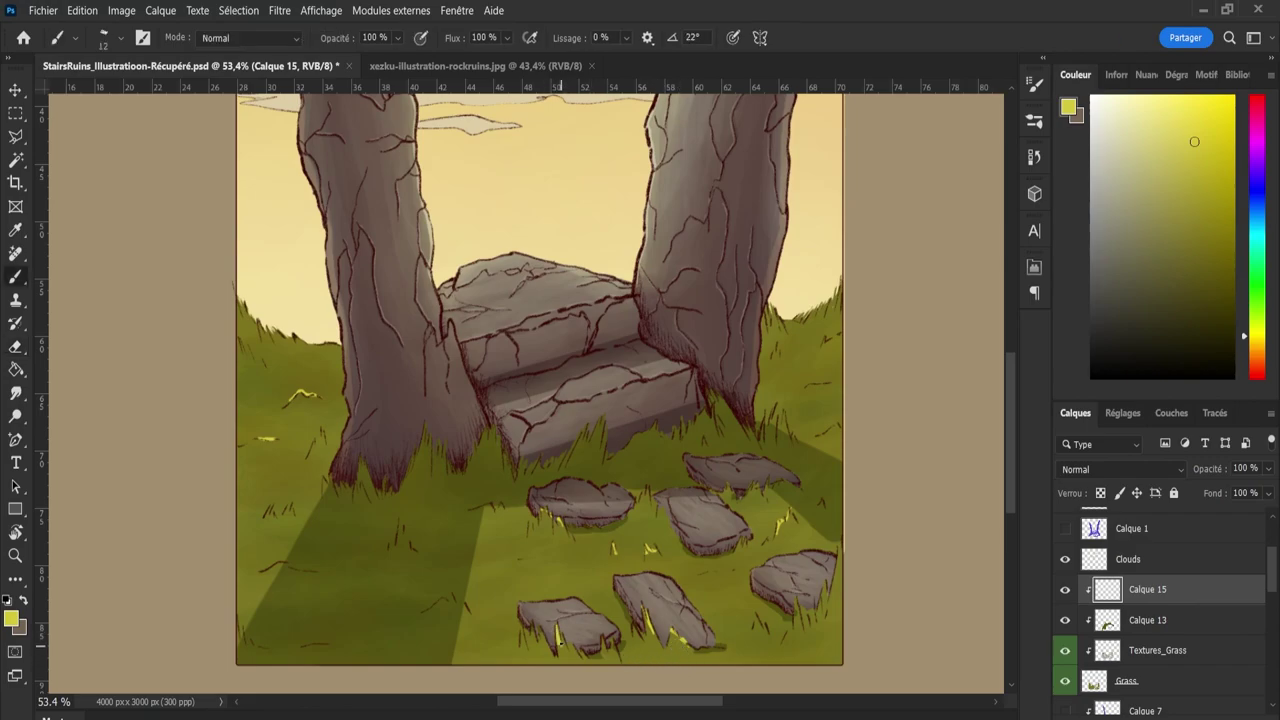
key("e")
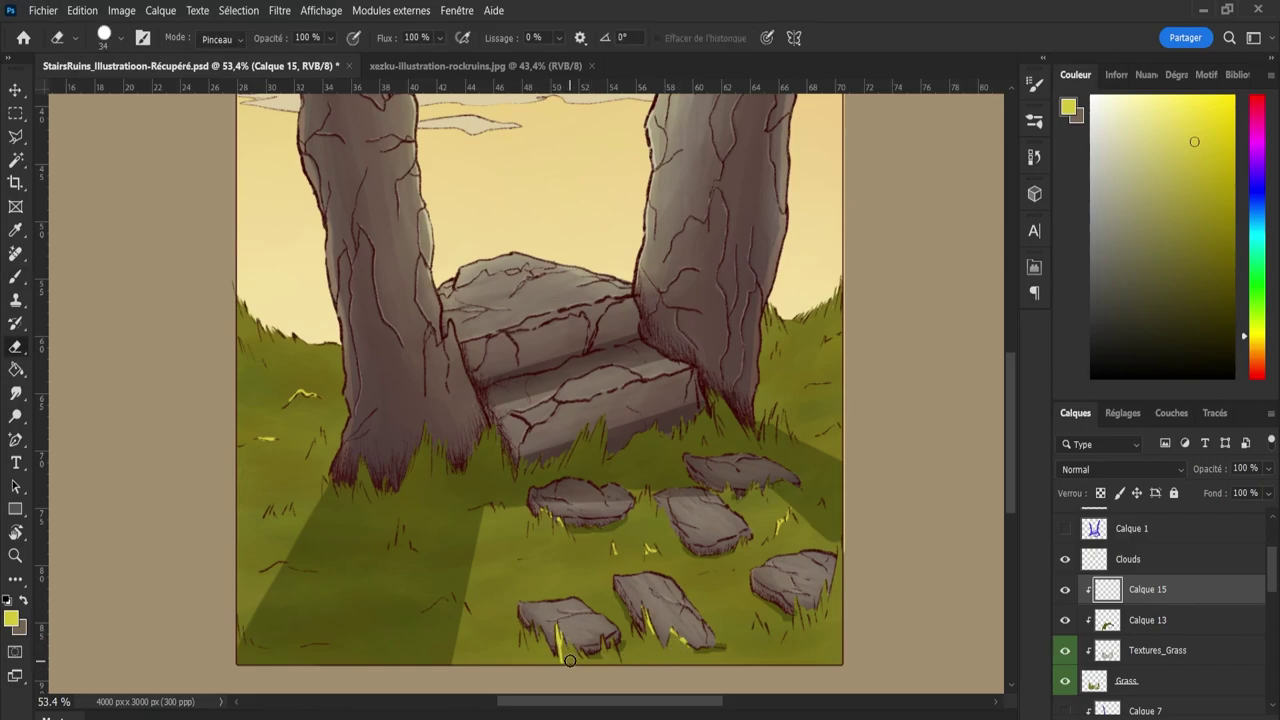
key("b")
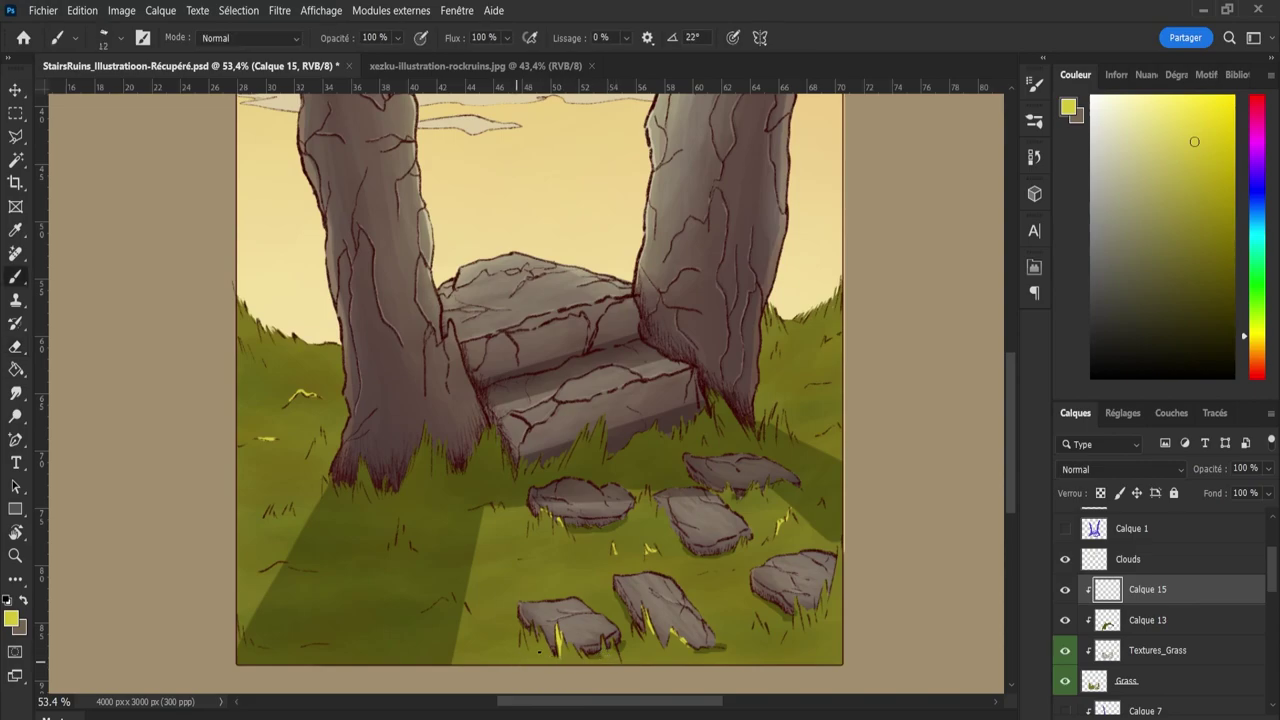
key("e")
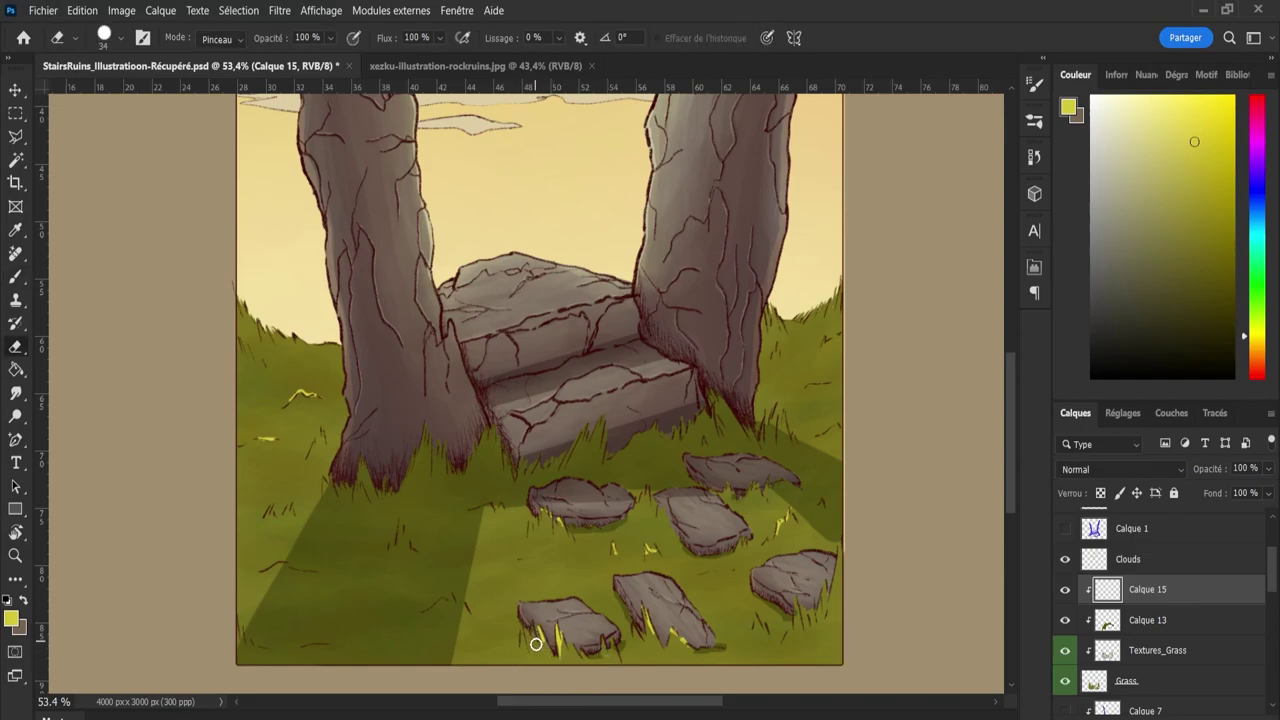
Highlight the remaining grass blades around the lower stones and the rightmost stepping stone, trimming the strokes with the eraser.
key("b")
key("e")
key("b")
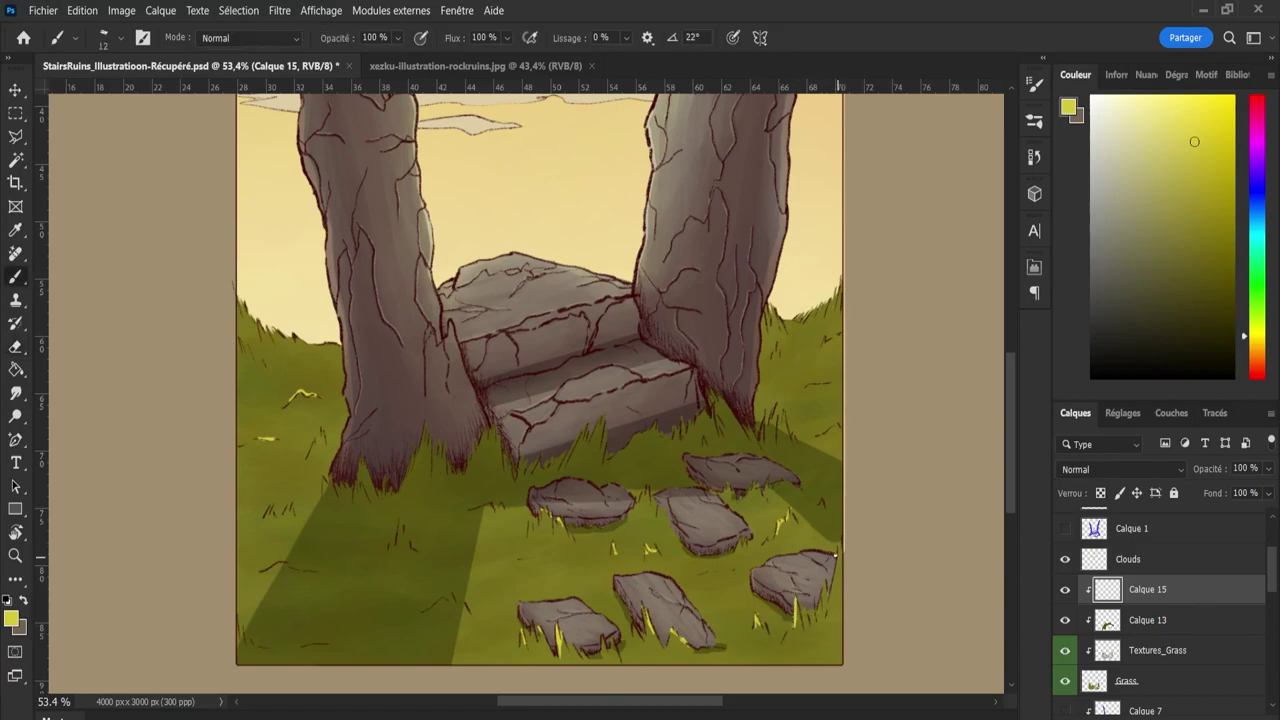
left_click_drag(834, 588, 838, 546)
key("e")
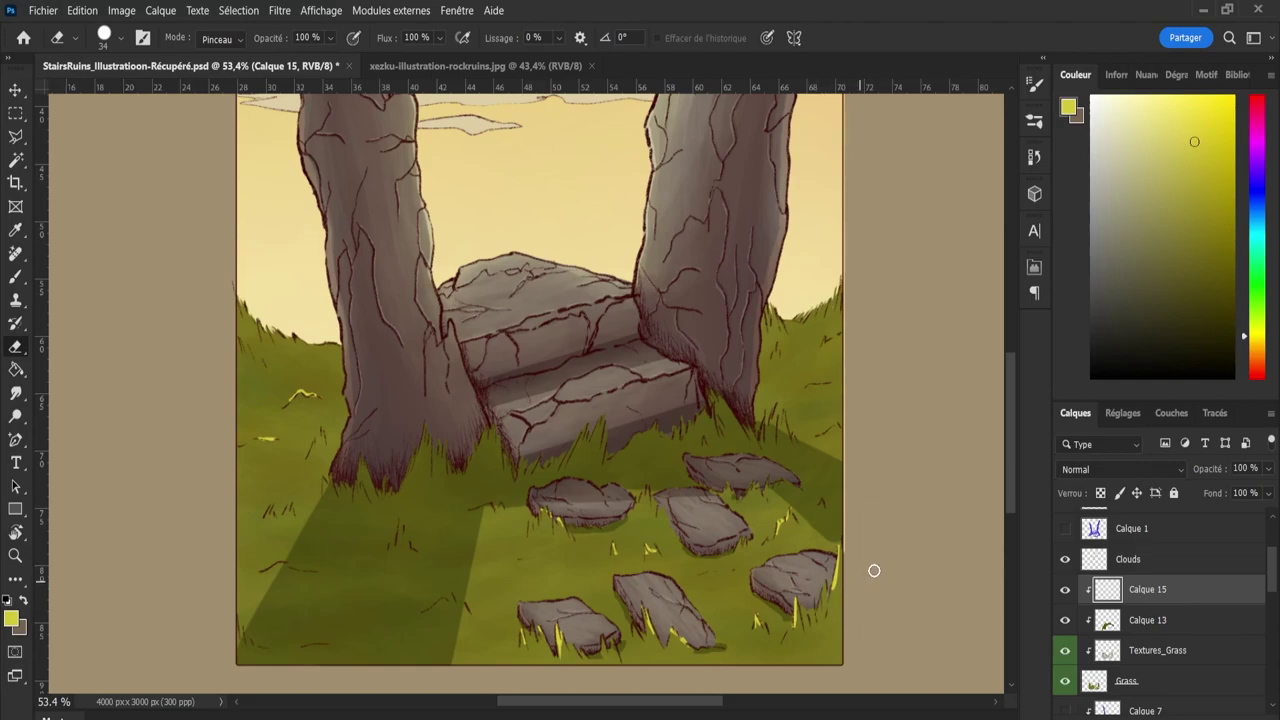
Compare blend modes on Calque 15, including Obscurcir, Lumière vive, Couleur plus claire, Soustraction and Incrustation.
key("z")
left_click_drag(831, 484, 774, 487)
left_click(855, 391)
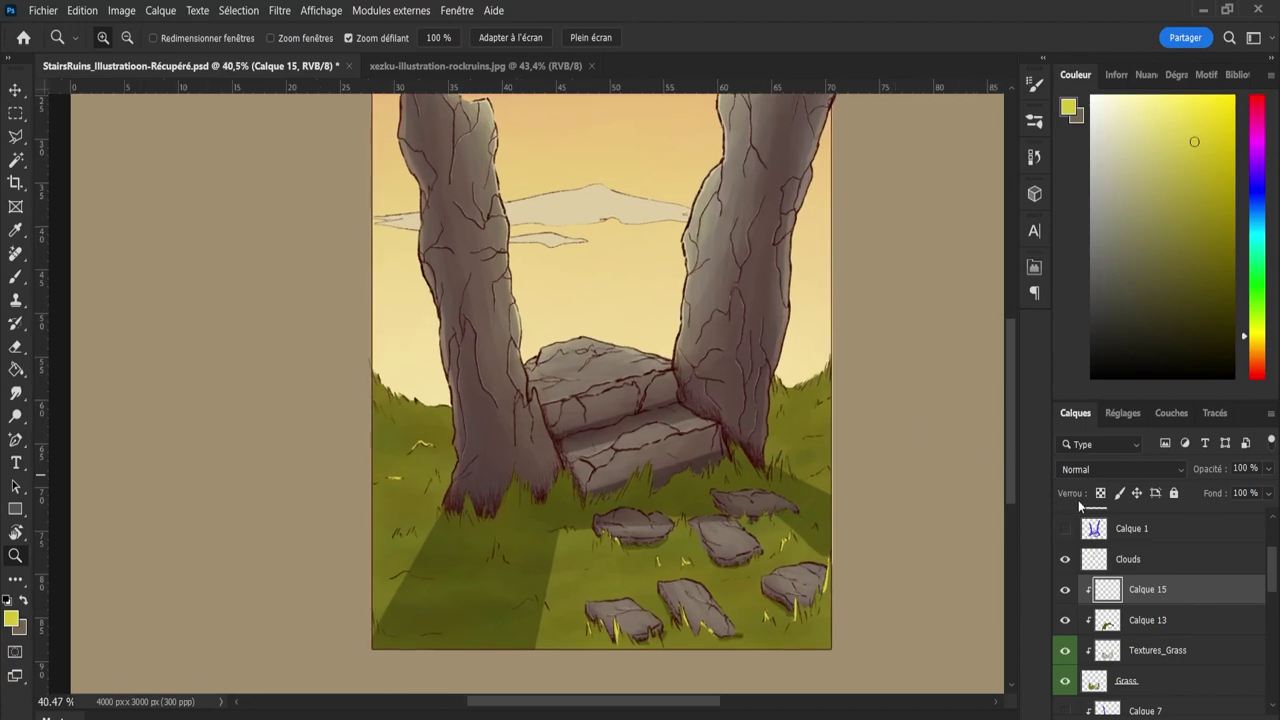
key("shift+alt+m")
key("Up")
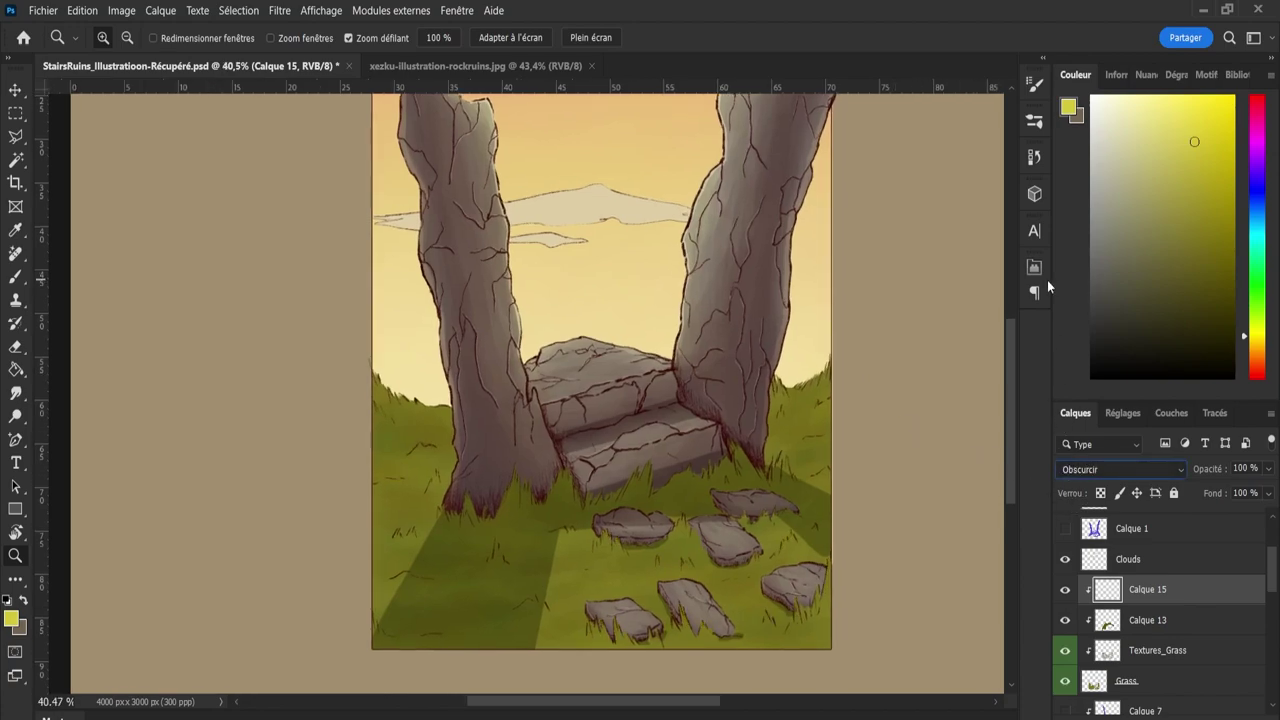
key("Down")
key("Down")
key("Down")
key("Down")
key("Down")
key("shift+plus")
key("shift+plus")
key("shift+plus")
key("shift+plus")
key("shift+plus")
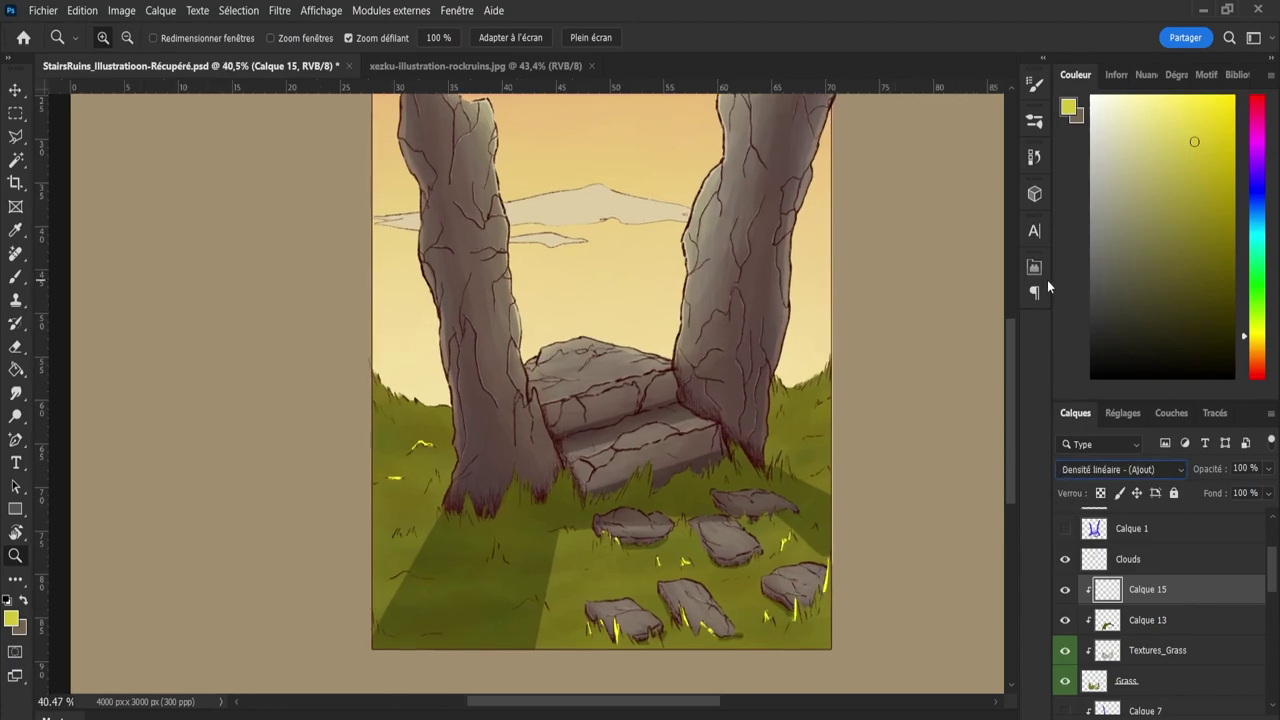
key("shift+plus")
key("shift+plus")
key("shift+plus")
key("shift+plus")
key("shift+plus")
key("shift+plus")
key("shift+plus")
key("shift+plus")
key("shift+plus")
key("shift+plus")
key("shift+plus")
key("shift+plus")
key("shift+plus")
key("shift+plus")
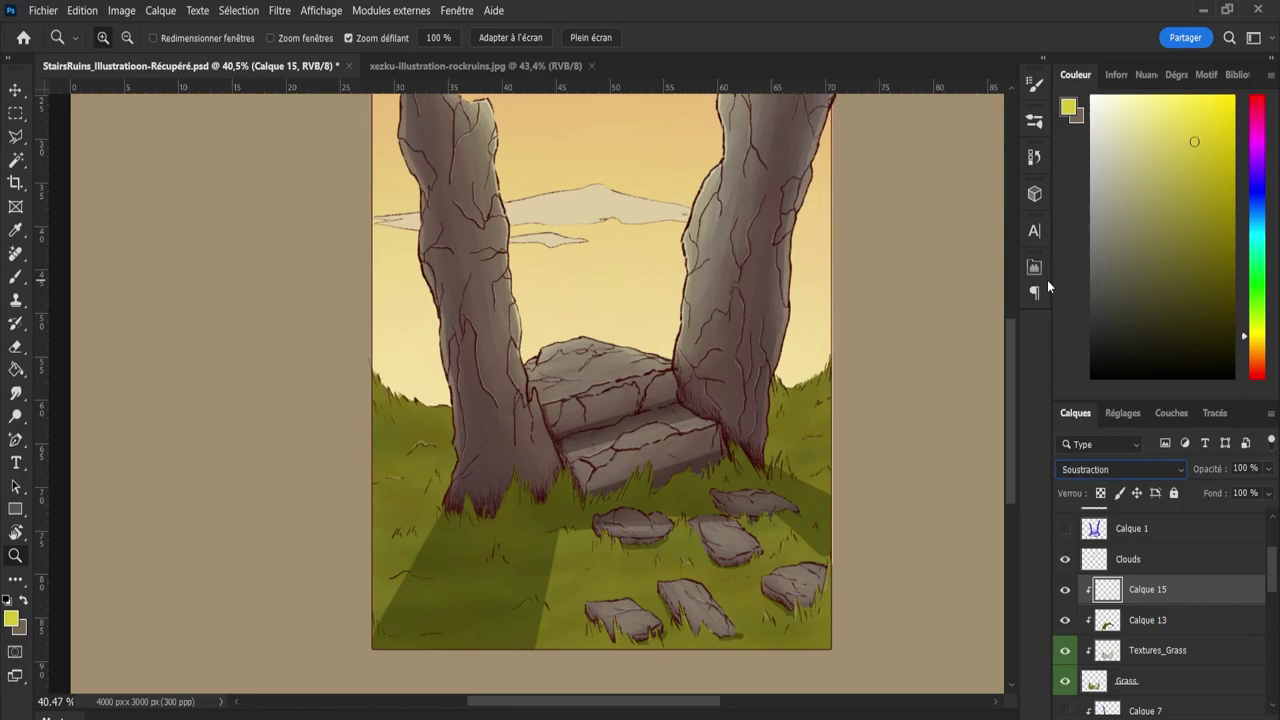
key("shift+minus")
key("shift+minus")
key("shift+minus")
key("shift+minus")
key("shift+minus")
key("shift+minus")
key("shift+minus")
key("shift+minus")
key("shift+minus")
key("shift+minus")
key("shift+minus")
key("shift+minus")
key("shift+minus")
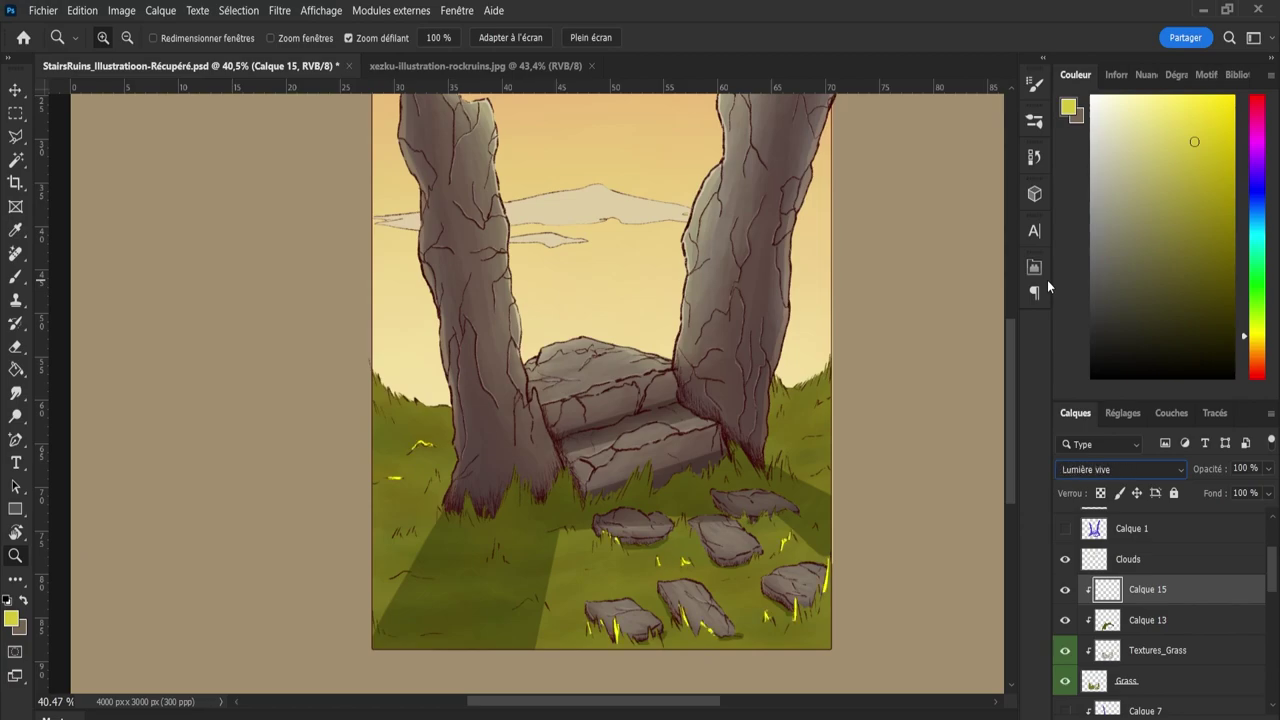
key("shift+minus")
key("shift+minus")
key("shift+minus")
key("shift+plus")
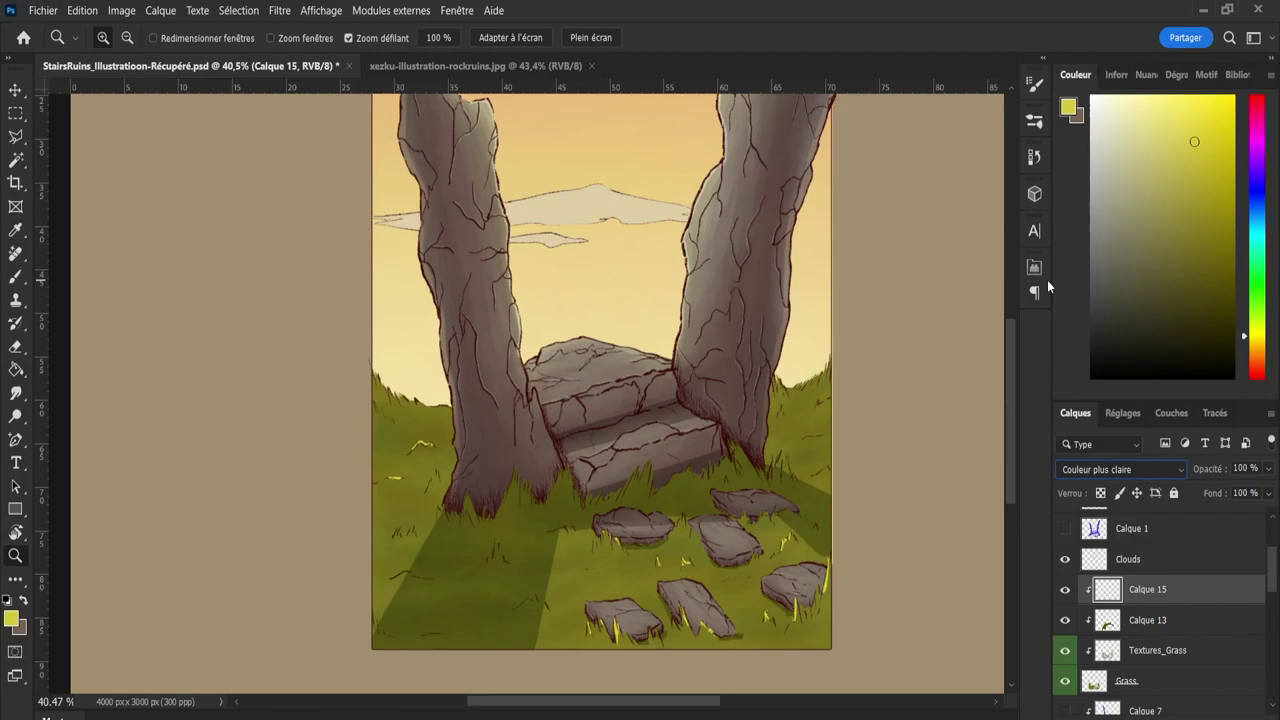
key("shift+minus")
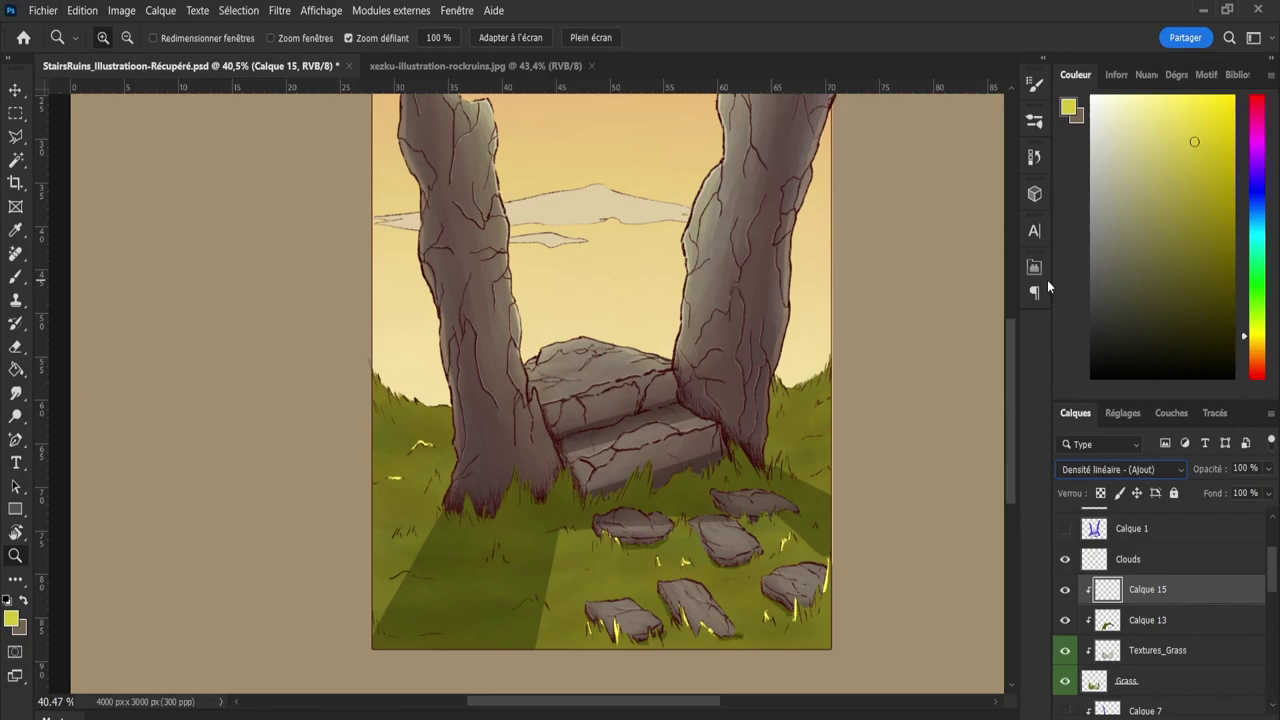
key("shift+minus")
key("shift+minus")
key("shift+minus")
key("shift+minus")
key("shift+plus")
key("shift+plus")
key("shift+plus")
key("shift+plus")
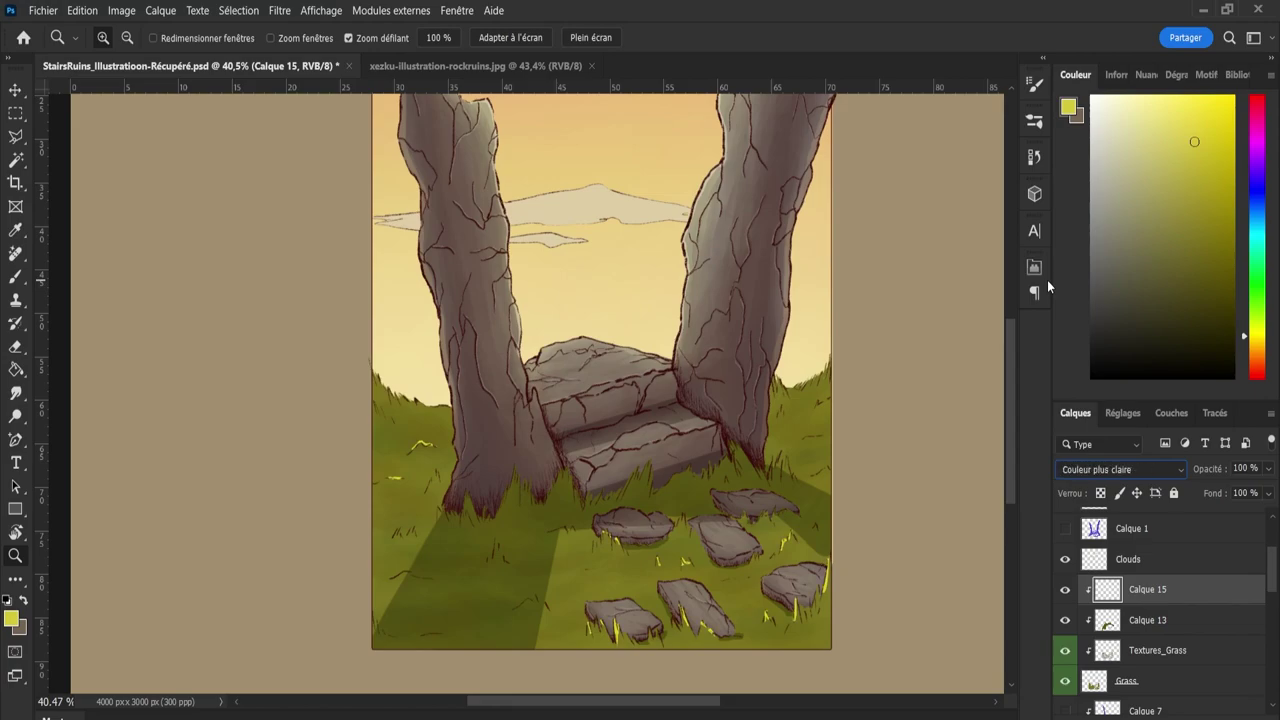
key("Down")
key("Down")
key("Down")
key("Down")
key("Down")
key("Up")
key("Up")
key("Up")
key("Up")
key("Up")
key("Up")
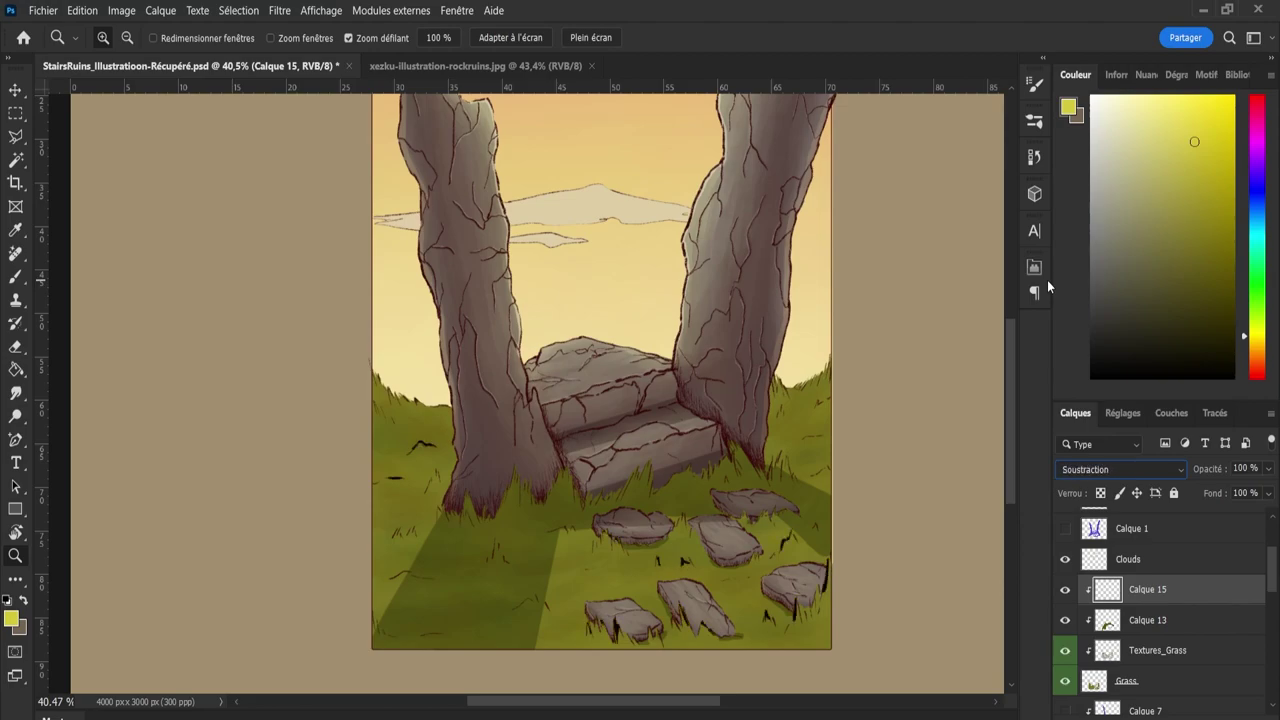
key("Up")
key("Up")
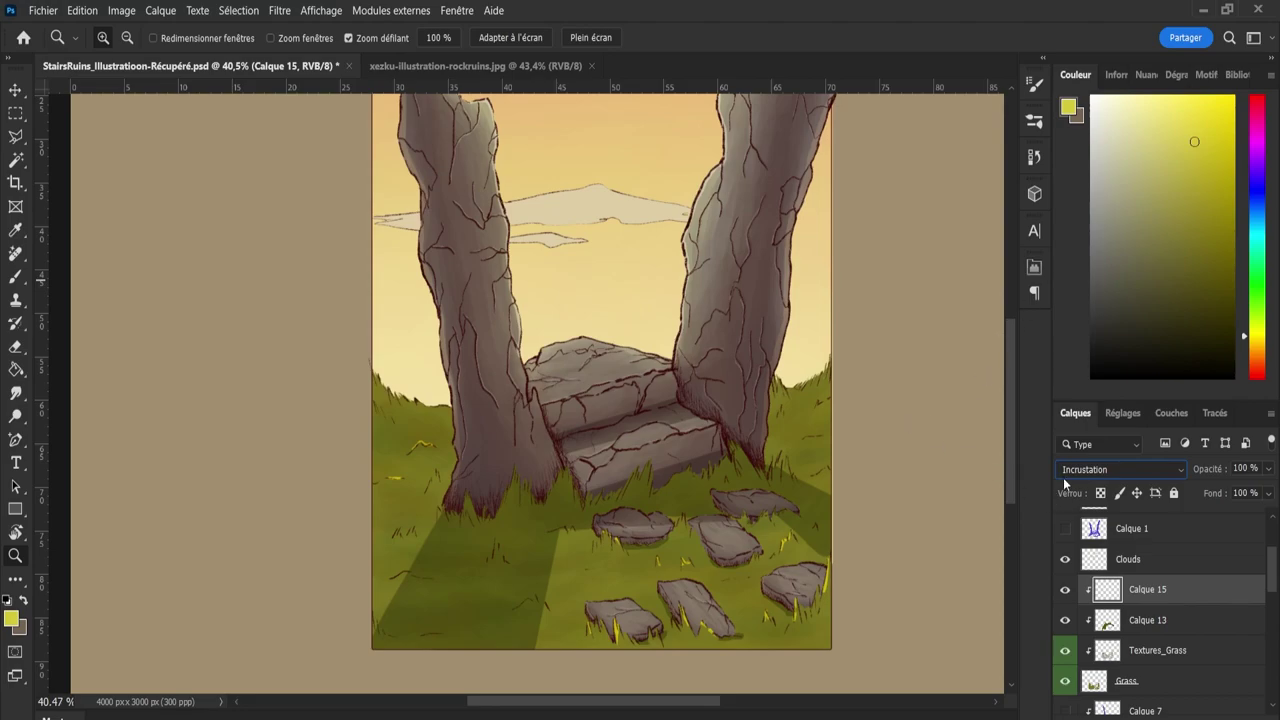
Set the blend mode of Calque 15 to Densité linéaire - (Ajout).
left_click(1087, 469)
left_click(1101, 421)
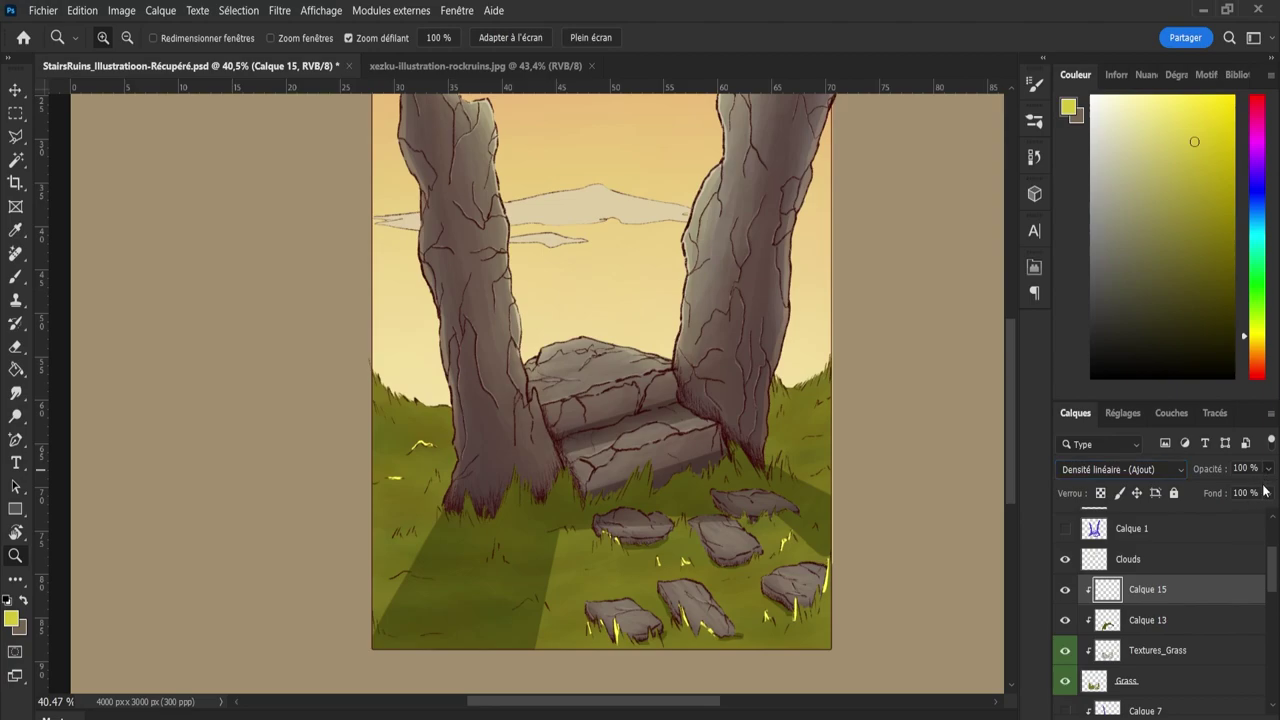
Lower the opacity of Calque 15 to 51 %.
key("6")
key("2")
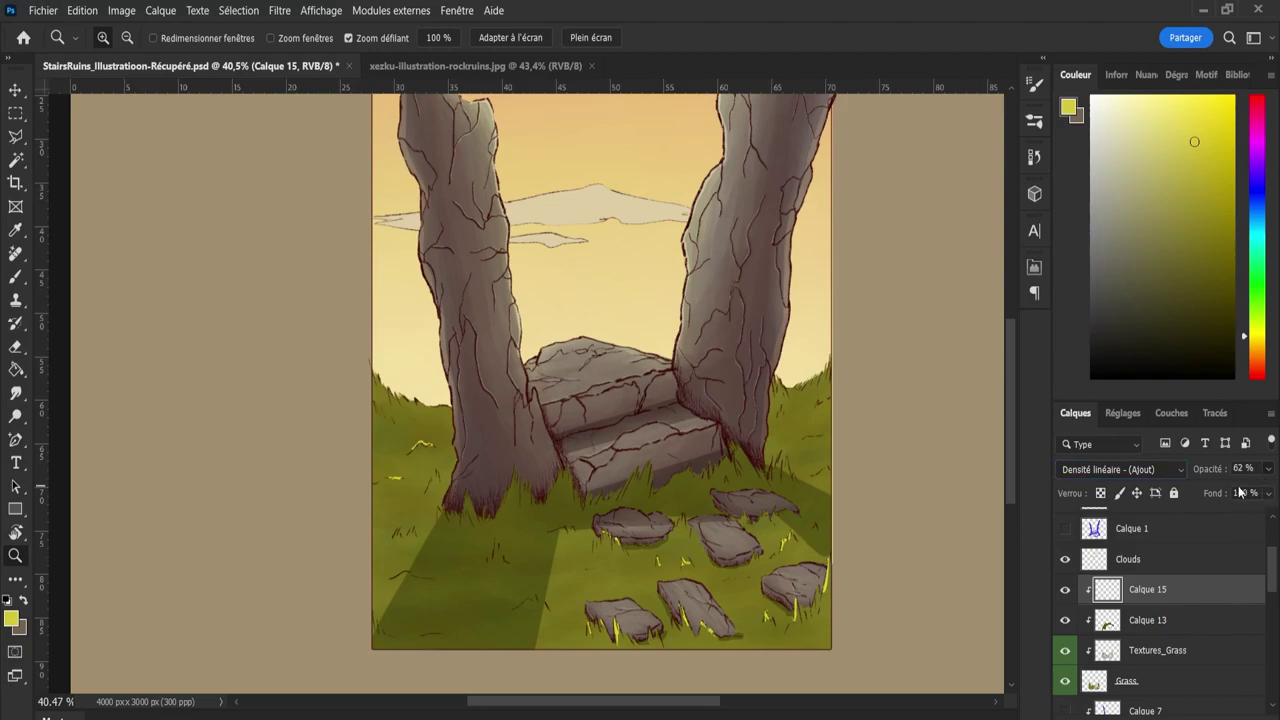
scroll(795, 455, "down", 3)
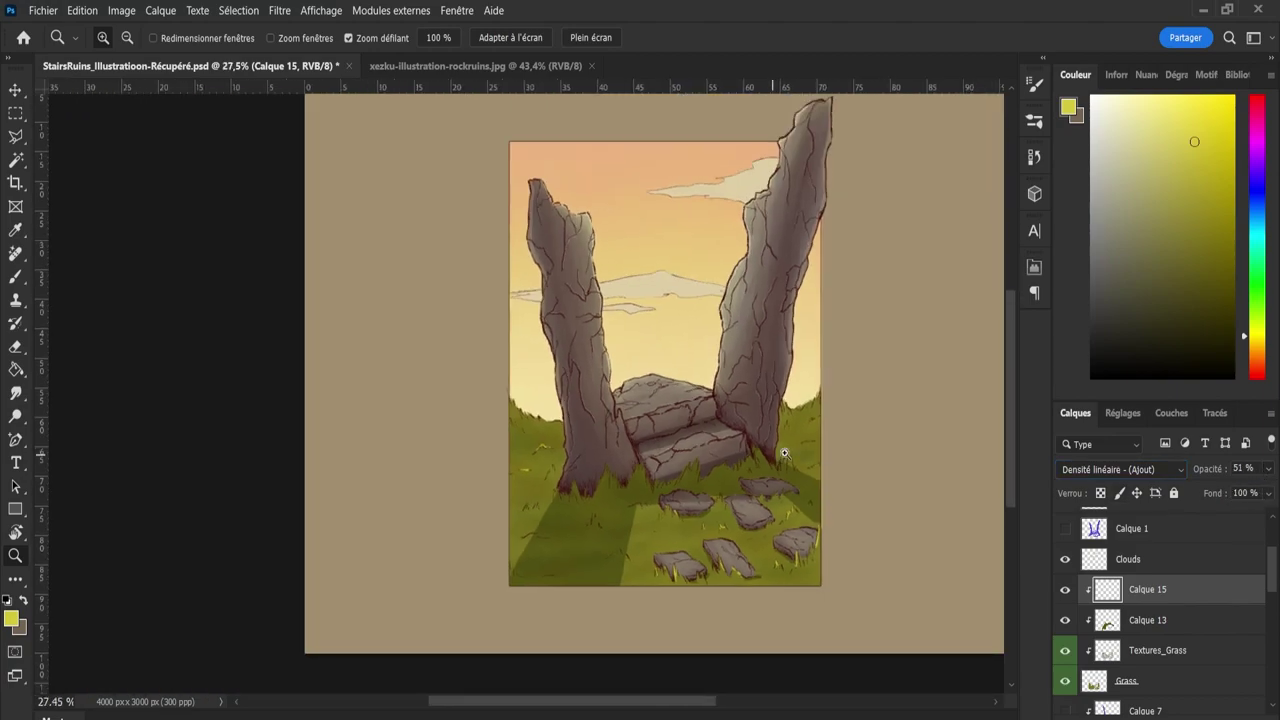
left_click_drag(1004, 456, 1011, 445)
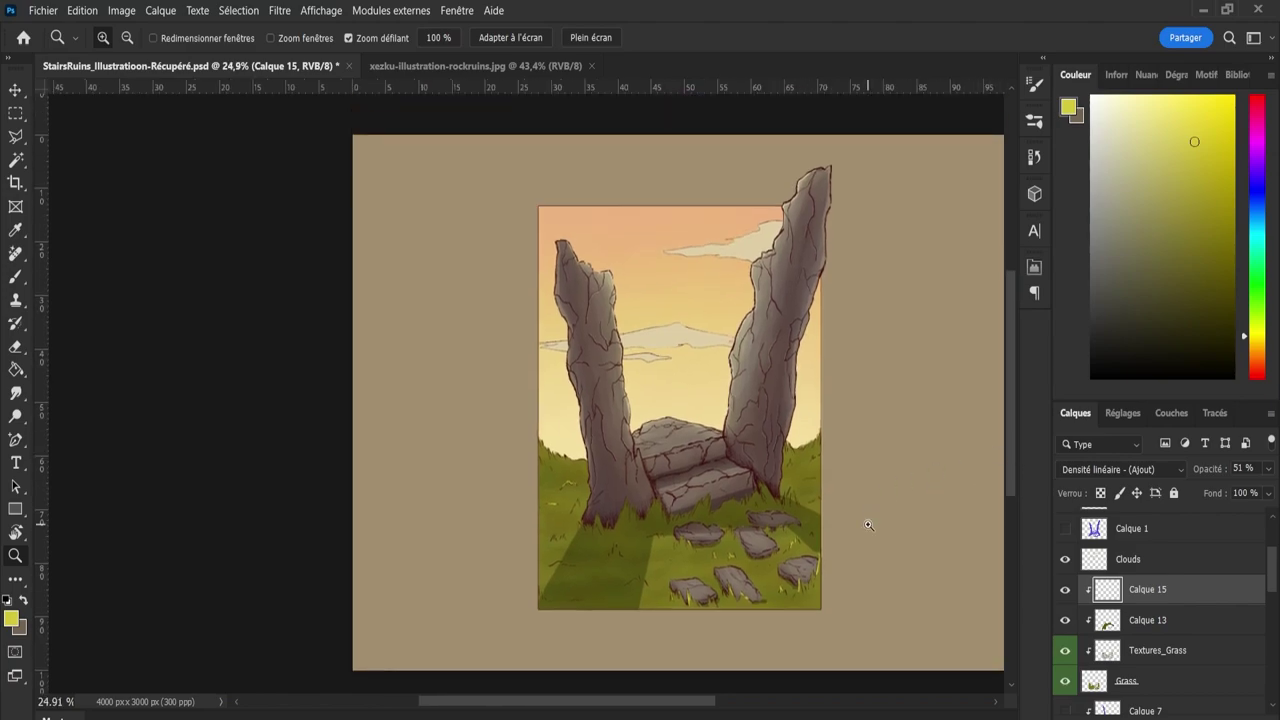
Paint highlights on the small grass blades between the middle stepping stones and refine them with the eraser.
left_click_drag(868, 525, 920, 534)
key("e")
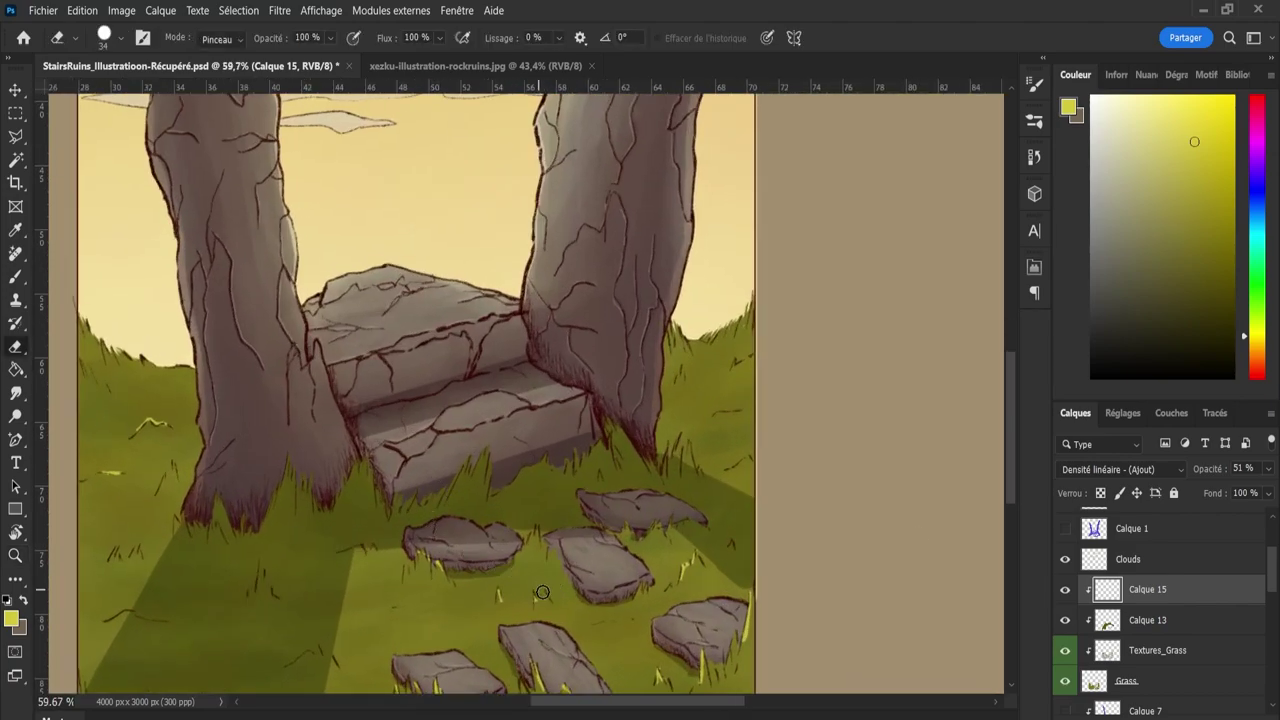
key("b")
key("e")
key("z")
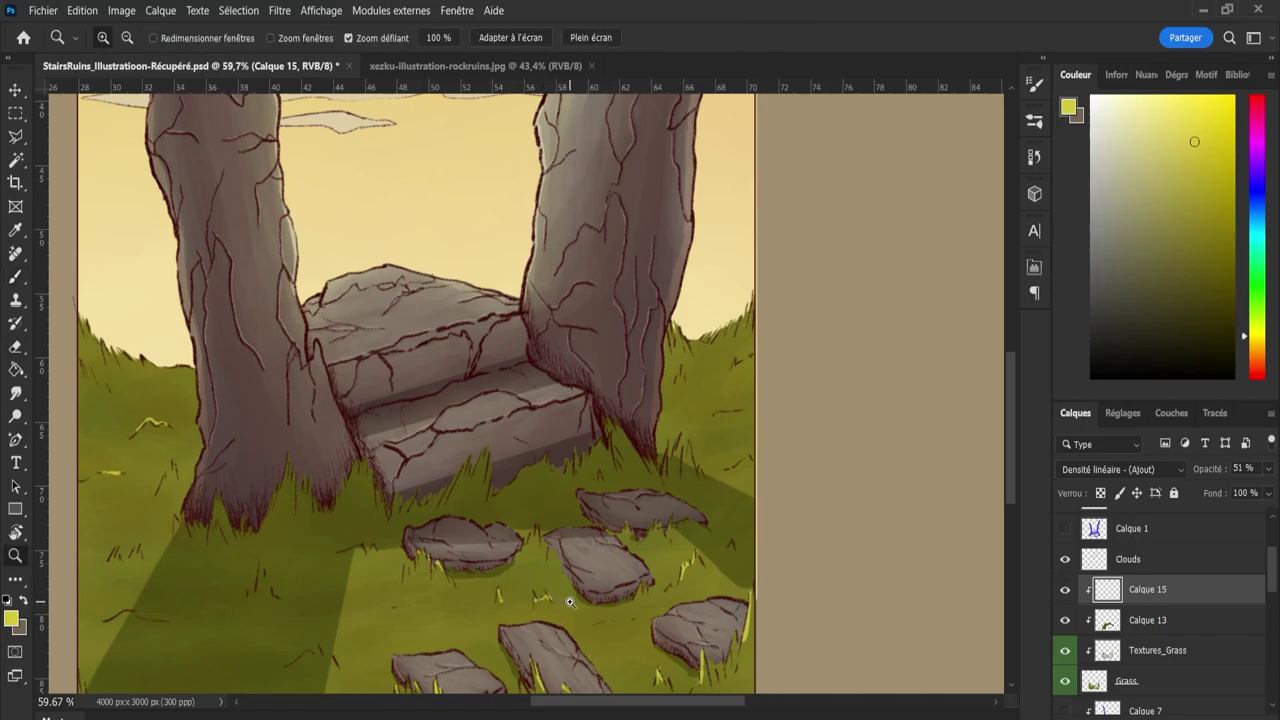
Highlight the grass tufts on the slope beside the right pillar and trim the strokes with the eraser.
mouse_move(553, 589)
left_mouse_down()
mouse_move(403, 613)
mouse_move(425, 619)
left_mouse_up()
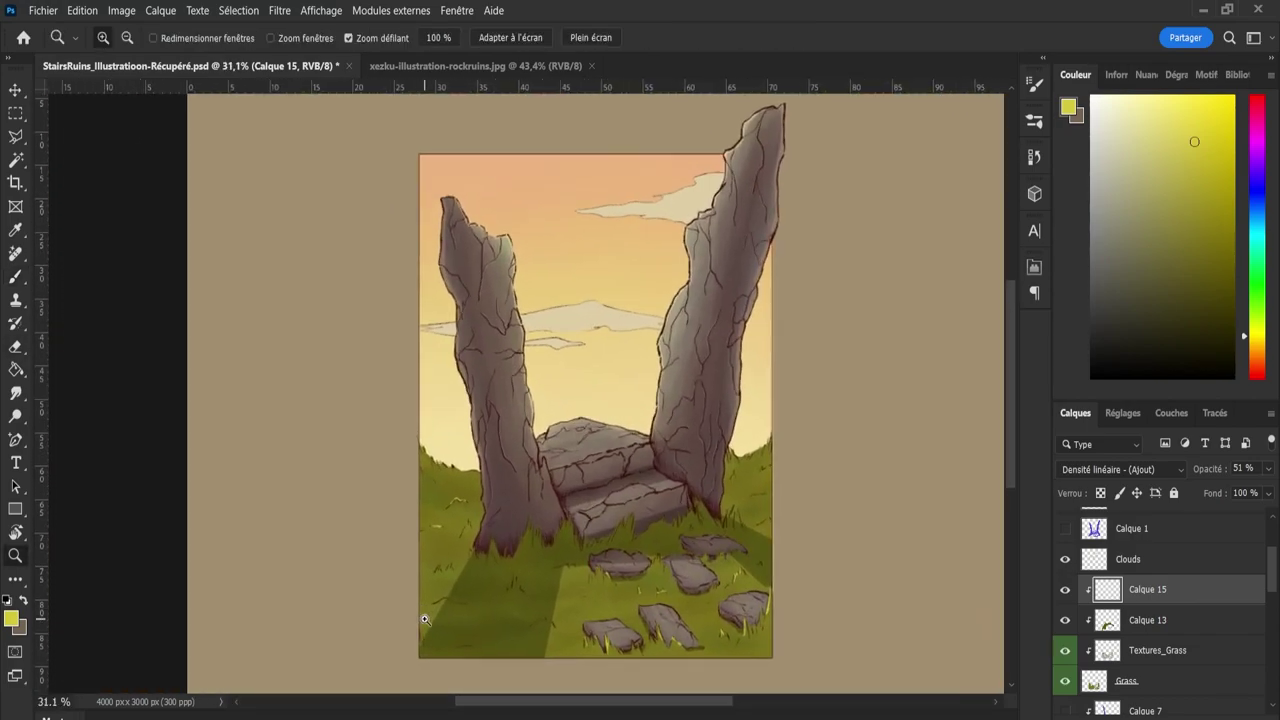
left_click_drag(855, 502, 828, 497)
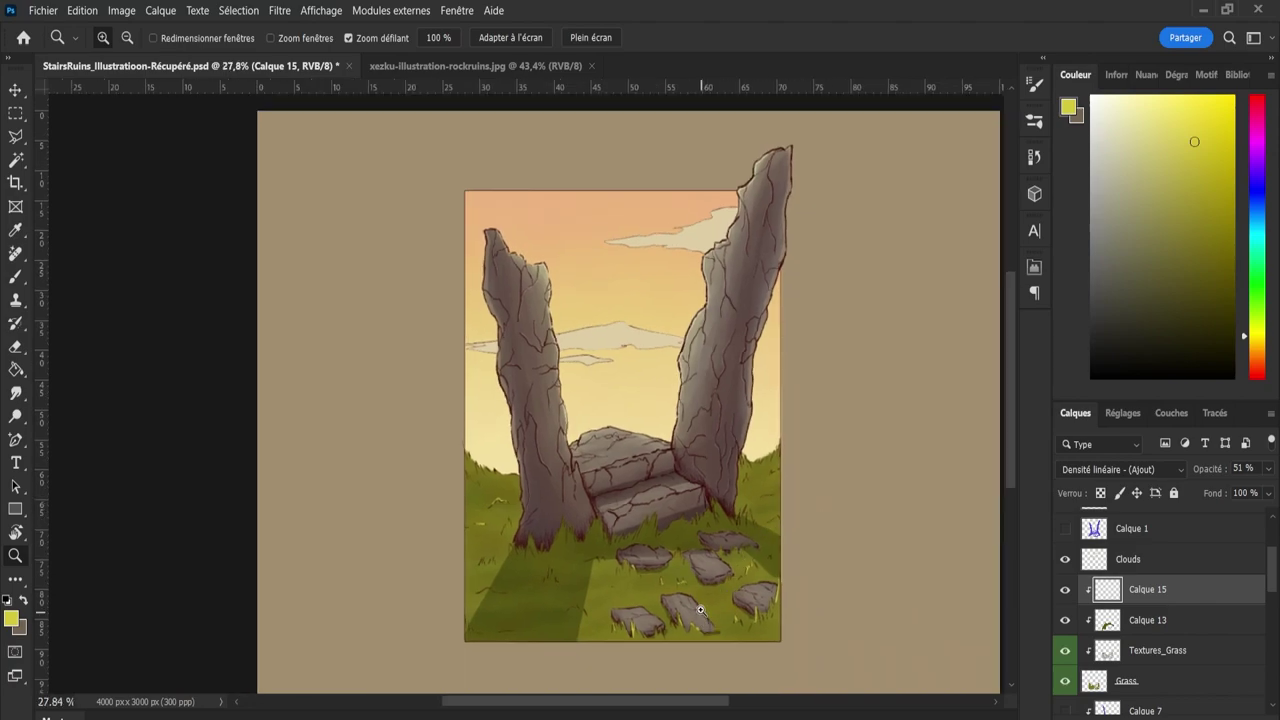
left_click_drag(704, 614, 714, 604)
left_click_drag(768, 522, 830, 522)
key("b")
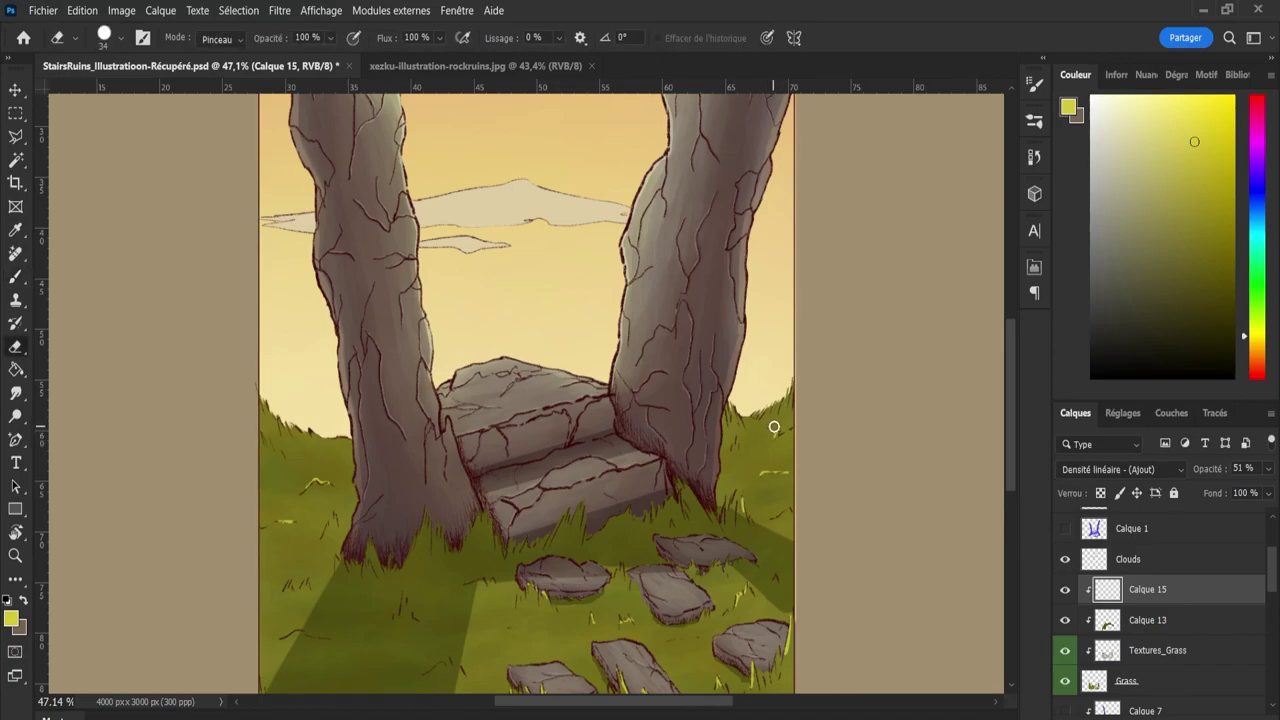
key("e")
key("z")
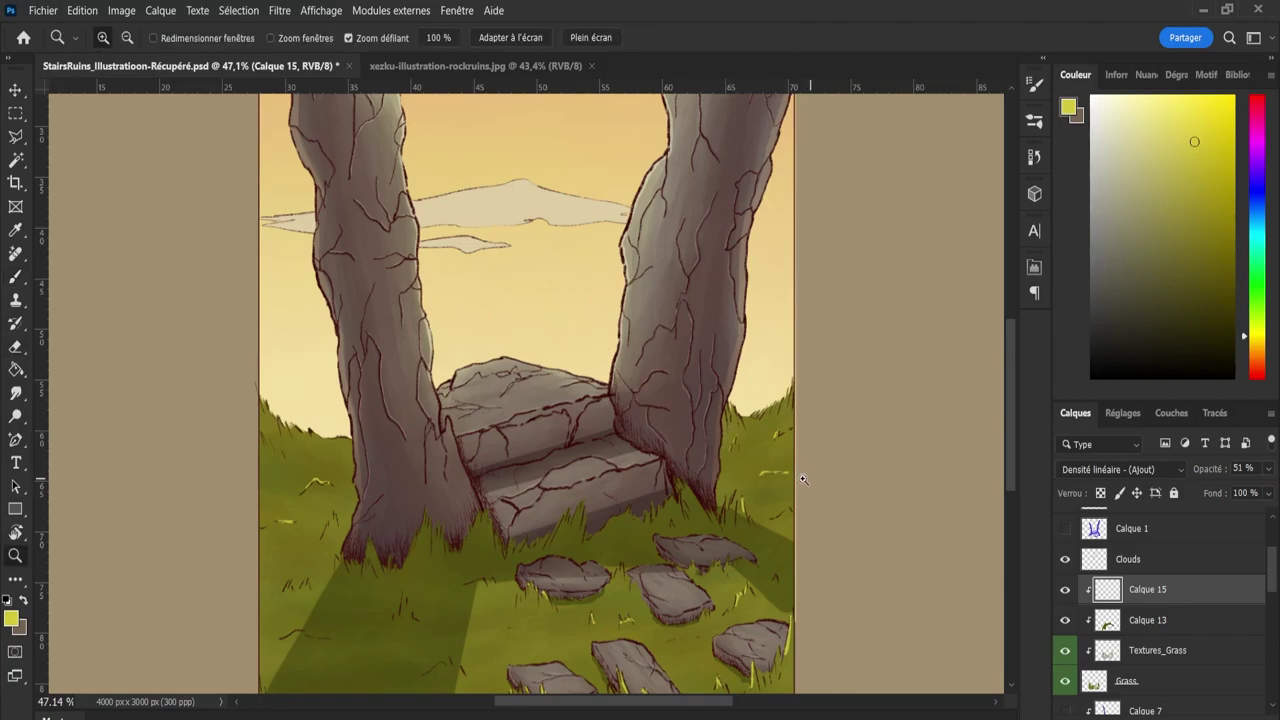
Highlight the grass tufts on the slope beside the left pillar, shaping them with the eraser.
mouse_move(803, 474)
left_mouse_down()
mouse_move(766, 474)
mouse_move(792, 474)
left_mouse_up()
key("b")
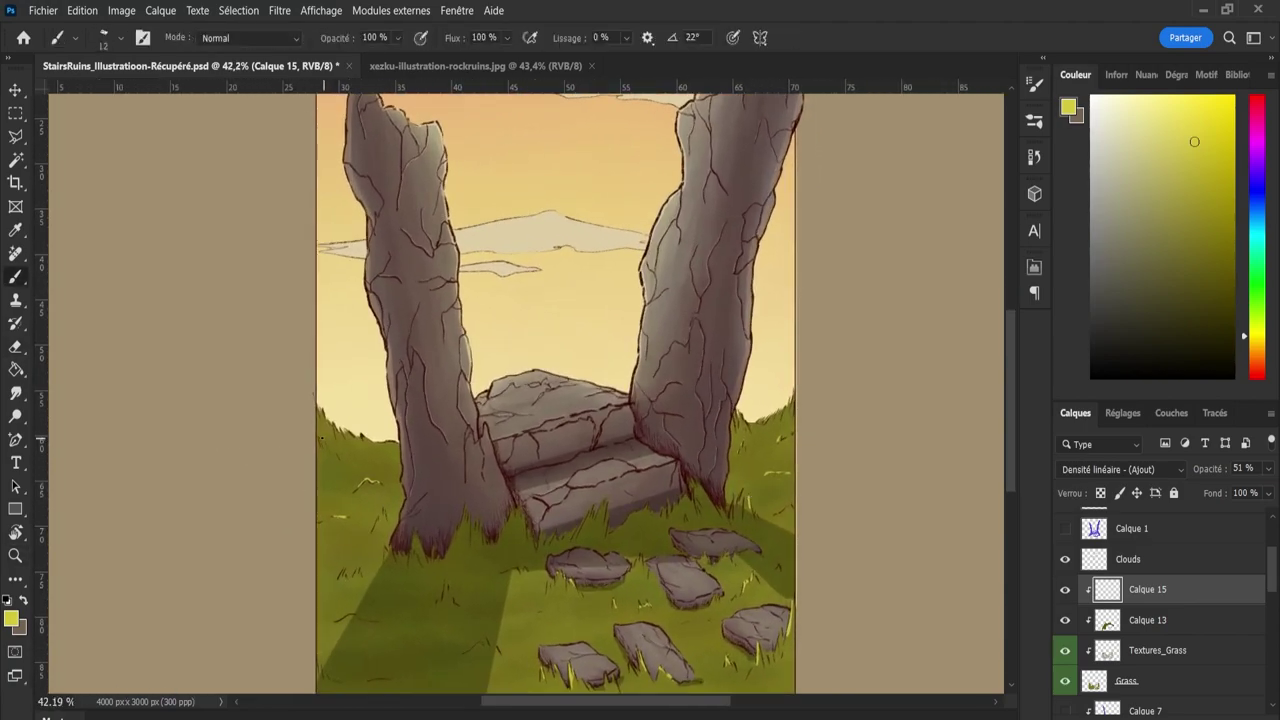
key("e")
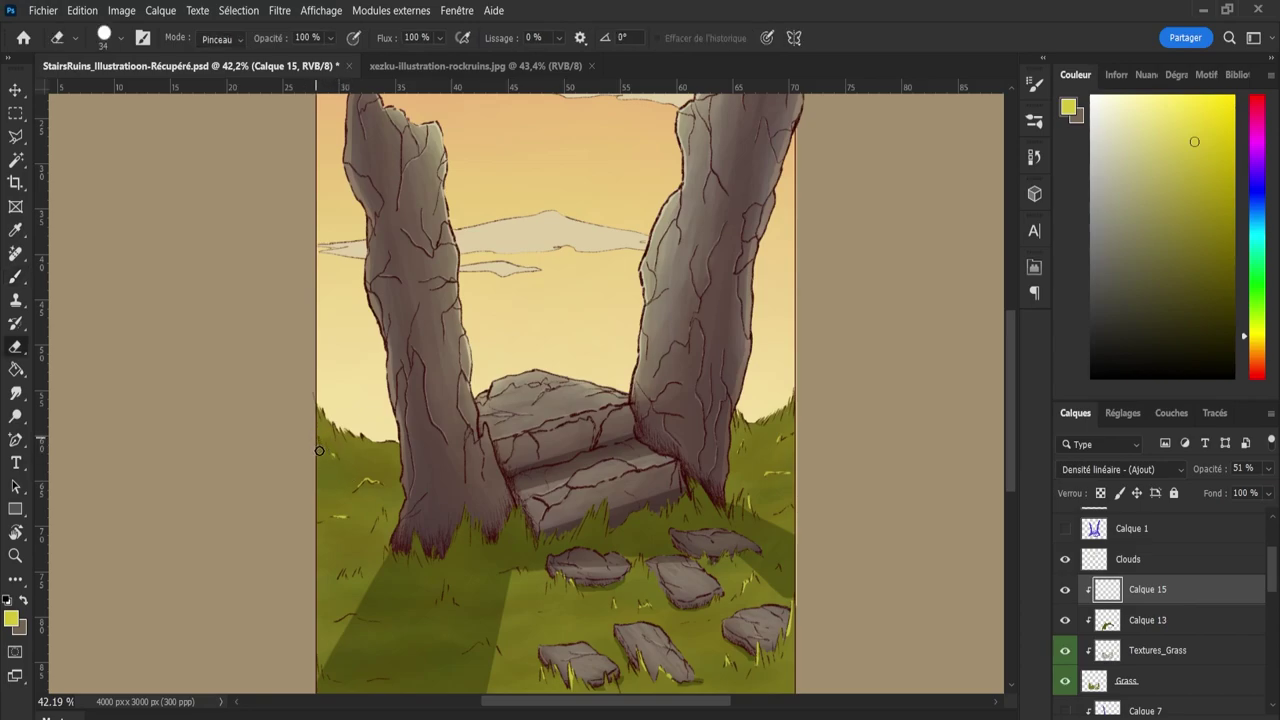
key("b")
key("e")
key("z")
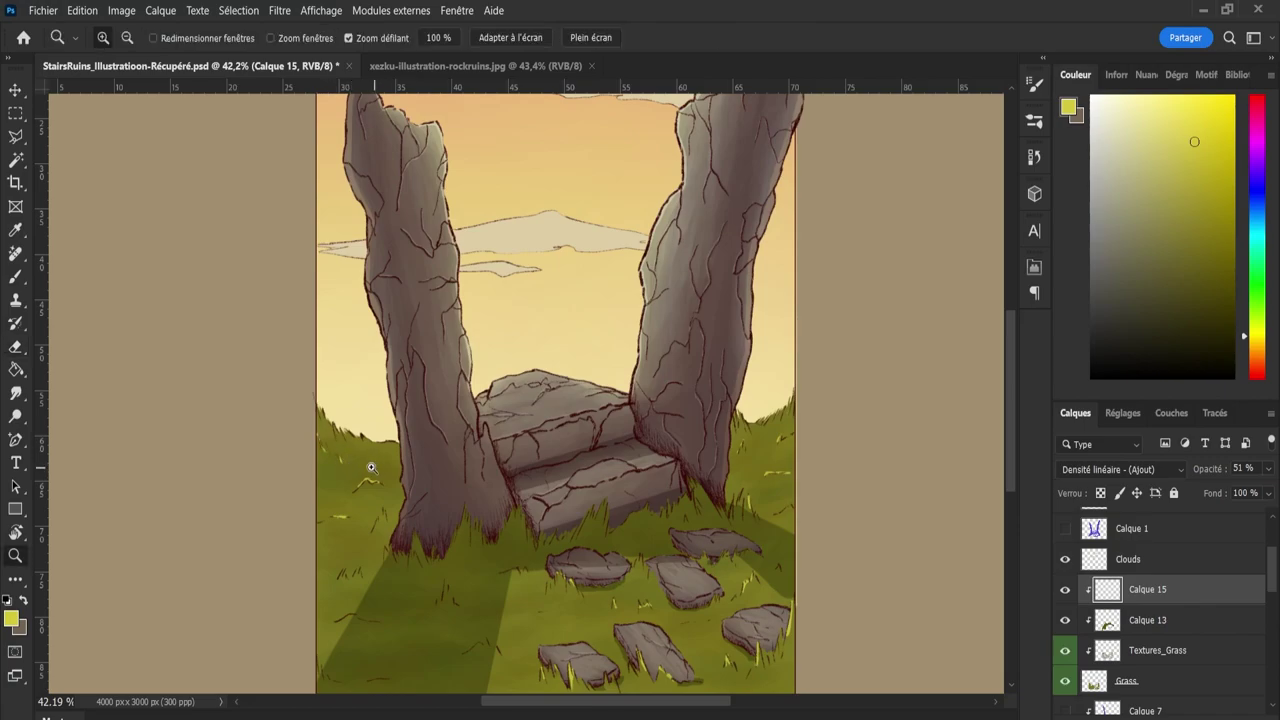
Paint highlights along the grass horizon beside the pillars with the 44 px brush and cut them back with the eraser.
left_click_drag(371, 465, 339, 462)
left_click_drag(395, 623, 415, 622)
scroll(415, 622, "up", 1)
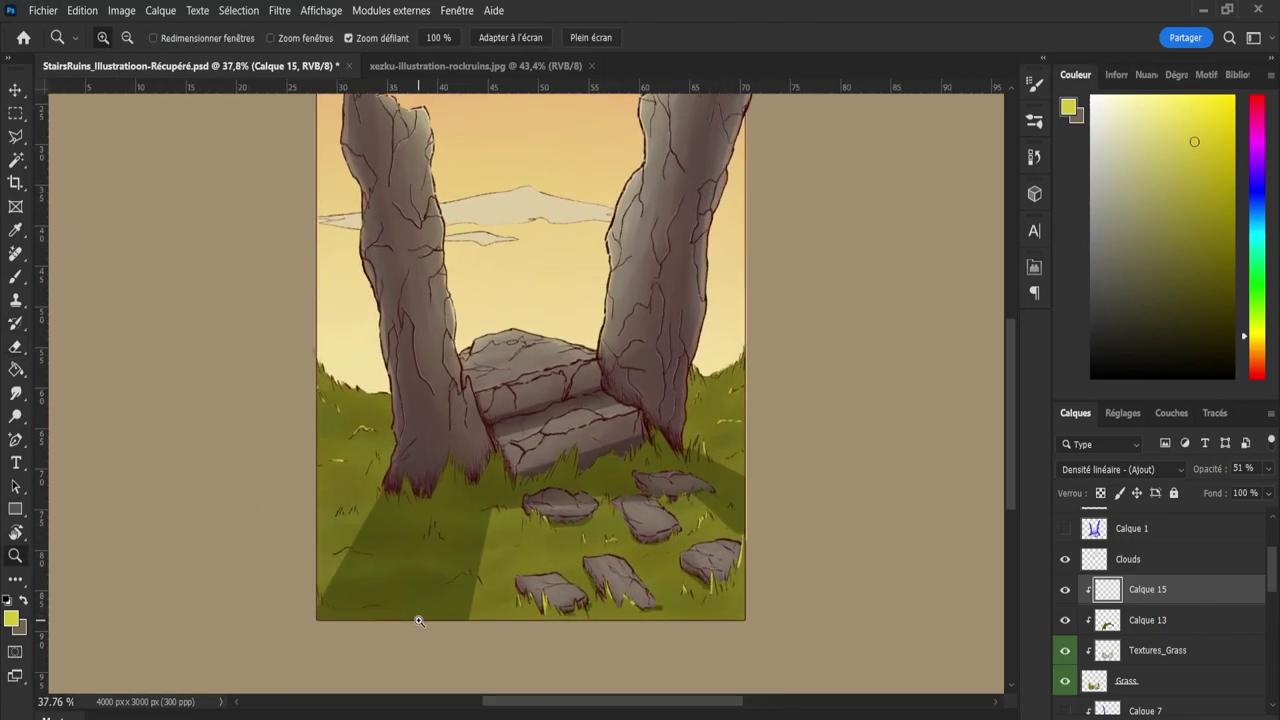
key("b")
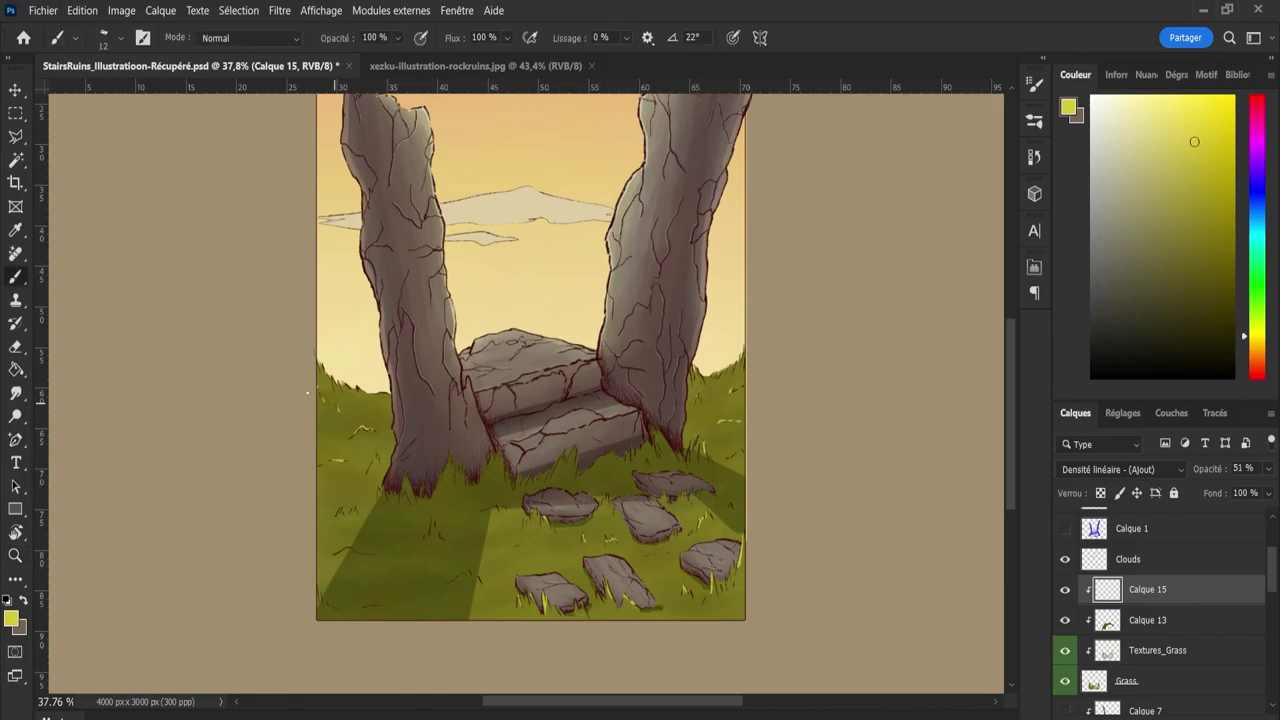
left_click_drag(321, 365, 362, 387)
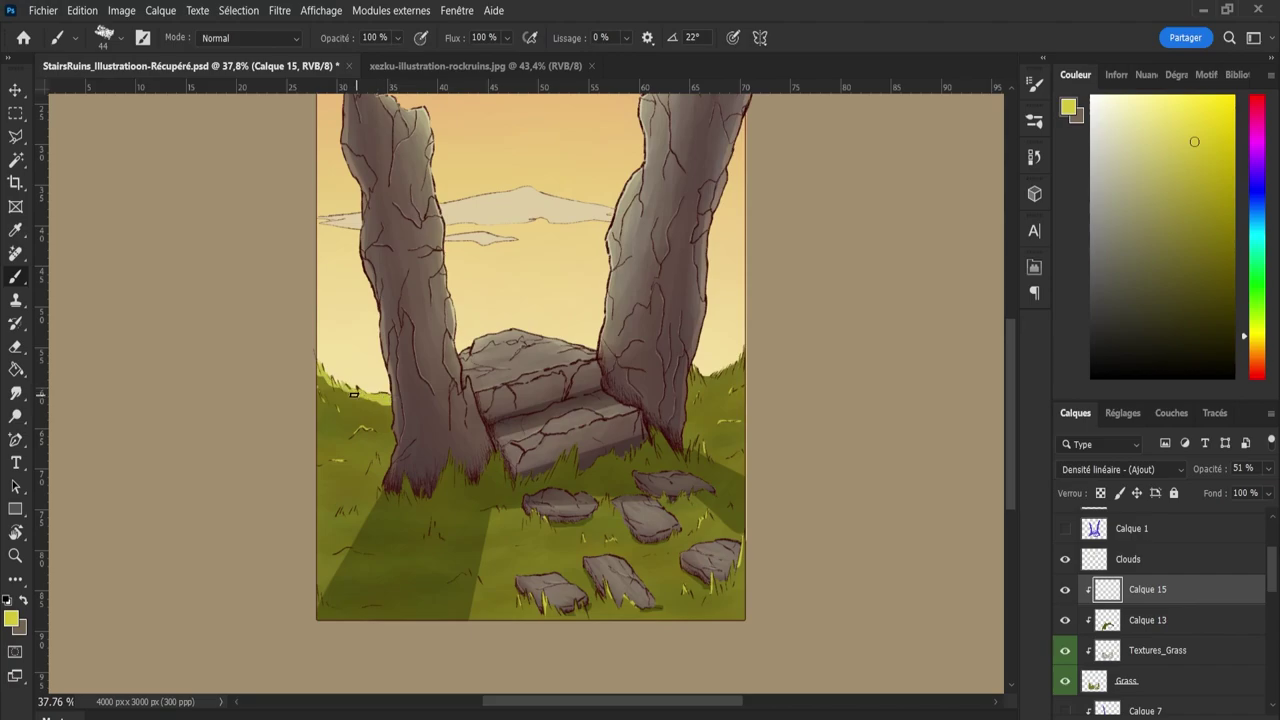
key("e")
mouse_move(314, 370)
left_mouse_down()
mouse_move(363, 405)
mouse_move(384, 397)
left_mouse_up()
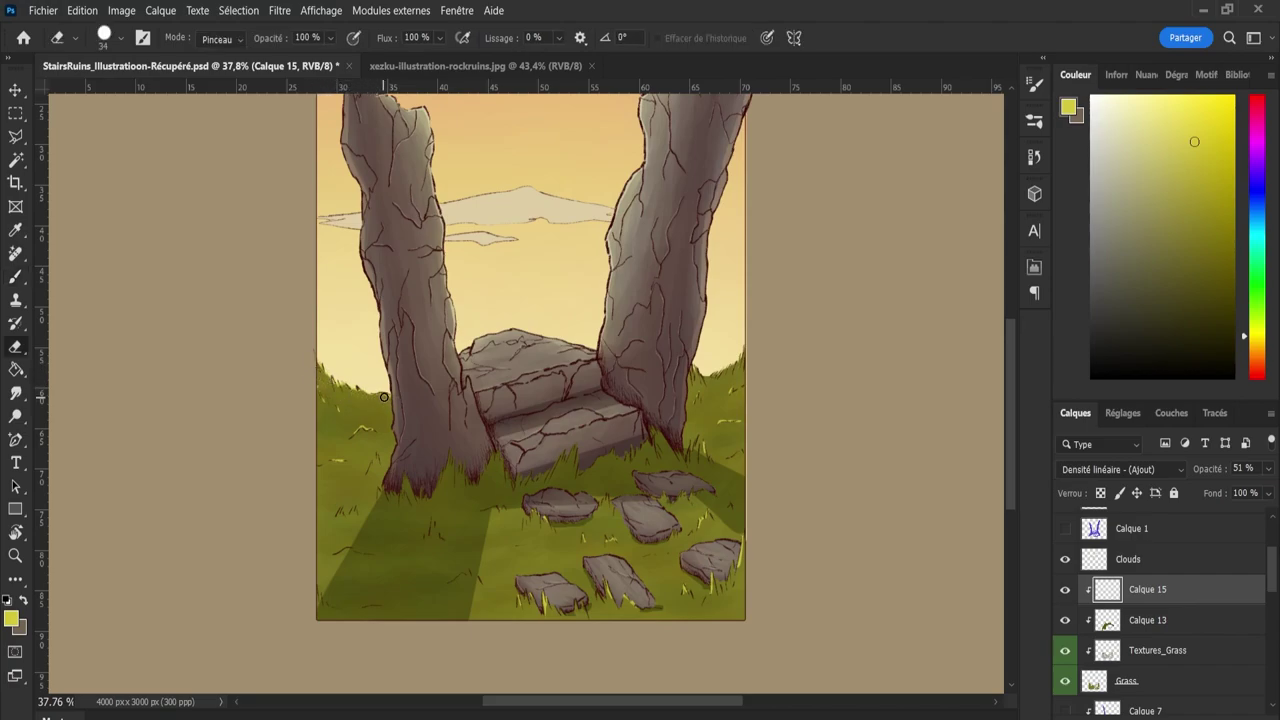
mouse_move(668, 408)
left_mouse_down()
mouse_move(698, 368)
mouse_move(705, 378)
mouse_move(747, 360)
mouse_move(696, 377)
mouse_move(710, 366)
left_mouse_up()
Compare Incrustation and neighbouring blend modes on Calque 15, then return it to Densité linéaire - (Ajout).
key("z")
left_click(1092, 471)
left_click(1081, 453)
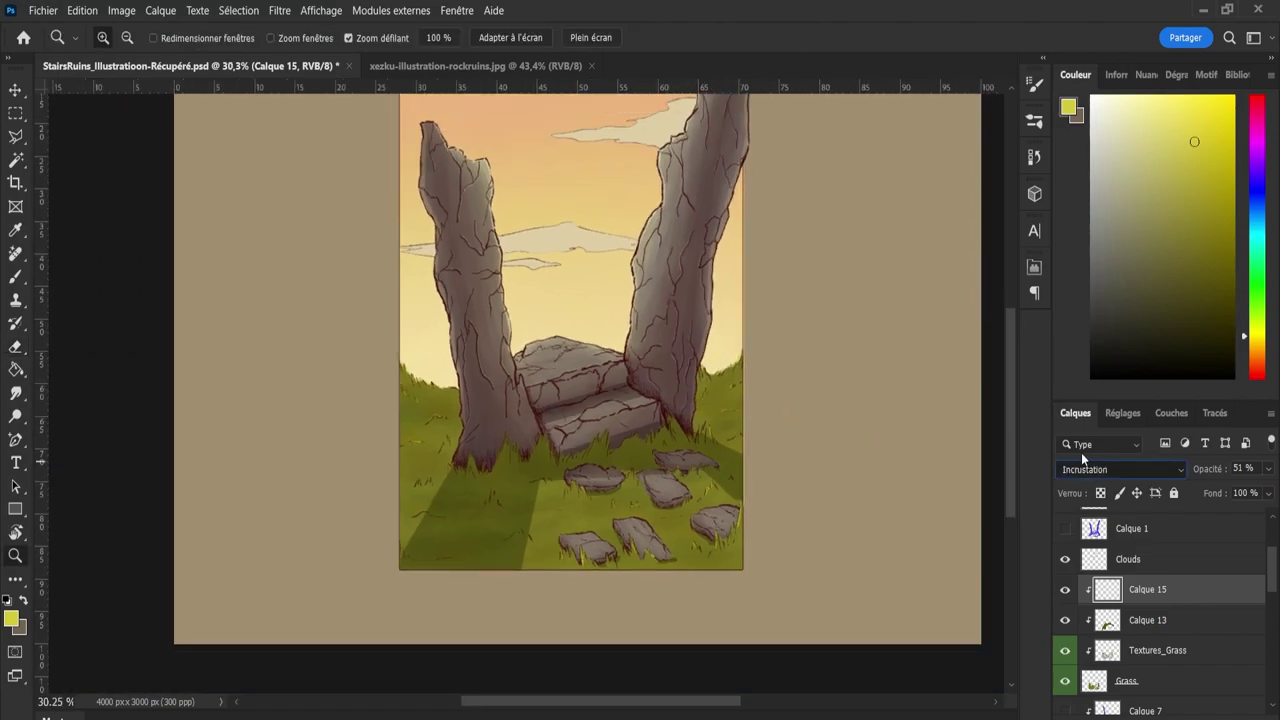
key("Down")
key("Down")
key("Up")
key("Up")
key("Up")
key("Up")
key("Up")
key("Up")
key("Up")
key("Up")
key("Up")
key("Down")
key("Down")
key("Up")
key("Up")
key("Up")
key("Up")
key("Up")
key("Up")
key("Up")
key("Up")
key("Up")
key("Up")
key("Up")
key("Up")
key("Down")
key("Down")
key("Up")
key("Up")
key("Down")
key("Down")
key("Down")
key("Down")
key("Up")
key("Up")
key("Up")
key("Up")
key("Up")
key("Up")
key("Up")
key("Up")
key("Down")
key("Down")
key("Down")
key("Down")
key("Down")
key("Down")
key("Down")
key("Down")
key("Down")
key("Up")
key("Up")
key("Down")
key("Down")
Set the opacity of Calque 15 to 53 % and save the illustration as StairsRuins_Illustratioon.psd.
key("7")
key("7")
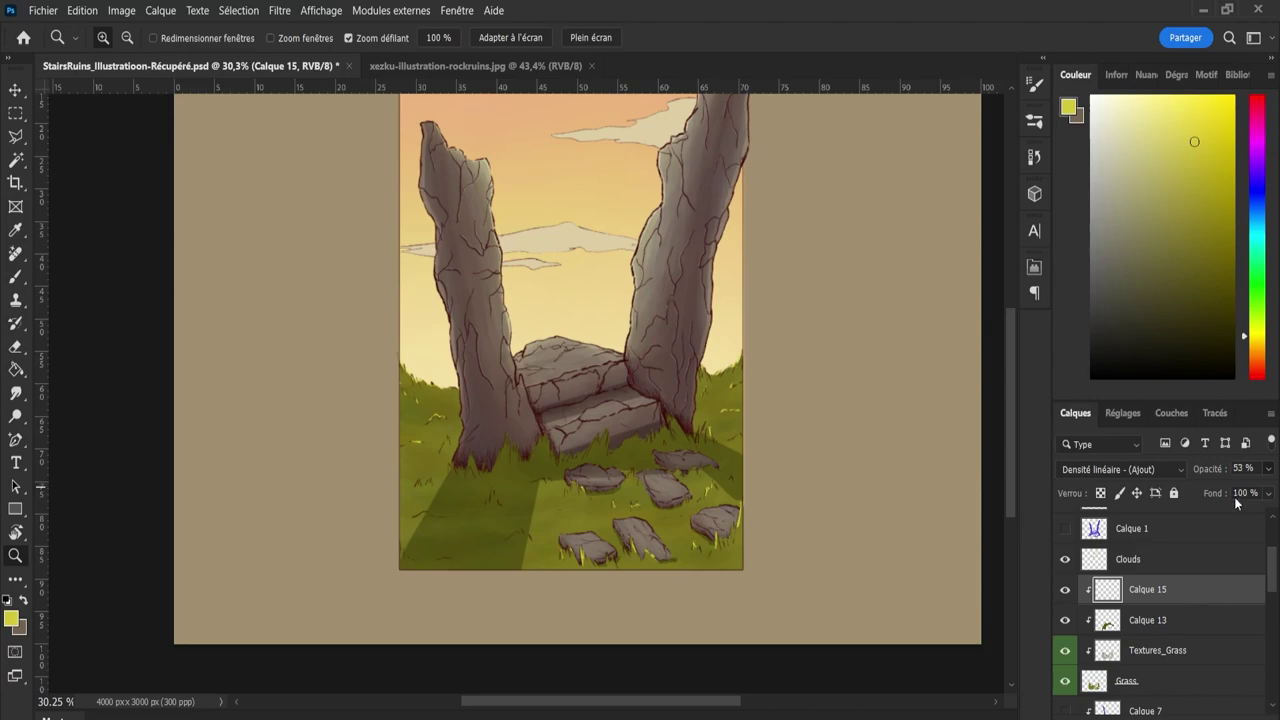
key("ctrl+u")
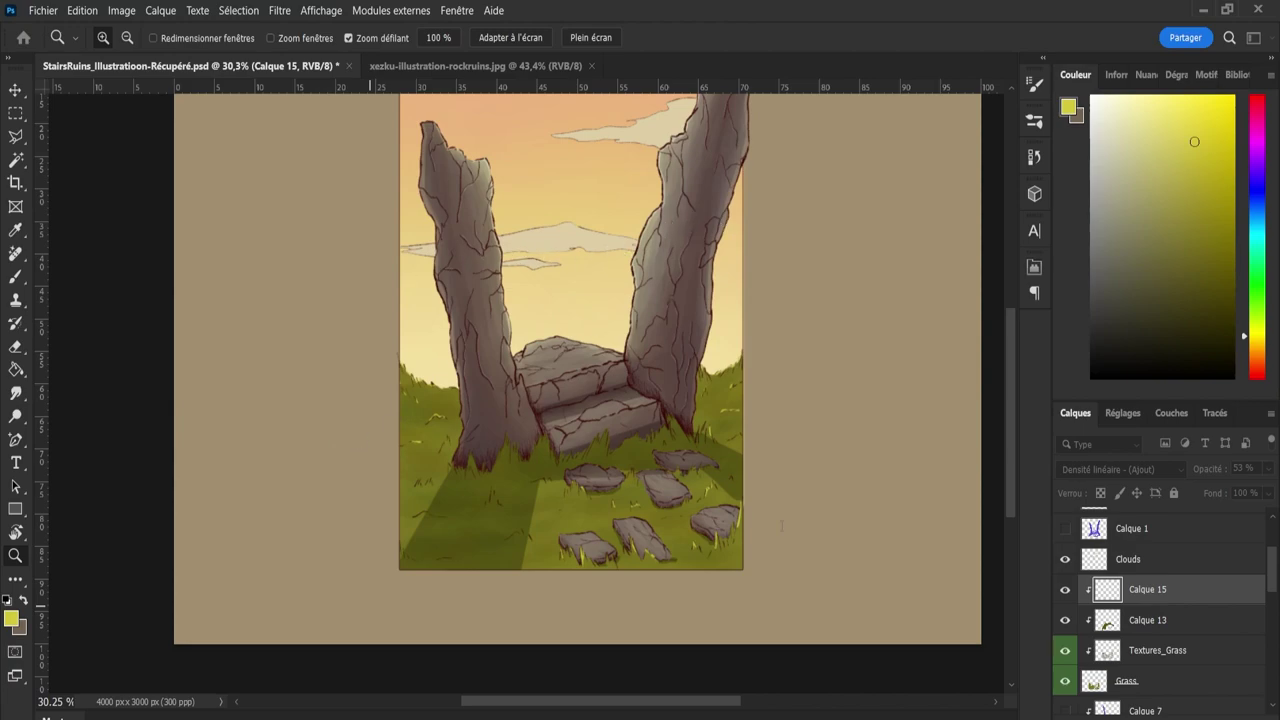
key("space")
left_click_drag(1016, 411, 1013, 395)
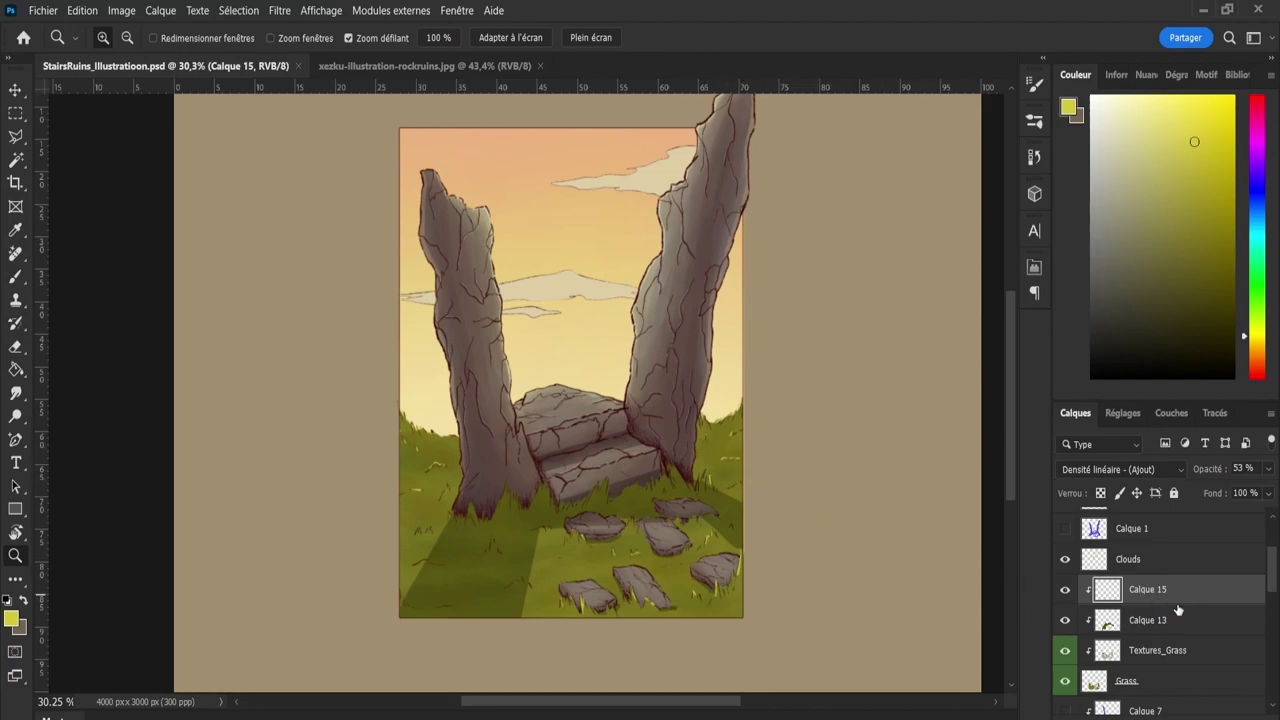
Select Calque 14 and switch its visibility off and on to check what it contributes.
scroll(1273, 583, "down", 5)
left_click(1147, 621)
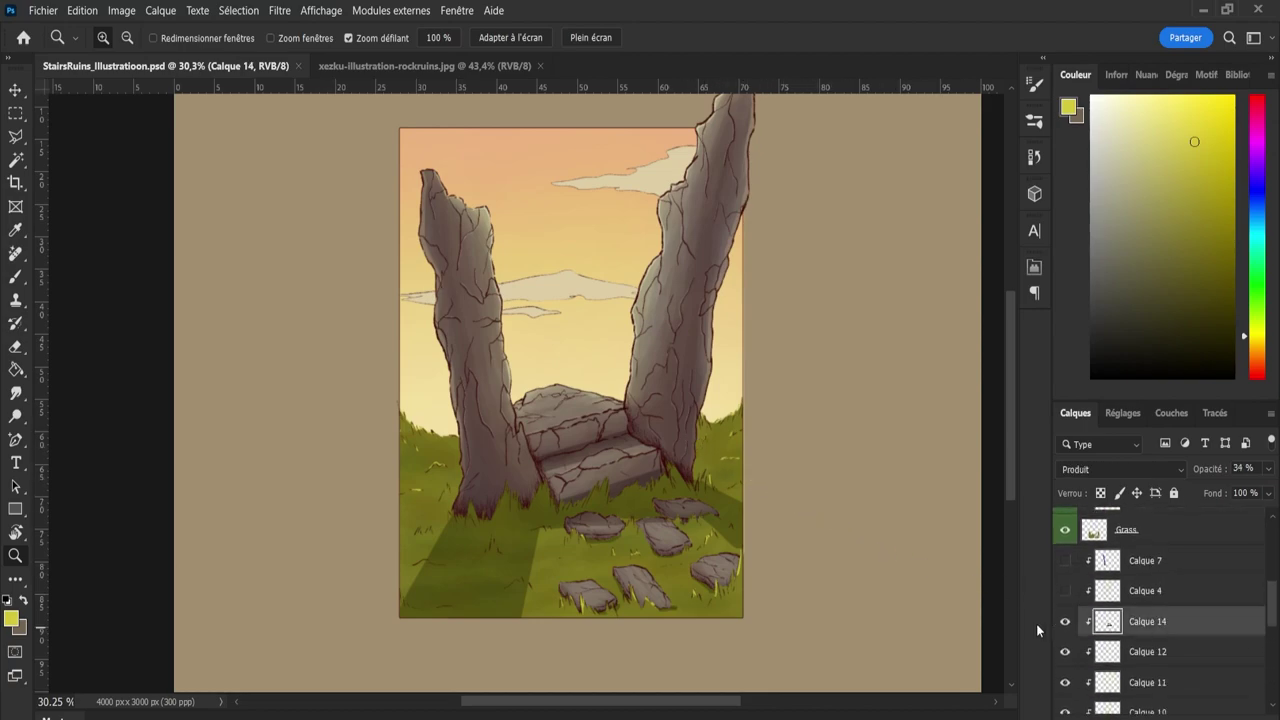
left_click(1063, 621)
left_click(1064, 622)
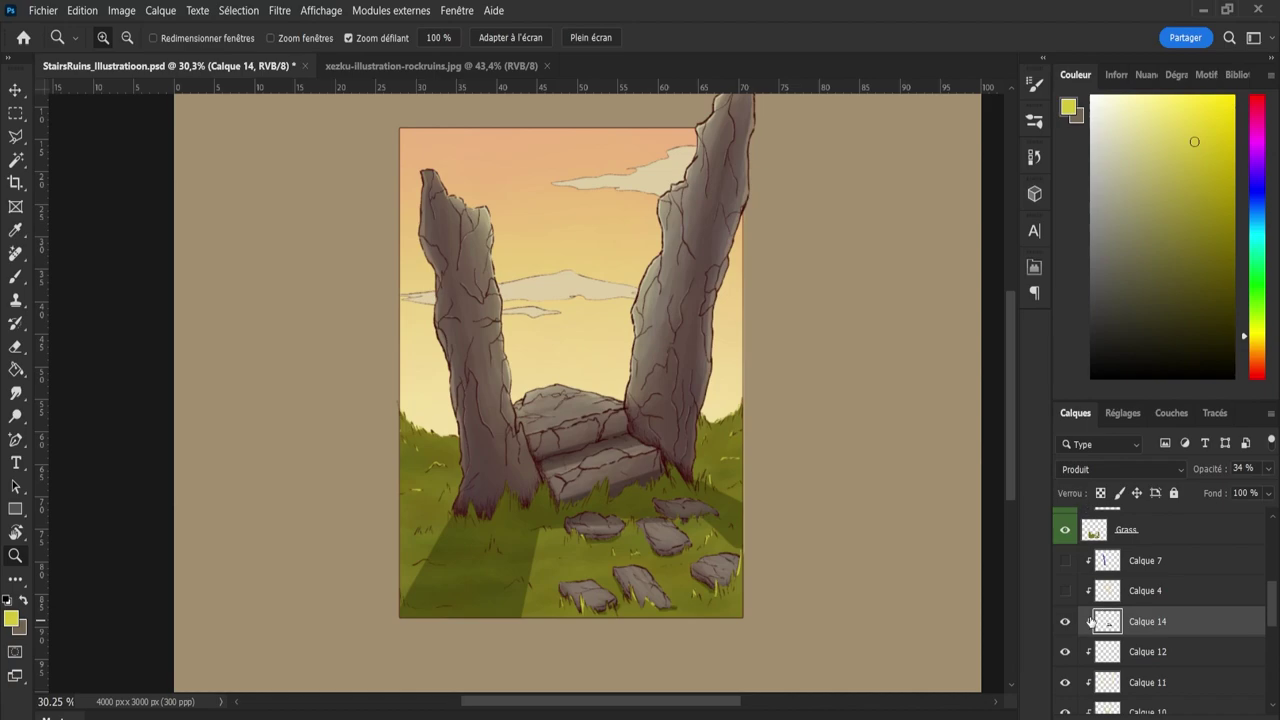
left_click(1065, 622)
left_click(1065, 622)
Check Calque 13 by toggling its visibility, and set it to Normal blend mode at 100 % opacity.
scroll(1276, 605, "up", 2)
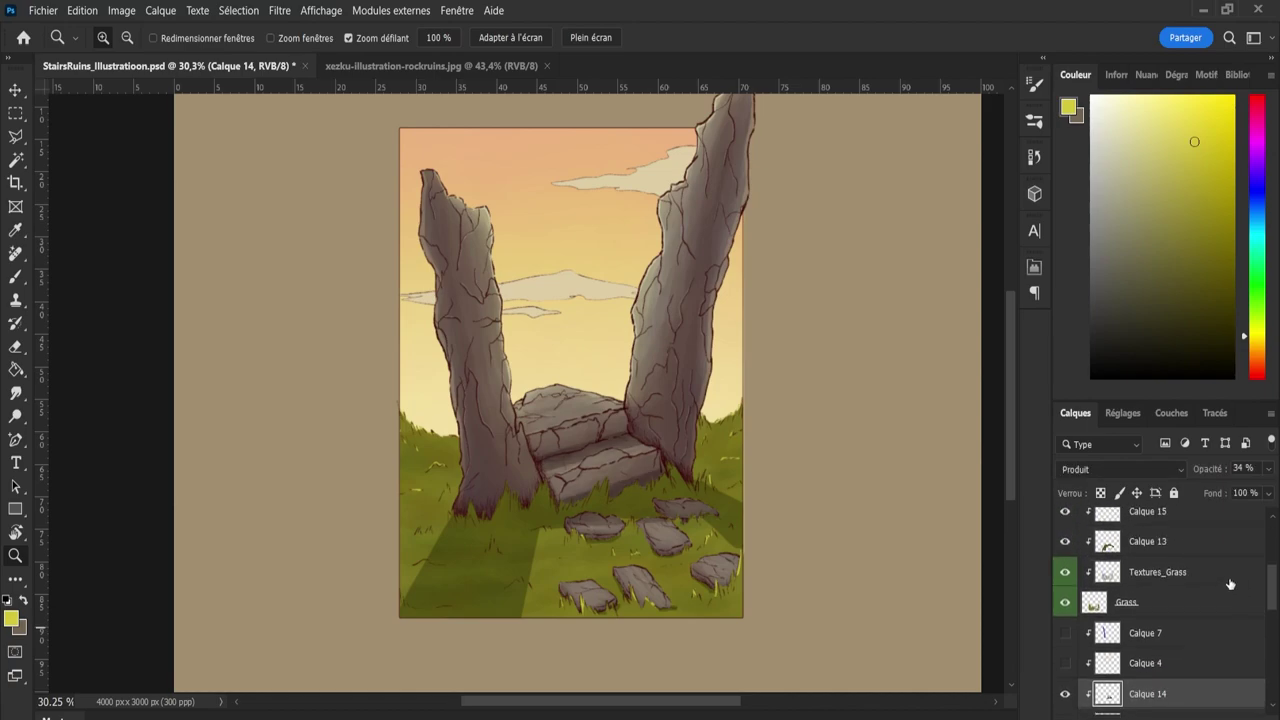
left_click(1147, 541)
left_click(1065, 541)
left_click(1065, 541)
left_click(1086, 471)
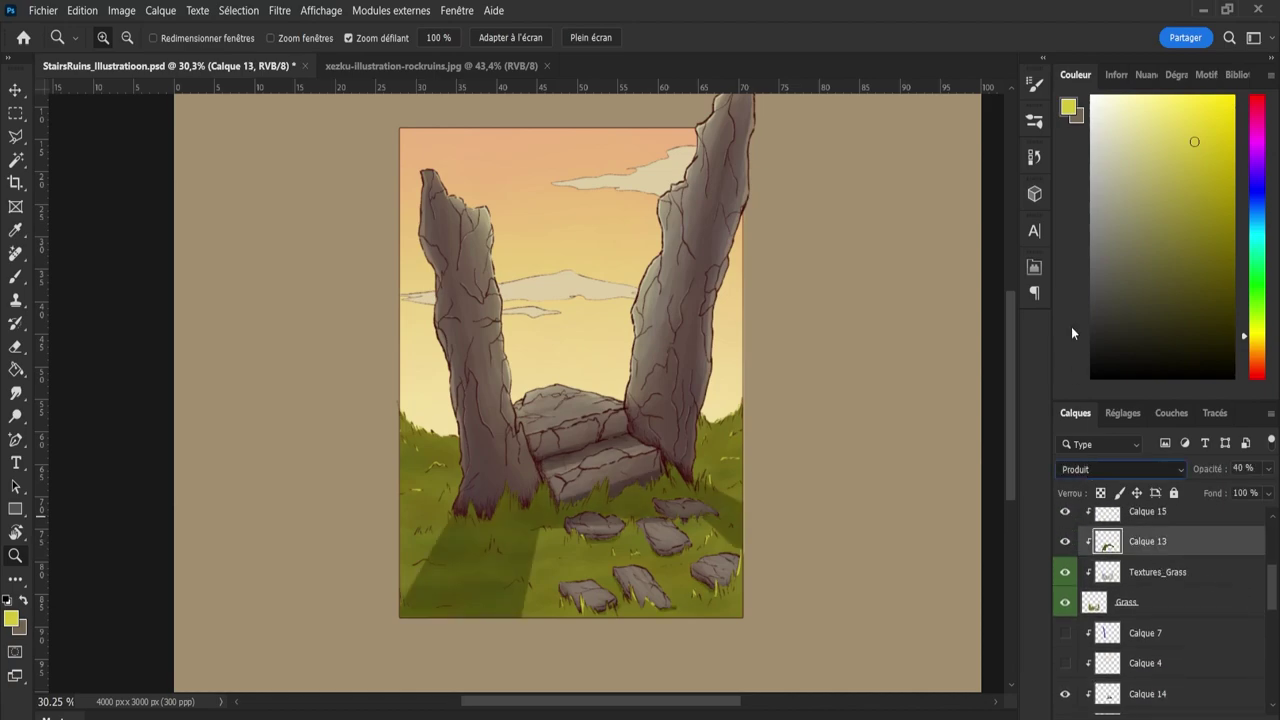
left_click(1075, 229)
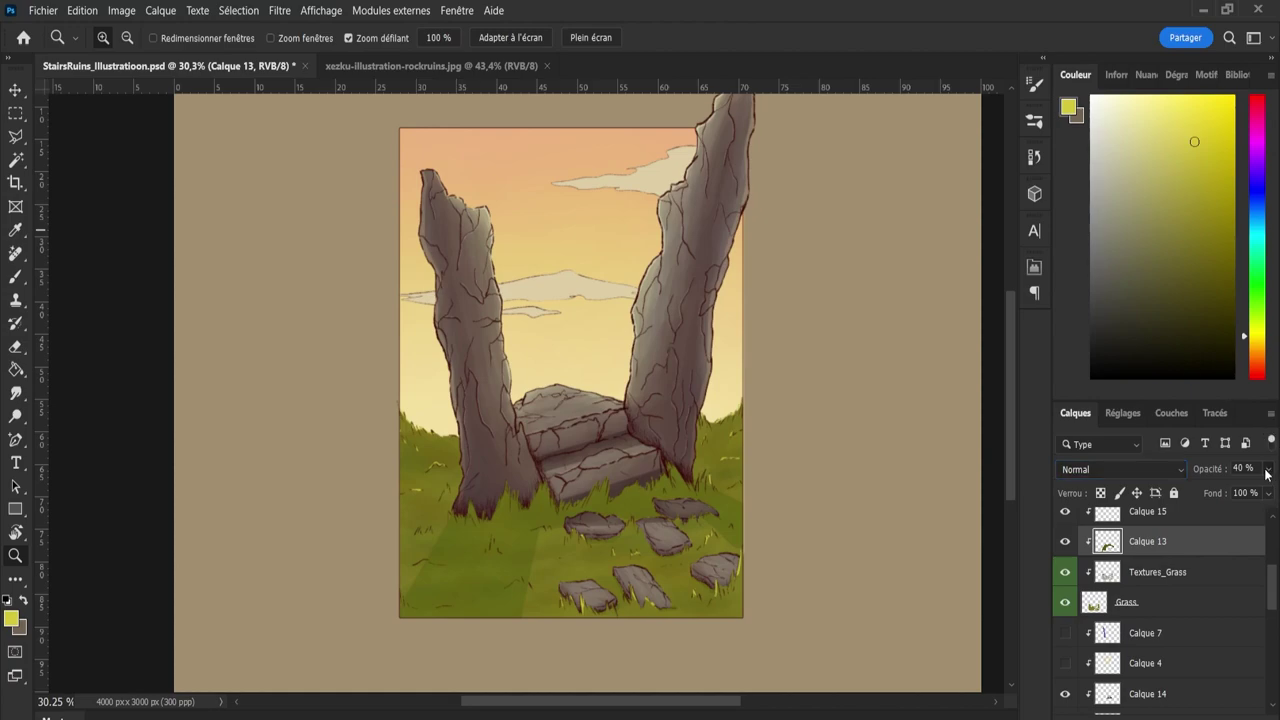
Sample the cast shadow's green and paint shadow around the stepping stones on Calque 13, undoing the unwanted stroke.
key("i")
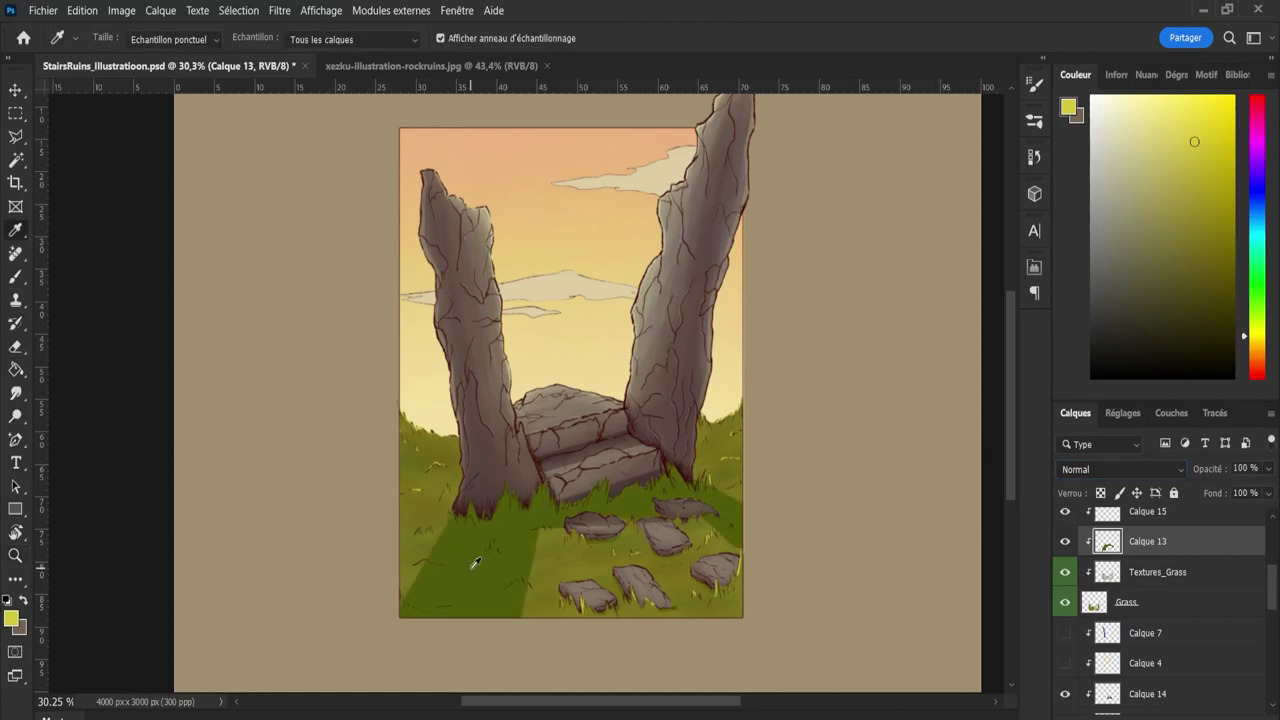
left_click(473, 567)
key("b")
key("alt")
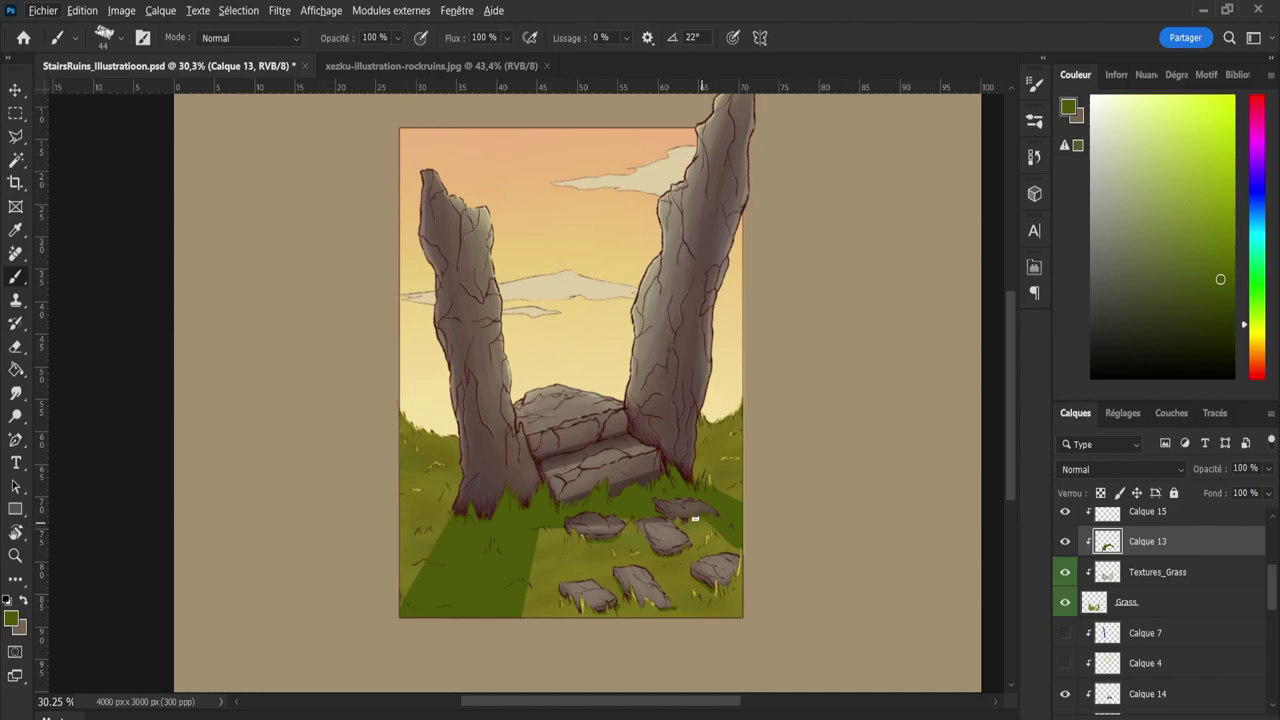
mouse_move(676, 509)
left_mouse_down()
mouse_move(703, 525)
mouse_move(695, 511)
mouse_move(759, 585)
left_mouse_up()
key("ctrl+z")
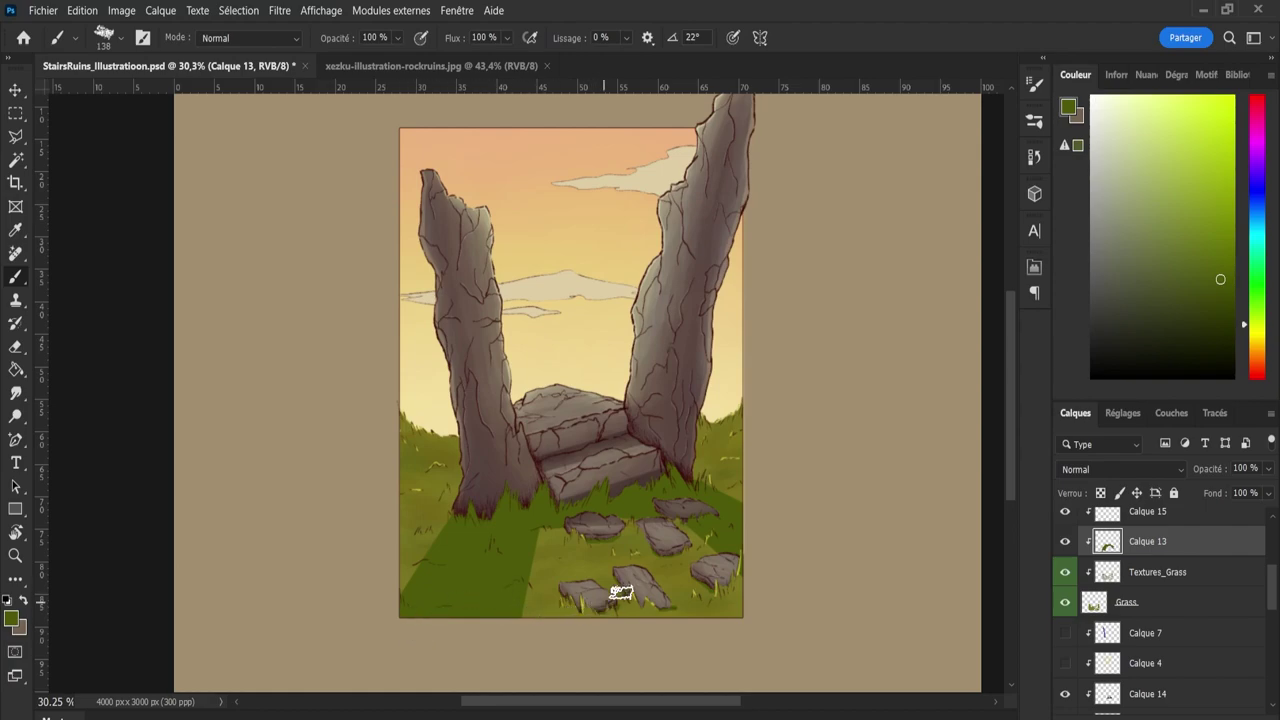
Set Calque 13 to Produit blend mode at 40 % opacity and save the document.
left_click(1072, 465)
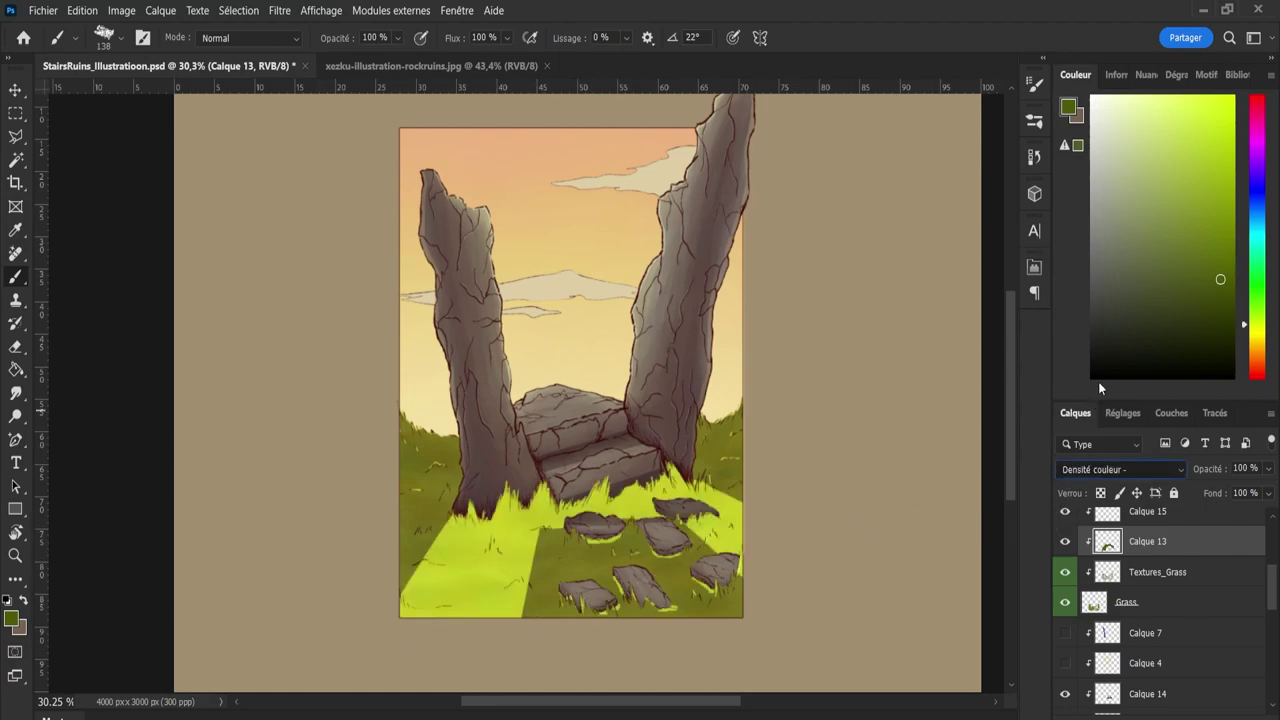
left_click(1107, 285)
left_click_drag(1271, 478, 1229, 494)
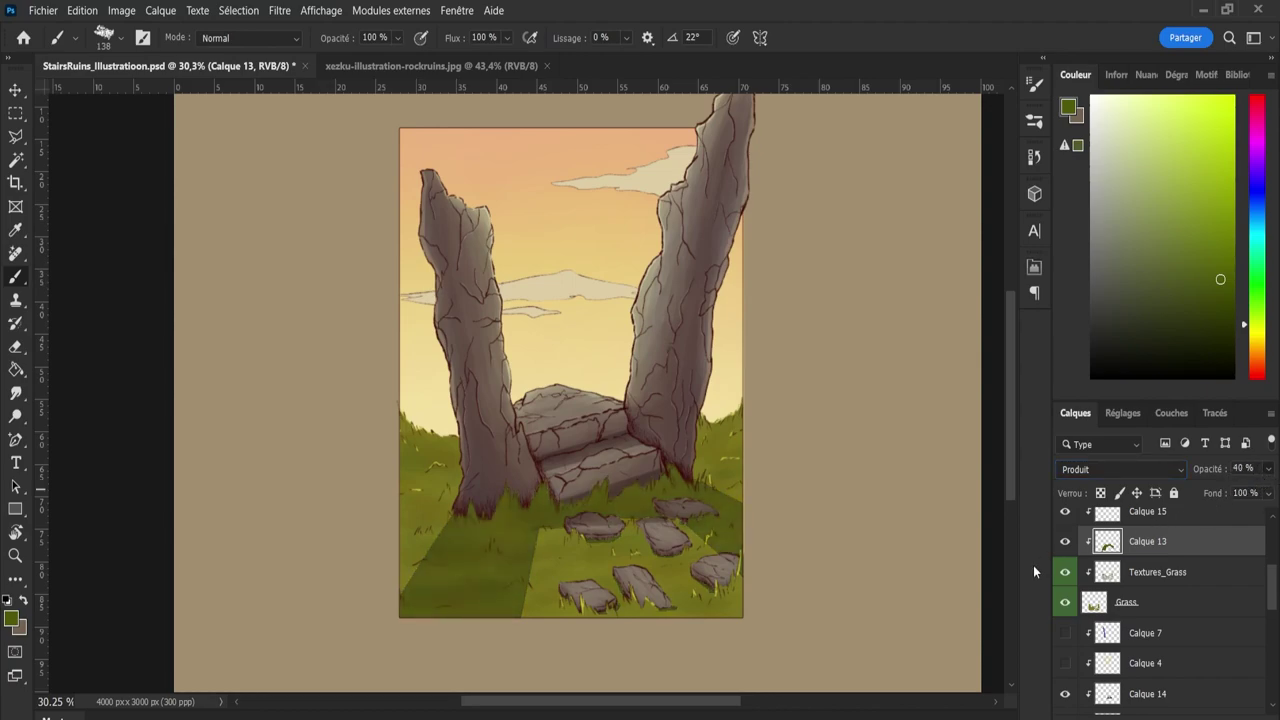
key("ctrl+s")
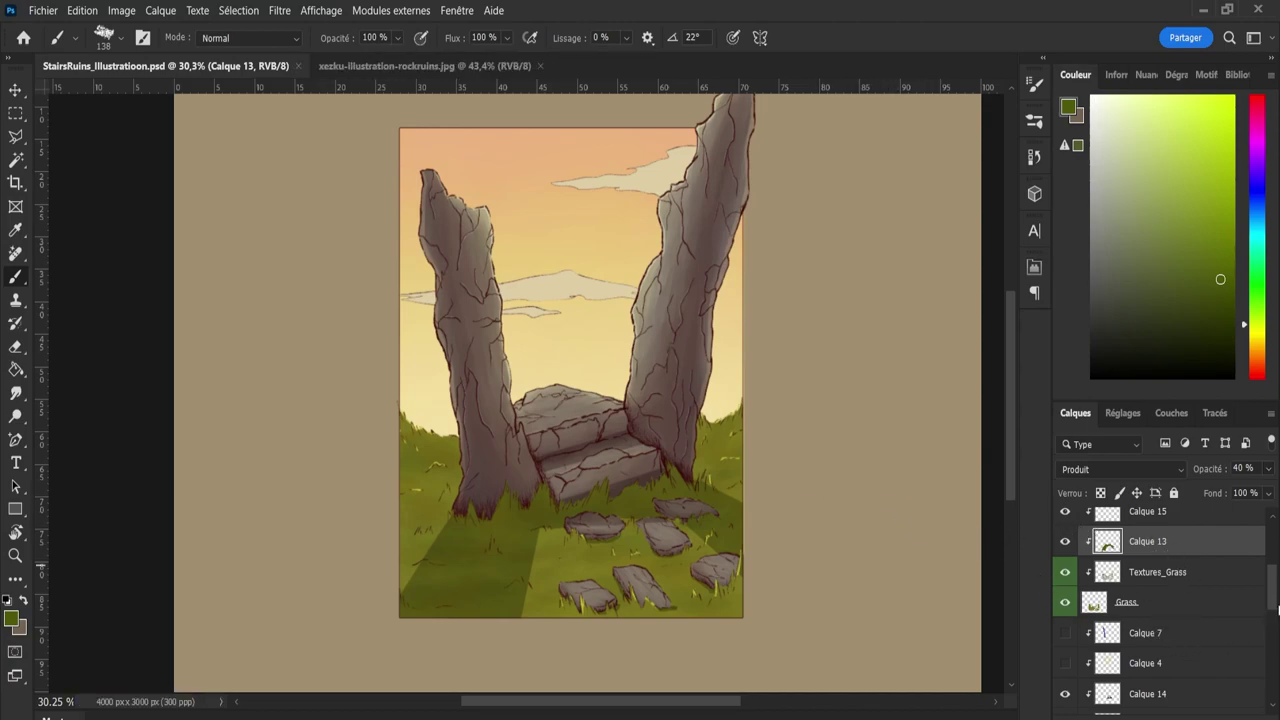
Select Calque 14 again and compare the image with the layer hidden and shown.
left_click_drag(1273, 608, 1273, 619)
left_click(1158, 652)
left_click(1058, 649)
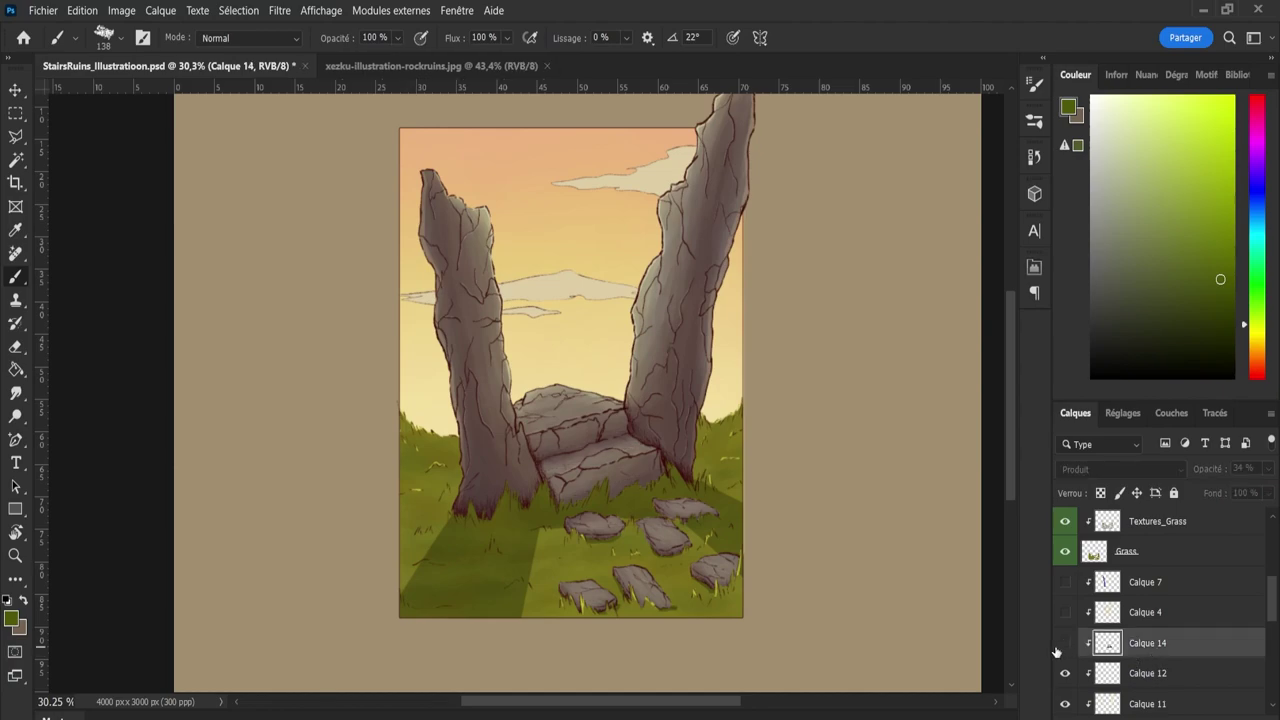
left_click(1057, 650)
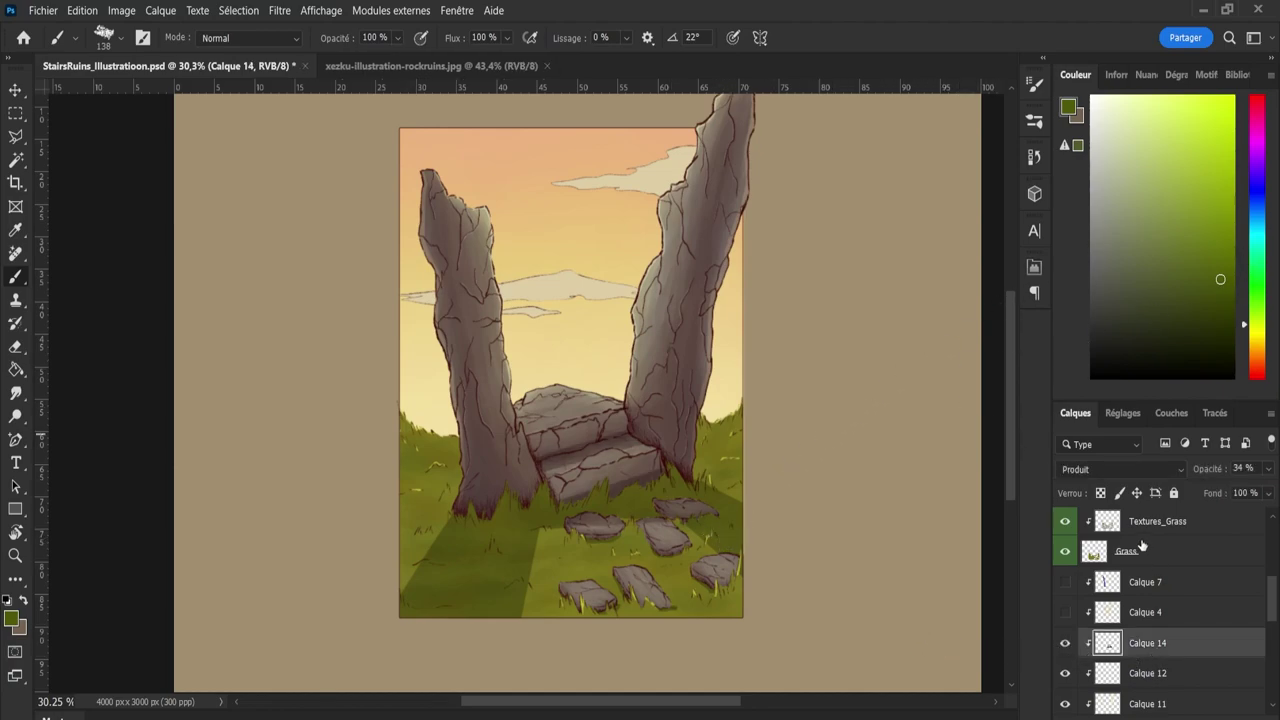
Choose a dark reddish brown as the painting colour for Calque 14.
left_click_drag(1259, 352, 1262, 372)
left_click_drag(1209, 290, 1168, 280)
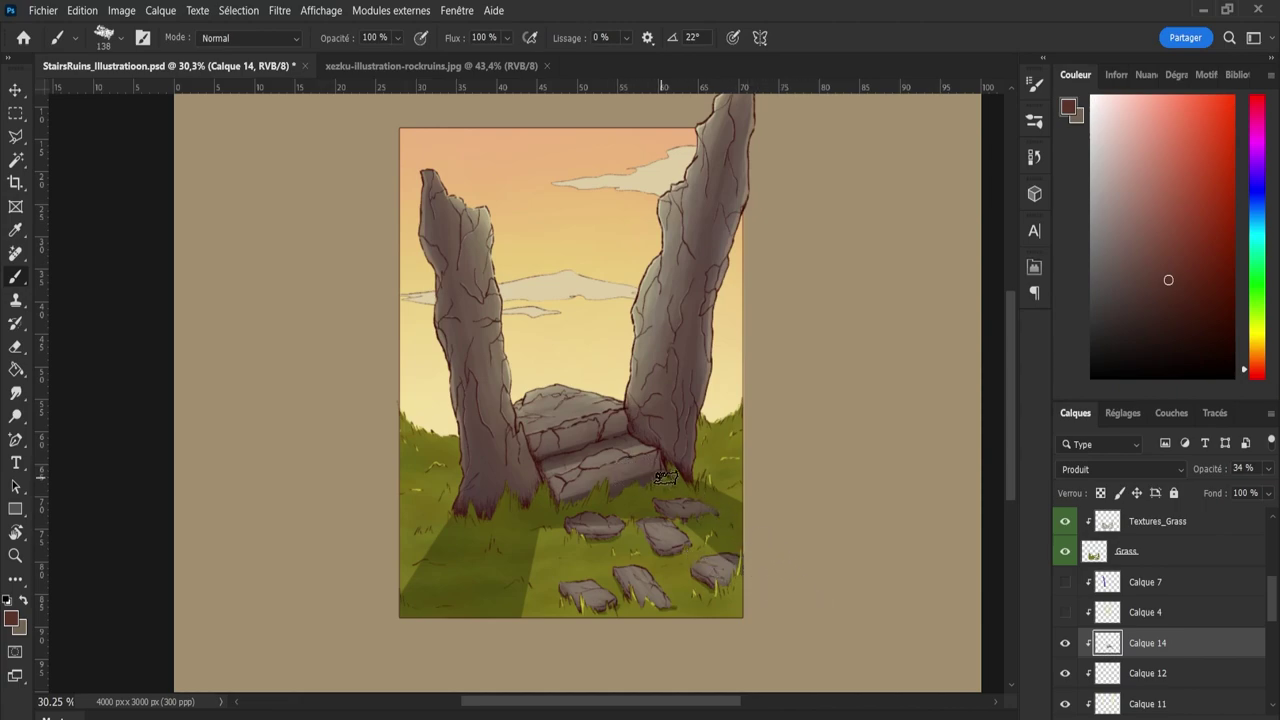
key("z")
left_click_drag(705, 505, 699, 511)
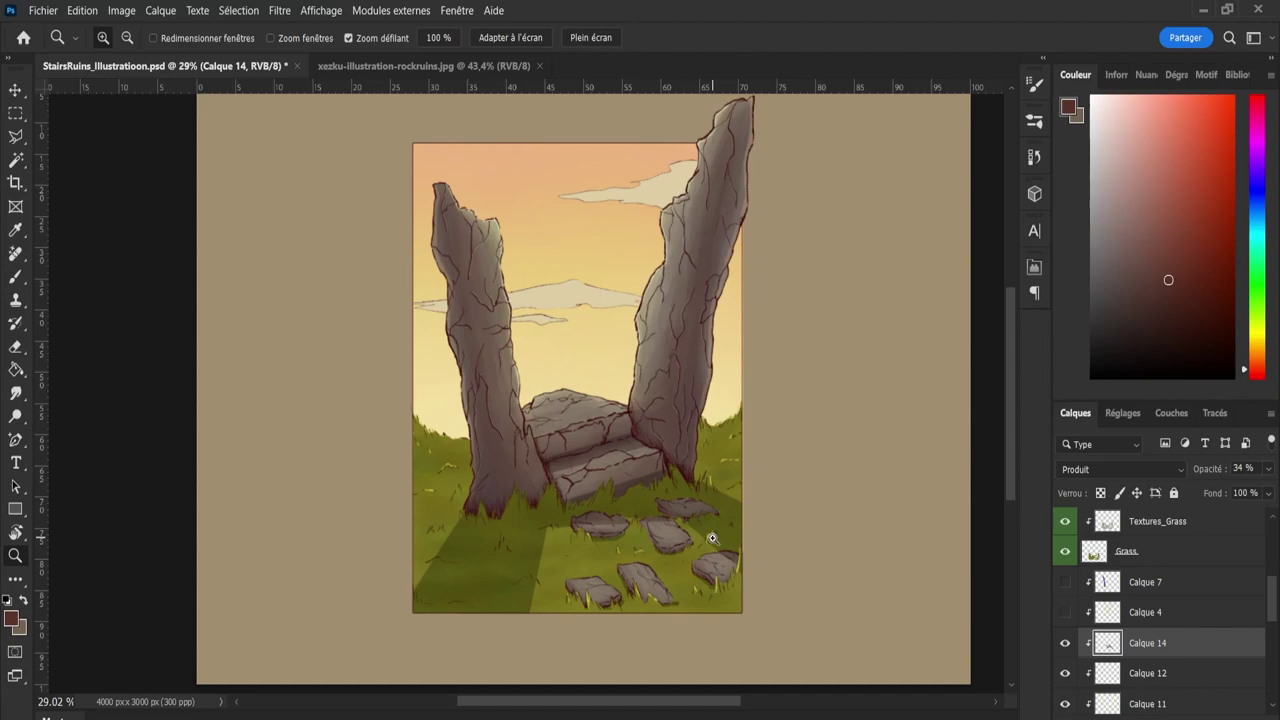
Compare the StairsRuins illustration with the xezku-illustration-rockruins.jpg reference, then return to the illustration and view the whole canvas.
left_click(372, 66)
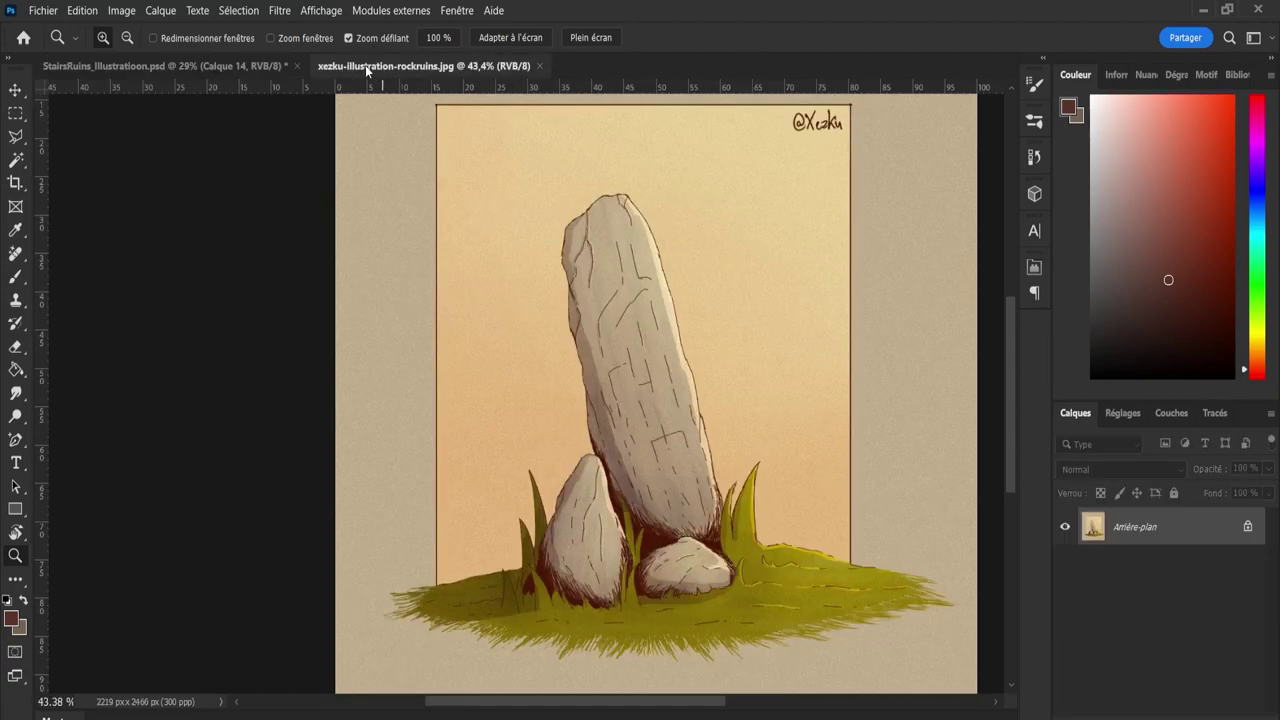
left_click(225, 69)
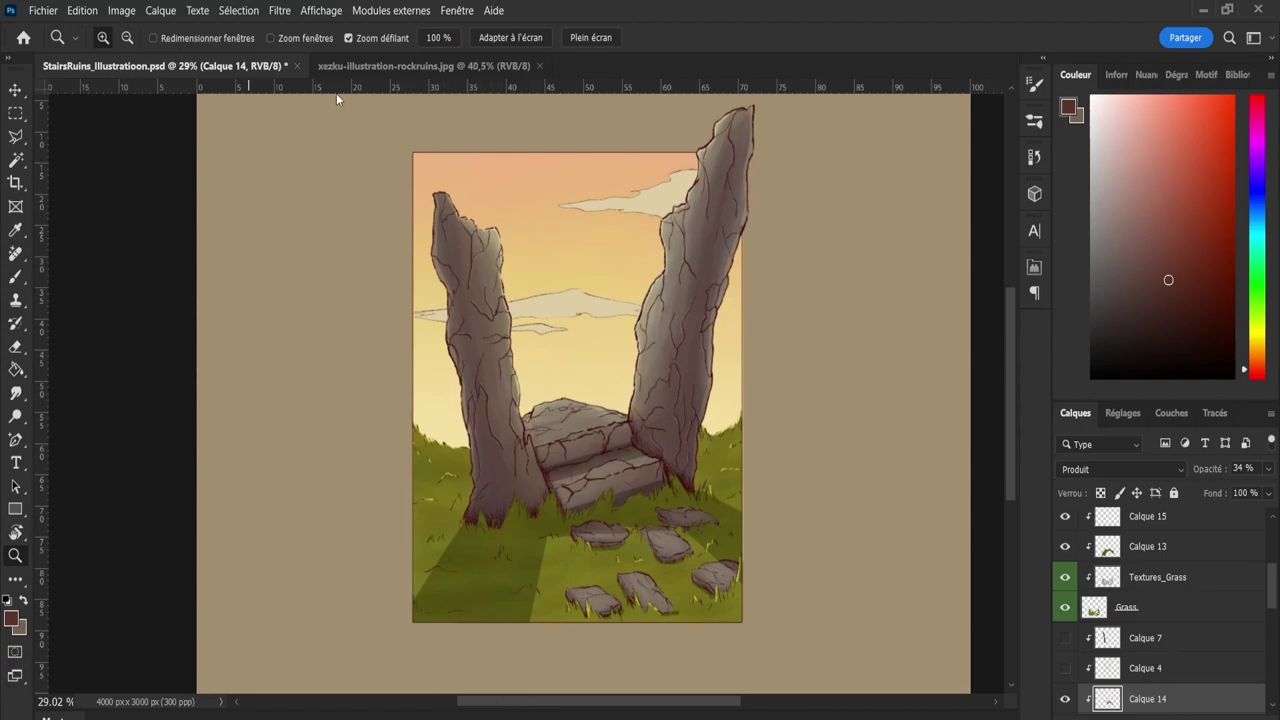
left_click(371, 76)
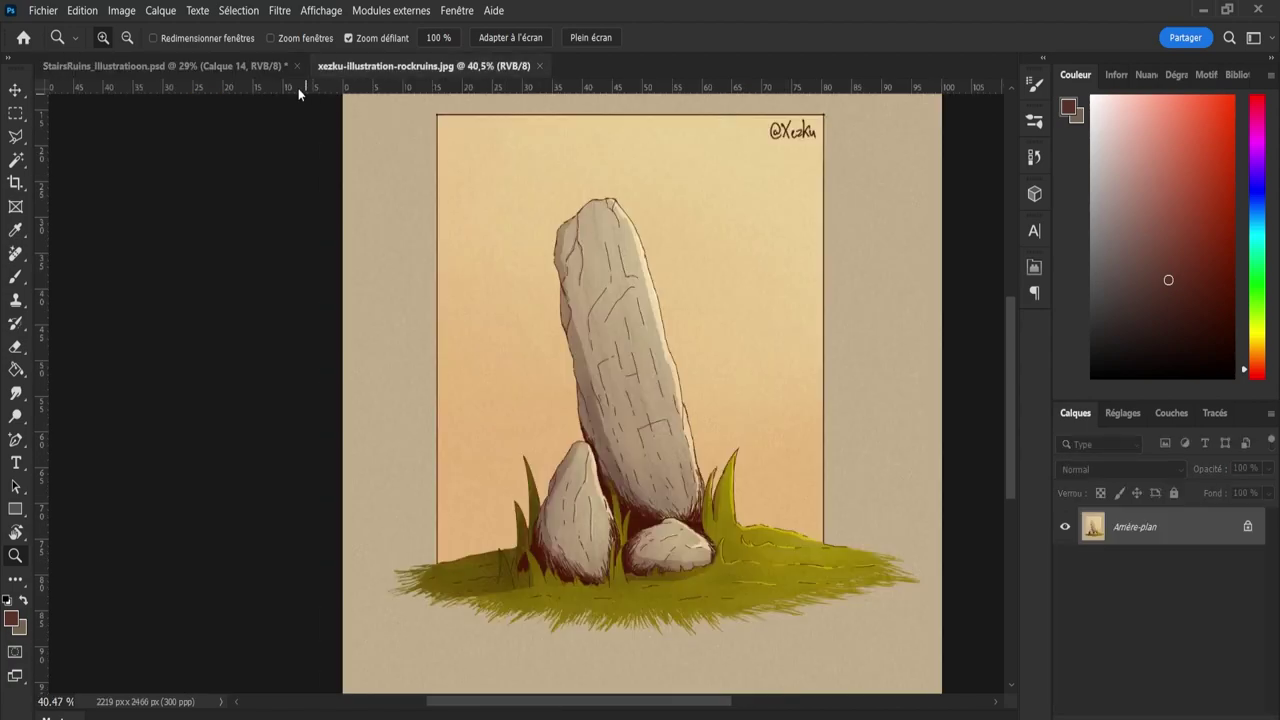
left_click(200, 69)
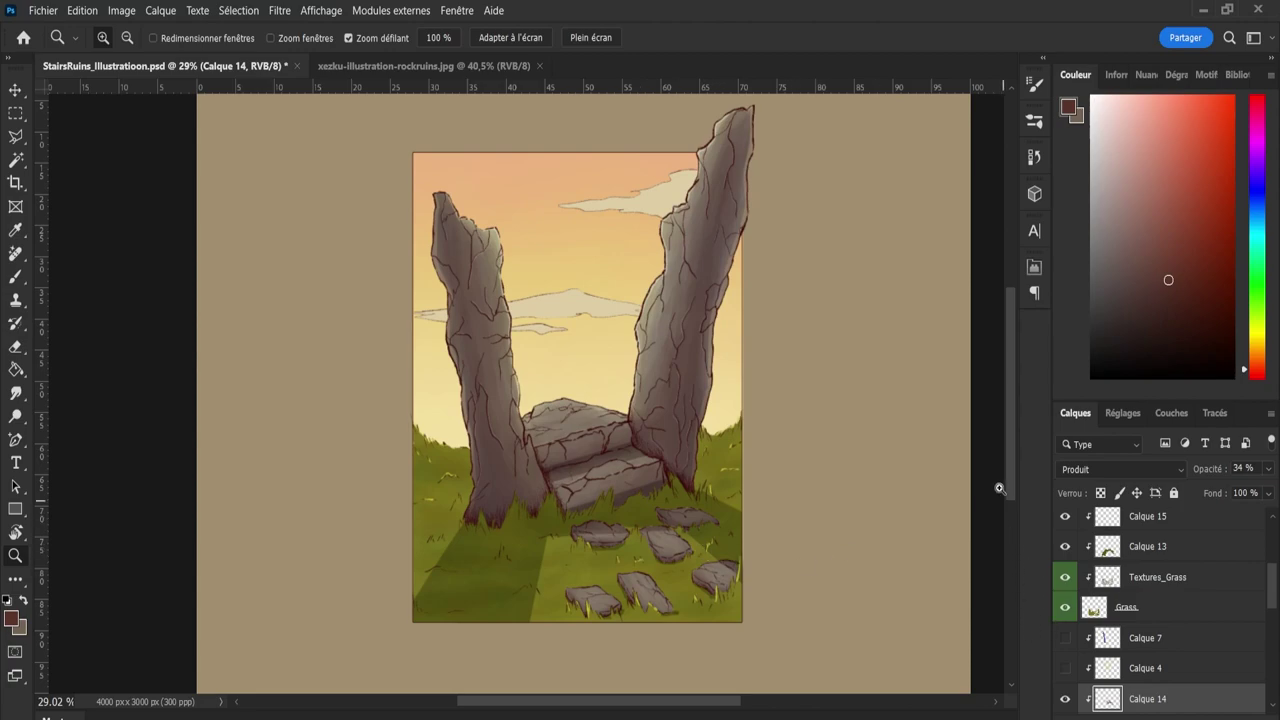
left_click_drag(893, 508, 858, 498)
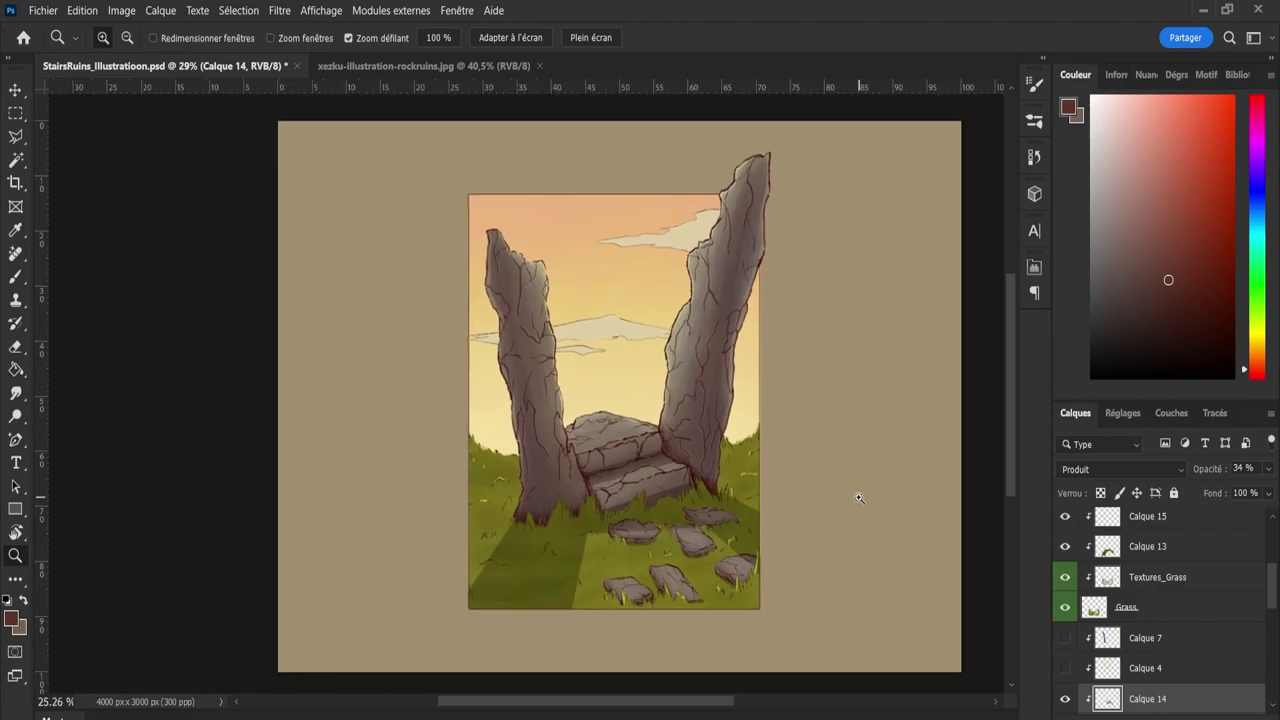
left_click_drag(697, 703, 723, 703)
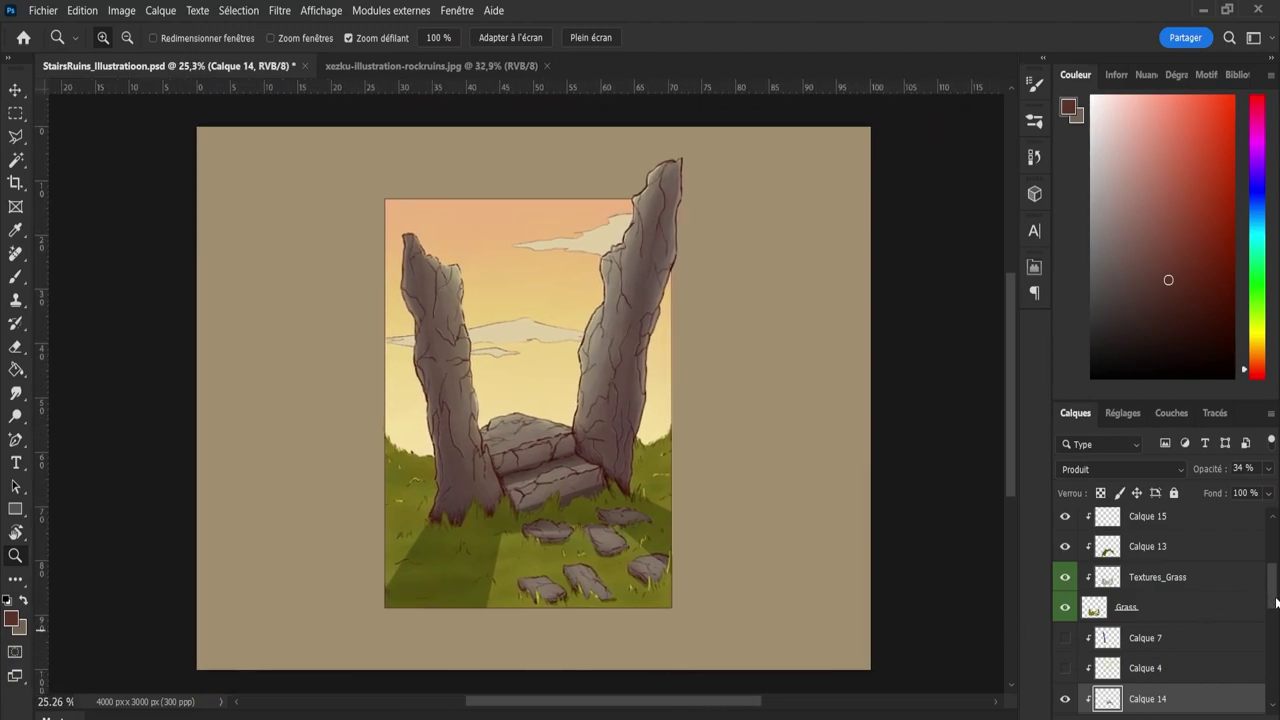
Add a clipped layer above Calque 14 and choose a light yellow as its painting colour.
mouse_move(1276, 601)
left_mouse_down()
mouse_move(1276, 648)
mouse_move(1276, 623)
left_mouse_up()
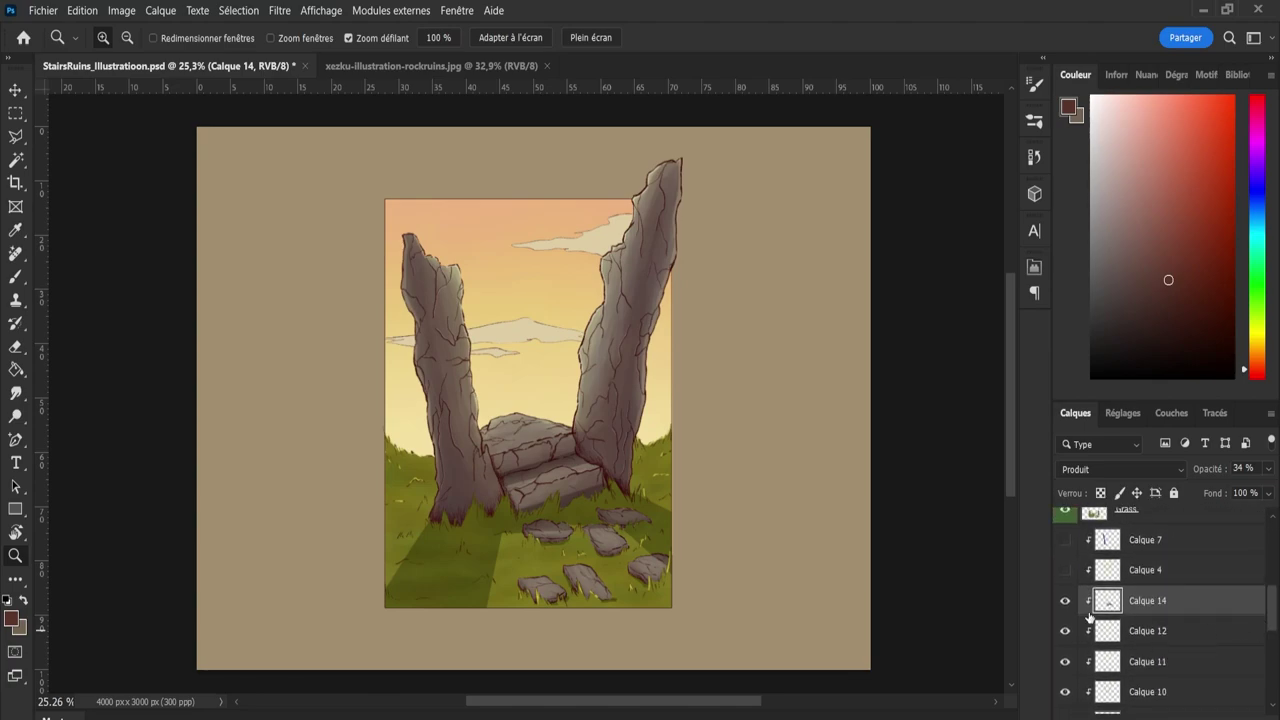
left_click(1228, 718)
left_click_drag(1260, 352, 1265, 343)
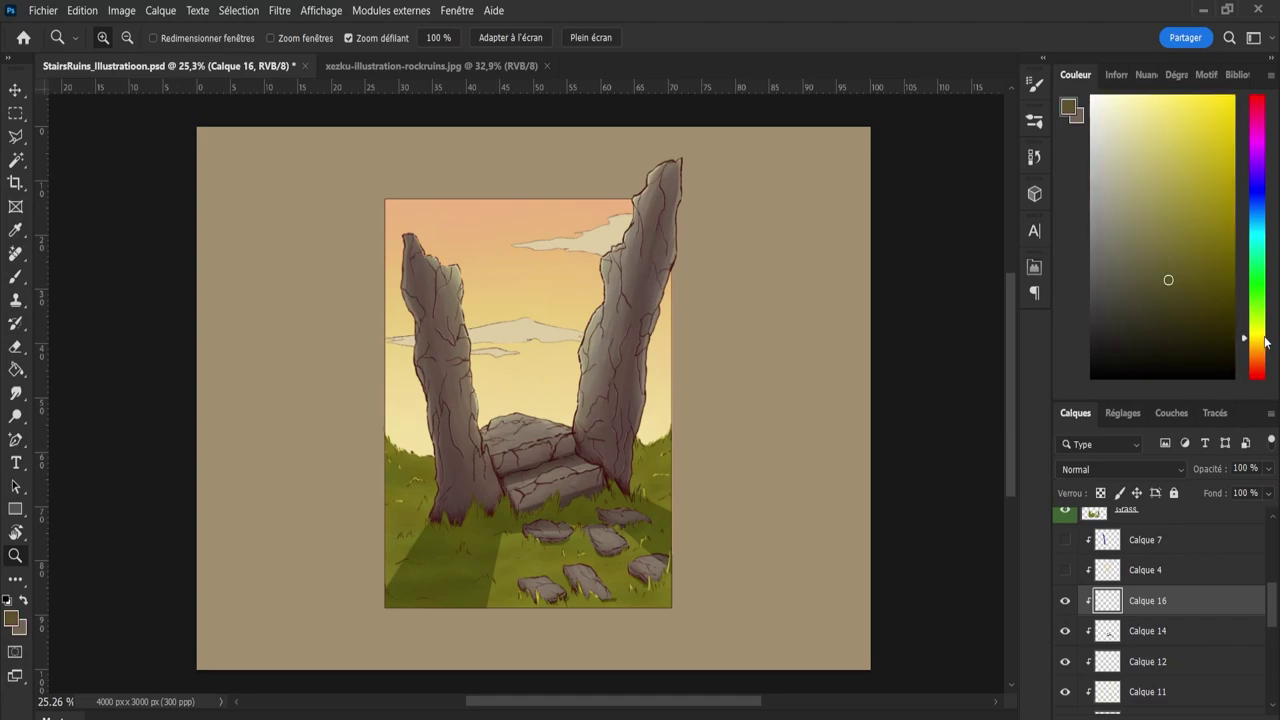
left_click_drag(1195, 270, 1174, 147)
With a soft round brush at 0 % hardness, paint yellow light along the pillars' inner edges and the top of the steps.
key("b")
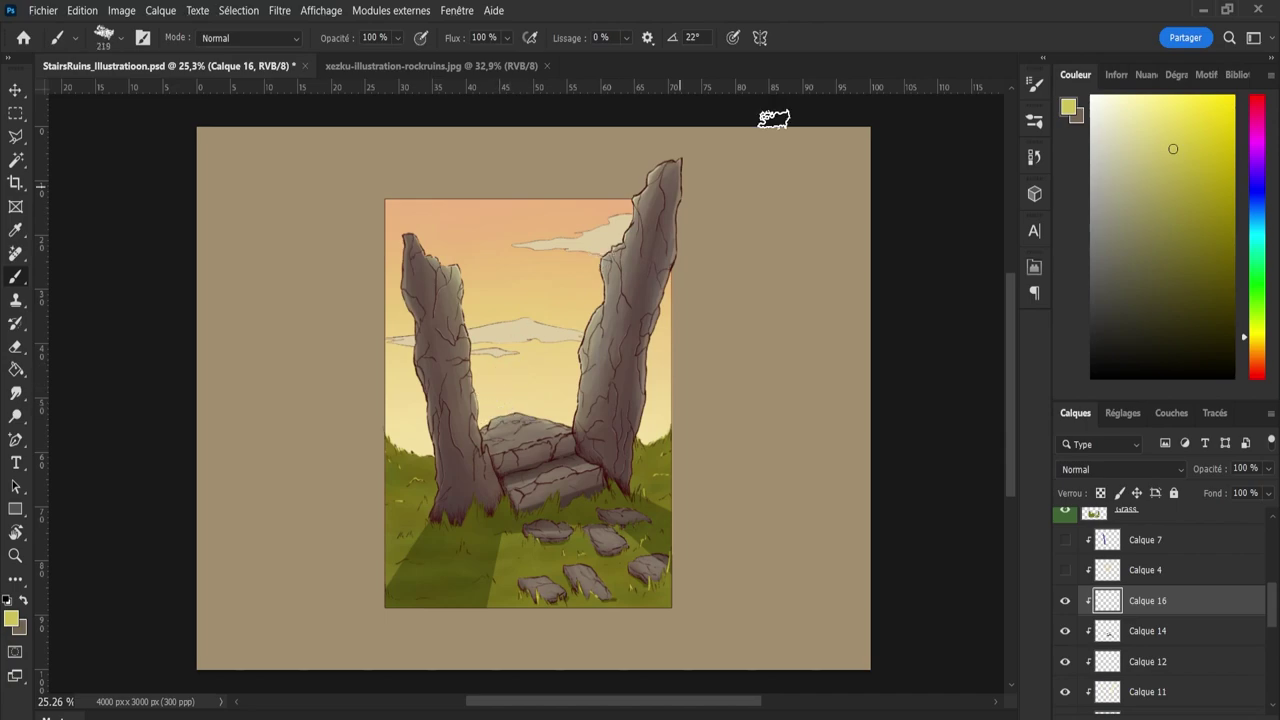
left_click(1035, 84)
left_click(820, 175)
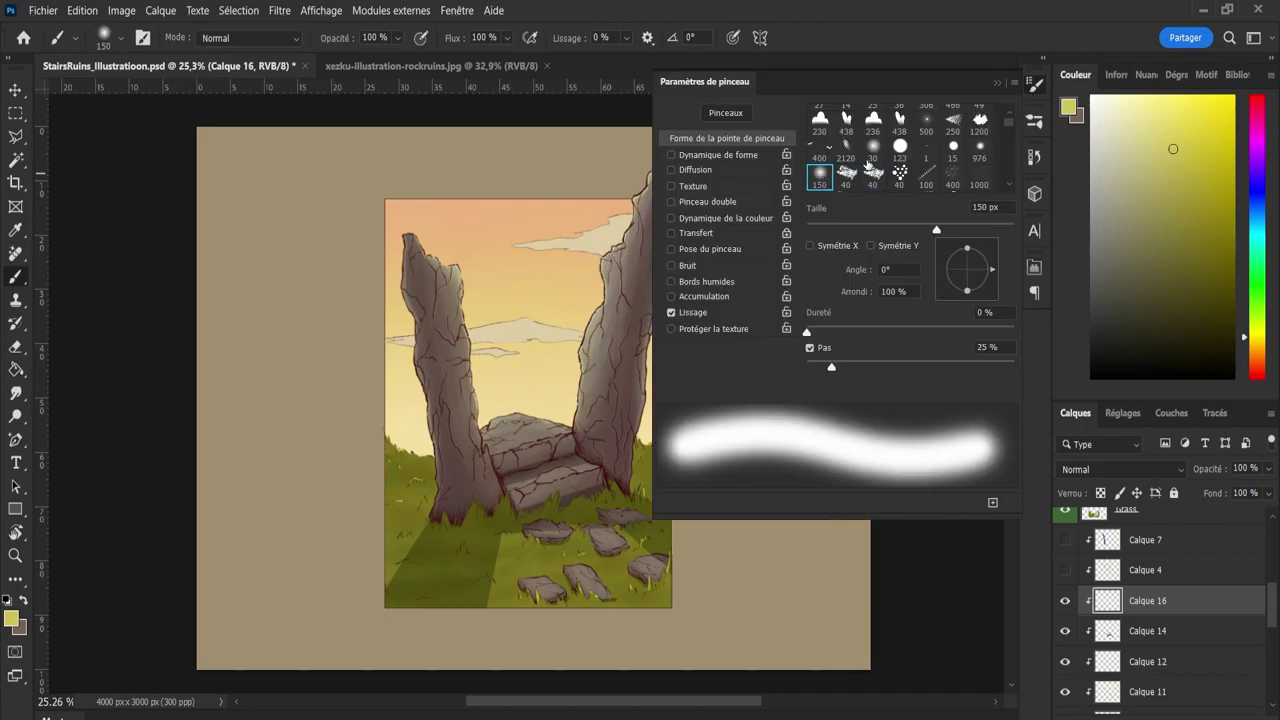
left_click(1035, 84)
mouse_move(496, 407)
left_mouse_down()
mouse_move(548, 402)
mouse_move(503, 417)
mouse_move(455, 242)
mouse_move(475, 283)
left_mouse_up()
mouse_move(499, 413)
left_mouse_down()
mouse_move(564, 410)
mouse_move(583, 272)
mouse_move(646, 140)
left_mouse_up()
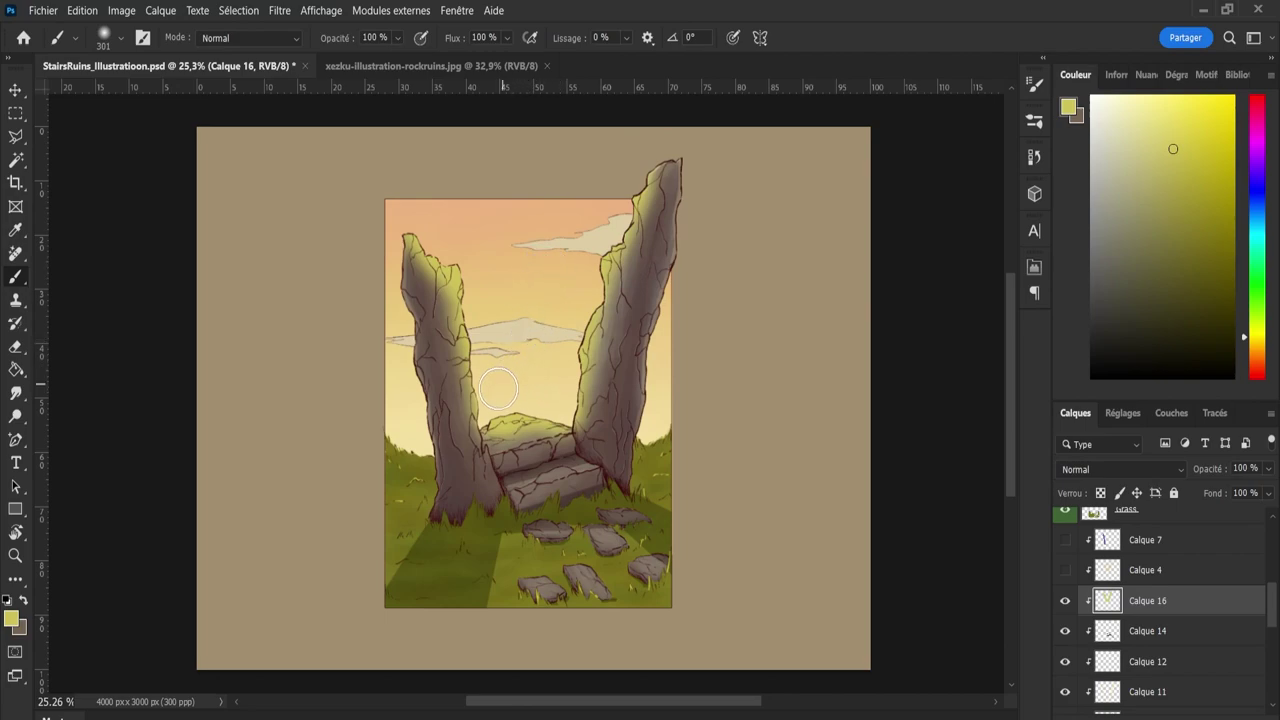
left_click_drag(504, 388, 516, 390)
Move Calque 16 above Calque 7 and clip it to the rock layers again.
left_click_drag(1150, 612, 1135, 535)
left_click(1135, 548, "alt")
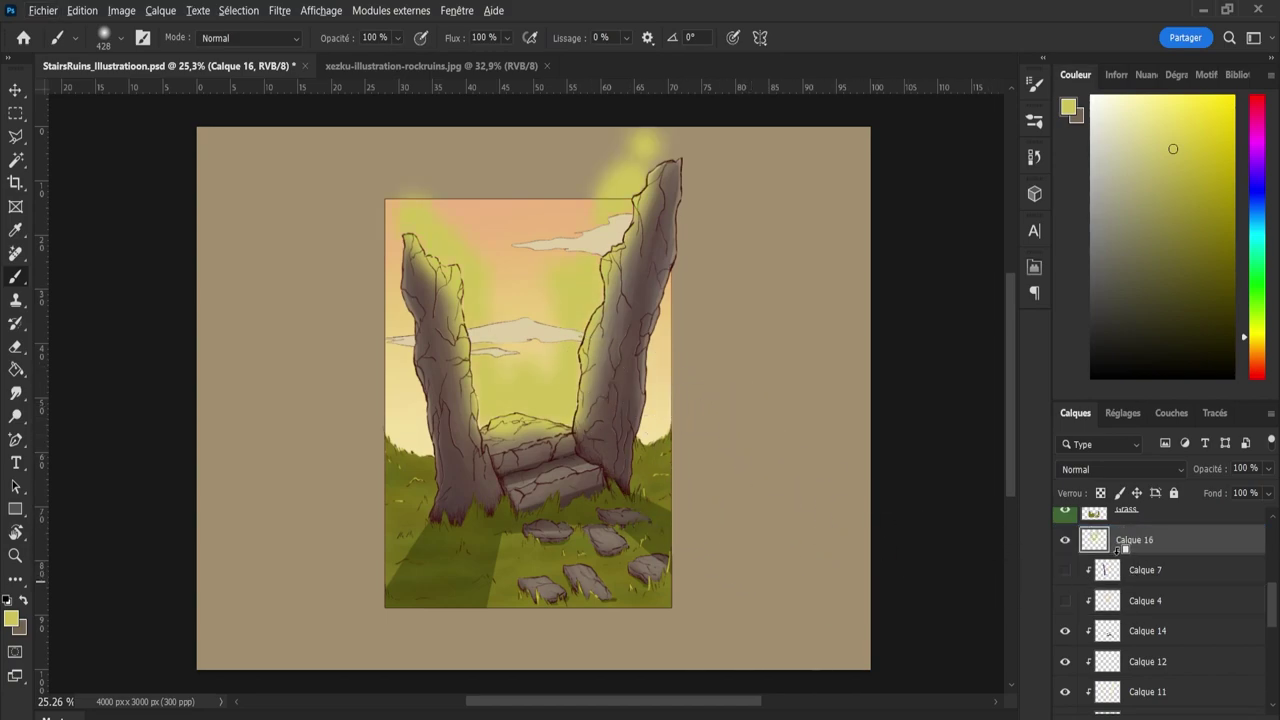
left_click(1115, 554, "alt")
Try several lightening blend modes on Calque 16 and set it to Incrustation.
left_click(1085, 467)
left_click(1064, 342)
scroll(1078, 465, "up", 6)
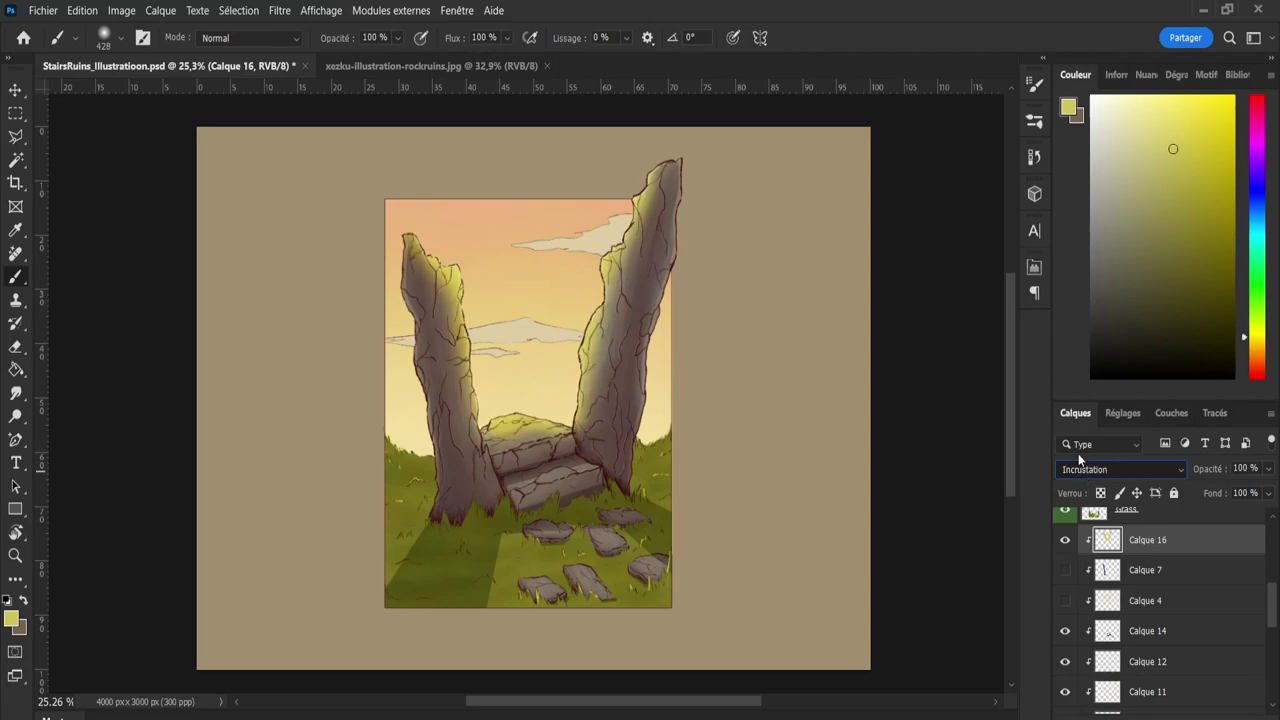
scroll(1120, 469, "down", 6)
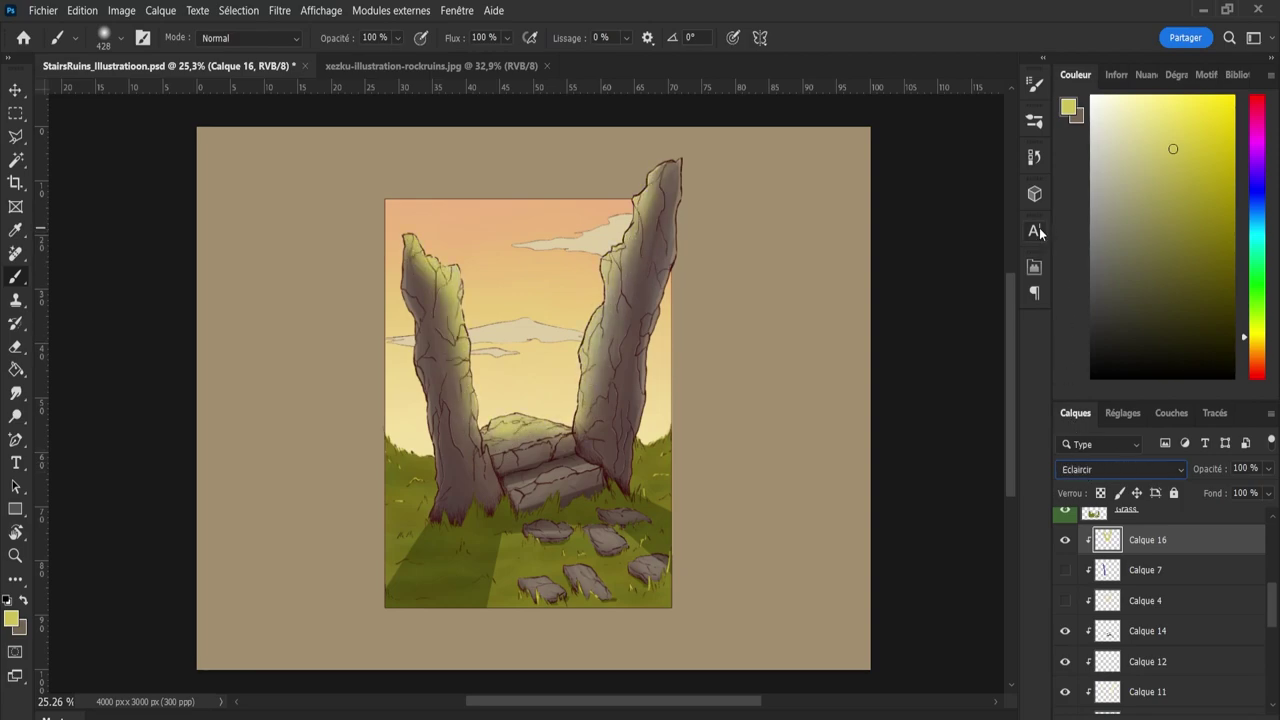
key("Down")
key("Down")
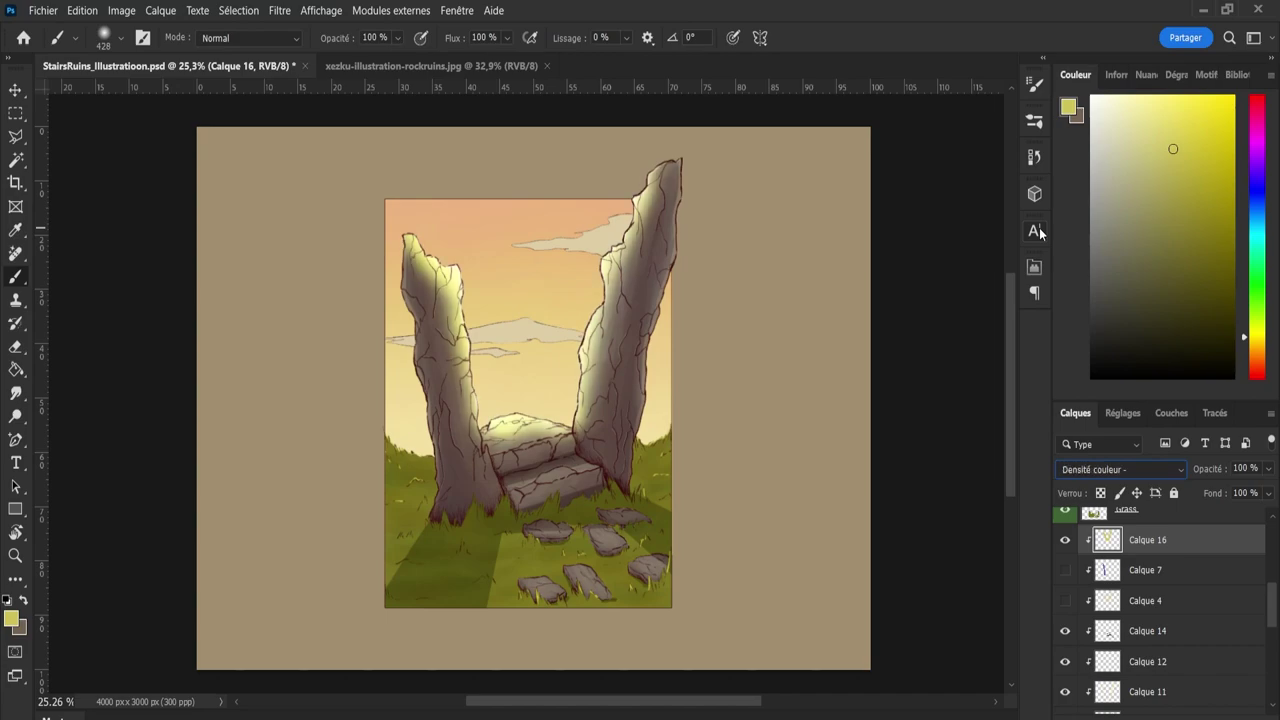
key("Down")
key("Down")
key("Down")
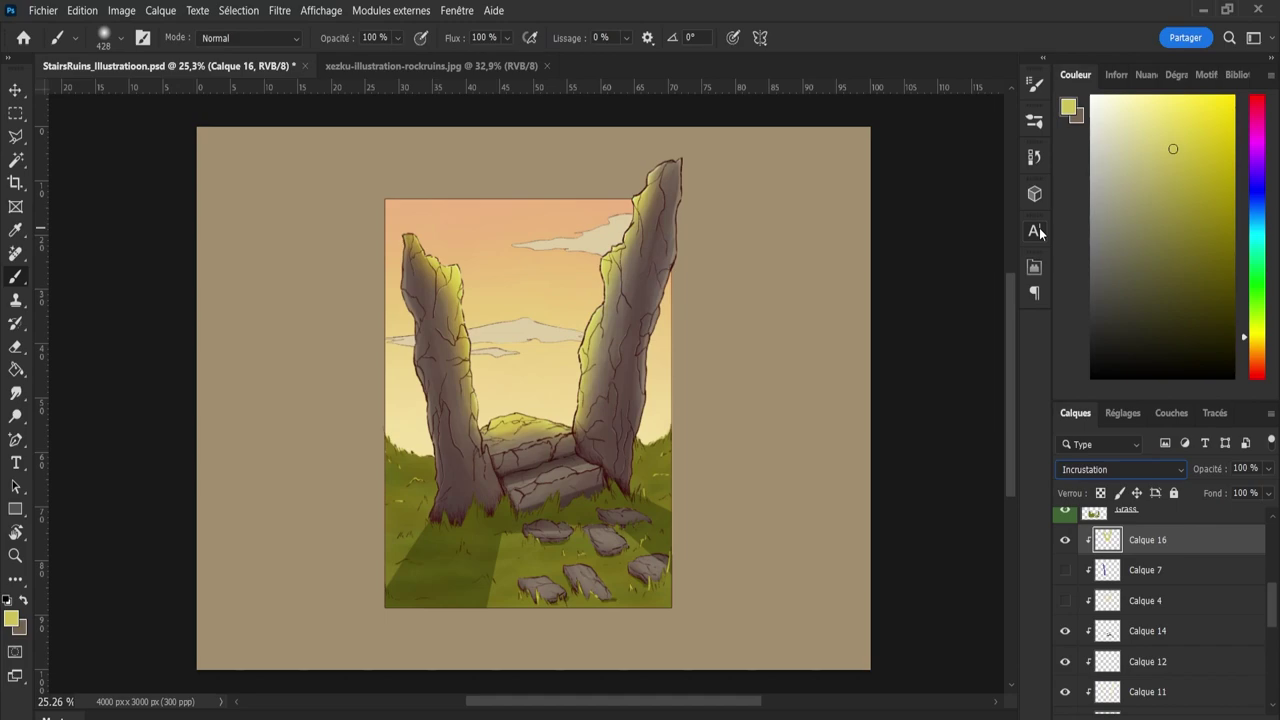
key("Down")
key("Up")
Reduce Calque 16's opacity to 62 %.
left_click_drag(1237, 497, 1229, 497)
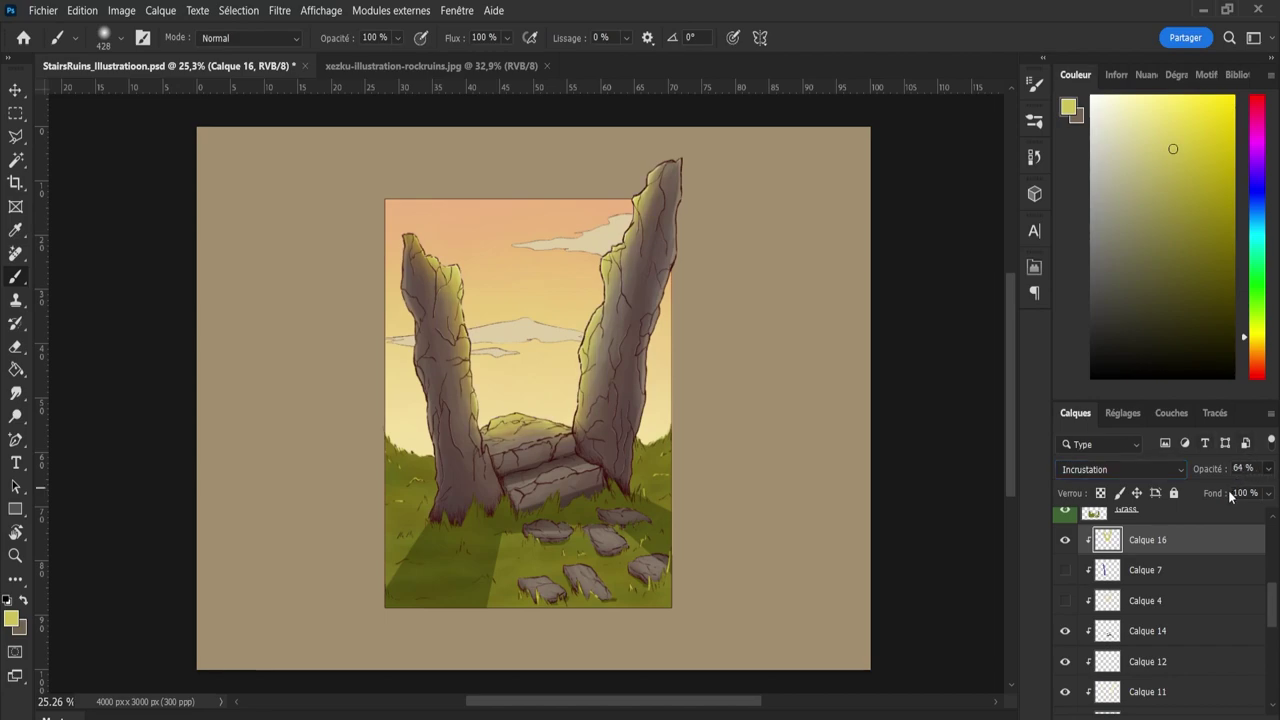
type("34")
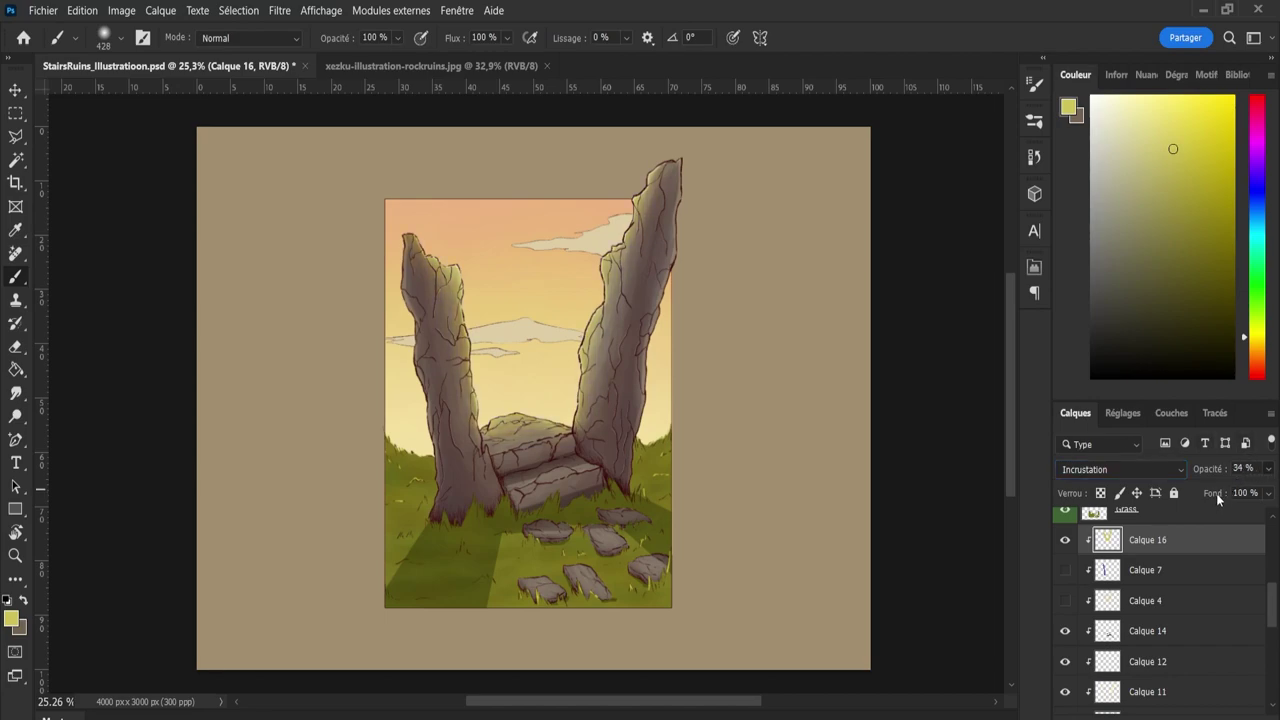
type("62")
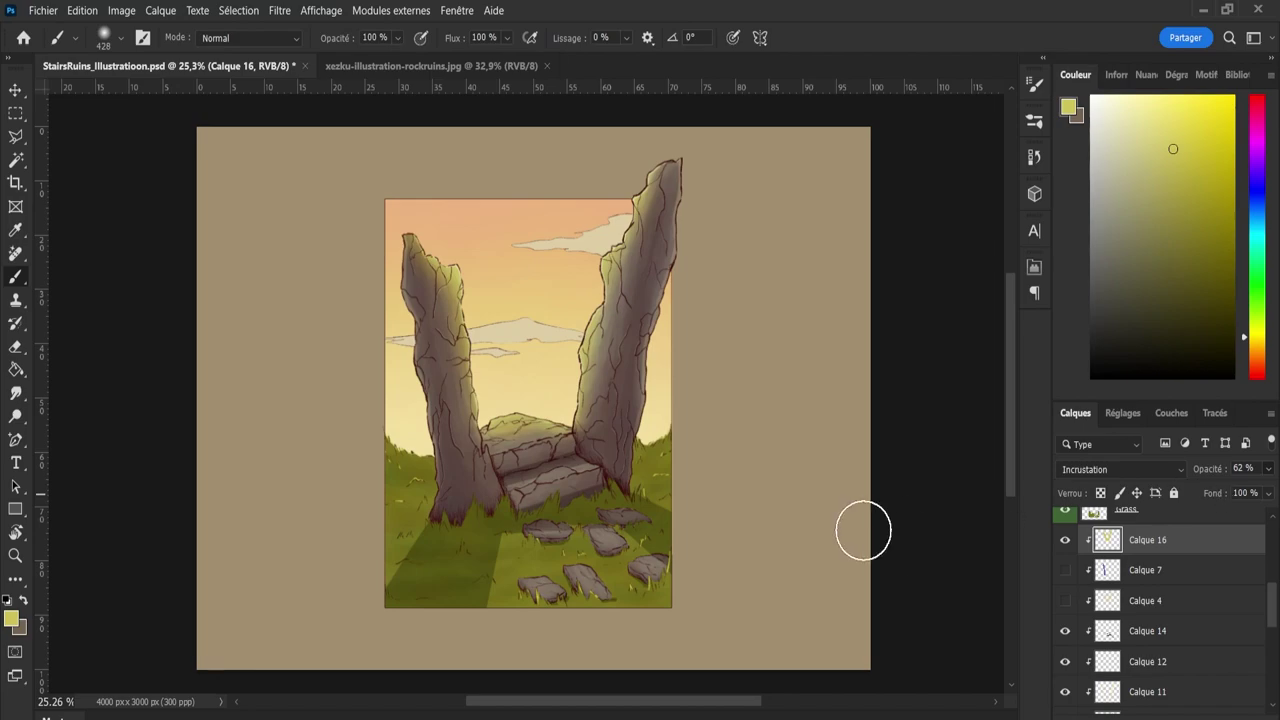
Paint soft yellow light over the steps, the base of the right pillar and the stepping stones on Calque 16.
mouse_move(562, 425)
left_mouse_down()
mouse_move(515, 427)
mouse_move(642, 462)
mouse_move(697, 502)
left_mouse_up()
mouse_move(532, 446)
left_mouse_down()
mouse_move(628, 545)
mouse_move(608, 540)
left_mouse_up()
left_click_drag(492, 414, 560, 620)
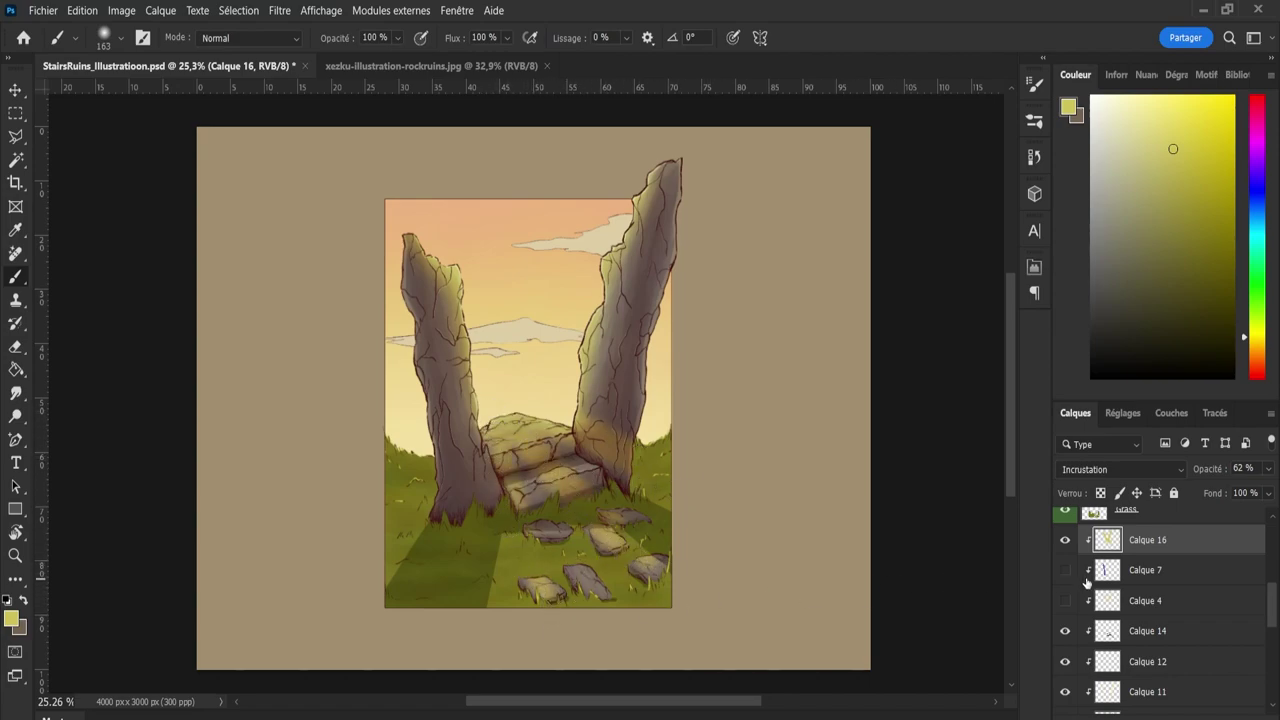
Release Calque 16 from its clipping mask and extend the yellow light down over the stepping stones with a larger soft brush.
left_click(1141, 555, "alt")
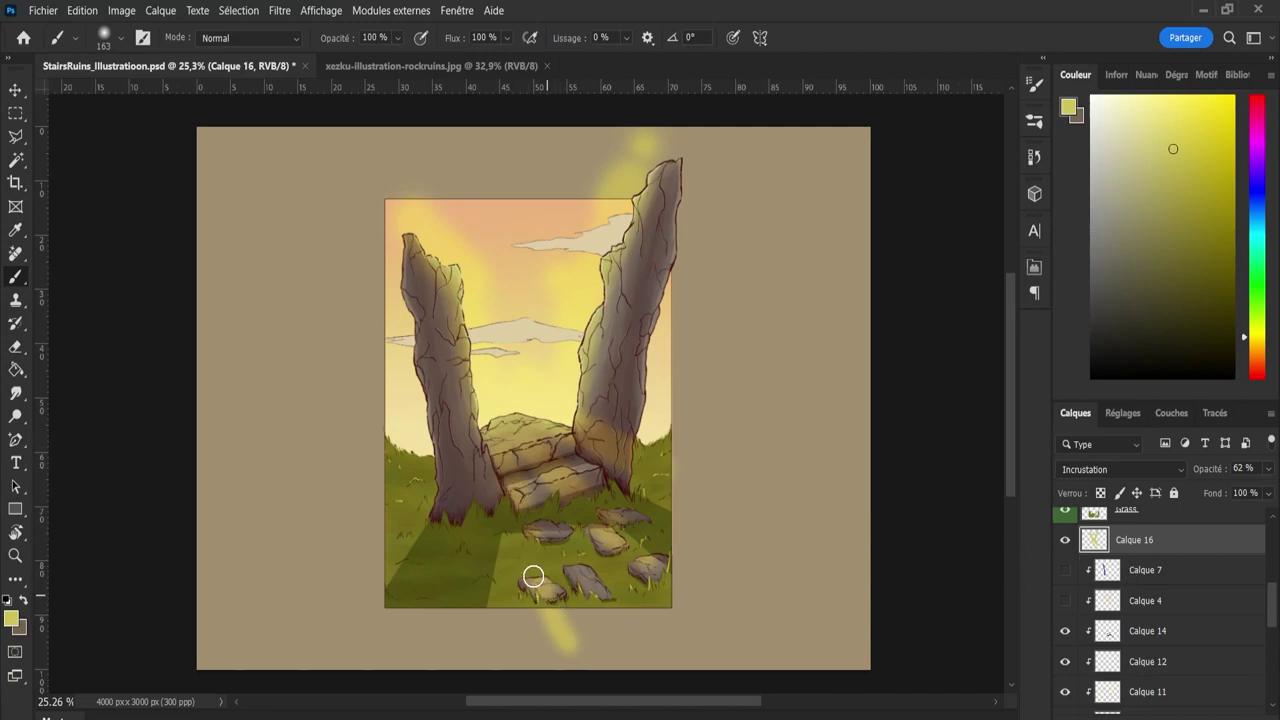
left_click_drag(510, 534, 532, 538)
left_click_drag(514, 487, 556, 630)
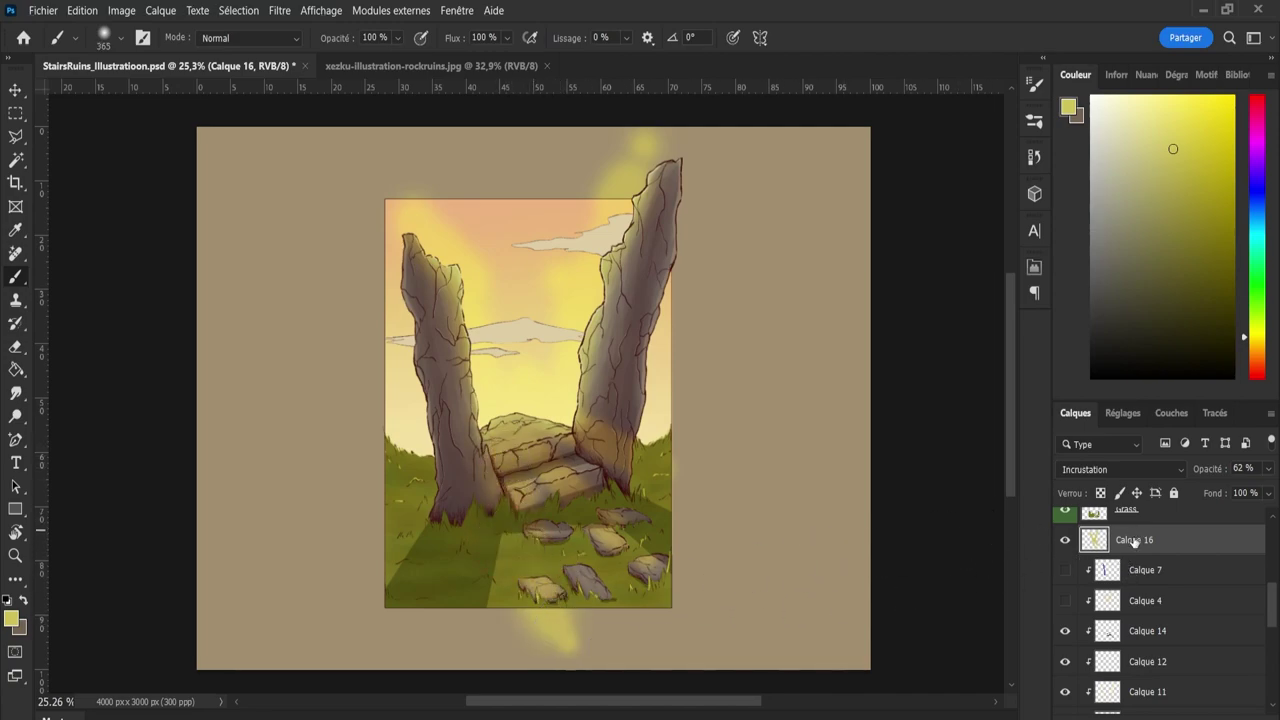
Move Calque 16 directly below the Clouds layer and paint yellow light over the grass around the steps and stepping stones.
mouse_move(1134, 542)
left_mouse_down()
mouse_move(1133, 487)
mouse_move(1163, 583)
mouse_move(1150, 578)
left_mouse_up()
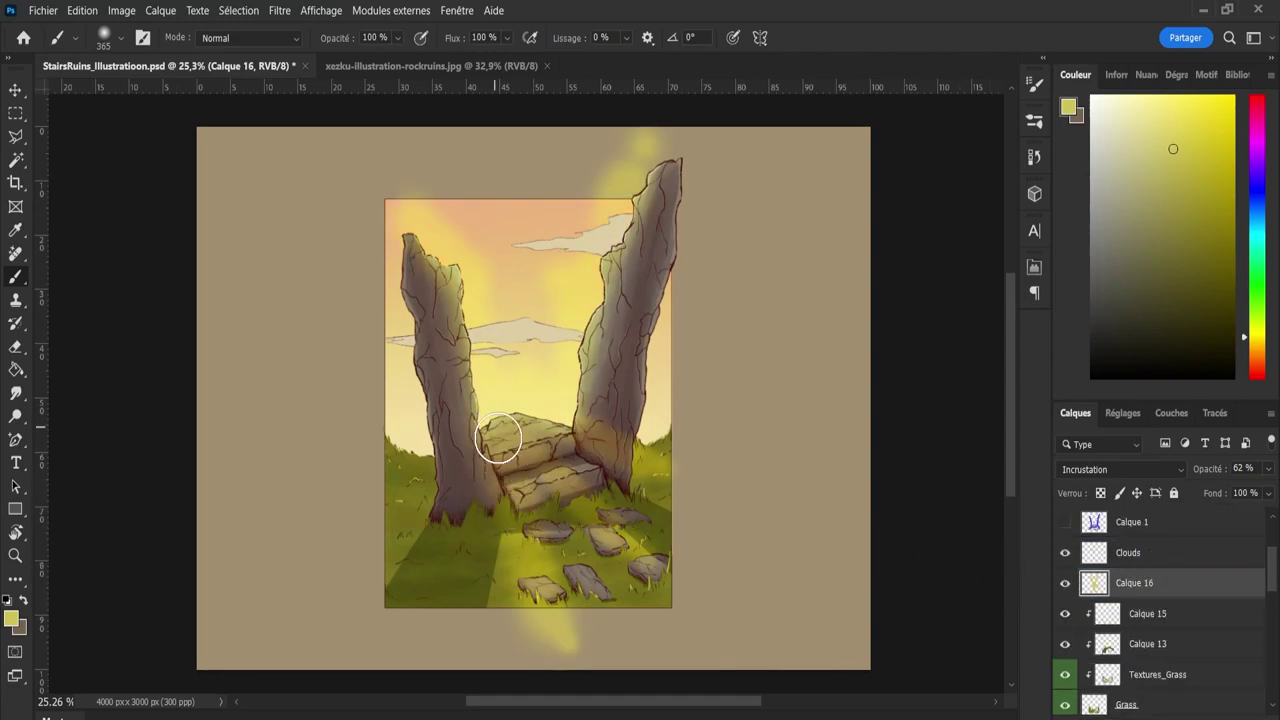
left_click_drag(551, 474, 631, 491)
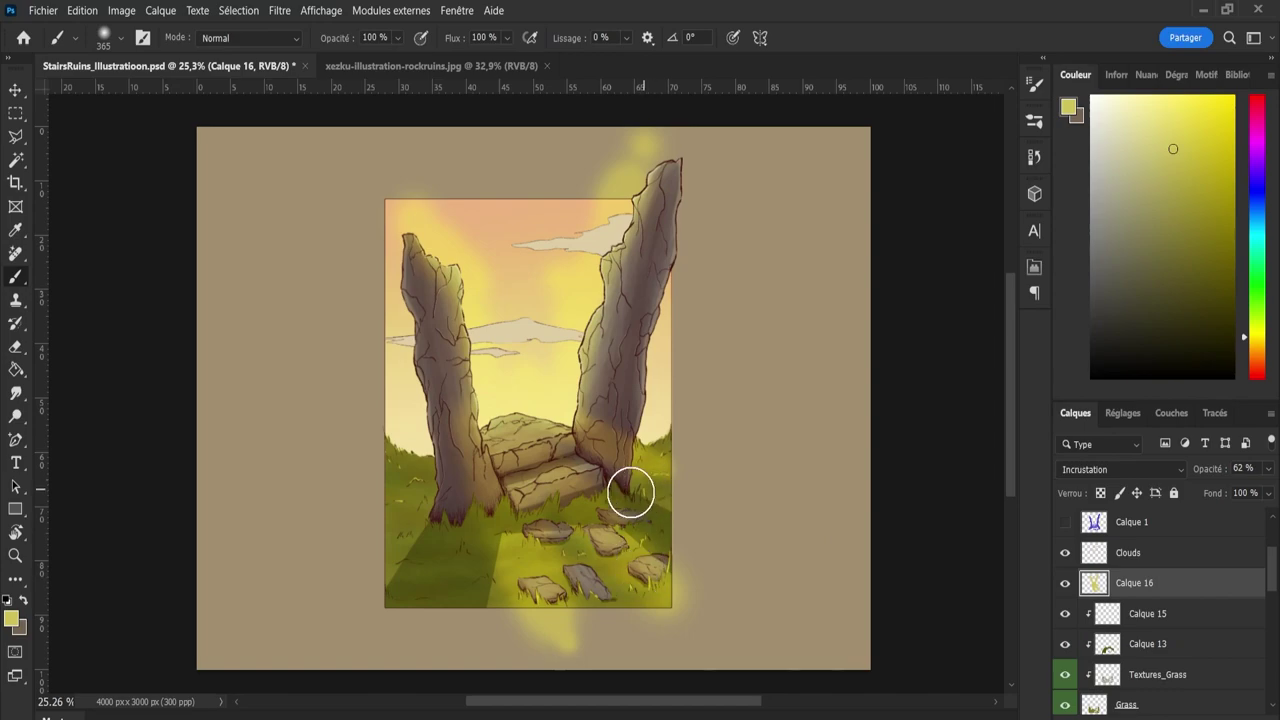
left_click_drag(509, 565, 529, 634)
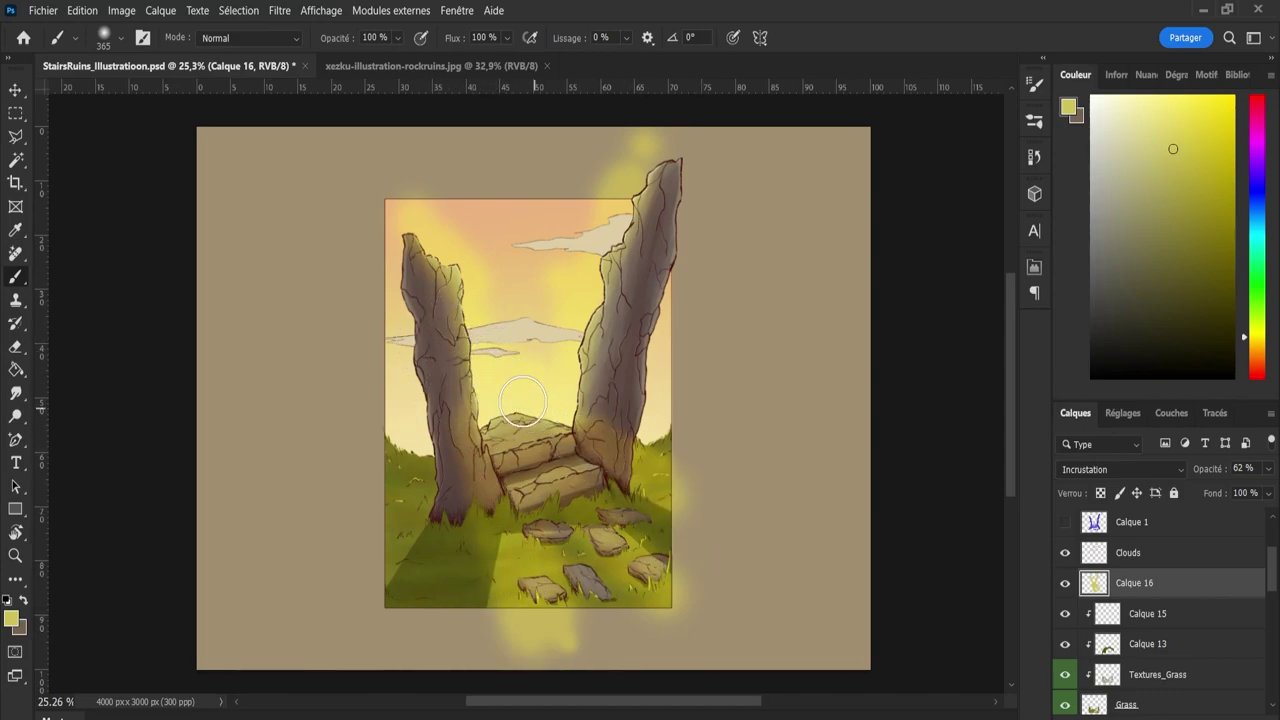
Choose a pale yellow and paint a broad glow over the sky, pillars, steps and grass with a 540 px soft brush.
left_click(1126, 114)
right_click(540, 393, "alt")
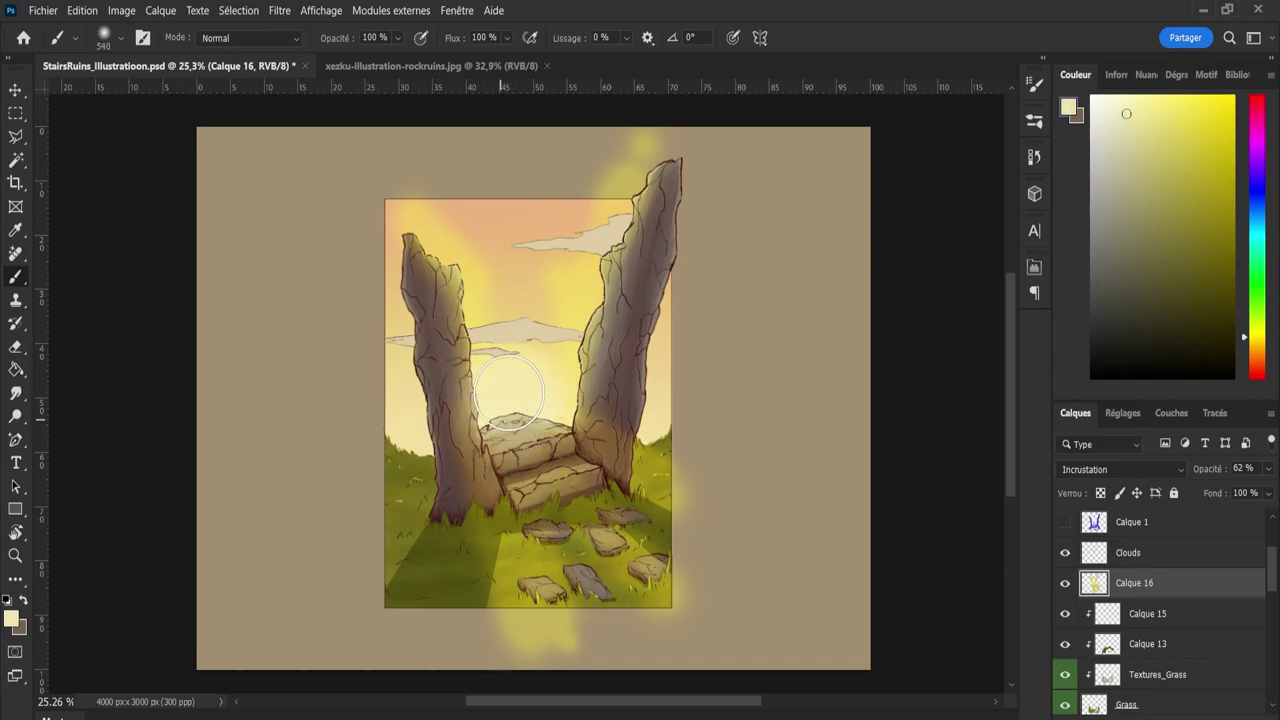
mouse_move(510, 362)
left_mouse_down()
mouse_move(547, 402)
mouse_move(475, 353)
mouse_move(443, 276)
mouse_move(506, 409)
mouse_move(494, 354)
mouse_move(537, 365)
mouse_move(583, 308)
mouse_move(605, 198)
mouse_move(504, 543)
mouse_move(488, 472)
mouse_move(519, 585)
mouse_move(507, 533)
mouse_move(518, 637)
mouse_move(547, 535)
mouse_move(544, 444)
mouse_move(655, 607)
mouse_move(585, 510)
mouse_move(661, 507)
mouse_move(578, 383)
mouse_move(700, 523)
left_mouse_up()
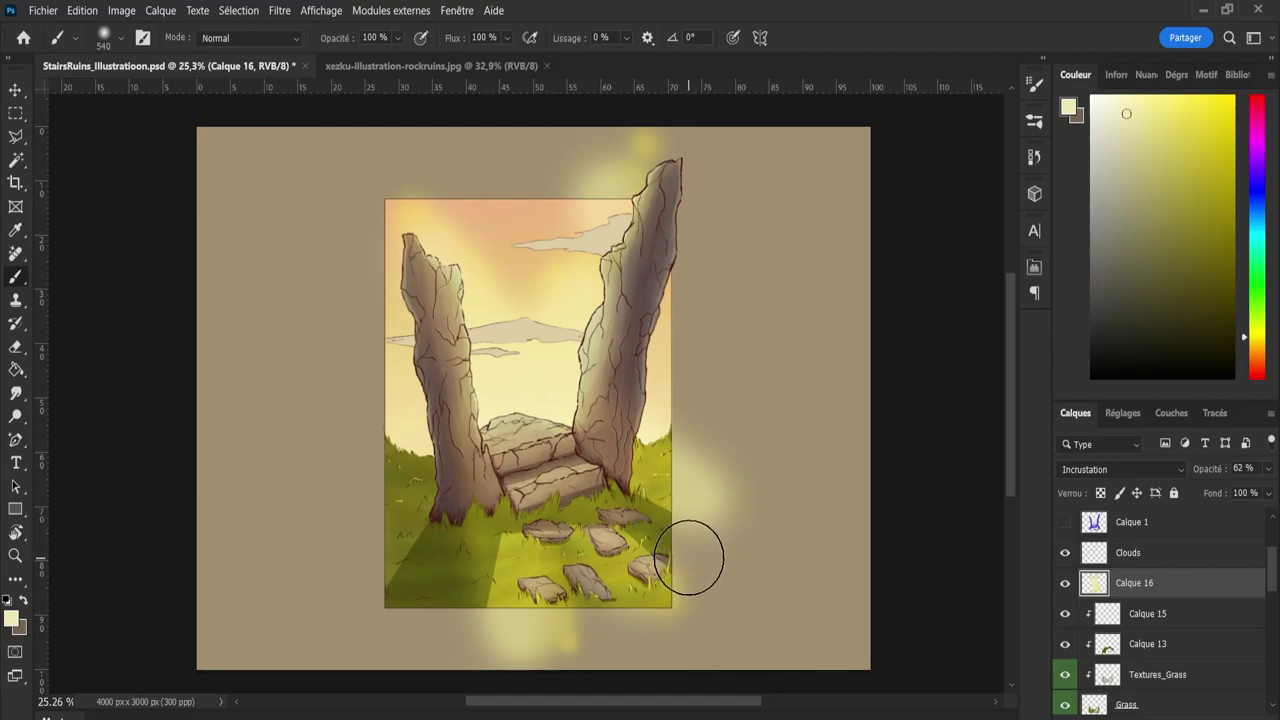
Outline a beam from the top step down past the illustration's lower edge, paint it pale yellow and deselect it.
left_click(16, 136)
mouse_move(489, 405)
left_mouse_down()
mouse_move(476, 648)
mouse_move(568, 654)
mouse_move(551, 616)
mouse_move(543, 435)
mouse_move(489, 406)
left_mouse_up()
key("b")
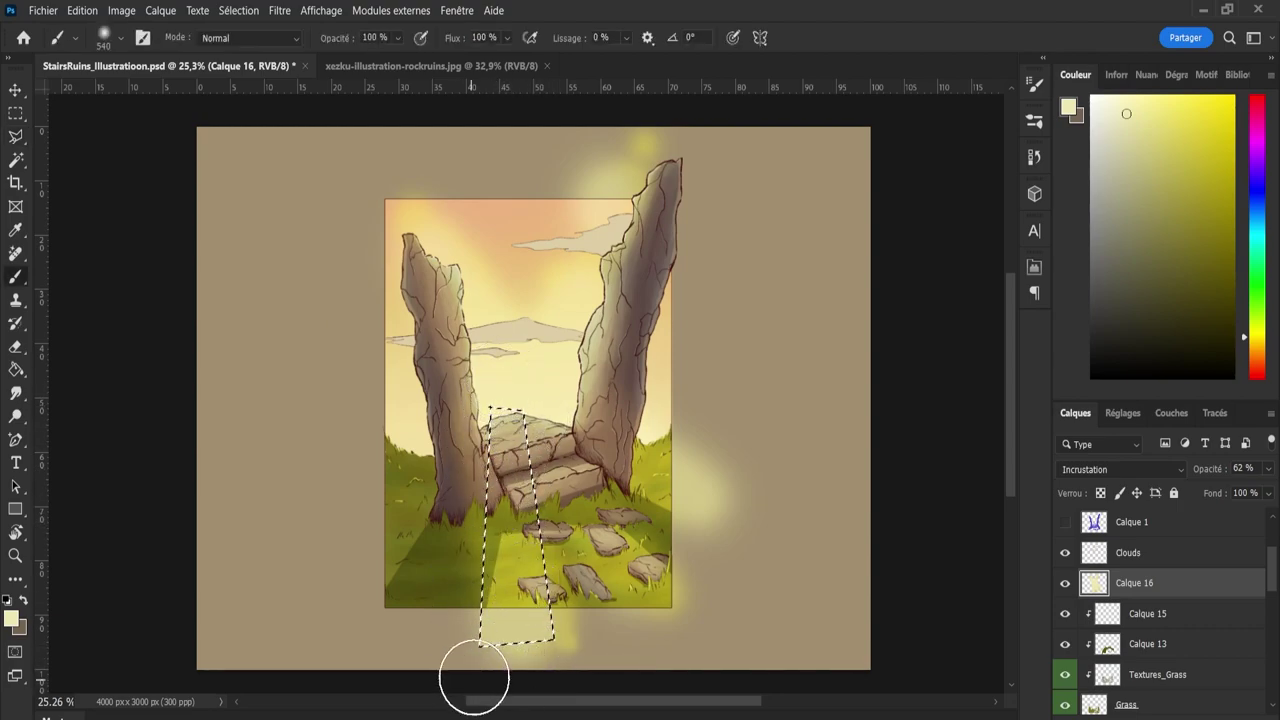
key("l")
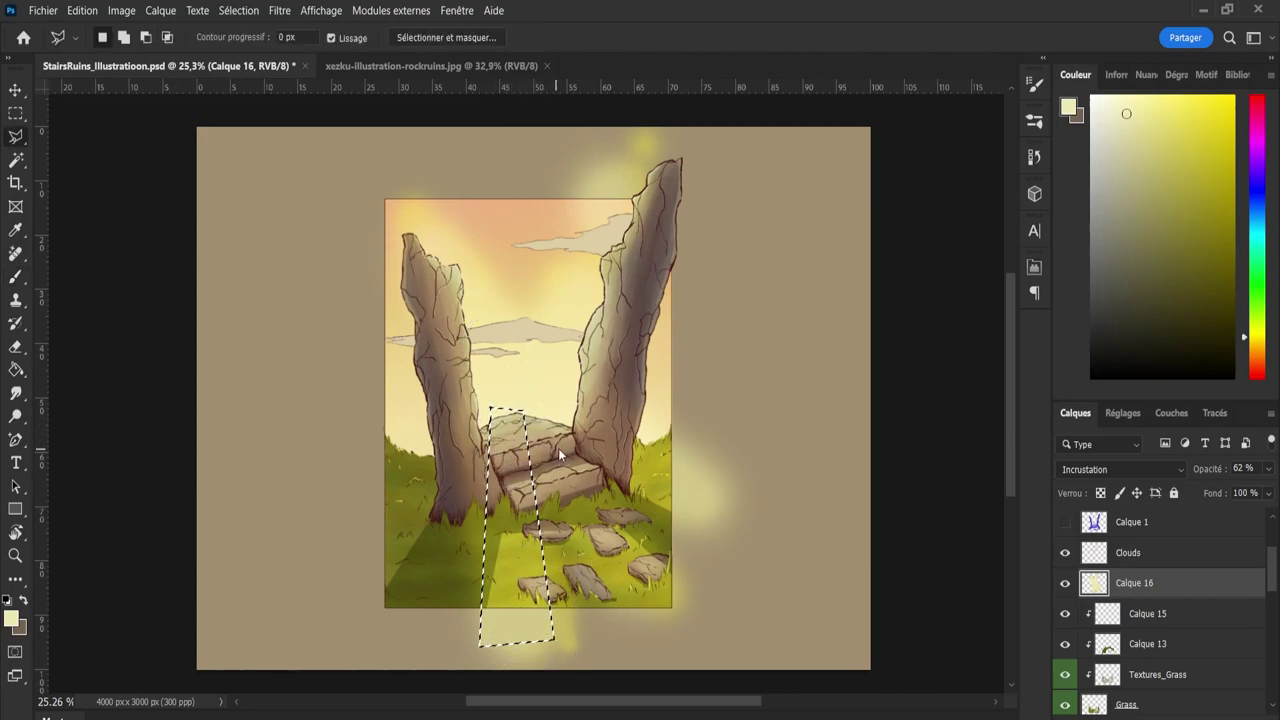
left_click(593, 157)
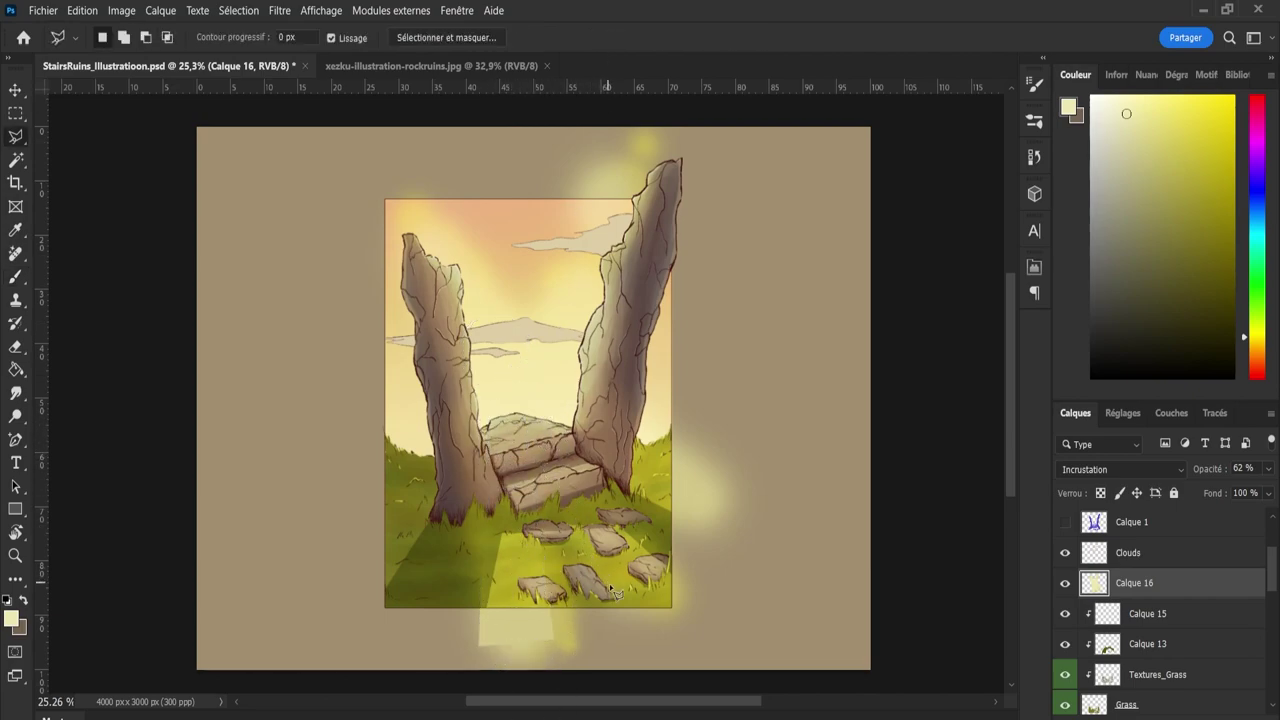
Outline a diagonal beam from the top step to the illustration's lower-right corner, paint it pale yellow and deselect it.
left_click(501, 411)
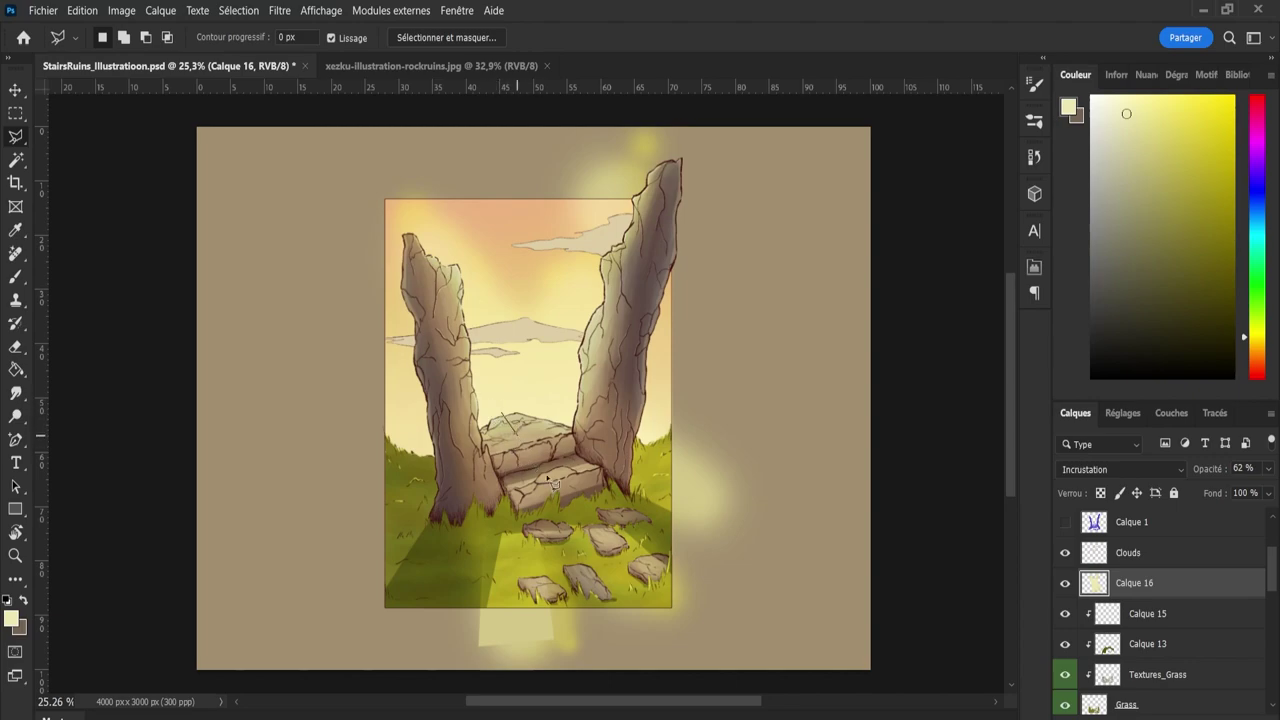
left_click(670, 621)
left_click(686, 602)
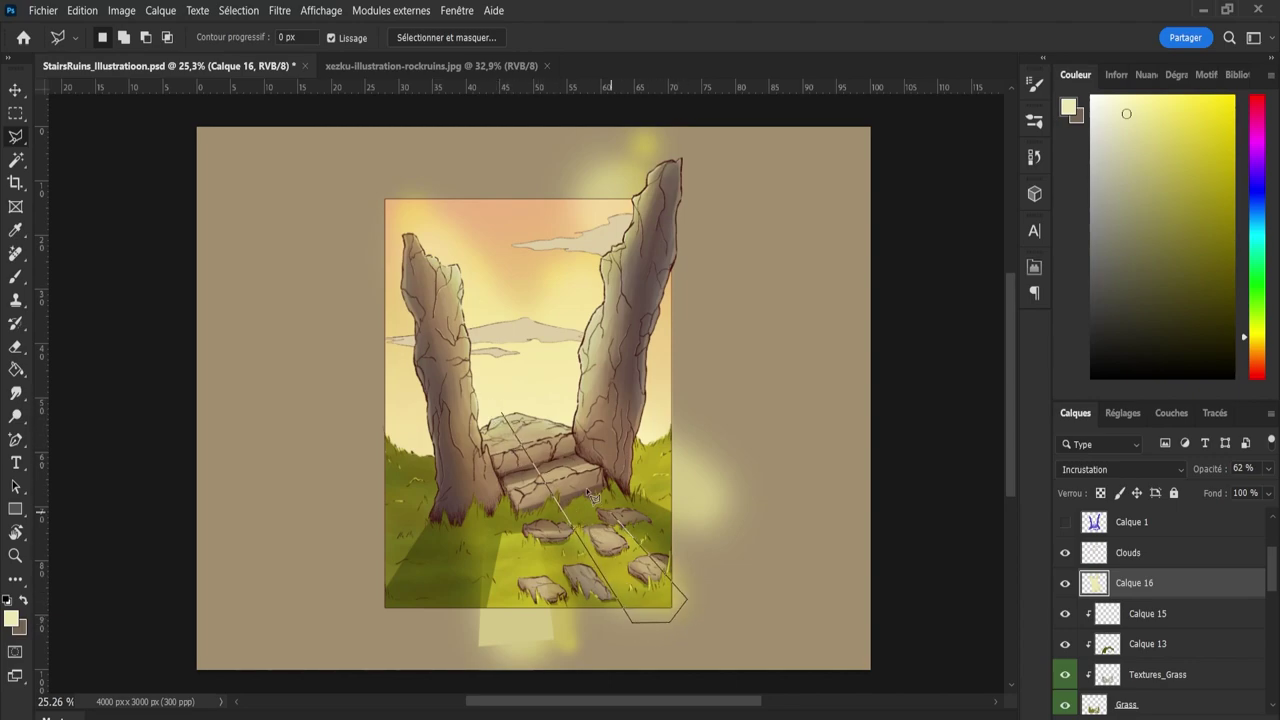
left_click(504, 413)
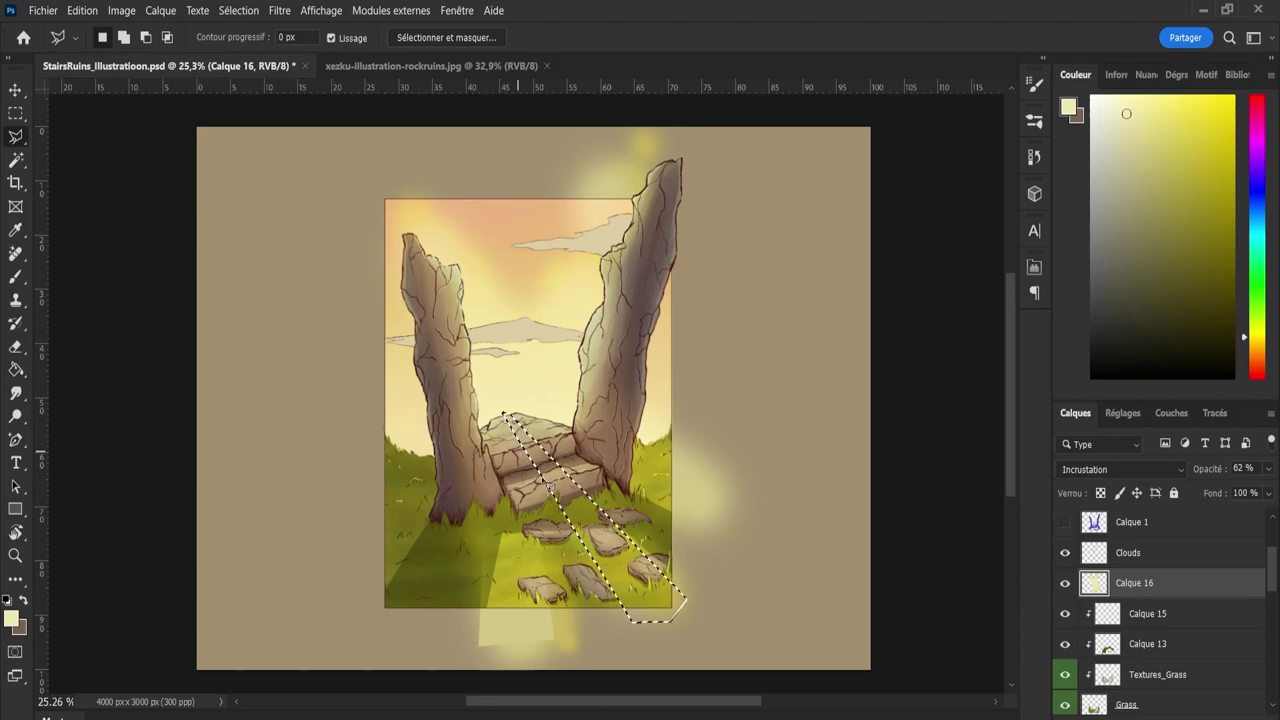
key("b")
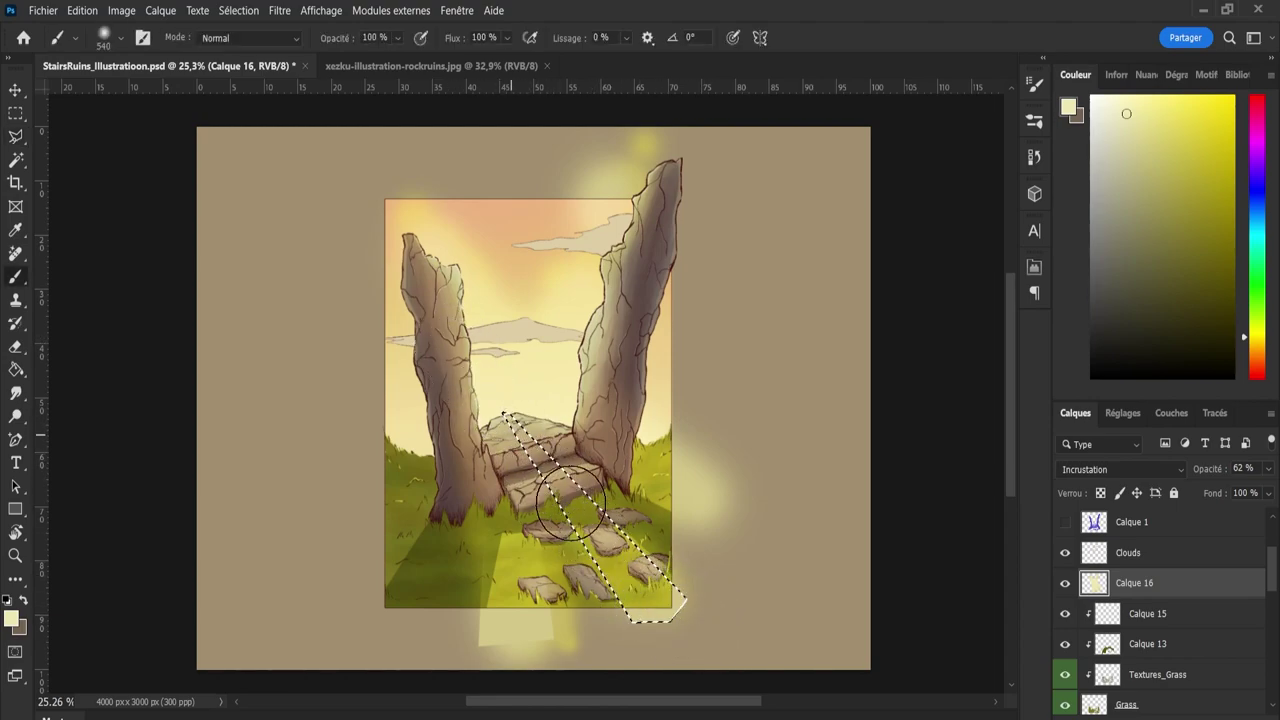
key("l")
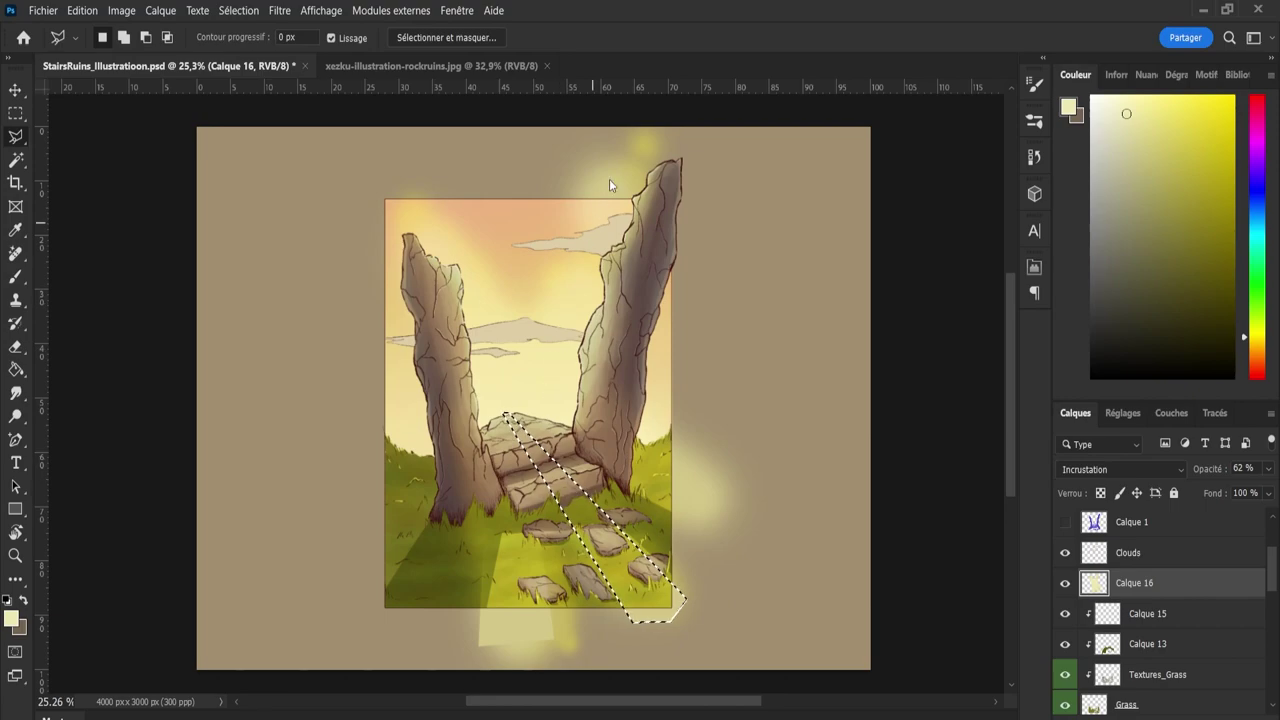
key("ctrl+d")
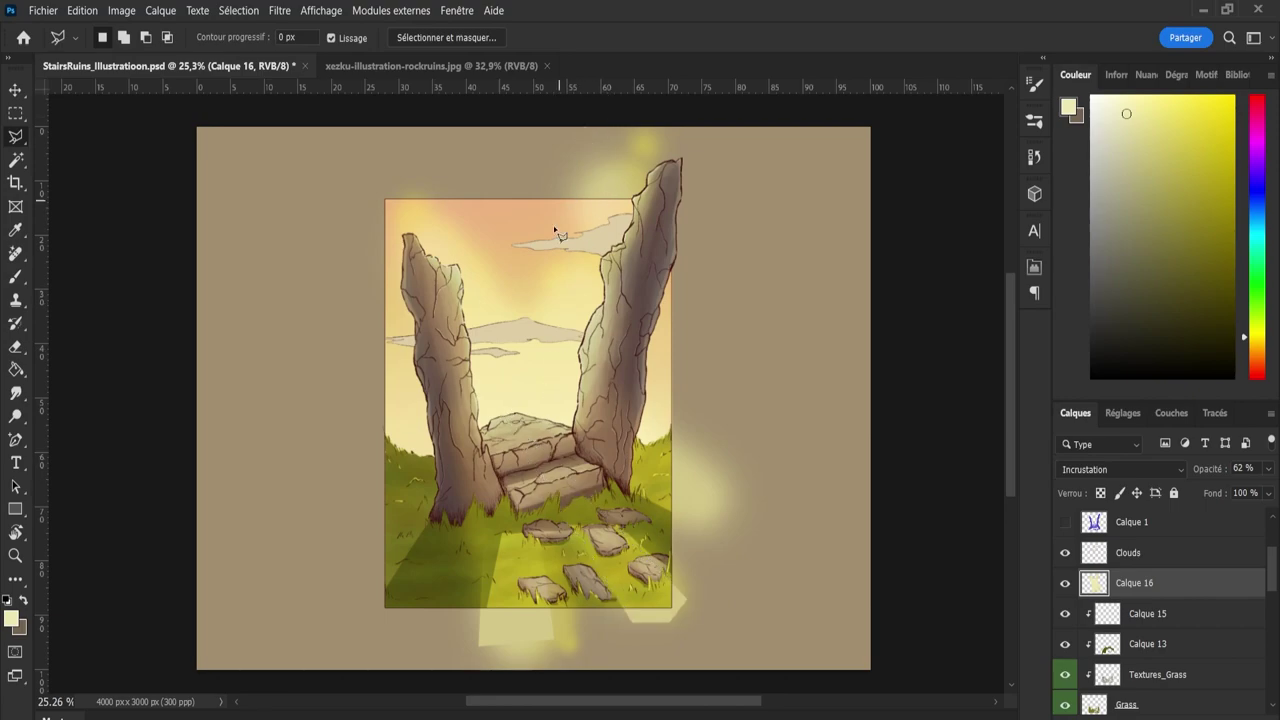
Outline a beam from the top step past the illustration's right edge, paint it pale yellow and deselect it.
left_click(709, 522)
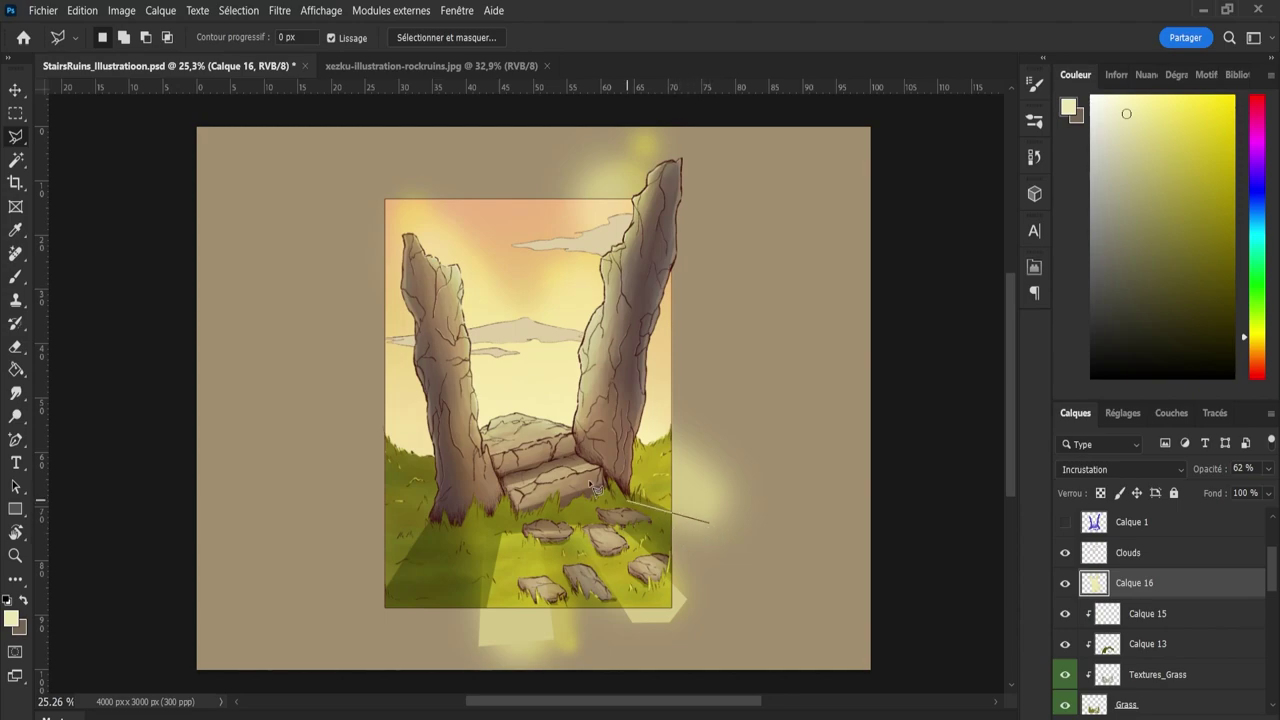
left_click(500, 415)
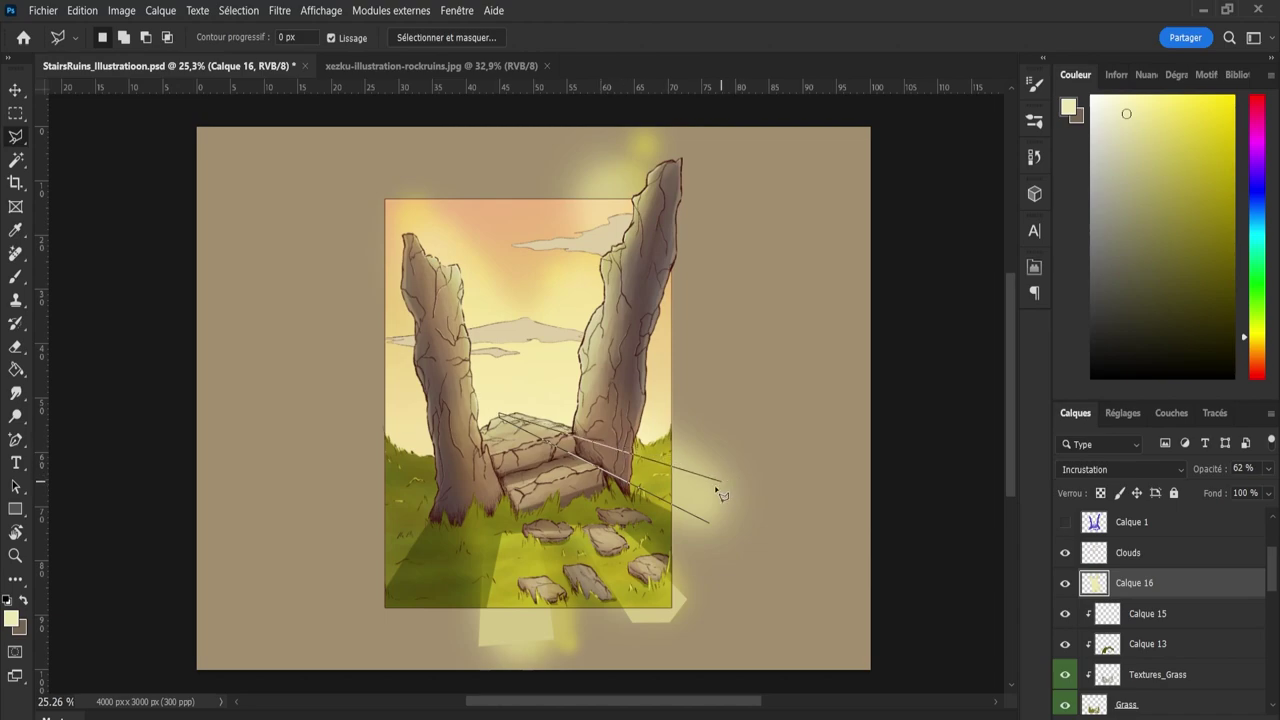
left_click(709, 521)
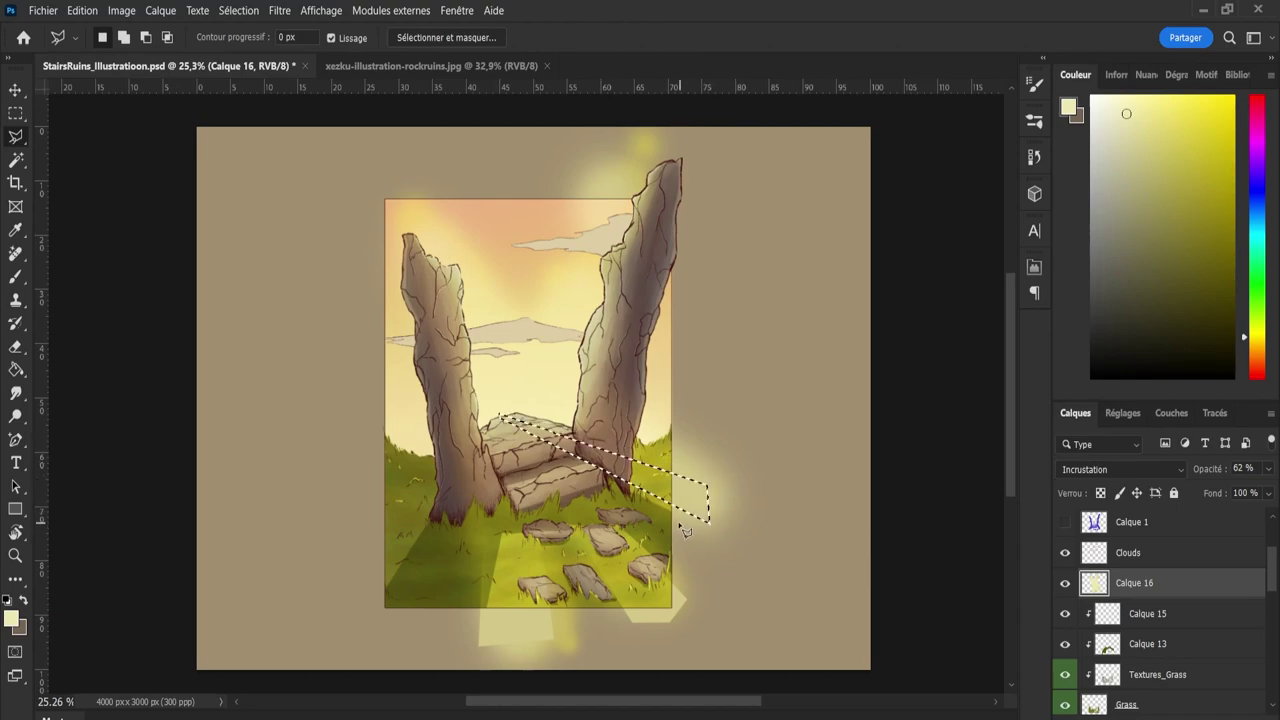
key("b")
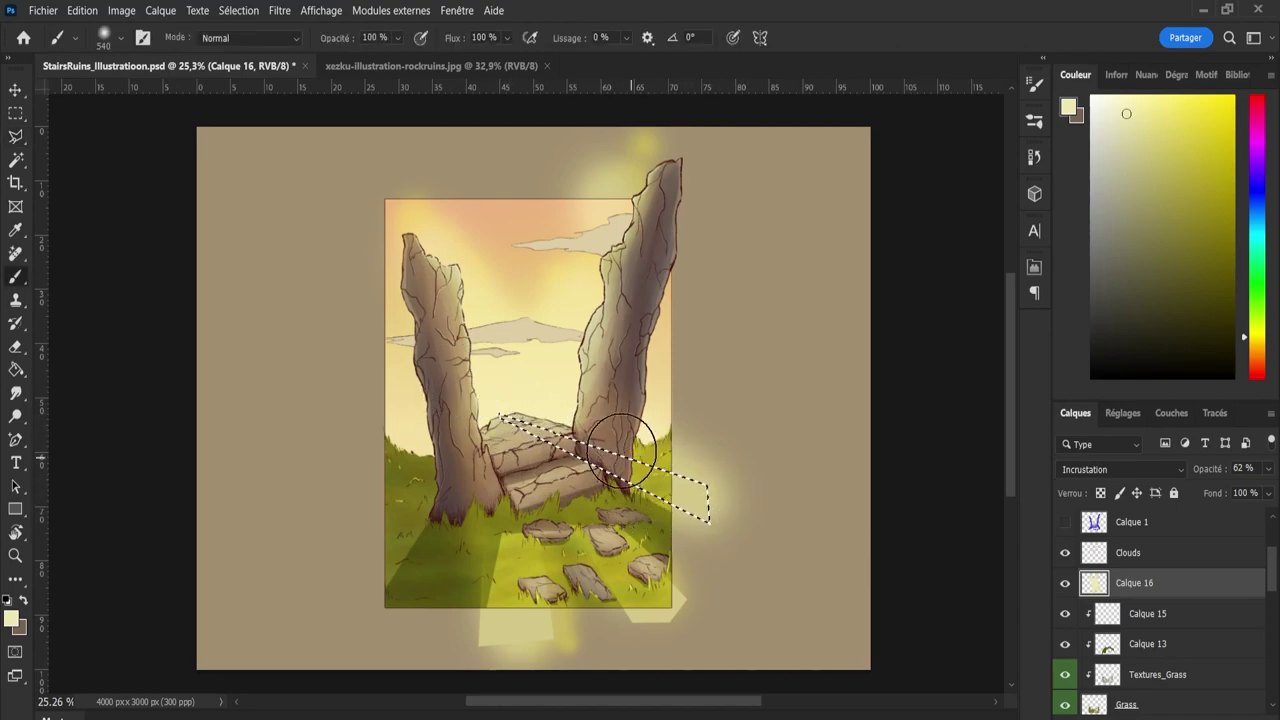
key("l")
key("ctrl+d")
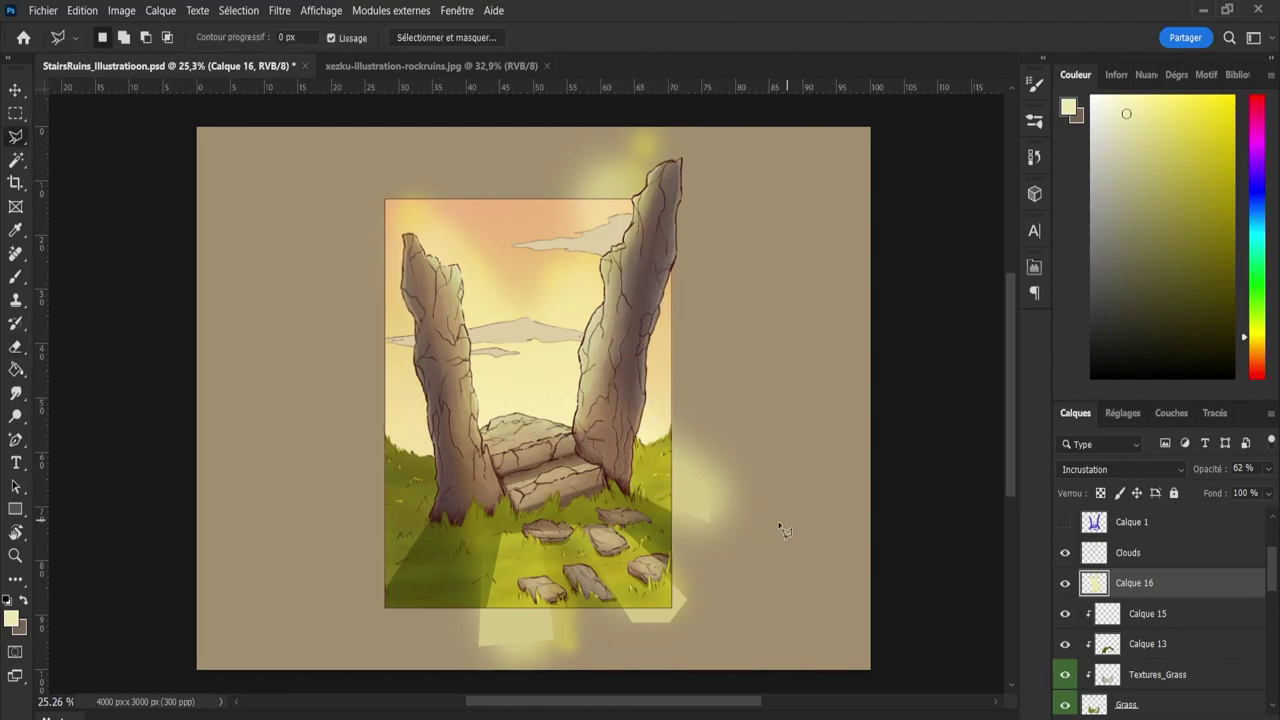
Erase the glow spilling past the illustration's right and lower edges, and soften the glow over the upper sky and pillars at 55% eraser opacity.
key("e")
mouse_move(725, 474)
left_mouse_down()
mouse_move(755, 576)
mouse_move(719, 564)
mouse_move(715, 528)
mouse_move(734, 387)
mouse_move(698, 559)
mouse_move(706, 645)
mouse_move(604, 705)
mouse_move(463, 662)
mouse_move(527, 646)
mouse_move(469, 645)
left_mouse_up()
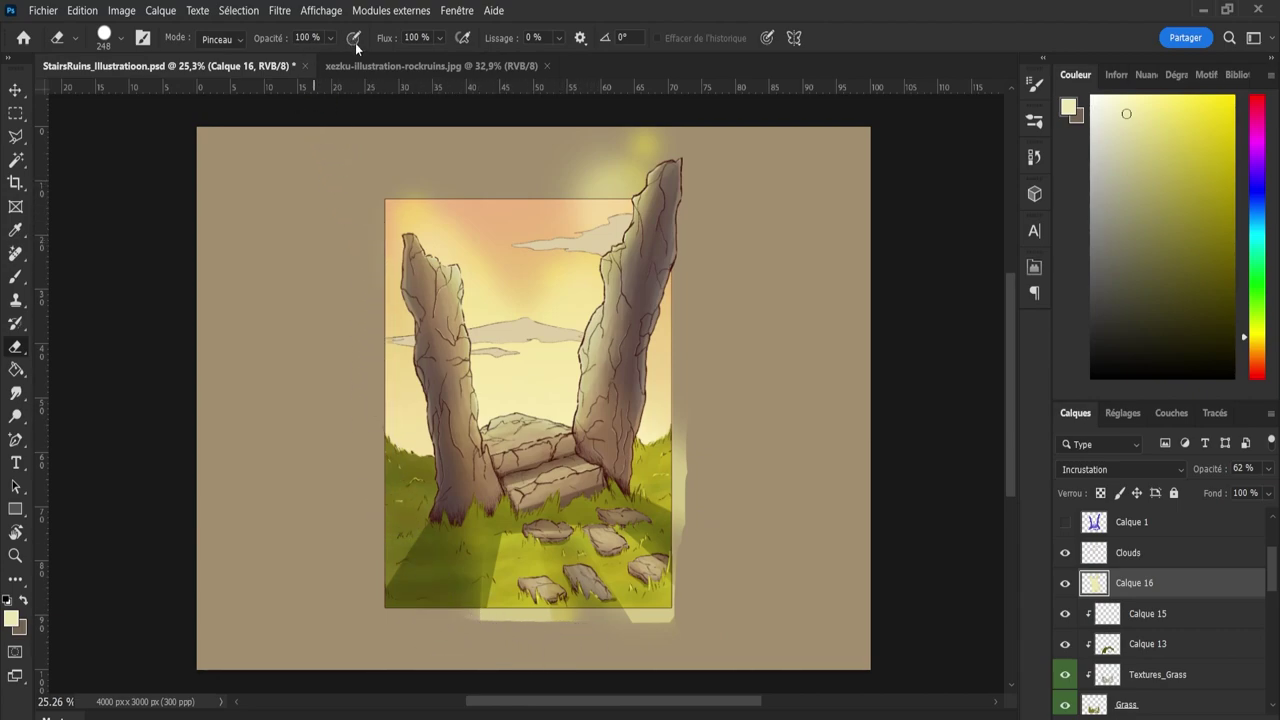
left_click(311, 58)
left_click_drag(350, 185, 430, 209)
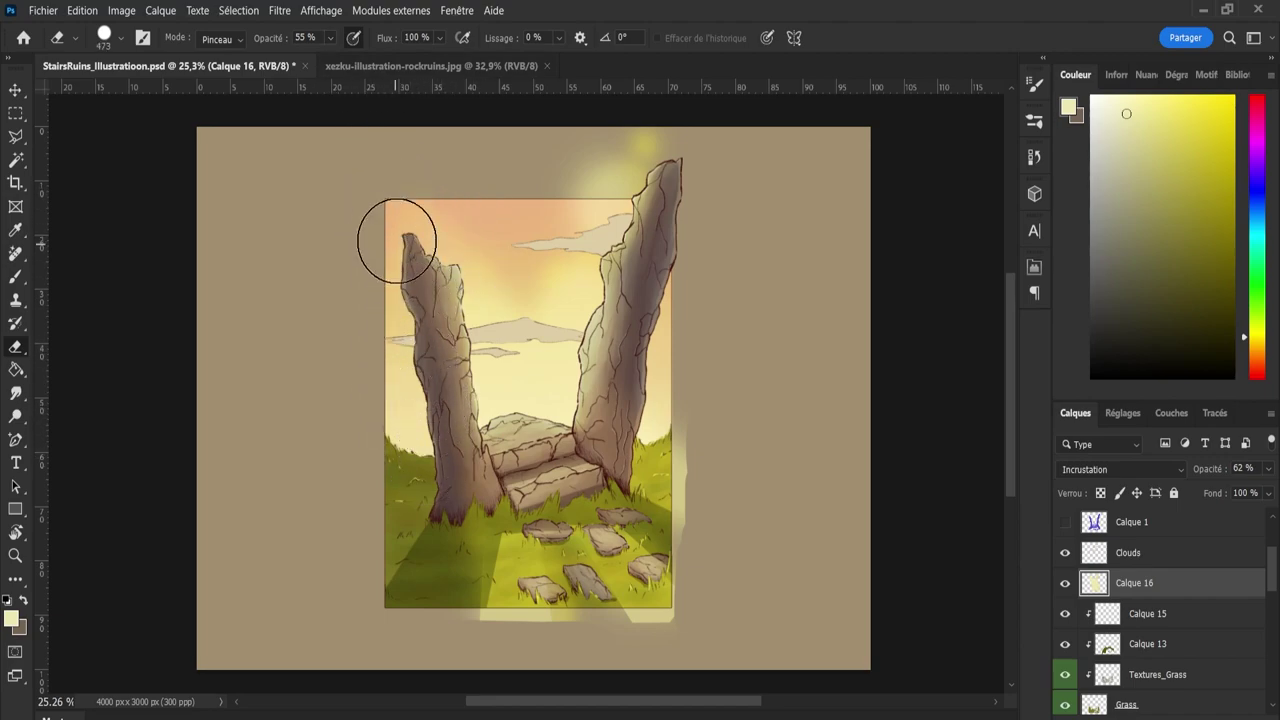
left_click_drag(690, 158, 625, 168)
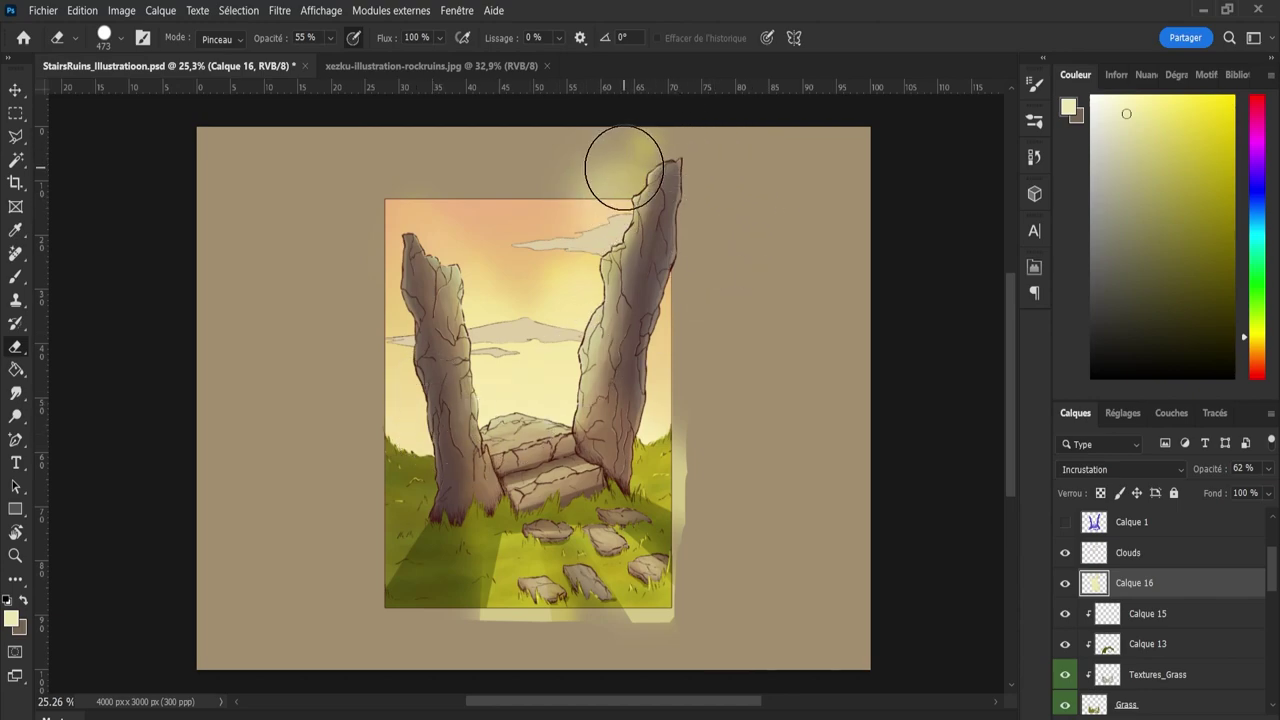
left_click_drag(653, 299, 617, 404)
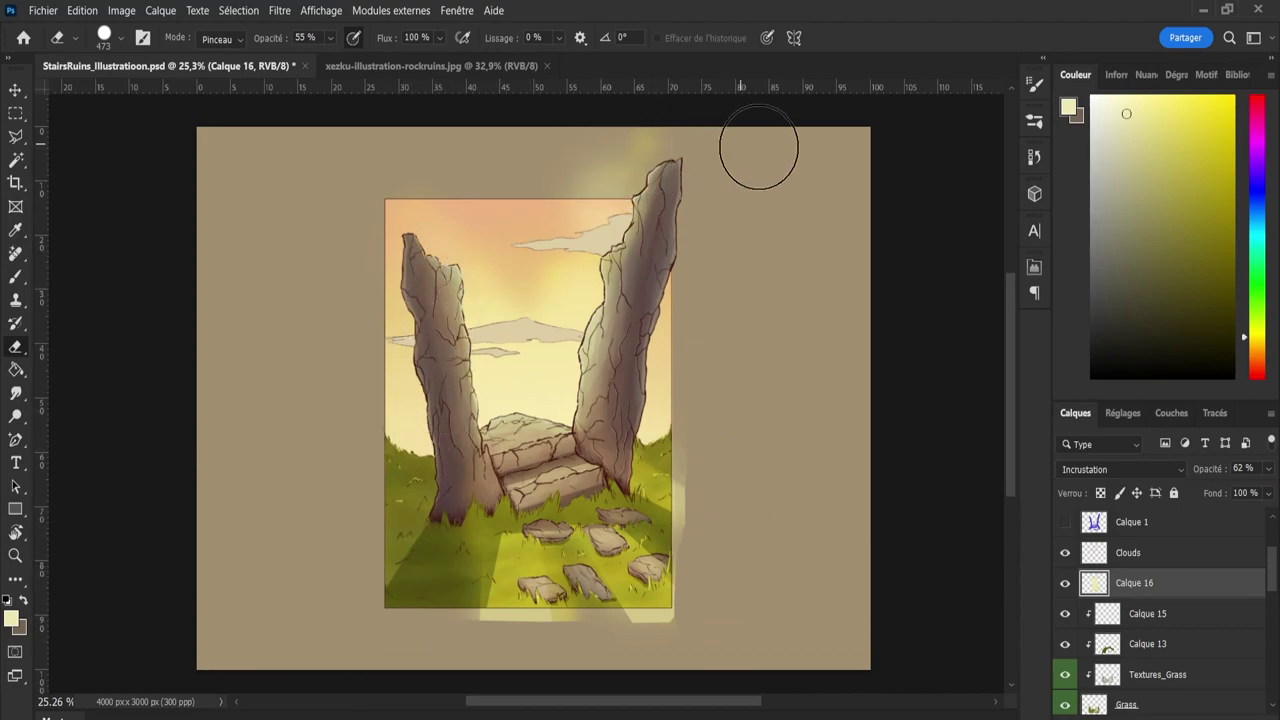
Erase the remaining yellow spill outside the illustration's frame with a 473 px eraser at 100% opacity.
scroll(983, 330, "up", 2)
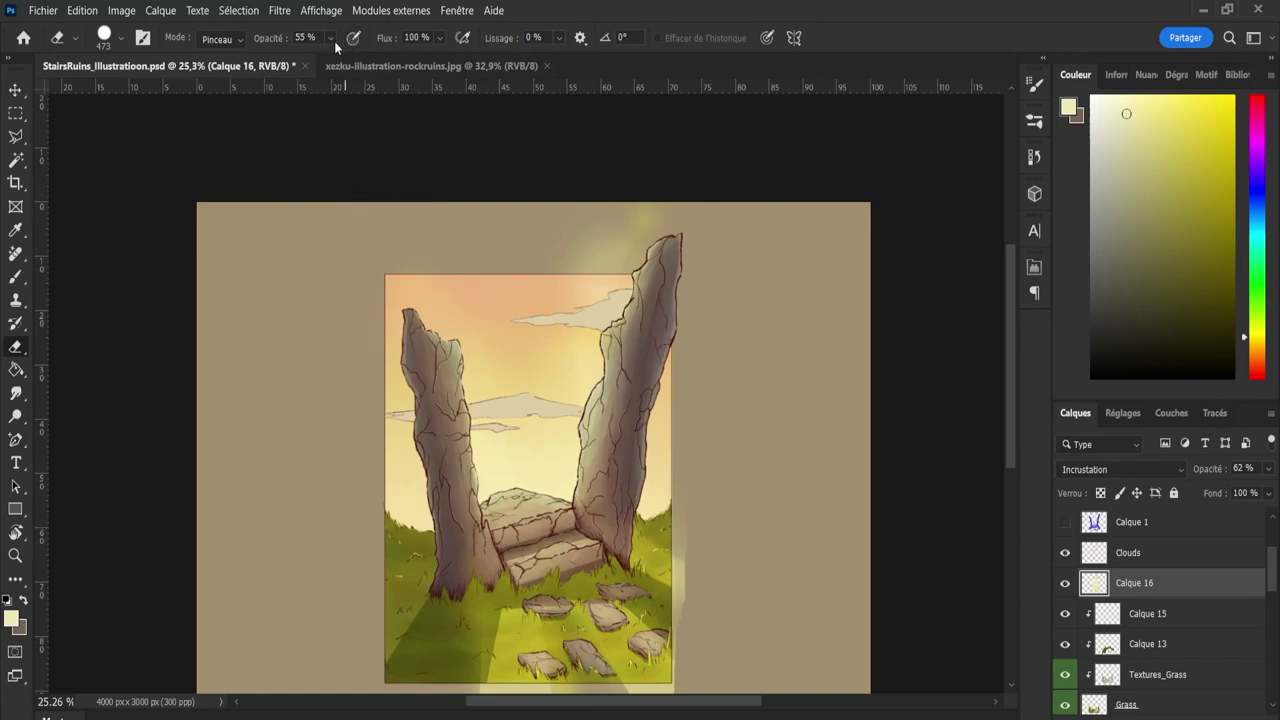
key("0")
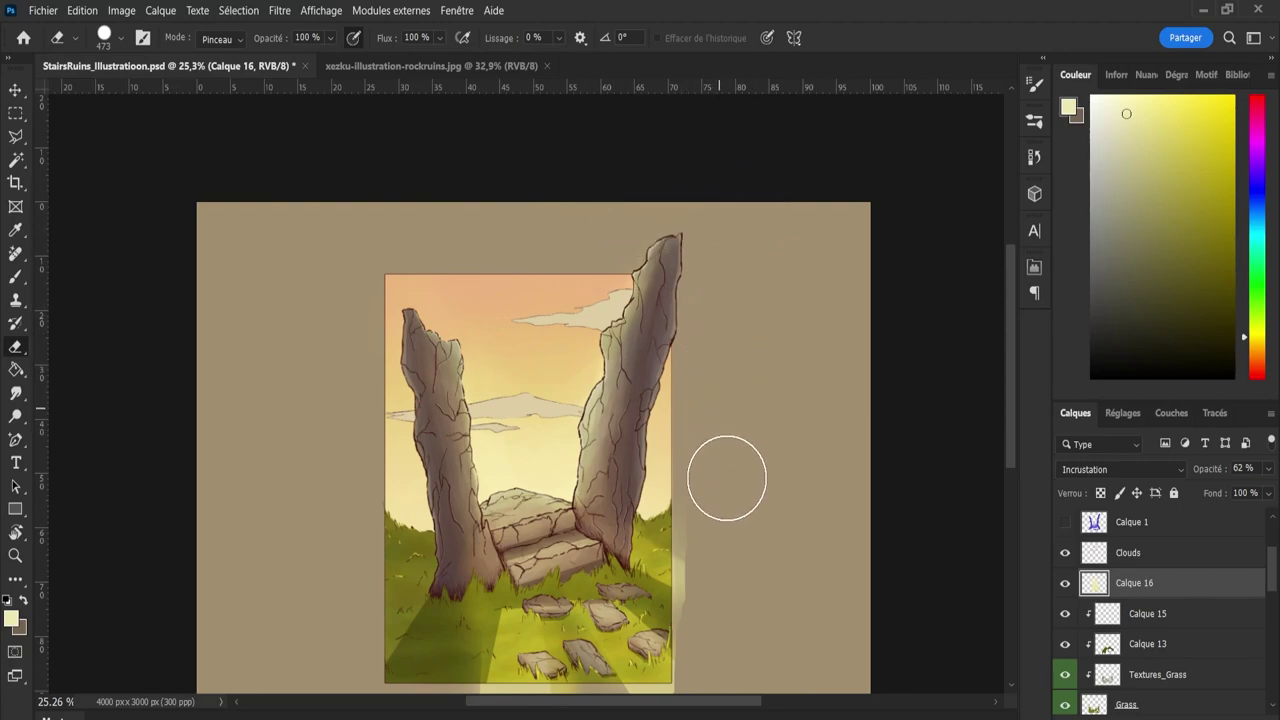
left_click(354, 40)
mouse_move(723, 580)
left_mouse_down()
mouse_move(714, 597)
mouse_move(713, 563)
left_mouse_up()
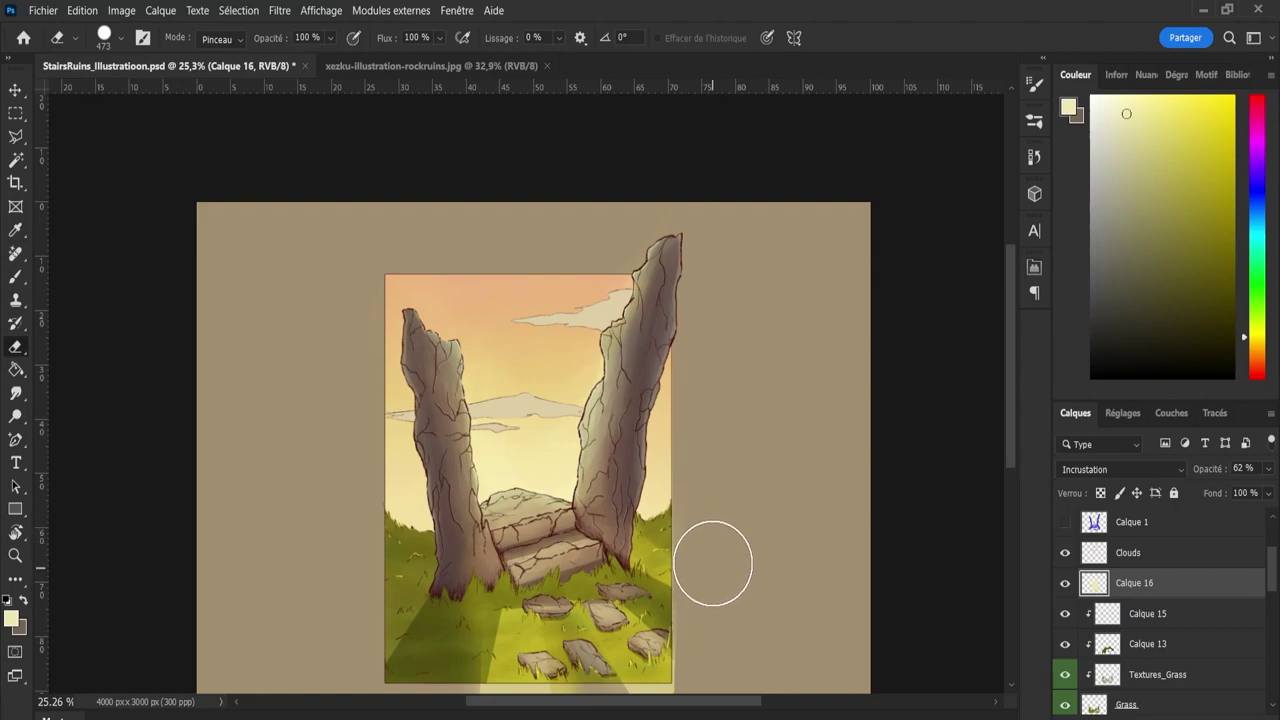
left_click_drag(1010, 441, 1008, 498)
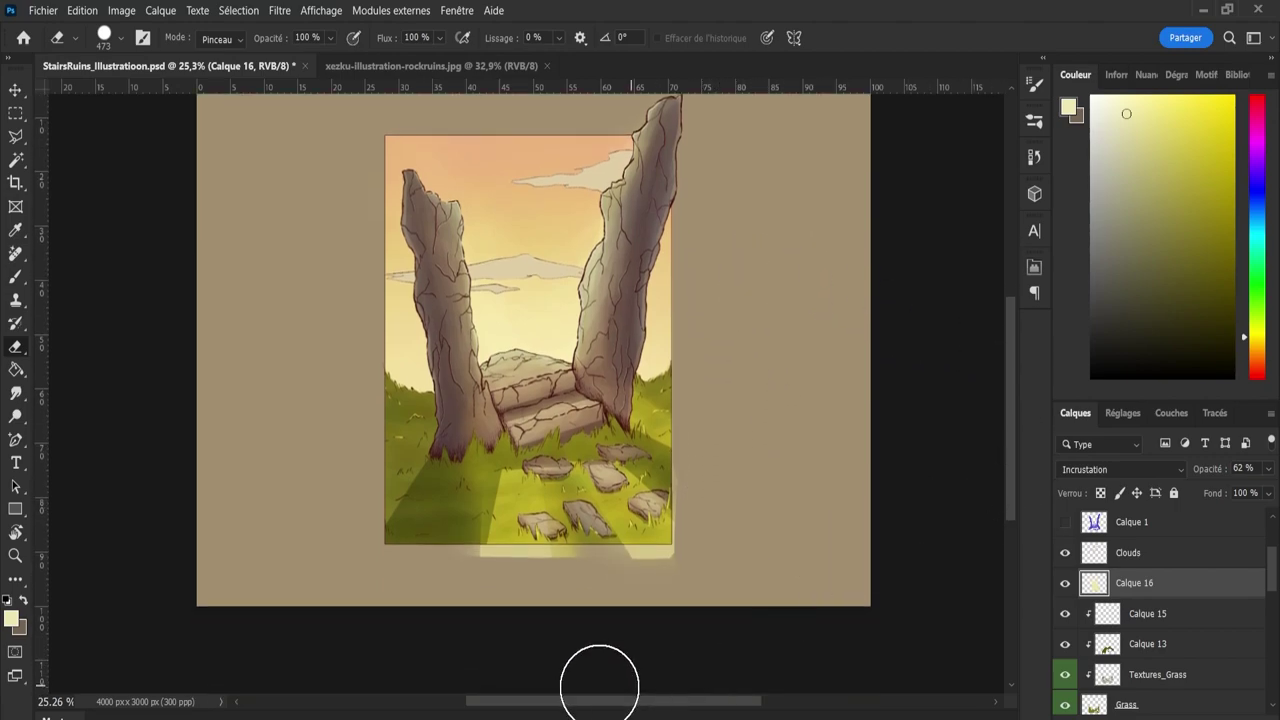
mouse_move(436, 596)
left_mouse_down()
mouse_move(381, 587)
mouse_move(581, 600)
mouse_move(805, 584)
mouse_move(489, 596)
mouse_move(535, 614)
mouse_move(775, 564)
mouse_move(711, 550)
mouse_move(726, 96)
mouse_move(761, 329)
left_mouse_up()
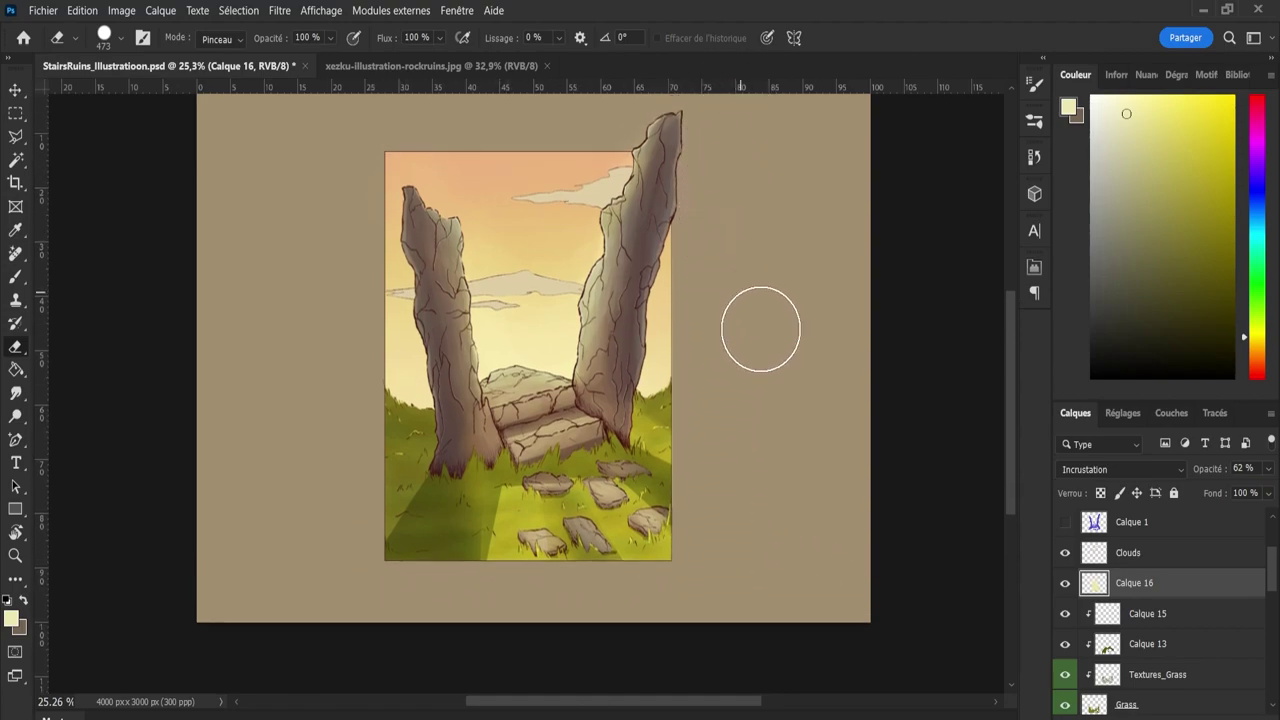
Set the opacity of Calque 16 to 60%.
key("z")
mouse_move(847, 397)
left_mouse_down()
mouse_move(832, 381)
mouse_move(928, 440)
left_mouse_up()
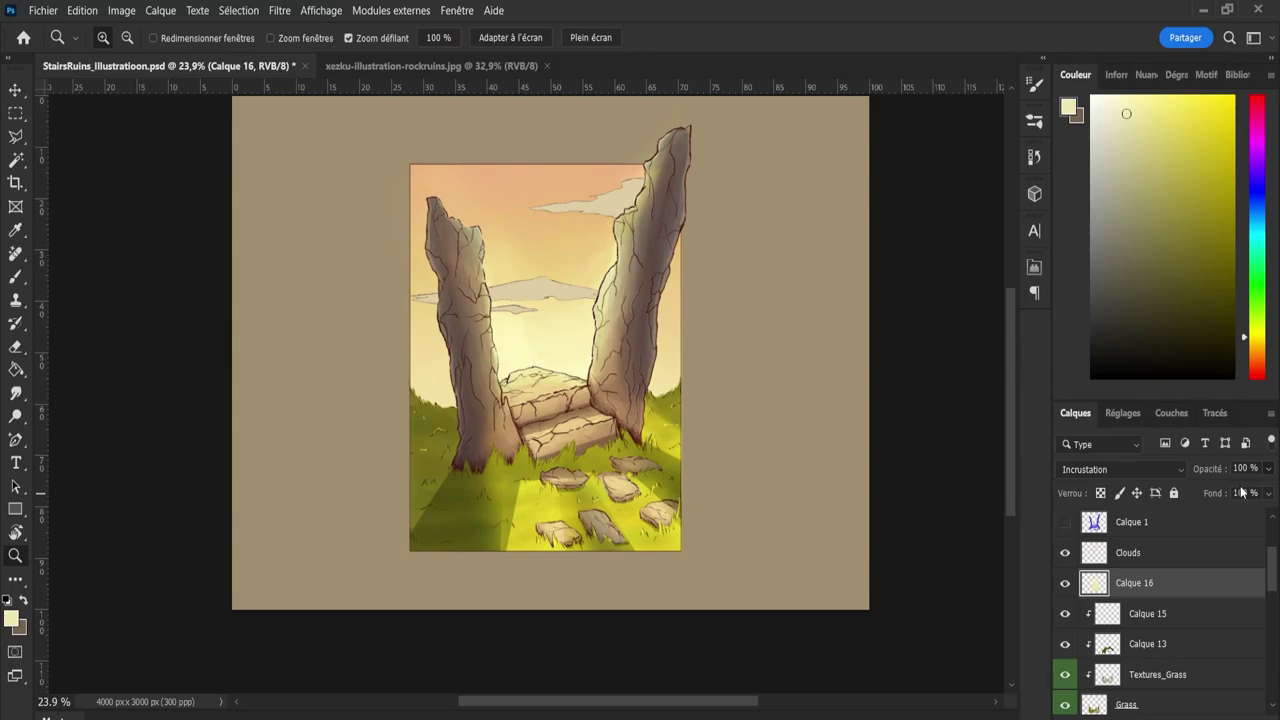
key("6")
key("4")
key("5")
key("1")
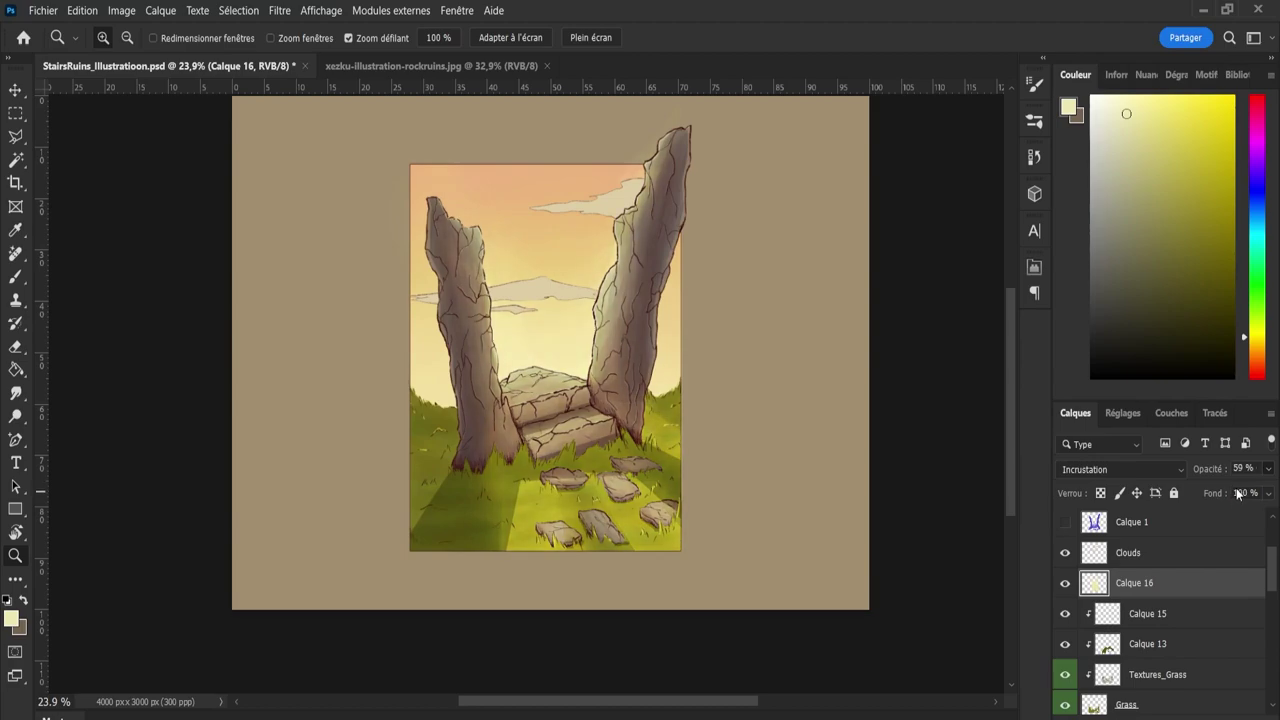
Soften the light on the grass and stepping stones along the illustration's lower edge with the eraser at 33% opacity.
mouse_move(470, 579)
left_mouse_down()
mouse_move(509, 583)
mouse_move(471, 580)
mouse_move(485, 582)
left_mouse_up()
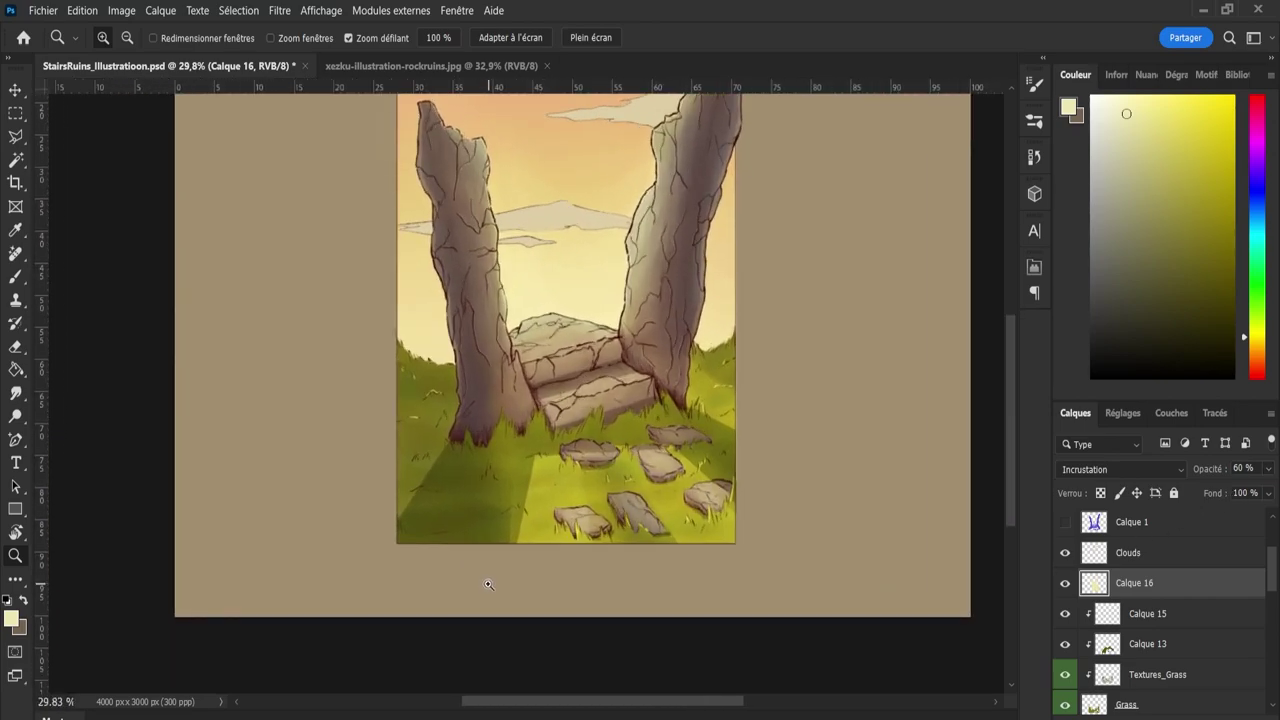
key("e")
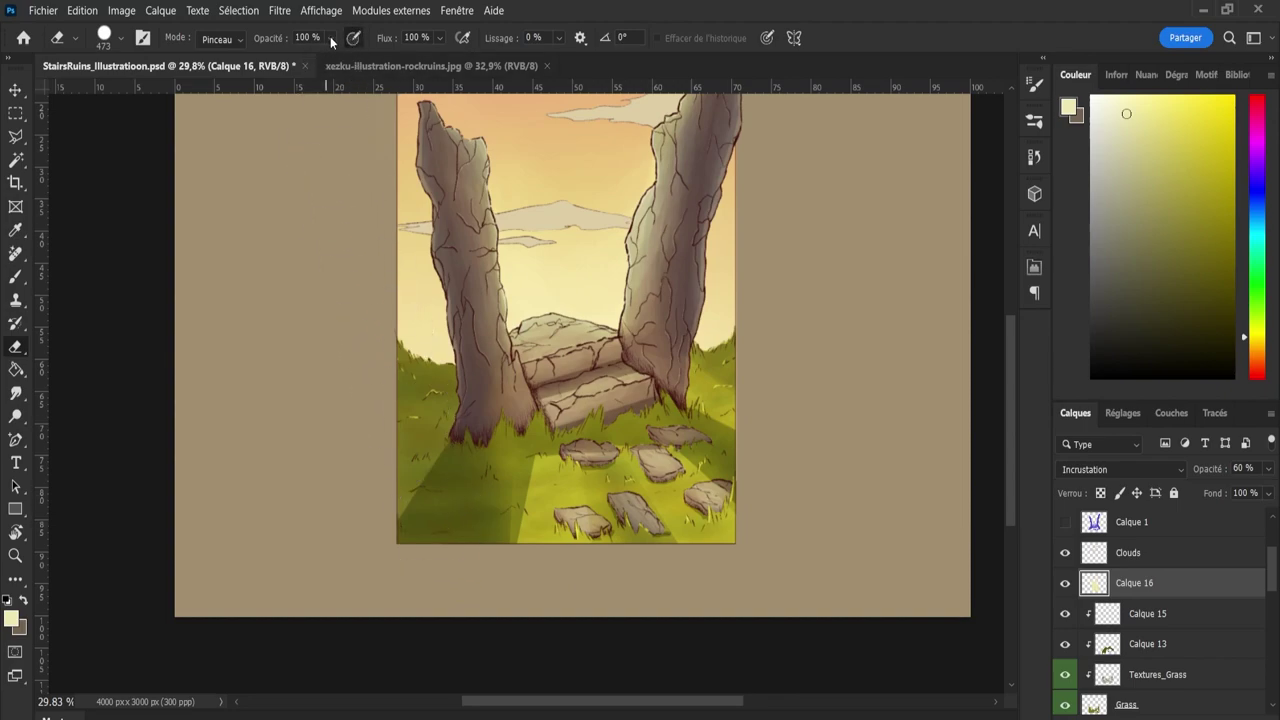
key("2")
key("2")
key("3")
key("3")
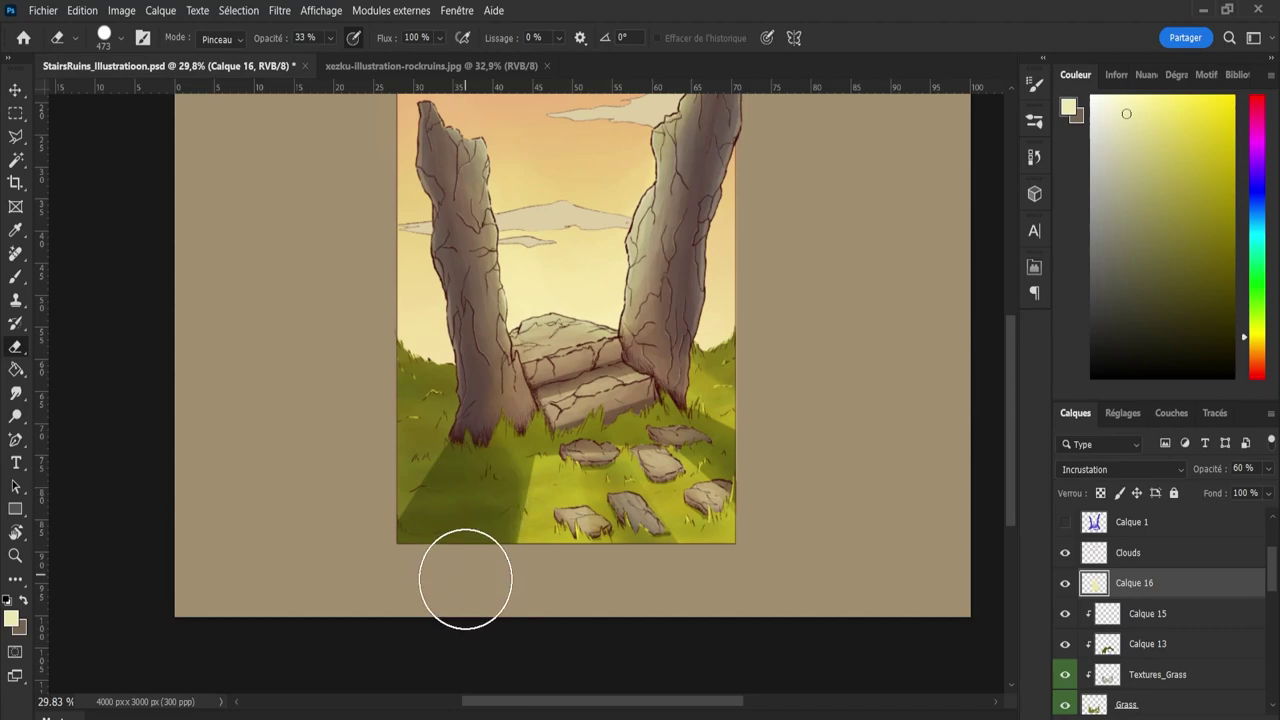
mouse_move(625, 556)
left_mouse_down()
mouse_move(596, 565)
mouse_move(587, 527)
left_mouse_up()
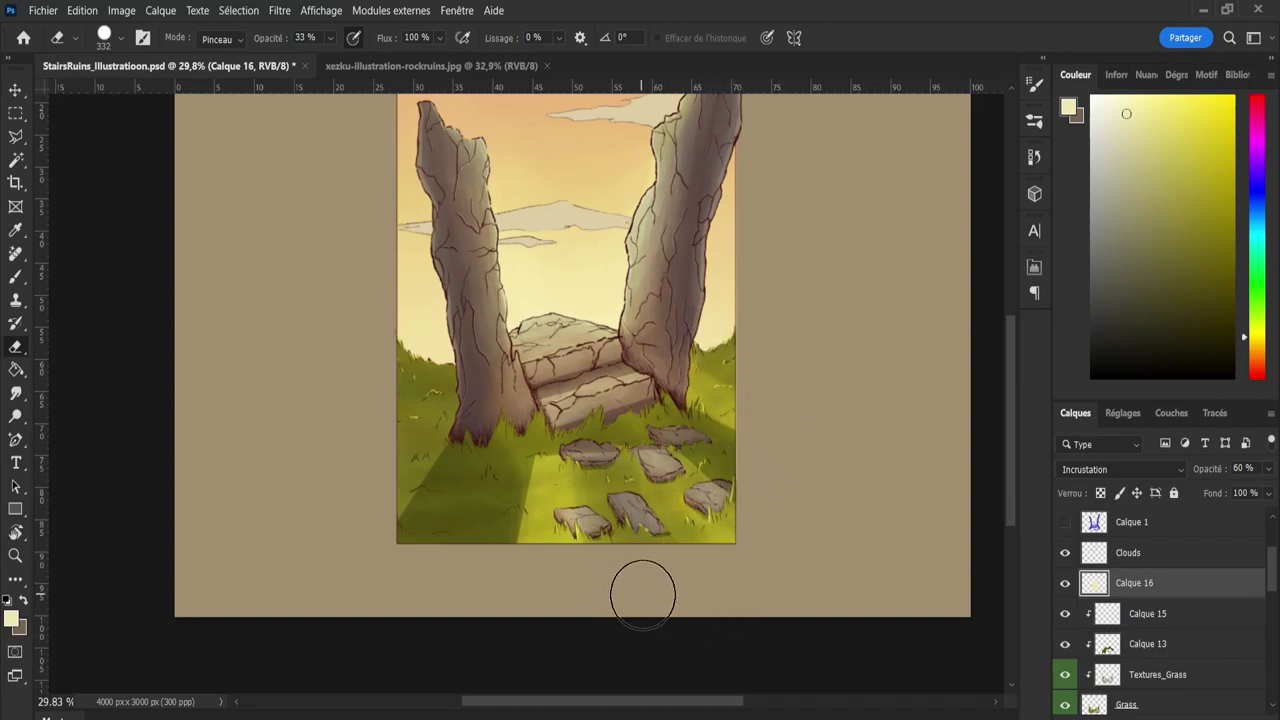
Paint pale yellow light over the grass beside the left pillar, down past the illustration's left edge, with a 238 px soft brush.
key("b")
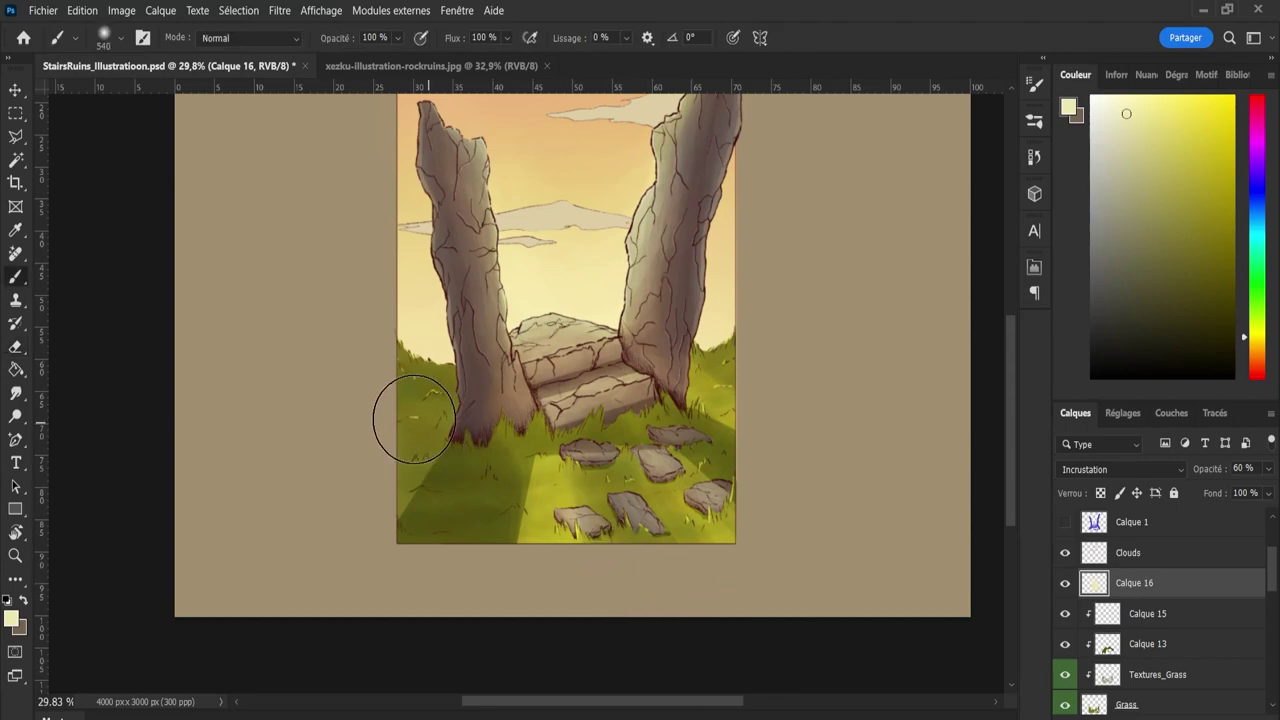
left_click(410, 421)
mouse_move(408, 422)
left_mouse_down()
mouse_move(451, 396)
mouse_move(381, 473)
mouse_move(443, 407)
left_mouse_up()
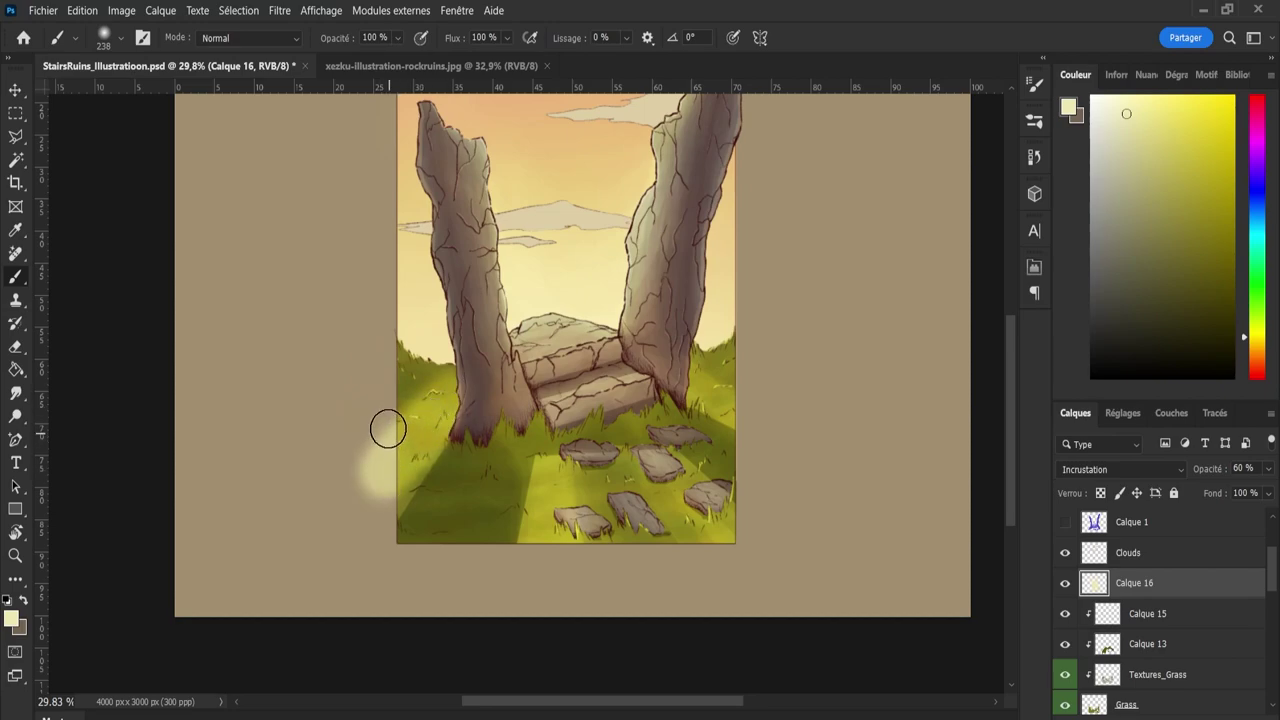
key("e")
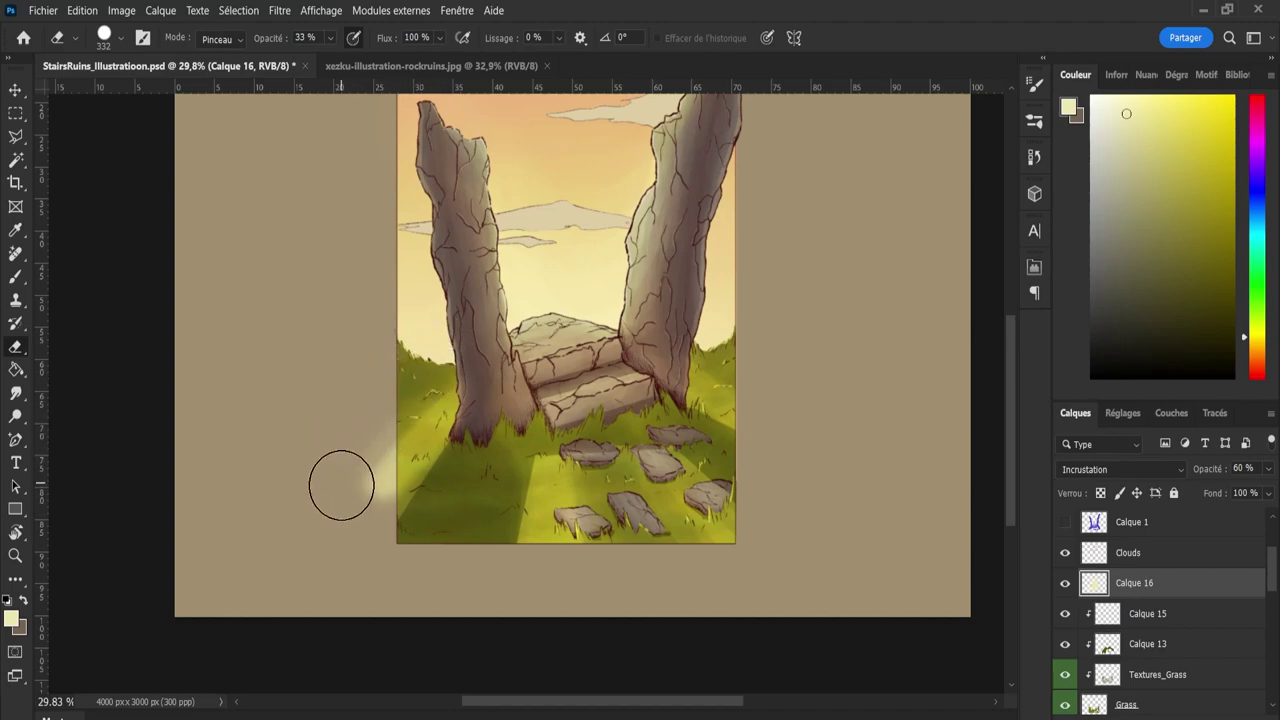
key("b")
left_click_drag(388, 504, 370, 527)
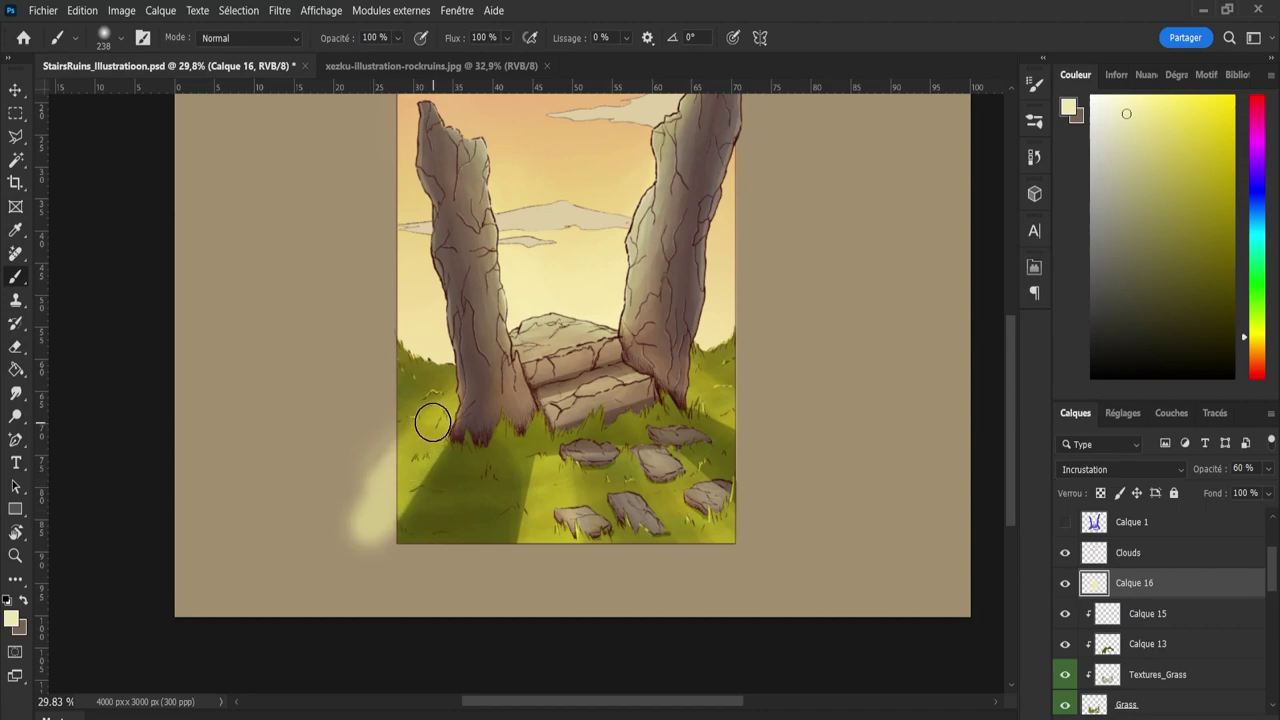
Soften the light beside the left pillar with the eraser at 48% opacity, and repaint it faintly with the brush at 22% opacity.
key("e")
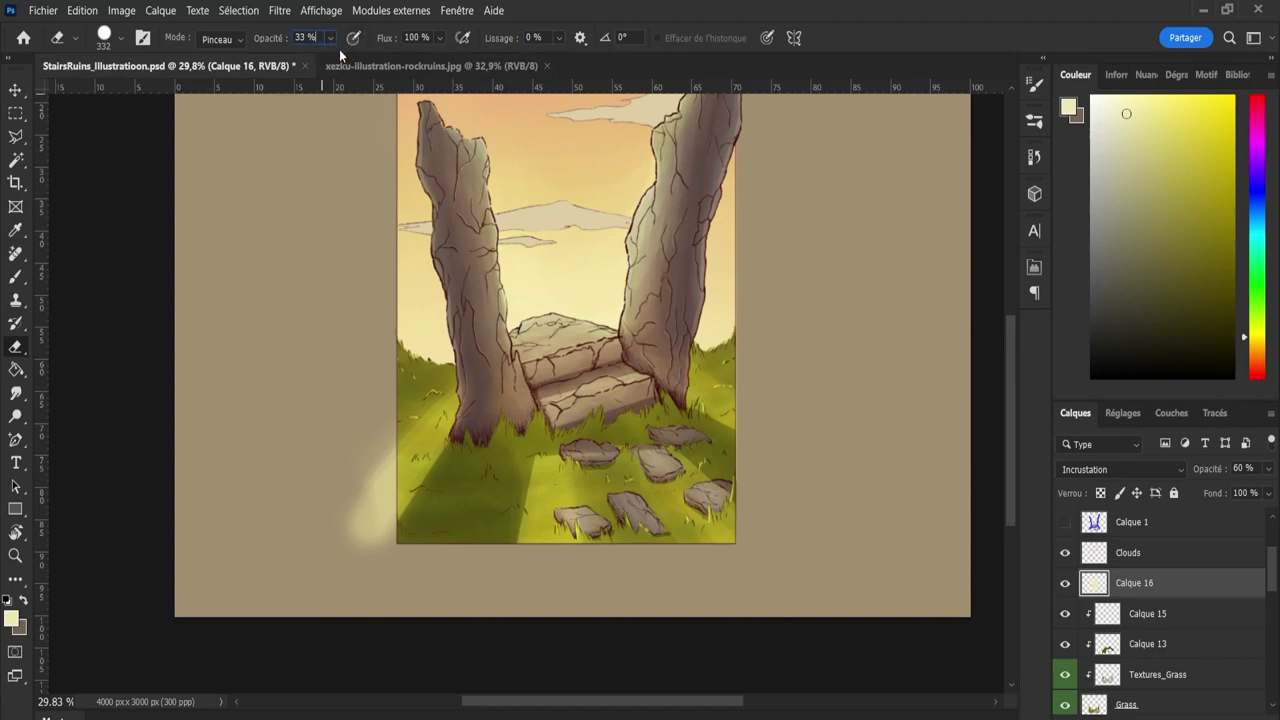
left_click_drag(329, 443, 351, 437)
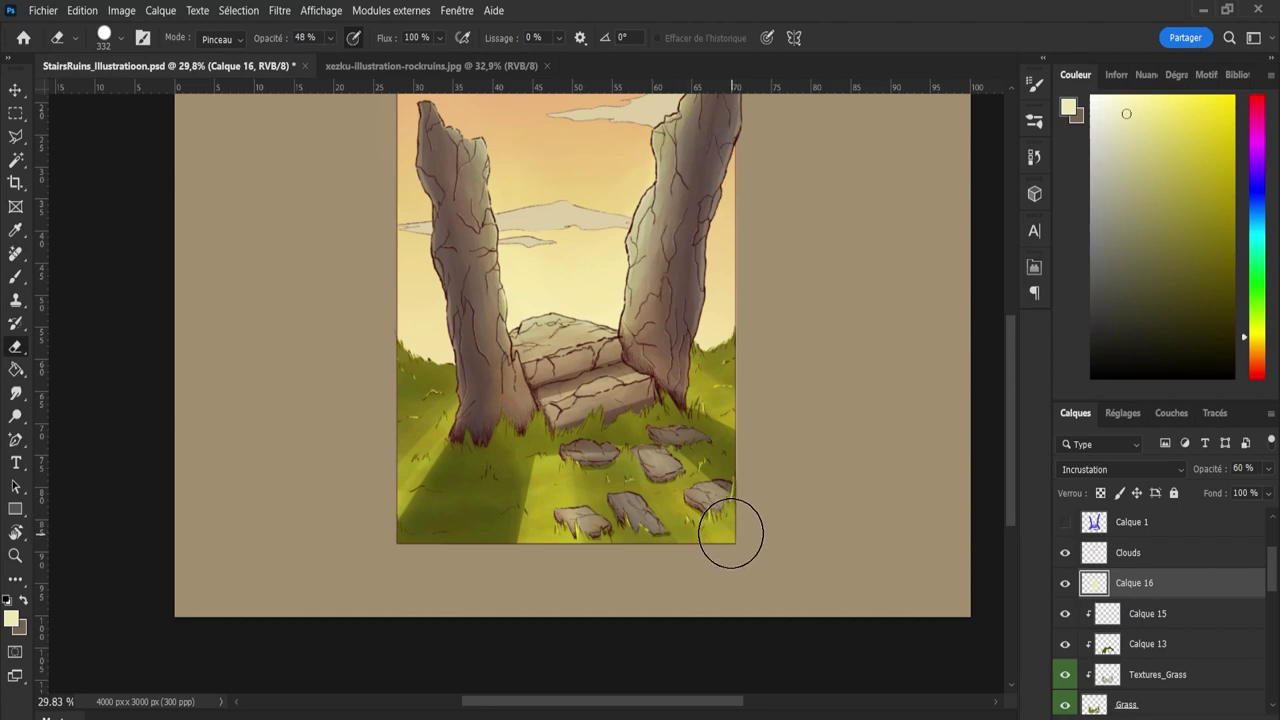
key("b")
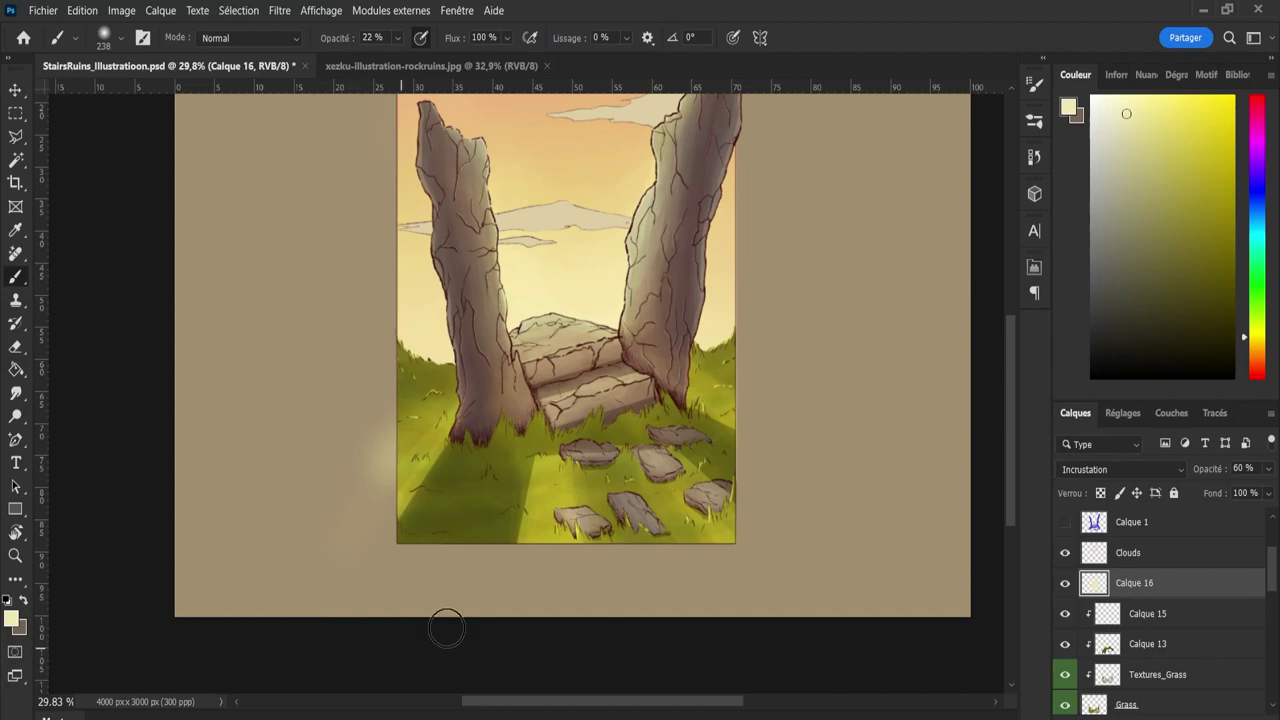
Erase the yellow spill outside the illustration's left edge at 100% eraser opacity and save the file.
key("e")
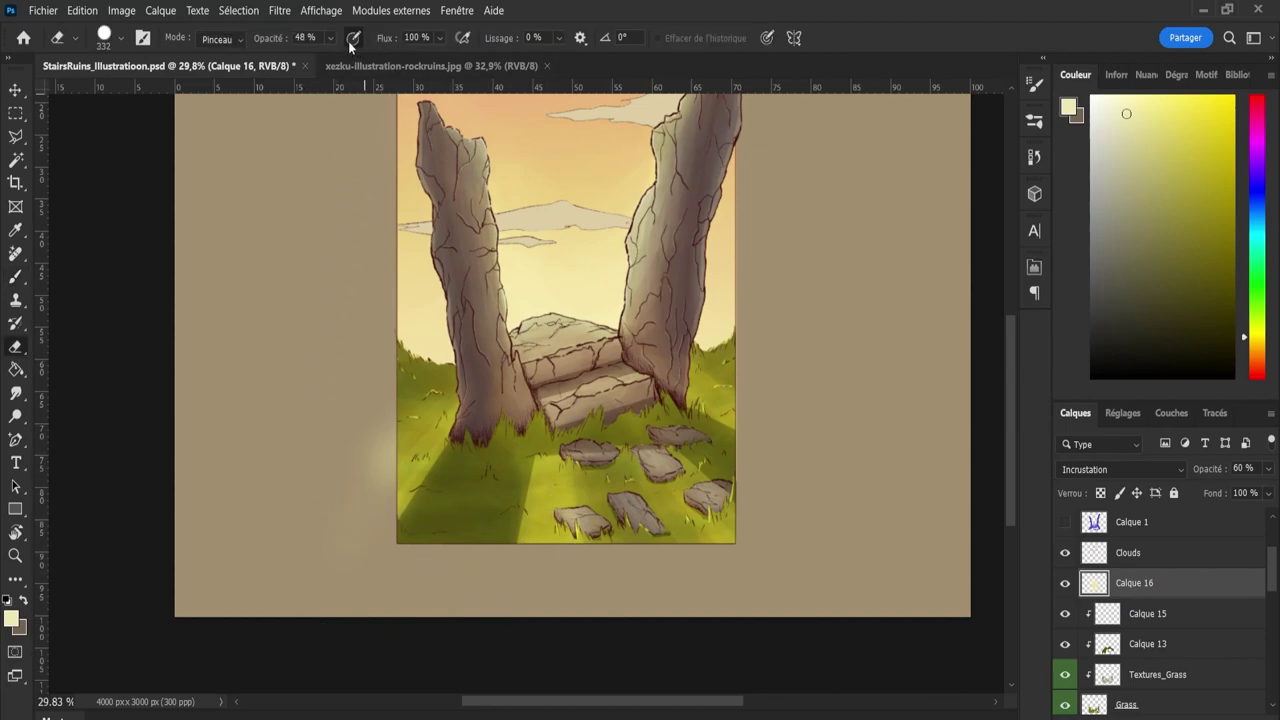
key("0")
mouse_move(331, 486)
left_mouse_down()
mouse_move(353, 417)
mouse_move(358, 465)
mouse_move(364, 417)
mouse_move(371, 620)
mouse_move(363, 580)
left_mouse_up()
key("ctrl+s")
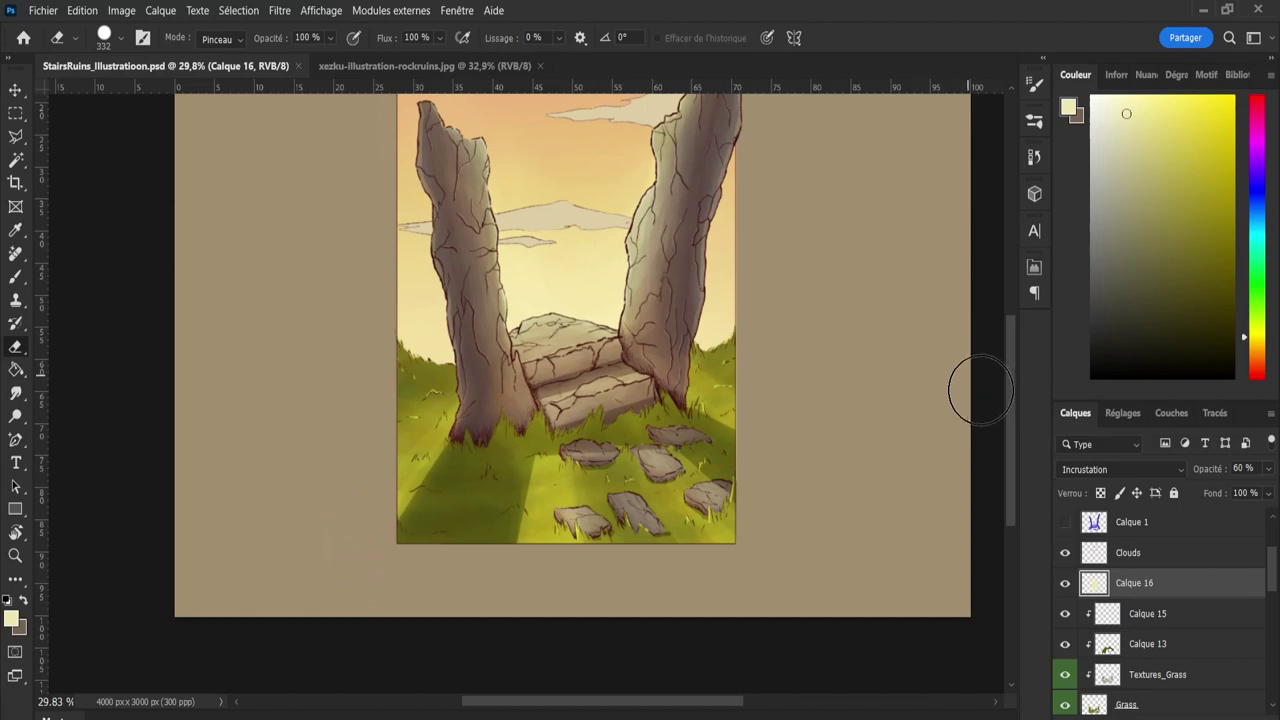
left_click_drag(1014, 393, 1009, 379)
key("z")
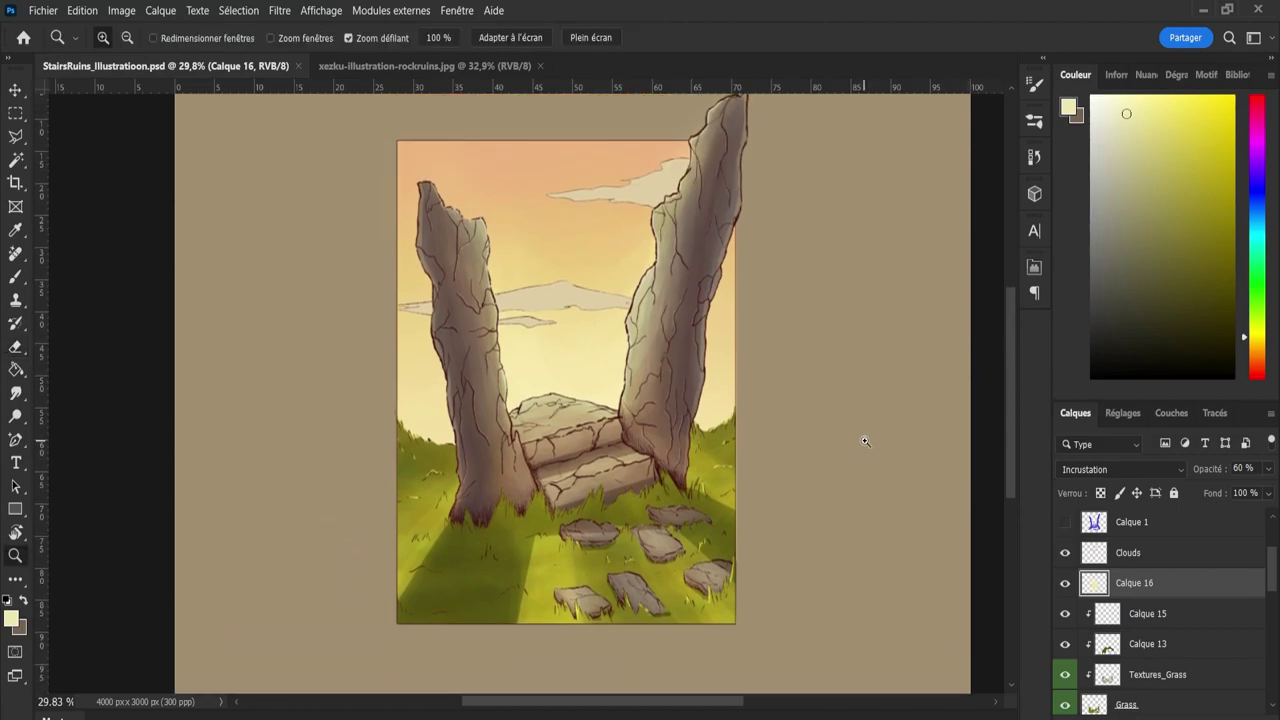
mouse_move(863, 437)
left_mouse_down()
mouse_move(826, 440)
mouse_move(838, 445)
mouse_move(821, 470)
left_mouse_up()
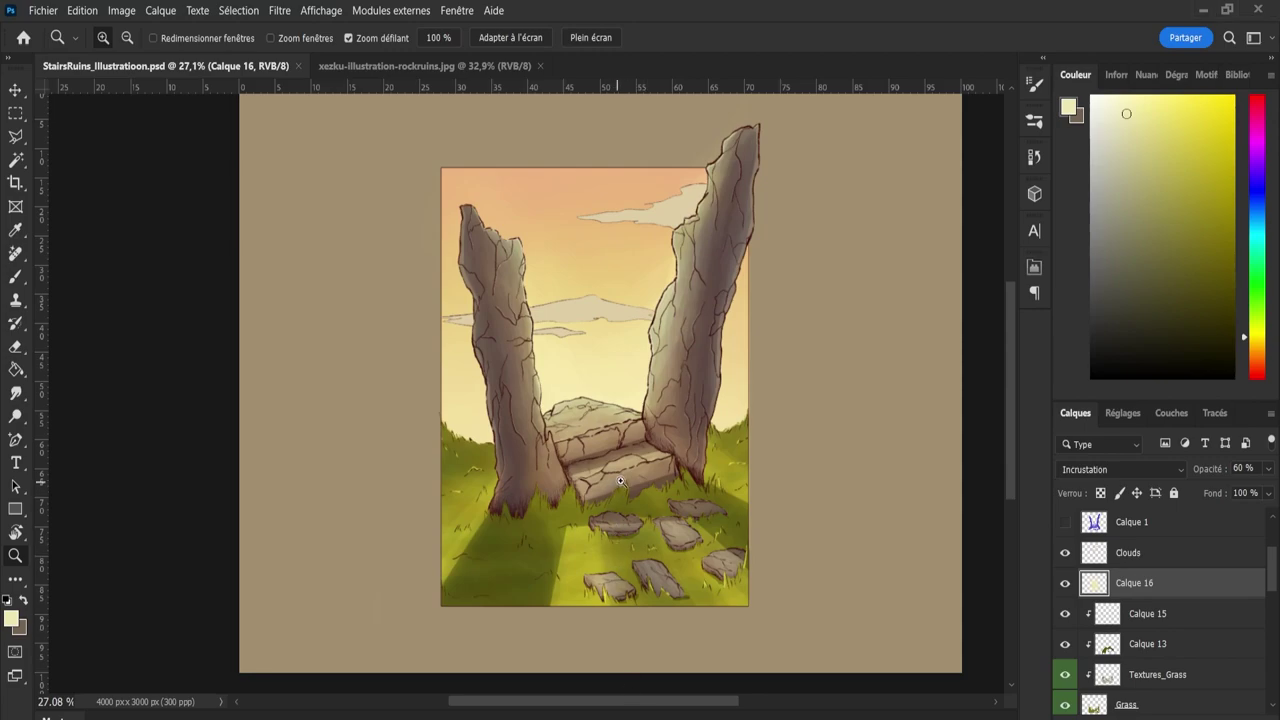
Compare the illustration with and without the light painted on Calque 16.
left_click_drag(587, 482, 597, 482)
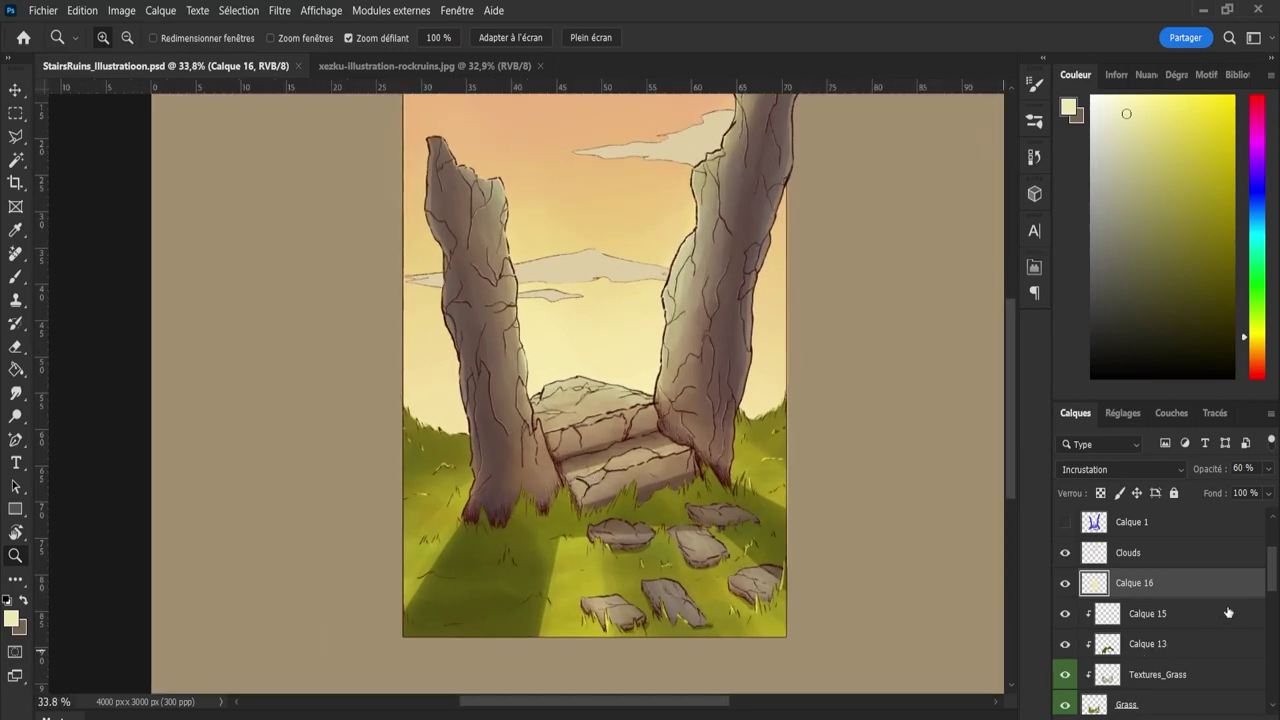
left_click(1064, 588)
left_click(1064, 596)
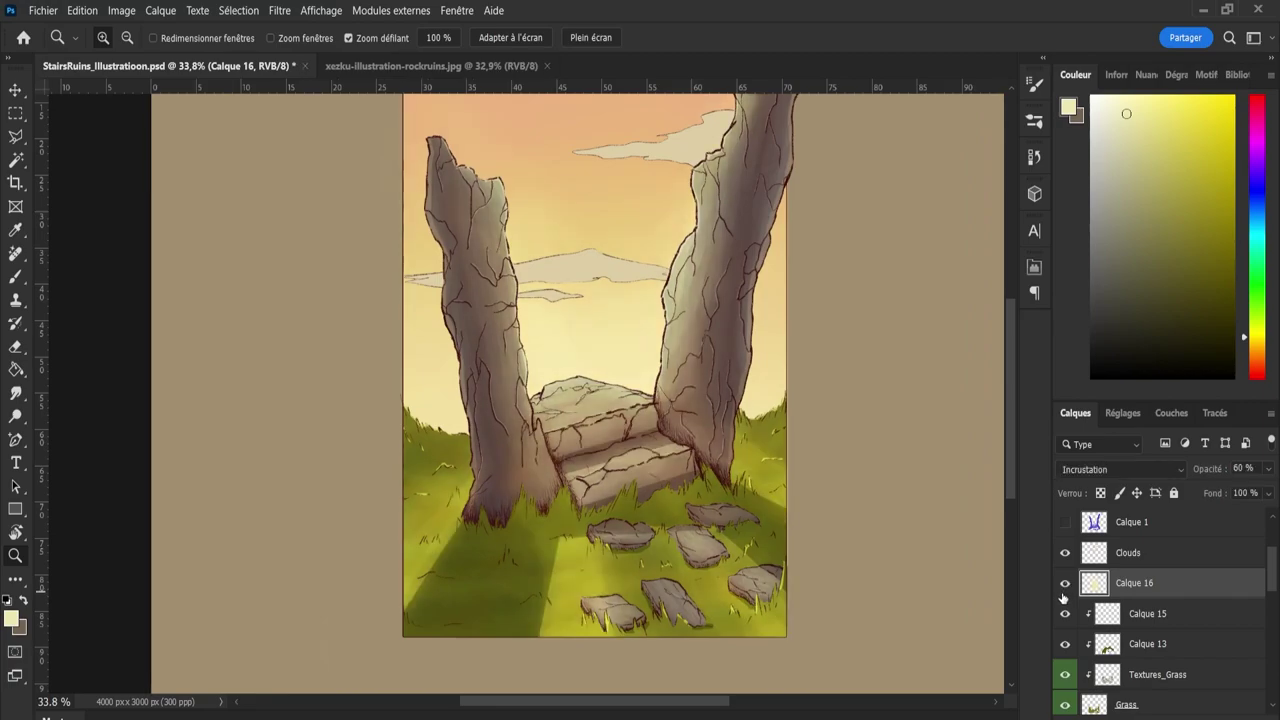
left_click(1062, 597)
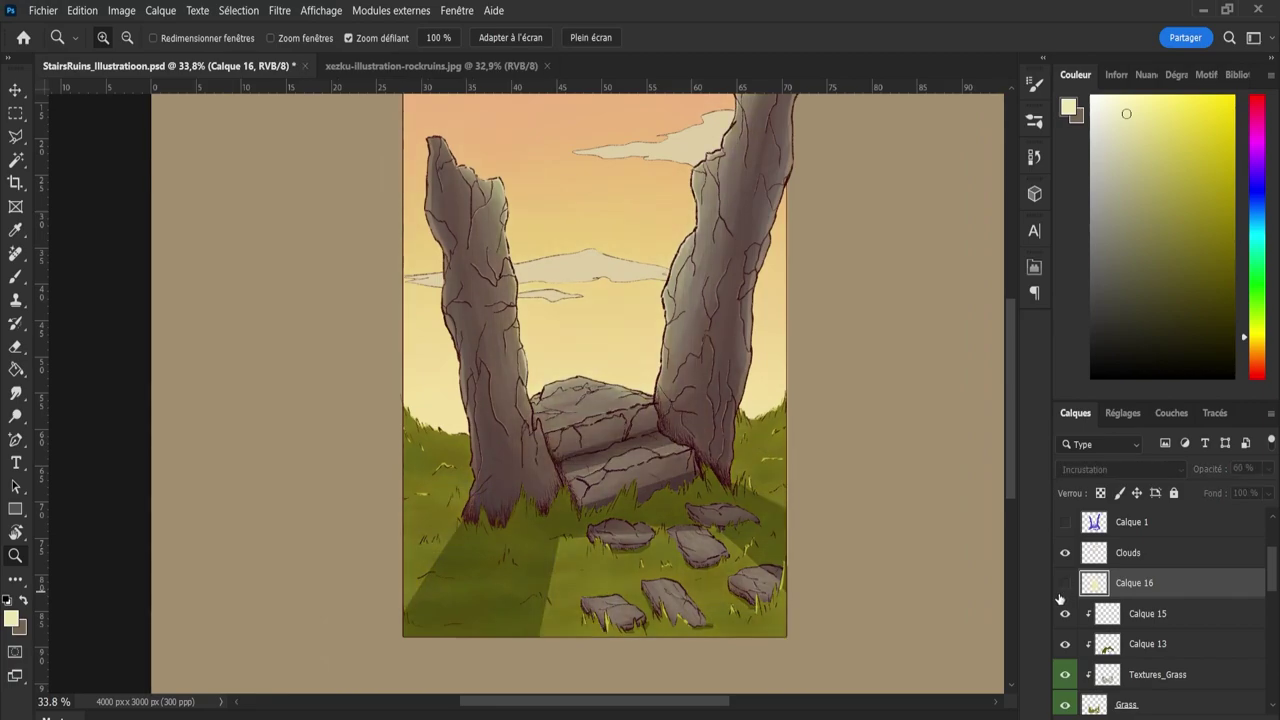
left_click(1063, 590)
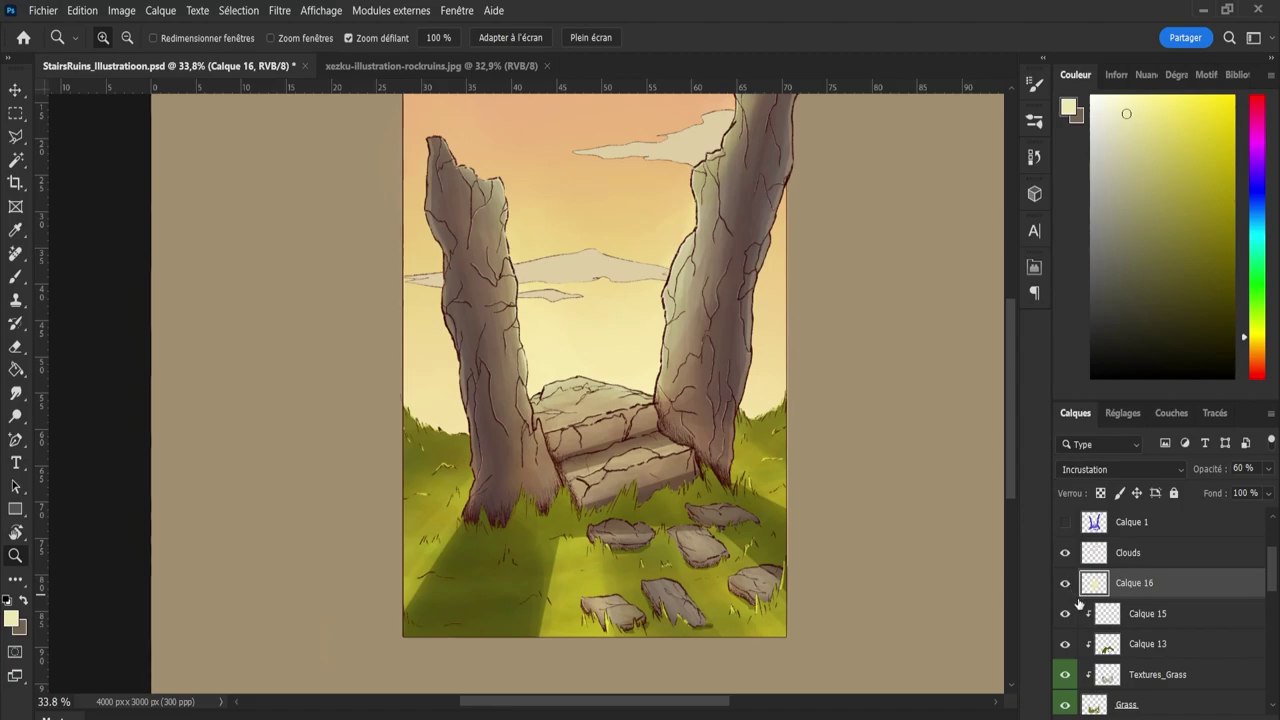
Add a new clipped layer directly above Calque 14 for the stone highlights.
left_click_drag(1271, 587, 1271, 627)
left_click(1176, 627)
key("ctrl+shift+alt+n")
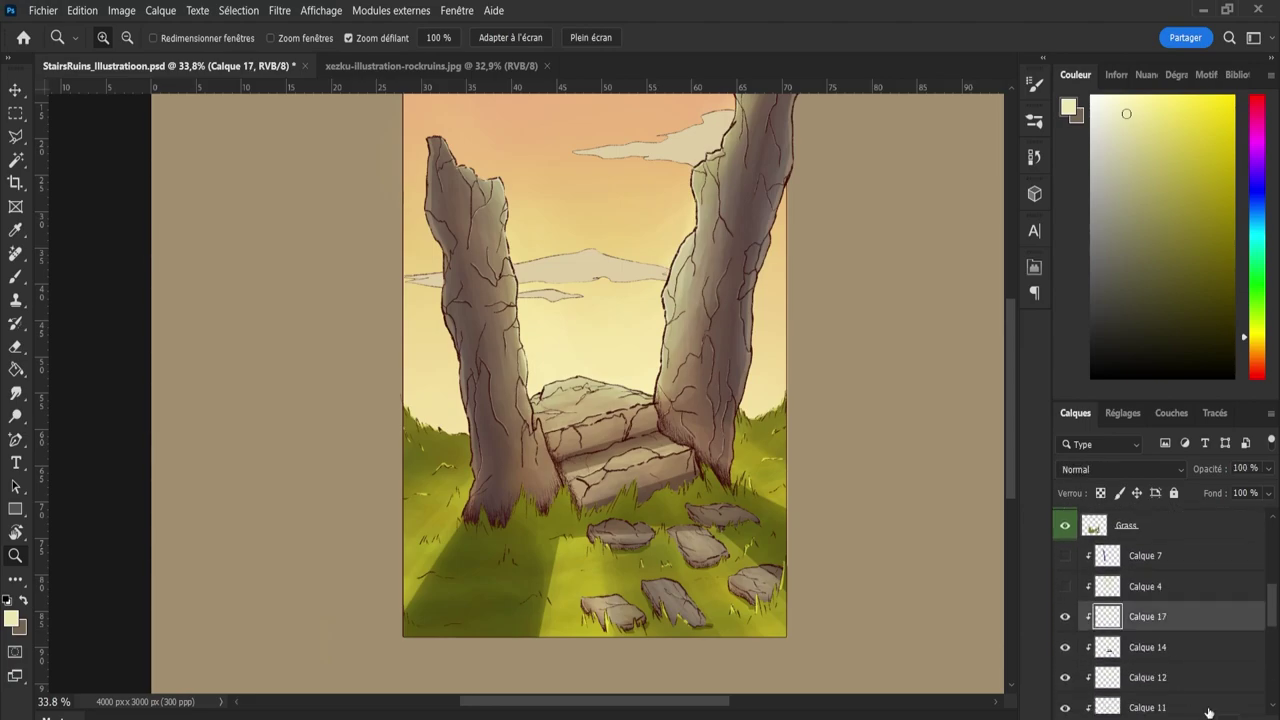
Set up the brush with the textured 36 px tip, Transfert turned off and 100% opacity.
key("b")
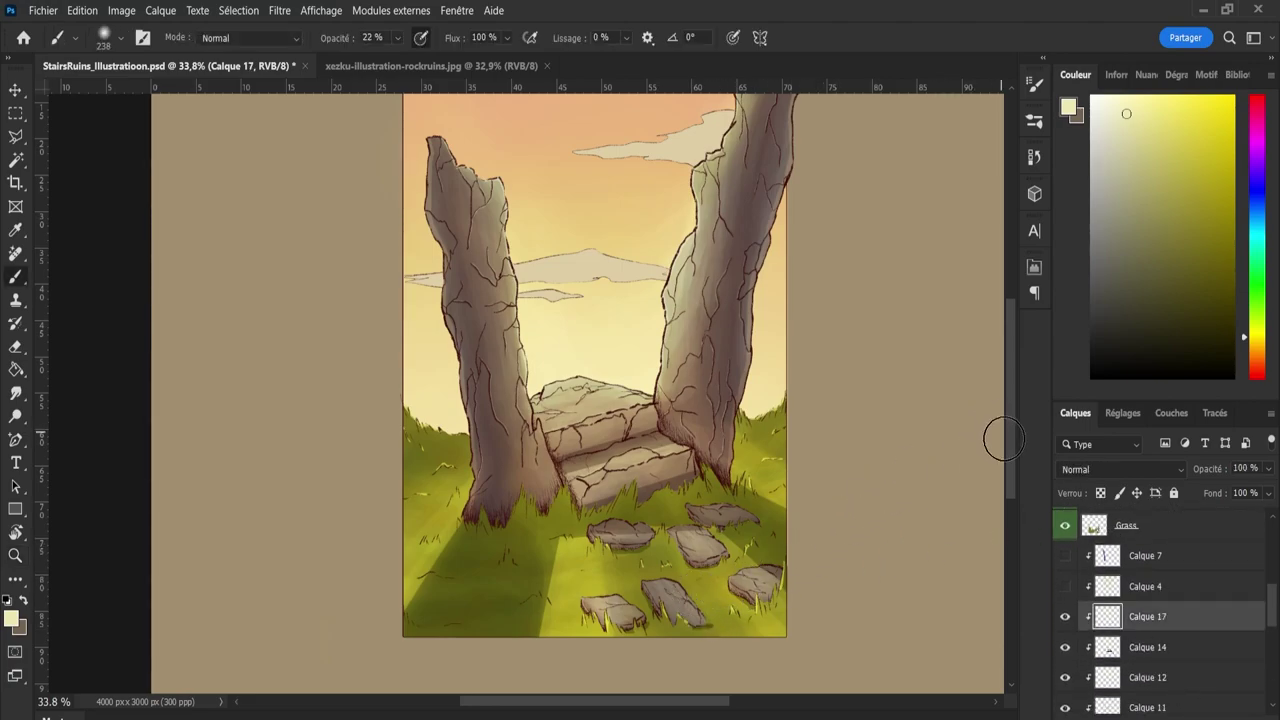
scroll(1000, 455, "down", 2)
key("F5")
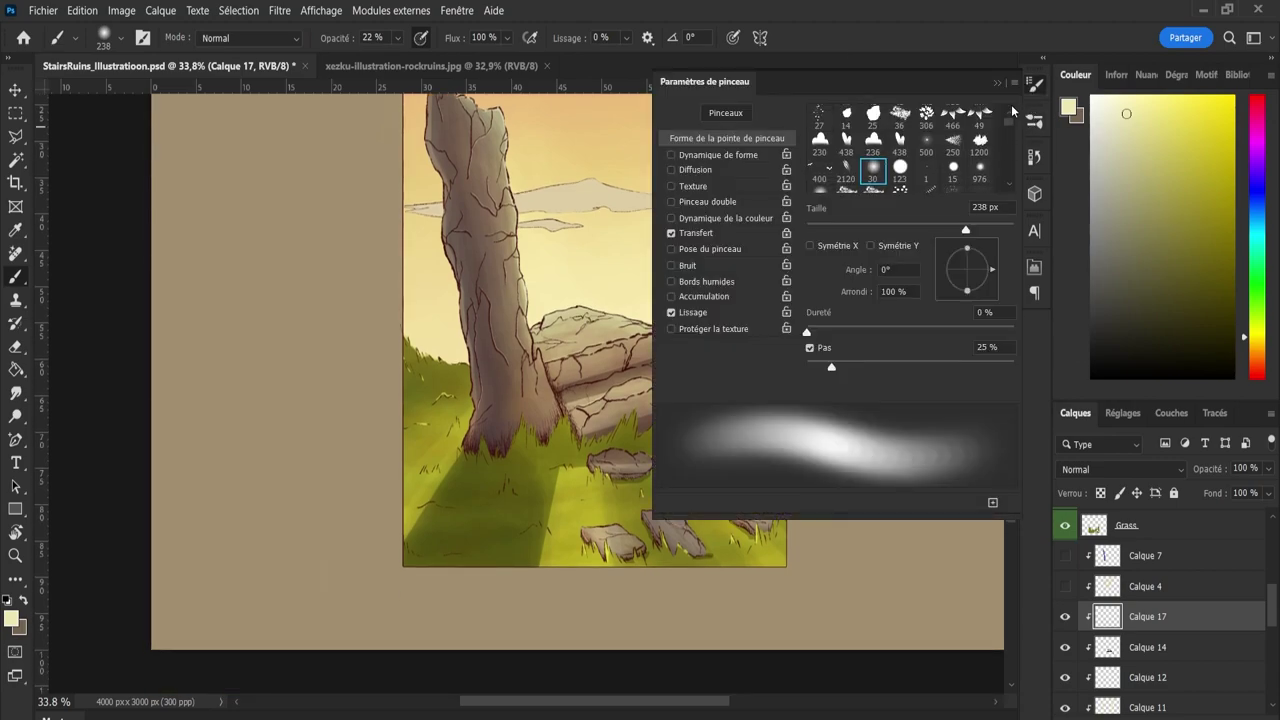
left_click(902, 120)
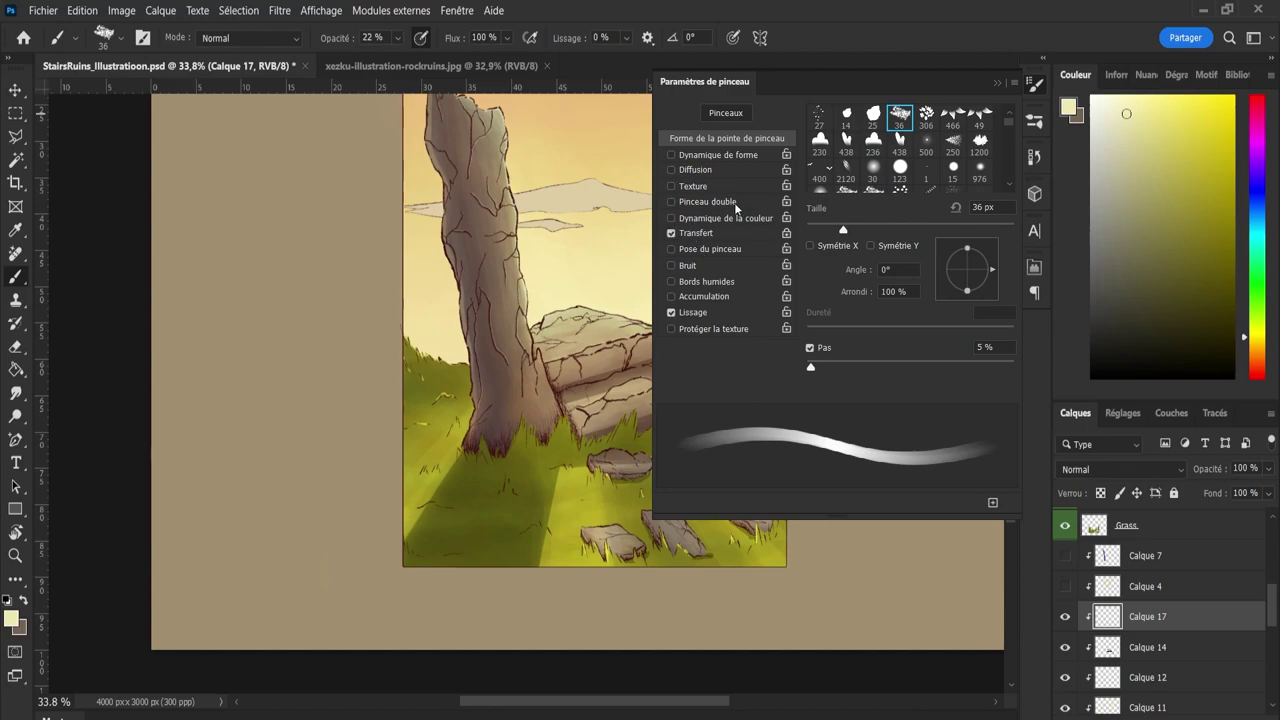
left_click(672, 234)
left_click(1030, 87)
key("0")
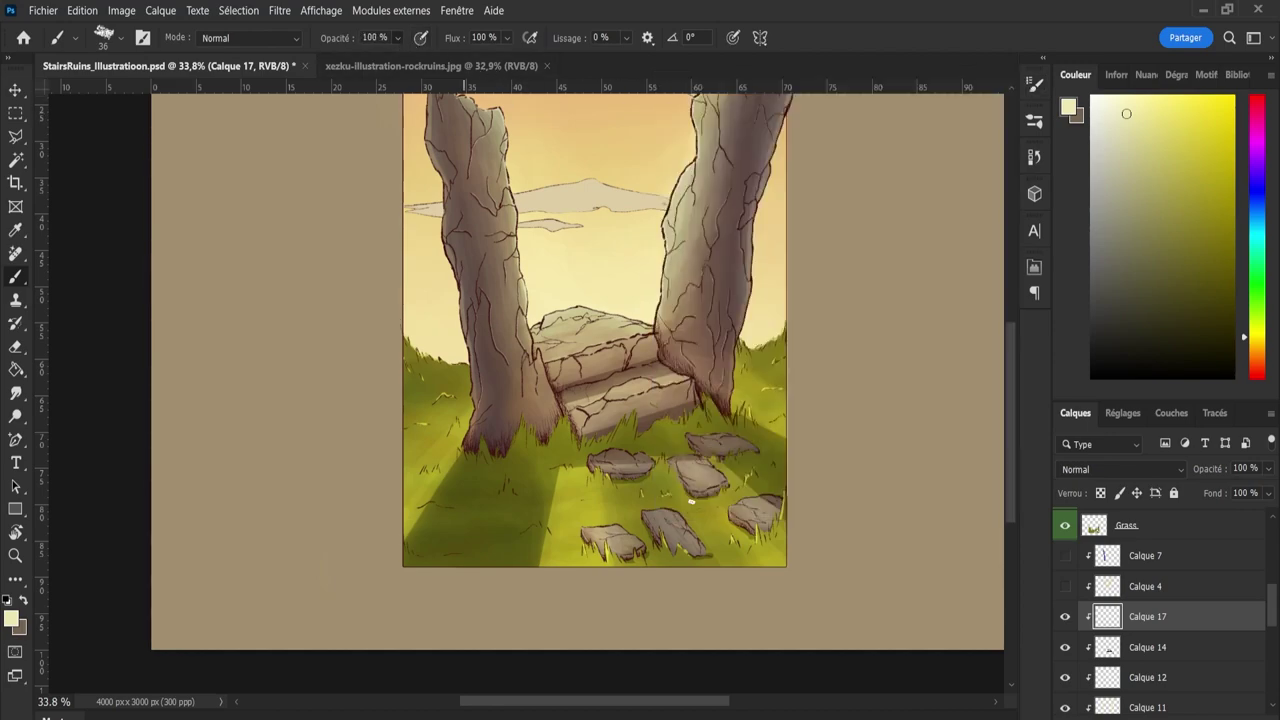
Paint a pale yellow highlight along the upper edge of the lower-left stepping stone with a 13 px brush, and thin it with the eraser.
key("ctrl+space")
left_click_drag(660, 537, 735, 537)
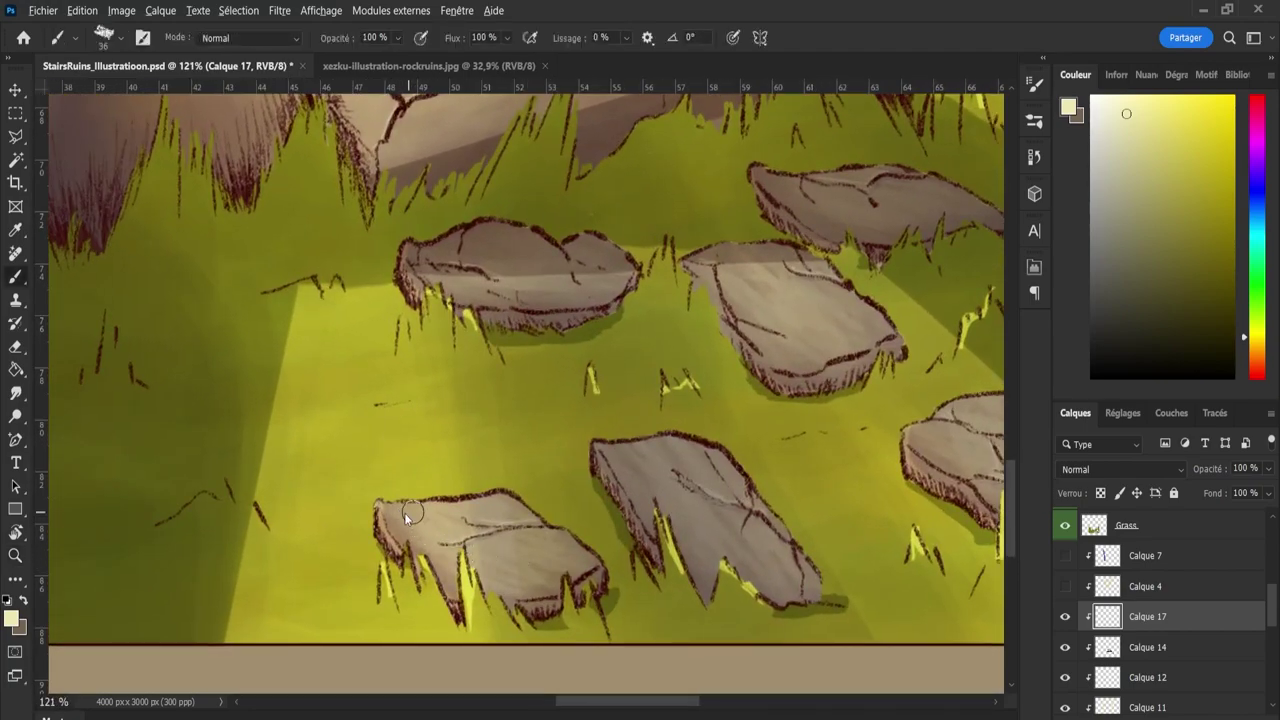
mouse_move(408, 514)
left_mouse_down()
mouse_move(391, 513)
mouse_move(509, 504)
left_mouse_up()
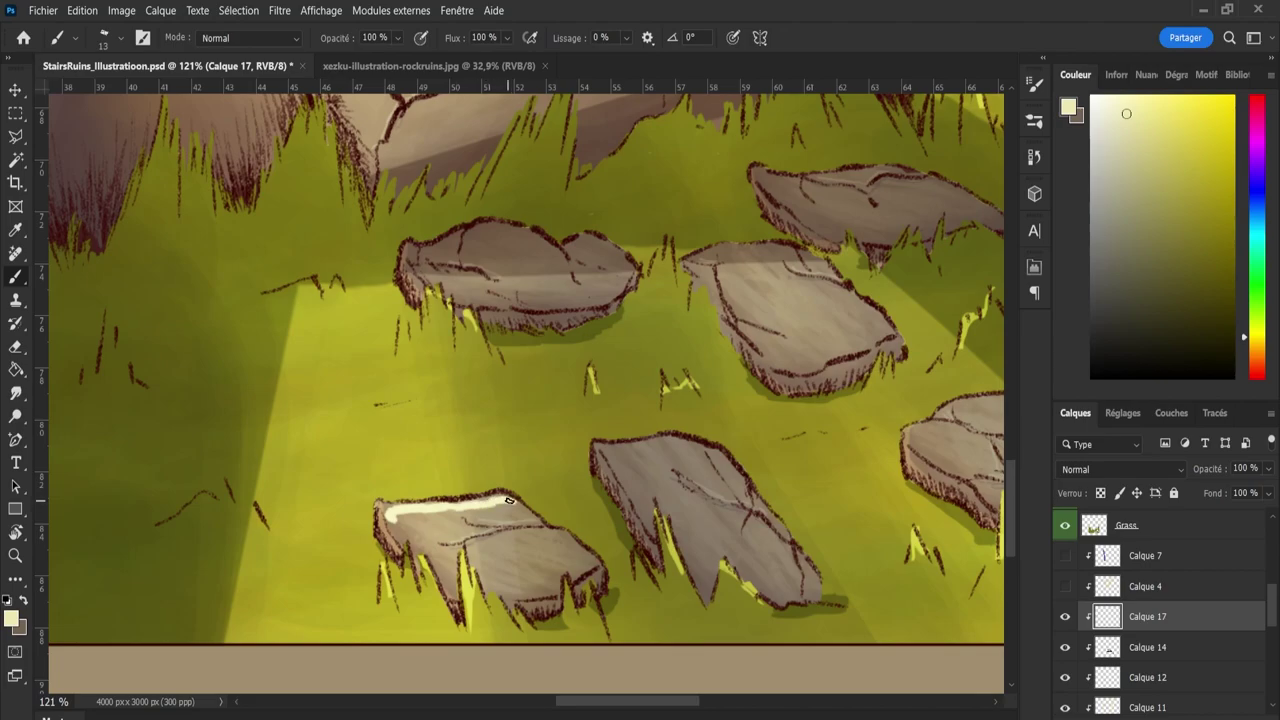
key("e")
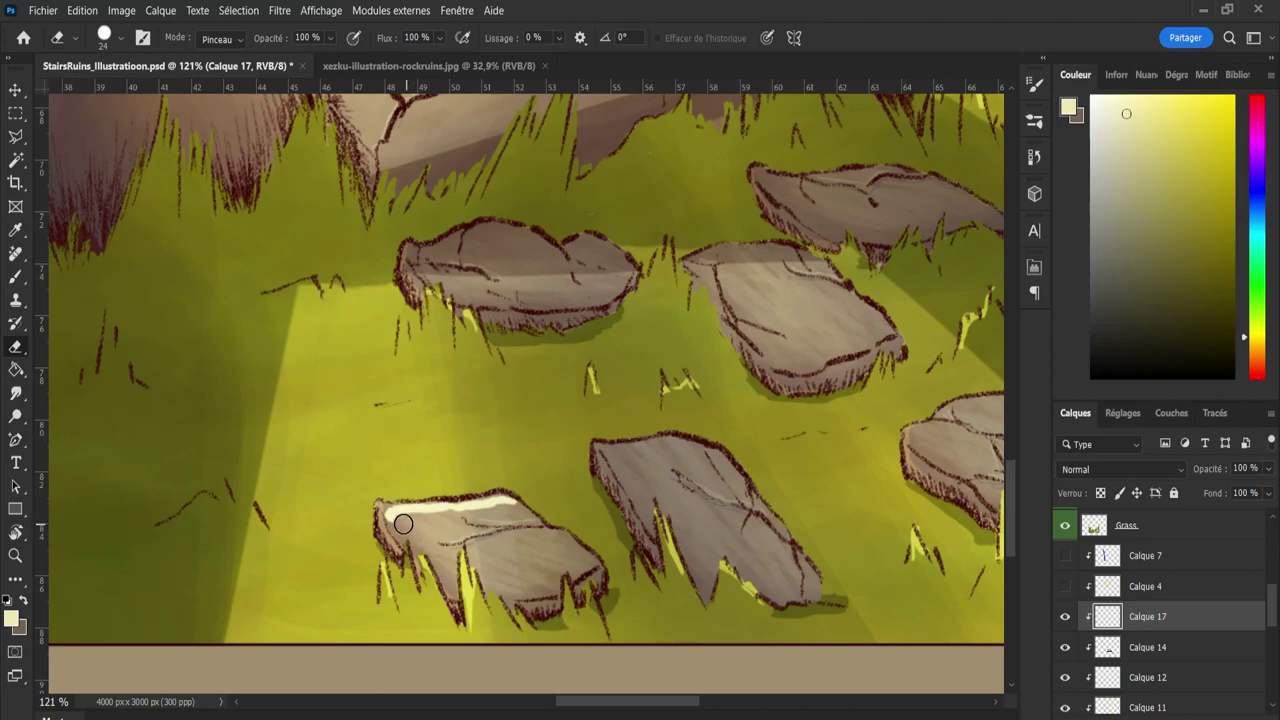
left_click_drag(402, 519, 504, 511)
key("b")
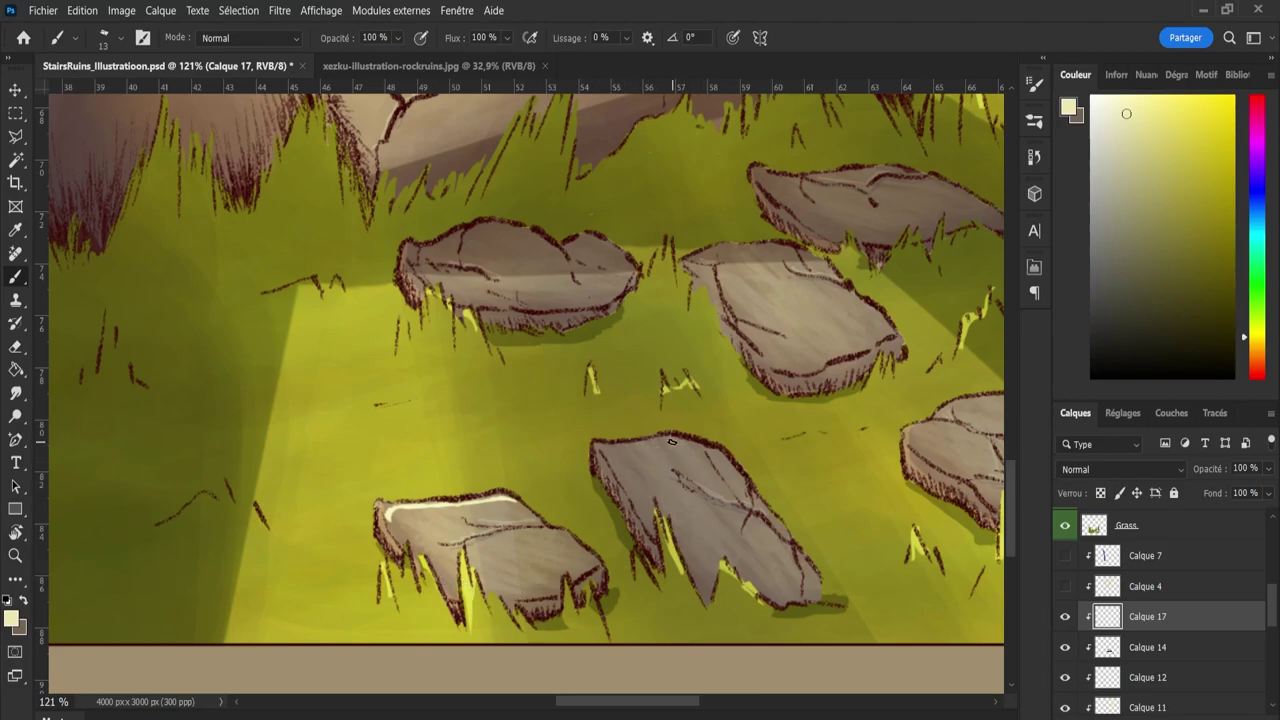
Add a thin pale highlight along the upper edge of the long stepping stone at the illustration's lower middle.
mouse_move(676, 441)
left_mouse_down()
mouse_move(736, 469)
mouse_move(668, 441)
mouse_move(611, 447)
mouse_move(722, 470)
mouse_move(604, 459)
left_mouse_up()
key("e")
key("b")
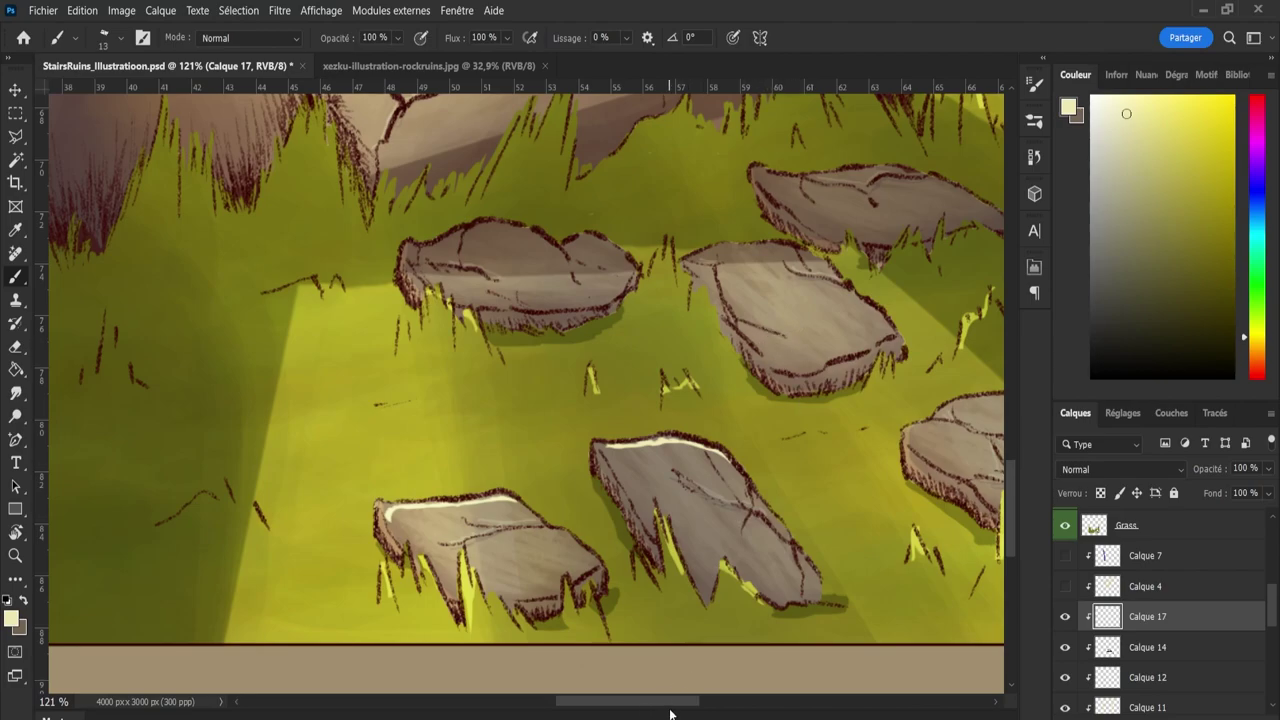
Paint a pale highlight around the upper-left rim of the stepping stone at the illustration's right edge, and thin it with the eraser.
left_click_drag(652, 712, 692, 703)
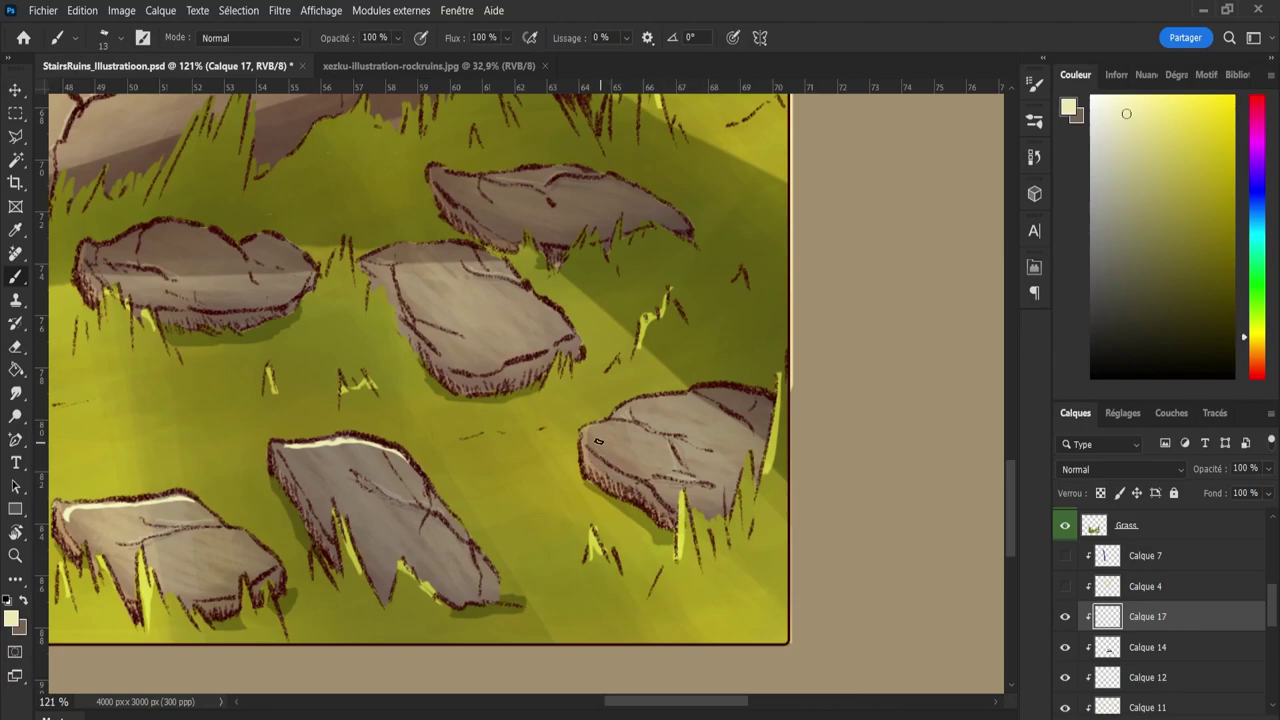
mouse_move(595, 437)
left_mouse_down()
mouse_move(662, 402)
mouse_move(624, 424)
left_mouse_up()
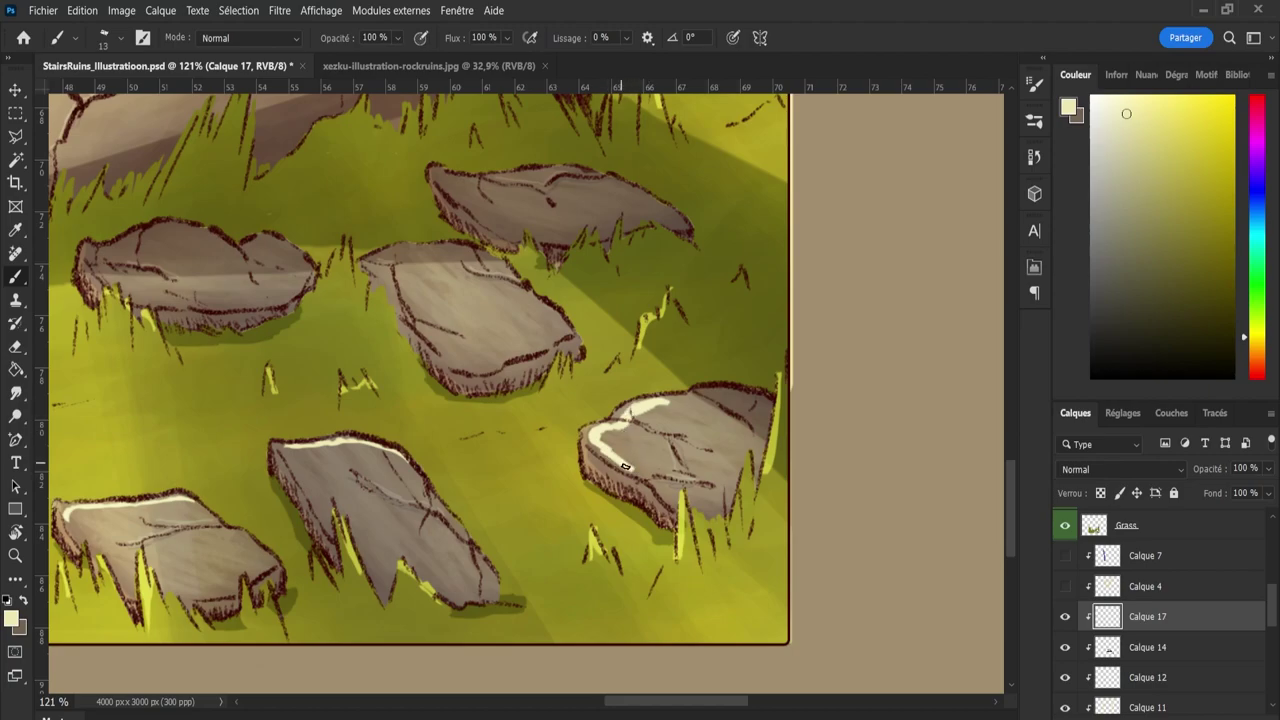
key("e")
mouse_move(637, 461)
left_mouse_down()
mouse_move(607, 439)
mouse_move(666, 409)
left_mouse_up()
key("b")
mouse_move(610, 455)
left_mouse_down()
mouse_move(645, 474)
mouse_move(623, 451)
mouse_move(640, 462)
left_mouse_up()
key("e")
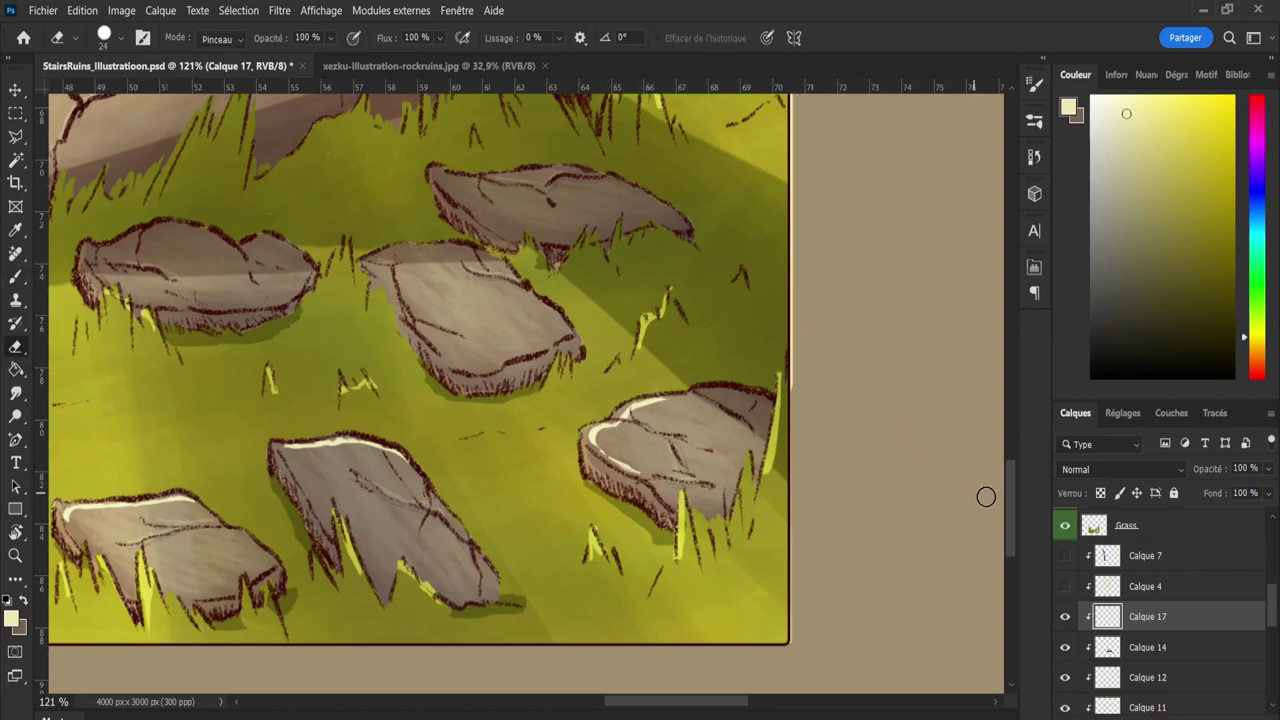
Try a pale highlight along the lower-left edge of the middle stepping stone, and erase it.
scroll(1012, 501, "up", 5)
key("b")
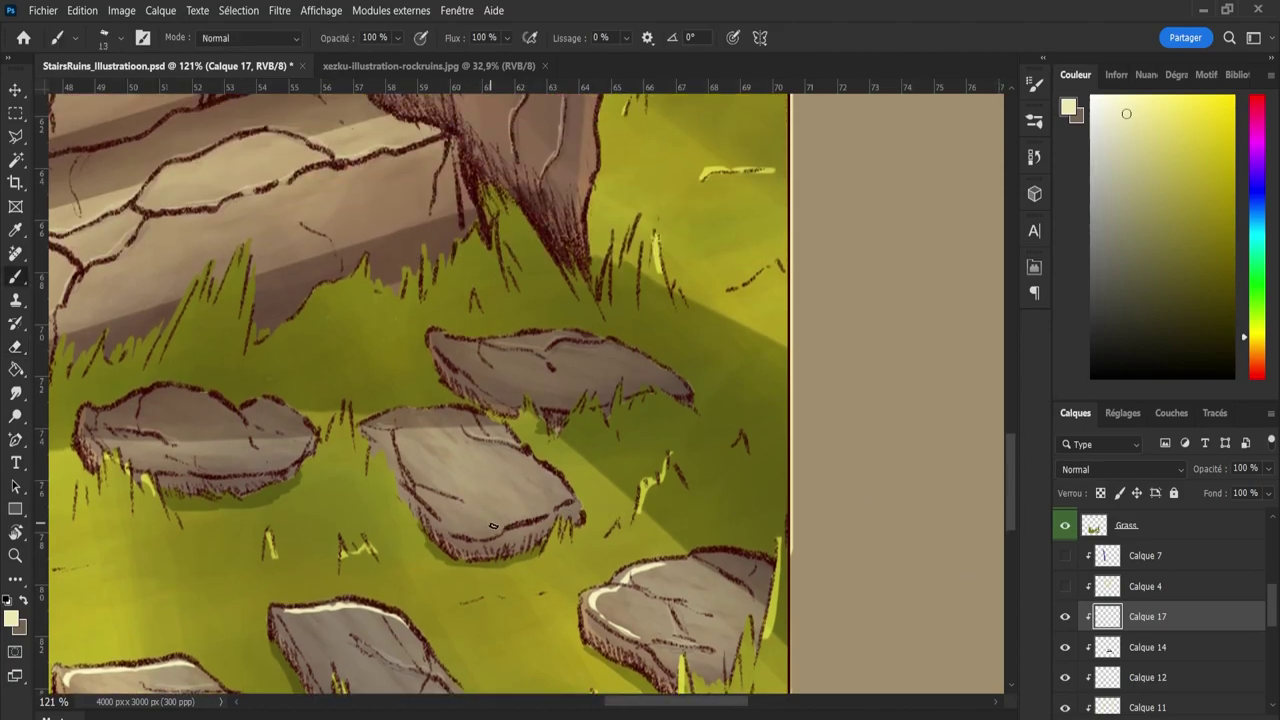
mouse_move(453, 524)
left_mouse_down()
mouse_move(405, 474)
mouse_move(466, 529)
mouse_move(492, 529)
mouse_move(418, 474)
mouse_move(484, 521)
mouse_move(554, 510)
mouse_move(474, 518)
left_mouse_up()
key("e")
key("z")
left_click_drag(426, 561, 486, 556)
left_click_drag(578, 504, 613, 511)
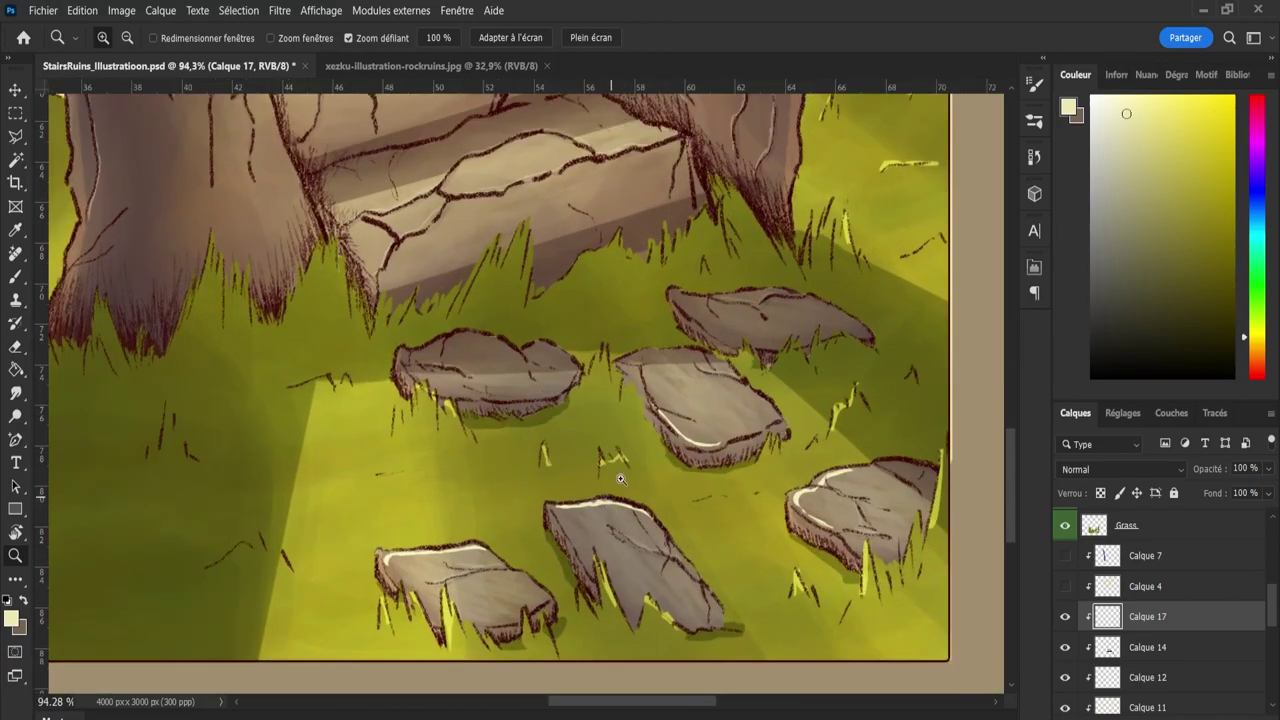
key("e")
mouse_move(685, 438)
left_mouse_down()
mouse_move(655, 405)
mouse_move(694, 420)
mouse_move(744, 405)
mouse_move(728, 399)
mouse_move(752, 414)
mouse_move(705, 376)
mouse_move(730, 390)
mouse_move(715, 383)
mouse_move(724, 414)
mouse_move(714, 403)
mouse_move(760, 427)
mouse_move(755, 407)
mouse_move(766, 414)
left_mouse_up()
Add a short diagonal highlight on the right part of the middle stepping stone, tidied with the eraser.
key("b")
key("e")
key("b")
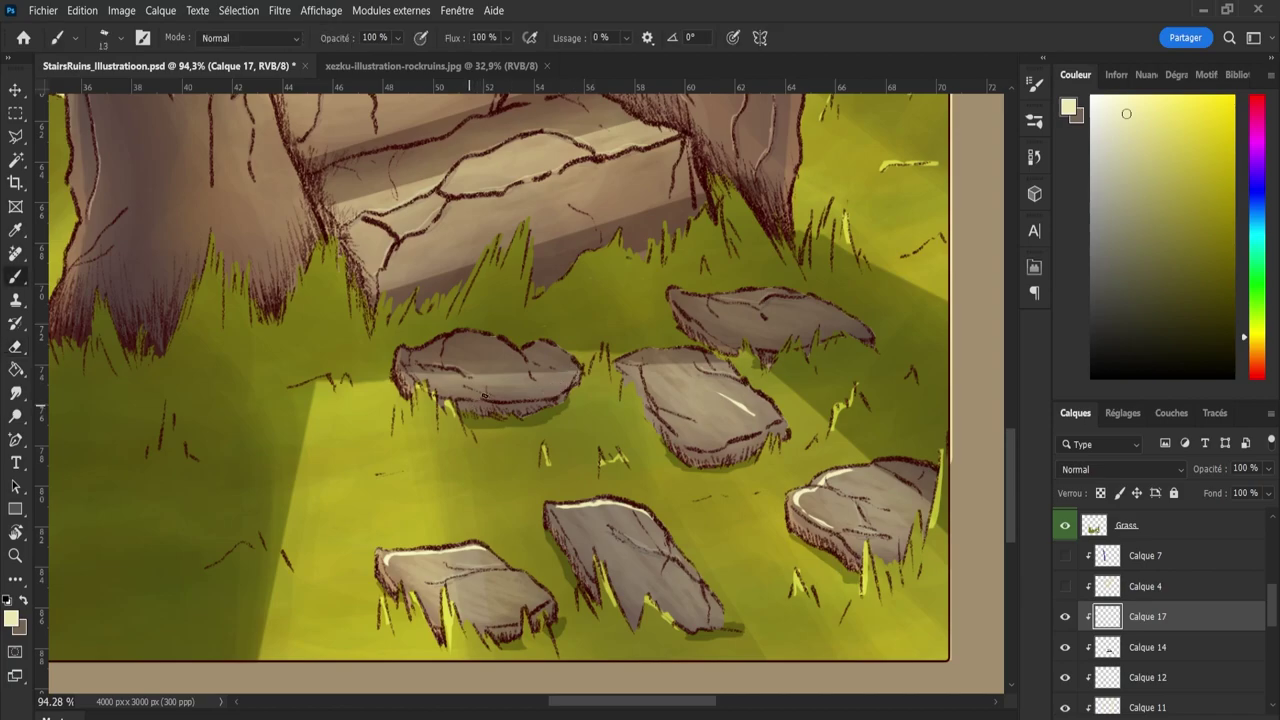
Paint a short horizontal highlight on the lit front of the upper-left stepping stone, and thin it with the eraser.
left_click_drag(505, 389, 536, 389)
key("e")
left_click_drag(501, 379, 553, 380)
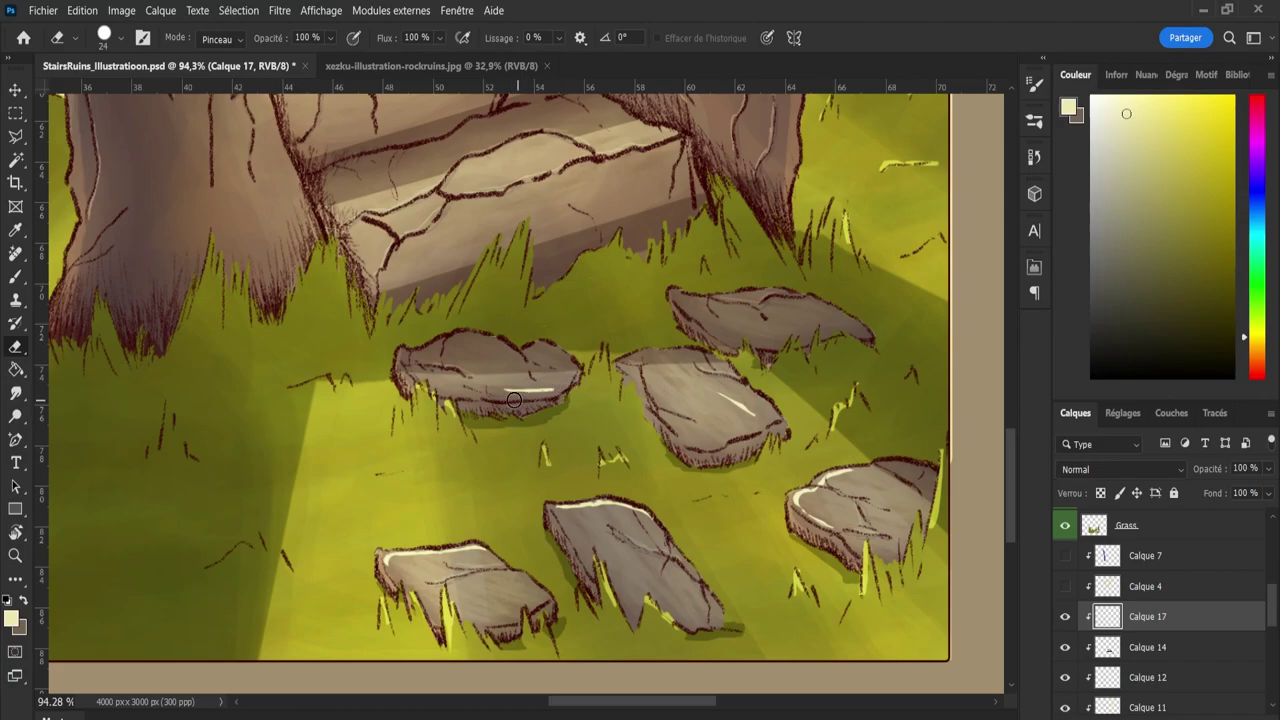
key("z")
key("e")
Try different blending modes on the stone highlight layer and settle on Incrustation.
key("z")
mouse_move(556, 422)
left_mouse_down()
mouse_move(479, 426)
mouse_move(827, 455)
left_mouse_up()
left_click(1132, 470)
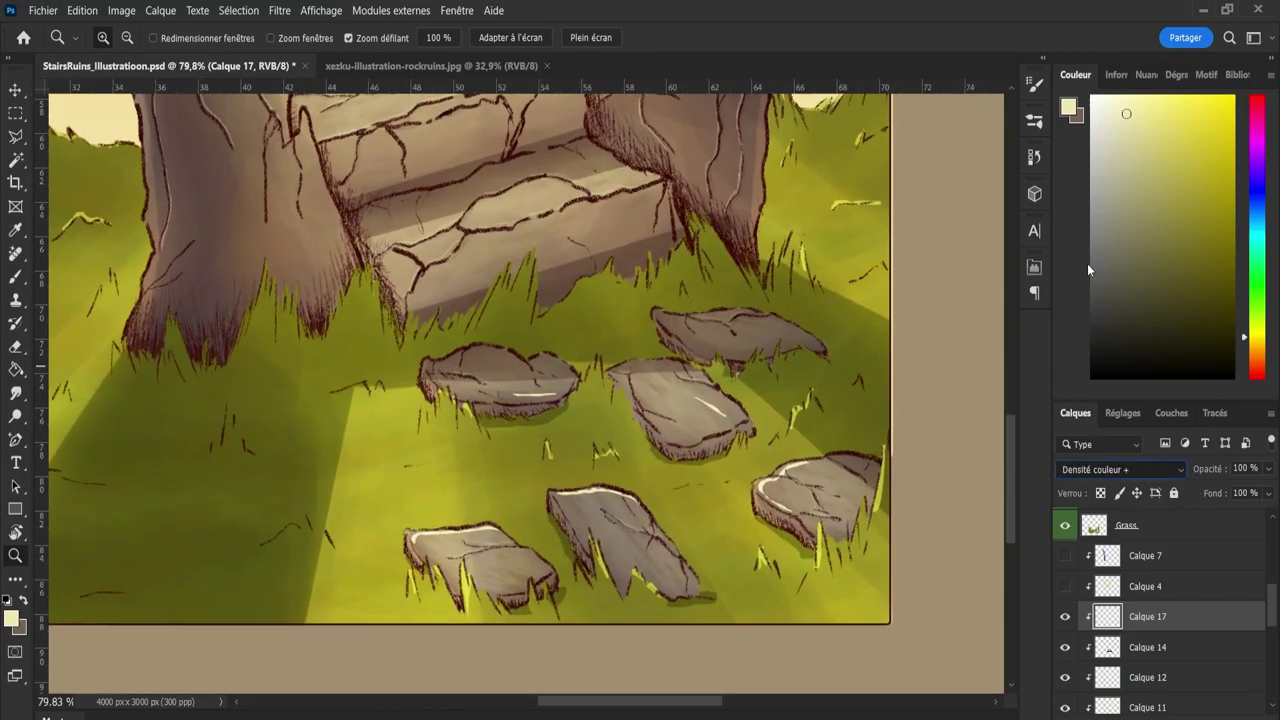
left_click(1077, 232)
key("Down")
key("Down")
key("Down")
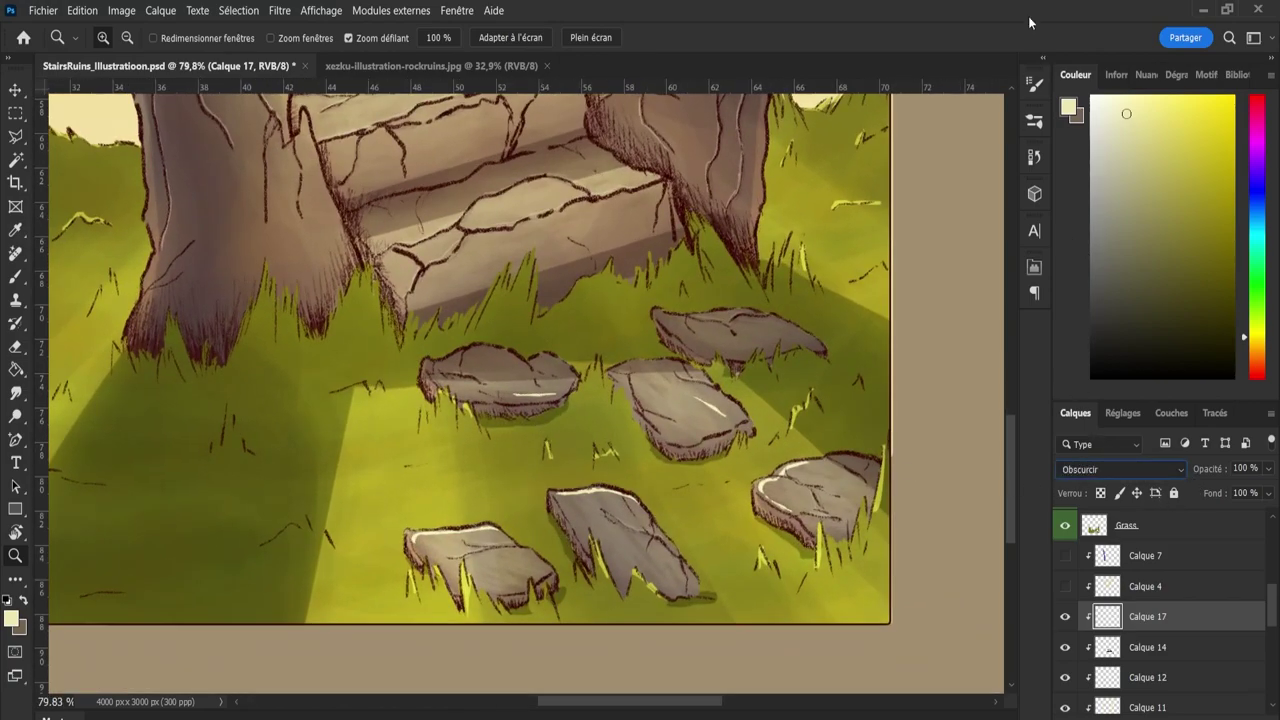
key("Down")
key("Down")
key("Down")
key("Down")
key("Down")
key("shift+plus")
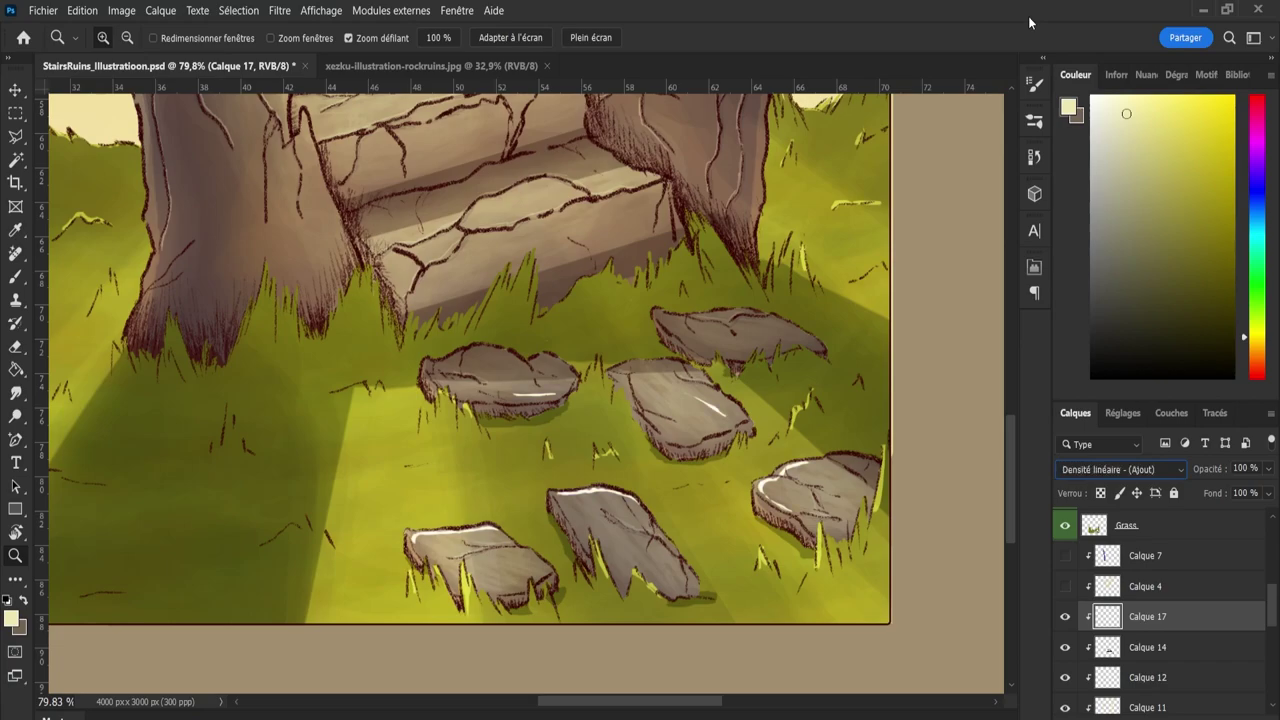
key("shift+plus")
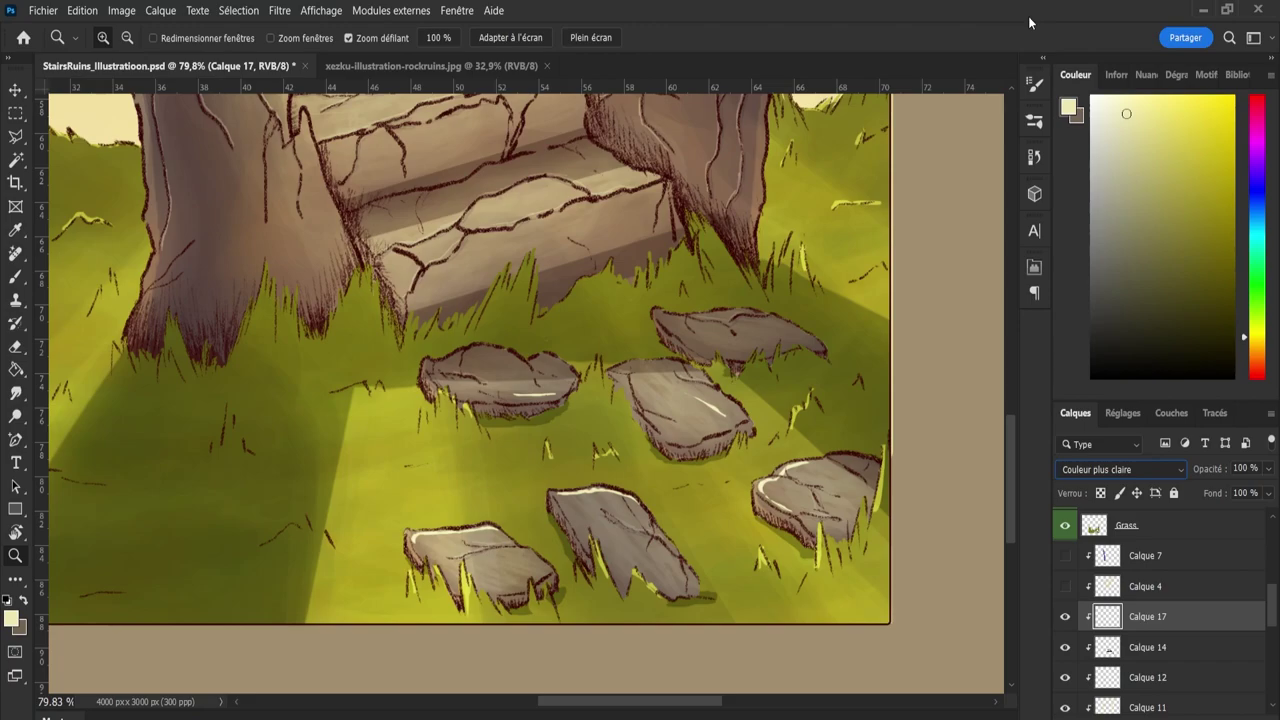
key("shift+plus")
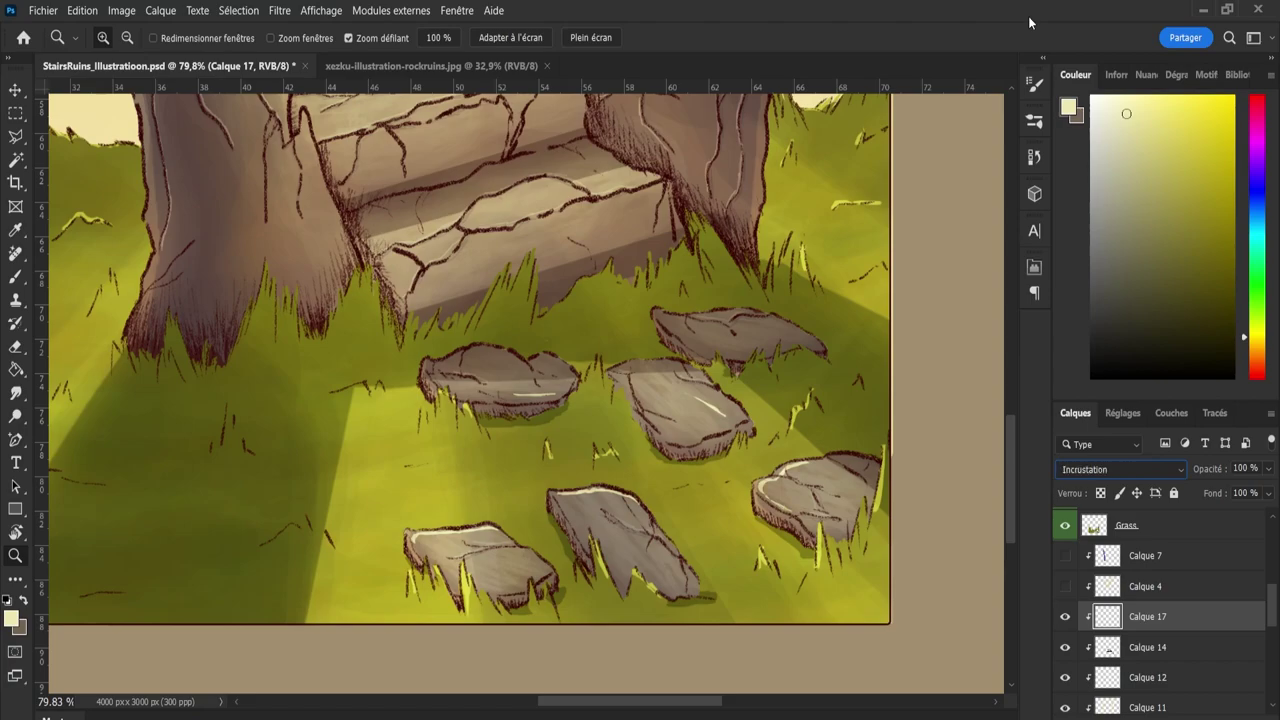
key("shift+plus")
key("shift+plus")
key("shift+plus")
key("shift+minus")
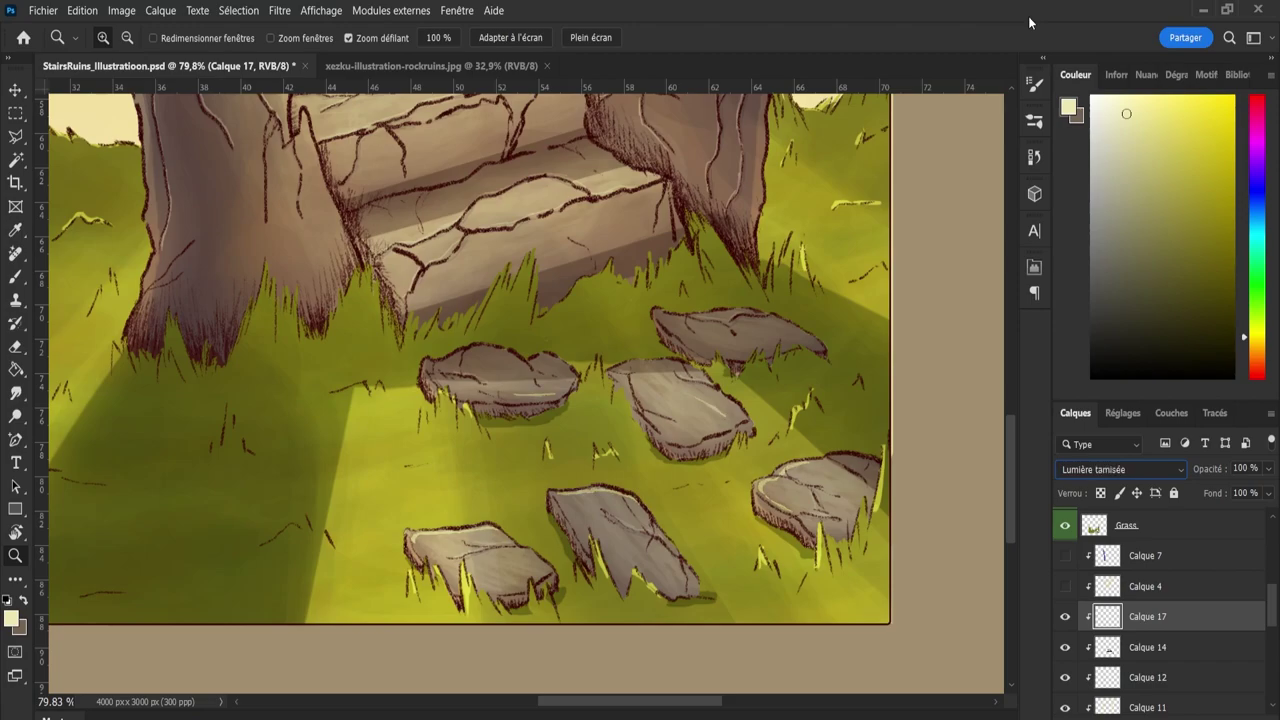
key("shift+plus")
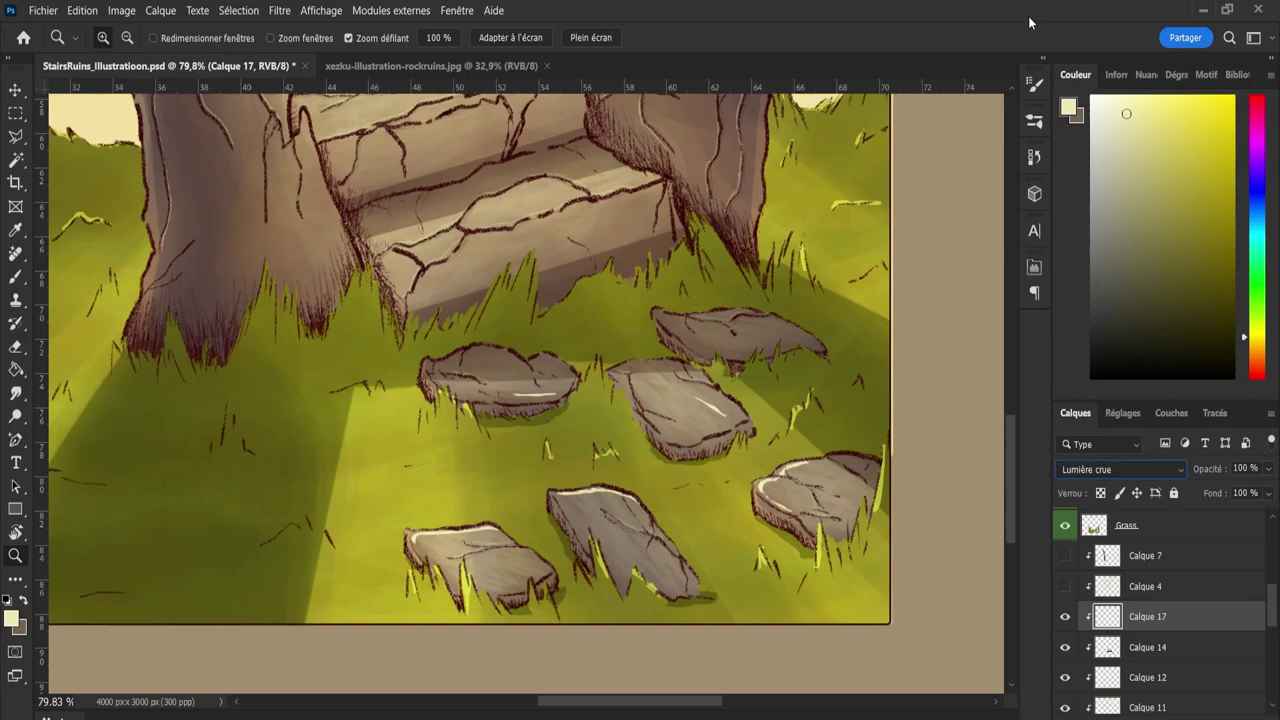
key("shift+plus")
key("shift+plus")
key("shift+plus")
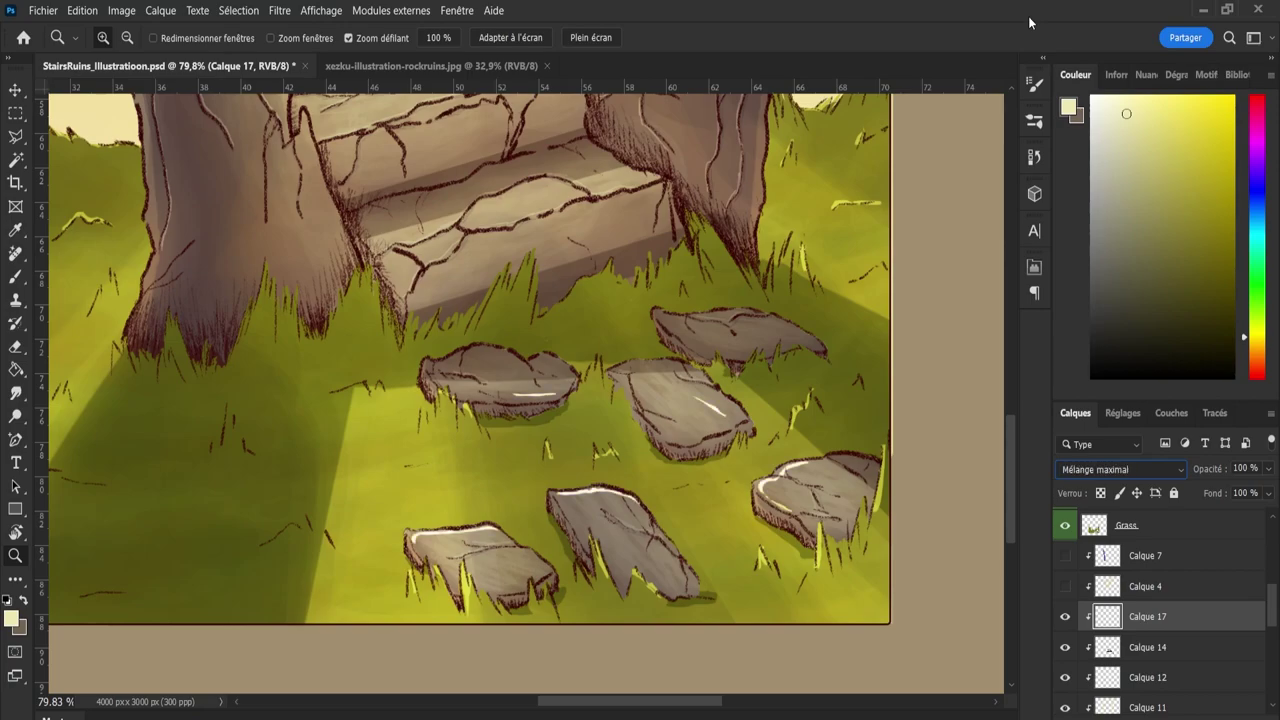
key("shift+plus")
key("shift+plus")
key("shift+plus")
key("shift+plus")
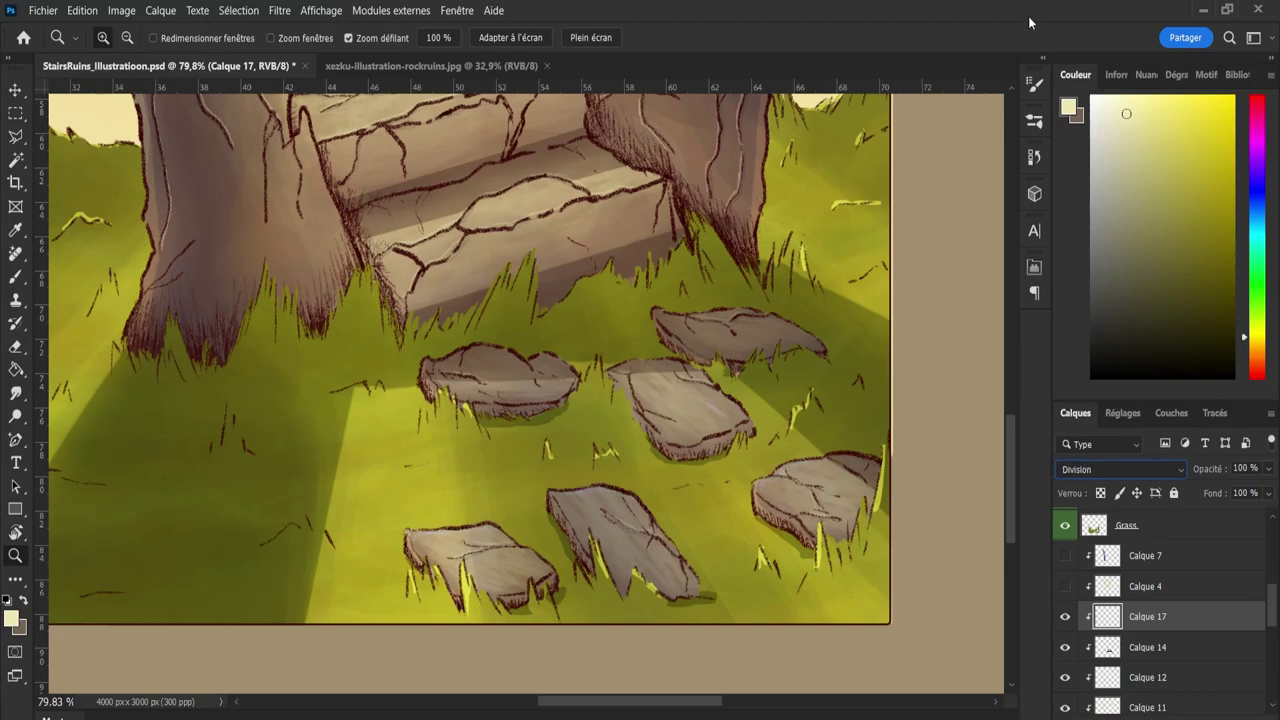
key("shift+plus")
key("shift+plus")
key("shift+plus")
key("shift+plus")
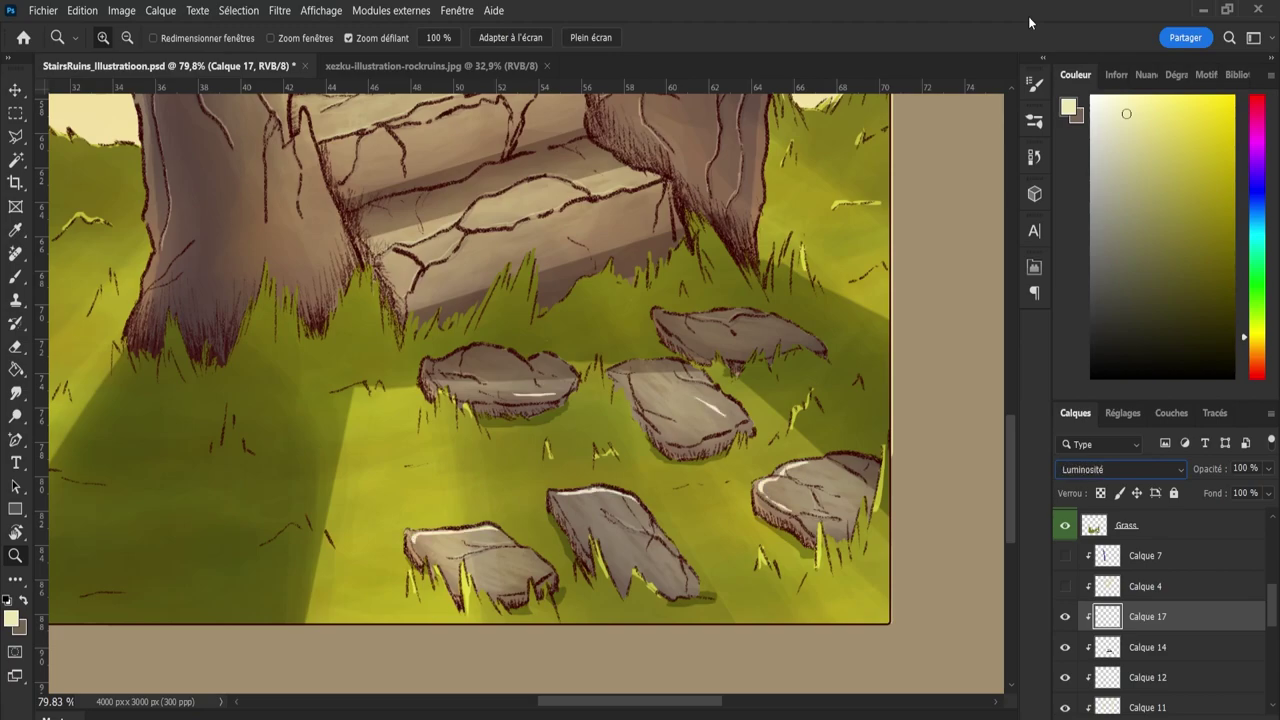
key("shift+minus")
key("shift+minus")
key("shift+minus")
key("shift+minus")
key("shift+minus")
key("shift+minus")
key("shift+minus")
key("shift+minus")
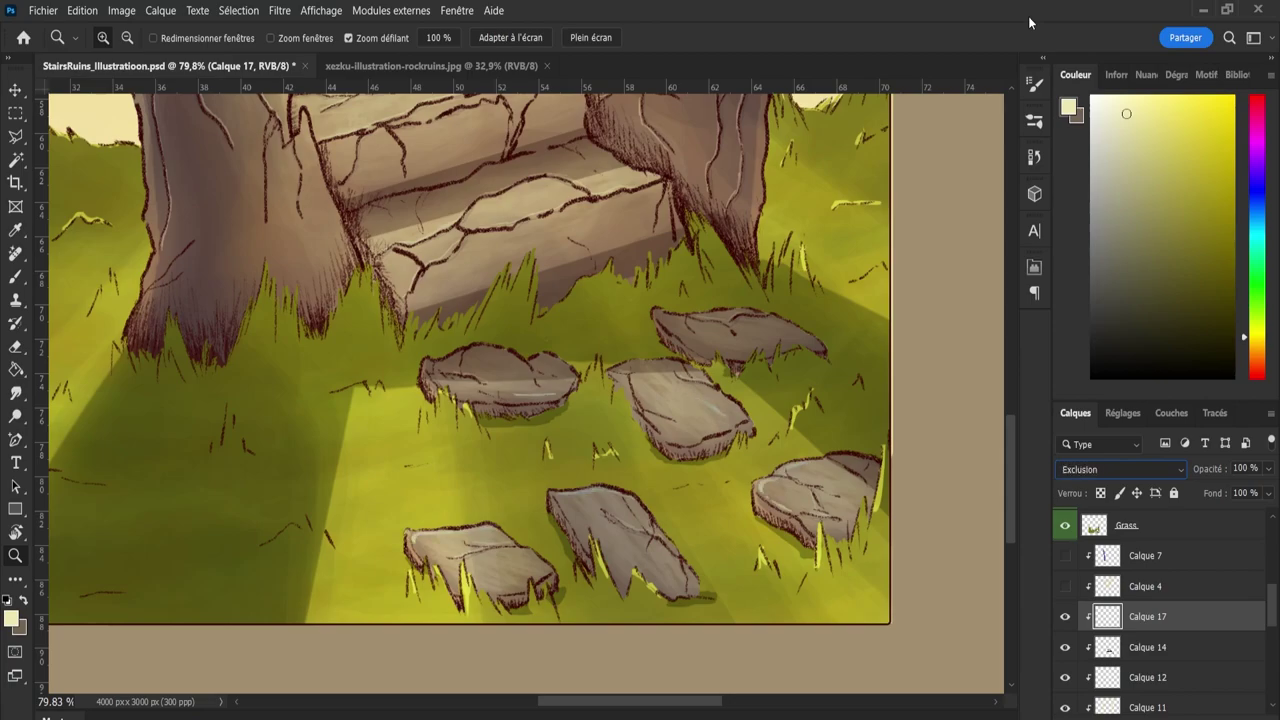
key("shift+minus")
key("shift+minus")
key("shift+minus")
key("shift+minus")
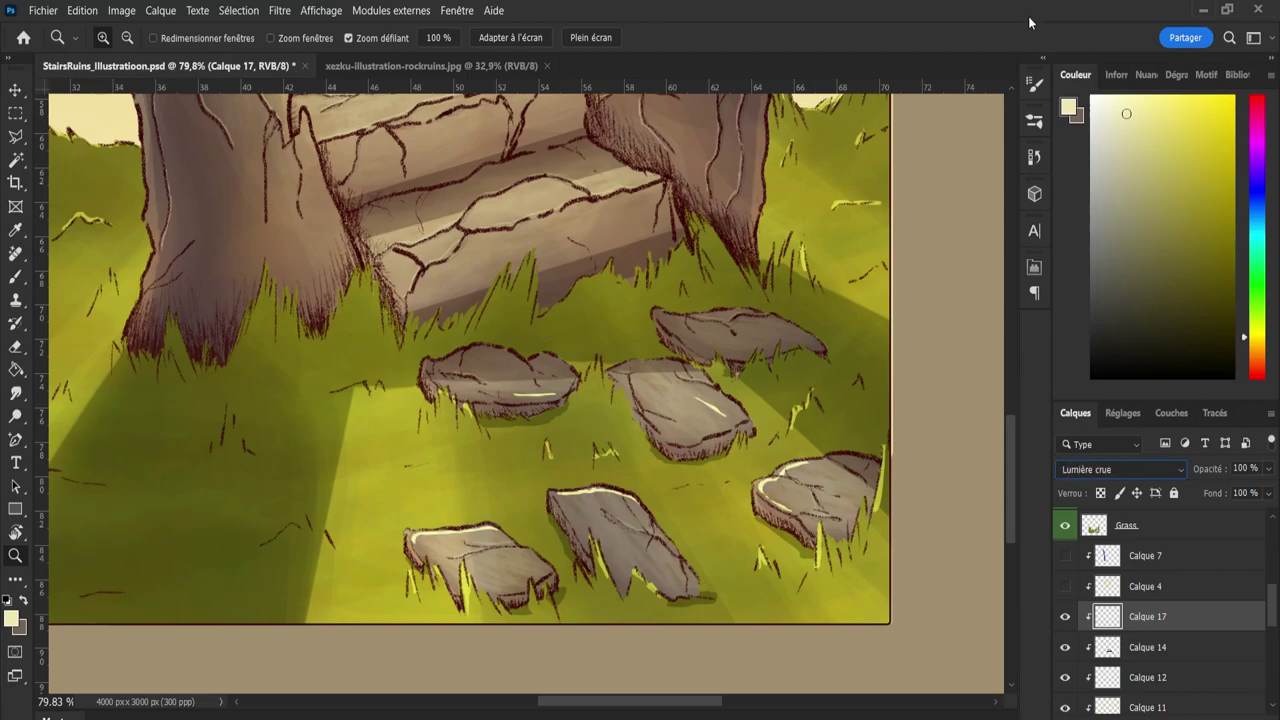
key("shift+minus")
key("shift+minus")
key("shift+minus")
key("shift+plus")
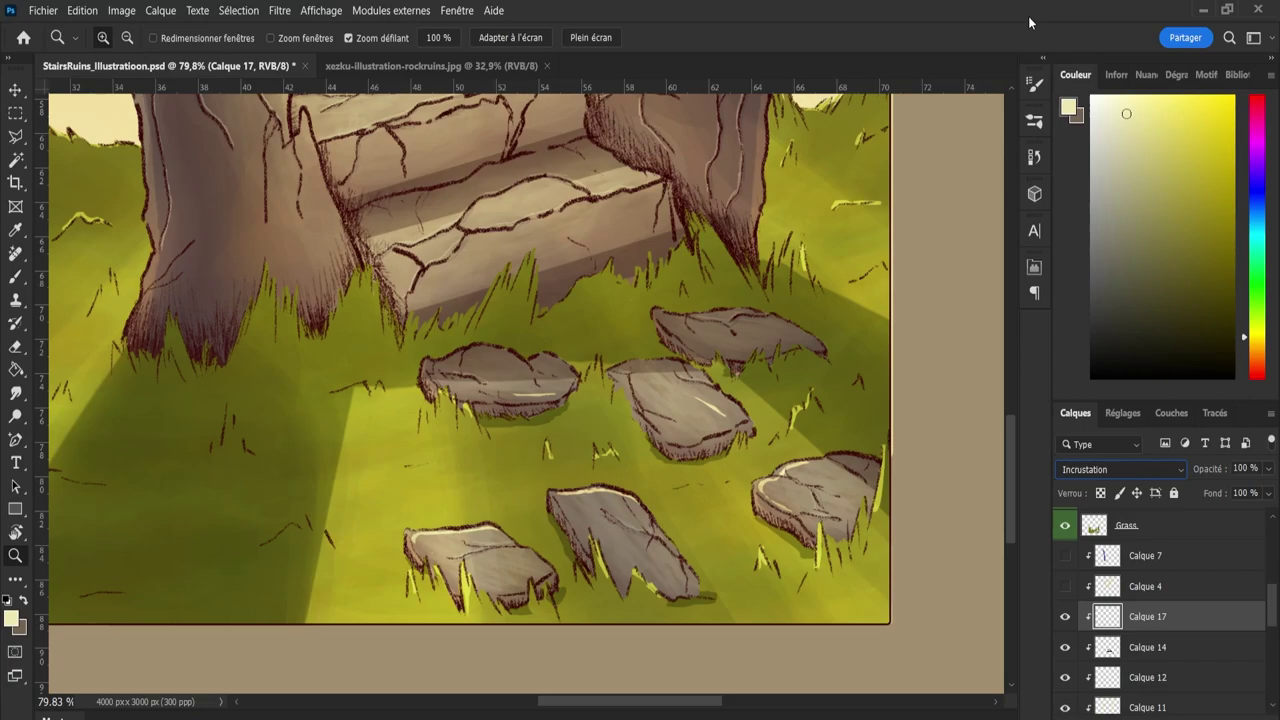
scroll(814, 412, "down", 3)
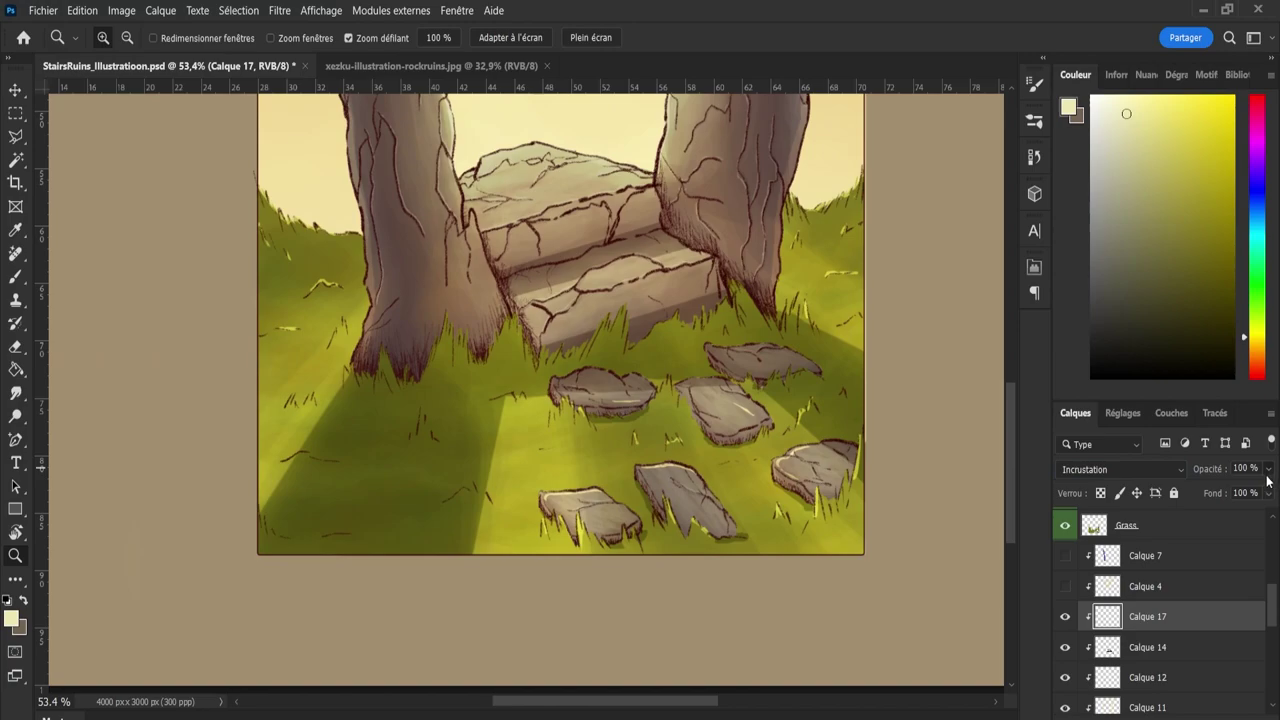
Lower the stone highlight layer's opacity to 51 % and try other blending modes on it.
key("6")
key("3")
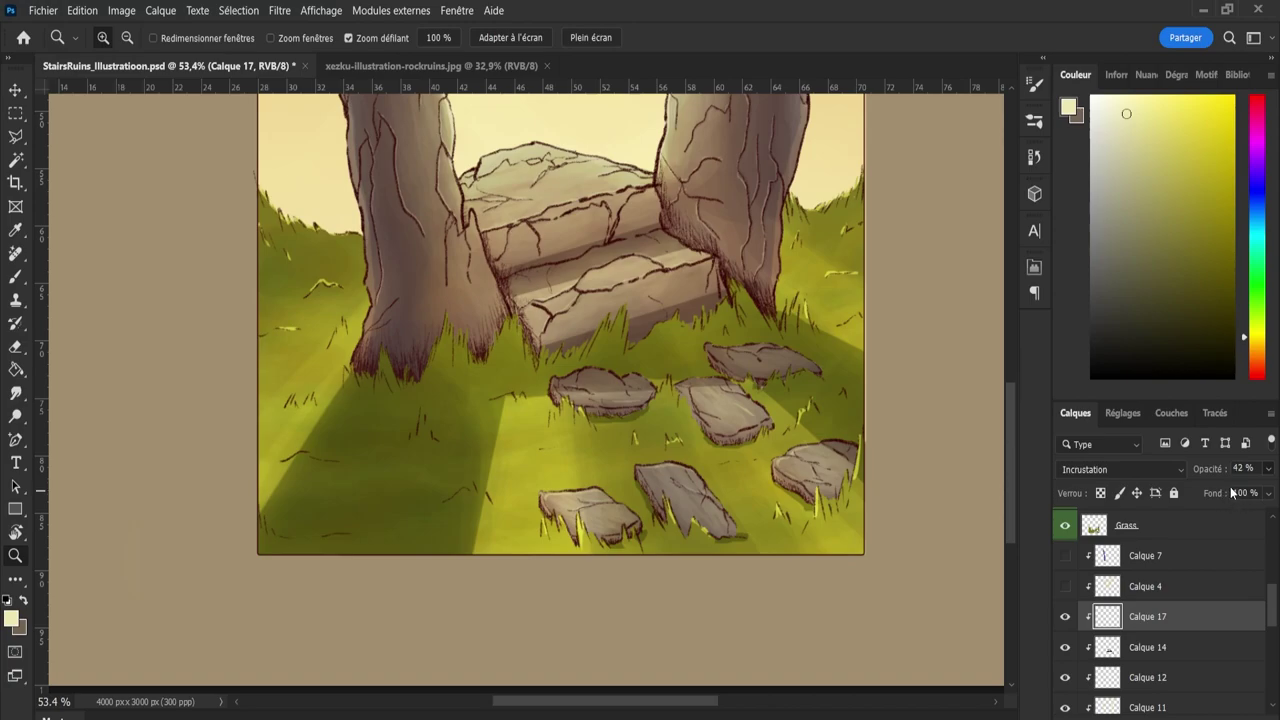
left_click_drag(711, 512, 687, 517)
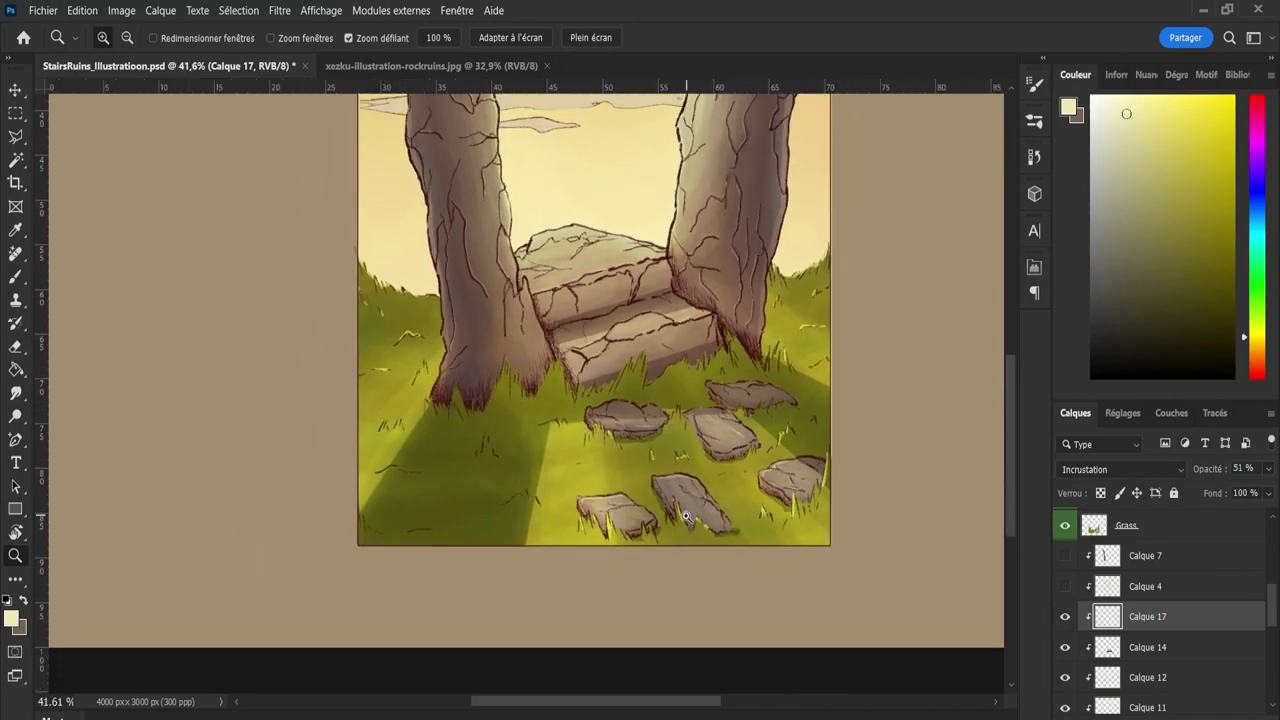
scroll(1008, 391, "up", 1)
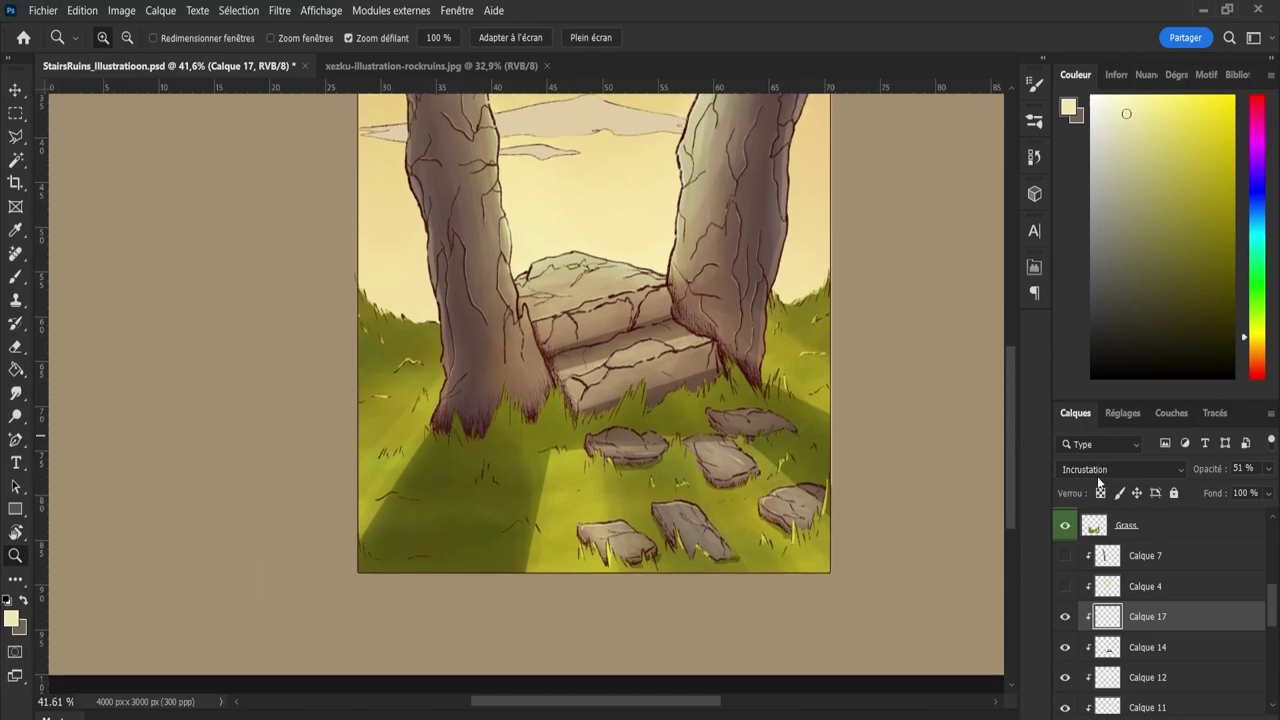
key("shift+minus")
key("shift+minus")
key("shift+minus")
left_click(1240, 468)
key("Down")
Select the hidden Calque 4 layer and save the illustration.
left_click(1140, 592)
key("ctrl+s")
scroll(1012, 484, "up", 3)
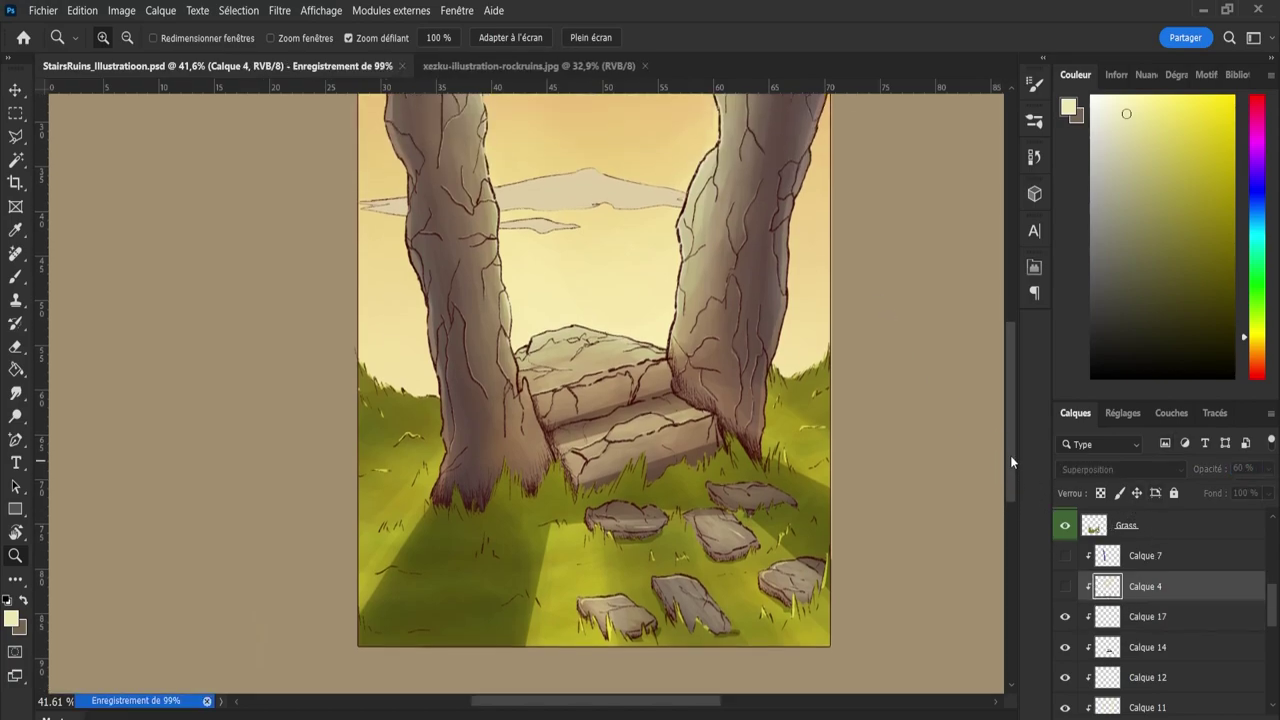
scroll(905, 472, "down", 3)
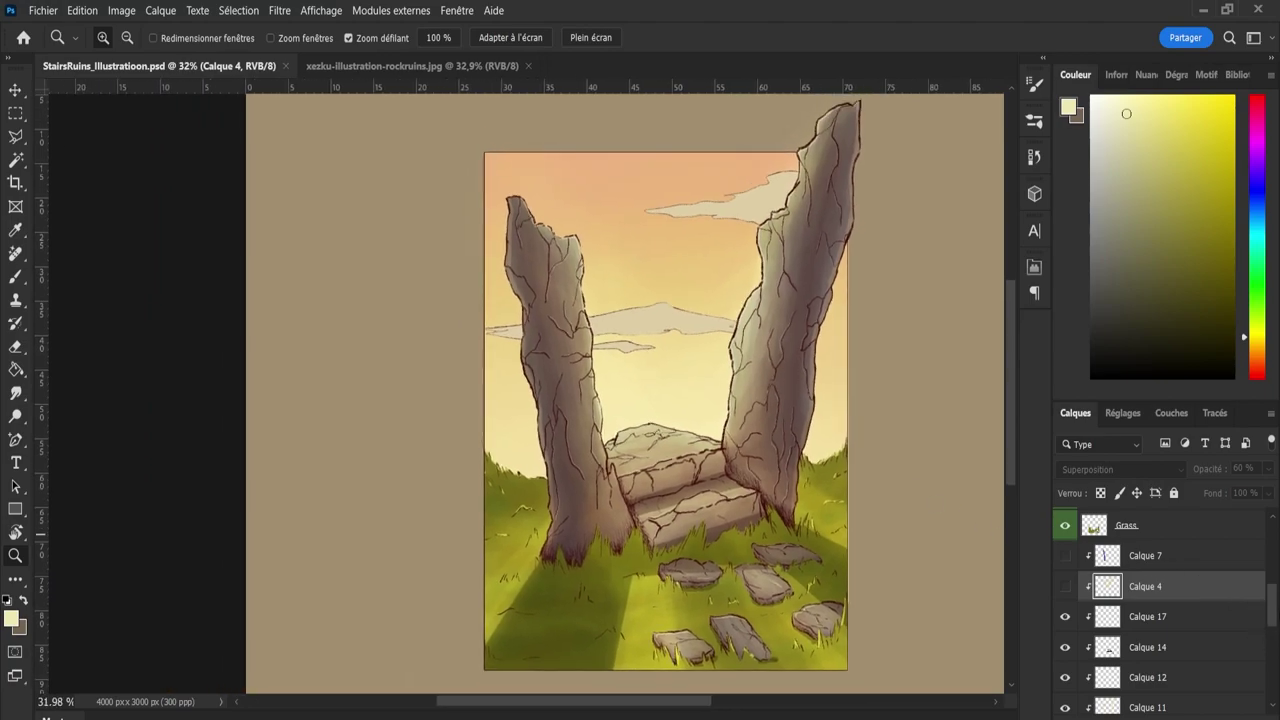
Check the Clouds layer by toggling its visibility, and add a new layer above it clipped to the clouds.
left_click_drag(1275, 620, 1272, 568)
left_click(1140, 578)
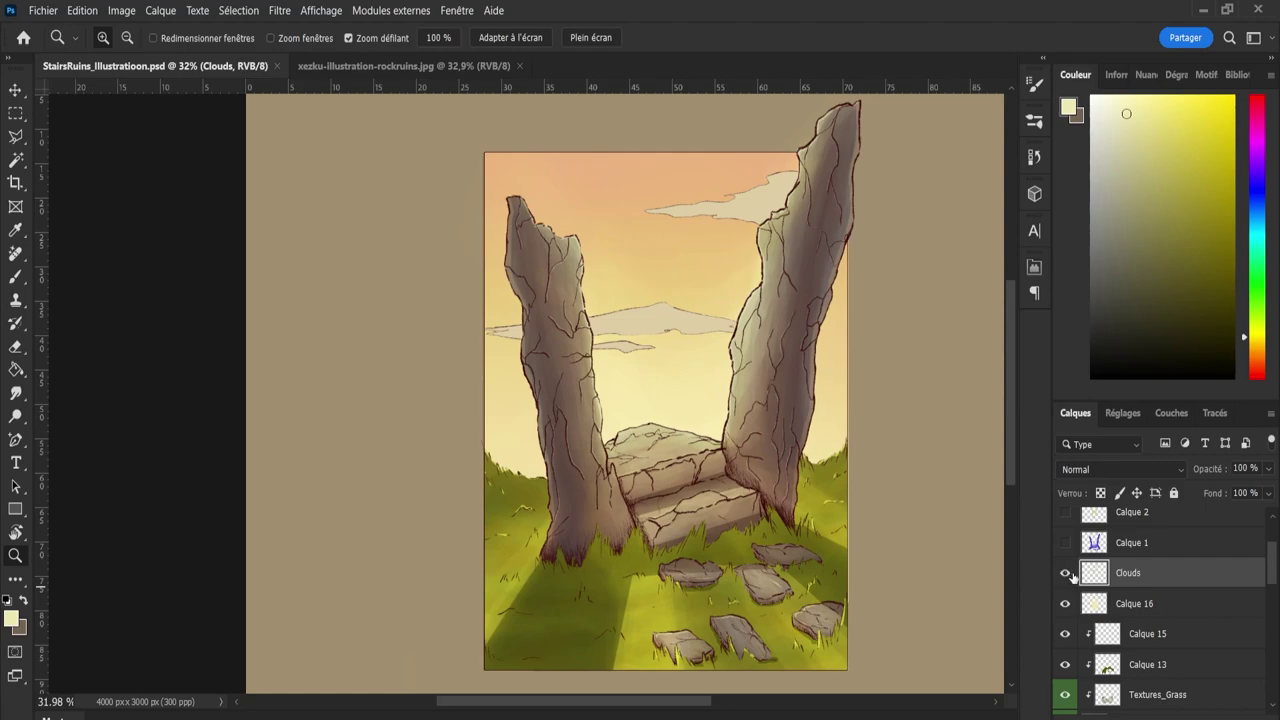
left_click(1065, 572)
left_click(1065, 574)
left_click(1065, 575)
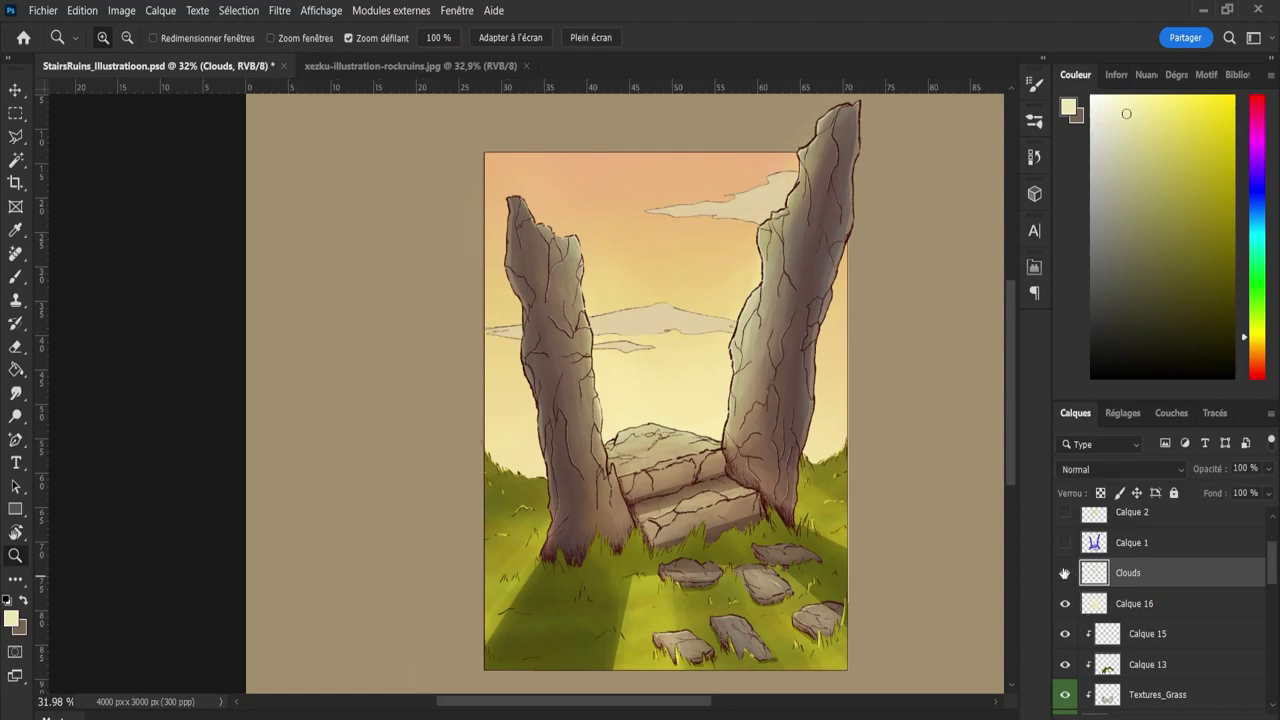
left_click(1066, 577)
key("ctrl+shift+alt+n")
left_click(1135, 588, "alt")
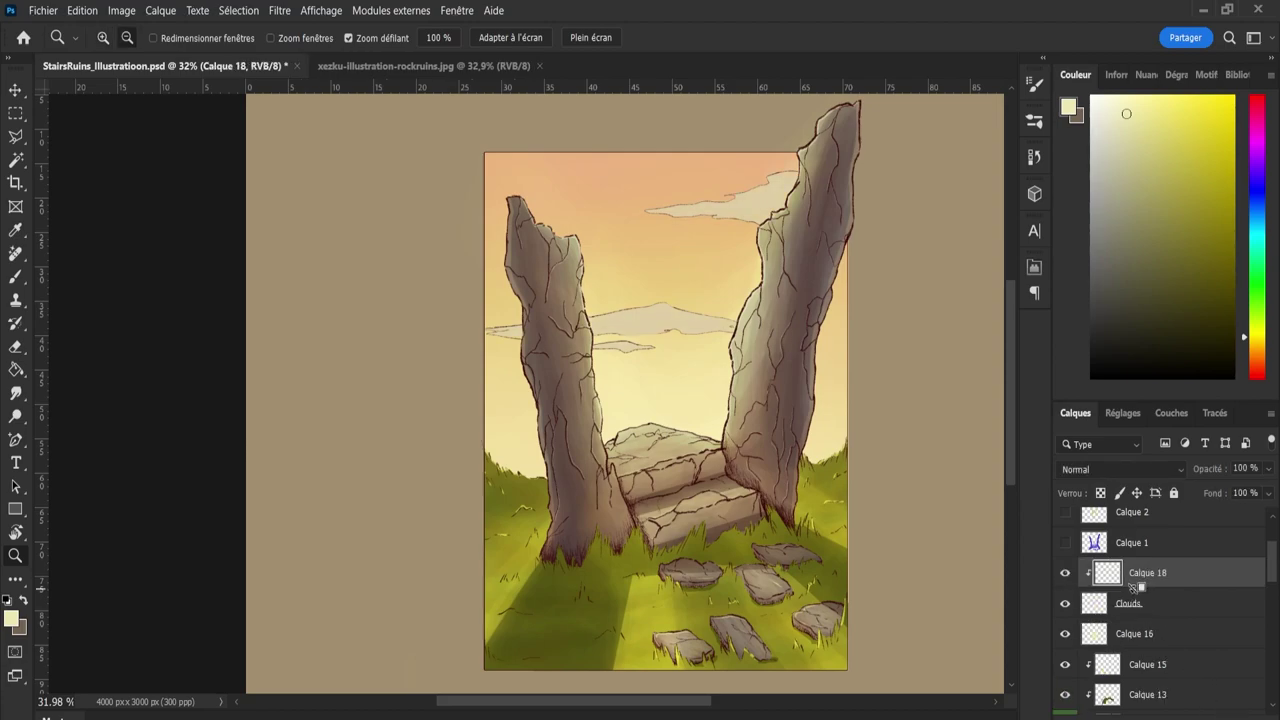
Sample the cloud colour, shift it to a pale yellow, and paint the clouds' undersides with a size 80 brush.
key("i")
left_click(647, 310)
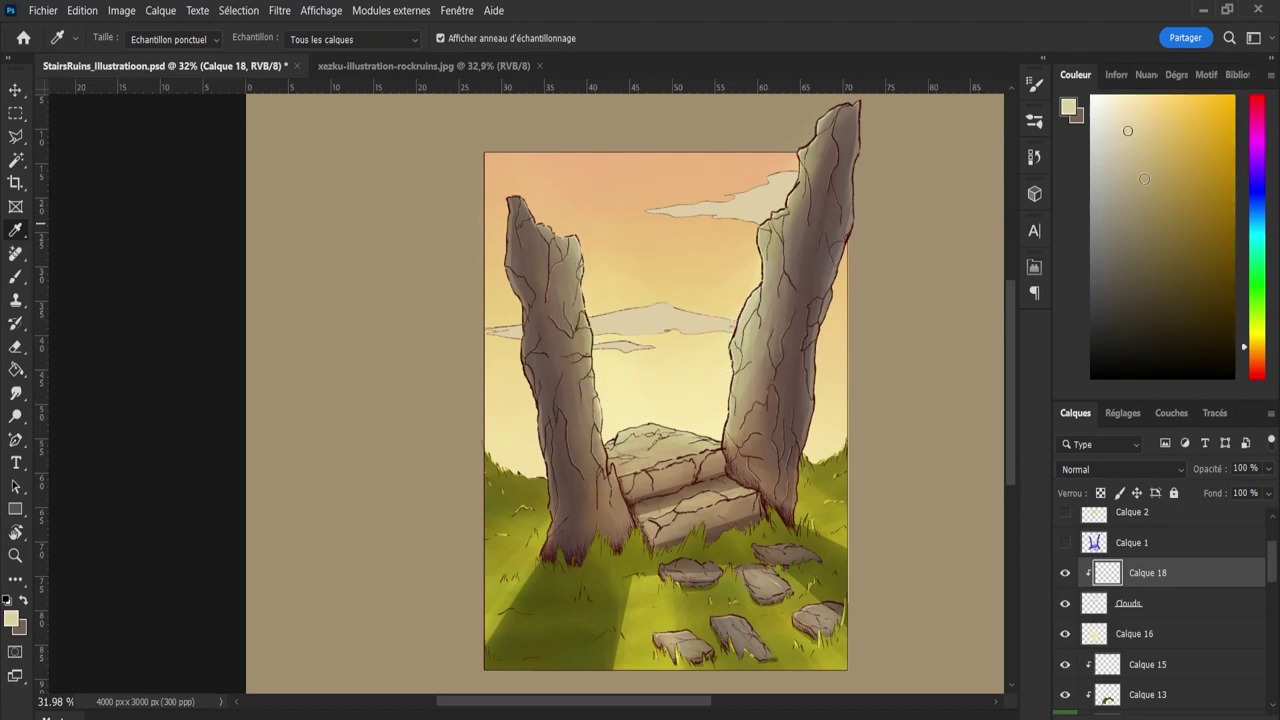
left_click_drag(1128, 131, 1149, 120)
key("b")
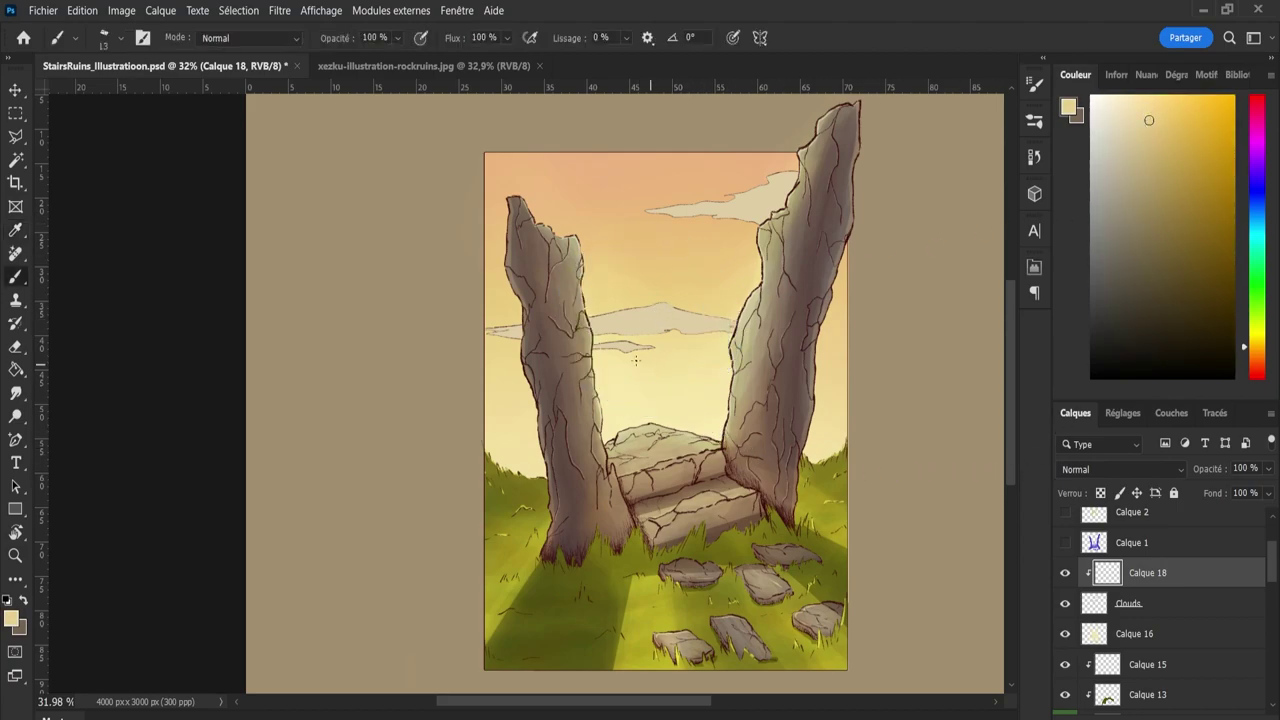
key("bracketright")
key("bracketright")
key("bracketright")
key("bracketright")
key("bracketright")
key("bracketright")
key("bracketright")
left_click(1265, 341)
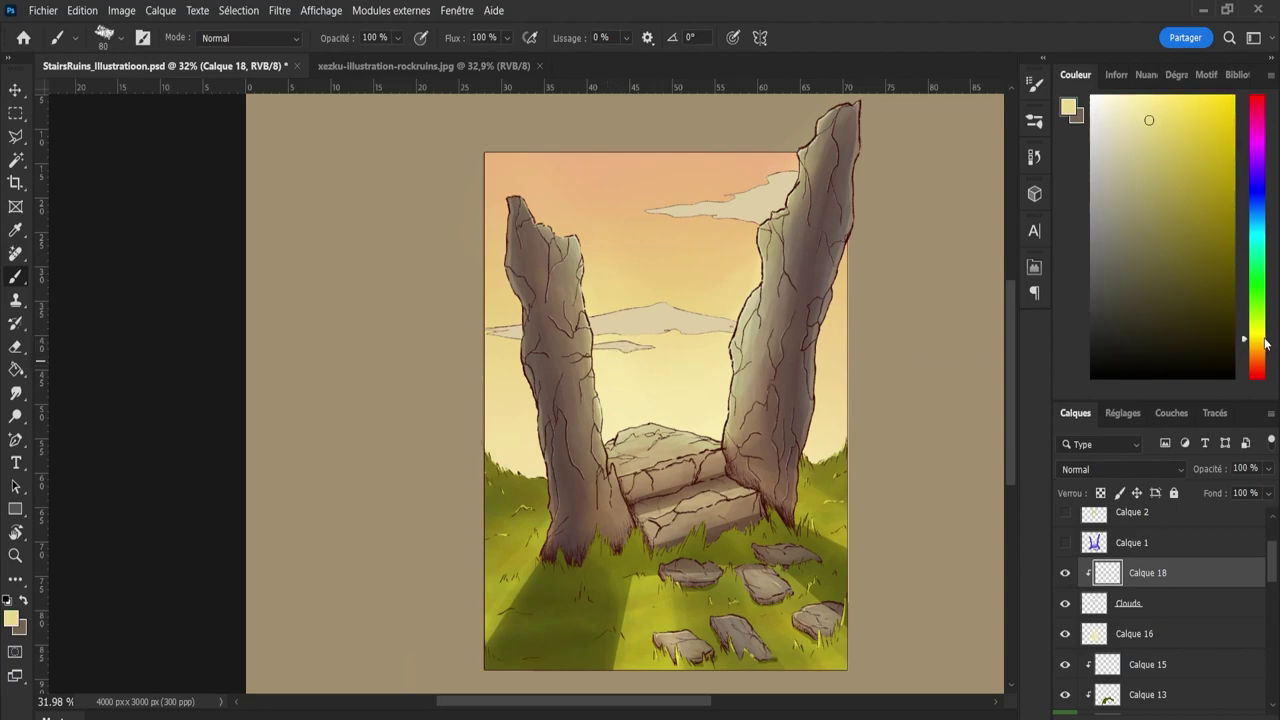
left_click(1142, 112)
left_click_drag(652, 333, 696, 331)
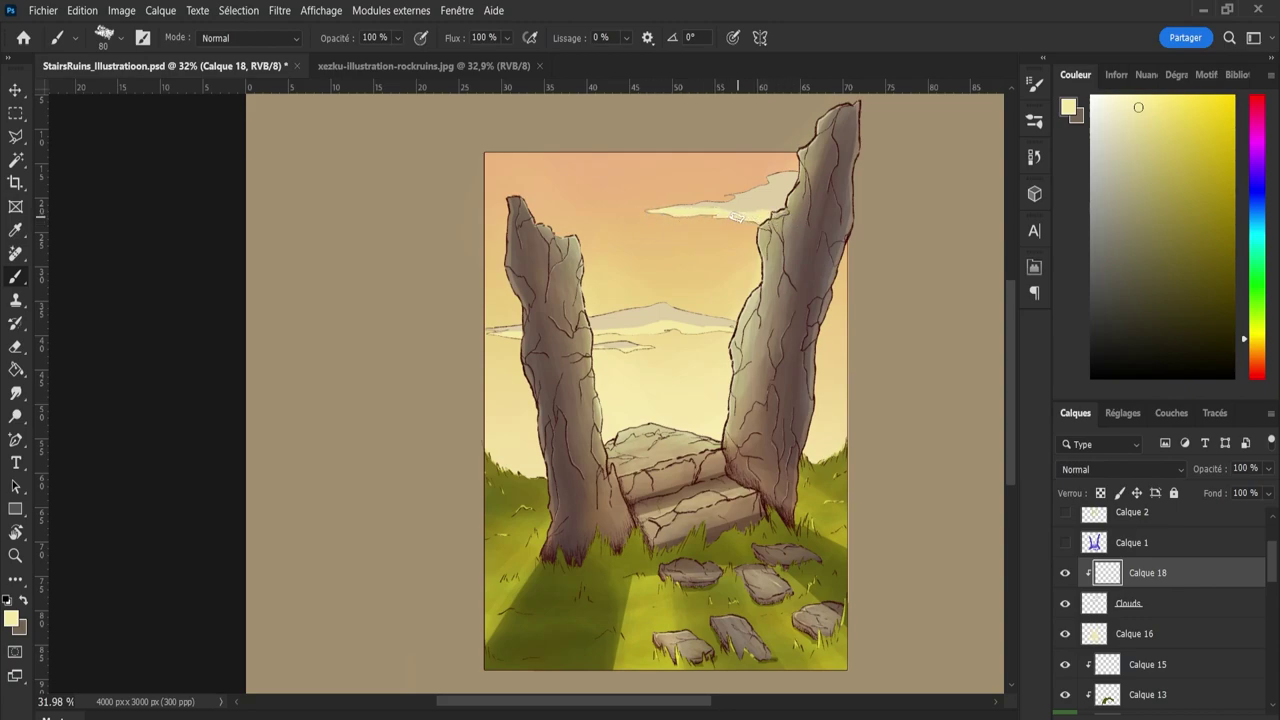
Try different blending modes on the cloud highlight layer and settle on Incrustation.
left_click(1084, 471)
left_click(1071, 234)
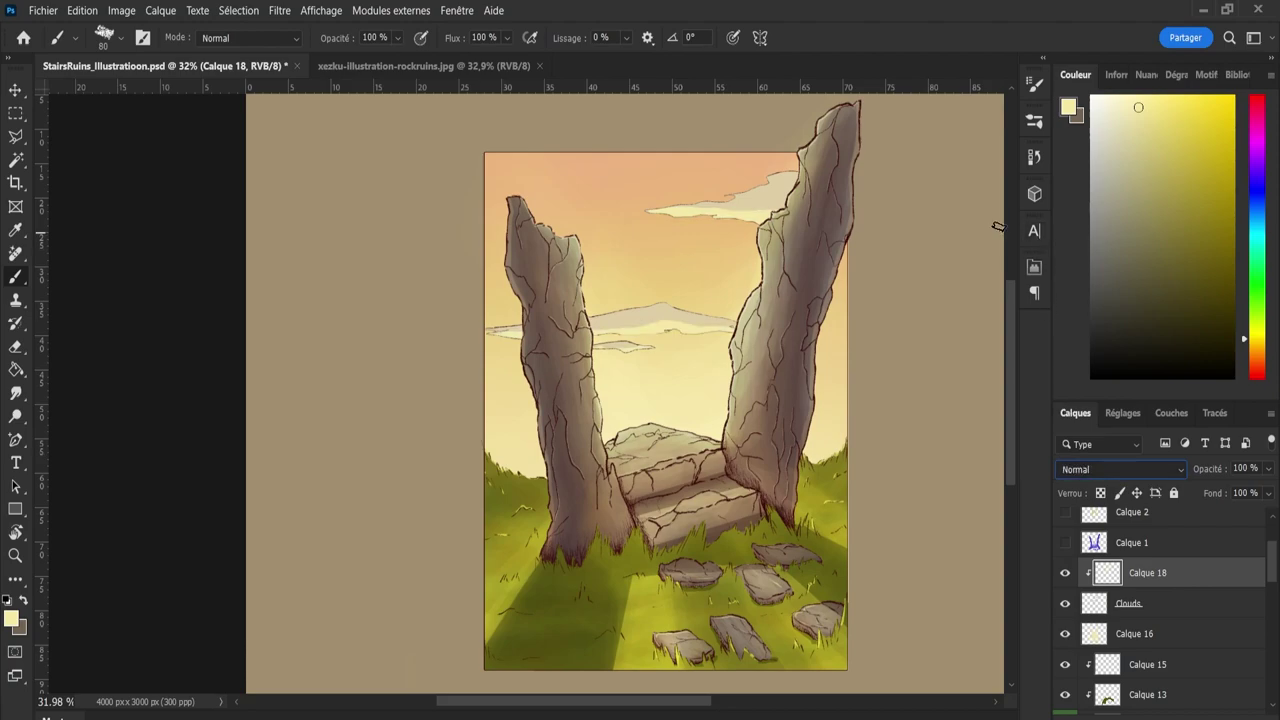
key("Down")
key("Down")
key("Down")
key("Down")
key("Down")
key("Down")
key("Down")
key("Down")
key("Down")
key("Down")
key("Down")
key("Down")
key("Down")
key("Down")
key("Down")
key("Down")
key("Down")
key("Up")
key("Up")
key("Up")
key("Up")
key("Up")
key("Down")
key("Down")
key("Down")
key("Down")
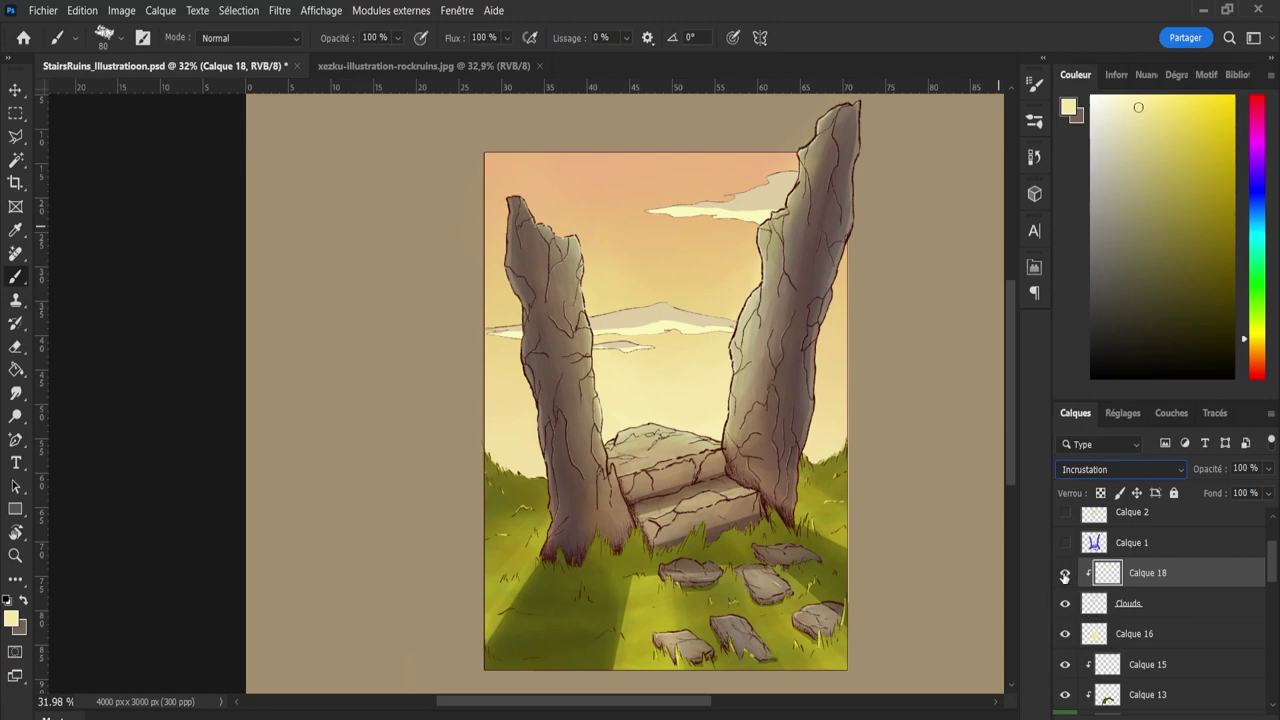
Hide the cloud highlight layer and add a new clipped layer directly above the Clouds layer.
left_click(1065, 575)
left_click(1150, 603)
key("ctrl+shift+alt+n")
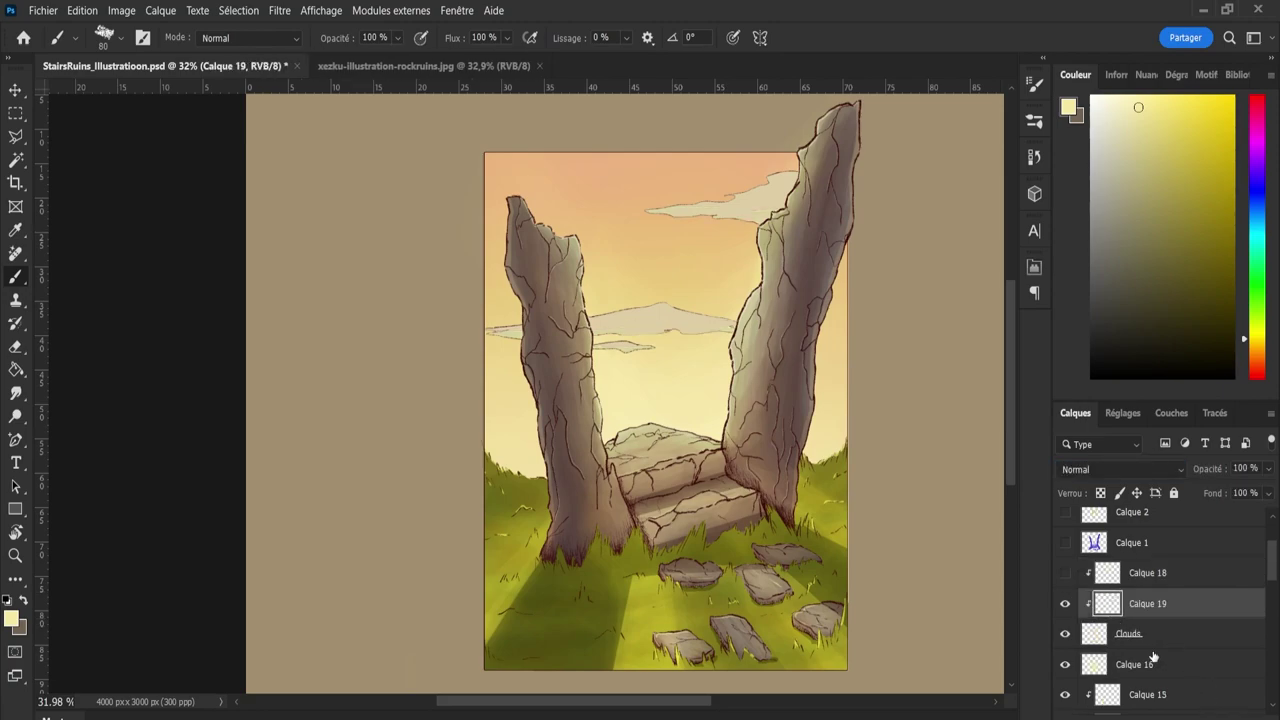
Sample the cloud colour, adjust it to a muted beige, and paint over the clouds with pressure-controlled opacity.
key("i")
left_click(651, 312)
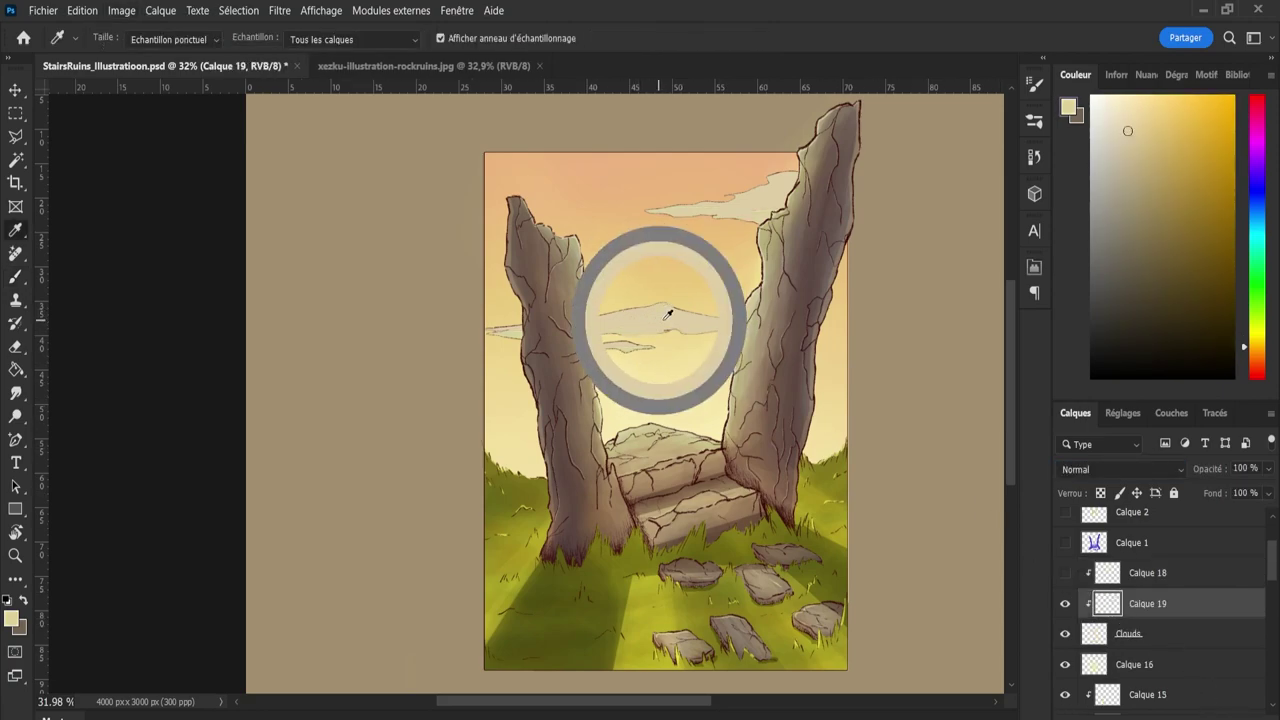
left_click_drag(1128, 131, 1135, 117)
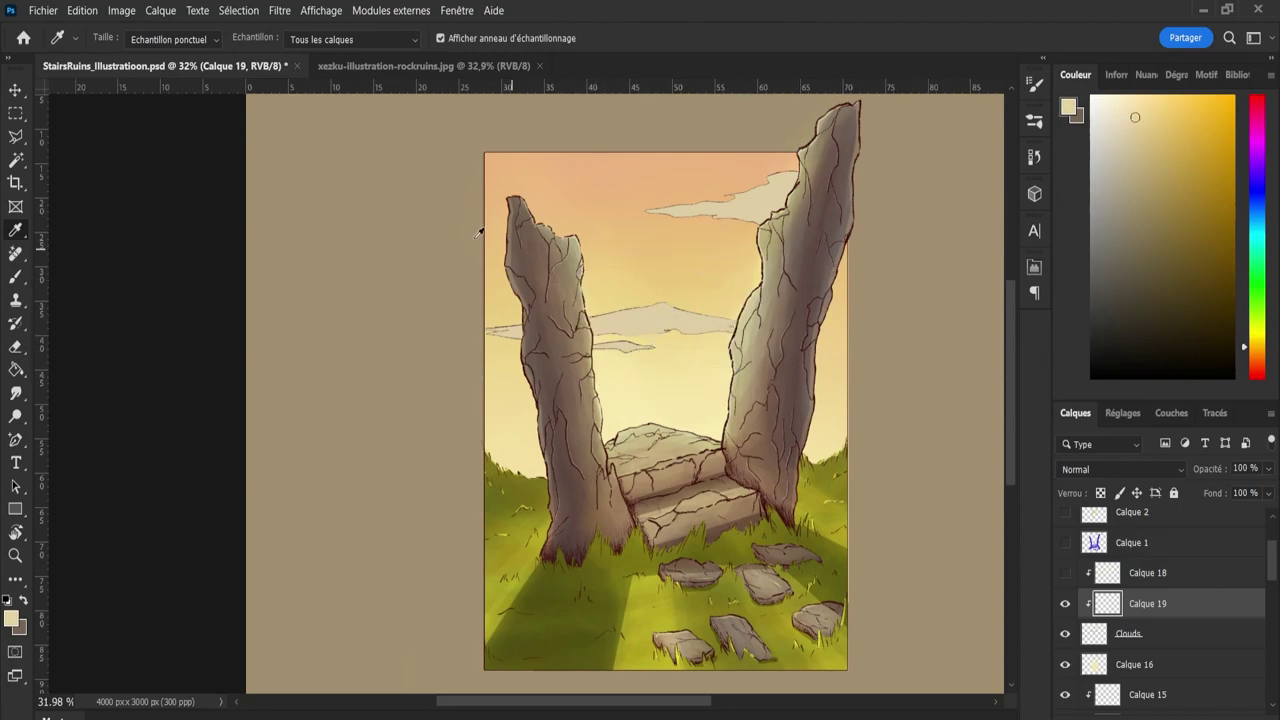
left_click(16, 276)
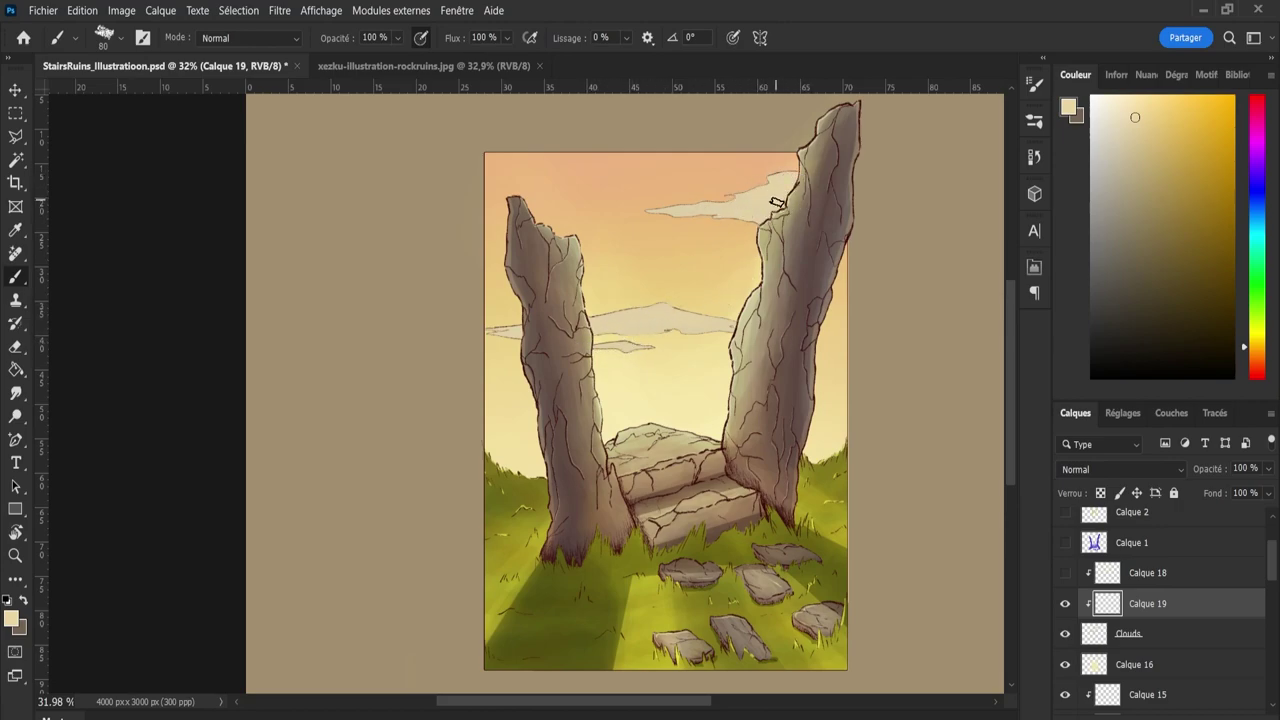
left_click(1141, 147)
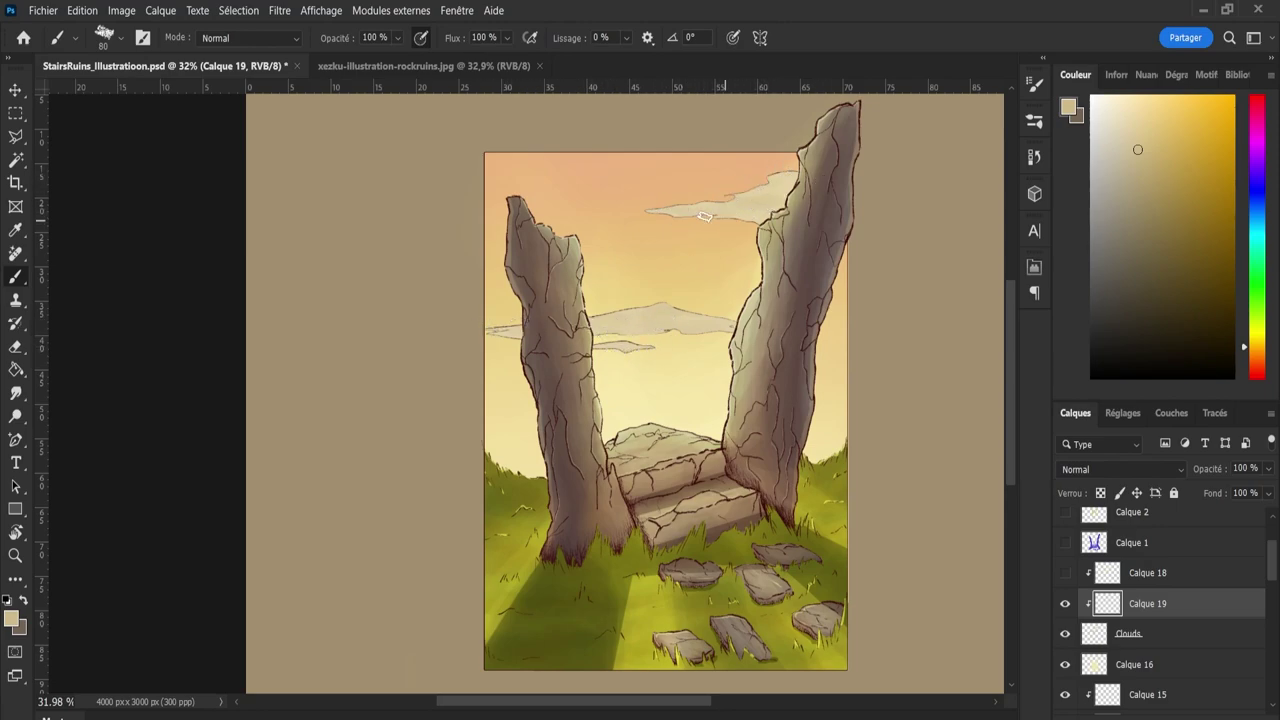
left_click(1117, 133)
left_click(1122, 158)
Set the cloud tint layer to Incrustation at 53 % opacity after trying other modes, and show the cloud highlight layer.
left_click(1065, 574)
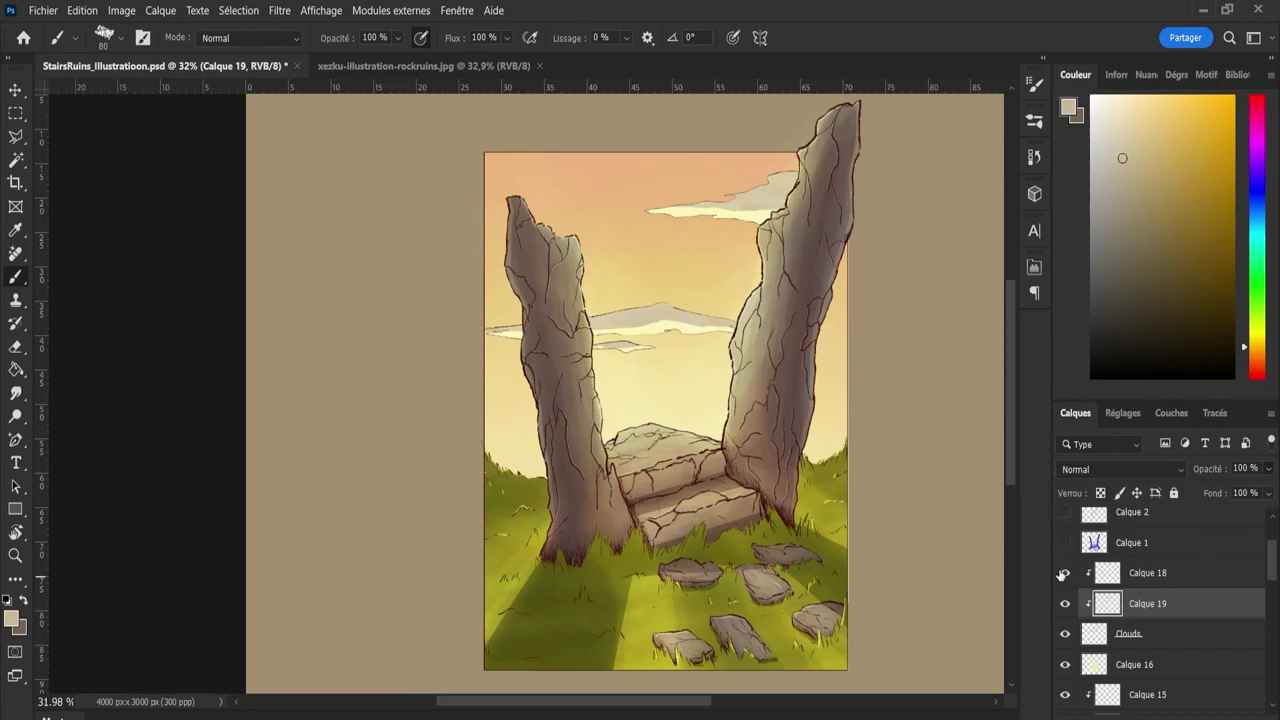
left_click(1065, 573)
left_click(1097, 470)
scroll(1097, 470, "down", 7)
scroll(1069, 468, "down", 5)
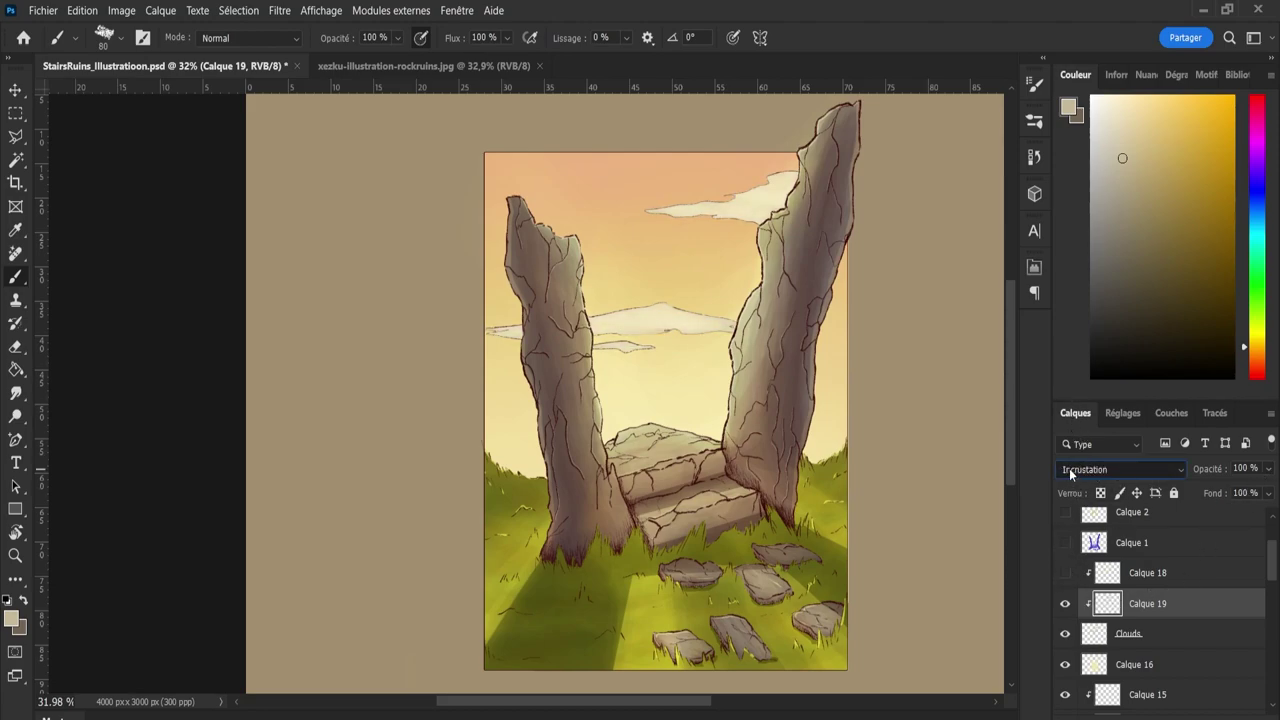
scroll(1069, 468, "down", 6)
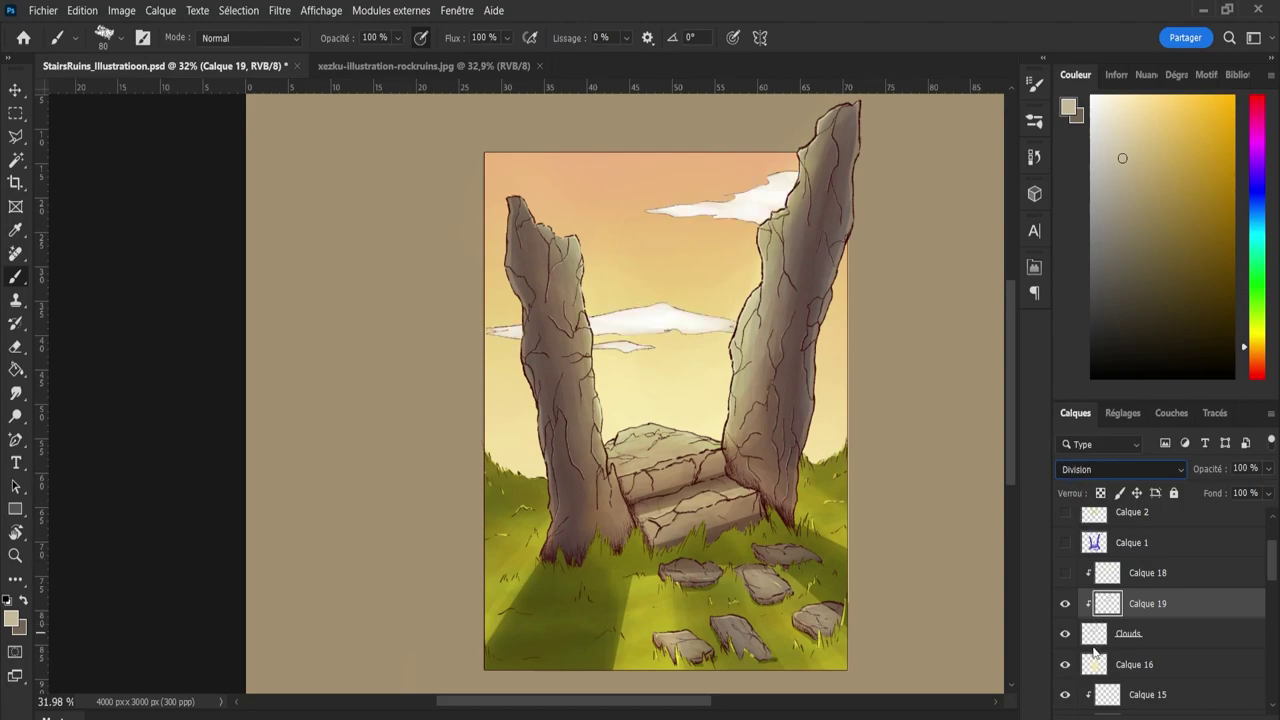
scroll(1097, 468, "up", 7)
scroll(1100, 429, "up", 7)
key("Up")
key("Up")
key("Up")
key("Up")
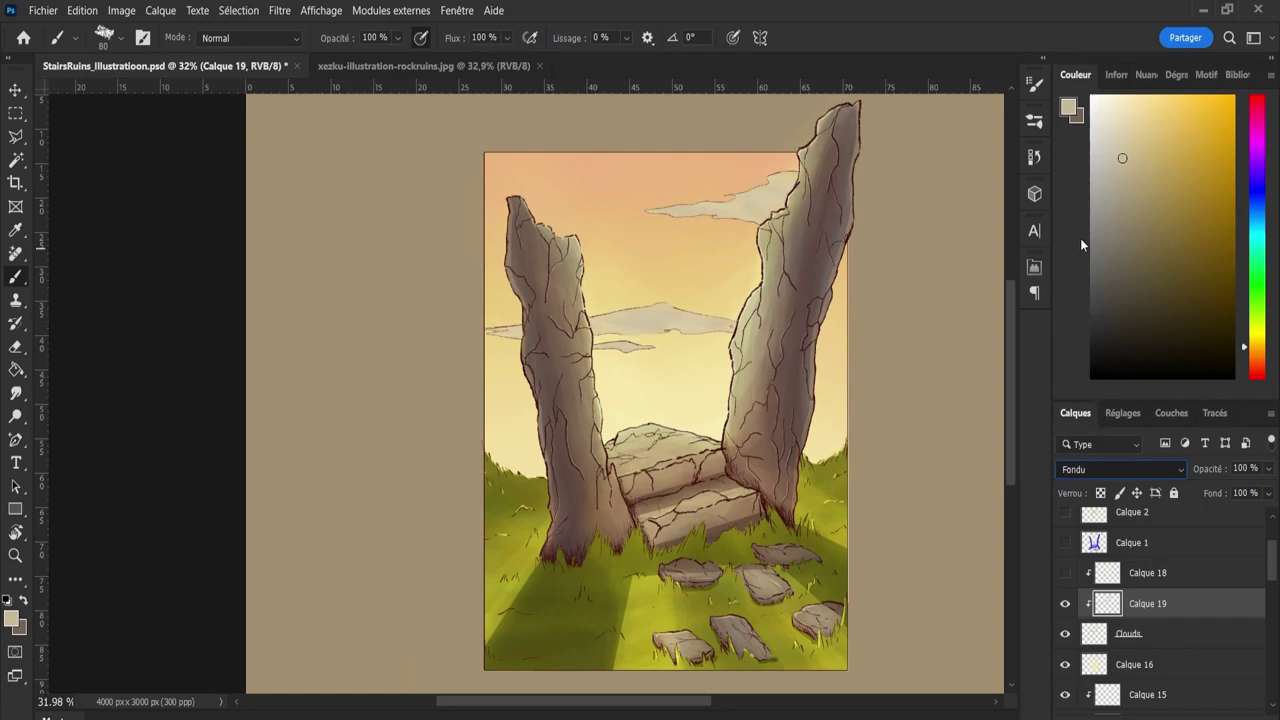
scroll(1100, 469, "down", 12)
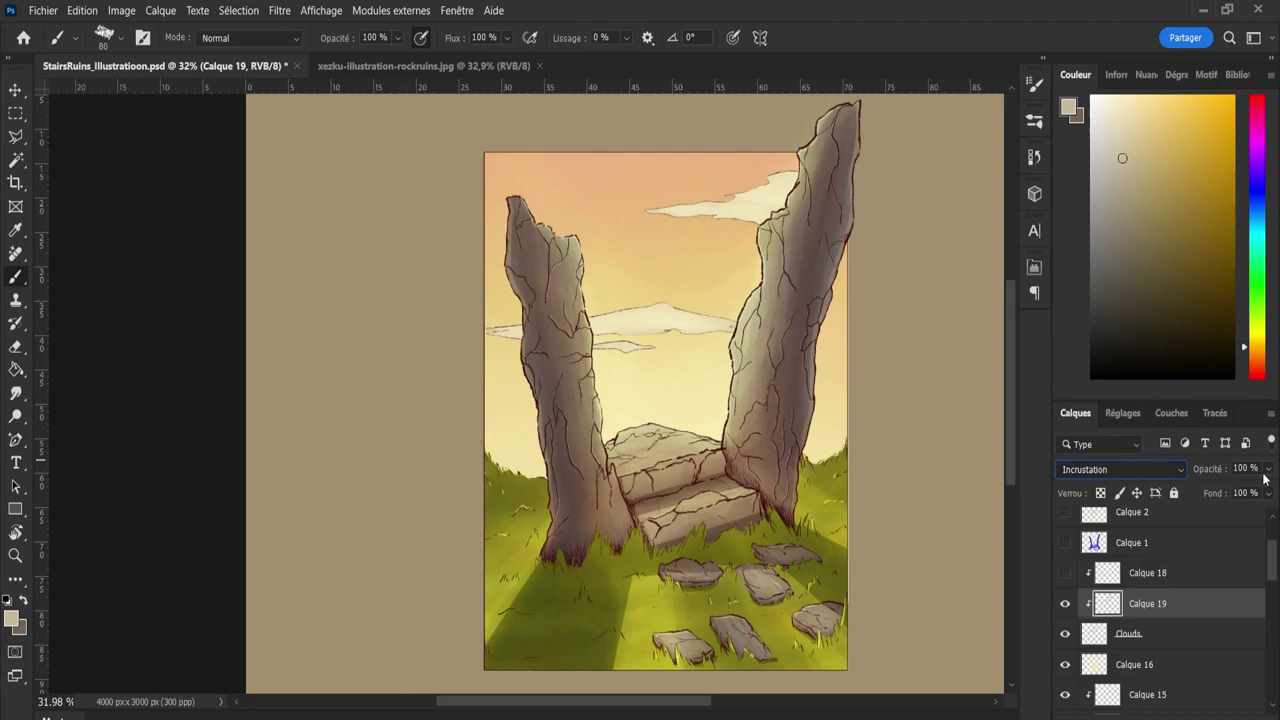
left_click(1239, 493)
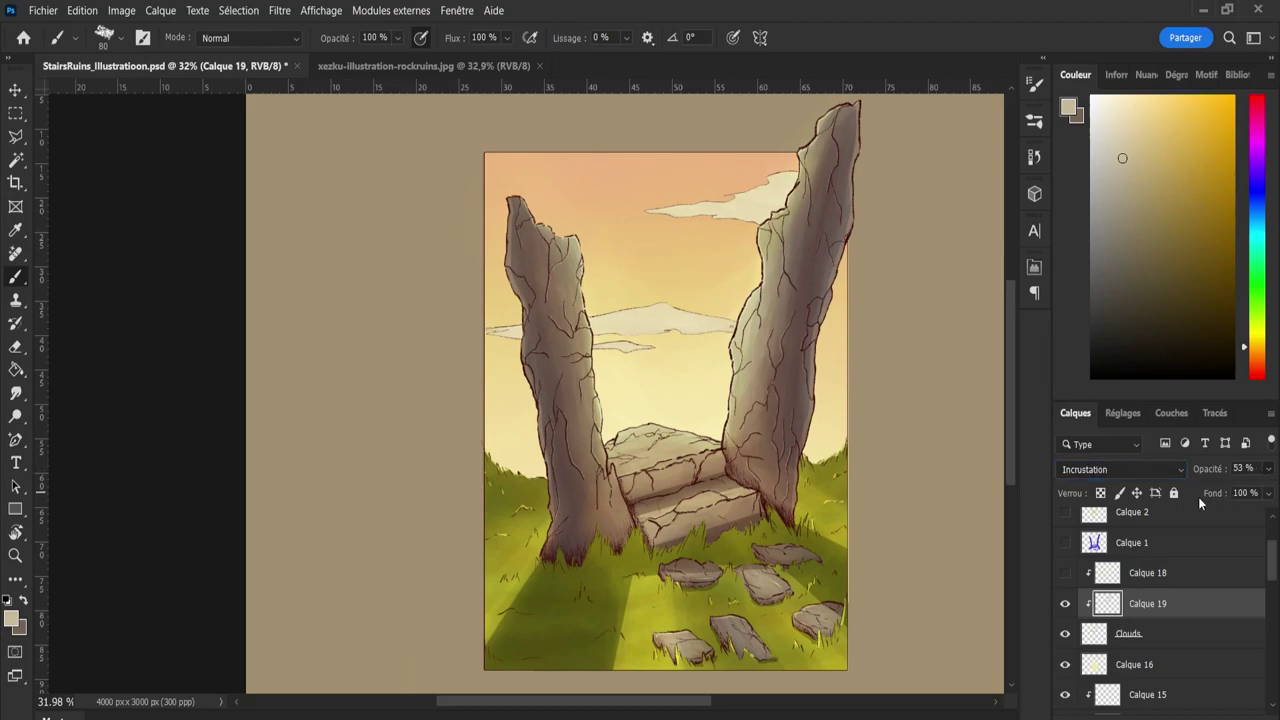
left_click(1065, 572)
Add a clipped layer above the cloud highlight layer, and set the highlight layer's blending mode to Lumière tamisée.
left_click(1150, 578)
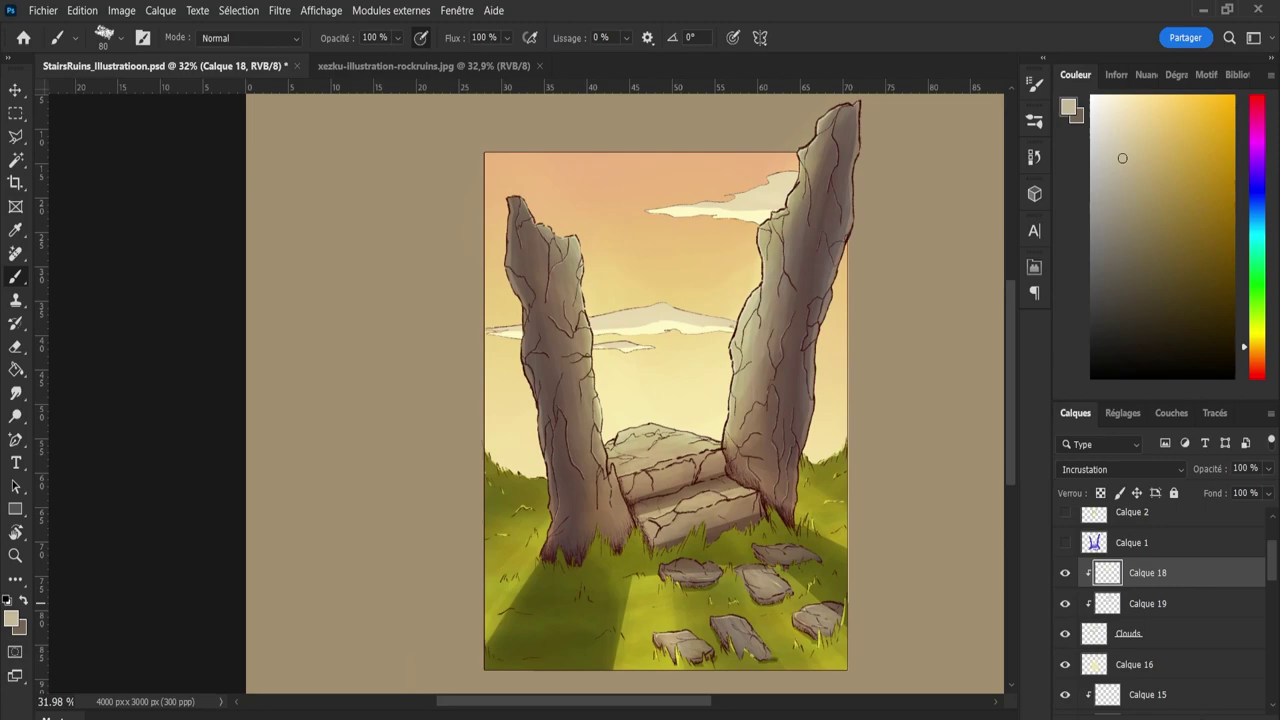
key("ctrl+alt+shift+n")
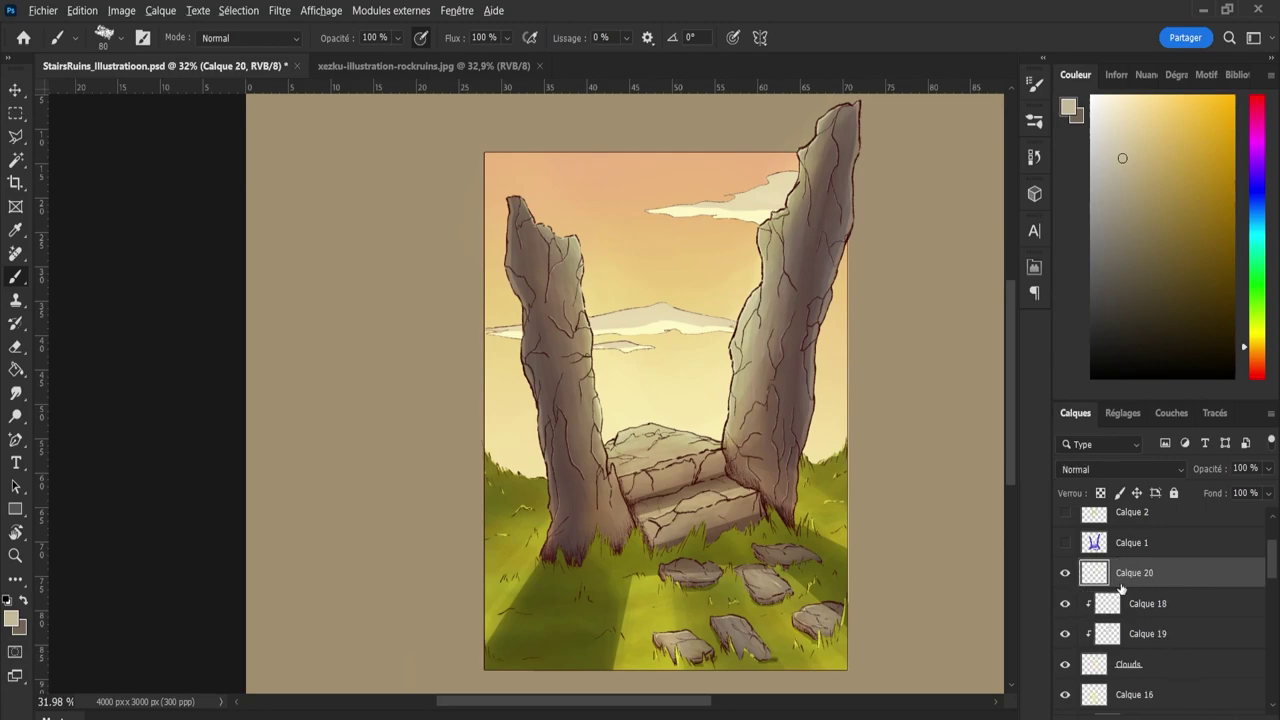
key("ctrl+0")
left_click(1126, 588, "alt")
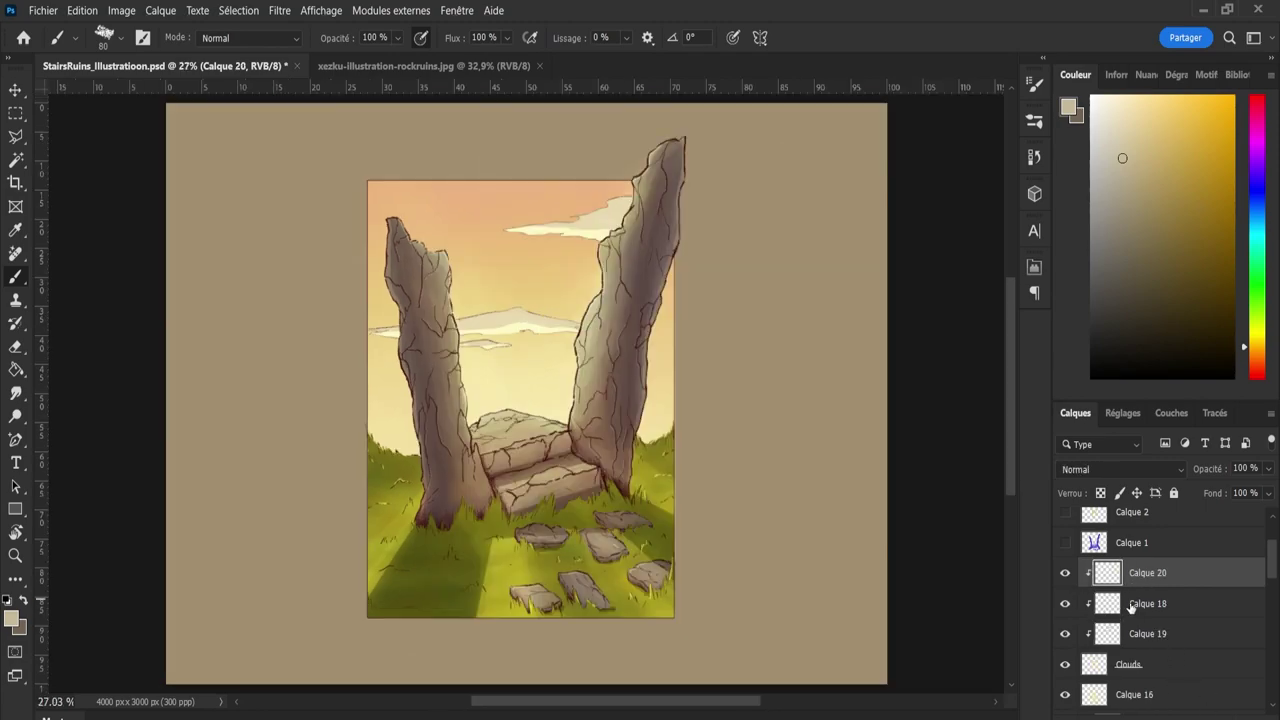
left_click(1130, 608)
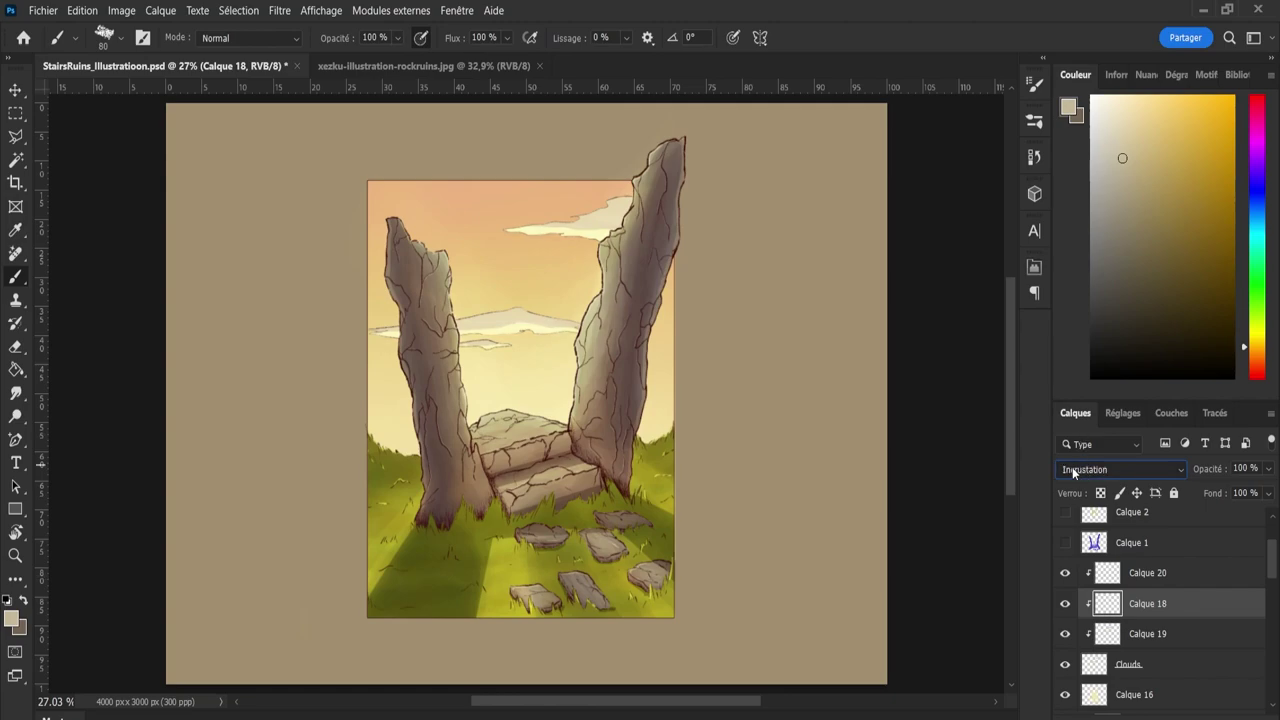
scroll(1064, 467, "down", 1)
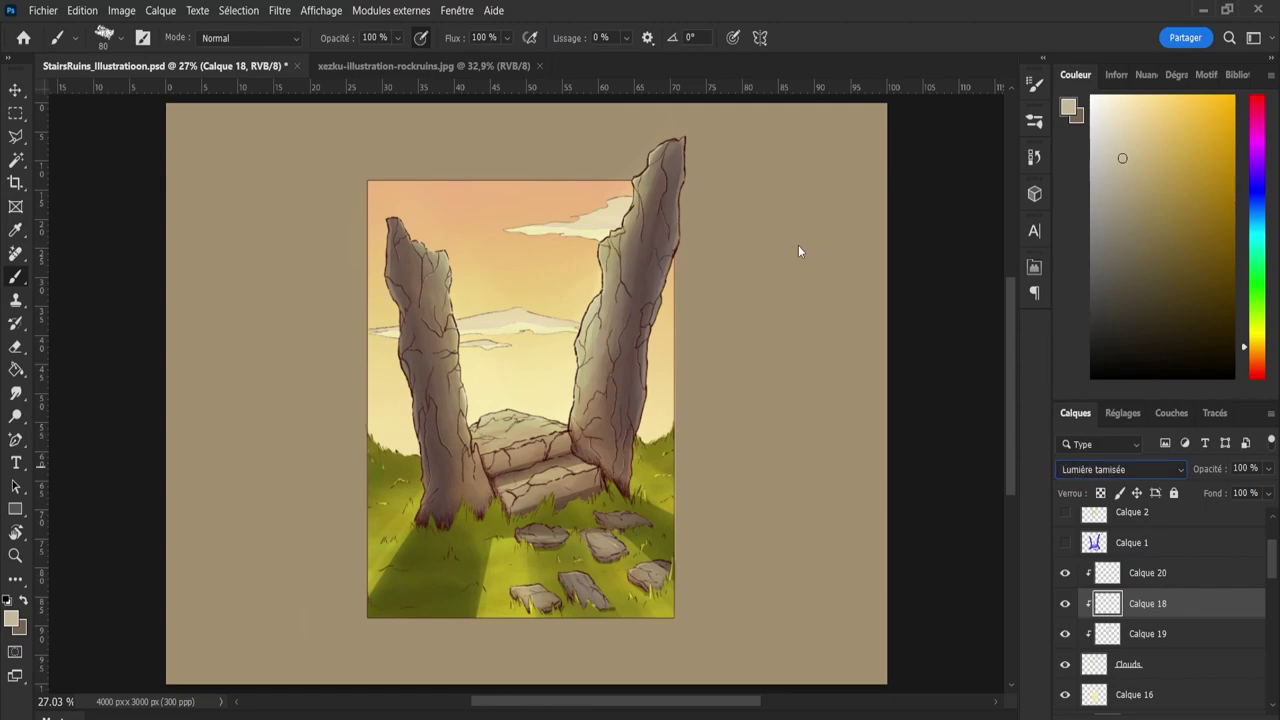
On the new top clipped layer, paint shading along the middle cloud's upper part in a darker, more orange beige sampled from it.
left_click(1121, 580)
left_click_drag(686, 703, 664, 703)
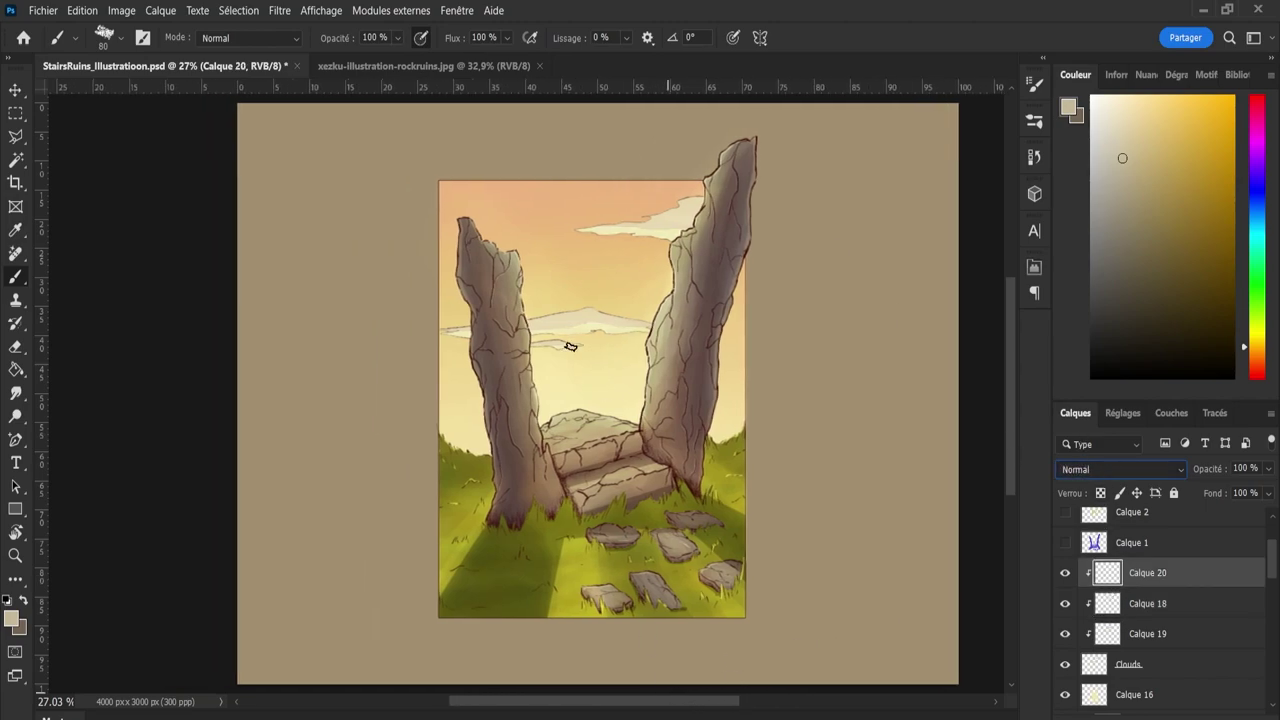
key("z")
left_click_drag(546, 318, 600, 329)
key("i")
left_click(611, 316)
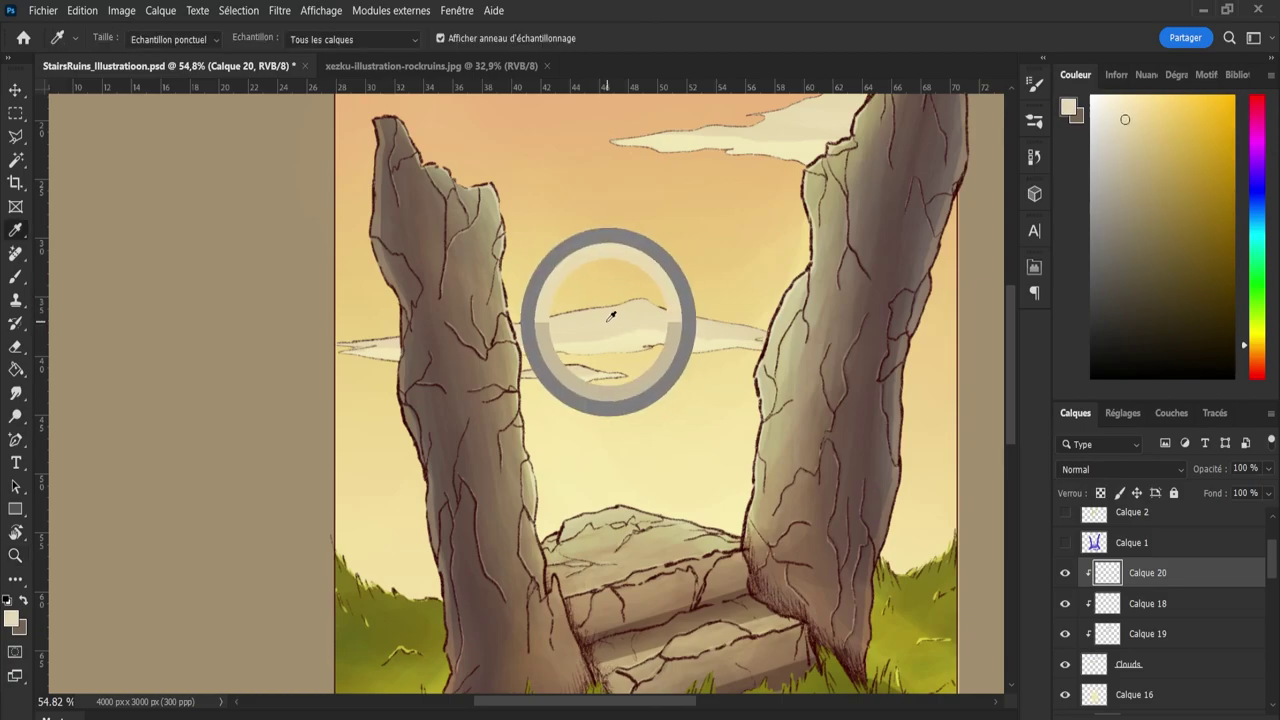
left_click_drag(1126, 137, 1136, 143)
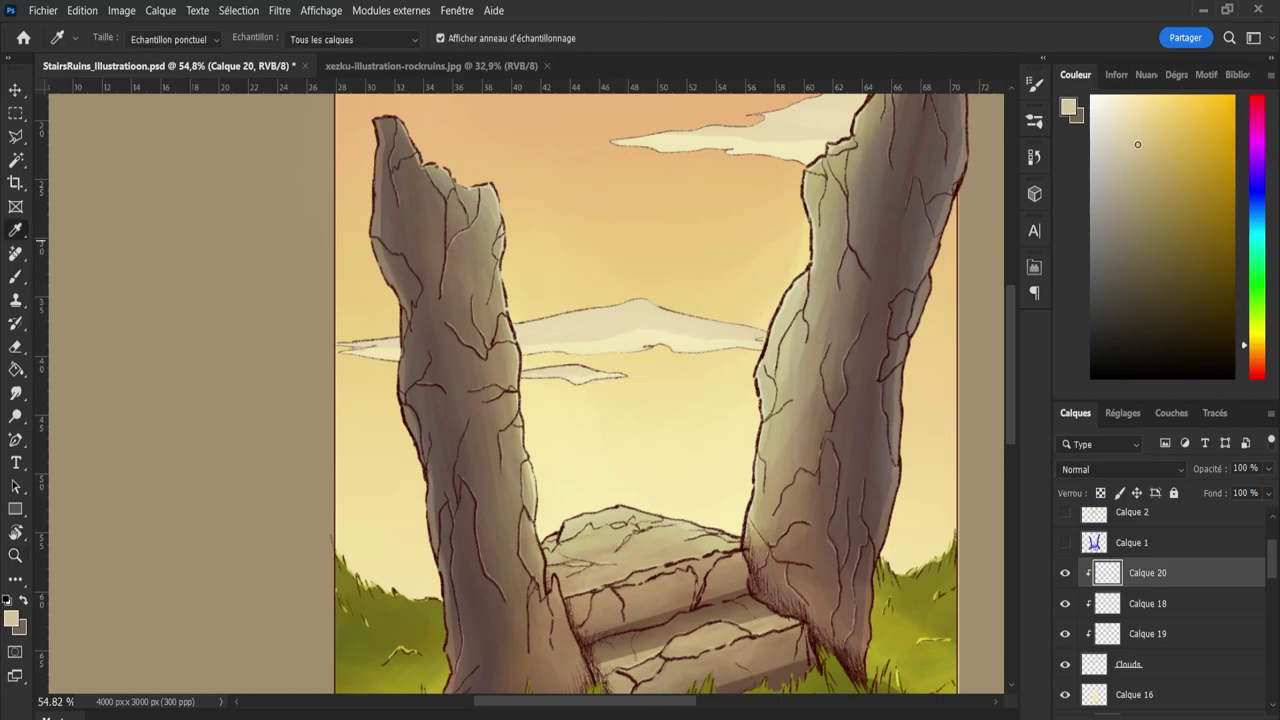
left_click(1257, 354)
key("b")
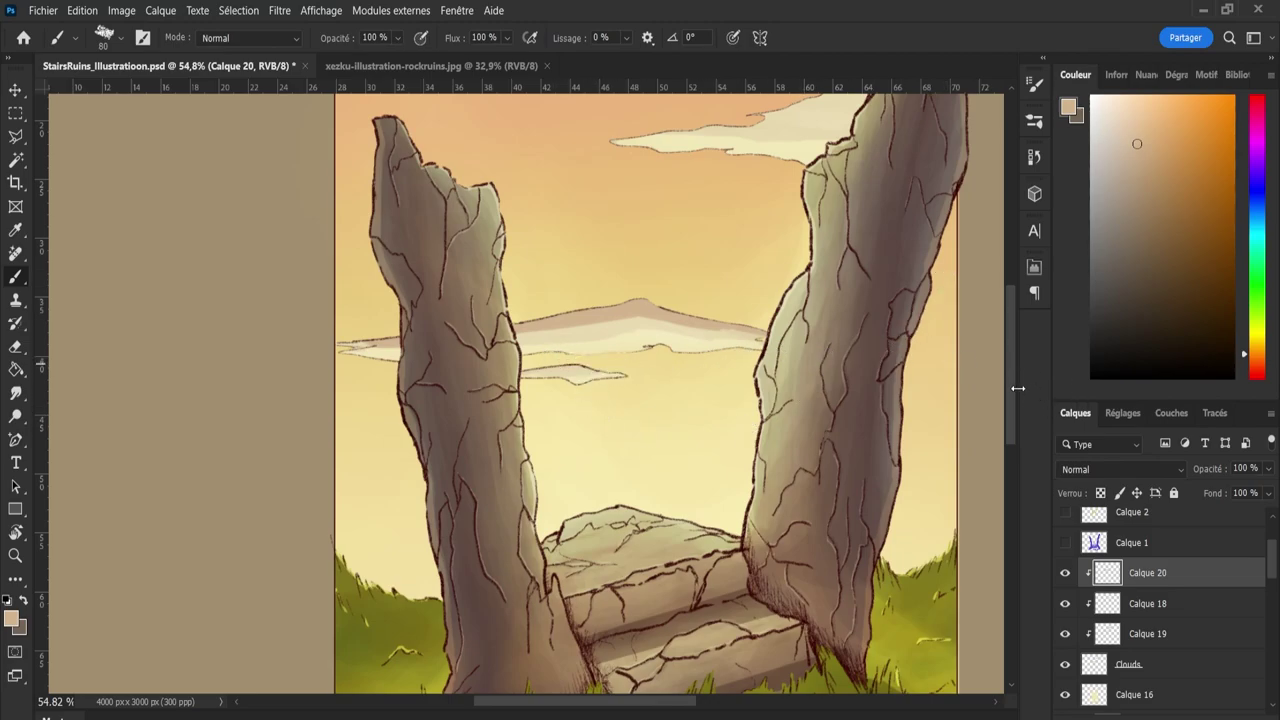
Shade the upper-right cloud with the orange beige, erasing the excess and repainting a thin band along its top edge.
scroll(984, 343, "up", 2)
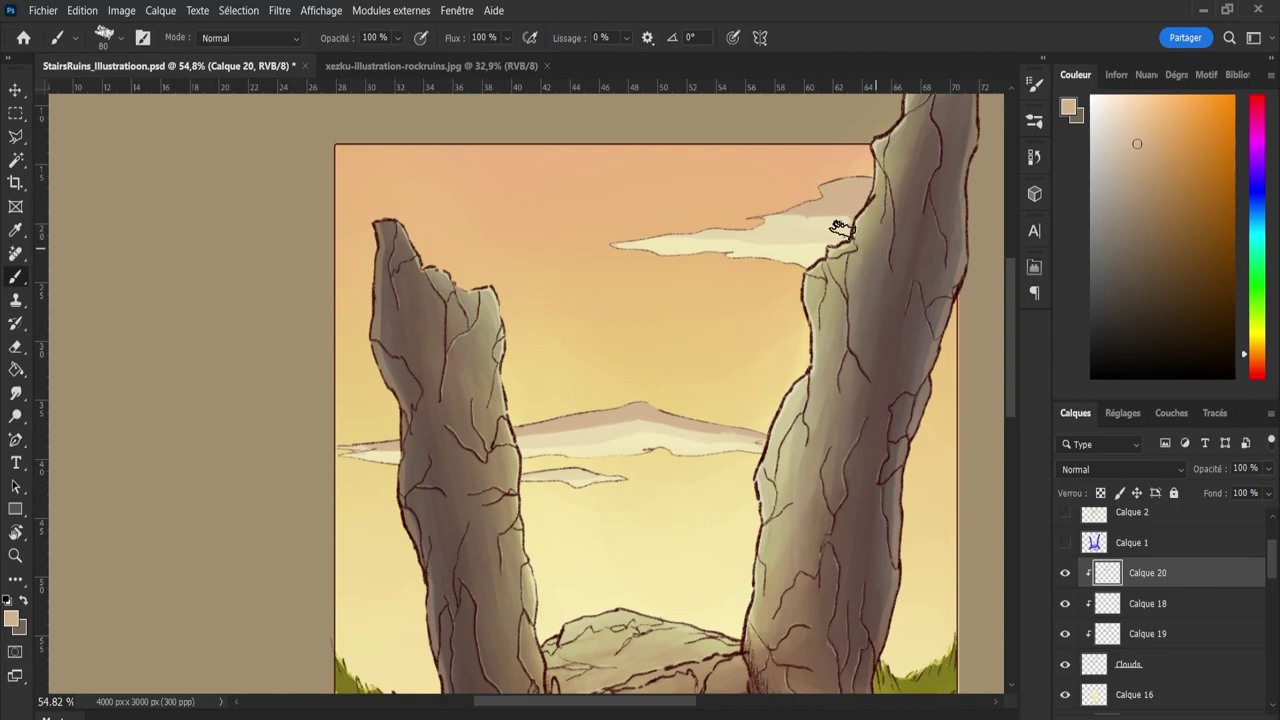
key("e")
mouse_move(855, 196)
left_mouse_down()
mouse_move(841, 214)
mouse_move(801, 213)
left_mouse_up()
key("b")
mouse_move(887, 182)
left_mouse_down()
mouse_move(628, 230)
mouse_move(828, 193)
left_mouse_up()
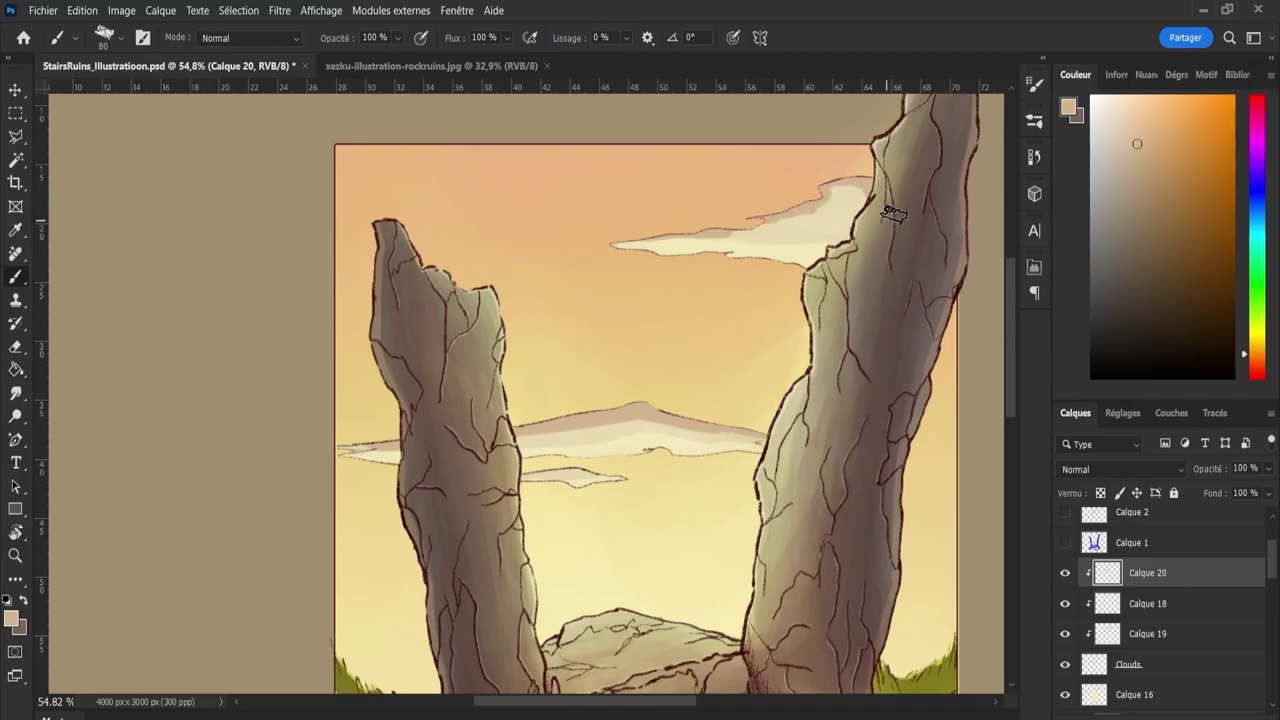
Set the top clipped cloud shading layer, Calque 20, to Produit blending mode at 26 % opacity.
key("z")
left_click_drag(895, 340, 876, 345)
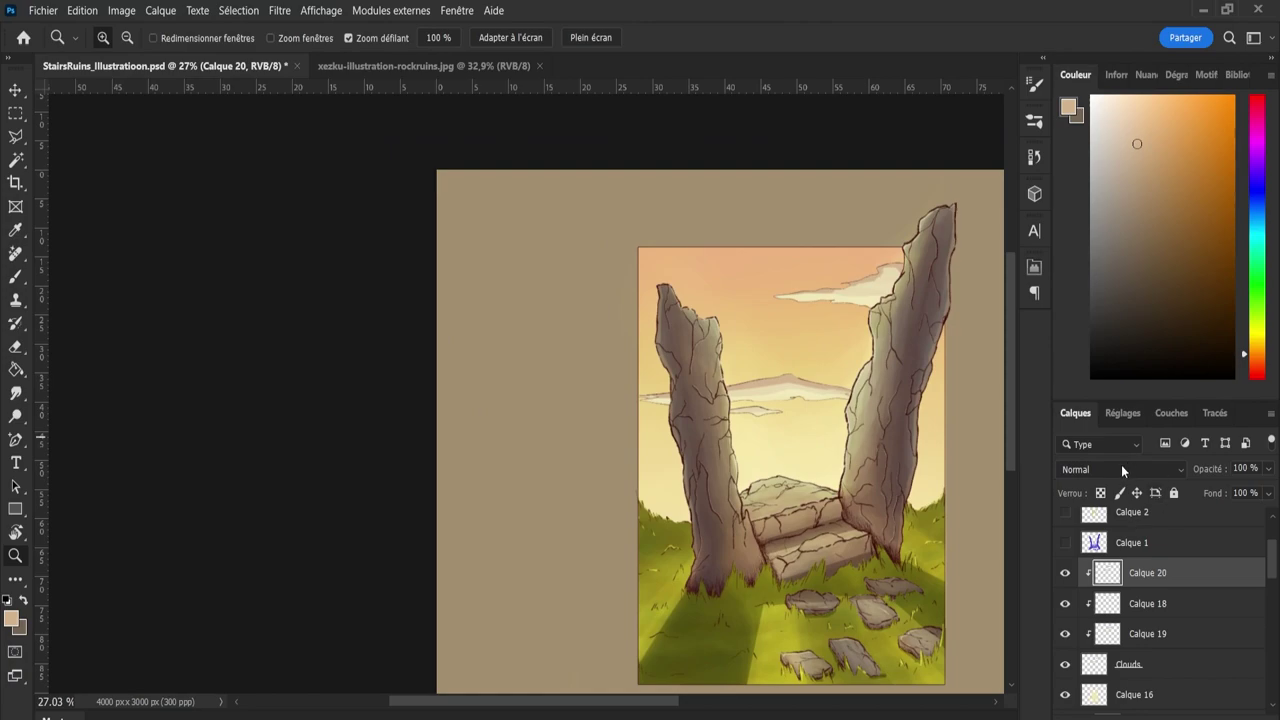
left_click(1121, 470)
left_click(1078, 291)
left_click_drag(911, 435, 963, 446)
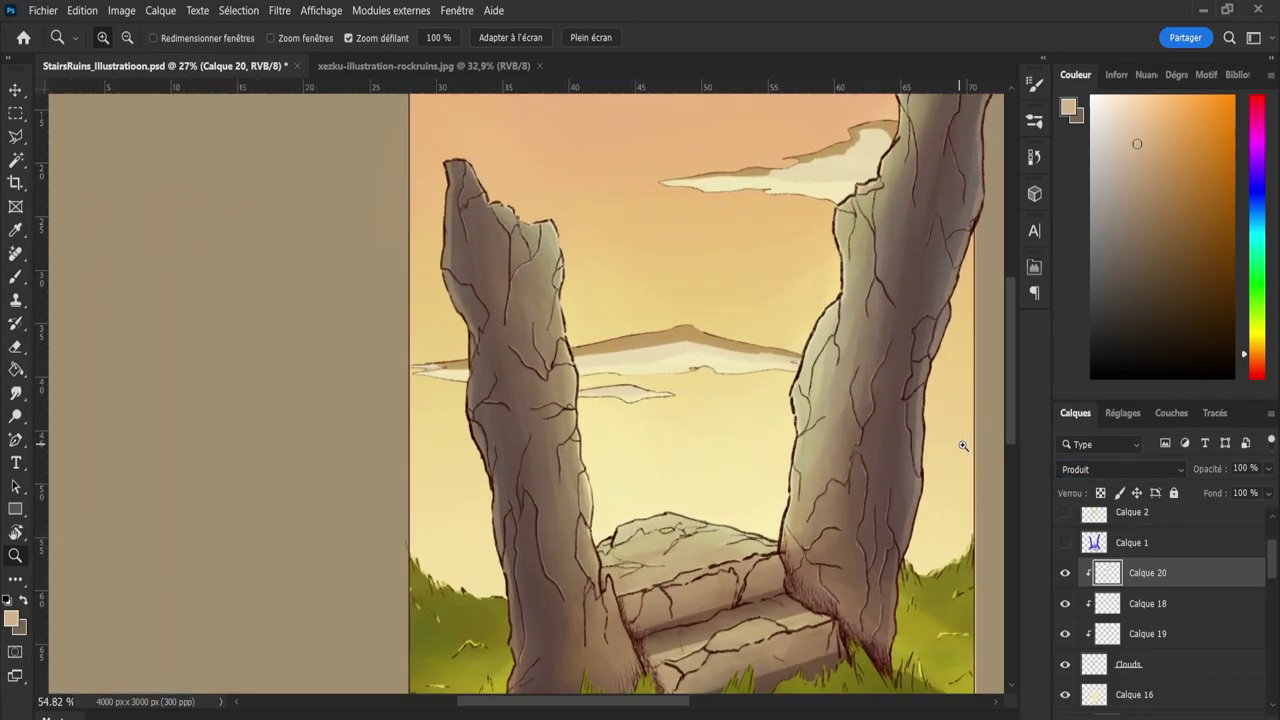
key("1")
key("5")
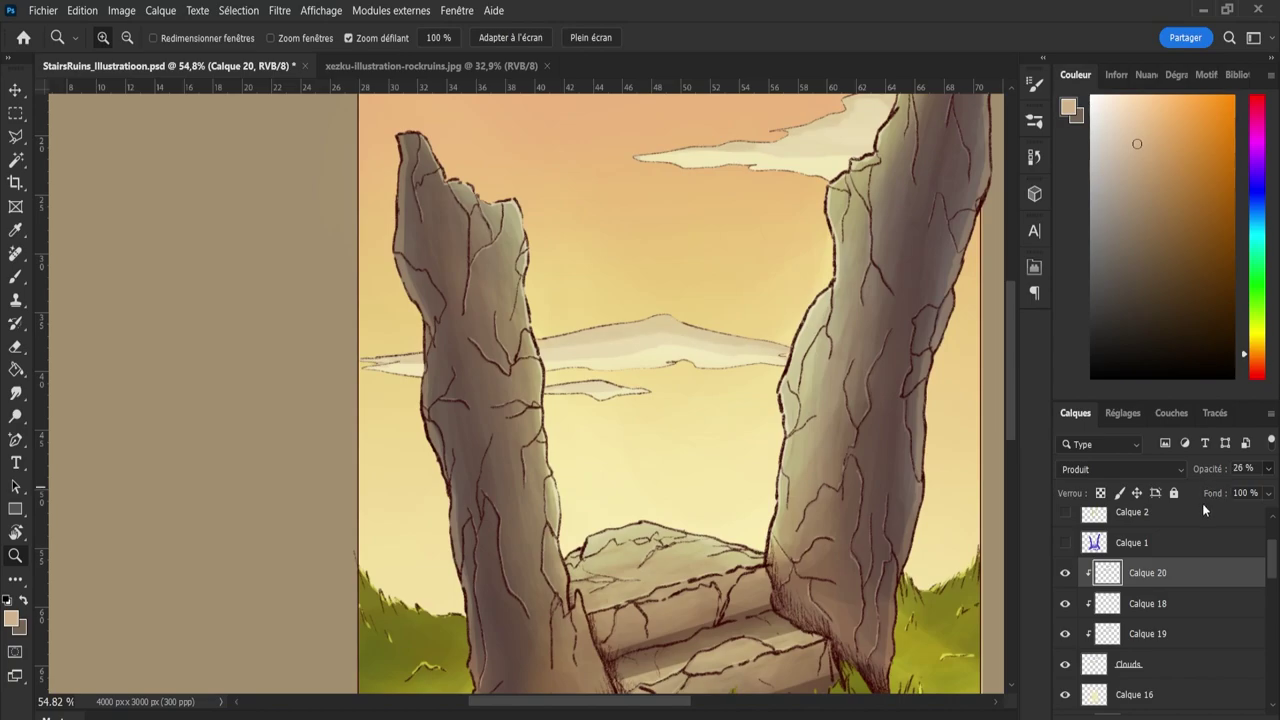
Reduce the cloud highlight layer Calque 18 to 79 % opacity and the shading layer Calque 20 to 15 %.
left_click(1155, 600)
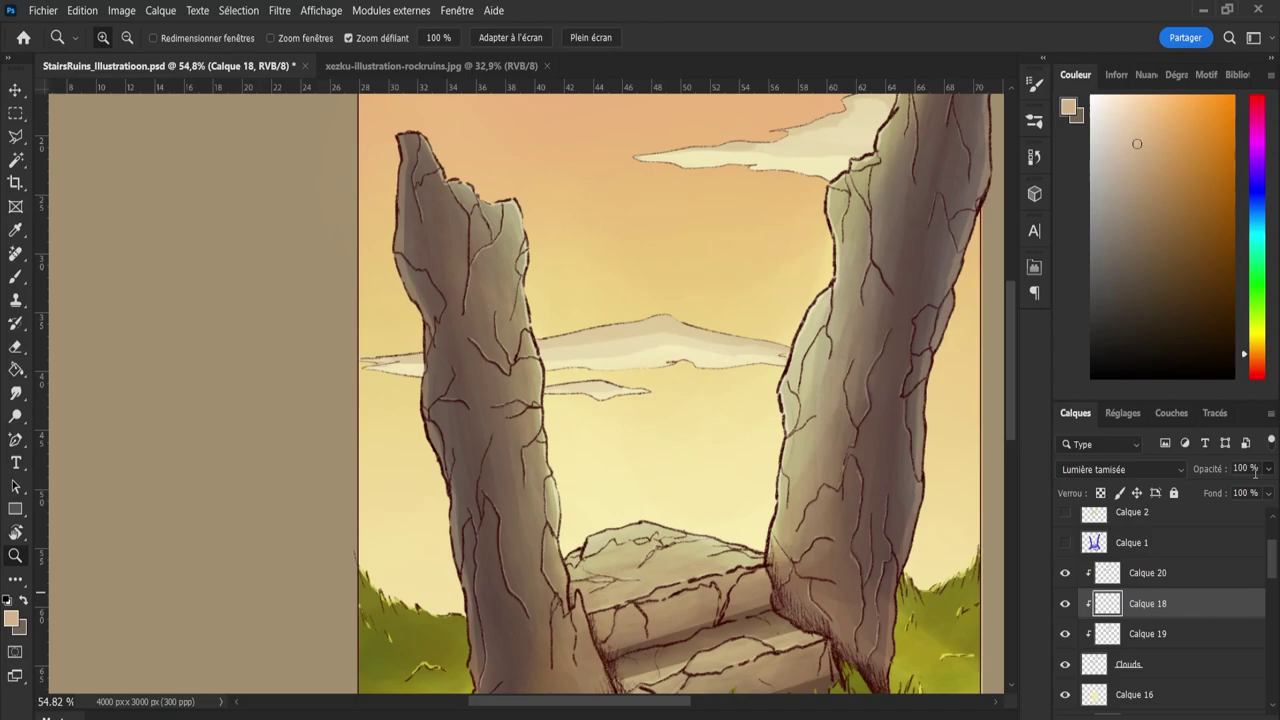
key("7")
key("6")
left_click(1140, 576)
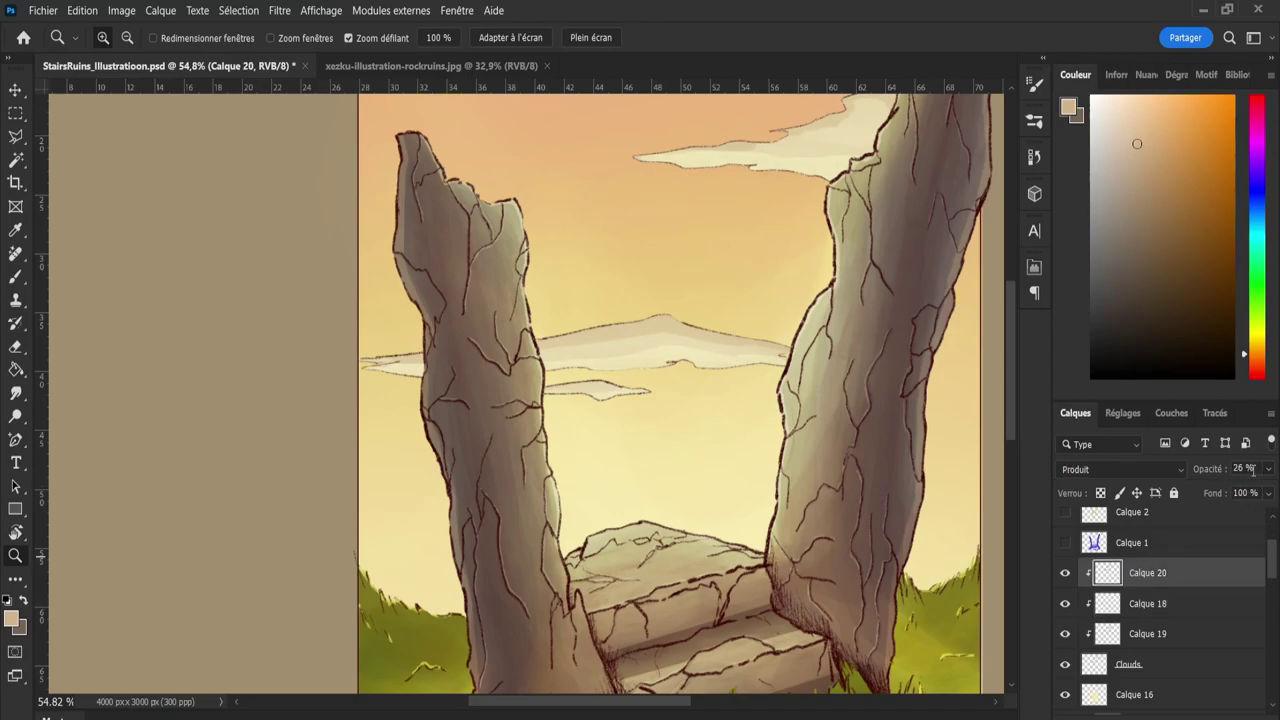
left_click_drag(1200, 484, 1202, 485)
left_click_drag(765, 456, 726, 443)
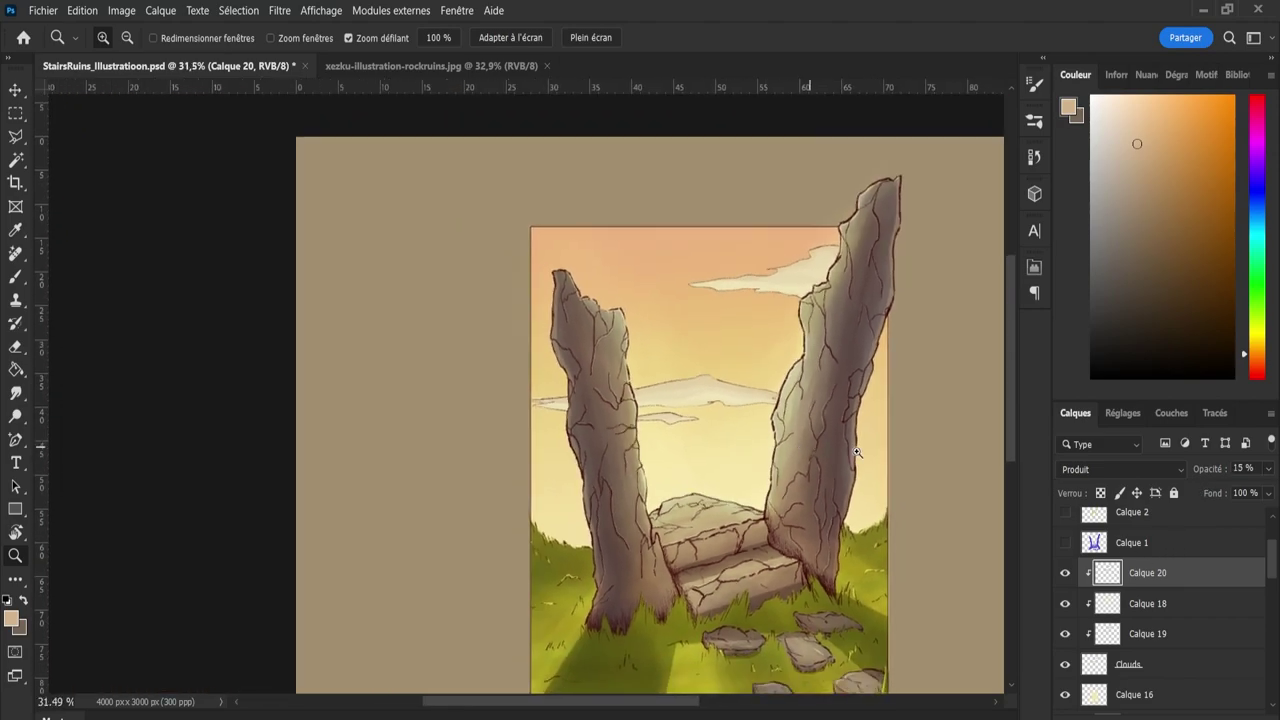
Change the cloud highlight layer Calque 18 to Incrustation blending mode at 35 % opacity.
left_click(1129, 608)
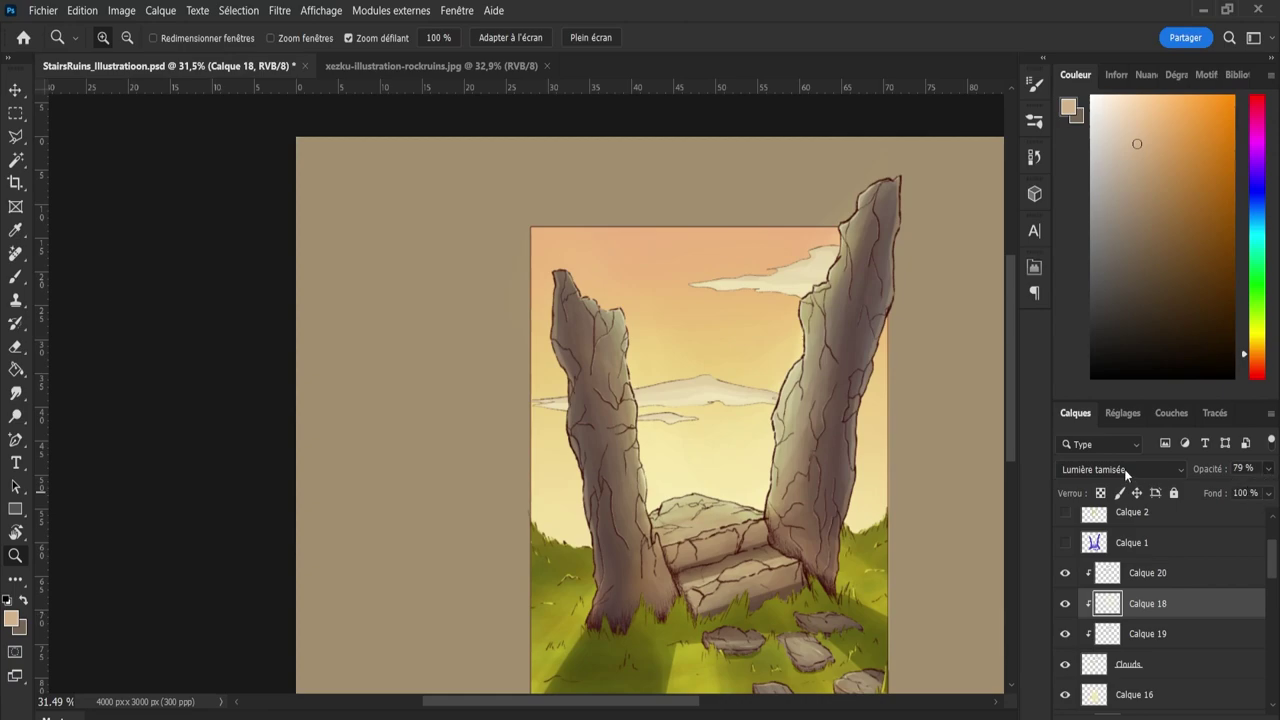
scroll(1124, 469, "up", 1)
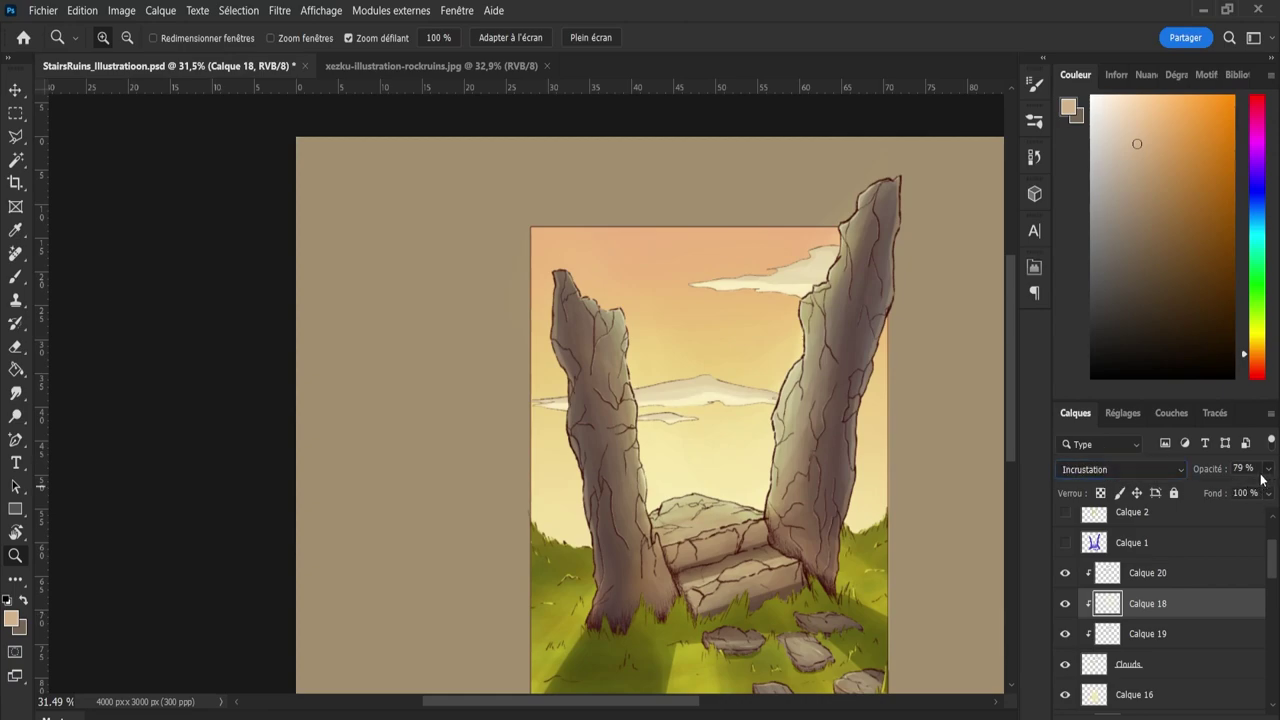
left_click_drag(1235, 484, 1217, 485)
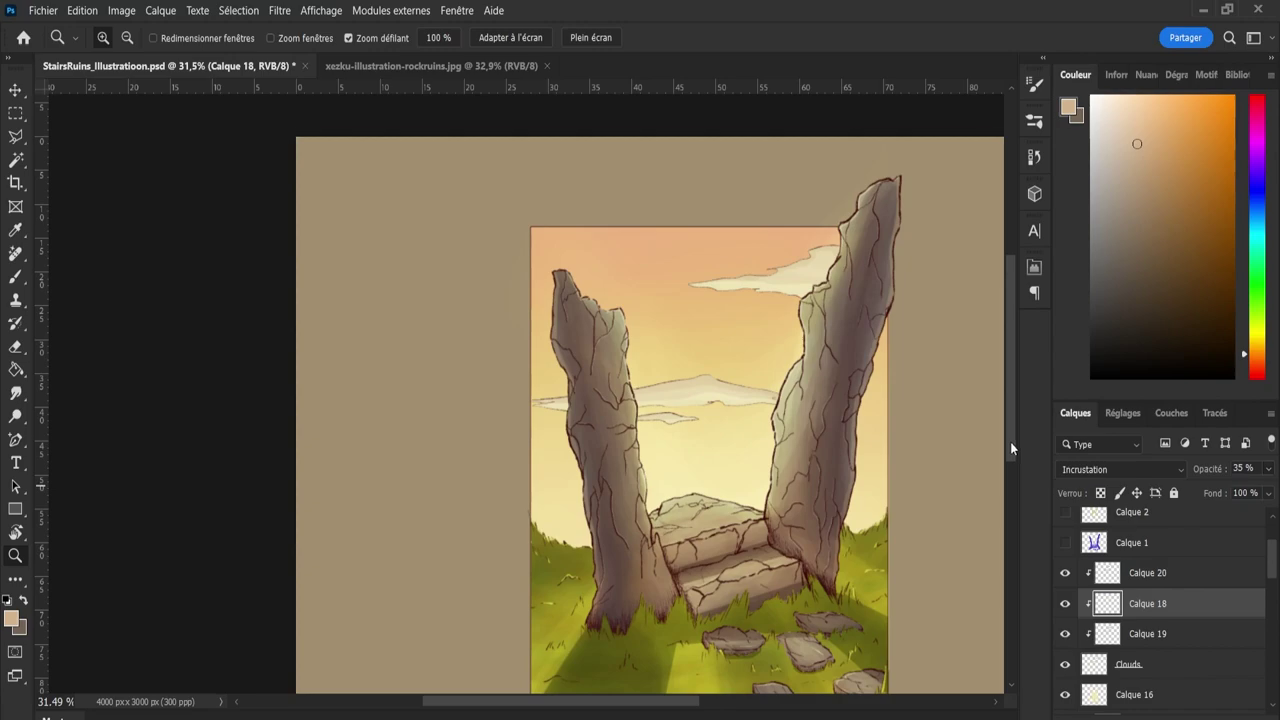
Lower the cloud shading layer Calque 20 to 7 % opacity and save the illustration.
left_click_drag(1011, 449, 1011, 472)
left_click(1128, 577)
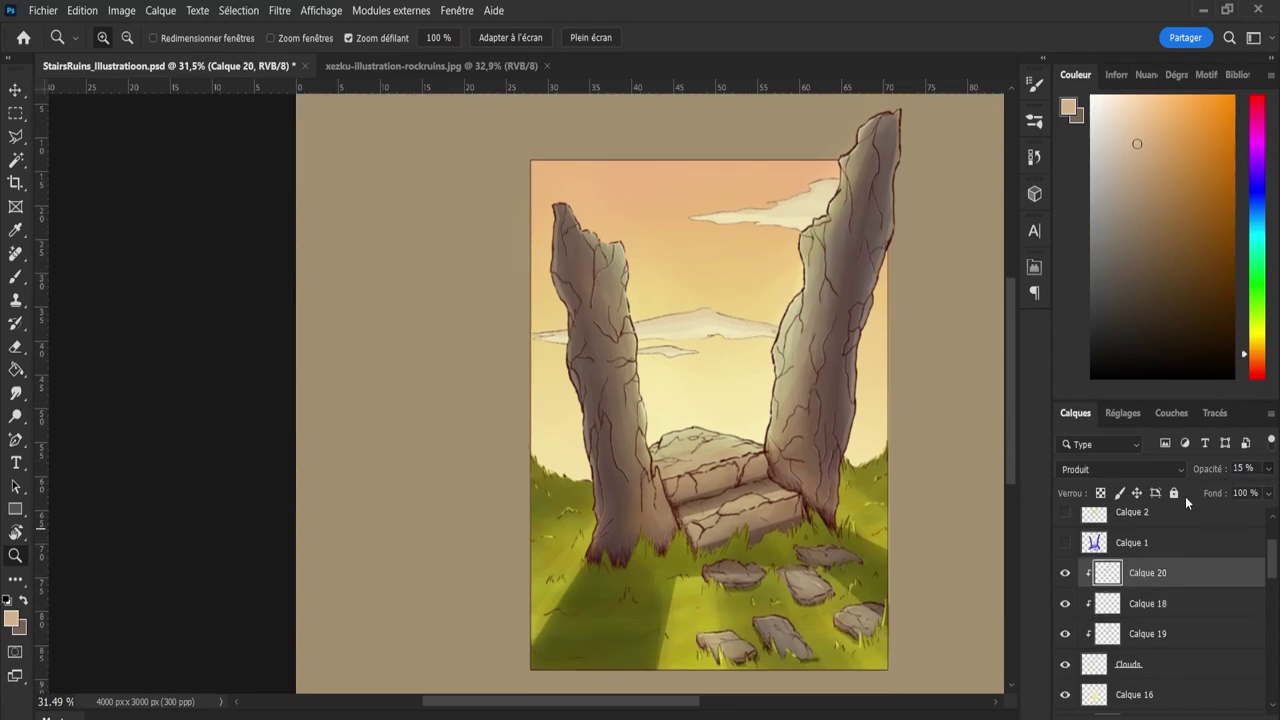
left_click_drag(1198, 488, 1195, 489)
scroll(780, 431, "down", 2)
scroll(780, 431, "up", 3)
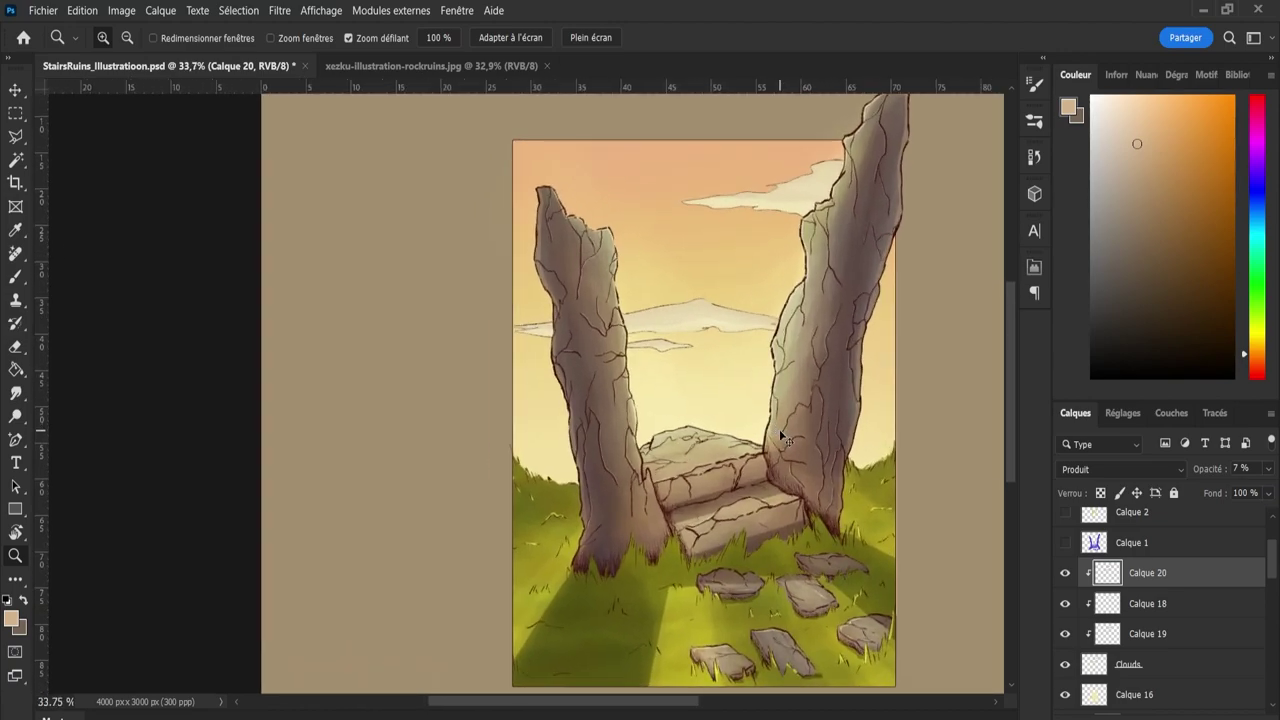
key("ctrl+s")
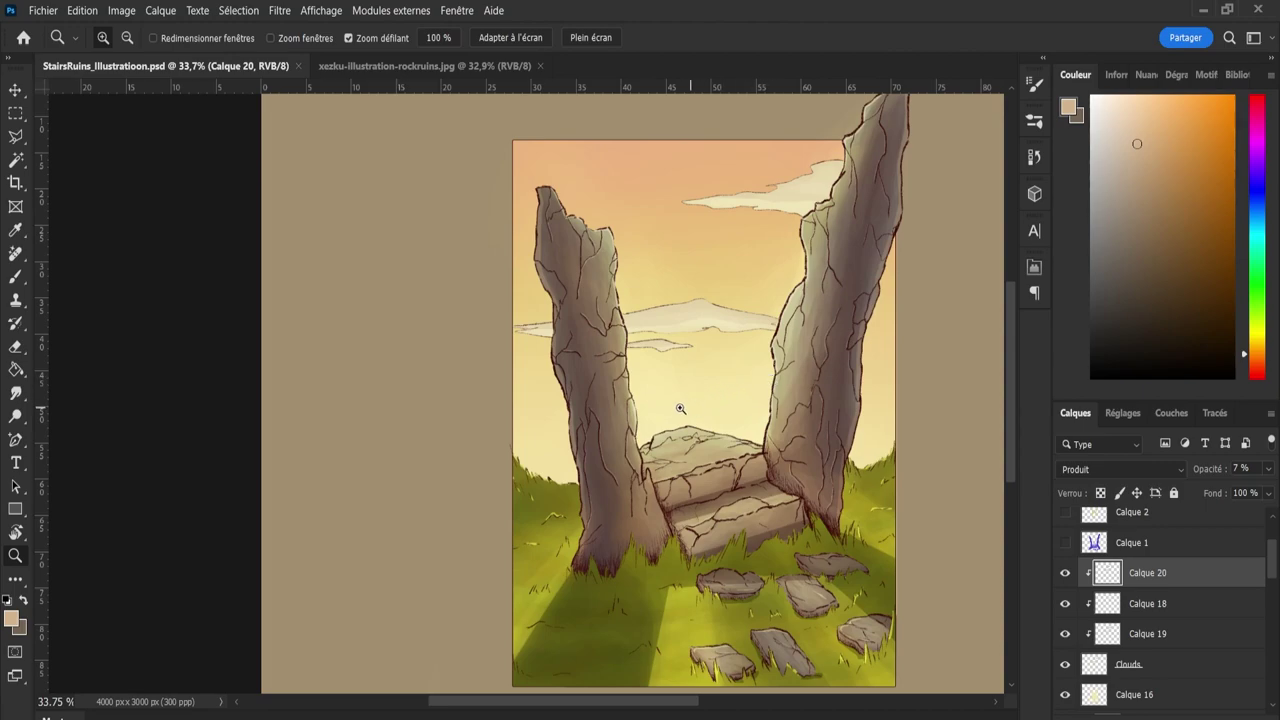
Review the whole illustration against the rough shadow and light guides by briefly showing Calque 1 and Calque 2, leaving both hidden.
scroll(682, 409, "down", 3)
scroll(685, 480, "up", 2)
scroll(896, 489, "up", 3)
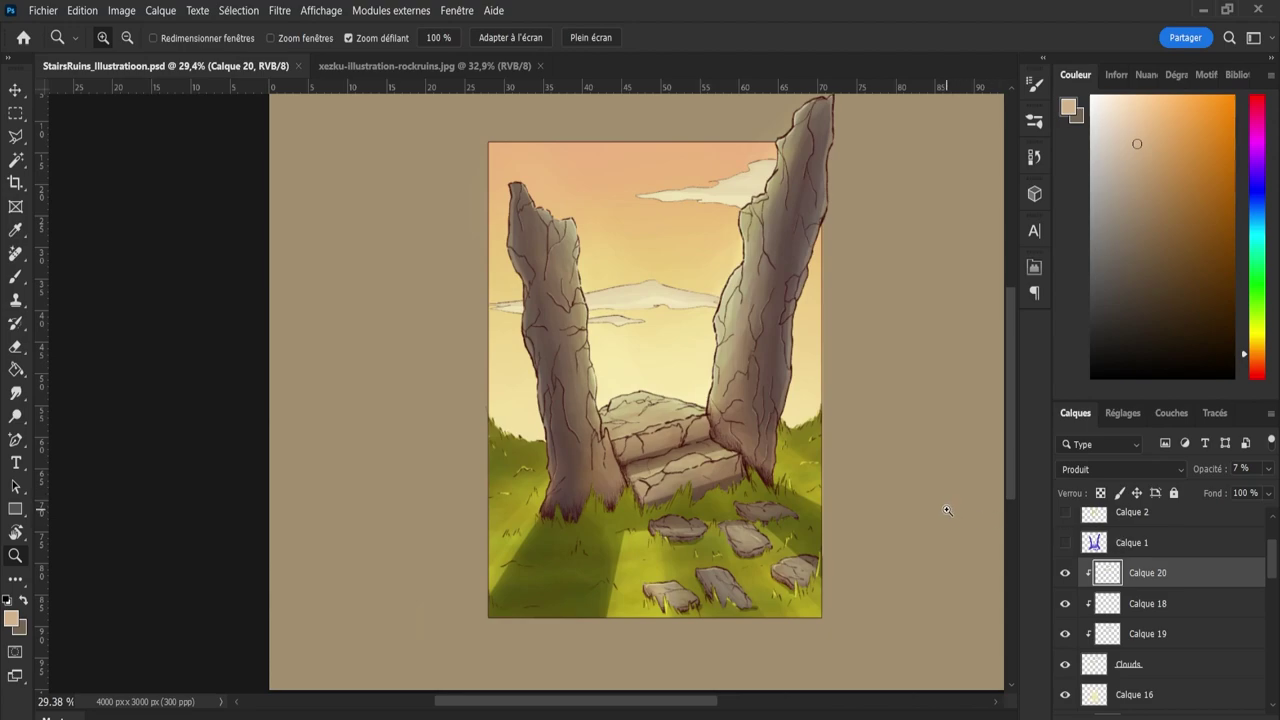
left_click_drag(1272, 562, 1272, 562)
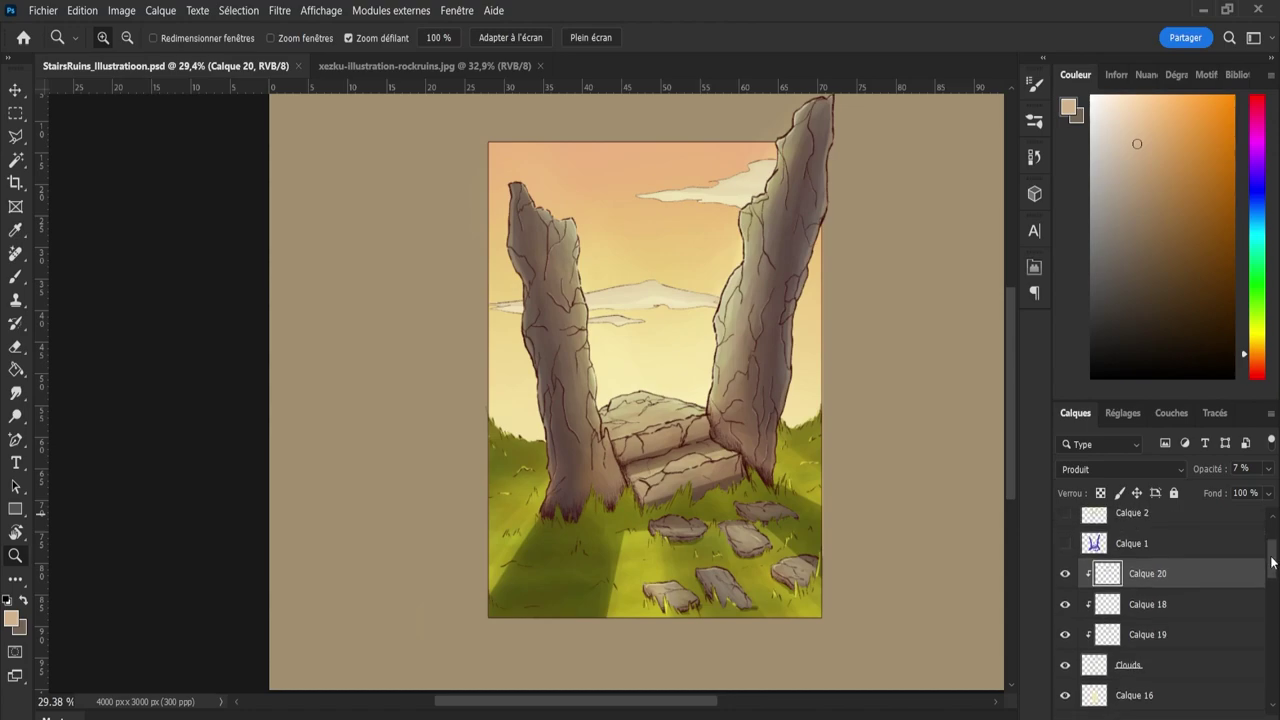
scroll(1273, 563, "down", 2)
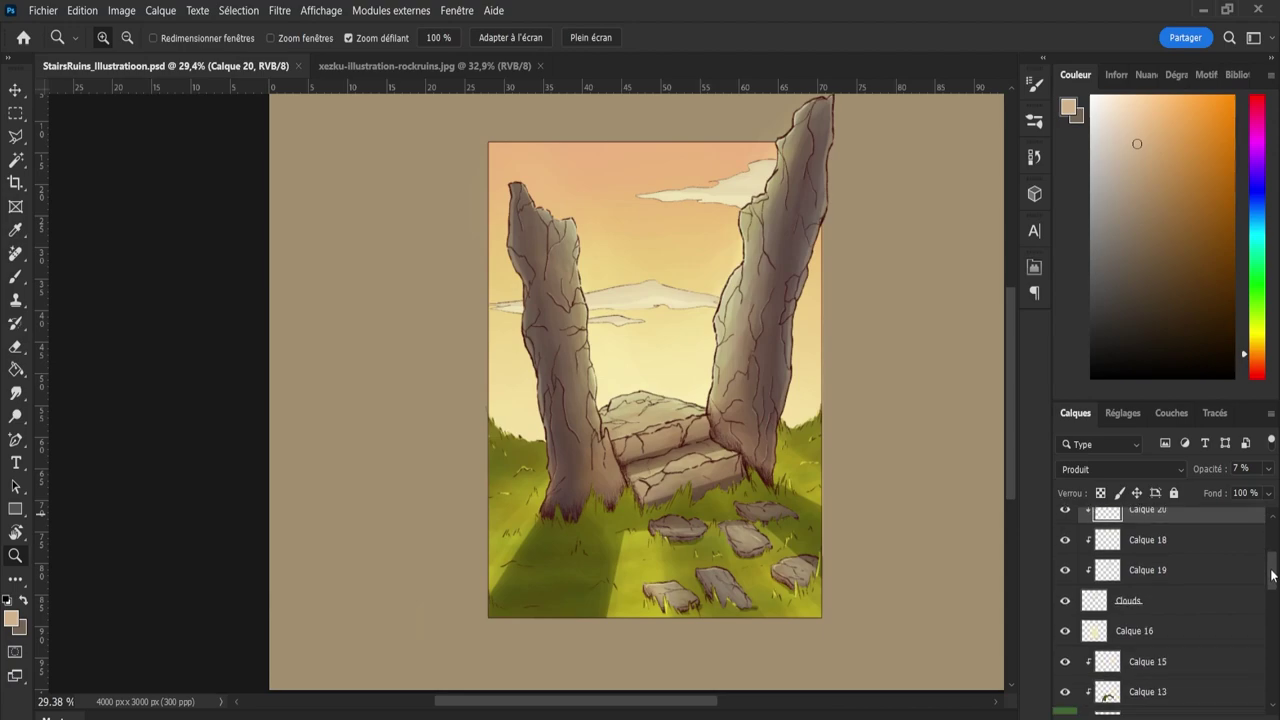
scroll(1273, 563, "up", 3)
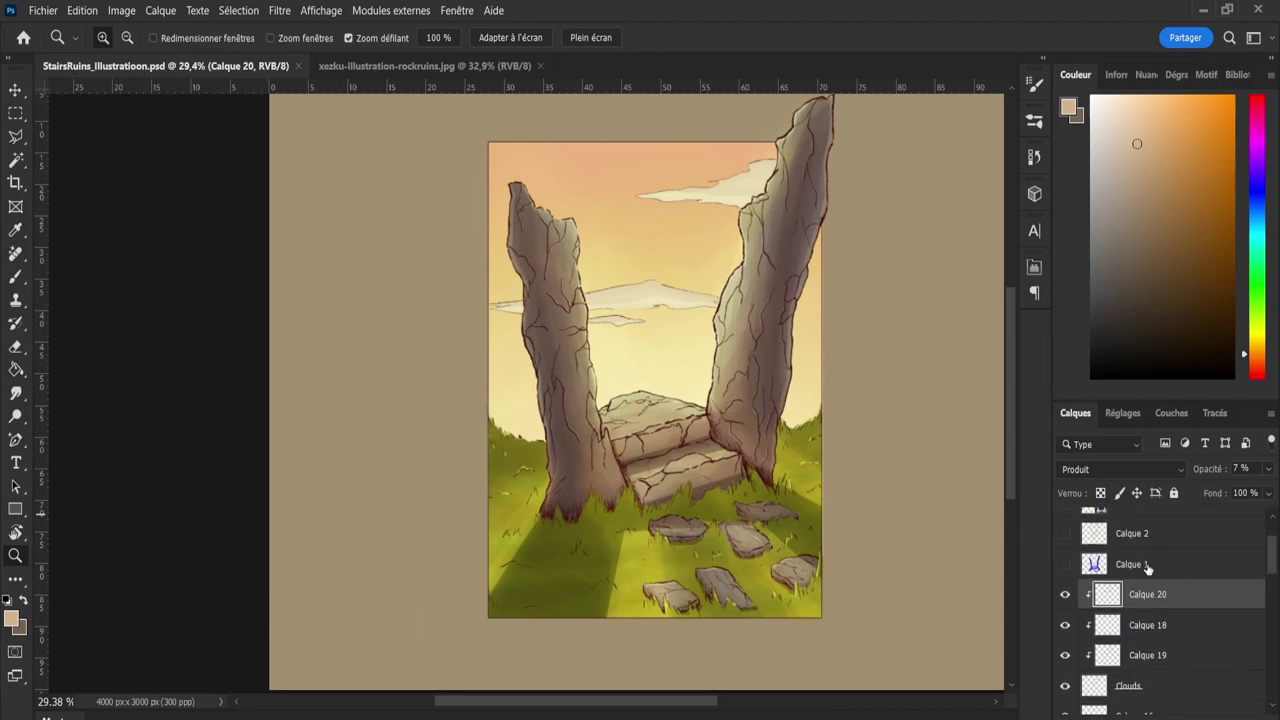
left_click(1064, 563)
left_click(1064, 563)
left_click(1064, 564)
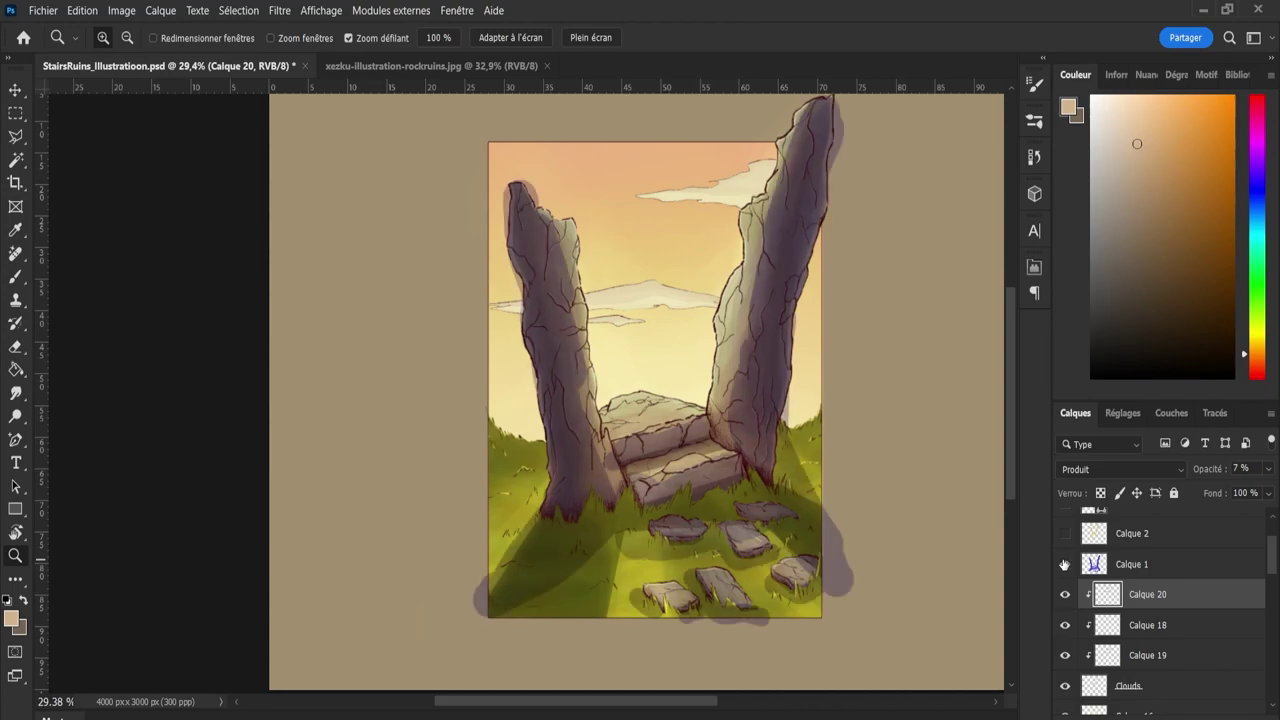
left_click(1064, 564)
left_click(1065, 533)
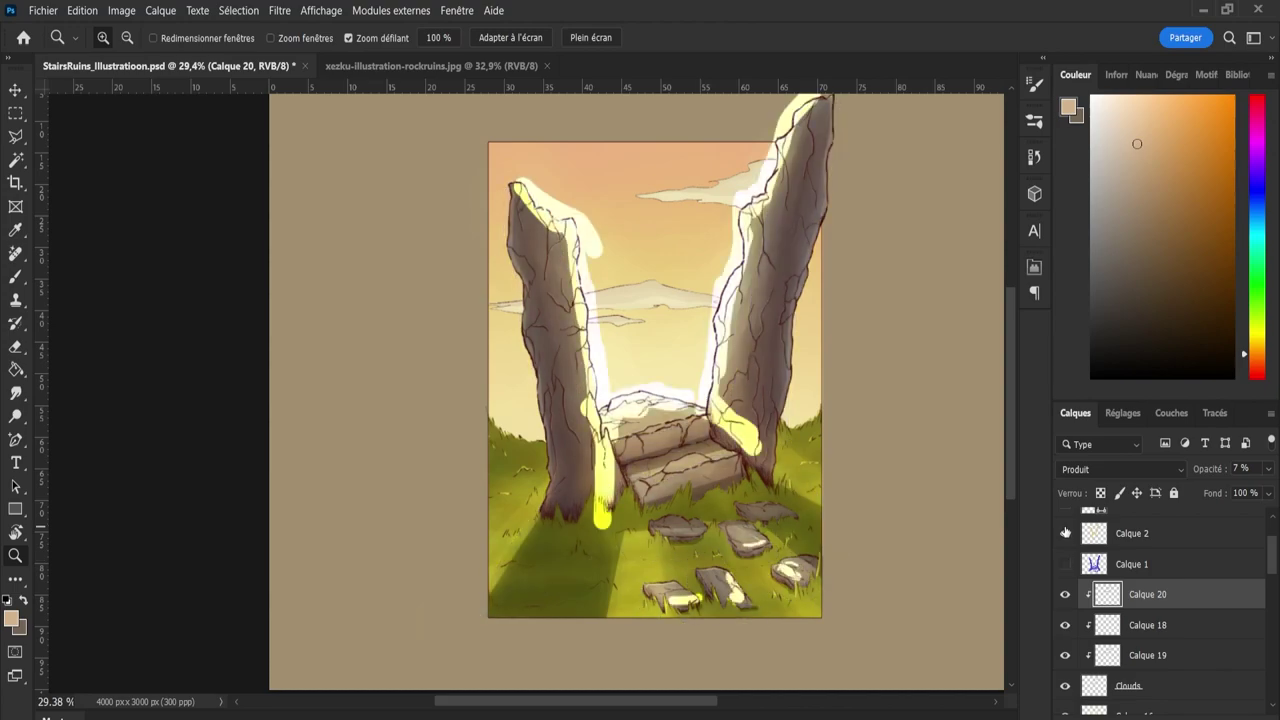
left_click(1065, 533)
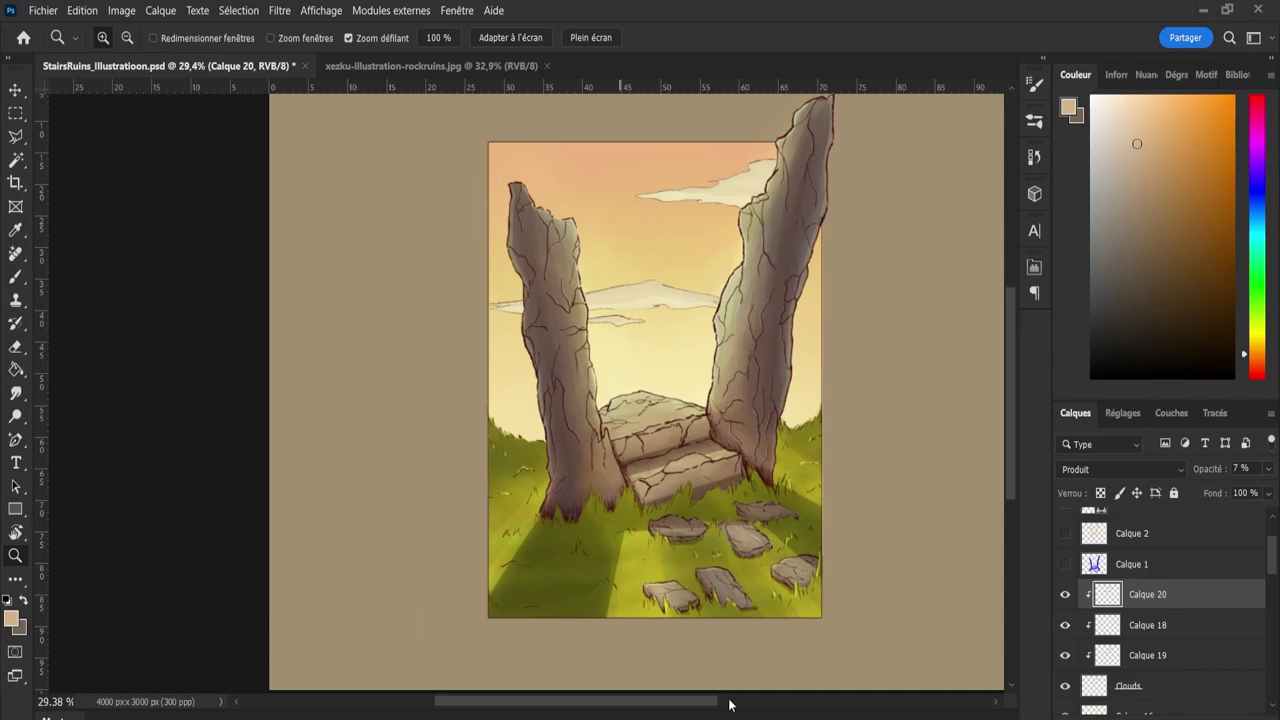
Duplicate the sky background layer Fond in place and hide the original.
scroll(1273, 557, "up", 2)
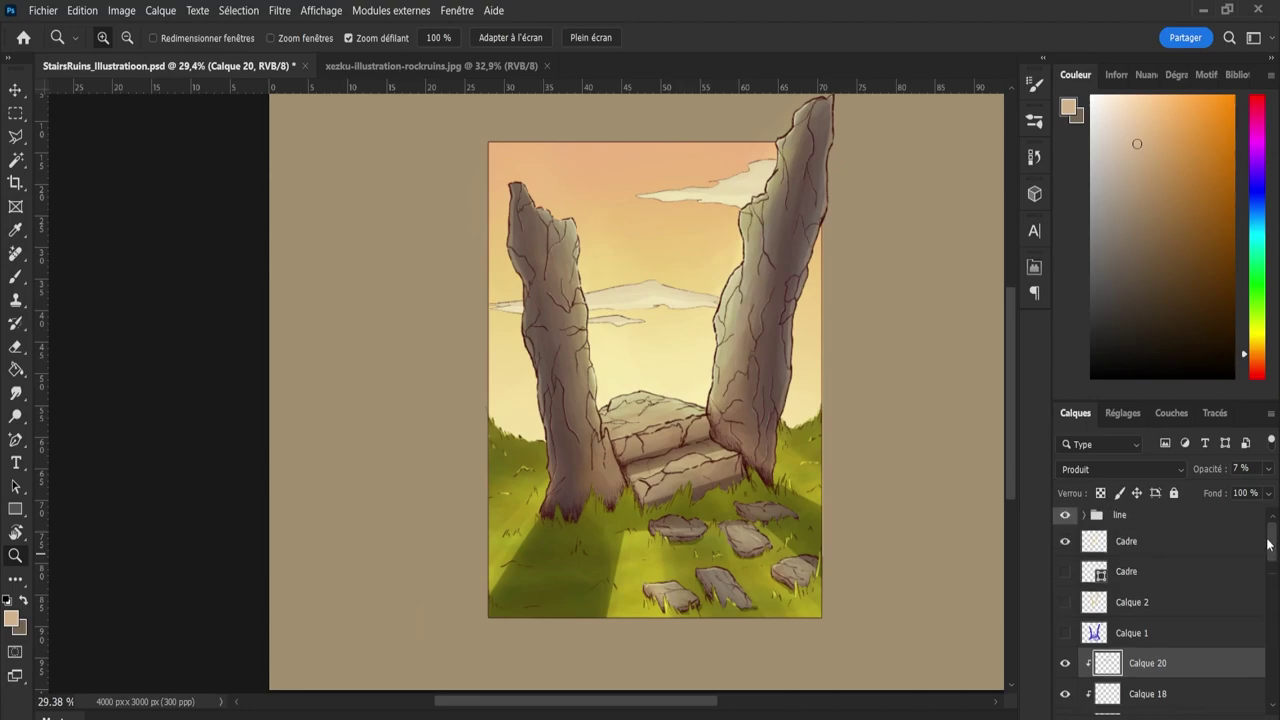
scroll(1270, 556, "down", 2)
left_click_drag(1270, 557, 1277, 682)
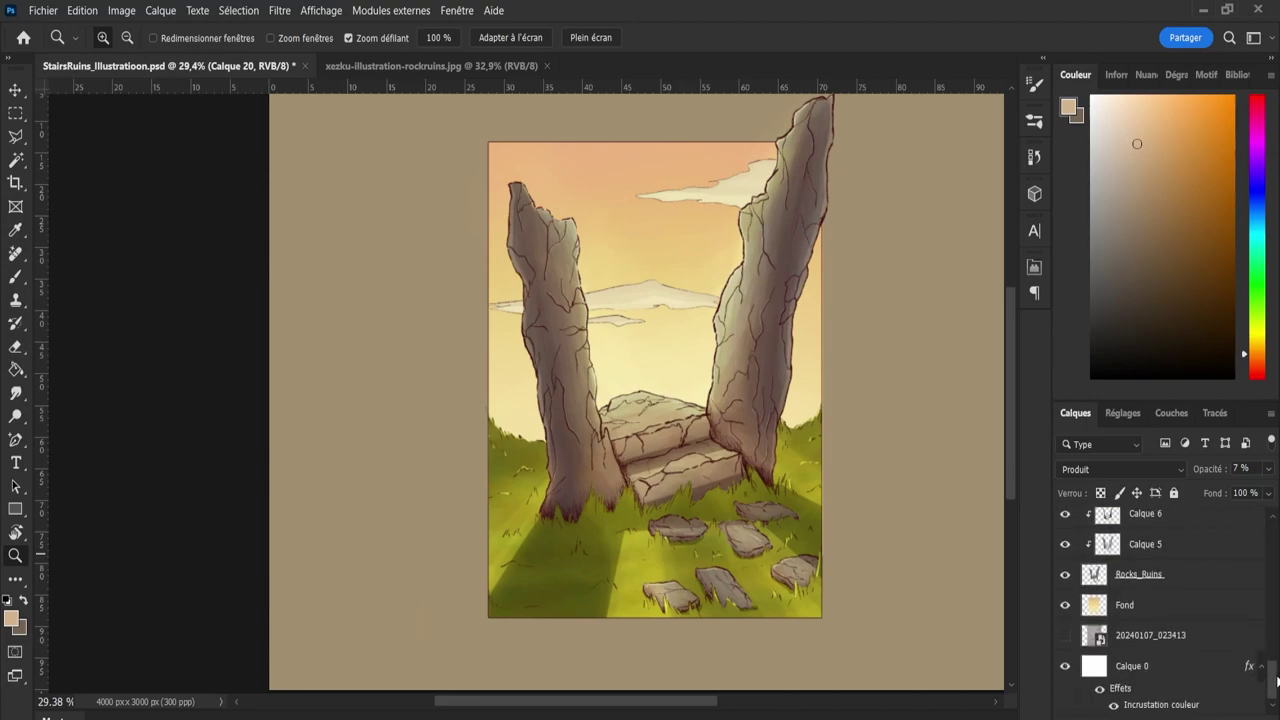
left_click(1137, 605)
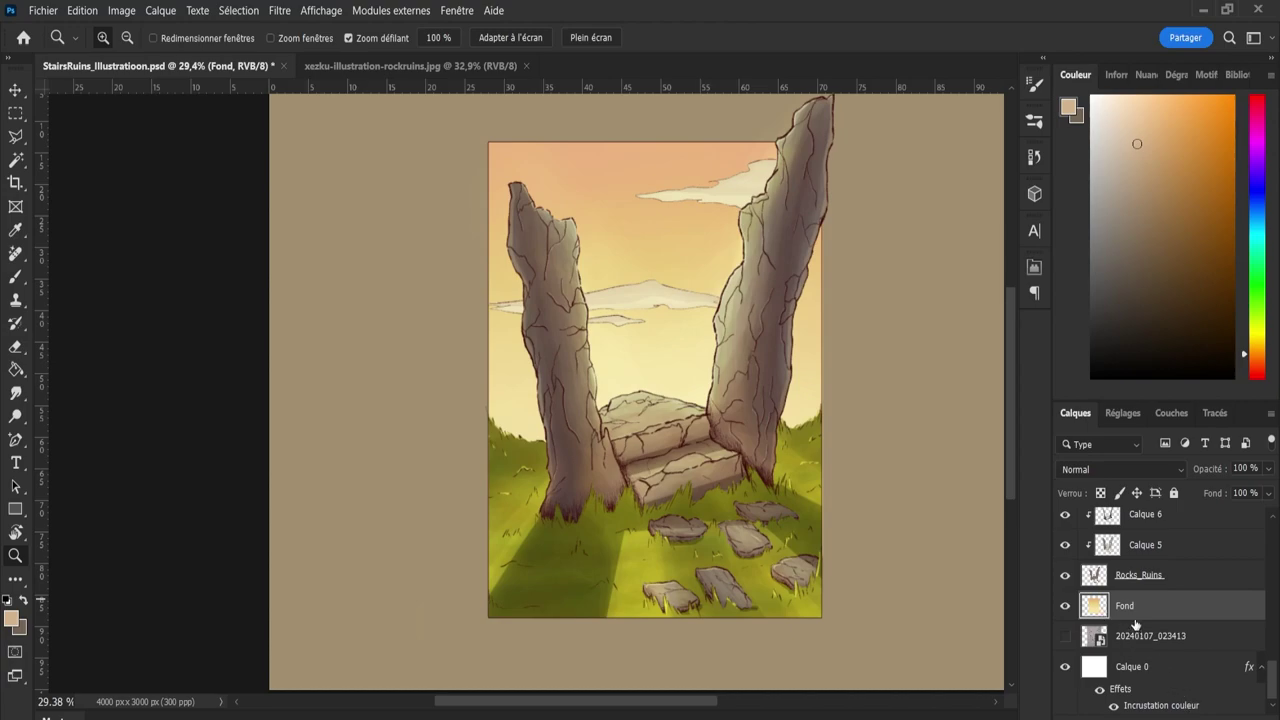
key("ctrl+v")
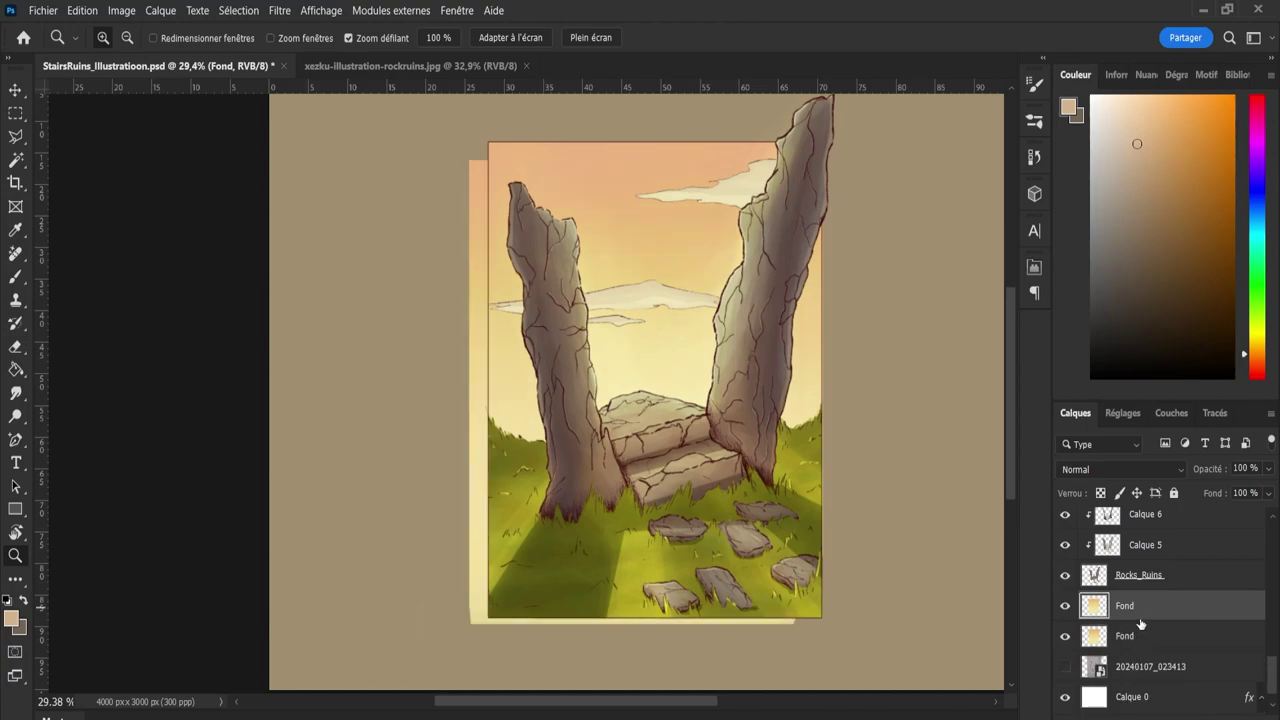
key("ctrl+z")
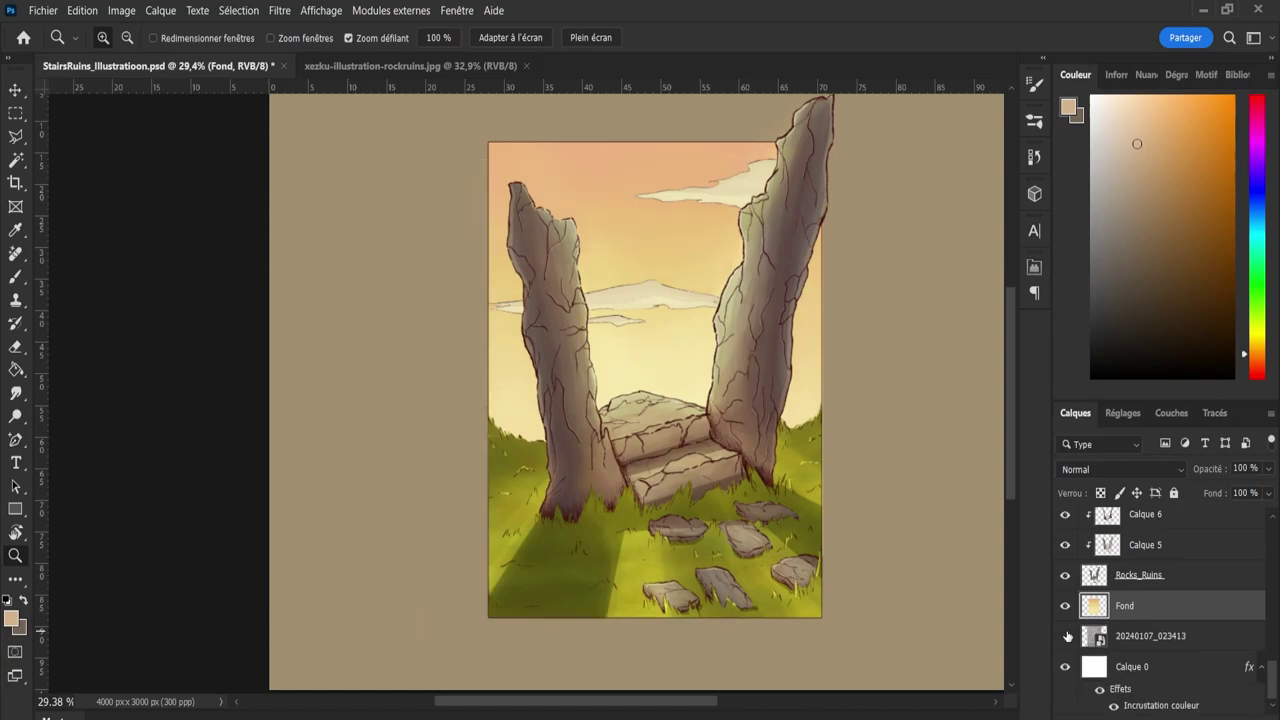
key("ctrl+shift+v")
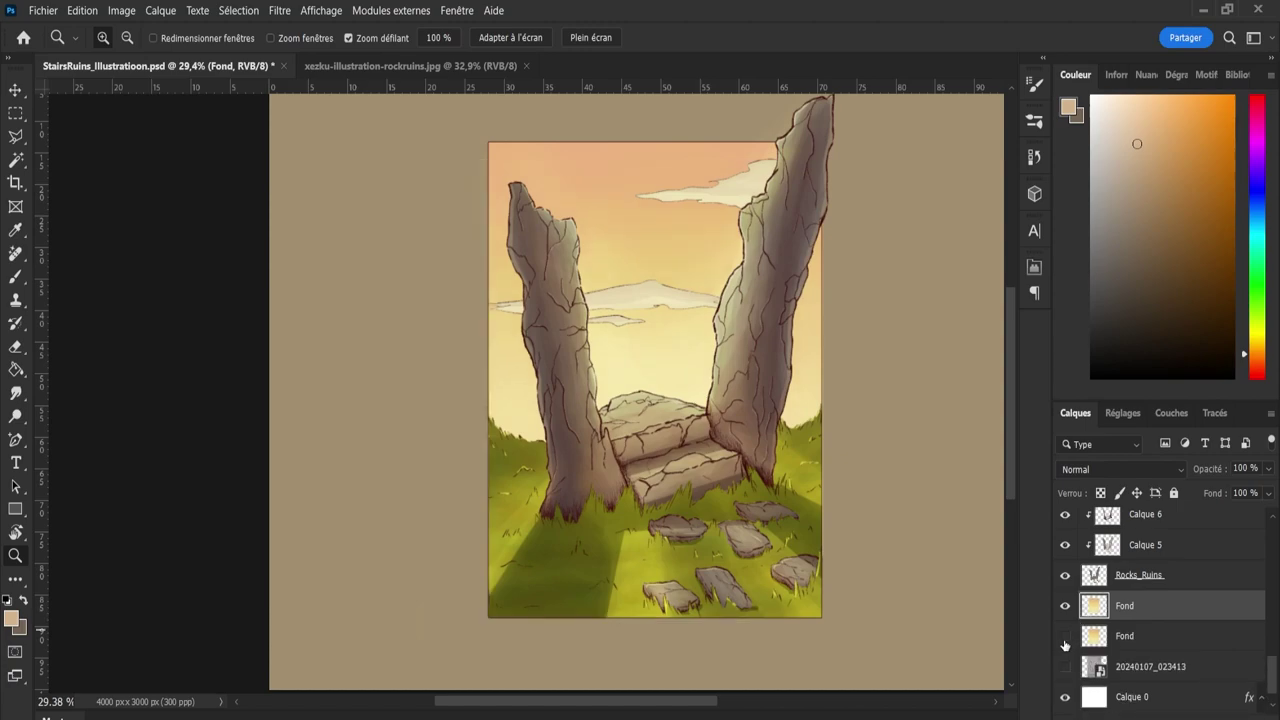
Stretch the visible Fond copy upward past the canvas's top edge, to about 138 % of its height.
key("ctrl+t")
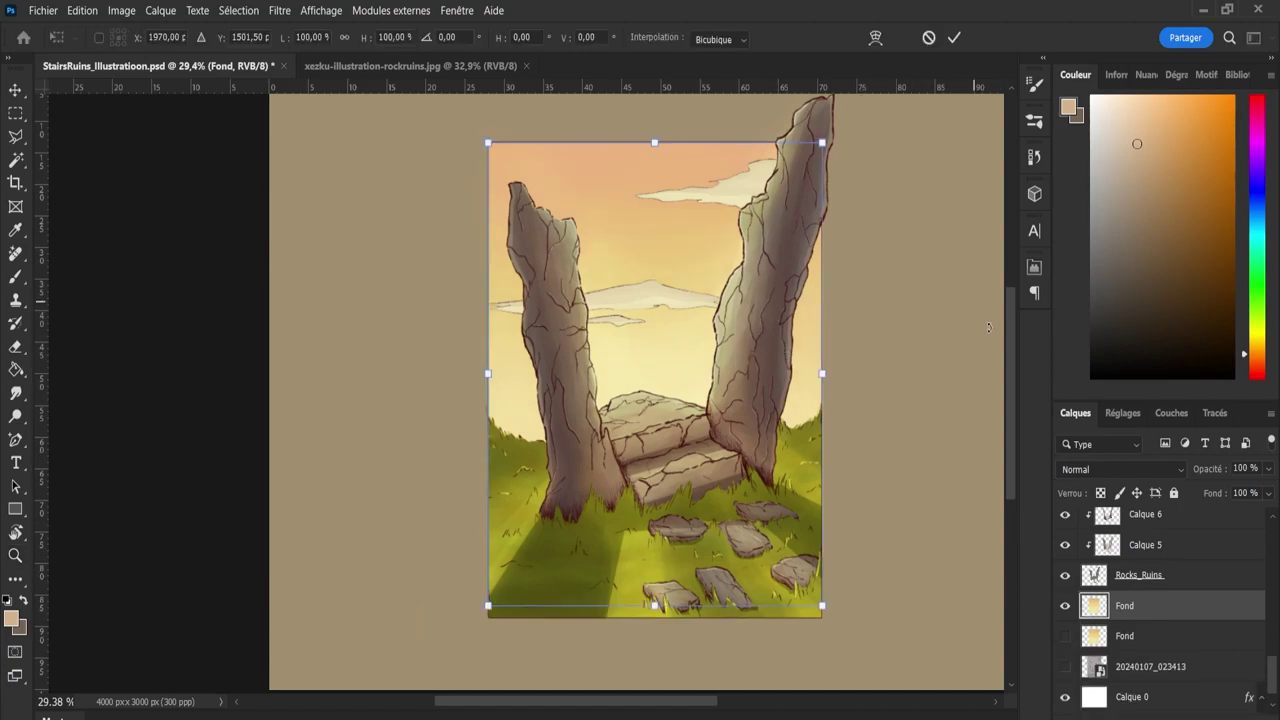
left_click(954, 37)
key("z")
scroll(912, 205, "down", 3)
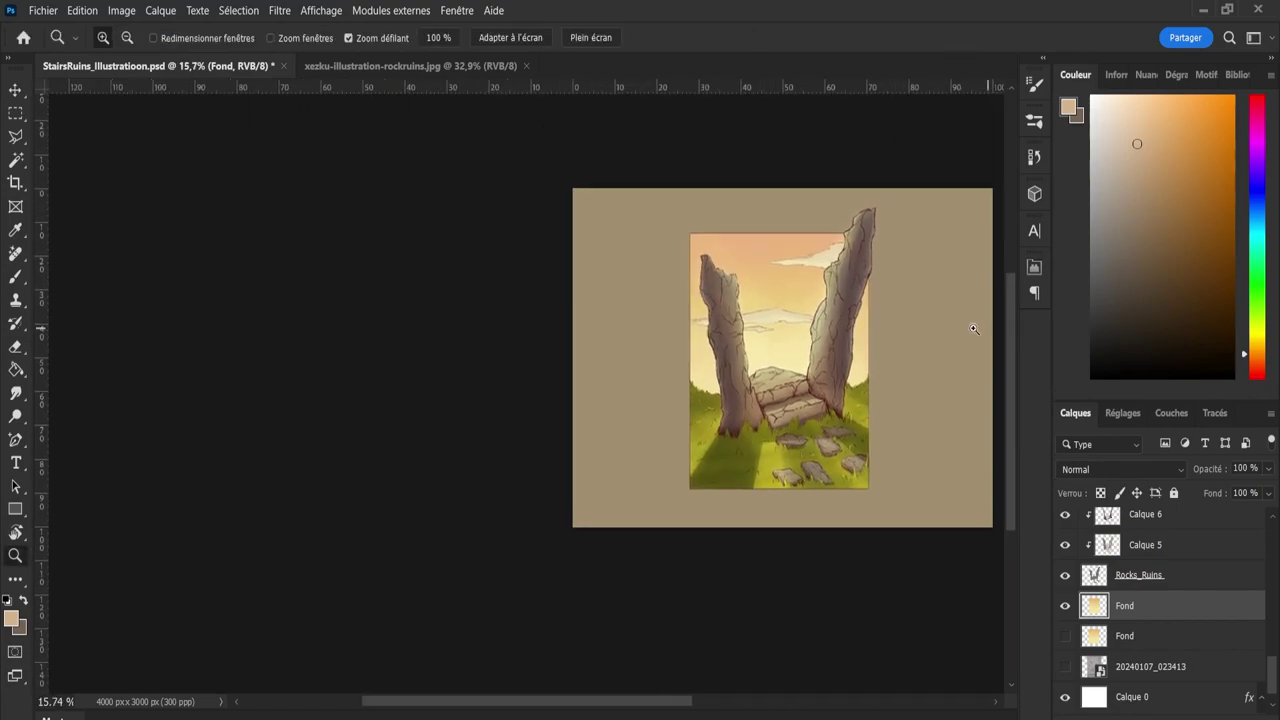
scroll(963, 175, "up", 3)
key("ctrl+t")
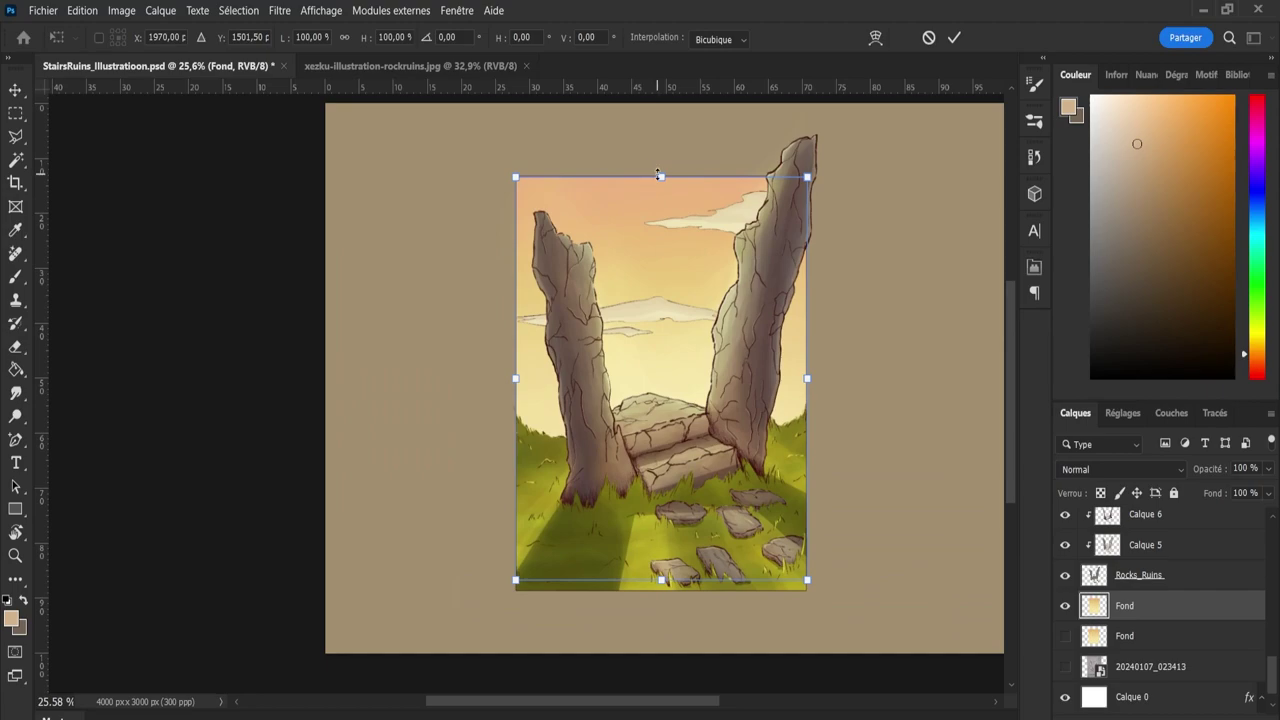
left_click_drag(661, 177, 661, 103)
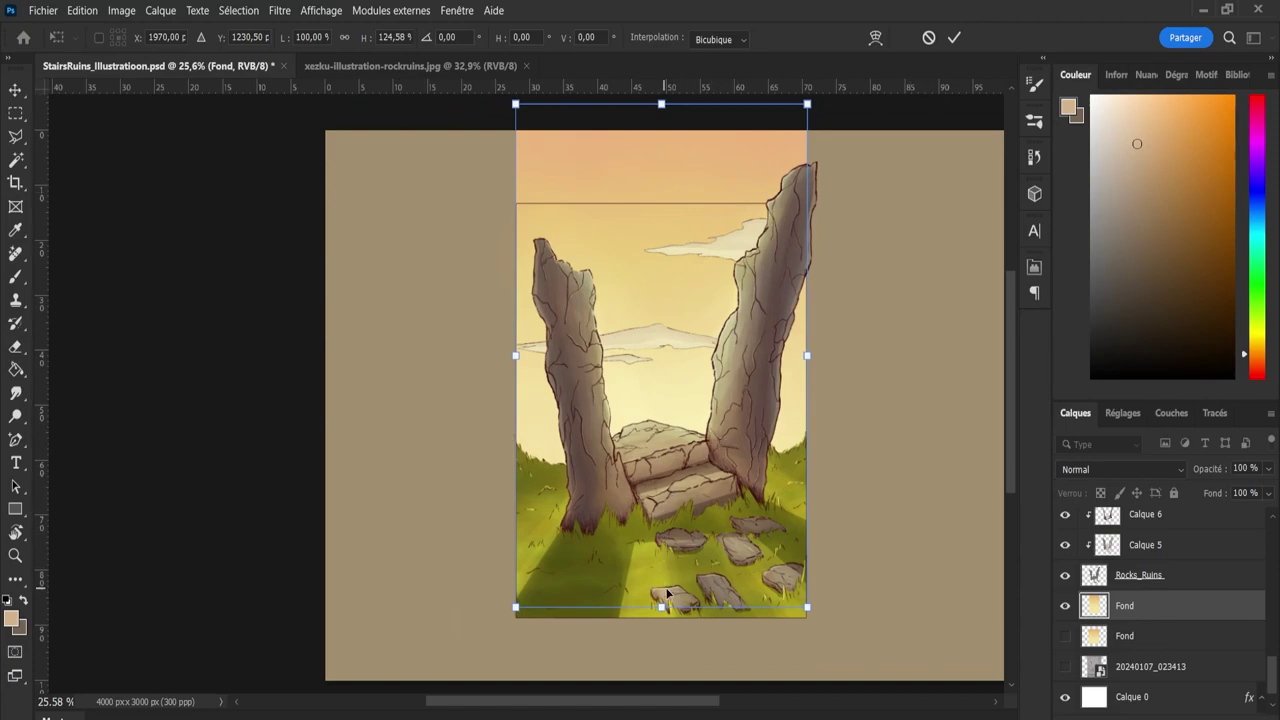
left_click_drag(661, 606, 663, 618)
key("ctrl+z")
left_click_drag(661, 104, 661, 154)
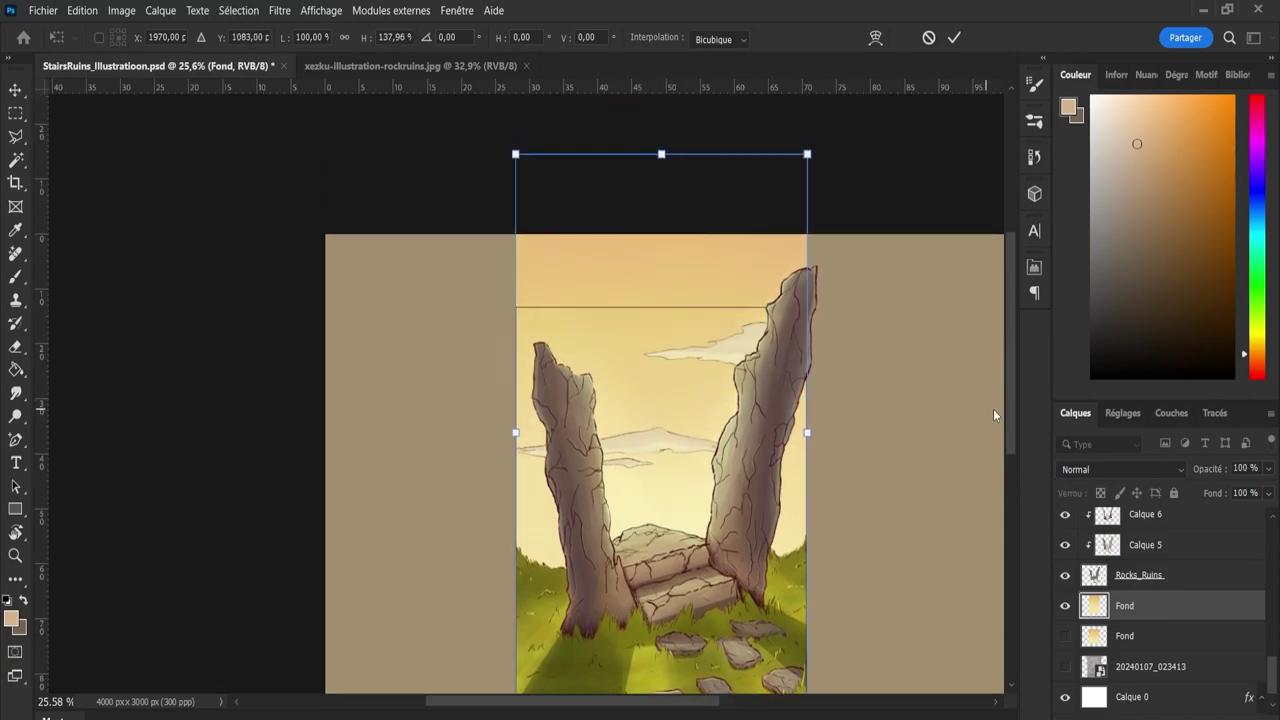
Extend the Fond copy's lower edge slightly below the illustration frame, to about 144 % height, and apply the transformation.
scroll(993, 409, "down", 4)
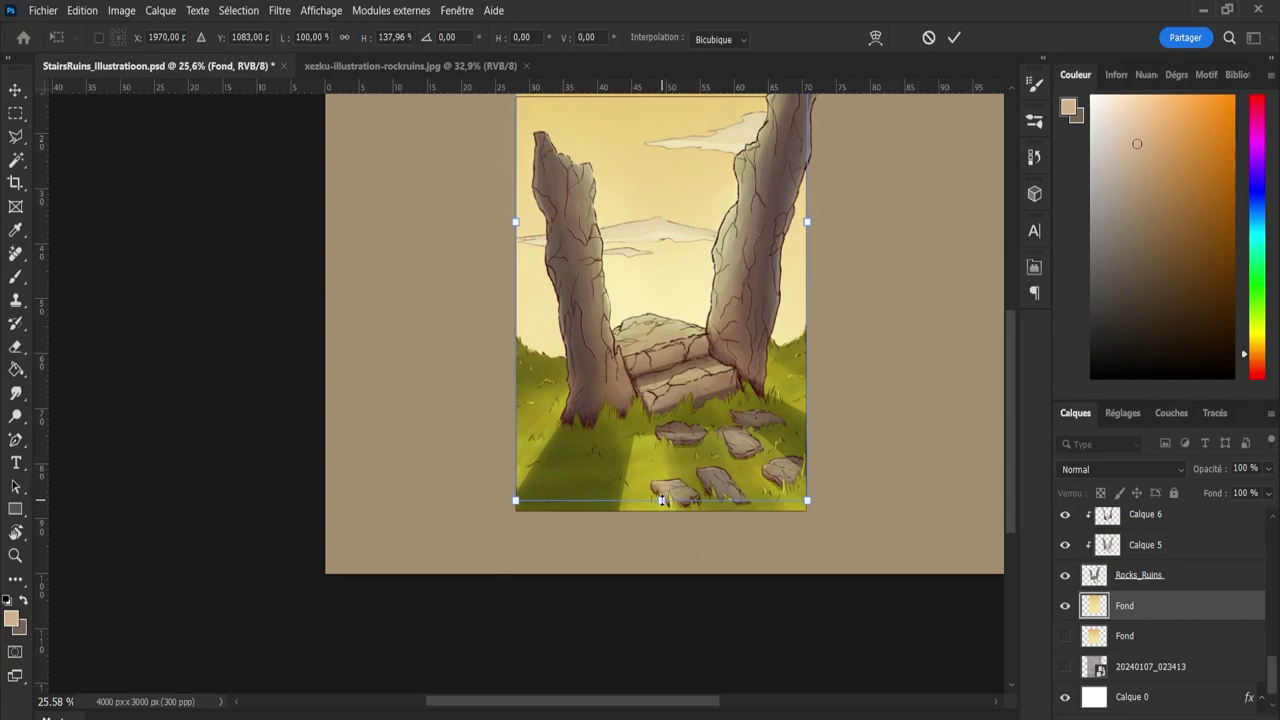
left_click_drag(662, 500, 662, 524)
scroll(1000, 460, "up", 3)
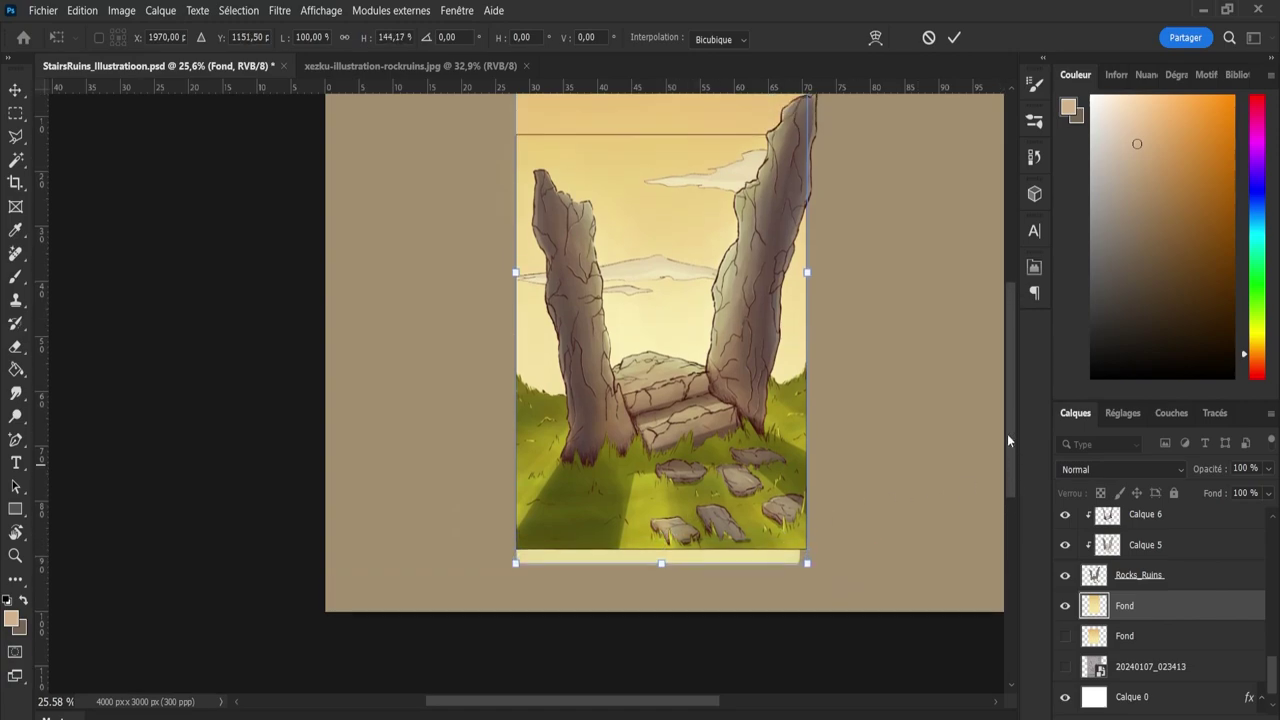
left_click(954, 38)
Erase the strip of the stretched sky layer Fond that extends below the illustration frame's lower edge.
key("z")
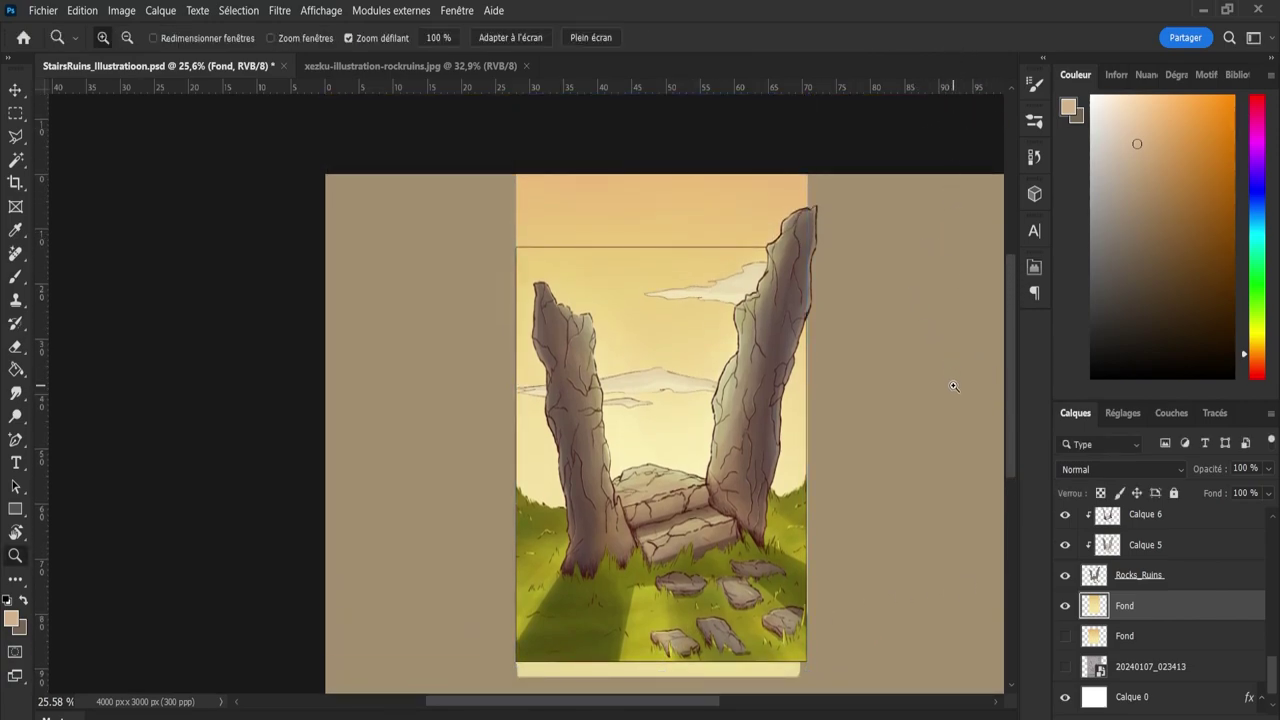
scroll(1007, 384, "down", 2)
key("e")
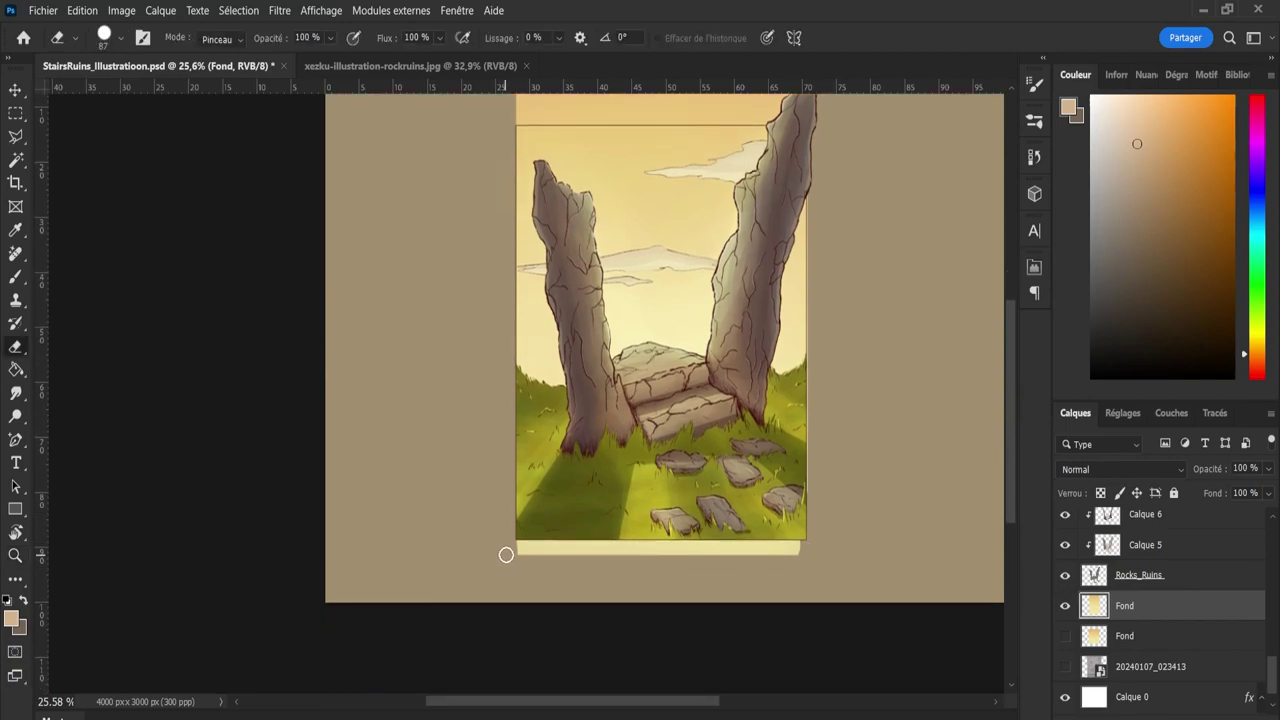
left_click_drag(506, 555, 565, 578)
key("z")
key("e")
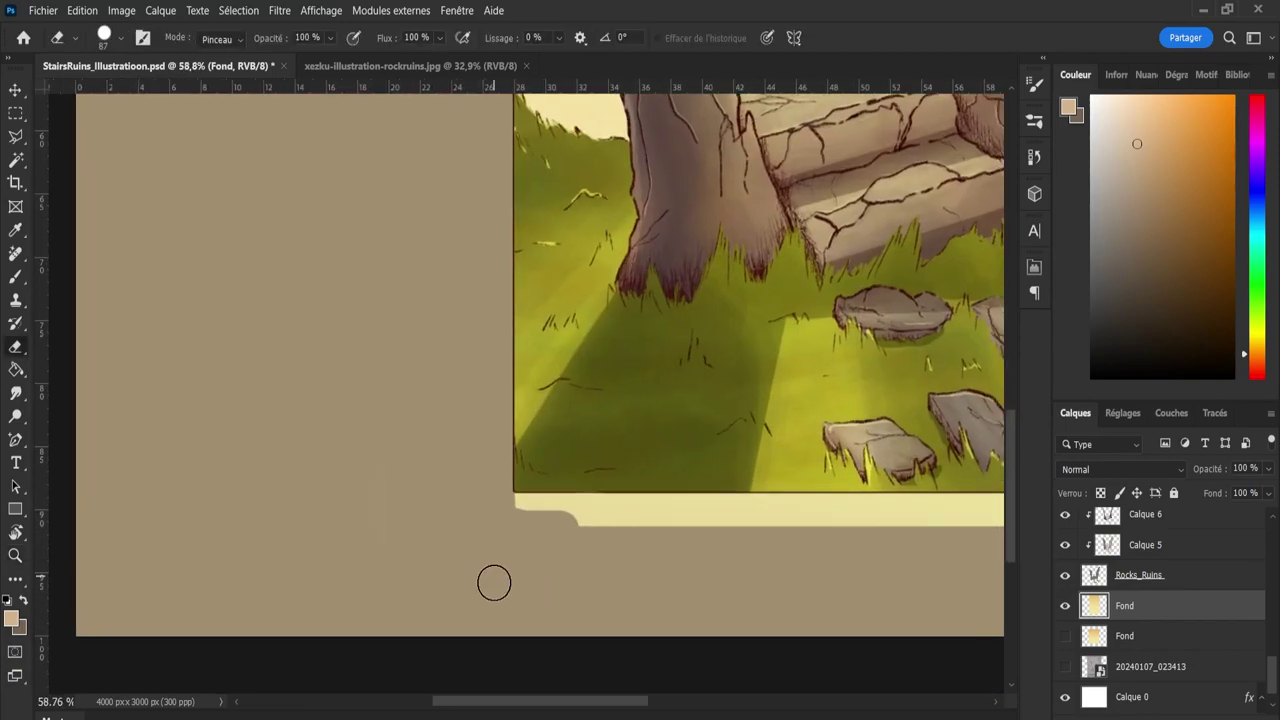
left_click(474, 566)
left_click_drag(507, 528, 1003, 532)
scroll(900, 520, "right", 10)
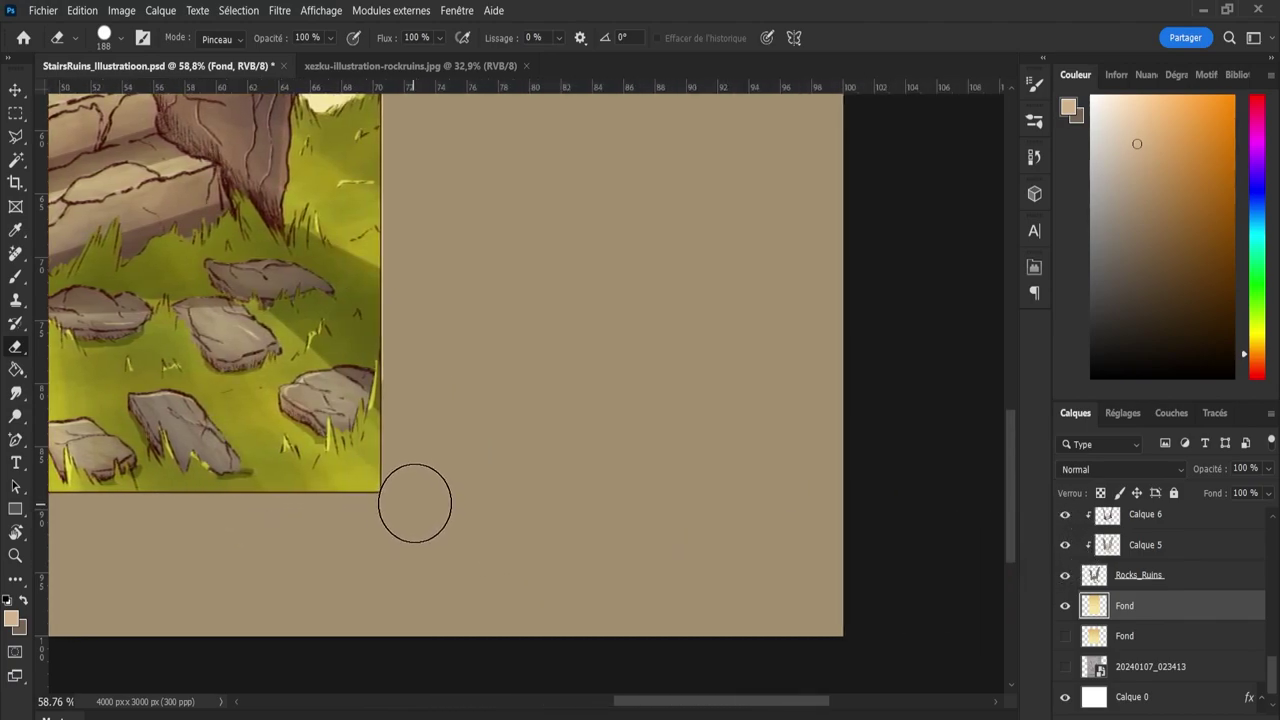
Erase the Fond sky overhang along the outside of the frame's right edge.
left_click_drag(414, 505, 423, 279)
scroll(423, 290, "up", 15)
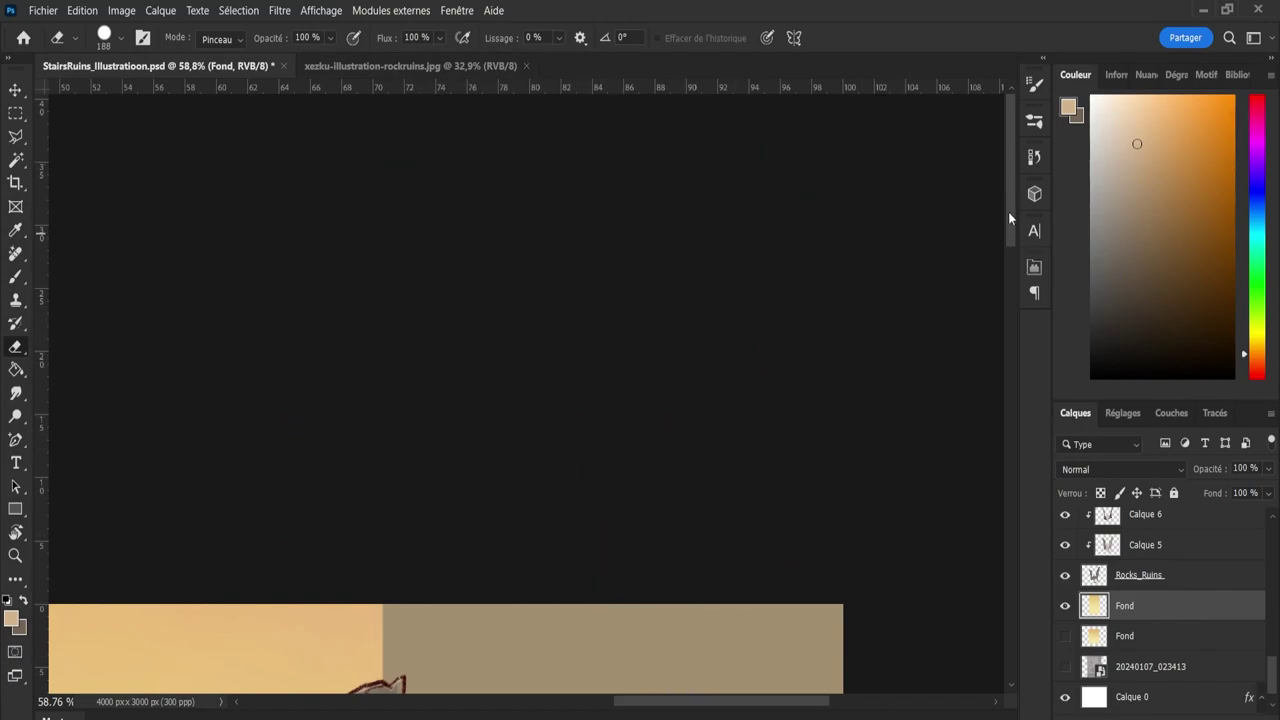
left_click_drag(1008, 211, 995, 369)
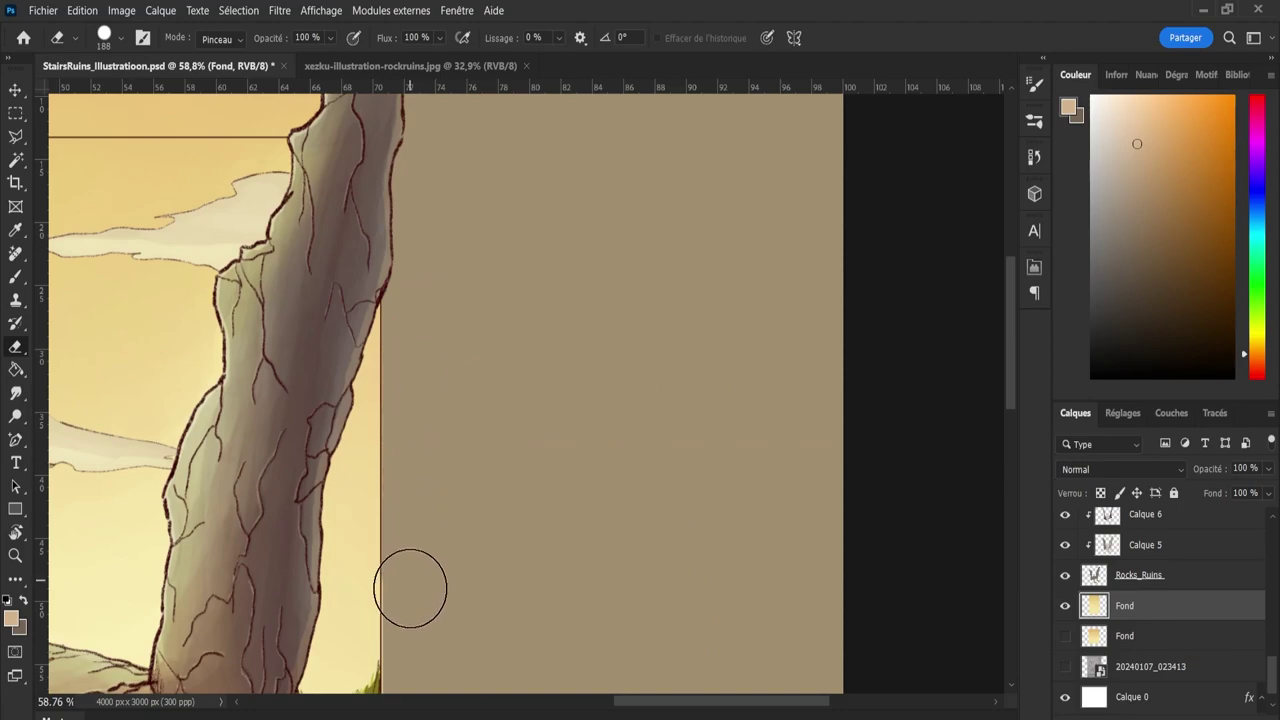
scroll(409, 650, "down", 10)
Erase the part of the Fond sky that rises above the frame's upper edge, up to the canvas border.
key("z")
left_click_drag(720, 350, 593, 322)
left_click_drag(1009, 487, 1014, 354)
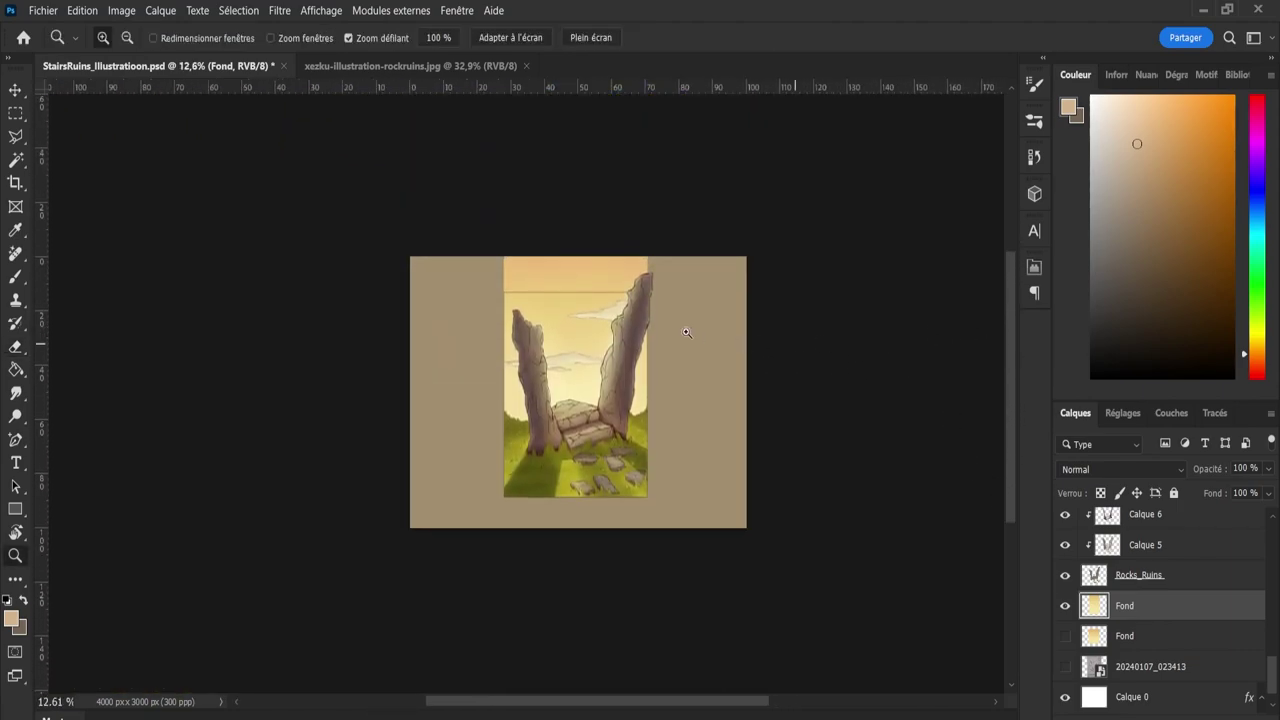
scroll(600, 249, "up", 4)
scroll(594, 249, "up", 2)
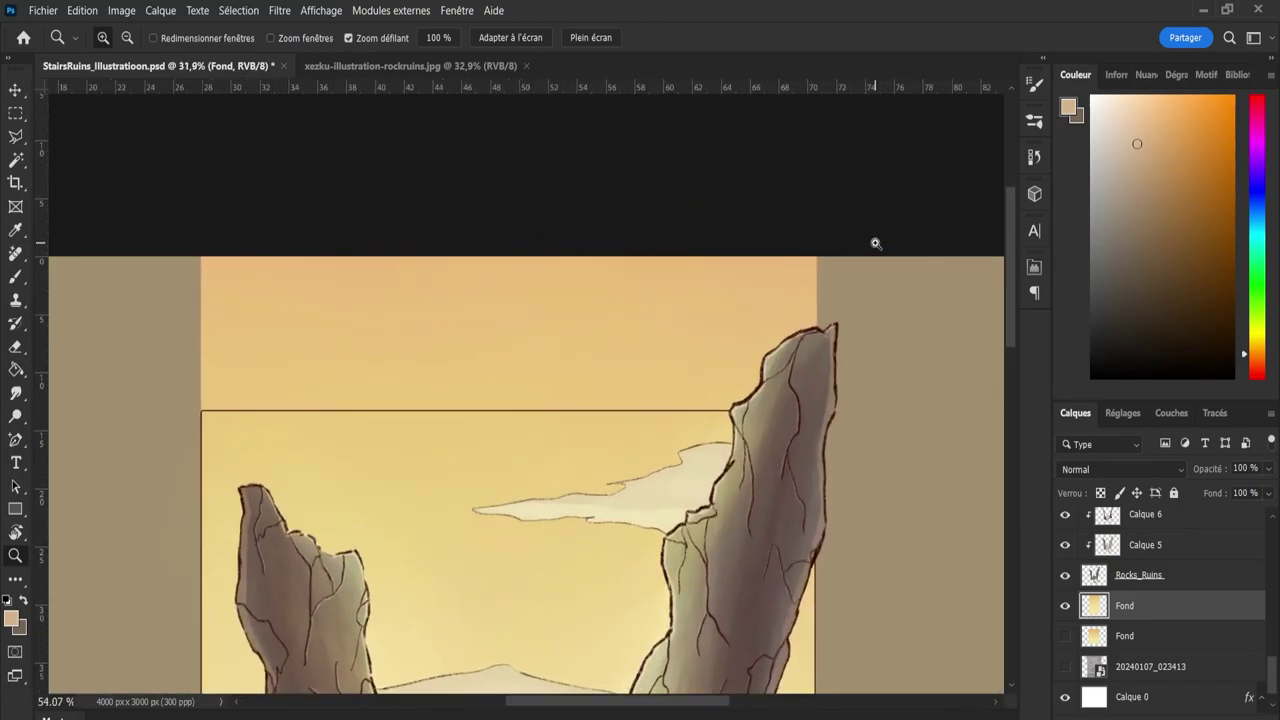
key("e")
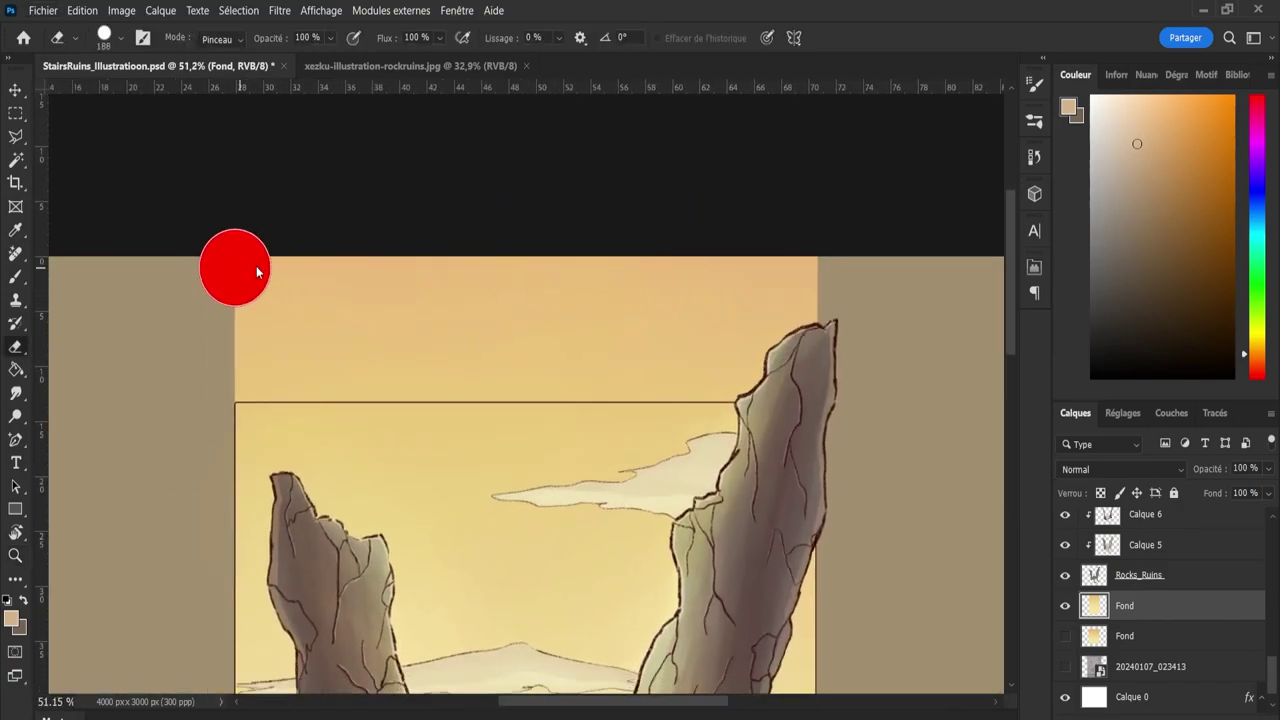
mouse_move(234, 266)
left_mouse_down()
mouse_move(418, 259)
mouse_move(842, 302)
left_mouse_up()
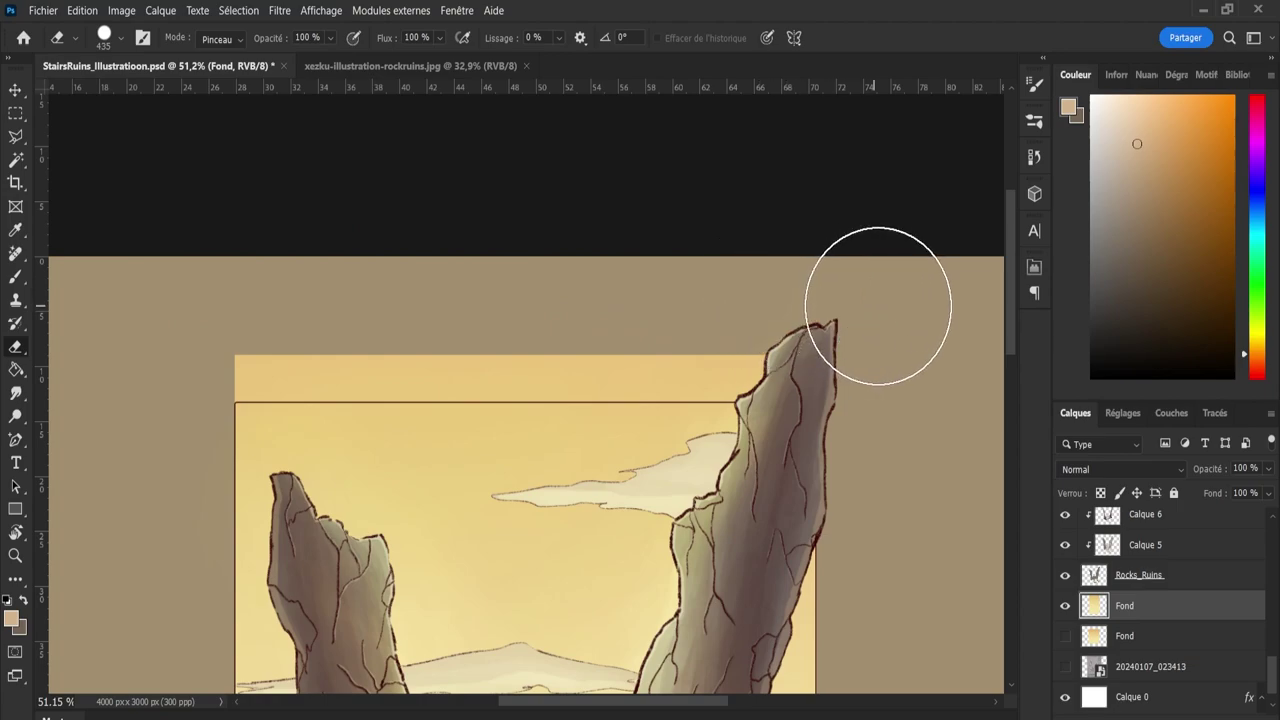
mouse_move(677, 294)
left_mouse_down()
mouse_move(778, 297)
mouse_move(726, 299)
mouse_move(792, 310)
mouse_move(618, 326)
mouse_move(525, 300)
mouse_move(90, 330)
left_mouse_up()
key("z")
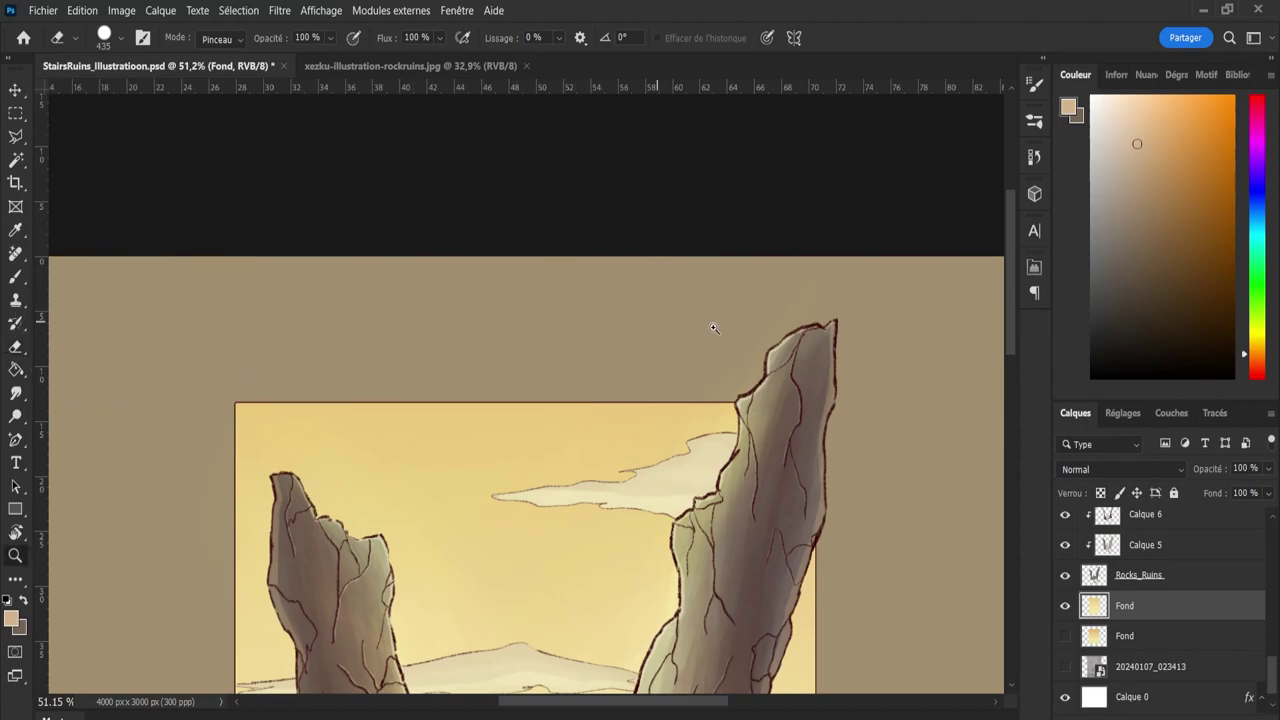
Save the illustration with its trimmed sky.
left_click_drag(757, 325, 688, 318)
left_click_drag(1012, 393, 1014, 441)
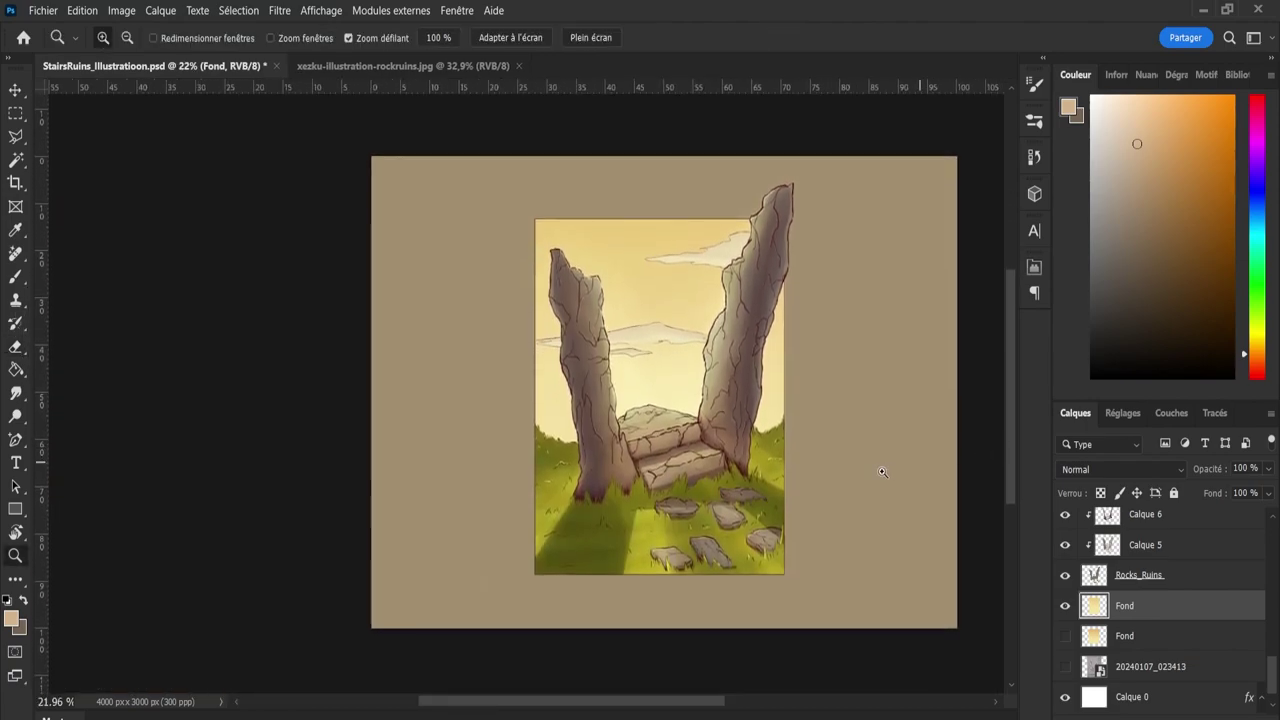
scroll(884, 481, "up", 1)
scroll(802, 415, "up", 1)
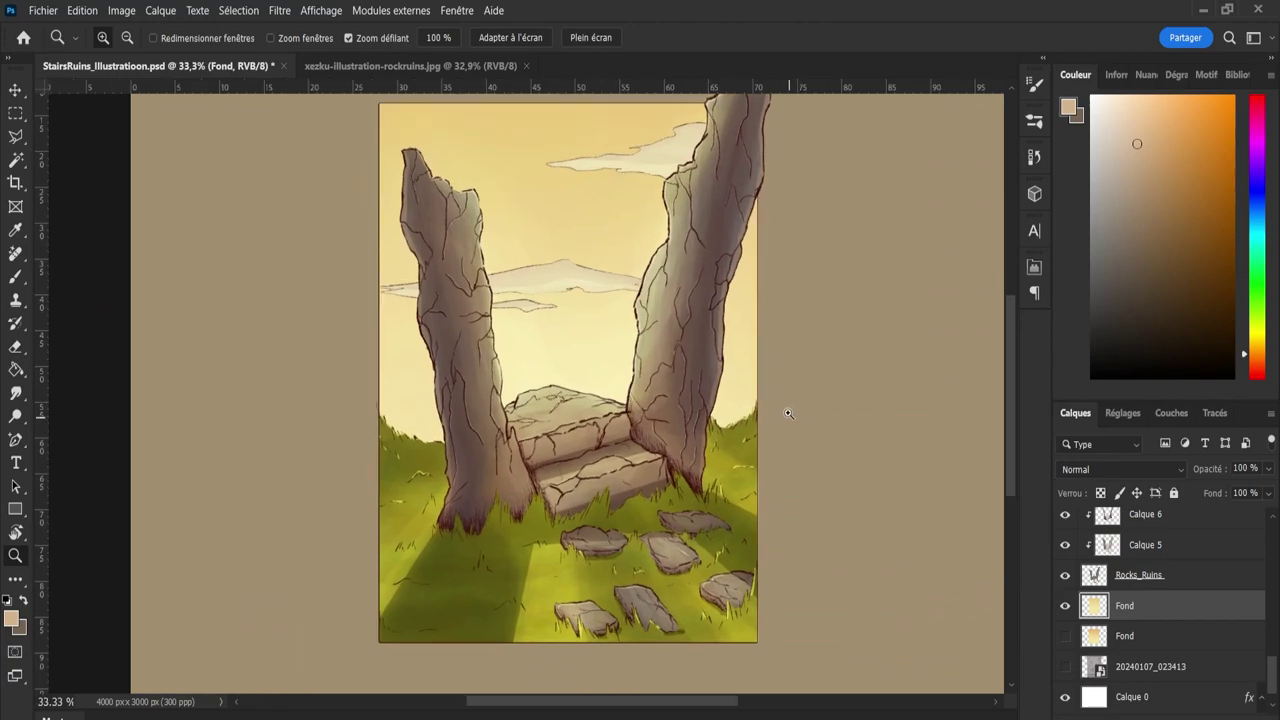
key("ctrl+s")
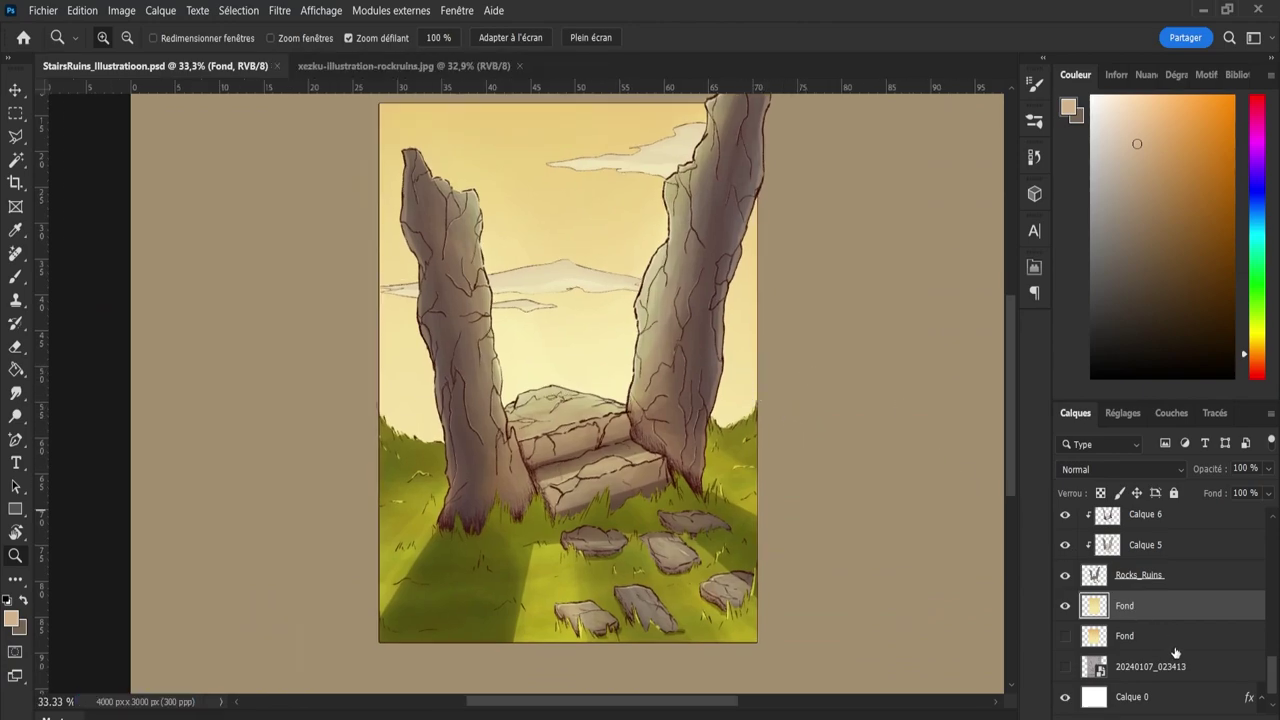
Create a new layer above Fond and prepare a soft round brush with 0 % hardness in a very pale yellow.
key("ctrl+shift+alt+n")
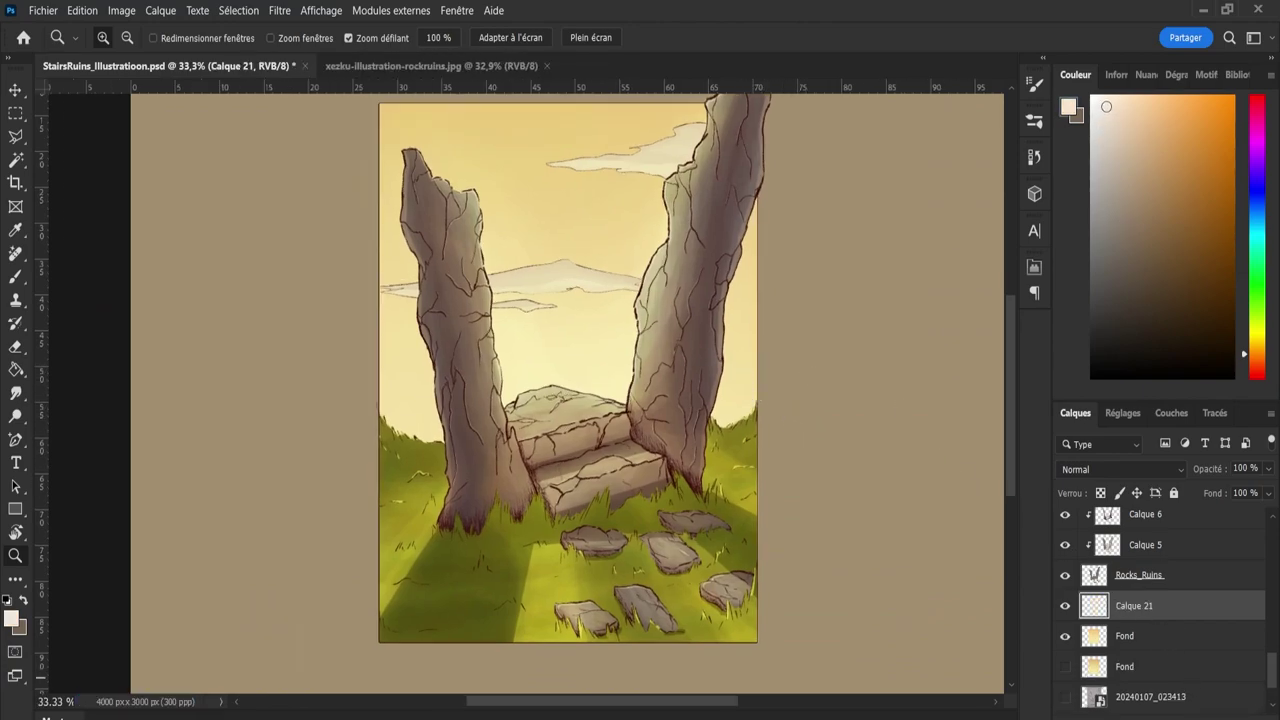
left_click(1258, 340)
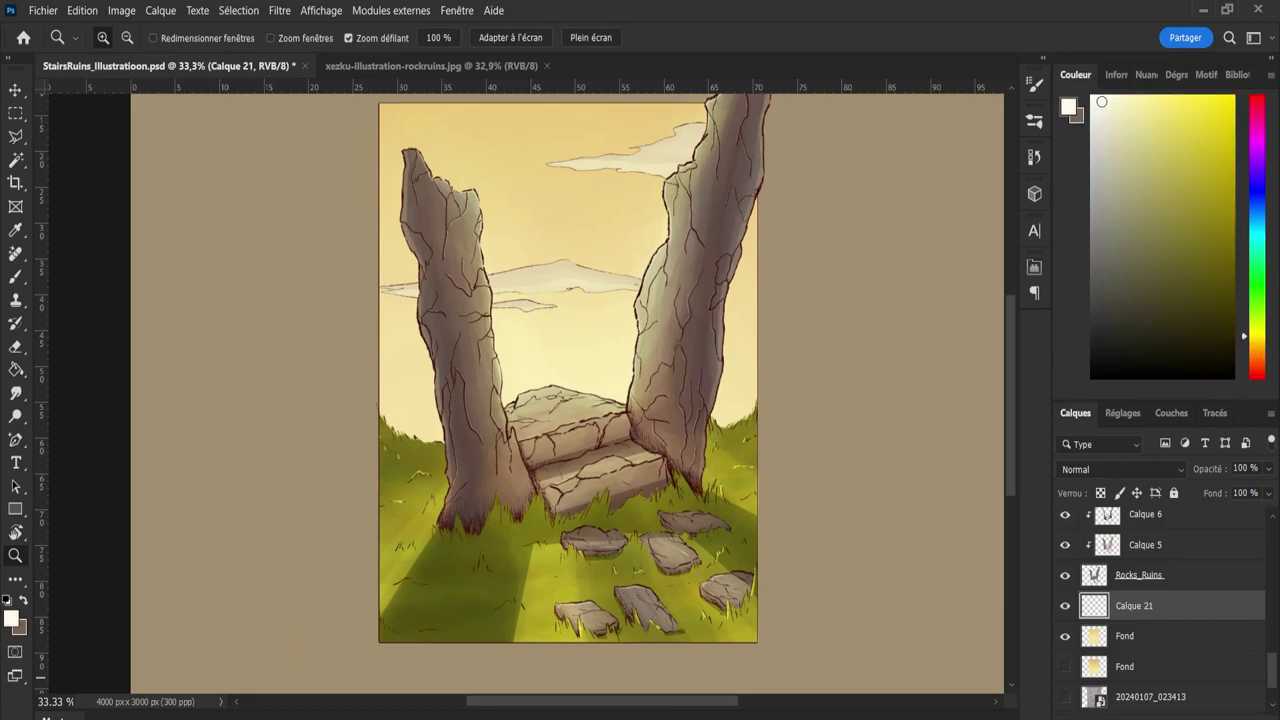
key("b")
left_click_drag(541, 373, 593, 373)
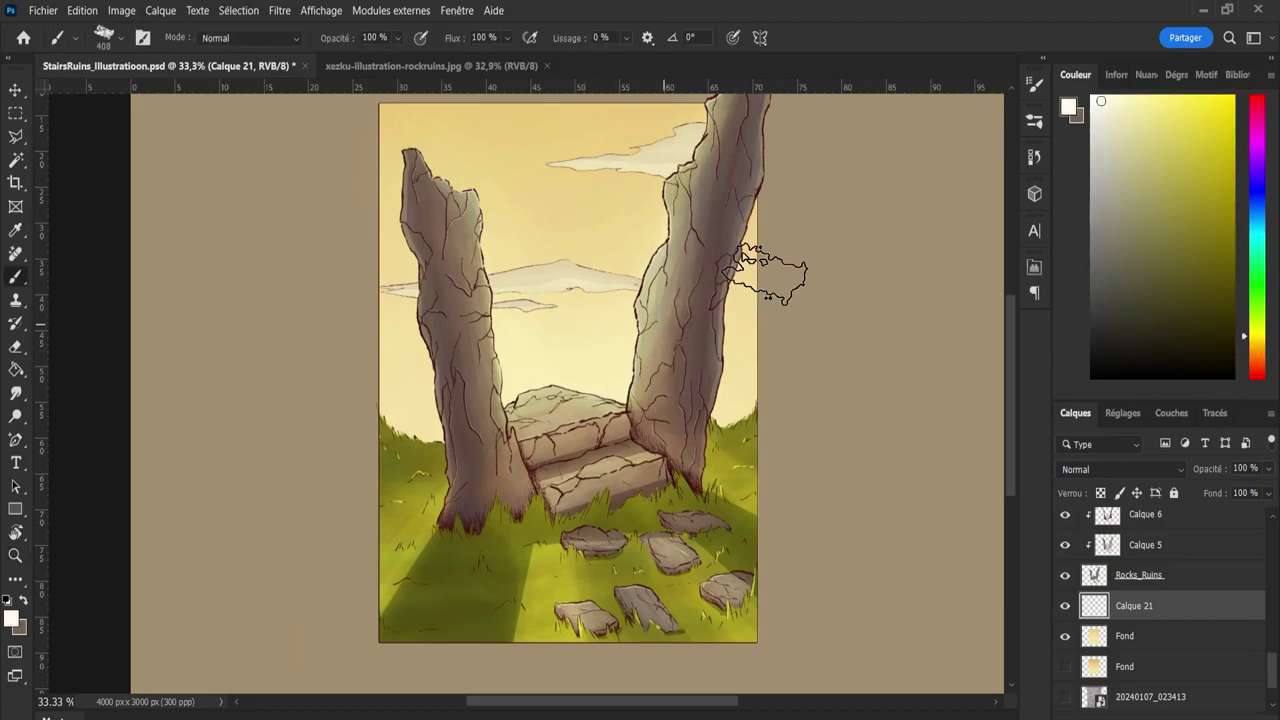
left_click(1034, 86)
left_click(878, 173)
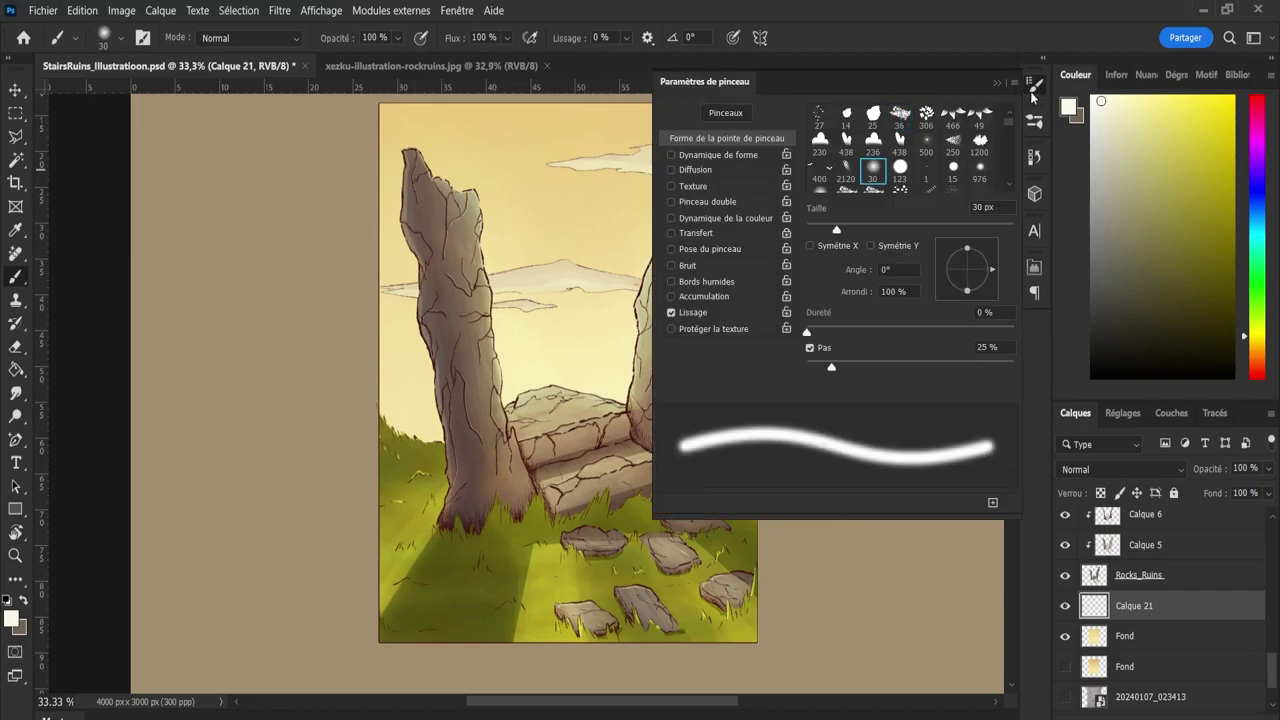
Paint a soft pale glow along the horizon behind the stairs and pillars, and set the glow layer's opacity to 70 %.
left_click_drag(540, 356, 607, 356)
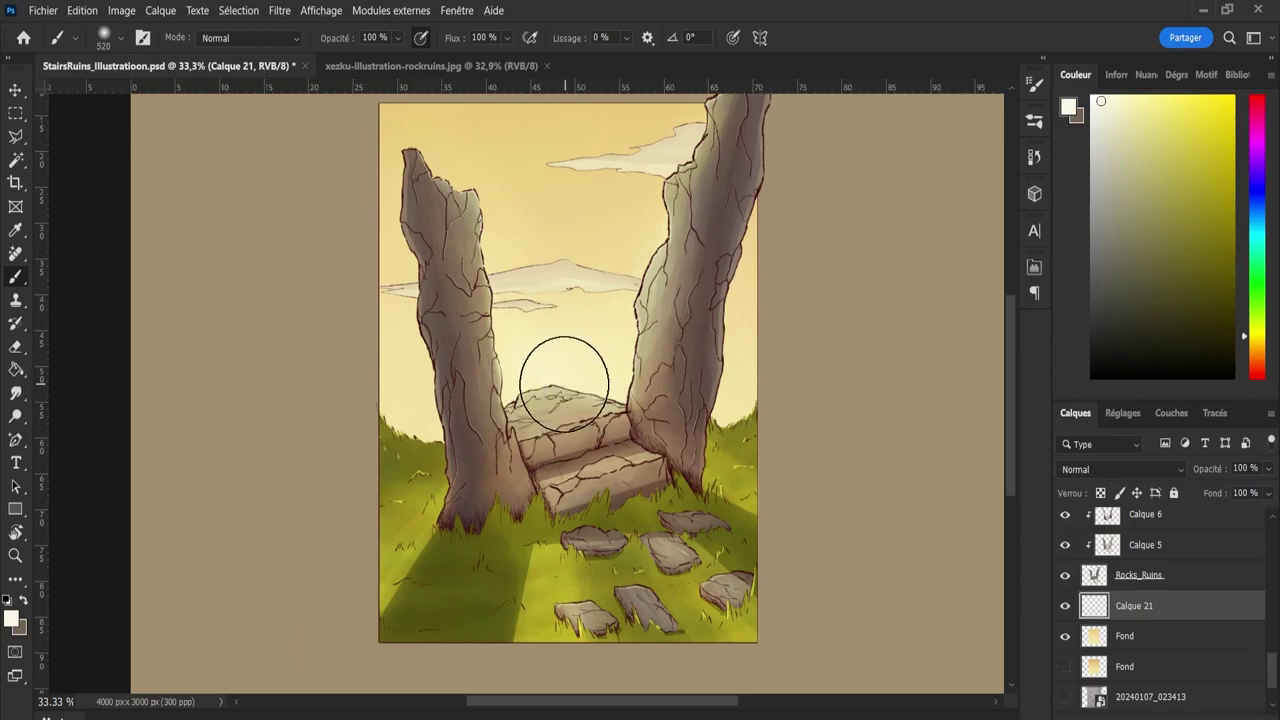
left_click_drag(552, 388, 606, 384)
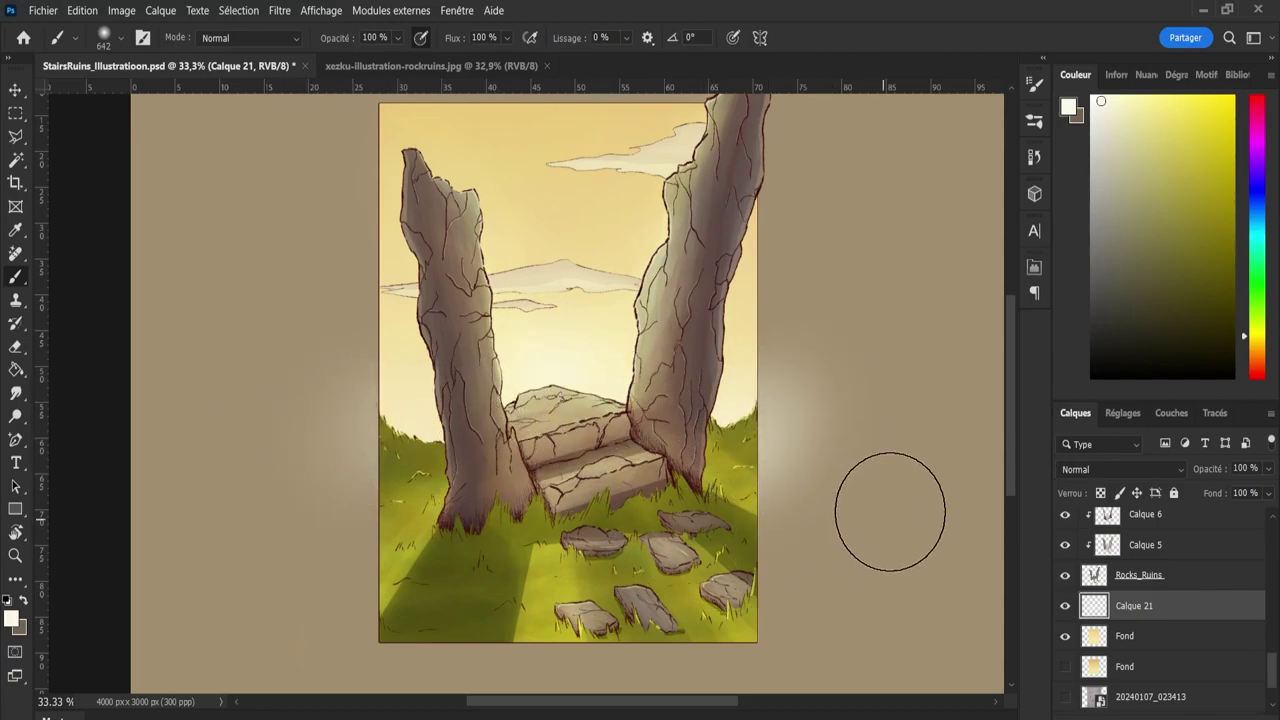
left_click(1245, 494)
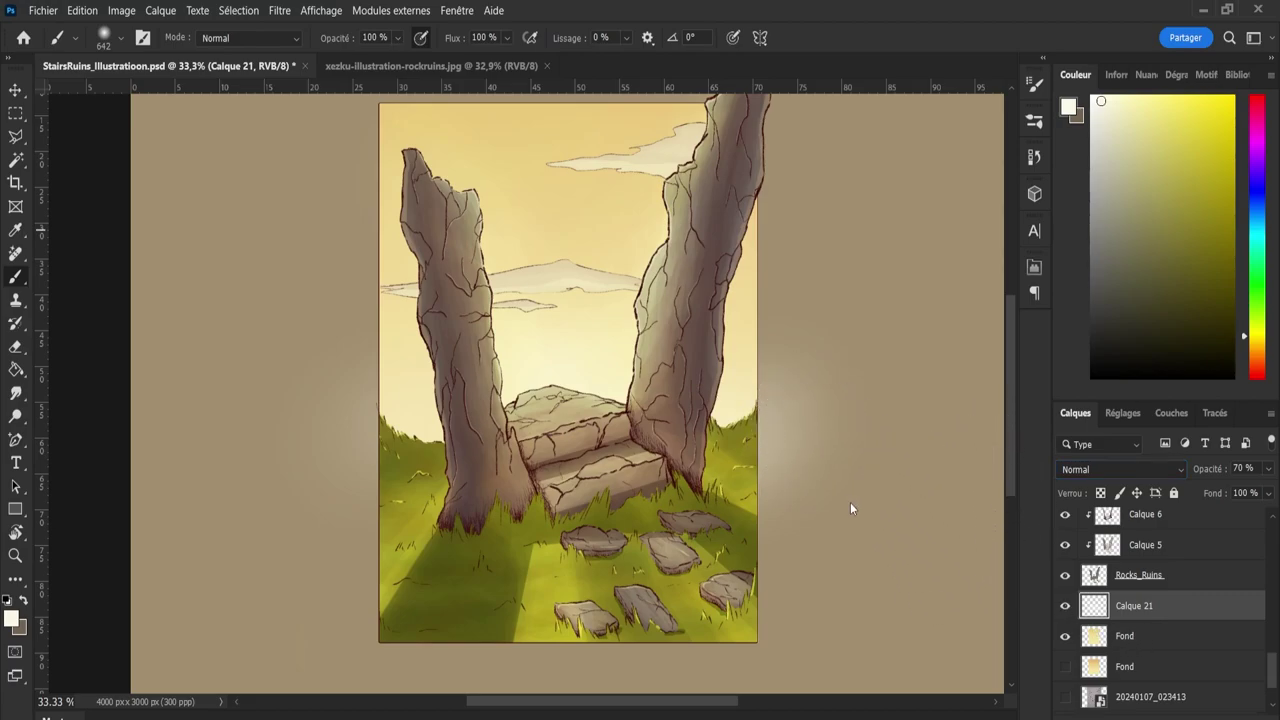
Erase the glow that spills outside the frame on both sides.
key("e")
mouse_move(832, 290)
left_mouse_down()
mouse_move(808, 549)
mouse_move(823, 331)
left_mouse_up()
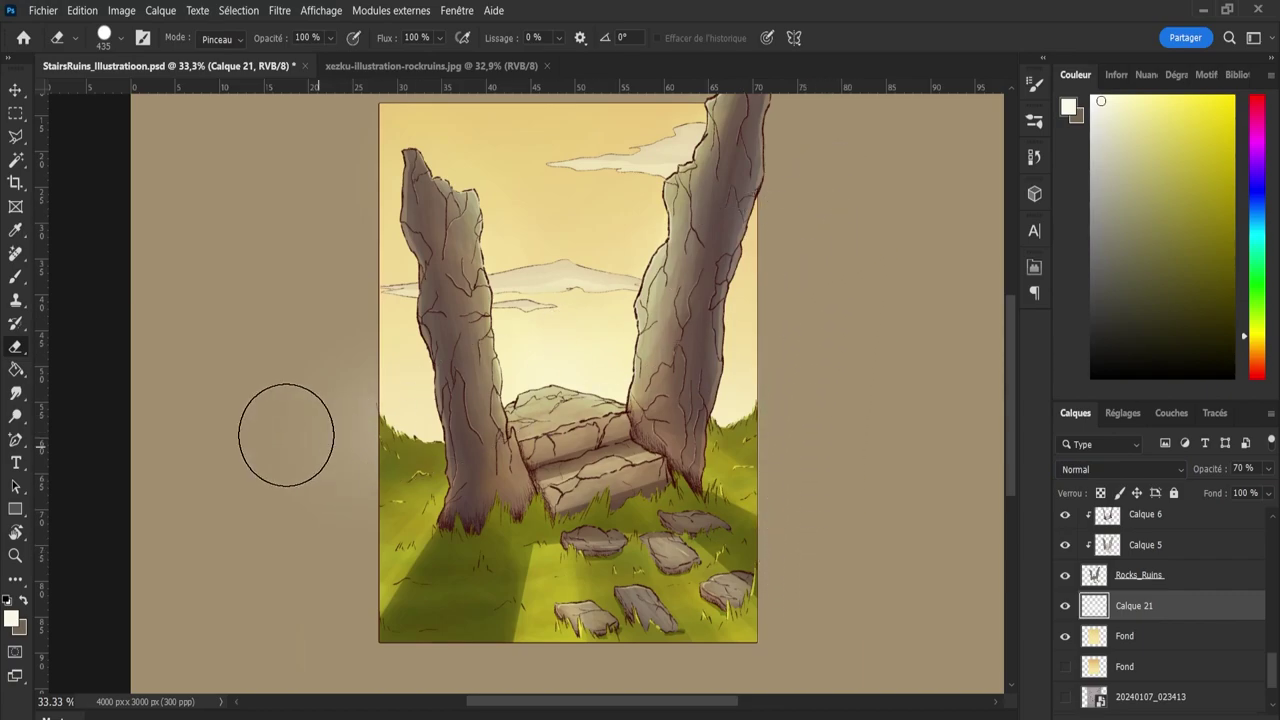
mouse_move(286, 429)
left_mouse_down()
mouse_move(315, 399)
mouse_move(324, 483)
mouse_move(340, 264)
mouse_move(330, 663)
mouse_move(317, 241)
left_mouse_up()
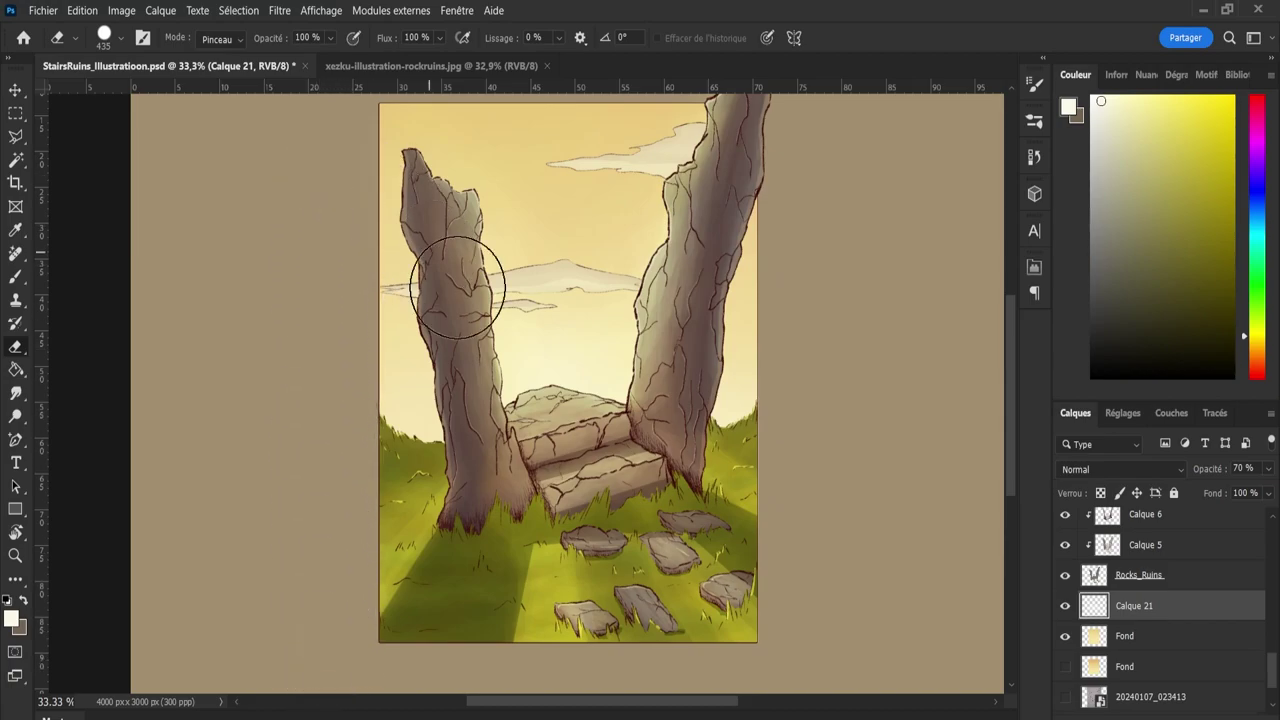
Erase the thin Fond sliver showing outside the frame's right edge, using an eraser of size 44.
key("z")
mouse_move(612, 519)
left_mouse_down()
mouse_move(963, 528)
mouse_move(851, 491)
mouse_move(884, 493)
left_mouse_up()
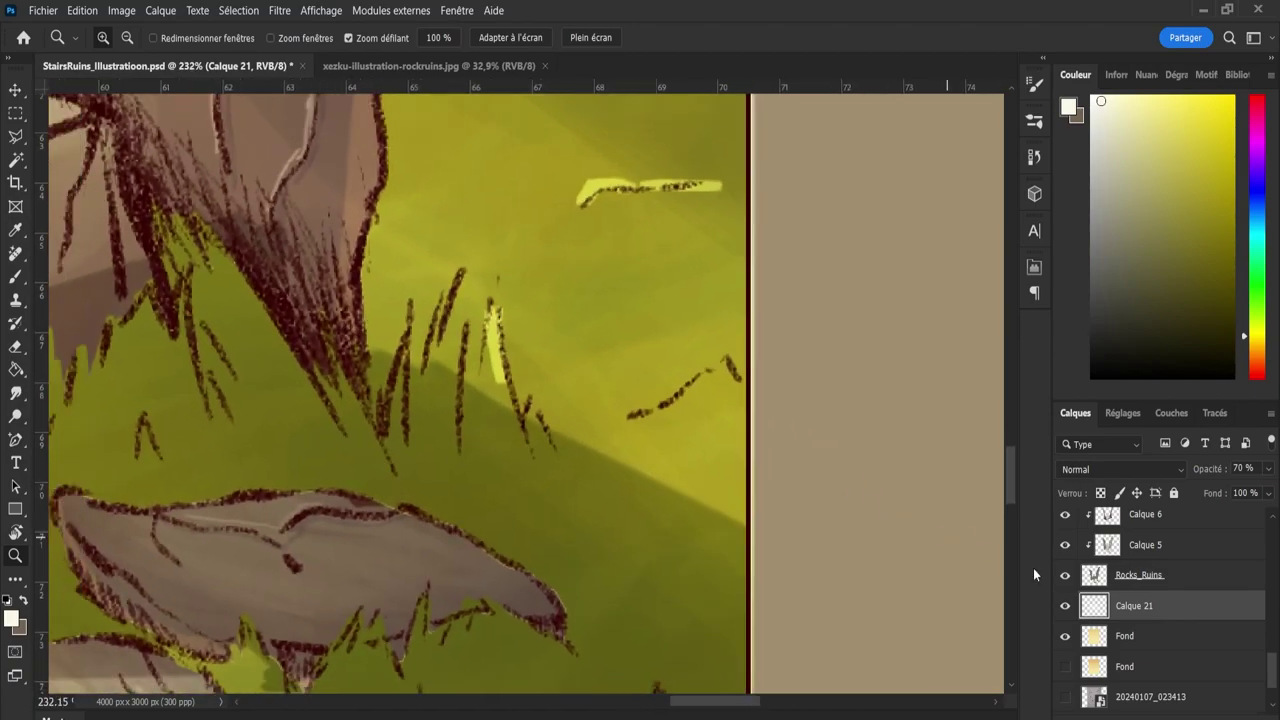
left_click(1124, 636)
key("e")
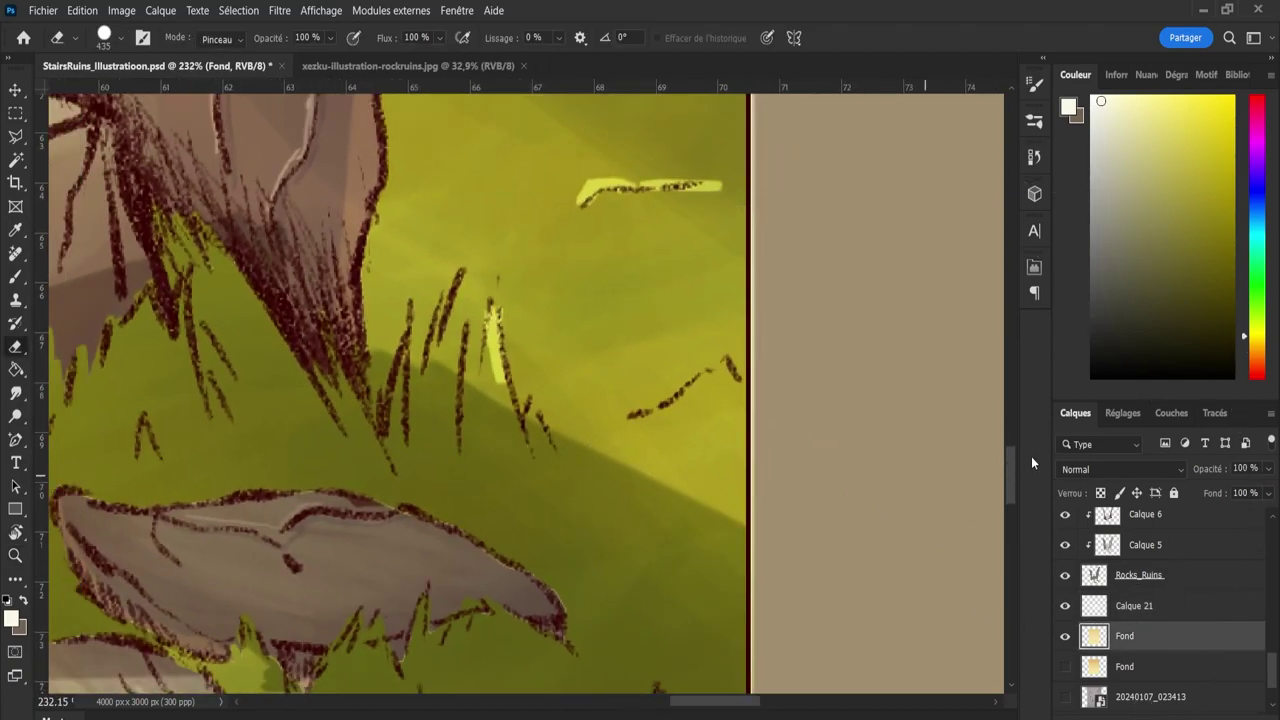
key("bracketleft")
key("bracketleft")
key("bracketleft")
key("bracketleft")
key("bracketleft")
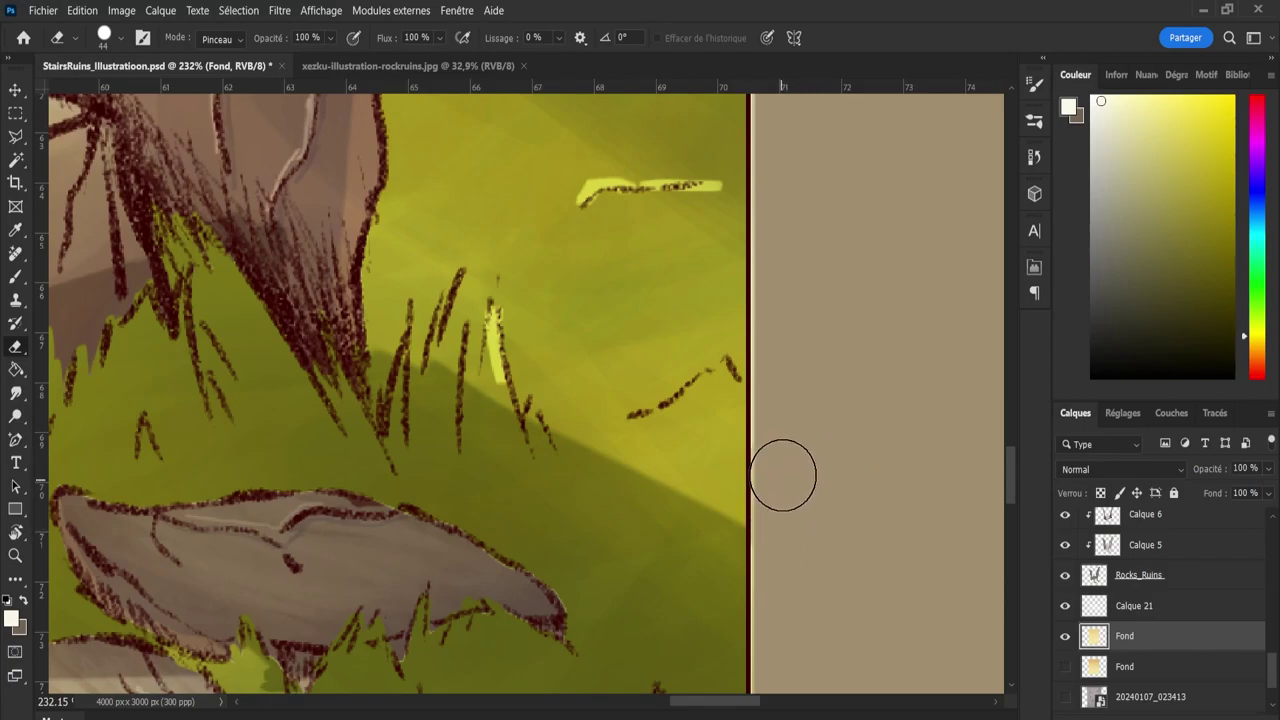
scroll(786, 62, "up", 8)
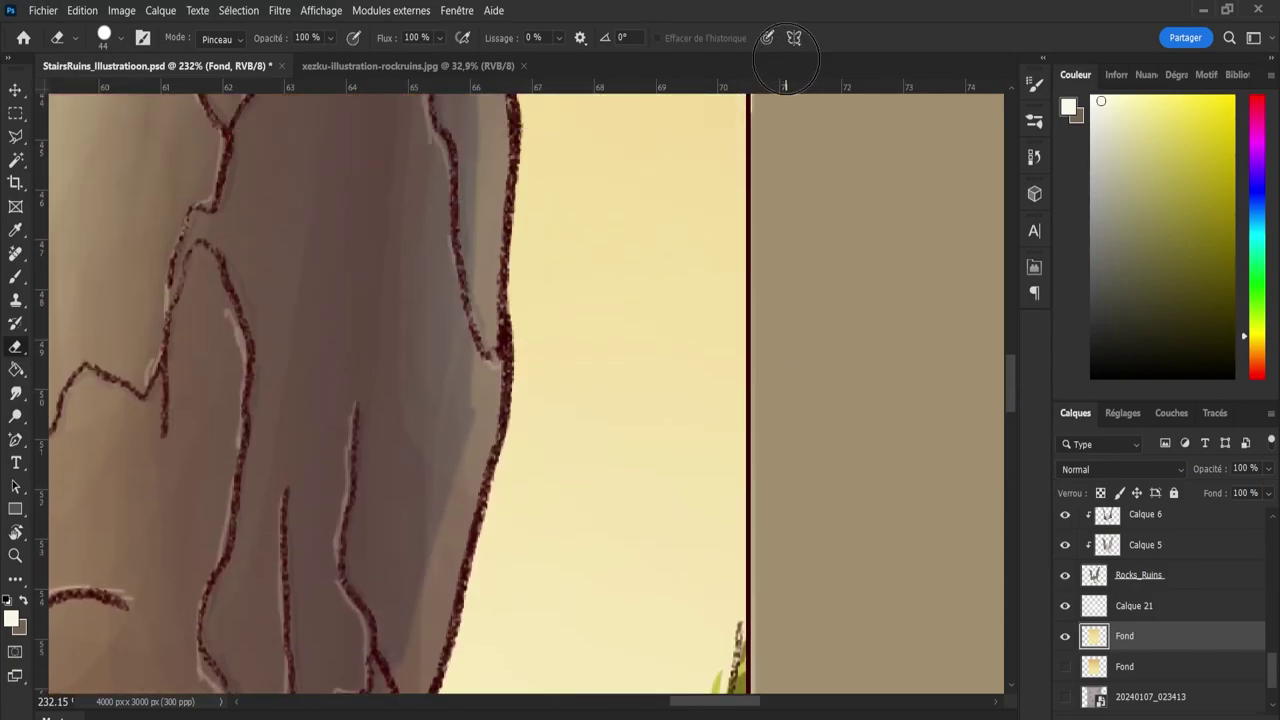
scroll(786, 62, "up", 4)
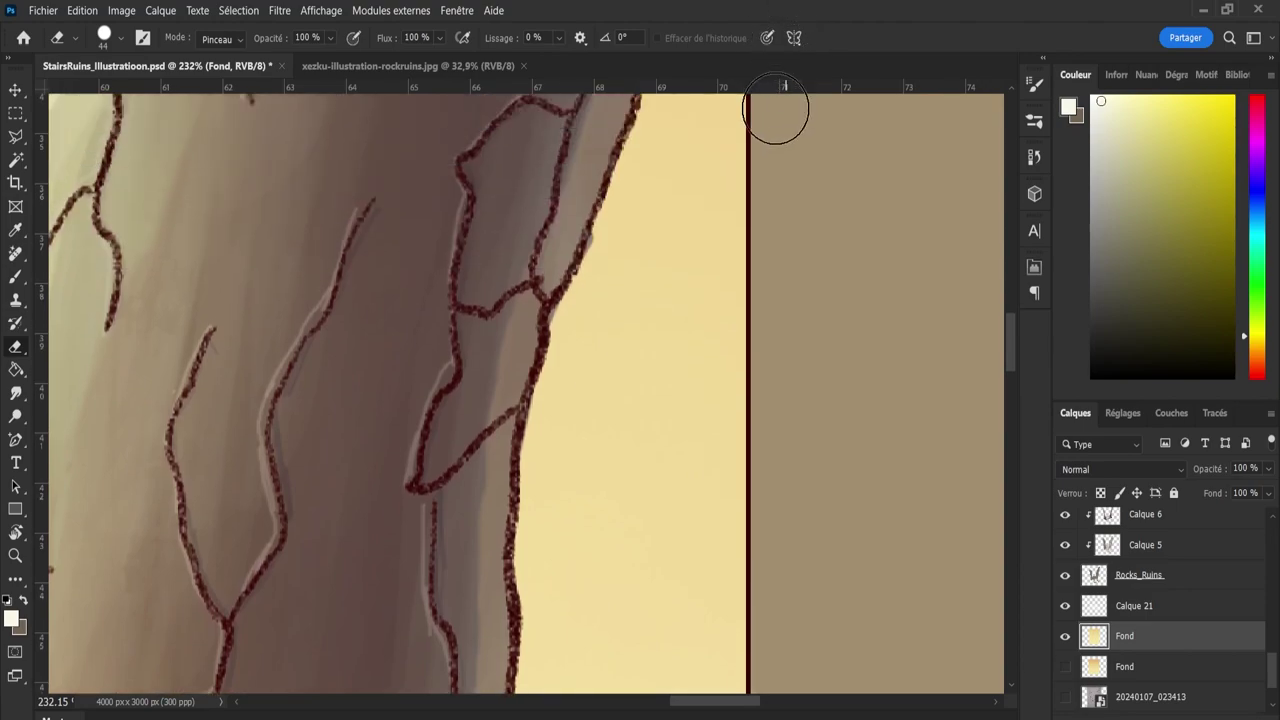
scroll(800, 655, "up", 1)
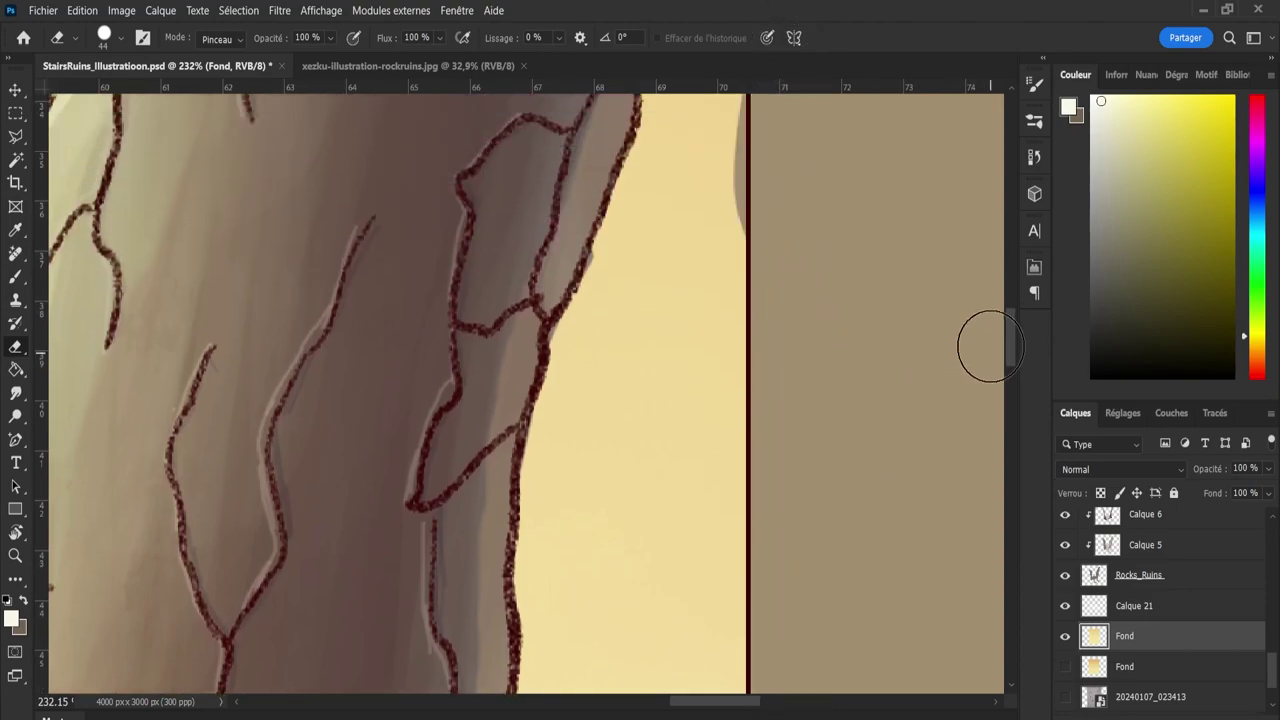
mouse_move(1009, 348)
left_mouse_down()
mouse_move(997, 260)
mouse_move(1000, 290)
left_mouse_up()
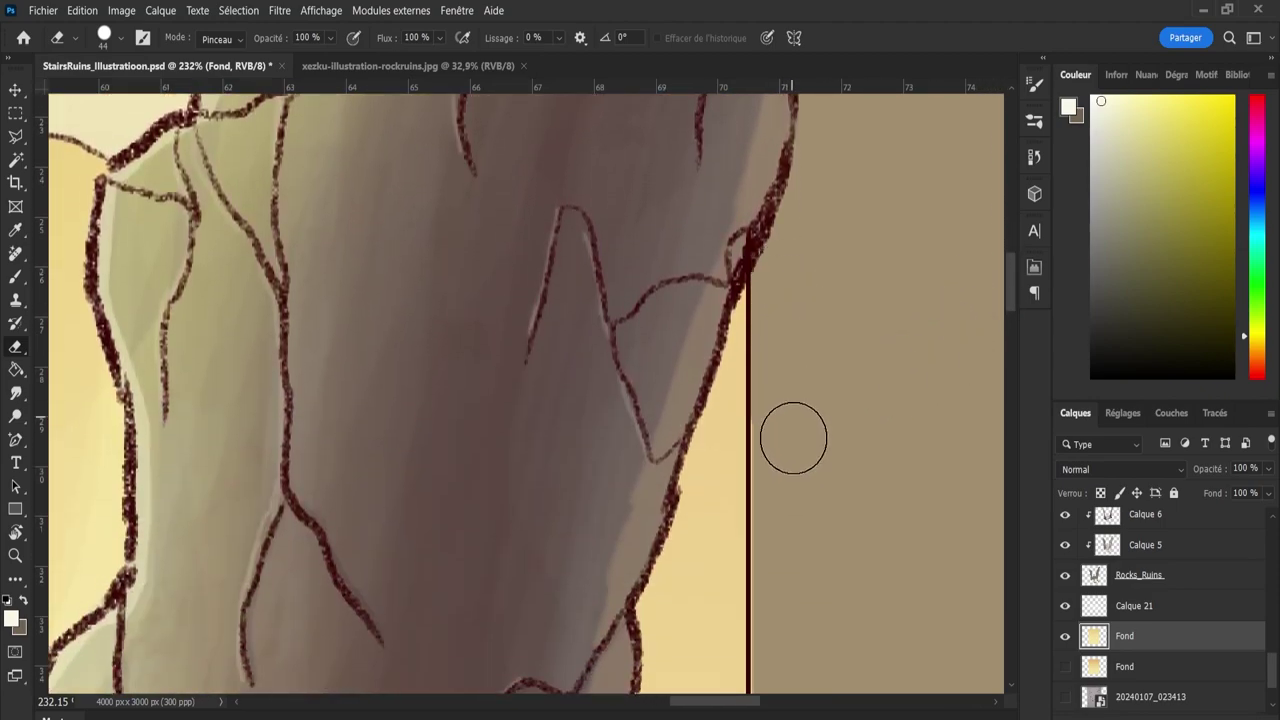
scroll(798, 690, "down", 5)
scroll(798, 700, "down", 15)
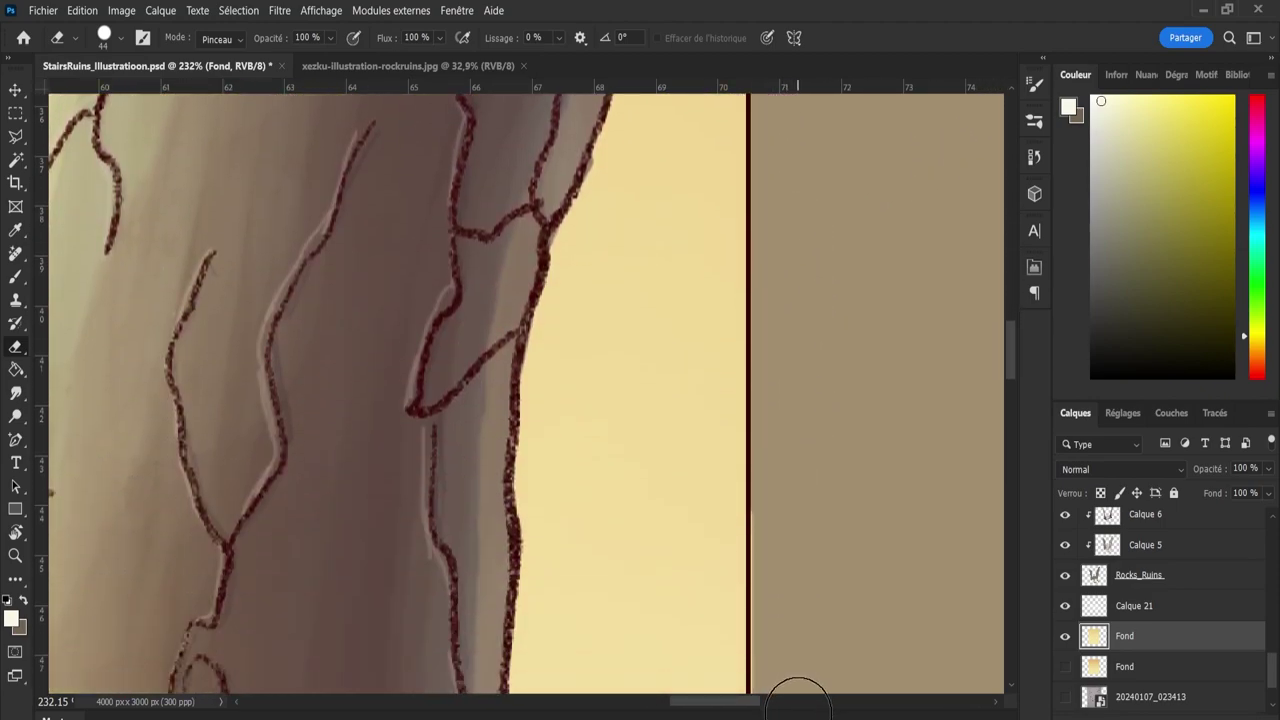
scroll(798, 700, "down", 8)
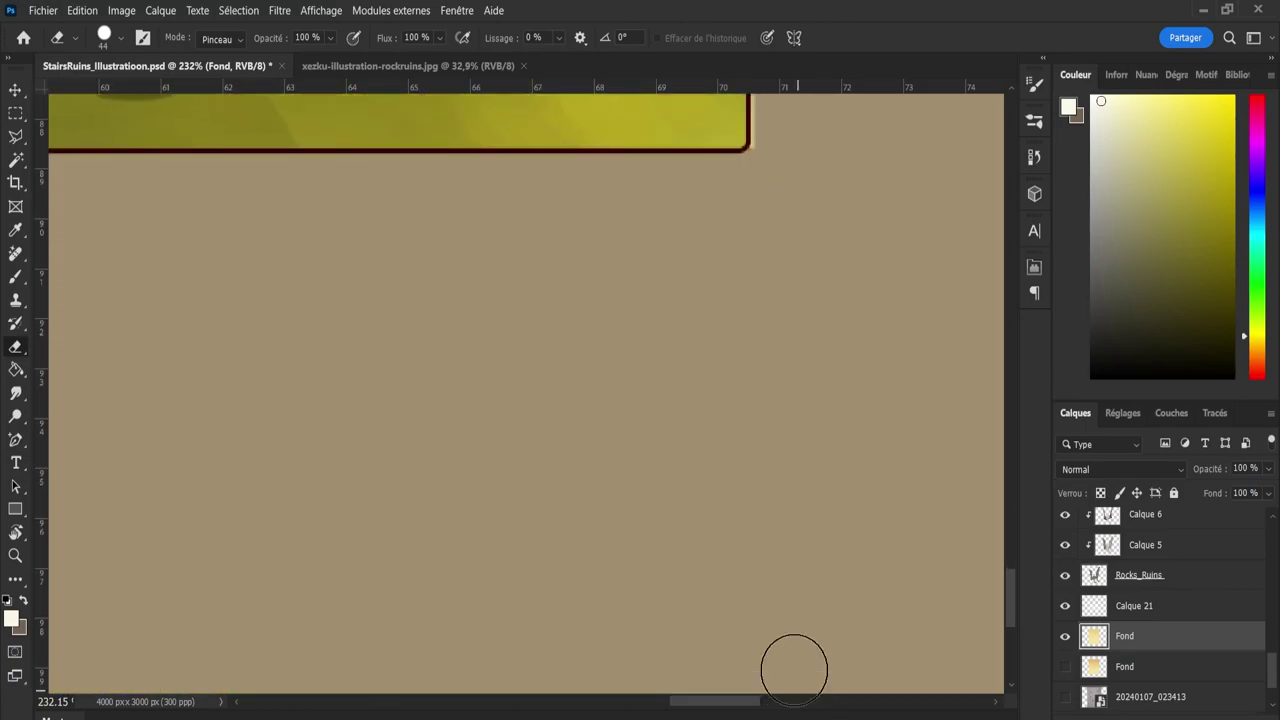
Toggle the Rocks_Ruins and Grass layers' visibility to find which one causes the thin strip outside the frame's right edge.
left_click_drag(1005, 597, 967, 557)
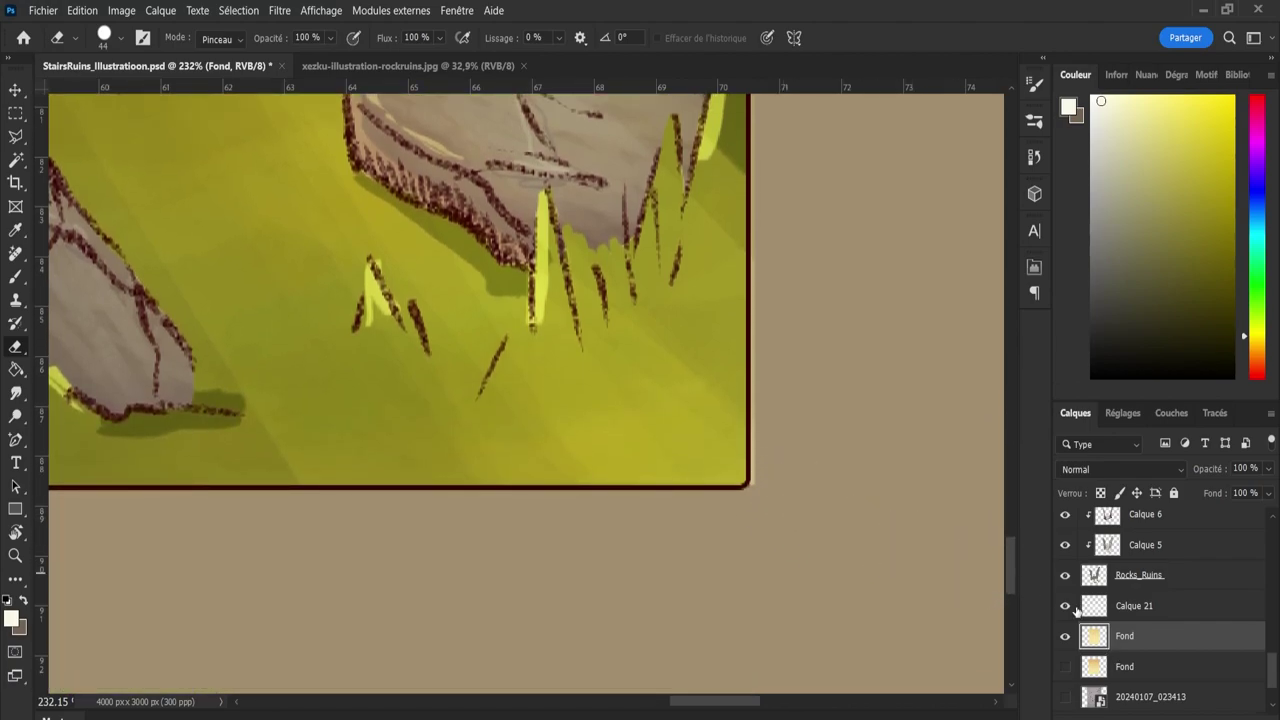
left_click(1064, 576)
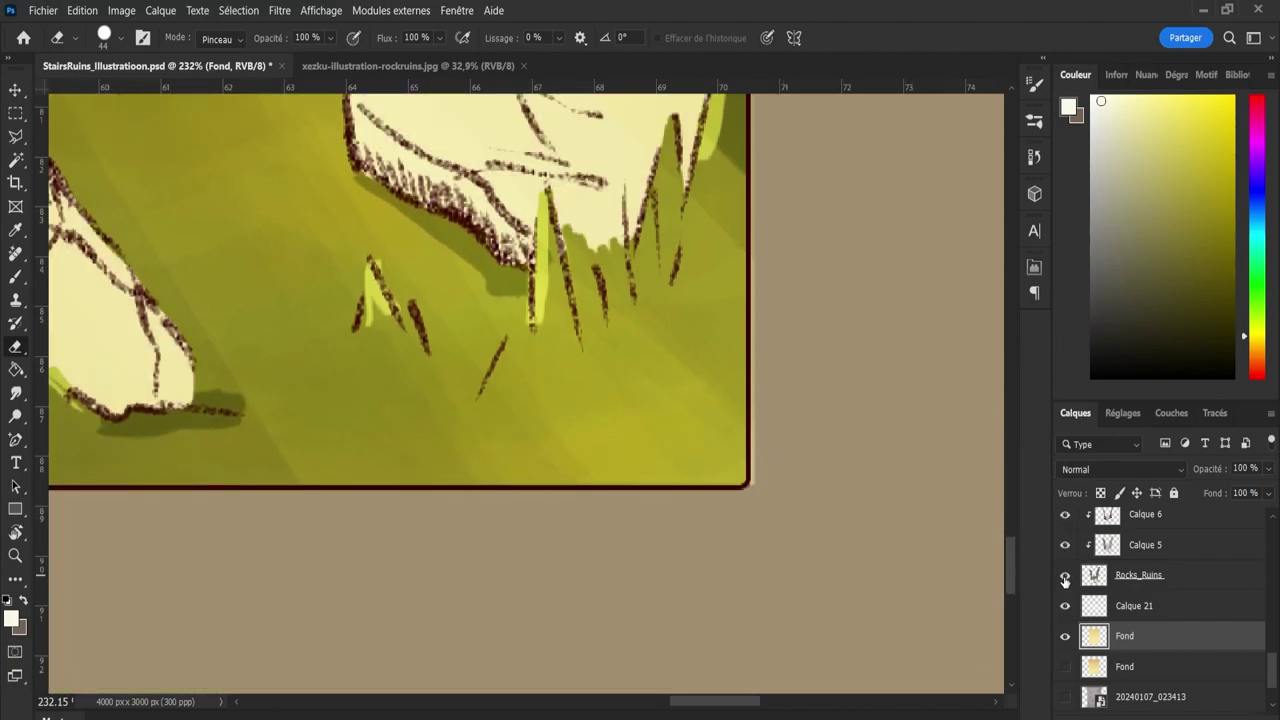
scroll(1271, 655, "up", 10)
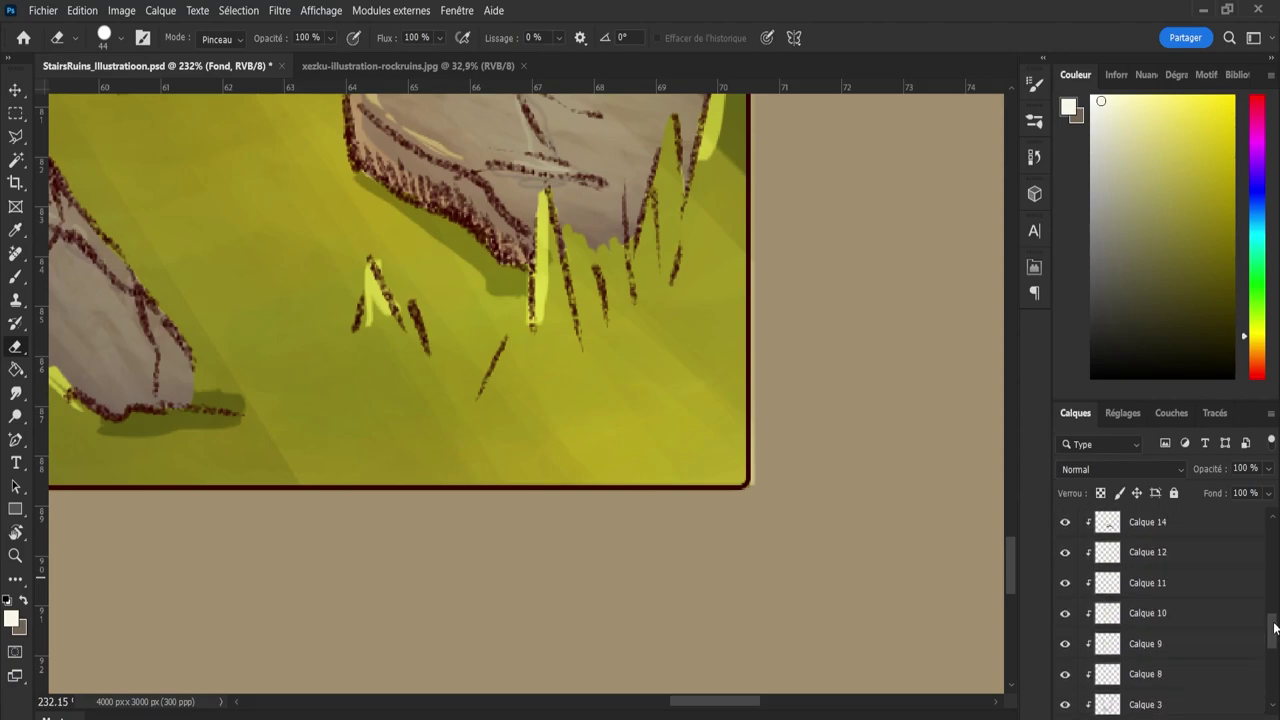
left_click(1066, 577)
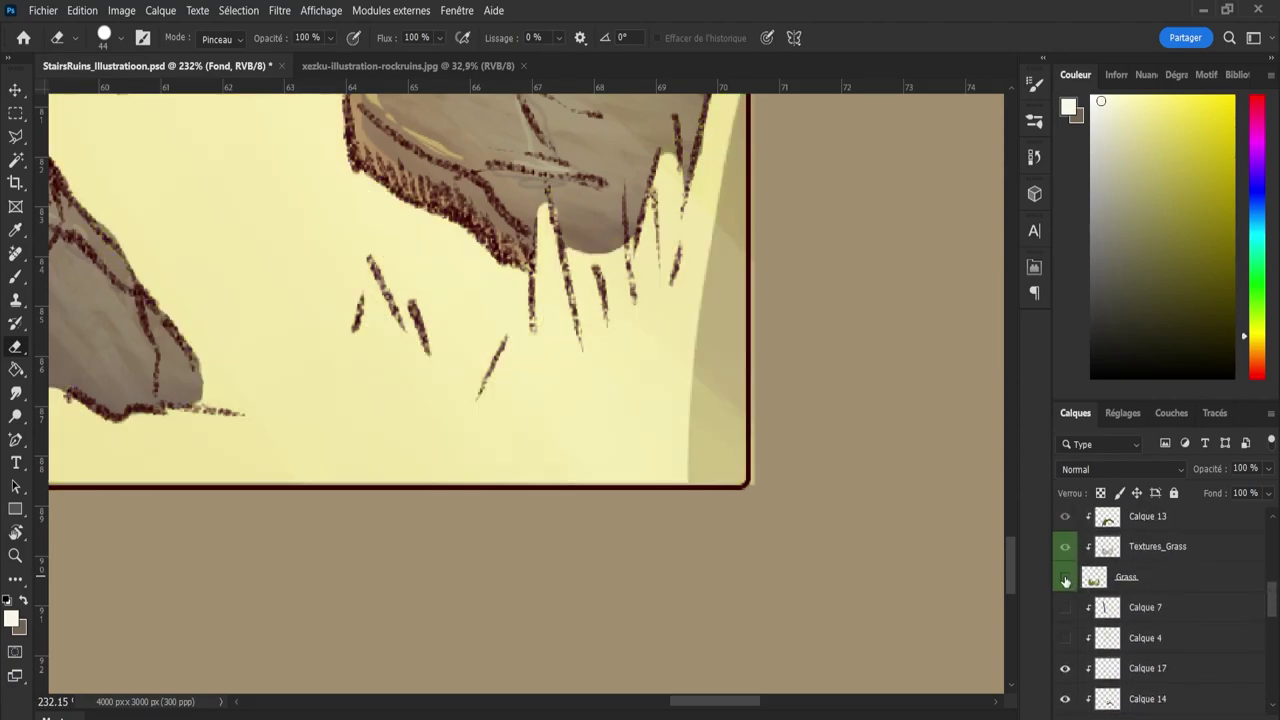
left_click(1066, 577)
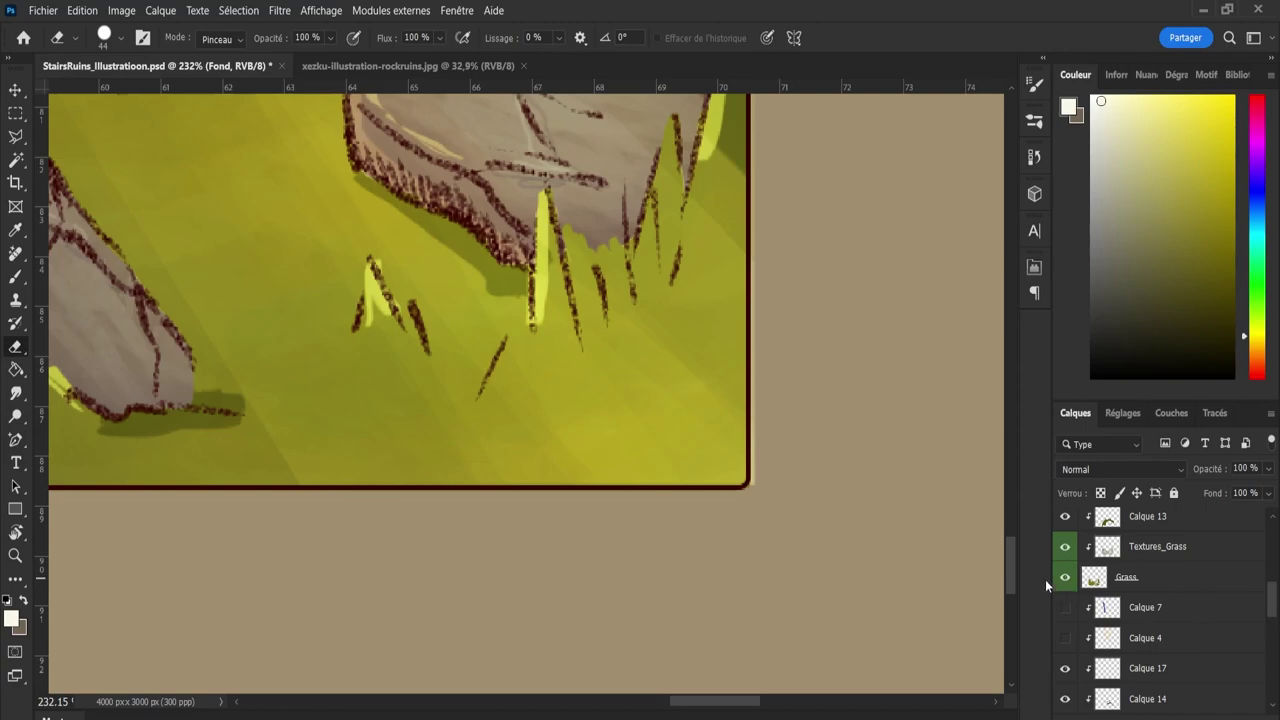
left_click(1065, 578)
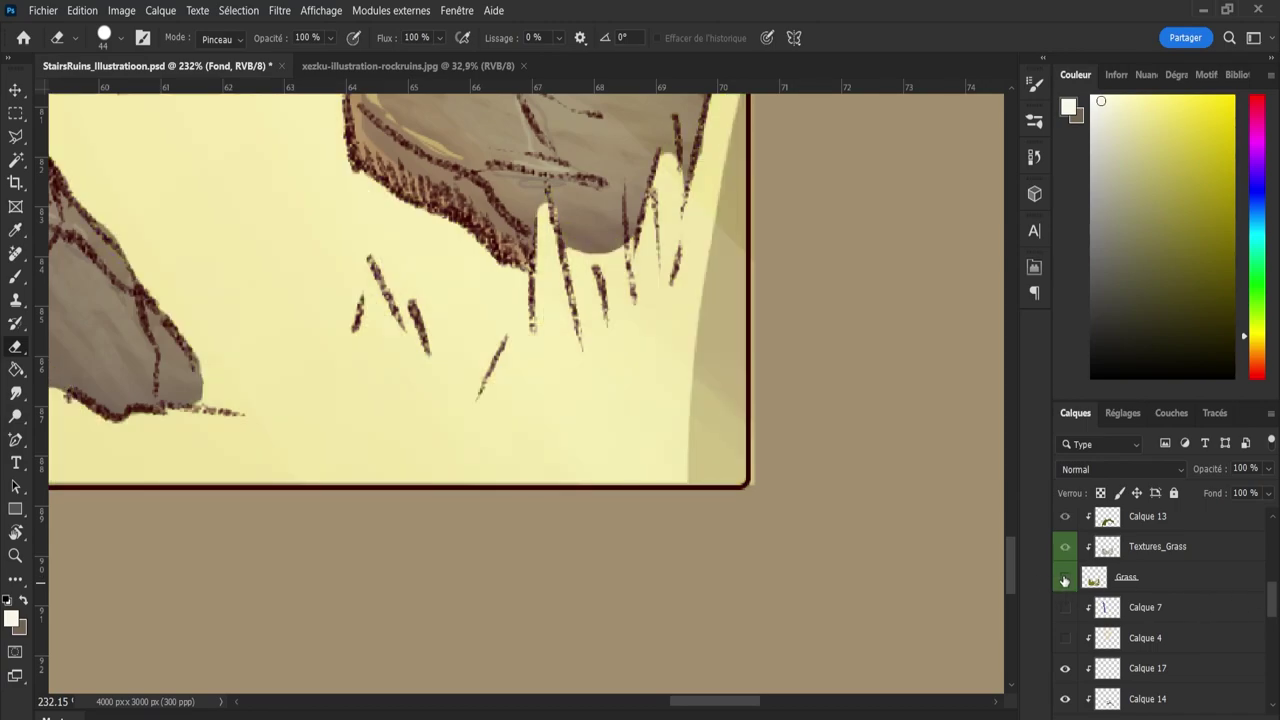
Check Fond, Calque 21 and Calque 16 for colour spilling past the frame by toggling their visibility, and show the Grass layer again.
key("z")
scroll(948, 551, "down", 2)
left_click_drag(1263, 603, 1241, 671)
left_click(1066, 627)
left_click(1066, 622)
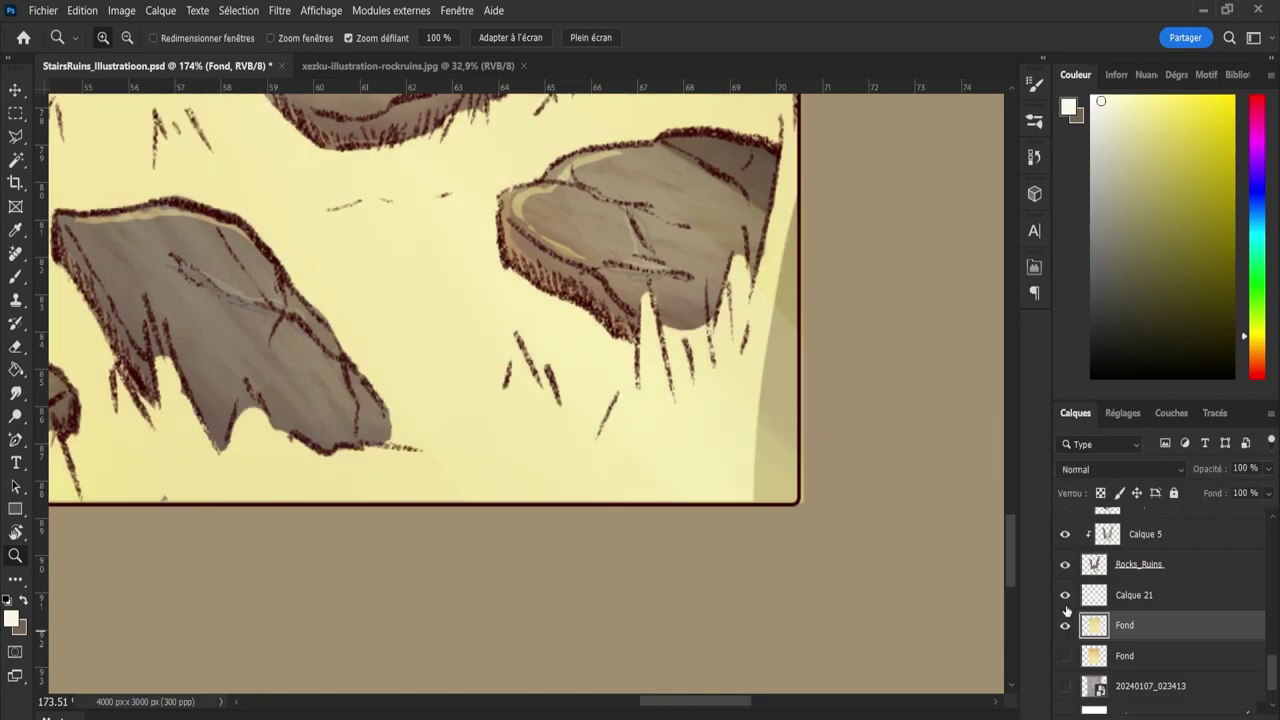
left_click(1066, 627)
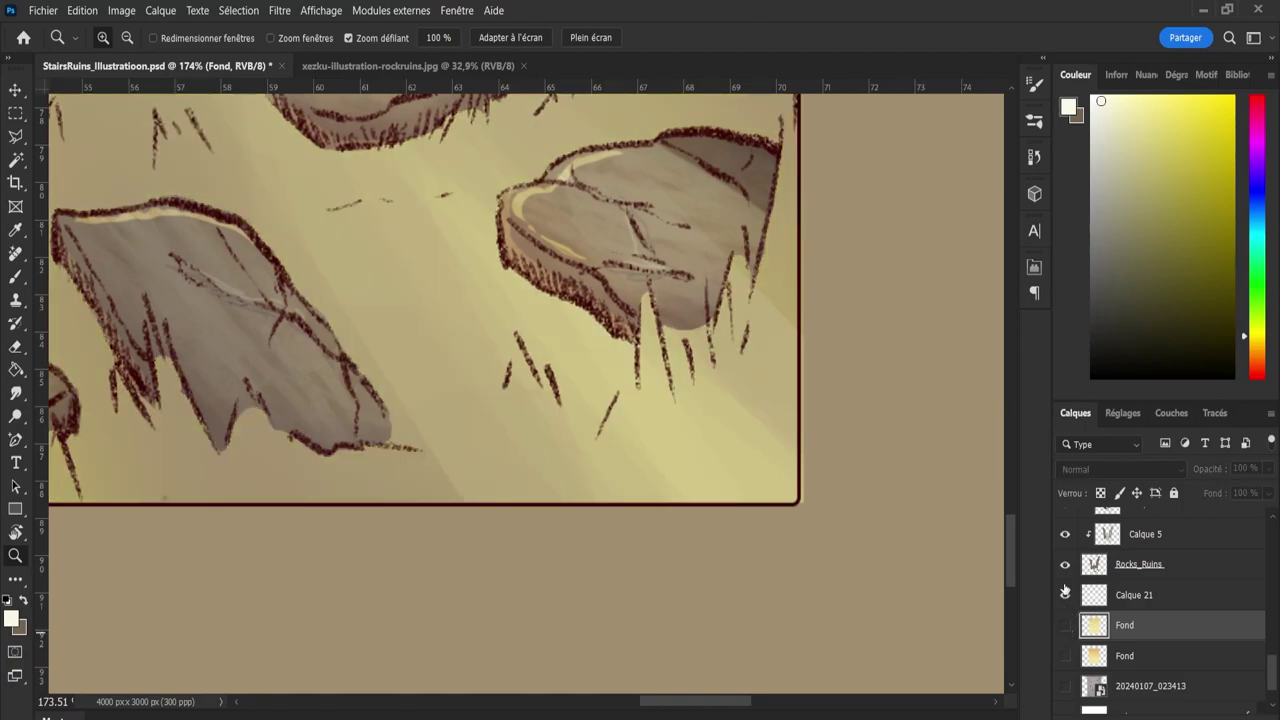
left_click(1066, 592)
left_click(1066, 590)
left_click(1066, 626)
left_click_drag(1266, 677, 1221, 608)
left_click(1064, 578)
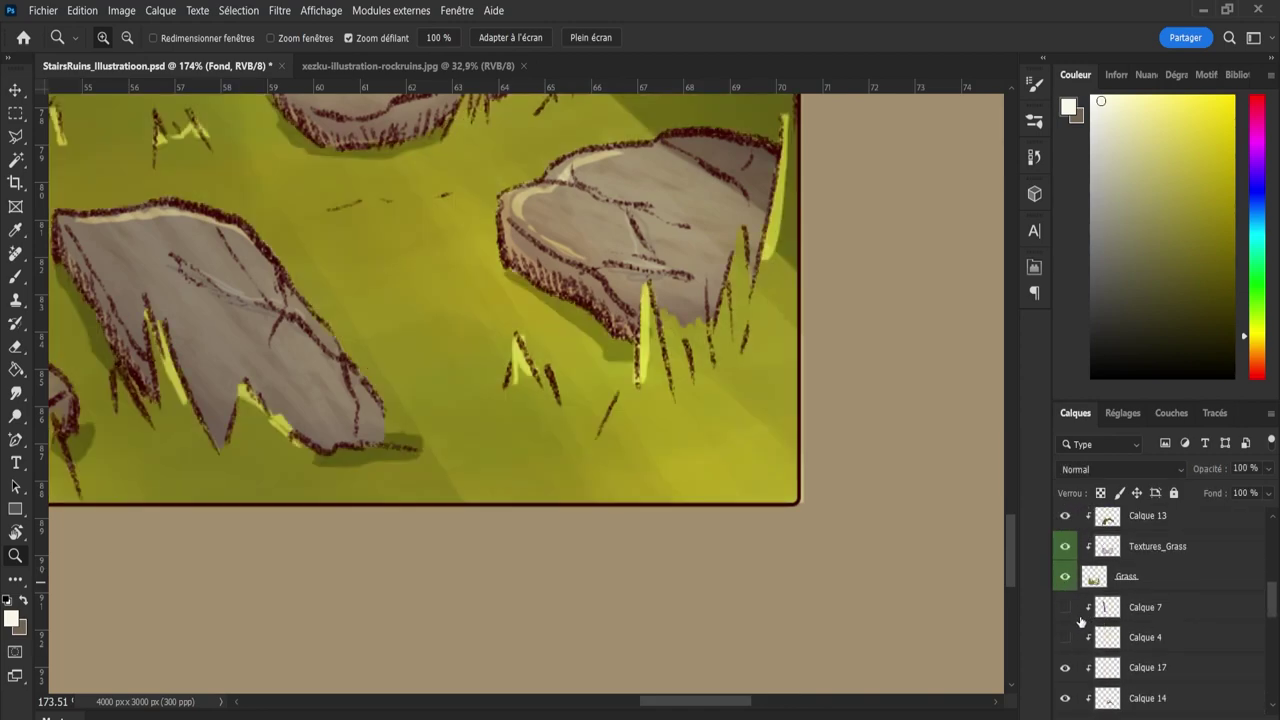
left_click_drag(1273, 600, 1270, 565)
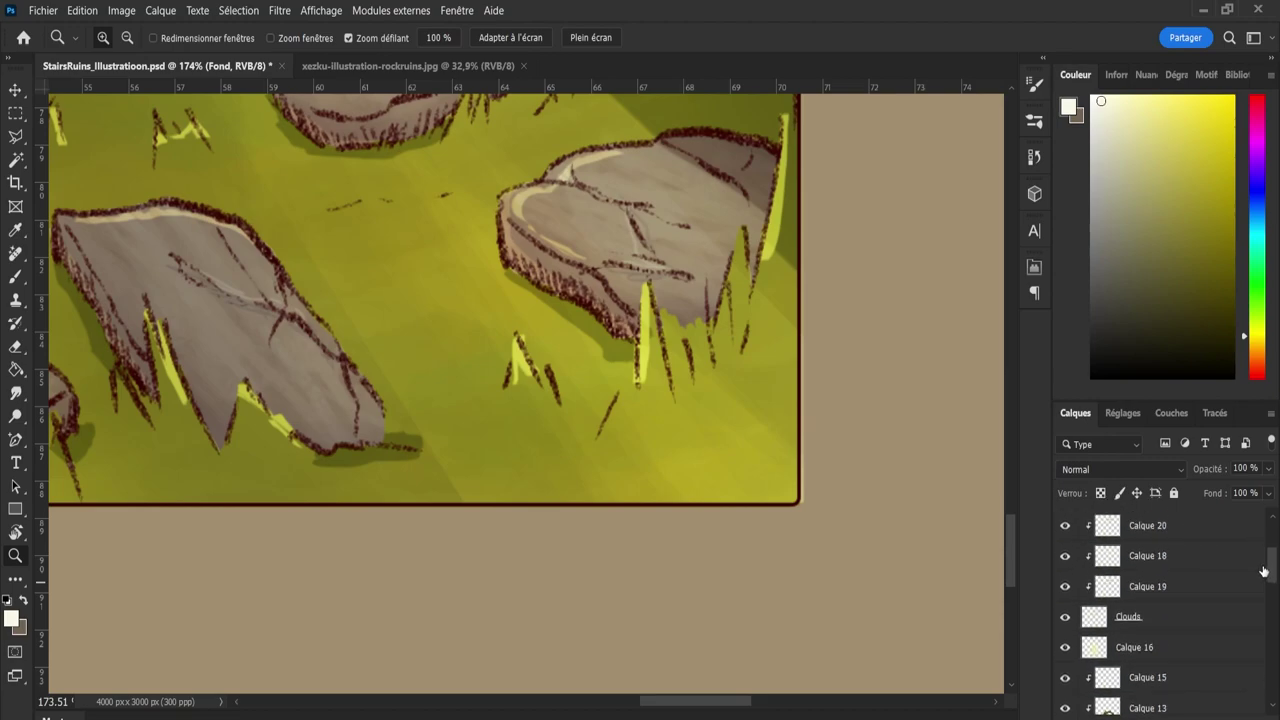
left_click(1065, 652)
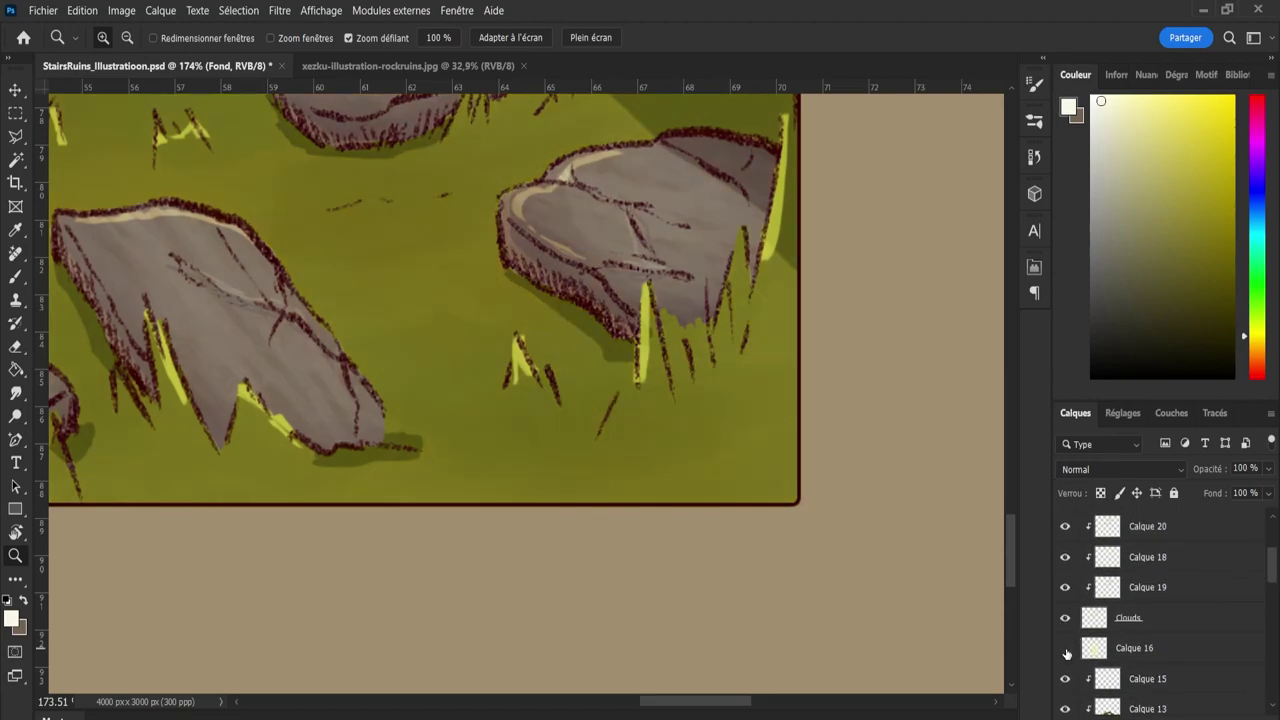
On Calque 16, erase the spill outside the frame's right edge and above it beside the tall pillar, enlarging the eraser to 100.
left_click(1097, 650)
key("e")
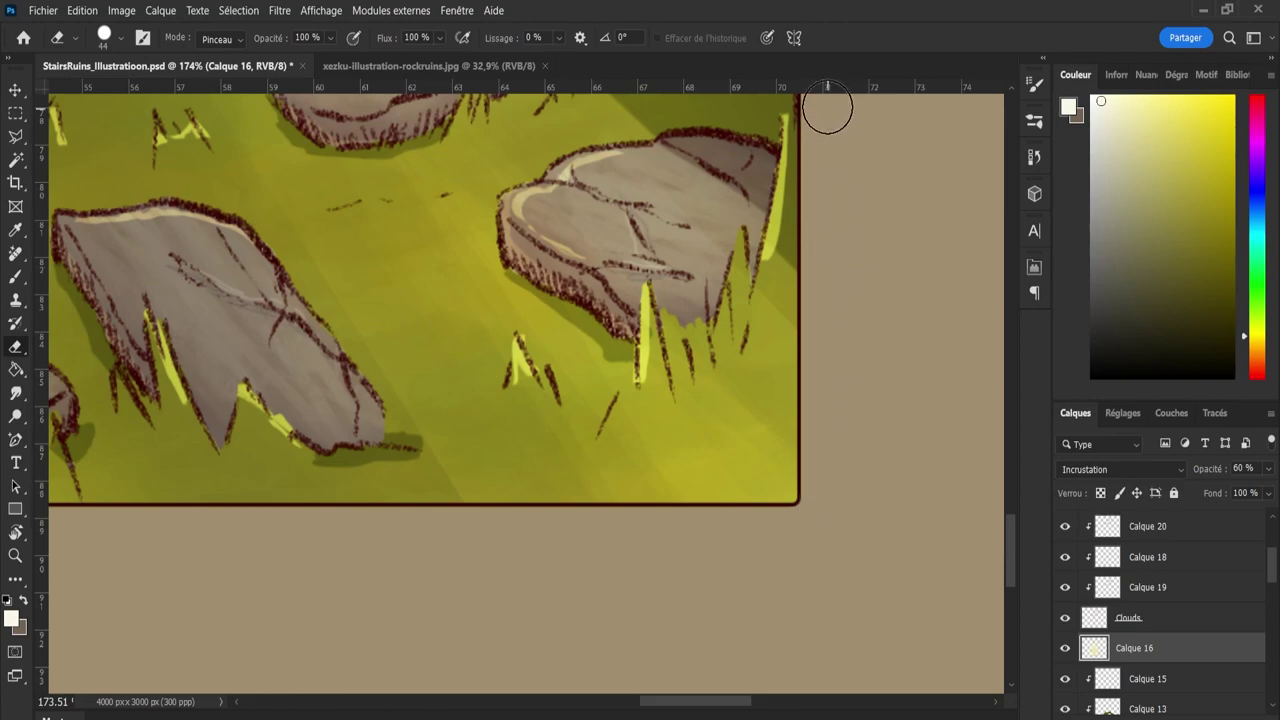
scroll(827, 107, "up", 15)
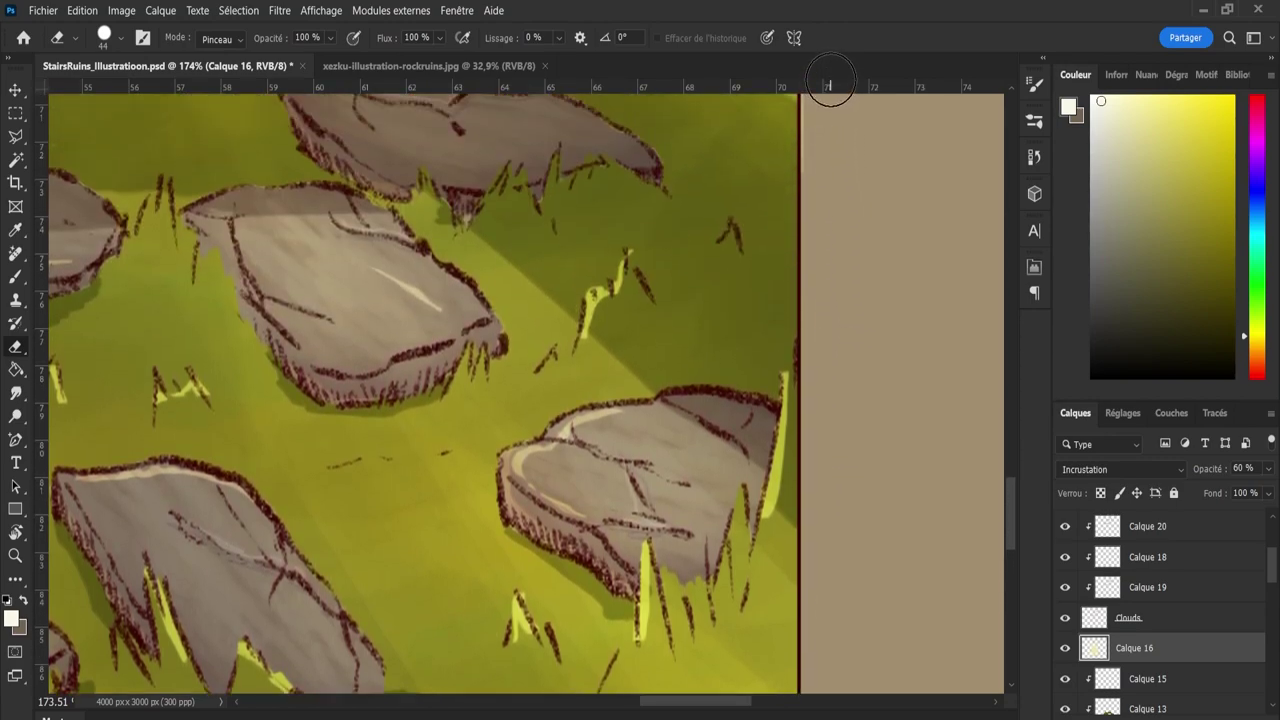
scroll(833, 92, "up", 15)
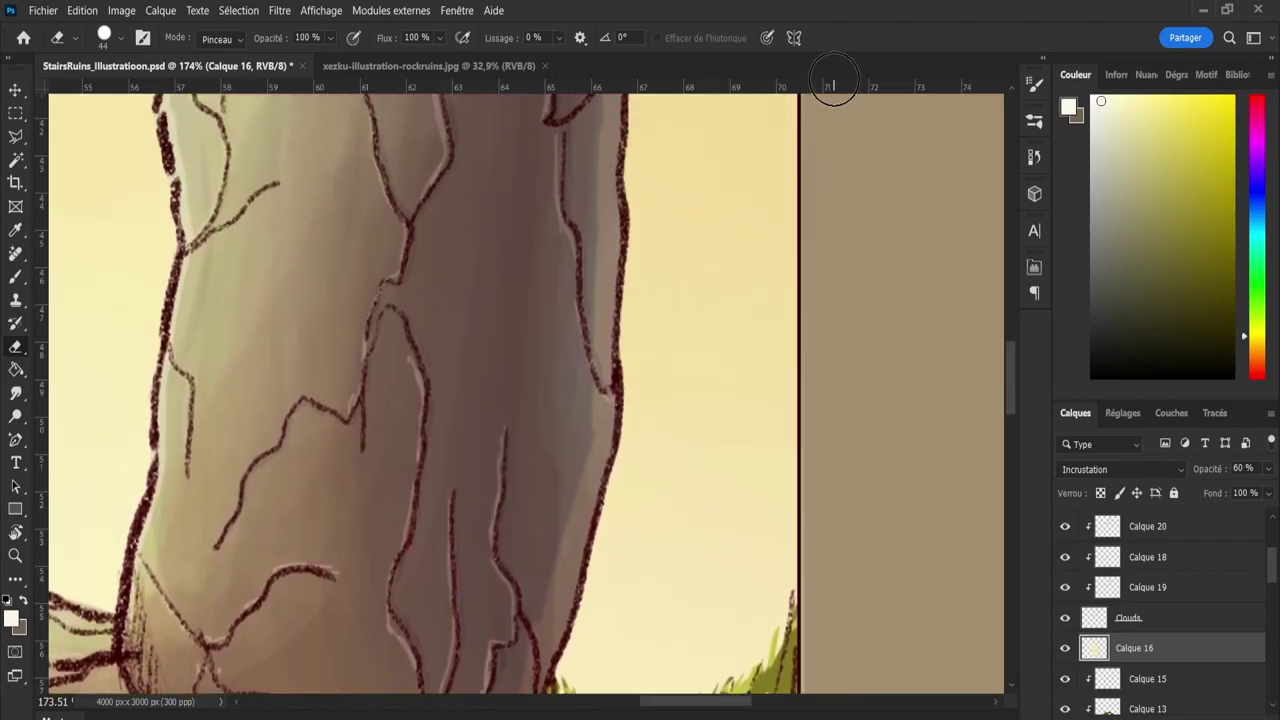
scroll(835, 82, "up", 8)
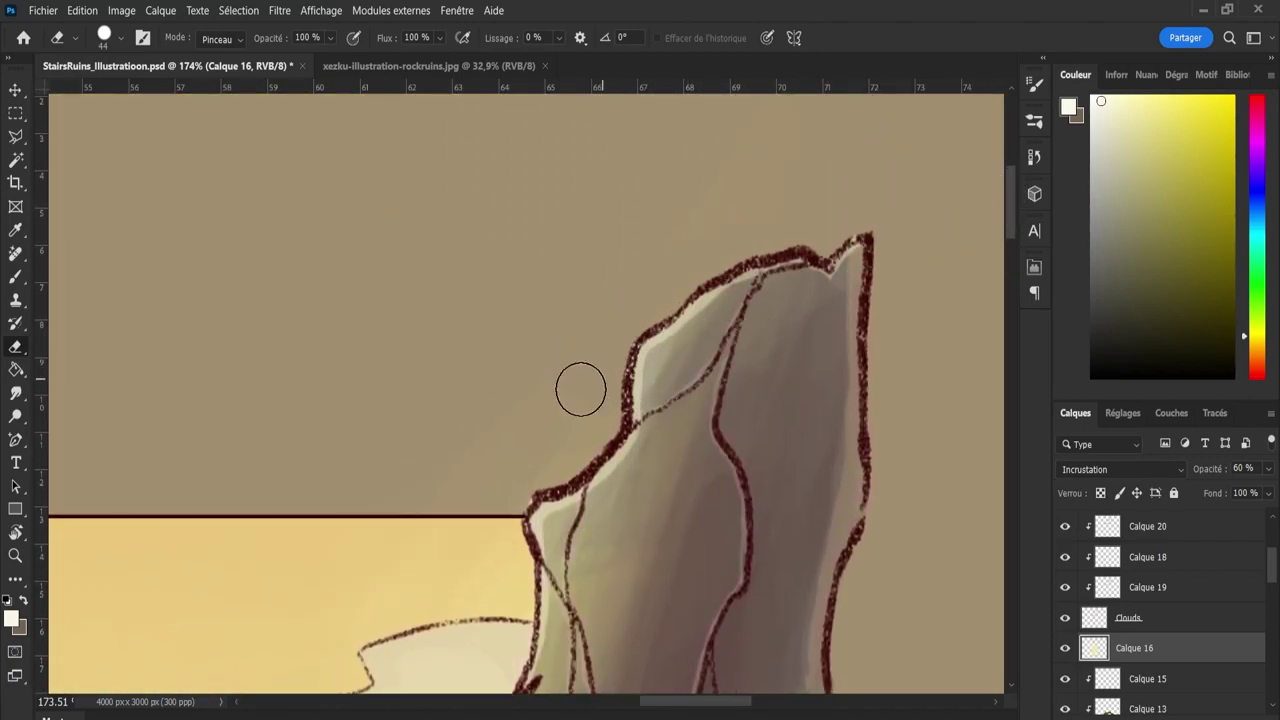
left_click_drag(475, 377, 529, 386)
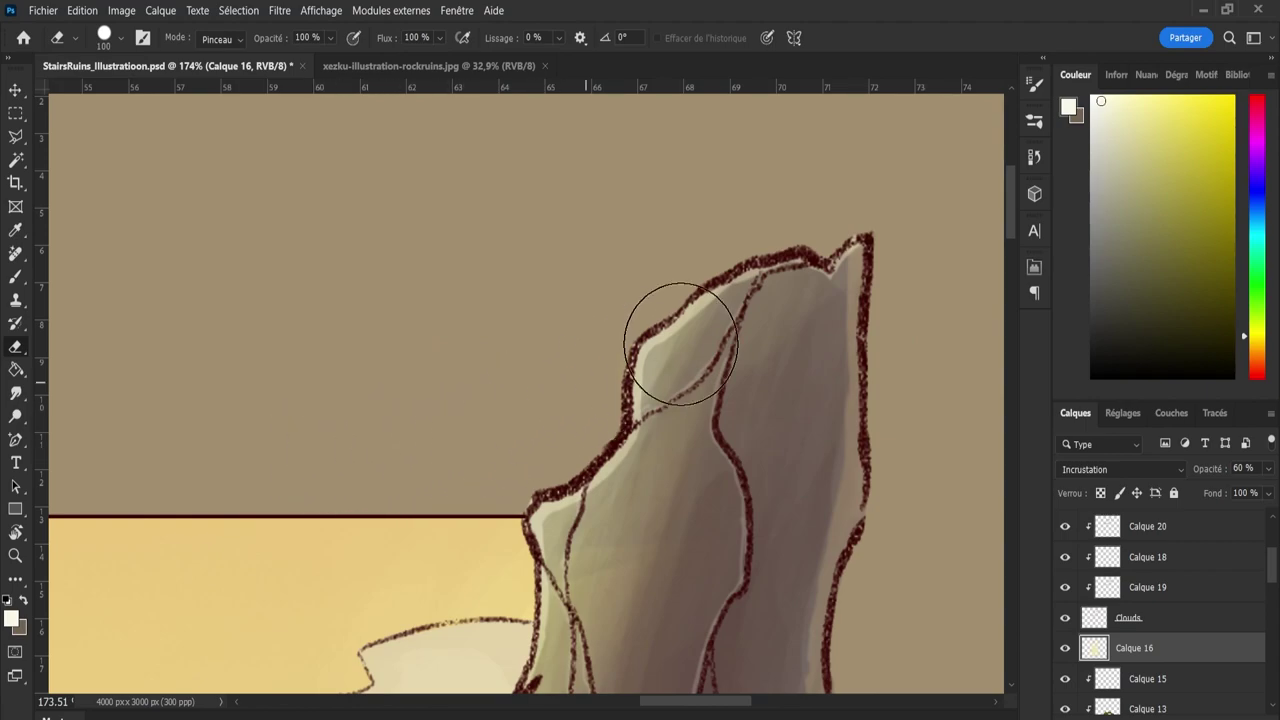
left_click_drag(1009, 197, 1009, 442)
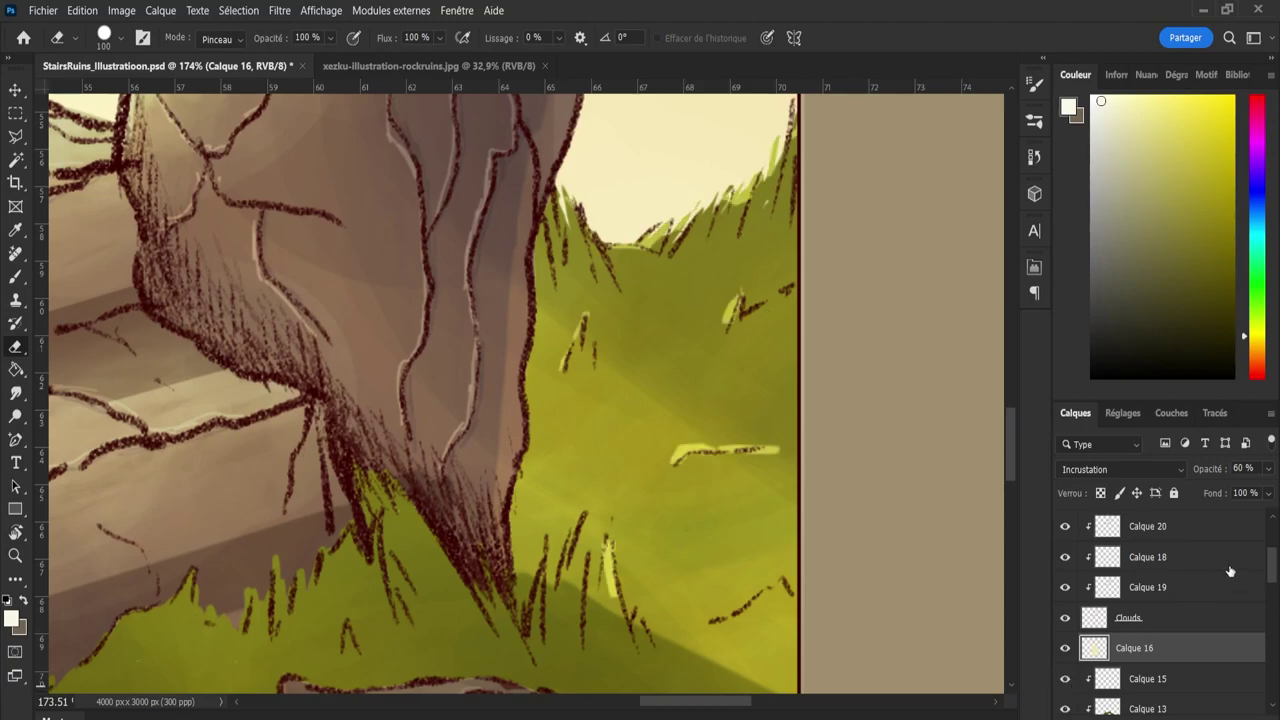
Toggle the visibility of Calque 15, Calque 13 and Calque 14 to look for the remaining strip outside the right edge.
mouse_move(1271, 565)
left_mouse_down()
mouse_move(1271, 538)
mouse_move(1271, 563)
left_mouse_up()
scroll(1272, 565, "down", 3)
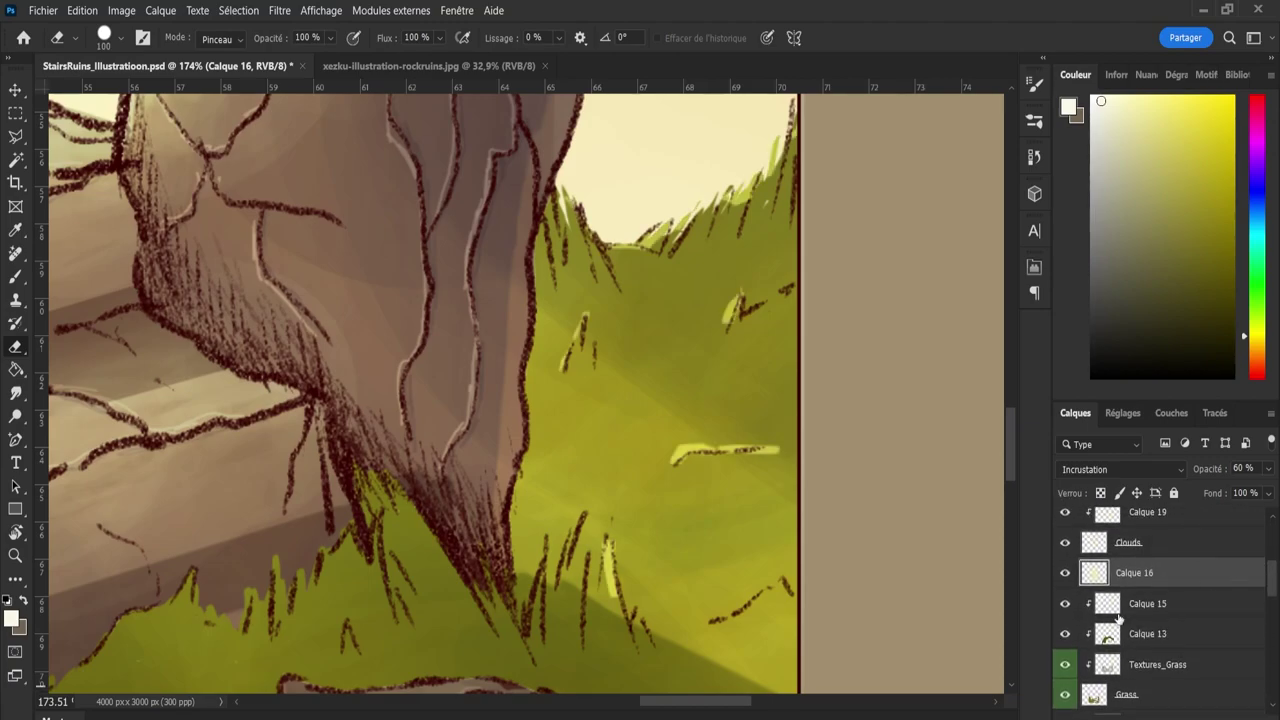
left_click(1064, 605)
left_click(1064, 605)
left_click(1065, 634)
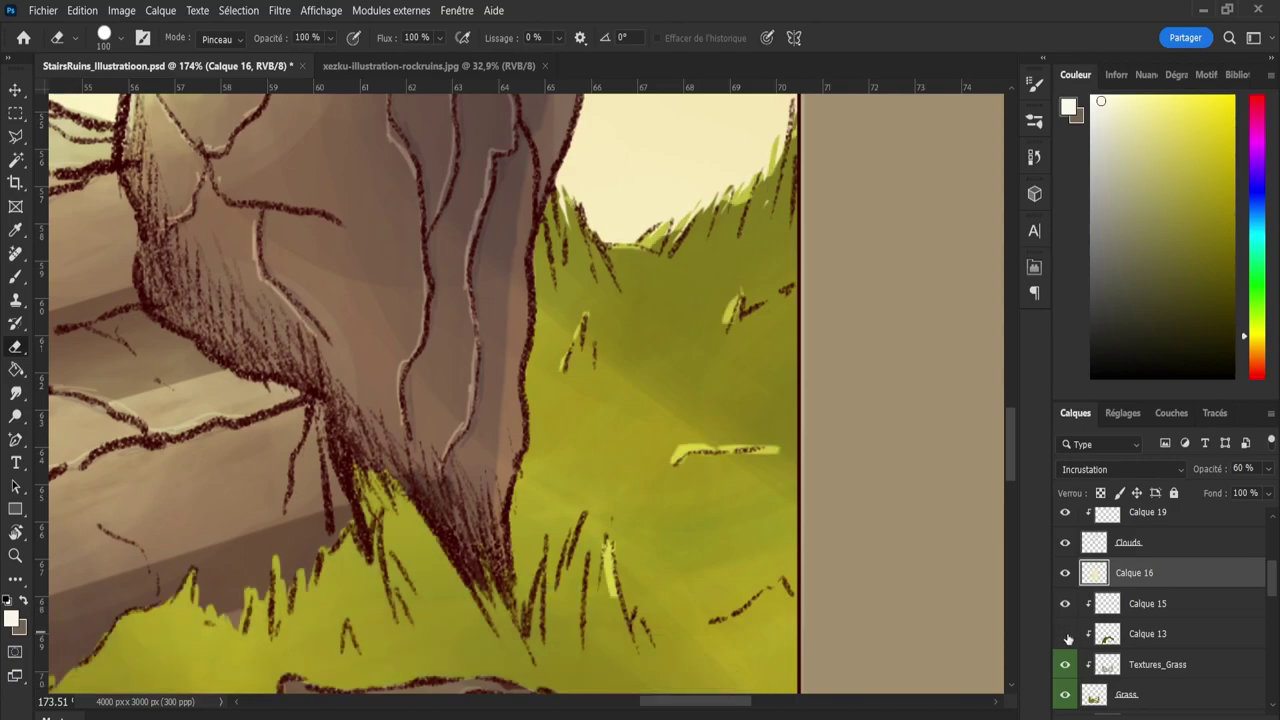
left_click(1065, 634)
scroll(1268, 590, "down", 6)
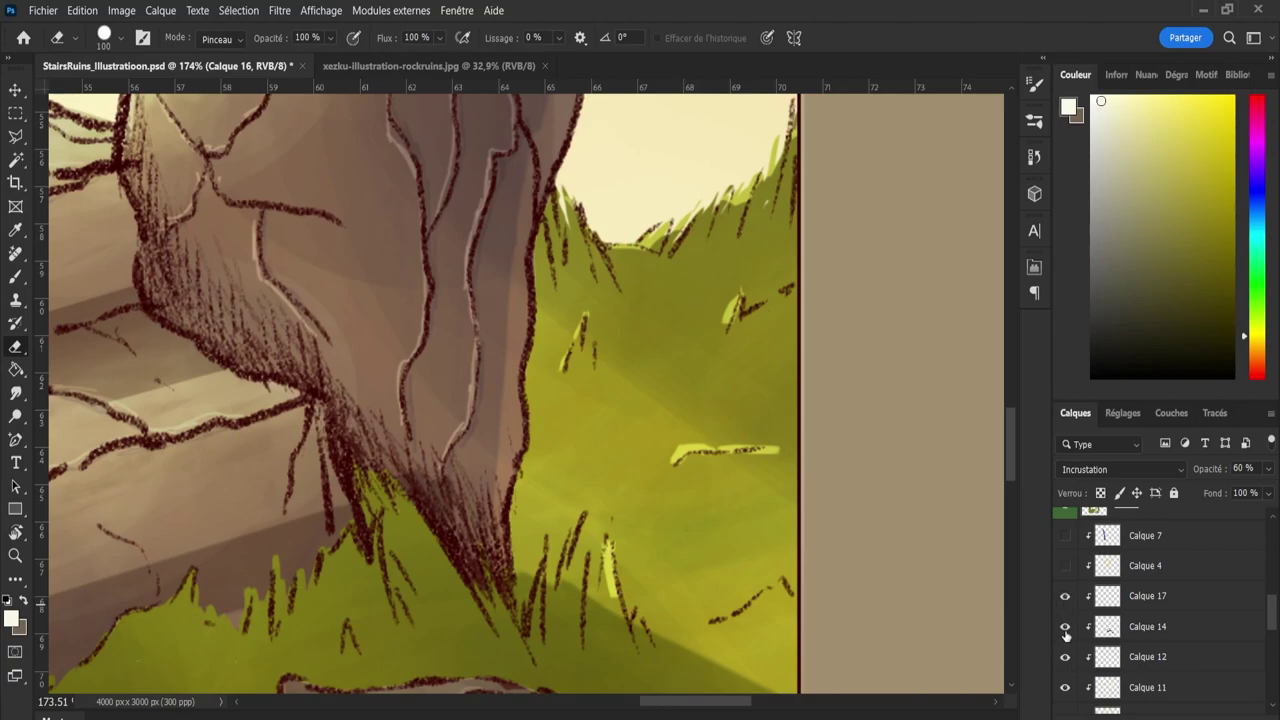
left_click(1065, 628)
left_click(1065, 628)
Toggle the lower layers Calque 10, Calque 9, Calque 3, Calque 6 and Rocks_Ruins to trace the remaining edge spill.
scroll(1273, 628, "down", 6)
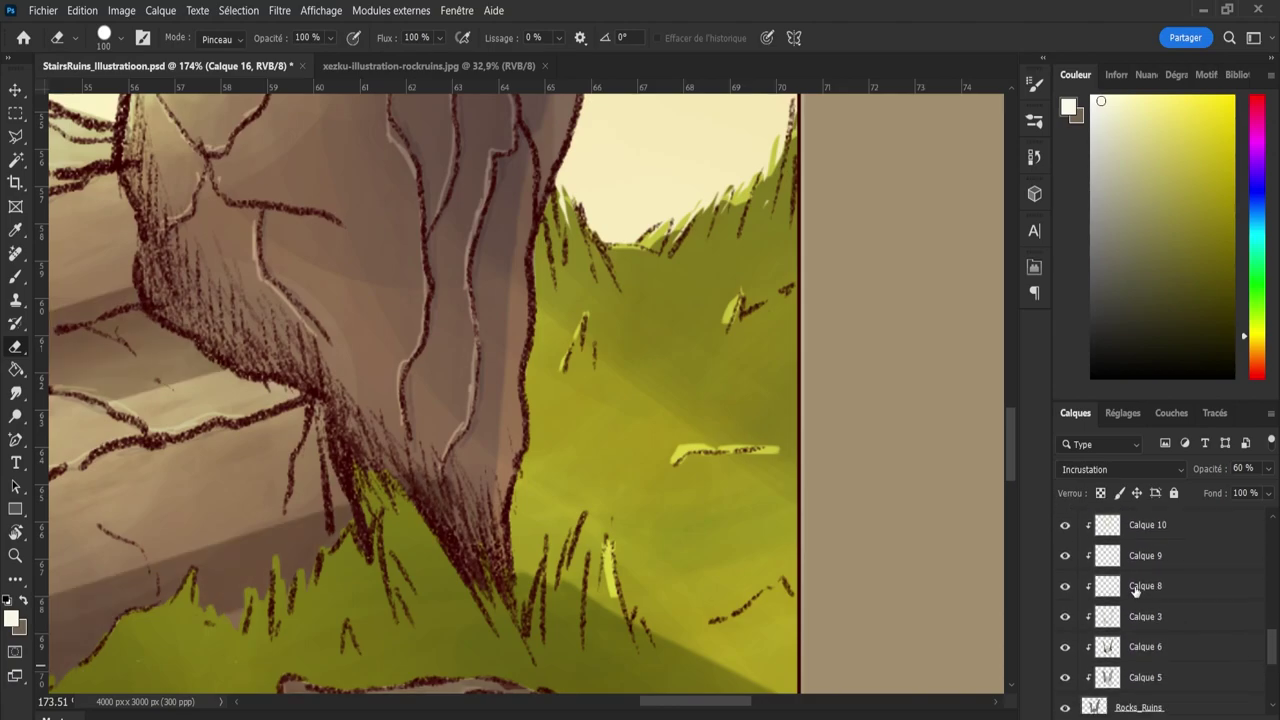
left_click(1065, 527)
left_click(1065, 527)
left_click(1065, 557)
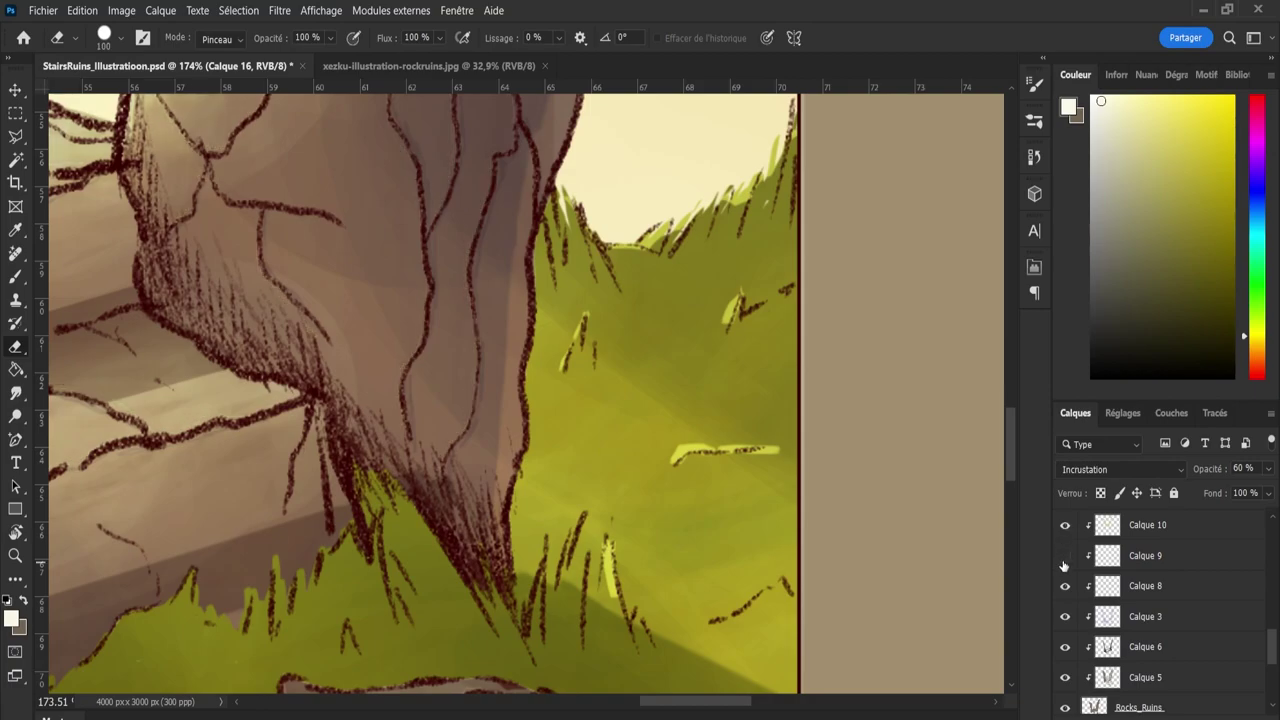
left_click(1065, 557)
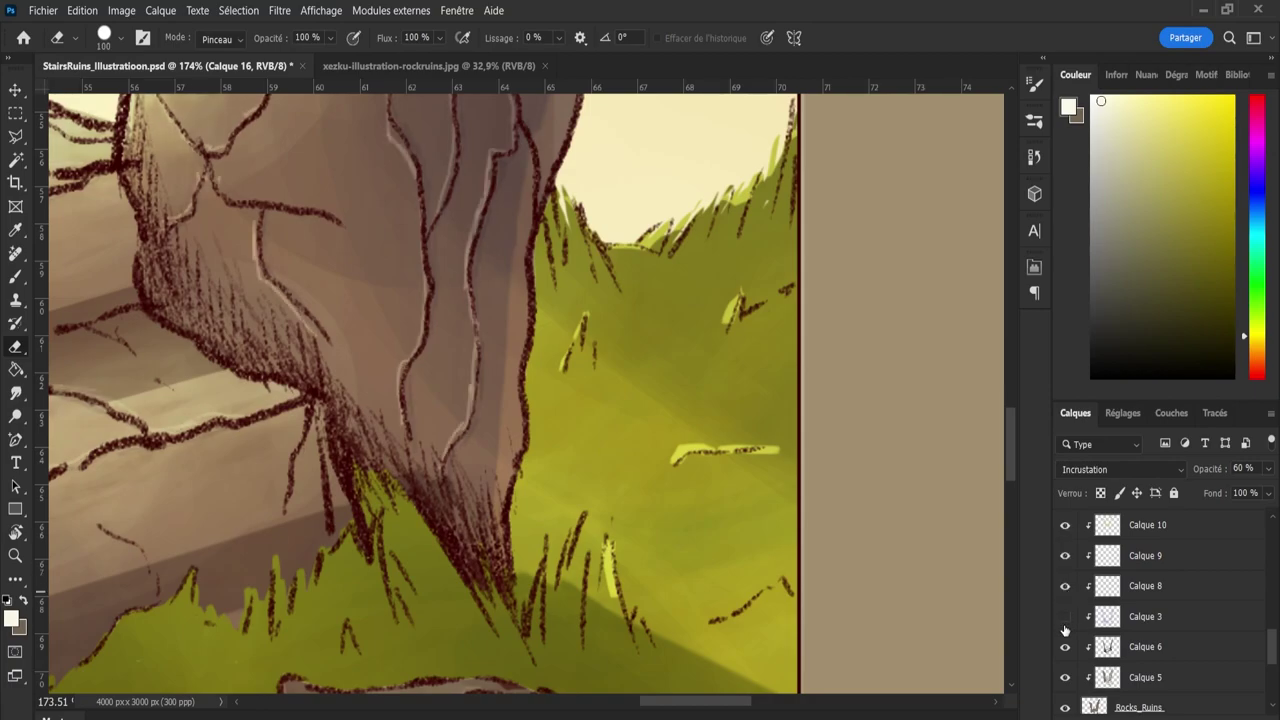
left_click(1065, 620)
left_click(1065, 648)
left_click(1065, 648)
scroll(1273, 648, "down", 5)
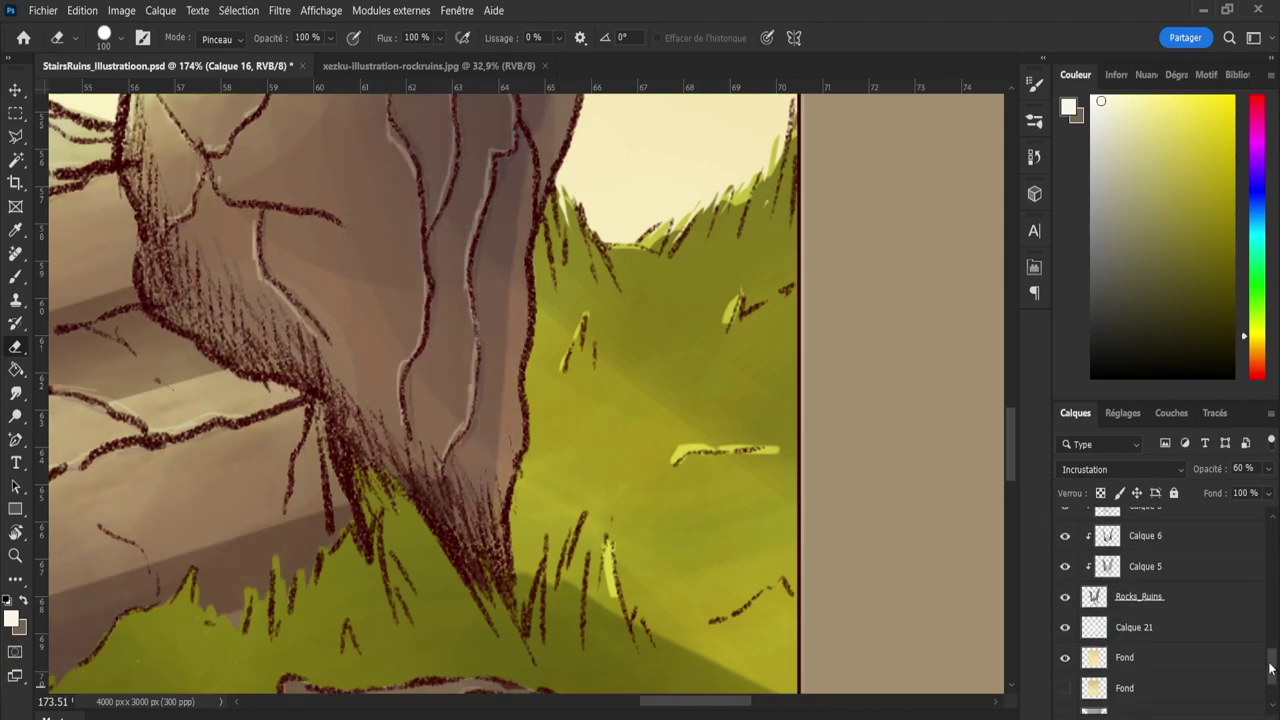
left_click(1065, 540)
left_click(1065, 540)
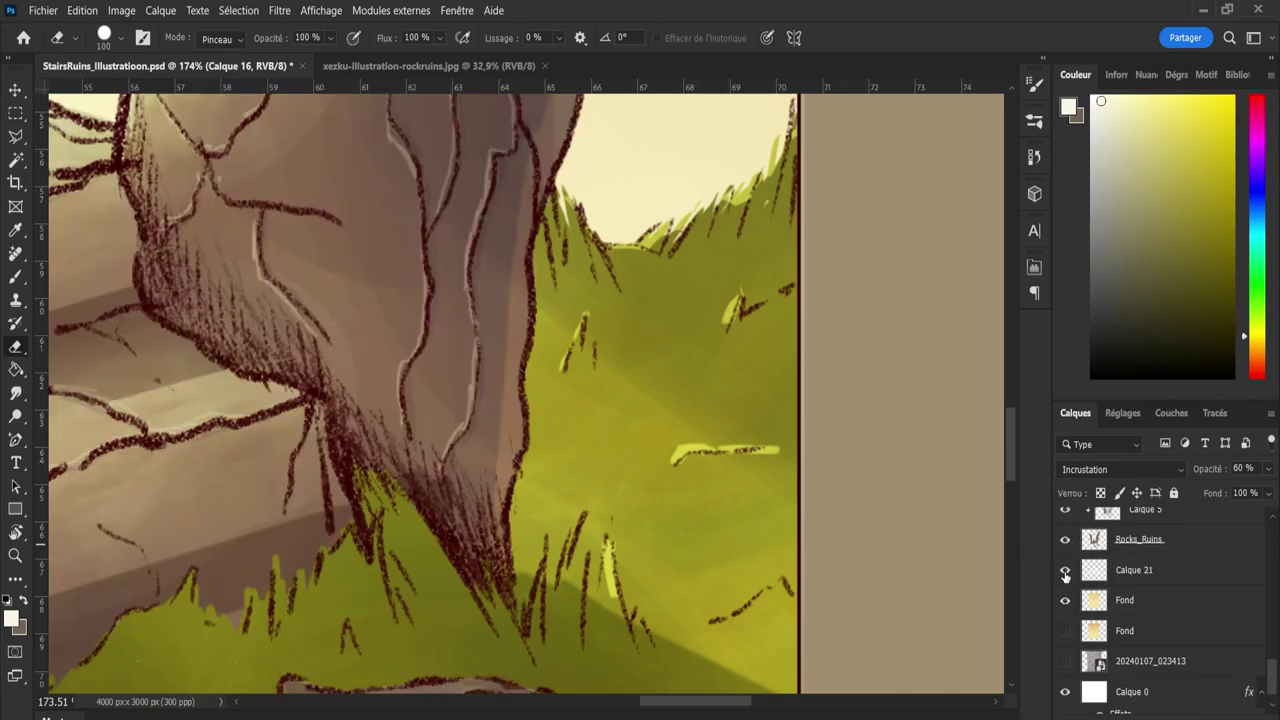
Erase the leftover Calque 21 glow outside the frame's right edge with the size 100 eraser.
left_click(1088, 580)
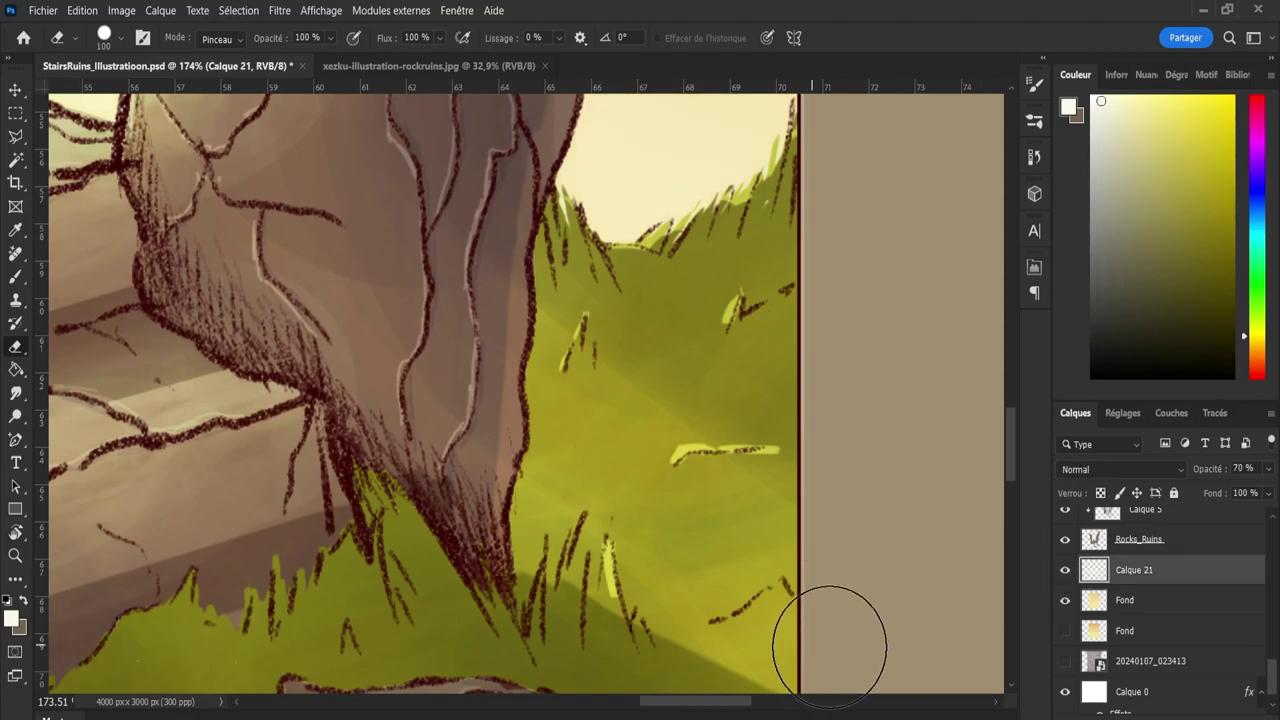
mouse_move(856, 603)
left_mouse_down()
mouse_move(882, 222)
mouse_move(872, 93)
left_mouse_up()
scroll(875, 95, "up", 10)
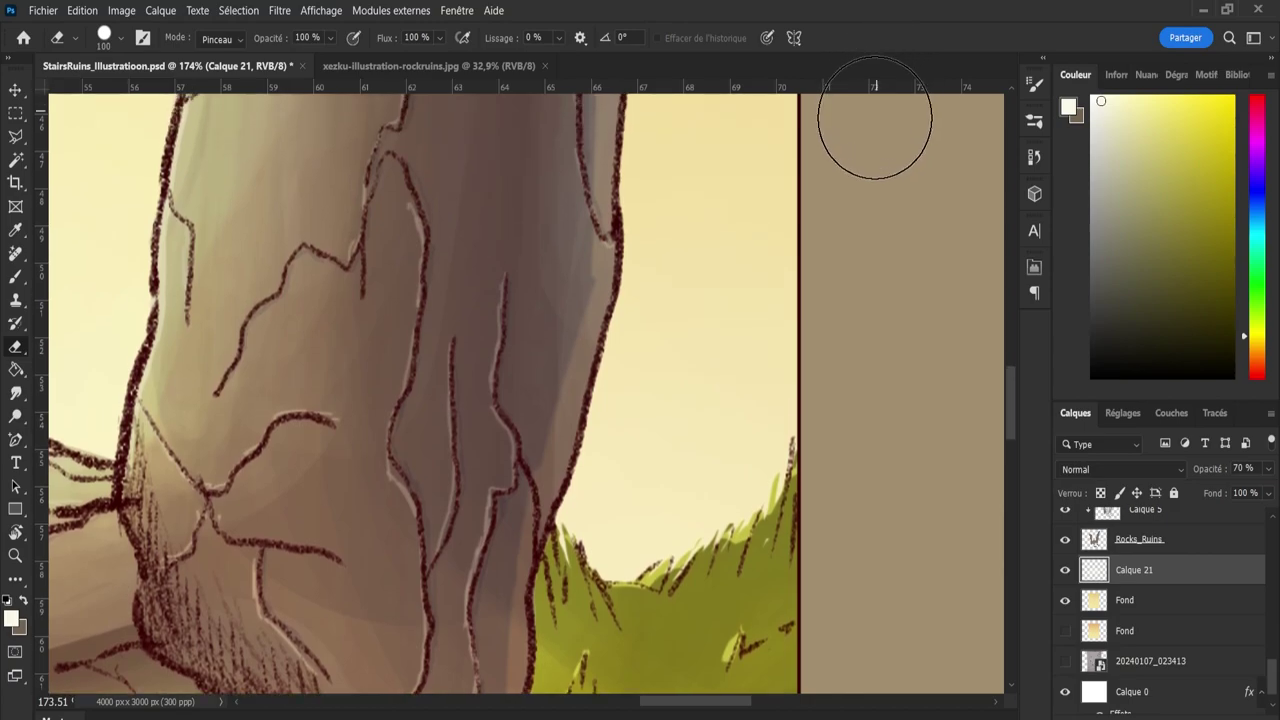
scroll(868, 688, "down", 20)
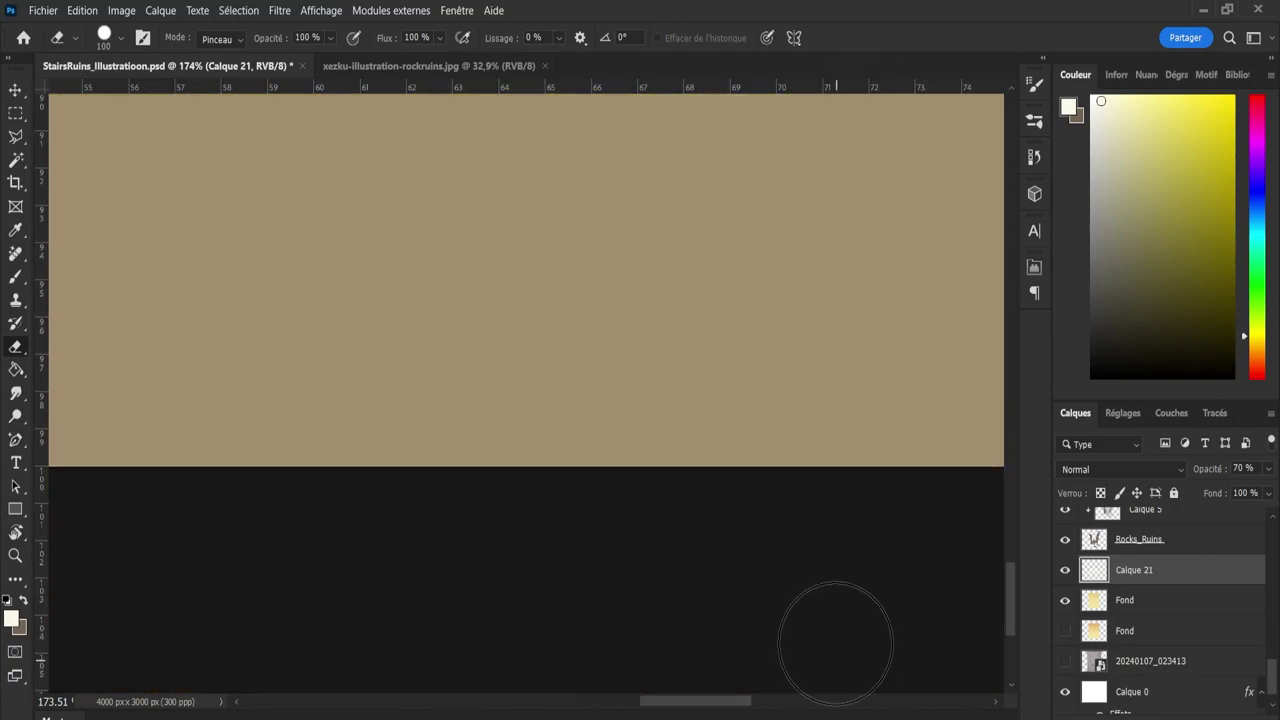
Check the whole illustration for leftover spill around the frame and save the document.
key("z")
left_click_drag(855, 370, 900, 289)
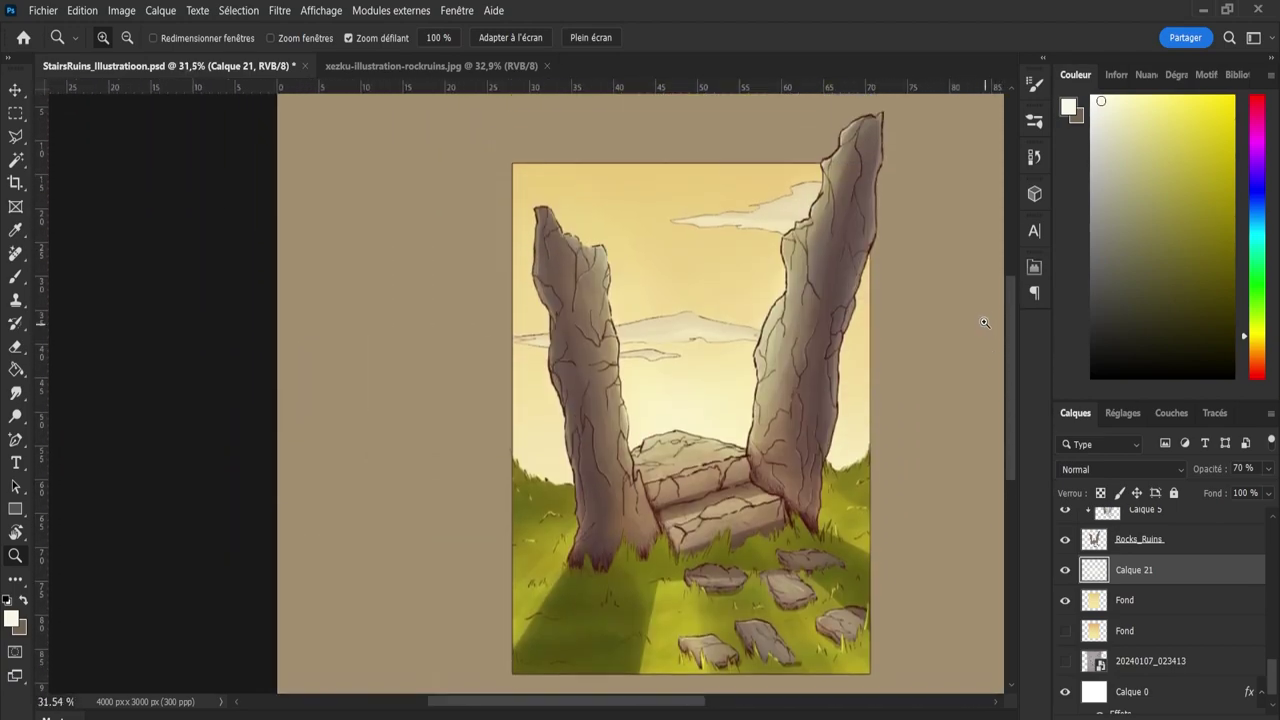
scroll(922, 379, "down", 5)
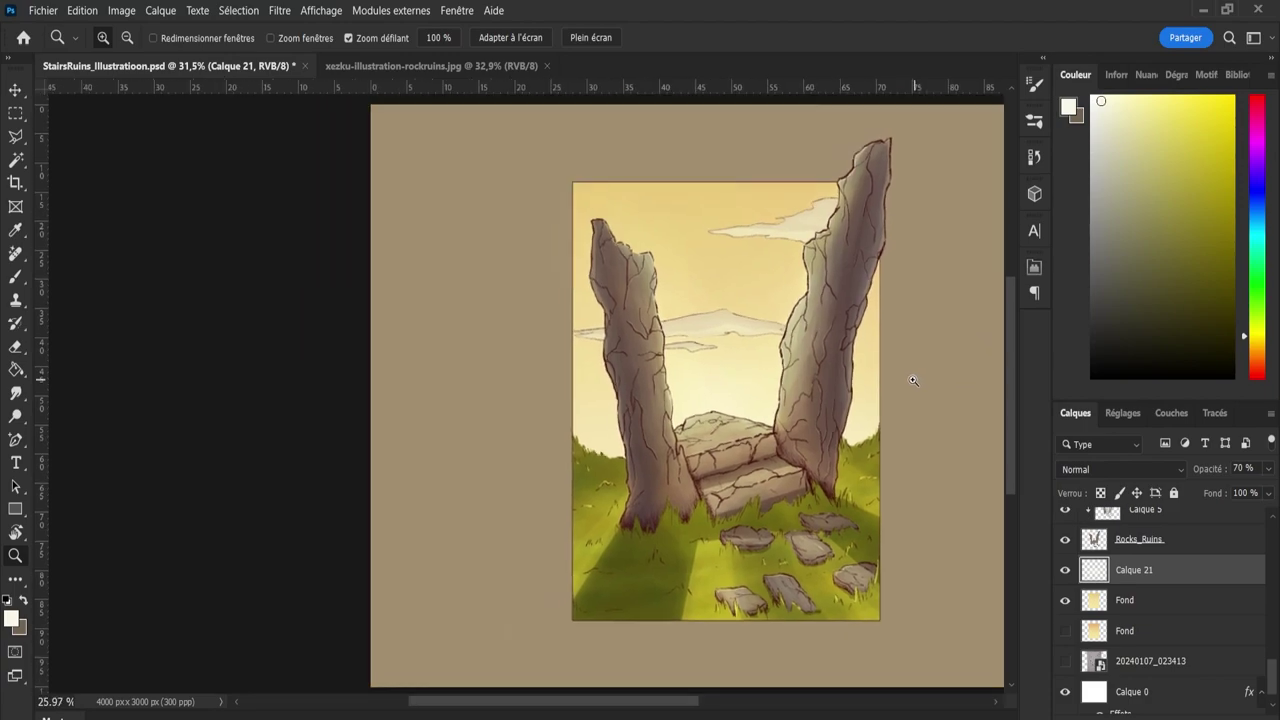
left_click_drag(671, 704, 723, 704)
scroll(688, 560, "up", 2)
scroll(688, 560, "down", 2)
scroll(688, 560, "up", 1)
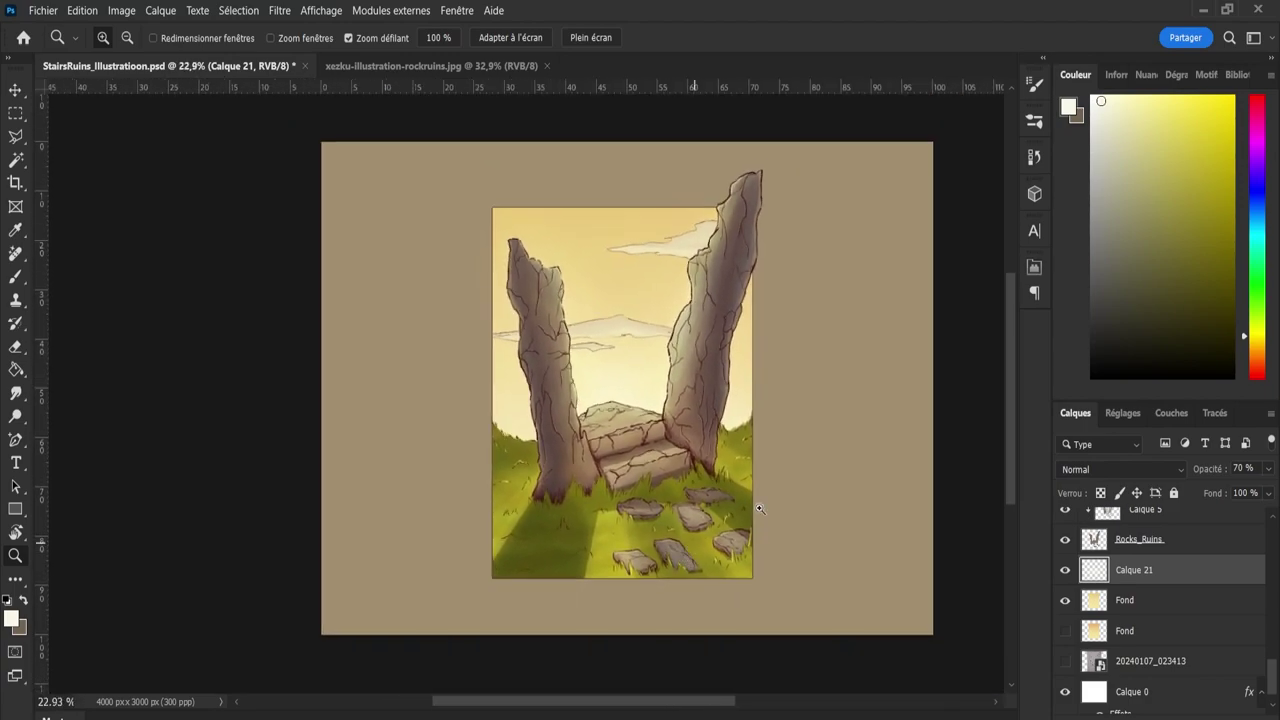
left_click_drag(1011, 434, 1011, 424)
key("ctrl+s")
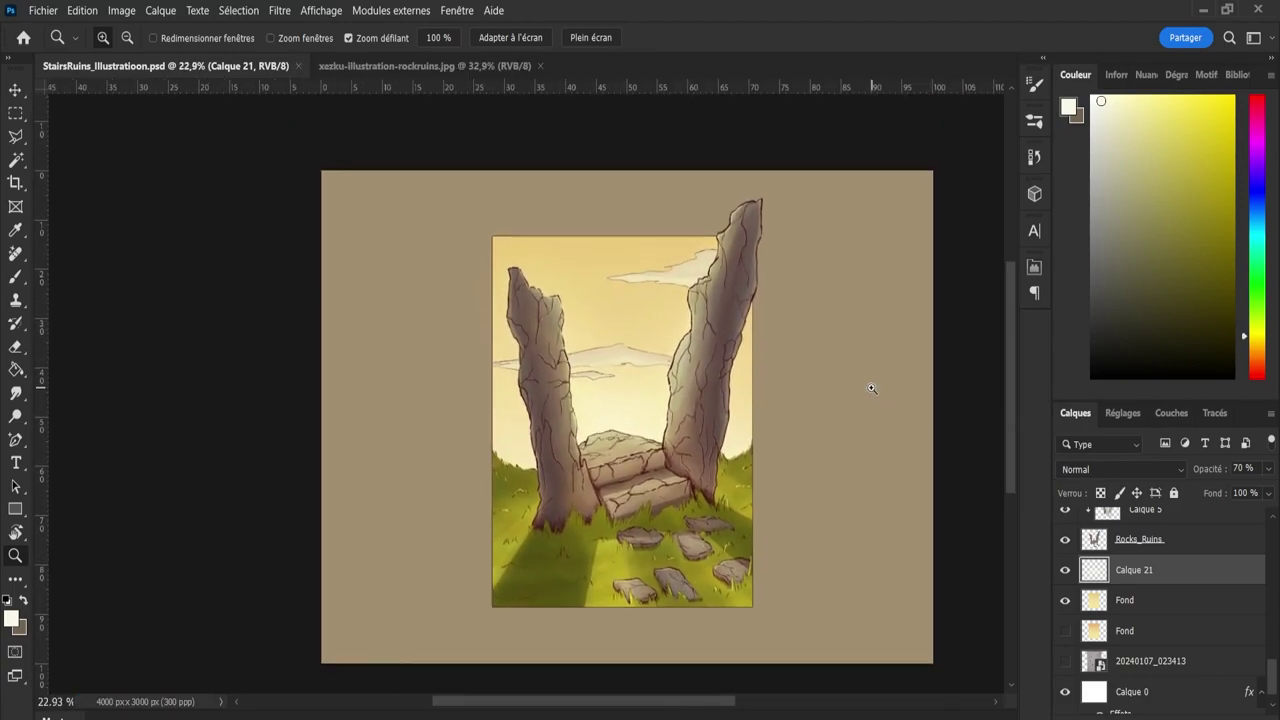
Group the rock layers from Rocks_Ruins up to Calque 7 and name the group Rocks.
scroll(744, 553, "up", 3)
scroll(744, 553, "down", 1)
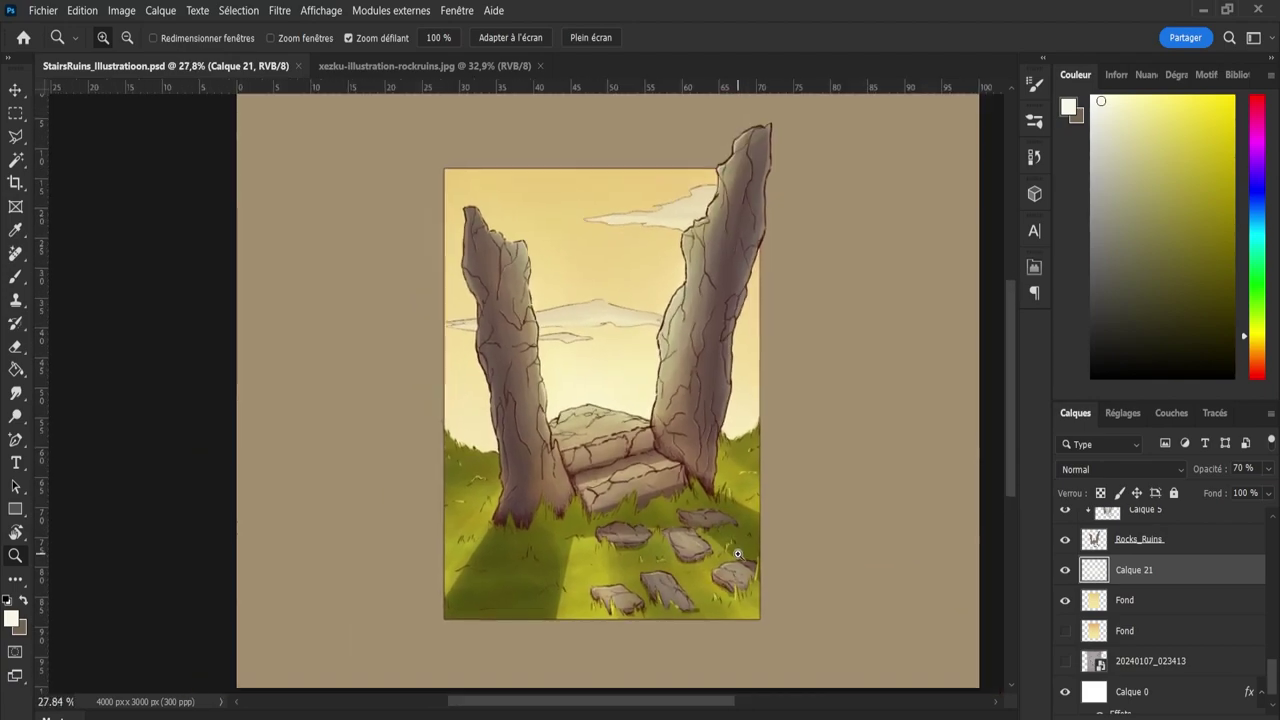
scroll(1229, 658, "up", 2)
left_click(1174, 640)
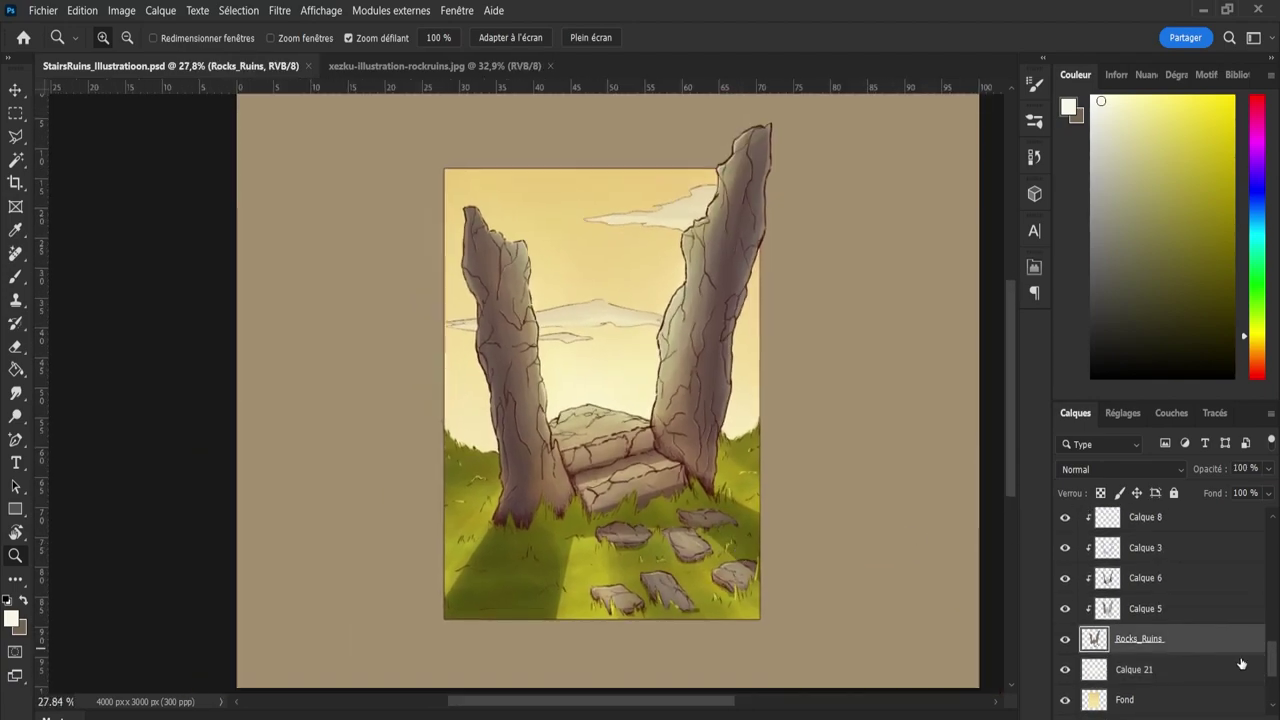
left_click_drag(1272, 670, 1264, 606)
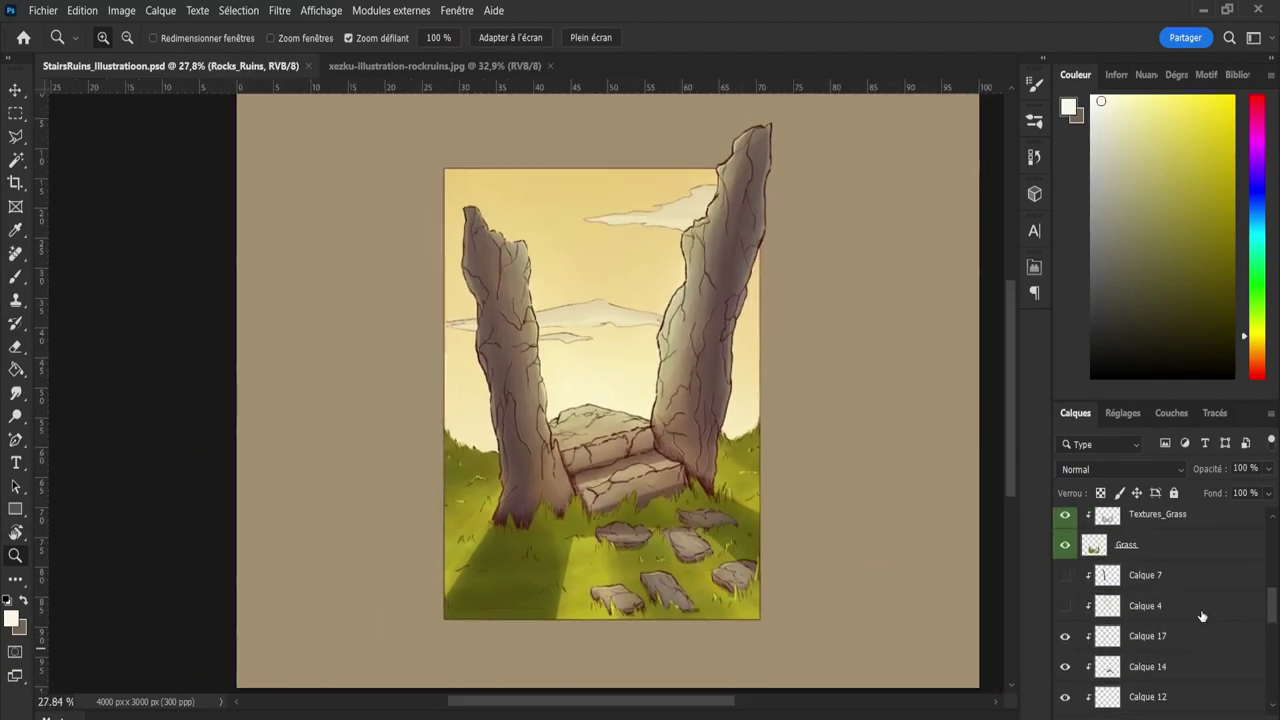
left_click(1181, 693, "shift")
key("ctrl+g")
double_click(1128, 572)
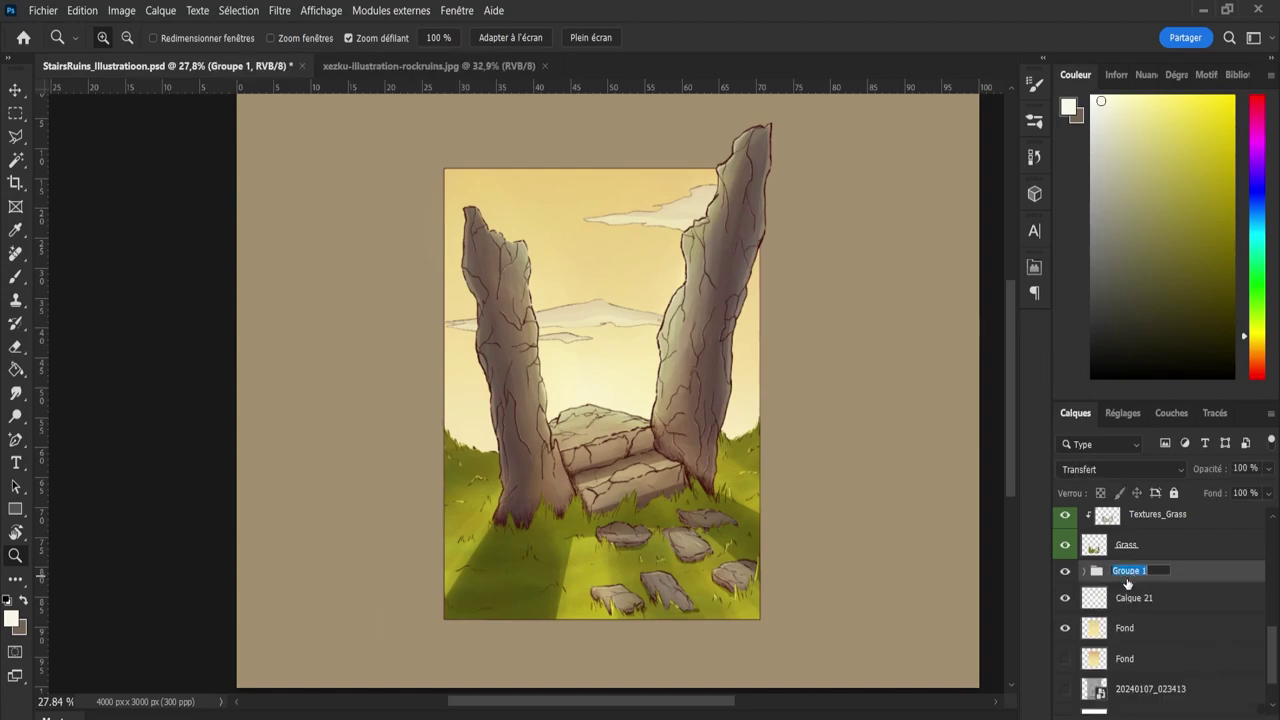
type("Rocks")
key("Return")
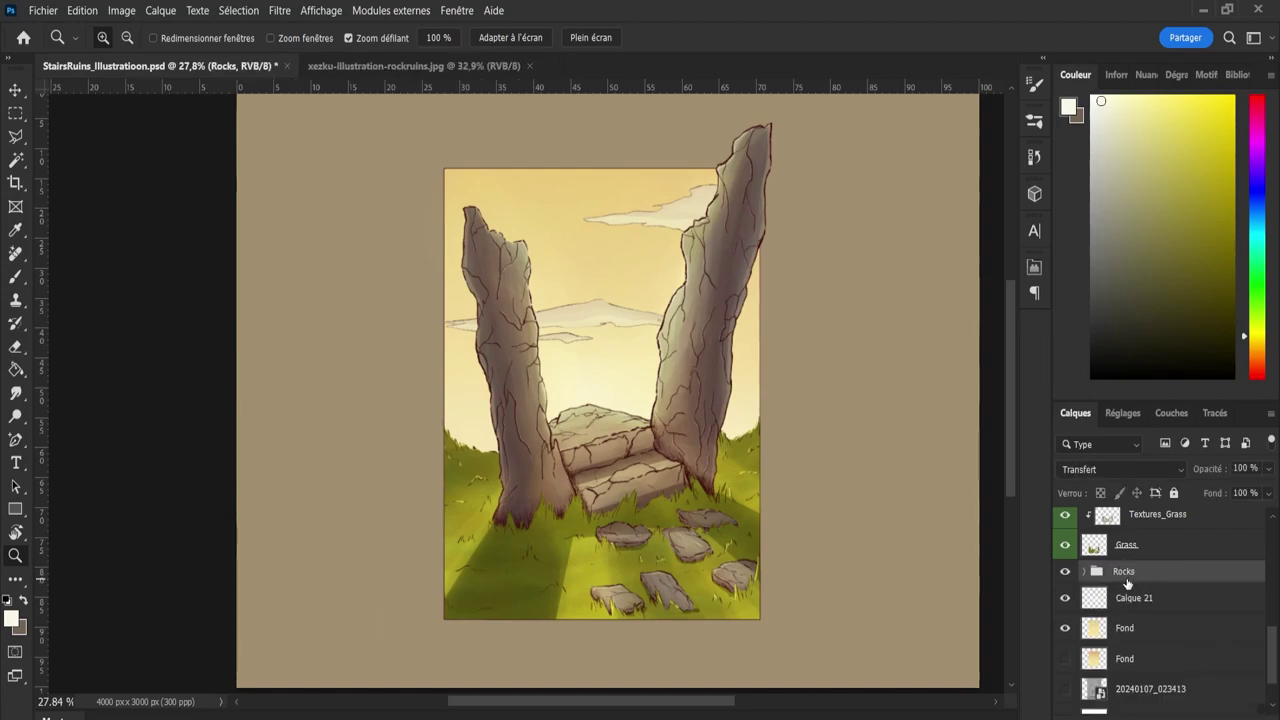
Group the Grass, Textures_Grass, Calque 13 and Calque 15 layers and name the group Grass.
scroll(1145, 640, "up", 3)
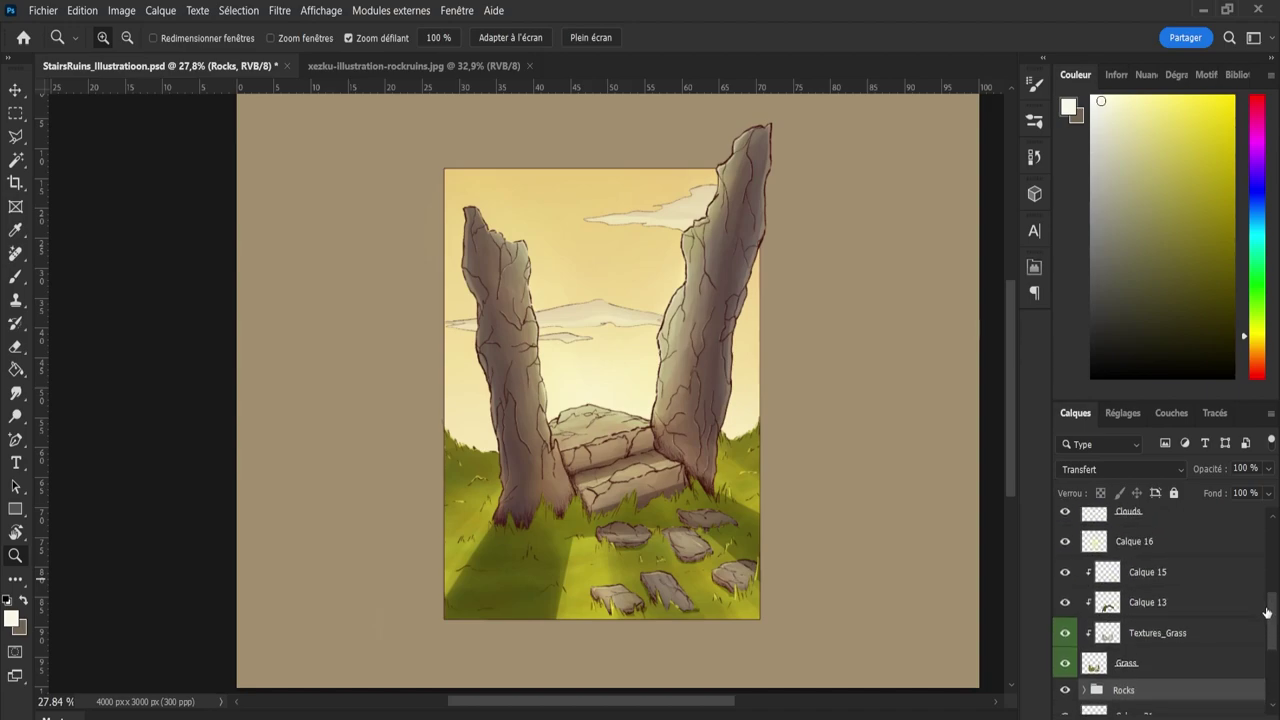
left_click(1126, 663)
left_click(1142, 588, "shift")
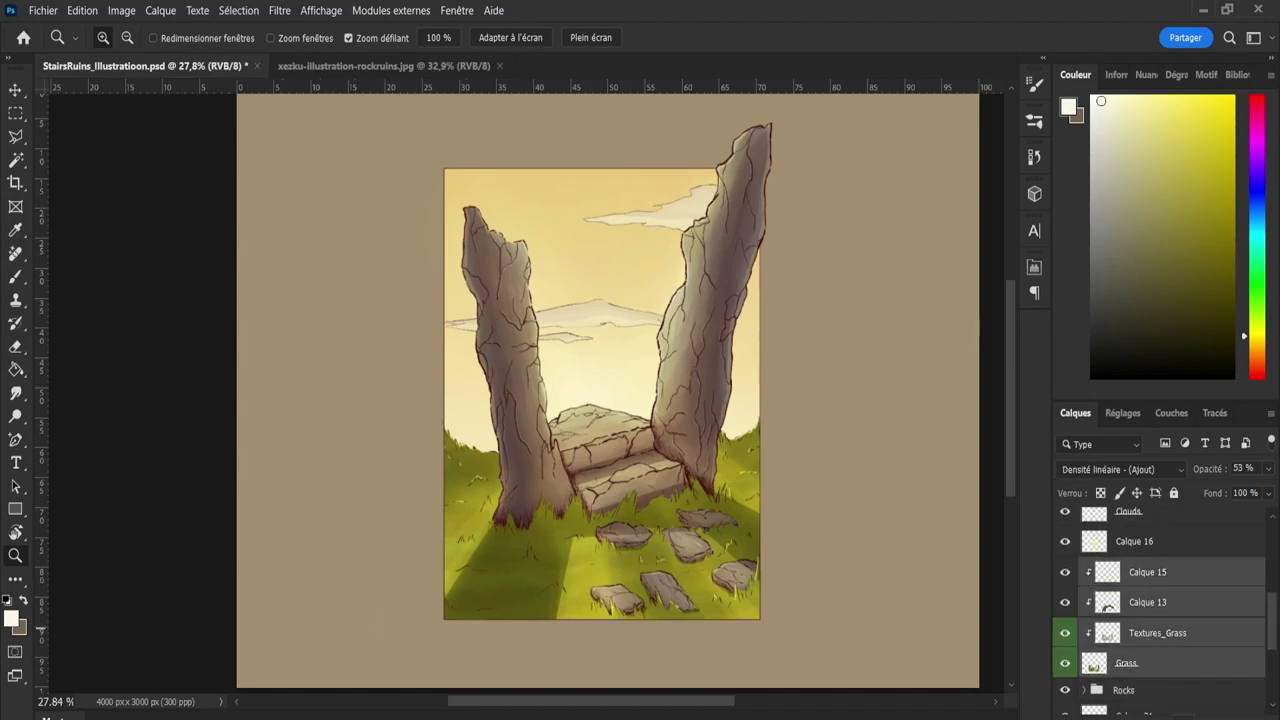
key("ctrl+g")
double_click(1130, 567)
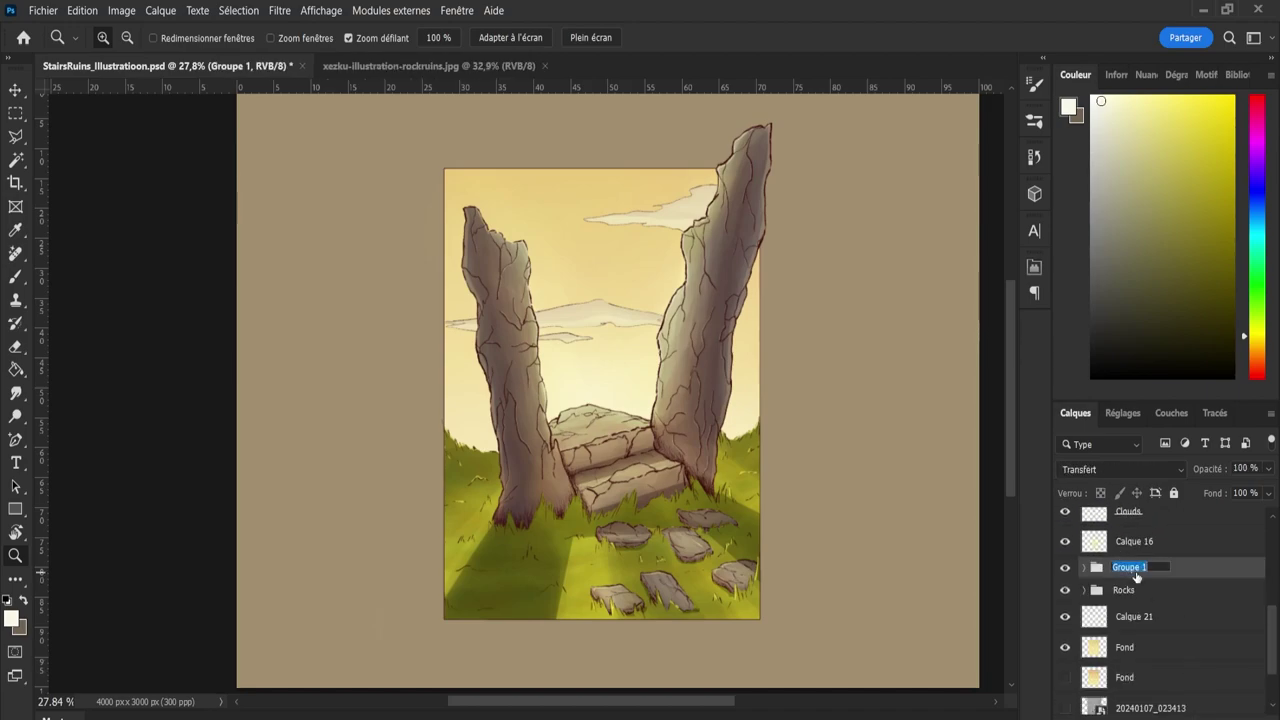
type("Grass")
Toggle the visibility of Calque 16 to compare the illustration with and without its light.
left_click(1135, 541)
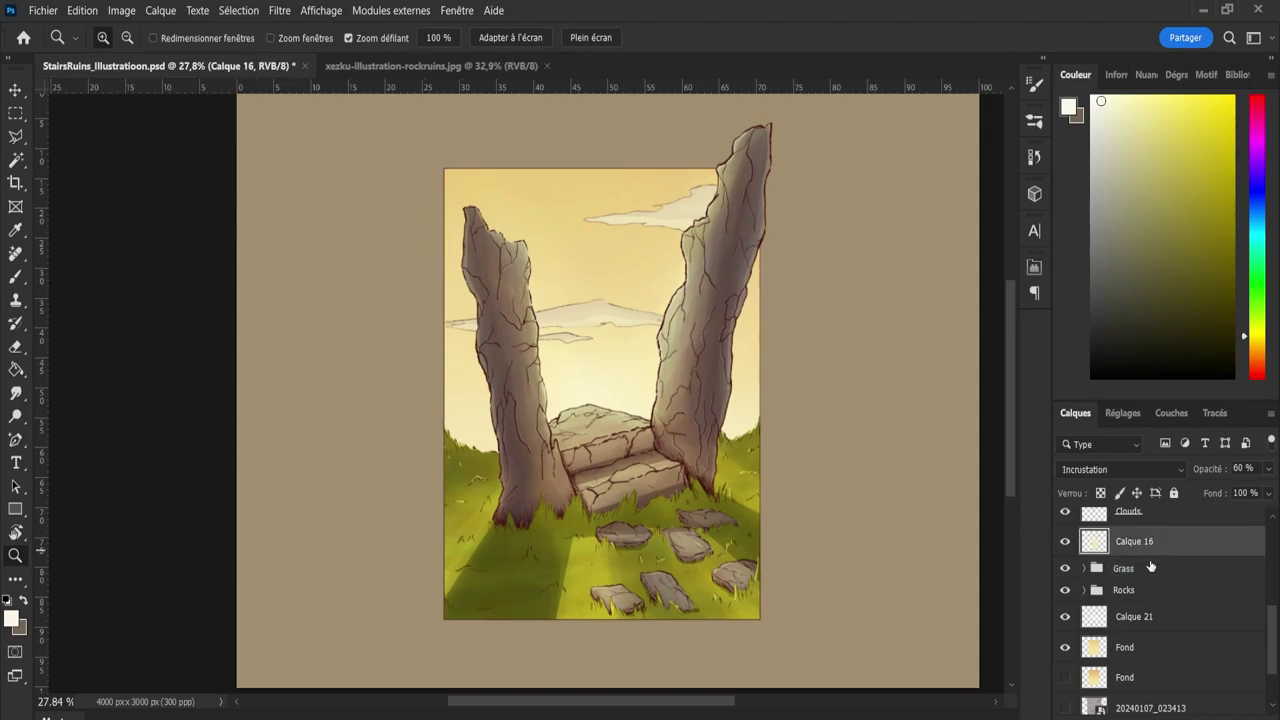
scroll(1120, 638, "up", 2)
left_click(1065, 631)
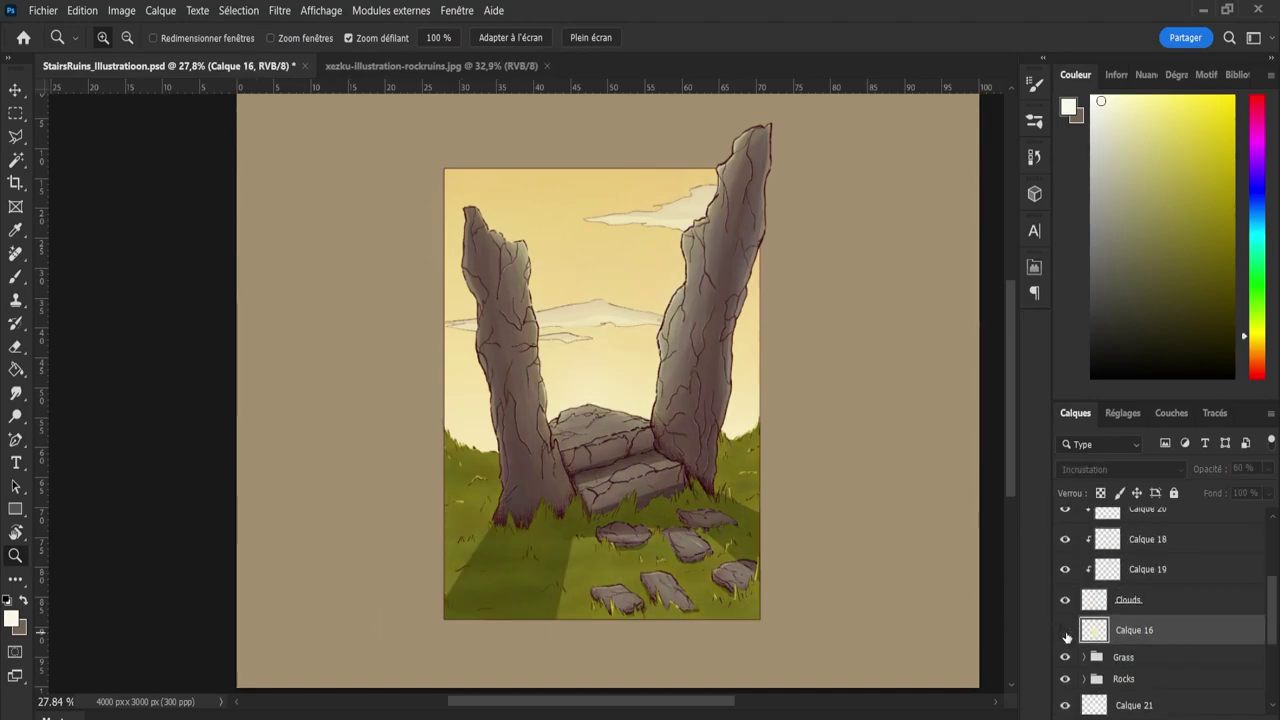
left_click(1065, 631)
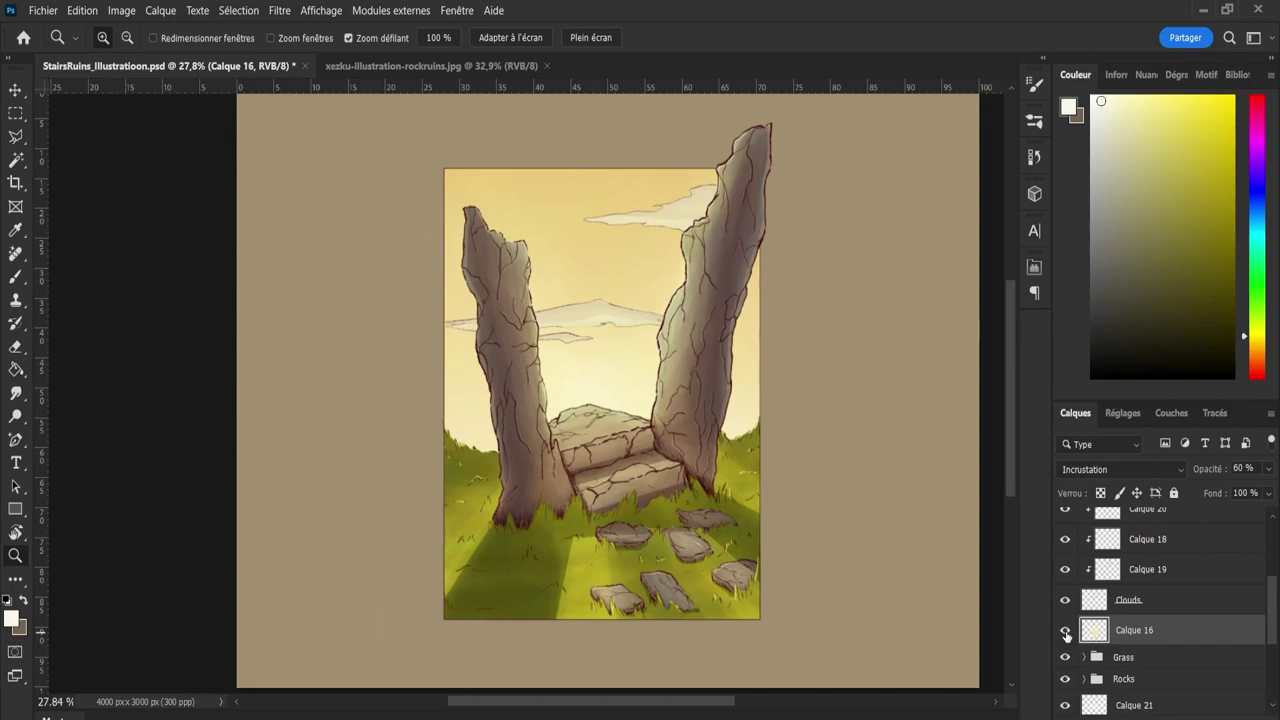
left_click(1065, 631)
left_click(1065, 631)
key("ctrl+s")
Group the Clouds layer with Calque 19, Calque 18 and Calque 20 and name the group Clouds.
left_click(1127, 603)
scroll(1150, 601, "up", 2)
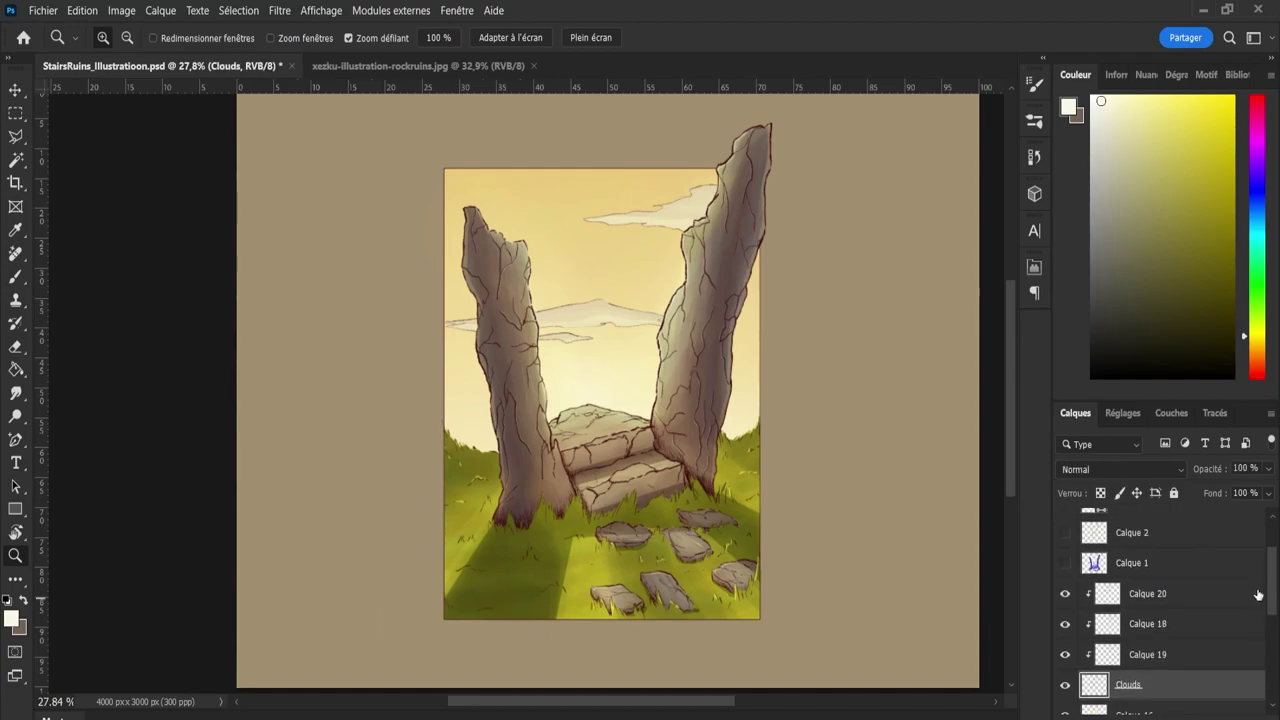
left_click(1150, 601, "shift")
key("ctrl+g")
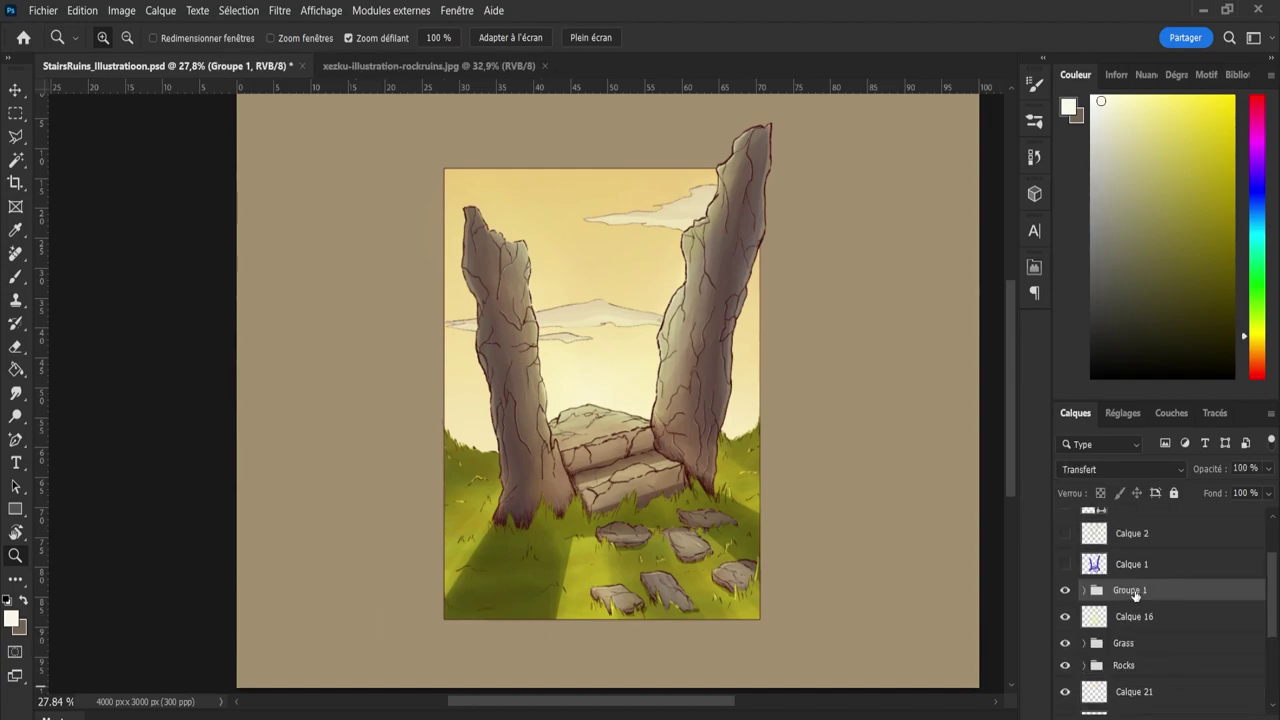
double_click(1129, 591)
type("Clouds")
key("Return")
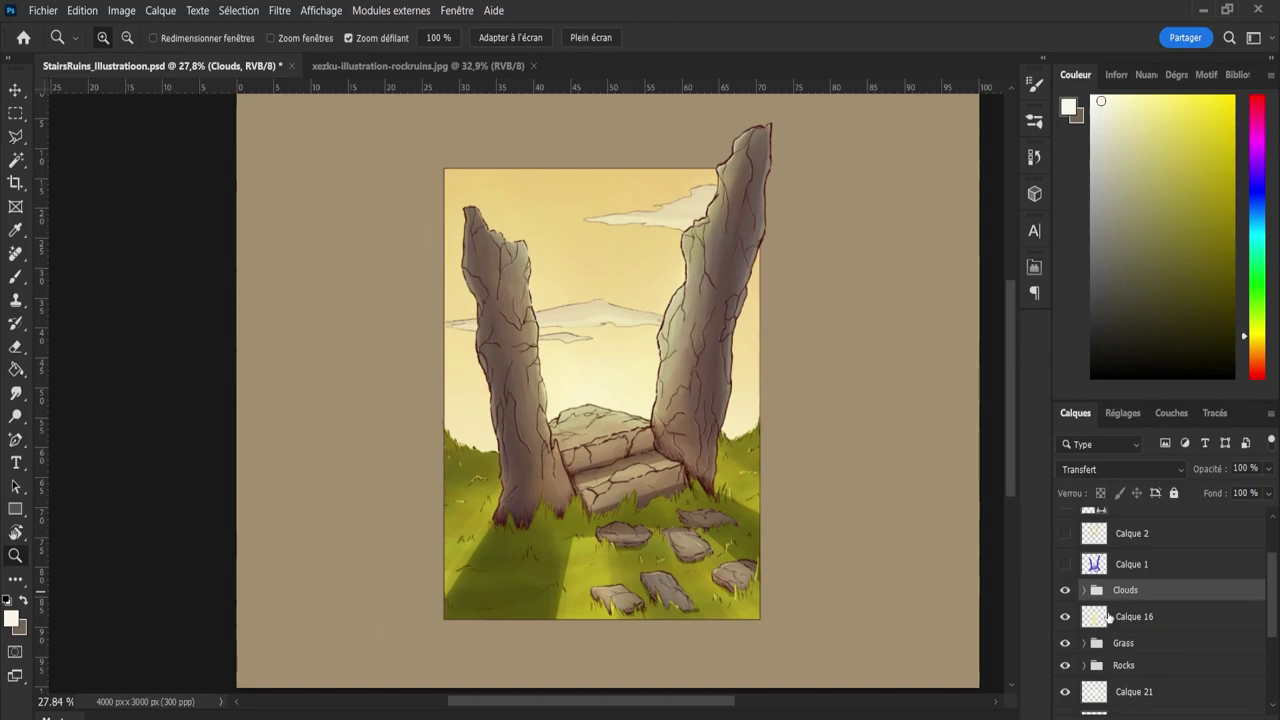
Switch Calque 16 off and on several times to judge where its light falls on the rocks and grass.
left_click(1150, 625)
left_click(1060, 623)
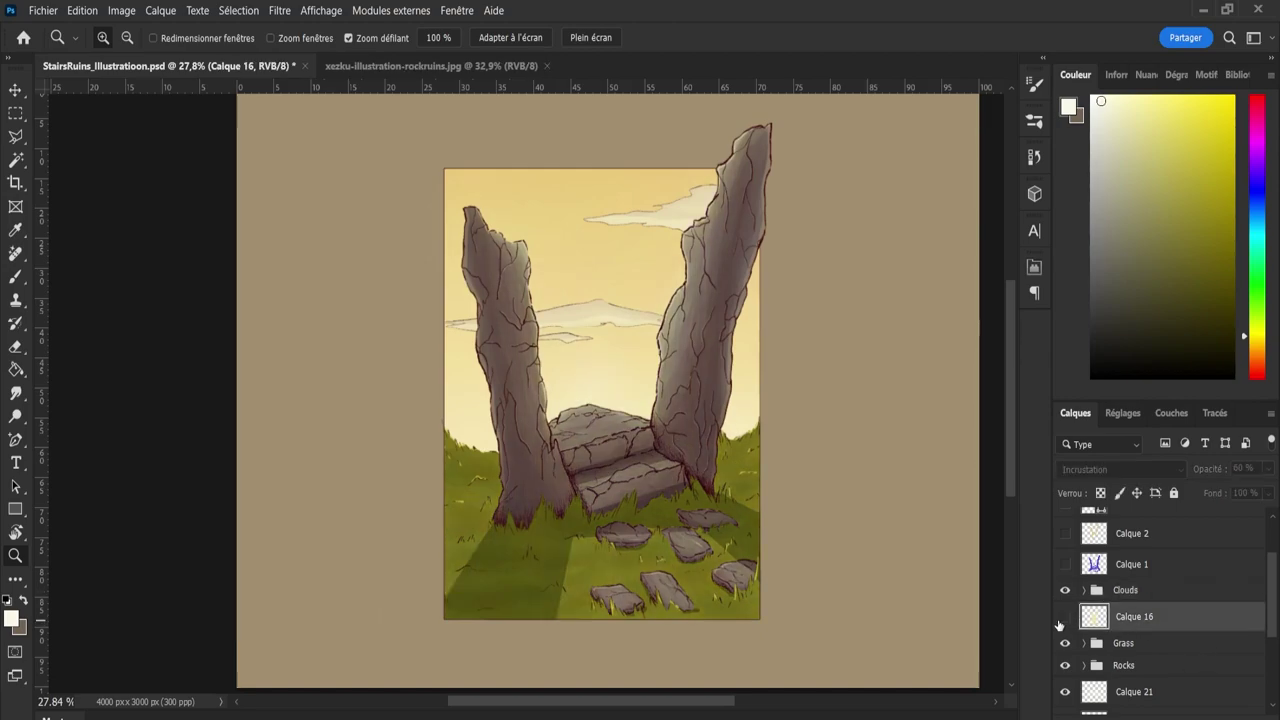
left_click(1060, 623)
left_click(1064, 617)
left_click(1064, 617)
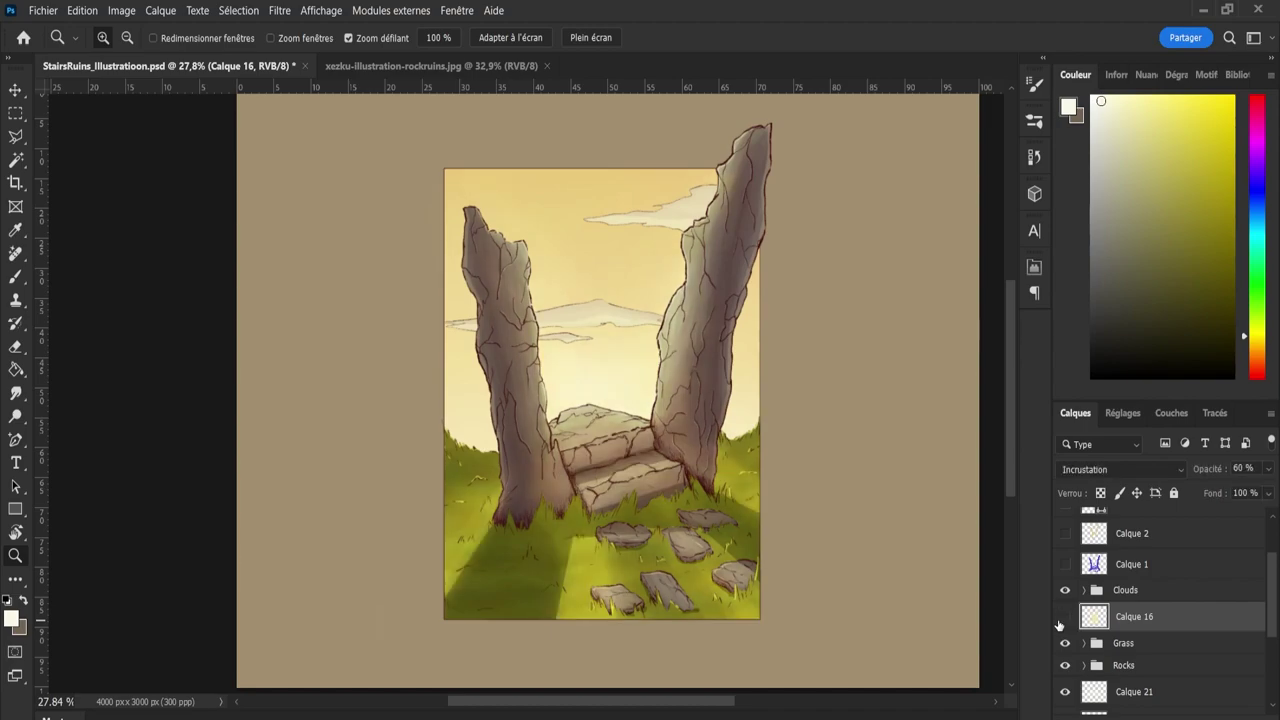
left_click(1062, 619)
left_click(1062, 619)
Soften the Calque 16 light over the lower parts of both stone pillars with the eraser at 53% opacity.
key("e")
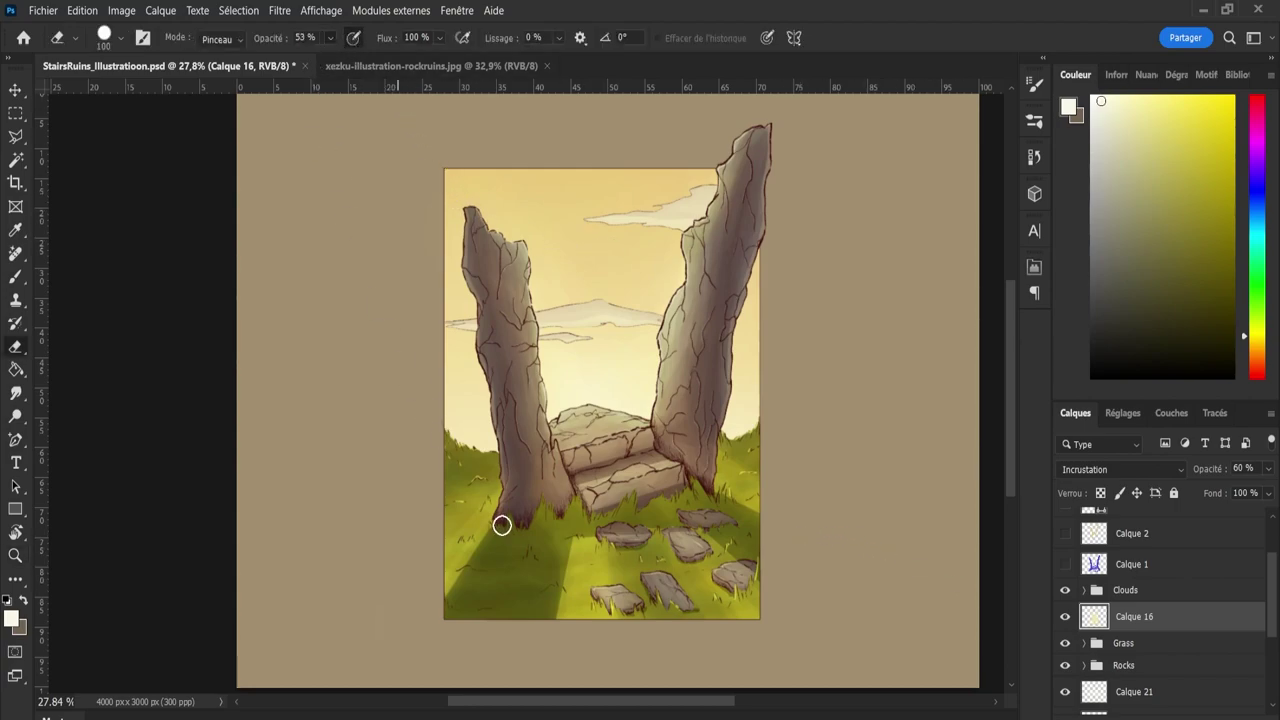
left_click_drag(496, 531, 515, 531)
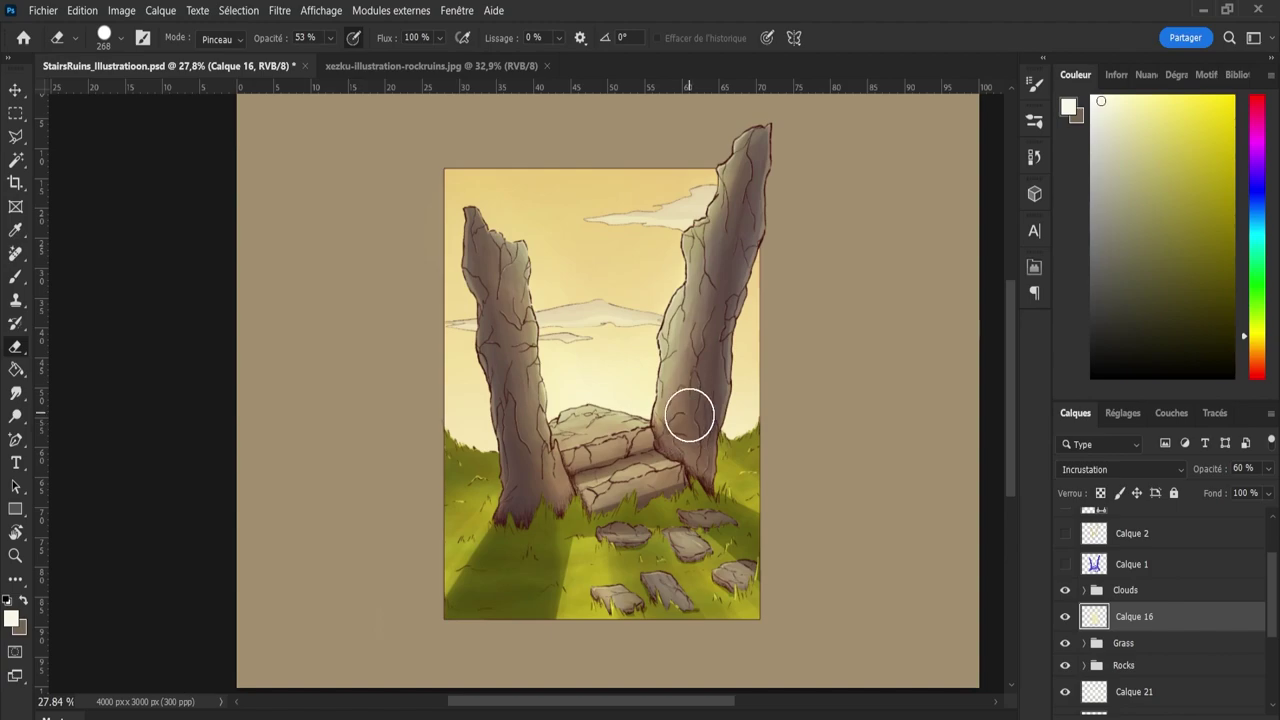
key("z")
left_click_drag(721, 484, 730, 485)
left_click(730, 485)
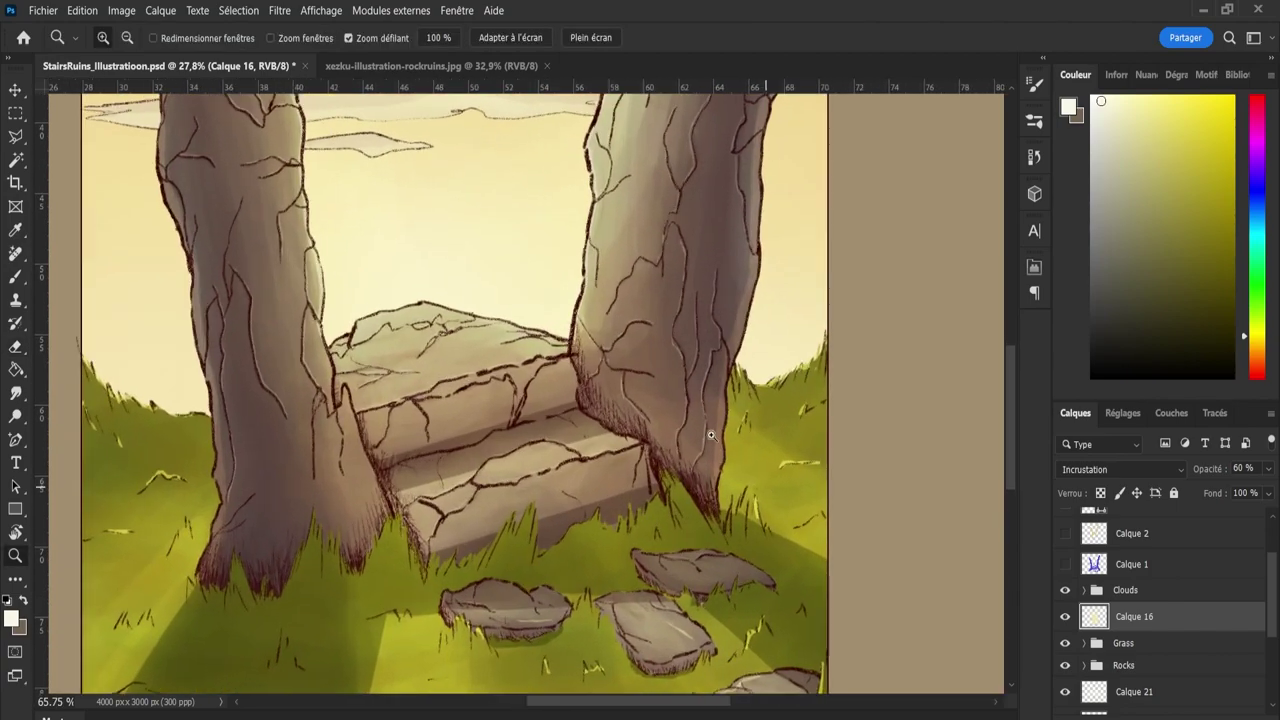
key("e")
left_click_drag(658, 396, 641, 396)
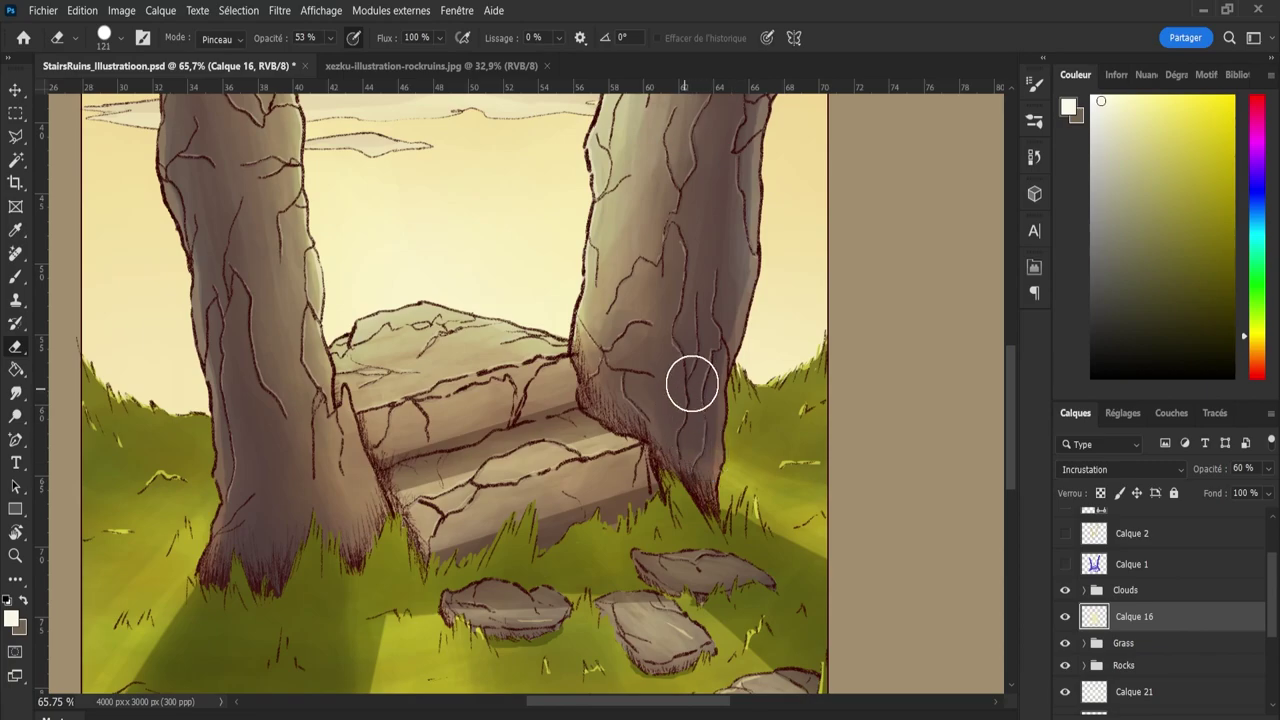
key("ctrl+space")
left_click_drag(700, 391, 662, 388)
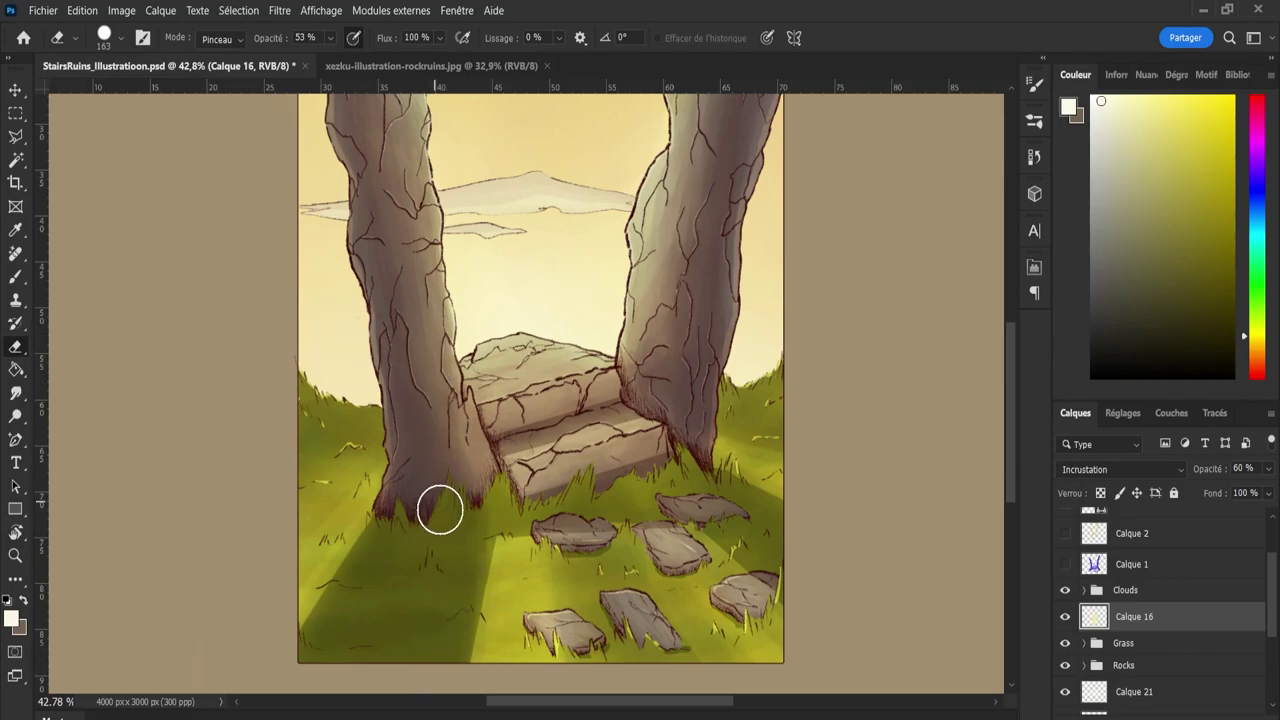
Reduce the Calque 16 light over the foreground grass and paving stones with the eraser enlarged to size 316.
key("z")
scroll(408, 522, "down", 4)
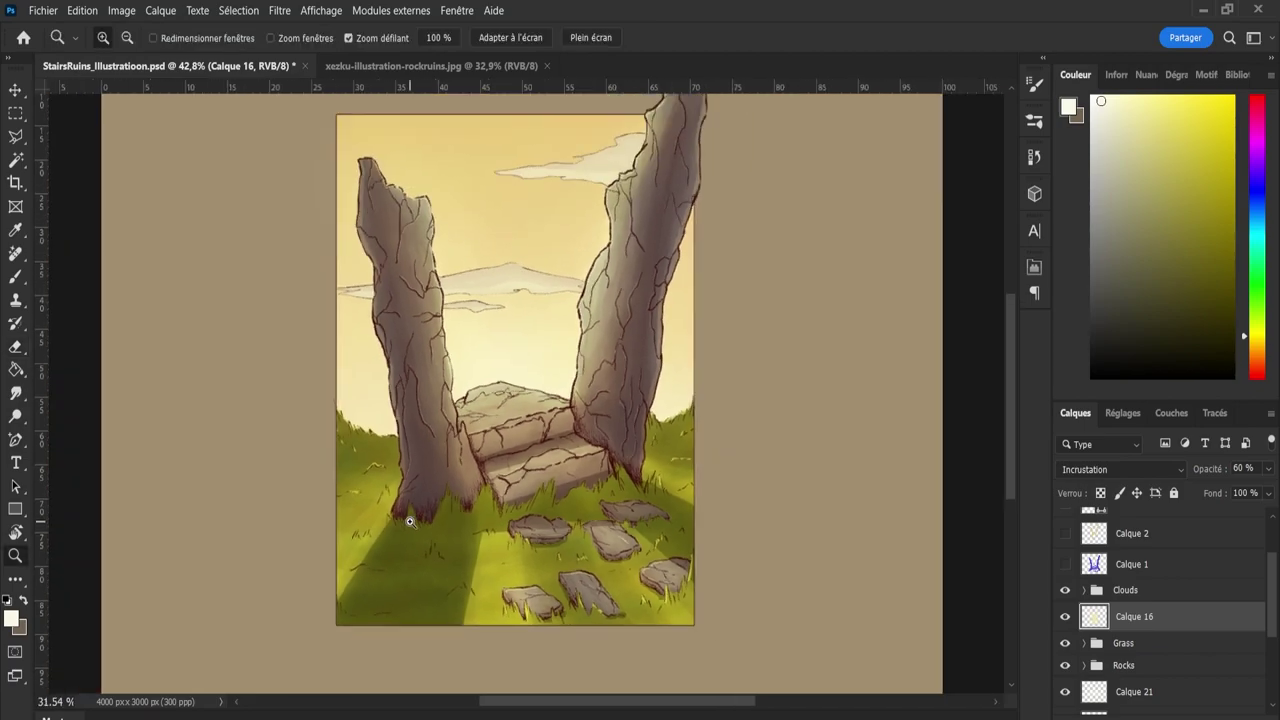
scroll(408, 524, "down", 1)
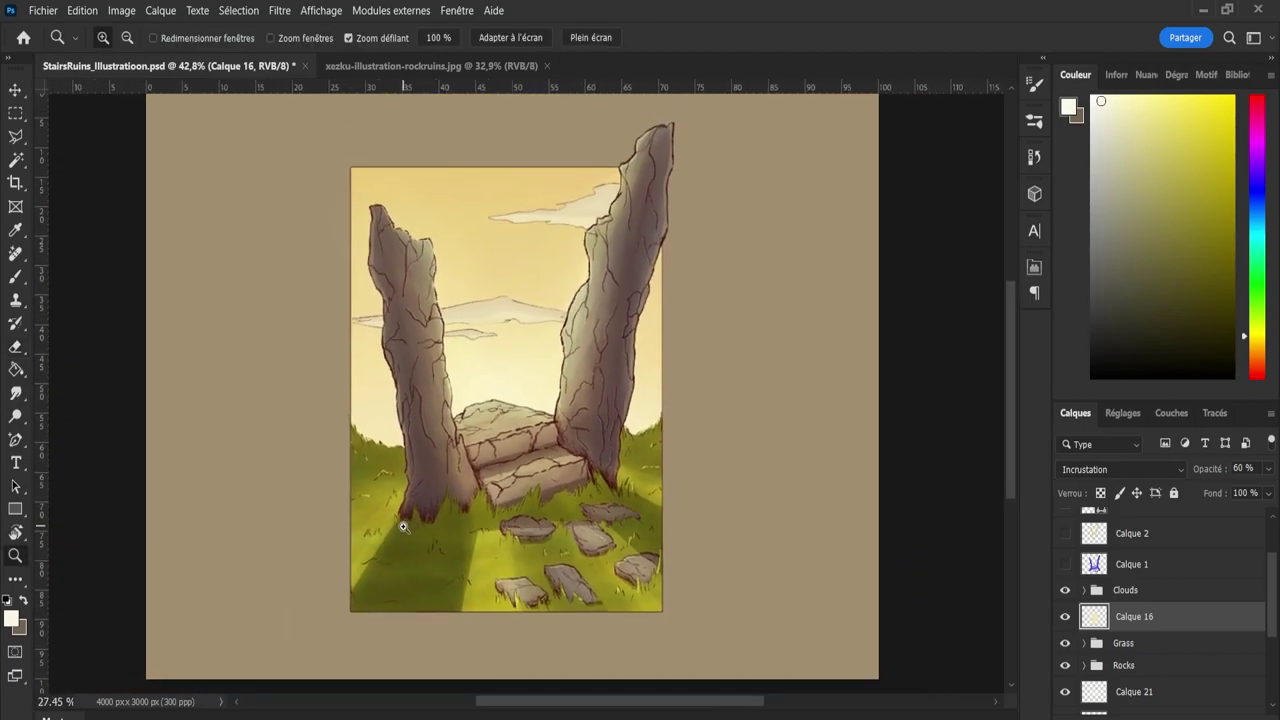
scroll(403, 527, "up", 3)
key("e")
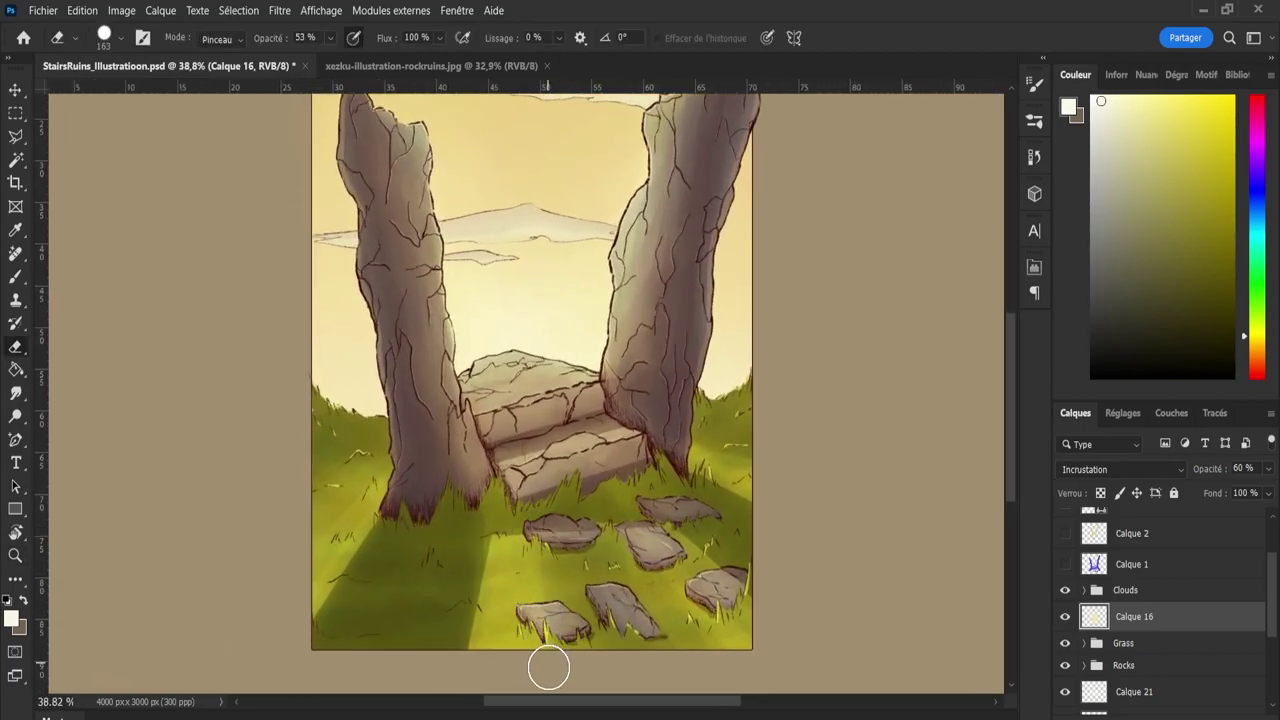
left_click_drag(554, 595, 580, 595)
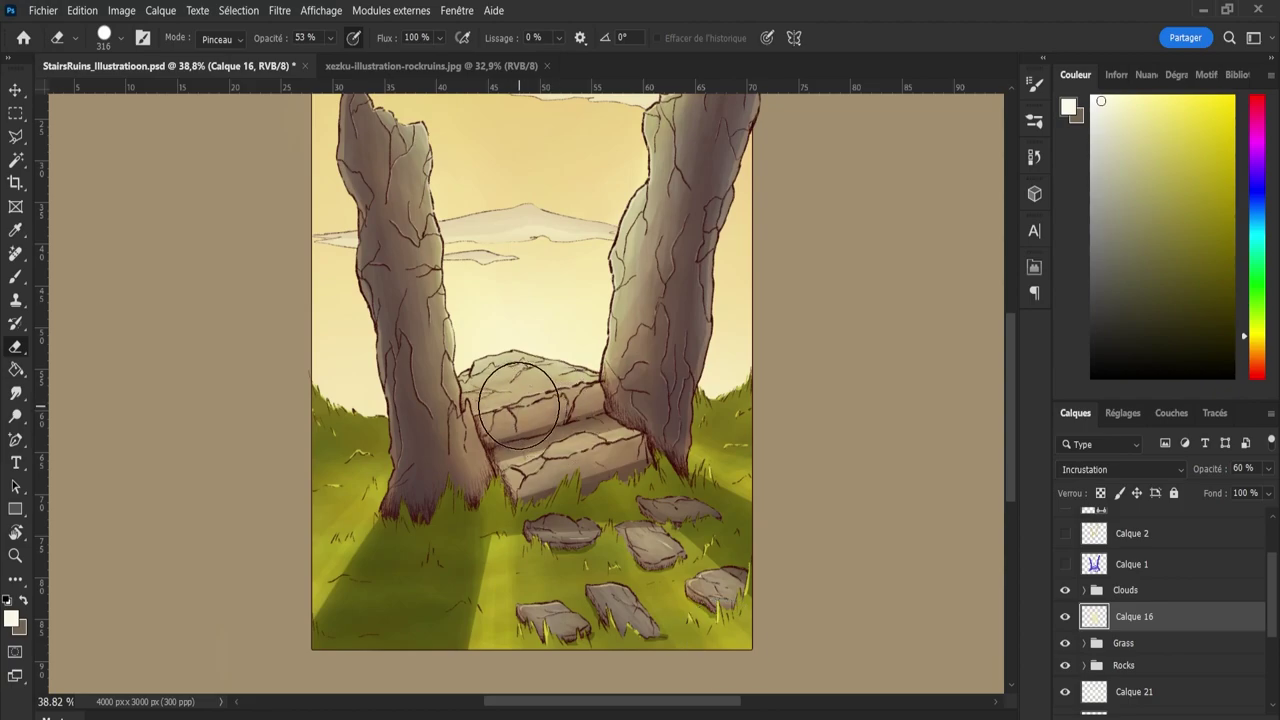
Erase some of the Calque 16 light from the top stone of the stairs with a size 135 eraser.
key("z")
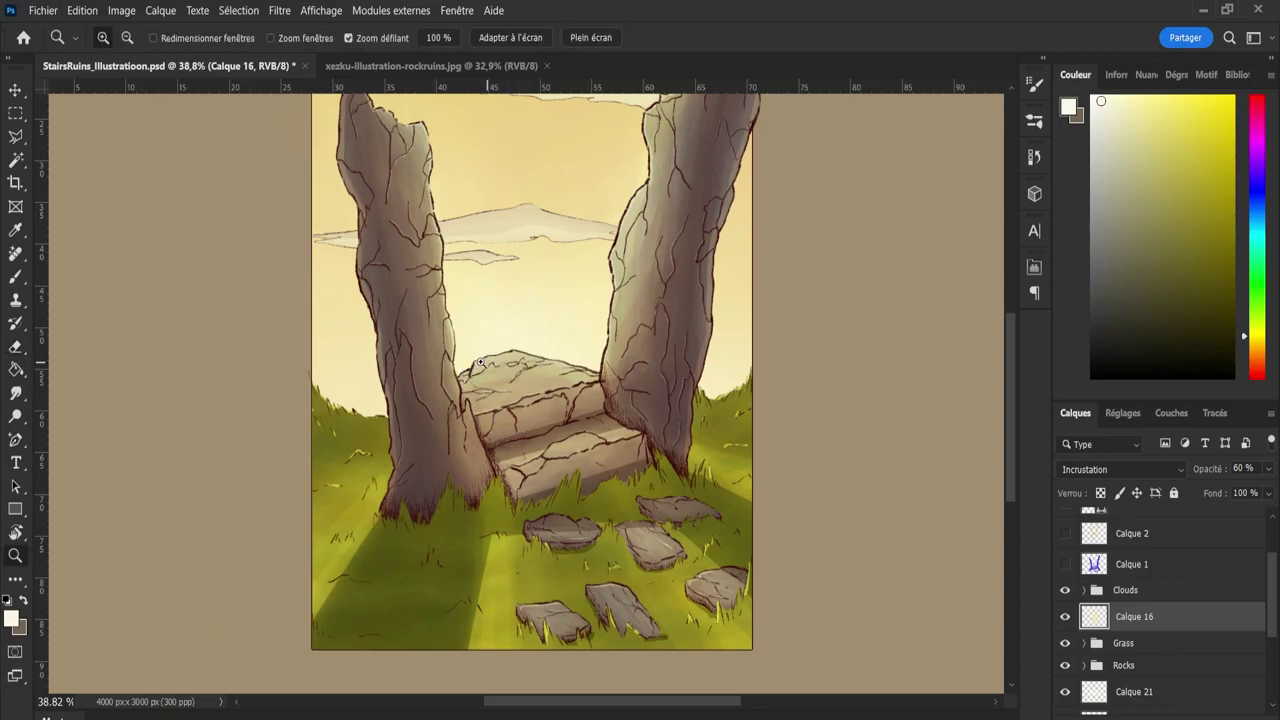
left_click_drag(527, 363, 527, 363)
key("e")
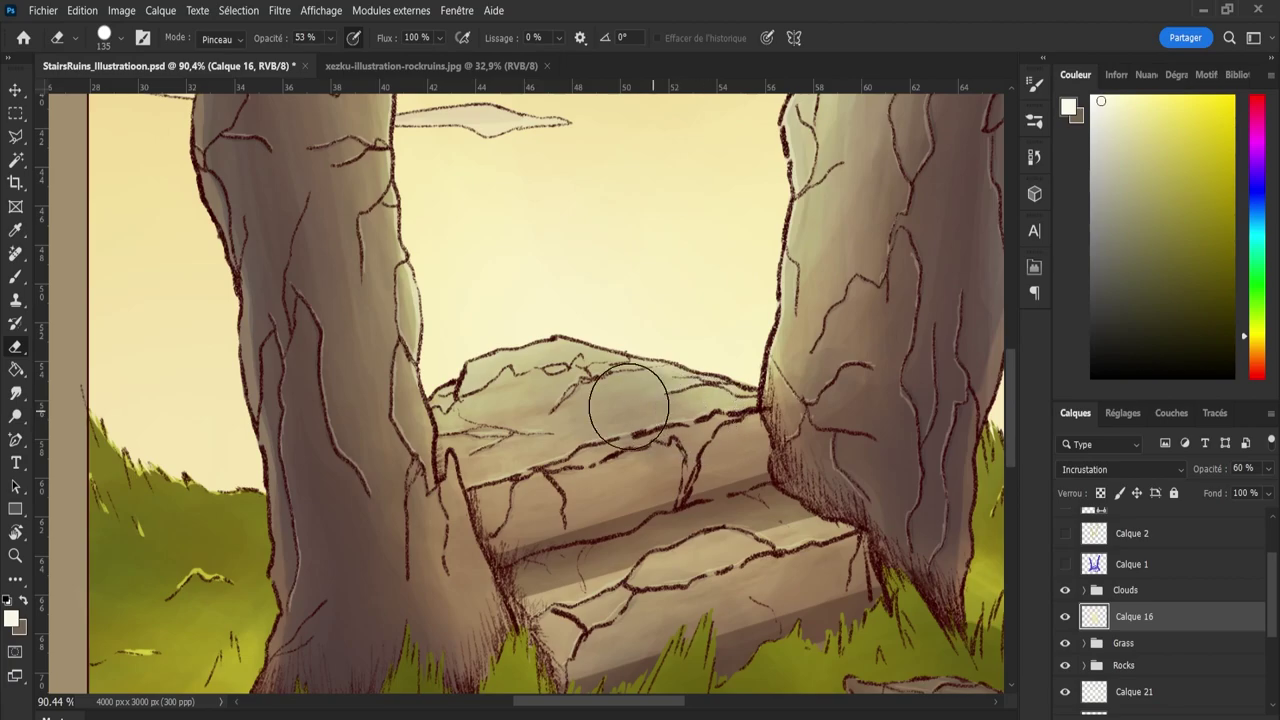
key("z")
left_click_drag(616, 416, 524, 414)
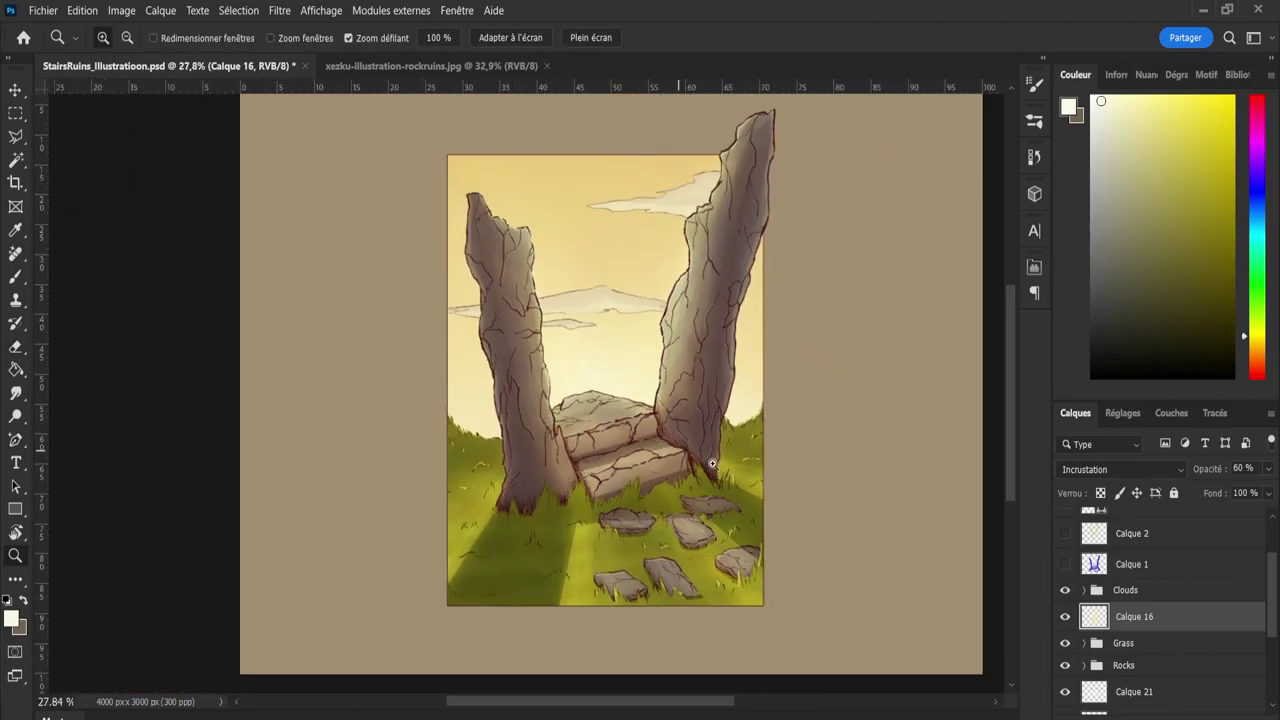
Check the reworked light around the stairs and pillars and save the document.
left_click_drag(738, 481, 782, 490)
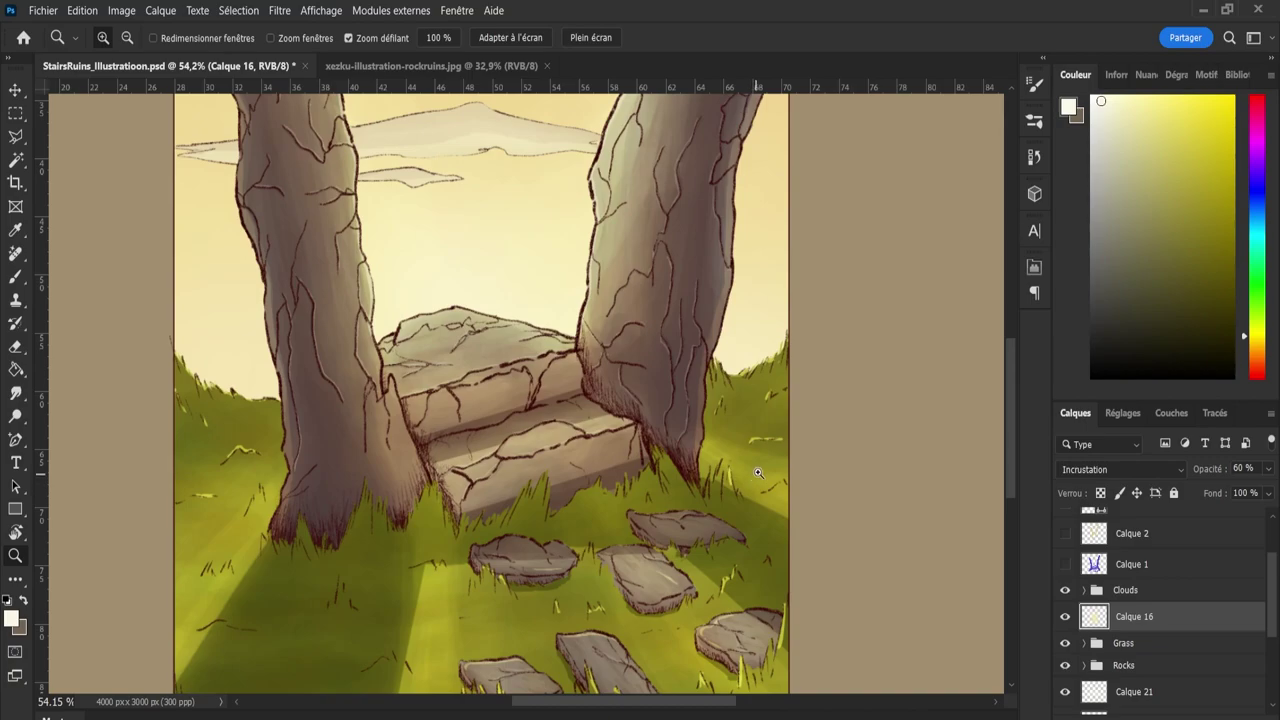
left_click_drag(756, 477, 751, 480)
key("ctrl+s")
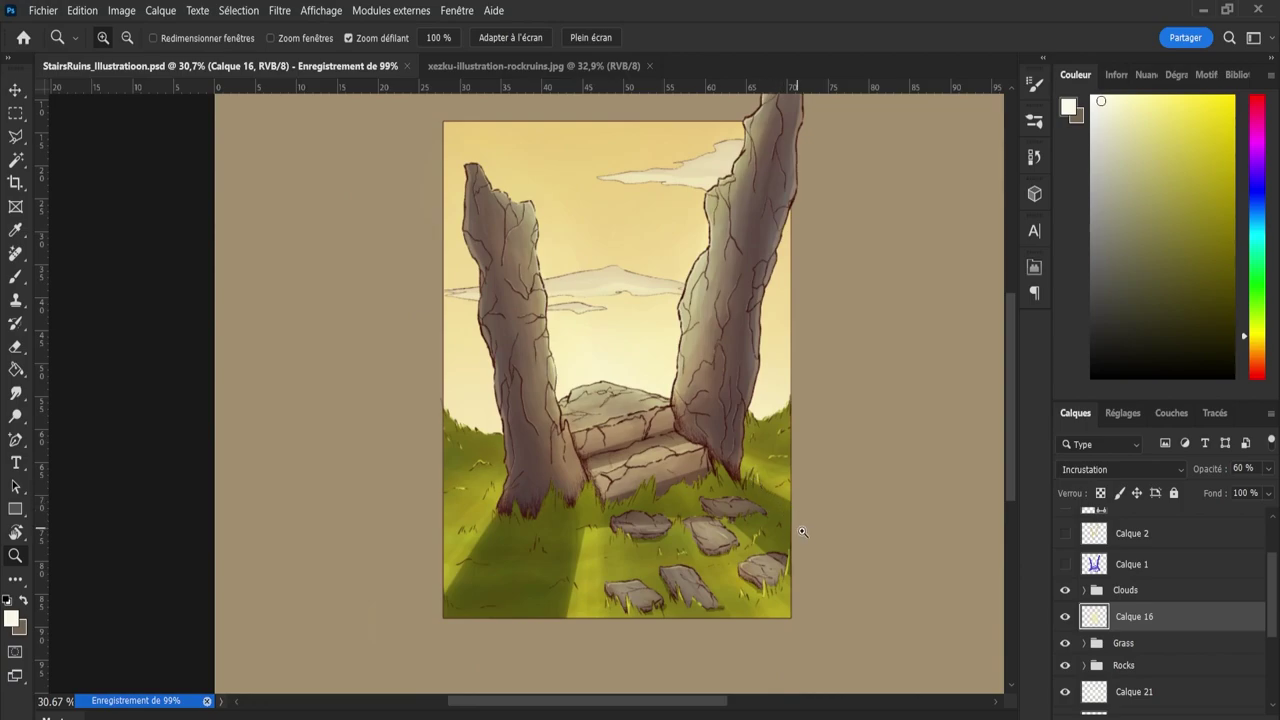
Paint light back onto Calque 16 over the lower-right paving stones and grass with a soft size 503 brush.
left_click_drag(803, 532, 858, 534)
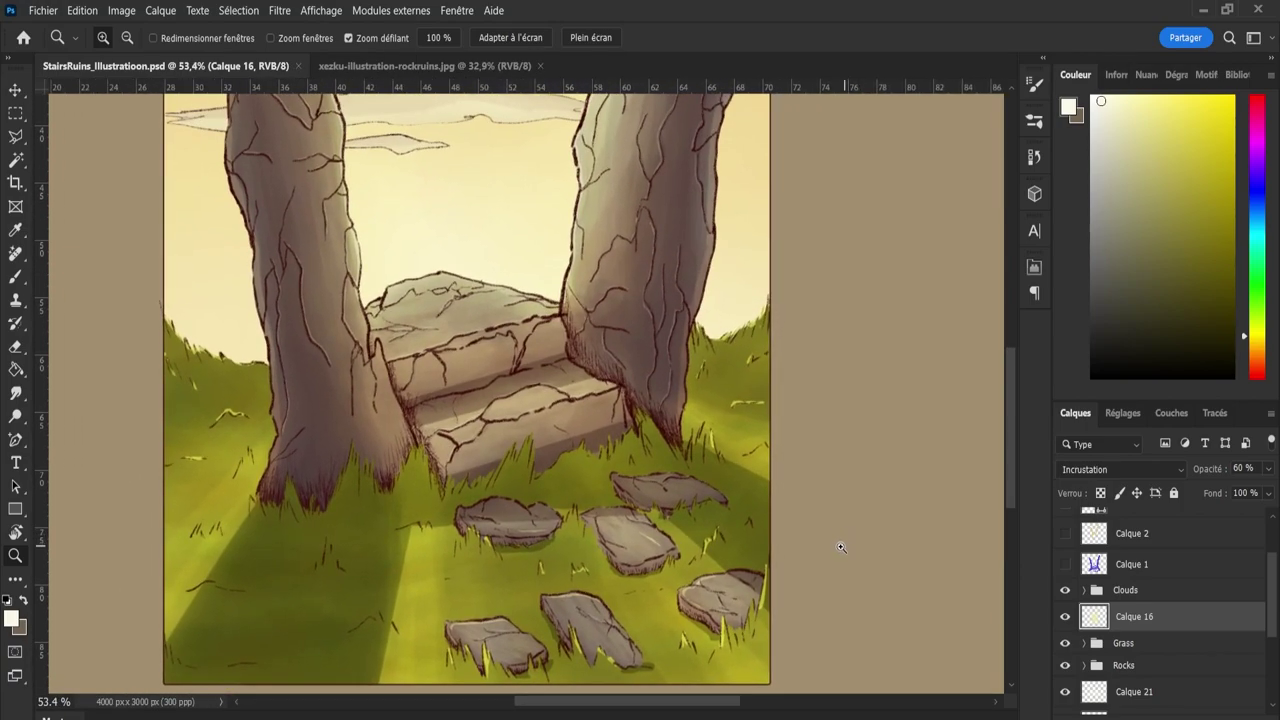
key("b")
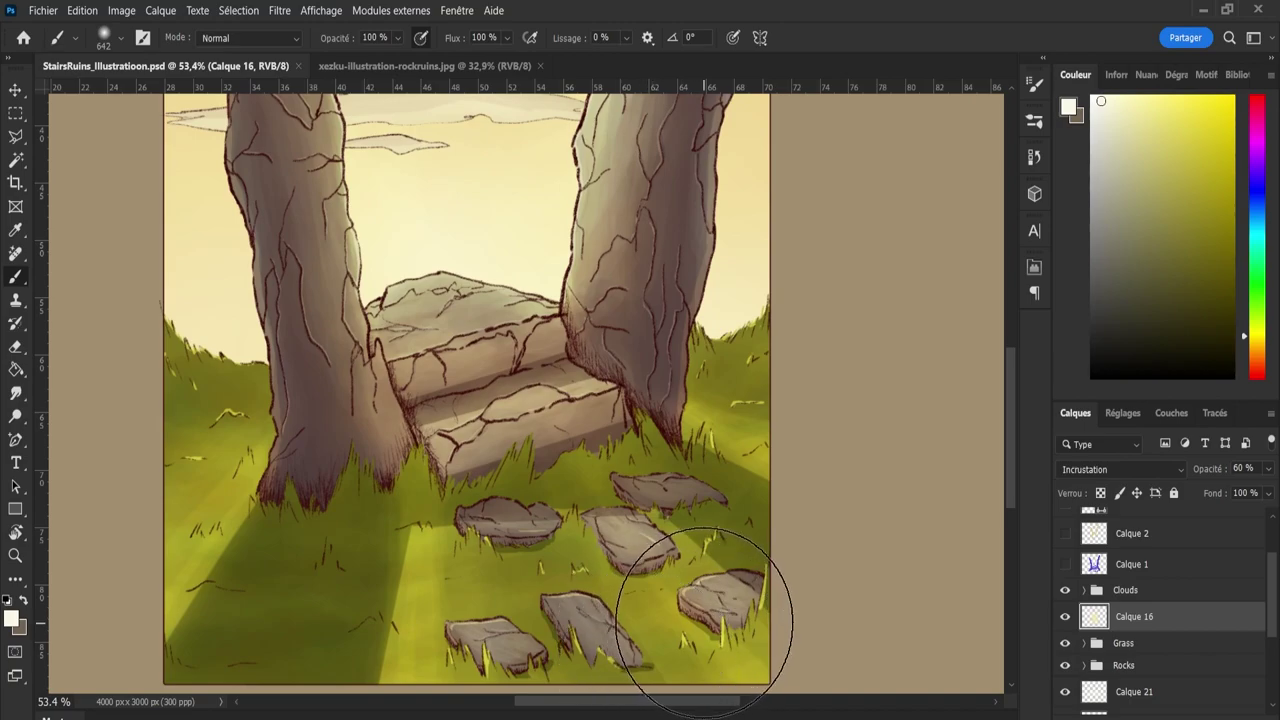
left_click_drag(702, 618, 668, 619)
mouse_move(645, 568)
left_mouse_down()
mouse_move(679, 614)
mouse_move(657, 620)
mouse_move(591, 503)
mouse_move(709, 640)
mouse_move(596, 520)
mouse_move(686, 640)
left_mouse_up()
left_click_drag(596, 496, 755, 645)
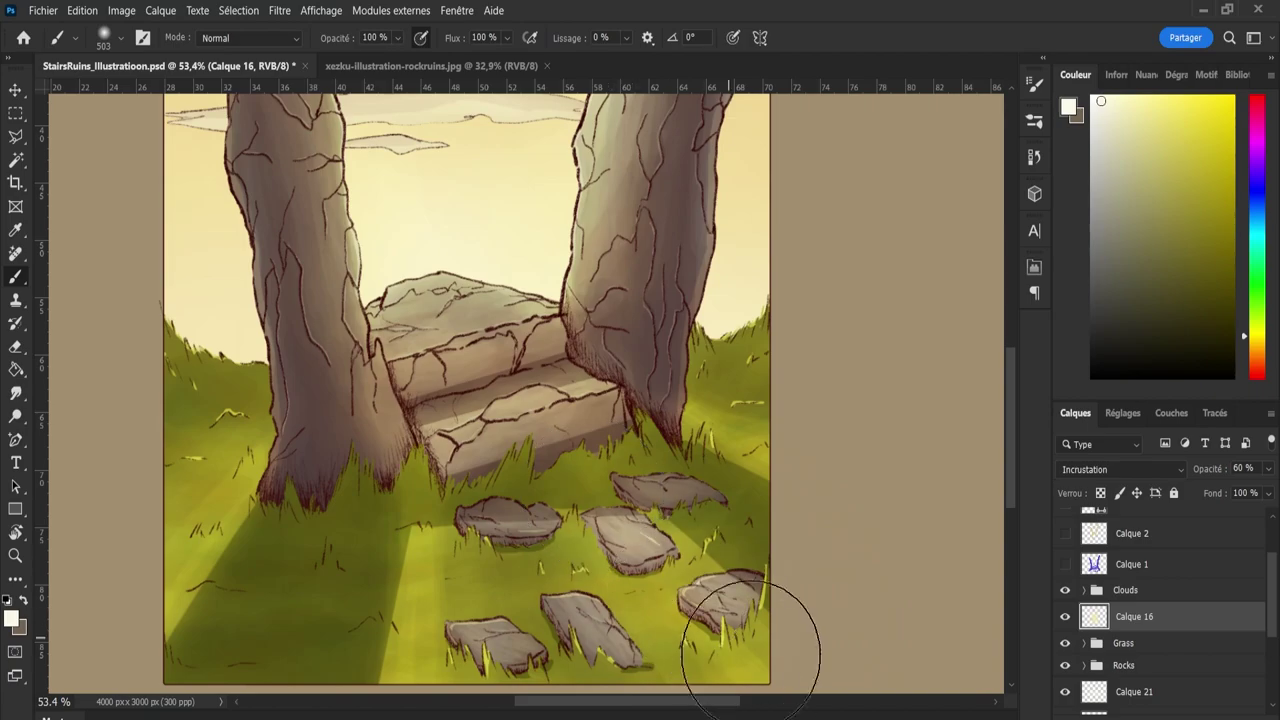
left_click_drag(645, 590, 762, 675)
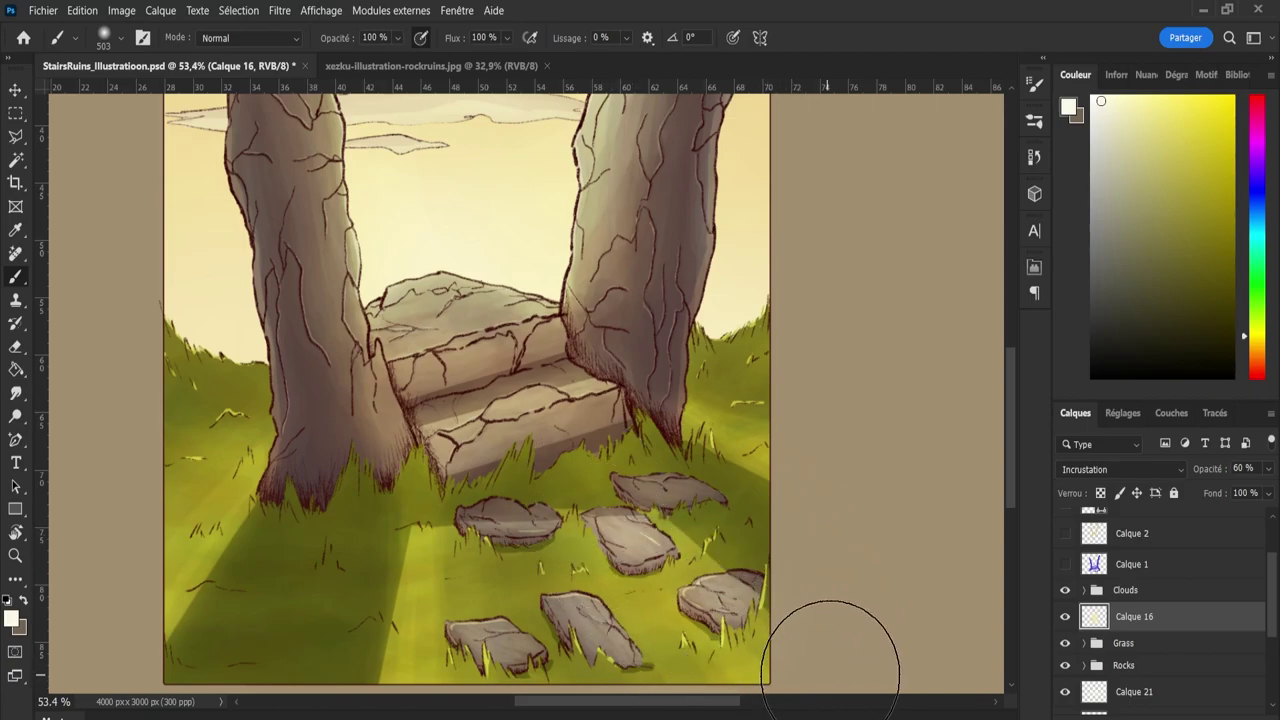
key("z")
left_click_drag(832, 596, 793, 588)
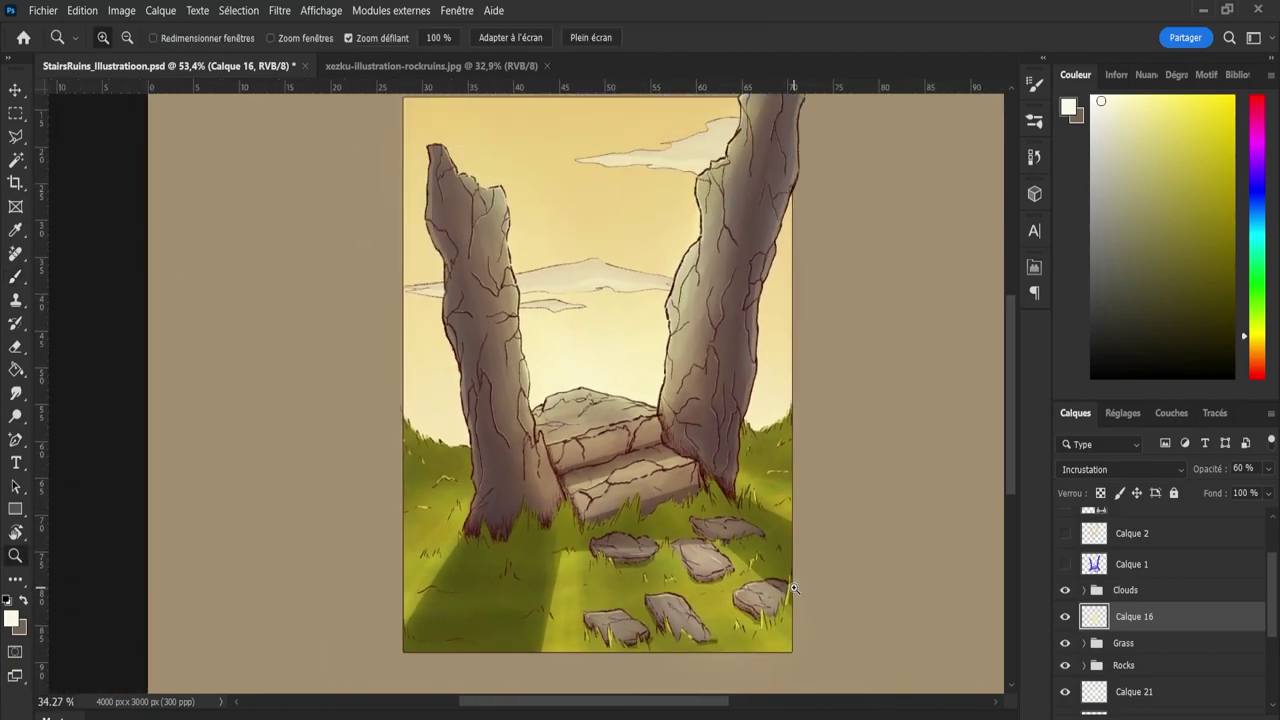
Review the light over the paving stones and grass and save the document.
key("b")
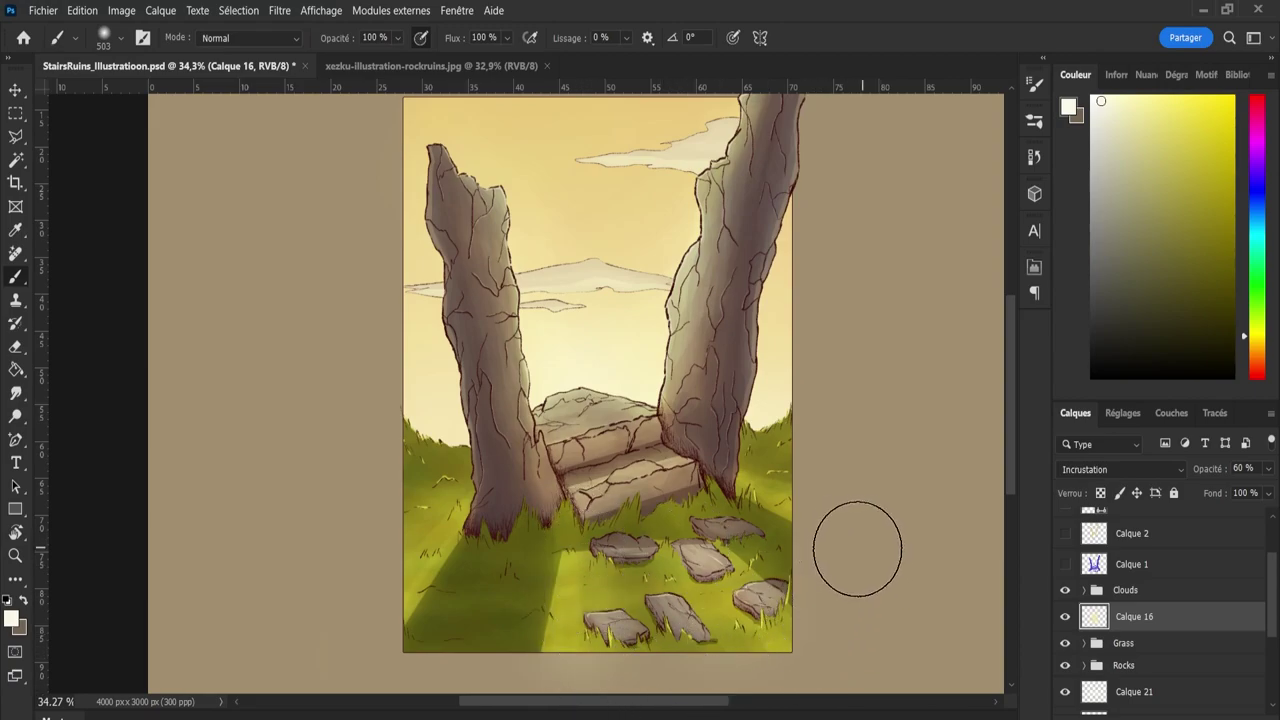
key("z")
left_click_drag(863, 551, 860, 549)
key("ctrl+s")
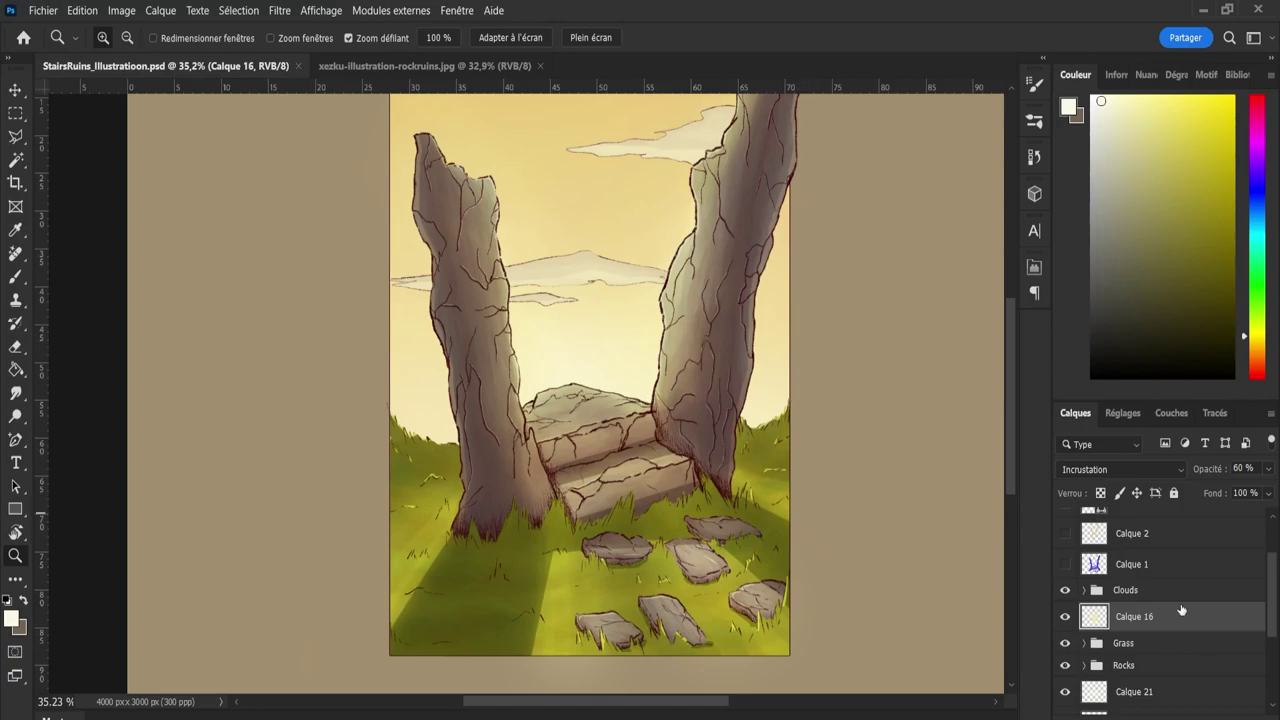
Check what Calque 21 and the yellow Fond layer contribute by hiding and showing each in turn.
scroll(1255, 655, "down", 2)
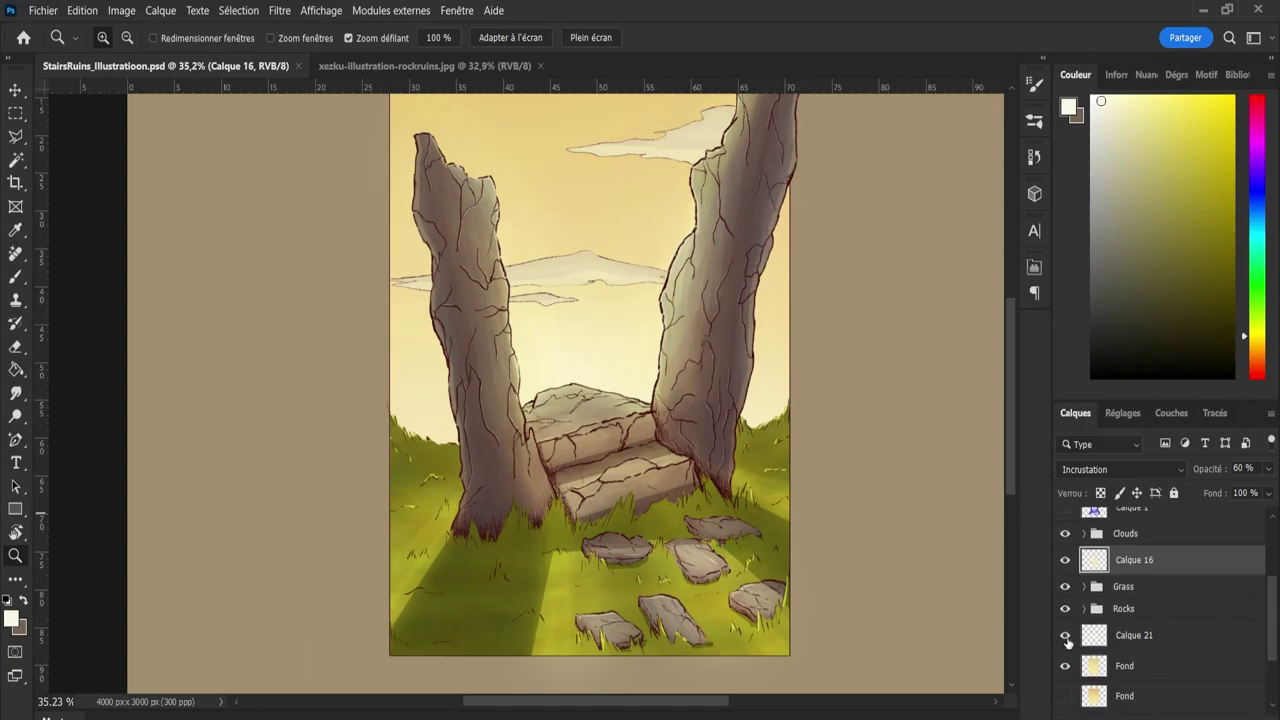
left_click(1066, 636)
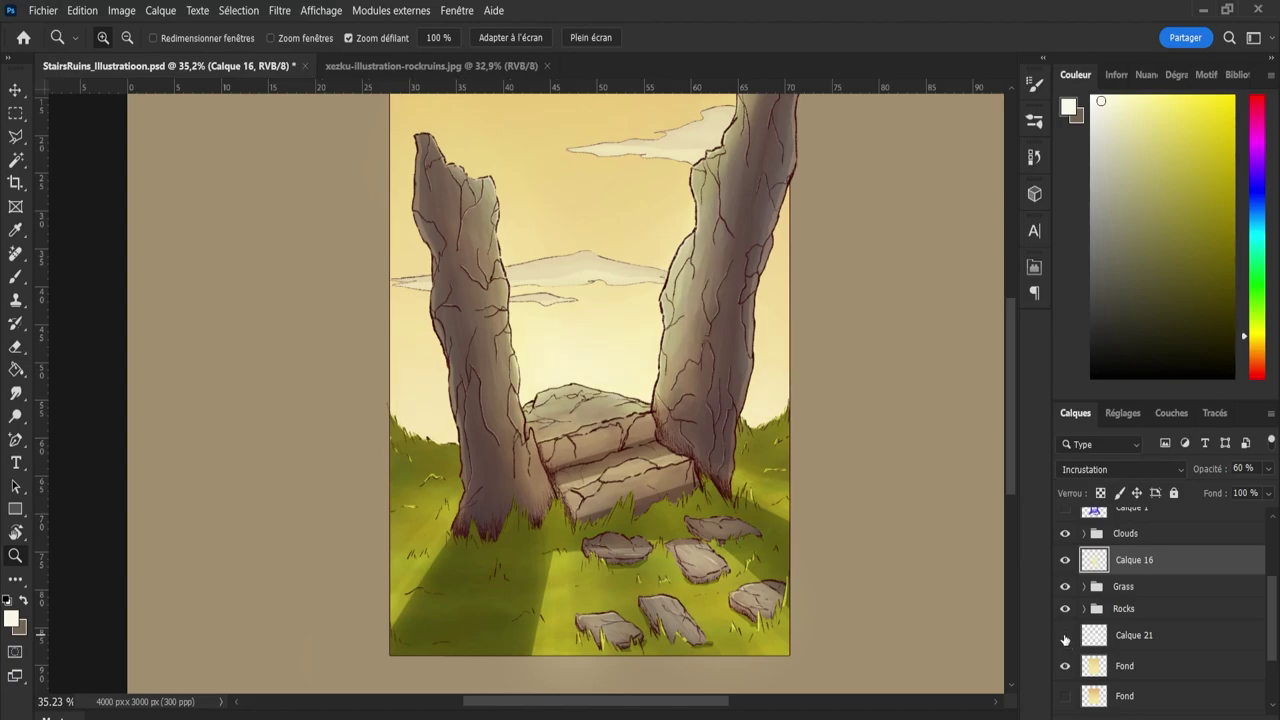
left_click(1064, 665)
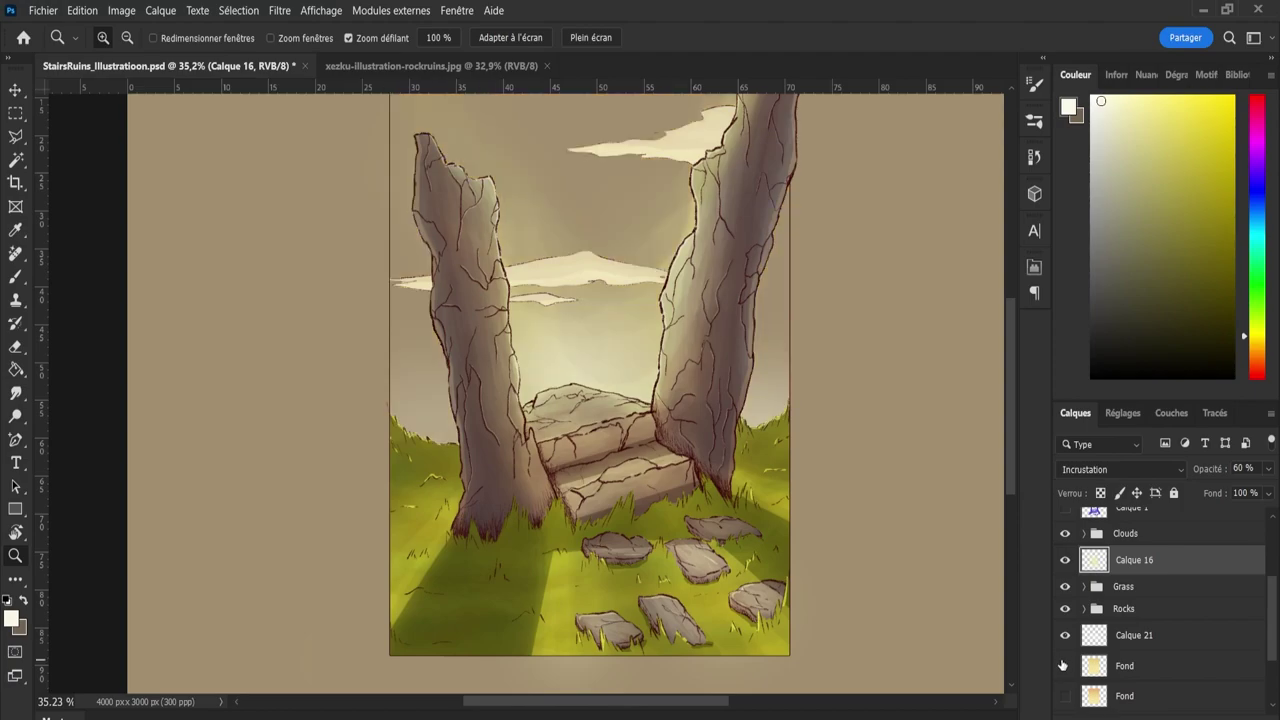
left_click(1064, 665)
left_click(1064, 665)
left_click(1064, 665)
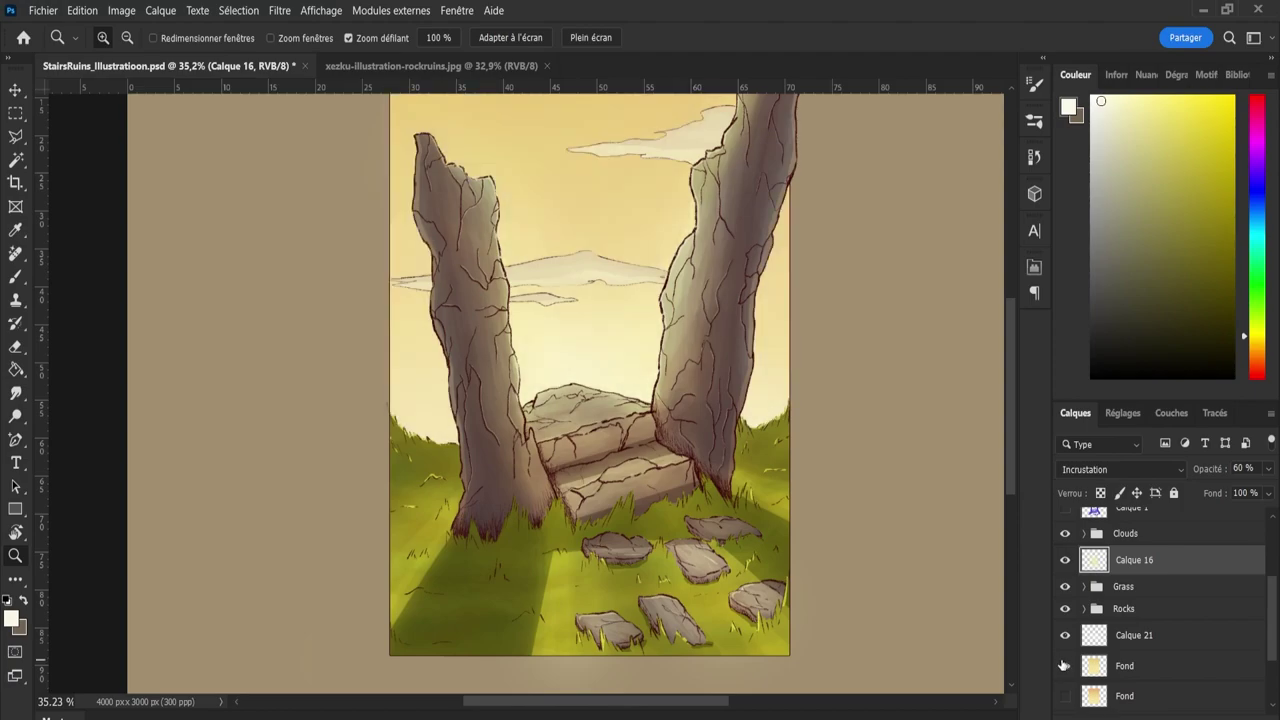
View the whole illustration against its brown surround and save the document again.
left_click_drag(870, 561, 835, 562)
left_click_drag(682, 704, 707, 703)
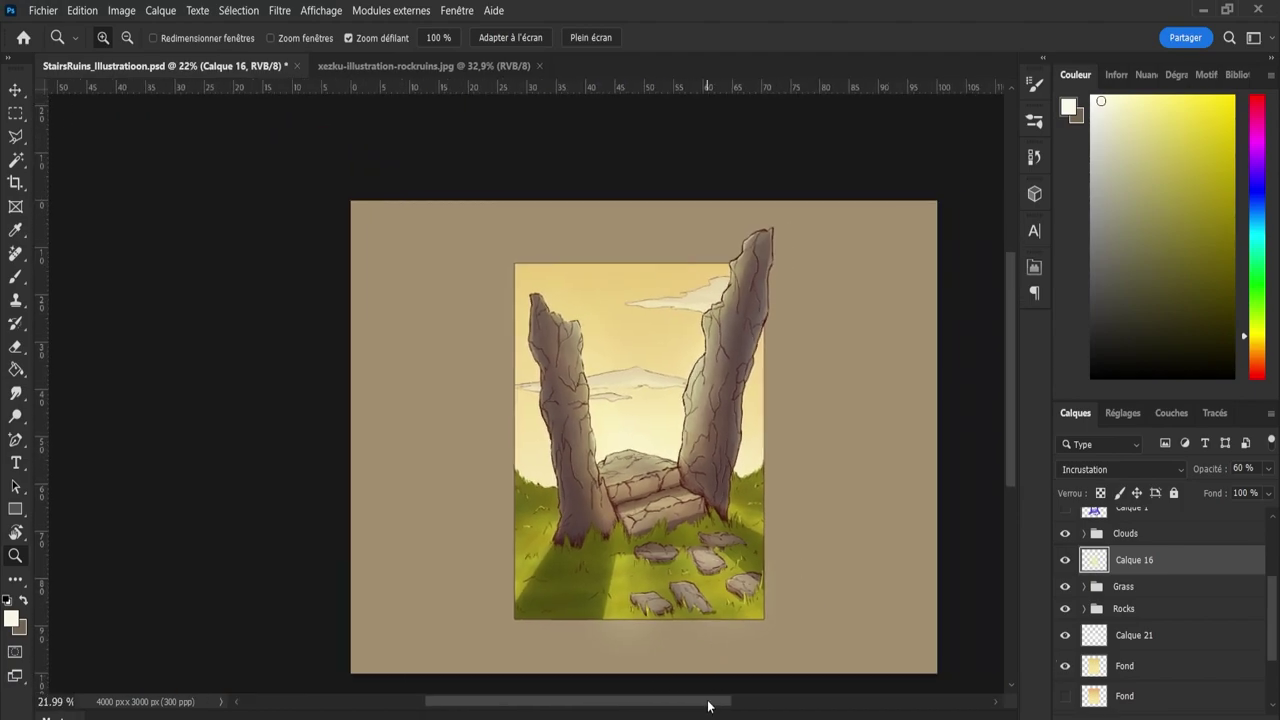
left_click_drag(724, 656, 739, 656)
left_click_drag(707, 713, 719, 712)
key("ctrl+s")
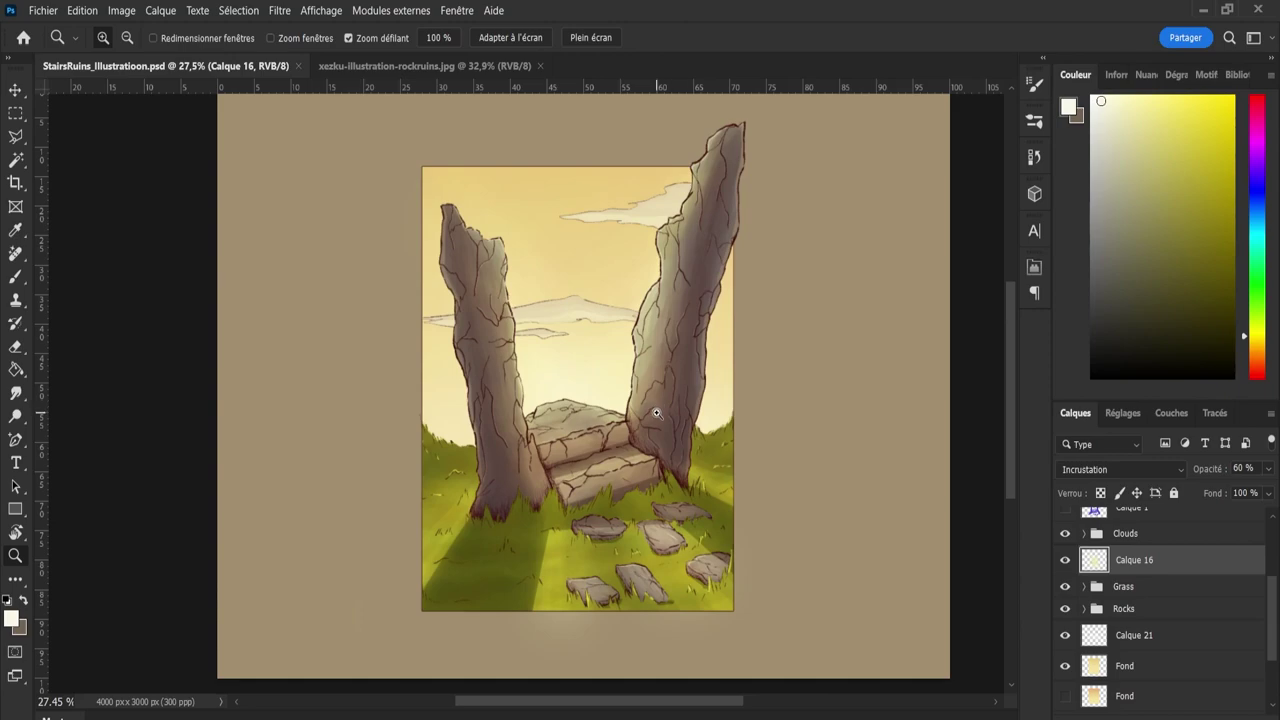
Paint soft light on Calque 16 along the grass horizon at both frame edges, enlarging the brush to size 331.
key("b")
left_click(450, 437)
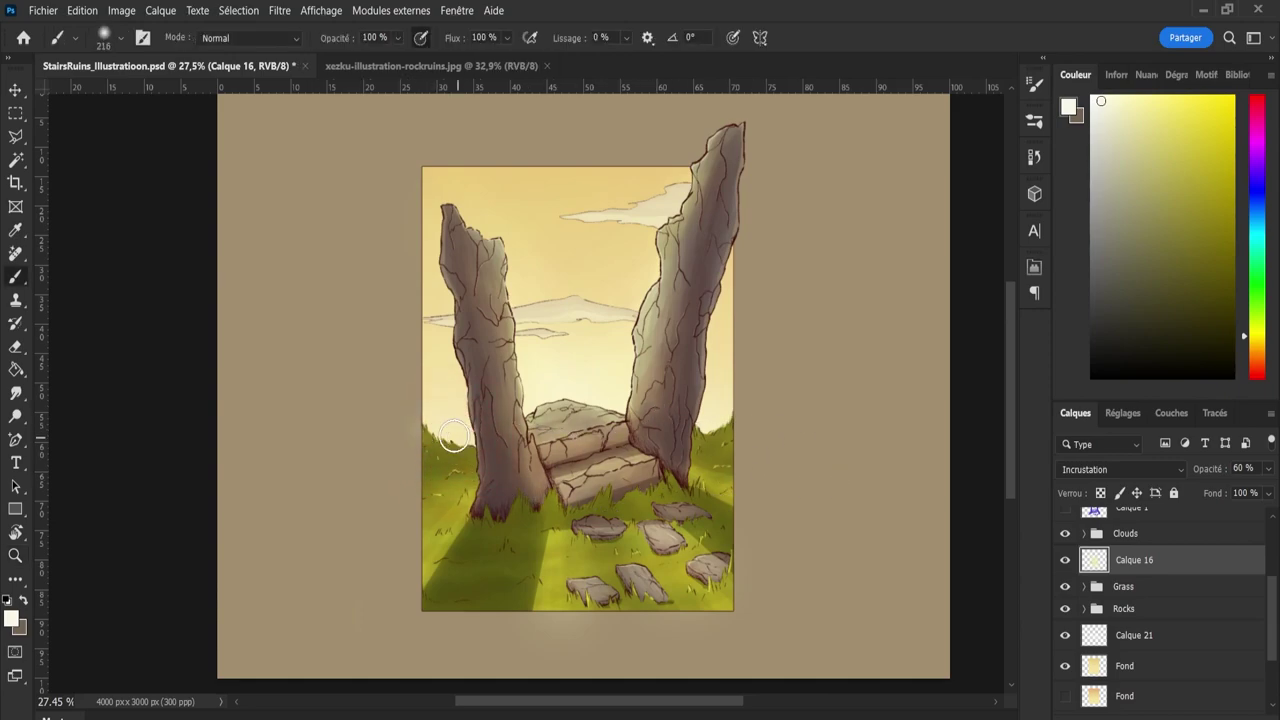
left_click_drag(443, 444, 453, 447)
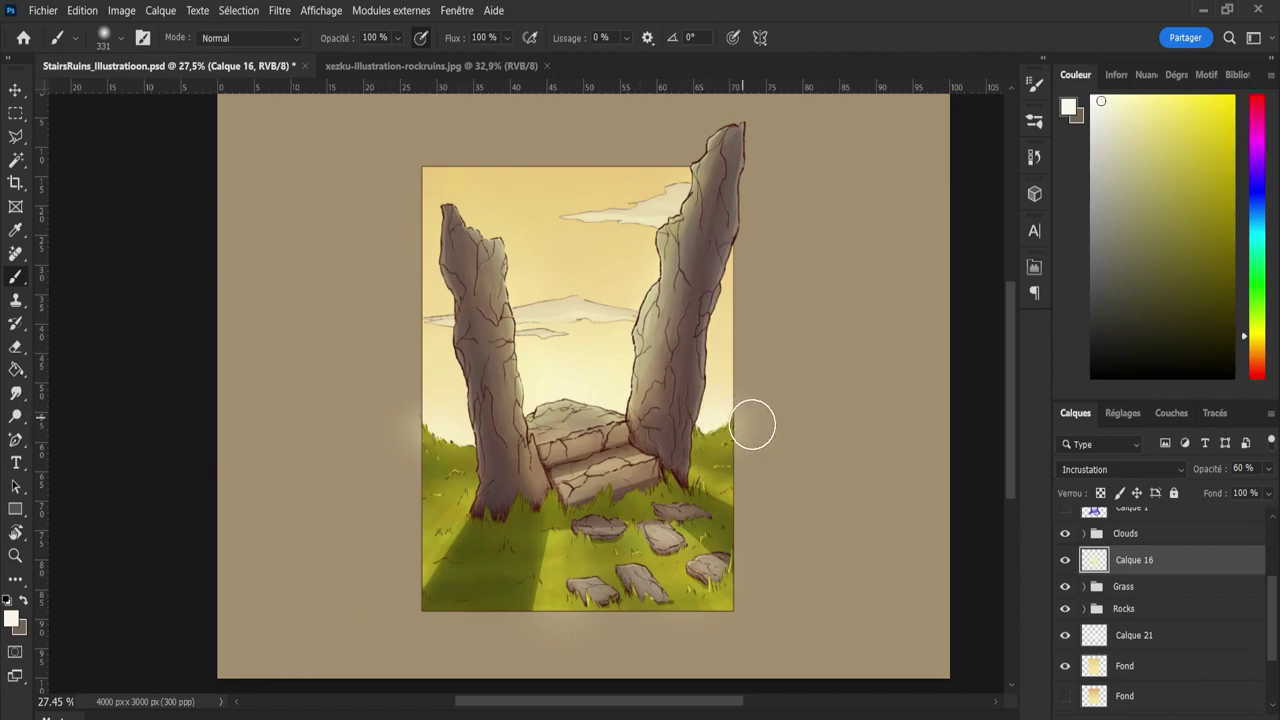
mouse_move(752, 424)
left_mouse_down()
mouse_move(718, 427)
mouse_move(742, 415)
mouse_move(712, 415)
mouse_move(760, 422)
left_mouse_up()
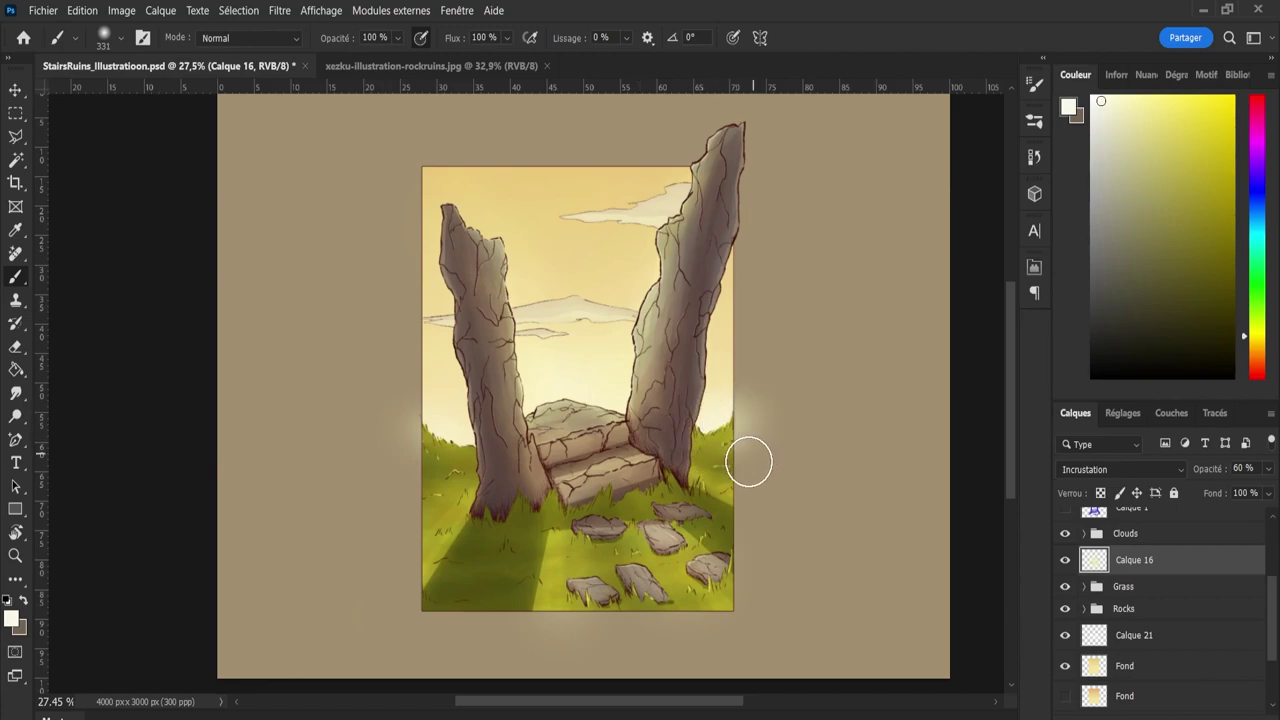
Erase the Calque 16 light spilling past the frame's left edge with a size 135 eraser at 100% opacity.
key("e")
scroll(420, 457, "up", 5)
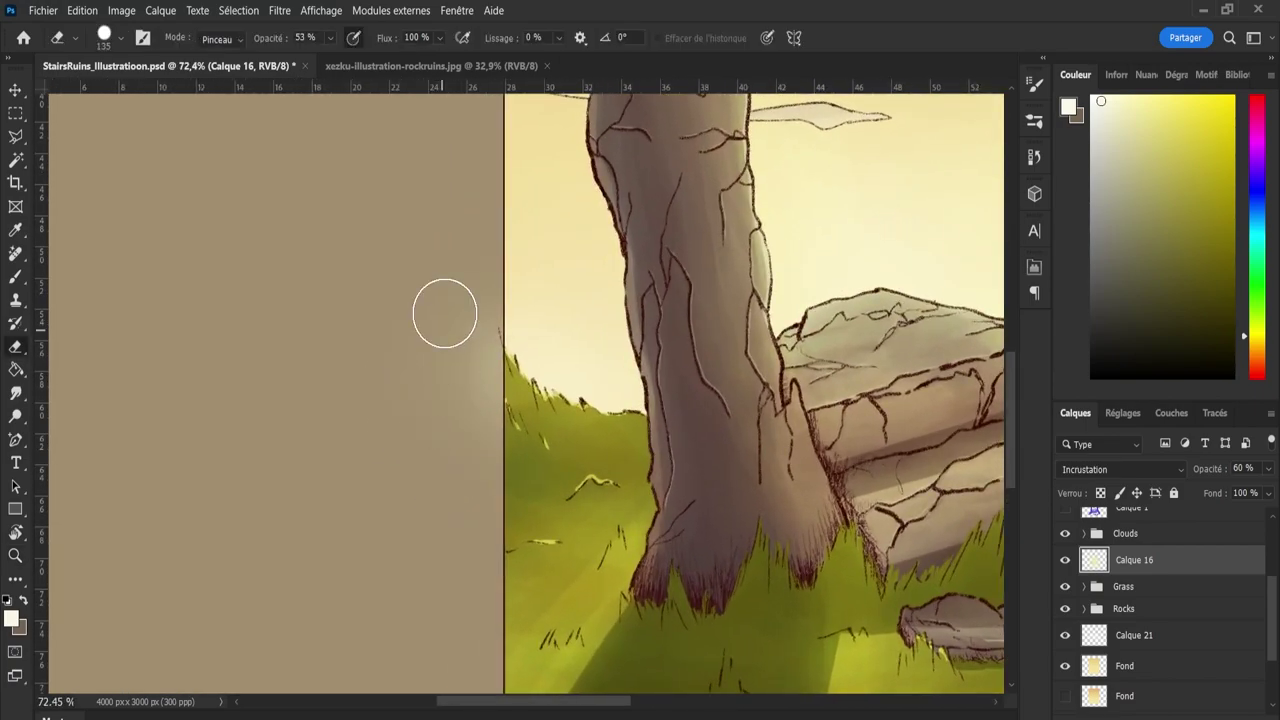
left_click_drag(445, 313, 469, 397)
key("0")
mouse_move(400, 294)
left_mouse_down()
mouse_move(469, 349)
mouse_move(467, 371)
mouse_move(469, 306)
left_mouse_up()
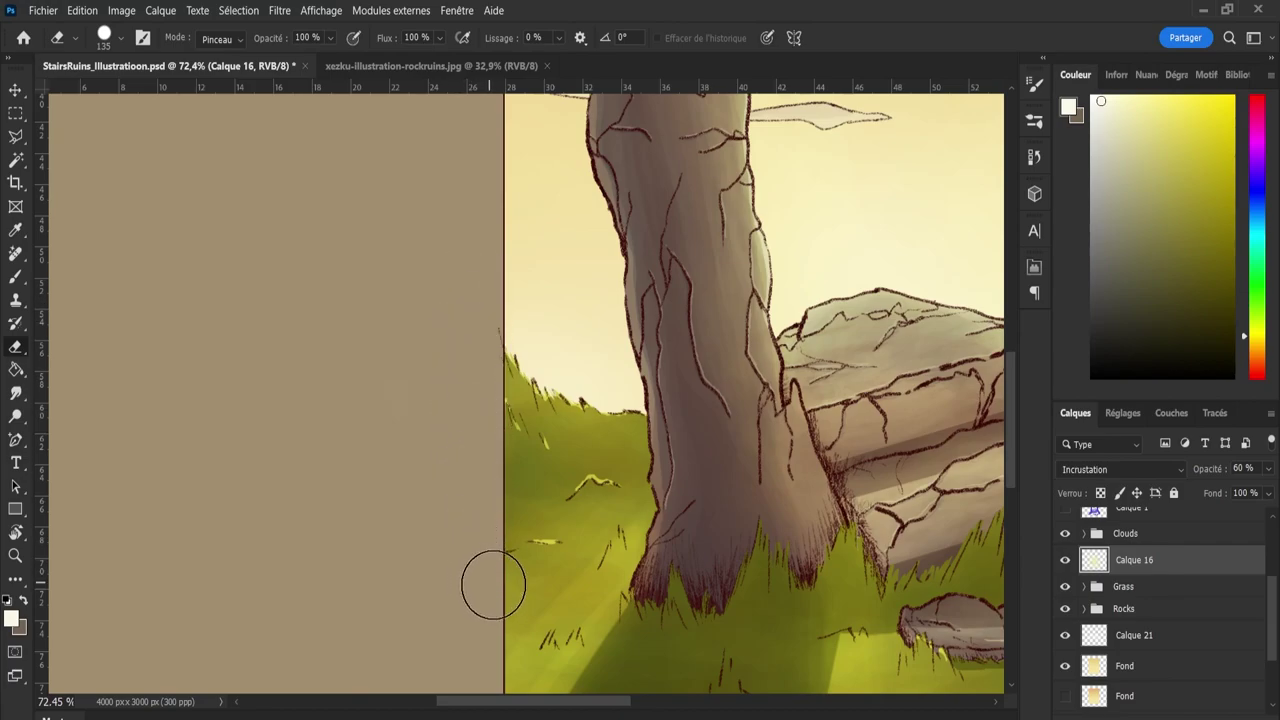
Erase the Calque 16 light spilling past the frame's right edge with the size 135 eraser.
left_click_drag(590, 703, 737, 701)
mouse_move(740, 313)
left_mouse_down()
mouse_move(691, 289)
mouse_move(671, 254)
mouse_move(703, 531)
mouse_move(686, 506)
mouse_move(711, 546)
mouse_move(705, 575)
left_mouse_up()
key("ctrl+z")
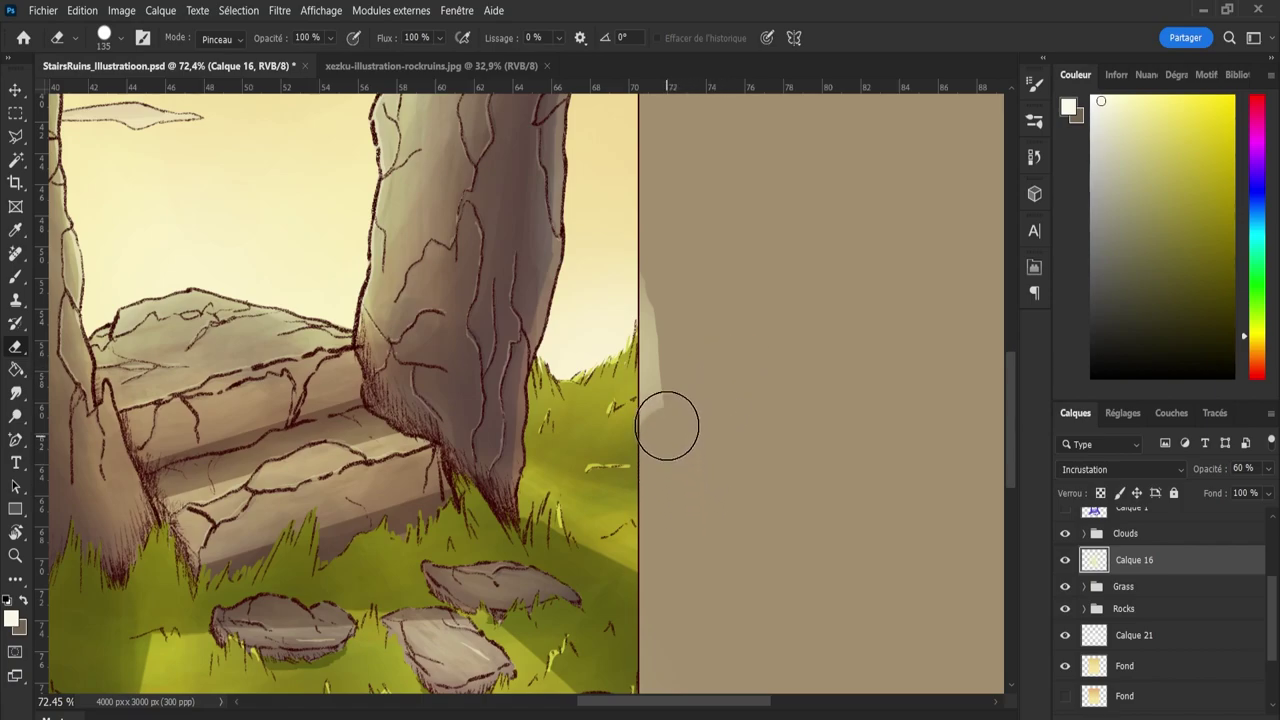
left_click_drag(666, 423, 674, 246)
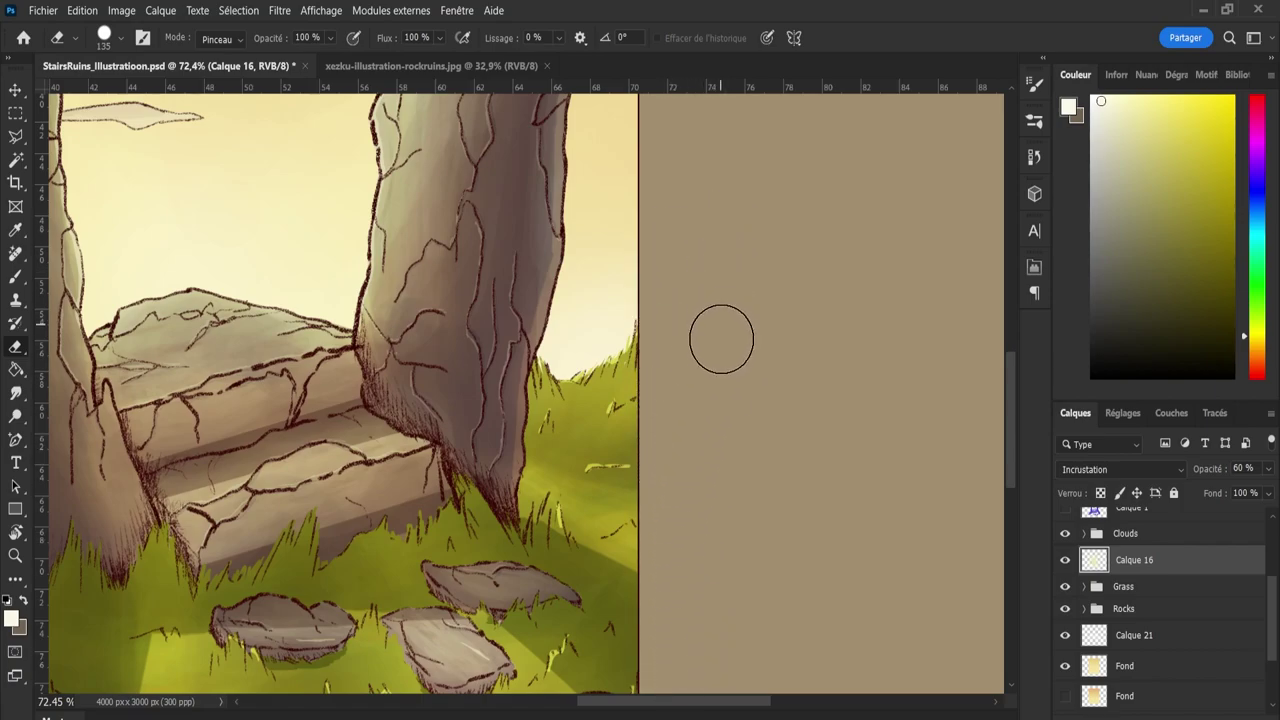
Turn on pressure-controlled eraser opacity and touch up the Calque 16 light around the bases of the pillars.
left_click_drag(490, 358, 490, 332)
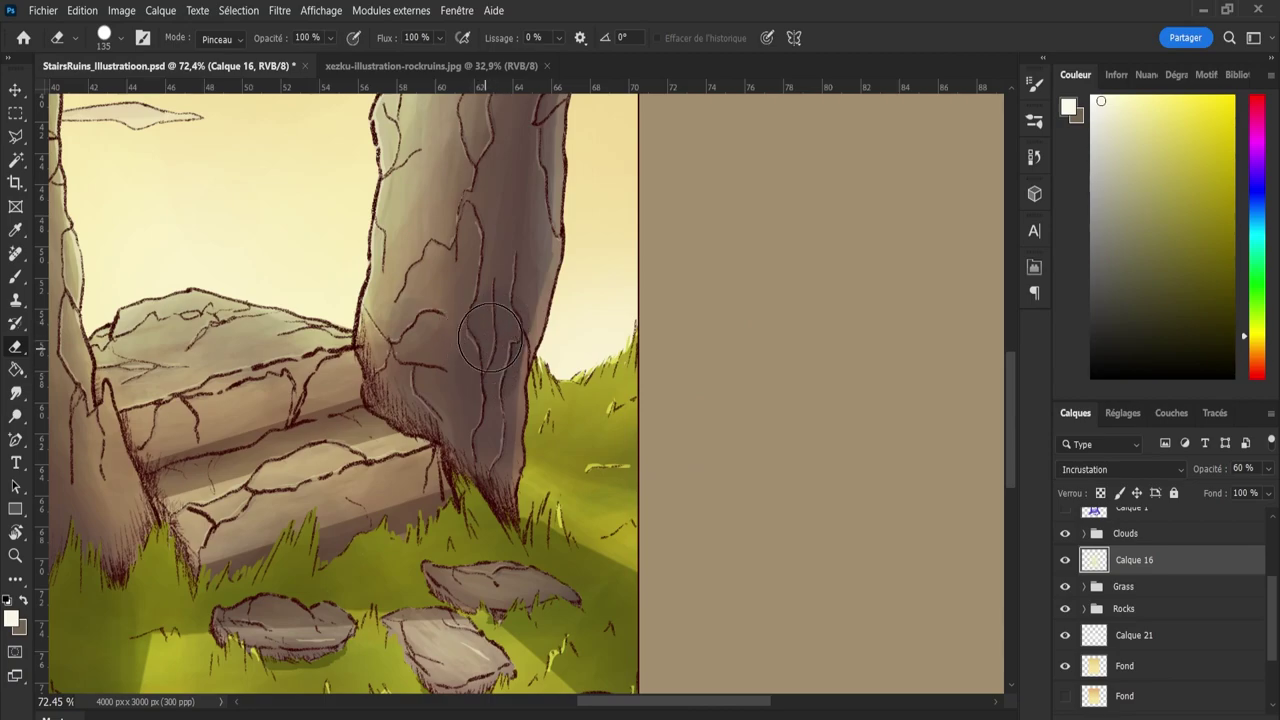
left_click(354, 45)
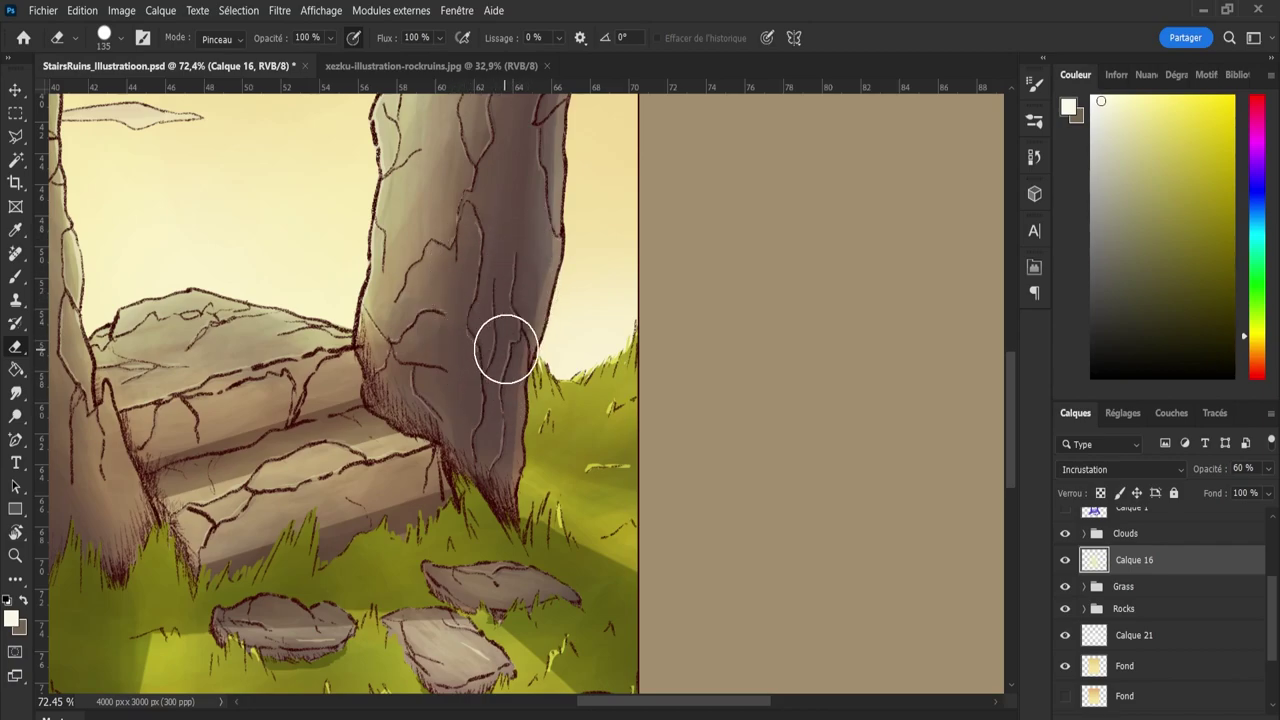
key("z")
mouse_move(751, 380)
left_mouse_down()
mouse_move(461, 443)
mouse_move(560, 443)
left_mouse_up()
key("e")
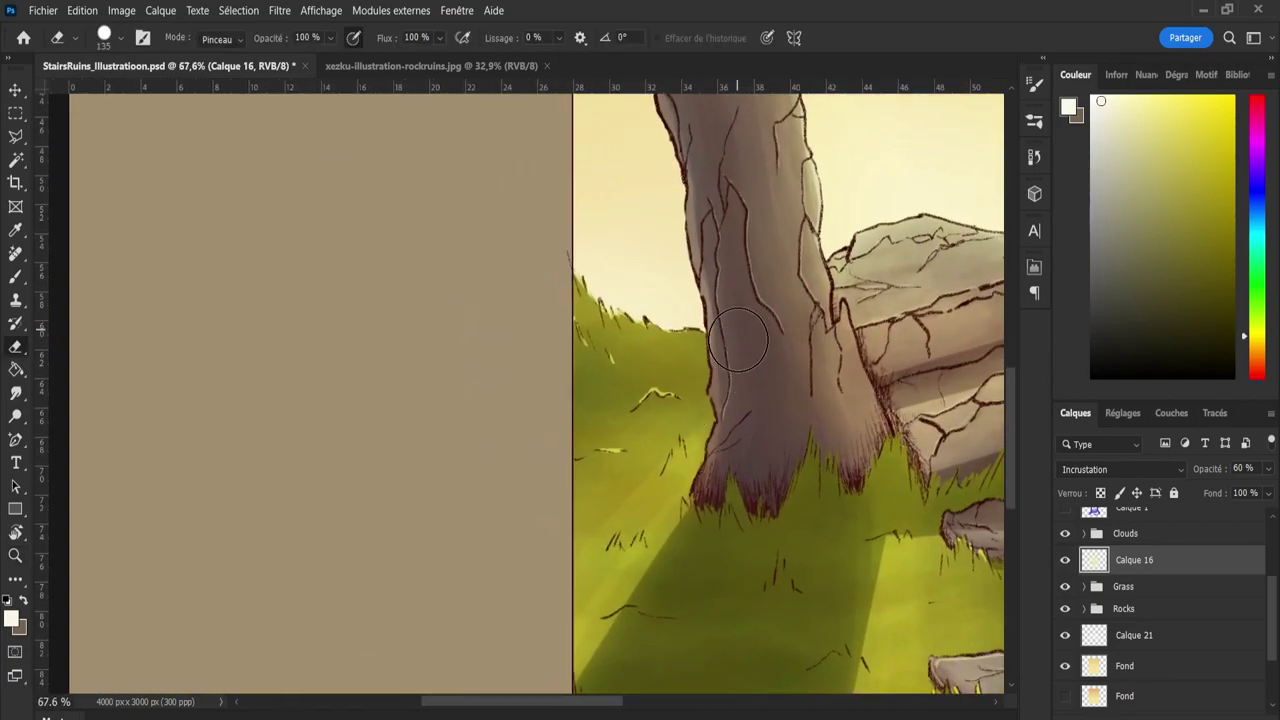
mouse_move(740, 318)
left_mouse_down()
mouse_move(725, 256)
mouse_move(741, 397)
mouse_move(732, 243)
mouse_move(777, 396)
mouse_move(686, 446)
mouse_move(547, 441)
left_mouse_up()
Check the whole illustration for leftover light outside the frame and save the document.
key("z")
left_click_drag(838, 466, 932, 464)
mouse_move(604, 423)
left_mouse_down()
mouse_move(634, 423)
mouse_move(598, 420)
left_mouse_up()
left_click_drag(598, 361, 583, 362)
left_click_drag(1013, 434, 1005, 414)
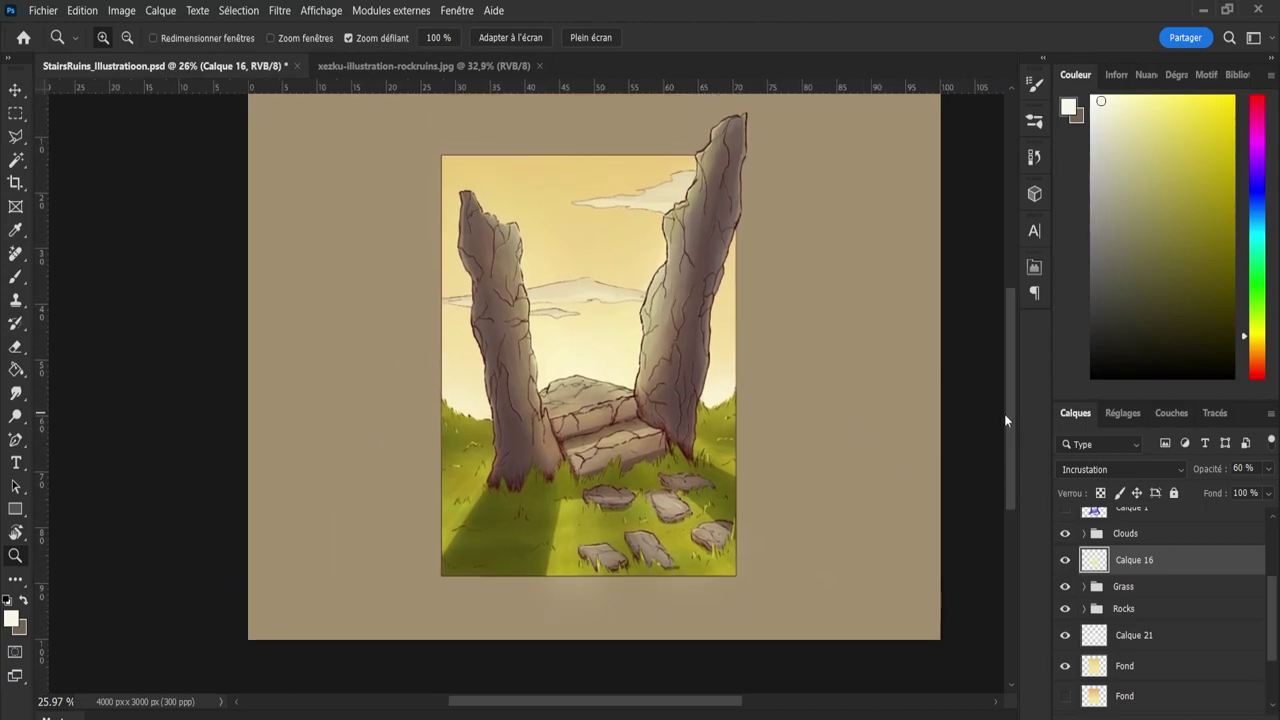
key("ctrl+s")
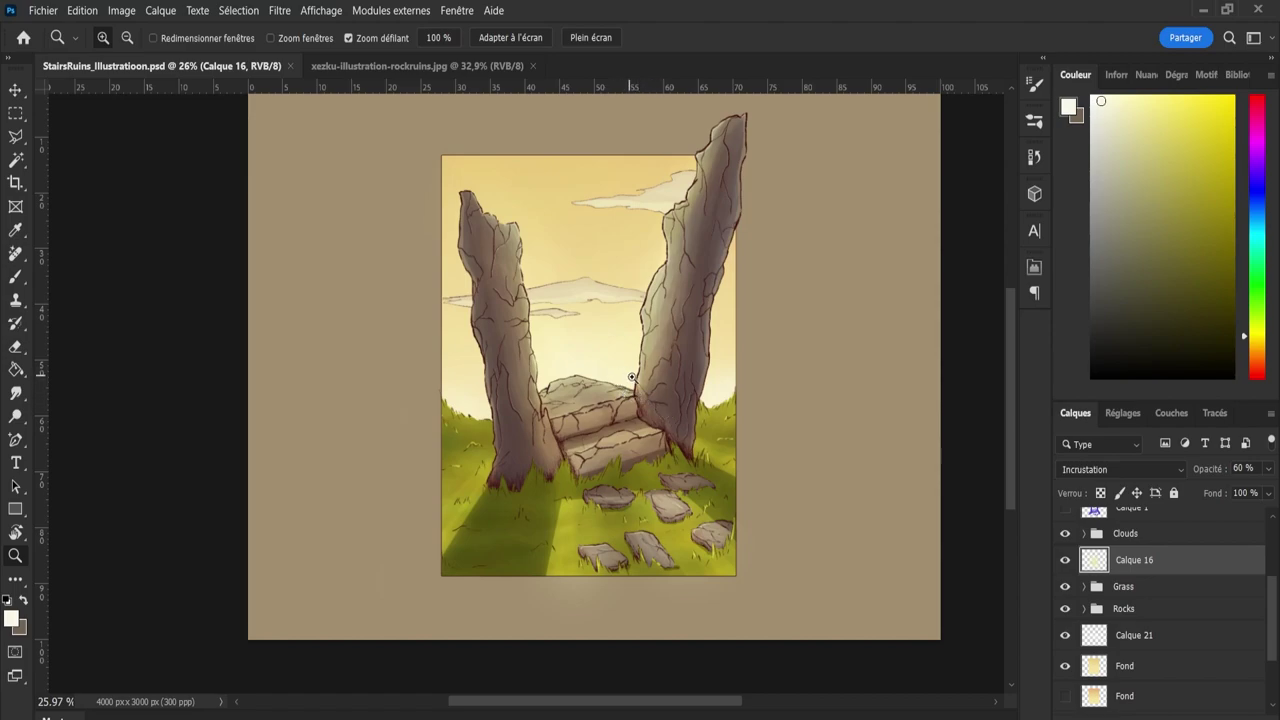
Compare the orange and yellow Fond skies by swapping their visibility, keeping the yellow one shown and selected.
mouse_move(1273, 630)
left_mouse_down()
mouse_move(1274, 672)
mouse_move(1273, 640)
left_mouse_up()
left_click(1180, 616)
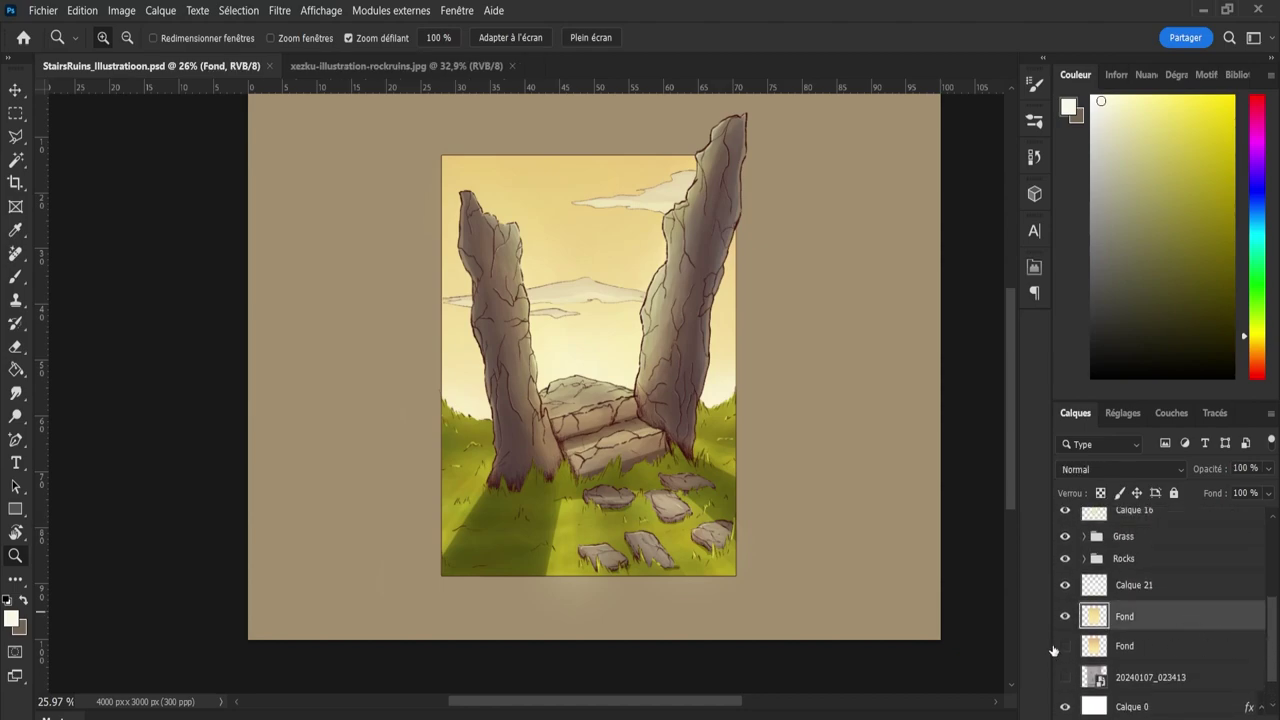
left_click(1065, 646)
left_click(1065, 616)
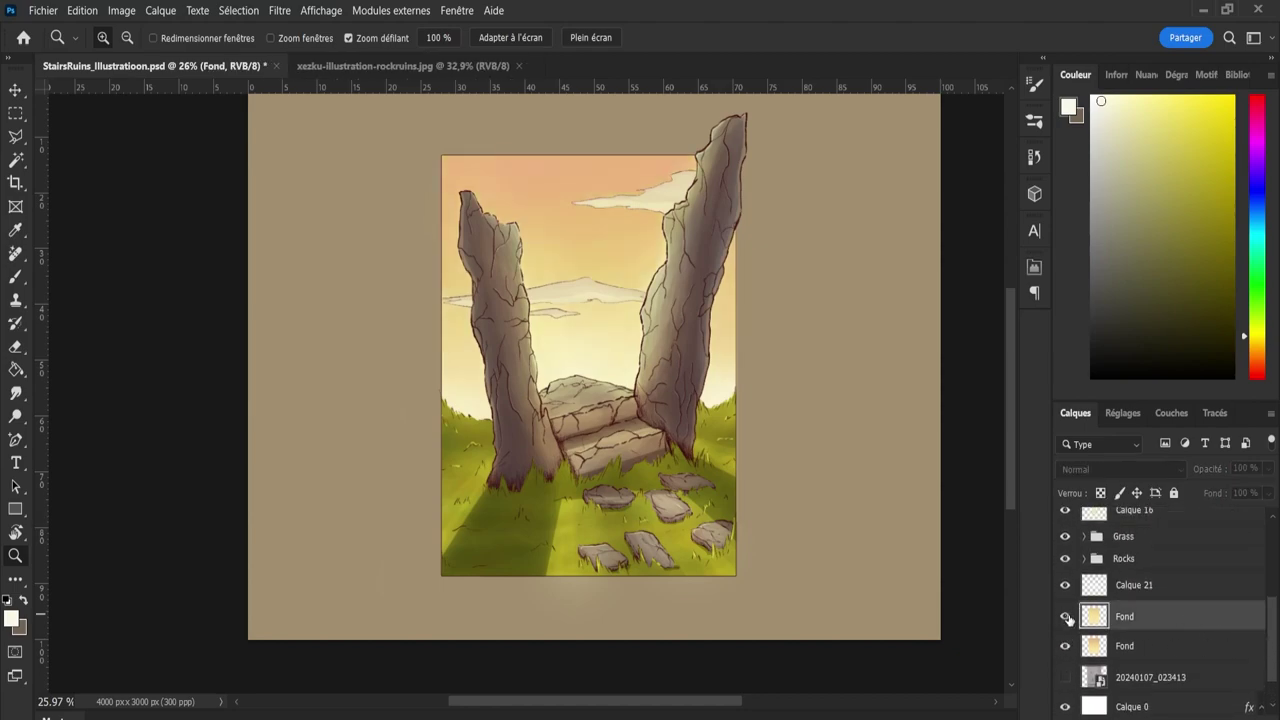
left_click(1065, 617)
left_click(1065, 646)
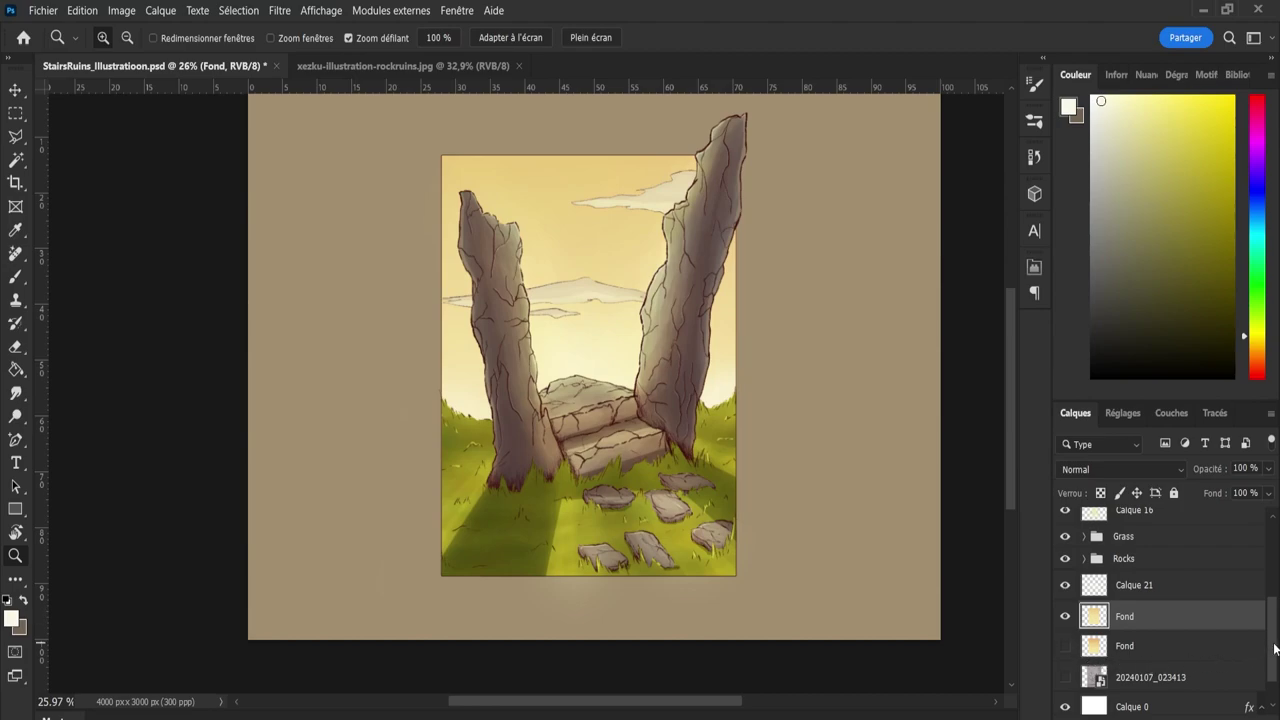
Group everything from the Clouds group down to the yellow Fond layer into one layer group.
scroll(1274, 648, "up", 4)
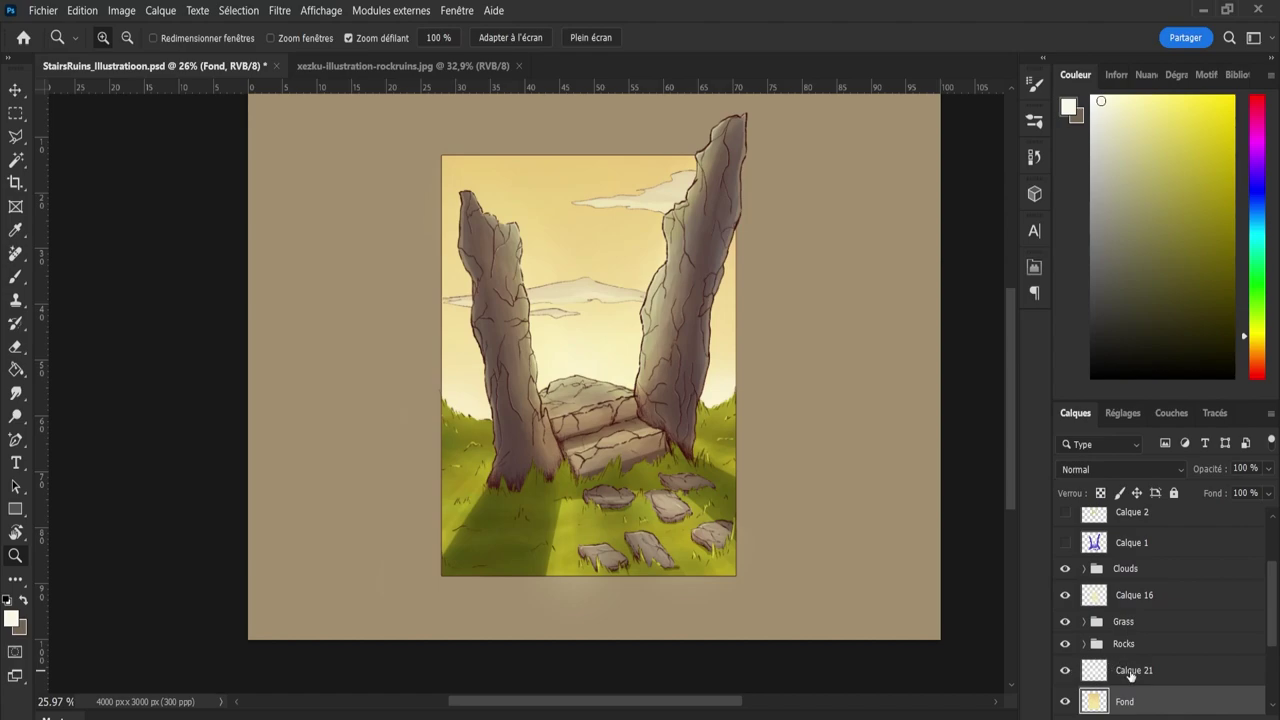
left_click_drag(1274, 632, 1267, 621)
scroll(1266, 621, "up", 2)
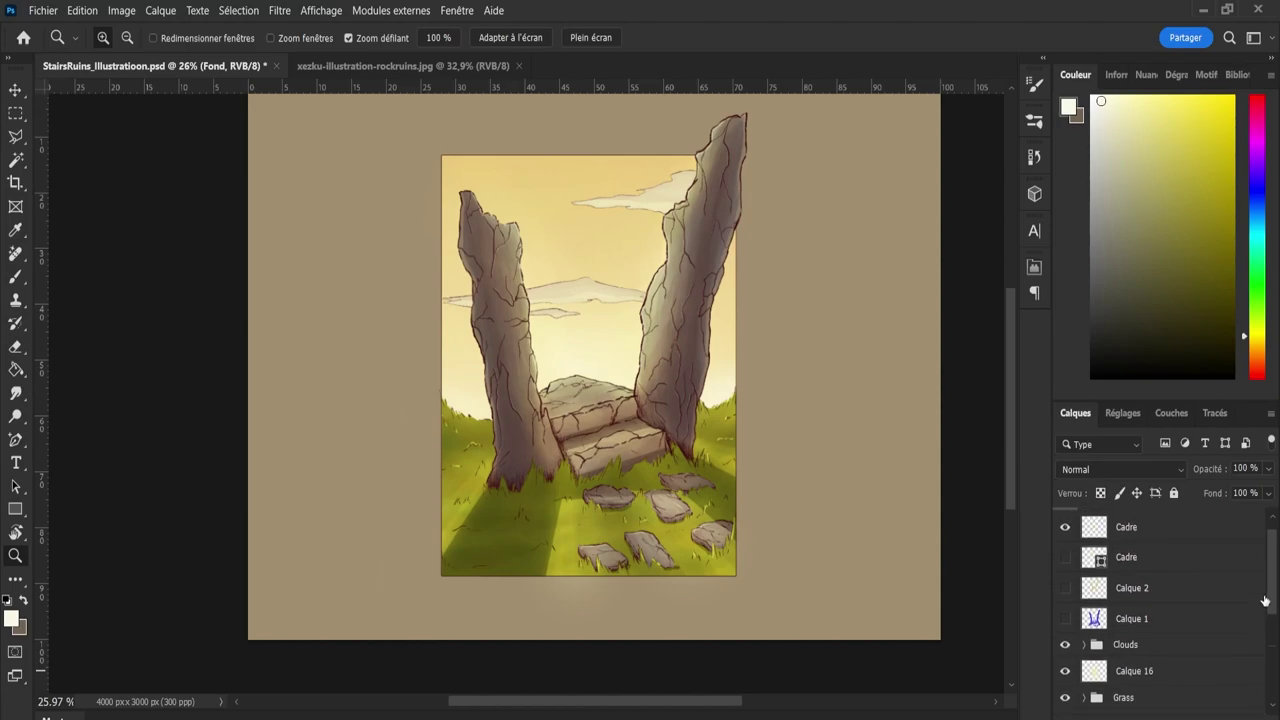
left_click_drag(1270, 590, 1259, 626)
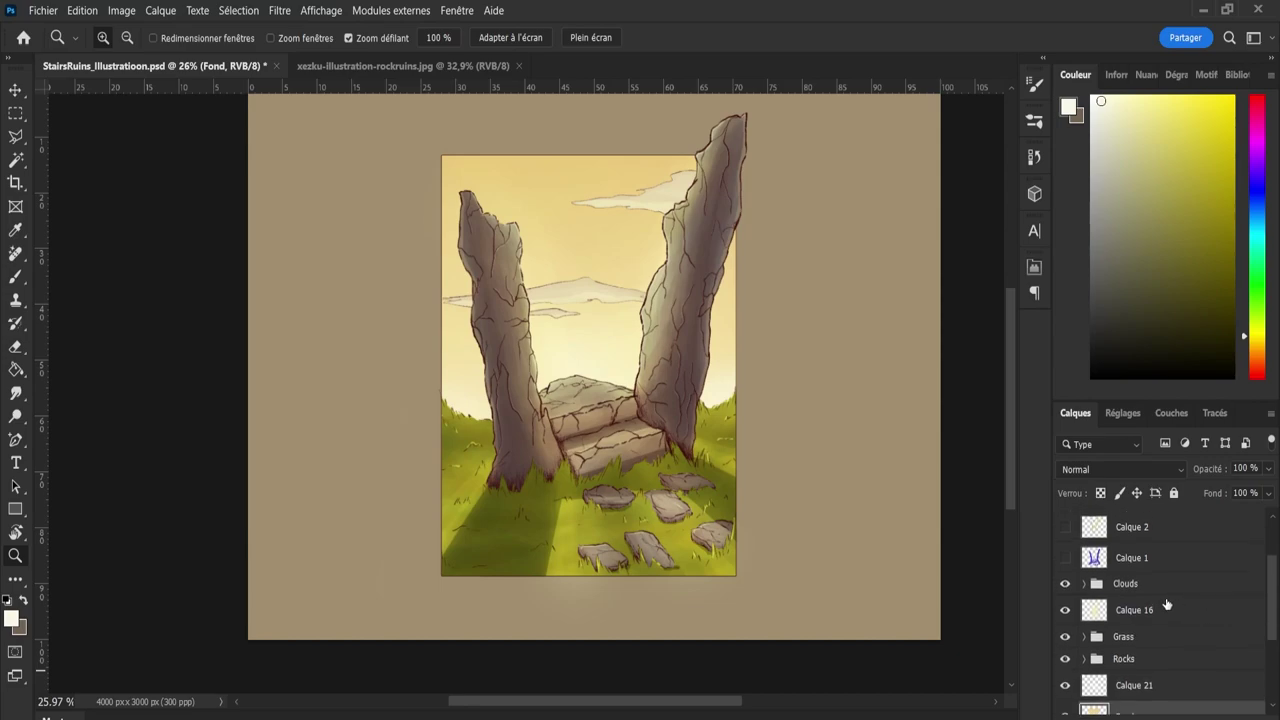
left_click(1166, 603, "shift")
left_click(1164, 588, "shift")
key("ctrl+g")
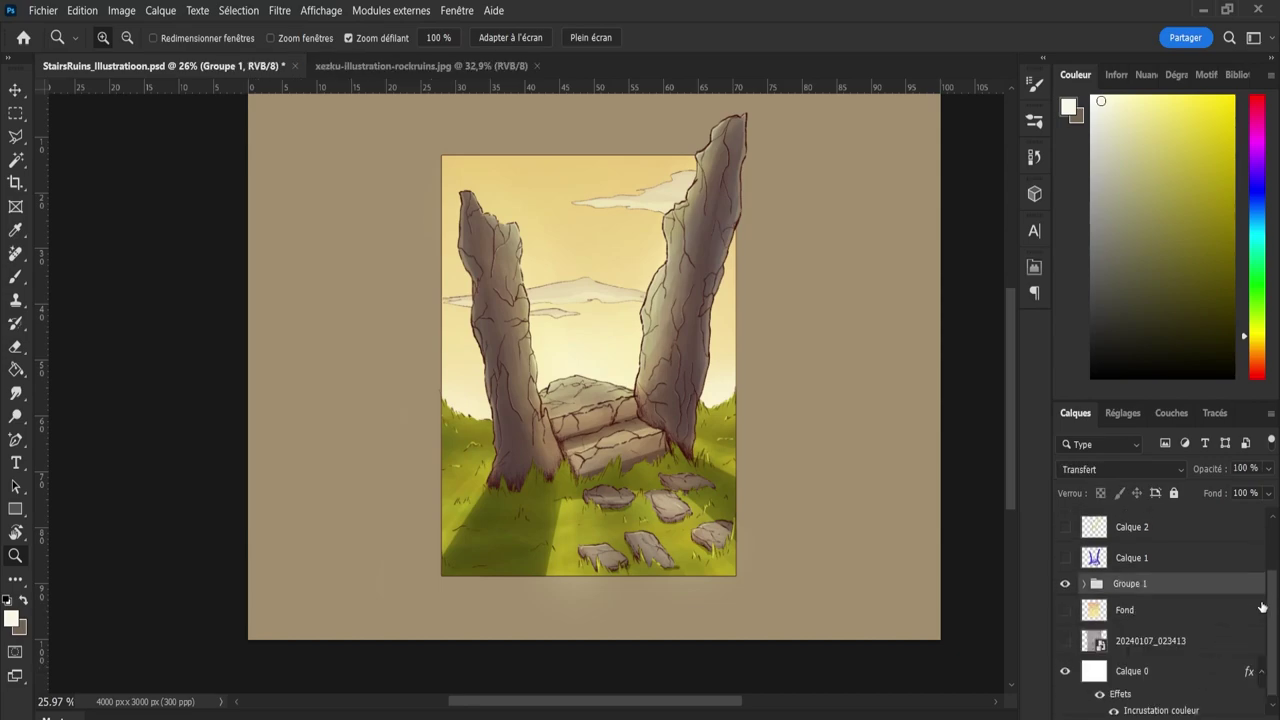
Compare the illustration with and without its line art by hiding and showing the line group.
scroll(1268, 532, "up", 2)
left_click_drag(1271, 563, 1262, 565)
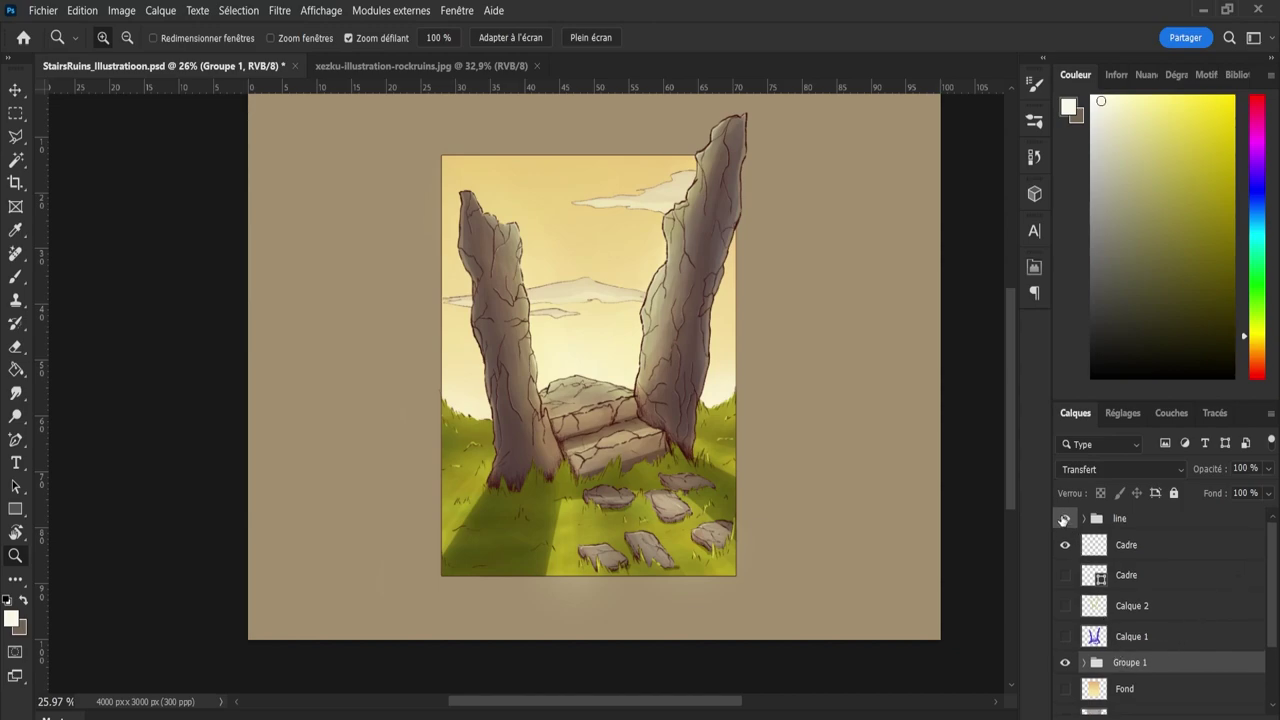
left_click(1065, 520)
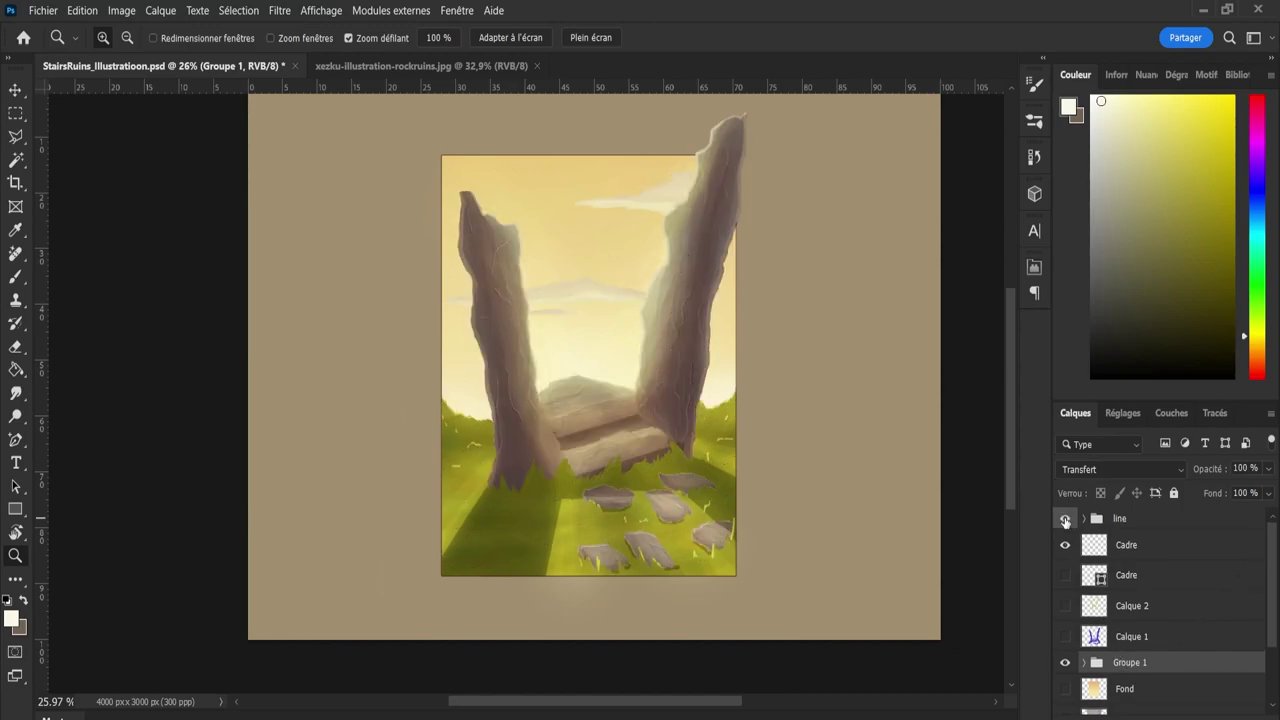
left_click(1065, 520)
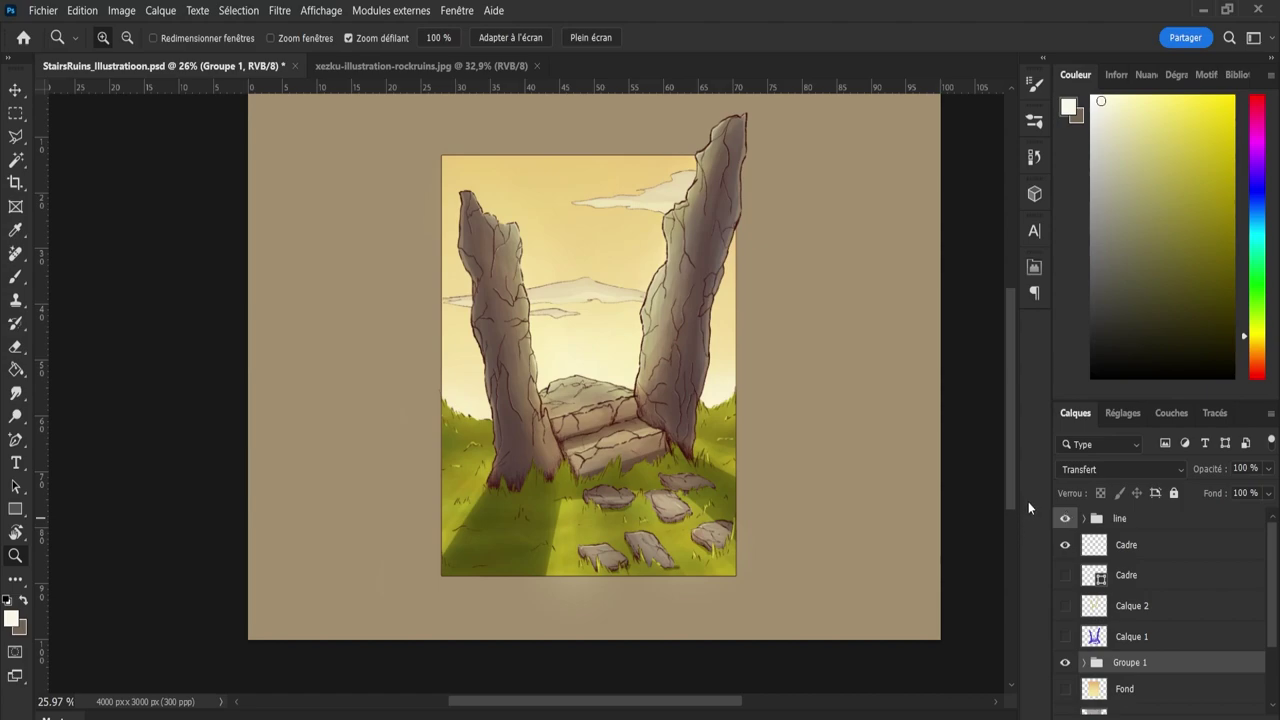
Toggle Groupe 1's visibility repeatedly to compare the coloured illustration with the bare line art.
left_click(1065, 663)
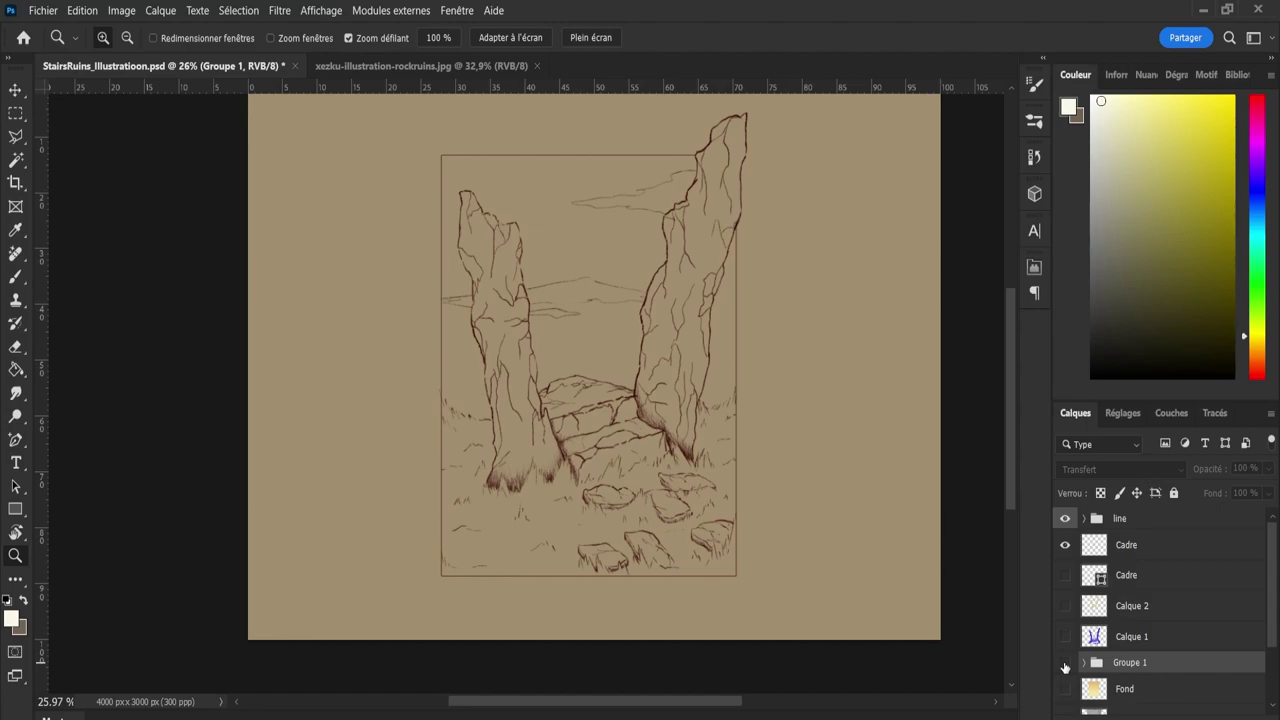
left_click(1065, 664)
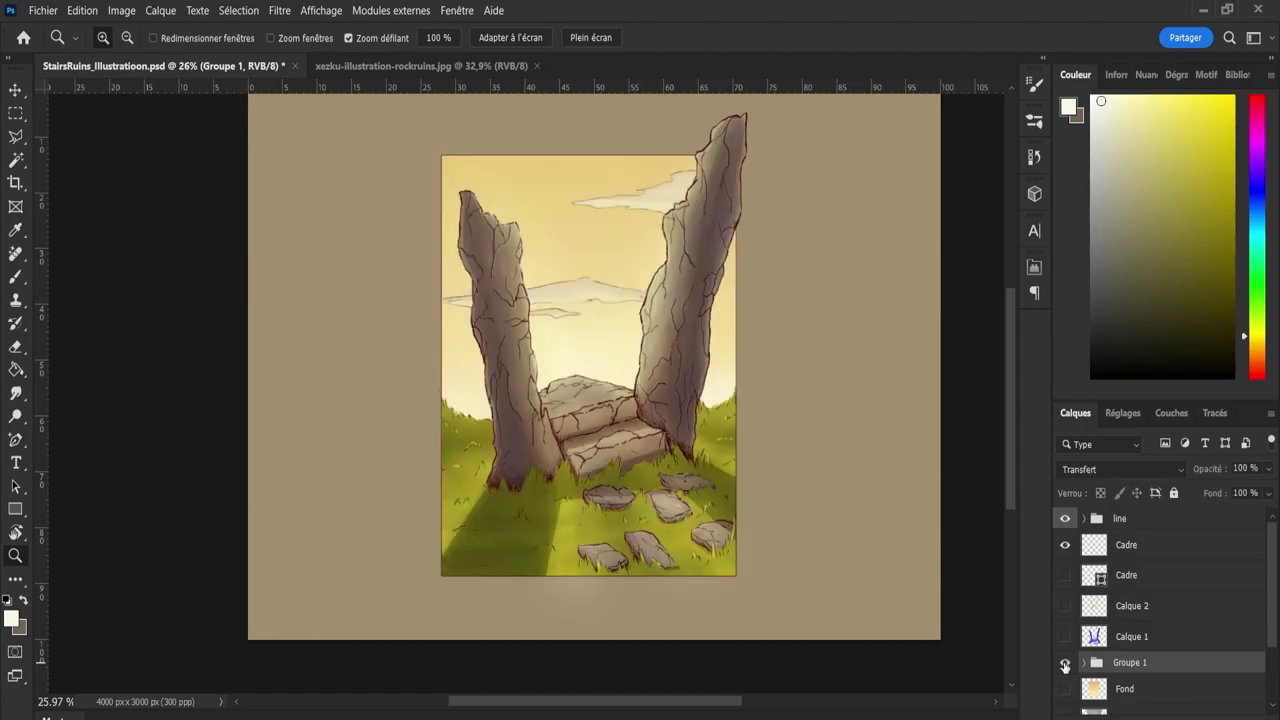
left_click(1065, 664)
left_click(1065, 664)
left_click(1065, 665)
left_click(1065, 664)
left_click(1065, 664)
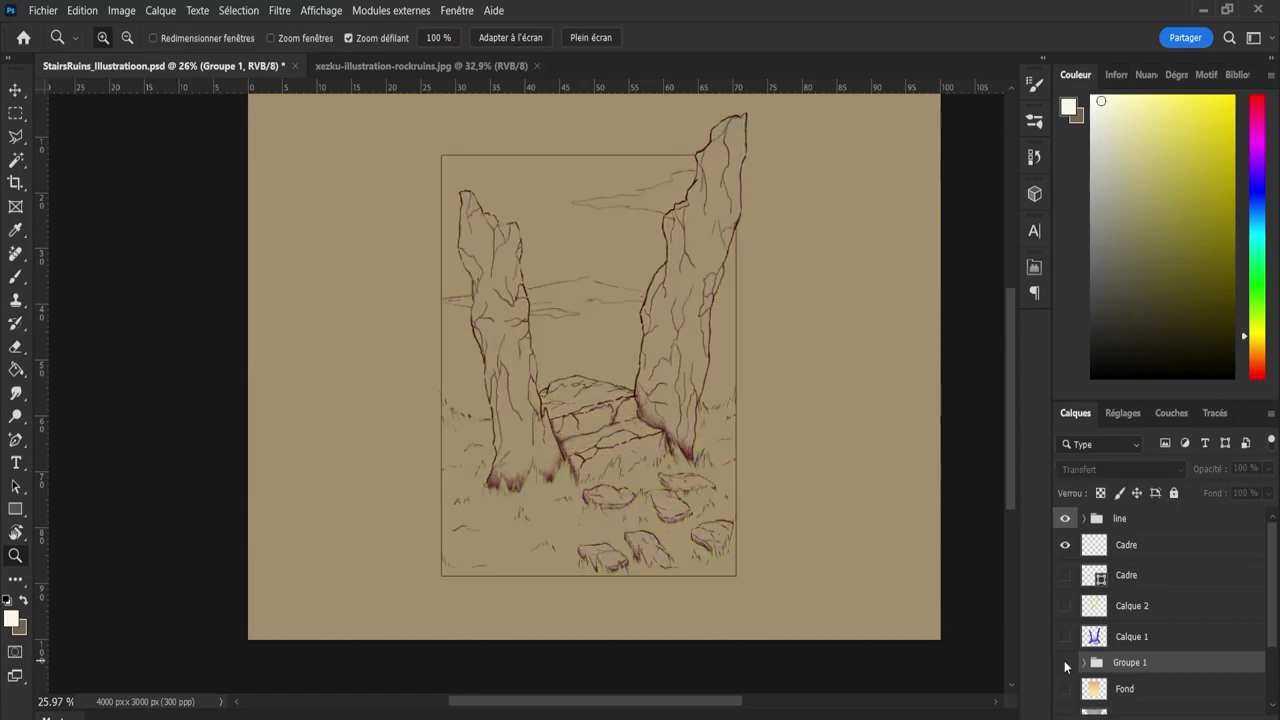
left_click(1065, 664)
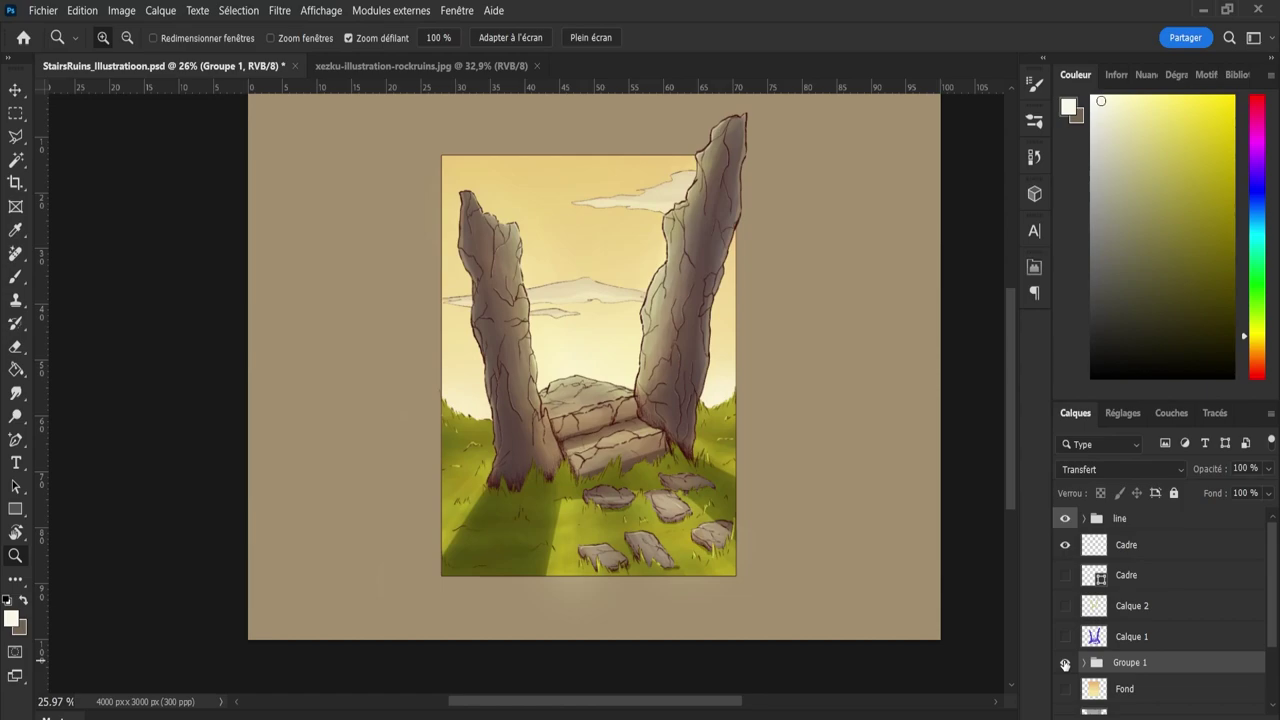
left_click(1065, 664)
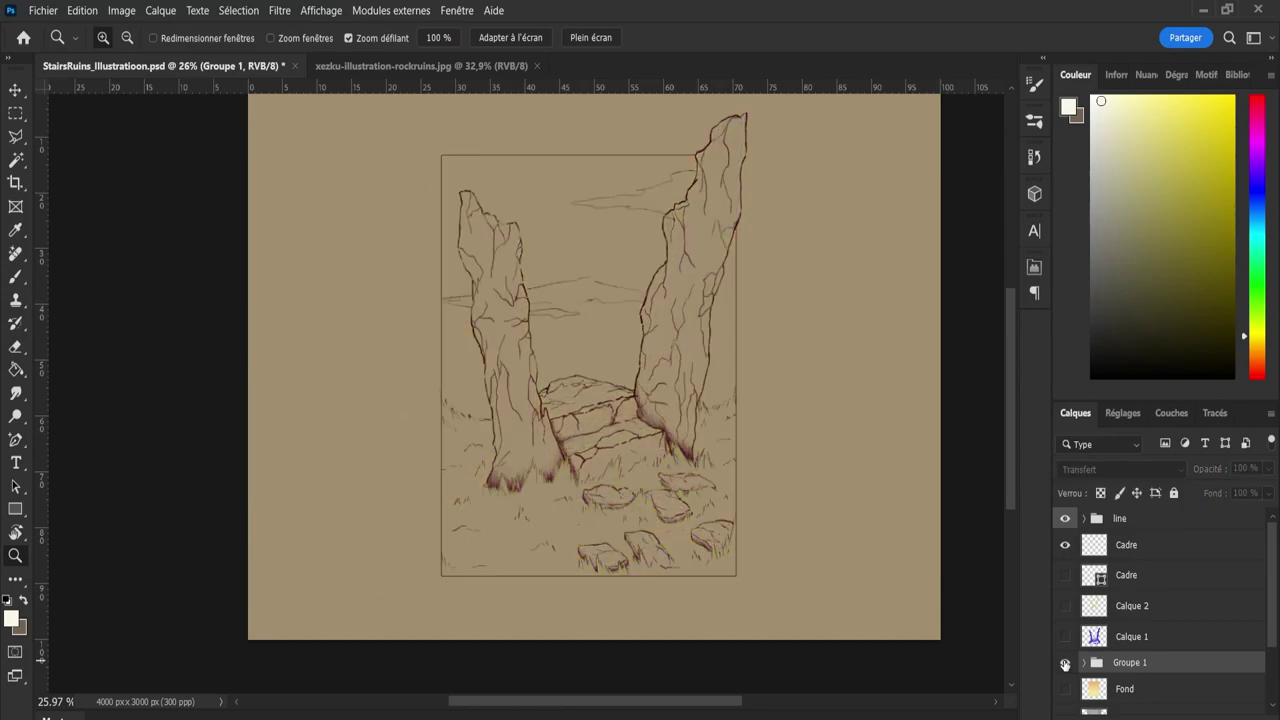
left_click(1065, 664)
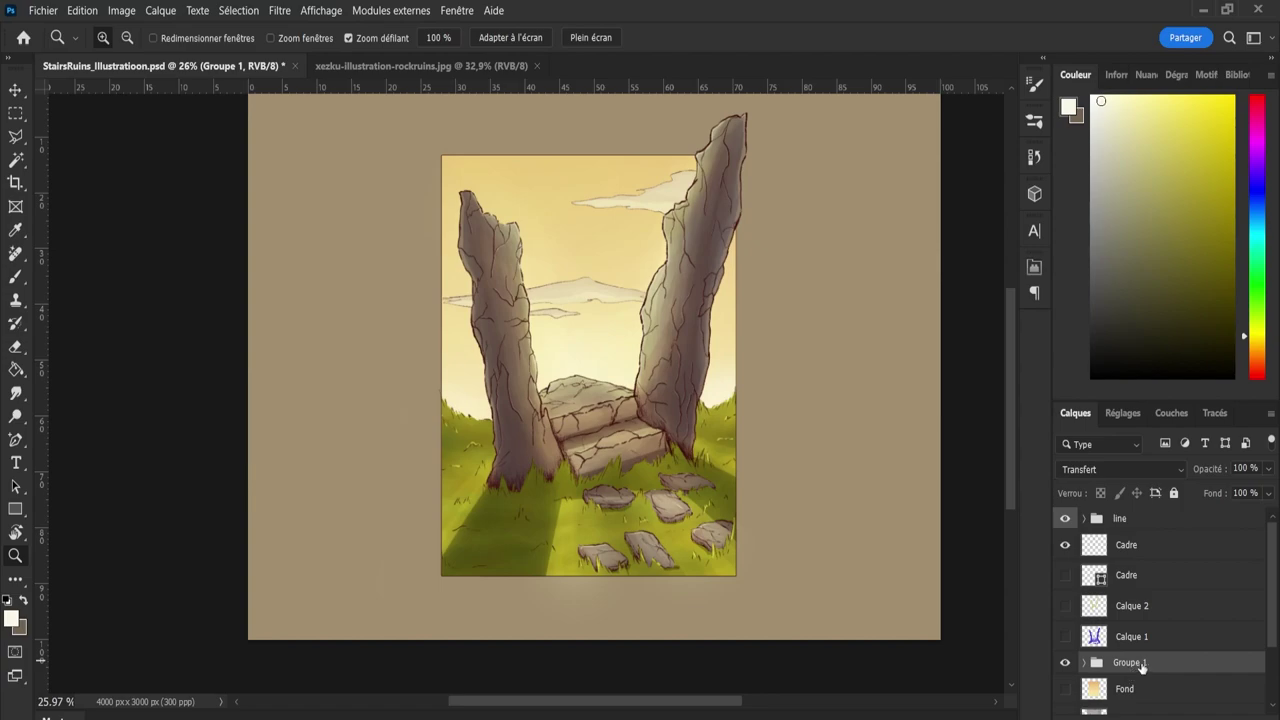
Toggle the hidden Cadre shape layer on and off to compare the frame outline with and without it.
left_click(1065, 575)
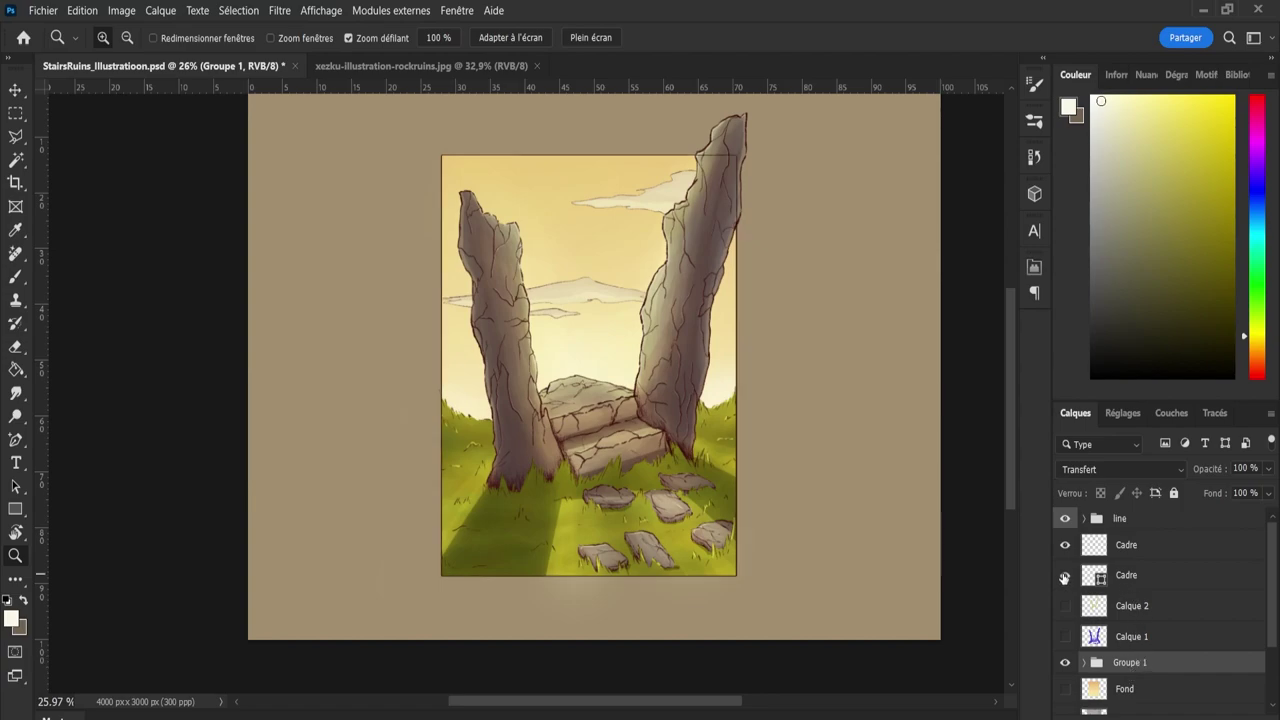
left_click(1065, 576)
left_click(1065, 576)
left_click(1065, 577)
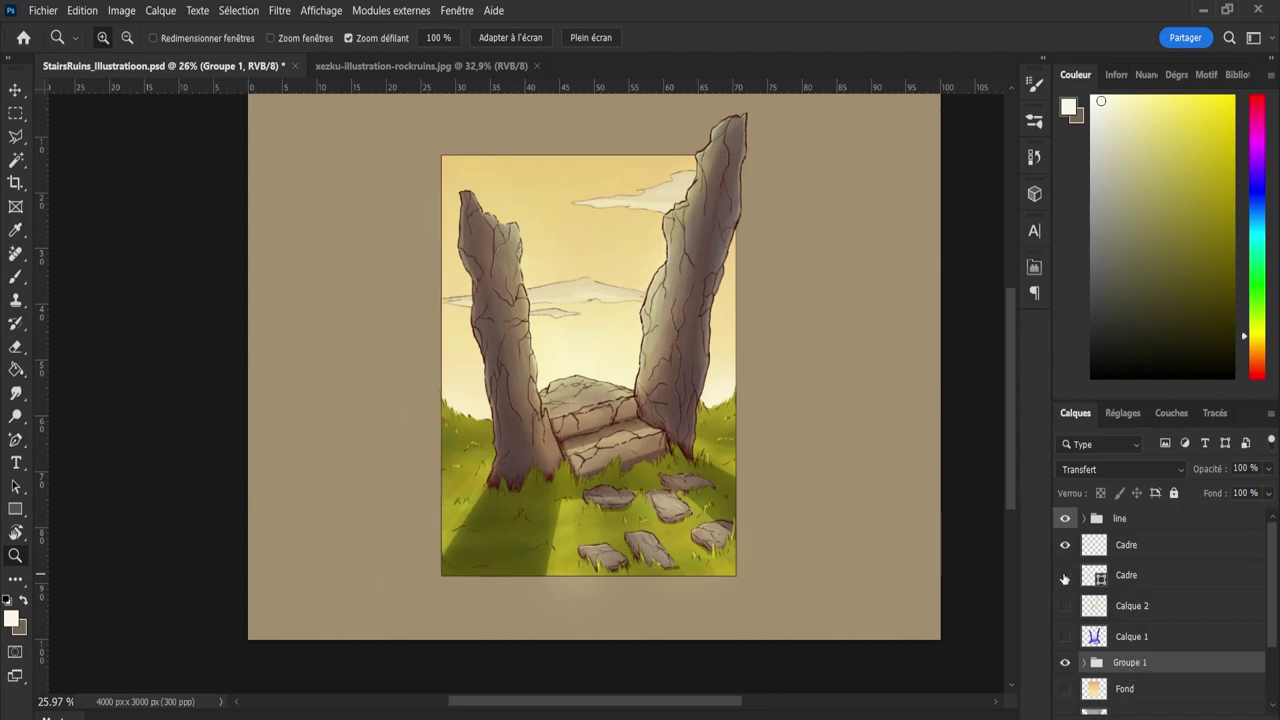
left_click(1122, 548)
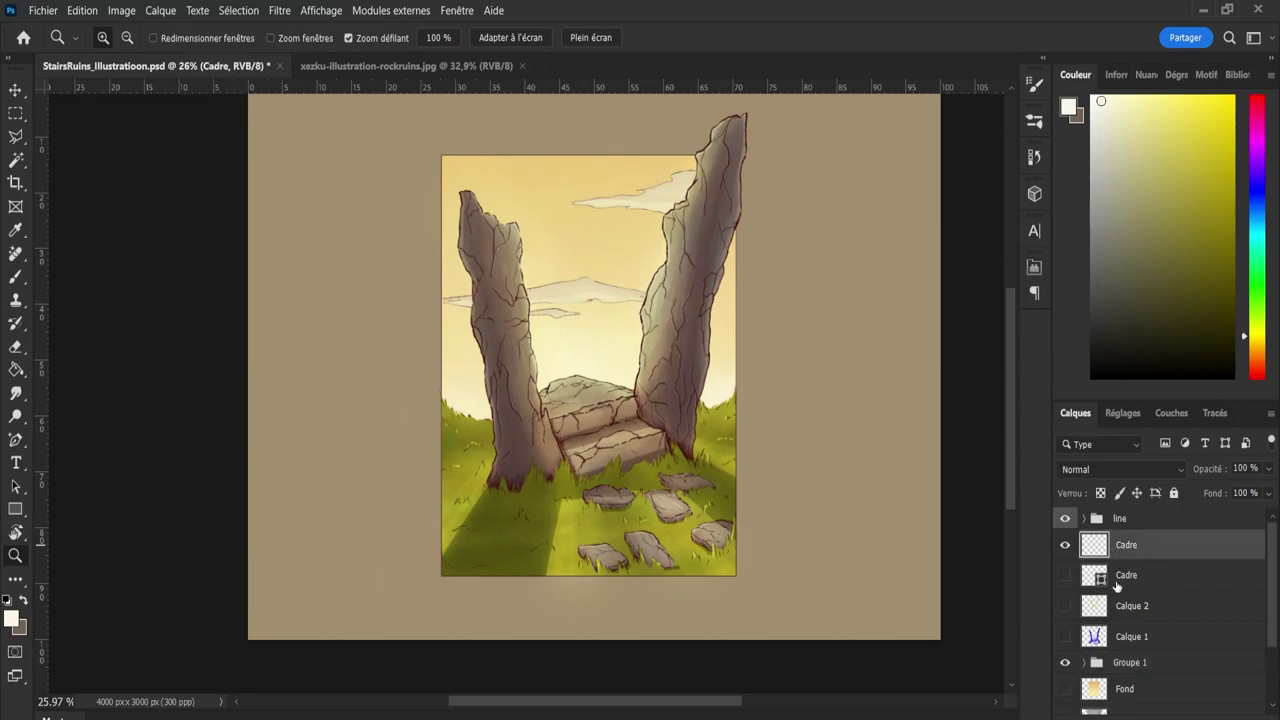
left_click(1104, 638)
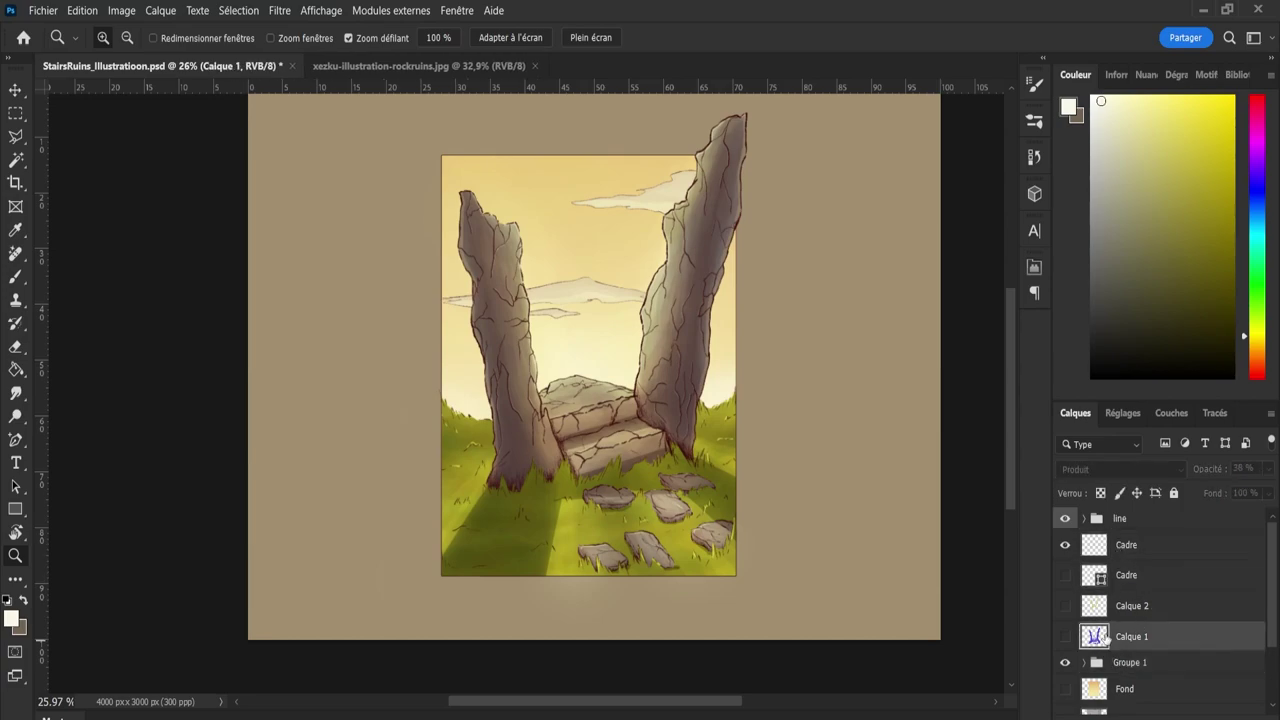
Rename the Groupe 1 layer group as "Illu".
left_click(1150, 664)
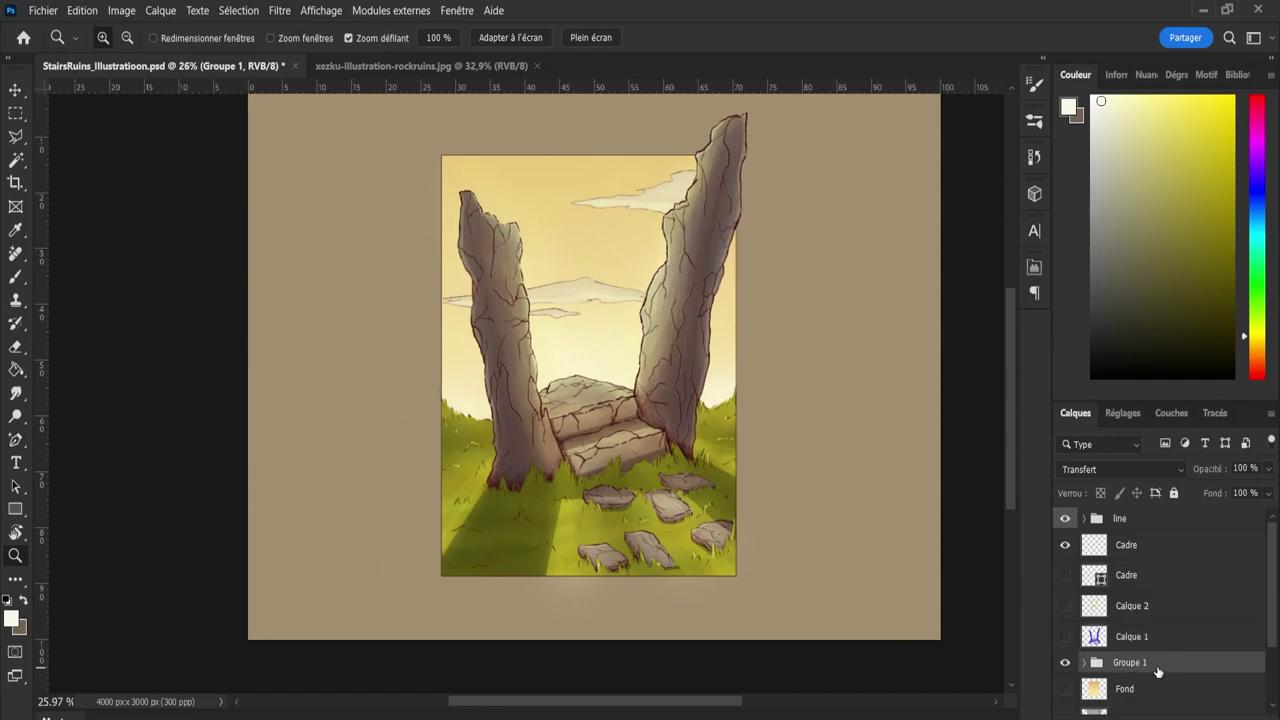
double_click(1125, 663)
key("BackSpace")
type("Illu")
key("Return")
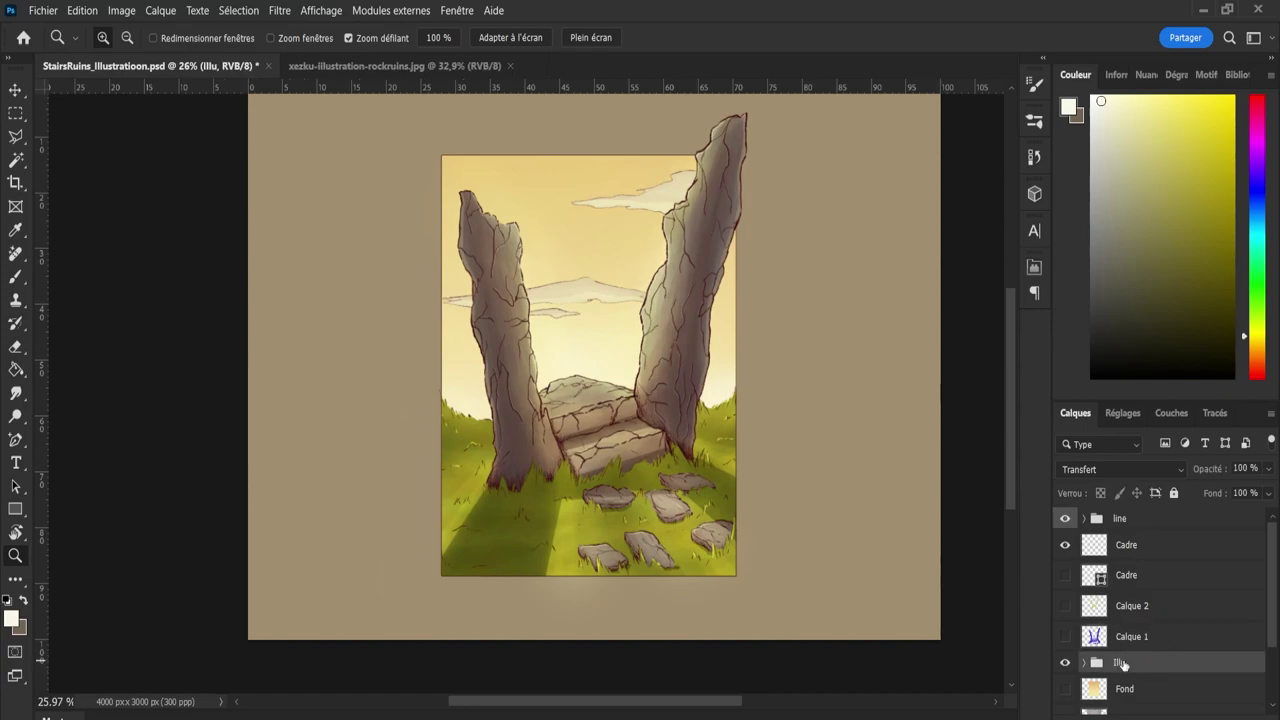
Check the signature in the rock ruins reference image, and add a new layer directly above the Illu group in the stairs illustration.
left_click(400, 65)
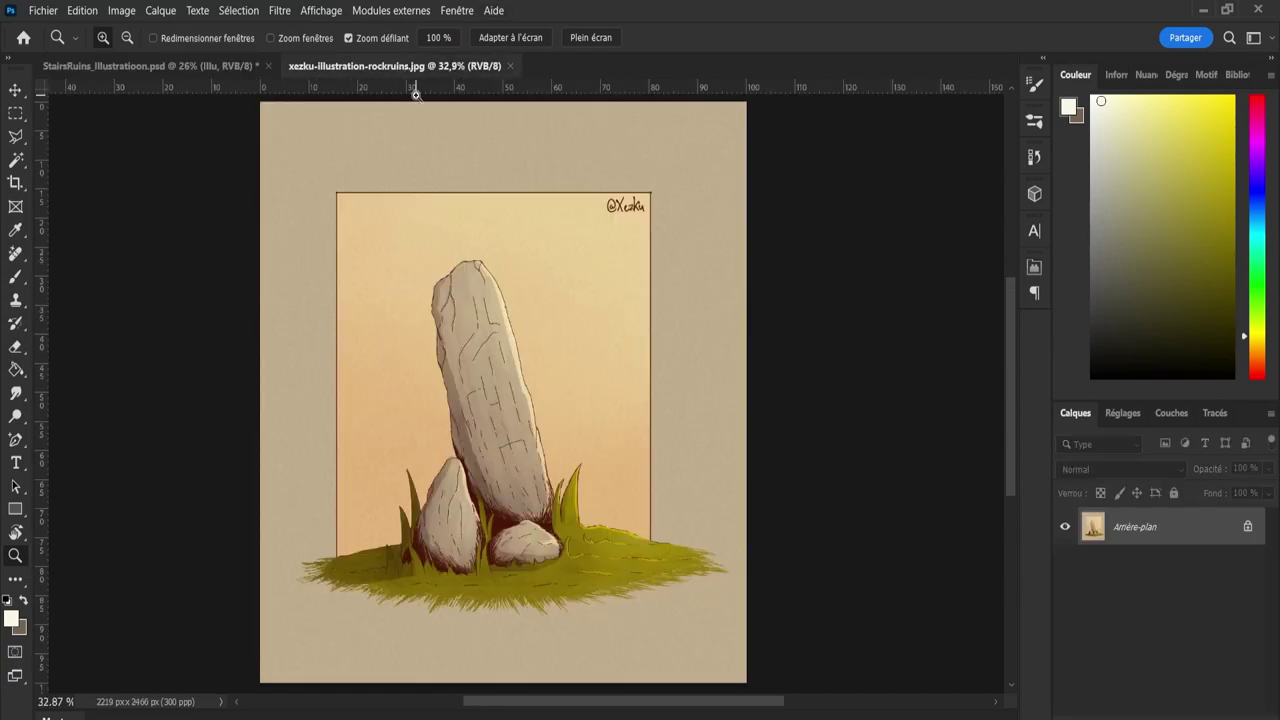
left_click(202, 60)
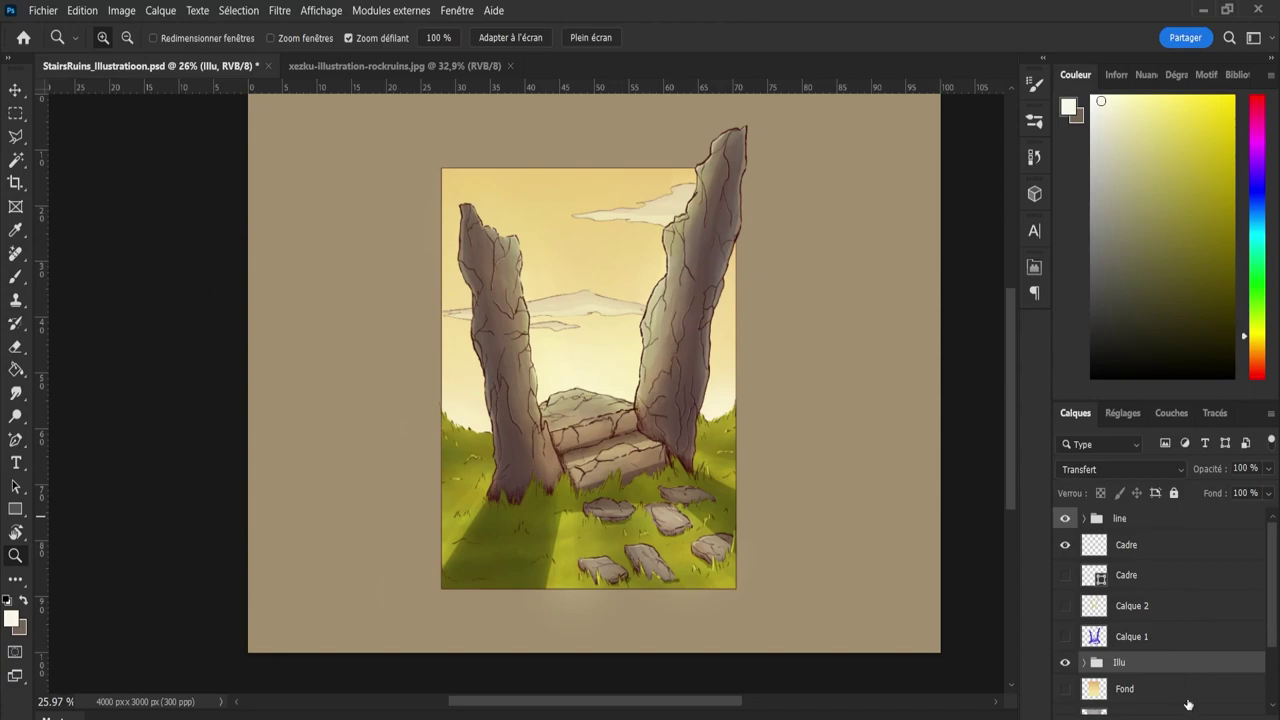
left_click(1227, 717)
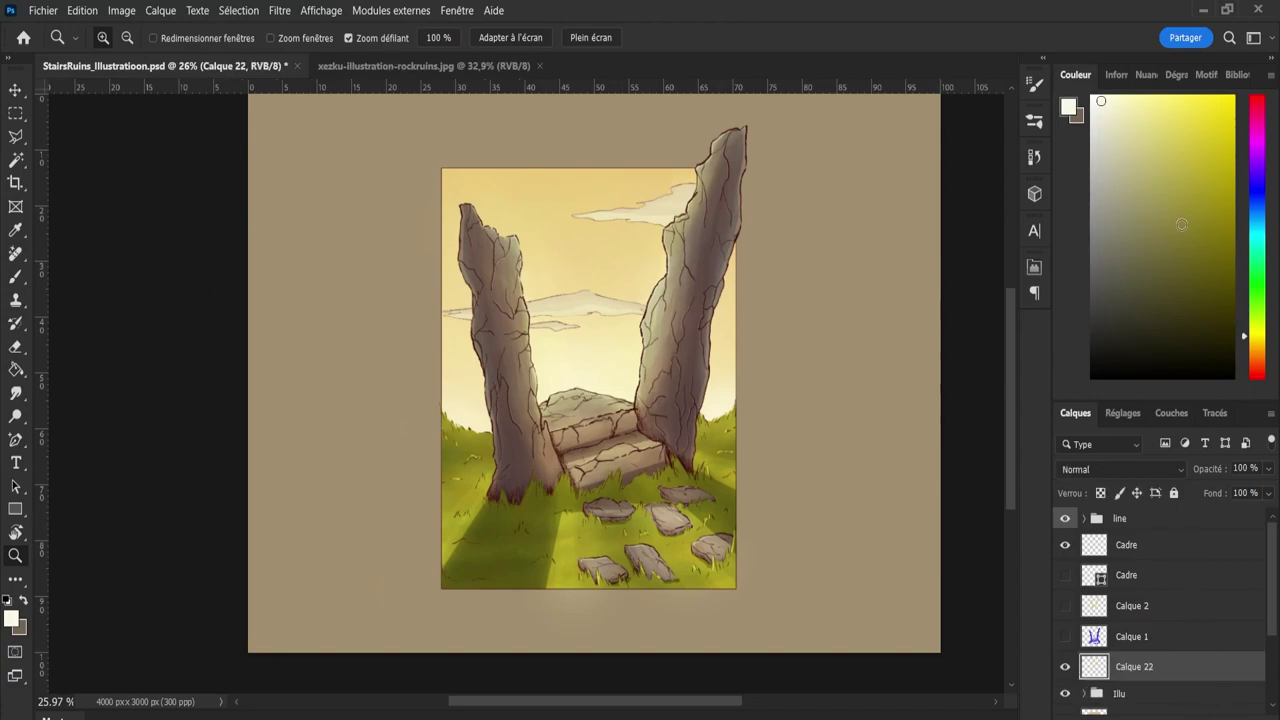
Sample the dark red of the frame line as the foreground colour.
left_click_drag(763, 355, 593, 333)
key("i")
left_click(247, 330)
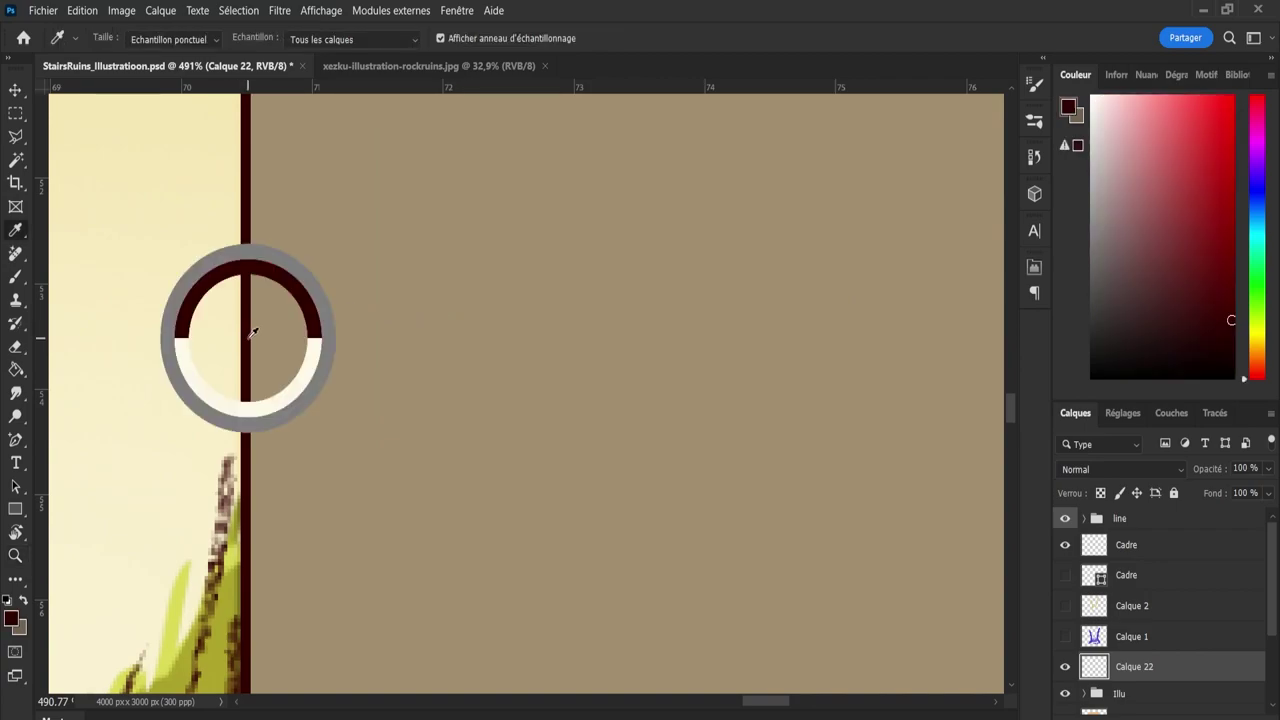
mouse_move(709, 353)
left_mouse_down()
mouse_move(626, 351)
mouse_move(549, 317)
left_mouse_up()
left_click_drag(464, 263, 478, 275)
Choose the 25 px brush tip and turn off pressure-controlled opacity for the Brush tool.
key("b")
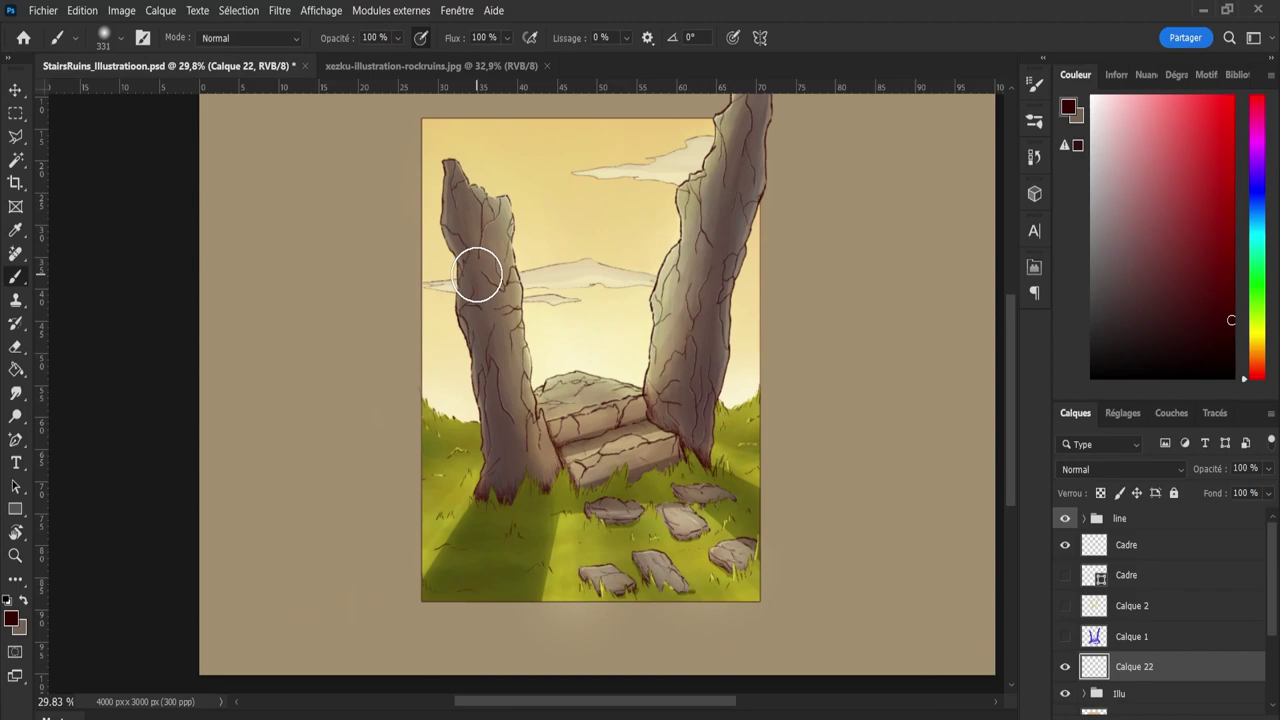
left_click(1035, 84)
left_click(874, 116)
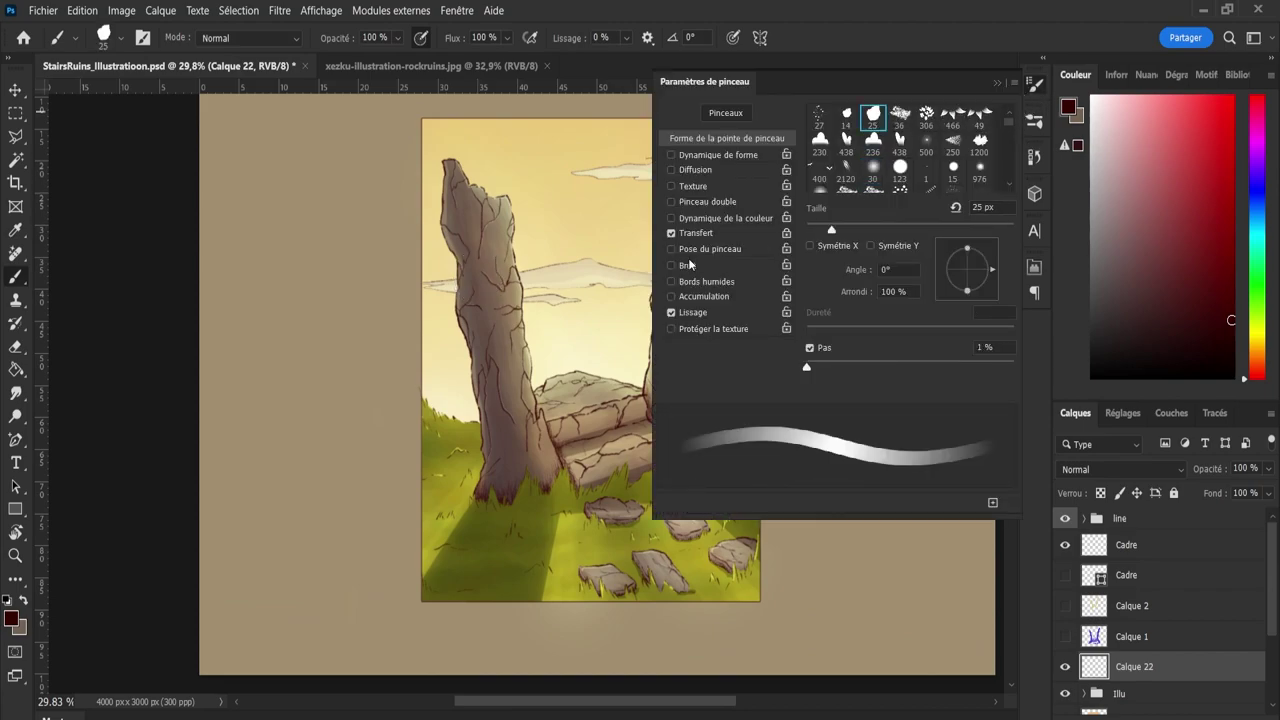
left_click(421, 38)
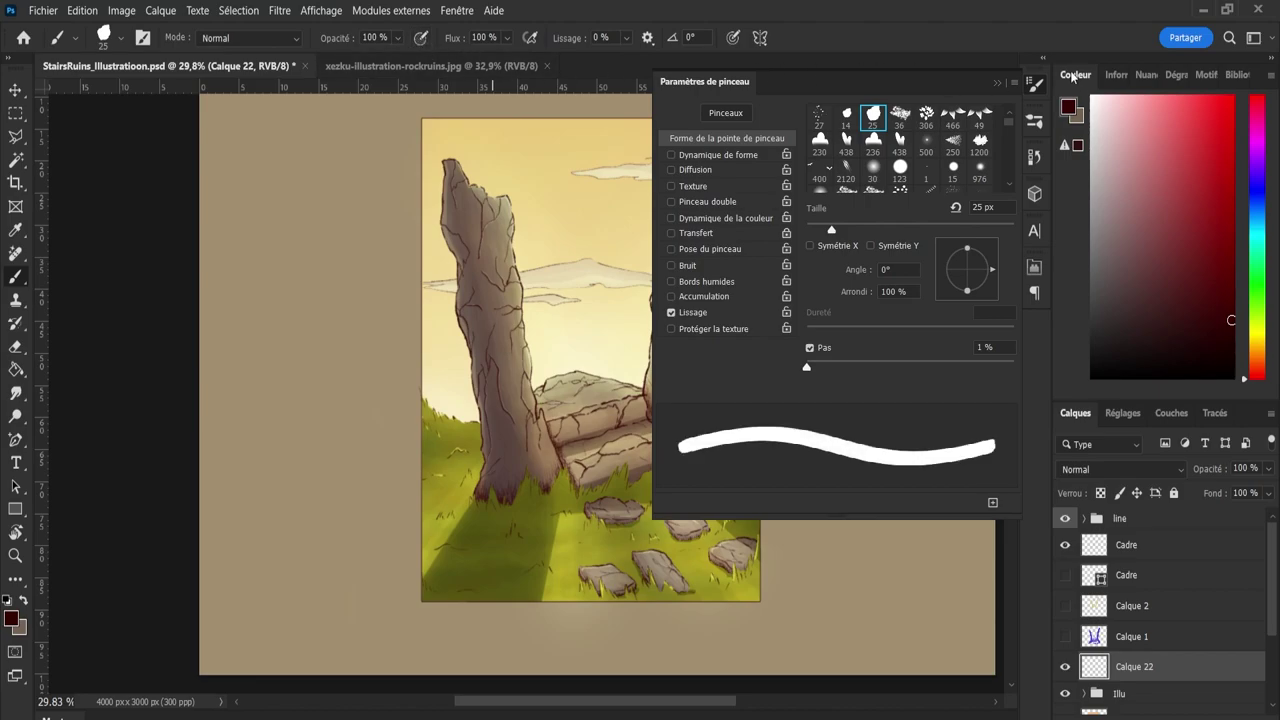
left_click(1035, 84)
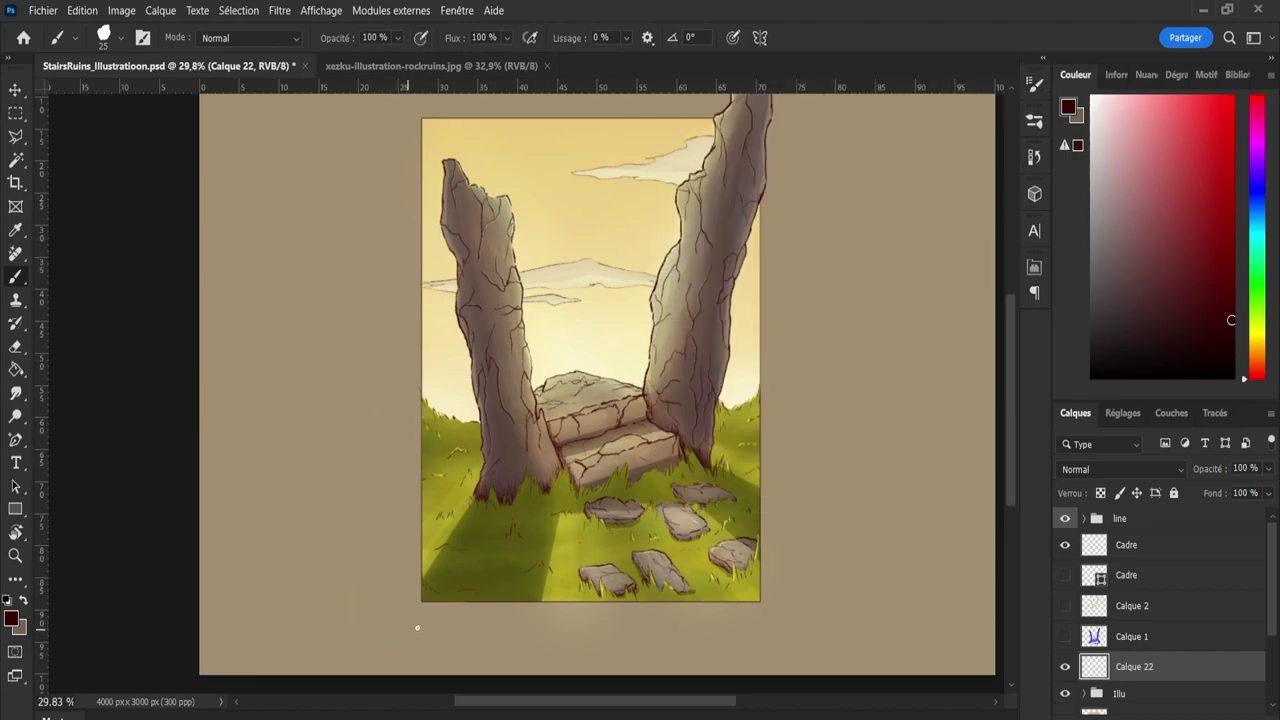
Try to start a handwritten signature in the illustration's lower-left corner with a 4 px brush.
key("z")
mouse_move(394, 608)
left_mouse_down()
mouse_move(449, 608)
mouse_move(568, 524)
mouse_move(584, 544)
left_mouse_up()
key("b")
key("ctrl+z")
left_click_drag(673, 463, 662, 454)
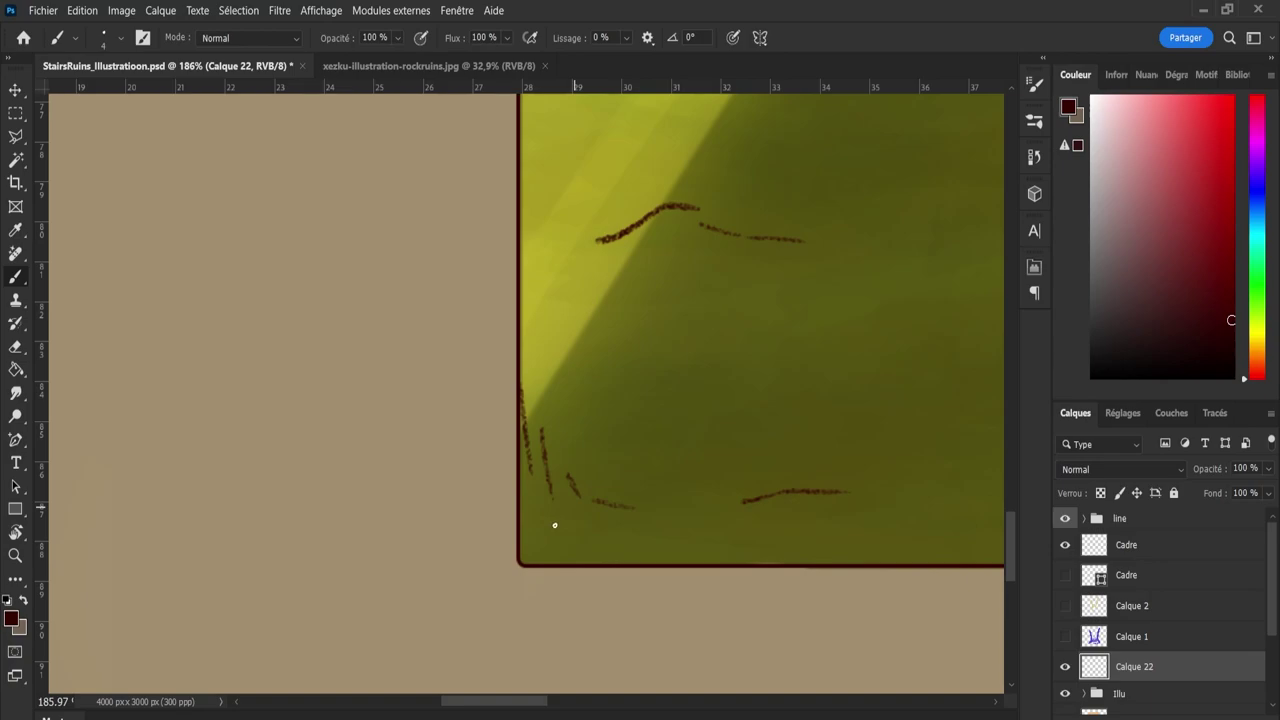
mouse_move(555, 525)
left_mouse_down()
mouse_move(543, 526)
mouse_move(600, 543)
mouse_move(571, 541)
left_mouse_up()
key("ctrl+z")
Choose the ConsistentTexture brush from the Pinceaux Useful set and reduce its size to 5 px.
left_click(1035, 118)
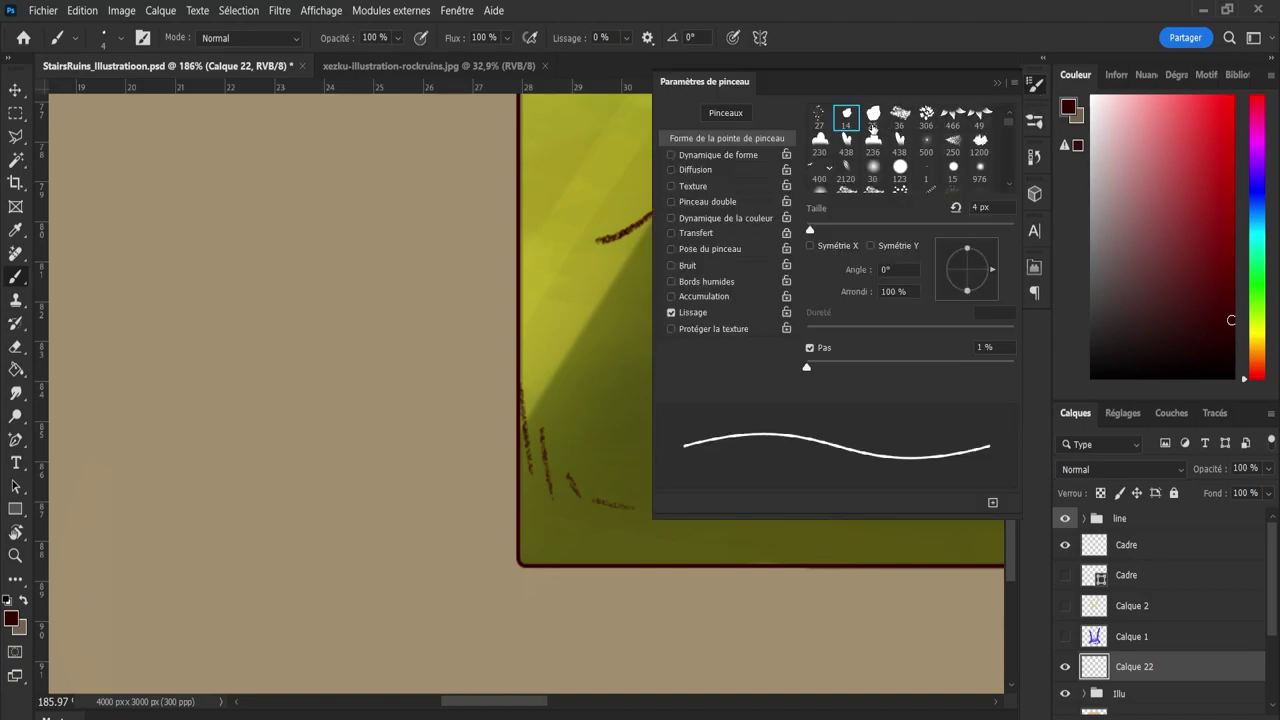
left_click(1036, 120)
left_click(820, 243)
scroll(977, 280, "up", 2)
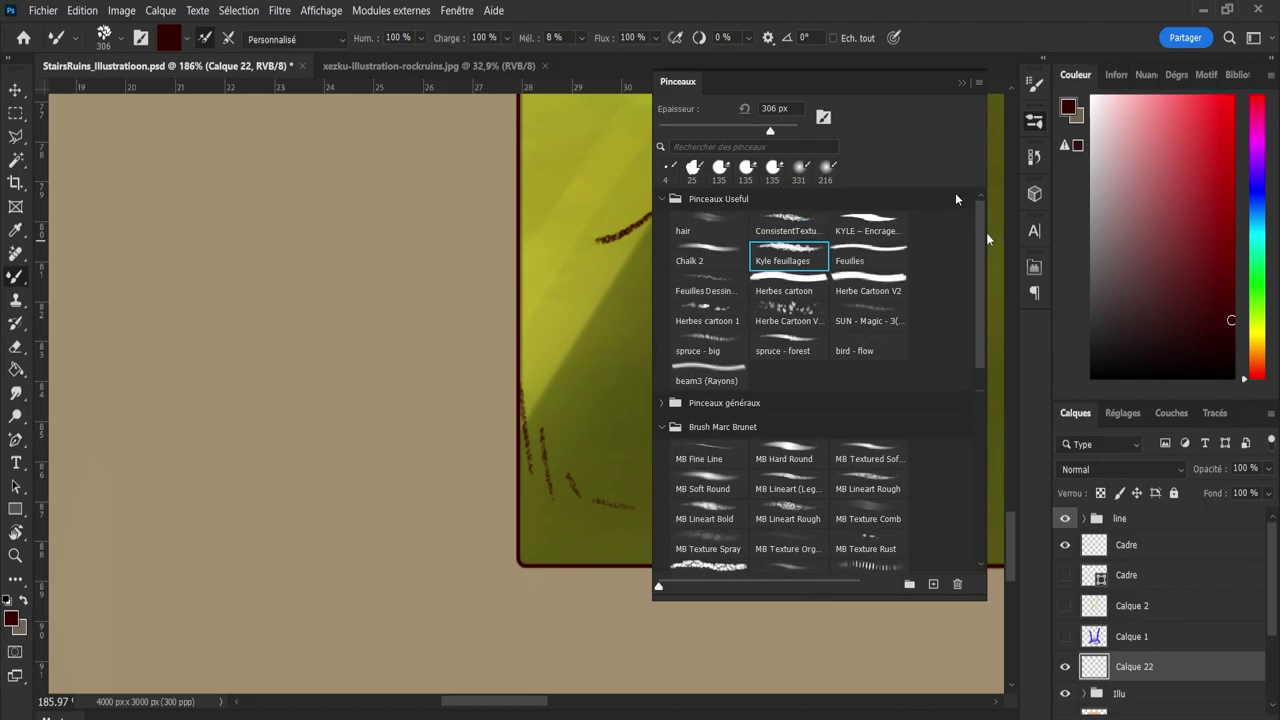
left_click(789, 224)
left_click(571, 510)
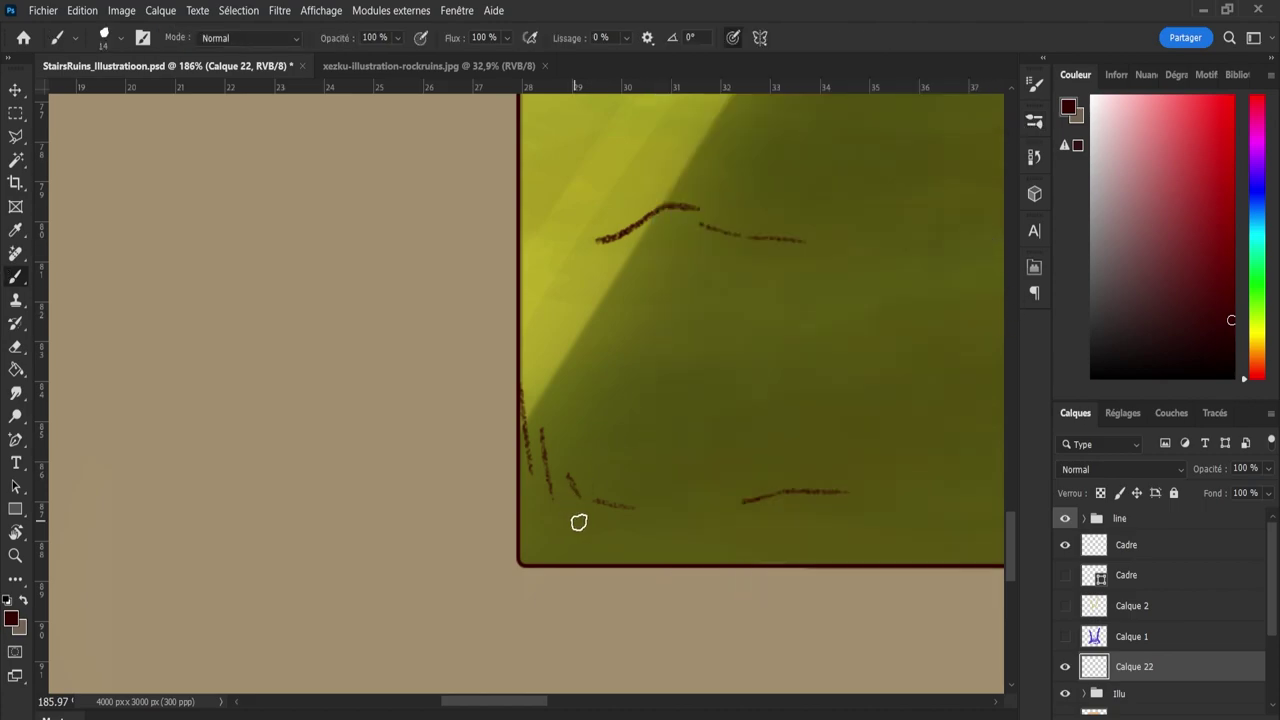
key("bracketleft")
key("bracketleft")
key("bracketleft")
key("bracketleft")
key("bracketleft")
key("bracketleft")
Try handwriting the artist's signature with the thin brush in the illustration's lower-left corner, and undo its strokes.
mouse_move(552, 528)
left_mouse_down()
mouse_move(567, 516)
mouse_move(605, 545)
mouse_move(586, 546)
mouse_move(610, 553)
left_mouse_up()
key("ctrl+z")
mouse_move(612, 505)
left_mouse_down()
mouse_move(588, 555)
mouse_move(649, 550)
left_mouse_up()
left_click_drag(668, 512, 672, 550)
left_click(675, 547)
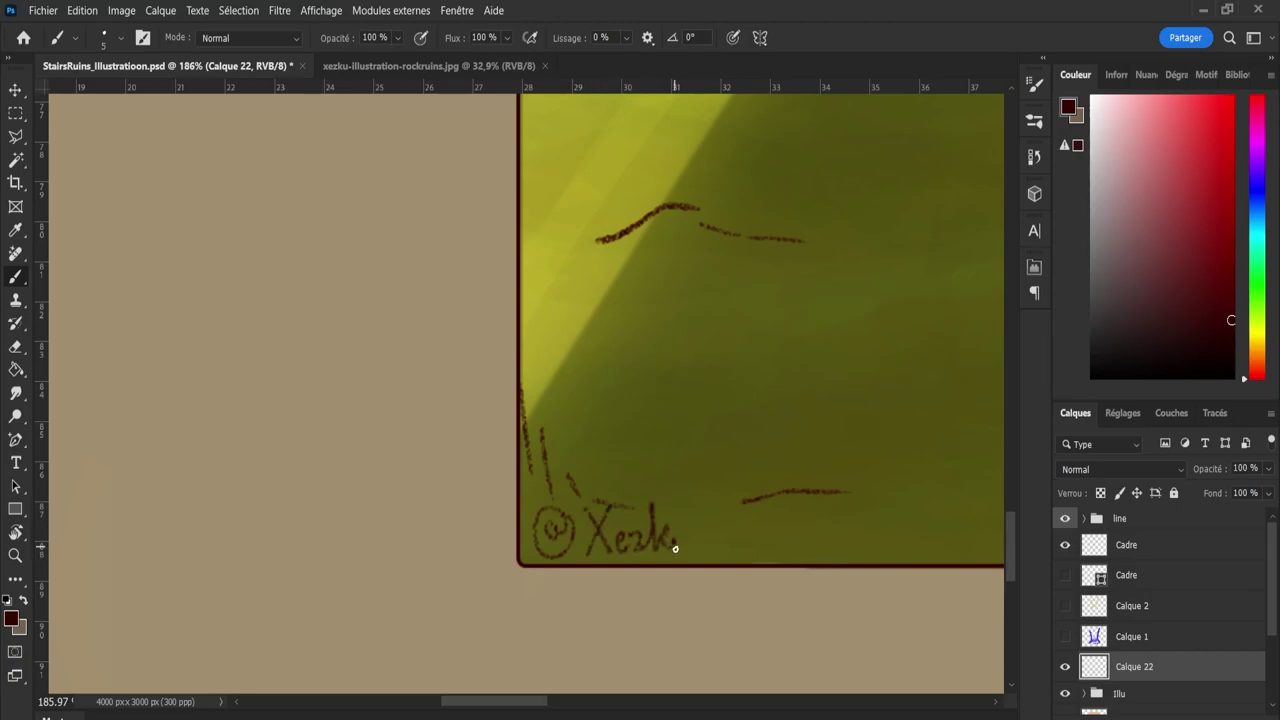
key("z")
mouse_move(613, 590)
left_mouse_down()
mouse_move(504, 565)
mouse_move(726, 619)
left_mouse_up()
key("ctrl+z")
key("ctrl+z")
key("ctrl+z")
key("ctrl+z")
key("ctrl+z")
key("ctrl+z")
key("ctrl+z")
key("ctrl+z")
key("ctrl+z")
key("ctrl+z")
key("ctrl+z")
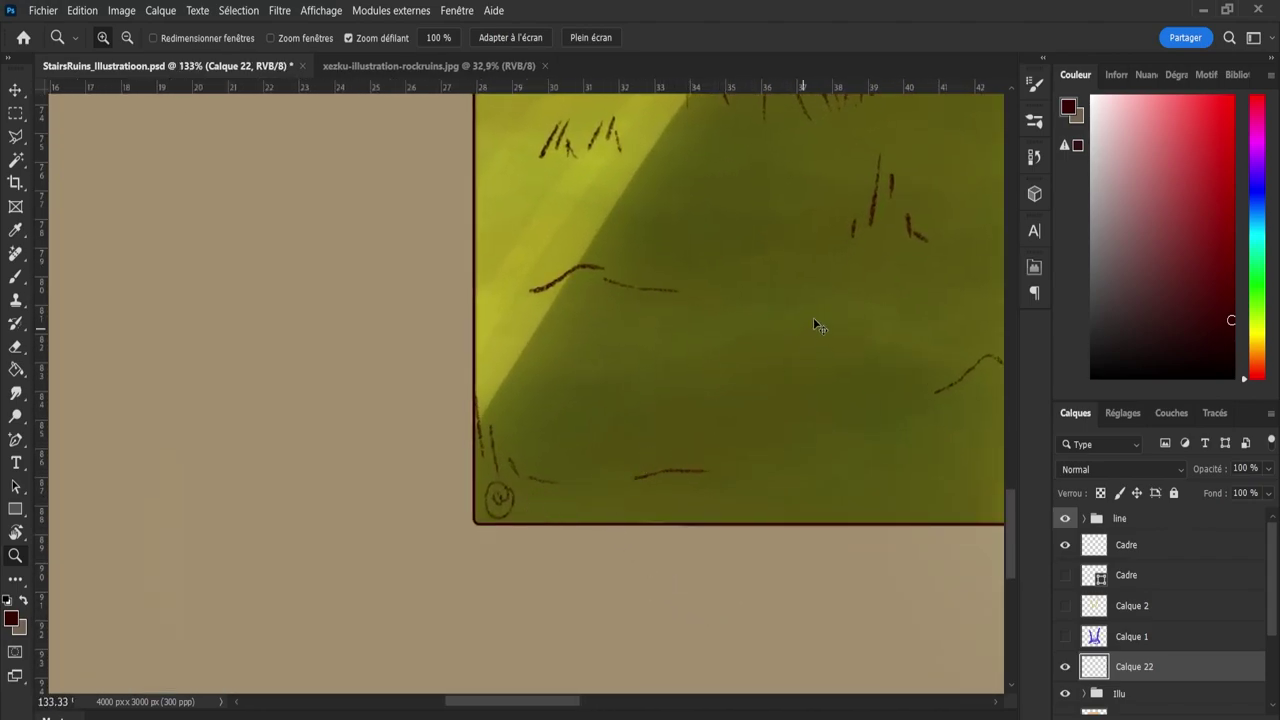
Choose the KYLE – Encrage inking brush at 25 px from the Pinceaux Useful set.
left_click(1036, 88)
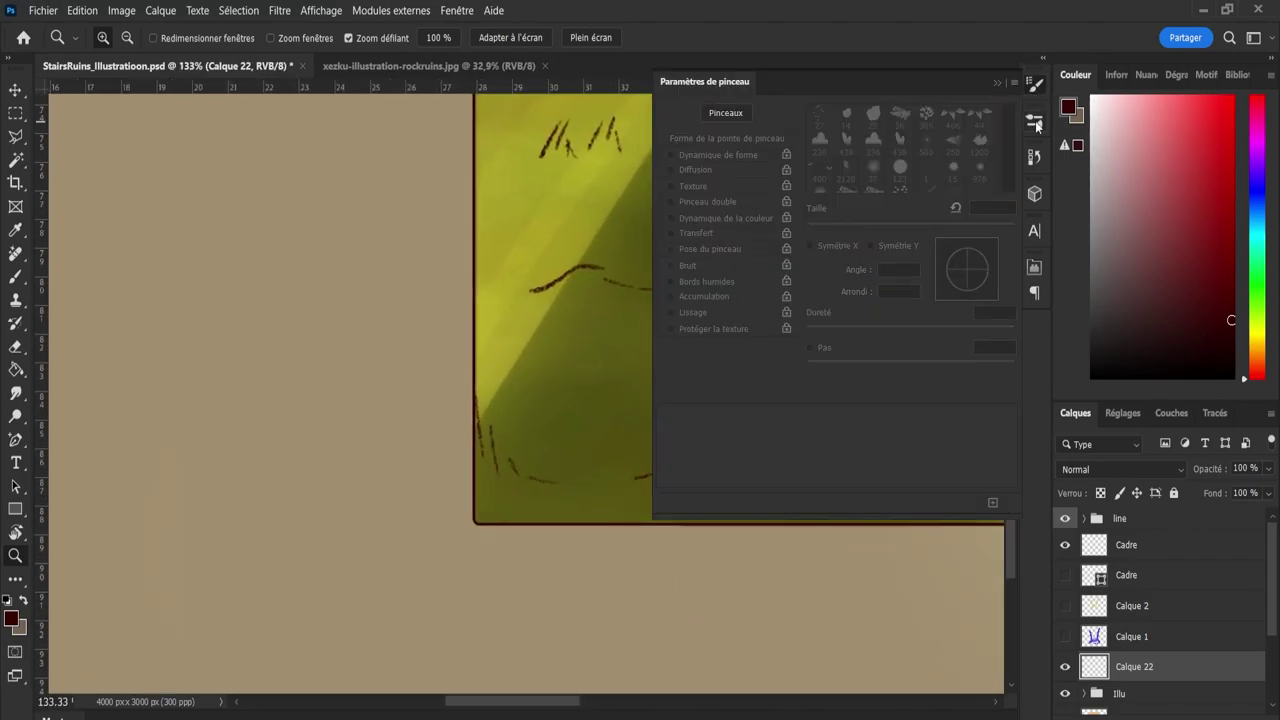
left_click(1036, 88)
key("b")
left_click(1033, 123)
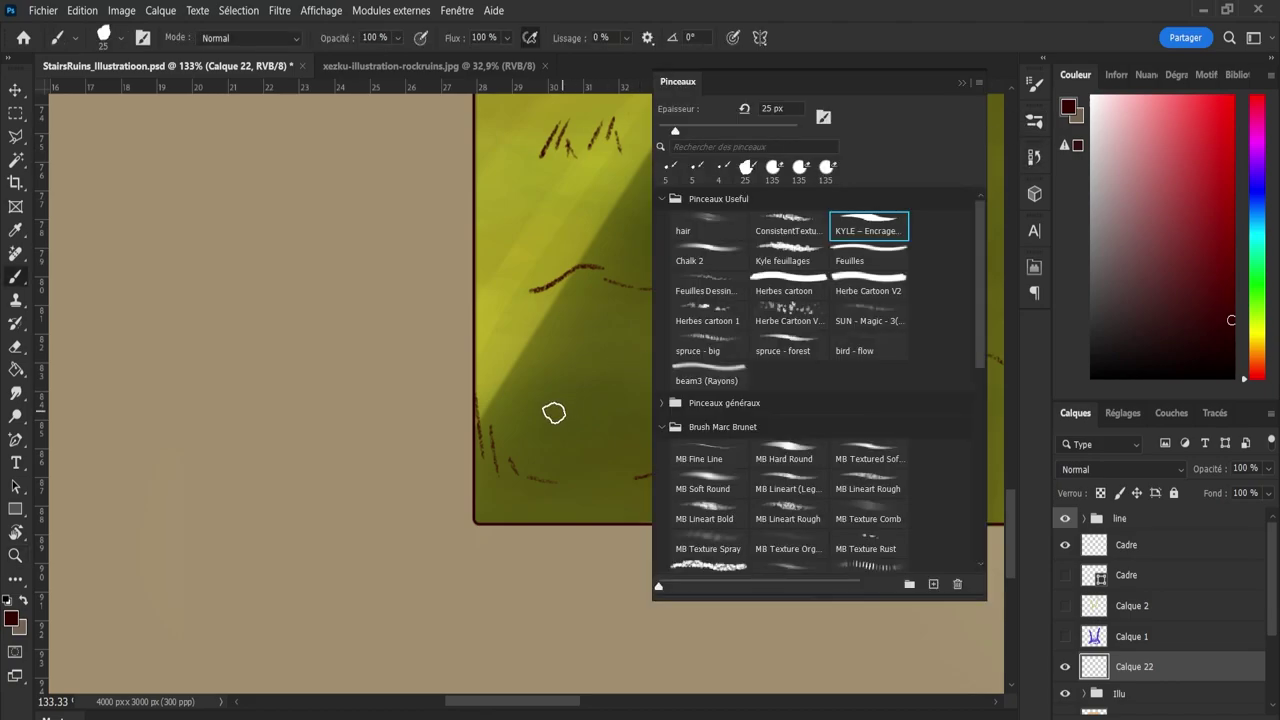
Handwrite the artist's @ signature in dark red on the grass near the illustration's lower-left corner, redoing unsatisfactory strokes.
left_click(512, 521)
mouse_move(508, 491)
left_mouse_down()
mouse_move(530, 512)
mouse_move(508, 514)
mouse_move(524, 498)
left_mouse_up()
key("ctrl+z")
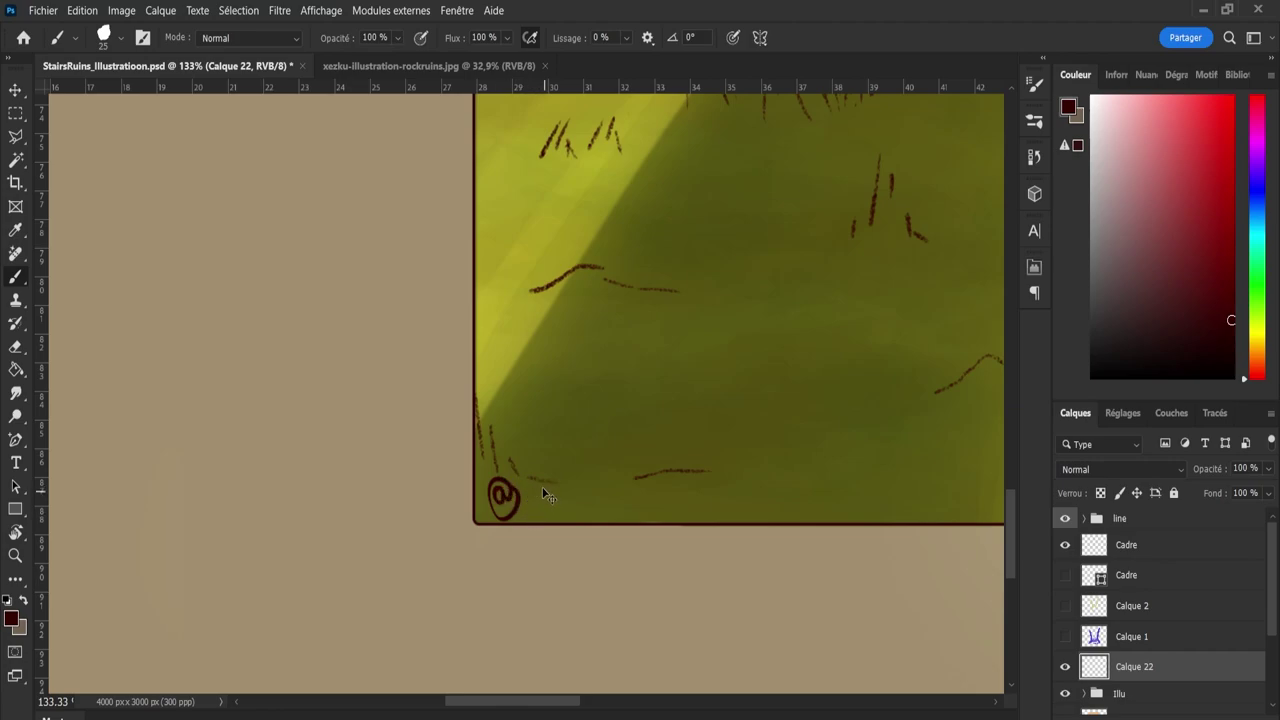
key("ctrl+z")
mouse_move(556, 446)
left_mouse_down()
mouse_move(569, 451)
mouse_move(541, 461)
mouse_move(597, 451)
mouse_move(586, 460)
mouse_move(623, 437)
mouse_move(634, 411)
mouse_move(649, 449)
mouse_move(669, 440)
mouse_move(682, 460)
left_mouse_up()
key("ctrl+z")
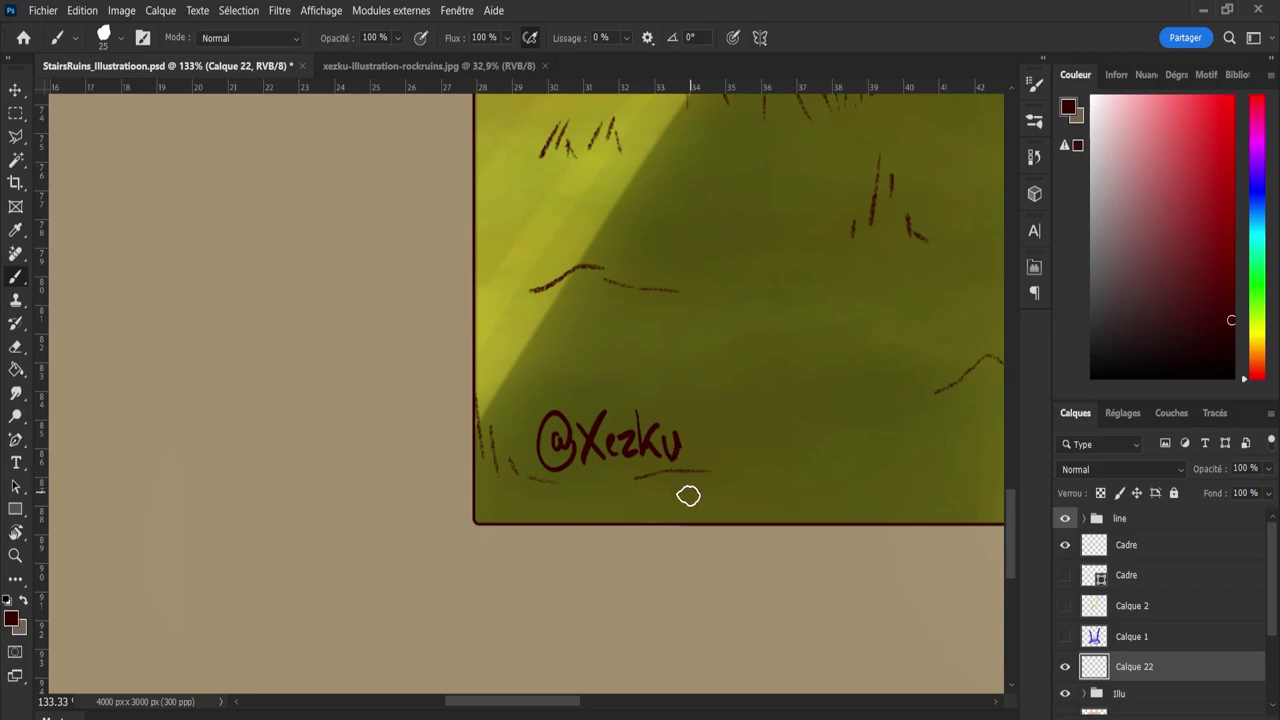
key("ctrl+z")
key("ctrl+z")
Move the signature into the frame's lower-left corner and rotate it clockwise by about 1.6°.
key("ctrl+t")
left_click_drag(631, 444, 578, 488)
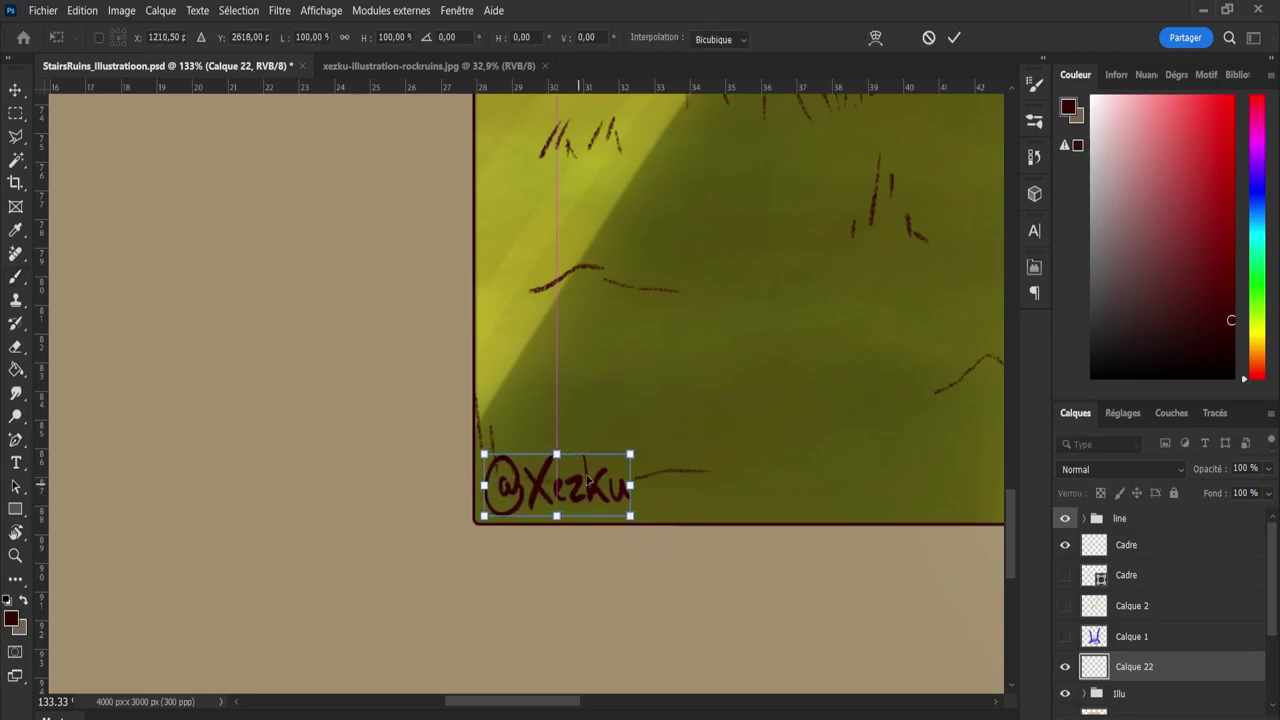
mouse_move(689, 434)
left_mouse_down()
mouse_move(689, 446)
mouse_move(695, 426)
left_mouse_up()
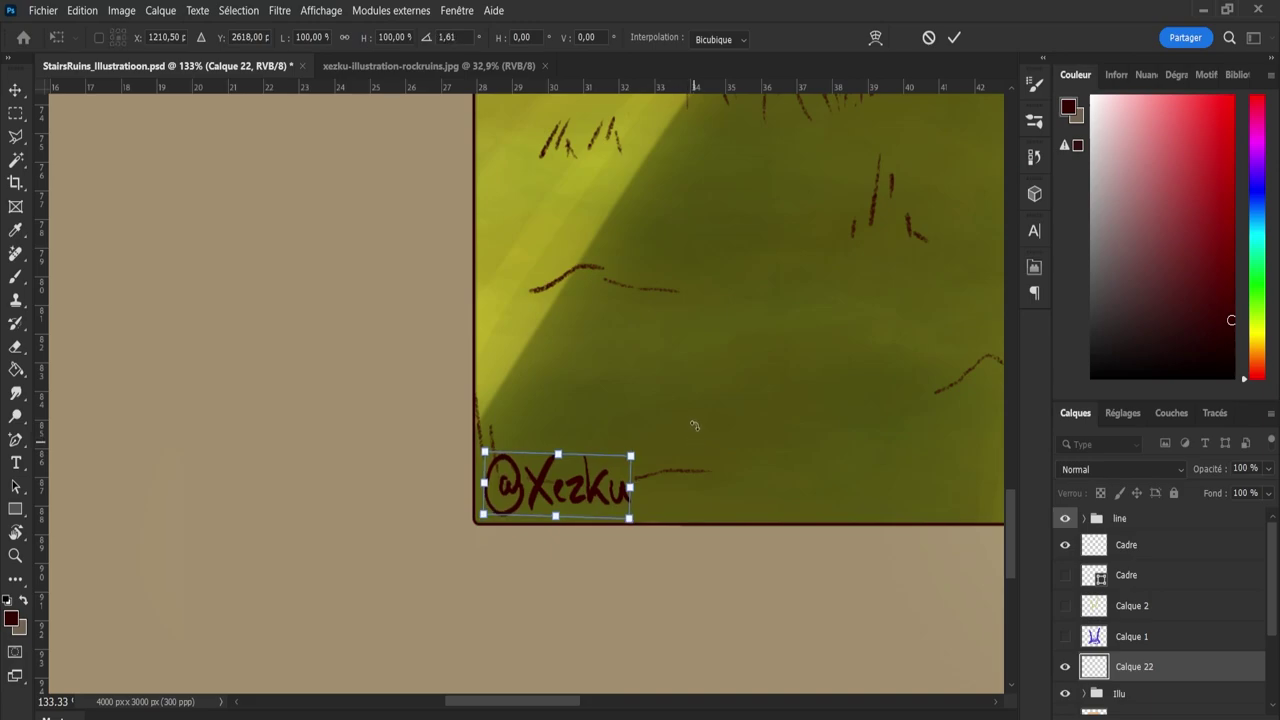
left_click(956, 36)
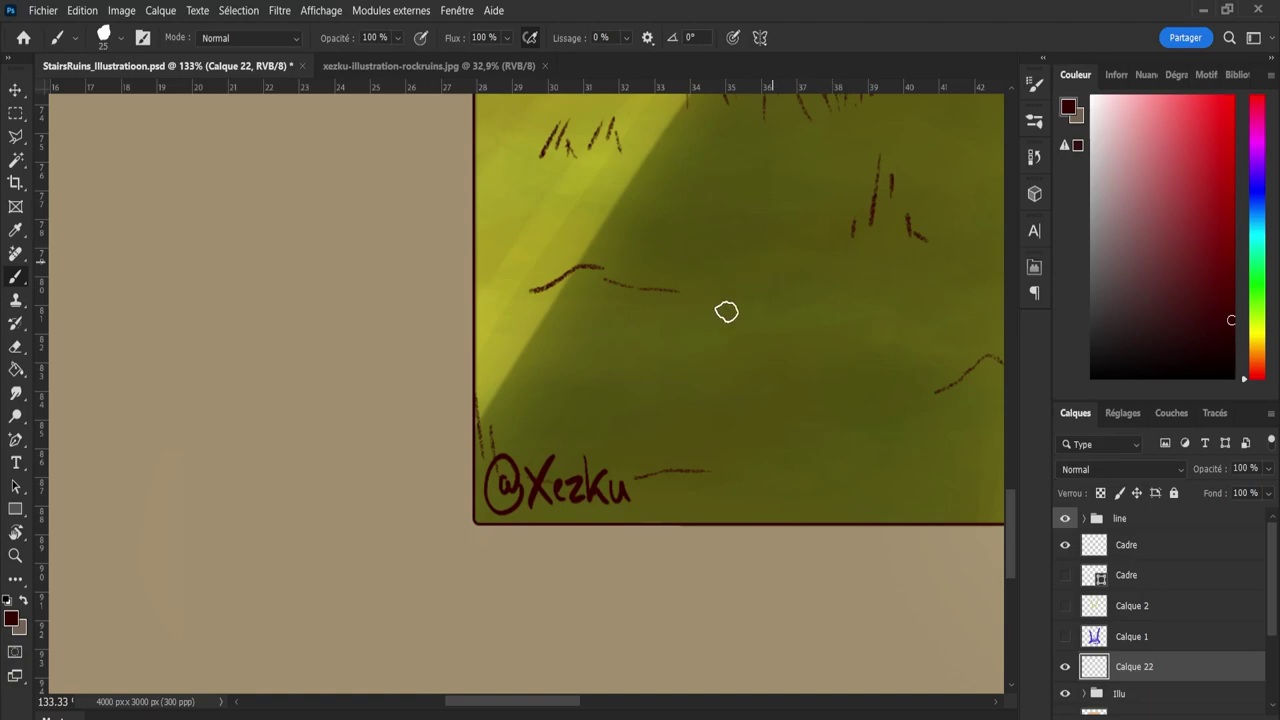
Rotate the signature clockwise by 2° and nudge it 2 px left and 1 px down.
key("ctrl+t")
left_click_drag(663, 447, 666, 439)
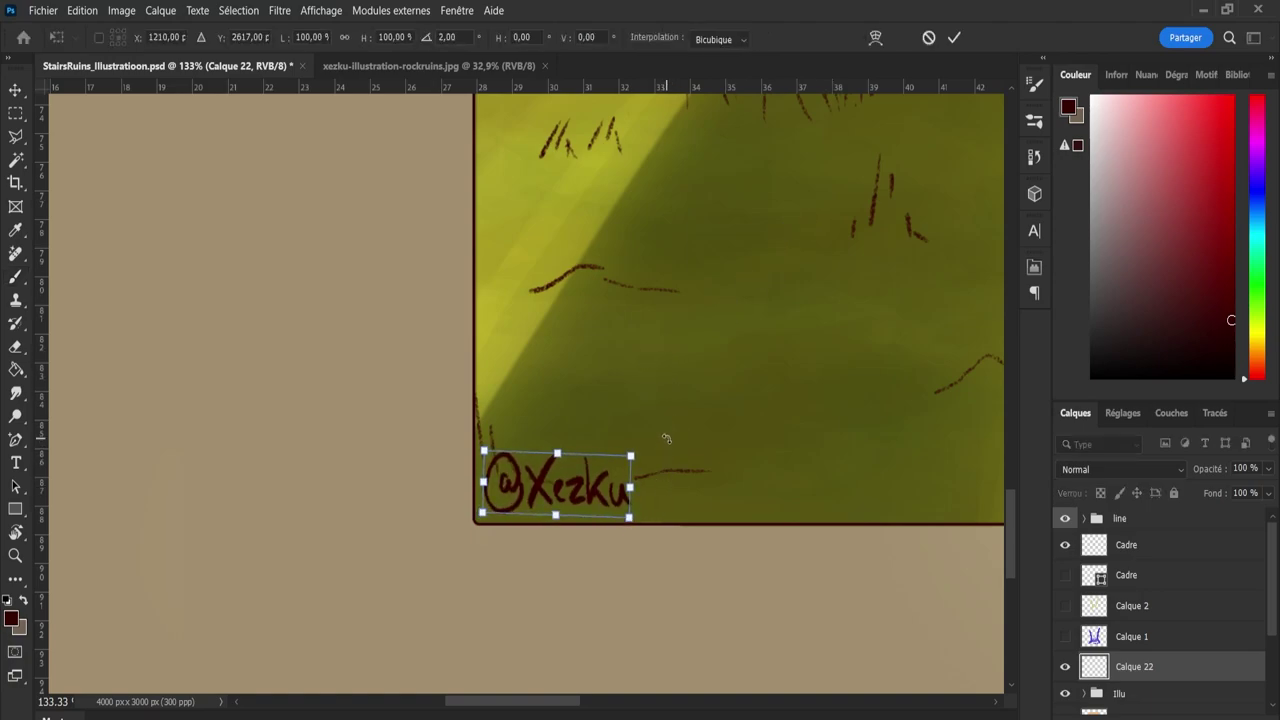
key("Down")
key("Left")
key("Left")
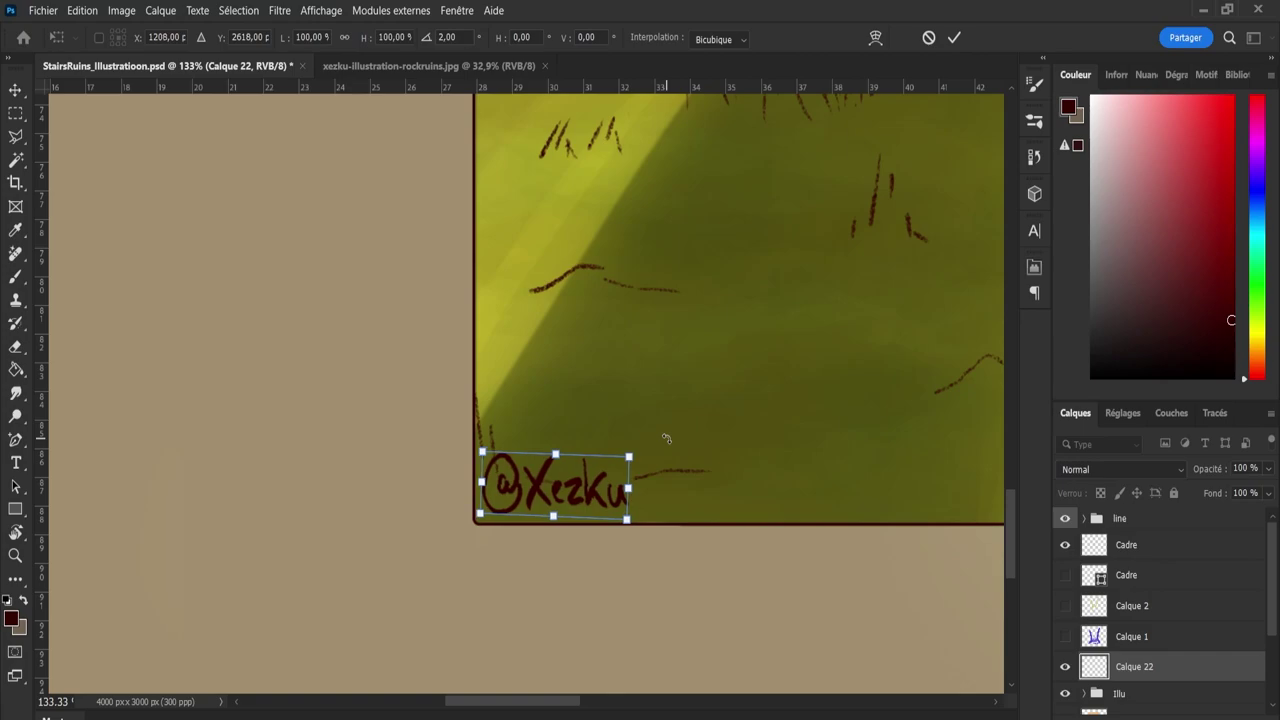
key("Return")
key("v")
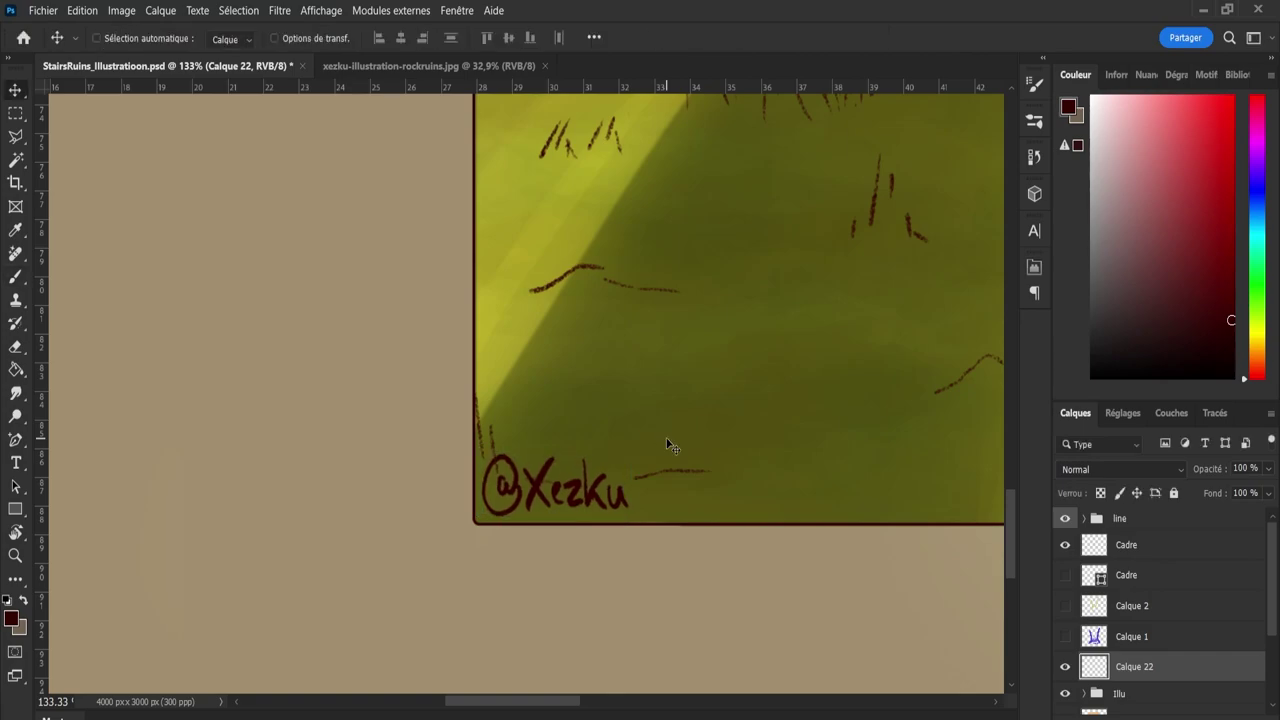
Shift the signature slightly to the right within the frame's lower-left corner.
key("z")
mouse_move(403, 383)
left_mouse_down()
mouse_move(303, 374)
mouse_move(366, 374)
mouse_move(414, 393)
left_mouse_up()
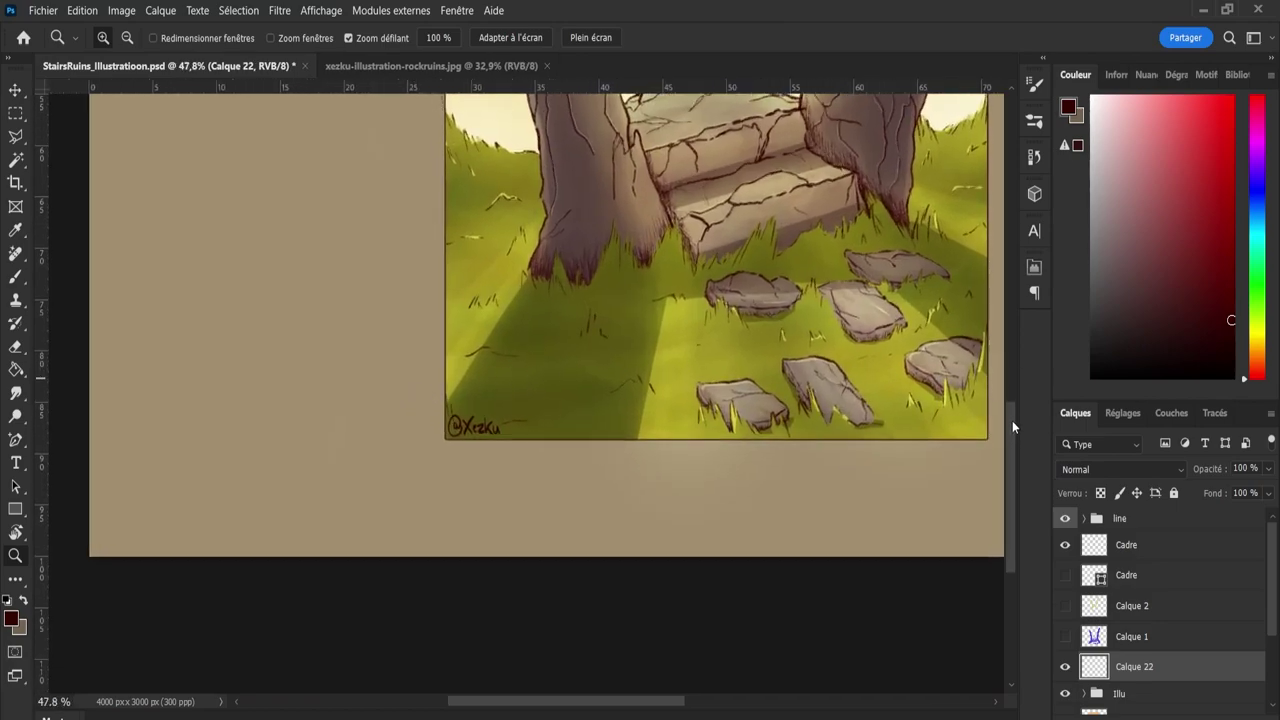
mouse_move(1012, 420)
left_mouse_down()
mouse_move(1007, 274)
mouse_move(1006, 418)
left_mouse_up()
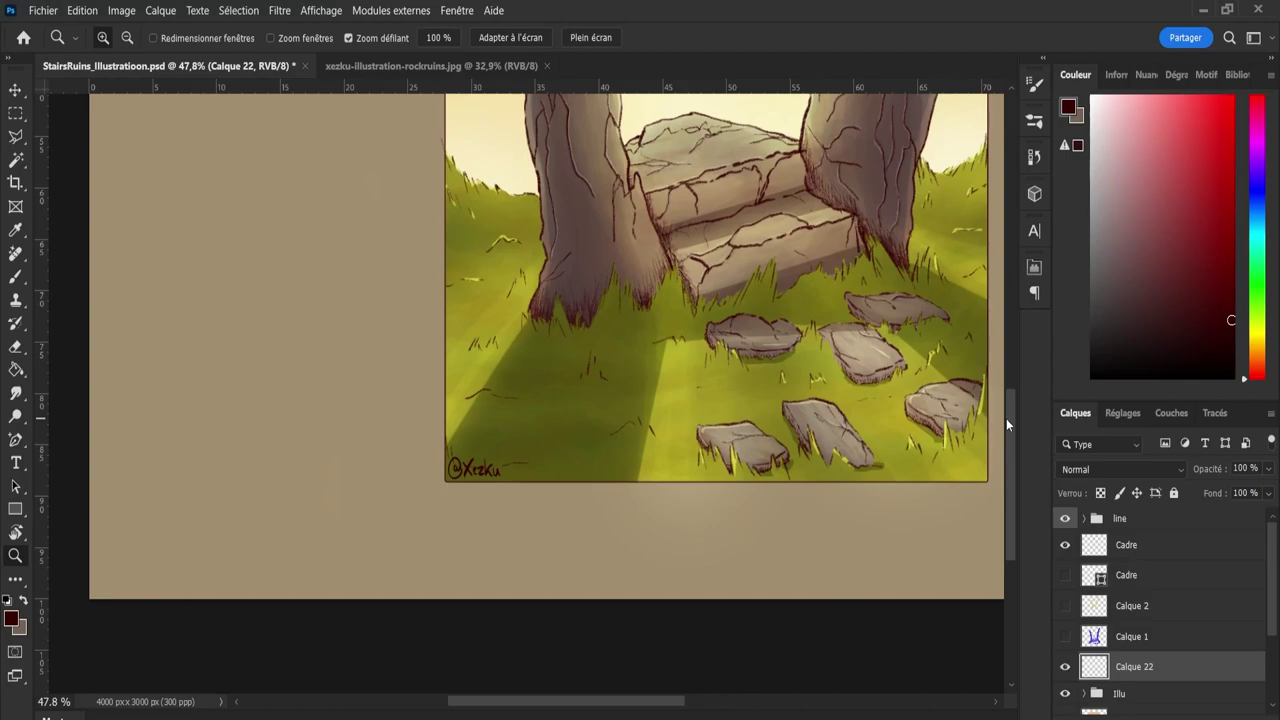
key("v")
mouse_move(490, 472)
left_mouse_down()
mouse_move(962, 478)
mouse_move(483, 493)
left_mouse_up()
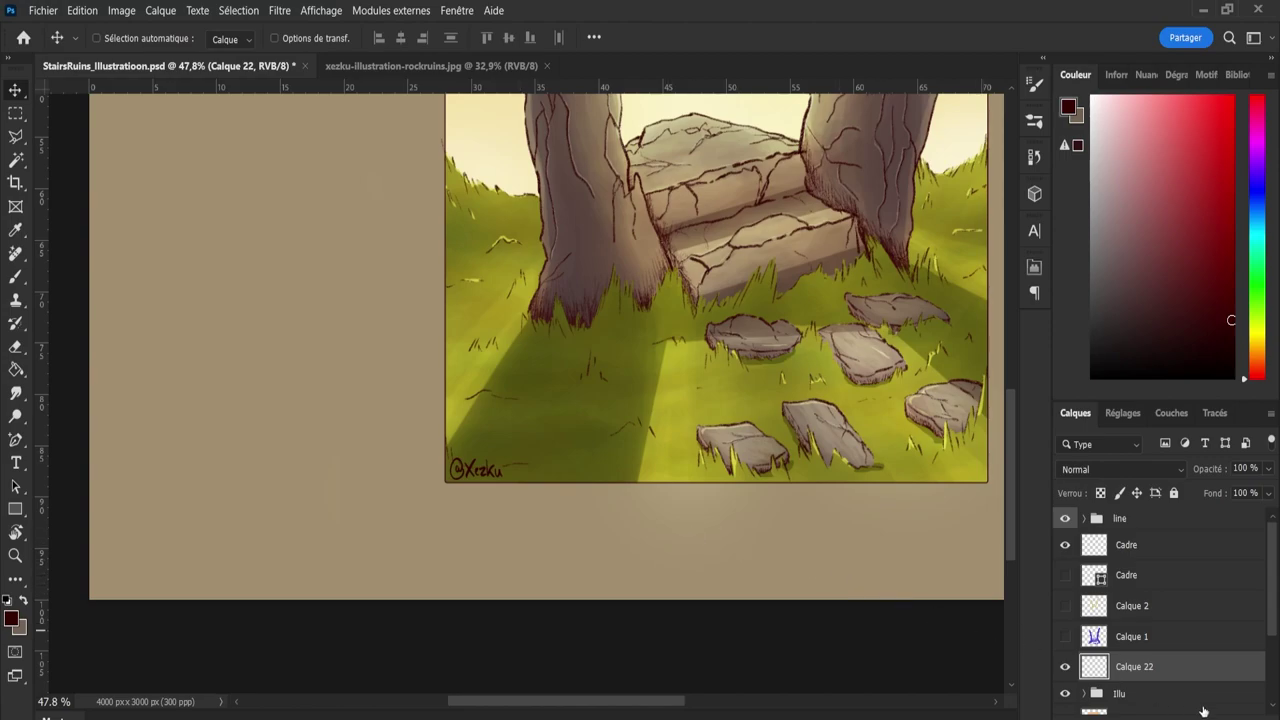
Try recolouring the signature with a clipped Hue/Saturation adjustment layer, and delete that adjustment layer.
left_click(1150, 558)
left_click(1165, 685, "alt")
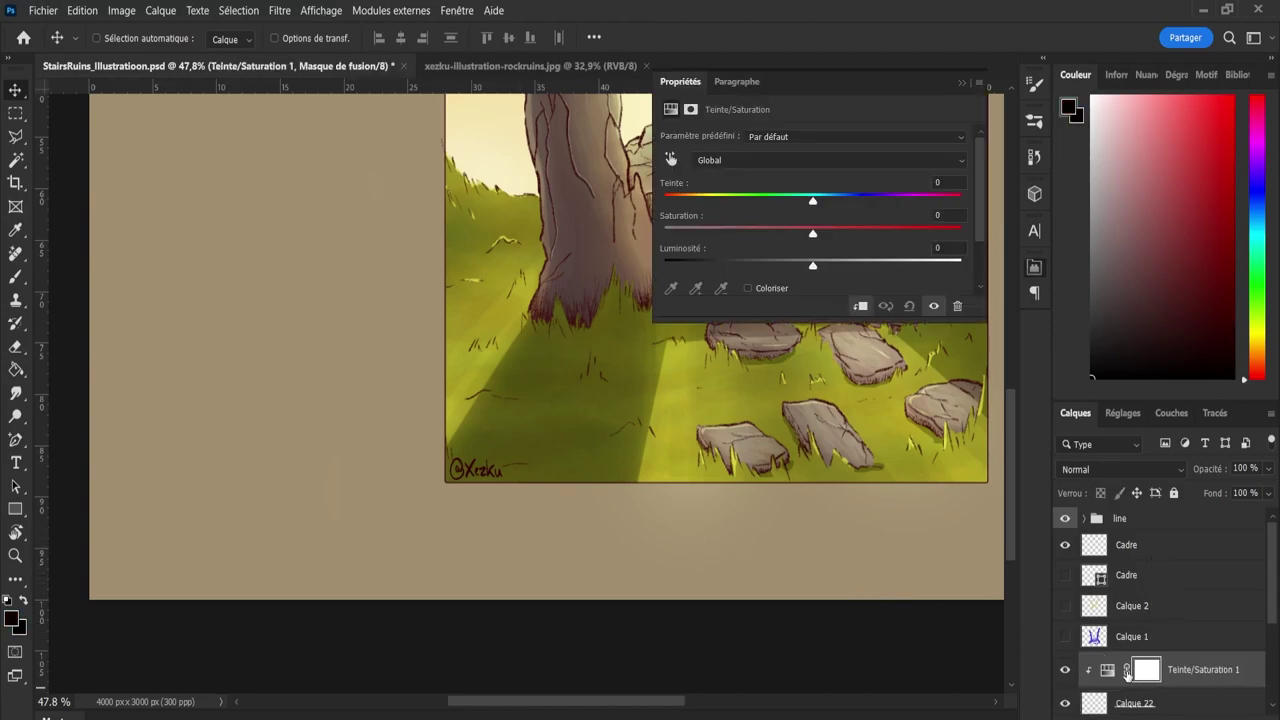
left_click_drag(812, 265, 812, 233)
left_click_drag(812, 201, 691, 218)
key("ctrl+z")
left_click(962, 84)
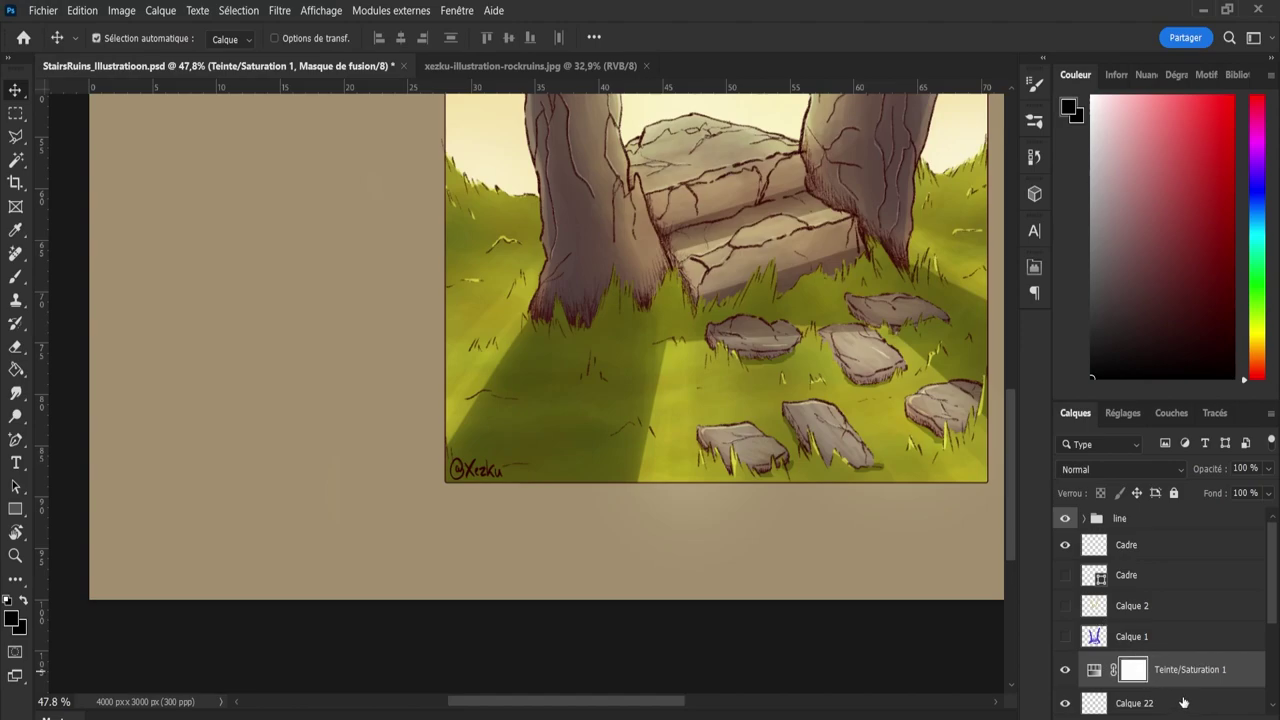
key("Delete")
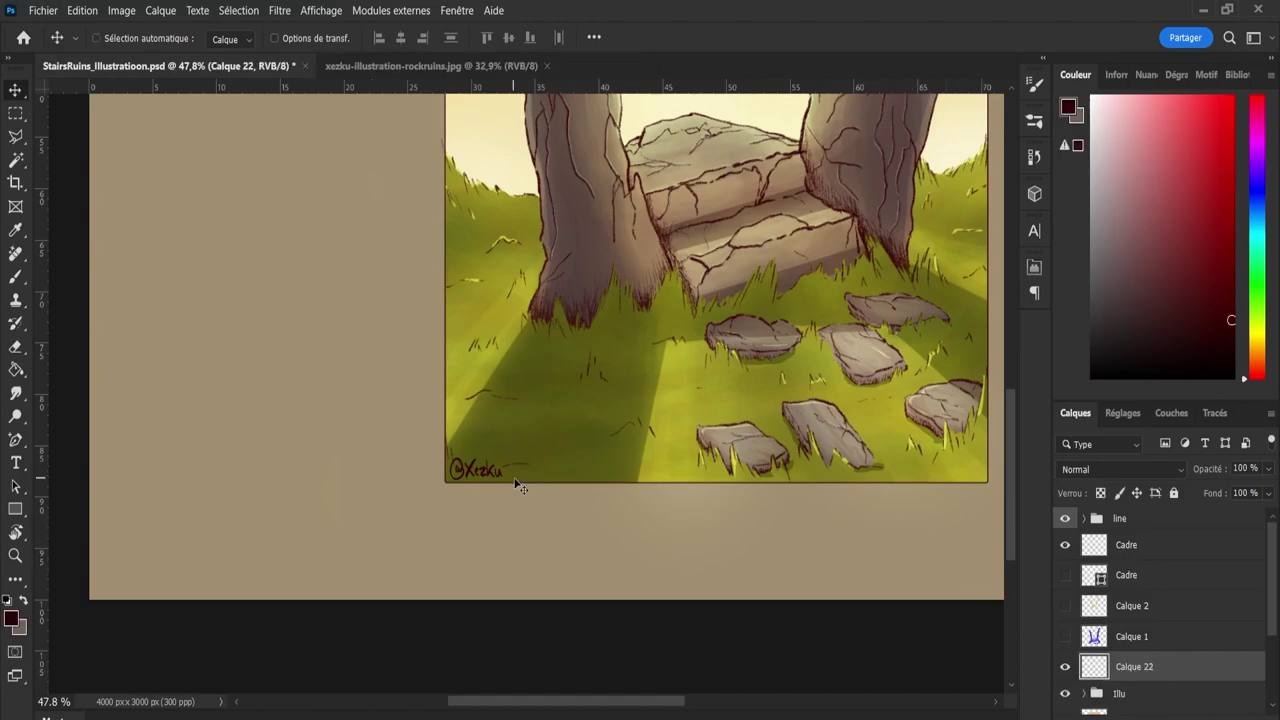
Try placing the signature in the frame's upper-left corner, and undo the move.
mouse_move(491, 471)
left_mouse_down()
mouse_move(505, 84)
mouse_move(494, 237)
mouse_move(507, 668)
mouse_move(508, 380)
left_mouse_up()
key("z")
left_click_drag(599, 467, 572, 463)
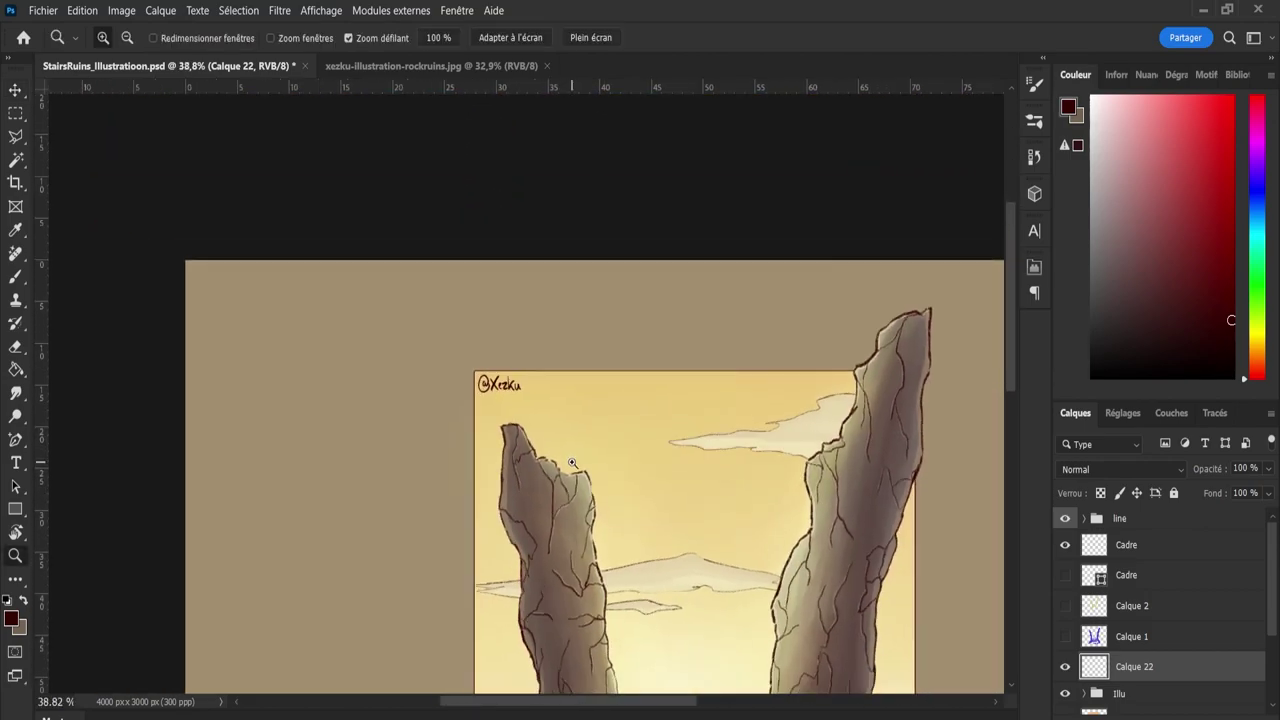
mouse_move(1008, 362)
left_mouse_down()
mouse_move(1012, 493)
mouse_move(1010, 453)
mouse_move(941, 466)
left_mouse_up()
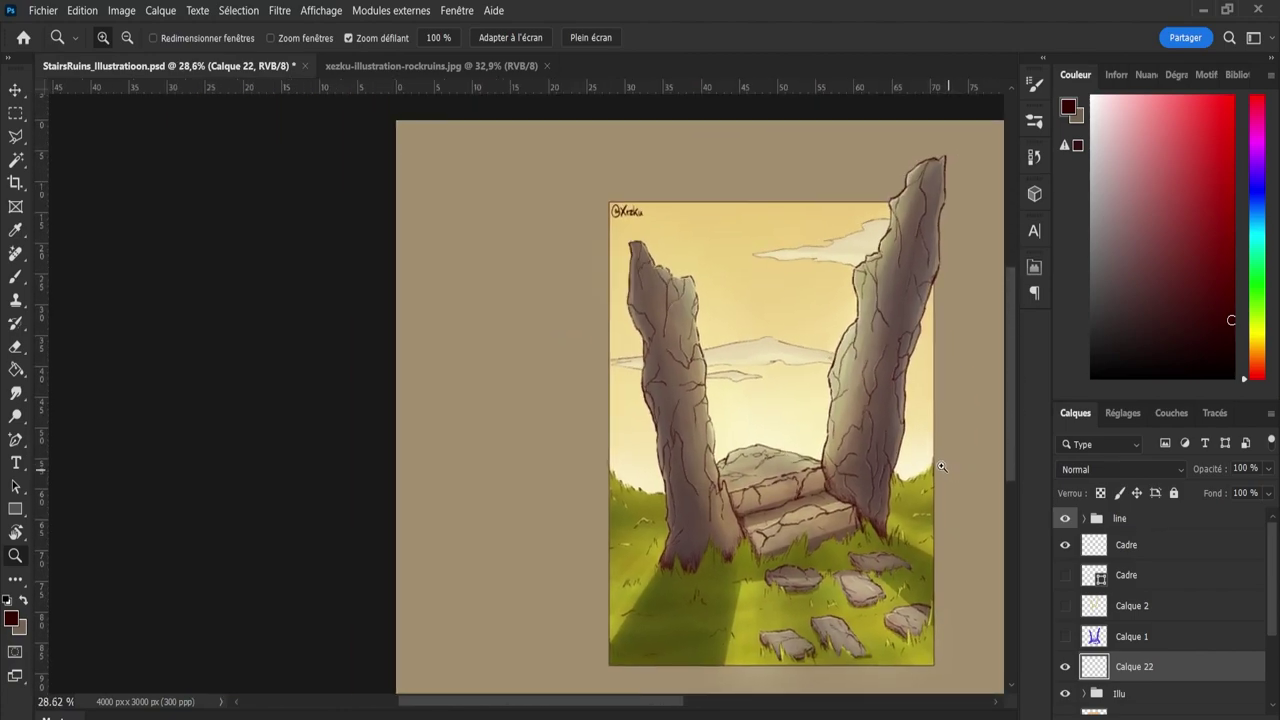
key("ctrl+z")
Save the illustration with the signature in the frame's lower-left corner.
left_click_drag(816, 635, 841, 650)
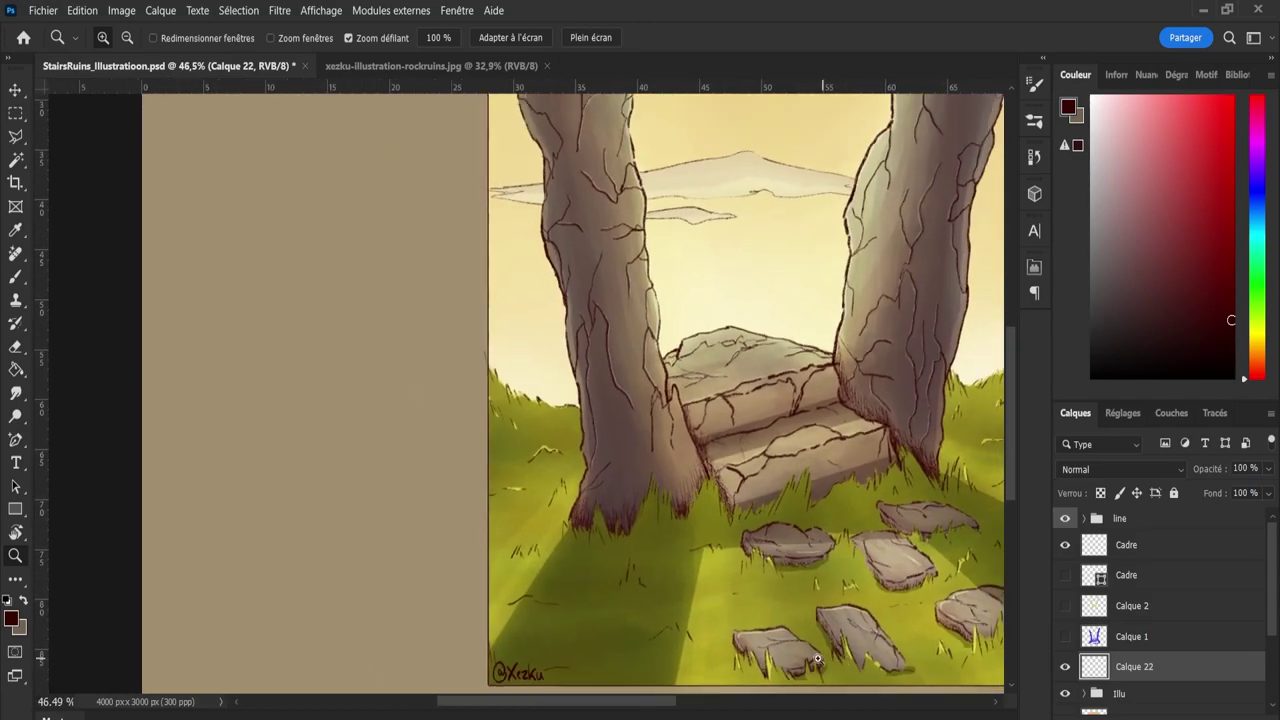
key("ctrl+s")
left_click_drag(505, 614, 420, 601)
mouse_move(582, 708)
left_mouse_down()
mouse_move(606, 711)
mouse_move(594, 706)
left_mouse_up()
left_click_drag(539, 663, 546, 662)
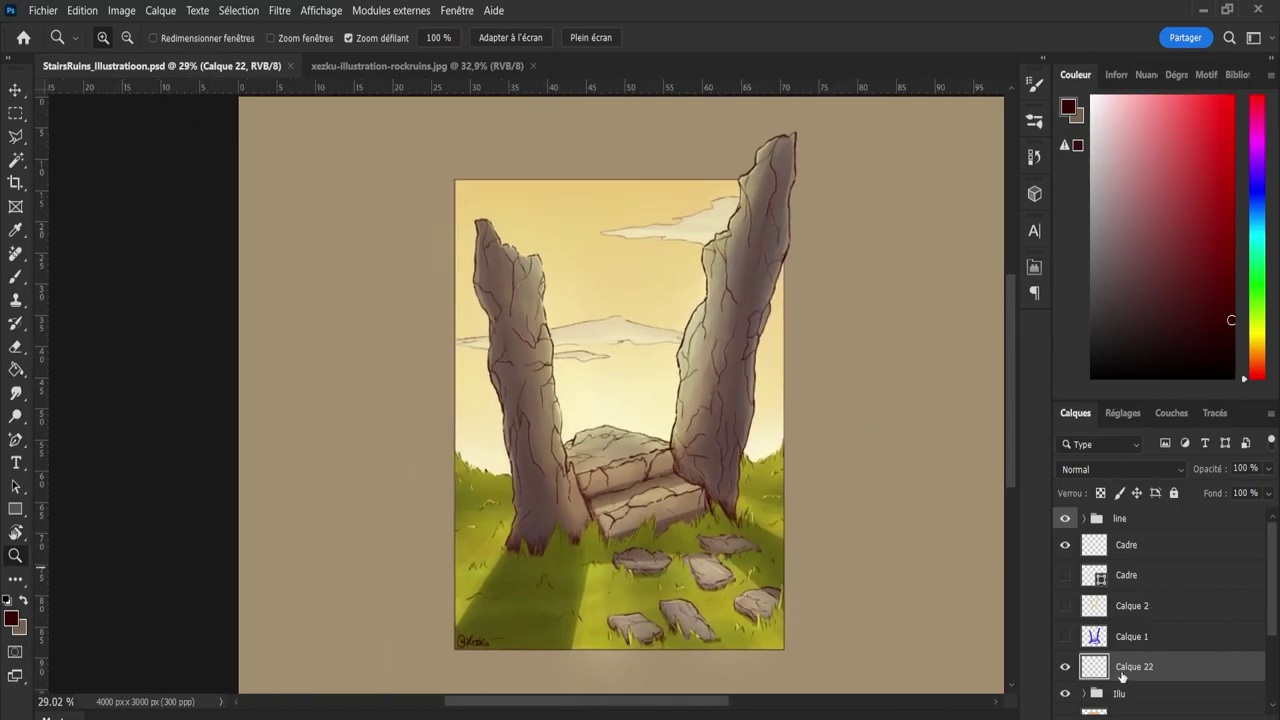
Rename the signature layer Calque 22 with the artist's @ handle.
double_click(1128, 667)
type("Xezku")
key("Return")
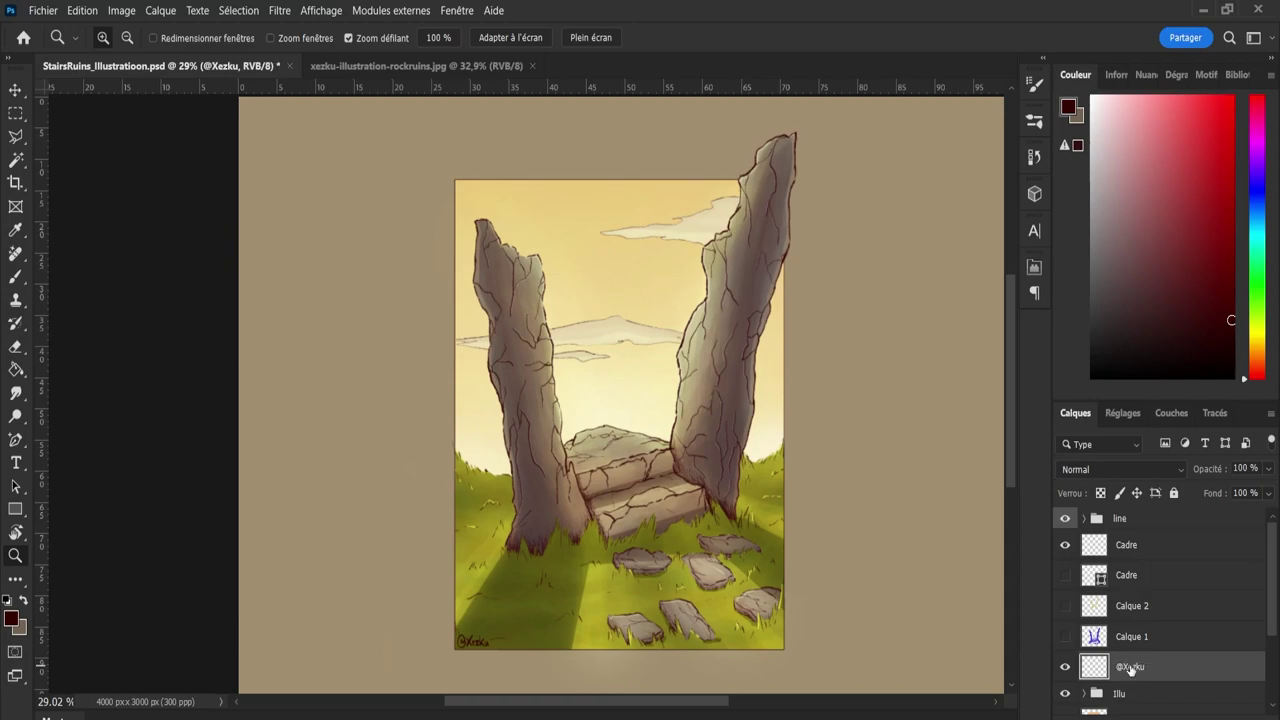
Duplicate all layers from the line group down to the Illu group above the stack and merge the copies into one layer.
scroll(1270, 630, "down", 1)
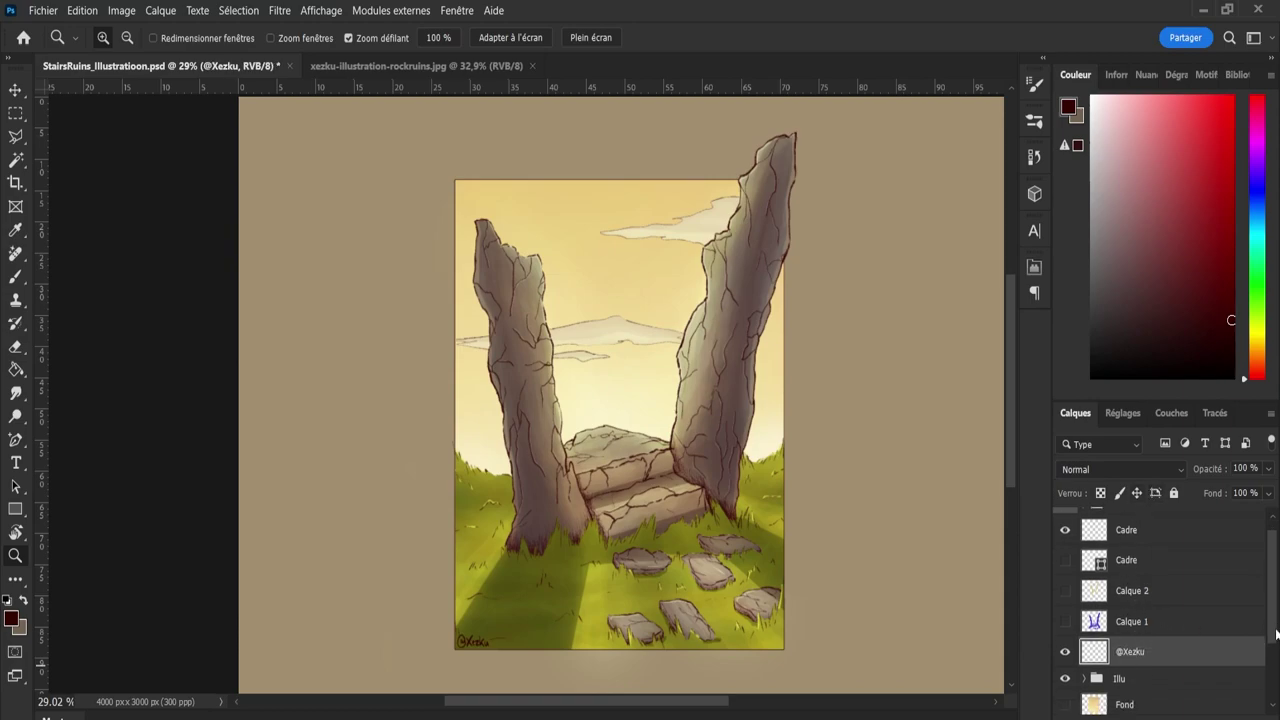
scroll(1276, 634, "up", 1)
scroll(1274, 632, "down", 2)
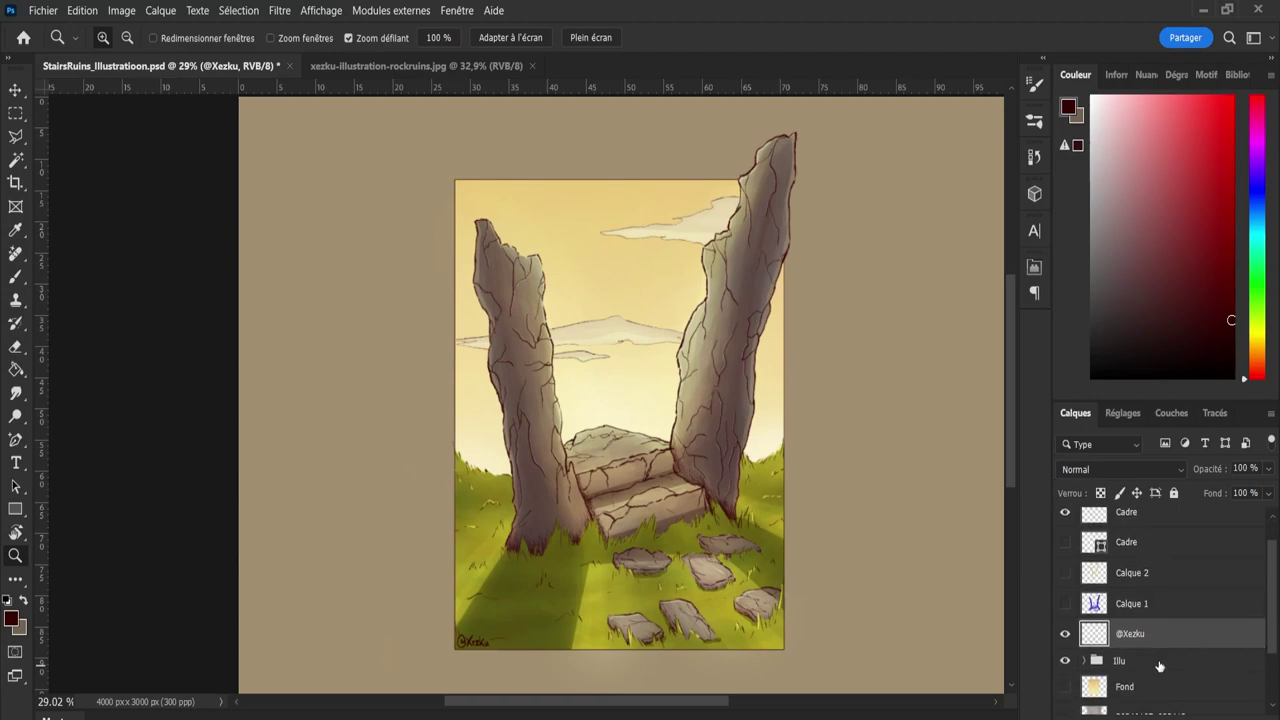
left_click(1159, 662)
scroll(1180, 620, "down", 3)
scroll(1207, 548, "up", 5)
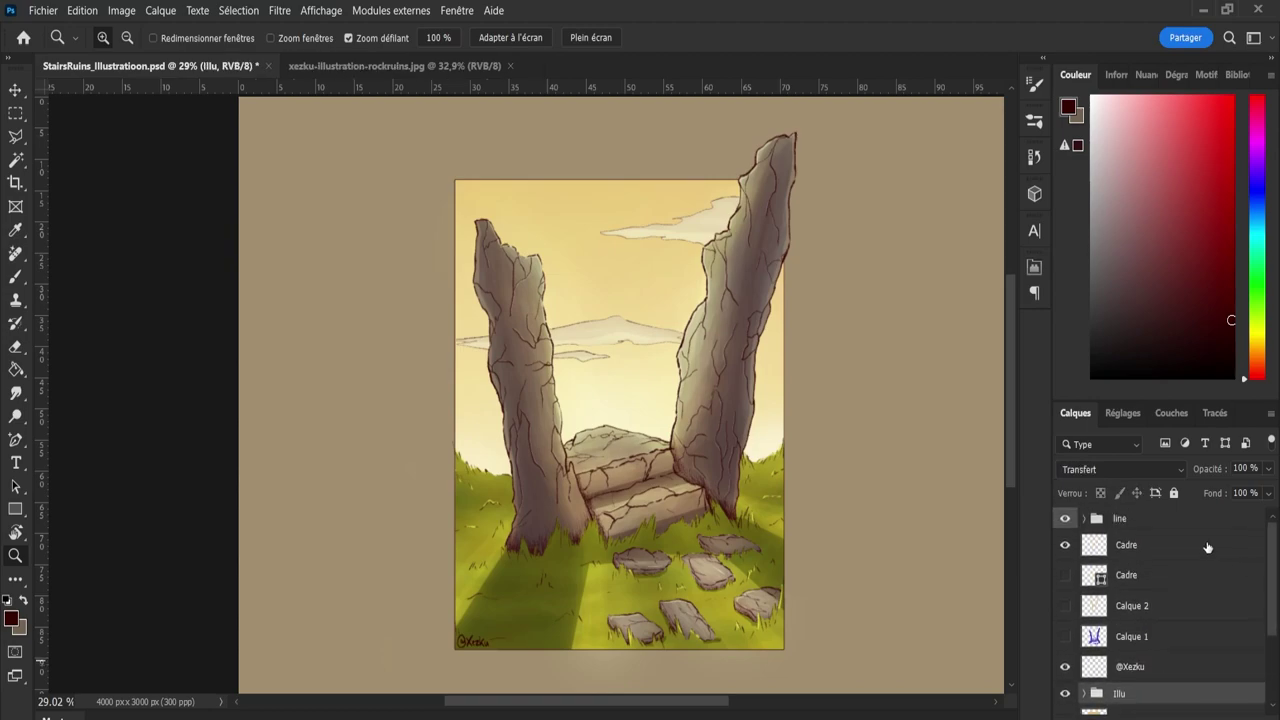
left_click(1155, 522, "shift")
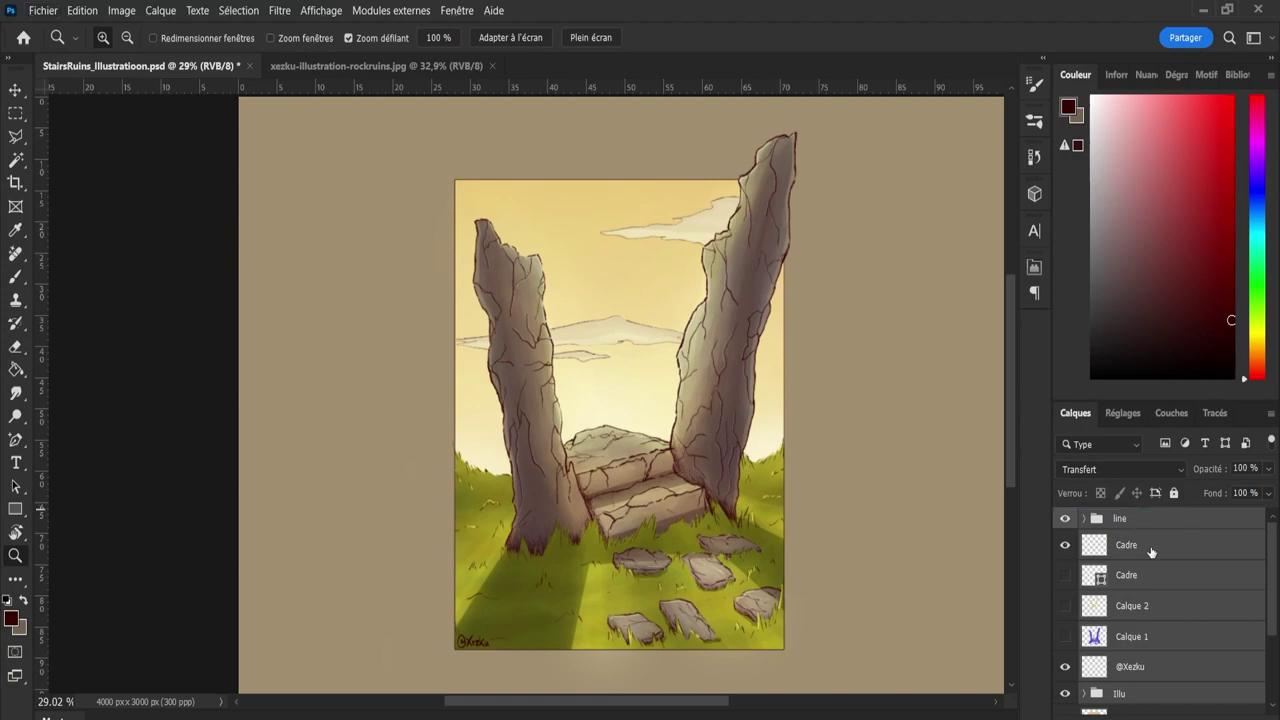
mouse_move(1272, 592)
left_mouse_down()
mouse_move(1275, 663)
mouse_move(1267, 568)
left_mouse_up()
left_click_drag(1194, 551, 1122, 506)
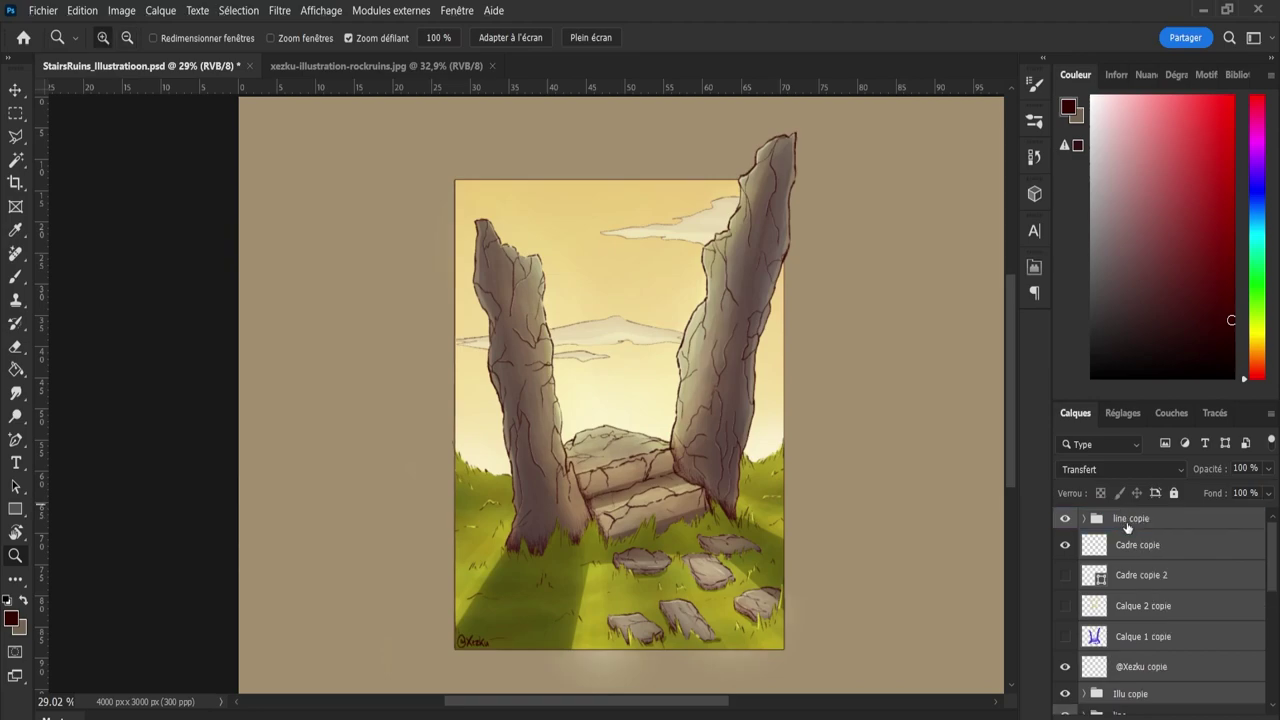
key("ctrl+e")
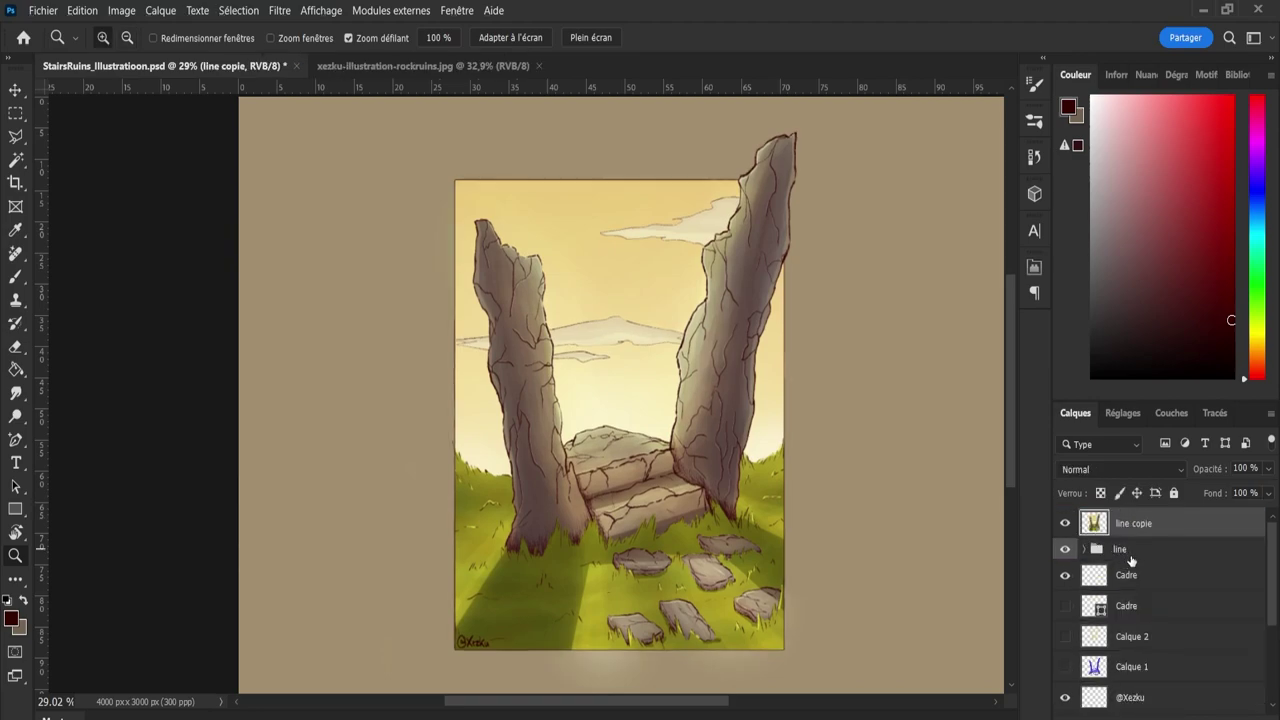
left_click(1065, 523)
left_click(1065, 523)
Duplicate the background layer Calque 0 directly beneath the line copie layer and merge the two.
scroll(1273, 580, "down", 1)
left_click_drag(1273, 599, 1268, 657)
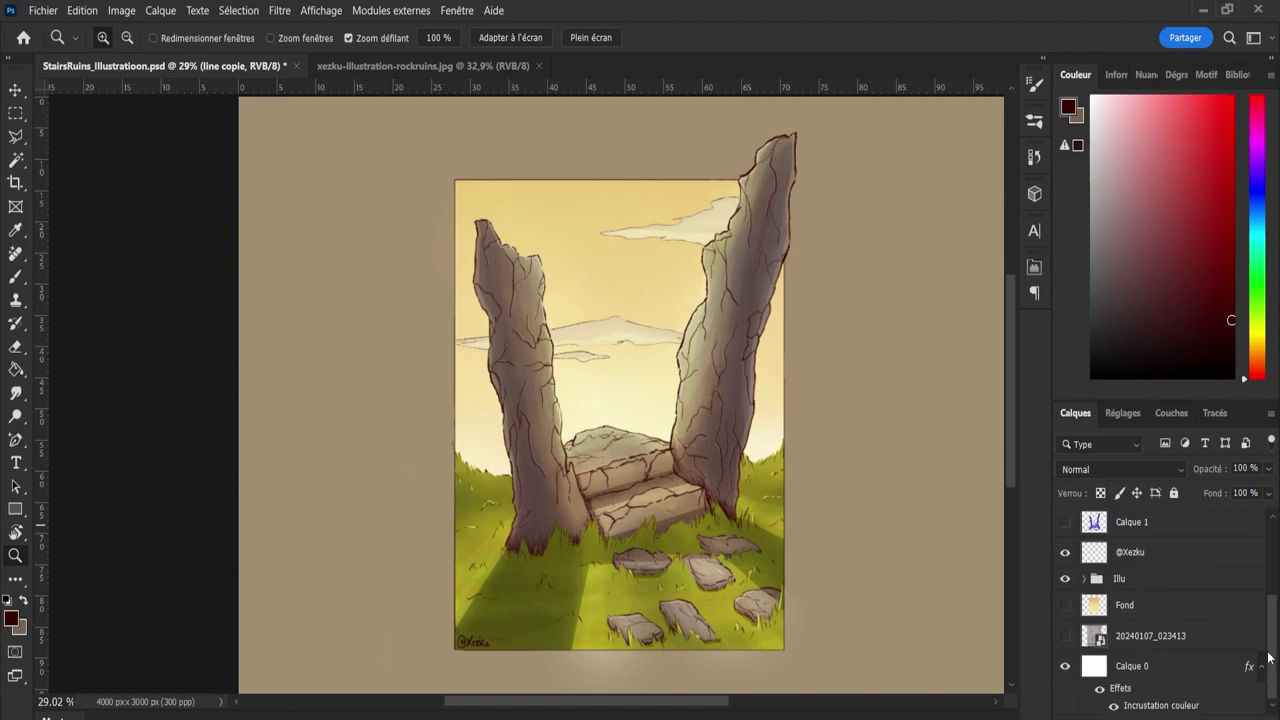
left_click(1207, 668)
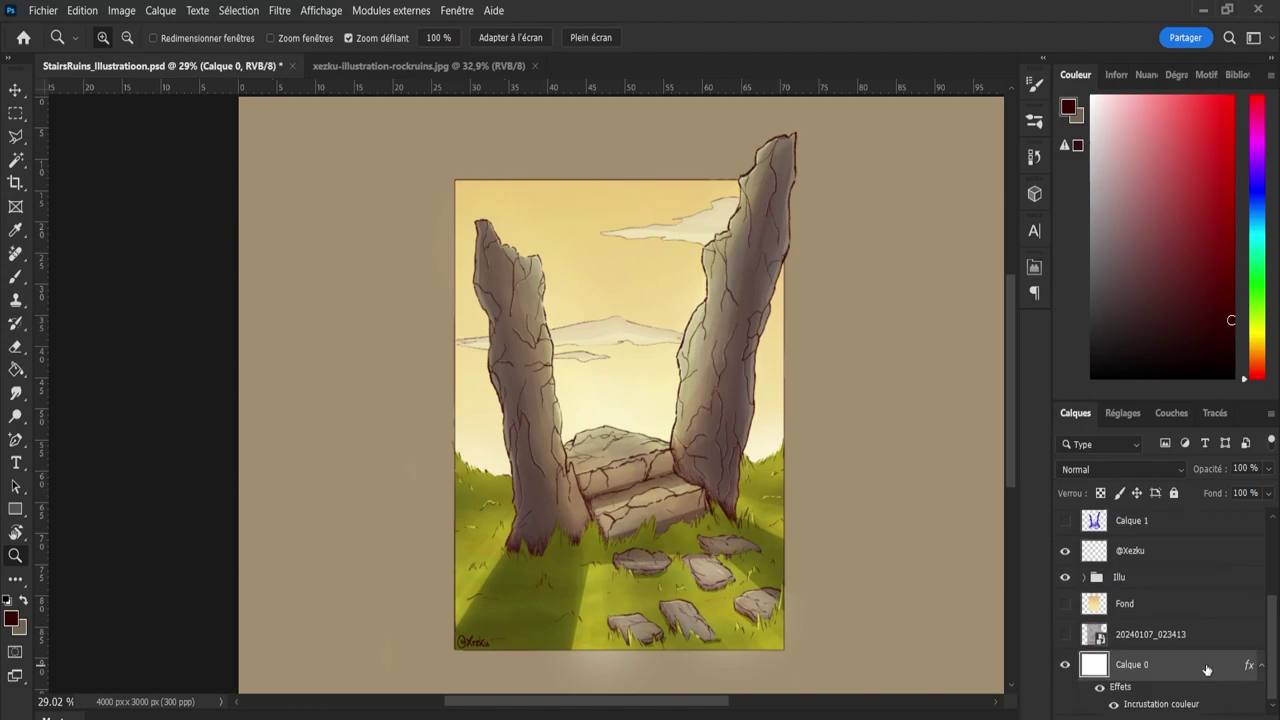
left_click_drag(1207, 670, 1174, 540)
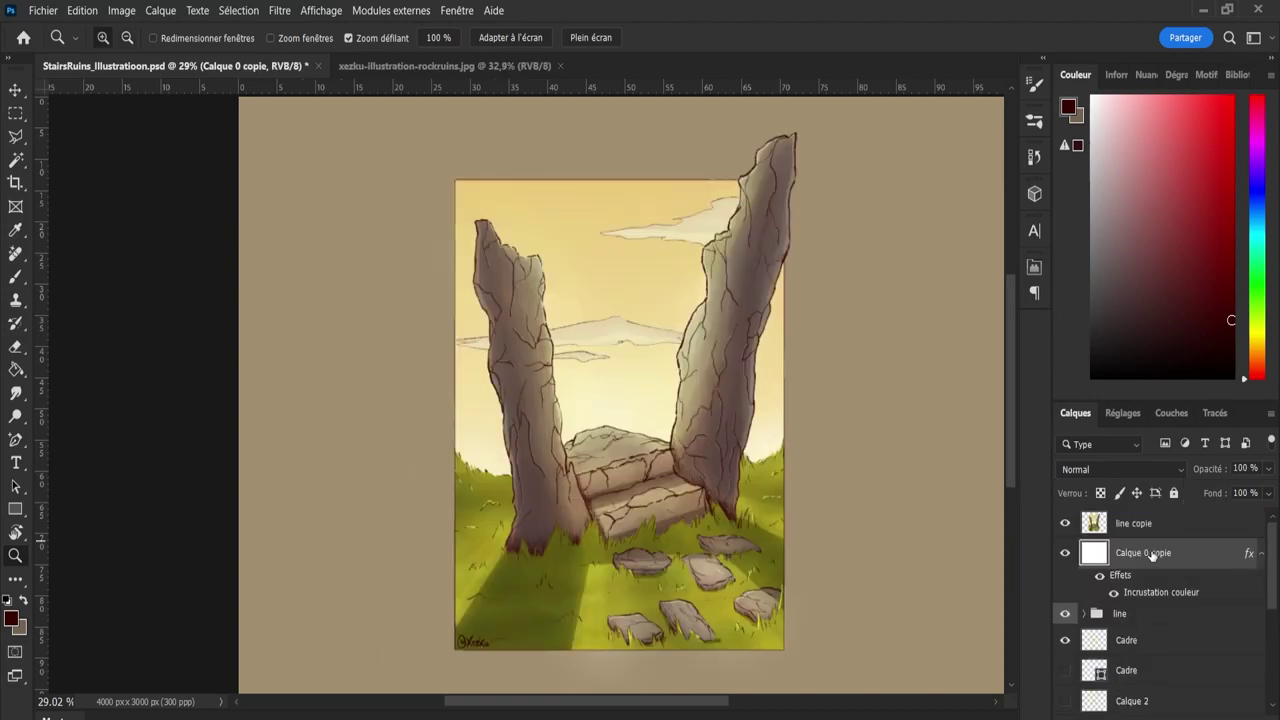
left_click(1140, 541, "shift")
key("ctrl+e")
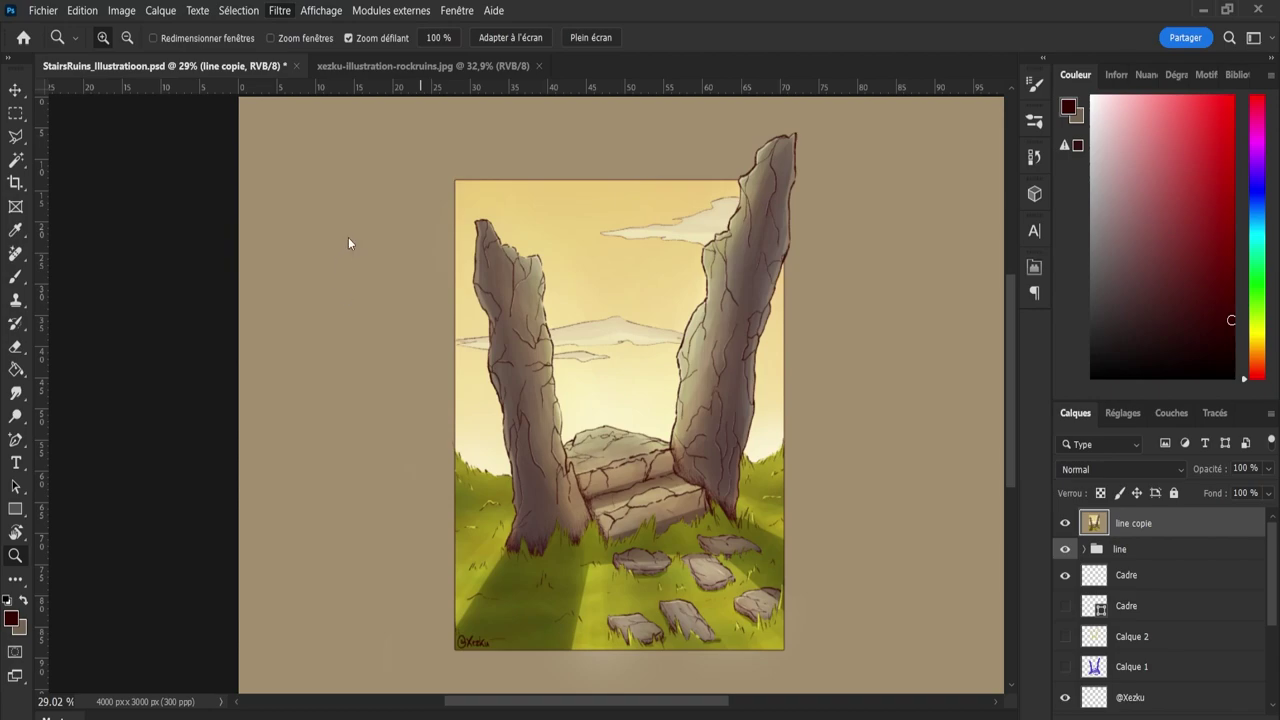
Try applying a fine grain texture to the merged line copie layer with a filter, and undo it.
key("h")
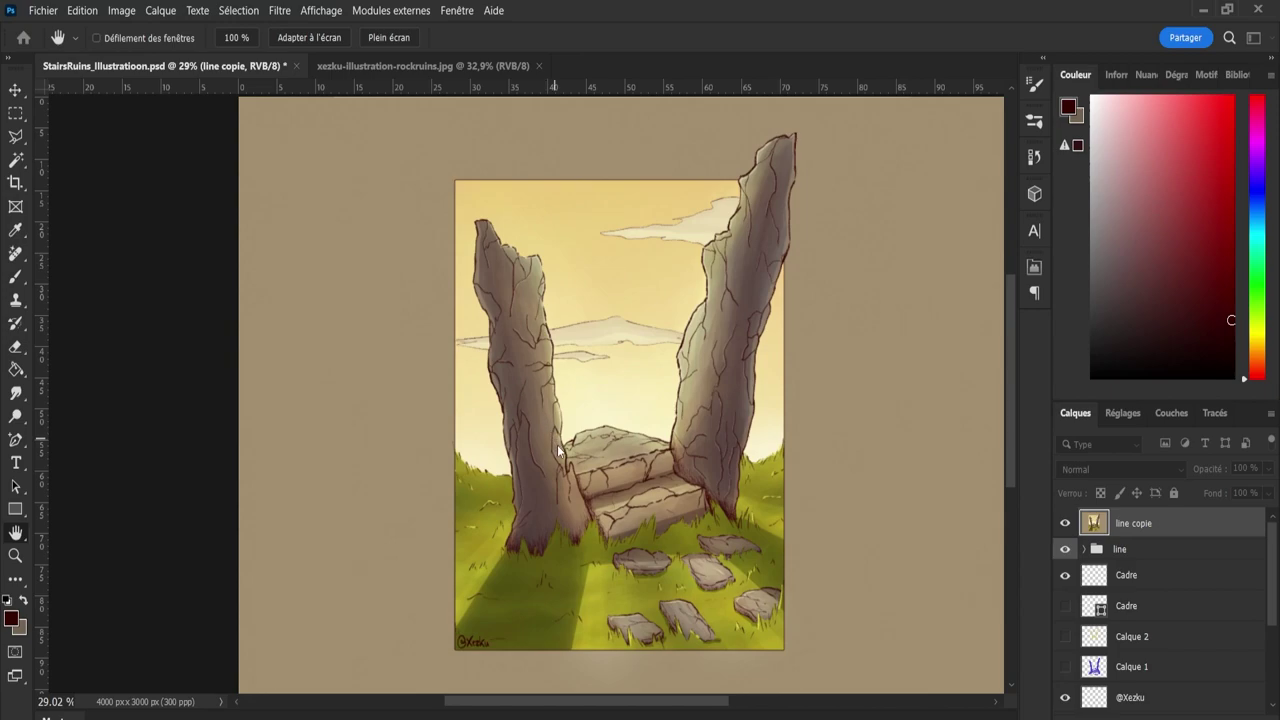
key("ctrl+shift+z")
key("z")
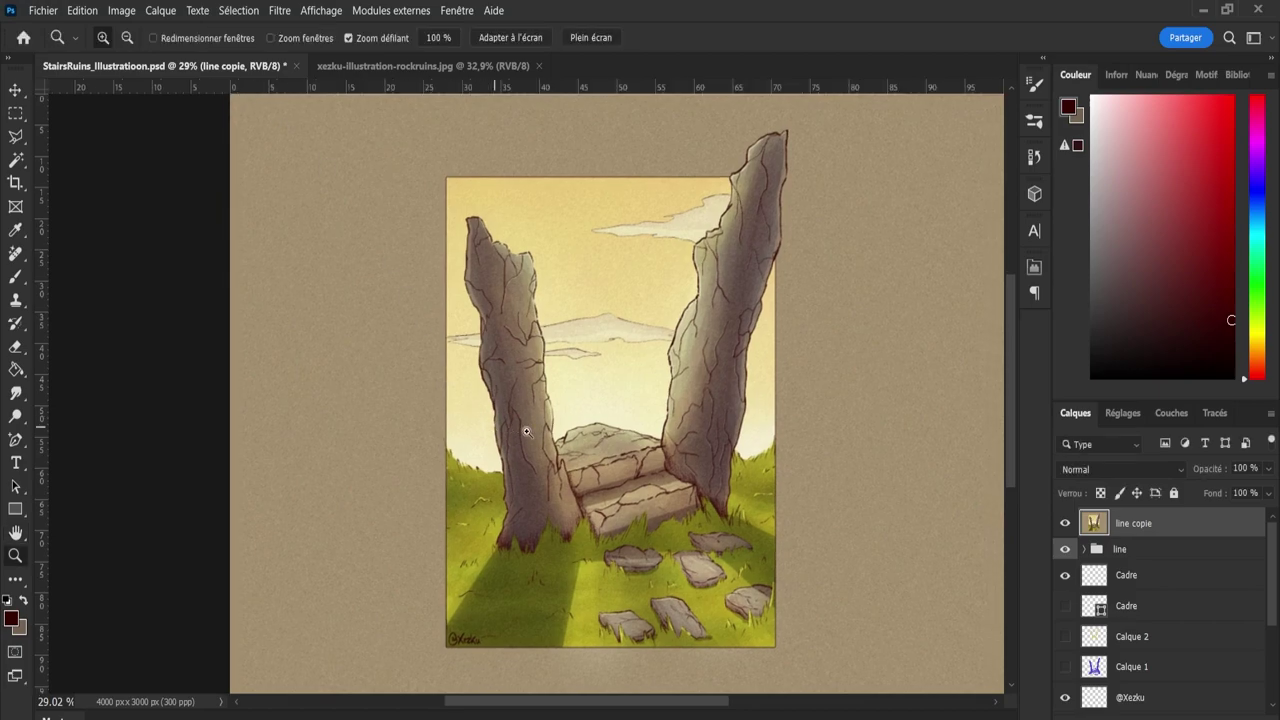
mouse_move(628, 385)
left_mouse_down()
mouse_move(701, 375)
mouse_move(638, 367)
left_mouse_up()
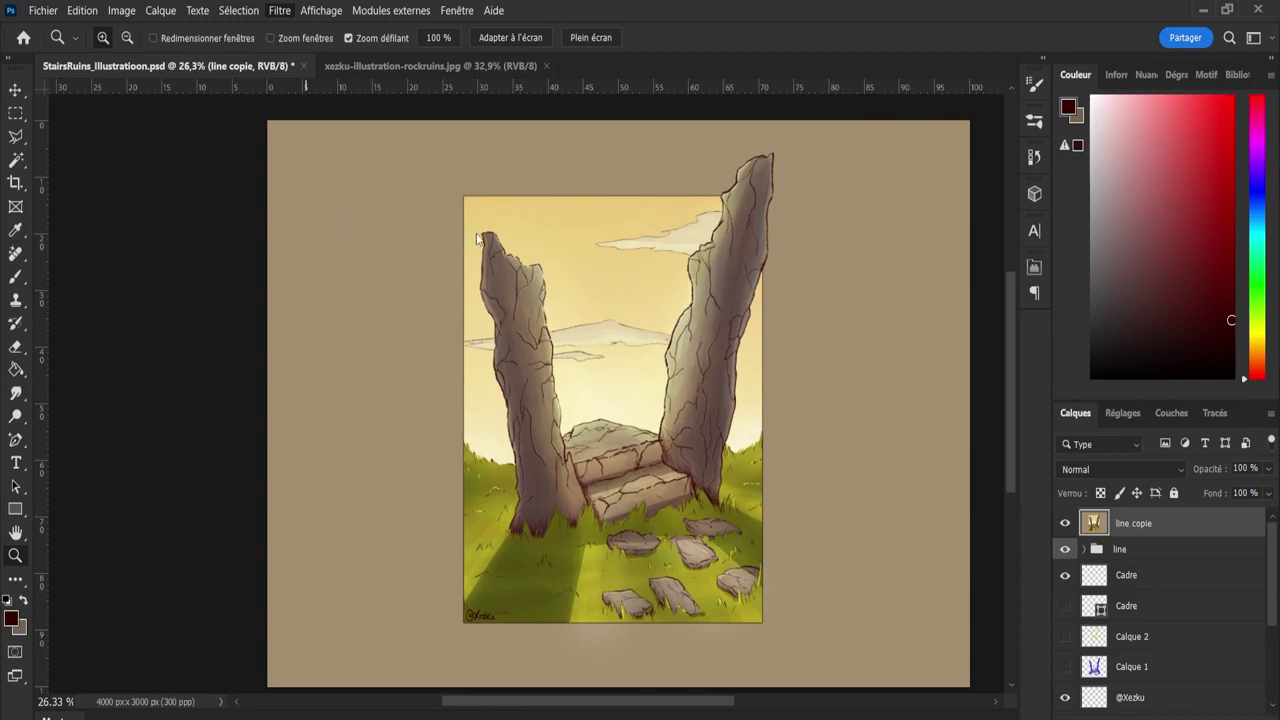
key("h")
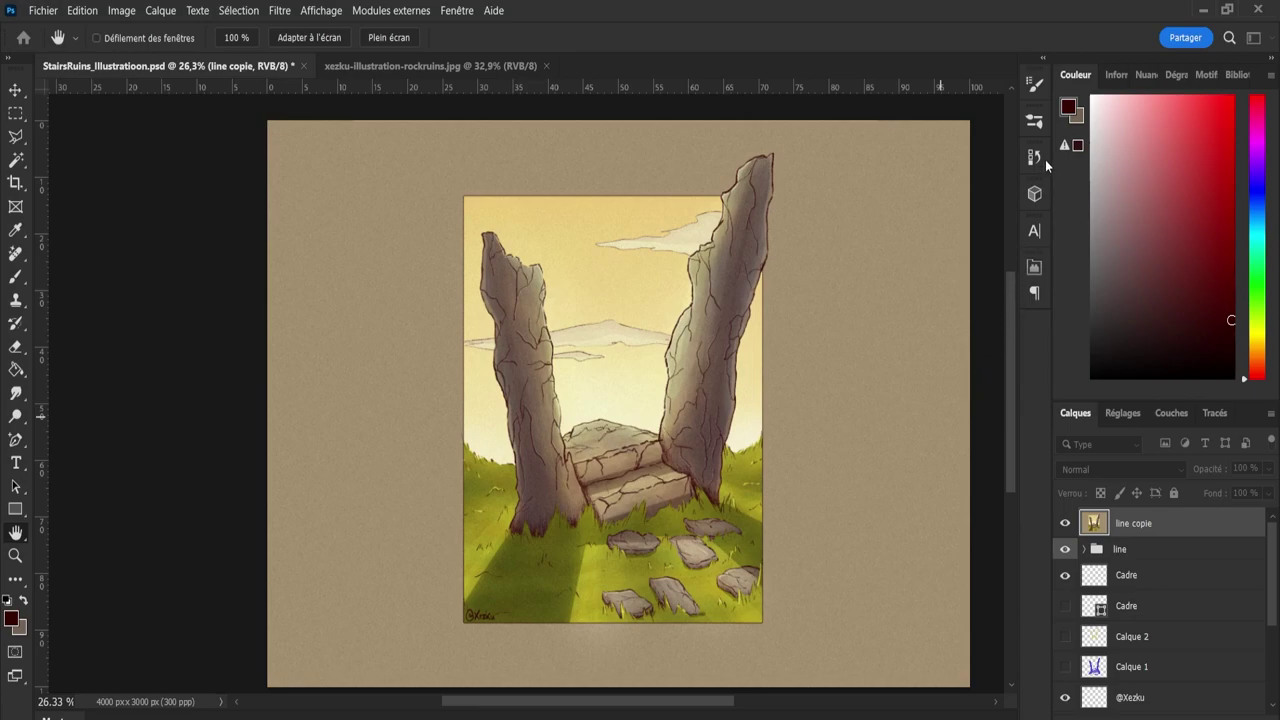
key("z")
mouse_move(682, 327)
left_mouse_down()
mouse_move(754, 319)
mouse_move(681, 325)
left_mouse_up()
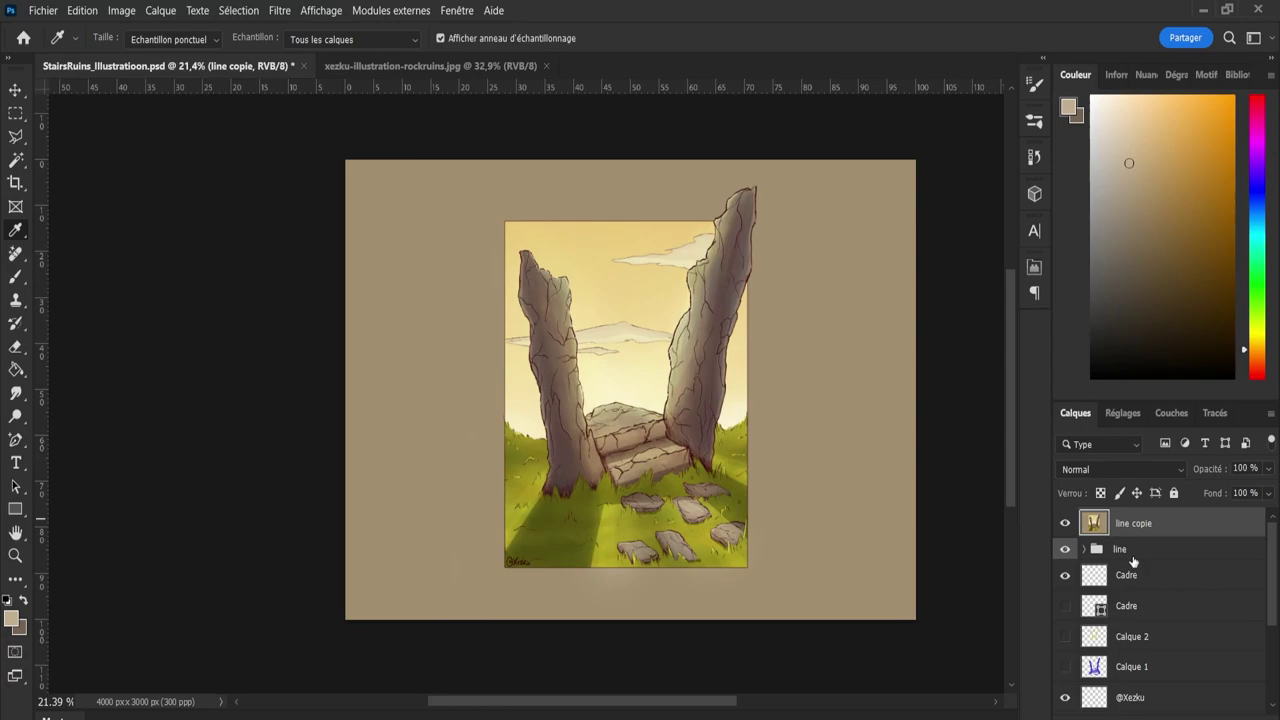
Undo the merge of line copie with its background and change Calque 0 copie's colour overlay to a lighter beige.
key("ctrl+v")
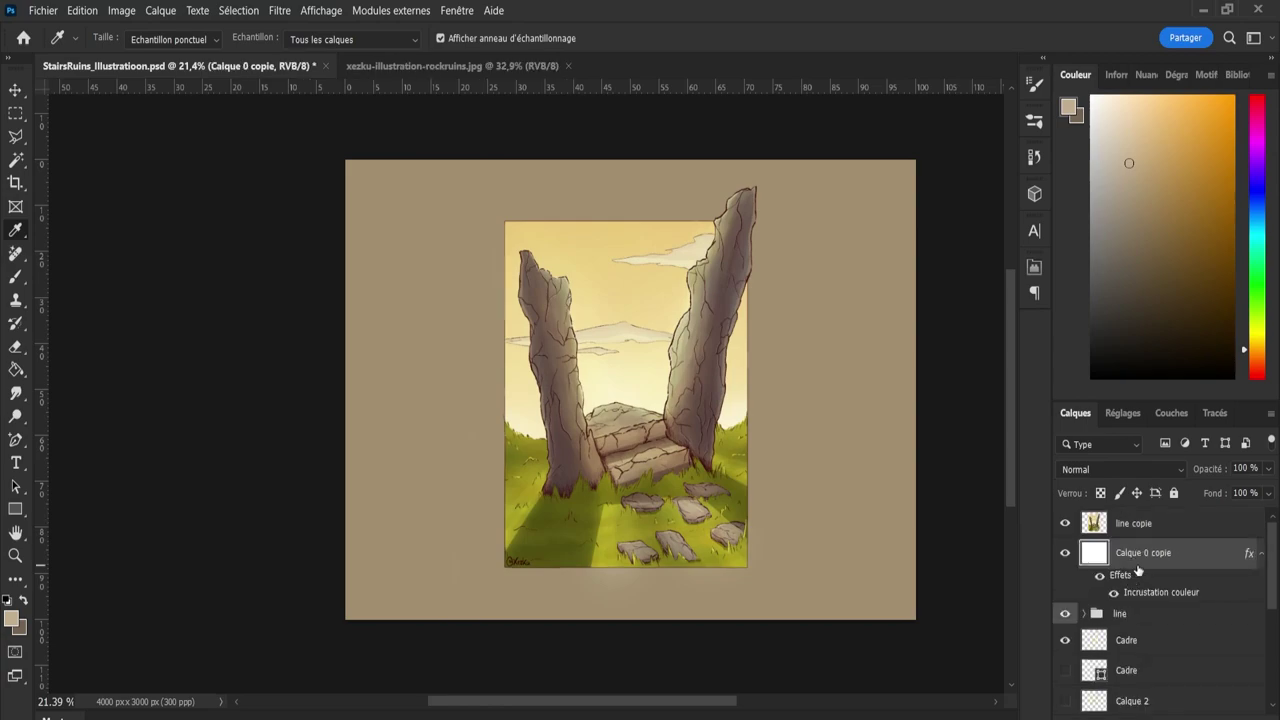
key("space")
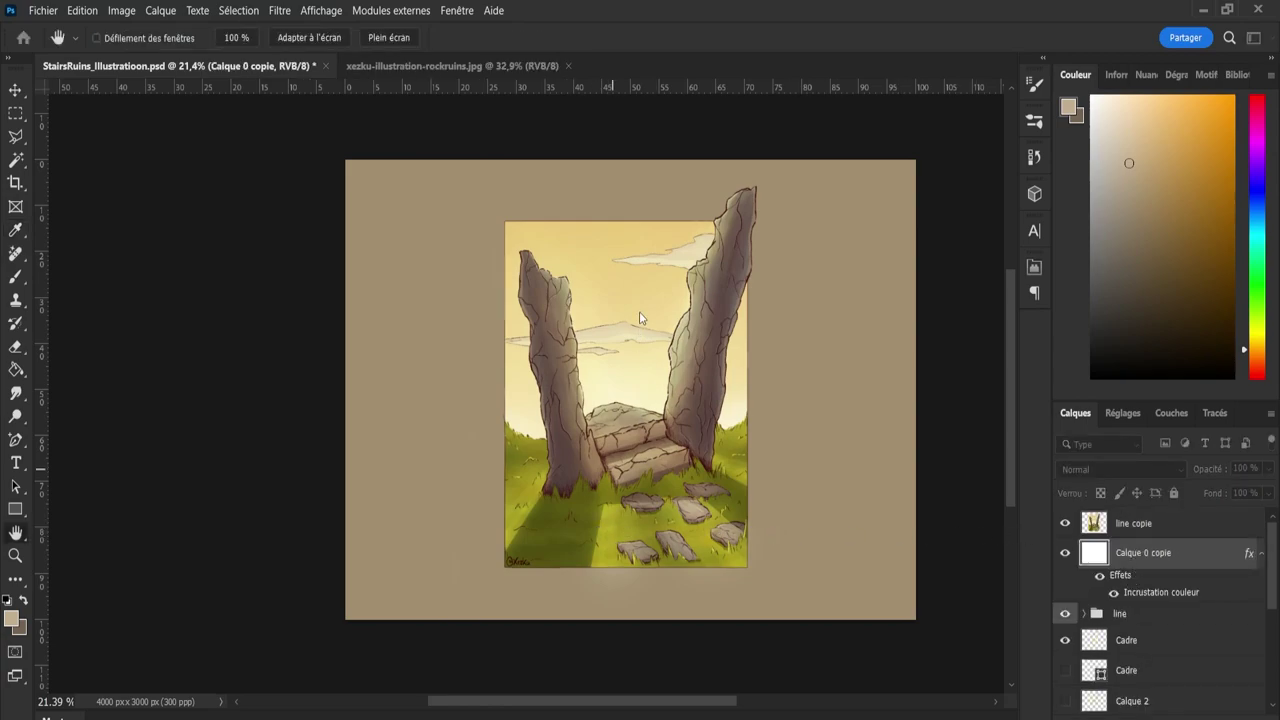
left_click(981, 110)
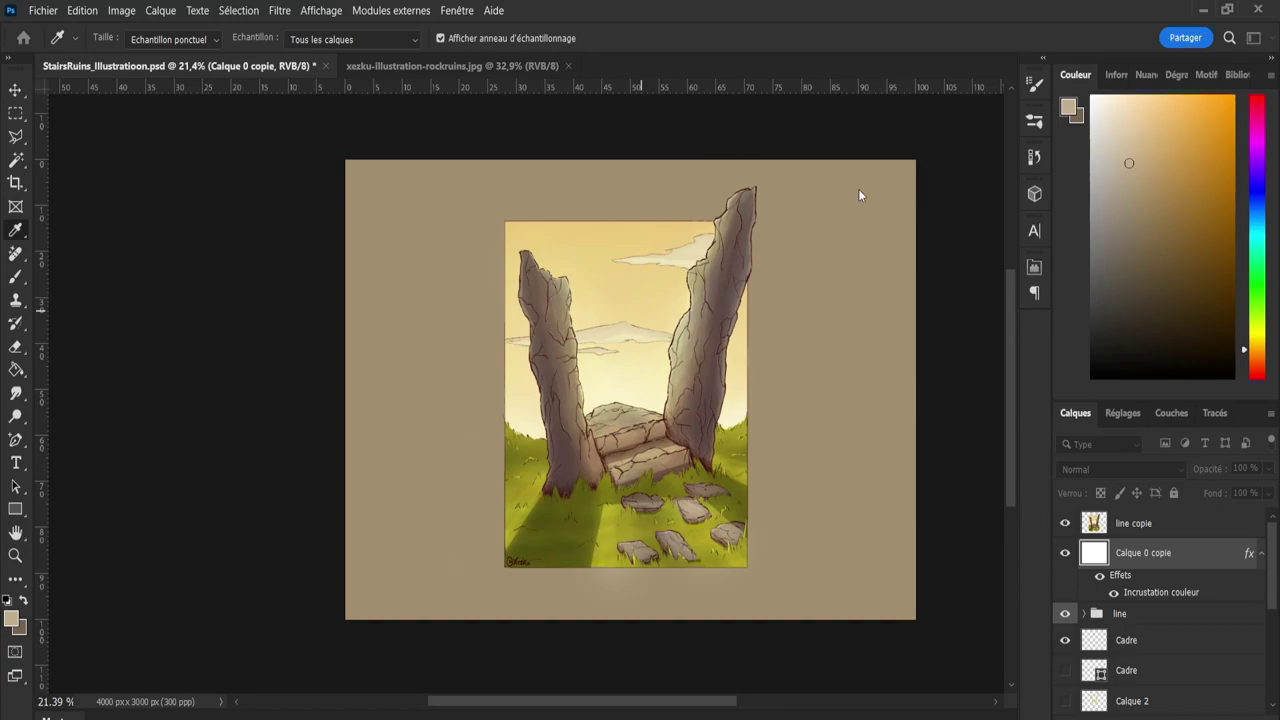
left_click(10, 618)
left_click(1070, 215)
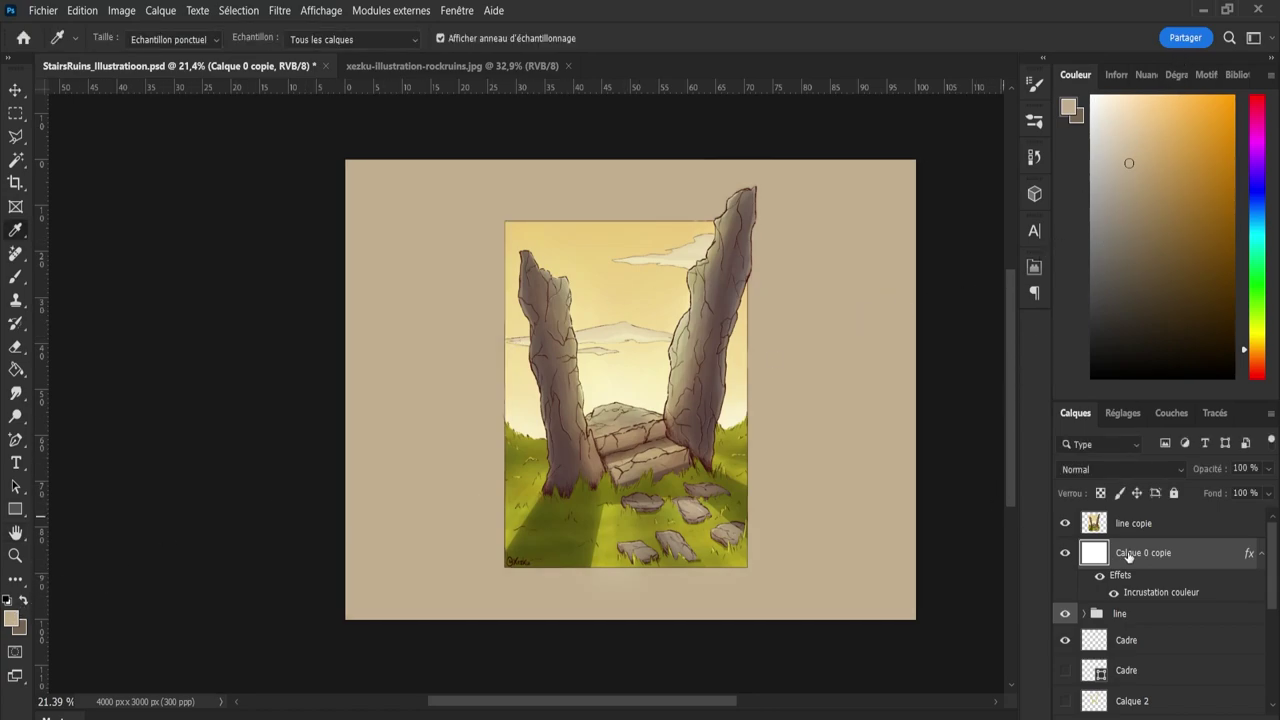
Merge line copie with Calque 0 copie, keeping a hidden duplicate of the beige background layer beneath it.
left_click_drag(1133, 557, 1137, 598)
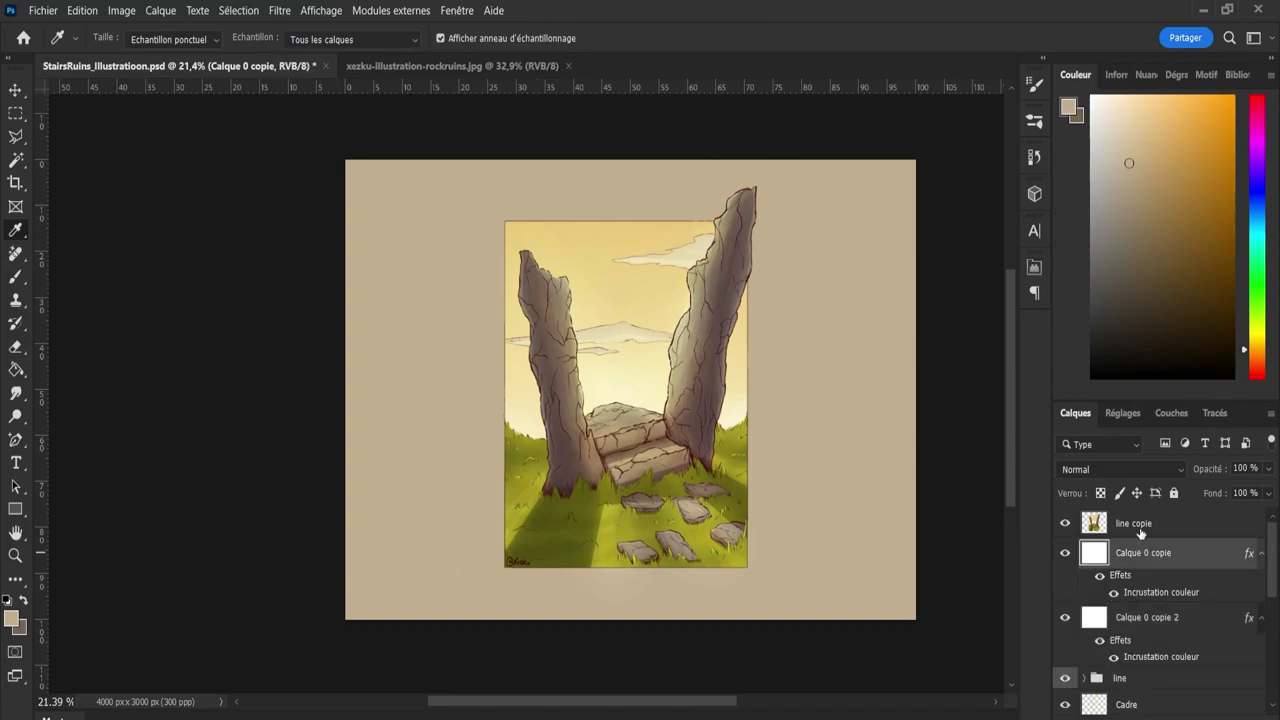
left_click(1140, 530, "shift")
key("ctrl+e")
left_click(1064, 553)
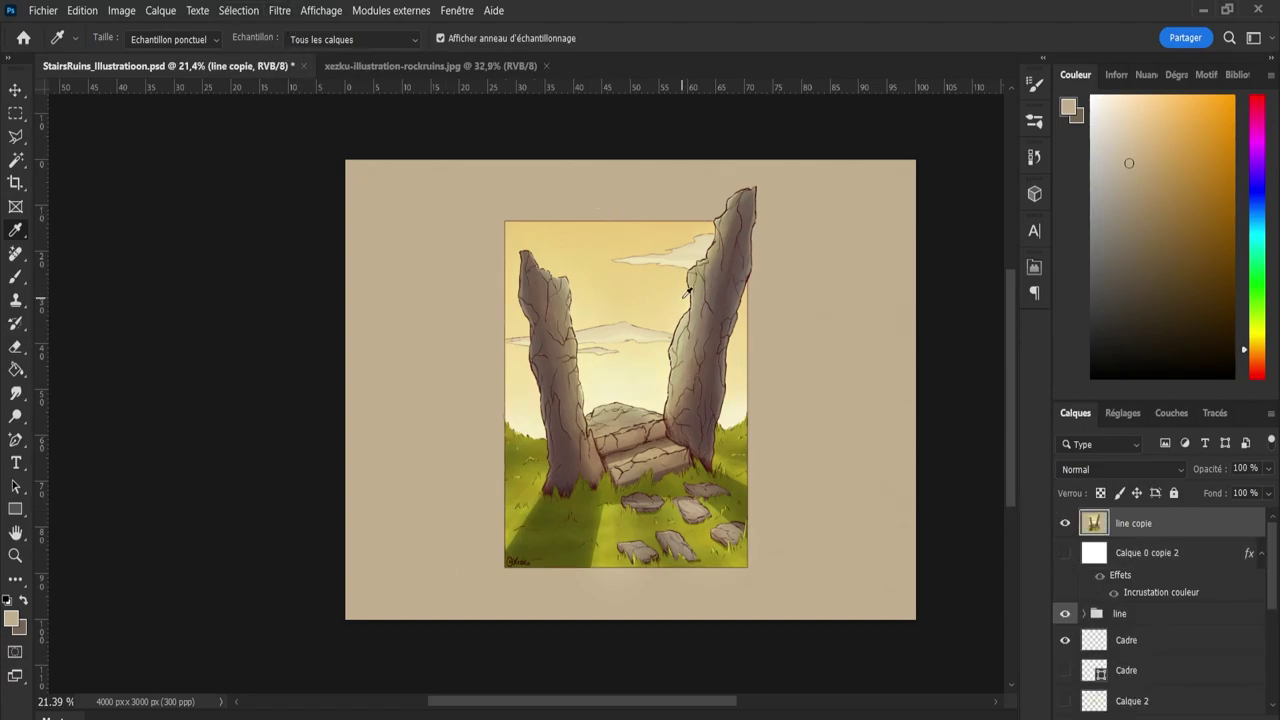
Save the StairsRuins illustration with its merged line copie layer.
key("z")
mouse_move(753, 328)
left_mouse_down()
mouse_move(846, 329)
mouse_move(777, 337)
mouse_move(765, 518)
mouse_move(823, 563)
mouse_move(868, 565)
mouse_move(767, 565)
left_mouse_up()
mouse_move(482, 568)
left_mouse_down()
mouse_move(620, 575)
mouse_move(440, 565)
left_mouse_up()
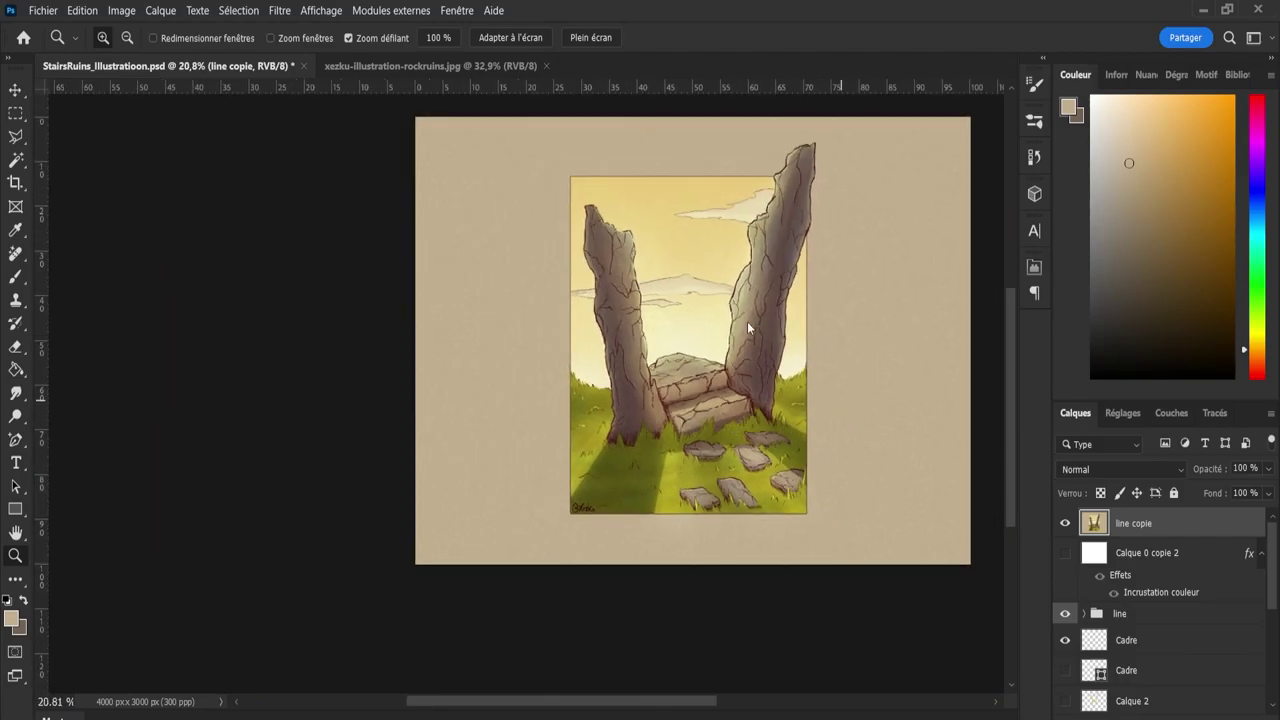
key("ctrl+s")
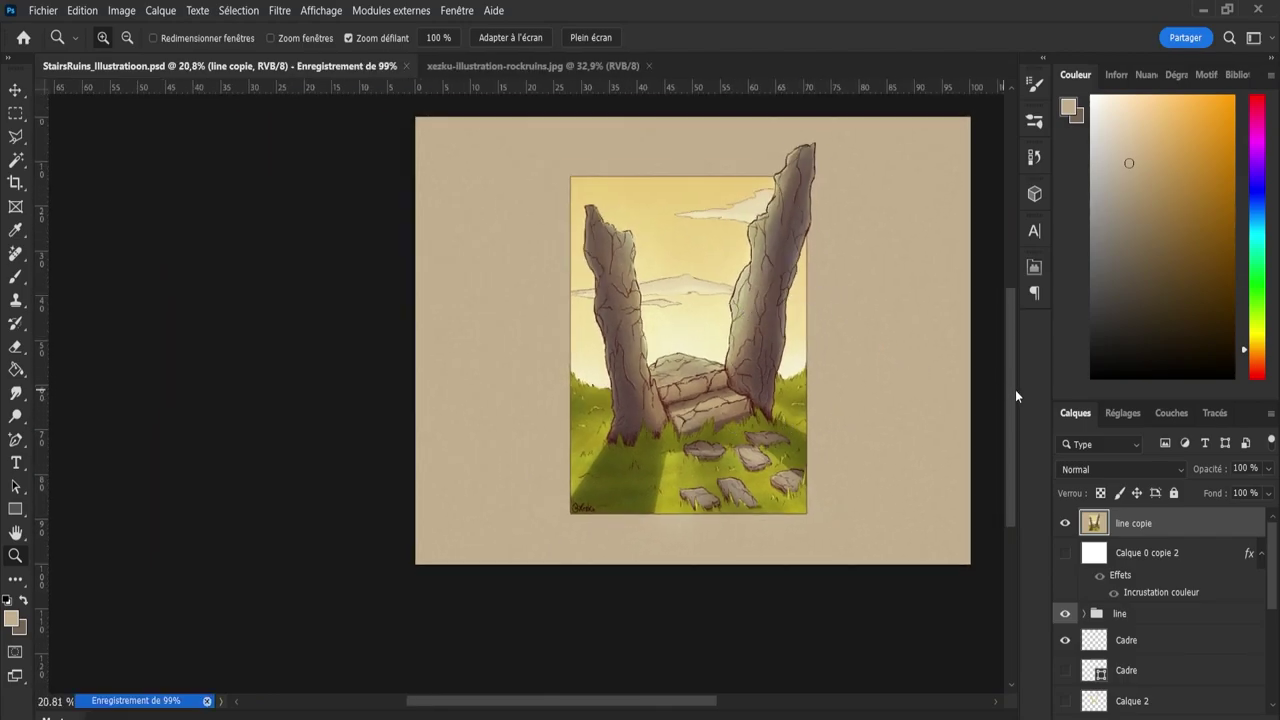
scroll(982, 380, "up", 1)
left_click_drag(686, 701, 718, 701)
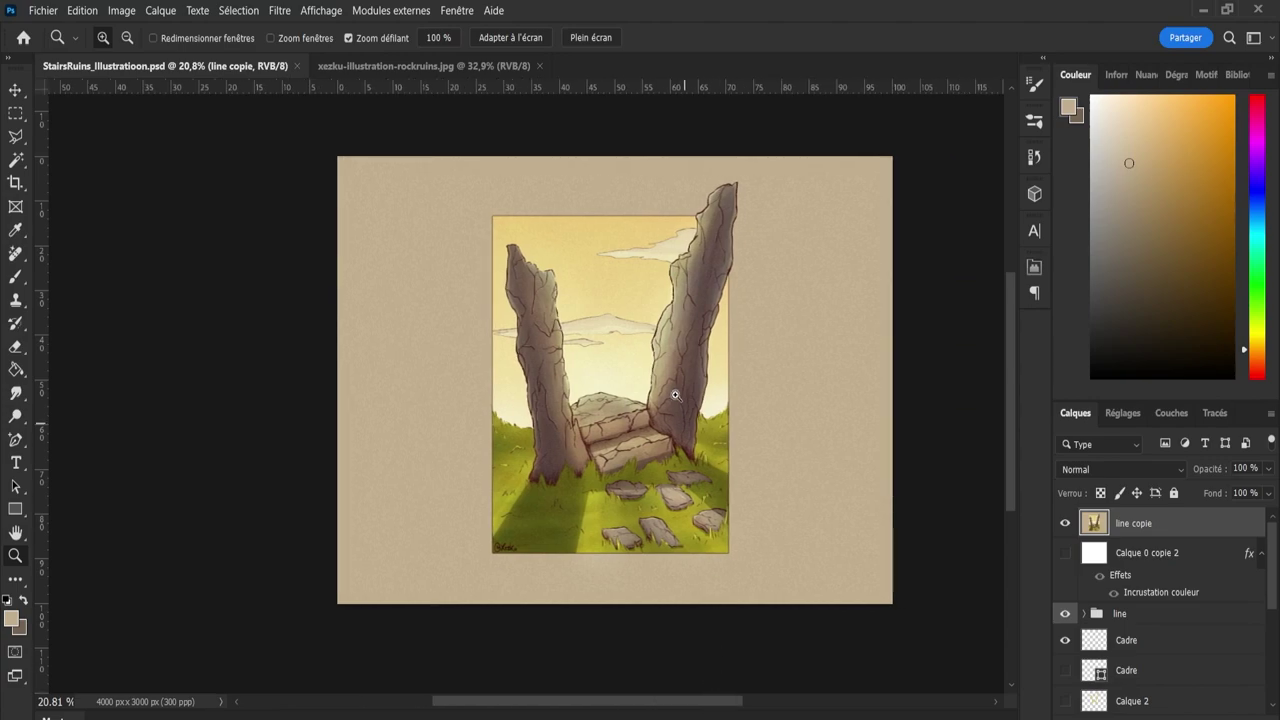
left_click_drag(586, 386, 688, 394)
scroll(584, 229, "up", 1)
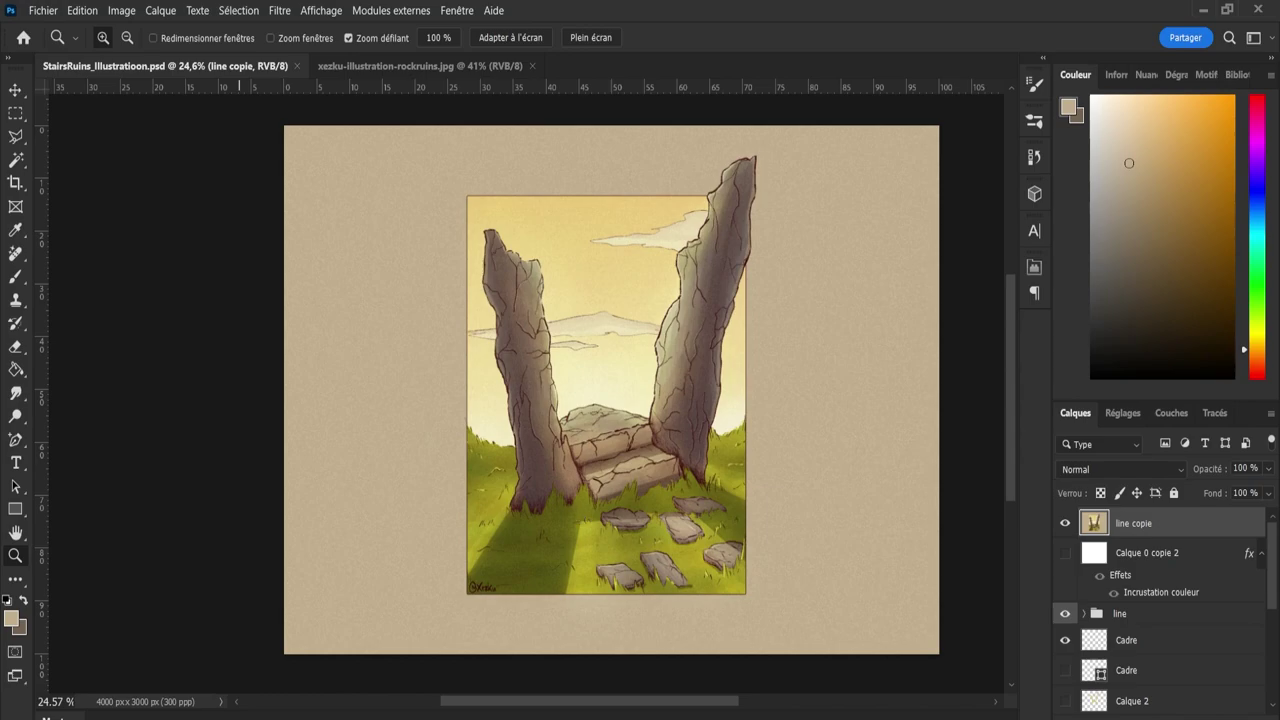
key("ctrl+s")
Try cropping both sides of the canvas to about 2698 px wide at full height, and undo the crop.
left_click(16, 183)
left_click_drag(285, 390, 341, 380)
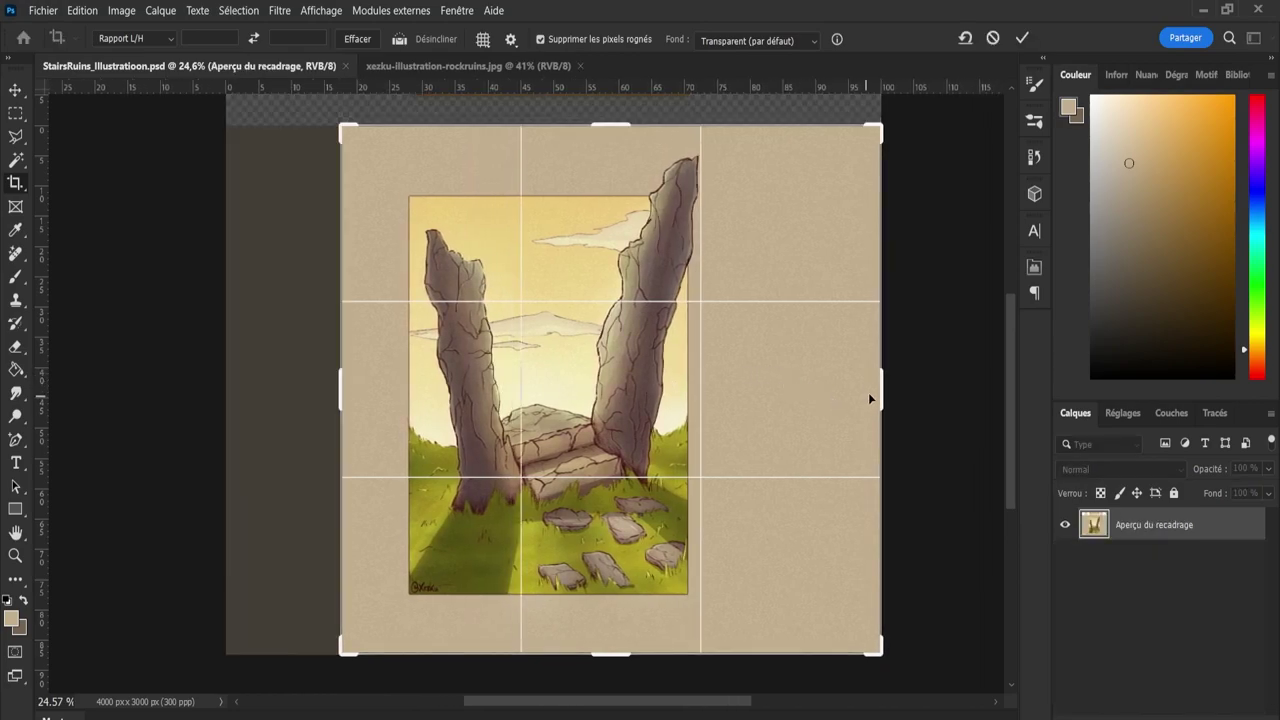
left_click_drag(868, 392, 830, 393)
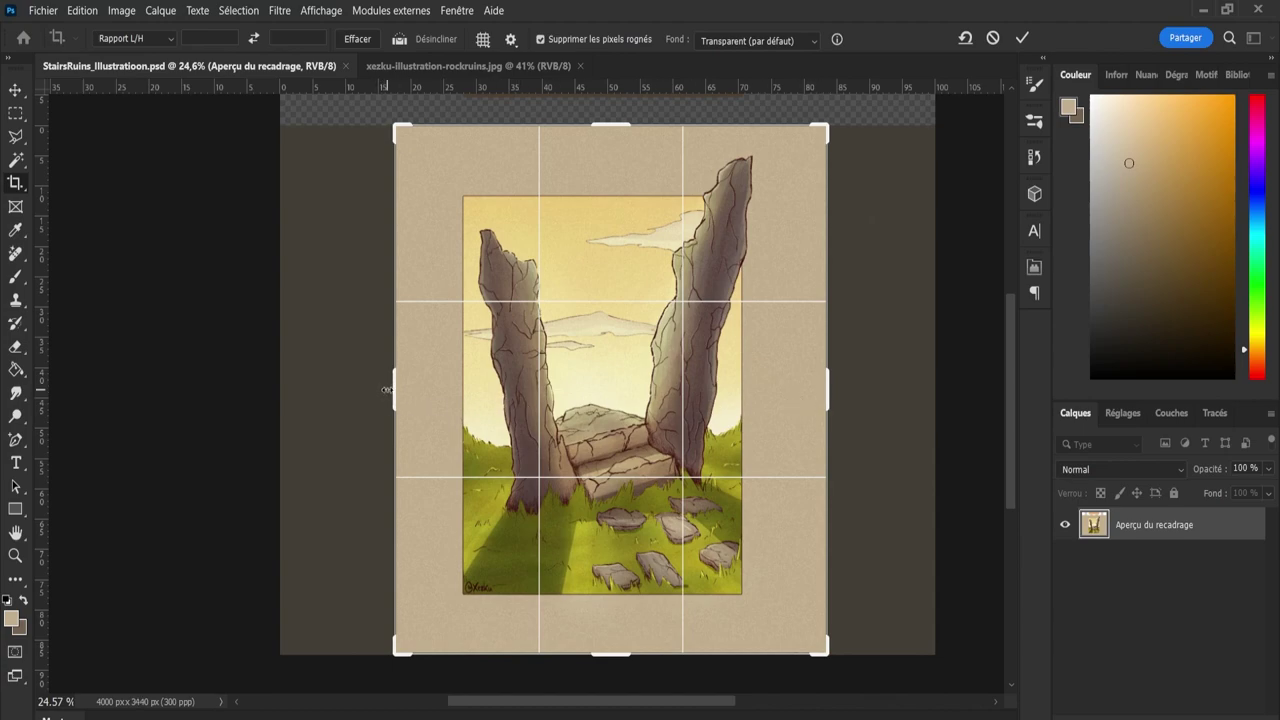
left_click_drag(387, 390, 387, 390)
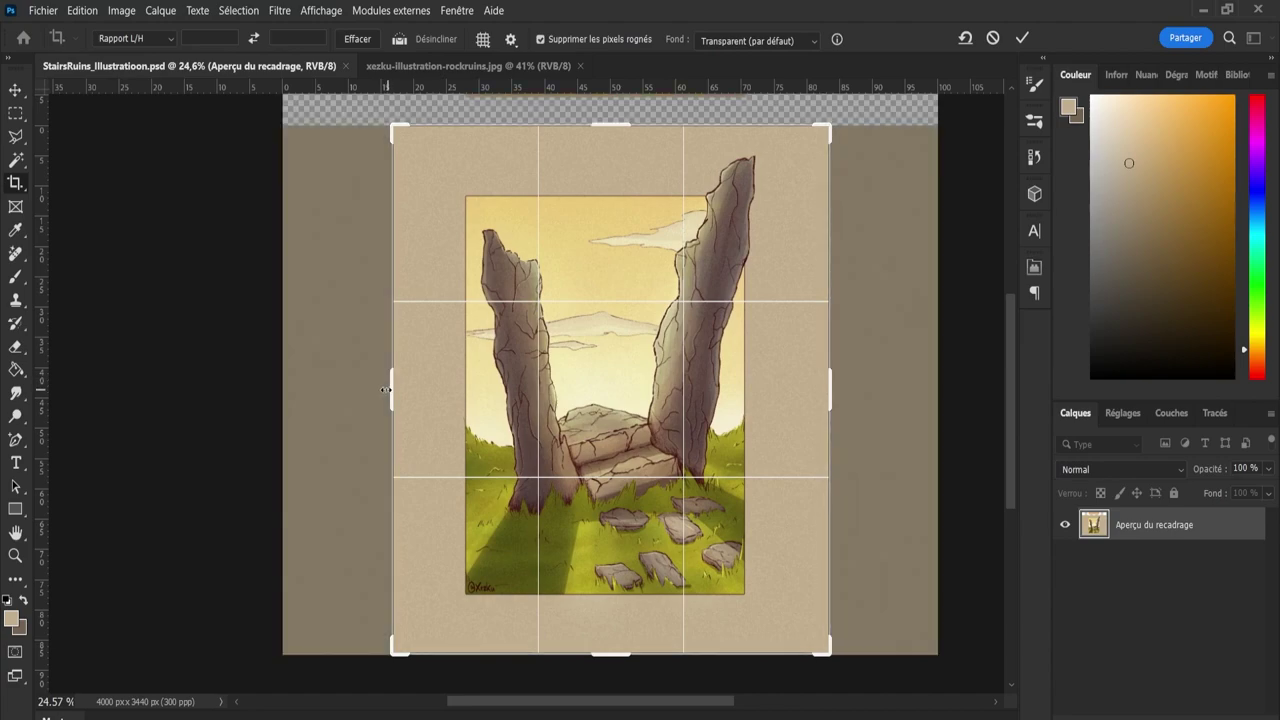
left_click_drag(385, 390, 386, 390)
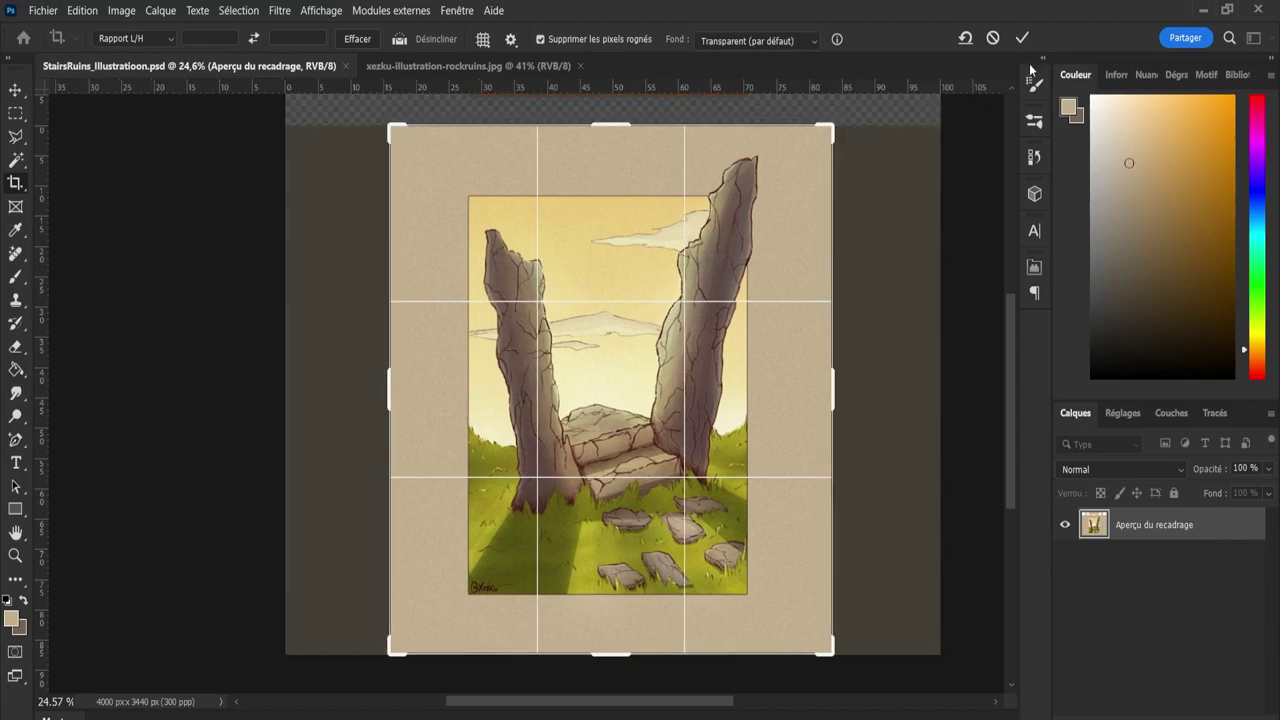
key("Return")
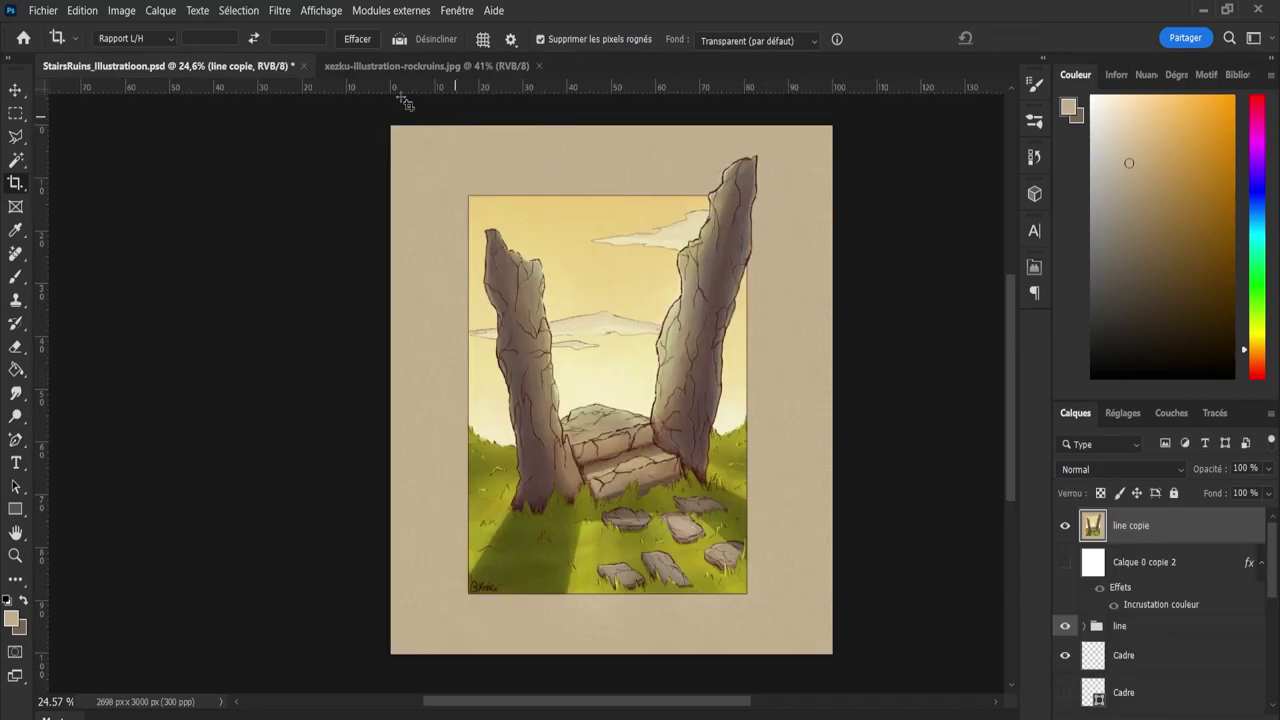
key("ctrl+z")
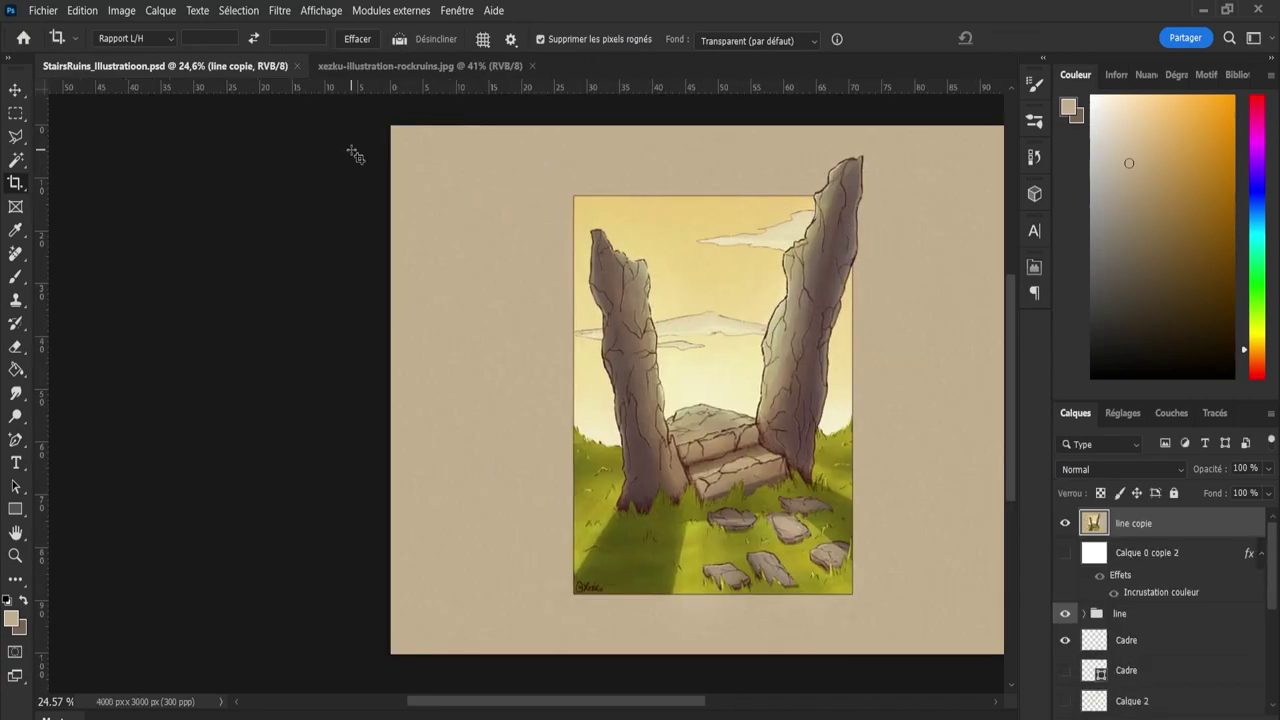
Try a narrower crop of about 2657 × 3000 px around the framed illustration, and undo it.
left_click(22, 195)
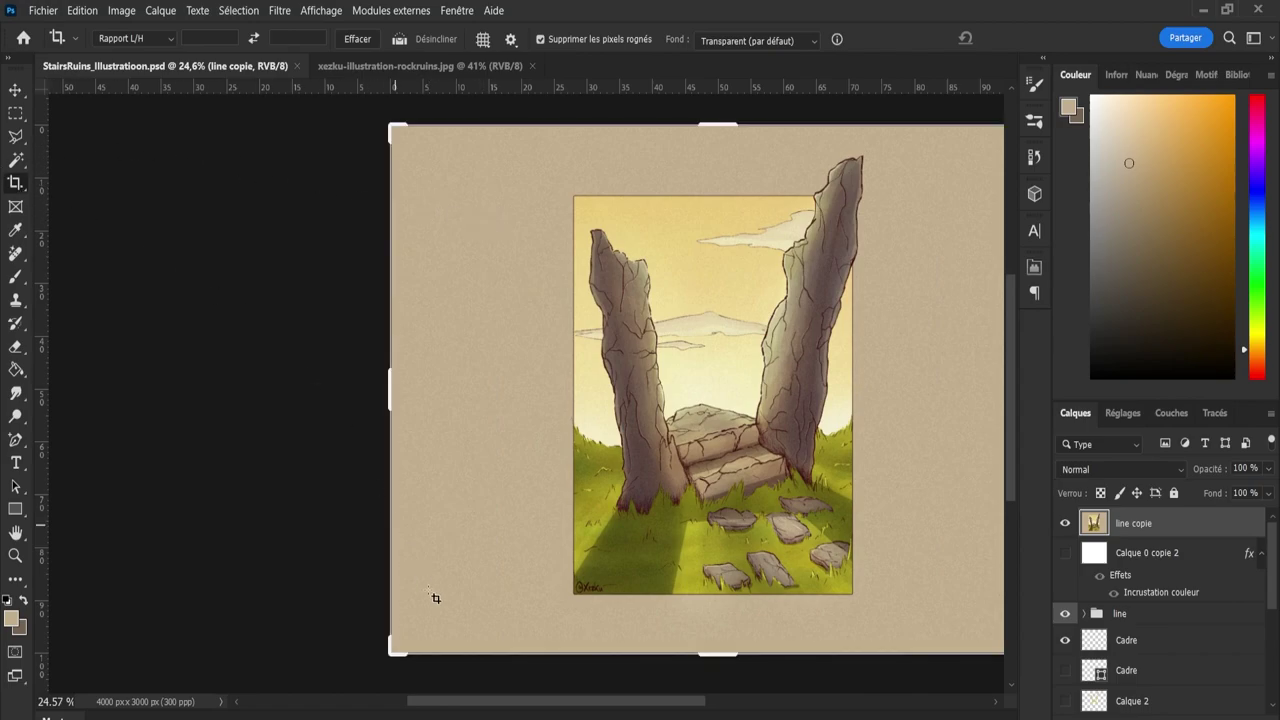
left_click_drag(586, 706, 630, 706)
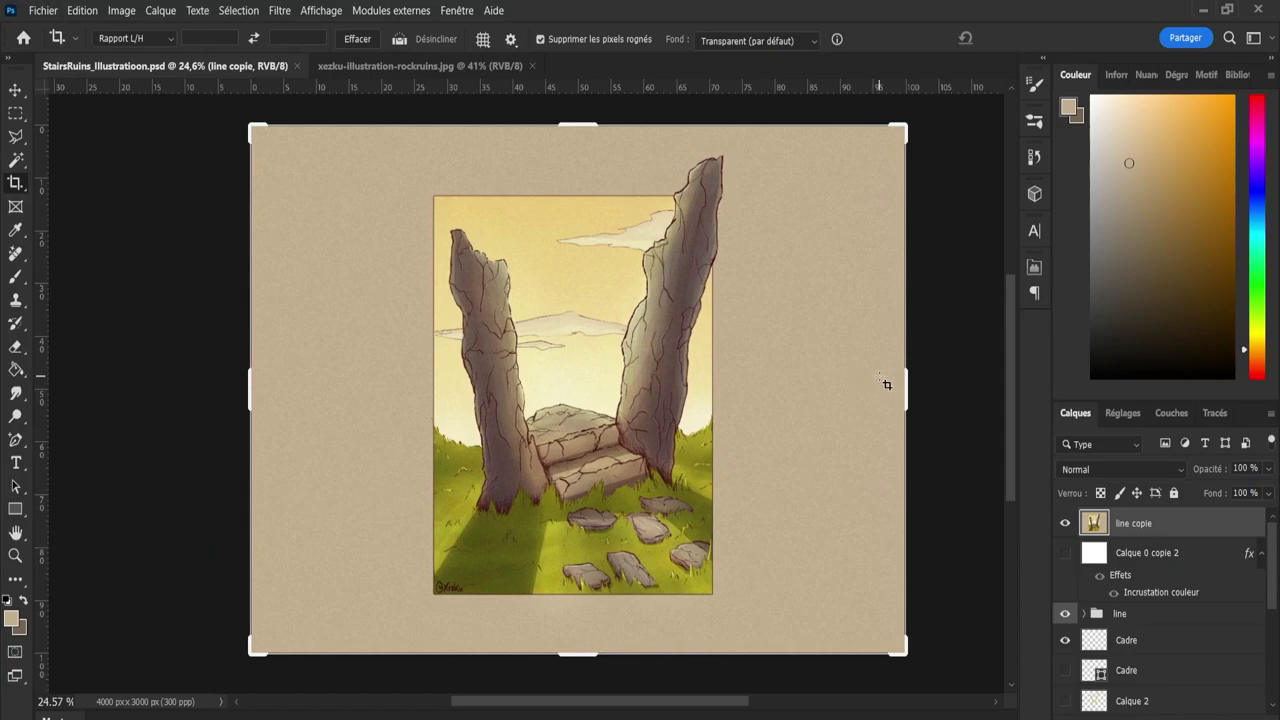
left_click_drag(904, 388, 851, 387)
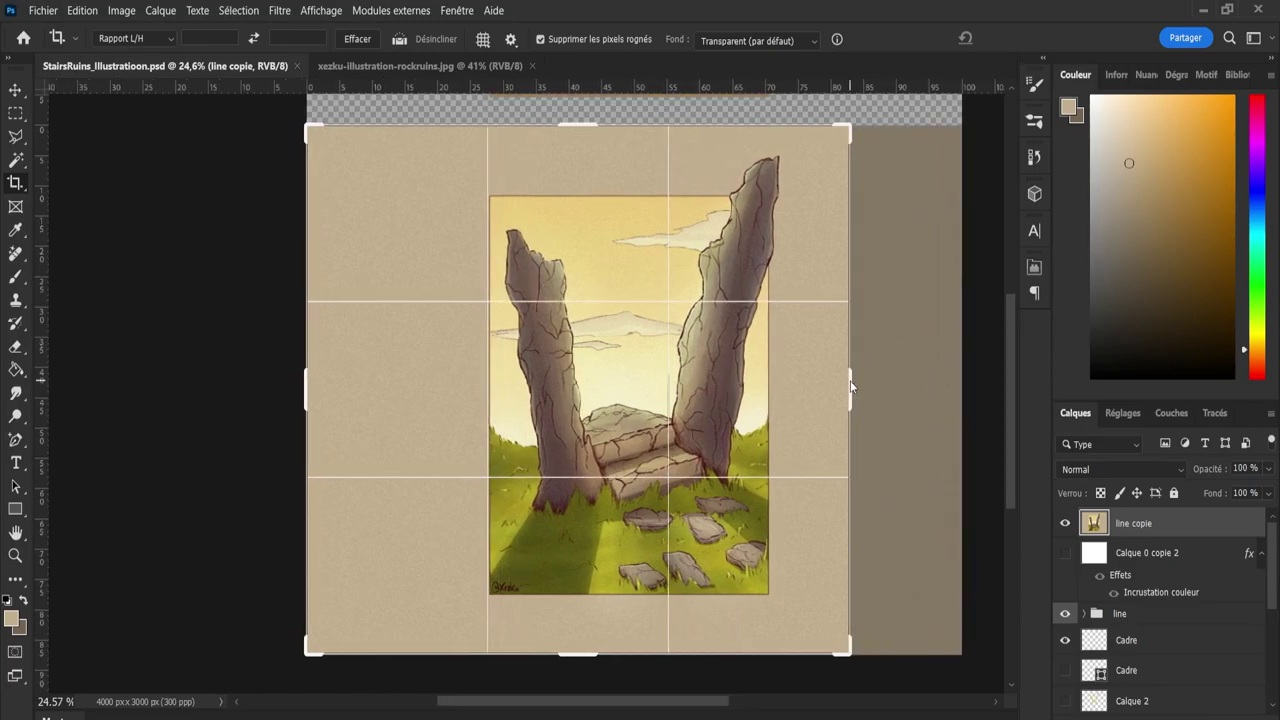
left_click_drag(851, 387, 803, 383)
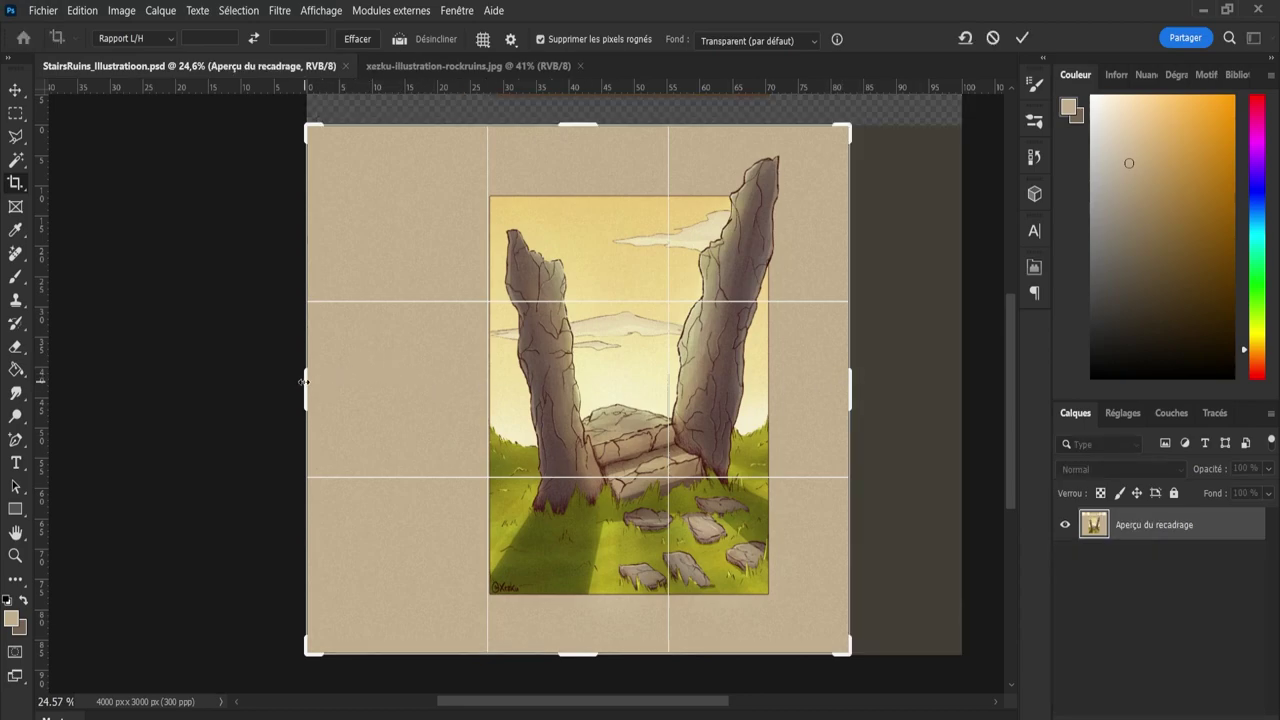
left_click_drag(306, 382, 350, 382)
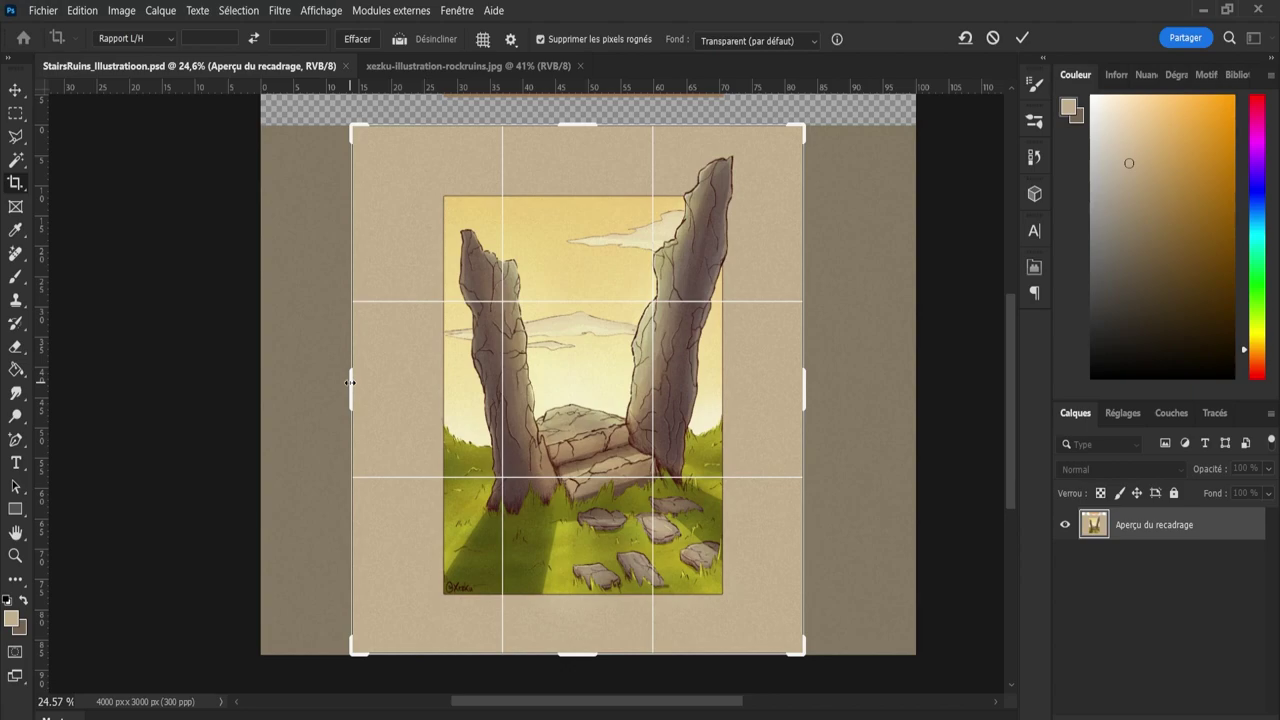
left_click_drag(350, 382, 357, 381)
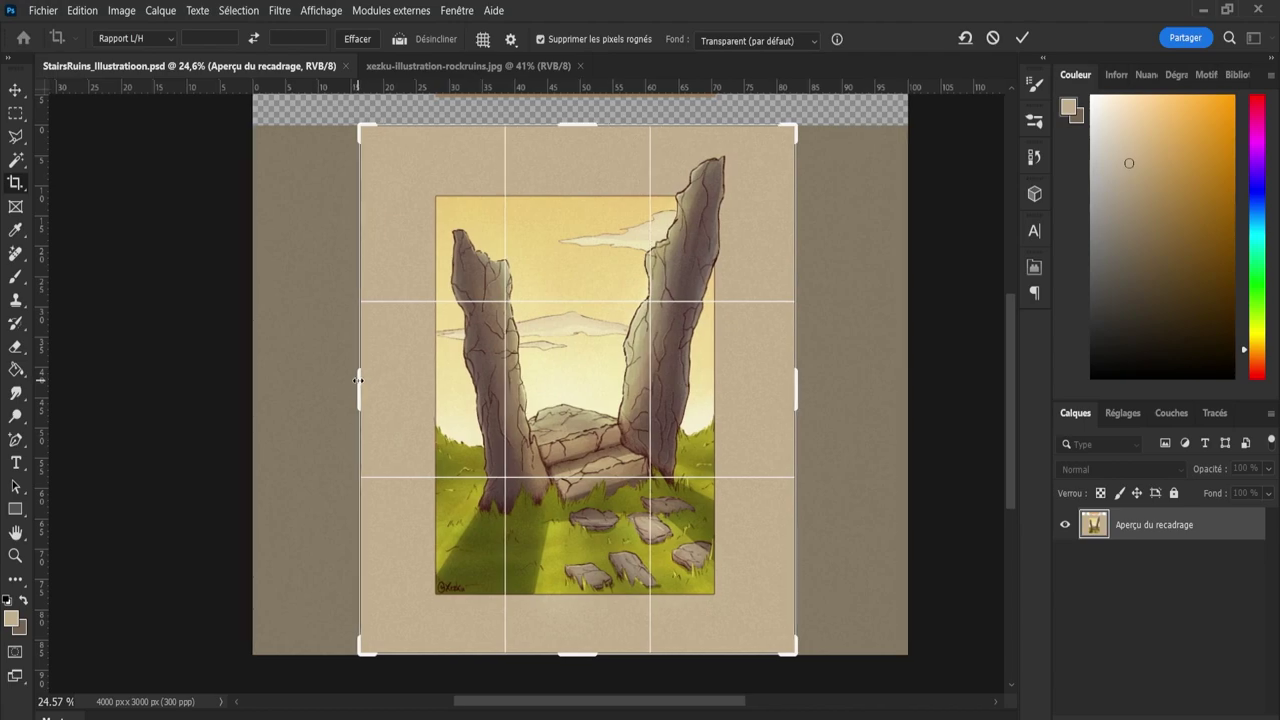
left_click_drag(357, 381, 352, 375)
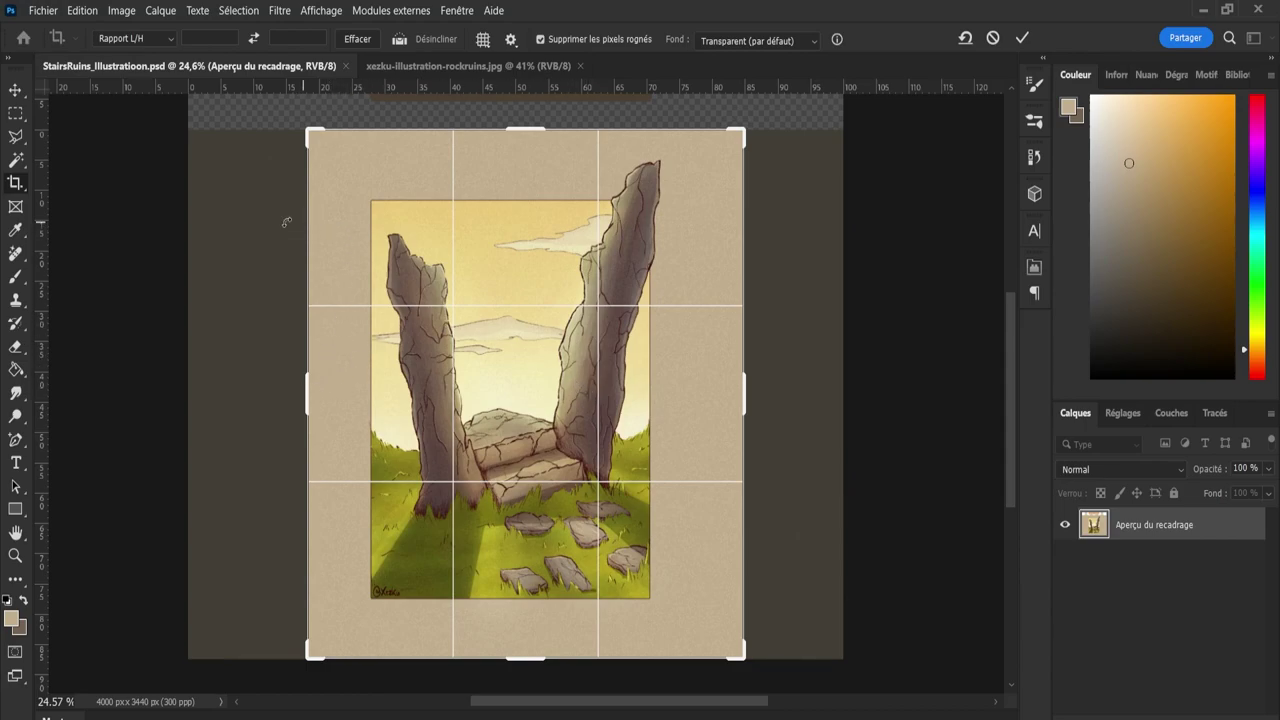
left_click_drag(280, 222, 280, 222)
left_click_drag(424, 238, 491, 297)
key("ctrl+z")
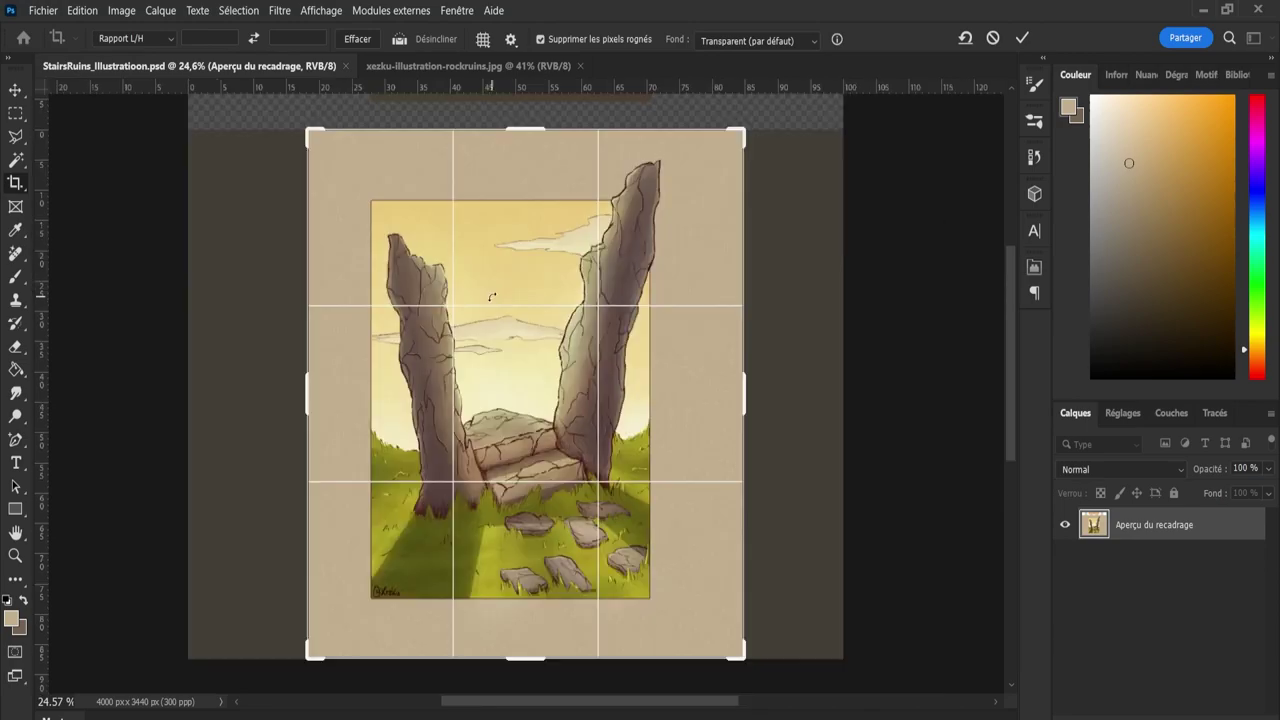
left_click(15, 90)
key("v")
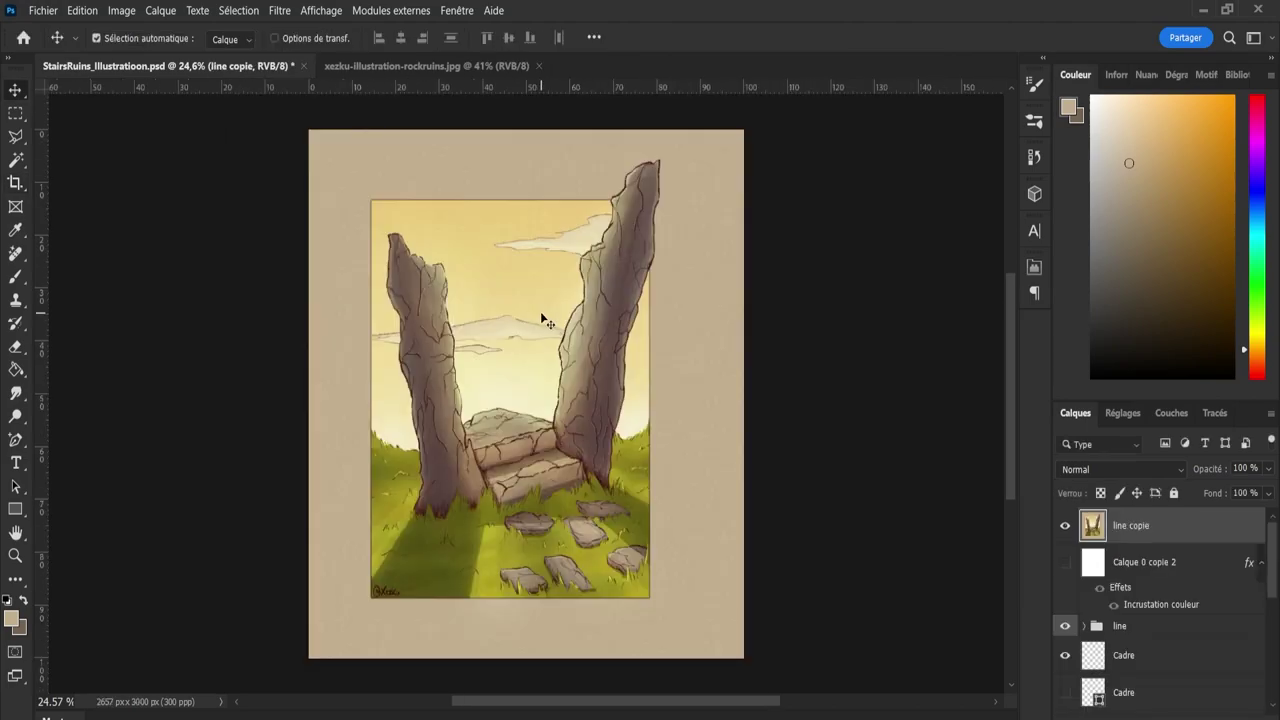
key("ctrl+z")
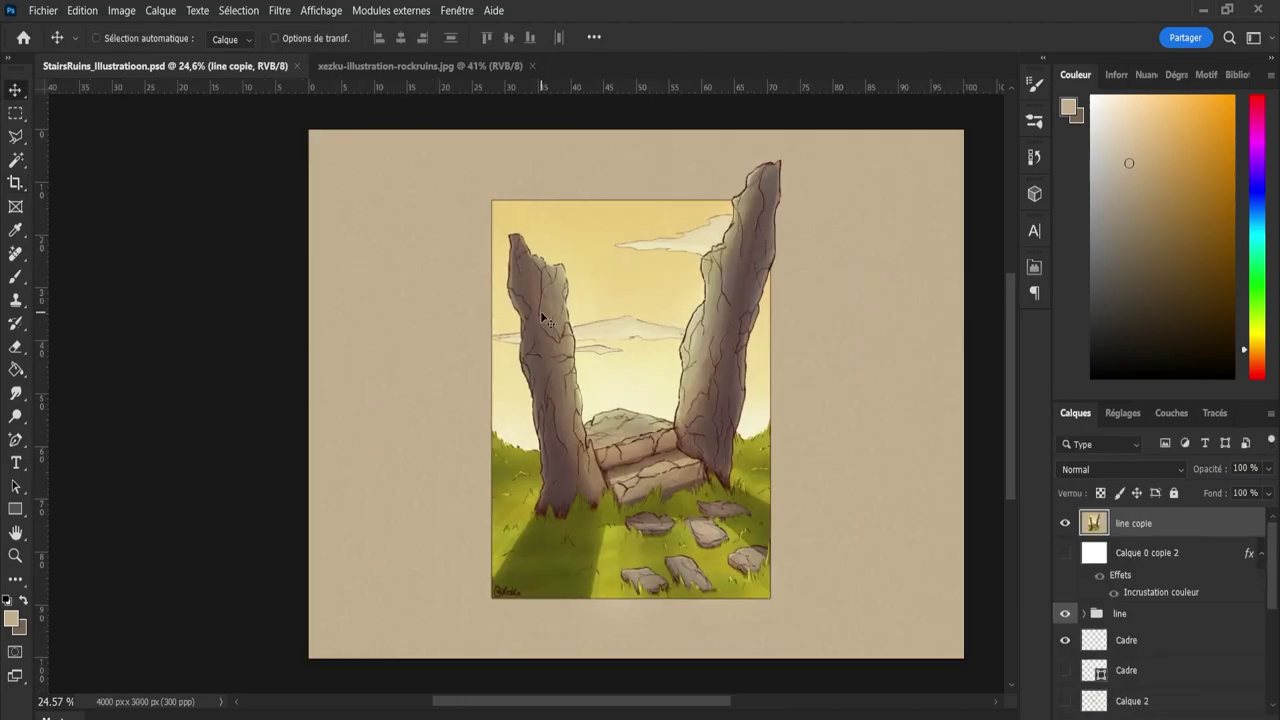
Crop the beige margins on both sides of the illustration to a canvas about 2511 px wide, keeping the full 3000 px height.
left_click(16, 183)
left_click_drag(966, 390, 911, 389)
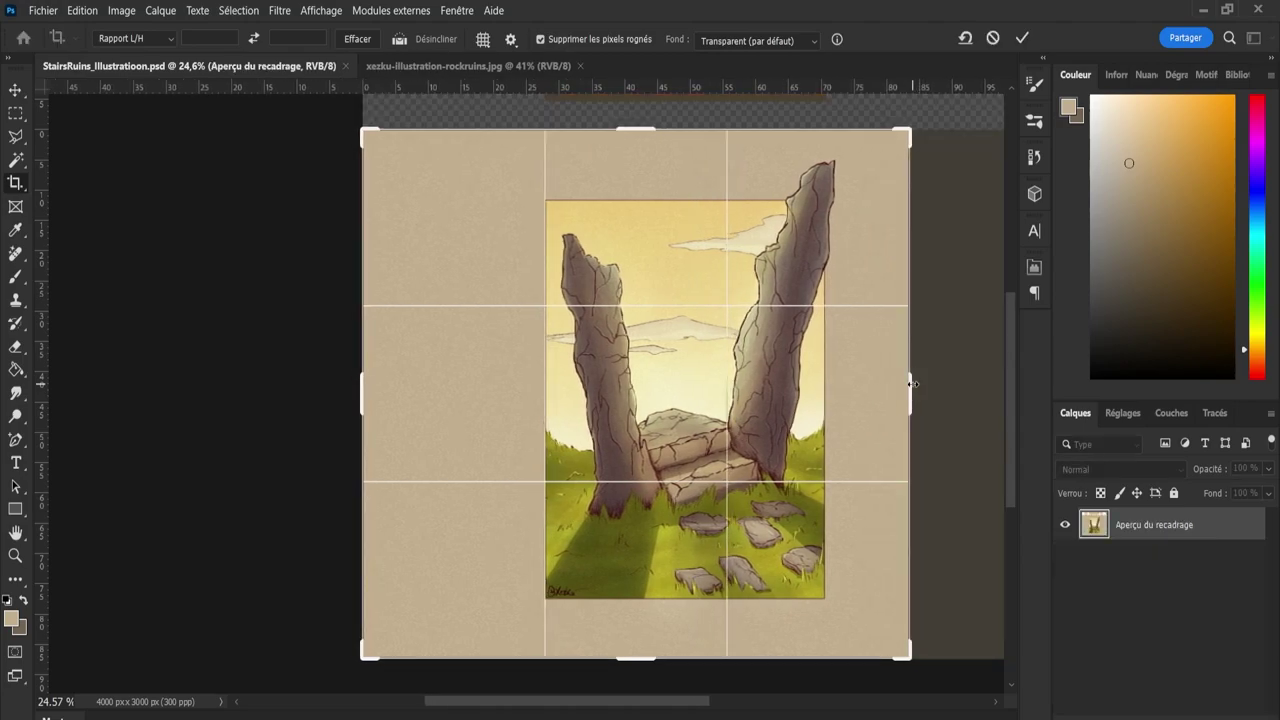
left_click_drag(366, 395, 404, 390)
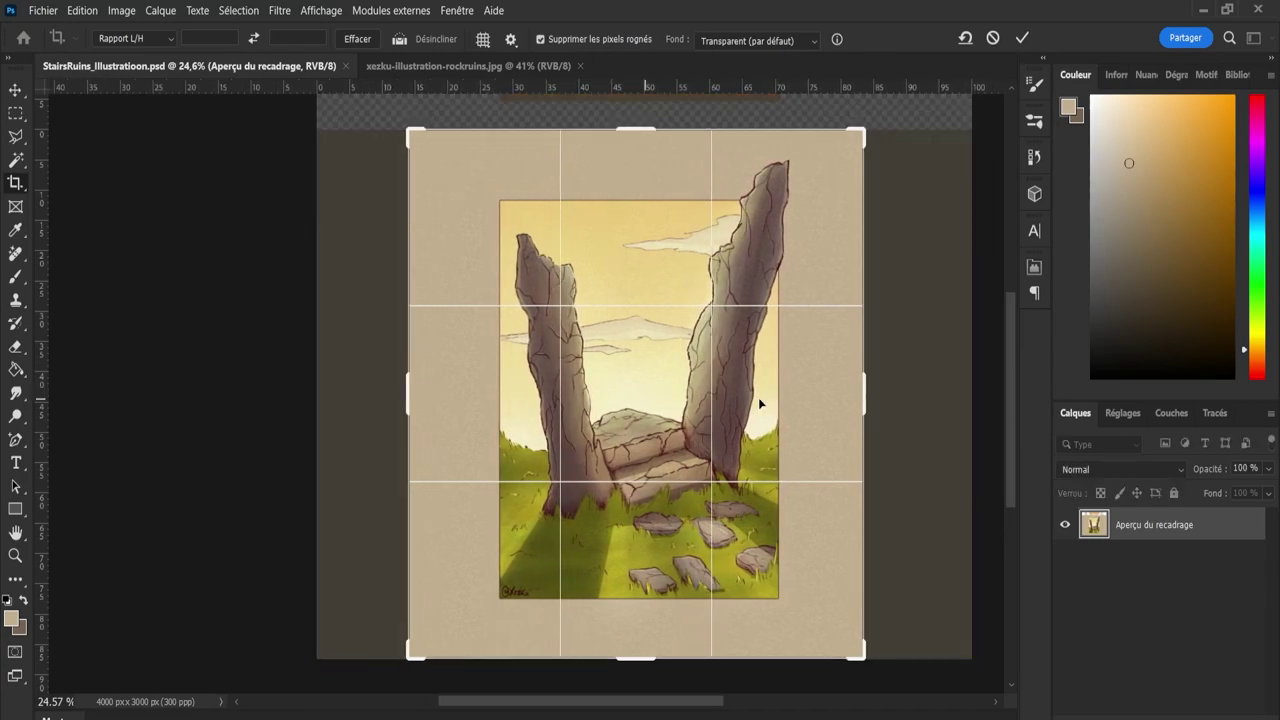
left_click_drag(866, 386, 859, 385)
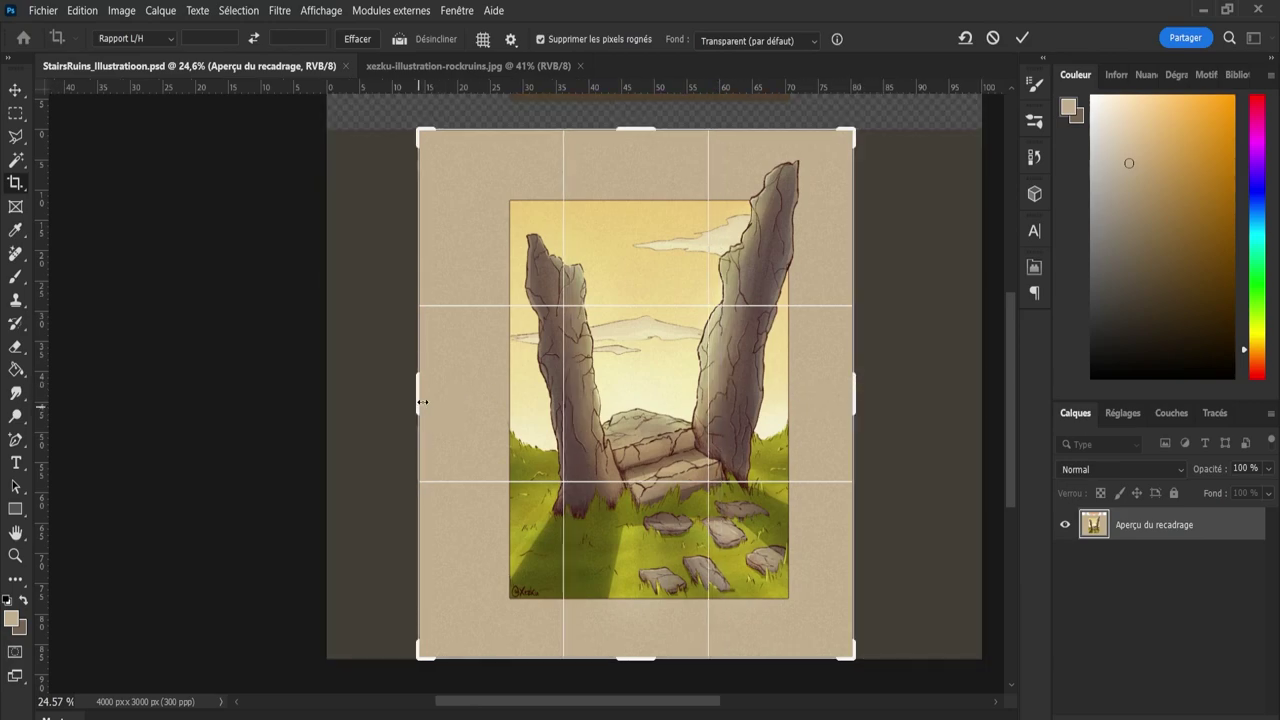
left_click_drag(420, 400, 433, 400)
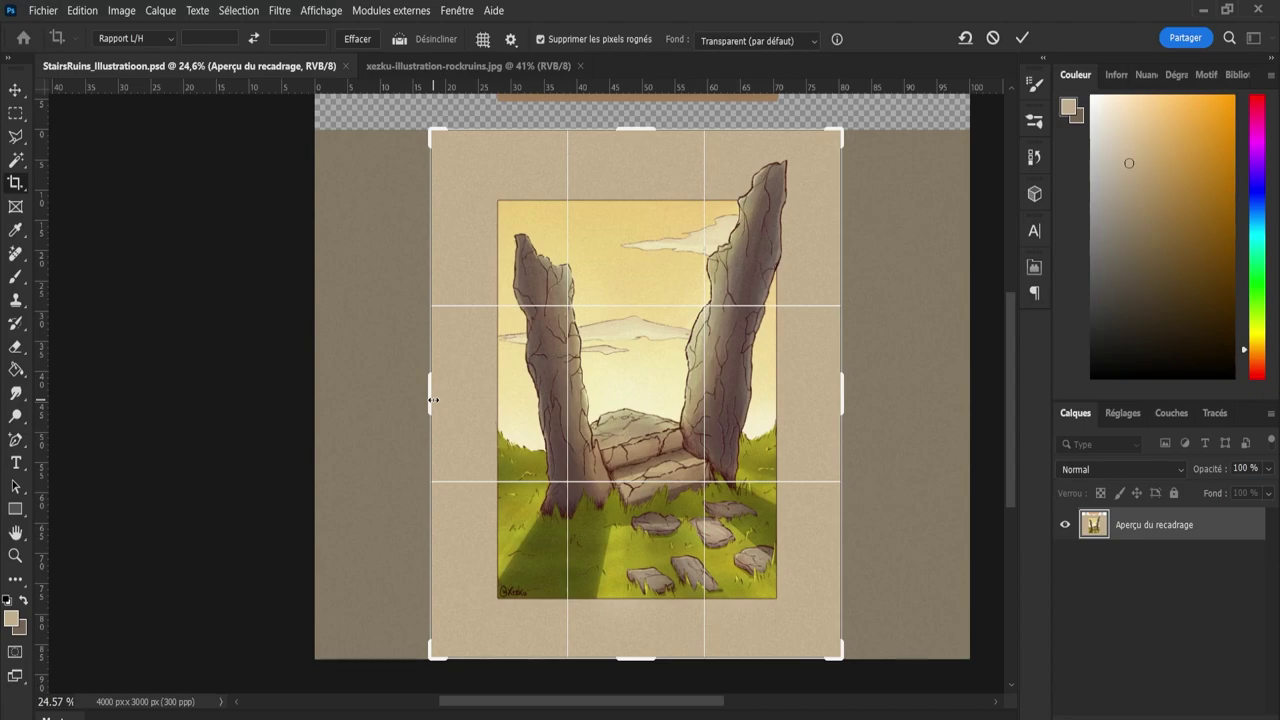
left_click(1022, 38)
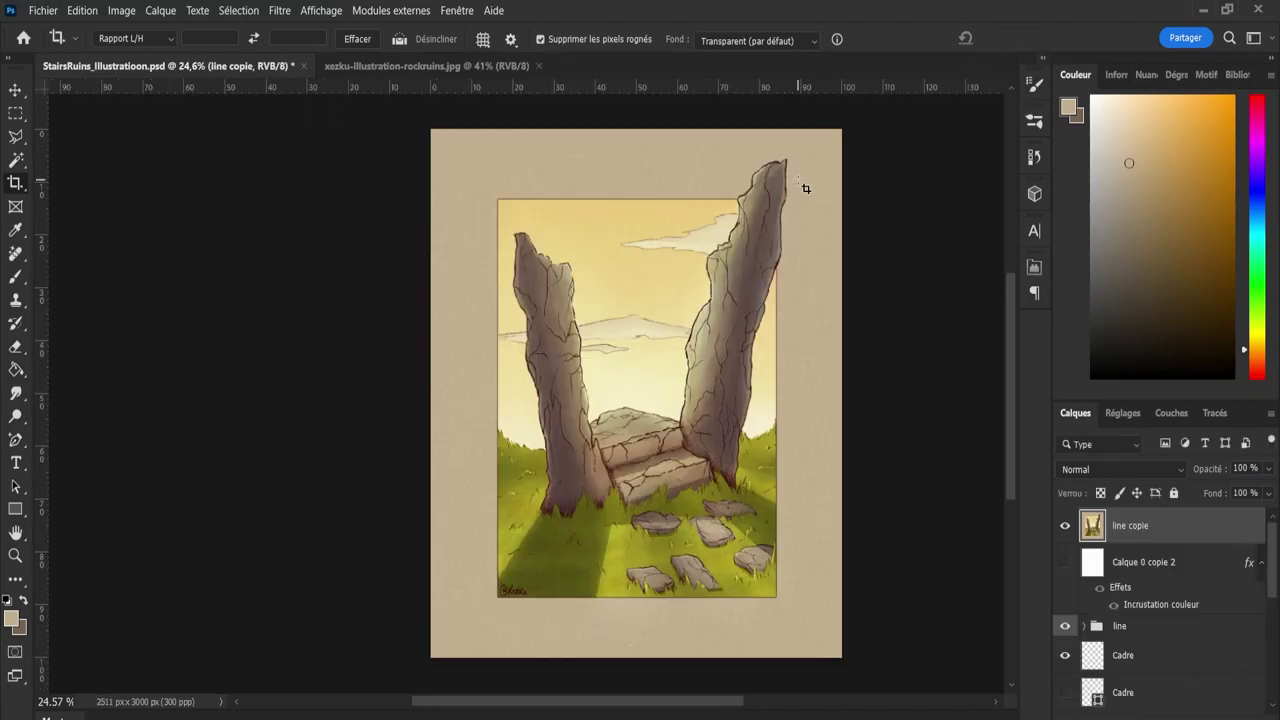
Trim the side margins slightly further with another crop, to a canvas of about 2470 × 3000 px.
left_click_drag(737, 700, 777, 697)
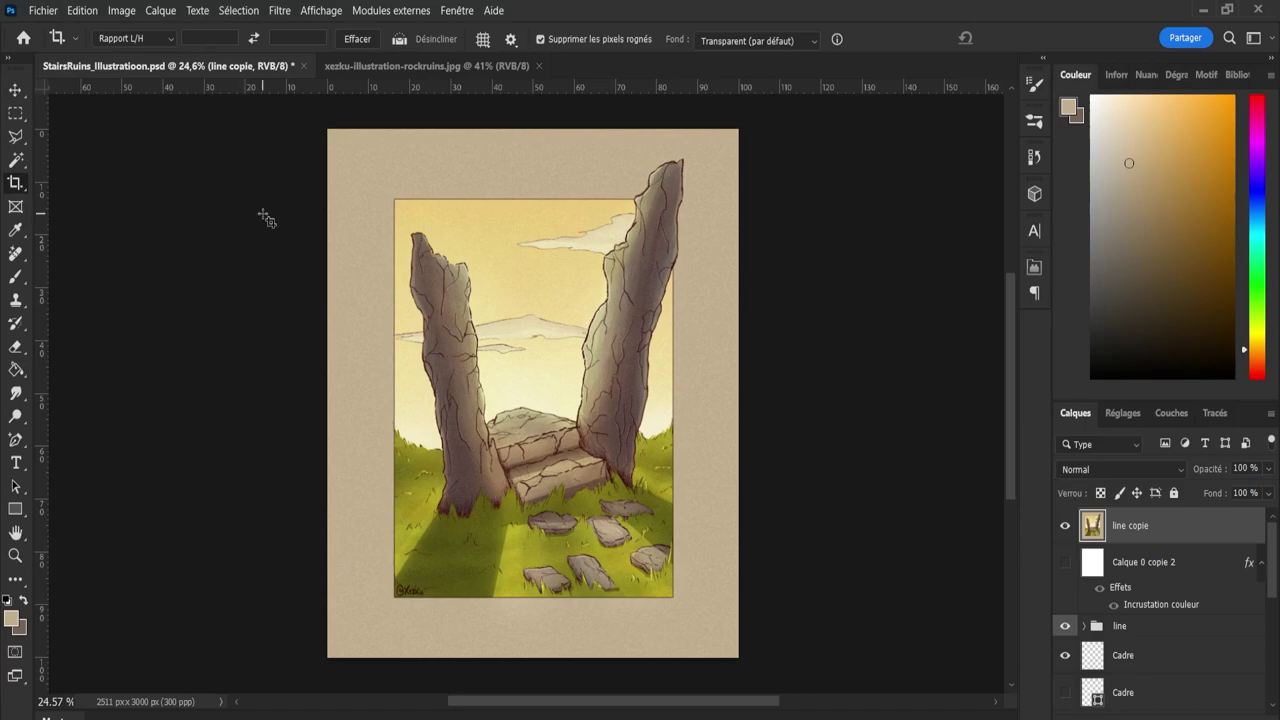
left_click(14, 186)
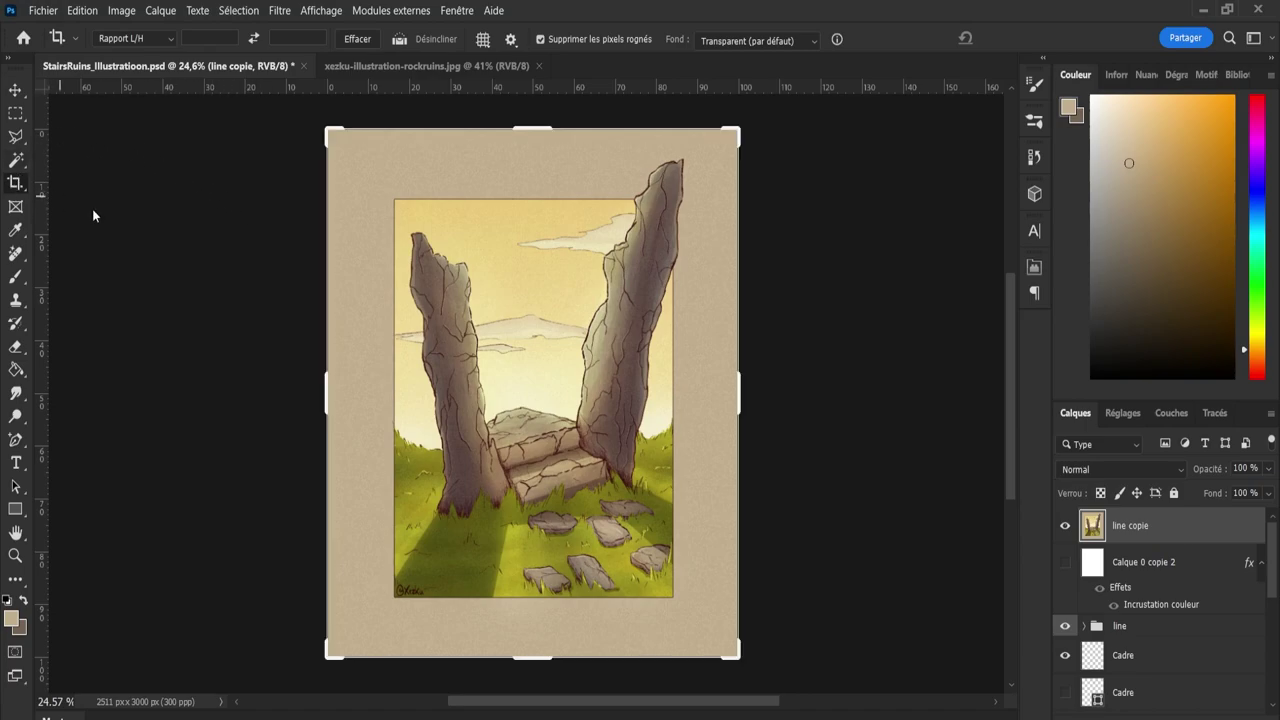
left_click_drag(321, 377, 323, 371)
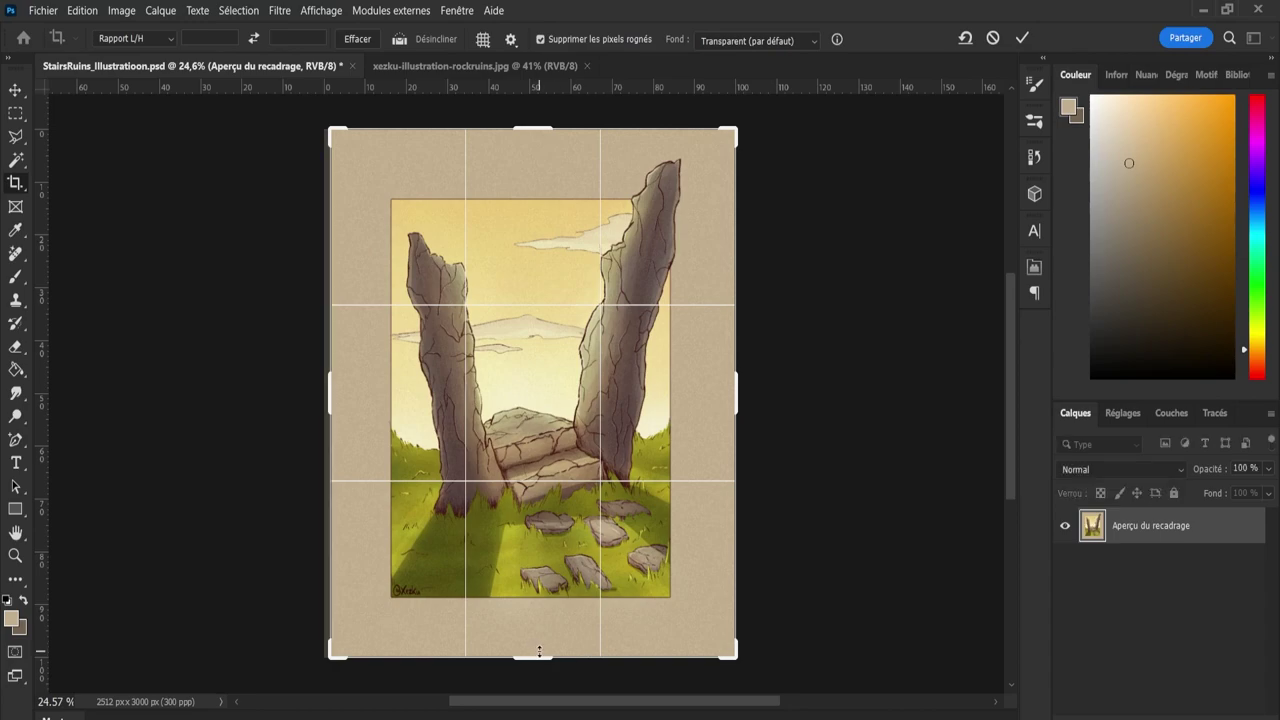
left_click(1022, 38)
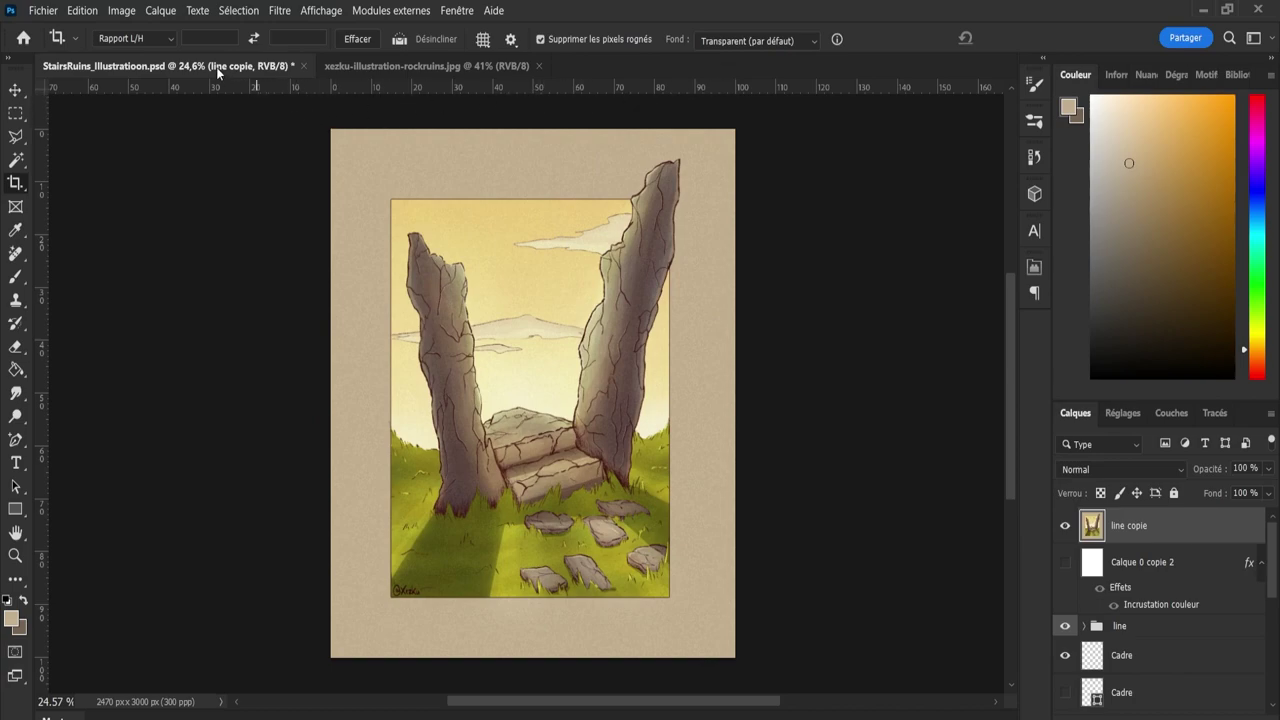
Save the cropped illustration and close the xezku-illustration-rockruins.jpg document.
left_click(38, 11)
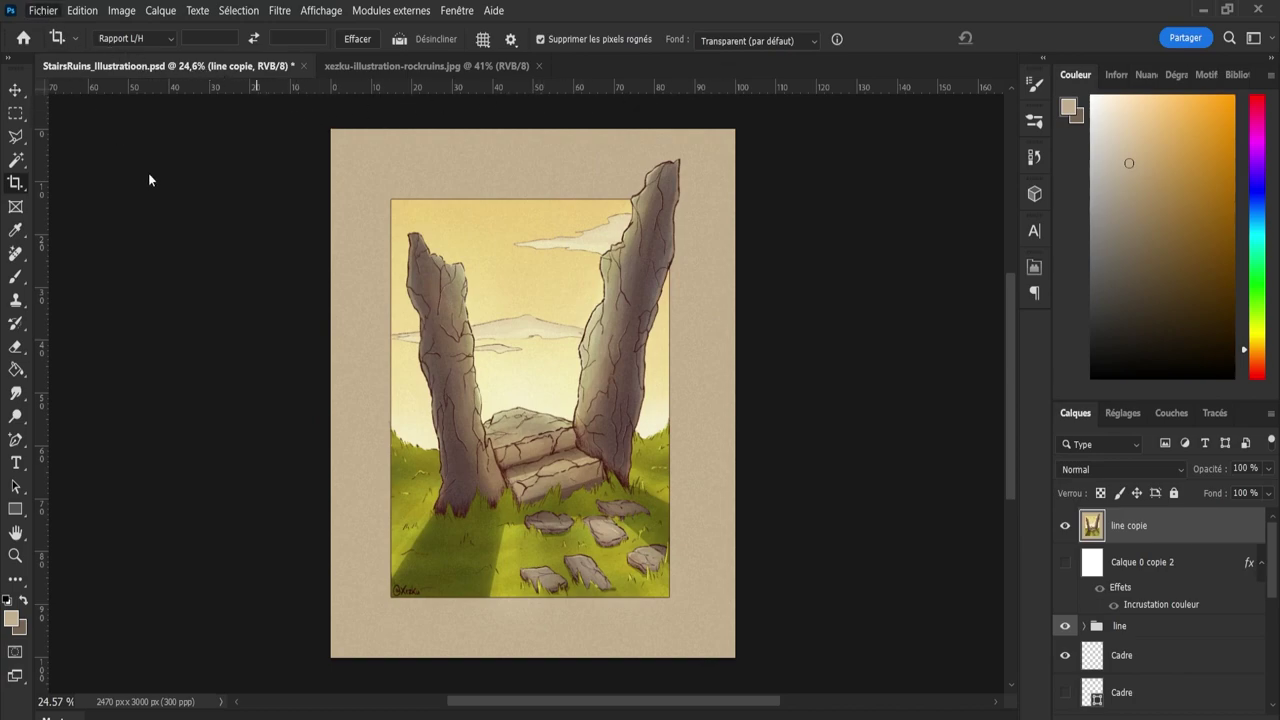
left_click(123, 231)
key("ctrl+s")
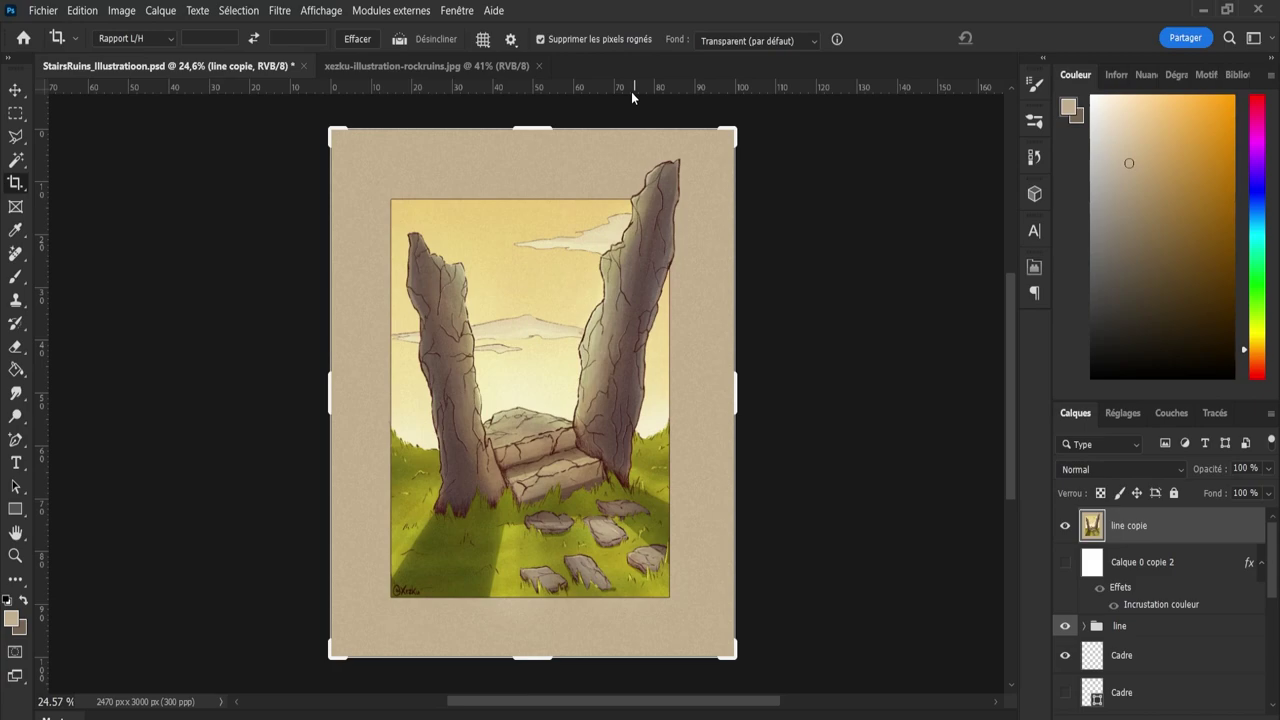
left_click(16, 90)
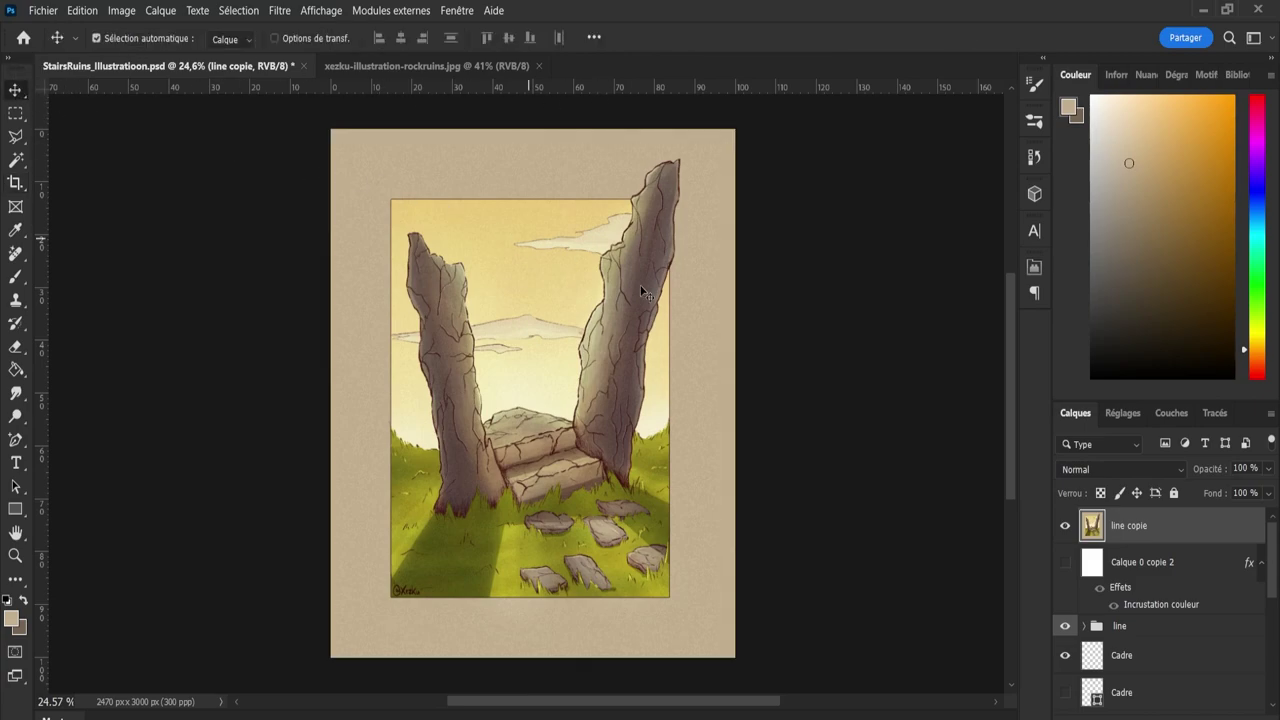
key("ctrl+s")
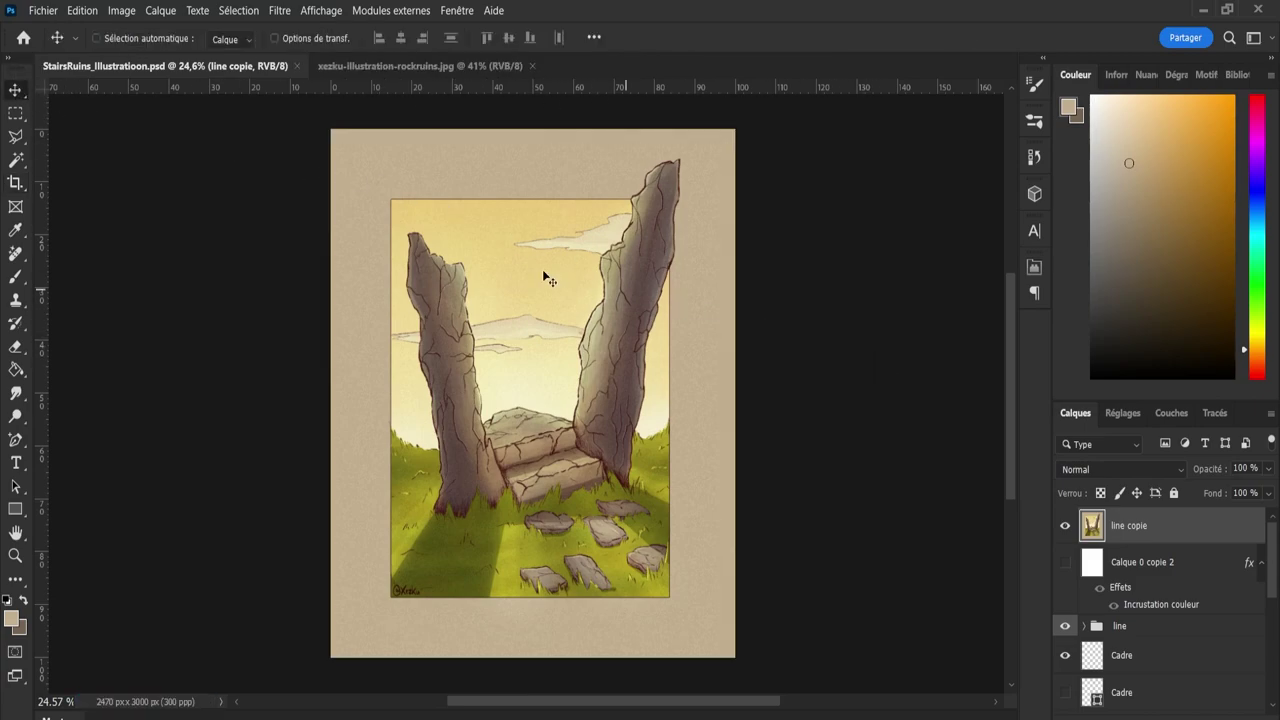
left_click(532, 66)
key("z")
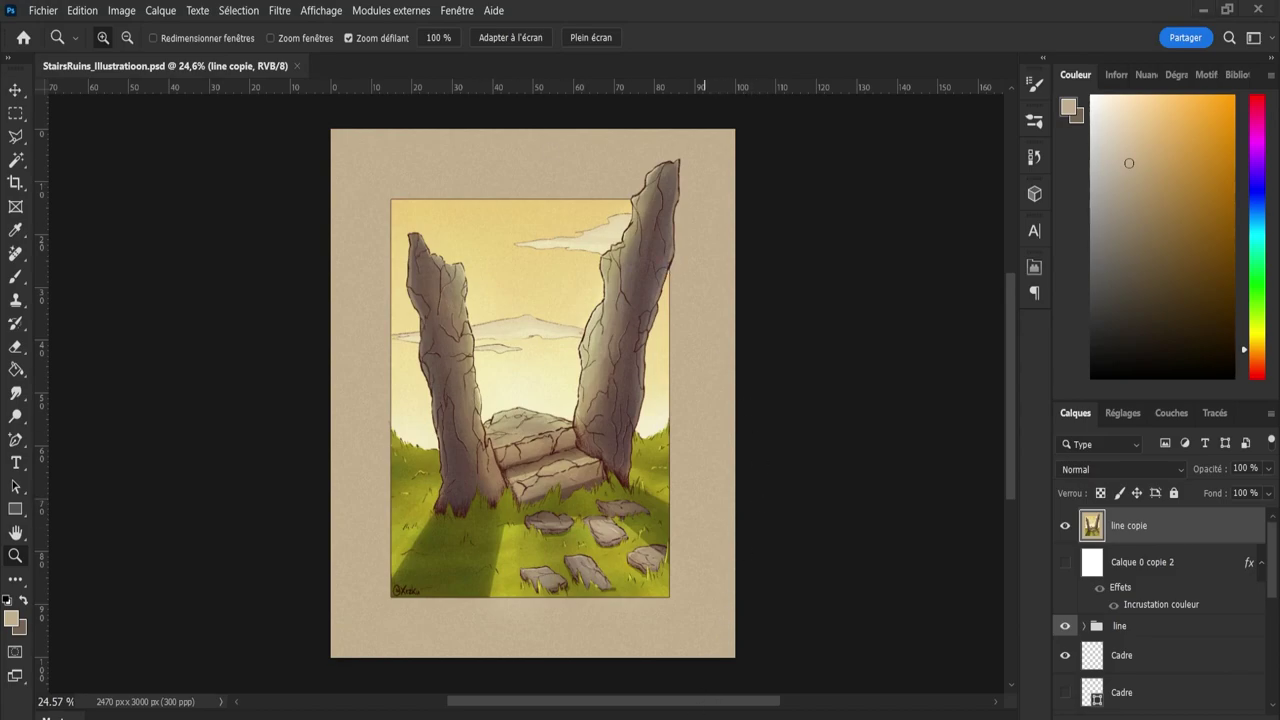